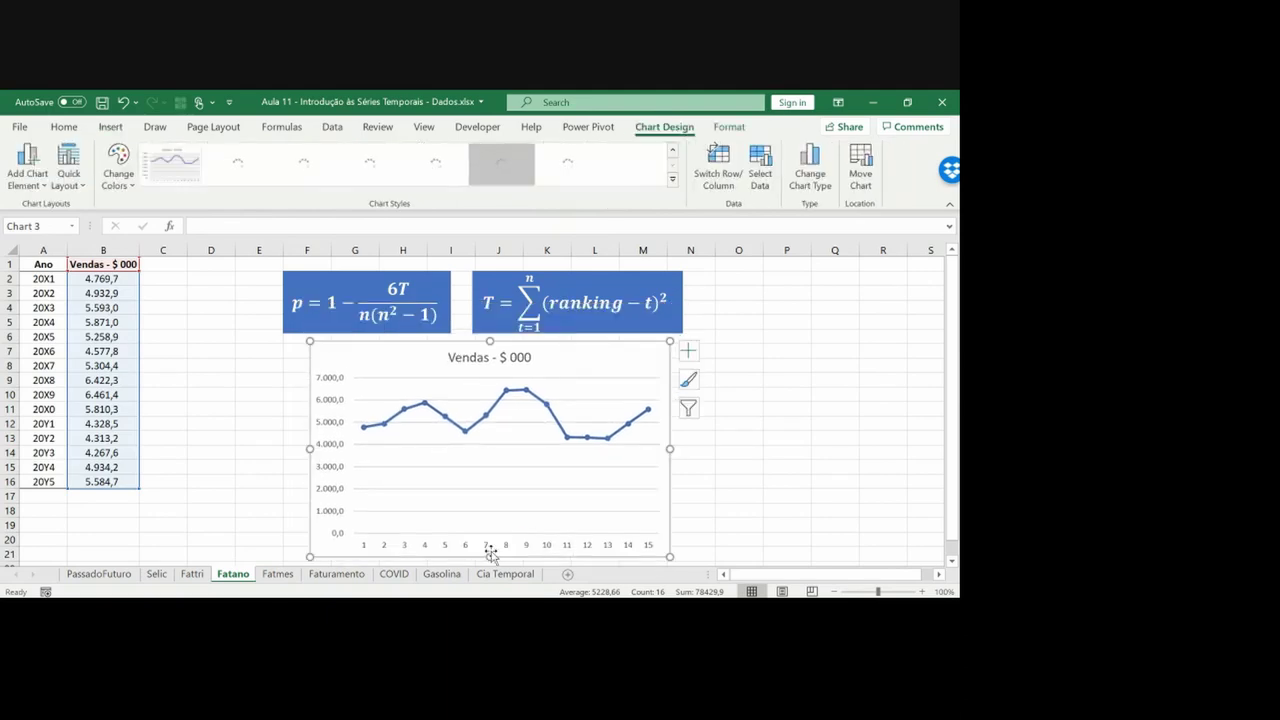
# Widen the Vendas - $ 000 line chart slightly on both sides
pyautogui.moveTo(669, 449)
pyautogui.mouseDown()
pyautogui.moveTo(724, 451)
pyautogui.moveTo(686, 433)
pyautogui.moveTo(698, 434)
pyautogui.mouseUp()
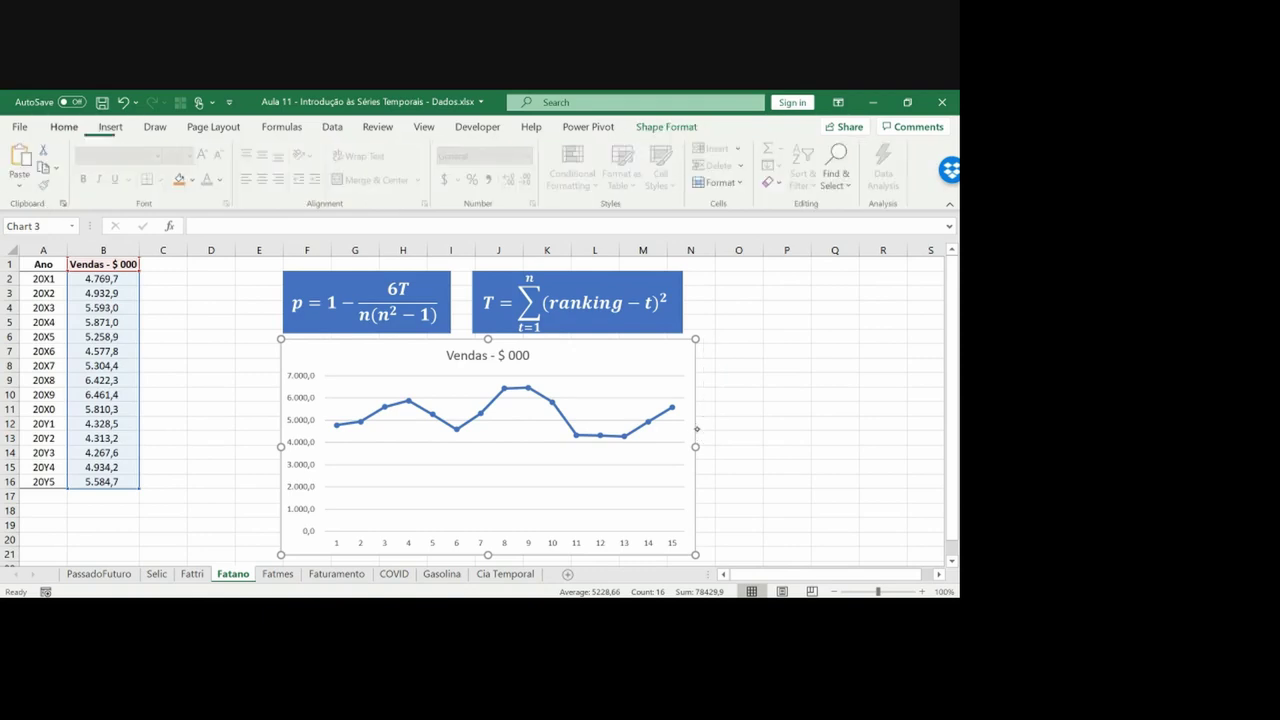
# Draw a nearly horizontal black ink line across the sales curve in the chart
pyautogui.moveTo(332, 411); pyautogui.dragTo(621, 410)
pyautogui.hotkey('ctrl', 'z')
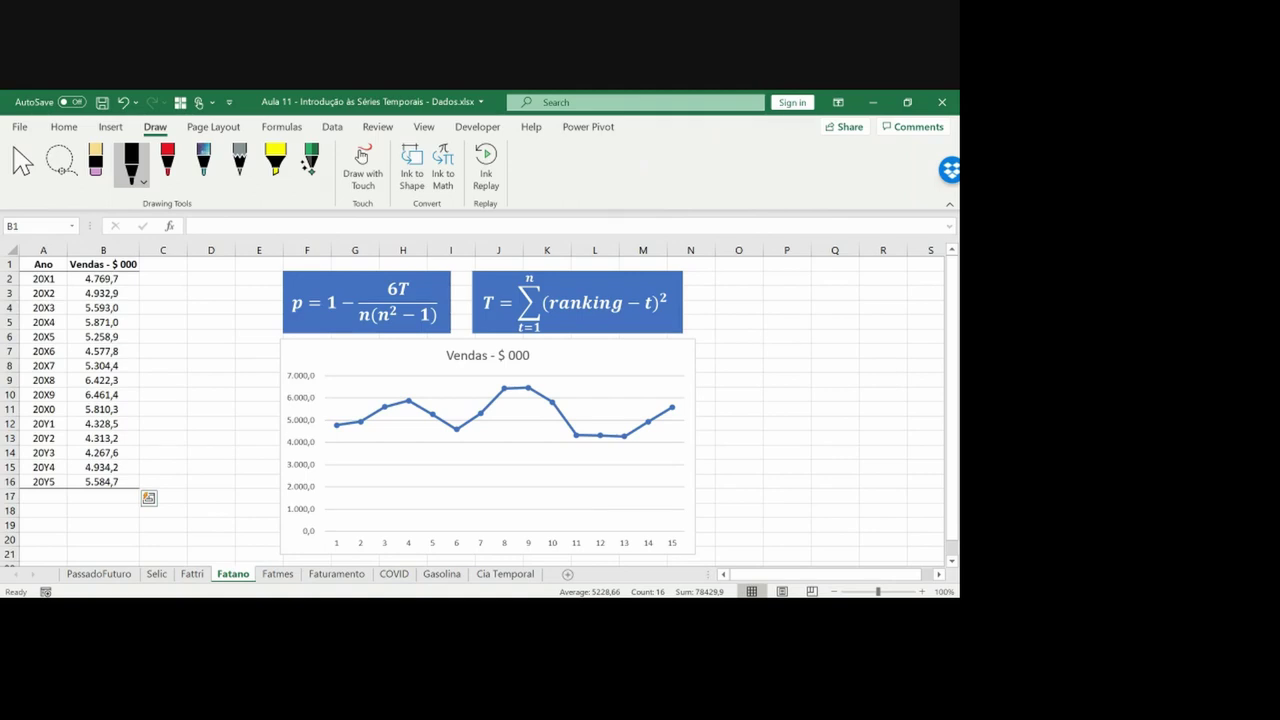
pyautogui.moveTo(333, 418); pyautogui.dragTo(584, 409)
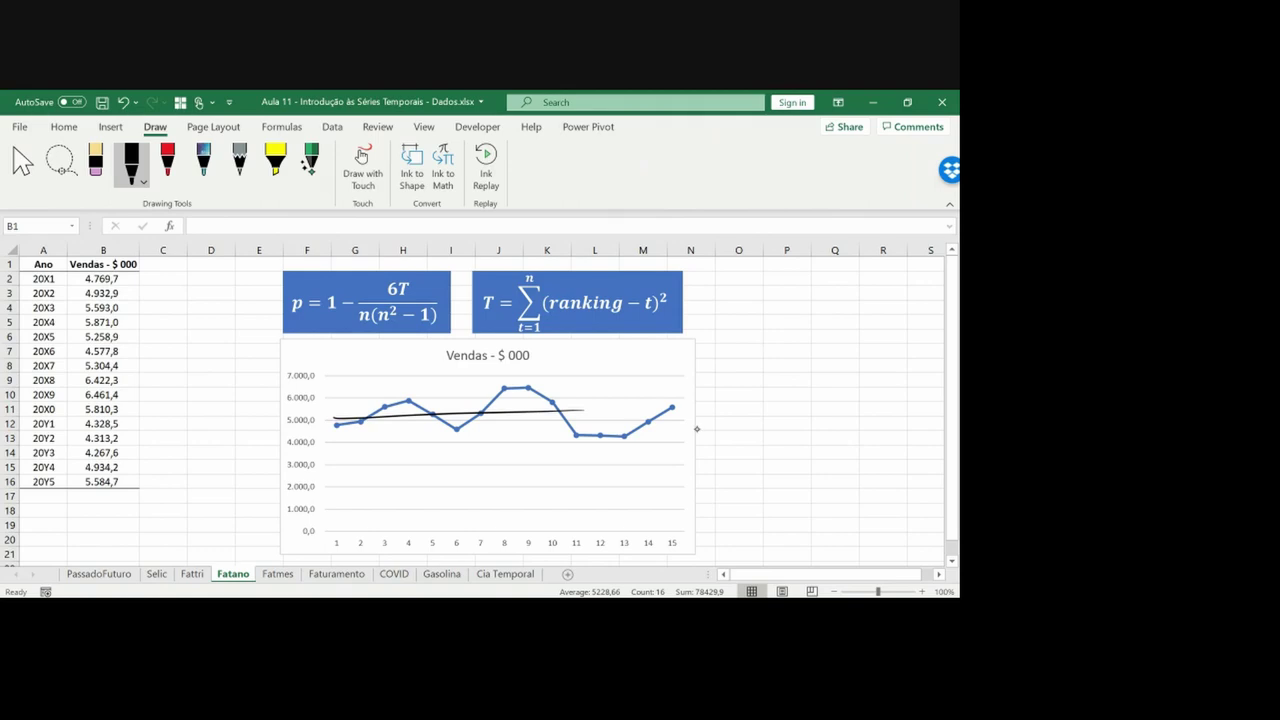
# Undo the ink line across the chart and underline the p in the first formula with the black pen
pyautogui.moveTo(298, 315); pyautogui.dragTo(311, 319)
pyautogui.hotkey('ctrl', 'z')
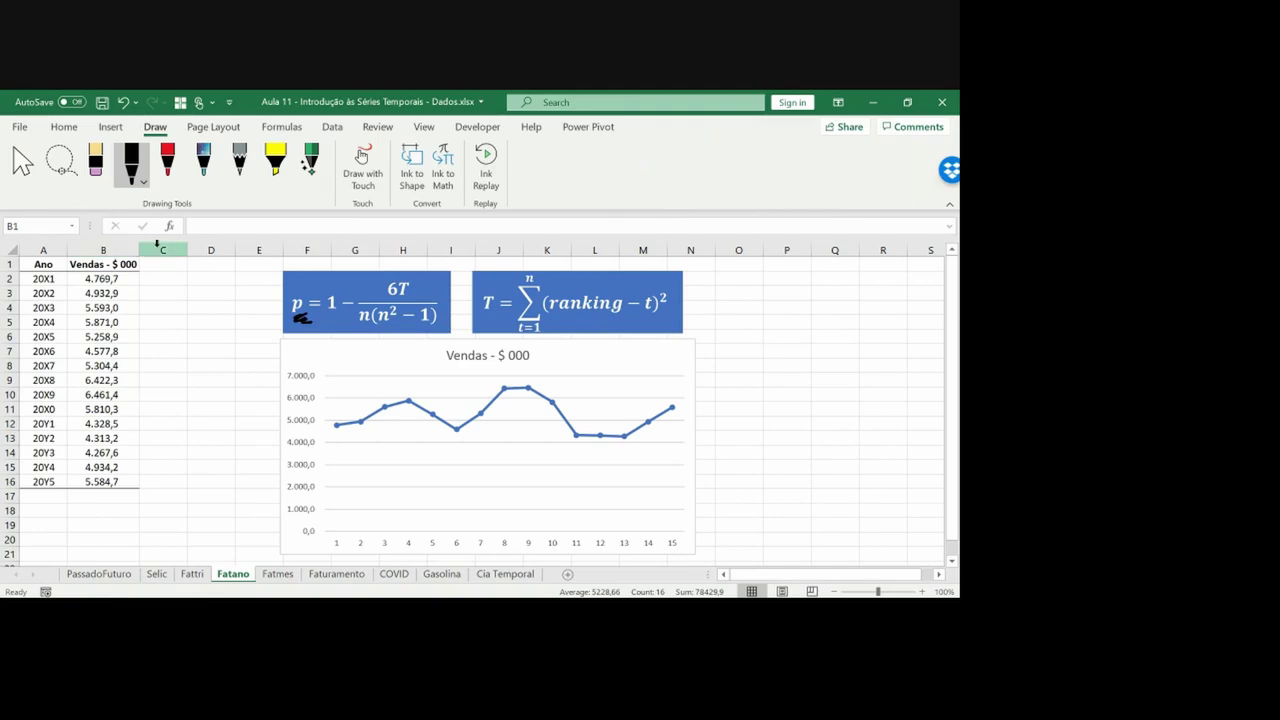
# Insert a blank column before the sales column and head it Período
pyautogui.click(124, 247)
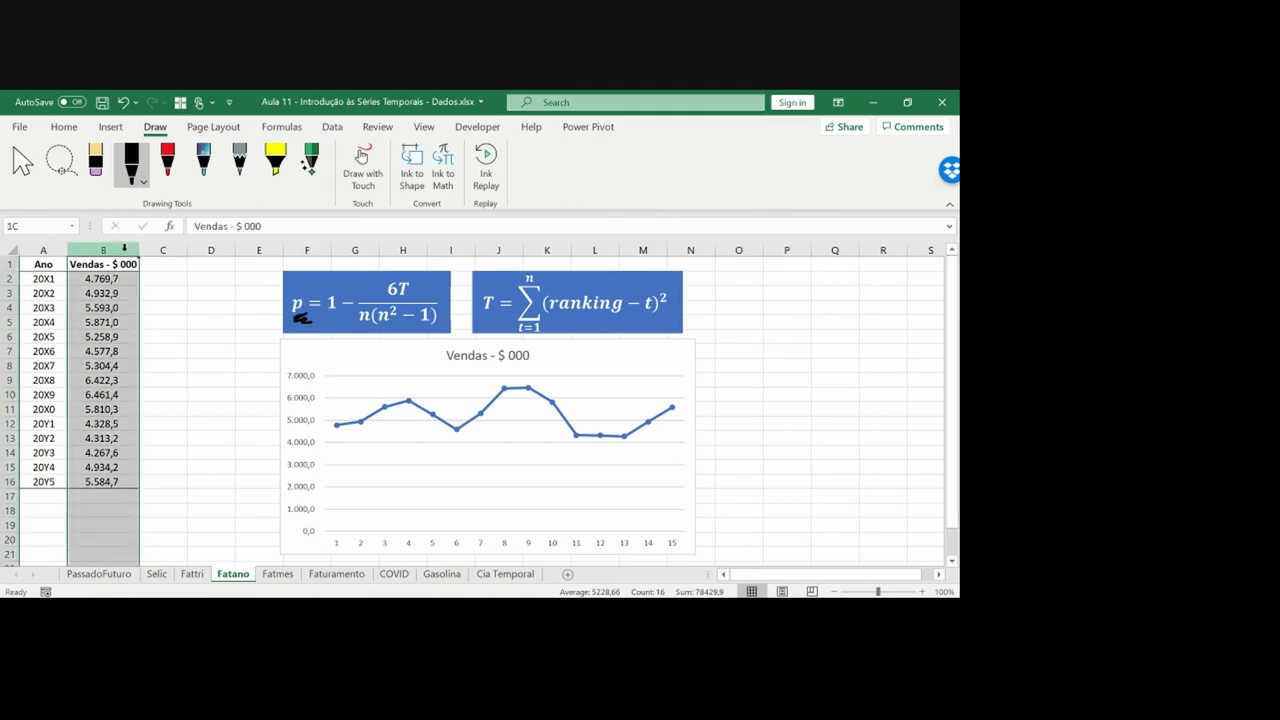
pyautogui.hotkey('ctrl', 'shift', '=')
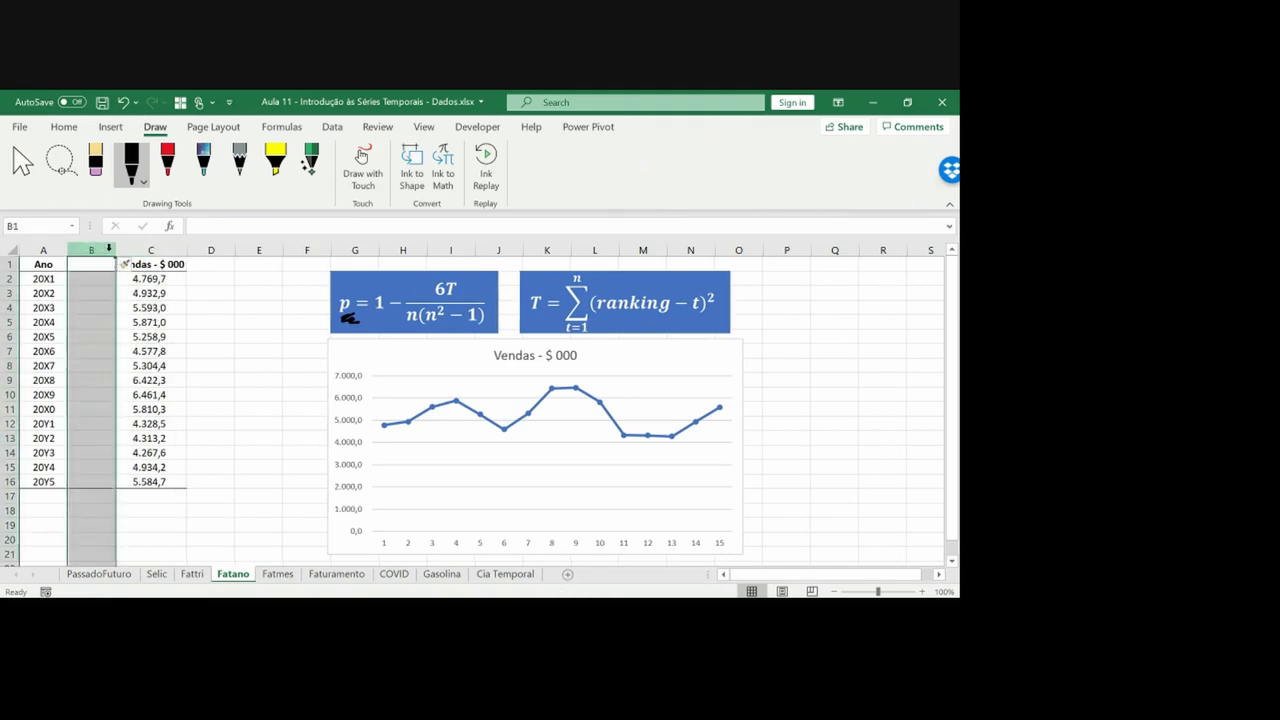
pyautogui.write('Per~iod')
pyautogui.press('BackSpace')
pyautogui.press('BackSpace')
pyautogui.press('BackSpace')
pyautogui.press('BackSpace')
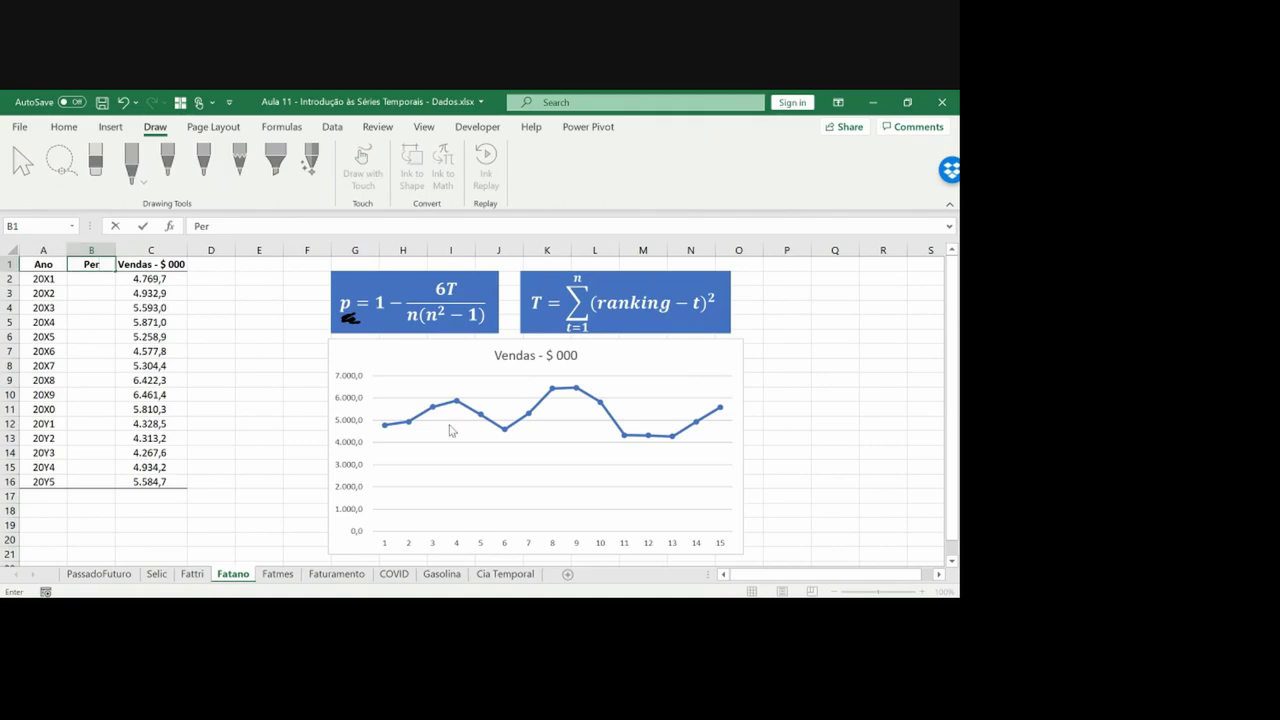
pyautogui.write('íodo')
pyautogui.press('Return')
# Number the periods by entering 1 in B2 and =B2+1 in B3, copying the formula's result pattern through B16
pyautogui.write('1')
pyautogui.press('Return')
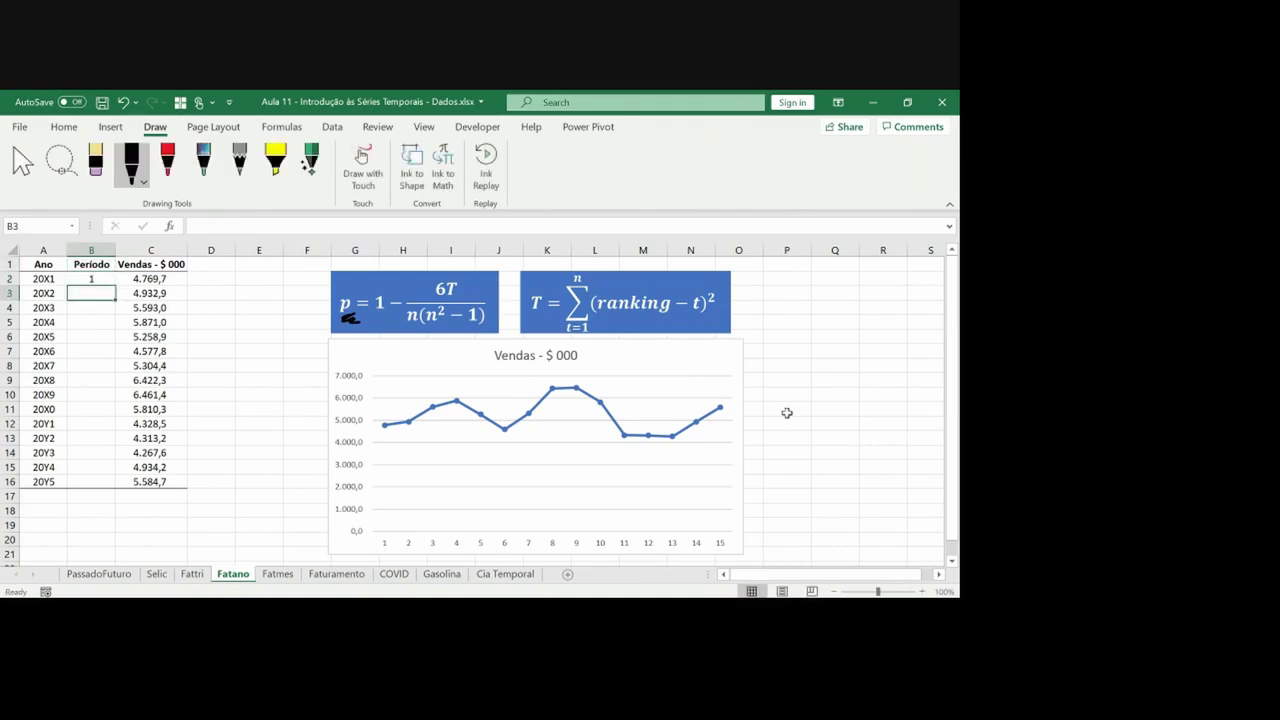
pyautogui.write('=')
pyautogui.press('Up')
pyautogui.hotkey('ctrl', 'Return')
pyautogui.hotkey('ctrl', 'c')
pyautogui.press('F2')
pyautogui.press('BackSpace')
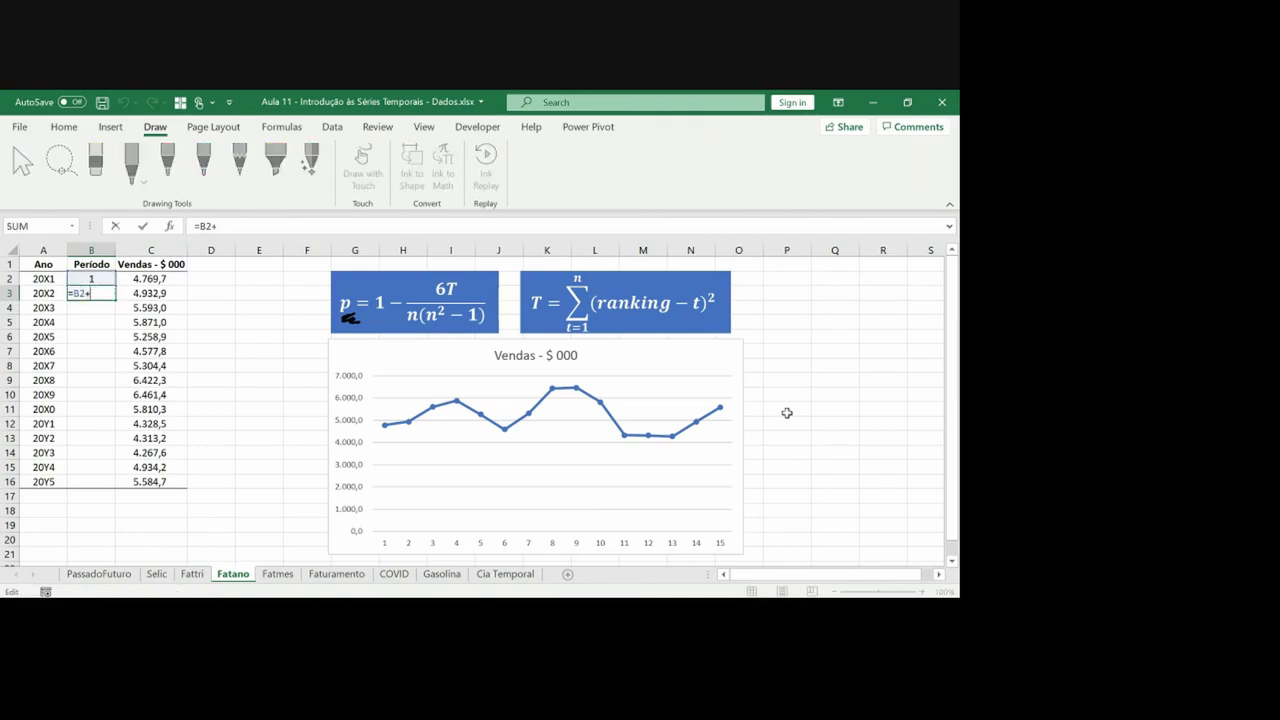
pyautogui.hotkey('ctrl', 'Return')
pyautogui.hotkey('ctrl', 'c')
pyautogui.hotkey('shift', 'Down')
pyautogui.hotkey('shift', 'Down')
pyautogui.hotkey('shift', 'Down')
pyautogui.hotkey('shift', 'Down')
pyautogui.hotkey('shift', 'Down')
pyautogui.hotkey('shift', 'Down')
pyautogui.hotkey('shift', 'Down')
pyautogui.hotkey('shift', 'Down')
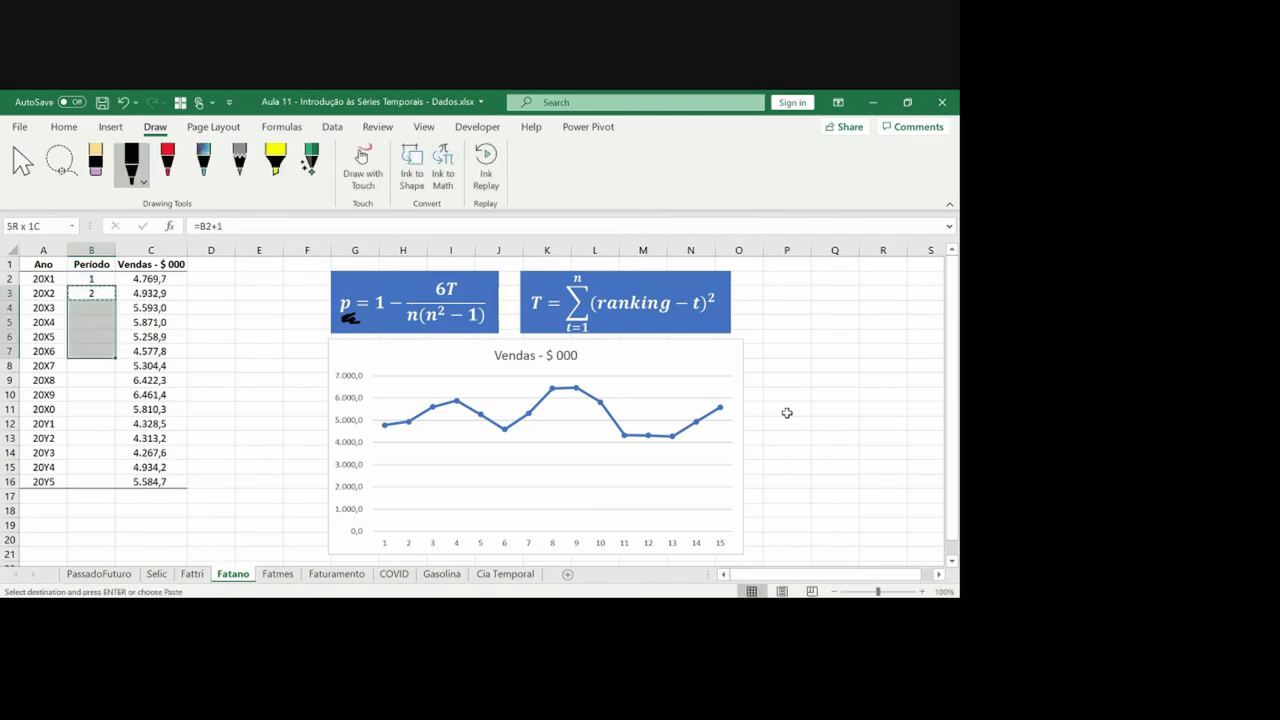
pyautogui.hotkey('shift', 'Down')
pyautogui.hotkey('shift', 'Down')
pyautogui.hotkey('shift', 'Down')
pyautogui.hotkey('shift', 'Down')
pyautogui.hotkey('shift', 'Down')
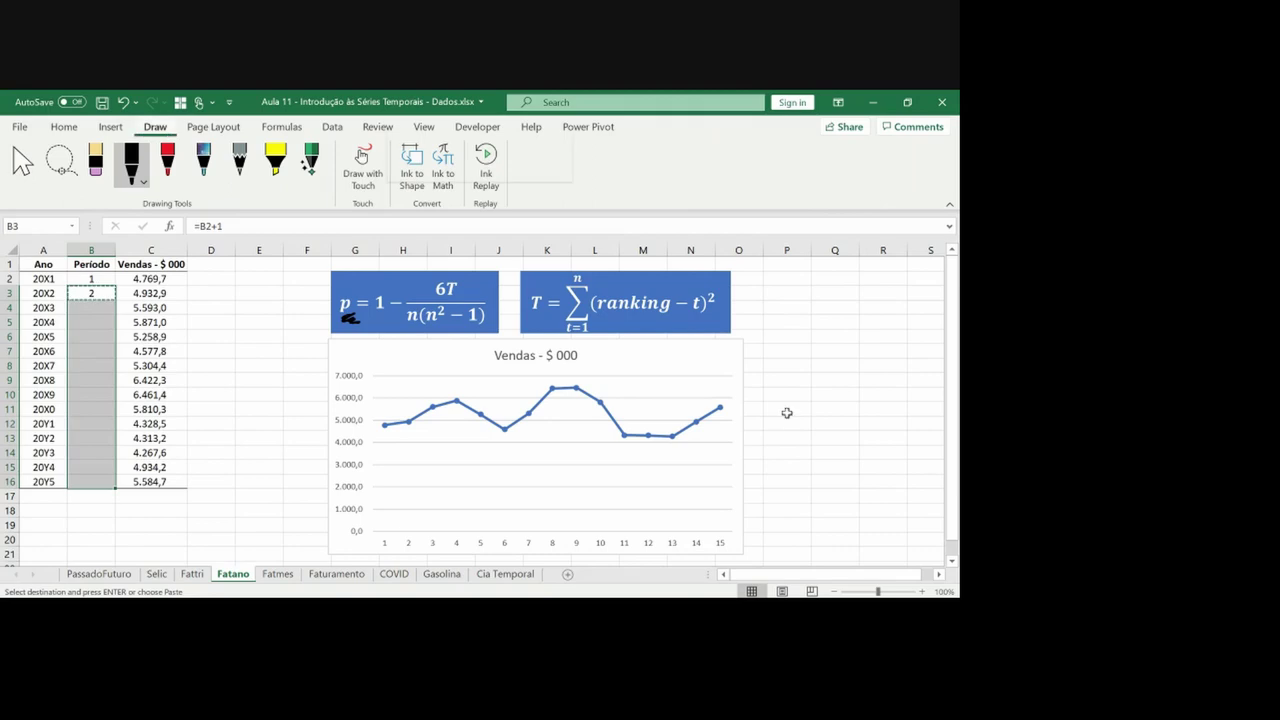
pyautogui.hotkey('ctrl', 'alt', 'v')
pyautogui.press('Return')
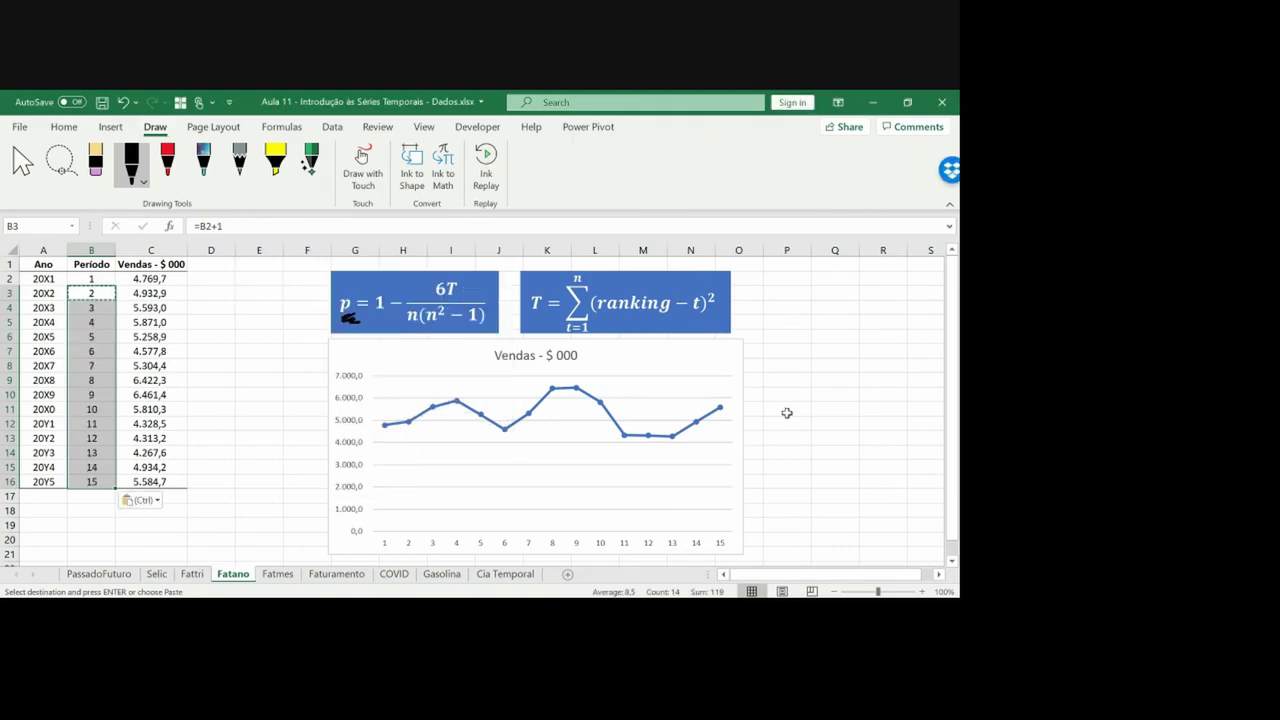
# Copy the sales column with its header (C1:C16) to column E, starting at E1
pyautogui.press('Up')
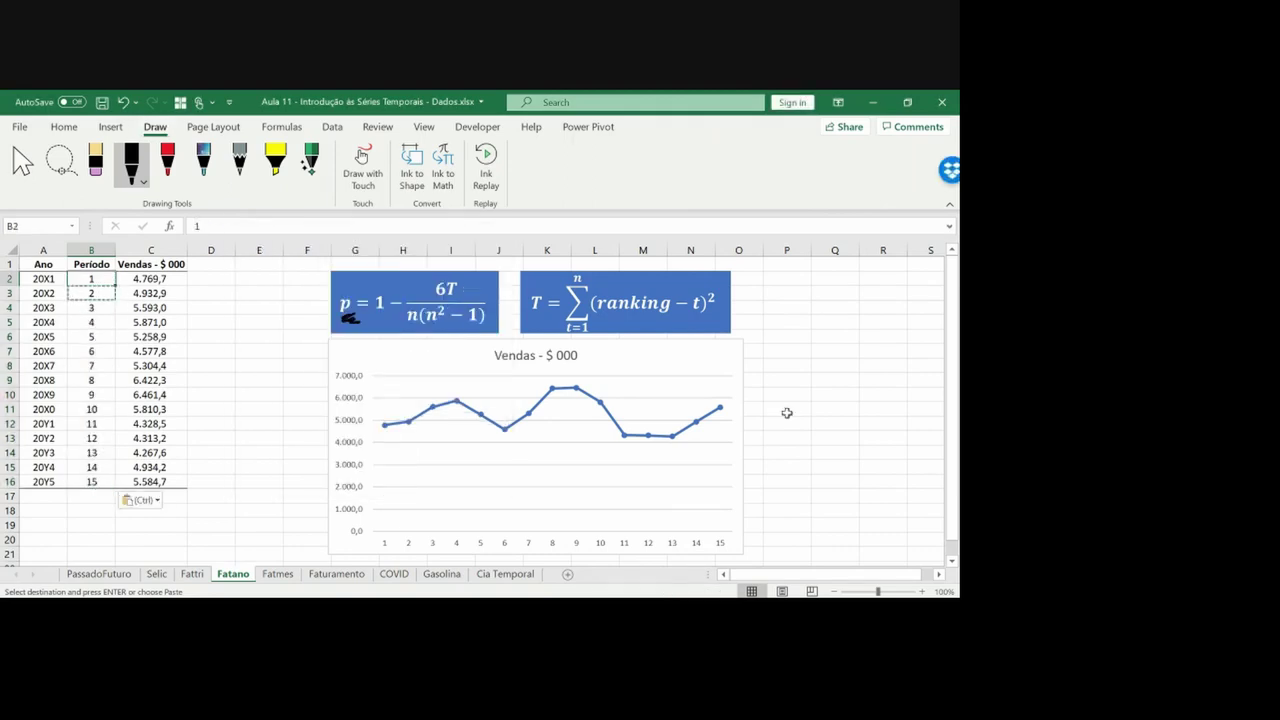
pyautogui.press('Right')
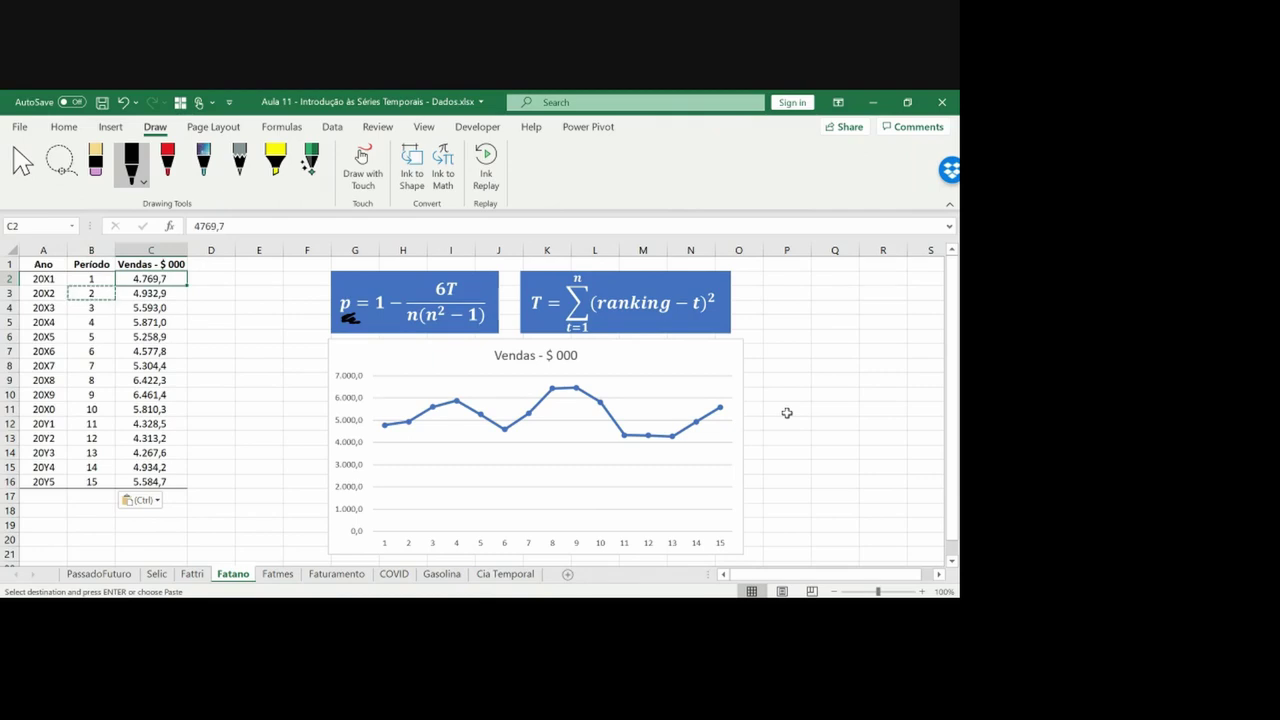
pyautogui.press('Up')
pyautogui.hotkey('ctrl', 'shift', 'Down')
pyautogui.hotkey('ctrl', 'c')
pyautogui.press('Right')
pyautogui.press('Right')
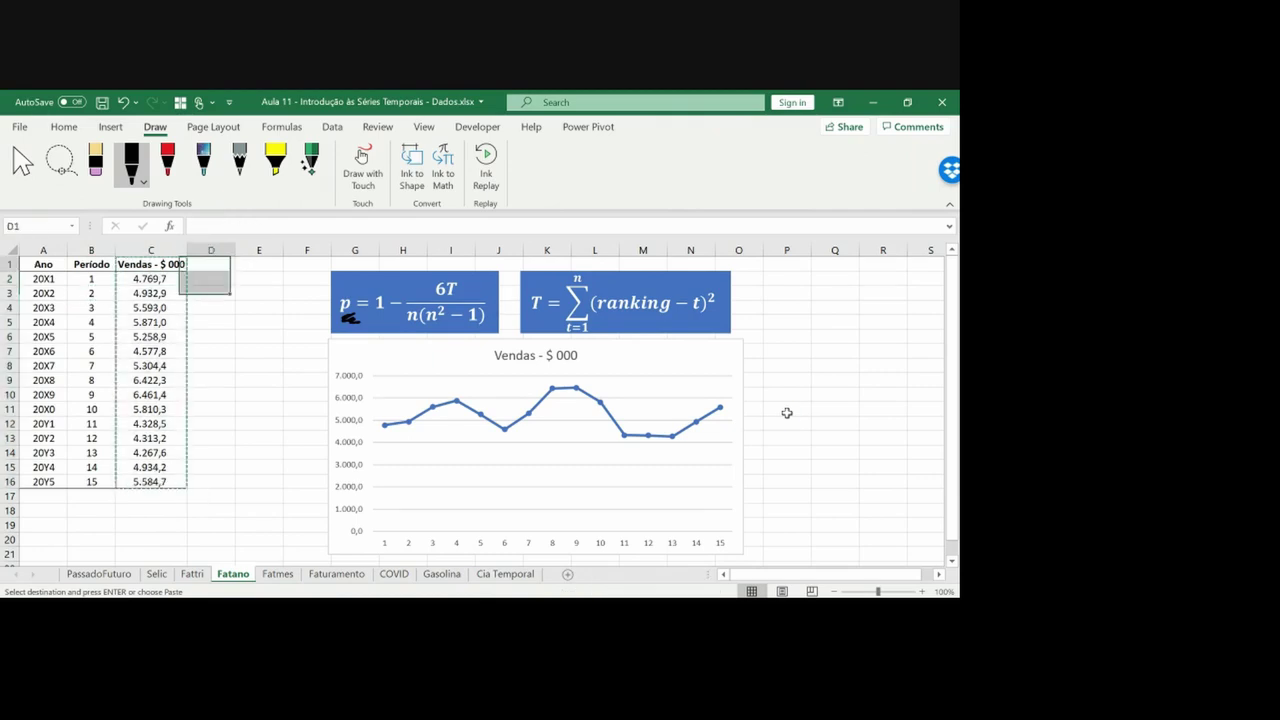
pyautogui.hotkey('ctrl', 'v')
pyautogui.press('Escape')
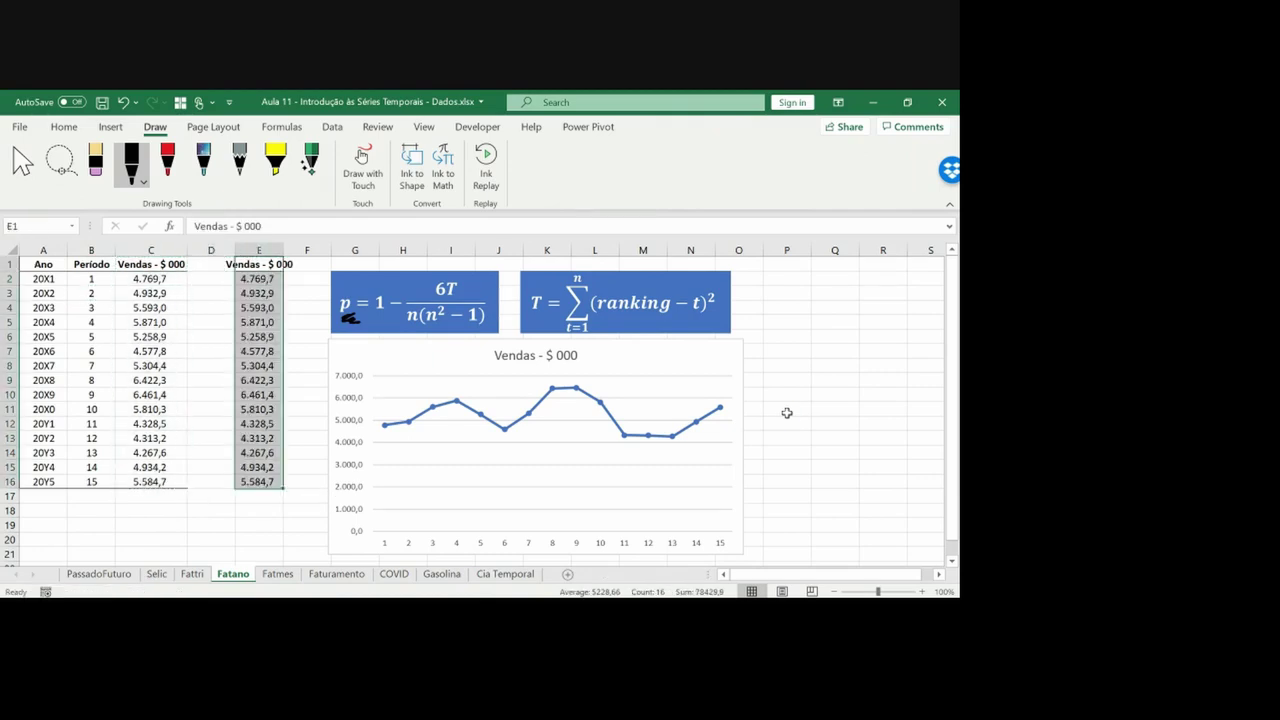
# Widen column E to fit its header and insert a blank column at F
pyautogui.moveTo(280, 251); pyautogui.dragTo(304, 251)
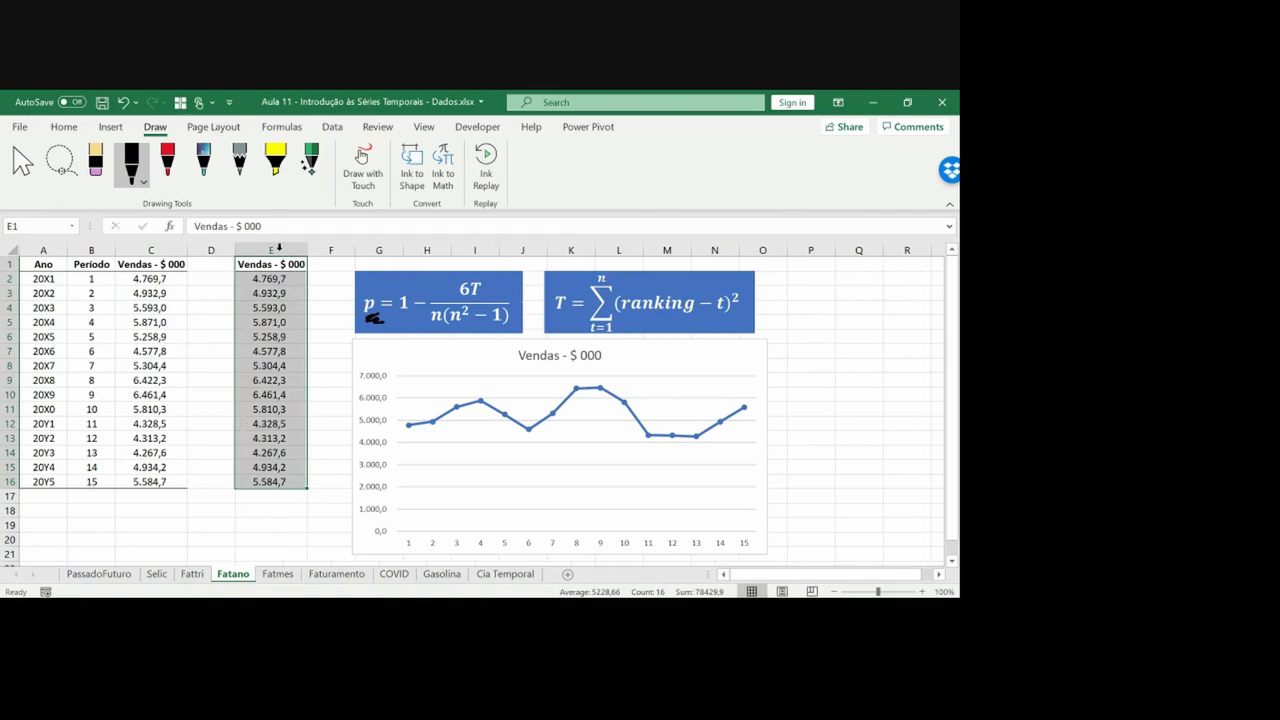
pyautogui.click(336, 248)
pyautogui.hotkey('ctrl', '+')
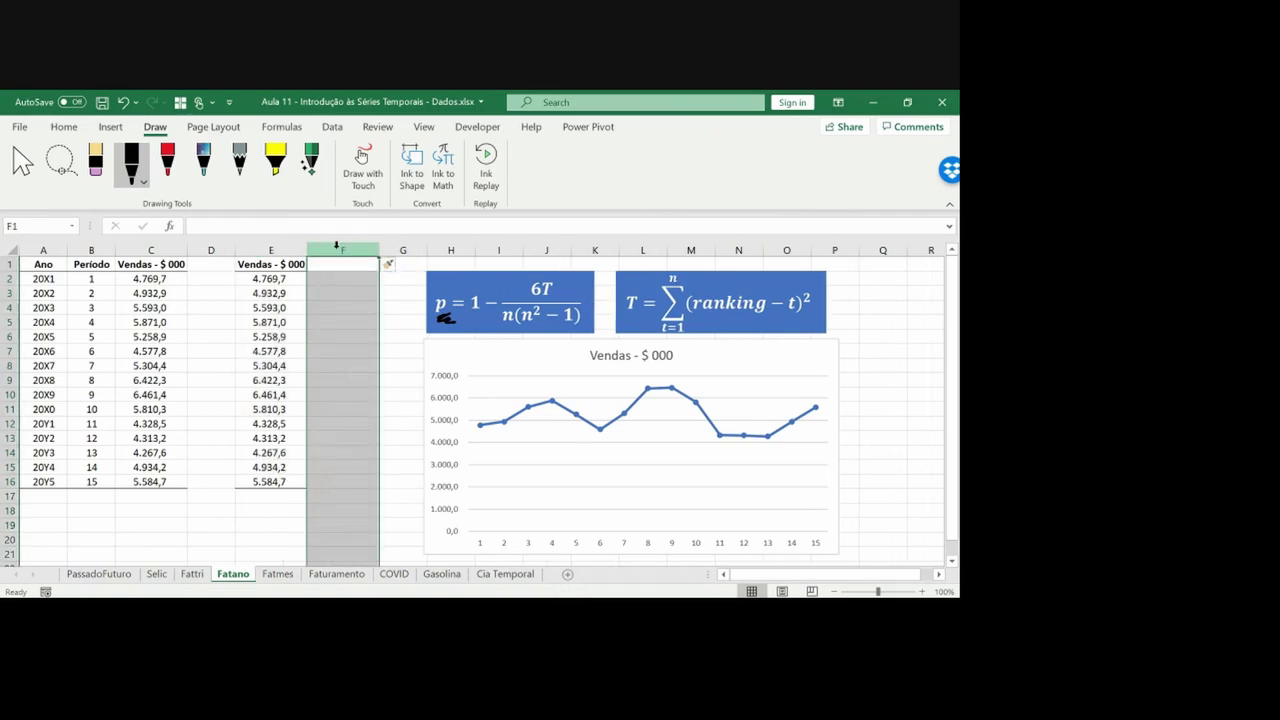
# Sort the copied sales values in column E from smallest to largest
pyautogui.click(259, 275)
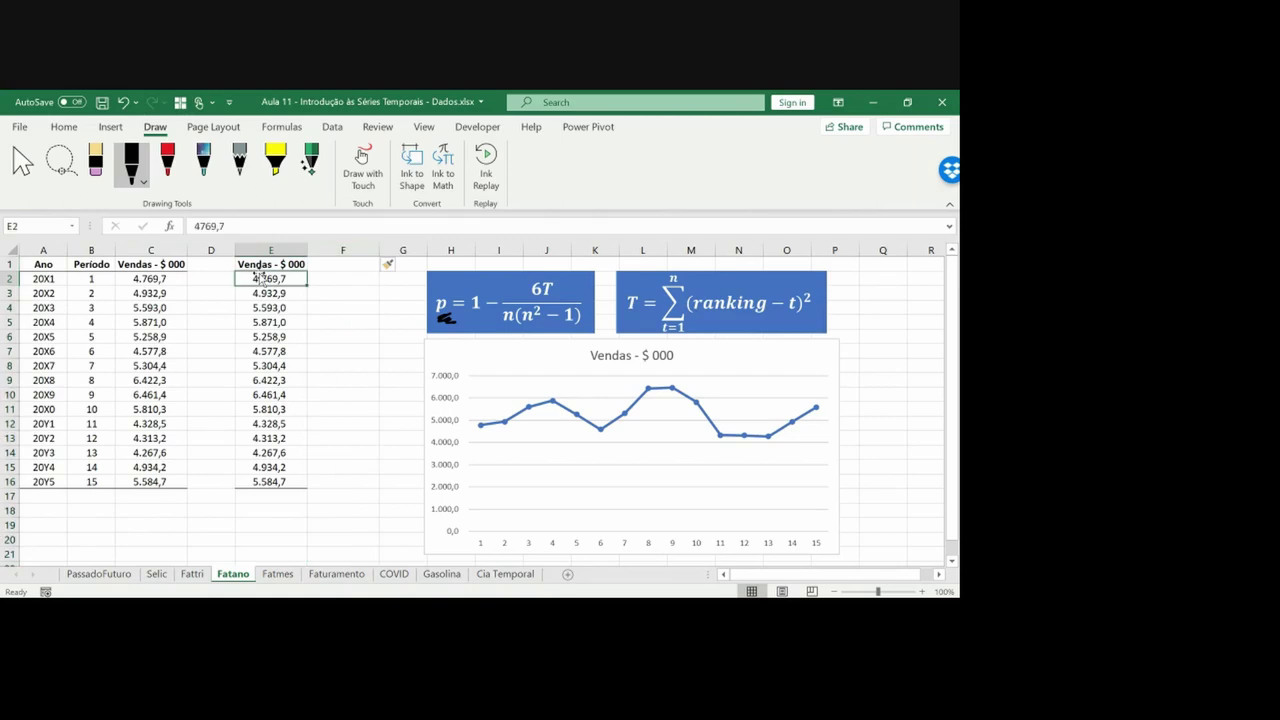
pyautogui.press('Up')
pyautogui.press('Down')
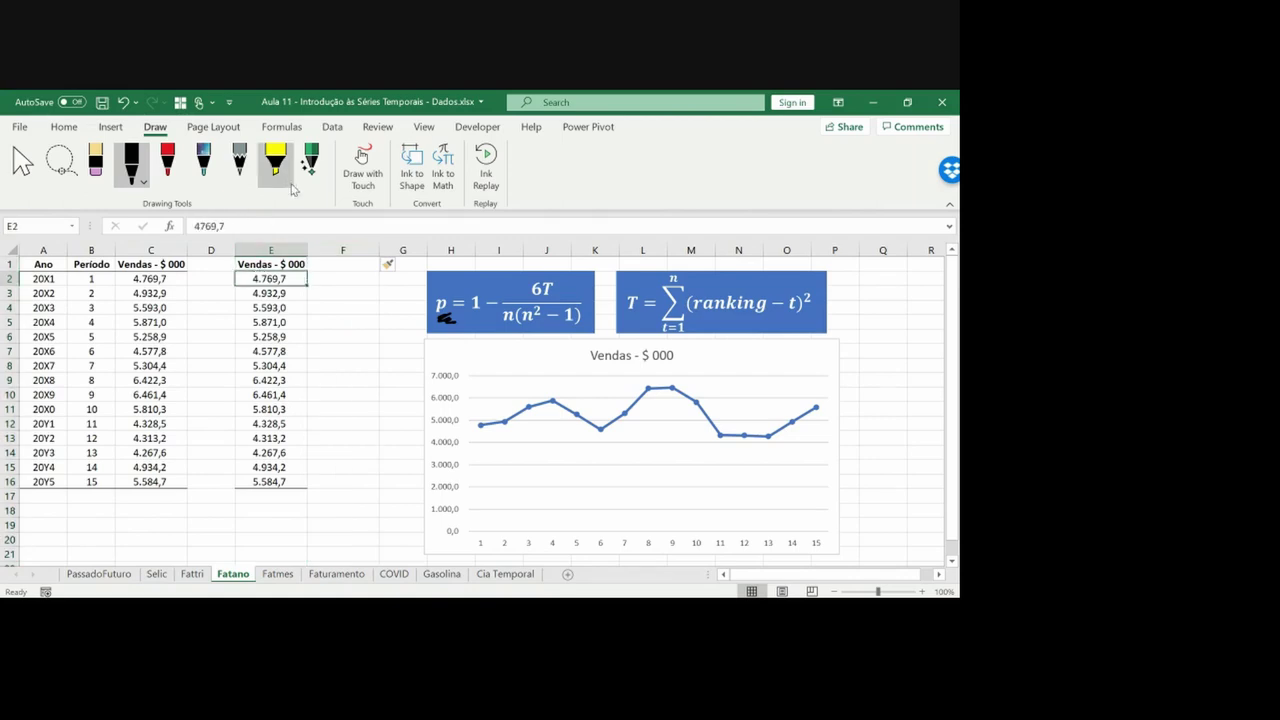
pyautogui.click(331, 128)
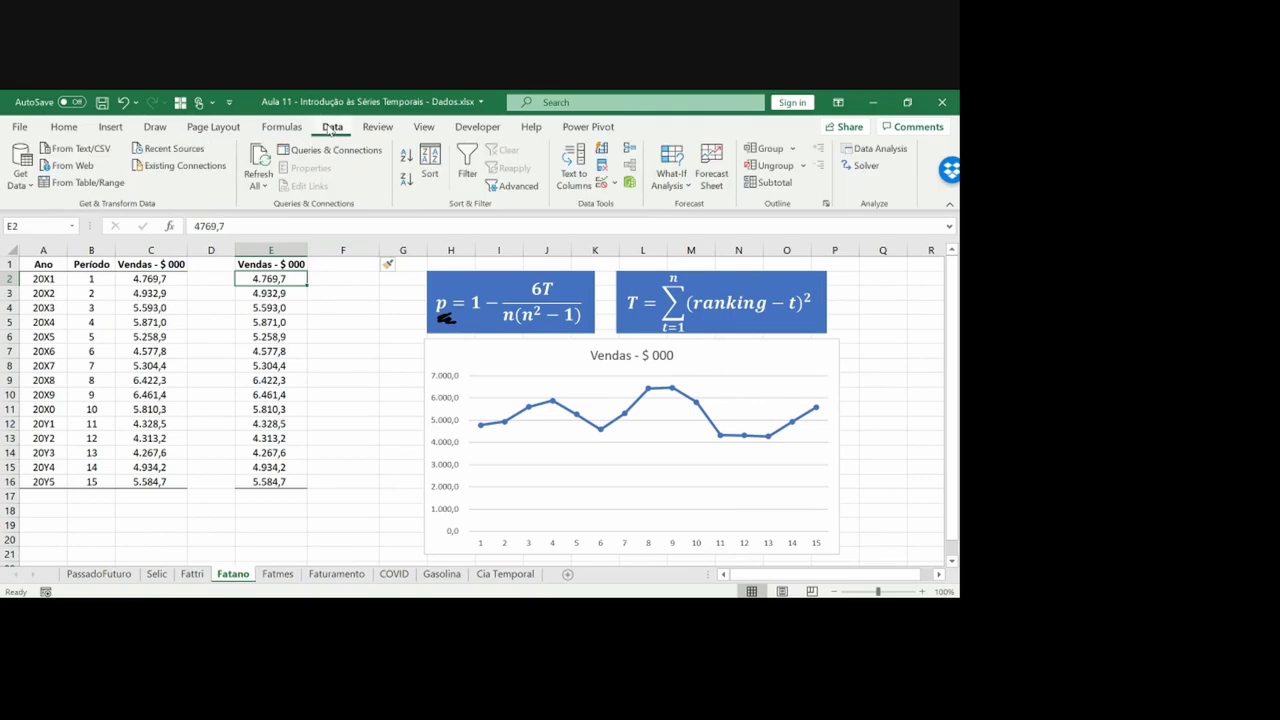
pyautogui.click(407, 161)
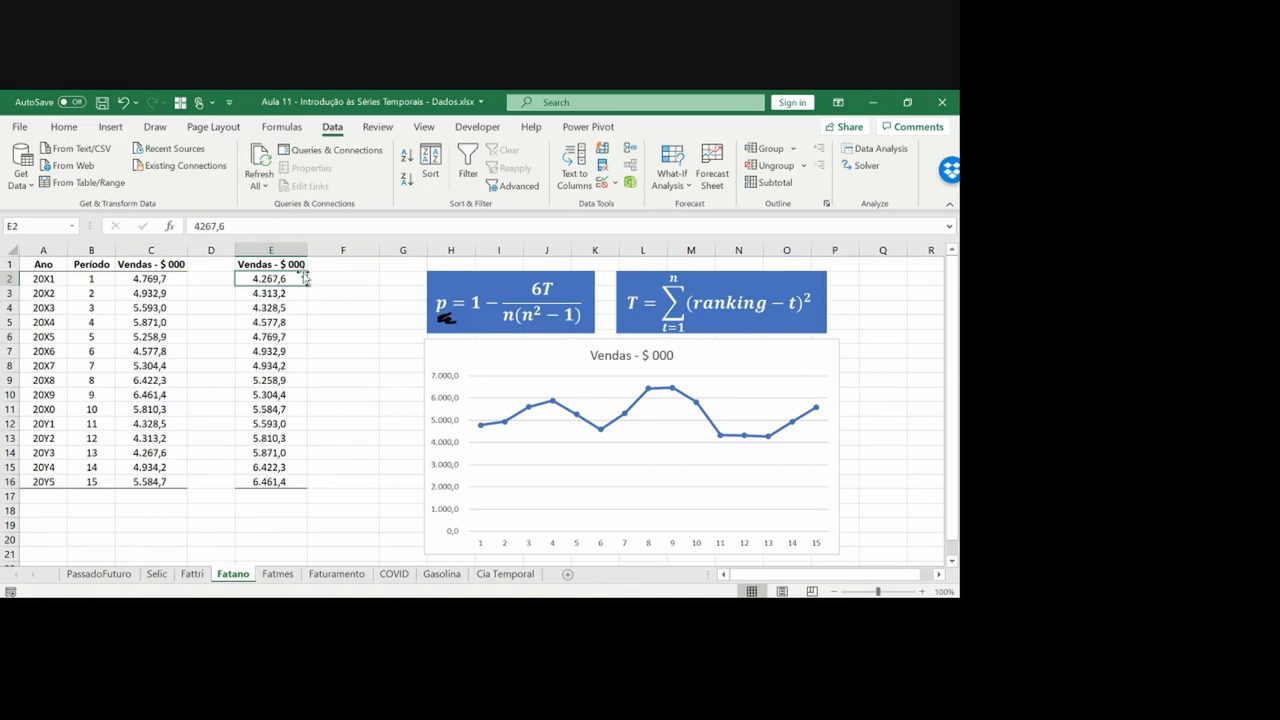
# Copy the sales header's format to F1 and head that column Ranking
pyautogui.press('Up')
pyautogui.hotkey('ctrl', 'c')
pyautogui.press('Right')
pyautogui.hotkey('ctrl', 'v')
pyautogui.write('Ranking')
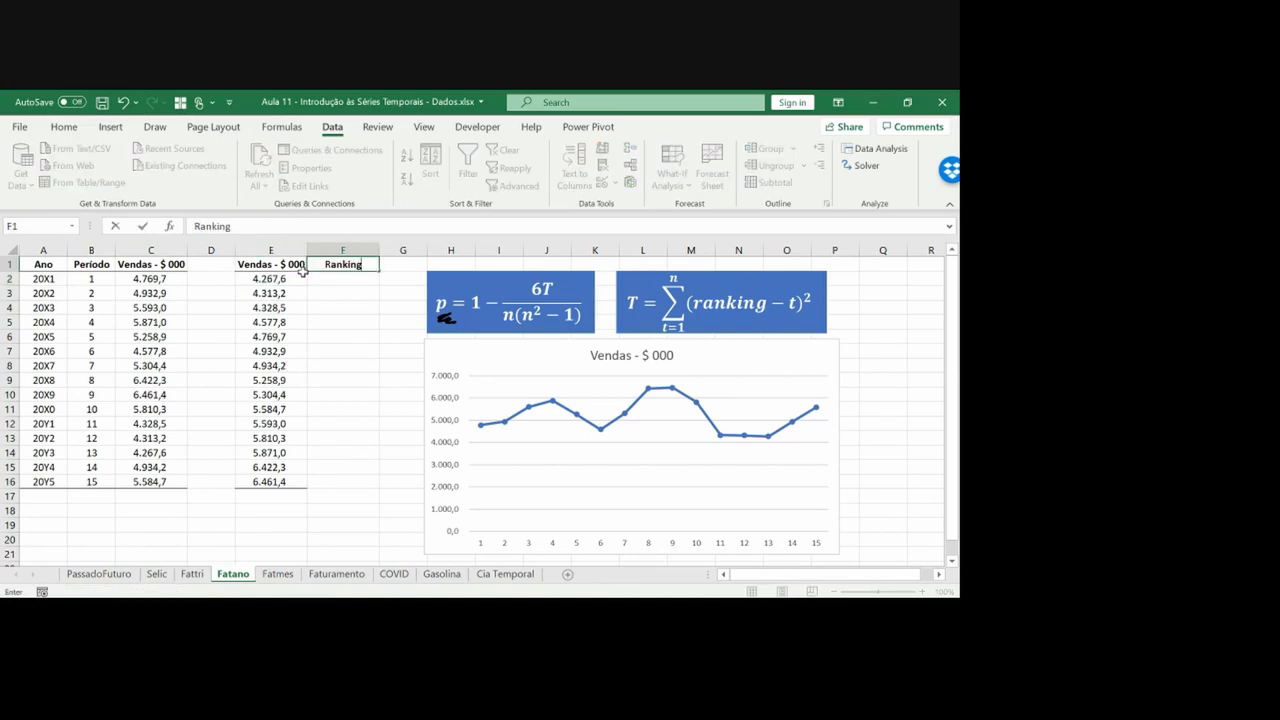
pyautogui.press('Return')
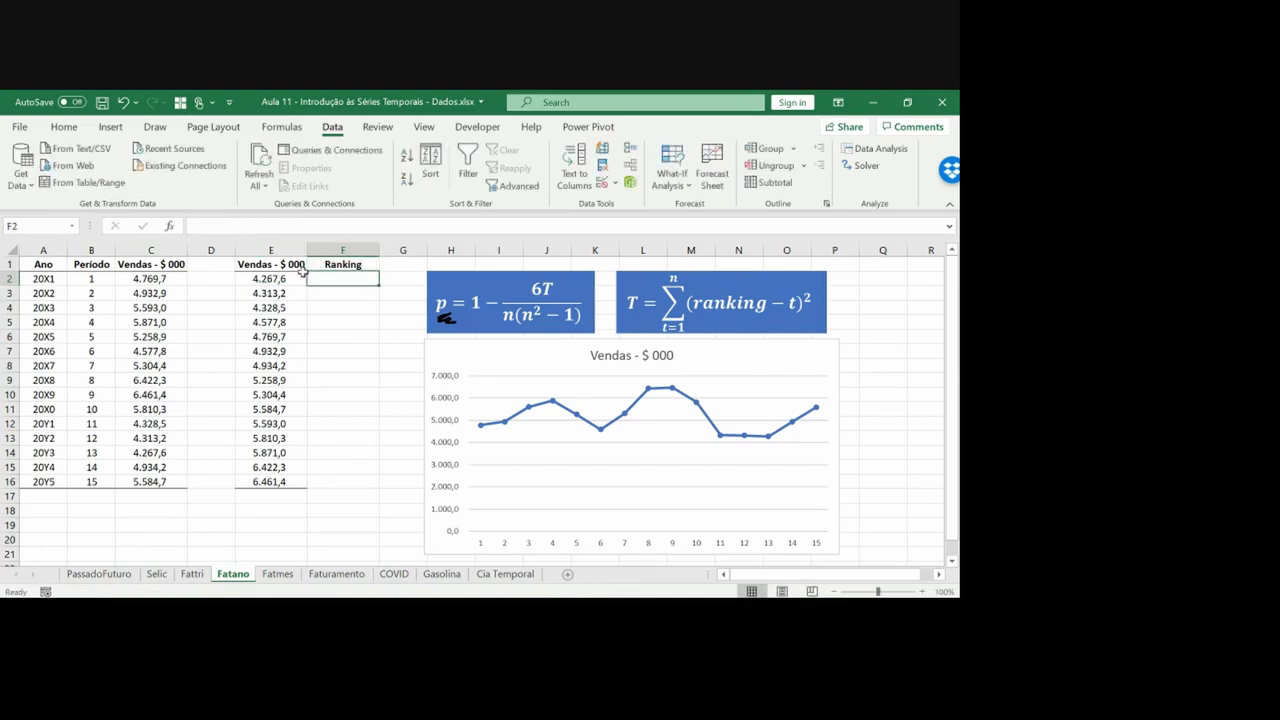
# Enter 1 as the first rank in F2 and show it without decimals
pyautogui.write('1')
pyautogui.hotkey('ctrl', 'Return')
pyautogui.click(64, 128)
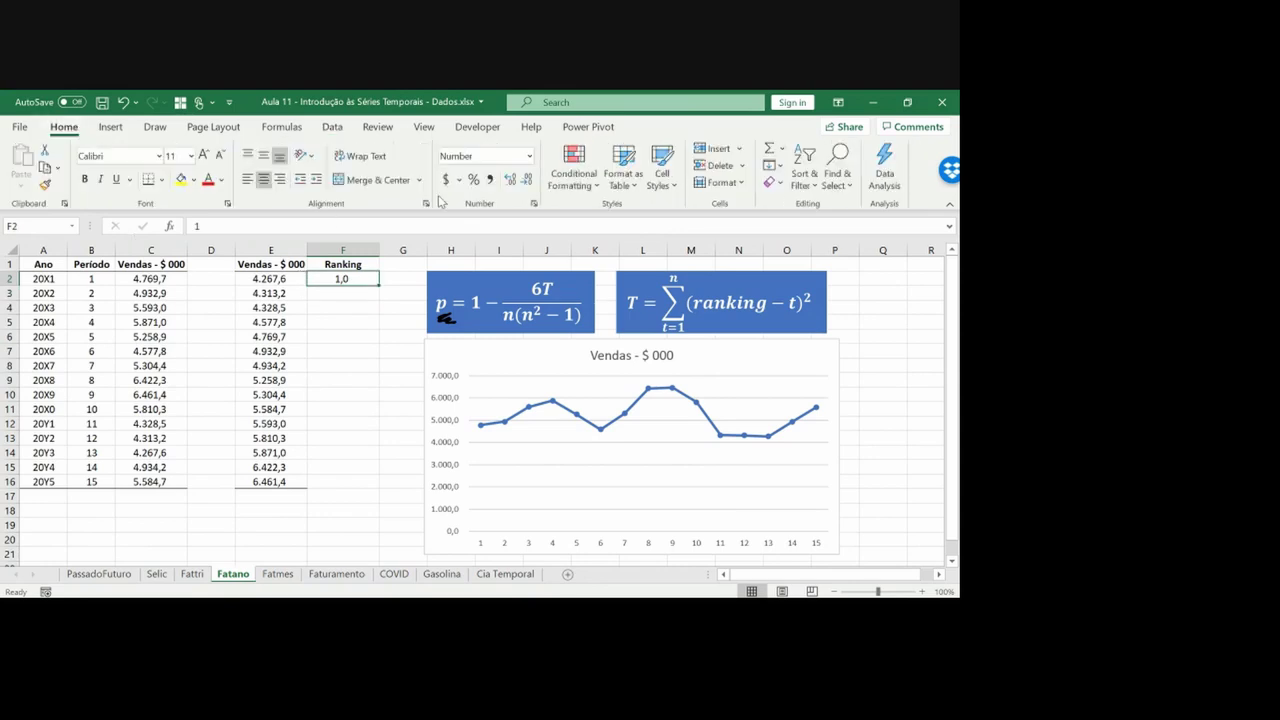
pyautogui.click(526, 180)
pyautogui.press('Return')
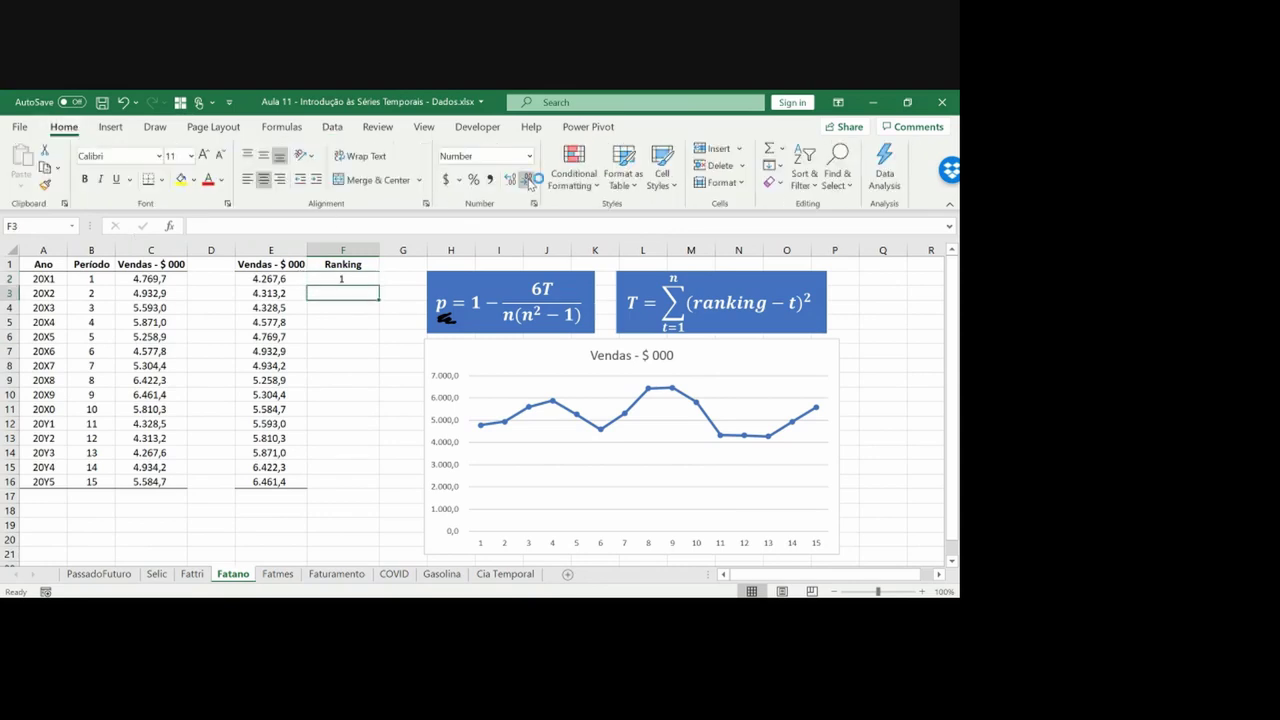
# Enter =F2+1 in F3, show it without decimals, and copy it down the Ranking column through F16
pyautogui.write('=F2+1')
pyautogui.press('Return')
pyautogui.press('Up')
pyautogui.hotkey('ctrl', 'c')
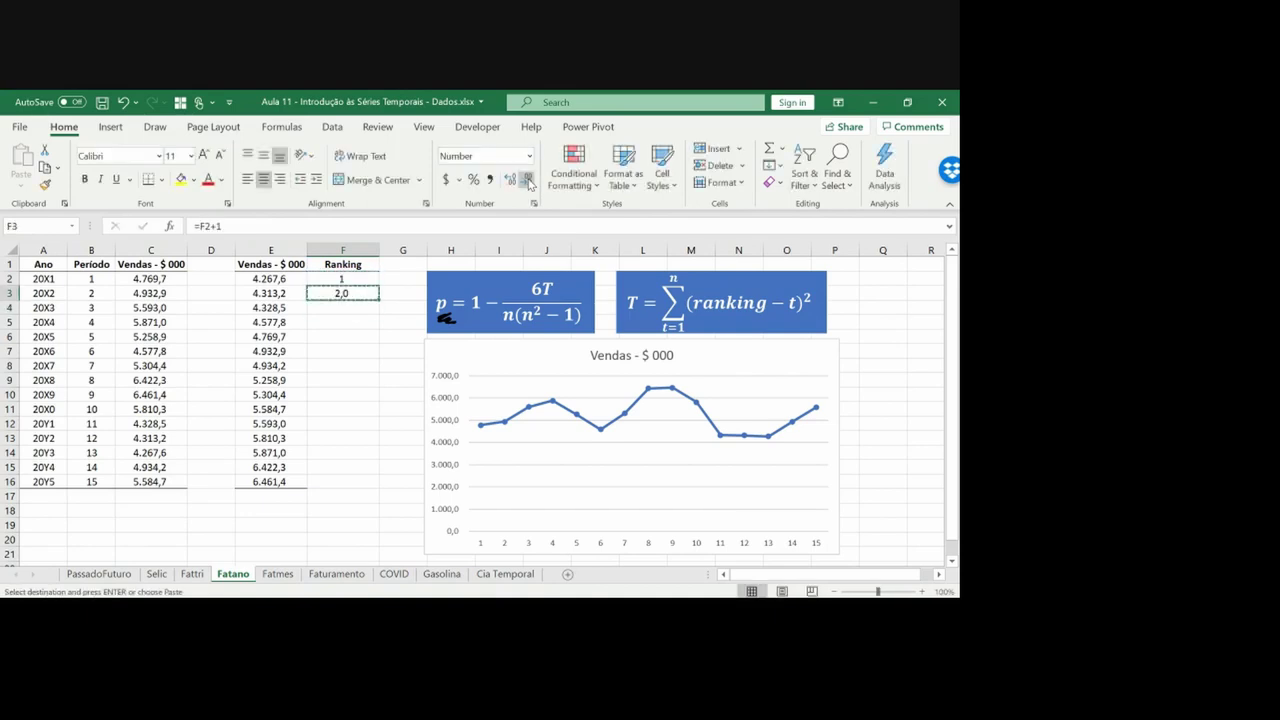
pyautogui.press('Up')
pyautogui.hotkey('ctrl', 'c')
pyautogui.press('Down')
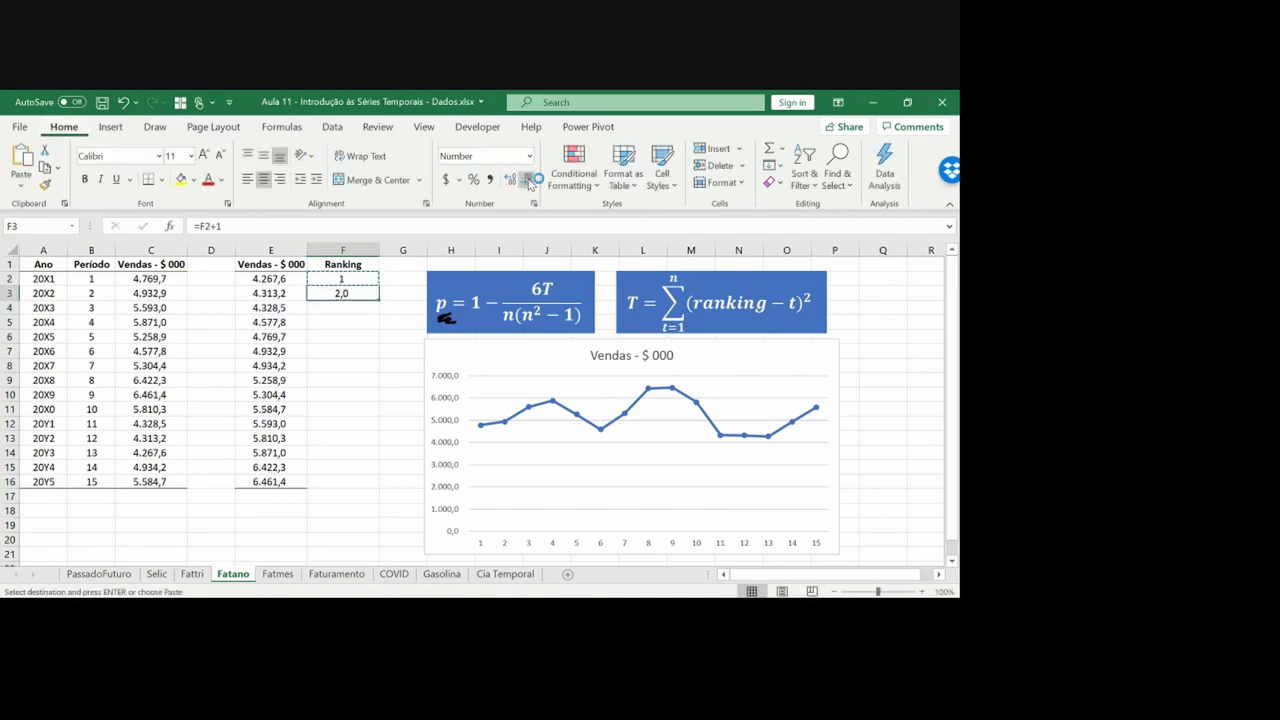
pyautogui.click(528, 180)
pyautogui.hotkey('ctrl', 'c')
pyautogui.press('Down')
pyautogui.press('Left')
pyautogui.hotkey('ctrl', 'Down')
pyautogui.press('Right')
pyautogui.hotkey('ctrl', 'shift', 'Up')
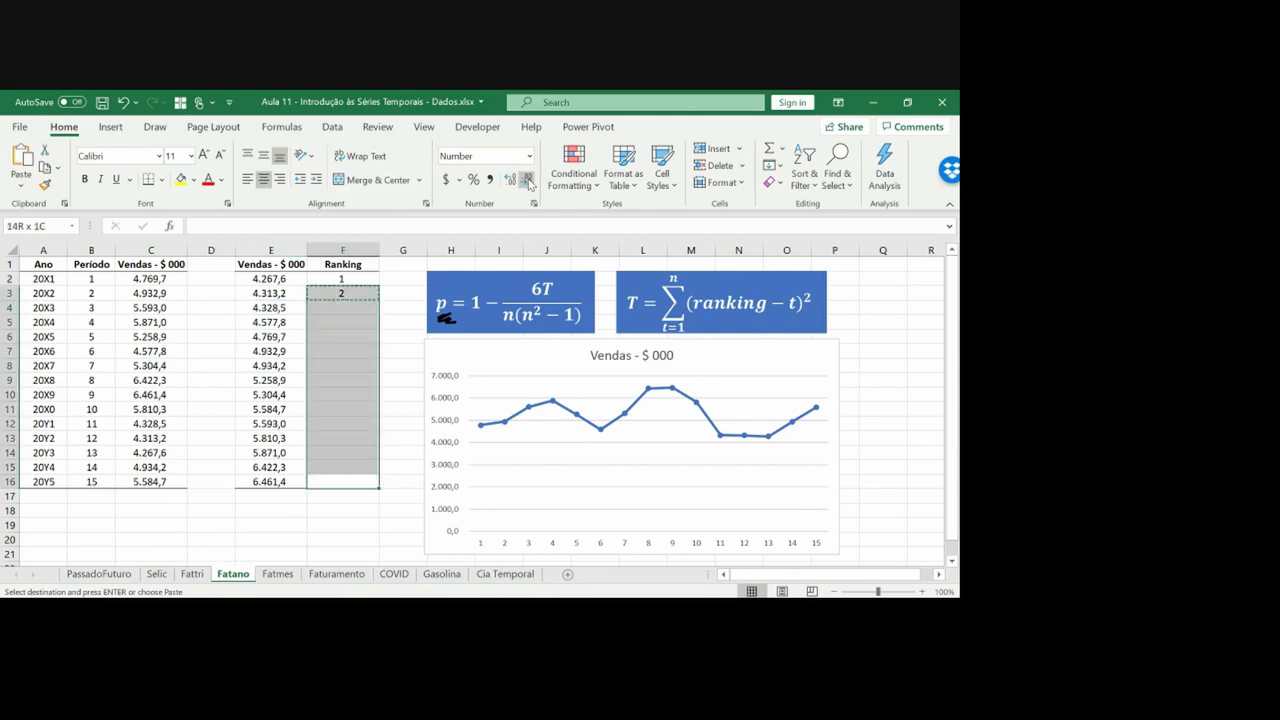
pyautogui.hotkey('ctrl', 'v')
pyautogui.press('Escape')
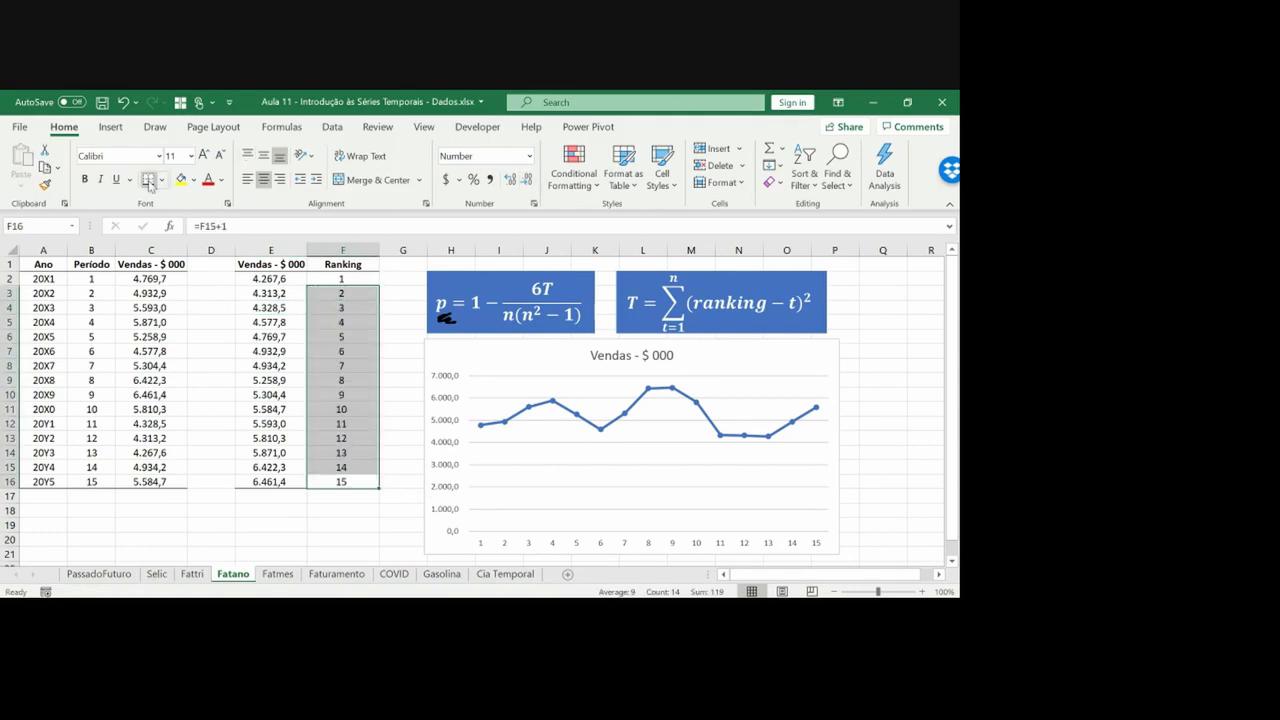
# Fit the Ranking column's width to its contents and insert a blank column at D beside the original sales values
pyautogui.click(371, 394)
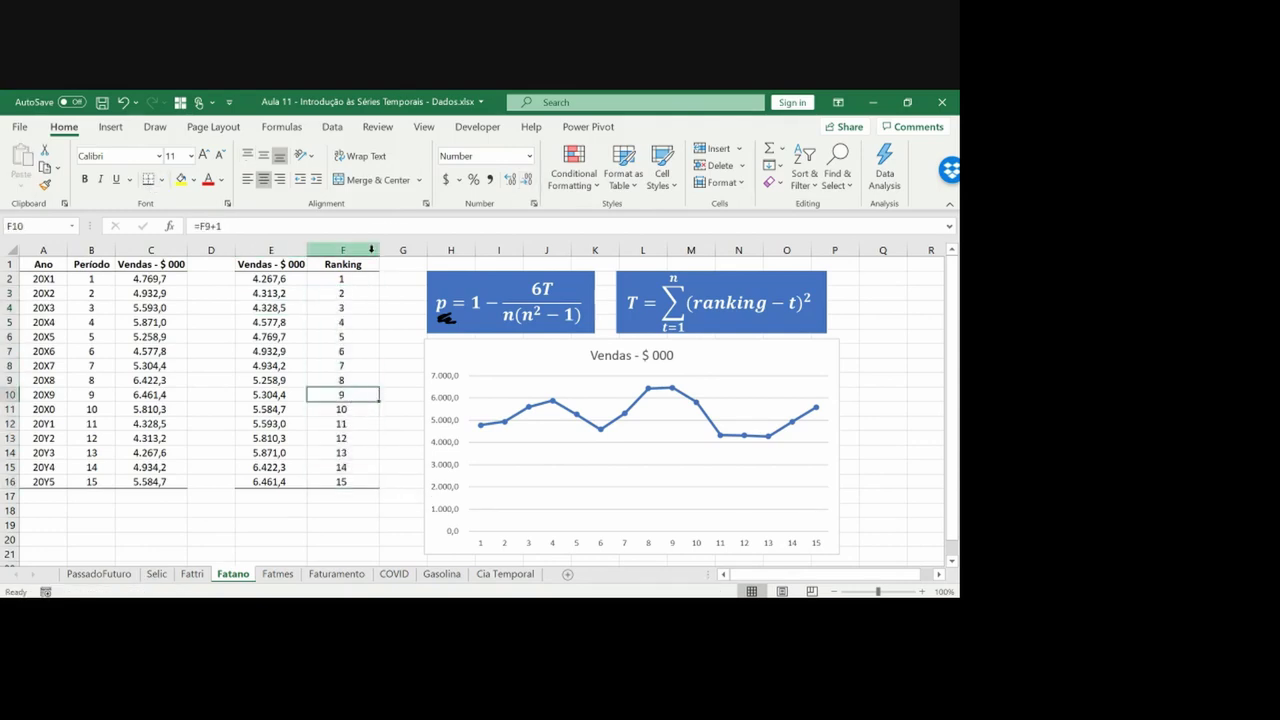
pyautogui.doubleClick(379, 250)
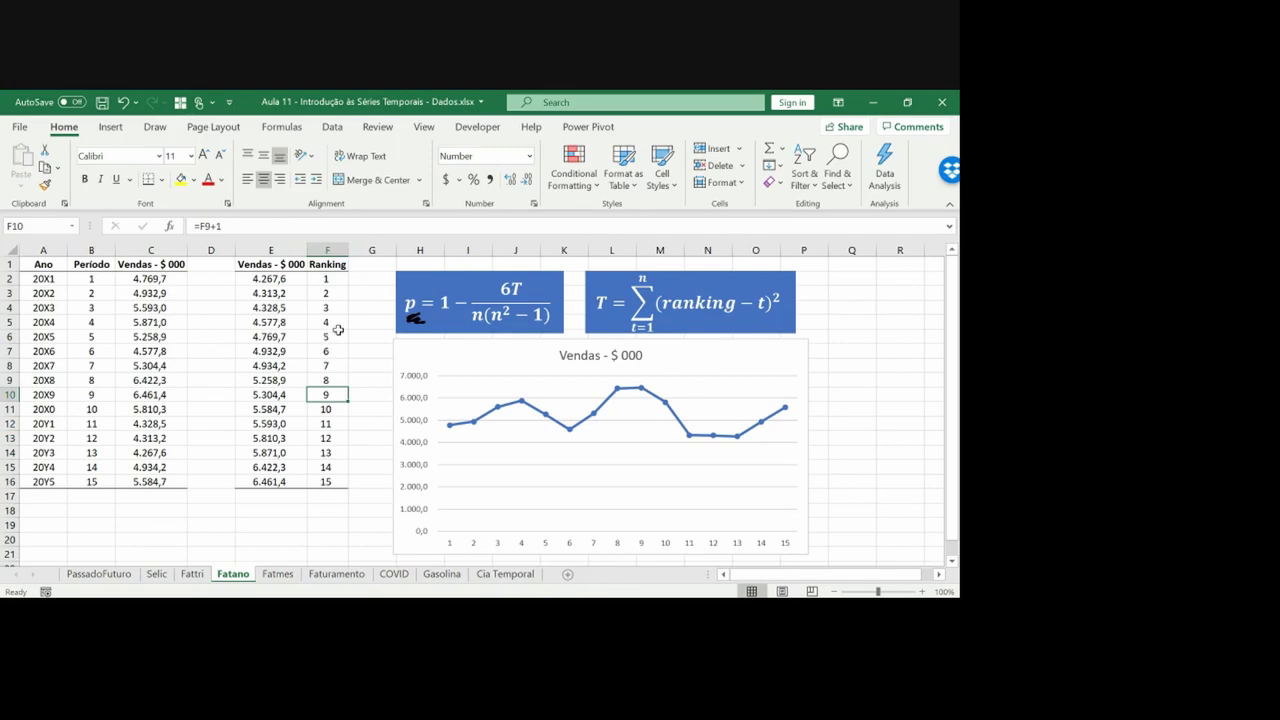
pyautogui.click(219, 244)
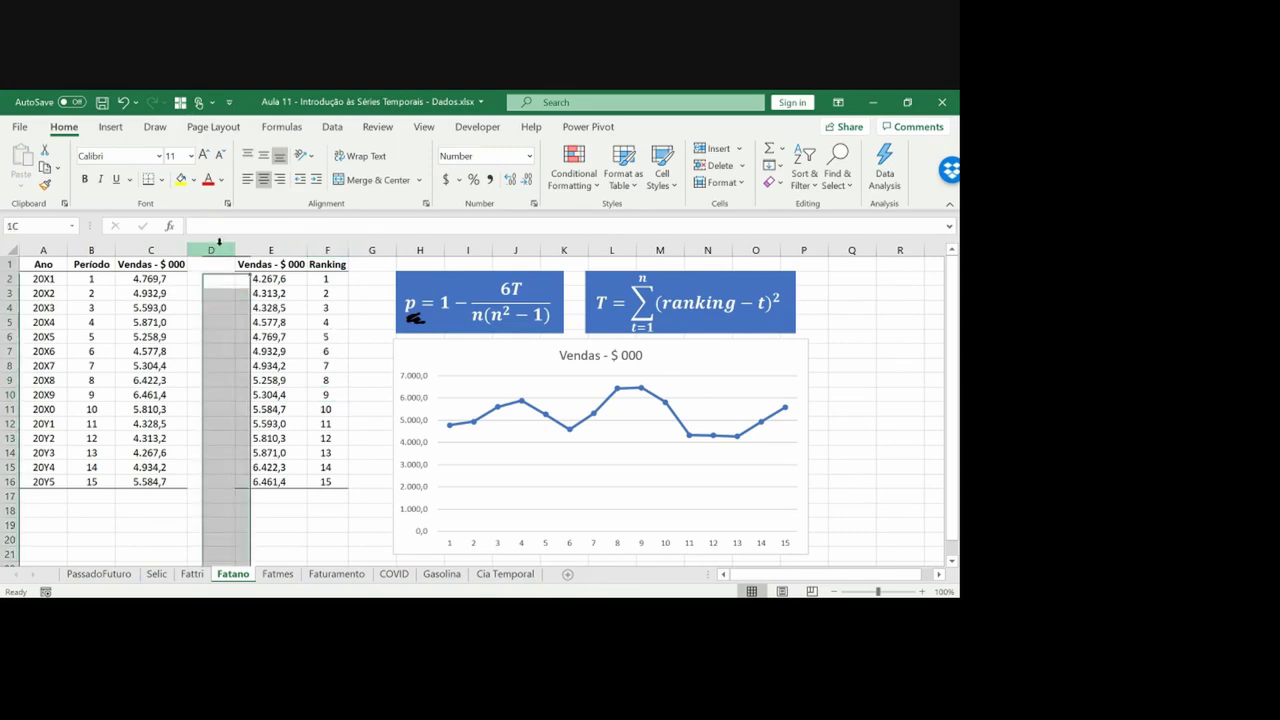
pyautogui.hotkey('ctrl', 'shift', '+')
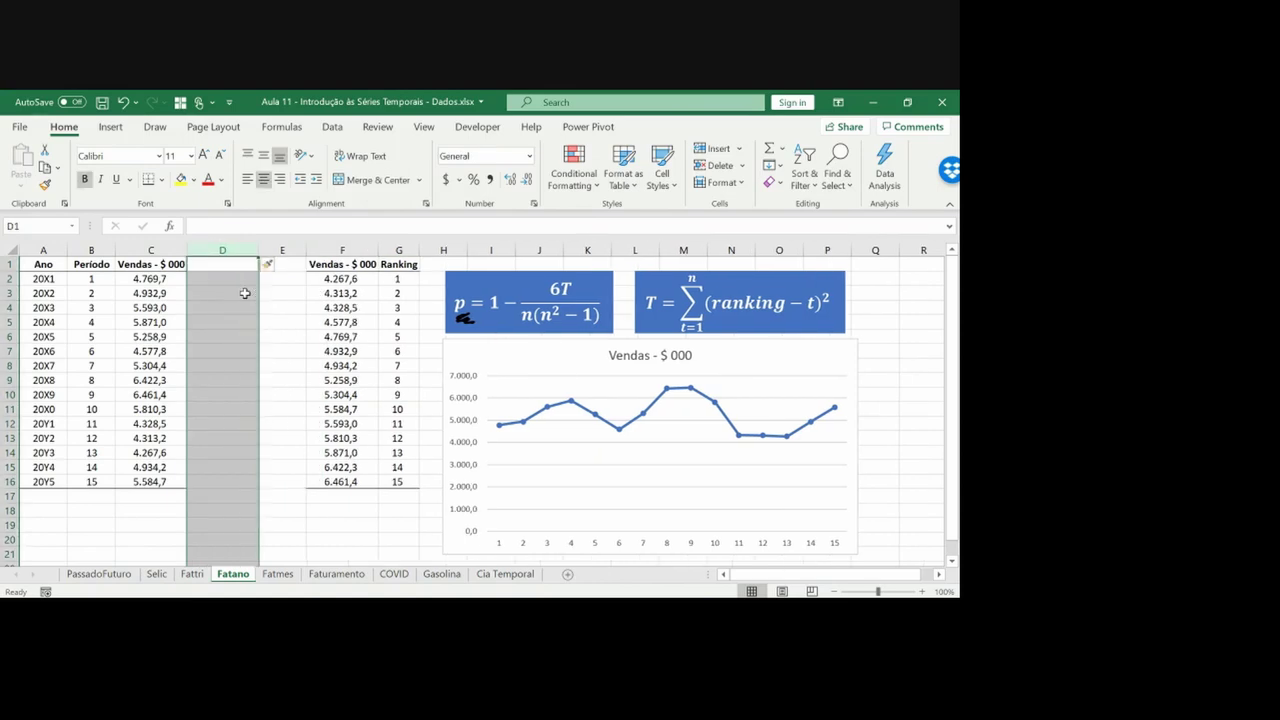
pyautogui.press('Left')
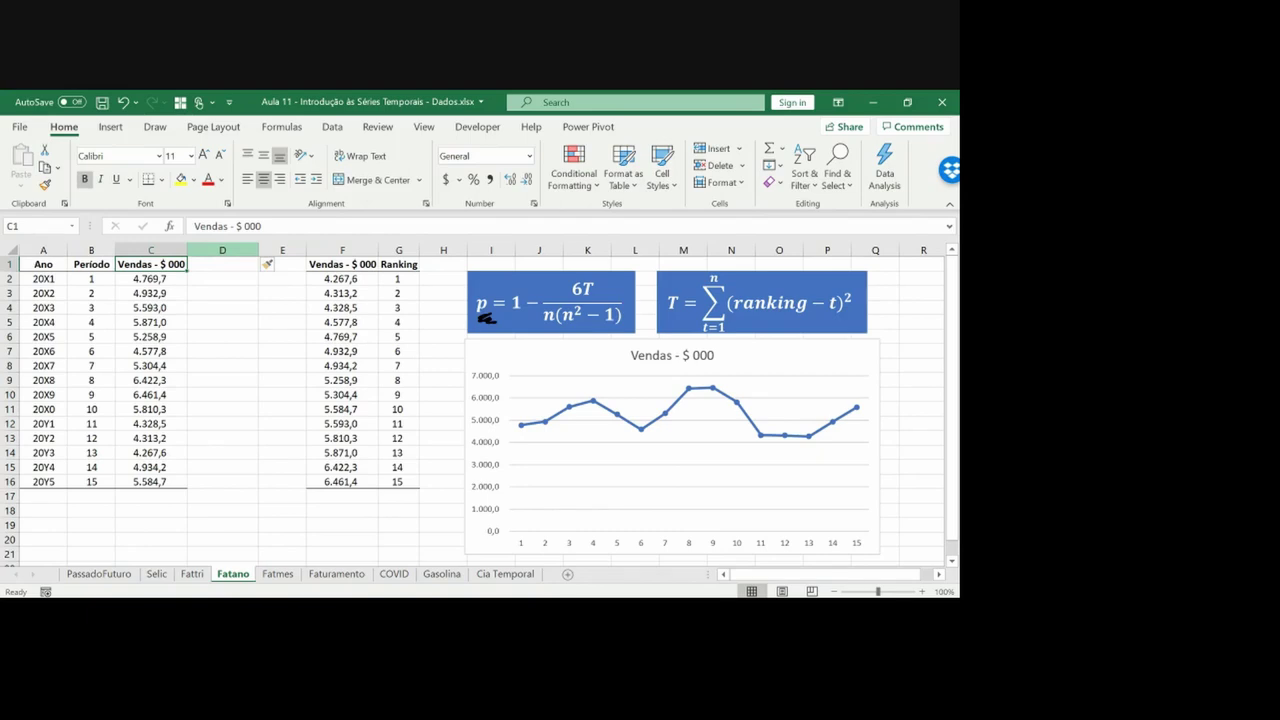
# Head the blank column D beside the original sales values Ranking
pyautogui.press('Right')
pyautogui.write('Rankin')
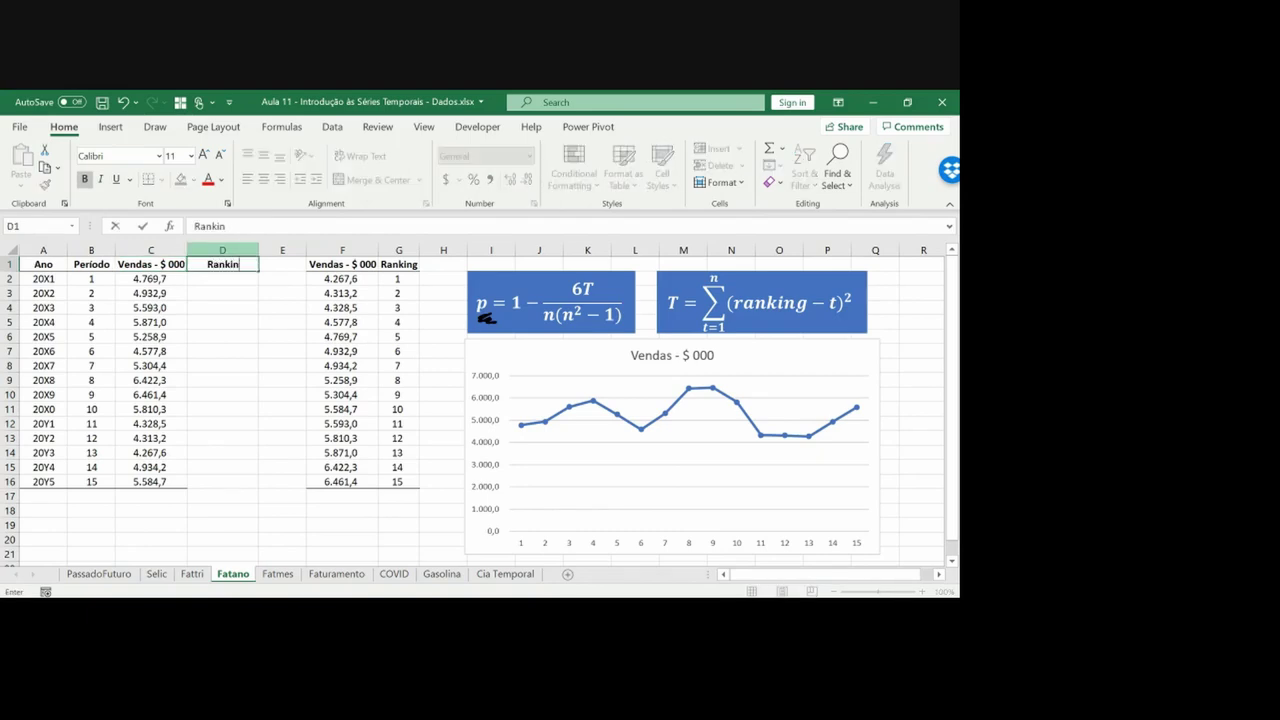
pyautogui.write('g')
pyautogui.press('Return')
pyautogui.press('Up')
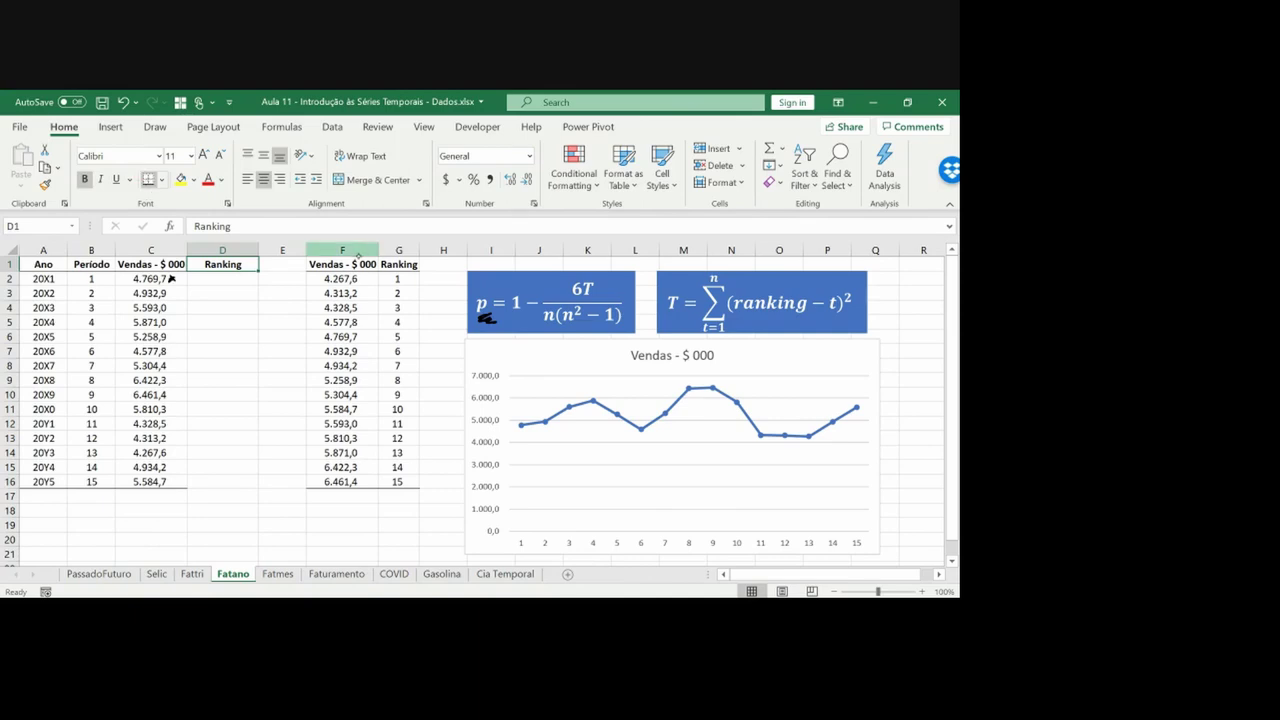
# Link the 4.769,7 value in both sales lists with ink, circle its rank, and enter 5 in D2
pyautogui.moveTo(170, 275)
pyautogui.mouseDown()
pyautogui.moveTo(130, 284)
pyautogui.moveTo(208, 276)
pyautogui.moveTo(264, 330)
pyautogui.moveTo(322, 340)
pyautogui.mouseUp()
pyautogui.moveTo(405, 331)
pyautogui.mouseDown()
pyautogui.moveTo(388, 348)
pyautogui.moveTo(412, 337)
pyautogui.mouseUp()
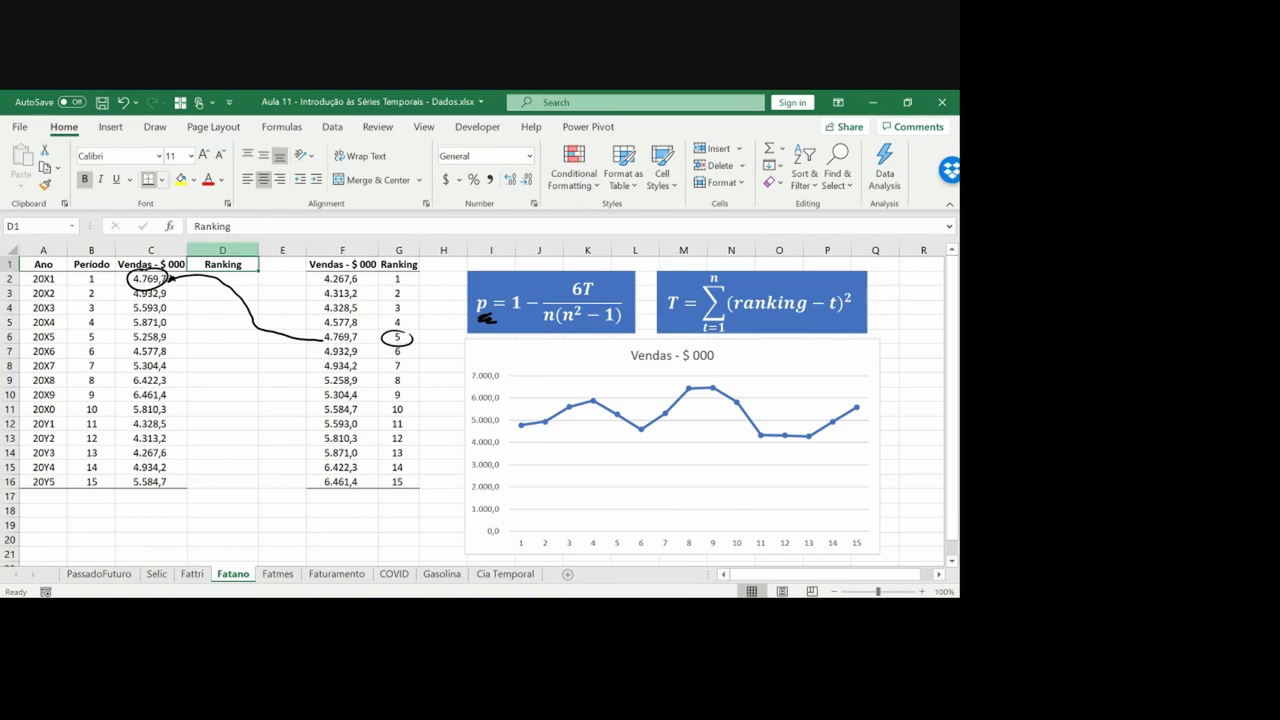
pyautogui.click(222, 279)
pyautogui.write('5')
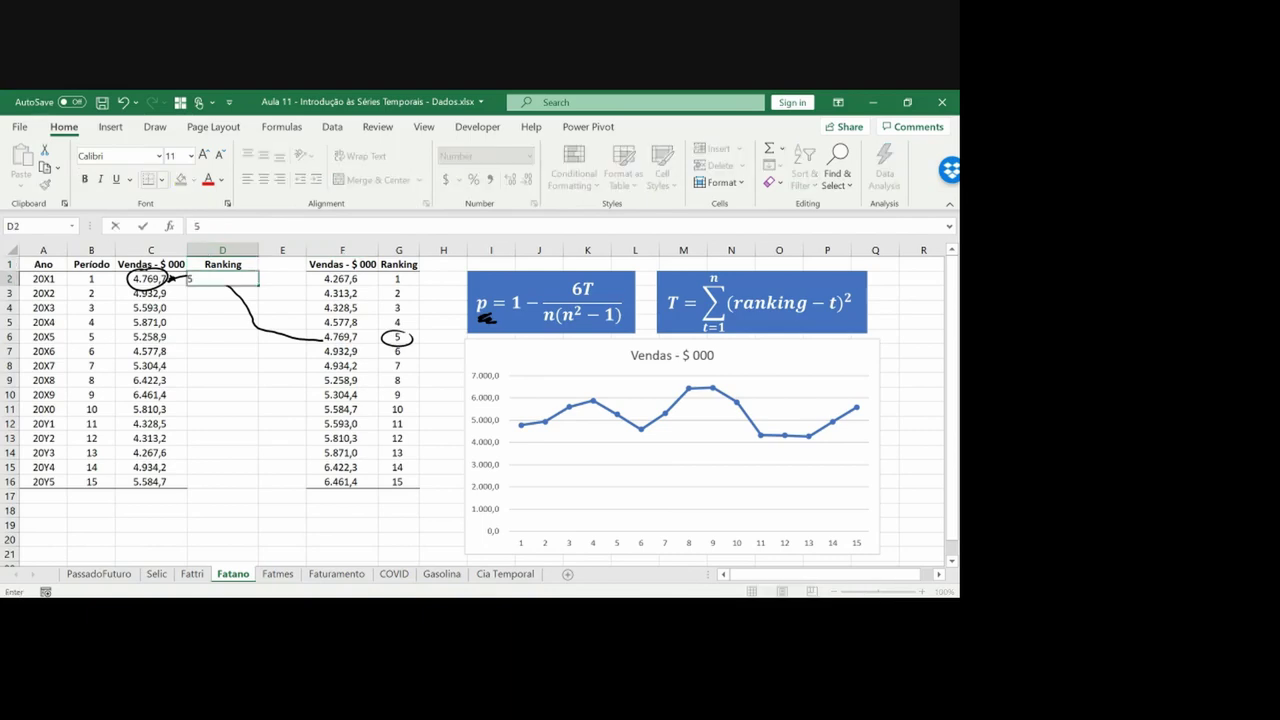
pyautogui.press('Return')
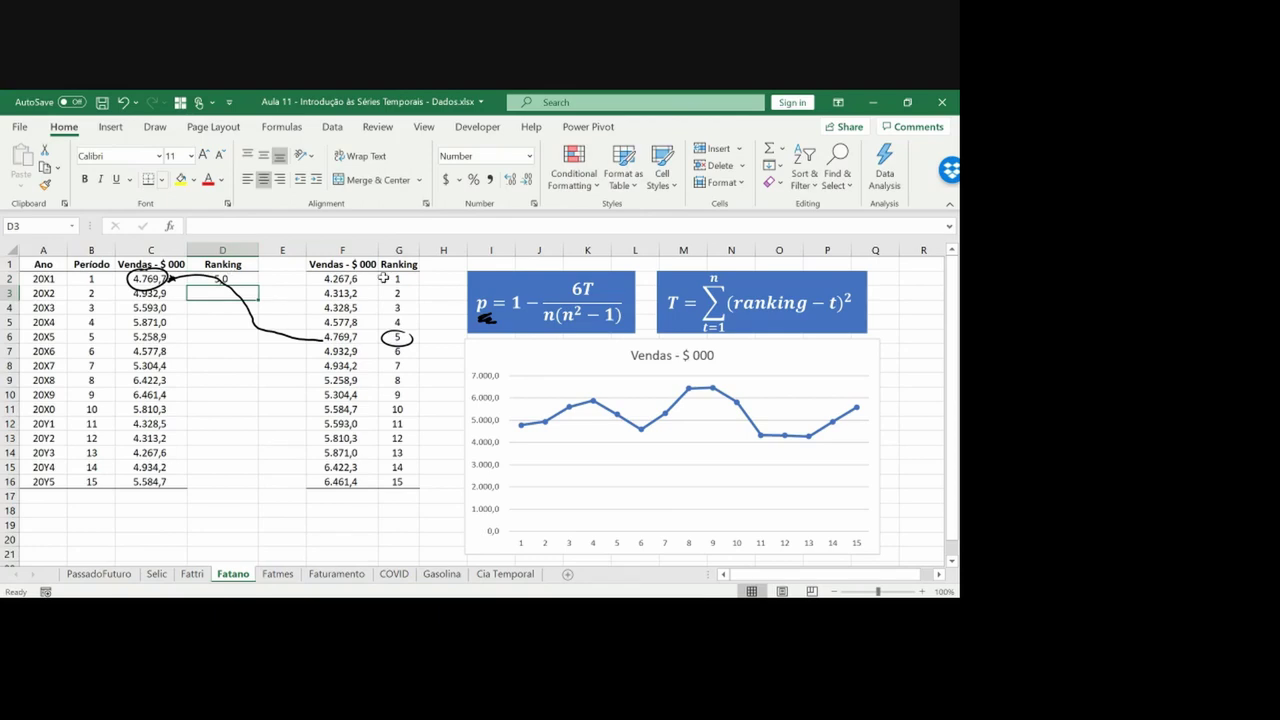
# Paste only the formats of ranks G2:G16 onto D2:D16 and narrow column D to suit its Ranking header
pyautogui.click(383, 278)
pyautogui.hotkey('ctrl', 'shift', 'Down')
pyautogui.hotkey('ctrl', 'c')
pyautogui.press('Left')
pyautogui.press('Left')
pyautogui.press('Left')
pyautogui.press('Left')
pyautogui.press('Right')
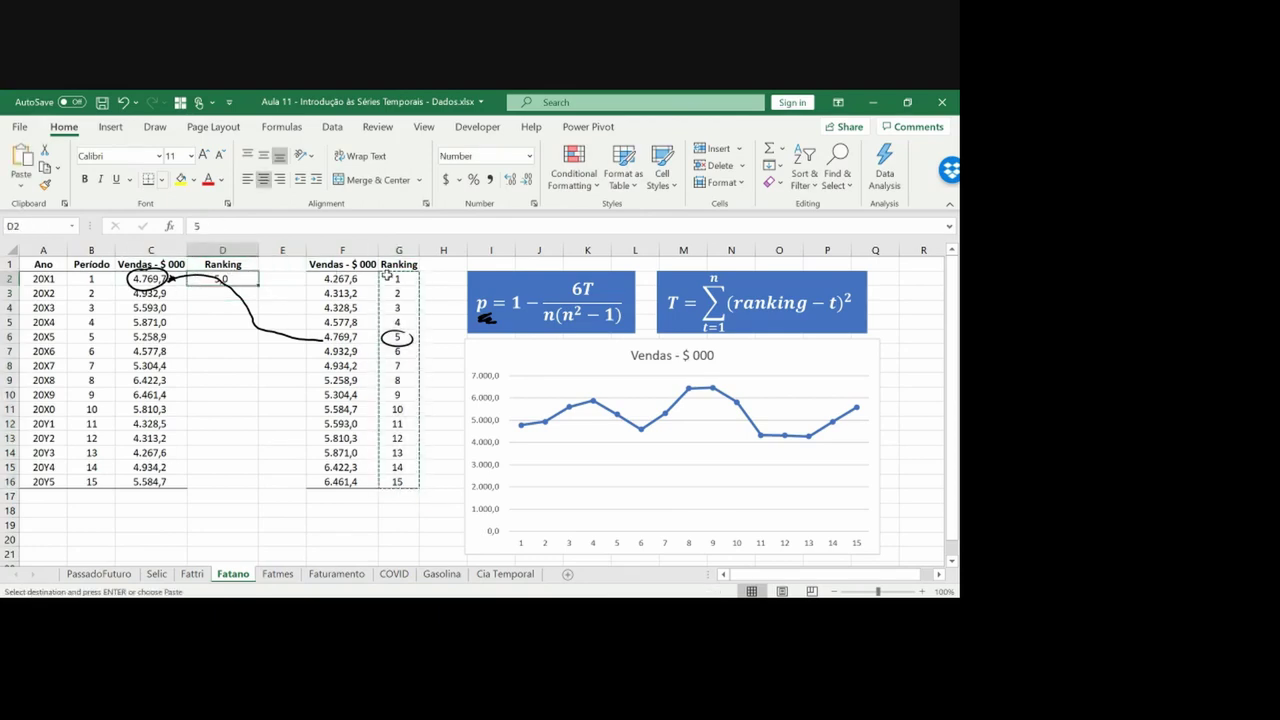
pyautogui.hotkey('ctrl', 'alt', 'v')
pyautogui.press('t')
pyautogui.press('Return')
pyautogui.press('Escape')
pyautogui.moveTo(259, 254); pyautogui.dragTo(229, 253)
# Delete the ink arrow and circles that link 4.769,7 in the original series to its rank
pyautogui.click(243, 307)
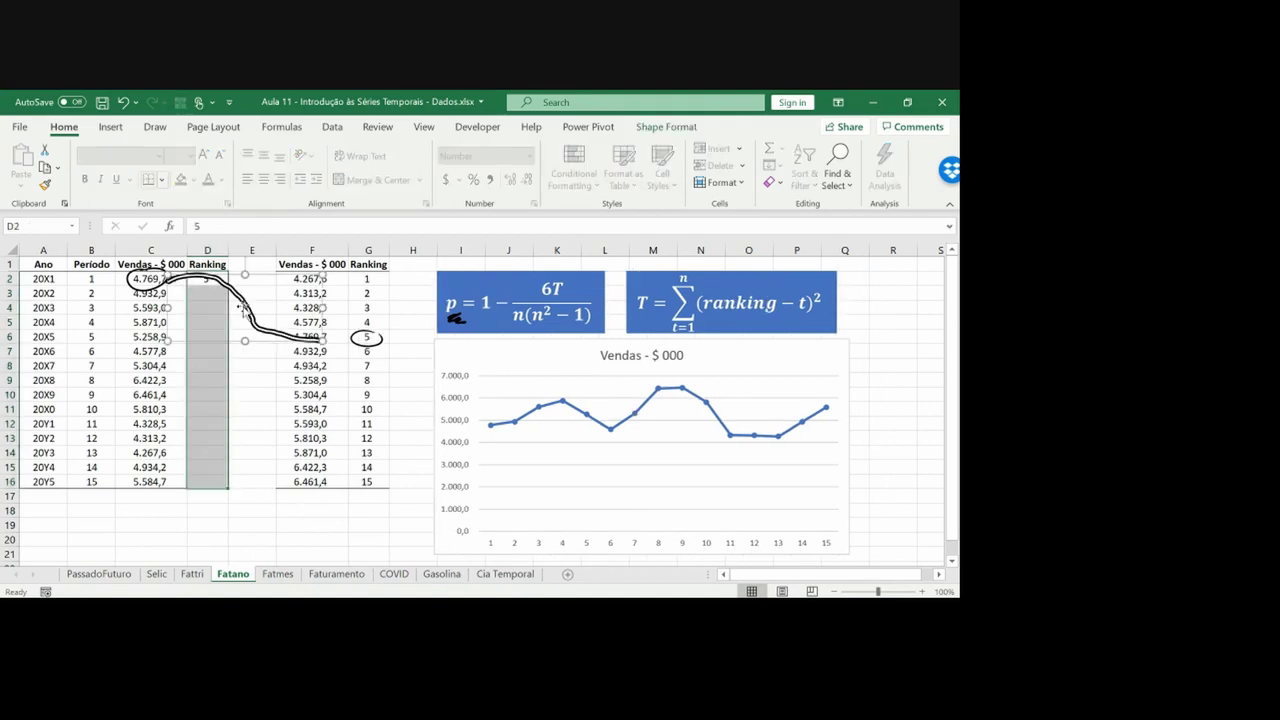
pyautogui.press('Delete')
pyautogui.click(168, 278)
pyautogui.press('Delete')
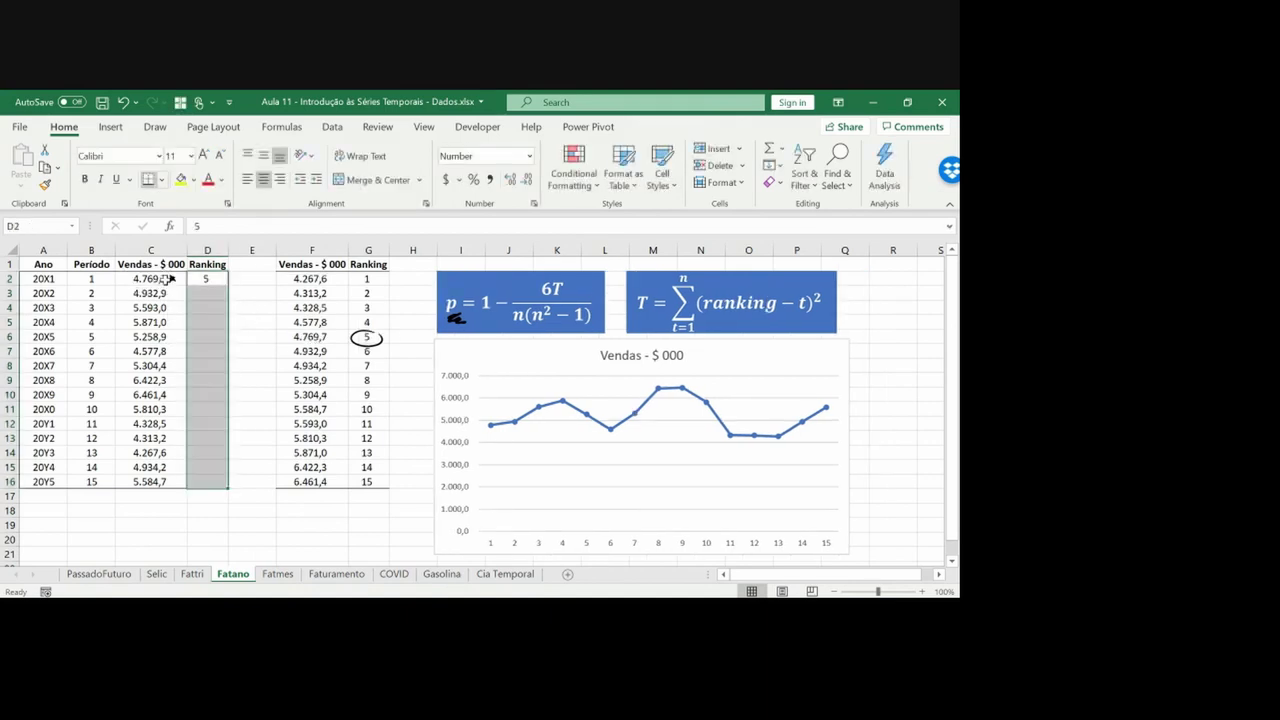
pyautogui.click(169, 281)
pyautogui.press('Delete')
pyautogui.click(352, 338)
pyautogui.press('Delete')
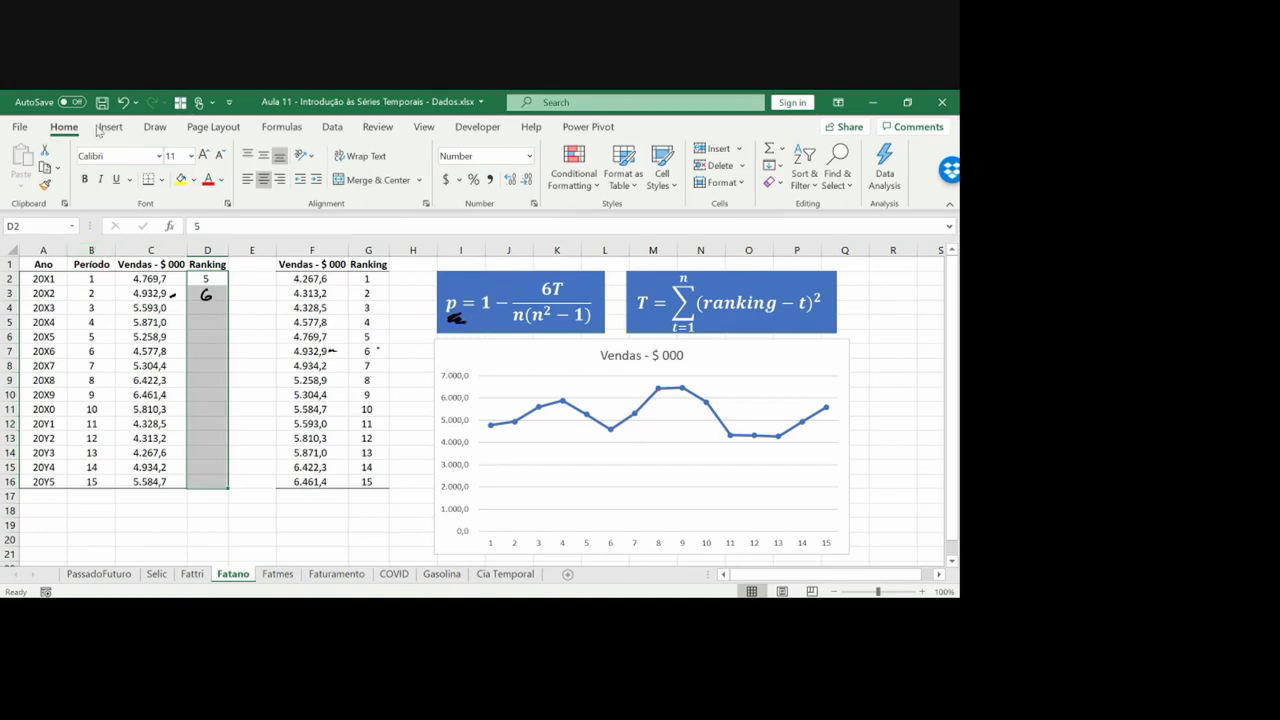
# Delete the handwritten 6 at D3 and the ink marks beside the two 4.932,9 sales values
pyautogui.click(206, 296)
pyautogui.press('Delete')
pyautogui.click(170, 293)
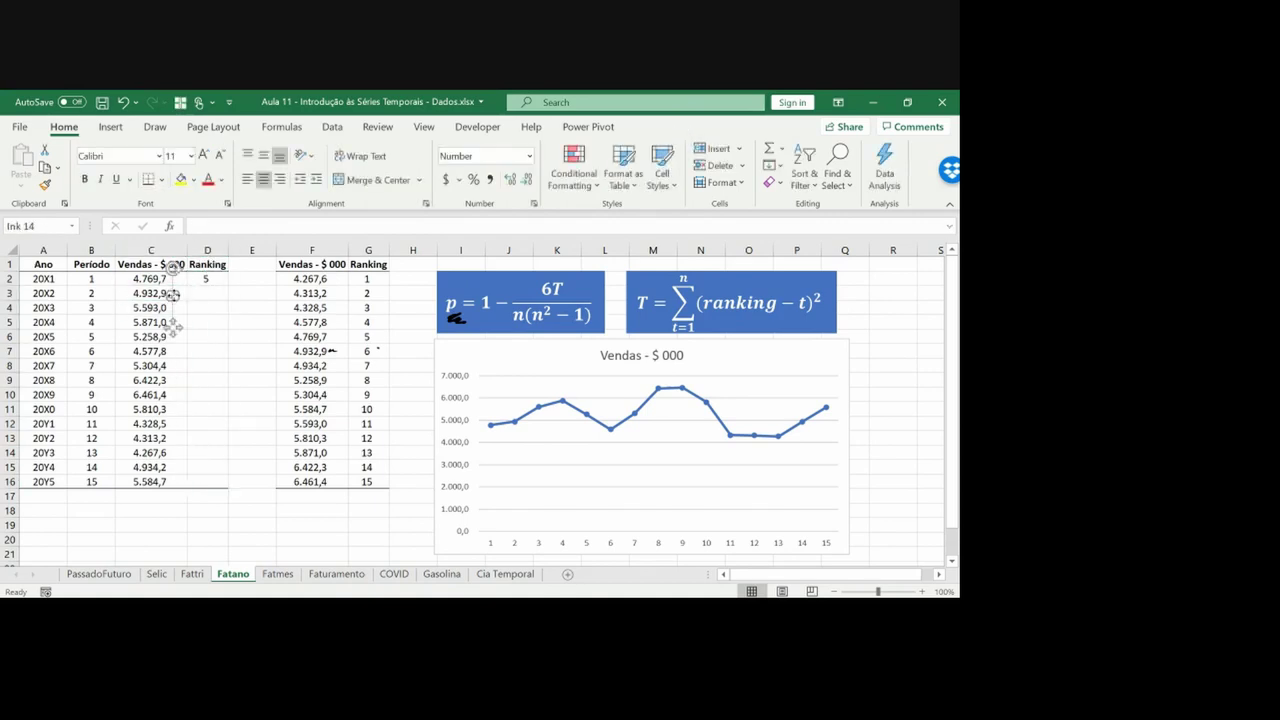
pyautogui.click(330, 346)
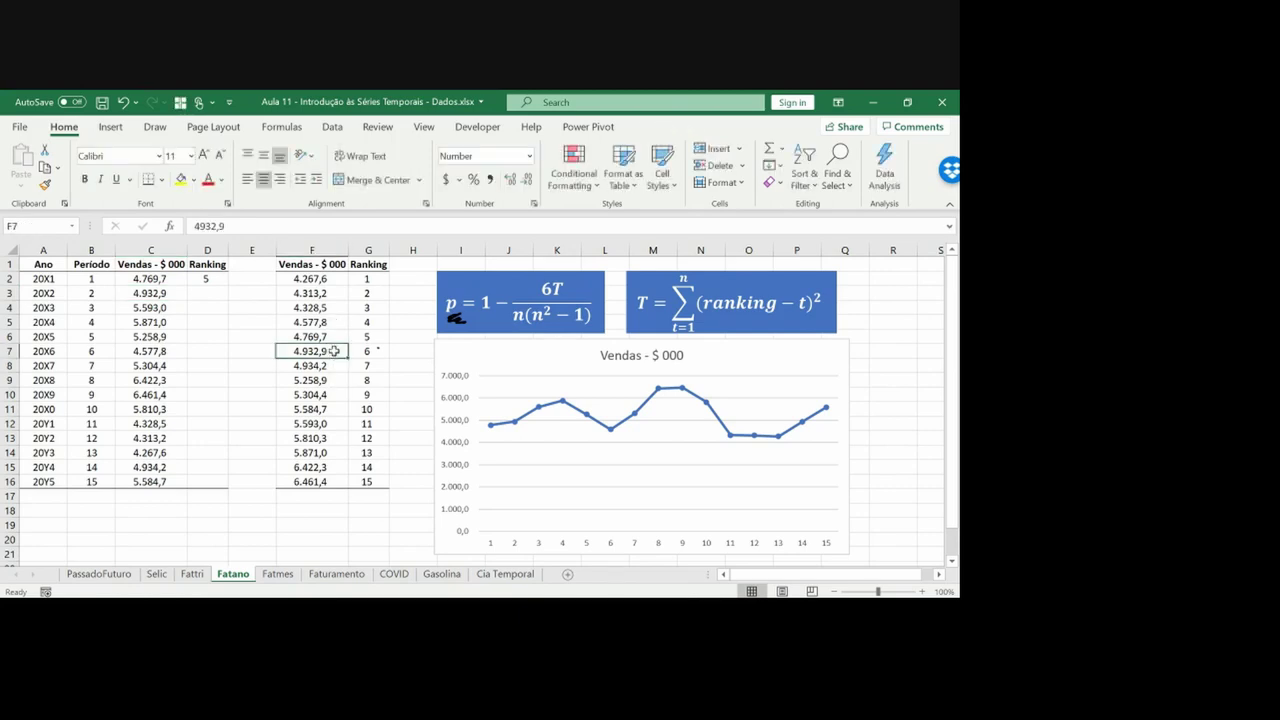
# Enter =VLOOKUP(C3;$F$2:$G$16;2;0) in D3 to fetch the exact-match rank of the second sales value
pyautogui.click(150, 293)
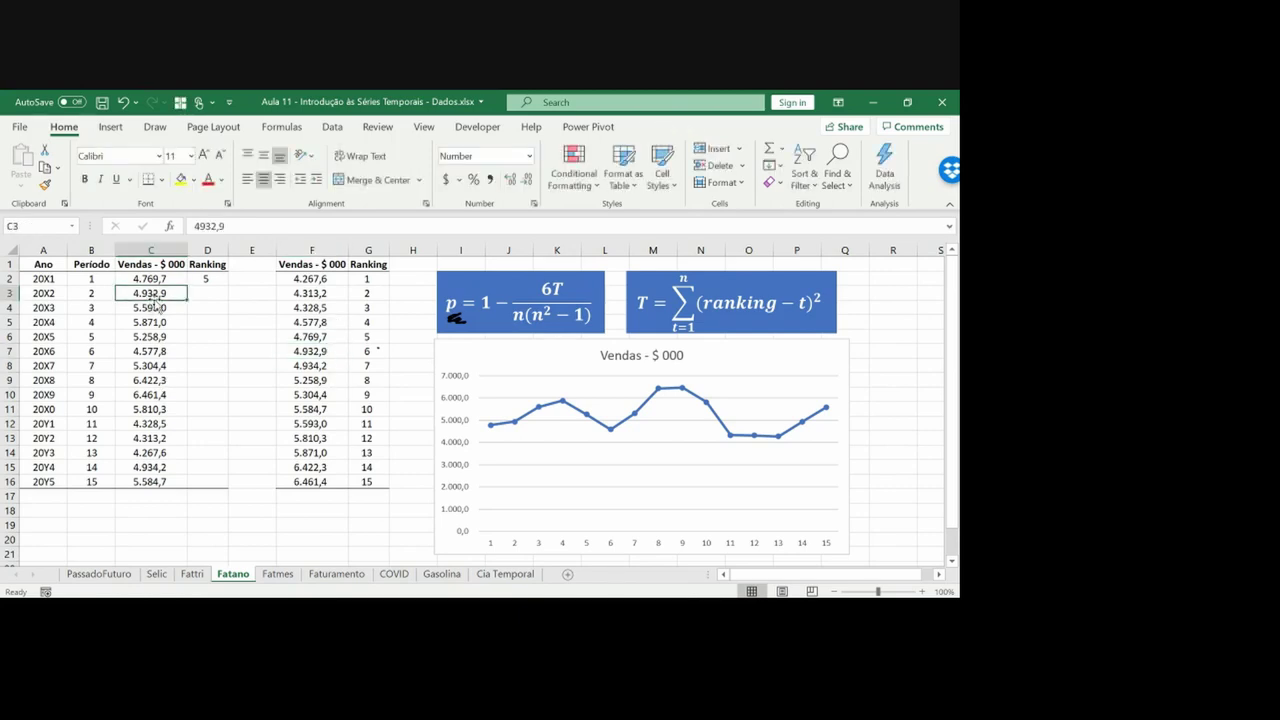
pyautogui.click(210, 292)
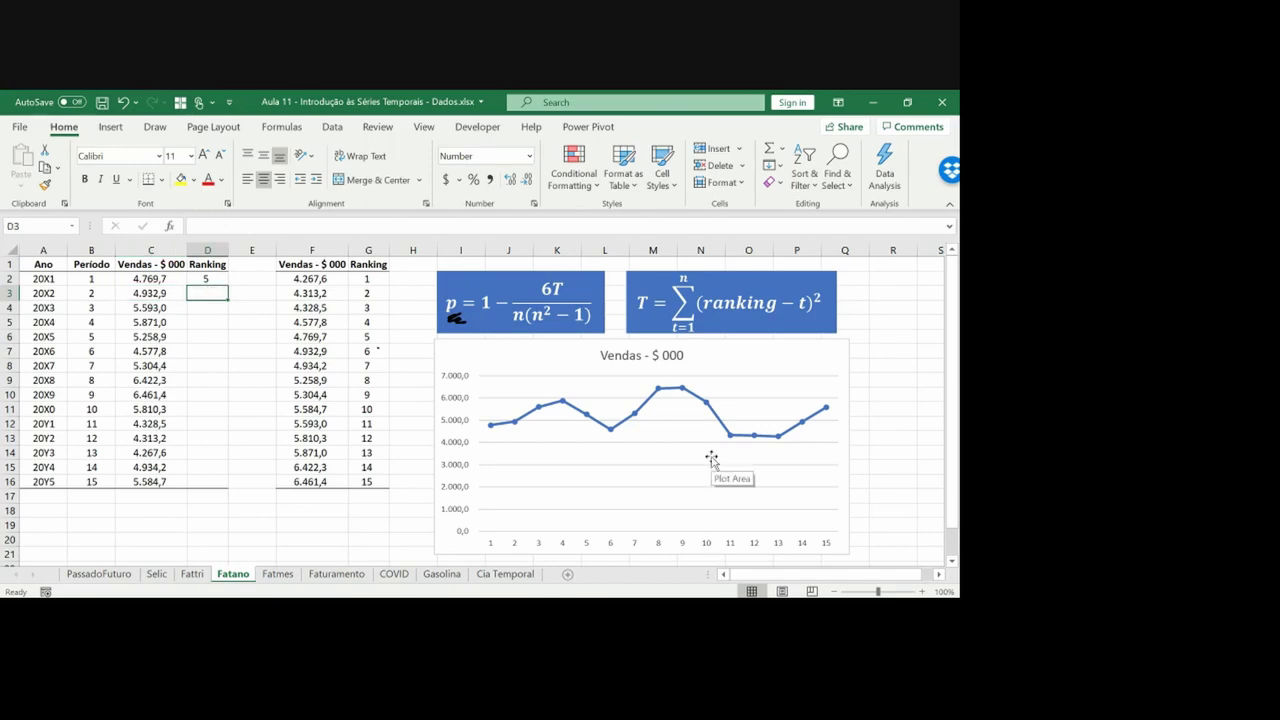
pyautogui.write('=')
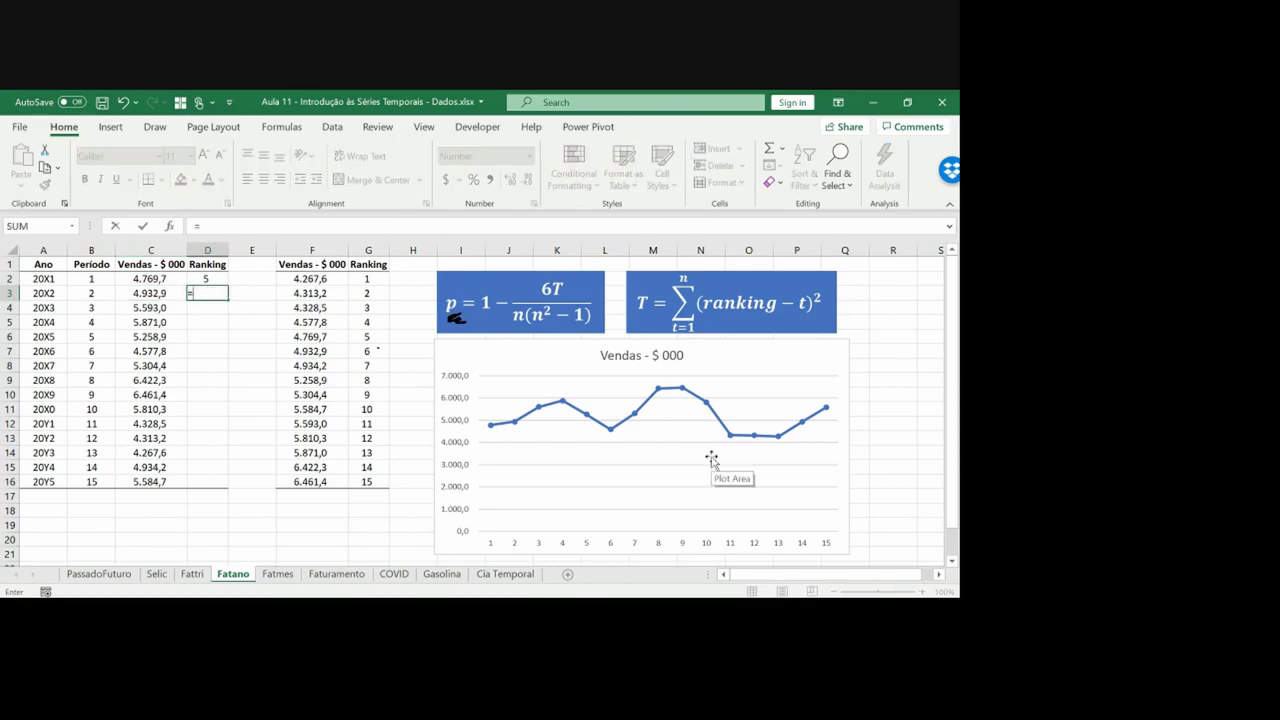
pyautogui.write('procv')
pyautogui.press('BackSpace')
pyautogui.press('BackSpace')
pyautogui.press('BackSpace')
pyautogui.press('BackSpace')
pyautogui.press('BackSpace')
pyautogui.write('vl')
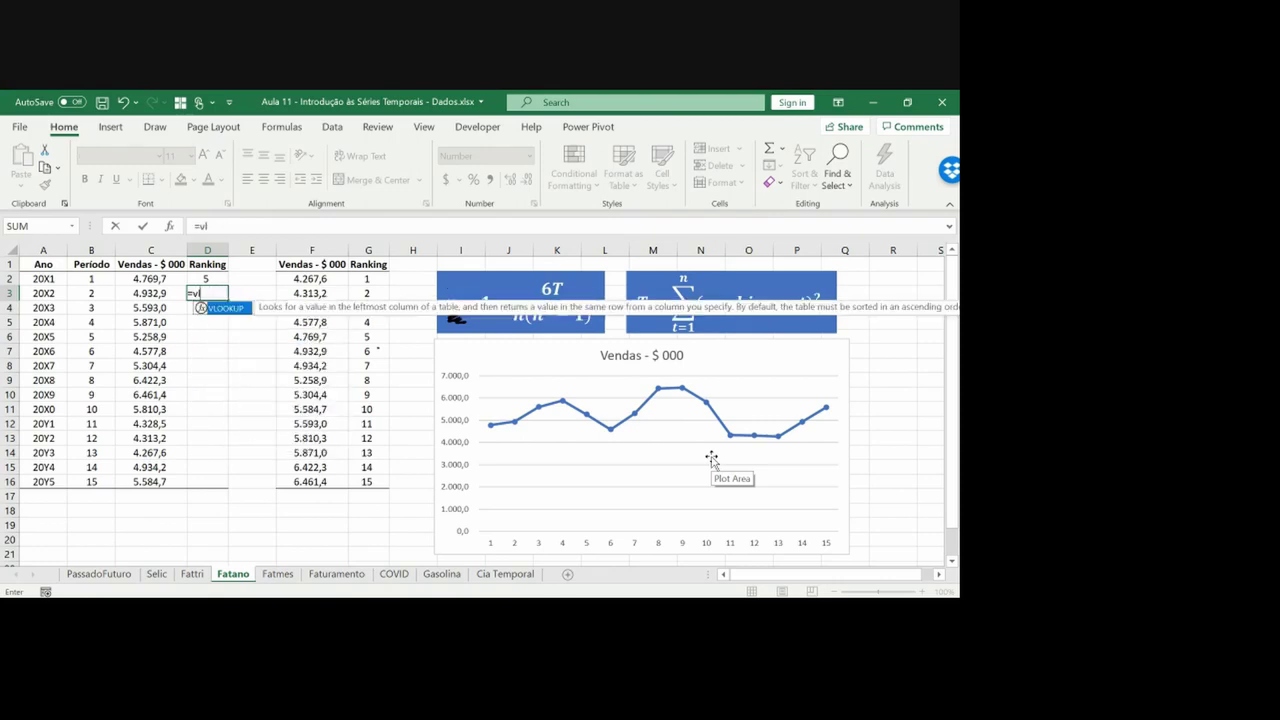
pyautogui.write('ookup(')
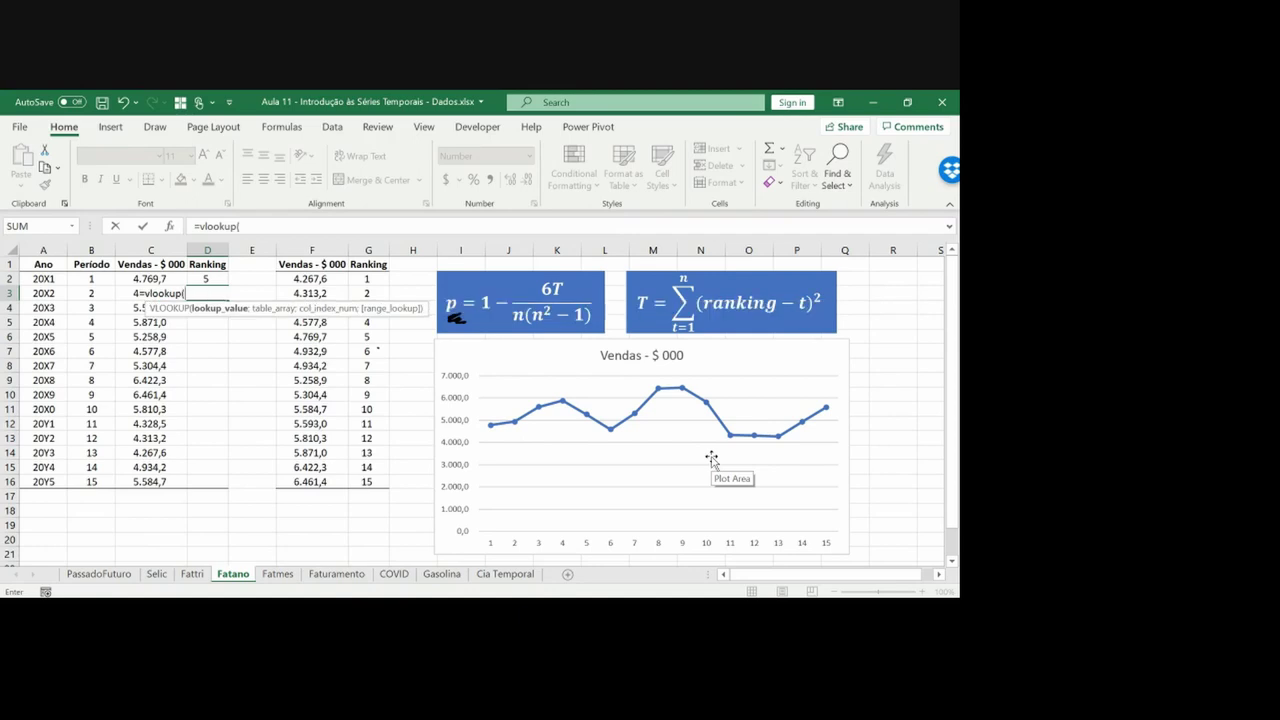
pyautogui.press('Left')
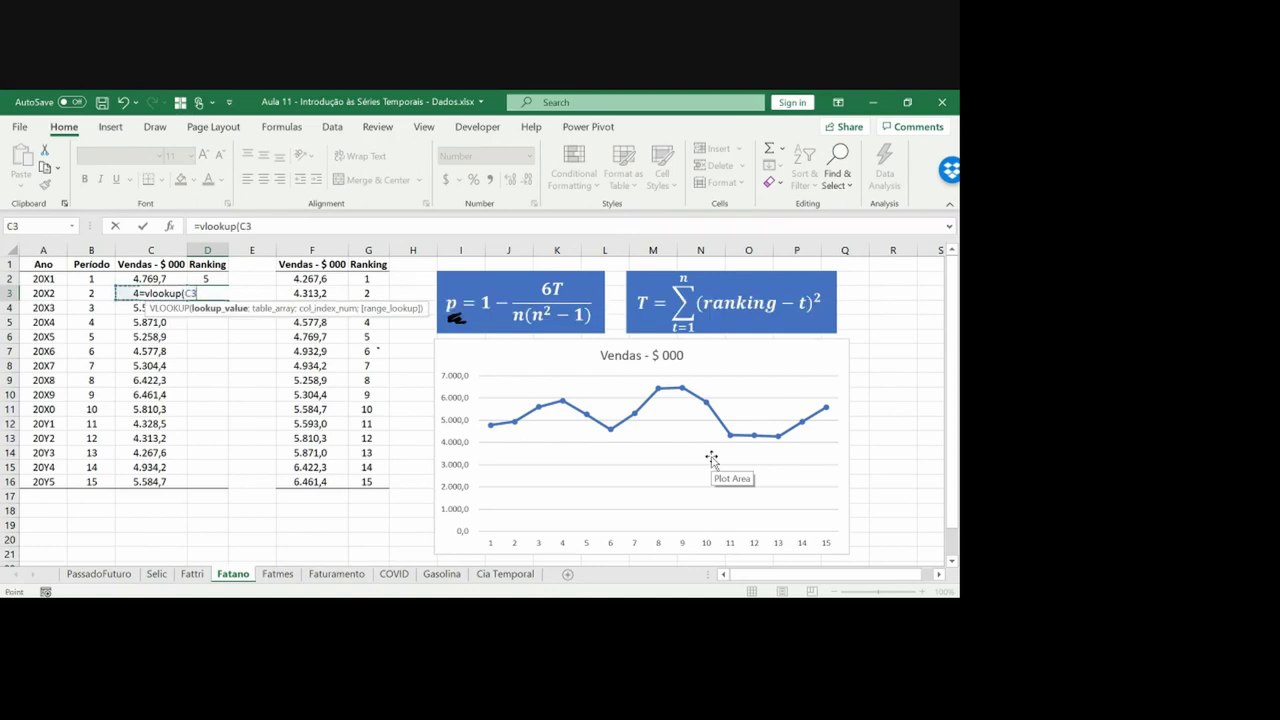
pyautogui.write(';')
pyautogui.click(311, 278)
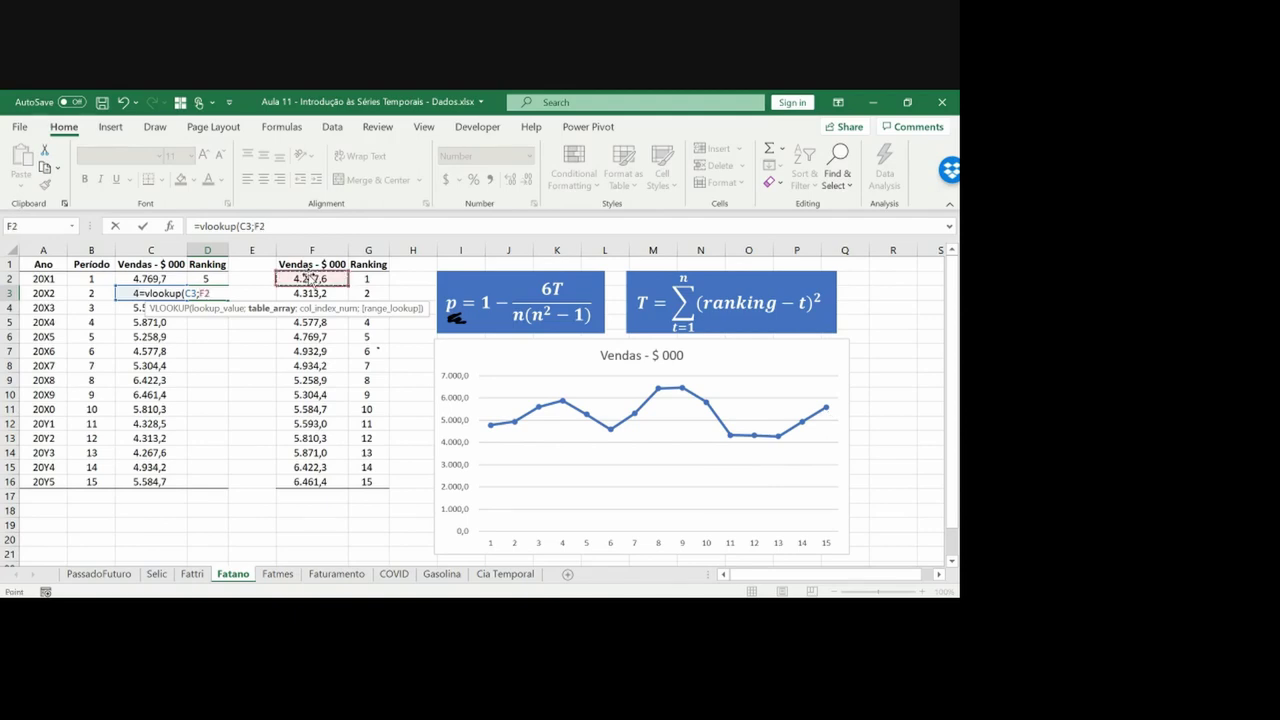
pyautogui.hotkey('ctrl', 'shift', 'Down')
pyautogui.hotkey('shift', 'Right')
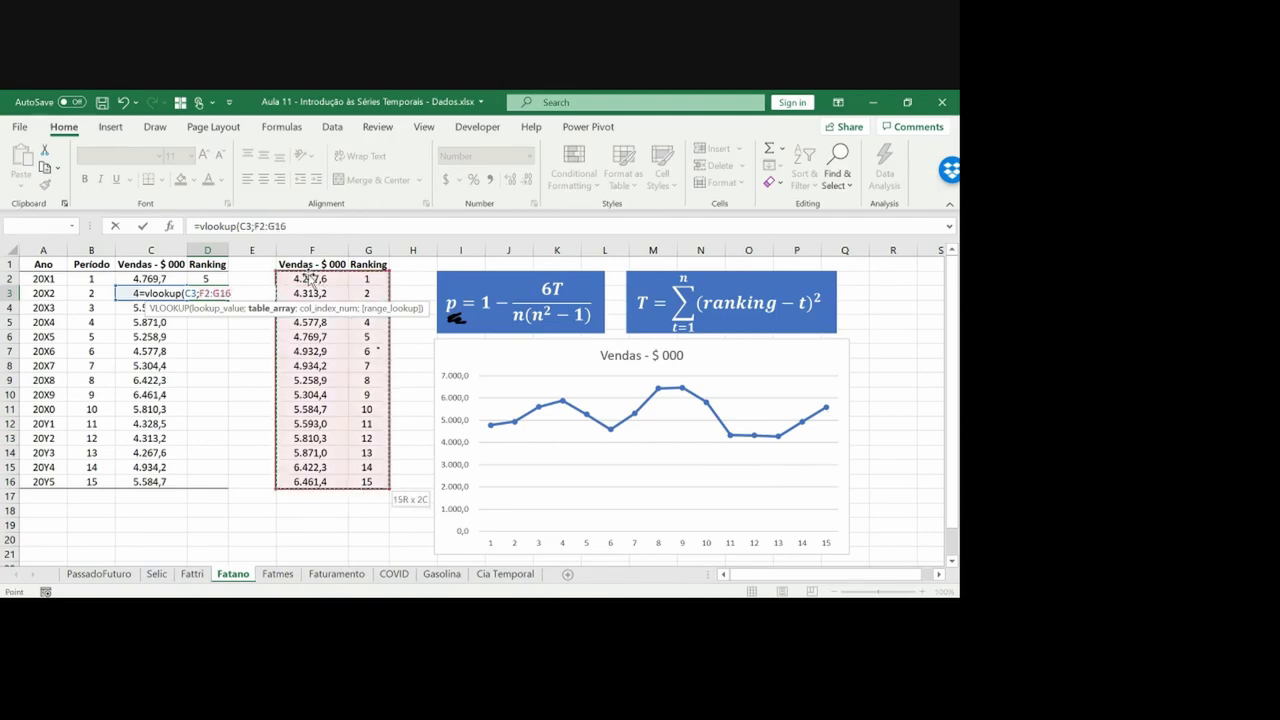
pyautogui.press('F4')
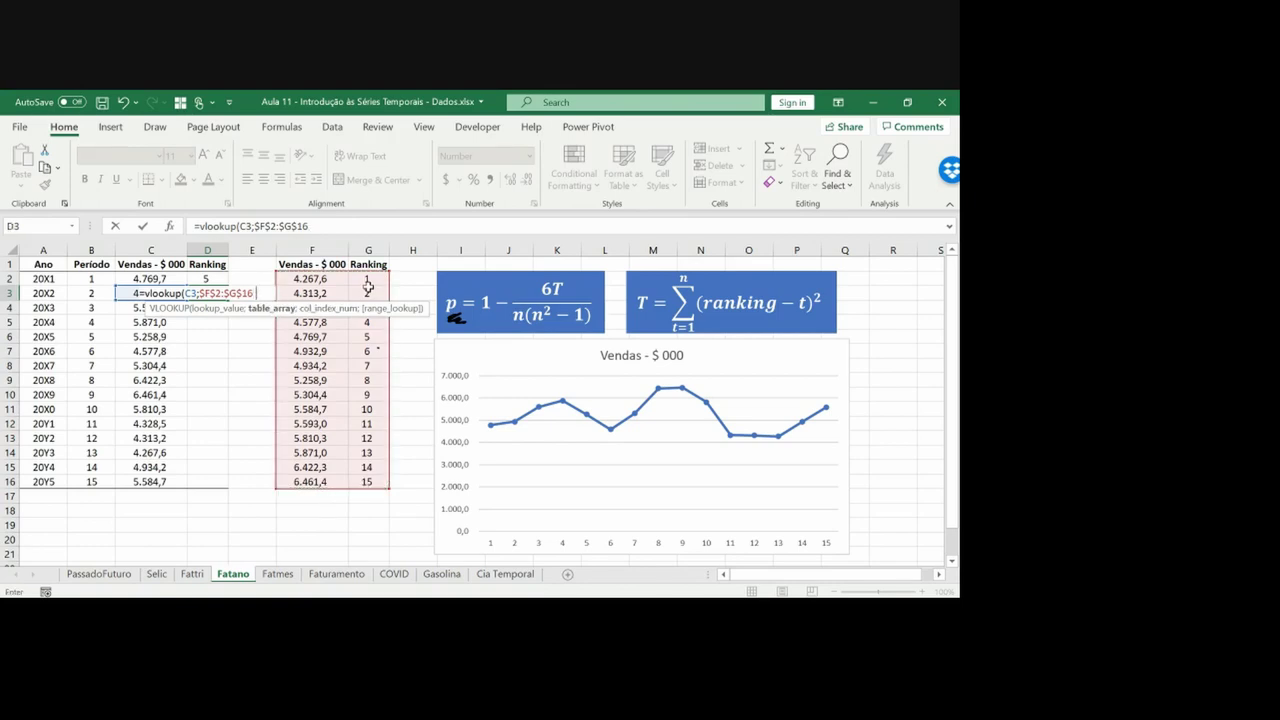
pyautogui.write(';2;0)')
pyautogui.press('Return')
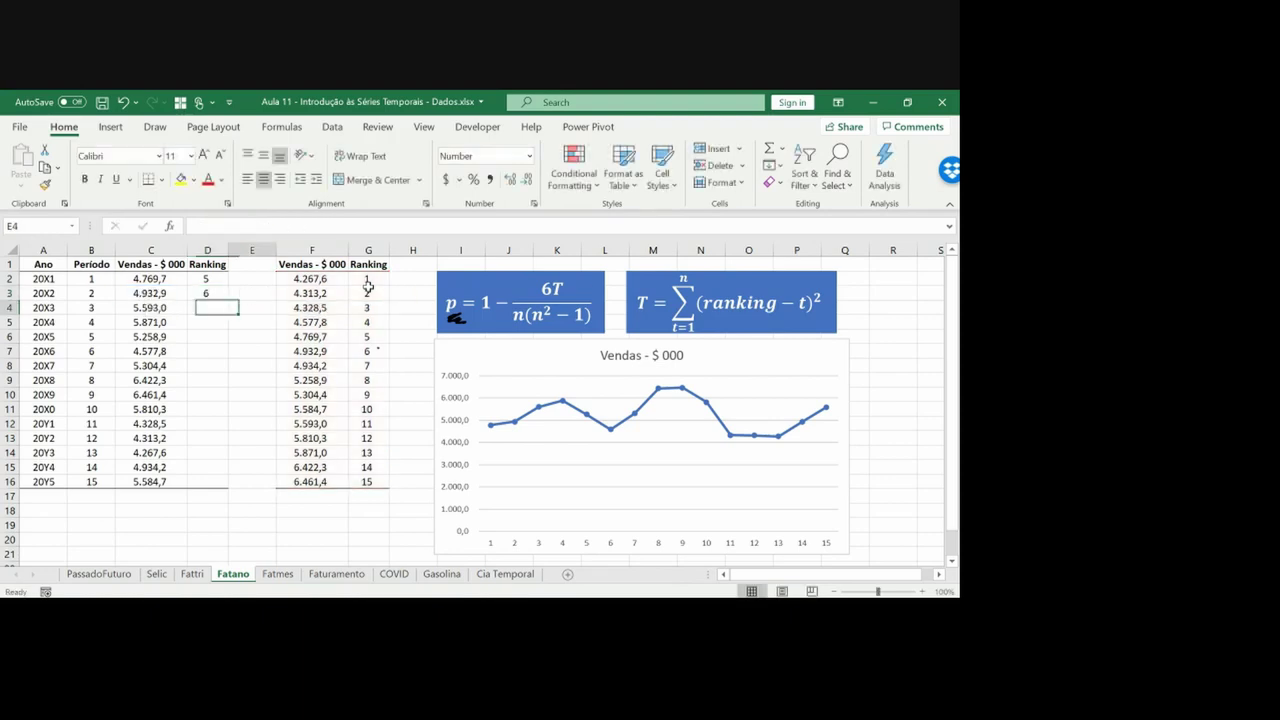
# Copy the lookup formula in D3 down the Ranking column through D16
pyautogui.press('Up')
pyautogui.hotkey('ctrl', 'c')
pyautogui.press('Left')
pyautogui.hotkey('ctrl', 'Down')
pyautogui.press('Right')
pyautogui.hotkey('shift', 'Up')
pyautogui.hotkey('shift', 'Up')
pyautogui.hotkey('shift', 'Up')
pyautogui.hotkey('shift', 'Up')
pyautogui.hotkey('shift', 'Up')
pyautogui.hotkey('shift', 'Up')
pyautogui.hotkey('shift', 'Up')
pyautogui.hotkey('shift', 'Up')
pyautogui.hotkey('shift', 'Up')
pyautogui.hotkey('shift', 'Up')
pyautogui.hotkey('shift', 'Up')
pyautogui.hotkey('shift', 'Up')
pyautogui.hotkey('shift', 'Up')
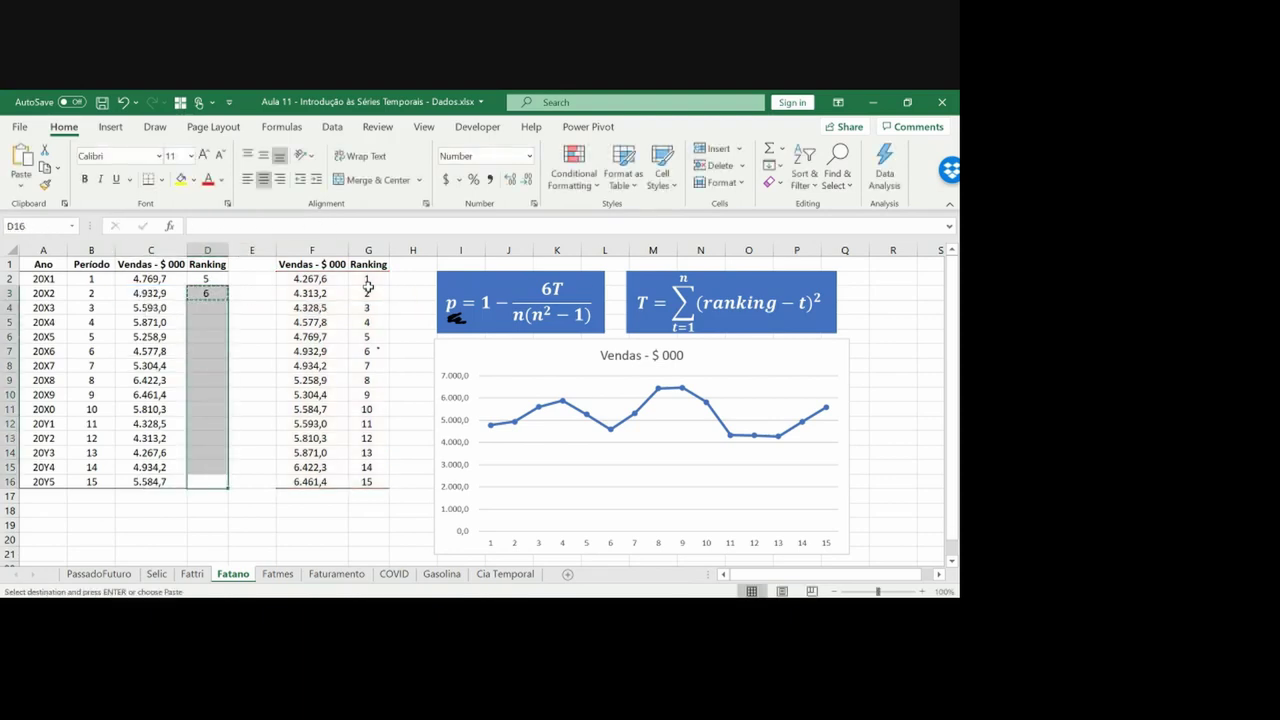
pyautogui.press('Return')
pyautogui.press('Right')
pyautogui.press('Right')
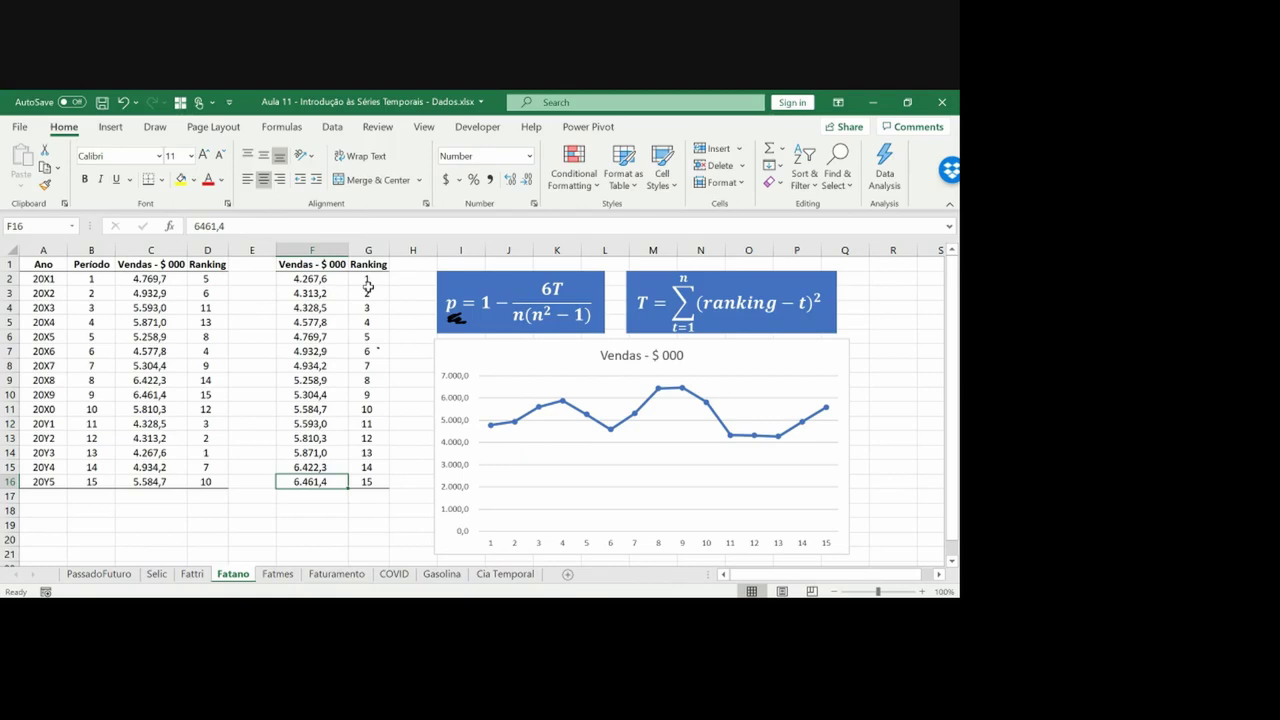
# Draw a rising ink trend line across the sales chart and handwrite 1 and 15 at its ends
pyautogui.moveTo(478, 516); pyautogui.dragTo(806, 404)
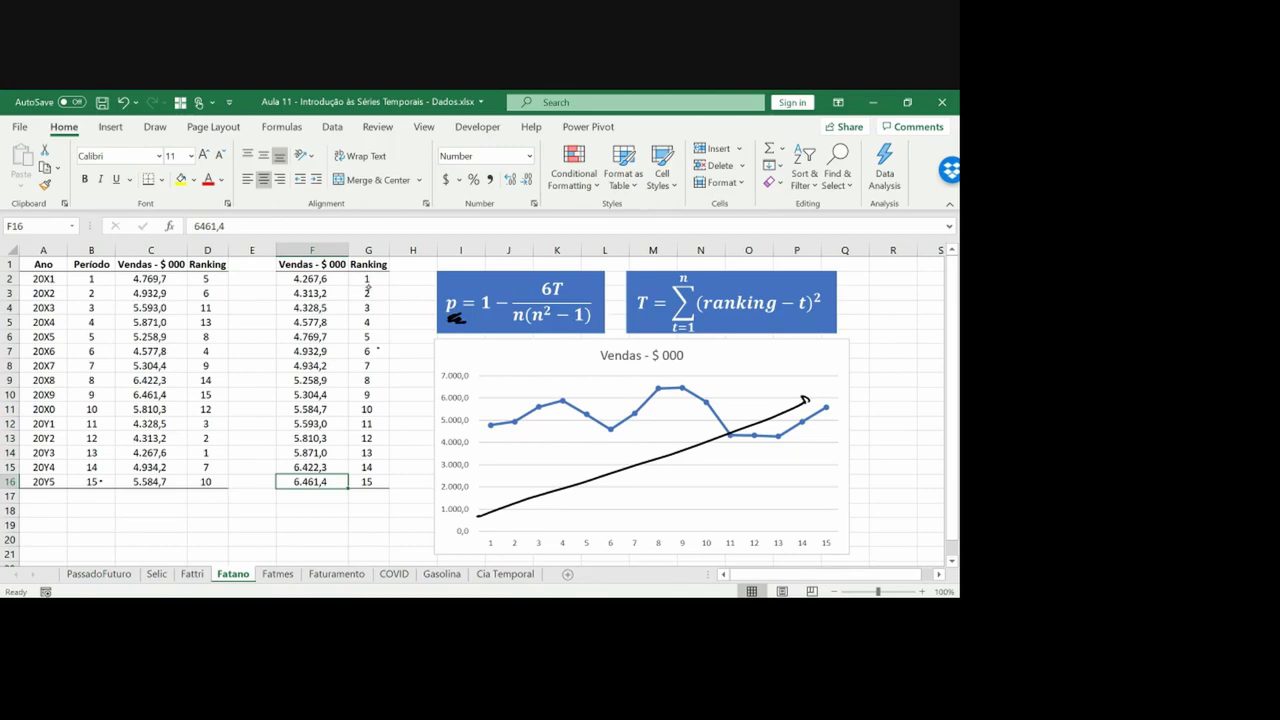
pyautogui.moveTo(214, 275); pyautogui.dragTo(204, 282)
pyautogui.click(208, 282)
pyautogui.press('Delete')
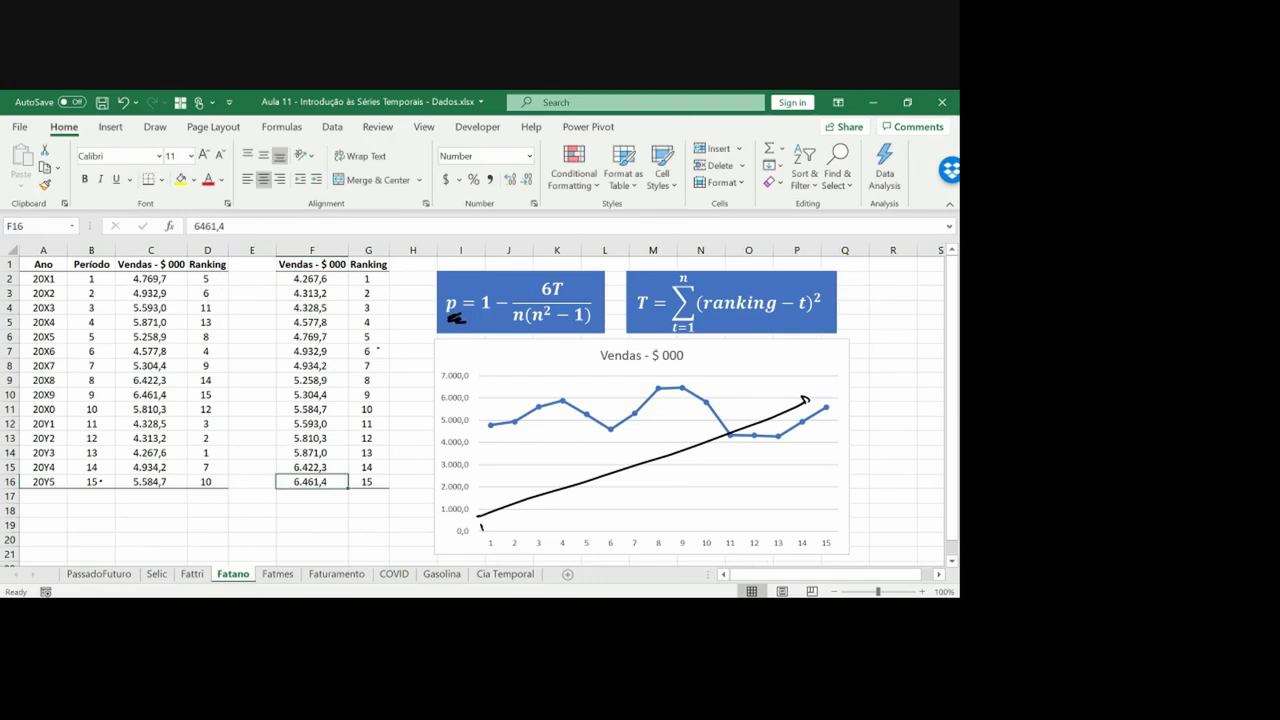
pyautogui.moveTo(478, 532); pyautogui.dragTo(488, 529)
pyautogui.moveTo(817, 401); pyautogui.dragTo(818, 408)
pyautogui.moveTo(832, 398); pyautogui.dragTo(818, 418)
pyautogui.moveTo(221, 278); pyautogui.dragTo(226, 285)
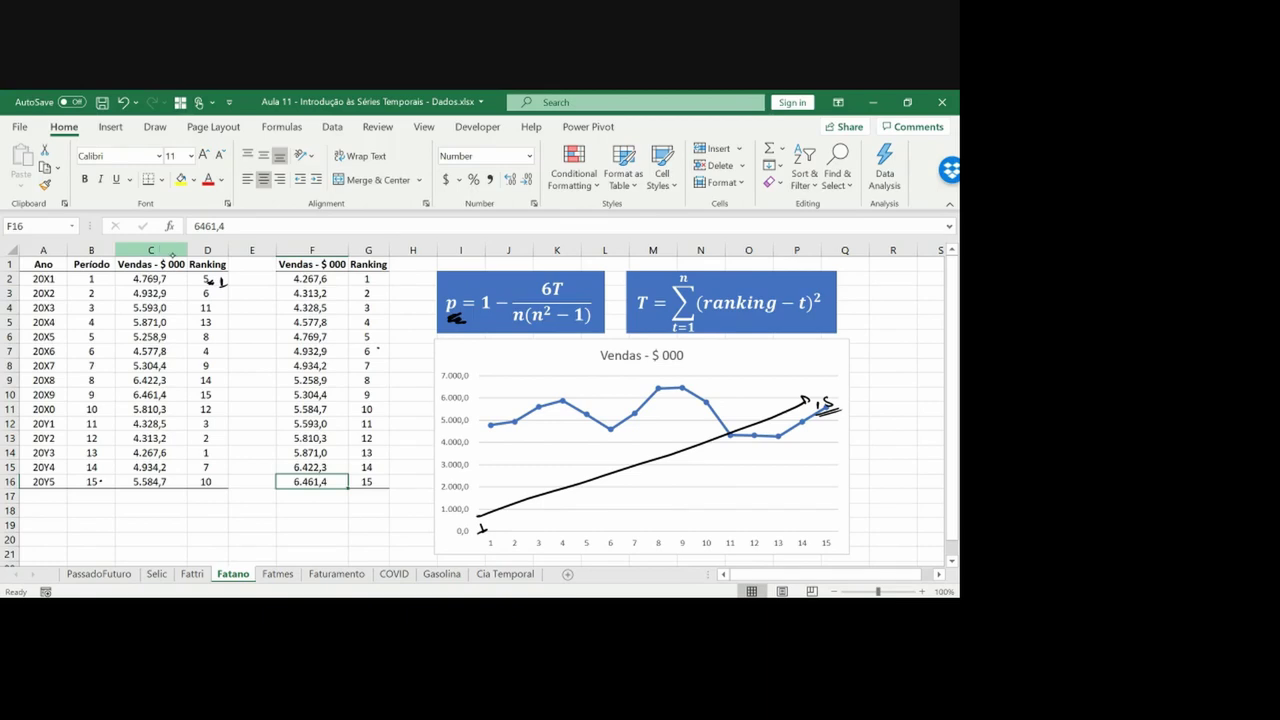
pyautogui.moveTo(215, 478); pyautogui.dragTo(229, 471)
pyautogui.hotkey('ctrl', 'z')
pyautogui.hotkey('ctrl', 'z')
pyautogui.hotkey('ctrl', 'z')
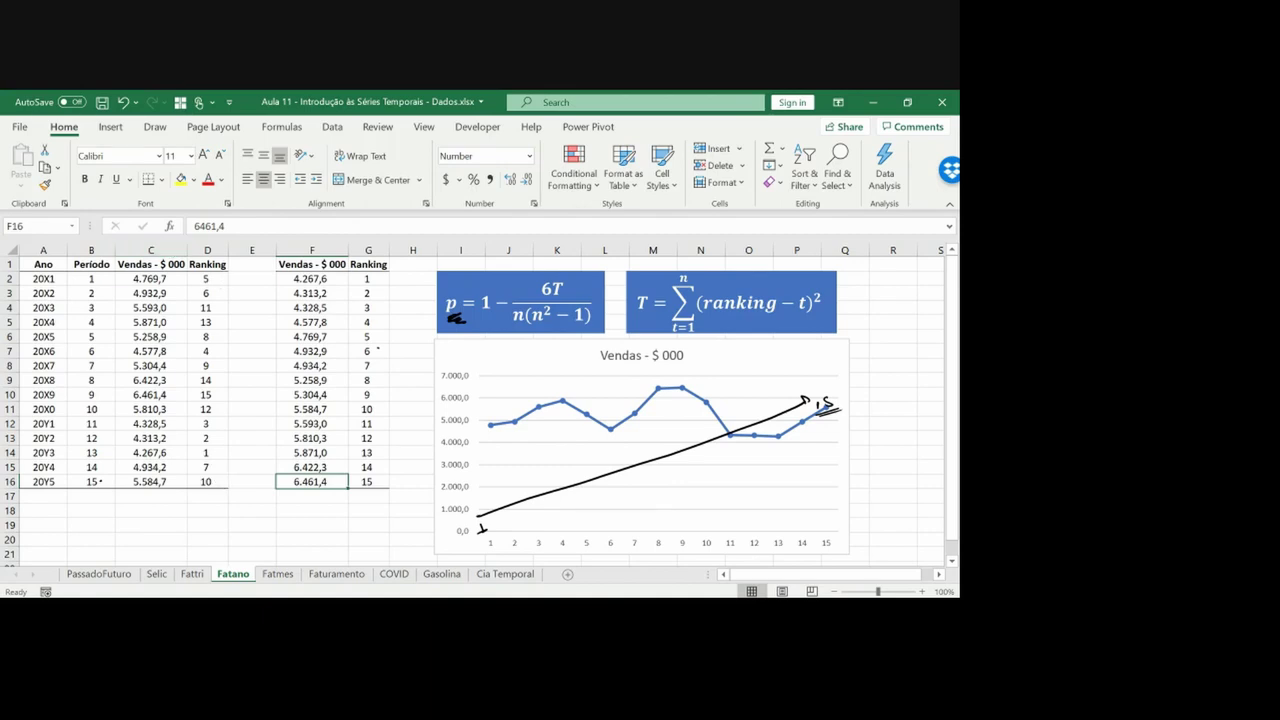
# Insert a blank column at E, between the Ranking column and the sorted sales list
pyautogui.click(251, 467)
pyautogui.click(251, 250)
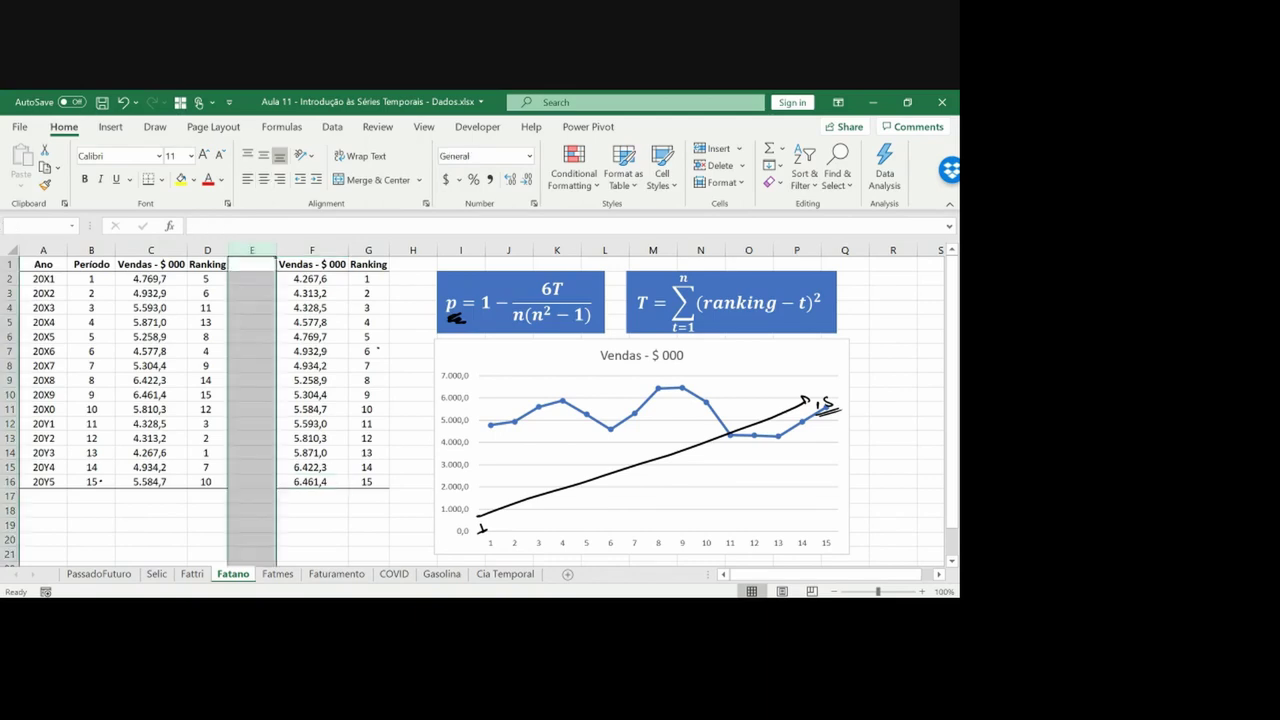
pyautogui.hotkey('ctrl', '+')
# Enter the header (Ranking - Período) in E1 and fit column E's width to it
pyautogui.click(248, 264)
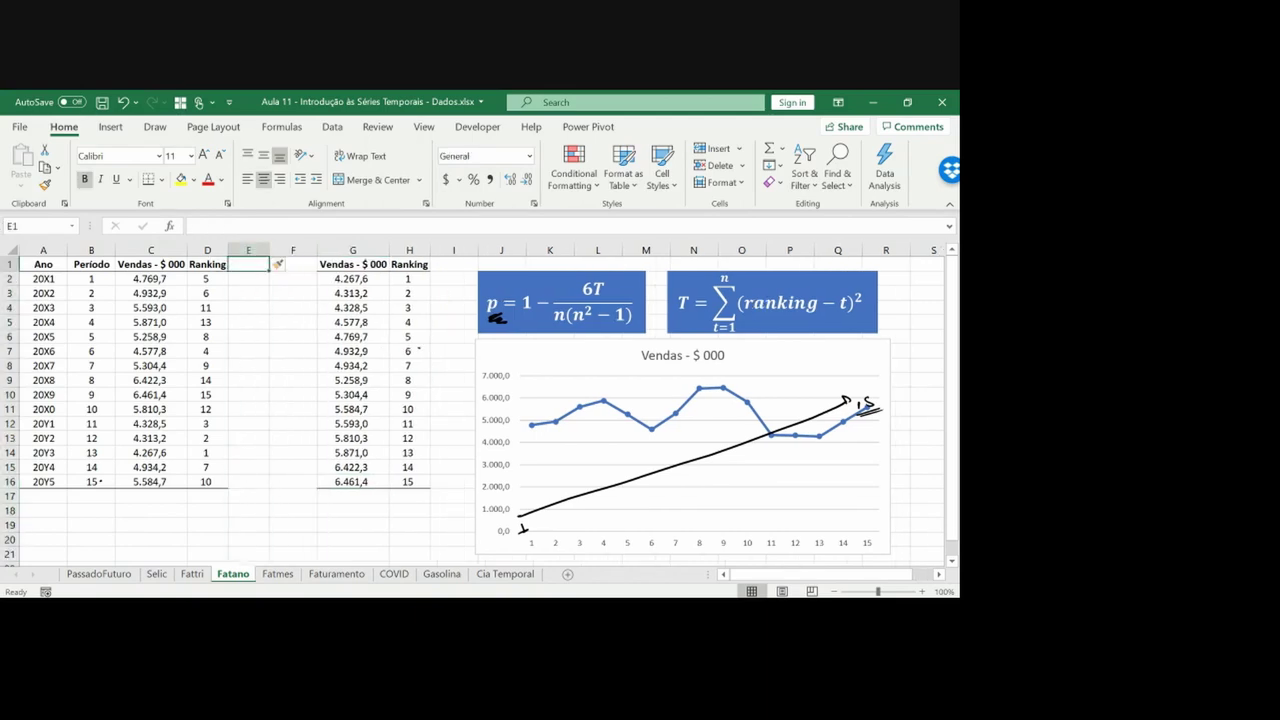
pyautogui.write('(')
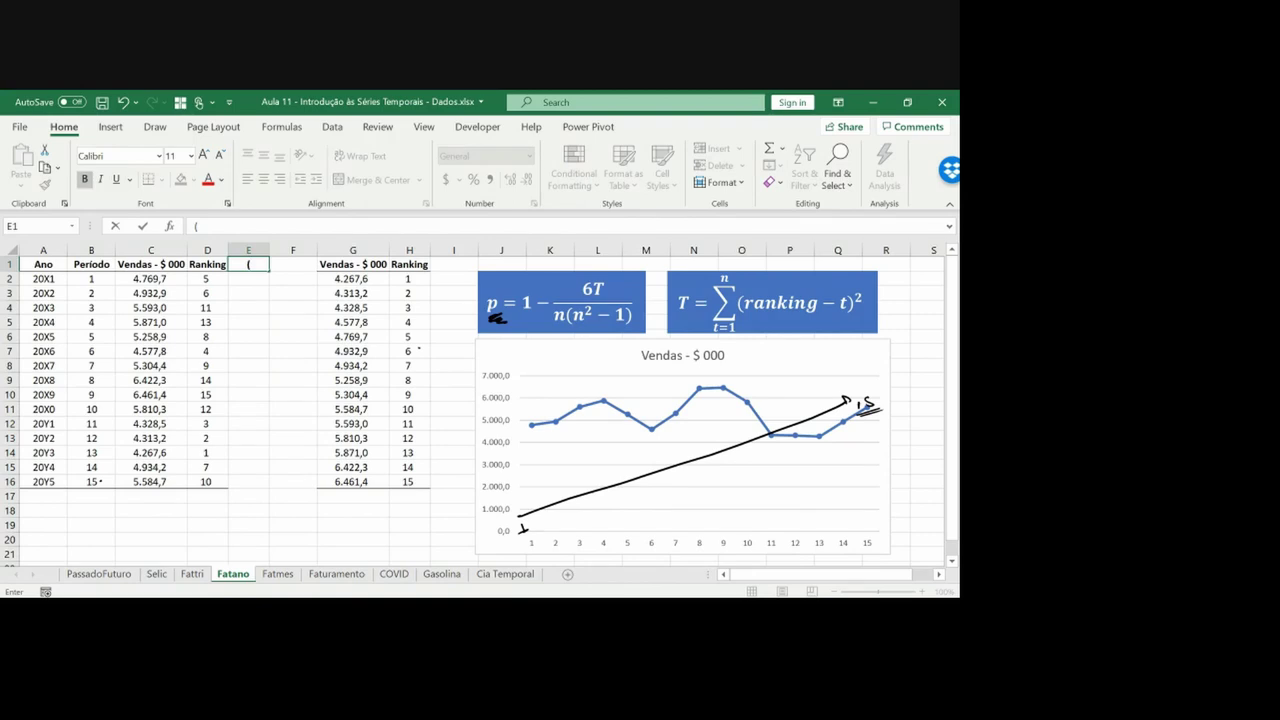
pyautogui.write('Ranking - Pe')
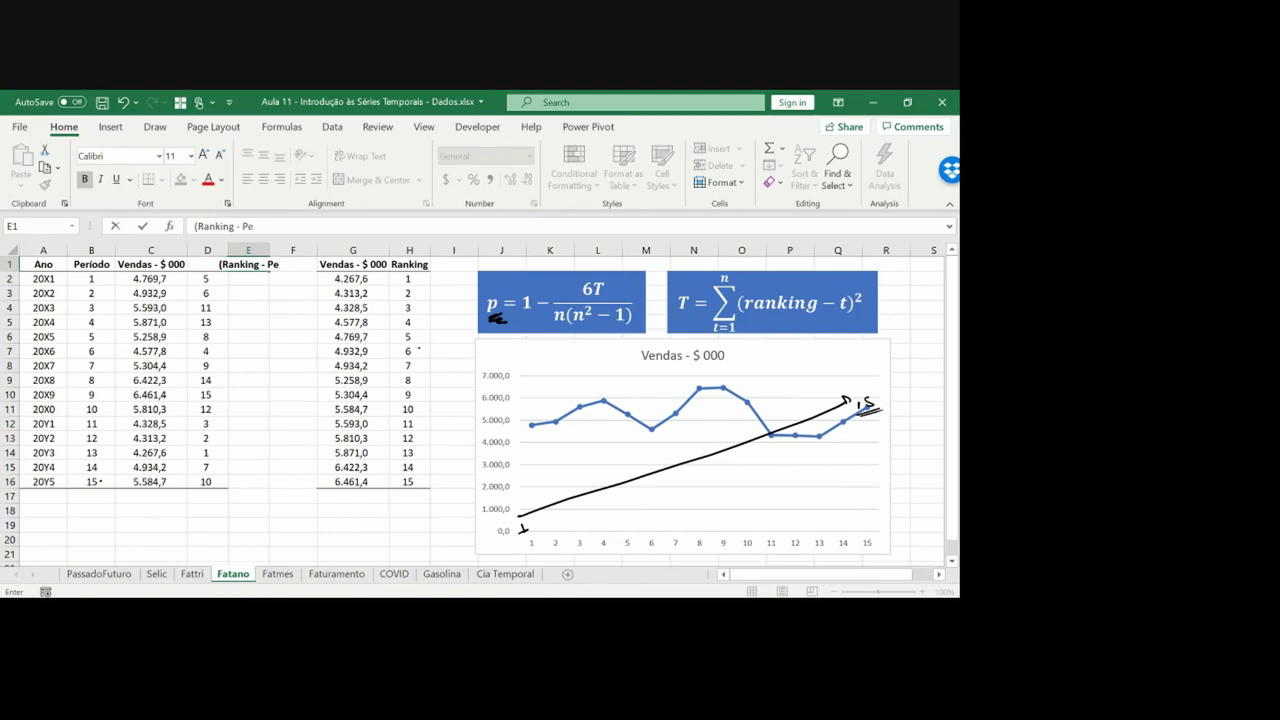
pyautogui.write('ríodo)')
pyautogui.press('Return')
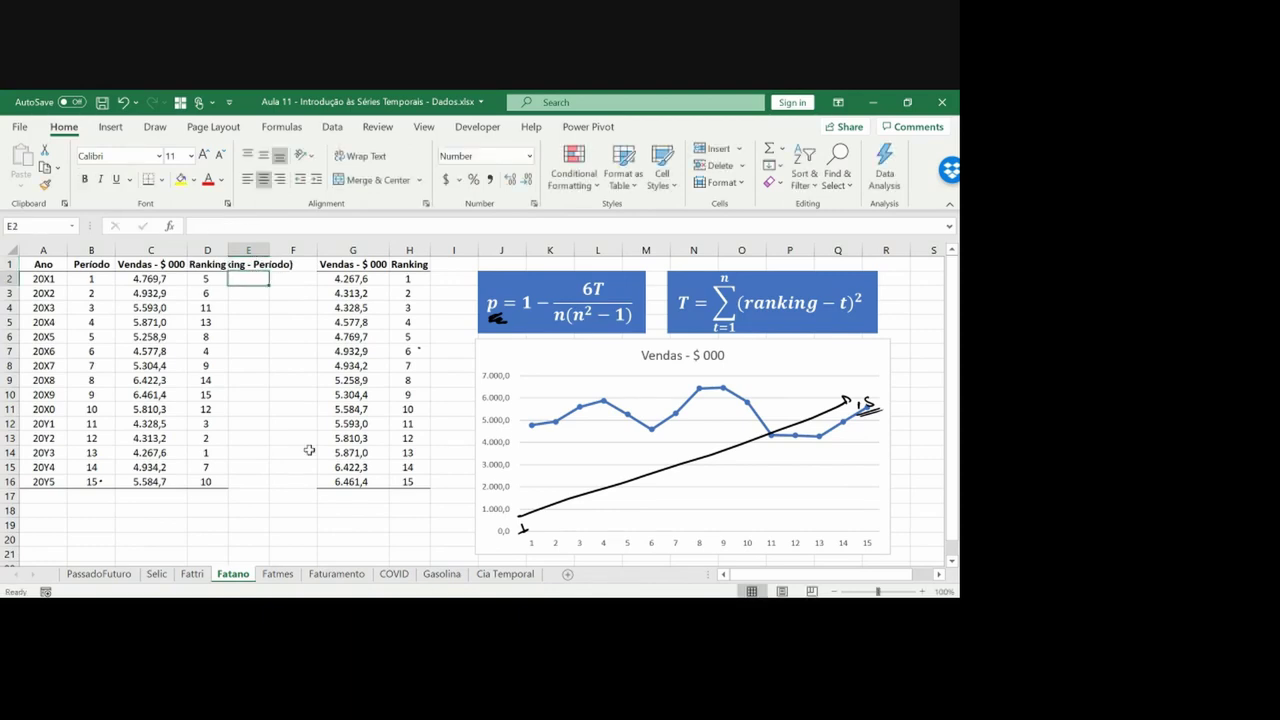
pyautogui.doubleClick(271, 250)
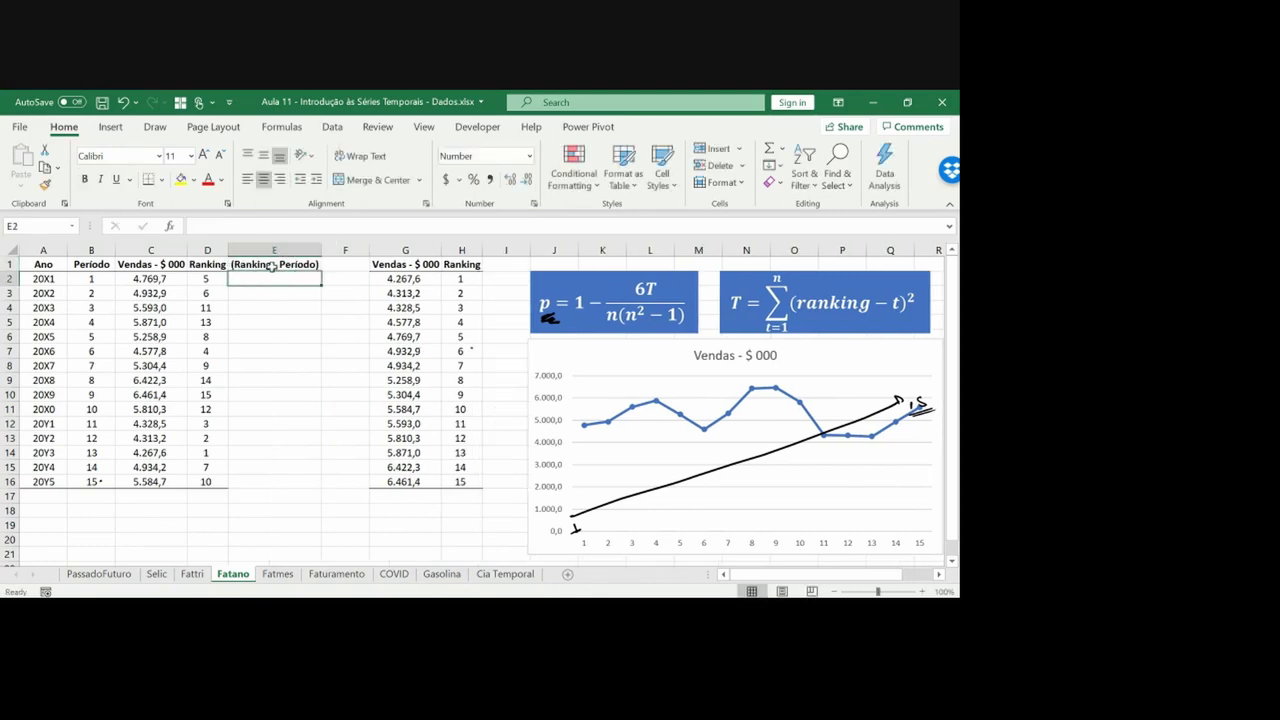
# Enter the formula =D2-B2 in E2 to subtract the first row's period from its ranking
pyautogui.press('Left')
pyautogui.press('Left')
pyautogui.press('Left')
pyautogui.press('Right')
pyautogui.press('Right')
pyautogui.click(316, 305)
pyautogui.click(297, 278)
pyautogui.write('=')
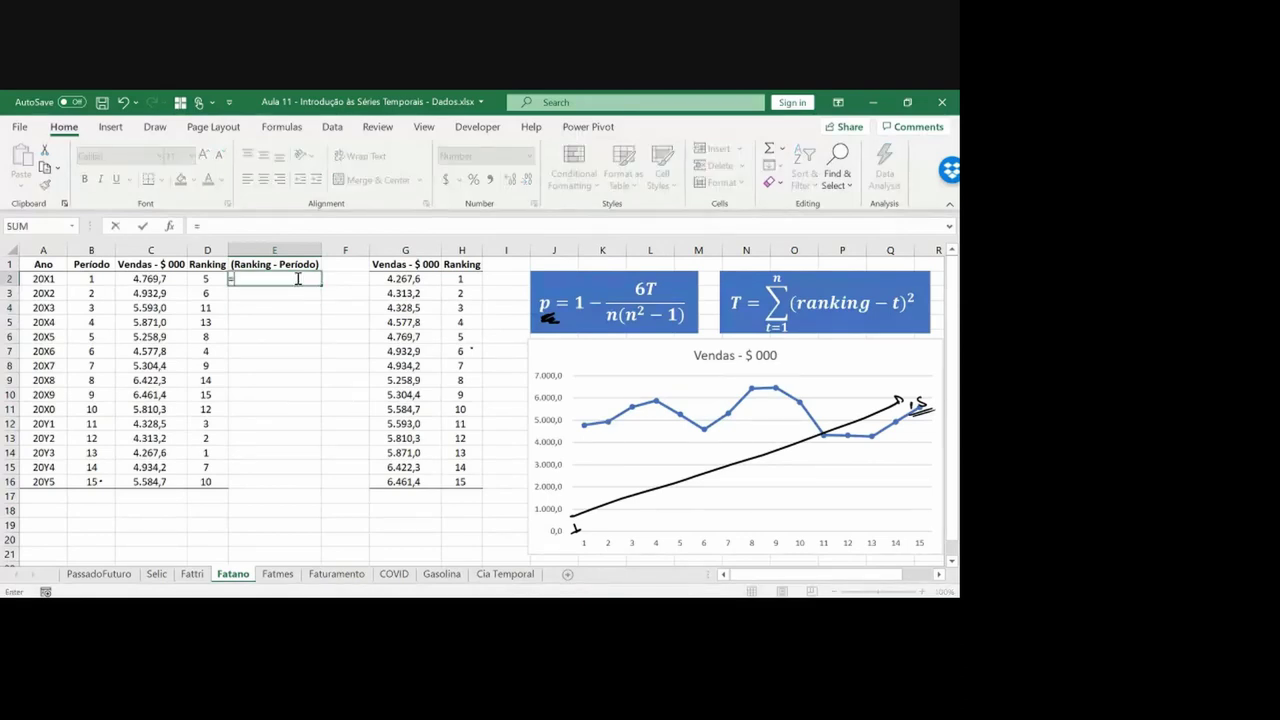
pyautogui.press('Left')
pyautogui.write('-')
pyautogui.press('Left')
pyautogui.press('Left')
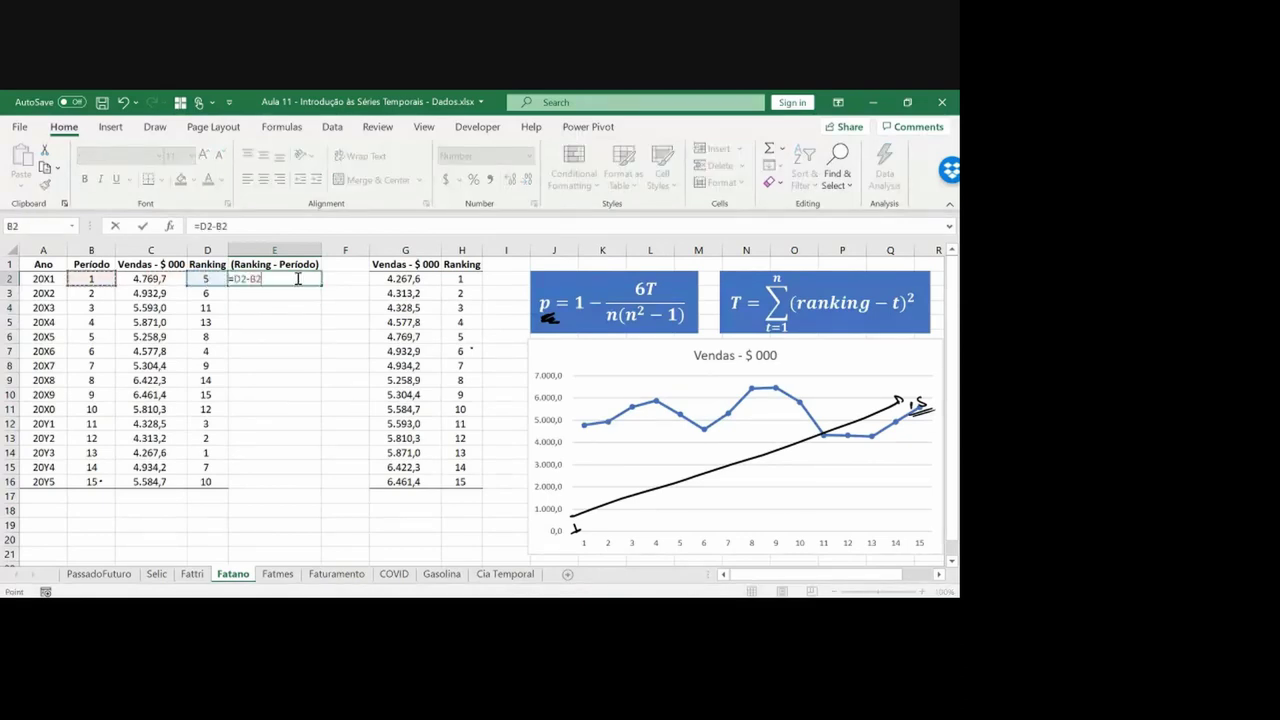
pyautogui.hotkey('ctrl', 'Return')
# Copy the difference formula in E2 down the (Ranking - Período) column through E16
pyautogui.hotkey('ctrl', 'c')
pyautogui.press('Left')
pyautogui.hotkey('ctrl', 'Down')
pyautogui.press('Right')
pyautogui.hotkey('ctrl', 'shift', 'Up')
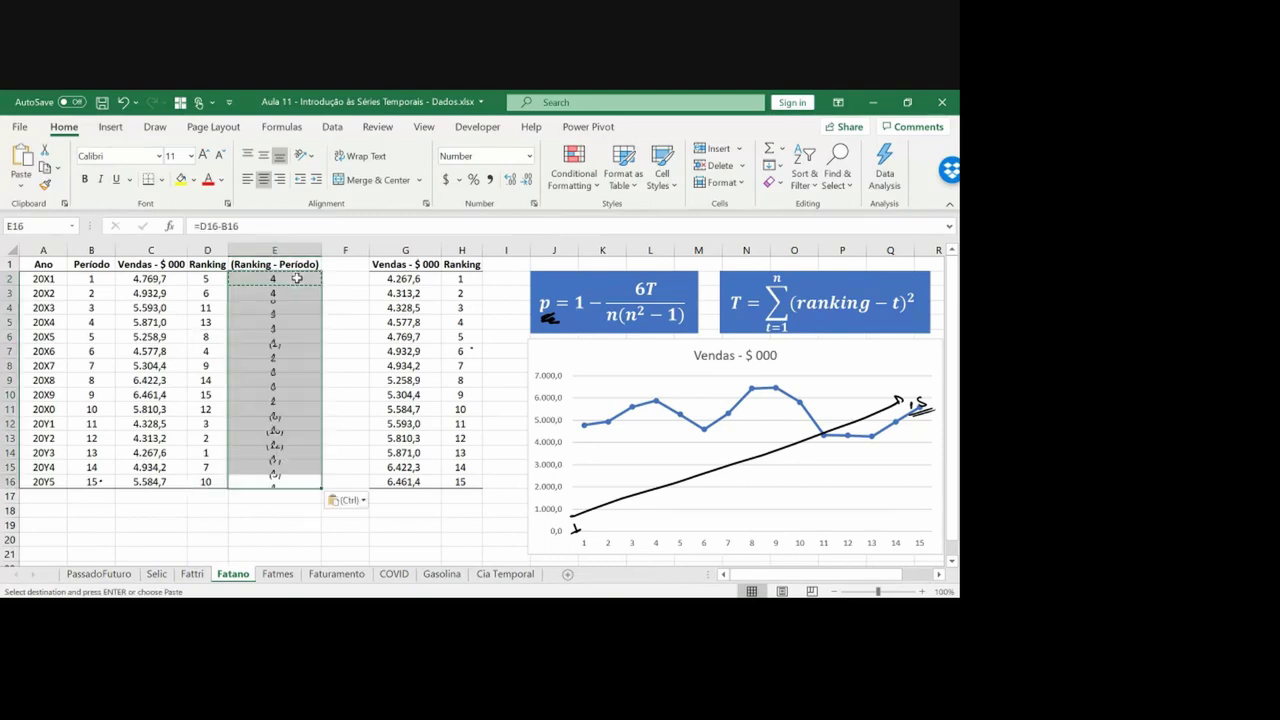
pyautogui.hotkey('ctrl', 'v')
pyautogui.press('Escape')
pyautogui.press('Down')
pyautogui.press('Down')
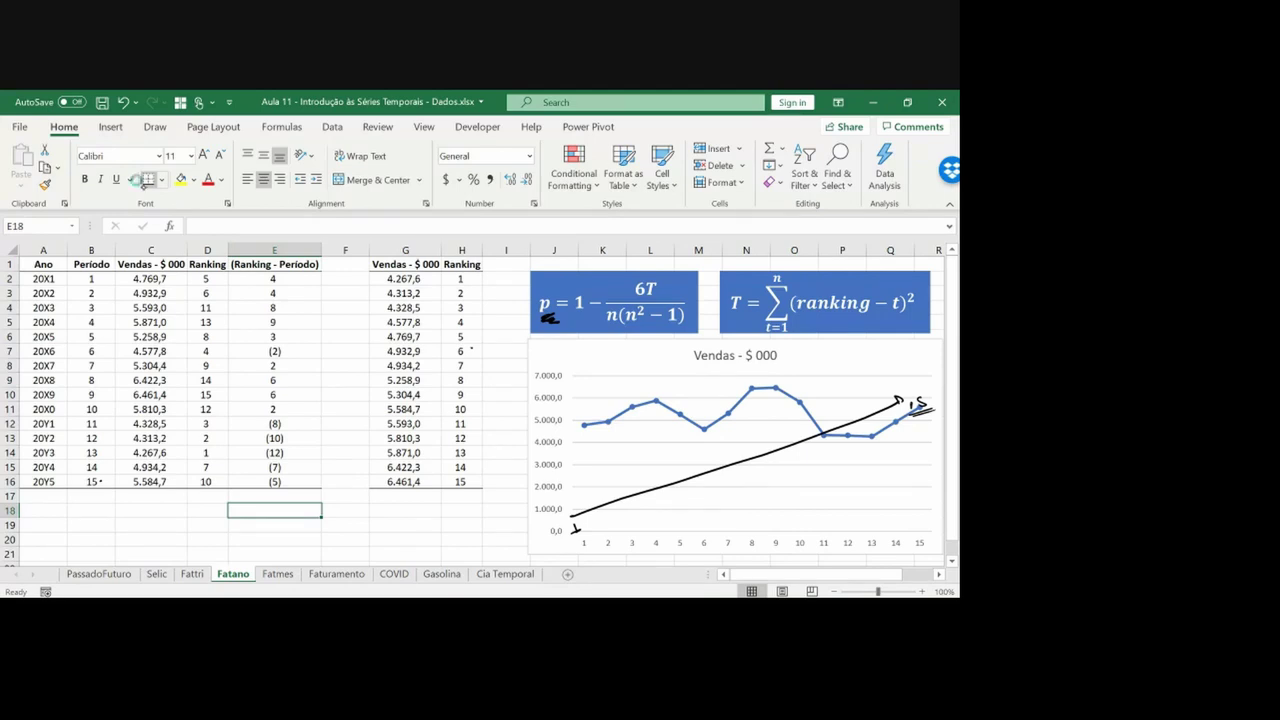
pyautogui.hotkey('ctrl', 'Up')
pyautogui.hotkey('ctrl', 'Up')
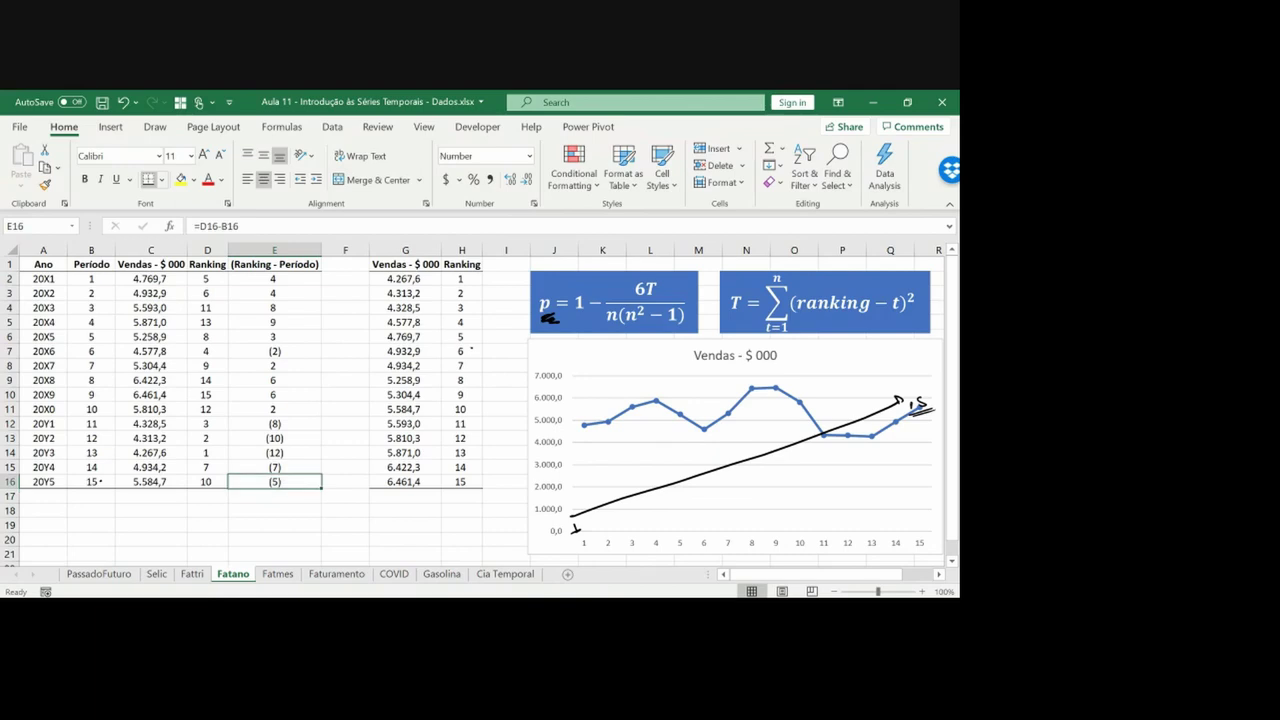
# Insert a blank column at F and paste a copy of E1:E16 into it
pyautogui.click(345, 250)
pyautogui.hotkey('ctrl', 'shift', '+')
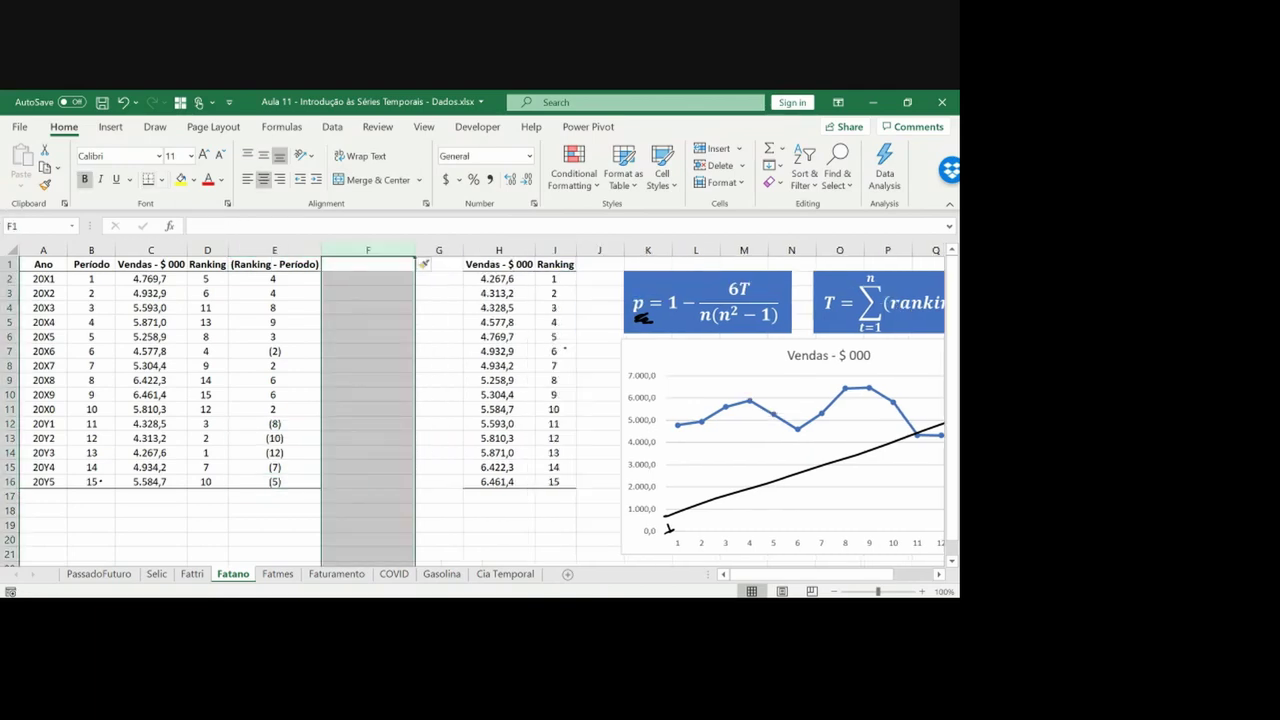
pyautogui.press('Left')
pyautogui.hotkey('ctrl', 'shift', 'Down')
pyautogui.hotkey('ctrl', 'c')
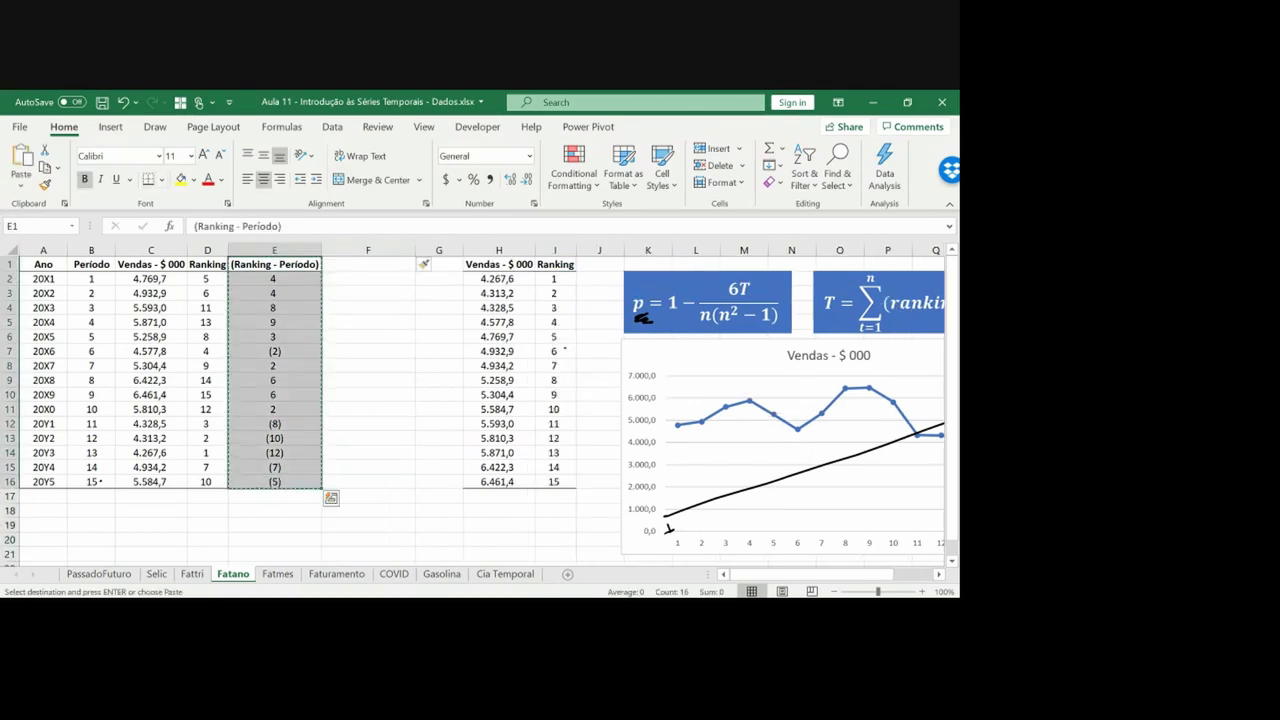
pyautogui.press('Right')
pyautogui.hotkey('ctrl', 'v')
# Change the header in F1 to (Ranking - Período)^2 and fit column F's width to it
pyautogui.press('F2')
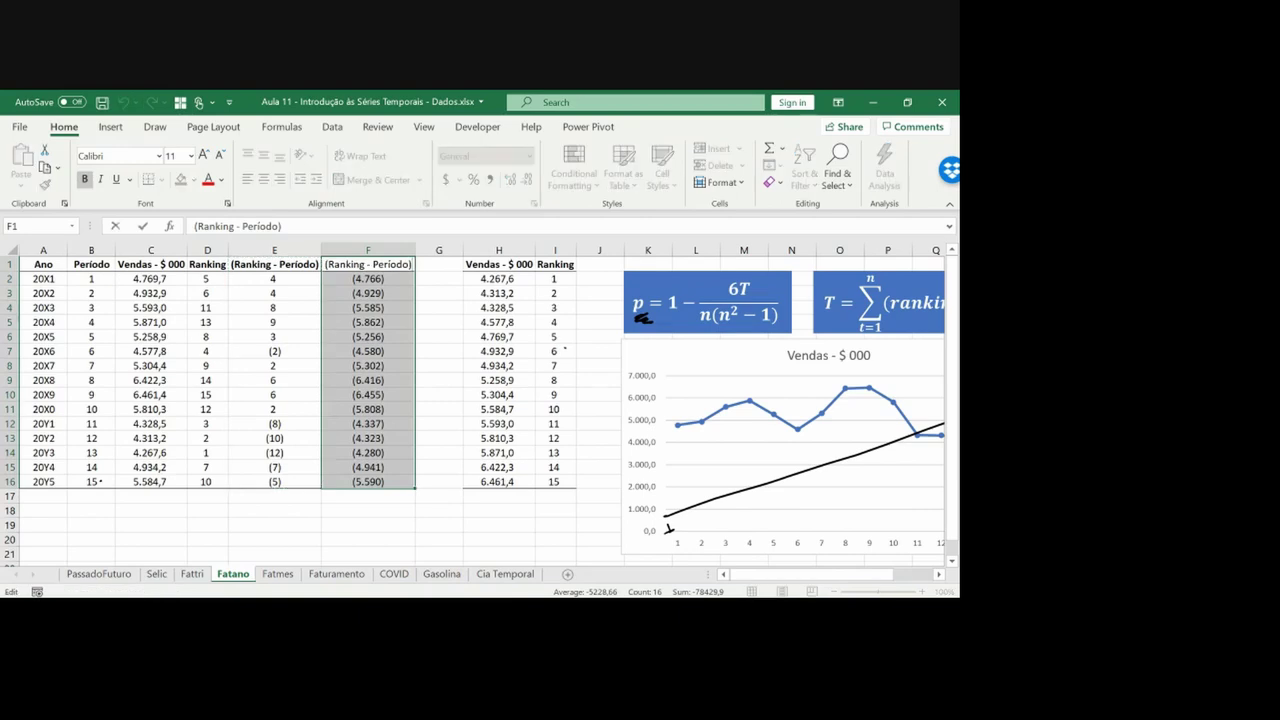
pyautogui.write('^2')
pyautogui.press('Return')
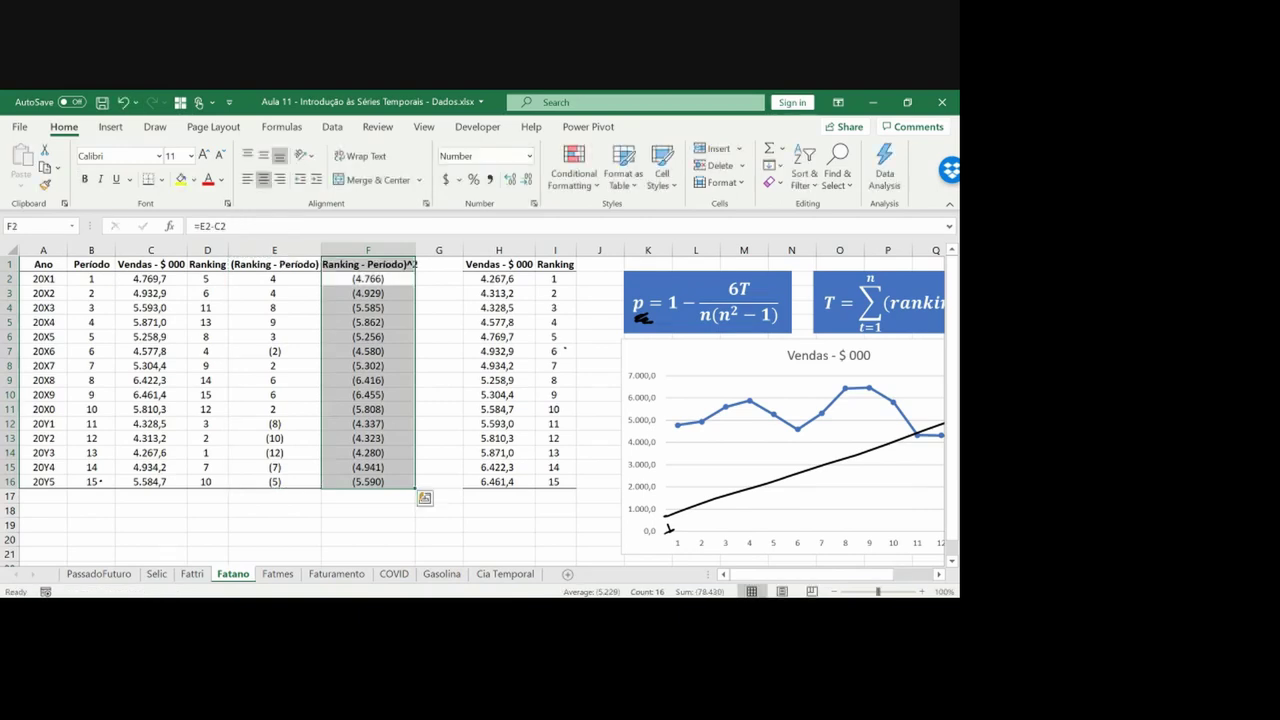
pyautogui.doubleClick(416, 250)
# Enter =E2^2 in F2 and copy it down through F16, replacing the pasted formulas
pyautogui.write('=')
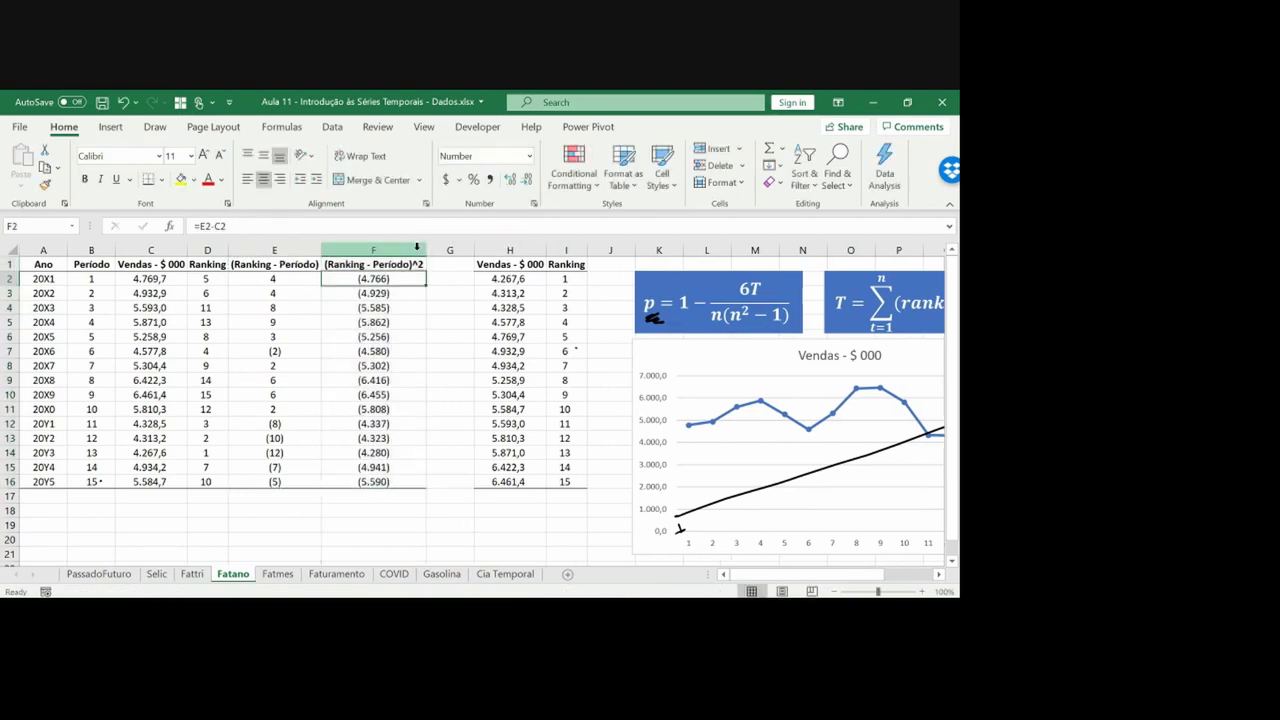
pyautogui.write('E2^2')
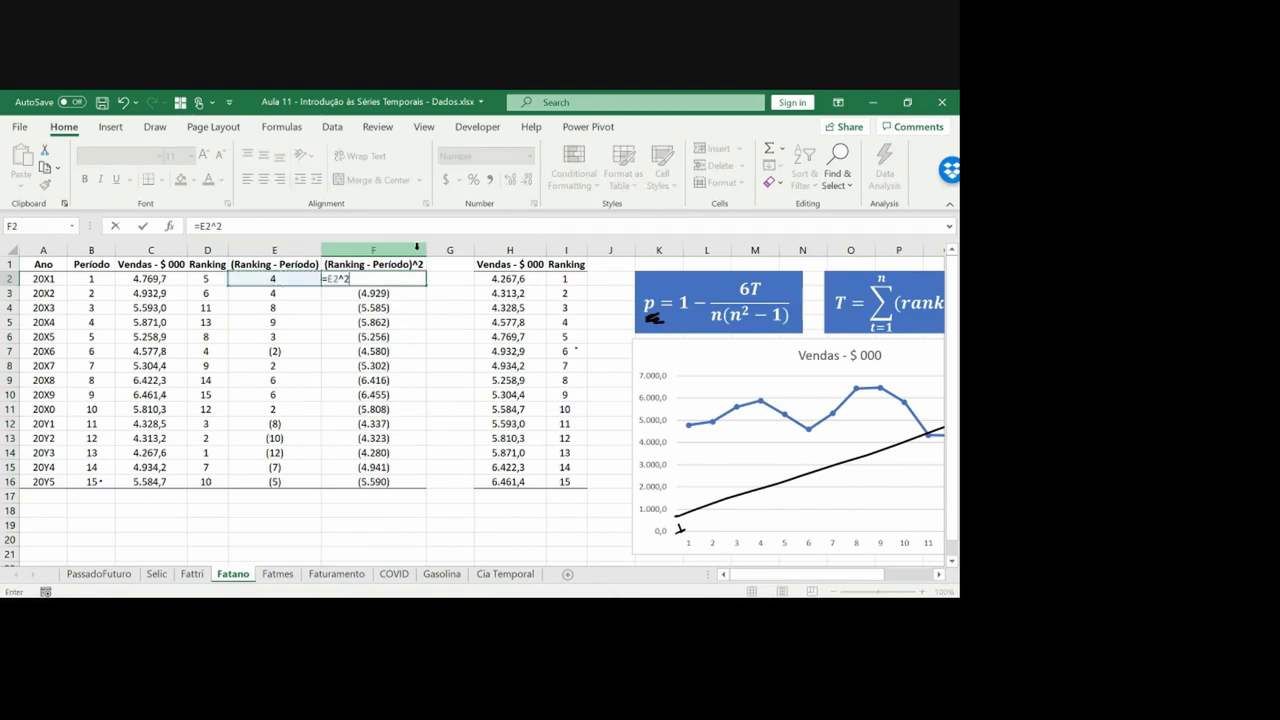
pyautogui.press('Return')
pyautogui.press('Up')
pyautogui.hotkey('ctrl', 'c')
pyautogui.hotkey('ctrl', 'shift', 'Down')
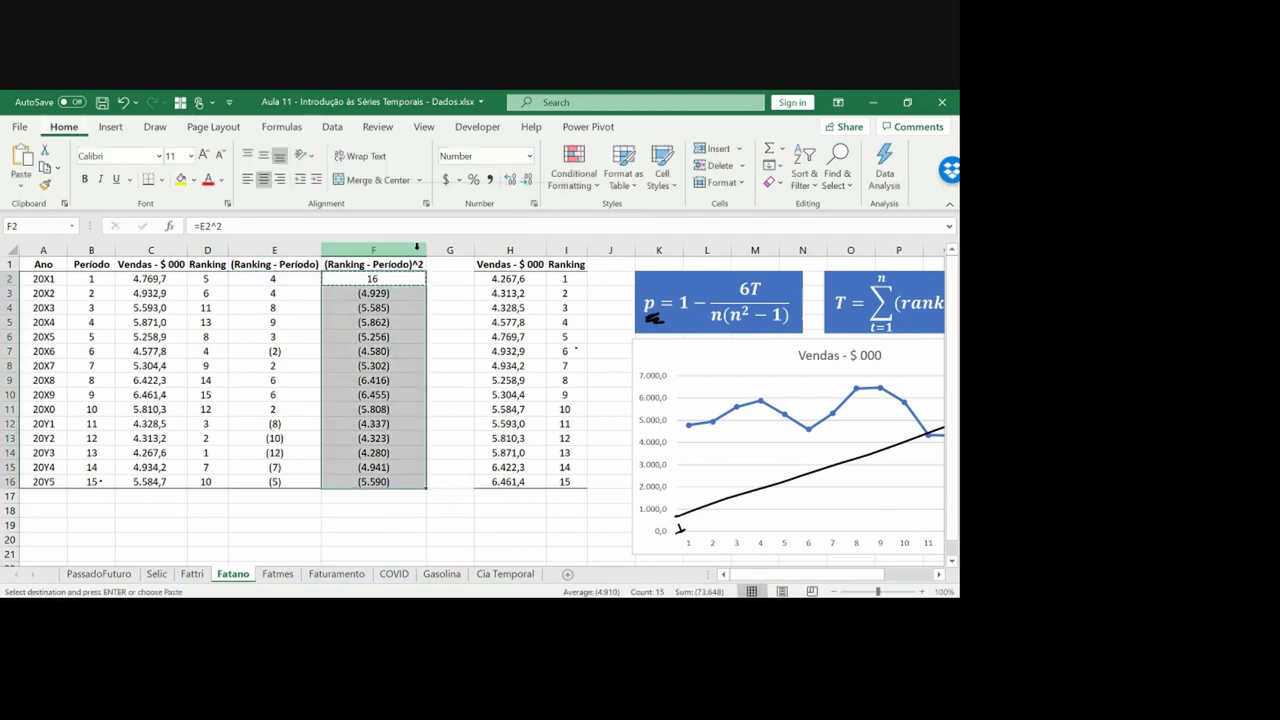
pyautogui.hotkey('ctrl', 'v')
pyautogui.press('Escape')
pyautogui.press('Up')
pyautogui.press('Down')
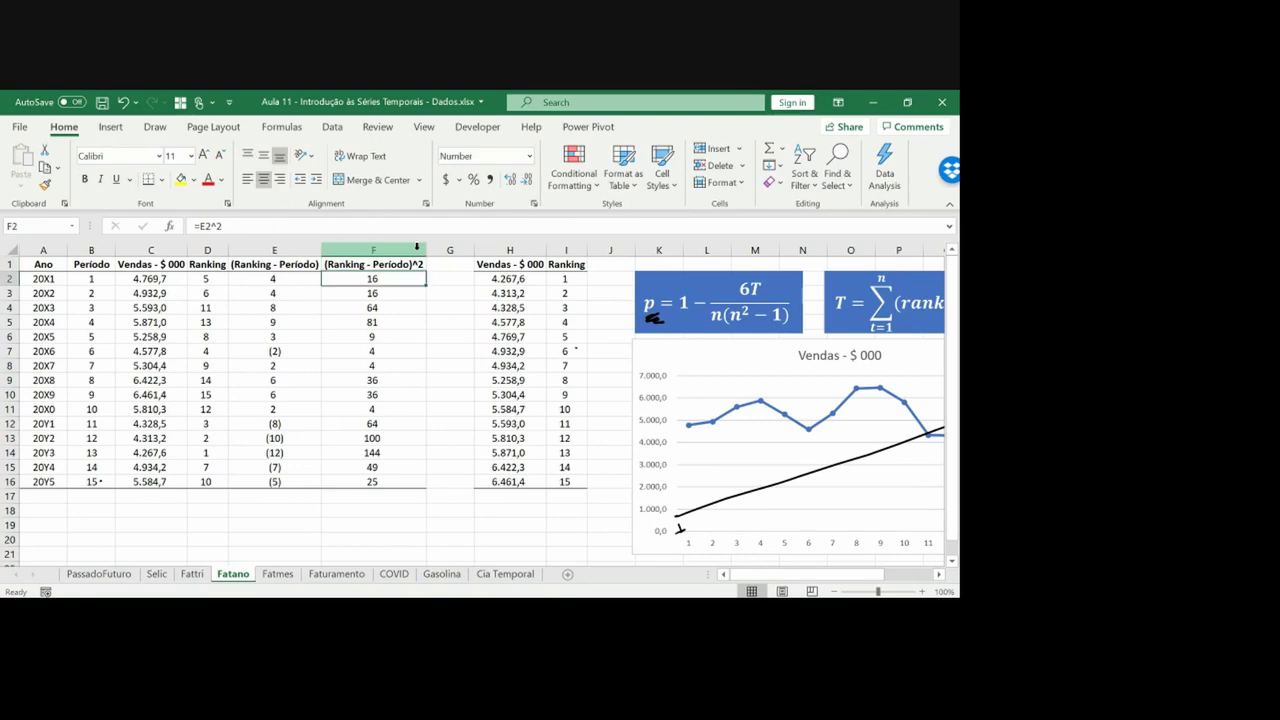
# Enter the label Tendência (T) in E17 and make it bold and underlined
pyautogui.press('Down')
pyautogui.hotkey('ctrl', 'Down')
pyautogui.press('Down')
pyautogui.press('Left')
pyautogui.write('Ten')
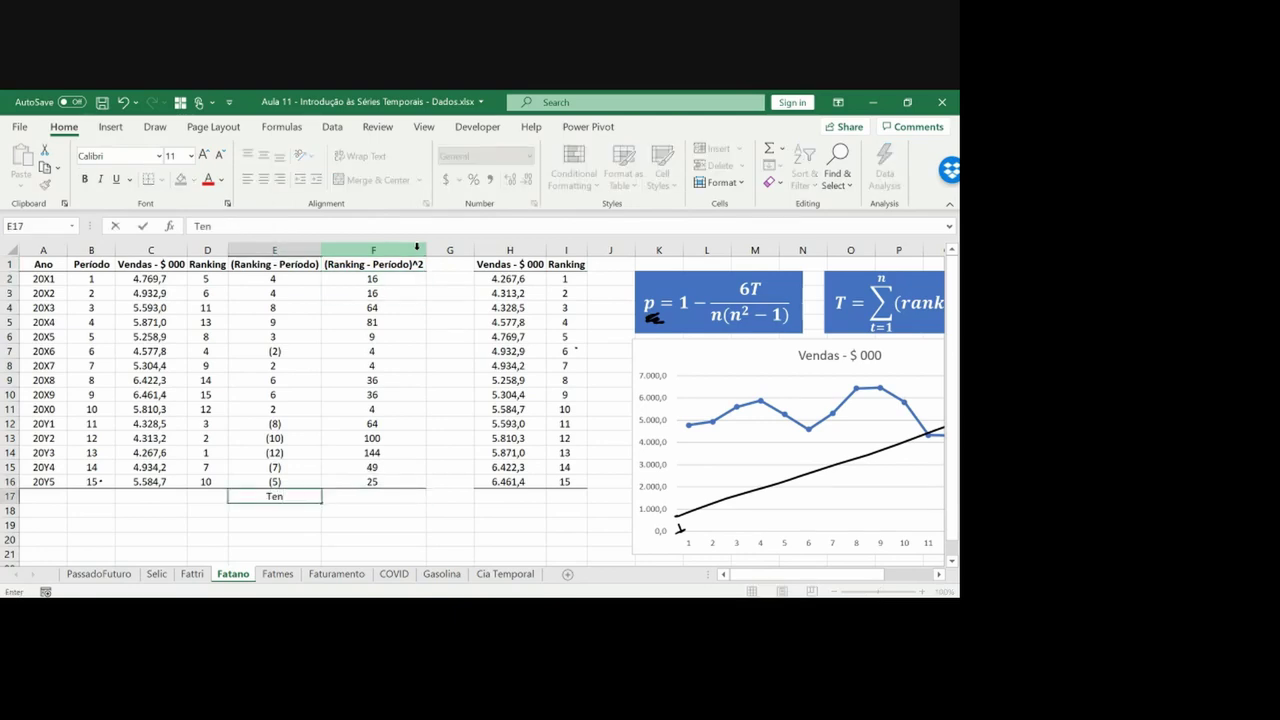
pyautogui.write('dência (T)')
pyautogui.hotkey('ctrl', 'Return')
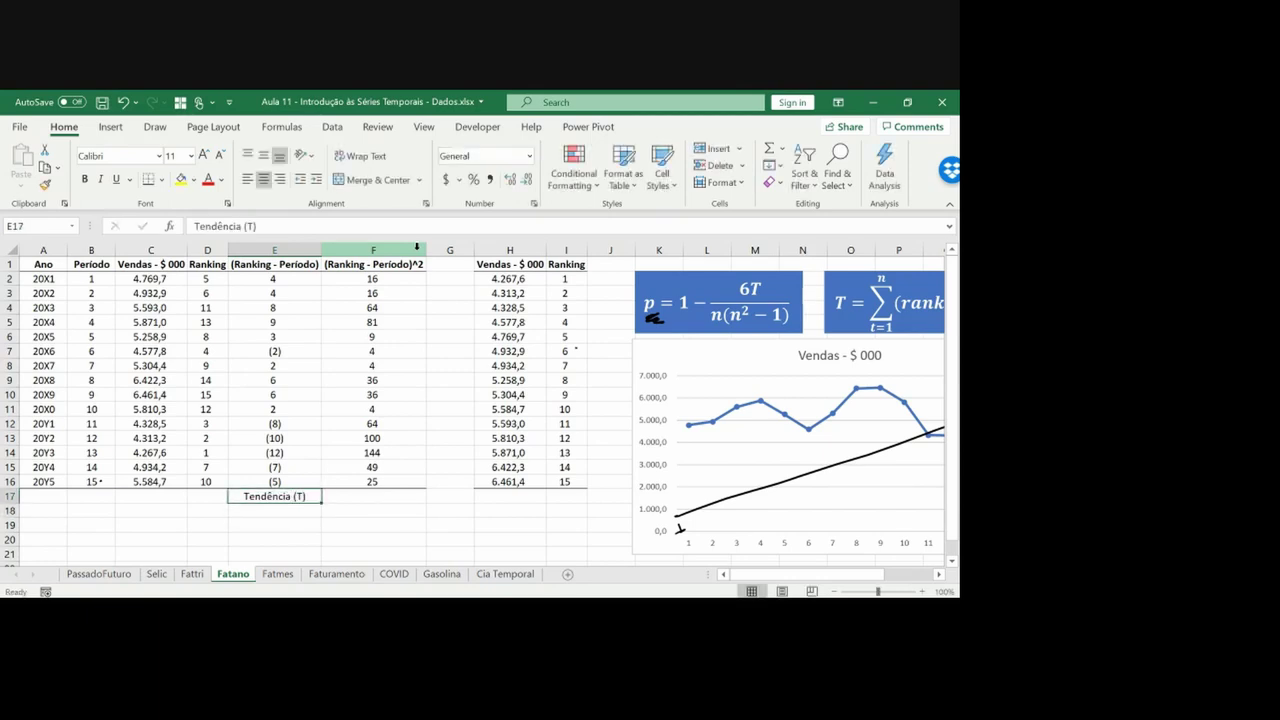
pyautogui.hotkey('ctrl', 'b')
pyautogui.hotkey('ctrl', 'u')
# Enter =SUM(F2:F16) in F17 to total the squared differences
pyautogui.press('Right')
pyautogui.press('Right')
pyautogui.press('Left')
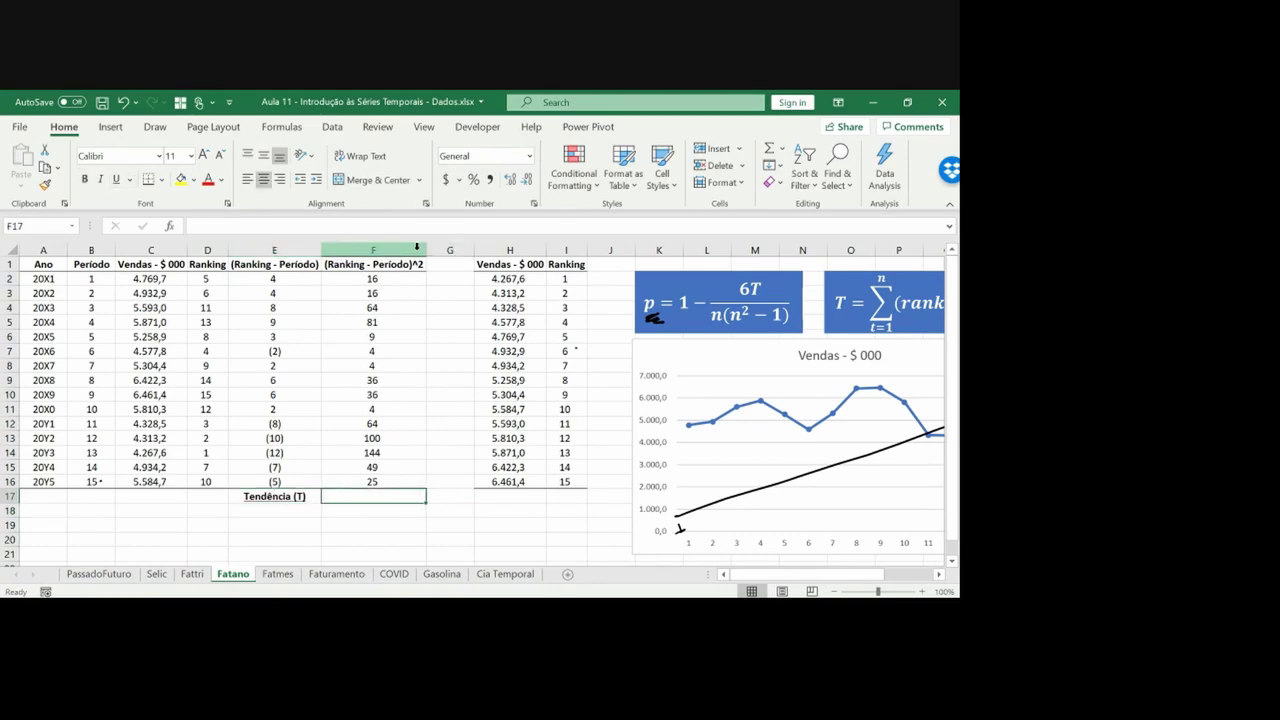
pyautogui.write('=sum(')
pyautogui.press('Up')
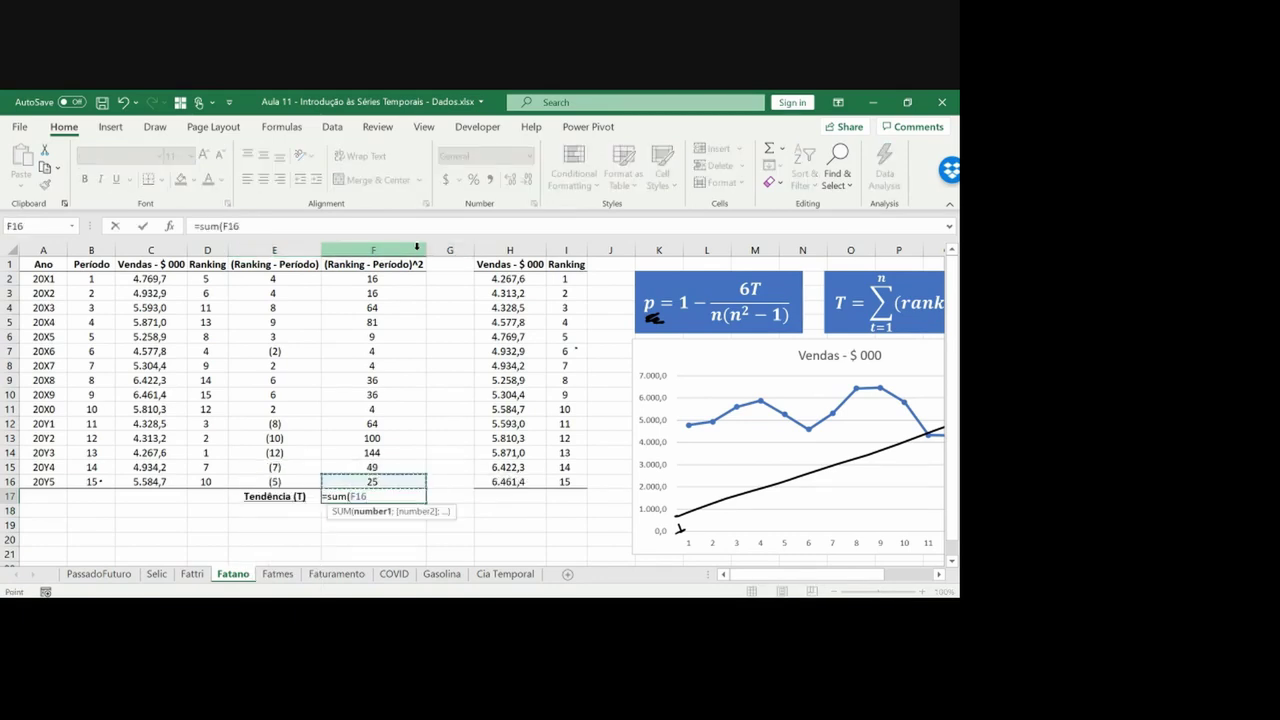
pyautogui.hotkey('shift', 'Up')
pyautogui.hotkey('shift', 'Up')
pyautogui.hotkey('shift', 'Up')
pyautogui.hotkey('shift', 'Up')
pyautogui.hotkey('shift', 'Up')
pyautogui.hotkey('shift', 'Up')
pyautogui.hotkey('shift', 'Up')
pyautogui.hotkey('shift', 'Up')
pyautogui.hotkey('shift', 'Up')
pyautogui.hotkey('shift', 'Up')
pyautogui.hotkey('shift', 'Up')
pyautogui.hotkey('shift', 'Up')
pyautogui.hotkey('shift', 'Up')
pyautogui.hotkey('shift', 'Up')
pyautogui.write(')')
pyautogui.hotkey('ctrl', 'Return')
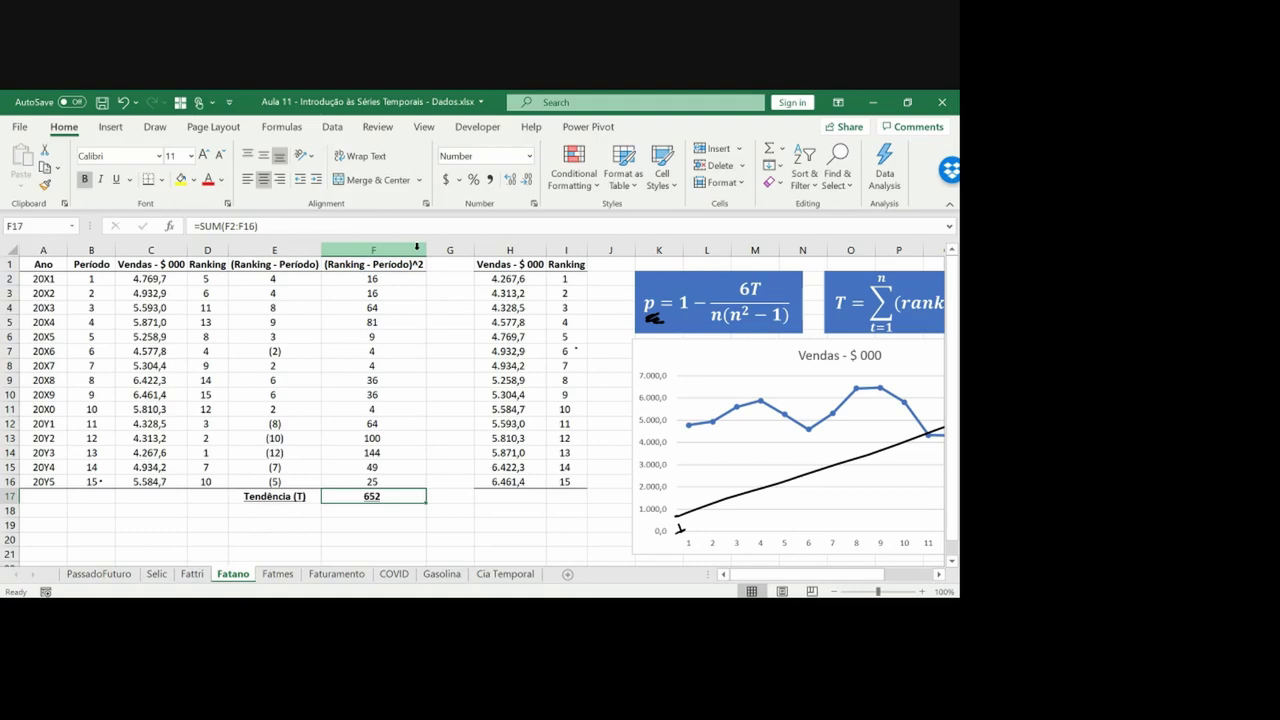
# Move the T formula box below the sales table, under columns A to D
pyautogui.press('Right')
pyautogui.press('Right')
pyautogui.press('Right')
pyautogui.press('Right')
pyautogui.press('Right')
pyautogui.press('Right')
pyautogui.press('Right')
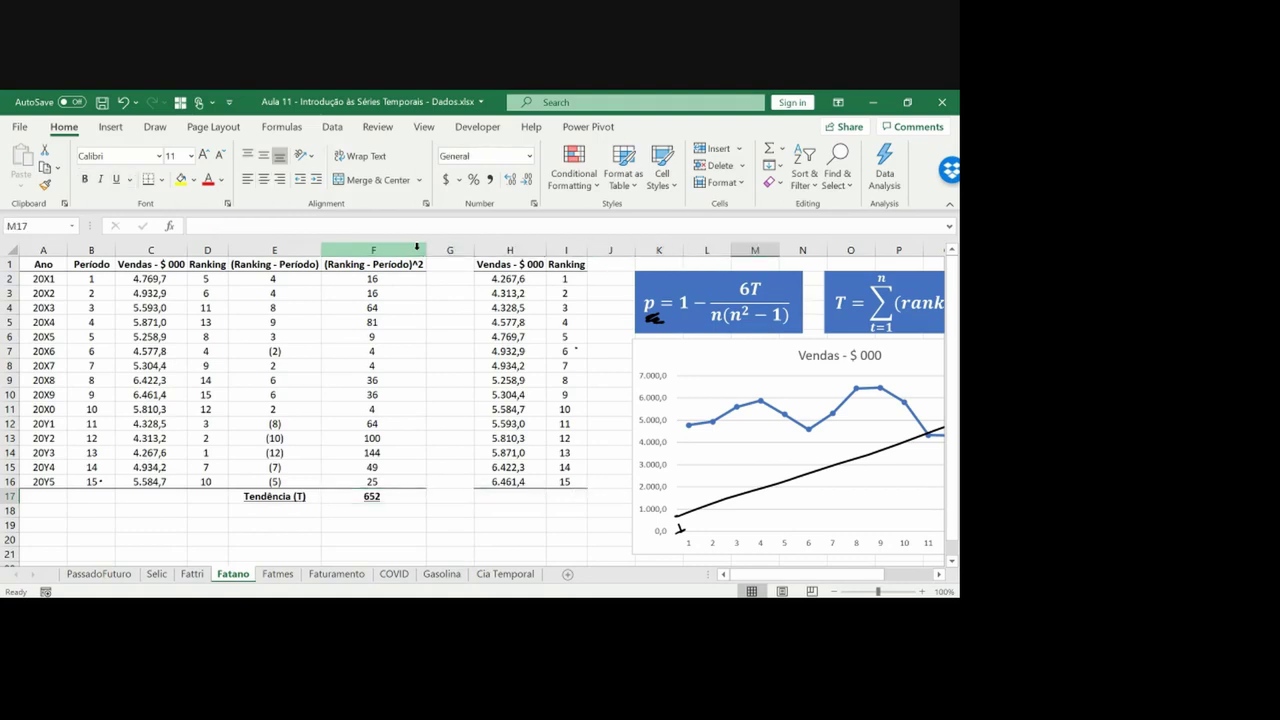
pyautogui.click(830, 288)
pyautogui.moveTo(830, 288); pyautogui.dragTo(32, 509)
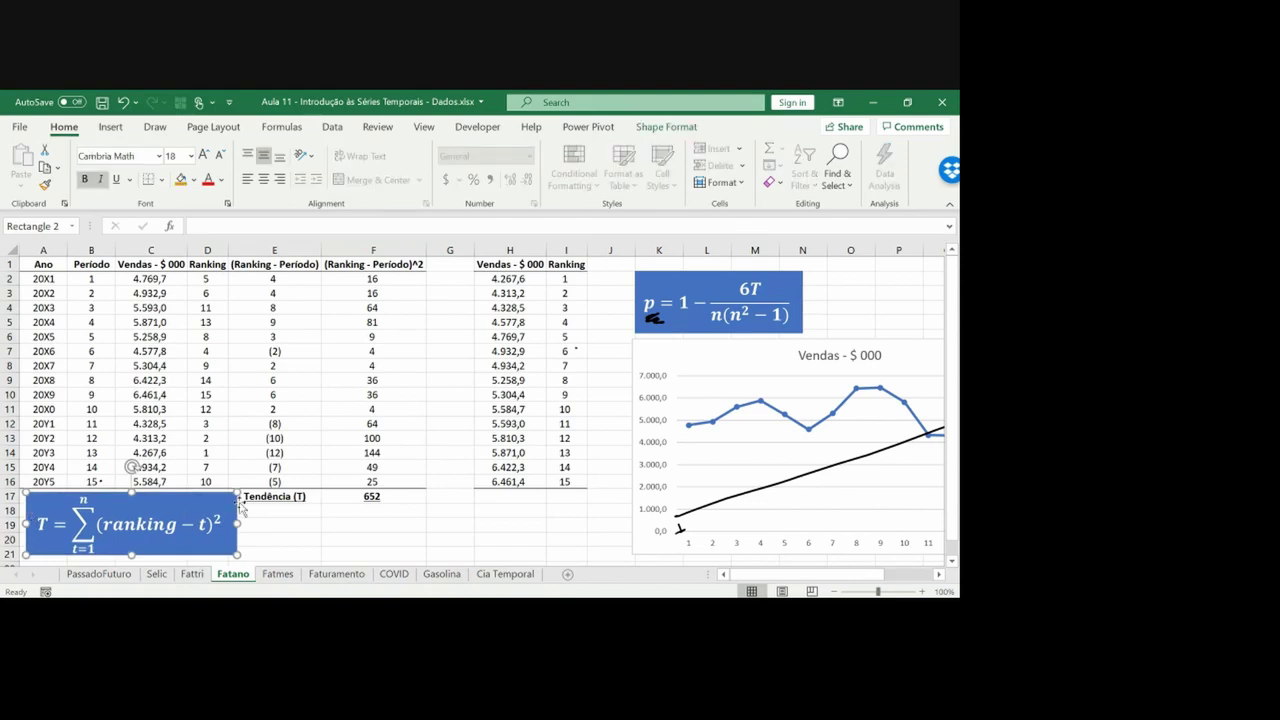
pyautogui.click(316, 512)
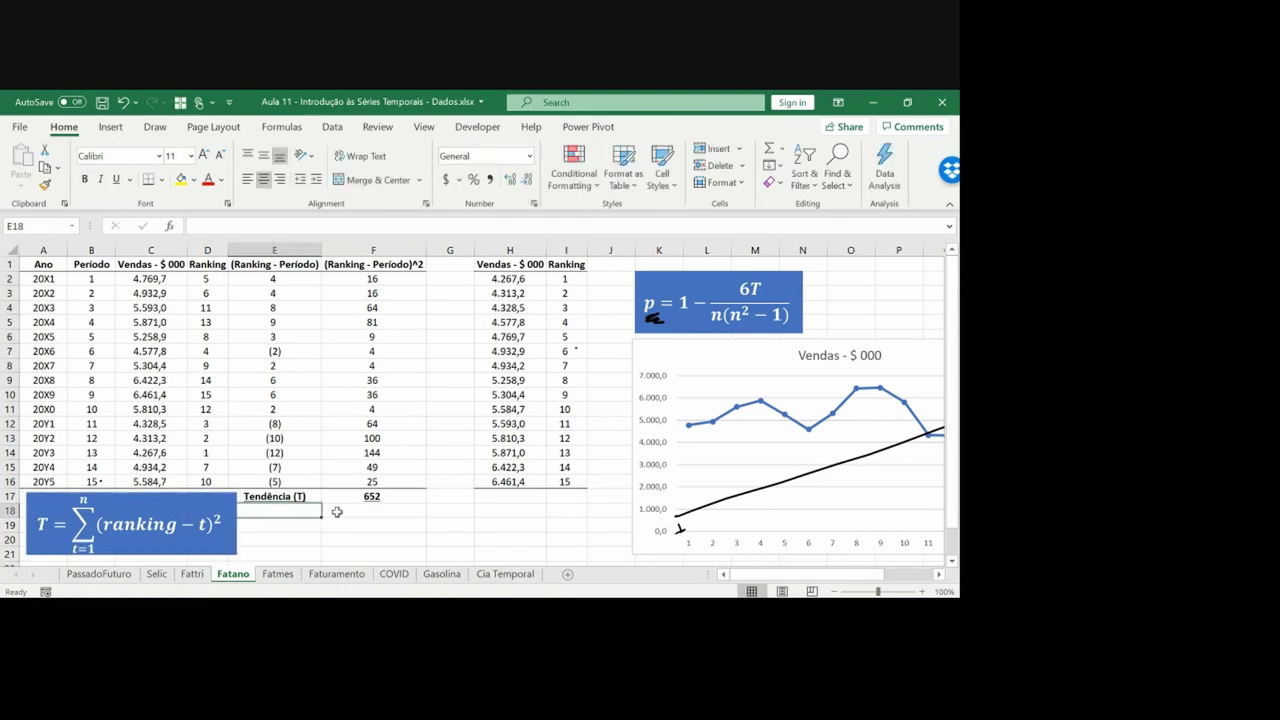
pyautogui.click(350, 499)
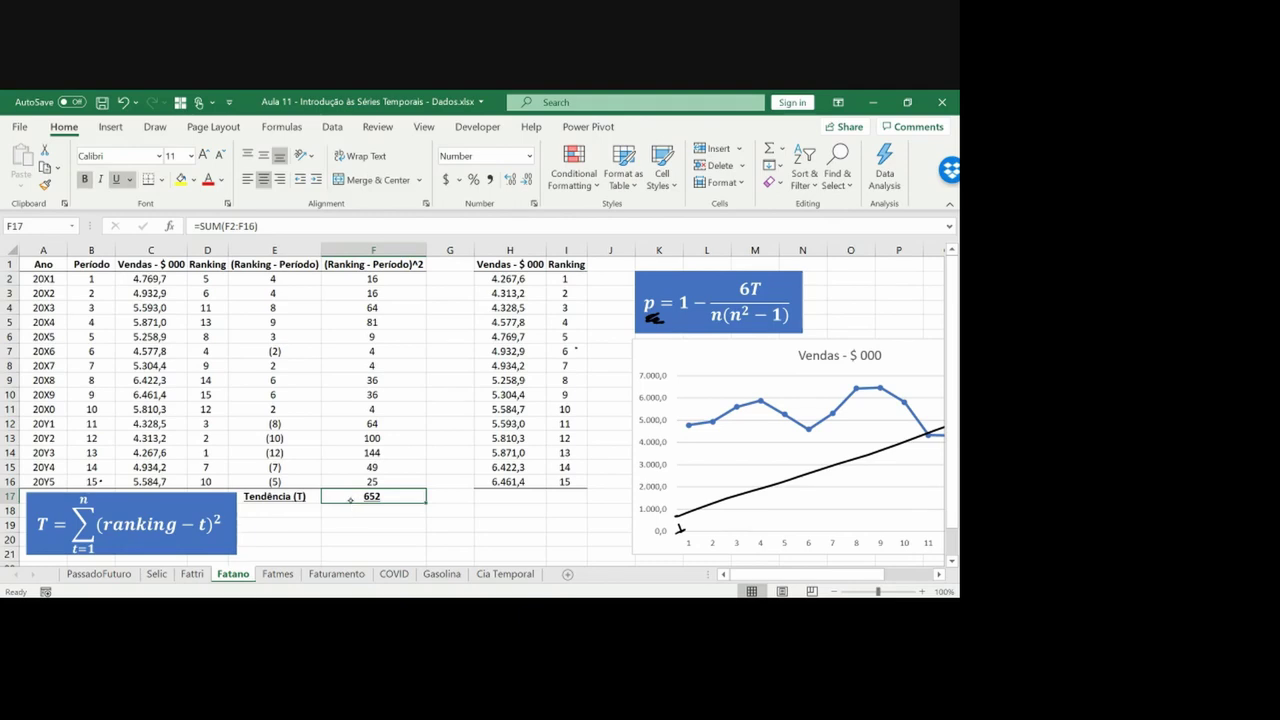
pyautogui.moveTo(221, 274); pyautogui.dragTo(224, 298)
pyautogui.moveTo(402, 490); pyautogui.dragTo(404, 491)
pyautogui.moveTo(405, 482); pyautogui.dragTo(380, 515)
pyautogui.hotkey('ctrl', 'z')
pyautogui.hotkey('ctrl', 'z')
pyautogui.hotkey('ctrl', 'z')
pyautogui.hotkey('ctrl', 'z')
# Cut and paste the T formula box, placing it beneath the sorted sales list from row 17, beside the Tendência total
pyautogui.click(710, 333)
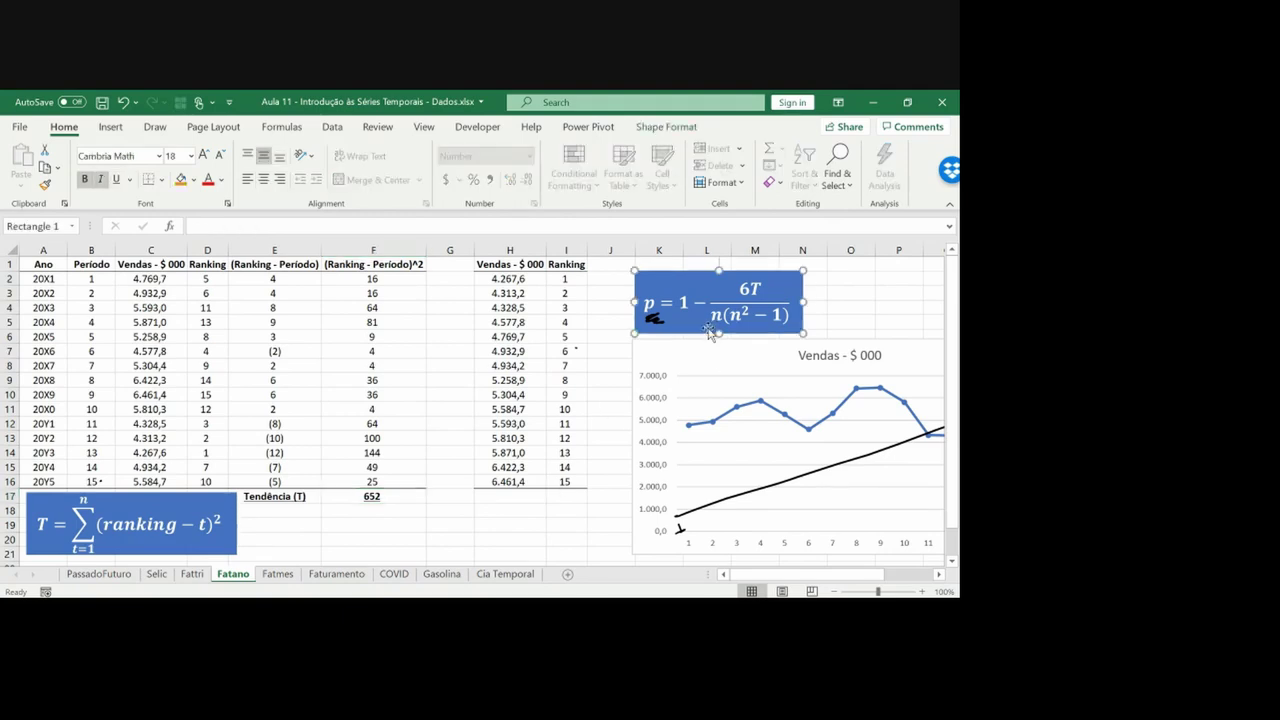
pyautogui.click(352, 512)
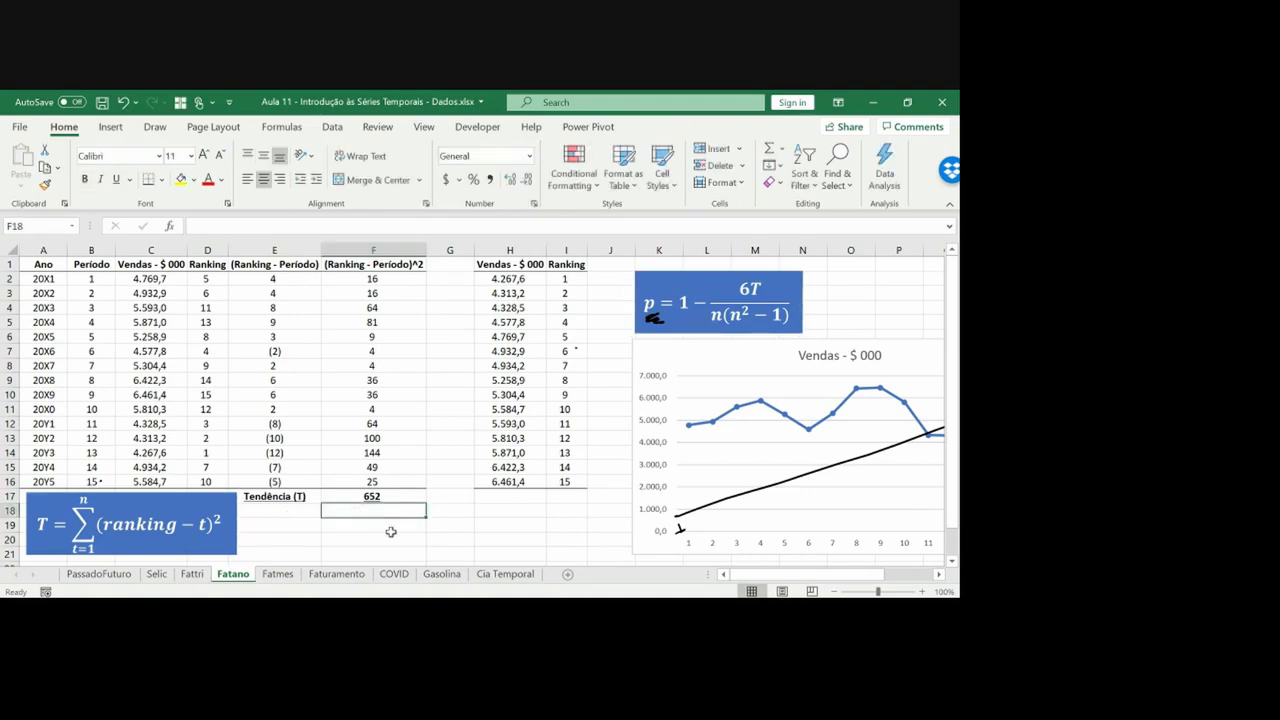
pyautogui.moveTo(232, 527); pyautogui.dragTo(838, 393)
pyautogui.hotkey('ctrl', 'x')
pyautogui.hotkey('ctrl', 'v')
pyautogui.click(498, 503)
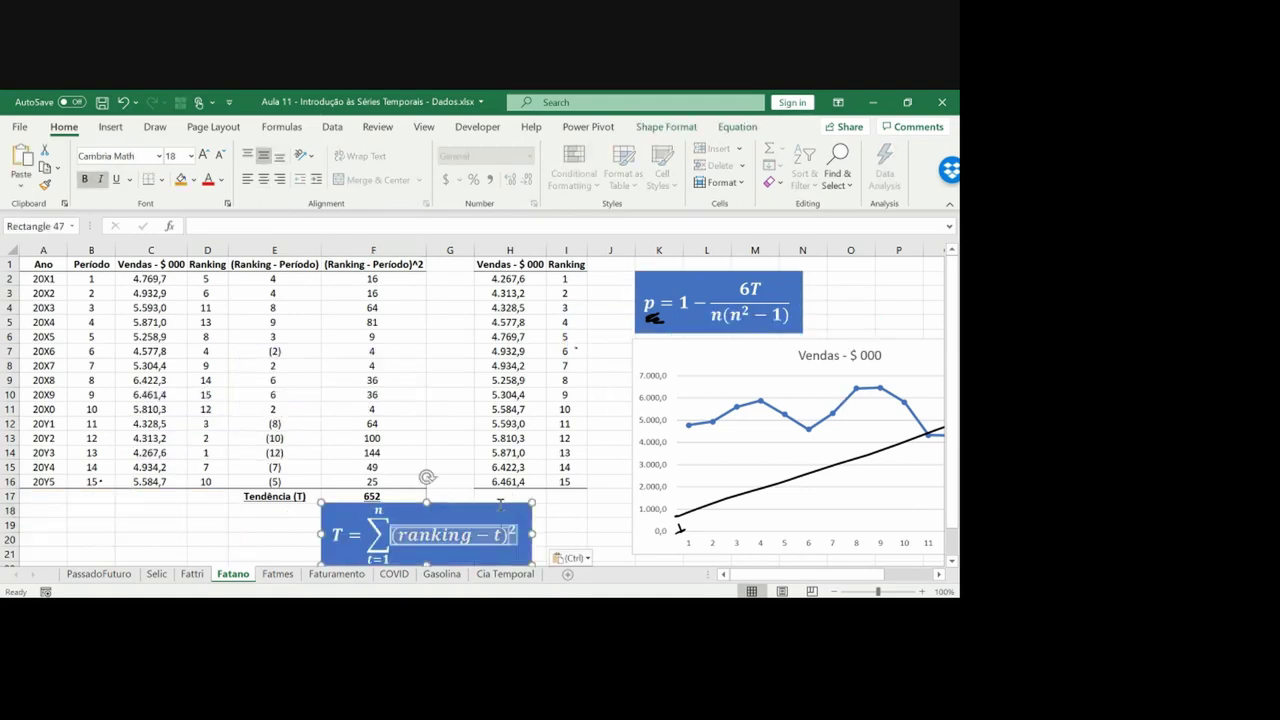
pyautogui.moveTo(498, 503); pyautogui.dragTo(658, 496)
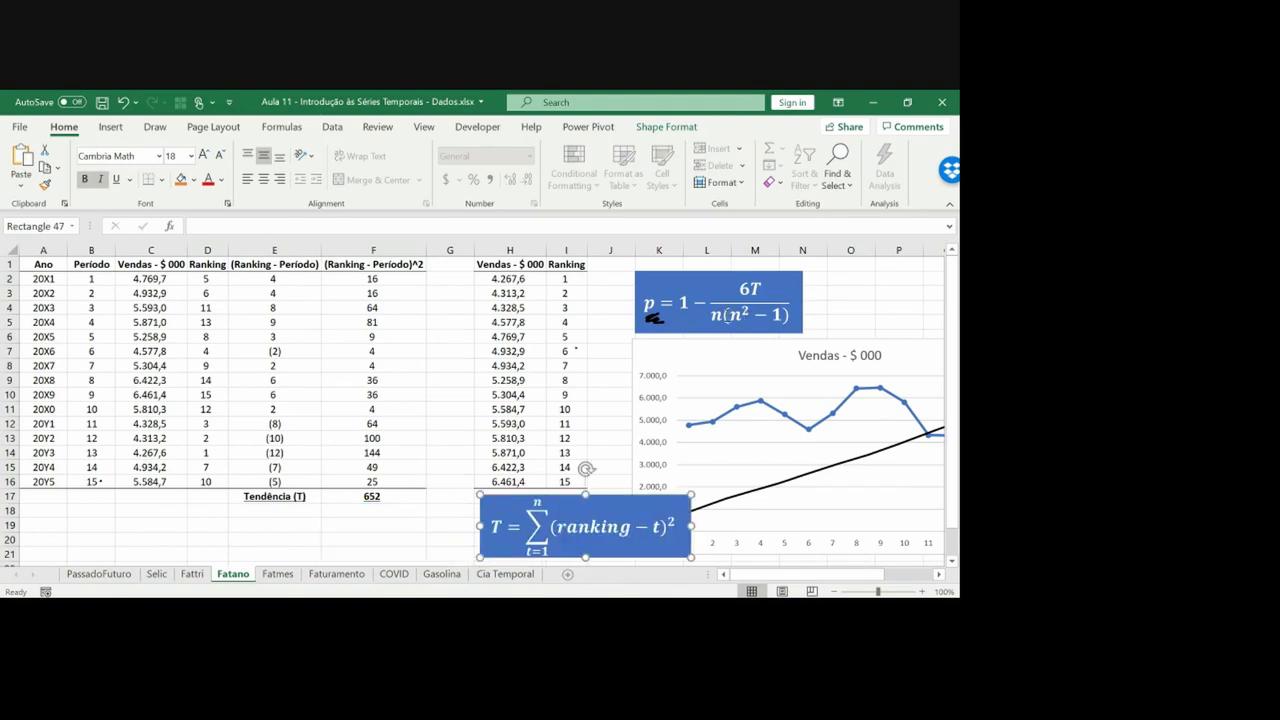
# Enter the label p in E18 and the formula =1-(6*F17/(15*(15^2-1))) in F18
pyautogui.click(280, 511)
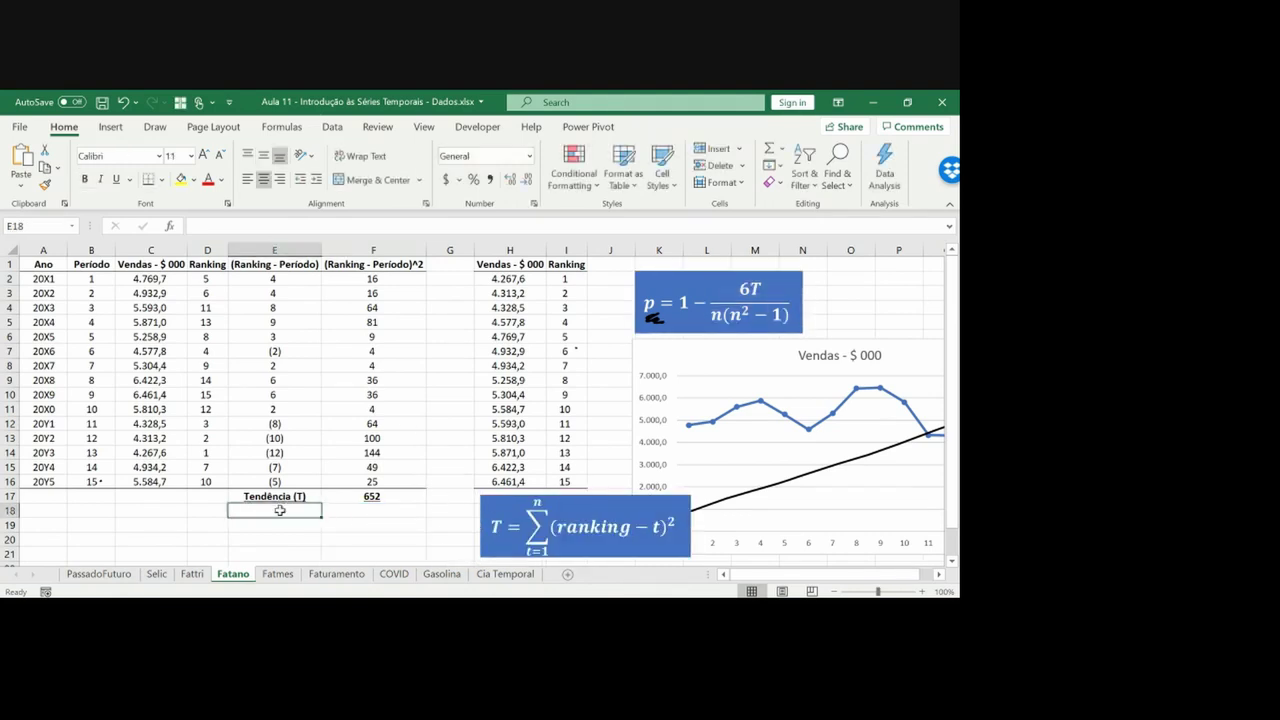
pyautogui.write('p')
pyautogui.press('Tab')
pyautogui.write('=')
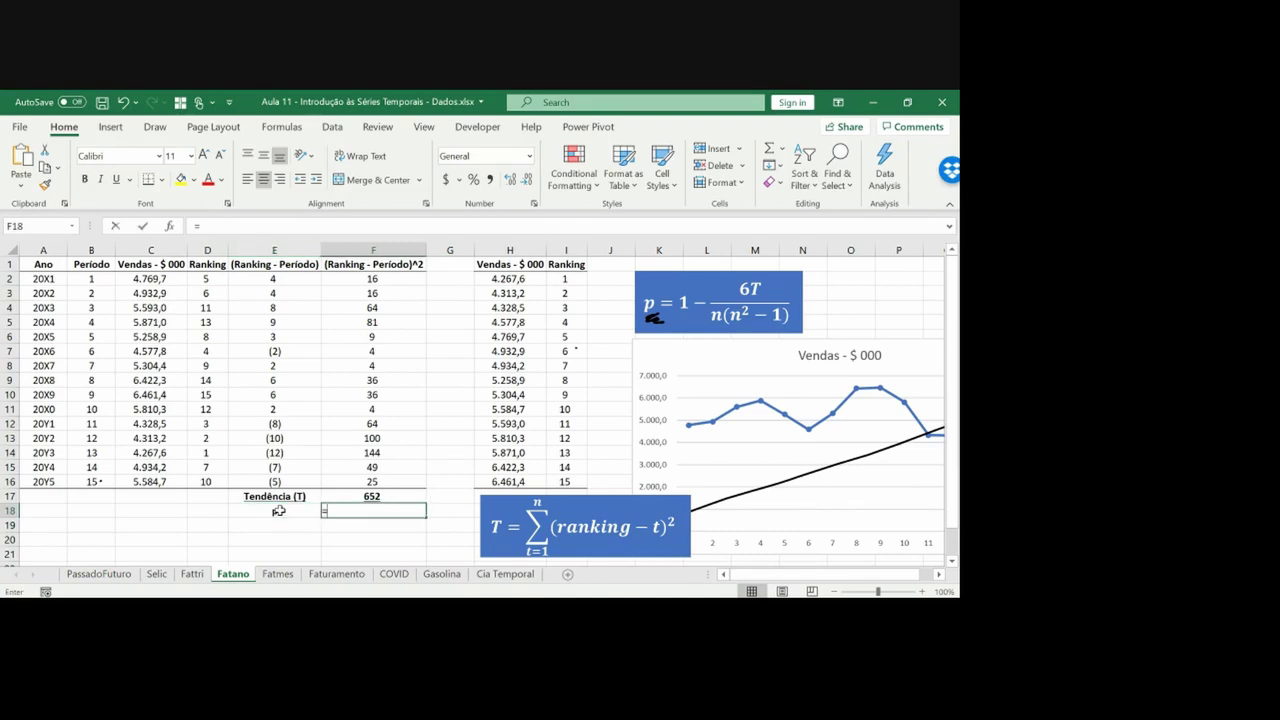
pyautogui.write('1-(')
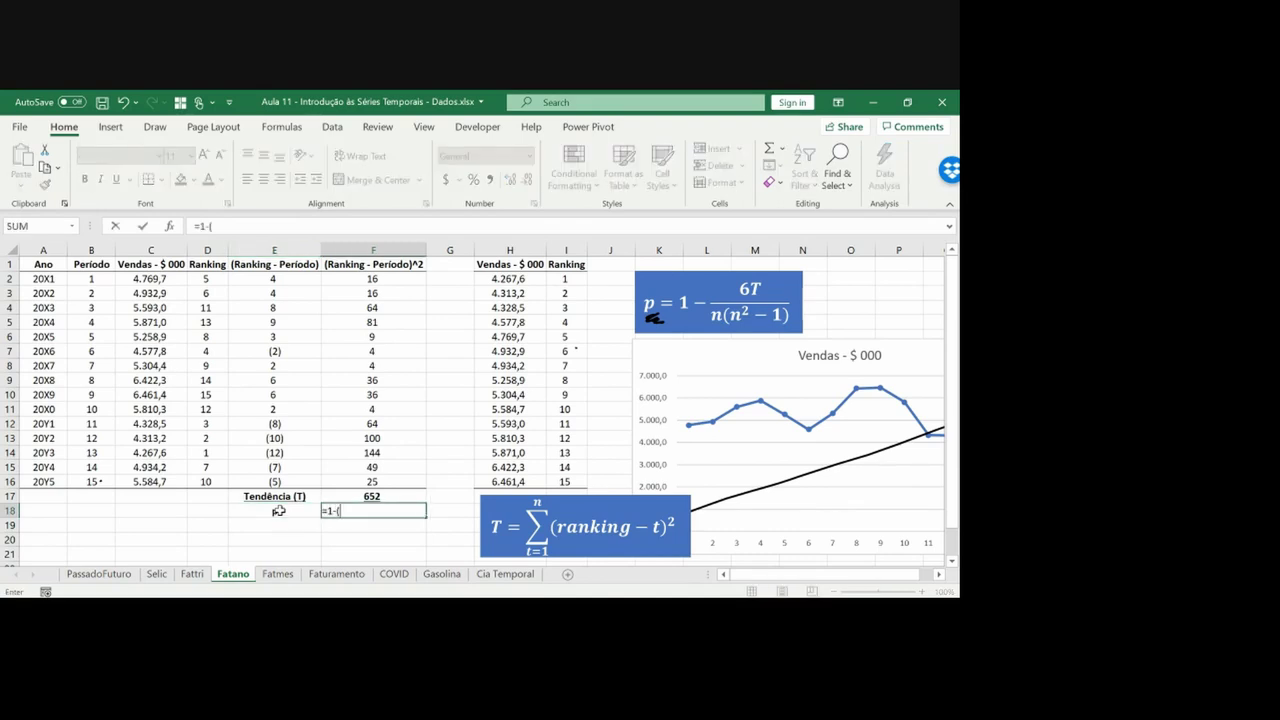
pyautogui.write('6*')
pyautogui.press('Up')
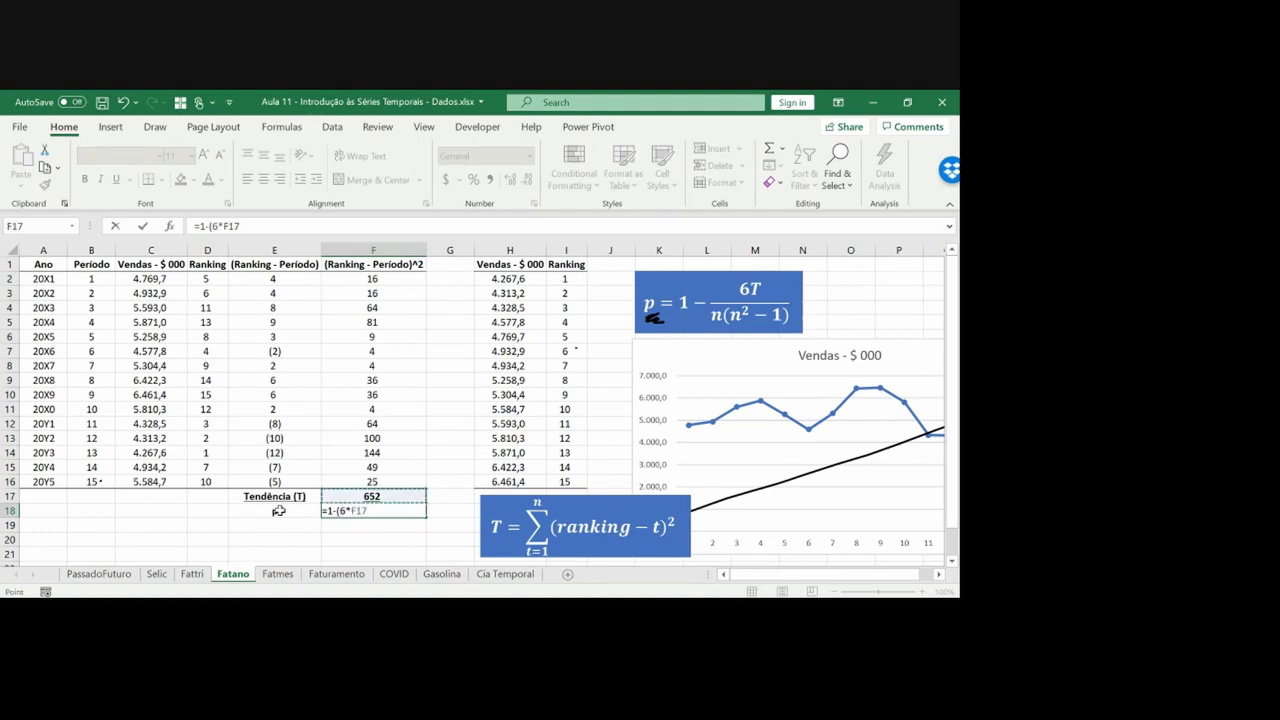
pyautogui.write('/(15*(15&')
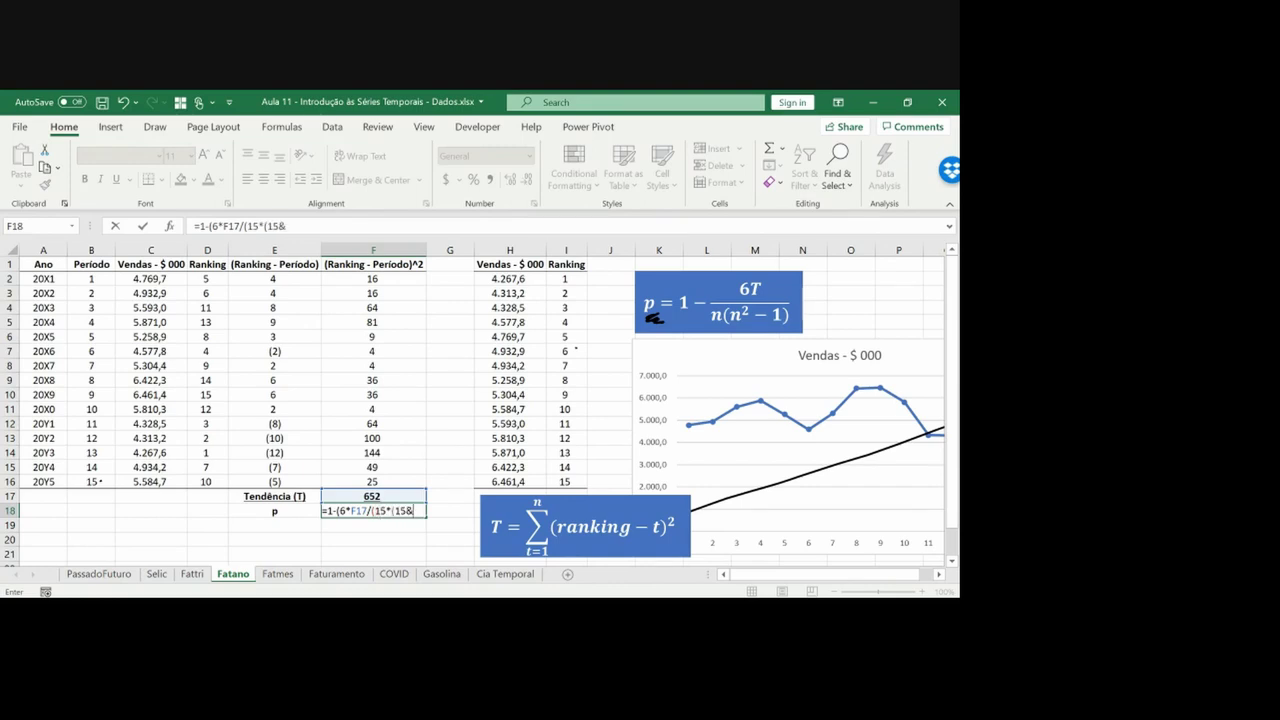
pyautogui.press('BackSpace')
pyautogui.write('^2-1')
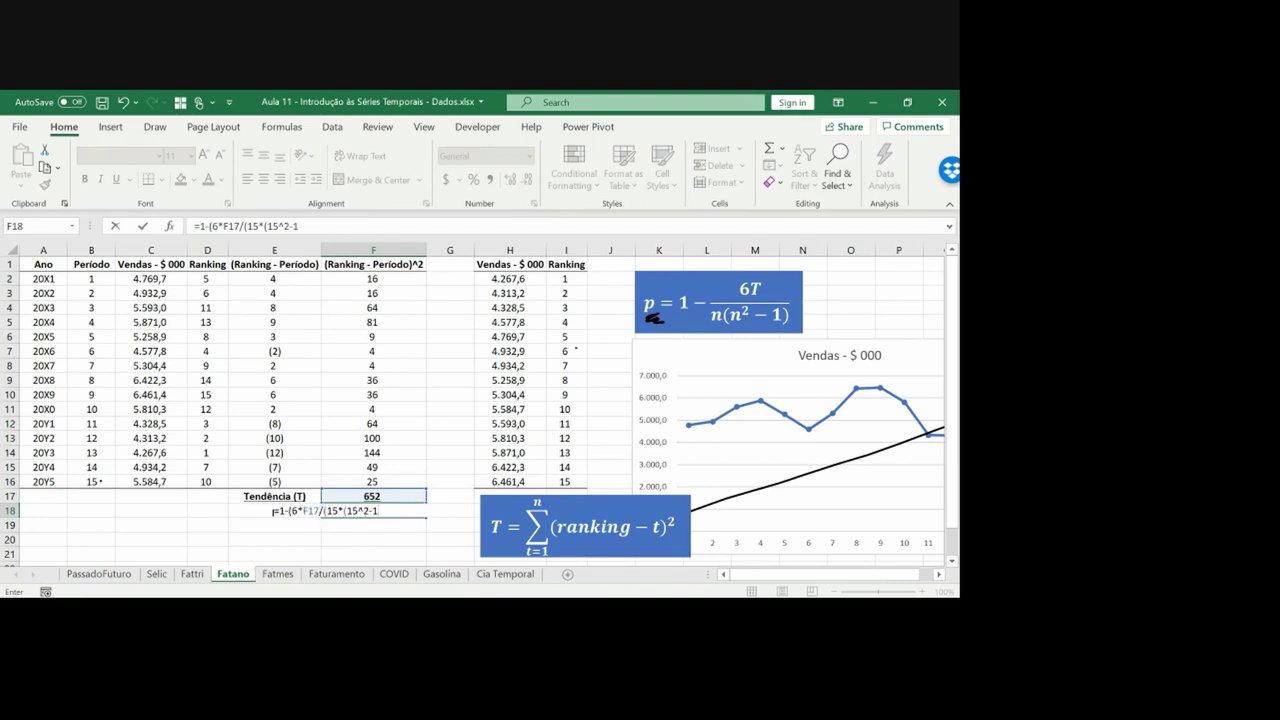
pyautogui.write('))')
pyautogui.press('Return')
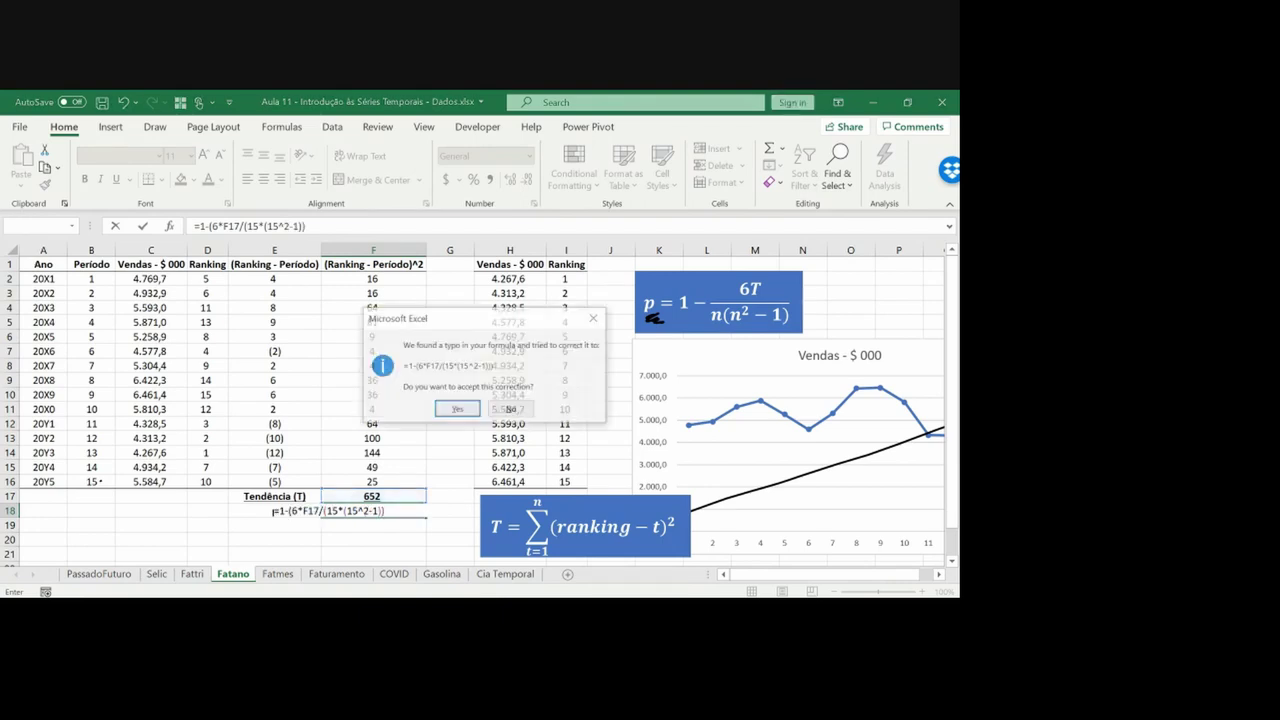
pyautogui.press('Return')
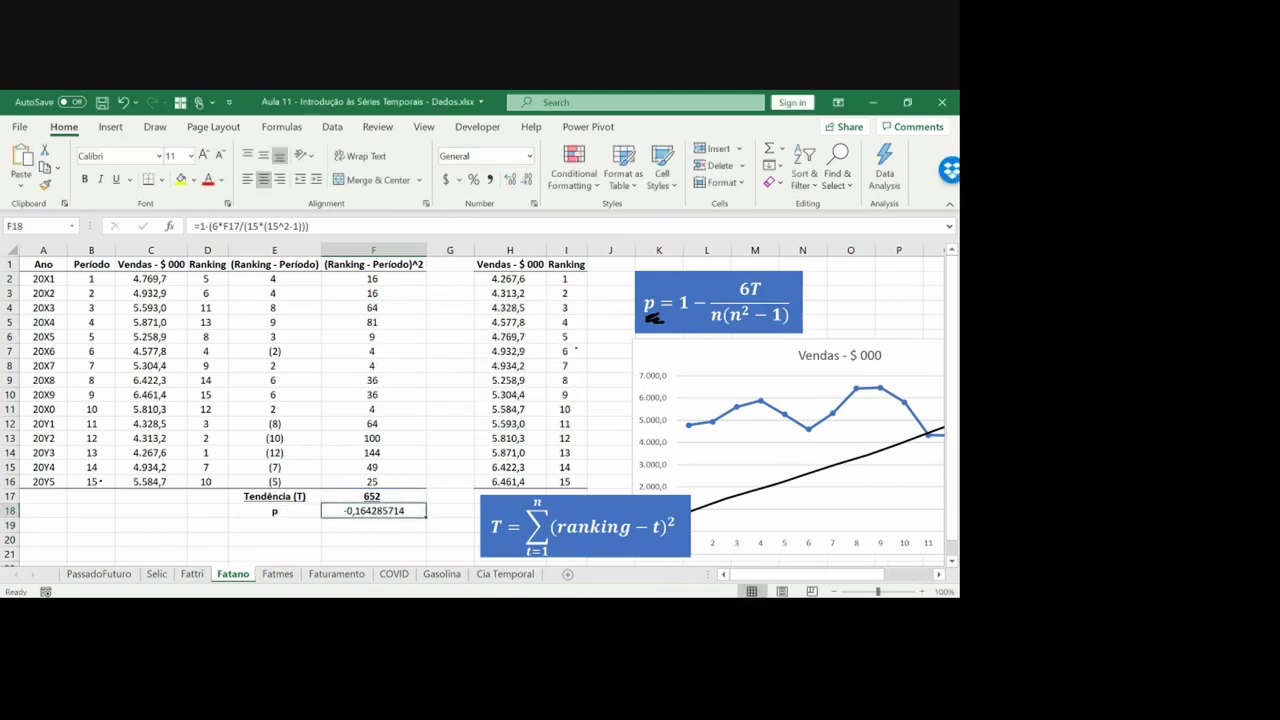
# Format the p label and value in E18:F18 as bold with a border and yellow fill
pyautogui.hotkey('ctrl', 'b')
pyautogui.hotkey('shift', 'Left')
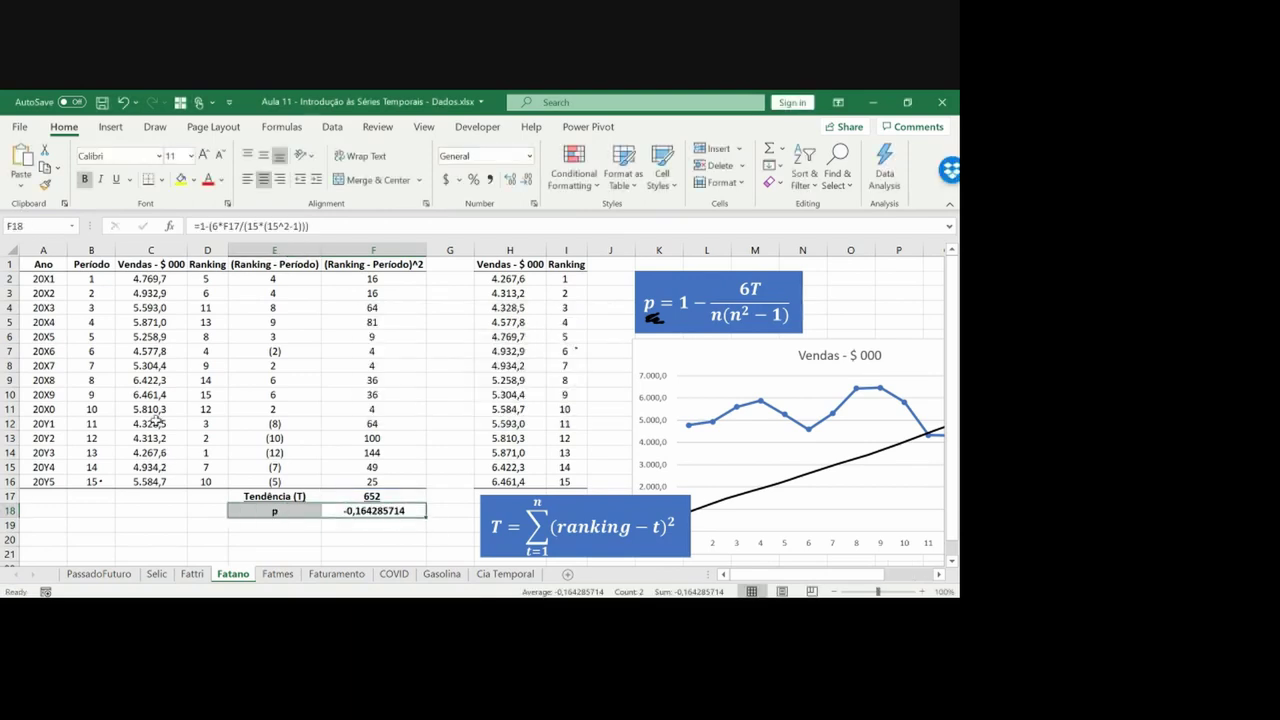
pyautogui.click(161, 180)
pyautogui.click(198, 377)
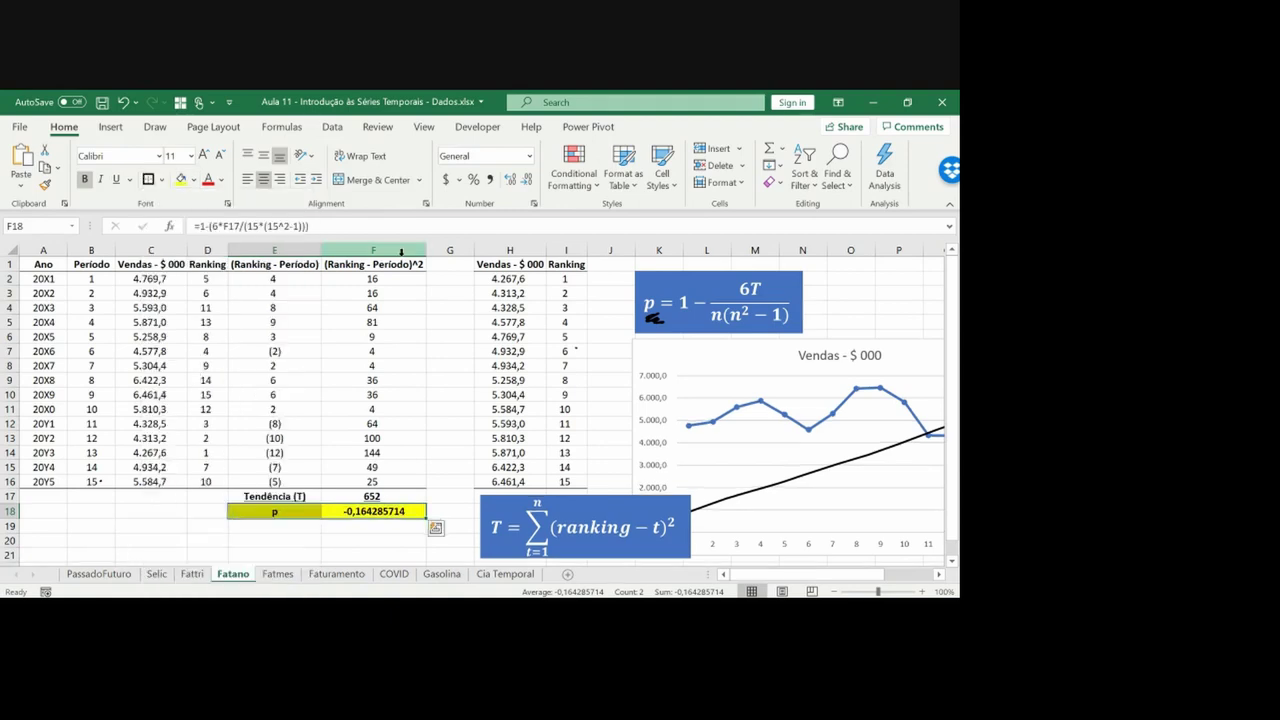
# Display the p value in F18 with five decimal places
pyautogui.click(356, 511)
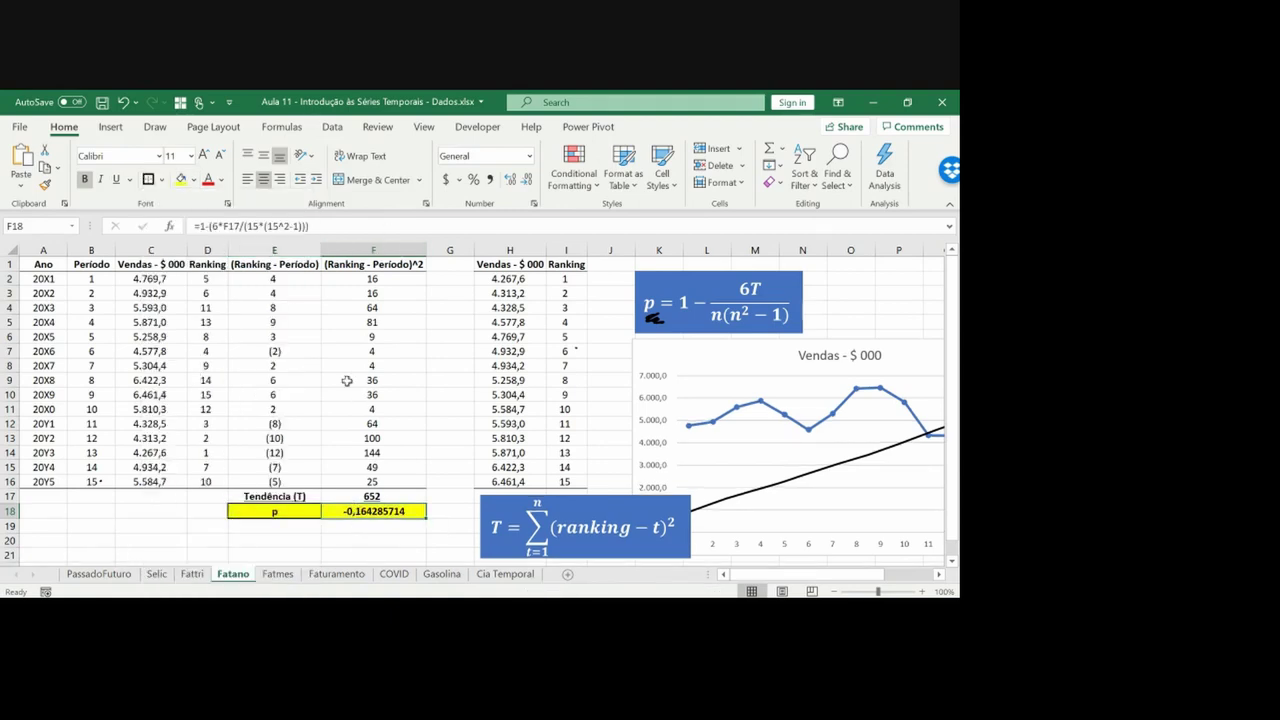
pyautogui.click(517, 180)
pyautogui.click(517, 180)
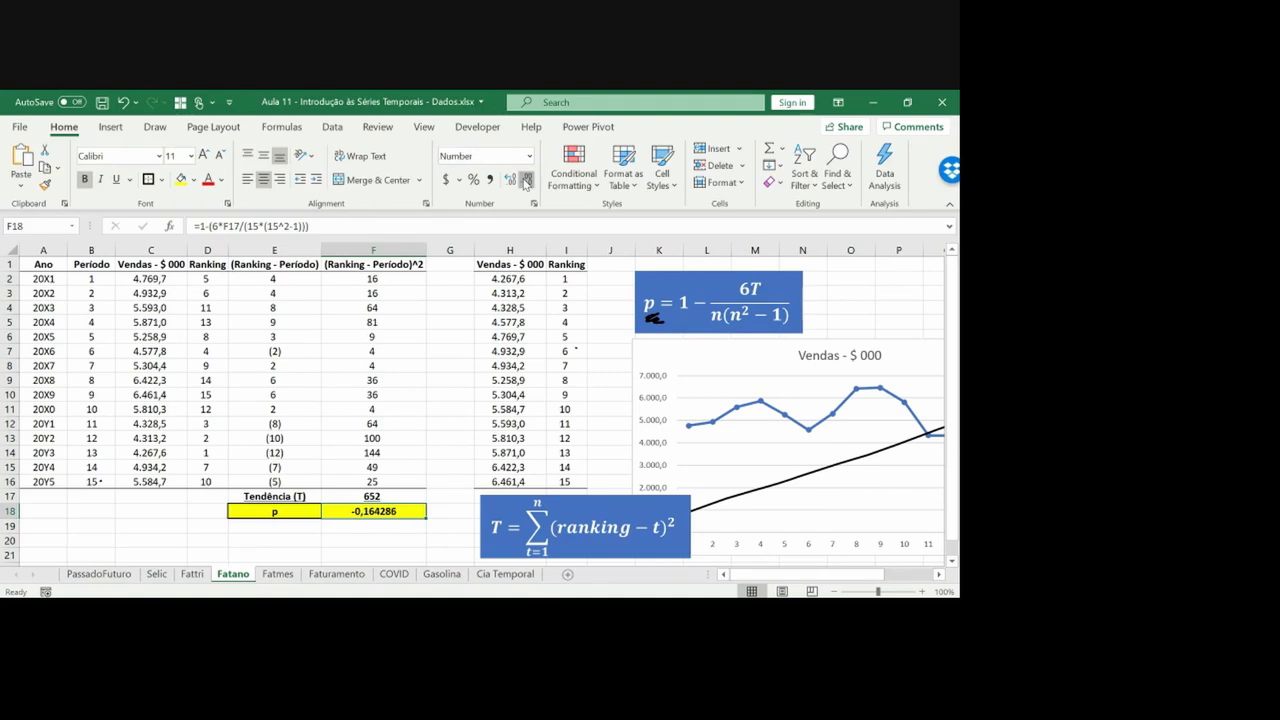
pyautogui.click(517, 180)
pyautogui.click(517, 180)
pyautogui.click(517, 180)
pyautogui.click(517, 180)
pyautogui.click(510, 180)
pyautogui.click(510, 180)
# Handwrite a circled minus sign and the word ESTACIONÁRIO in ink below the p row and underline it
pyautogui.scroll(-1, 480, 400)
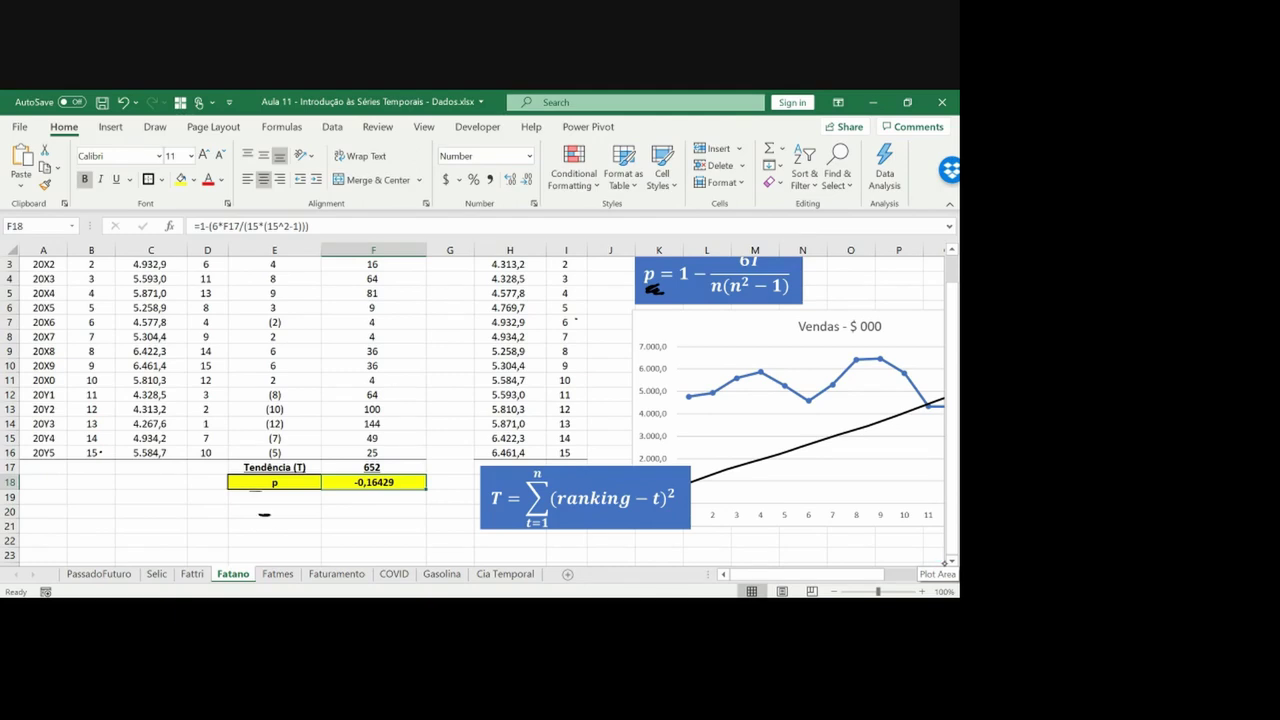
pyautogui.moveTo(266, 505)
pyautogui.mouseDown()
pyautogui.moveTo(315, 524)
pyautogui.moveTo(316, 508)
pyautogui.mouseUp()
pyautogui.moveTo(302, 517); pyautogui.dragTo(313, 515)
pyautogui.moveTo(333, 509); pyautogui.dragTo(318, 524)
pyautogui.moveTo(333, 508); pyautogui.dragTo(346, 507)
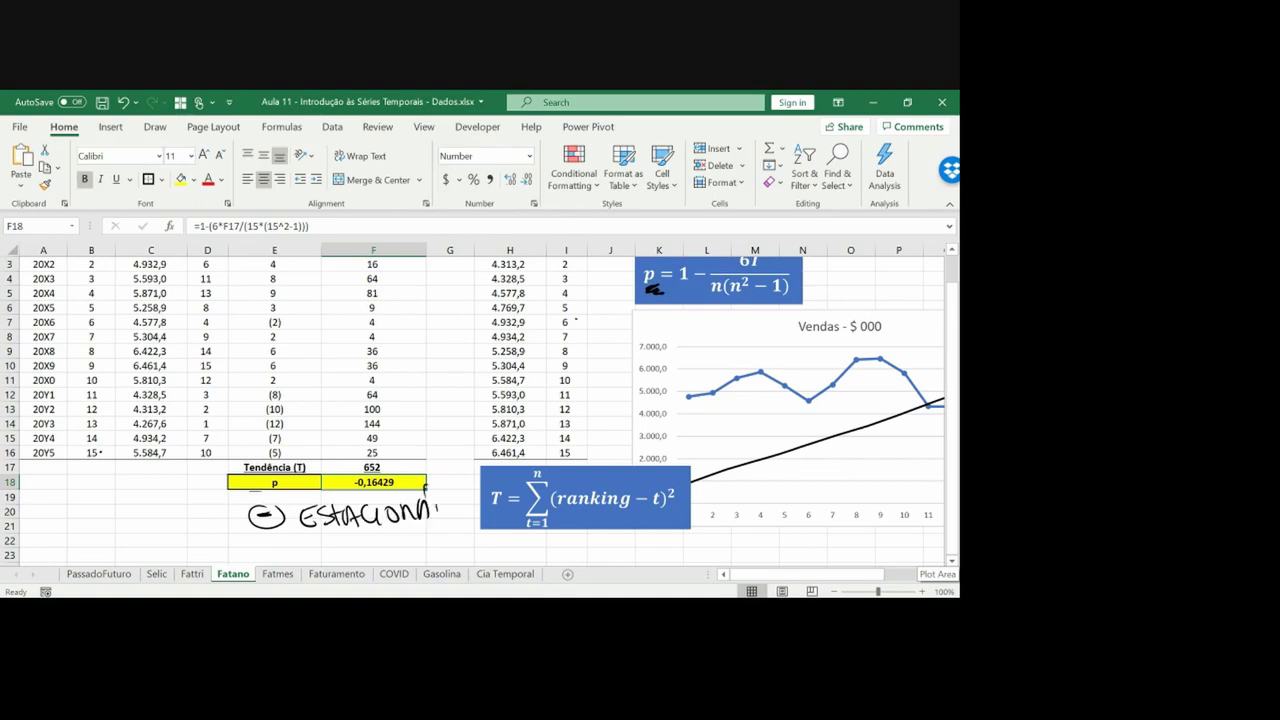
pyautogui.moveTo(439, 501); pyautogui.dragTo(437, 517)
pyautogui.moveTo(439, 501); pyautogui.dragTo(450, 515)
pyautogui.moveTo(455, 498); pyautogui.dragTo(453, 513)
pyautogui.moveTo(465, 496); pyautogui.dragTo(466, 497)
pyautogui.moveTo(318, 544); pyautogui.dragTo(450, 529)
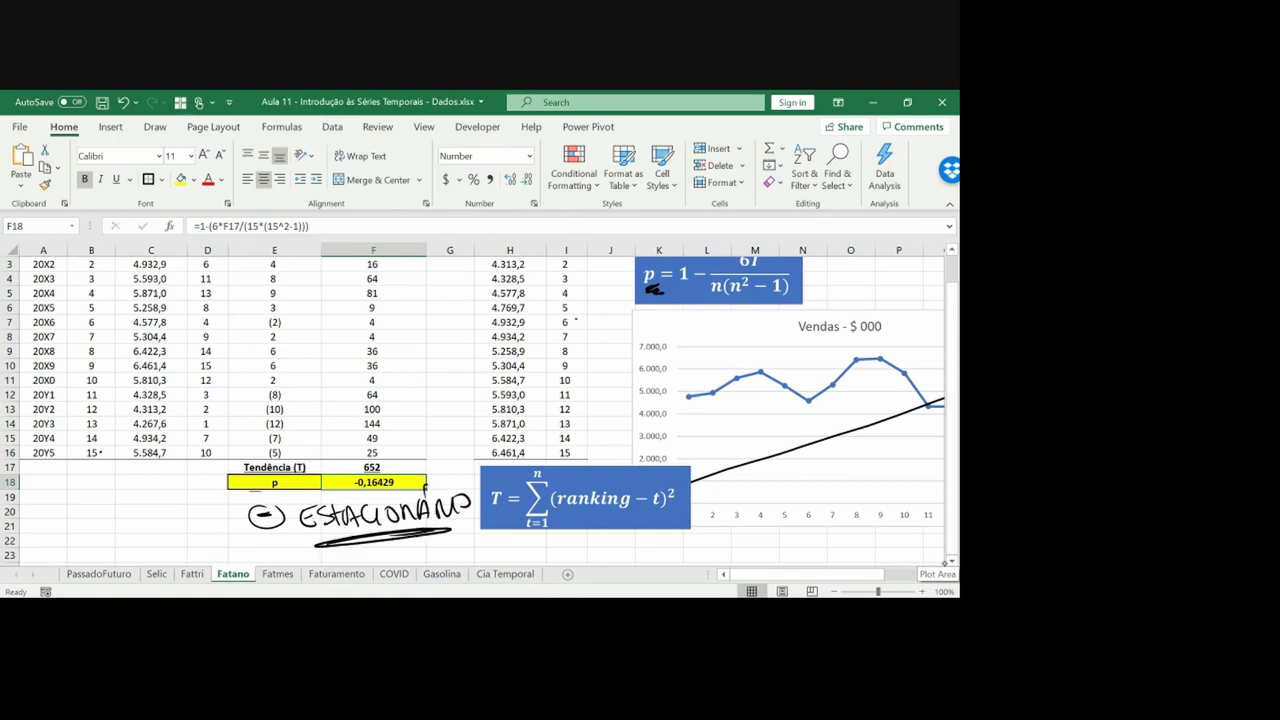
# Draw a nearly horizontal ink trend line across the full Vendas - $ 000 chart, from period 1 to 15
pyautogui.click(938, 574)
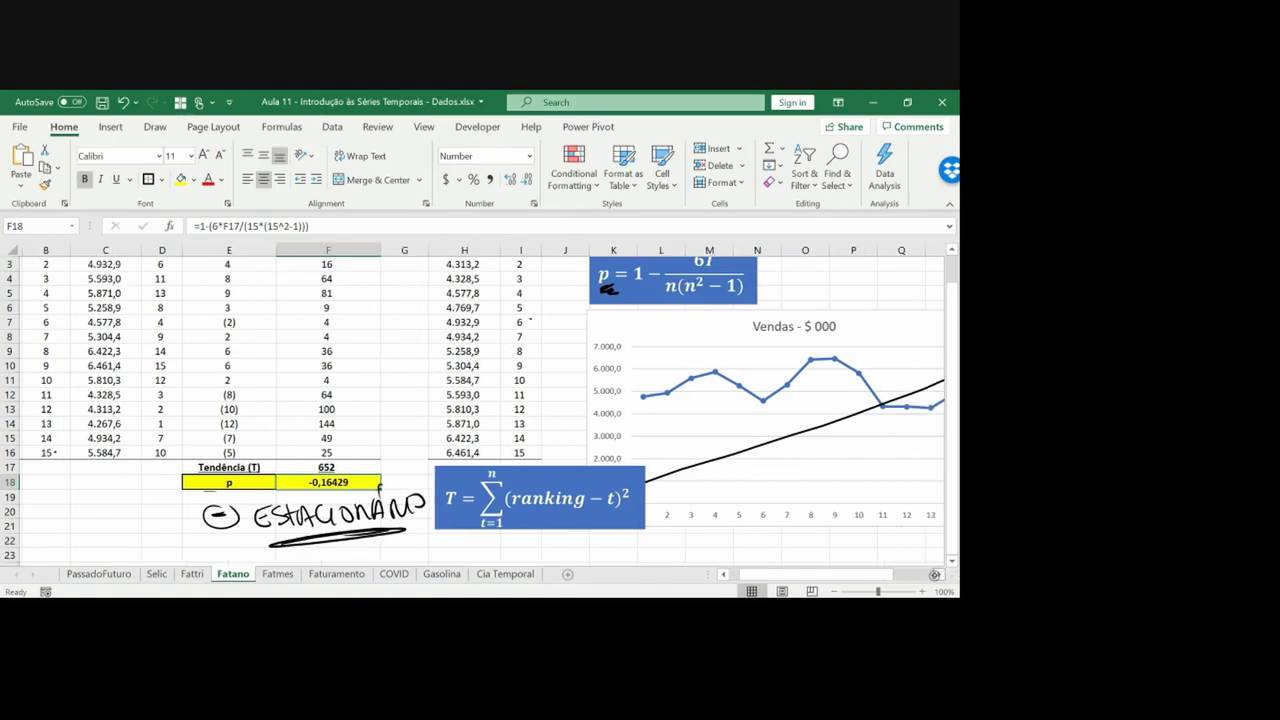
pyautogui.click(938, 574)
pyautogui.click(938, 574)
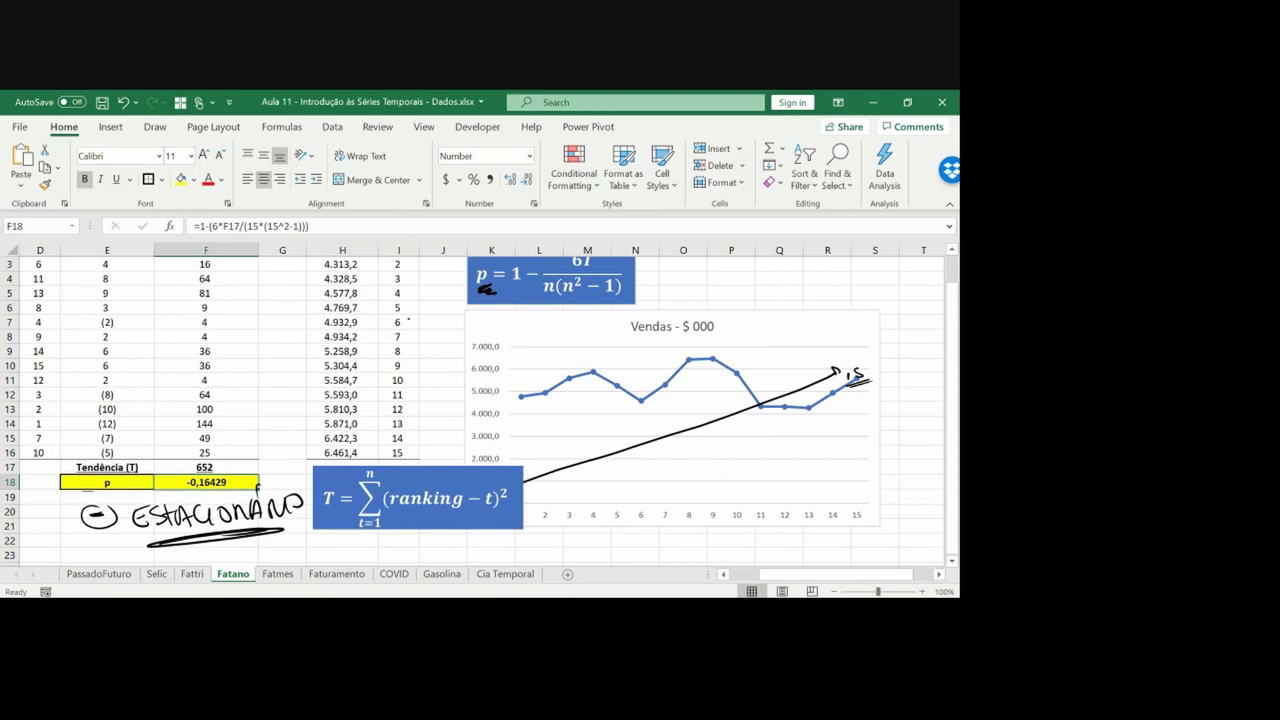
pyautogui.moveTo(532, 401); pyautogui.dragTo(870, 382)
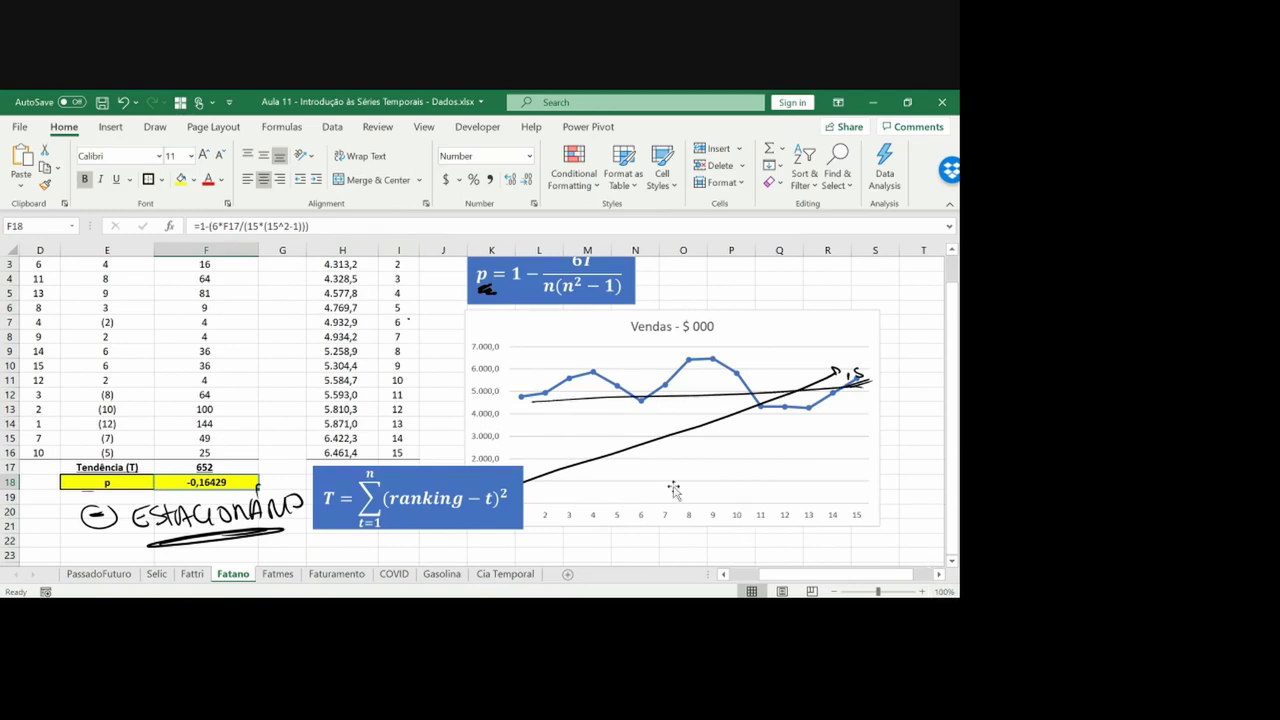
# Delete the rising ink arrow and the handwritten 15 from the sales chart
pyautogui.click(630, 455)
pyautogui.press('Delete')
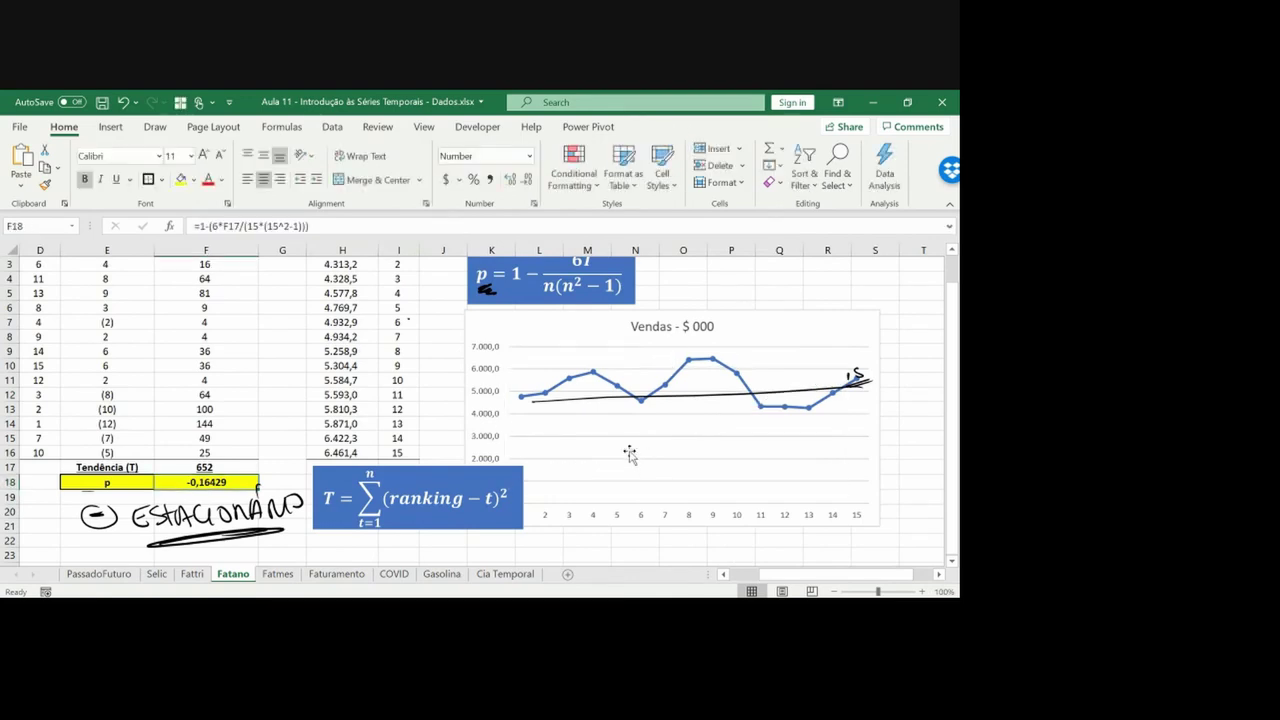
pyautogui.click(853, 376)
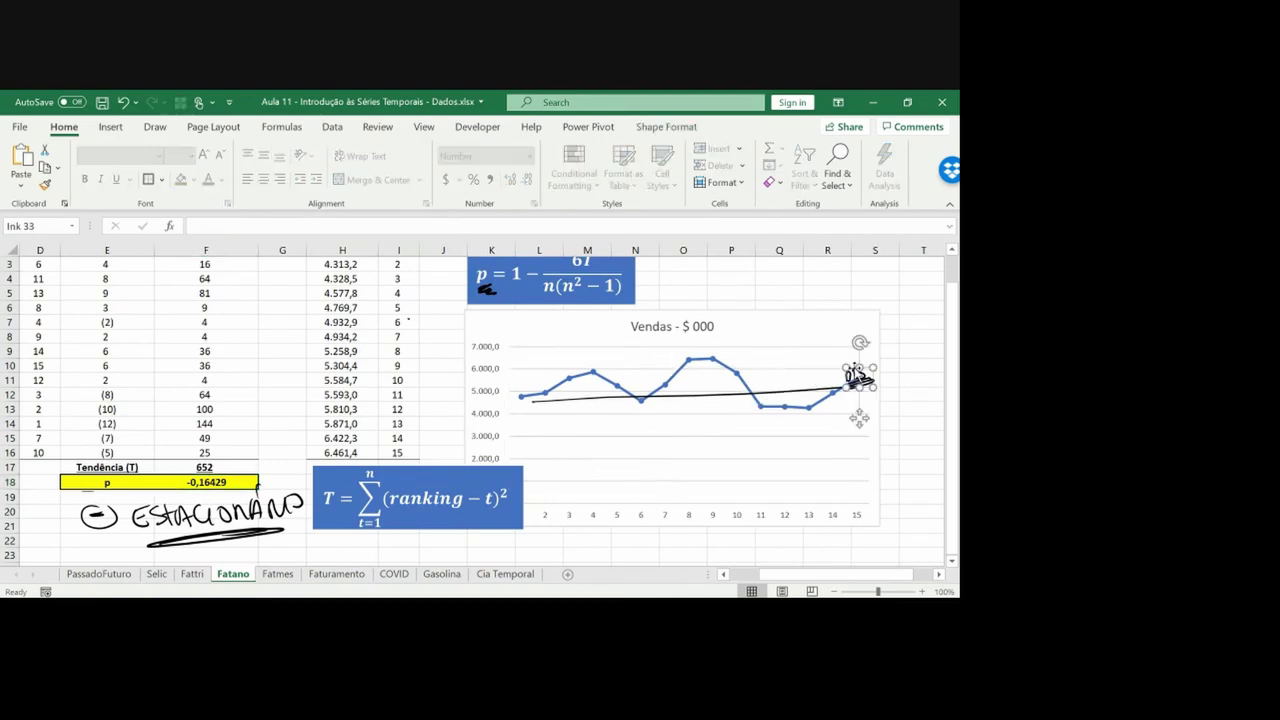
pyautogui.press('Delete')
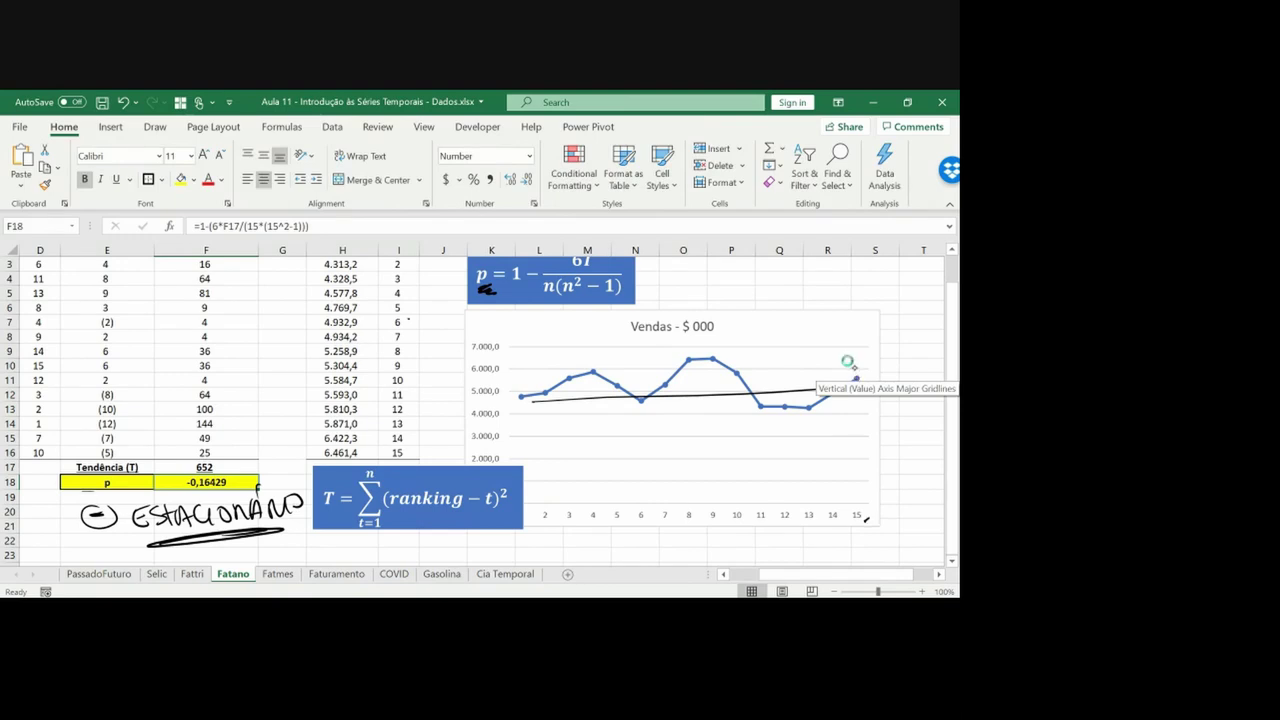
# Mark the rises and falls of the sales curve with ink strokes, erase them, and return to cell A1
pyautogui.moveTo(656, 383); pyautogui.dragTo(696, 361)
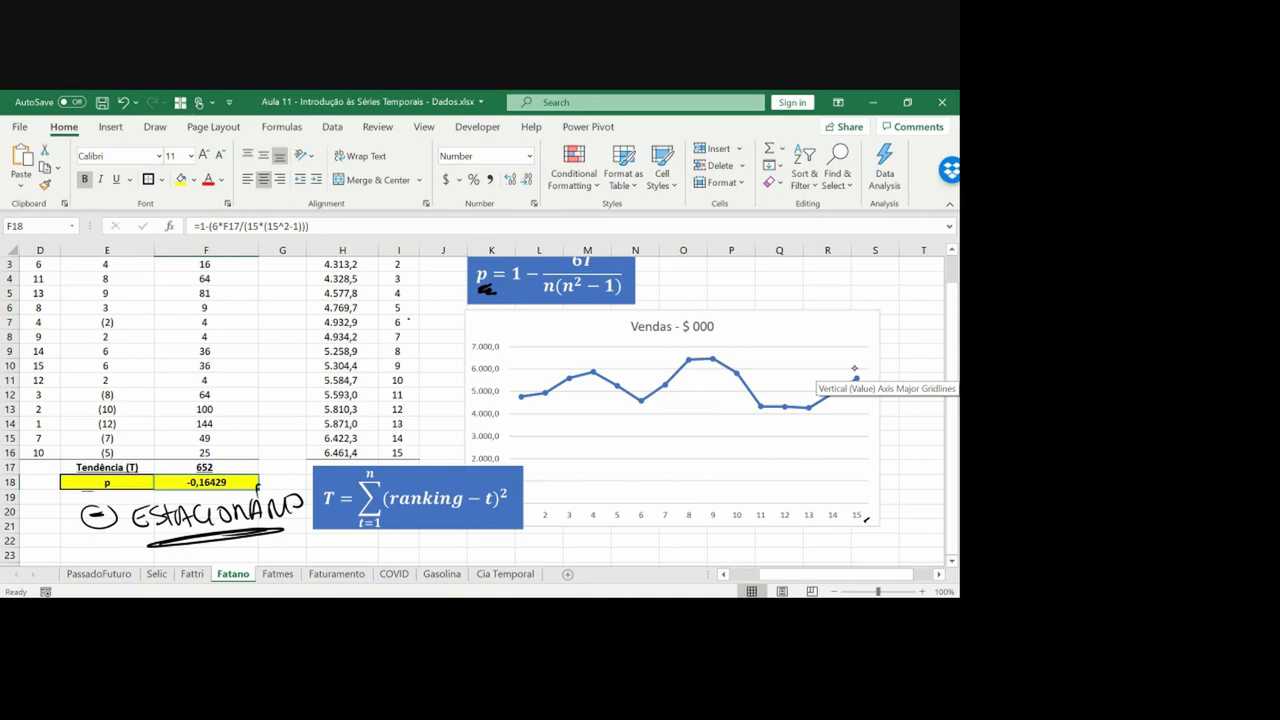
pyautogui.moveTo(524, 413)
pyautogui.mouseDown()
pyautogui.moveTo(594, 381)
pyautogui.moveTo(642, 400)
pyautogui.moveTo(700, 358)
pyautogui.moveTo(760, 407)
pyautogui.mouseUp()
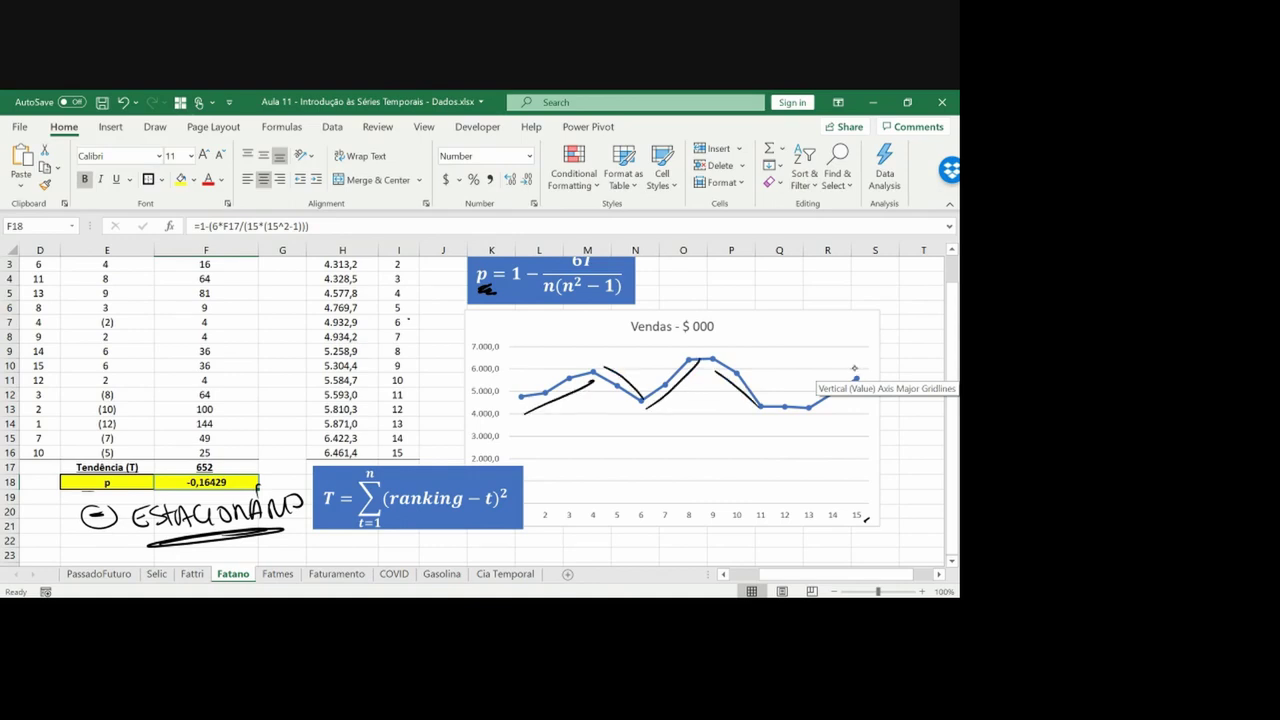
pyautogui.moveTo(585, 362)
pyautogui.mouseDown()
pyautogui.moveTo(532, 405)
pyautogui.moveTo(604, 392)
pyautogui.mouseUp()
pyautogui.moveTo(700, 346); pyautogui.dragTo(714, 380)
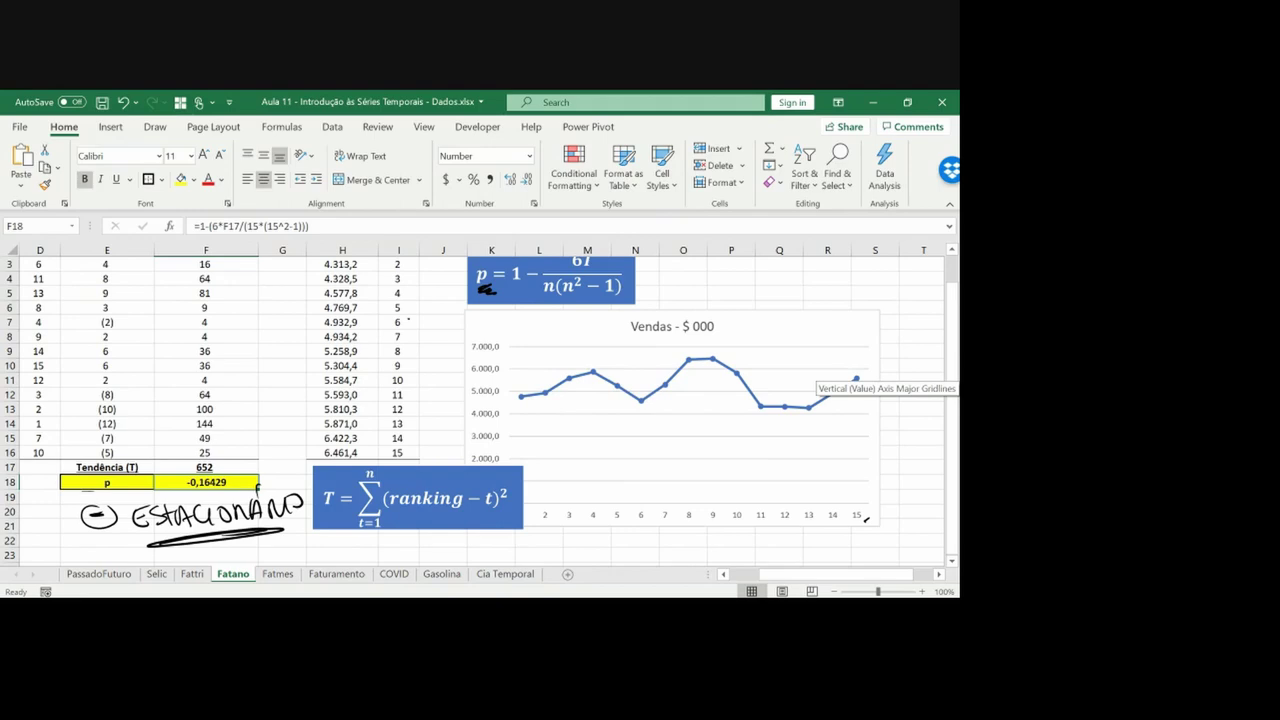
pyautogui.hotkey('ctrl', 'Home')
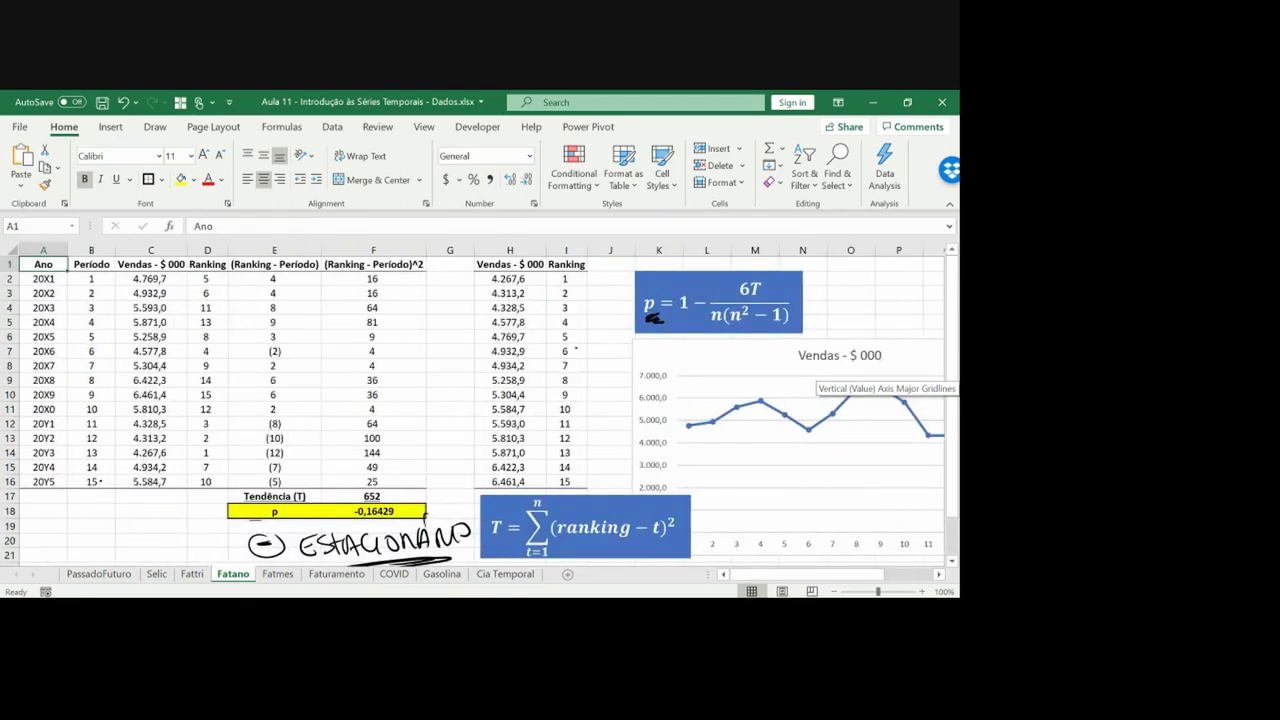
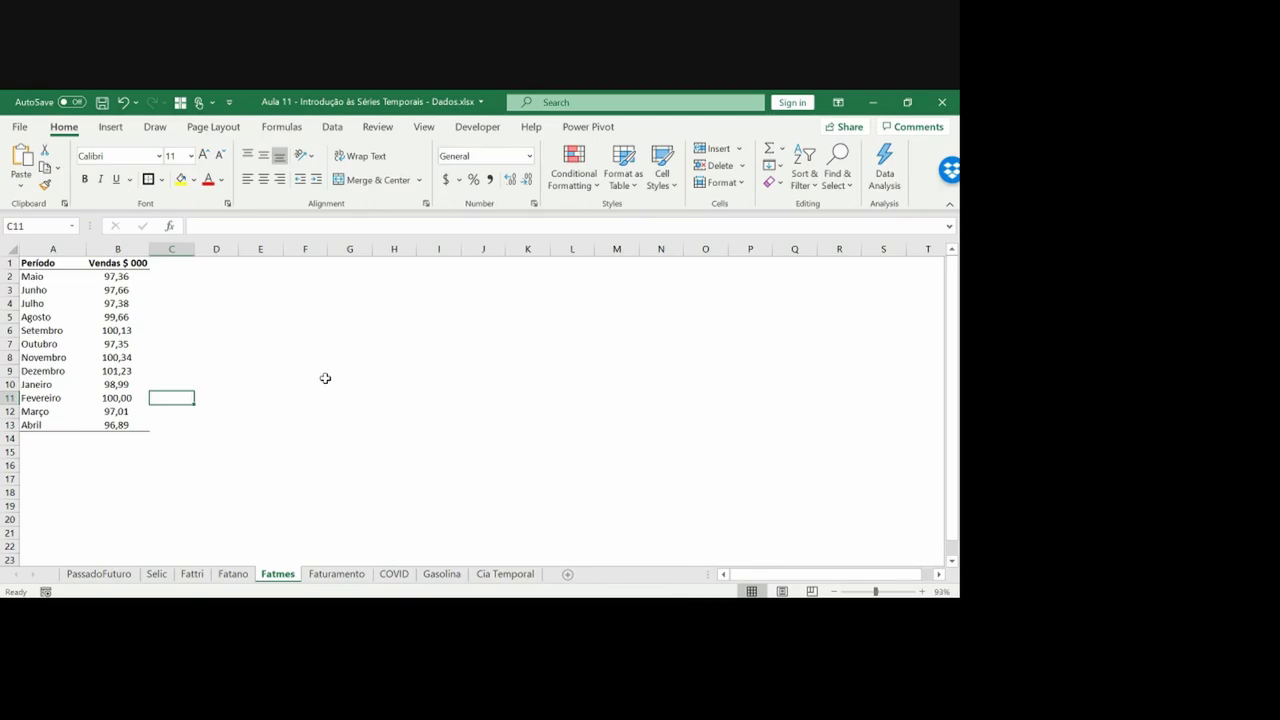
# Enter the header MA - 2 in C1 of the Fatmes sheet, beside Vendas $ 000
pyautogui.press('Left')
pyautogui.hotkey('ctrl', 'Up')
pyautogui.press('Right')
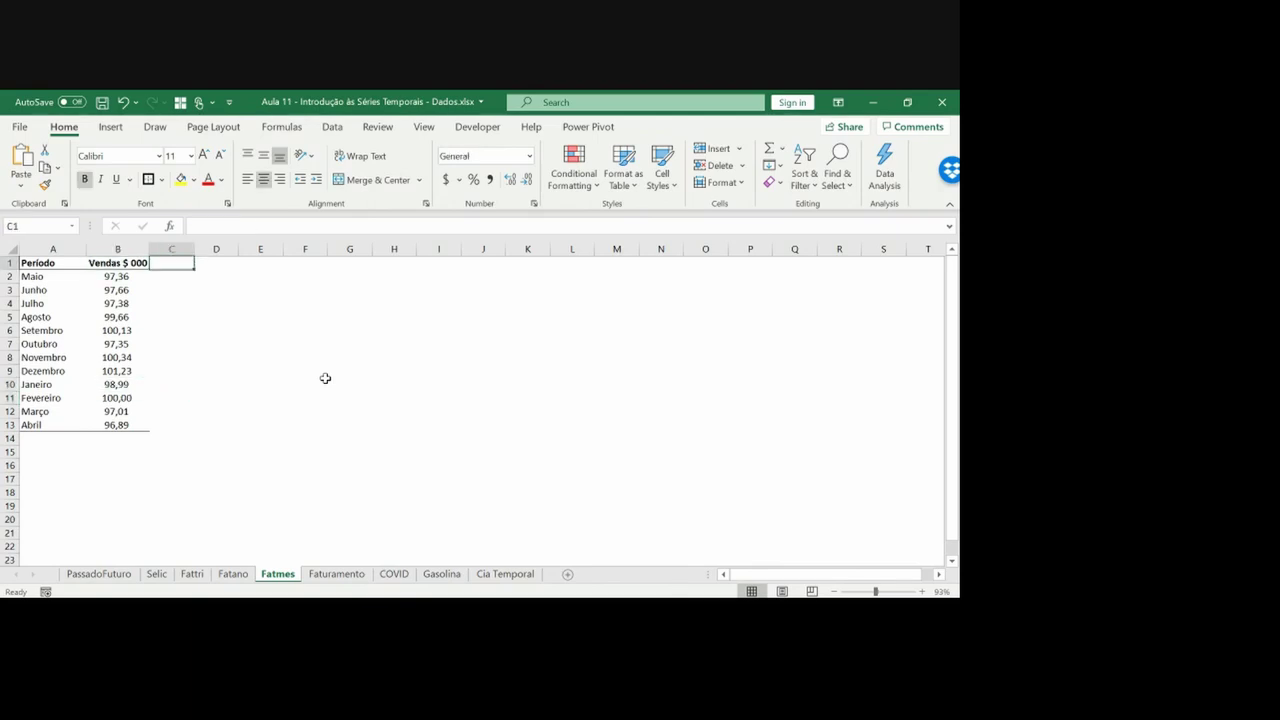
pyautogui.write('MA')
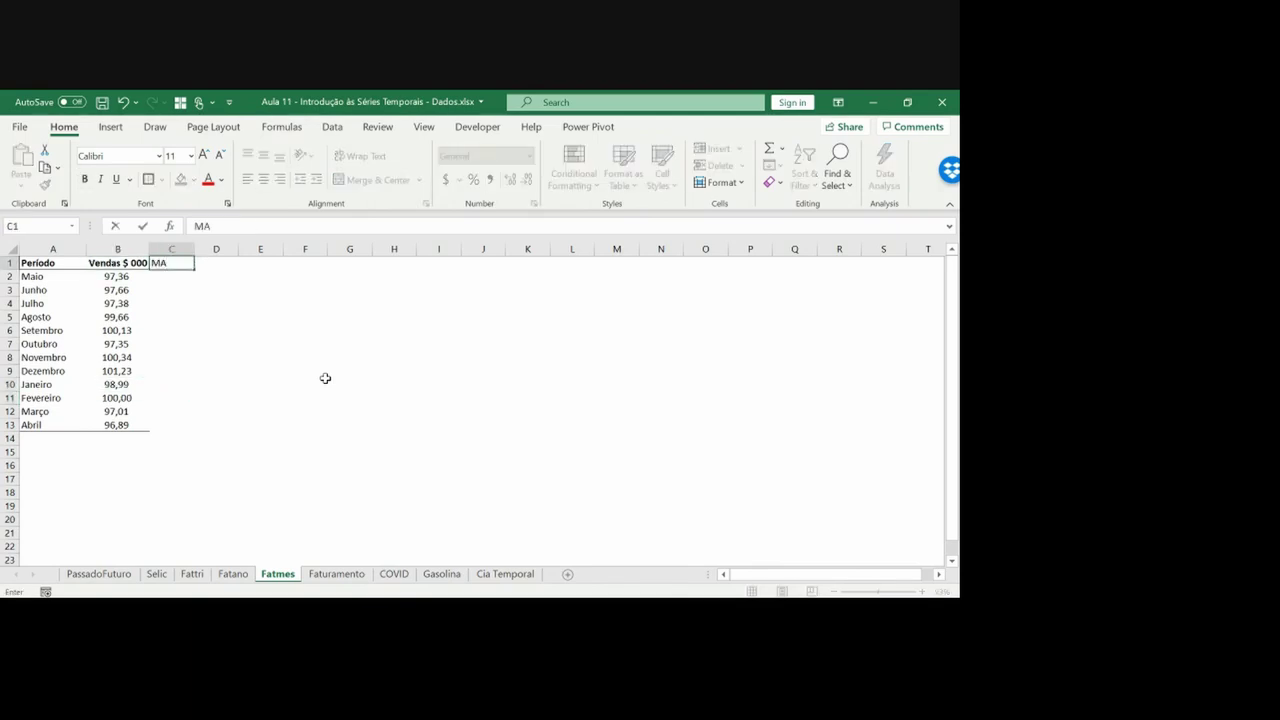
pyautogui.hotkey('ctrl', 'Return')
pyautogui.press('F2')
pyautogui.write('- 2')
pyautogui.press('Return')
# Copy only the formatting of the Vendas $ 000 column, B1:B13, onto the MA - 2 column
pyautogui.press('Up')
pyautogui.press('Left')
pyautogui.hotkey('ctrl', 'shift', 'Down')
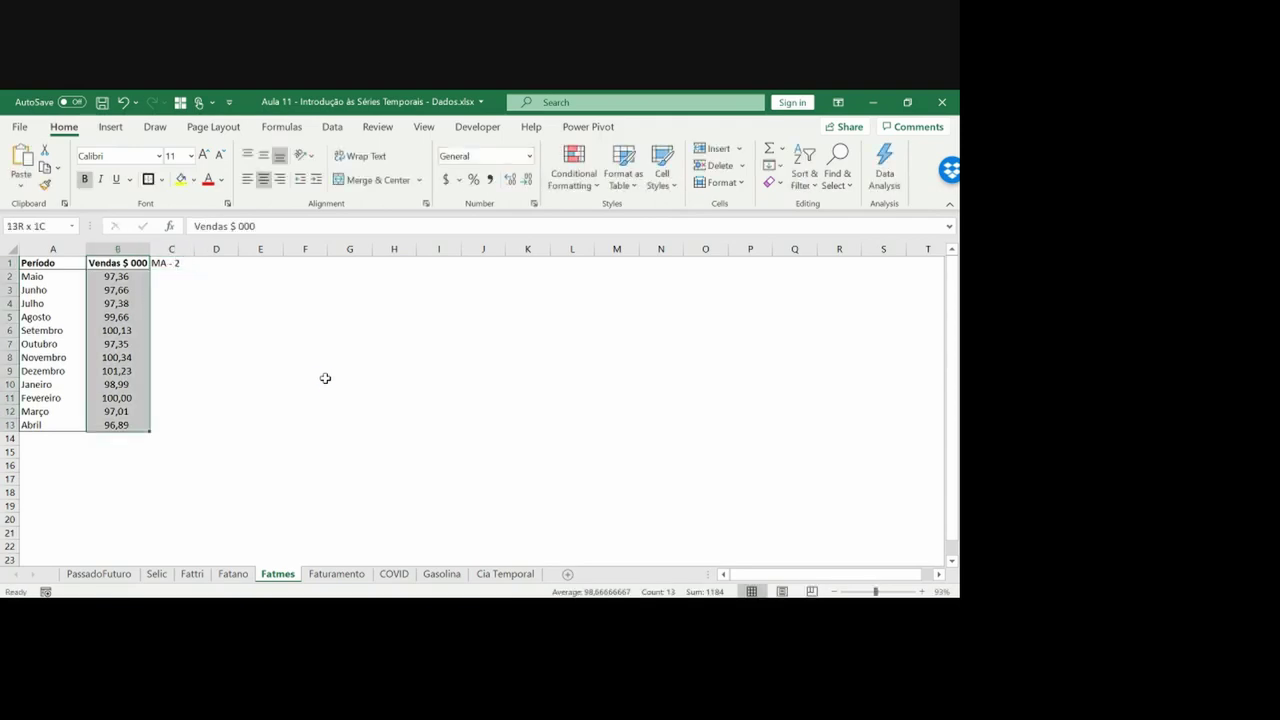
pyautogui.hotkey('ctrl', 'c')
pyautogui.press('Right')
pyautogui.hotkey('ctrl', 'v')
pyautogui.press('ctrl')
pyautogui.press('r')
pyautogui.press('Right')
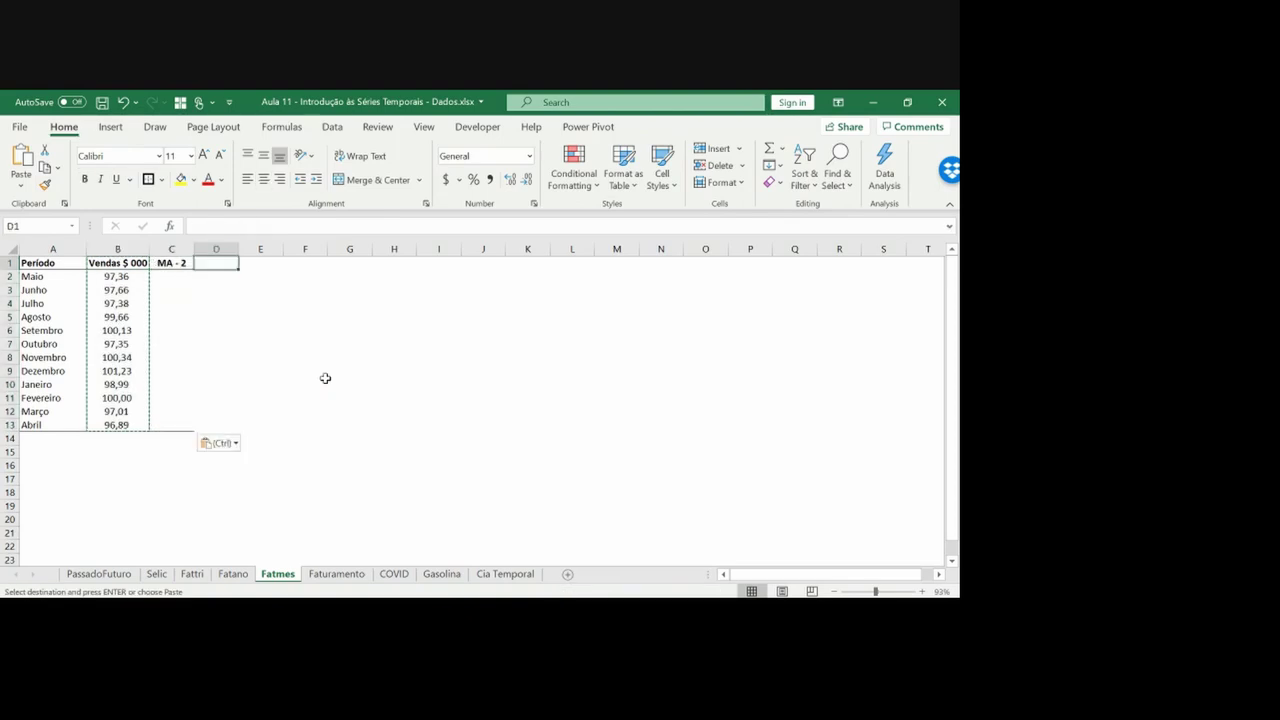
pyautogui.press('Left')
pyautogui.press('Down')
pyautogui.press('Escape')
pyautogui.press('Down')
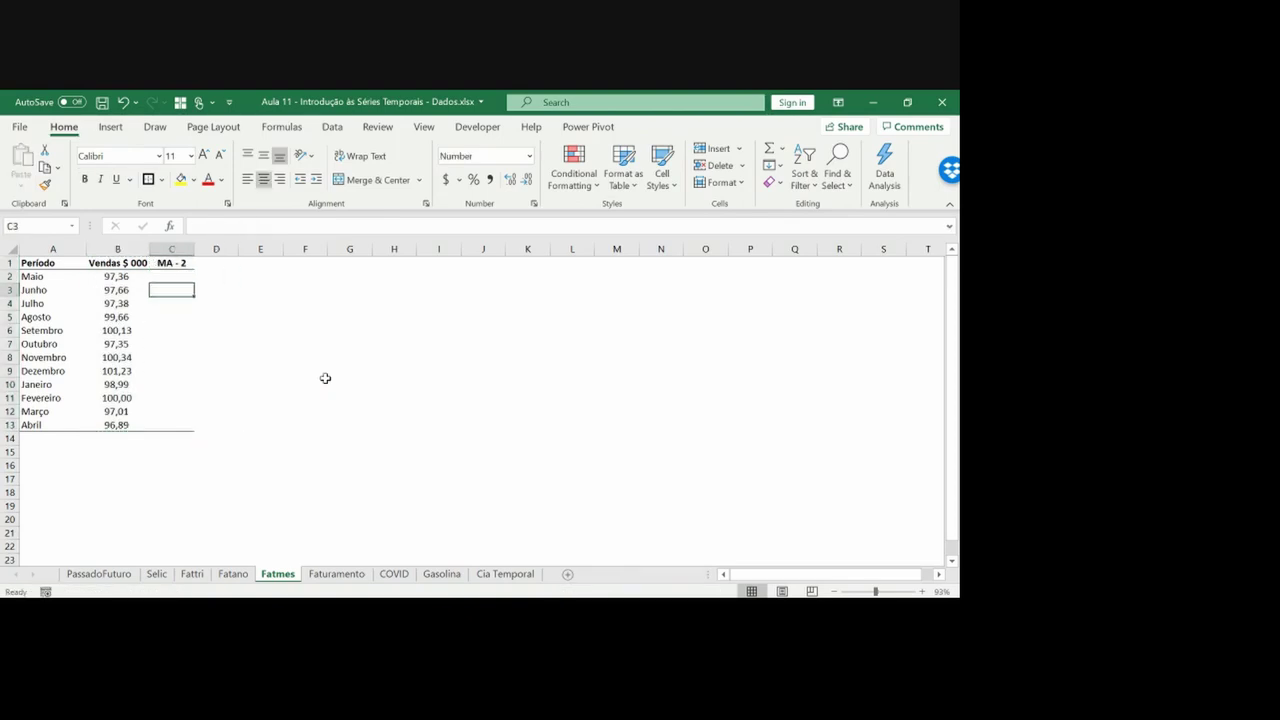
# Examine the Maio and Junho sales values in the monthly table at a larger zoom
pyautogui.press('Up')
pyautogui.press('Left')
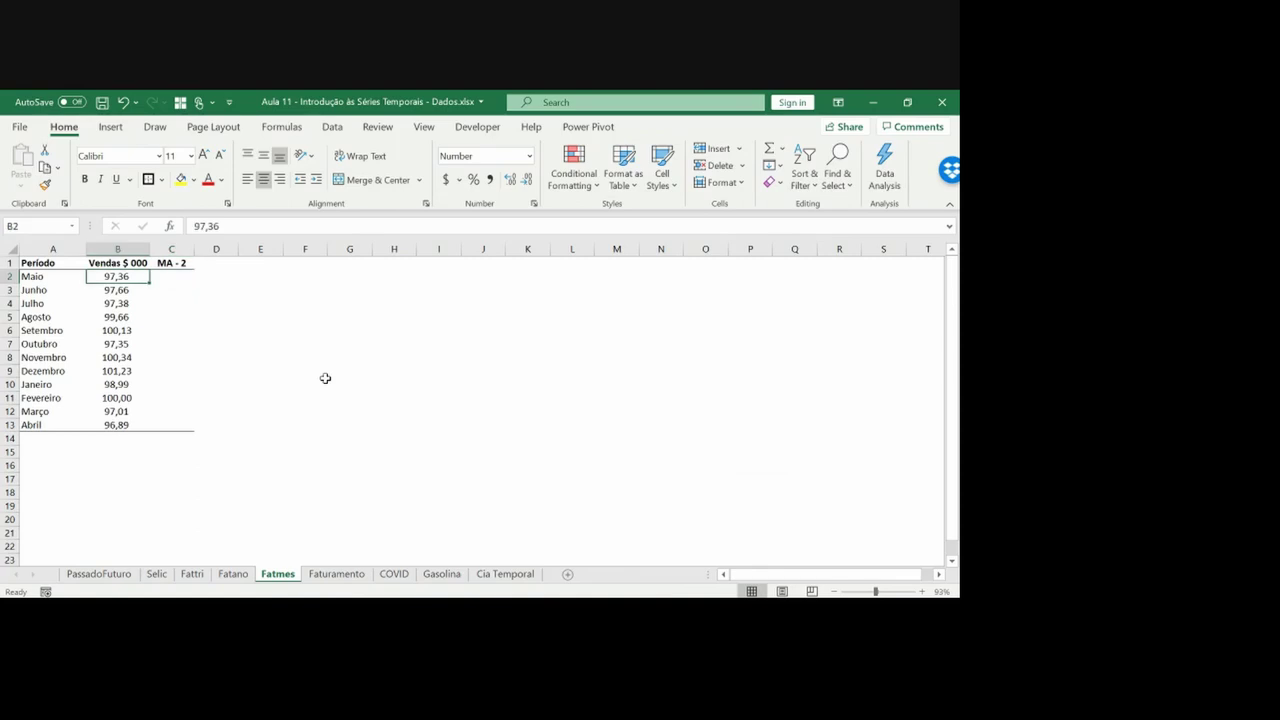
pyautogui.press('Right')
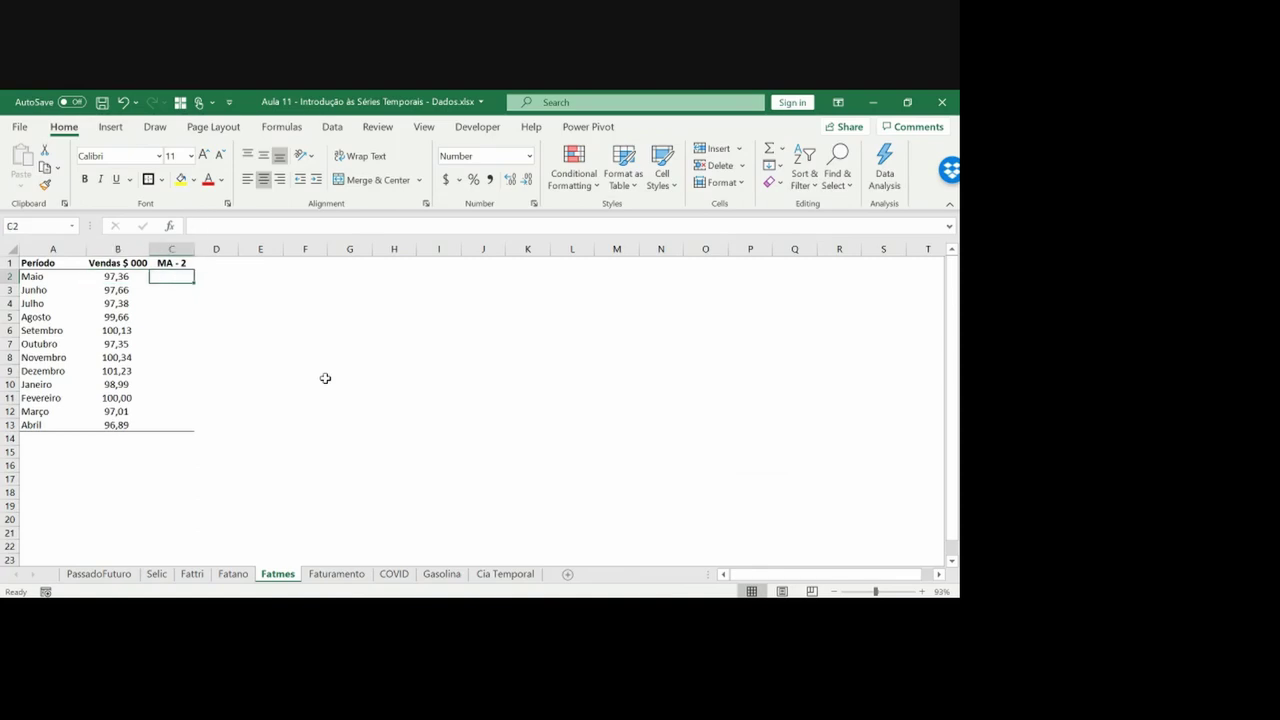
pyautogui.click(921, 591)
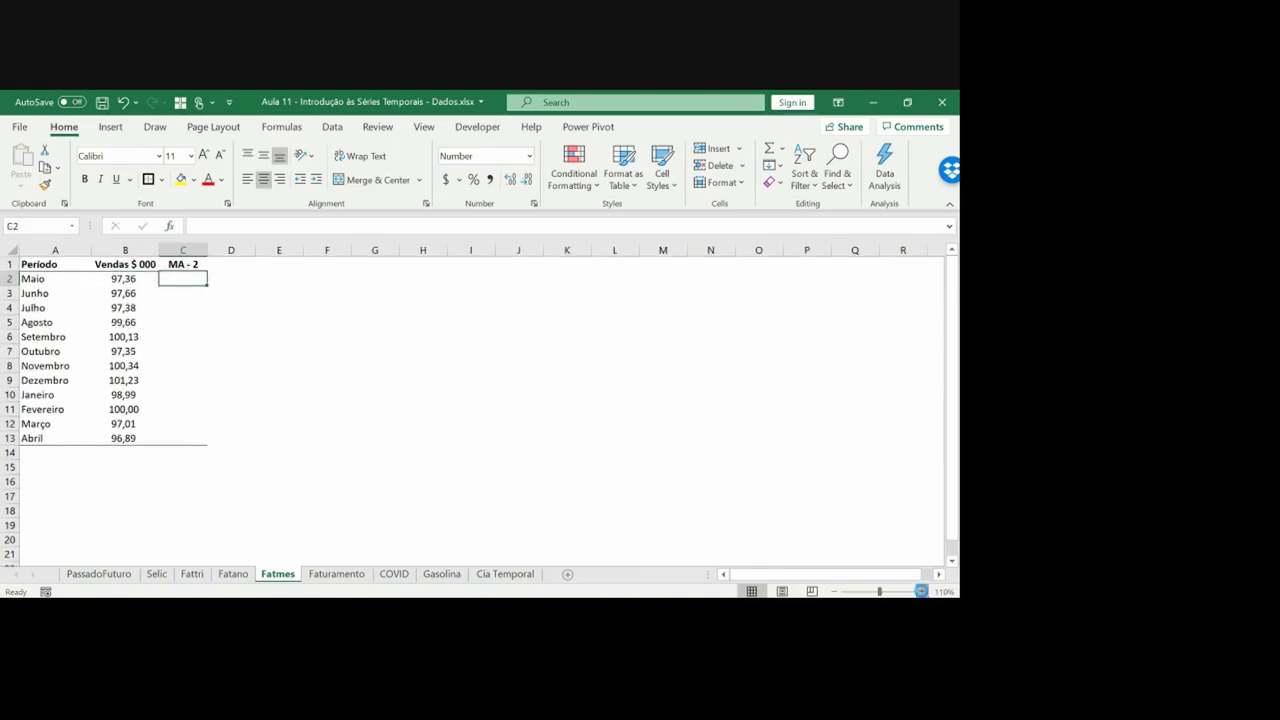
pyautogui.click(921, 591)
pyautogui.click(921, 591)
pyautogui.click(921, 591)
pyautogui.click(921, 591)
pyautogui.click(921, 591)
pyautogui.press('Left')
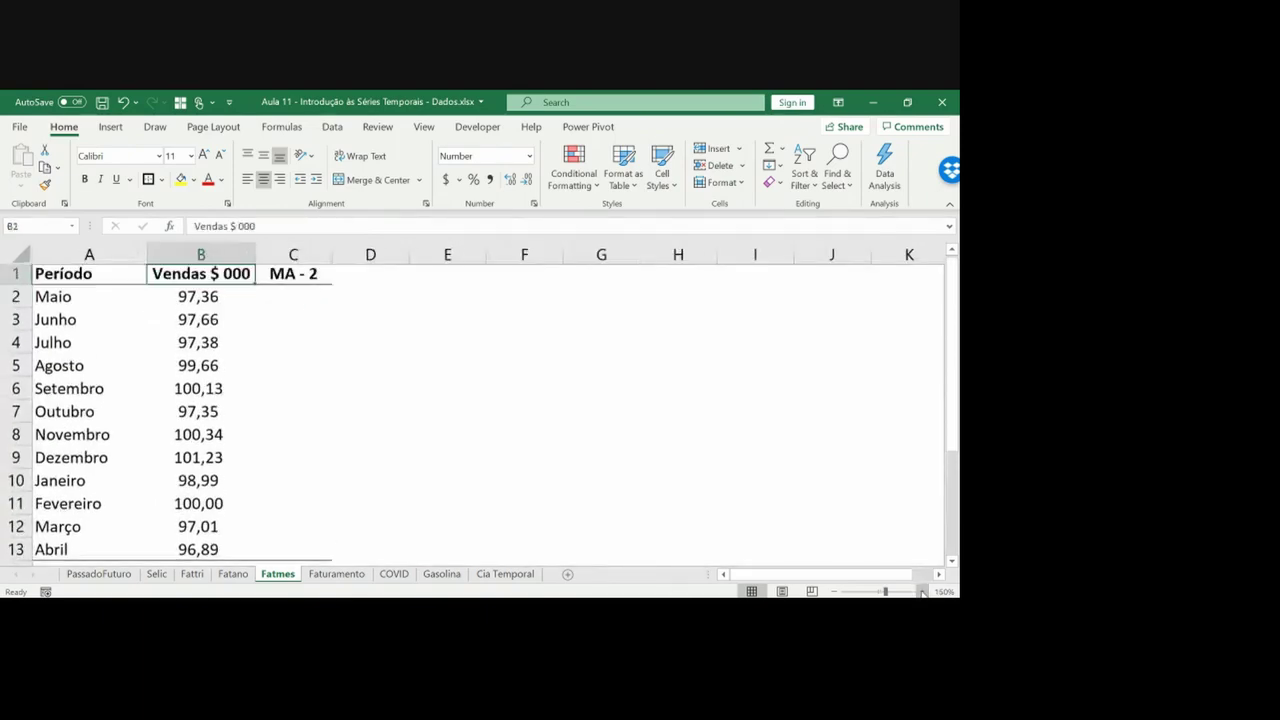
pyautogui.press('Right')
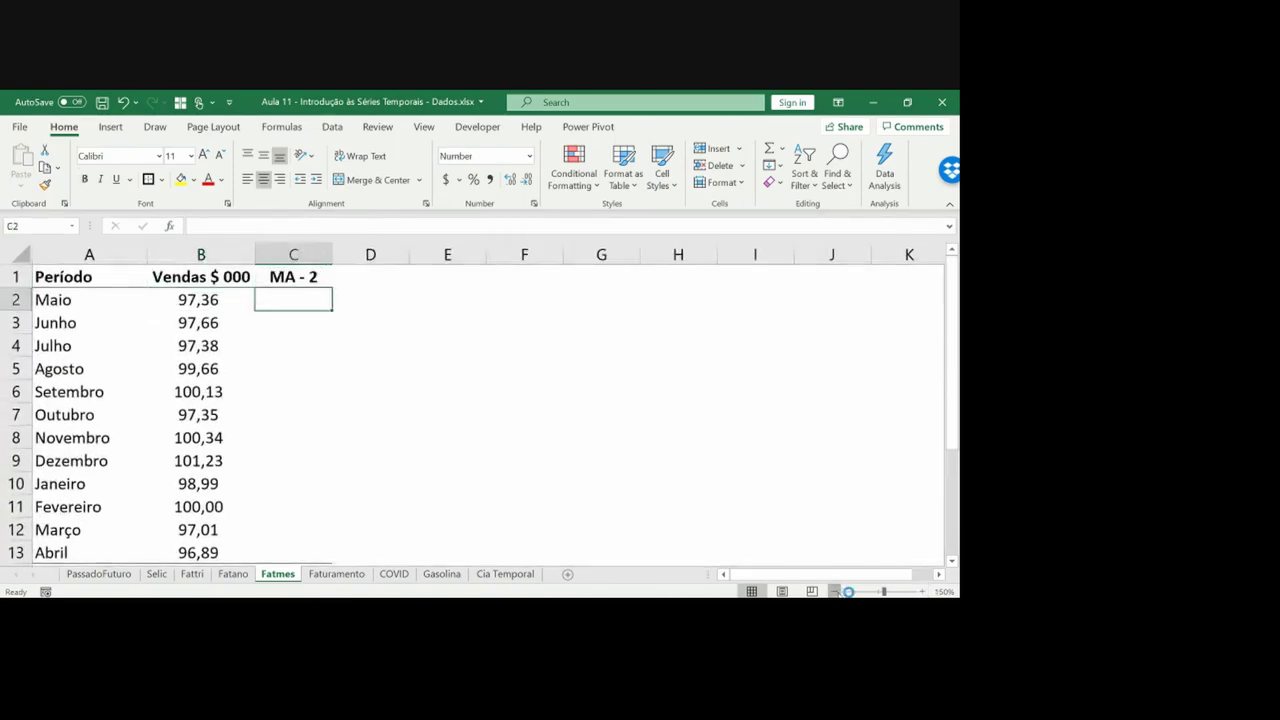
pyautogui.click(836, 591)
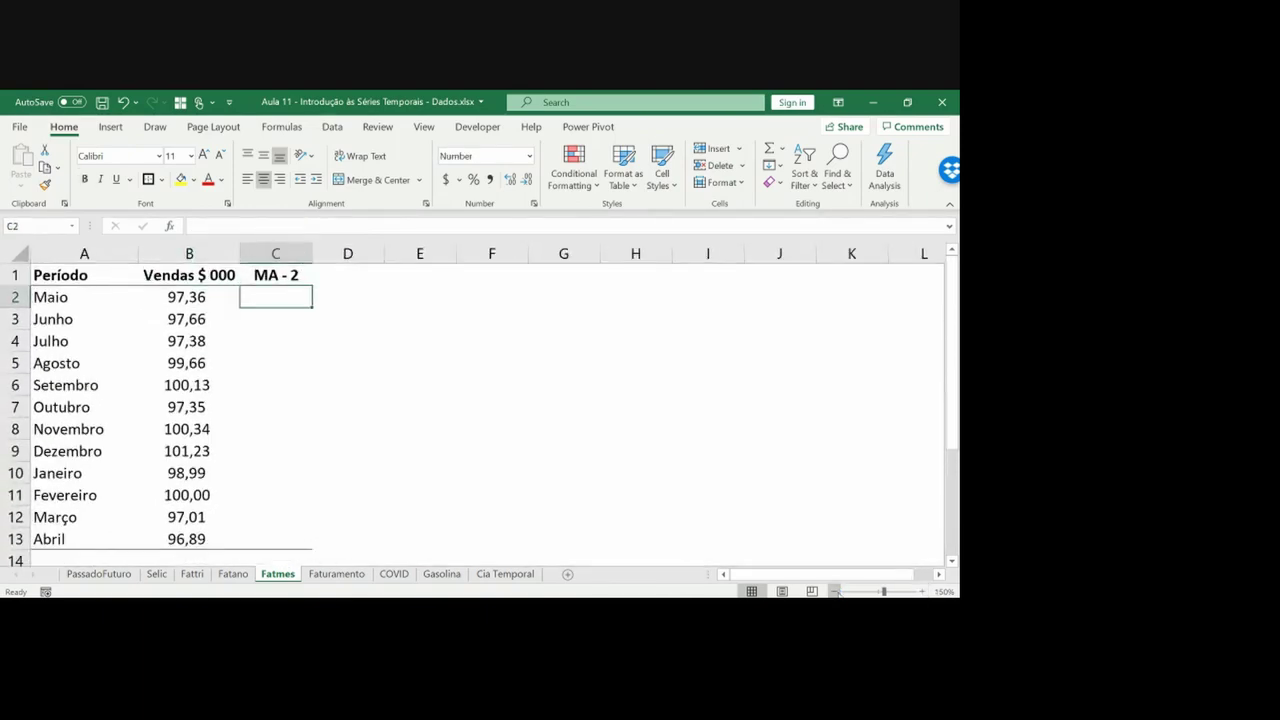
pyautogui.press('Down')
pyautogui.press('Left')
pyautogui.press('Left')
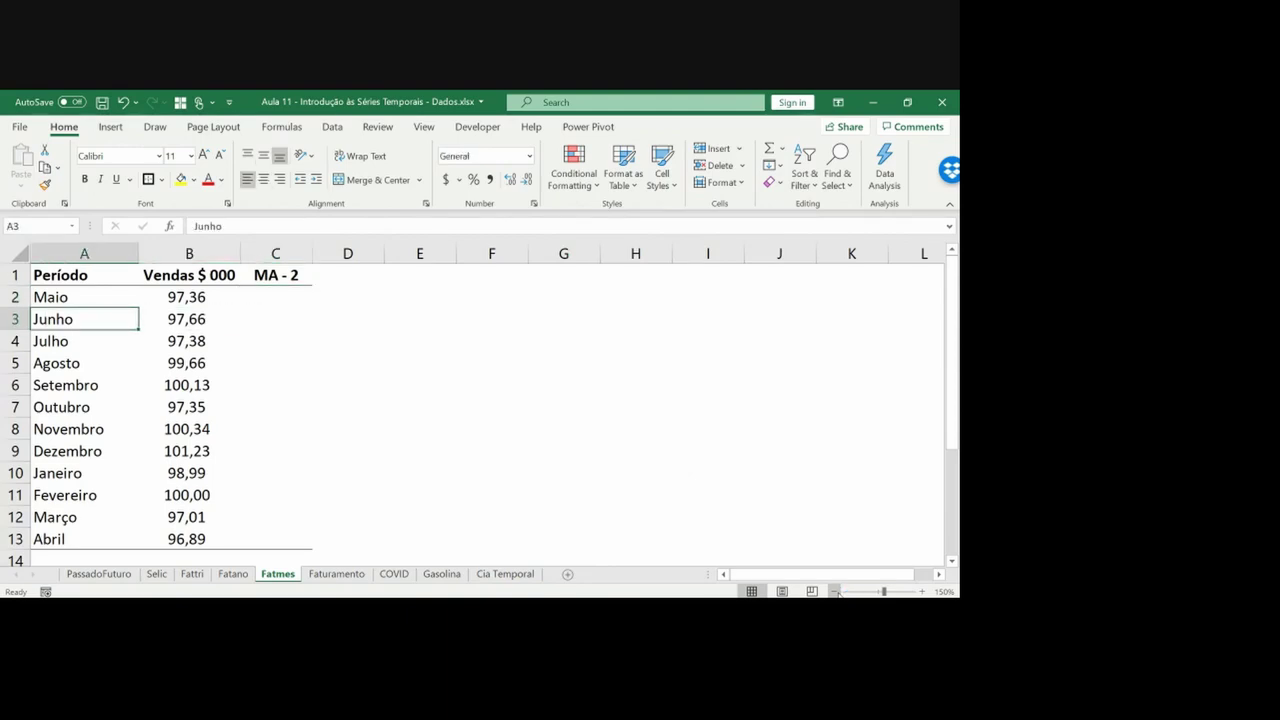
pyautogui.press('Right')
pyautogui.press('Down')
pyautogui.press('Up')
pyautogui.press('Down')
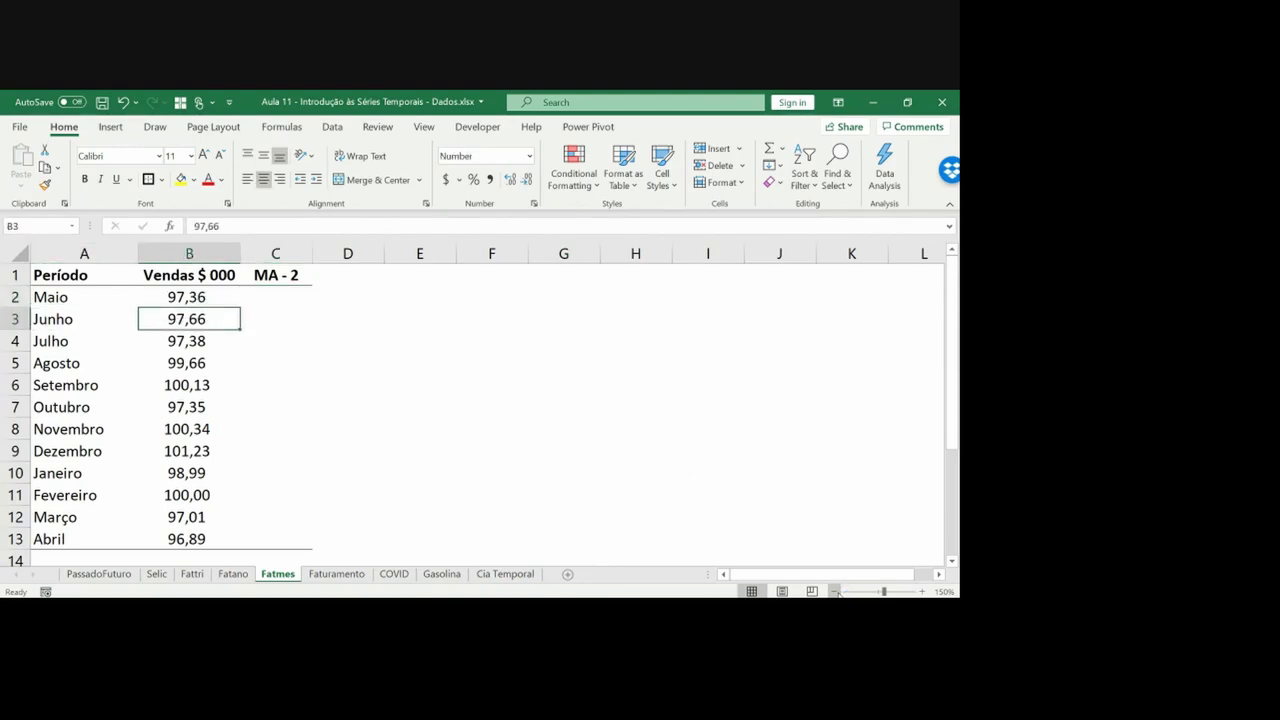
# Calculate the first two-period moving average in C3 as the AVERAGE of the Maio and Junho sales, B2:B3
pyautogui.hotkey('shift', 'Up')
pyautogui.press('Right')
pyautogui.press('Down')
pyautogui.press('Up')
pyautogui.write('=')
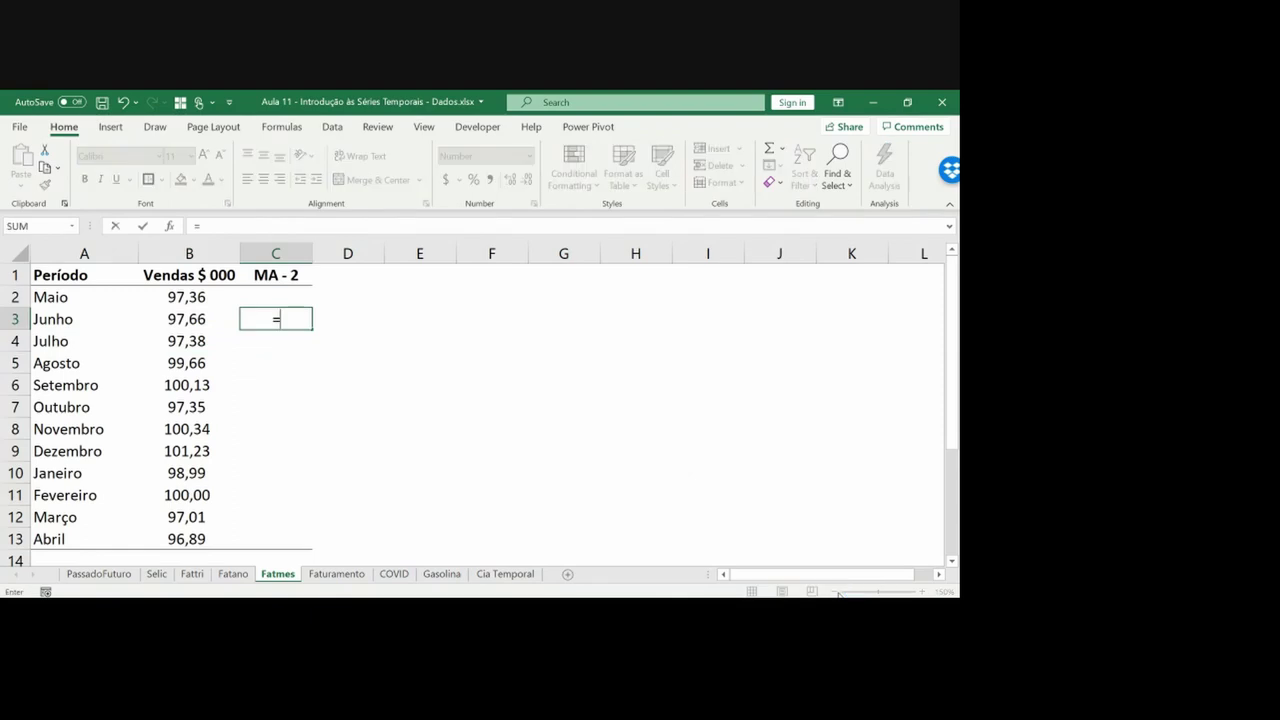
pyautogui.write('av')
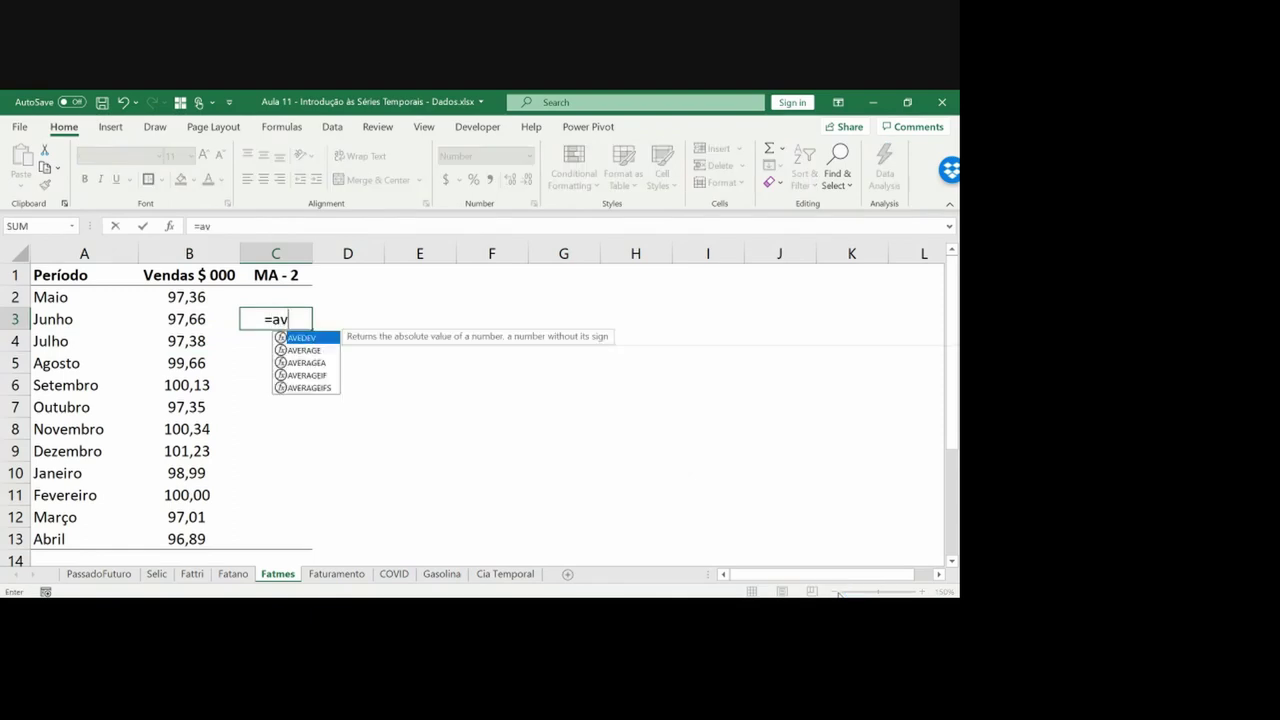
pyautogui.write('erage(')
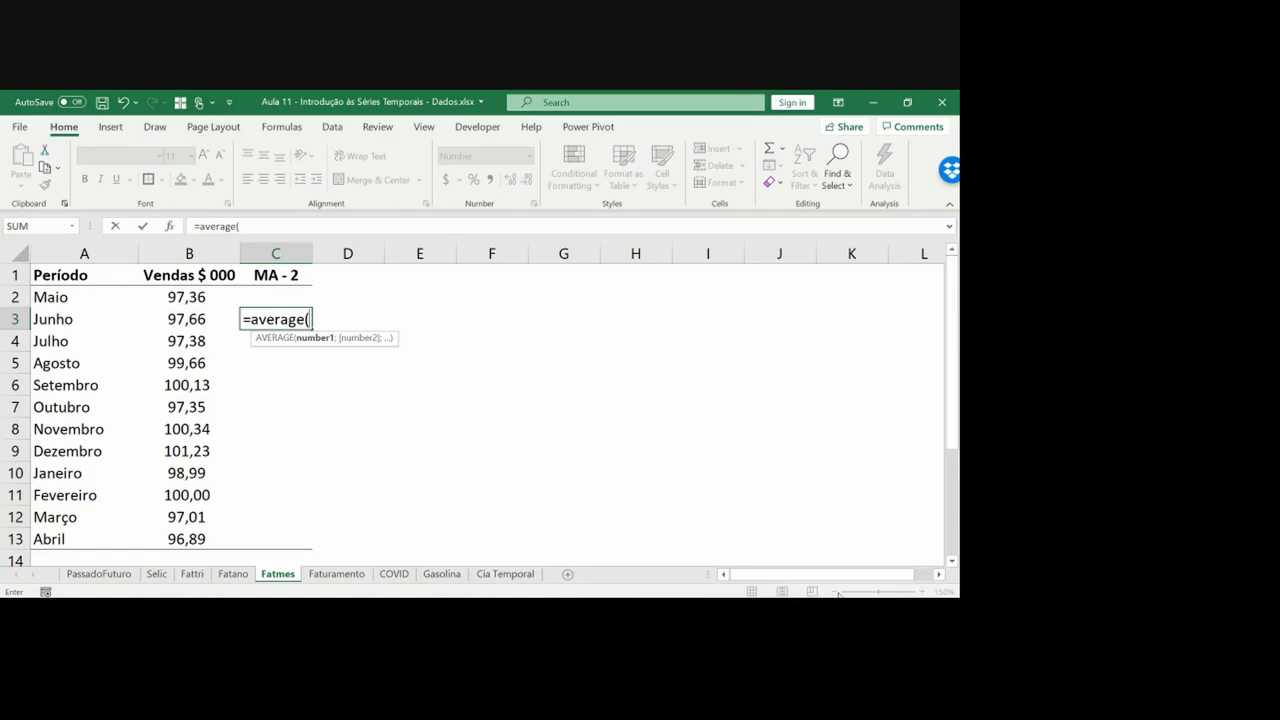
pyautogui.press('Left')
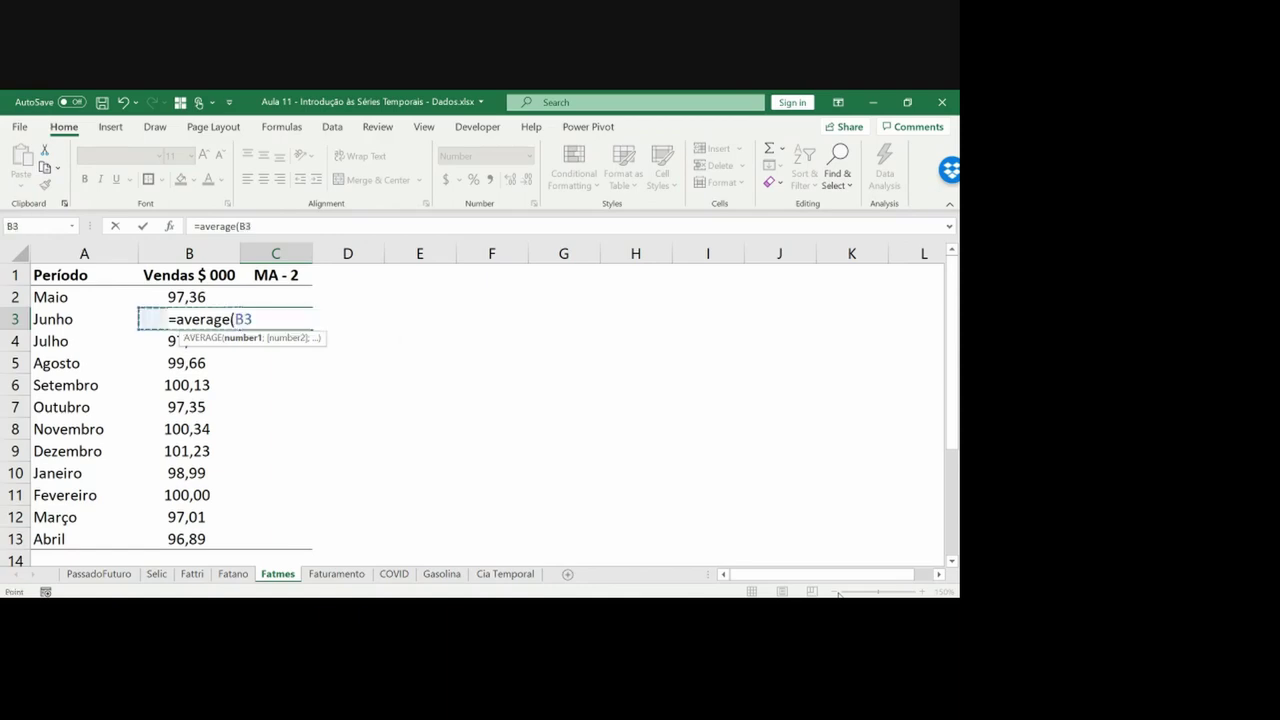
pyautogui.hotkey('shift', 'Up')
pyautogui.press('Return')
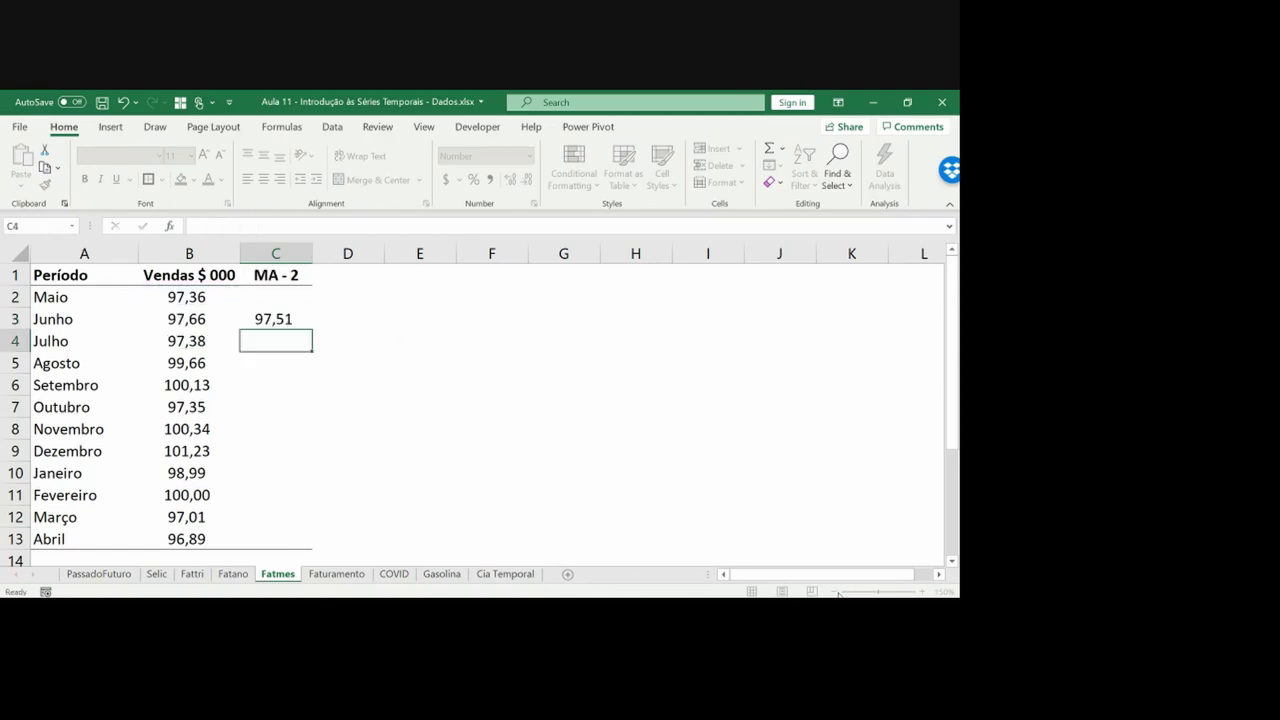
pyautogui.press('Up')
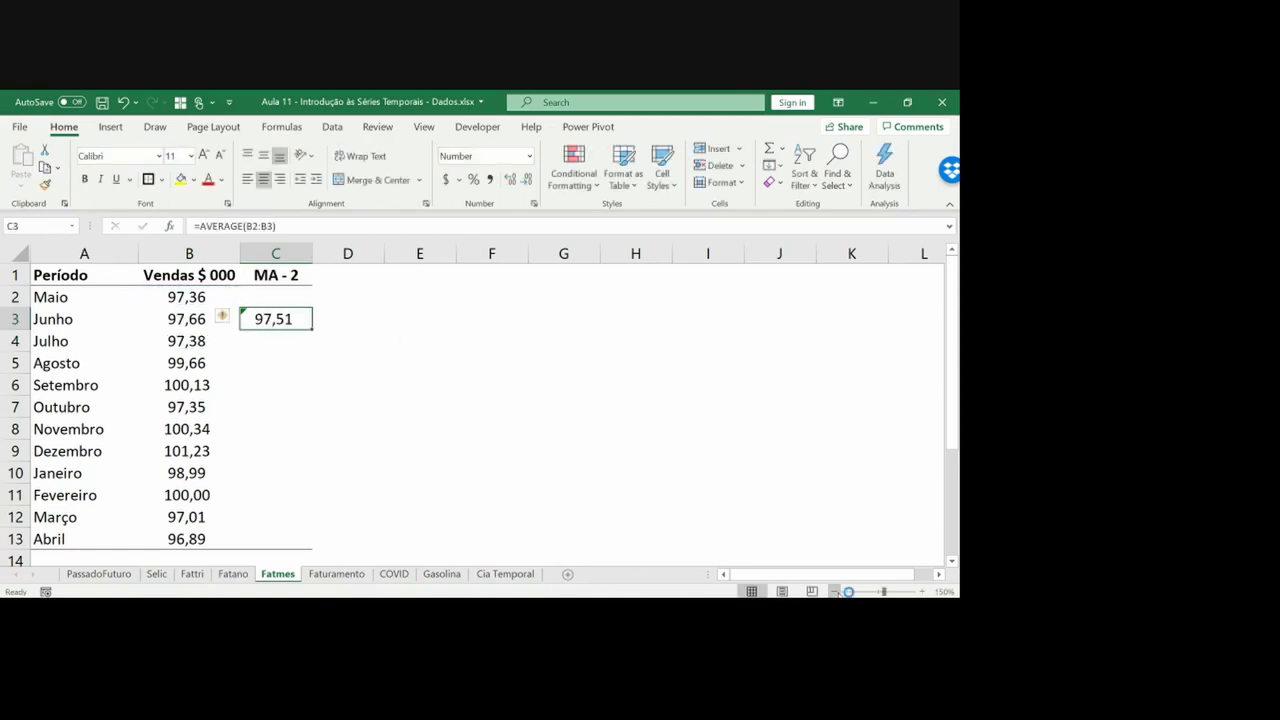
# Bracket the Maio and Junho sales values with an ink stroke and erase it again
pyautogui.moveTo(171, 285)
pyautogui.mouseDown()
pyautogui.moveTo(157, 299)
pyautogui.moveTo(171, 328)
pyautogui.mouseUp()
pyautogui.click(171, 329)
pyautogui.press('Delete')
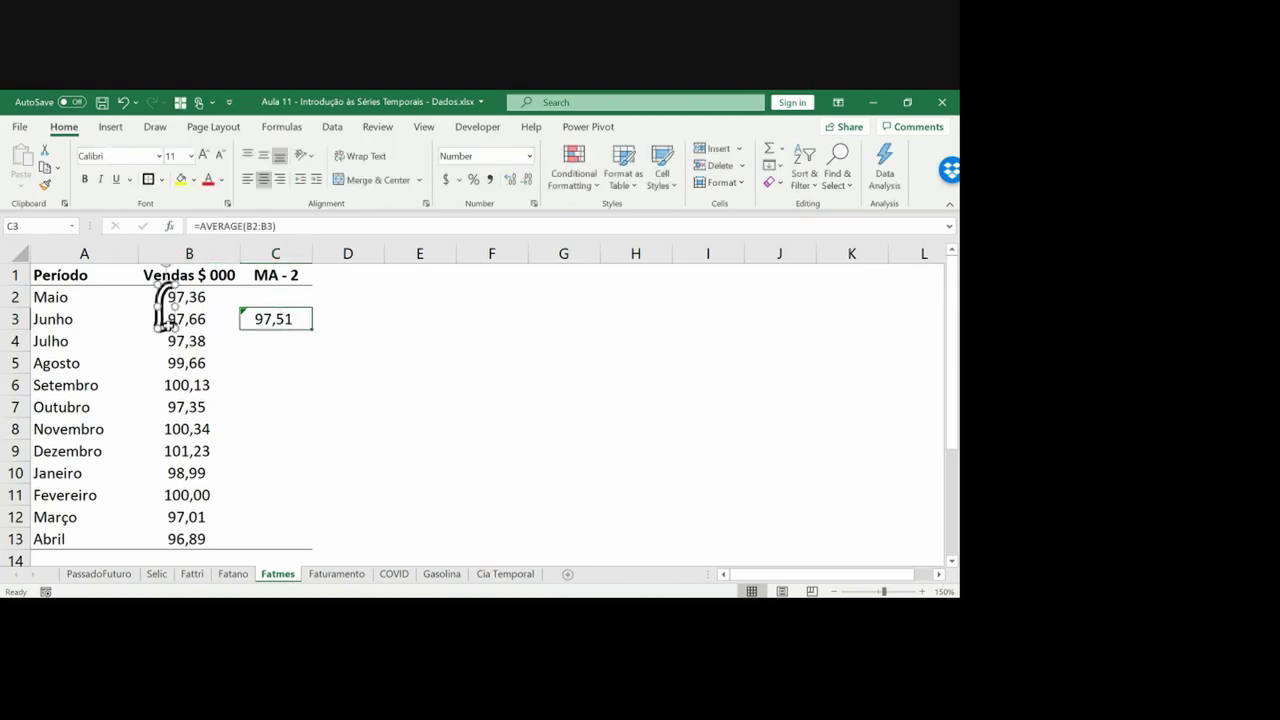
pyautogui.click(834, 591)
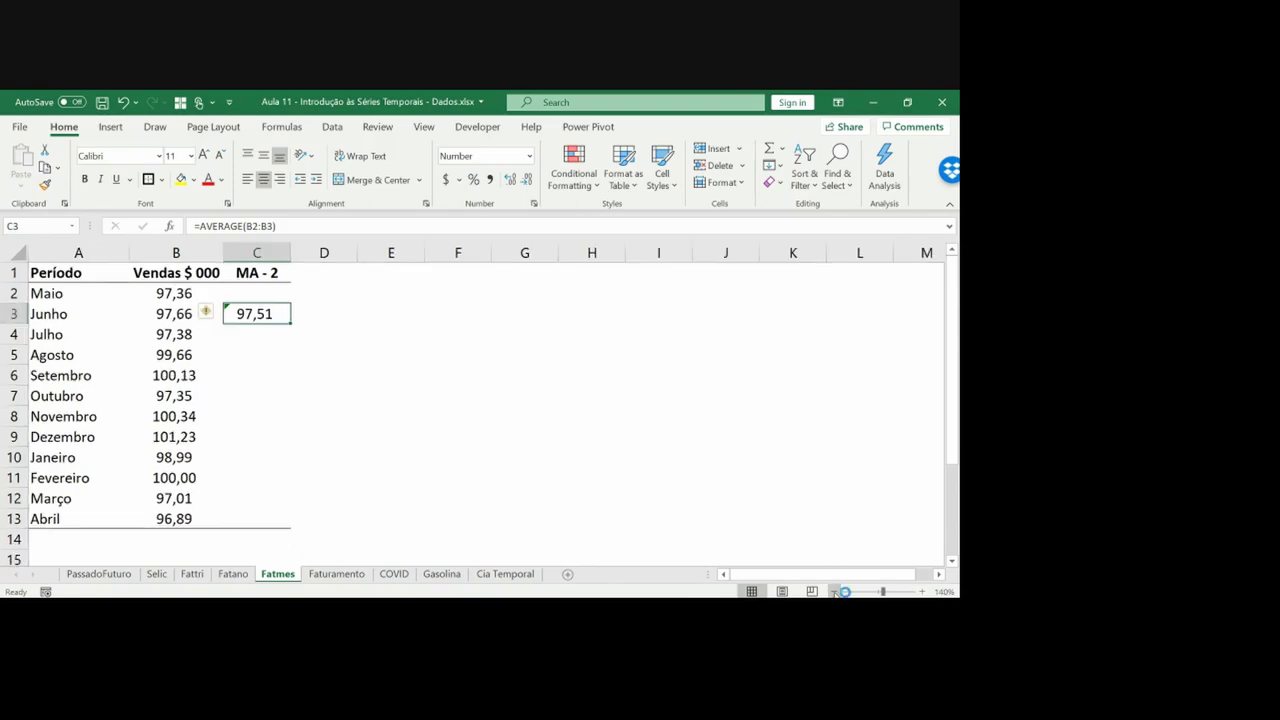
# Copy the C3 moving-average formula into C4 and bracket the Junho and Julho sales values with ink
pyautogui.hotkey('ctrl', 'c')
pyautogui.press('Down')
pyautogui.press('Return')
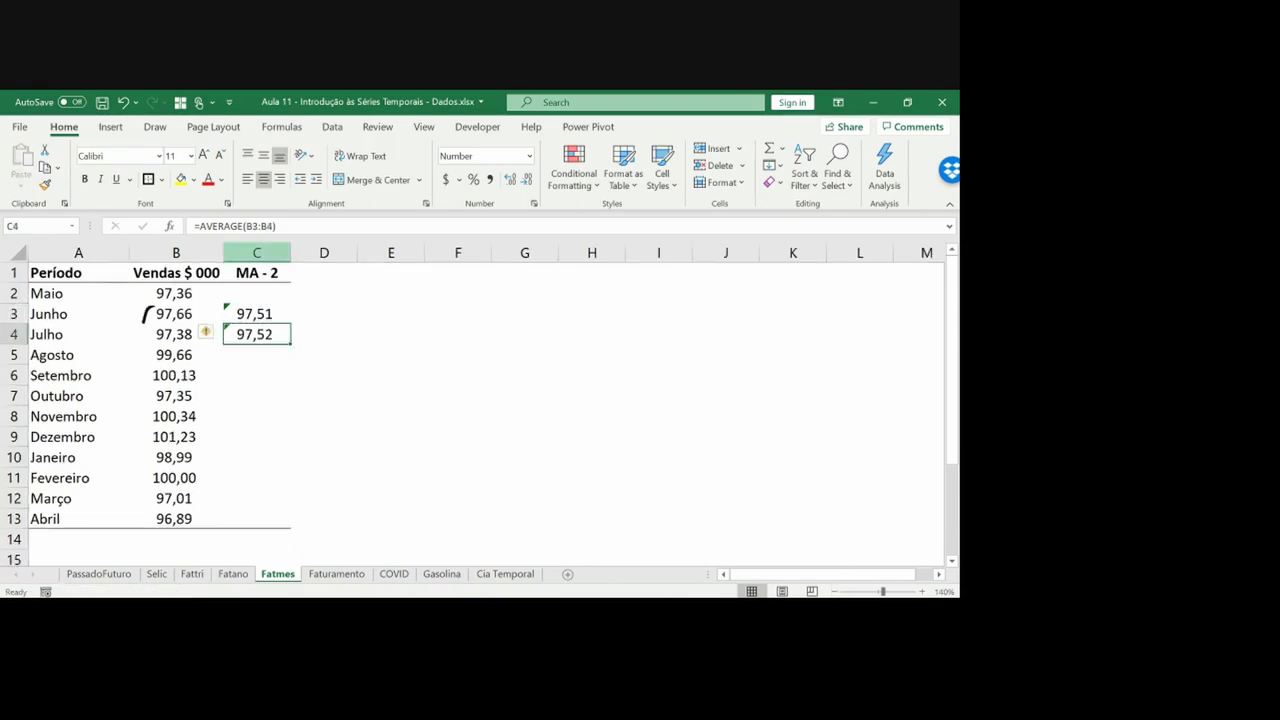
pyautogui.moveTo(143, 322); pyautogui.dragTo(149, 335)
# Compare which sales cells the moving-average formulas in C3 and C4 refer to
pyautogui.press('F2')
pyautogui.press('Escape')
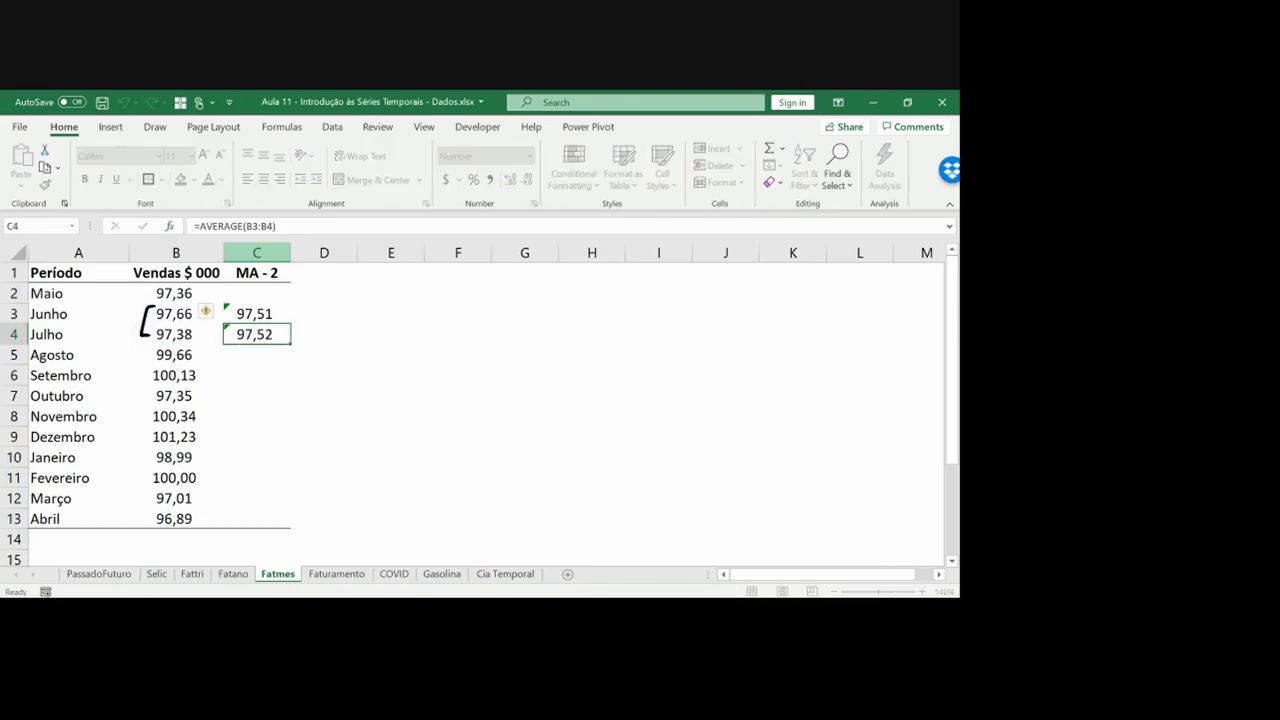
pyautogui.press('Up')
pyautogui.press('F2')
pyautogui.press('Escape')
pyautogui.press('Down')
pyautogui.press('F2')
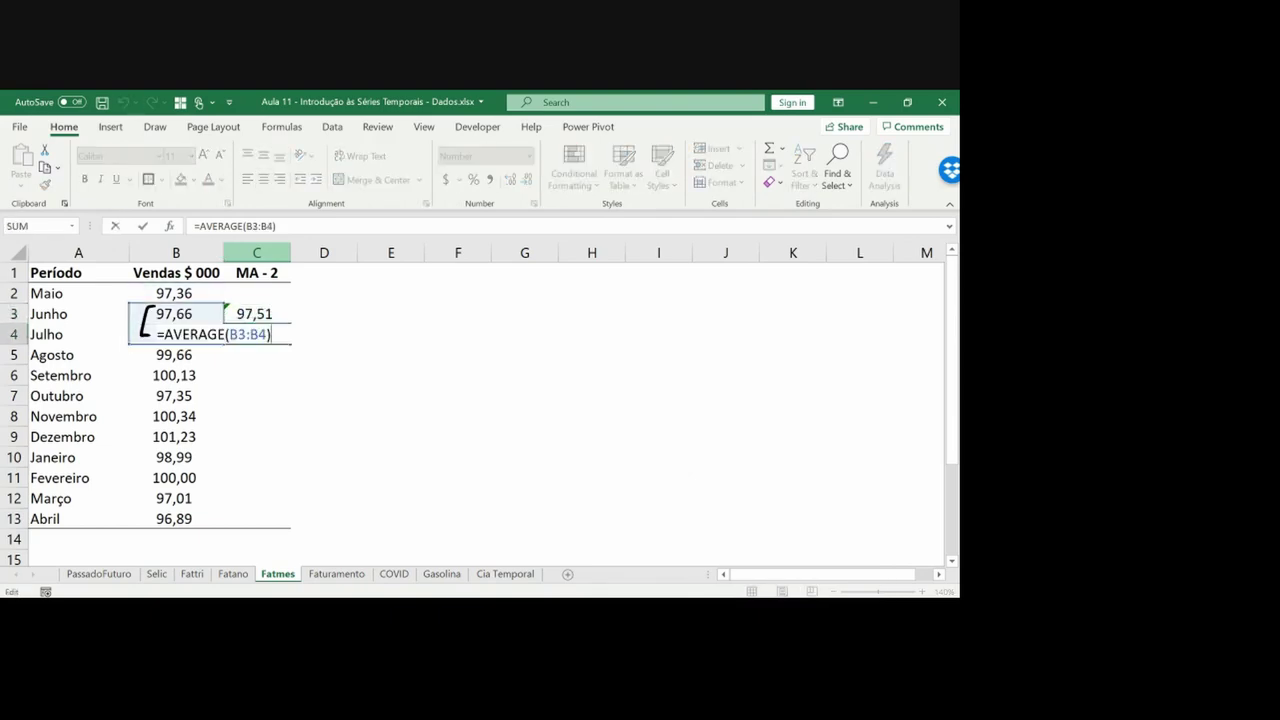
pyautogui.press('Escape')
pyautogui.press('F2')
pyautogui.press('Escape')
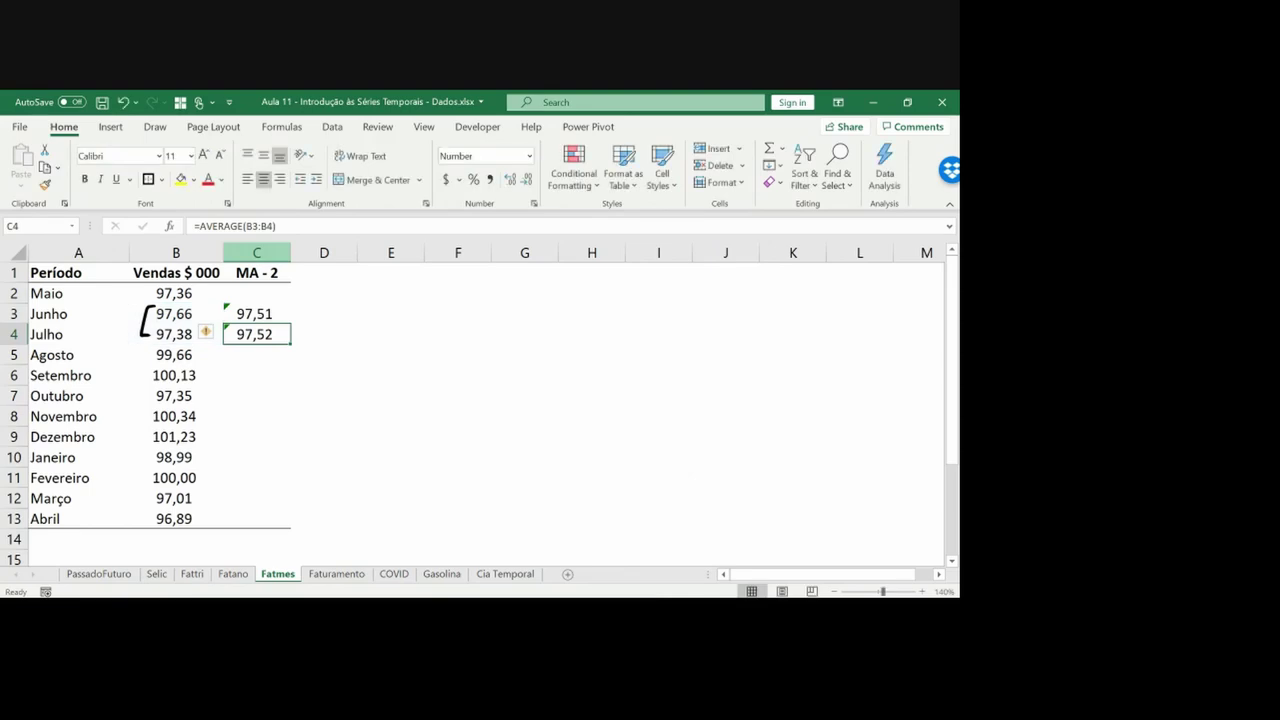
# Extend the moving-average formula from C4 to Agosto and Setembro, C5:C6
pyautogui.hotkey('ctrl', 'c')
pyautogui.press('Down')
pyautogui.hotkey('ctrl', 'v')
pyautogui.press('Escape')
pyautogui.press('F2')
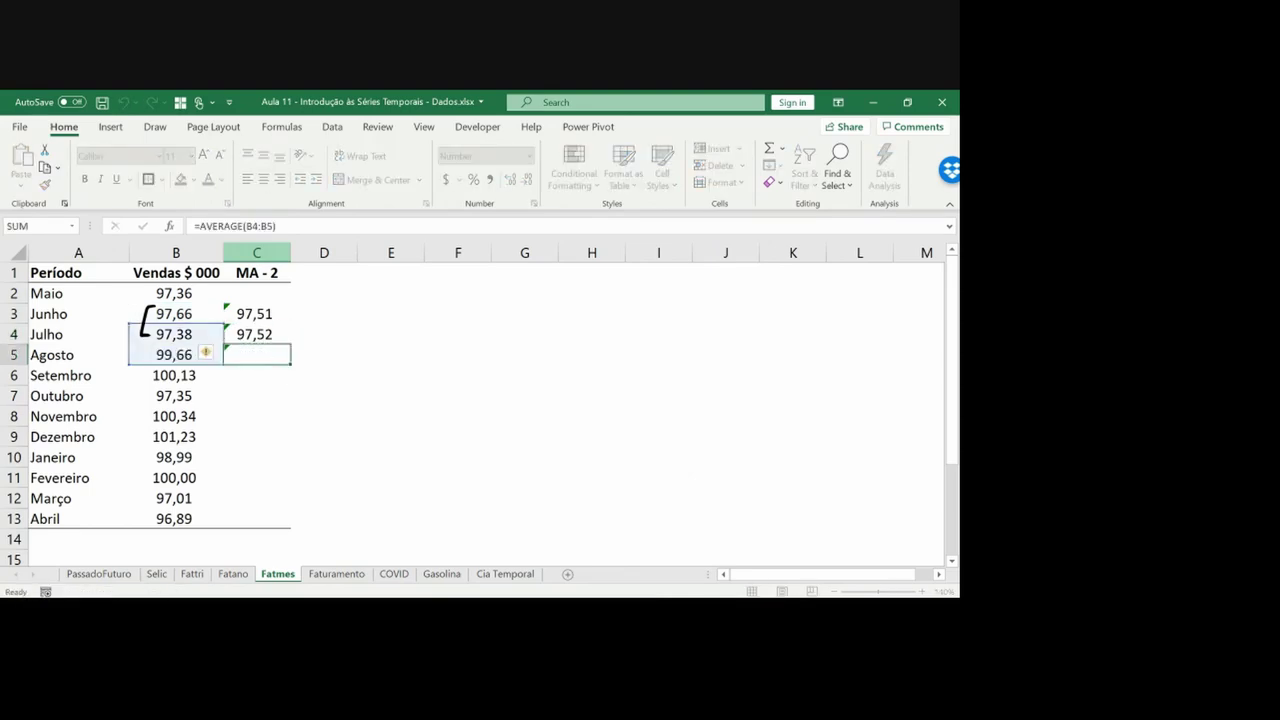
pyautogui.press('Return')
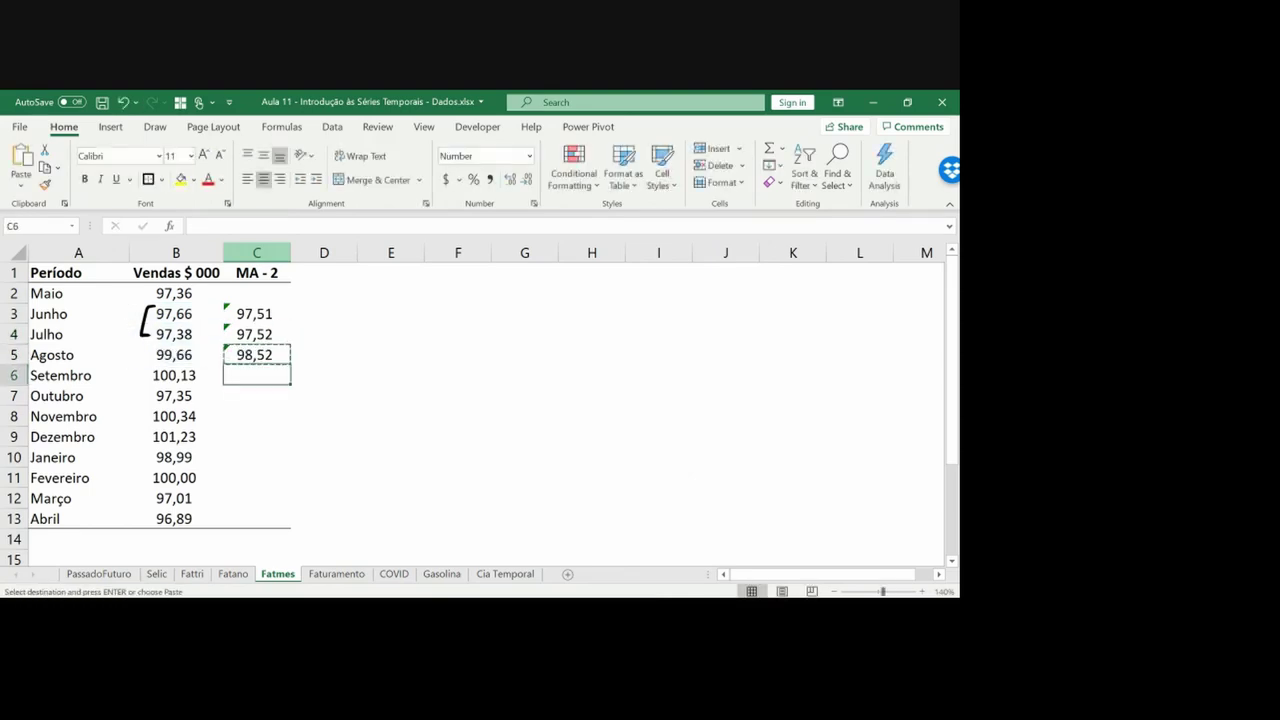
pyautogui.hotkey('ctrl', 'd')
pyautogui.press('F2')
pyautogui.press('Escape')
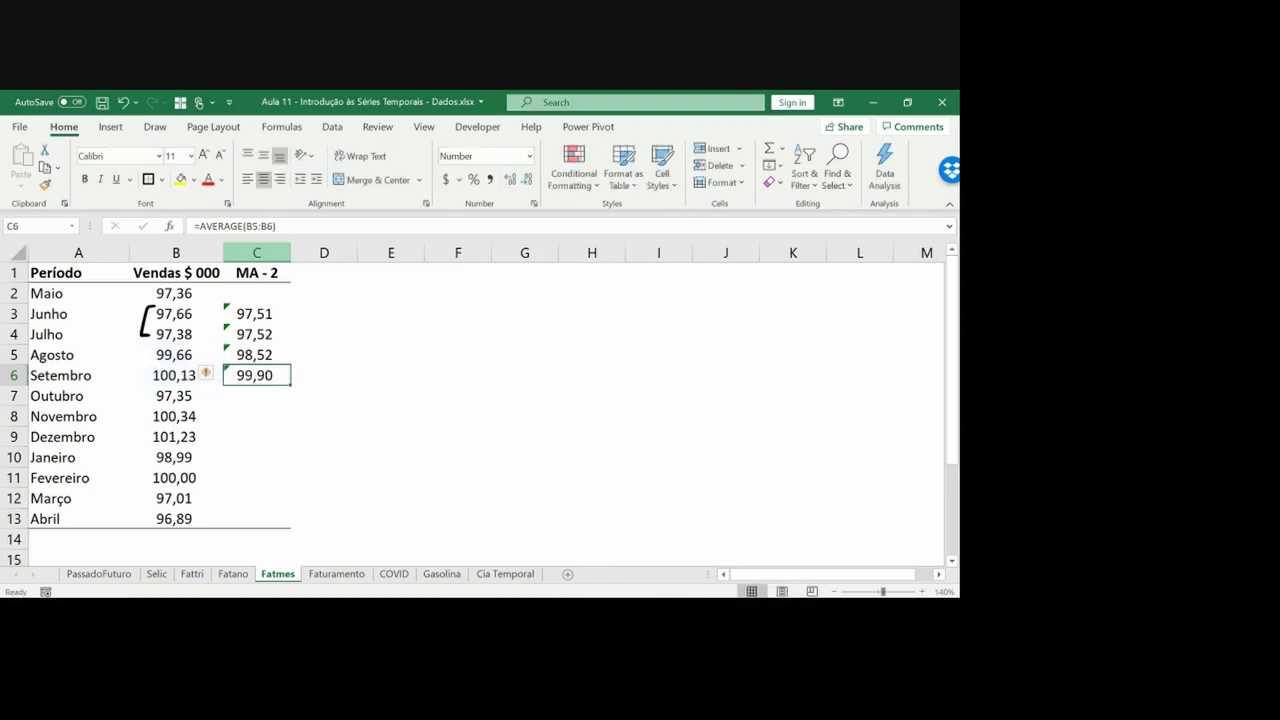
# Continue the moving-average formula one cell at a time for Outubro, Novembro and Dezembro, C7:C9
pyautogui.hotkey('ctrl', 'c')
pyautogui.press('Down')
pyautogui.hotkey('ctrl', 'v')
pyautogui.press('Escape')
pyautogui.hotkey('ctrl', 'c')
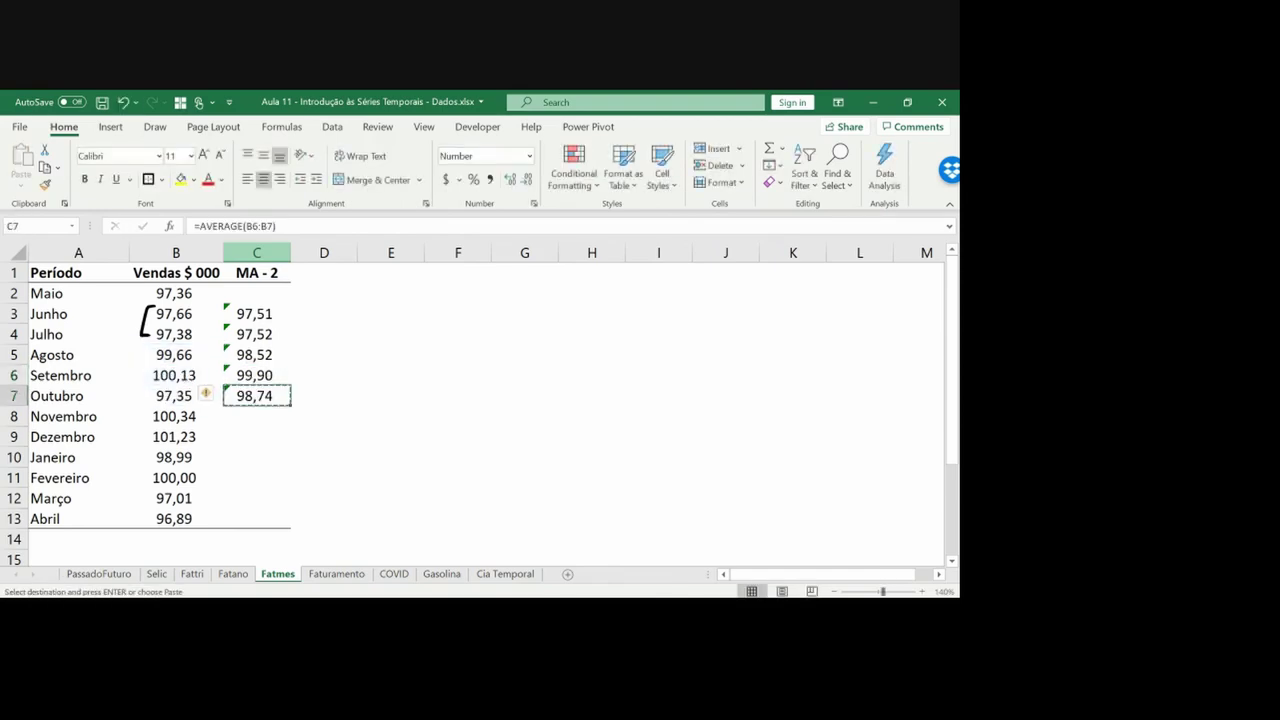
pyautogui.press('Down')
pyautogui.hotkey('ctrl', 'v')
pyautogui.press('F2')
pyautogui.press('Return')
pyautogui.press('Up')
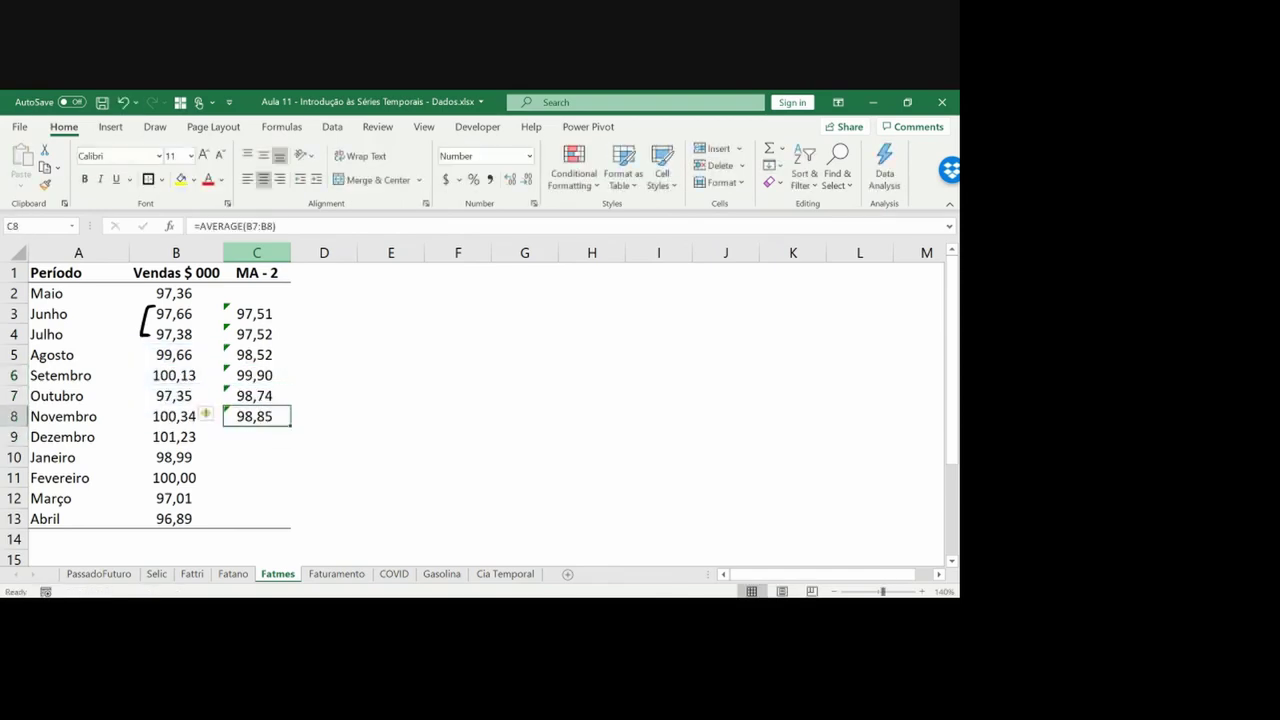
pyautogui.hotkey('ctrl', 'c')
pyautogui.press('Down')
pyautogui.hotkey('ctrl', 'v')
pyautogui.press('Escape')
# Review the moving-average formulas entered so far in the MA - 2 column, from C3 downward
pyautogui.press('Up')
pyautogui.hotkey('ctrl', 'Up')
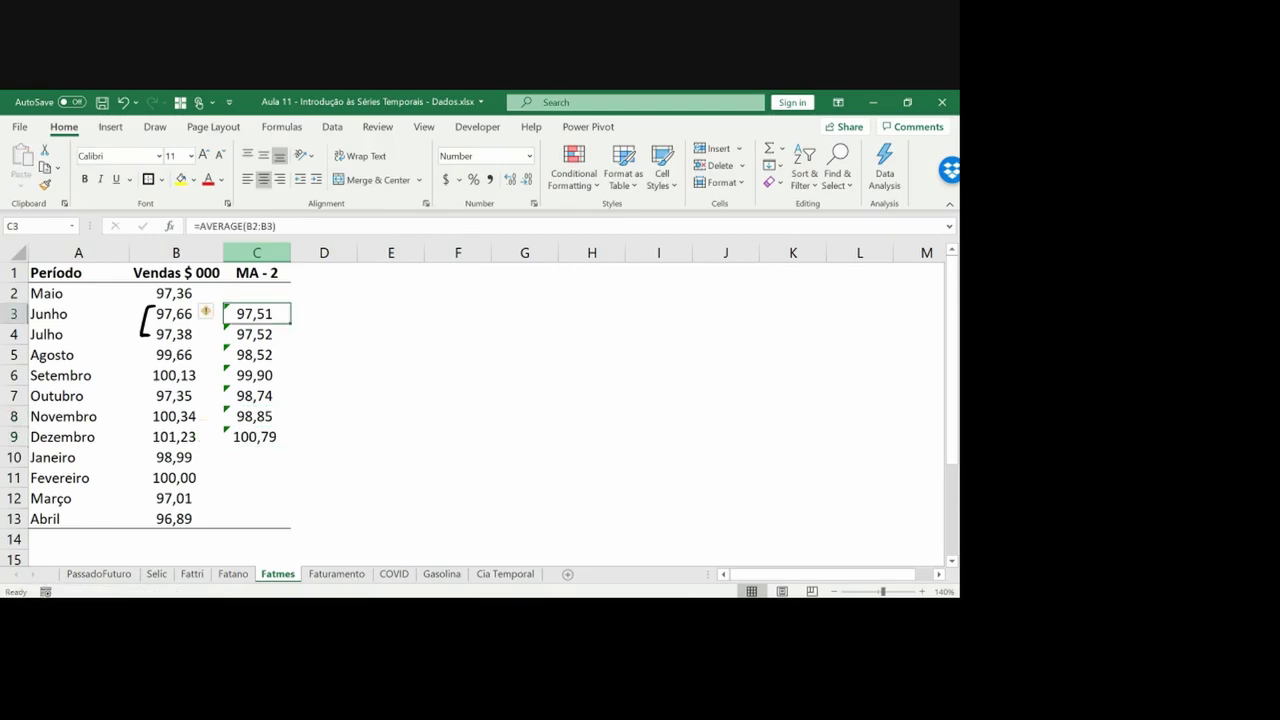
pyautogui.press('Up')
pyautogui.press('Up')
pyautogui.press('F2')
pyautogui.press('Escape')
pyautogui.press('Down')
pyautogui.press('Down')
pyautogui.press('Down')
pyautogui.press('Down')
pyautogui.press('Down')
pyautogui.press('Down')
pyautogui.press('Down')
pyautogui.press('Down')
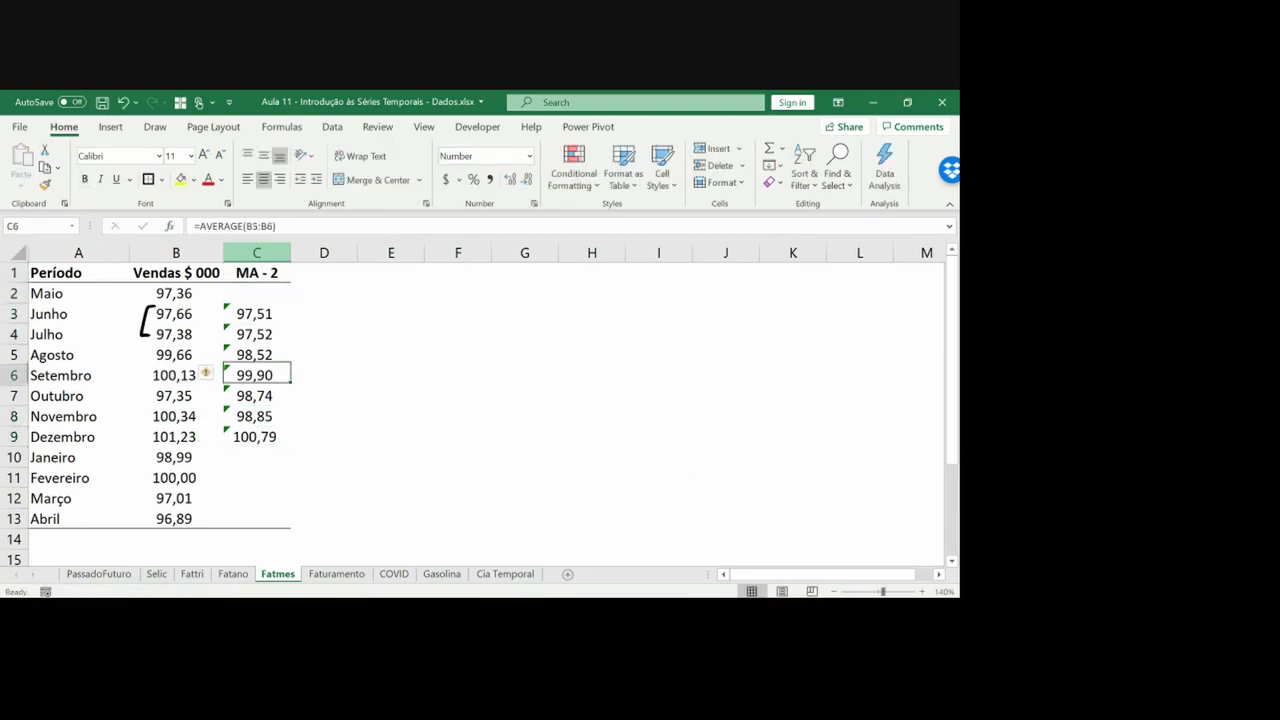
# Copy the Dezembro moving-average formula in C9 to the remaining months, Janeiro to Abril, C10:C13
pyautogui.hotkey('ctrl', 'c')
pyautogui.press('Down')
pyautogui.hotkey('ctrl', 'v')
pyautogui.press('Down')
pyautogui.hotkey('ctrl', 'v')
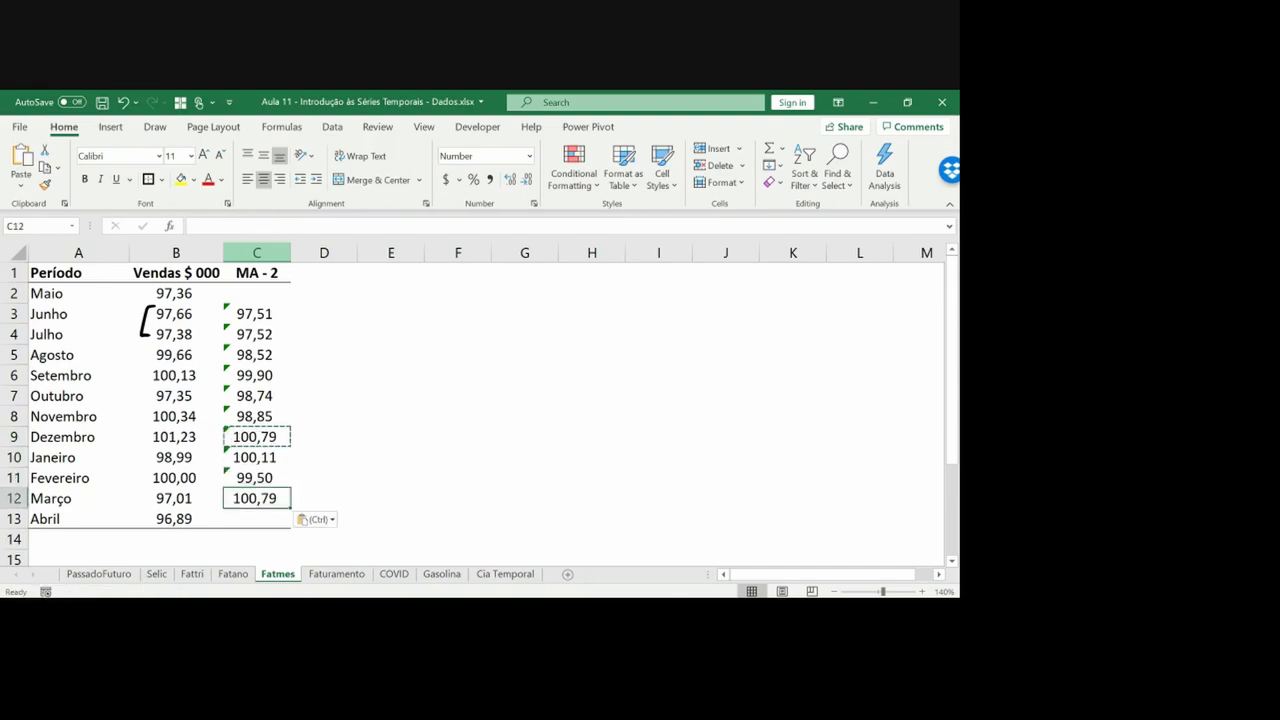
pyautogui.press('Down')
pyautogui.hotkey('ctrl', 'v')
pyautogui.press('Down')
pyautogui.hotkey('ctrl', 'v')
pyautogui.press('Escape')
pyautogui.press('Right')
pyautogui.press('Left')
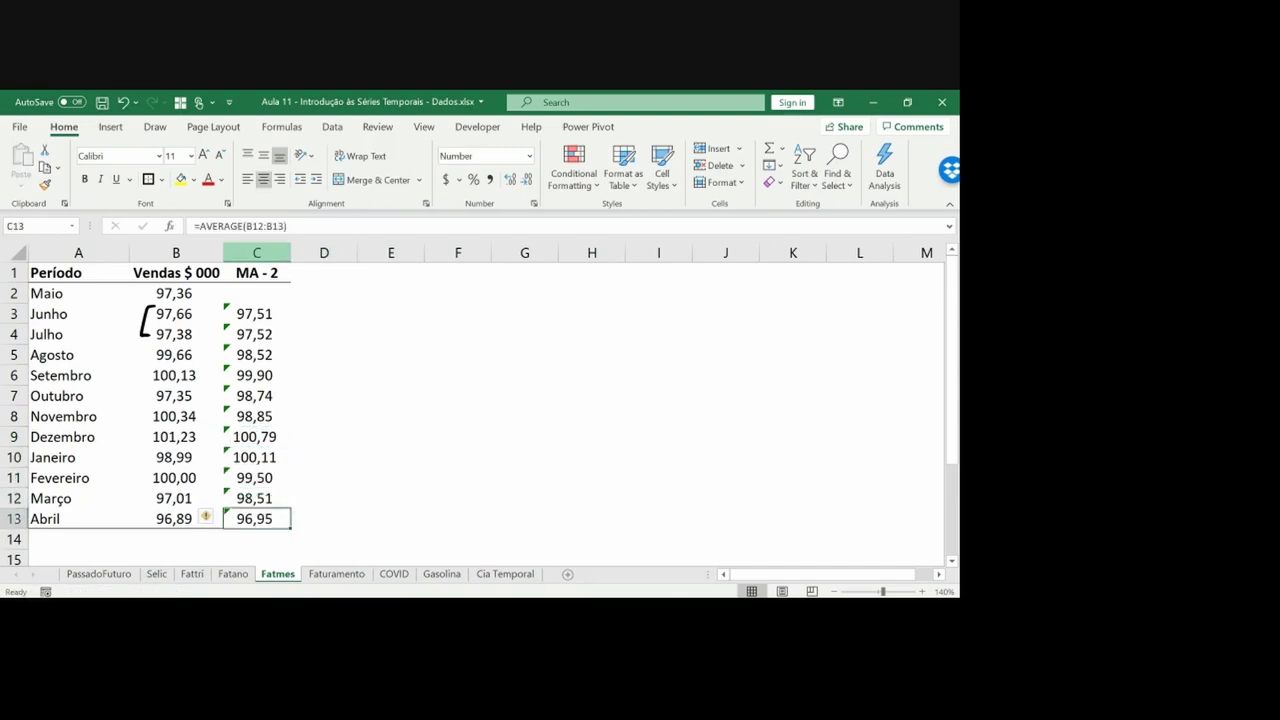
# Restore the bottom border of C13 and erase the ink bracket beside the Junho and Julho sales
pyautogui.click(164, 180)
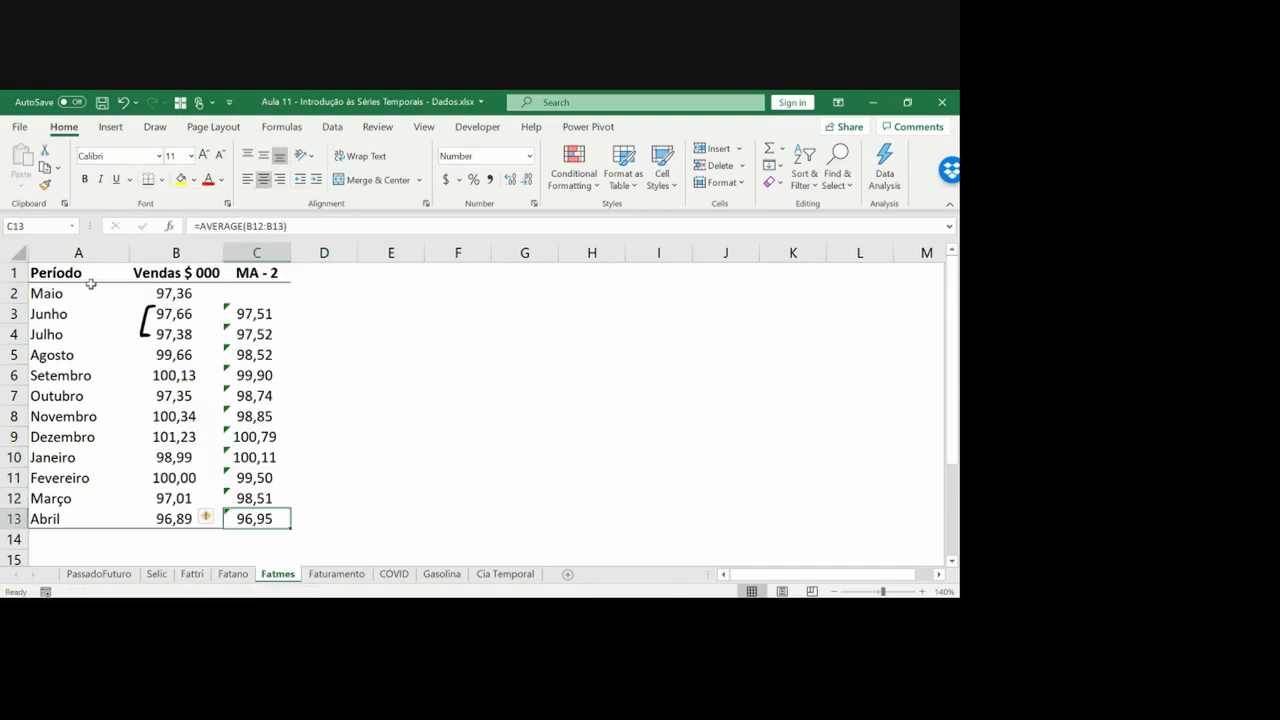
pyautogui.click(146, 320)
pyautogui.press('Delete')
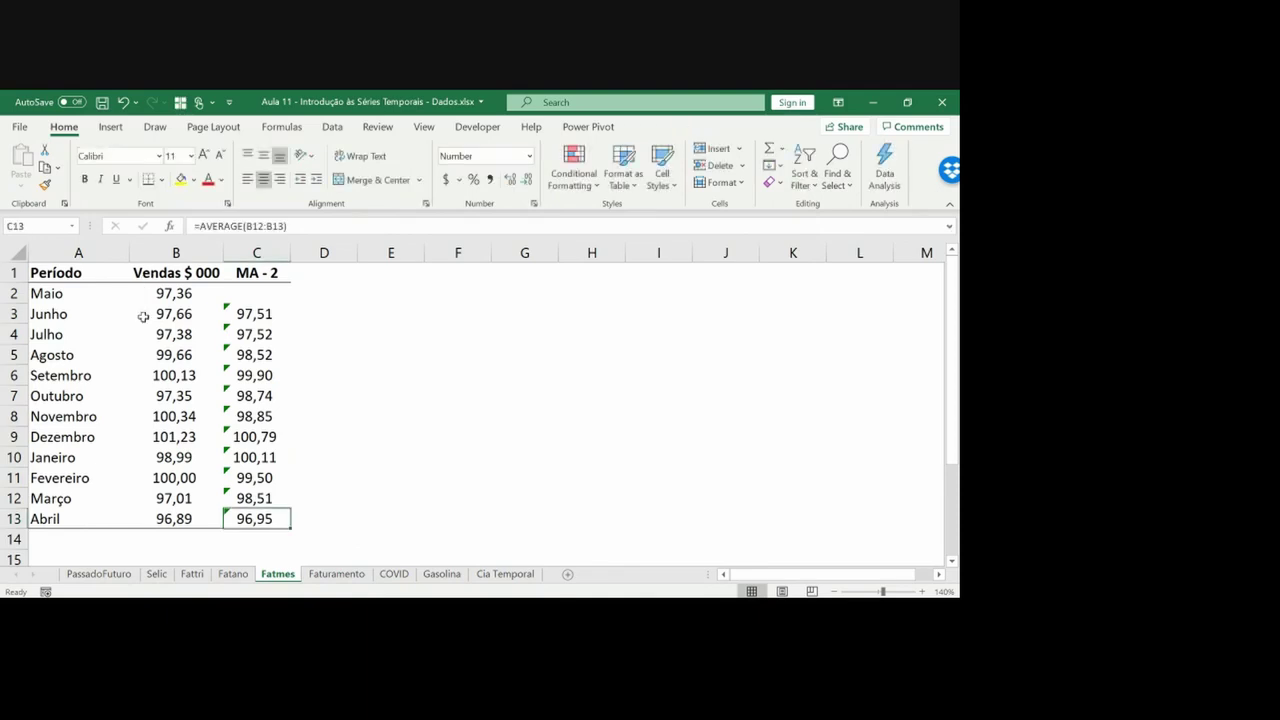
# Insert a 2-D line chart with markers for Vendas $ 000 and MA - 2, B1:C13, placed beside the table from column E
pyautogui.moveTo(180, 276)
pyautogui.mouseDown()
pyautogui.moveTo(232, 459)
pyautogui.moveTo(270, 518)
pyautogui.mouseUp()
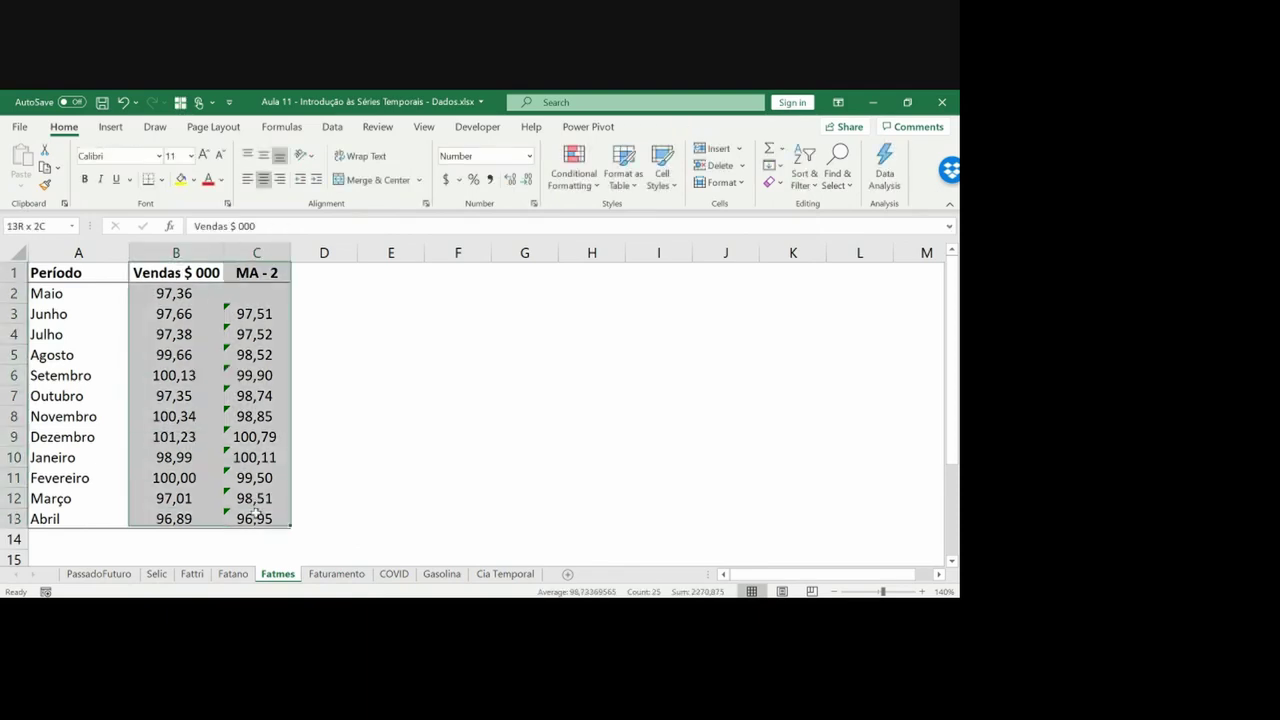
pyautogui.click(112, 128)
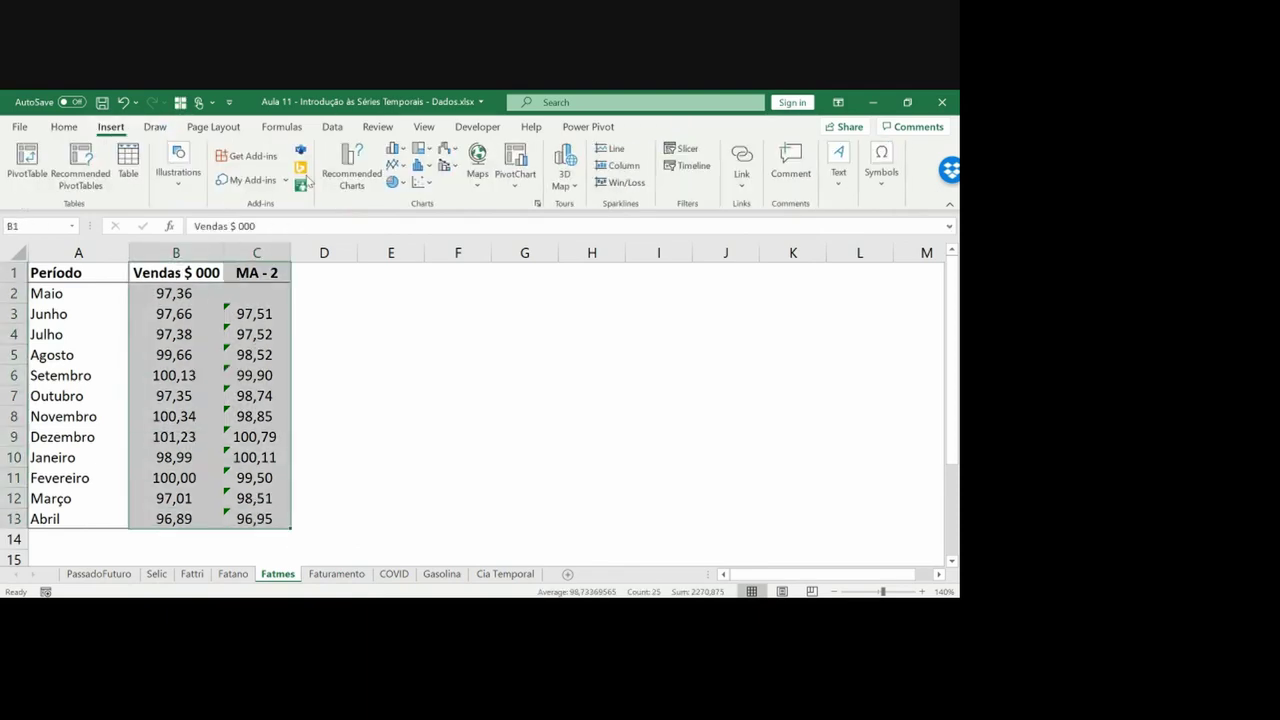
pyautogui.click(394, 166)
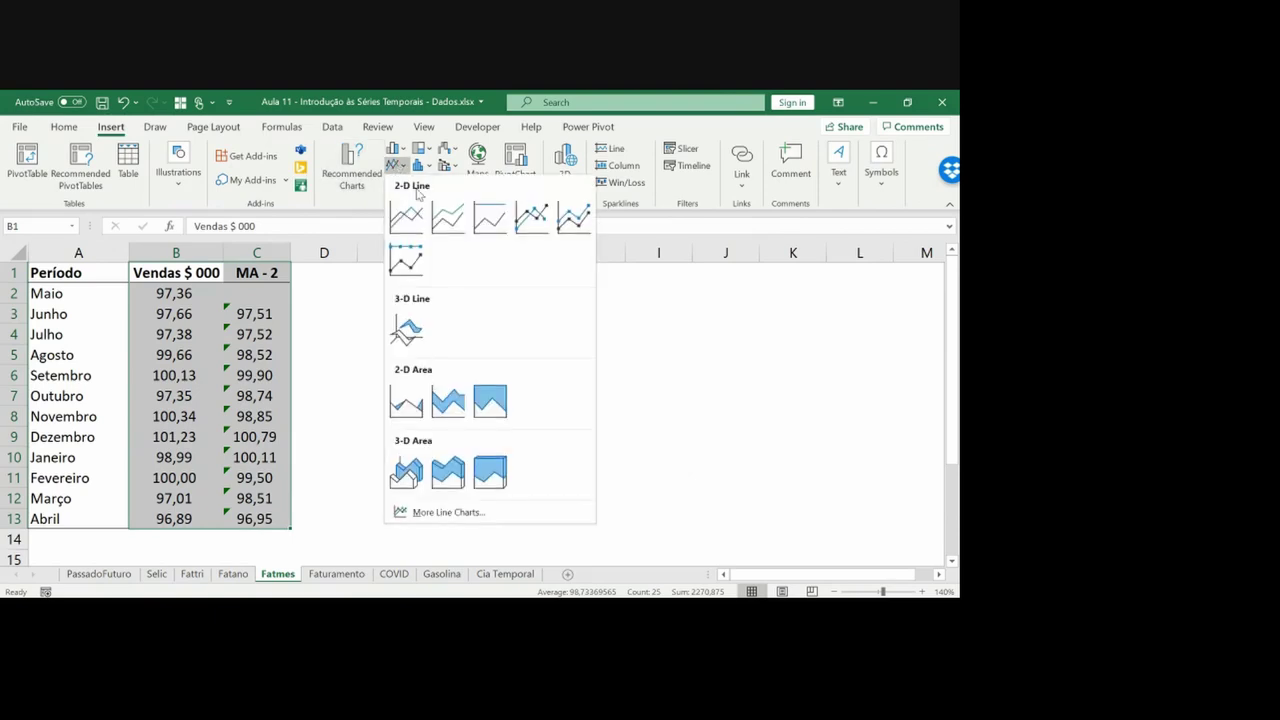
pyautogui.click(531, 215)
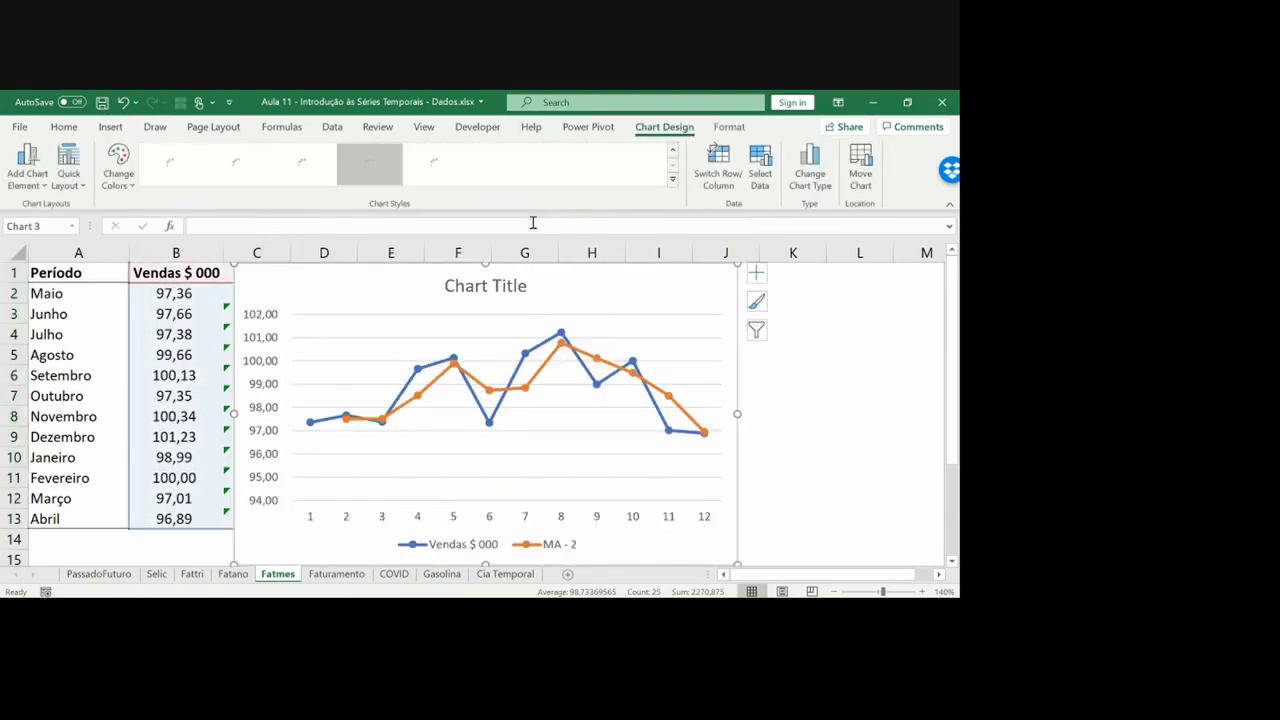
pyautogui.moveTo(547, 273); pyautogui.dragTo(666, 270)
# Delete the chart title and make the legend text bold
pyautogui.click(637, 289)
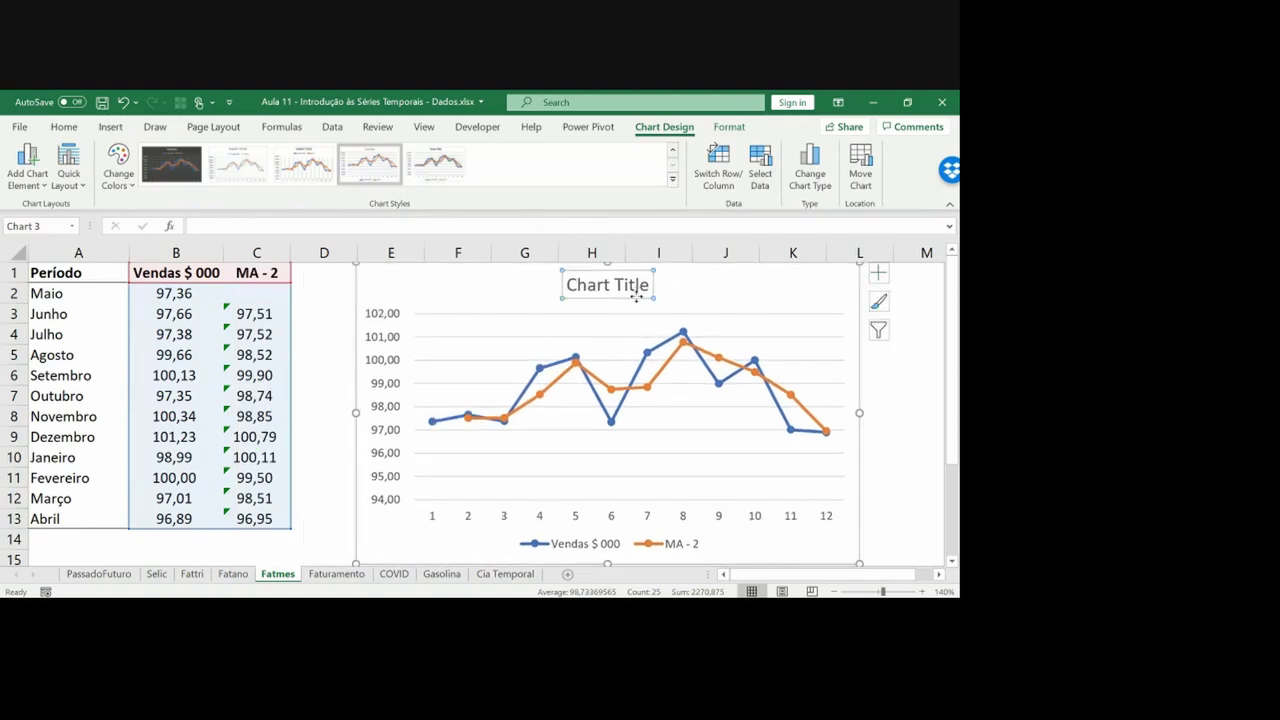
pyautogui.press('Delete')
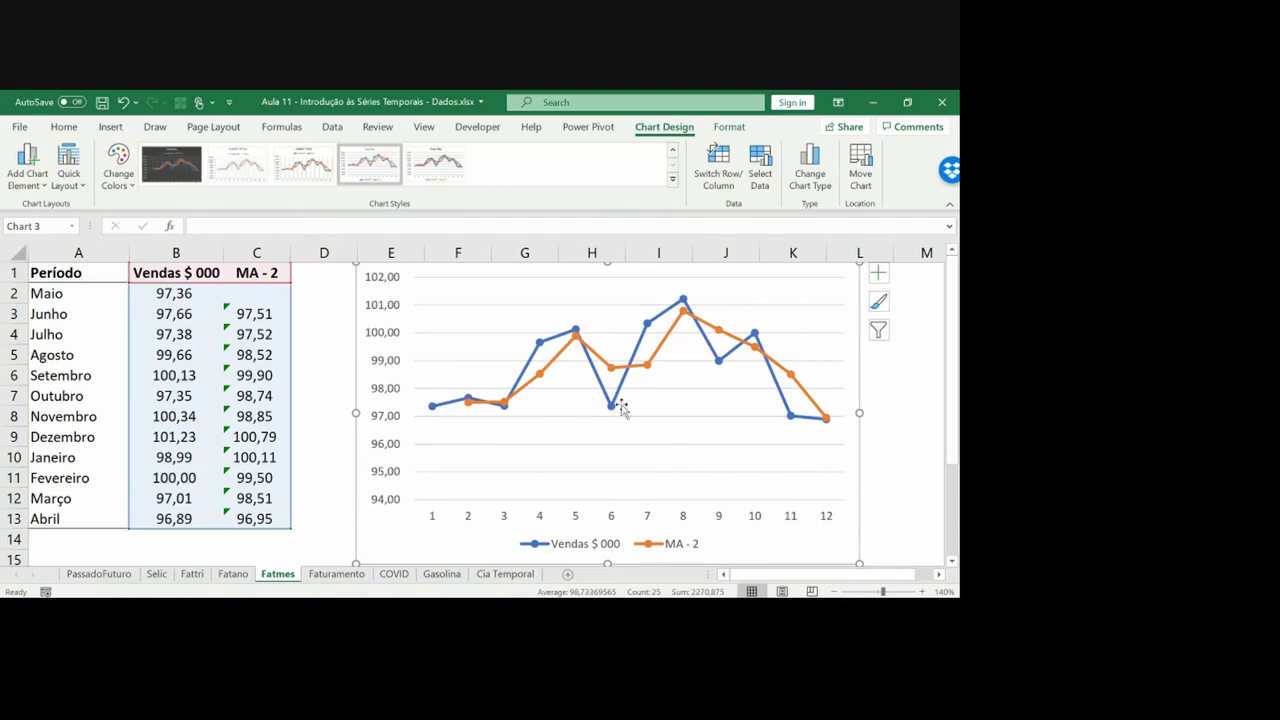
pyautogui.click(584, 546)
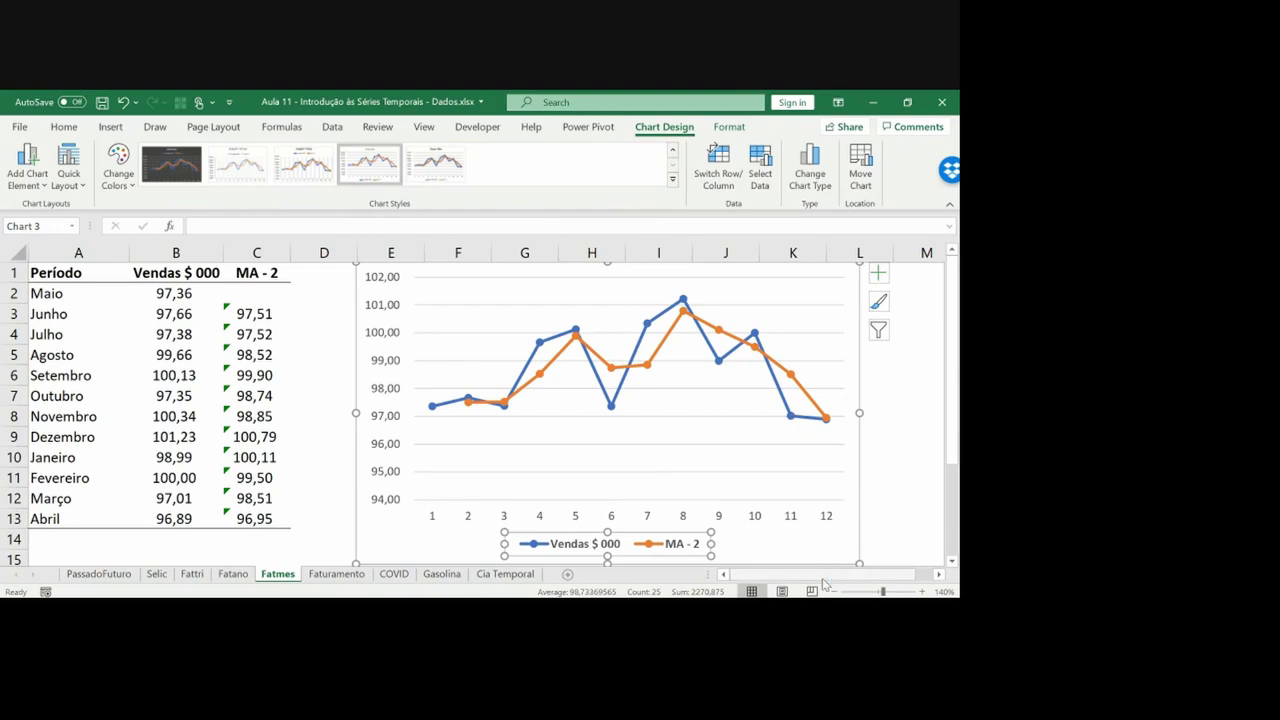
# Circle the sales and MA - 2 points of periods 6, 8 and 9 on the chart in ink, and clear the marks
pyautogui.moveTo(618, 389)
pyautogui.mouseDown()
pyautogui.moveTo(606, 391)
pyautogui.moveTo(626, 366)
pyautogui.mouseUp()
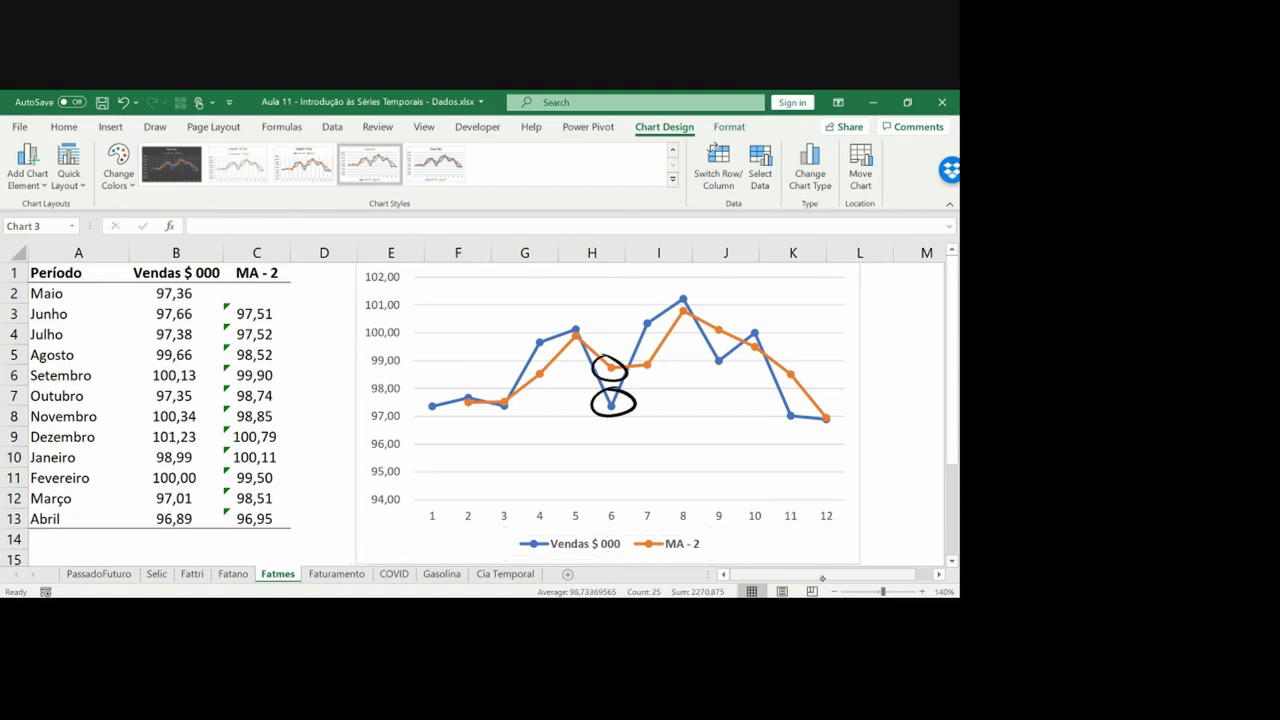
pyautogui.moveTo(700, 290); pyautogui.dragTo(686, 306)
pyautogui.moveTo(728, 347); pyautogui.dragTo(726, 320)
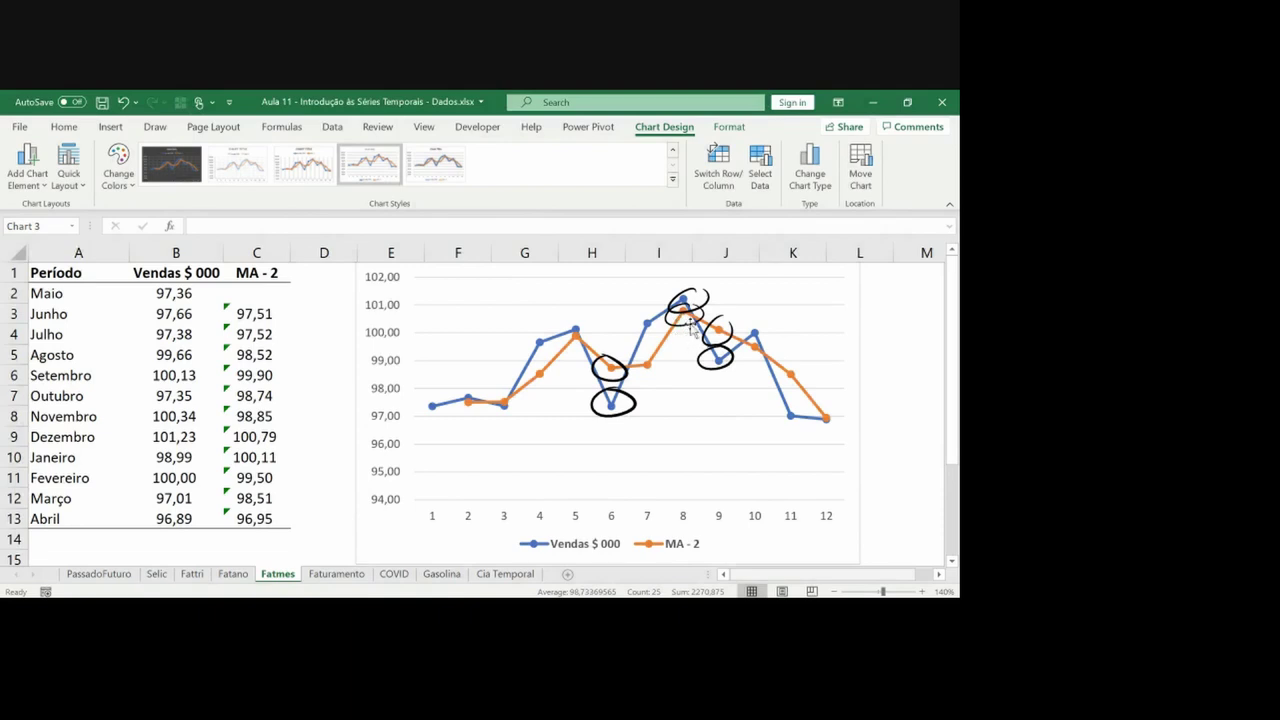
pyautogui.press('Escape')
# Insert a blank column at D, between the MA - 2 column and the chart, and return to C1
pyautogui.click(321, 335)
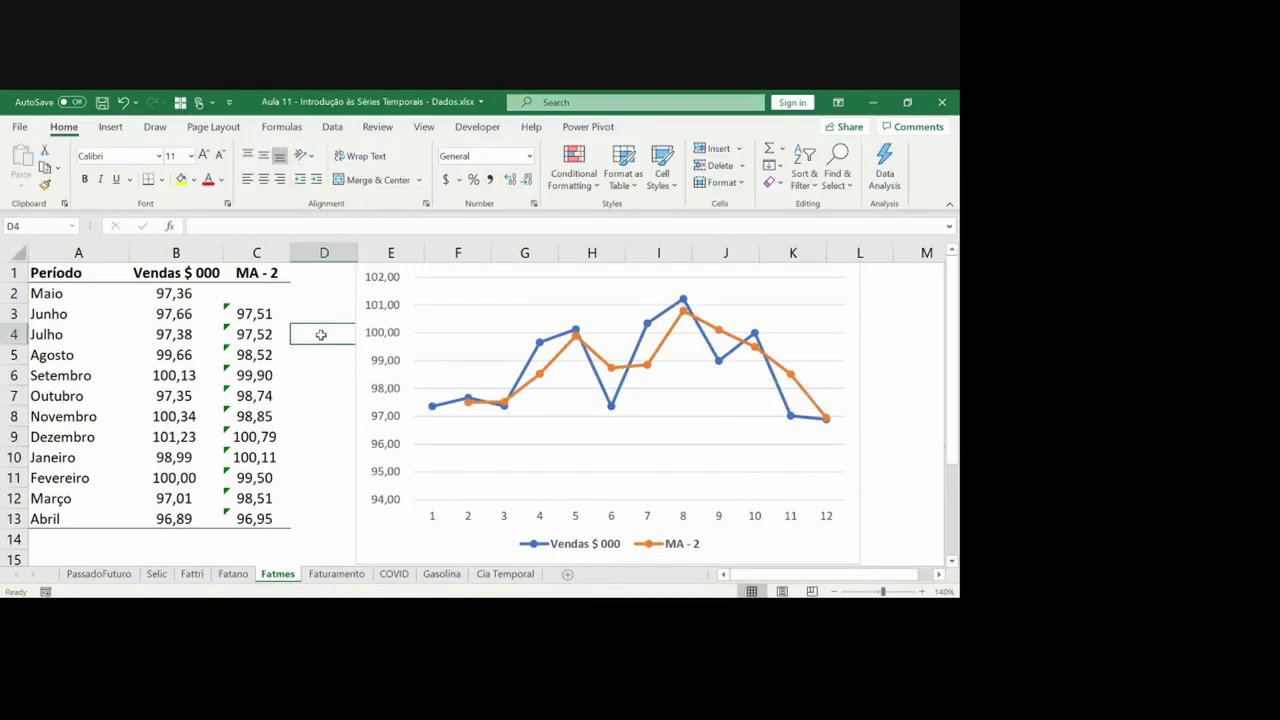
pyautogui.press('Up')
pyautogui.press('Up')
pyautogui.press('Up')
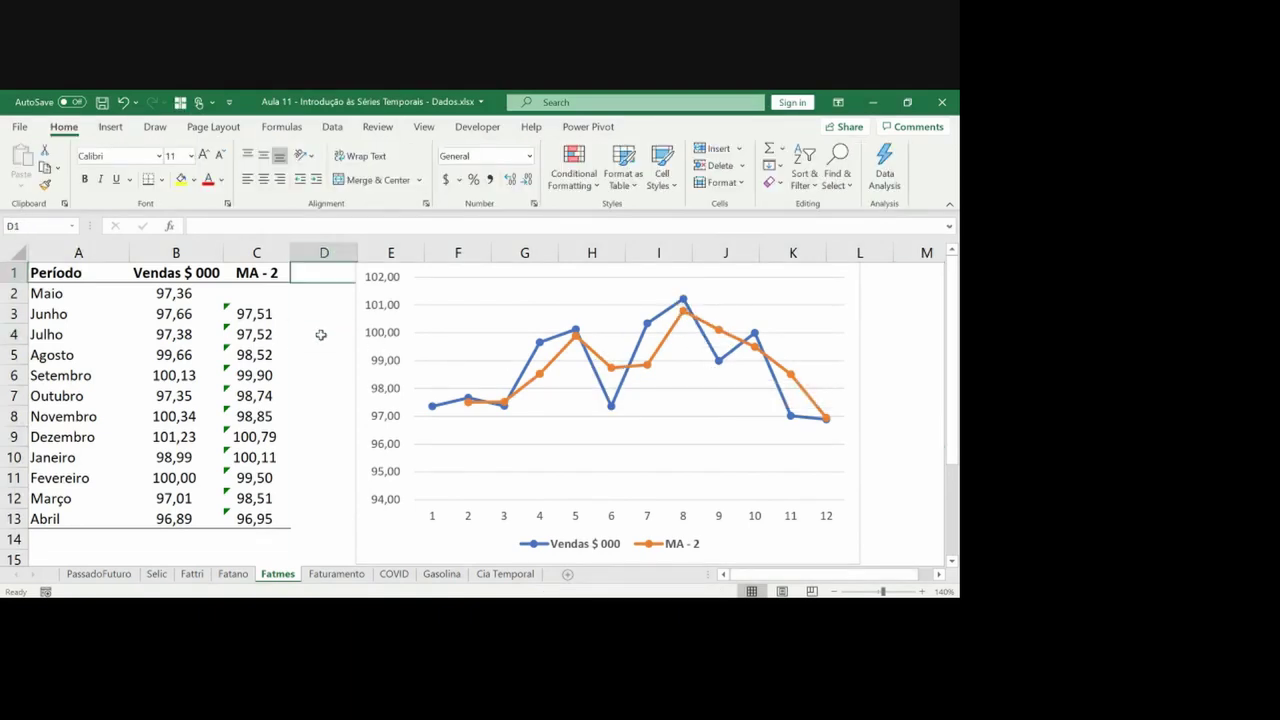
pyautogui.hotkey('ctrl', 'space')
pyautogui.hotkey('ctrl', '+')
pyautogui.press('Left')
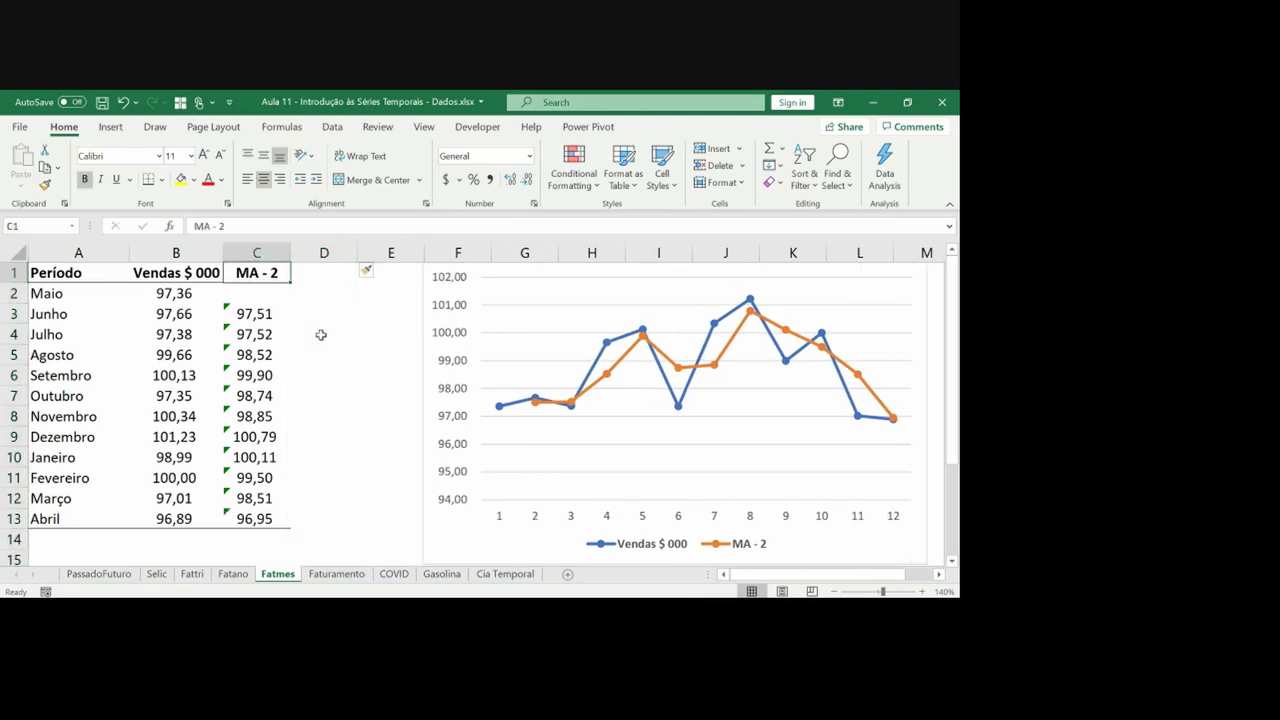
# Copy the MA - 2 heading from C1 to D1 and change the copy to MA - 3
pyautogui.hotkey('ctrl', 'c')
pyautogui.press('Right')
pyautogui.hotkey('ctrl', 'v')
pyautogui.press('F2')
pyautogui.press('BackSpace')
pyautogui.write('3')
pyautogui.press('Return')
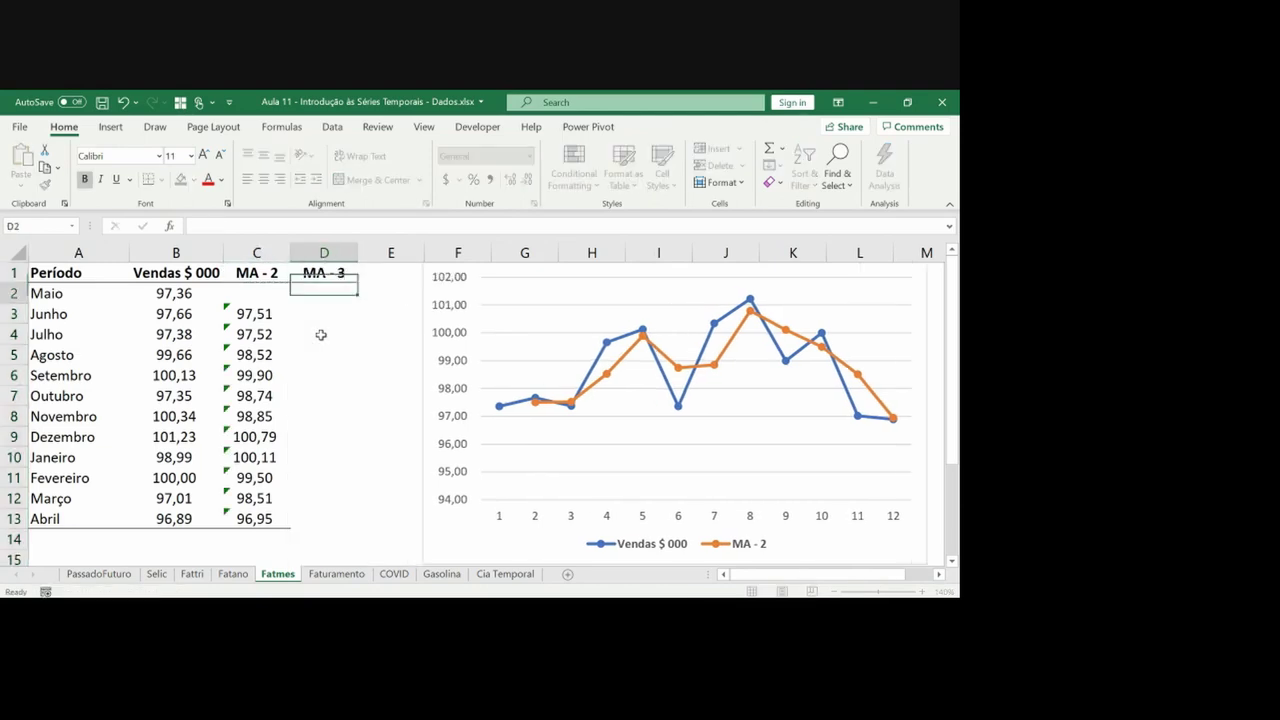
# Examine the two-period average formulas in C3 and C4 of the MA - 2 column
pyautogui.press('Down')
pyautogui.press('Left')
pyautogui.press('F2')
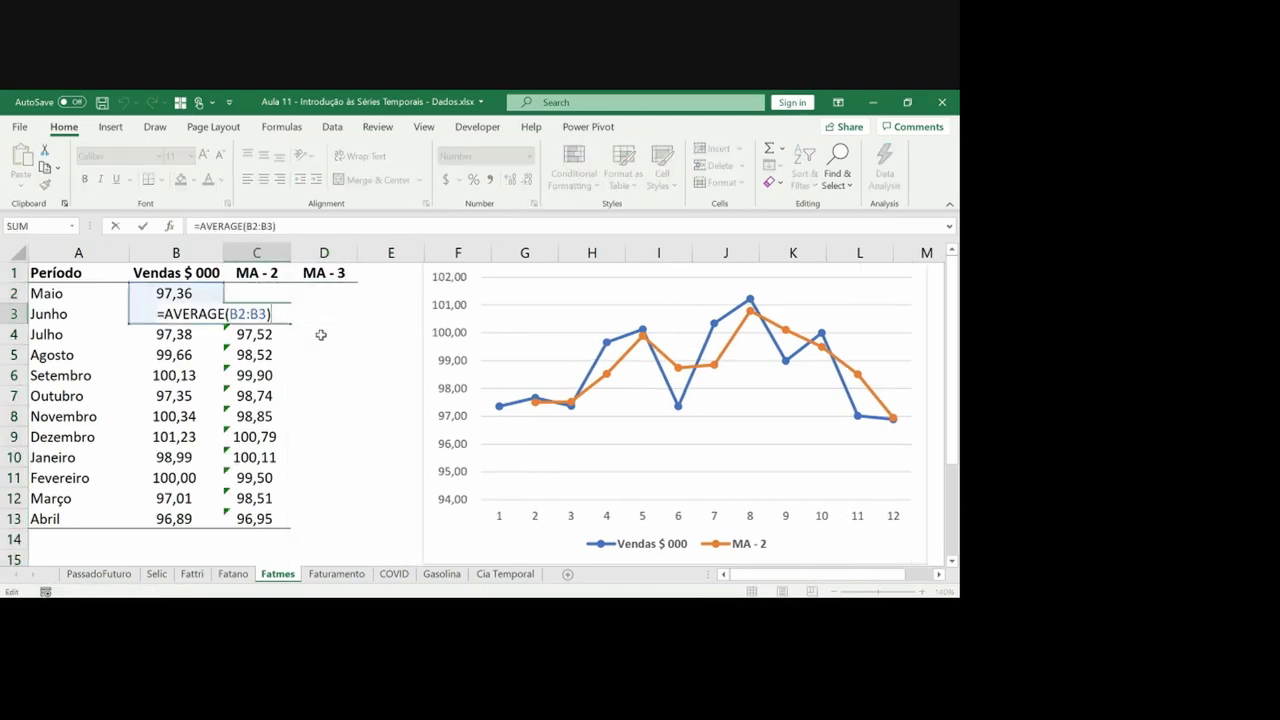
pyautogui.press('Return')
pyautogui.press('F2')
pyautogui.press('Escape')
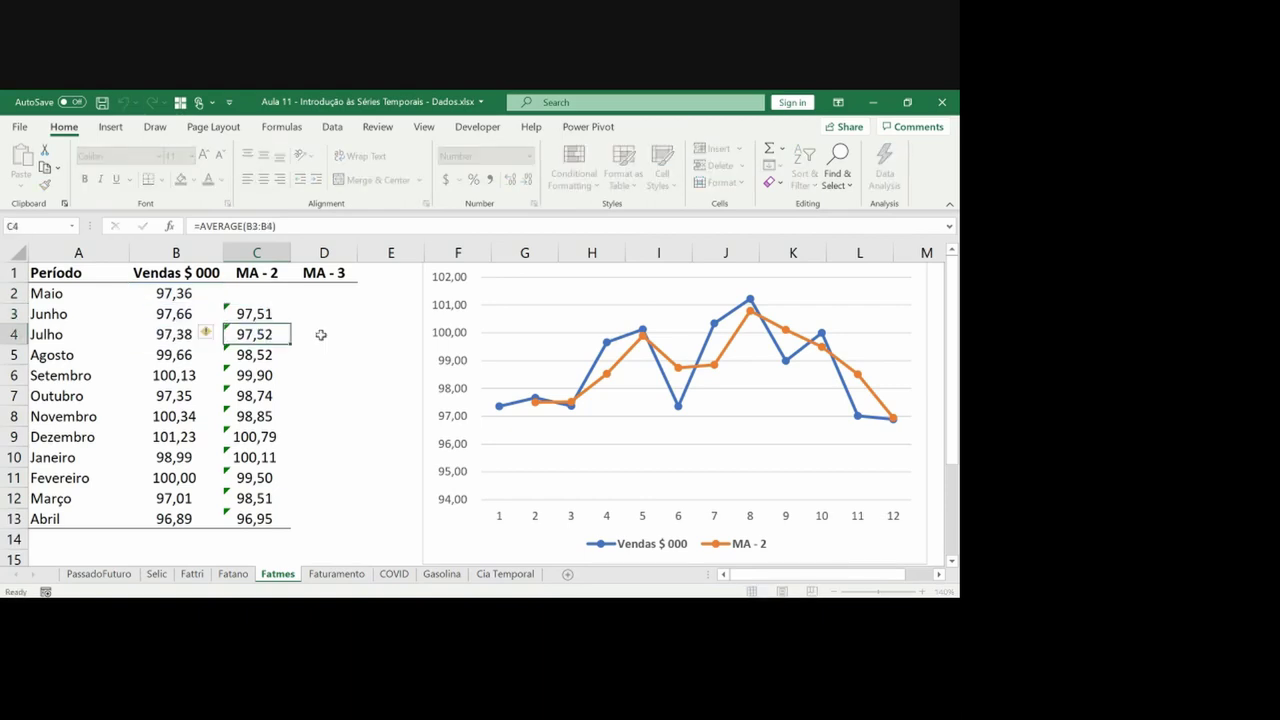
pyautogui.press('Right')
pyautogui.press('Up')
pyautogui.press('Left')
pyautogui.press('Right')
pyautogui.press('Up')
pyautogui.press('Left')
pyautogui.press('Left')
pyautogui.press('Left')
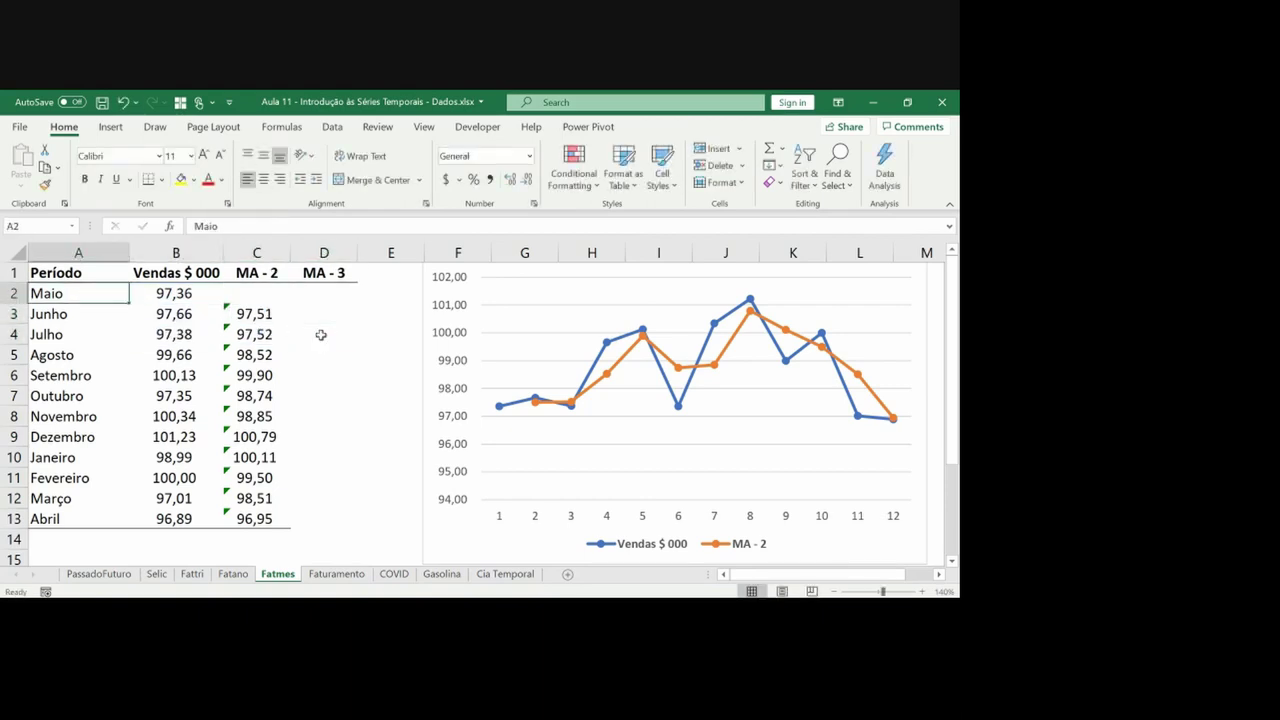
# Enter the three-period average =AVERAGE(B2:B4) for Julho in D4
pyautogui.press('Down')
pyautogui.press('Right')
pyautogui.press('Right')
pyautogui.press('Right')
pyautogui.press('Down')
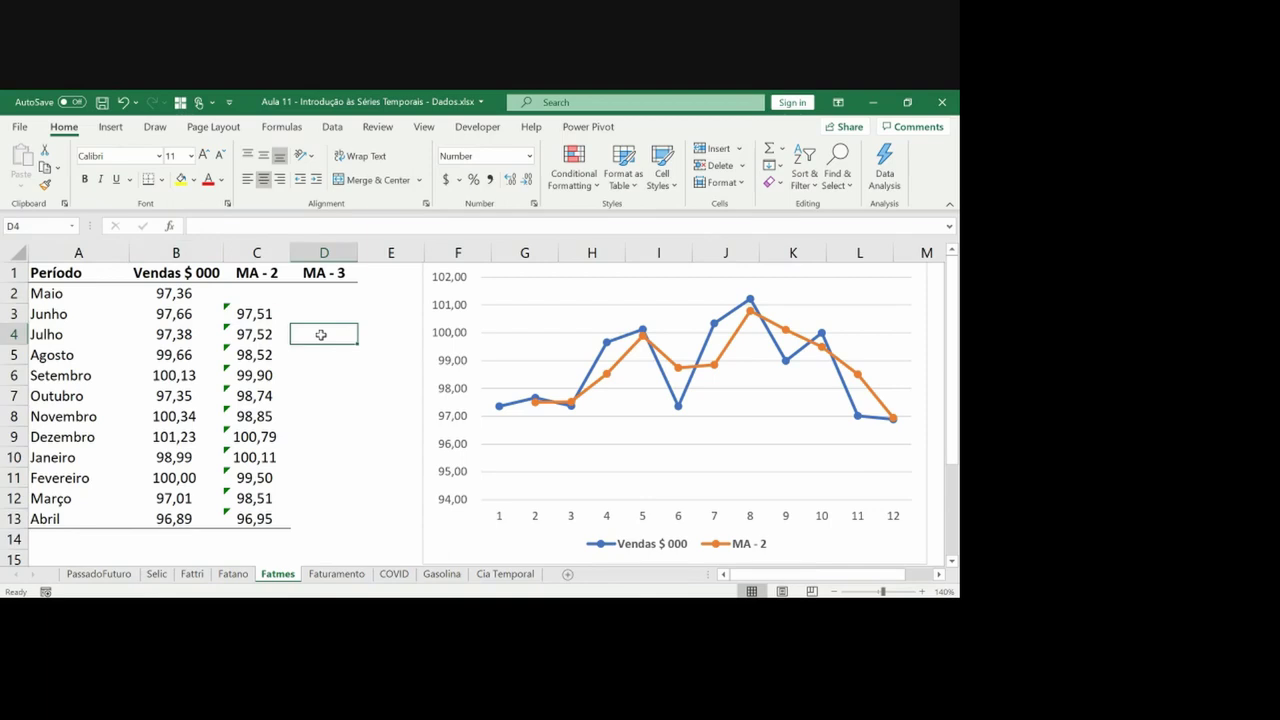
pyautogui.write('=')
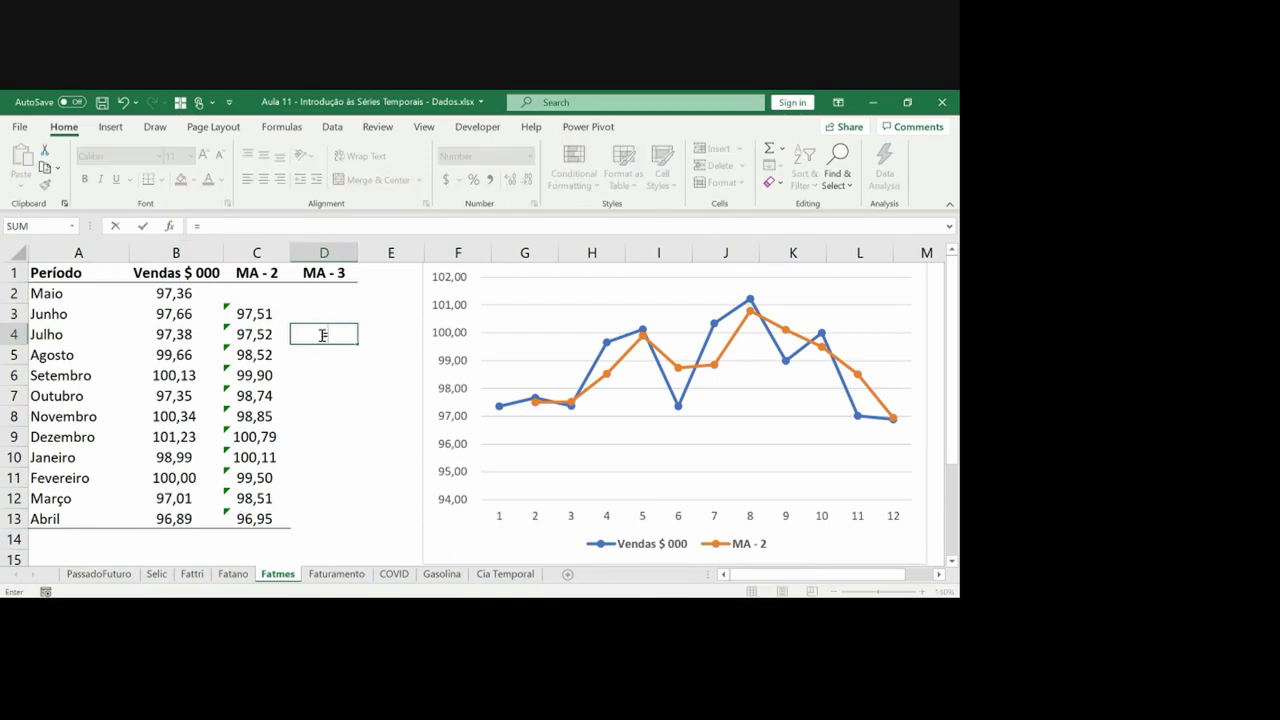
pyautogui.write('average(')
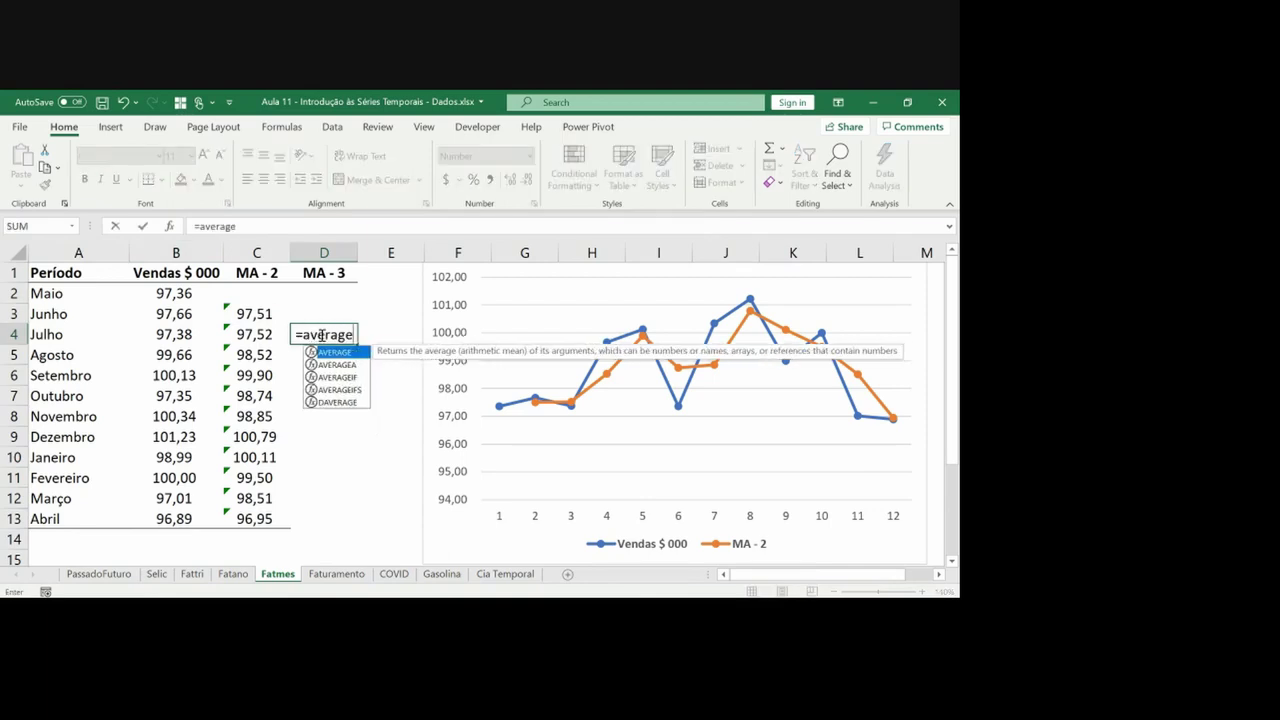
pyautogui.press('Left')
pyautogui.press('Left')
pyautogui.hotkey('shift', 'Up')
pyautogui.hotkey('shift', 'Up')
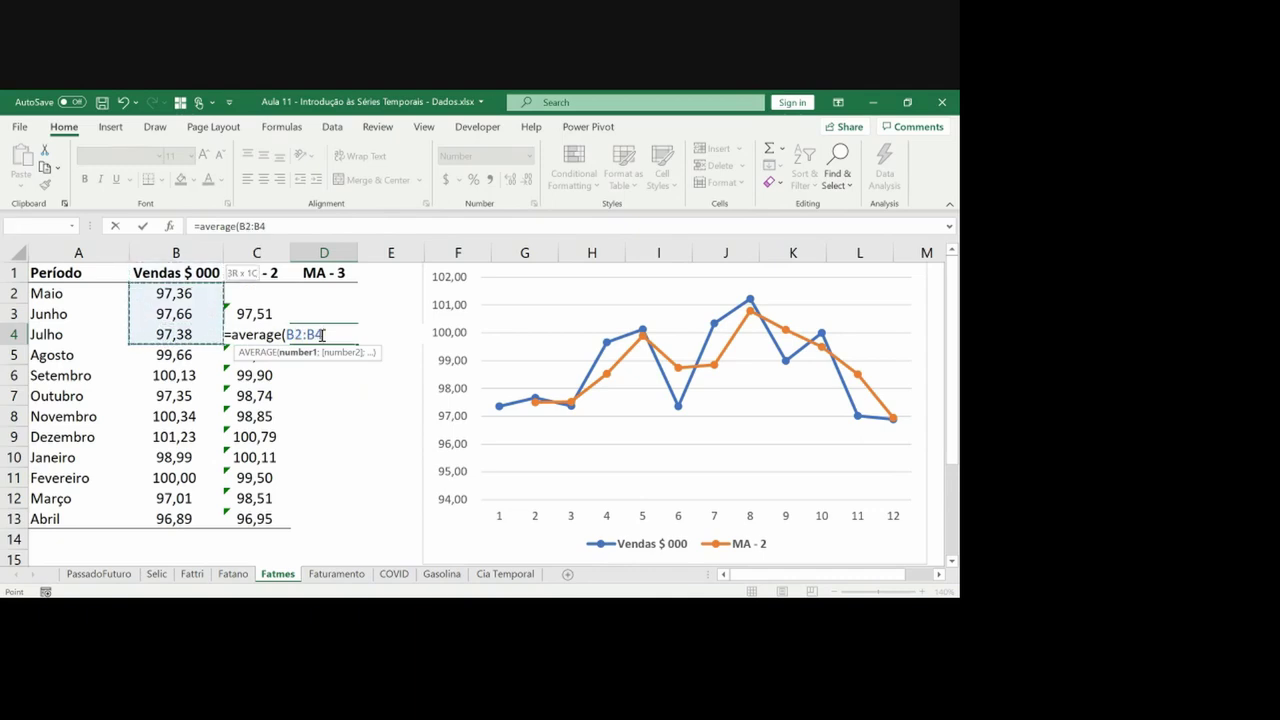
pyautogui.press('Return')
# Copy the D4 average formula down the MA - 3 column through D13
pyautogui.click(321, 334)
pyautogui.hotkey('ctrl', 'c')
pyautogui.press('Left')
pyautogui.hotkey('ctrl', 'Down')
pyautogui.press('Right')
pyautogui.hotkey('ctrl', 'shift', 'Up')
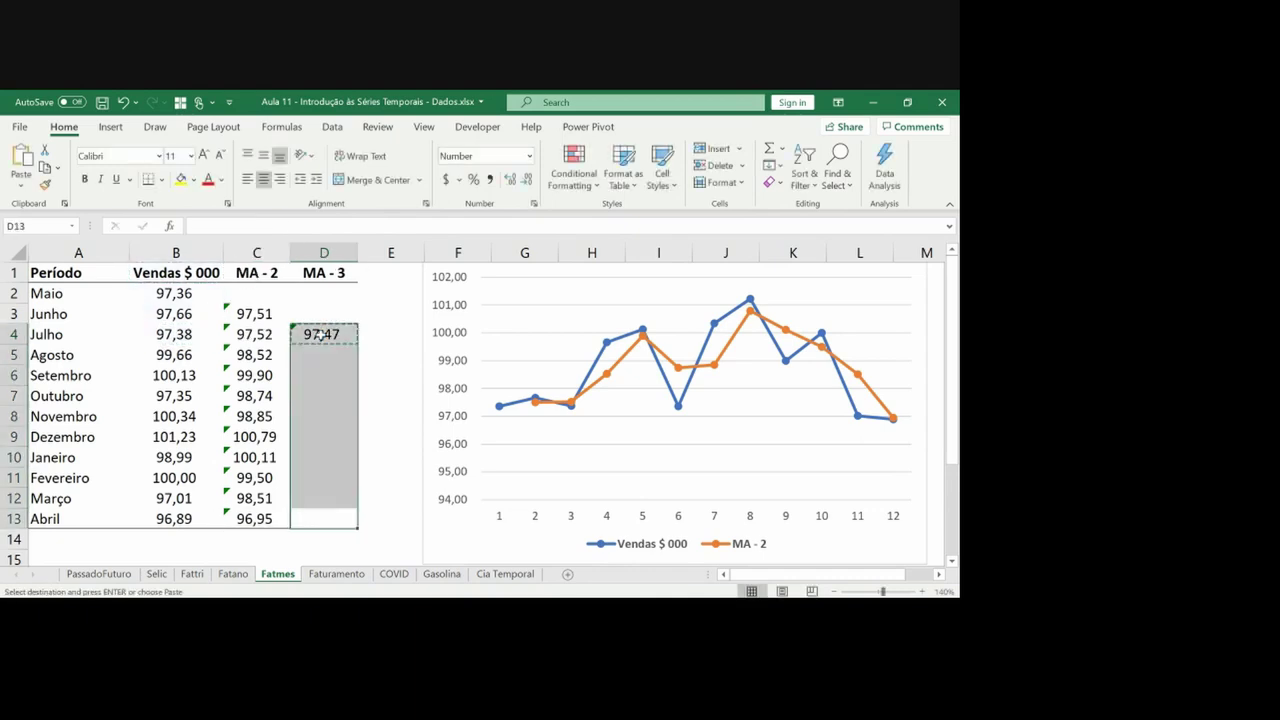
pyautogui.hotkey('ctrl', 'v')
pyautogui.press('Escape')
# Copy only the formatting of the MA - 2 column, C1:C13, onto the MA - 3 column from D1
pyautogui.press('Left')
pyautogui.hotkey('ctrl', 'Up')
pyautogui.press('Up')
pyautogui.press('Up')
pyautogui.hotkey('ctrl', 'shift', 'Down')
pyautogui.hotkey('ctrl', 'shift', 'Down')
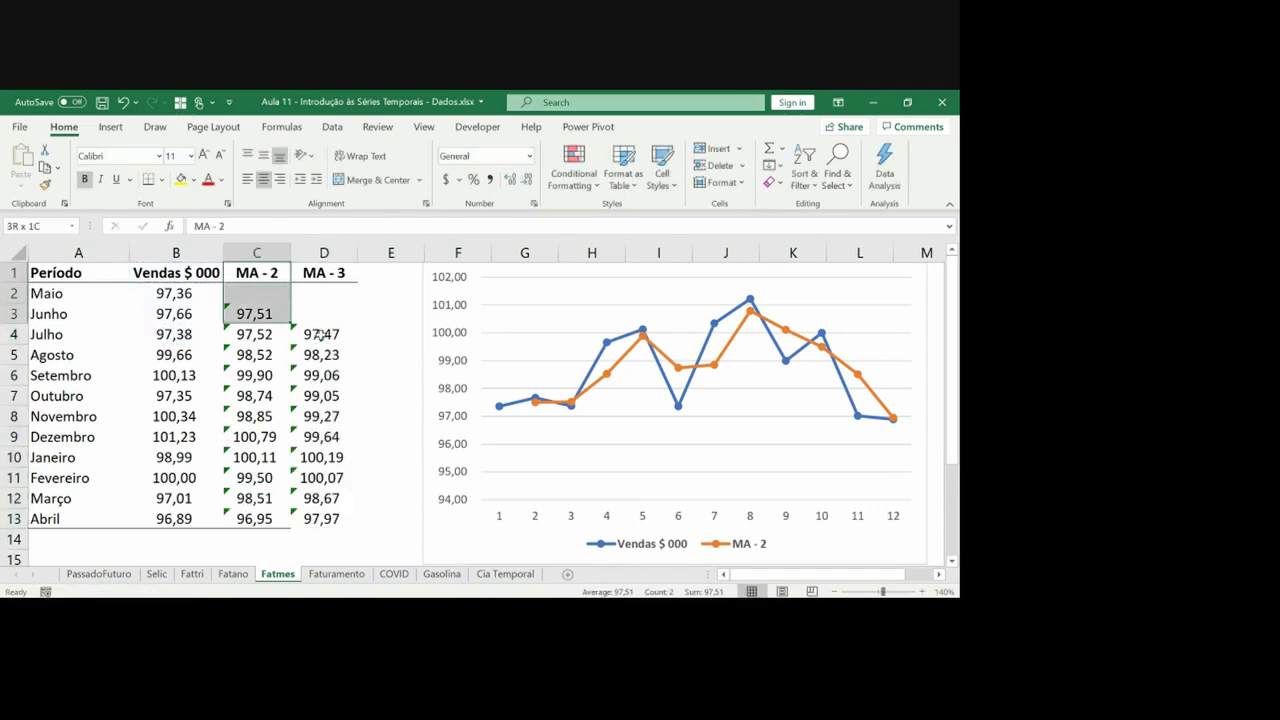
pyautogui.hotkey('ctrl', 'c')
pyautogui.press('Right')
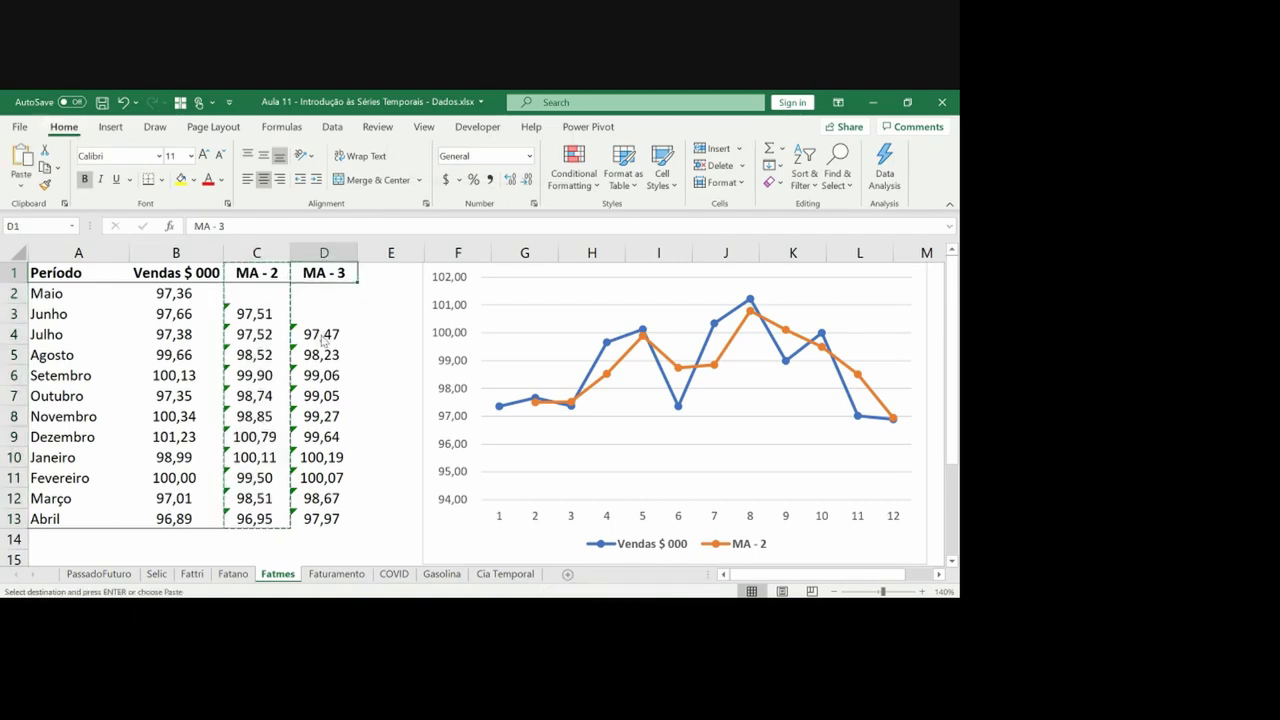
pyautogui.hotkey('alt', 'h')
pyautogui.press('v')
pyautogui.press('r')
pyautogui.press('Escape')
pyautogui.press('Up')
pyautogui.press('Left')
pyautogui.press('Right')
pyautogui.press('Right')
pyautogui.press('Left')
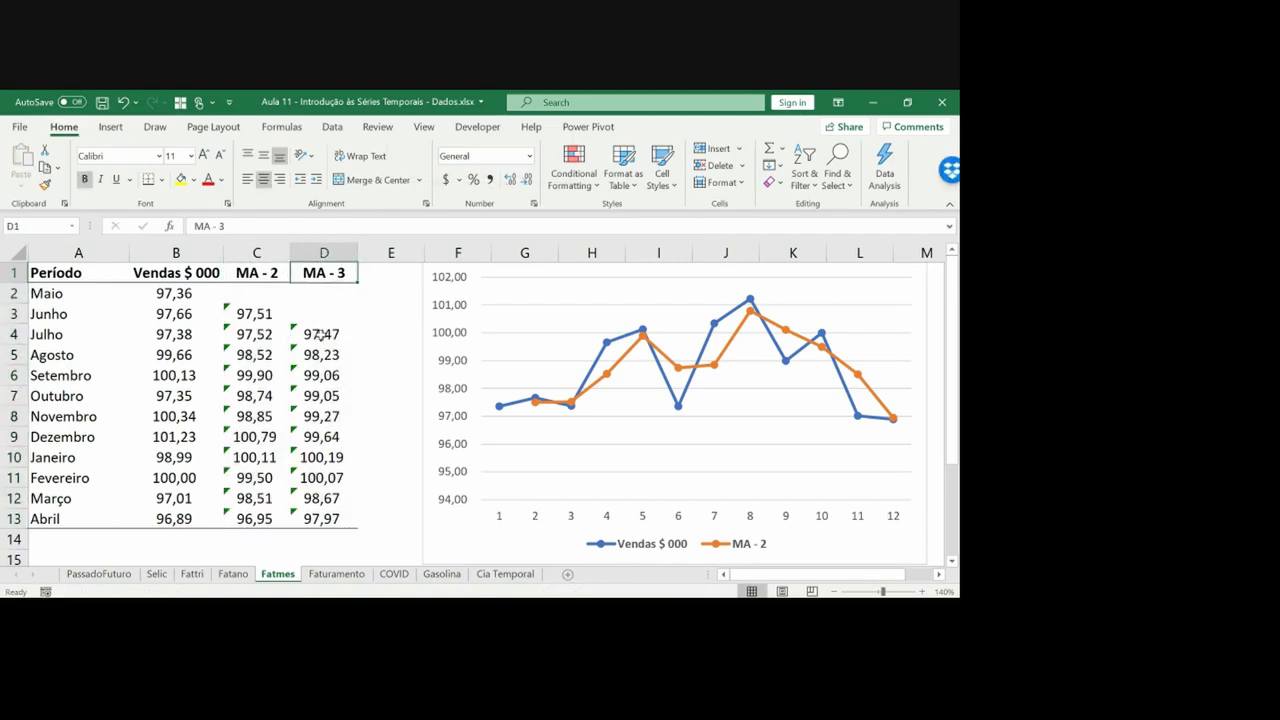
# Replace the existing chart with a 2-D line chart with markers for Vendas $ 000, MA - 2 and MA - 3, B1:D13
pyautogui.click(420, 287)
pyautogui.press('Delete')
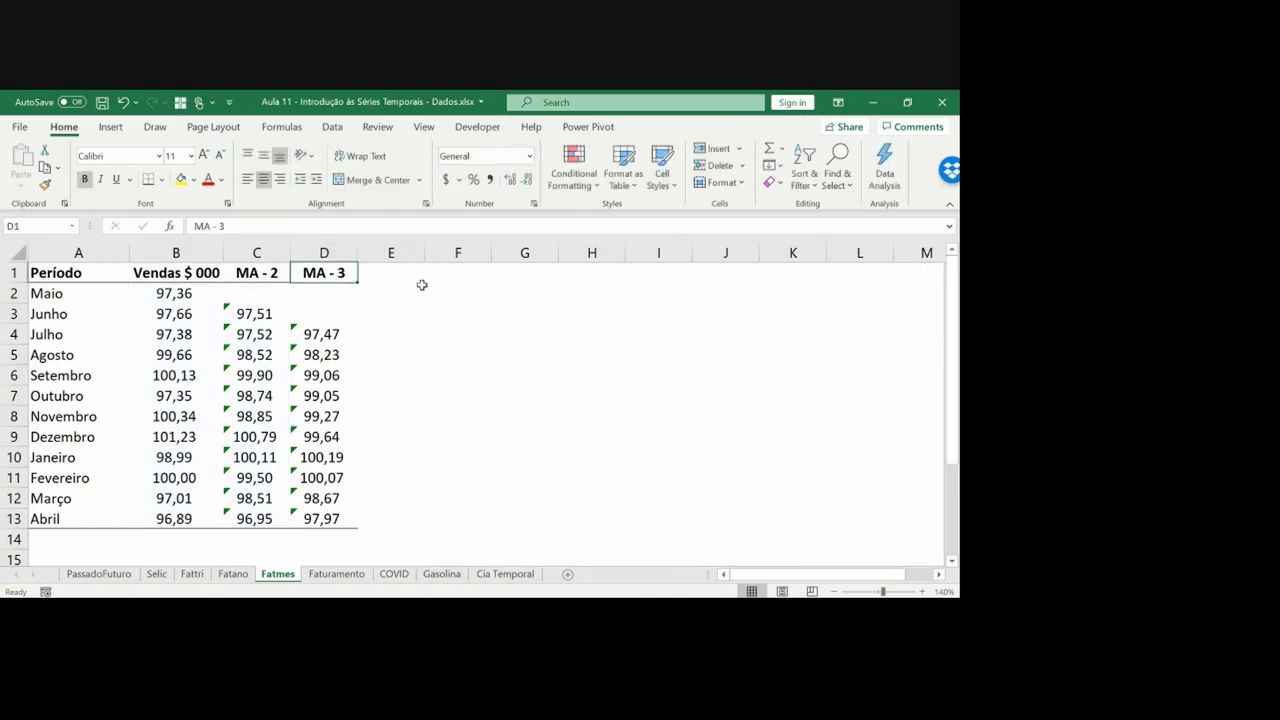
pyautogui.click(213, 273)
pyautogui.hotkey('ctrl', 'shift', 'Right')
pyautogui.hotkey('ctrl', 'shift', 'Down')
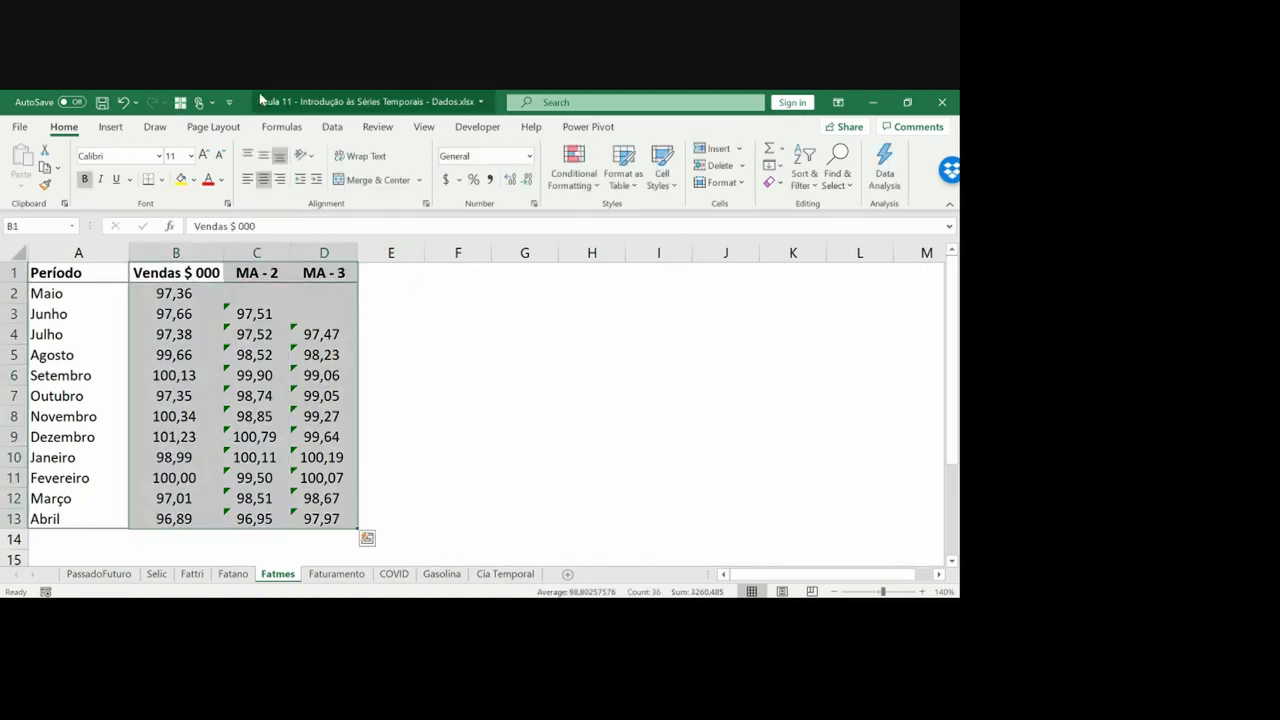
pyautogui.click(112, 128)
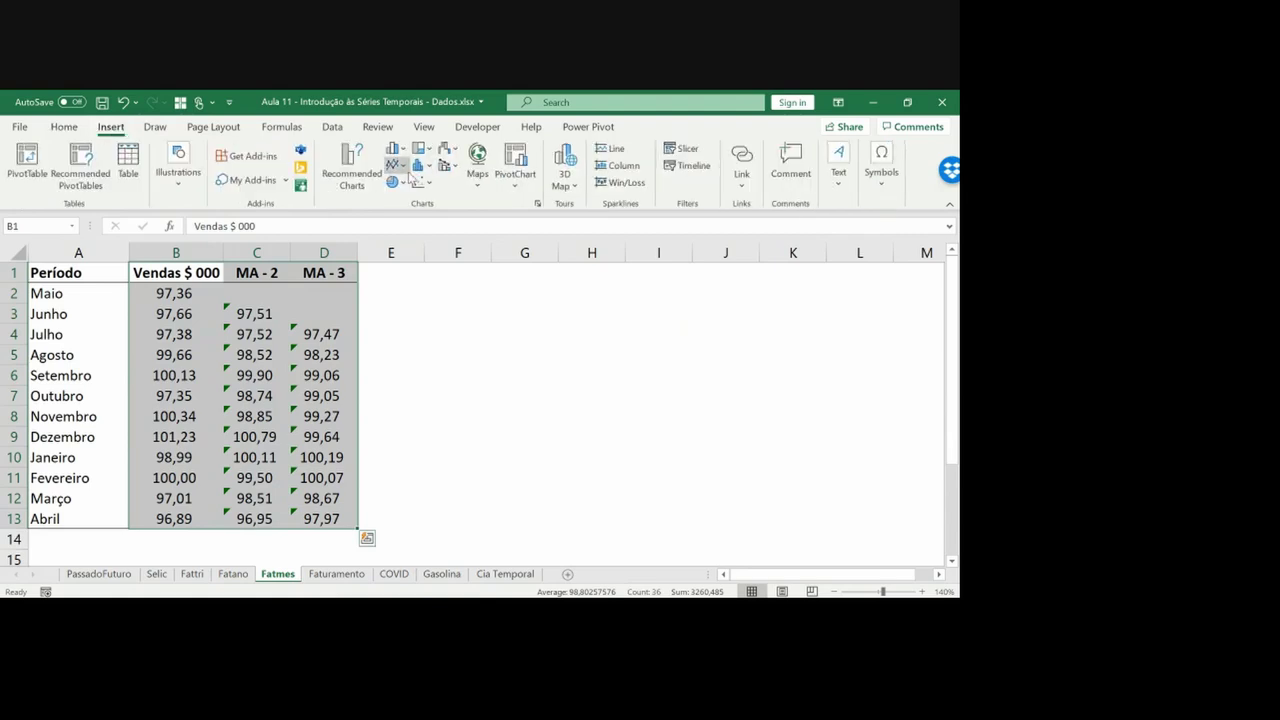
pyautogui.click(399, 165)
pyautogui.click(531, 218)
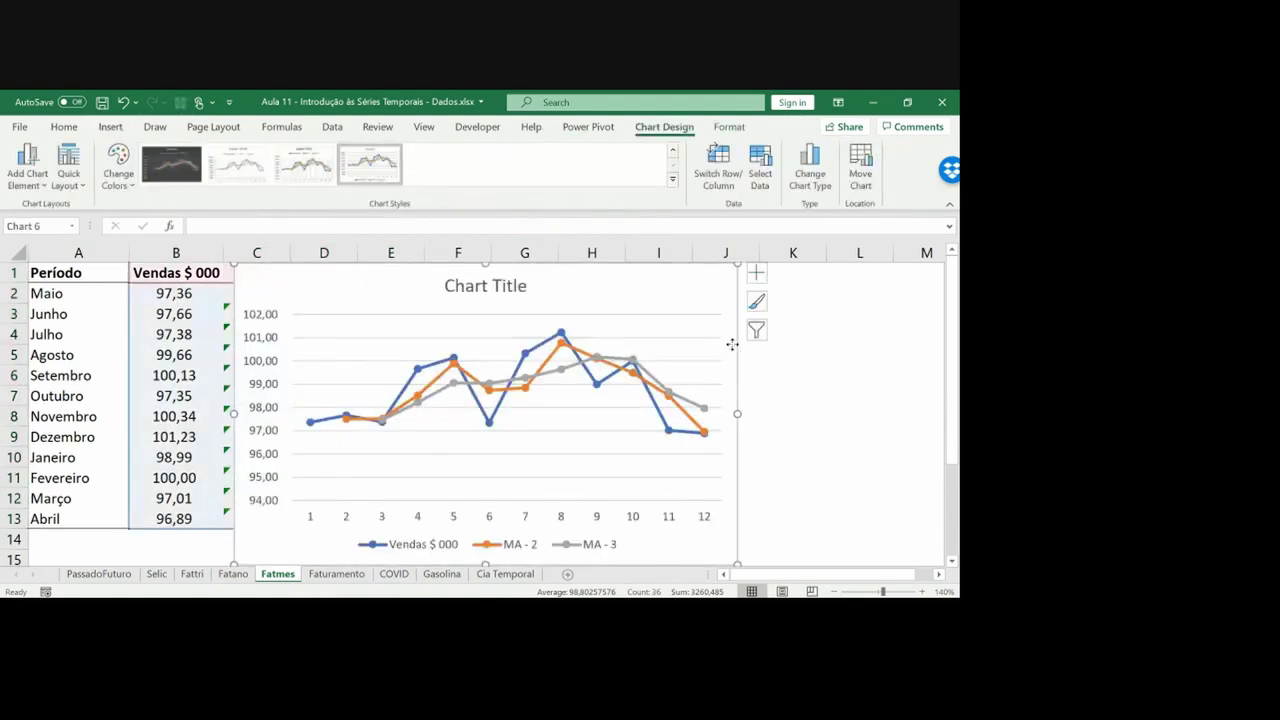
# Move the new chart beside the table from column F and delete its title
pyautogui.moveTo(732, 344)
pyautogui.mouseDown()
pyautogui.moveTo(951, 342)
pyautogui.moveTo(800, 366)
pyautogui.moveTo(734, 350)
pyautogui.mouseUp()
pyautogui.click(502, 293)
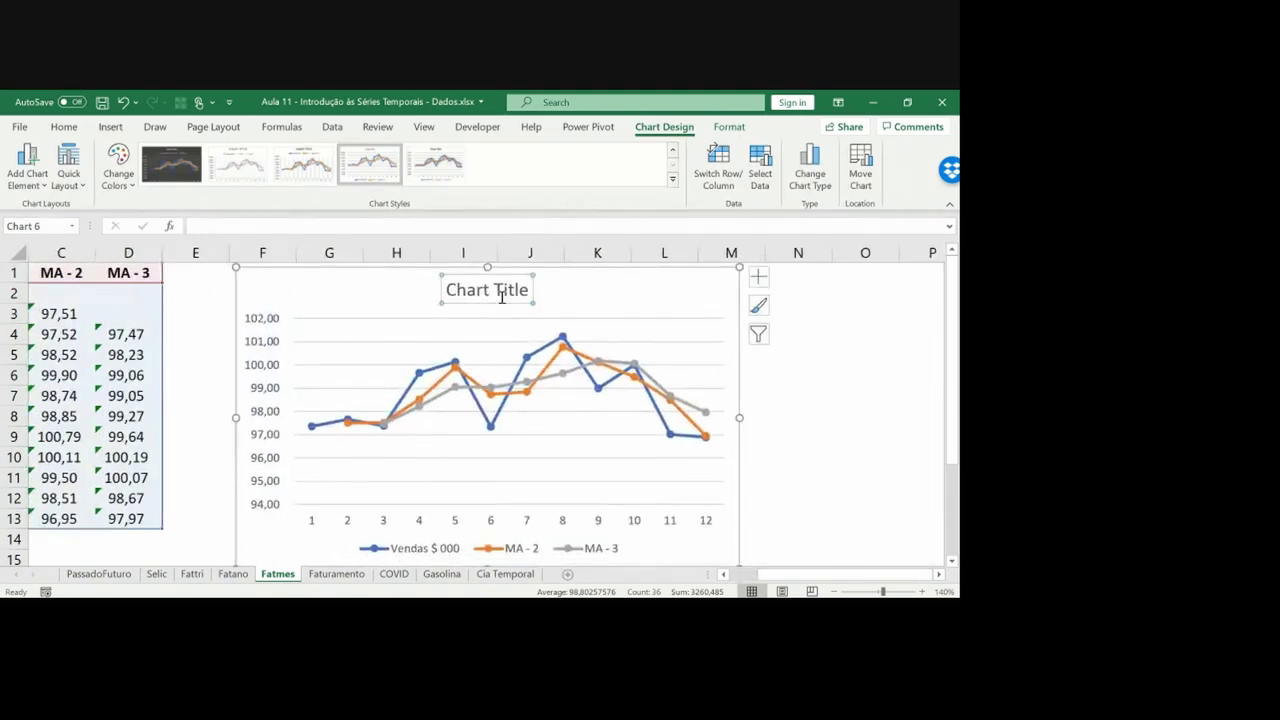
pyautogui.press('Delete')
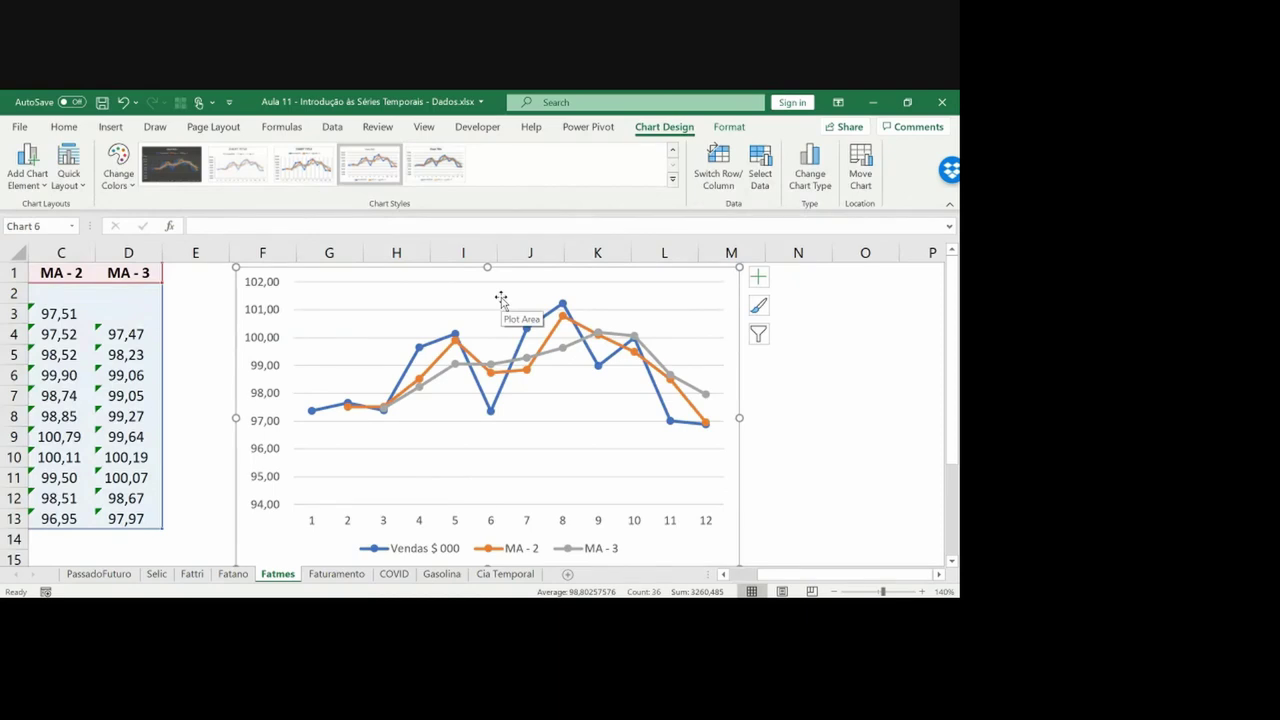
pyautogui.moveTo(501, 298); pyautogui.dragTo(501, 297)
pyautogui.press('Escape')
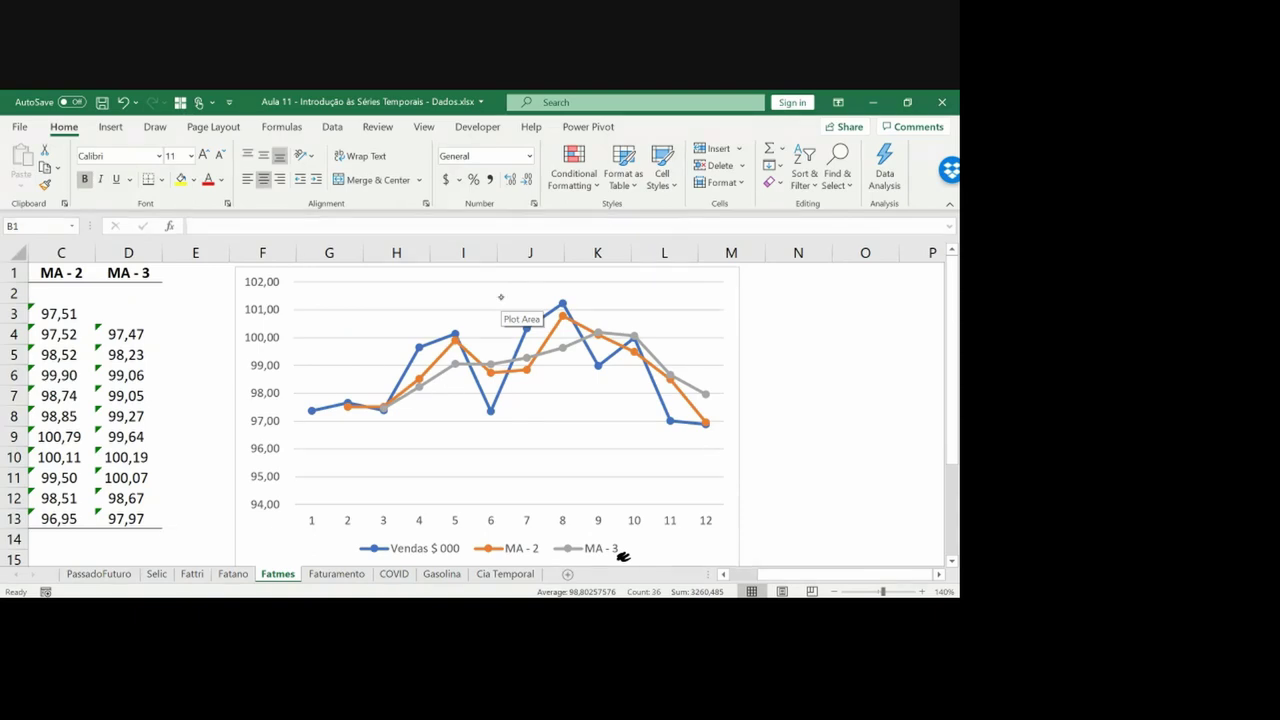
# Trace the MA - 3 line on the chart in ink from period 3 to about period 11, and clear the trace
pyautogui.moveTo(441, 378); pyautogui.dragTo(505, 364)
pyautogui.moveTo(600, 334); pyautogui.dragTo(686, 380)
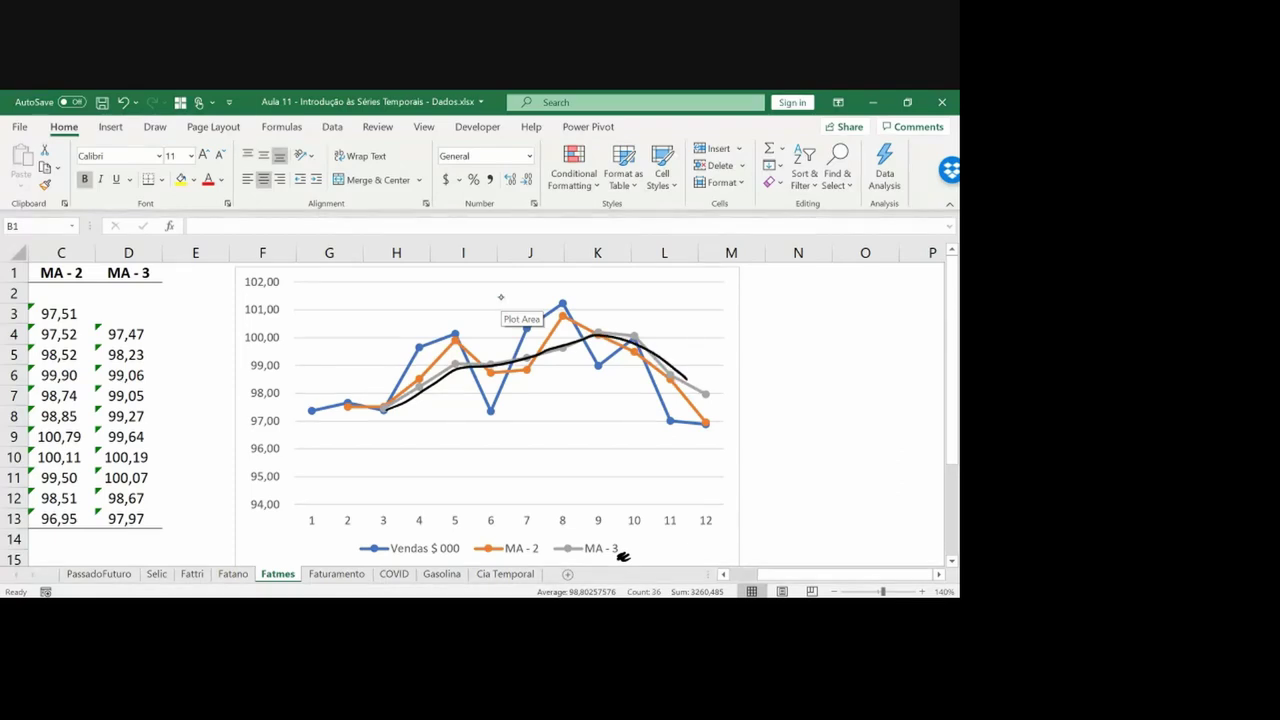
pyautogui.click(597, 382)
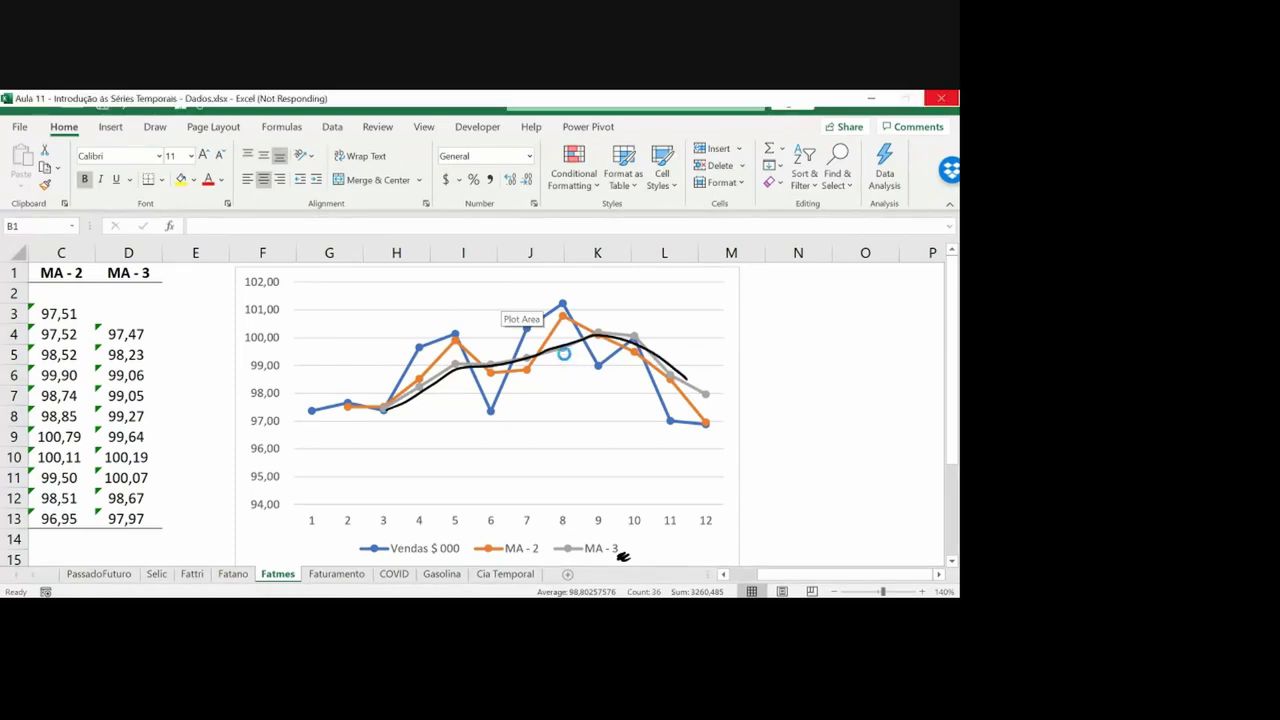
pyautogui.click(566, 350)
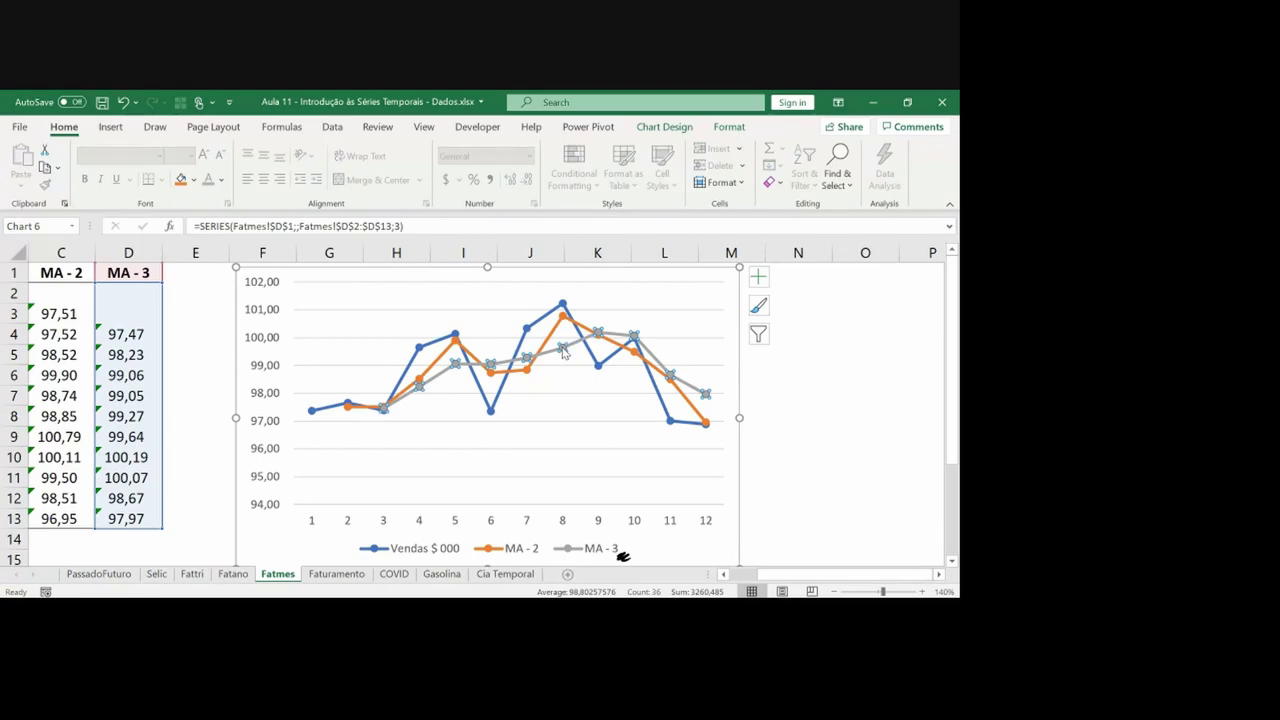
pyautogui.click(788, 392)
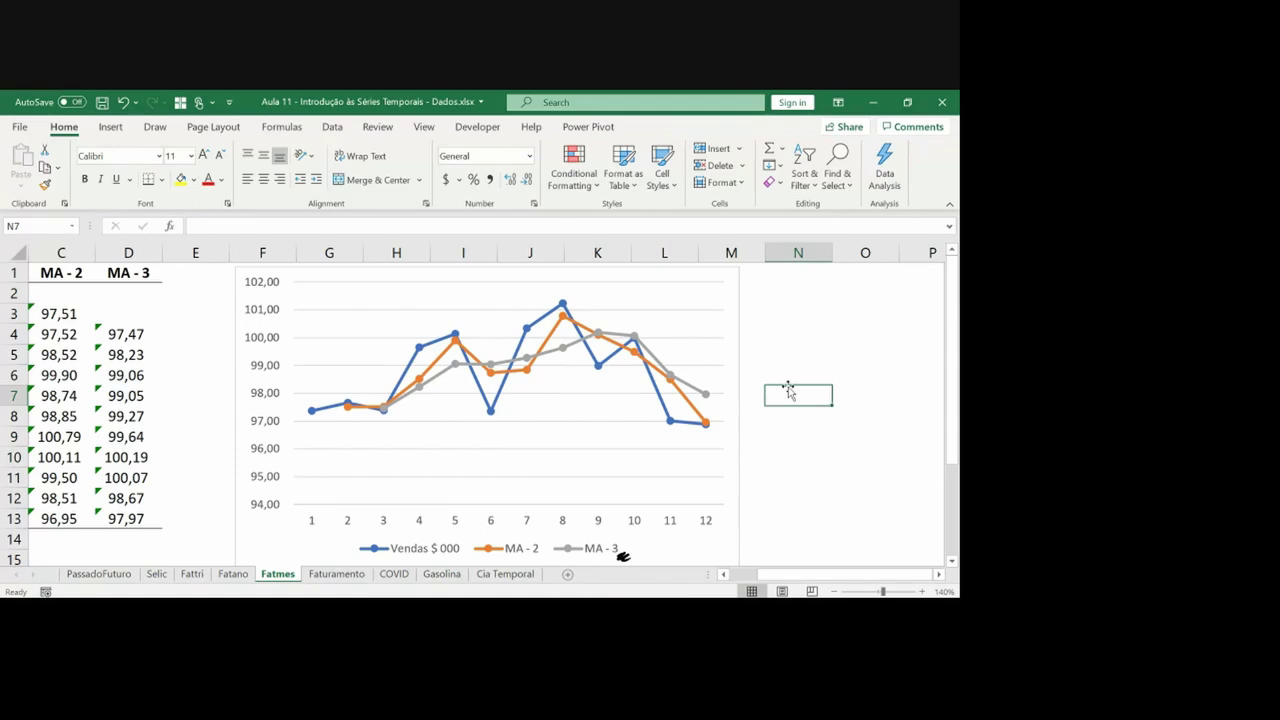
# Copy the MA - 3 heading from D1 to E1 and insert a blank column at F before the chart
pyautogui.click(166, 406)
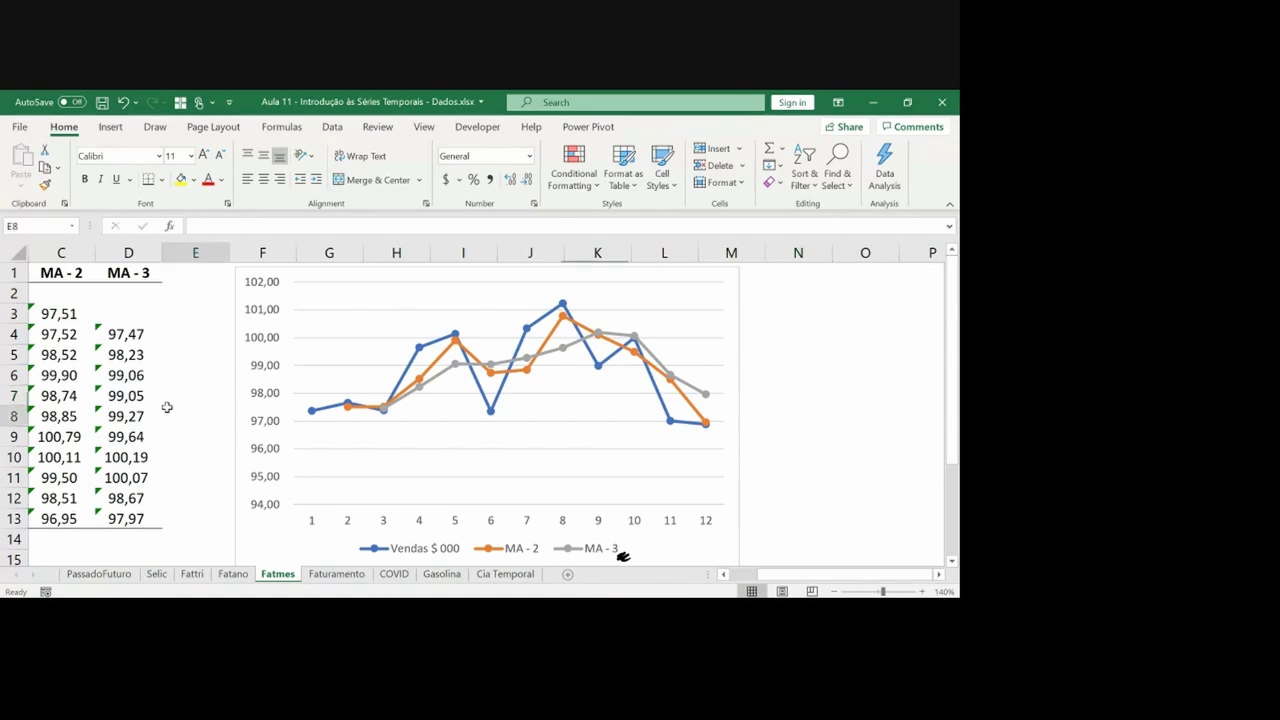
pyautogui.hotkey('ctrl', 'Home')
pyautogui.press('Right')
pyautogui.press('Right')
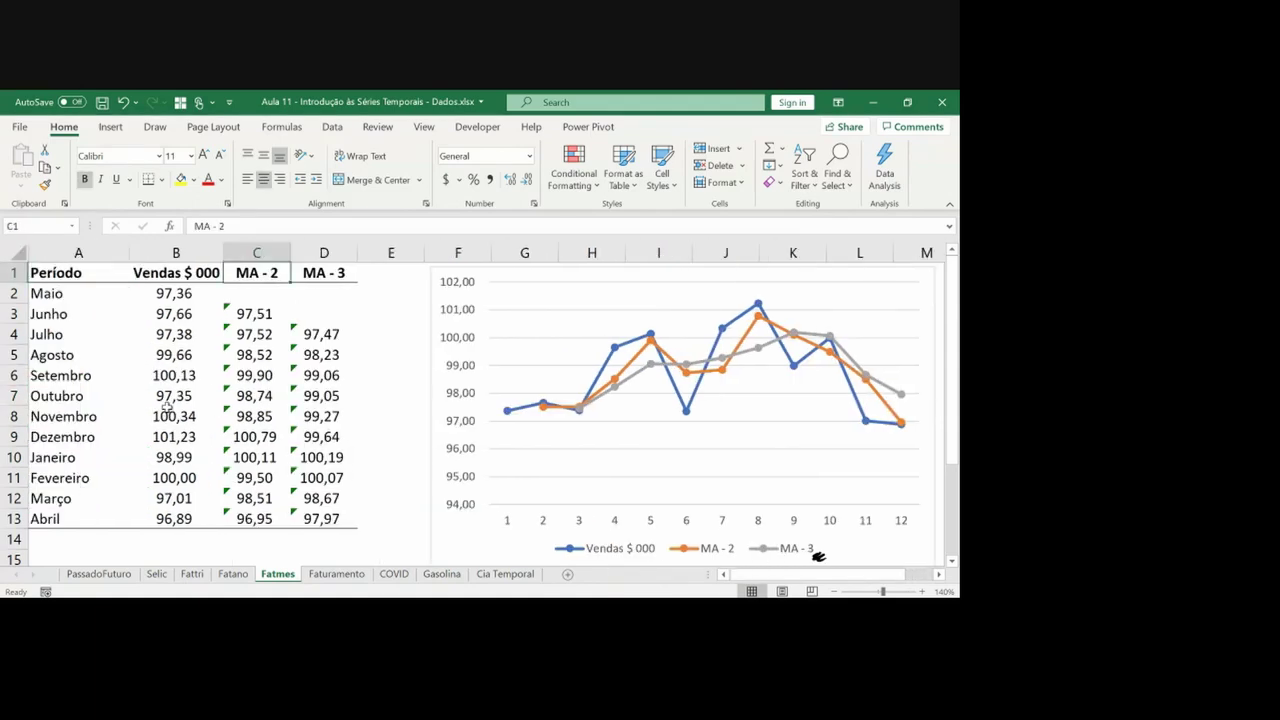
pyautogui.press('Right')
pyautogui.hotkey('ctrl', 'c')
pyautogui.press('Right')
pyautogui.hotkey('ctrl', 'v')
pyautogui.press('Escape')
pyautogui.press('Right')
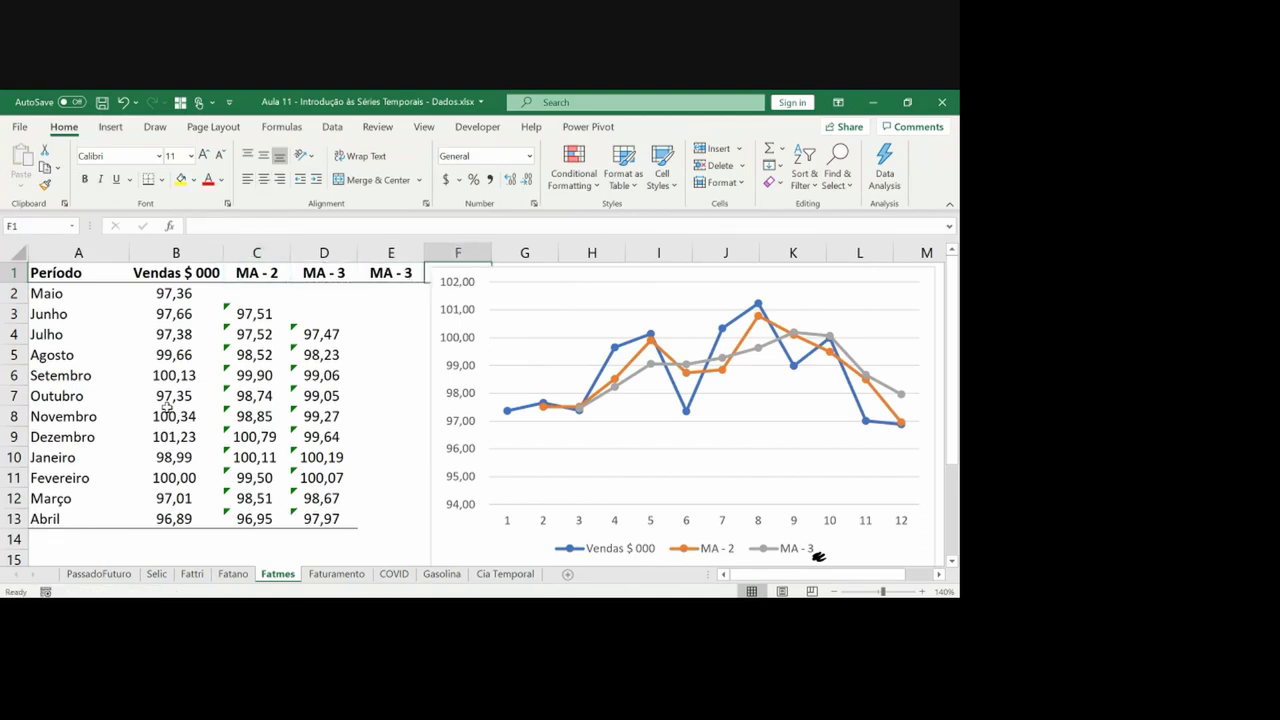
pyautogui.hotkey('ctrl', 'space')
pyautogui.press('Left')
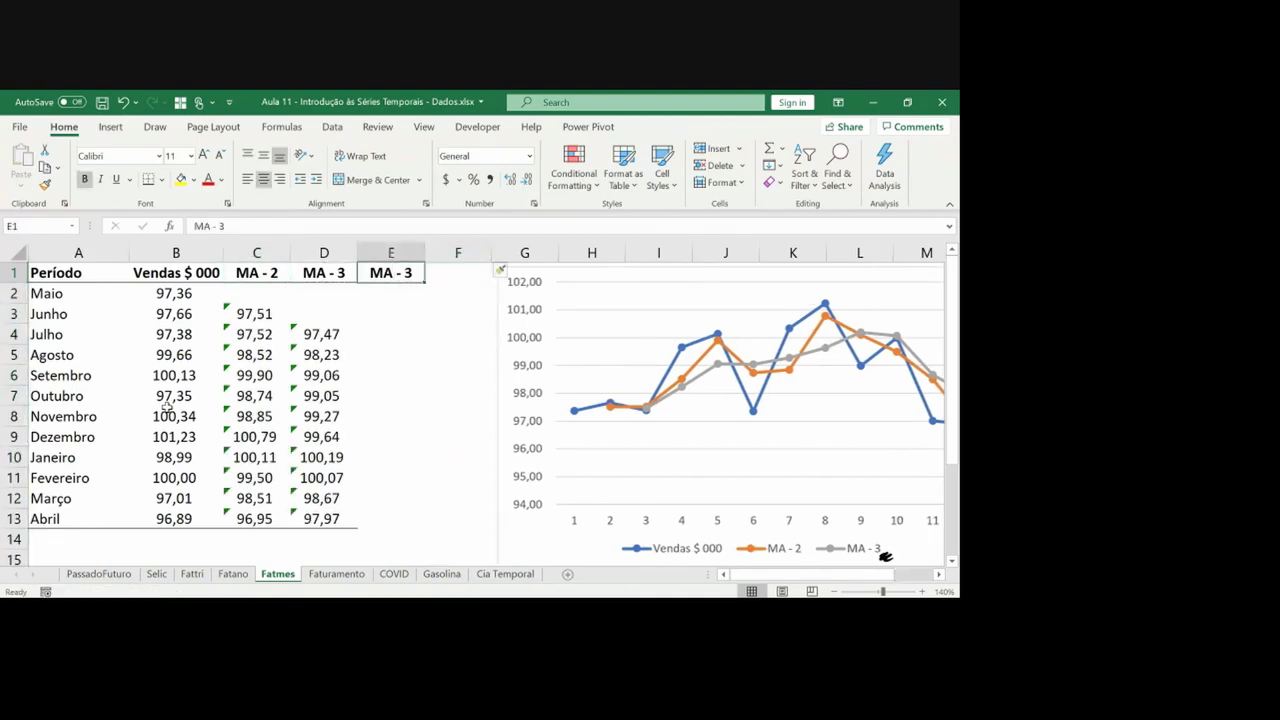
# Change the heading in E1 to MA - 4
pyautogui.press('F2')
pyautogui.press('BackSpace')
pyautogui.write('4')
pyautogui.press('Return')
# Enter the four-period average =AVERAGE(B2:B5) for Agosto in E5
pyautogui.press('Down')
pyautogui.press('Down')
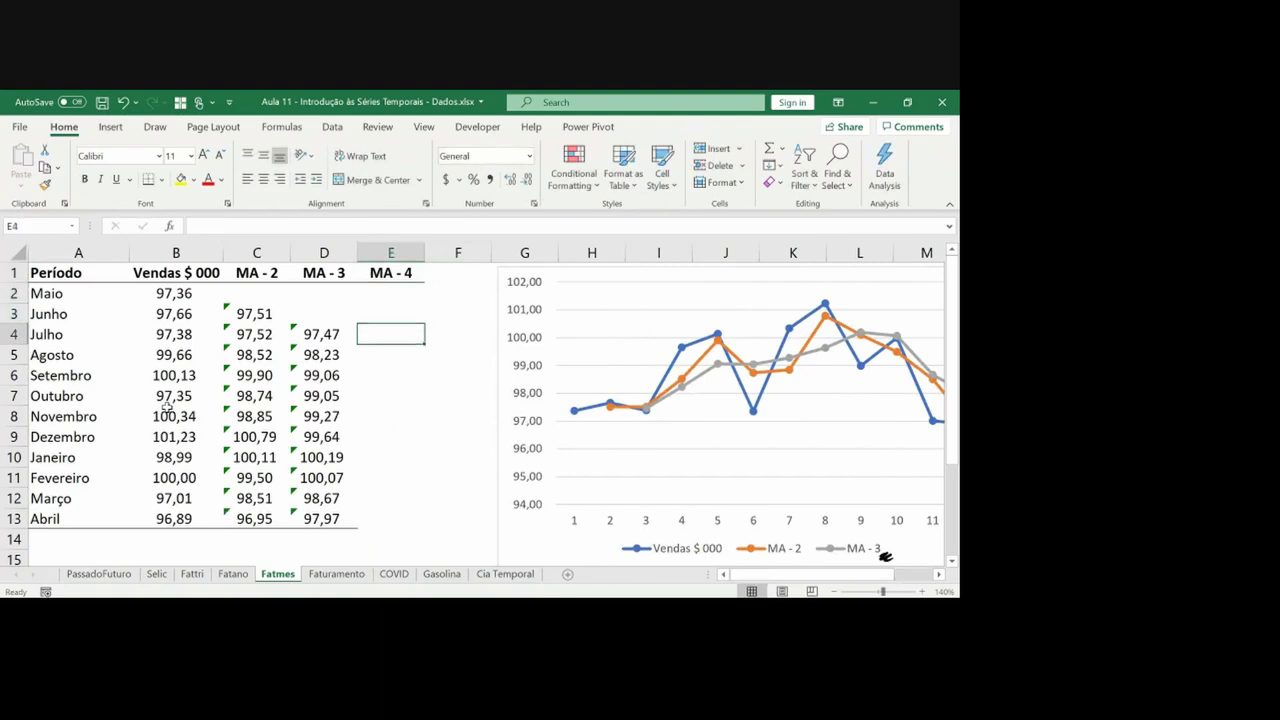
pyautogui.press('Down')
pyautogui.write('=aveg')
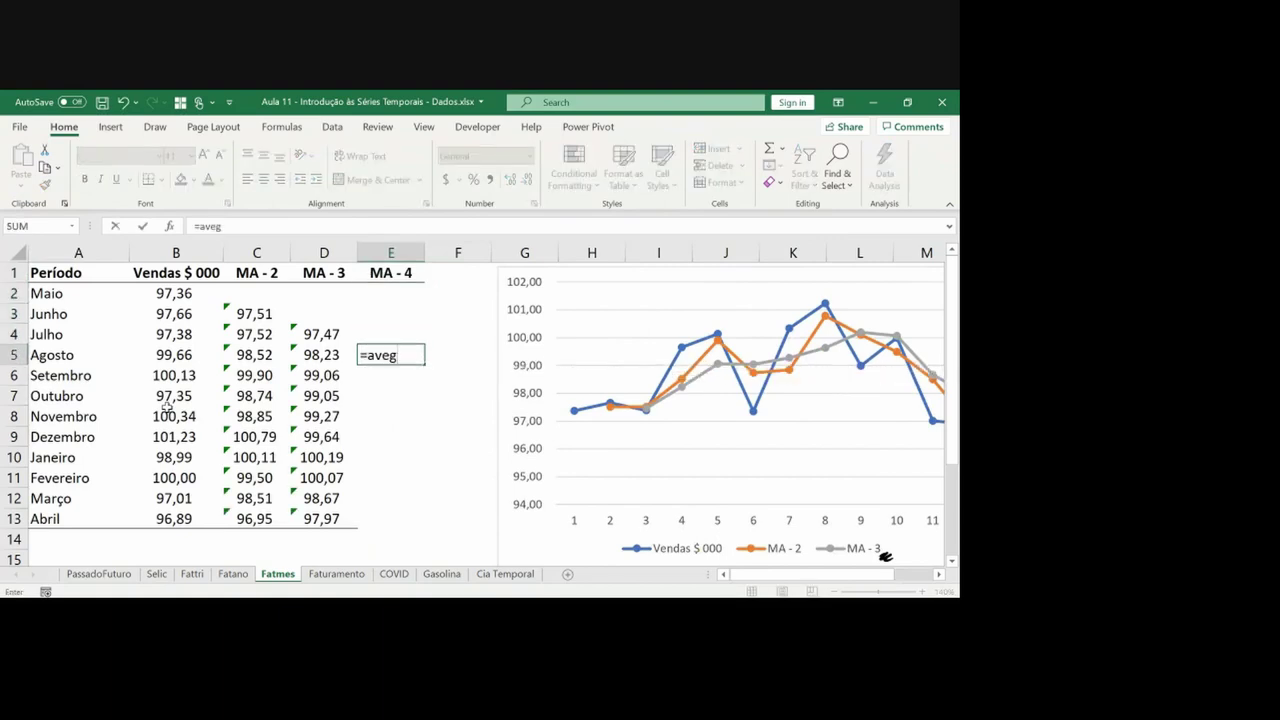
pyautogui.press('BackSpace')
pyautogui.write('rage')
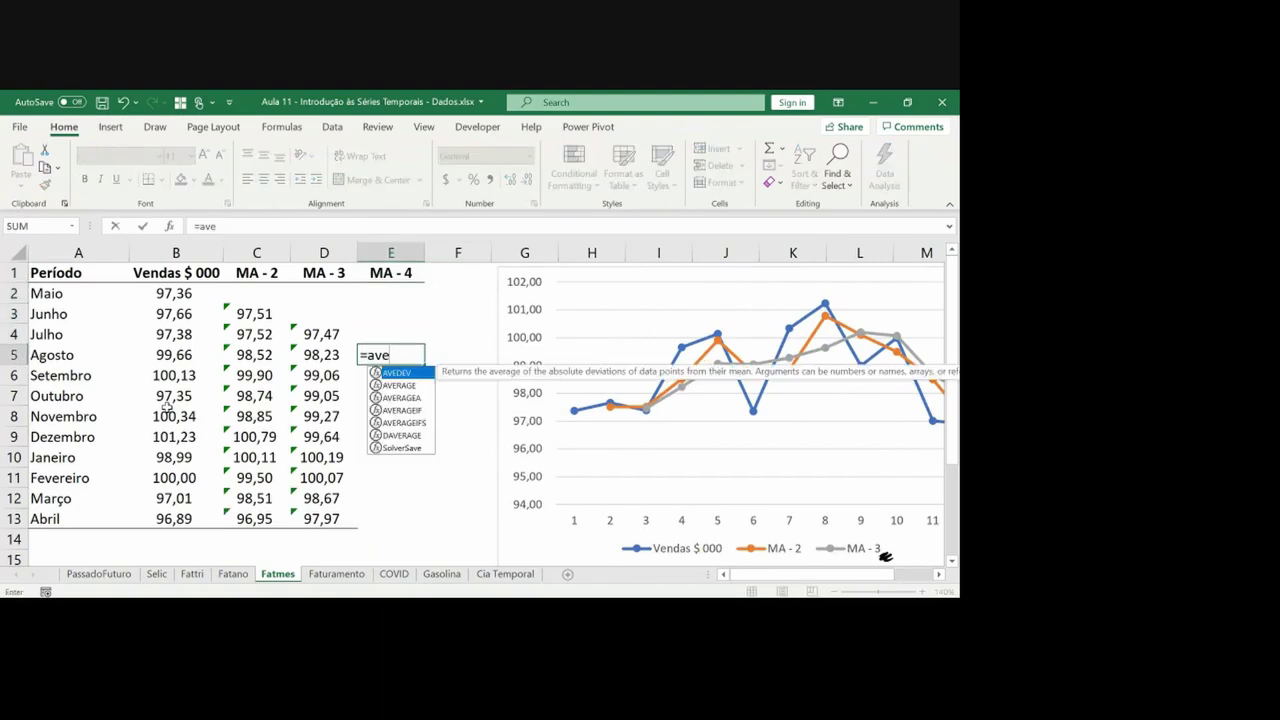
pyautogui.write('(')
pyautogui.press('Left')
pyautogui.press('Left')
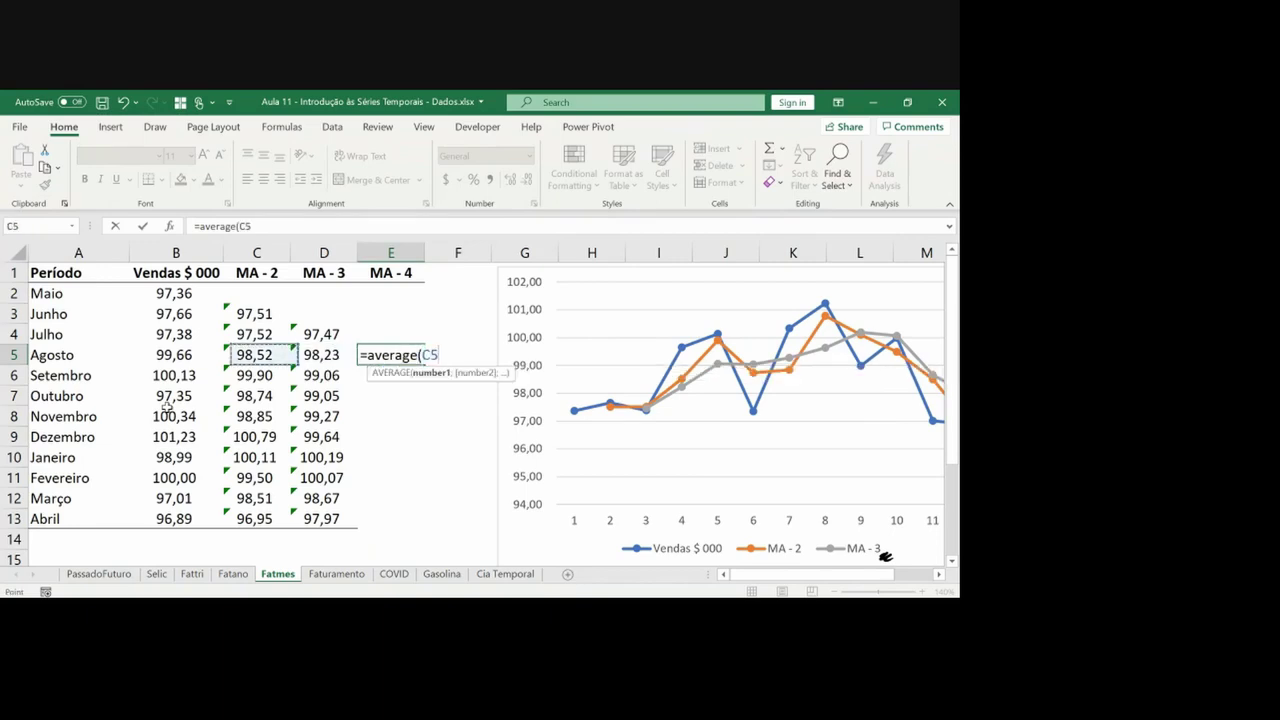
pyautogui.press('Left')
pyautogui.press('Left')
pyautogui.press('Right')
pyautogui.hotkey('shift', 'Up')
pyautogui.hotkey('shift', 'Up')
pyautogui.hotkey('shift', 'Up')
pyautogui.press('Return')
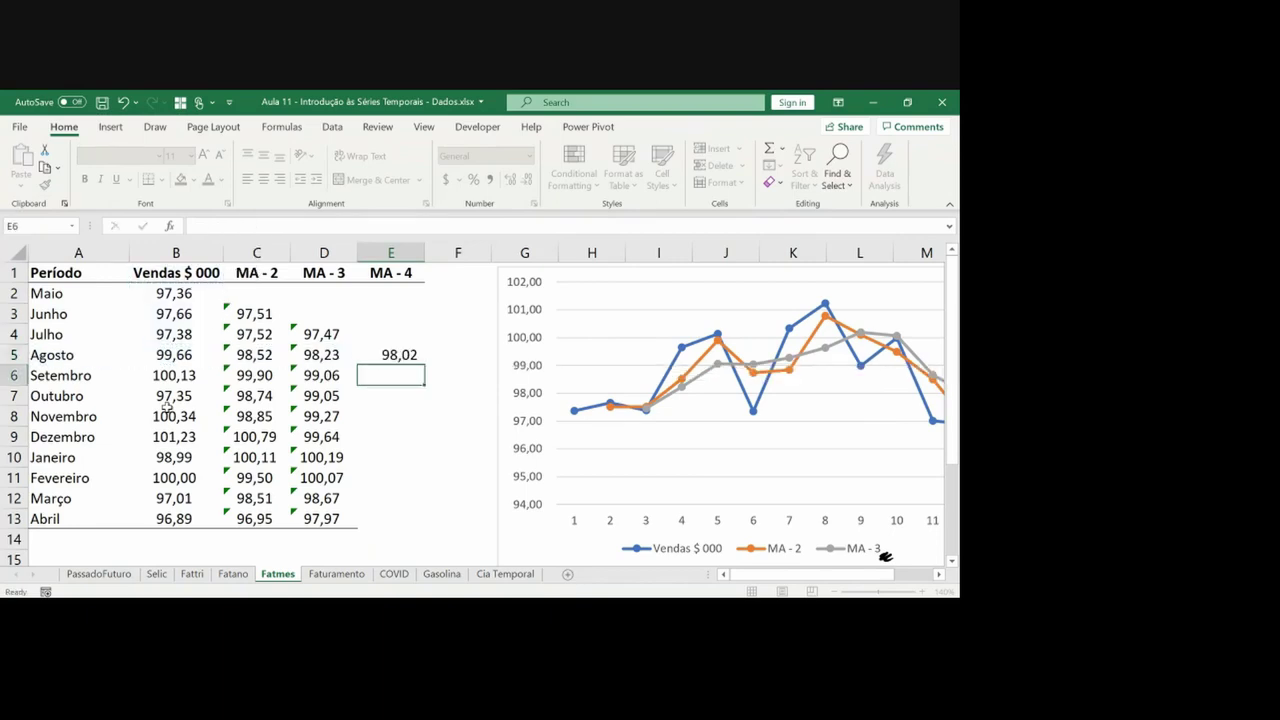
# Copy the E5 average formula down the MA - 4 column through E13
pyautogui.press('Up')
pyautogui.hotkey('ctrl', 'c')
pyautogui.press('Down')
pyautogui.press('Down')
pyautogui.press('Down')
pyautogui.press('Down')
pyautogui.press('Down')
pyautogui.press('Down')
pyautogui.press('Down')
pyautogui.press('Down')
pyautogui.hotkey('ctrl', 'shift', 'Up')
pyautogui.hotkey('ctrl', 'v')
# Copy only the formatting of the MA - 3 column, D1:D13, onto the MA - 4 column, E1:E13
pyautogui.press('Left')
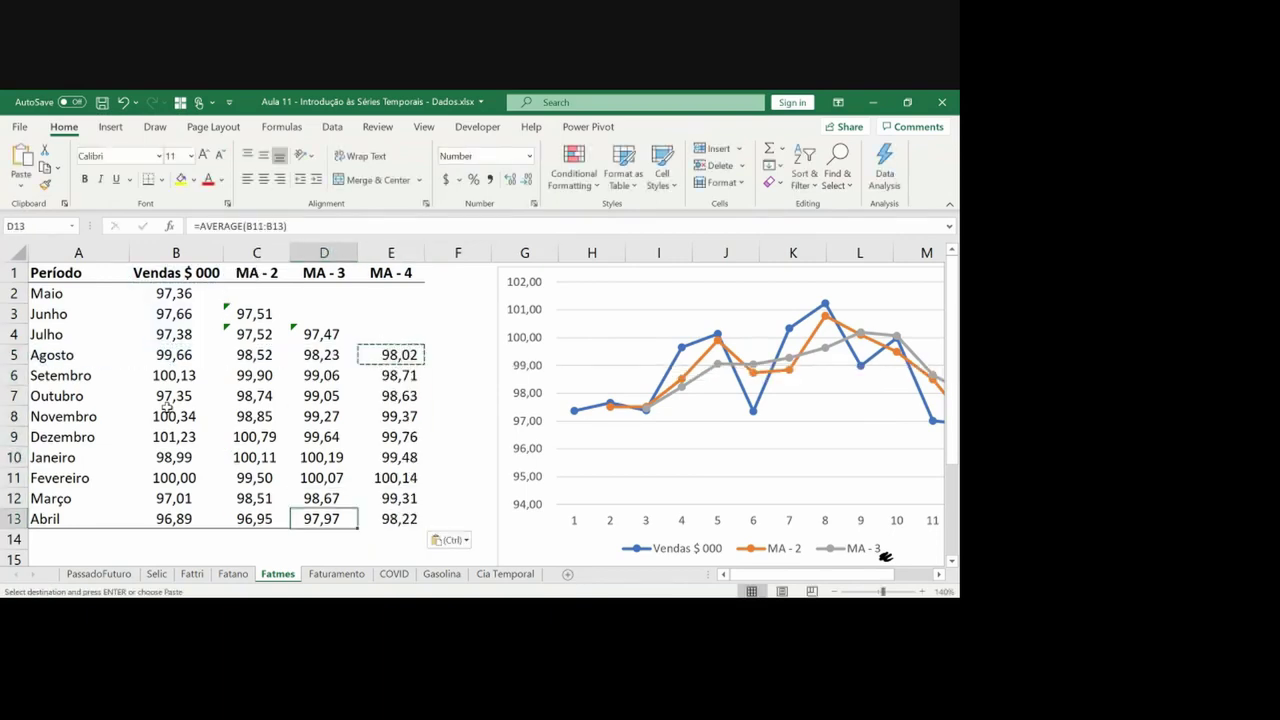
pyautogui.hotkey('ctrl', 'Up')
pyautogui.press('Up')
pyautogui.press('Up')
pyautogui.press('Up')
pyautogui.hotkey('ctrl', 'shift', 'Down')
pyautogui.hotkey('ctrl', 'c')
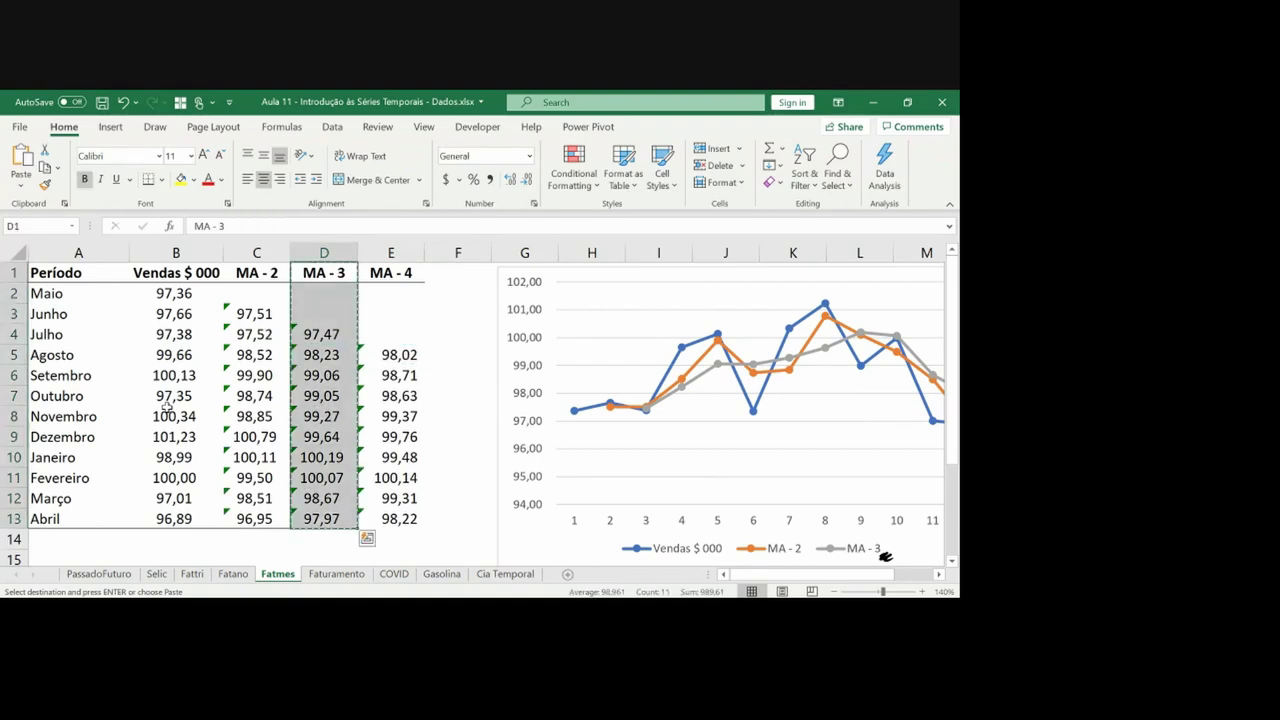
pyautogui.press('Right')
pyautogui.hotkey('ctrl', 'shift', 'Down')
pyautogui.hotkey('ctrl', 'shift', 'Down')
pyautogui.press('Escape')
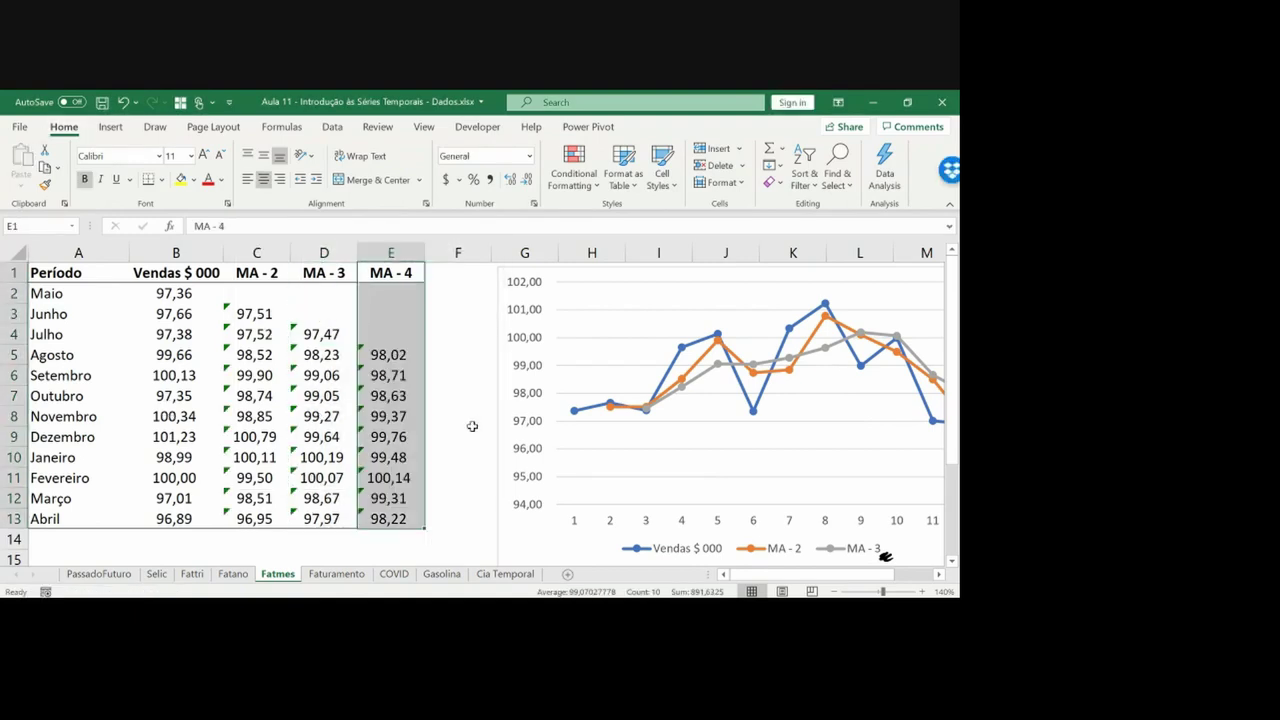
# Replace the existing chart with a 2-D Line with Markers chart of B1:E13, placed beside the data table
pyautogui.click(500, 427)
pyautogui.press('Delete')
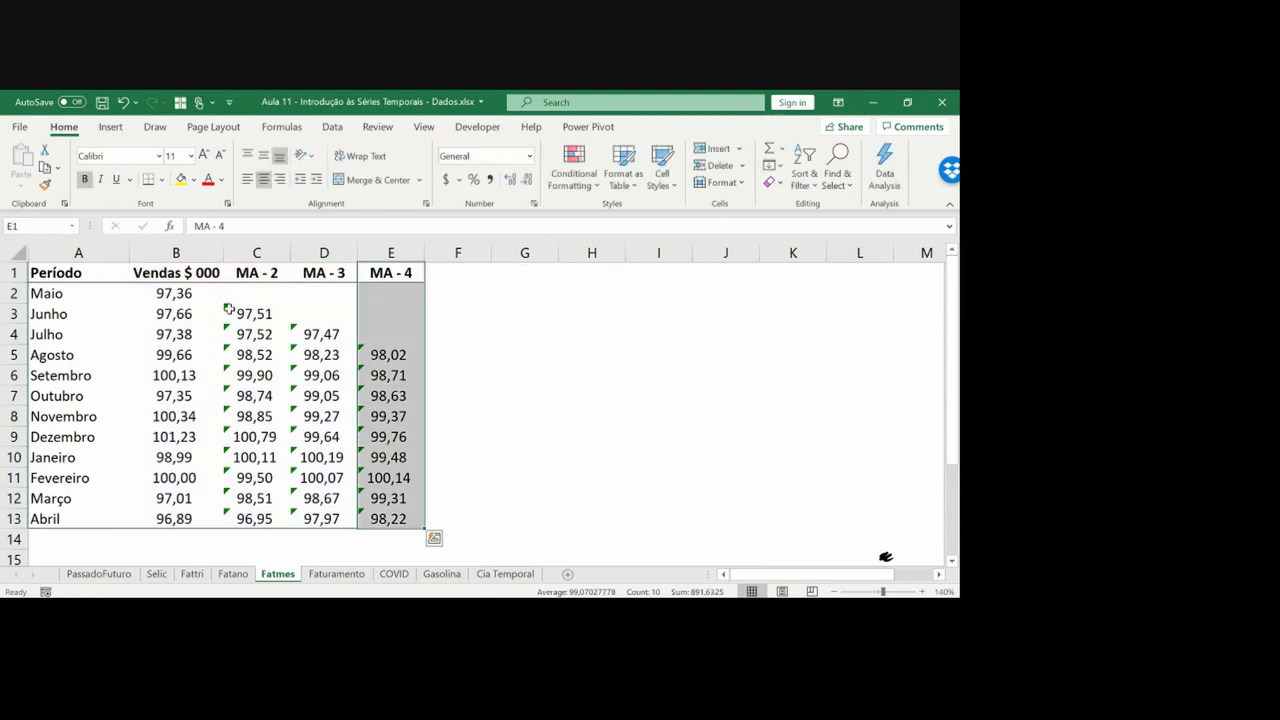
pyautogui.click(172, 272)
pyautogui.hotkey('ctrl', 'shift', 'Down')
pyautogui.hotkey('ctrl', 'shift', 'Right')
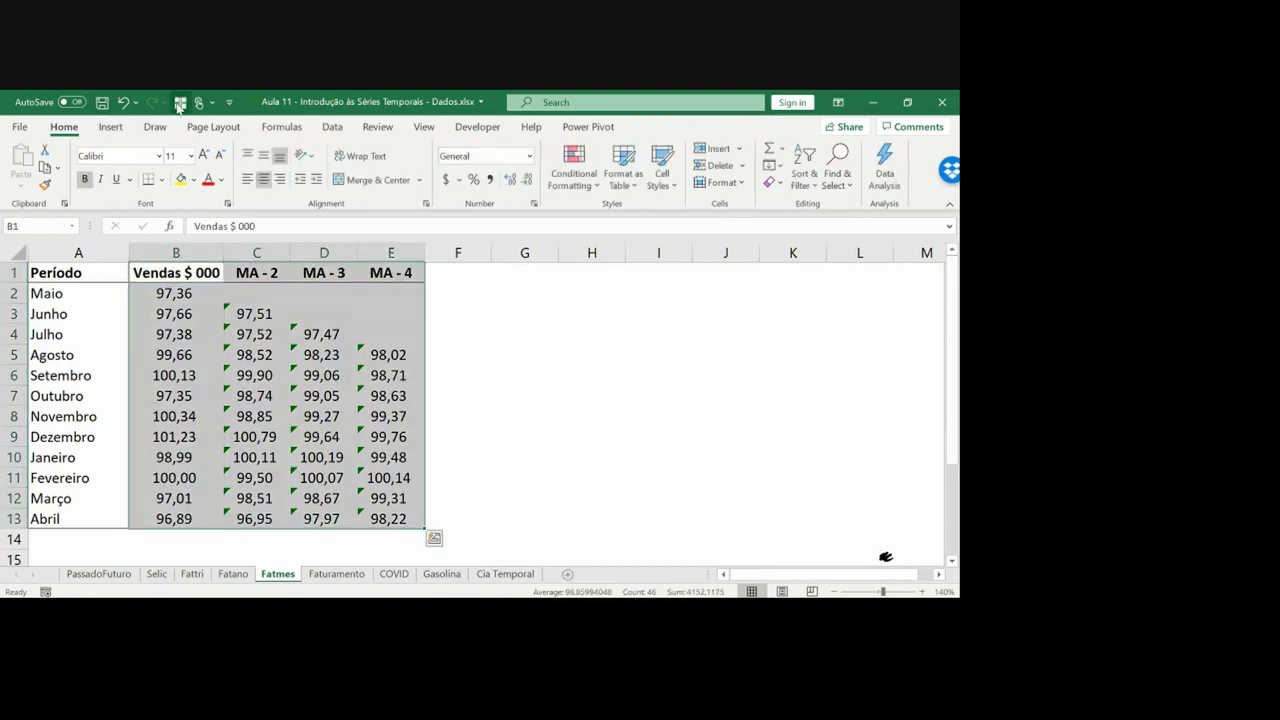
pyautogui.click(111, 127)
pyautogui.click(395, 164)
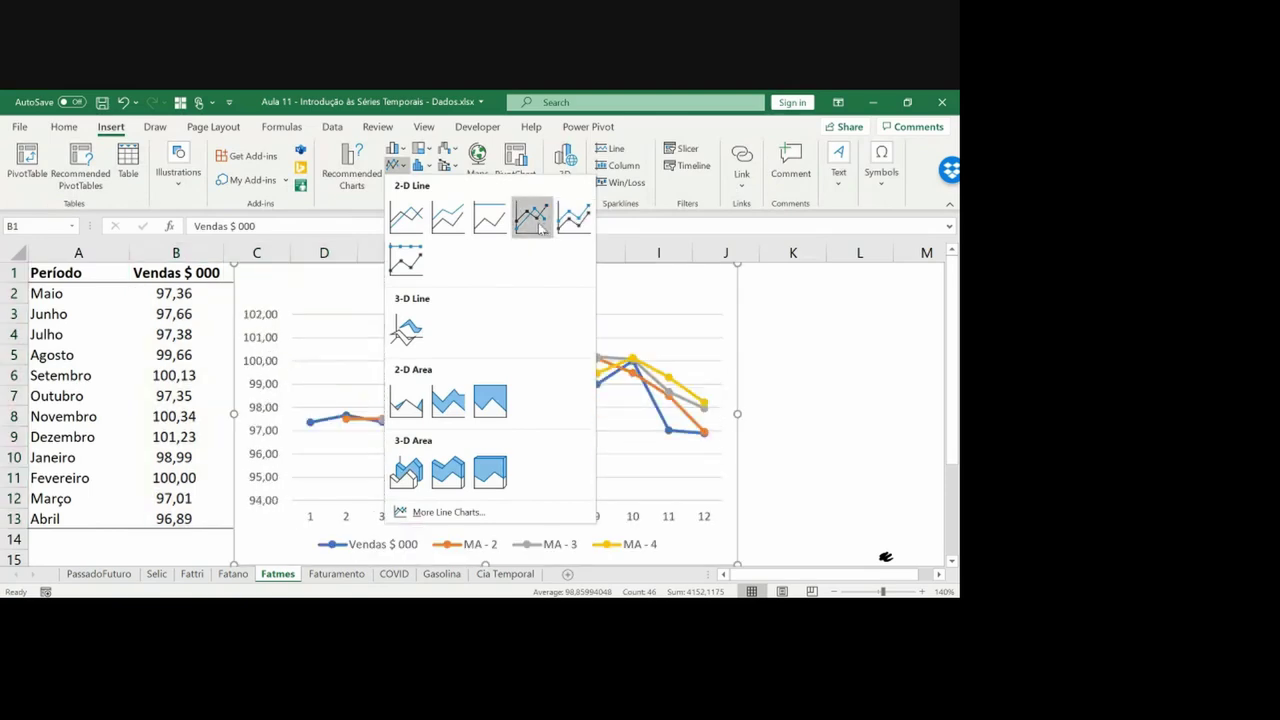
pyautogui.click(533, 216)
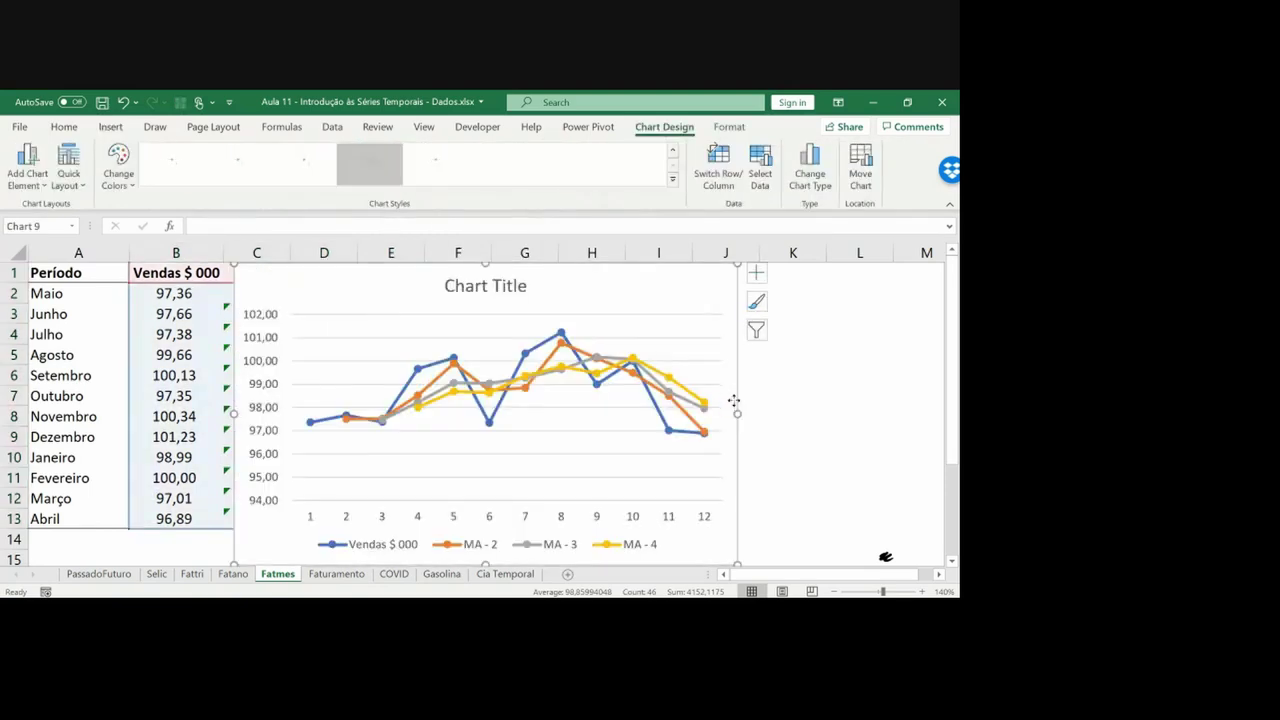
pyautogui.moveTo(734, 400); pyautogui.dragTo(778, 412)
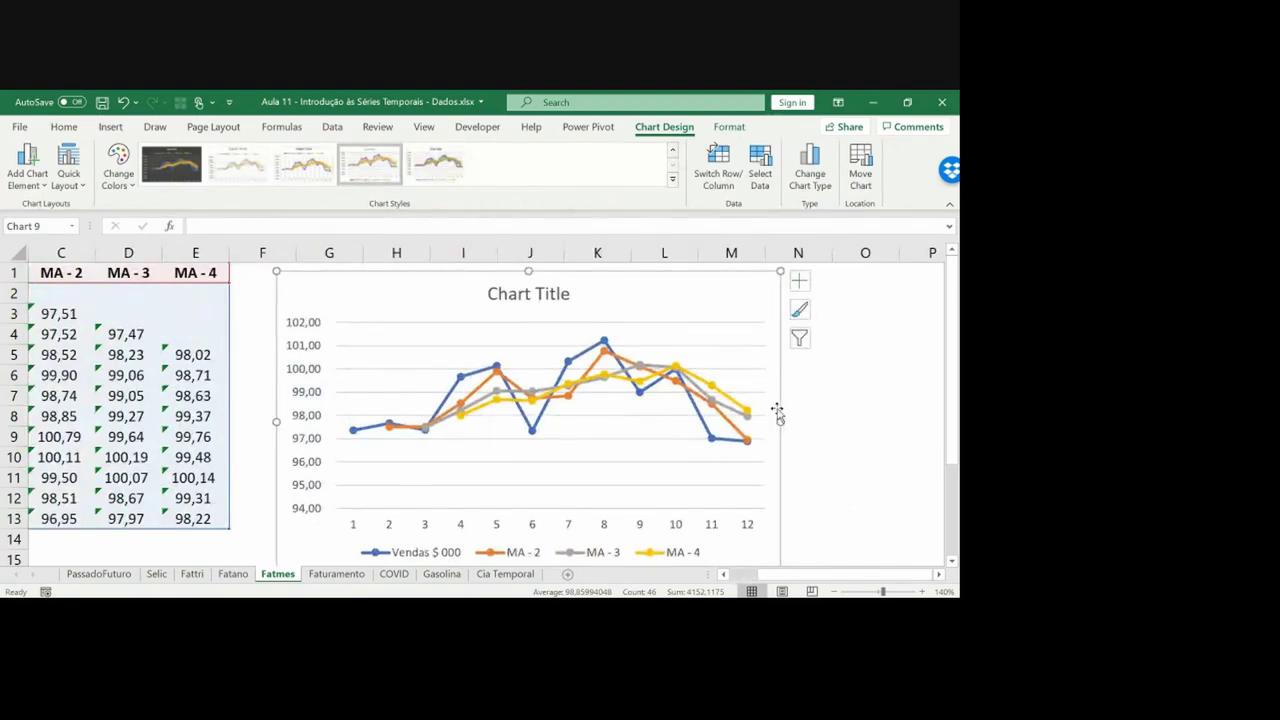
pyautogui.moveTo(777, 410); pyautogui.dragTo(777, 409)
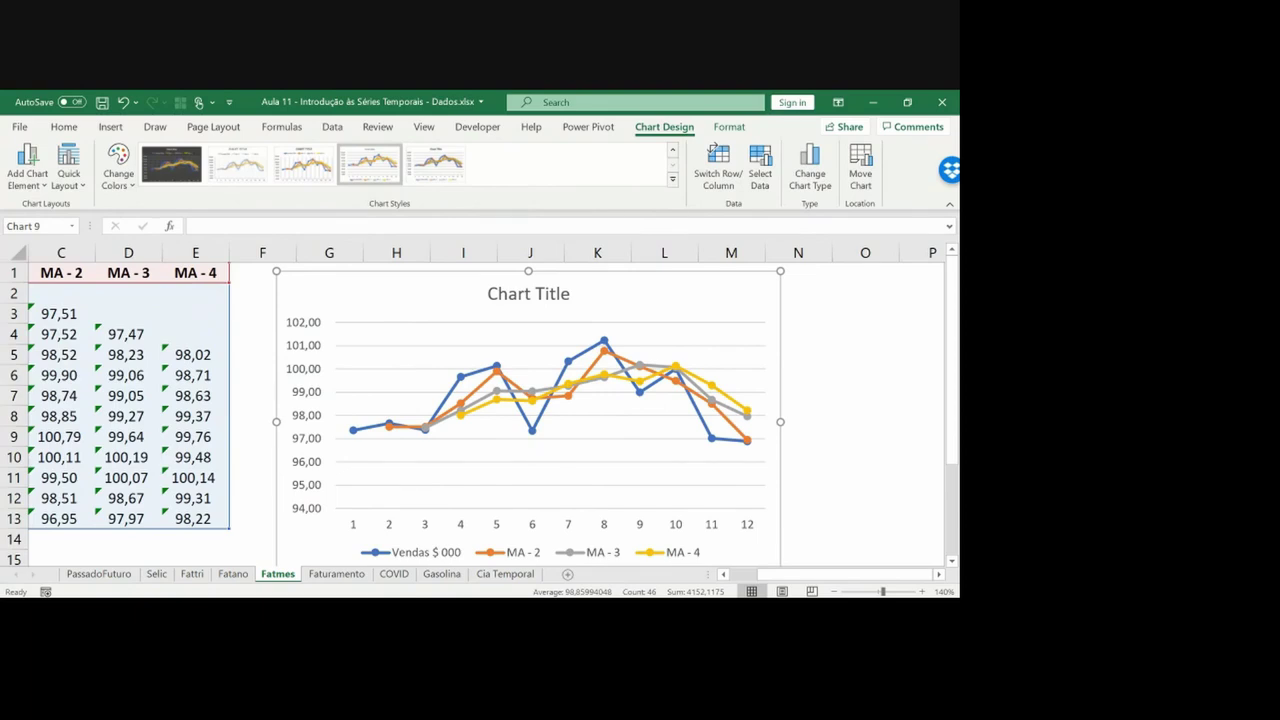
# Remove the MA - 4 series from the new line chart
pyautogui.click(515, 407)
pyautogui.press('Delete')
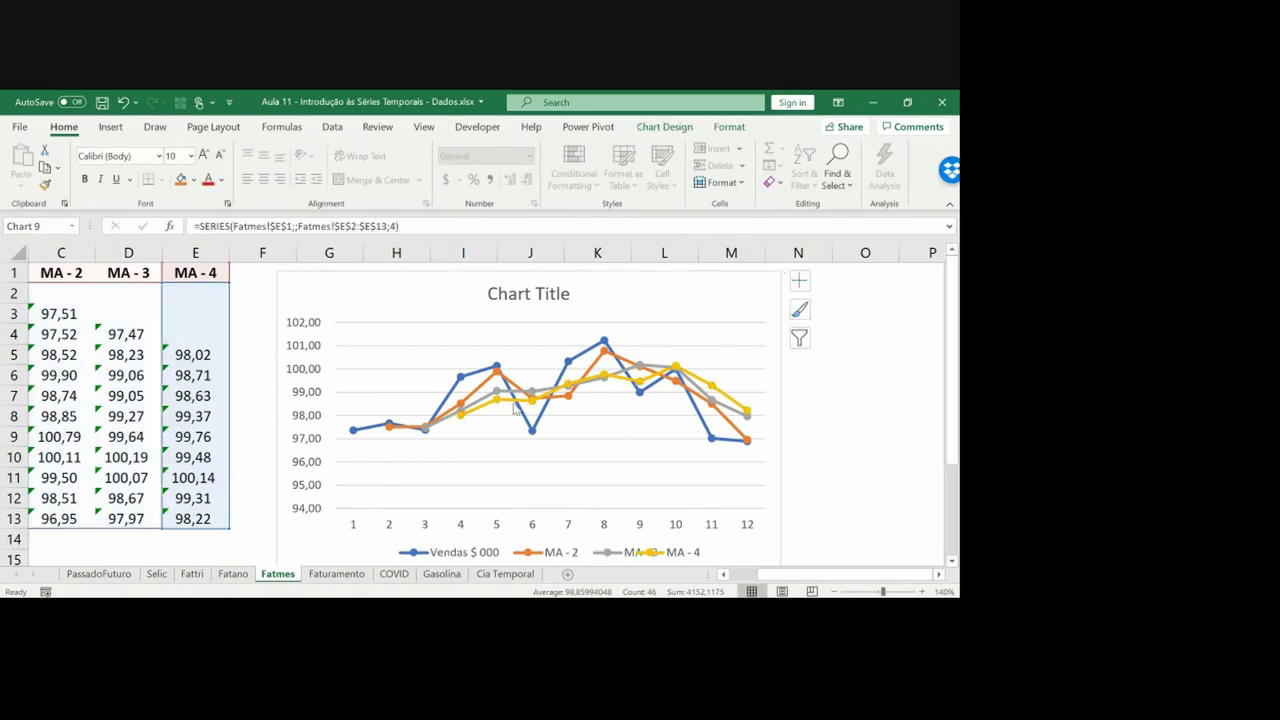
pyautogui.click(827, 455)
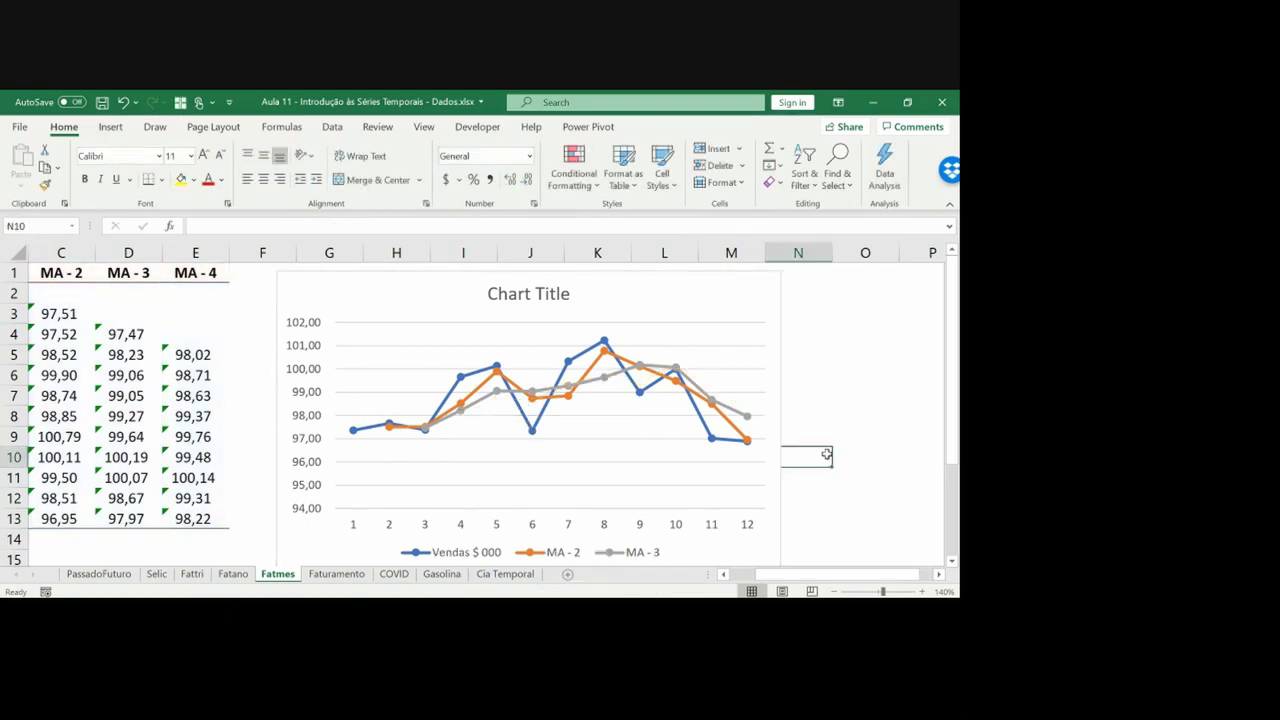
# Delete the title of the line chart
pyautogui.press('Home')
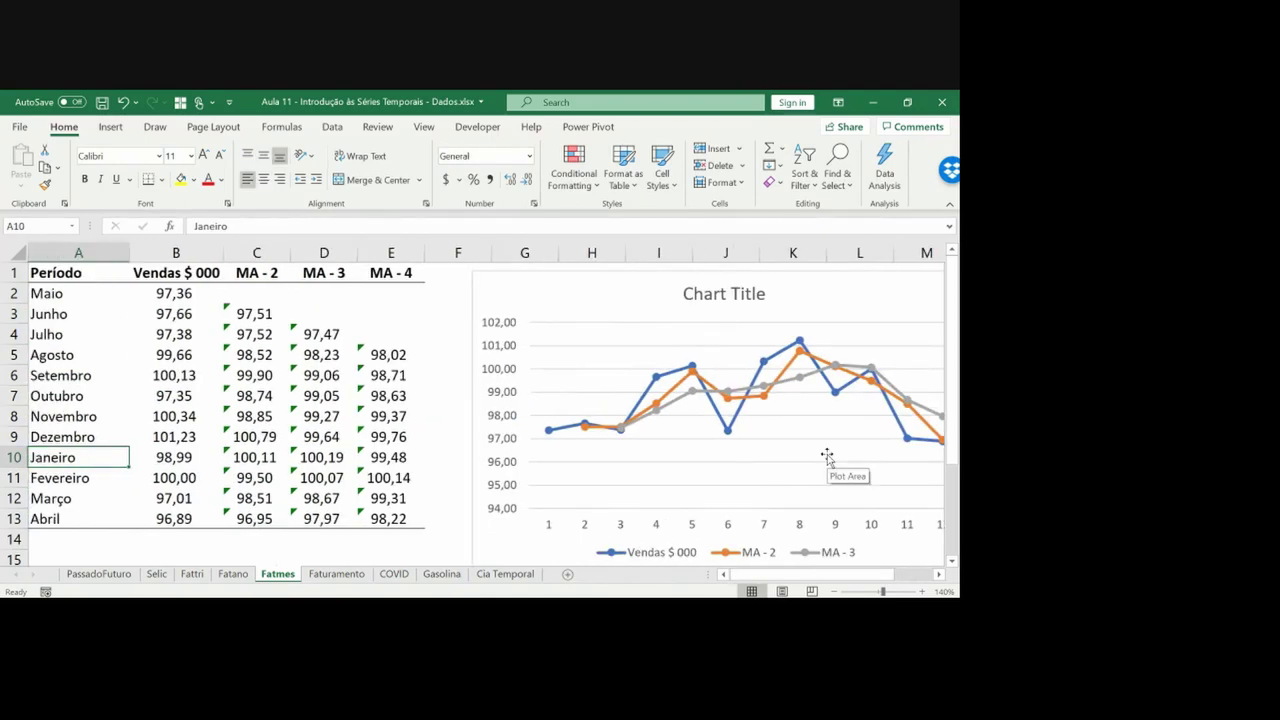
pyautogui.press('Right')
pyautogui.press('Right')
pyautogui.press('Right')
pyautogui.press('Right')
pyautogui.press('Right')
pyautogui.press('Right')
pyautogui.press('Right')
pyautogui.press('Right')
pyautogui.press('Right')
pyautogui.press('Right')
pyautogui.press('Right')
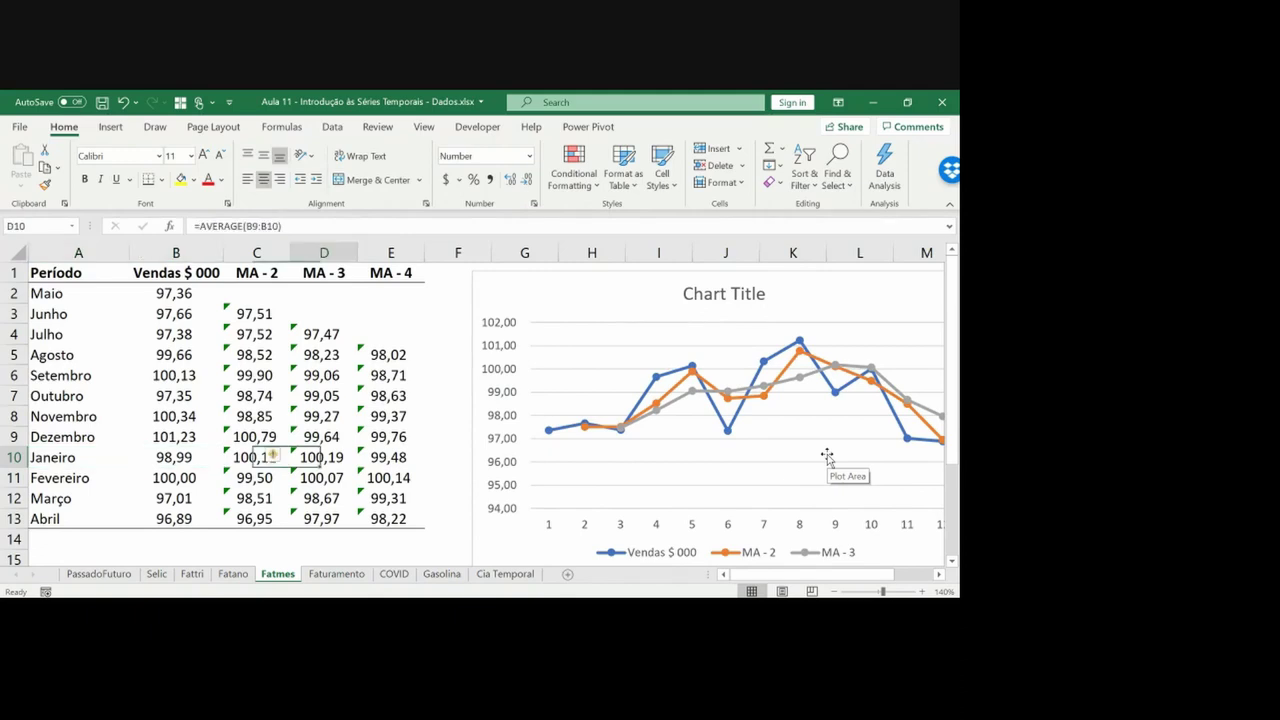
pyautogui.press('Right')
pyautogui.press('Right')
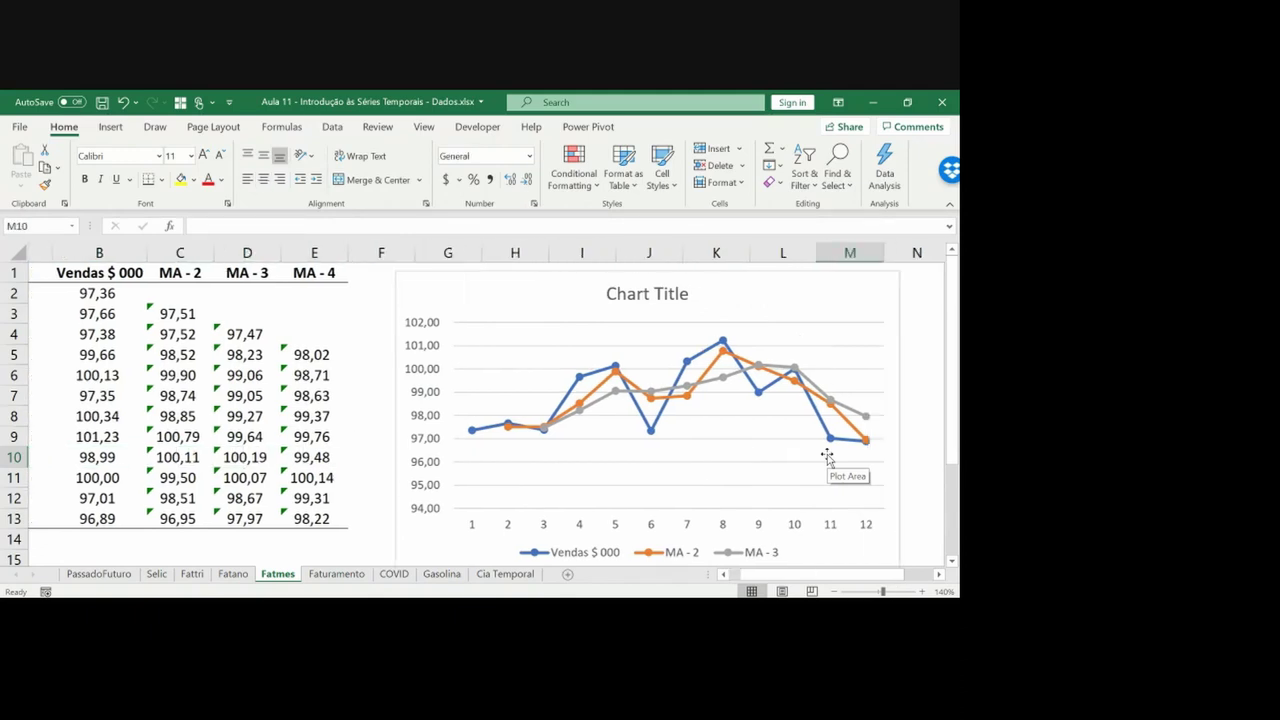
pyautogui.click(641, 300)
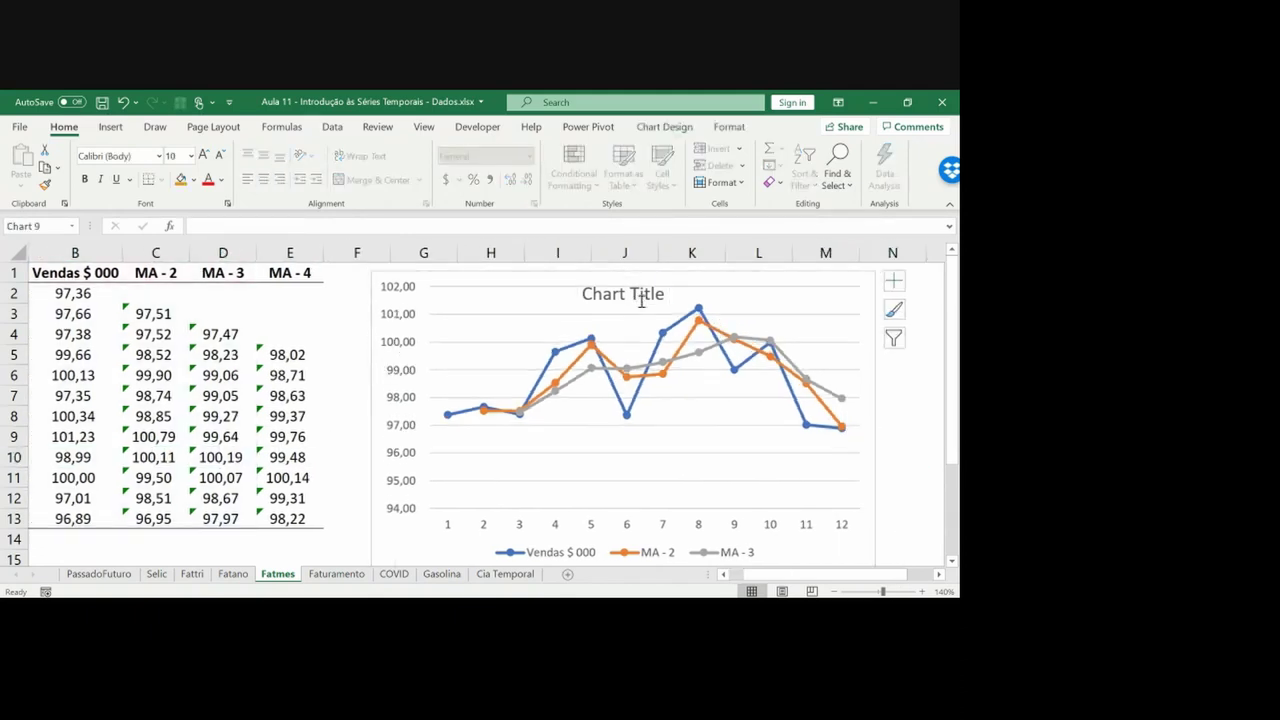
pyautogui.press('Delete')
pyautogui.click(309, 413)
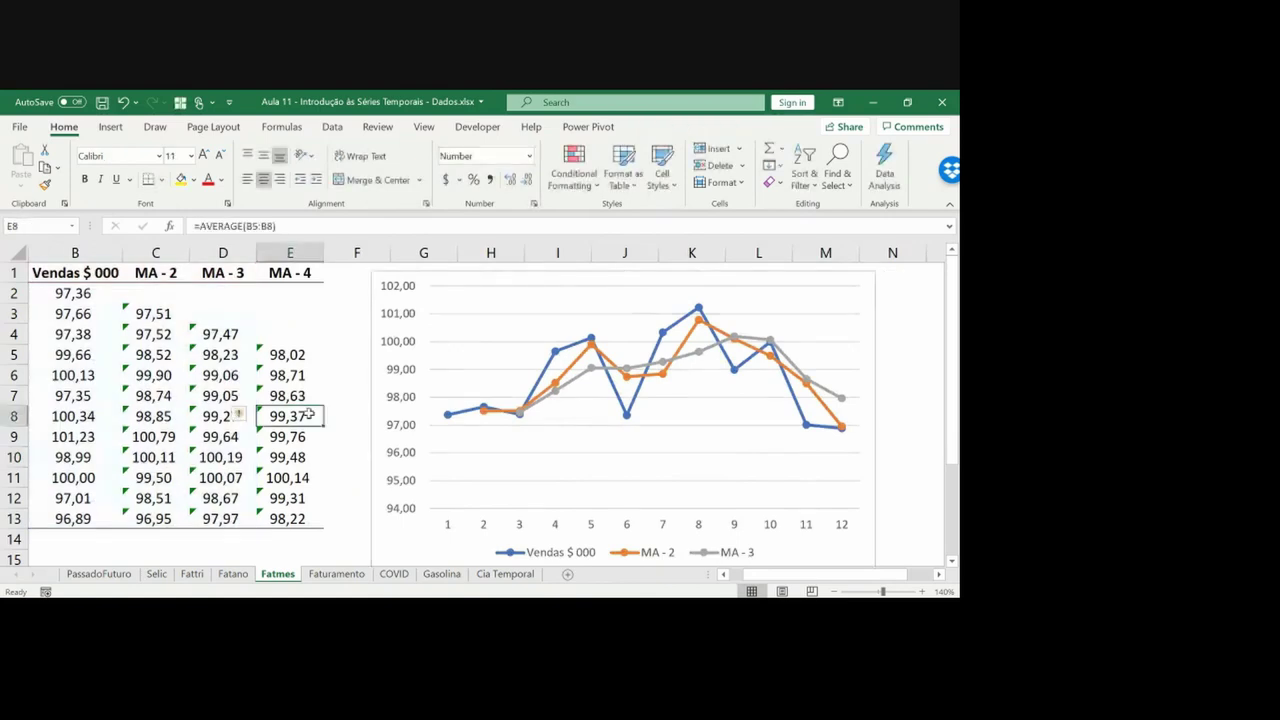
# Insert a new column D before MA - 3 and head it Erro
pyautogui.press('Home')
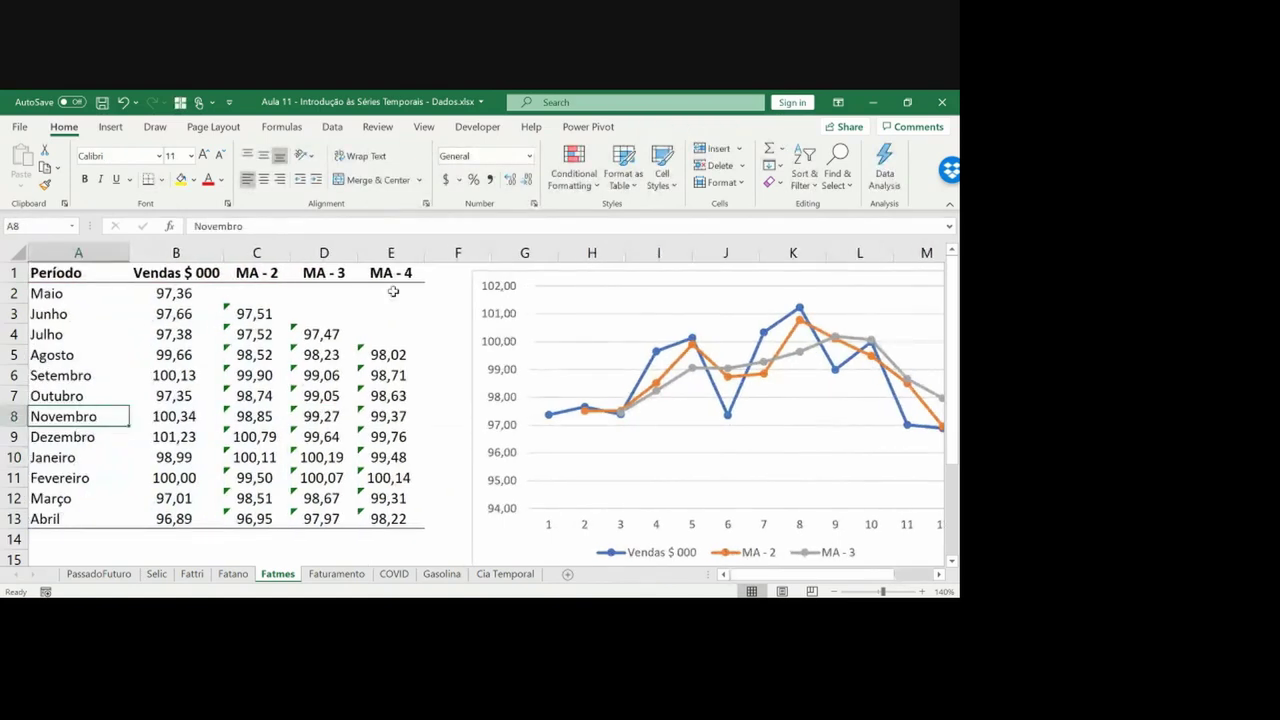
pyautogui.click(323, 252)
pyautogui.hotkey('ctrl', 'shift', '+')
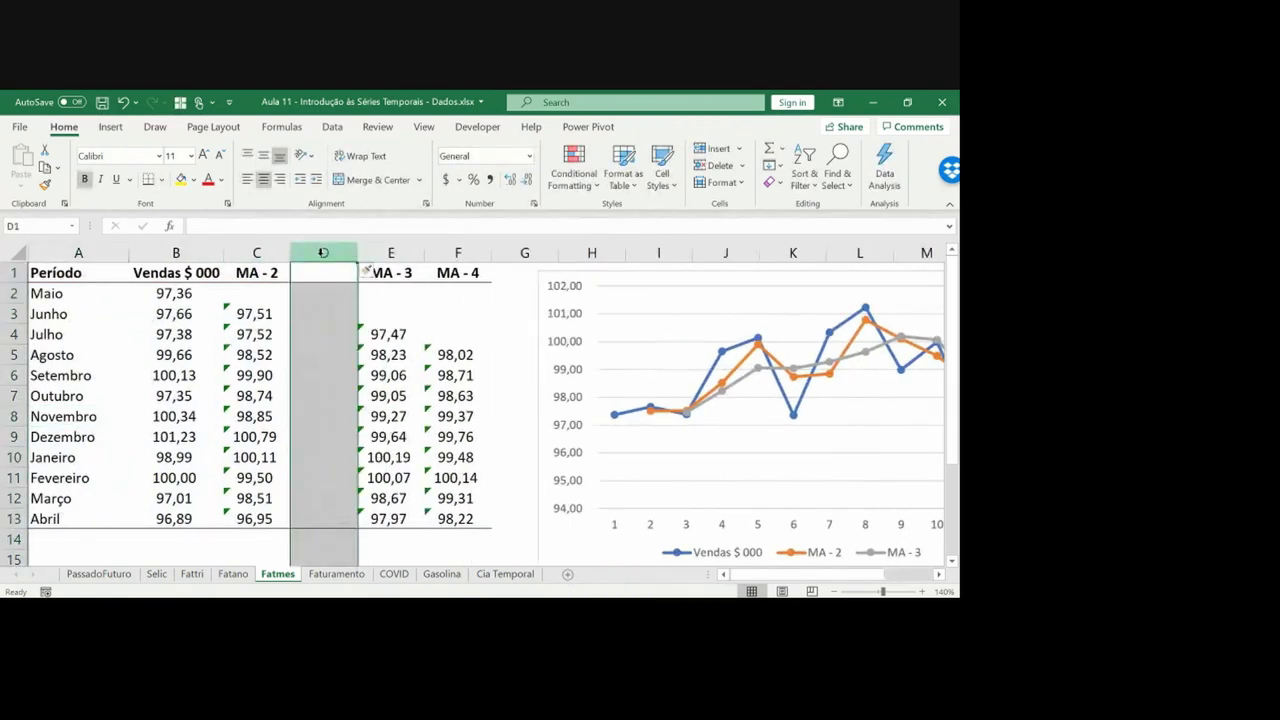
pyautogui.write('Erro')
pyautogui.press('Return')
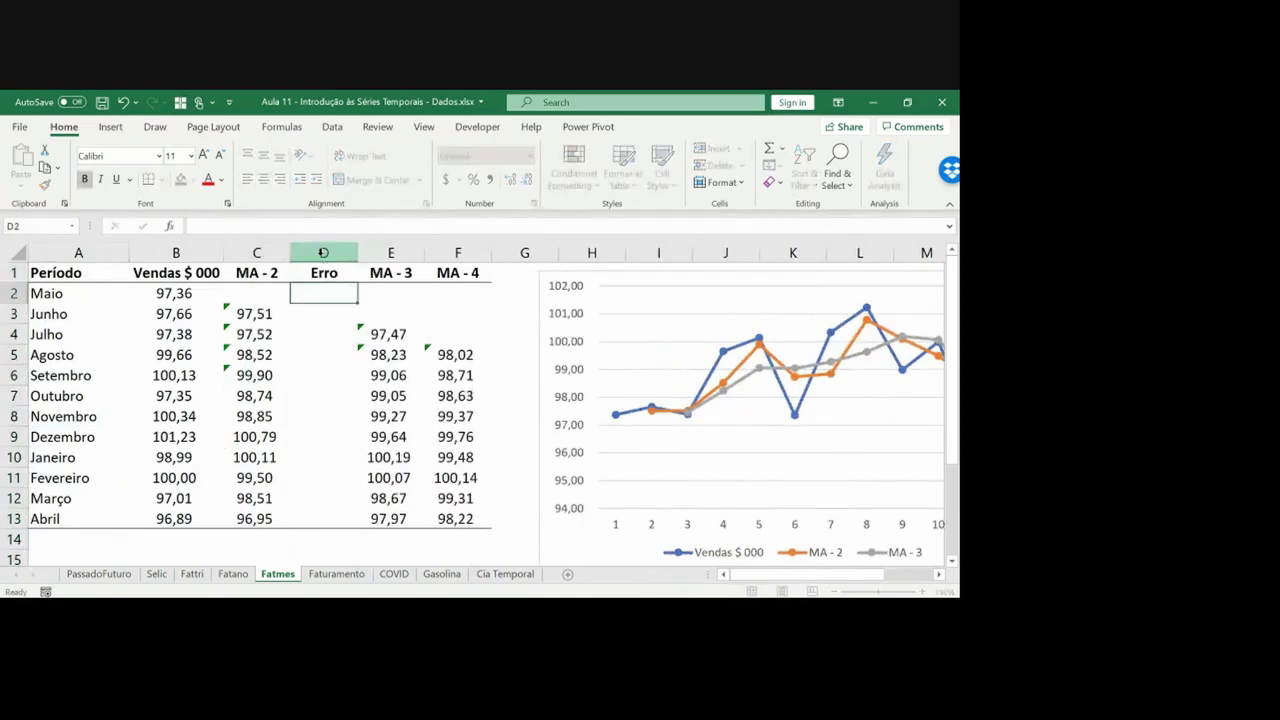
pyautogui.press('Return')
pyautogui.press('Left')
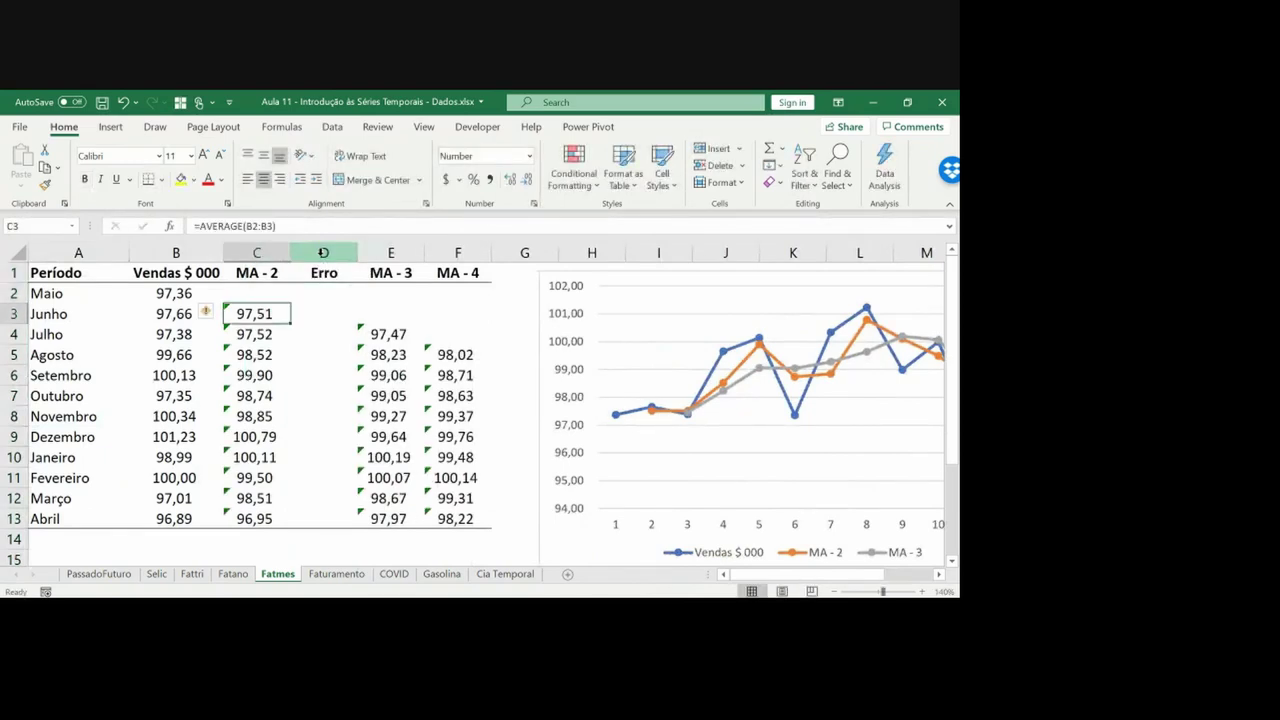
# Extend the D1 heading to Erro (Real - Previsto) and fit column D's width to it
pyautogui.press('Right')
pyautogui.press('Up')
pyautogui.press('Up')
pyautogui.press('F2')
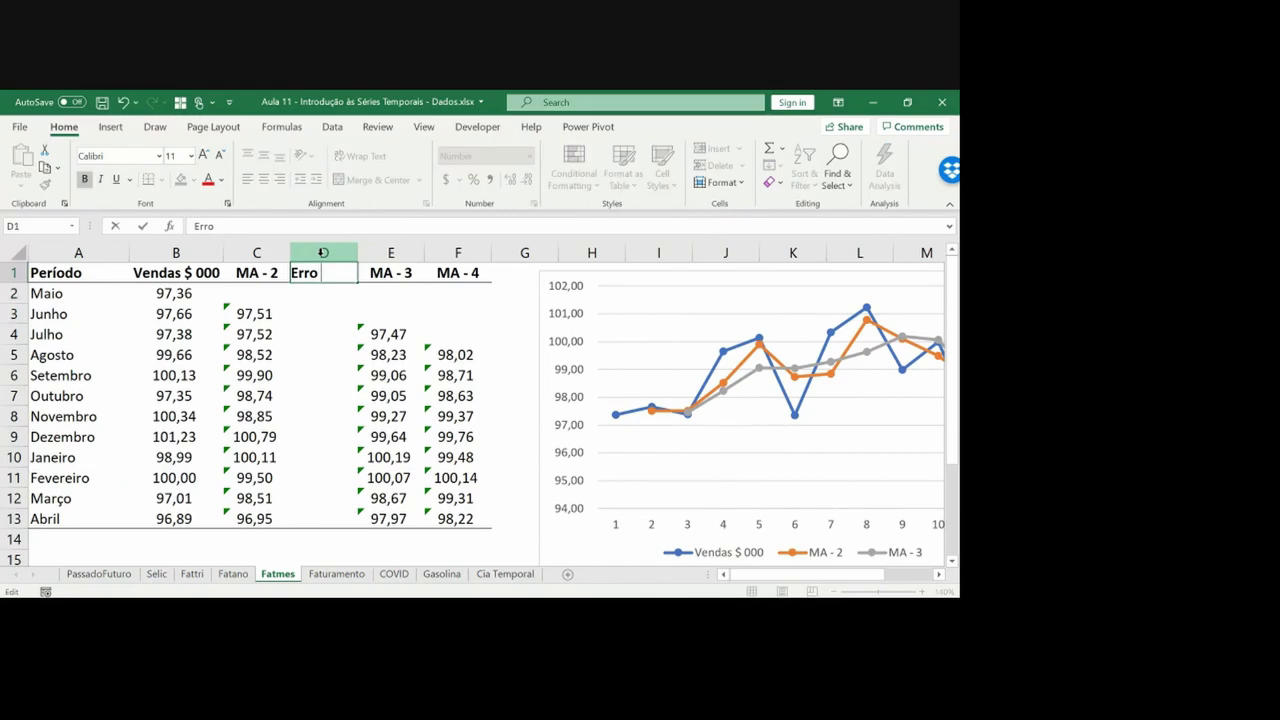
pyautogui.write('(Real')
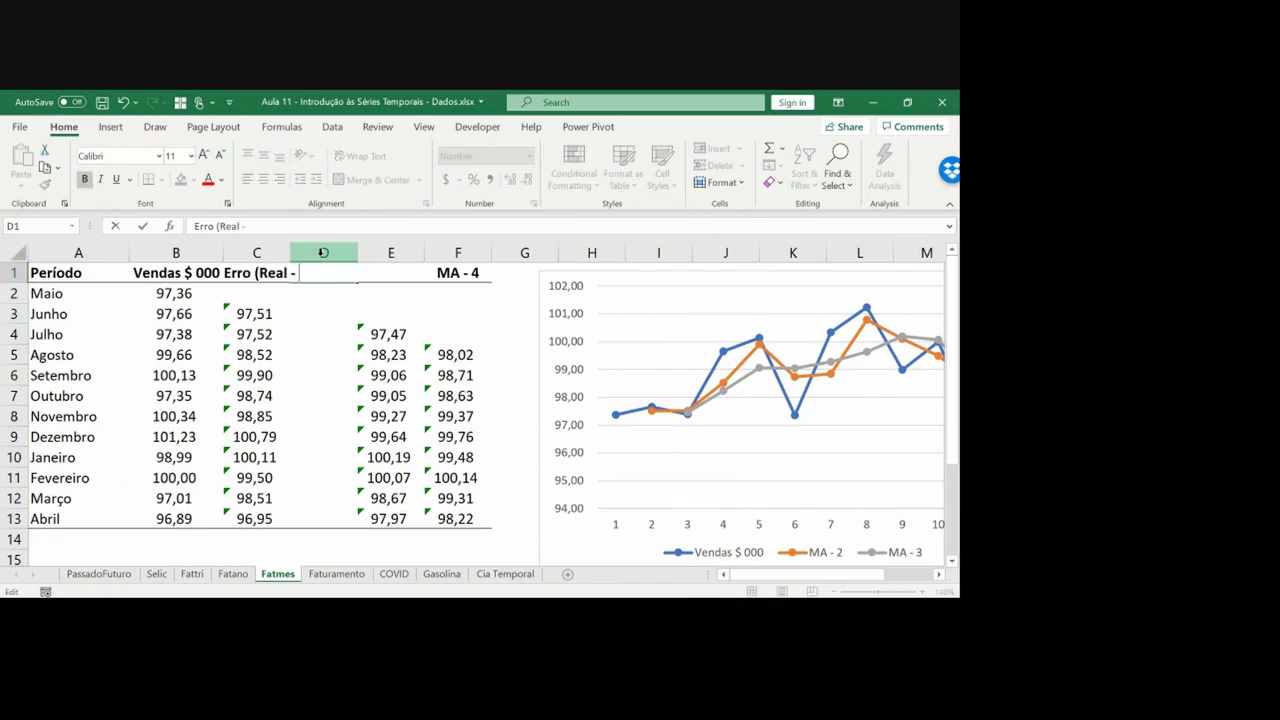
pyautogui.write(' - Previsto)')
pyautogui.press('Return')
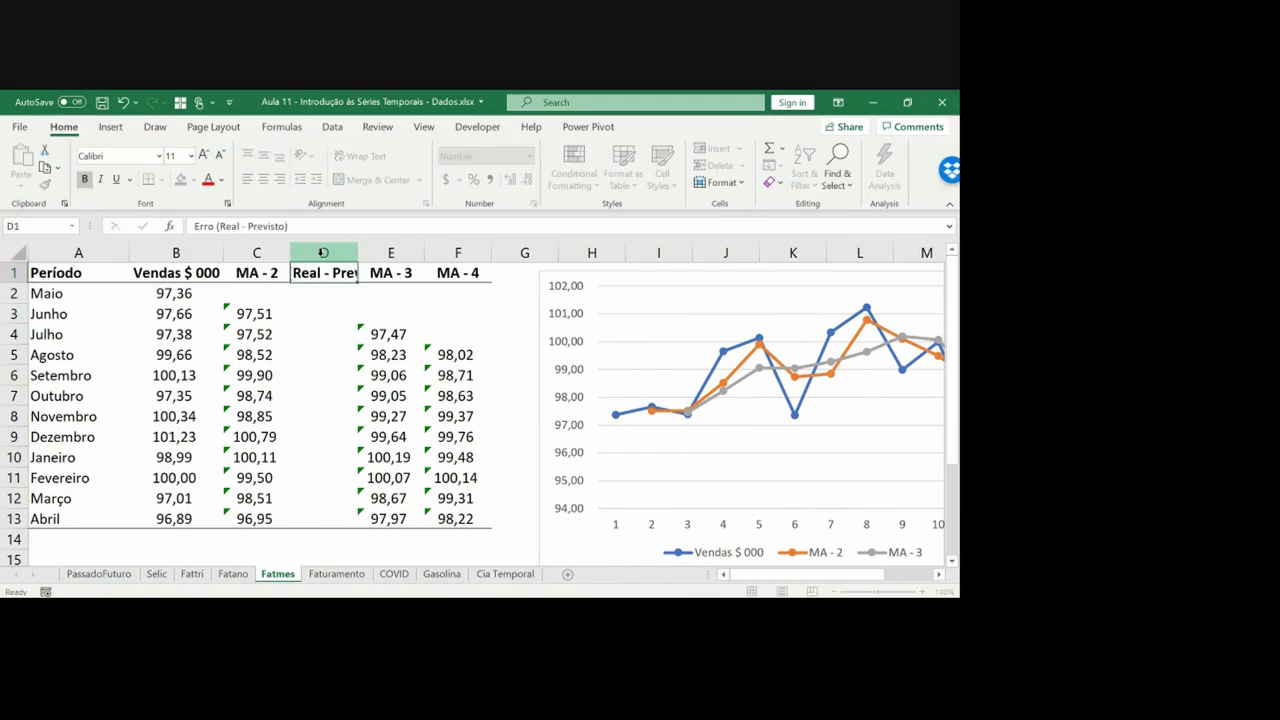
pyautogui.doubleClick(356, 253)
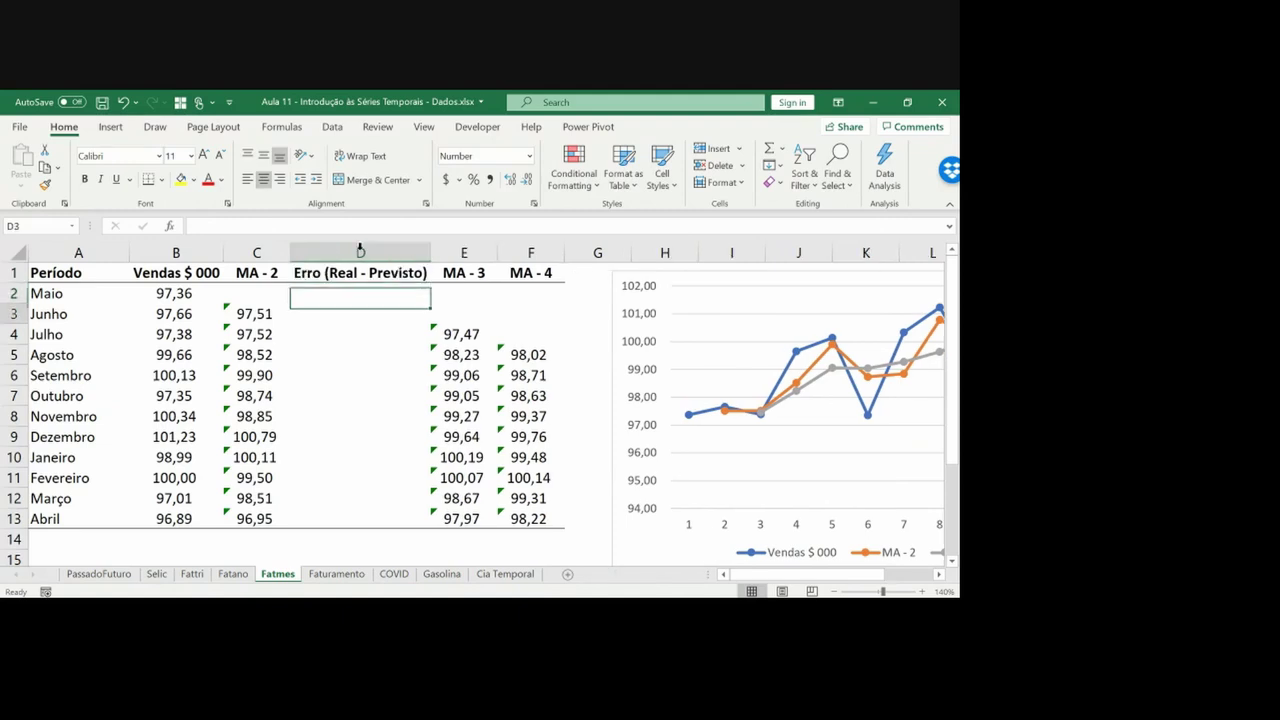
# Enter the forecast error formula =B3-C3 for Junho in D3
pyautogui.press('Down')
pyautogui.write('=')
pyautogui.press('Left')
pyautogui.press('Left')
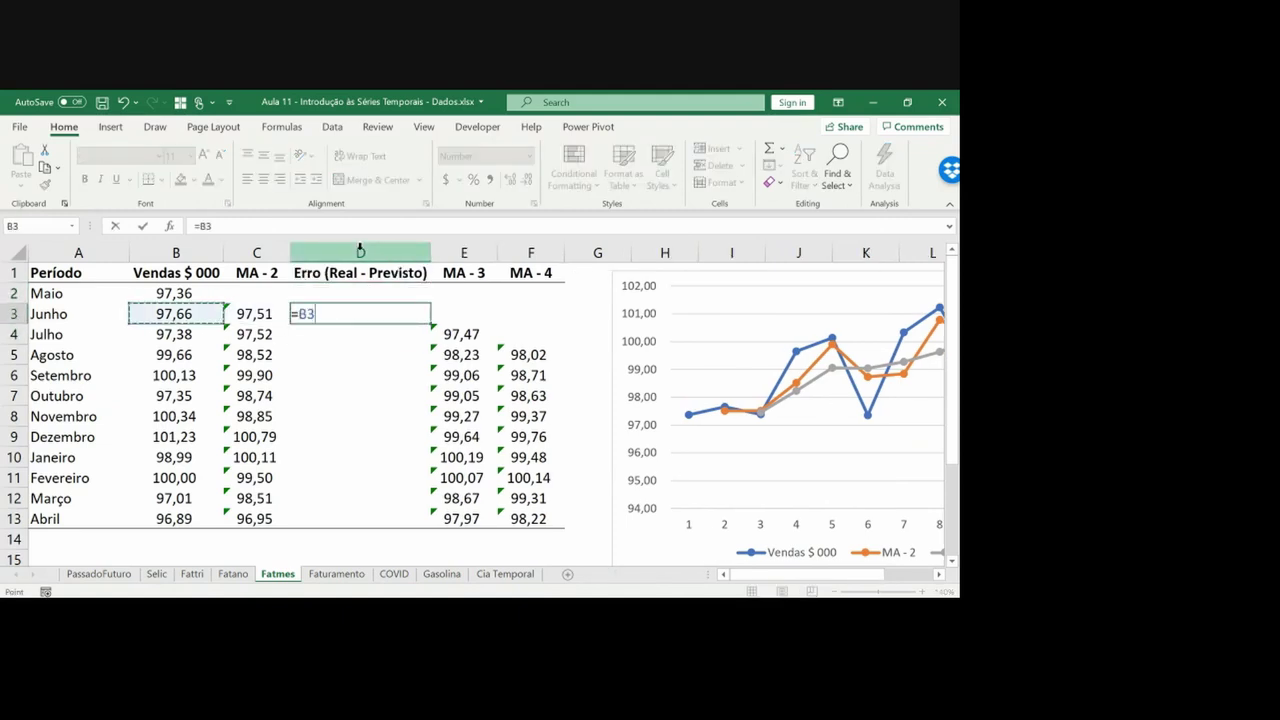
pyautogui.write('-')
pyautogui.press('Left')
pyautogui.hotkey('ctrl', 'Return')
# Copy the D3 error formula down the Erro (Real - Previsto) column through D13
pyautogui.hotkey('ctrl', 'c')
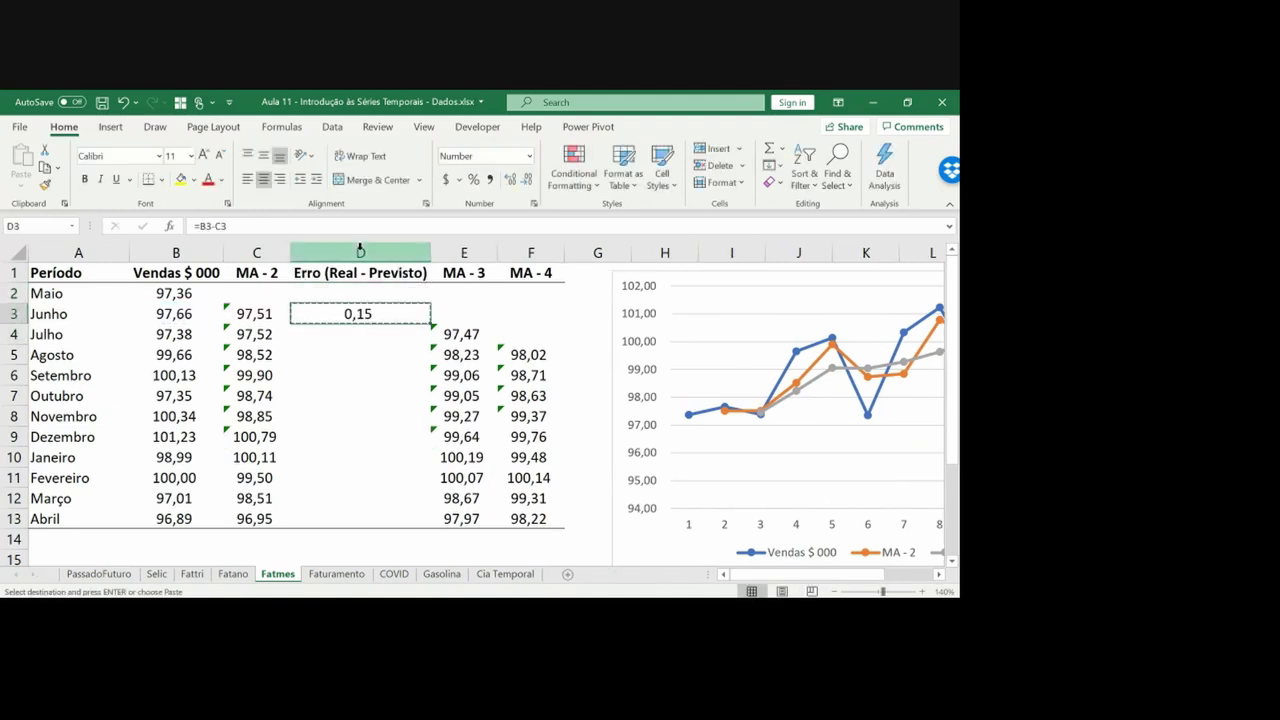
pyautogui.press('Left')
pyautogui.hotkey('ctrl', 'Down')
pyautogui.press('Right')
pyautogui.hotkey('ctrl', 'shift', 'Up')
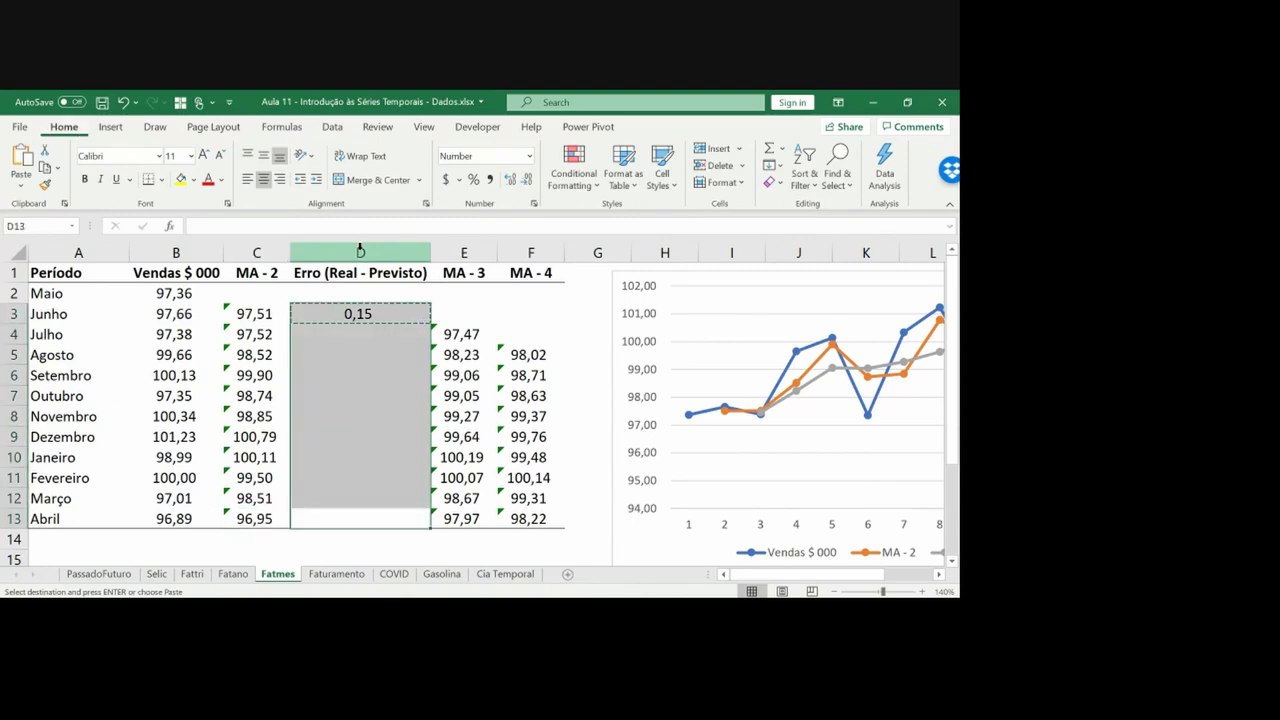
pyautogui.hotkey('ctrl', 'v')
pyautogui.press('Escape')
pyautogui.press('Up')
pyautogui.press('Right')
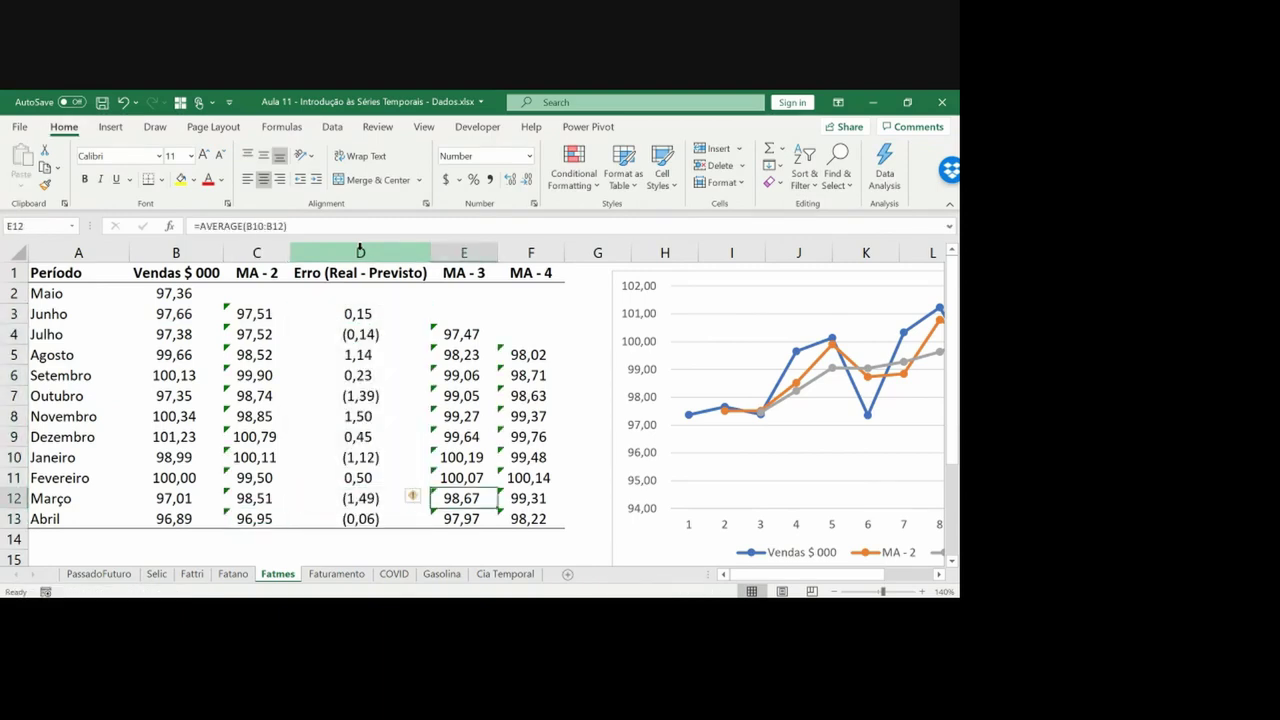
pyautogui.press('Left')
pyautogui.press('Up')
pyautogui.hotkey('ctrl', 'Up')
pyautogui.press('Down')
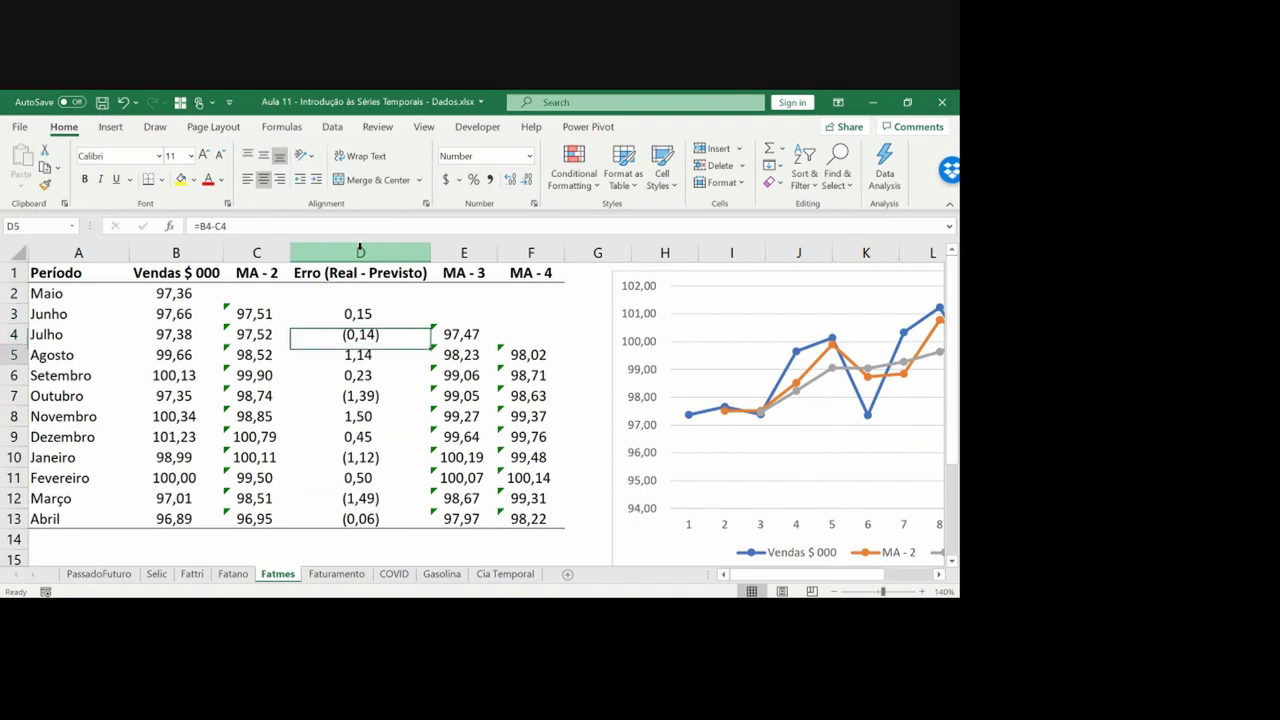
pyautogui.press('Down')
# Insert a new column E before MA - 3 and head it Erro^2
pyautogui.click(457, 247)
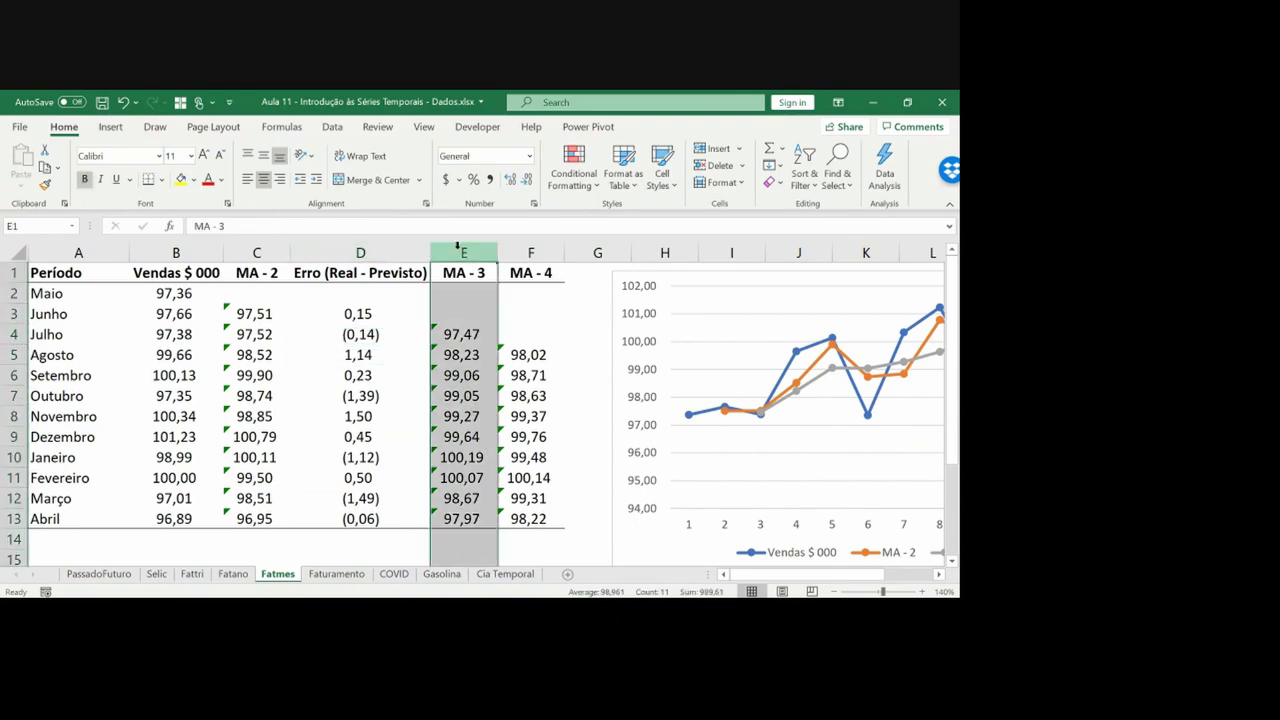
pyautogui.hotkey('ctrl', 'shift', '+')
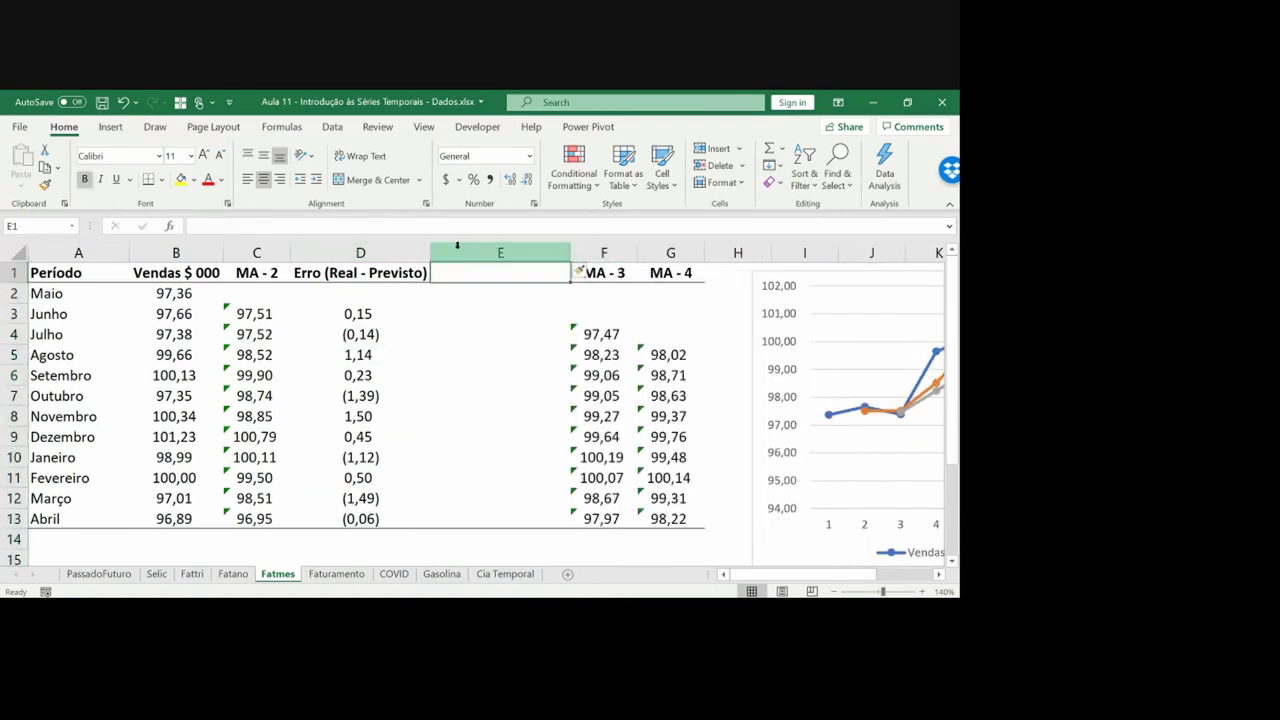
pyautogui.write('Erro')
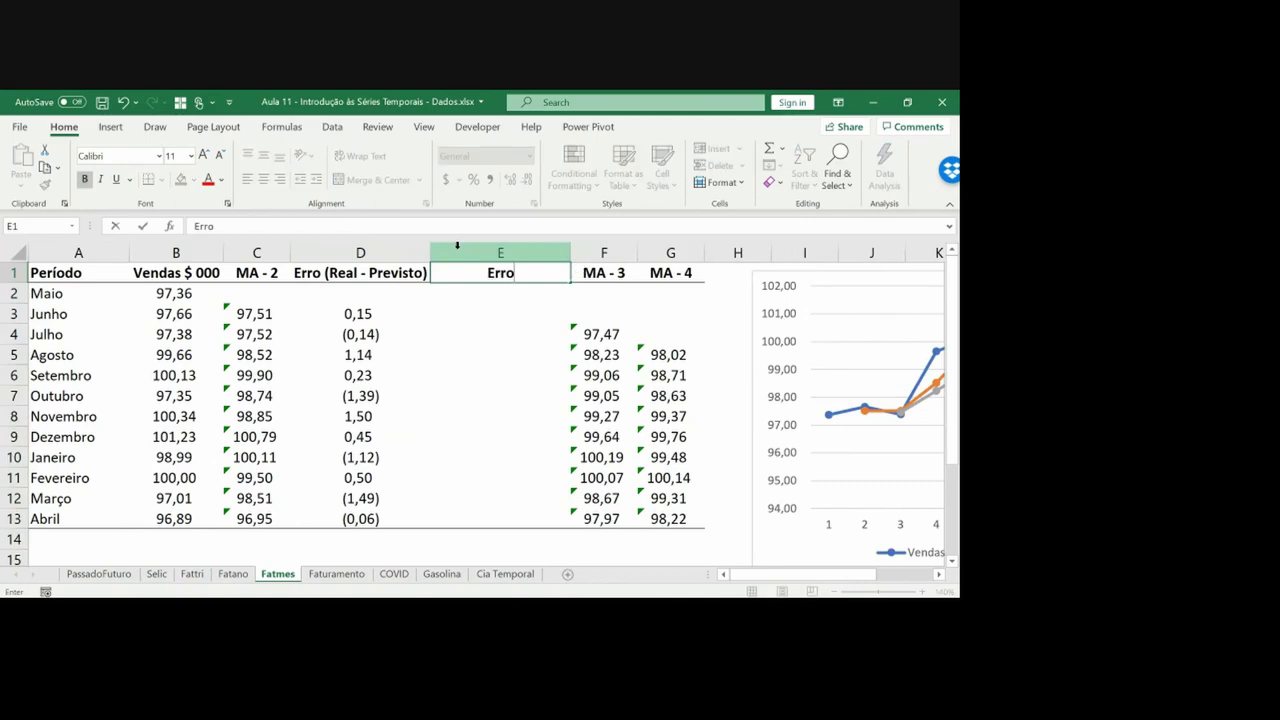
pyautogui.write('^2')
pyautogui.press('Return')
pyautogui.doubleClick(525, 272)
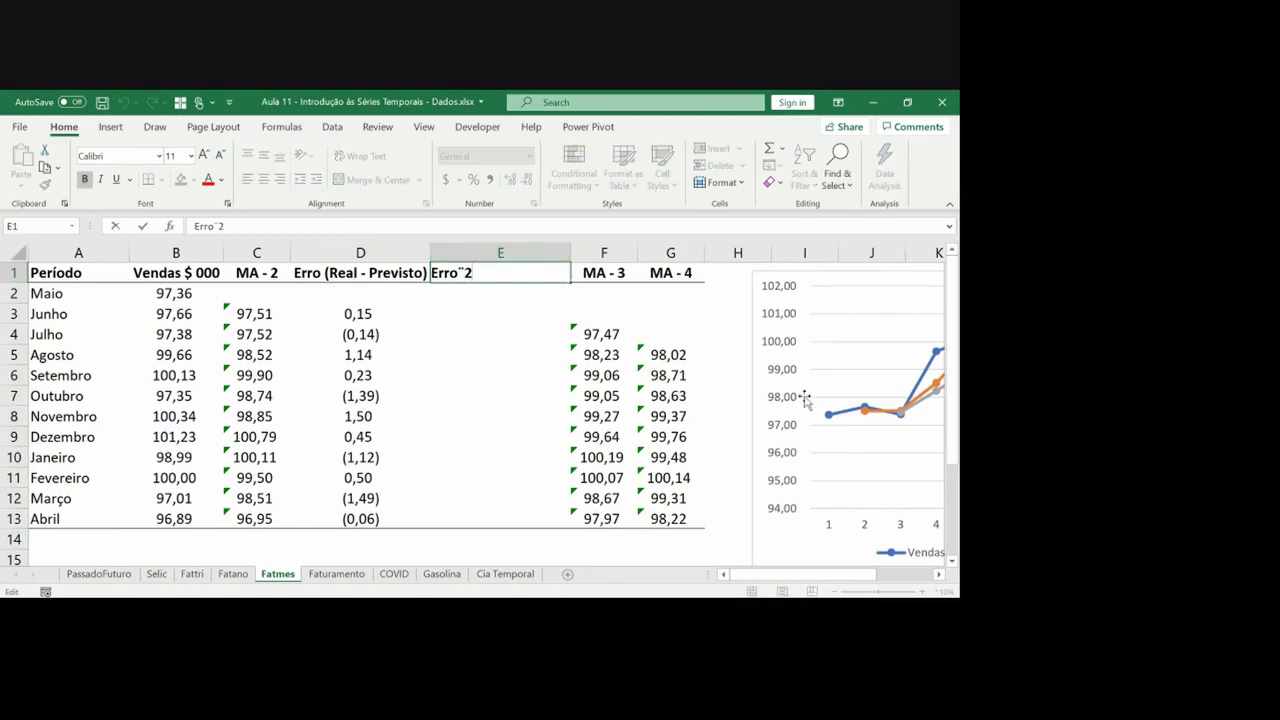
pyautogui.press('BackSpace')
pyautogui.press('BackSpace')
pyautogui.write('^2')
pyautogui.press('Return')
pyautogui.press('Return')
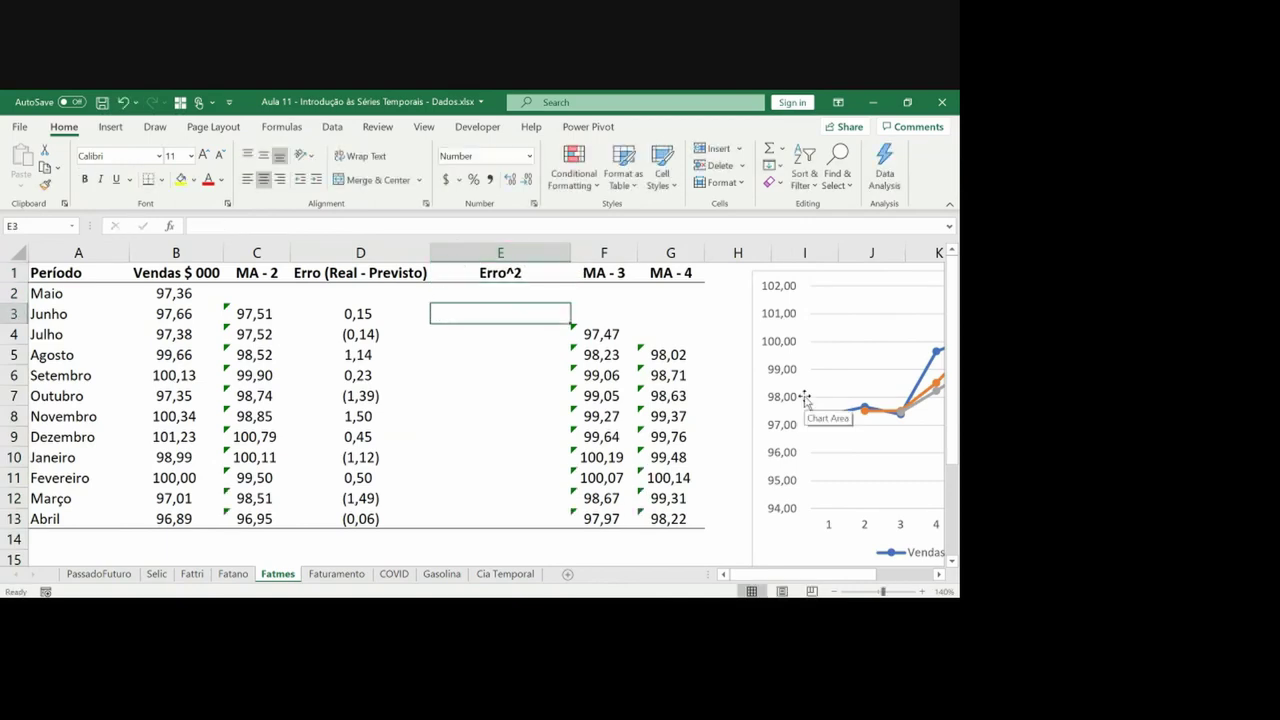
# Enter the squared error formula =D3^2 for Junho in E3
pyautogui.write('=')
pyautogui.press('Left')
pyautogui.write('^2')
pyautogui.press('Return')
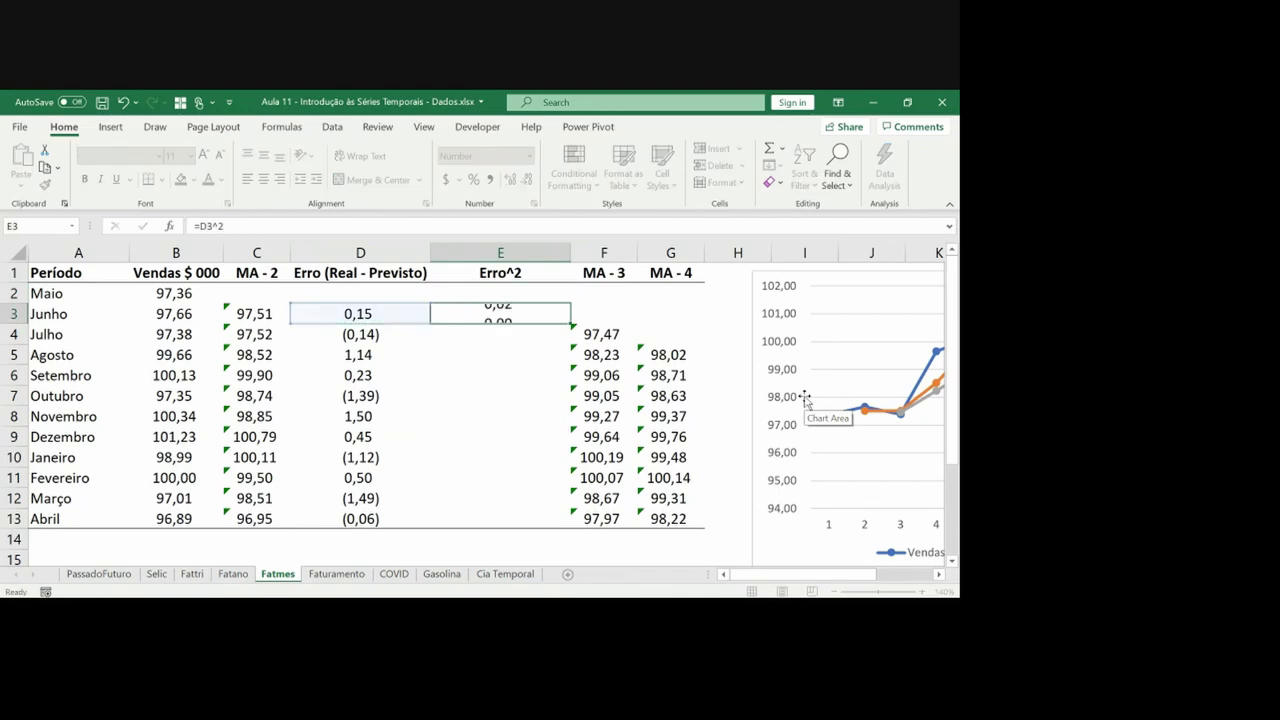
# Copy the E3 squared error formula down the Erro^2 column through E13
pyautogui.press('Up')
pyautogui.hotkey('ctrl', 'c')
pyautogui.press('Left')
pyautogui.hotkey('ctrl', 'Down')
pyautogui.press('Right')
pyautogui.hotkey('ctrl', 'shift', 'Up')
pyautogui.press('Return')
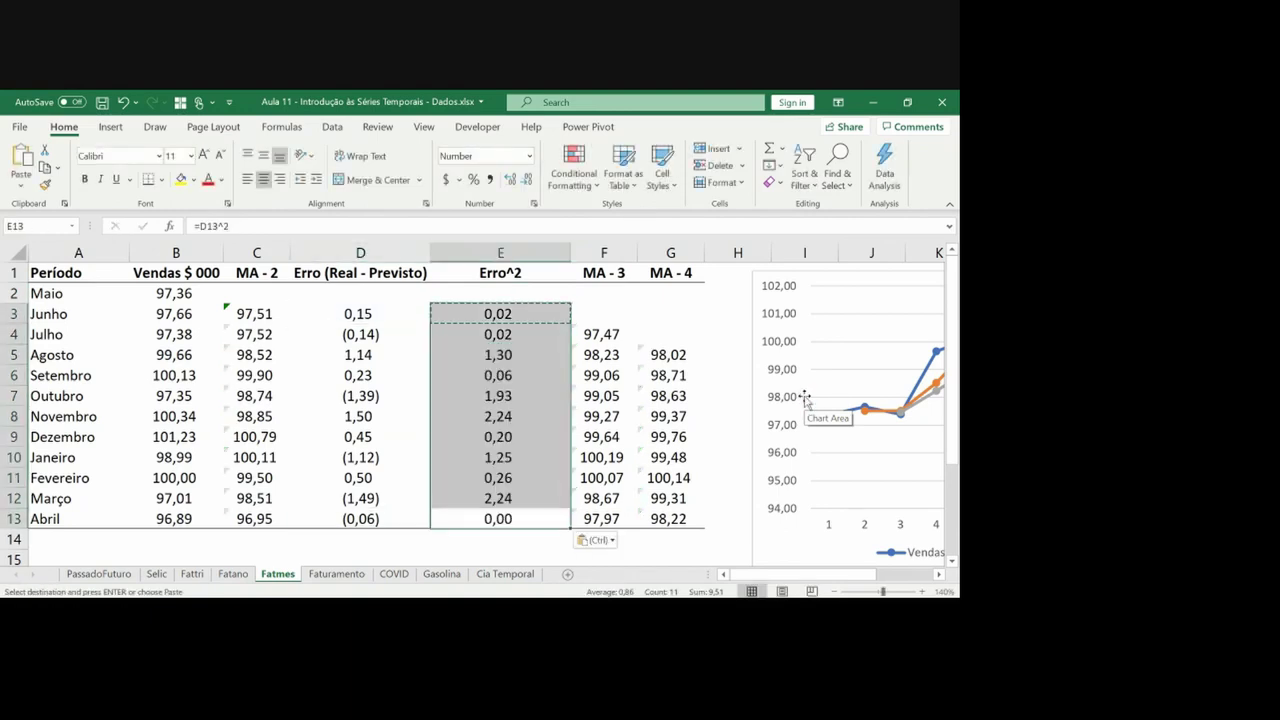
pyautogui.press('Down')
# Fit the width of the Erro^2 column to its contents
pyautogui.press('Up')
pyautogui.press('Up')
pyautogui.press('Right')
pyautogui.hotkey('ctrl', 'Up')
pyautogui.press('Up')
pyautogui.press('Up')
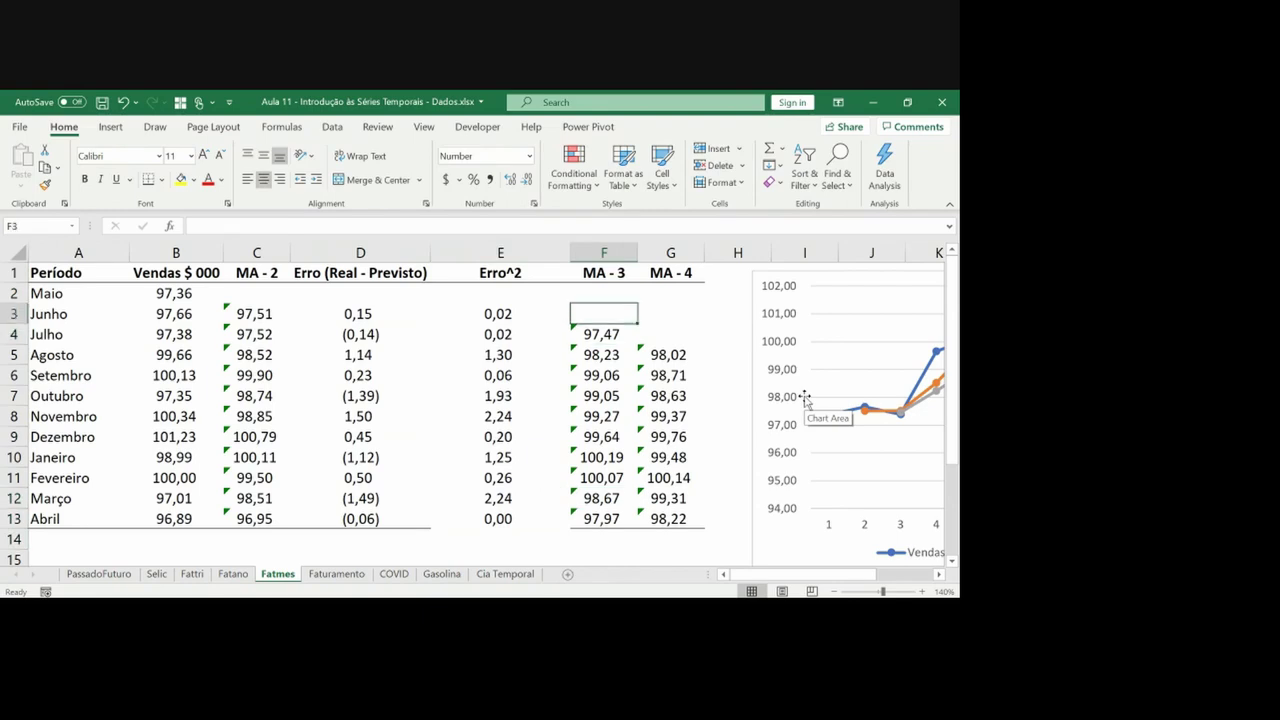
pyautogui.doubleClick(577, 258)
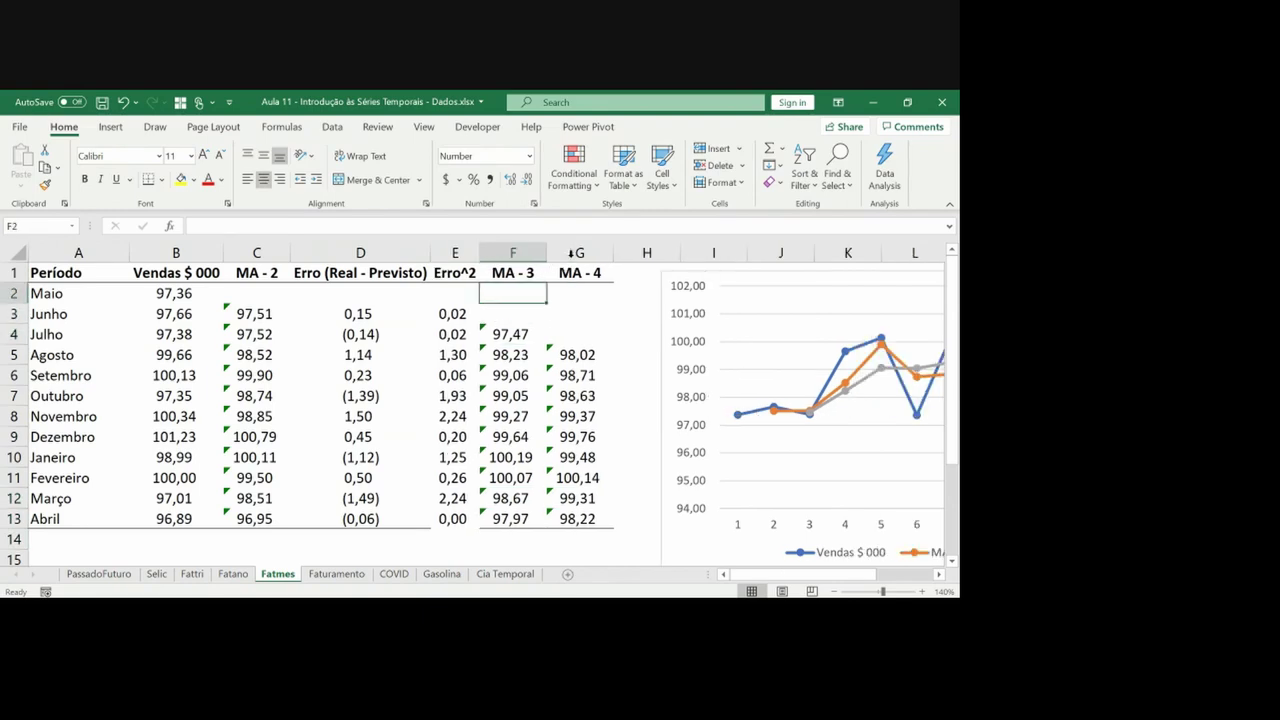
# Copy the MA - 3 column's formatting onto the Erro^2 column
pyautogui.click(494, 254)
pyautogui.hotkey('ctrl', 'c')
pyautogui.press('Left')
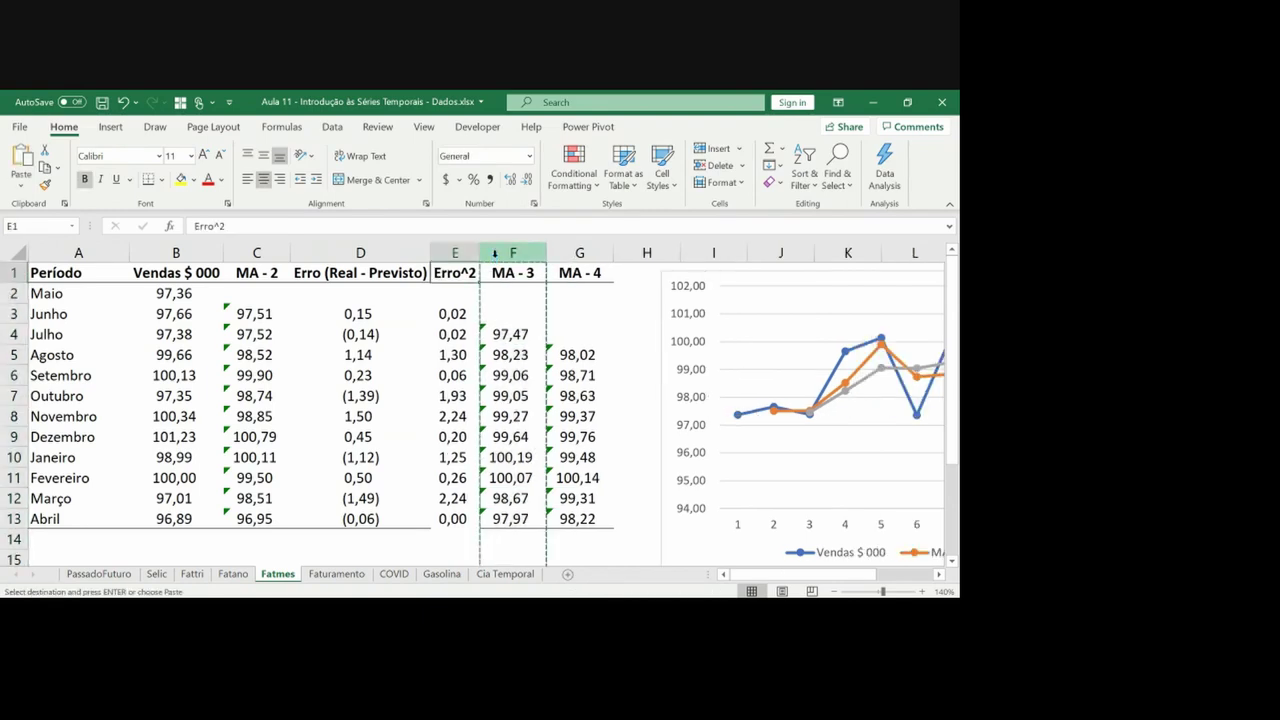
pyautogui.hotkey('ctrl', 'alt', 'v')
pyautogui.press('t')
pyautogui.press('Return')
pyautogui.press('Down')
pyautogui.hotkey('ctrl', 'z')
pyautogui.hotkey('ctrl', 'z')
pyautogui.hotkey('ctrl', 'z')
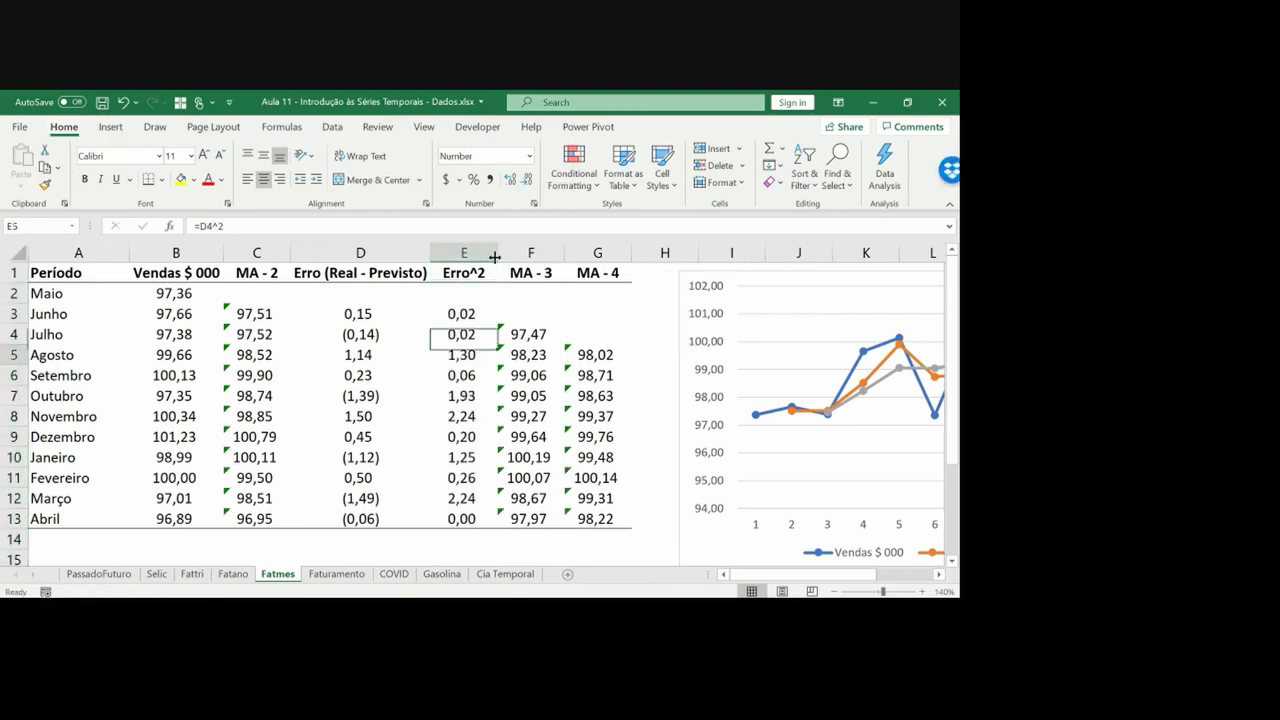
# Enter the label Erro Quadrado Médio (MSE) in D14, below the forecast errors
pyautogui.press('Left')
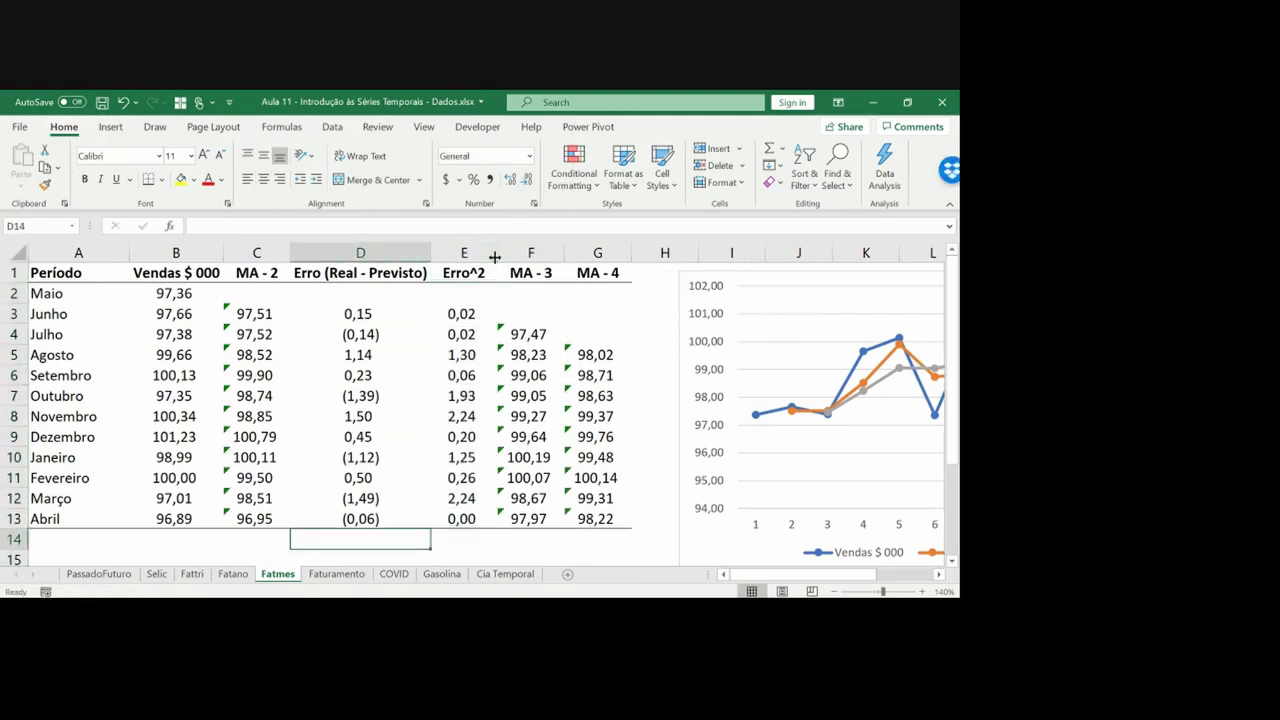
pyautogui.write('E')
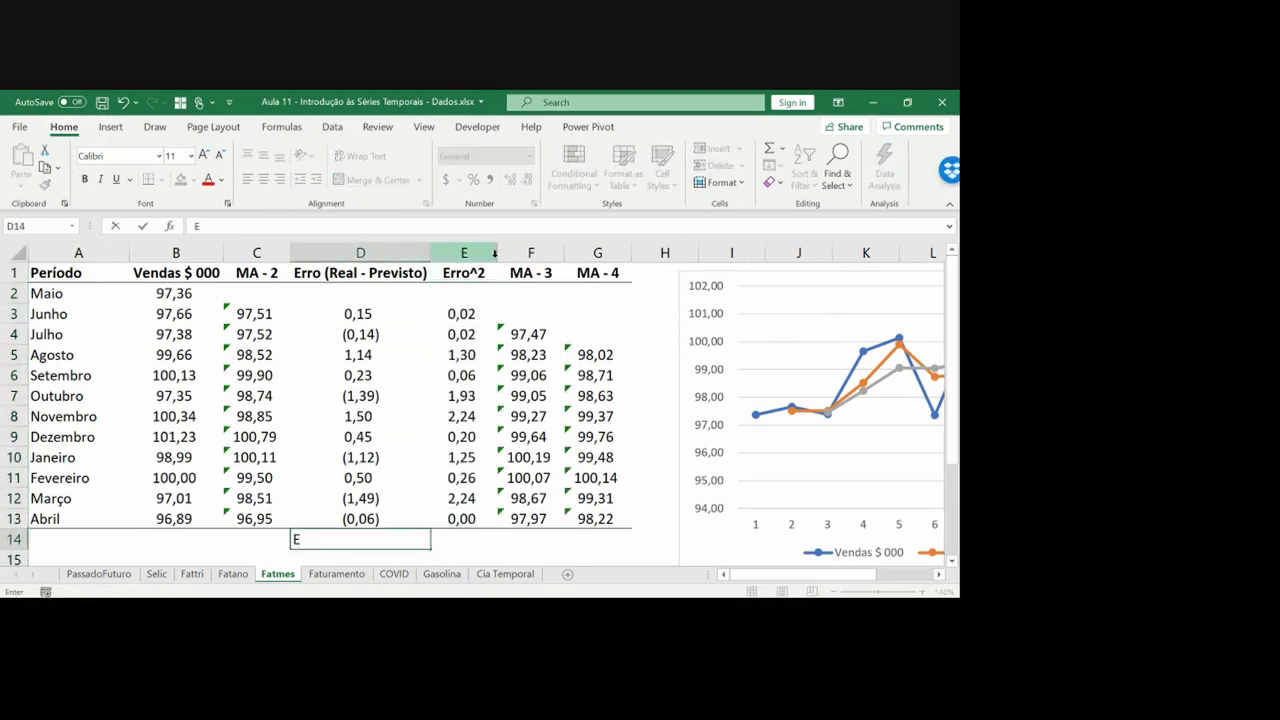
pyautogui.write('rro Quadrado M')
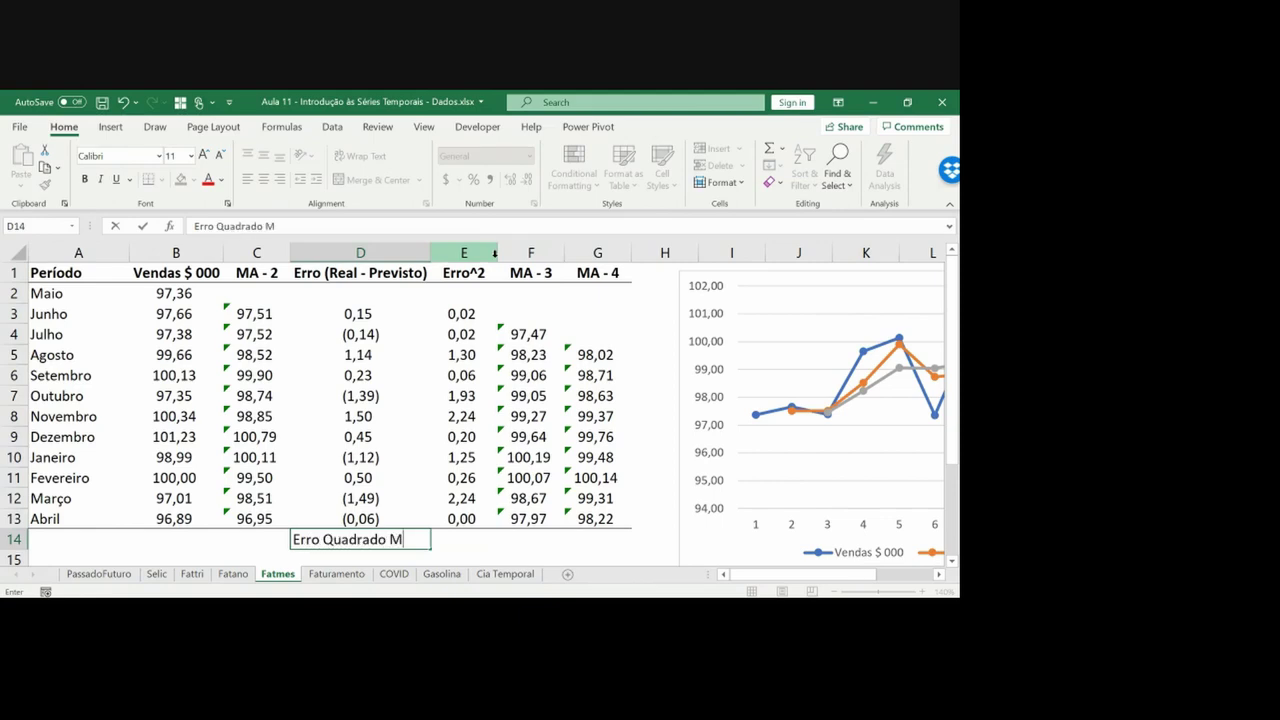
pyautogui.write('édio (MSE')
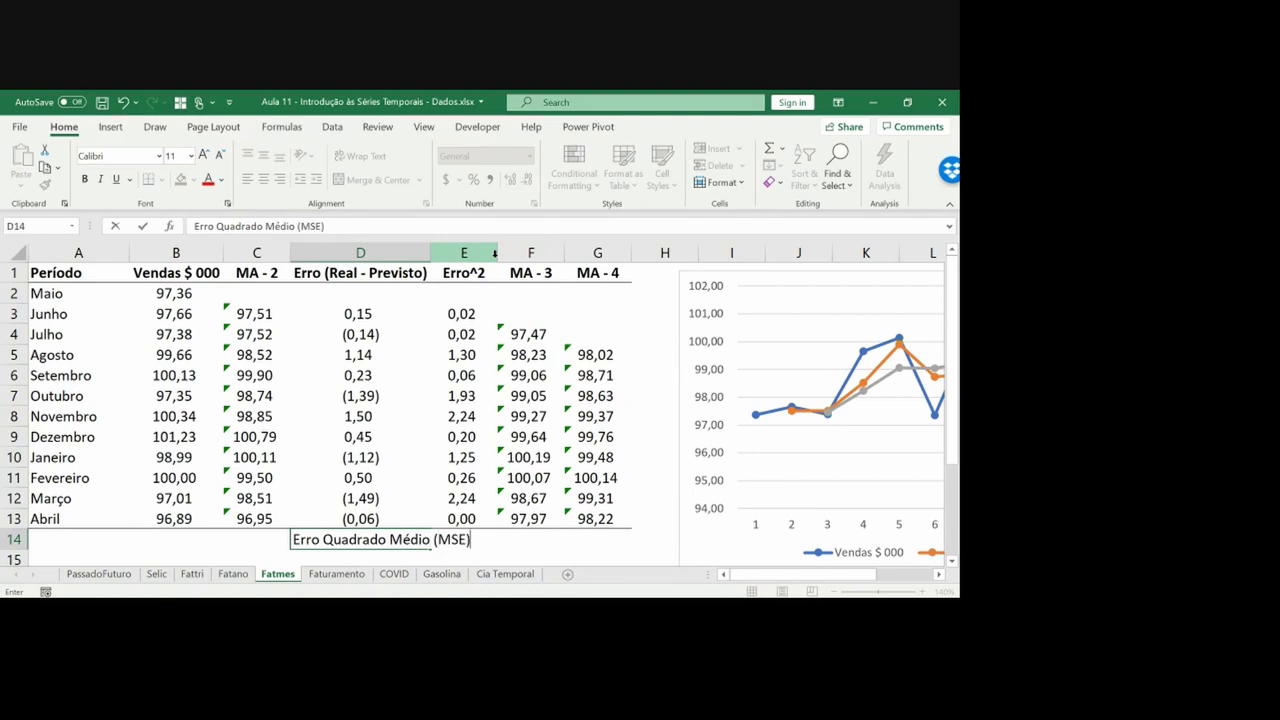
pyautogui.press('Return')
pyautogui.press('Up')
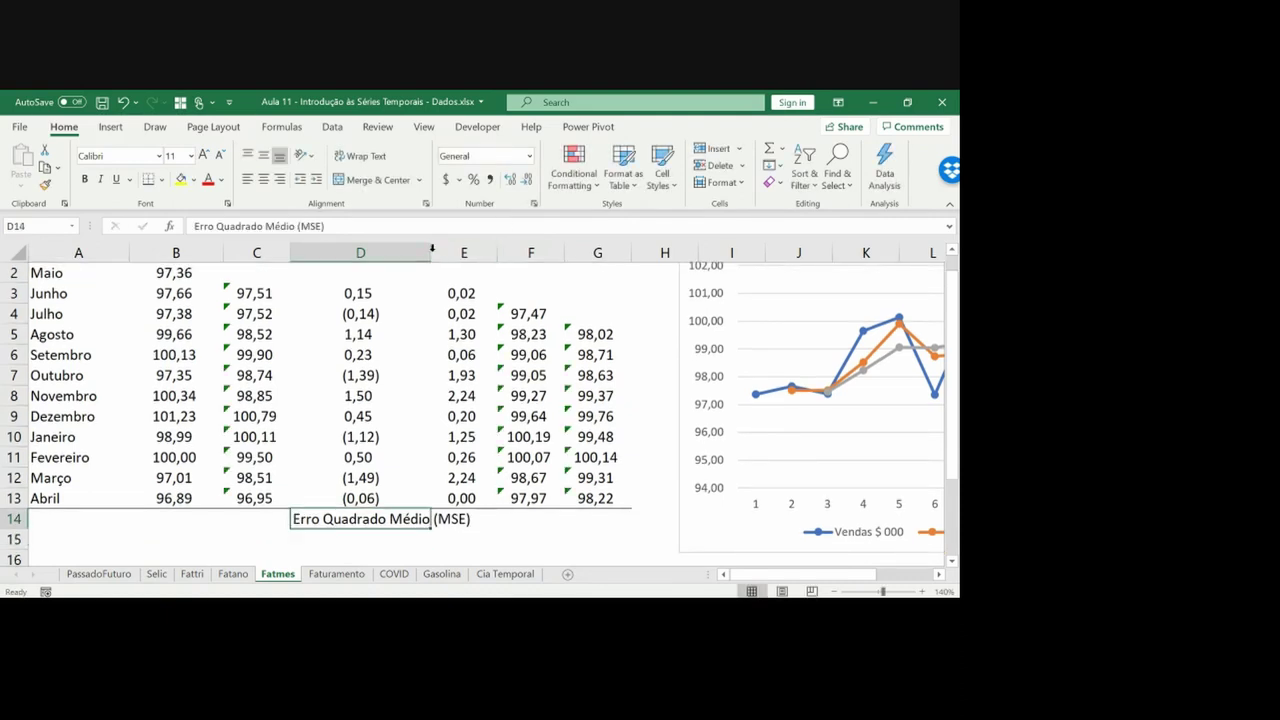
# Fit column D to the Erro Quadrado Médio (MSE) label and make the label bold and centered
pyautogui.doubleClick(431, 252)
pyautogui.click(835, 591)
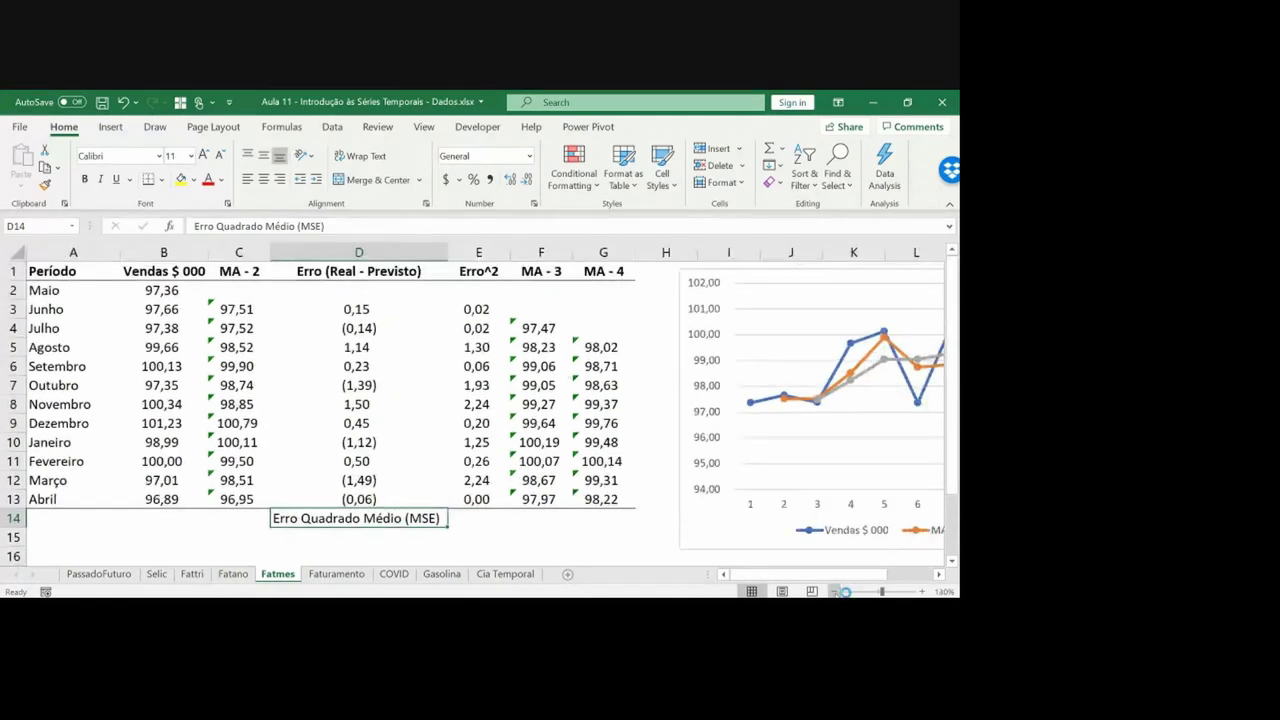
pyautogui.hotkey('ctrl', 'b')
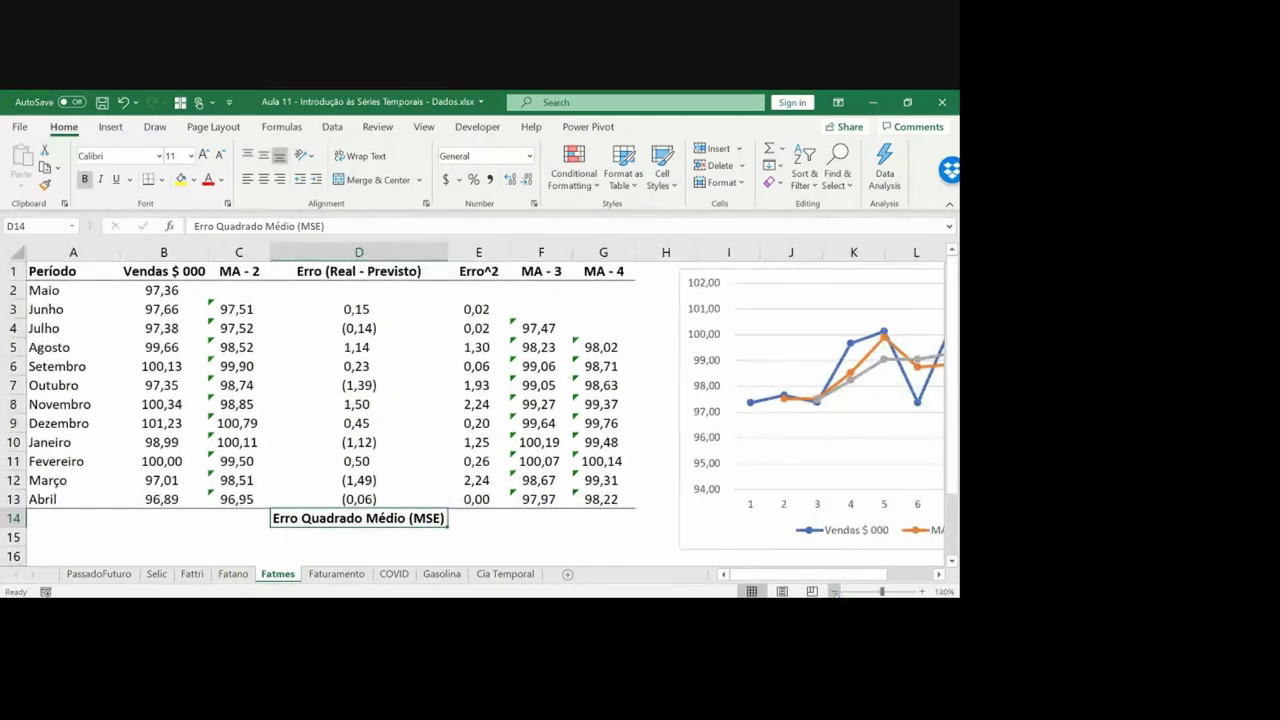
pyautogui.click(264, 181)
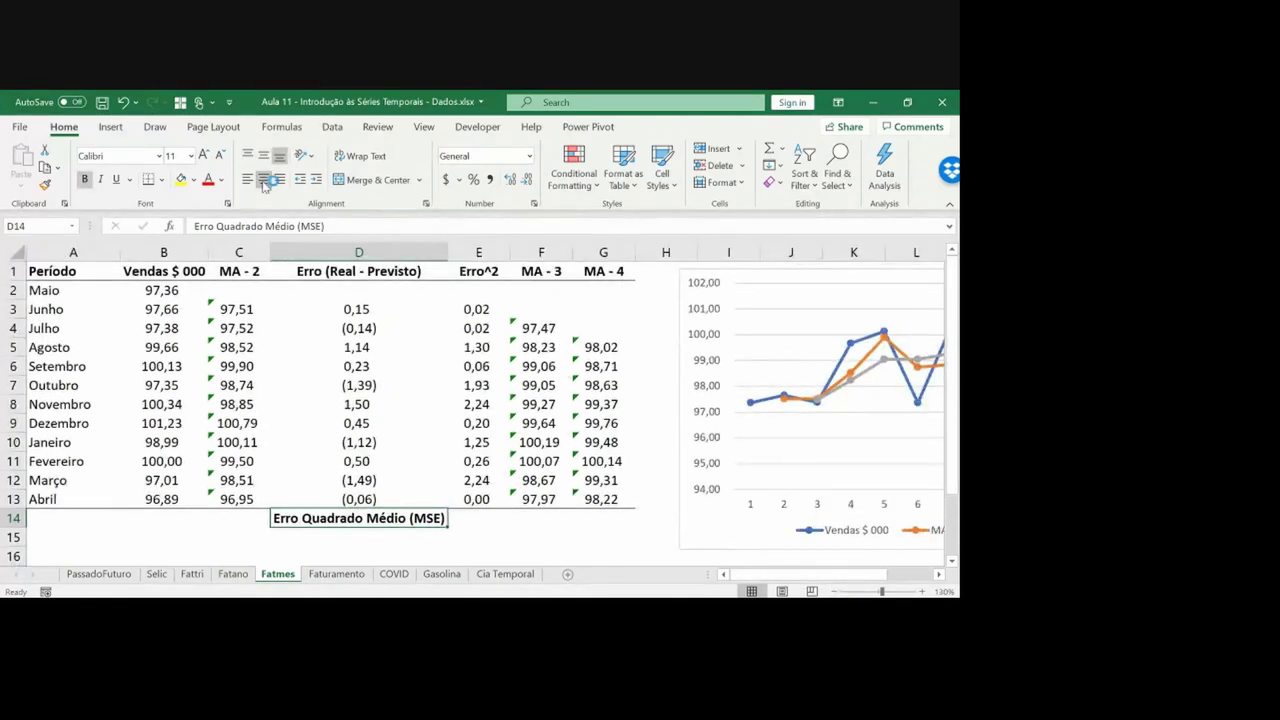
# Calculate the mean squared error in E14 with =AVERAGE(E2:E13) and center the cell
pyautogui.press('Right')
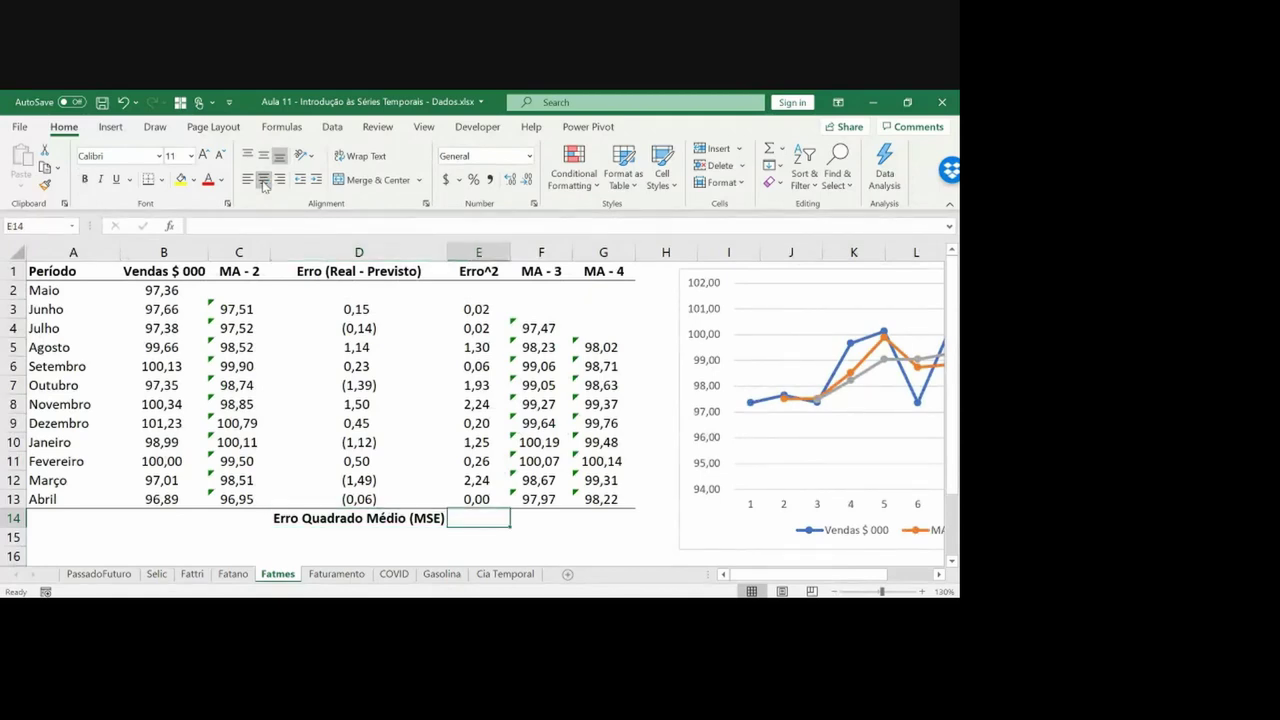
pyautogui.press('Right')
pyautogui.press('Left')
pyautogui.press('Up')
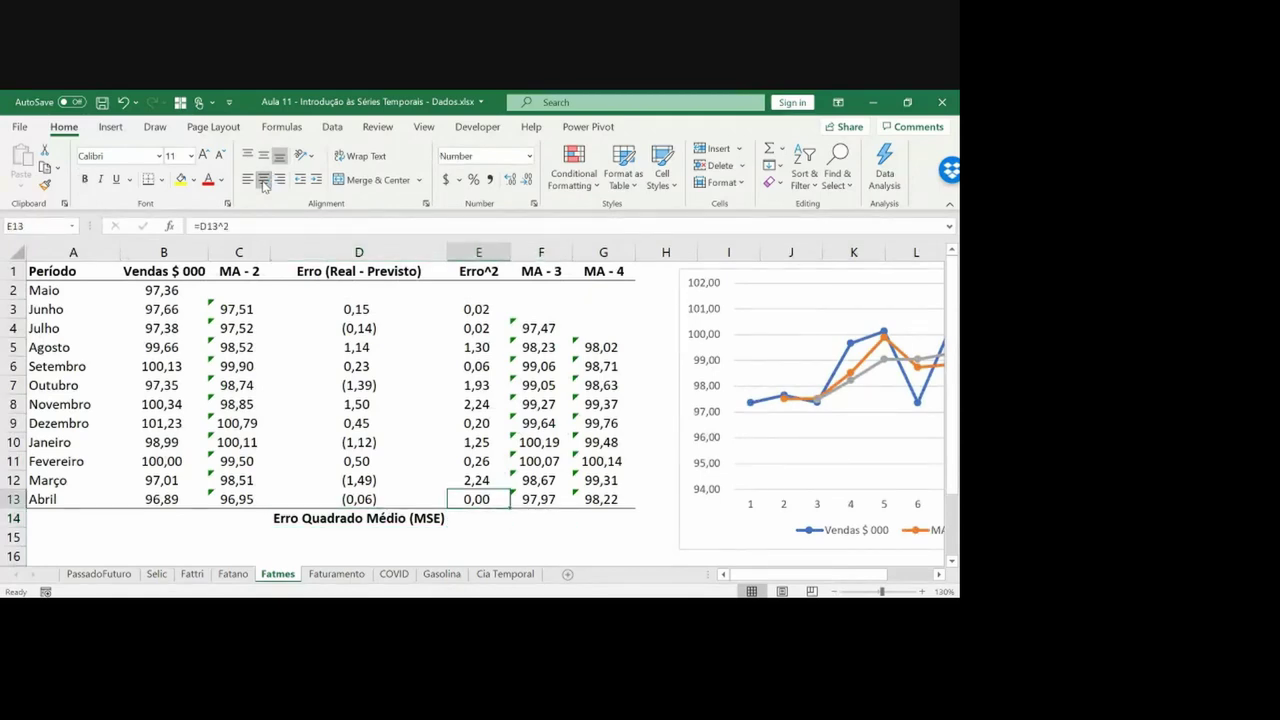
pyautogui.hotkey('ctrl', 'shift', 'Up')
pyautogui.press('Down')
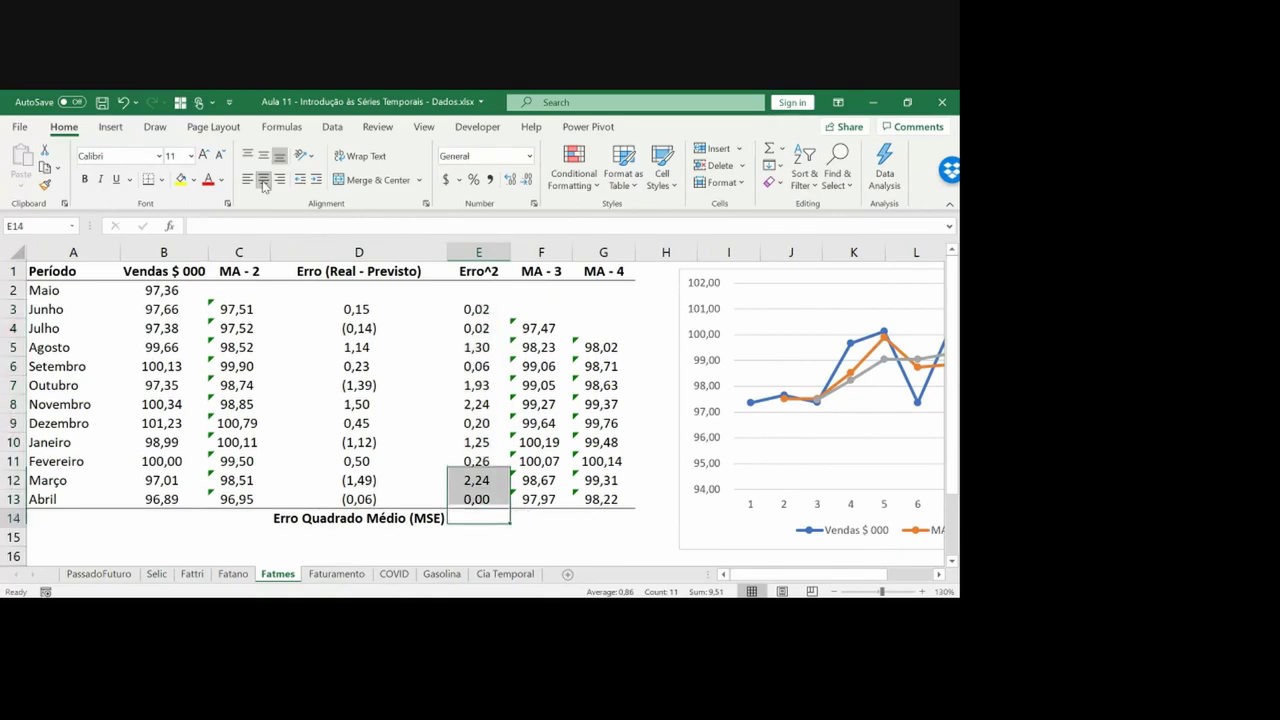
pyautogui.write('=mé')
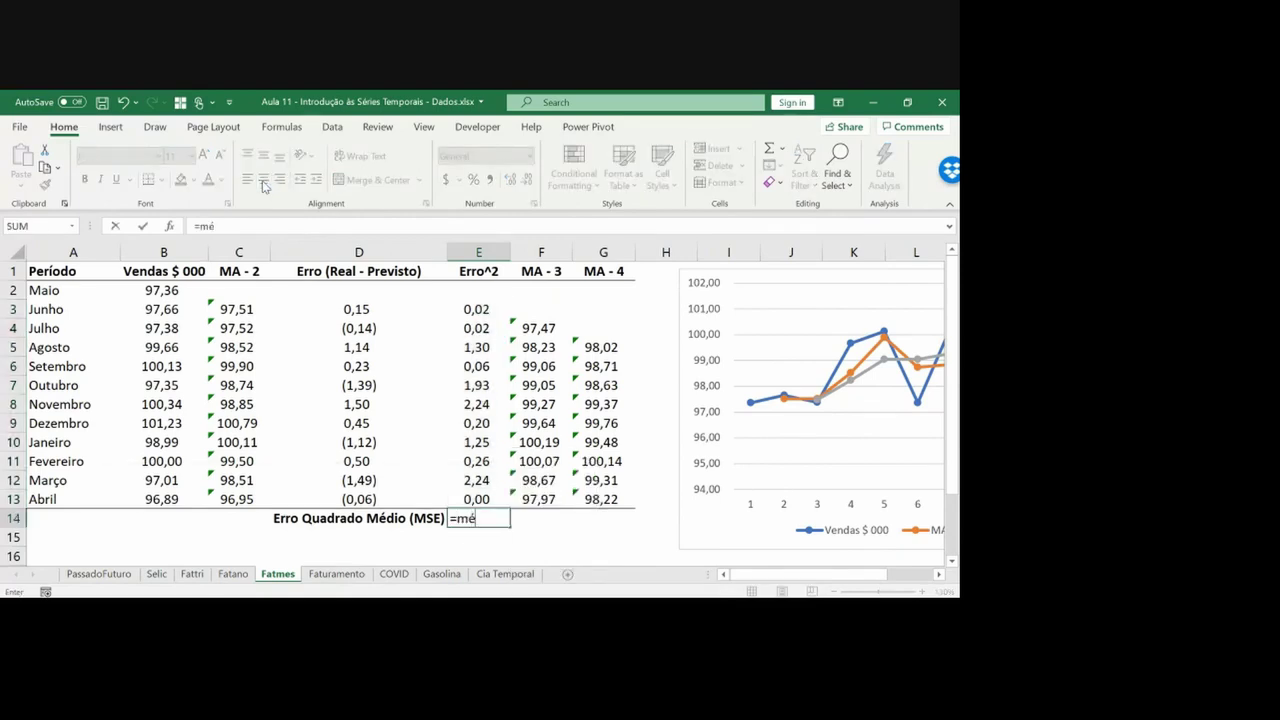
pyautogui.press('BackSpace')
pyautogui.press('BackSpace')
pyautogui.write('av')
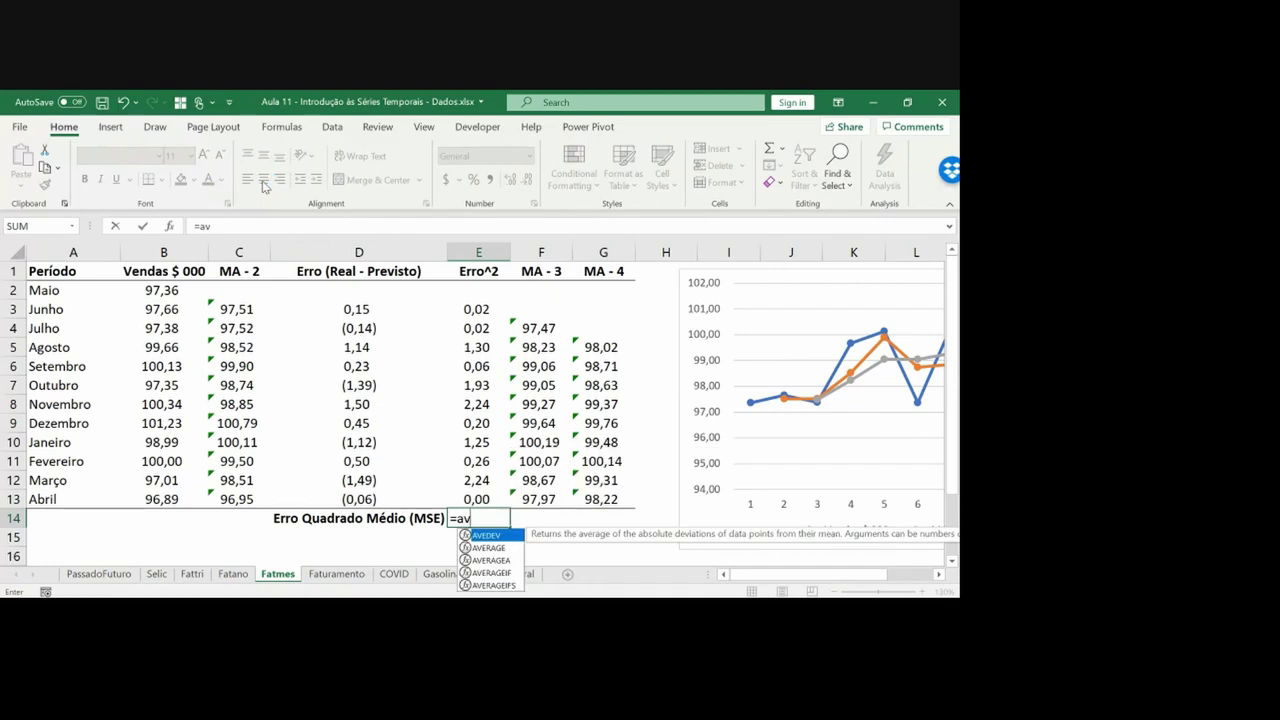
pyautogui.write('erage(')
pyautogui.press('Up')
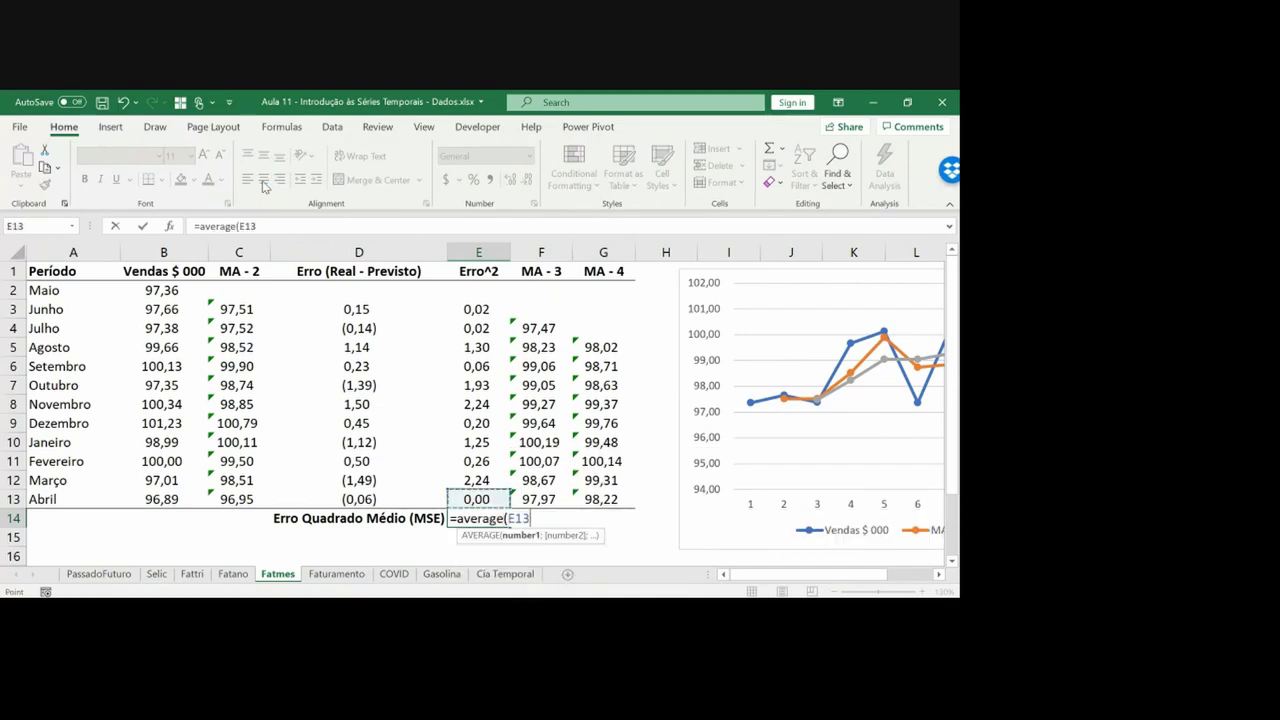
pyautogui.hotkey('ctrl', 'shift', 'Up')
pyautogui.hotkey('shift', 'Up')
pyautogui.hotkey('ctrl', 'Return')
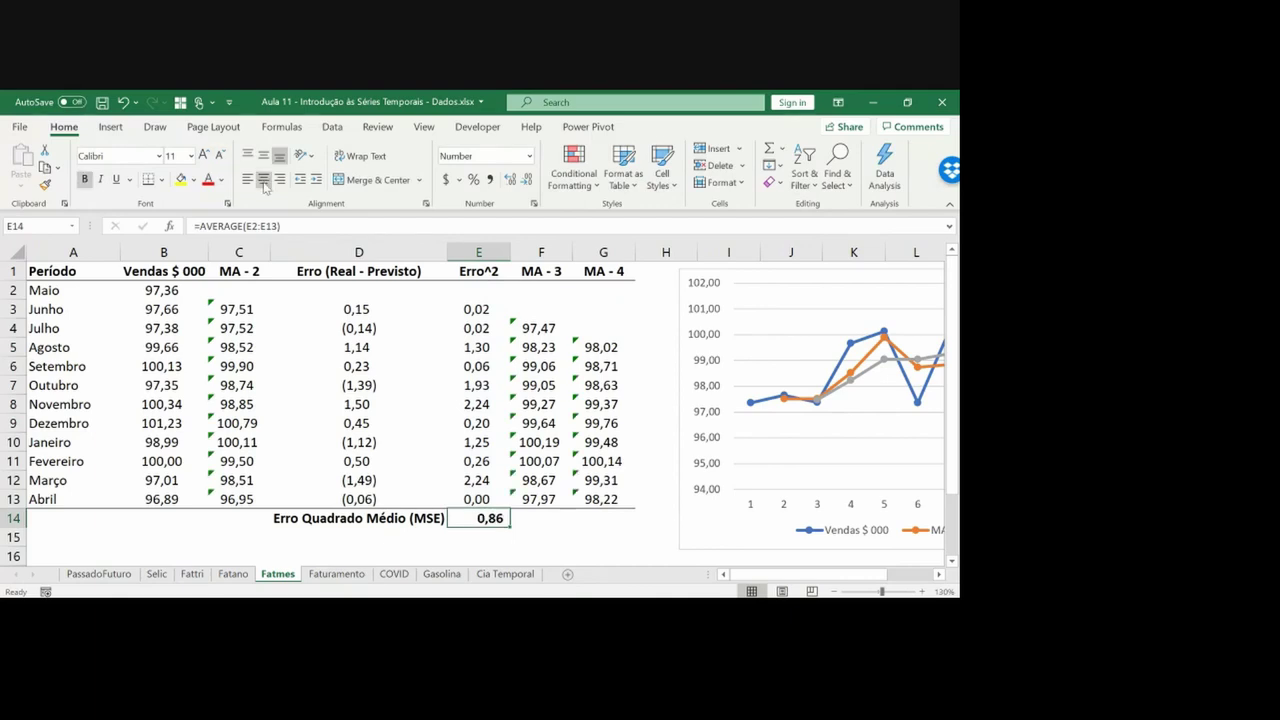
pyautogui.click(263, 179)
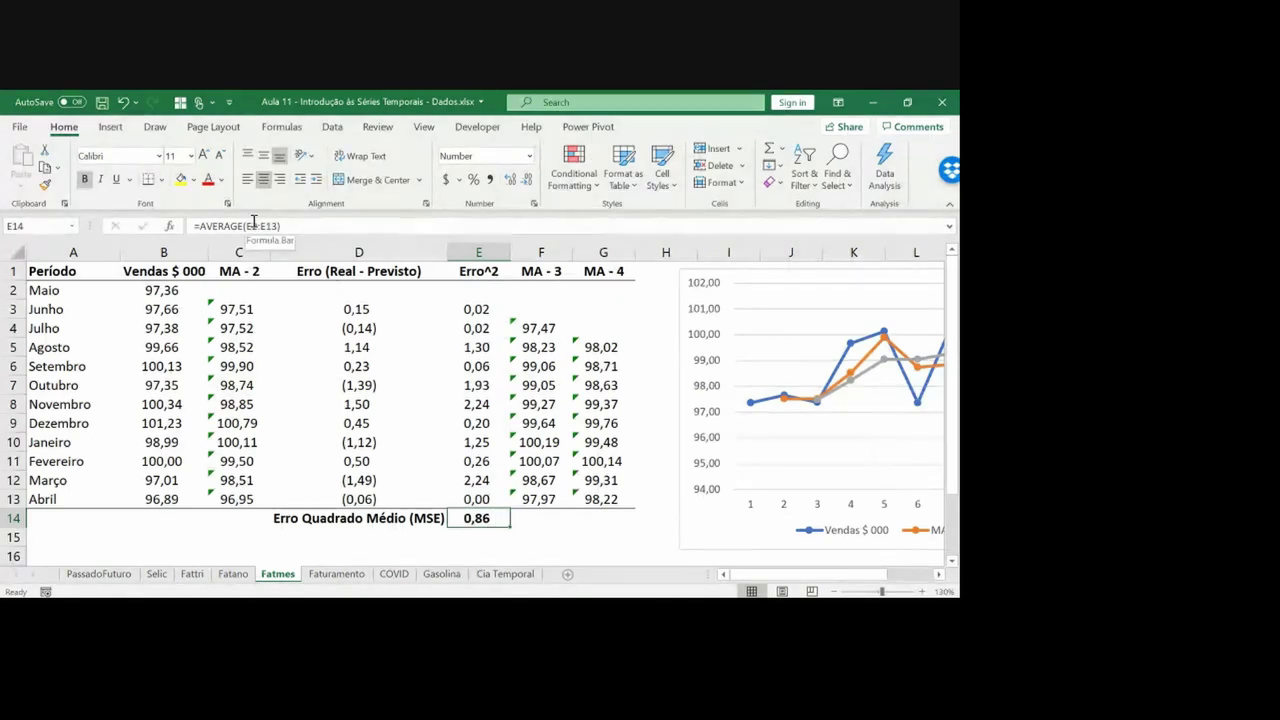
# Highlight the MSE label and value in D14:E14 with yellow fill and a thick outside border
pyautogui.click(181, 180)
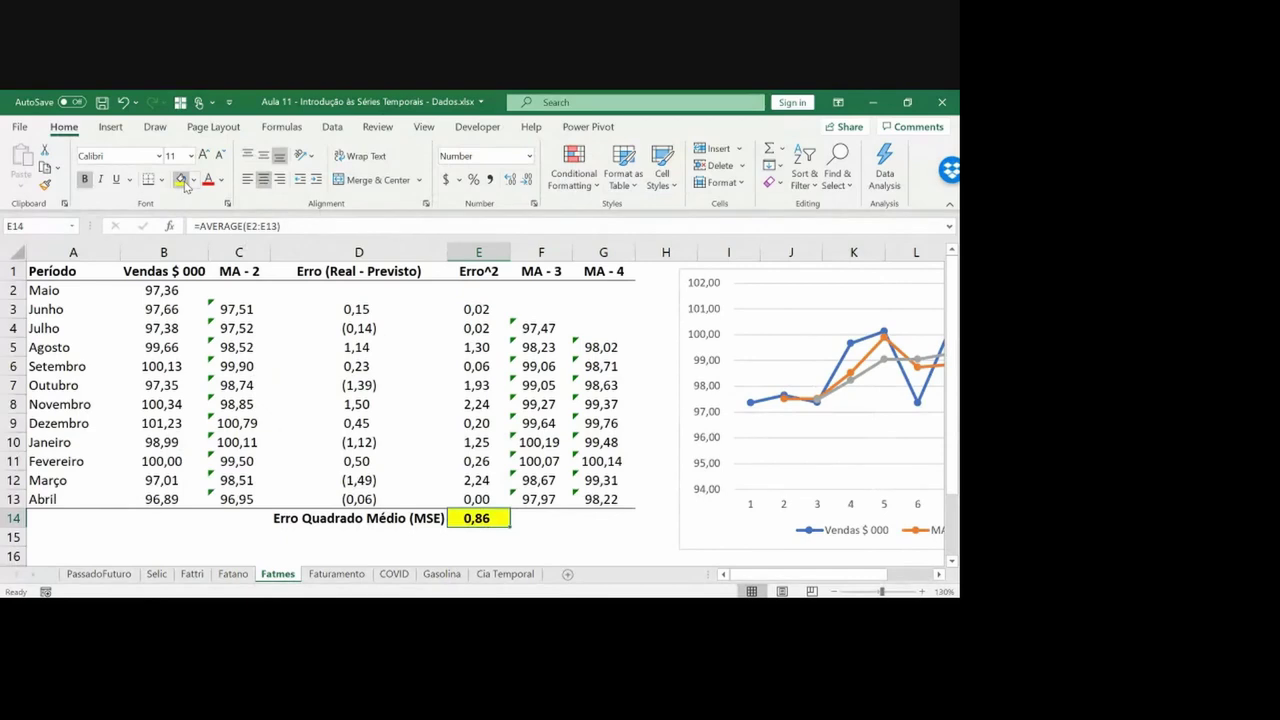
pyautogui.hotkey('shift', 'Left')
pyautogui.click(180, 180)
pyautogui.click(161, 179)
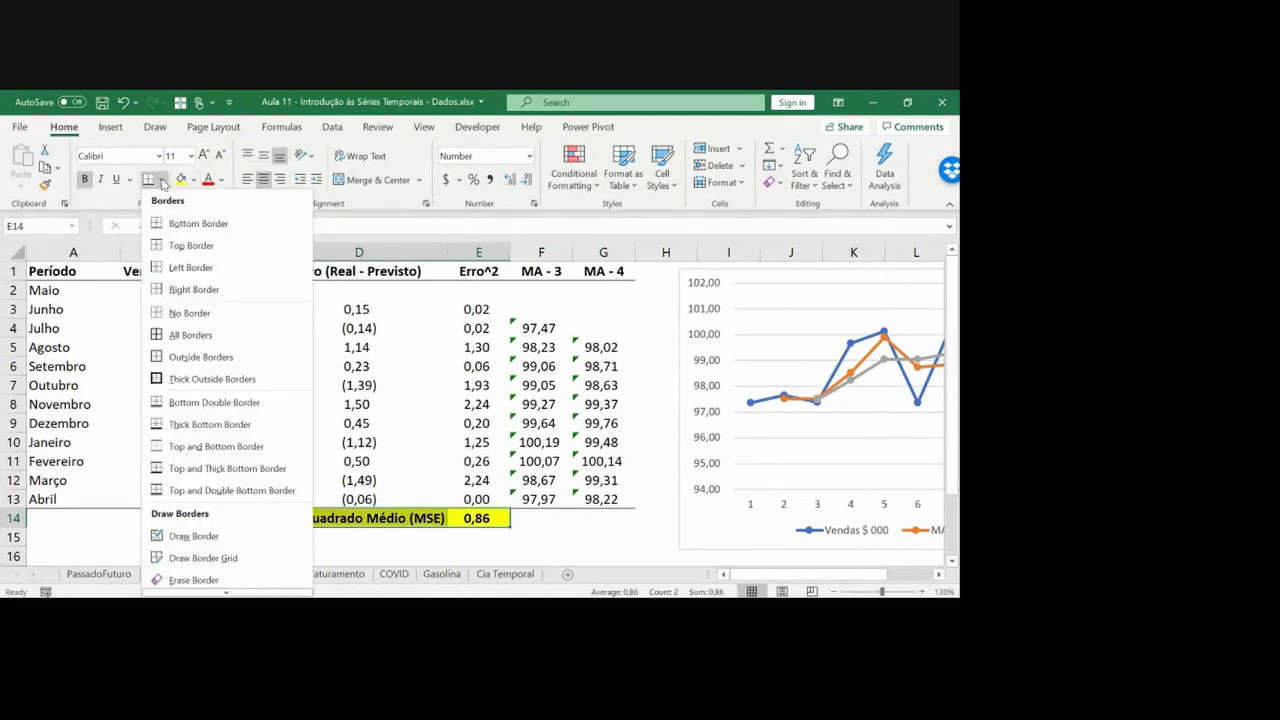
pyautogui.click(189, 374)
pyautogui.press('Right')
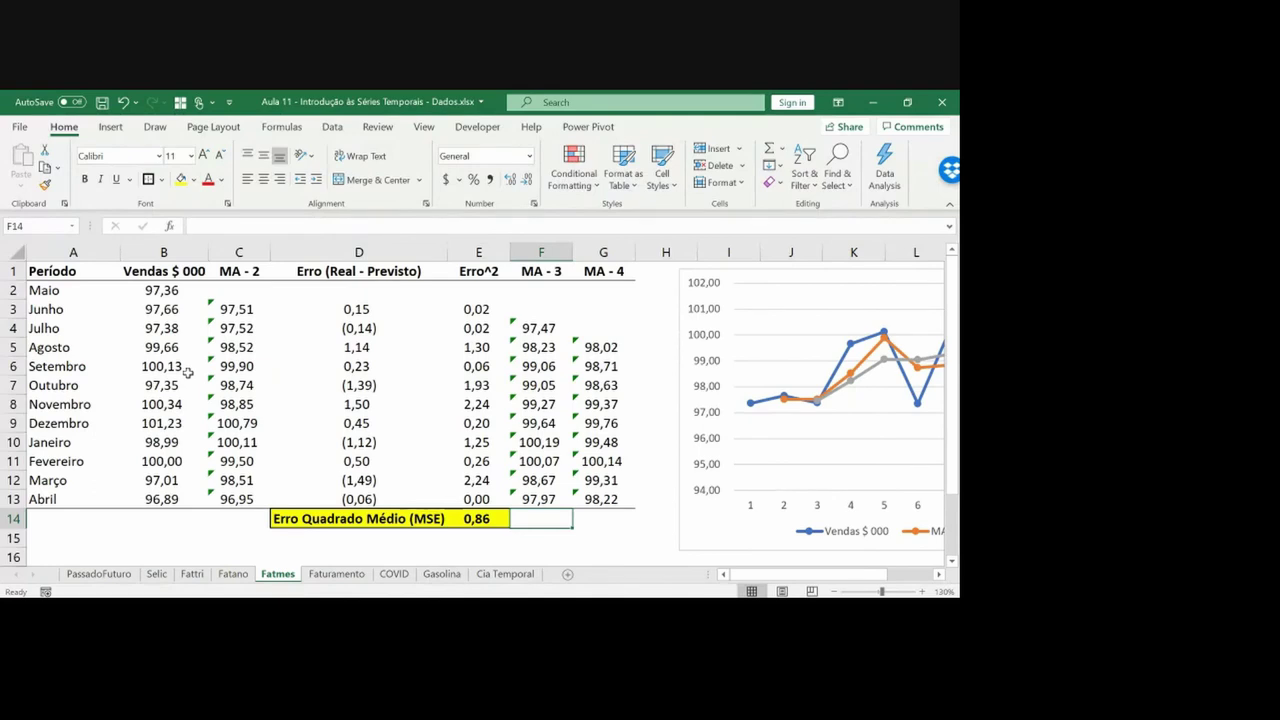
# Enter the row label Média in A14, below Abril
pyautogui.press('Left')
pyautogui.press('Left')
pyautogui.press('Left')
pyautogui.press('Left')
pyautogui.press('Left')
pyautogui.press('Right')
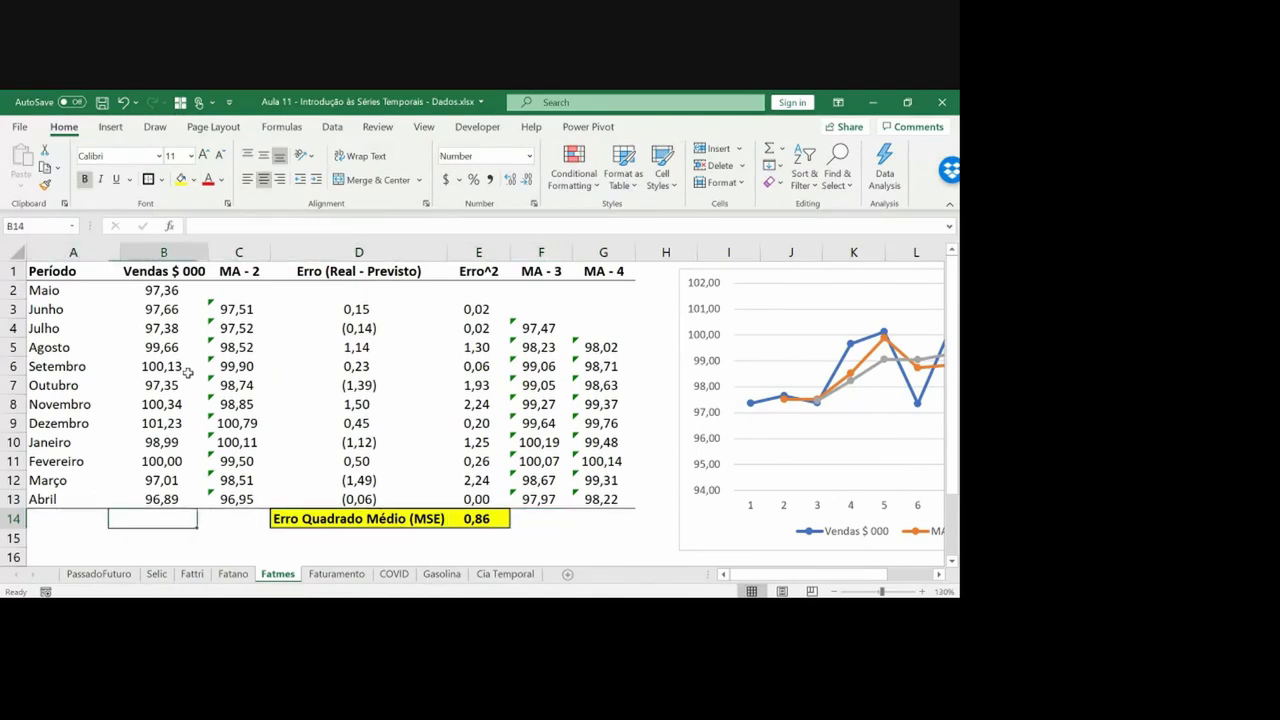
pyautogui.press('Left')
pyautogui.write('Média')
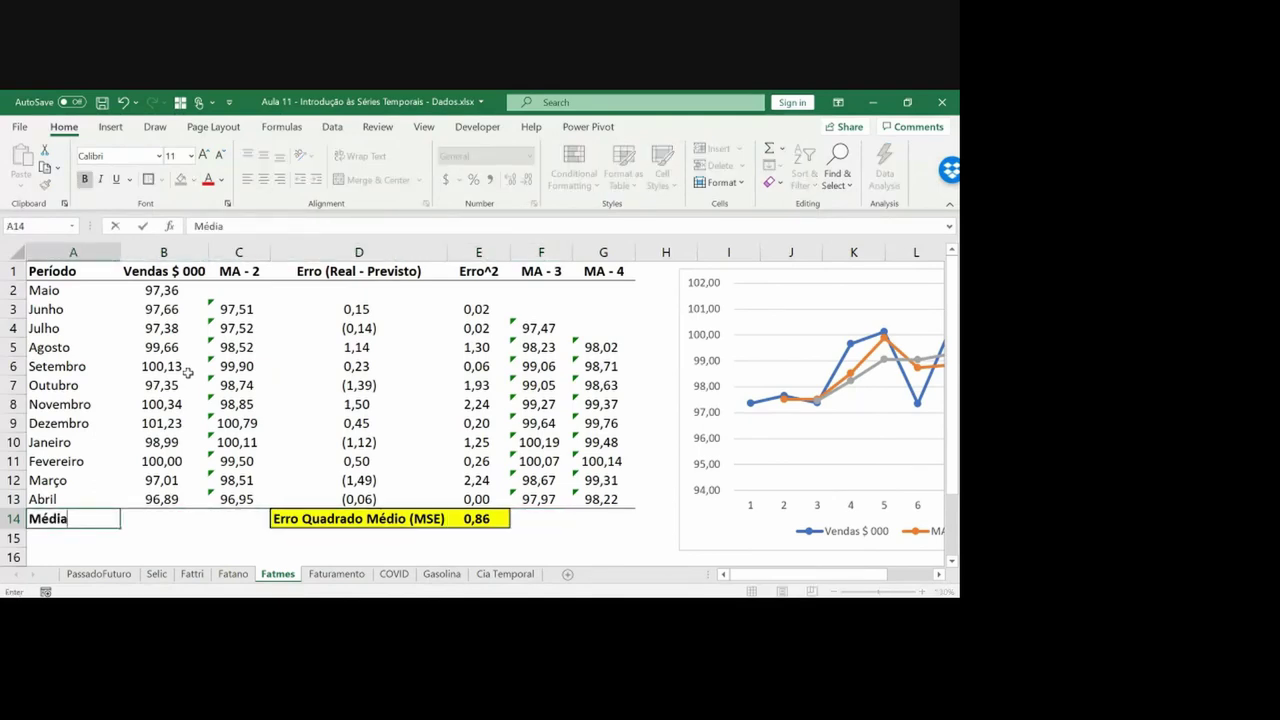
# Calculate the mean of the Vendas $ 000 values in B14 with =AVERAGE(B2:B13)
pyautogui.press('Right')
pyautogui.write('=averag')
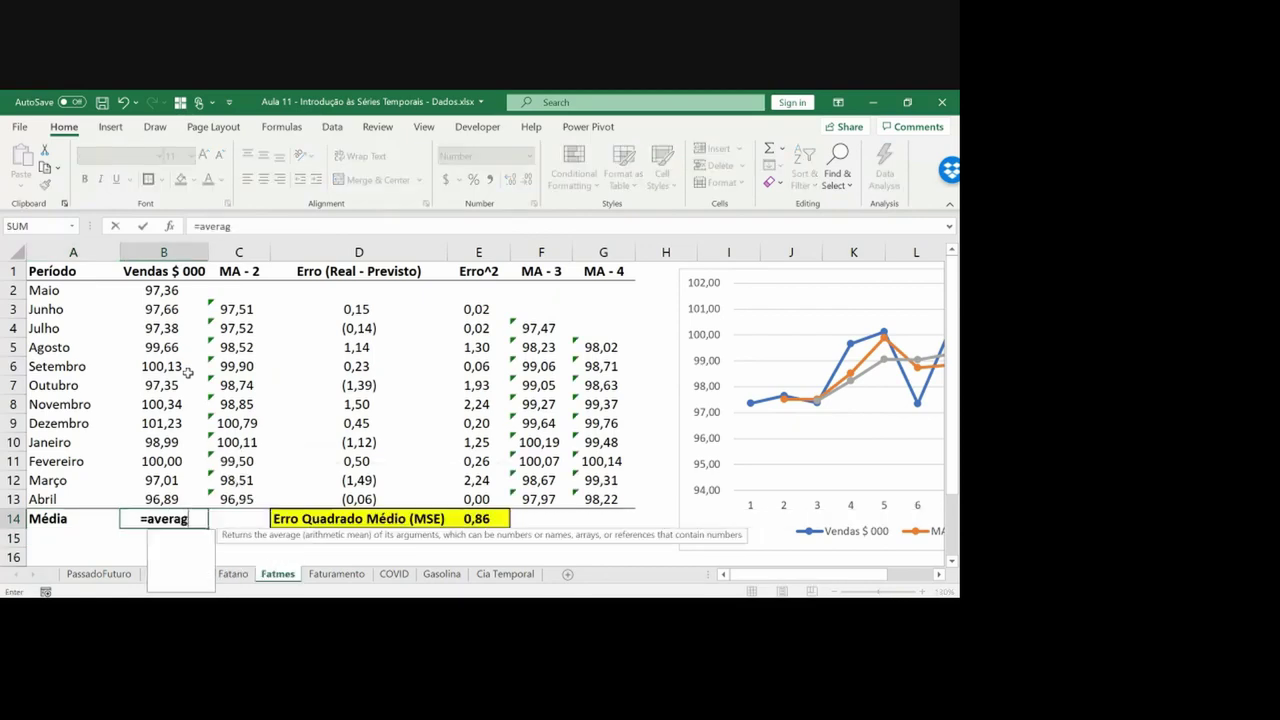
pyautogui.write('e(')
pyautogui.press('Up')
pyautogui.hotkey('ctrl', 'shift', 'Up')
pyautogui.hotkey('ctrl', 'Return')
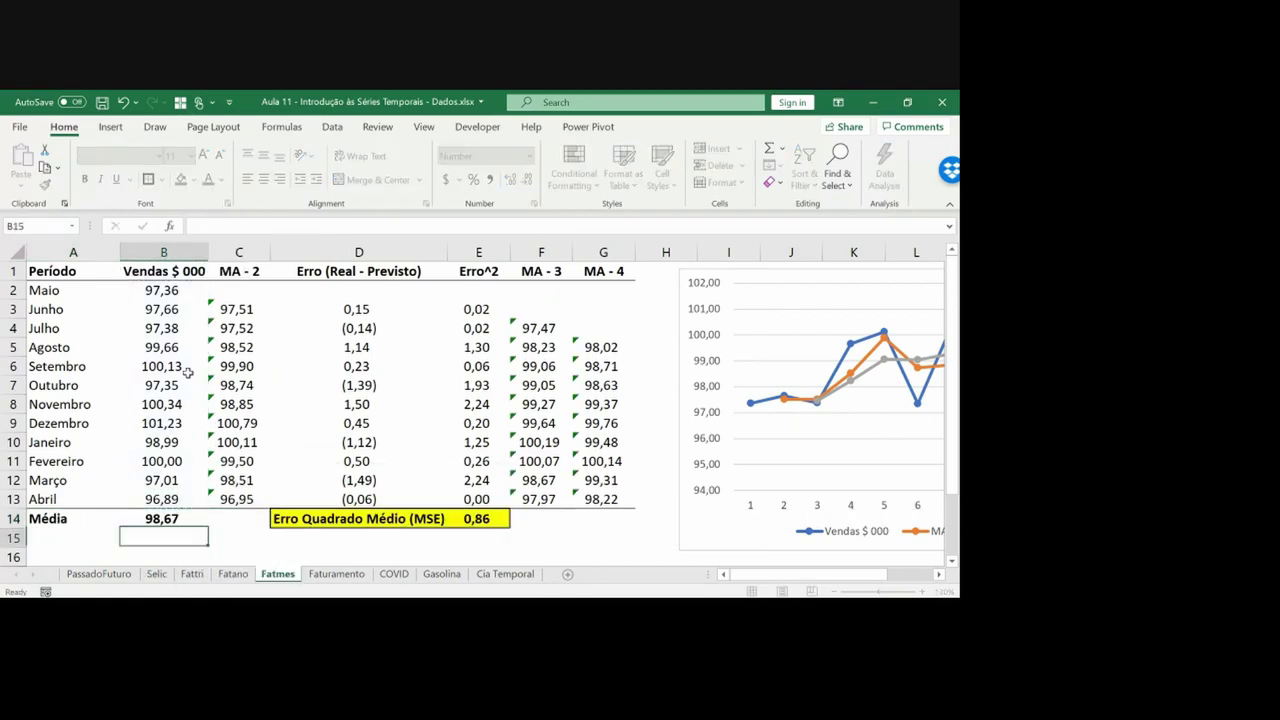
# Copy the Vendas $ 000 average formula from B14 to C14 for the MA - 2 column
pyautogui.hotkey('ctrl', 'c')
pyautogui.press('Right')
pyautogui.hotkey('ctrl', 'v')
pyautogui.press('Escape')
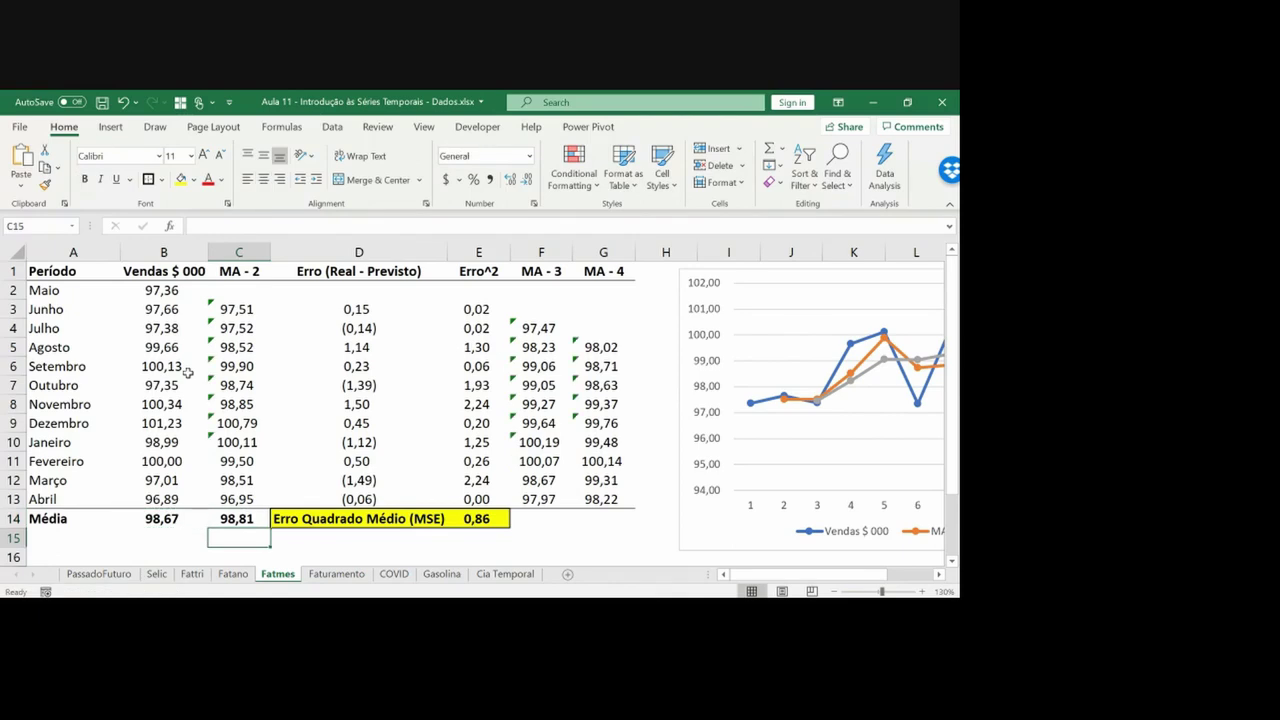
# Enter the row label Desv.Pad. in A15 and make it bold
pyautogui.press('Left')
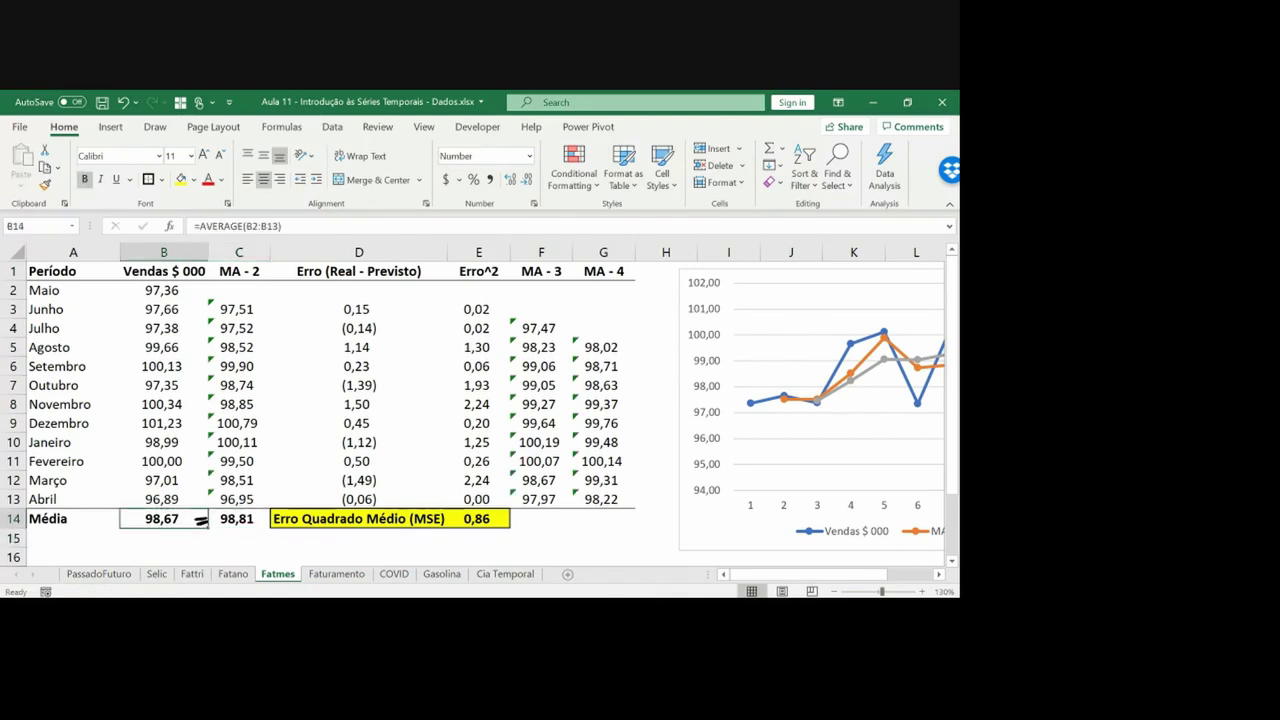
pyautogui.press('Down')
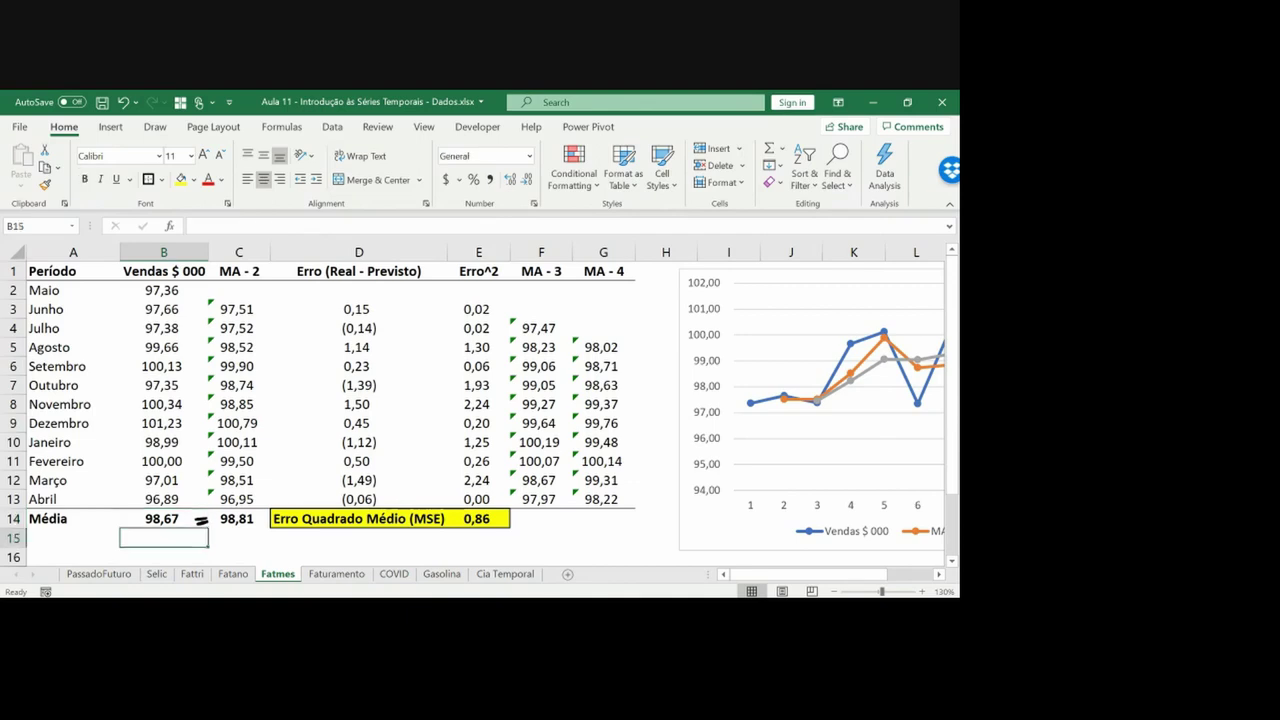
pyautogui.press('Left')
pyautogui.write('Des')
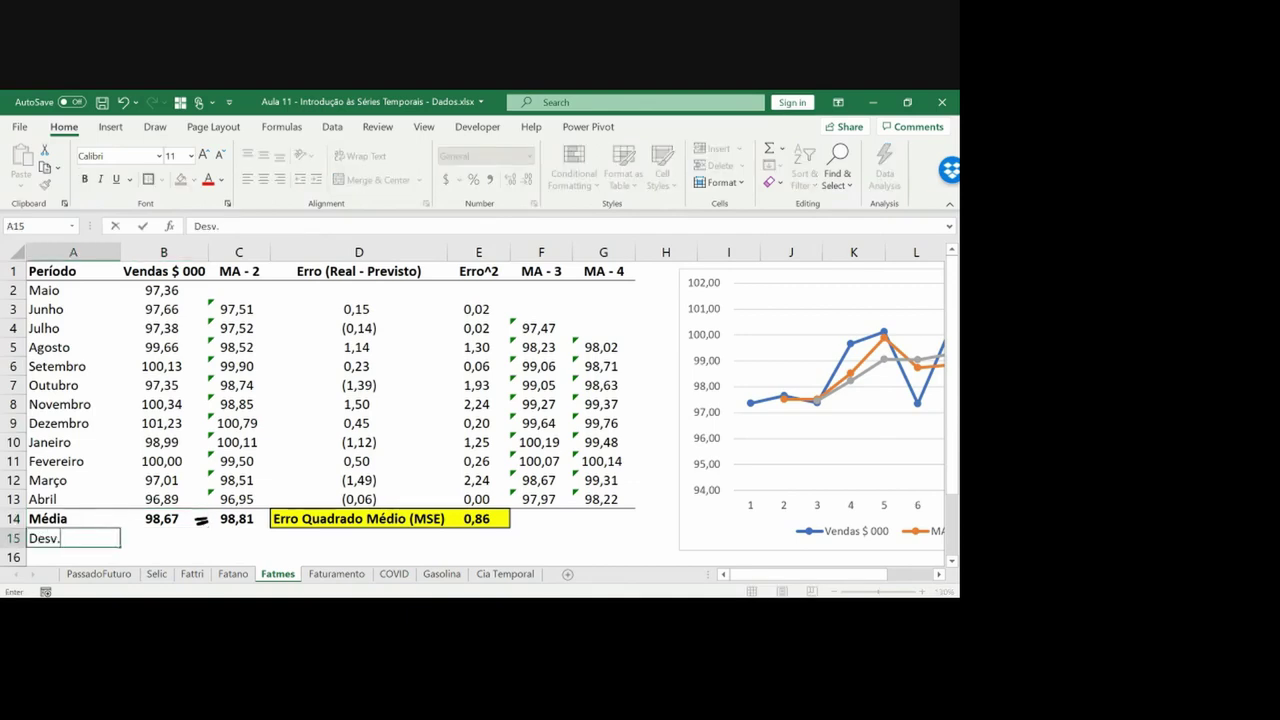
pyautogui.write('v.Pad.')
pyautogui.hotkey('ctrl', 'Return')
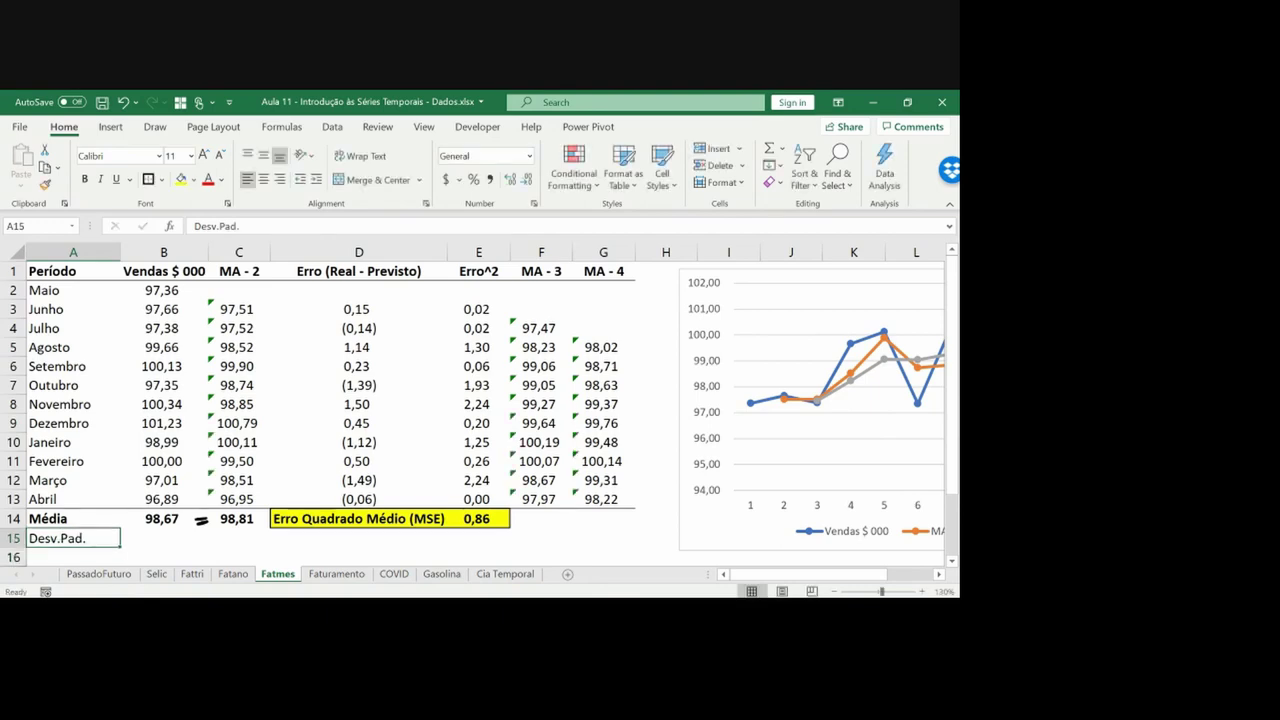
pyautogui.hotkey('ctrl', 'b')
# Calculate the sample standard deviation of the Maio to Abril sales in B15 with STDEV.S, excluding the Média value
pyautogui.press('Right')
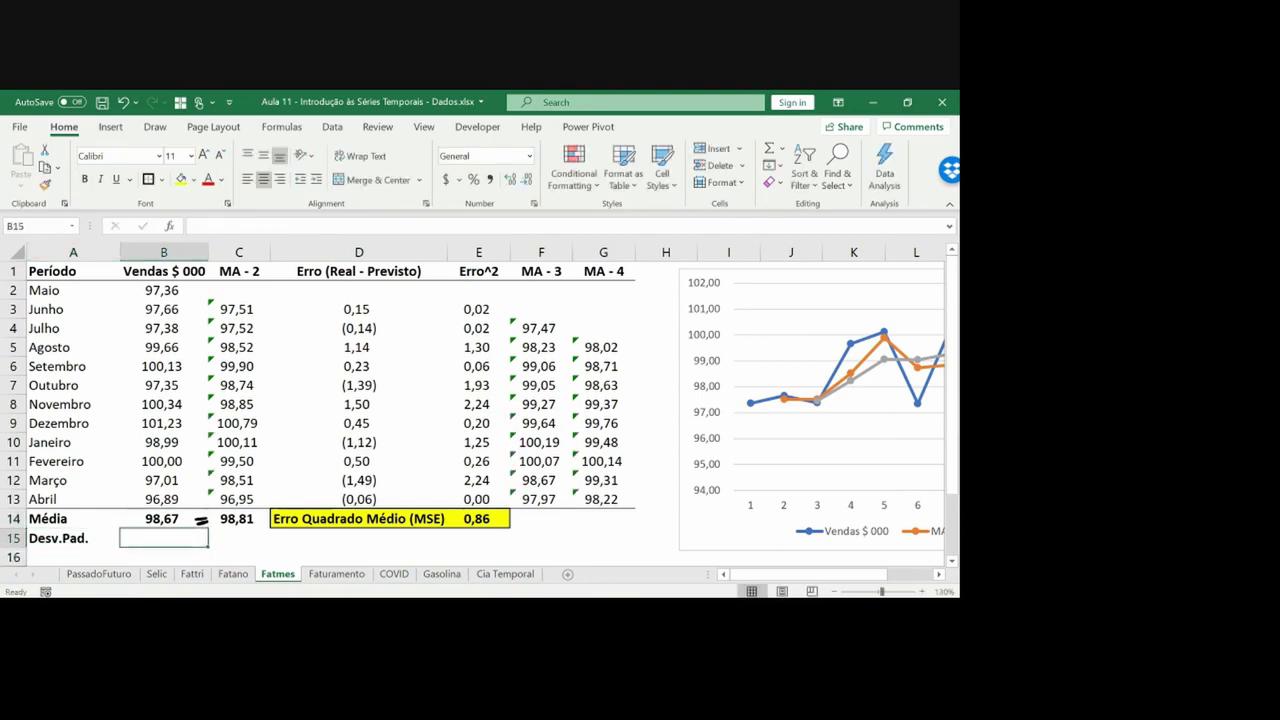
pyautogui.write('=')
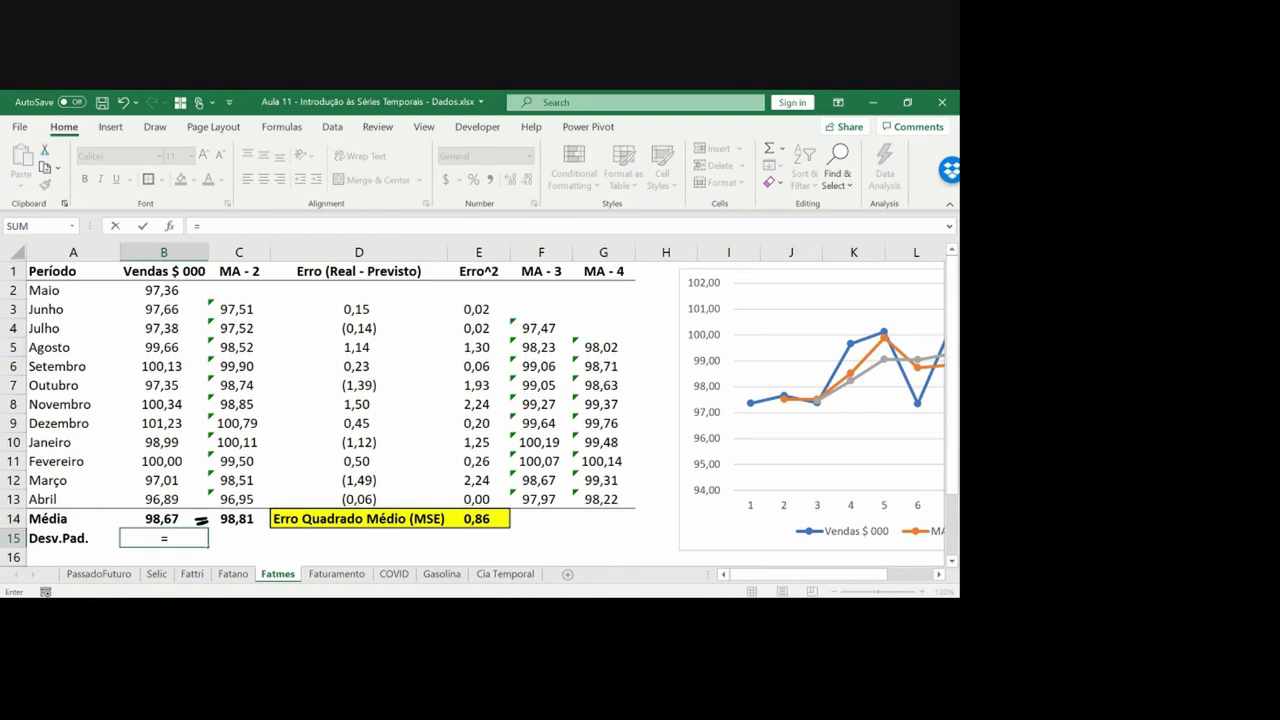
pyautogui.write('std.')
pyautogui.press('BackSpace')
pyautogui.write('ev.')
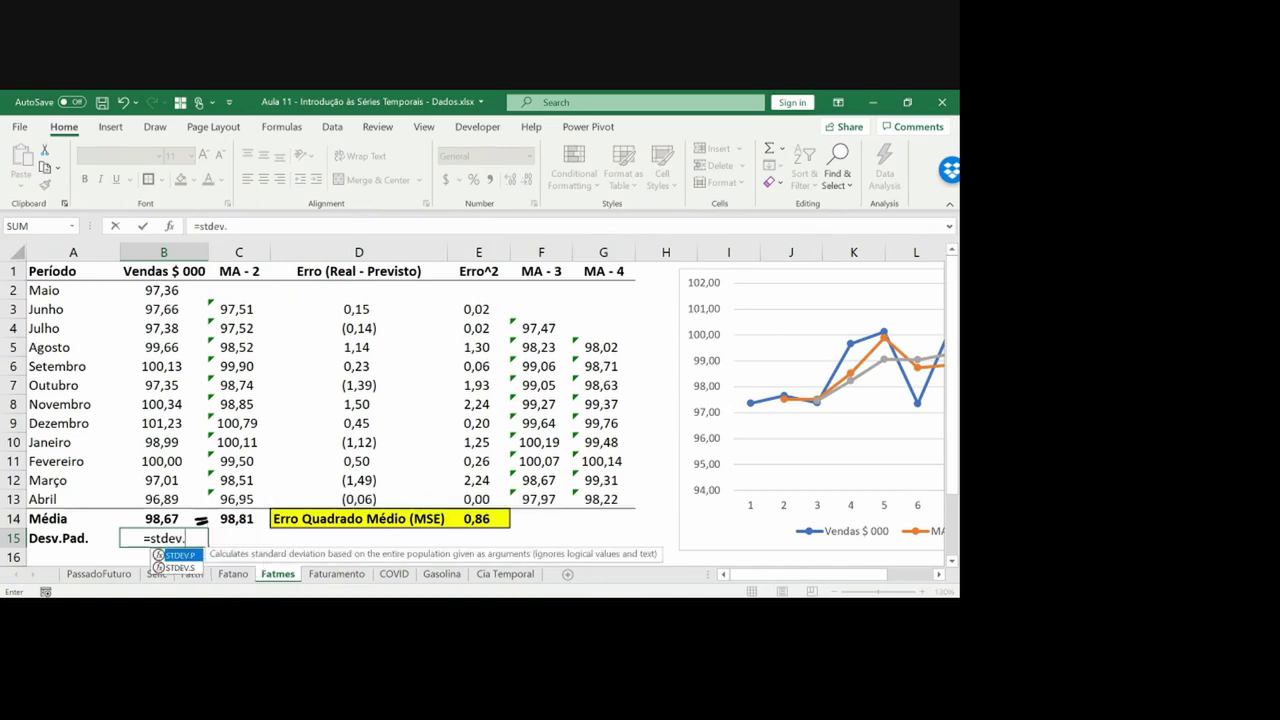
pyautogui.write('s(')
pyautogui.press('Up')
pyautogui.press('Up')
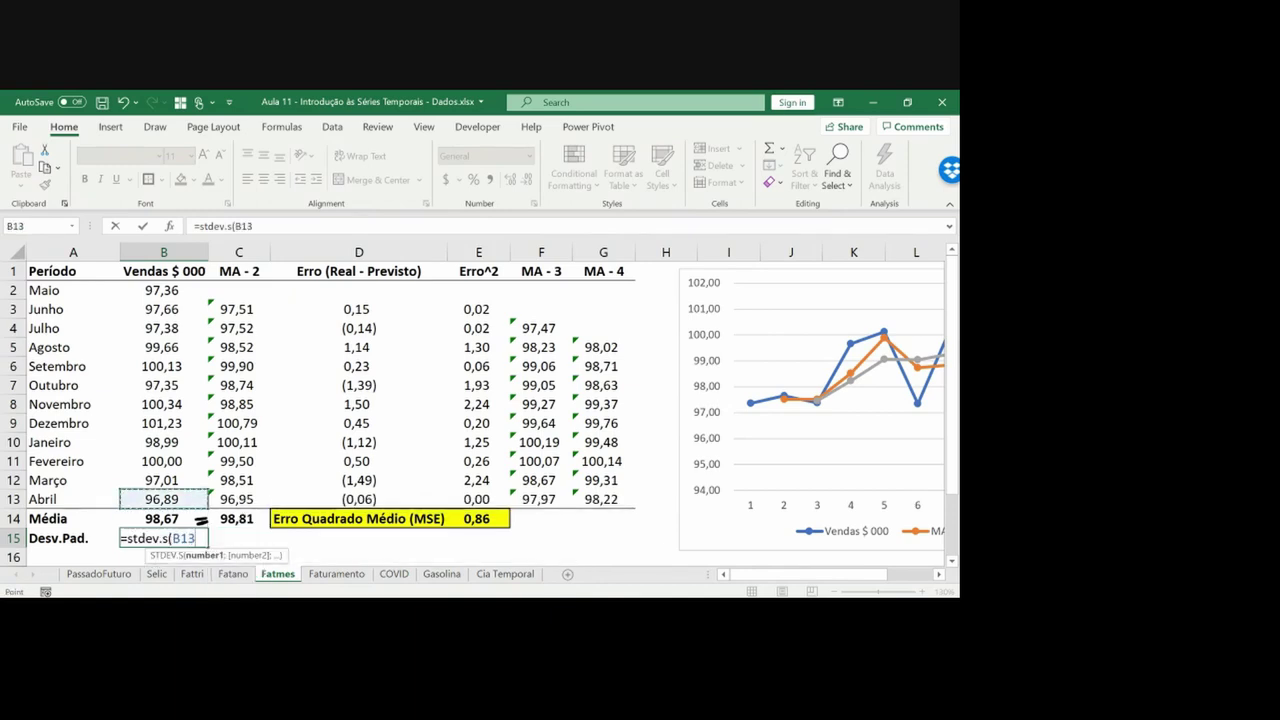
pyautogui.hotkey('ctrl', 'shift', 'Up')
pyautogui.hotkey('shift', 'Down')
pyautogui.hotkey('ctrl', 'Return')
# Copy the Vendas $ 000 standard deviation formula from B15 to C15 for MA - 2 and make both results bold
pyautogui.hotkey('shift', 'Right')
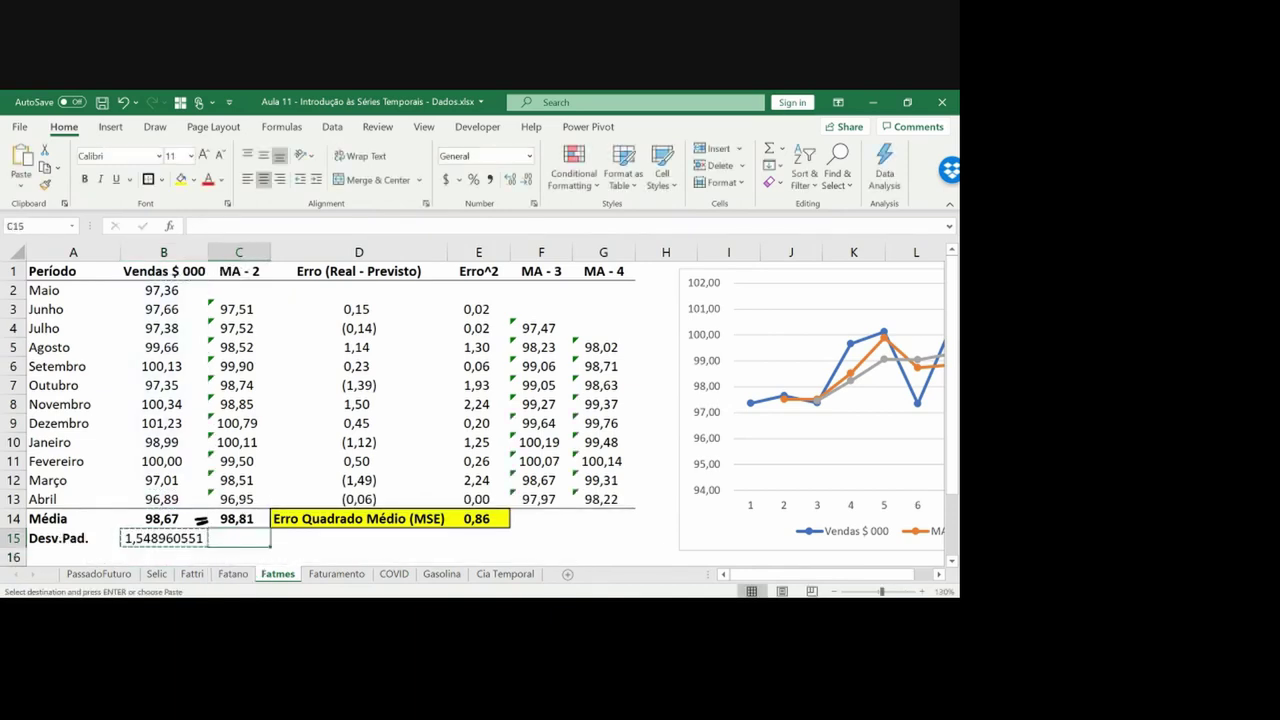
pyautogui.hotkey('ctrl', 'r')
pyautogui.hotkey('ctrl', 'b')
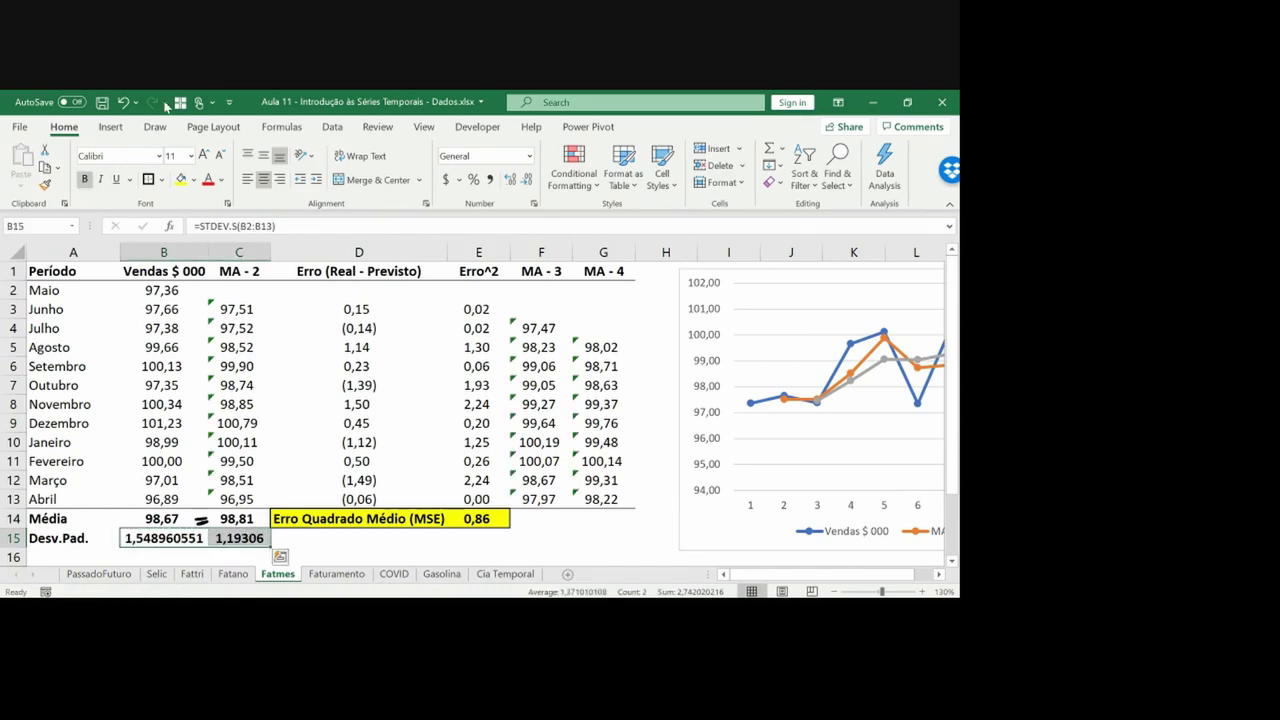
# Show the standard deviations in B15:C15 with three decimal places and autofit the width of column C
pyautogui.click(526, 180)
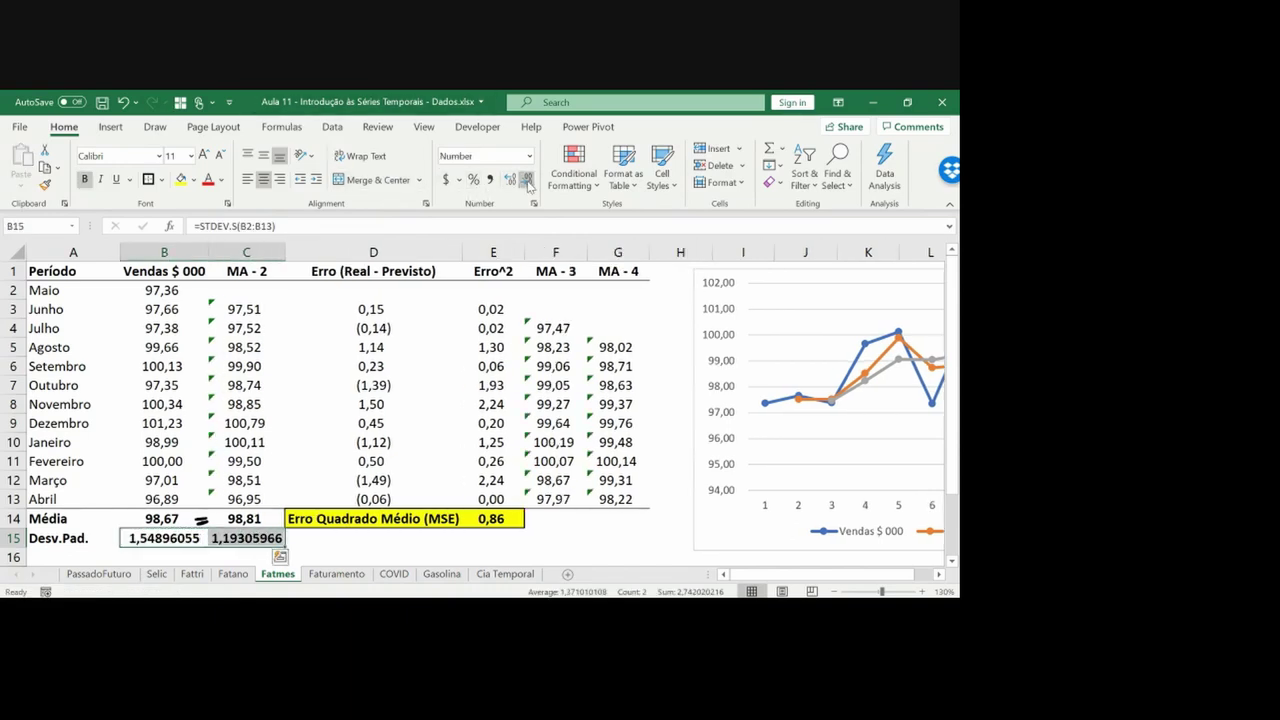
pyautogui.click(527, 182)
pyautogui.click(527, 182)
pyautogui.click(527, 181)
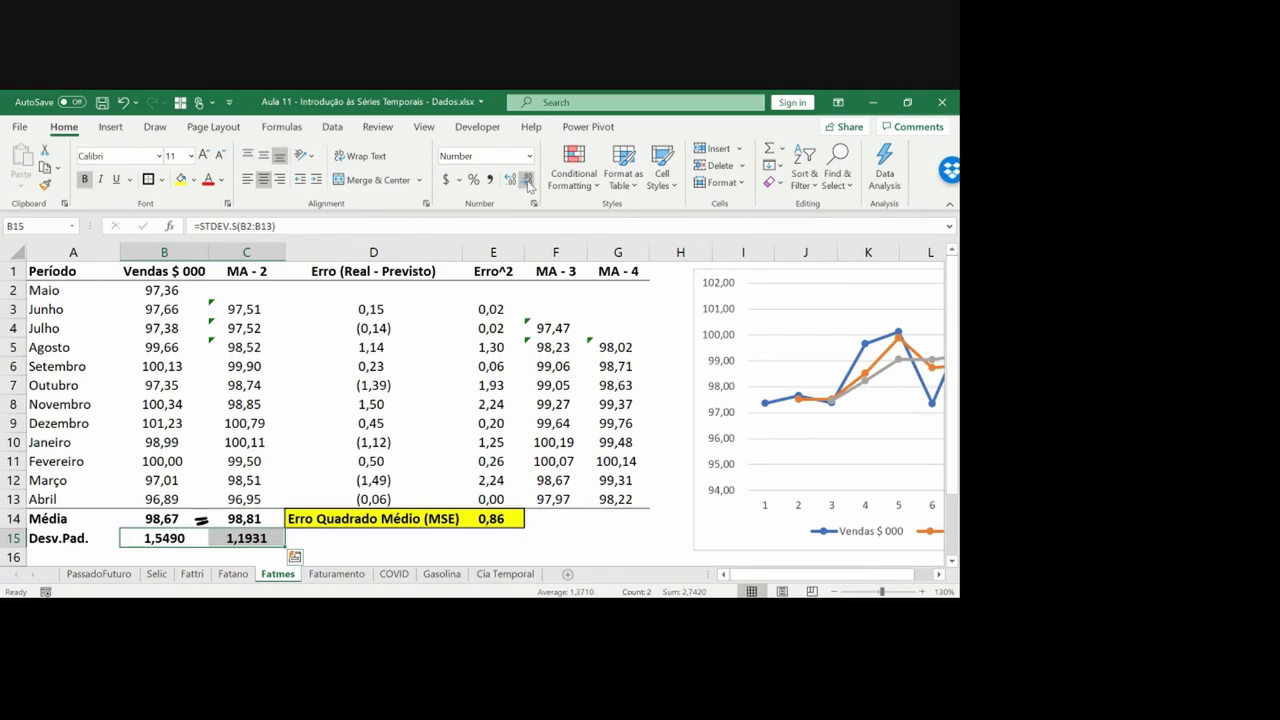
pyautogui.click(527, 181)
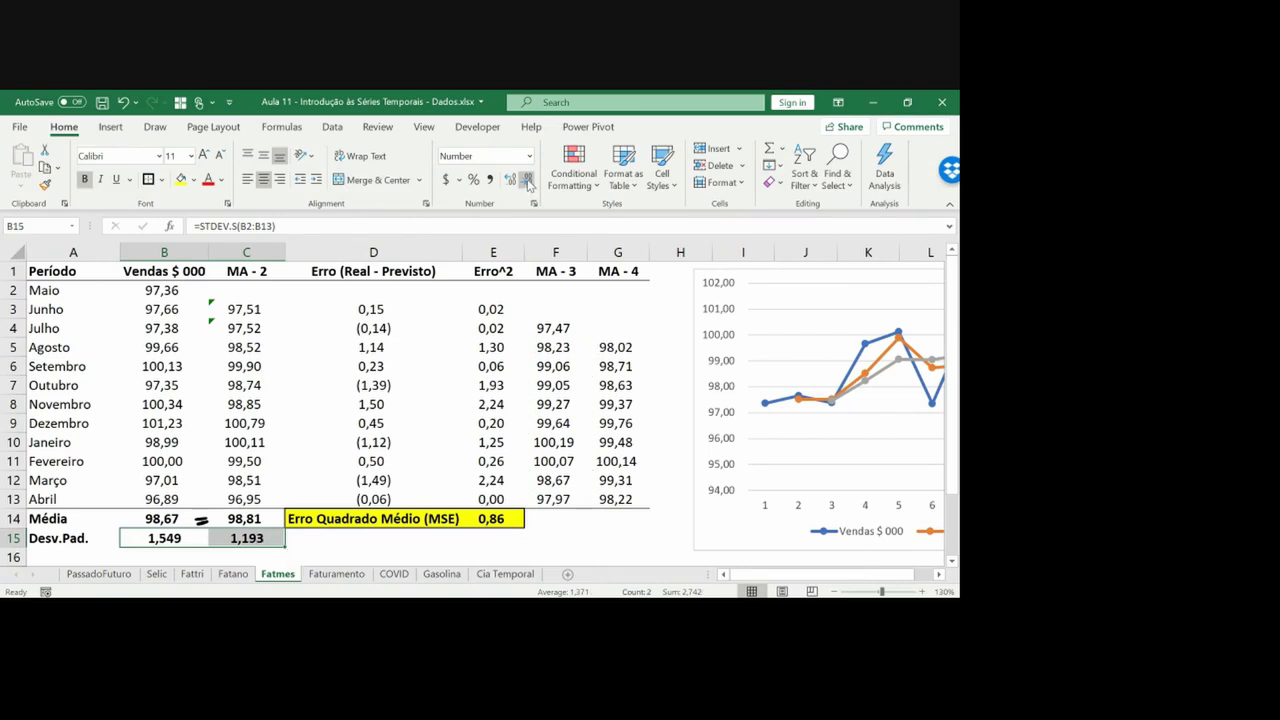
pyautogui.doubleClick(290, 251)
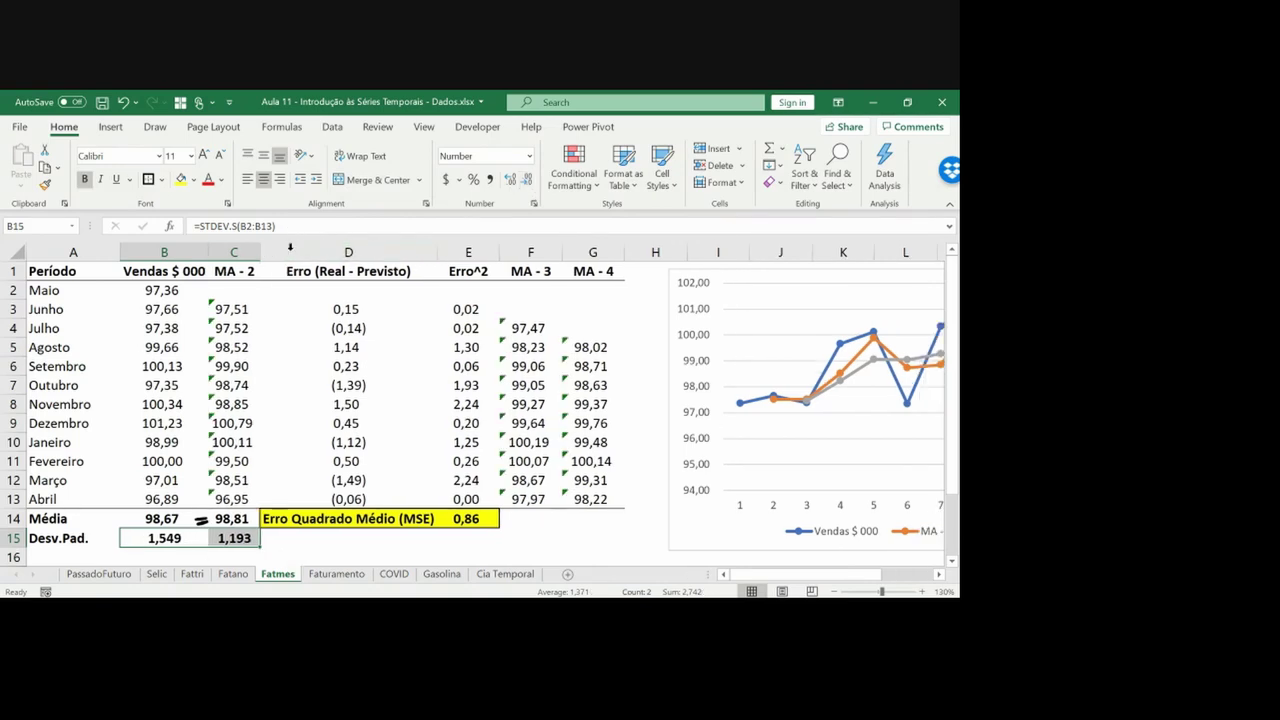
# Examine the line chart comparing Vendas $ 000 with the MA - 2 and MA - 3 moving averages
pyautogui.click(207, 413)
pyautogui.press('Right')
pyautogui.press('Right')
pyautogui.press('Right')
pyautogui.press('Right')
pyautogui.press('Right')
pyautogui.press('Right')
pyautogui.press('Right')
pyautogui.press('Right')
pyautogui.press('Right')
pyautogui.press('Right')
pyautogui.press('Right')
pyautogui.press('Right')
pyautogui.press('Right')
pyautogui.press('Right')
pyautogui.press('Right')
pyautogui.press('Right')
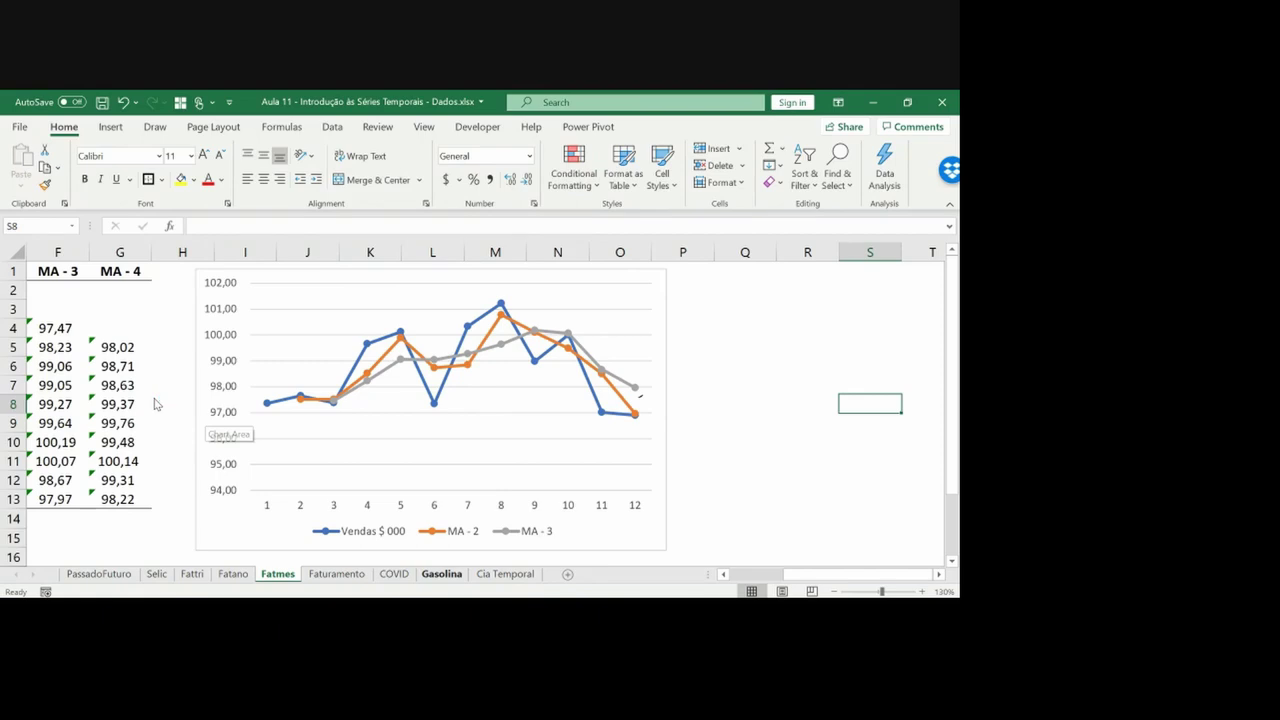
pyautogui.press('Home')
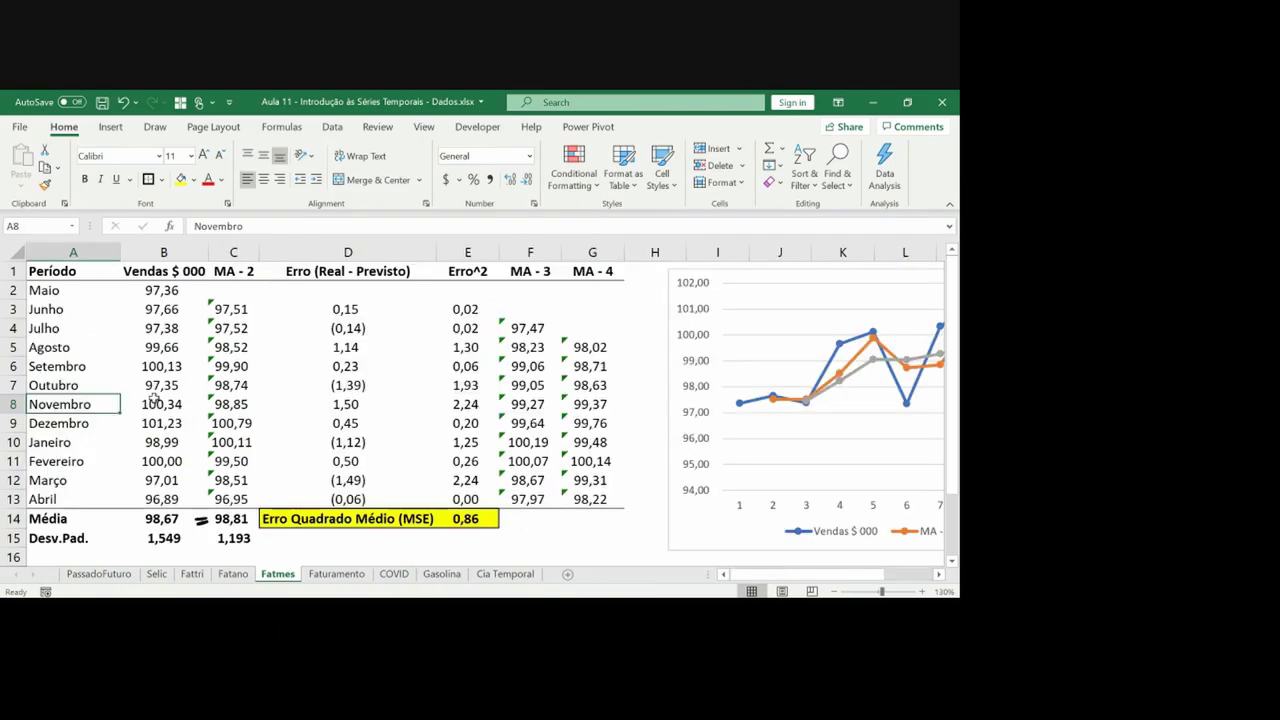
# Insert blank cells over A14:G22, shifting the Média, Desv.Pad. and MSE rows down
pyautogui.press('Down')
pyautogui.press('Down')
pyautogui.press('Down')
pyautogui.press('Down')
pyautogui.press('Down')
pyautogui.press('Down')
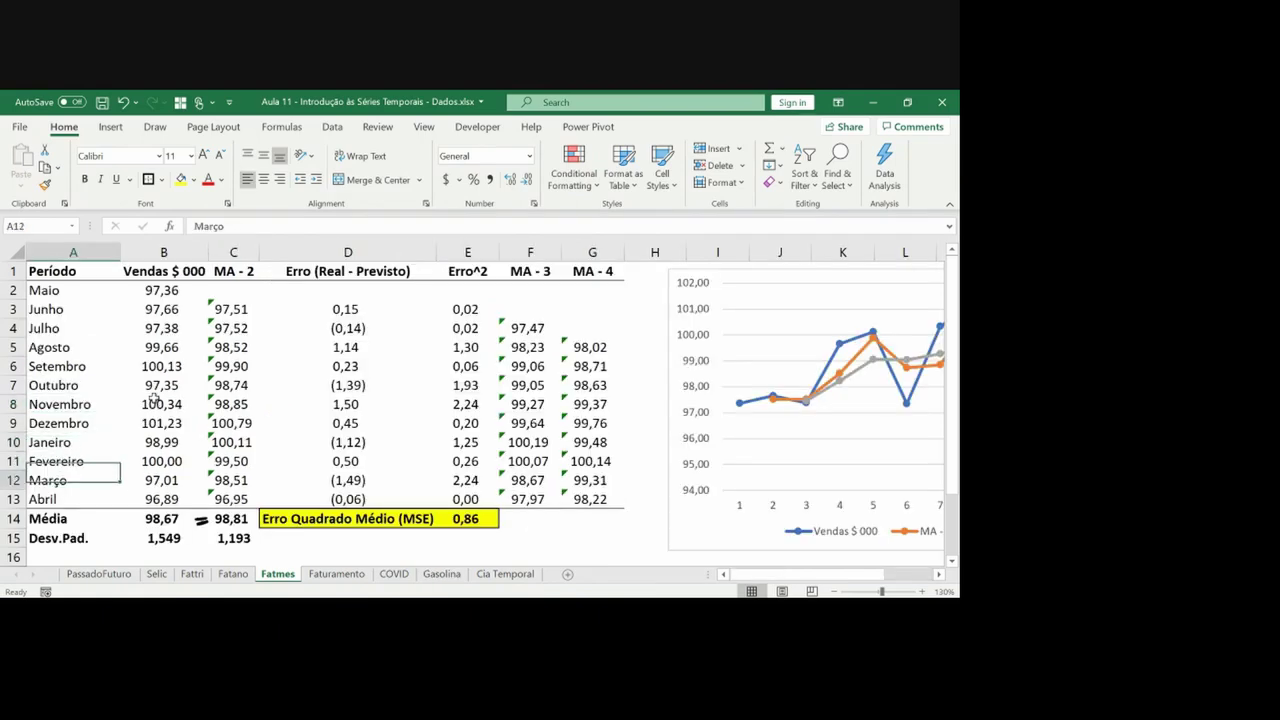
pyautogui.hotkey('shift', 'Right')
pyautogui.hotkey('shift', 'Right')
pyautogui.hotkey('shift', 'Right')
pyautogui.hotkey('shift', 'Right')
pyautogui.hotkey('shift', 'Right')
pyautogui.hotkey('shift', 'Right')
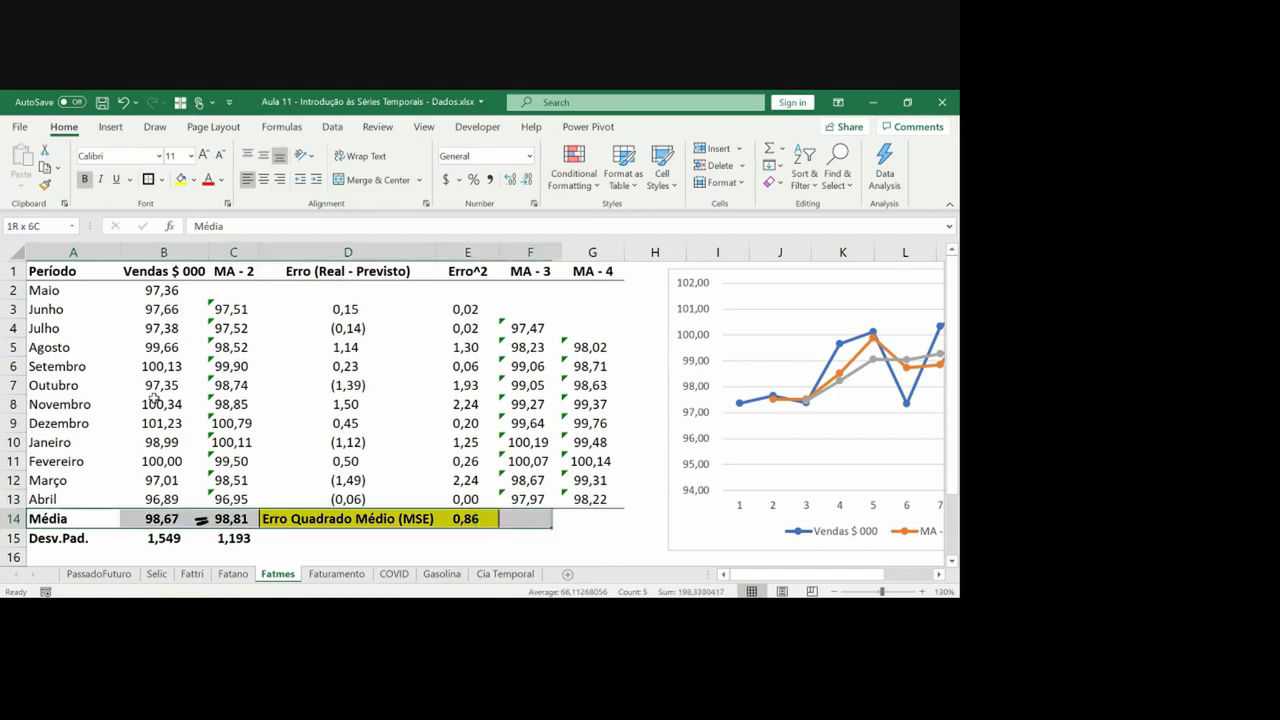
pyautogui.hotkey('shift', 'Down')
pyautogui.hotkey('shift', 'Down')
pyautogui.hotkey('shift', 'Down')
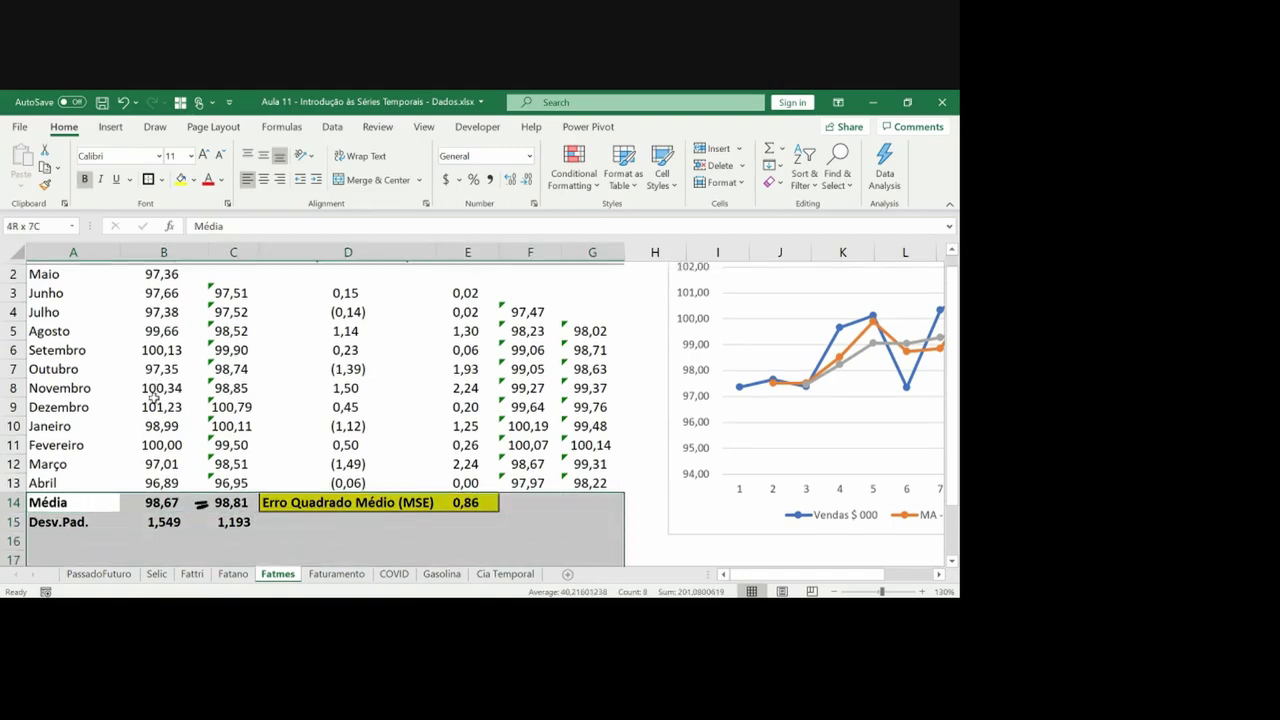
pyautogui.hotkey('shift', 'Down')
pyautogui.hotkey('shift', 'Down')
pyautogui.hotkey('shift', 'Down')
pyautogui.hotkey('shift', 'Down')
pyautogui.hotkey('shift', 'Down')
pyautogui.hotkey('ctrl', 'shift', '+')
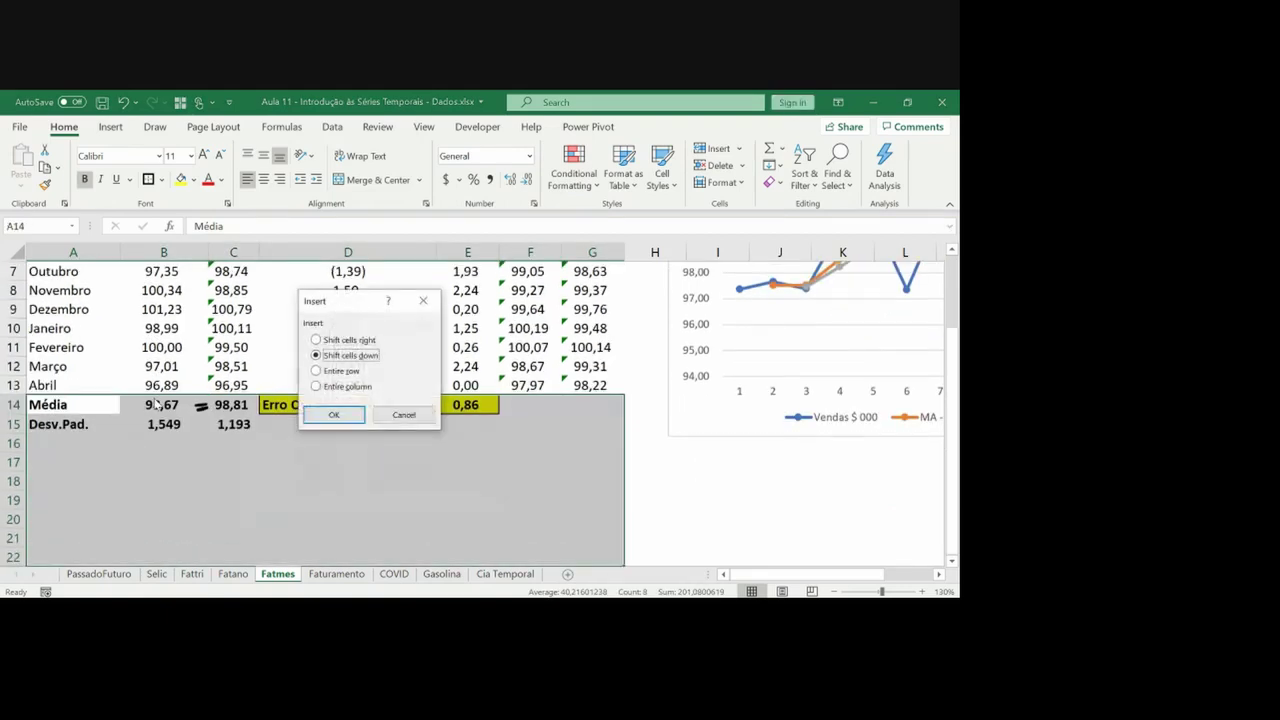
pyautogui.press('Return')
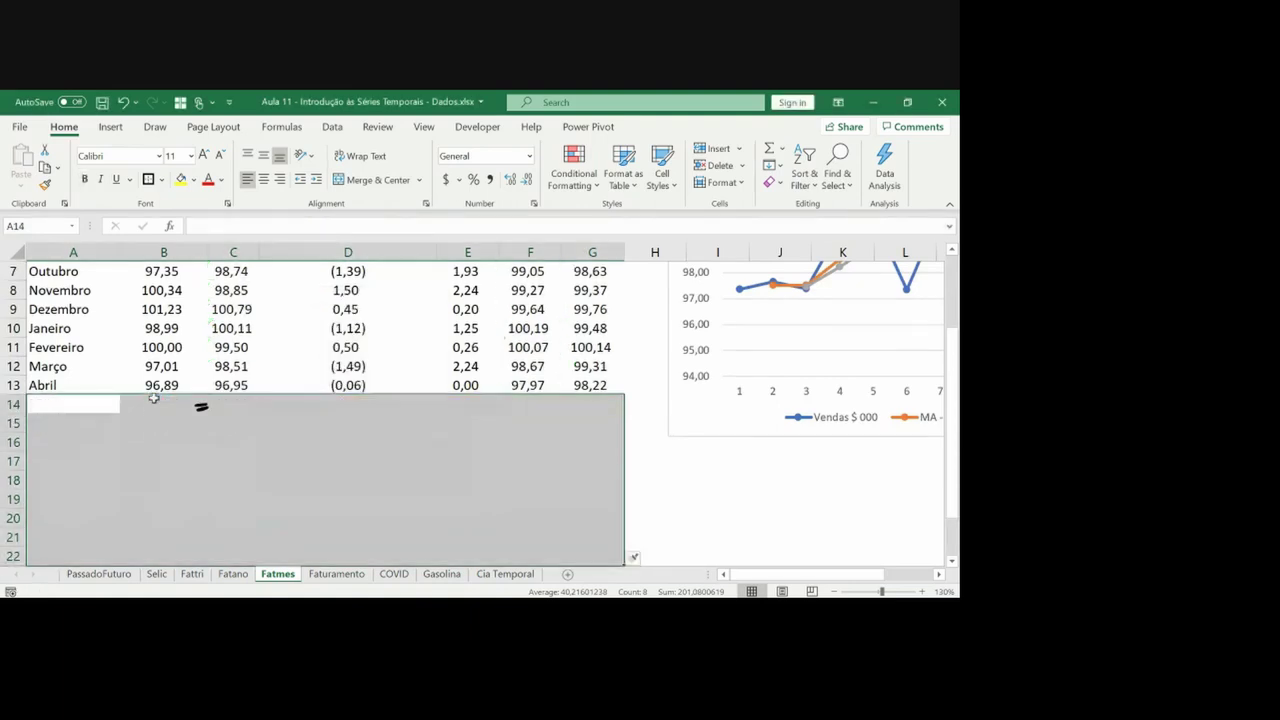
# Apply a bottom border to the Abril error and squared error cells, D13:E13
pyautogui.press('Right')
pyautogui.press('Right')
pyautogui.press('Right')
pyautogui.press('Up')
pyautogui.press('Right')
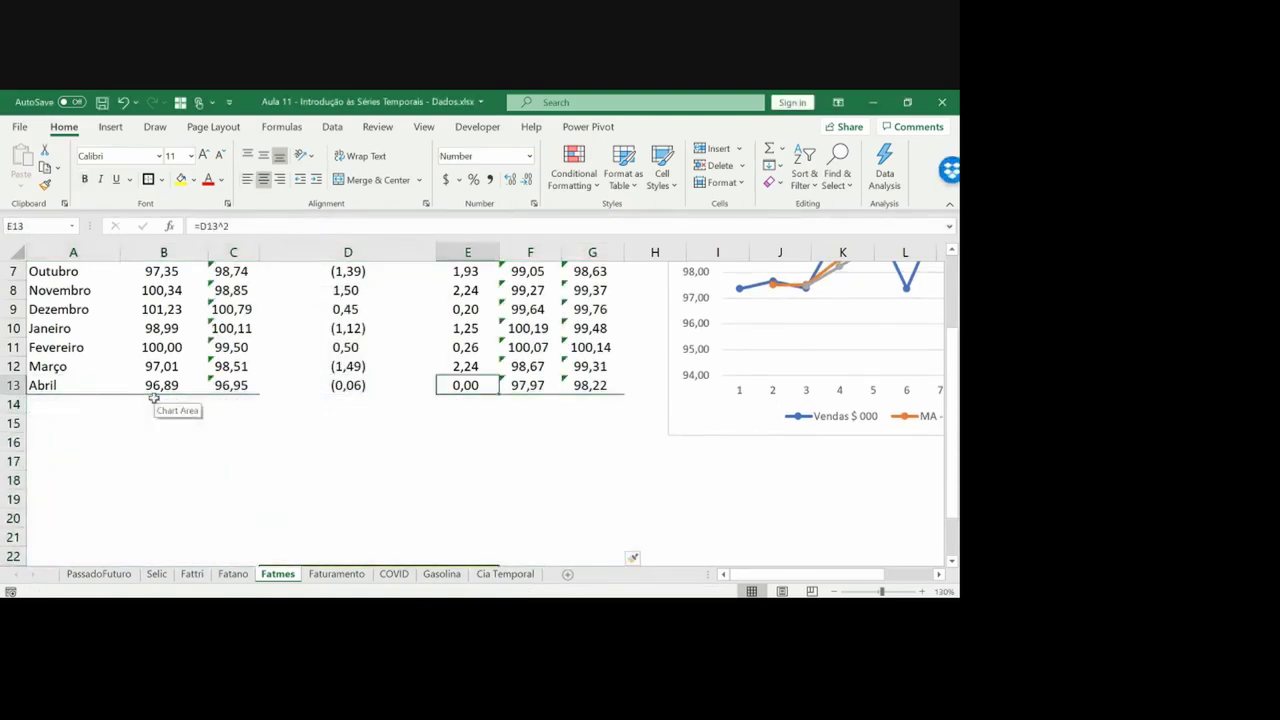
pyautogui.hotkey('shift', 'Left')
pyautogui.click(160, 179)
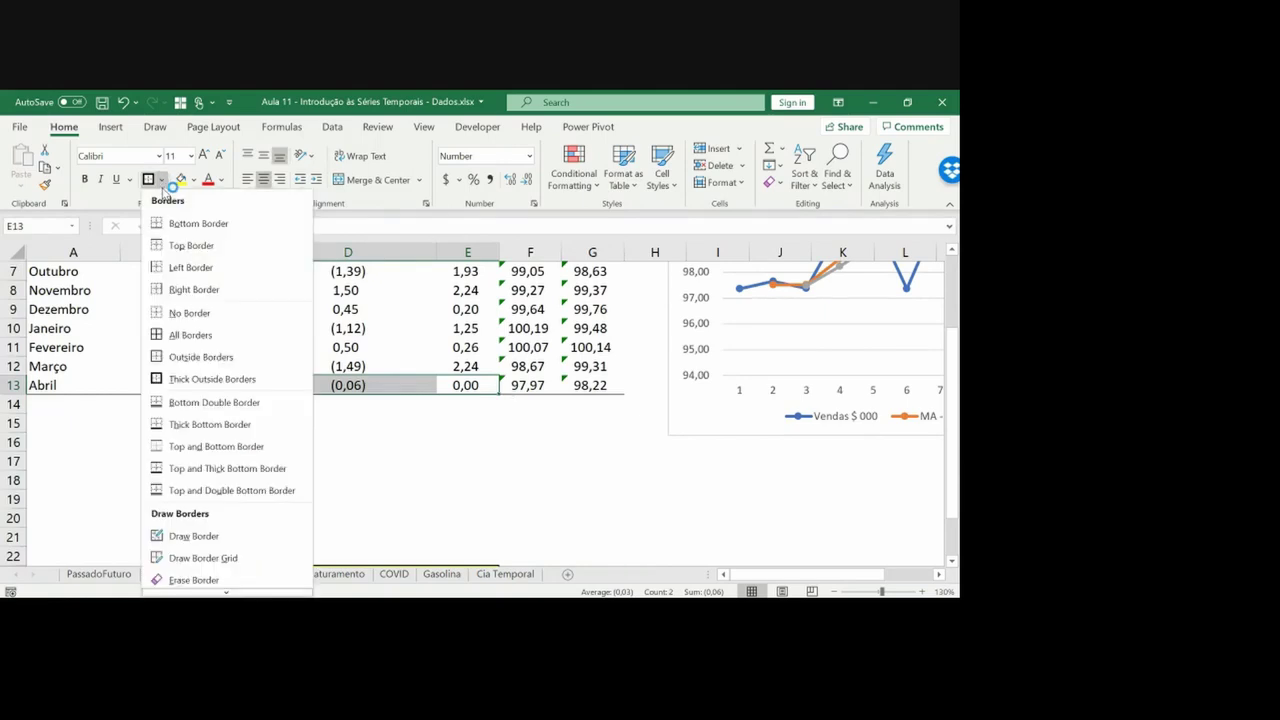
pyautogui.click(168, 221)
# Copy the month names Maio to Outubro from A2:A7 and paste them below Abril, starting at A14
pyautogui.press('Left')
pyautogui.press('Left')
pyautogui.press('Up')
pyautogui.press('Left')
pyautogui.press('Left')
pyautogui.press('Up')
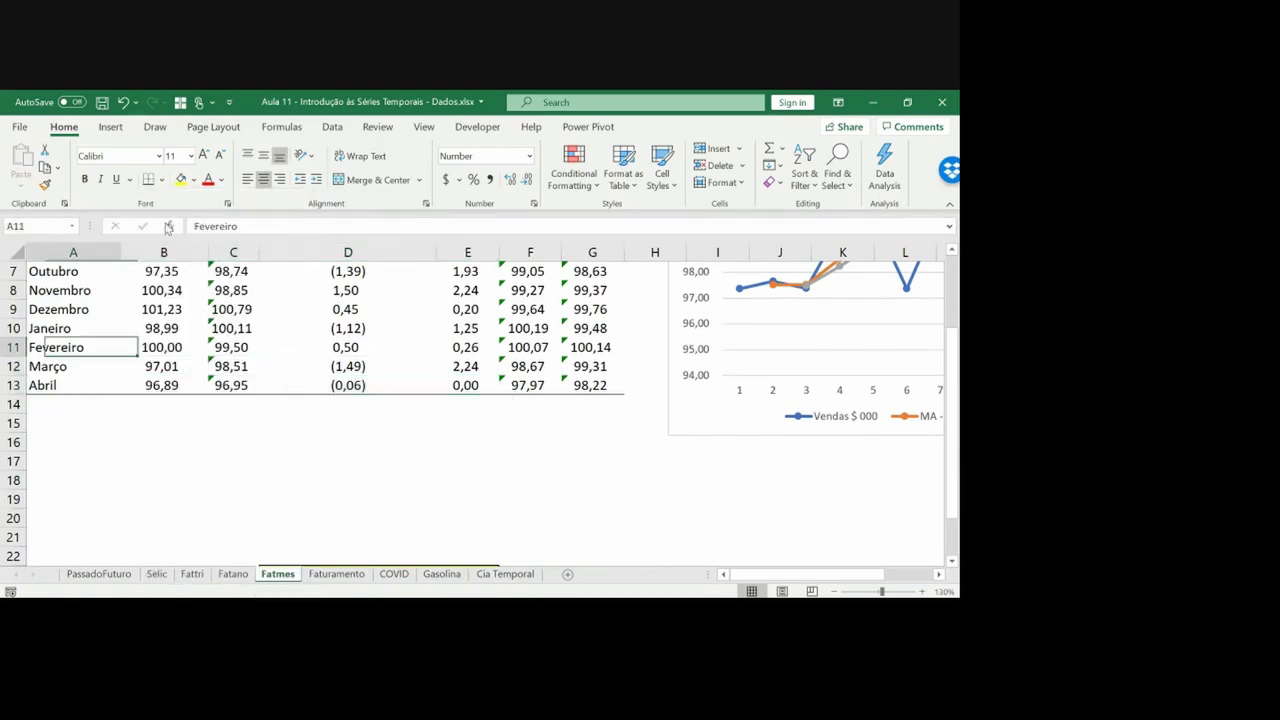
pyautogui.press('Up')
pyautogui.press('Up')
pyautogui.press('Up')
pyautogui.press('Up')
pyautogui.press('Up')
pyautogui.press('Up')
pyautogui.press('Up')
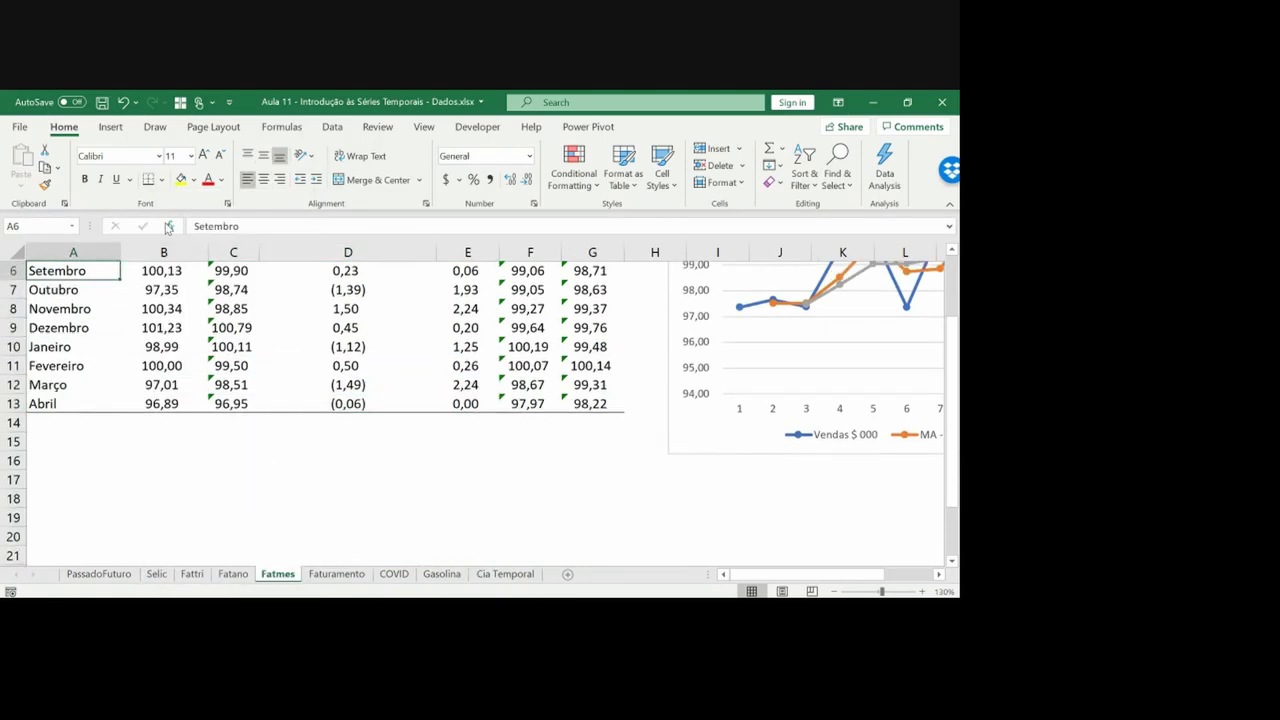
pyautogui.press('Up')
pyautogui.press('Up')
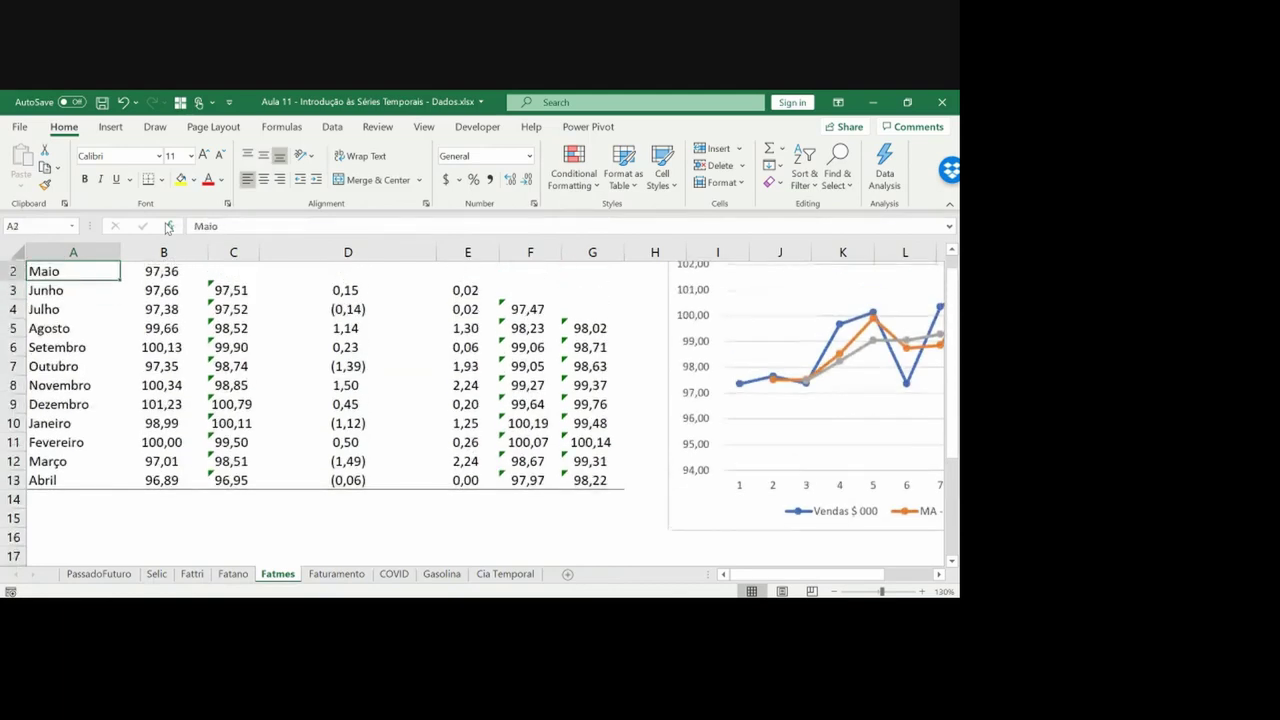
pyautogui.hotkey('shift', 'Down')
pyautogui.hotkey('shift', 'Down')
pyautogui.hotkey('shift', 'Down')
pyautogui.hotkey('shift', 'Down')
pyautogui.hotkey('shift', 'Down')
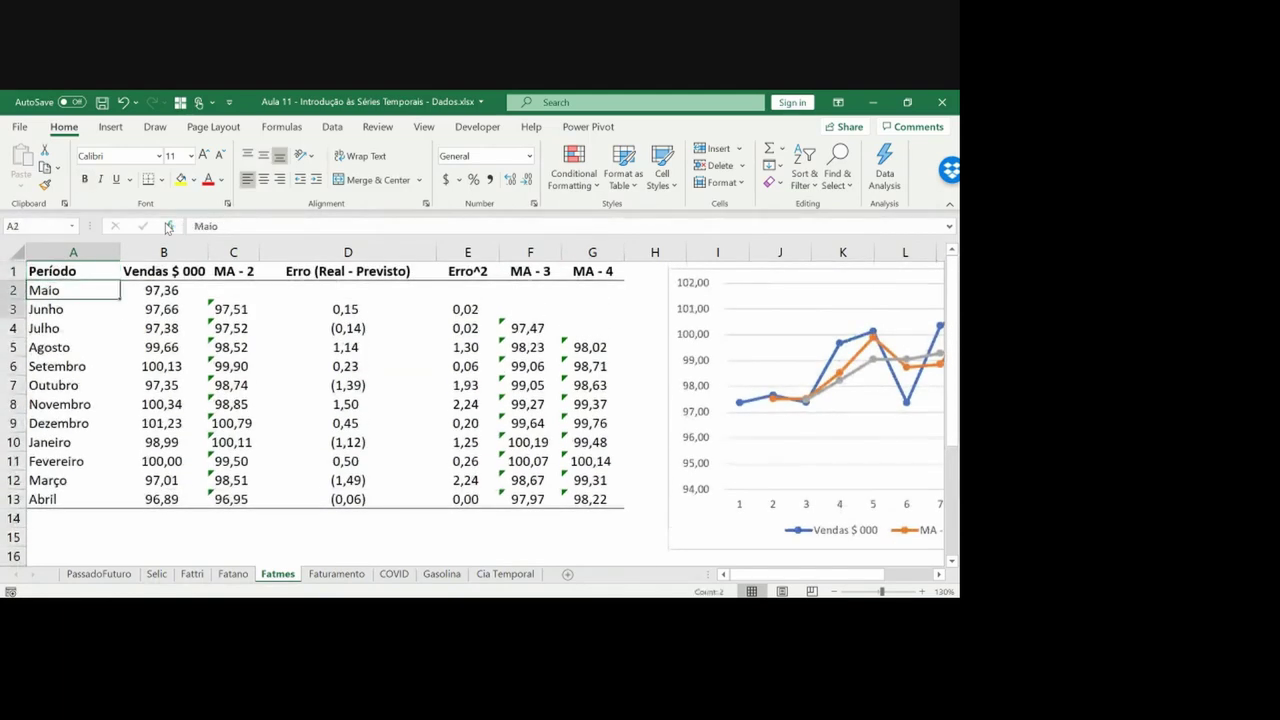
pyautogui.hotkey('ctrl', 'c')
pyautogui.press('Down')
pyautogui.press('Down')
pyautogui.press('Down')
pyautogui.press('Down')
pyautogui.press('Down')
pyautogui.press('Down')
pyautogui.press('Down')
pyautogui.press('Down')
pyautogui.press('Down')
pyautogui.press('Down')
pyautogui.press('Down')
pyautogui.press('Down')
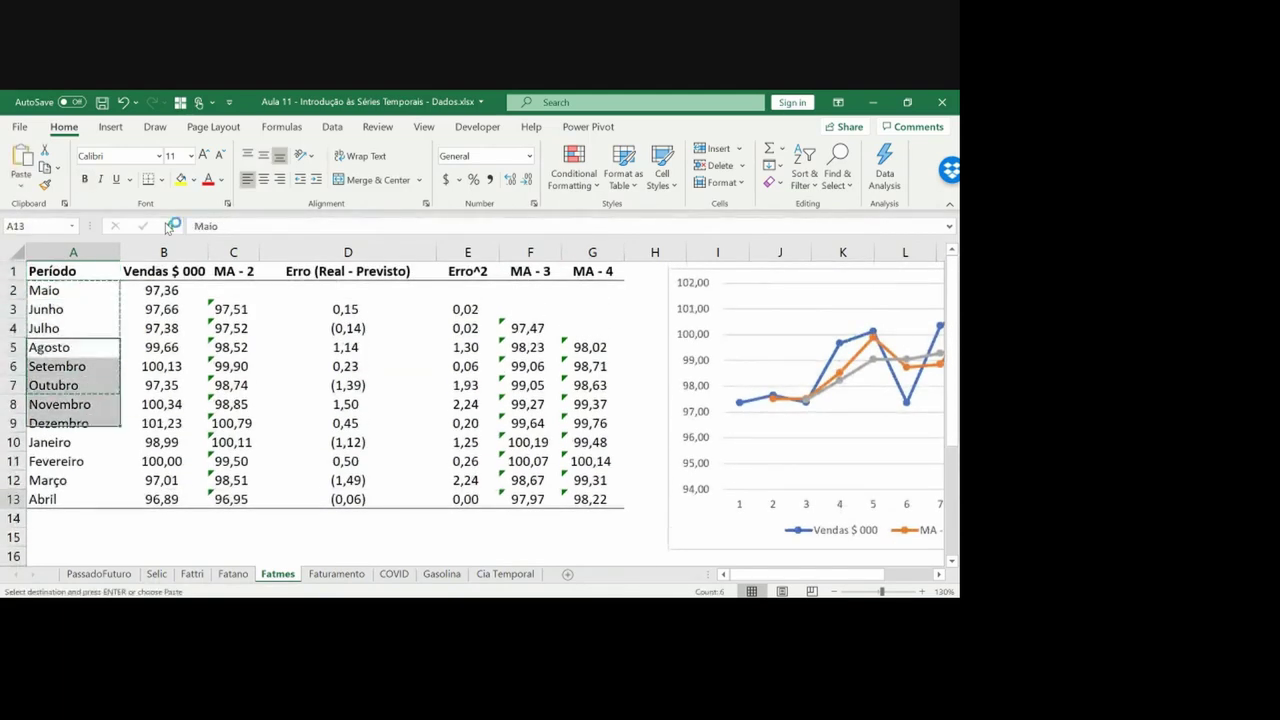
pyautogui.hotkey('ctrl', 'v')
pyautogui.press('Down')
pyautogui.press('Down')
pyautogui.press('Down')
pyautogui.press('Down')
pyautogui.press('Down')
pyautogui.press('Down')
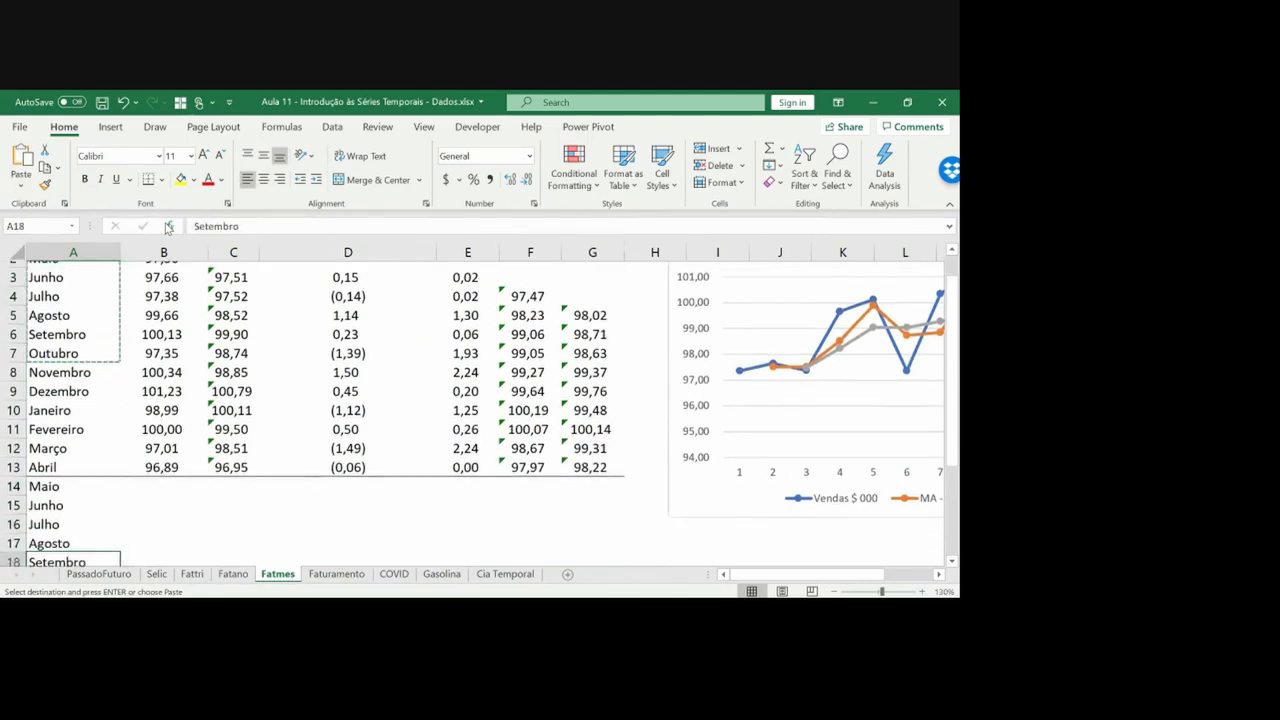
# Append " e" to each of the six added month names in A14:A19, from Maio e to Outubro e
pyautogui.press('Up')
pyautogui.press('Up')
pyautogui.press('Up')
pyautogui.press('Up')
pyautogui.press('Up')
pyautogui.press('Up')
pyautogui.press('Escape')
pyautogui.press('F2')
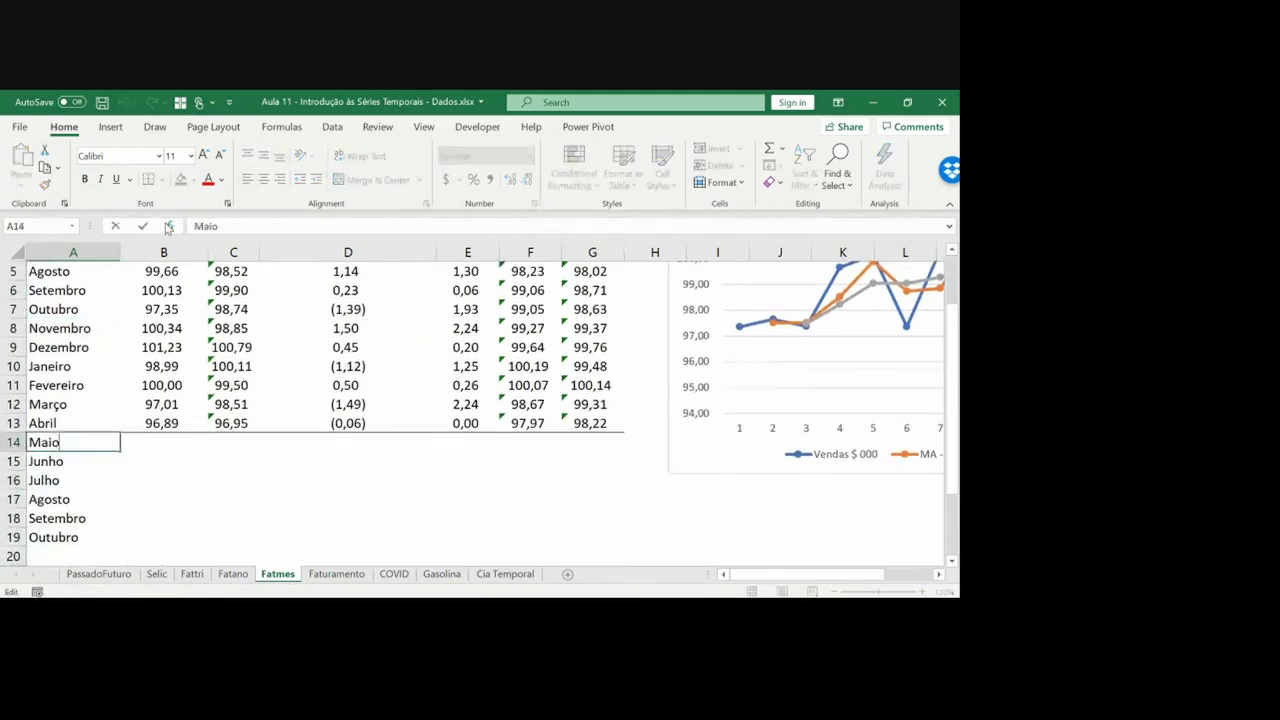
pyautogui.write('e')
pyautogui.press('Return')
pyautogui.press('F2')
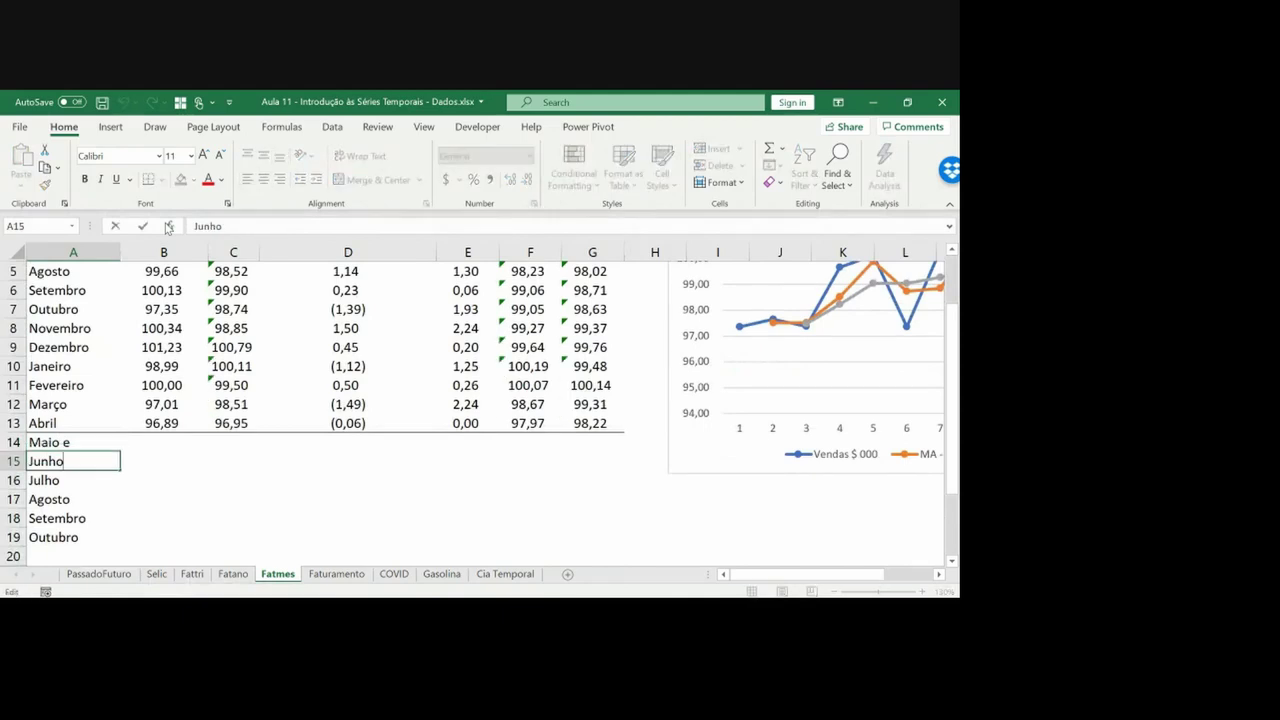
pyautogui.write('e')
pyautogui.press('Return')
pyautogui.press('F2')
pyautogui.write('e')
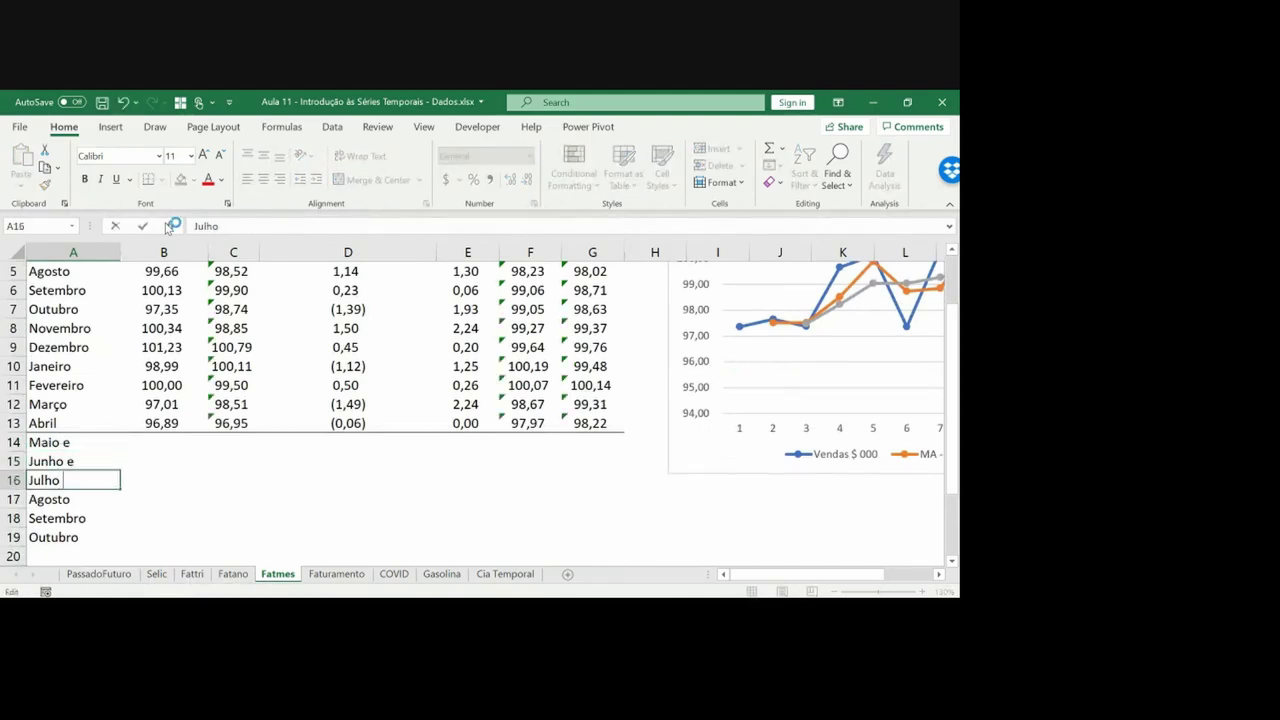
pyautogui.press('Return')
pyautogui.press('F2')
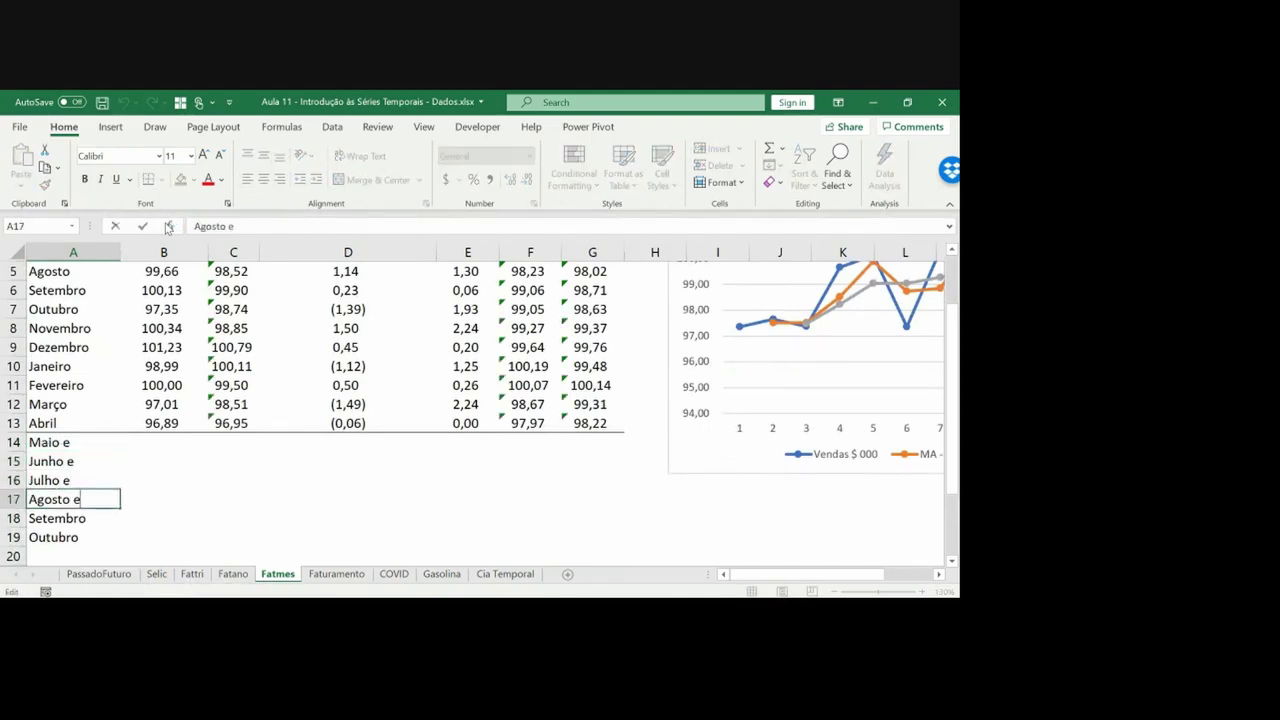
pyautogui.press('Return')
pyautogui.press('F2')
pyautogui.write('e')
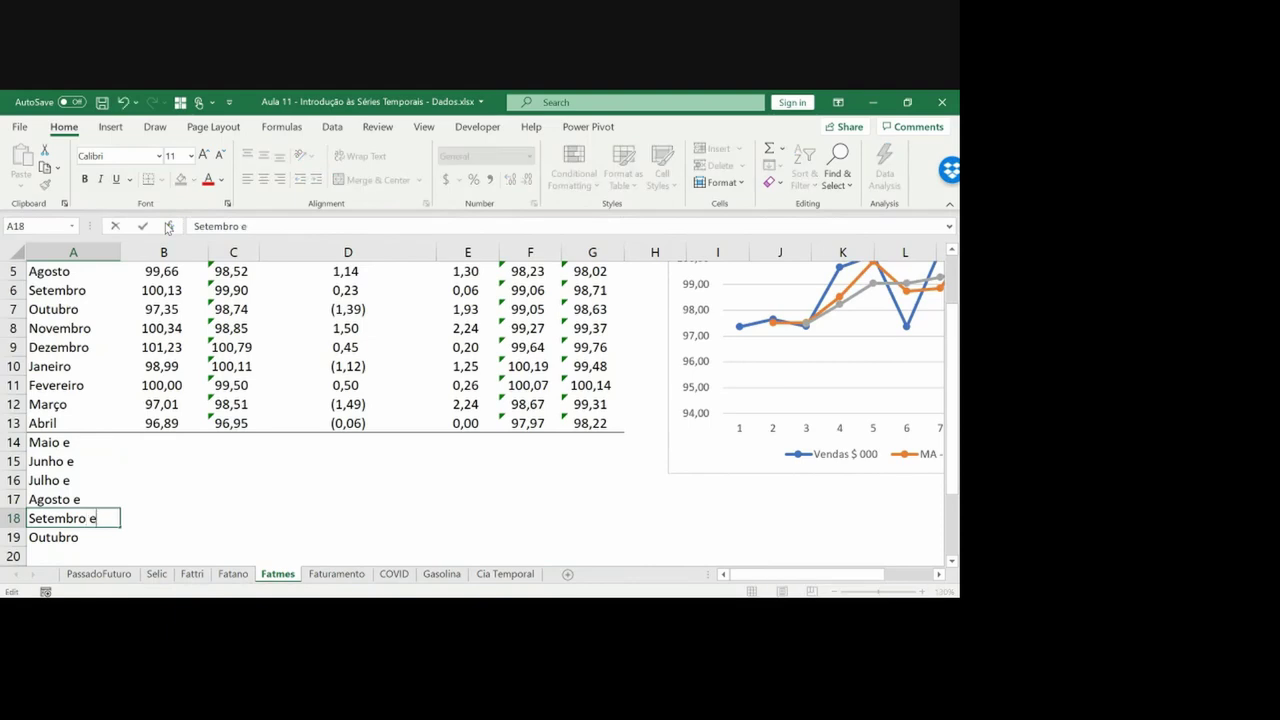
pyautogui.press('Return')
pyautogui.press('F2')
pyautogui.write('e')
pyautogui.press('Return')
# Check whether the header row stays in view when moving between the sales data and the added month rows
pyautogui.press('Right')
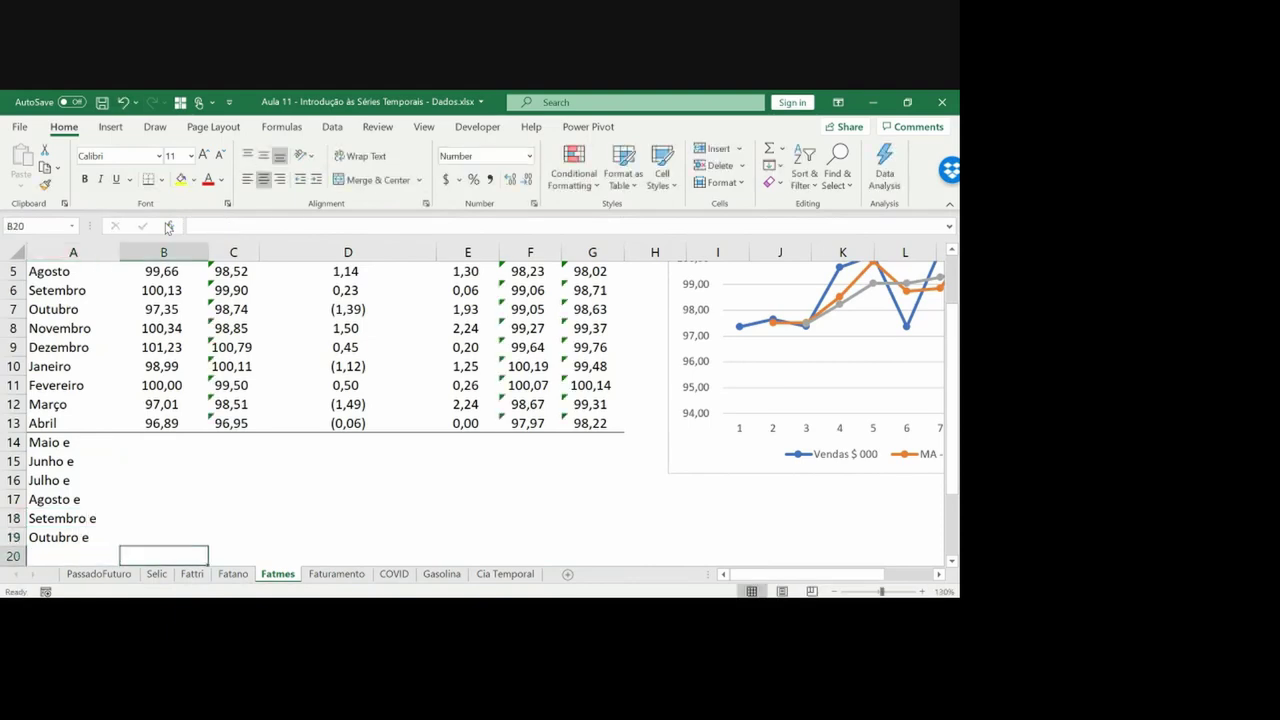
pyautogui.press('Up')
pyautogui.press('Up')
pyautogui.press('Up')
pyautogui.press('Up')
pyautogui.press('Up')
pyautogui.press('Up')
pyautogui.press('Up')
pyautogui.press('Up')
pyautogui.press('Up')
pyautogui.hotkey('ctrl', 'Up')
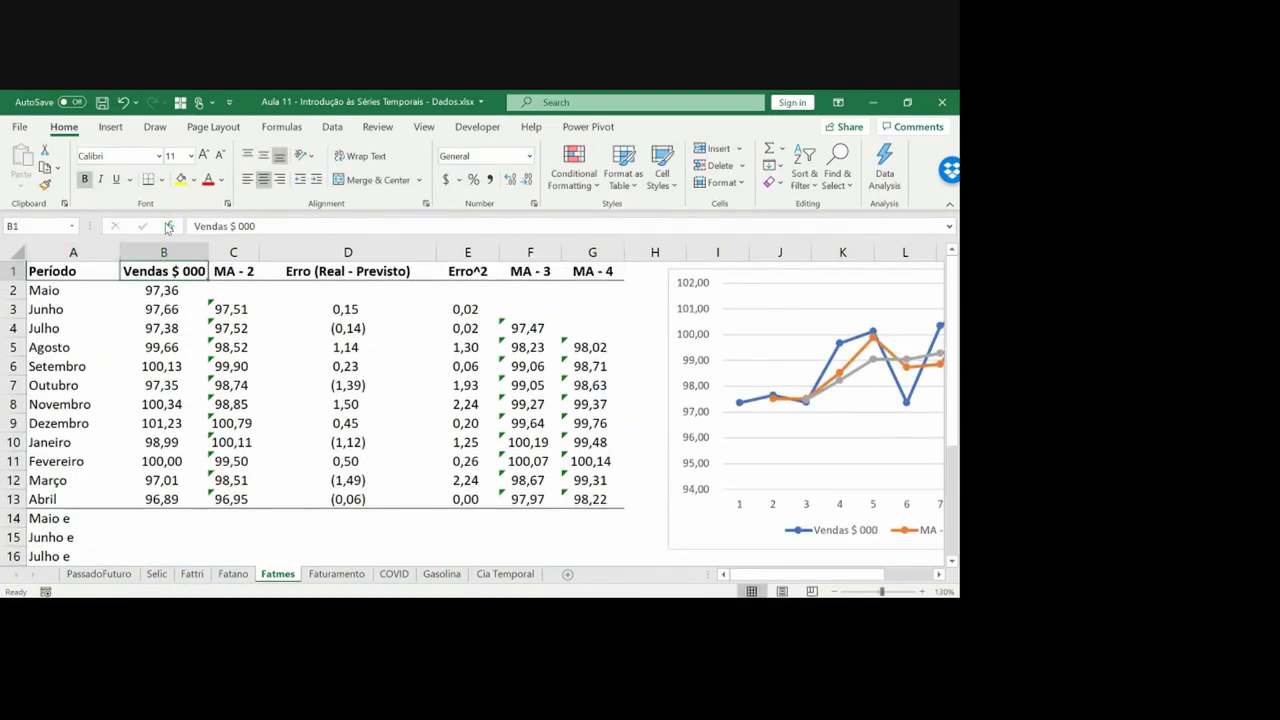
pyautogui.hotkey('ctrl', 'Down')
pyautogui.press('Down')
pyautogui.press('Down')
pyautogui.press('Down')
pyautogui.press('Down')
pyautogui.press('Down')
pyautogui.press('Down')
pyautogui.hotkey('ctrl', 'Up')
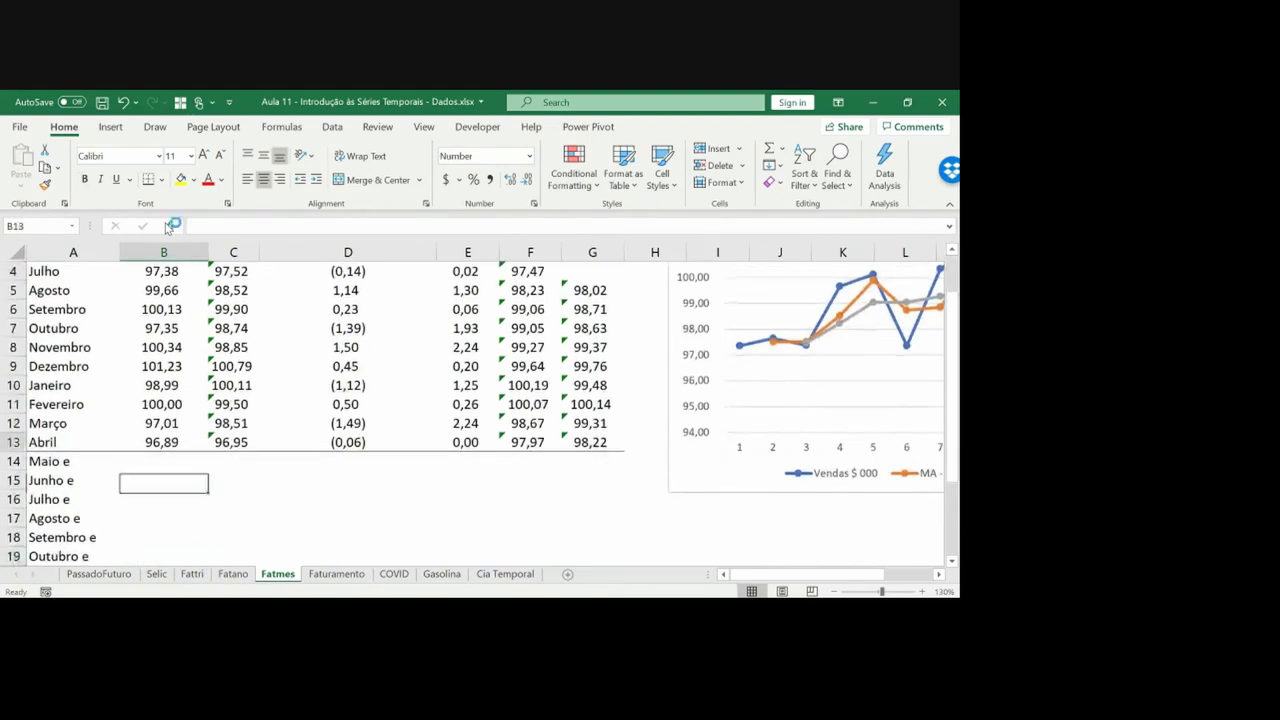
# Freeze the header row and the Período column with B2 as the reference cell
pyautogui.hotkey('ctrl', 'Up')
pyautogui.press('Down')
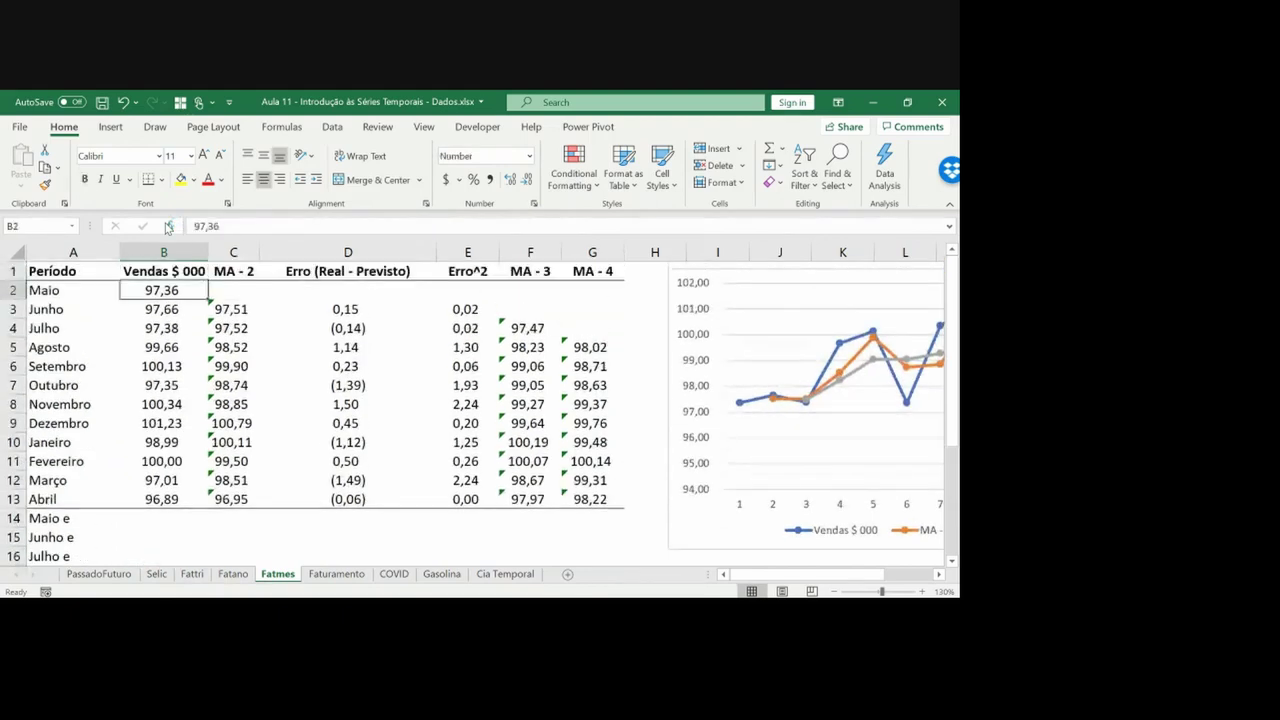
pyautogui.click(424, 128)
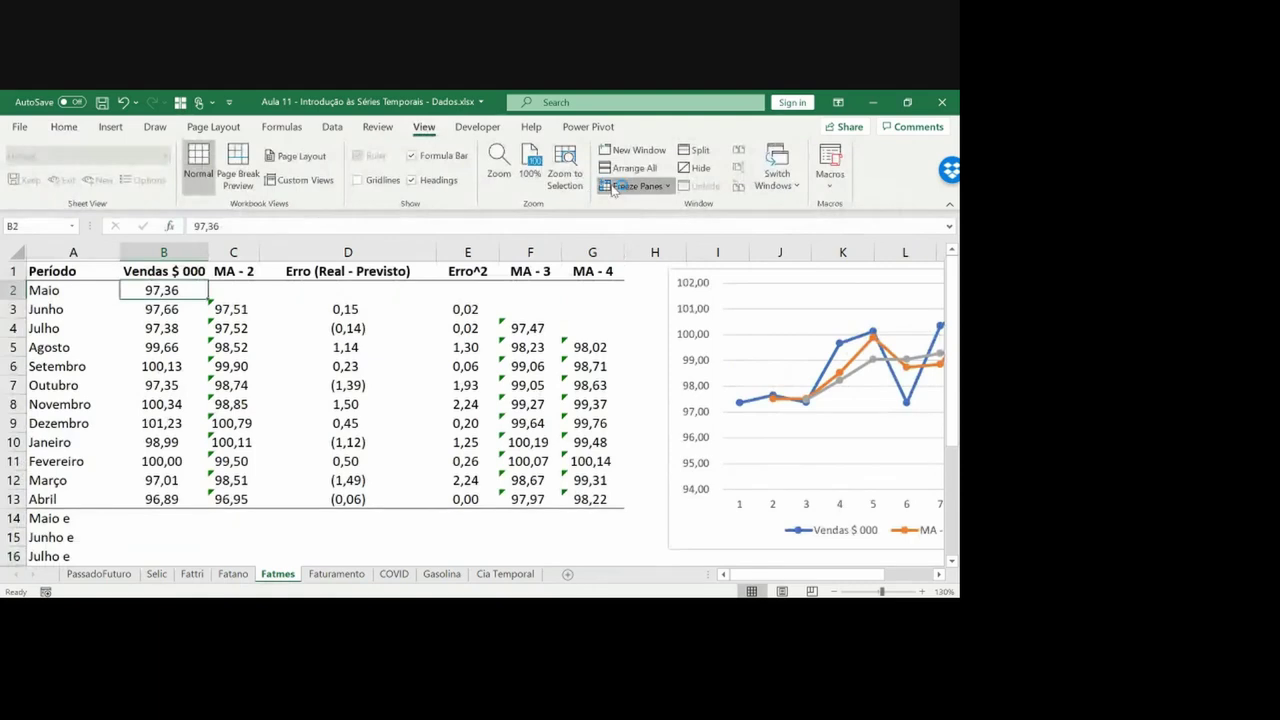
pyautogui.click(636, 186)
pyautogui.click(637, 214)
# Check whether the frozen header row stays in view when moving down to the added month rows
pyautogui.press('Down')
pyautogui.press('Down')
pyautogui.press('Down')
pyautogui.press('Down')
pyautogui.press('Down')
pyautogui.press('Down')
pyautogui.press('Down')
pyautogui.press('Down')
pyautogui.press('Down')
pyautogui.press('Down')
pyautogui.press('Down')
pyautogui.press('Down')
pyautogui.press('Down')
pyautogui.press('Down')
pyautogui.press('Down')
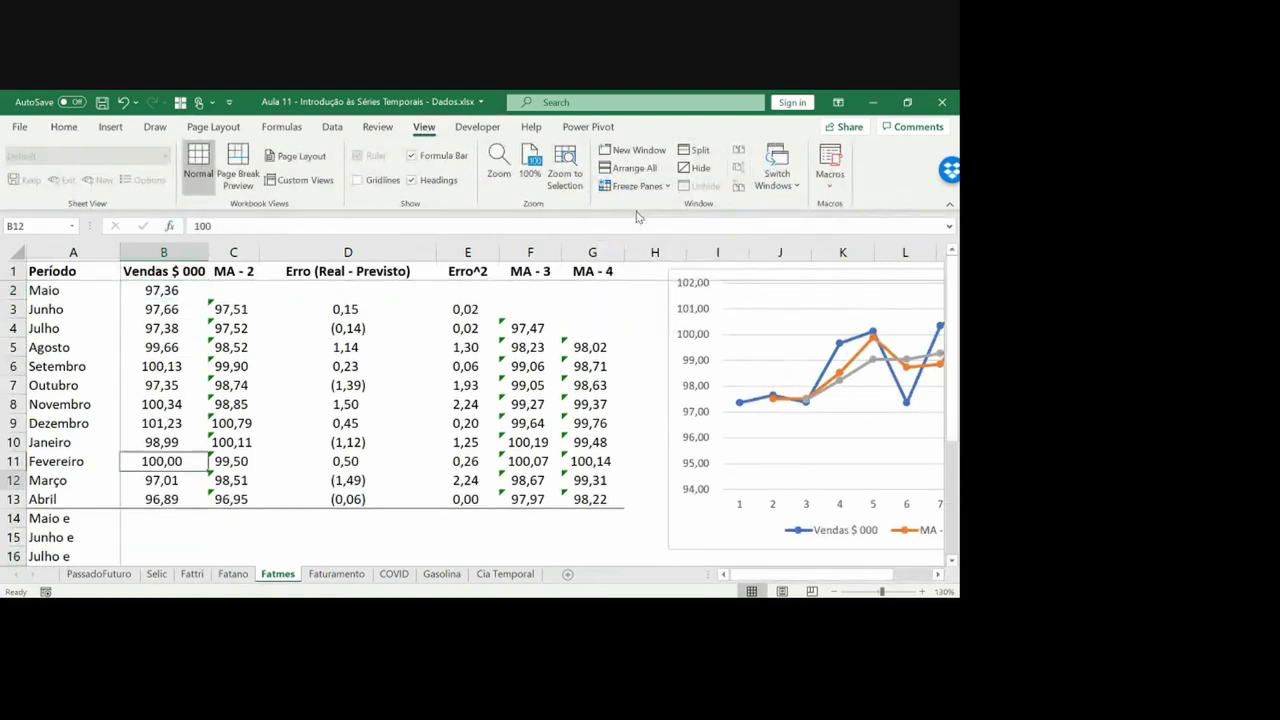
pyautogui.press('Down')
pyautogui.press('Down')
pyautogui.press('Down')
pyautogui.press('Down')
pyautogui.press('Down')
# Enter the formula =C13 in B14 as the sales estimate for Maio e
pyautogui.press('Up')
pyautogui.press('Up')
pyautogui.press('Up')
pyautogui.press('Up')
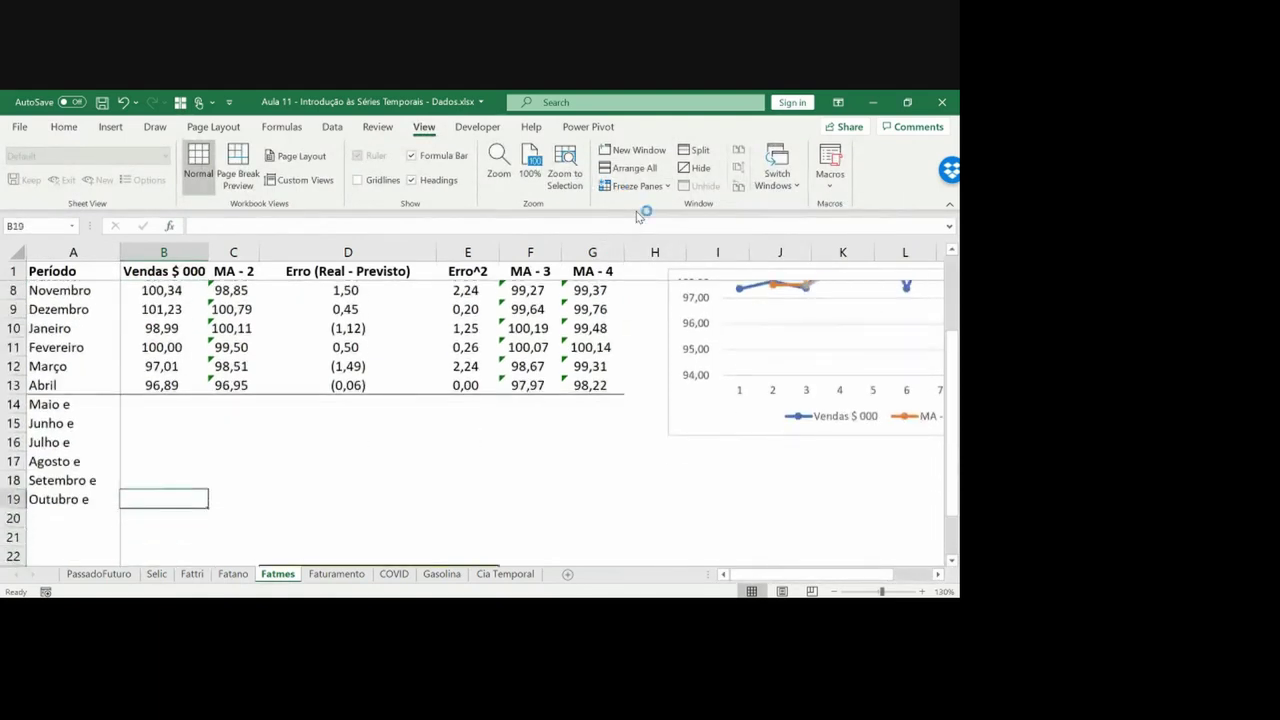
pyautogui.press('Left')
pyautogui.press('Up')
pyautogui.press('Up')
pyautogui.press('Up')
pyautogui.press('Up')
pyautogui.press('Right')
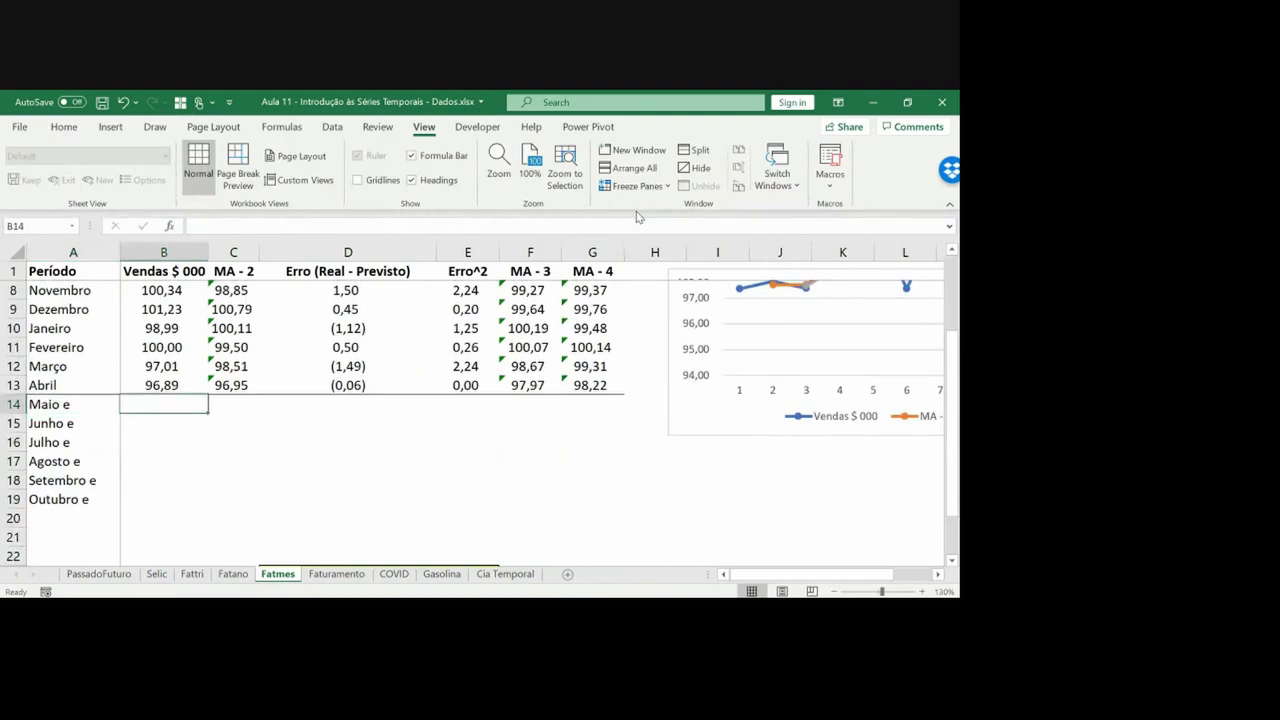
pyautogui.write('=')
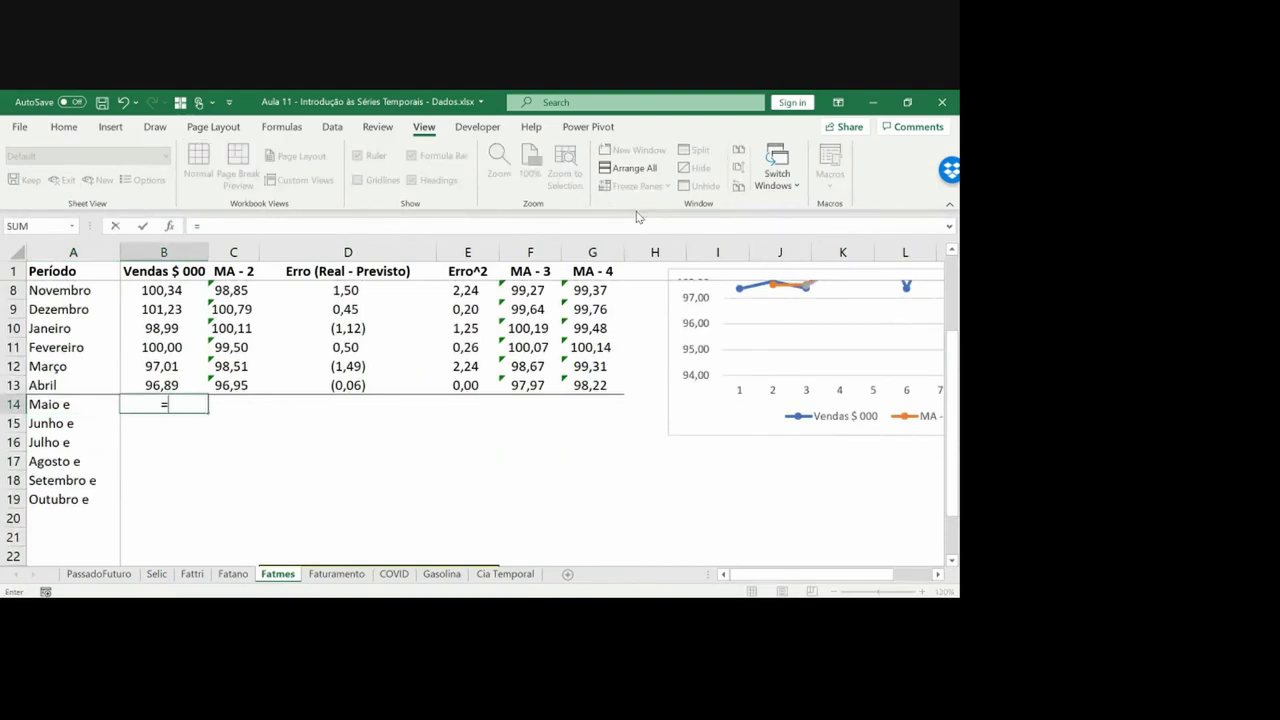
pyautogui.press('Right')
pyautogui.press('Up')
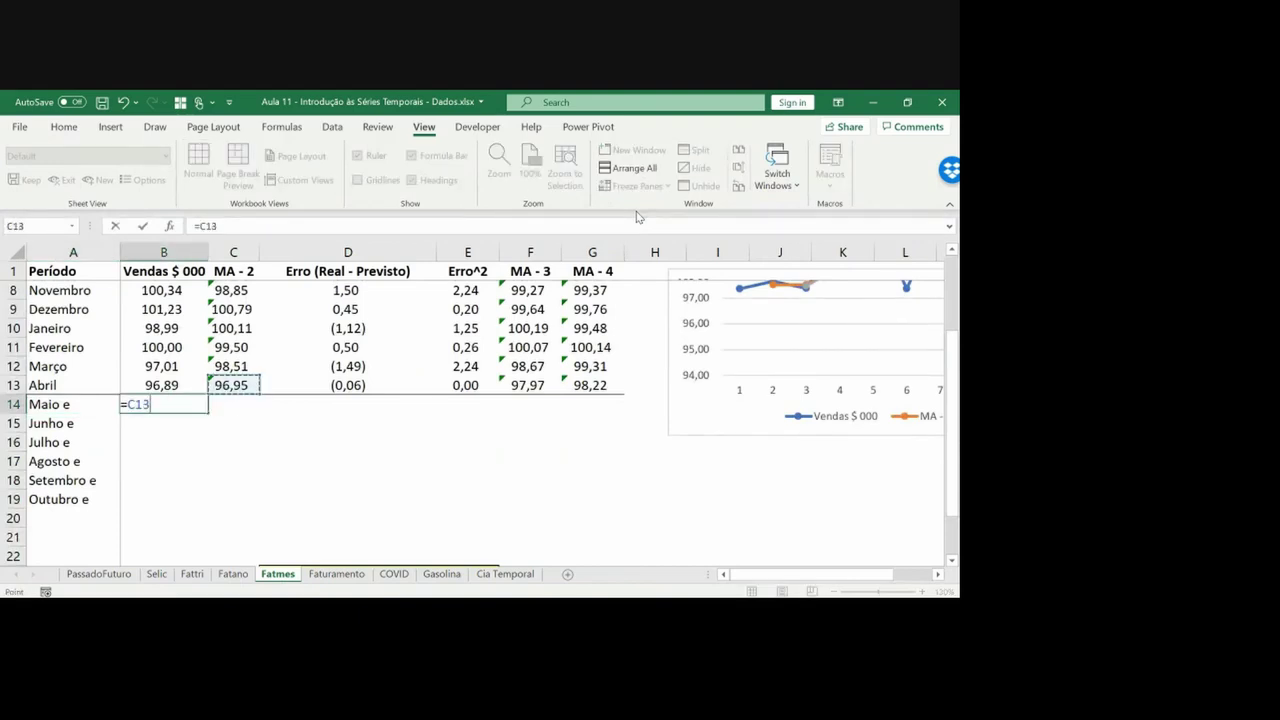
pyautogui.press('Return')
pyautogui.press('Up')
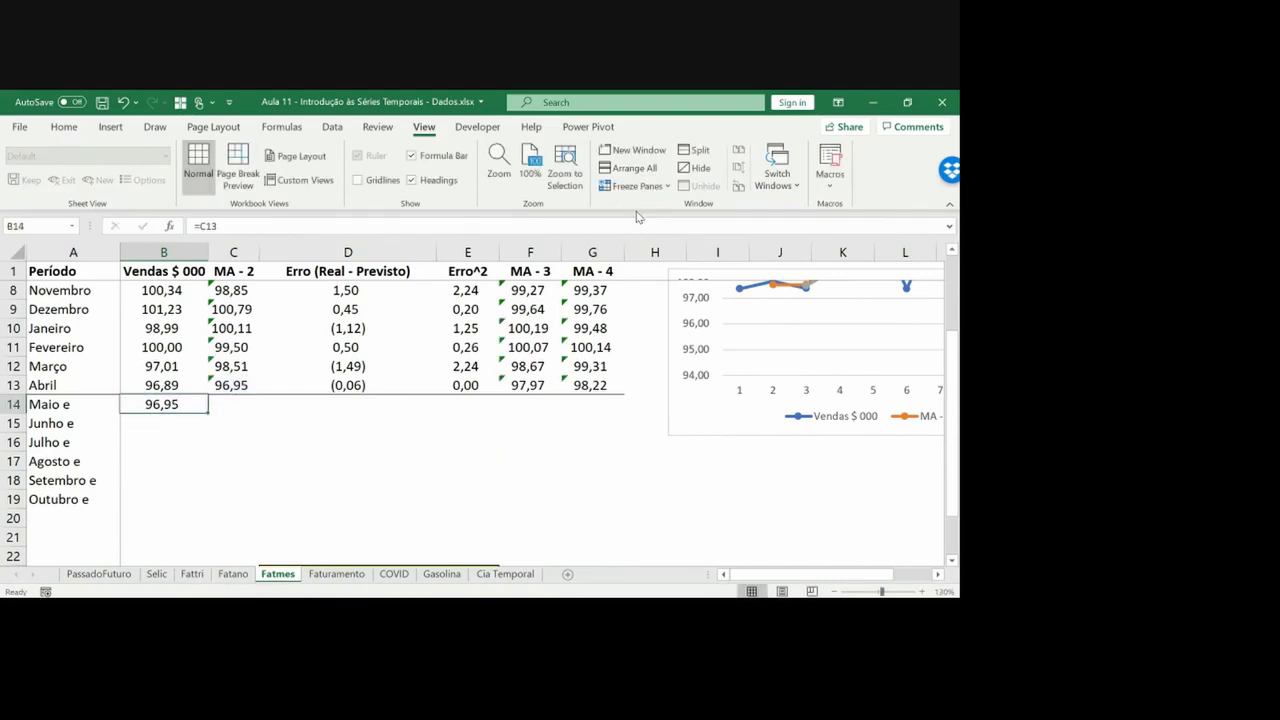
# Copy the Maio e estimate formula from B14 down through Outubro e in B19
pyautogui.hotkey('ctrl', 'c')
pyautogui.press('Left')
pyautogui.hotkey('ctrl', 'Down')
pyautogui.press('Right')
pyautogui.hotkey('shift', 'Up')
pyautogui.hotkey('shift', 'Up')
pyautogui.hotkey('shift', 'Up')
pyautogui.hotkey('shift', 'Up')
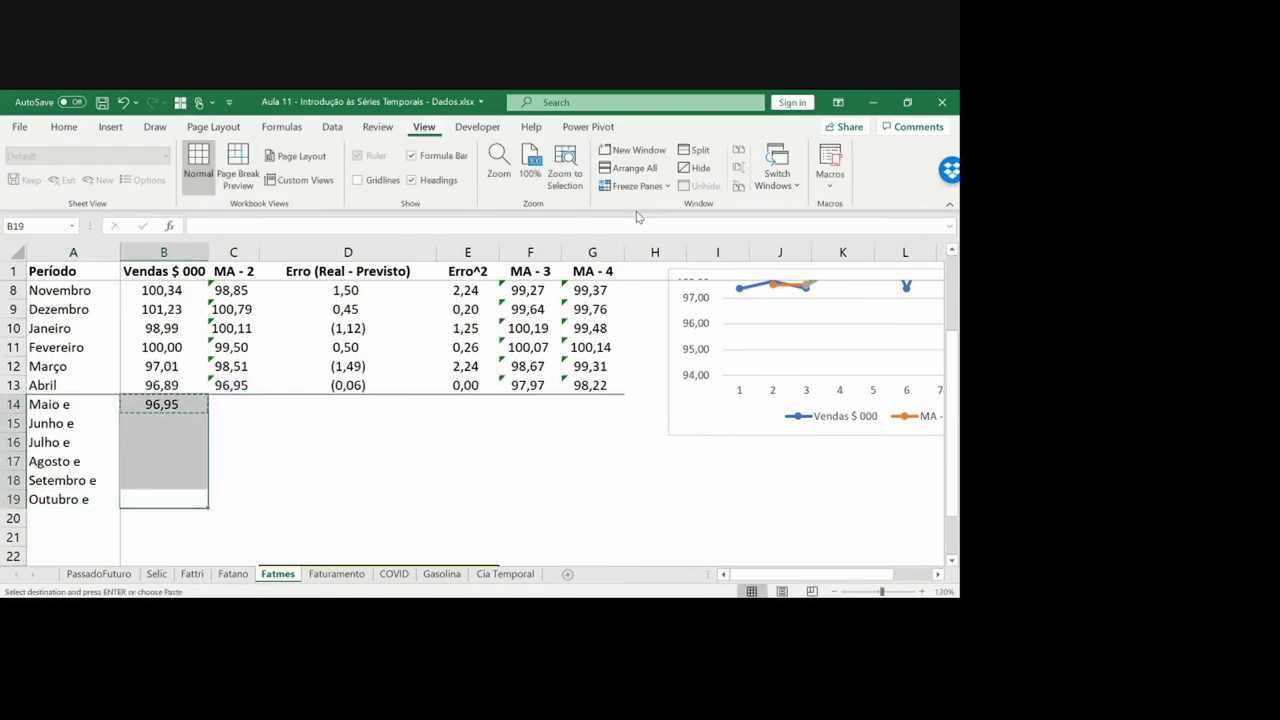
pyautogui.press('Return')
# Copy Abril's MA - 2 average formula from C13 down to C14:C19 for the estimated months
pyautogui.press('Right')
pyautogui.press('Up')
pyautogui.press('Up')
pyautogui.press('Up')
pyautogui.press('Up')
pyautogui.press('Up')
pyautogui.press('Up')
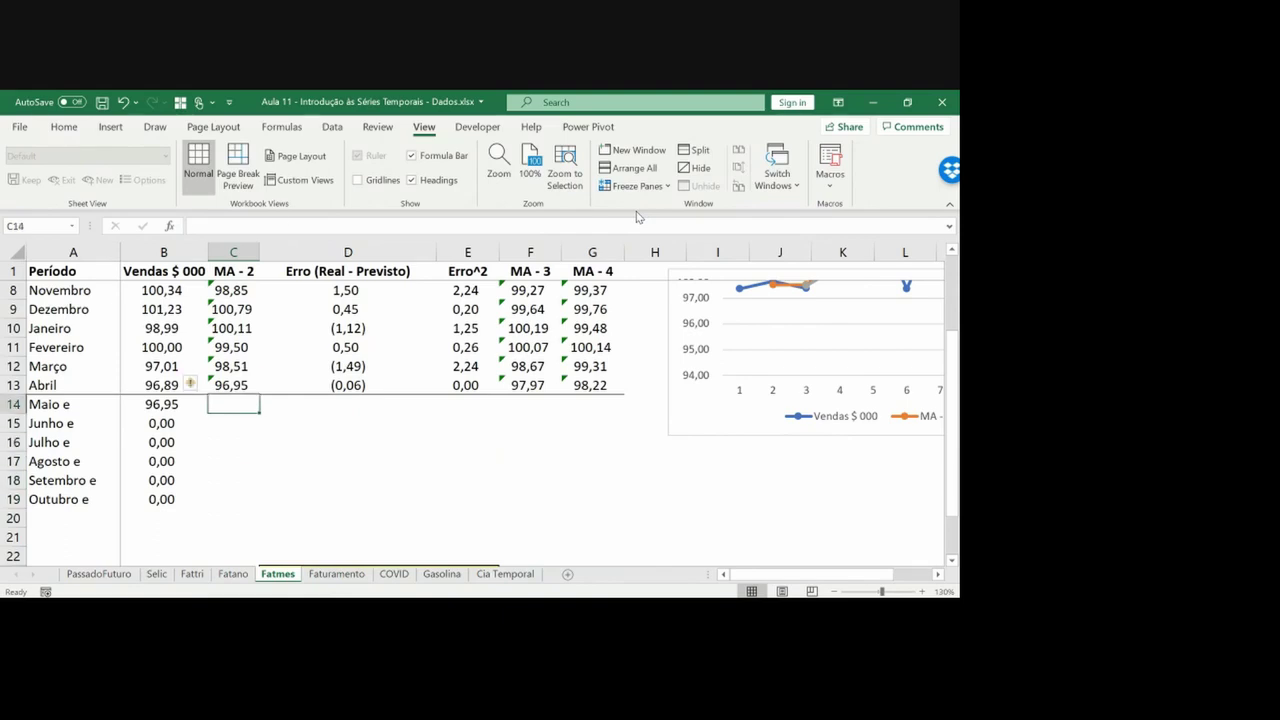
pyautogui.press('F2')
pyautogui.press('Escape')
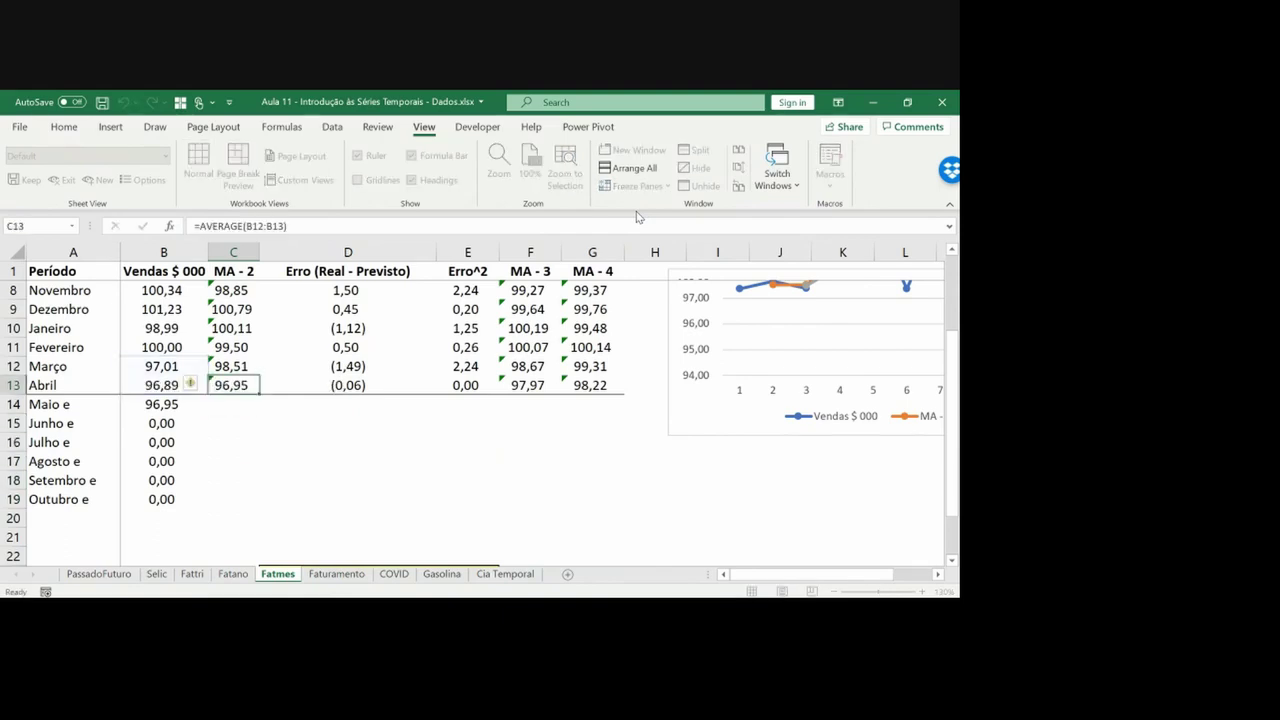
pyautogui.press('F2')
pyautogui.press('Escape')
pyautogui.hotkey('ctrl', 'c')
pyautogui.press('Down')
pyautogui.press('Left')
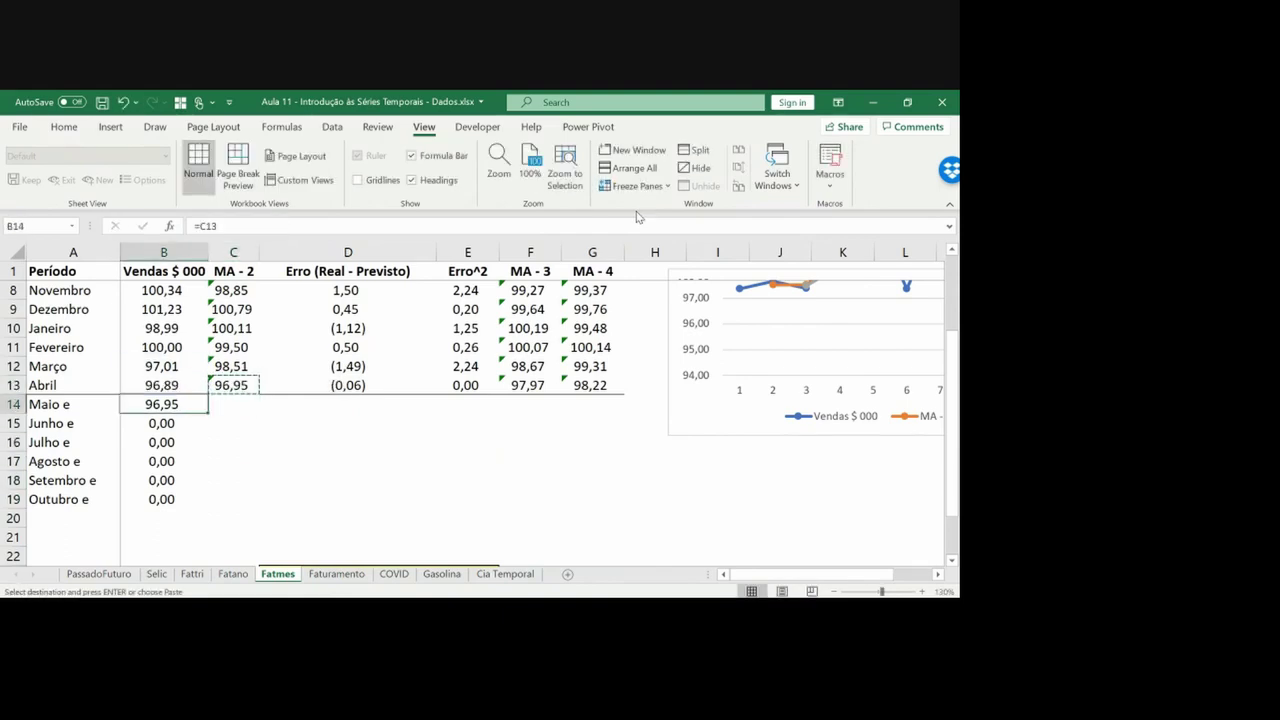
pyautogui.hotkey('ctrl', 'Down')
pyautogui.press('Right')
pyautogui.hotkey('ctrl', 'shift', 'Up')
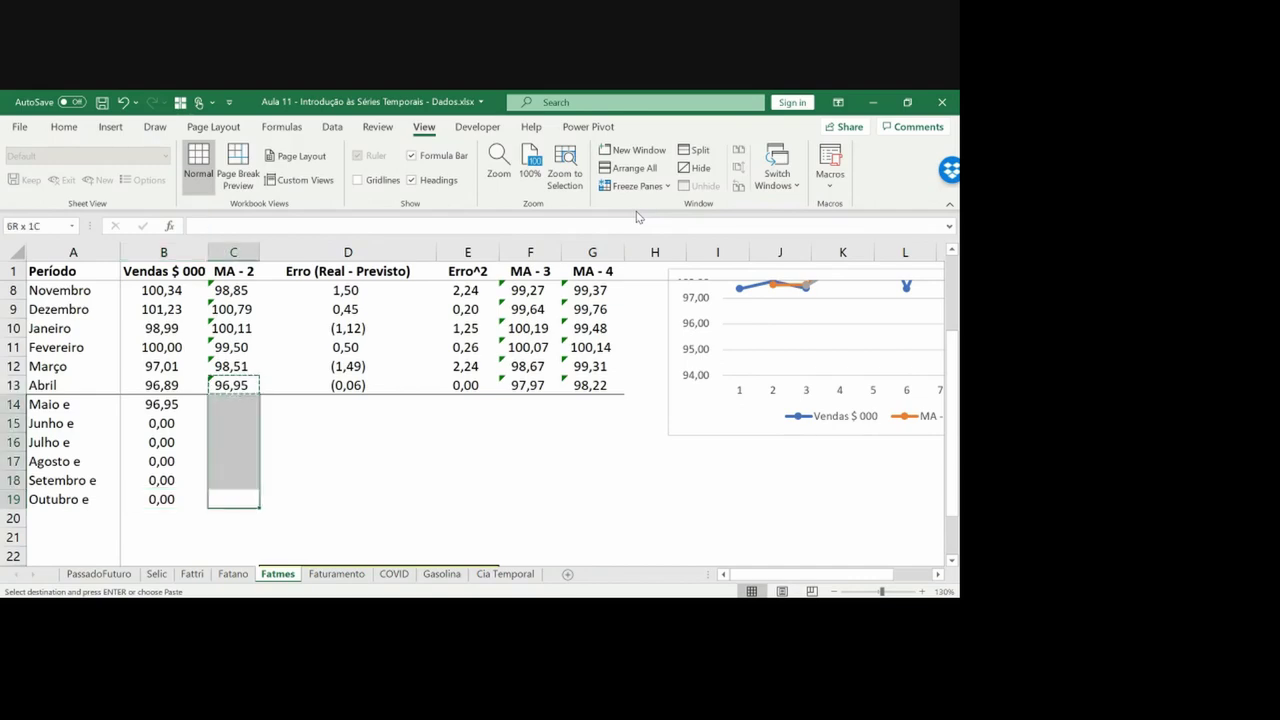
pyautogui.hotkey('ctrl', 'v')
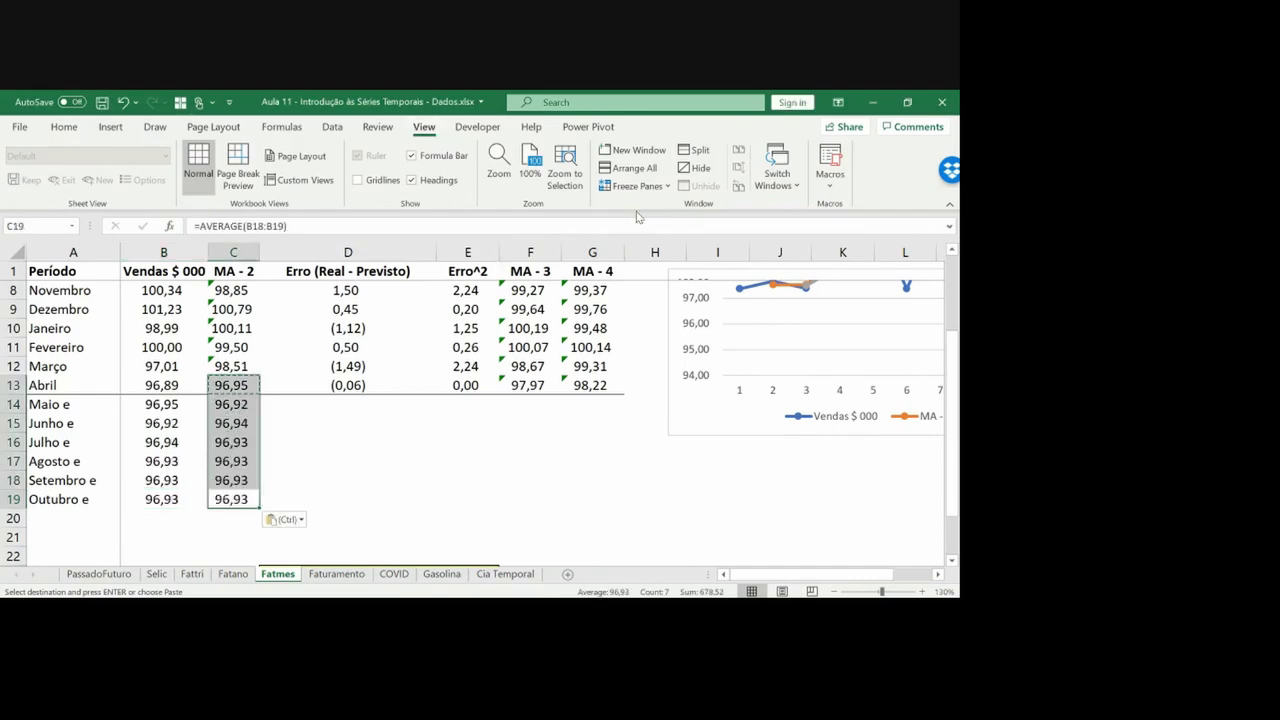
pyautogui.press('Escape')
# Review the estimated sales and MA - 2 formulas in the rows for Maio e to Outubro e
pyautogui.press('Down')
pyautogui.press('Up')
pyautogui.press('Up')
pyautogui.press('Up')
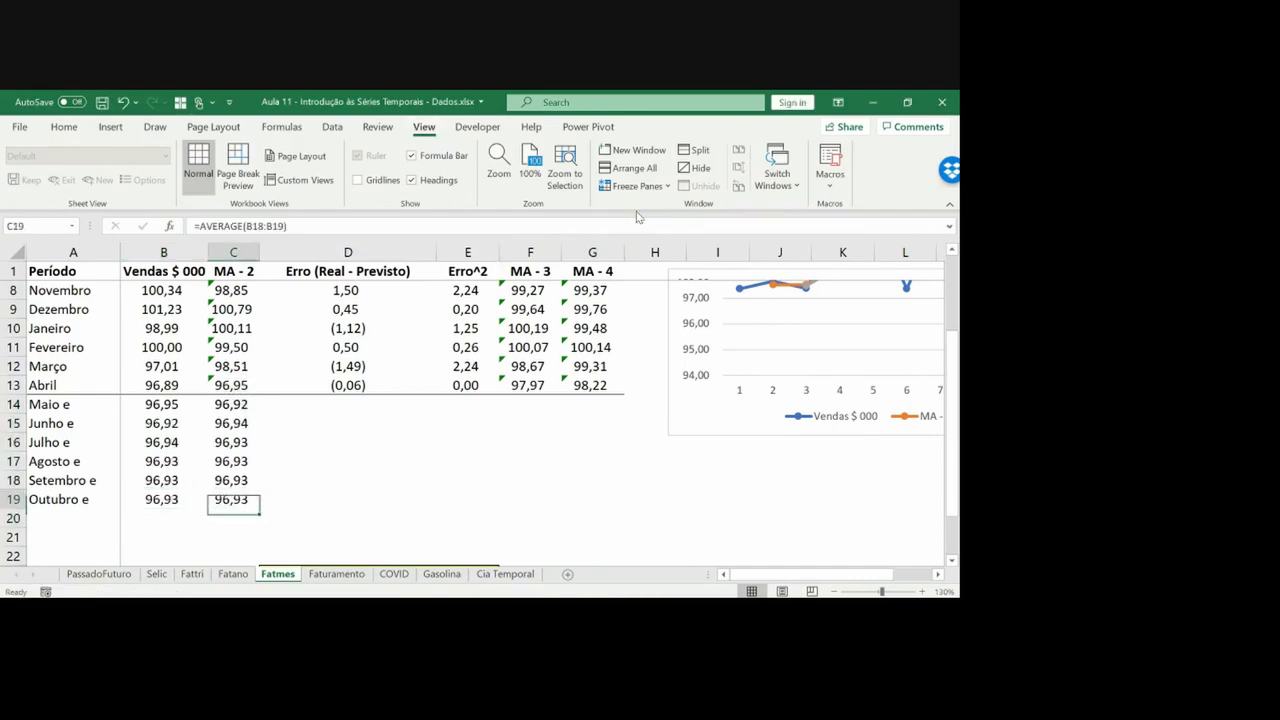
pyautogui.press('Left')
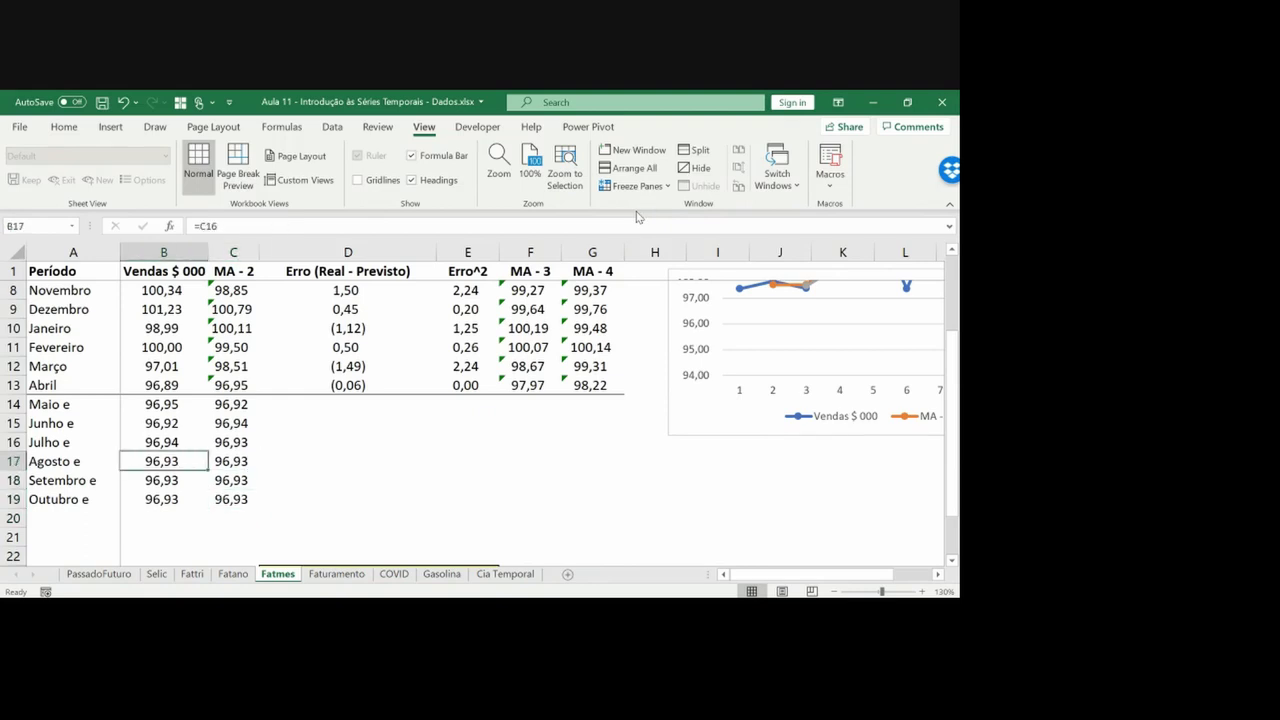
pyautogui.press('Down')
pyautogui.press('Down')
pyautogui.press('Down')
pyautogui.press('Left')
pyautogui.press('Right')
pyautogui.press('Right')
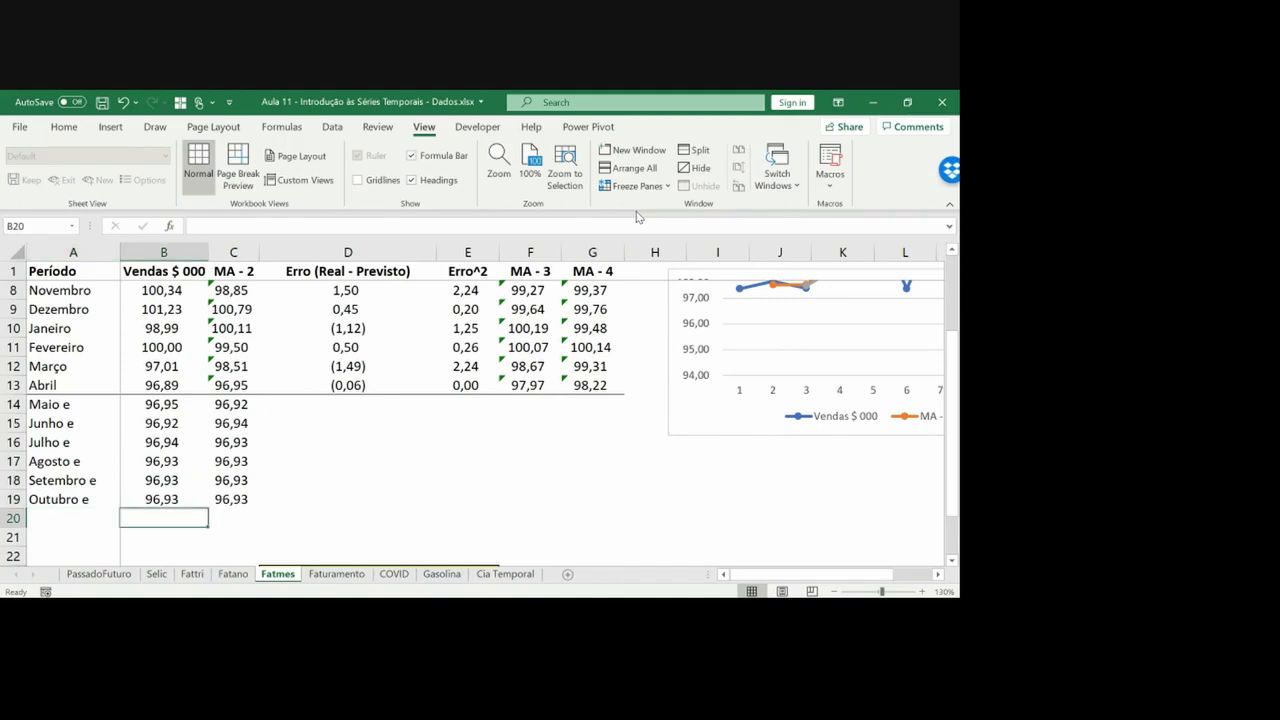
# Extend the chart's Vendas $ 000 series to cover the estimated months, using the range B2:B19
pyautogui.press('Right')
pyautogui.press('Right')
pyautogui.press('Right')
pyautogui.press('Right')
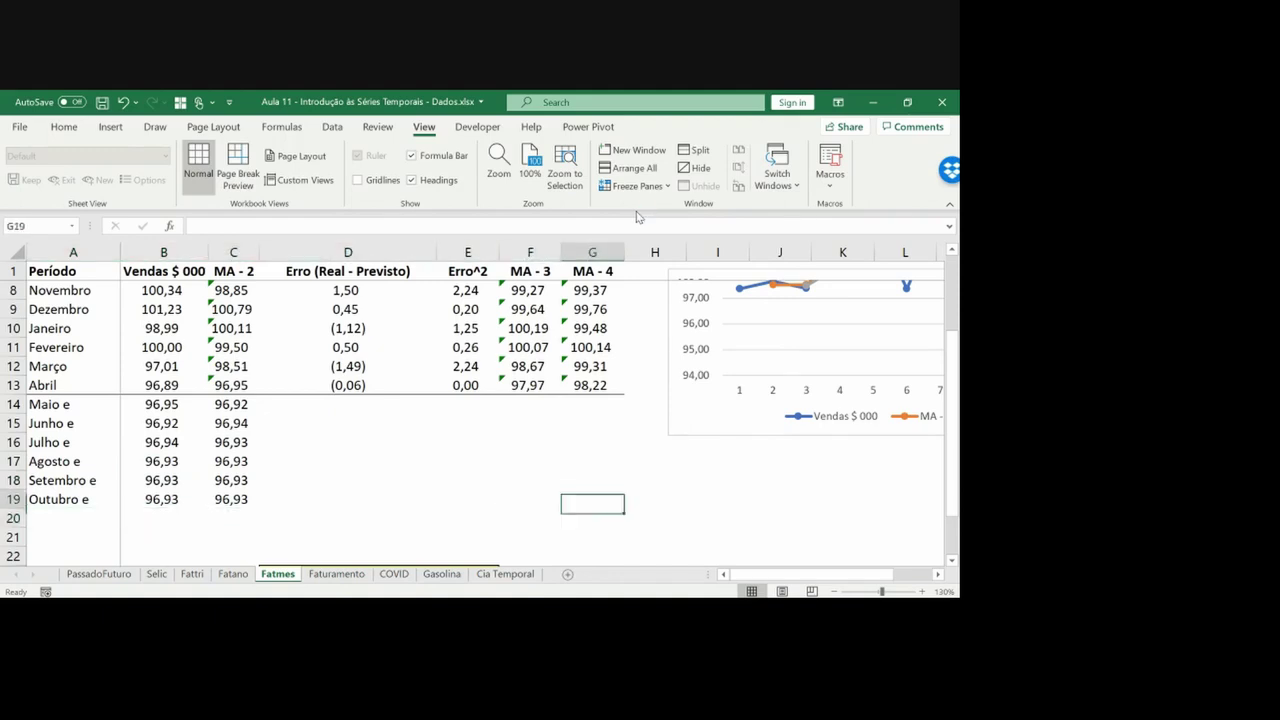
pyautogui.press('Up')
pyautogui.press('Up')
pyautogui.press('Up')
pyautogui.press('Up')
pyautogui.press('Up')
pyautogui.press('Up')
pyautogui.press('Up')
pyautogui.press('Up')
pyautogui.press('Up')
pyautogui.press('Up')
pyautogui.press('Up')
pyautogui.press('Up')
pyautogui.press('Up')
pyautogui.press('Up')
pyautogui.press('Up')
pyautogui.press('Up')
pyautogui.press('Up')
pyautogui.press('Up')
pyautogui.press('Right')
pyautogui.press('Right')
pyautogui.press('Right')
pyautogui.press('Right')
pyautogui.press('Right')
pyautogui.press('Right')
pyautogui.press('Right')
pyautogui.press('Right')
pyautogui.press('Right')
pyautogui.press('Right')
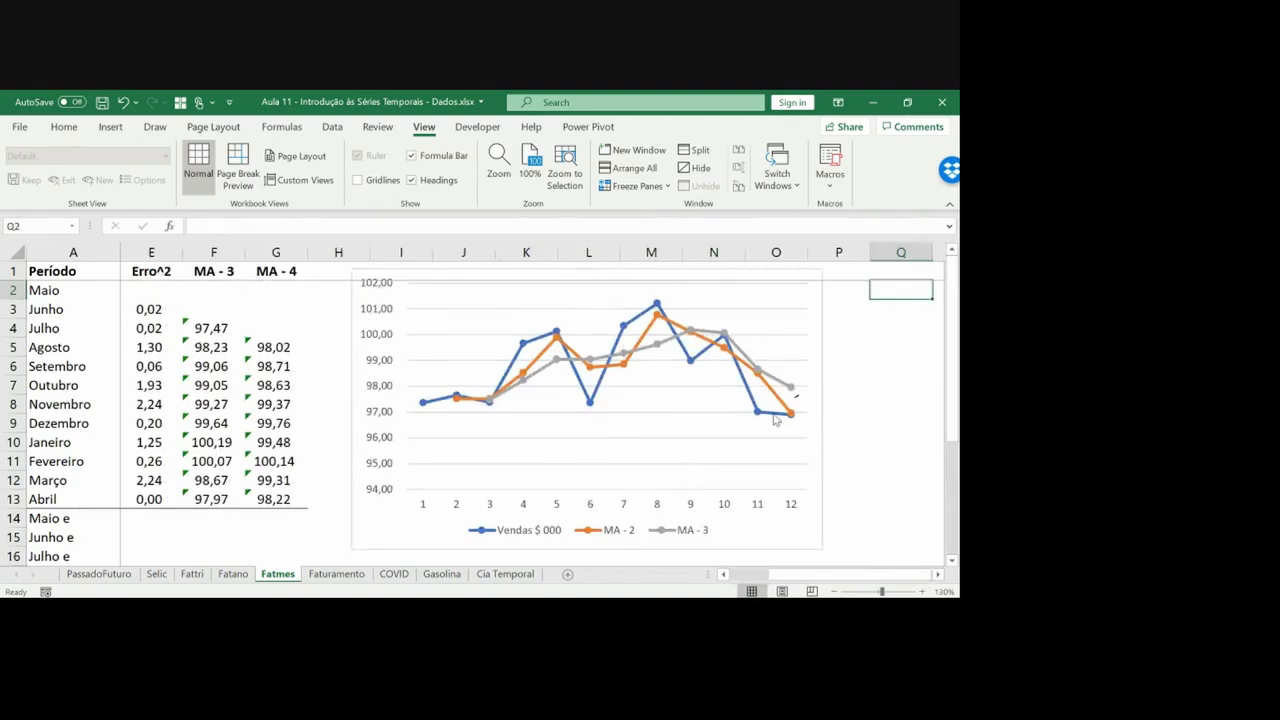
pyautogui.click(775, 415)
pyautogui.moveTo(840, 577); pyautogui.dragTo(778, 577)
pyautogui.moveTo(208, 512); pyautogui.dragTo(192, 476)
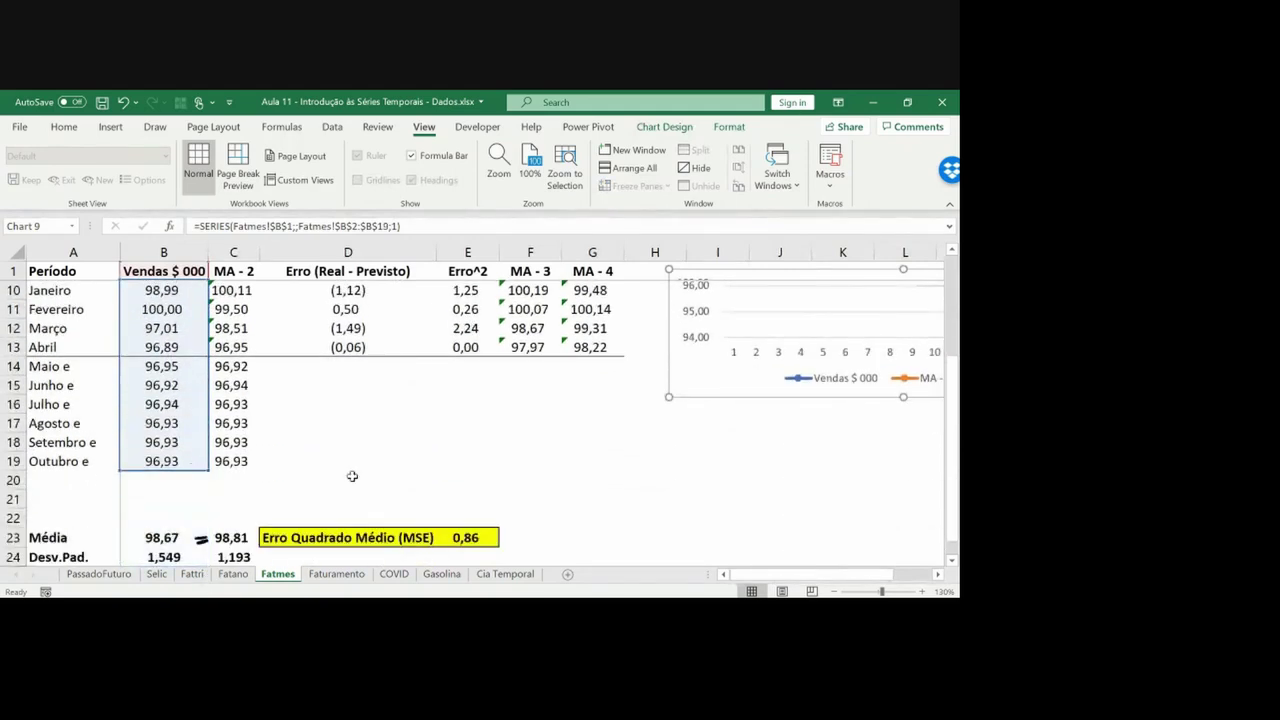
# Draw a vertical ink line through the full height of the chart at period 12
pyautogui.moveTo(880, 576); pyautogui.dragTo(905, 580)
pyautogui.moveTo(953, 515); pyautogui.dragTo(950, 405)
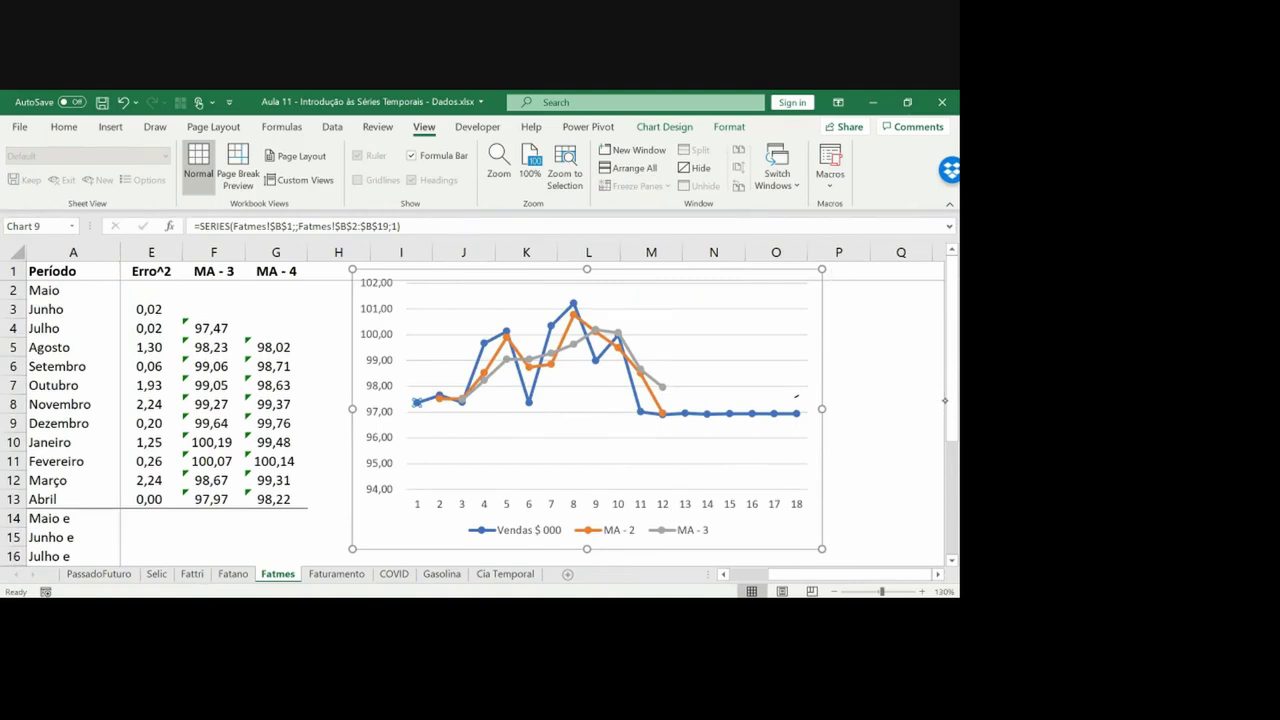
pyautogui.moveTo(663, 496); pyautogui.dragTo(663, 420)
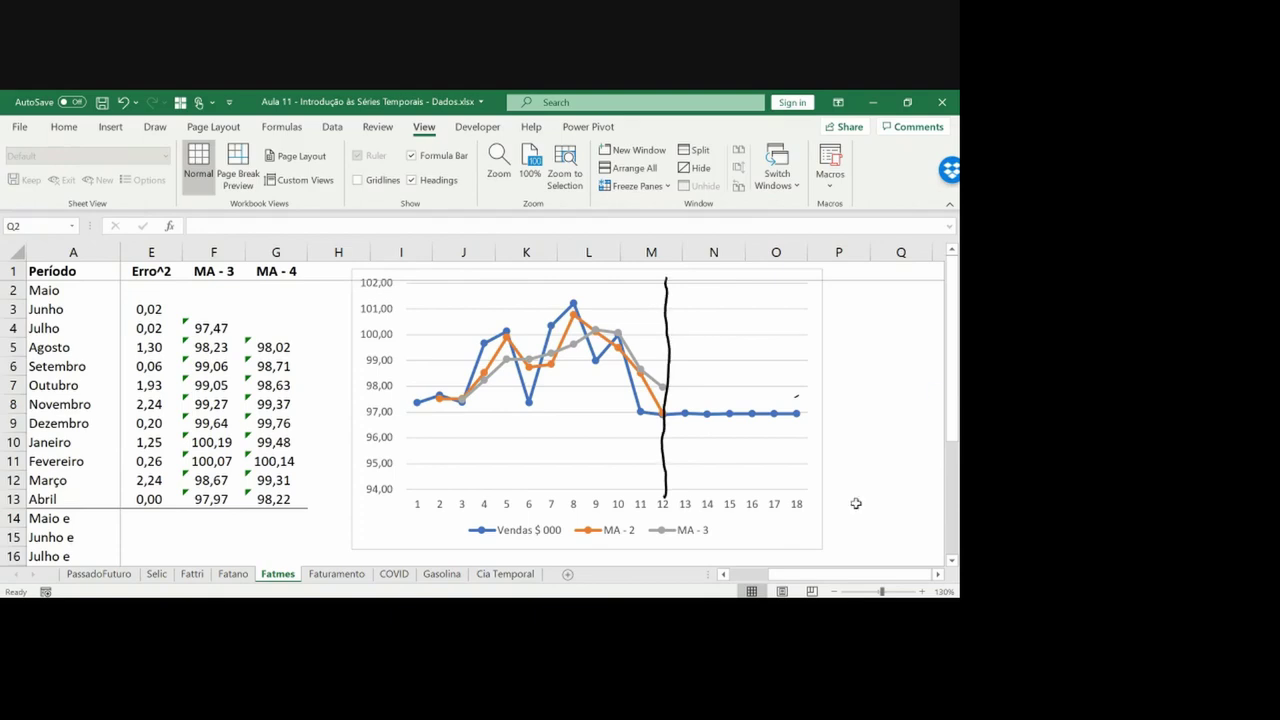
# Review the original months in the Período column against the periods before the ink line in the chart
pyautogui.moveTo(785, 575); pyautogui.dragTo(740, 578)
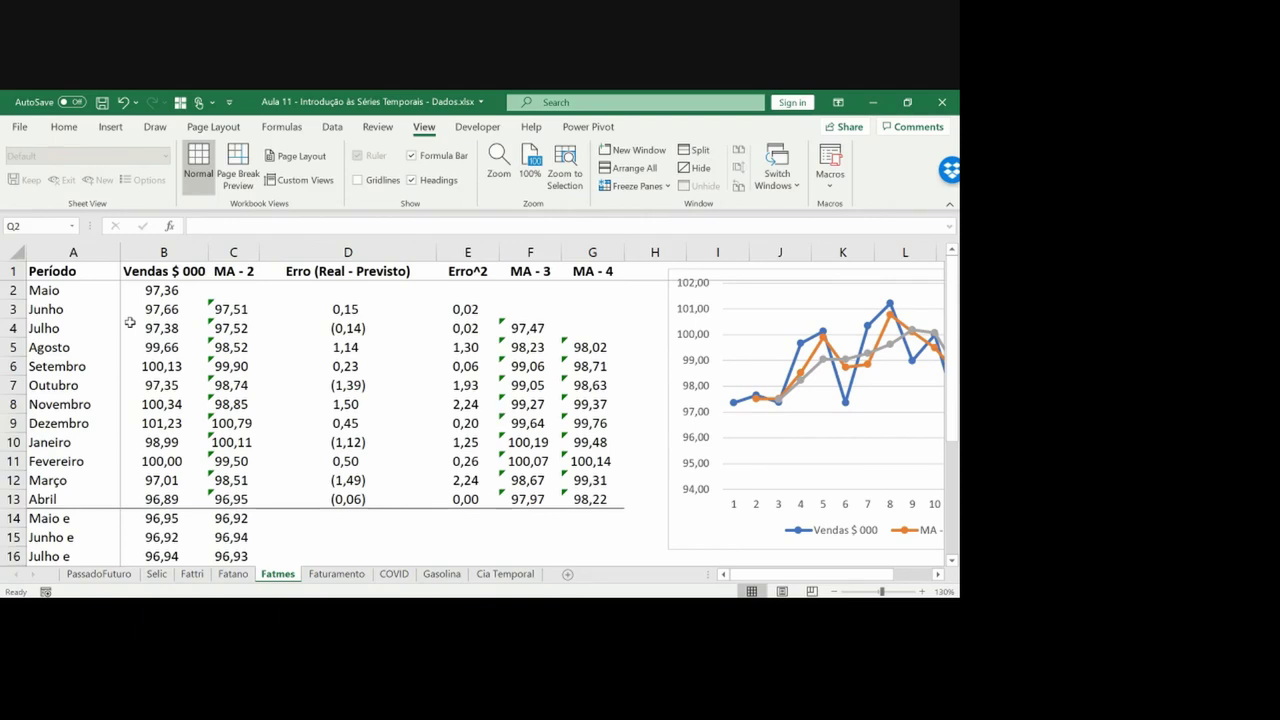
pyautogui.click(75, 291)
pyautogui.hotkey('shift', 'Down')
pyautogui.hotkey('shift', 'Down')
pyautogui.hotkey('shift', 'Down')
pyautogui.hotkey('shift', 'Down')
pyautogui.hotkey('shift', 'Down')
pyautogui.hotkey('shift', 'Down')
pyautogui.hotkey('shift', 'Down')
pyautogui.hotkey('shift', 'Down')
pyautogui.hotkey('shift', 'Down')
pyautogui.hotkey('shift', 'Down')
pyautogui.hotkey('shift', 'Down')
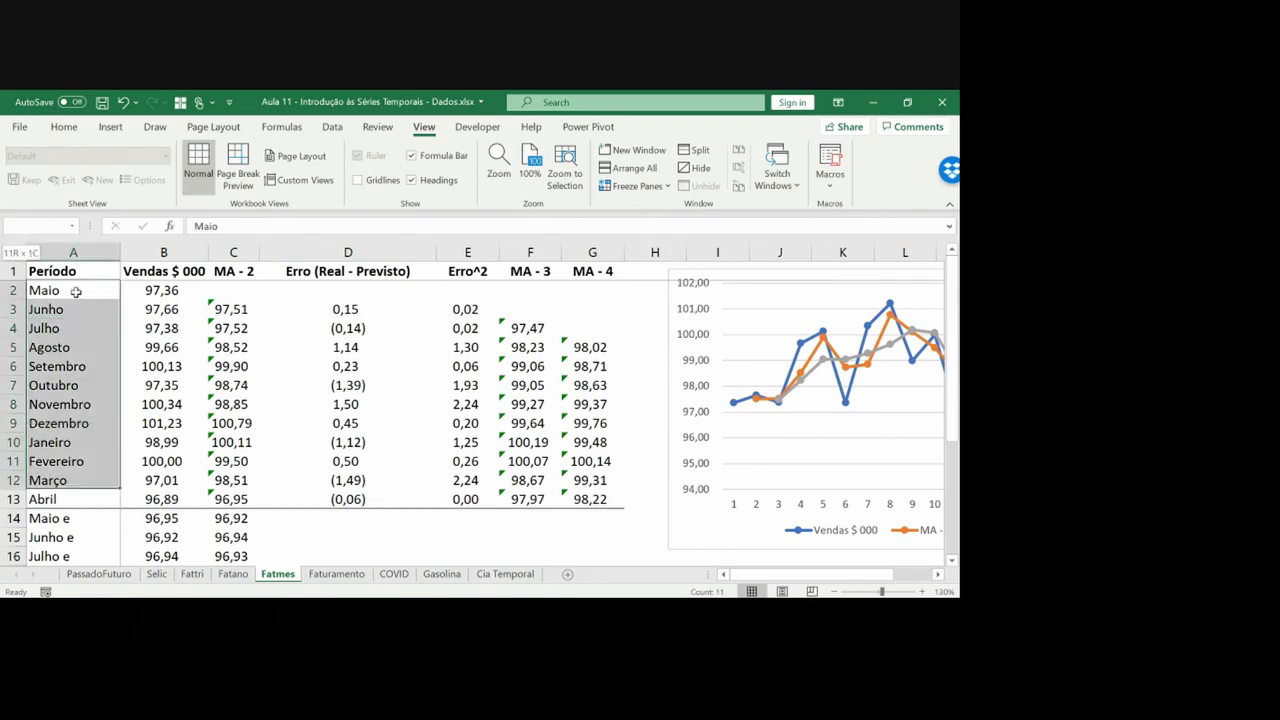
pyautogui.press('Right')
pyautogui.press('Right')
pyautogui.press('Right')
pyautogui.press('Right')
pyautogui.press('Right')
pyautogui.press('Right')
pyautogui.press('Right')
pyautogui.press('Right')
pyautogui.press('Right')
pyautogui.press('Right')
pyautogui.press('Right')
pyautogui.press('Right')
pyautogui.press('Right')
pyautogui.press('Right')
pyautogui.press('Right')
pyautogui.press('Right')
pyautogui.press('Right')
pyautogui.press('Right')
pyautogui.press('Right')
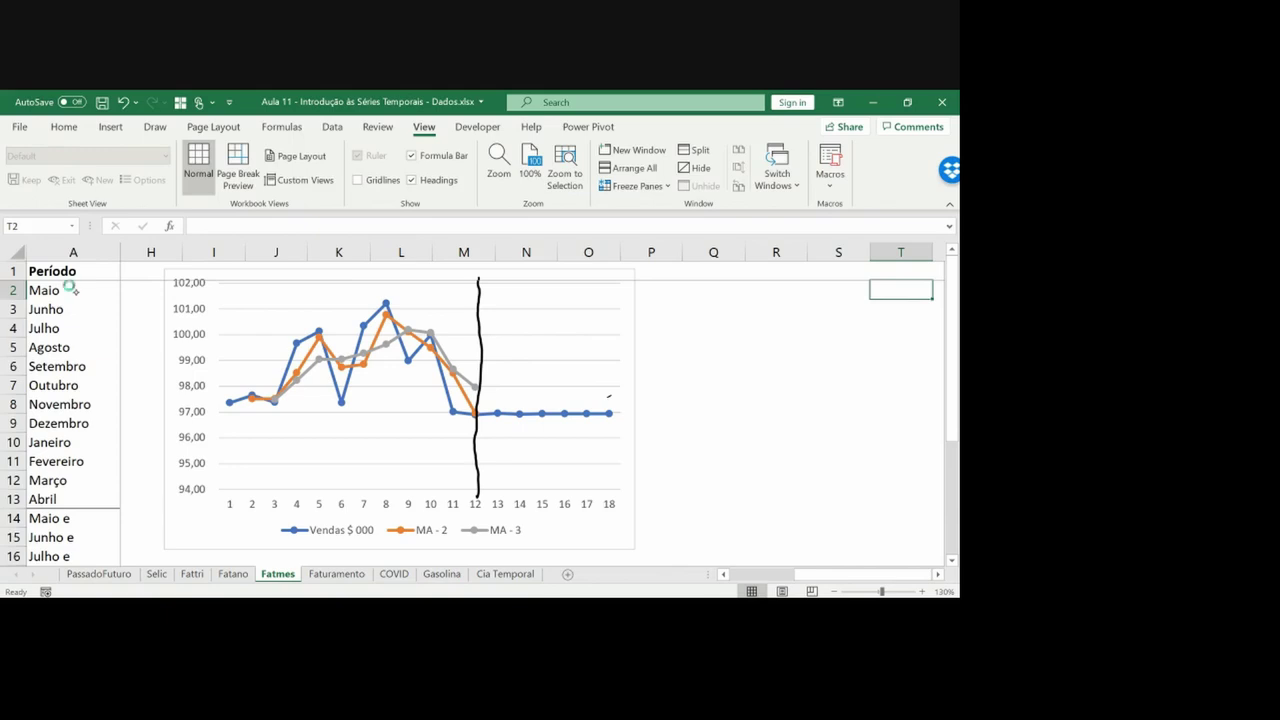
# Handwrite a projection label beside the chart's vertical ink line, with an arrow leading to it and an underline
pyautogui.moveTo(481, 326); pyautogui.dragTo(633, 320)
pyautogui.moveTo(546, 337); pyautogui.dragTo(638, 330)
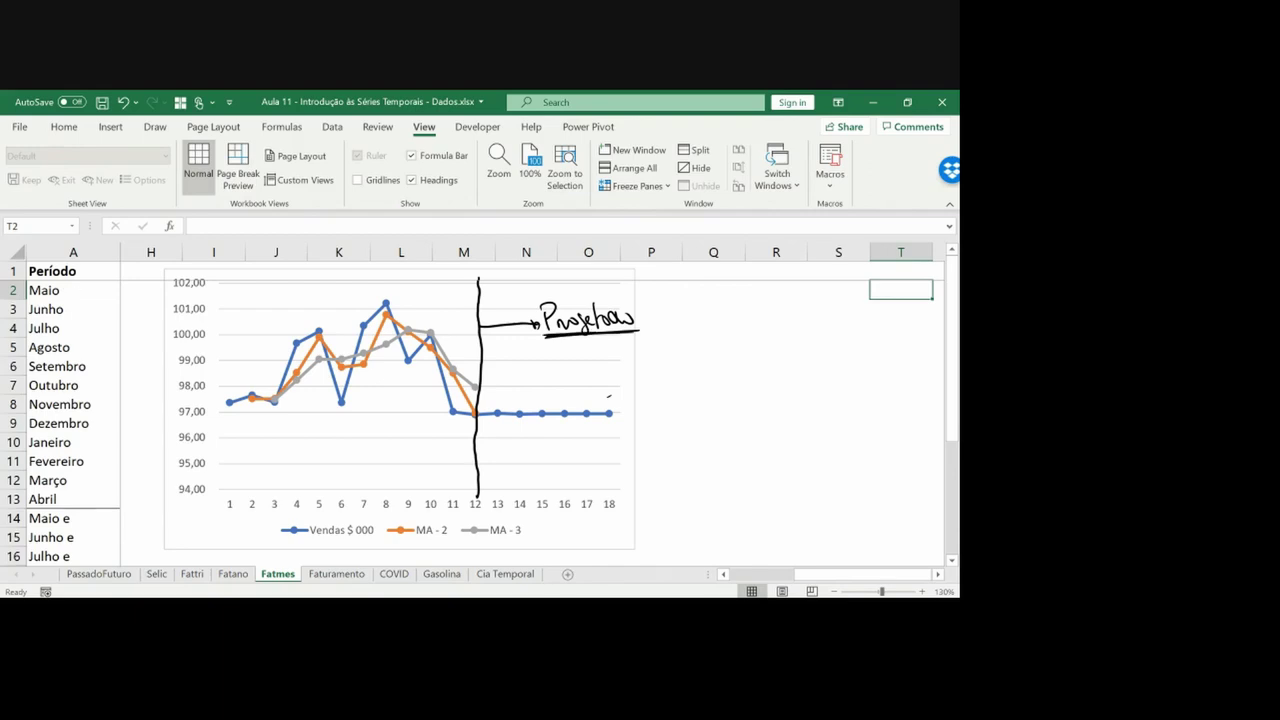
pyautogui.moveTo(616, 333); pyautogui.dragTo(541, 335)
# Underline in ink the projected Vendas $ 000 points for periods 13 to 18 in the chart
pyautogui.moveTo(483, 425); pyautogui.dragTo(618, 423)
pyautogui.moveTo(486, 443)
pyautogui.mouseDown()
pyautogui.moveTo(543, 400)
pyautogui.moveTo(612, 420)
pyautogui.mouseUp()
pyautogui.moveTo(487, 423); pyautogui.dragTo(663, 427)
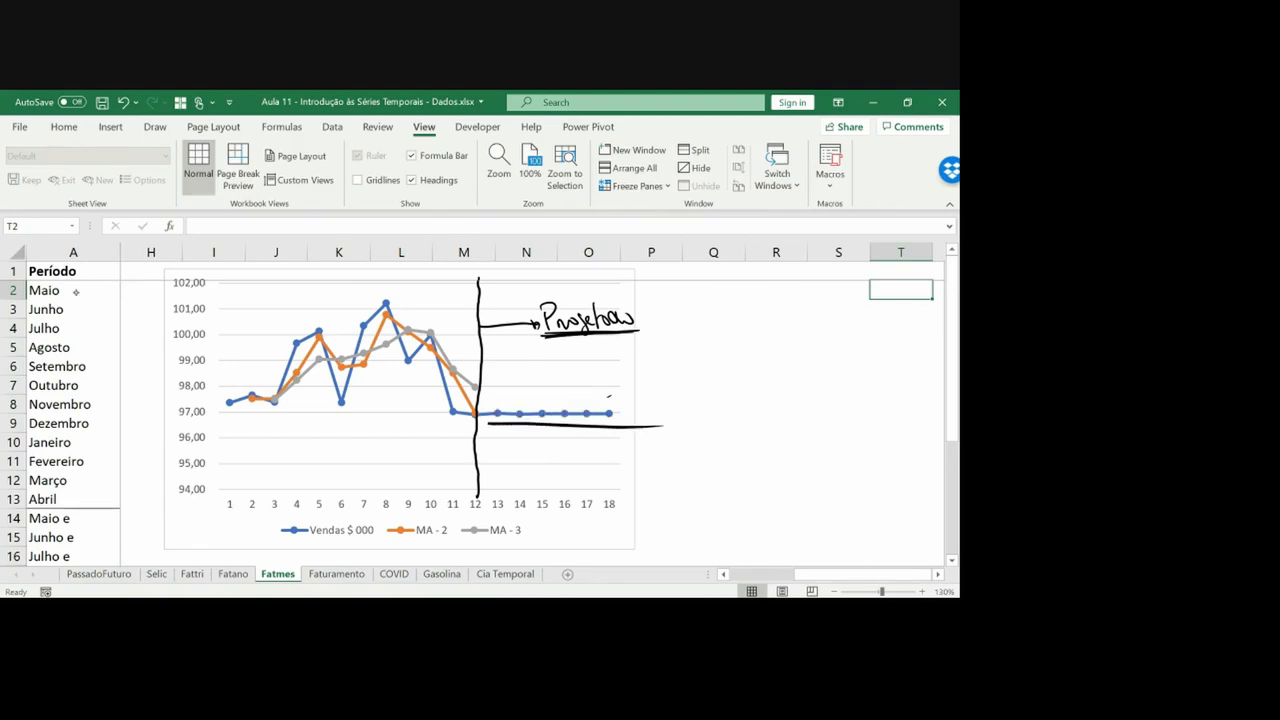
# Undo the ink underline beneath the projected points and go back to the Maio cell in the Período column
pyautogui.hotkey('ctrl', 'z')
pyautogui.press('Left')
pyautogui.press('Left')
pyautogui.press('Left')
pyautogui.press('Left')
pyautogui.press('Left')
pyautogui.press('Left')
pyautogui.press('Left')
pyautogui.press('Left')
pyautogui.press('Left')
pyautogui.press('Left')
pyautogui.press('Left')
pyautogui.press('Left')
pyautogui.press('Left')
pyautogui.press('Left')
pyautogui.press('Left')
pyautogui.press('Left')
pyautogui.press('Left')
pyautogui.press('Left')
pyautogui.press('Left')
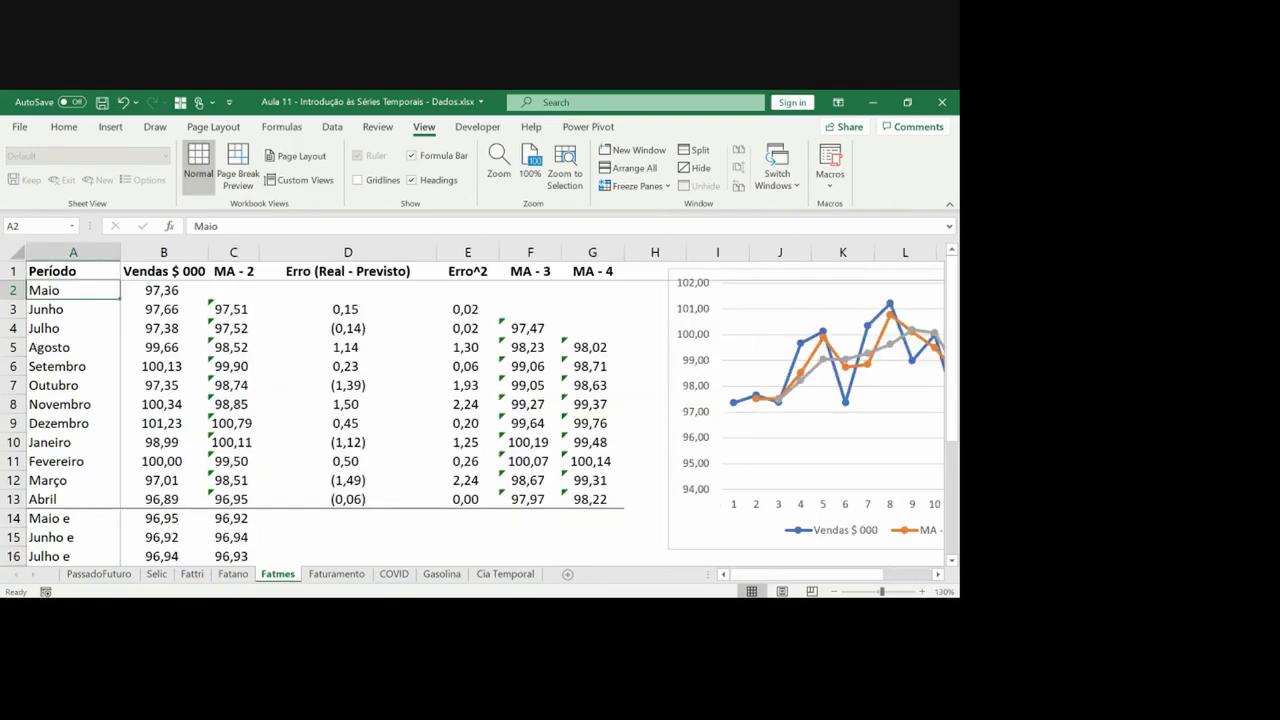
# Review the table's headers from Vendas $ 000 through MA - 2 and the error columns to MA - 3
pyautogui.press('Down')
pyautogui.press('Right')
pyautogui.press('Right')
pyautogui.press('Up')
pyautogui.press('Up')
pyautogui.press('Right')
pyautogui.press('Right')
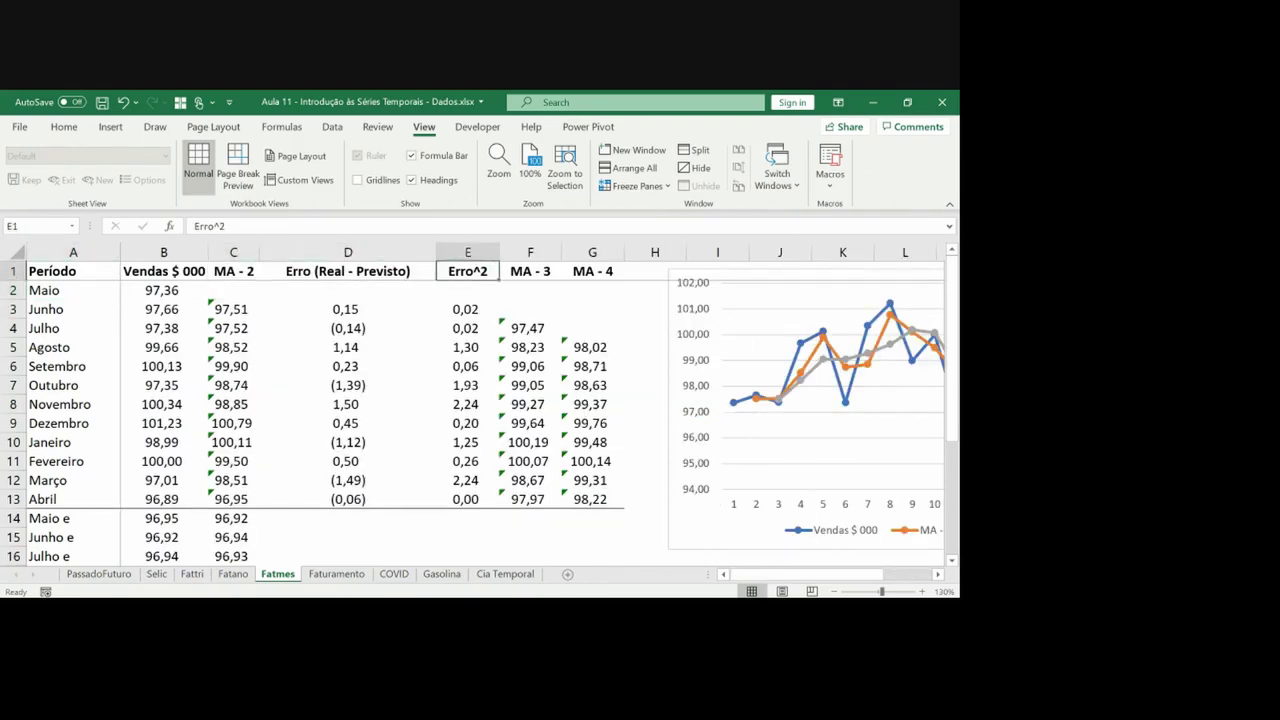
pyautogui.press('Left')
pyautogui.press('Left')
pyautogui.press('Left')
pyautogui.press('Right')
pyautogui.press('Right')
pyautogui.press('Right')
pyautogui.press('Right')
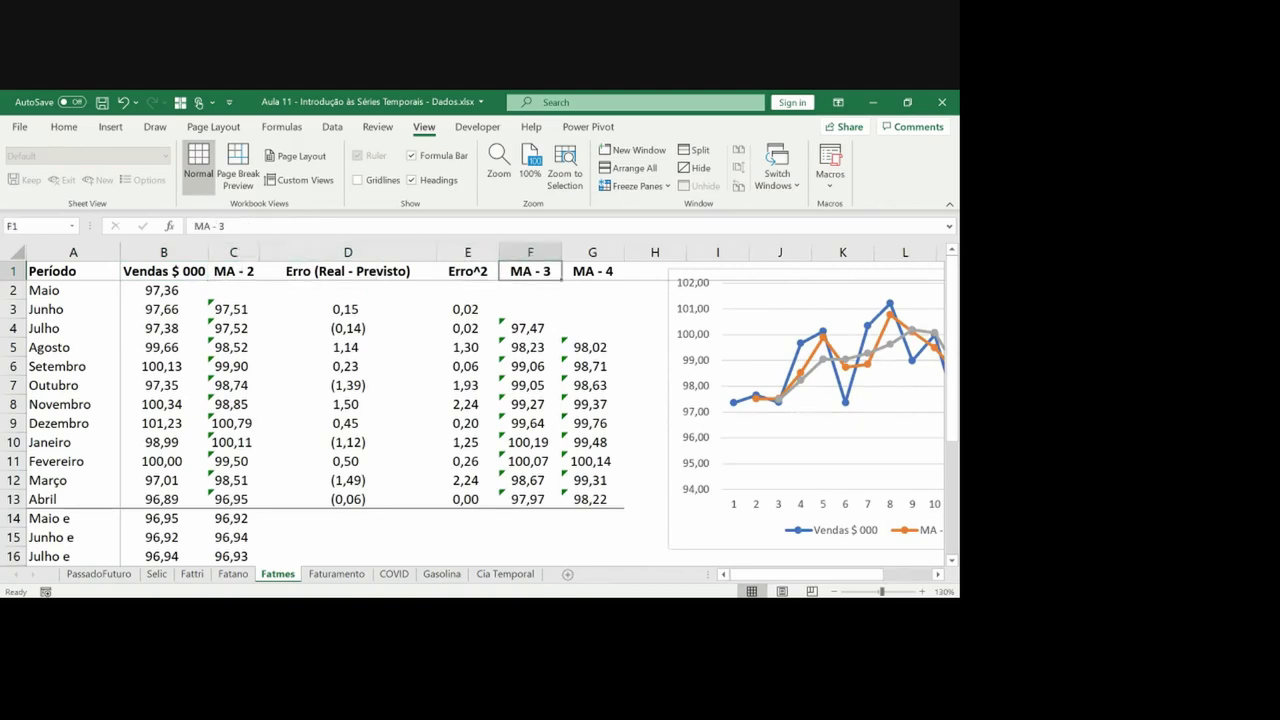
# Try deleting the MA - 3 and MA - 4 columns with their series still charted, and undo the deletion
pyautogui.hotkey('ctrl', 'space')
pyautogui.hotkey('shift', 'Right')
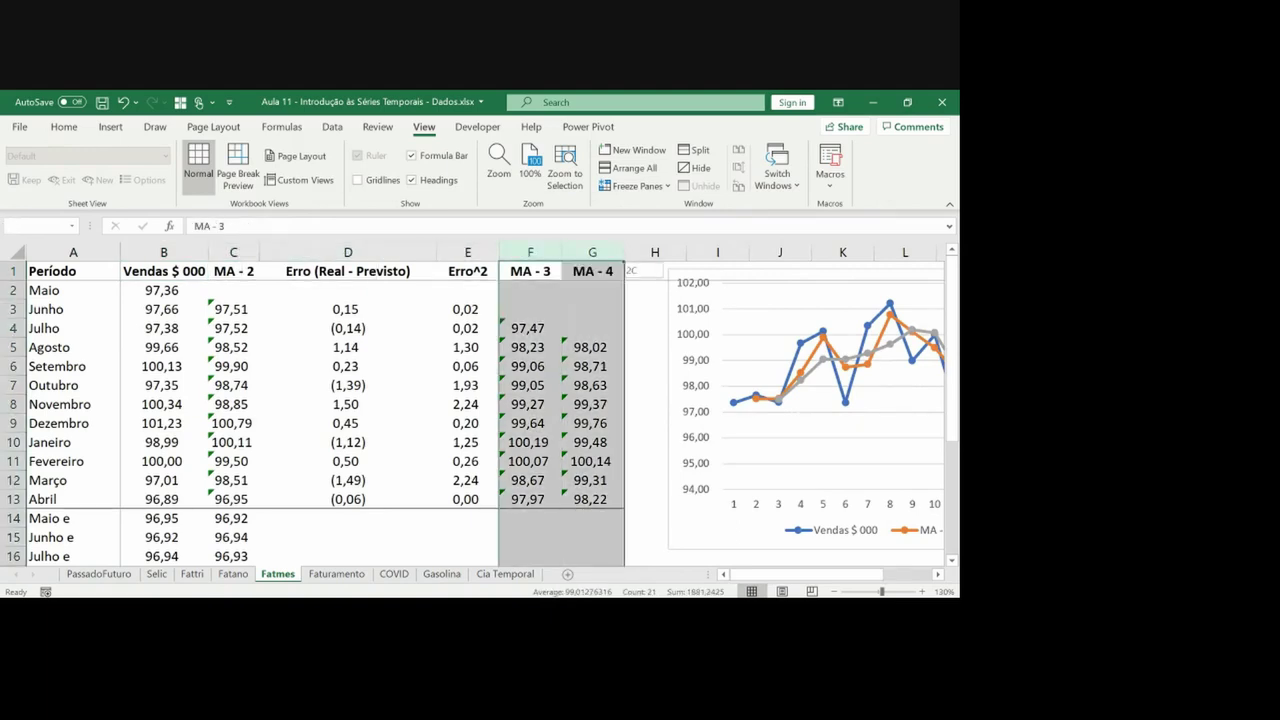
pyautogui.hotkey('ctrl', '-')
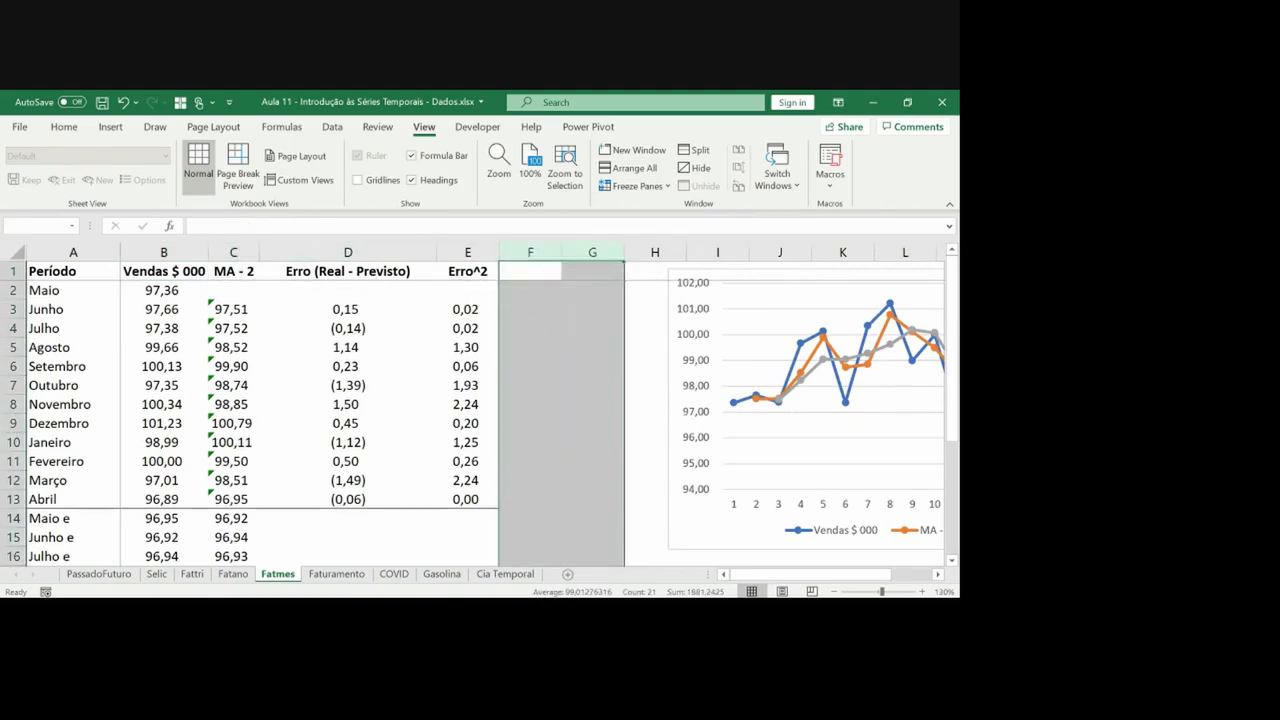
pyautogui.press('Return')
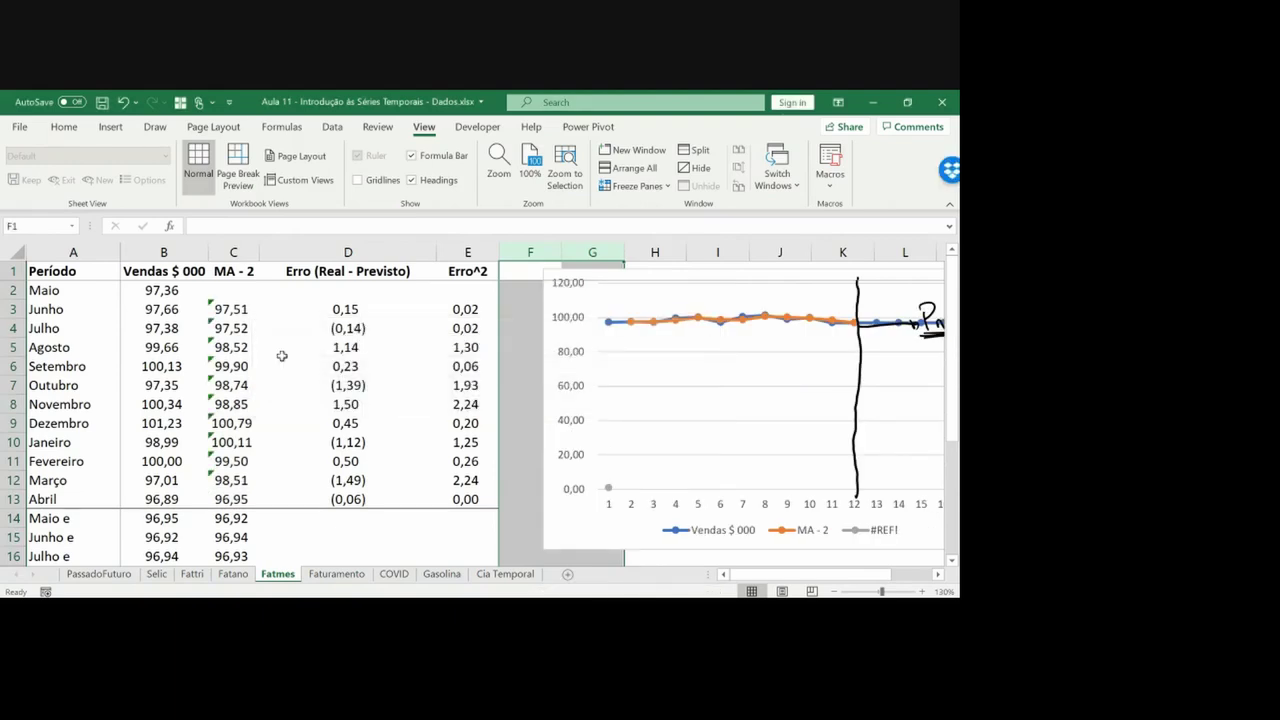
pyautogui.click(860, 533)
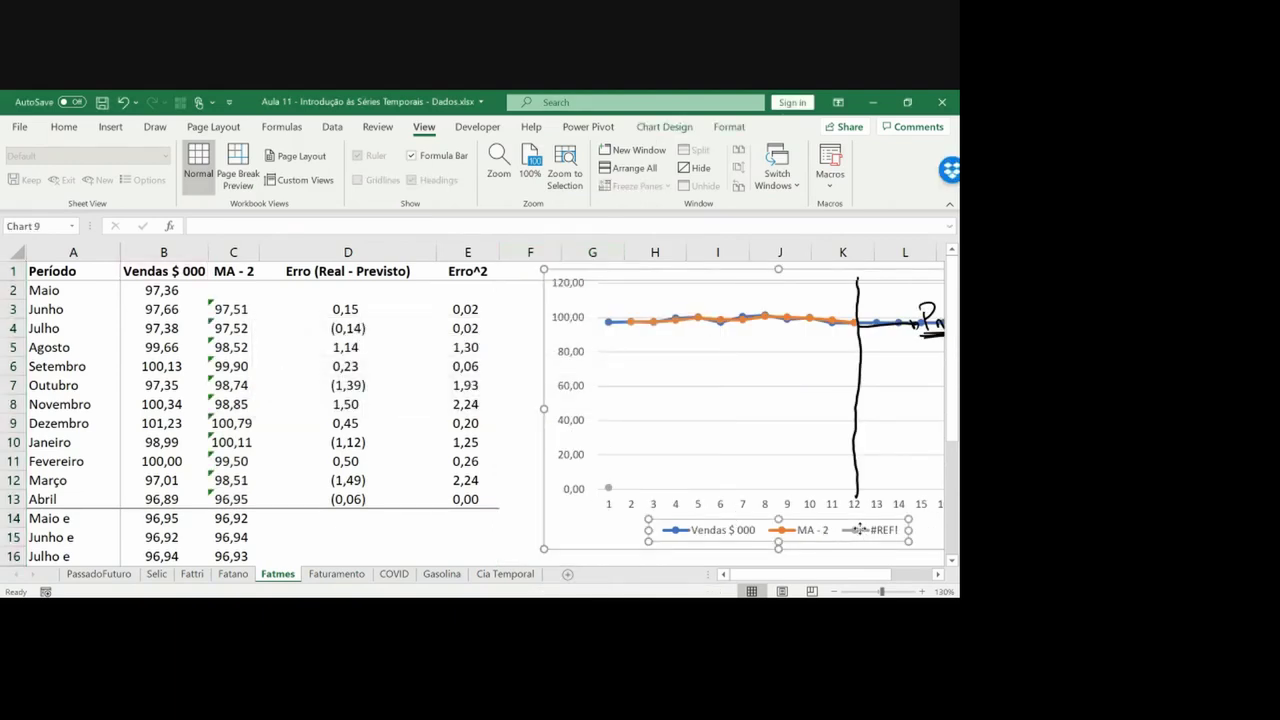
pyautogui.hotkey('ctrl', 'z')
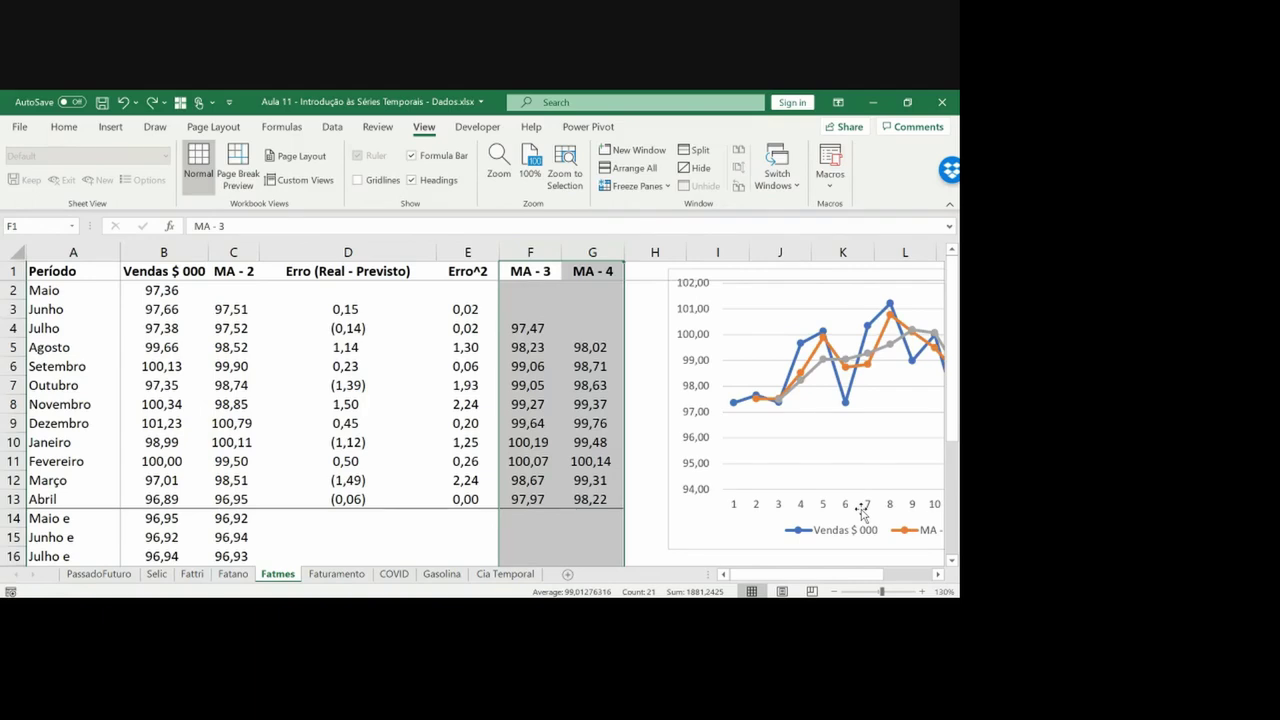
# Delete the MA - 3 series from the chart and remove the MA - 3 and MA - 4 columns from the sheet
pyautogui.click(820, 362)
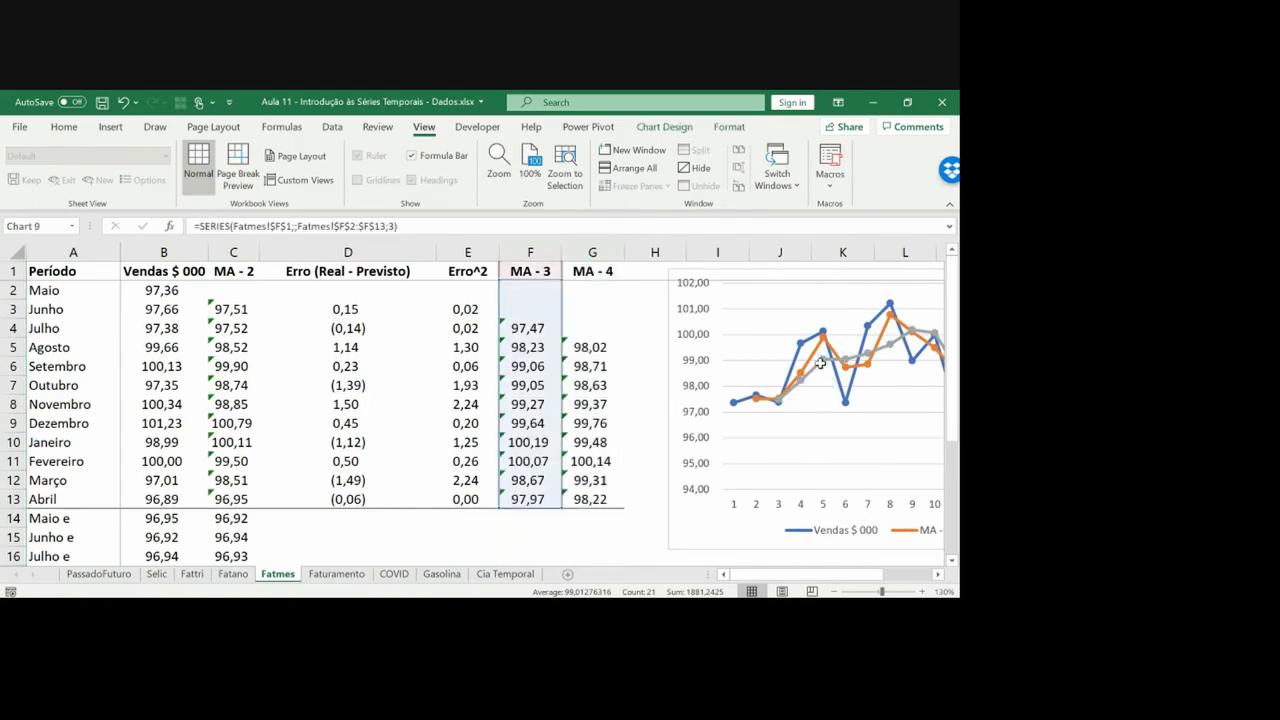
pyautogui.press('Delete')
pyautogui.moveTo(530, 252); pyautogui.dragTo(573, 252)
pyautogui.press('Delete')
# Rename the moving average header in C1 as MA - 3
pyautogui.press('Left')
pyautogui.press('Left')
pyautogui.press('Left')
pyautogui.press('Left')
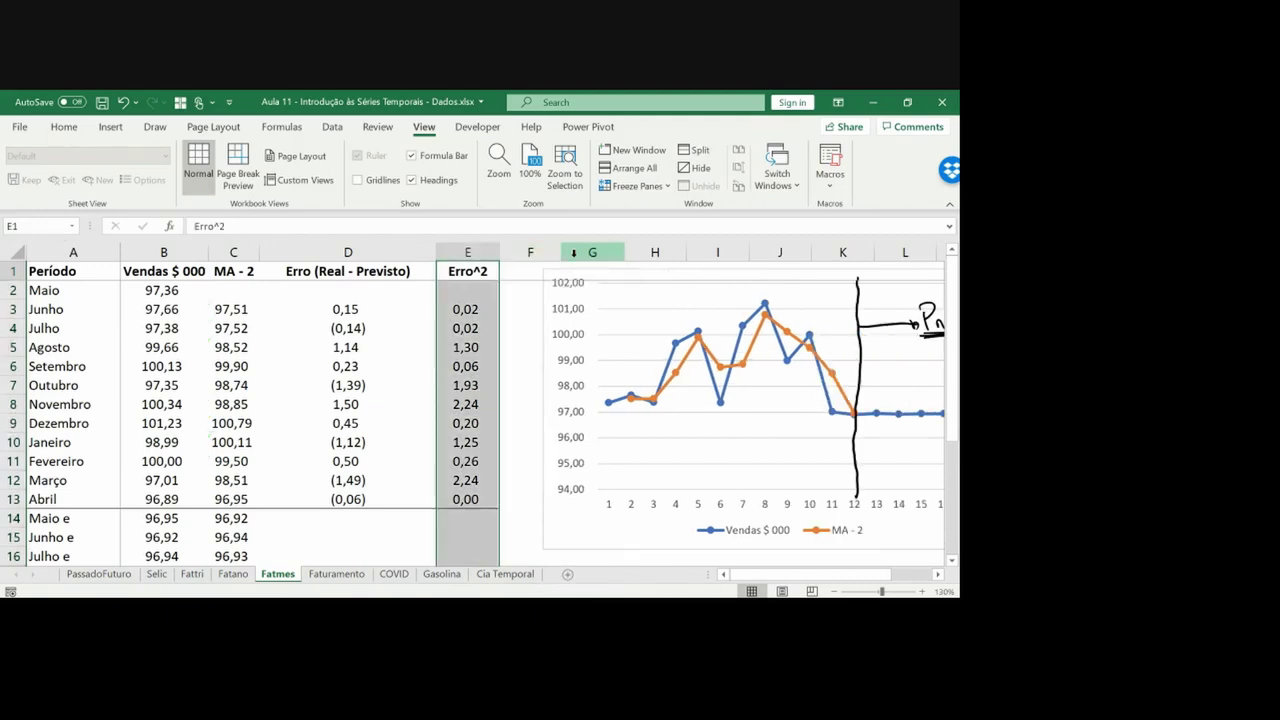
pyautogui.press('Right')
pyautogui.press('F2')
pyautogui.press('BackSpace')
pyautogui.write('3')
pyautogui.press('Return')
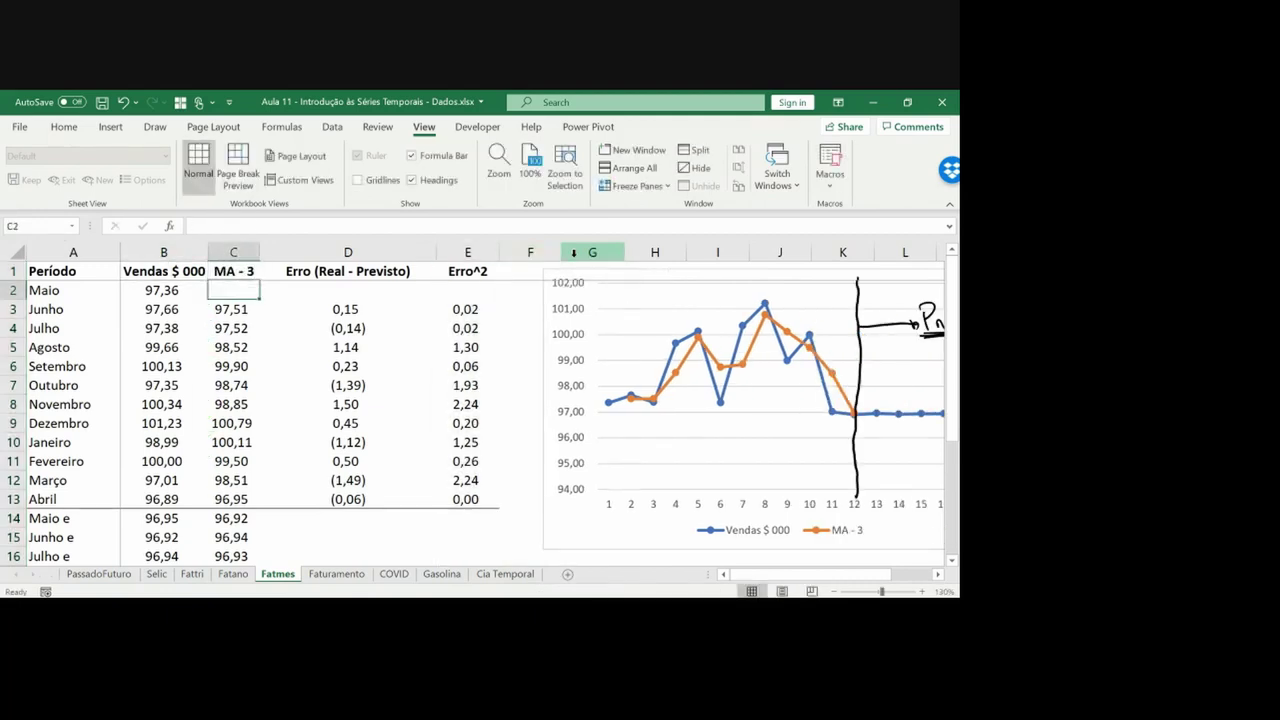
# Clear the Junho moving average in C3 and enter =AVERAGE(B2:B4) for Julho in C4
pyautogui.press('Down')
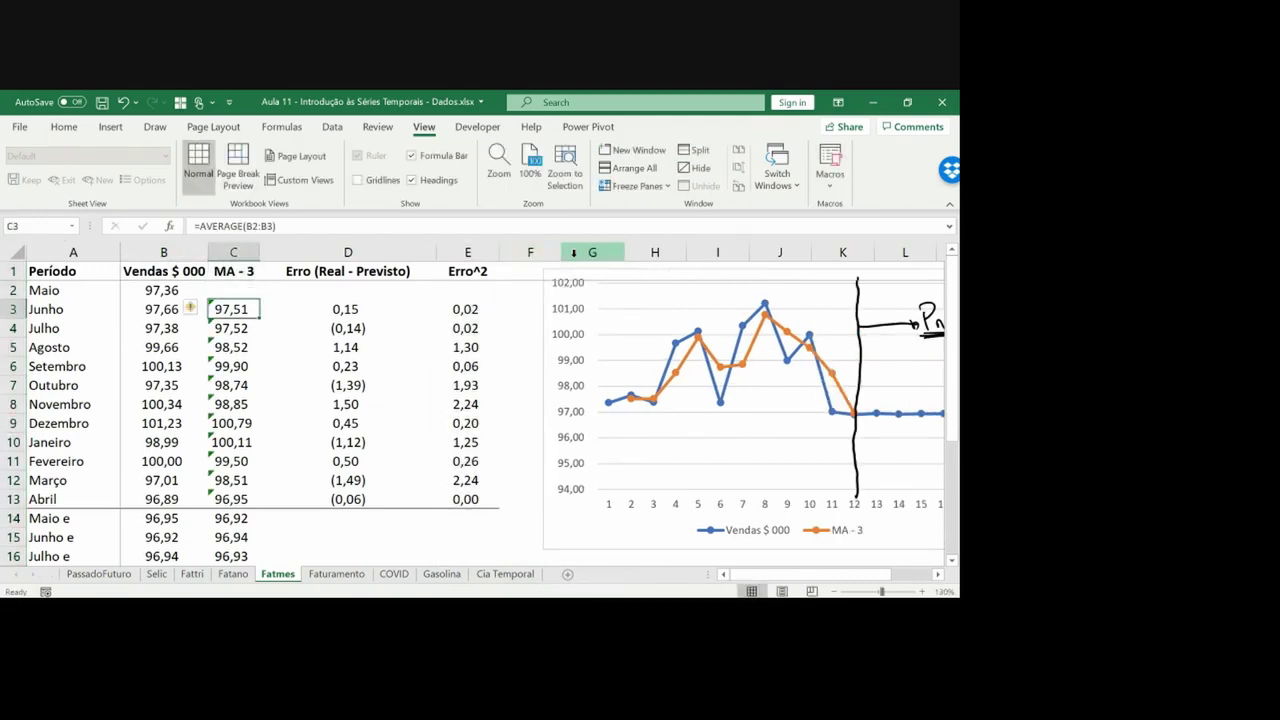
pyautogui.press('Delete')
pyautogui.press('Down')
pyautogui.write('=a')
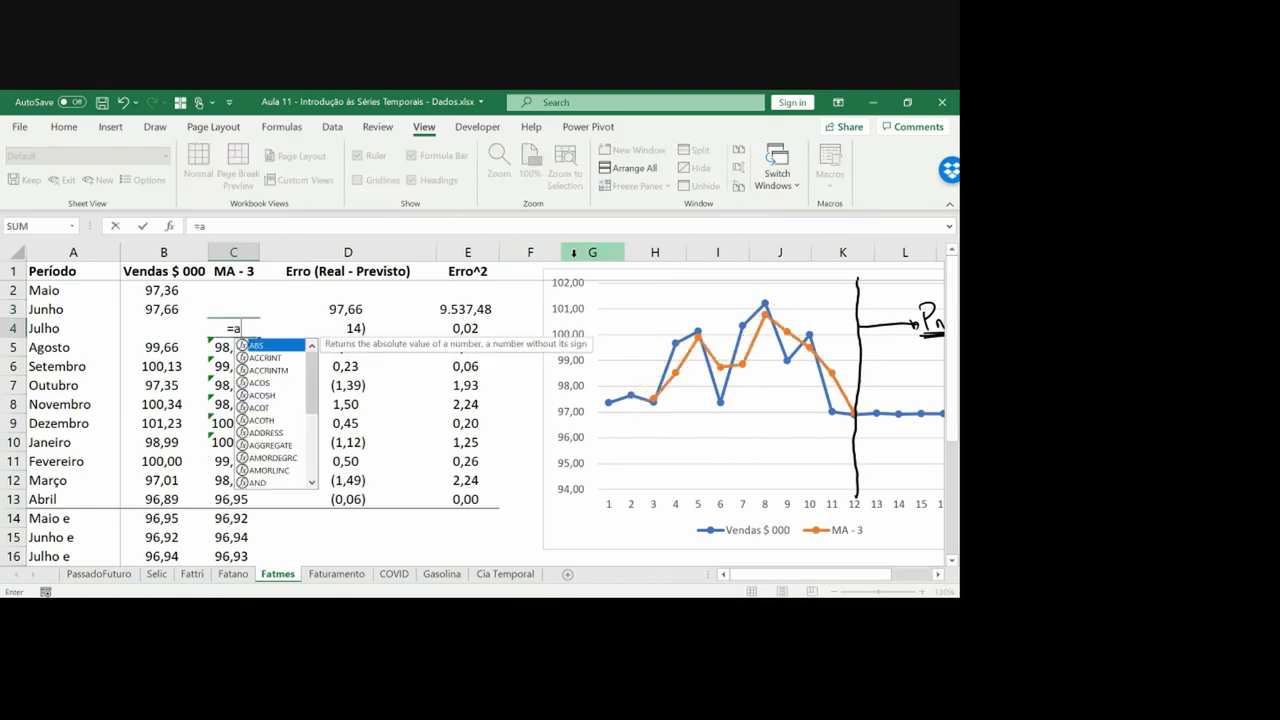
pyautogui.write('verage(')
pyautogui.press('Left')
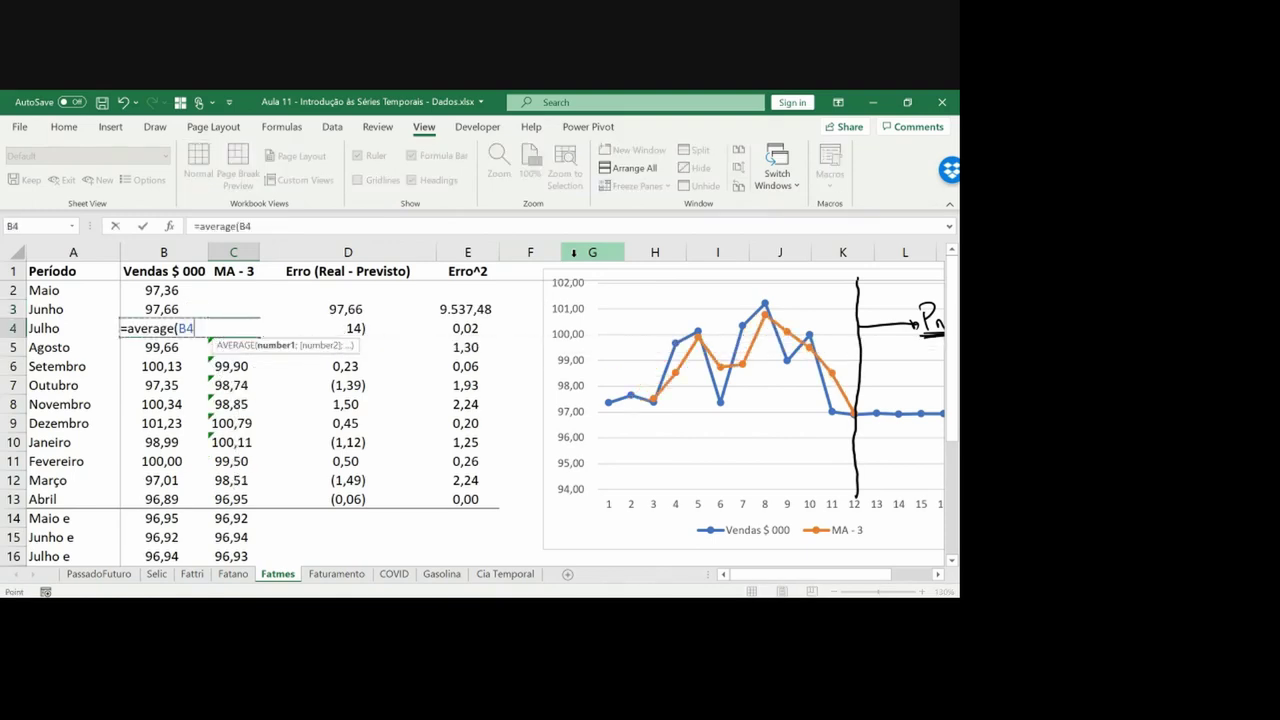
pyautogui.press('Up')
pyautogui.press('Up')
pyautogui.hotkey('shift', 'Down')
pyautogui.hotkey('shift', 'Down')
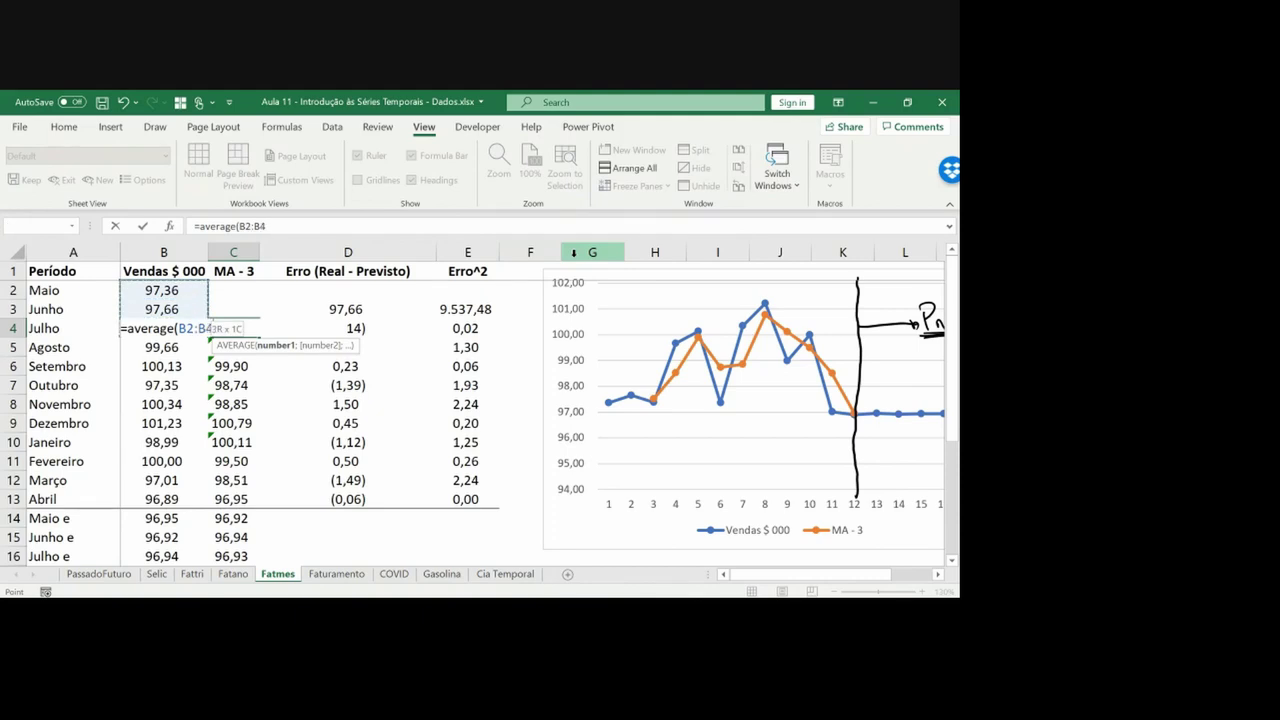
pyautogui.press('Return')
# Copy the three-month average formula from C4 down the rest of the MA - 3 column
pyautogui.press('Left')
pyautogui.press('Up')
pyautogui.hotkey('ctrl', 'c')
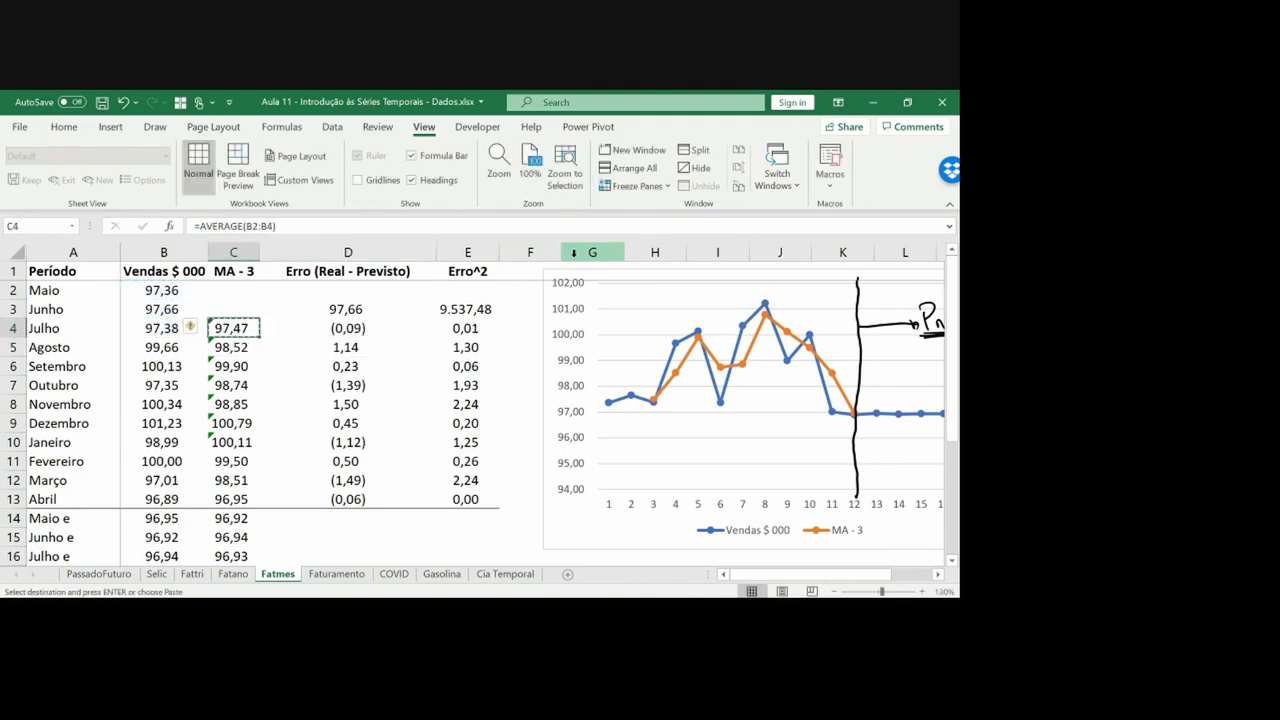
pyautogui.hotkey('ctrl', 'shift', 'Down')
pyautogui.hotkey('ctrl', 'v')
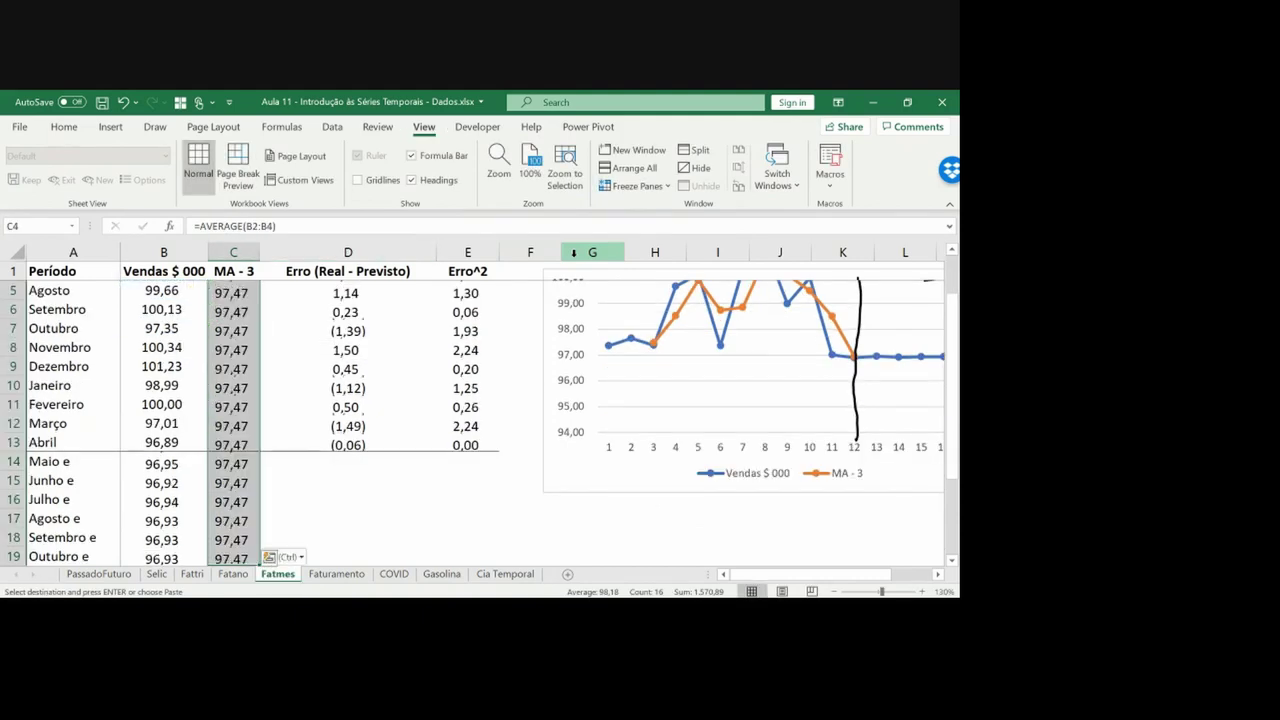
# Check the range averaged by the Novembro formula in the MA - 3 column
pyautogui.press('Up')
pyautogui.press('Up')
pyautogui.press('Down')
pyautogui.press('Down')
pyautogui.press('Down')
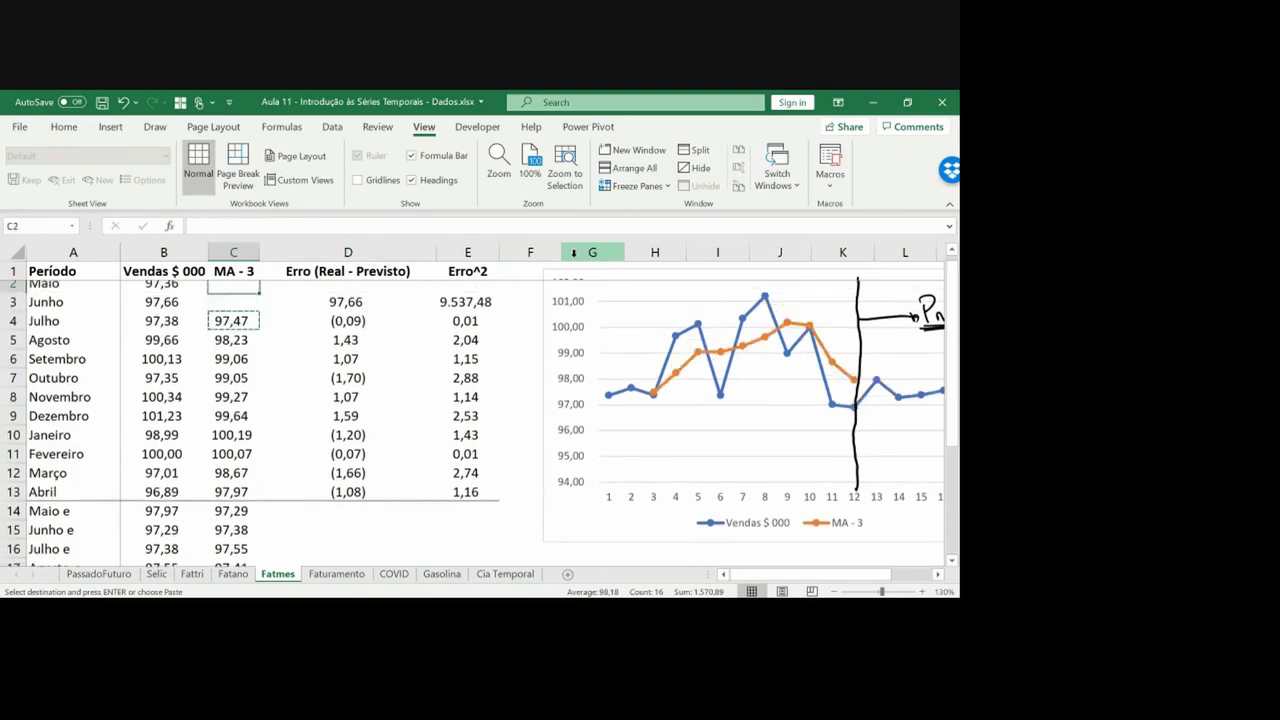
pyautogui.press('F2')
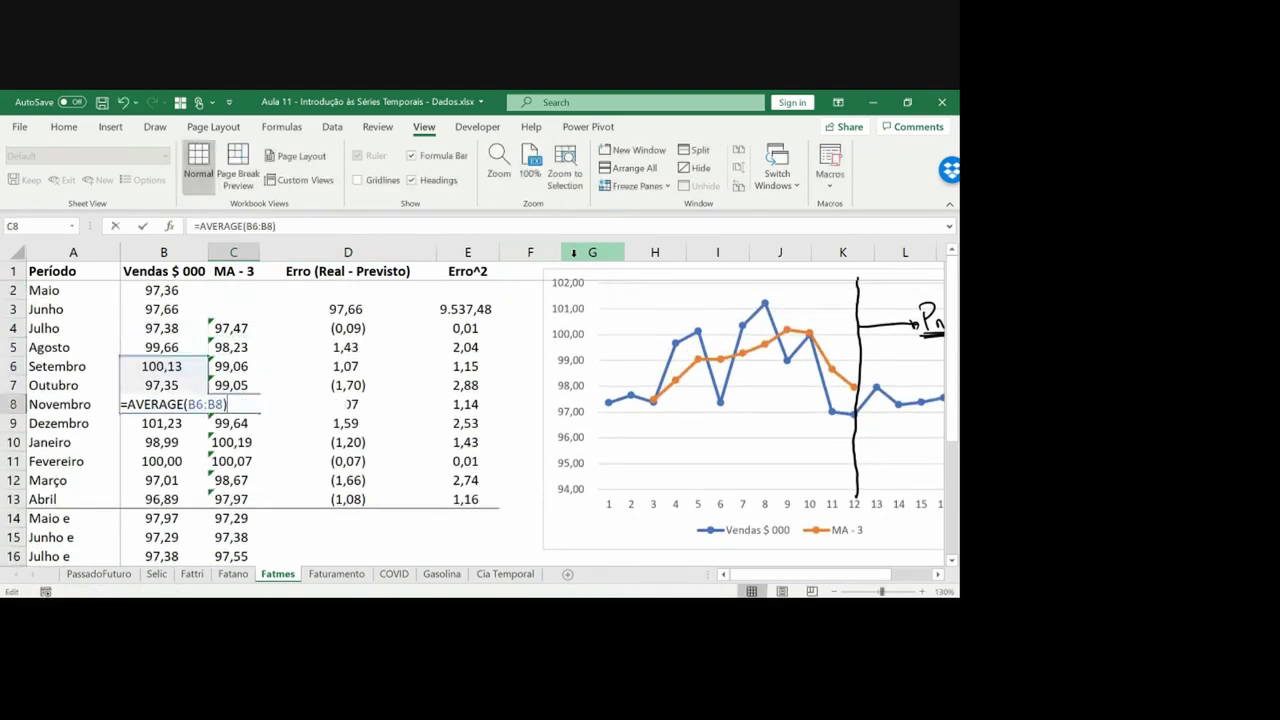
pyautogui.press('Return')
pyautogui.press('Right')
pyautogui.press('Right')
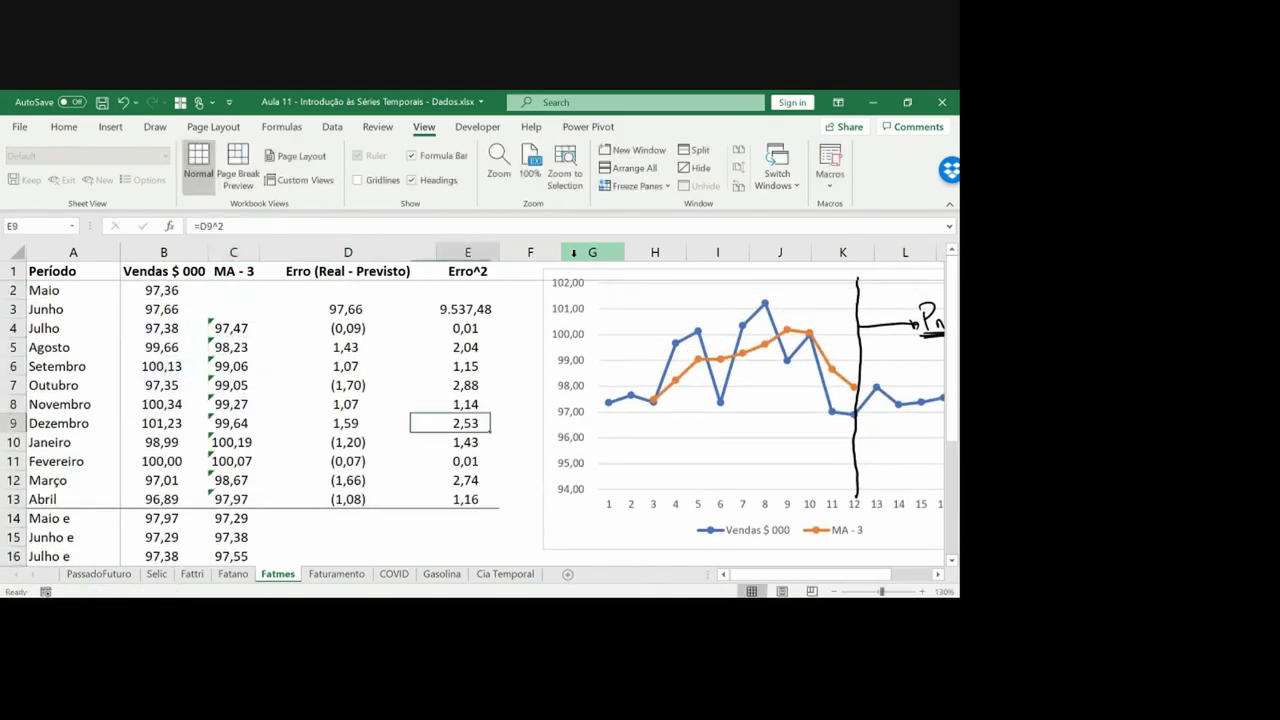
# Mark the projection in ink on the chart, outlining the period 13 peak and drawing a line above periods 14 to 18
pyautogui.press('Right')
pyautogui.press('Right')
pyautogui.press('Right')
pyautogui.press('Right')
pyautogui.press('Right')
pyautogui.press('Right')
pyautogui.press('Right')
pyautogui.press('Right')
pyautogui.press('Right')
pyautogui.press('Right')
pyautogui.press('Right')
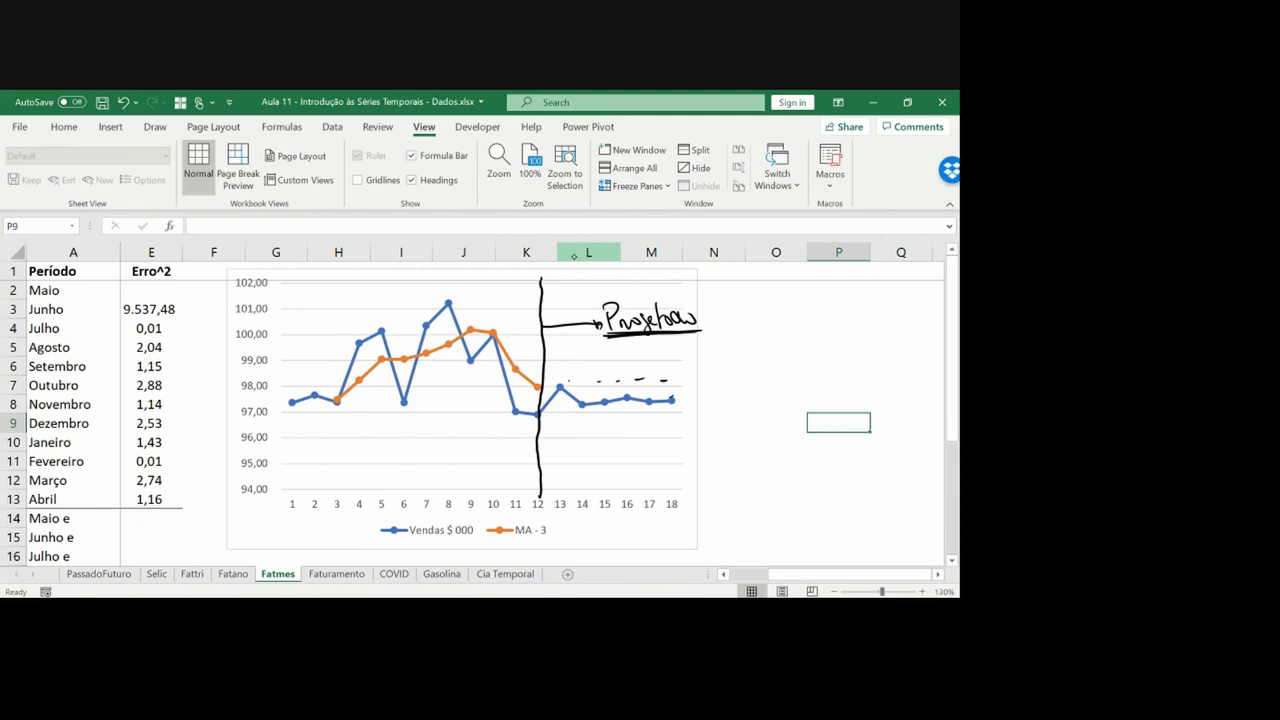
pyautogui.moveTo(602, 410); pyautogui.dragTo(666, 408)
pyautogui.hotkey('ctrl', 'z')
pyautogui.moveTo(588, 395); pyautogui.dragTo(678, 396)
# Review the projected Vendas $ 000 values for Maio e to Outubro e at the end of the table
pyautogui.click(151, 423)
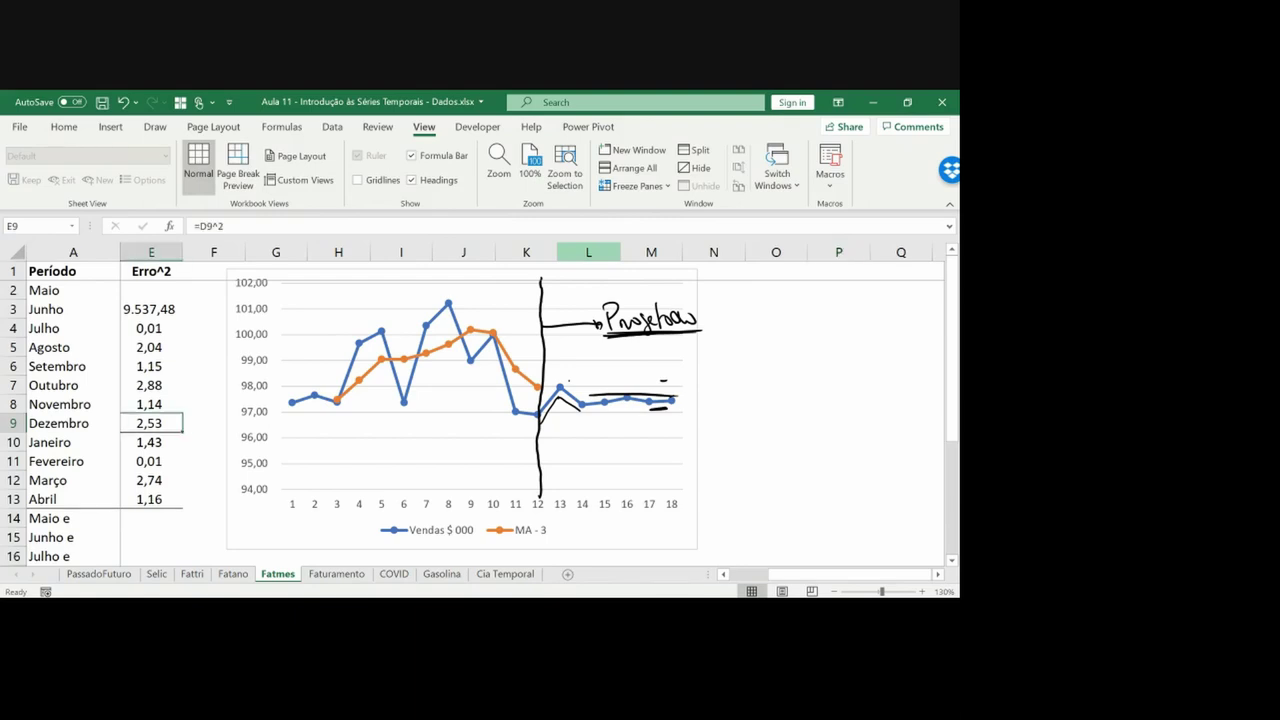
pyautogui.hotkey('ctrl', 'Left')
pyautogui.press('Right')
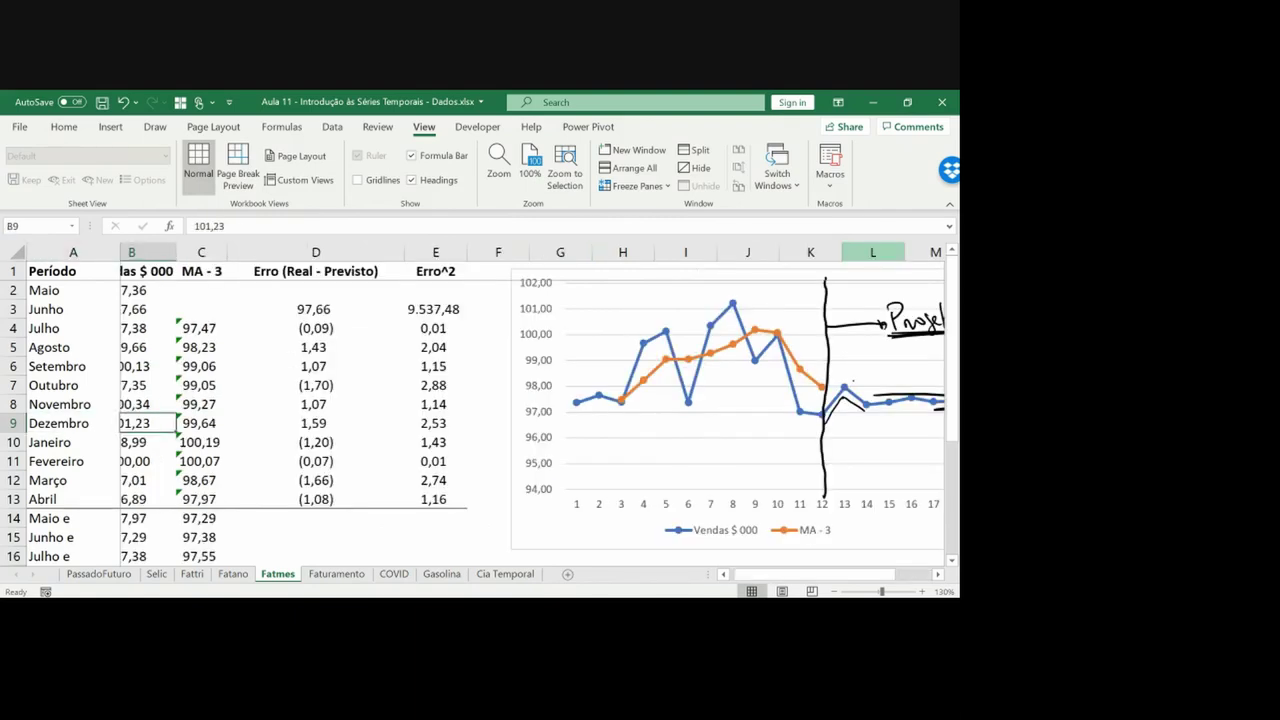
pyautogui.press('Down')
pyautogui.press('Down')
pyautogui.press('Down')
pyautogui.press('Down')
pyautogui.press('Down')
pyautogui.press('Down')
pyautogui.press('Down')
pyautogui.press('Down')
pyautogui.press('Down')
pyautogui.press('Down')
pyautogui.press('Down')
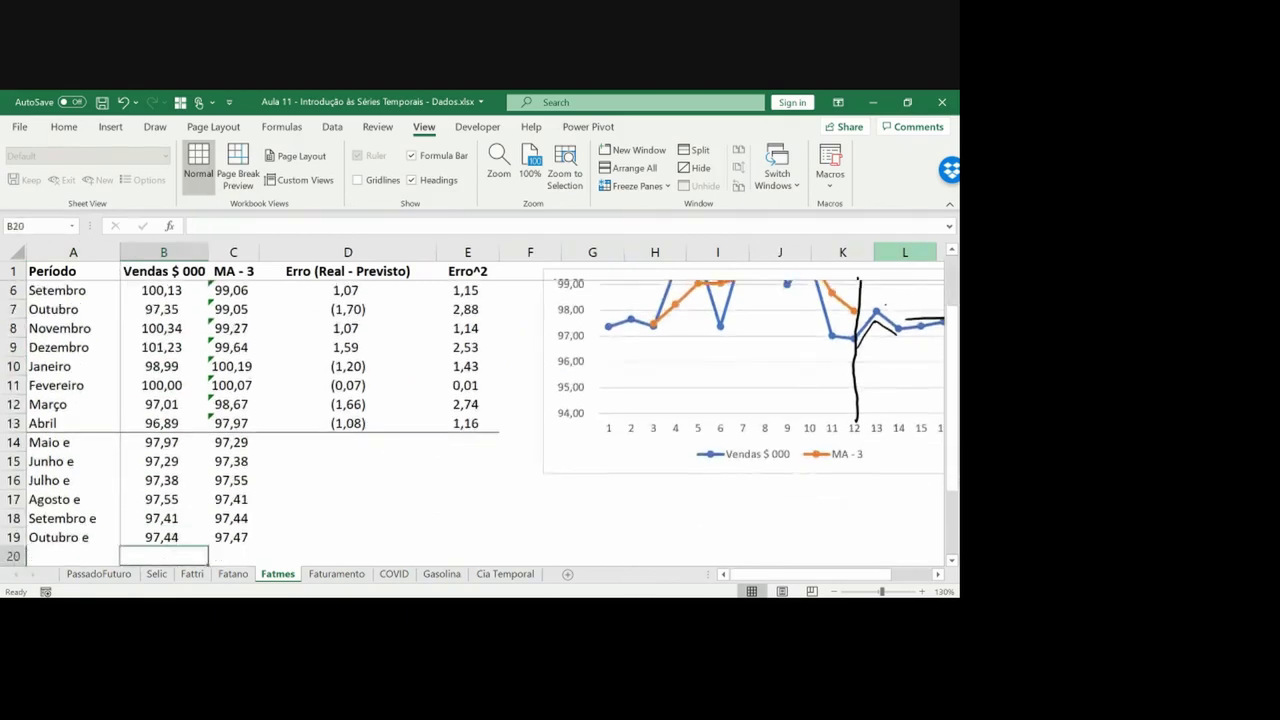
pyautogui.press('Up')
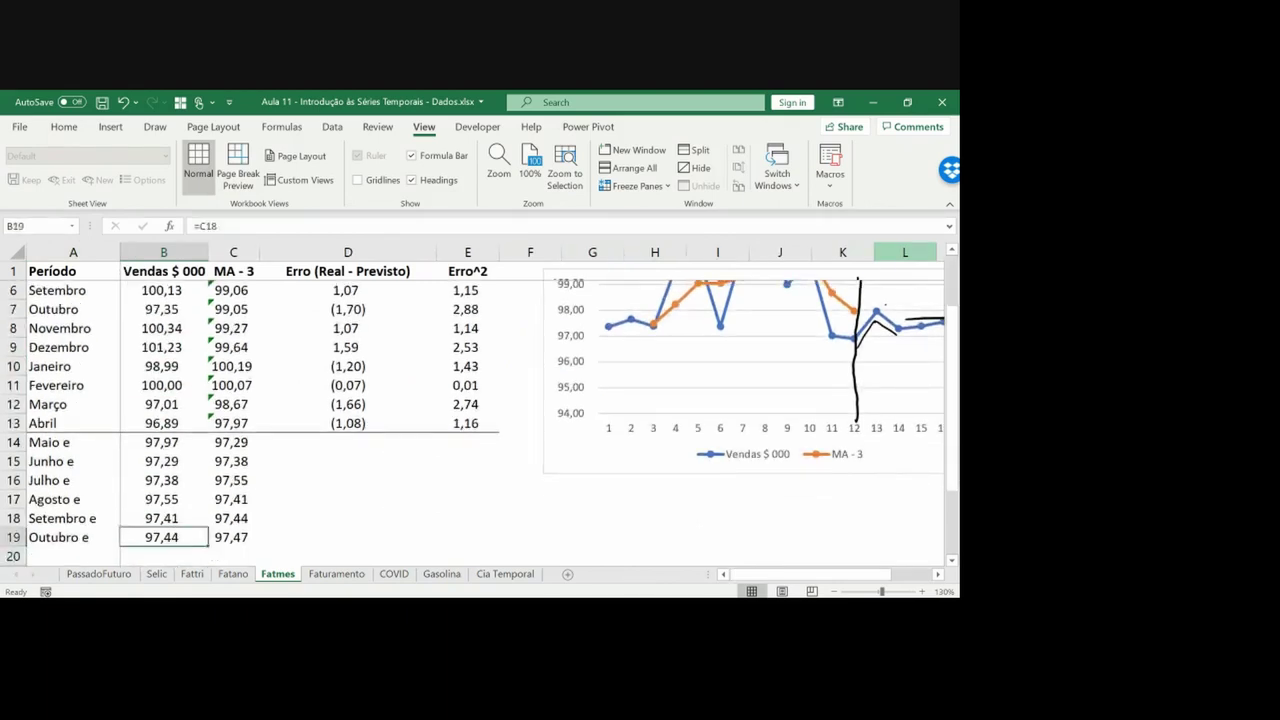
# Rename the moving average header in C1 back to MA - 2
pyautogui.press('Right')
pyautogui.hotkey('ctrl', 'Up')
pyautogui.press('Up')
pyautogui.press('Up')
pyautogui.press('Up')
pyautogui.press('F2')
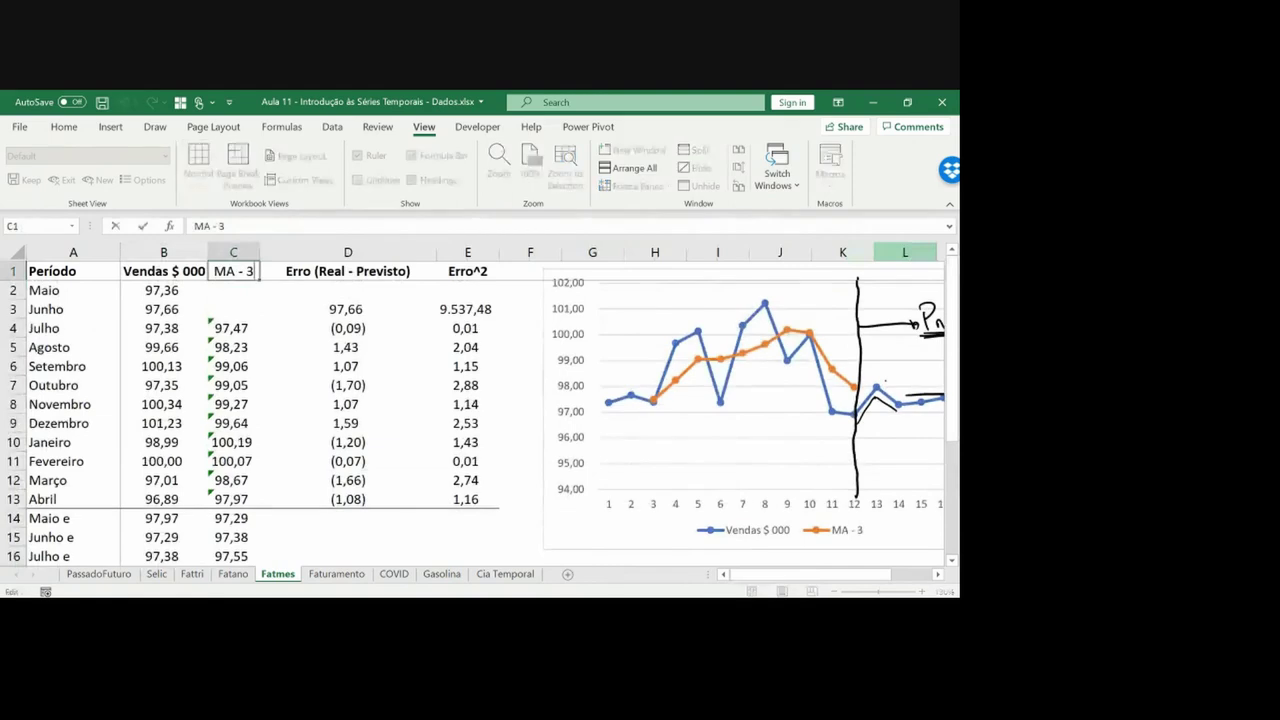
pyautogui.press('BackSpace')
pyautogui.write('2')
pyautogui.press('Return')
# Start an AVERAGE formula for Junho in C3 of the MA - 2 column
pyautogui.press('Down')
pyautogui.press('Down')
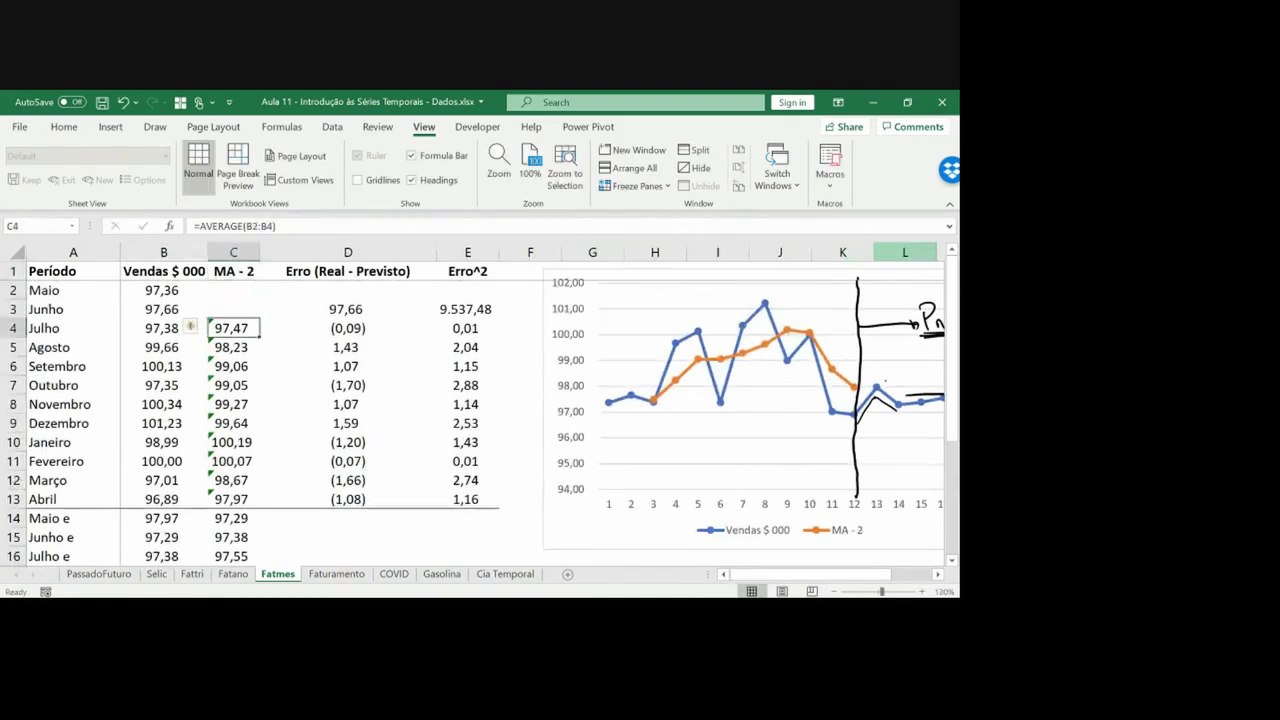
pyautogui.press('Up')
pyautogui.write('=average')
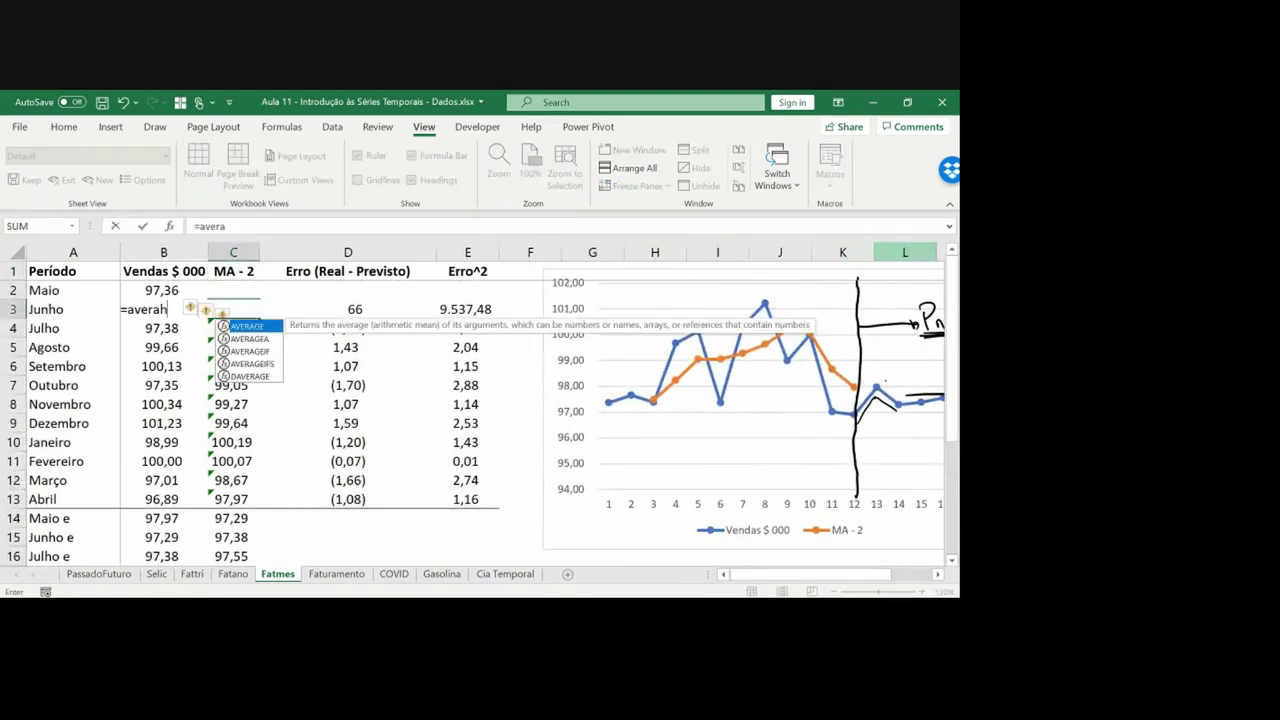
pyautogui.write('(')
pyautogui.press('Up')
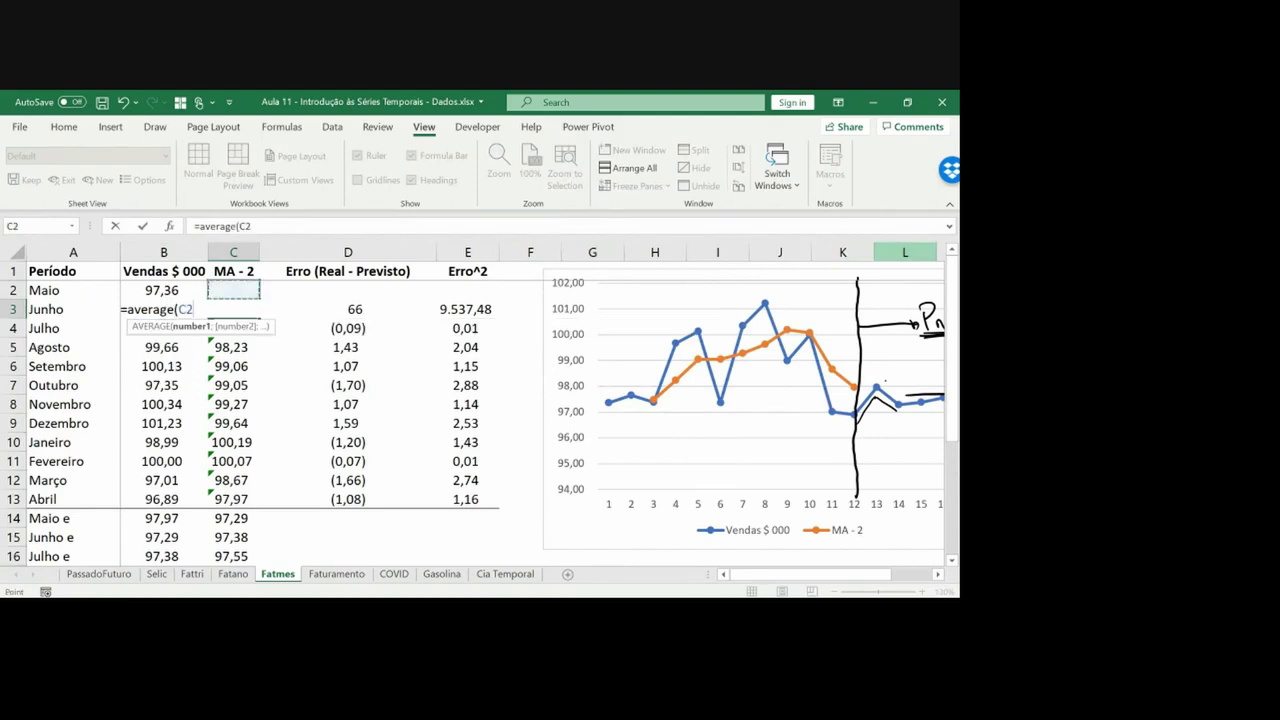
# Complete the first moving-average formula in C3 as the average of sales cells B2:B3
pyautogui.press('Left')
pyautogui.hotkey('shift', 'Down')
pyautogui.press('Return')
pyautogui.press('Right')
pyautogui.press('Up')
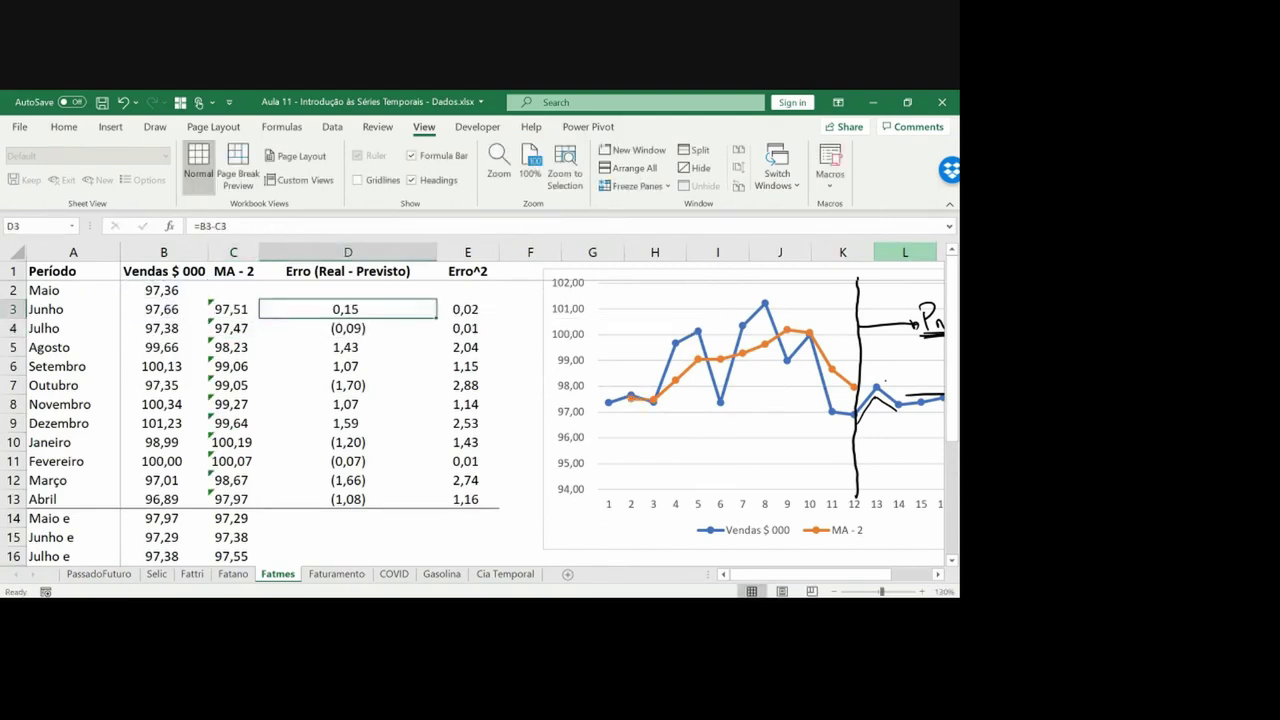
# Copy the C3 average formula down the MA - 2 column through C19
pyautogui.press('Left')
pyautogui.hotkey('ctrl', 'c')
pyautogui.hotkey('ctrl', 'shift', 'Down')
pyautogui.hotkey('ctrl', 'v')
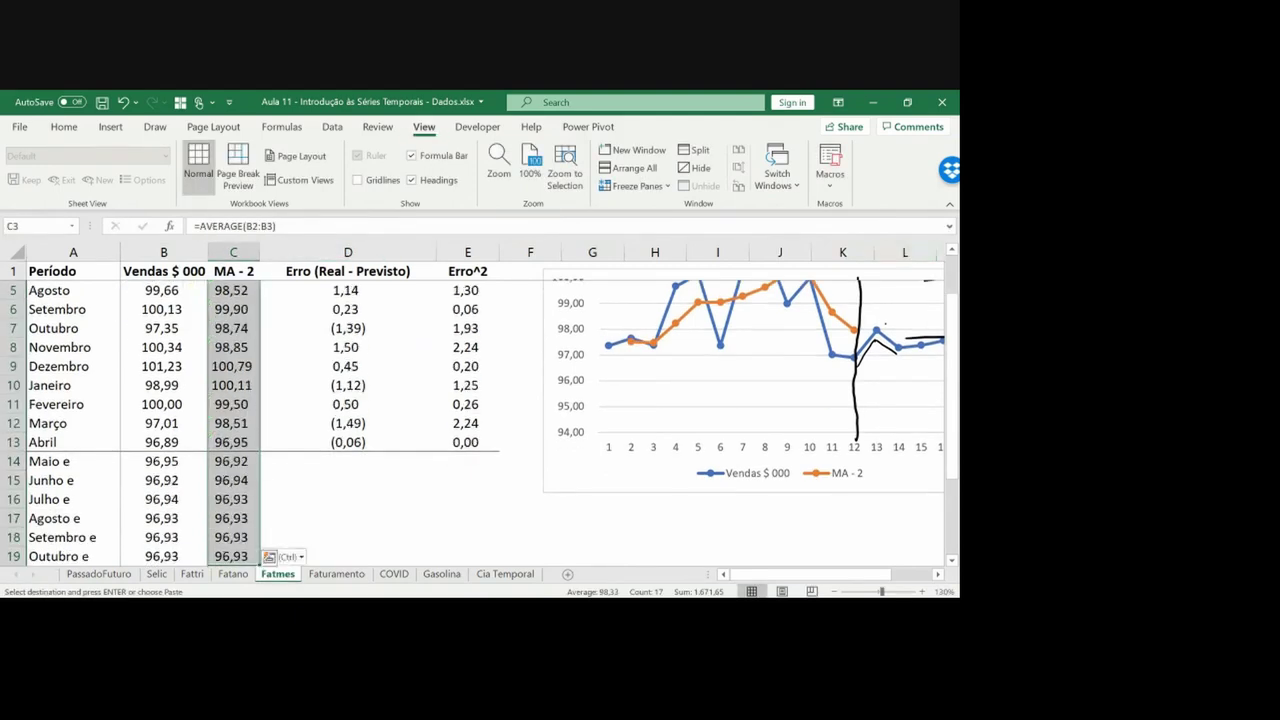
# Move the sales and MA - 2 line chart further right, clear of columns F to J
pyautogui.press('Up')
pyautogui.press('Up')
pyautogui.press('Right')
pyautogui.press('Right')
pyautogui.press('Right')
pyautogui.press('Right')
pyautogui.press('Right')
pyautogui.press('Right')
pyautogui.press('Right')
pyautogui.press('Right')
pyautogui.press('Right')
pyautogui.press('Right')
pyautogui.press('Right')
pyautogui.press('Right')
pyautogui.press('Right')
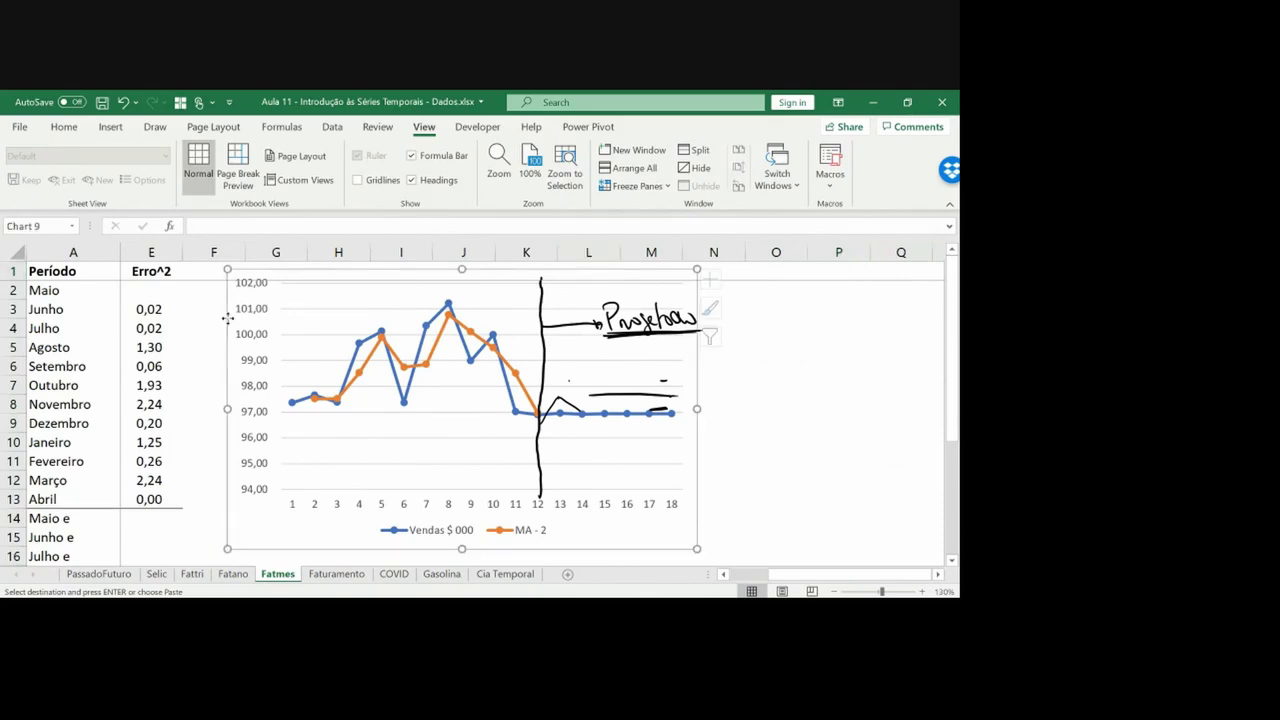
pyautogui.moveTo(334, 322); pyautogui.dragTo(530, 325)
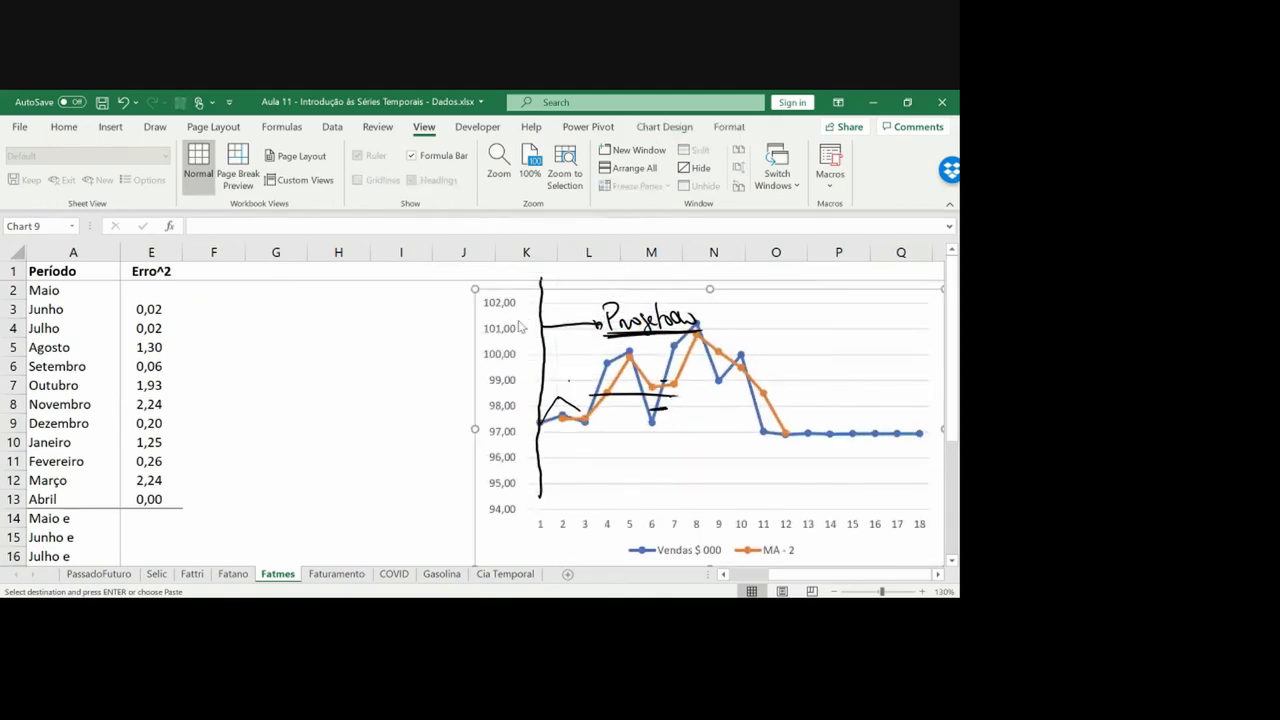
# Delete the handwritten label, underlines, zigzag and vertical divider ink drawn over the sales chart
pyautogui.click(566, 326)
pyautogui.press('Delete')
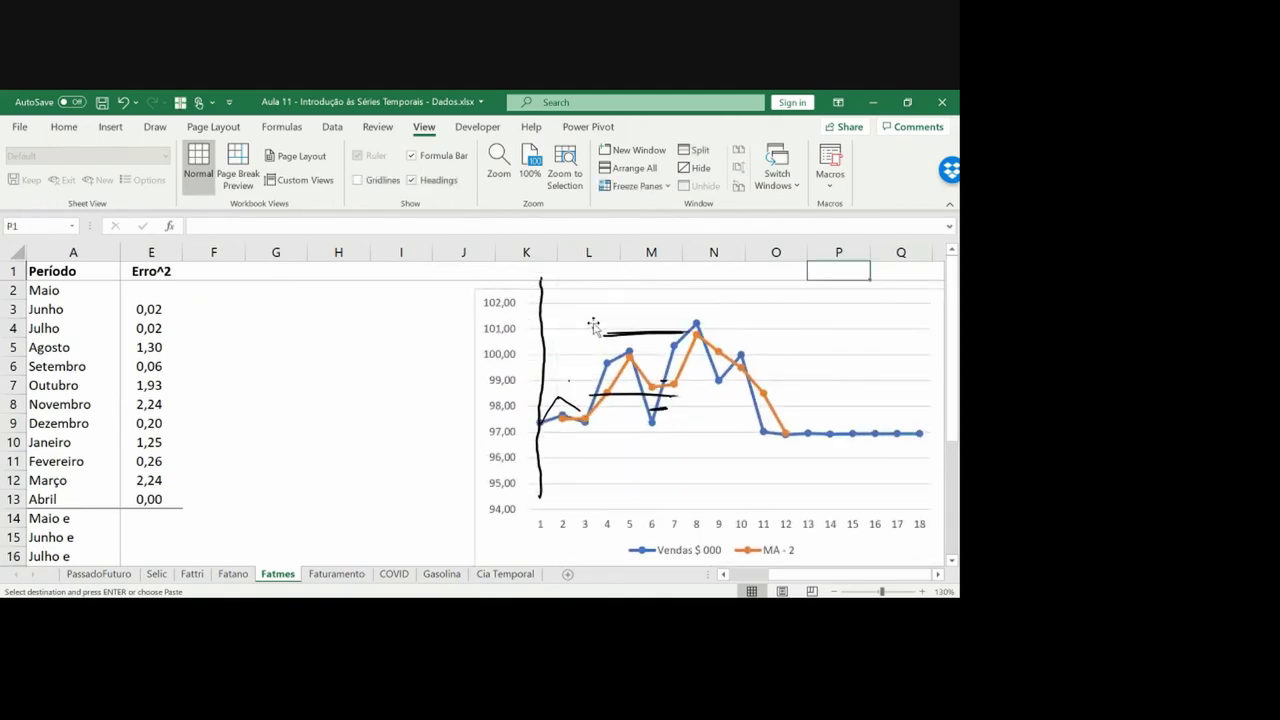
pyautogui.click(620, 335)
pyautogui.press('Delete')
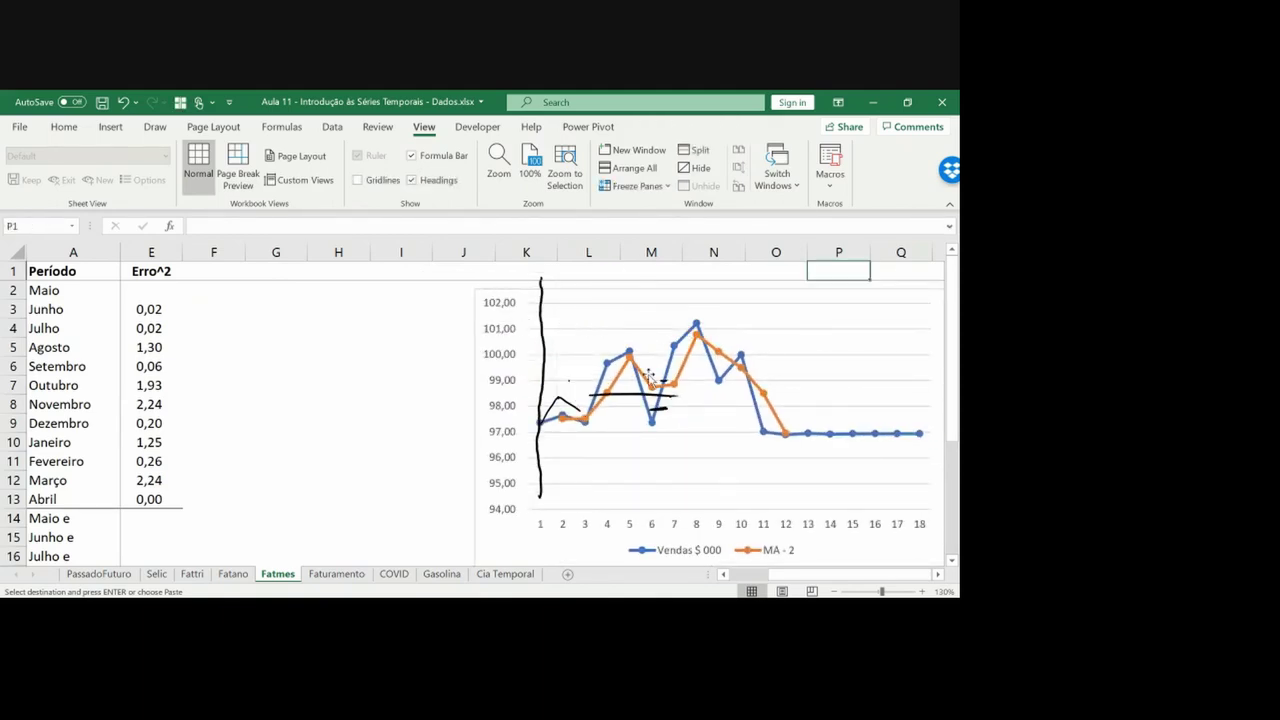
pyautogui.click(660, 397)
pyautogui.press('Delete')
pyautogui.click(658, 430)
pyautogui.press('Delete')
pyautogui.click(669, 426)
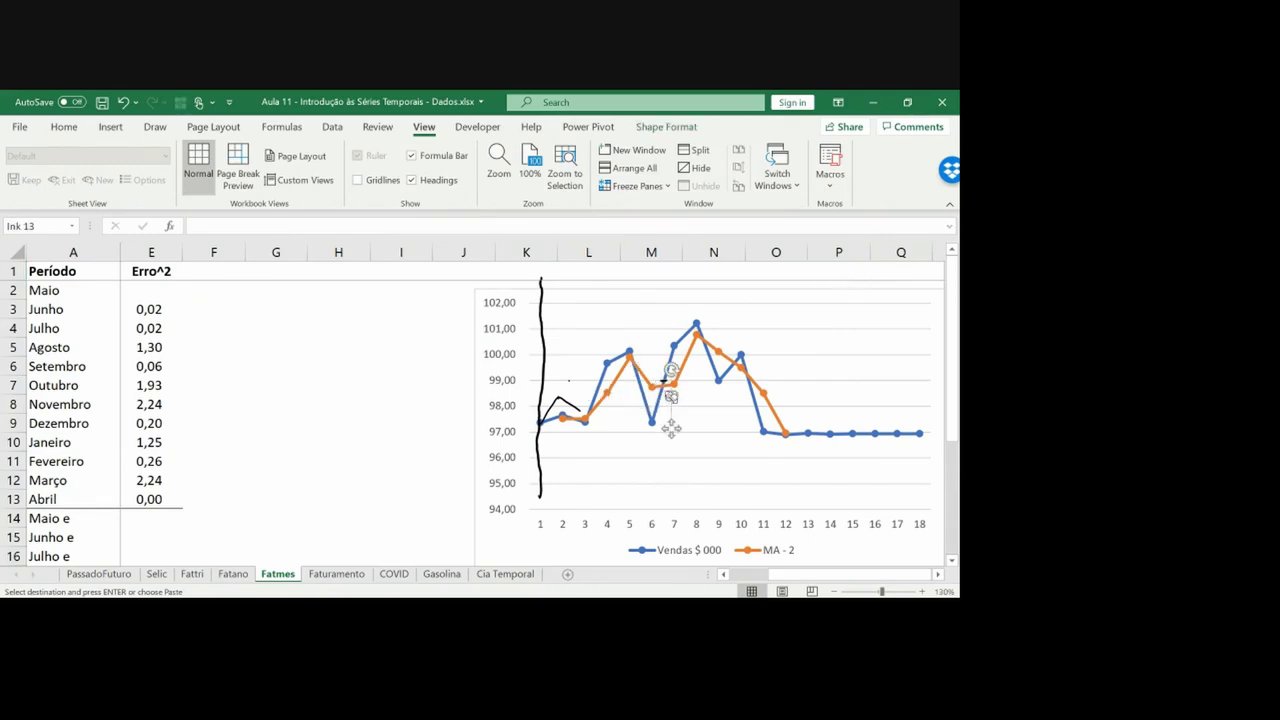
pyautogui.press('Delete')
pyautogui.click(578, 406)
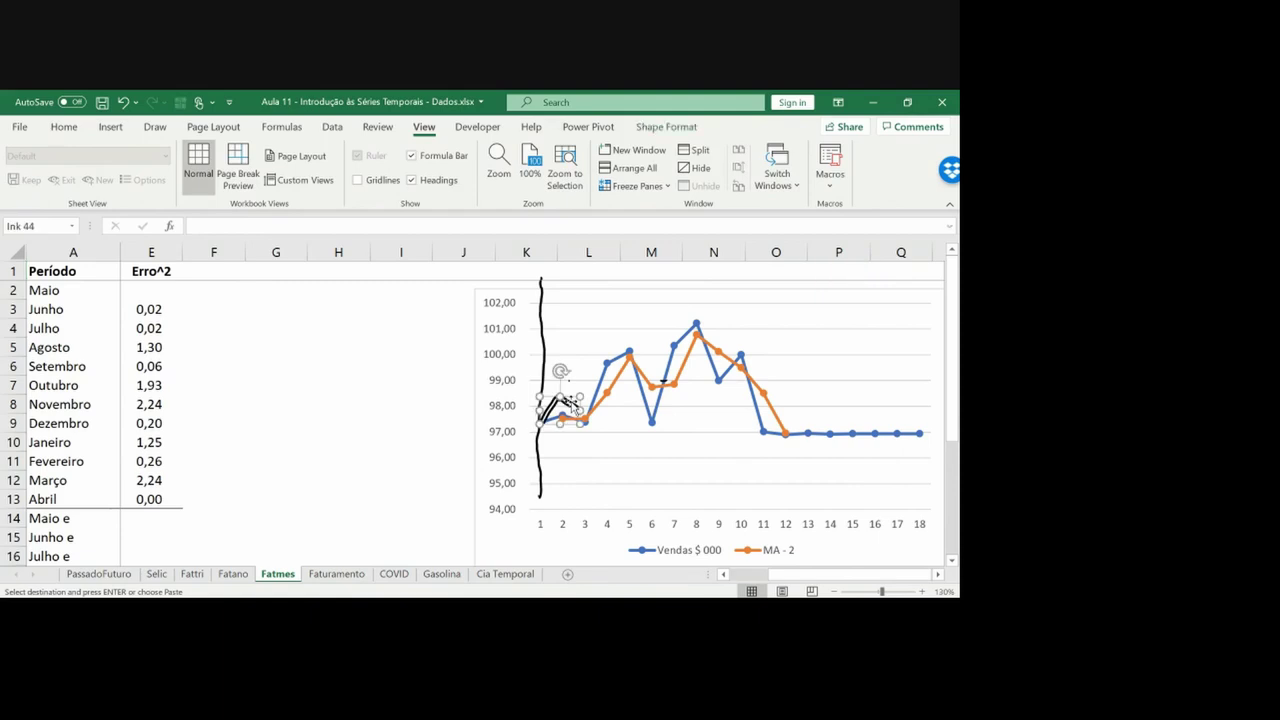
pyautogui.press('Delete')
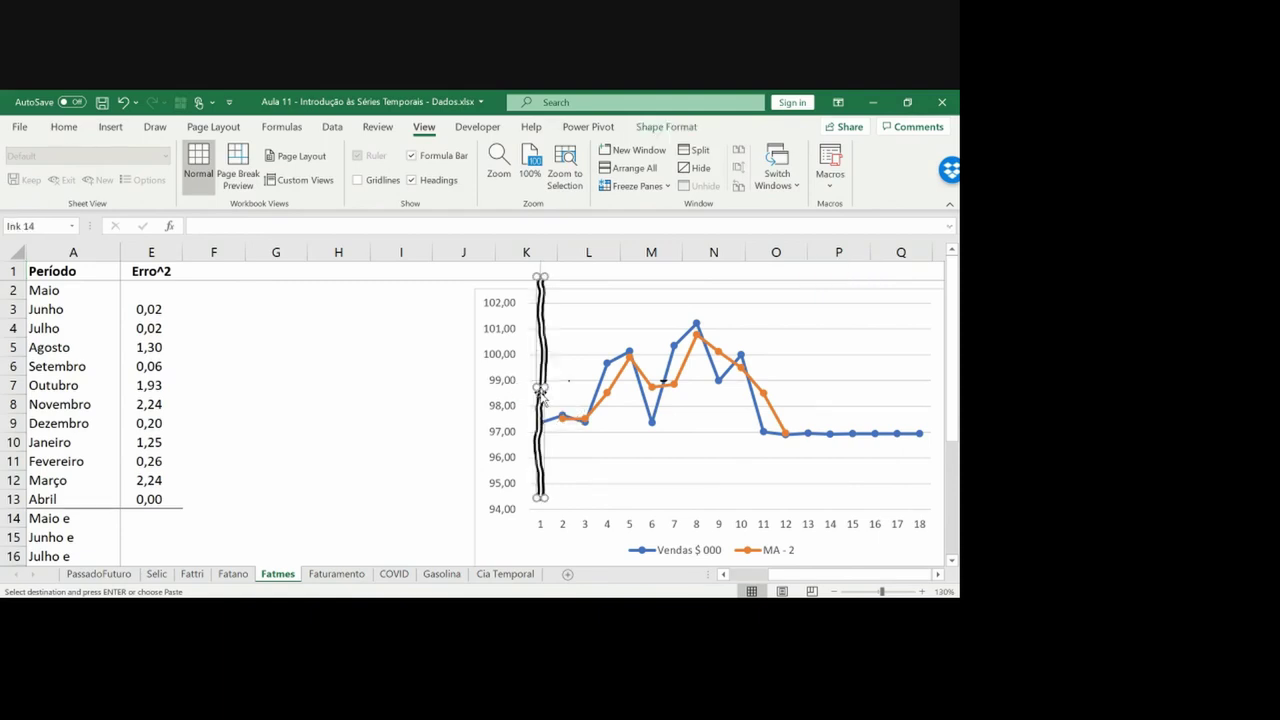
pyautogui.click(540, 396)
pyautogui.press('Delete')
# Return to the first MA - 2 average in C3 and cancel the pending copy selection
pyautogui.click(416, 378)
pyautogui.press('Up')
pyautogui.press('Up')
pyautogui.press('Up')
pyautogui.press('Up')
pyautogui.press('Up')
pyautogui.press('Up')
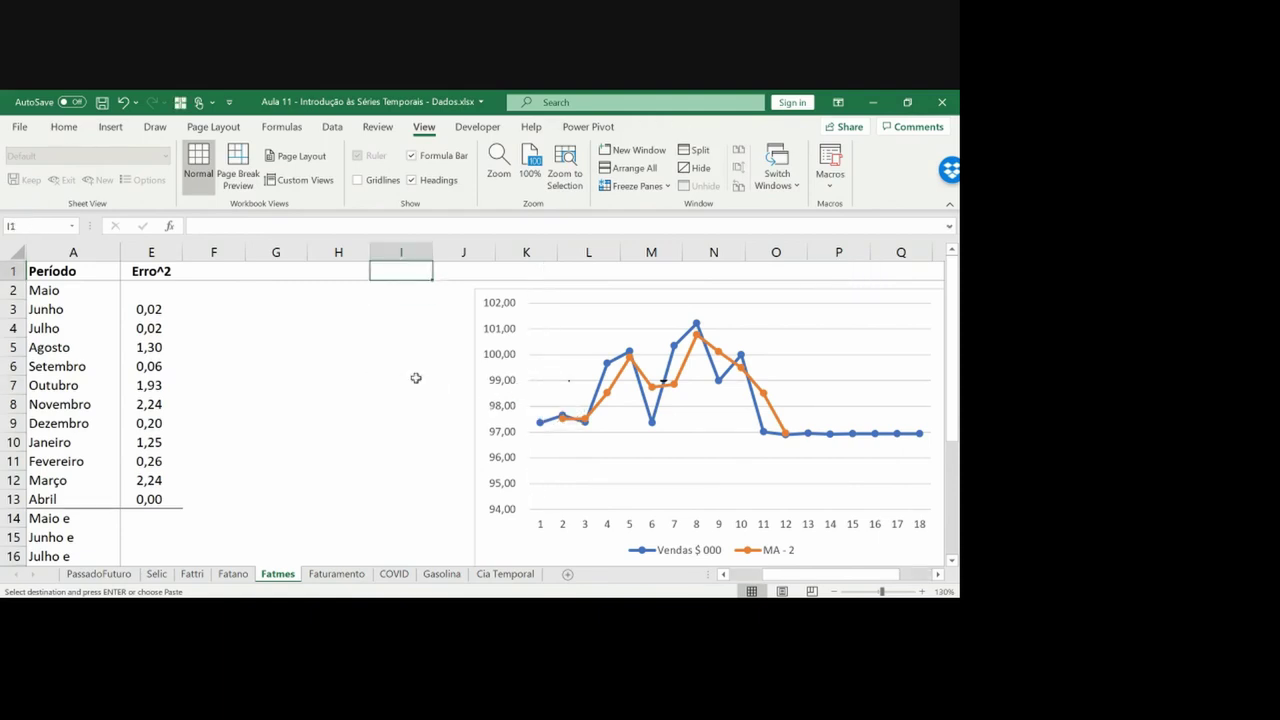
pyautogui.press('Home')
pyautogui.press('Right')
pyautogui.press('Right')
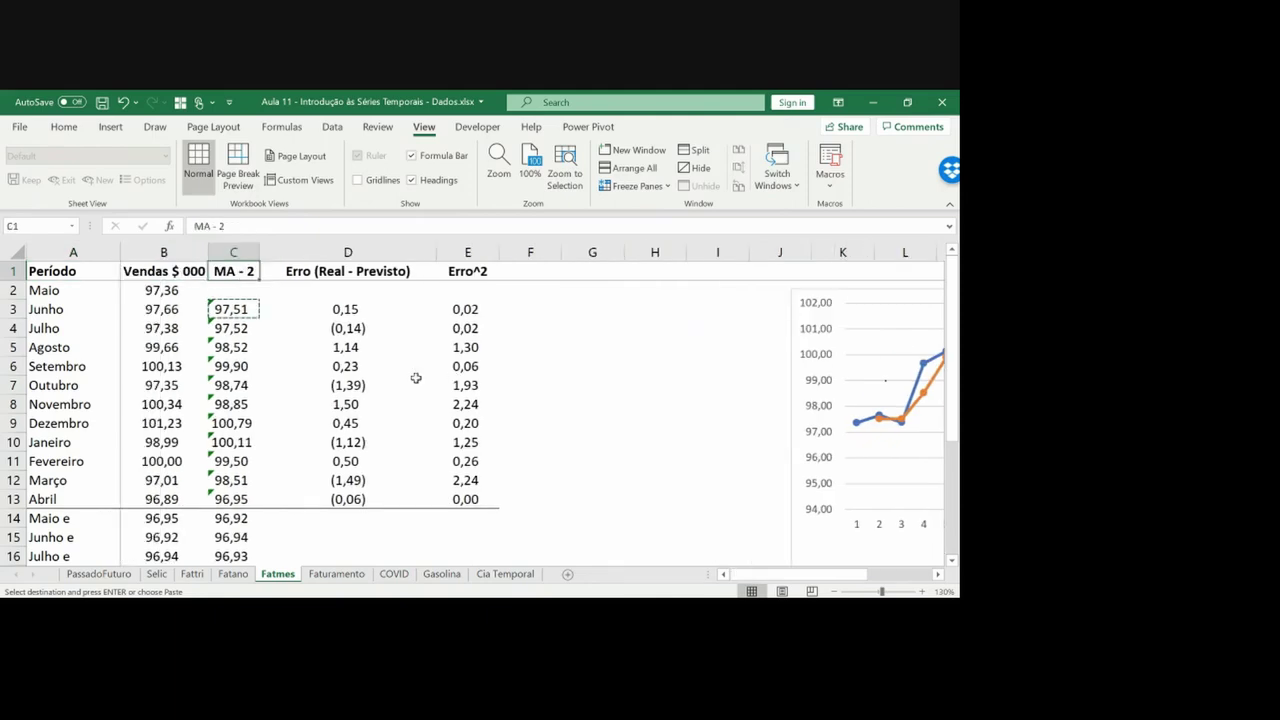
pyautogui.press('Down')
pyautogui.press('Down')
pyautogui.press('Escape')
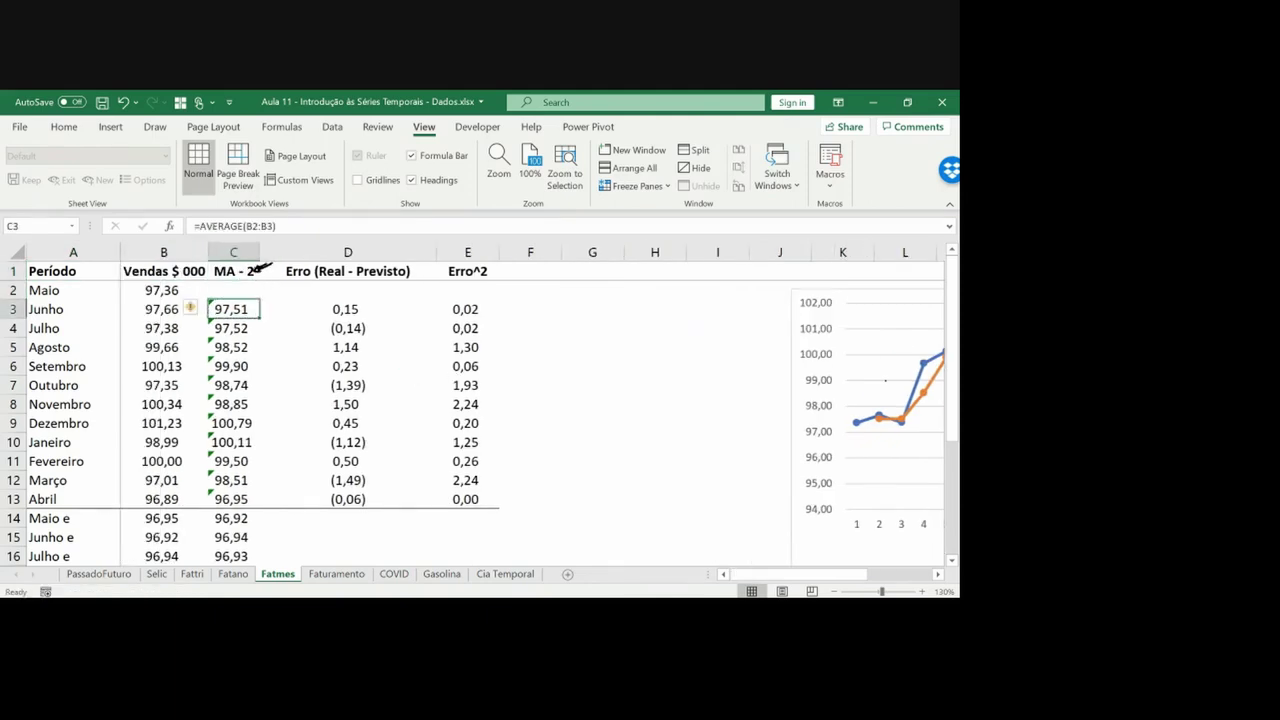
# Select the MA - 2 header and open the Moving Average tool from the data analysis tools
pyautogui.press('Up')
pyautogui.press('Up')
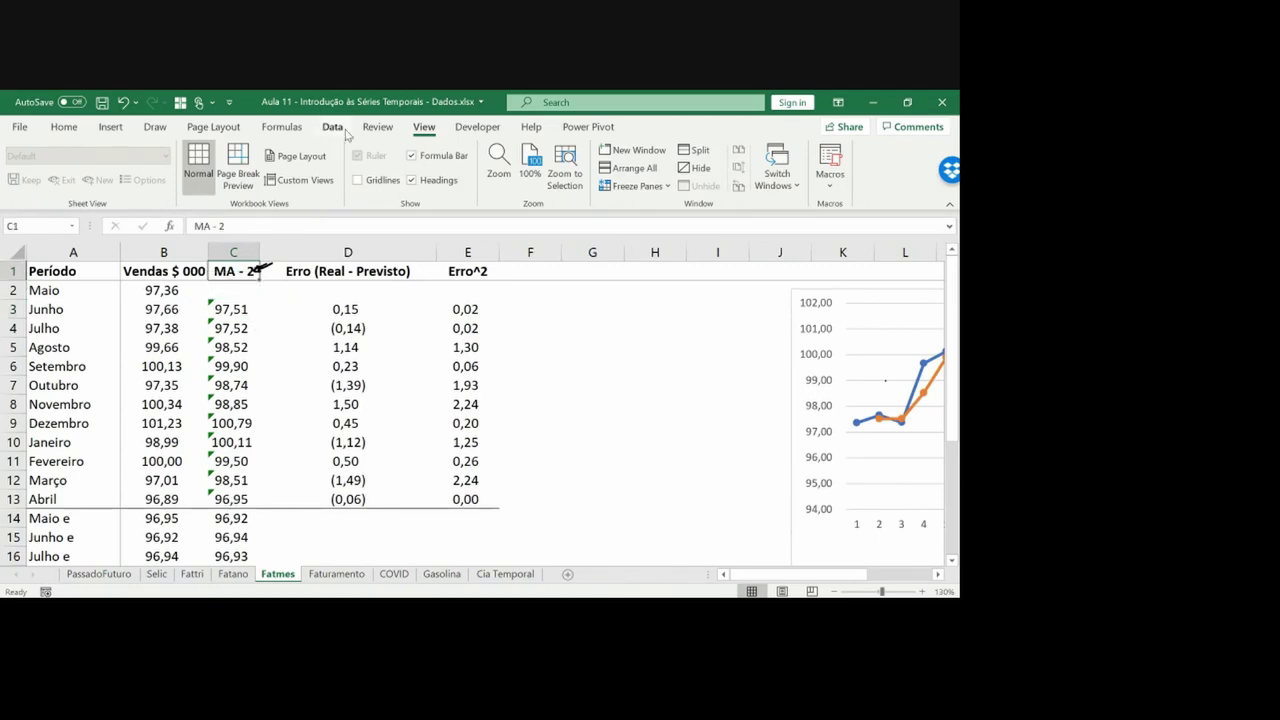
pyautogui.click(335, 128)
pyautogui.click(880, 148)
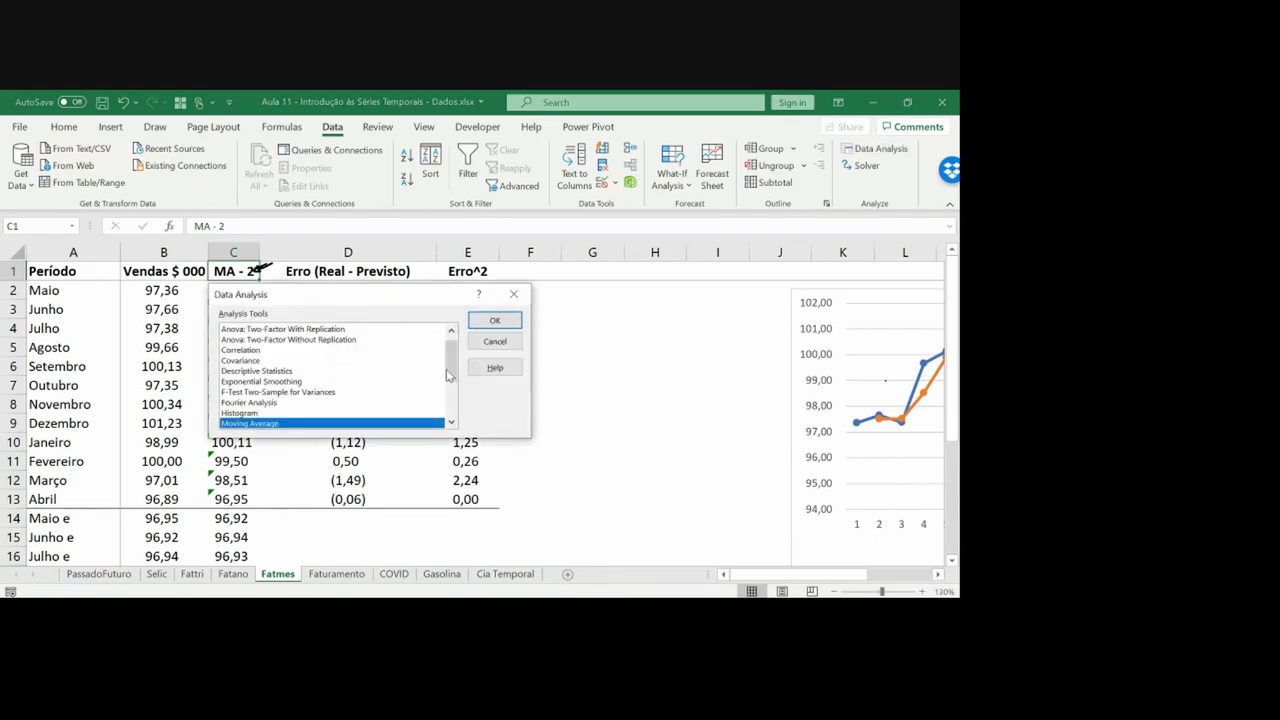
pyautogui.moveTo(451, 371); pyautogui.dragTo(451, 385)
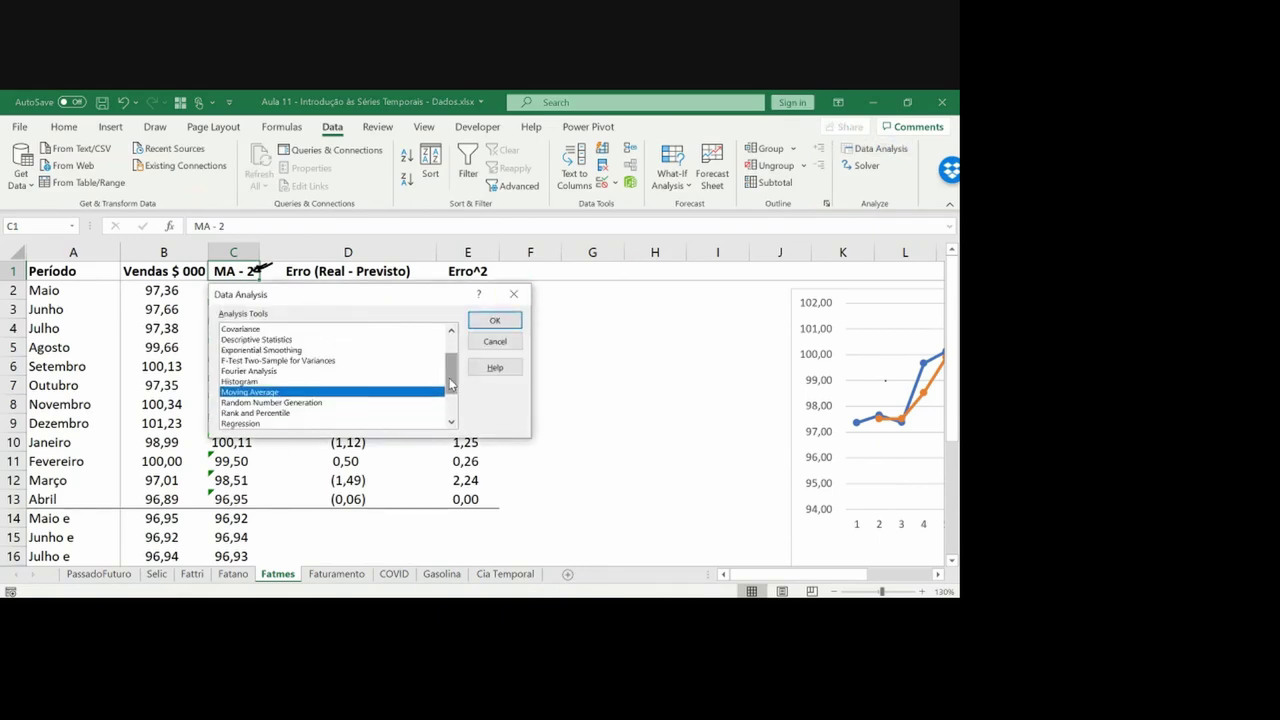
pyautogui.click(492, 321)
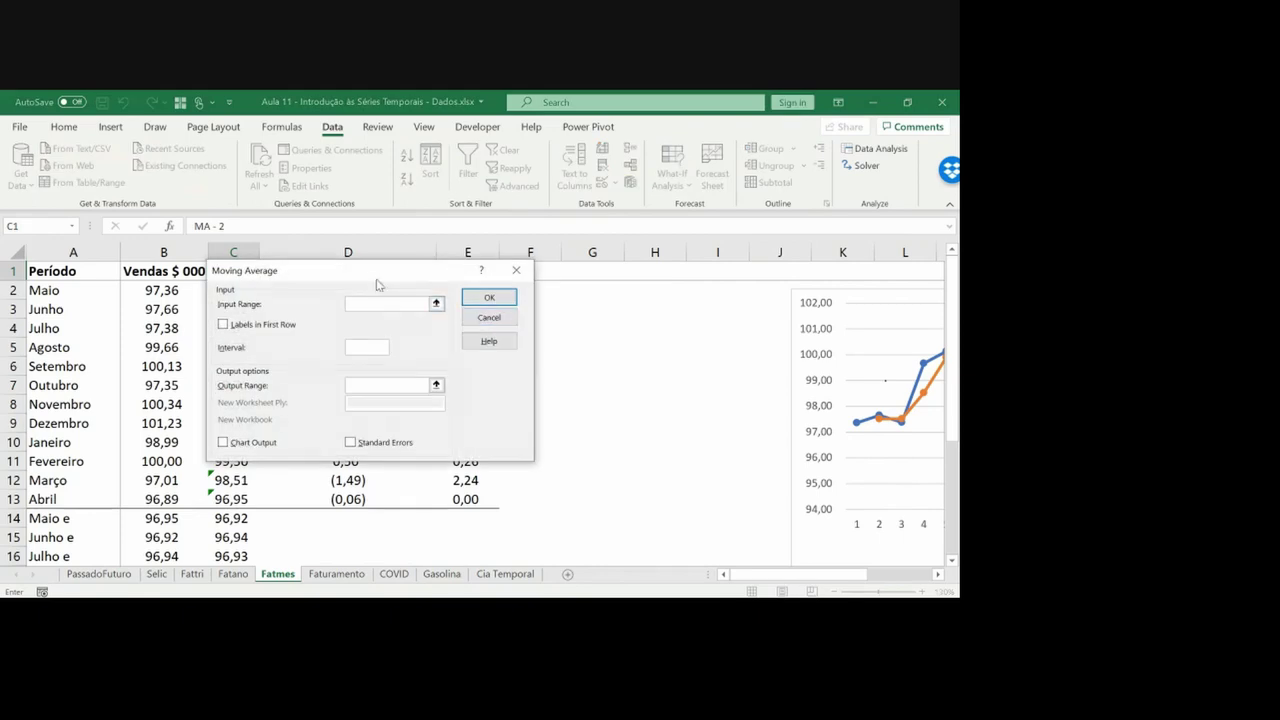
# Set the Moving Average input range to B2:B13 and the interval to 2
pyautogui.moveTo(388, 289); pyautogui.dragTo(408, 299)
pyautogui.click(468, 320)
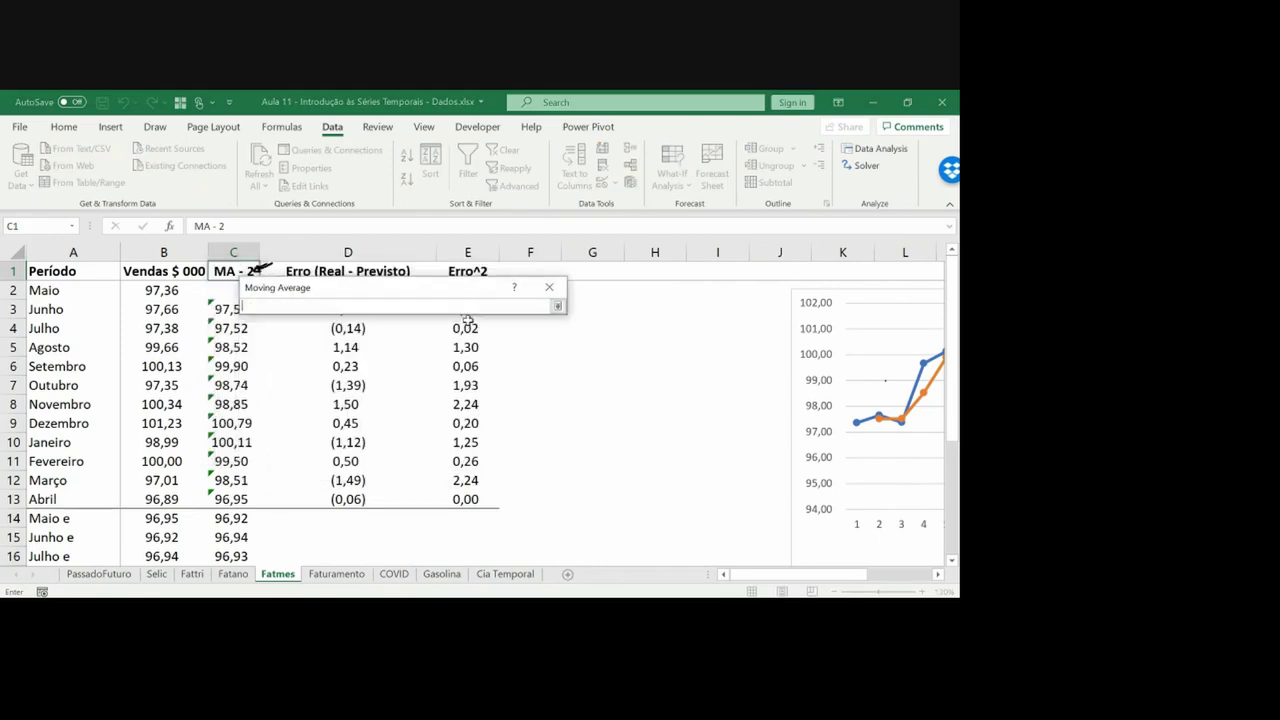
pyautogui.moveTo(176, 292); pyautogui.dragTo(182, 495)
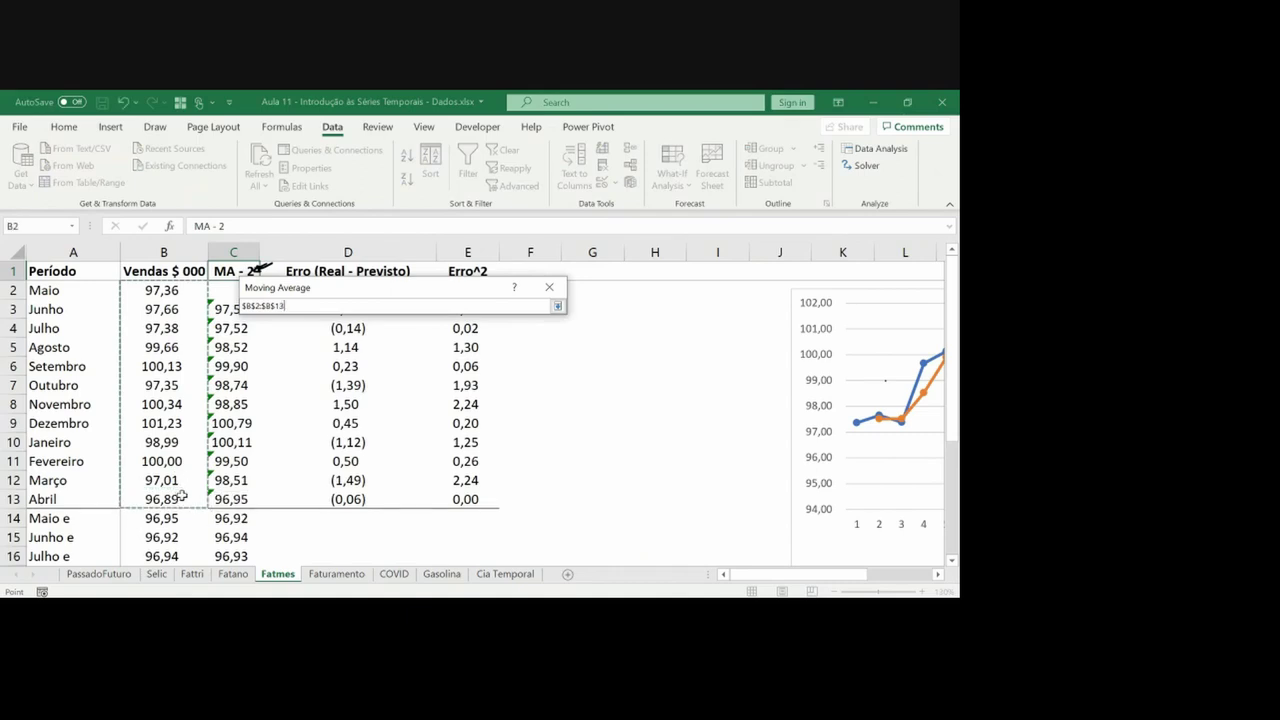
pyautogui.press('Return')
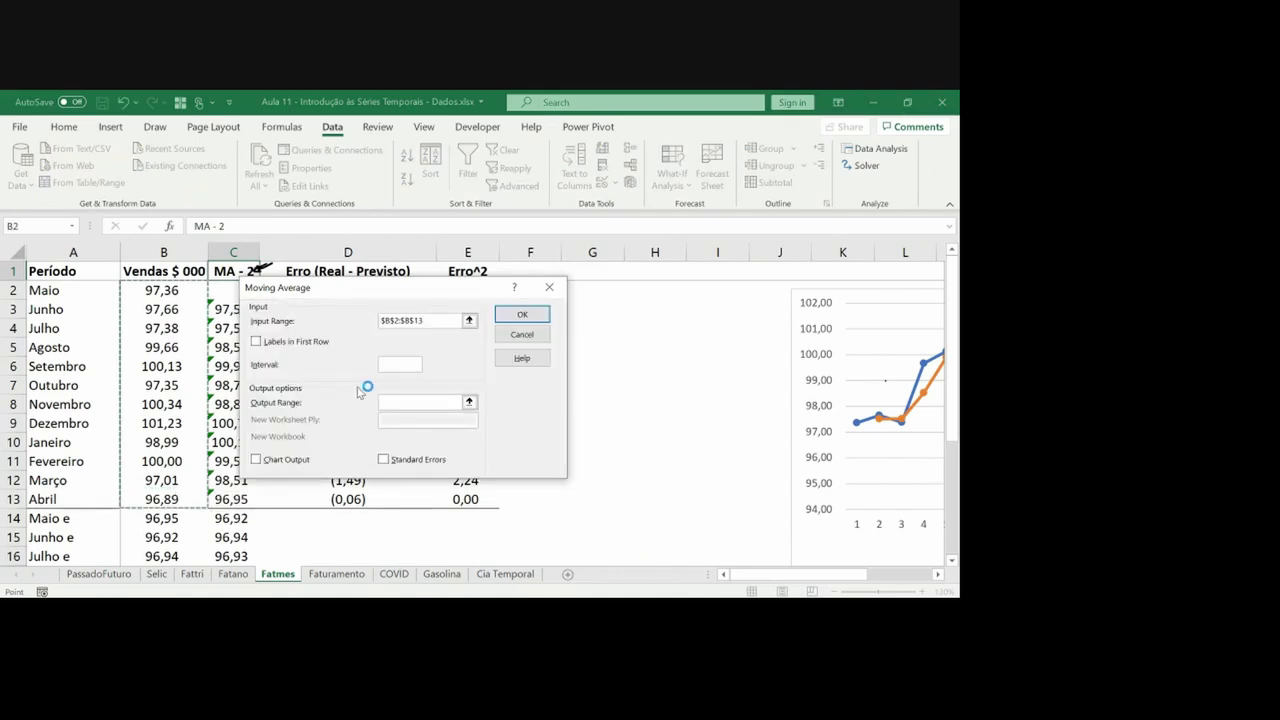
pyautogui.click(390, 365)
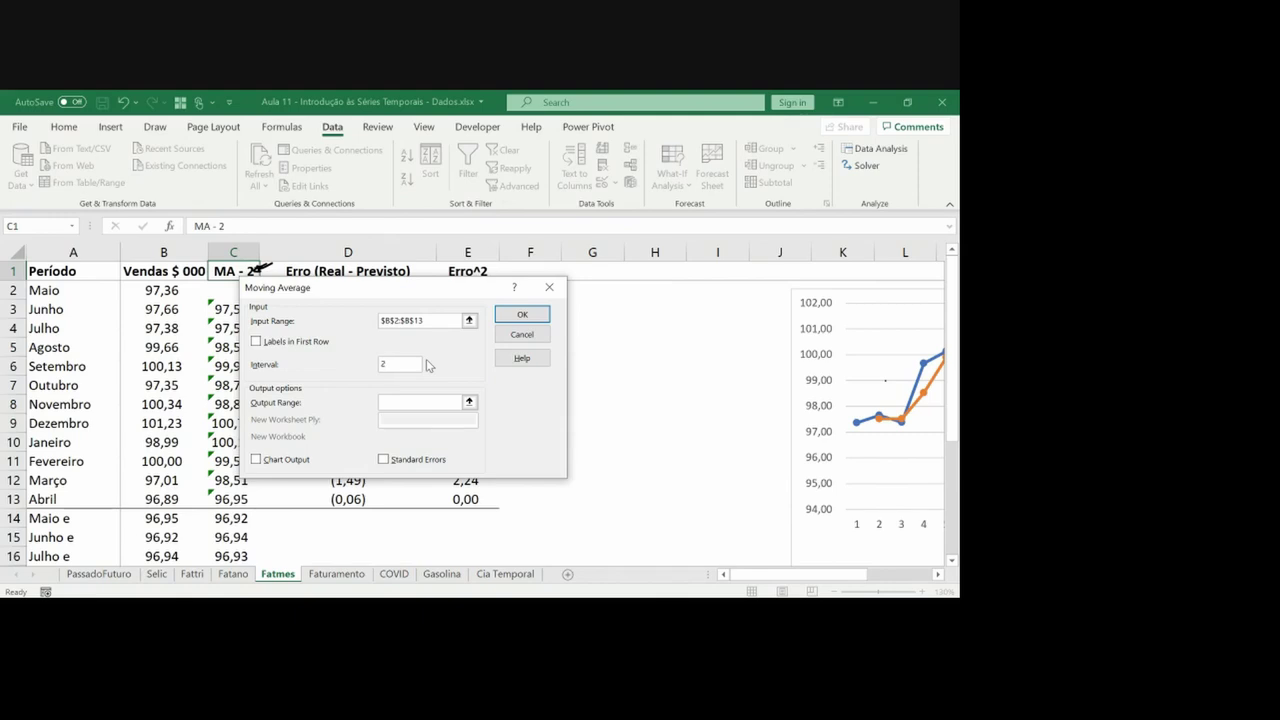
# Enable chart output, set the output range to F2 and run the moving average
pyautogui.click(258, 461)
pyautogui.click(469, 401)
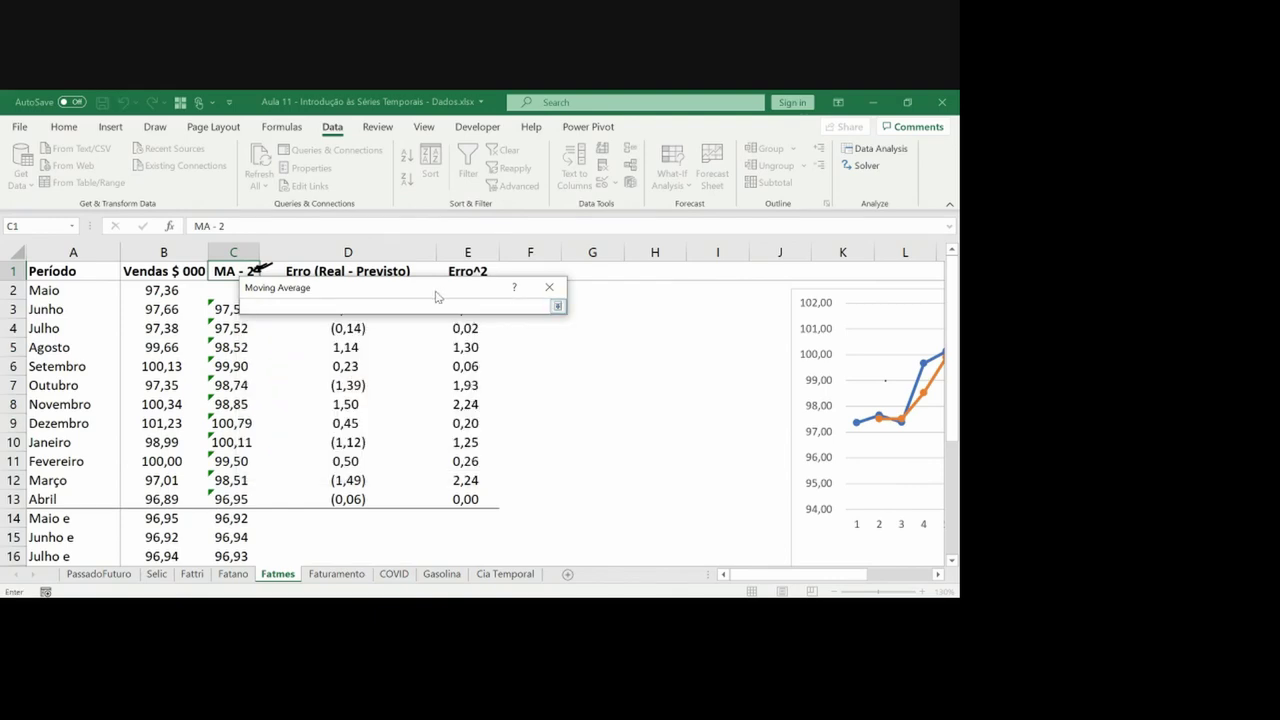
pyautogui.moveTo(437, 294); pyautogui.dragTo(445, 161)
pyautogui.click(508, 289)
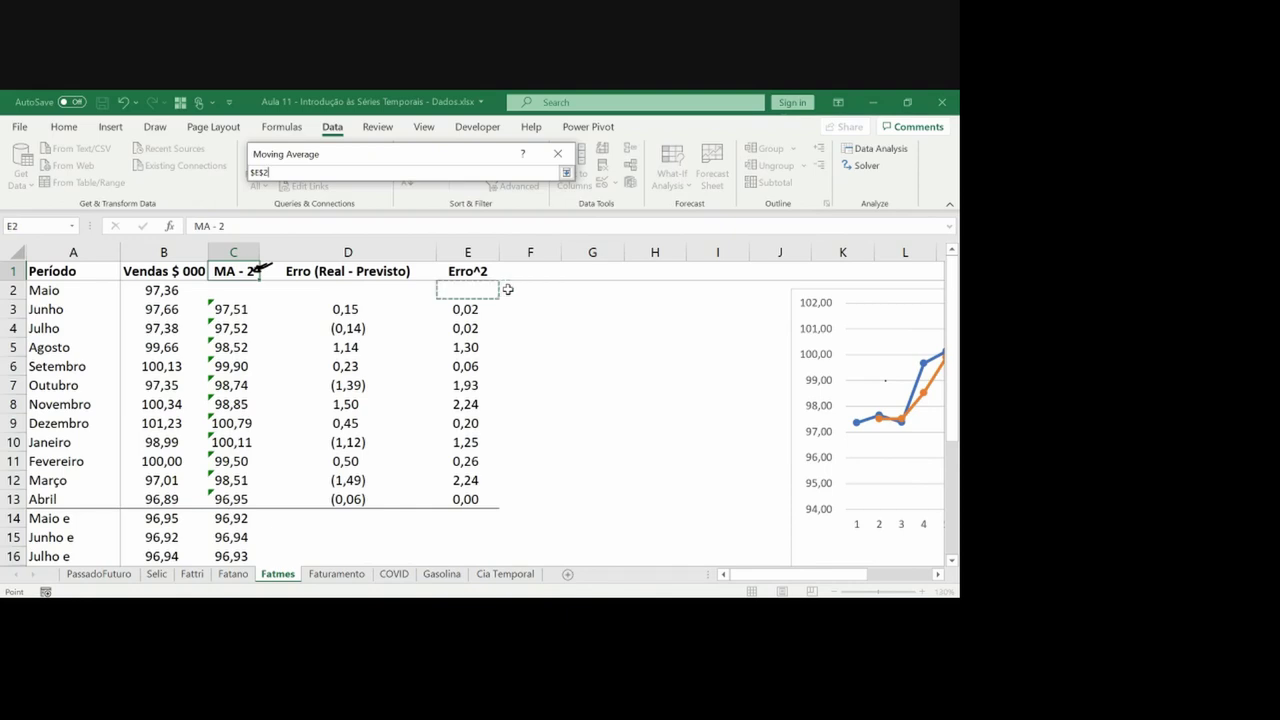
pyautogui.press('Return')
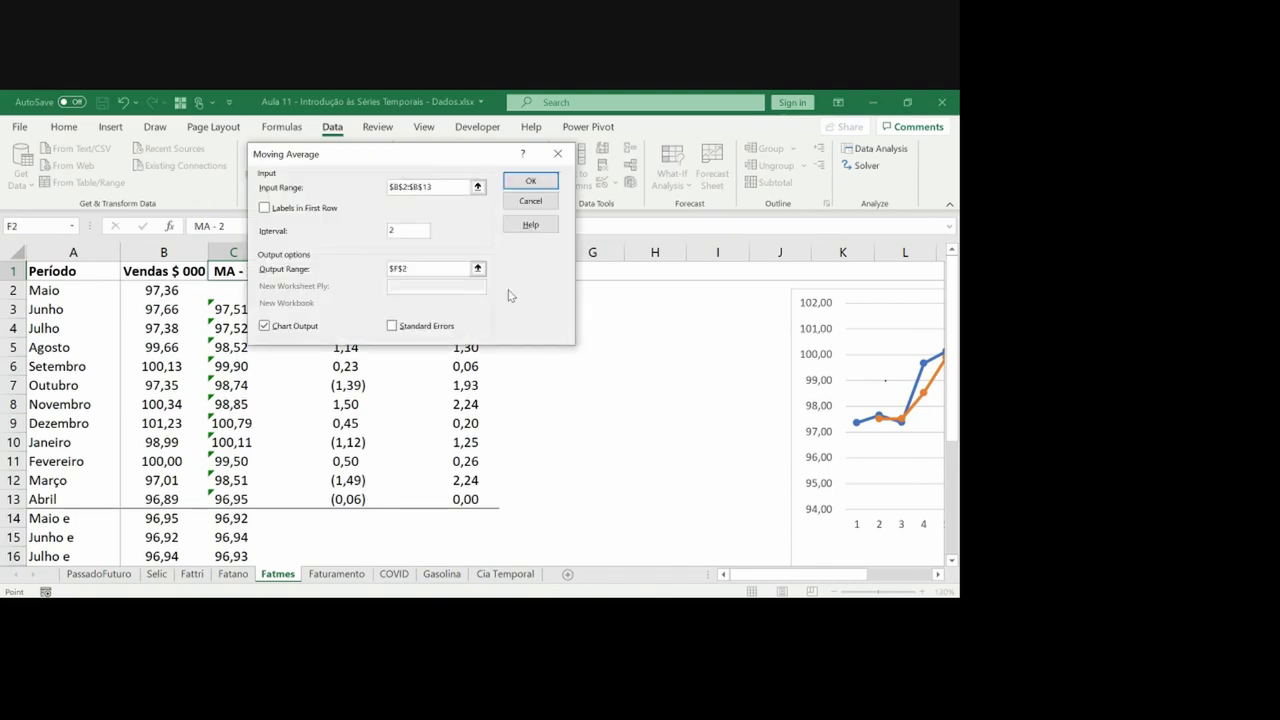
pyautogui.press('Return')
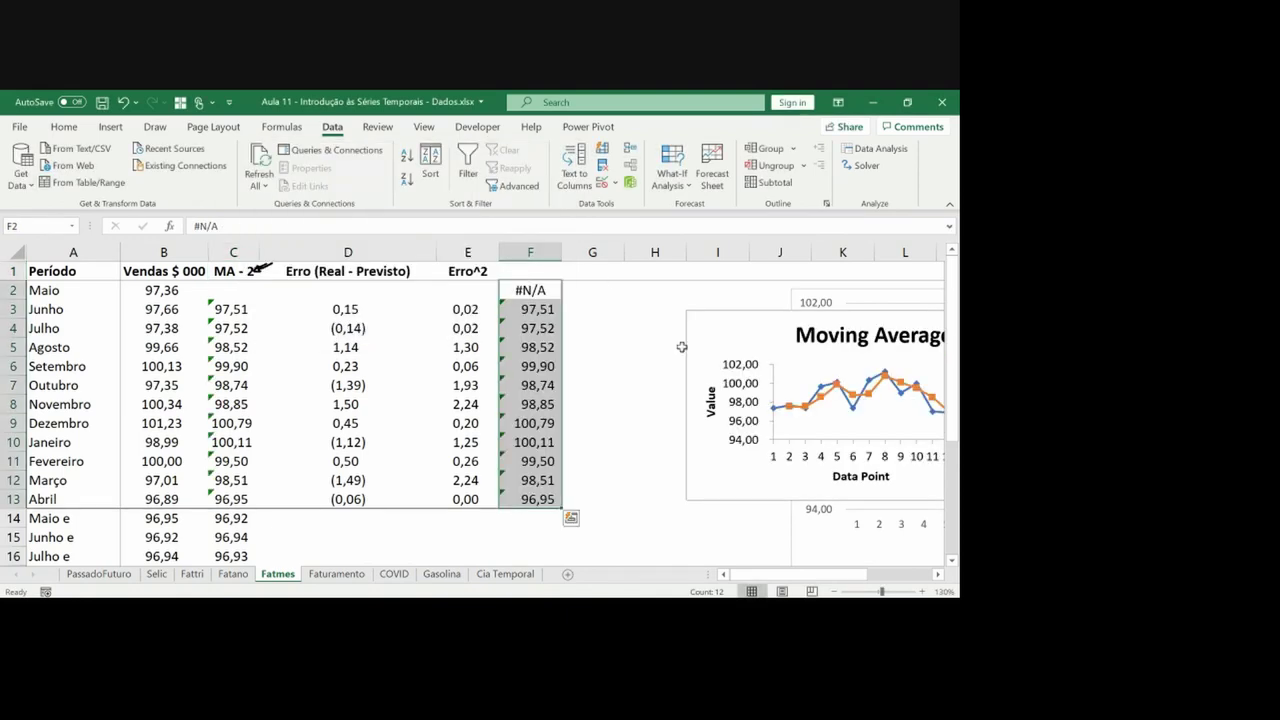
# Move the Moving Average chart below the monthly data so it starts around row 14
pyautogui.moveTo(689, 347); pyautogui.dragTo(216, 350)
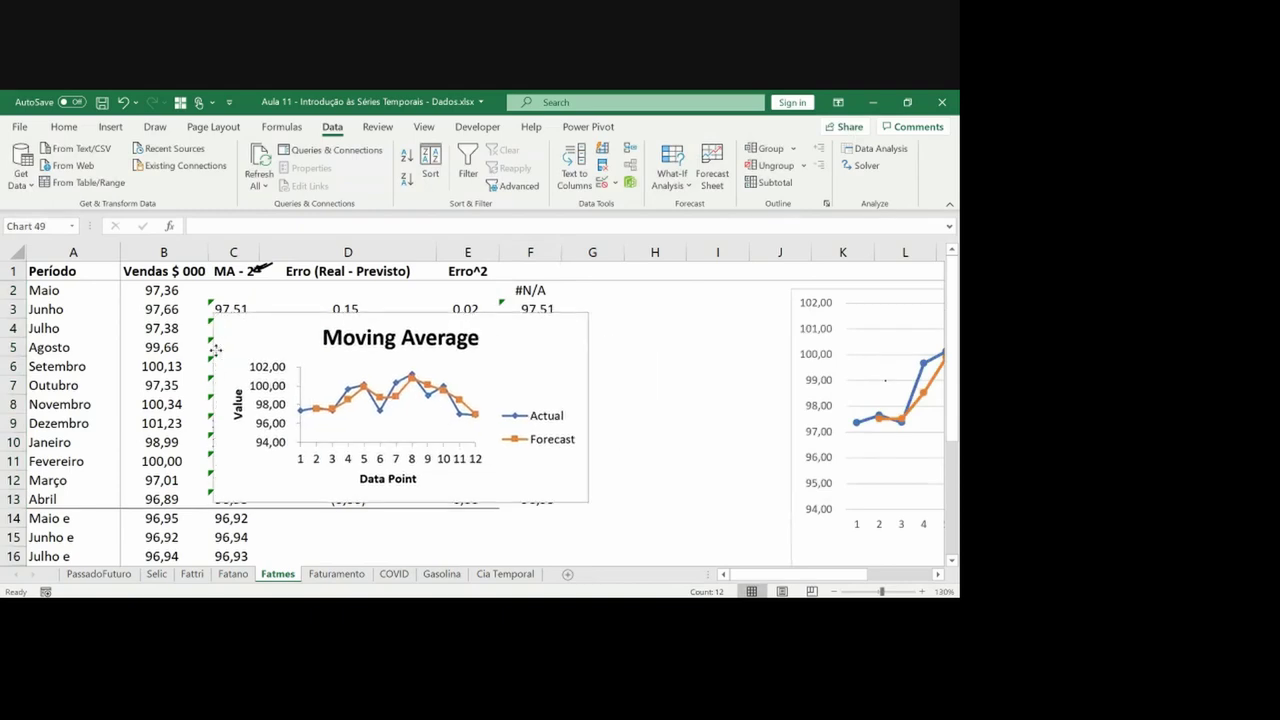
pyautogui.click(583, 442)
pyautogui.moveTo(584, 442); pyautogui.dragTo(959, 450)
pyautogui.moveTo(560, 314); pyautogui.dragTo(956, 370)
pyautogui.moveTo(591, 346); pyautogui.dragTo(657, 551)
# Inspect the generated average formulas in F3 and F5 and their source ranges
pyautogui.click(527, 312)
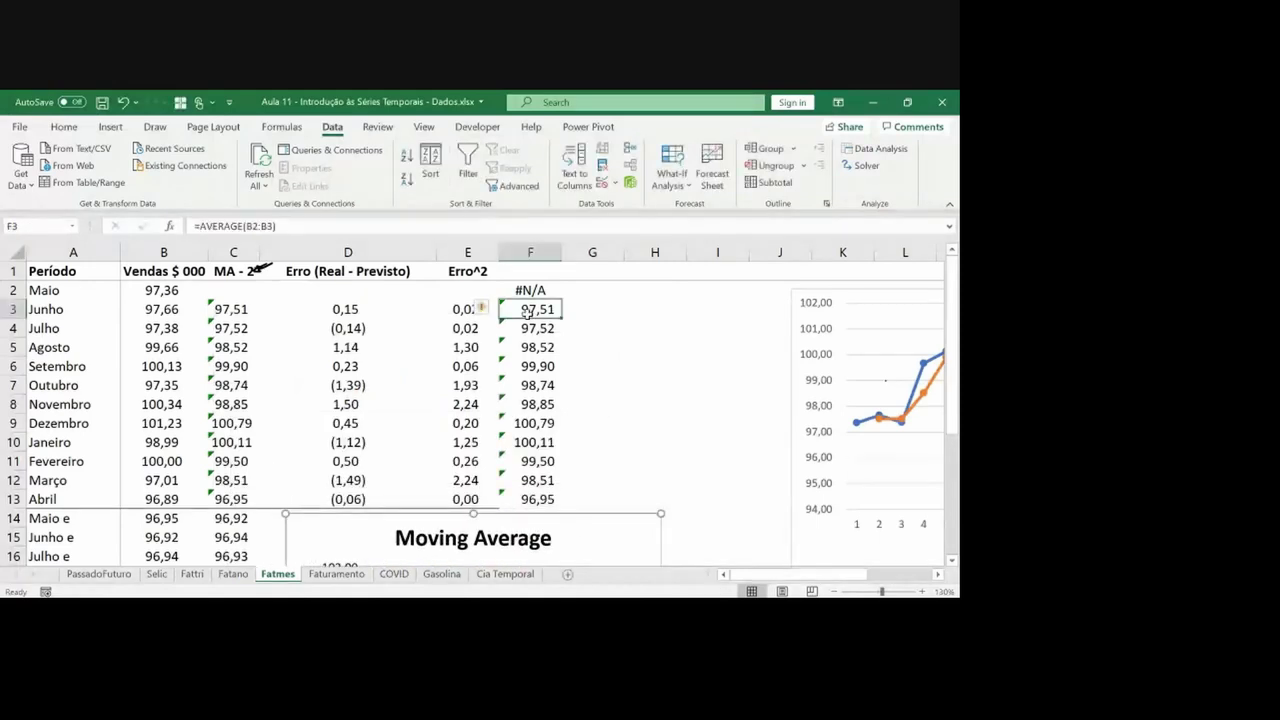
pyautogui.doubleClick(527, 312)
pyautogui.press('Escape')
pyautogui.press('Down')
pyautogui.press('Down')
pyautogui.press('F2')
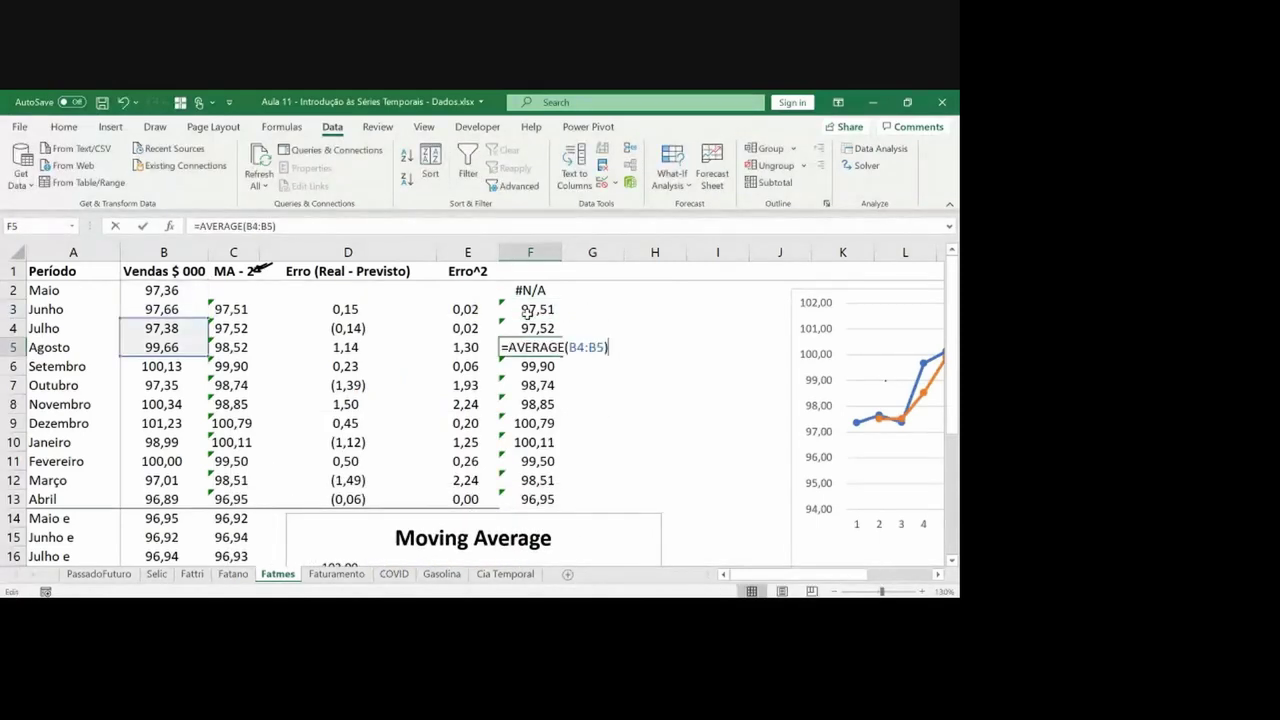
pyautogui.press('Escape')
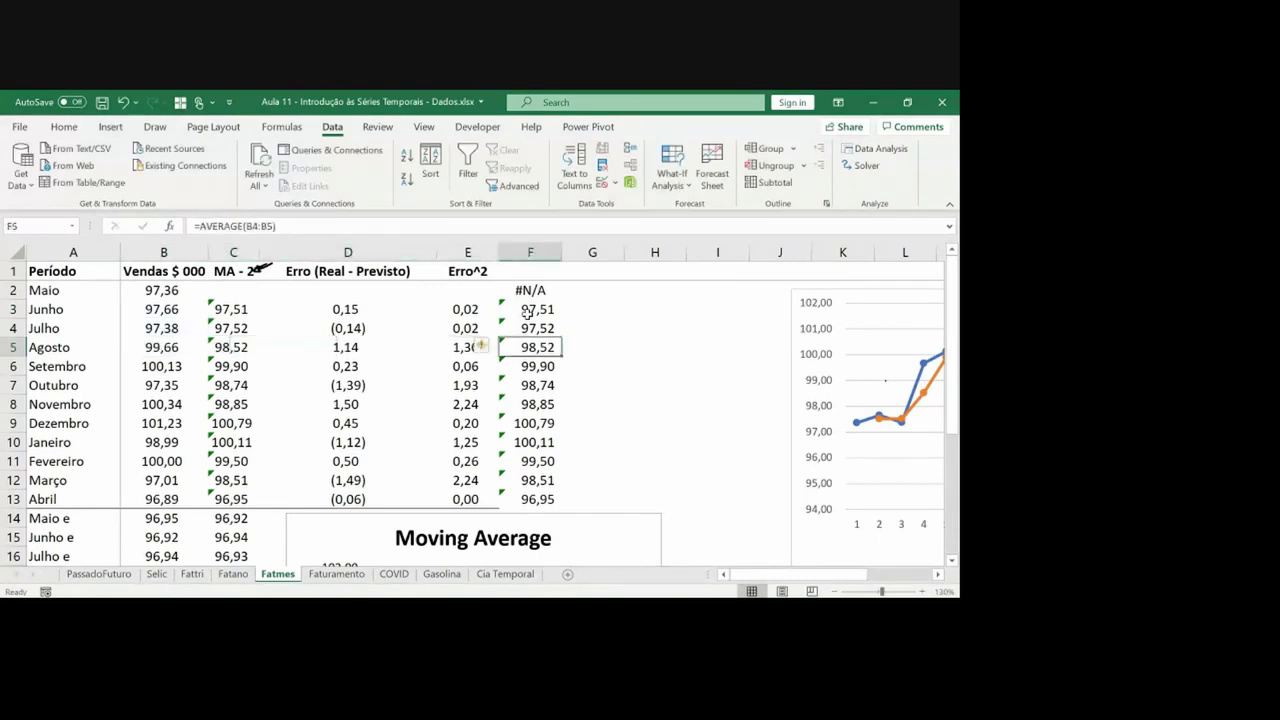
# Clear the #N/A entry from cell F2
pyautogui.press('Right')
pyautogui.press('Up')
pyautogui.press('Up')
pyautogui.press('Left')
pyautogui.press('Up')
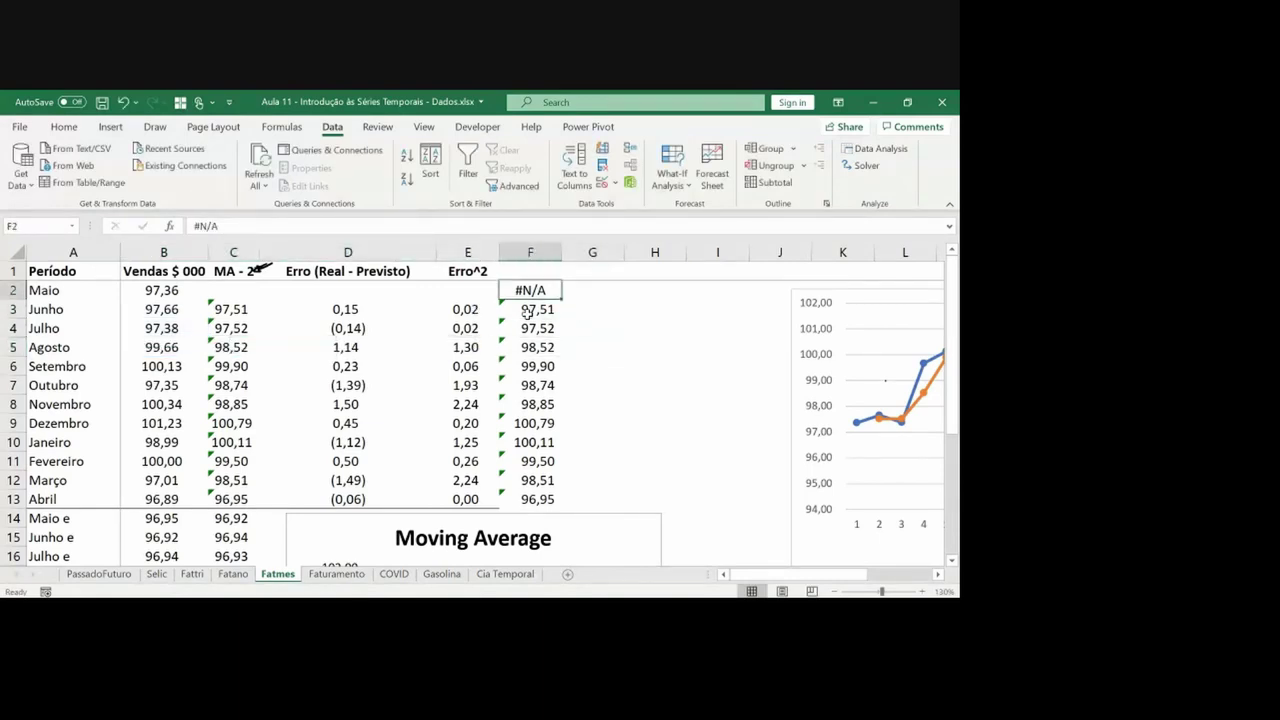
pyautogui.press('BackSpace')
# Recheck the source range of the average formula in F3, then select F5
pyautogui.doubleClick(527, 314)
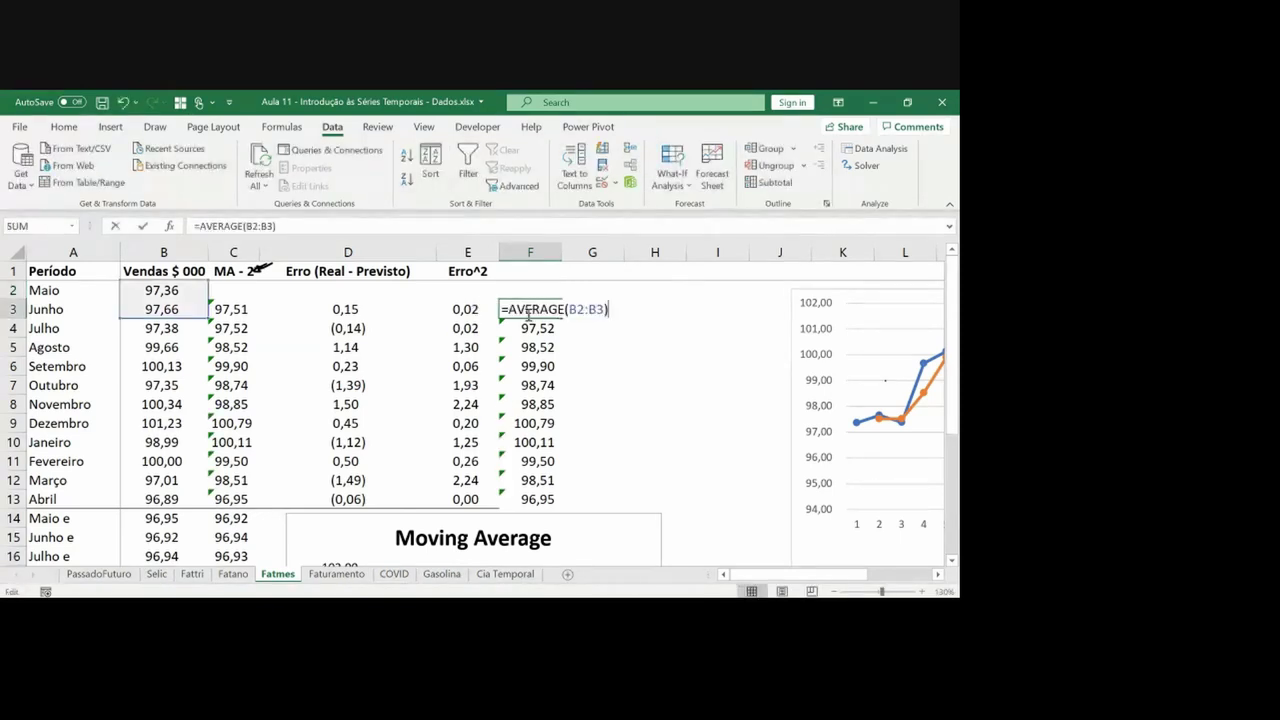
pyautogui.press('Escape')
pyautogui.press('Down')
pyautogui.press('Down')
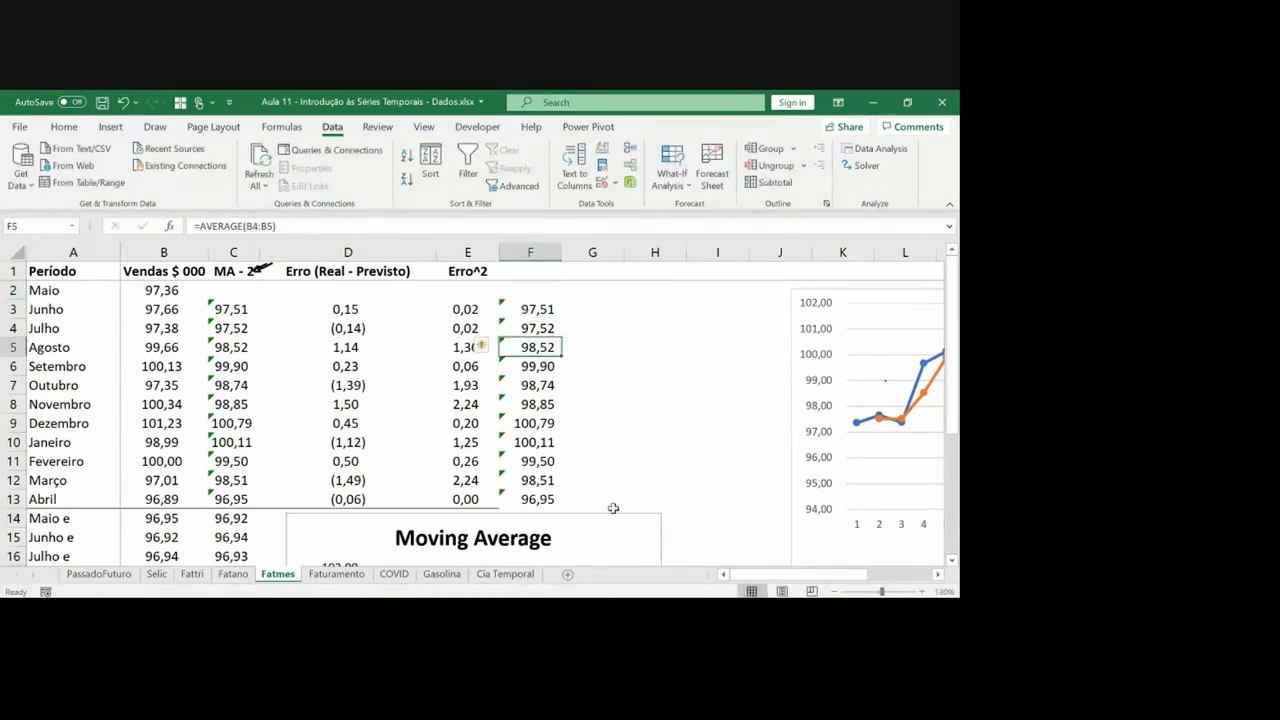
# Move the Moving Average chart up beside column F, level with rows 5 to 14
pyautogui.moveTo(608, 523); pyautogui.dragTo(950, 371)
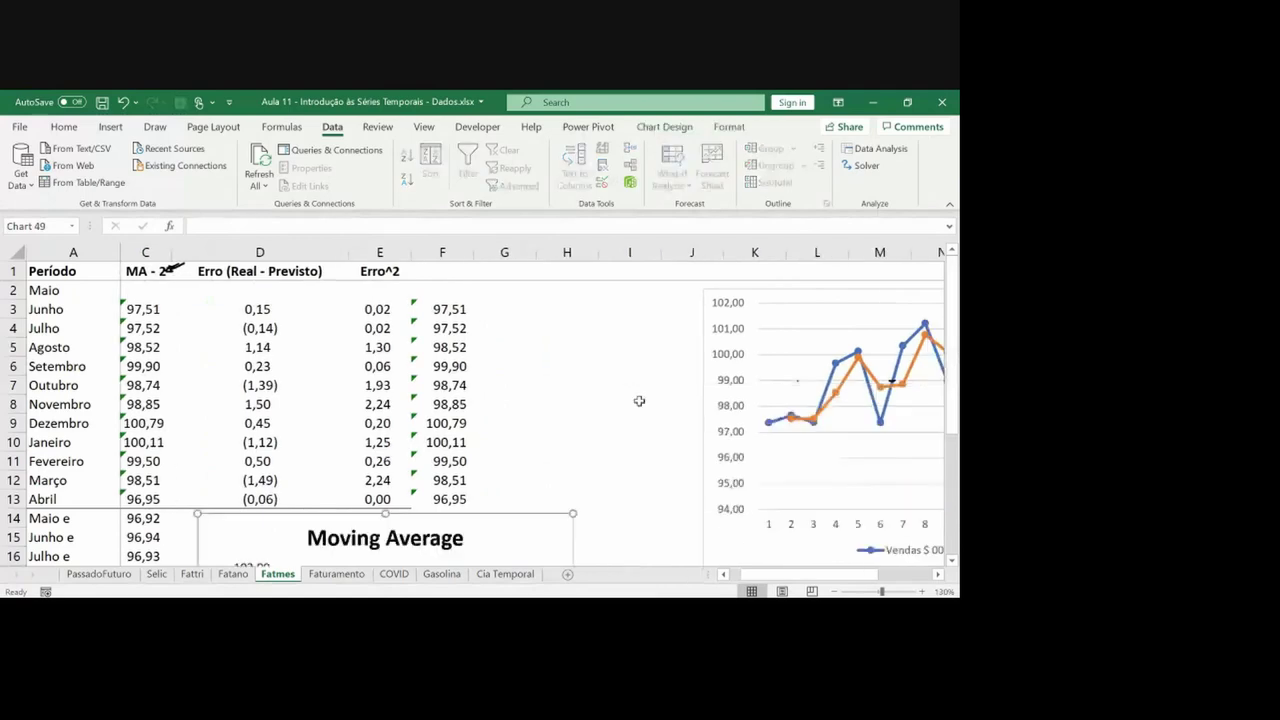
pyautogui.moveTo(503, 515); pyautogui.dragTo(737, 366)
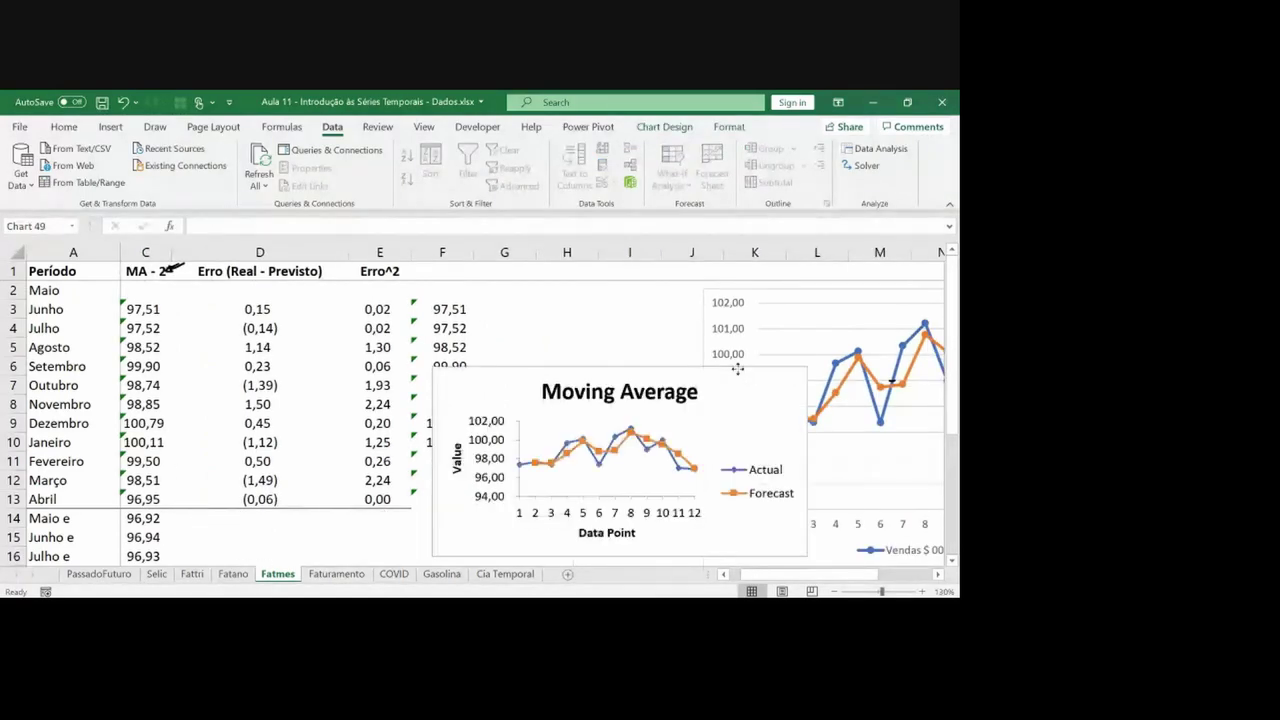
pyautogui.moveTo(657, 367); pyautogui.dragTo(745, 340)
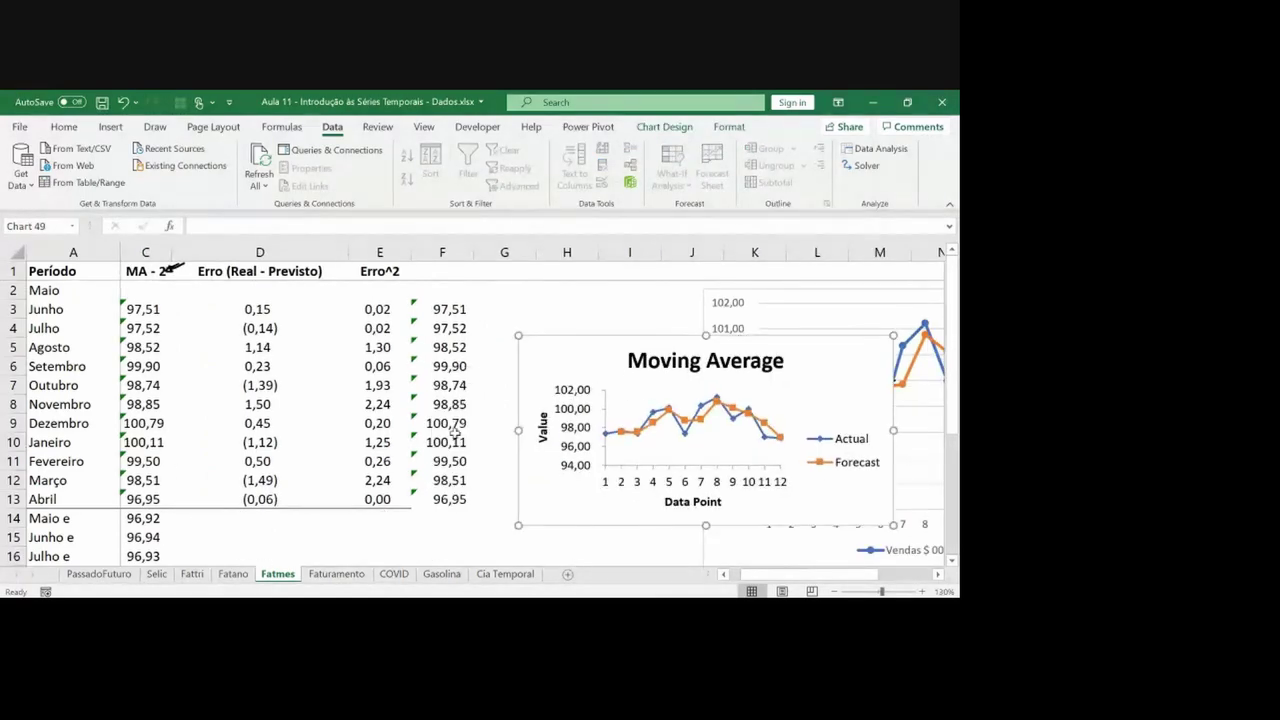
# Move the Erro Quadrado Médio (MSE) label and its value from D23:E23 to D14:E14
pyautogui.click(382, 456)
pyautogui.press('Left')
pyautogui.press('Left')
pyautogui.press('Left')
pyautogui.press('Right')
pyautogui.press('Down')
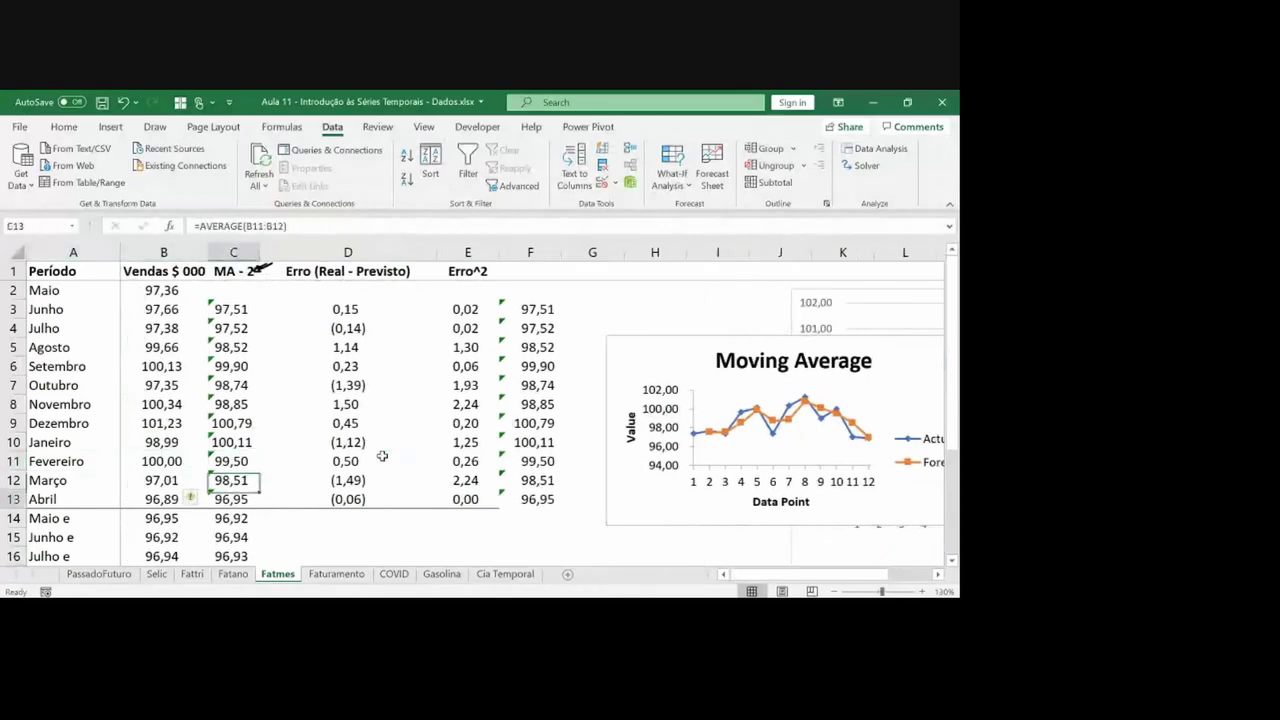
pyautogui.press('Right')
pyautogui.press('Down')
pyautogui.press('Down')
pyautogui.hotkey('ctrl', 'Down')
pyautogui.hotkey('shift', 'Right')
pyautogui.hotkey('ctrl', 'c')
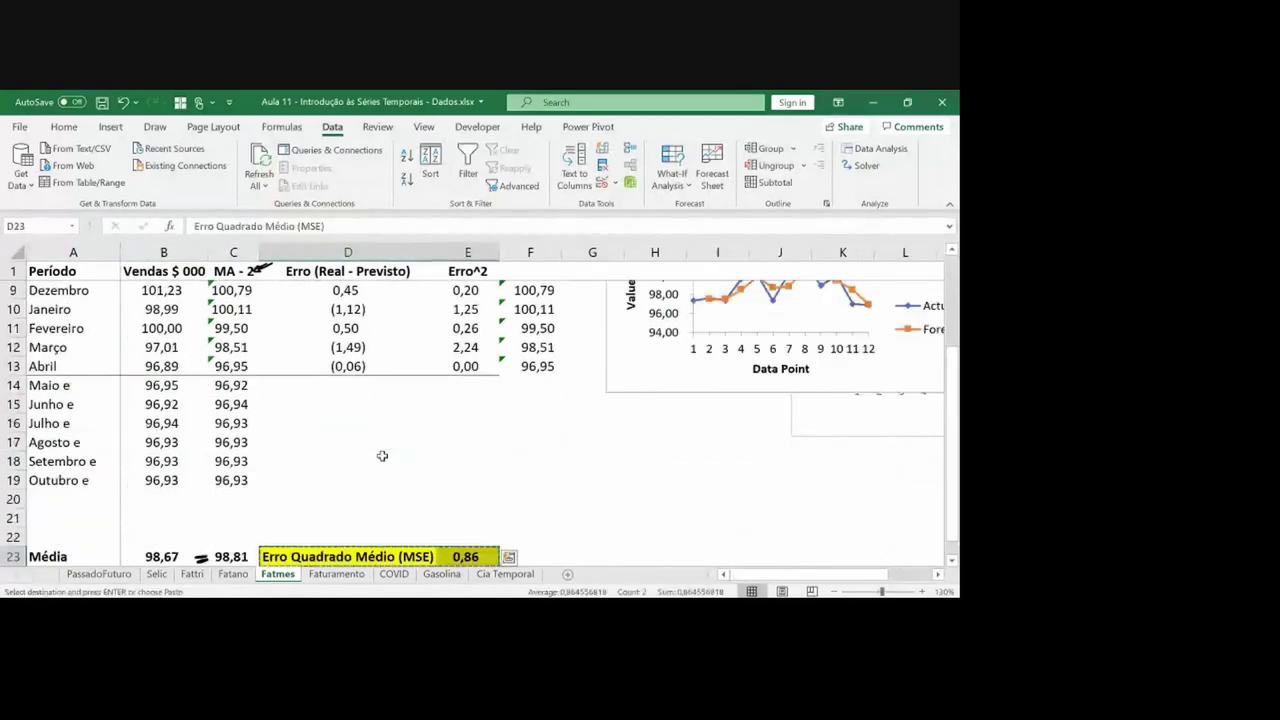
pyautogui.press('Up')
pyautogui.press('Up')
pyautogui.press('Up')
pyautogui.press('Up')
pyautogui.press('Up')
pyautogui.press('Up')
pyautogui.press('Up')
pyautogui.press('Up')
pyautogui.press('Up')
pyautogui.press('Return')
pyautogui.press('Up')
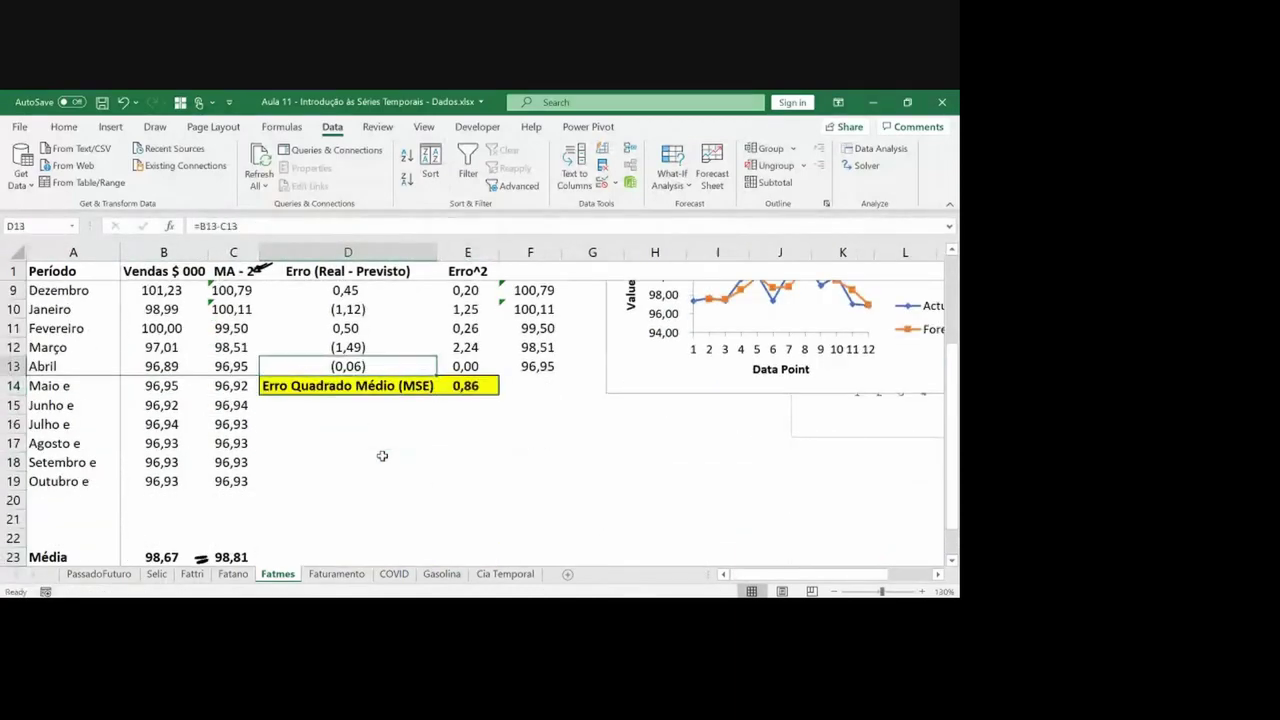
pyautogui.hotkey('ctrl', 'Up')
pyautogui.press('Home')
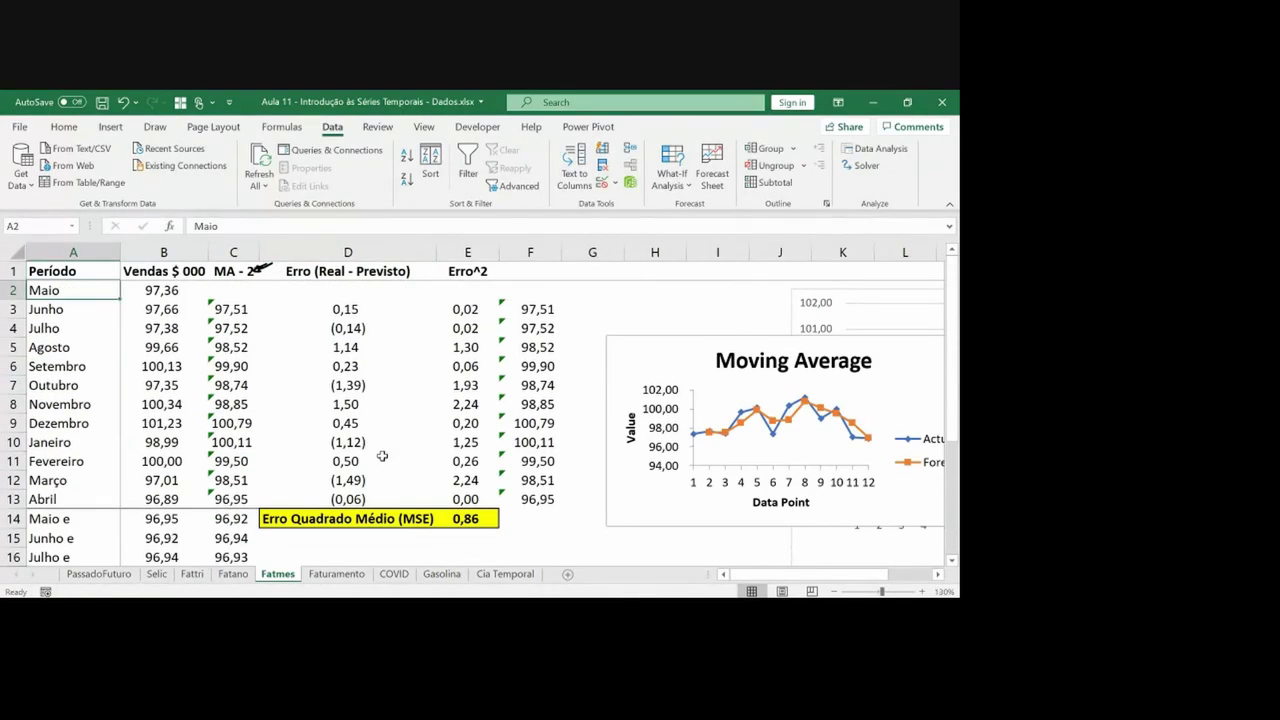
# Switch to the Faturamento worksheet
pyautogui.click(338, 573)
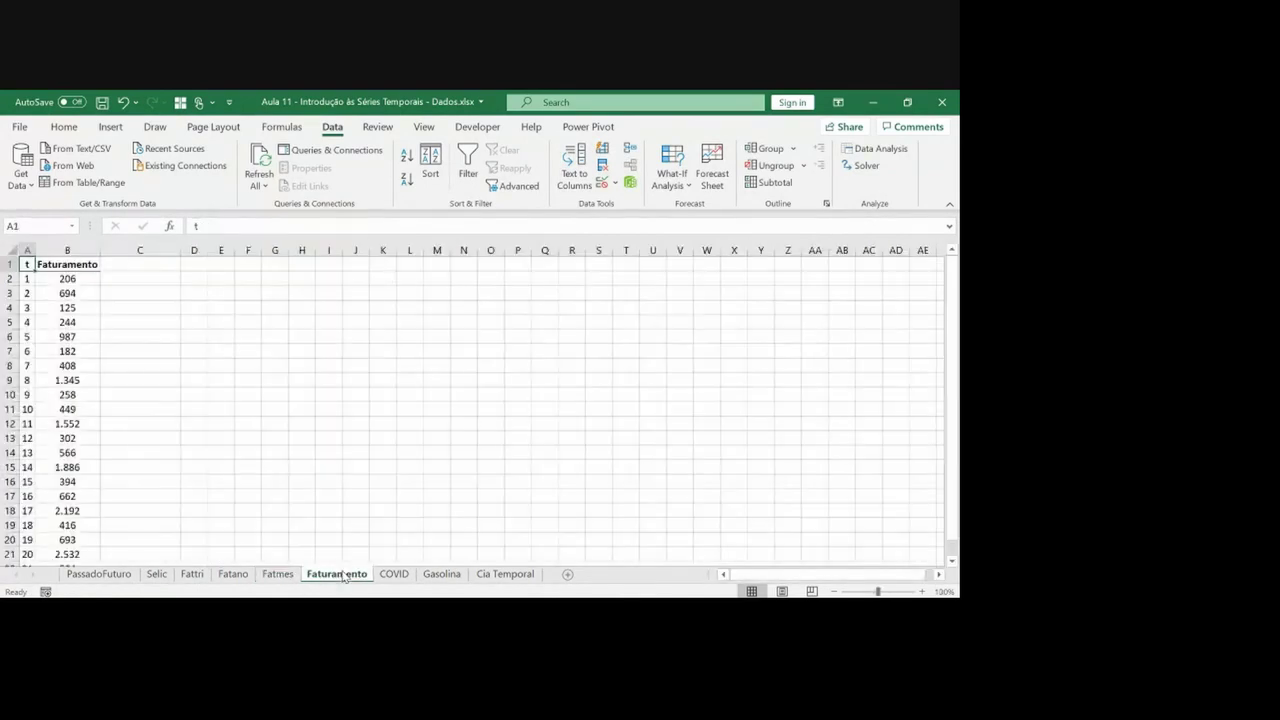
pyautogui.click(74, 293)
pyautogui.press('Up')
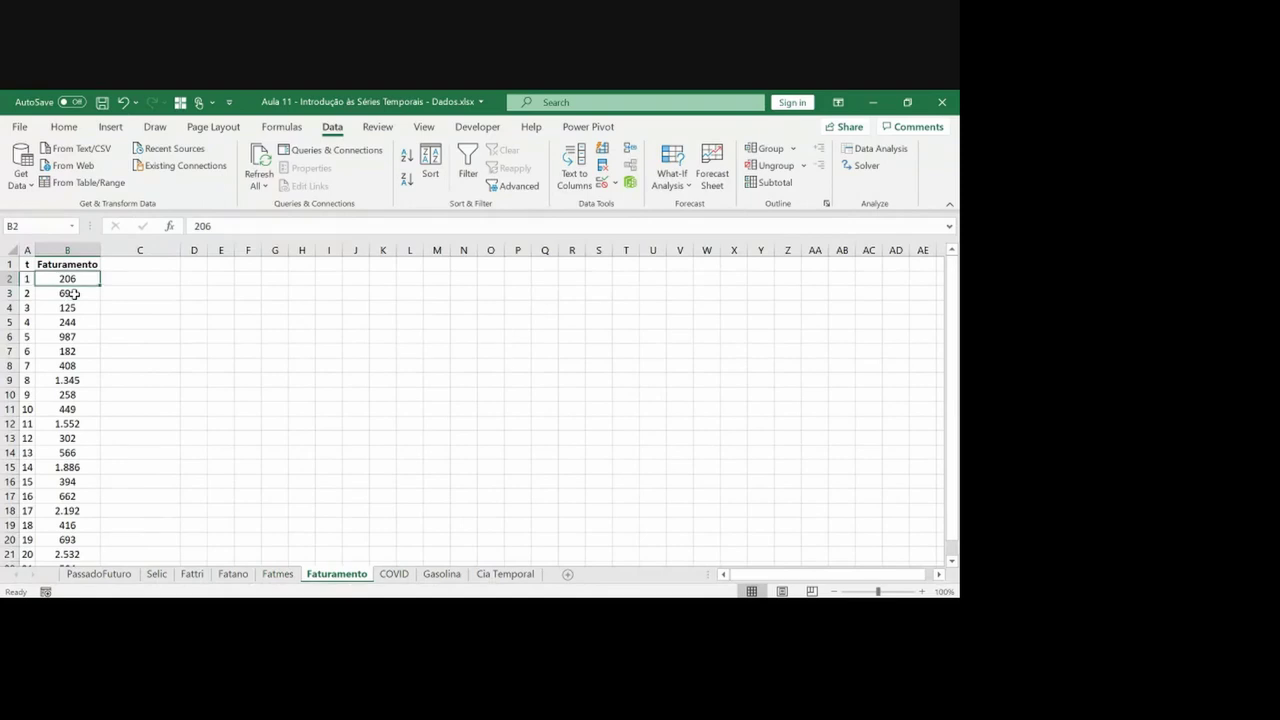
pyautogui.press('Right')
pyautogui.press('Right')
pyautogui.press('Right')
pyautogui.press('Right')
pyautogui.press('Right')
pyautogui.press('Right')
pyautogui.press('Right')
pyautogui.press('Right')
pyautogui.press('Right')
pyautogui.press('Right')
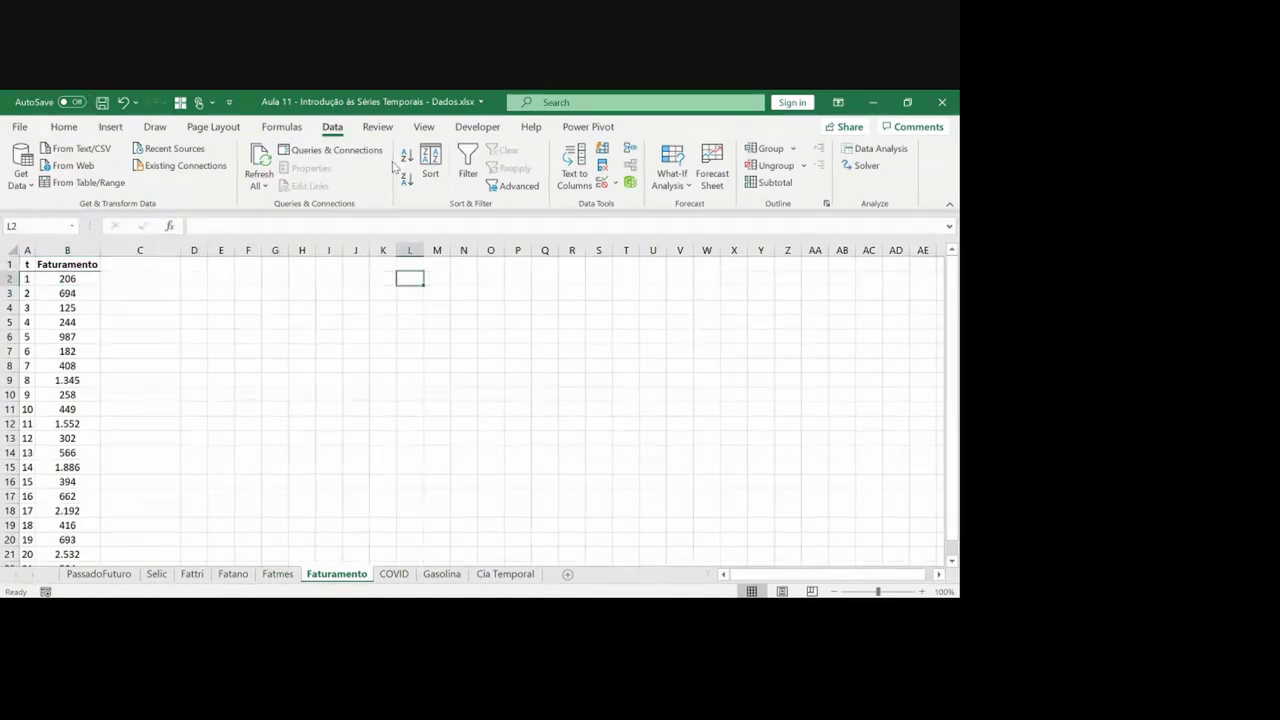
# Insert a 2-D line chart with markers from the Faturamento data in B1:B22
pyautogui.click(46, 262)
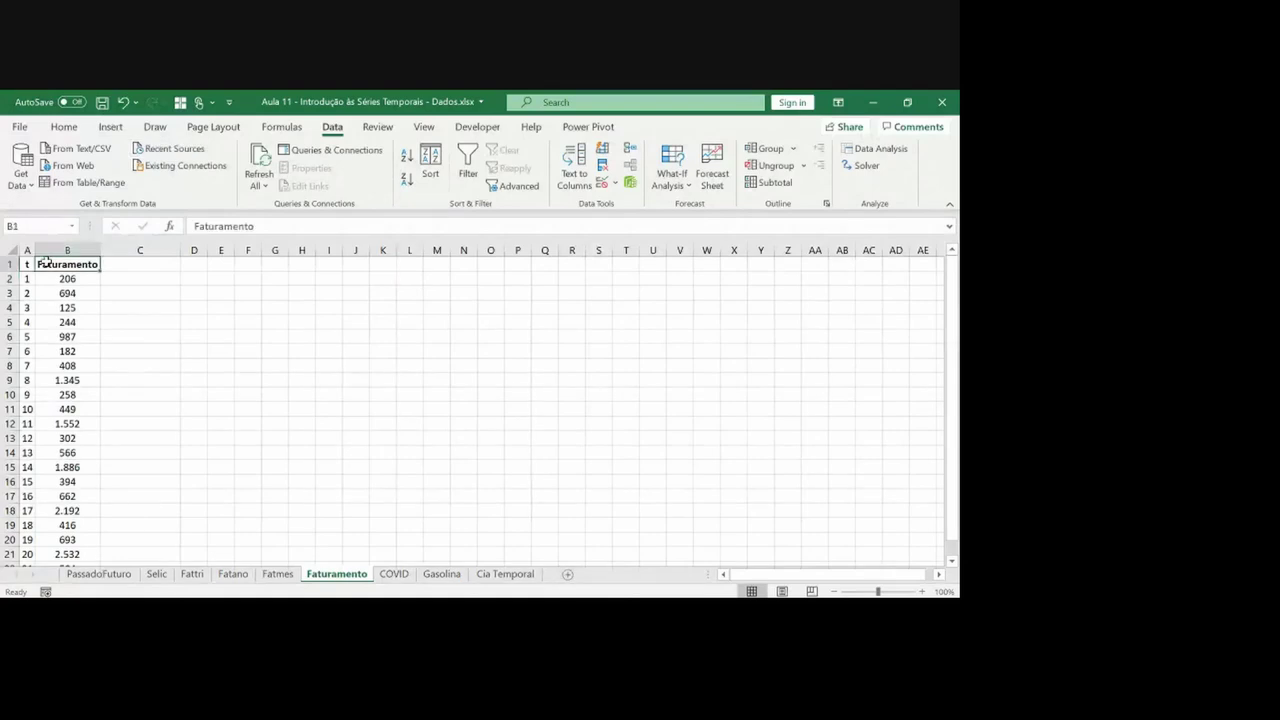
pyautogui.hotkey('ctrl', 'shift', 'Down')
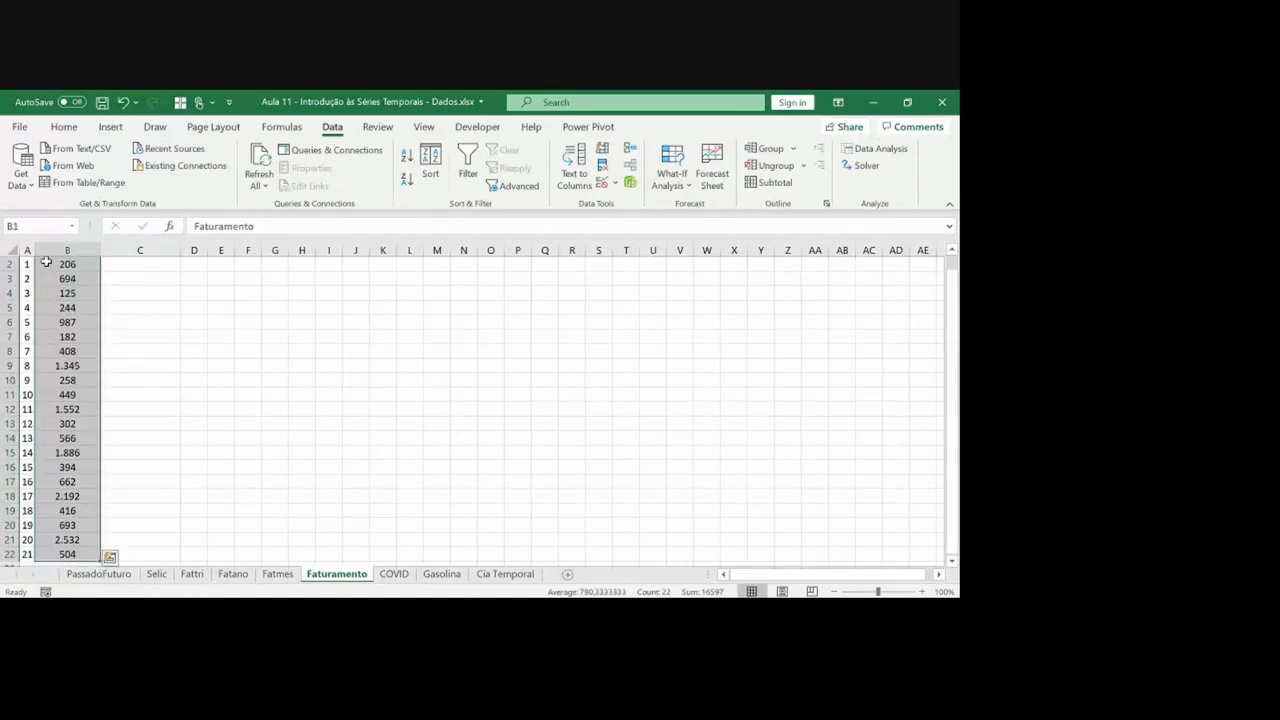
pyautogui.click(112, 128)
pyautogui.click(396, 165)
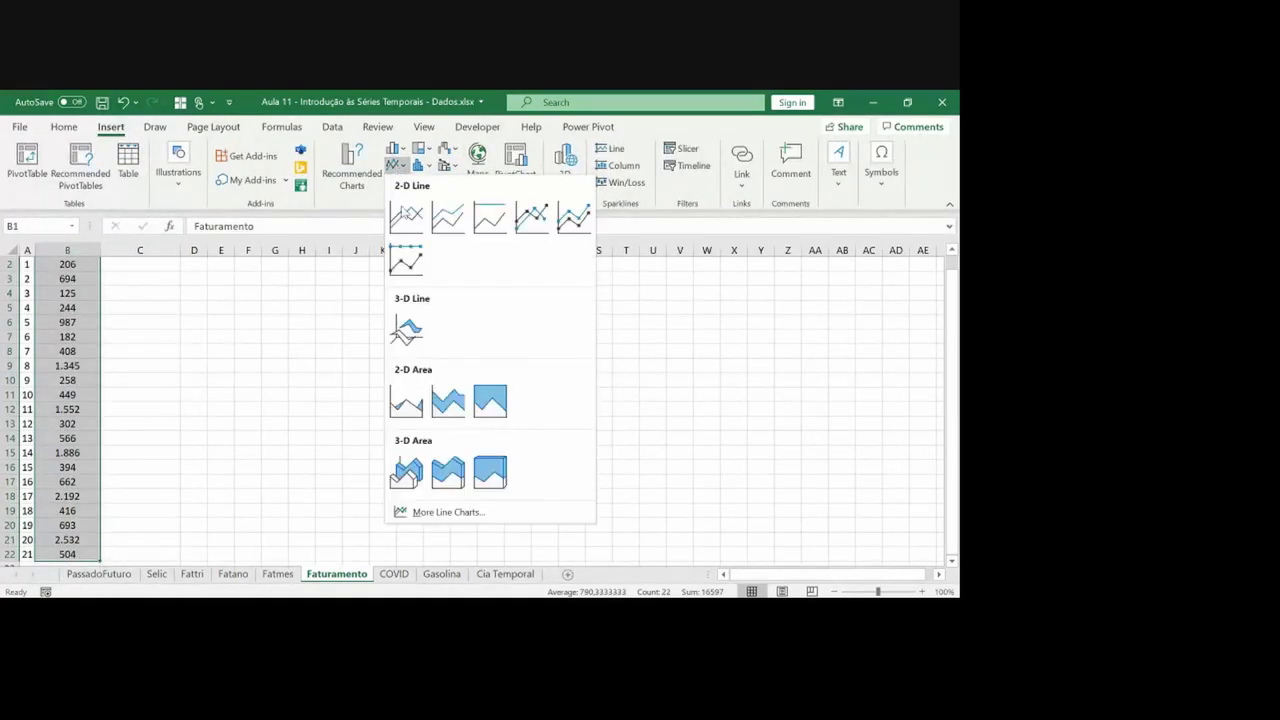
pyautogui.click(531, 217)
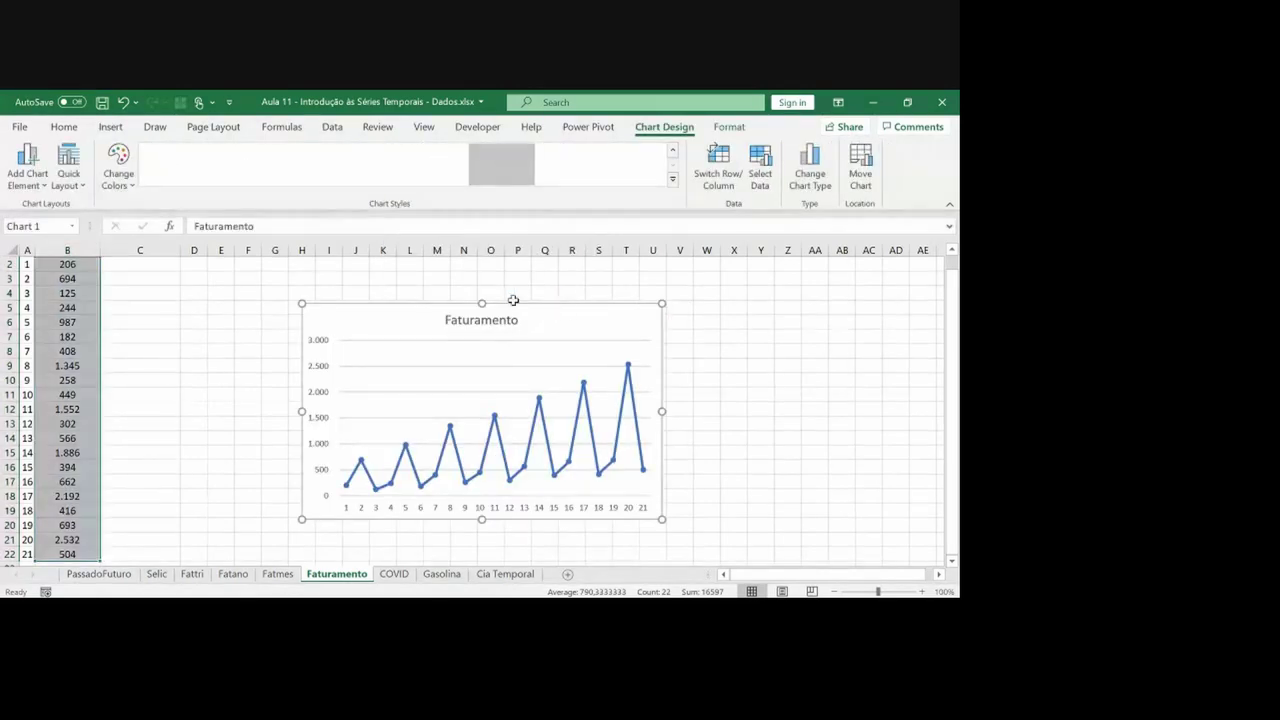
# Cut the Faturamento chart and paste it with its corner at cell H2
pyautogui.press('Delete')
pyautogui.click(389, 284)
pyautogui.press('Up')
pyautogui.press('Up')
pyautogui.press('Left')
pyautogui.press('Down')
pyautogui.press('Left')
pyautogui.press('Left')
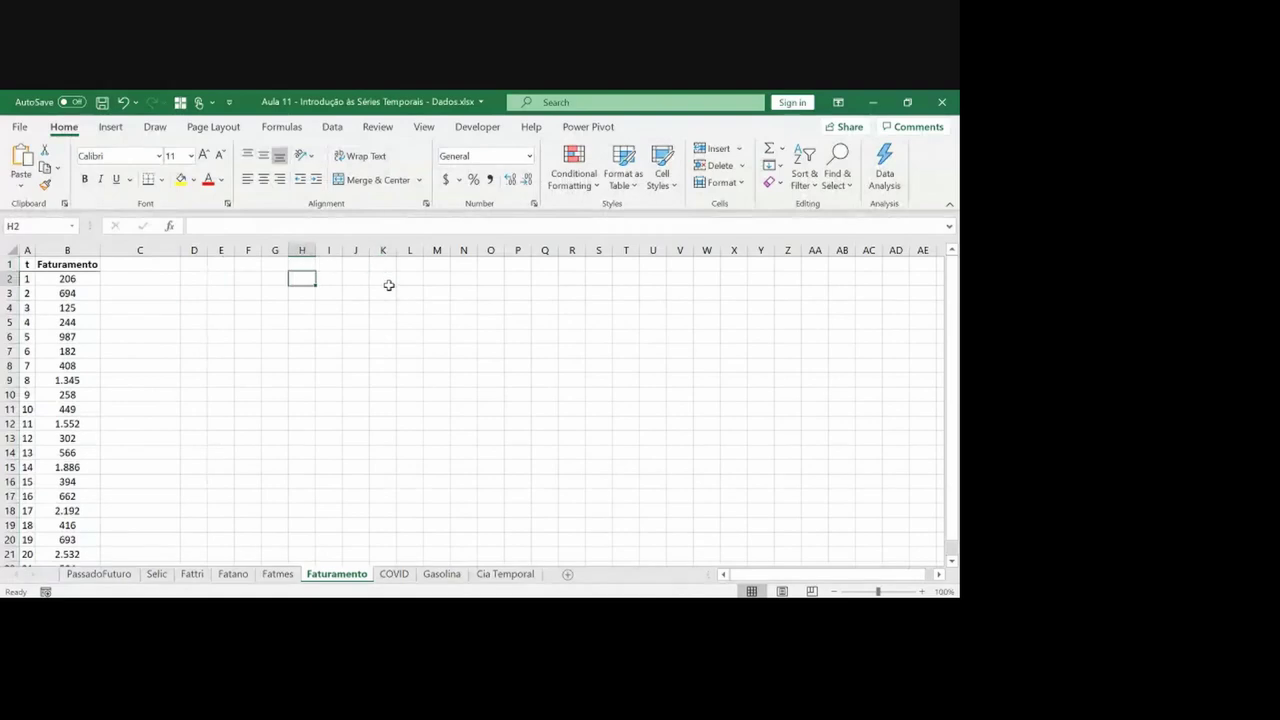
pyautogui.hotkey('ctrl', 'v')
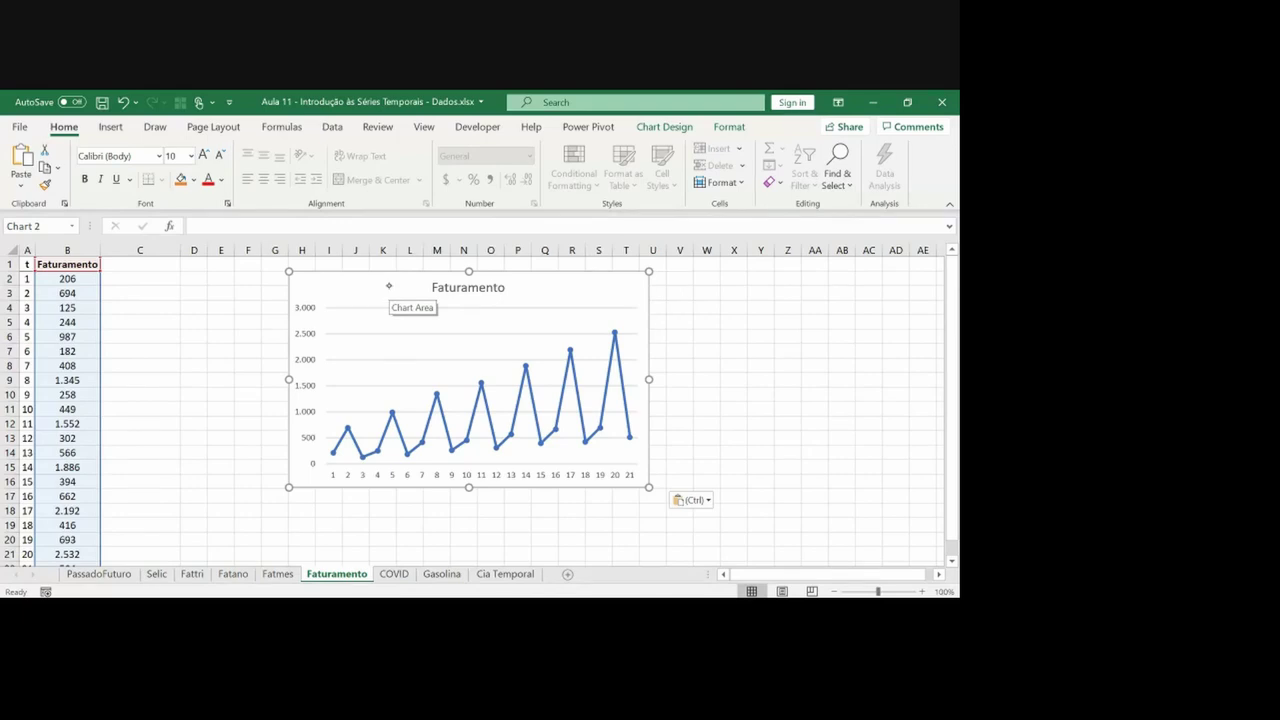
# Sketch a rising freehand trend line across the Faturamento chart and undo the extra stroke extending past point 21
pyautogui.moveTo(332, 458)
pyautogui.mouseDown()
pyautogui.moveTo(626, 395)
pyautogui.moveTo(768, 397)
pyautogui.mouseUp()
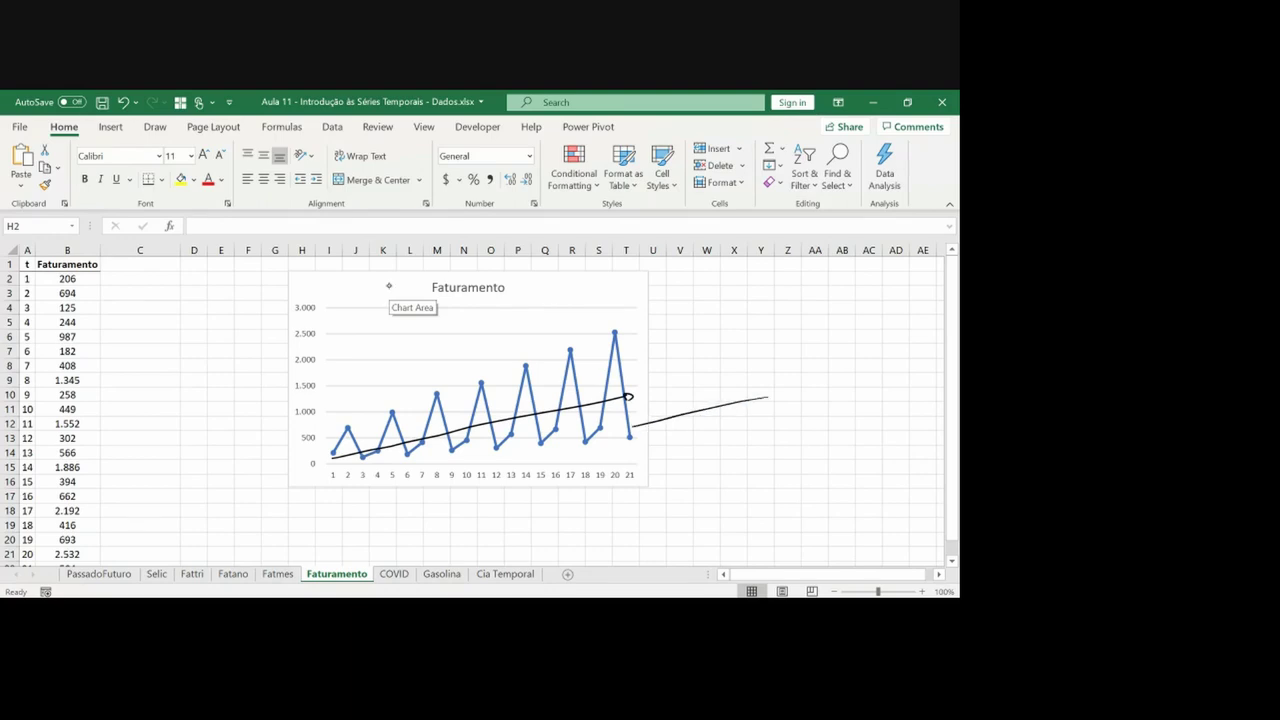
pyautogui.hotkey('ctrl', 'z')
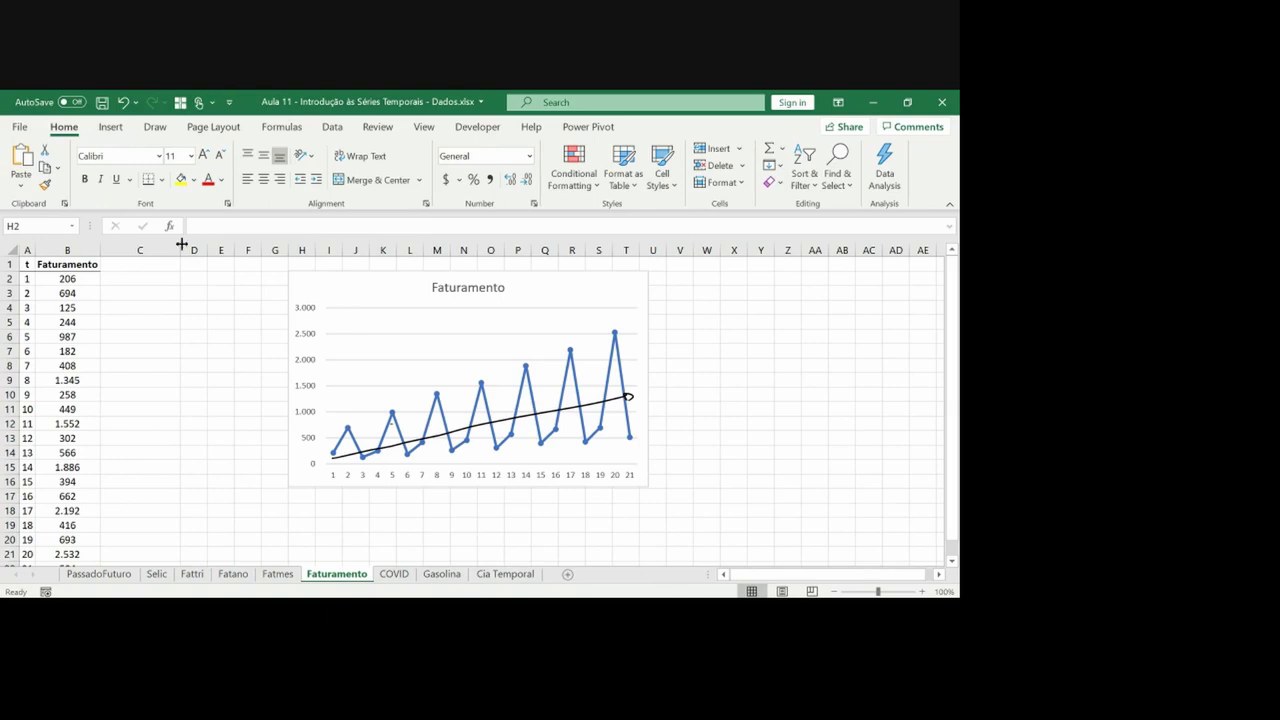
# Enter the bold column header MA - 2 in C1
pyautogui.click(147, 278)
pyautogui.press('Up')
pyautogui.write('MA - 2')
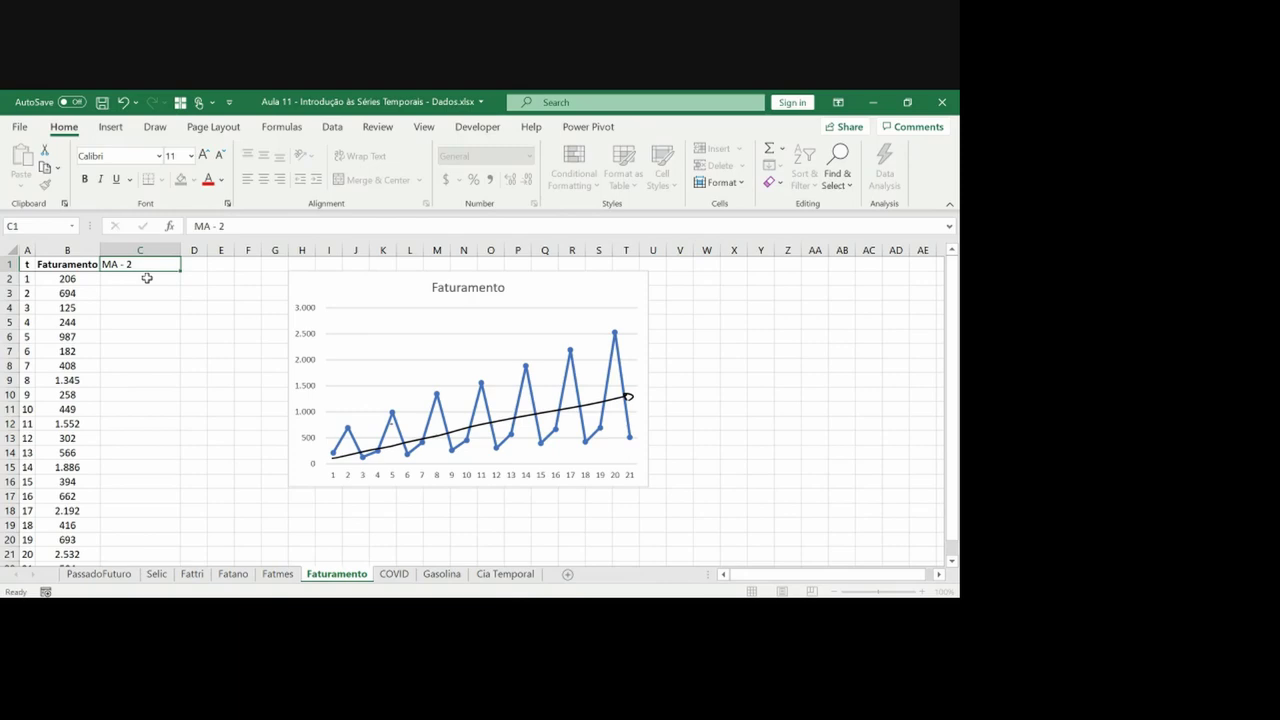
pyautogui.press('Return')
pyautogui.press('Up')
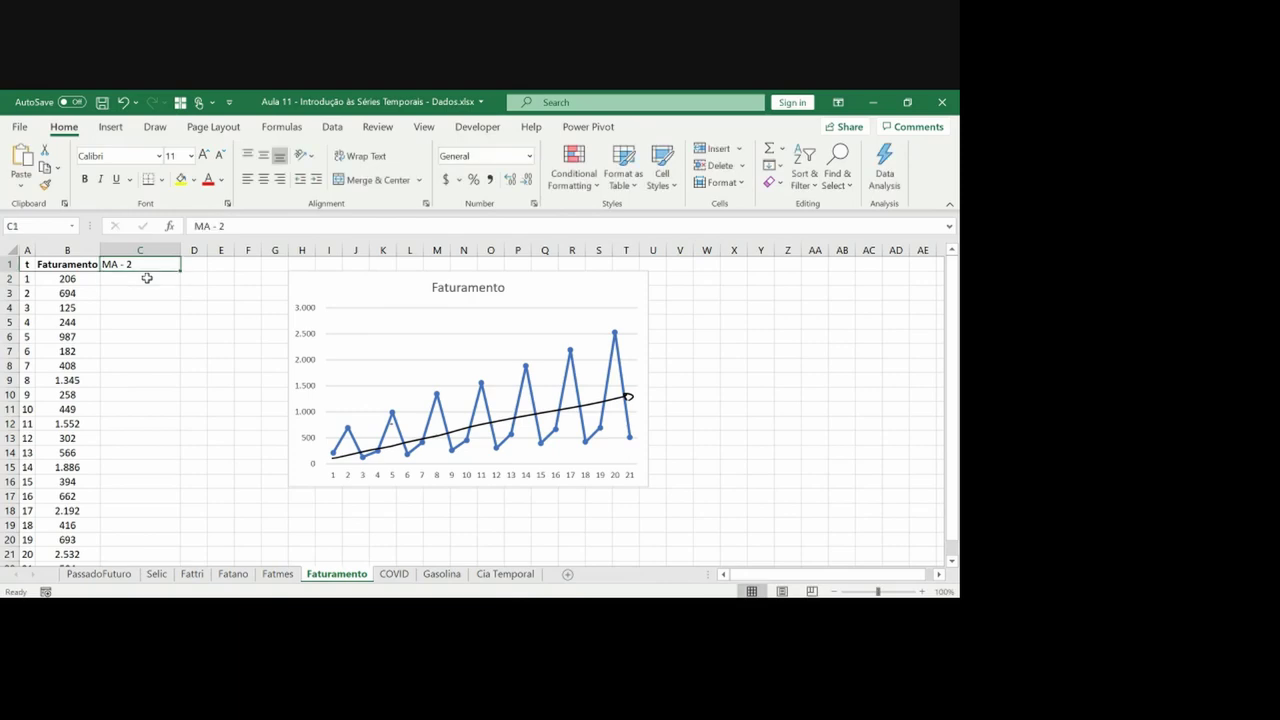
pyautogui.hotkey('ctrl', 'b')
# Apply the Faturamento column's formatting to column C, from the header through the data rows
pyautogui.press('Left')
pyautogui.hotkey('ctrl', 'shift', 'Down')
pyautogui.hotkey('ctrl', 'c')
pyautogui.press('Right')
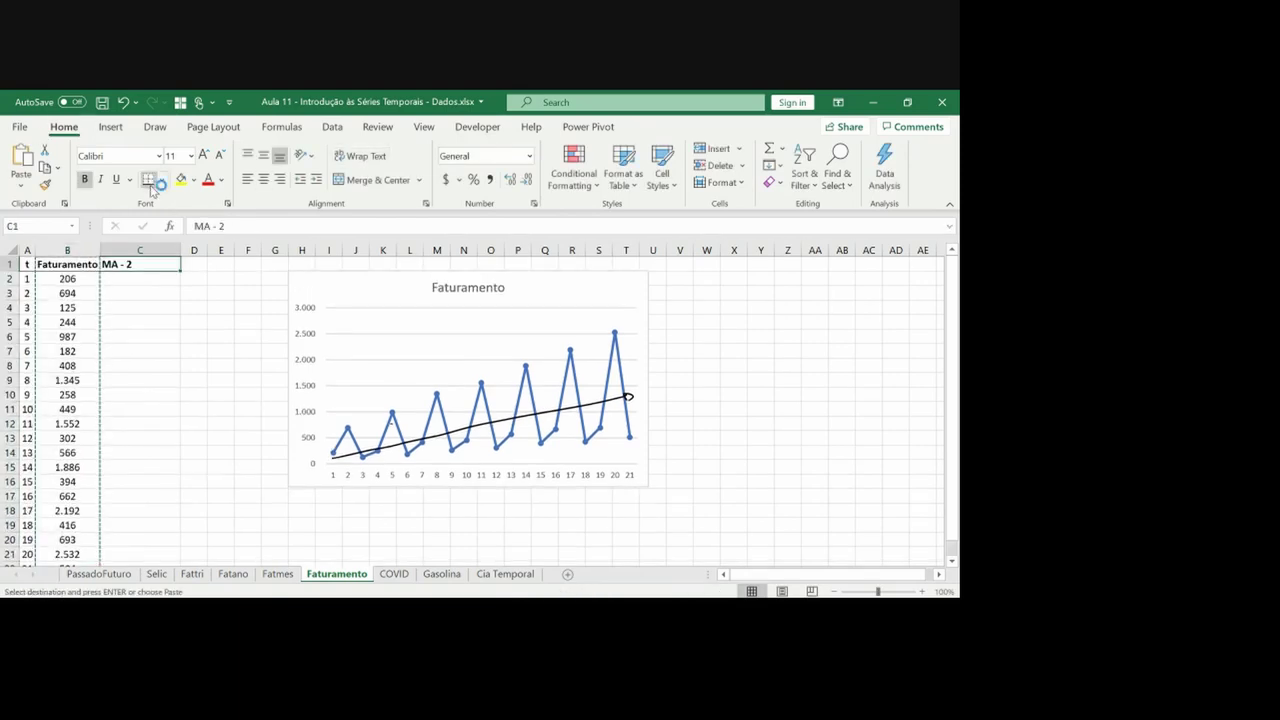
pyautogui.hotkey('ctrl', 'v')
pyautogui.press('ctrl')
pyautogui.press('r')
pyautogui.press('Right')
pyautogui.press('Escape')
pyautogui.press('Left')
pyautogui.press('Down')
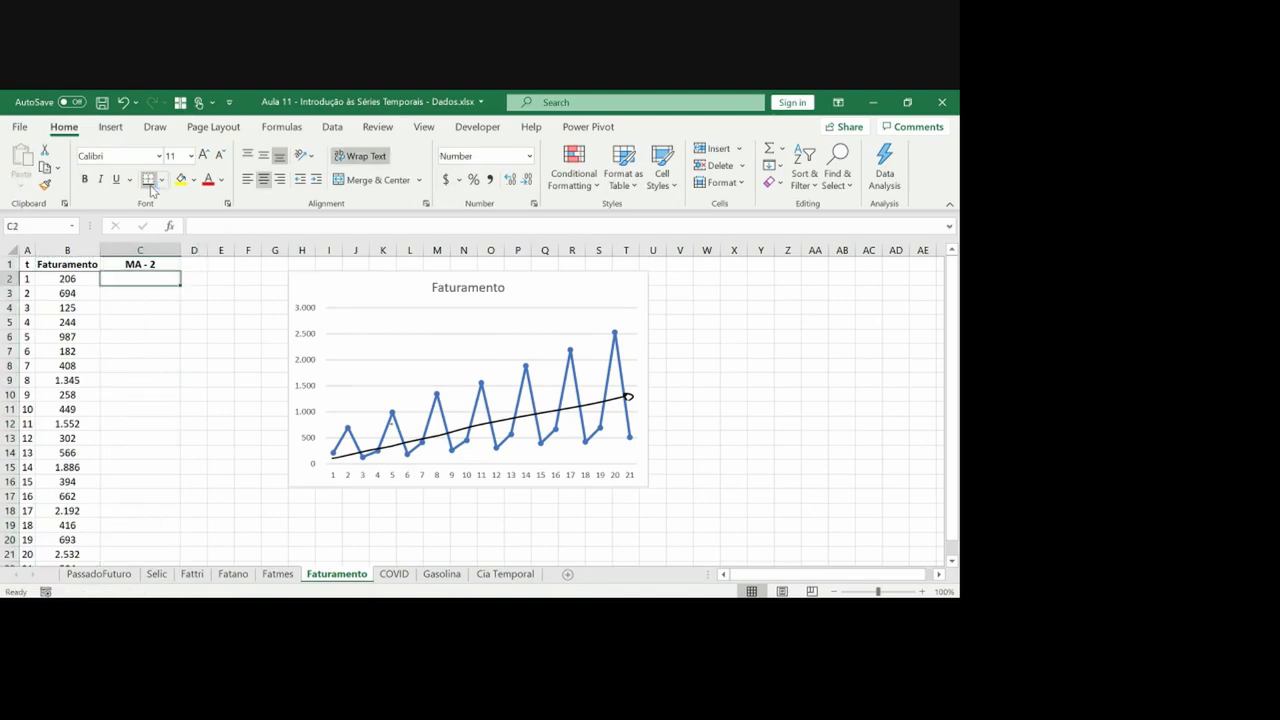
# Enter an AVERAGE formula in C3 covering B2:B3
pyautogui.press('Down')
pyautogui.write('=')
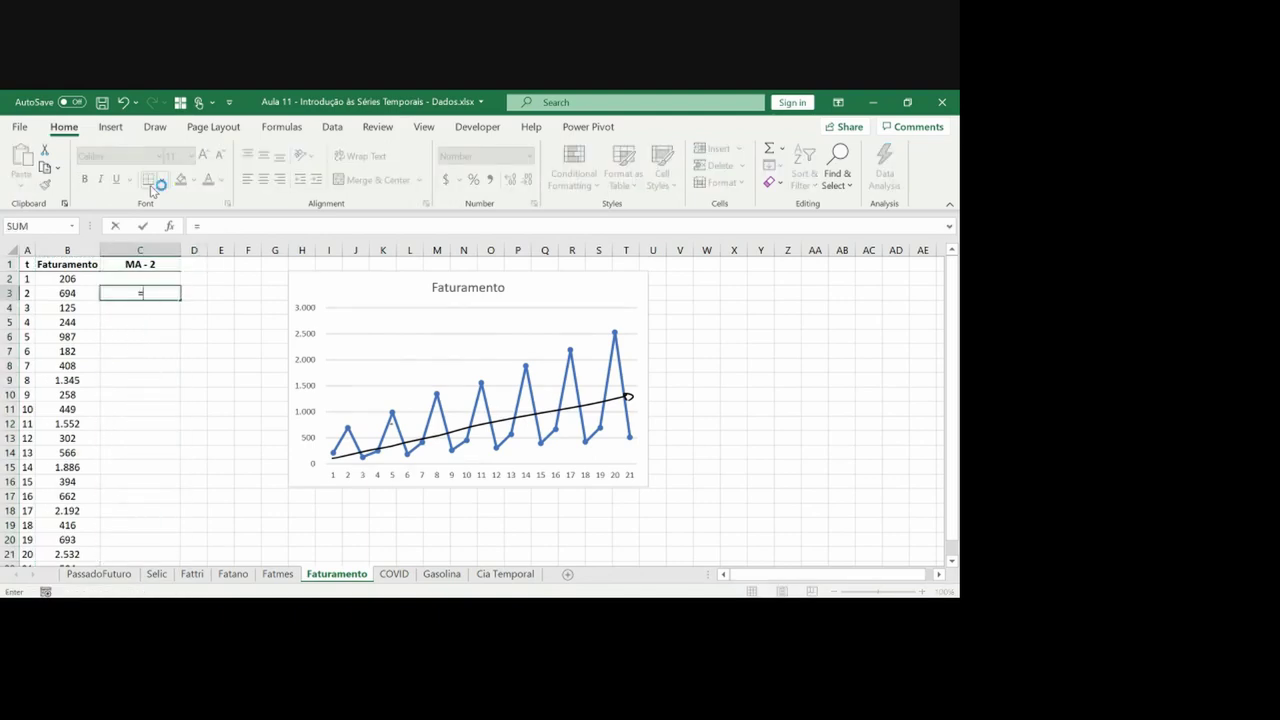
pyautogui.write('aver')
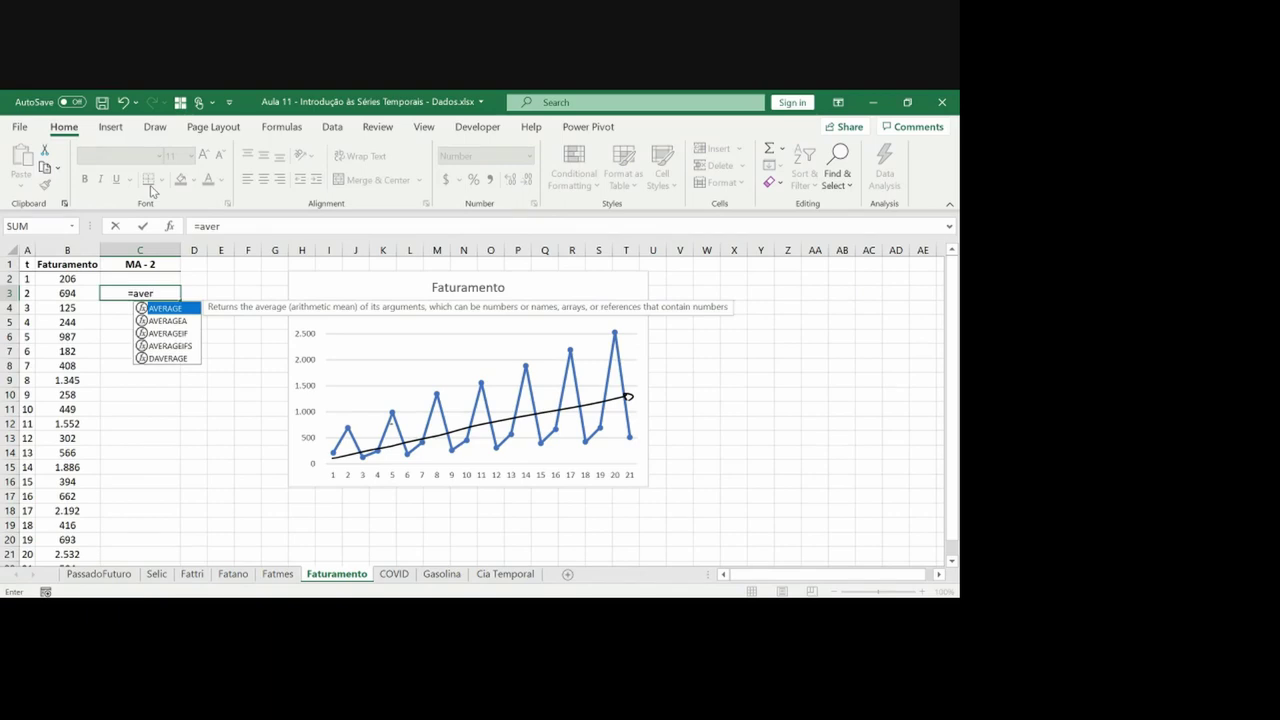
pyautogui.write('age(')
pyautogui.press('Left')
pyautogui.hotkey('shift', 'Up')
pyautogui.press('Return')
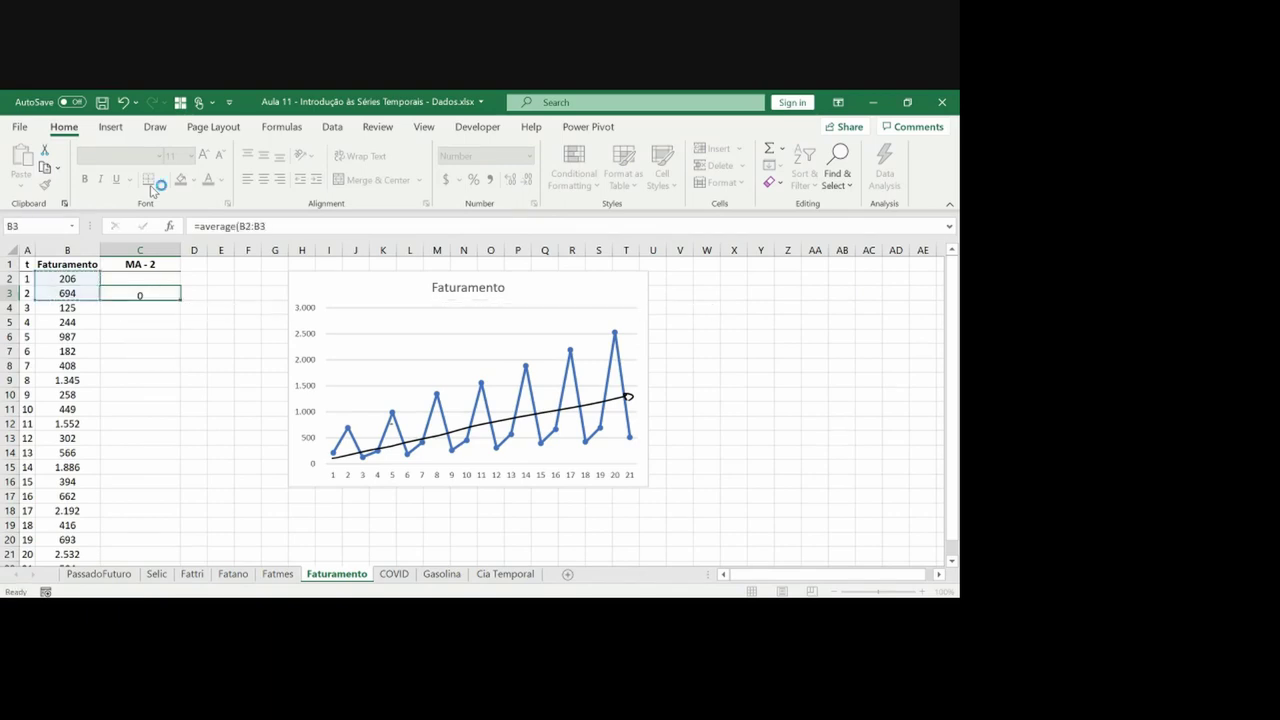
# Copy the C3 average formula down column C to row 22
pyautogui.press('Up')
pyautogui.hotkey('ctrl', 'c')
pyautogui.hotkey('ctrl', 'Left')
pyautogui.hotkey('ctrl', 'Down')
pyautogui.press('Right')
pyautogui.press('Right')
pyautogui.hotkey('ctrl', 'shift', 'Up')
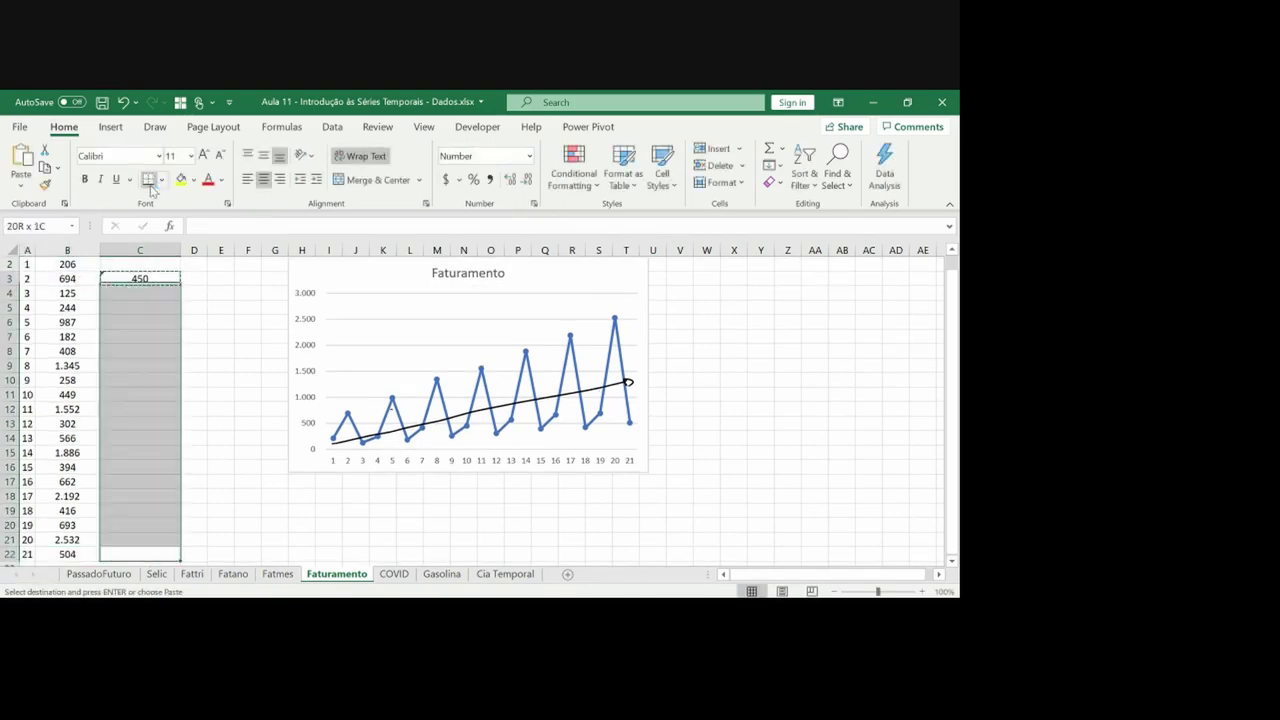
pyautogui.hotkey('ctrl', 'v')
pyautogui.hotkey('ctrl', 'Down')
pyautogui.hotkey('ctrl', 'Up')
pyautogui.hotkey('ctrl', 'Up')
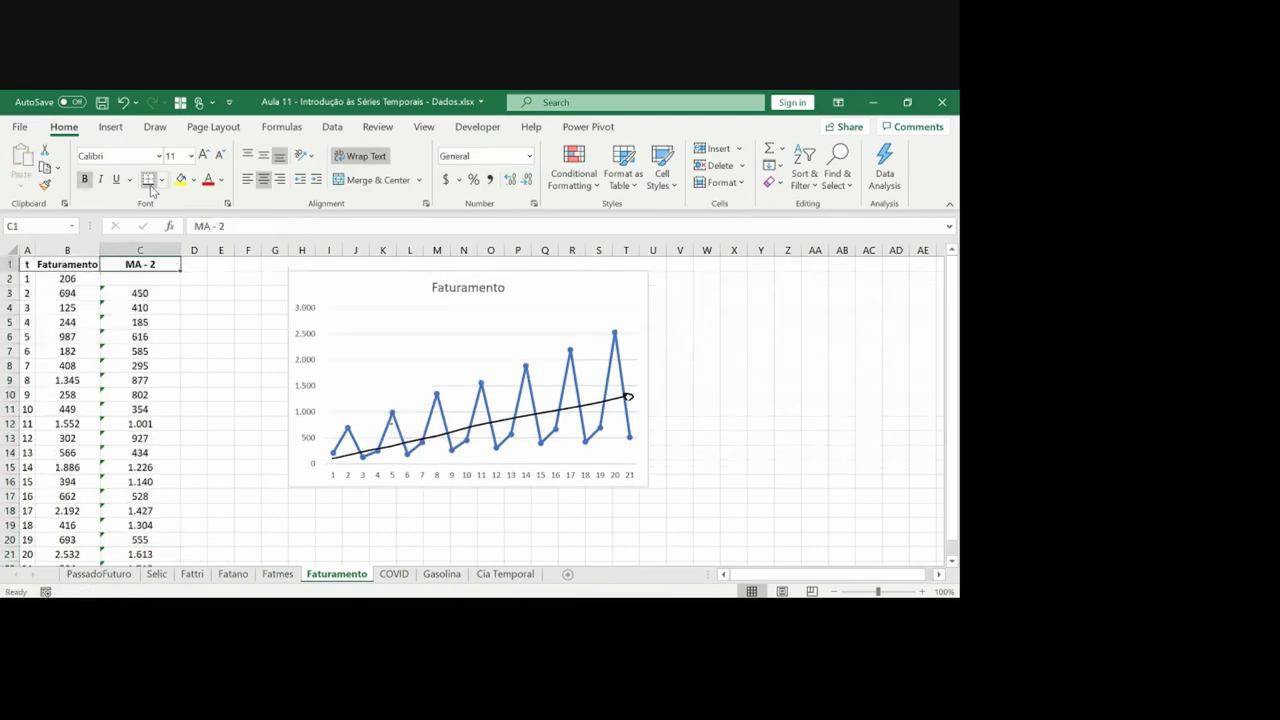
pyautogui.press('Down')
pyautogui.press('Up')
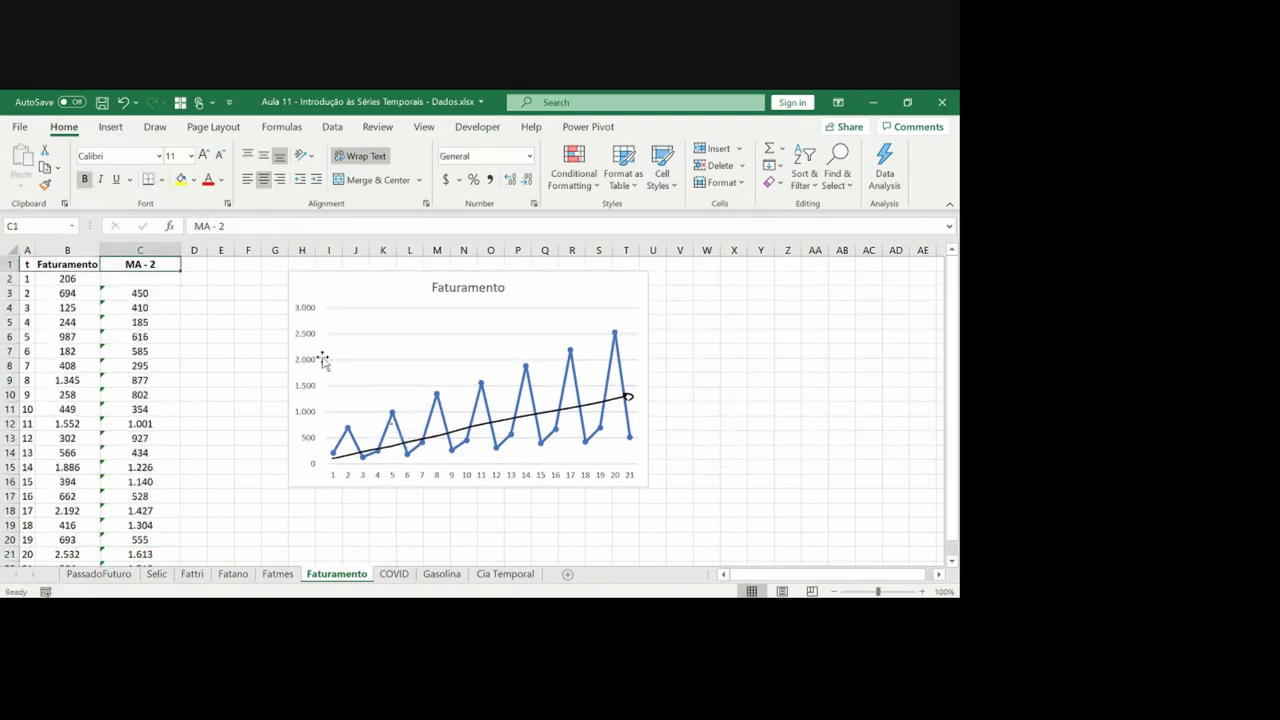
# Delete the freehand trend line and the single-series Faturamento chart
pyautogui.click(427, 440)
pyautogui.press('Delete')
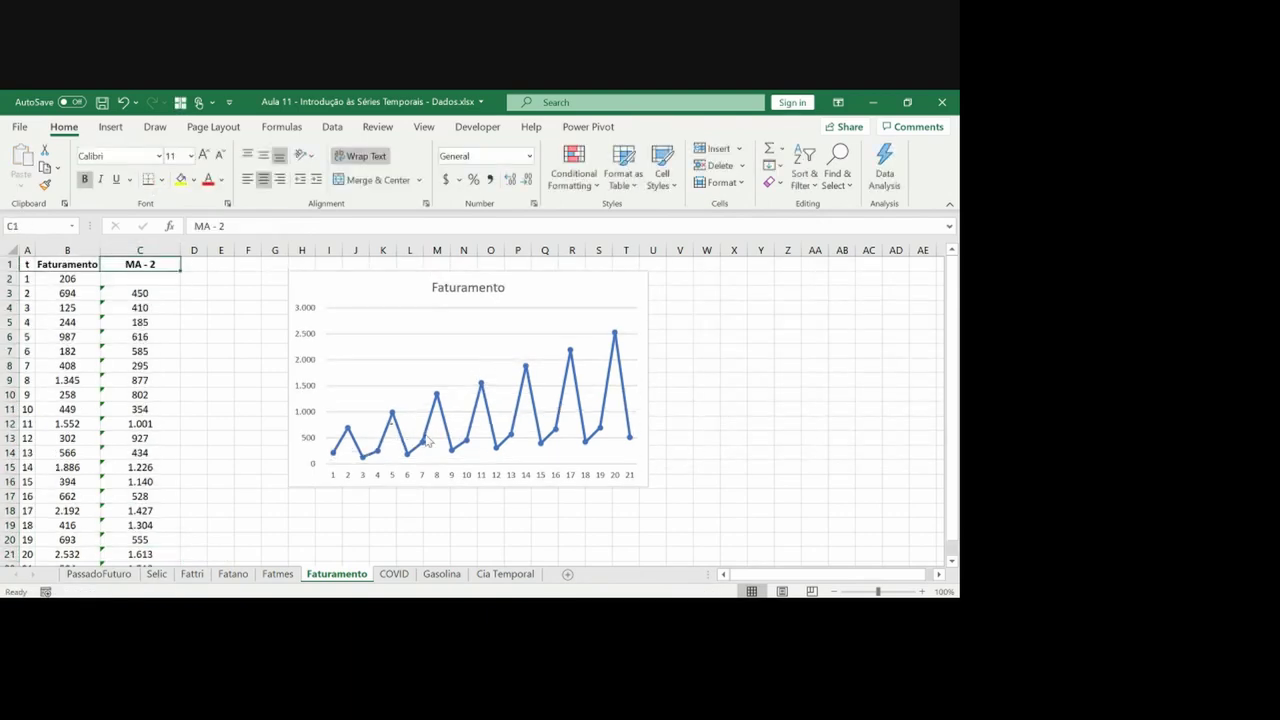
pyautogui.click(220, 292)
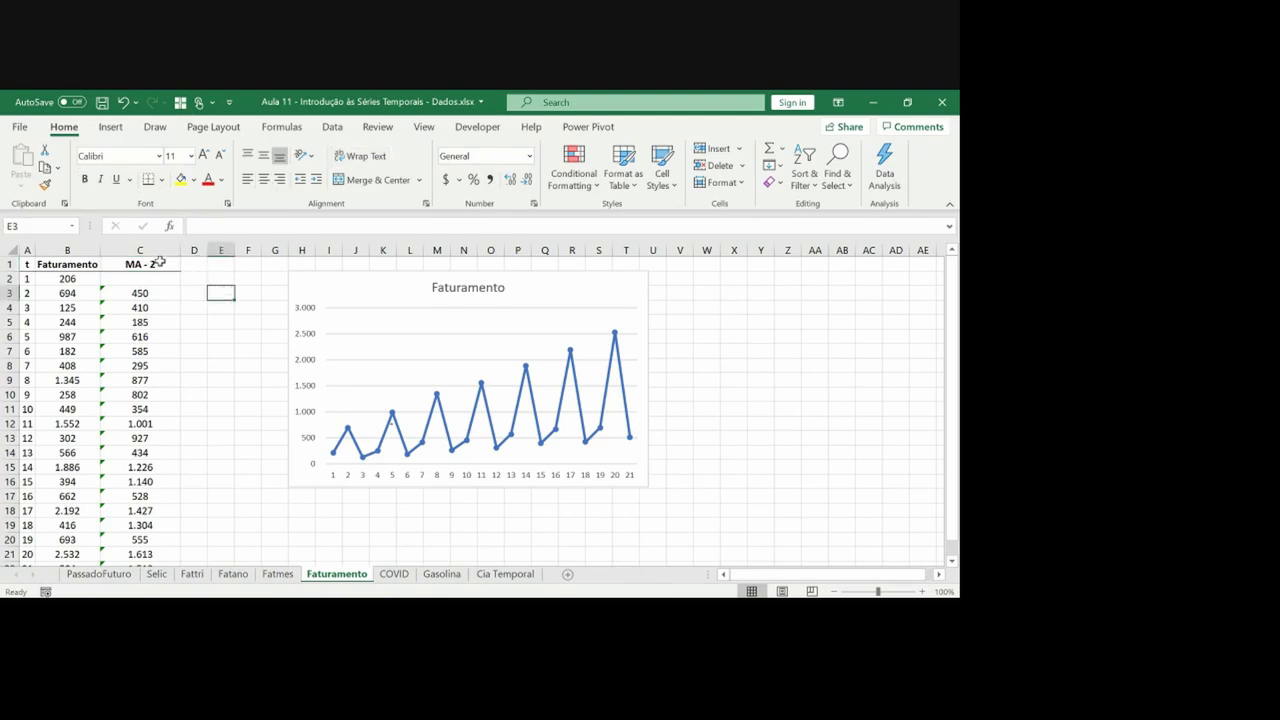
pyautogui.click(293, 295)
pyautogui.press('Delete')
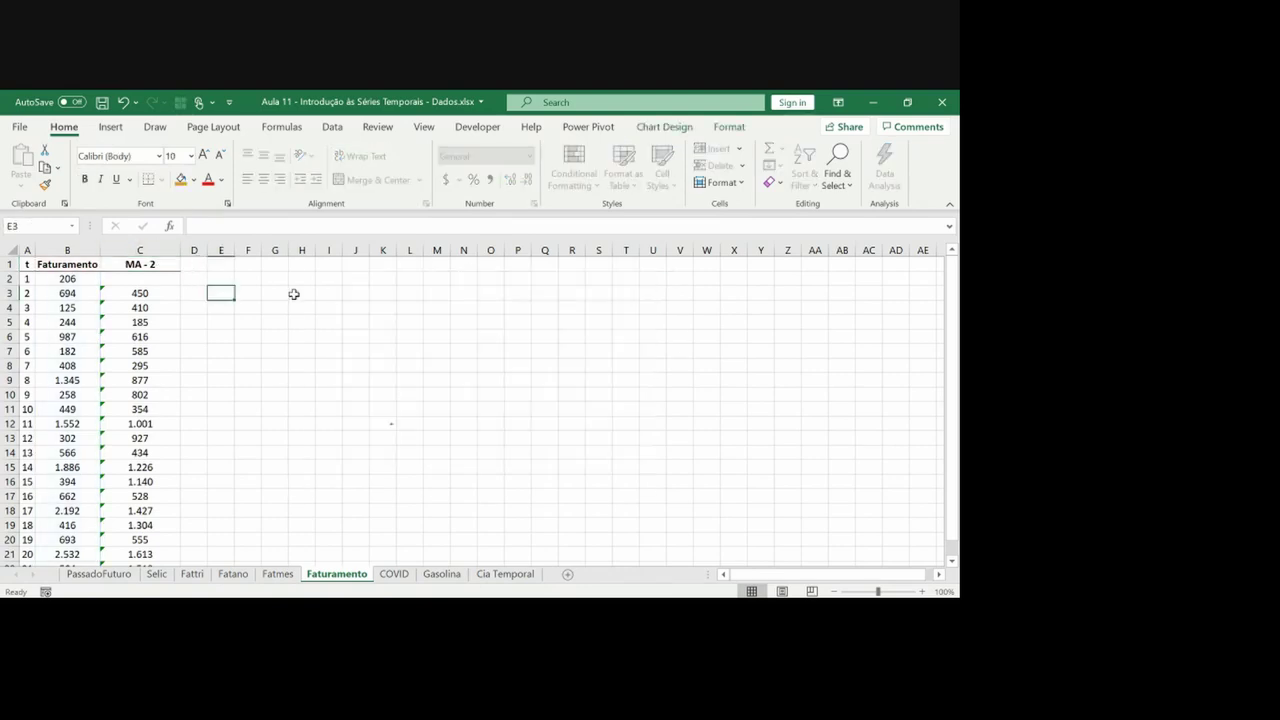
# Insert a 2-D line chart with markers plotting Faturamento and MA - 2 from B1:C22
pyautogui.moveTo(70, 264); pyautogui.dragTo(140, 264)
pyautogui.hotkey('ctrl', 'shift', 'Down')
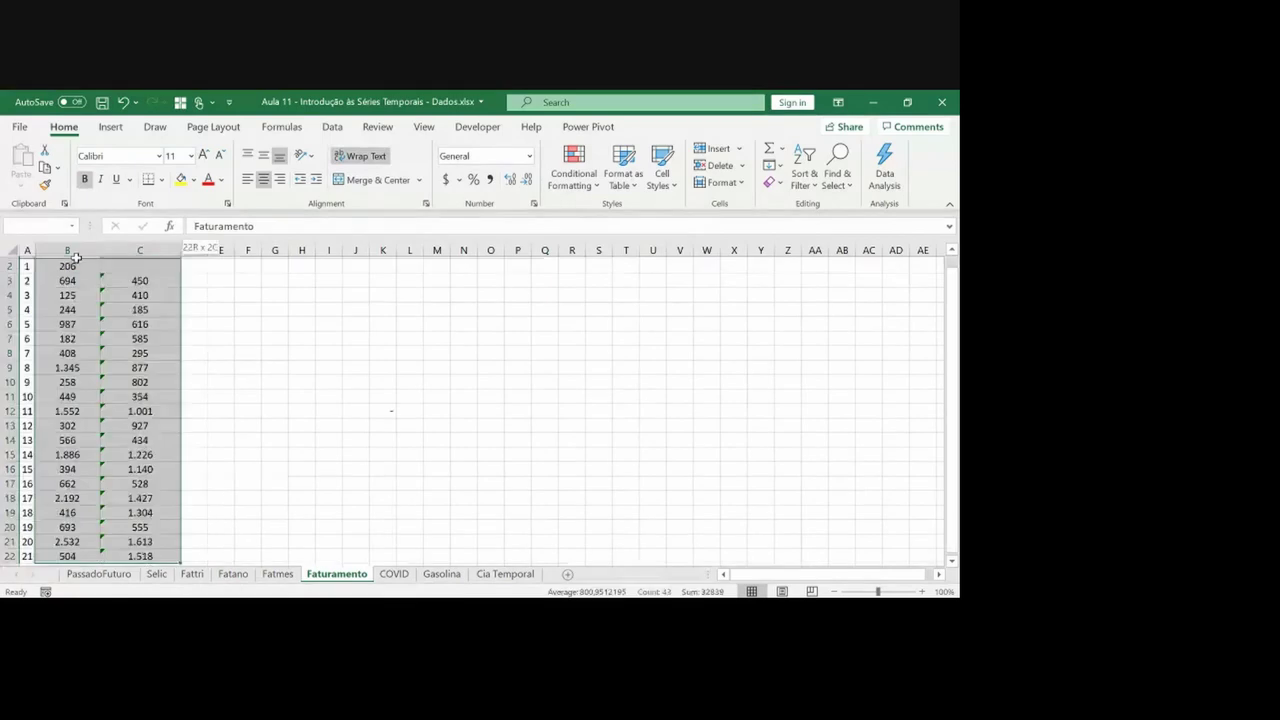
pyautogui.click(111, 126)
pyautogui.click(394, 165)
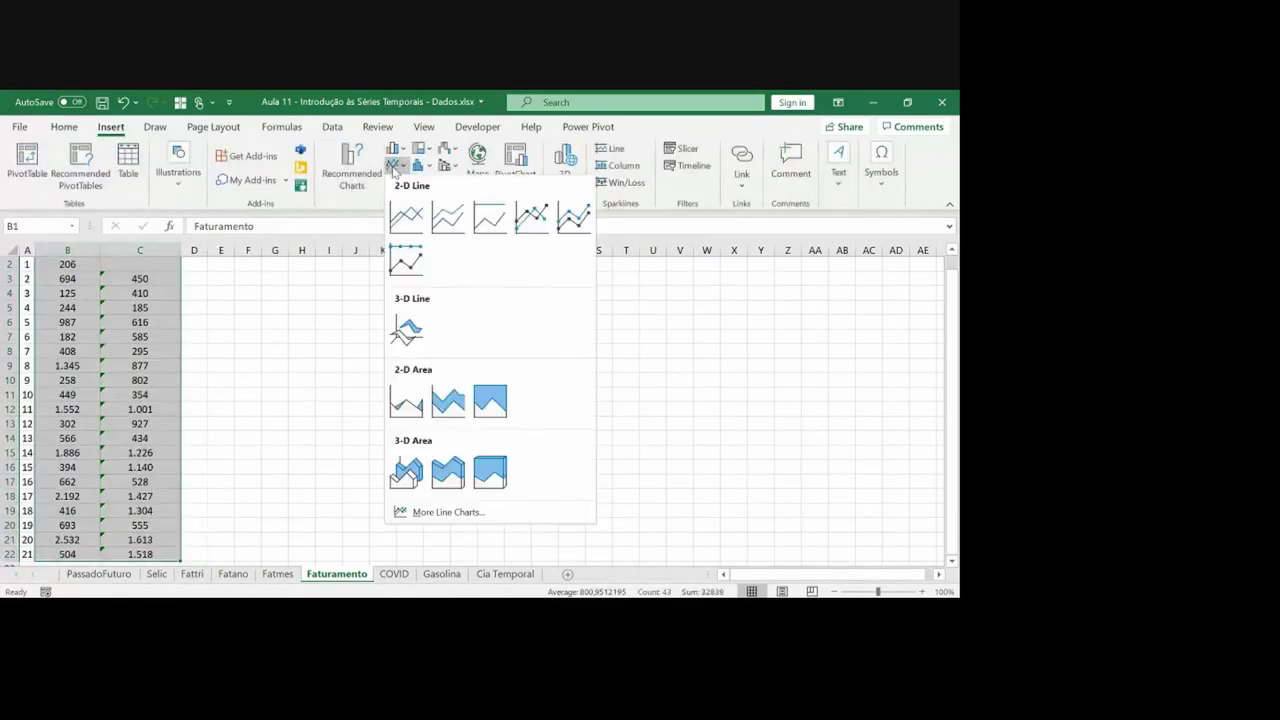
pyautogui.click(531, 216)
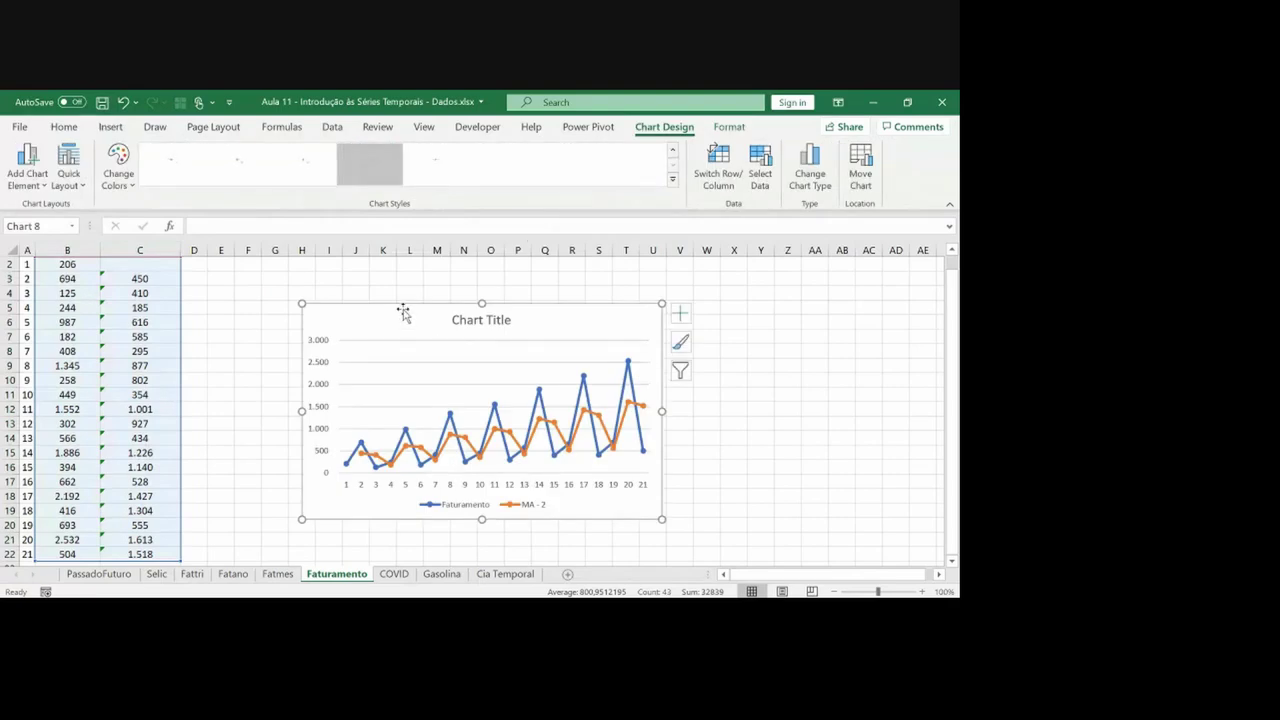
# Cut the Faturamento and MA - 2 chart and paste it with its corner at cell F2
pyautogui.press('Delete')
pyautogui.click(309, 303)
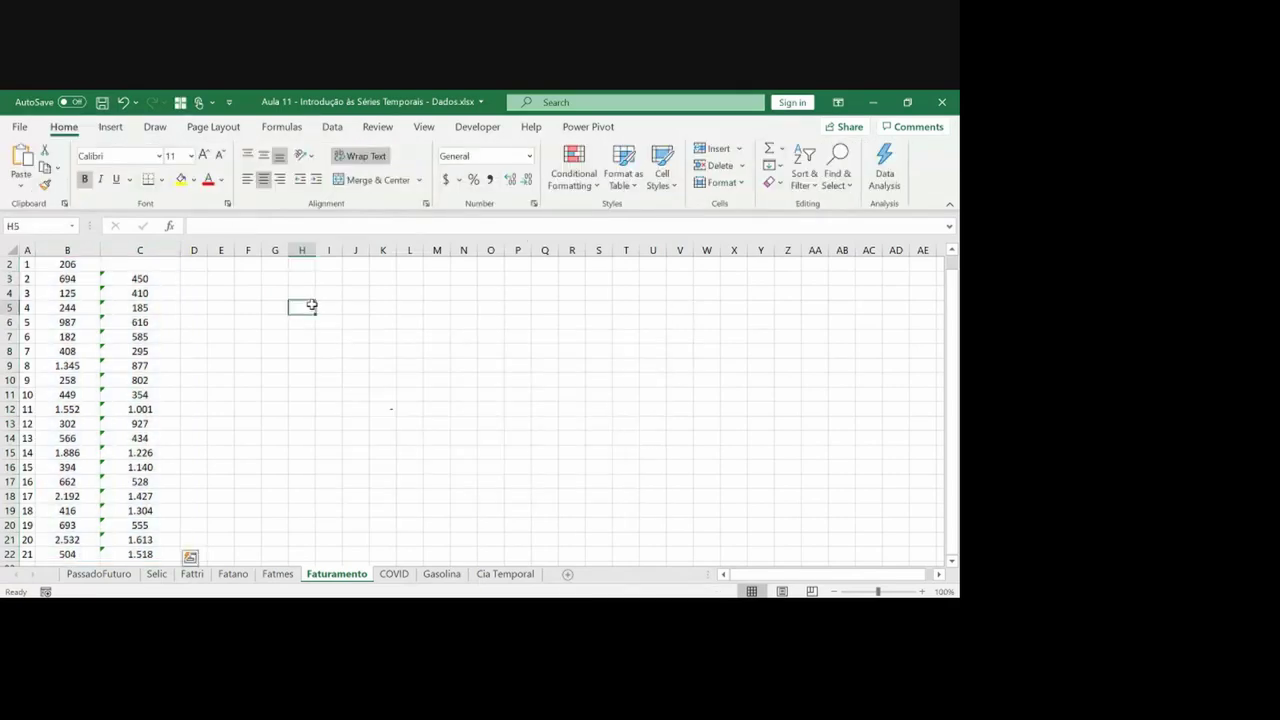
pyautogui.press('Up')
pyautogui.press('Up')
pyautogui.press('Up')
pyautogui.press('Left')
pyautogui.press('Left')
pyautogui.press('Down')
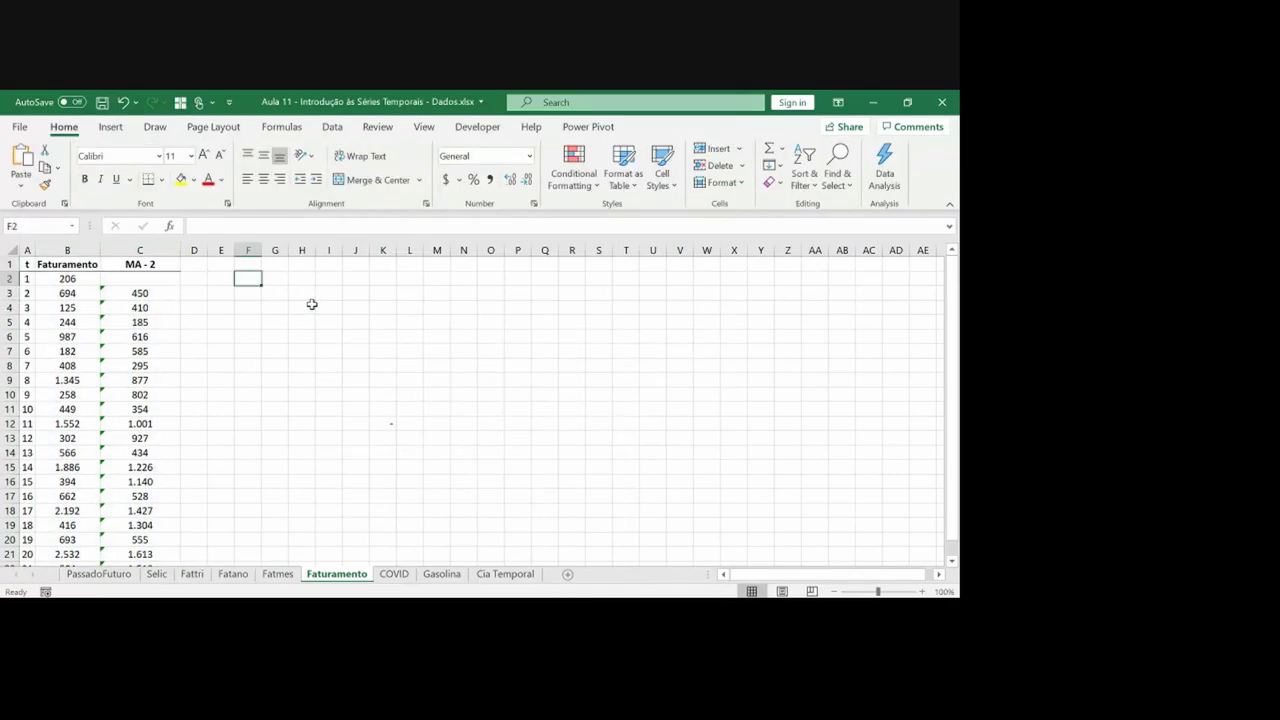
pyautogui.hotkey('ctrl', 'v')
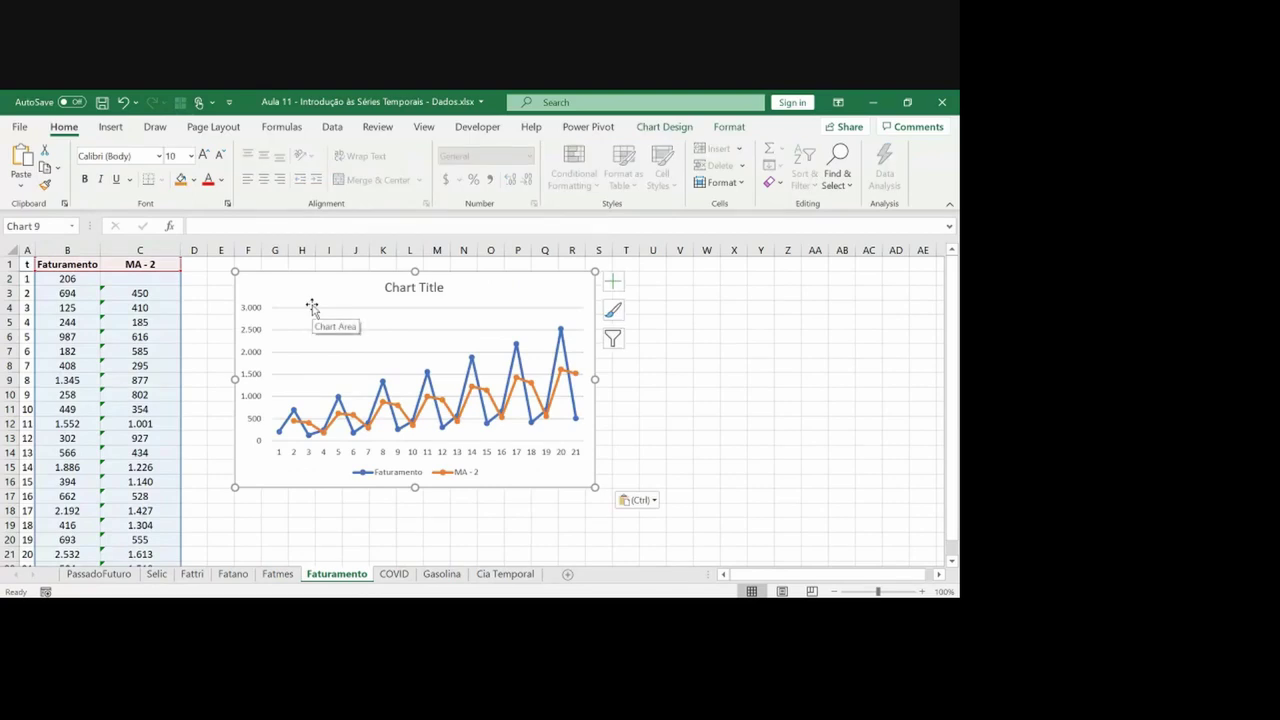
pyautogui.keyDown('ctrl'); pyautogui.click(312, 304); pyautogui.keyUp('ctrl')
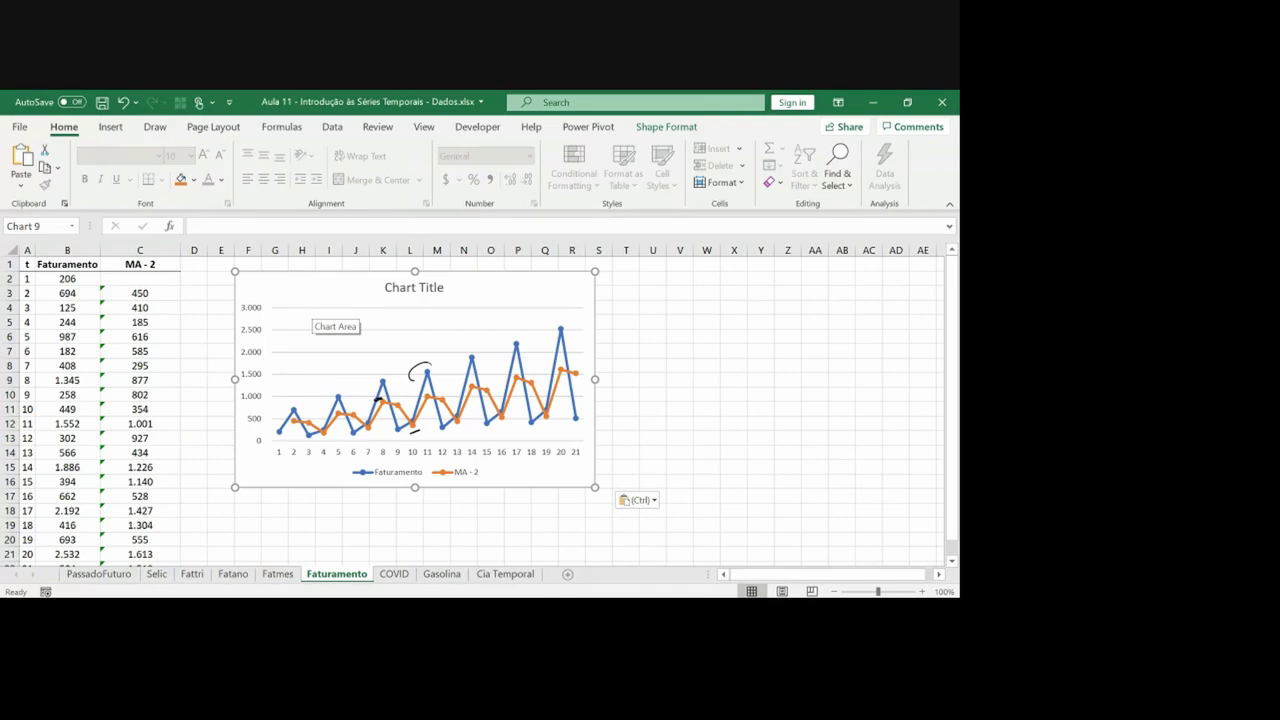
# Circle the Faturamento points at t = 11, 12 and 14 in ink and remove the chart's title
pyautogui.moveTo(409, 378); pyautogui.dragTo(472, 352)
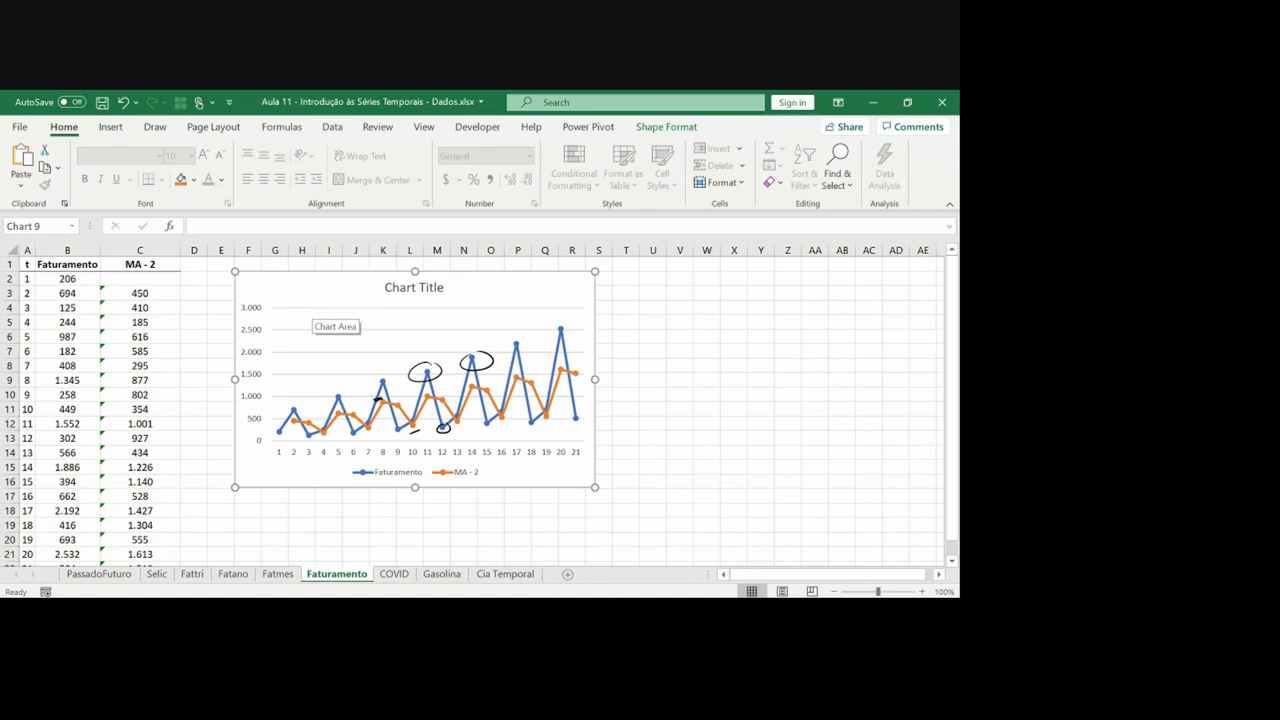
pyautogui.click(431, 298)
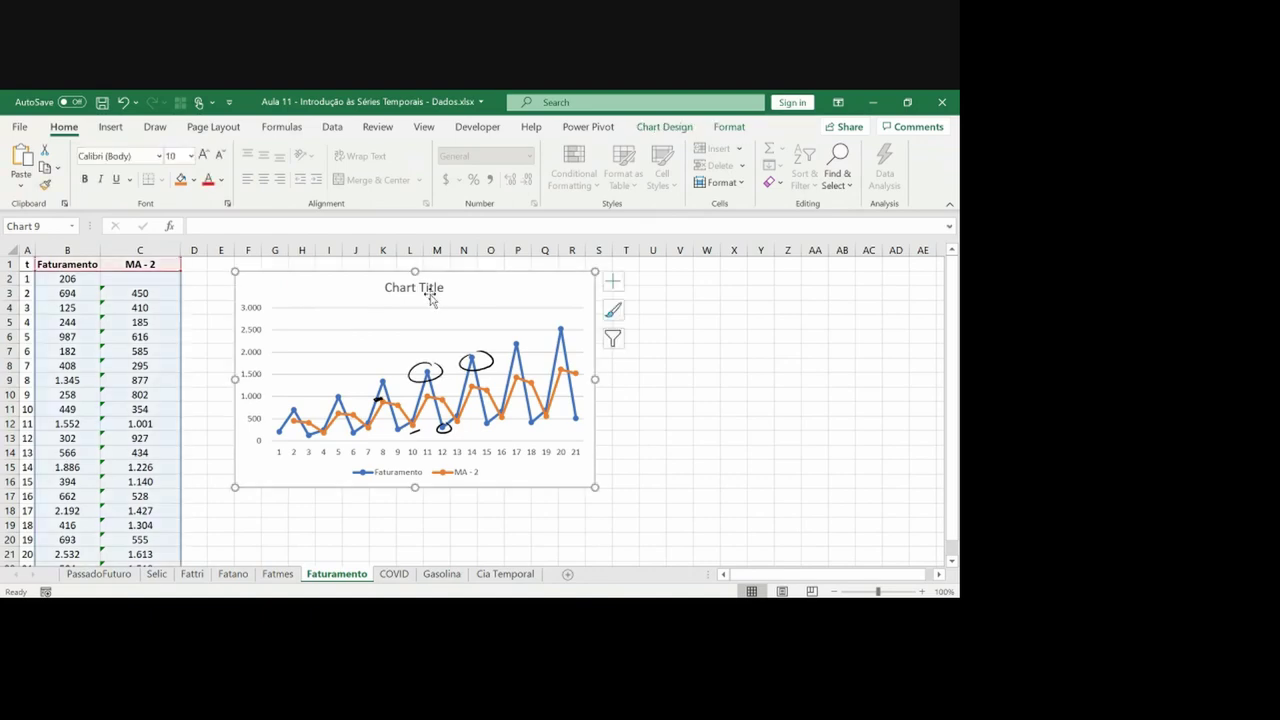
pyautogui.click(430, 291)
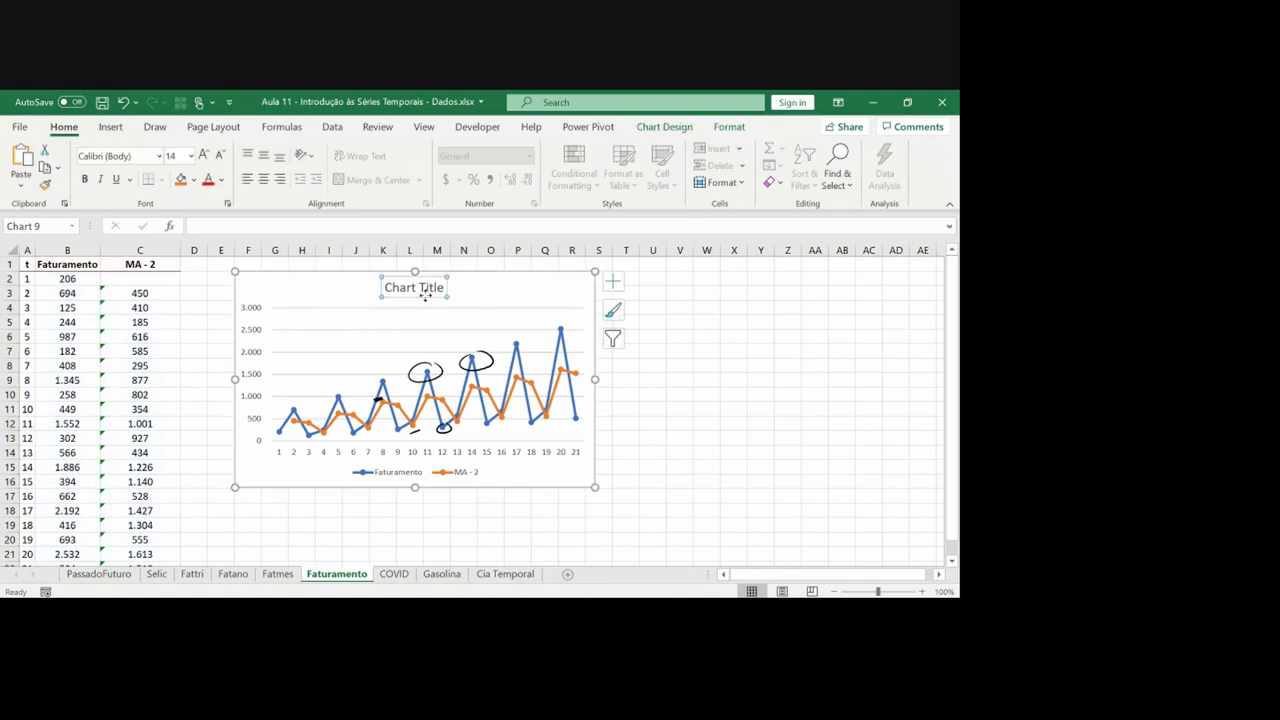
pyautogui.press('Delete')
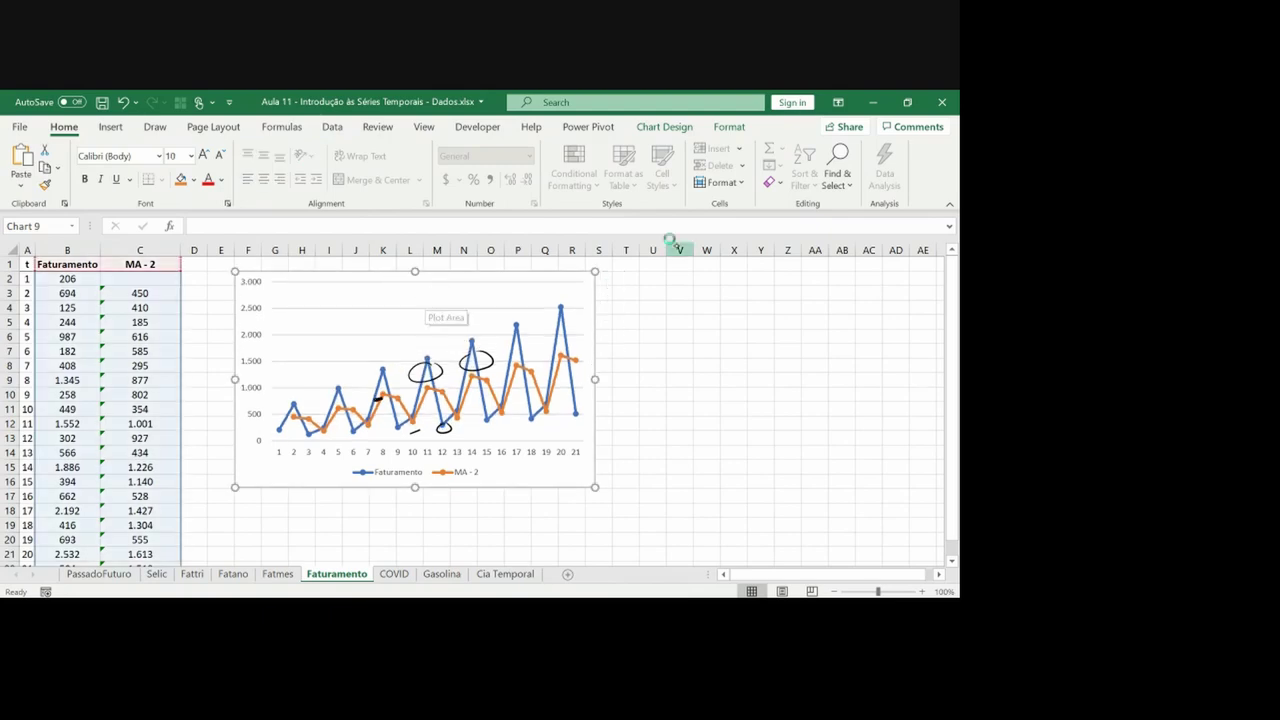
# Deselect the chart and undo the ink circles and marks drawn over its lines
pyautogui.click(675, 245)
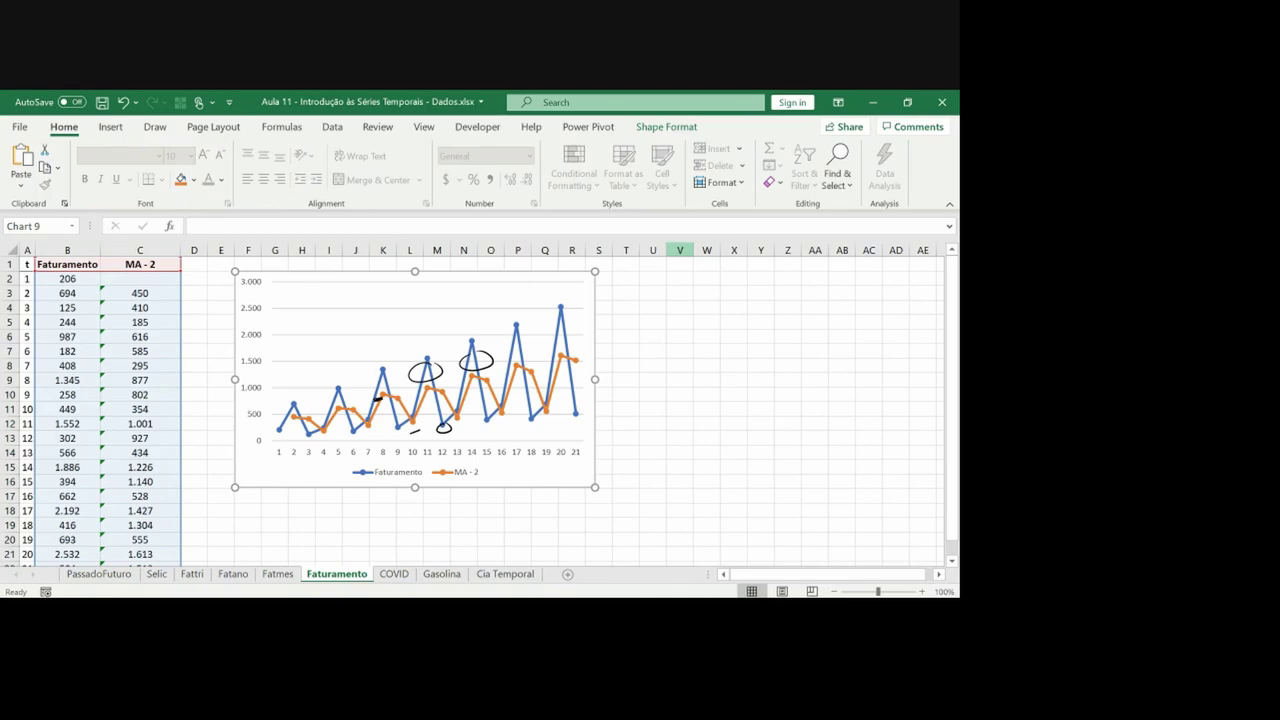
pyautogui.press('Escape')
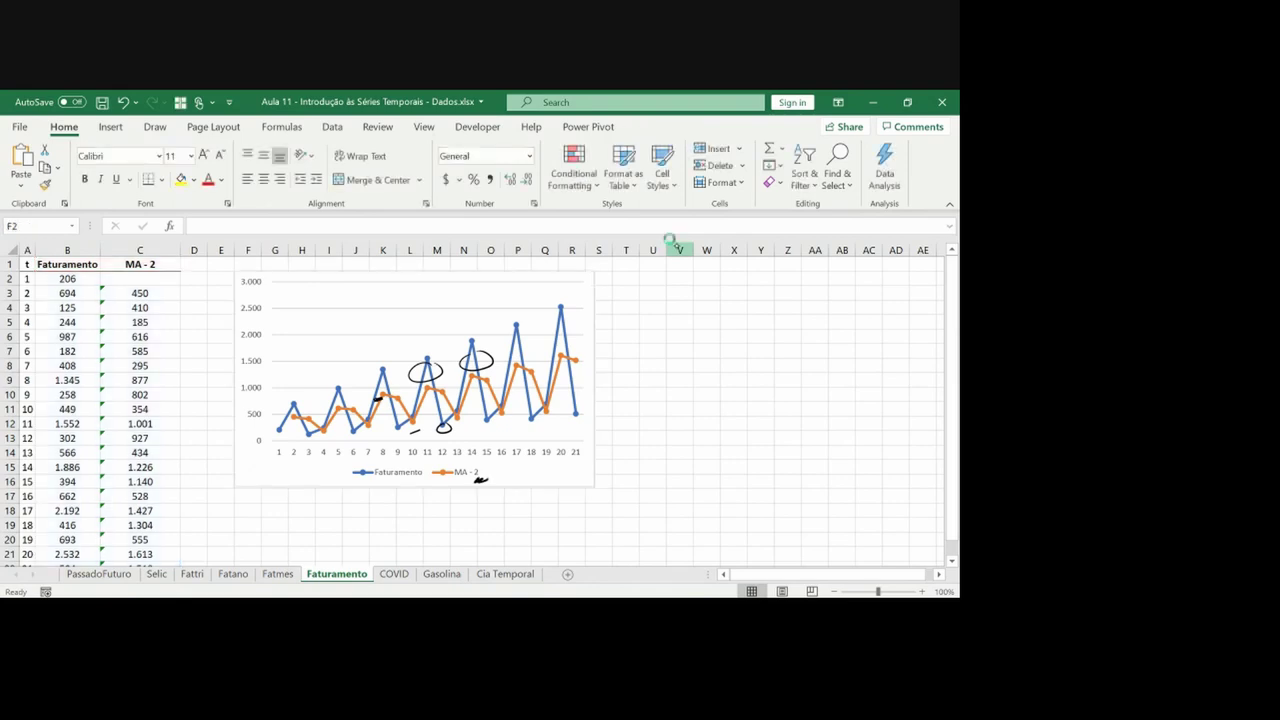
pyautogui.hotkey('ctrl', 'z')
pyautogui.hotkey('ctrl', 'z')
pyautogui.hotkey('ctrl', 'z')
pyautogui.hotkey('ctrl', 'z')
pyautogui.hotkey('ctrl', 'z')
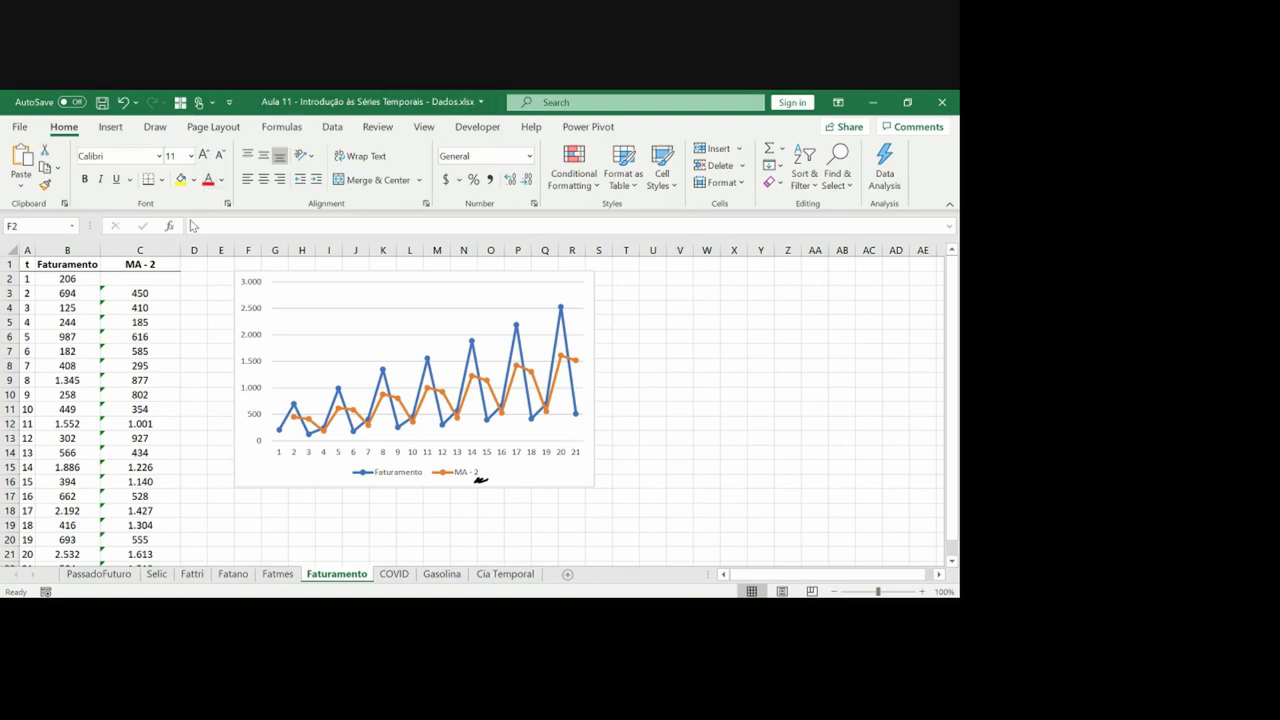
# AutoFit the width of column C and insert two new columns directly after it
pyautogui.doubleClick(179, 250)
pyautogui.click(146, 250)
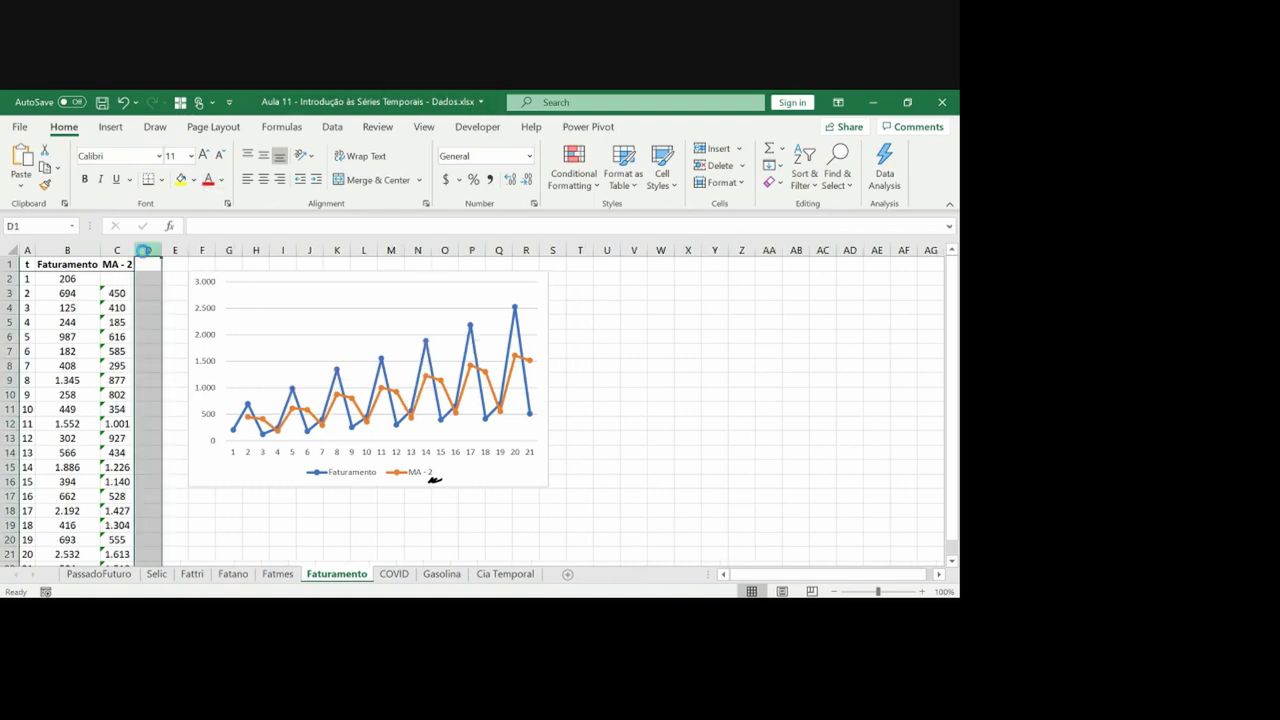
pyautogui.hotkey('ctrl', '+')
pyautogui.hotkey('ctrl', '+')
# Copy the MA - 2 header from C1 into D1 and change it to MA - 3
pyautogui.press('Left')
pyautogui.hotkey('ctrl', 'c')
pyautogui.press('Right')
pyautogui.press('Return')
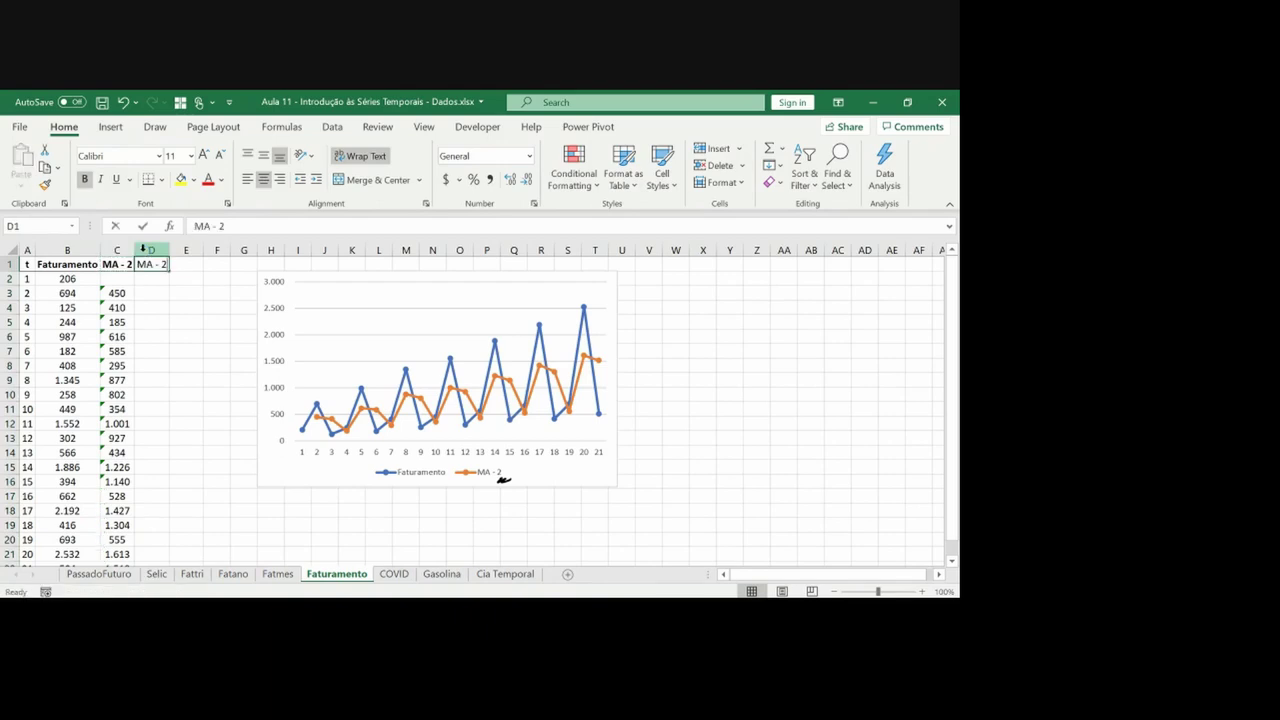
pyautogui.press('F2')
pyautogui.press('BackSpace')
pyautogui.write('3')
pyautogui.press('Return')
# Enter the three-period moving average formula =AVERAGE(B2:B4) in cell D4
pyautogui.press('Down')
pyautogui.press('Down')
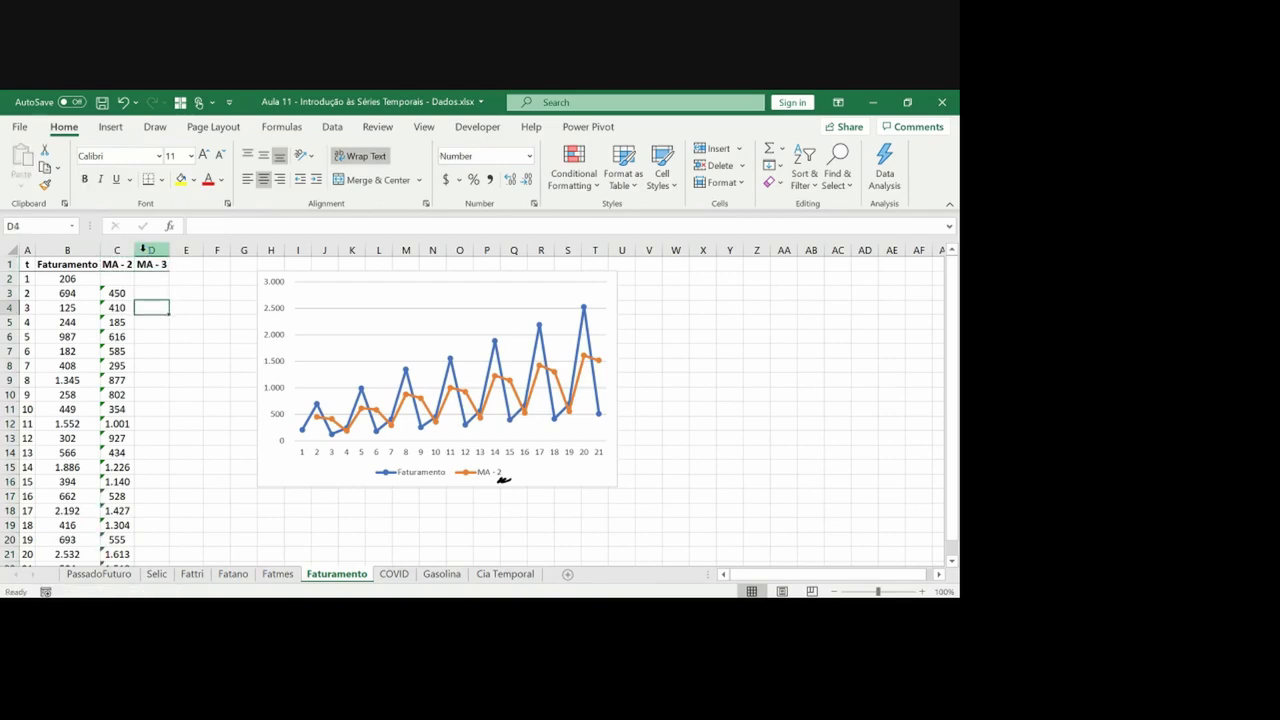
pyautogui.write('=veg')
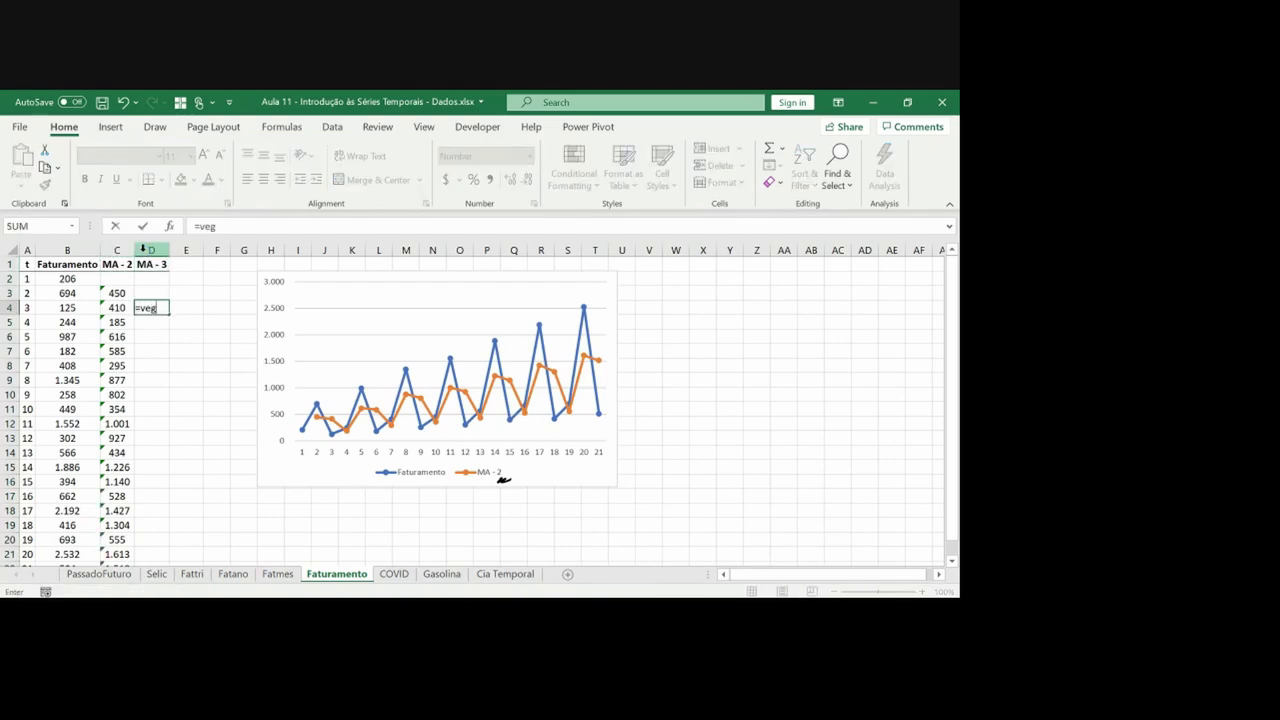
pyautogui.write('a')
pyautogui.press('BackSpace')
pyautogui.press('BackSpace')
pyautogui.press('BackSpace')
pyautogui.press('BackSpace')
pyautogui.write('ave')
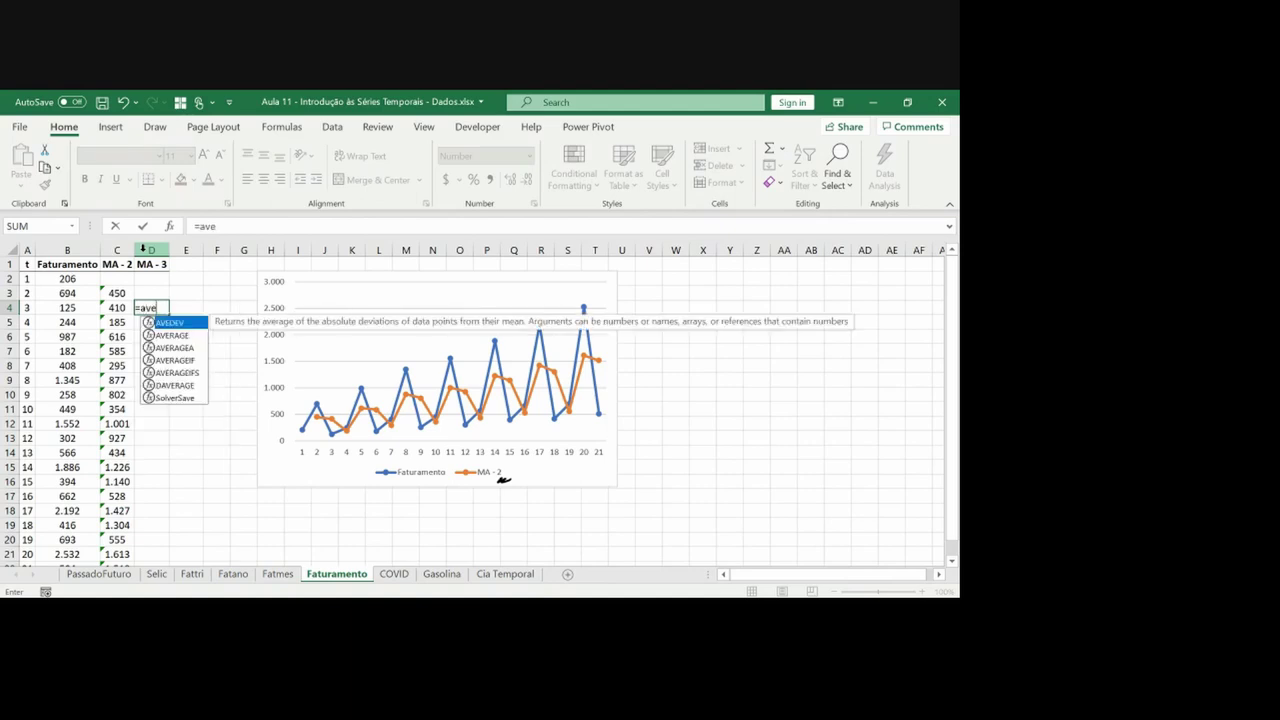
pyautogui.write('rage(')
pyautogui.press('Left')
pyautogui.press('Left')
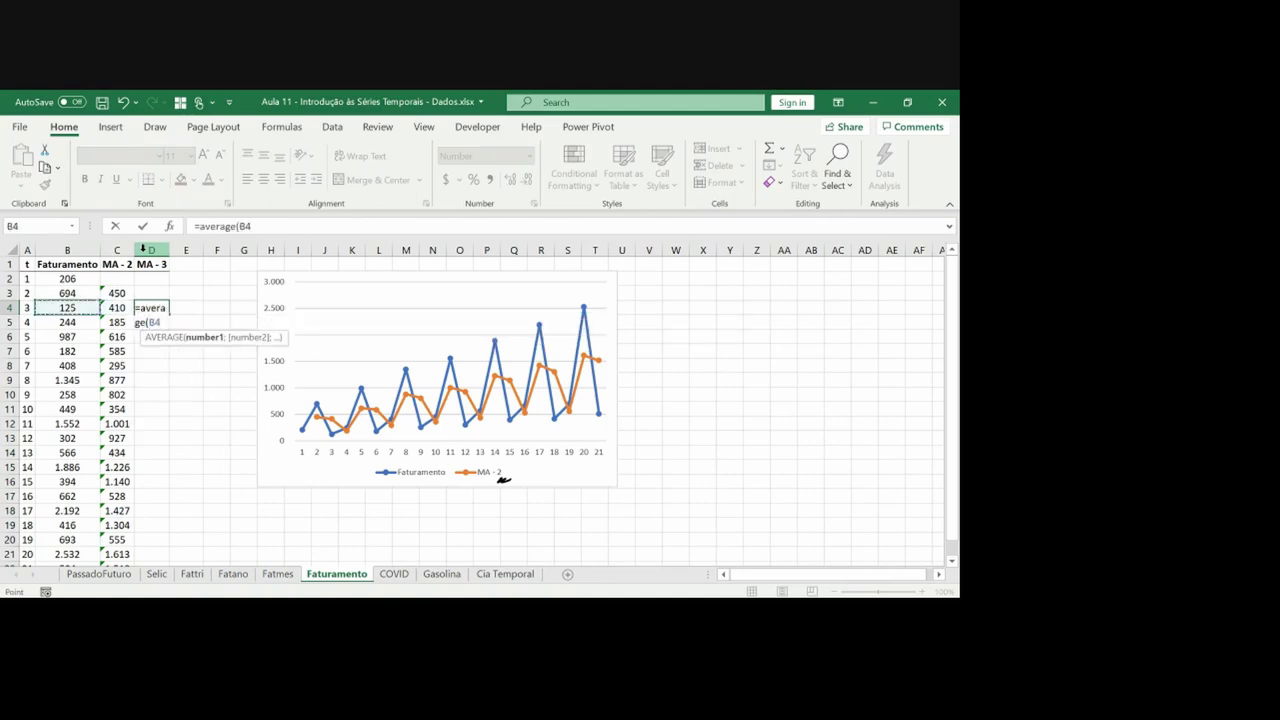
pyautogui.hotkey('ctrl', 'shift', 'Down')
pyautogui.hotkey('ctrl', 'shift', 'Up')
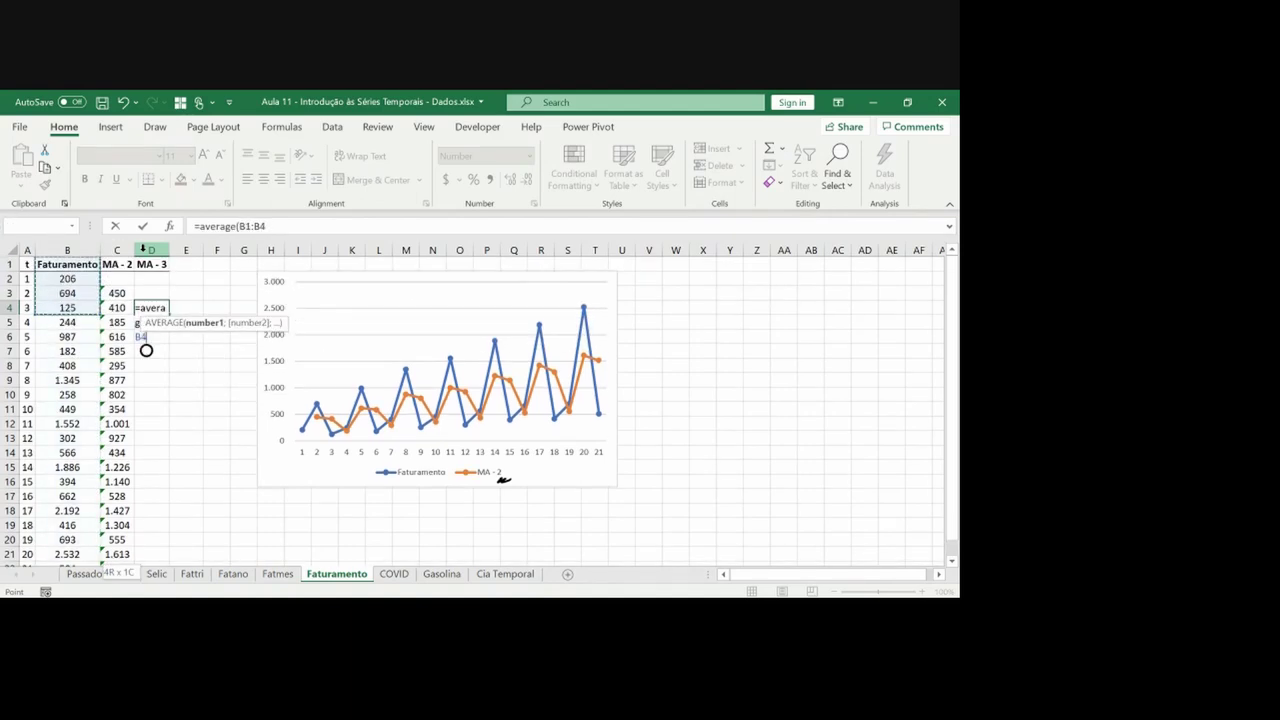
pyautogui.hotkey('shift', 'Down')
pyautogui.press('Return')
# Copy the D4 average formula down column D to row 22
pyautogui.press('Up')
pyautogui.hotkey('ctrl', 'c')
pyautogui.hotkey('ctrl', 'Left')
pyautogui.hotkey('ctrl', 'Down')
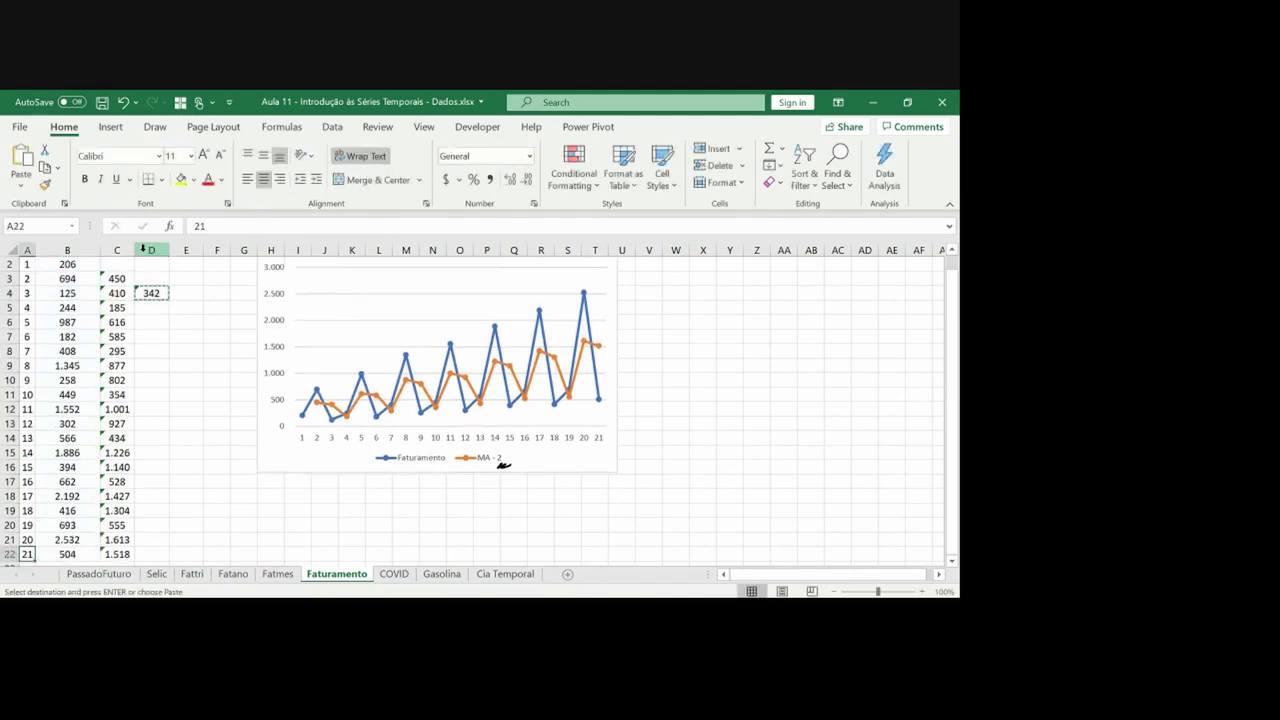
pyautogui.press('Right')
pyautogui.press('Right')
pyautogui.press('Right')
pyautogui.hotkey('ctrl', 'shift', 'Up')
pyautogui.press('Return')
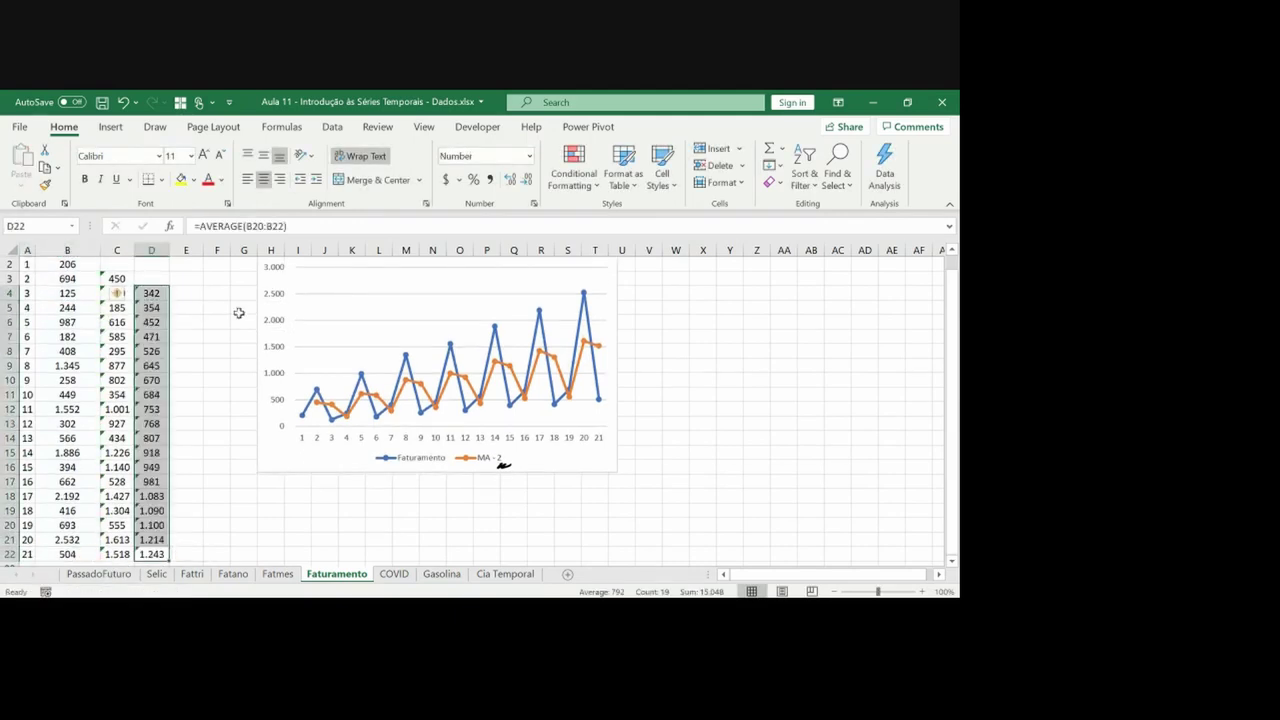
# Replace the two-series chart with a line chart with markers plotting Faturamento, MA - 2 and MA - 3 from B1:D22
pyautogui.click(257, 334)
pyautogui.press('Delete')
pyautogui.hotkey('ctrl', 'Home')
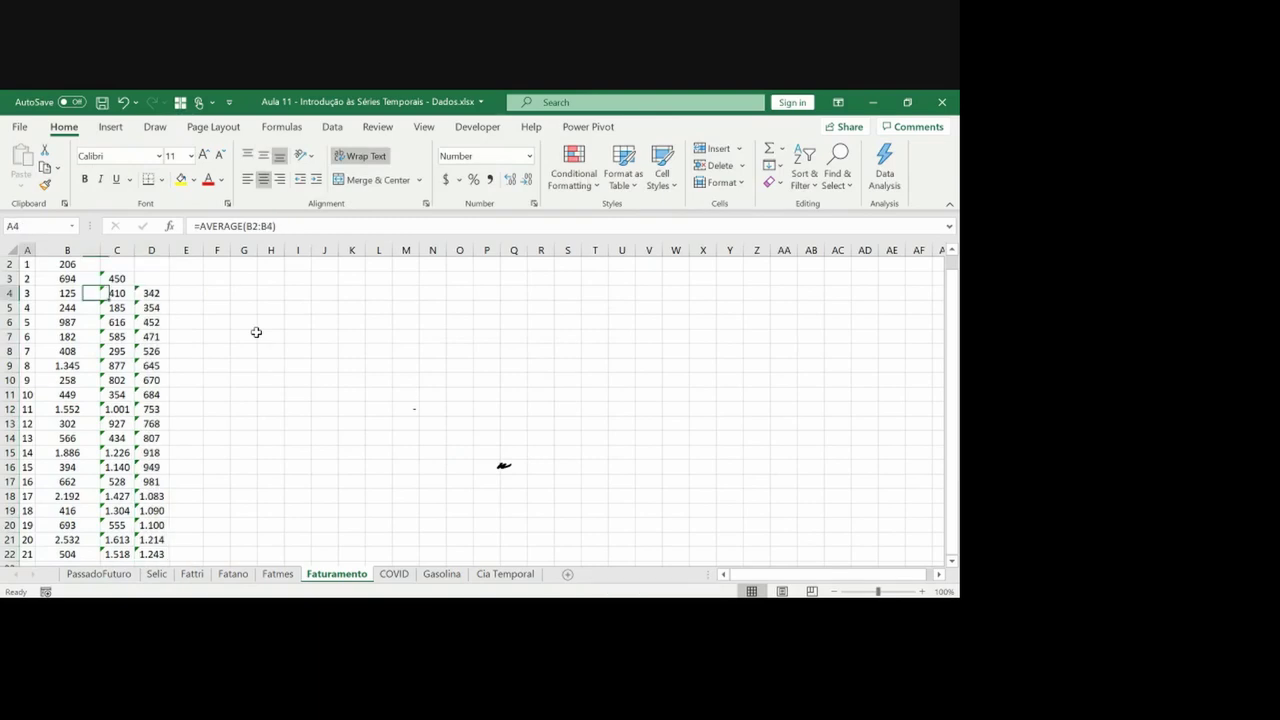
pyautogui.hotkey('ctrl', 'shift', 'Right')
pyautogui.press('Right')
pyautogui.hotkey('ctrl', 'shift', 'Right')
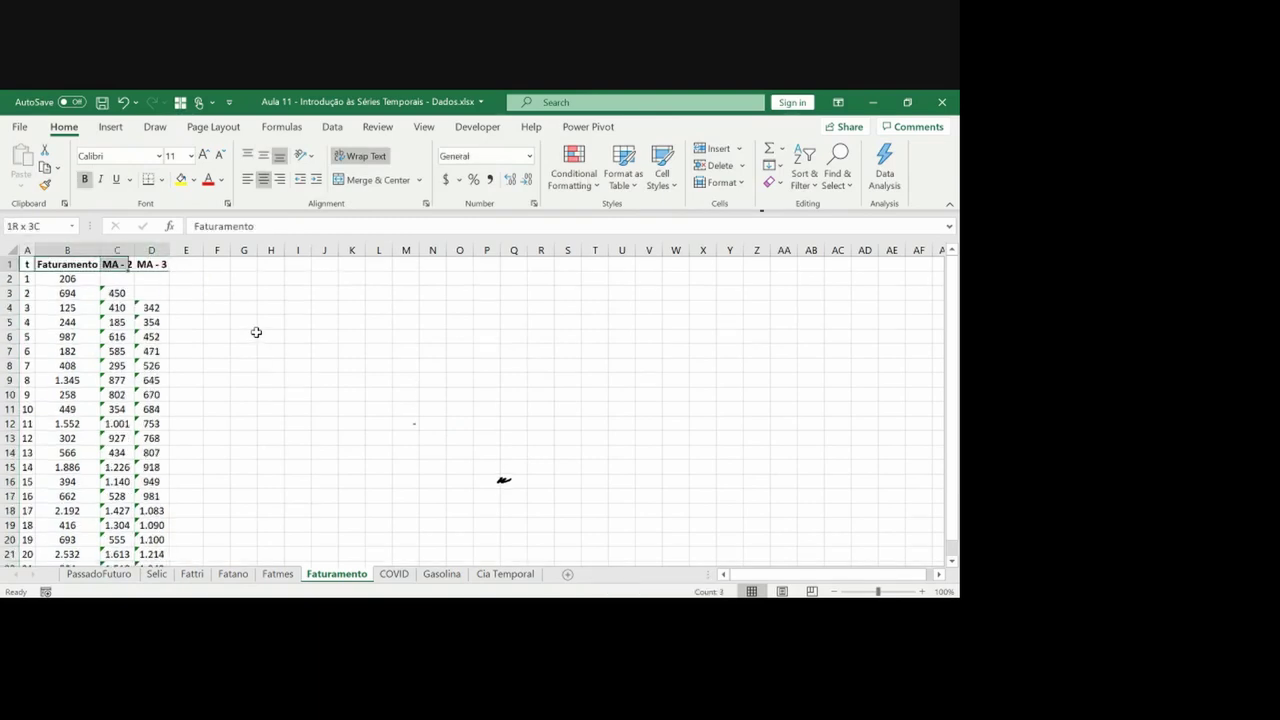
pyautogui.hotkey('ctrl', 'shift', 'Down')
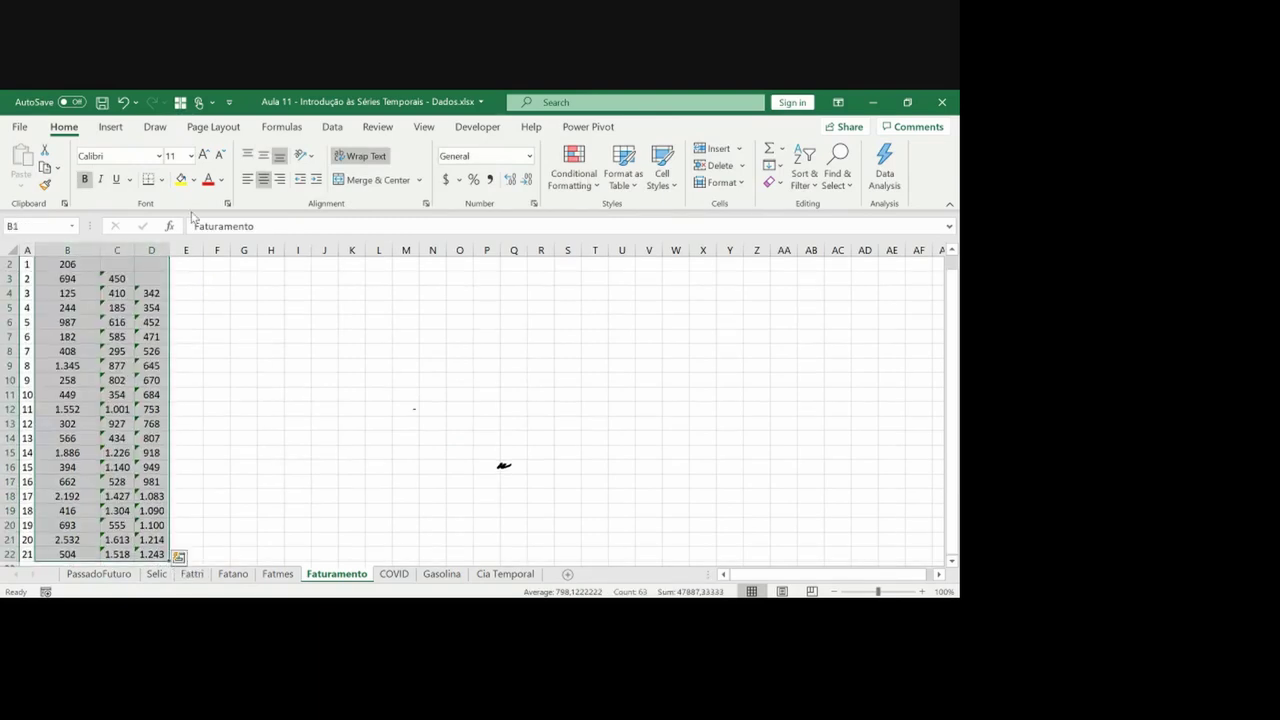
pyautogui.click(114, 130)
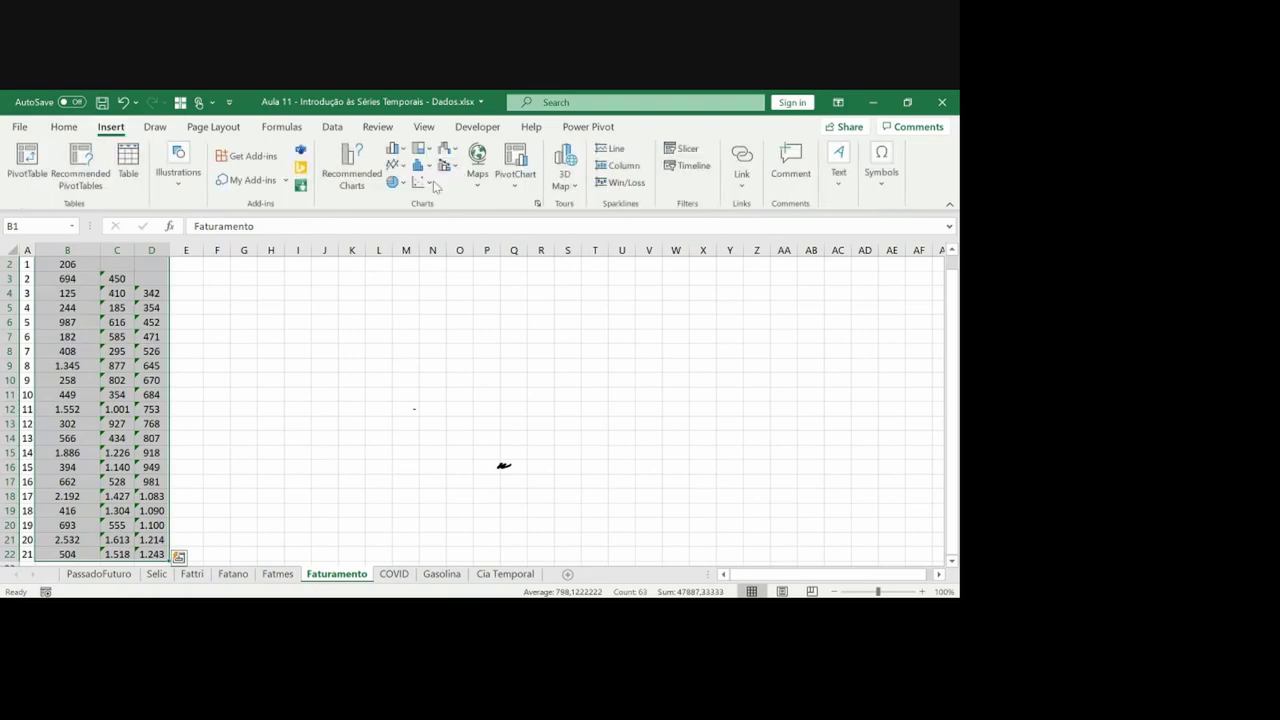
pyautogui.click(395, 165)
pyautogui.click(530, 216)
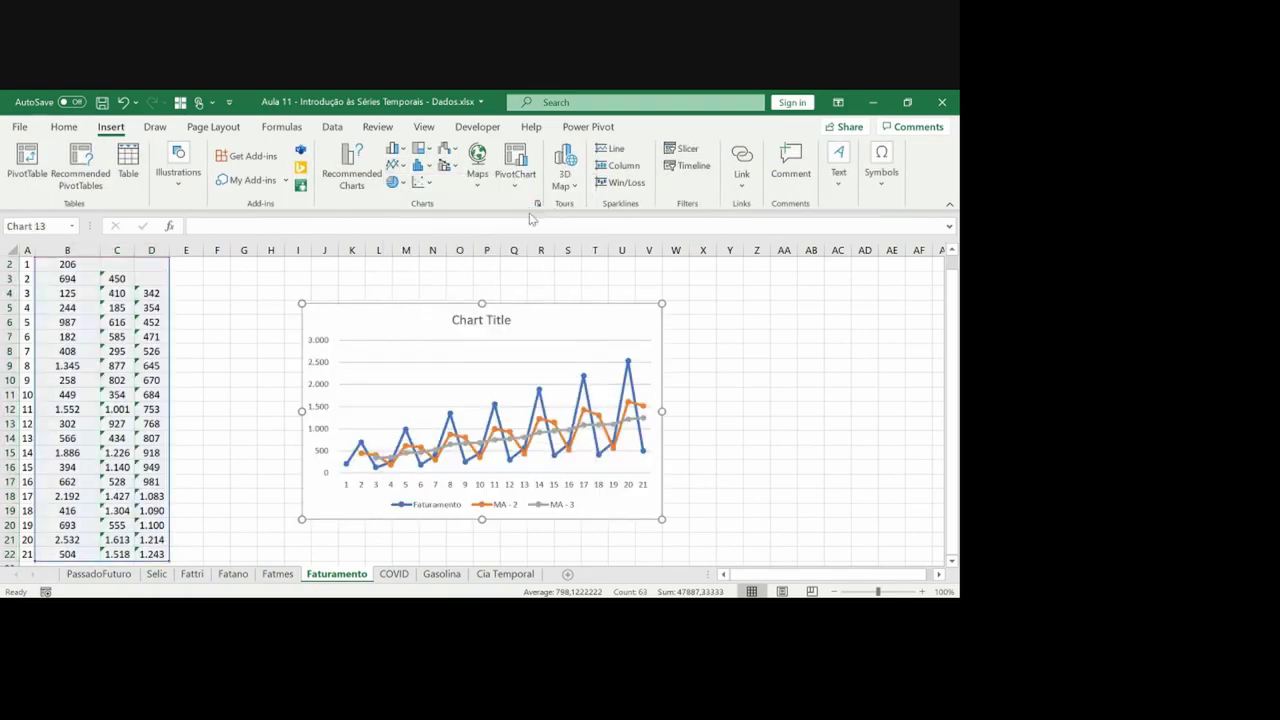
# Remove the new chart's title and move the chart so its corner sits at cell H2
pyautogui.click(478, 322)
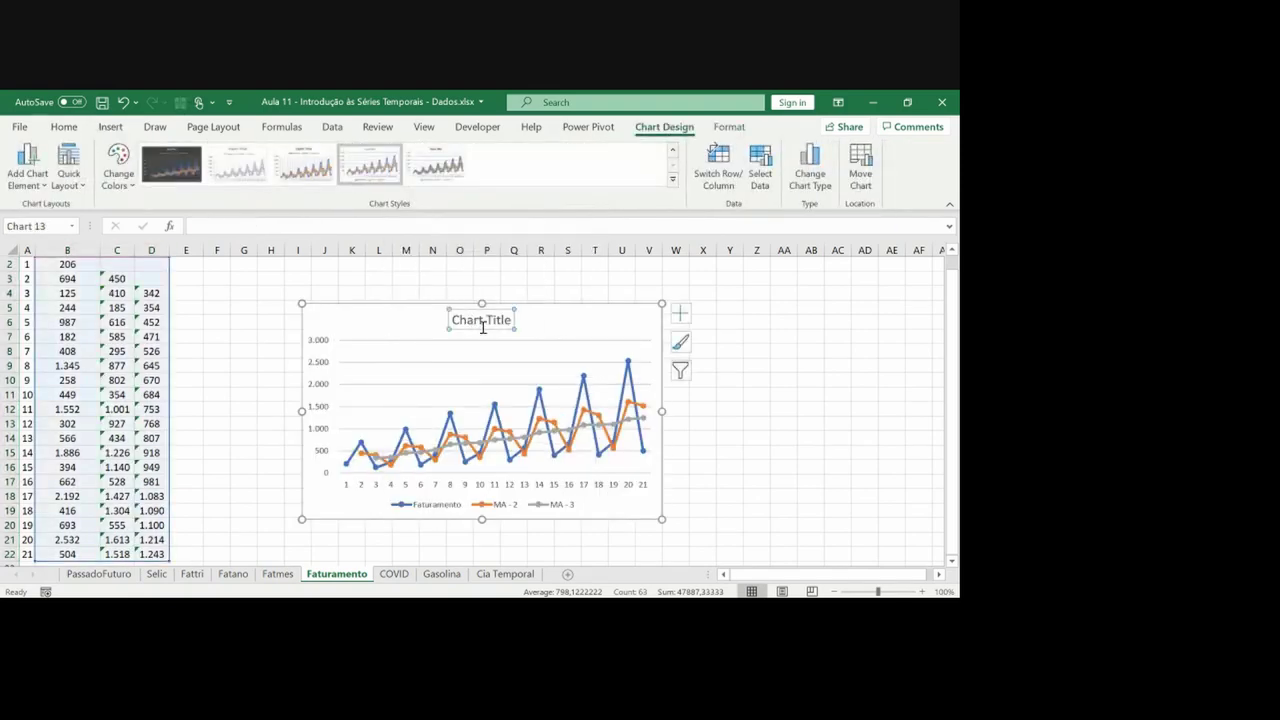
pyautogui.press('Delete')
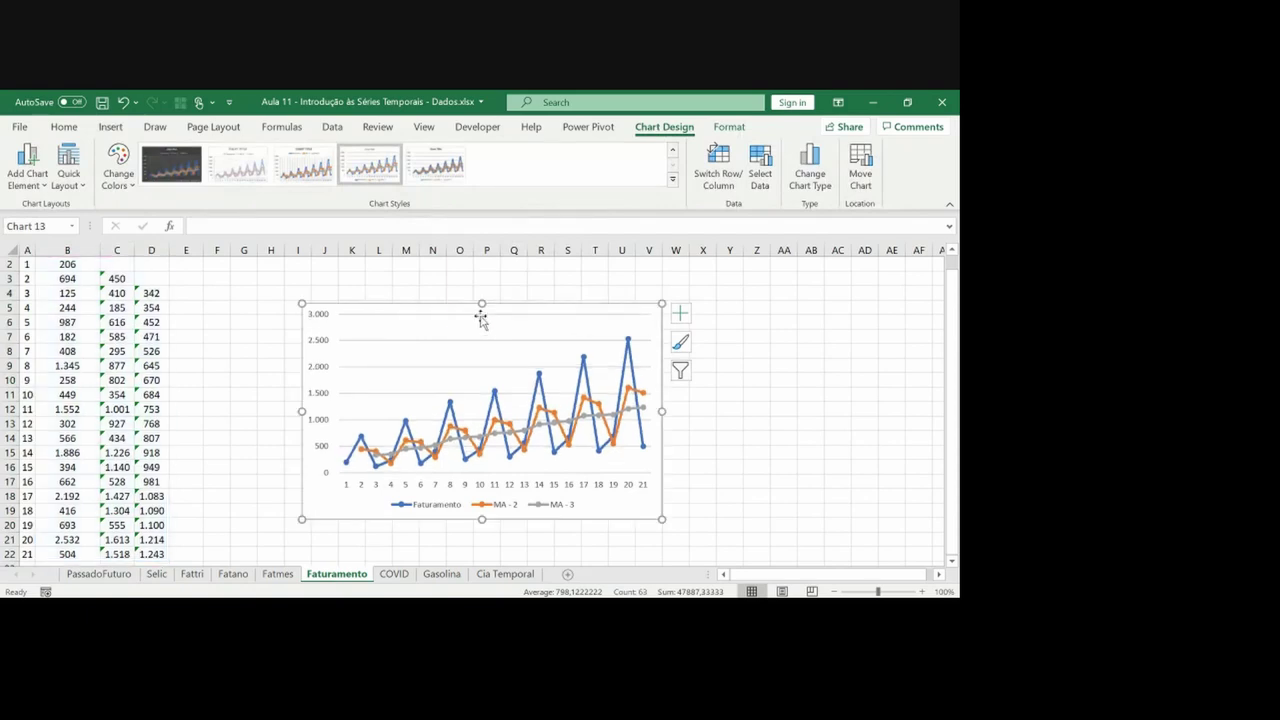
pyautogui.click(494, 309)
pyautogui.press('Delete')
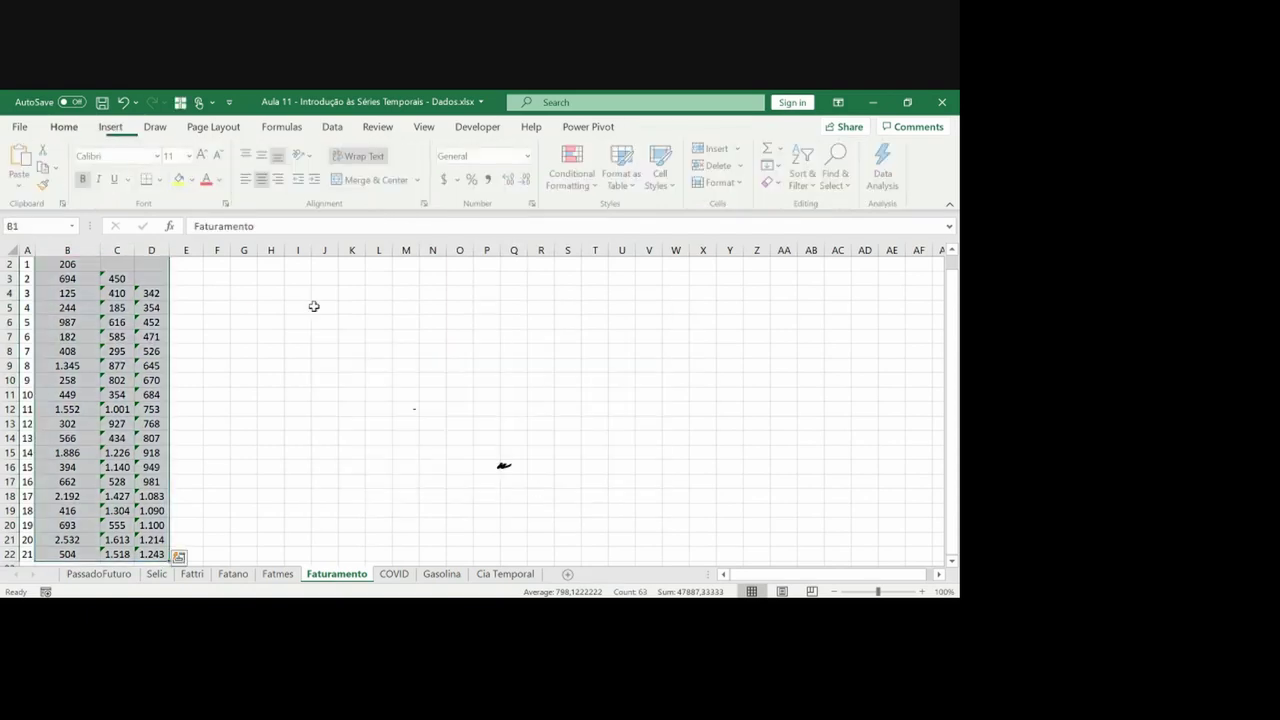
pyautogui.scroll(1, 313, 306)
pyautogui.click(280, 284)
pyautogui.hotkey('ctrl', 'v')
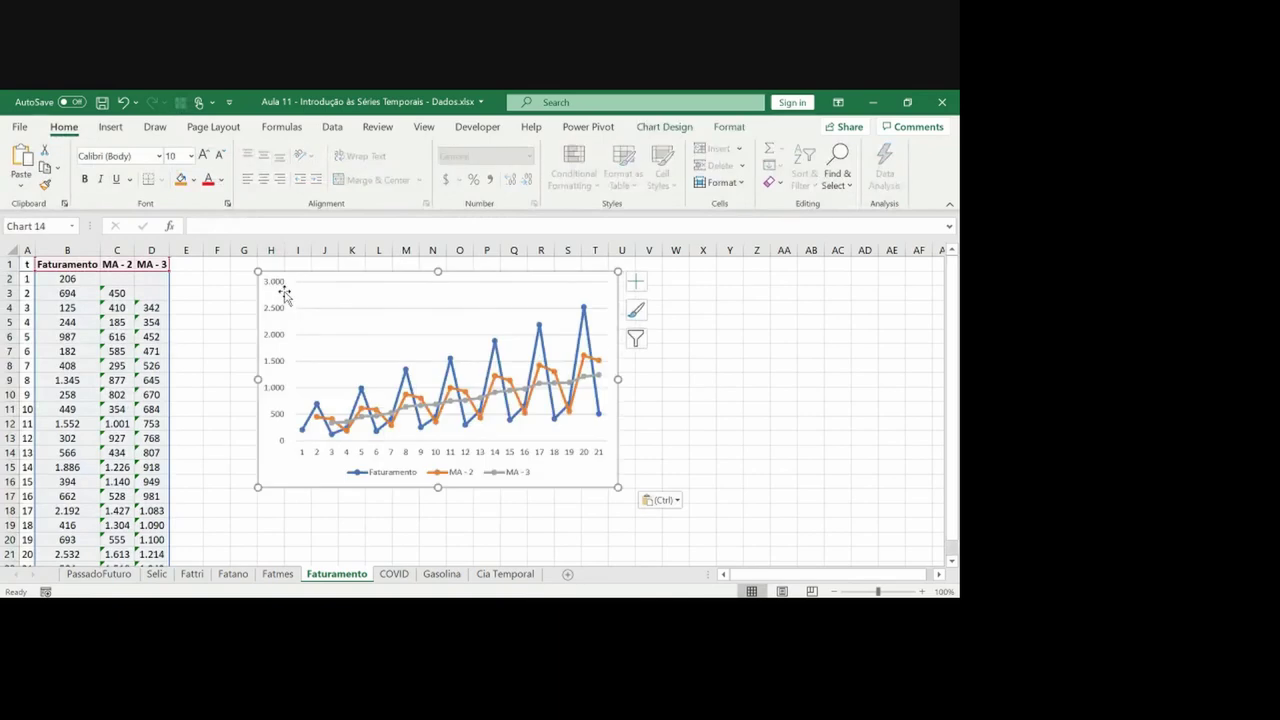
# Widen the three-series chart to column AB and draw ink marks at the t = 14 peak and the last MA - 3 point
pyautogui.moveTo(285, 292); pyautogui.dragTo(285, 292)
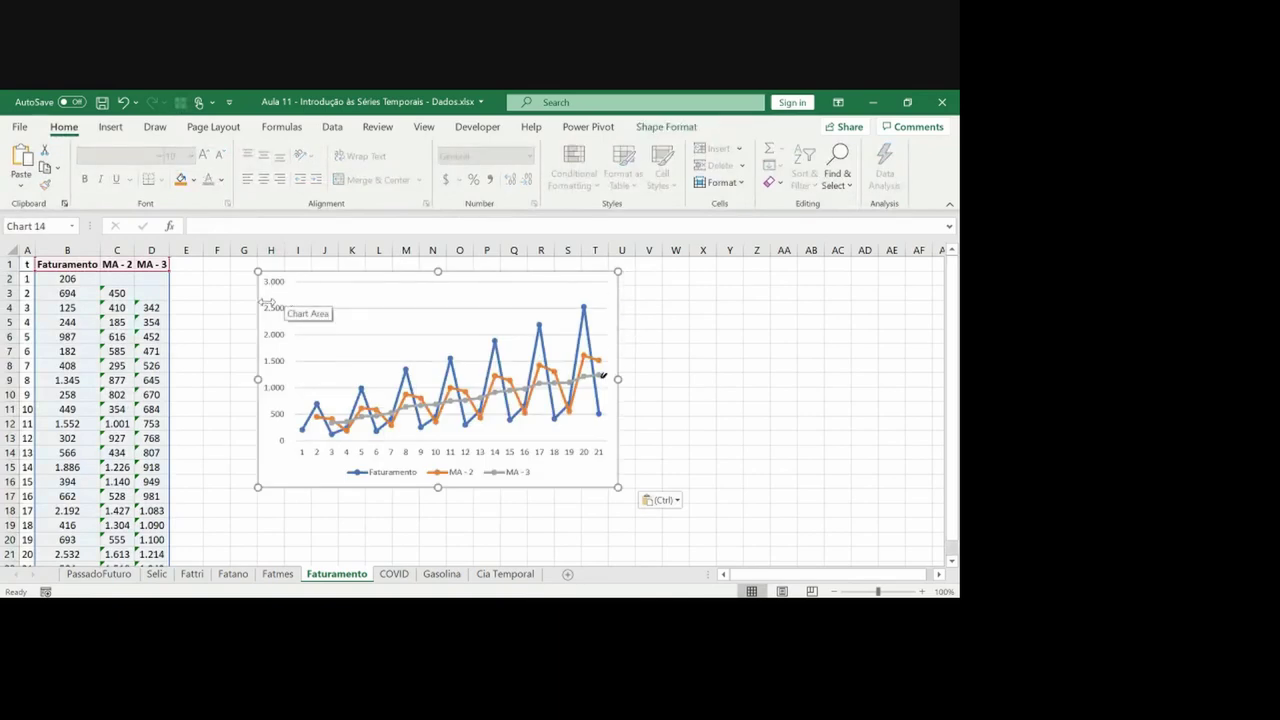
pyautogui.moveTo(622, 380); pyautogui.dragTo(765, 376)
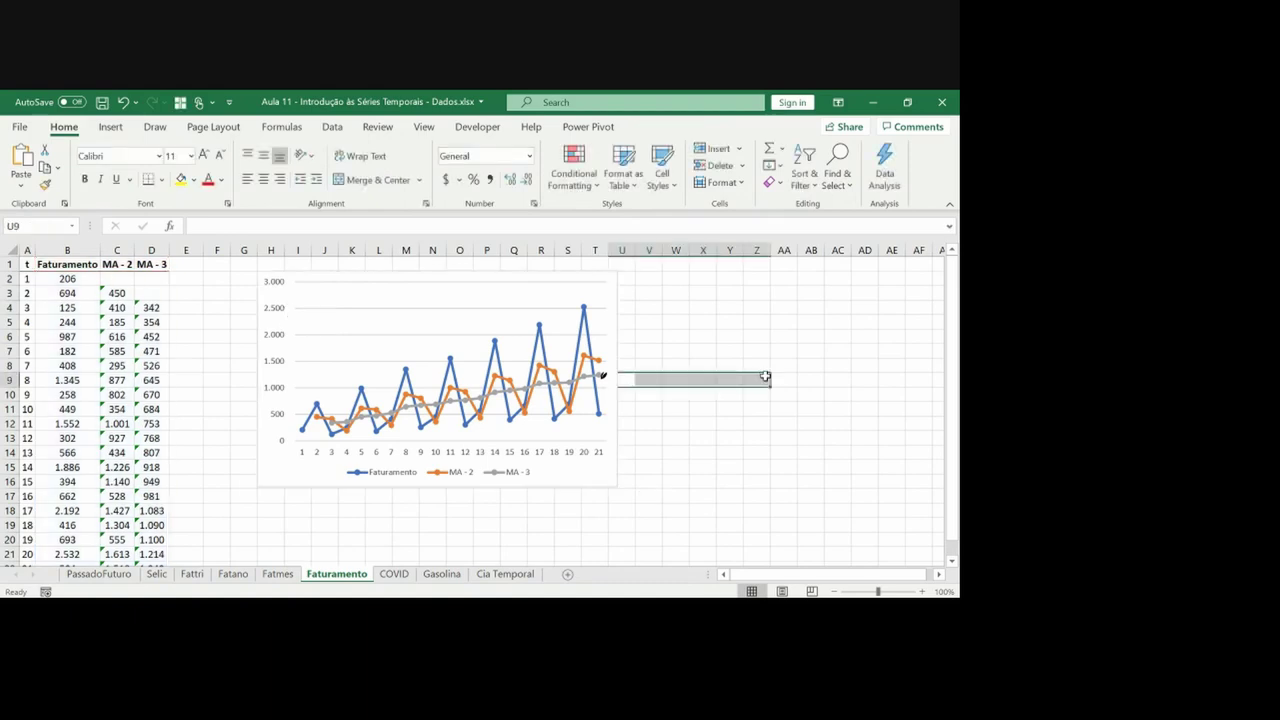
pyautogui.click(612, 375)
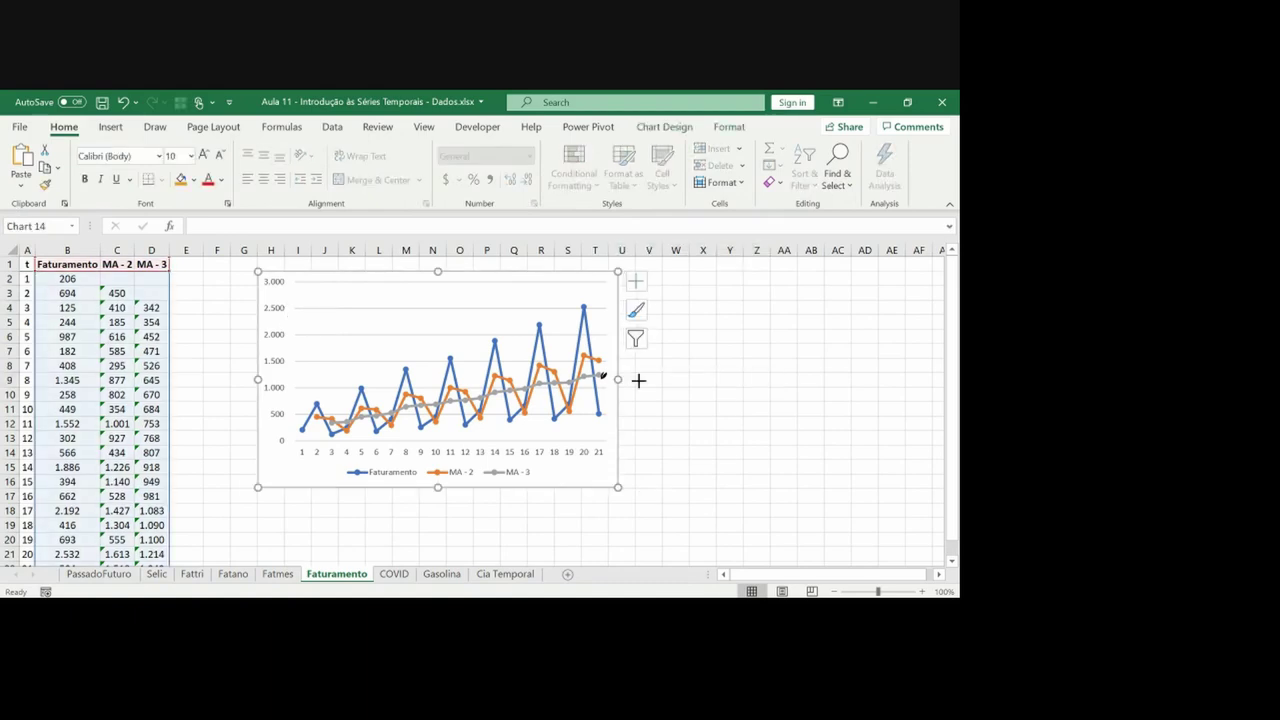
pyautogui.moveTo(617, 379); pyautogui.dragTo(810, 379)
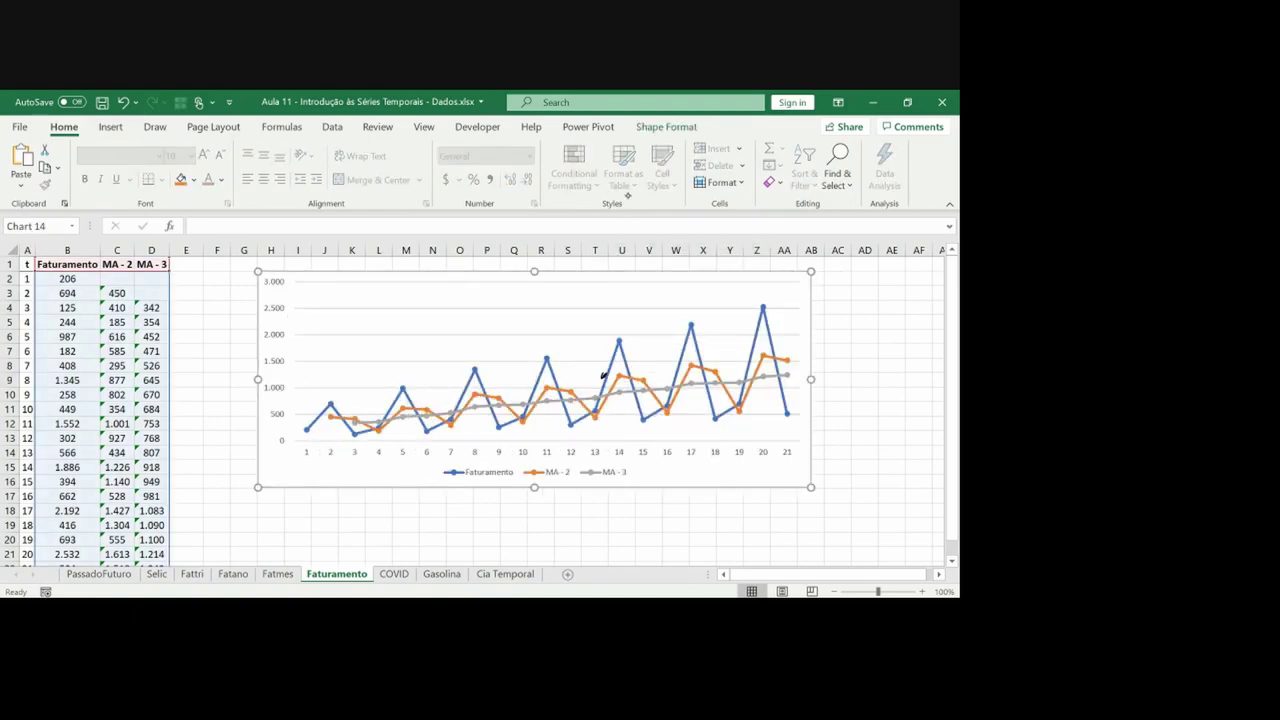
pyautogui.moveTo(609, 354); pyautogui.dragTo(633, 347)
pyautogui.moveTo(794, 375); pyautogui.dragTo(803, 369)
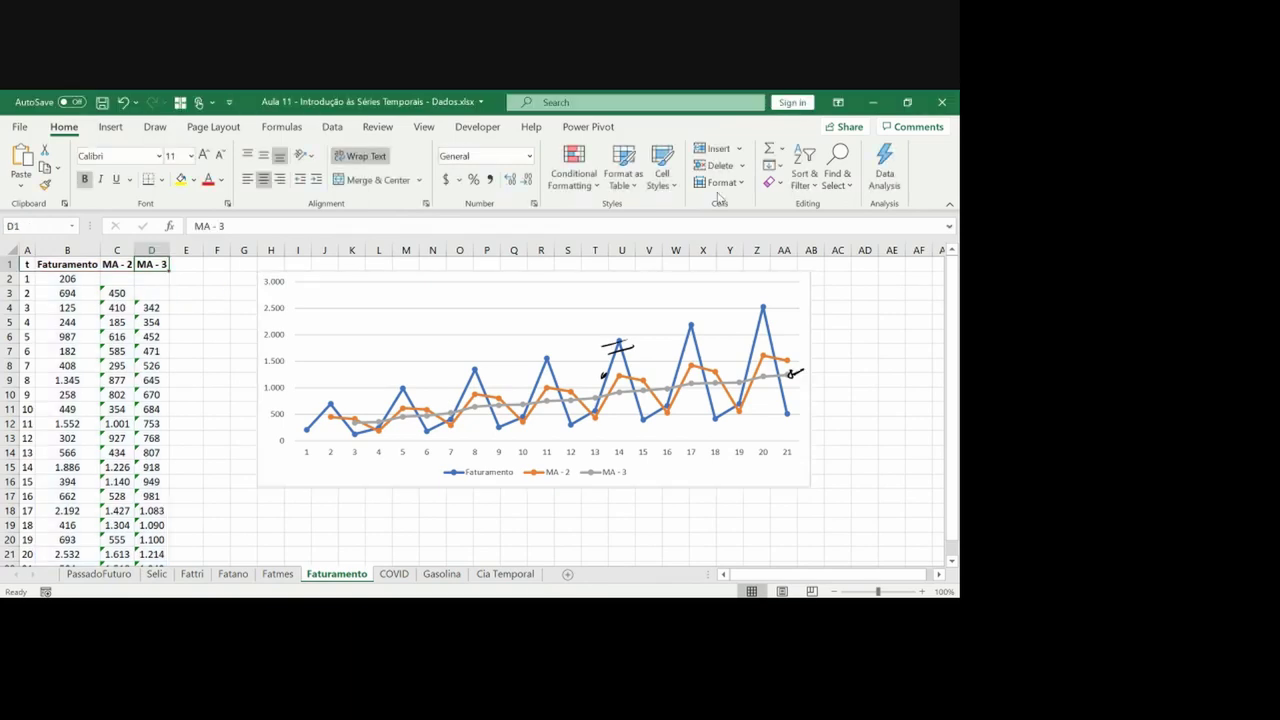
# Copy the MA - 3 header from D1 into E1 and change it to MA - 6
pyautogui.hotkey('ctrl', 'c')
pyautogui.press('Right')
pyautogui.hotkey('ctrl', 'v')
pyautogui.write('MA -')
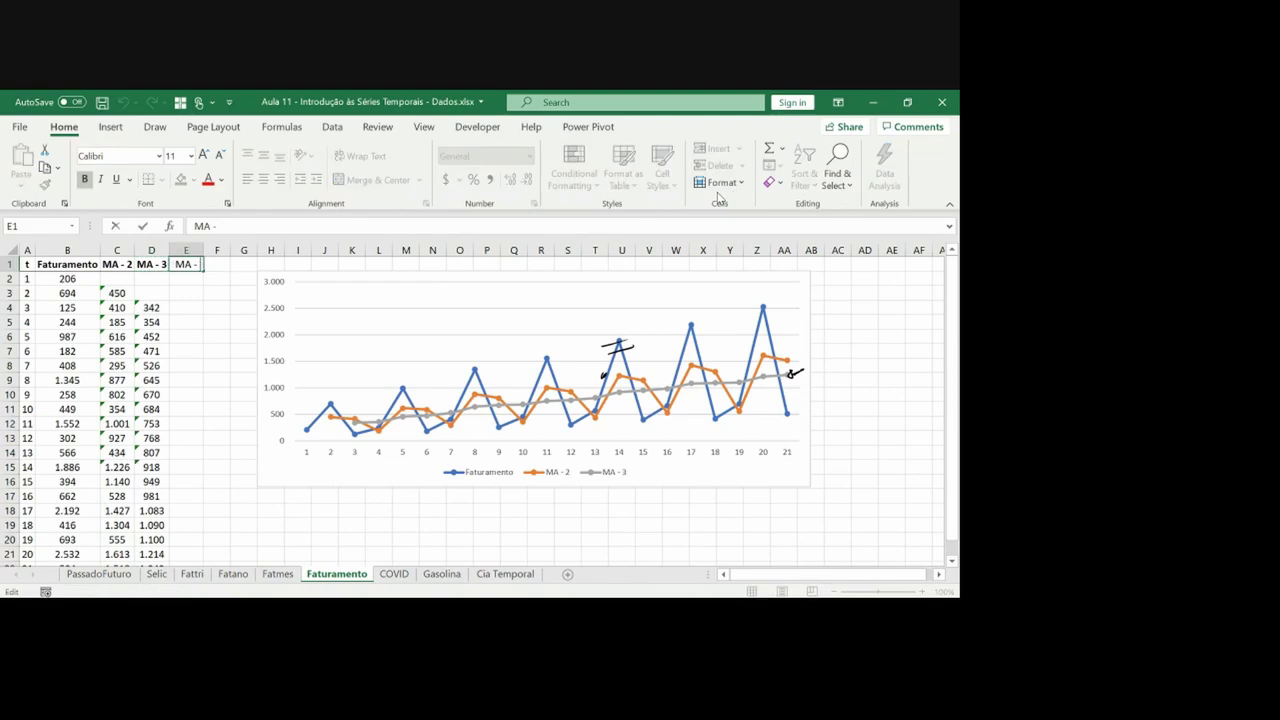
pyautogui.write(' 6')
pyautogui.press('Return')
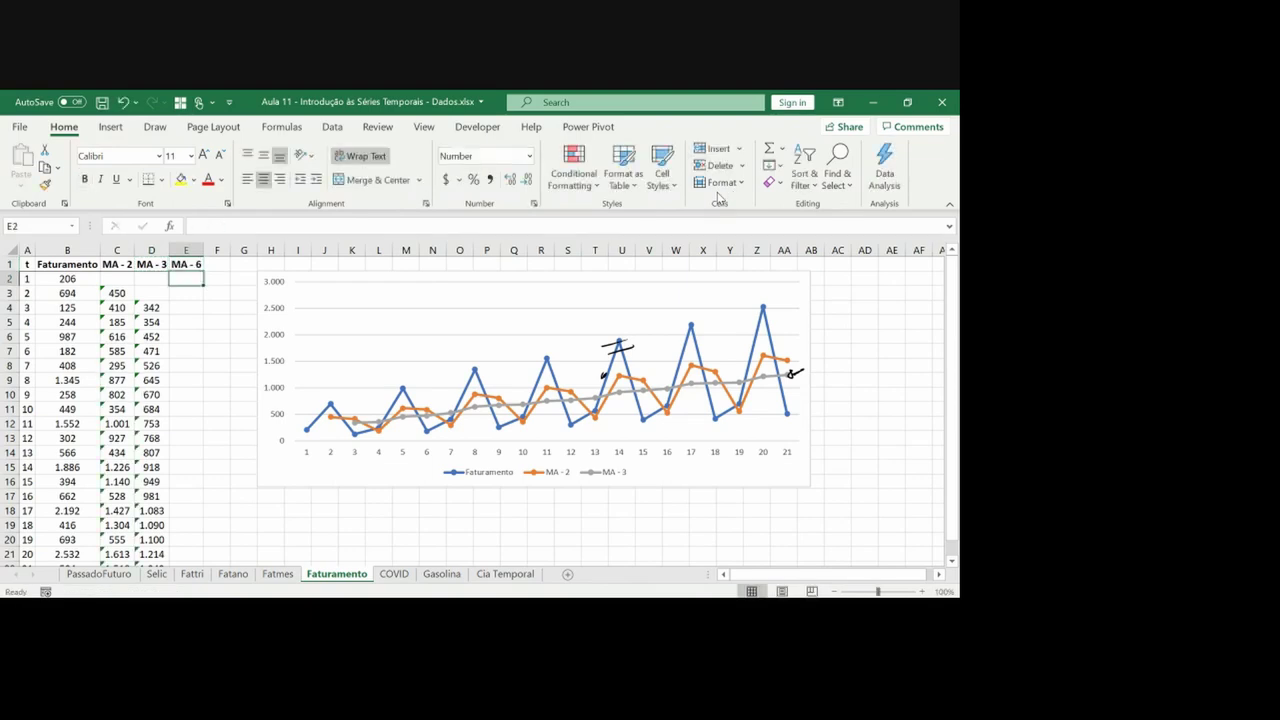
# Delete the three-series chart and the leftover ink marks from the sheet
pyautogui.press('Down')
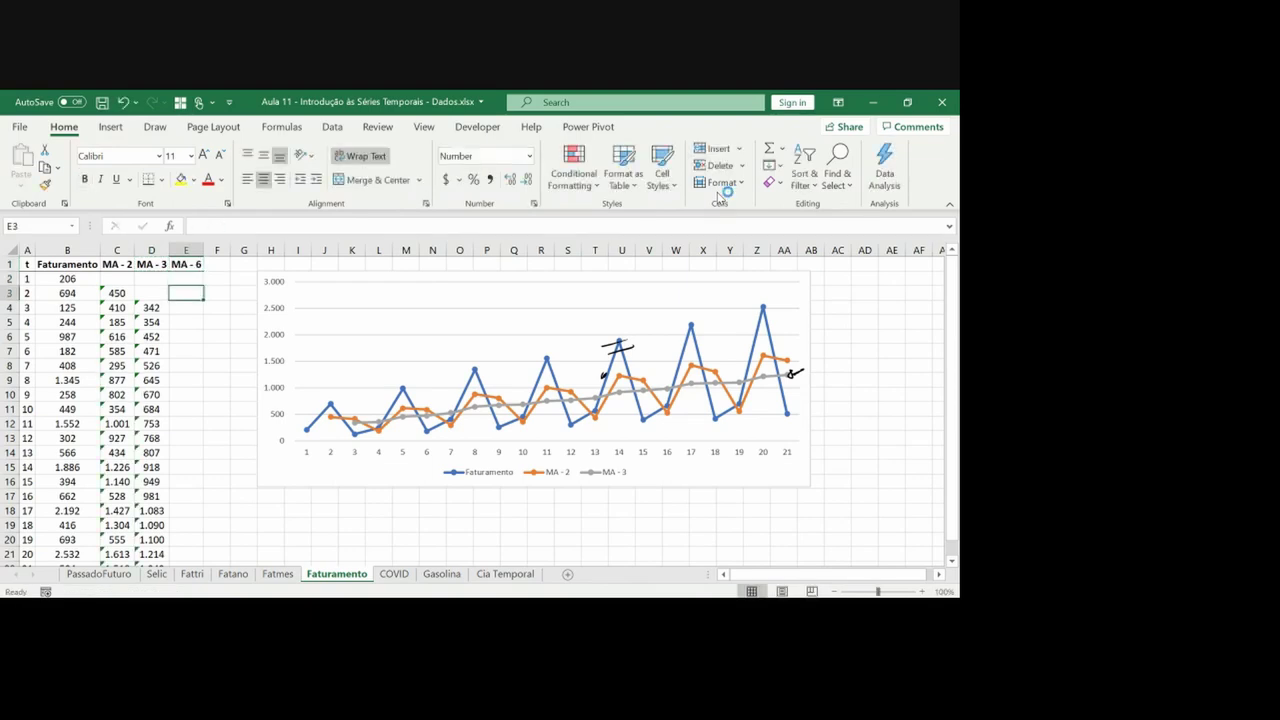
pyautogui.click(259, 341)
pyautogui.press('Delete')
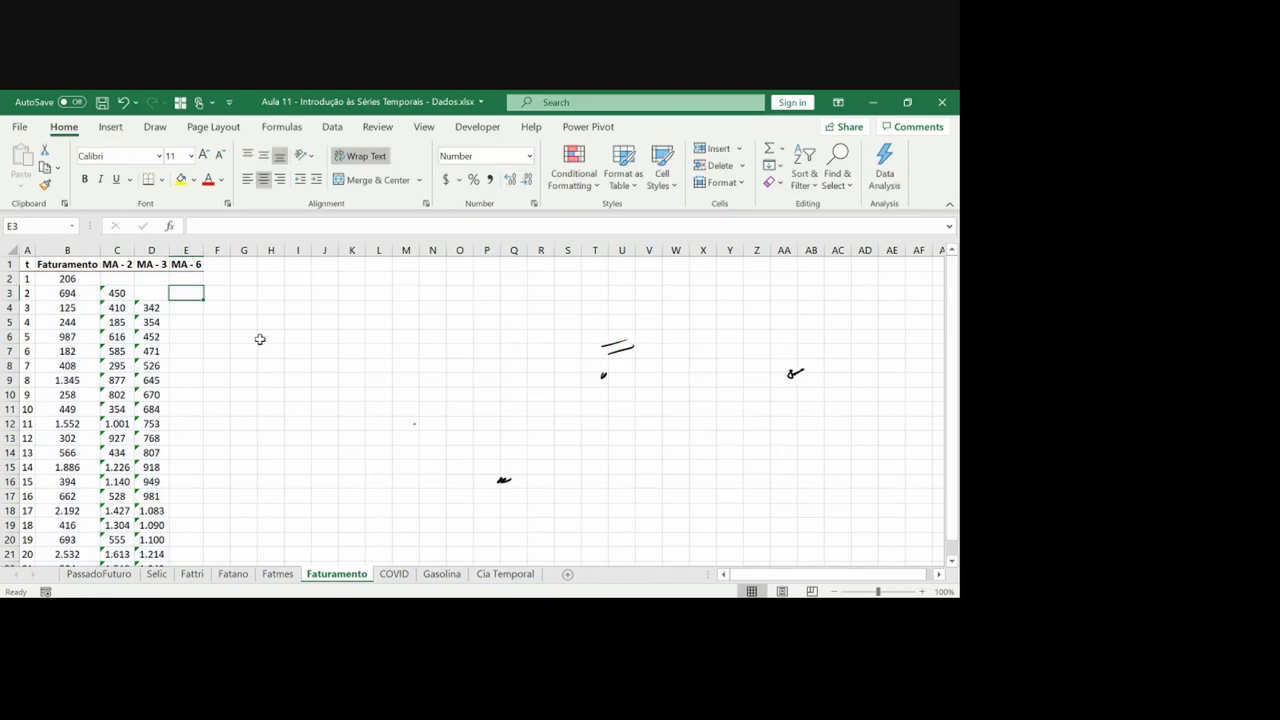
pyautogui.click(620, 350)
pyautogui.press('Delete')
# Enter the first six-period moving average in E7 as the AVERAGE of B2:B7
pyautogui.click(180, 314)
pyautogui.press('Down')
pyautogui.press('Down')
pyautogui.press('Down')
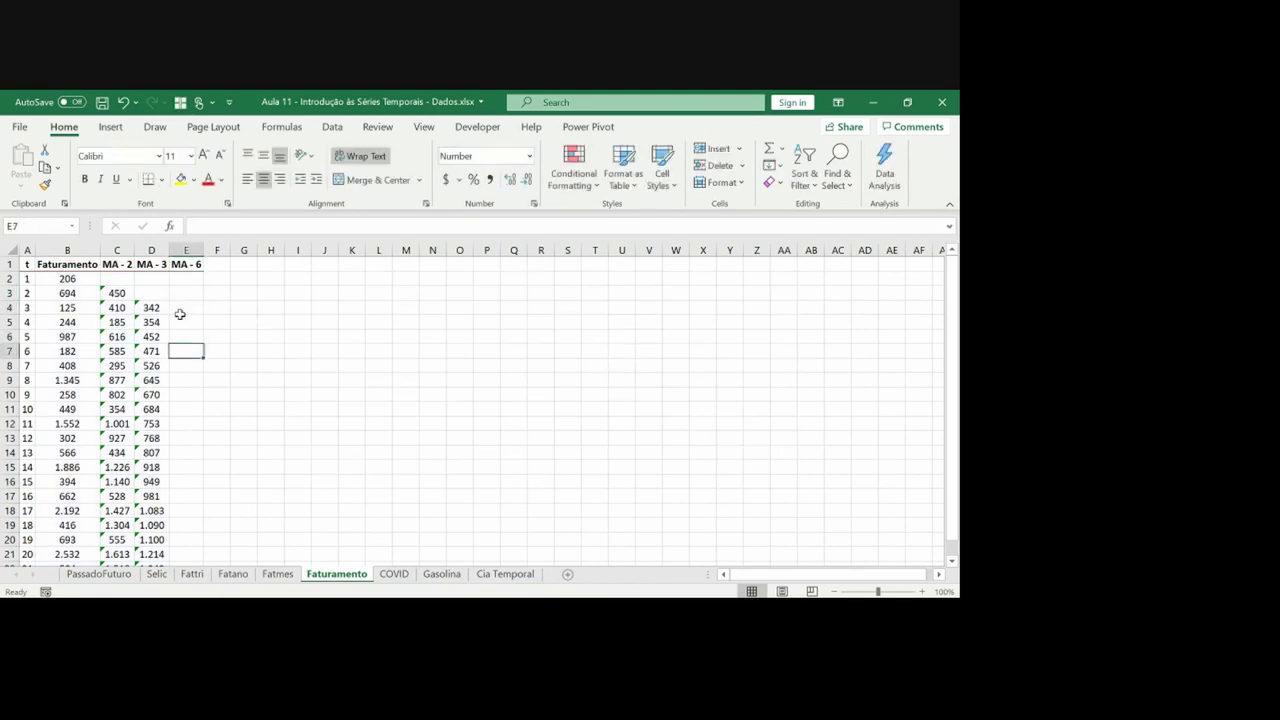
pyautogui.write('=average')
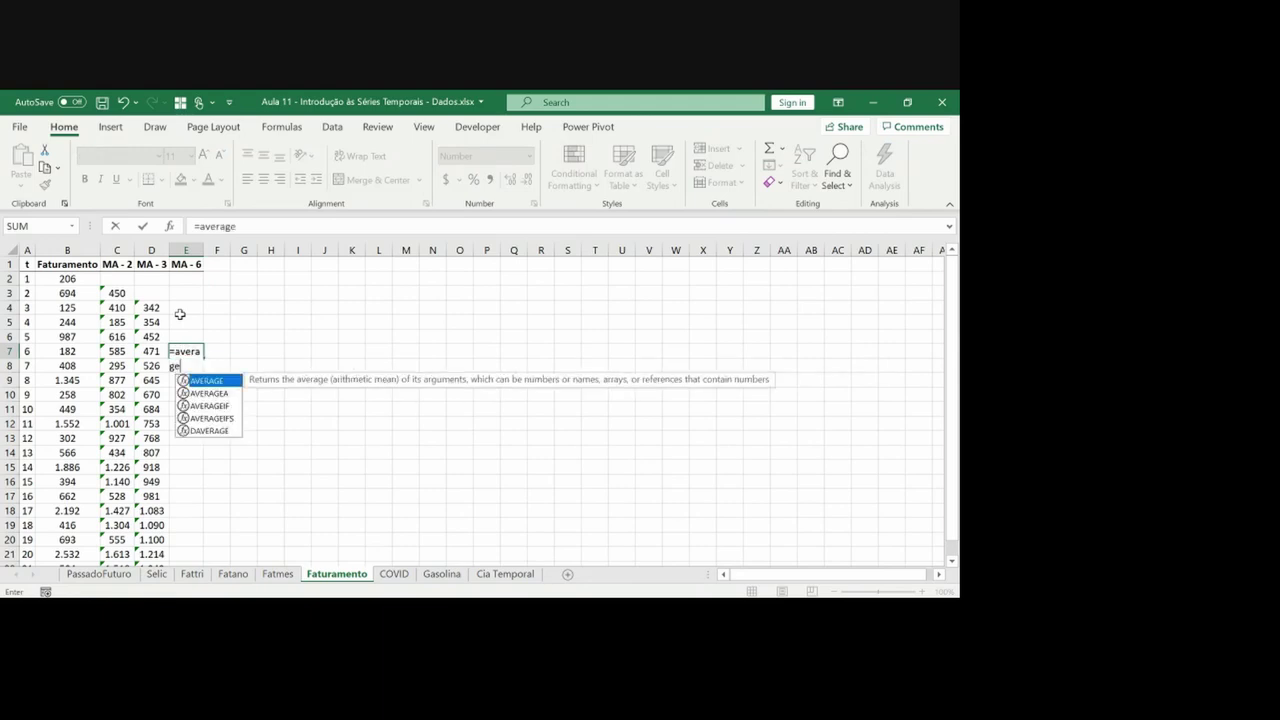
pyautogui.write('(')
pyautogui.press('Left')
pyautogui.press('Left')
pyautogui.press('Left')
pyautogui.hotkey('shift', 'Up')
pyautogui.hotkey('shift', 'Up')
pyautogui.hotkey('shift', 'Up')
pyautogui.hotkey('shift', 'Up')
pyautogui.hotkey('shift', 'Up')
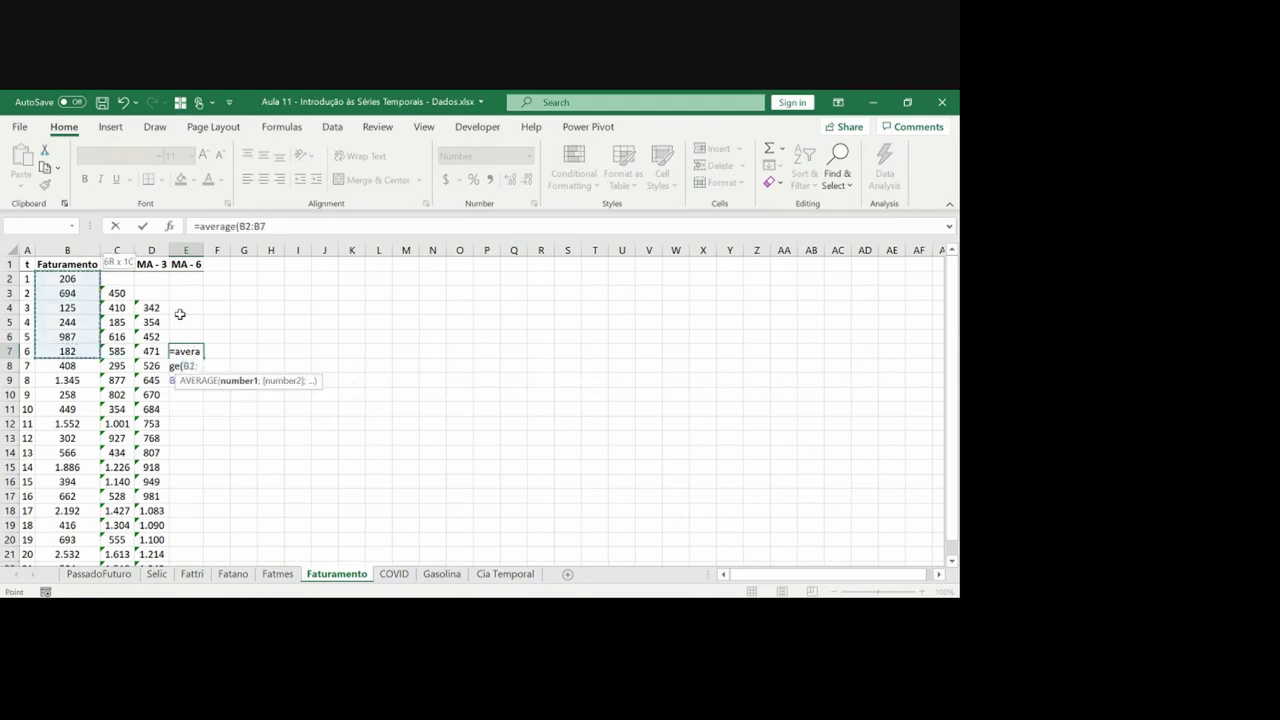
pyautogui.press('Return')
# Copy the E7 average formula down the MA - 6 column through E22
pyautogui.press('Up')
pyautogui.hotkey('ctrl', 'c')
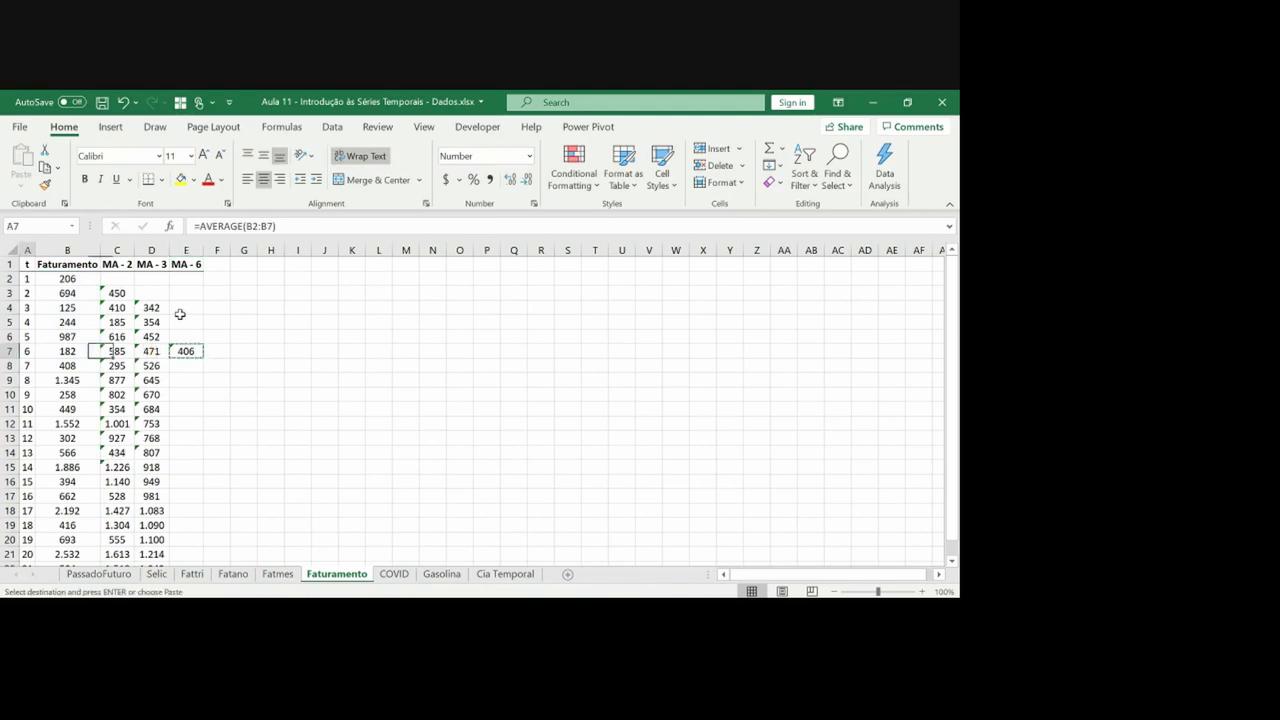
pyautogui.press('Left')
pyautogui.hotkey('ctrl', 'Down')
pyautogui.press('Right')
pyautogui.hotkey('ctrl', 'shift', 'Up')
pyautogui.hotkey('ctrl', 'v')
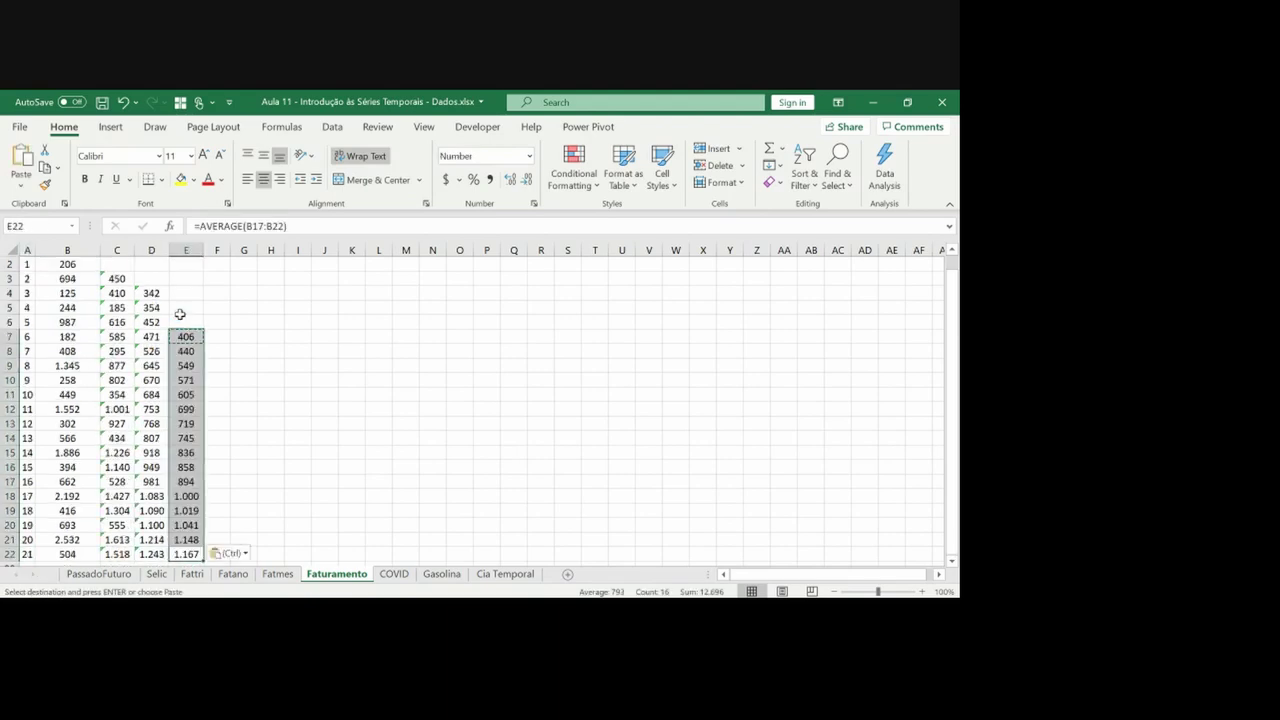
pyautogui.press('Escape')
# Insert a line chart with markers from B1:E22, covering Faturamento, MA - 2, MA - 3 and MA - 6, and remove its title
pyautogui.hotkey('ctrl', 'Home')
pyautogui.hotkey('ctrl', 'shift', 'Right')
pyautogui.hotkey('ctrl', 'shift', 'Down')
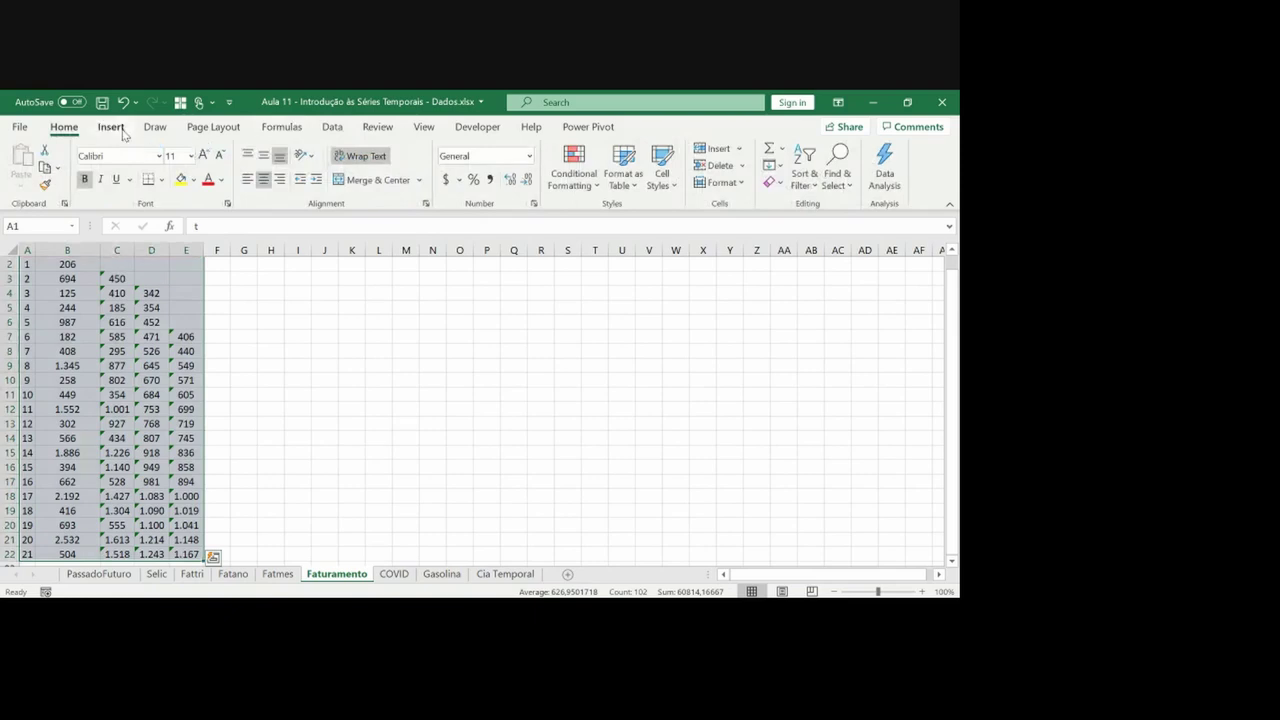
pyautogui.hotkey('ctrl', 'Home')
pyautogui.press('Right')
pyautogui.hotkey('ctrl', 'shift', 'Down')
pyautogui.hotkey('ctrl', 'shift', 'Right')
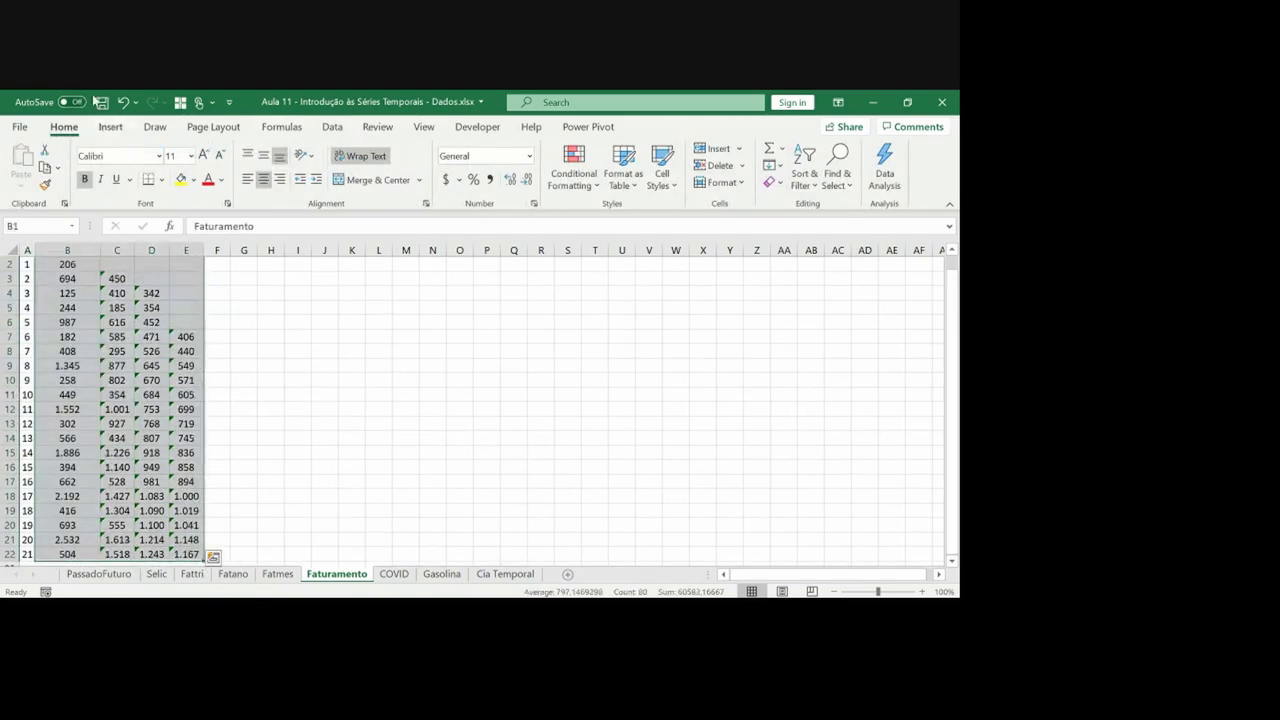
pyautogui.click(111, 127)
pyautogui.click(395, 165)
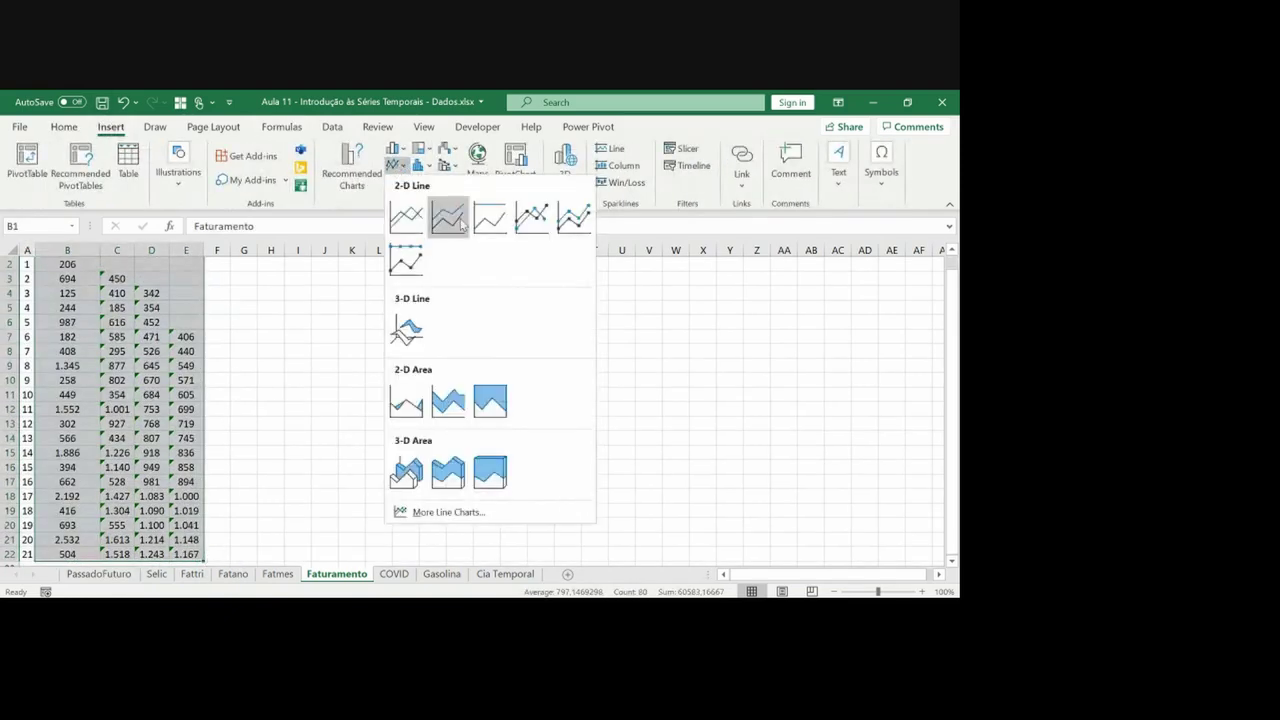
pyautogui.click(534, 217)
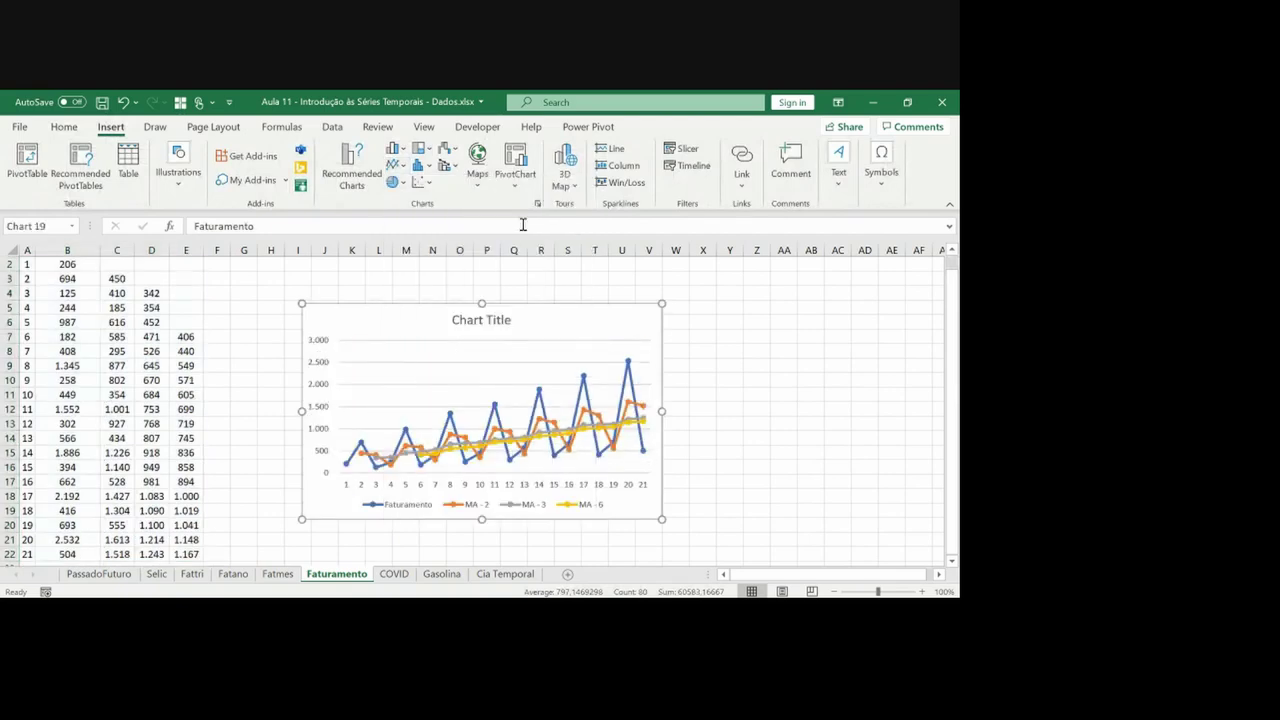
pyautogui.click(502, 316)
pyautogui.press('Delete')
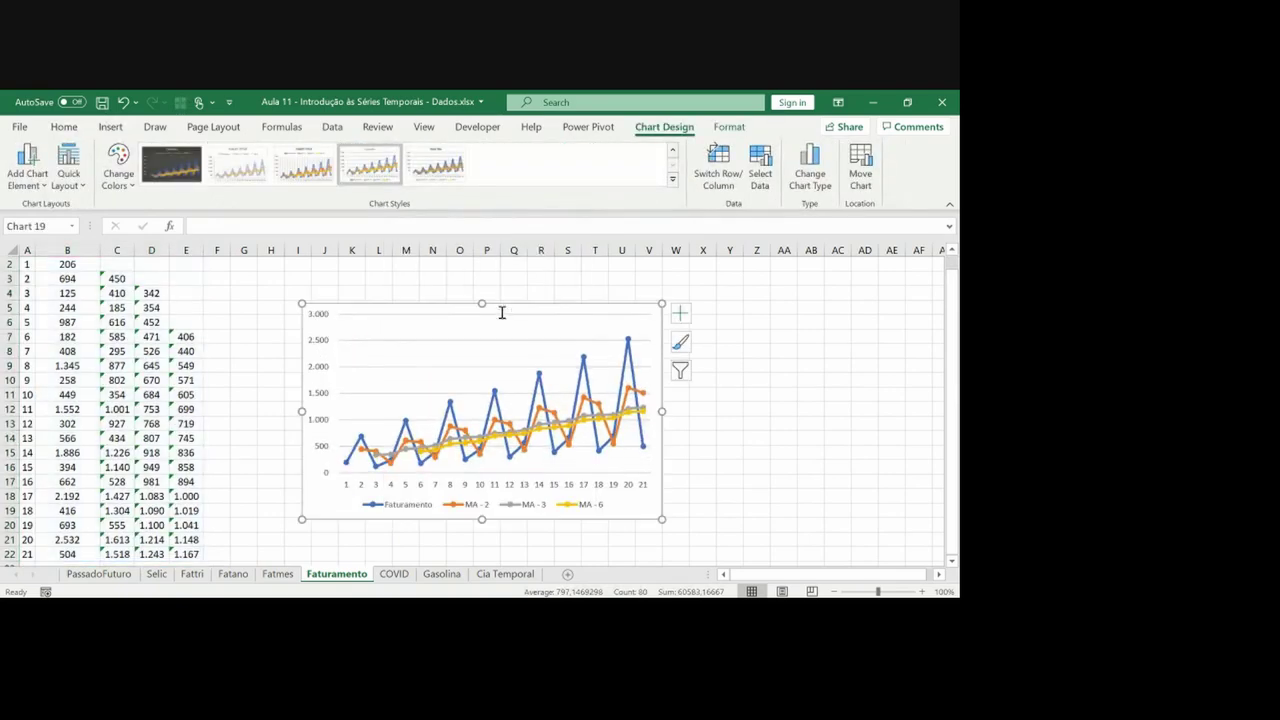
# Move the four-series chart to the top of the sheet, starting at column G, and widen it to column W
pyautogui.press('Delete')
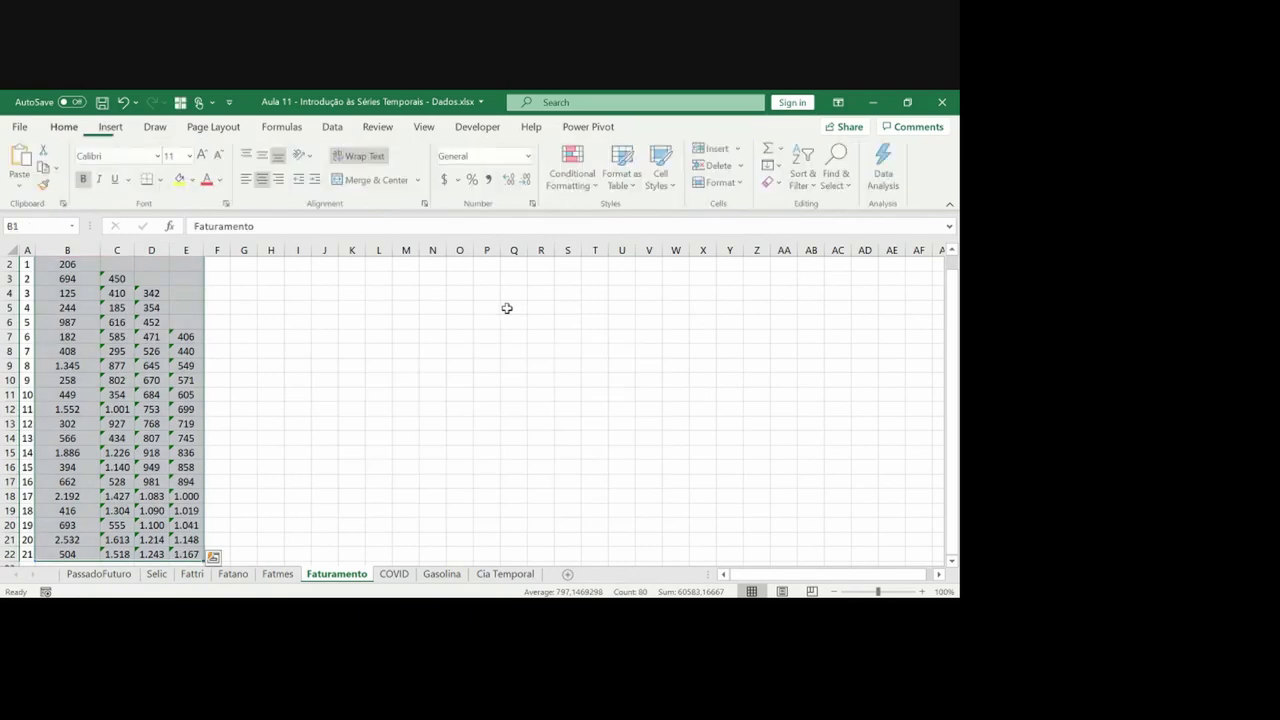
pyautogui.hotkey('ctrl', 'Home')
pyautogui.hotkey('ctrl', 'v')
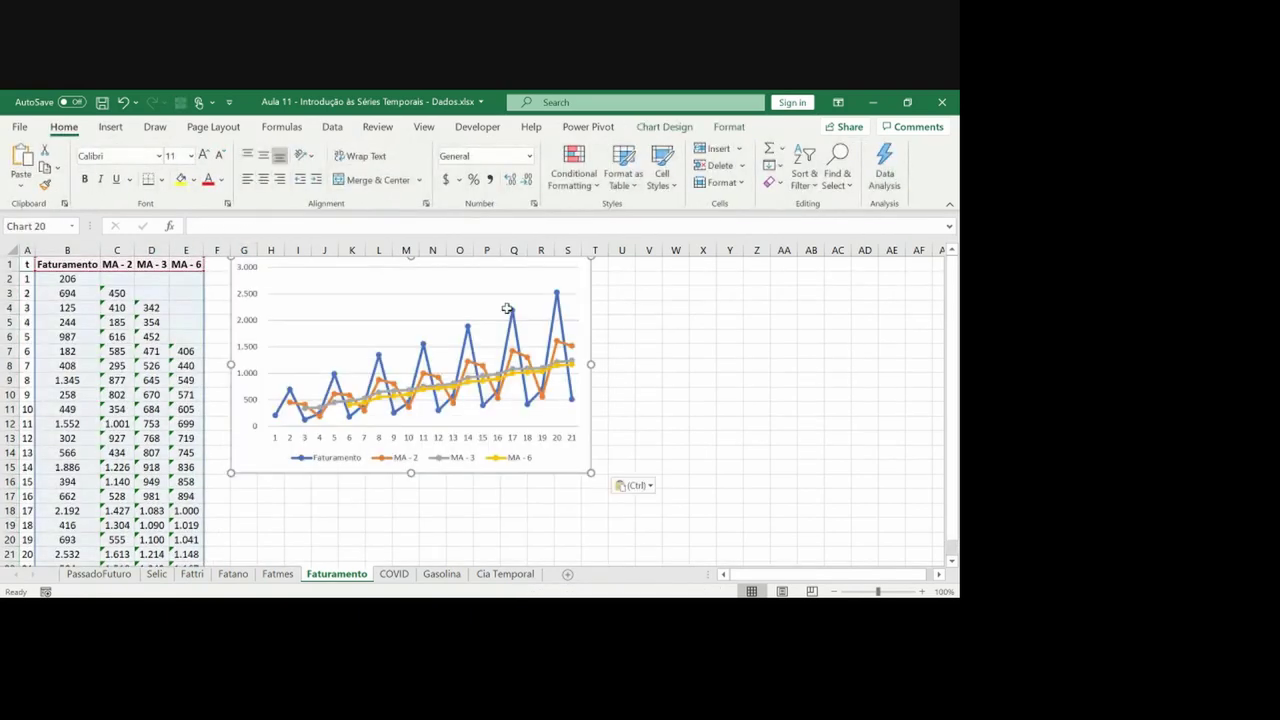
pyautogui.moveTo(590, 365); pyautogui.dragTo(687, 360)
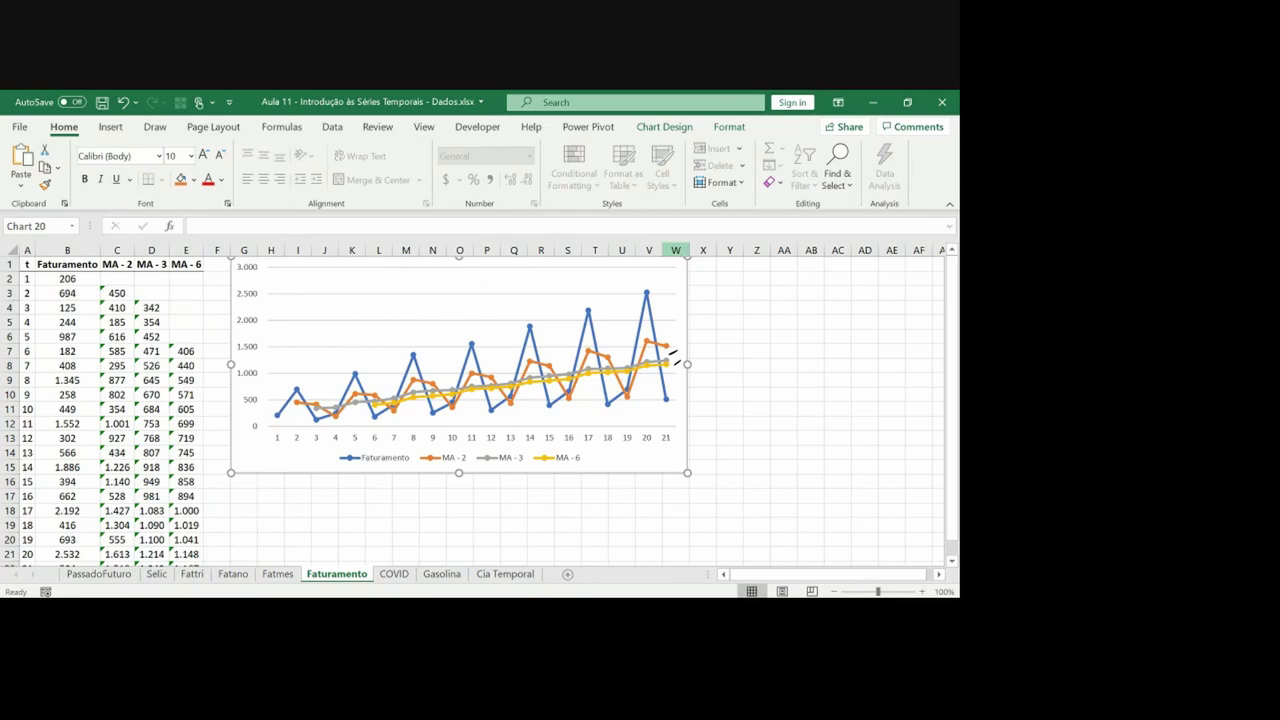
pyautogui.click(682, 254)
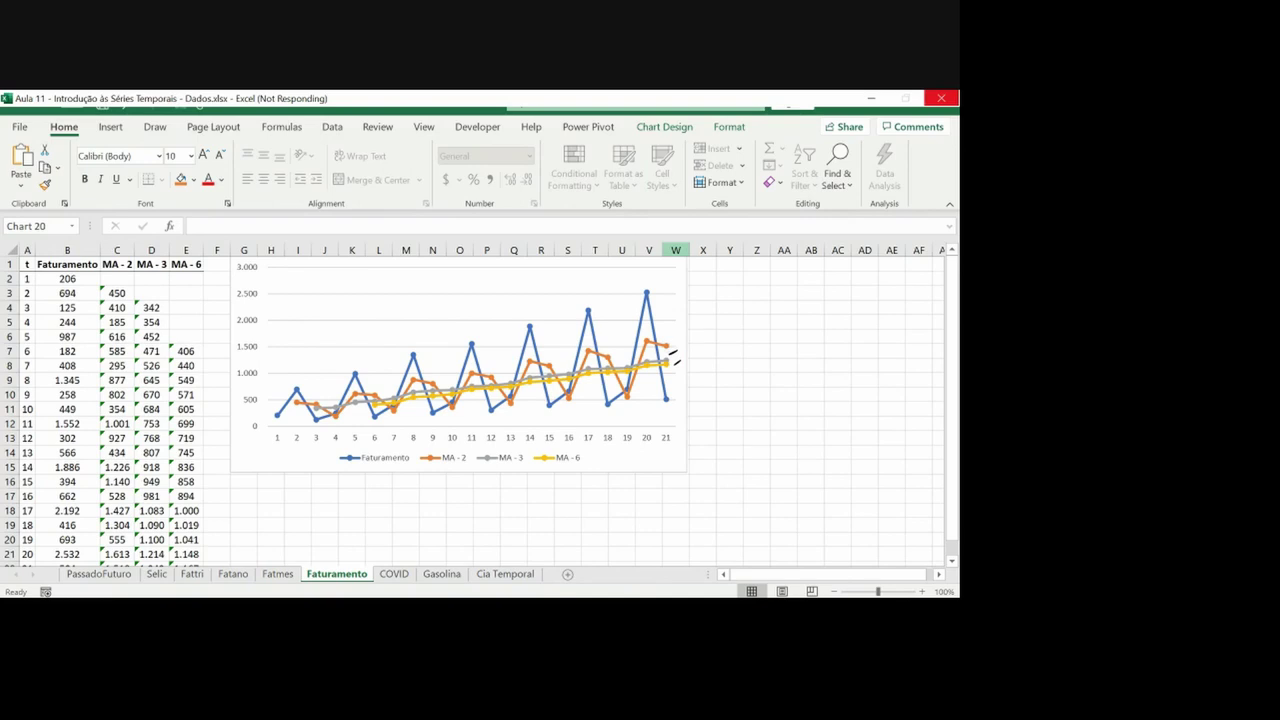
# Extend the t column below the data by entering =A22+1 in A23
pyautogui.click(113, 386)
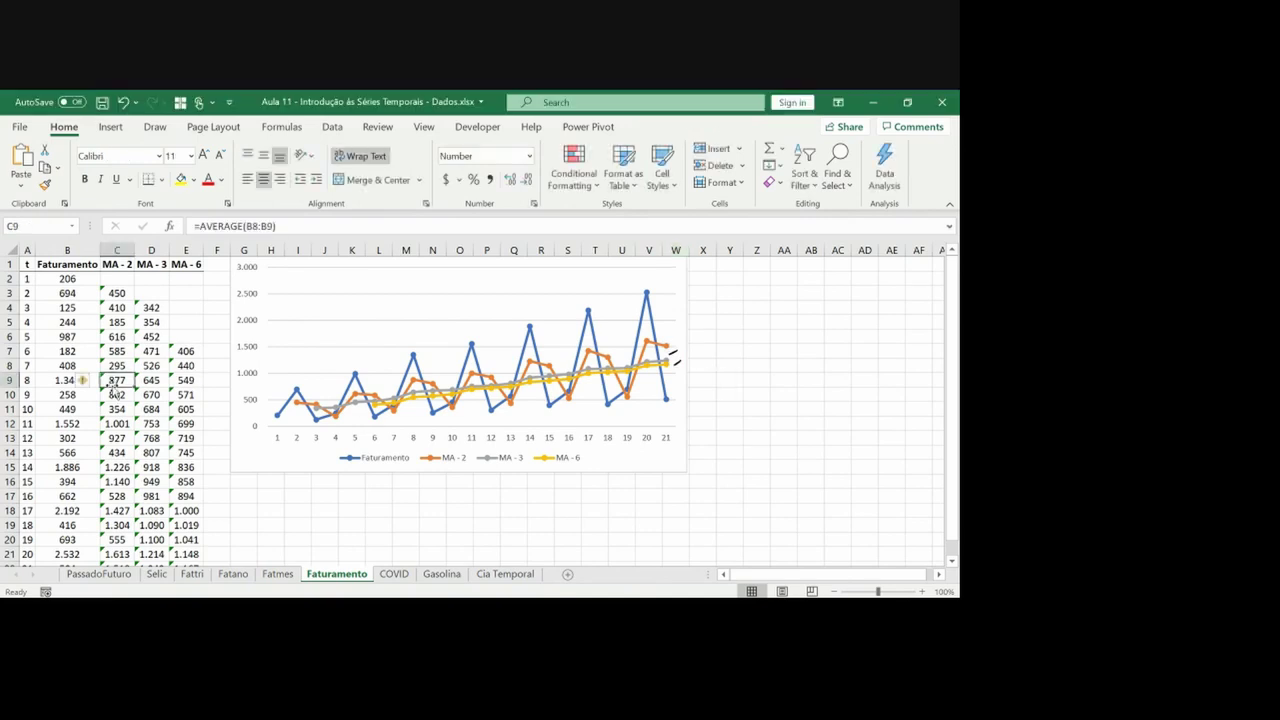
pyautogui.press('Left')
pyautogui.hotkey('ctrl', 'Down')
pyautogui.press('Down')
pyautogui.scroll(-1, 113, 386)
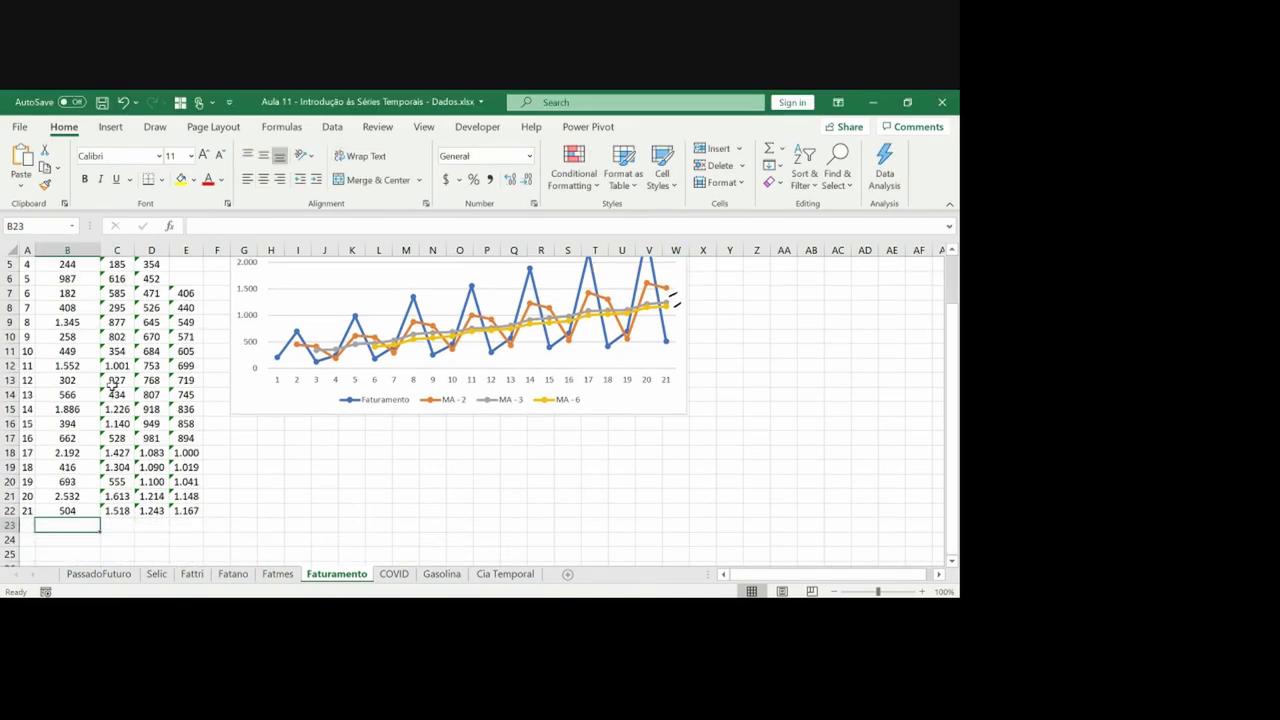
pyautogui.press('Left')
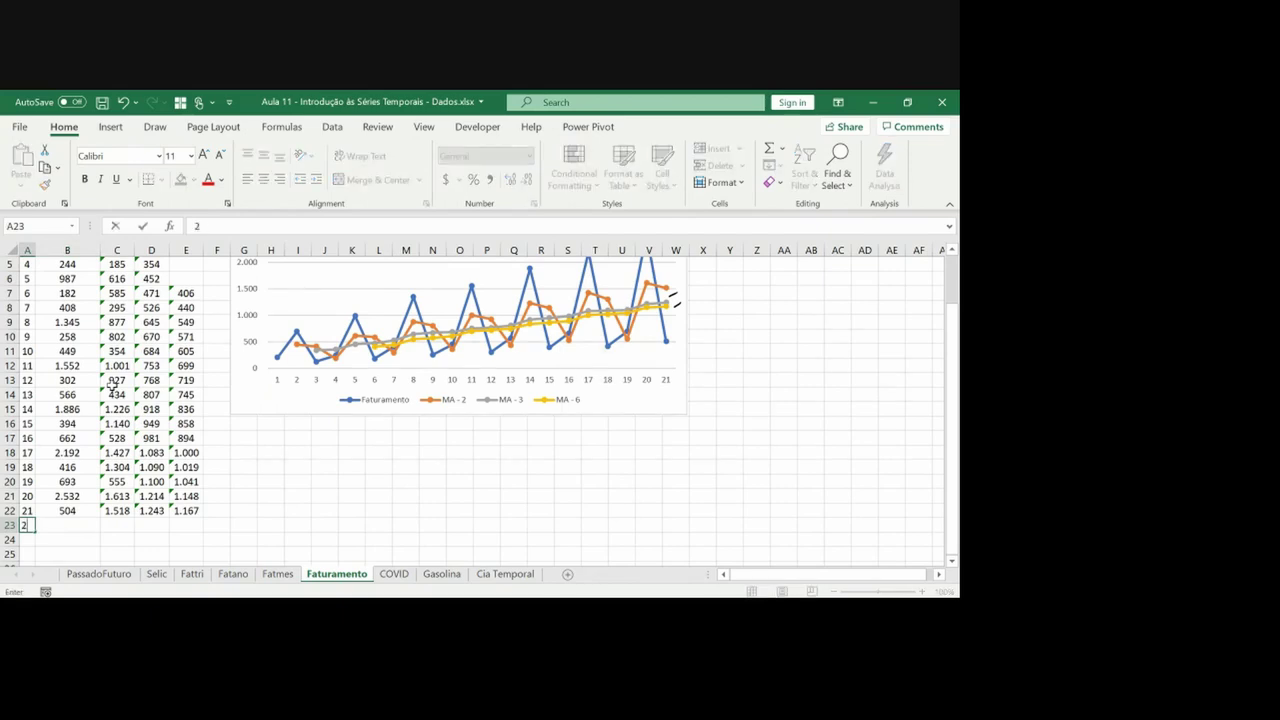
pyautogui.write('22')
pyautogui.write('=')
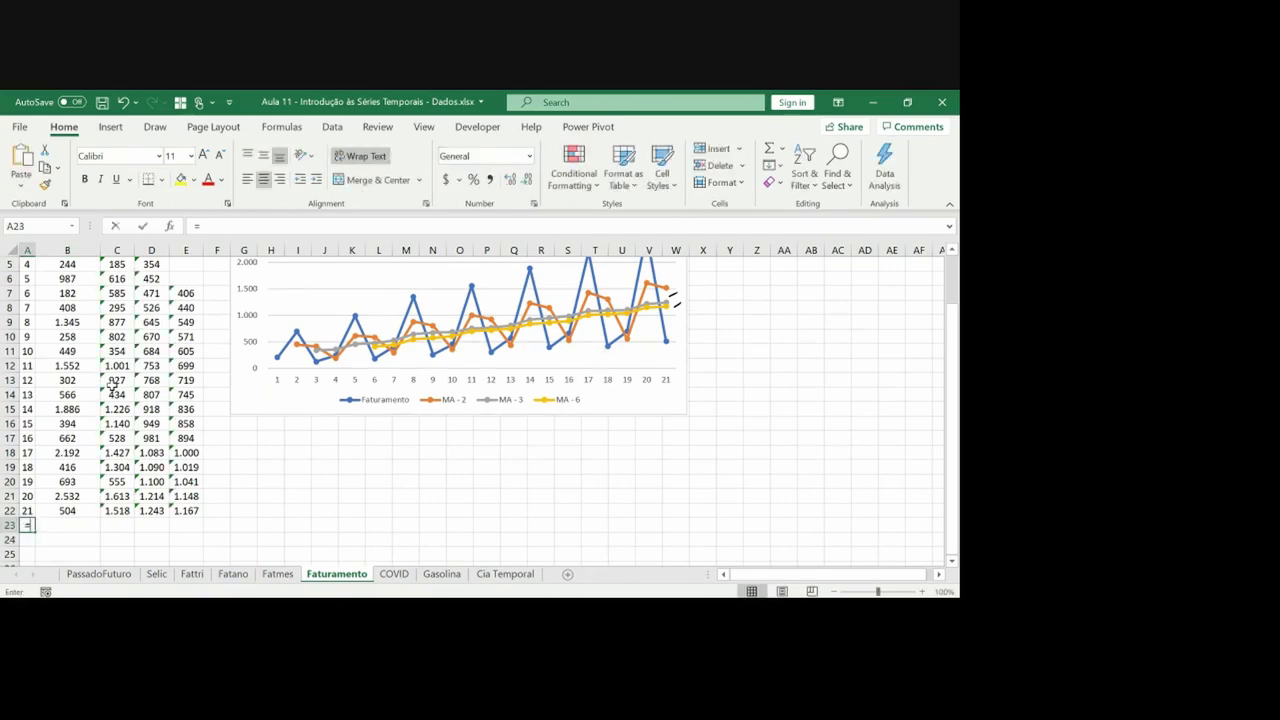
pyautogui.press('Up')
pyautogui.write('+1')
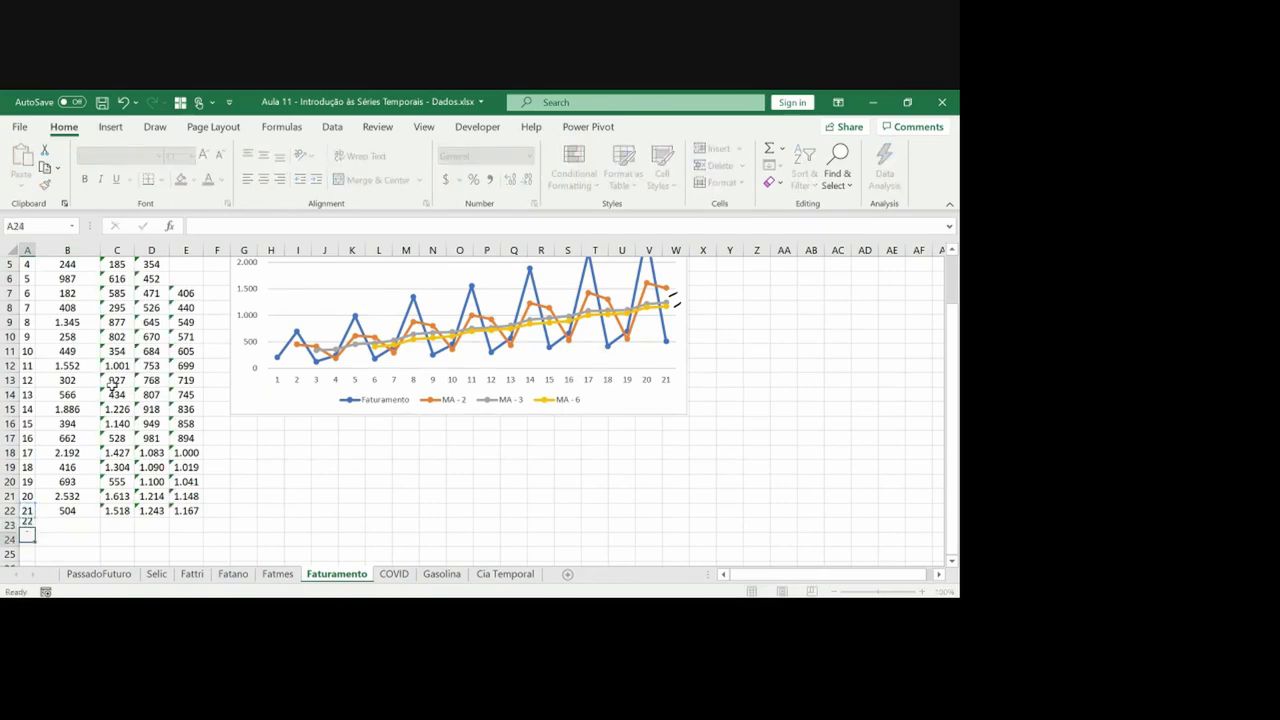
pyautogui.hotkey('ctrl', 'Return')
# Copy the A23 formula down through A29 to number the future periods
pyautogui.hotkey('ctrl', 'c')
pyautogui.hotkey('shift', 'Down')
pyautogui.hotkey('shift', 'Down')
pyautogui.hotkey('shift', 'Down')
pyautogui.hotkey('shift', 'Down')
pyautogui.hotkey('shift', 'Down')
pyautogui.hotkey('ctrl', 'v')
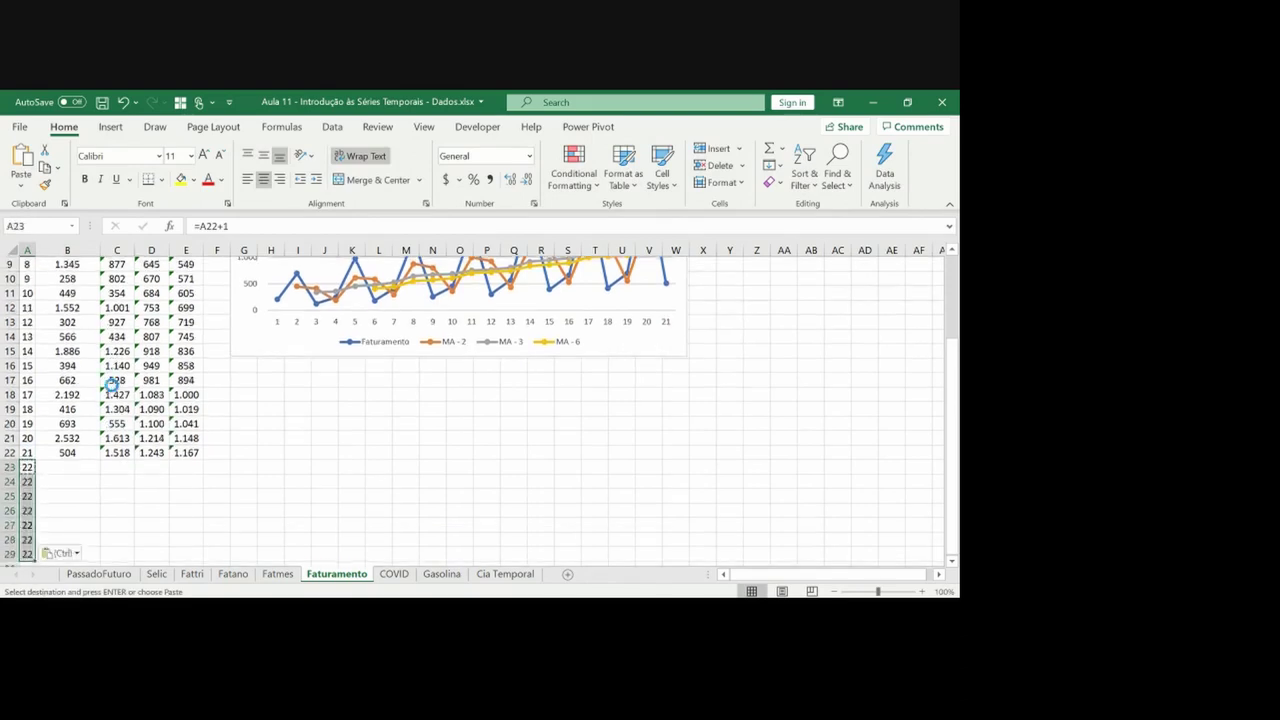
# Add a bottom border under A22:E22 to separate the actual data from the future periods
pyautogui.press('Up')
pyautogui.hotkey('ctrl', 'shift', 'Right')
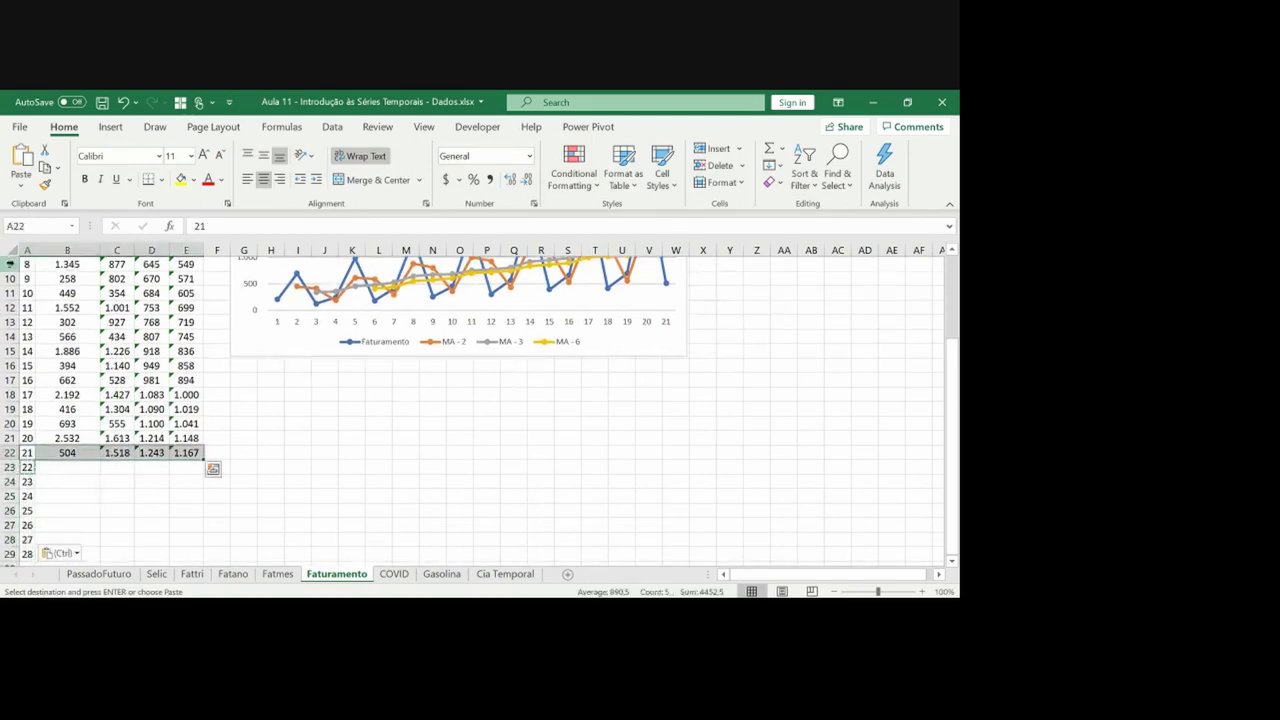
pyautogui.press('Escape')
pyautogui.press('Up')
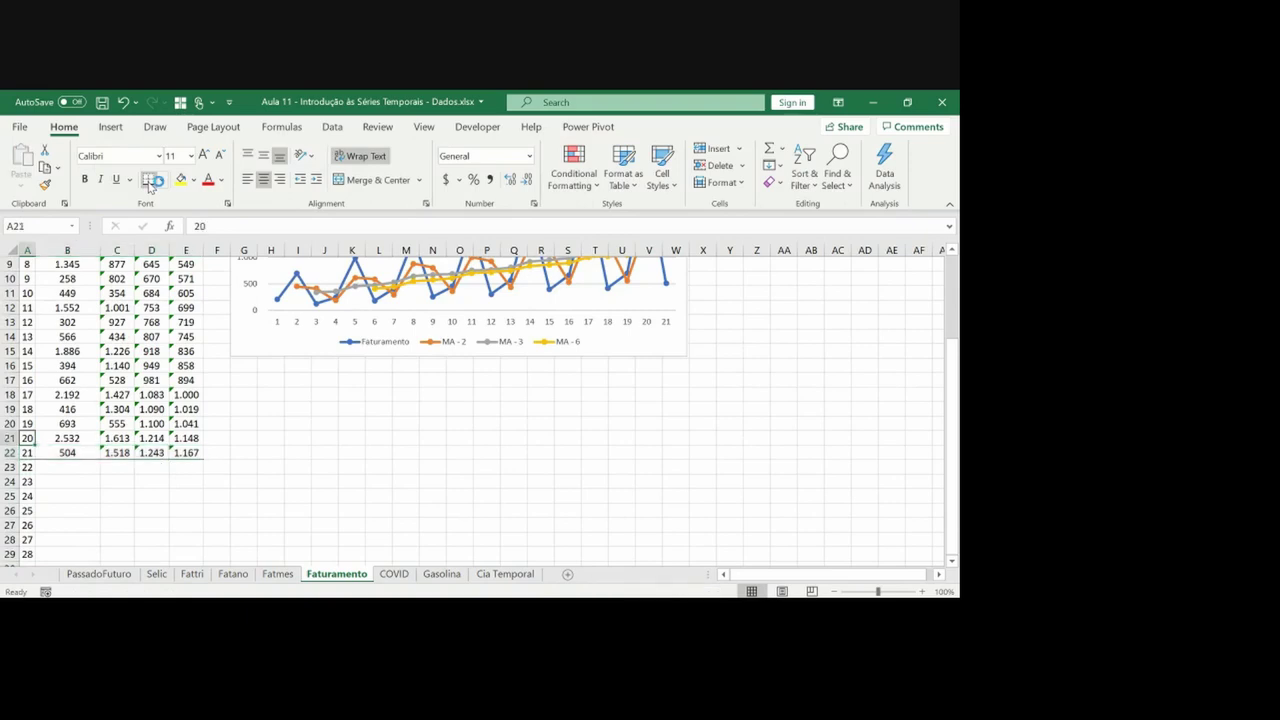
# Freeze the header row of the Faturamento sheet
pyautogui.hotkey('ctrl', 'Up')
pyautogui.press('Down')
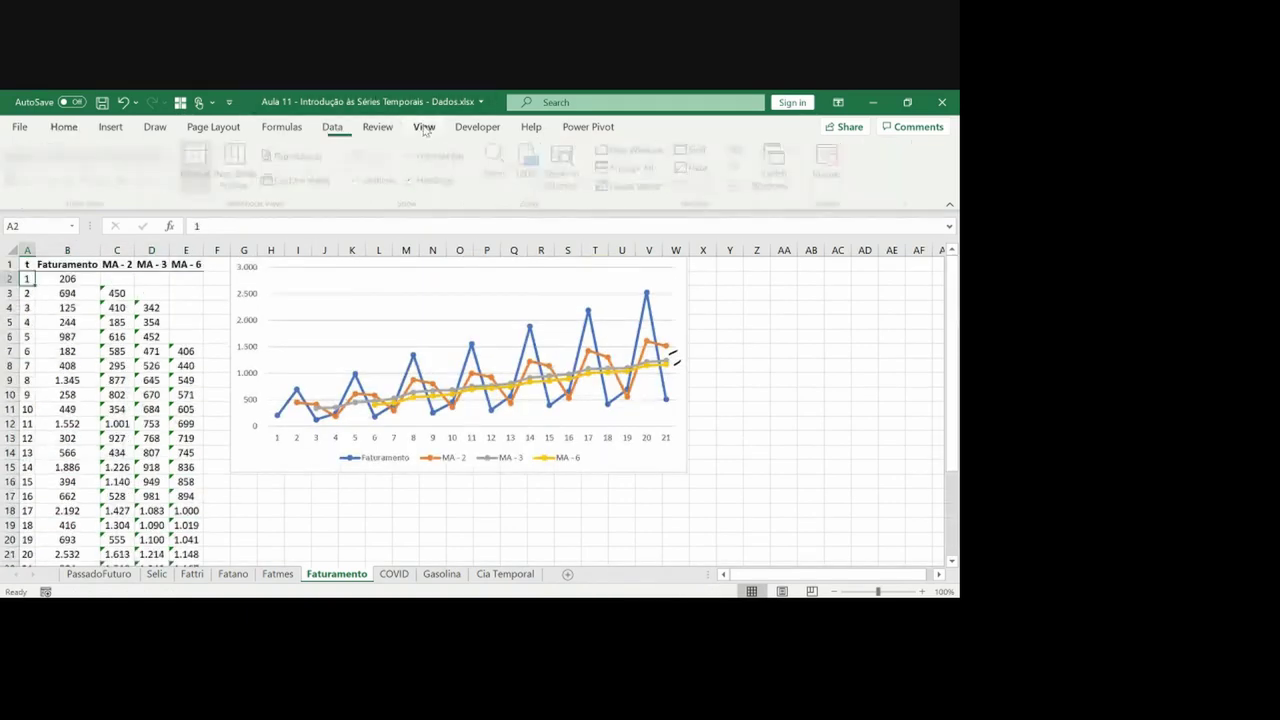
pyautogui.click(424, 126)
pyautogui.click(630, 186)
pyautogui.click(643, 222)
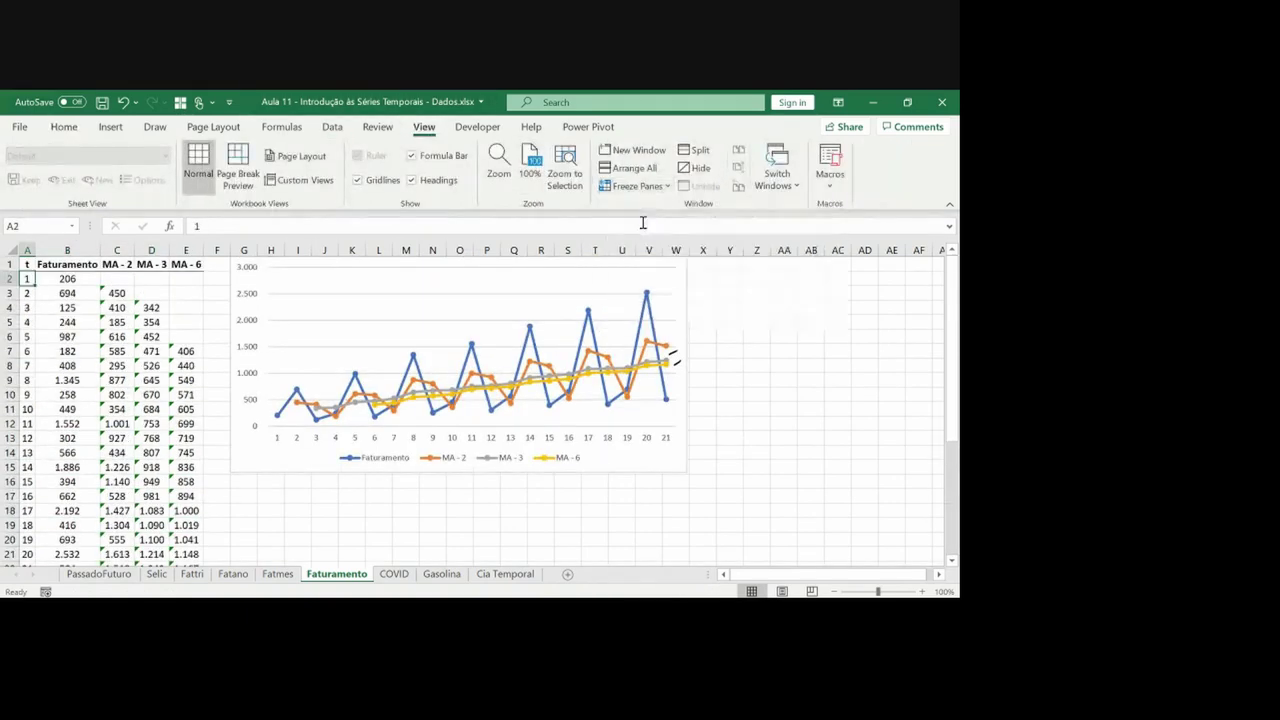
# Select the future periods A23:A29 and choose a Number format with 0 decimal places for them
pyautogui.click(112, 365)
pyautogui.hotkey('ctrl', 'Down')
pyautogui.press('Down')
pyautogui.press('Down')
pyautogui.press('Down')
pyautogui.press('Down')
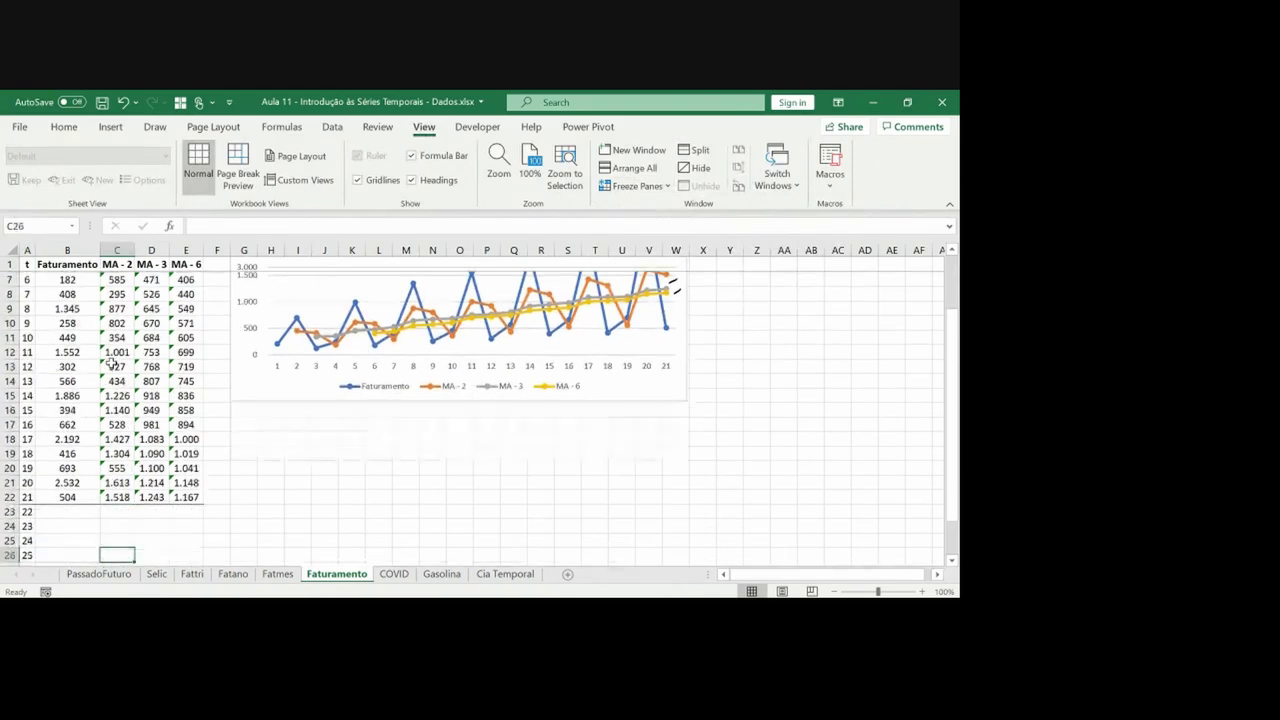
pyautogui.press('Left')
pyautogui.press('Left')
pyautogui.press('Up')
pyautogui.press('Up')
pyautogui.press('Up')
pyautogui.hotkey('ctrl', 'shift', 'Down')
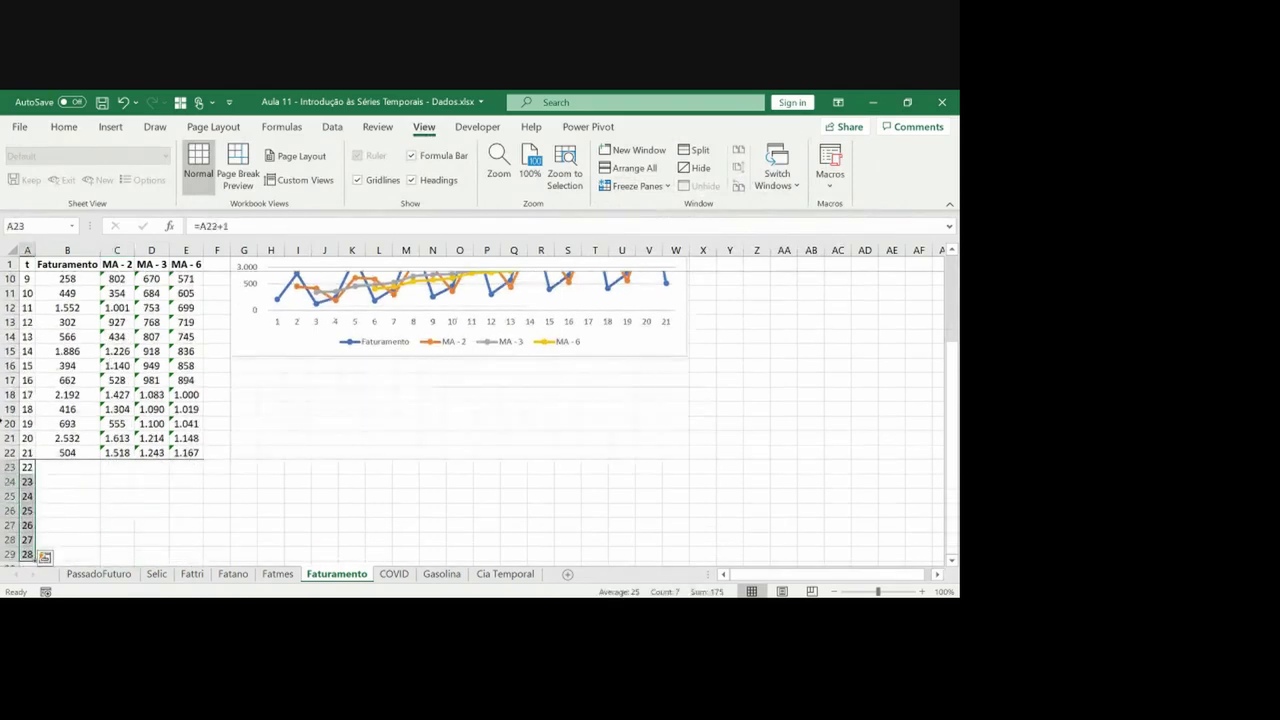
pyautogui.rightClick(28, 476)
pyautogui.click(66, 518)
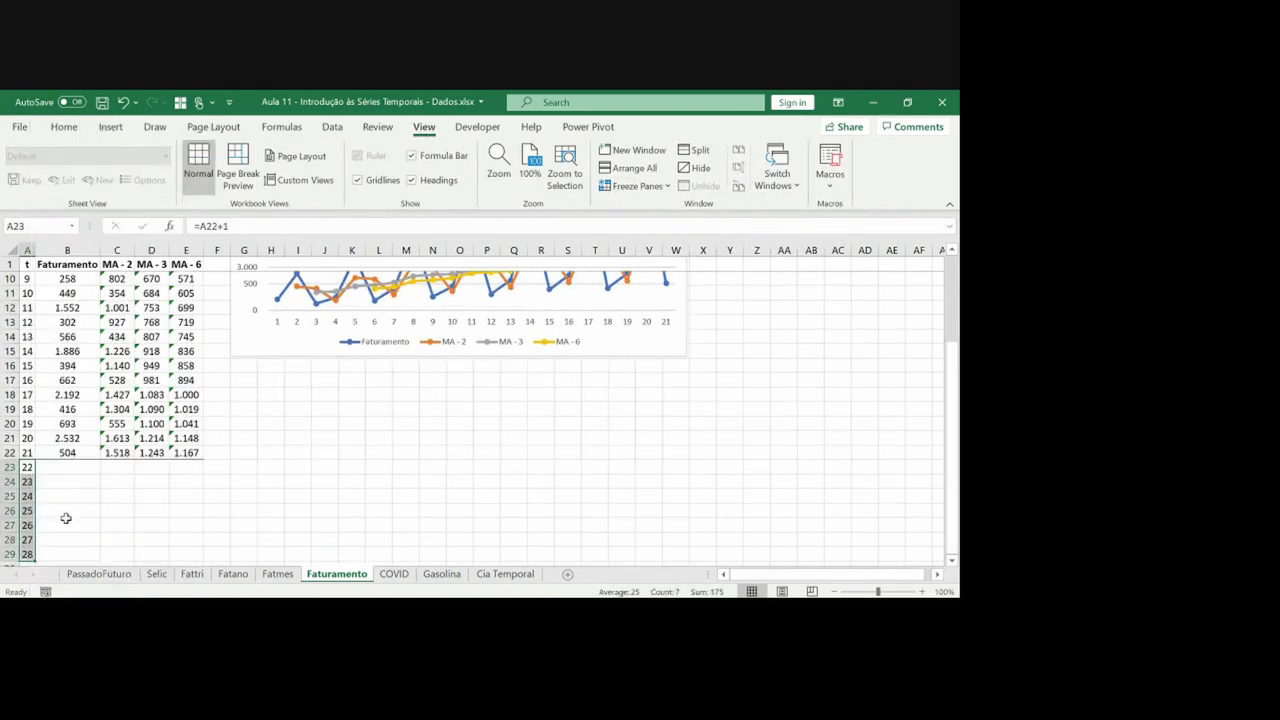
pyautogui.click(52, 292)
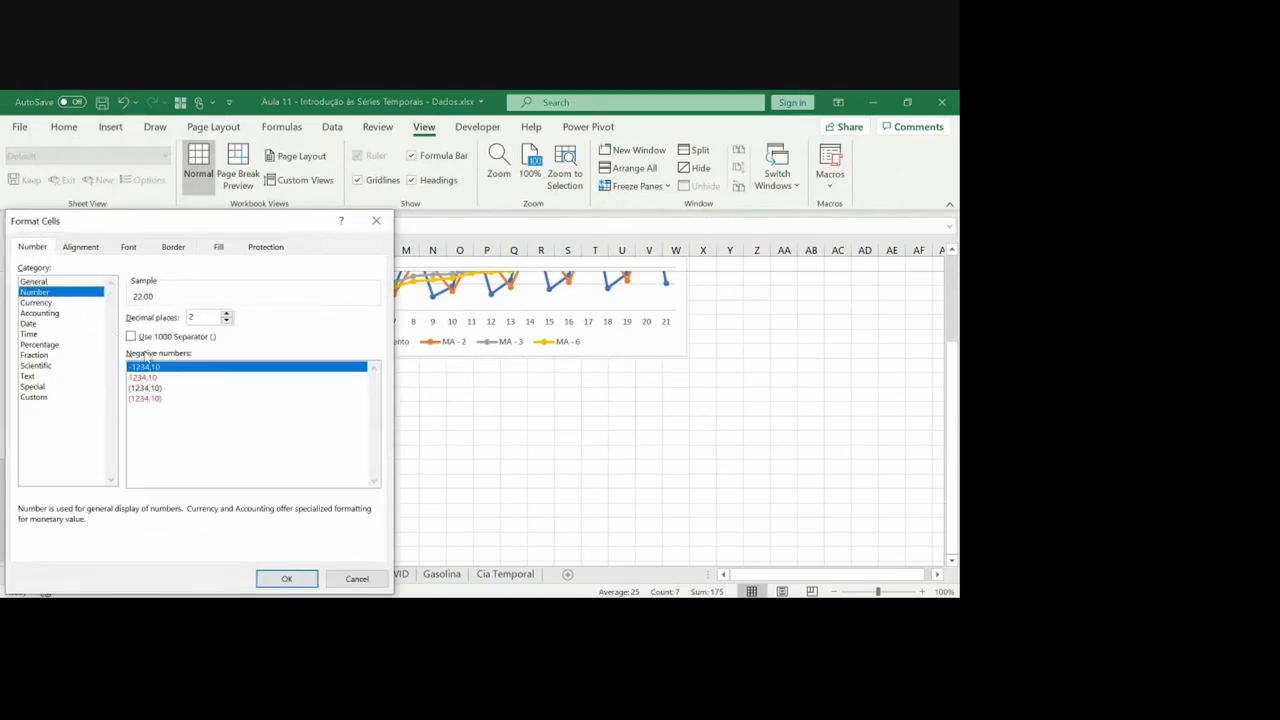
pyautogui.click(226, 321)
pyautogui.click(226, 321)
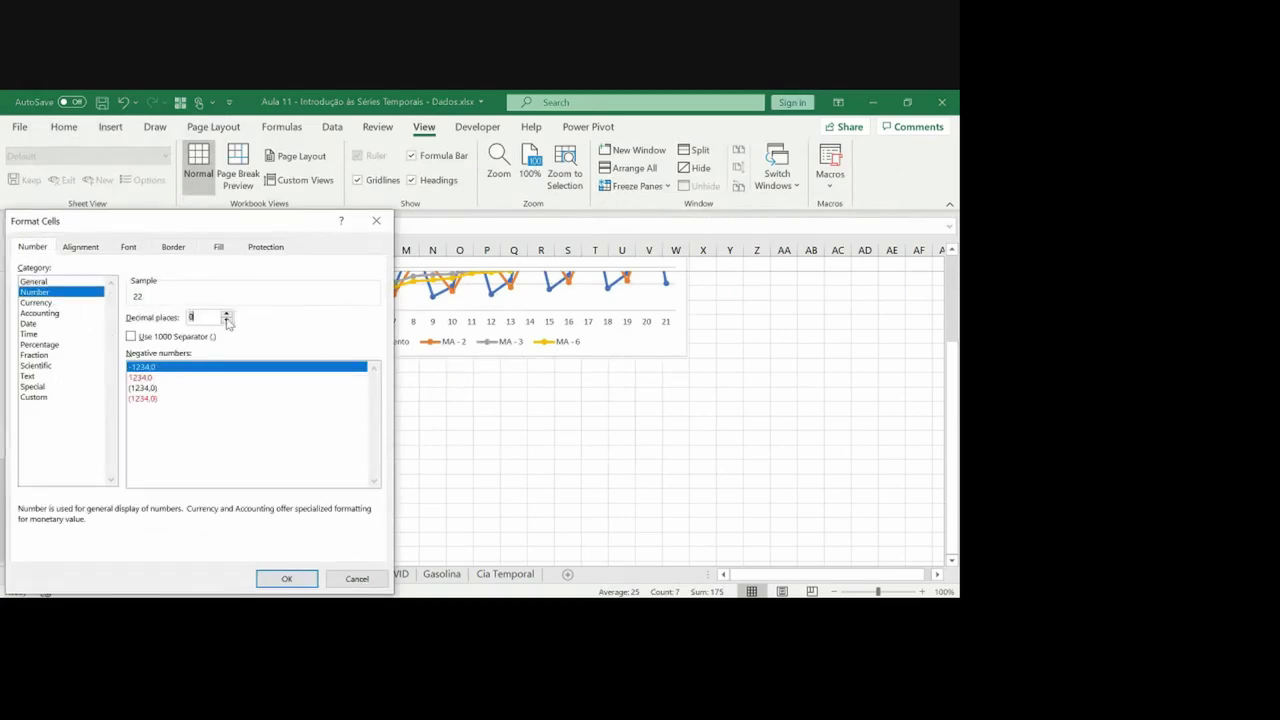
# Apply the custom number format 0"e" to the selected future periods
pyautogui.click(57, 397)
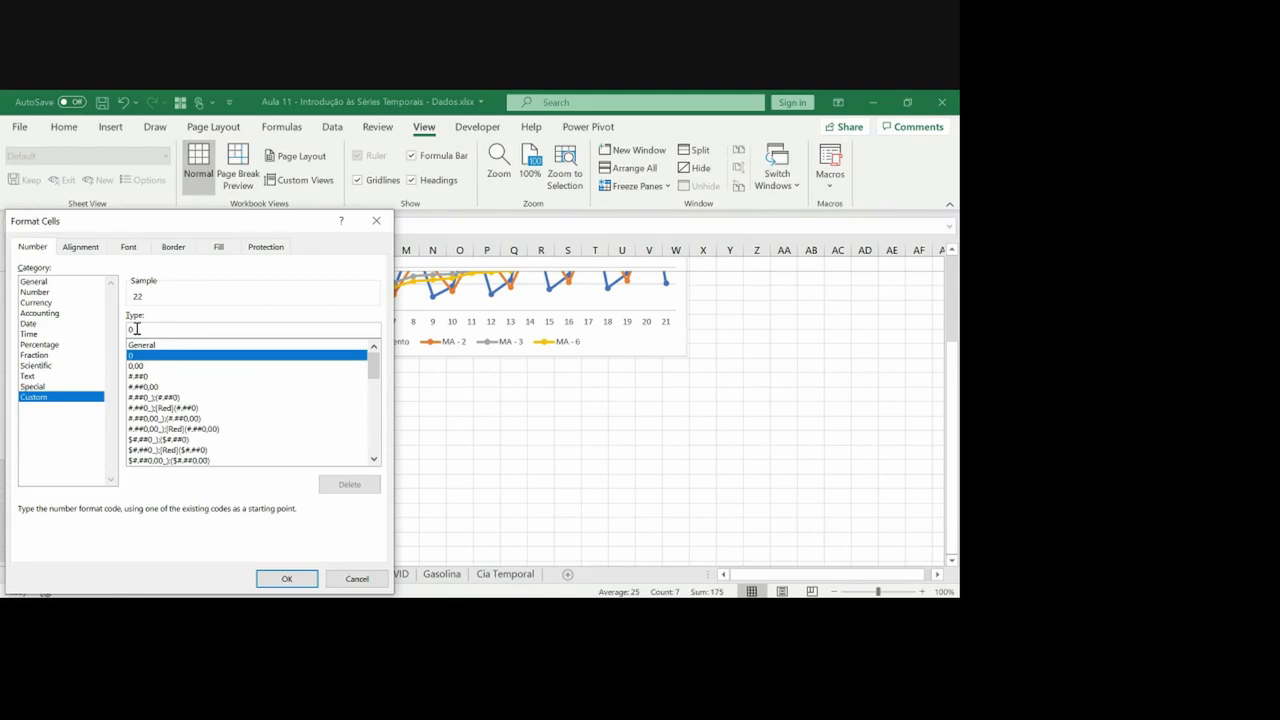
pyautogui.click(137, 328)
pyautogui.write('"e"')
pyautogui.press('Return')
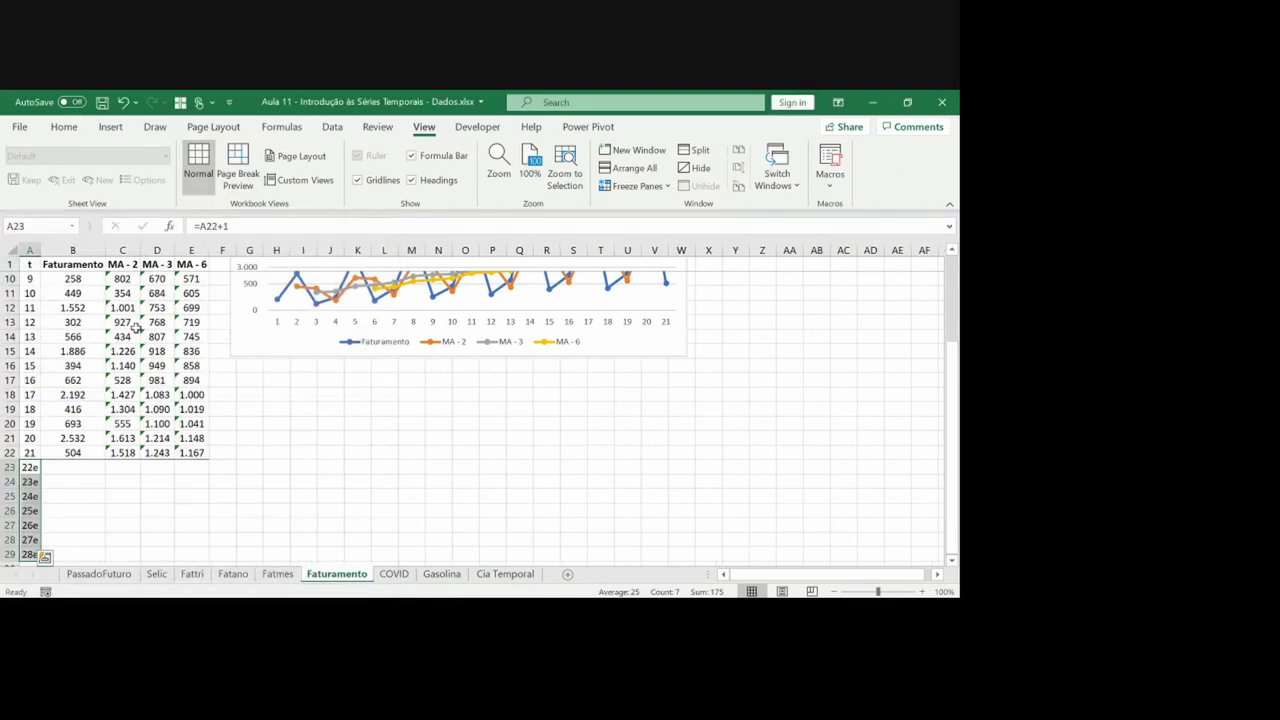
# Enter =C22 in B23 as the Faturamento forecast for period 22 and center the cell
pyautogui.press('Up')
pyautogui.press('Right')
pyautogui.press('Right')
pyautogui.press('Left')
pyautogui.press('Down')
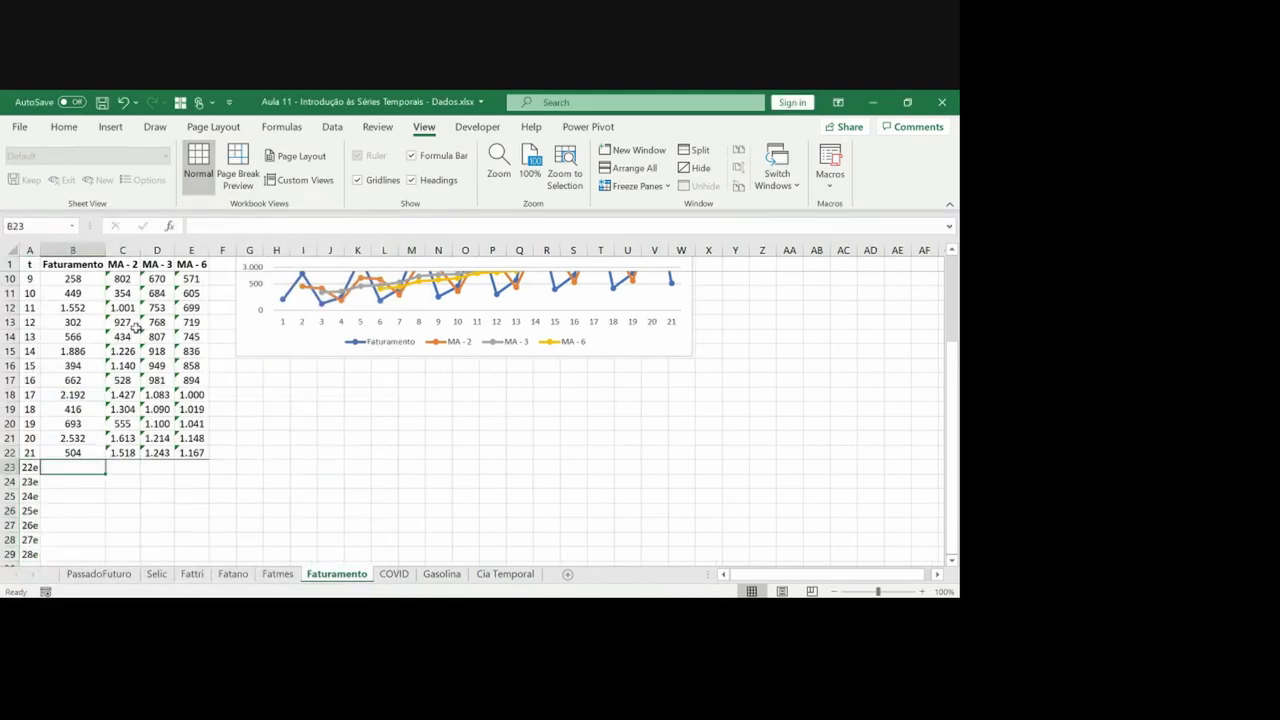
pyautogui.write('=')
pyautogui.press('Up')
pyautogui.press('Right')
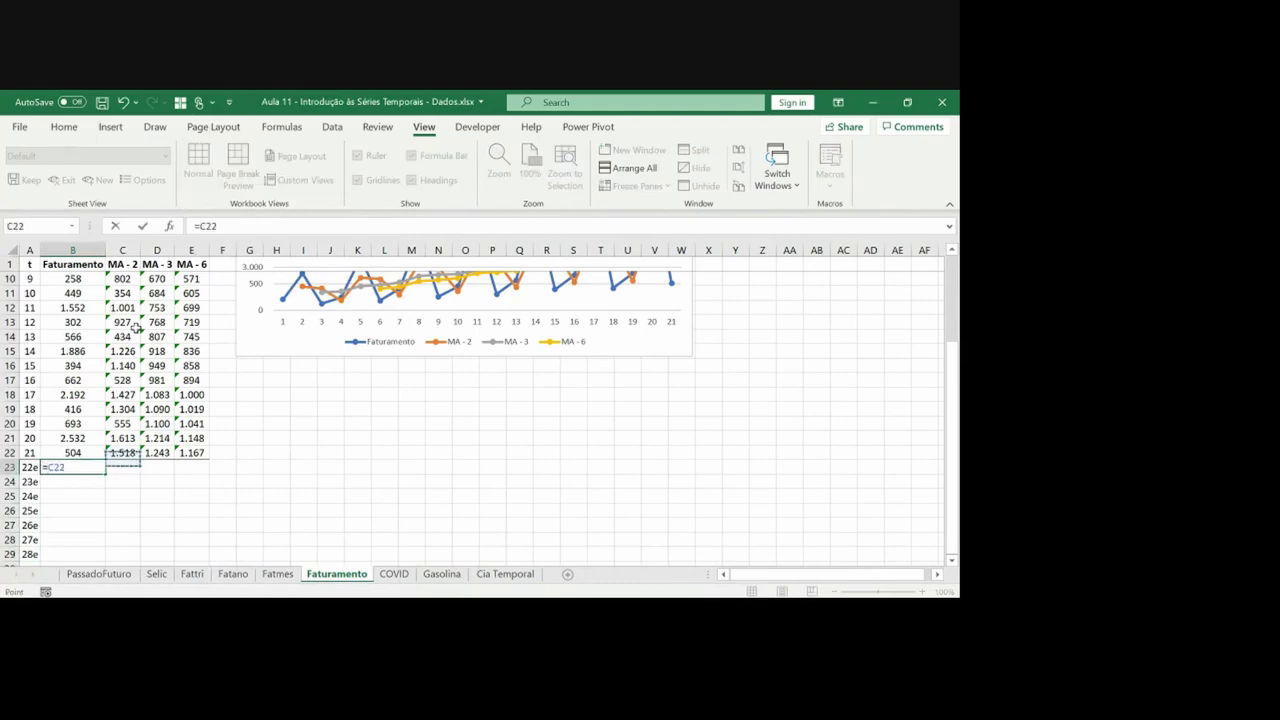
pyautogui.press('Return')
pyautogui.press('Up')
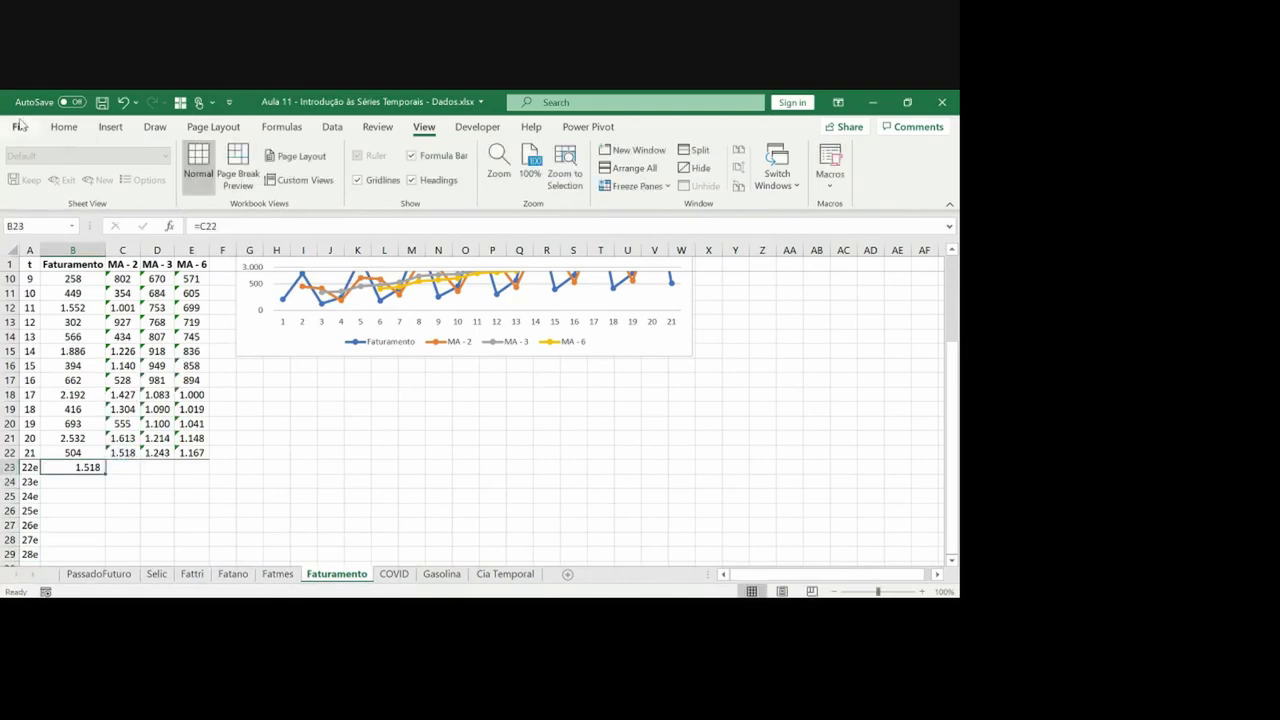
pyautogui.click(63, 127)
pyautogui.click(264, 180)
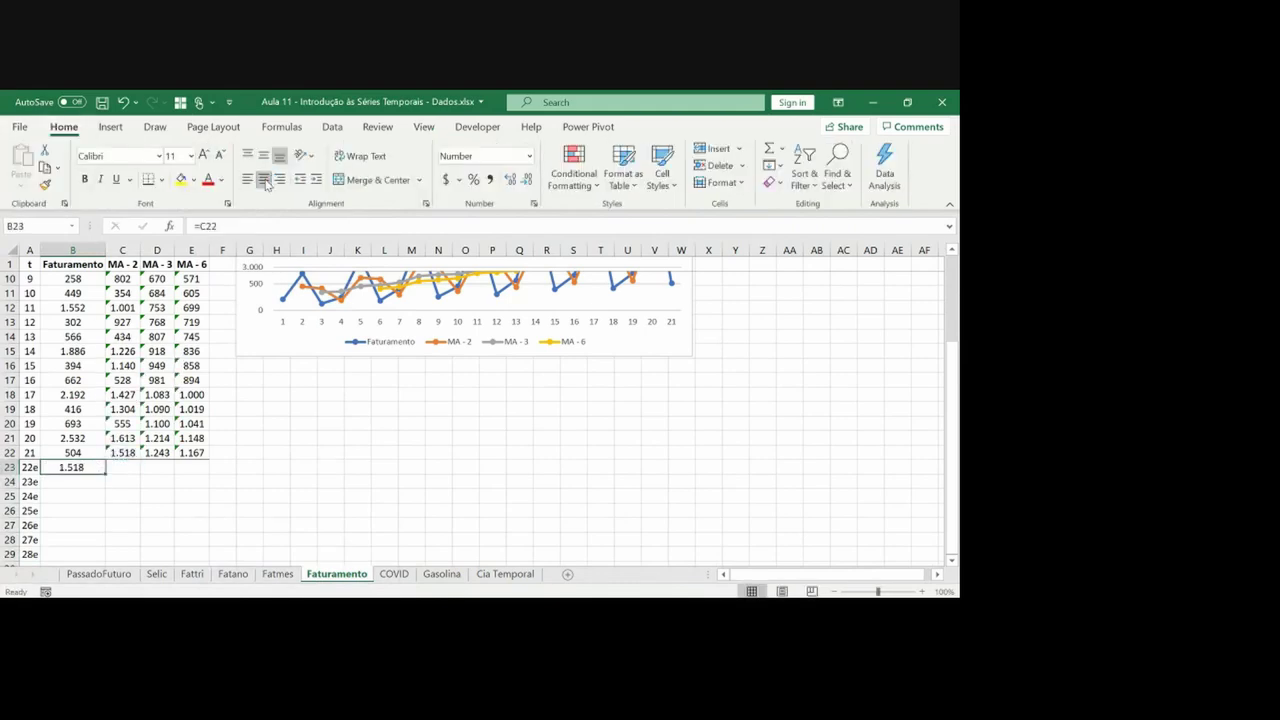
# Copy the forecast formula in B23 down through B29 to cover periods 23 to 28
pyautogui.press('Down')
pyautogui.press('Up')
pyautogui.hotkey('ctrl', 'c')
pyautogui.press('Down')
pyautogui.press('Down')
pyautogui.press('Down')
pyautogui.press('Down')
pyautogui.press('Down')
pyautogui.press('Down')
pyautogui.hotkey('shift', 'Up')
pyautogui.hotkey('shift', 'Up')
pyautogui.hotkey('shift', 'Up')
pyautogui.hotkey('shift', 'Up')
pyautogui.hotkey('shift', 'Up')
pyautogui.hotkey('shift', 'Up')
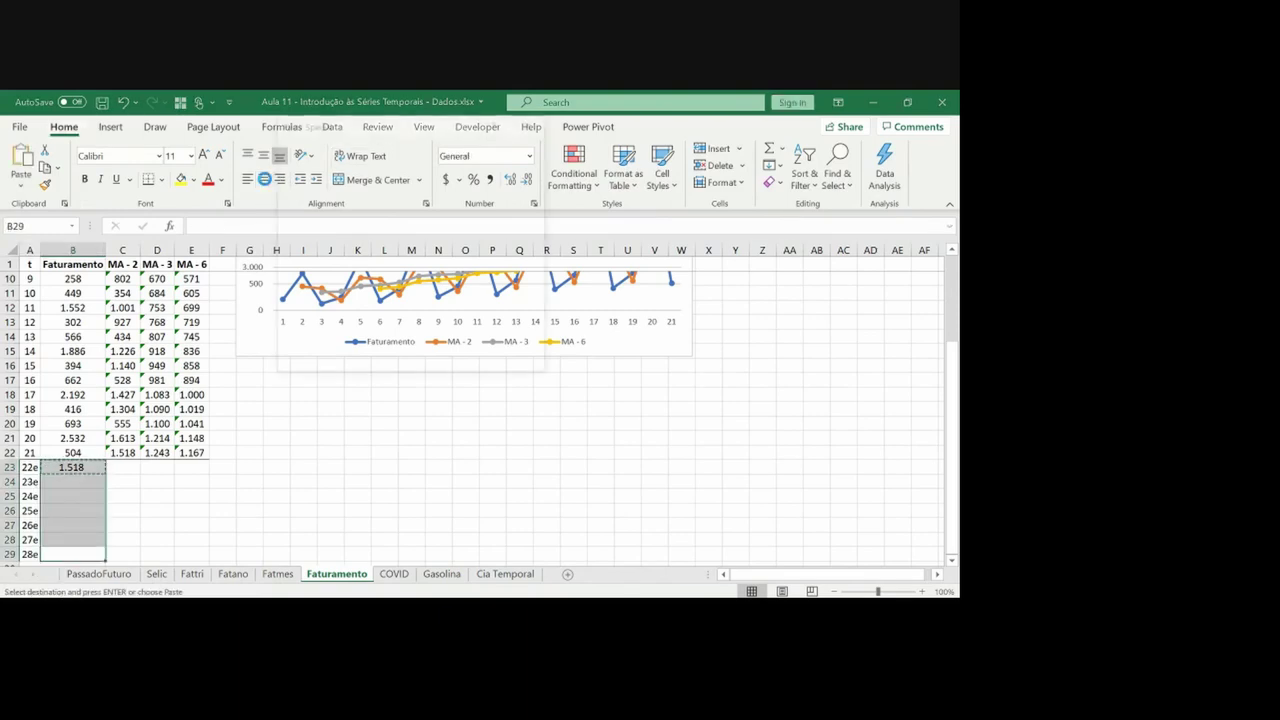
pyautogui.hotkey('ctrl', 'v')
pyautogui.press('Escape')
# Center the copied Faturamento forecast cells B24:B29
pyautogui.press('Right')
pyautogui.press('Left')
pyautogui.press('Up')
pyautogui.press('Up')
pyautogui.press('Up')
pyautogui.press('Up')
pyautogui.press('Up')
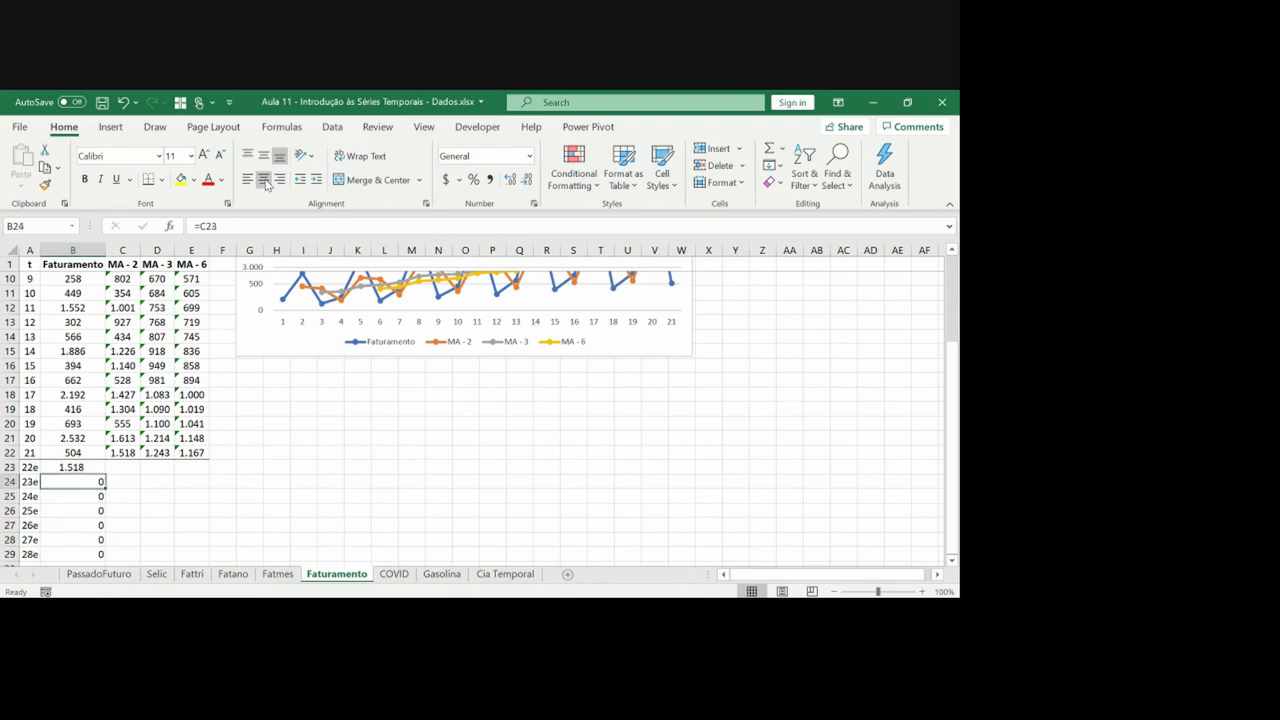
pyautogui.hotkey('ctrl', 'shift', 'Down')
pyautogui.click(264, 180)
pyautogui.press('Up')
pyautogui.press('Right')
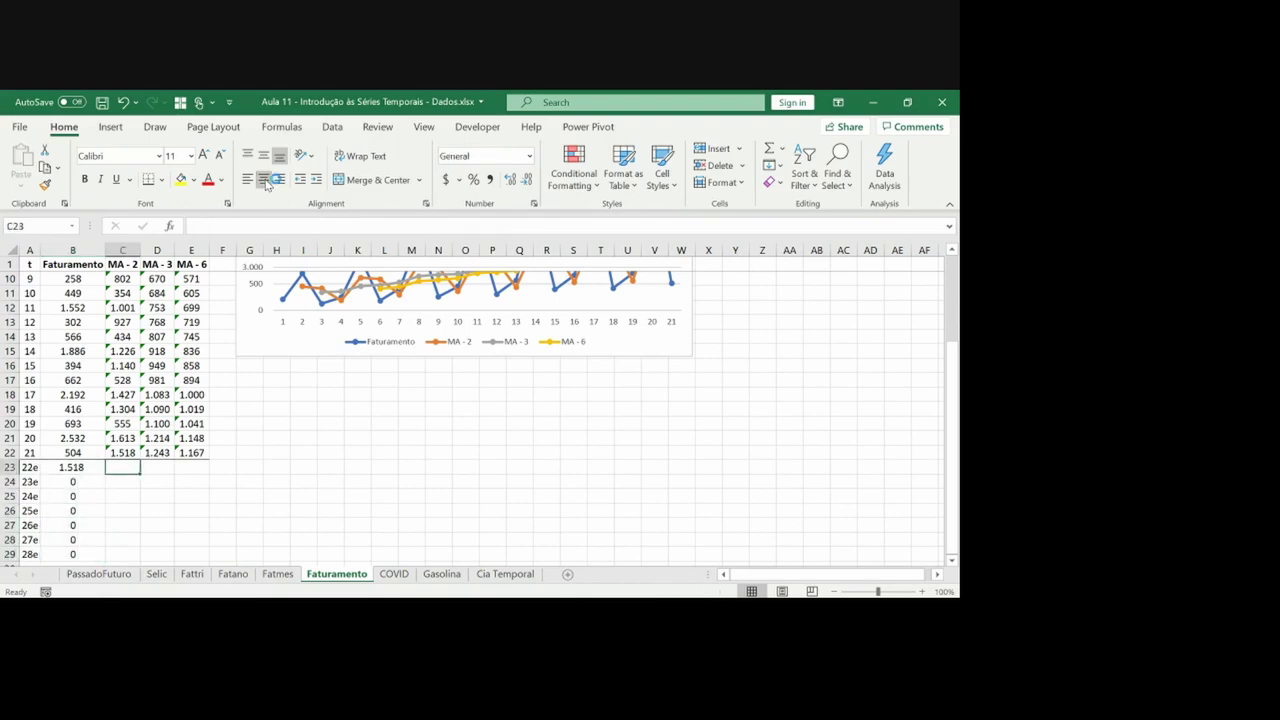
# Copy the two-period moving average formula from C22 down through C29 for the forecast periods
pyautogui.press('Up')
pyautogui.hotkey('ctrl', 'c')
pyautogui.press('Down')
pyautogui.press('Left')
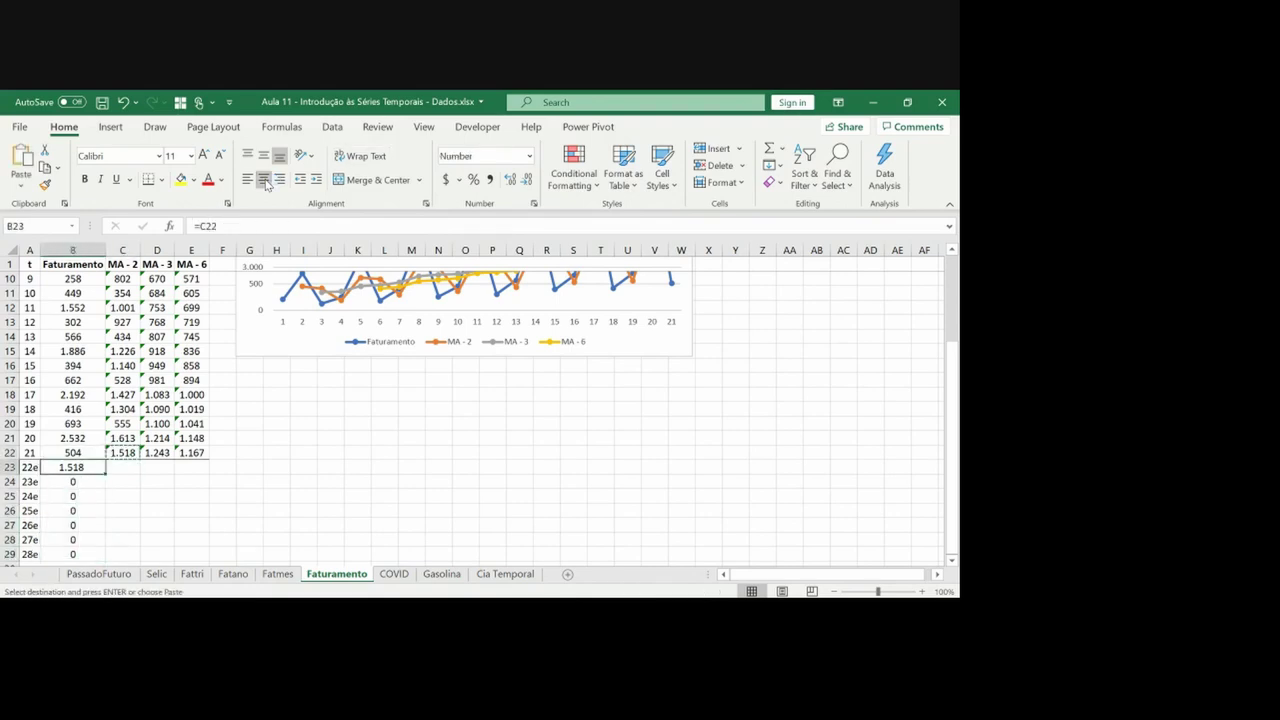
pyautogui.hotkey('ctrl', 'Down')
pyautogui.press('Right')
pyautogui.hotkey('ctrl', 'shift', 'Up')
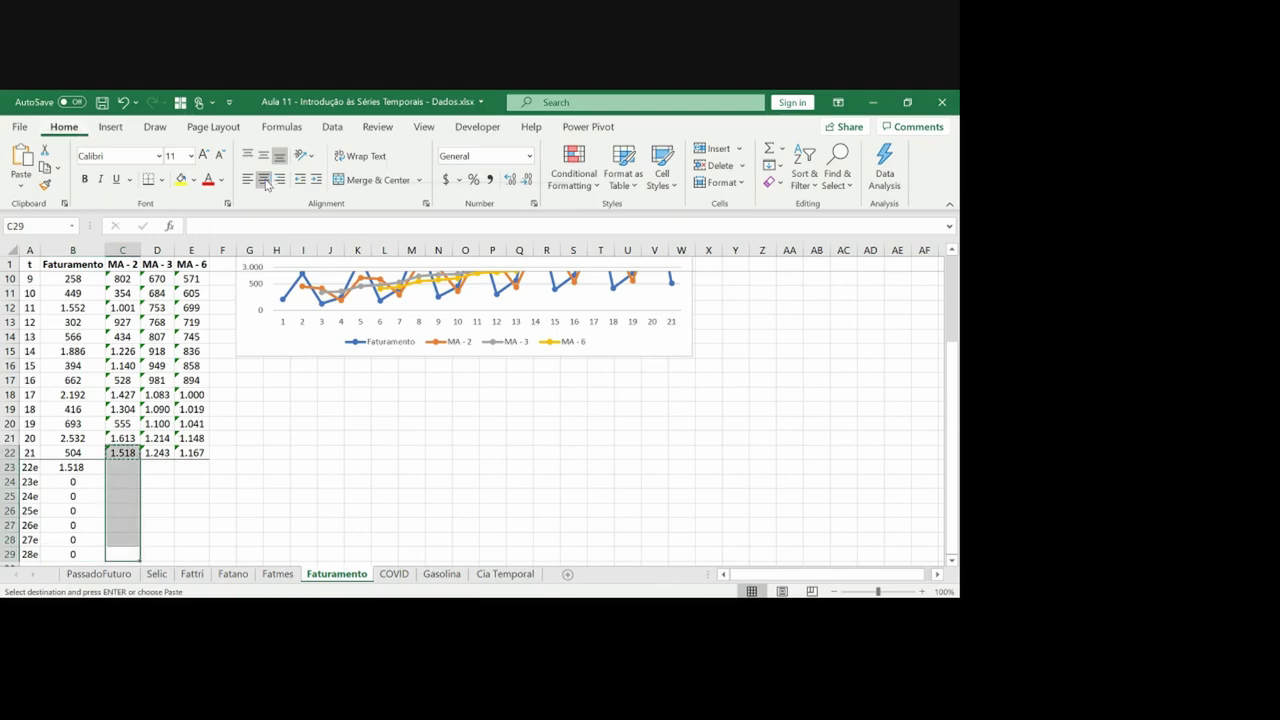
pyautogui.hotkey('ctrl', 'v')
pyautogui.press('Escape')
pyautogui.press('Left')
pyautogui.press('Down')
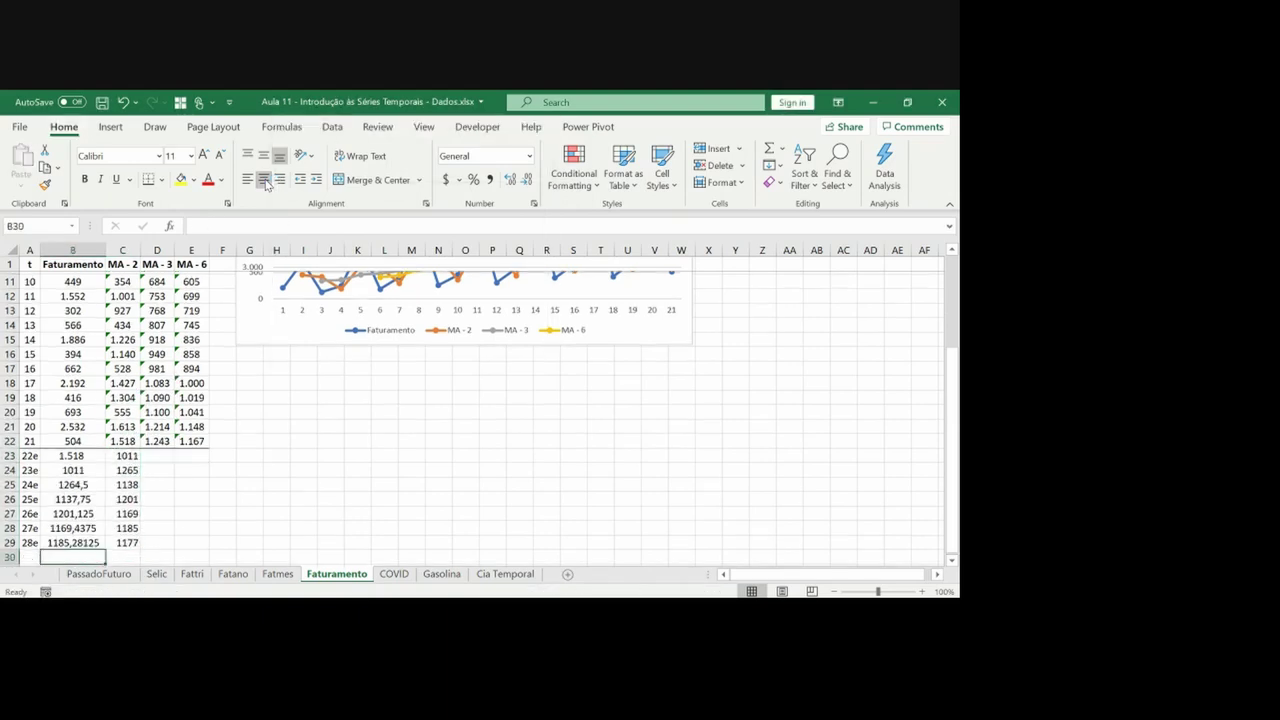
# Extend the chart's Faturamento series range to B2:B29 so it includes the forecast periods
pyautogui.press('Left')
pyautogui.press('Up')
pyautogui.hotkey('ctrl', 'shift', 'Right')
pyautogui.press('Right')
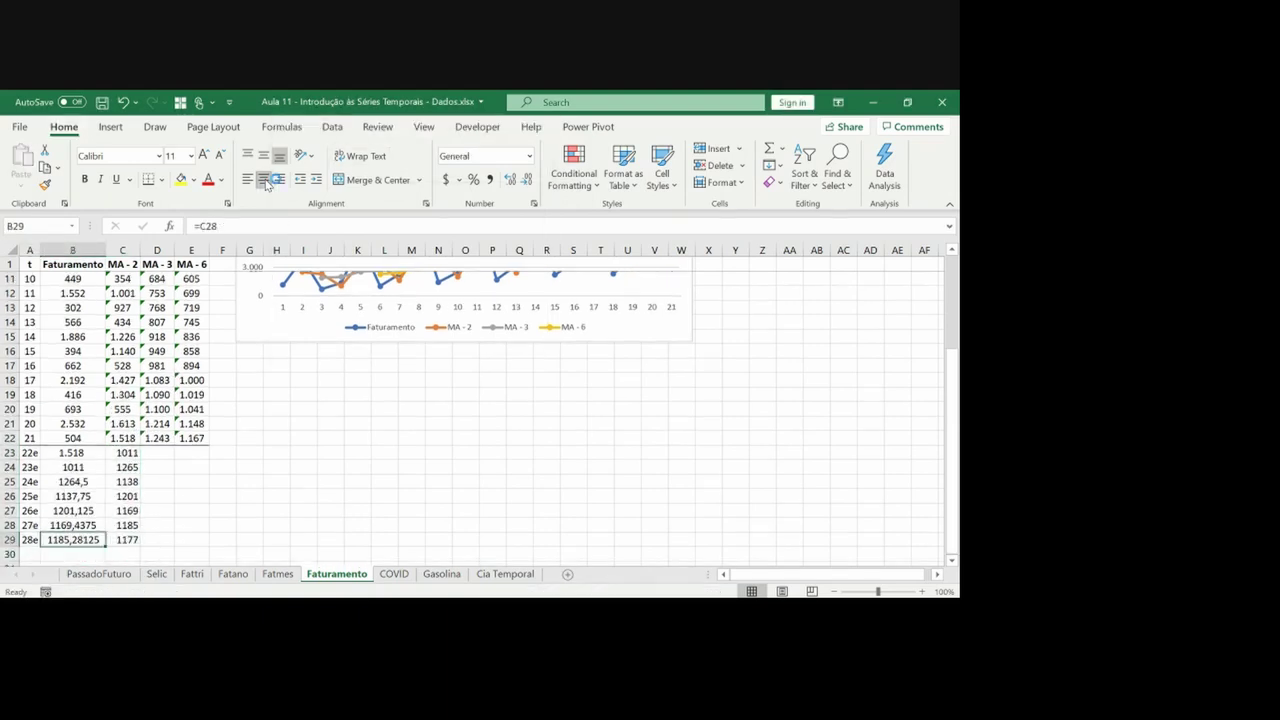
pyautogui.press('Up')
pyautogui.press('Up')
pyautogui.press('Up')
pyautogui.press('Up')
pyautogui.press('Up')
pyautogui.press('Up')
pyautogui.press('Up')
pyautogui.press('Up')
pyautogui.press('Up')
pyautogui.press('Up')
pyautogui.press('Up')
pyautogui.press('Up')
pyautogui.press('Up')
pyautogui.press('Up')
pyautogui.press('Up')
pyautogui.press('Up')
pyautogui.press('Up')
pyautogui.press('Up')
pyautogui.press('Up')
pyautogui.press('Up')
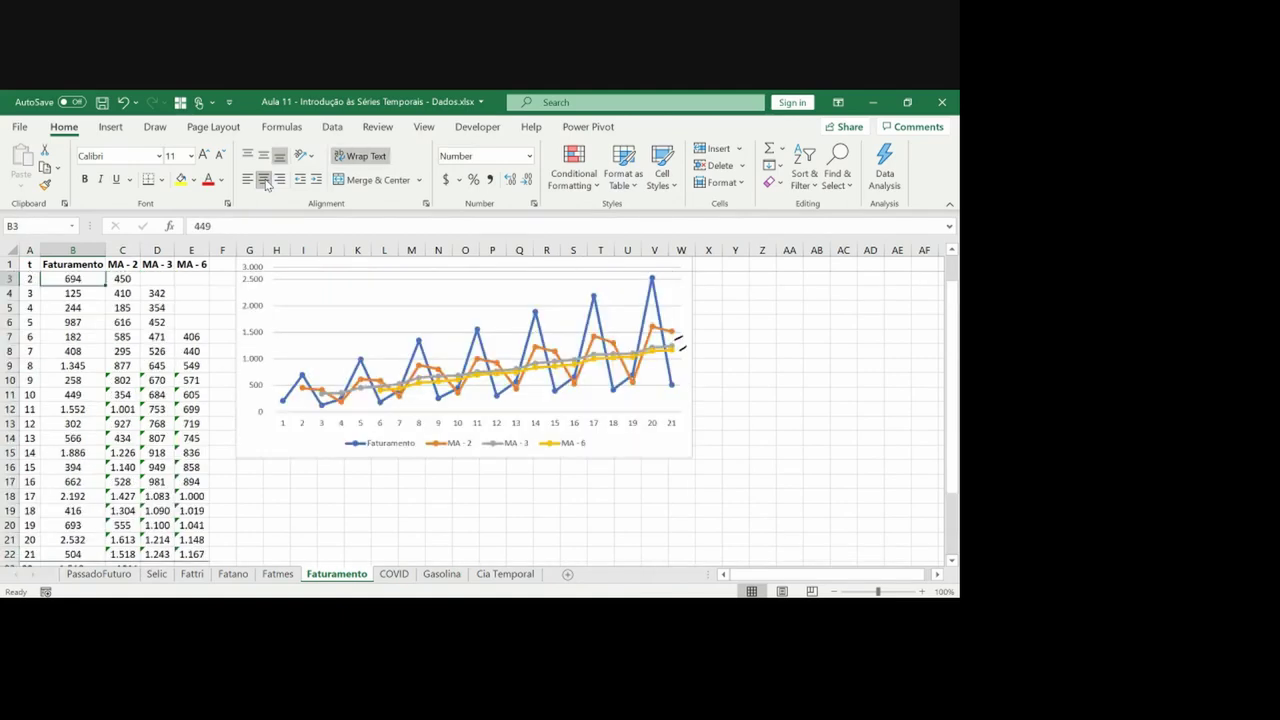
pyautogui.click(657, 318)
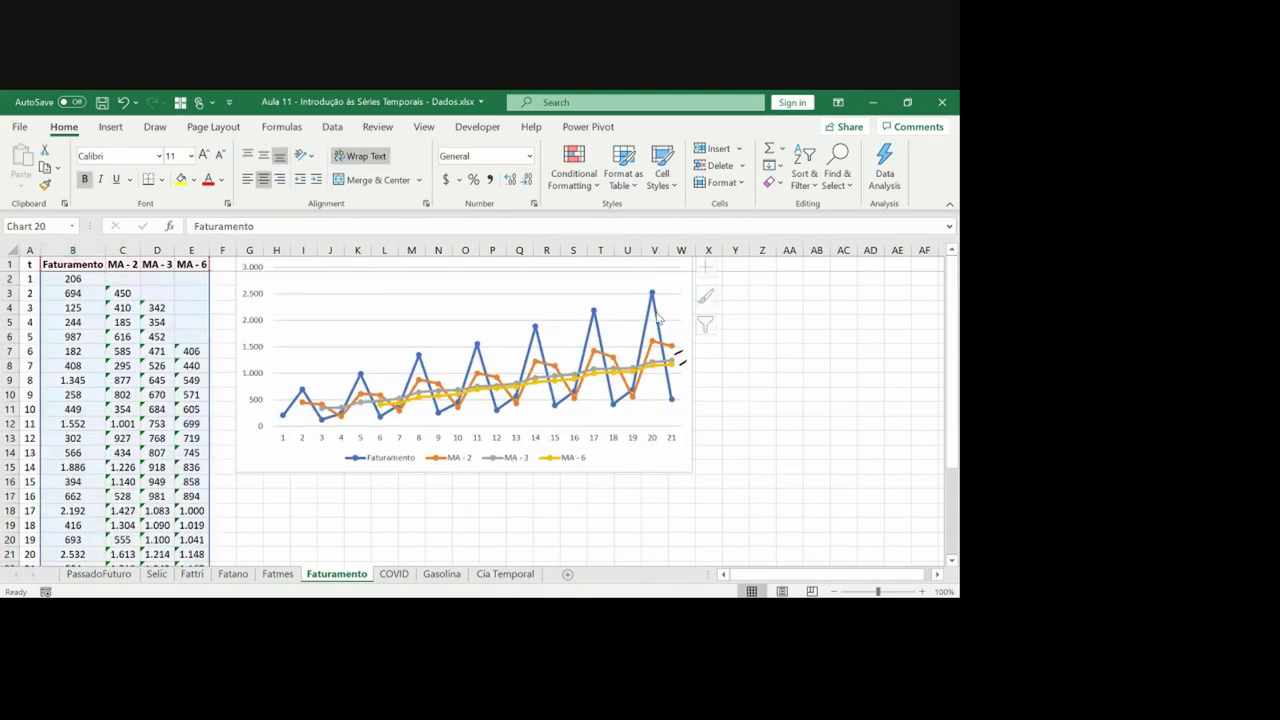
pyautogui.click(657, 318)
pyautogui.moveTo(952, 366); pyautogui.dragTo(952, 378)
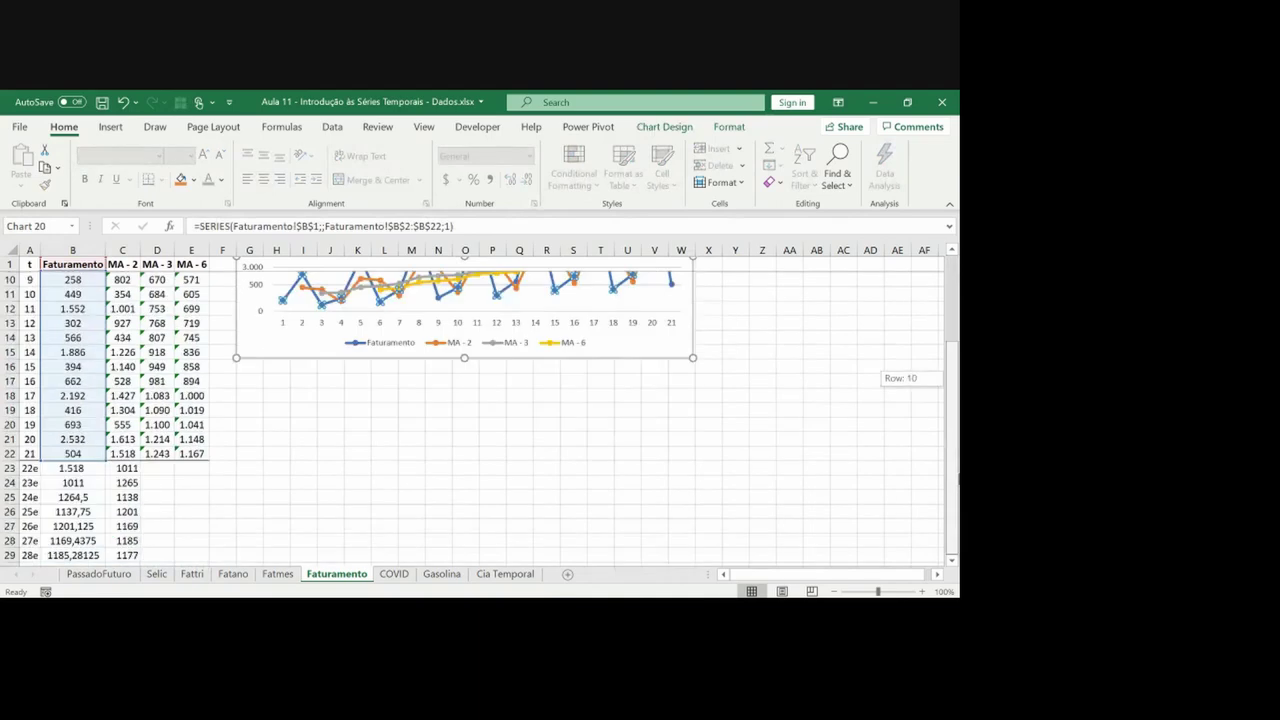
pyautogui.click(357, 525)
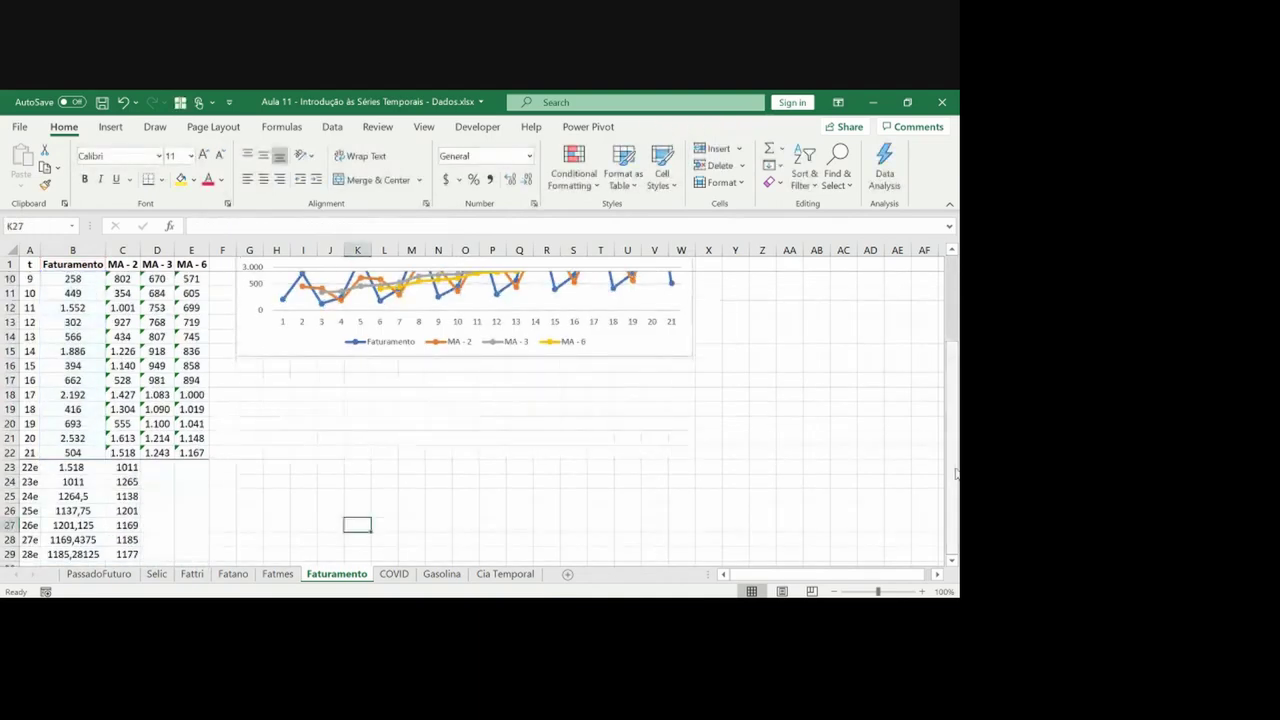
pyautogui.moveTo(954, 470); pyautogui.dragTo(954, 384)
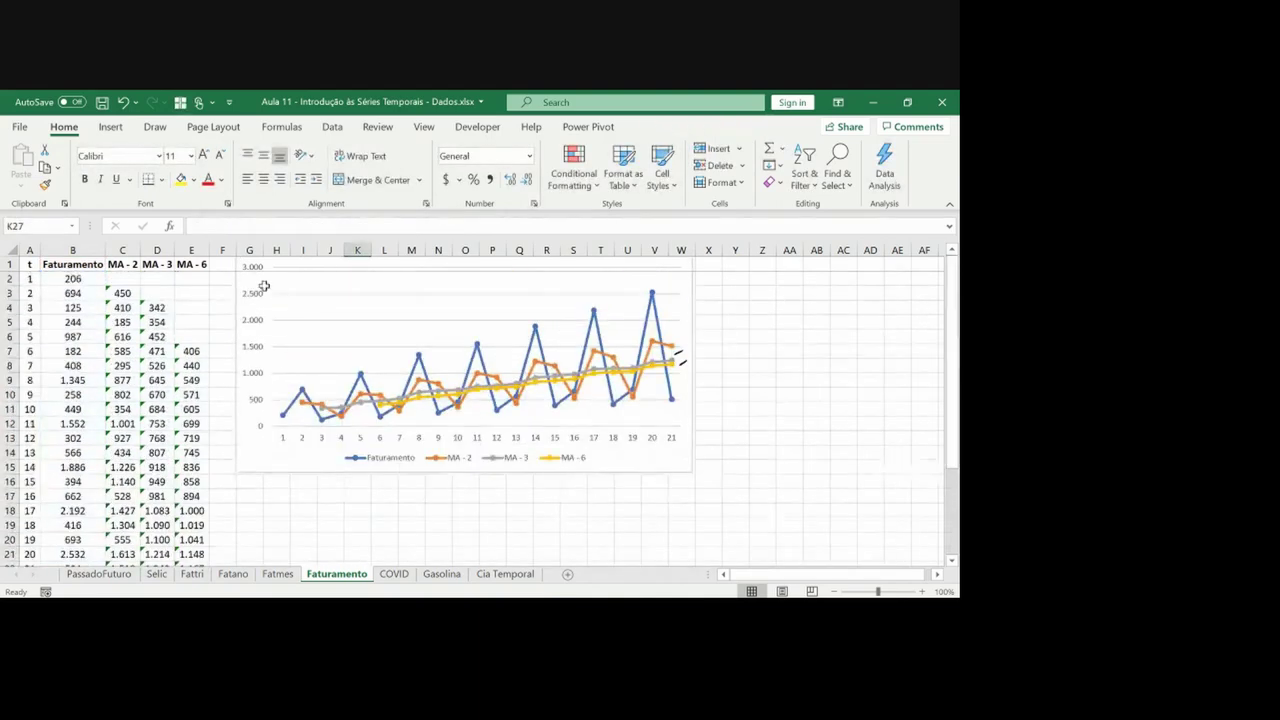
pyautogui.click(600, 334)
pyautogui.moveTo(954, 399); pyautogui.dragTo(955, 430)
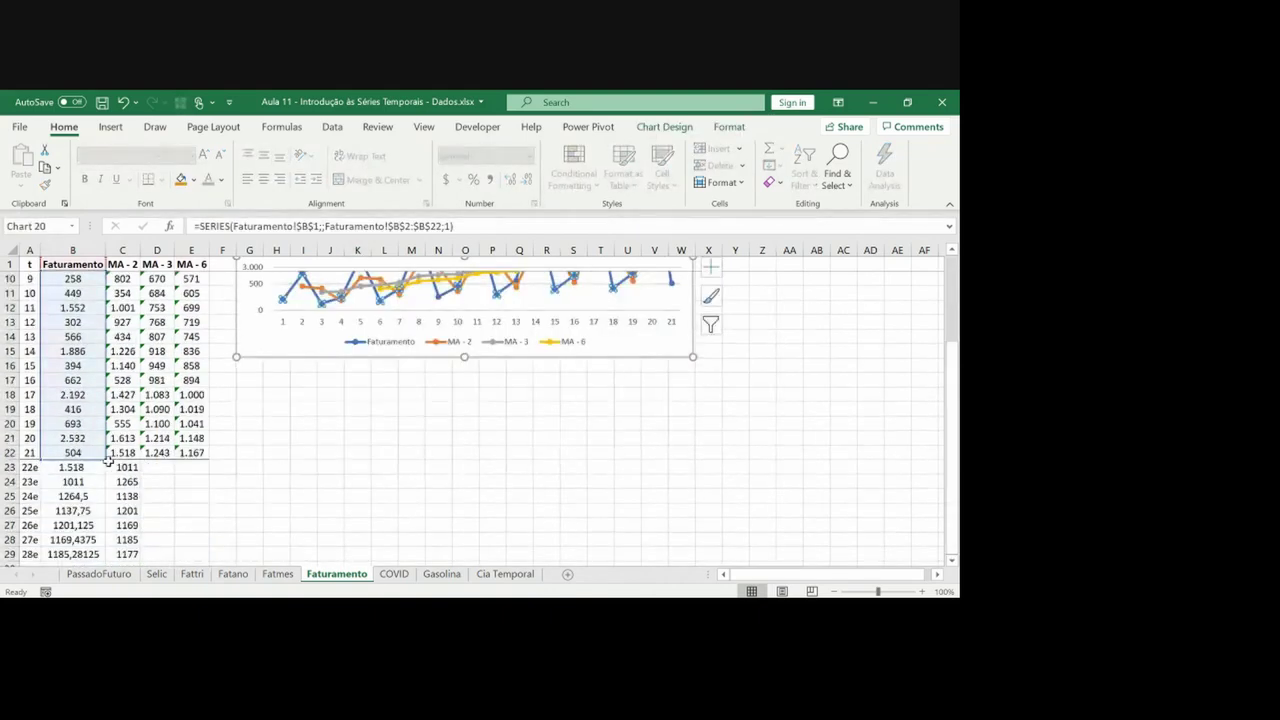
pyautogui.moveTo(107, 462); pyautogui.dragTo(105, 560)
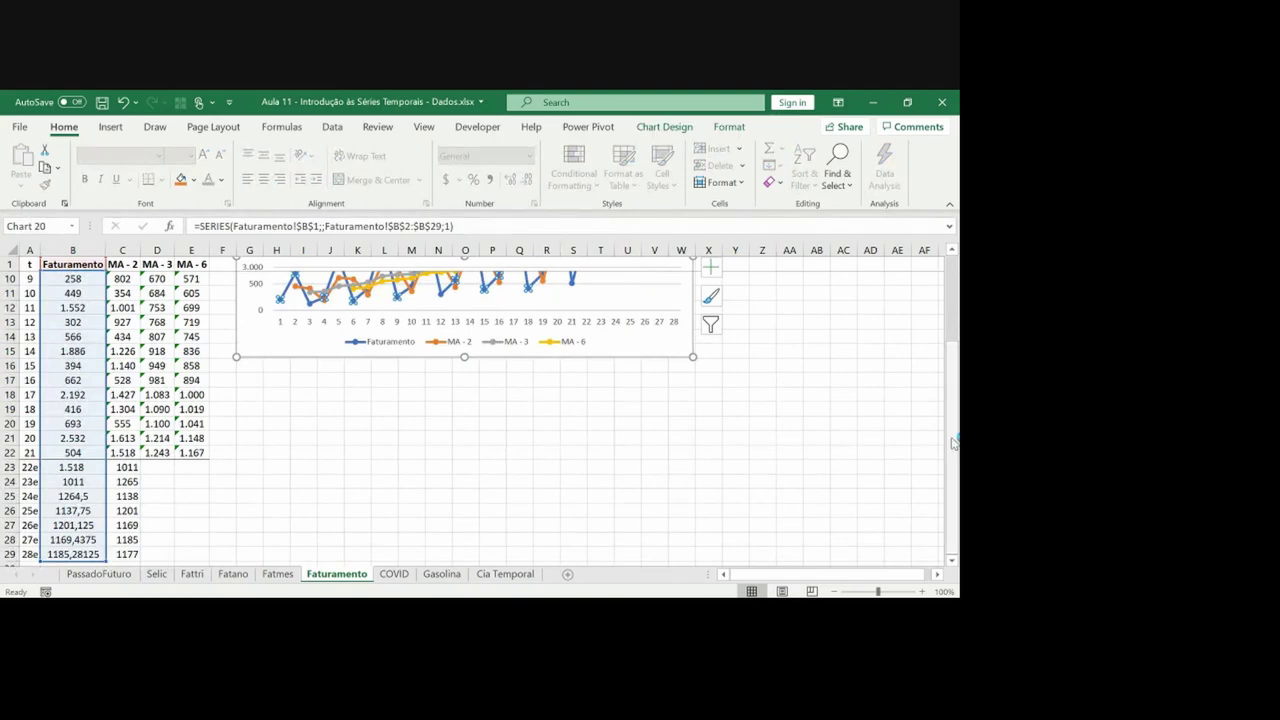
pyautogui.moveTo(955, 440); pyautogui.dragTo(957, 327)
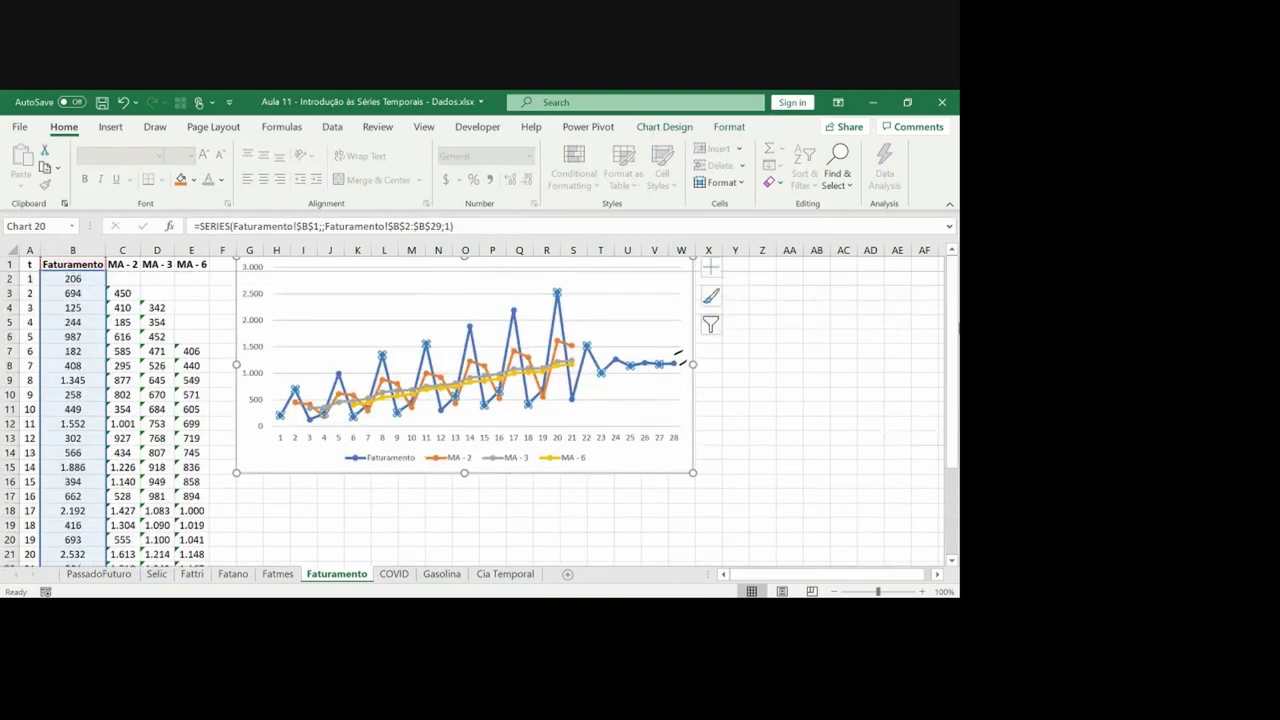
# Draw a vertical line at period 21 on the chart, write "Projetado" beside it, and underline the label and the forecast line
pyautogui.moveTo(481, 258); pyautogui.dragTo(476, 250)
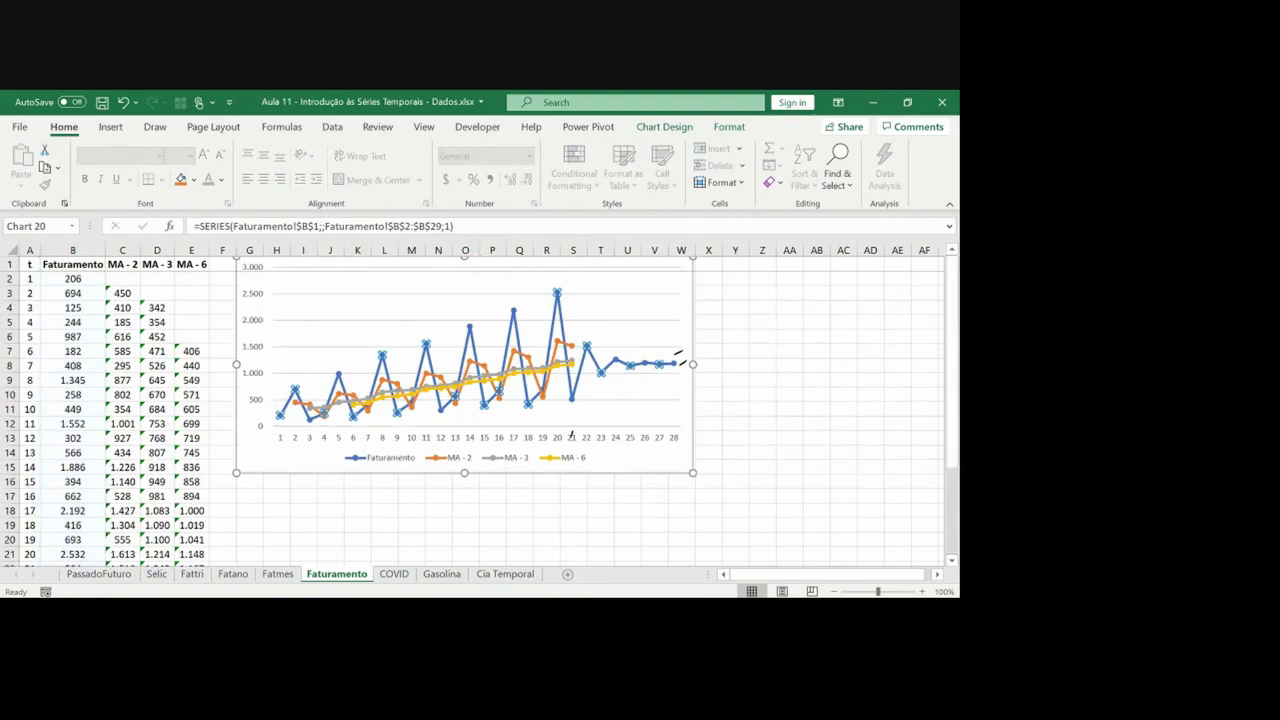
pyautogui.moveTo(571, 434)
pyautogui.mouseDown()
pyautogui.moveTo(573, 270)
pyautogui.moveTo(616, 302)
pyautogui.mouseUp()
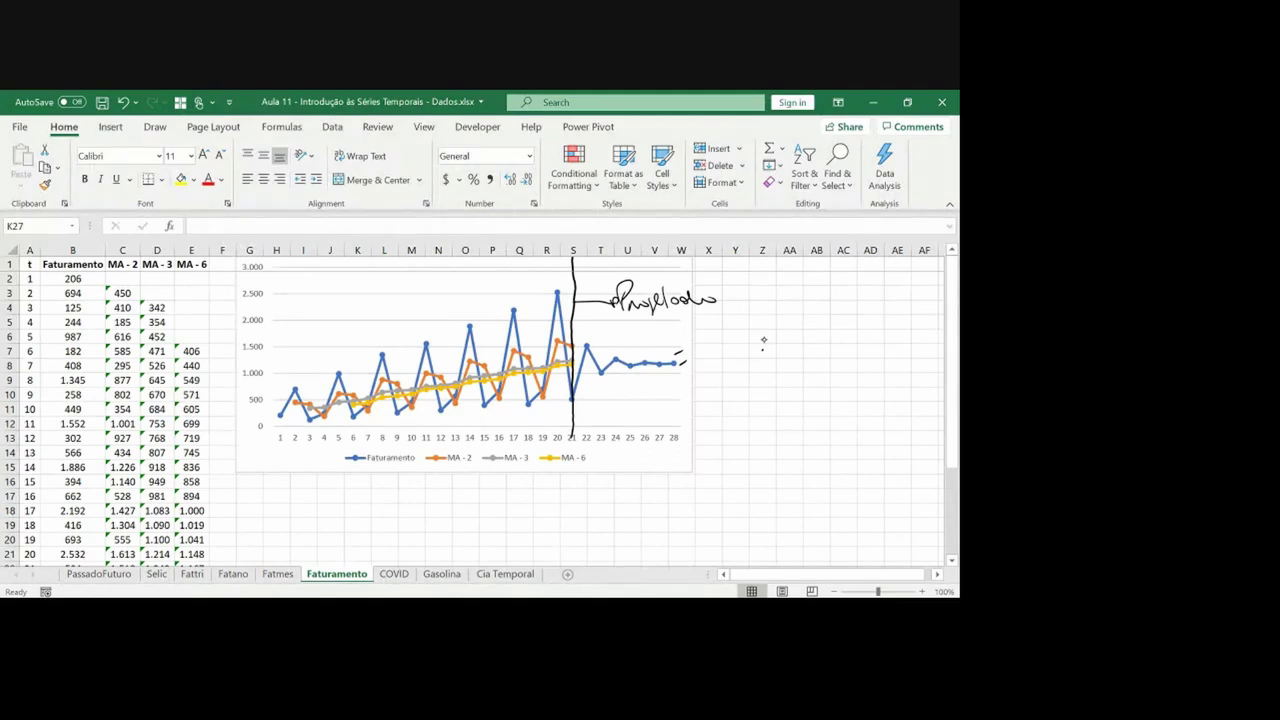
pyautogui.moveTo(604, 377); pyautogui.dragTo(688, 373)
pyautogui.moveTo(605, 318); pyautogui.dragTo(697, 316)
# Underline the handwritten "Média Móvel" heading and list "Séries Estacionárias" and "Pouca Variação Sazonal" as bulleted notes beneath it
pyautogui.moveTo(722, 365)
pyautogui.mouseDown()
pyautogui.moveTo(727, 346)
pyautogui.moveTo(738, 362)
pyautogui.moveTo(866, 346)
pyautogui.moveTo(850, 365)
pyautogui.mouseUp()
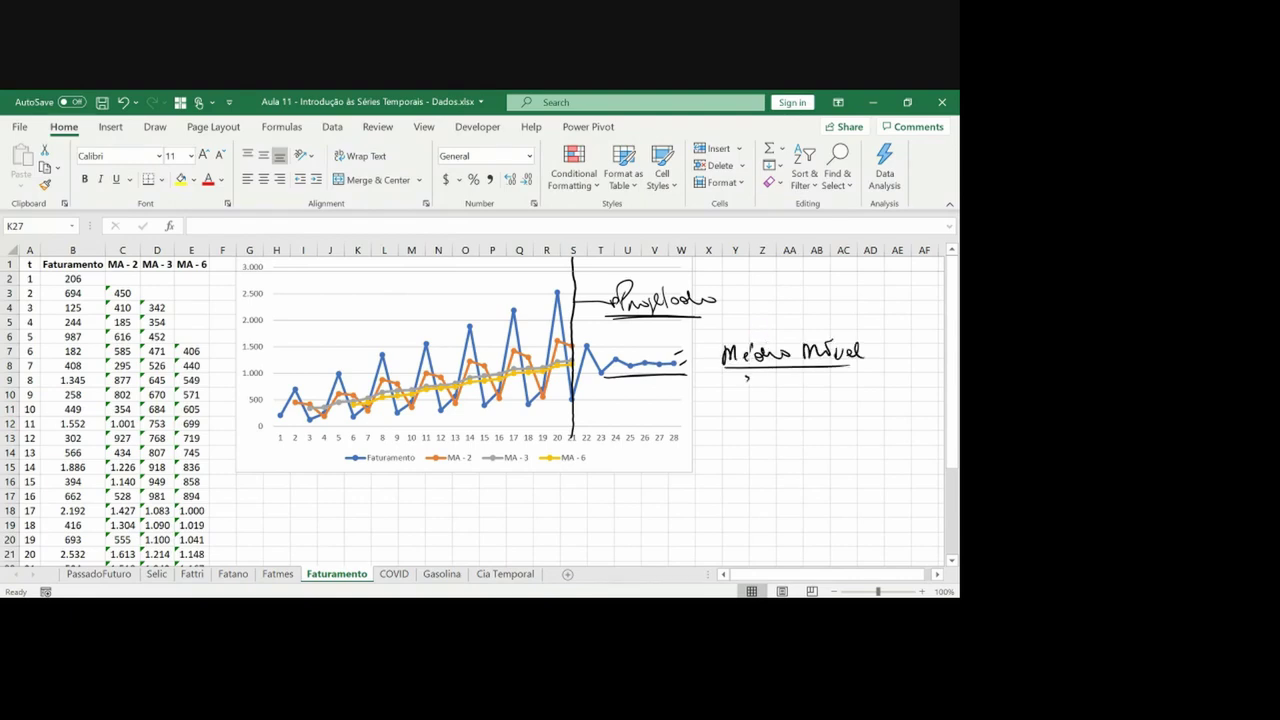
pyautogui.moveTo(746, 378)
pyautogui.mouseDown()
pyautogui.moveTo(737, 397)
pyautogui.moveTo(862, 401)
pyautogui.moveTo(868, 386)
pyautogui.moveTo(942, 398)
pyautogui.mouseUp()
pyautogui.moveTo(737, 410)
pyautogui.mouseDown()
pyautogui.moveTo(734, 433)
pyautogui.moveTo(760, 418)
pyautogui.moveTo(940, 430)
pyautogui.mouseUp()
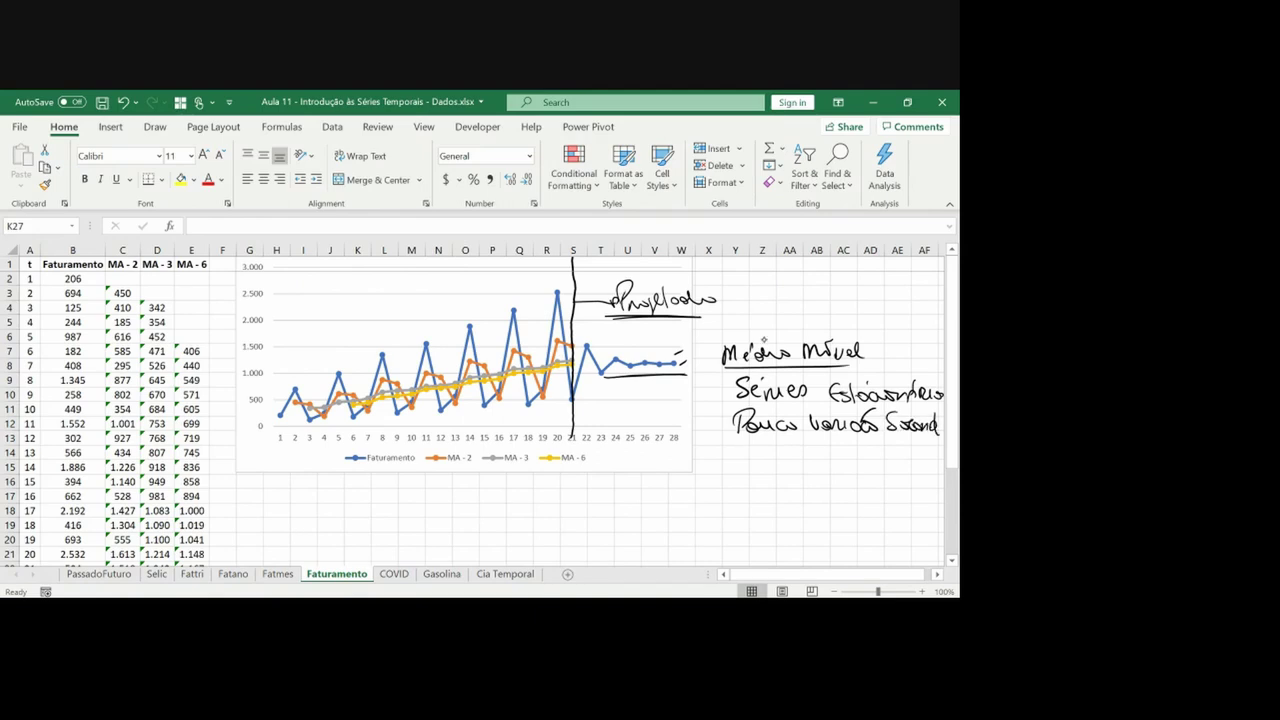
pyautogui.click(726, 390)
pyautogui.click(732, 419)
# Circle the "Média Móvel" heading and mark the recurring peaks and troughs of the Faturamento line
pyautogui.moveTo(800, 302)
pyautogui.mouseDown()
pyautogui.moveTo(740, 370)
pyautogui.moveTo(885, 330)
pyautogui.moveTo(760, 305)
pyautogui.moveTo(830, 378)
pyautogui.mouseUp()
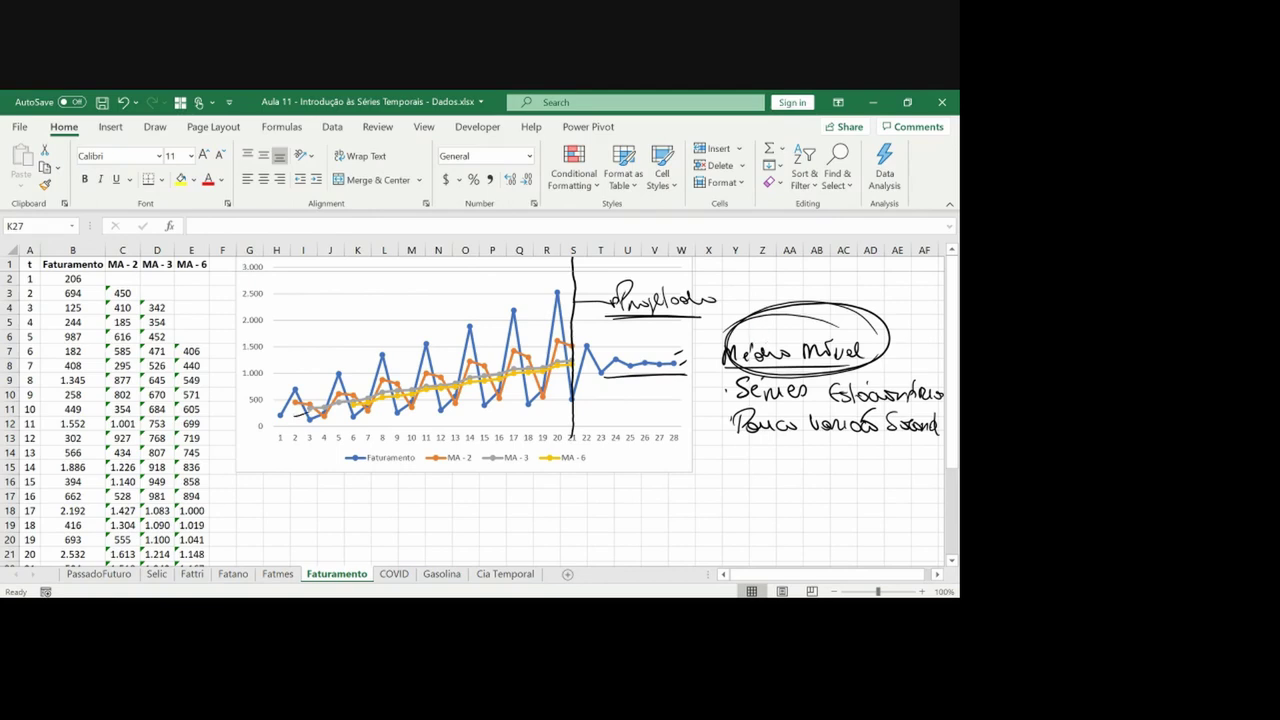
pyautogui.moveTo(410, 357); pyautogui.dragTo(556, 309)
pyautogui.moveTo(522, 398)
pyautogui.mouseDown()
pyautogui.moveTo(538, 390)
pyautogui.moveTo(446, 406)
pyautogui.mouseUp()
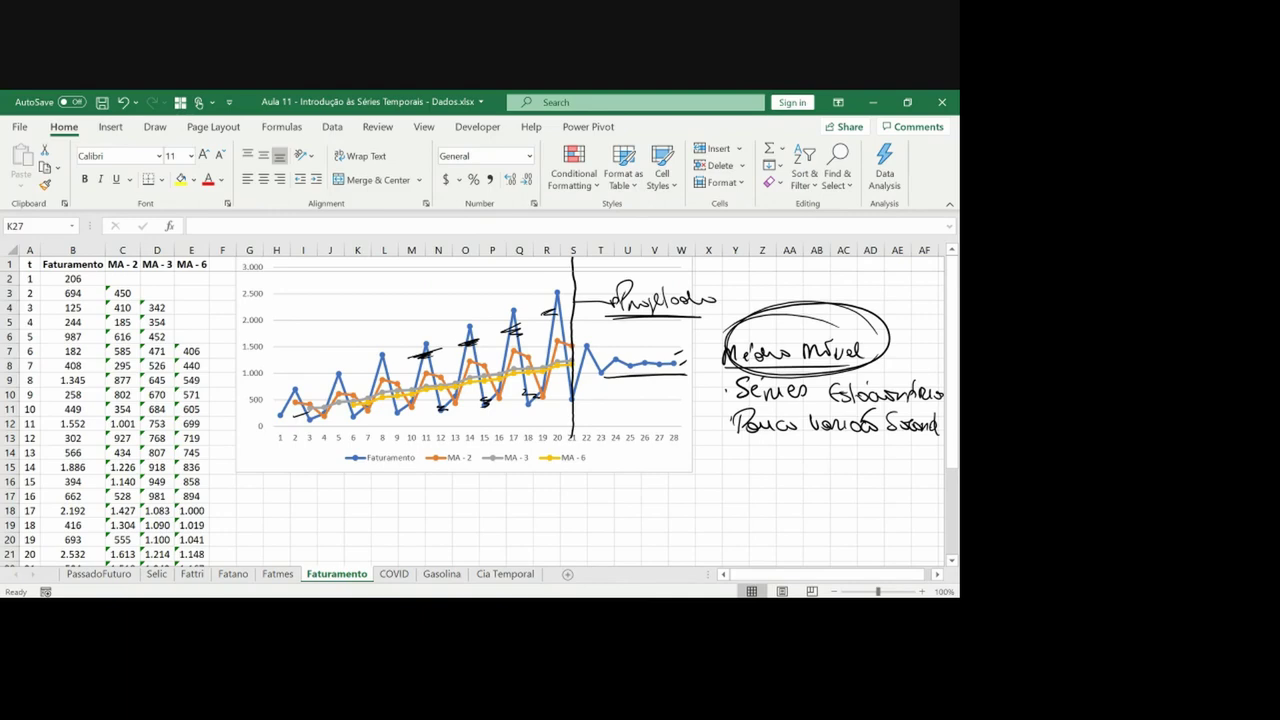
# Examine the COVID sheet's Data, casosNovos and obitosNovos columns and the first and last dates of the series
pyautogui.click(399, 577)
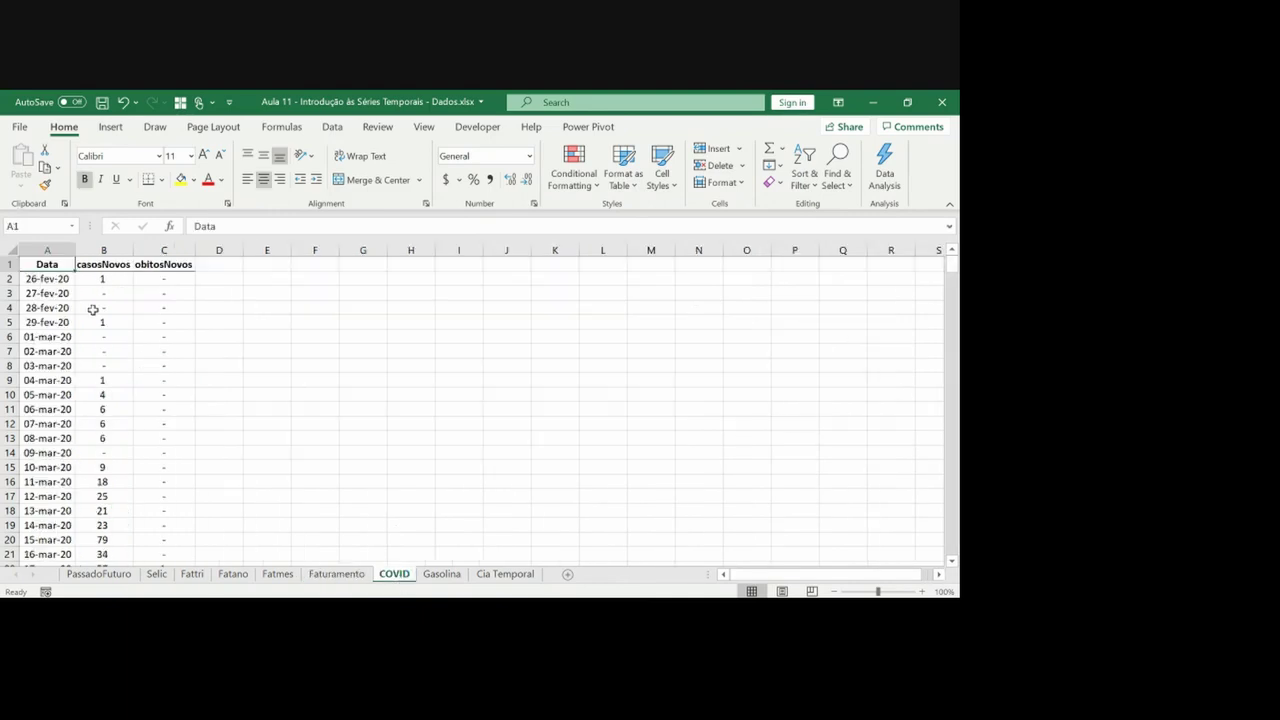
pyautogui.press('Down')
pyautogui.press('Up')
pyautogui.press('Right')
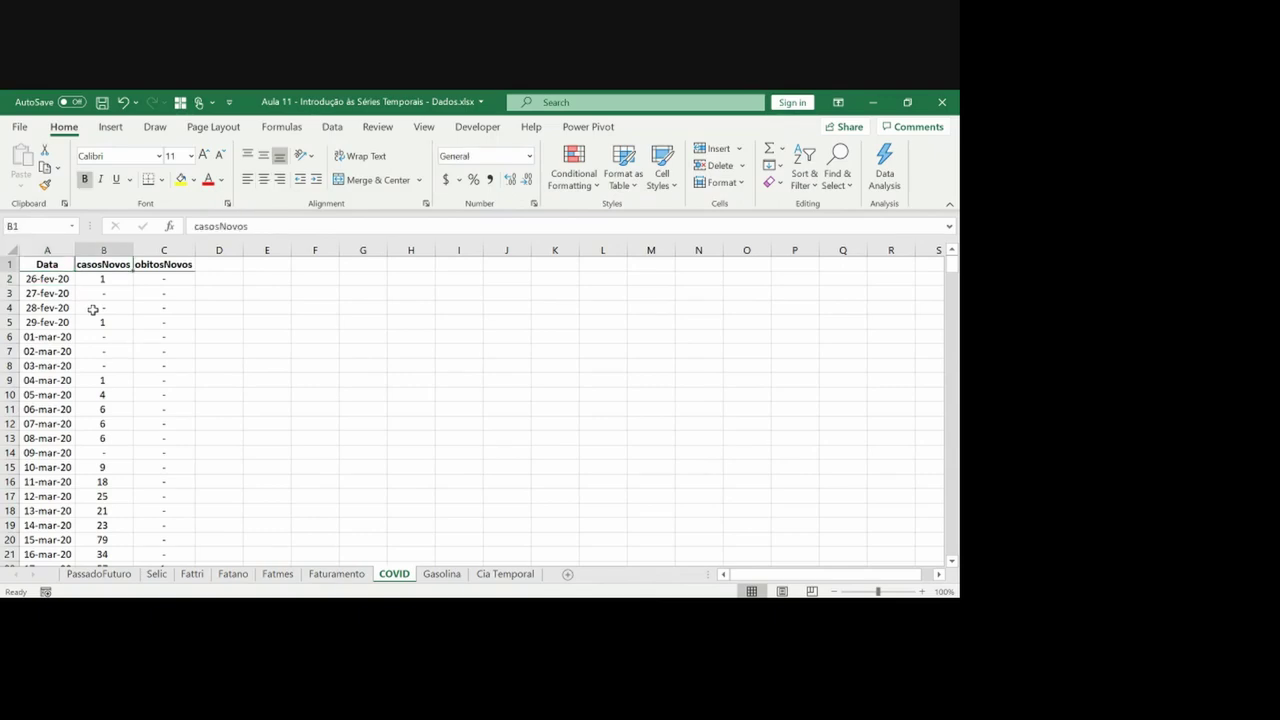
pyautogui.press('Left')
pyautogui.press('Down')
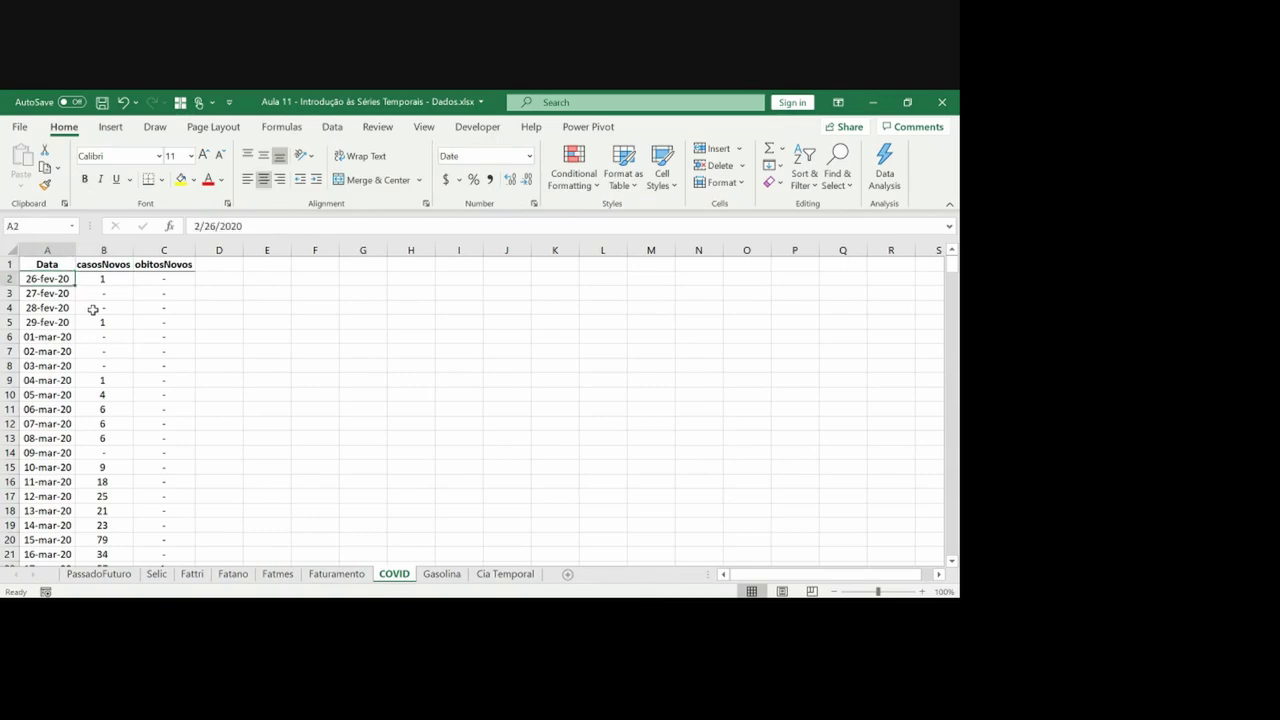
pyautogui.press('Down')
pyautogui.press('Up')
pyautogui.hotkey('ctrl', 'Right')
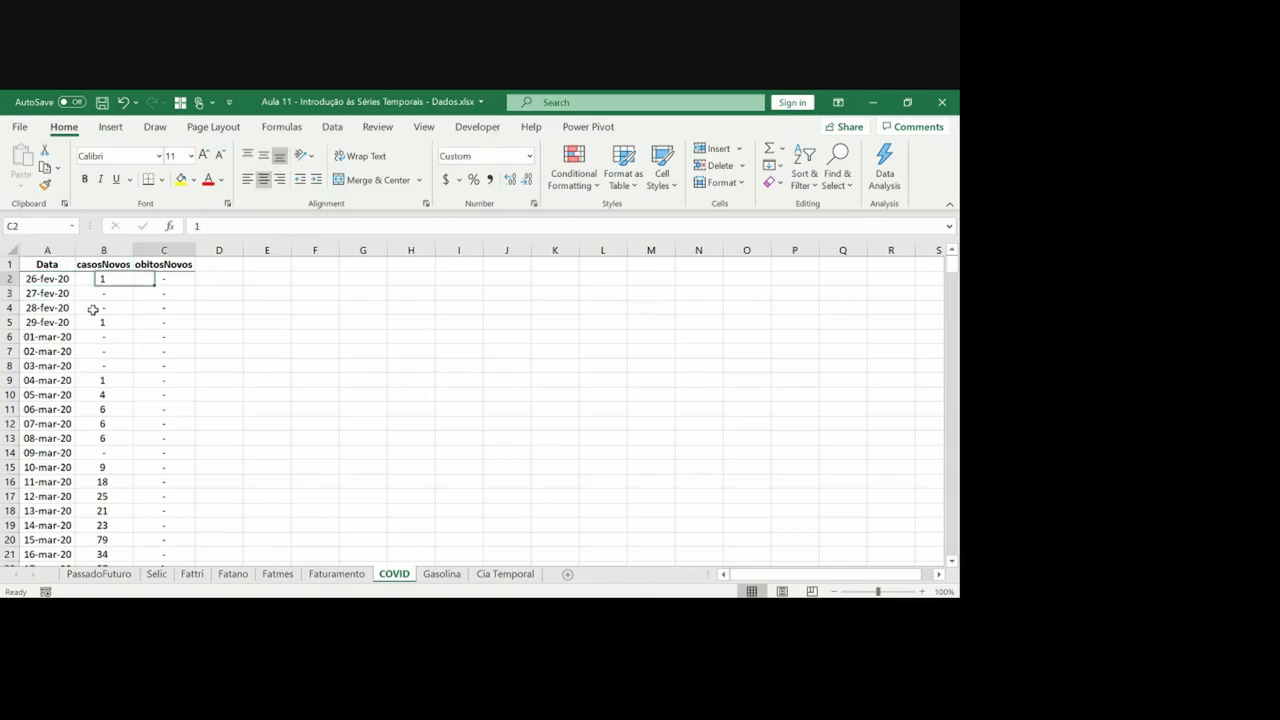
pyautogui.hotkey('ctrl', 'Left')
pyautogui.press('Right')
pyautogui.press('Left')
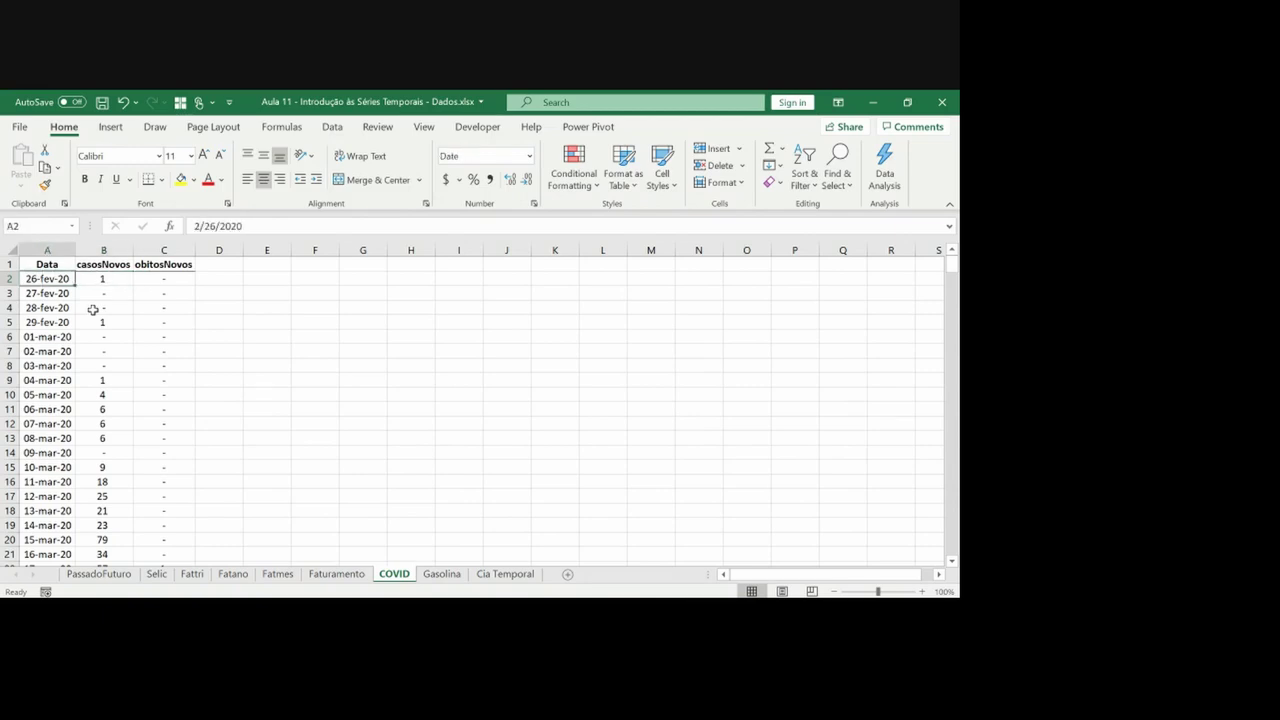
pyautogui.hotkey('ctrl', 'Down')
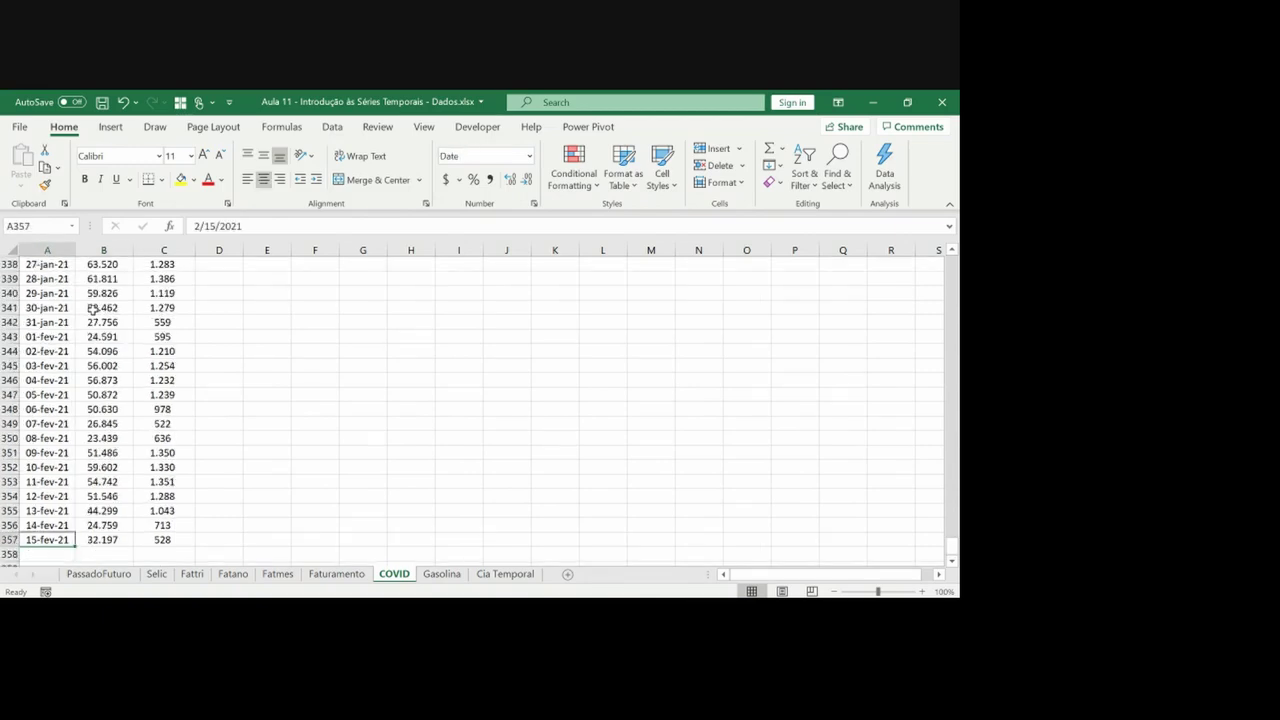
pyautogui.hotkey('ctrl', 'Up')
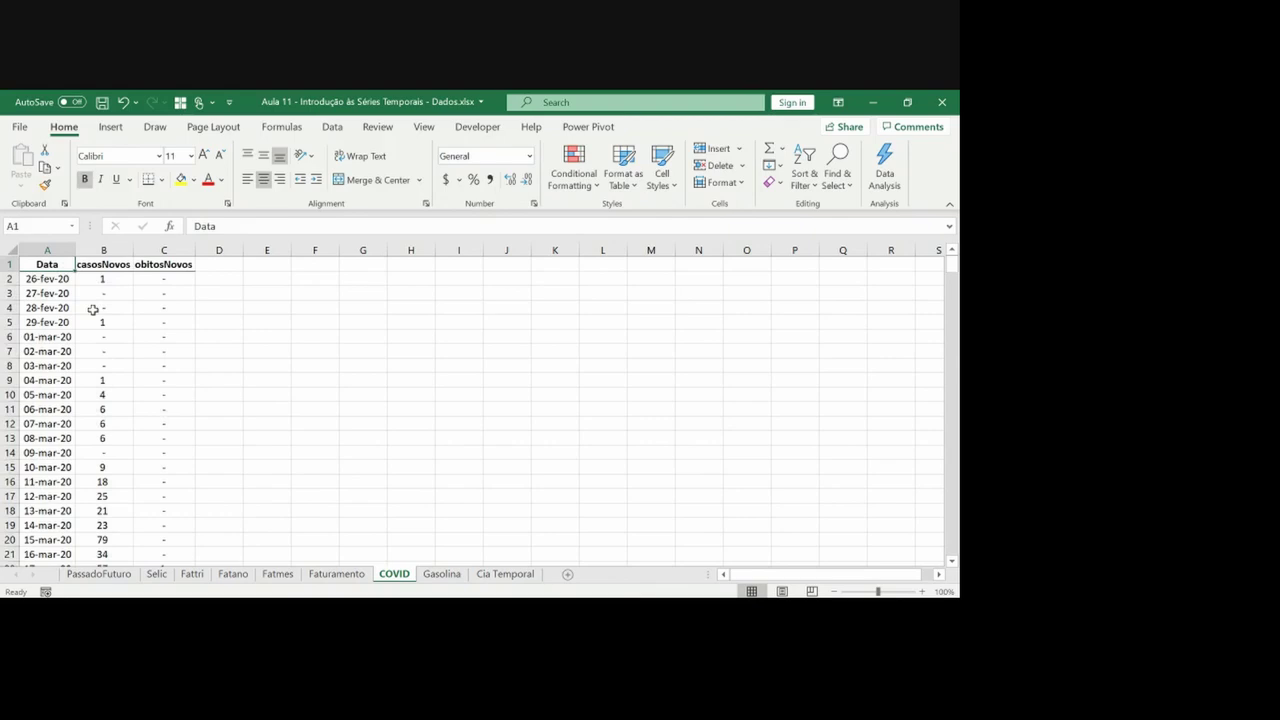
# Select the Data and casosNovos columns with their headers, A1:B357, on the COVID sheet
pyautogui.press('Right')
pyautogui.press('Left')
pyautogui.hotkey('ctrl', 'shift', 'Down')
pyautogui.hotkey('shift', 'Right')
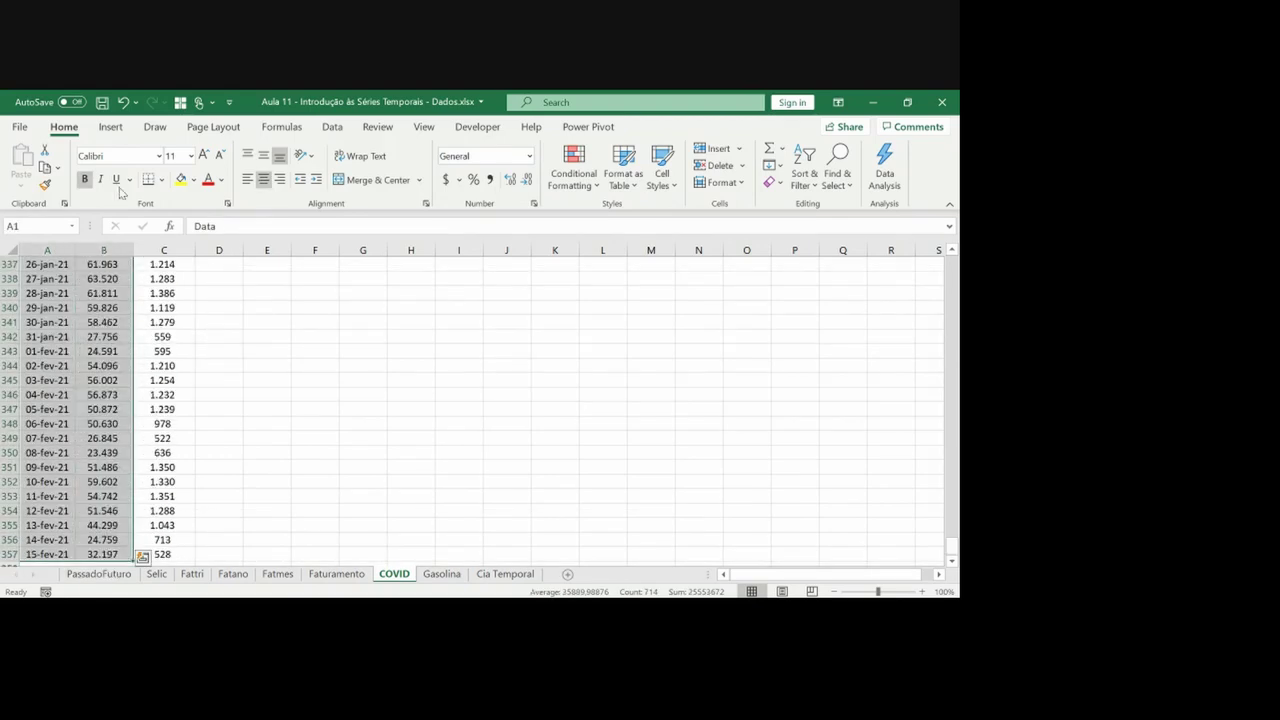
pyautogui.click(112, 128)
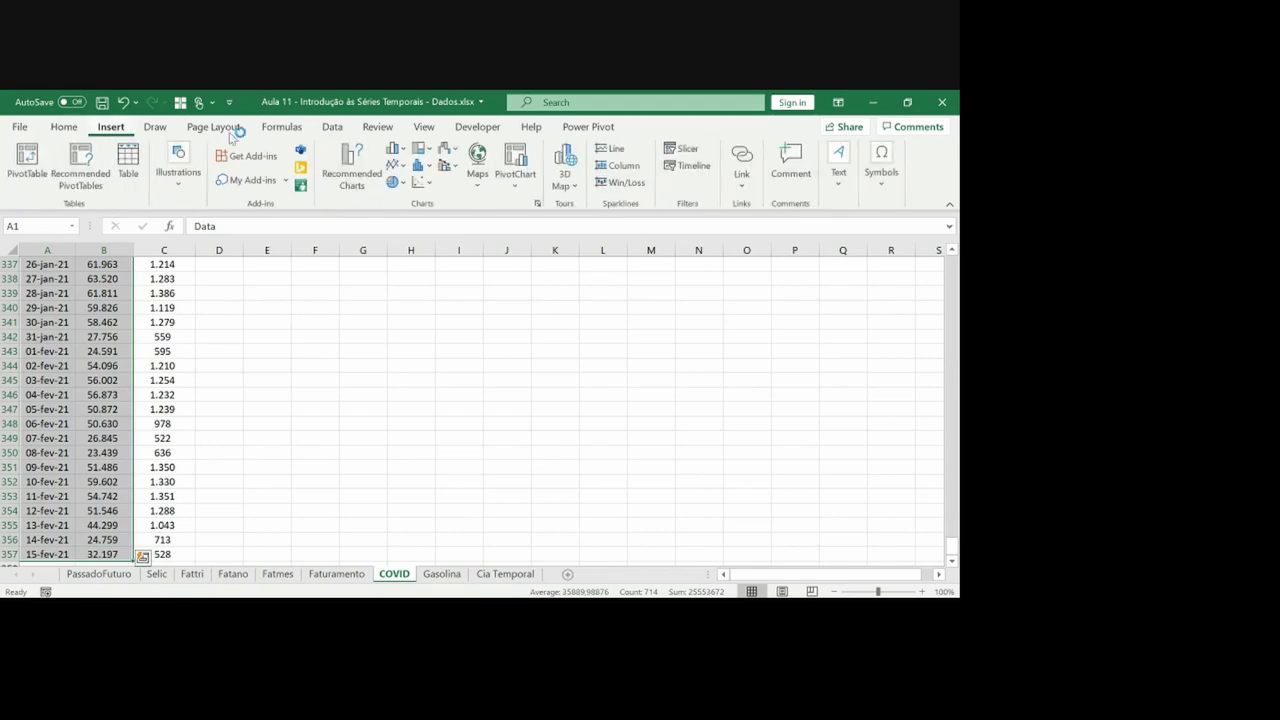
pyautogui.click(397, 168)
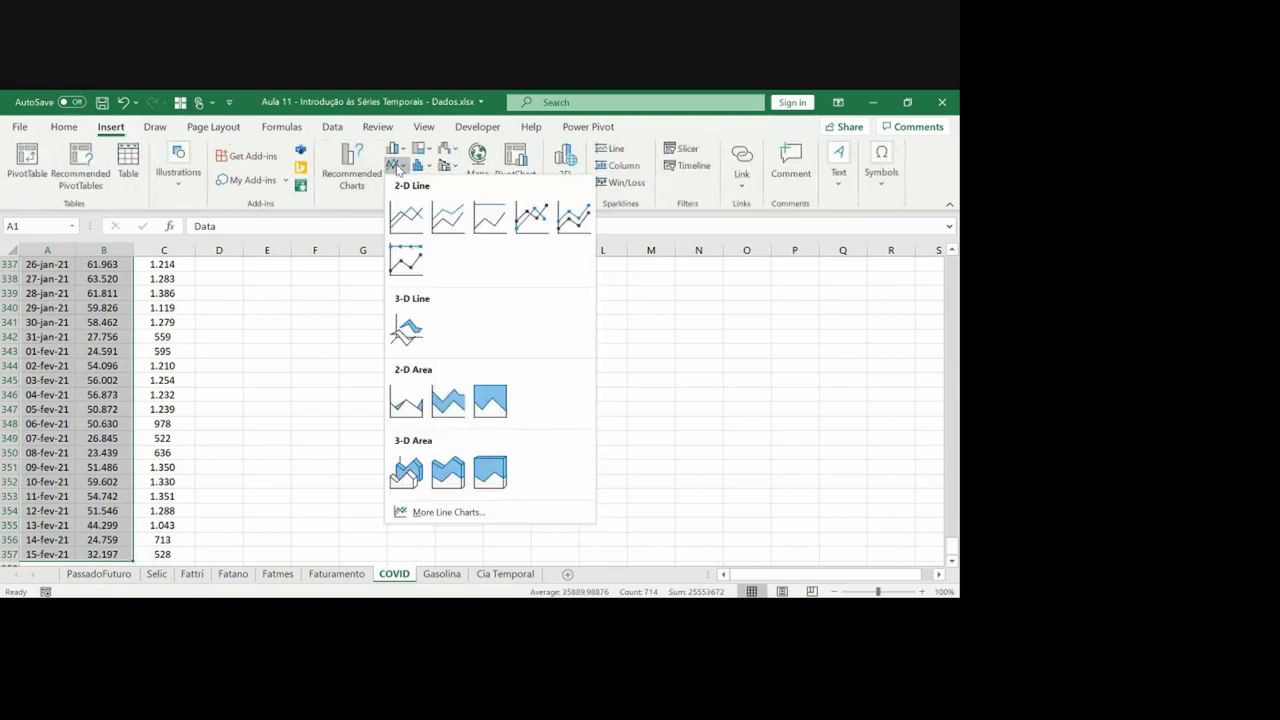
pyautogui.click(531, 217)
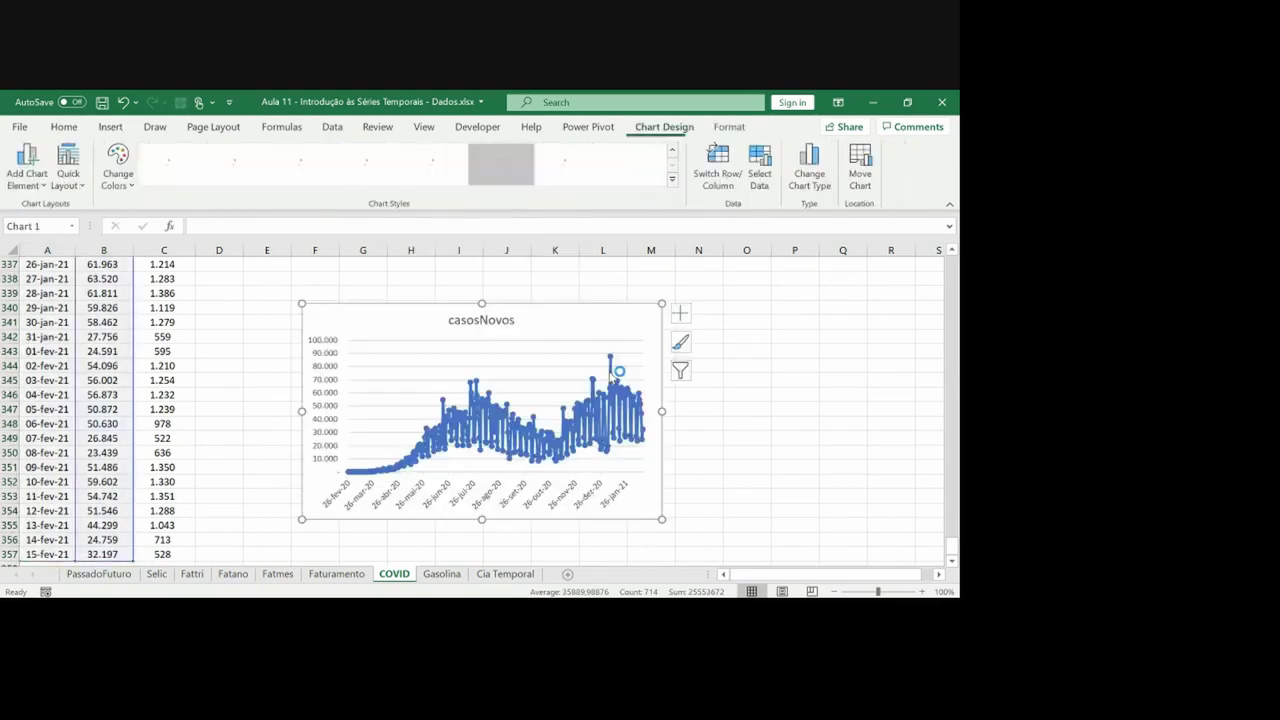
pyautogui.hotkey('ctrl', 'z')
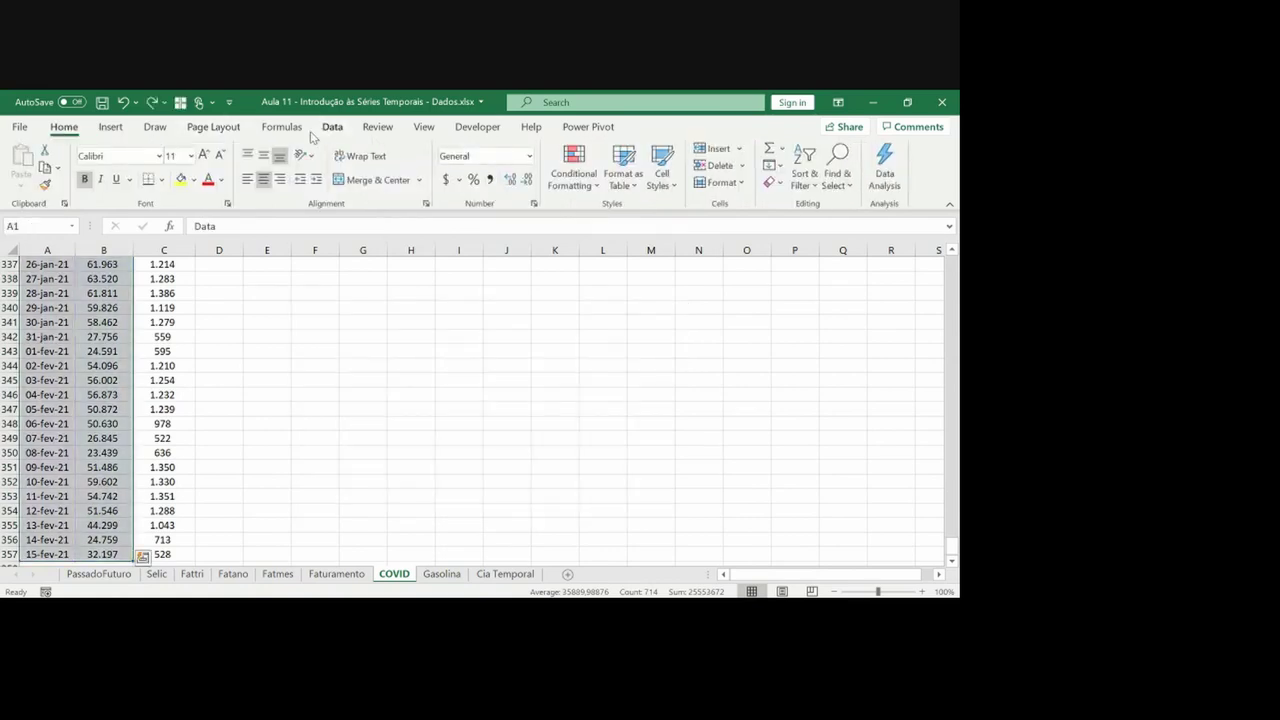
# Insert a 2-D line chart without markers from the selected dates and casosNovos values
pyautogui.click(110, 127)
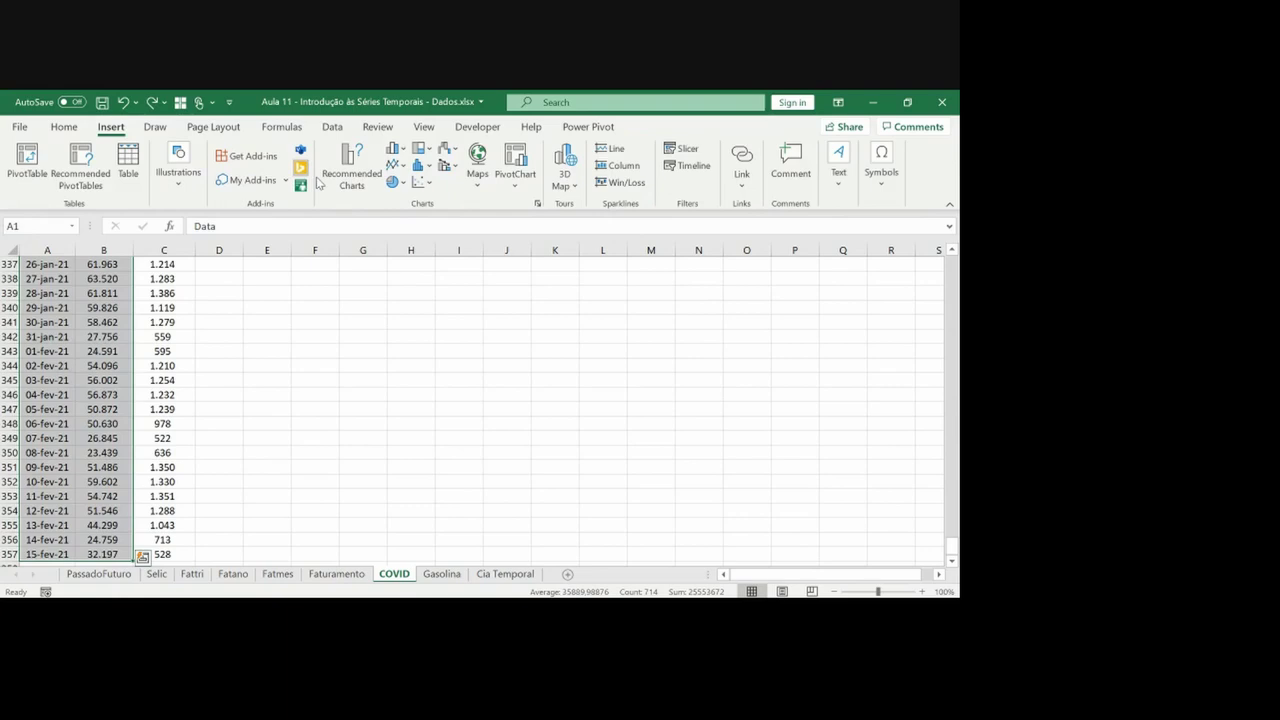
pyautogui.click(397, 165)
pyautogui.click(410, 218)
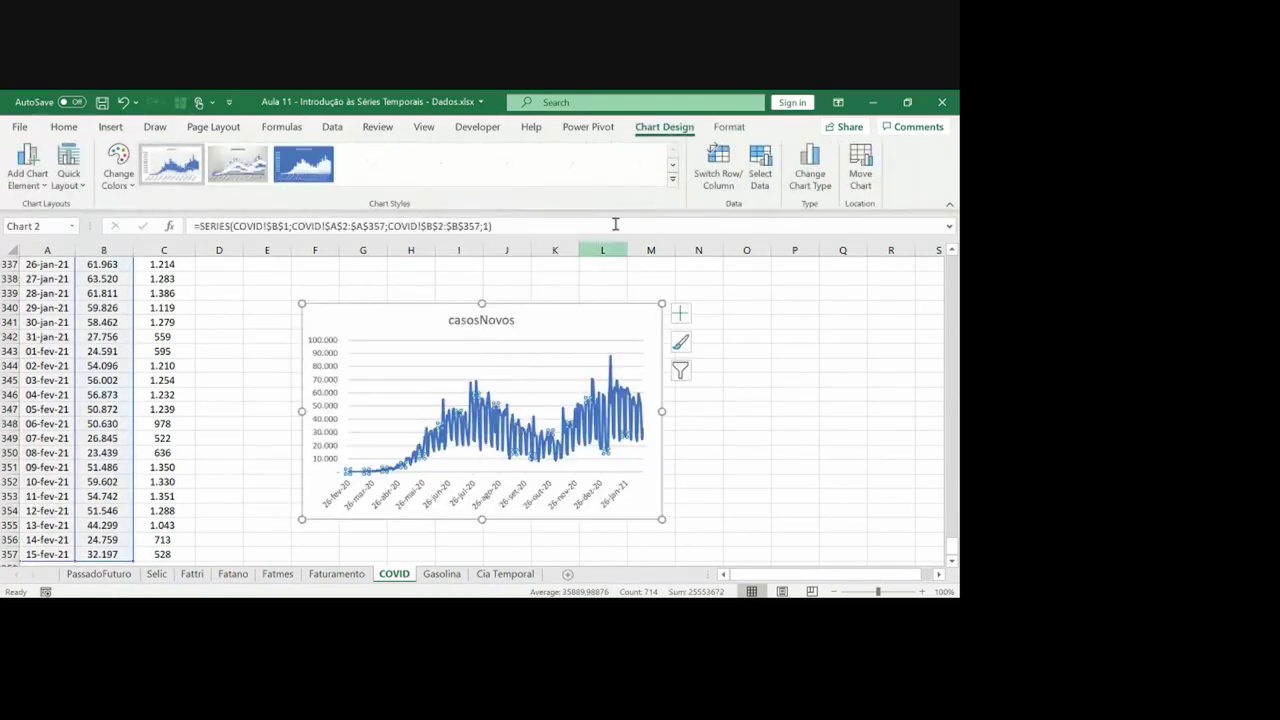
# Set the outline weight of the casosNovos chart line to ¾ pt
pyautogui.click(728, 128)
pyautogui.click(414, 168)
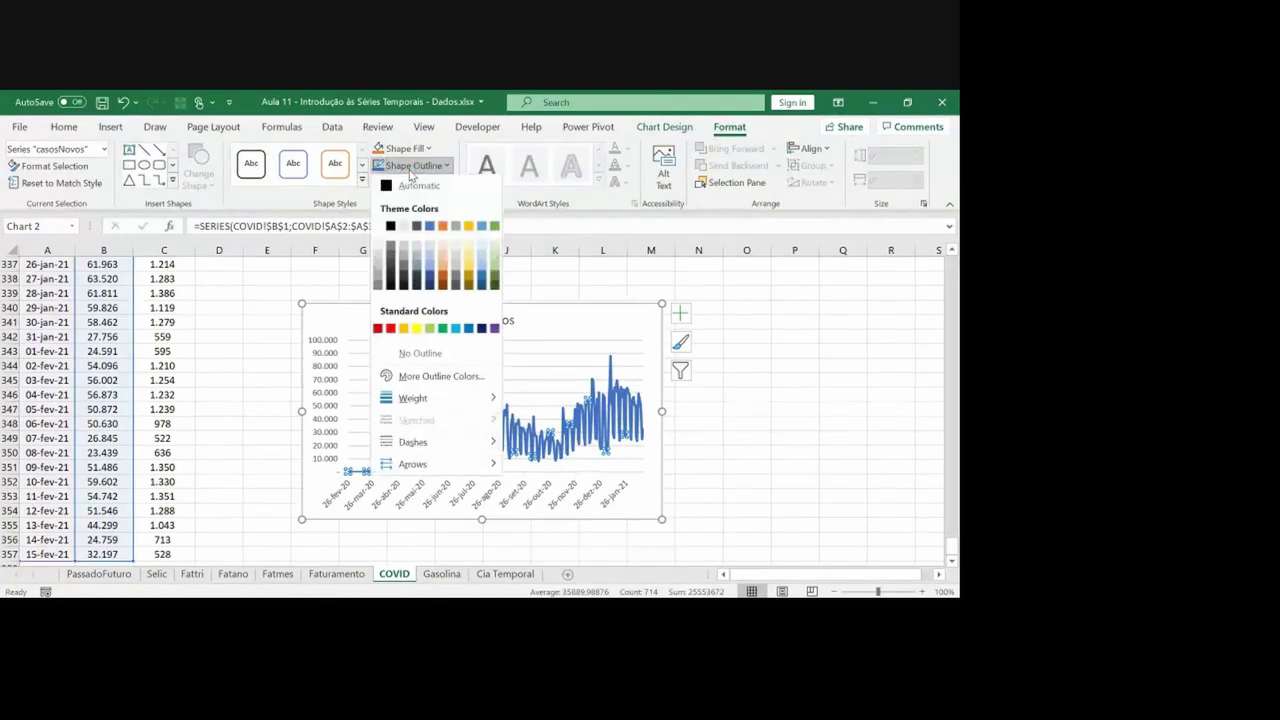
pyautogui.moveTo(432, 398)
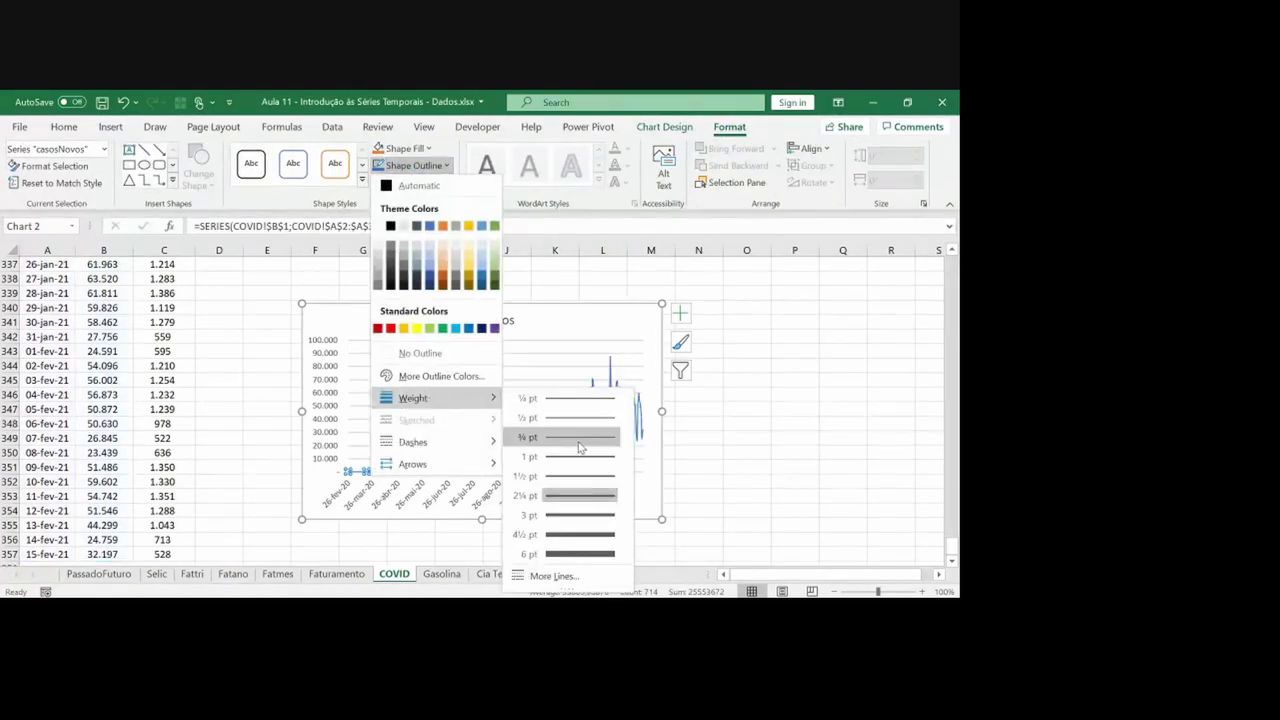
pyautogui.click(575, 438)
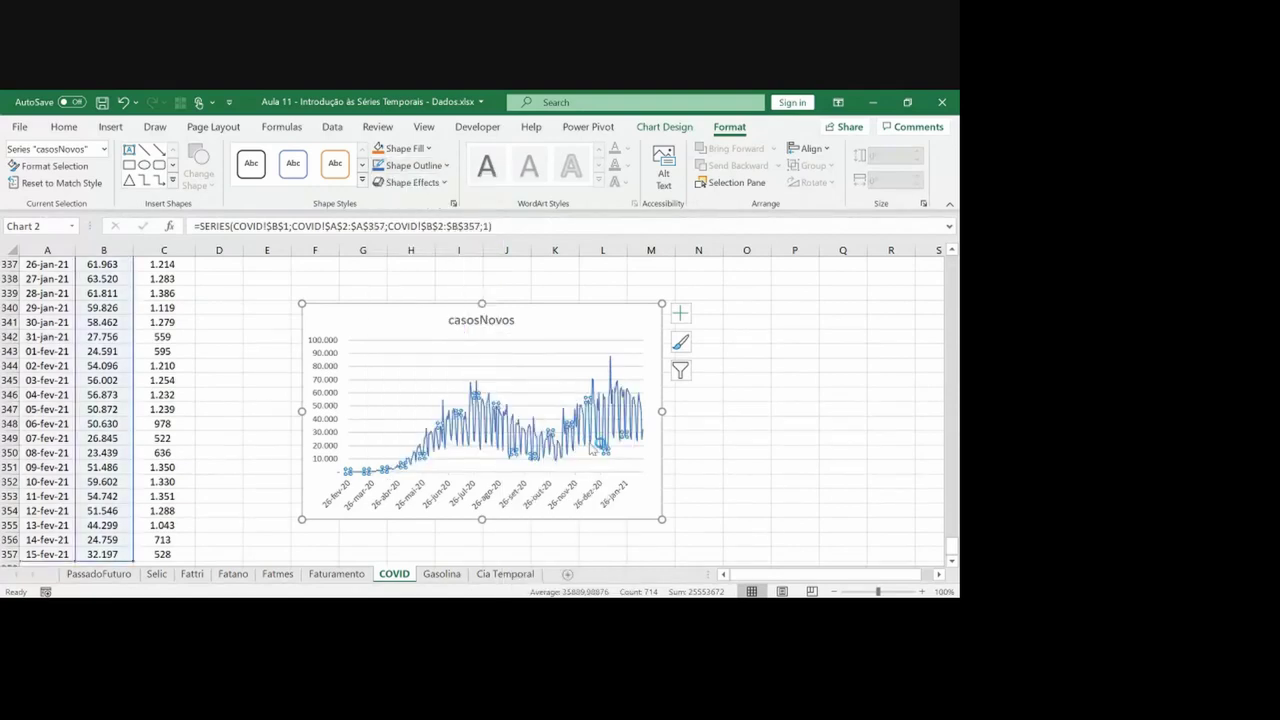
# Move the casosNovos chart to cell E1 at the start of the sheet and widen it to column R
pyautogui.click(659, 459)
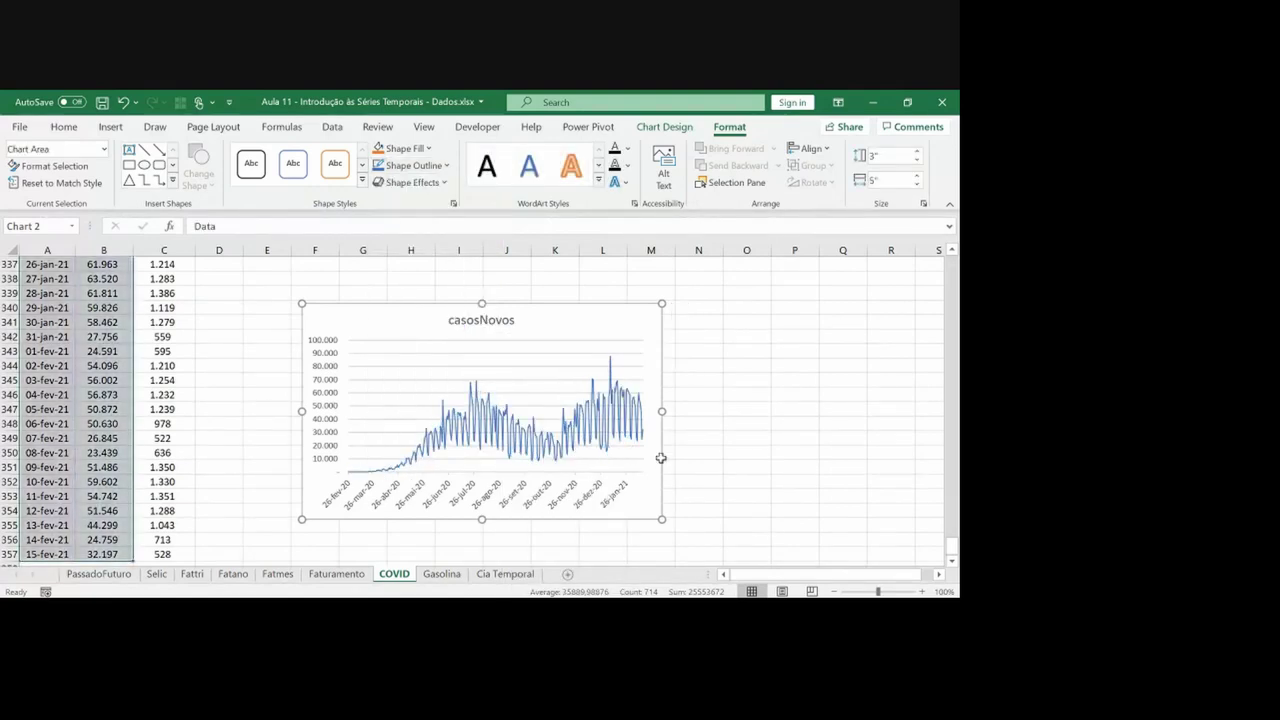
pyautogui.press('Delete')
pyautogui.hotkey('ctrl', 'Up')
pyautogui.press('Left')
pyautogui.press('Left')
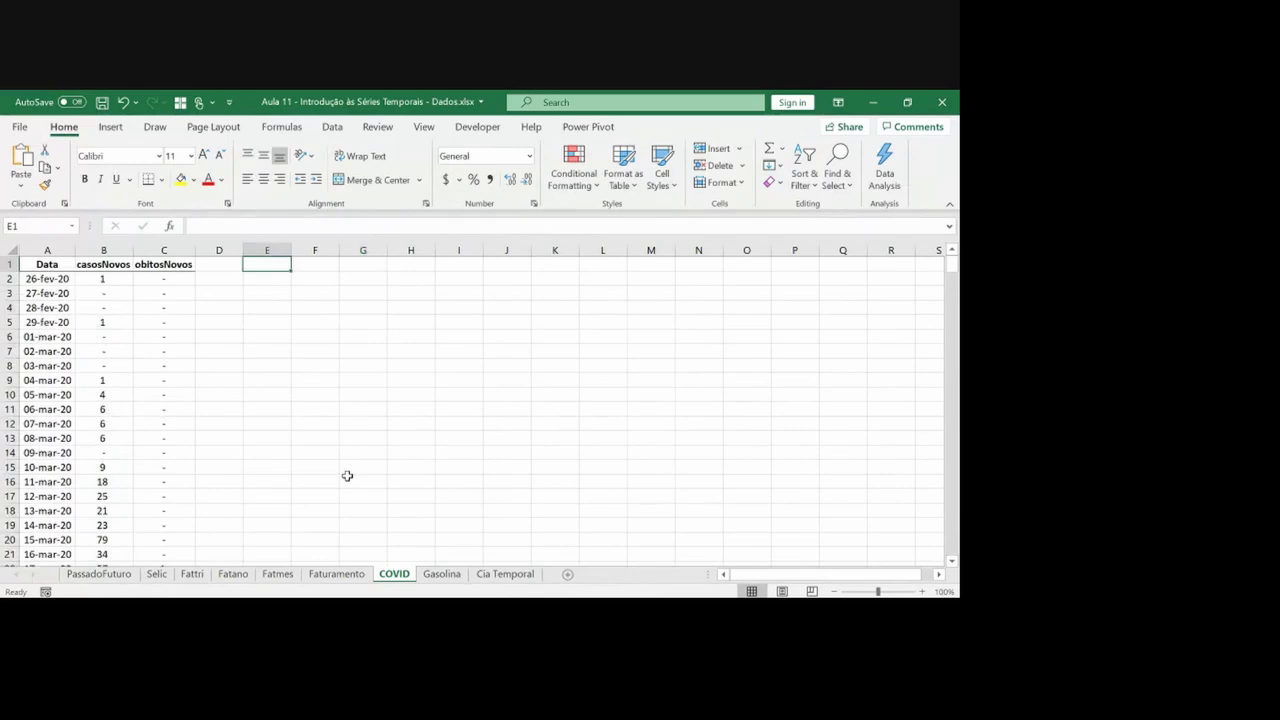
pyautogui.hotkey('ctrl', 'v')
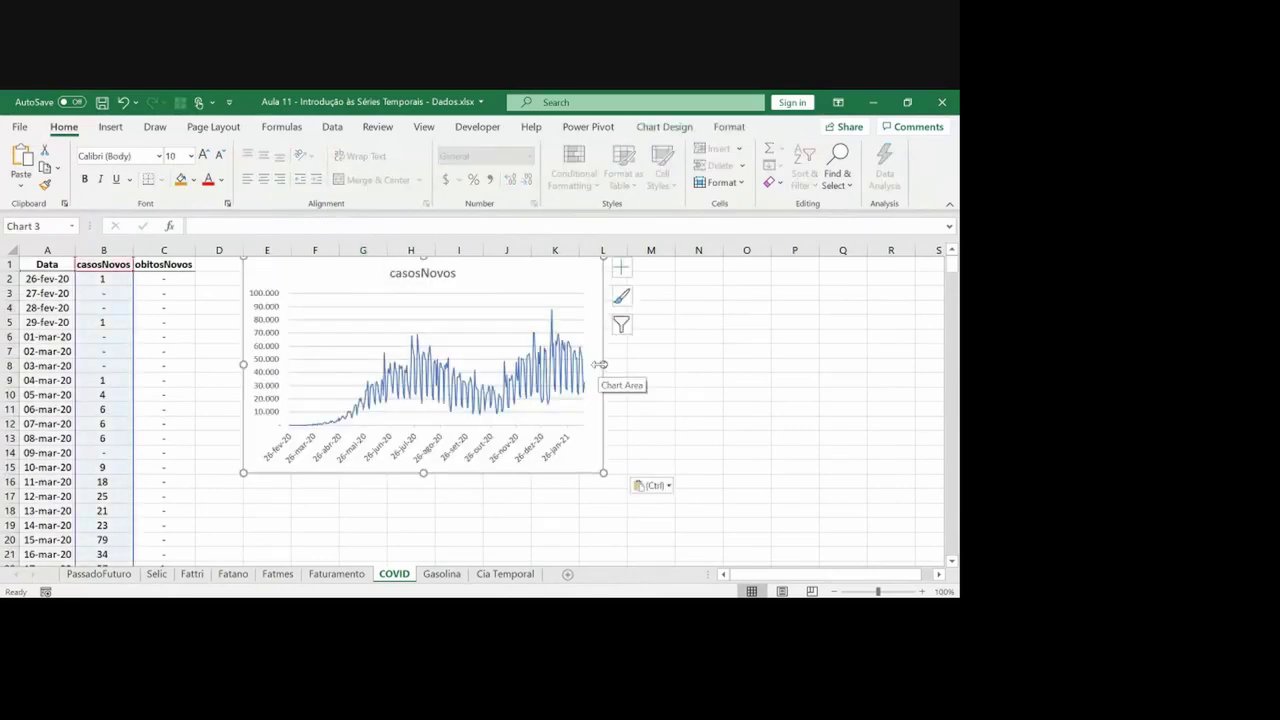
pyautogui.moveTo(600, 363); pyautogui.dragTo(889, 363)
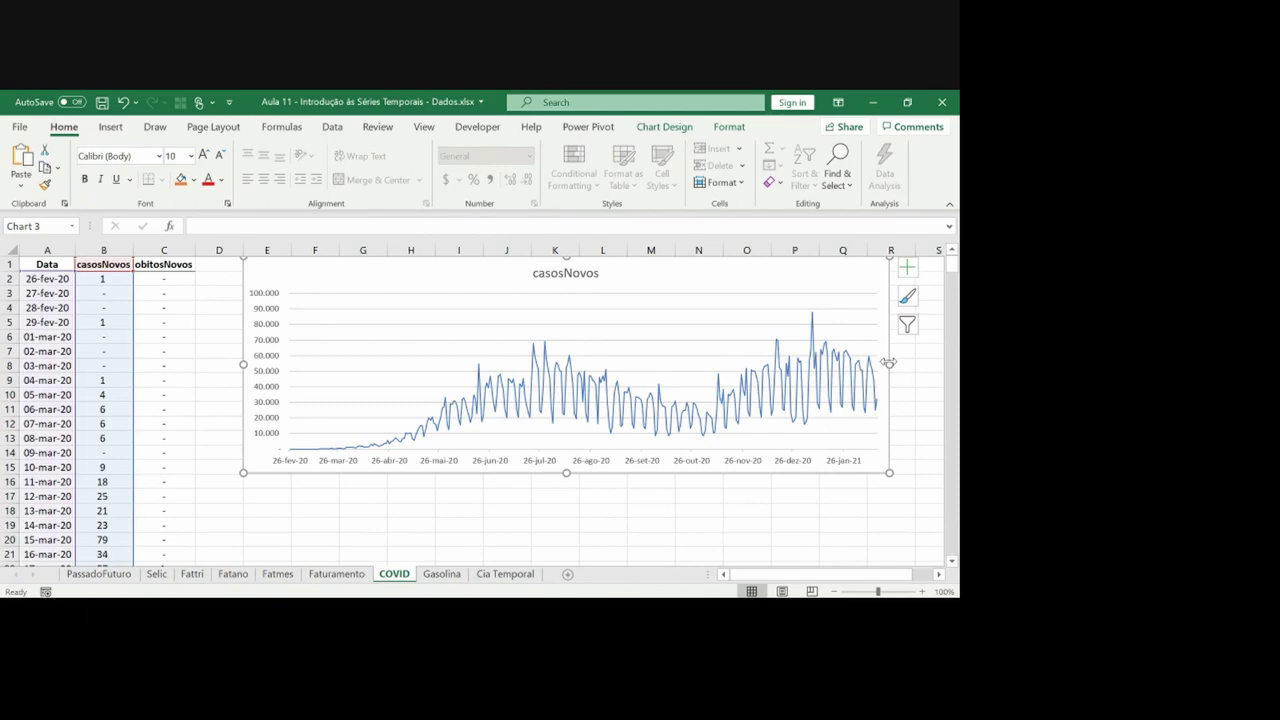
pyautogui.moveTo(888, 362); pyautogui.dragTo(889, 362)
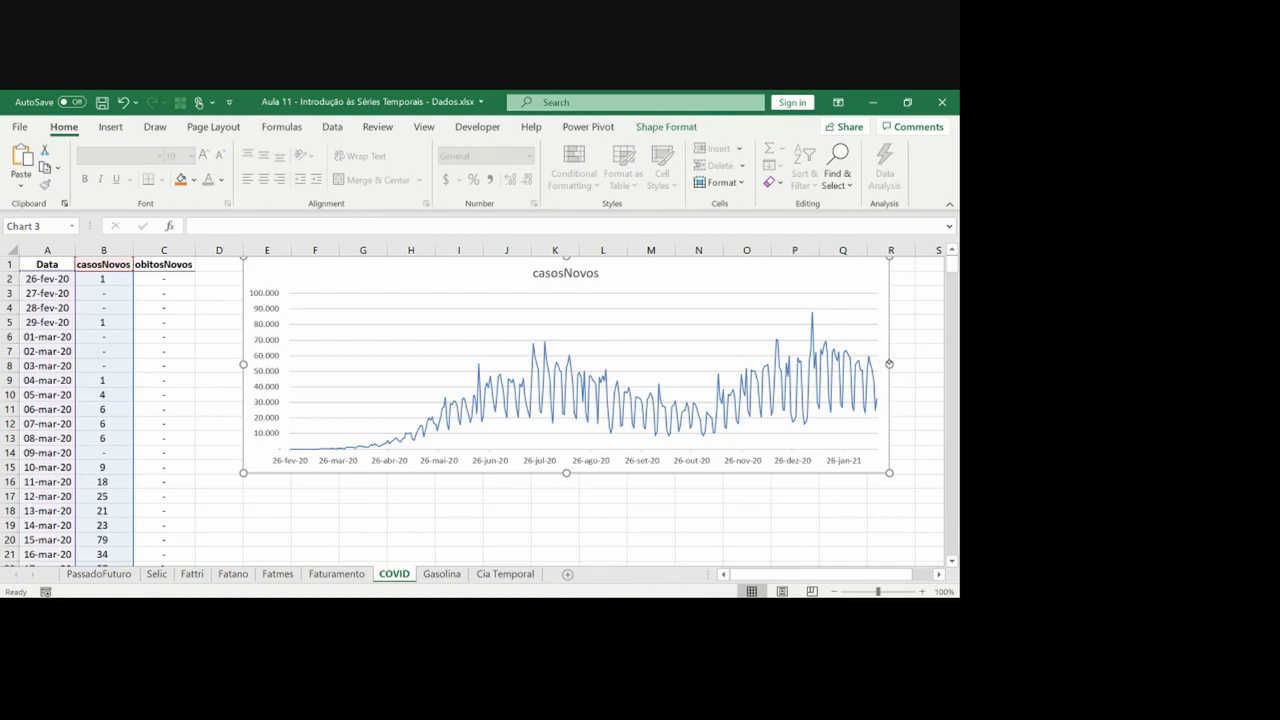
# Handwrite the abbreviated weekdays from Monday to Sunday in a row below the casosNovos chart
pyautogui.press('Escape')
pyautogui.moveTo(330, 519); pyautogui.dragTo(320, 534)
pyautogui.moveTo(331, 529); pyautogui.dragTo(342, 530)
pyautogui.moveTo(382, 517)
pyautogui.mouseDown()
pyautogui.moveTo(382, 528)
pyautogui.moveTo(482, 536)
pyautogui.moveTo(640, 528)
pyautogui.mouseUp()
pyautogui.moveTo(640, 515)
pyautogui.mouseDown()
pyautogui.moveTo(628, 529)
pyautogui.moveTo(690, 530)
pyautogui.mouseUp()
pyautogui.moveTo(690, 516)
pyautogui.mouseDown()
pyautogui.moveTo(714, 532)
pyautogui.moveTo(842, 520)
pyautogui.mouseUp()
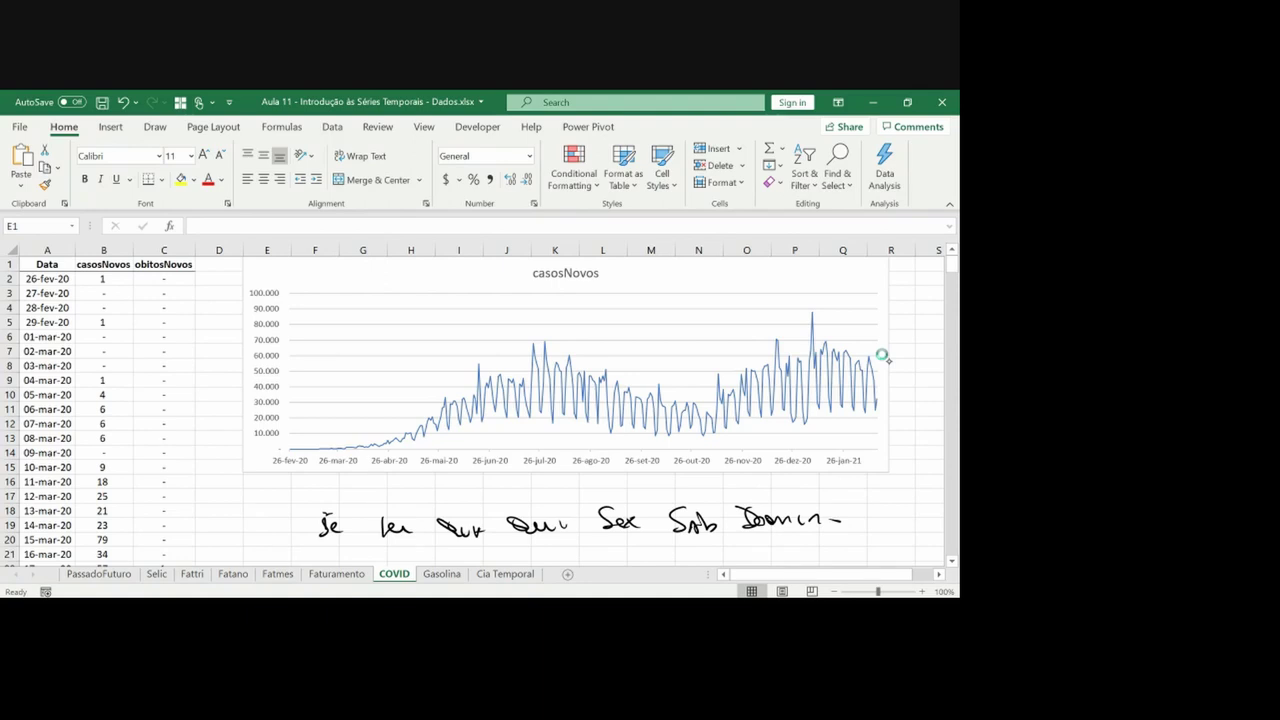
# Draw tally strokes above the handwritten weekdays from Tuesday to Sunday and circle the Tuesday and Wednesday group
pyautogui.moveTo(382, 514); pyautogui.dragTo(394, 506)
pyautogui.moveTo(385, 504)
pyautogui.mouseDown()
pyautogui.moveTo(399, 494)
pyautogui.moveTo(460, 508)
pyautogui.mouseUp()
pyautogui.moveTo(449, 505); pyautogui.dragTo(458, 493)
pyautogui.moveTo(449, 487); pyautogui.dragTo(461, 479)
pyautogui.moveTo(525, 512); pyautogui.dragTo(535, 509)
pyautogui.moveTo(525, 504); pyautogui.dragTo(535, 500)
pyautogui.moveTo(525, 496); pyautogui.dragTo(535, 491)
pyautogui.moveTo(612, 508); pyautogui.dragTo(690, 497)
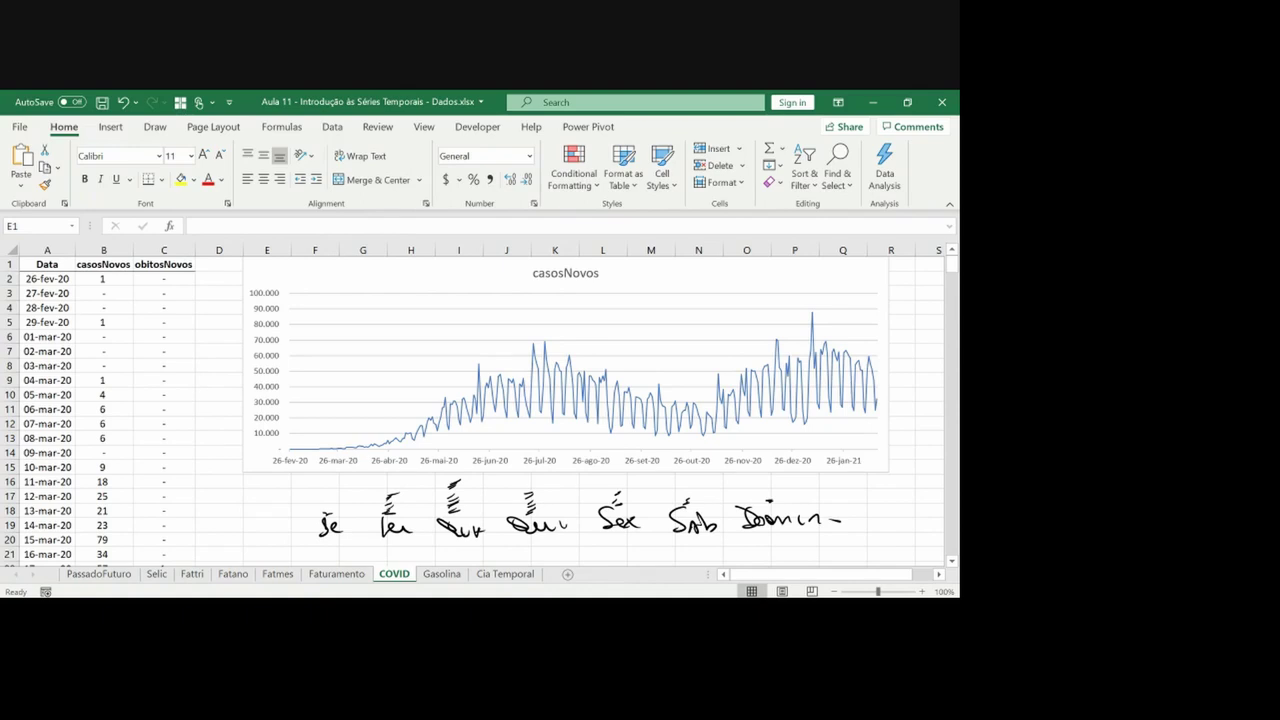
pyautogui.moveTo(455, 463)
pyautogui.mouseDown()
pyautogui.moveTo(488, 492)
pyautogui.moveTo(462, 466)
pyautogui.mouseUp()
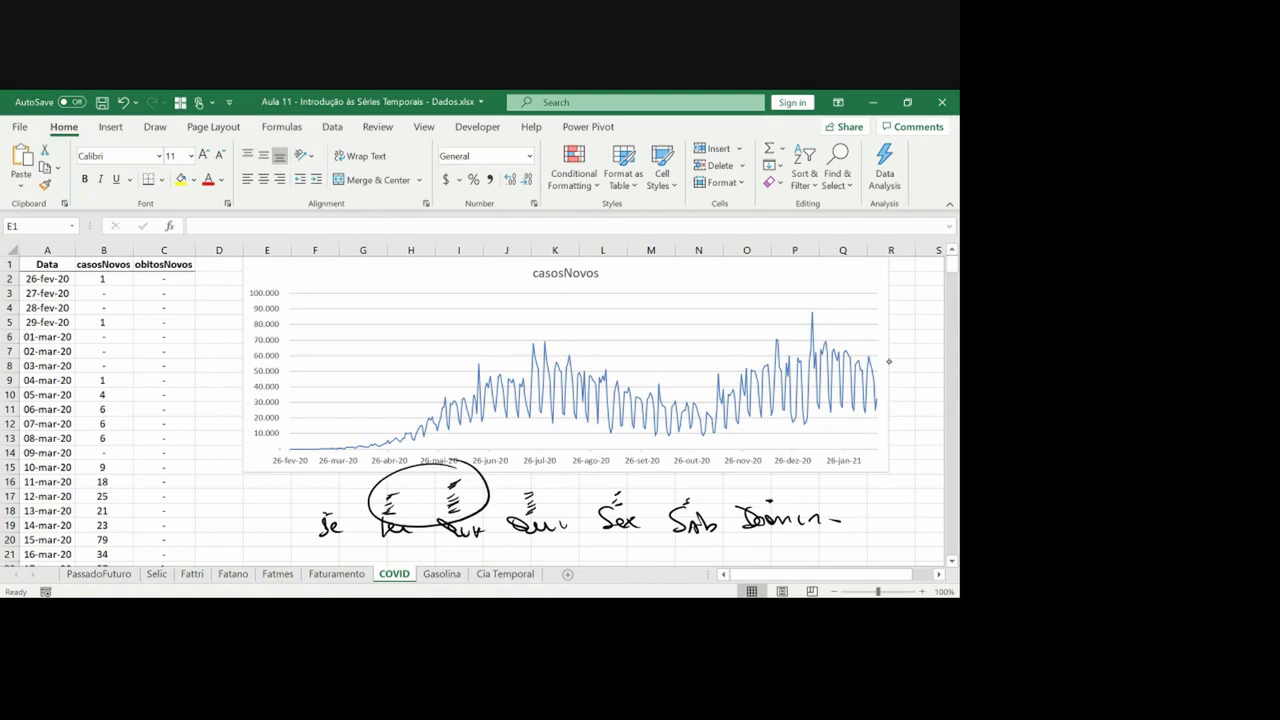
pyautogui.moveTo(340, 500)
pyautogui.mouseDown()
pyautogui.moveTo(294, 505)
pyautogui.moveTo(346, 512)
pyautogui.mouseUp()
pyautogui.moveTo(796, 500); pyautogui.dragTo(790, 505)
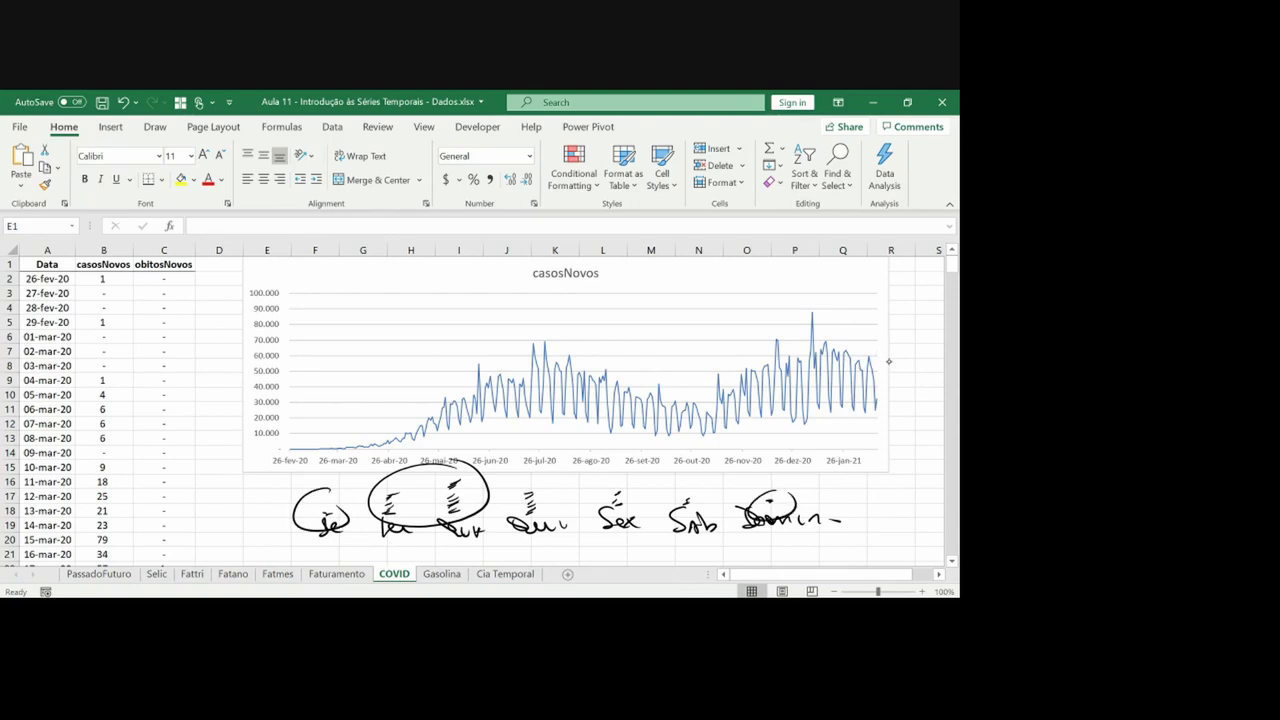
pyautogui.hotkey('ctrl', 'z')
pyautogui.hotkey('ctrl', 'z')
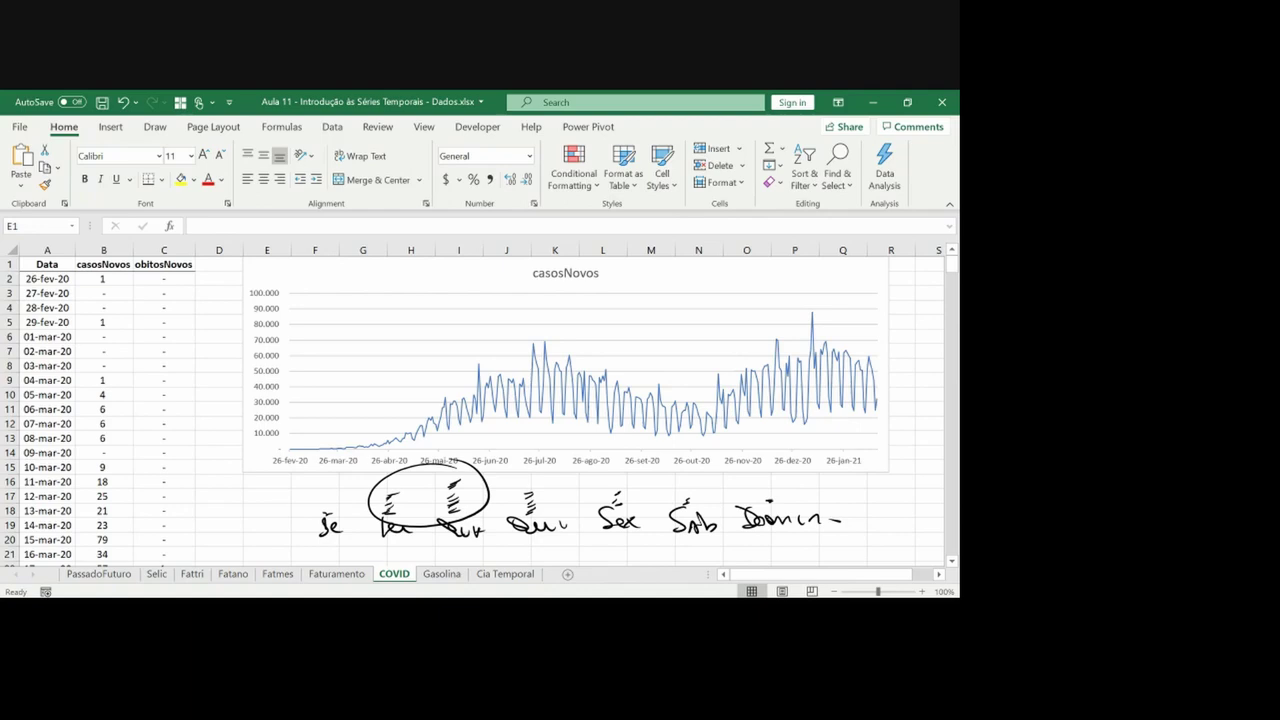
# Draw one large ellipse around the whole row of handwritten weekdays
pyautogui.moveTo(352, 478)
pyautogui.mouseDown()
pyautogui.moveTo(300, 545)
pyautogui.moveTo(760, 548)
pyautogui.moveTo(275, 490)
pyautogui.mouseUp()
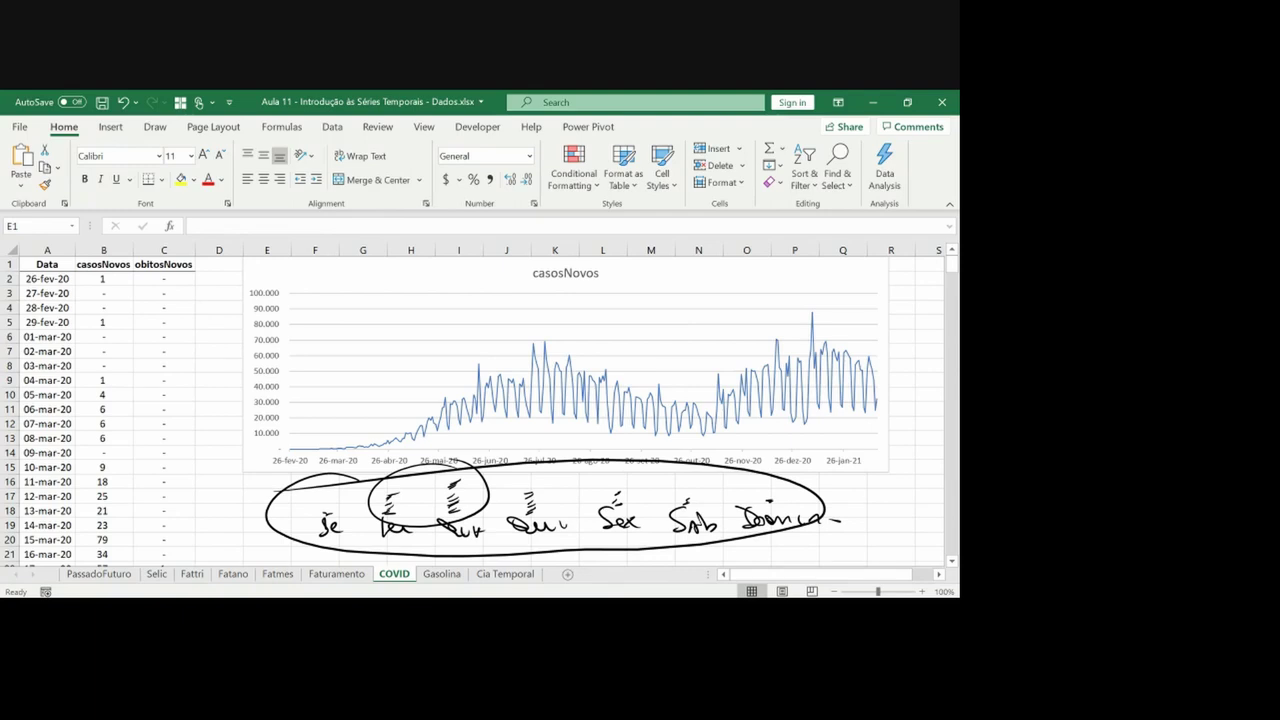
# Insert a column before obitosNovos and head it "MA - 7 dias"
pyautogui.click(164, 246)
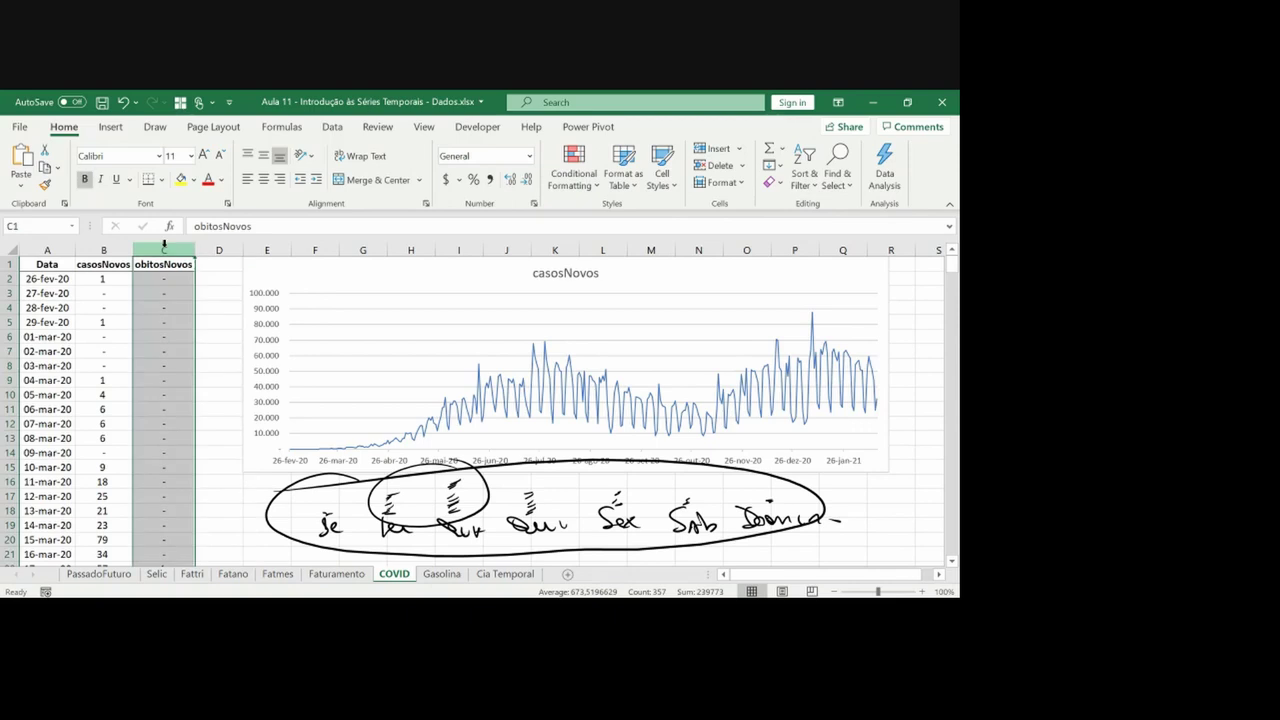
pyautogui.hotkey('ctrl', '+')
pyautogui.write('MA -')
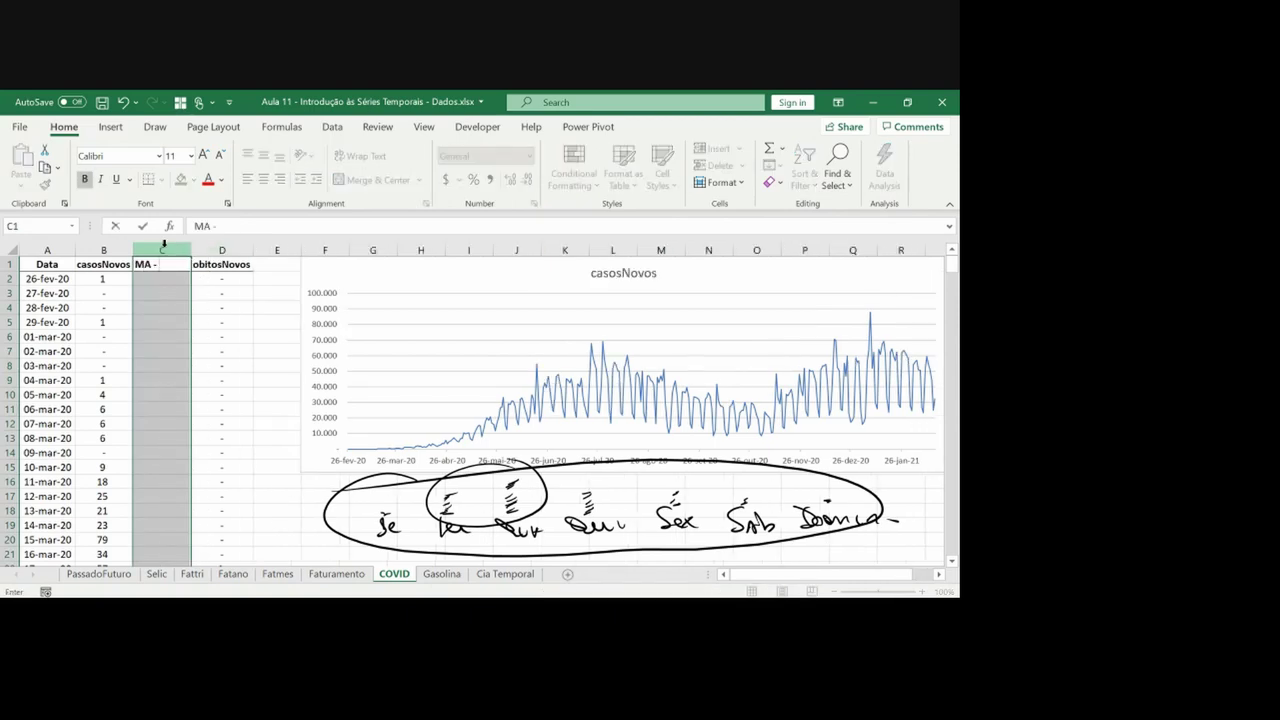
pyautogui.write(' 7 dias')
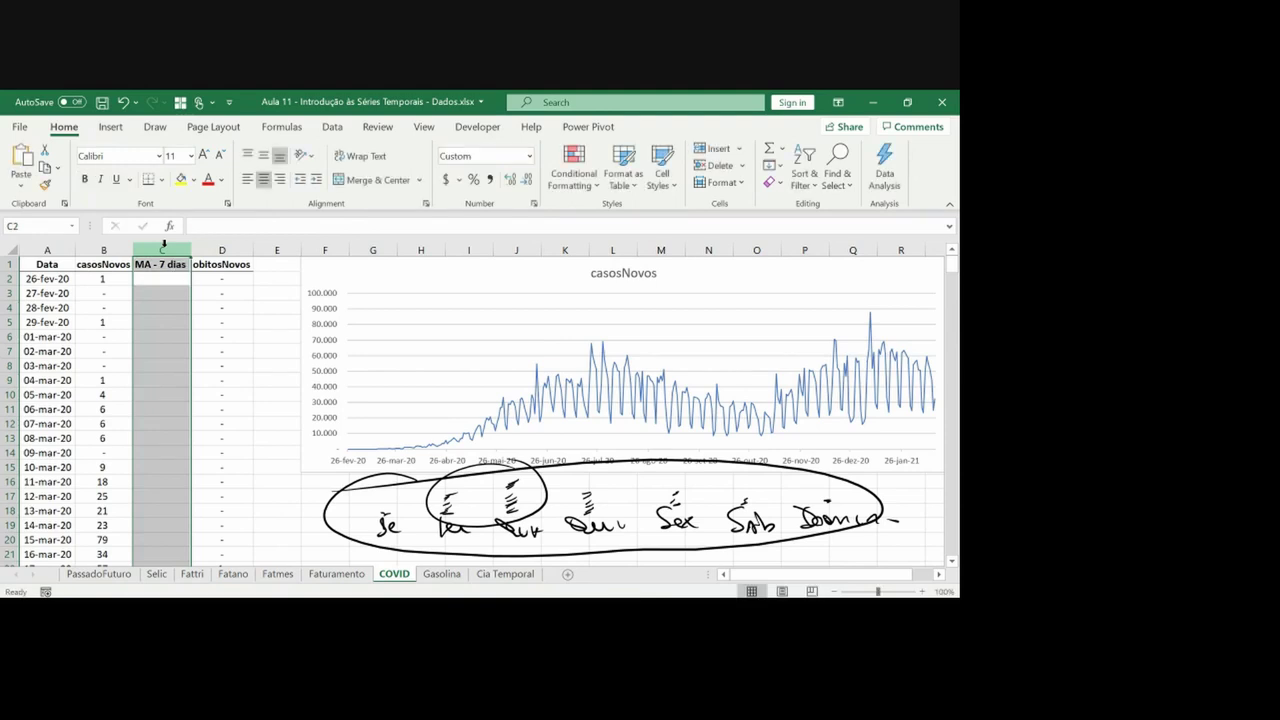
# Select the first seven days of casosNovos values, B2:B8
pyautogui.click(216, 266)
pyautogui.click(168, 284)
pyautogui.press('Left')
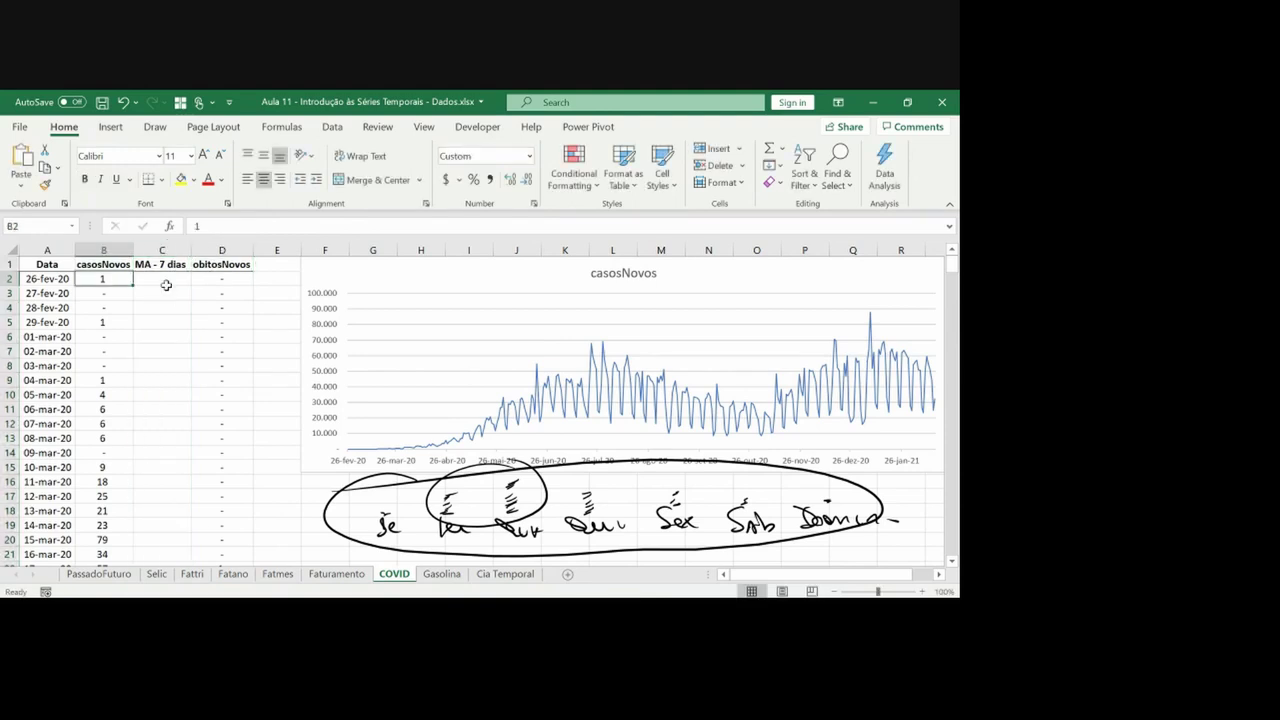
pyautogui.press('Down')
pyautogui.press('Down')
pyautogui.press('Down')
pyautogui.press('Down')
pyautogui.press('Down')
pyautogui.press('Down')
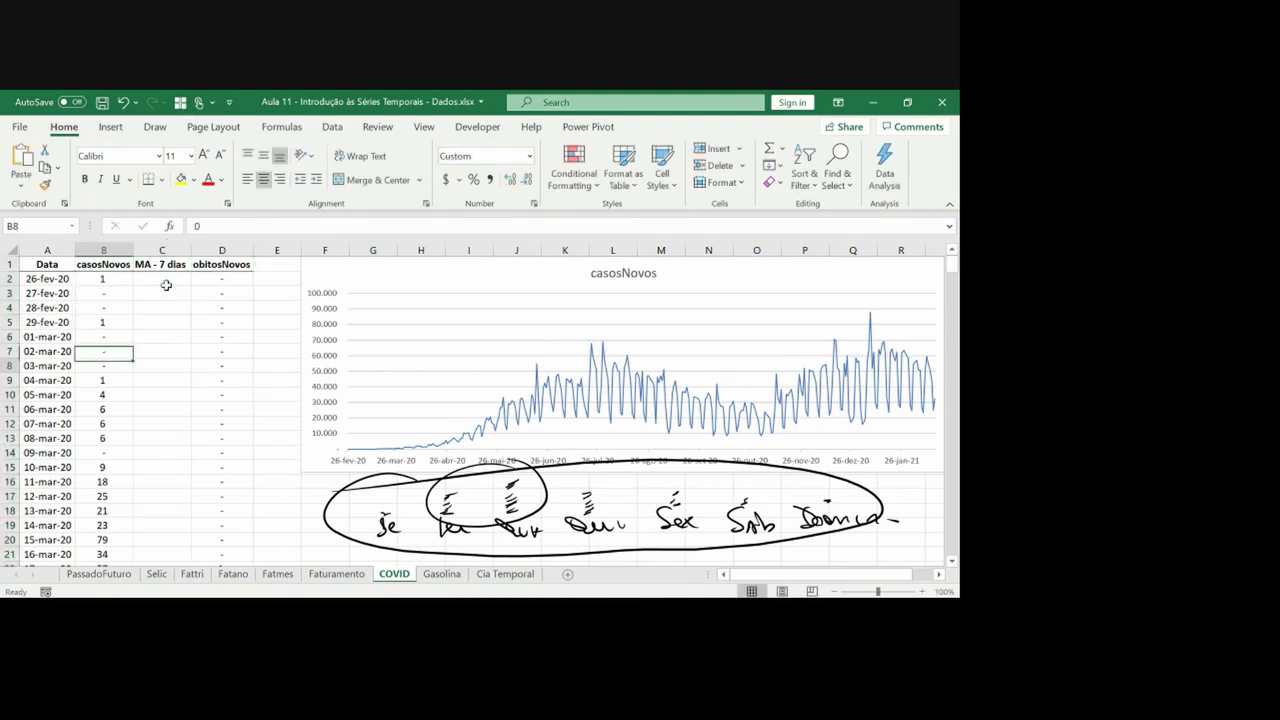
pyautogui.hotkey('shift', 'Up')
pyautogui.hotkey('shift', 'Up')
pyautogui.hotkey('shift', 'Up')
pyautogui.hotkey('shift', 'Up')
pyautogui.hotkey('shift', 'Up')
pyautogui.hotkey('shift', 'Up')
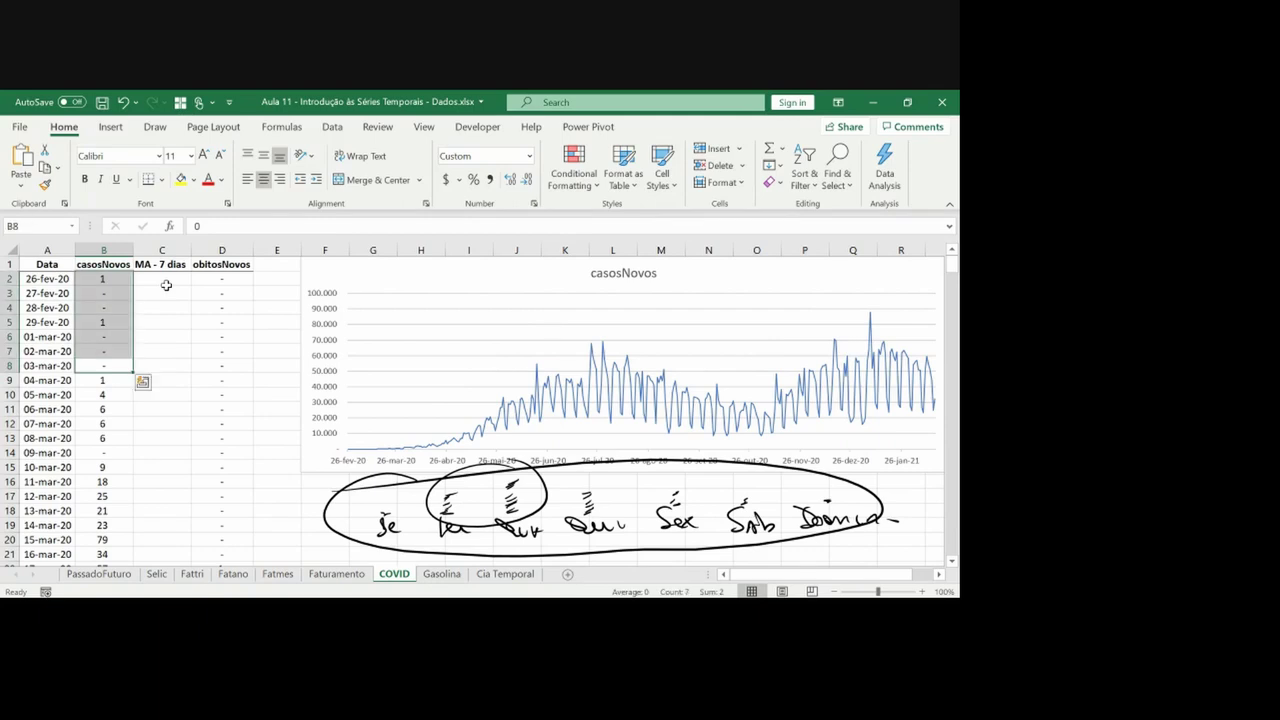
# Enter =AVERAGE(B2:B8) in C8 as the first seven-day moving average
pyautogui.press('Right')
pyautogui.write('=')
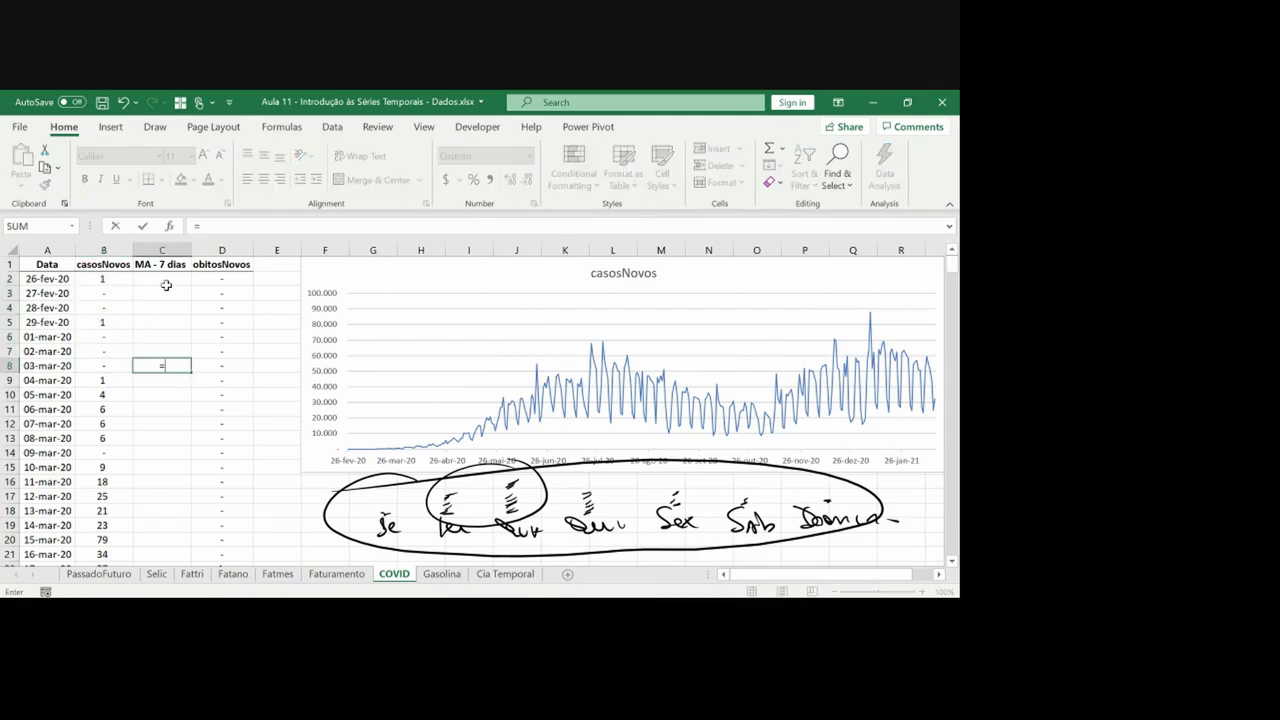
pyautogui.write('average')
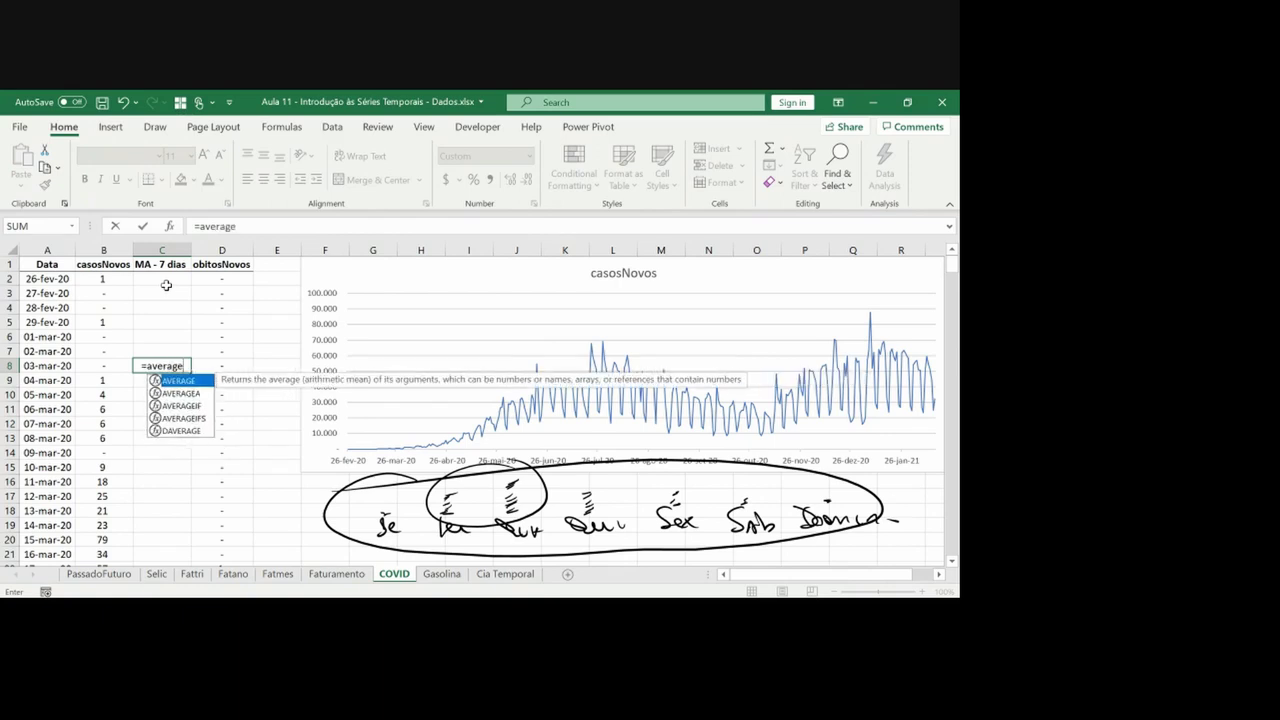
pyautogui.write('(')
pyautogui.press('Left')
pyautogui.hotkey('shift', 'Up')
pyautogui.hotkey('shift', 'Up')
pyautogui.hotkey('shift', 'Up')
pyautogui.hotkey('shift', 'Up')
pyautogui.hotkey('shift', 'Up')
pyautogui.hotkey('shift', 'Up')
pyautogui.press('Return')
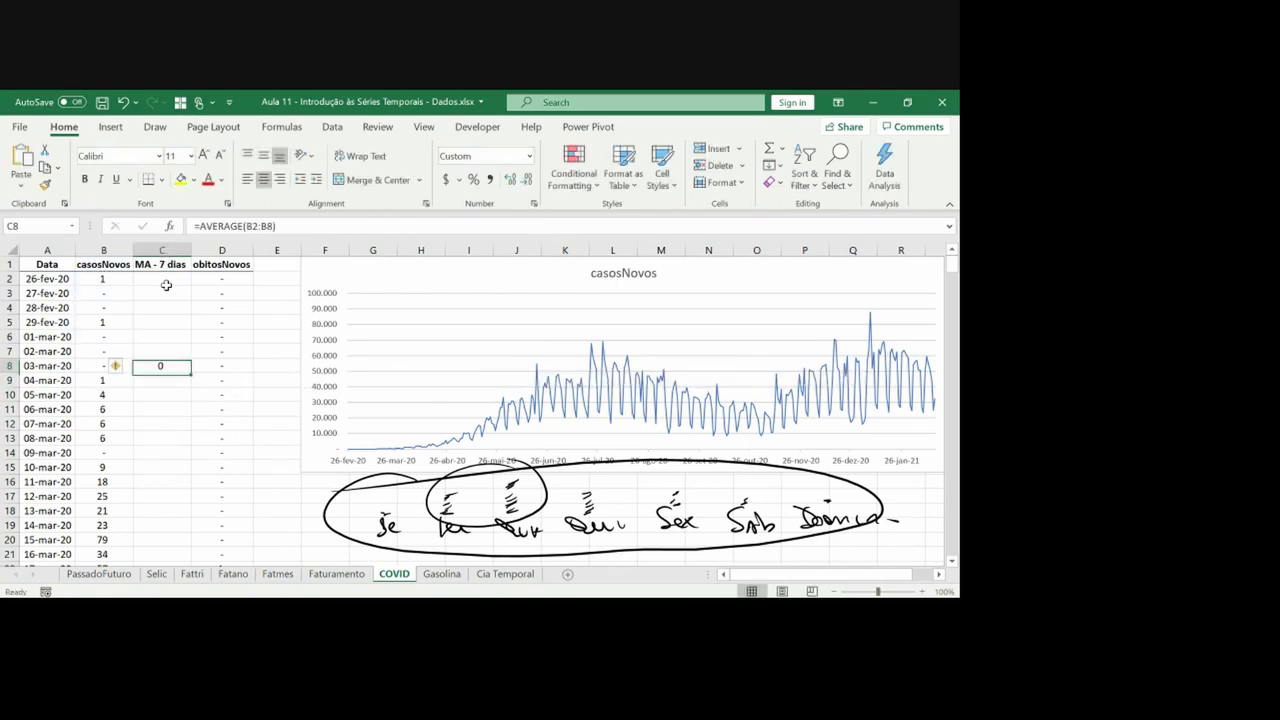
# Copy the C8 moving-average formula down the MA - 7 dias column to C357
pyautogui.hotkey('ctrl', 'c')
pyautogui.press('Left')
pyautogui.hotkey('ctrl', 'Down')
pyautogui.press('Right')
pyautogui.hotkey('ctrl', 'shift', 'Up')
pyautogui.hotkey('ctrl', 'v')
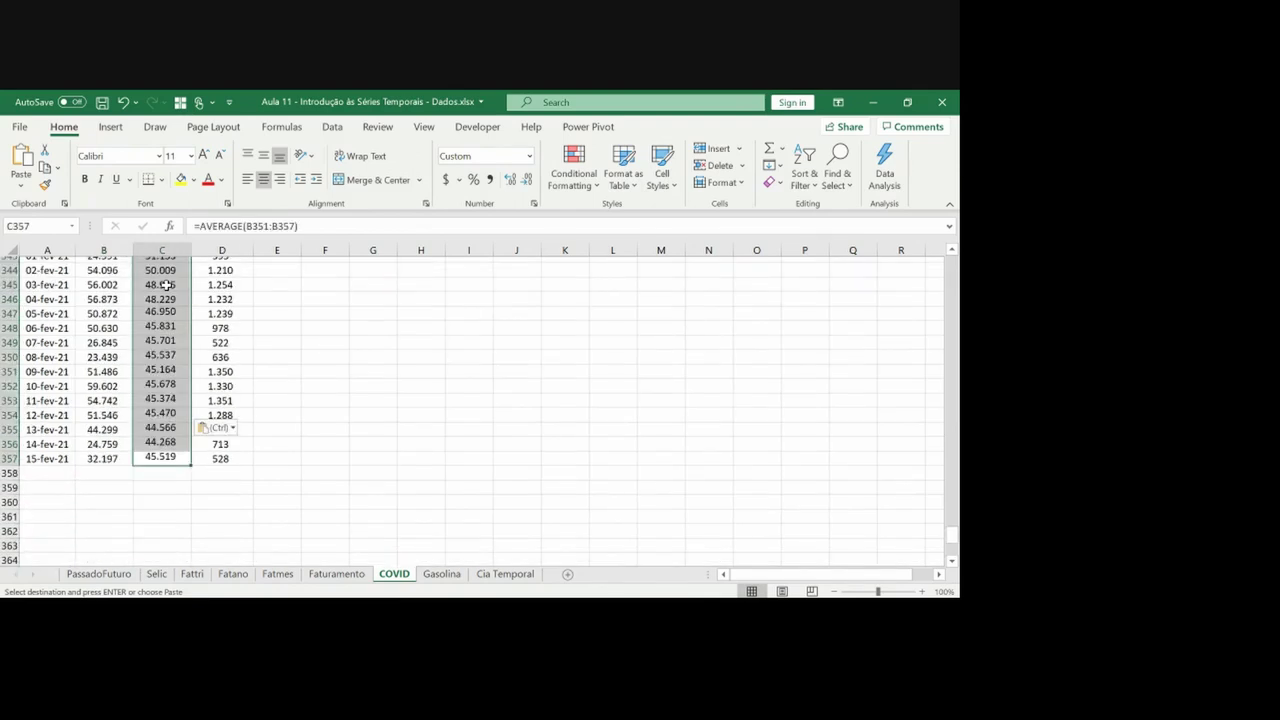
pyautogui.press('Up')
pyautogui.hotkey('ctrl', 'Up')
pyautogui.hotkey('ctrl', 'Up')
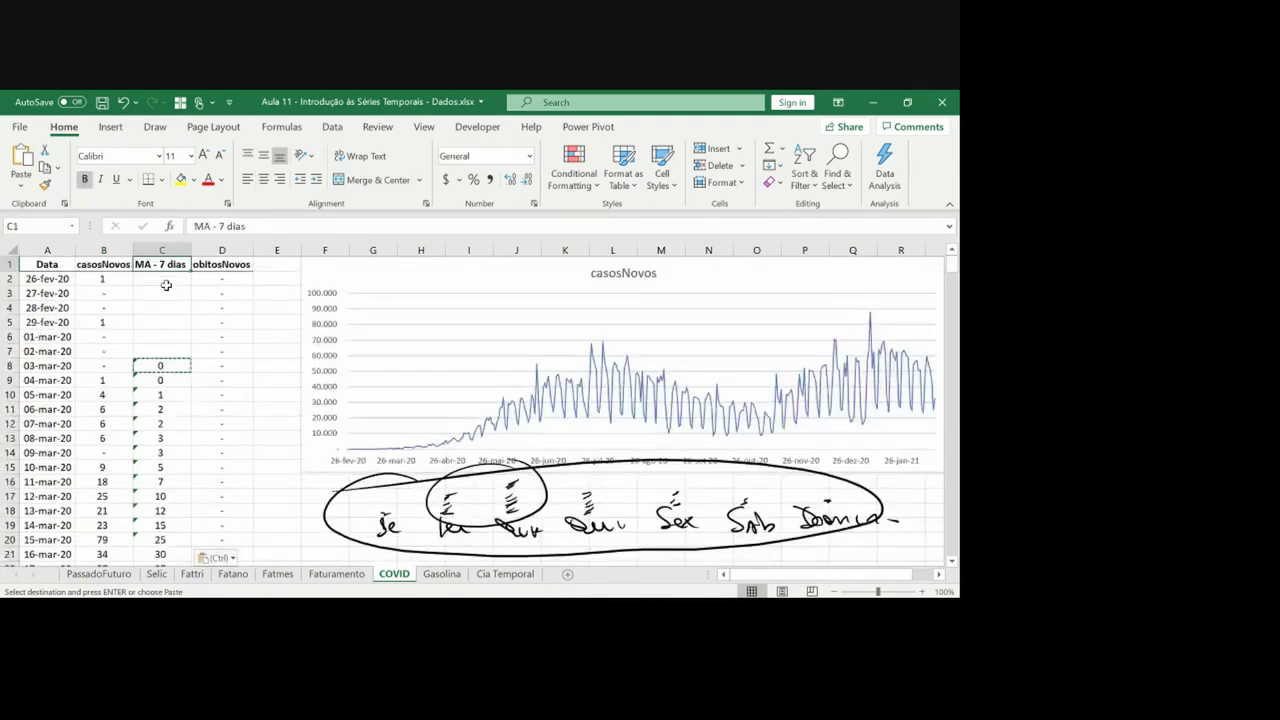
# Delete the casosNovos-only line chart
pyautogui.click(297, 318)
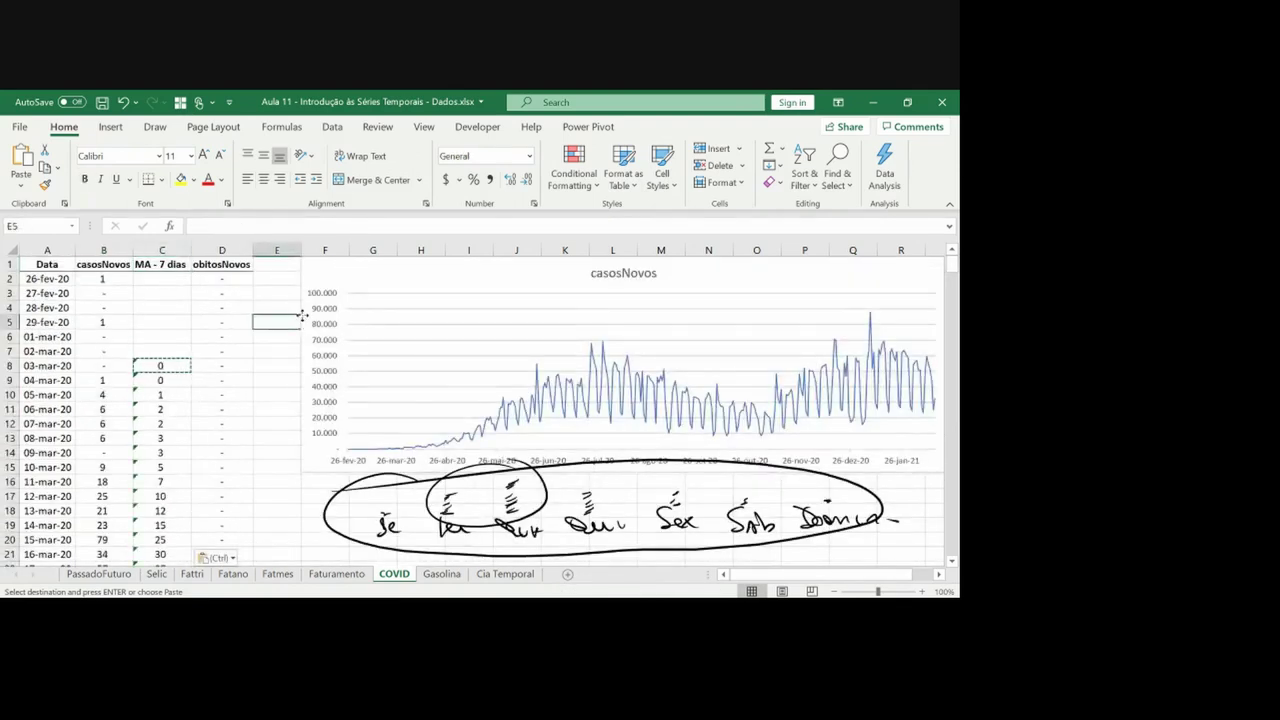
pyautogui.click(302, 316)
pyautogui.press('Delete')
# Insert a 2-D line chart from the Data, casosNovos and MA - 7 dias columns, A1:C357
pyautogui.click(103, 262)
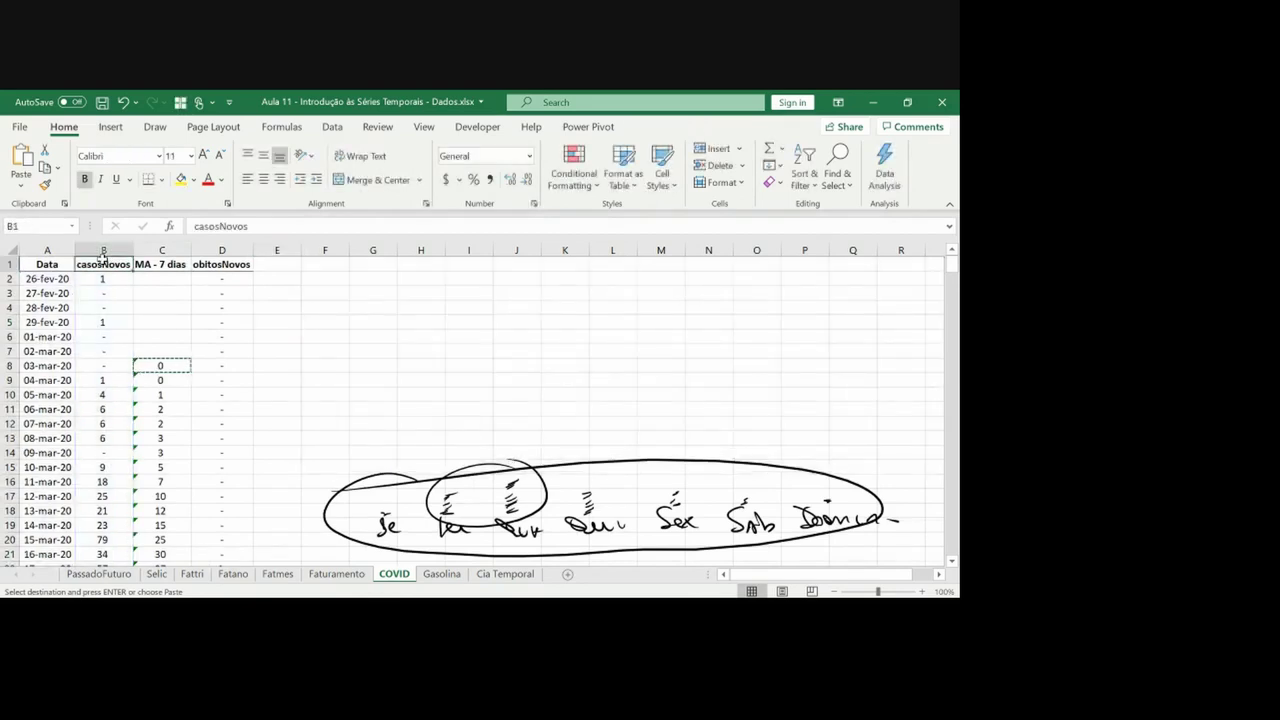
pyautogui.press('Left')
pyautogui.hotkey('ctrl', 'shift', 'Down')
pyautogui.hotkey('shift', 'Right')
pyautogui.hotkey('shift', 'Right')
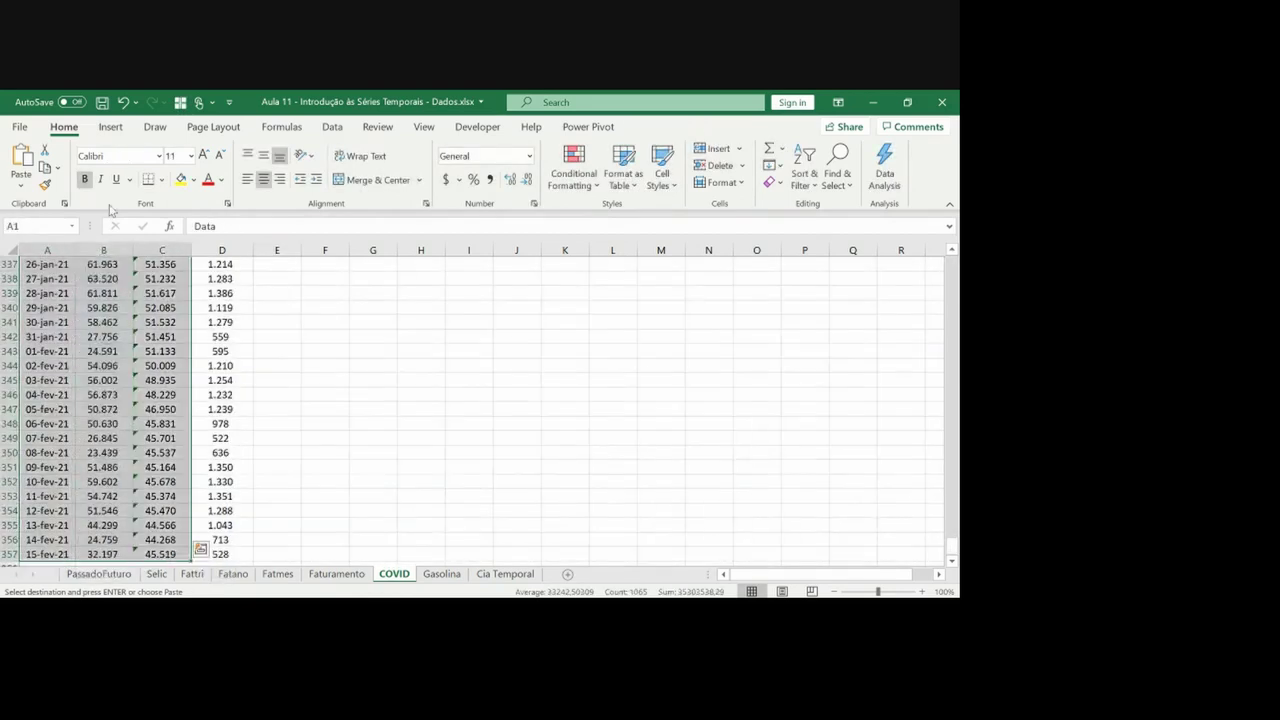
pyautogui.click(111, 128)
pyautogui.click(395, 165)
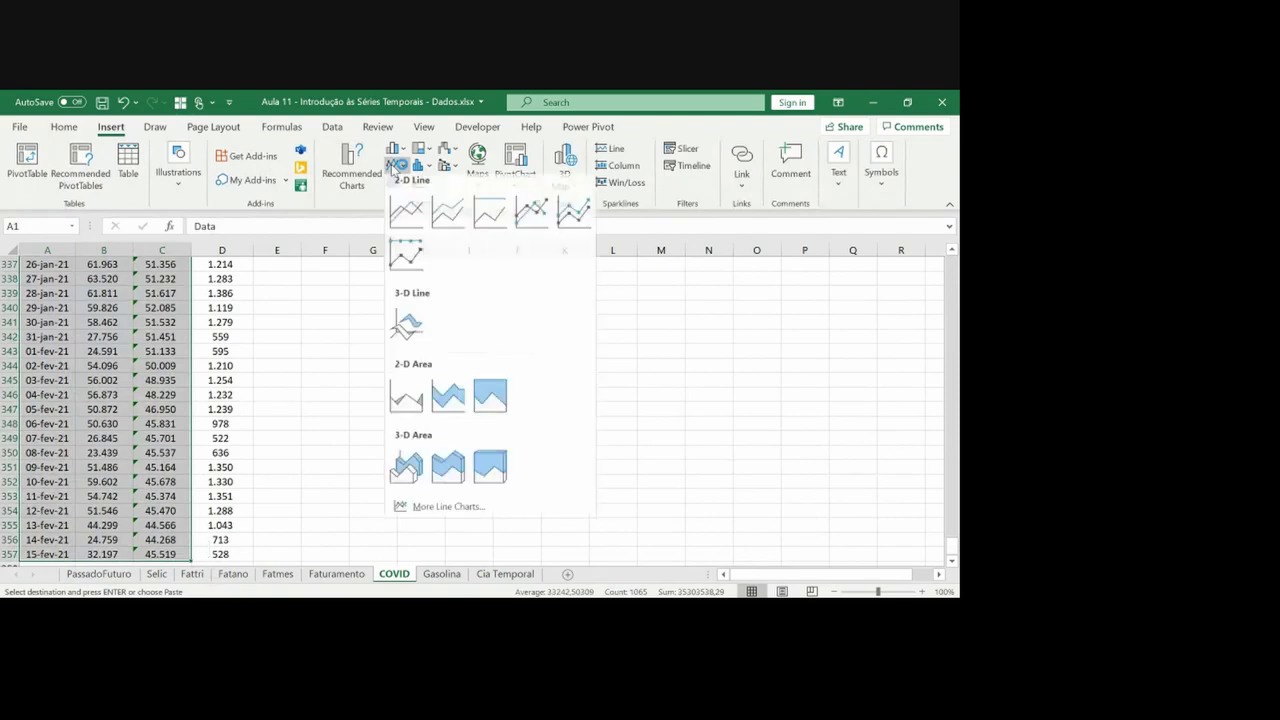
pyautogui.click(406, 210)
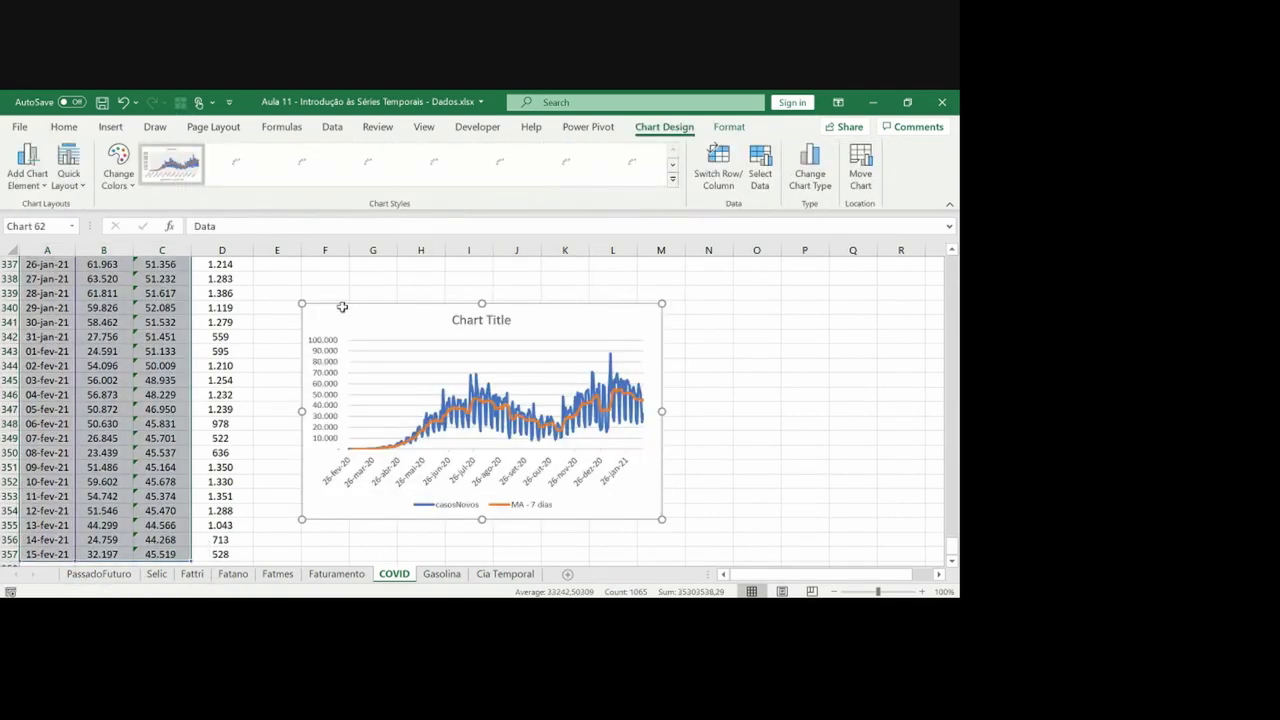
# Move the new two-series chart to cell F1 and widen it to column R
pyautogui.hotkey('ctrl', 'x')
pyautogui.hotkey('ctrl', 'Up')
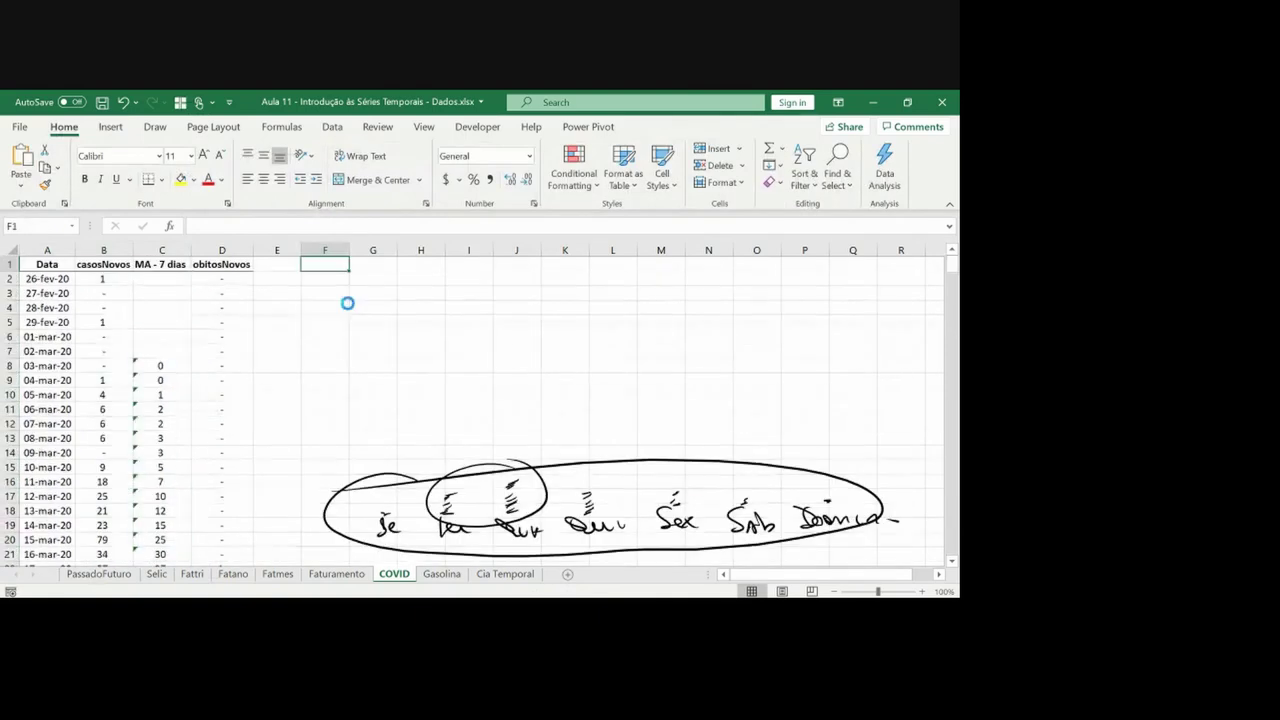
pyautogui.hotkey('ctrl', 'v')
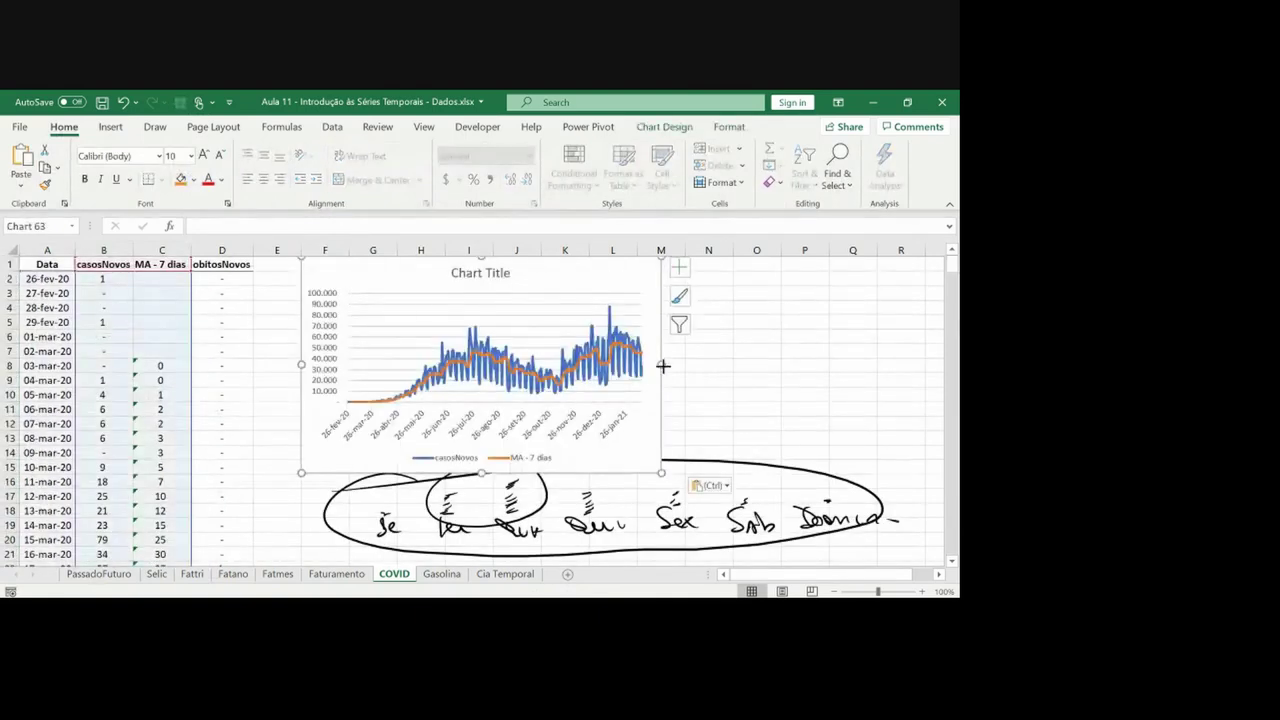
pyautogui.moveTo(662, 364); pyautogui.dragTo(898, 362)
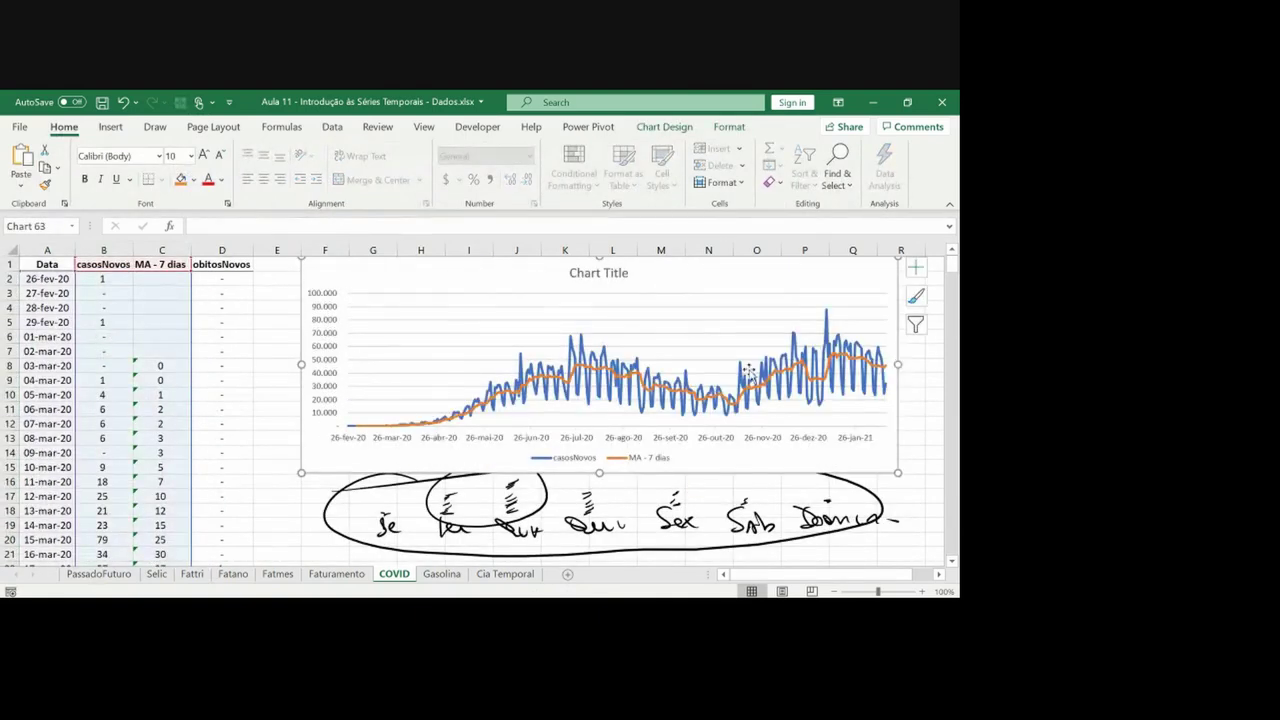
# Thin the chart's casosNovos line with a lighter outline weight and delete the chart title
pyautogui.click(748, 378)
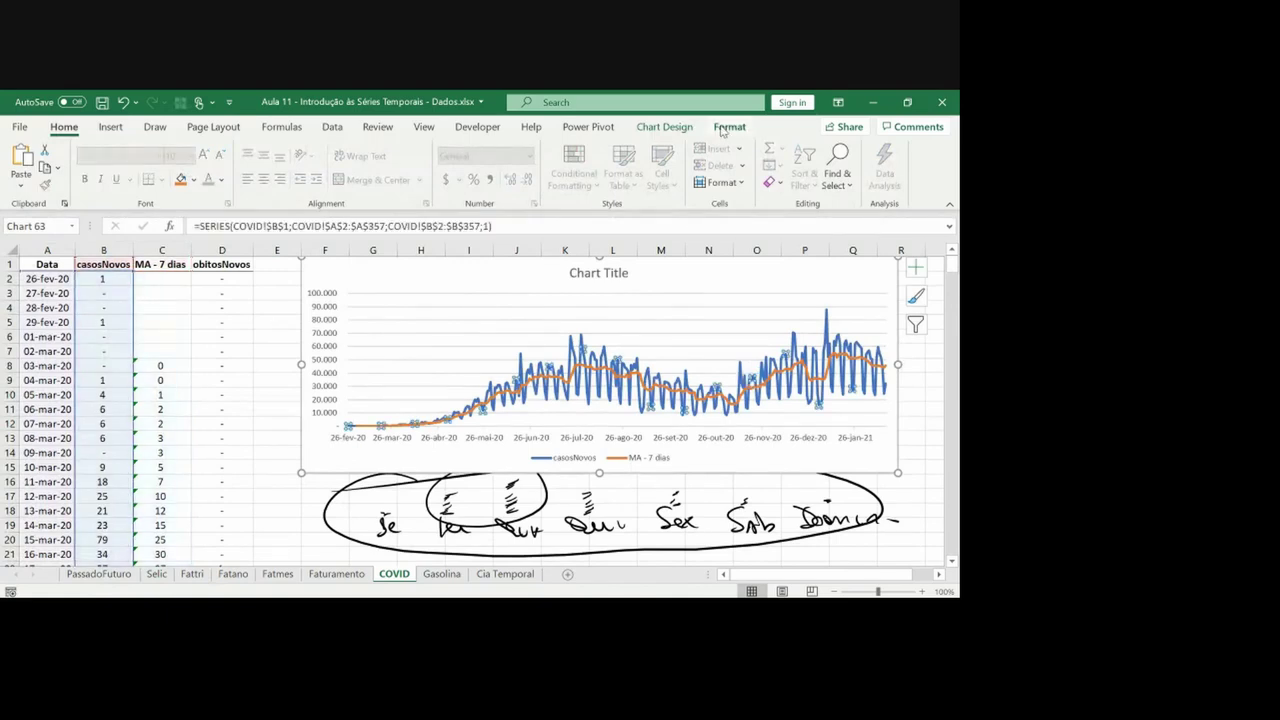
pyautogui.click(725, 128)
pyautogui.click(412, 165)
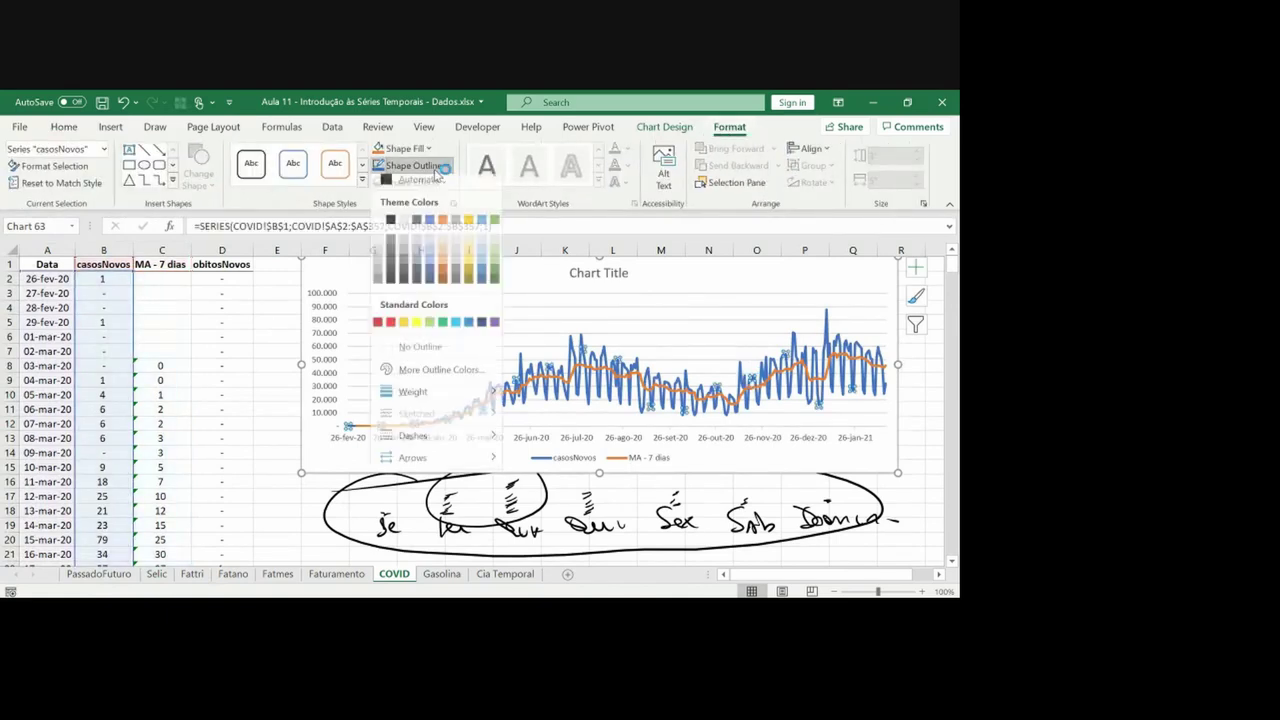
pyautogui.moveTo(426, 400)
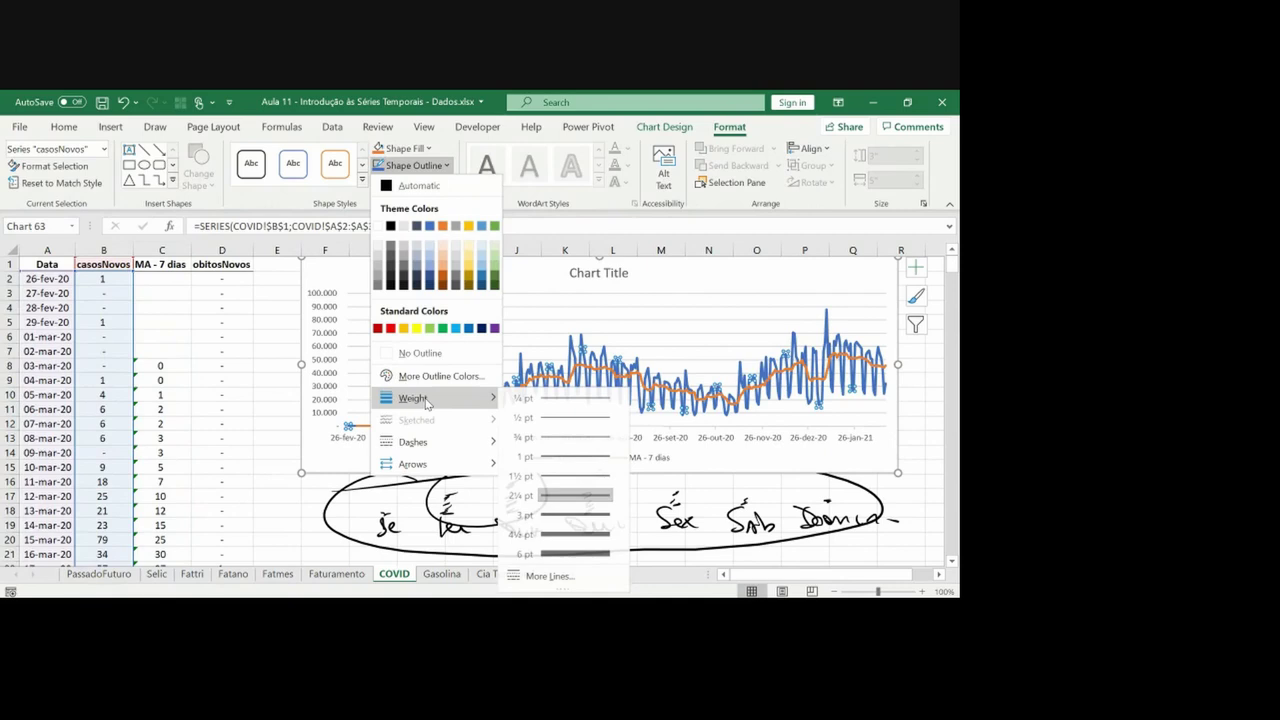
pyautogui.click(565, 448)
pyautogui.click(280, 481)
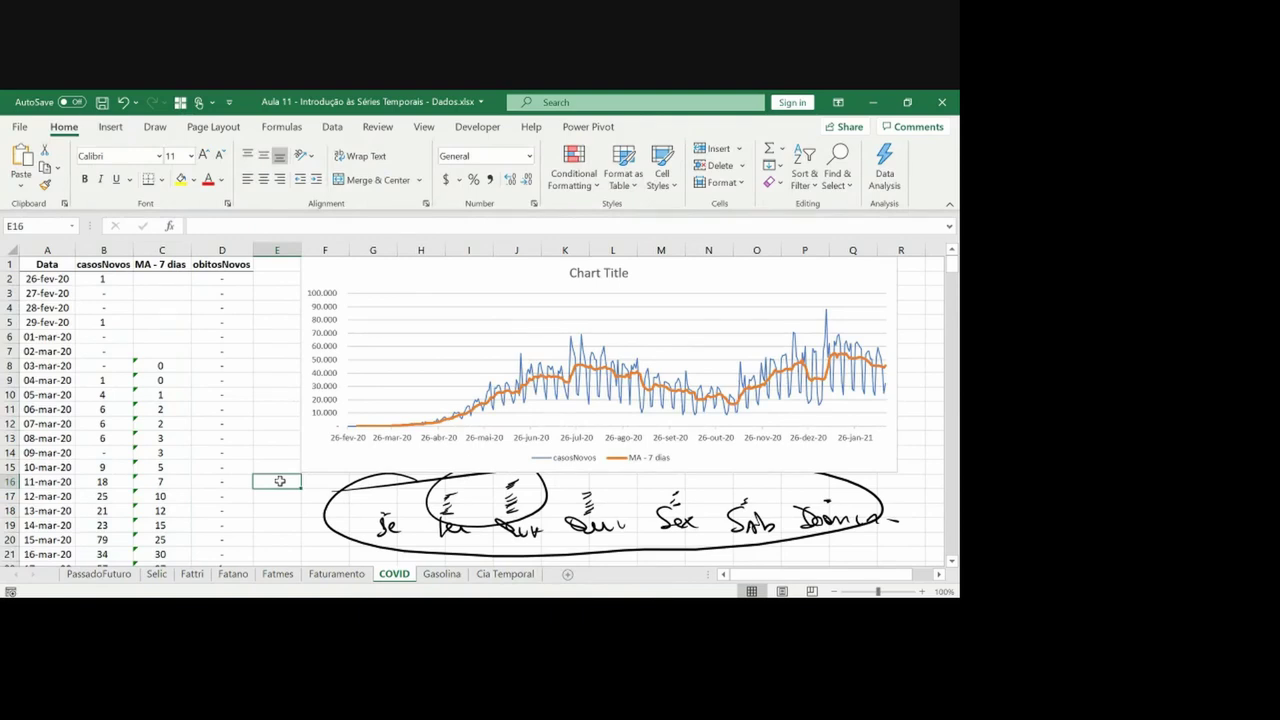
pyautogui.click(610, 278)
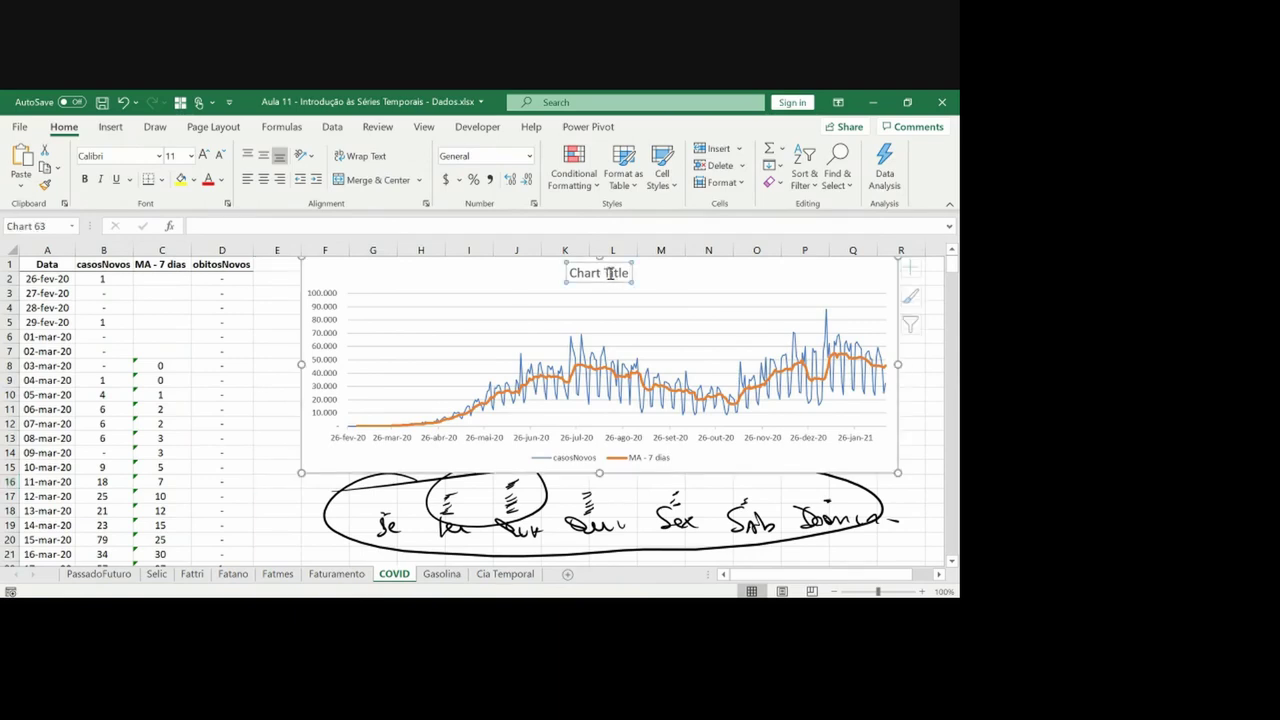
pyautogui.press('Delete')
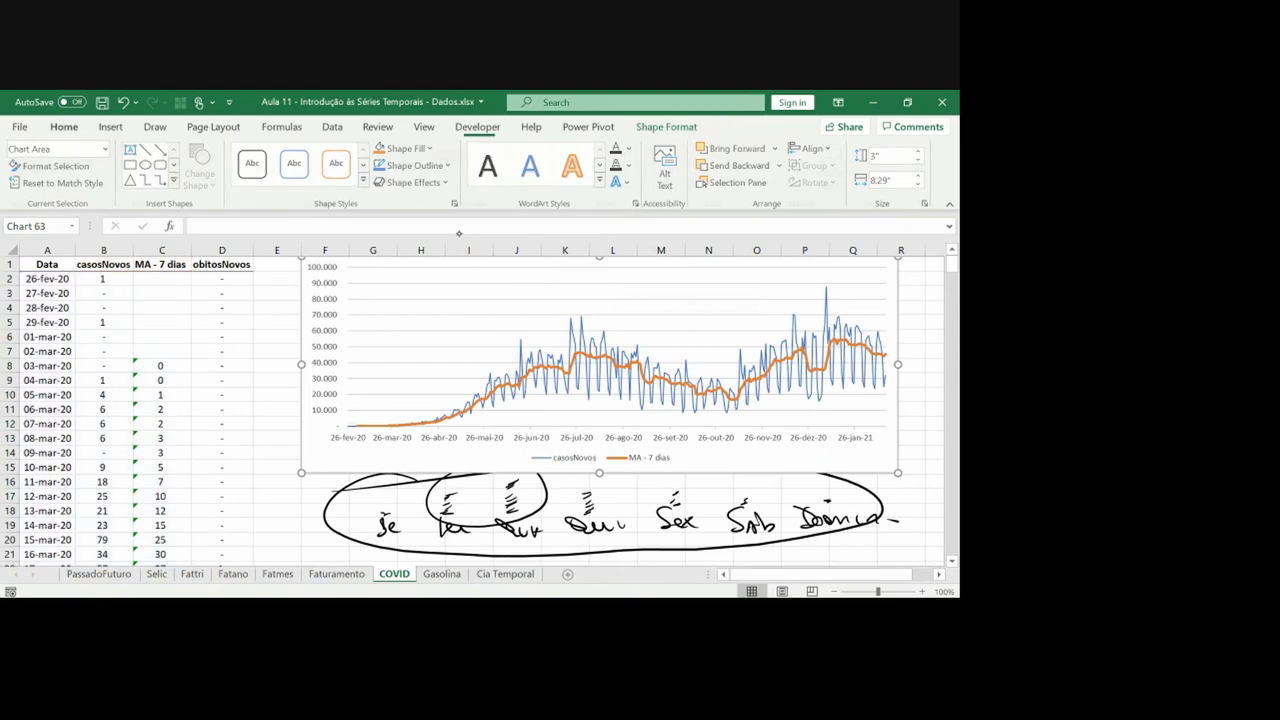
# Ink trend strokes over the chart's curves and circle Qua and Qui in the handwritten weekday sketch below
pyautogui.moveTo(416, 418)
pyautogui.mouseDown()
pyautogui.moveTo(538, 326)
pyautogui.moveTo(700, 374)
pyautogui.moveTo(821, 324)
pyautogui.mouseUp()
pyautogui.press('Escape')
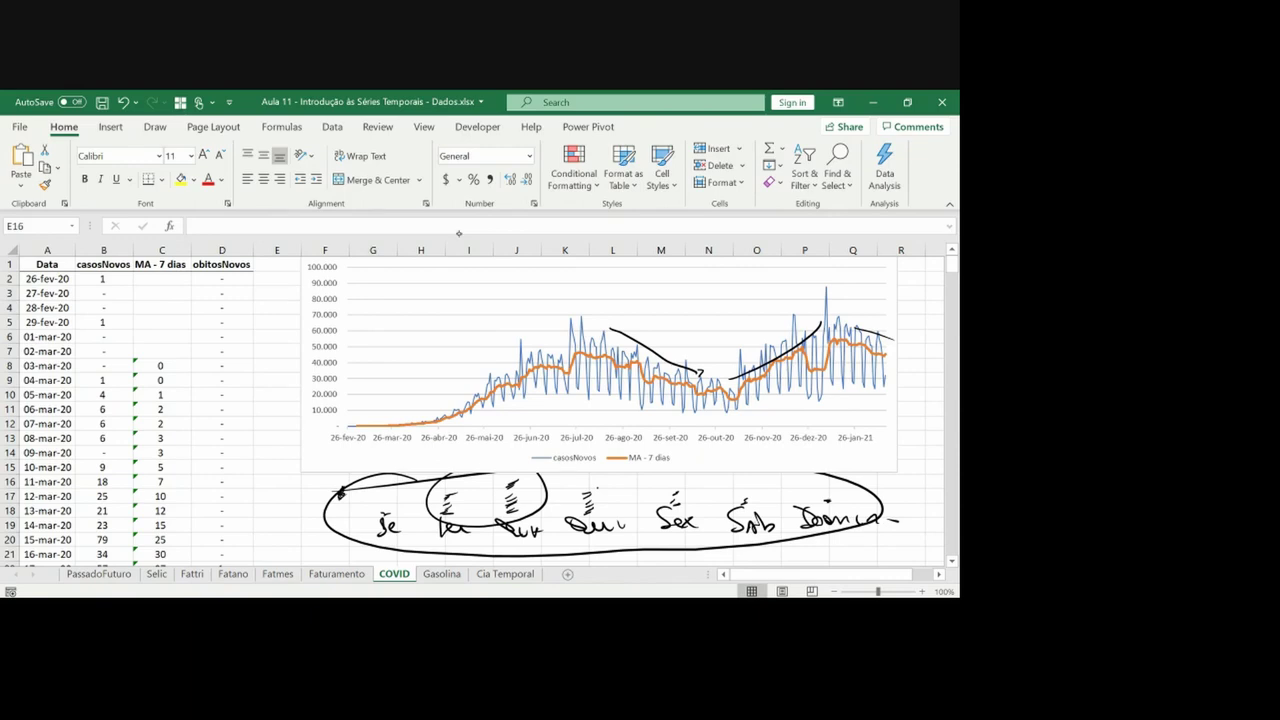
pyautogui.moveTo(540, 482); pyautogui.dragTo(655, 352)
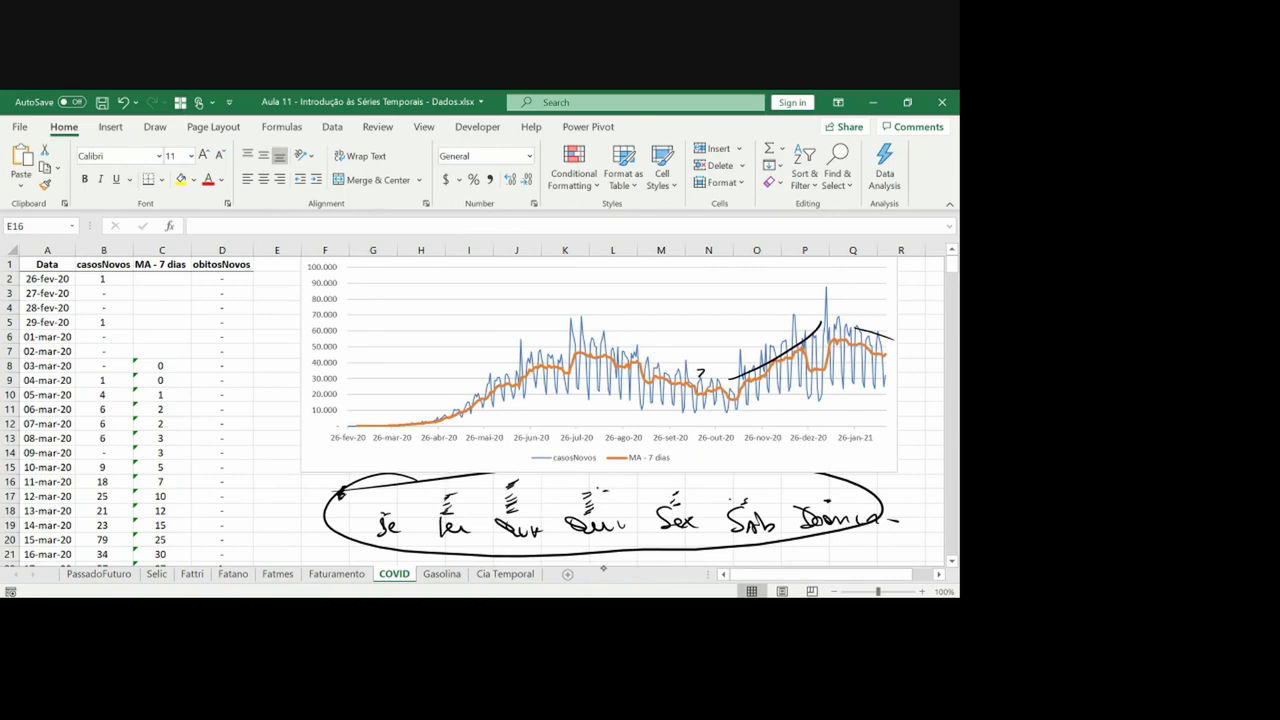
pyautogui.scroll(-1, 948, 555)
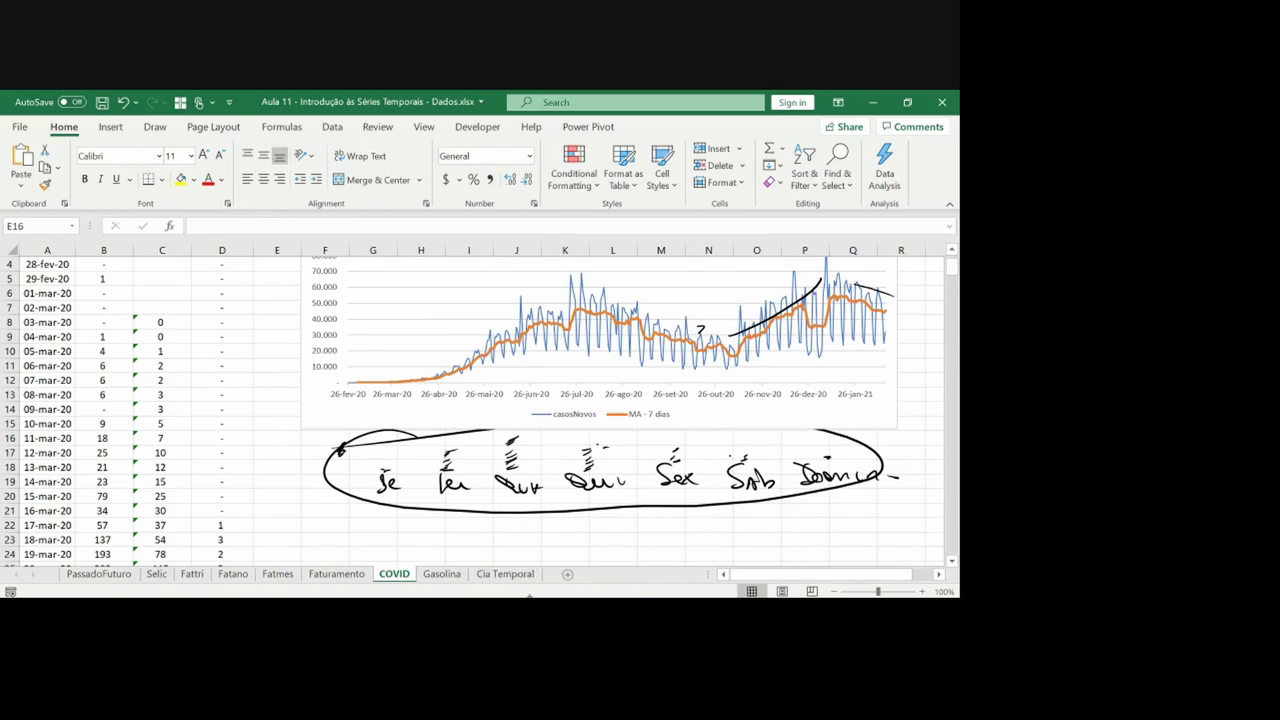
pyautogui.moveTo(597, 430); pyautogui.dragTo(625, 468)
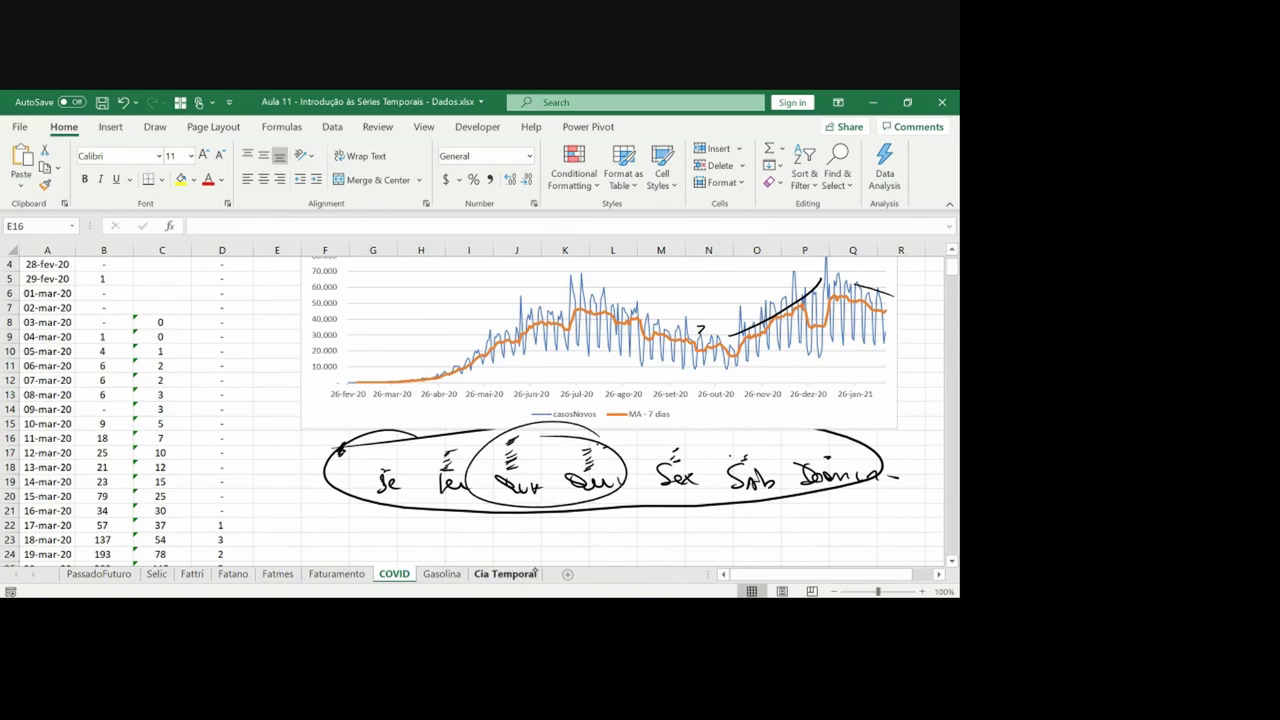
pyautogui.click(533, 570)
pyautogui.scroll(1, 938, 247)
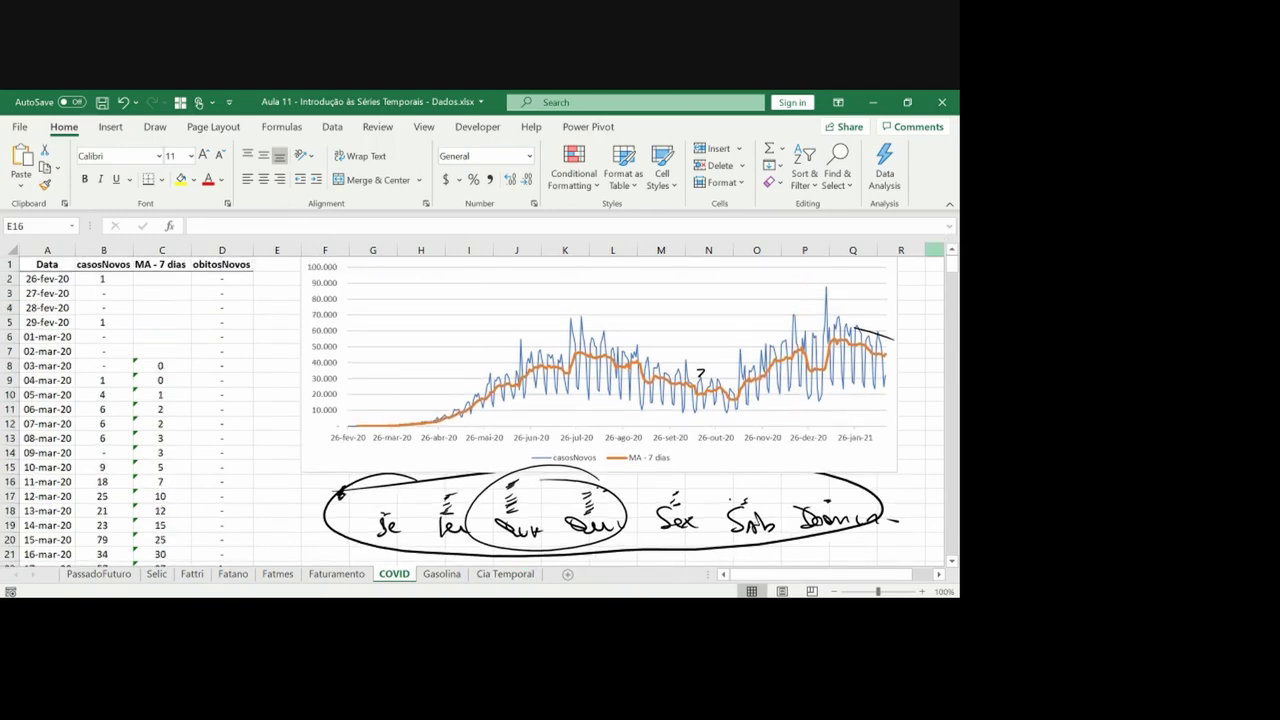
# Insert a column before obitosNovos and copy the MA - 7 dias header into D1
pyautogui.click(211, 249)
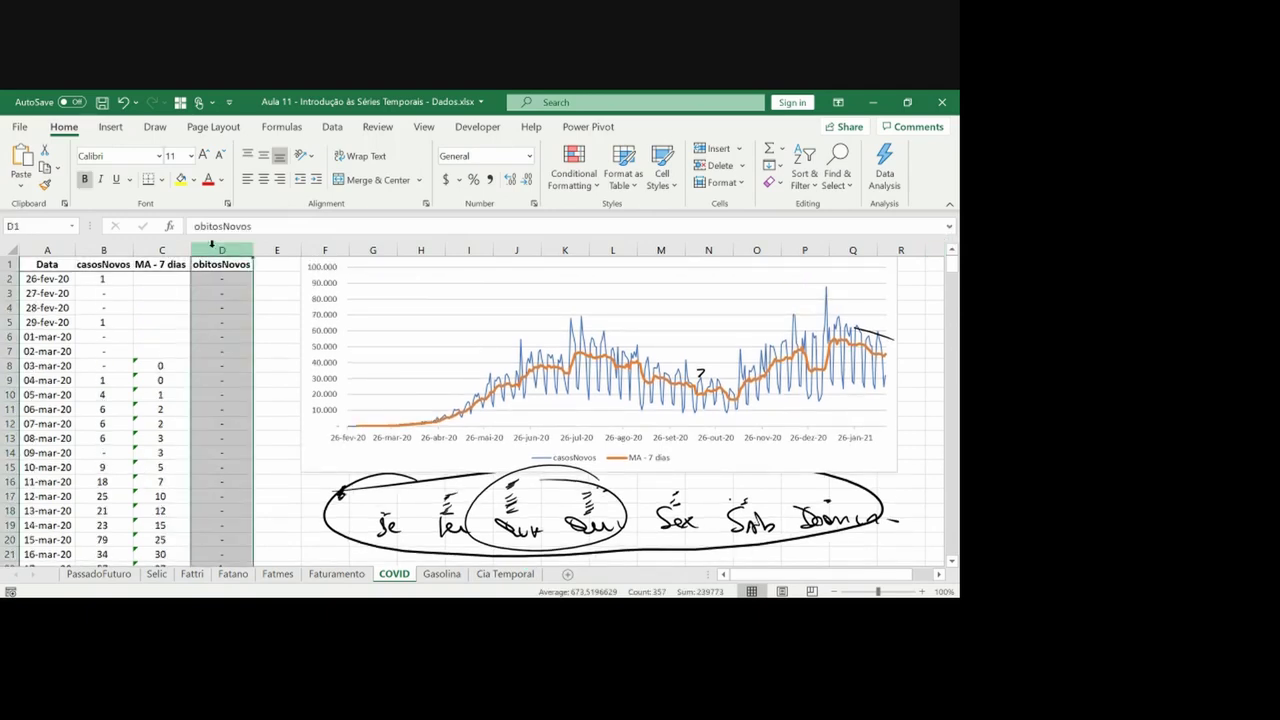
pyautogui.hotkey('ctrl', '+')
pyautogui.press('Left')
pyautogui.hotkey('ctrl', 'c')
pyautogui.press('Right')
pyautogui.hotkey('ctrl', 'v')
pyautogui.press('Escape')
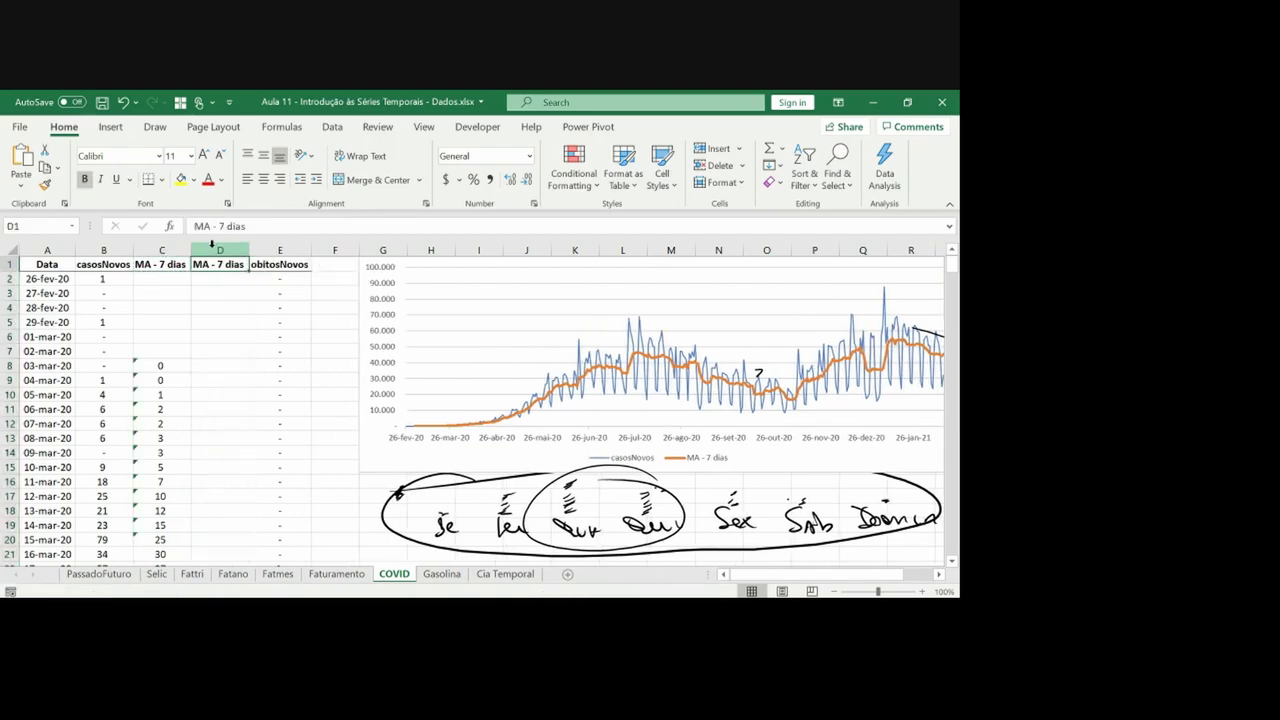
# Change the D1 header to "MA - 14 dias" and autofit the width of column D
pyautogui.press('F2')
pyautogui.press('BackSpace')
pyautogui.write('14')
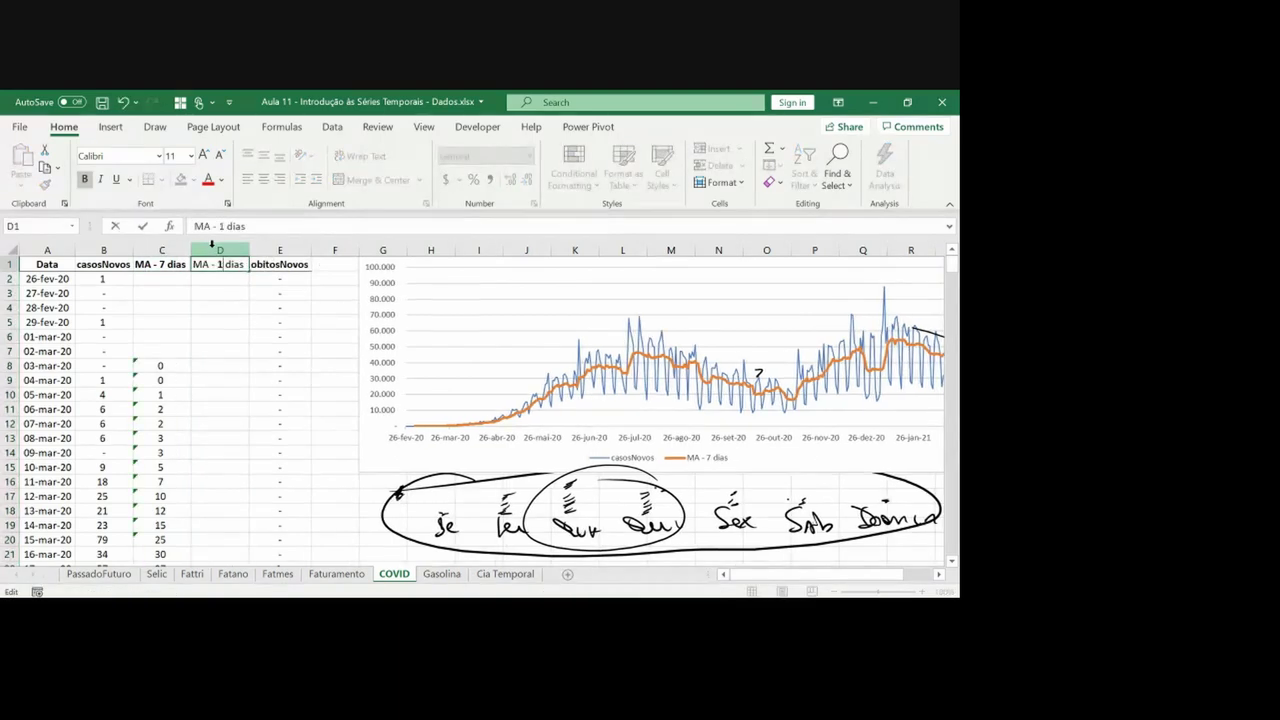
pyautogui.press('Return')
pyautogui.doubleClick(250, 250)
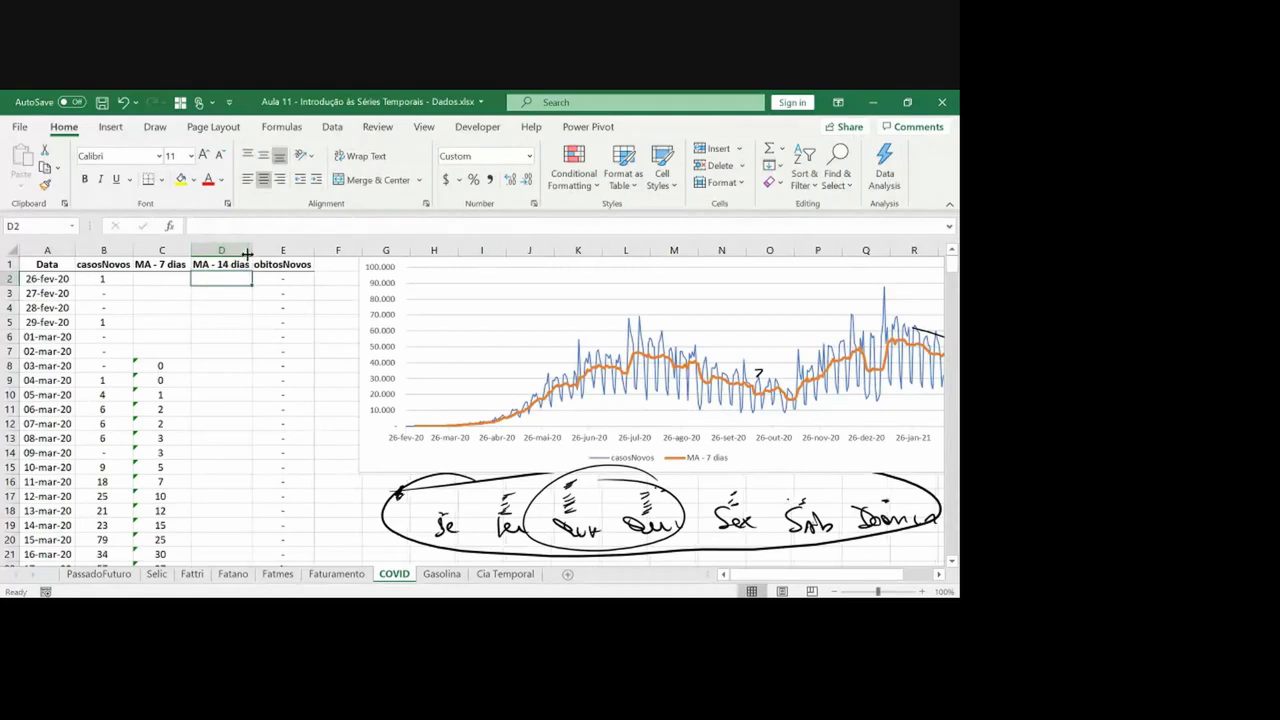
# Check the seven-day average formula in C8 and count off the first 14 casosNovos values, B2:B15
pyautogui.click(165, 366)
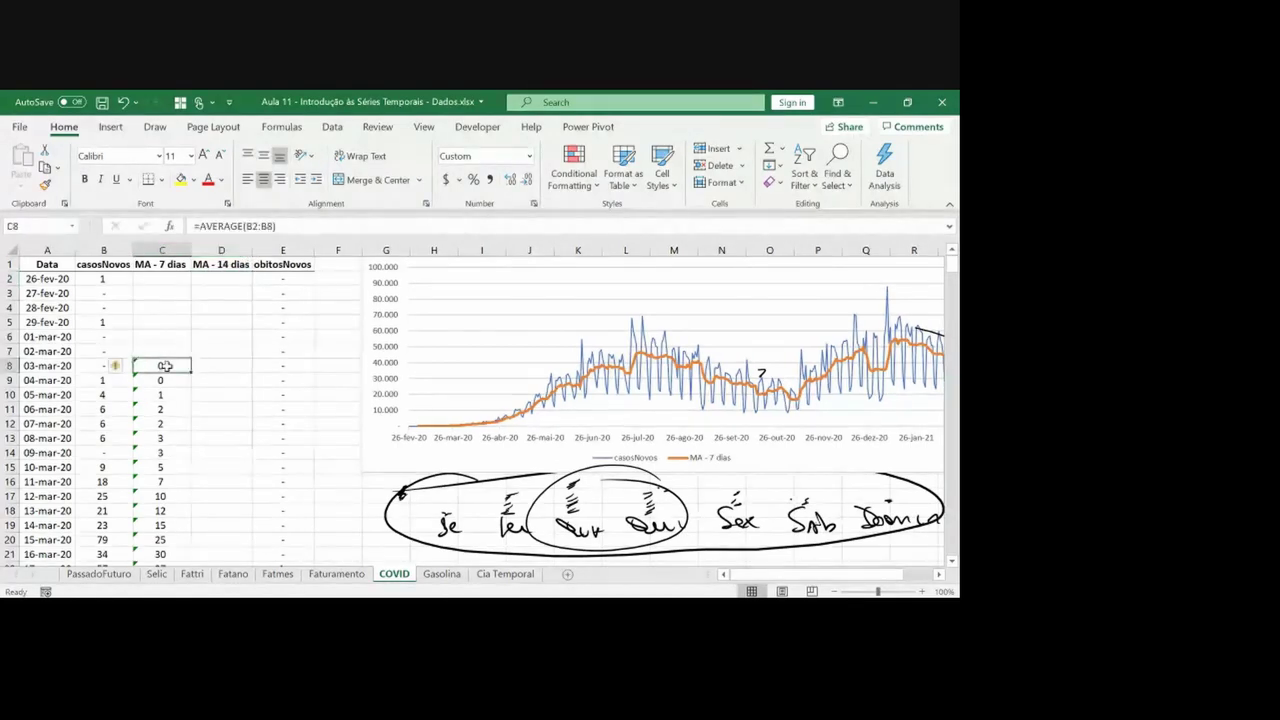
pyautogui.press('Left')
pyautogui.hotkey('ctrl', 'Up')
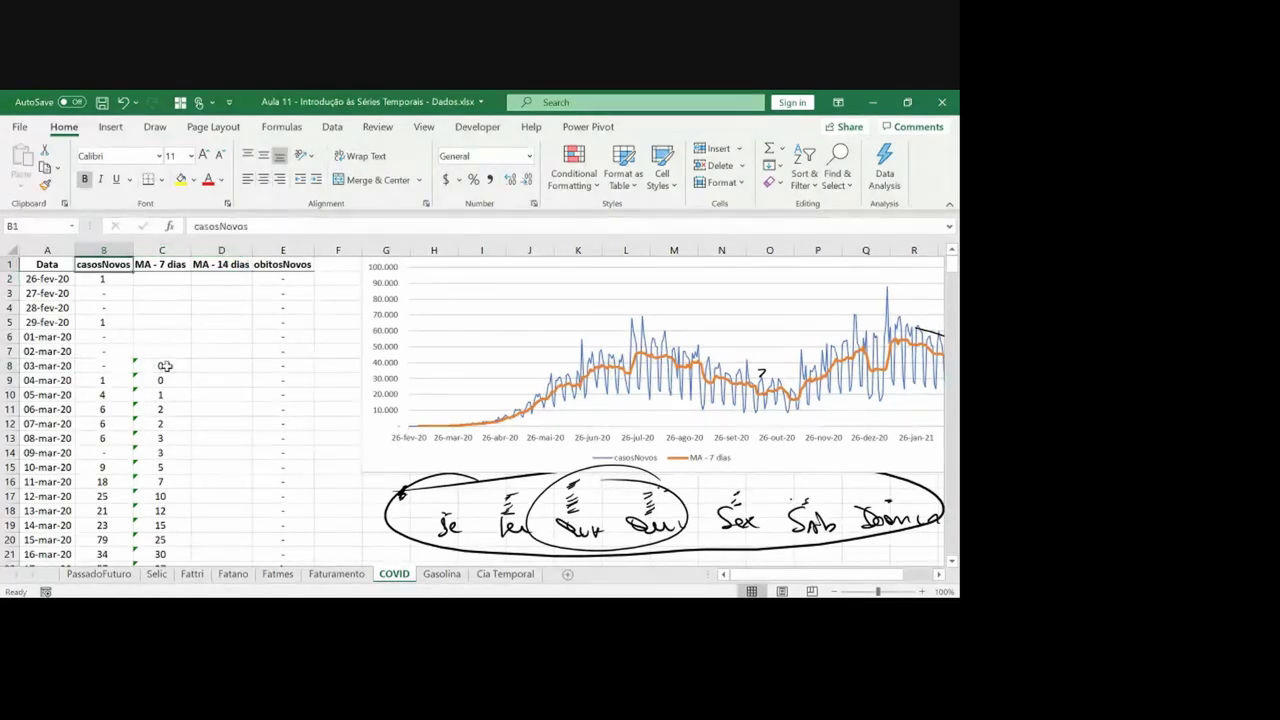
pyautogui.press('Down')
pyautogui.hotkey('shift', 'Down')
pyautogui.hotkey('shift', 'Down')
pyautogui.hotkey('shift', 'Down')
pyautogui.hotkey('shift', 'Down')
pyautogui.hotkey('shift', 'Down')
pyautogui.hotkey('shift', 'Down')
pyautogui.hotkey('shift', 'Down')
pyautogui.hotkey('shift', 'Down')
pyautogui.hotkey('shift', 'Down')
pyautogui.hotkey('shift', 'Down')
pyautogui.hotkey('shift', 'Down')
pyautogui.hotkey('shift', 'Down')
pyautogui.hotkey('shift', 'Down')
pyautogui.hotkey('shift', 'Down')
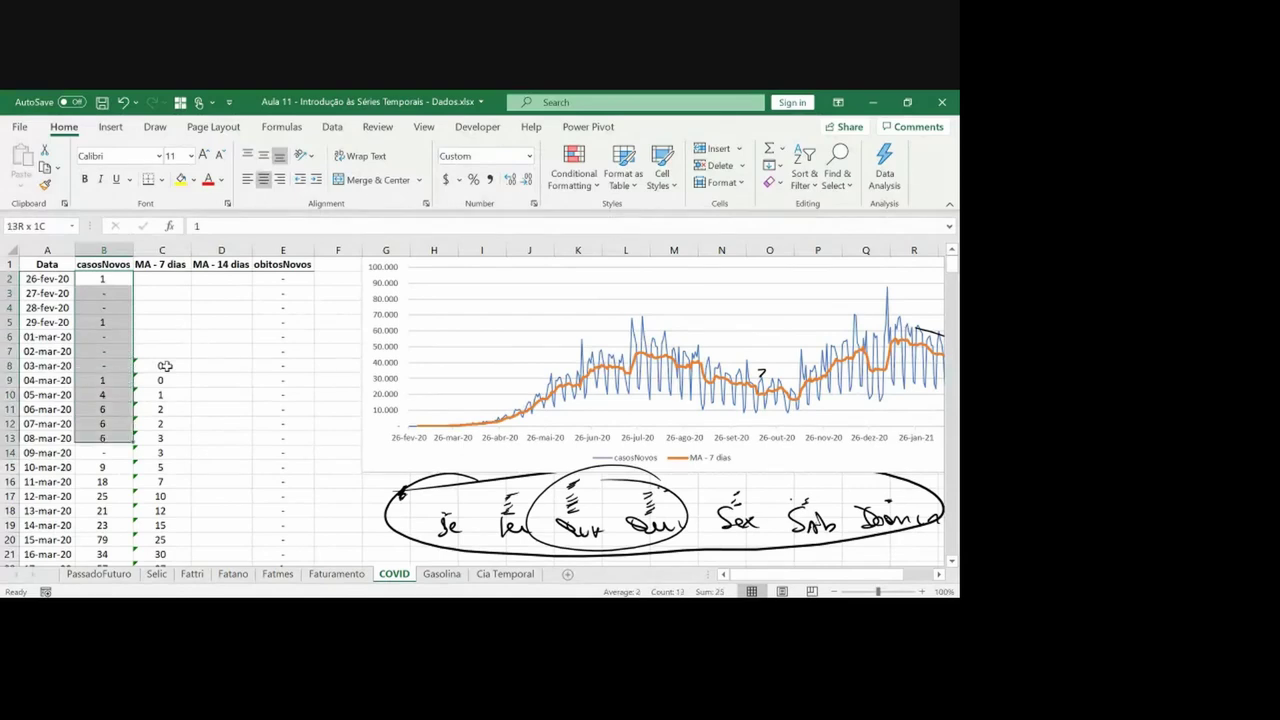
pyautogui.hotkey('shift', 'Up')
# Enter the first 14-day moving average in D15 as =AVERAGE(B2:B15)
pyautogui.click(207, 468)
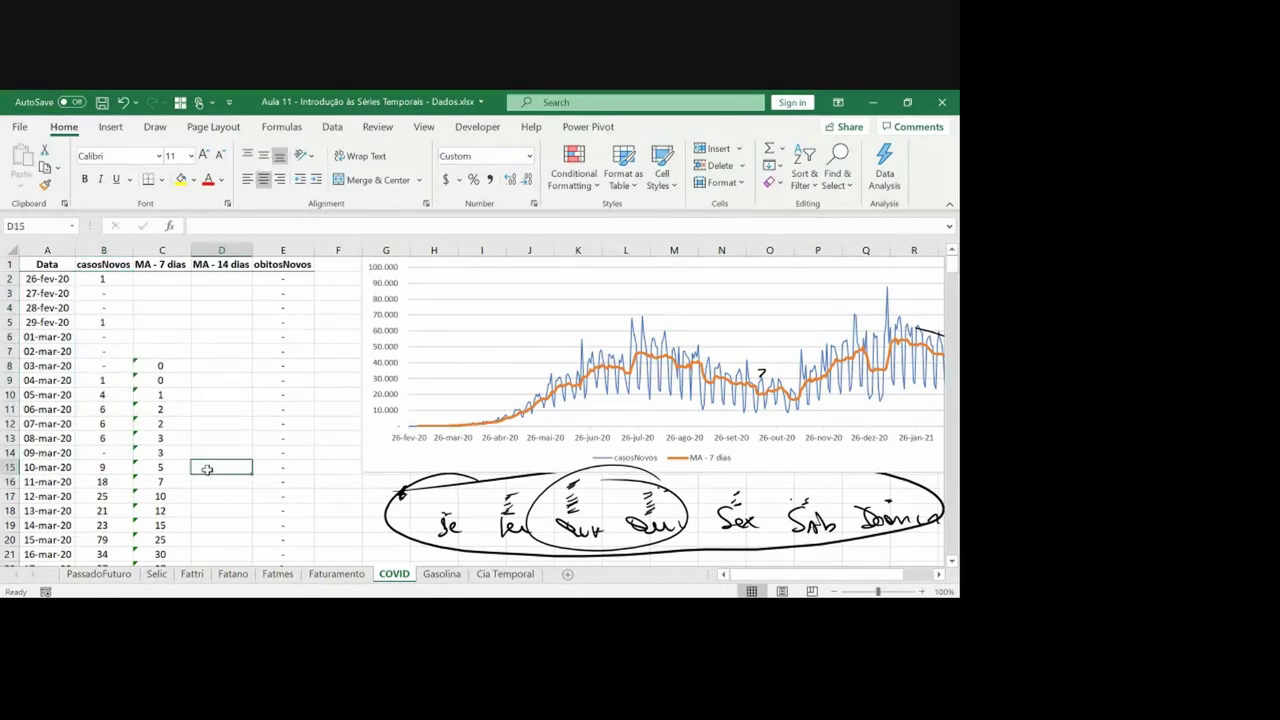
pyautogui.write('=average(')
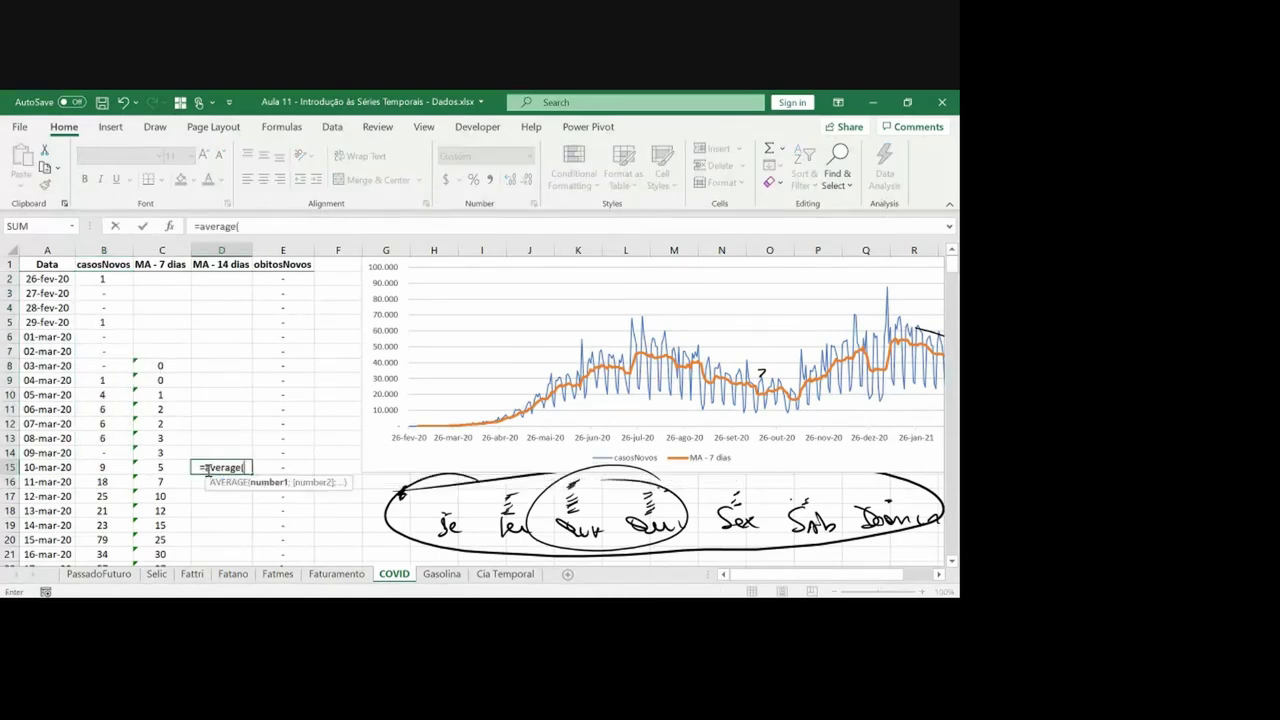
pyautogui.press('Left')
pyautogui.press('Left')
pyautogui.hotkey('ctrl', 'shift', 'Up')
pyautogui.hotkey('shift', 'Down')
pyautogui.press('Return')
pyautogui.press('Up')
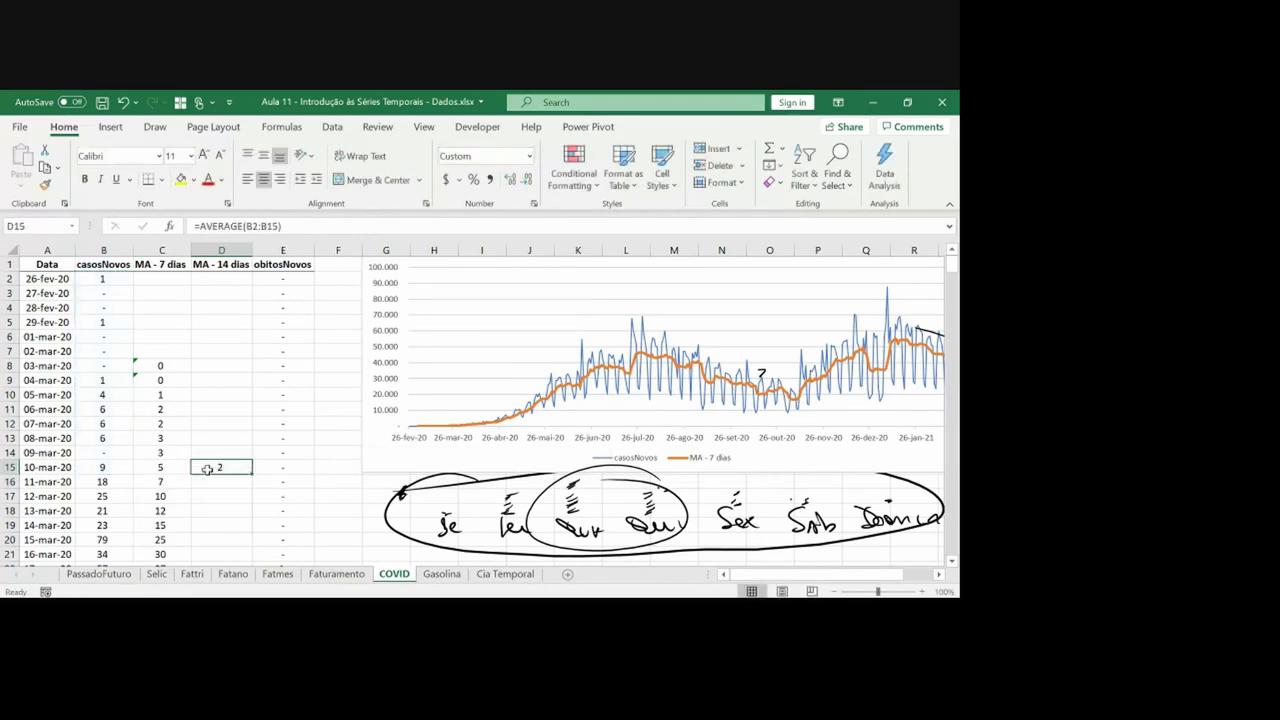
# Copy the D15 moving-average formula down the MA - 14 dias column to D357
pyautogui.hotkey('ctrl', 'c')
pyautogui.press('Left')
pyautogui.hotkey('ctrl', 'Down')
pyautogui.press('Right')
pyautogui.hotkey('ctrl', 'shift', 'Up')
pyautogui.hotkey('ctrl', 'v')
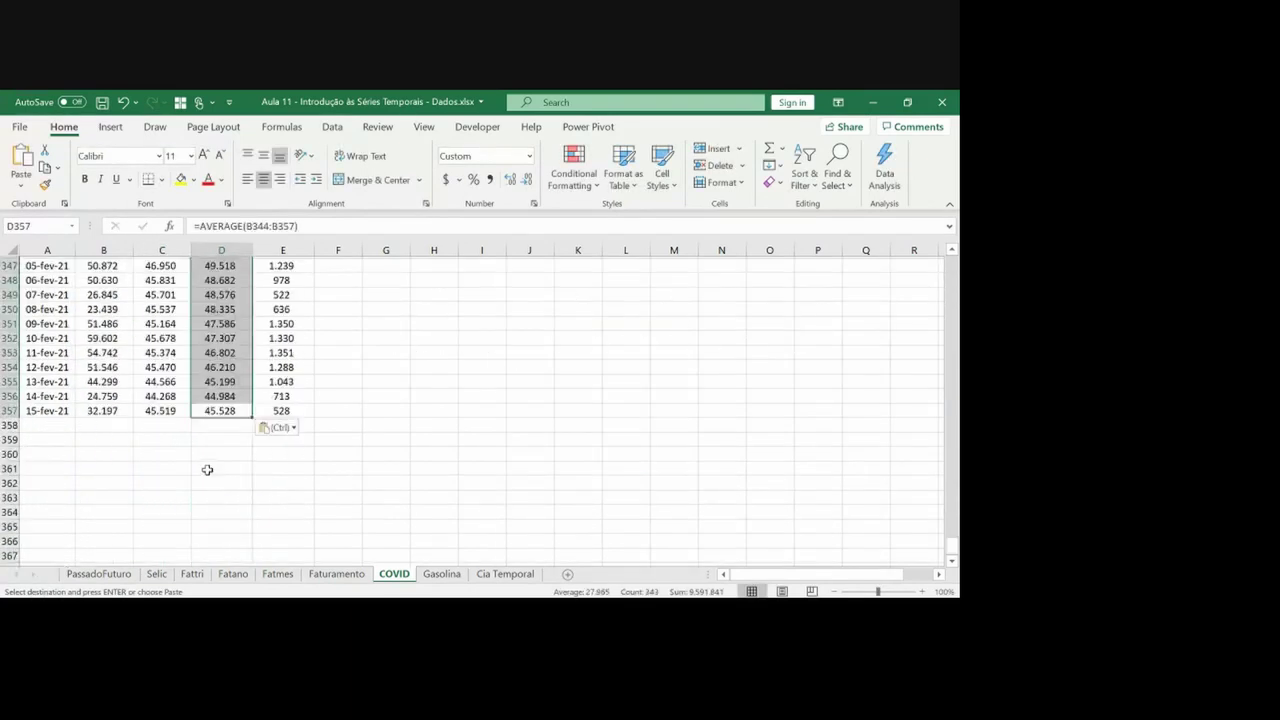
pyautogui.hotkey('ctrl', 'Up')
pyautogui.hotkey('ctrl', 'Up')
pyautogui.press('Escape')
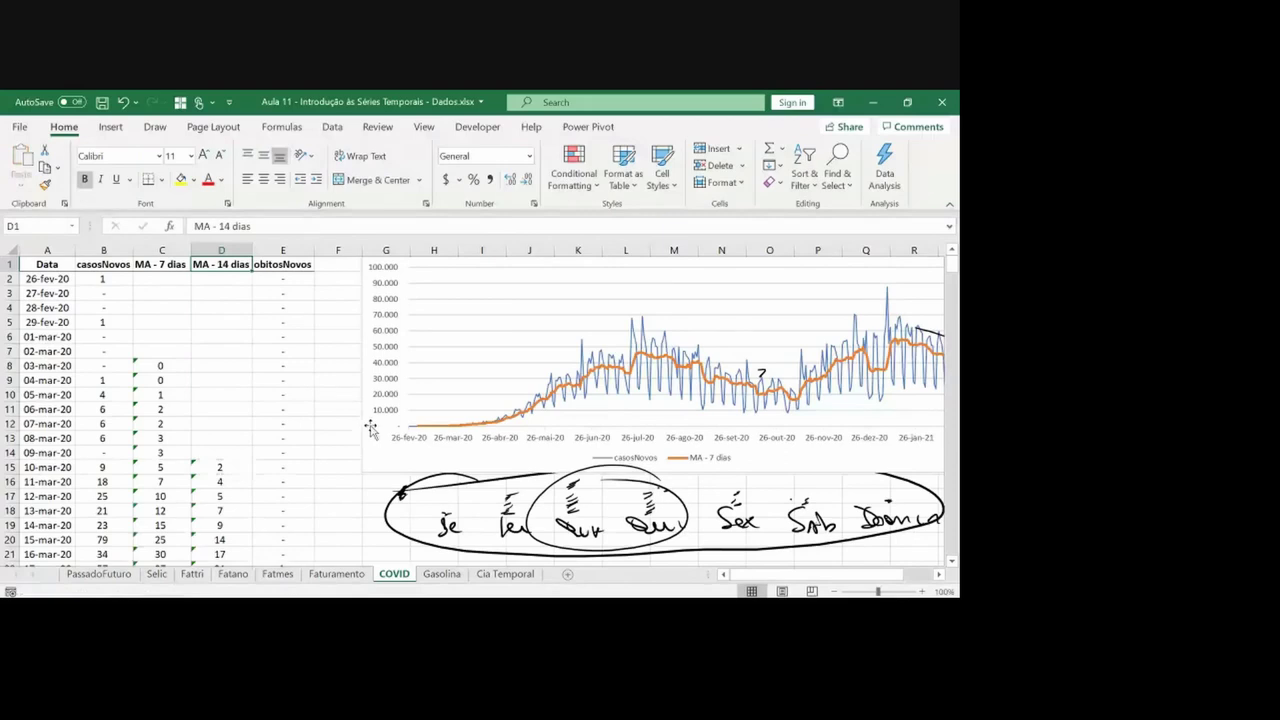
# Delete the line chart showing only casosNovos and MA - 7 dias
pyautogui.click(366, 427)
pyautogui.press('Delete')
# Try a 2-D line chart of casosNovos, MA - 7 dias and MA - 14 dias from B1:D357, without the dates
pyautogui.click(103, 262)
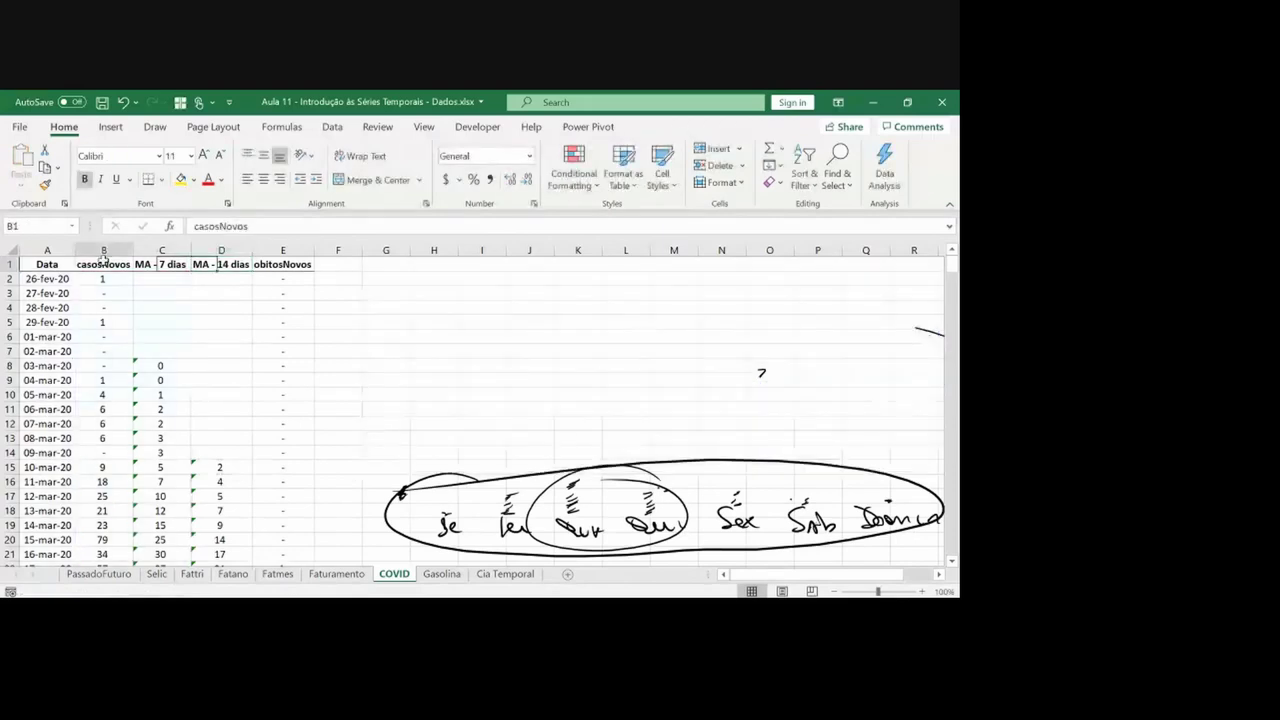
pyautogui.hotkey('ctrl', 'shift', 'Right')
pyautogui.hotkey('shift', 'Left')
pyautogui.hotkey('ctrl', 'shift', 'Down')
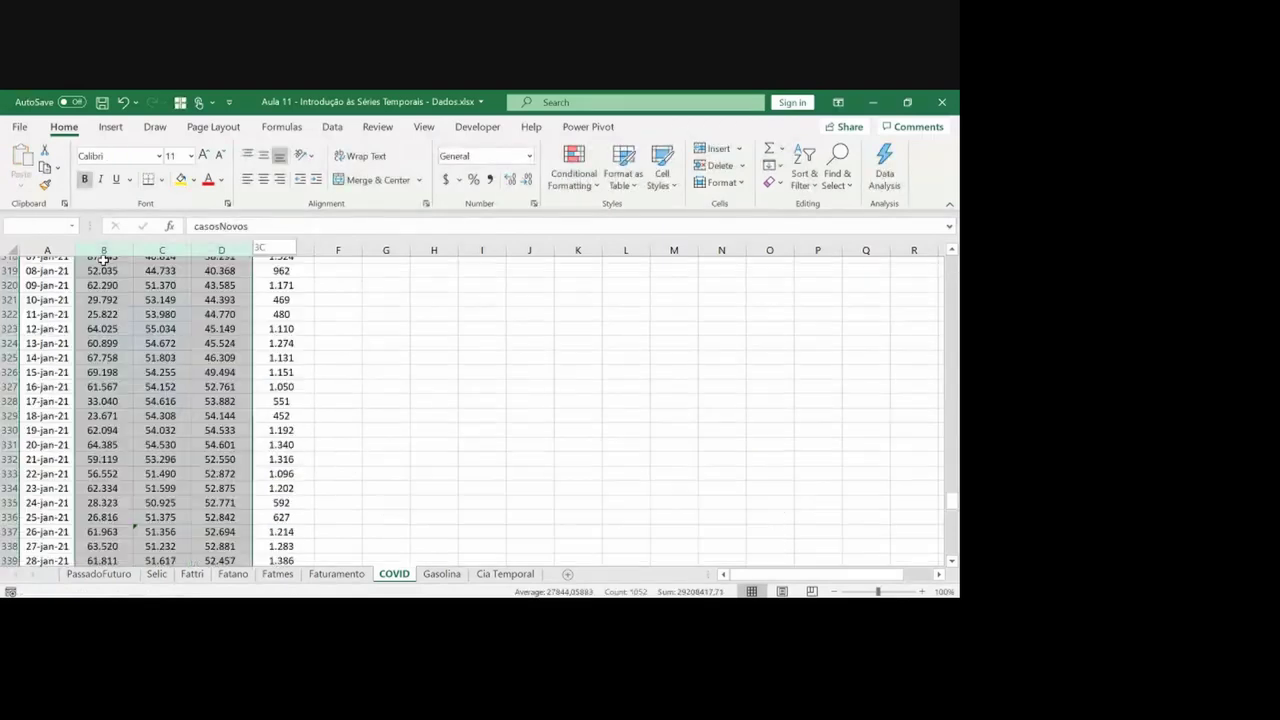
pyautogui.hotkey('ctrl', 'shift', 'Down')
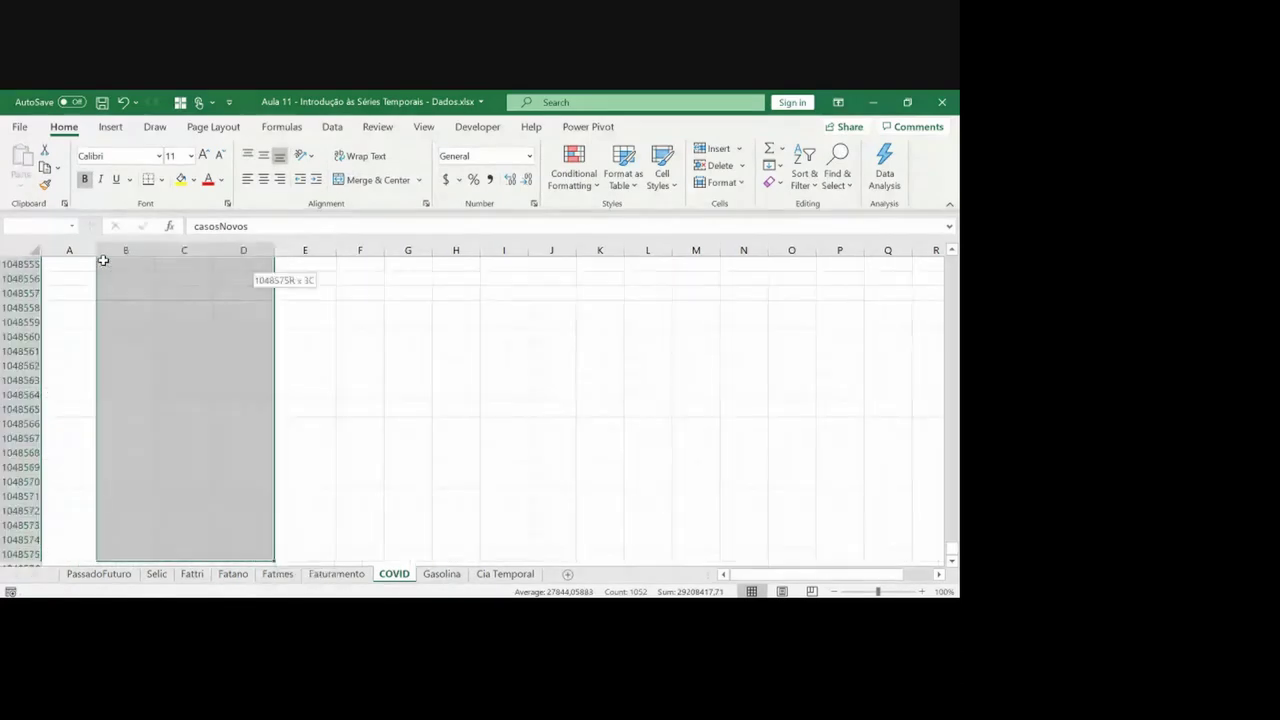
pyautogui.hotkey('ctrl', 'shift', 'Up')
pyautogui.click(110, 127)
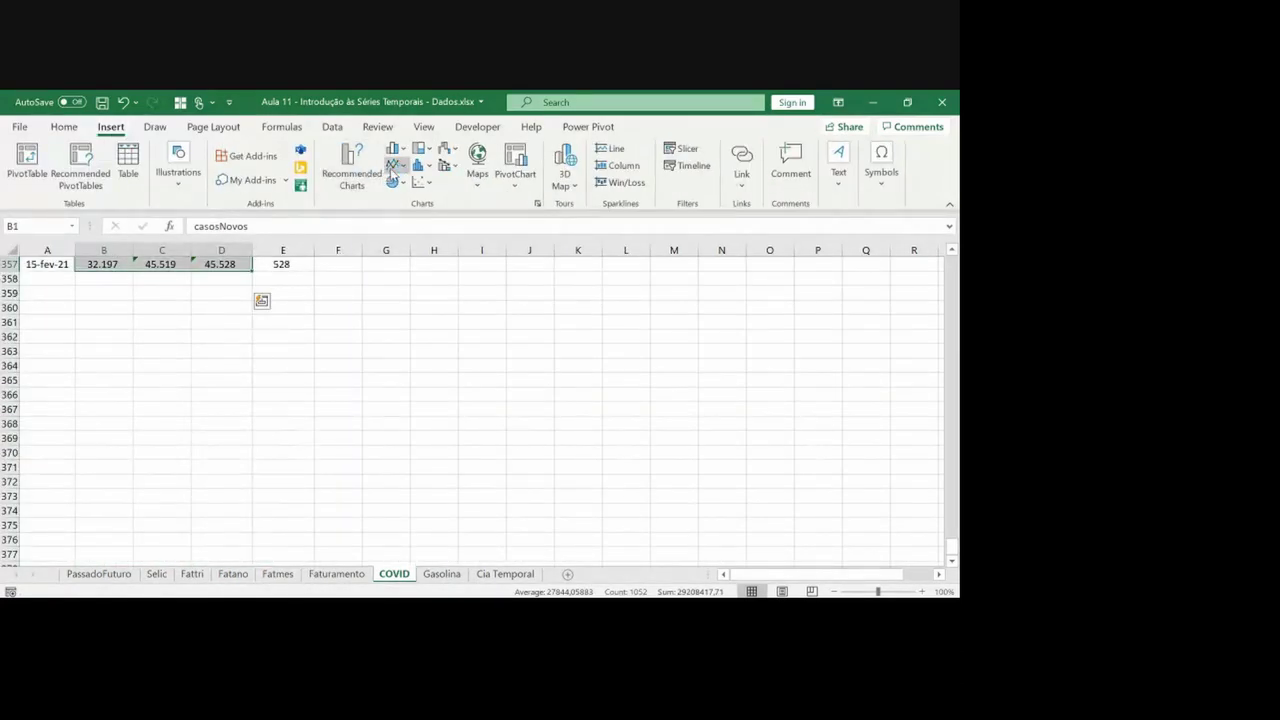
pyautogui.click(391, 166)
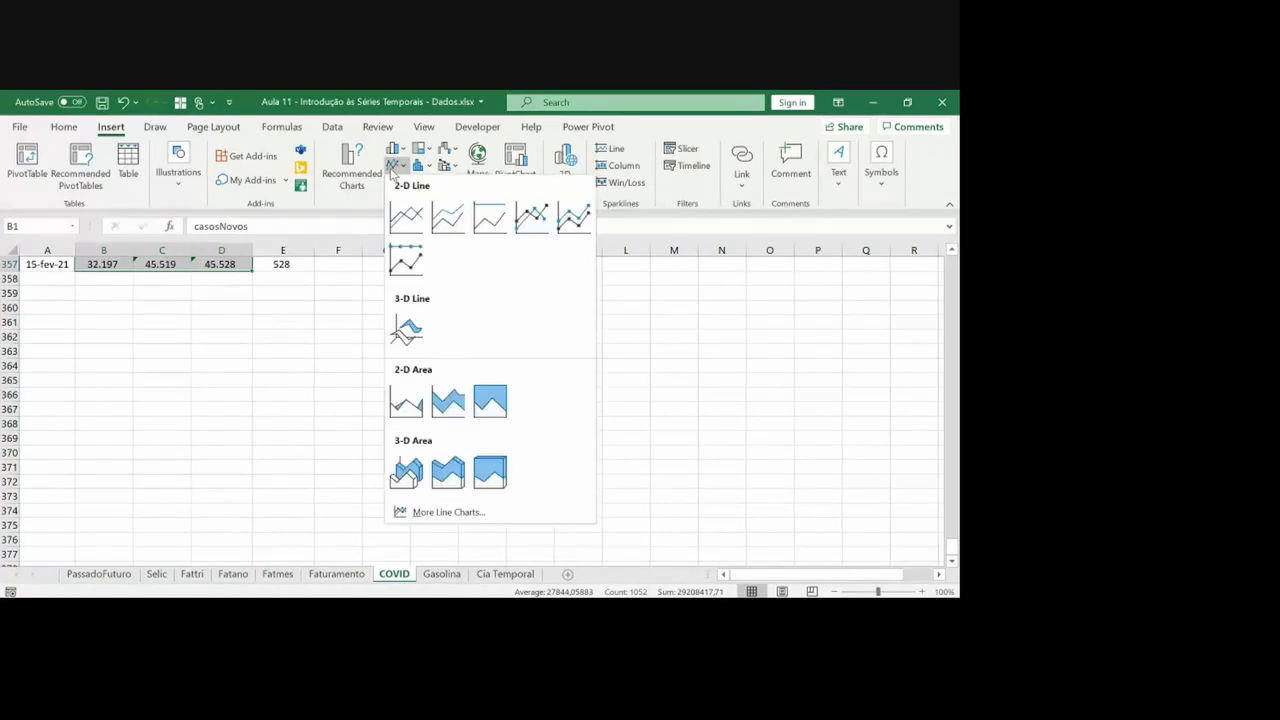
pyautogui.rightClick(404, 221)
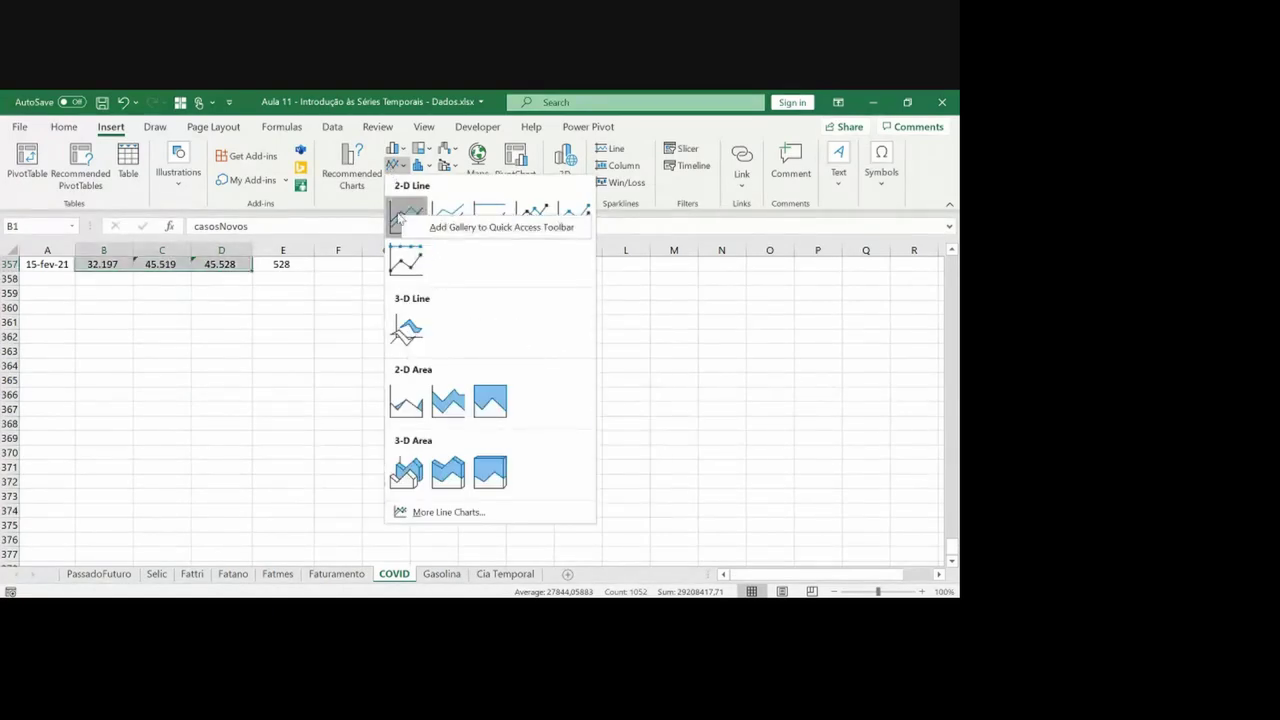
pyautogui.click(399, 215)
pyautogui.click(397, 212)
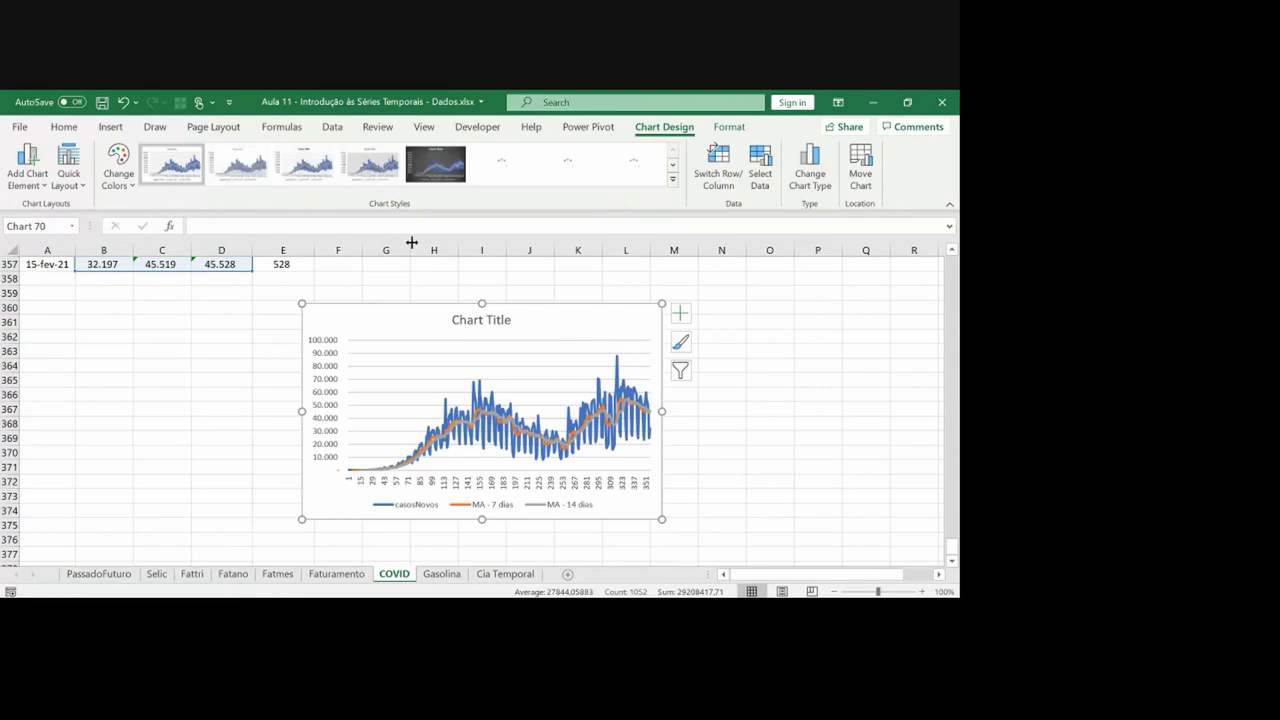
pyautogui.press('Delete')
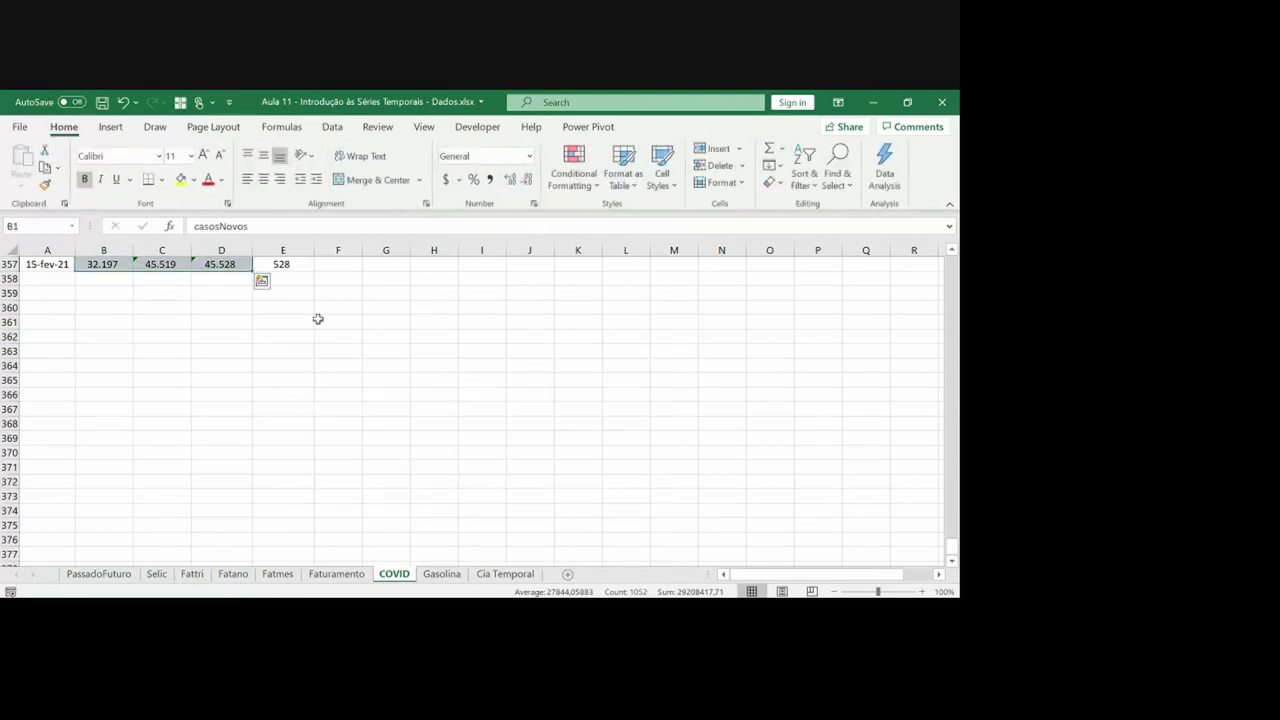
# Insert a 2-D line chart from the Data, casosNovos, MA - 7 dias and MA - 14 dias columns, A1:D357
pyautogui.press('Right')
pyautogui.hotkey('ctrl', 'Home')
pyautogui.hotkey('shift', 'Right')
pyautogui.hotkey('shift', 'Right')
pyautogui.hotkey('shift', 'Right')
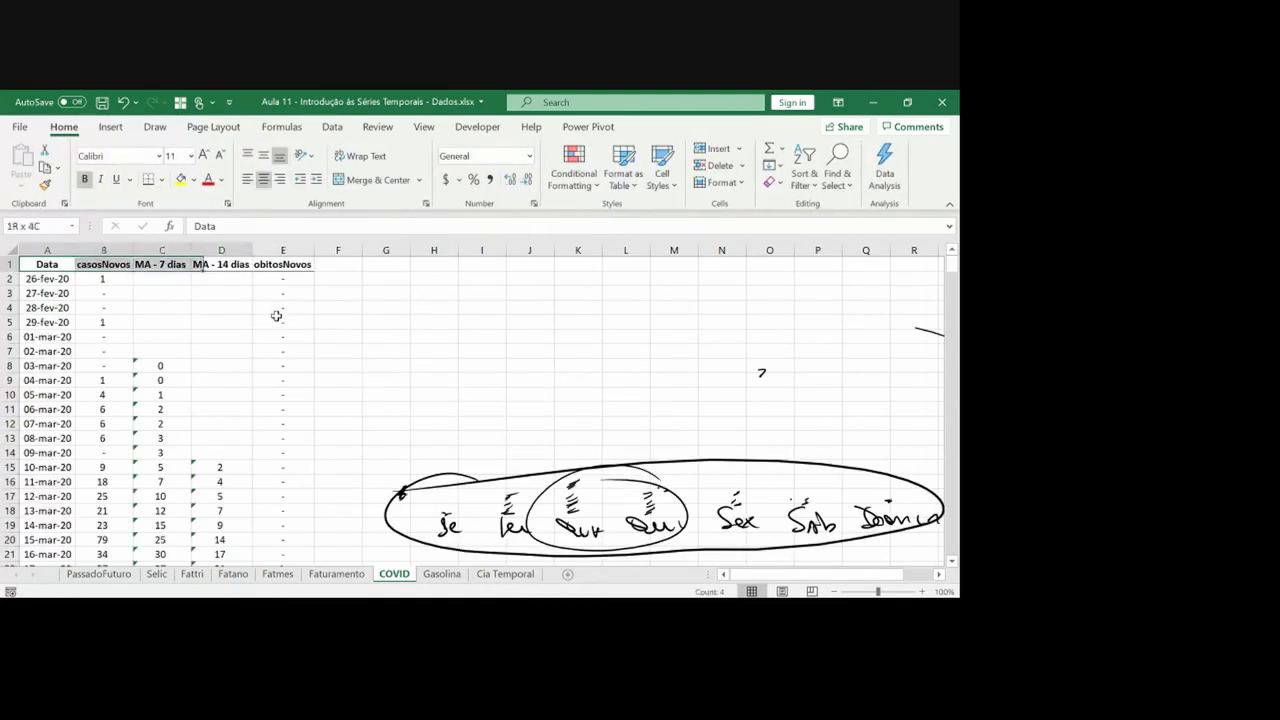
pyautogui.hotkey('ctrl', 'shift', 'Down')
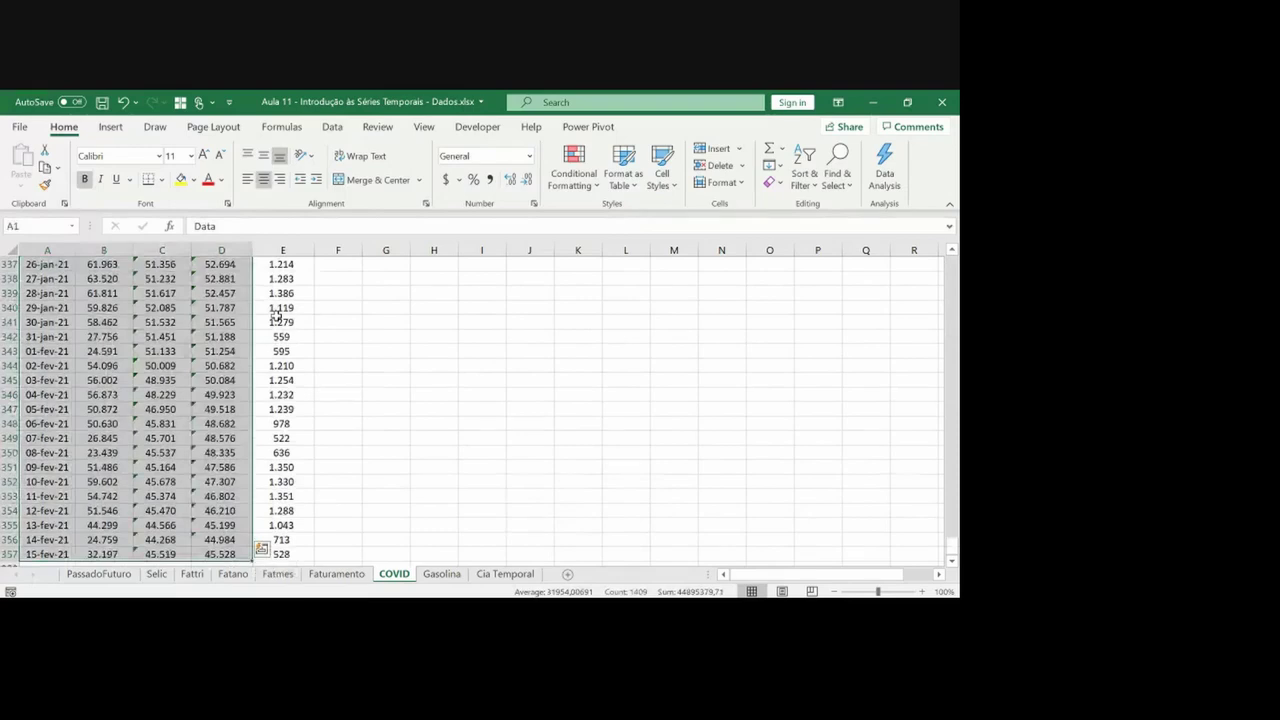
pyautogui.click(111, 127)
pyautogui.click(395, 165)
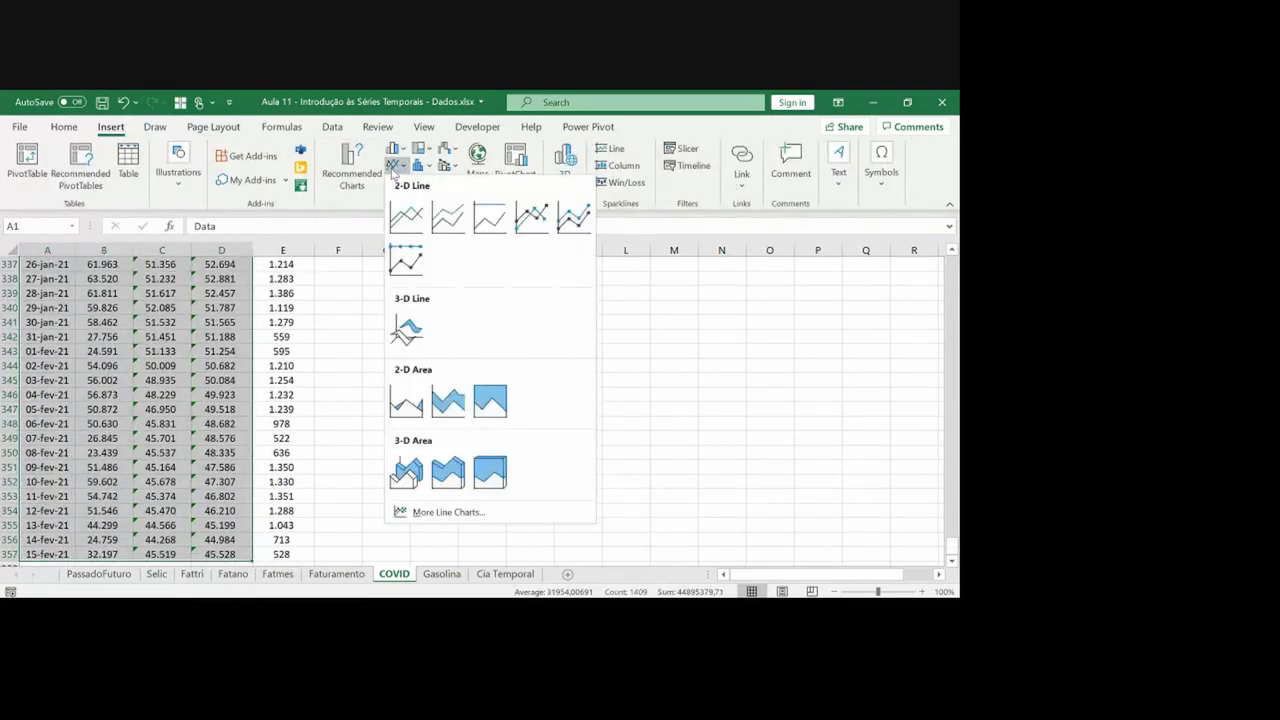
pyautogui.click(409, 216)
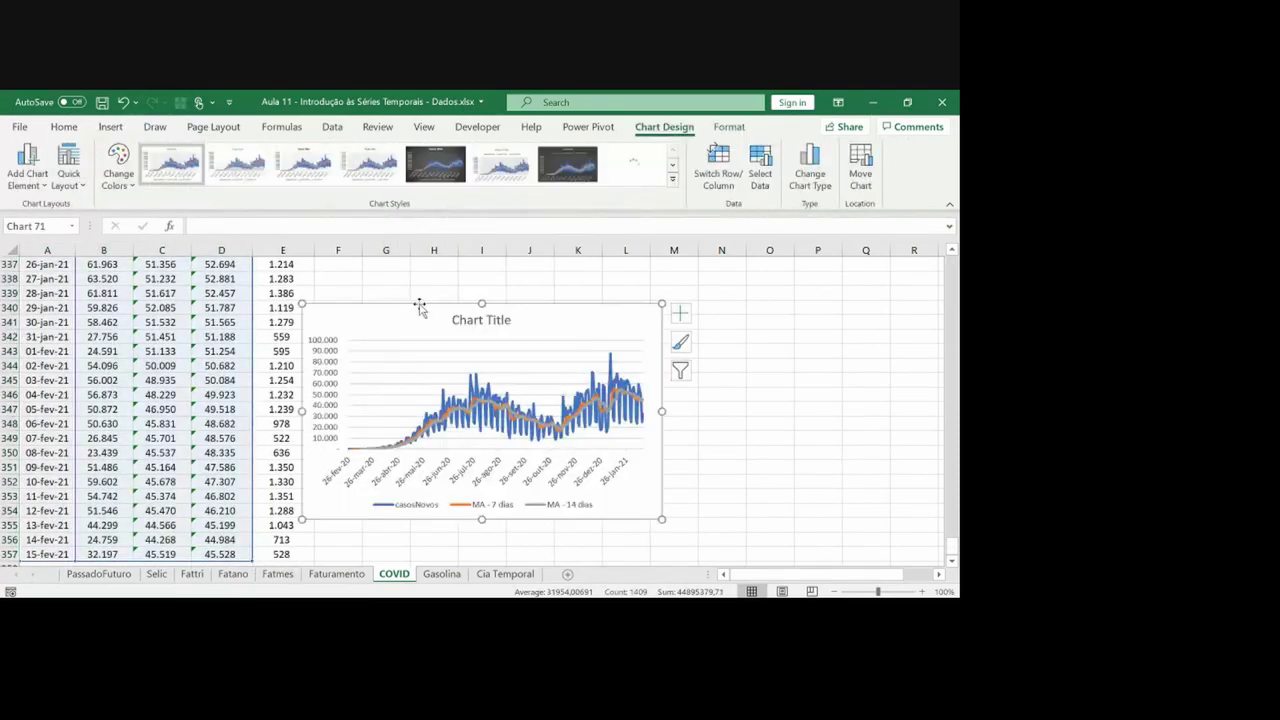
# Move the casosNovos chart to G2 beside the start of the data and widen it to about 7.18 inches
pyautogui.press('Delete')
pyautogui.click(276, 352)
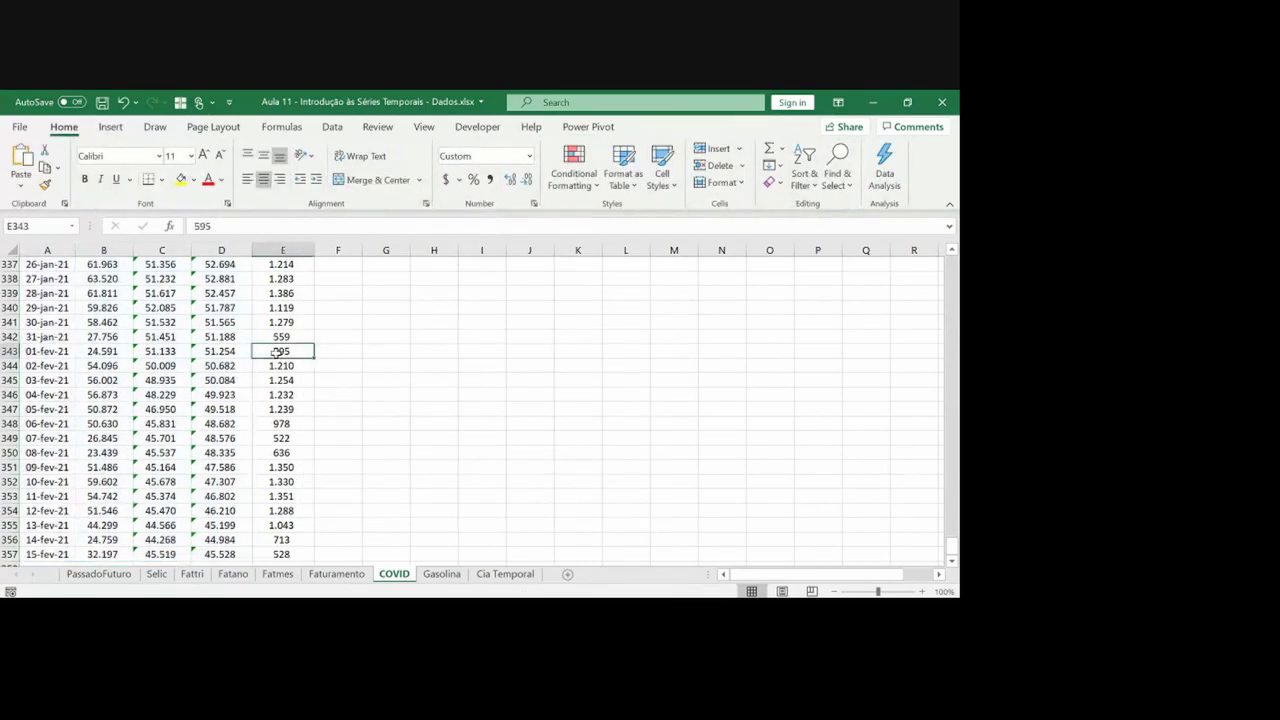
pyautogui.hotkey('ctrl', 'Up')
pyautogui.press('Right')
pyautogui.press('Right')
pyautogui.press('Down')
pyautogui.hotkey('ctrl', 'v')
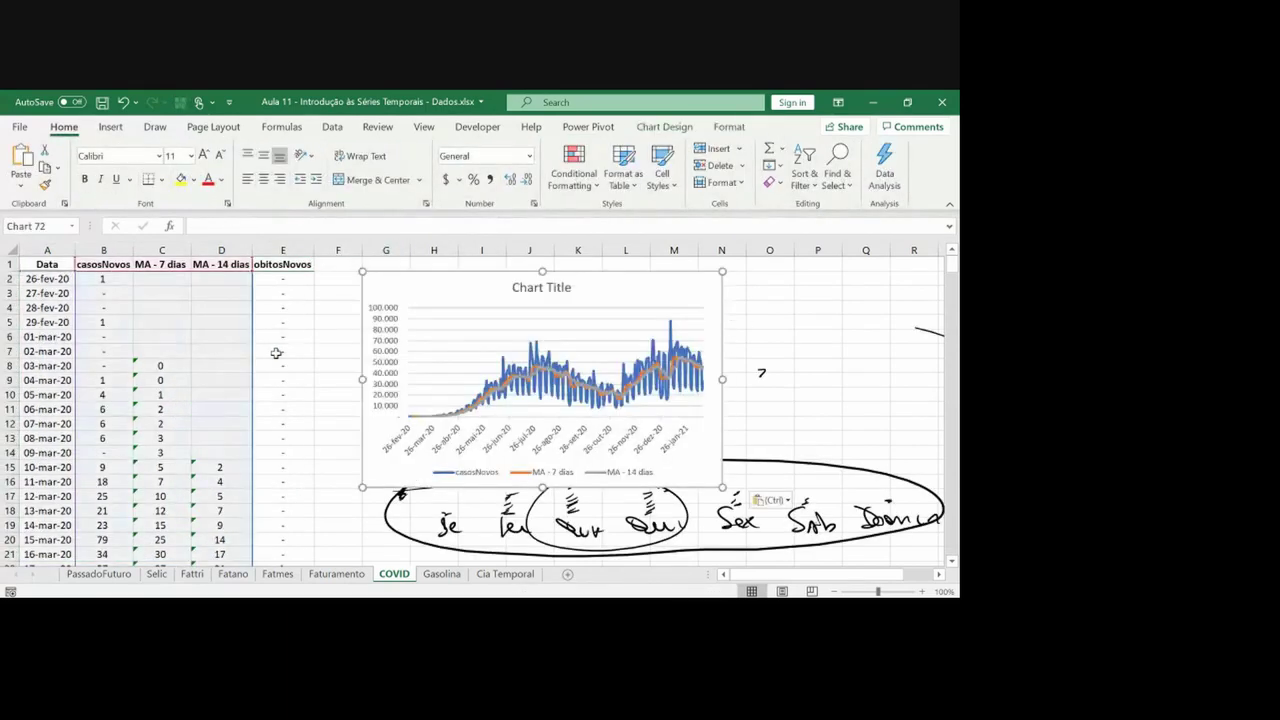
pyautogui.moveTo(722, 379); pyautogui.dragTo(879, 379)
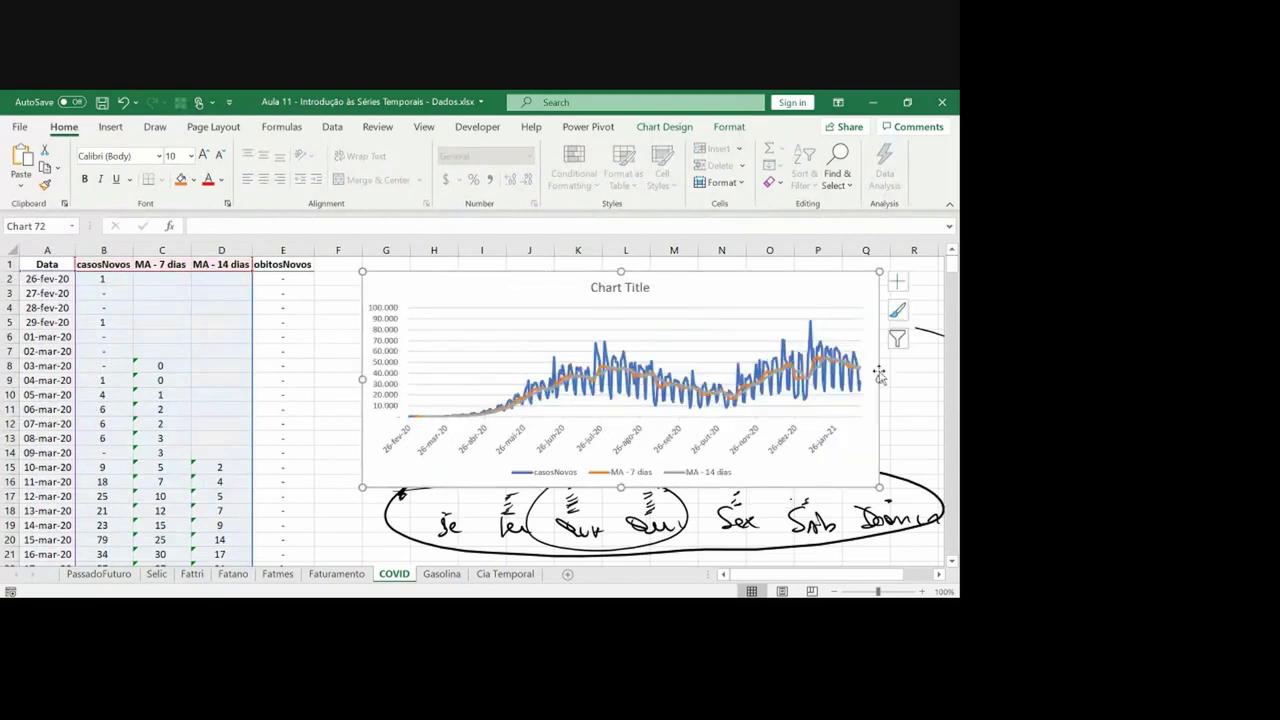
# Set the line weight of the casosNovos series in the chart to ¾ pt
pyautogui.click(812, 394)
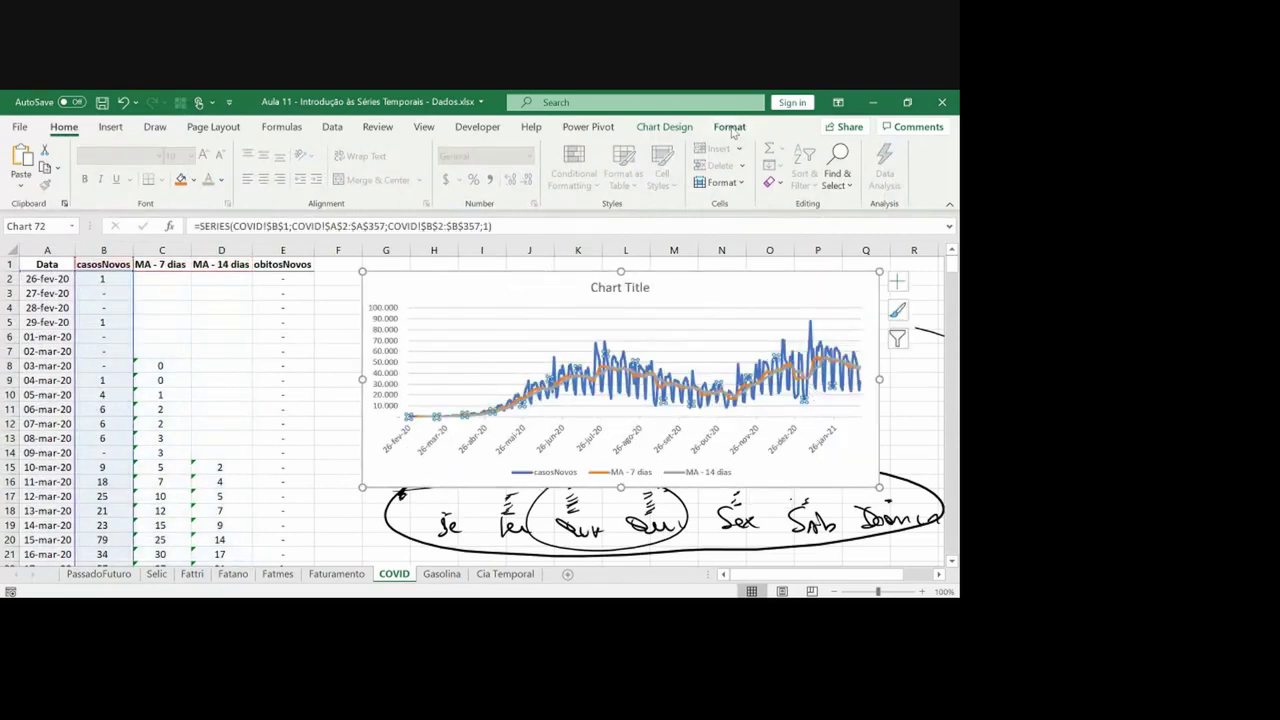
pyautogui.click(735, 127)
pyautogui.rightClick(418, 166)
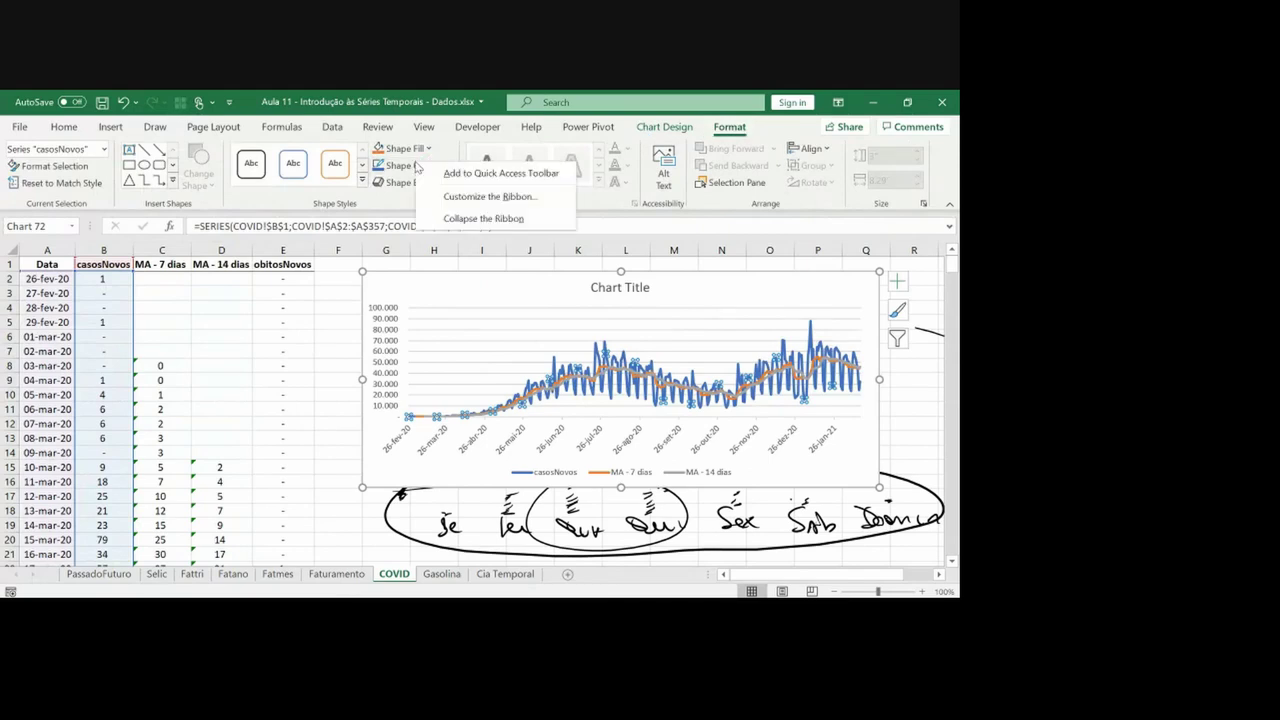
pyautogui.click(410, 166)
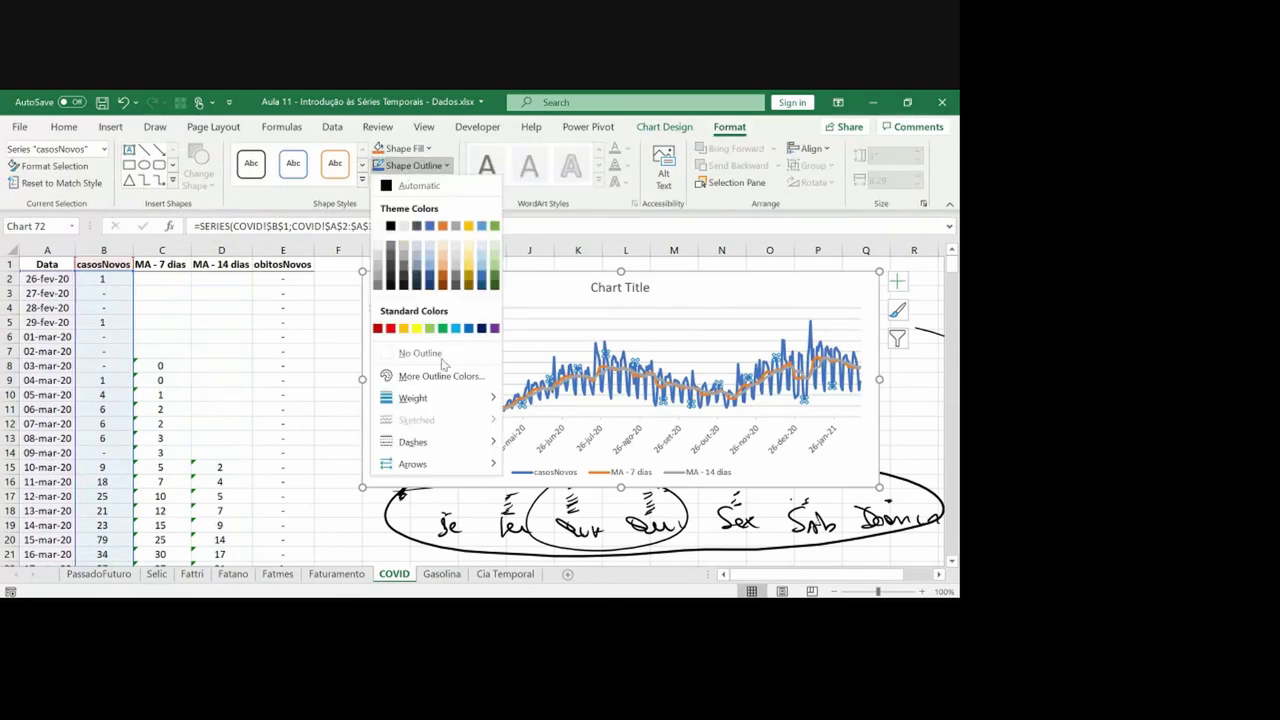
pyautogui.moveTo(450, 400)
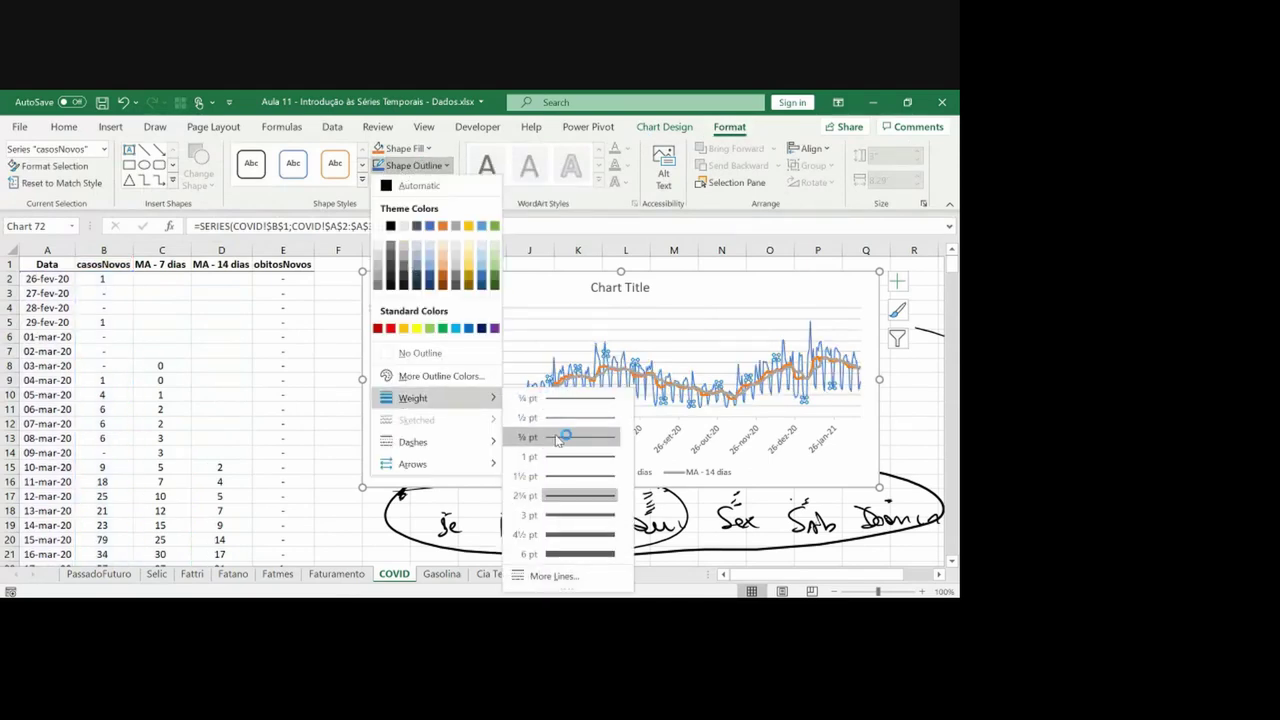
pyautogui.click(560, 438)
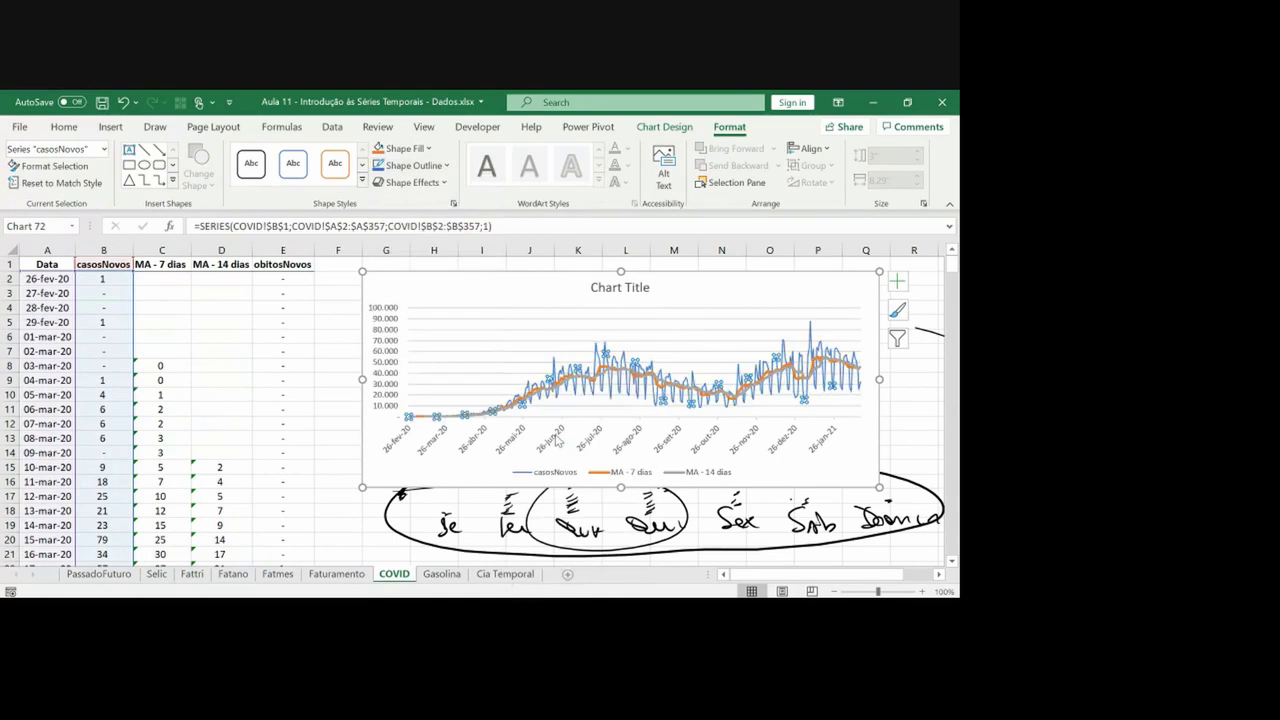
# Delete the title of the casosNovos chart
pyautogui.click(898, 397)
pyautogui.click(628, 289)
pyautogui.press('Delete')
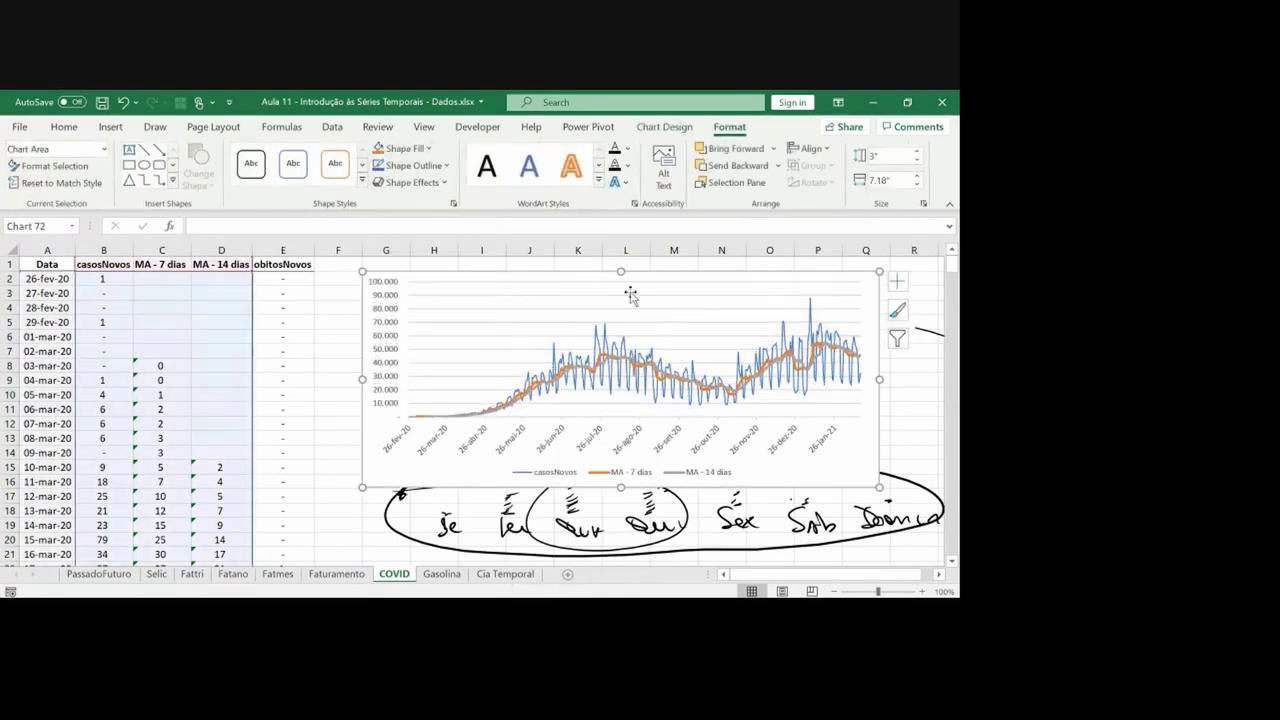
# Delete the handwritten ink annotations beneath the casosNovos chart
pyautogui.press('Escape')
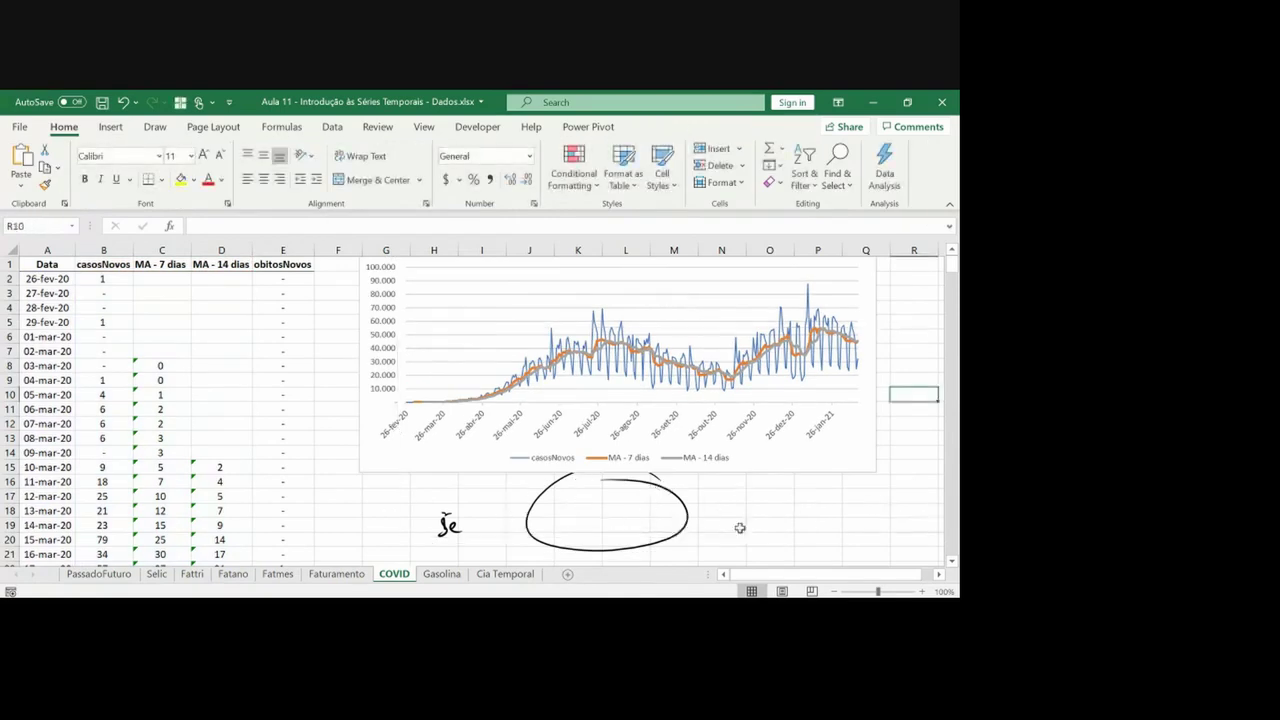
pyautogui.rightClick(450, 525)
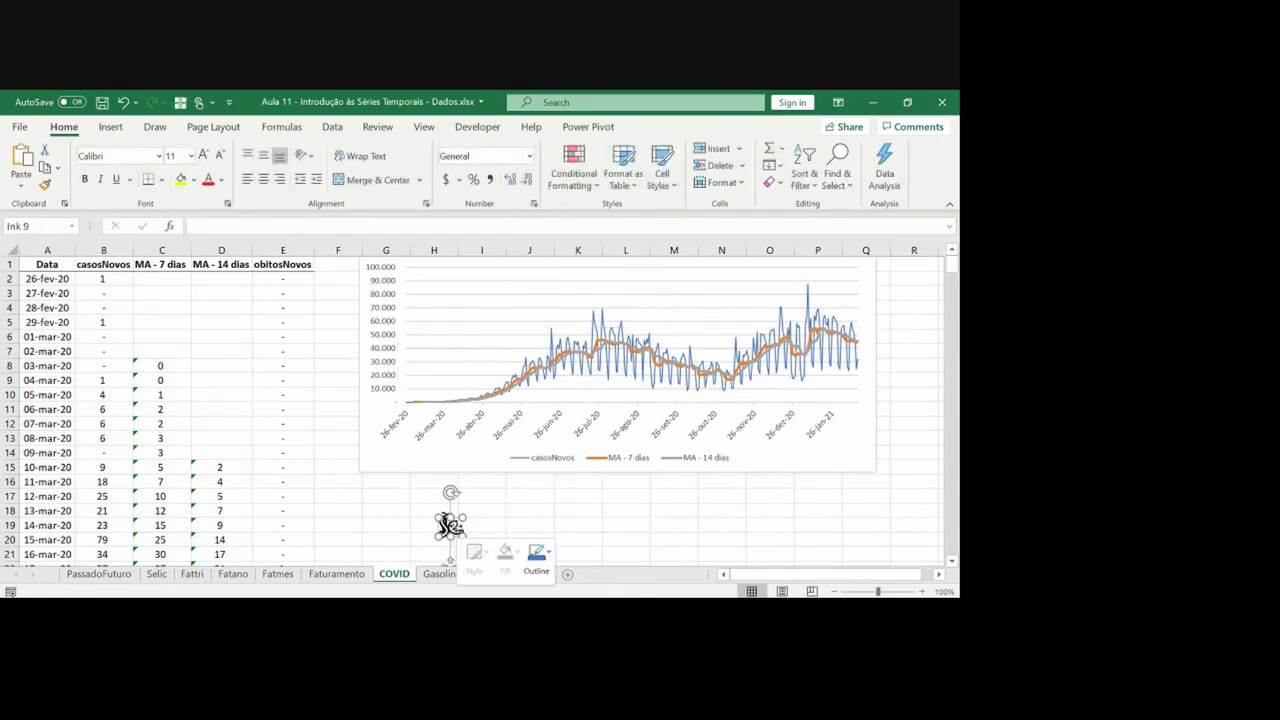
pyautogui.click(451, 527)
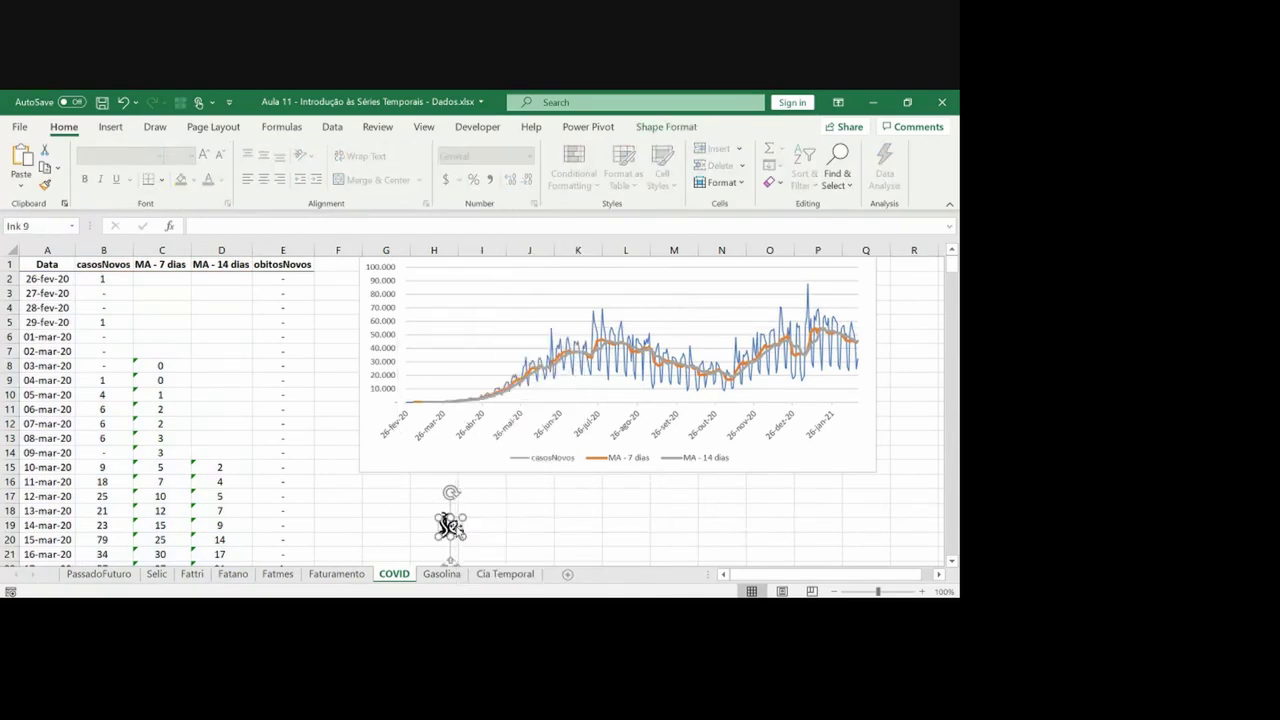
pyautogui.press('Delete')
pyautogui.click(446, 515)
pyautogui.press('Delete')
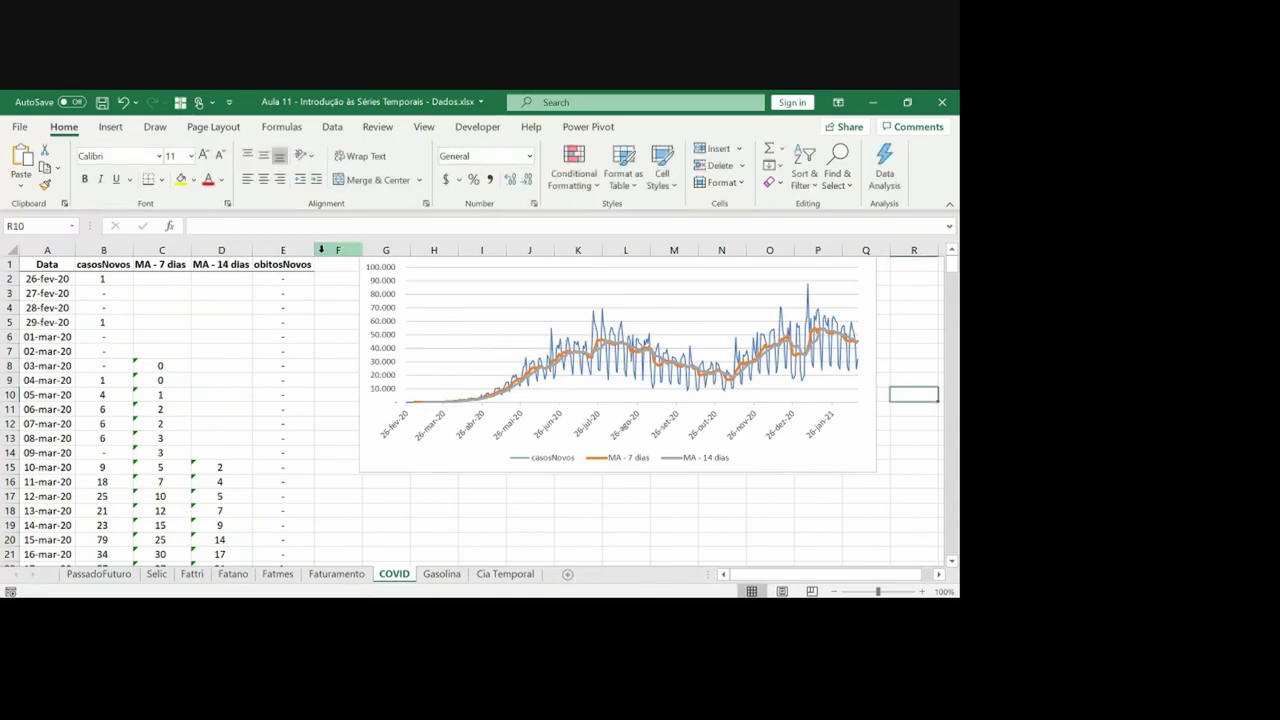
# Insert two blank columns right after the obitosNovos column, starting at column F
pyautogui.click(321, 250)
pyautogui.hotkey('ctrl', '+')
pyautogui.hotkey('ctrl', '+')
# Copy the MA - 7 dias and MA - 14 dias columns, C1:D357, to F1 so they average obitosNovos
pyautogui.press('Left')
pyautogui.press('Left')
pyautogui.press('Left')
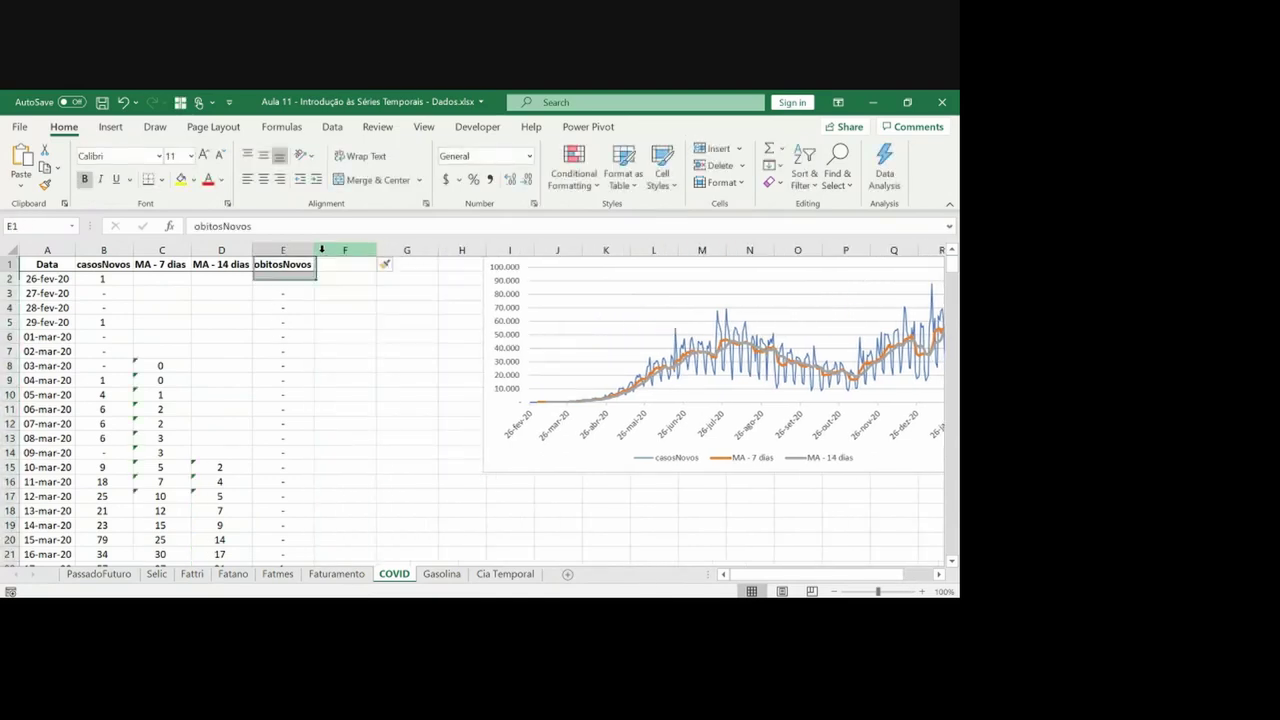
pyautogui.hotkey('shift', 'Right')
pyautogui.hotkey('ctrl', 'shift', 'Down')
pyautogui.hotkey('ctrl', 'c')
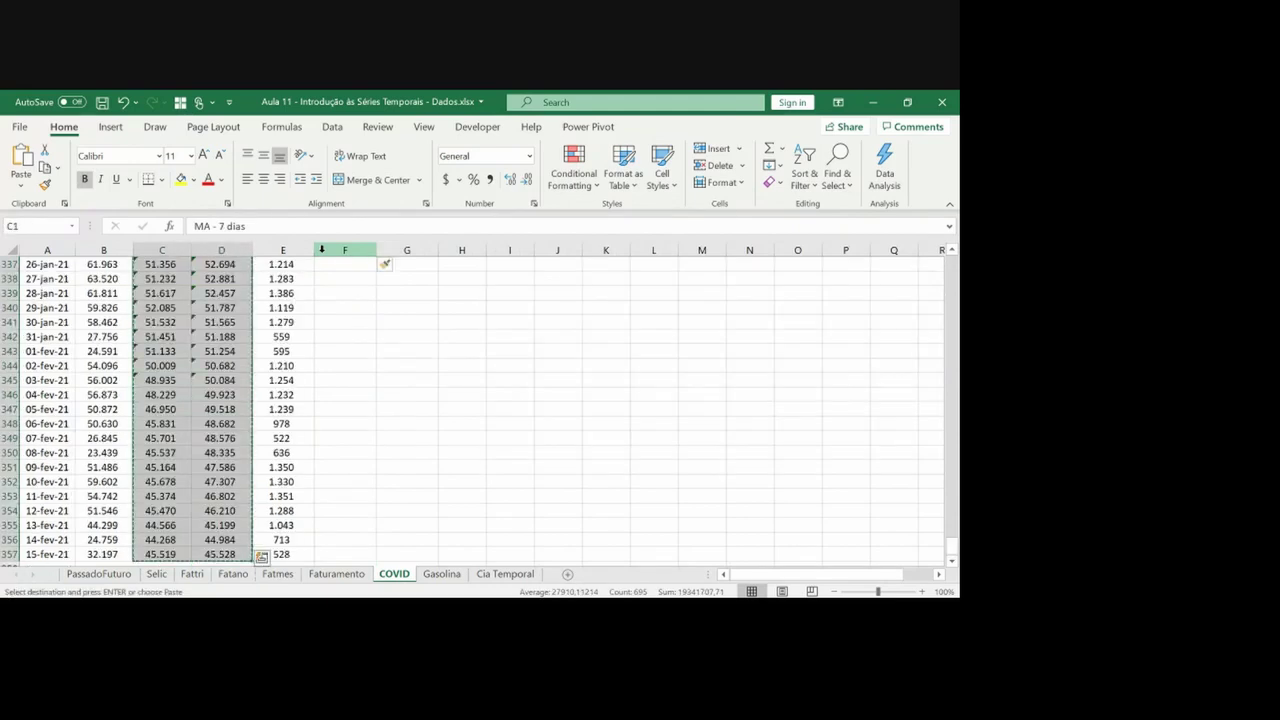
pyautogui.hotkey('ctrl', 'BackSpace')
pyautogui.press('Right')
pyautogui.press('Right')
pyautogui.hotkey('ctrl', 'v')
pyautogui.press('Escape')
pyautogui.press('Right')
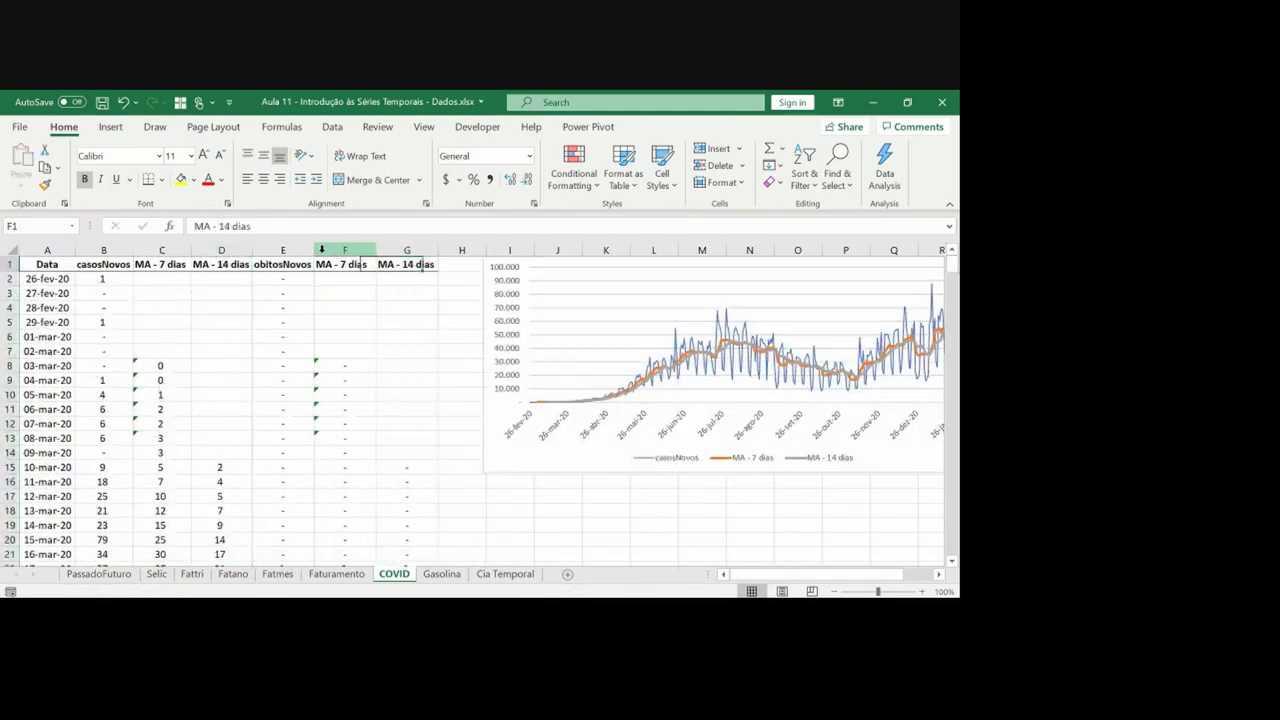
pyautogui.press('Left')
pyautogui.press('Down')
pyautogui.press('Down')
pyautogui.press('Up')
pyautogui.press('Up')
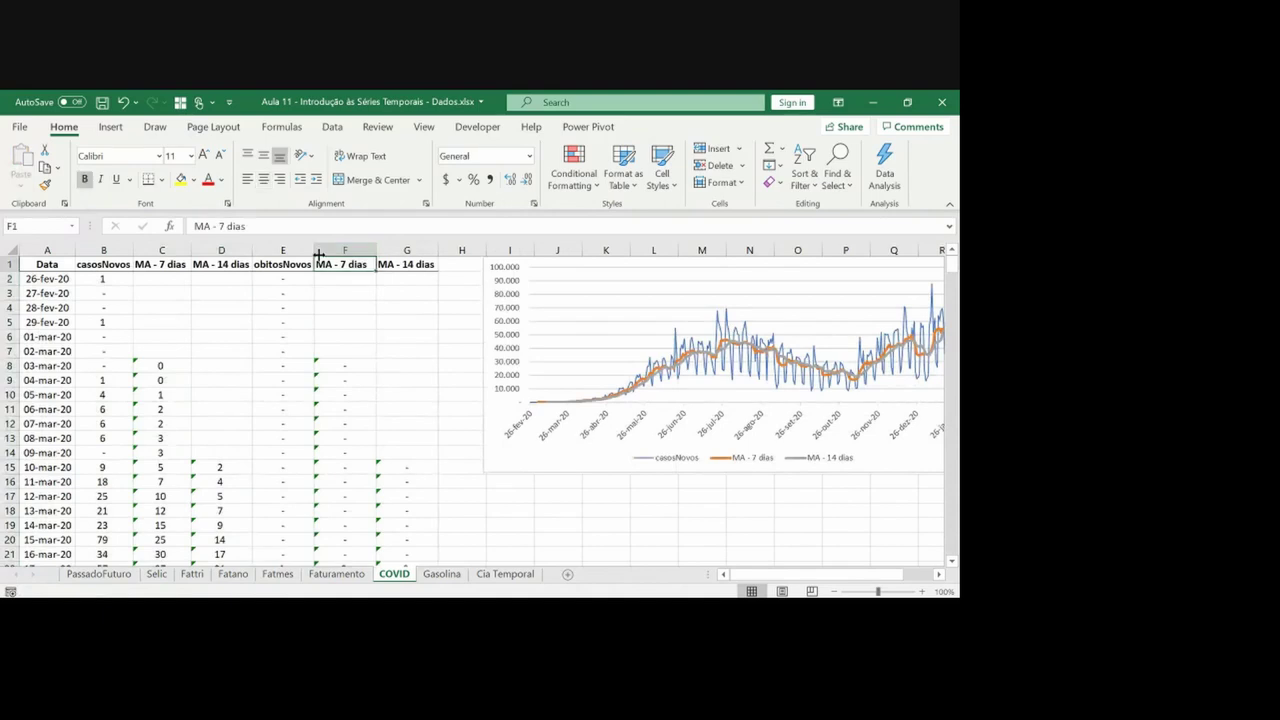
# Insert a 2-D line chart of obitosNovos, MA - 7 dias and MA - 14 dias from E1:G357
pyautogui.click(285, 263)
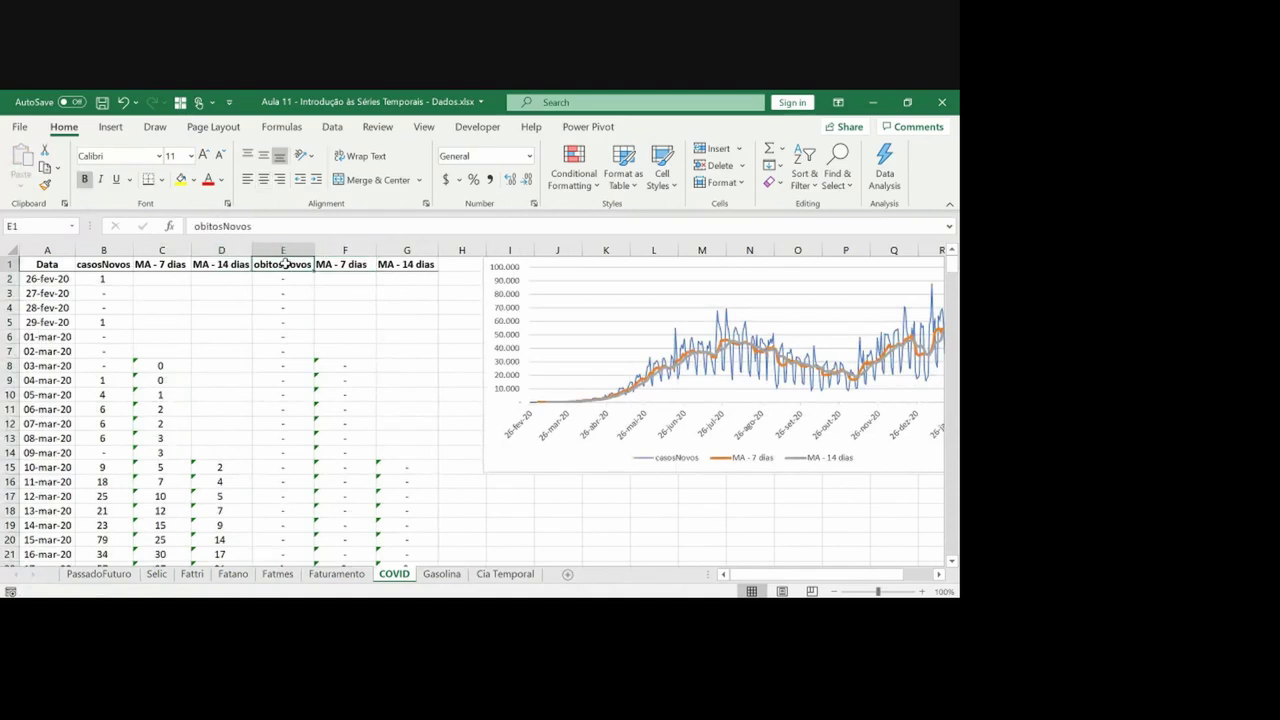
pyautogui.hotkey('shift', 'Right')
pyautogui.hotkey('shift', 'Right')
pyautogui.hotkey('ctrl', 'shift', 'Down')
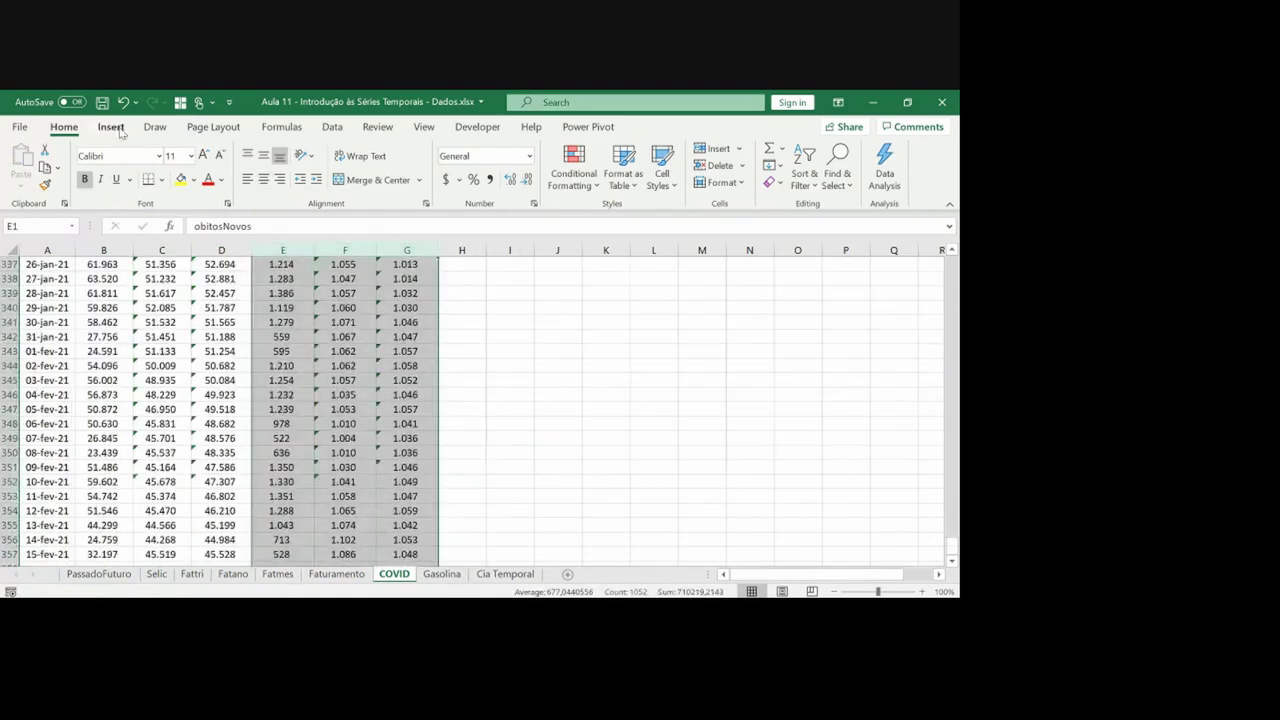
pyautogui.click(110, 127)
pyautogui.click(397, 164)
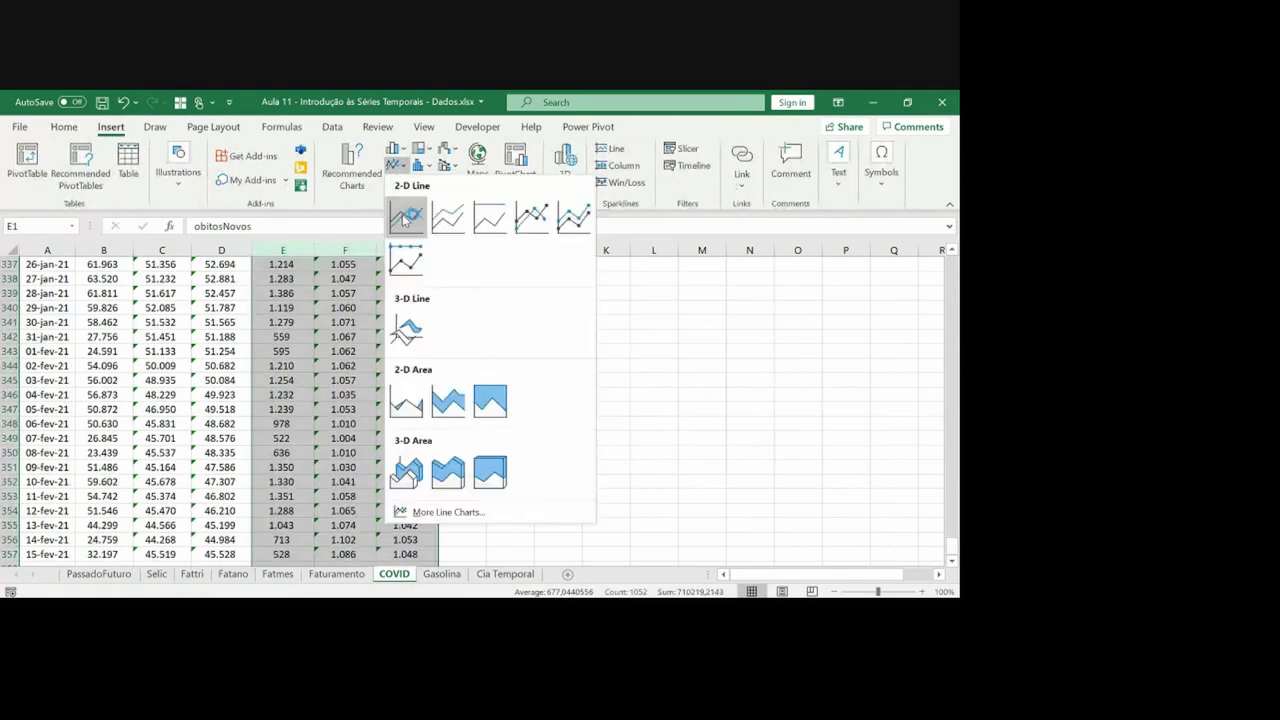
pyautogui.click(405, 218)
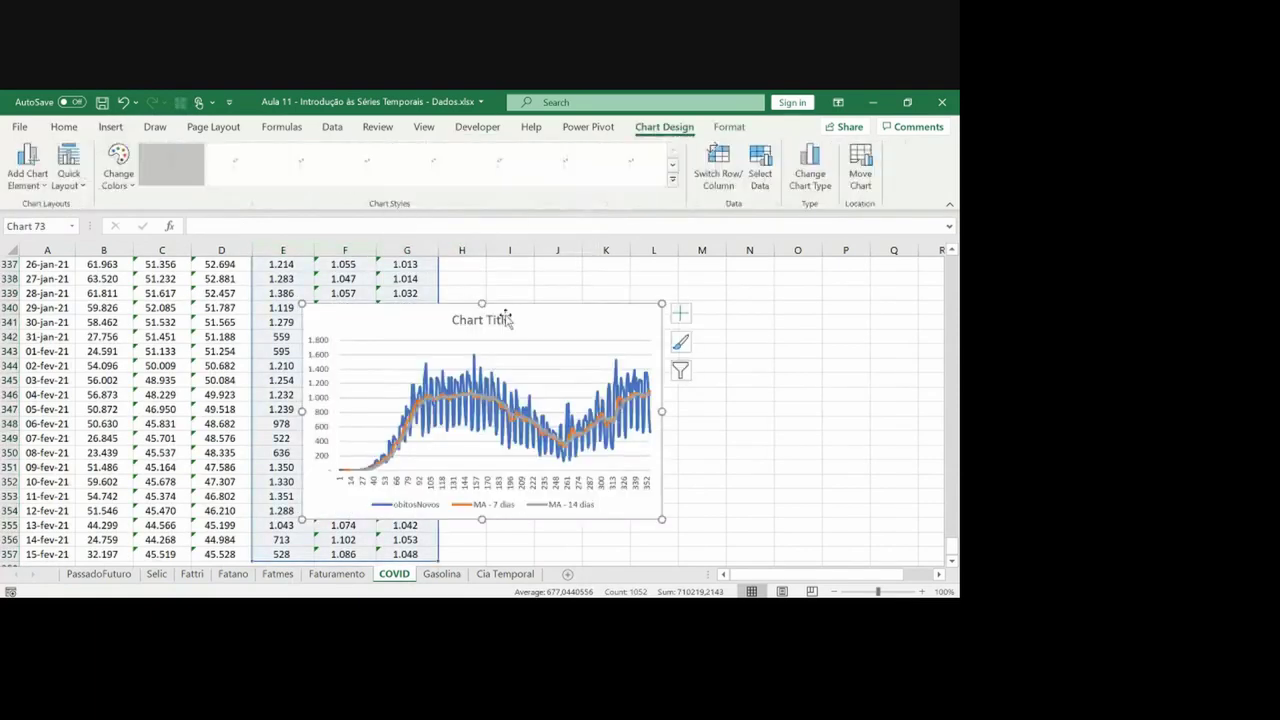
# Set the horizontal axis labels of the obitosNovos chart to the dates in A2:A357
pyautogui.rightClick(512, 306)
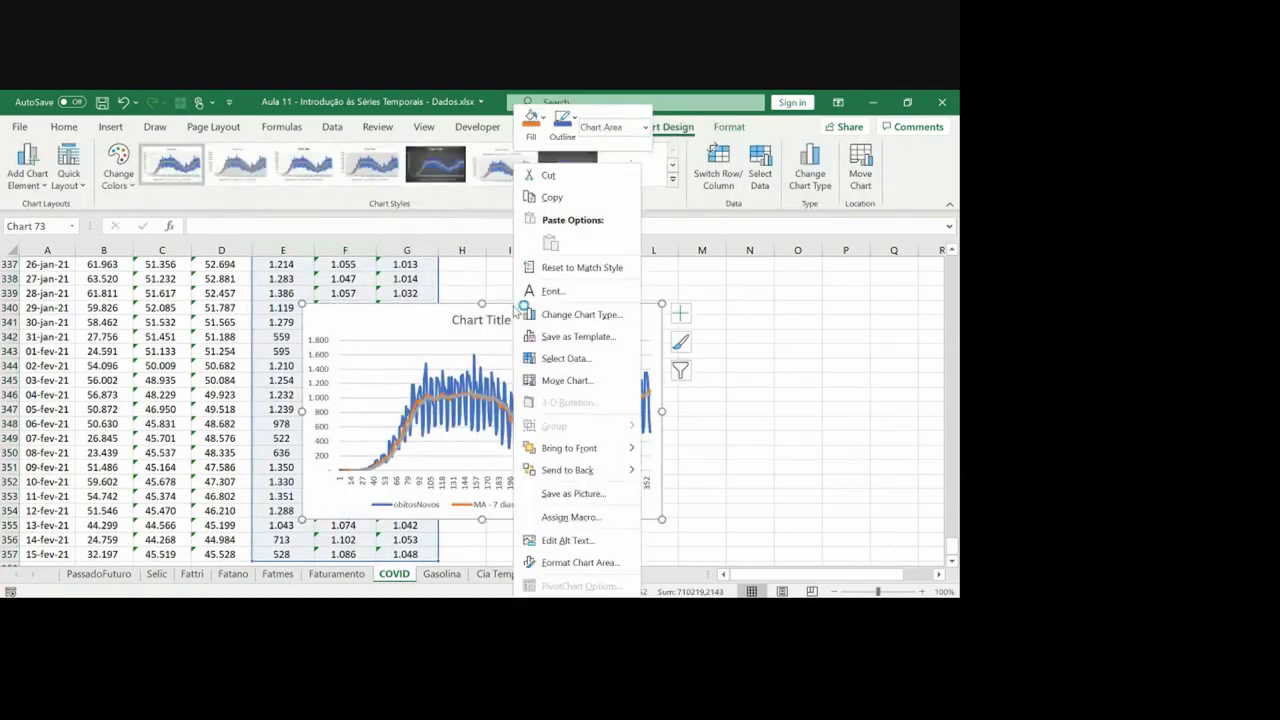
pyautogui.click(548, 357)
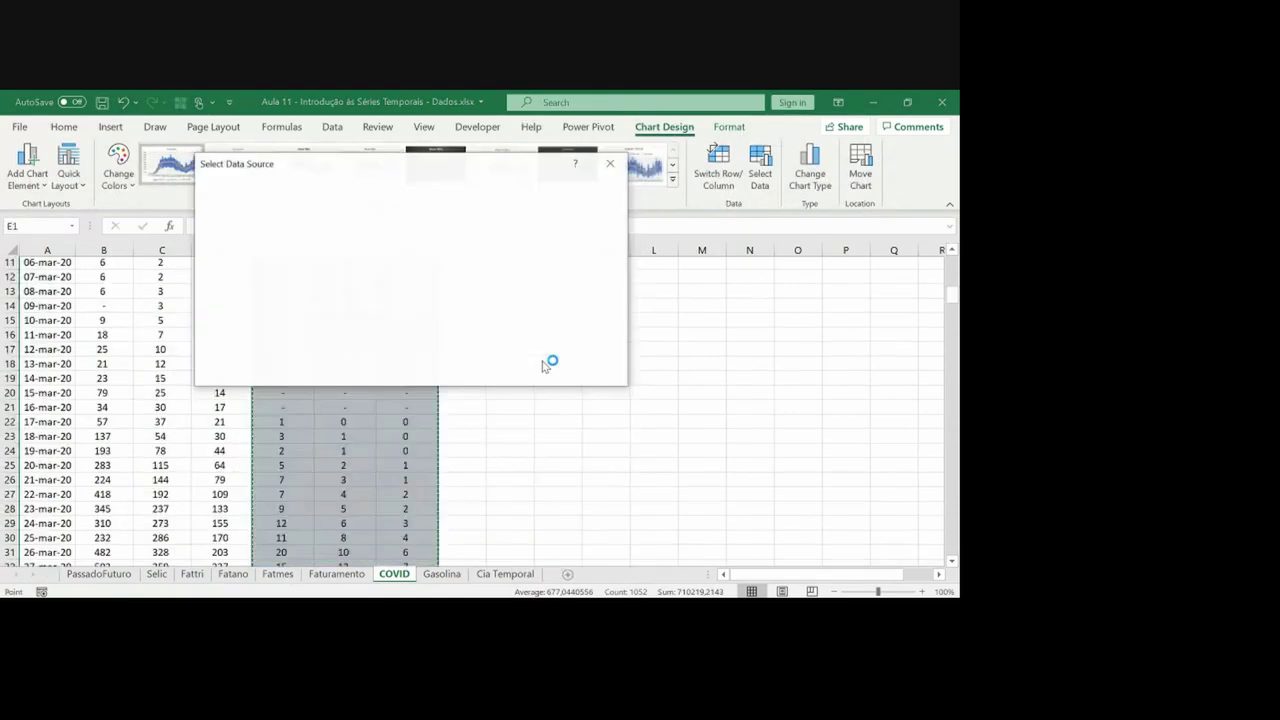
pyautogui.click(443, 261)
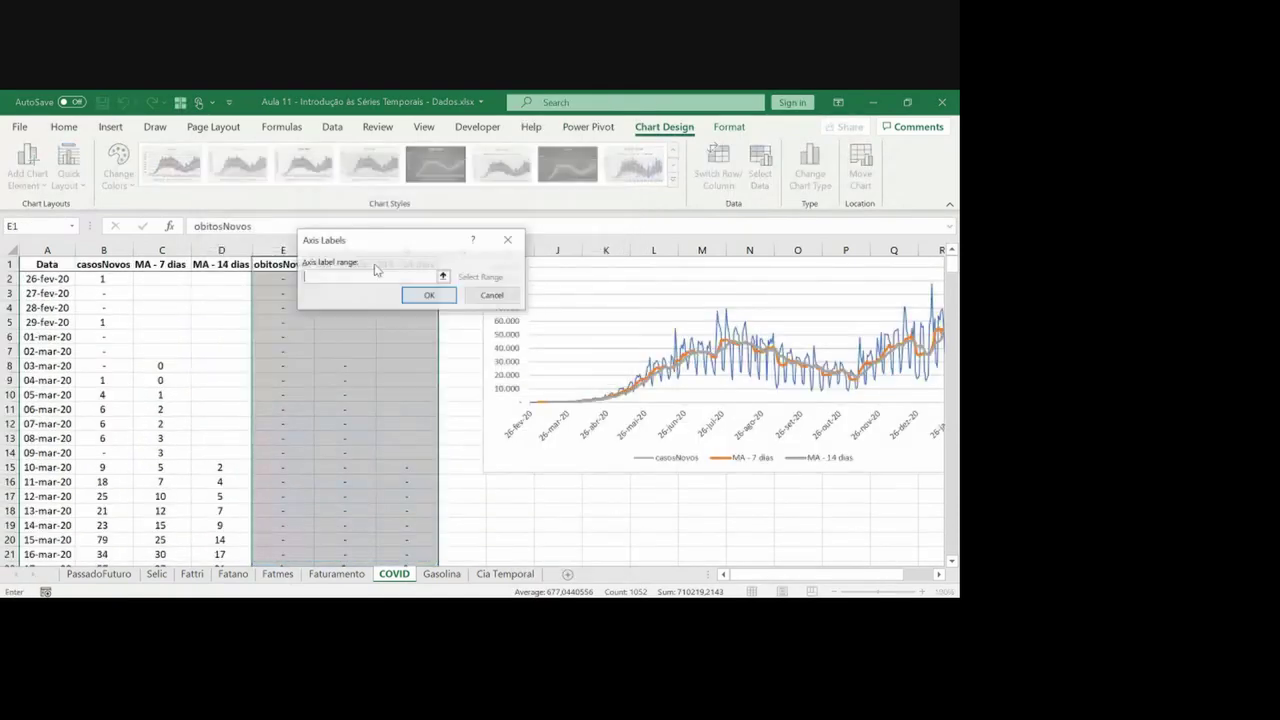
pyautogui.click(60, 279)
pyautogui.hotkey('ctrl', 'shift', 'Down')
pyautogui.press('Return')
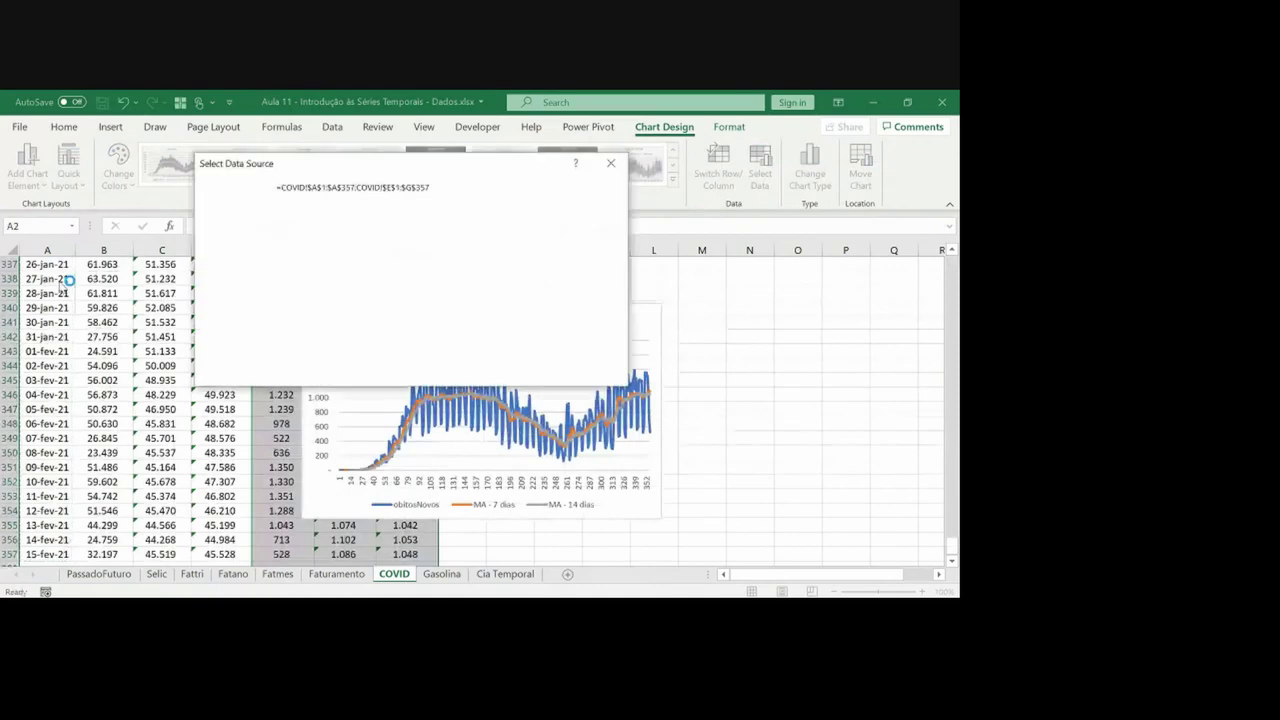
pyautogui.click(532, 372)
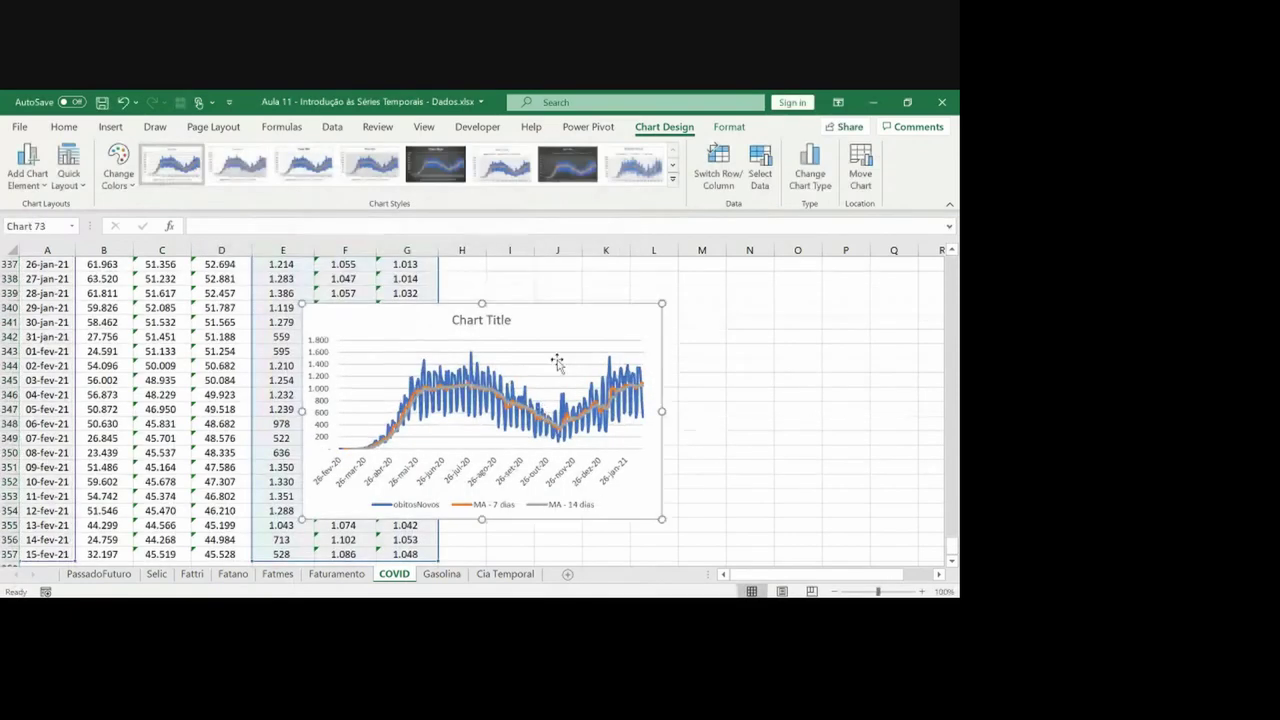
# Delete the obitosNovos chart's title and move the chart to I16, directly below the casosNovos chart
pyautogui.click(499, 327)
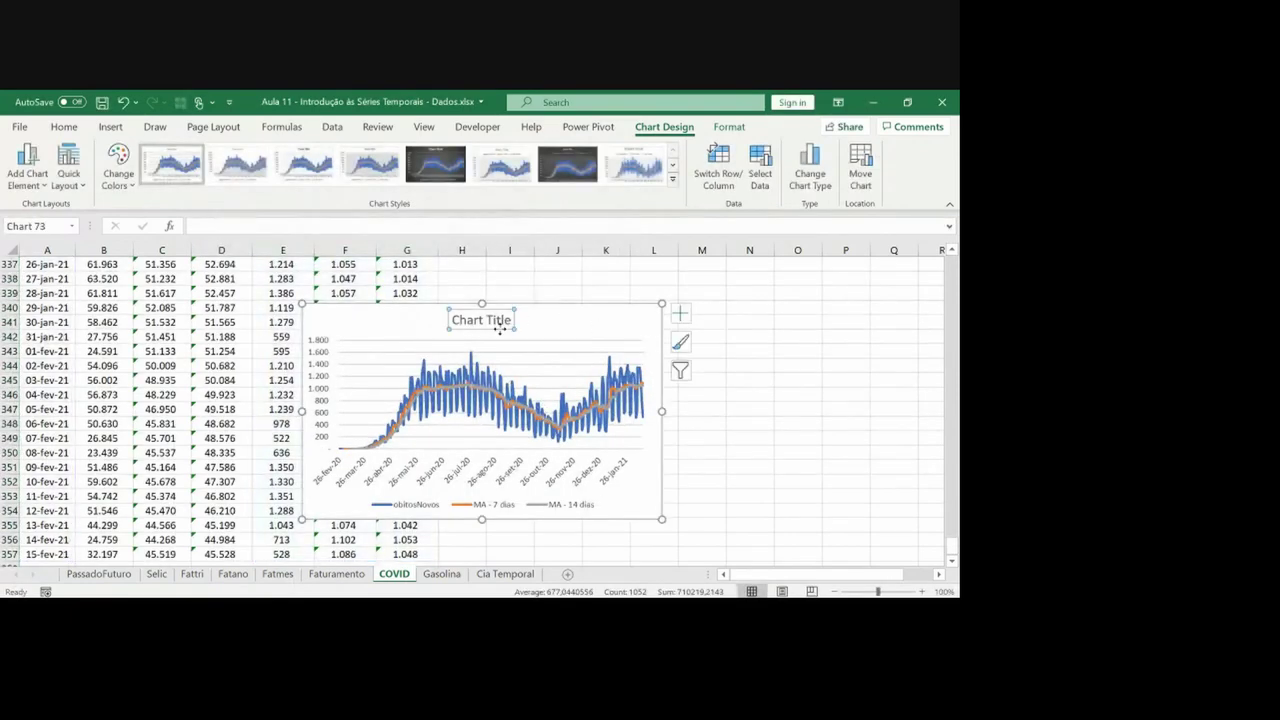
pyautogui.press('Delete')
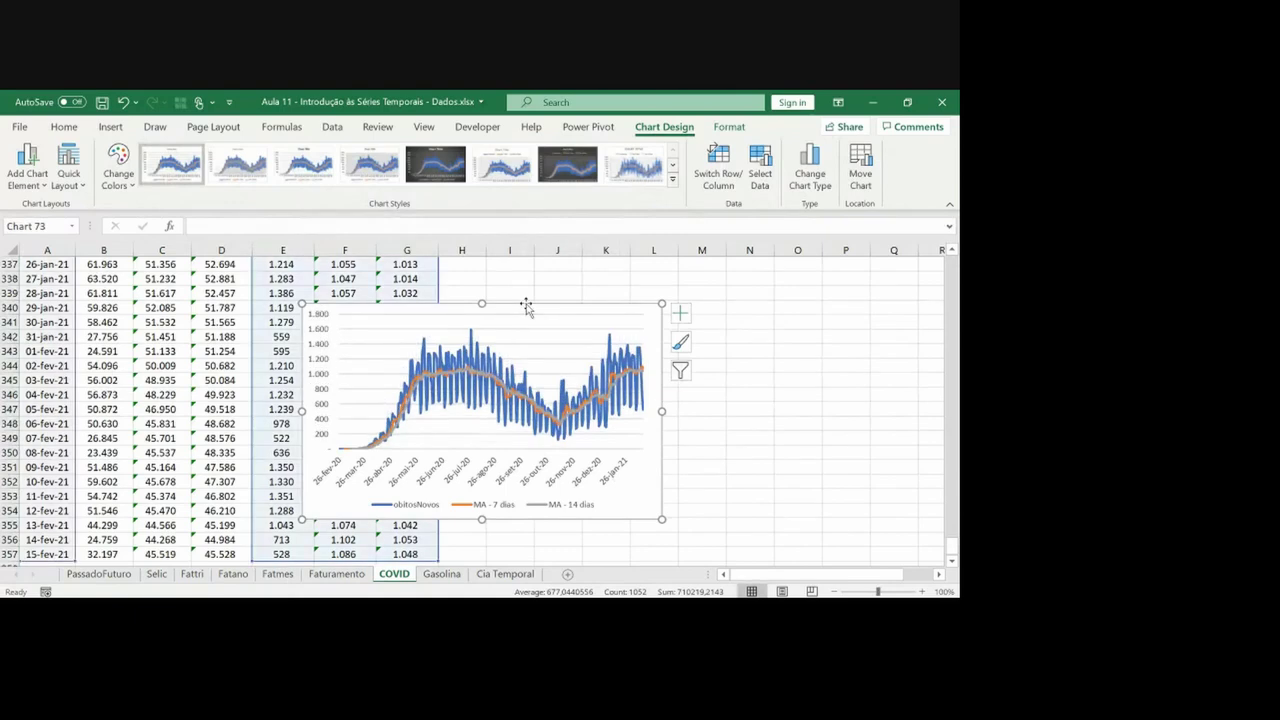
pyautogui.hotkey('ctrl', 'x')
pyautogui.click(528, 306)
pyautogui.hotkey('ctrl', 'Up')
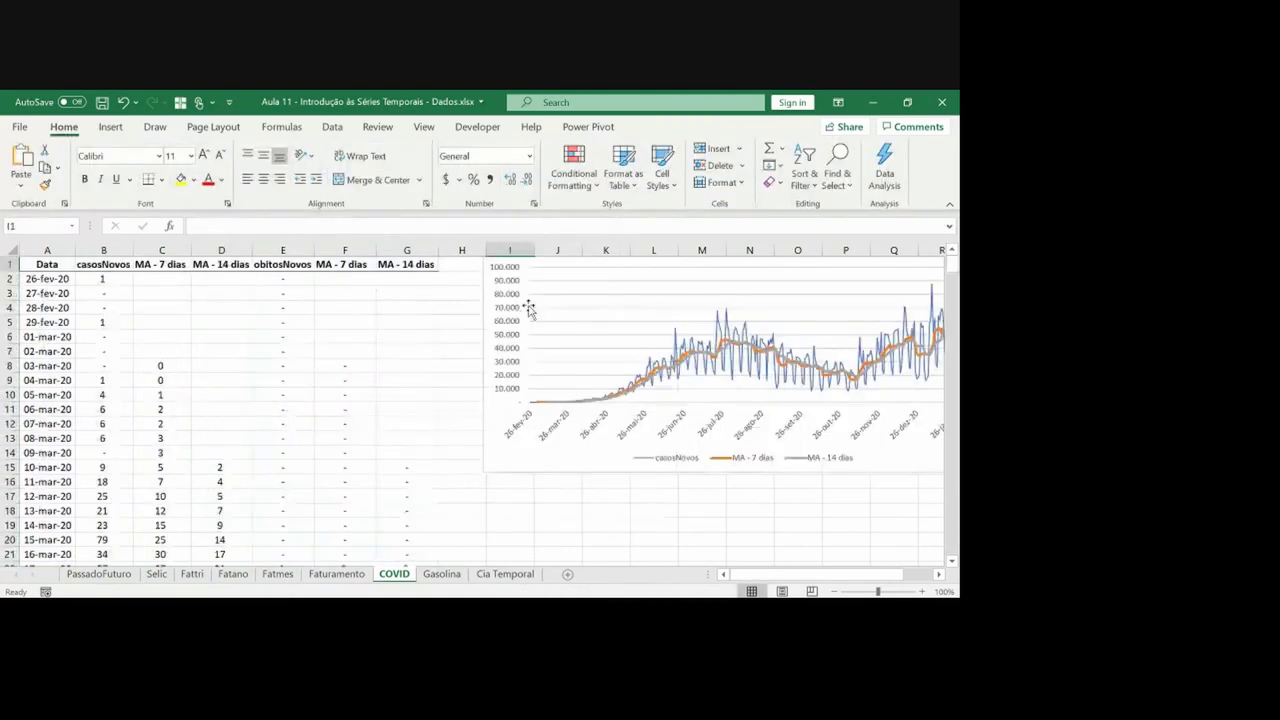
pyautogui.press('Down')
pyautogui.press('Right')
pyautogui.press('Right')
pyautogui.press('Right')
pyautogui.press('Right')
pyautogui.press('Right')
pyautogui.press('Right')
pyautogui.press('Right')
pyautogui.press('Right')
pyautogui.press('Right')
pyautogui.press('Right')
pyautogui.press('Right')
pyautogui.press('Right')
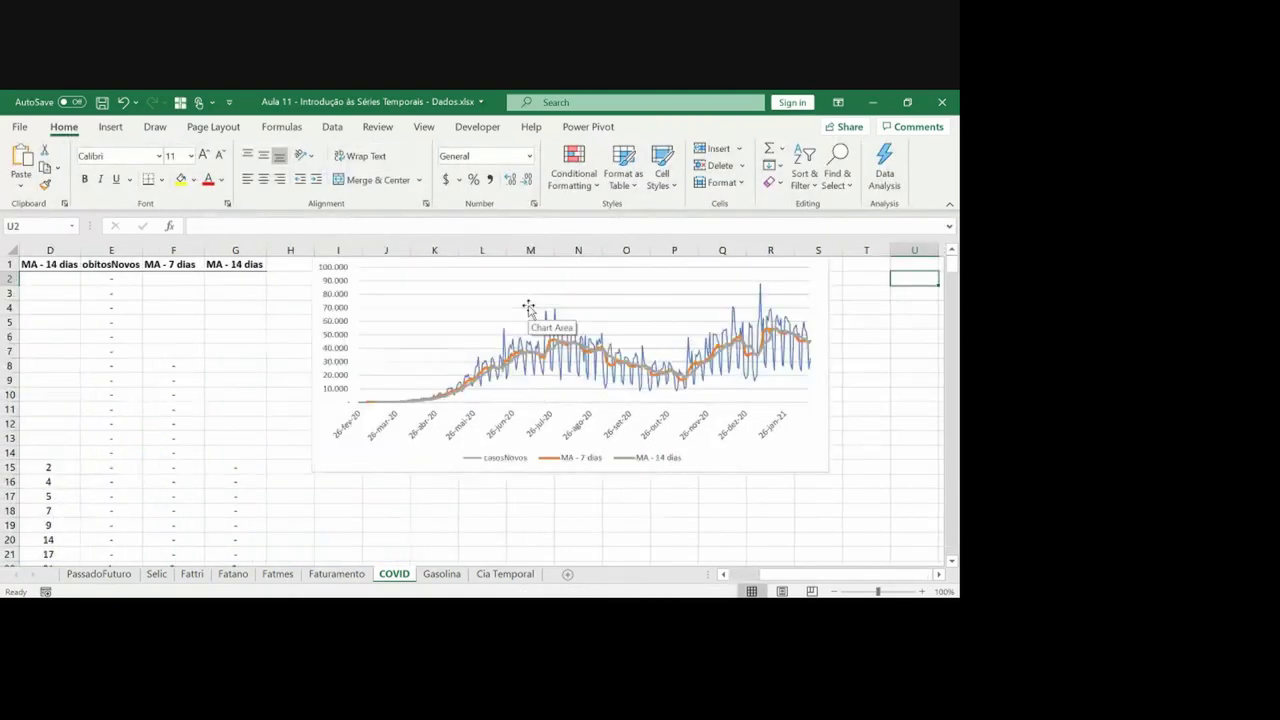
pyautogui.press('Right')
pyautogui.press('Right')
pyautogui.click(234, 487)
pyautogui.hotkey('ctrl', 'v')
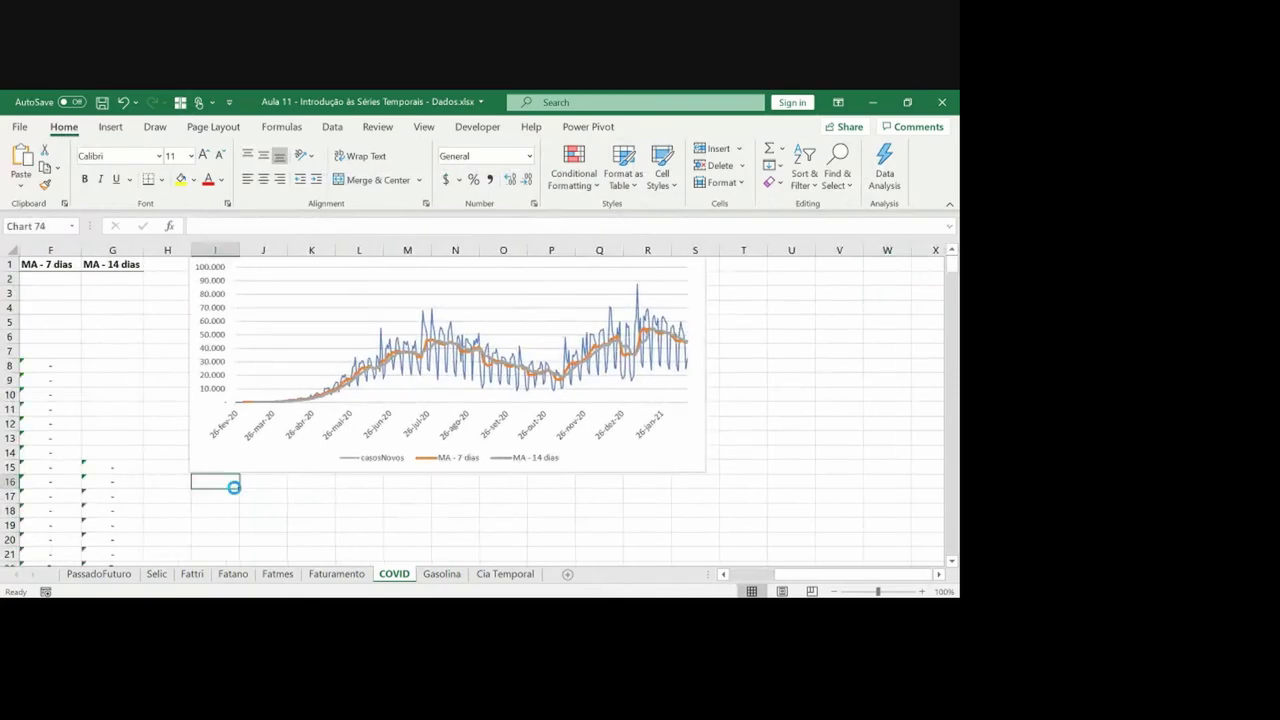
# Widen the obitosNovos chart to match the width of the casosNovos chart above it
pyautogui.click(952, 561)
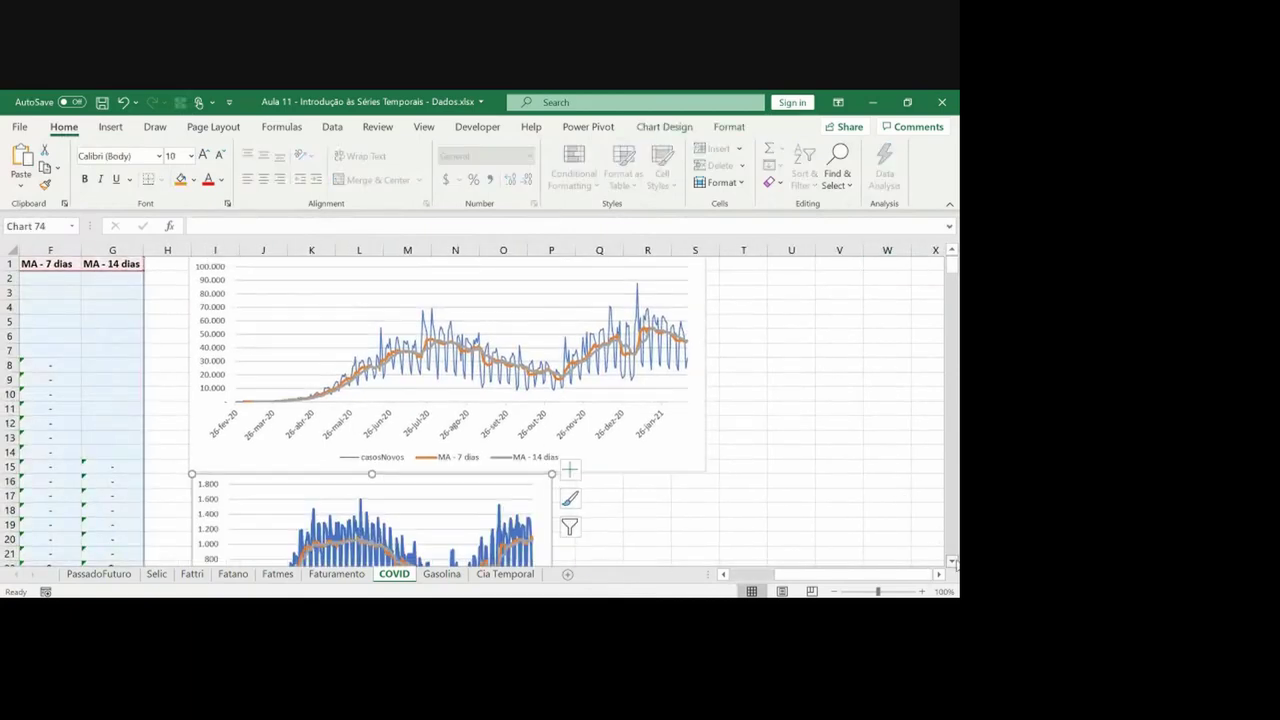
pyautogui.scroll(-3, 955, 563)
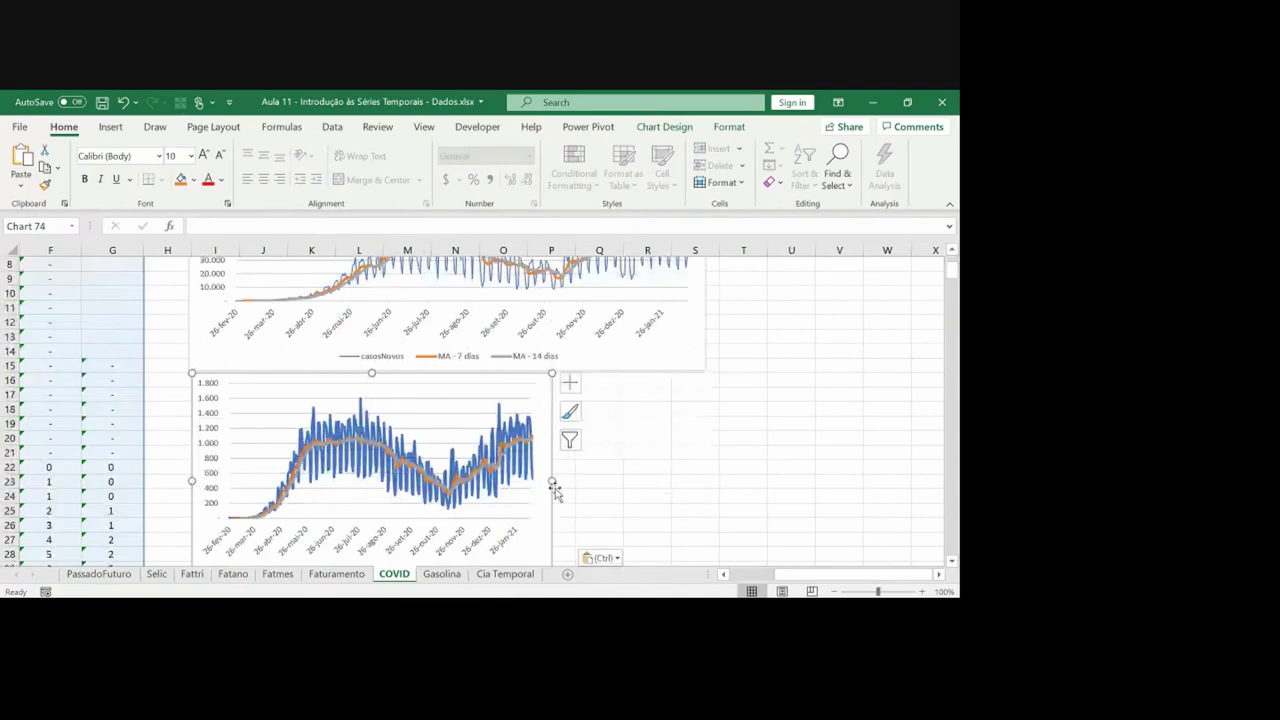
pyautogui.moveTo(554, 488); pyautogui.dragTo(707, 479)
# Set the obitosNovos line in the lower chart to a ½ pt outline weight
pyautogui.click(579, 457)
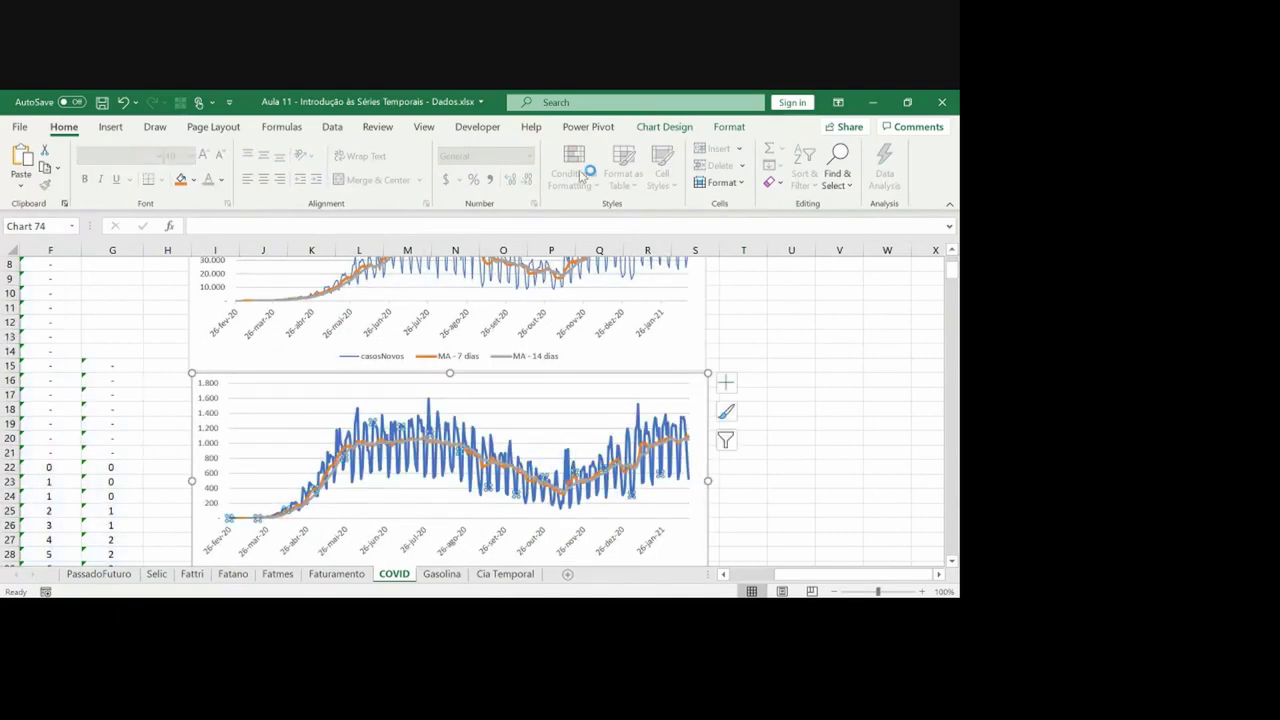
pyautogui.click(729, 127)
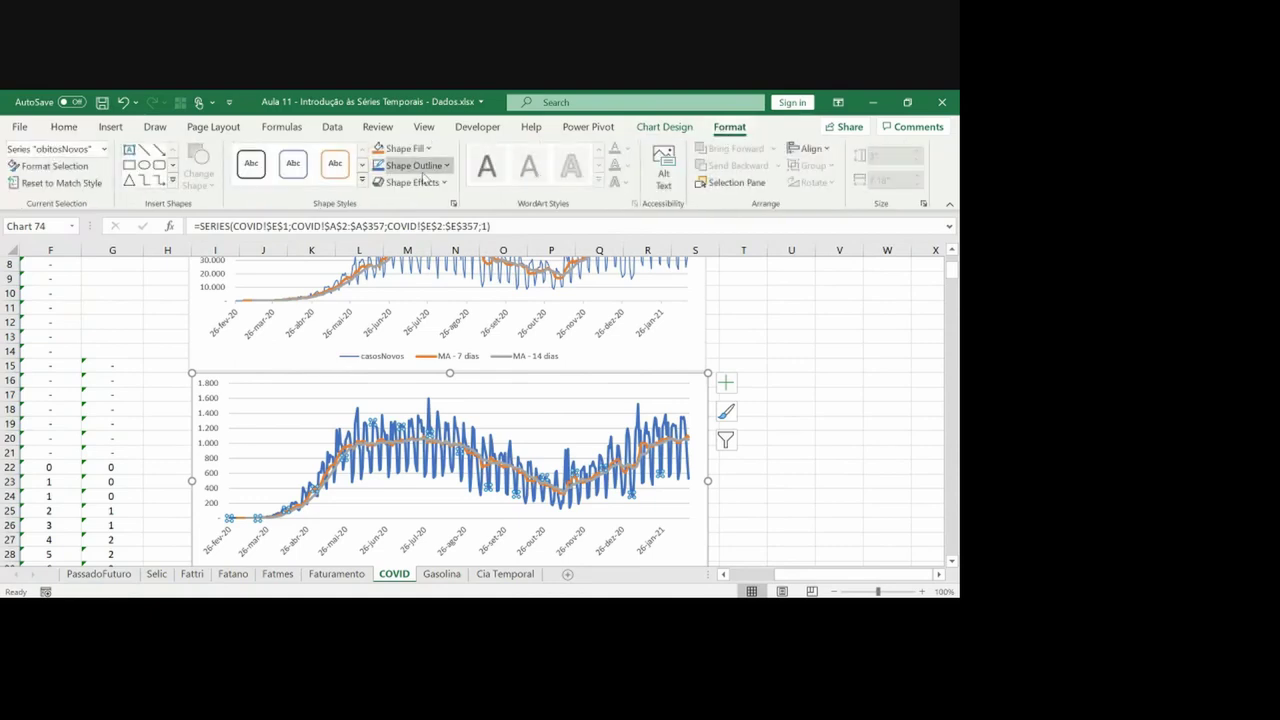
pyautogui.click(420, 166)
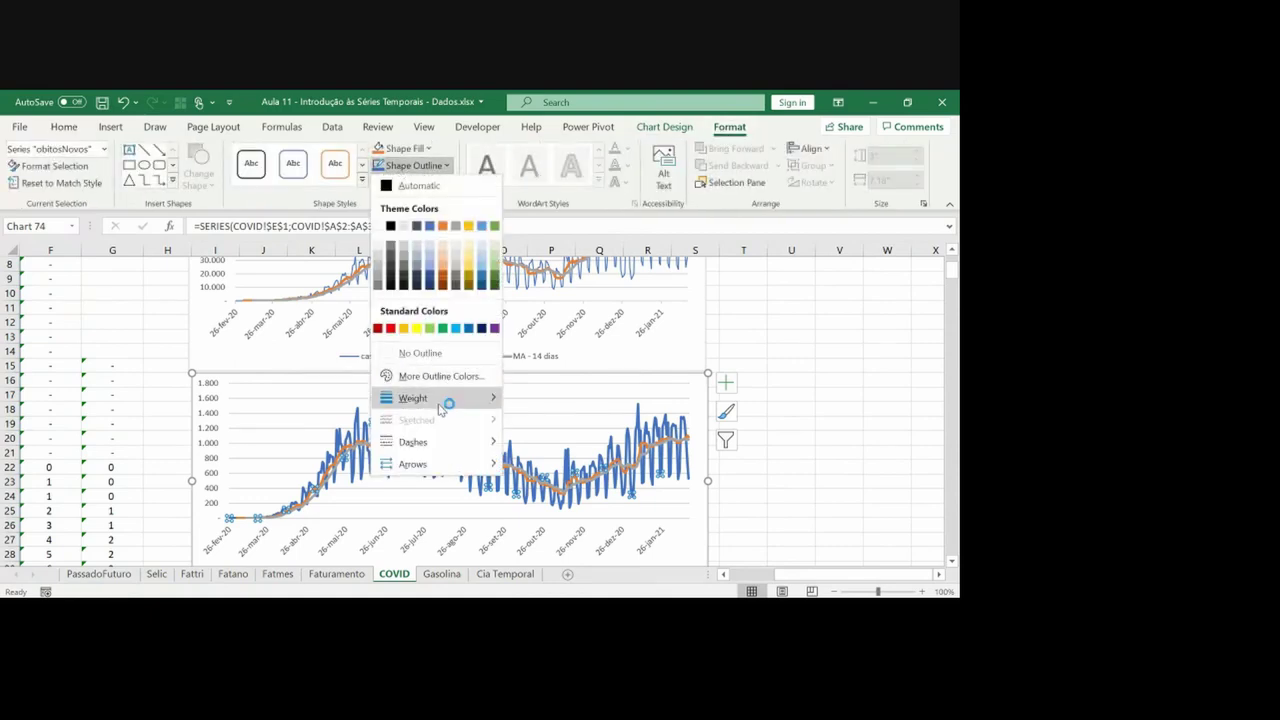
pyautogui.moveTo(443, 401)
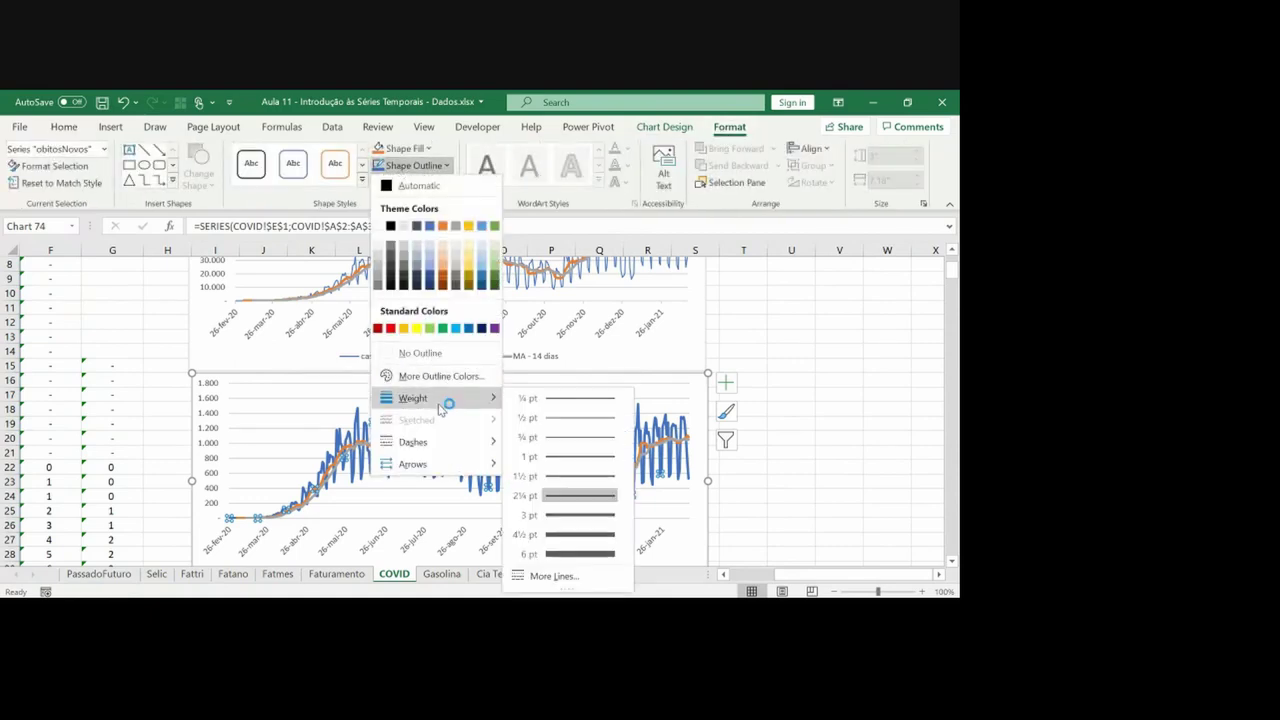
pyautogui.click(554, 420)
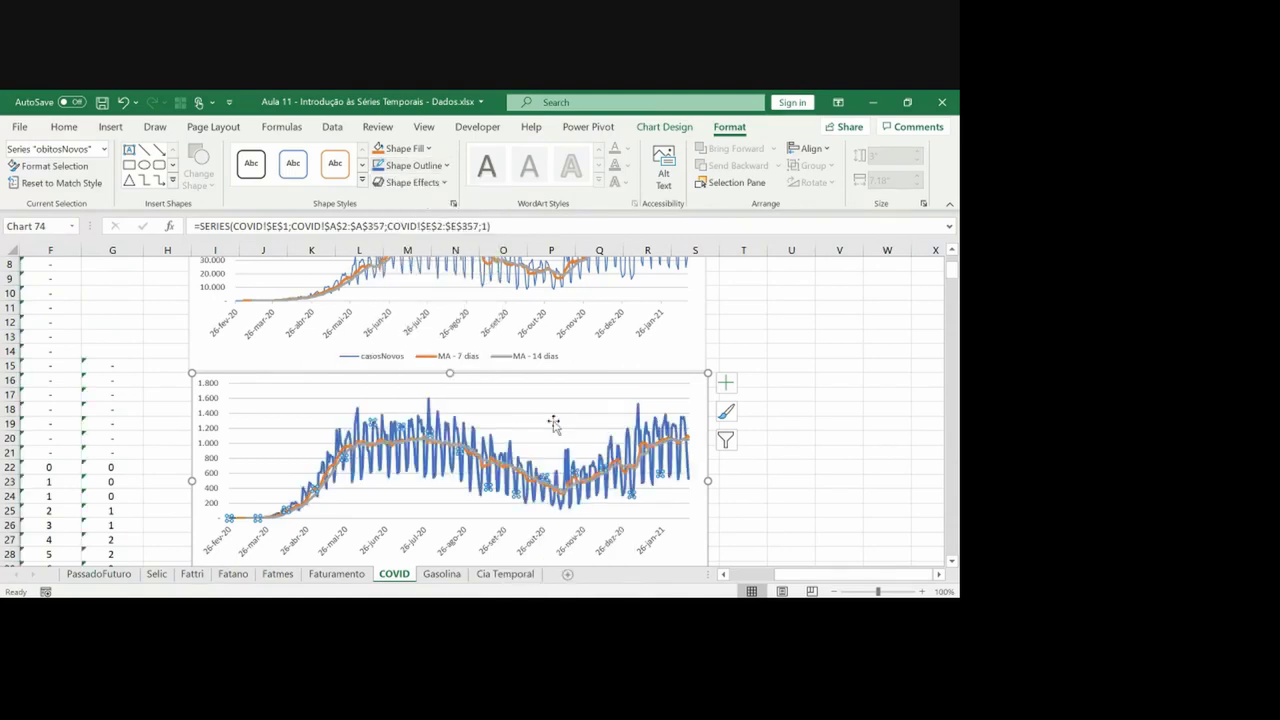
pyautogui.click(790, 426)
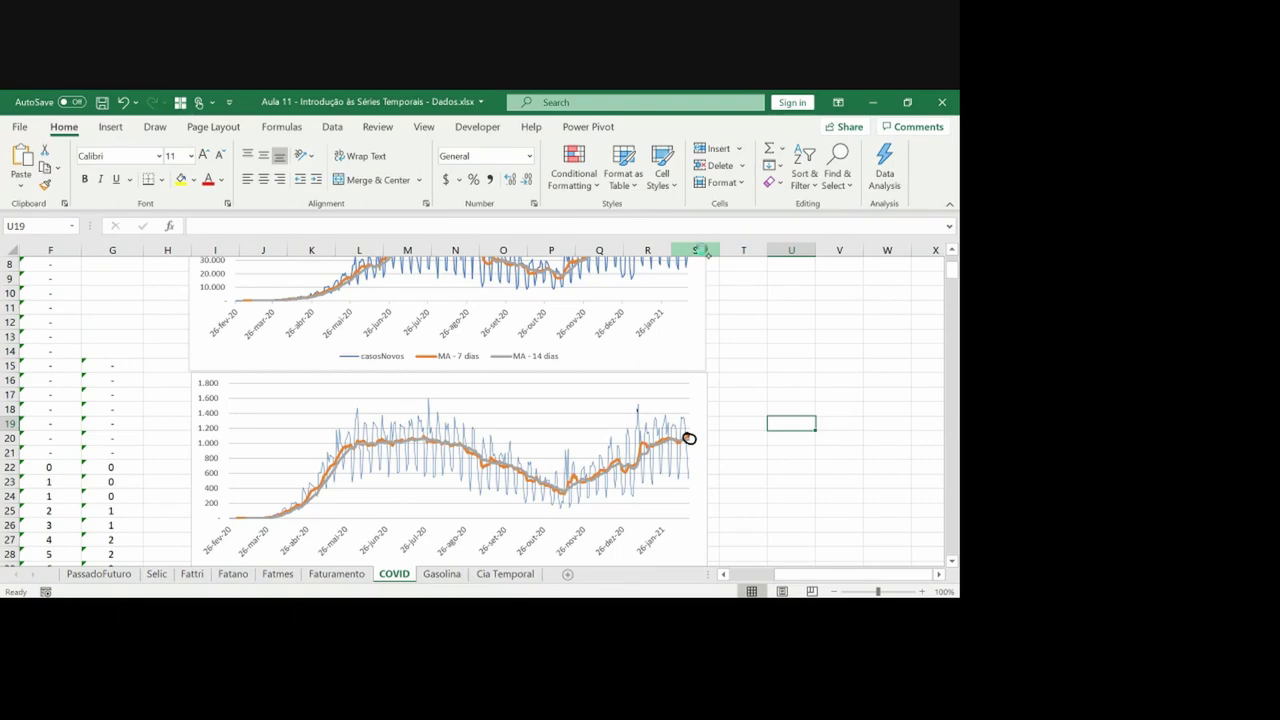
# Ink trend strokes above the obitosNovos curve and a roughly flat line extending from the last moving-average point
pyautogui.moveTo(260, 511)
pyautogui.mouseDown()
pyautogui.moveTo(306, 478)
pyautogui.moveTo(329, 431)
pyautogui.mouseUp()
pyautogui.moveTo(350, 428)
pyautogui.mouseDown()
pyautogui.moveTo(455, 418)
pyautogui.moveTo(548, 466)
pyautogui.moveTo(655, 413)
pyautogui.mouseUp()
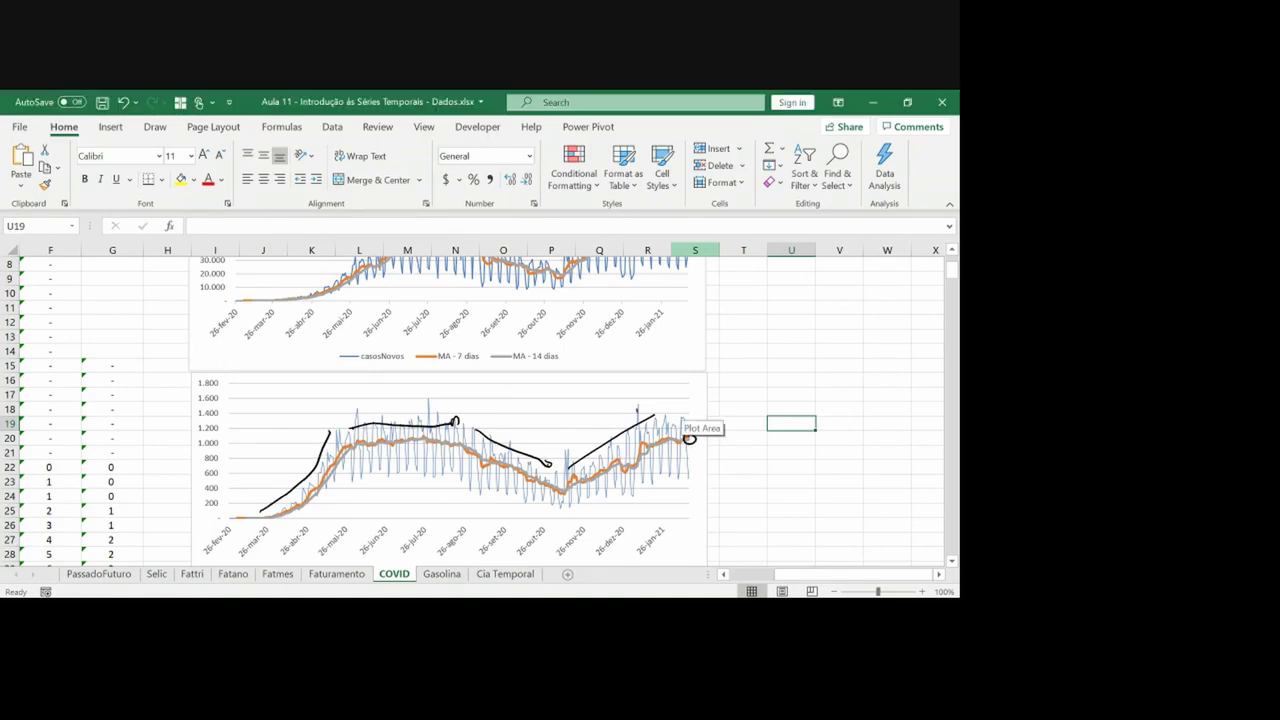
pyautogui.moveTo(690, 438); pyautogui.dragTo(795, 433)
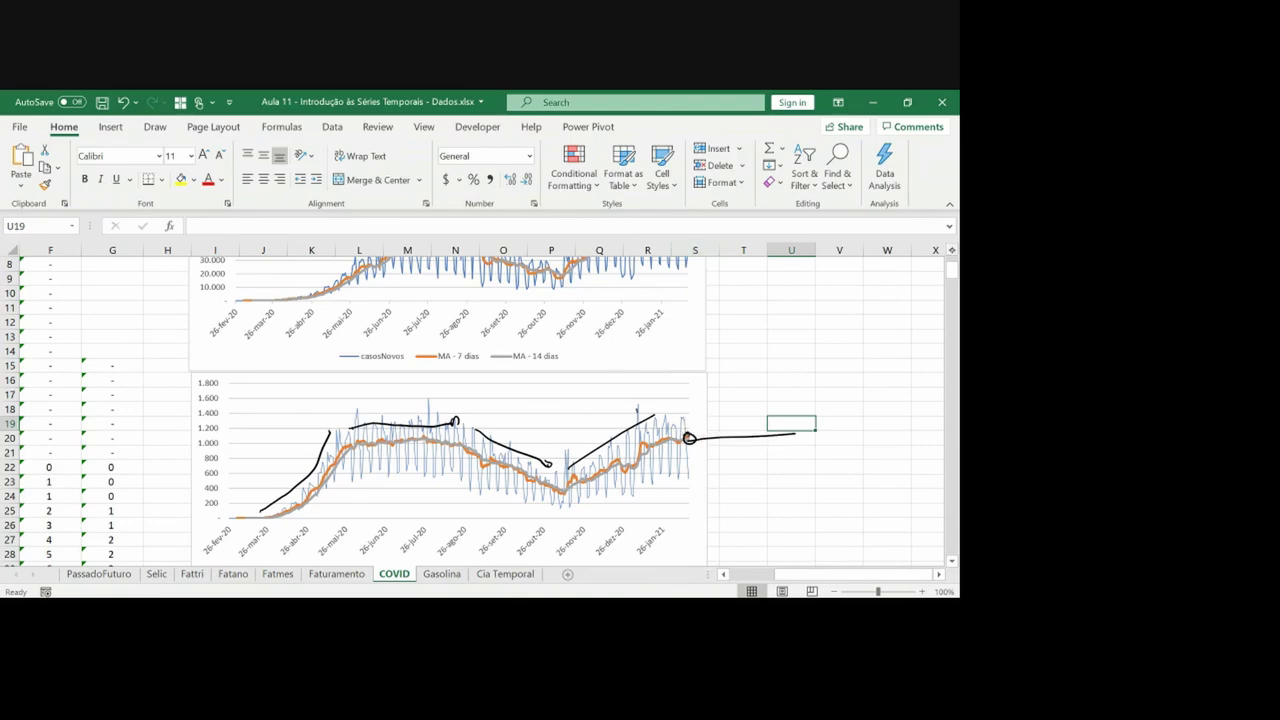
pyautogui.scroll(2, 935, 252)
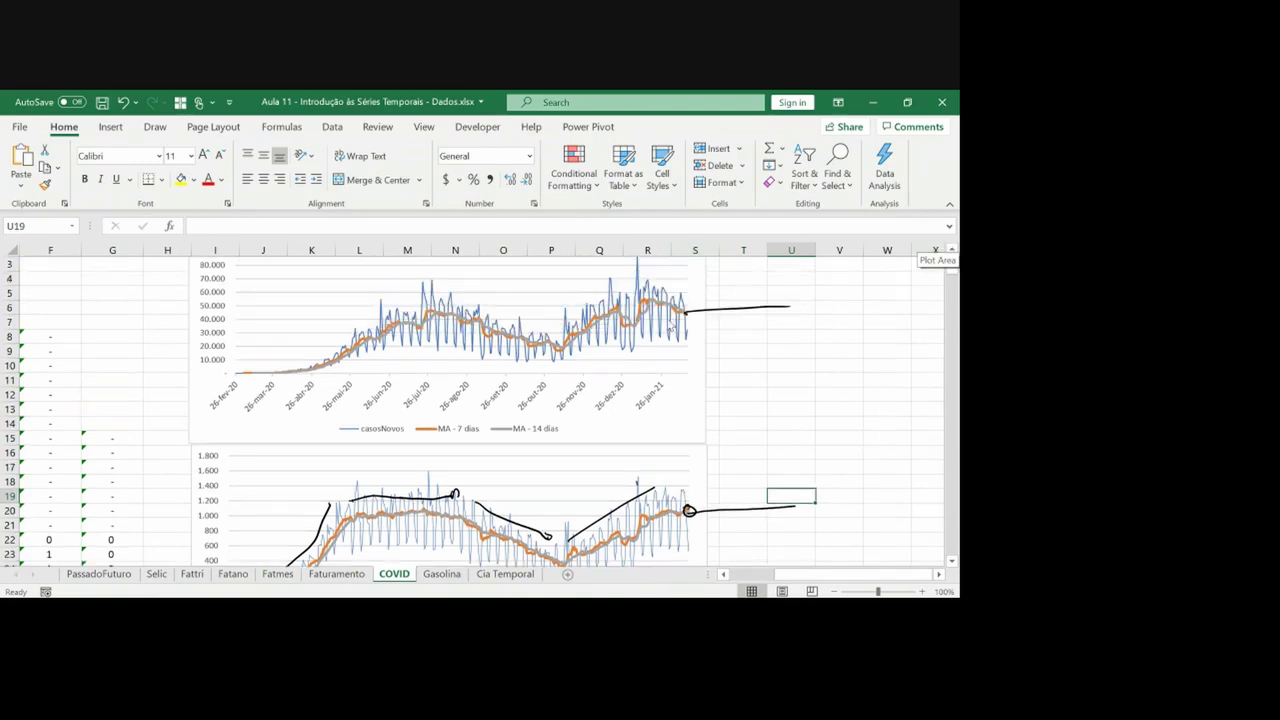
# Switch to the Moving Average slide and circle the Maio sales value in its table
pyautogui.hotkey('alt', 'Tab')
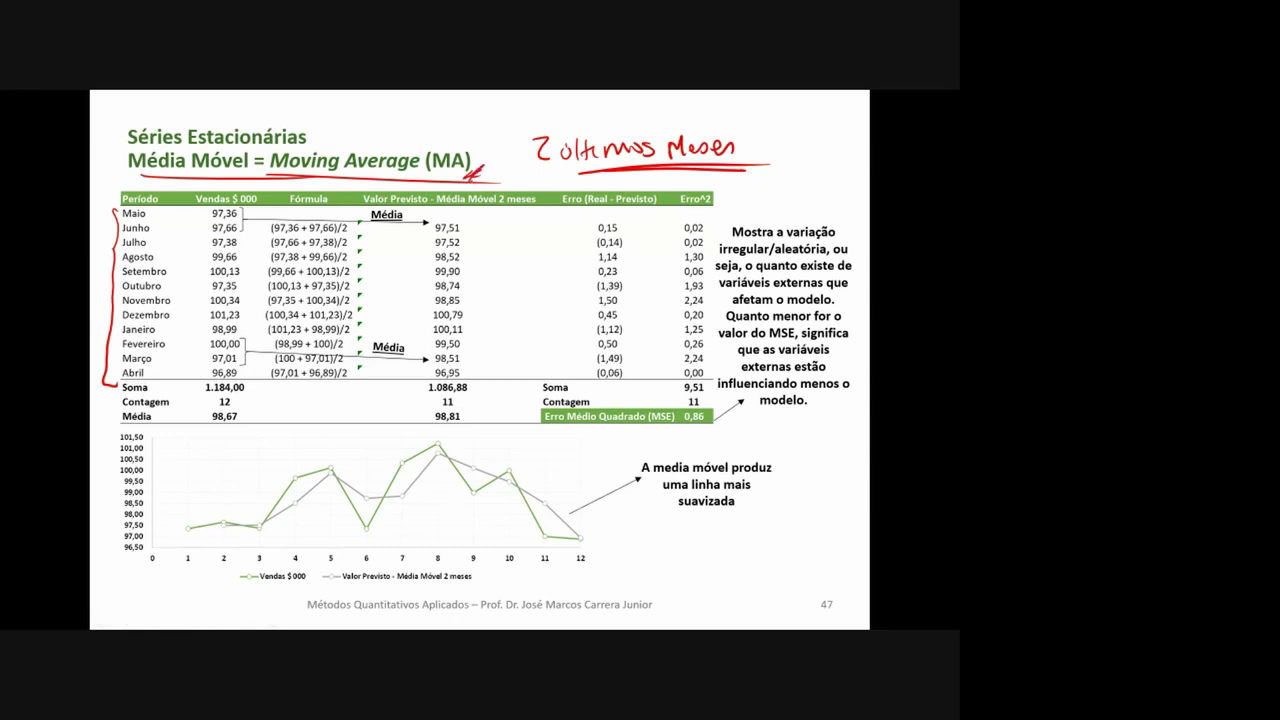
pyautogui.moveTo(236, 209); pyautogui.dragTo(226, 207)
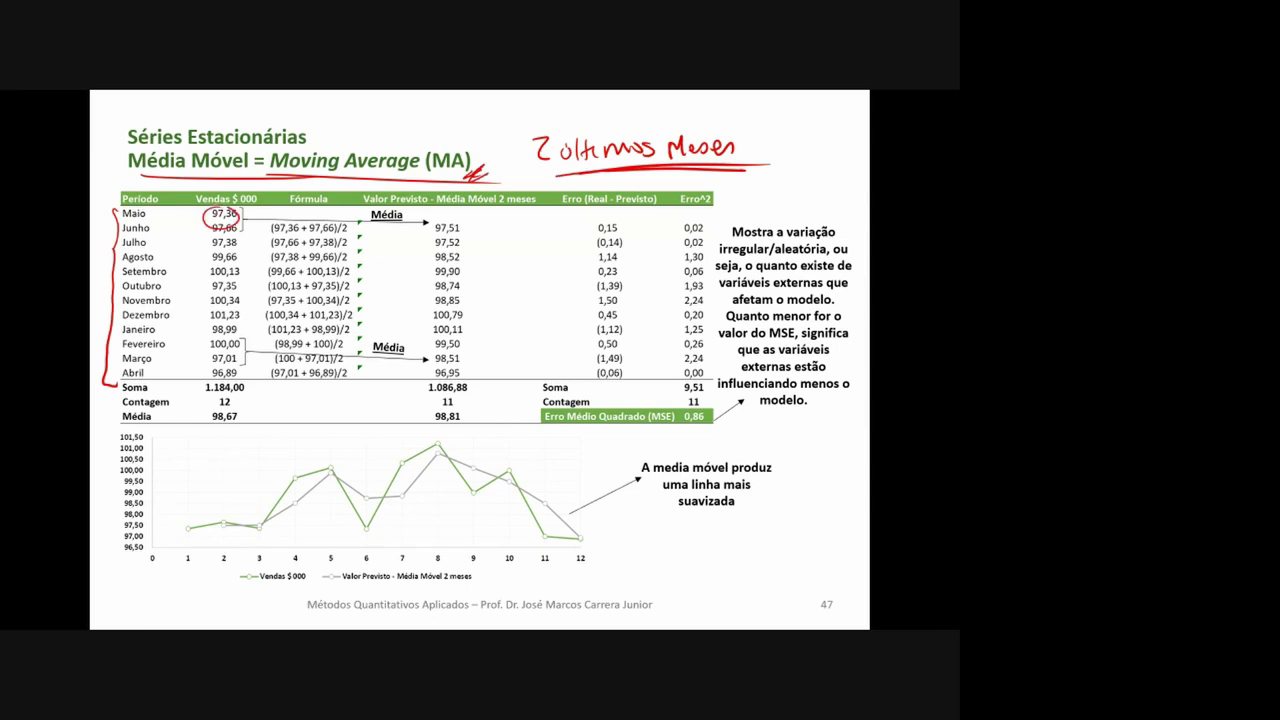
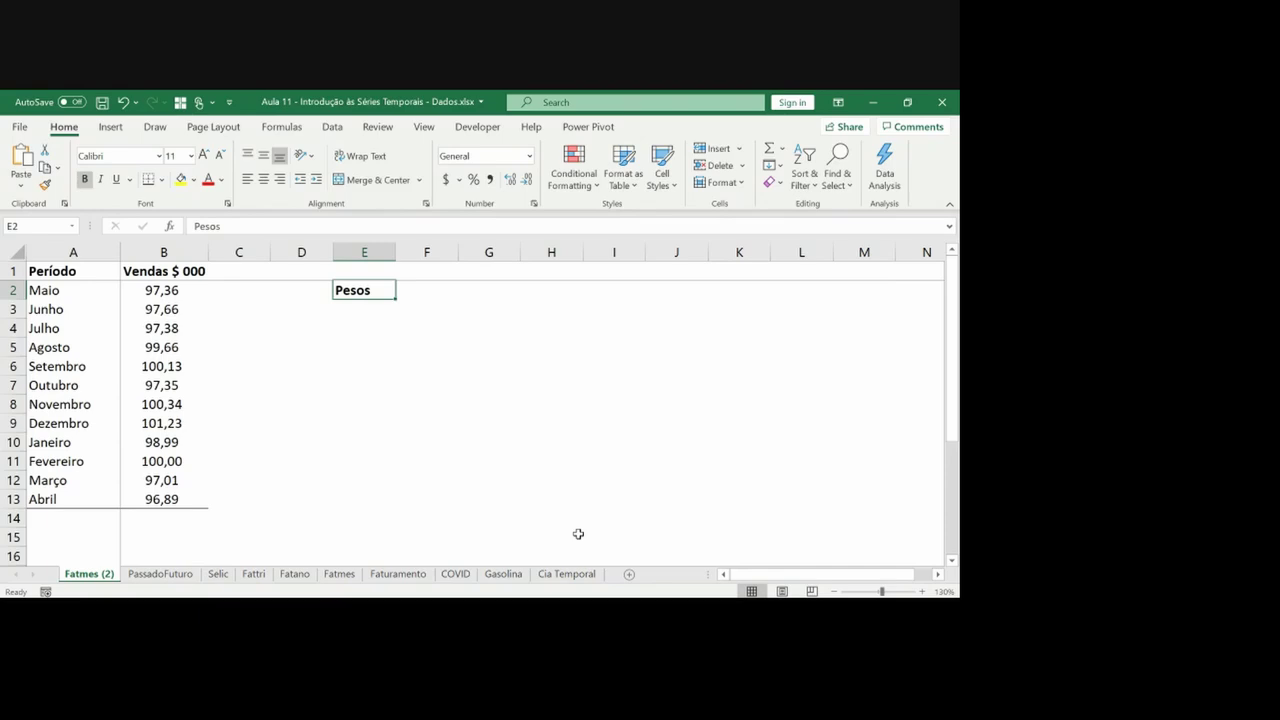
# Enter the weight label Wt-1 in E3 and its value 10% in F3 under the Pesos heading
pyautogui.press('Return')
pyautogui.write('w')
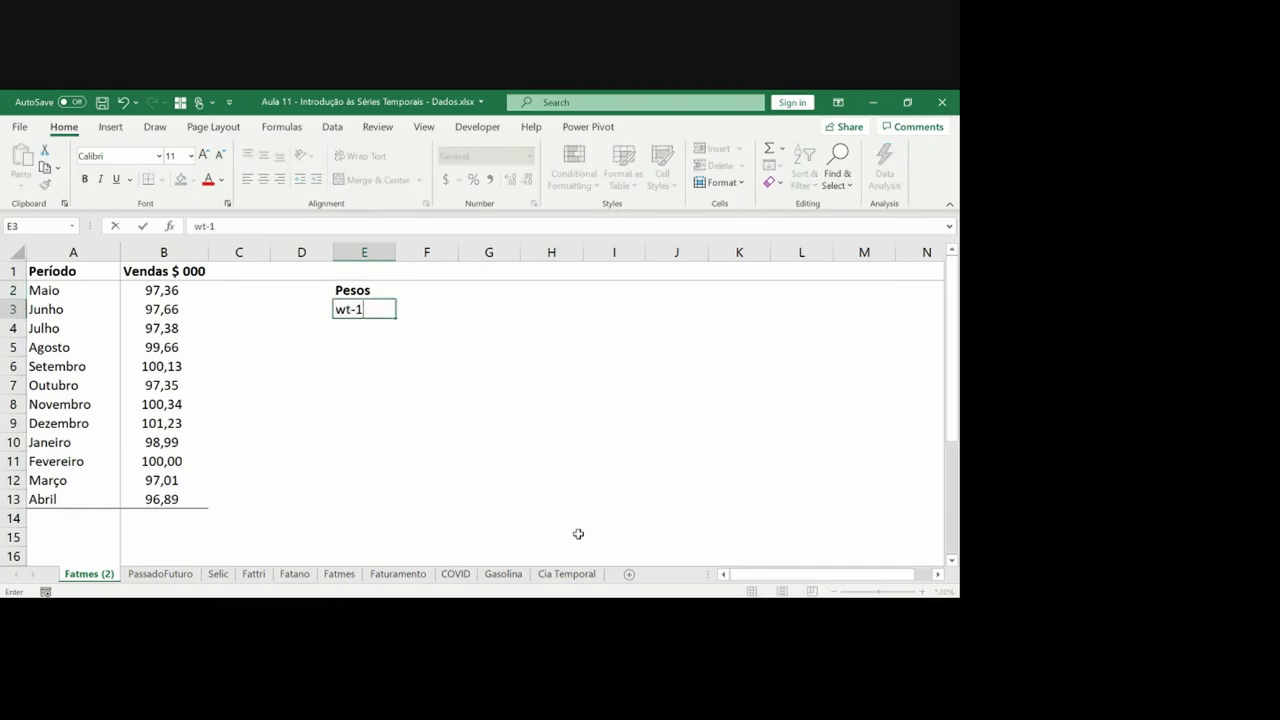
pyautogui.write('t-1')
pyautogui.press('Return')
pyautogui.press('Up')
pyautogui.press('F2')
pyautogui.press('Left')
pyautogui.press('Left')
pyautogui.press('BackSpace')
pyautogui.write('W')
pyautogui.press('Tab')
pyautogui.write('10')
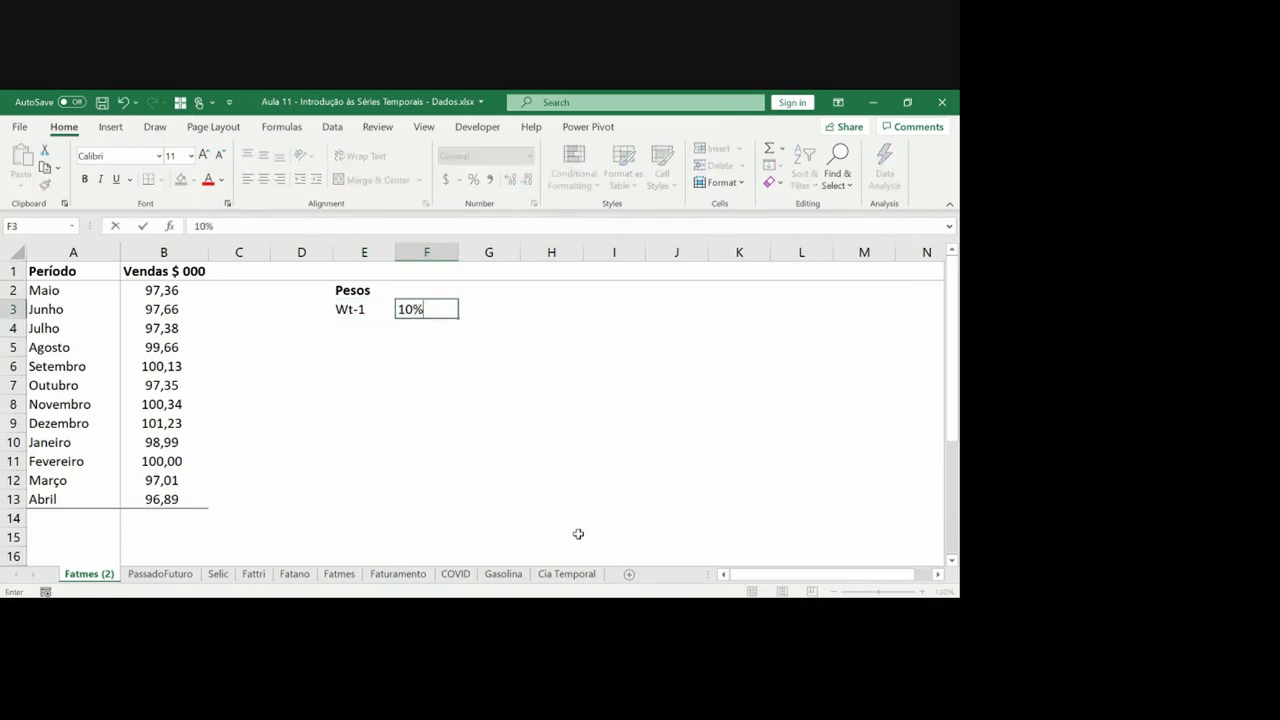
pyautogui.write('%')
pyautogui.press('Return')
# Add the second weight by copying the Wt-1 label to E4, changing it to Wt-2, and entering 40% in F4
pyautogui.press('Up')
pyautogui.hotkey('ctrl', 'c')
pyautogui.press('Down')
pyautogui.hotkey('ctrl', 'v')
pyautogui.press('Escape')
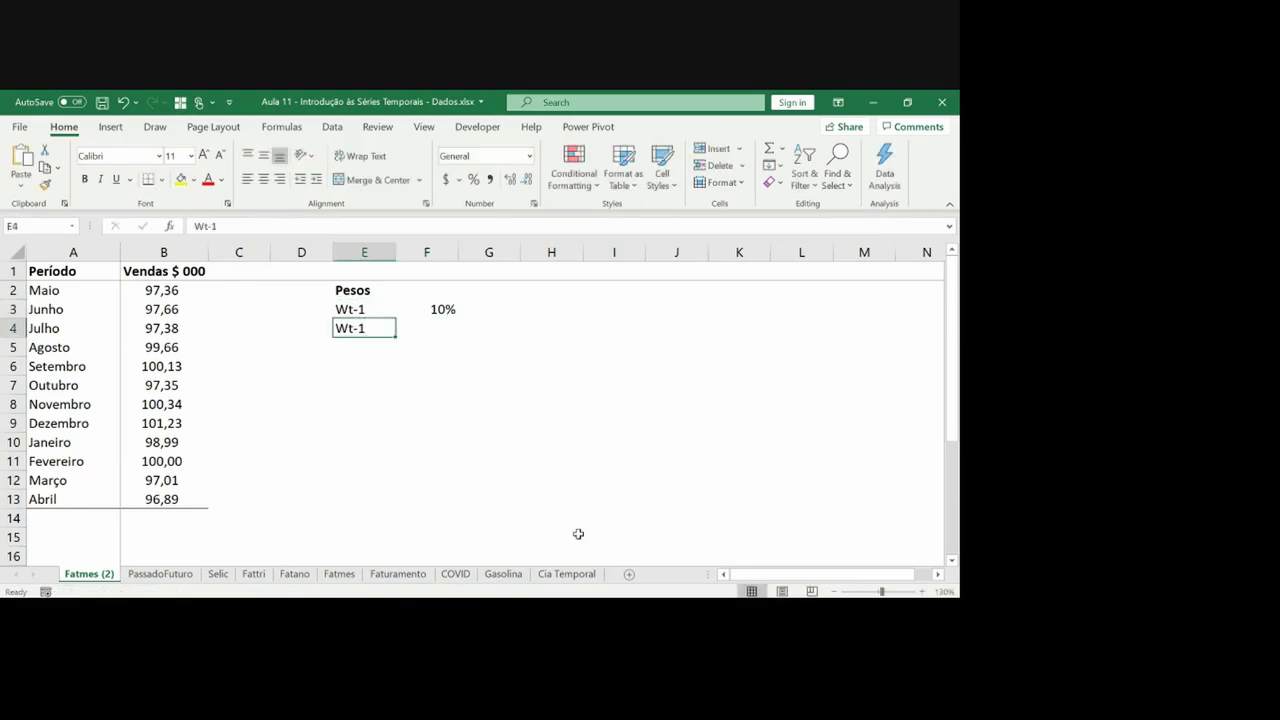
pyautogui.press('F2')
pyautogui.press('BackSpace')
pyautogui.press('Tab')
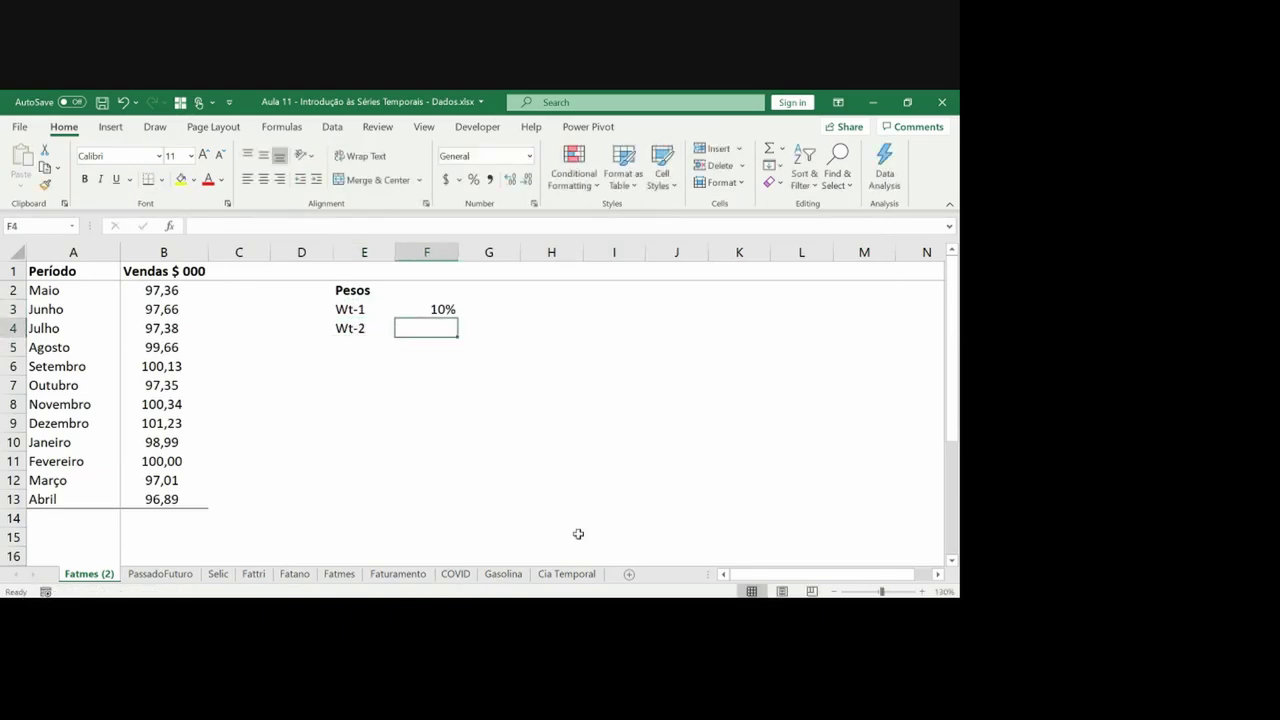
pyautogui.write('40%')
pyautogui.press('Return')
# Add the third weight by duplicating the label into E5 as Wt-3 and entering 50% in F5
pyautogui.press('Up')
pyautogui.press('Left')
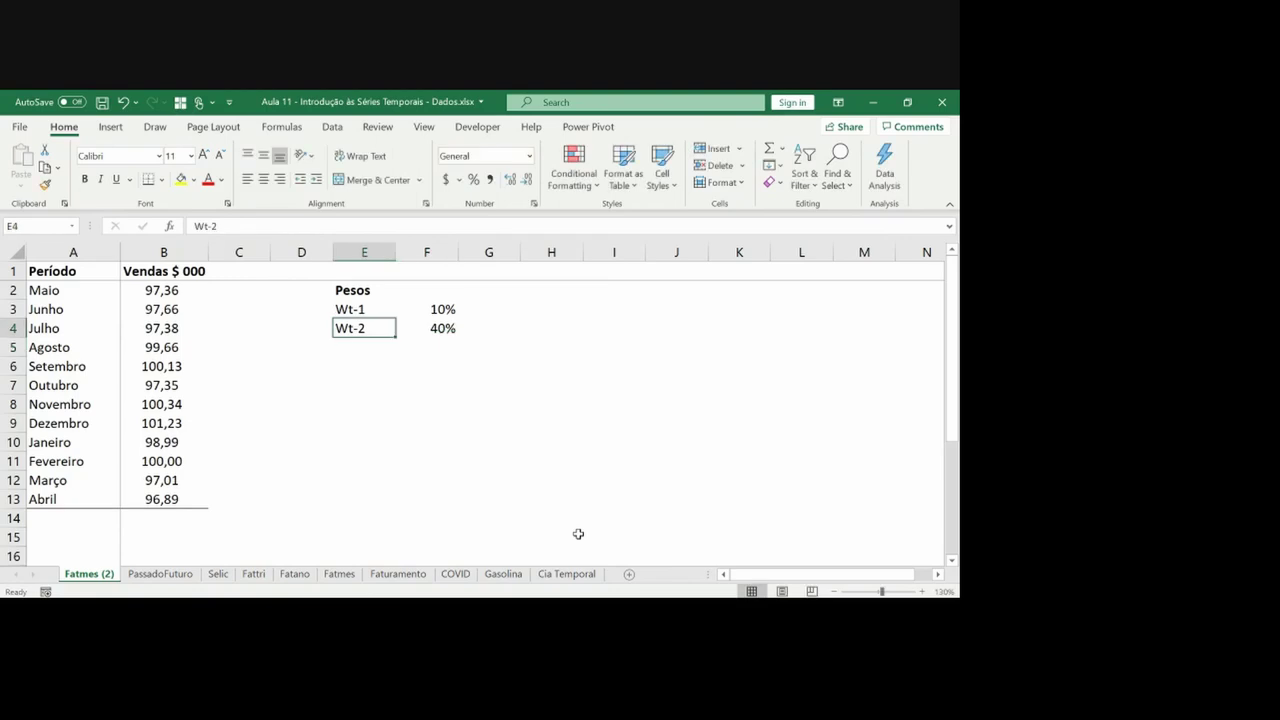
pyautogui.press('Down')
pyautogui.hotkey('ctrl', 'd')
pyautogui.press('F2')
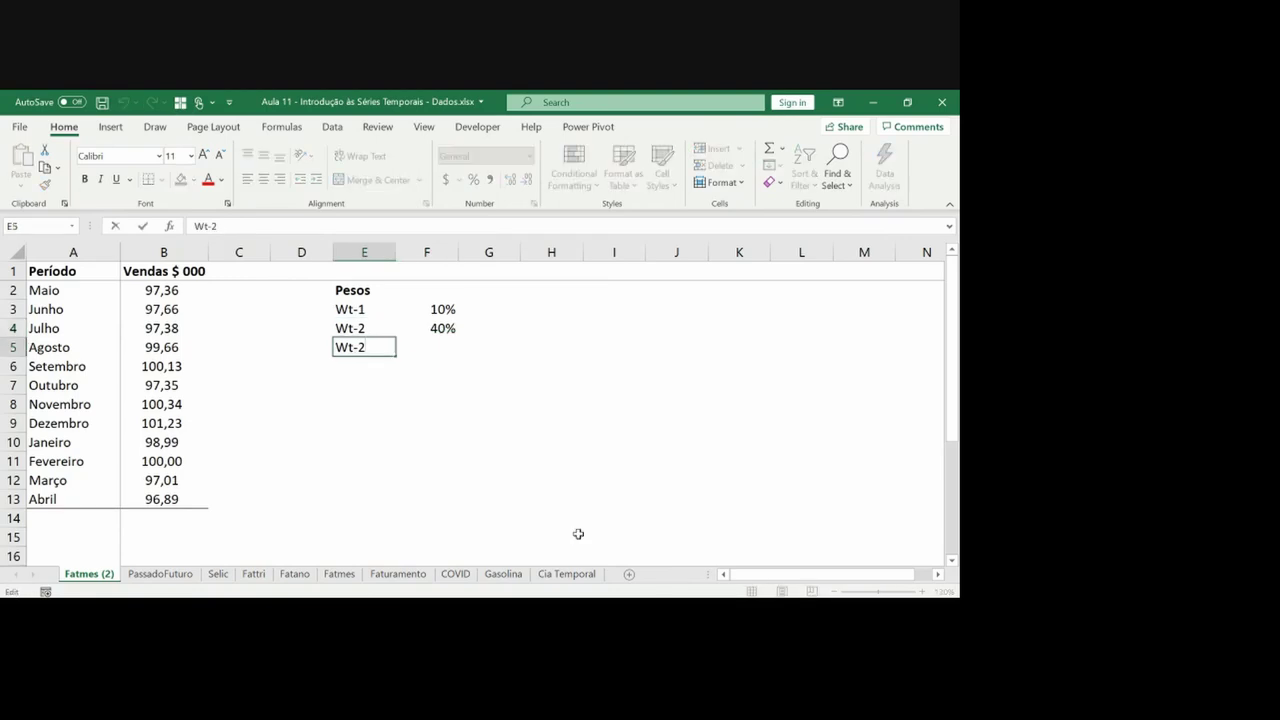
pyautogui.write('3')
pyautogui.press('Tab')
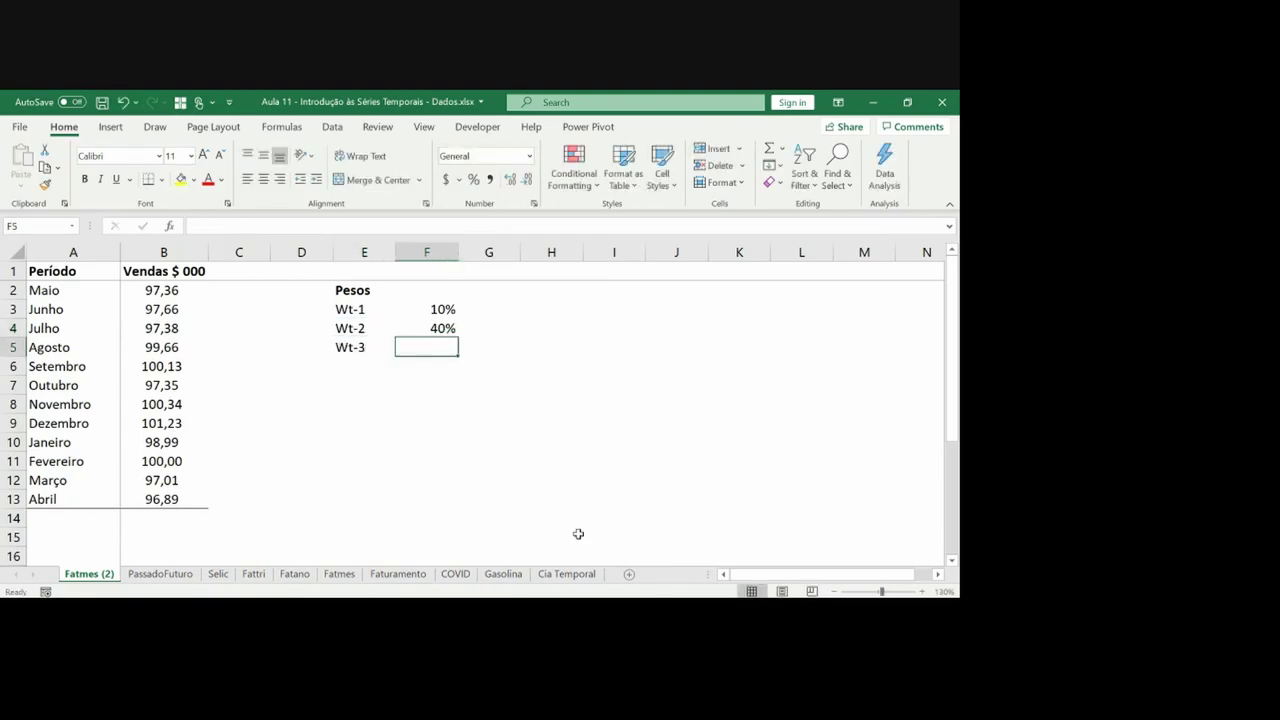
pyautogui.write('50')
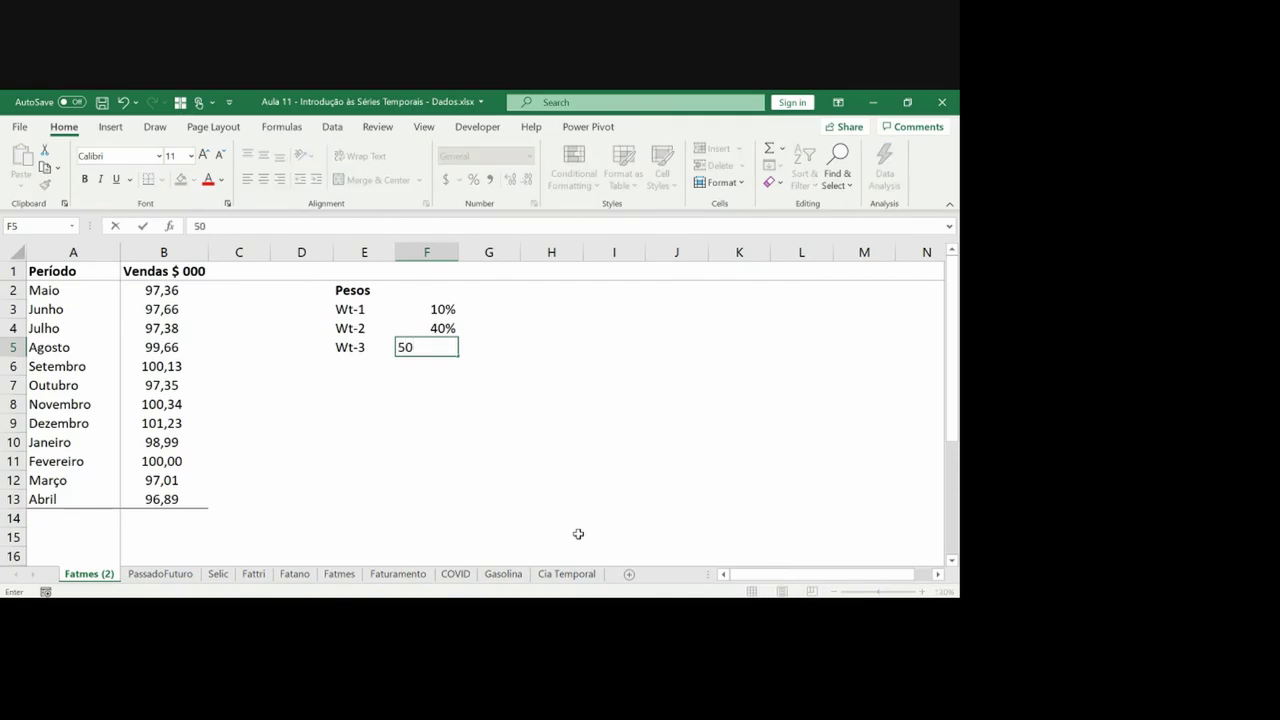
pyautogui.write('%')
pyautogui.press('Return')
# Add a bottom border under E5:F5, and label E6 Total with E6:F6 in bold
pyautogui.press('Up')
pyautogui.press('Left')
pyautogui.hotkey('shift', 'Right')
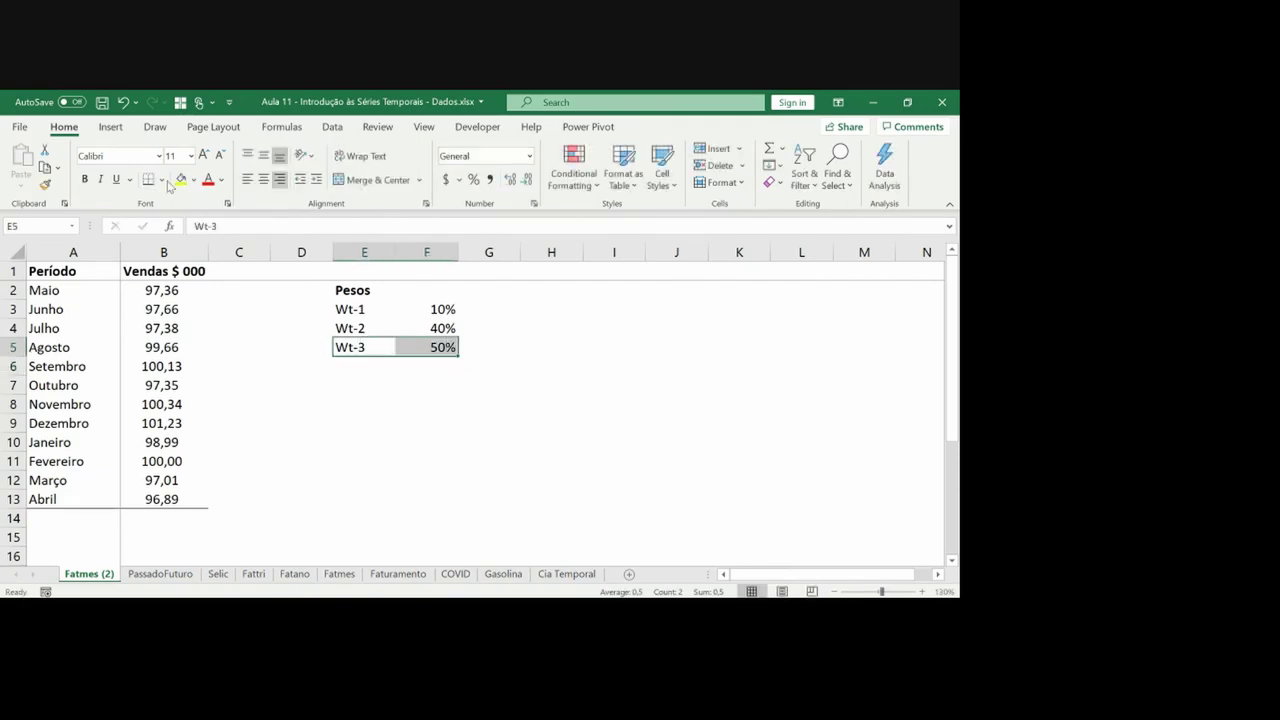
pyautogui.click(148, 182)
pyautogui.press('Down')
pyautogui.write('T')
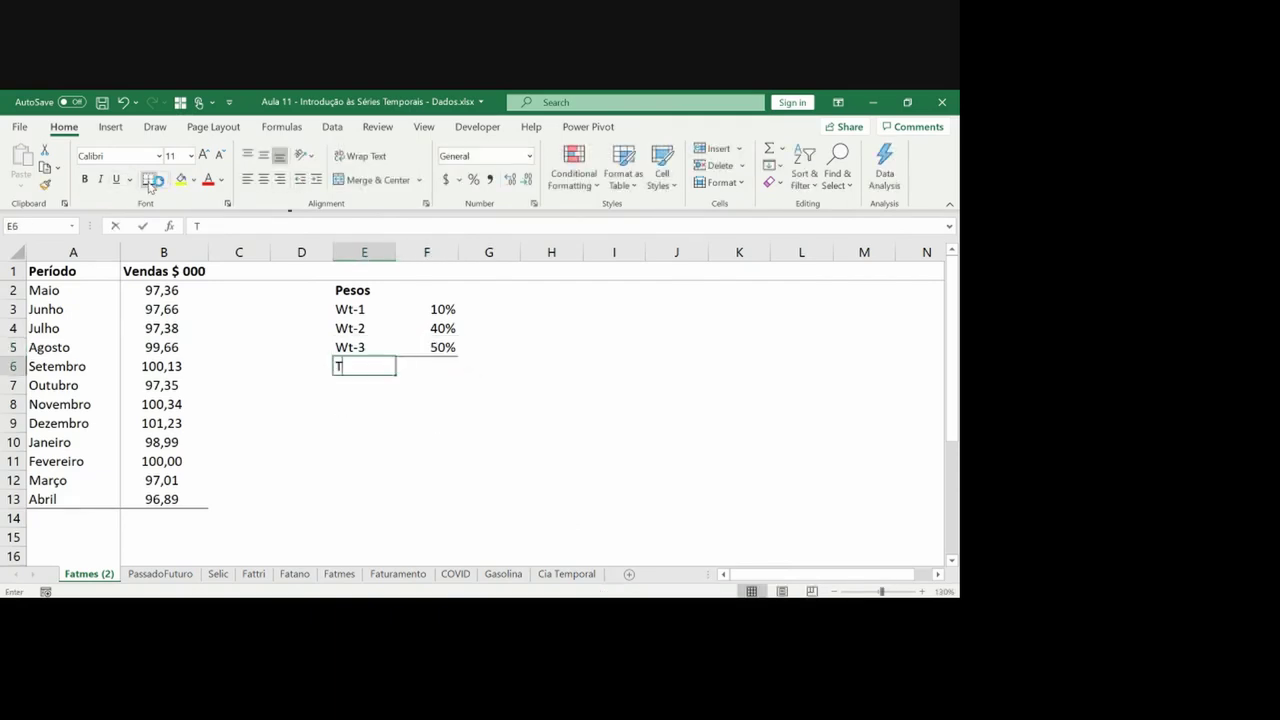
pyautogui.write('otl')
pyautogui.hotkey('ctrl', 'Return')
pyautogui.hotkey('shift', 'Right')
pyautogui.hotkey('ctrl', 'b')
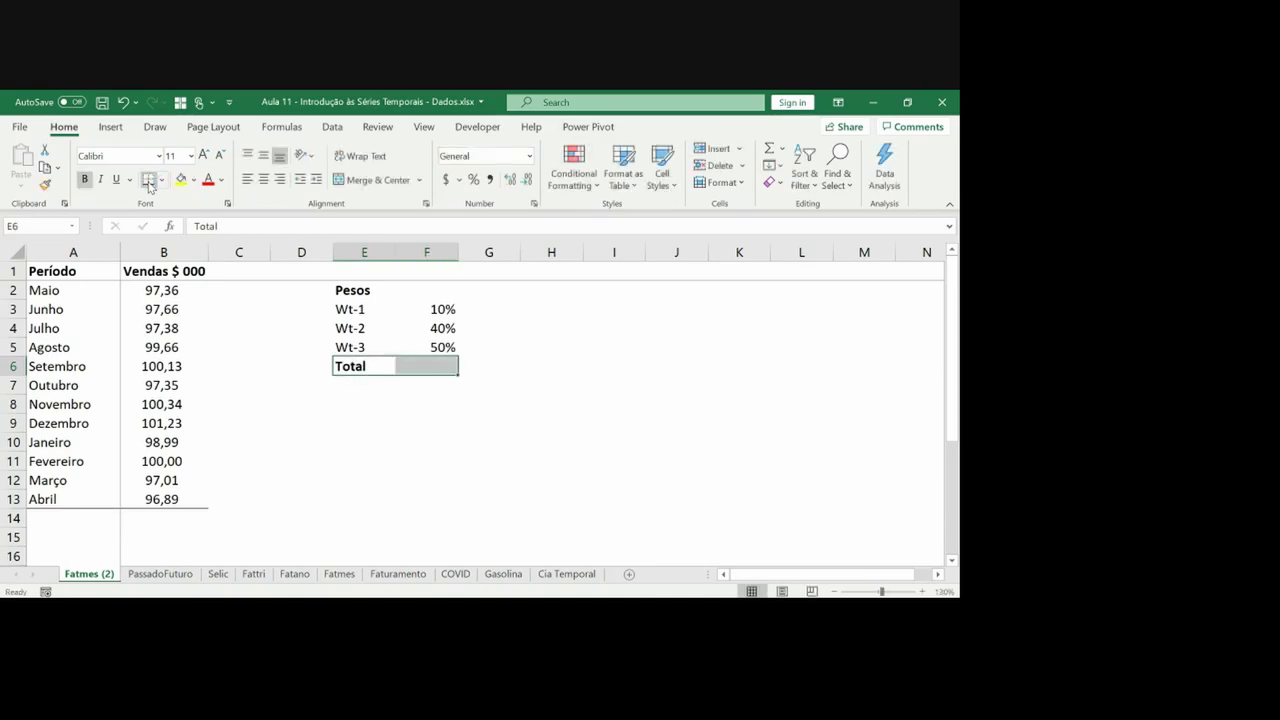
# Total the three weights F3:F5 in F6 with a SUM formula
pyautogui.press('Right')
pyautogui.write('=sum(')
pyautogui.press('Up')
pyautogui.press('Up')
pyautogui.press('Up')
pyautogui.hotkey('shift', 'Down')
pyautogui.hotkey('shift', 'Down')
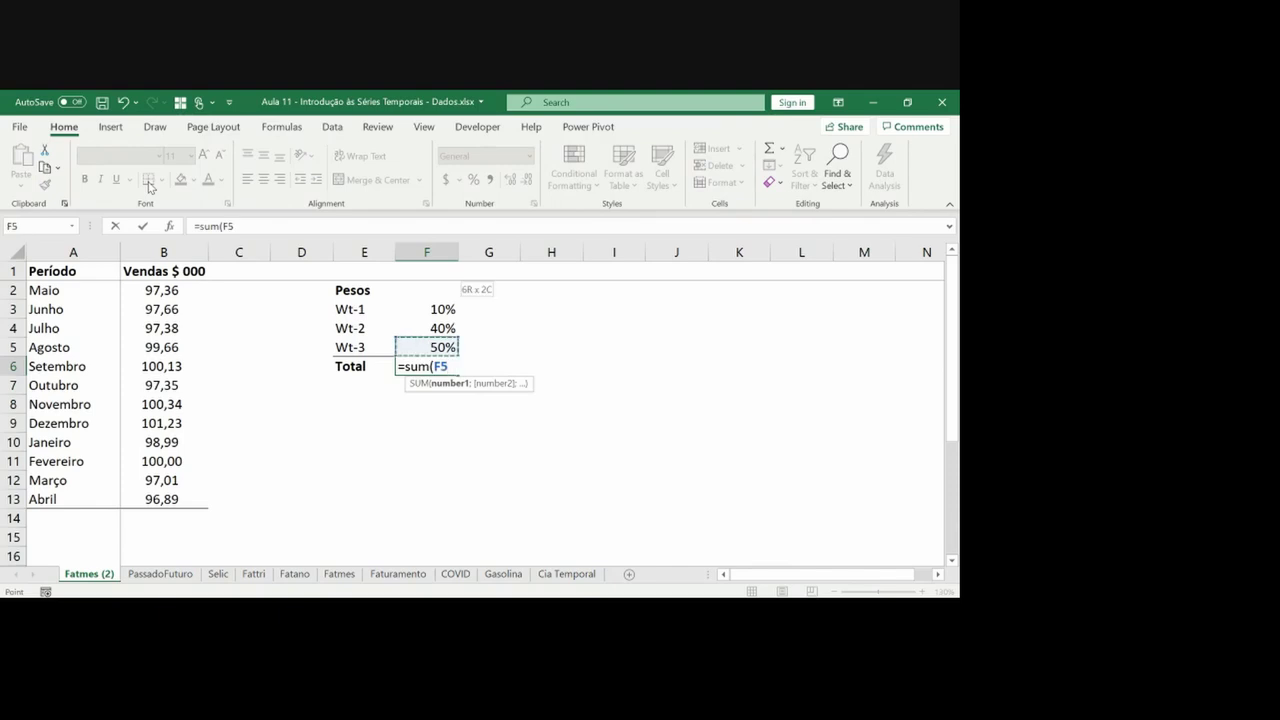
pyautogui.press('Return')
# Enter % in F2 as the heading of the weight values
pyautogui.press('Up')
pyautogui.press('Up')
pyautogui.press('Up')
pyautogui.press('Up')
pyautogui.press('Up')
pyautogui.write('%')
pyautogui.press('Return')
# Center the weight column F2:F6 and make the headings in E2:F2 bold
pyautogui.press('Up')
pyautogui.hotkey('shift', 'Down')
pyautogui.hotkey('shift', 'Down')
pyautogui.hotkey('shift', 'Down')
pyautogui.hotkey('shift', 'Down')
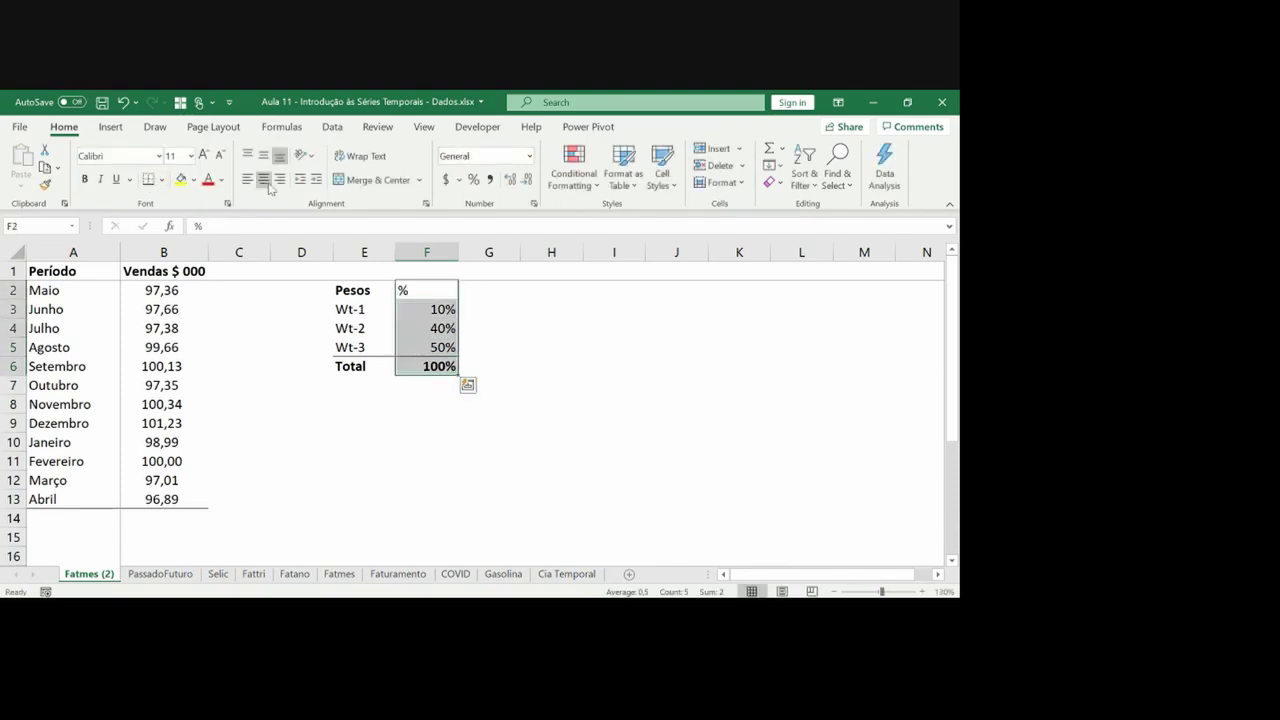
pyautogui.click(265, 182)
pyautogui.click(352, 289)
pyautogui.hotkey('shift', 'Right')
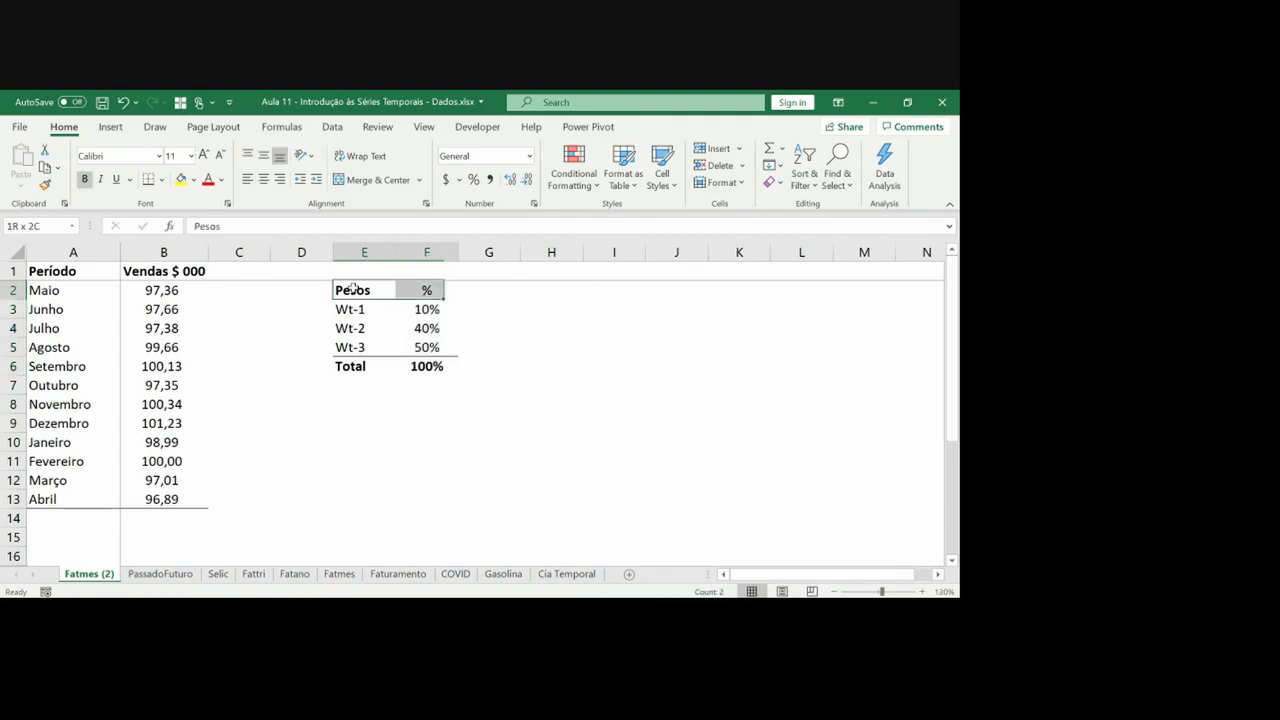
pyautogui.hotkey('ctrl', 'b')
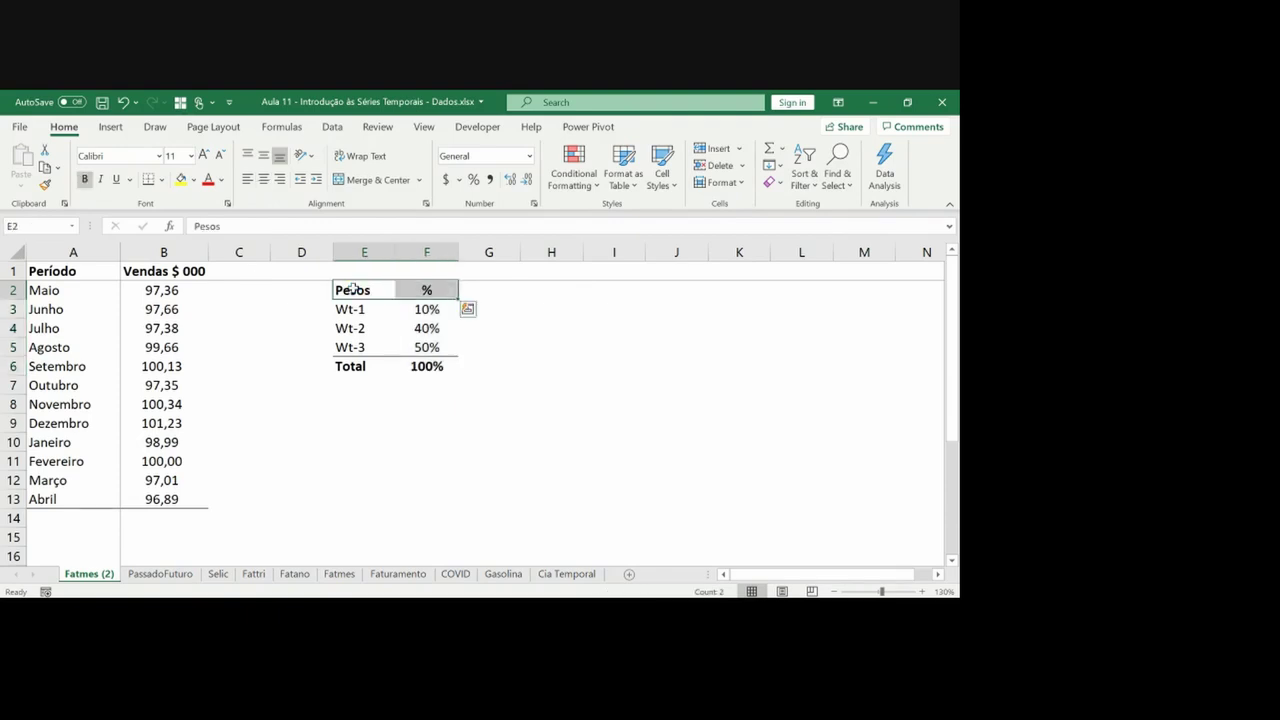
# Insert a new column C between the Vendas $ 000 data and the weights table
pyautogui.click(249, 273)
pyautogui.press('Down')
pyautogui.press('Up')
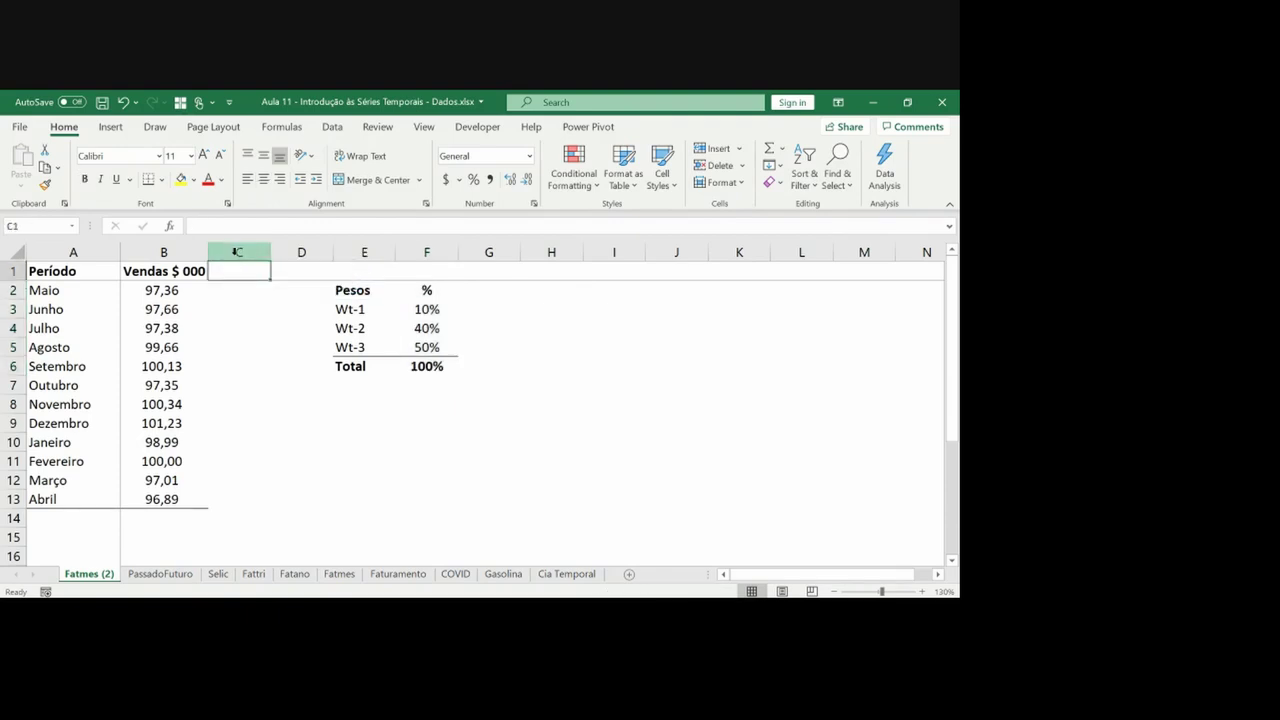
pyautogui.click(235, 252)
pyautogui.hotkey('ctrl', '+')
pyautogui.press('Left')
pyautogui.press('Right')
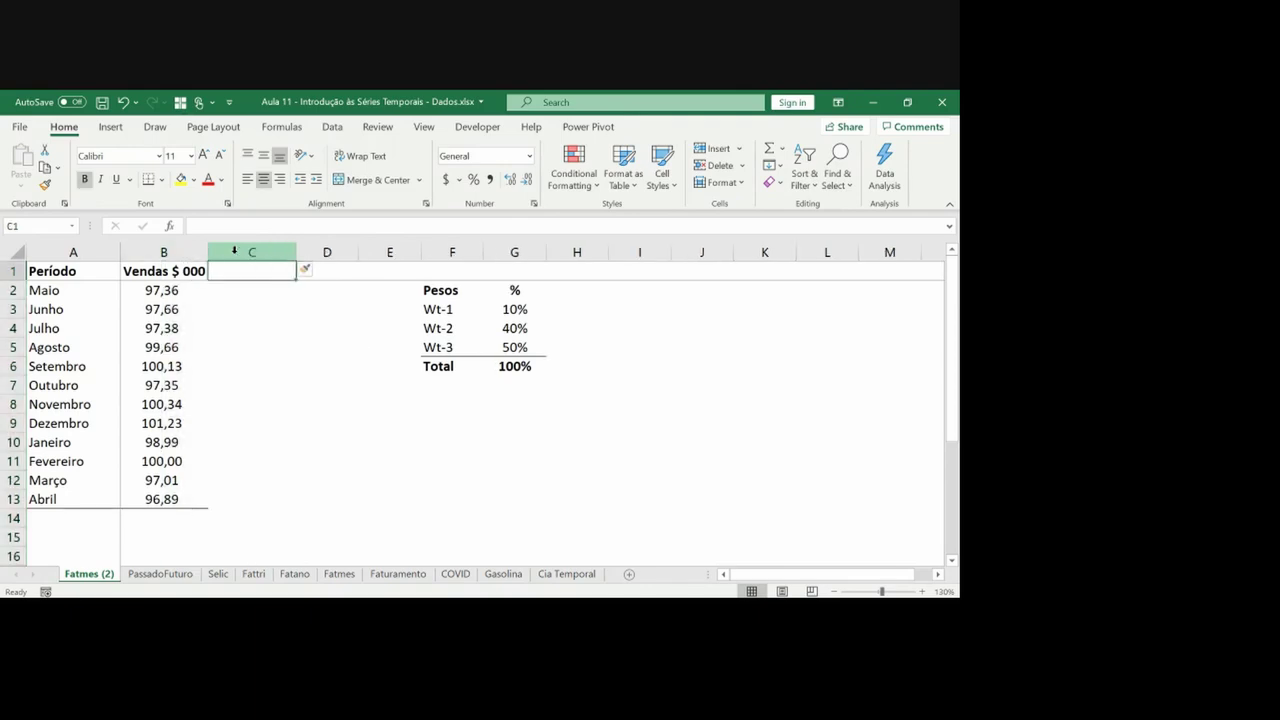
# Enter the heading WMA - 3 in C1 for the three-period weighted moving average
pyautogui.write('W')
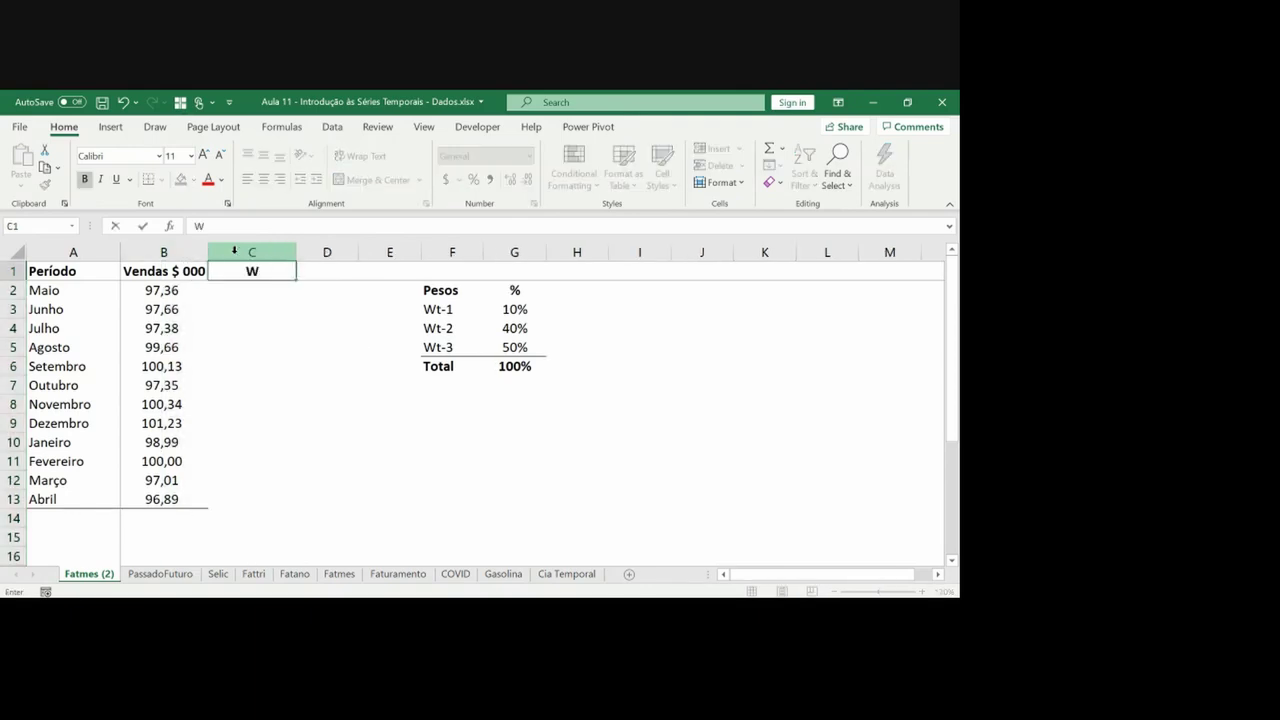
pyautogui.write('MA -')
pyautogui.write(' #')
pyautogui.press('BackSpace')
pyautogui.write('3')
pyautogui.press('Return')
# Highlight the first three monthly sales values, B2:B4, as the inputs for the Agosto forecast
pyautogui.press('Down')
pyautogui.press('Down')
pyautogui.press('Down')
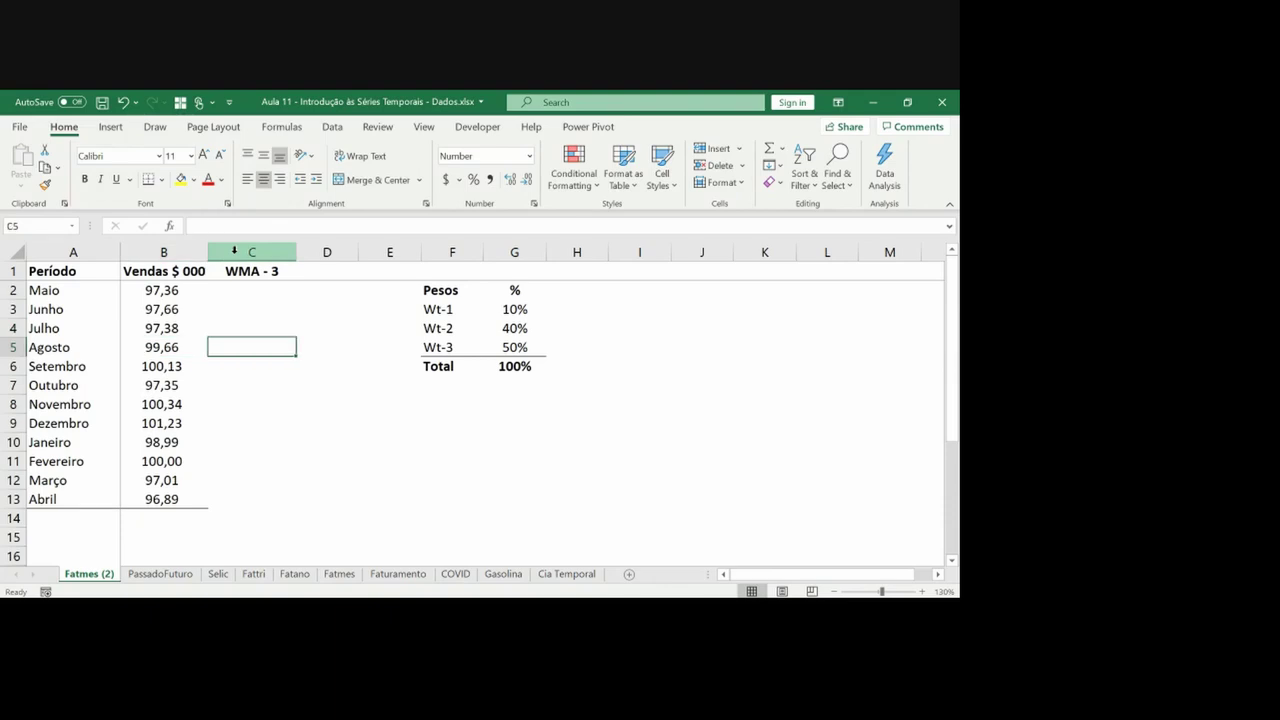
pyautogui.press('Up')
pyautogui.press('Left')
pyautogui.press('Up')
pyautogui.press('Up')
pyautogui.hotkey('shift', 'Down')
pyautogui.hotkey('shift', 'Down')
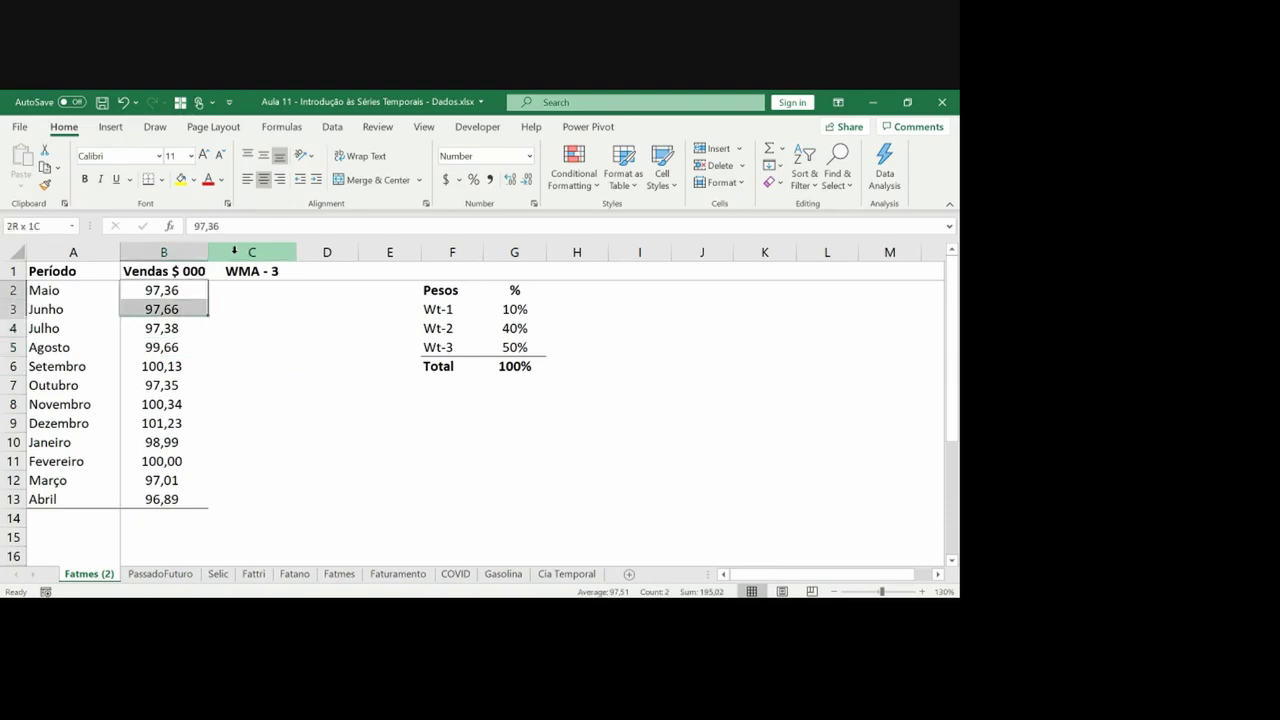
# Copy only the formatting of the Vendas $ 000 column onto the WMA - 3 column
pyautogui.press('Down')
pyautogui.press('Down')
pyautogui.press('Down')
pyautogui.press('Right')
pyautogui.press('Left')
pyautogui.hotkey('ctrl', 'Down')
pyautogui.hotkey('ctrl', 'Up')
pyautogui.hotkey('ctrl', 'shift', 'Down')
pyautogui.hotkey('ctrl', 'c')
pyautogui.press('Right')
pyautogui.hotkey('ctrl', 'alt', 'v')
pyautogui.press('Escape')
pyautogui.press('Escape')
# Begin the Agosto forecast formula in C5 with Julho's sales in B4 multiplied by the locked Wt-1 weight, $G$3
pyautogui.press('Down')
pyautogui.press('Down')
pyautogui.press('Down')
pyautogui.press('Down')
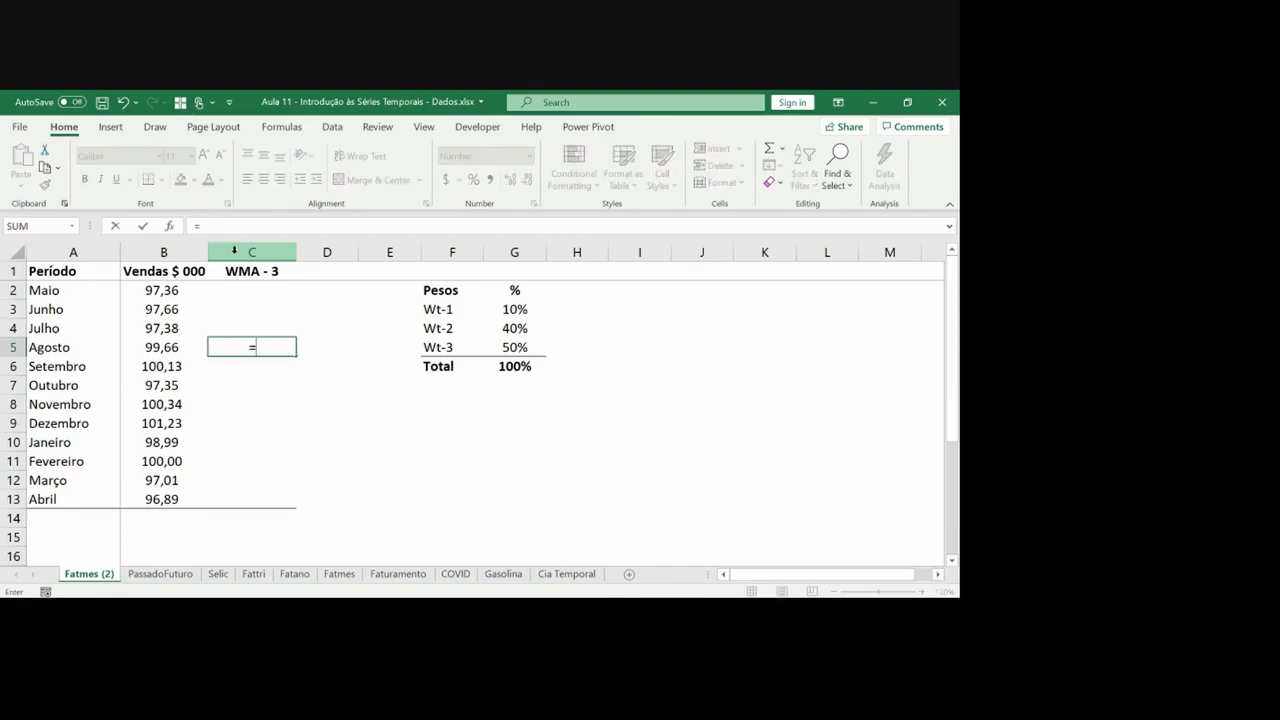
pyautogui.write('=')
pyautogui.press('Left')
pyautogui.press('Up')
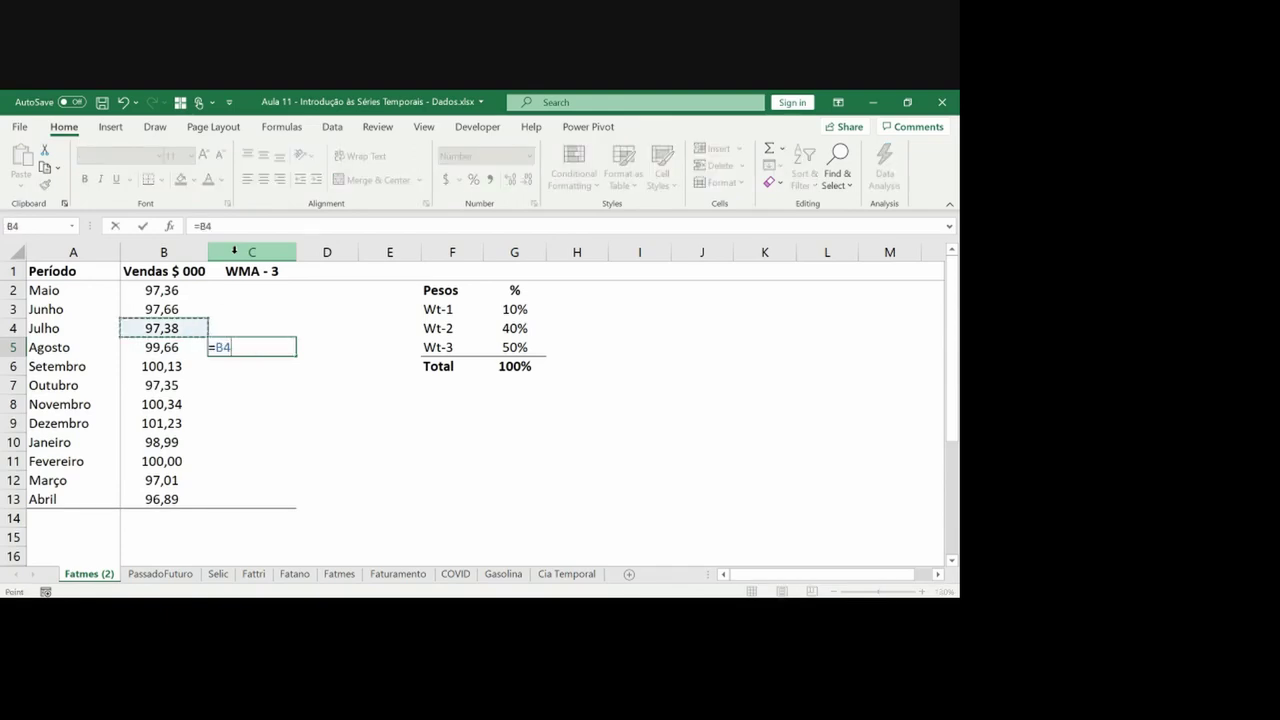
pyautogui.write('*')
pyautogui.press('Right')
pyautogui.press('Right')
pyautogui.press('Right')
pyautogui.press('Right')
pyautogui.press('Up')
pyautogui.press('Up')
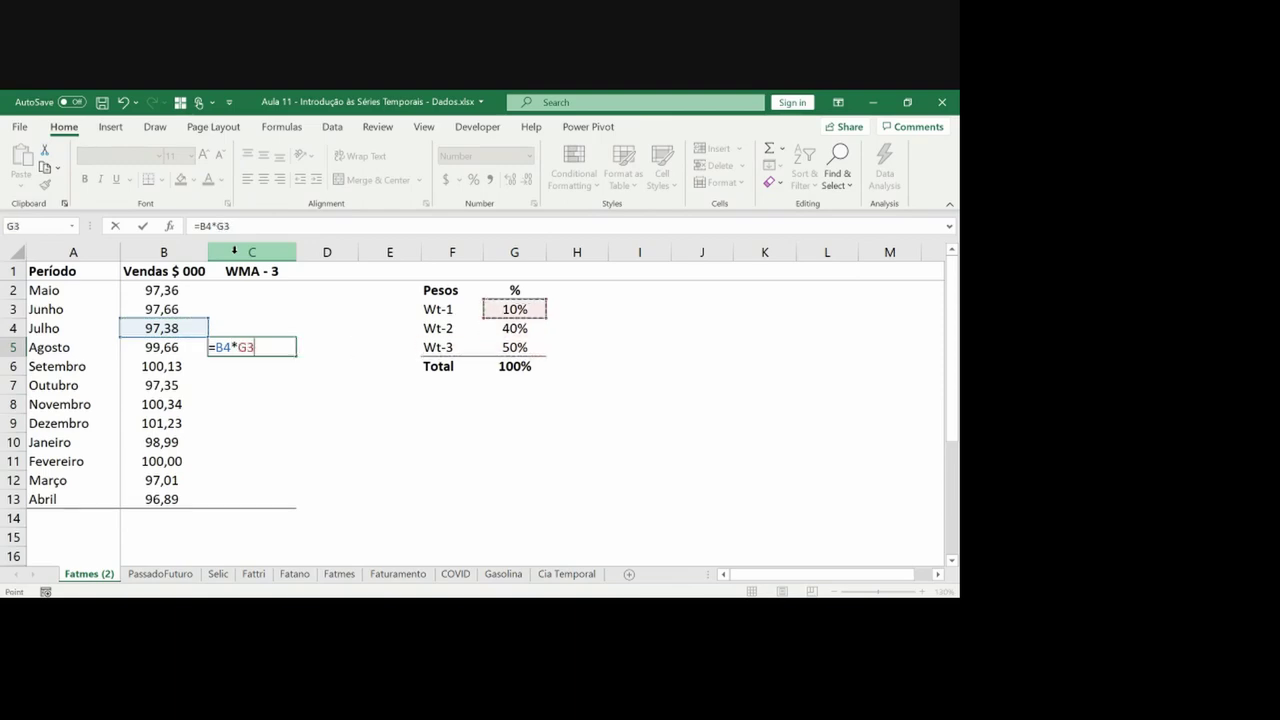
pyautogui.press('F4')
# Extend the C5 formula by adding Junho's sales in B3 multiplied by the locked Wt-2 weight, $G$4
pyautogui.write('+')
pyautogui.press('Left')
pyautogui.press('Up')
pyautogui.press('Up')
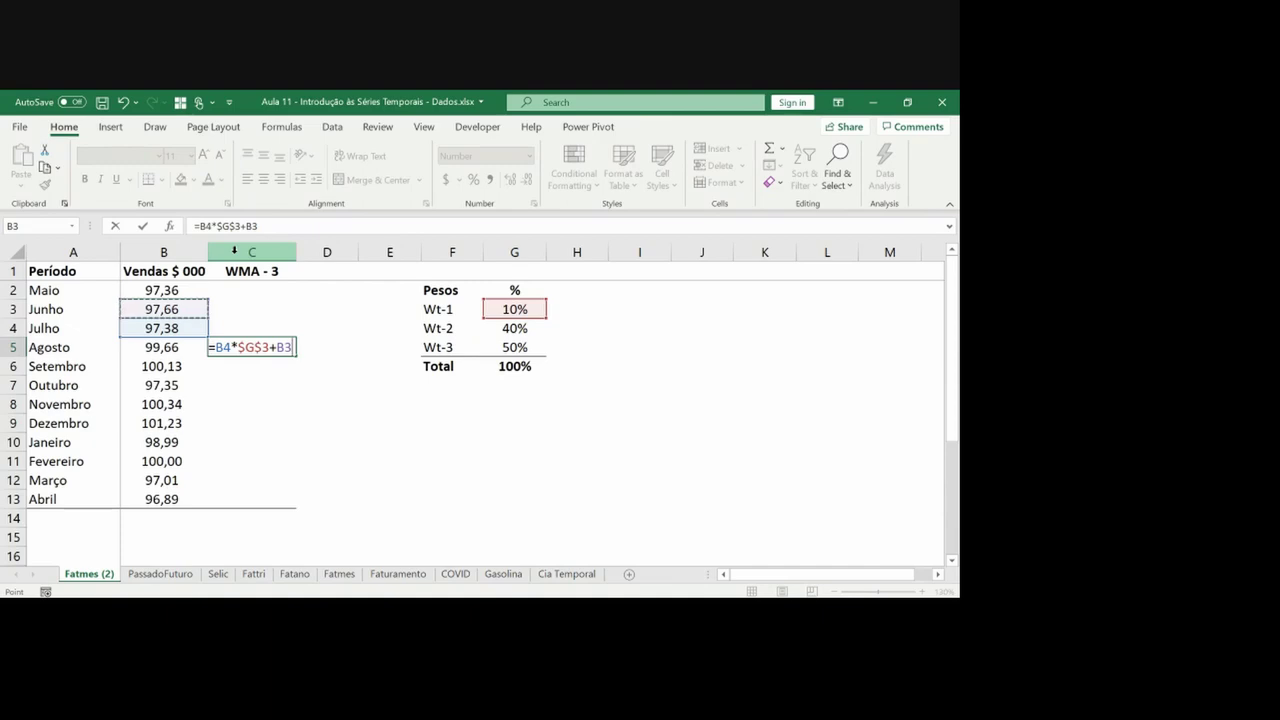
pyautogui.write('*')
pyautogui.press('Right')
pyautogui.press('Right')
pyautogui.press('Right')
pyautogui.press('Right')
pyautogui.press('Up')
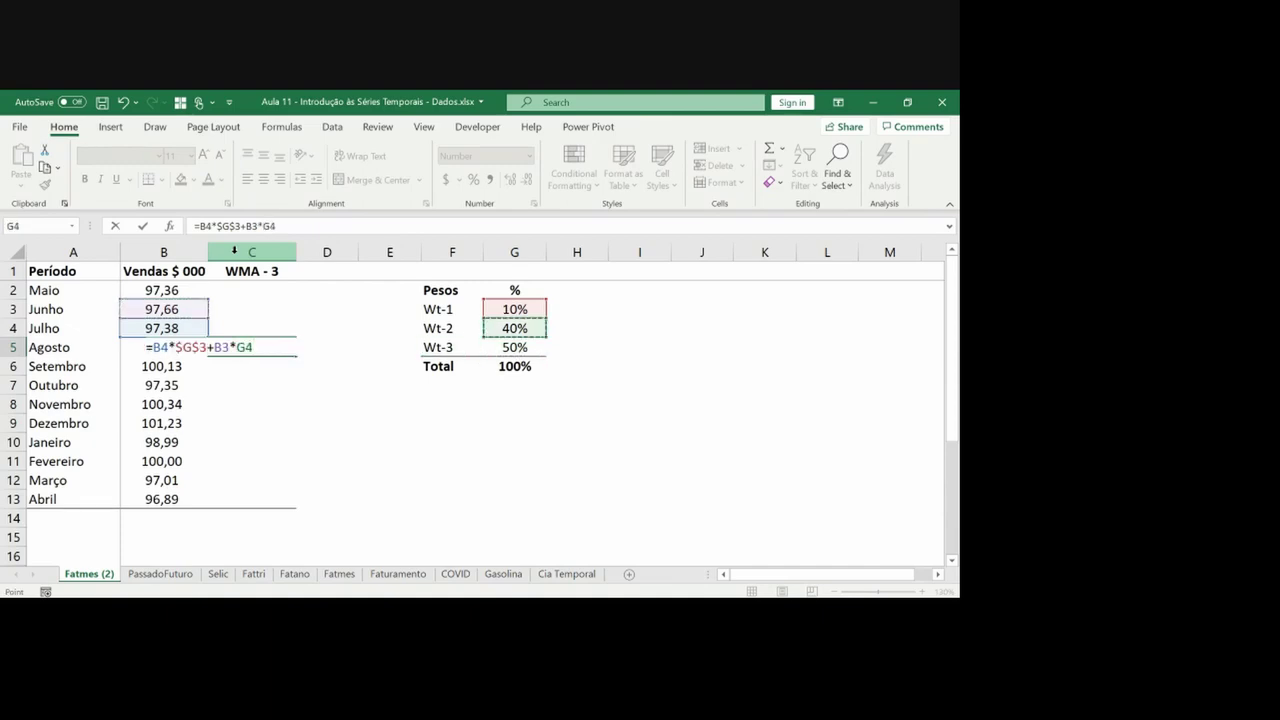
pyautogui.press('F4')
# Complete the C5 formula by adding Maio's sales in B2 multiplied by the locked Wt-3 weight, $G$5
pyautogui.write('+')
pyautogui.press('Up')
pyautogui.press('Up')
pyautogui.press('Up')
pyautogui.press('Left')
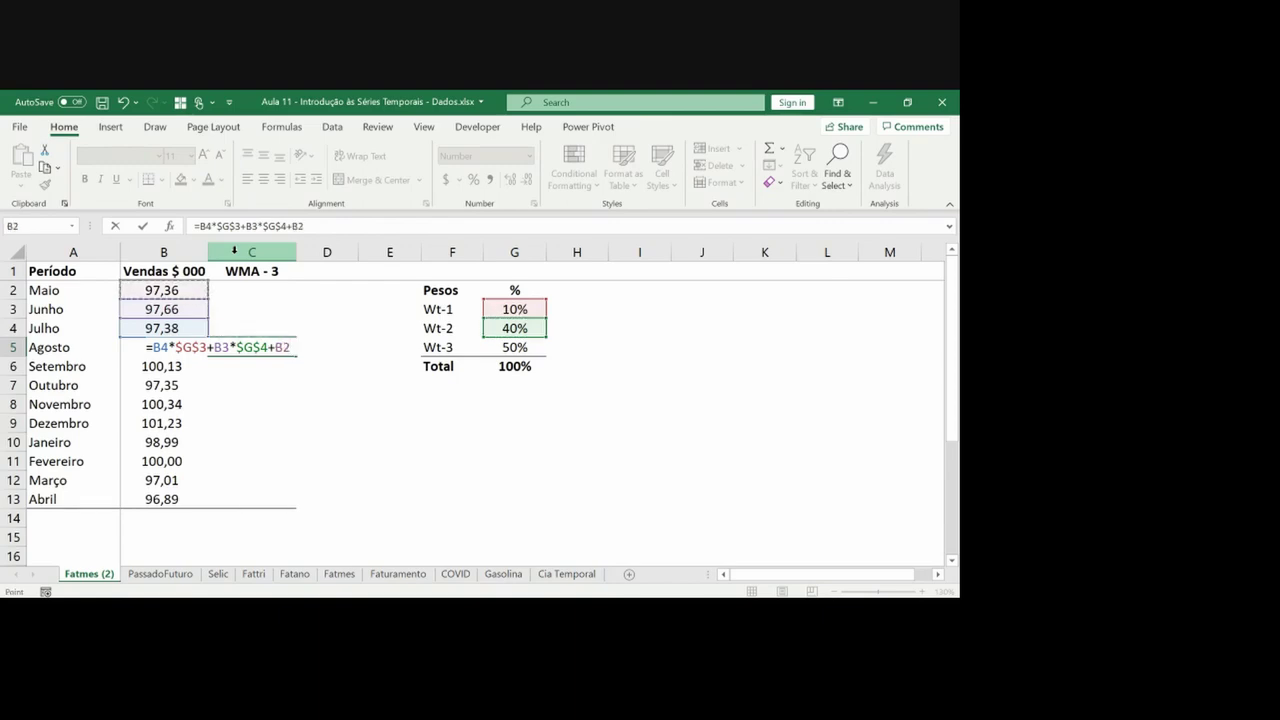
pyautogui.write('*')
pyautogui.press('Right')
pyautogui.press('Right')
pyautogui.press('Right')
pyautogui.press('Right')
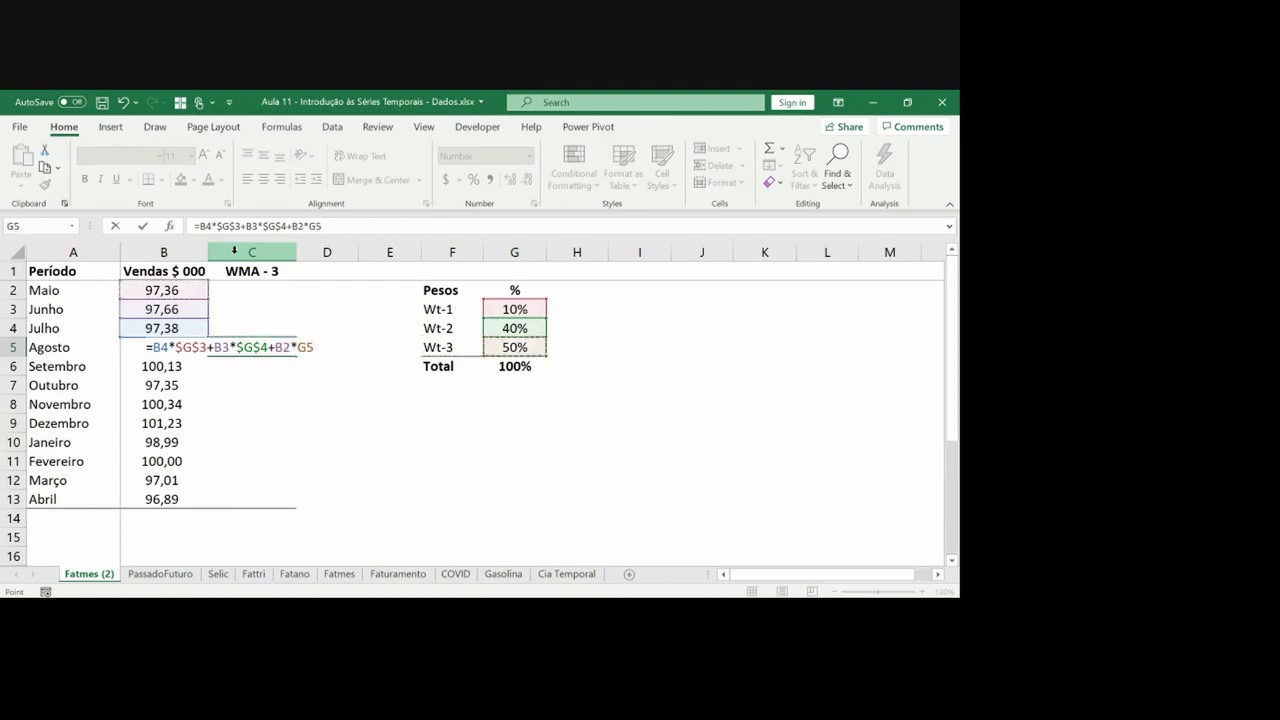
pyautogui.press('F4')
pyautogui.press('Return')
# Add a bottom border beneath the Pesos and % headings of the weights table, F2:G2
pyautogui.press('Right')
pyautogui.press('Right')
pyautogui.press('Up')
pyautogui.press('Up')
pyautogui.press('Up')
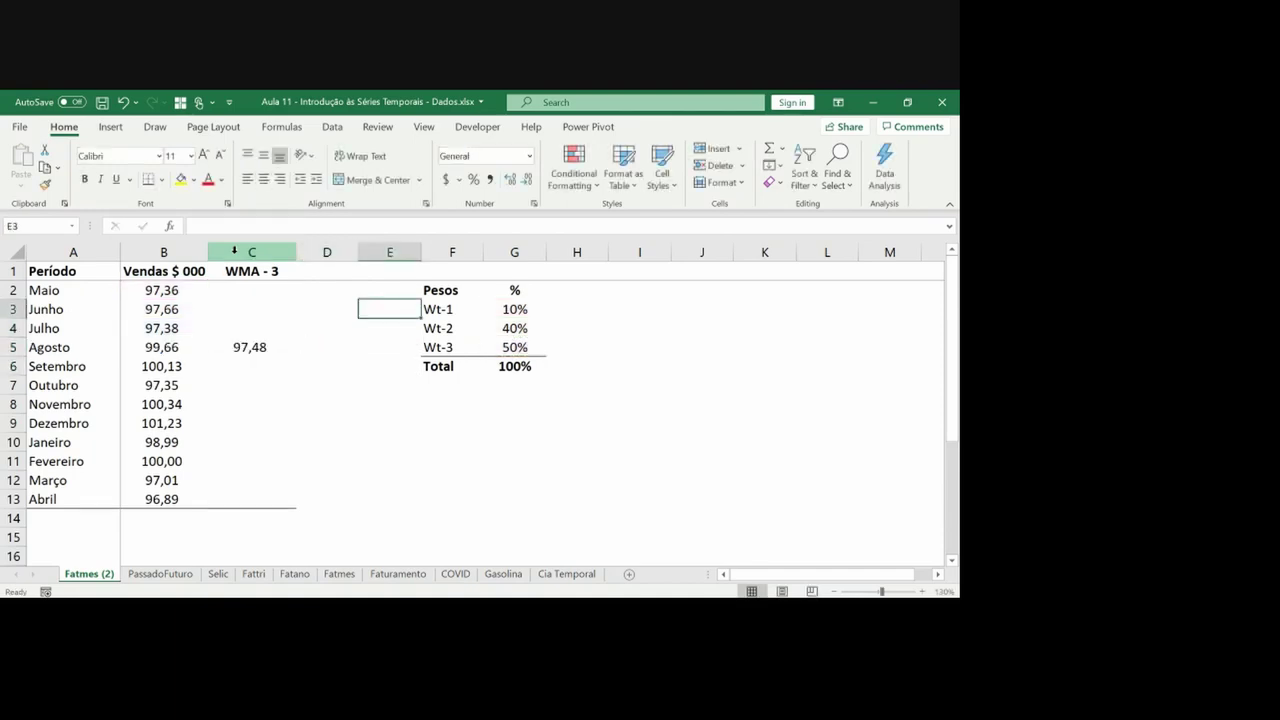
pyautogui.press('Right')
pyautogui.press('Up')
pyautogui.hotkey('shift', 'Right')
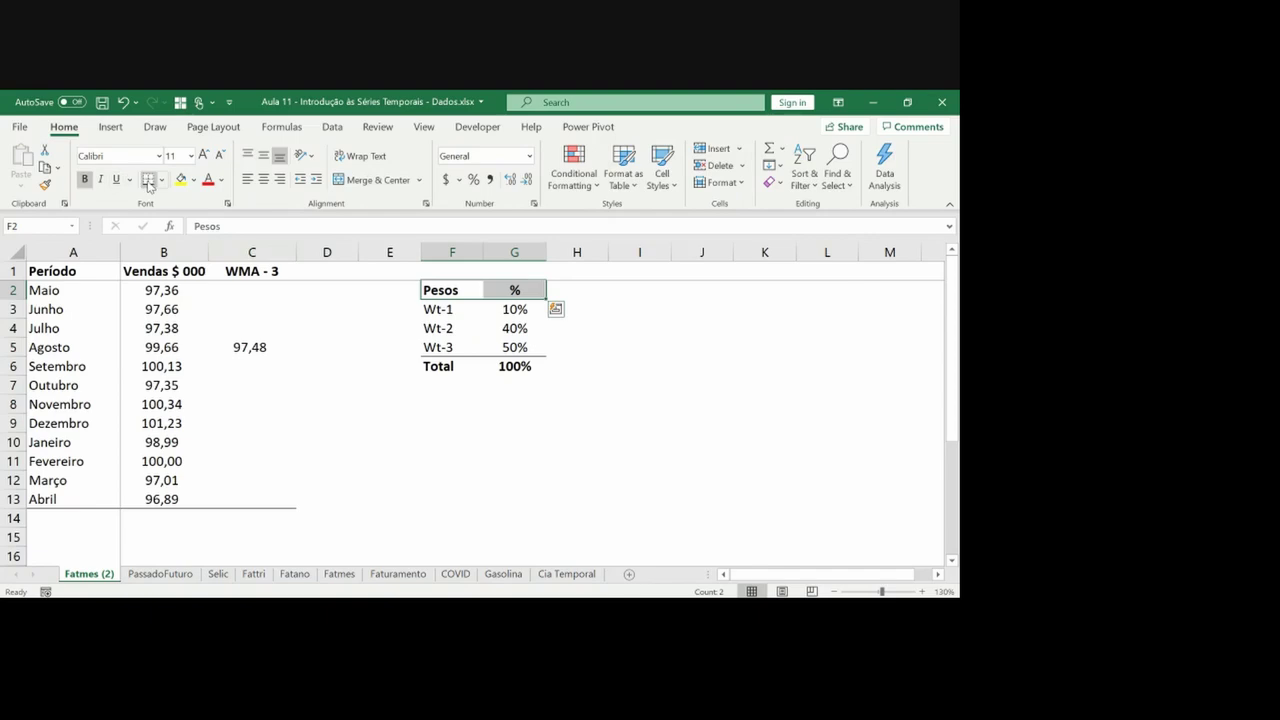
# Copy the C5 weighted average formula into the Setembro and Outubro cells, C6 and C7, checking the references of each copy
pyautogui.press('Left')
pyautogui.press('Left')
pyautogui.press('Left')
pyautogui.press('Down')
pyautogui.press('Down')
pyautogui.press('Down')
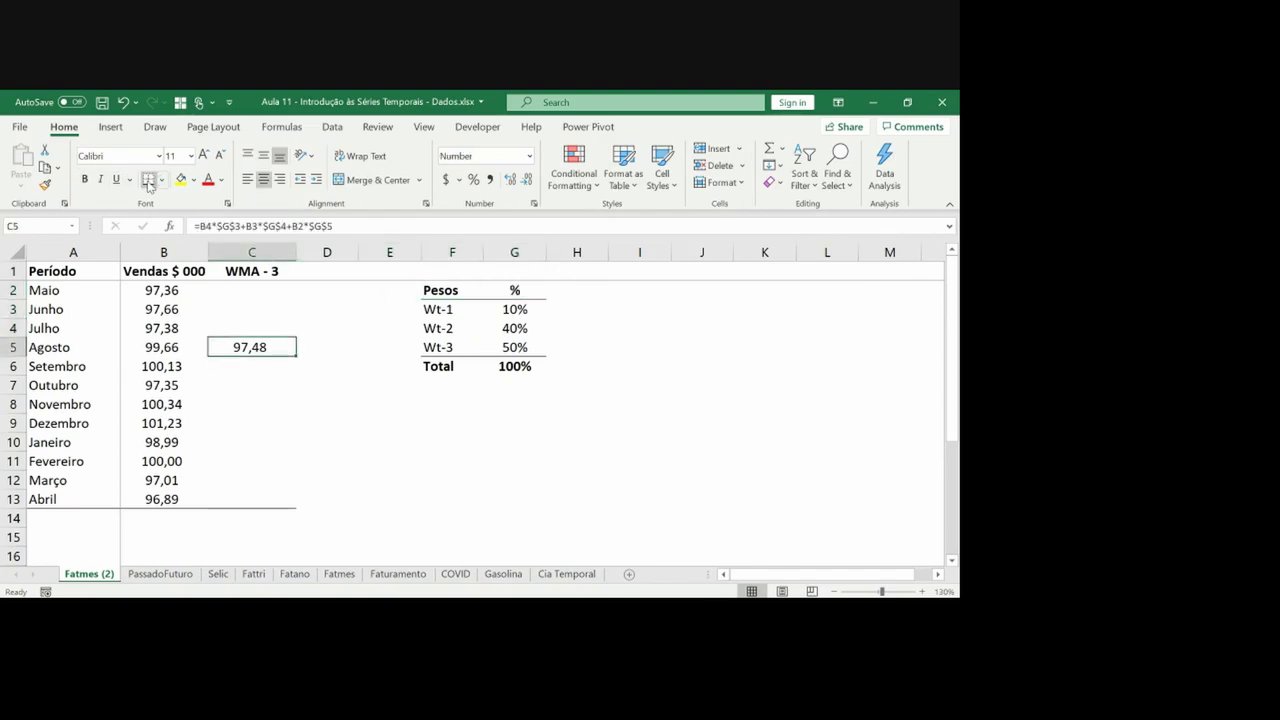
pyautogui.press('Down')
pyautogui.hotkey('ctrl', 'v')
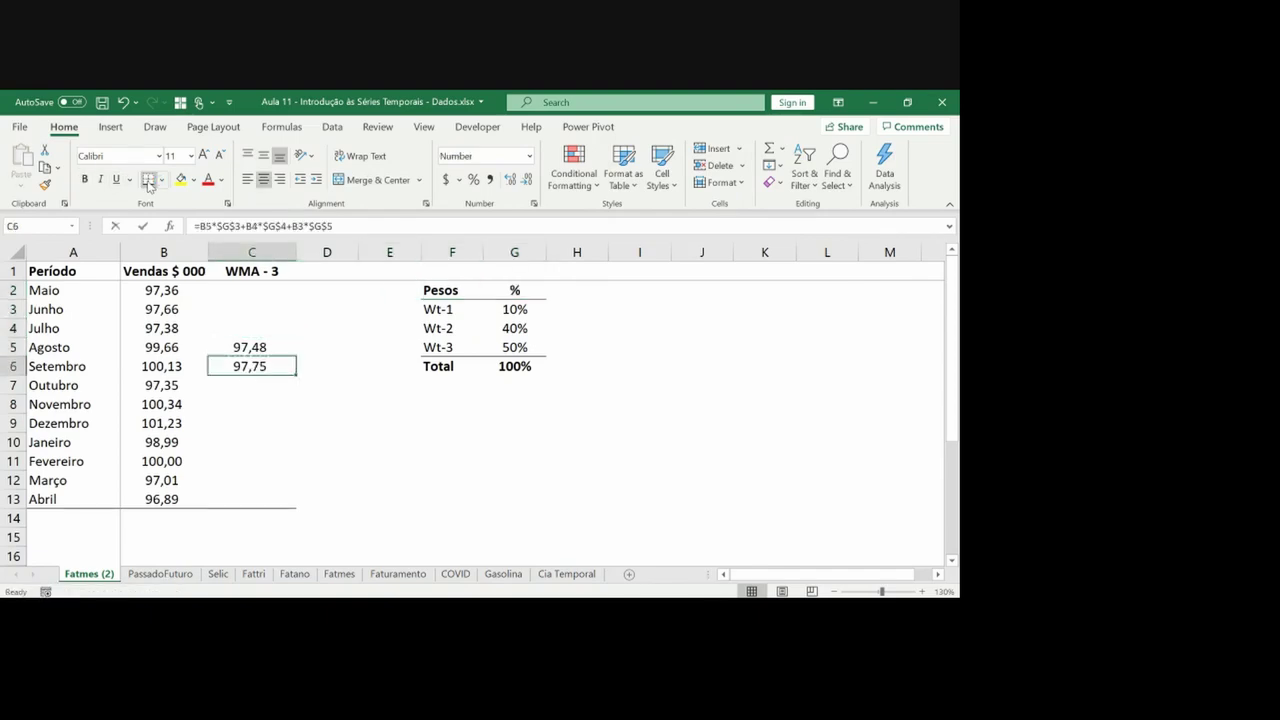
pyautogui.press('F2')
pyautogui.press('Escape')
pyautogui.press('Down')
pyautogui.hotkey('ctrl', 'v')
pyautogui.press('F2')
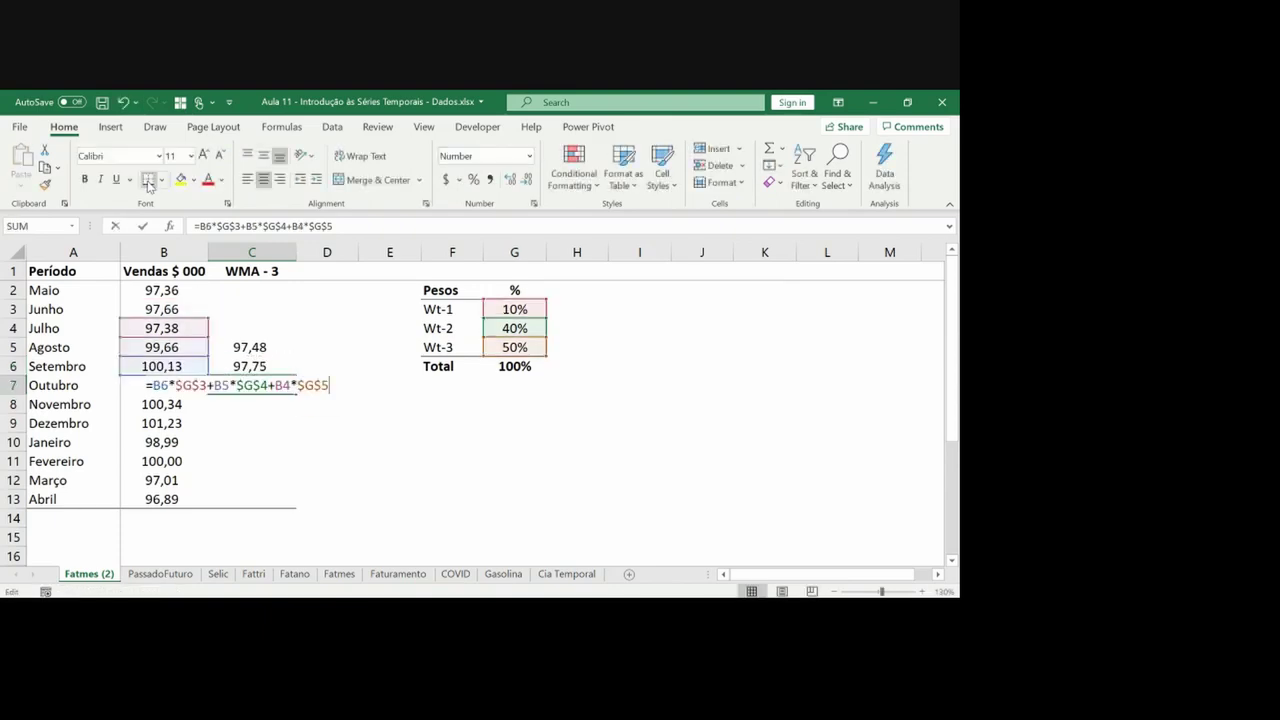
pyautogui.press('Escape')
# Copy the WMA - 3 formula into the Novembro and Dezembro cells, C8 and C9, checking each cell's references
pyautogui.hotkey('ctrl', 'c')
pyautogui.press('Down')
pyautogui.hotkey('ctrl', 'v')
pyautogui.press('F2')
pyautogui.press('Escape')
pyautogui.press('F2')
pyautogui.press('Escape')
pyautogui.hotkey('ctrl', 'c')
pyautogui.press('Down')
pyautogui.hotkey('ctrl', 'v')
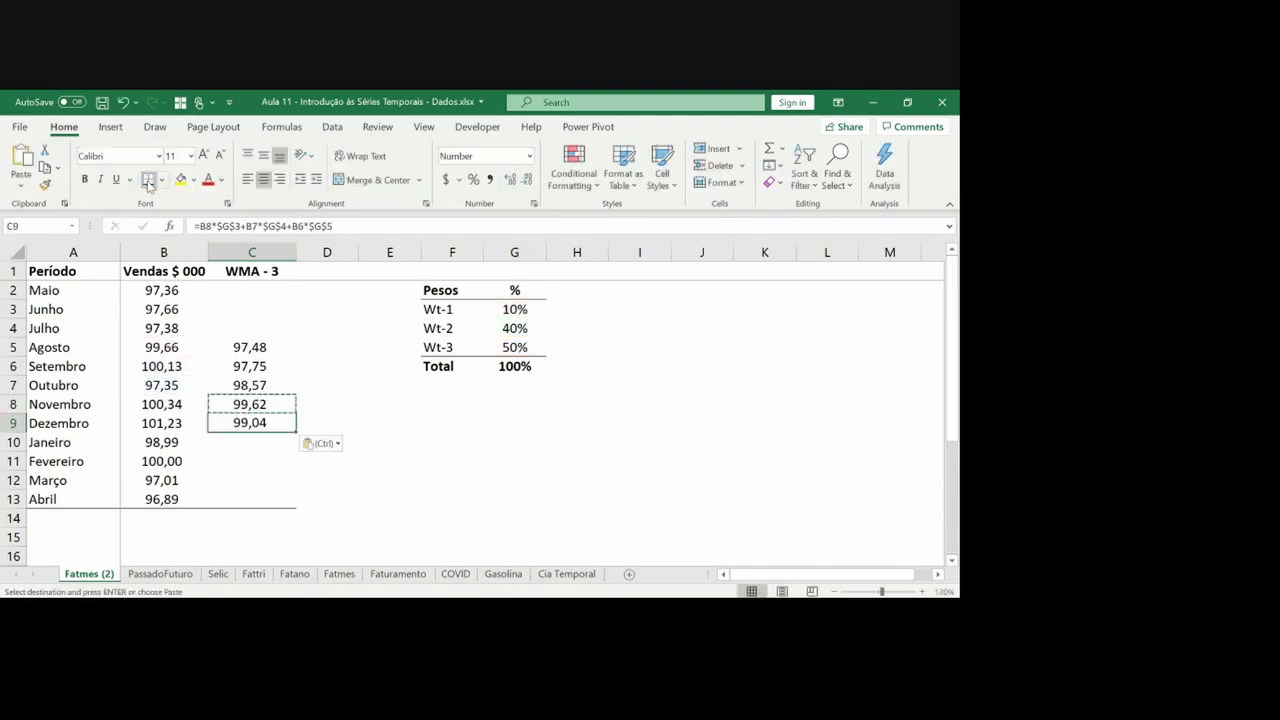
pyautogui.press('F2')
pyautogui.press('Escape')
# Copy the WMA - 3 formula into the Janeiro cell, C10, and check which cells it references
pyautogui.hotkey('ctrl', 'c')
pyautogui.press('Down')
pyautogui.hotkey('ctrl', 'v')
pyautogui.press('F2')
pyautogui.press('Escape')
pyautogui.press('F2')
pyautogui.press('Return')
pyautogui.press('Up')
# Fill the WMA - 3 formula from C10 through the Abril row, C13
pyautogui.hotkey('ctrl', 'c')
pyautogui.hotkey('shift', 'Down')
pyautogui.hotkey('shift', 'Down')
pyautogui.hotkey('shift', 'Down')
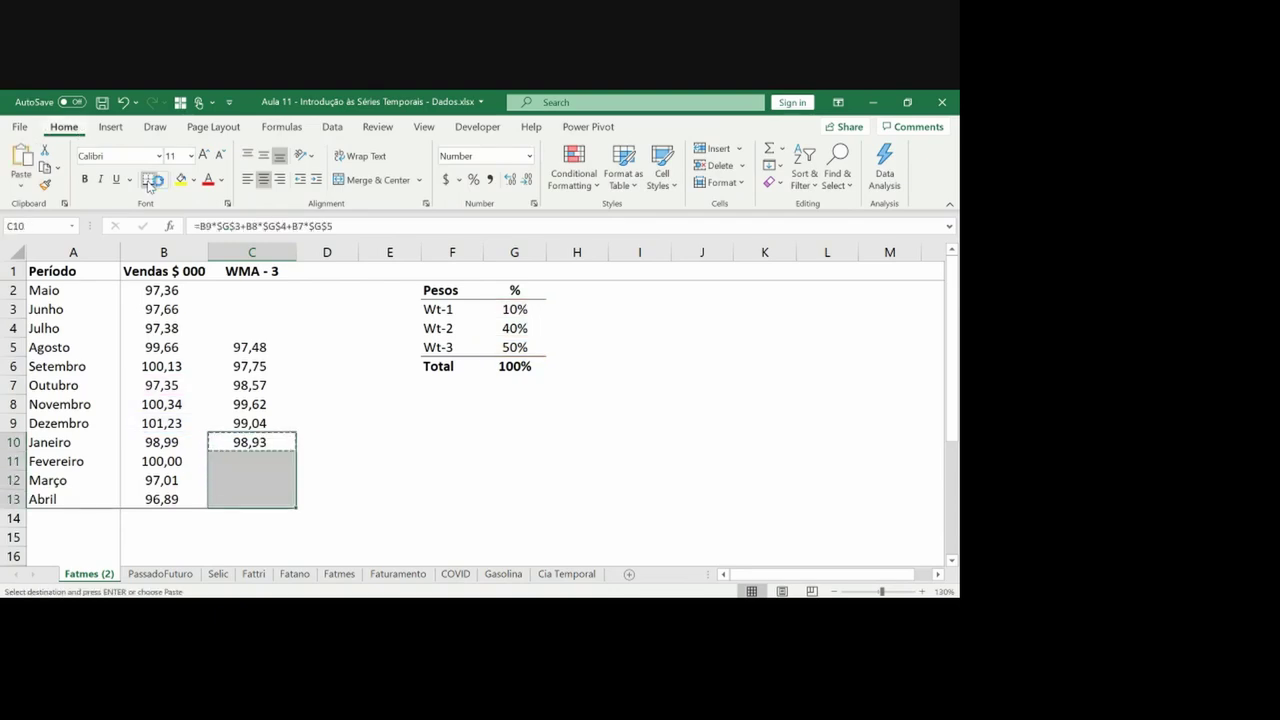
pyautogui.hotkey('ctrl', 'v')
# Insert a 2-D line chart with markers from the Vendas $ 000 and WMA - 3 columns, B1:C13
pyautogui.press('Right')
pyautogui.press('Right')
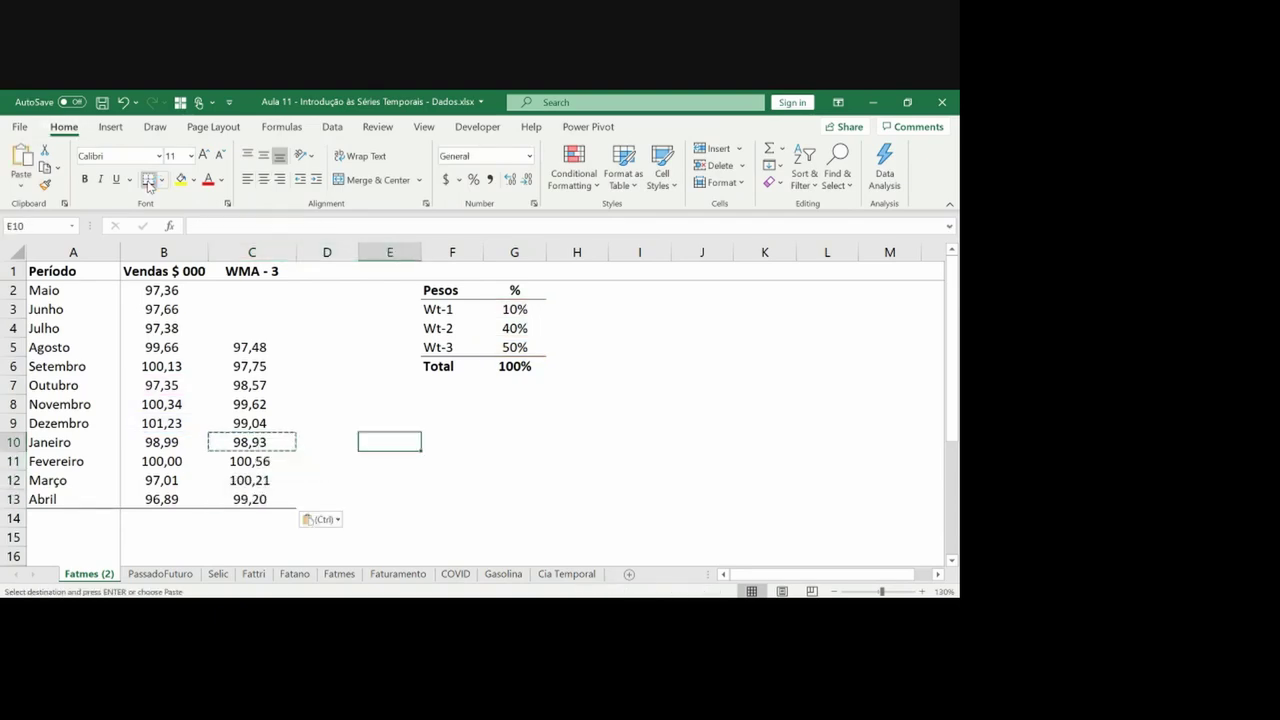
pyautogui.press('Left')
pyautogui.press('Up')
pyautogui.hotkey('ctrl', 'Up')
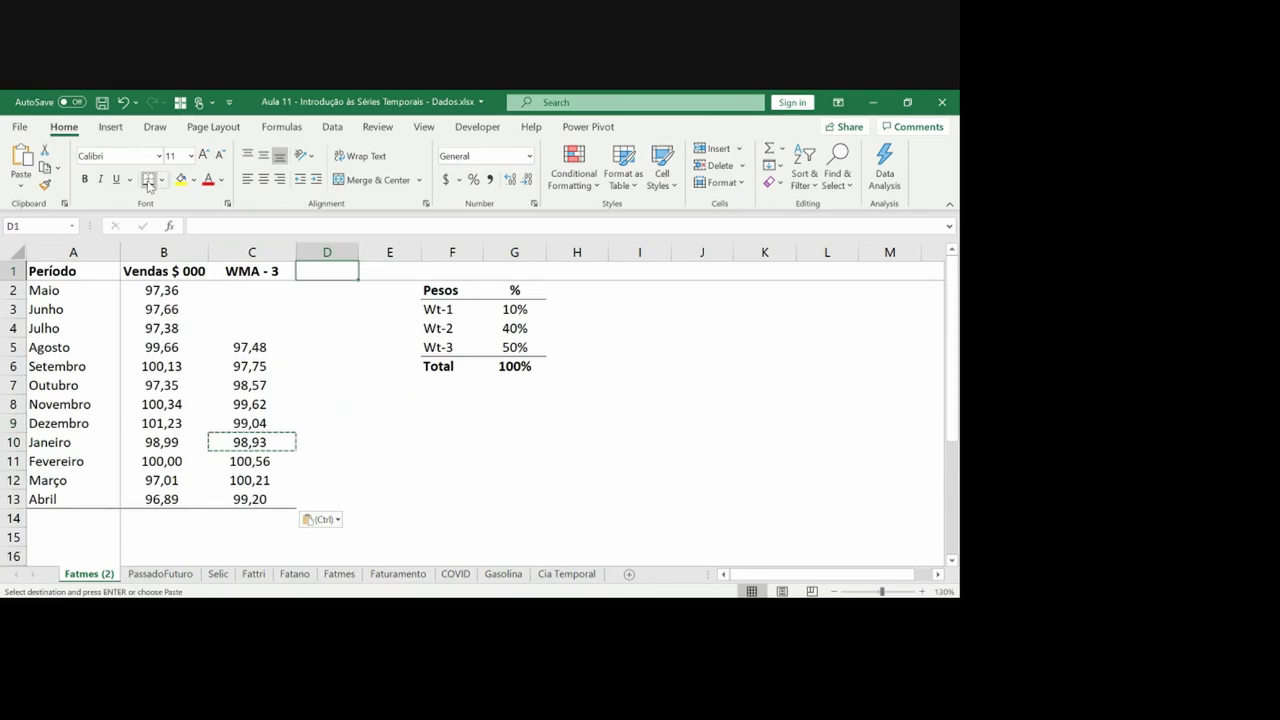
pyautogui.press('Escape')
pyautogui.press('Left')
pyautogui.press('Left')
pyautogui.hotkey('shift', 'Right')
pyautogui.hotkey('ctrl', 'shift', 'Down')
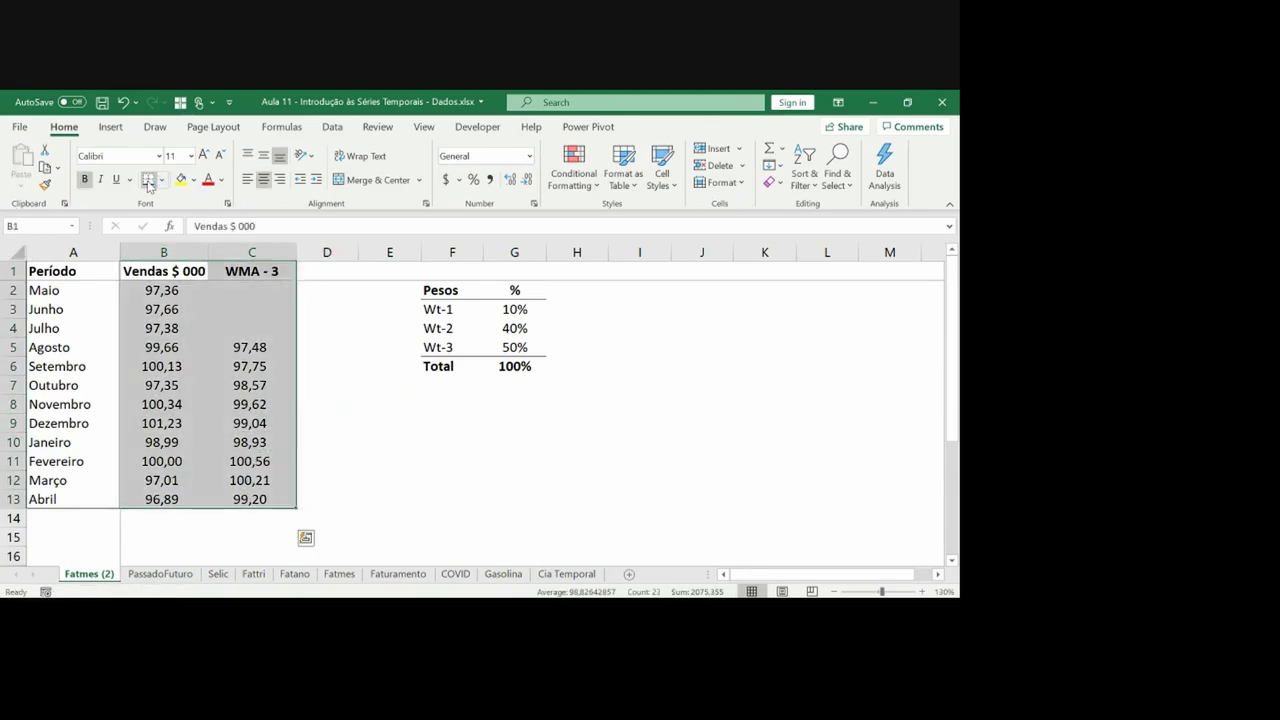
pyautogui.click(112, 128)
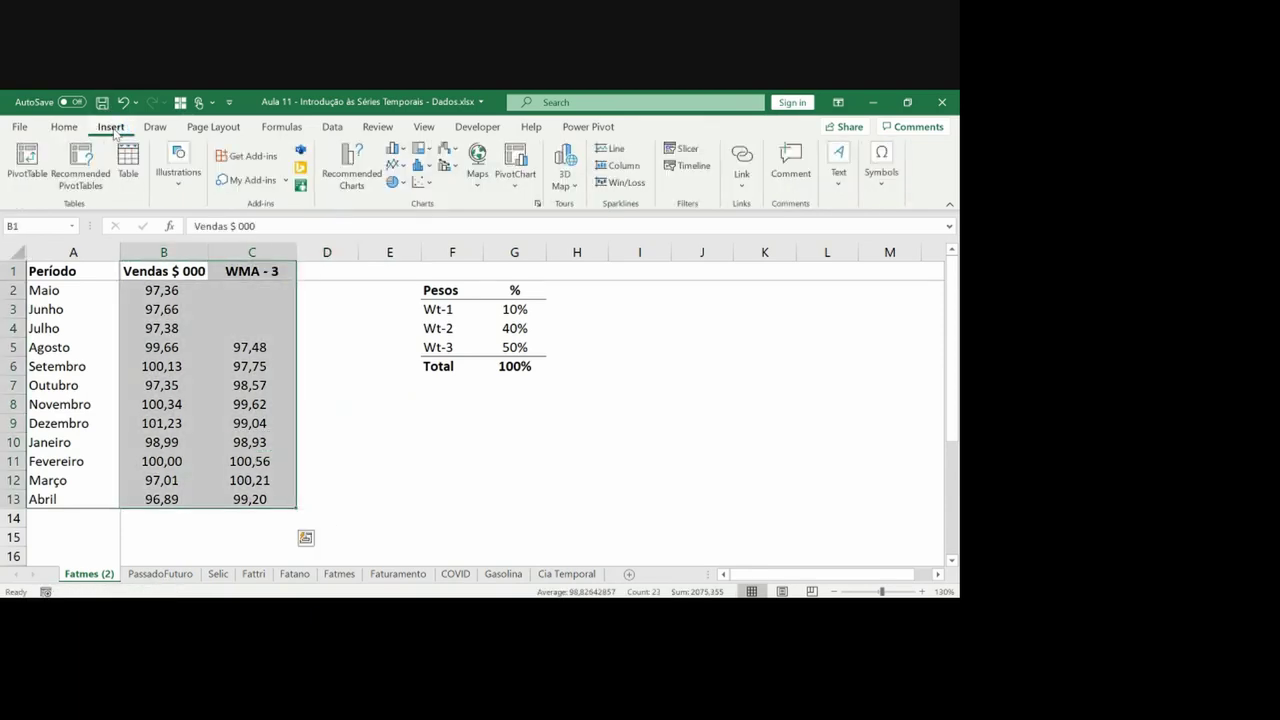
pyautogui.click(397, 165)
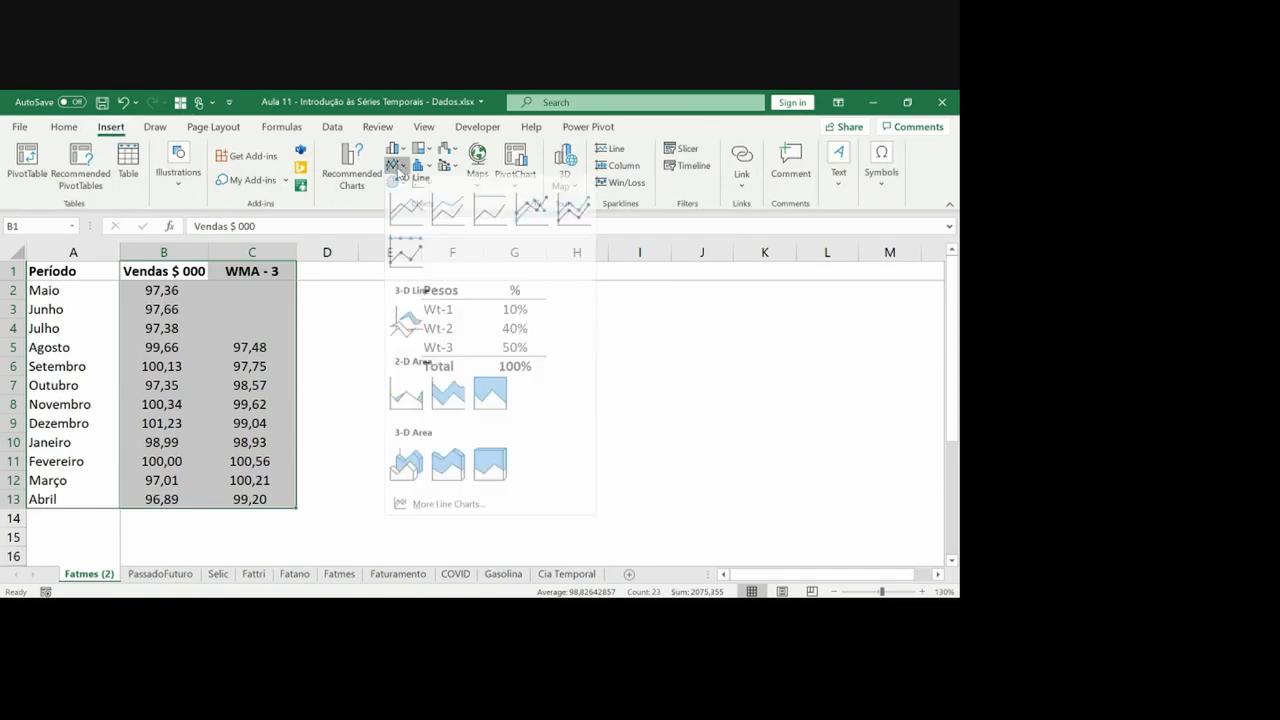
pyautogui.click(531, 215)
# Delete the chart title and place the chart beside the weights table, starting at column H
pyautogui.click(558, 286)
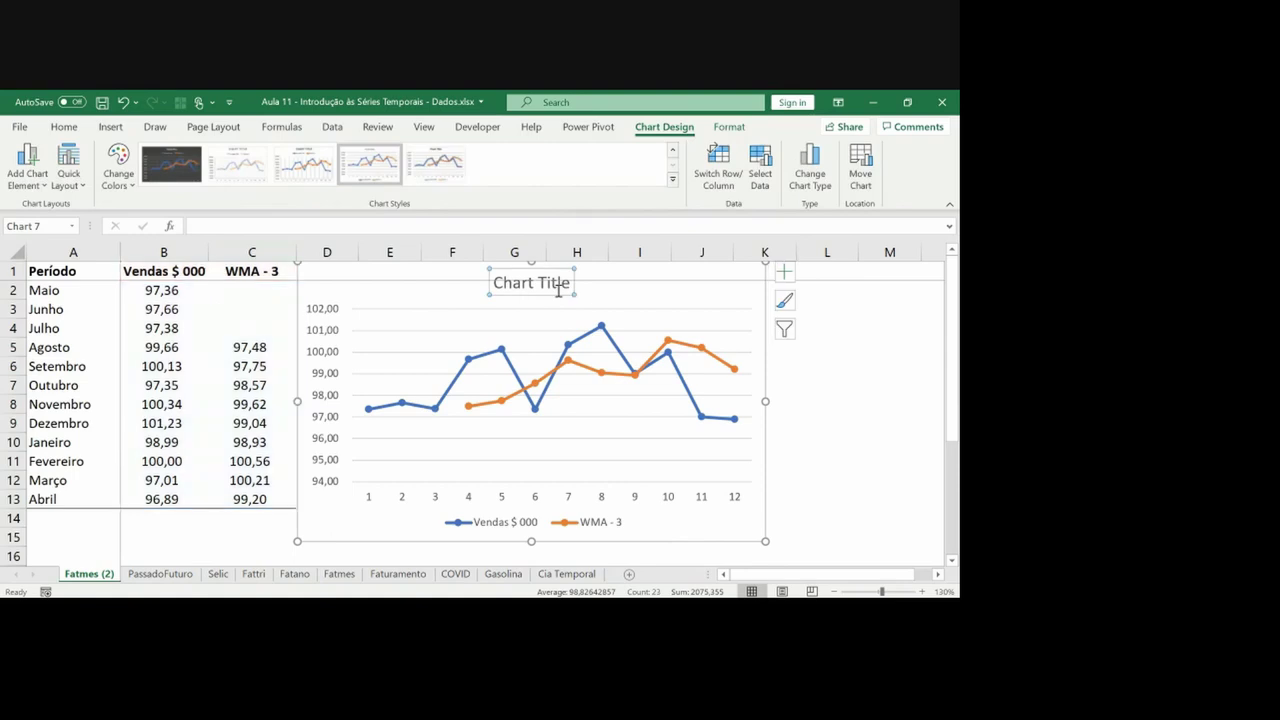
pyautogui.press('Delete')
pyautogui.moveTo(765, 430)
pyautogui.mouseDown()
pyautogui.moveTo(951, 400)
pyautogui.moveTo(866, 400)
pyautogui.moveTo(954, 398)
pyautogui.moveTo(786, 426)
pyautogui.moveTo(787, 437)
pyautogui.mouseUp()
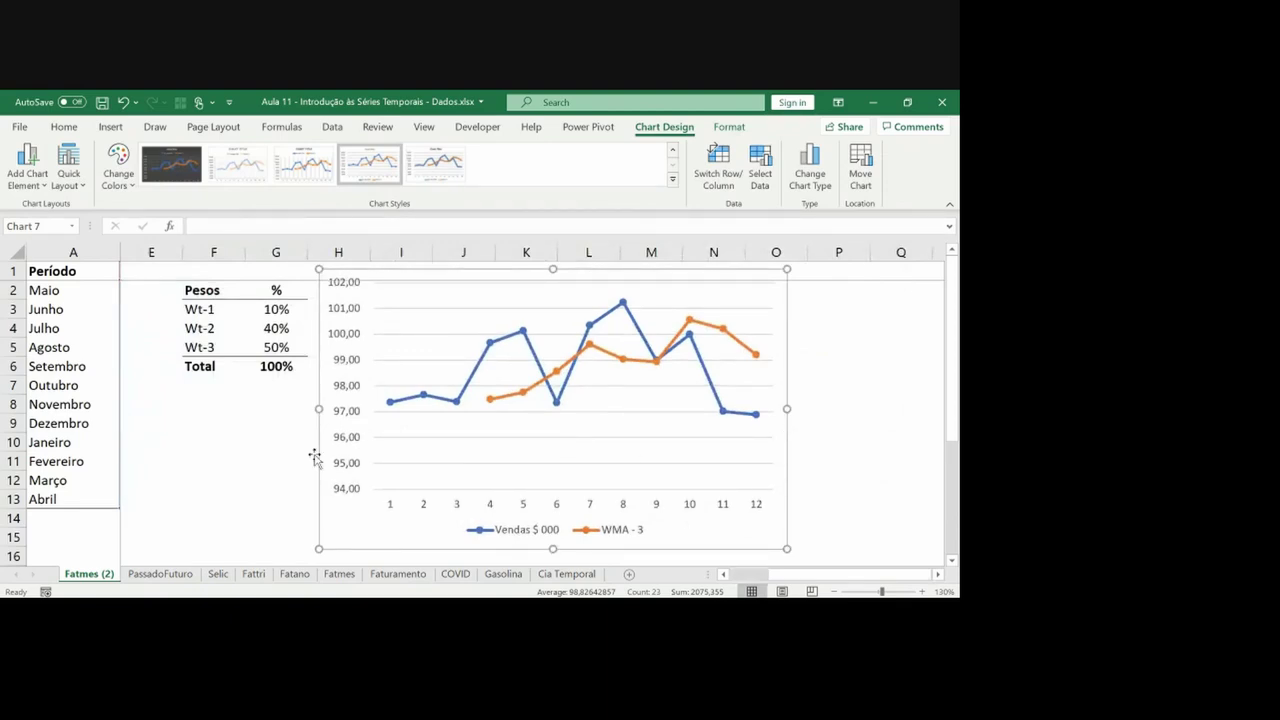
# Enter the heading Erro in D1 and format it bold and centred
pyautogui.click(255, 456)
pyautogui.hotkey('ctrl', 'Up')
pyautogui.hotkey('ctrl', 'Home')
pyautogui.press('Up')
pyautogui.press('Left')
pyautogui.press('Right')
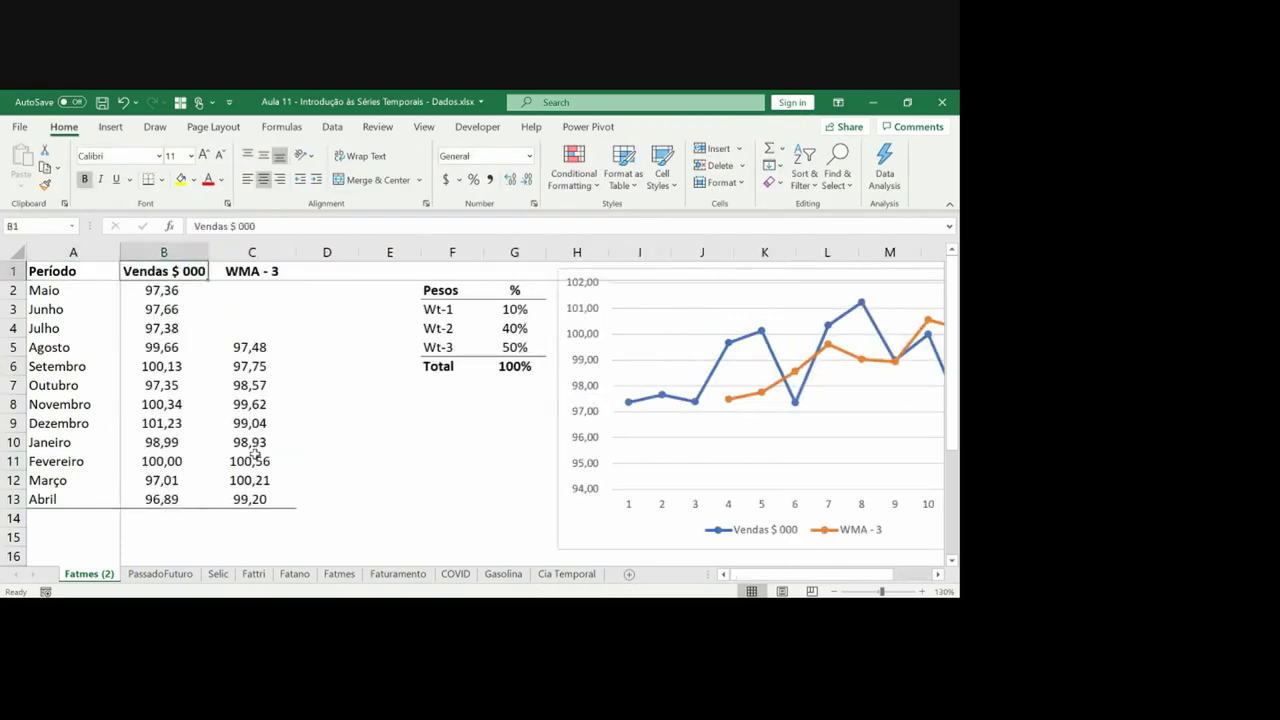
pyautogui.press('Right')
pyautogui.press('Right')
pyautogui.write('Er')
pyautogui.hotkey('ctrl', 'Return')
pyautogui.hotkey('ctrl', 'b')
pyautogui.click(264, 179)
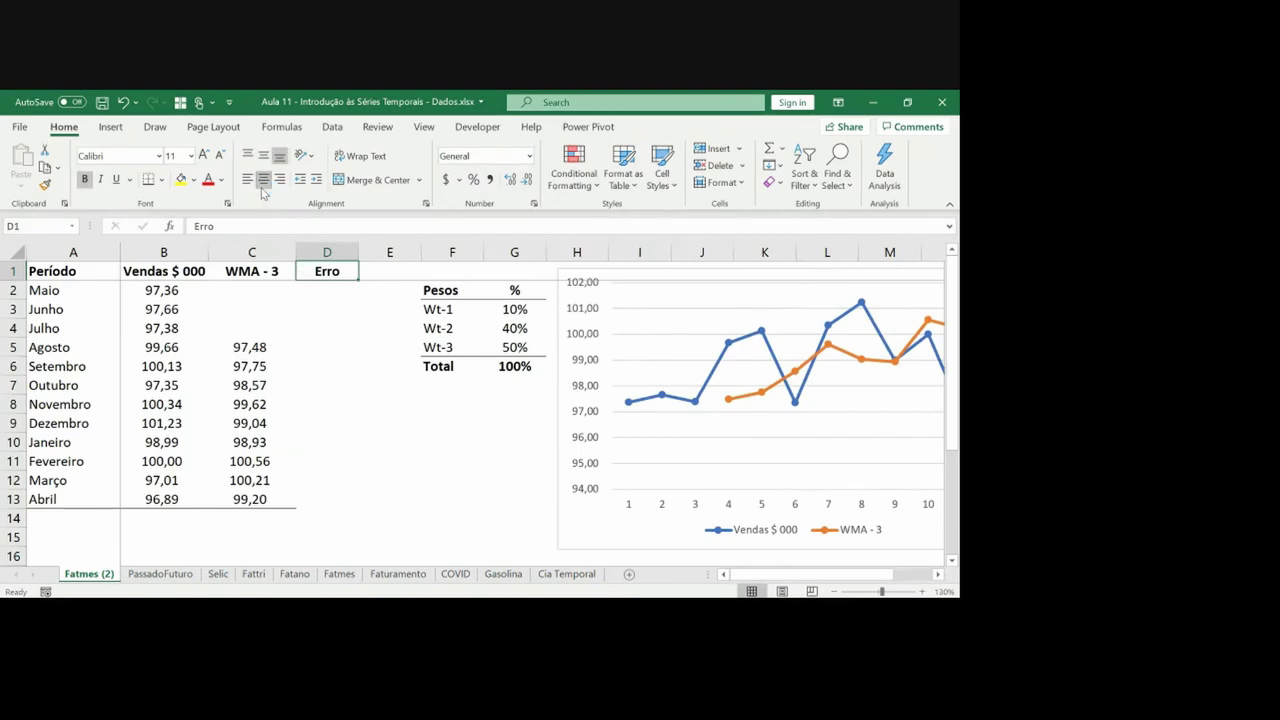
# Calculate the Agosto forecast error in D5 as actual sales minus the weighted moving average, =B5-C5
pyautogui.press('Return')
pyautogui.press('Down')
pyautogui.press('Down')
pyautogui.press('Down')
pyautogui.write('=')
pyautogui.press('Left')
pyautogui.press('Left')
pyautogui.press('Left')
pyautogui.press('Right')
pyautogui.write('-')
pyautogui.press('Left')
pyautogui.press('Return')
# Copy the Agosto error formula down the Erro column through the Abril row, D13
pyautogui.press('Up')
pyautogui.hotkey('ctrl', 'c')
pyautogui.press('Left')
pyautogui.hotkey('ctrl', 'Down')
pyautogui.press('Right')
pyautogui.hotkey('ctrl', 'shift', 'Up')
pyautogui.hotkey('ctrl', 'v')
pyautogui.press('Escape')
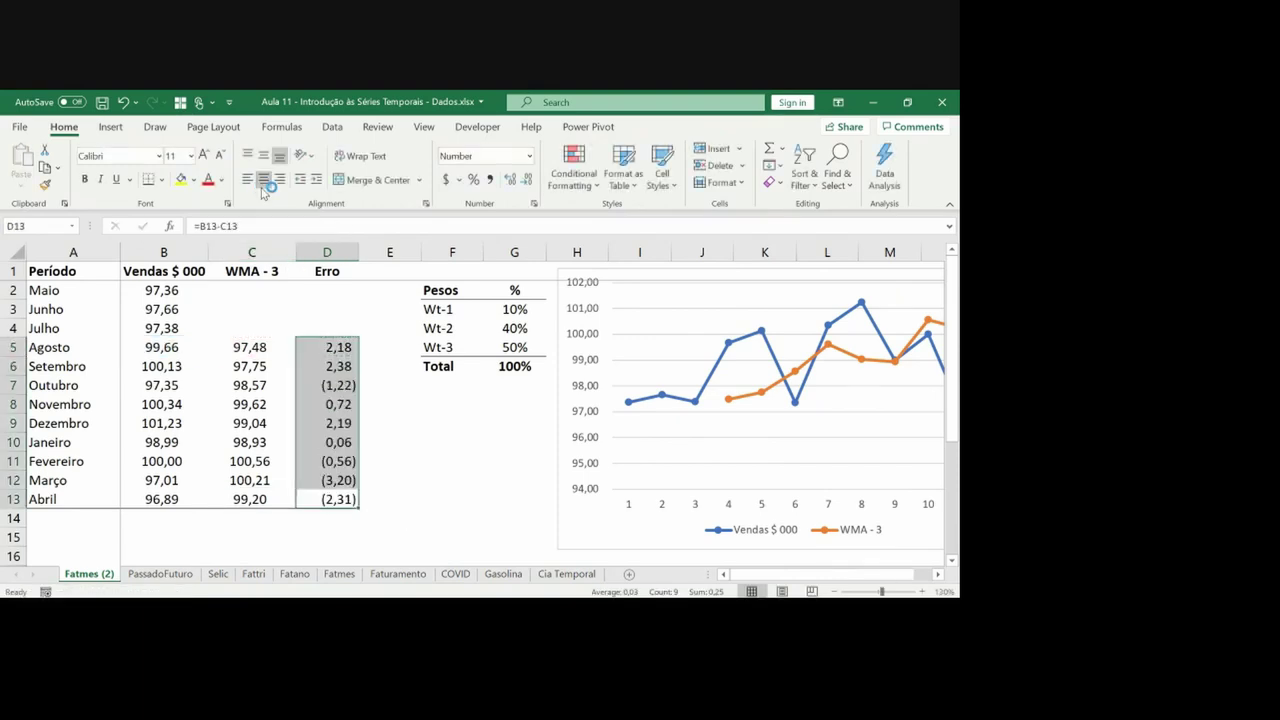
# Copy only the formatting of the WMA - 3 cells C1:C13 onto the Erro column D1:D13
pyautogui.press('Up')
pyautogui.press('Up')
pyautogui.press('Up')
pyautogui.press('Up')
pyautogui.press('Up')
pyautogui.press('Up')
pyautogui.press('Up')
pyautogui.press('Up')
pyautogui.press('Up')
pyautogui.press('Up')
pyautogui.press('Up')
pyautogui.press('Up')
pyautogui.press('Left')
pyautogui.hotkey('shift', 'Down')
pyautogui.hotkey('shift', 'Down')
pyautogui.hotkey('shift', 'Down')
pyautogui.hotkey('shift', 'Down')
pyautogui.hotkey('shift', 'Down')
pyautogui.hotkey('shift', 'Down')
pyautogui.hotkey('shift', 'Down')
pyautogui.hotkey('shift', 'Down')
pyautogui.hotkey('shift', 'Down')
pyautogui.hotkey('shift', 'Down')
pyautogui.hotkey('shift', 'Down')
pyautogui.hotkey('shift', 'Down')
pyautogui.hotkey('ctrl', 'c')
pyautogui.press('Right')
pyautogui.hotkey('ctrl', 'alt', 'v')
pyautogui.press('t')
pyautogui.press('Return')
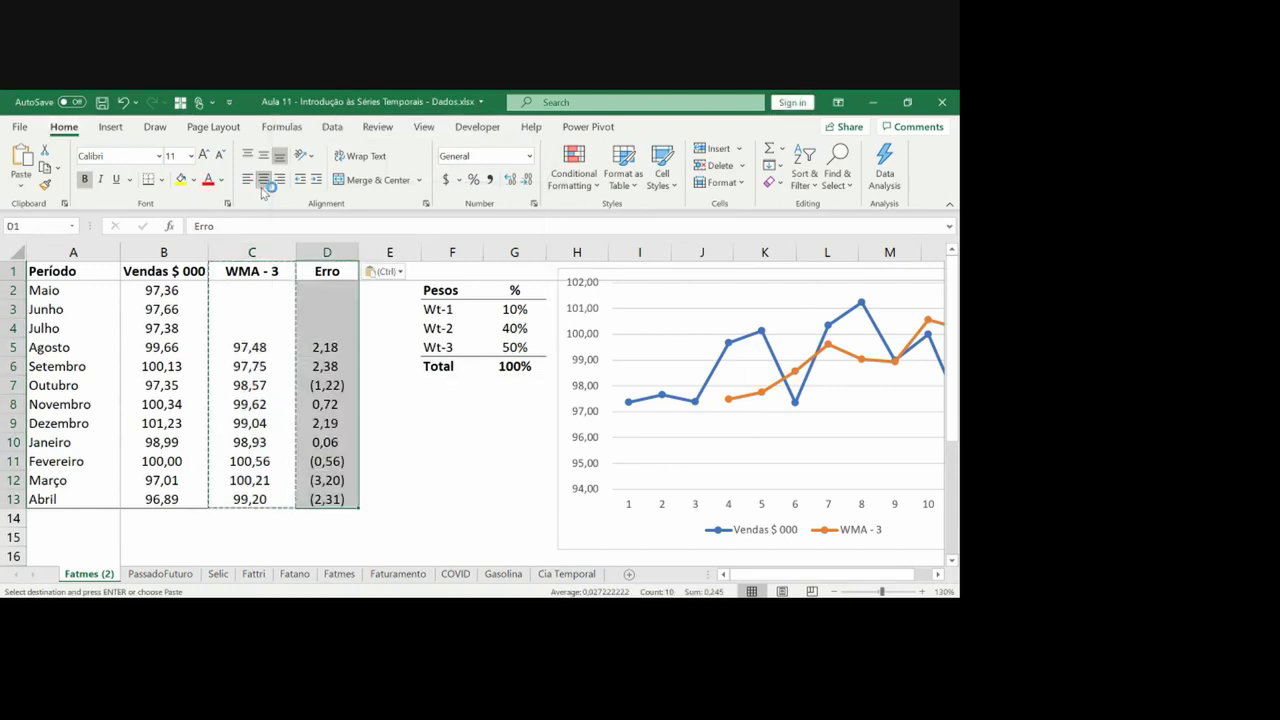
pyautogui.press('Escape')
pyautogui.press('Right')
# Insert a new column E before the weights table and give it the heading Erro^2
pyautogui.click(386, 251)
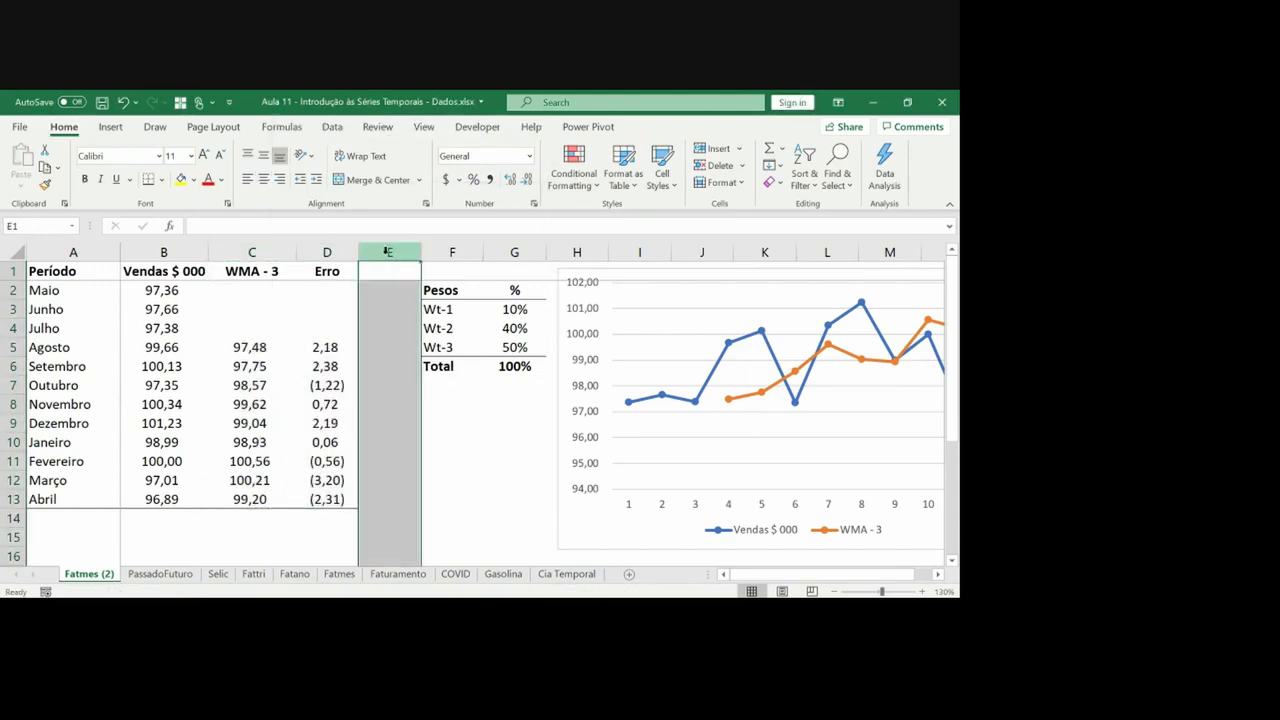
pyautogui.hotkey('ctrl', '+')
pyautogui.write('Erro')
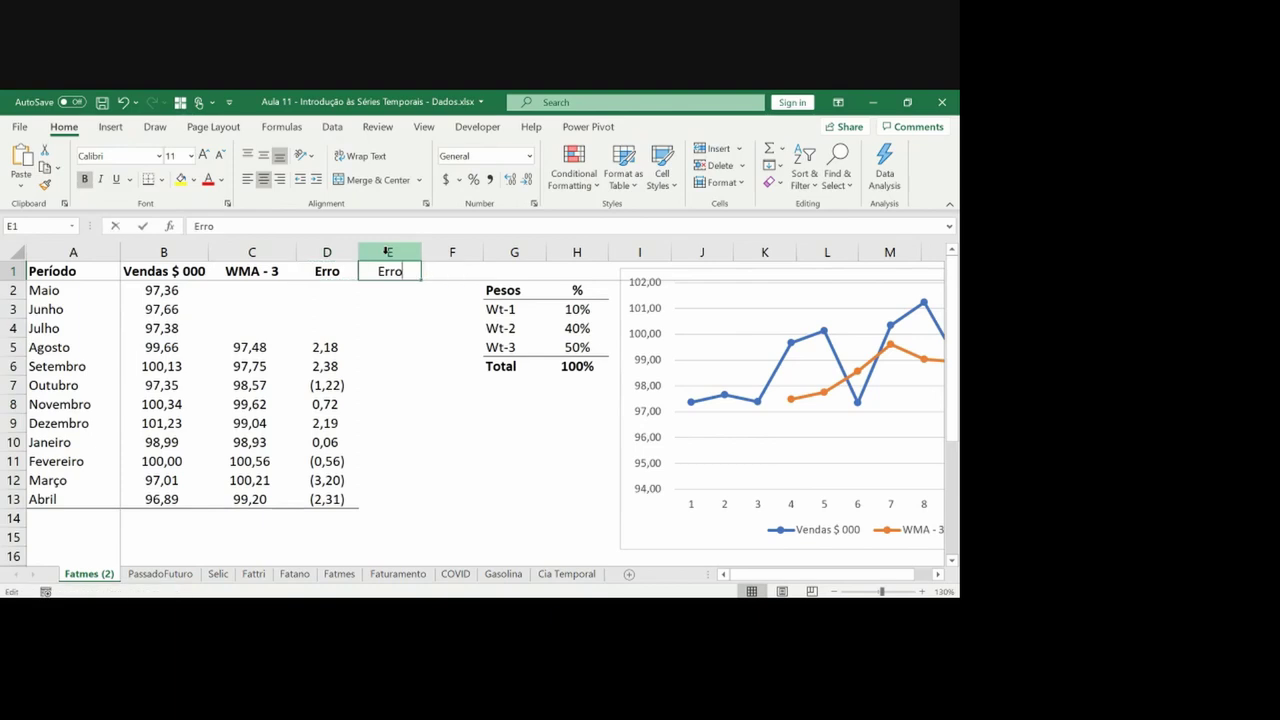
pyautogui.write('^2')
pyautogui.press('Return')
# Calculate the Agosto squared error in E5 with the formula =D5^2
pyautogui.press('Down')
pyautogui.press('Left')
pyautogui.press('Down')
pyautogui.press('Down')
pyautogui.hotkey('ctrl', 'shift', 'Down')
pyautogui.hotkey('ctrl', 'c')
pyautogui.press('Right')
pyautogui.hotkey('ctrl', 'v')
pyautogui.press('Left')
pyautogui.hotkey('shift', 'Down')
pyautogui.press('Right')
pyautogui.write('=')
pyautogui.press('Left')
pyautogui.write('^2')
pyautogui.hotkey('ctrl', 'Return')
# Copy the Agosto squared-error formula down the Erro^2 column through the Abril row, E13
pyautogui.hotkey('ctrl', 'c')
pyautogui.hotkey('ctrl', 'shift', 'Down')
pyautogui.hotkey('ctrl', 'v')
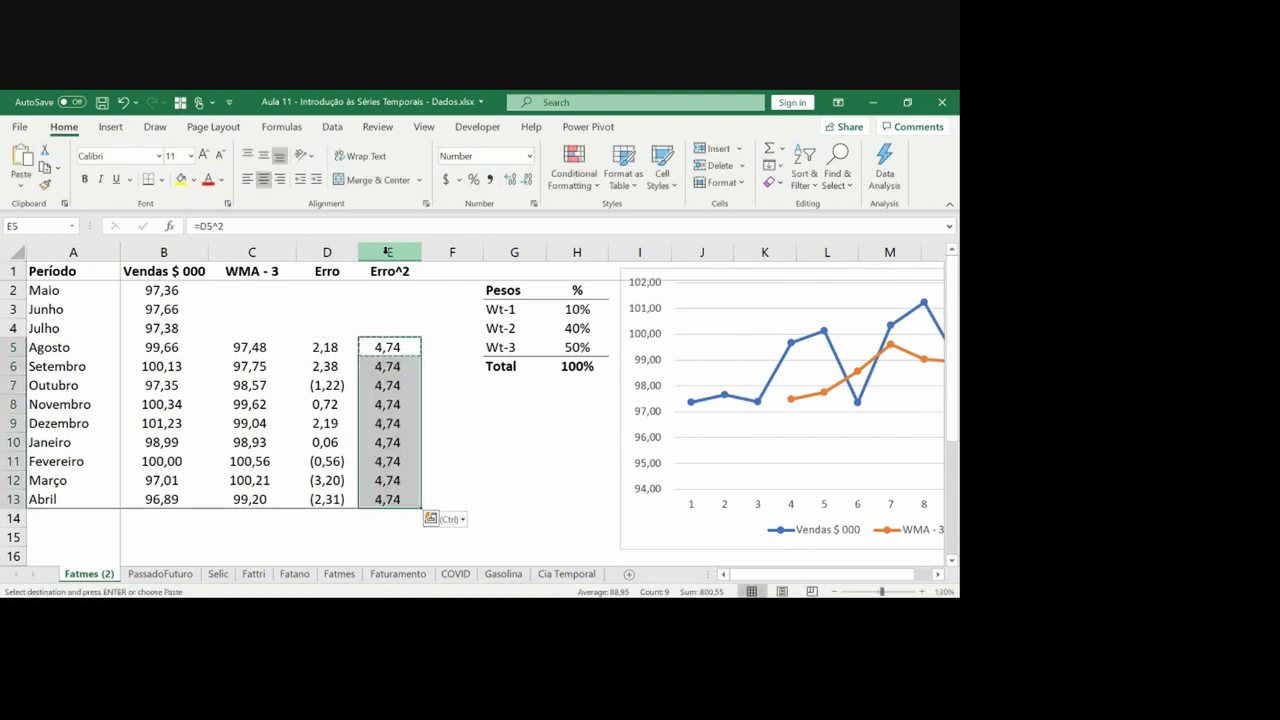
pyautogui.press('Escape')
pyautogui.press('Right')
pyautogui.press('Left')
pyautogui.hotkey('ctrl', 'Down')
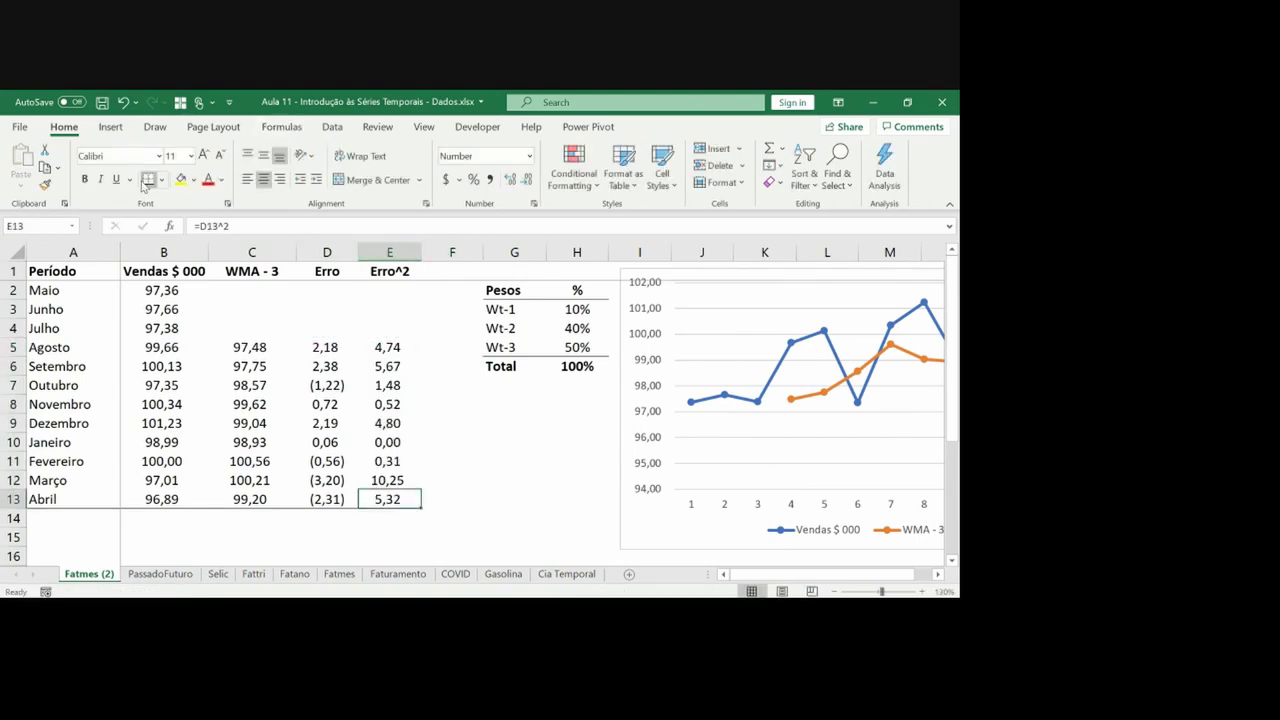
# Enter the label MSE - Erro Quadrado Médio in D14, below the Erro column
pyautogui.press('Down')
pyautogui.press('Left')
pyautogui.write('M')
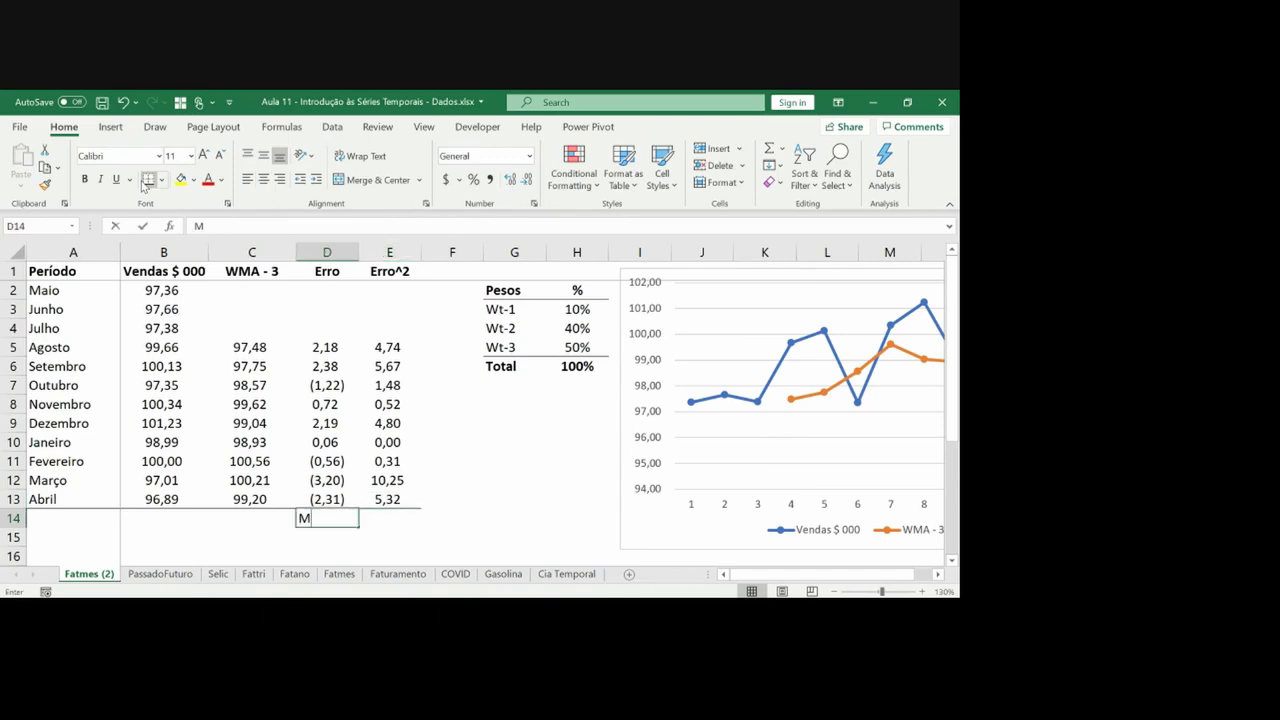
pyautogui.write('SE - Erro Médio Qu')
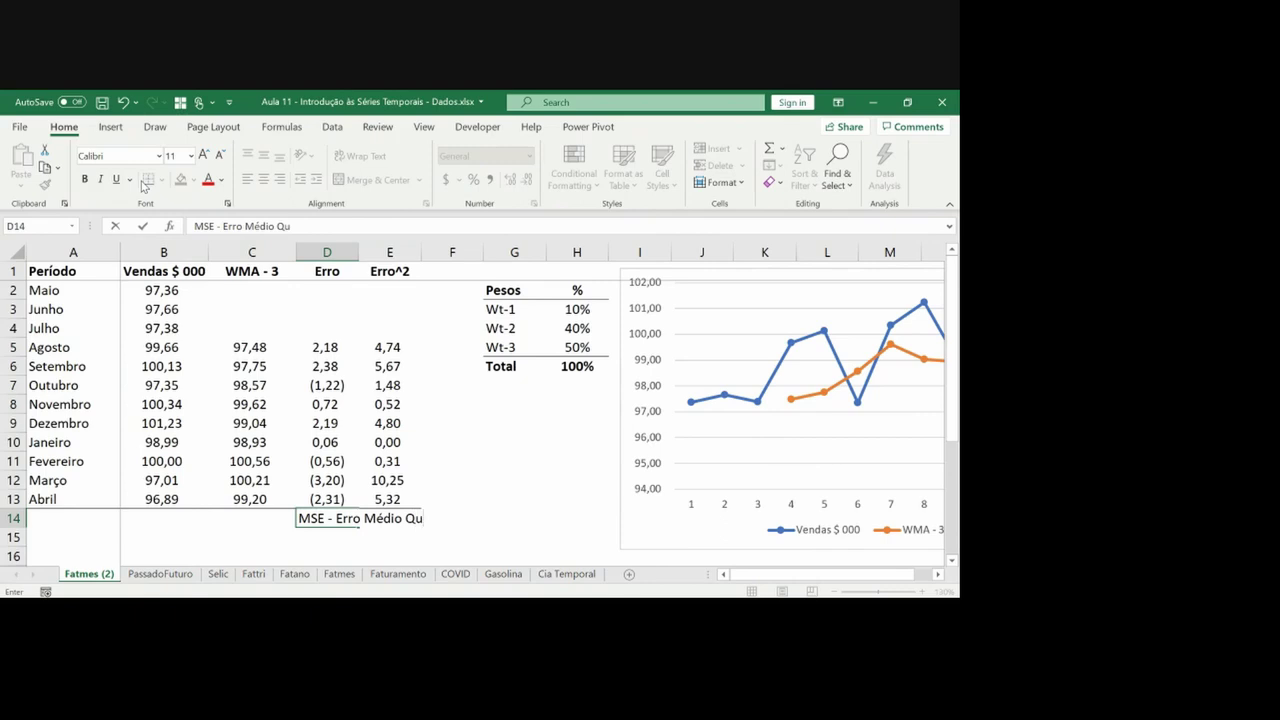
pyautogui.press('BackSpace')
pyautogui.press('BackSpace')
pyautogui.press('BackSpace')
pyautogui.press('BackSpace')
pyautogui.press('BackSpace')
pyautogui.press('BackSpace')
pyautogui.press('BackSpace')
pyautogui.press('BackSpace')
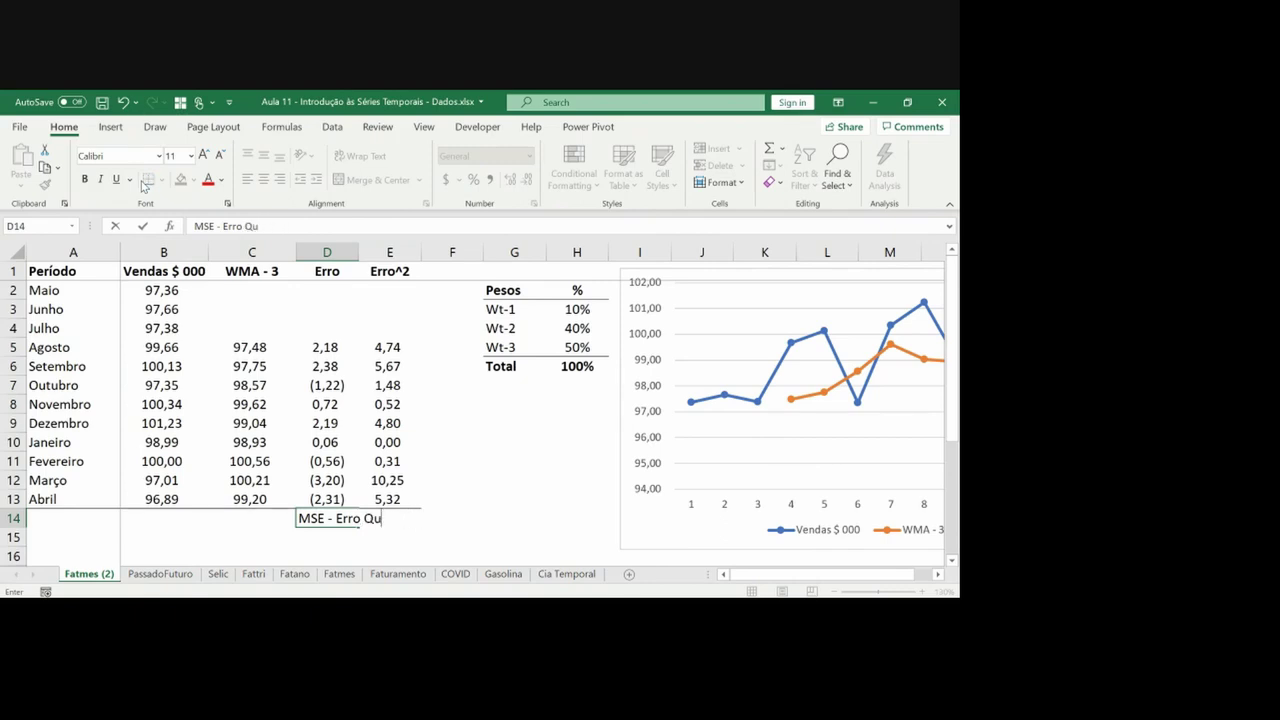
pyautogui.write('édio')
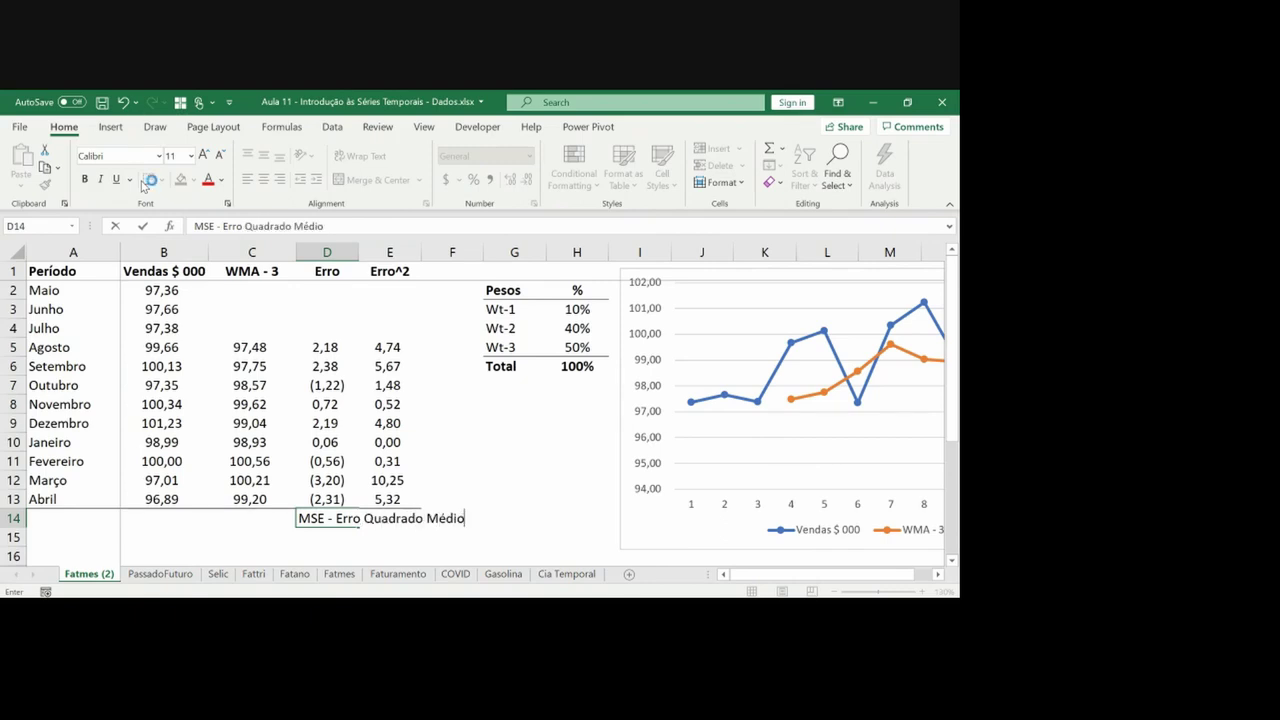
pyautogui.hotkey('ctrl', 'Return')
# Format D14:E14 in bold with outside borders and a yellow fill
pyautogui.hotkey('shift', 'Right')
pyautogui.hotkey('ctrl', 'b')
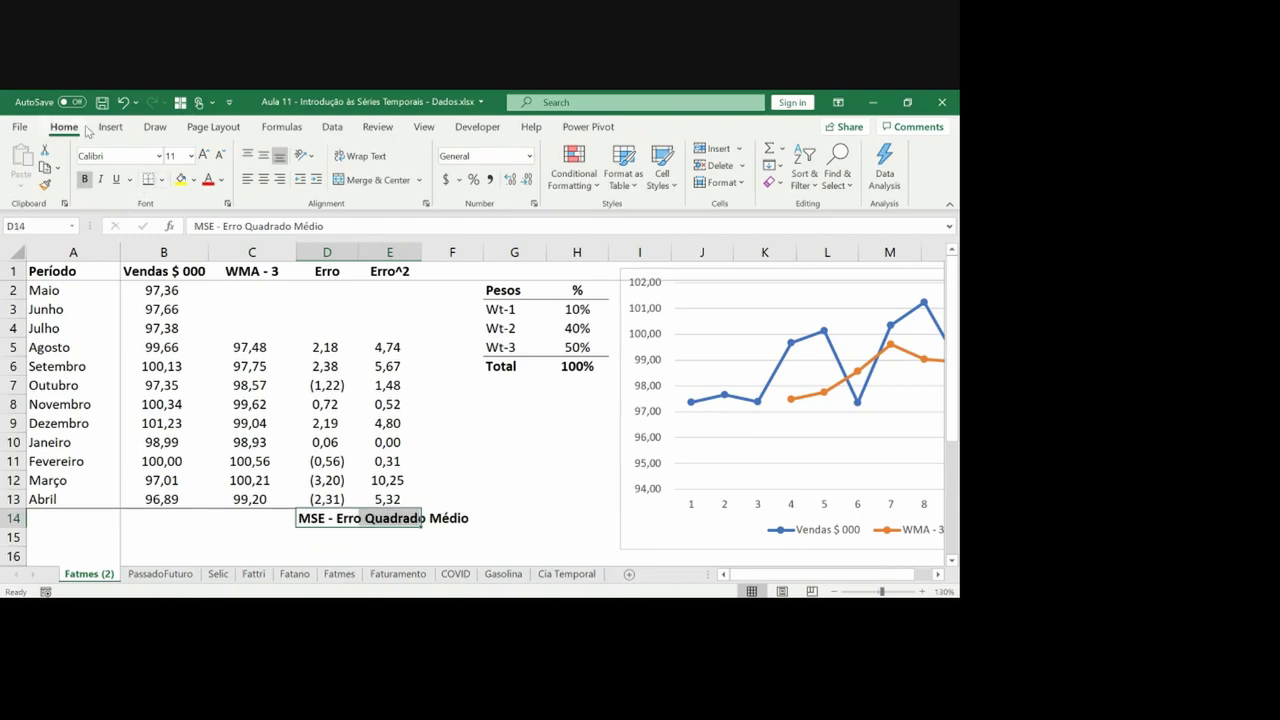
pyautogui.click(161, 180)
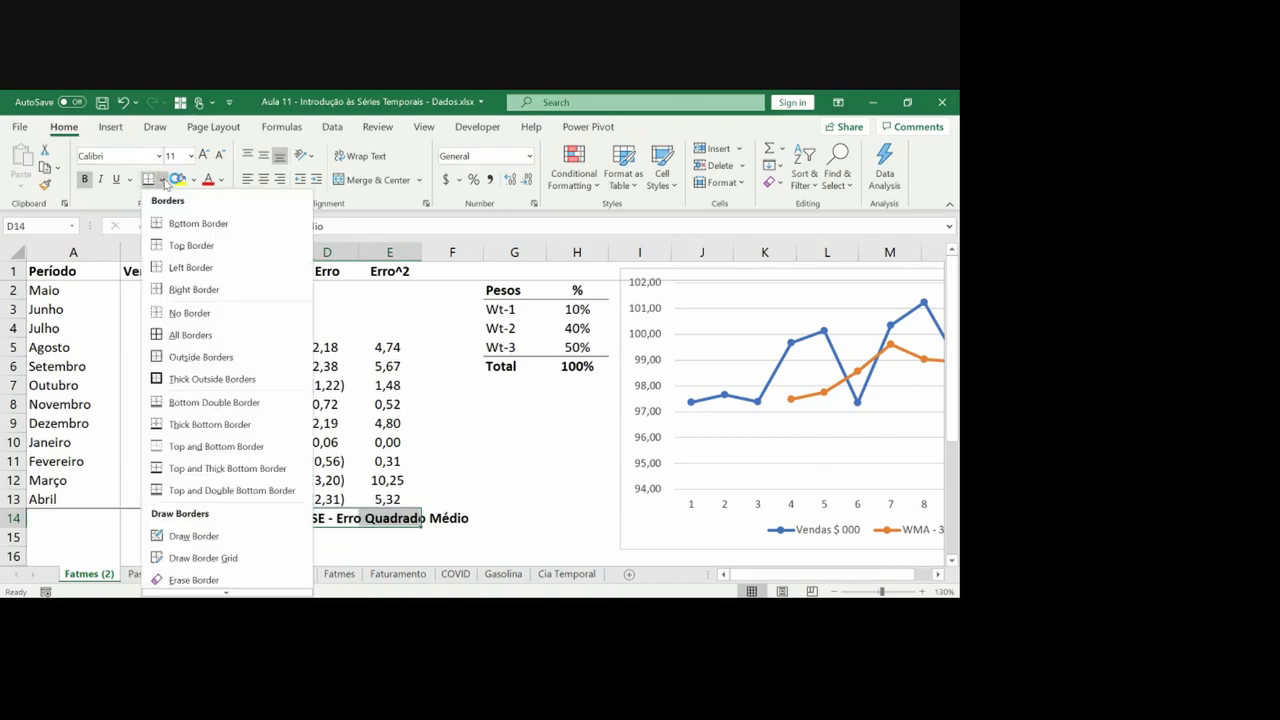
pyautogui.click(200, 357)
pyautogui.click(181, 180)
# Calculate the mean squared error in E14 with =AVERAGE(E2:E13)
pyautogui.press('Tab')
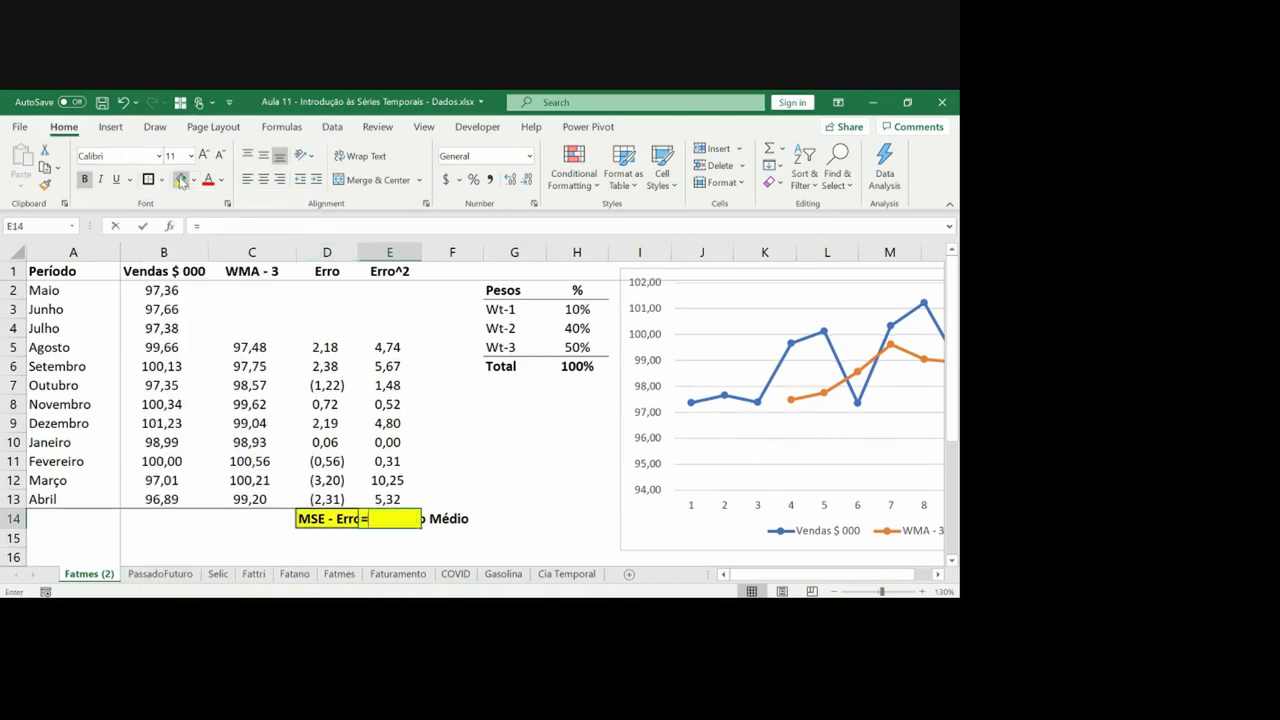
pyautogui.write('=average(')
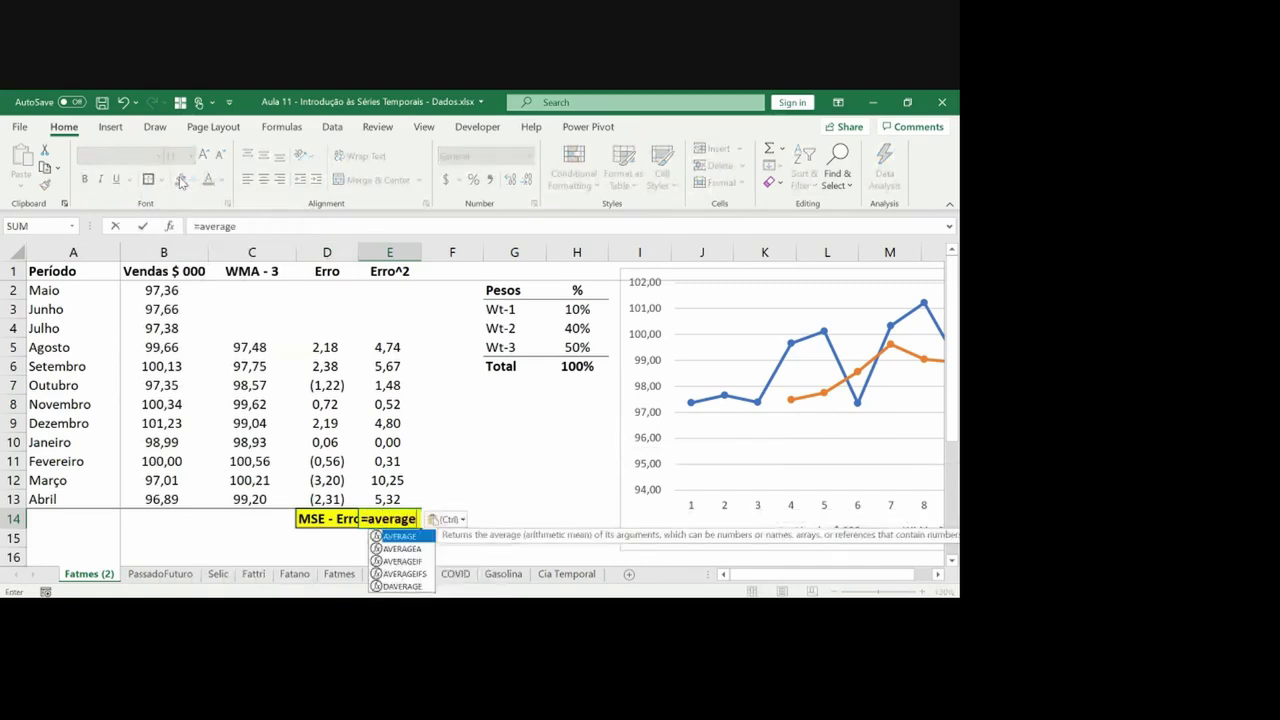
pyautogui.press('Up')
pyautogui.hotkey('shift', 'Up')
pyautogui.hotkey('shift', 'Up')
pyautogui.hotkey('shift', 'Up')
pyautogui.hotkey('shift', 'Up')
pyautogui.hotkey('shift', 'Up')
pyautogui.hotkey('shift', 'Up')
pyautogui.hotkey('shift', 'Up')
pyautogui.hotkey('shift', 'Up')
pyautogui.hotkey('shift', 'Up')
pyautogui.hotkey('shift', 'Up')
pyautogui.hotkey('shift', 'Up')
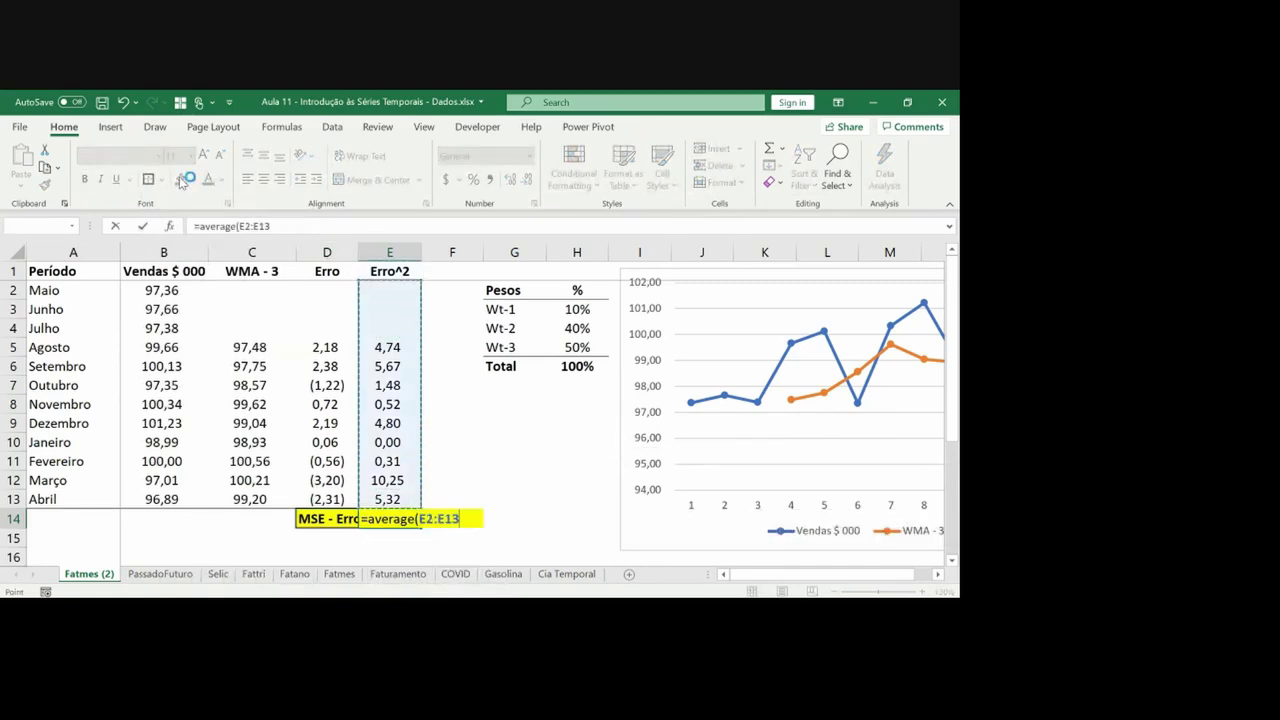
pyautogui.hotkey('ctrl', 'Return')
# Centre the MSE value in E14 with four decimal places and autofit column D to its label
pyautogui.click(262, 180)
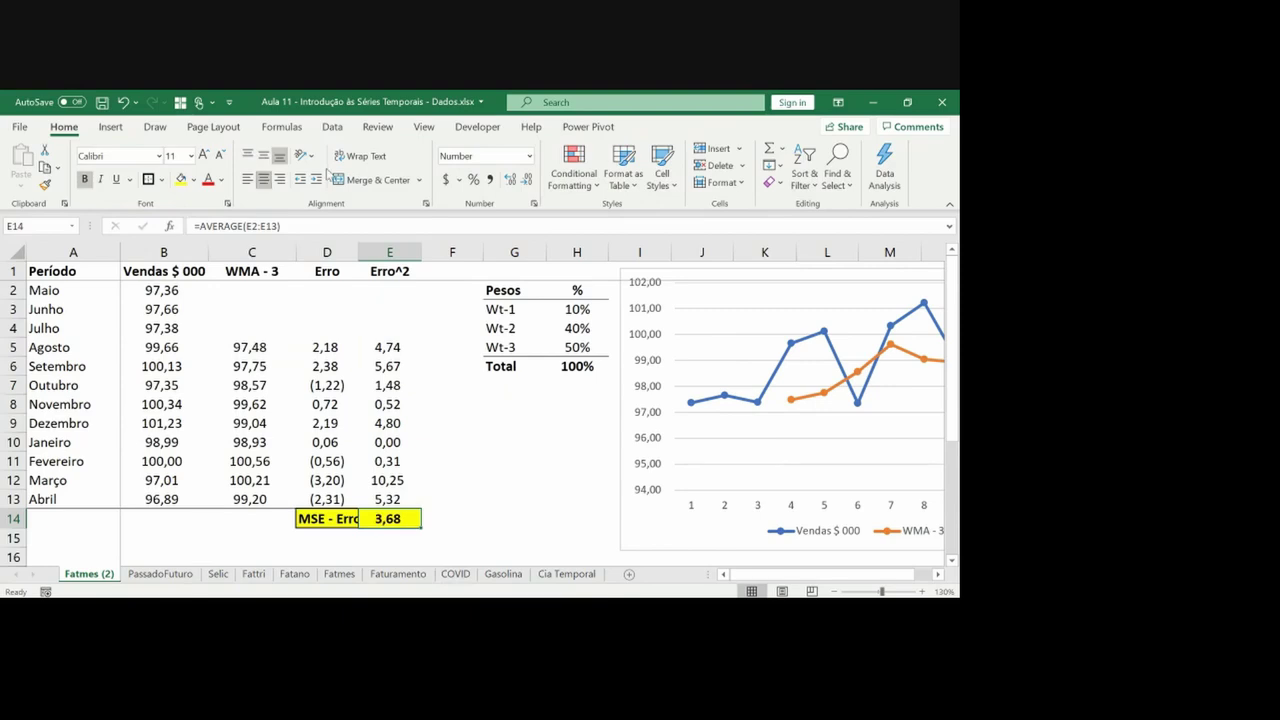
pyautogui.click(510, 179)
pyautogui.click(510, 179)
pyautogui.doubleClick(358, 252)
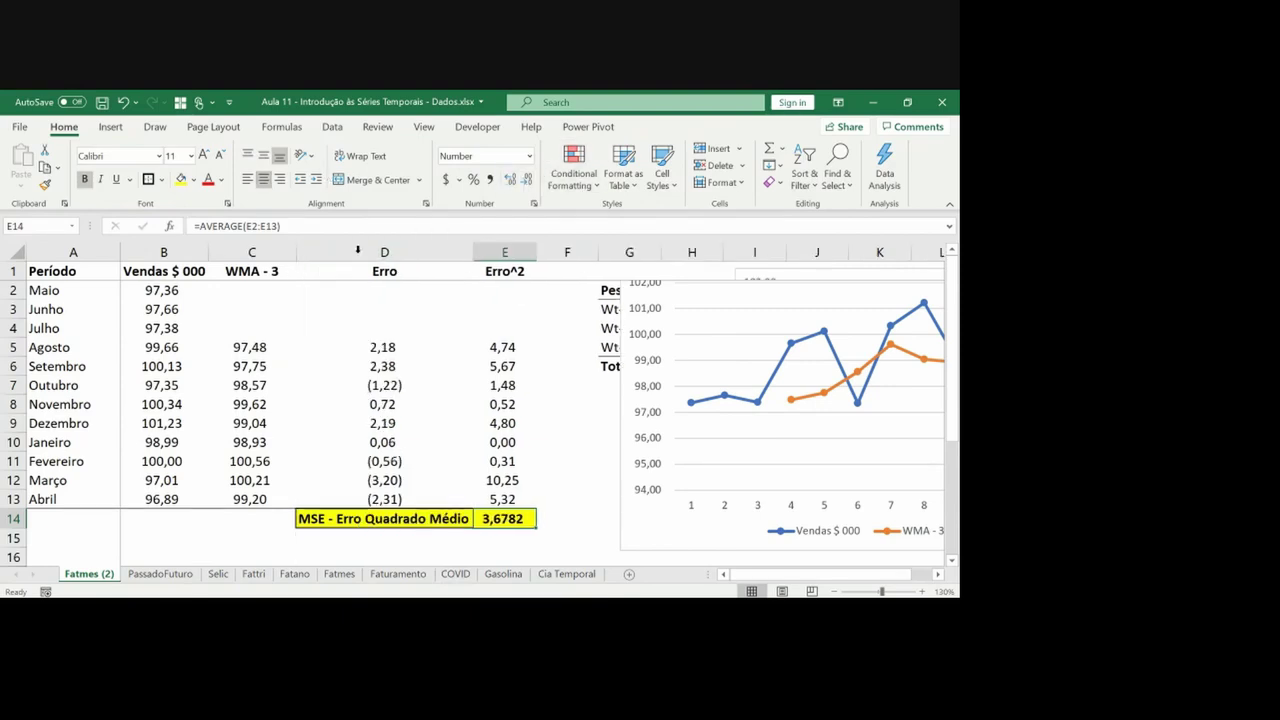
pyautogui.press('Left')
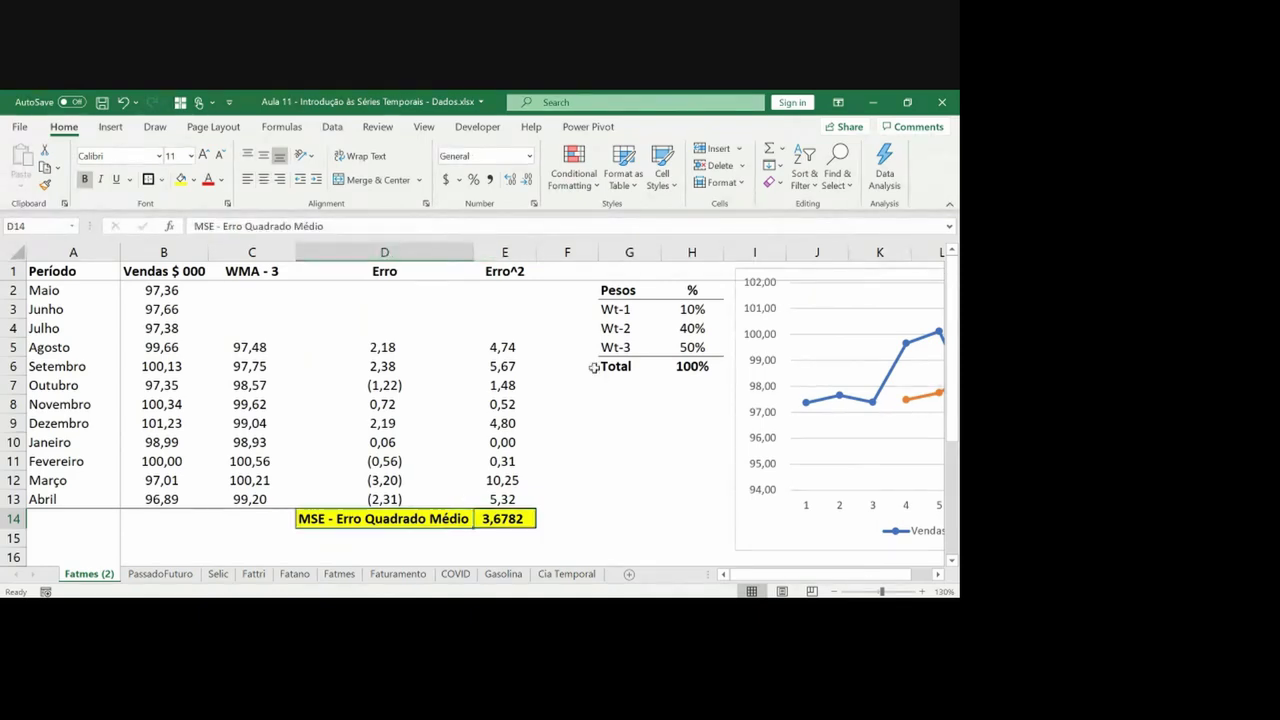
# Copy the month names Maio through Outubro from A2:A7 into A14:A19, below Abril
pyautogui.press('Up')
pyautogui.press('Left')
pyautogui.press('Left')
pyautogui.press('Up')
pyautogui.press('Up')
pyautogui.press('Up')
pyautogui.press('Left')
pyautogui.press('Up')
pyautogui.hotkey('ctrl', 'Up')
pyautogui.press('Down')
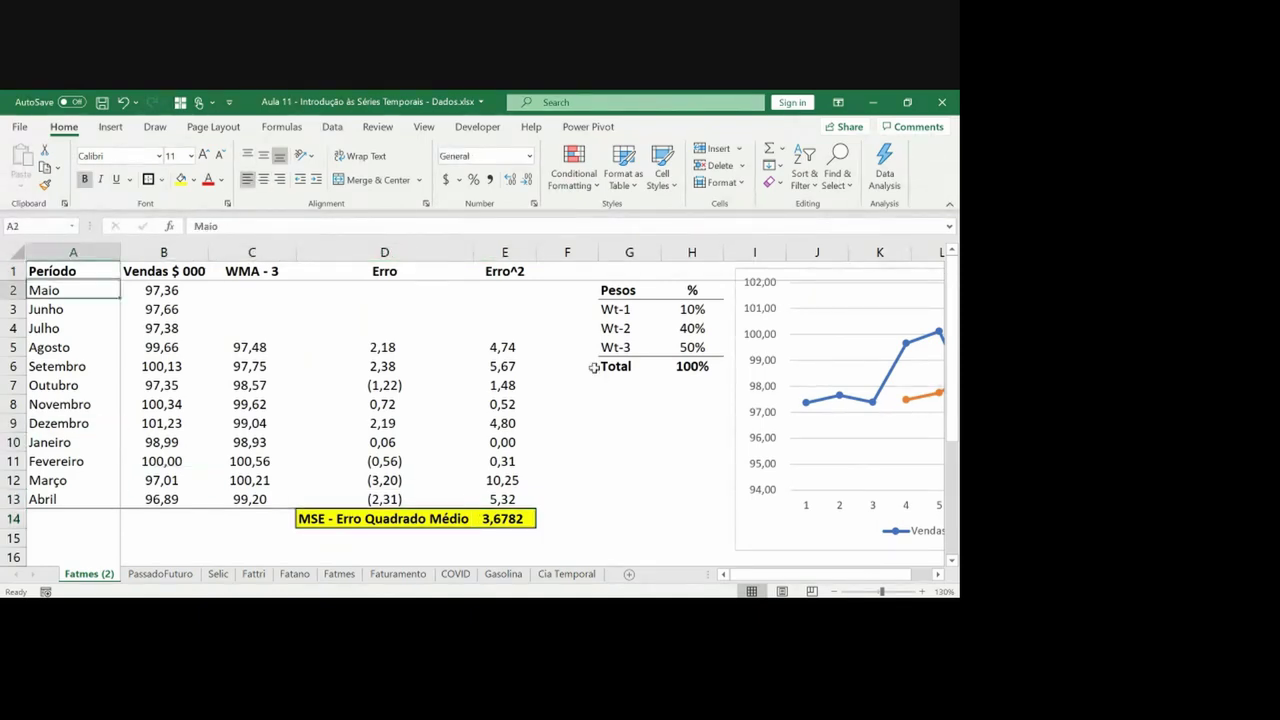
pyautogui.hotkey('shift', 'Down')
pyautogui.hotkey('shift', 'Down')
pyautogui.hotkey('shift', 'Down')
pyautogui.hotkey('shift', 'Down')
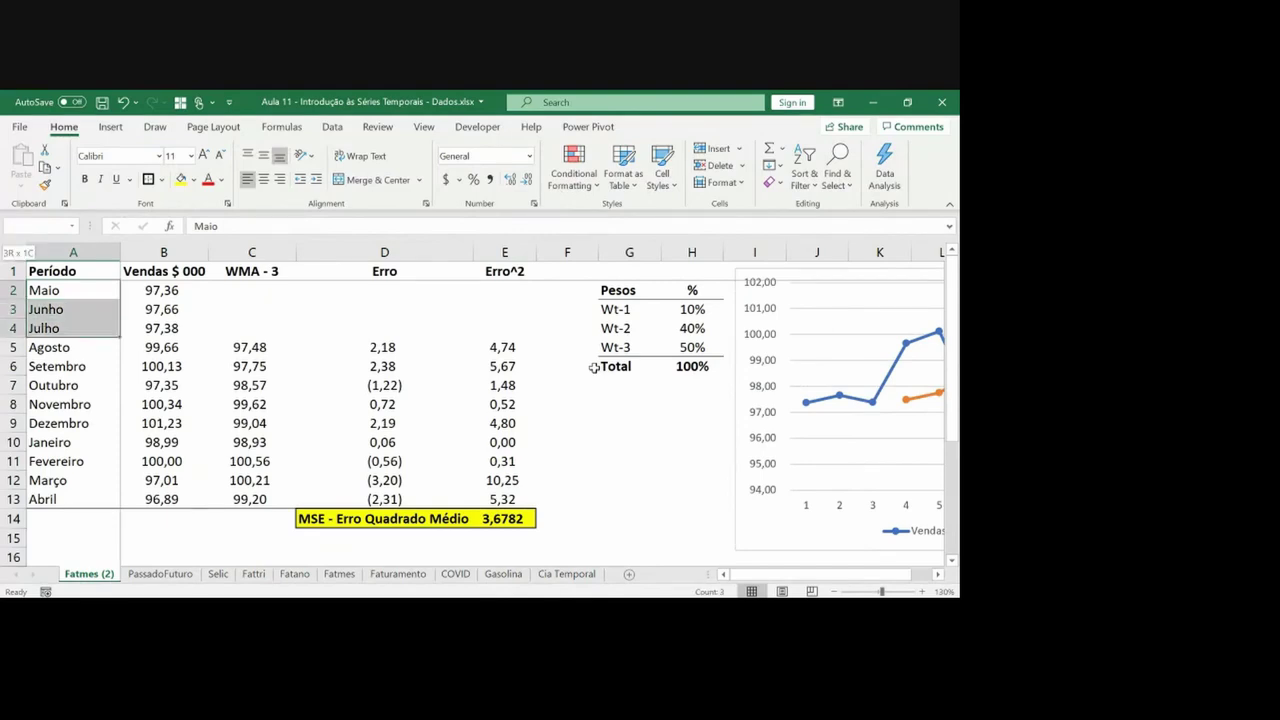
pyautogui.hotkey('shift', 'Down')
pyautogui.hotkey('shift', 'Down')
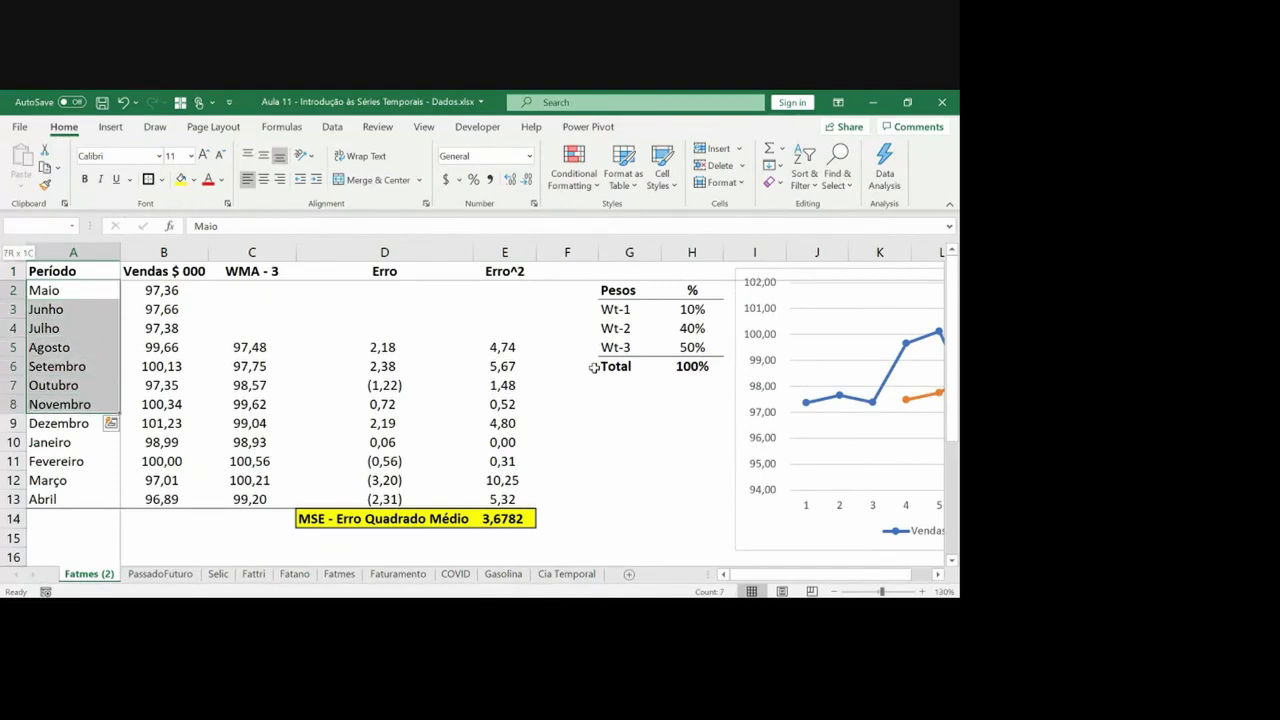
pyautogui.hotkey('shift', 'Up')
pyautogui.hotkey('ctrl', 'c')
pyautogui.hotkey('ctrl', 'Down')
pyautogui.press('Down')
pyautogui.hotkey('ctrl', 'v')
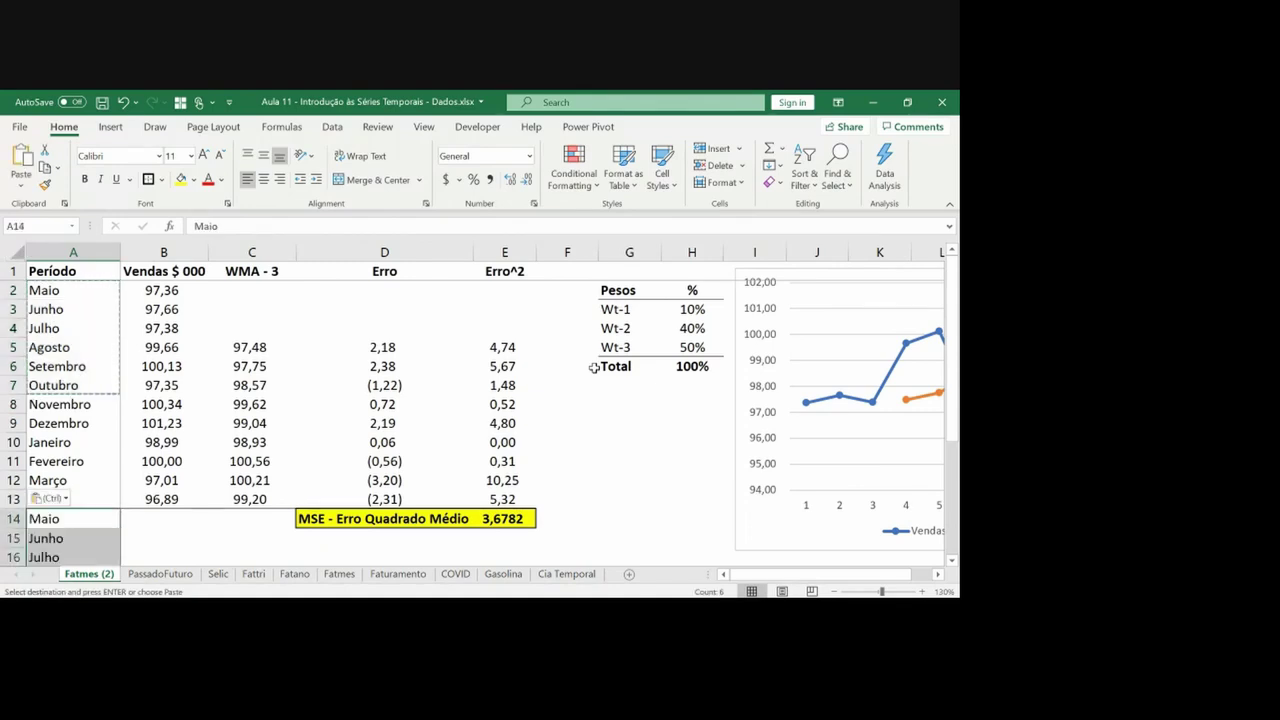
# Append " e" to each of the six added month names in A14:A19, from Maio e to Outubro e
pyautogui.press('Right')
pyautogui.press('Left')
pyautogui.press('F2')
pyautogui.press('F2')
pyautogui.write('e')
pyautogui.press('Return')
pyautogui.press('F2')
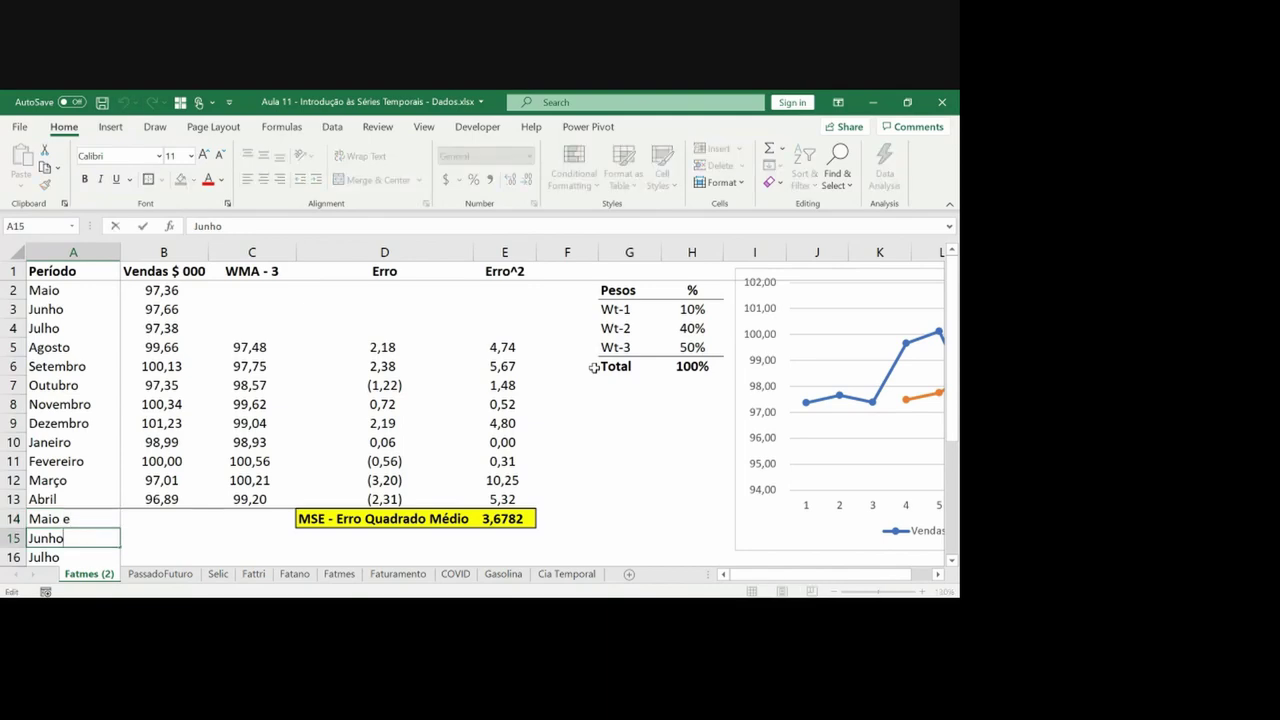
pyautogui.write('e')
pyautogui.press('Return')
pyautogui.press('F2')
pyautogui.write('e')
pyautogui.press('Return')
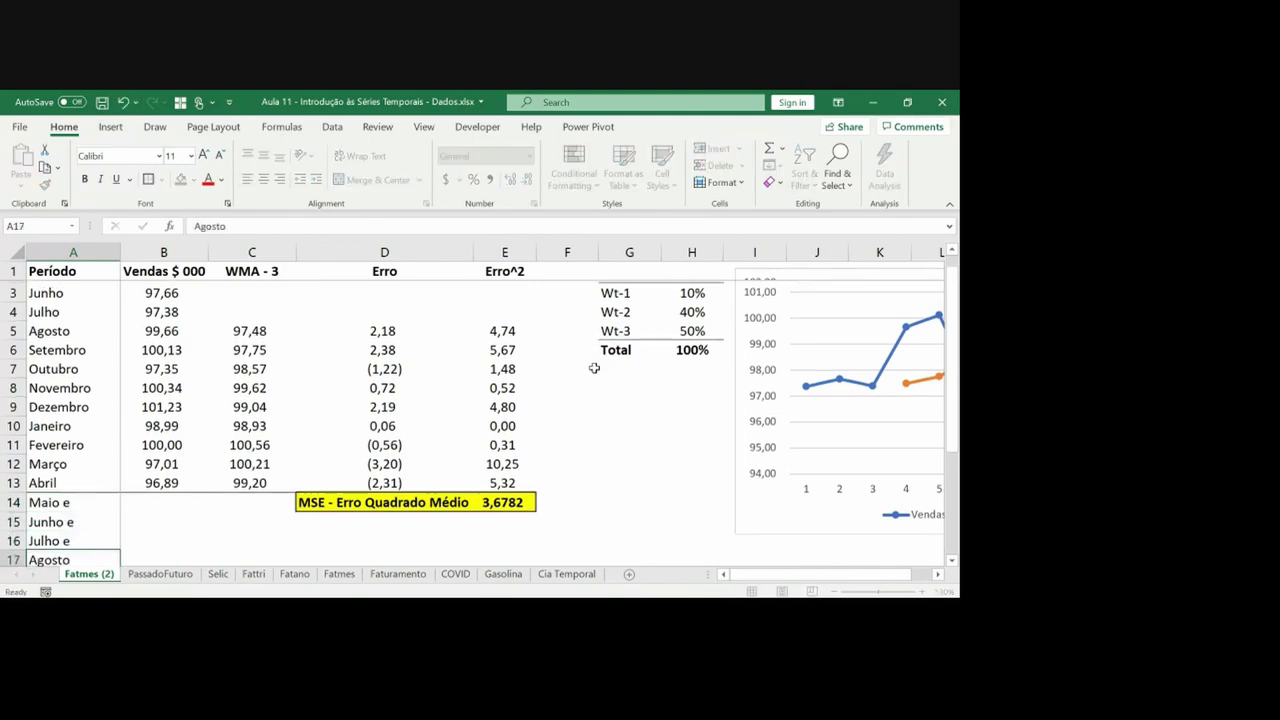
pyautogui.write('e')
pyautogui.press('Return')
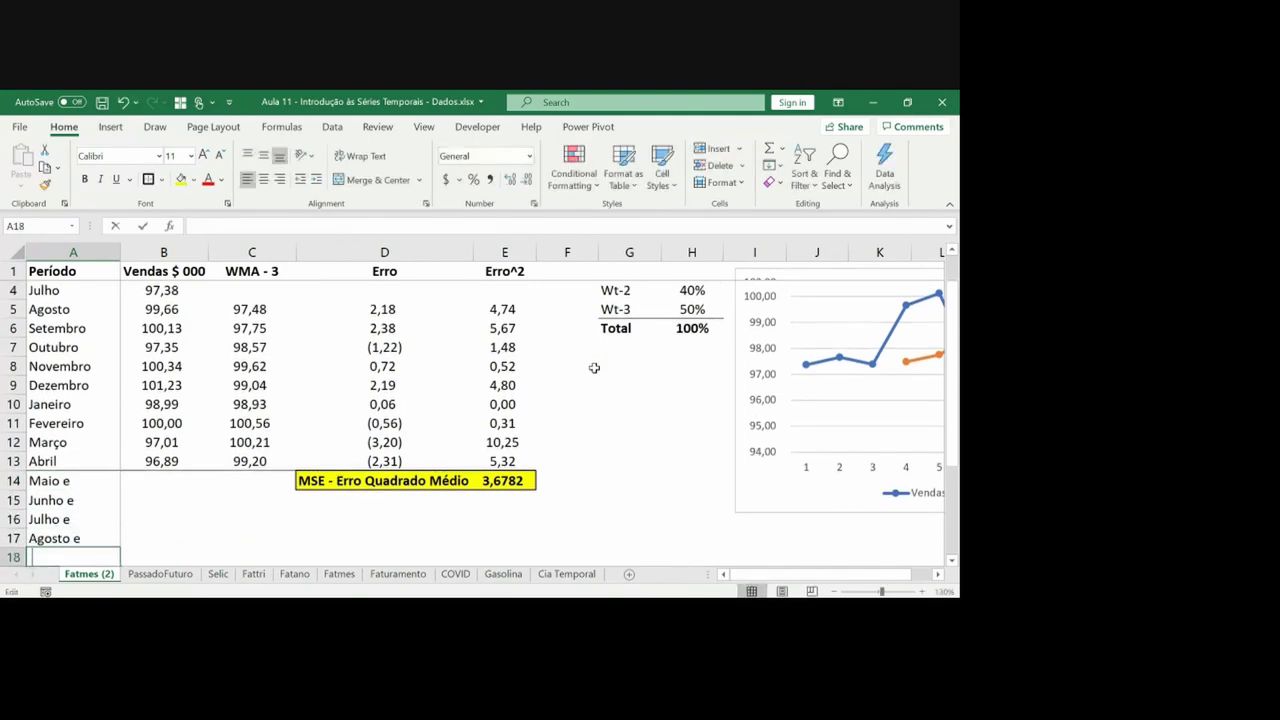
pyautogui.press('F2')
pyautogui.write('etembro')
pyautogui.press('Return')
pyautogui.press('F2')
pyautogui.write('embro e')
pyautogui.press('Return')
pyautogui.press('Up')
pyautogui.press('Up')
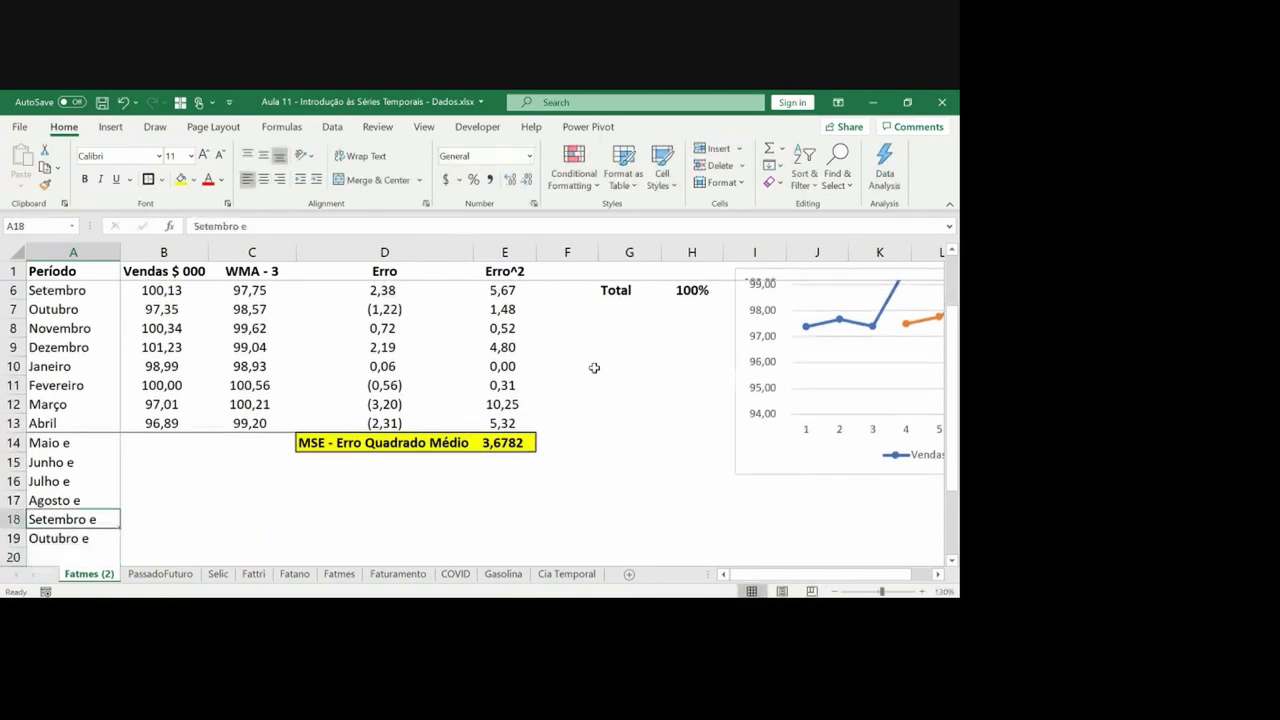
# Forecast Maio e sales in B14 by referencing Abril's weighted moving average, =C13
pyautogui.press('Right')
pyautogui.hotkey('ctrl', 'Up')
pyautogui.press('Down')
pyautogui.write('=')
pyautogui.press('Right')
pyautogui.press('Up')
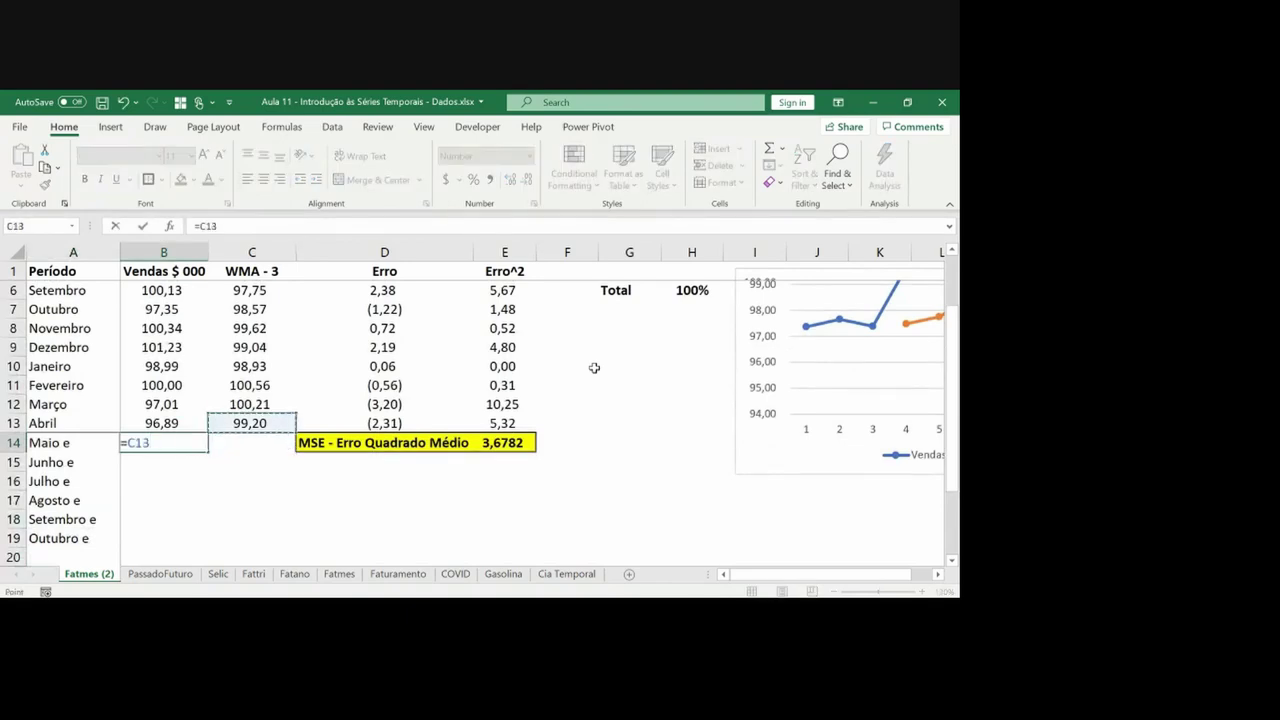
pyautogui.press('Return')
pyautogui.press('Up')
# Copy the Maio e forecast formula from B14 down through the Outubro e row, B19
pyautogui.hotkey('ctrl', 'c')
pyautogui.hotkey('shift', 'Down')
pyautogui.hotkey('shift', 'Down')
pyautogui.hotkey('shift', 'Down')
pyautogui.hotkey('shift', 'Down')
pyautogui.hotkey('shift', 'Down')
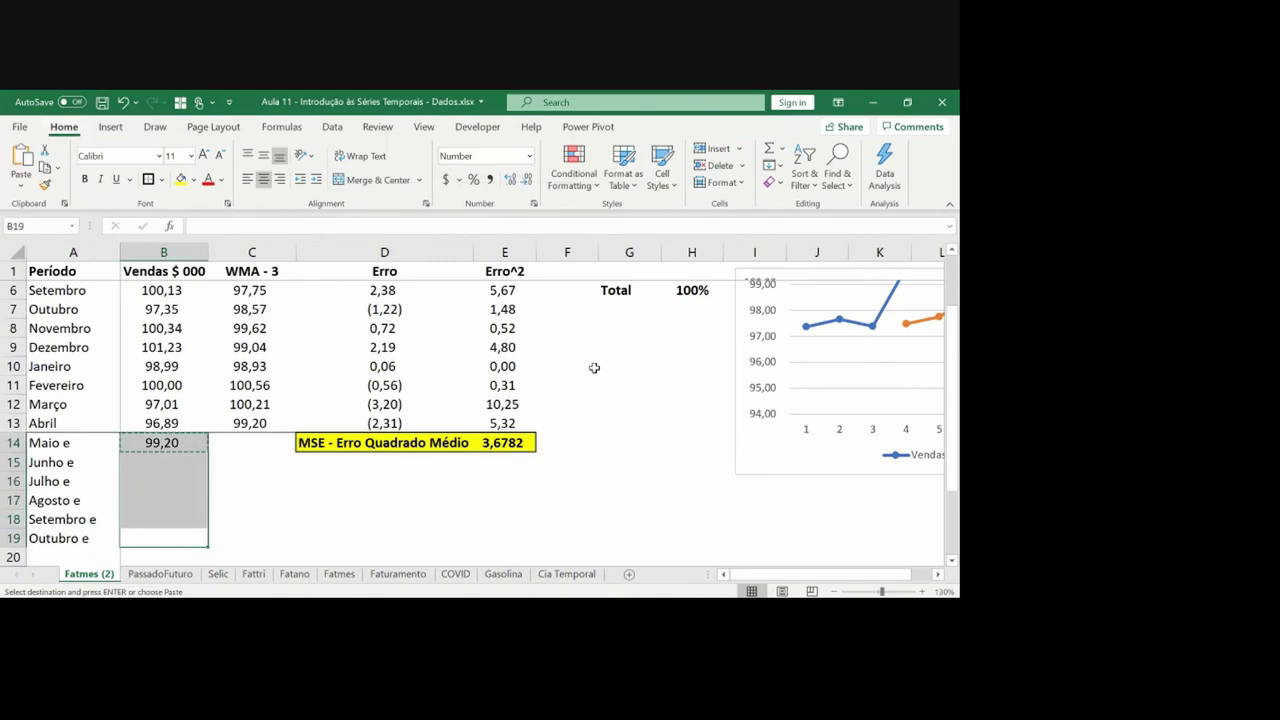
# Fill the Vendas $ 000 forecast formula of Maio e down through the Outubro e row (B15:B19)
pyautogui.press('Return')
pyautogui.press('Right')
pyautogui.press('Left')
pyautogui.press('F2')
pyautogui.press('Escape')
pyautogui.press('Up')
pyautogui.press('Up')
pyautogui.press('Right')
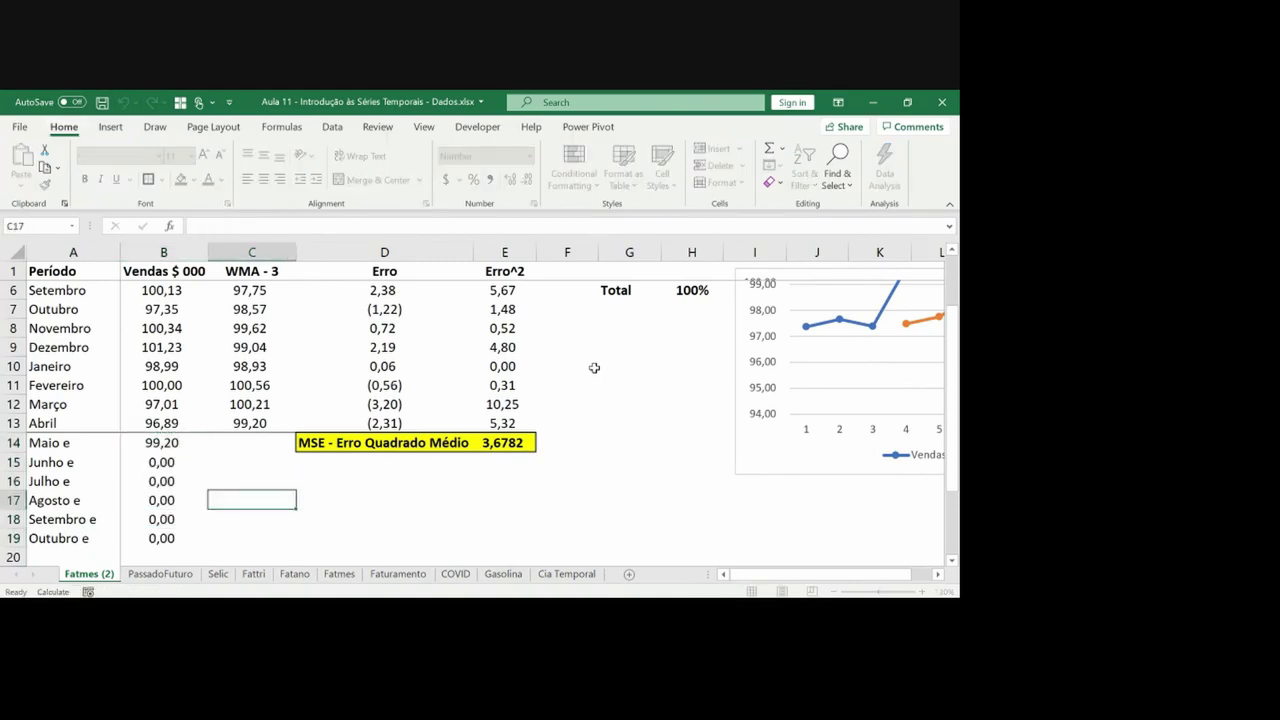
pyautogui.press('Up')
pyautogui.press('Up')
pyautogui.press('Up')
pyautogui.press('Up')
pyautogui.press('Down')
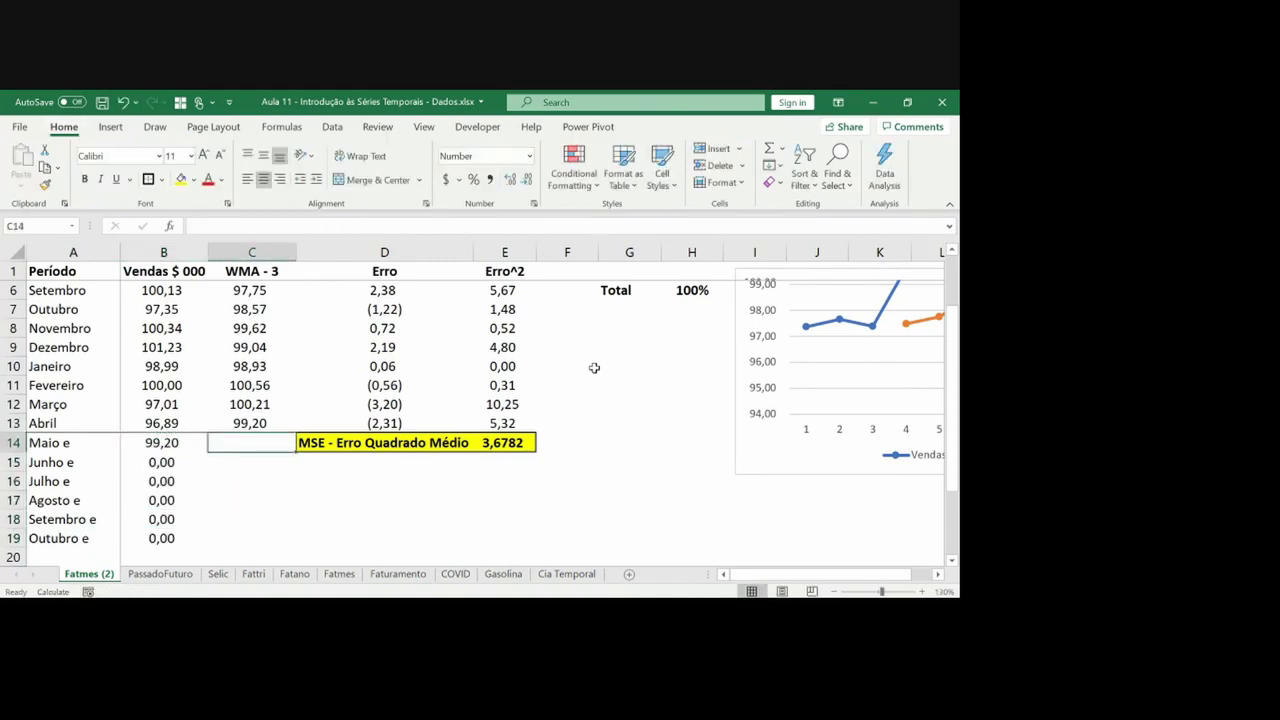
pyautogui.write('=')
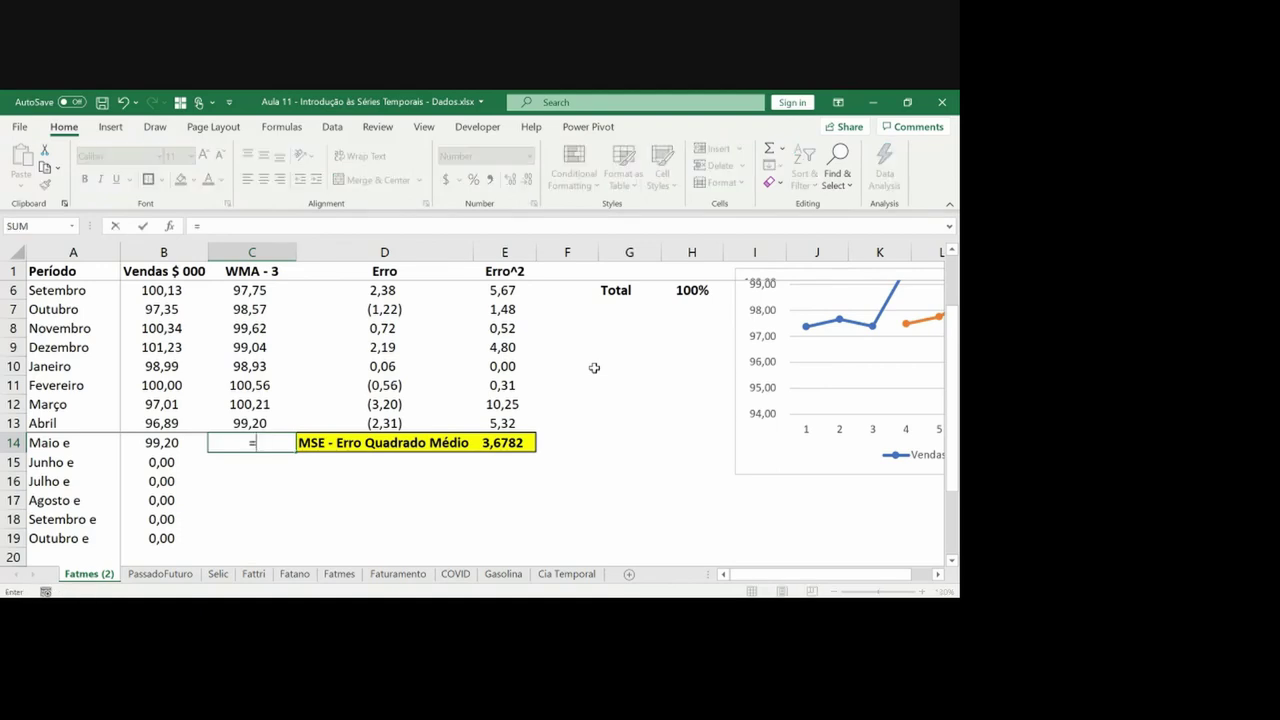
pyautogui.press('Up')
pyautogui.press('Escape')
# Copy the WMA - 3 formula from the Abril row down through the Outubro e row (C14:C19)
pyautogui.press('Up')
pyautogui.hotkey('ctrl', 'c')
pyautogui.press('Left')
pyautogui.hotkey('ctrl', 'Down')
pyautogui.press('Right')
pyautogui.hotkey('shift', 'Up')
pyautogui.hotkey('shift', 'Up')
pyautogui.hotkey('shift', 'Up')
pyautogui.hotkey('shift', 'Up')
pyautogui.hotkey('shift', 'Up')
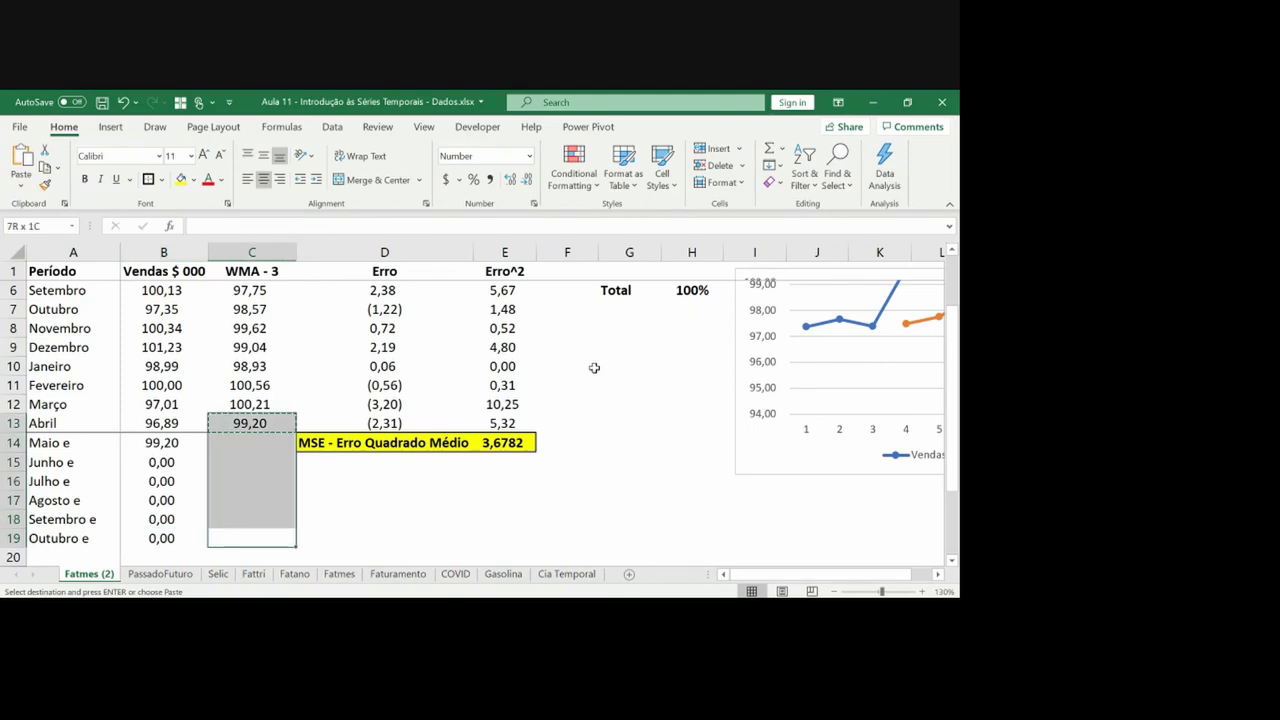
pyautogui.press('Return')
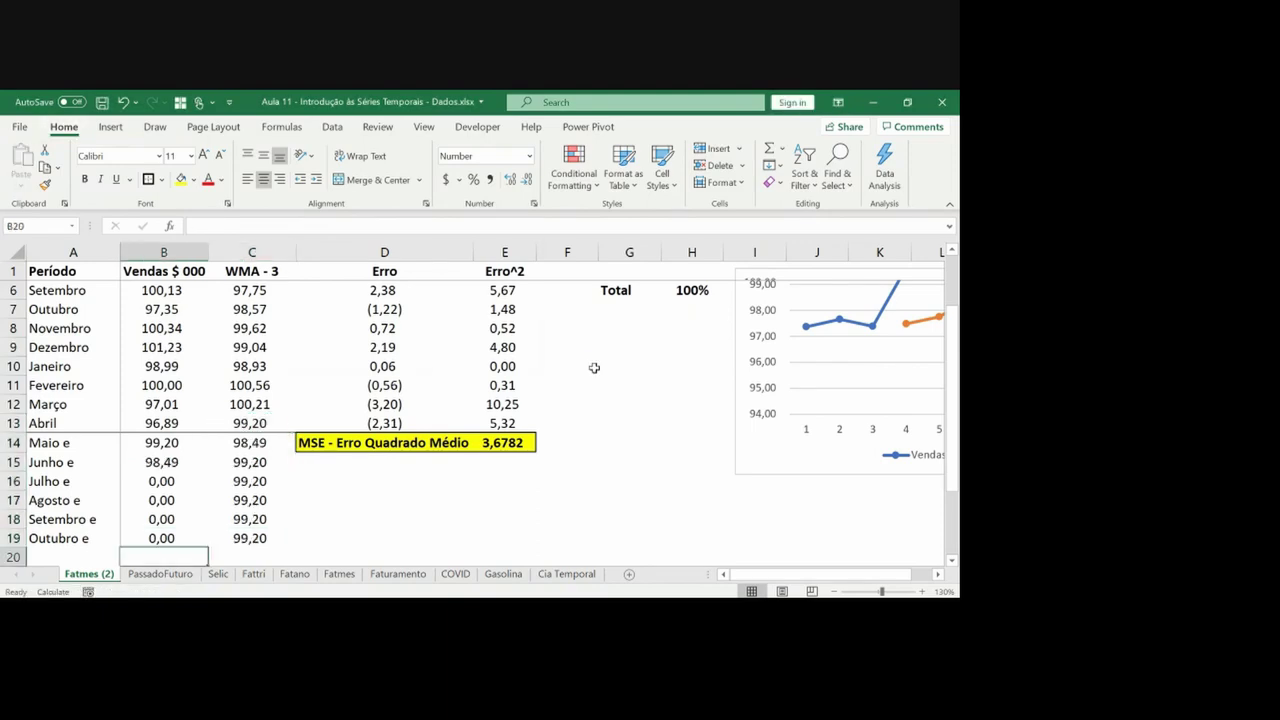
# Examine the copied formulas in the last four forecast rows, one cell after another
pyautogui.press('Up')
pyautogui.press('Up')
pyautogui.press('Up')
pyautogui.press('Up')
pyautogui.press('F2')
pyautogui.press('Return')
pyautogui.press('F2')
pyautogui.press('Return')
pyautogui.press('F2')
pyautogui.press('Return')
pyautogui.press('F2')
pyautogui.press('Return')
# Extend the chart's Vendas $ 000 series range to include the forecast months through Outubro e in row 19
pyautogui.hotkey('ctrl', 'Up')
pyautogui.press('Up')
pyautogui.scroll(1, 594, 368)
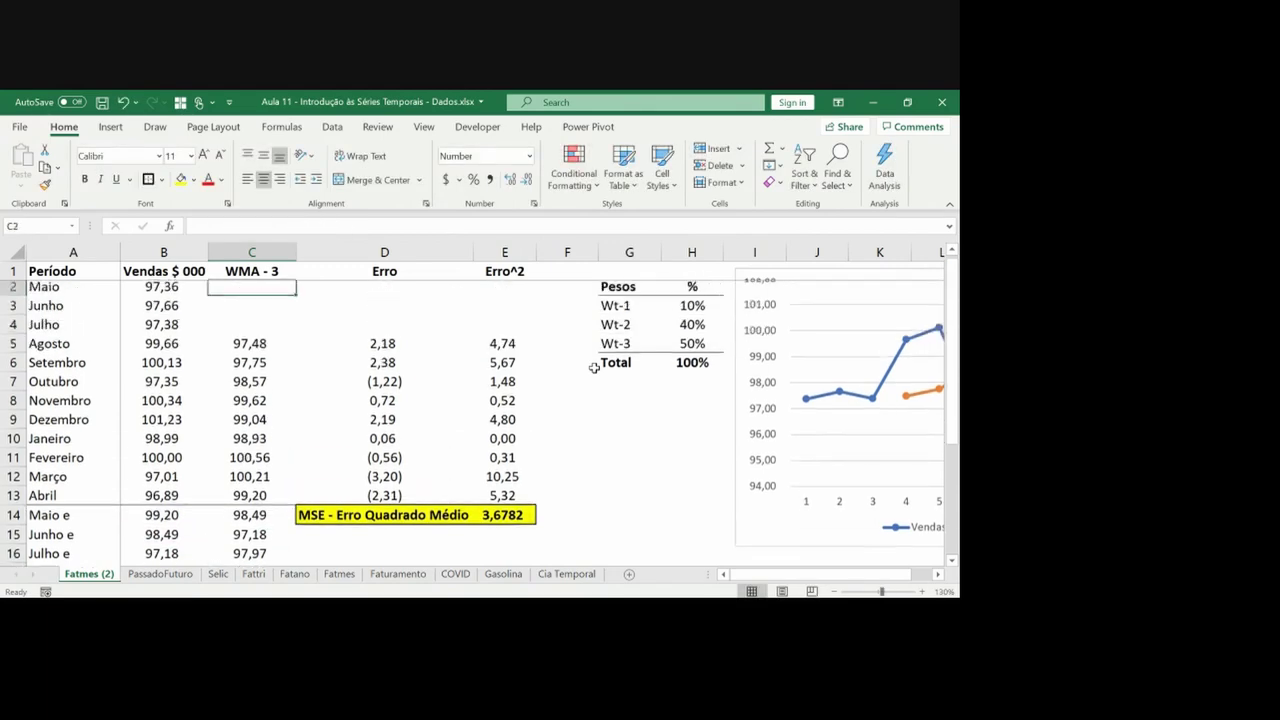
pyautogui.press('Right')
pyautogui.press('Right')
pyautogui.press('Right')
pyautogui.press('Right')
pyautogui.press('Right')
pyautogui.press('Right')
pyautogui.press('Right')
pyautogui.press('Right')
pyautogui.press('Right')
pyautogui.press('Right')
pyautogui.press('Right')
pyautogui.press('Right')
pyautogui.press('Right')
pyautogui.press('Right')
pyautogui.press('Right')
pyautogui.press('Right')
pyautogui.press('Right')
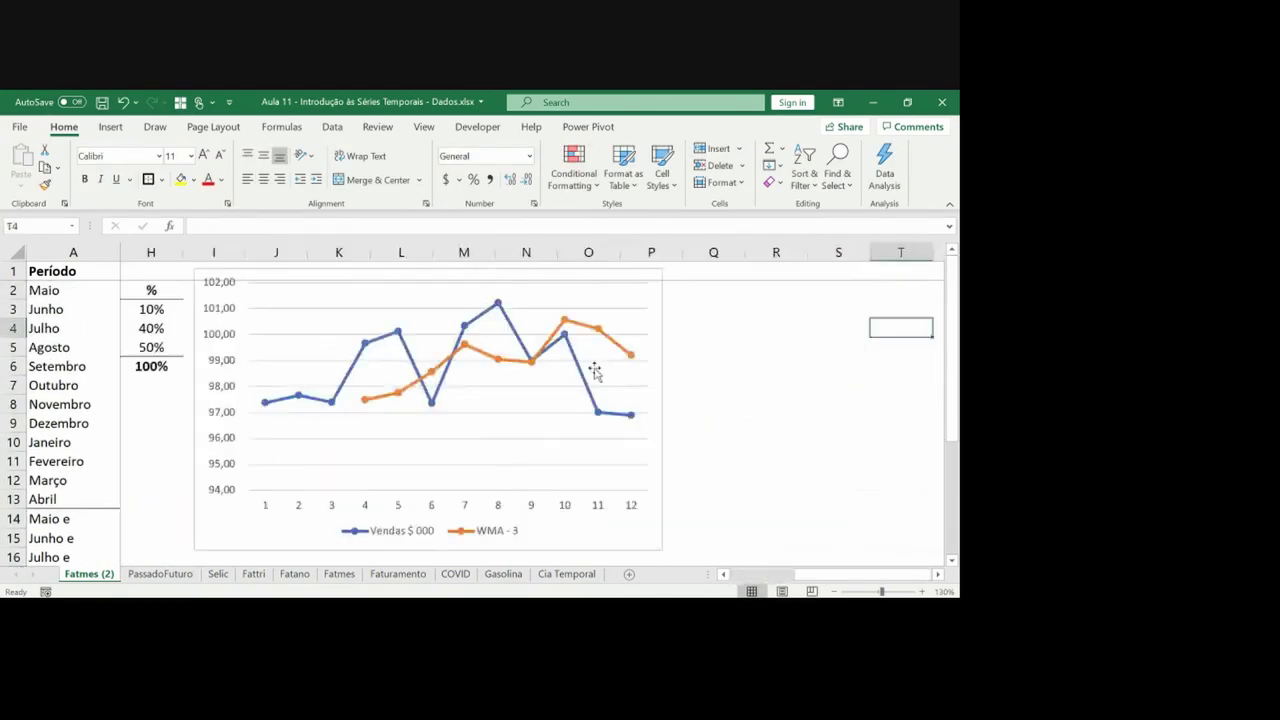
pyautogui.click(624, 418)
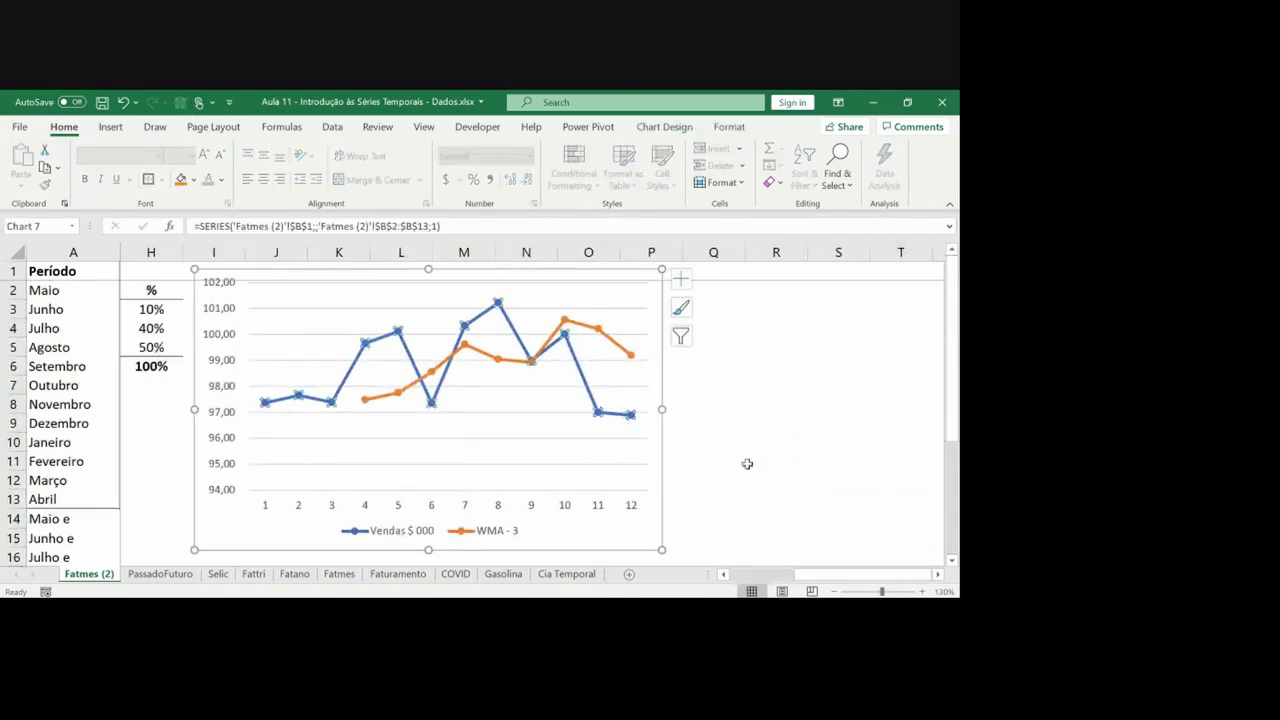
pyautogui.moveTo(800, 576); pyautogui.dragTo(716, 570)
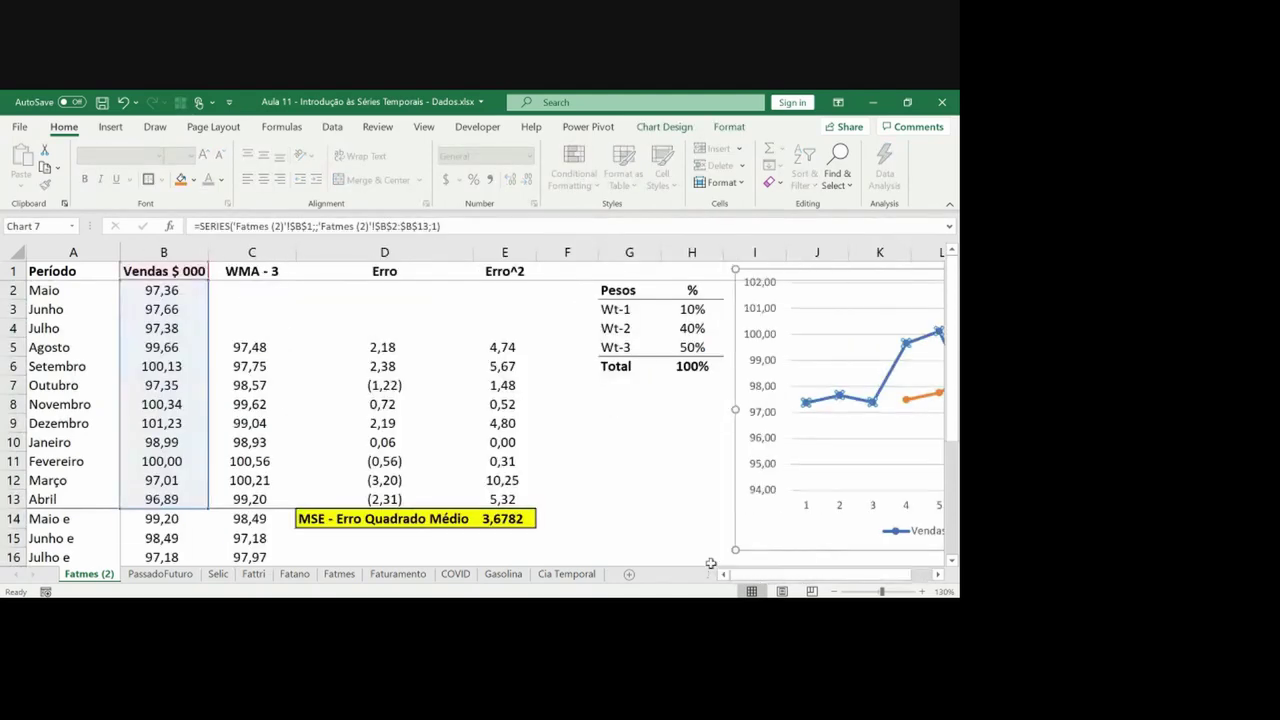
pyautogui.moveTo(208, 508)
pyautogui.mouseDown()
pyautogui.moveTo(208, 562)
pyautogui.moveTo(198, 522)
pyautogui.mouseUp()
pyautogui.click(312, 520)
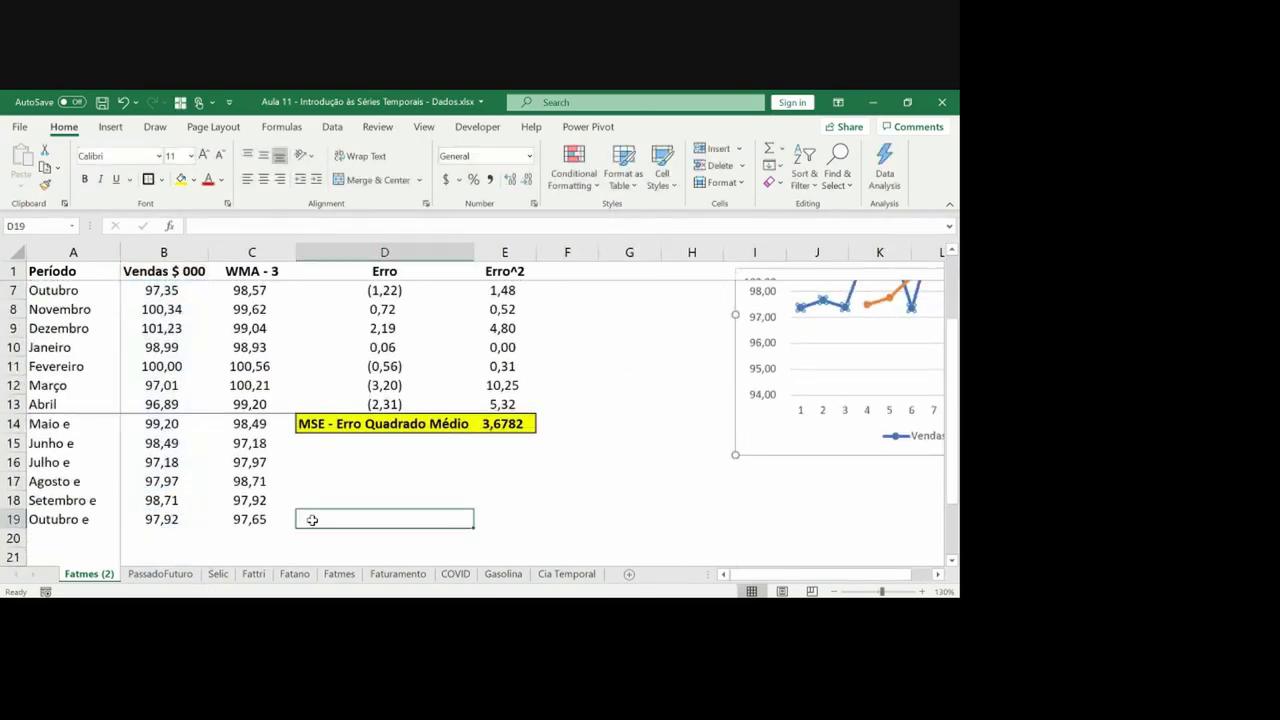
# Draw a vertical ink line at period 12 of the chart, handwrite "Projetado" beside it and mark the forecast stretch below
pyautogui.press('Right')
pyautogui.press('Right')
pyautogui.press('Right')
pyautogui.press('Right')
pyautogui.press('Right')
pyautogui.press('Right')
pyautogui.press('Right')
pyautogui.press('Right')
pyautogui.press('Right')
pyautogui.press('Right')
pyautogui.press('Right')
pyautogui.press('Right')
pyautogui.press('Right')
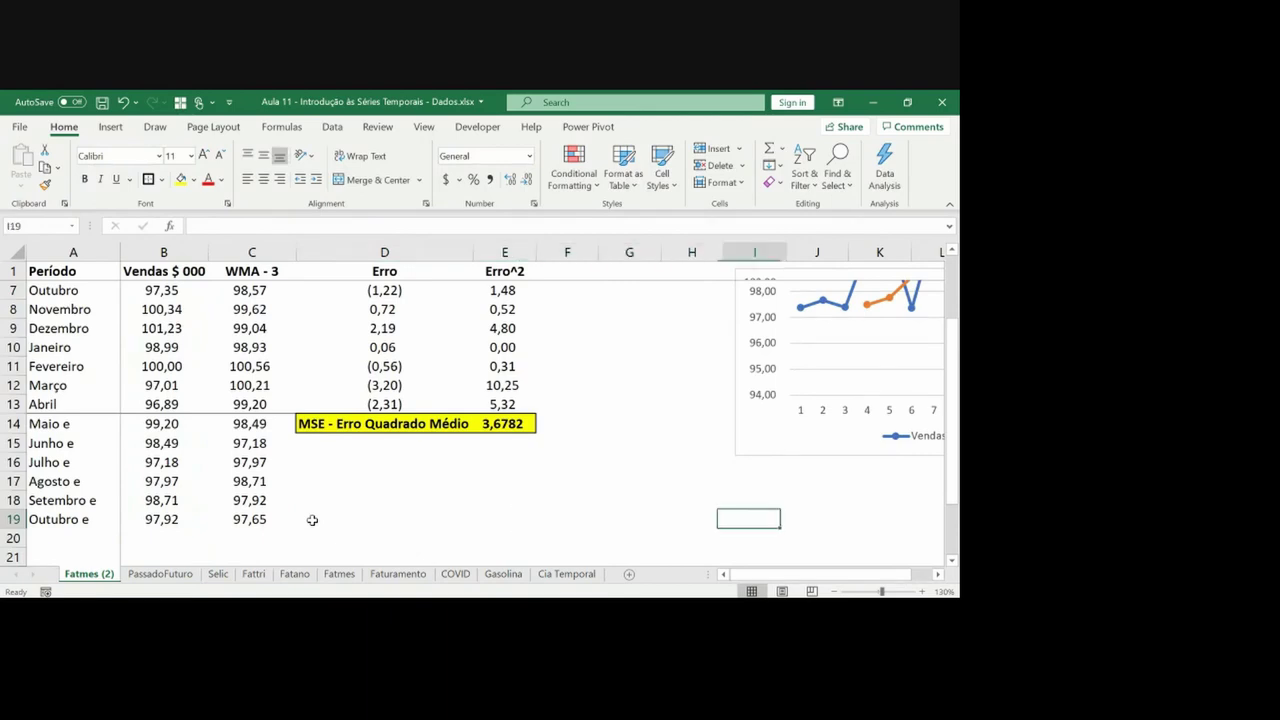
pyautogui.press('Up')
pyautogui.press('Up')
pyautogui.press('Up')
pyautogui.press('Up')
pyautogui.press('Up')
pyautogui.press('Up')
pyautogui.press('Up')
pyautogui.press('Up')
pyautogui.press('Up')
pyautogui.press('Up')
pyautogui.press('Up')
pyautogui.press('Up')
pyautogui.press('Up')
pyautogui.press('Up')
pyautogui.press('Up')
pyautogui.press('Up')
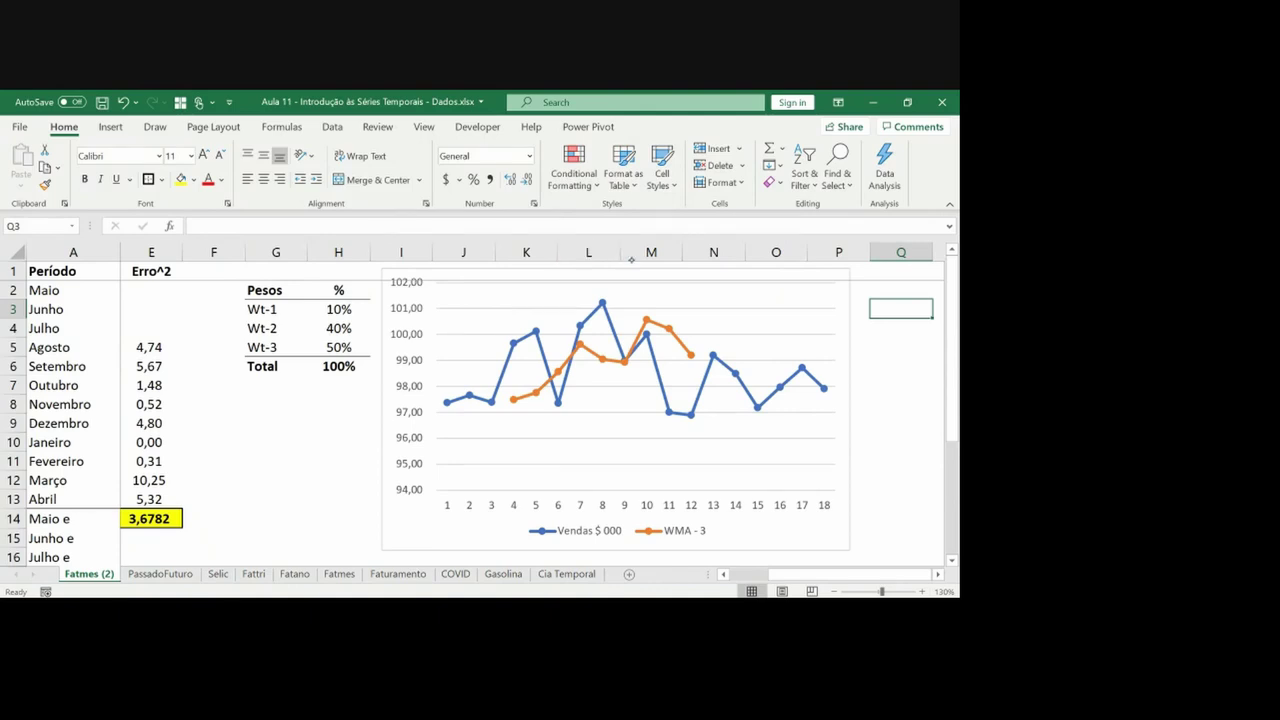
pyautogui.moveTo(695, 273); pyautogui.dragTo(697, 522)
pyautogui.moveTo(701, 313); pyautogui.dragTo(783, 327)
pyautogui.moveTo(780, 305); pyautogui.dragTo(788, 313)
pyautogui.moveTo(795, 314)
pyautogui.mouseDown()
pyautogui.moveTo(834, 330)
pyautogui.moveTo(874, 322)
pyautogui.mouseUp()
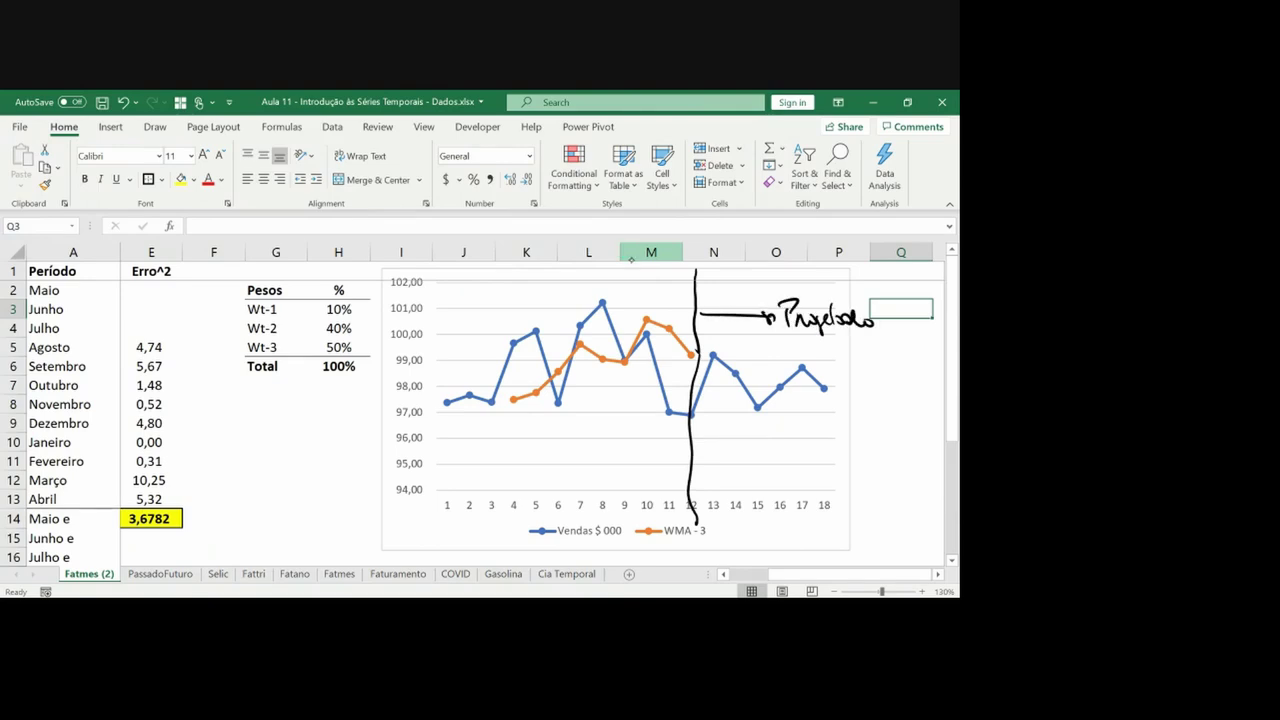
pyautogui.moveTo(720, 425); pyautogui.dragTo(825, 418)
# Insert four blank rows at row 20, between Outubro e and the Média row
pyautogui.click(97, 499)
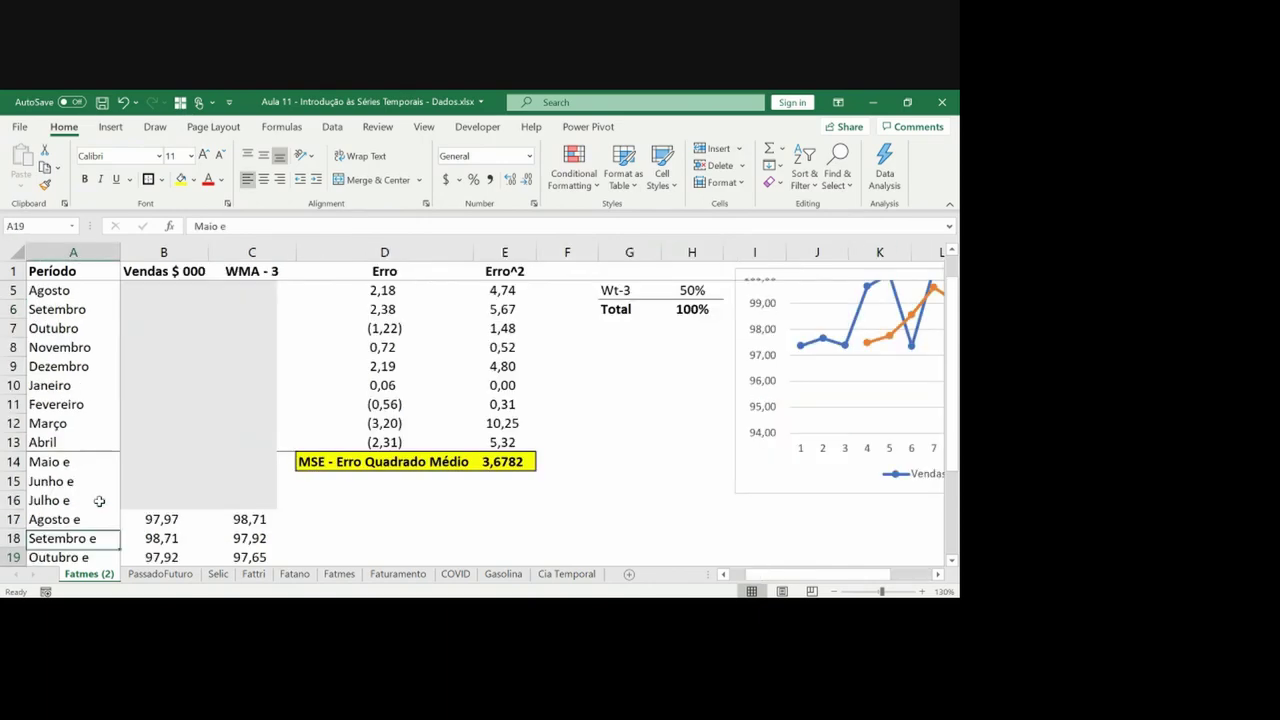
pyautogui.press('Down')
pyautogui.press('Down')
pyautogui.press('Down')
pyautogui.press('Up')
pyautogui.press('Up')
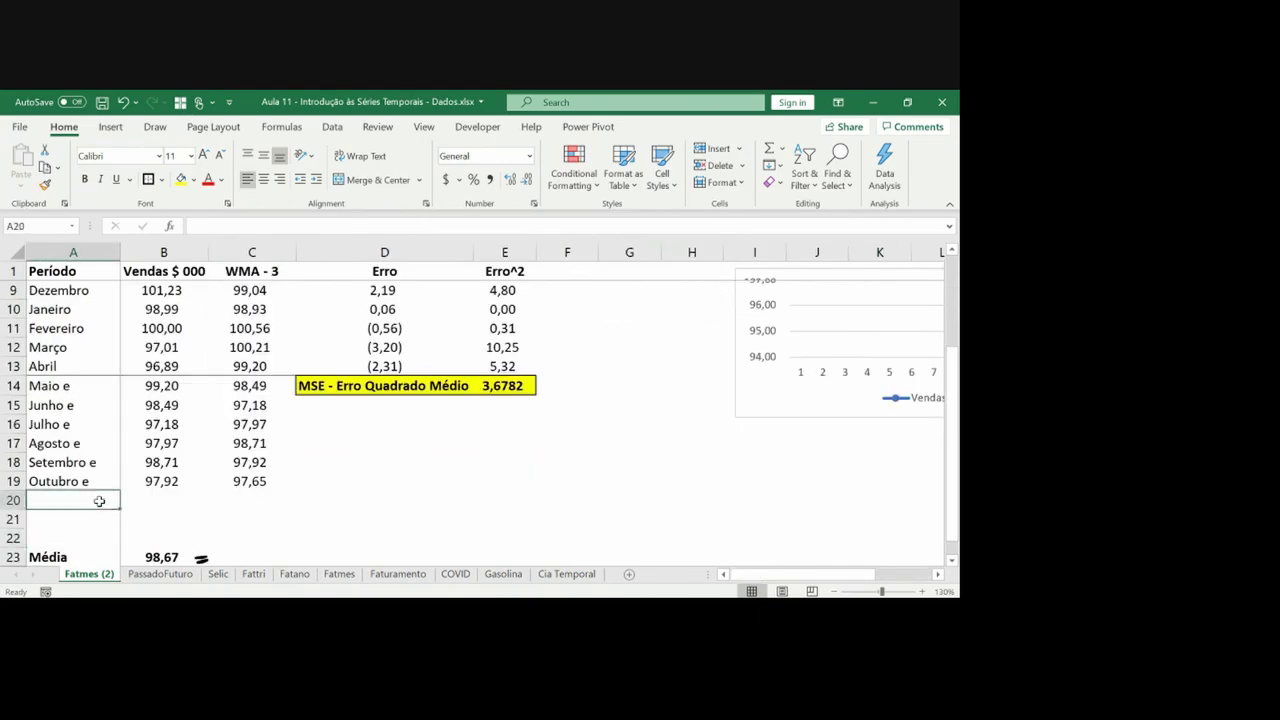
pyautogui.hotkey('shift', 'space')
pyautogui.hotkey('ctrl', '+')
pyautogui.hotkey('ctrl', 'shift', '+')
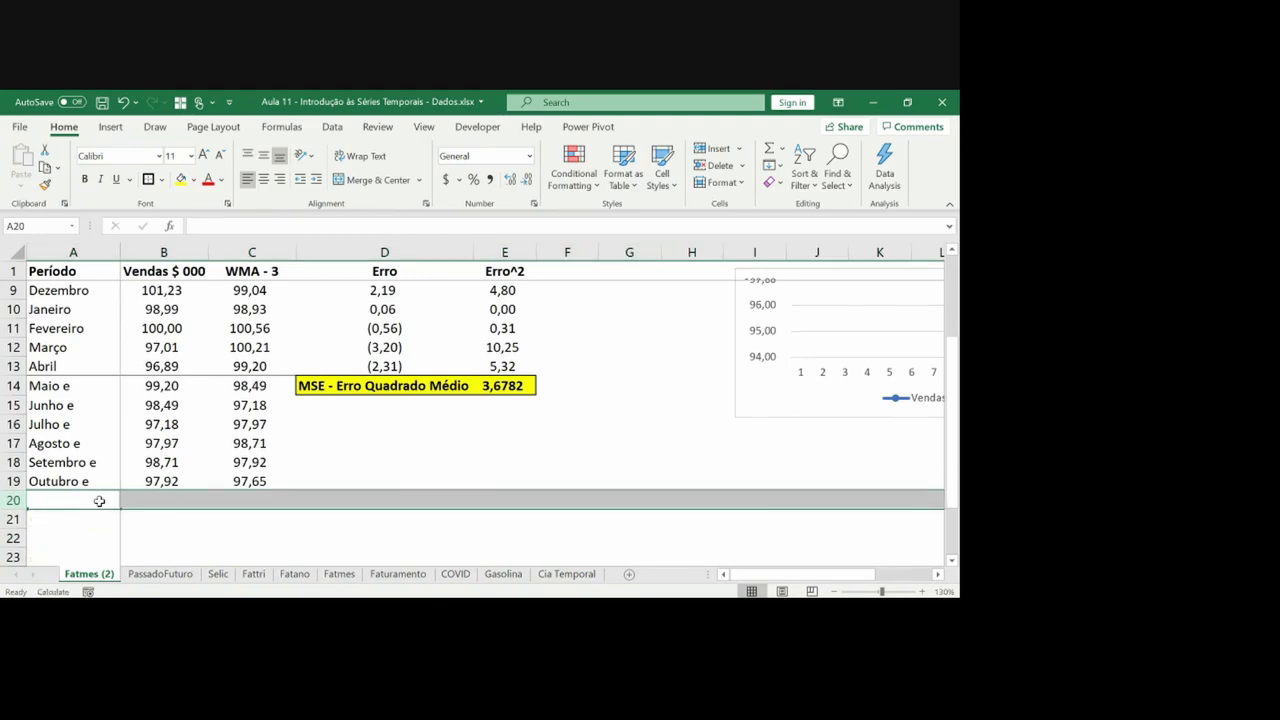
# Copy the Outubro e formulas in Vendas $ 000 and WMA - 3 (B19:C19) down through row 22
pyautogui.press('Up')
pyautogui.press('Right')
pyautogui.hotkey('shift', 'Right')
pyautogui.hotkey('ctrl', 'c')
pyautogui.hotkey('shift', 'Down')
pyautogui.hotkey('shift', 'Down')
pyautogui.hotkey('shift', 'Down')
pyautogui.hotkey('ctrl', 'v')
# Copy the forecast formulas in B22:C22 into rows 23 to 26
pyautogui.press('Down')
pyautogui.press('Down')
pyautogui.press('Down')
pyautogui.hotkey('shift', 'Right')
pyautogui.hotkey('ctrl', 'c')
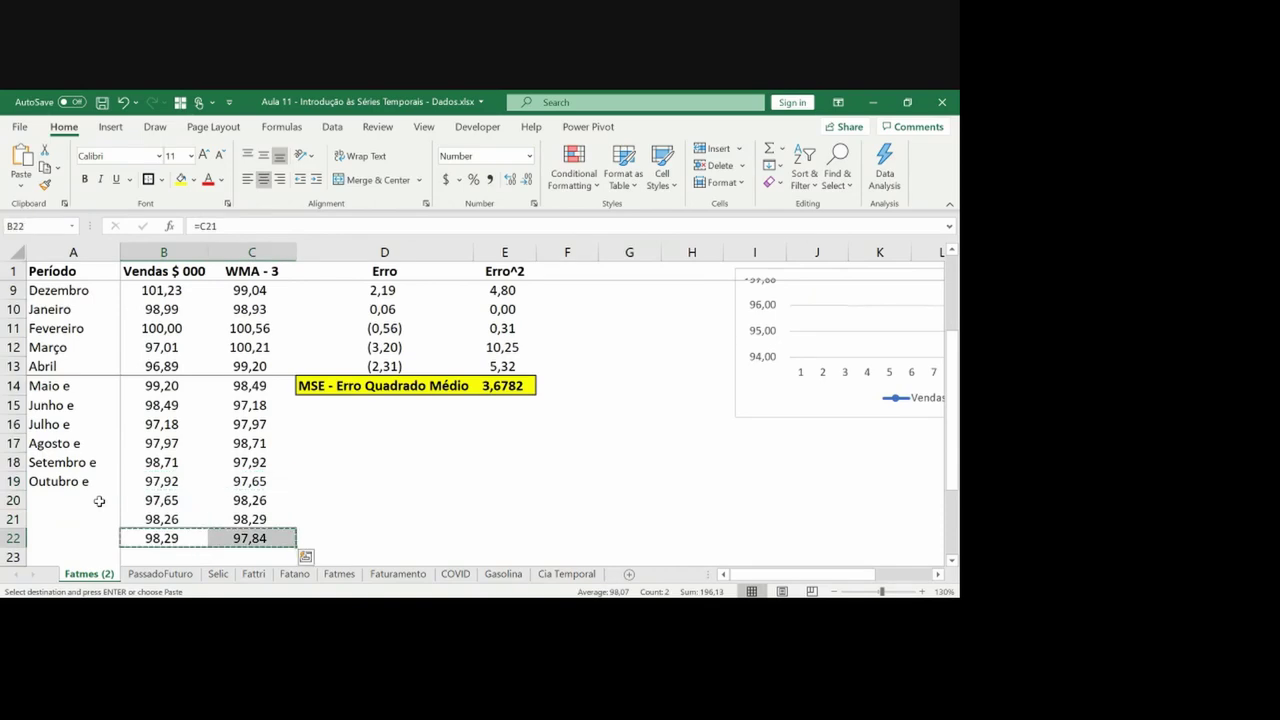
pyautogui.press('Down')
pyautogui.press('Down')
pyautogui.press('Down')
pyautogui.press('Up')
pyautogui.press('Up')
pyautogui.hotkey('ctrl', 'v')
pyautogui.press('Down')
pyautogui.hotkey('ctrl', 'v')
pyautogui.press('Down')
pyautogui.hotkey('ctrl', 'v')
pyautogui.press('Down')
pyautogui.hotkey('ctrl', 'v')
# Insert a blank row between the last forecast row and the Média row
pyautogui.press('Down')
pyautogui.press('Up')
pyautogui.press('Up')
pyautogui.press('Down')
pyautogui.press('Down')
pyautogui.press('Left')
pyautogui.hotkey('shift', 'Right')
pyautogui.hotkey('shift', 'space')
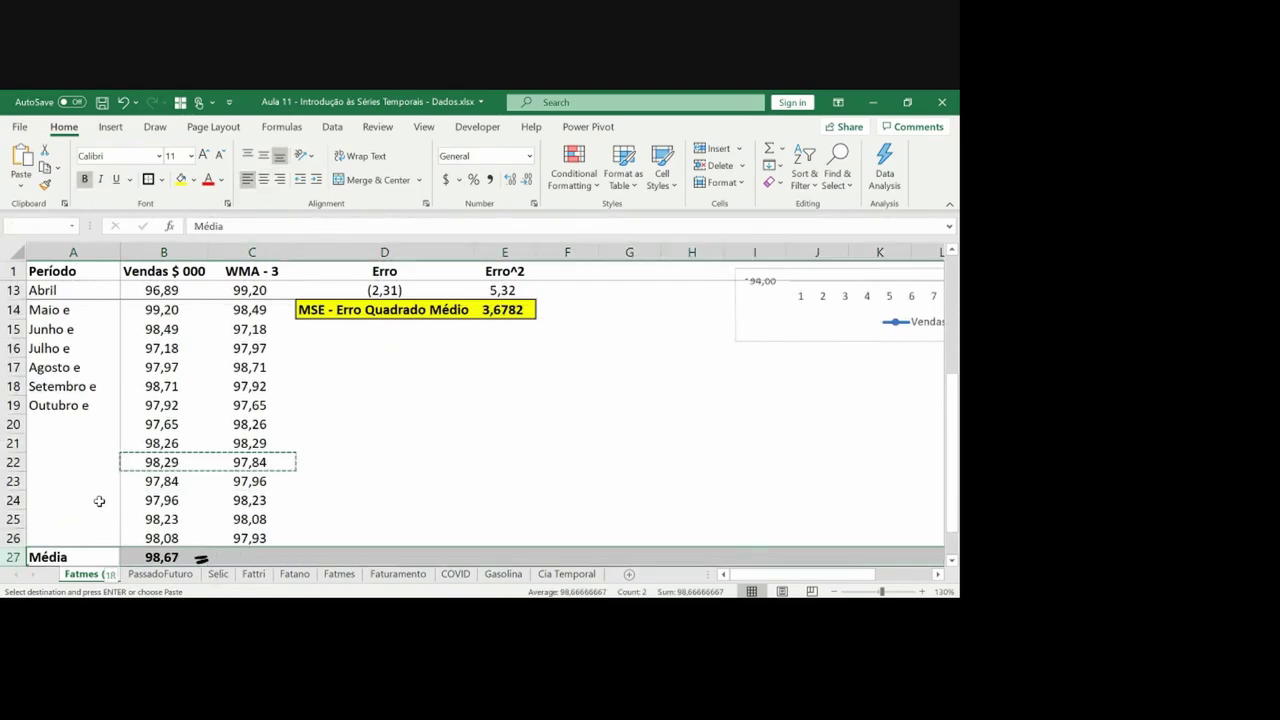
pyautogui.press('Escape')
pyautogui.hotkey('ctrl', '+')
pyautogui.press('Up')
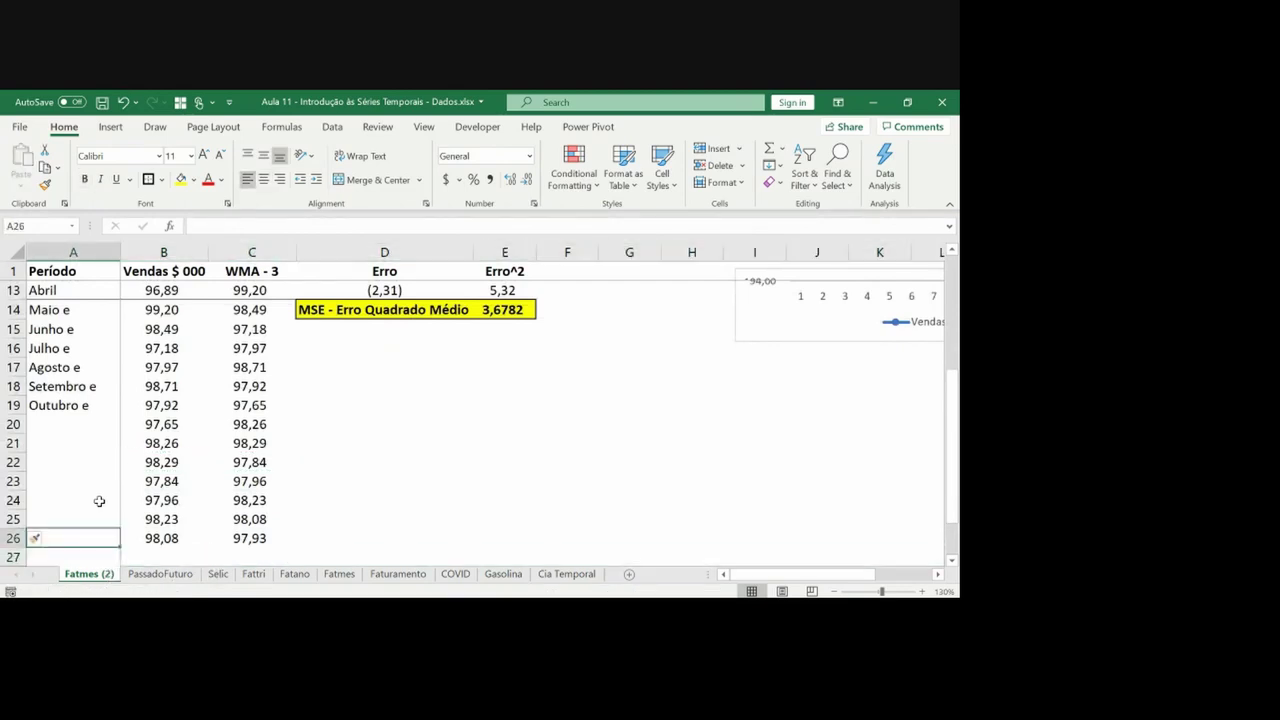
# Extend the Vendas $ 000 series range in the sales chart through row 26 (B2:B26)
pyautogui.press('Right')
pyautogui.press('Right')
pyautogui.hotkey('ctrl', 'Up')
pyautogui.hotkey('ctrl', 'Up')
pyautogui.press('Right')
pyautogui.press('Right')
pyautogui.press('Right')
pyautogui.press('Right')
pyautogui.press('Right')
pyautogui.press('Right')
pyautogui.press('Right')
pyautogui.press('Right')
pyautogui.press('Right')
pyautogui.press('Right')
pyautogui.press('Right')
pyautogui.press('Right')
pyautogui.press('Right')
pyautogui.press('Right')
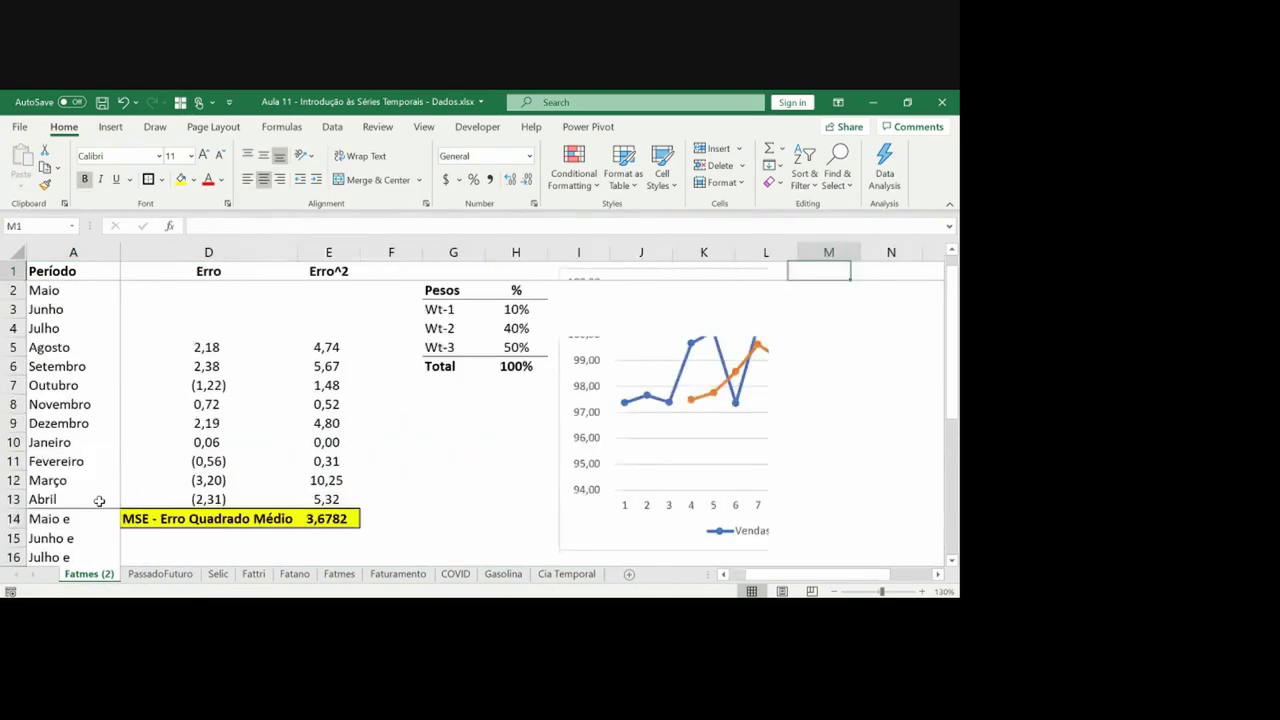
pyautogui.press('Right')
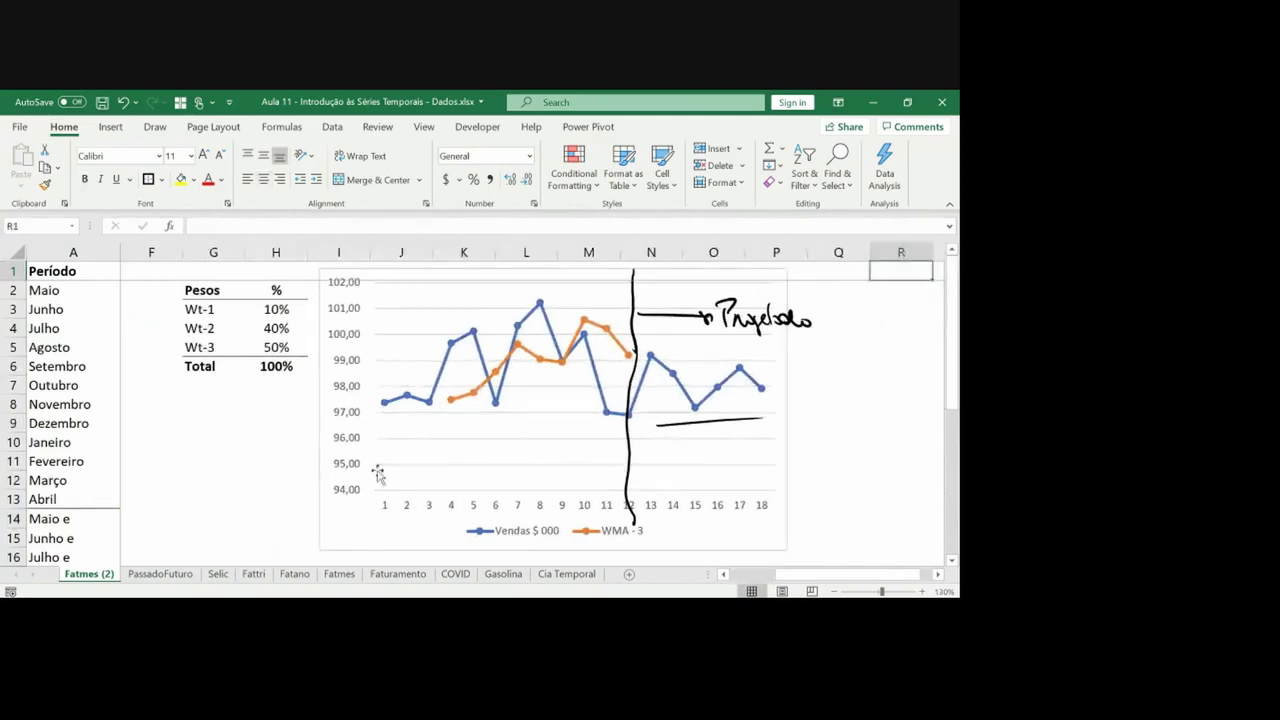
pyautogui.click(759, 388)
pyautogui.moveTo(837, 576); pyautogui.dragTo(762, 583)
pyautogui.moveTo(951, 412); pyautogui.dragTo(951, 473)
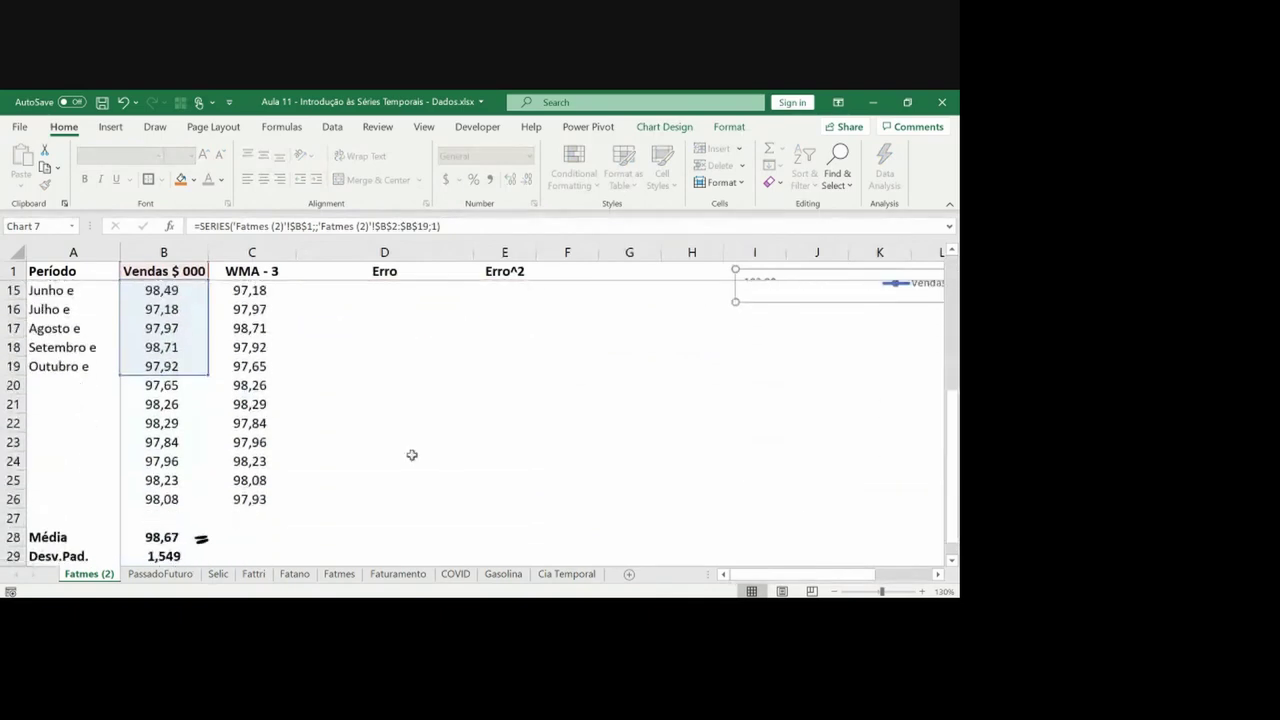
pyautogui.moveTo(207, 375); pyautogui.dragTo(206, 507)
pyautogui.moveTo(955, 474); pyautogui.dragTo(954, 325)
pyautogui.moveTo(855, 575); pyautogui.dragTo(868, 578)
pyautogui.click(838, 486)
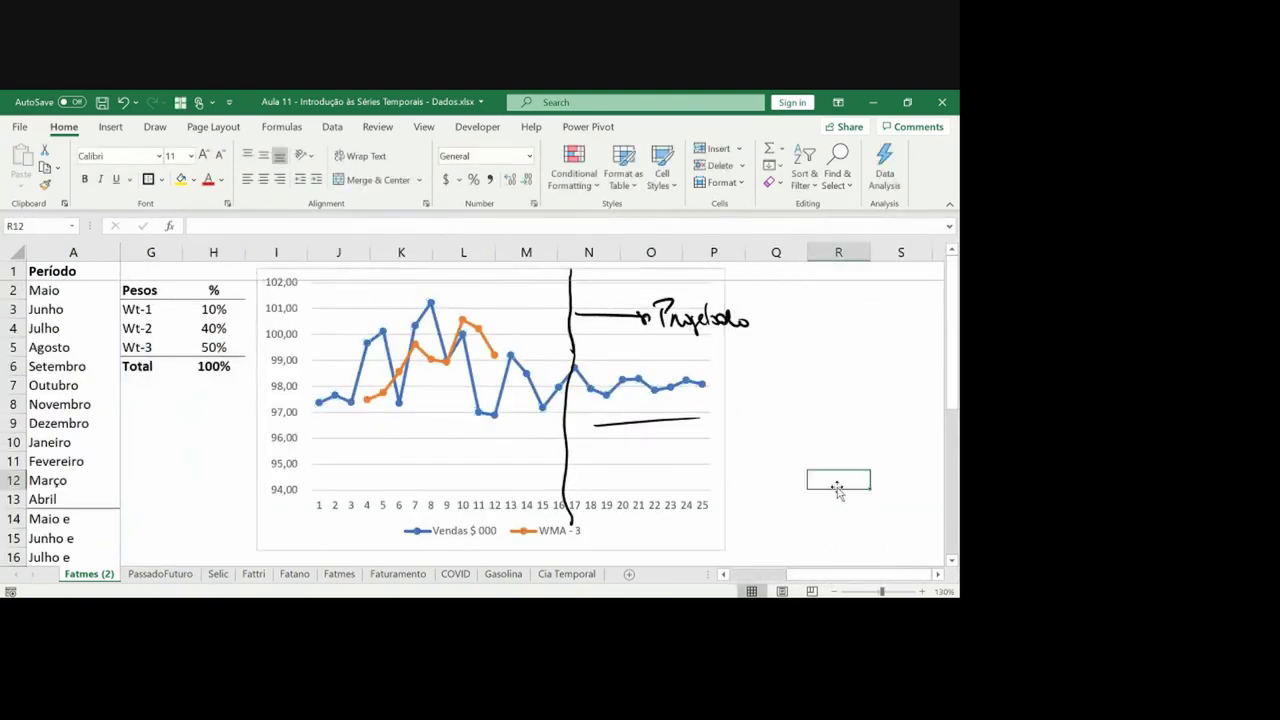
# Draw ink arrows over the projected part of the sales chart, including a long horizontal one at about the 98 level
pyautogui.moveTo(574, 426); pyautogui.dragTo(670, 396)
pyautogui.moveTo(670, 397); pyautogui.dragTo(719, 378)
pyautogui.hotkey('ctrl', 'z')
pyautogui.moveTo(620, 381); pyautogui.dragTo(830, 381)
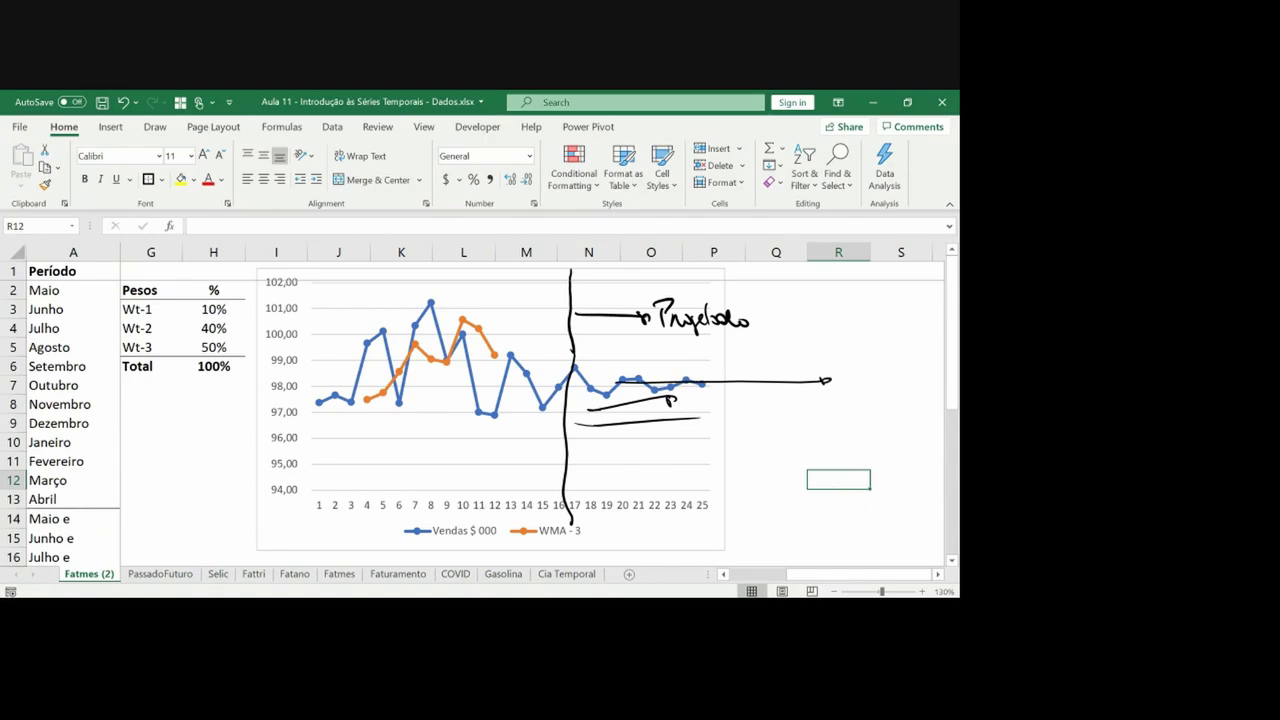
pyautogui.moveTo(700, 419)
pyautogui.mouseDown()
pyautogui.moveTo(664, 401)
pyautogui.moveTo(676, 400)
pyautogui.mouseUp()
# Circle the weight percentages in H3:H5 in ink and handwrite Min beside the MSE value
pyautogui.click(760, 575)
pyautogui.click(760, 575)
pyautogui.click(467, 416)
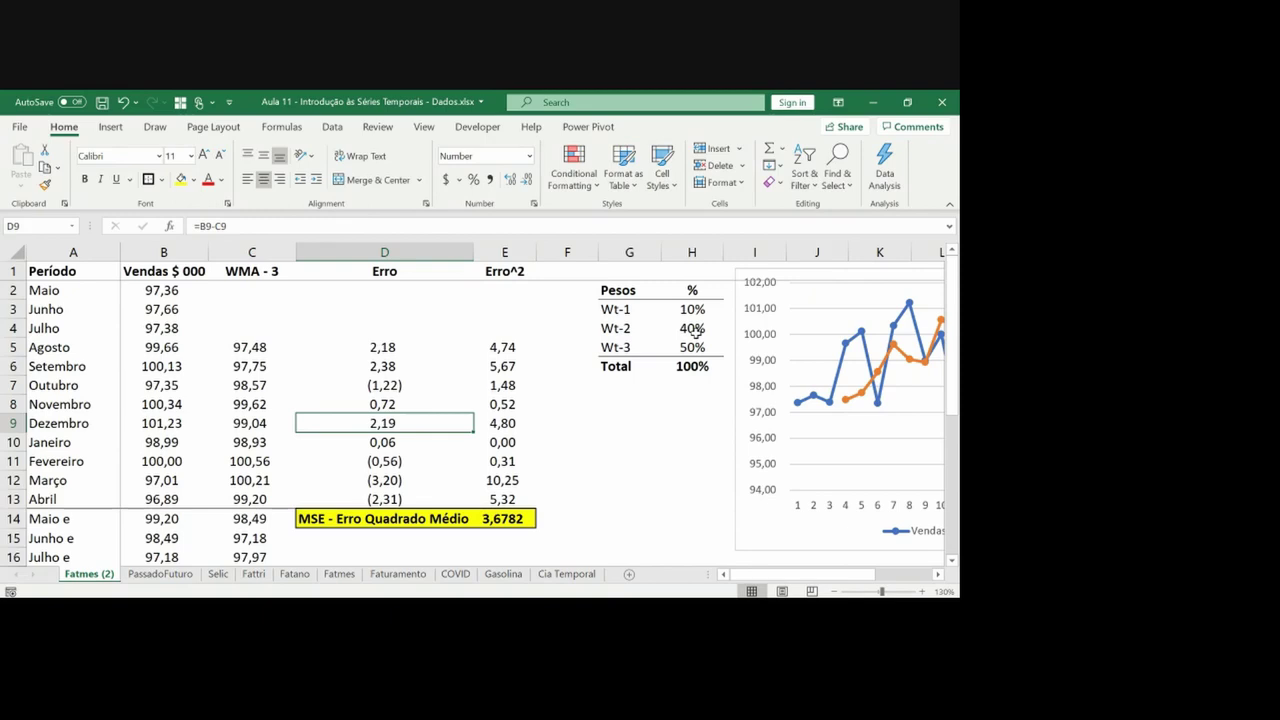
pyautogui.moveTo(694, 298)
pyautogui.mouseDown()
pyautogui.moveTo(708, 354)
pyautogui.moveTo(668, 297)
pyautogui.mouseUp()
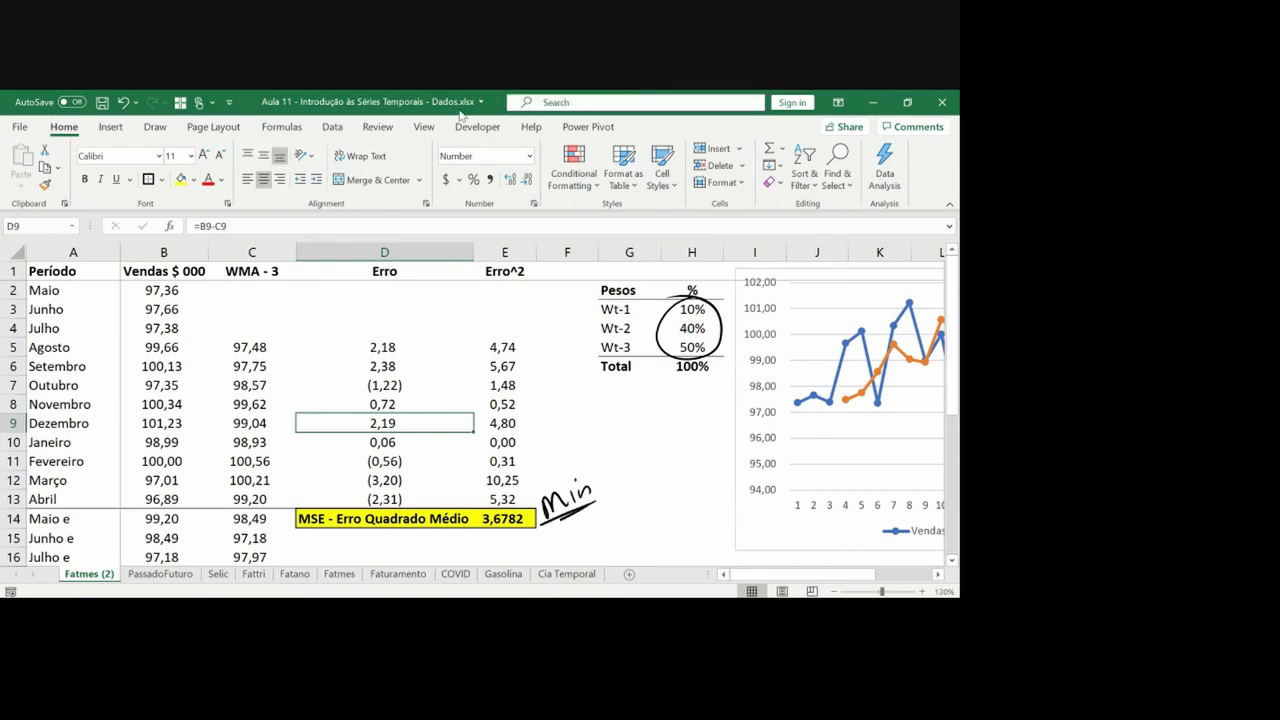
# Start Solver and set its objective to minimize the MSE cell E14
pyautogui.click(332, 127)
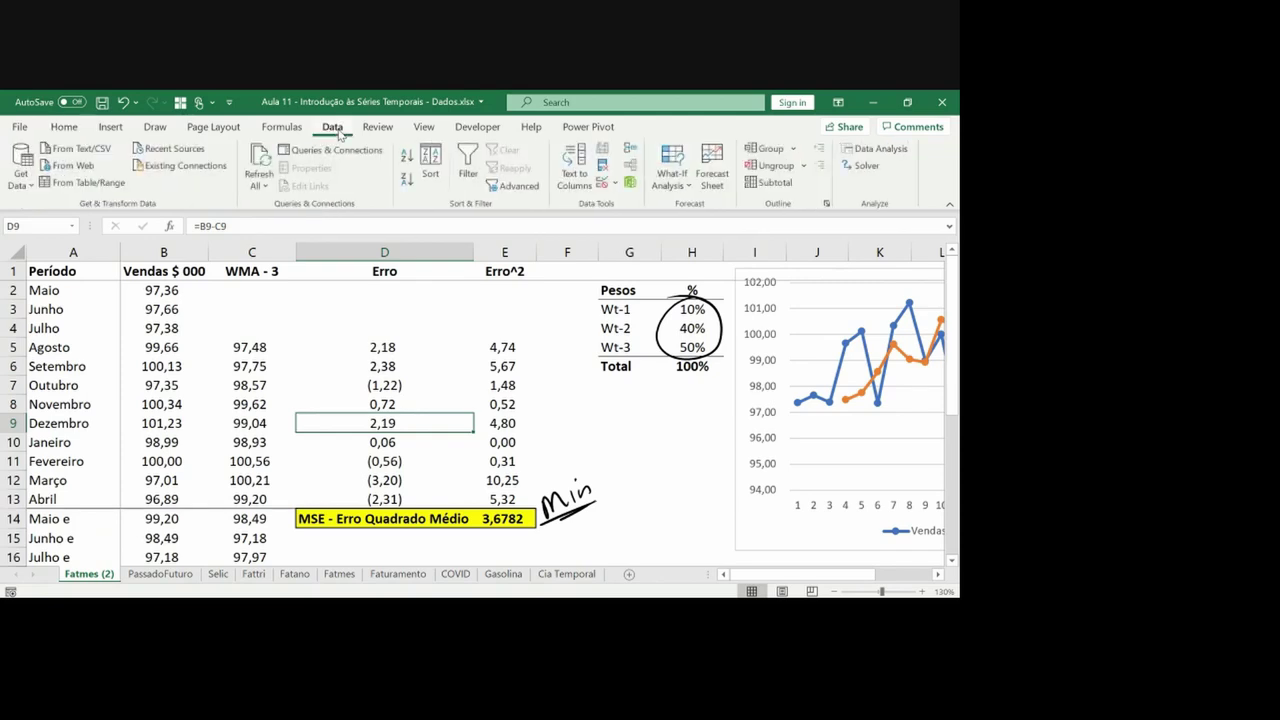
pyautogui.click(866, 167)
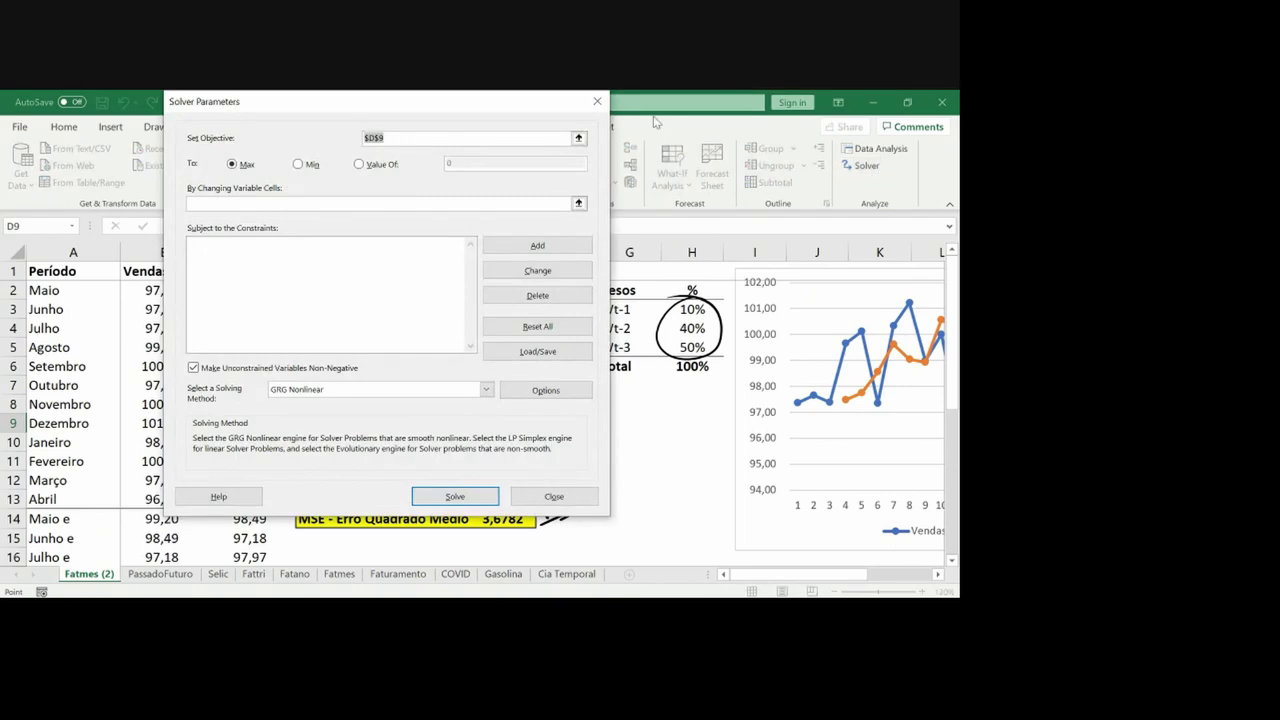
pyautogui.moveTo(402, 110); pyautogui.dragTo(213, 112)
pyautogui.click(399, 140)
pyautogui.click(516, 516)
pyautogui.press('Return')
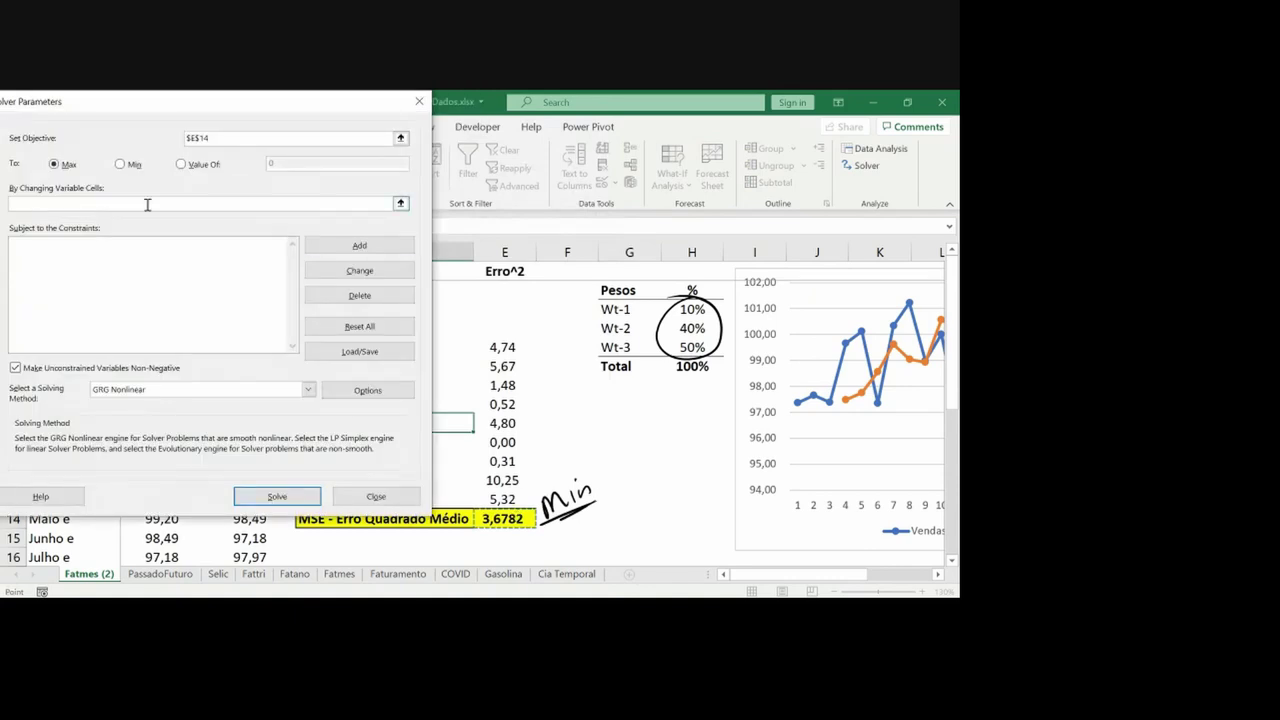
pyautogui.click(132, 165)
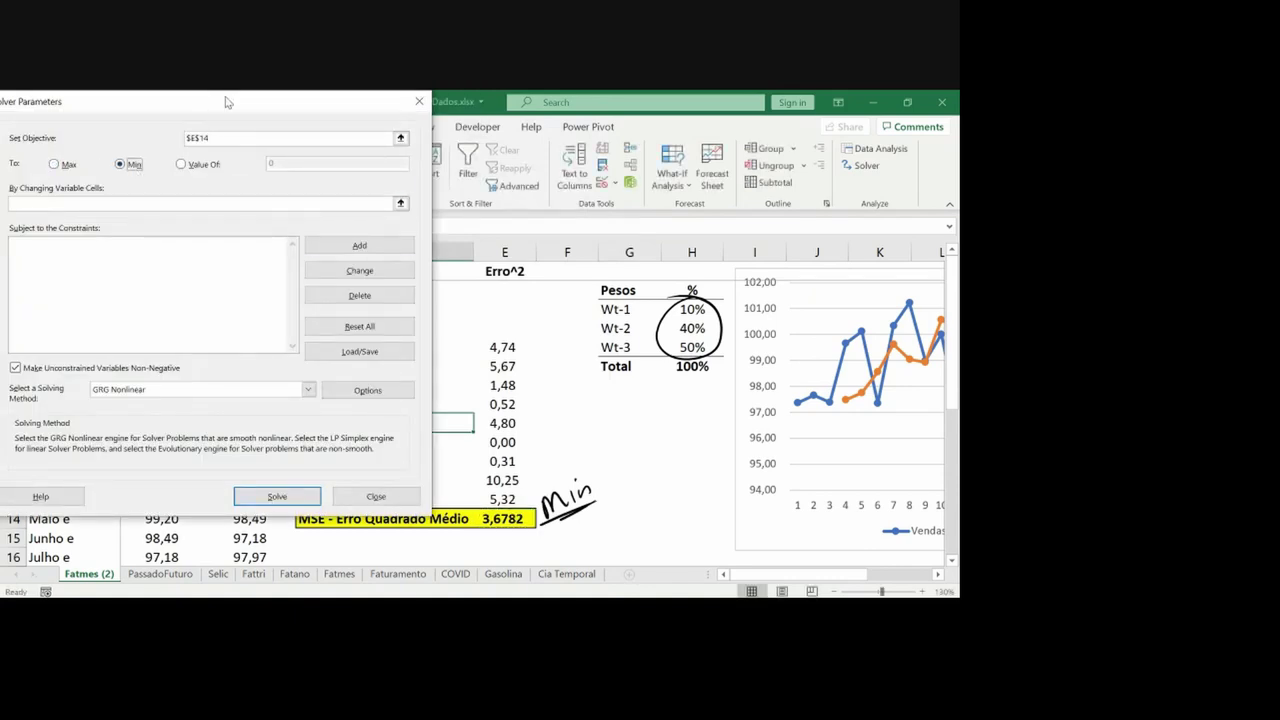
# Set Solver's changing variable cells to the three weights in H3:H5
pyautogui.moveTo(225, 101); pyautogui.dragTo(287, 129)
pyautogui.click(462, 230)
pyautogui.click(620, 311)
pyautogui.press('Right')
pyautogui.hotkey('shift', 'Down')
pyautogui.hotkey('shift', 'Down')
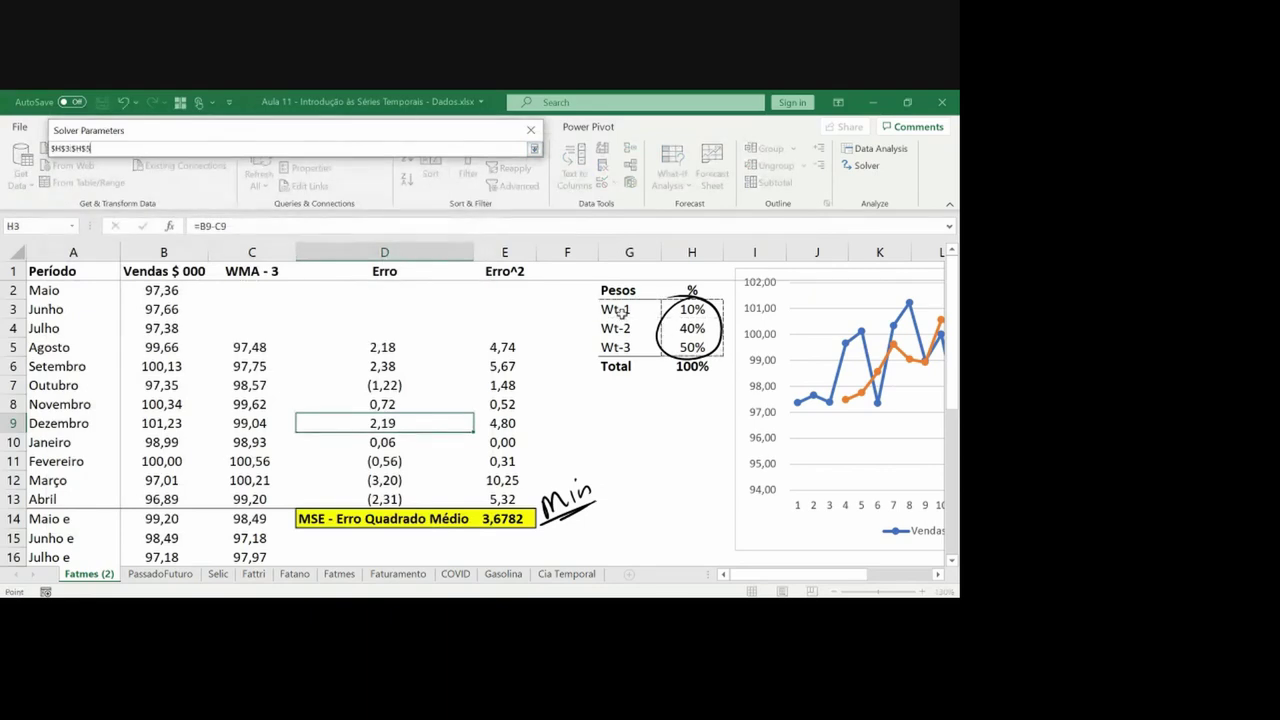
pyautogui.press('Return')
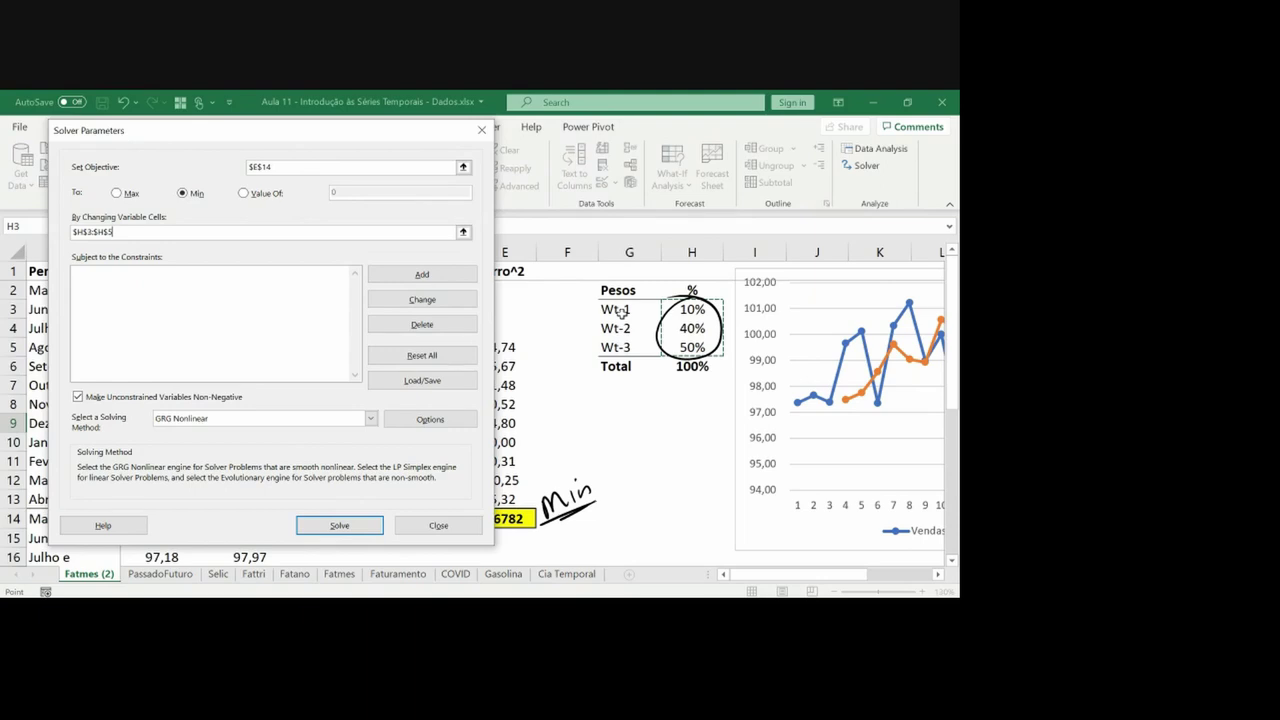
# Add a Solver constraint that the Wt-1 weight in H3 is <= 1
pyautogui.click(471, 281)
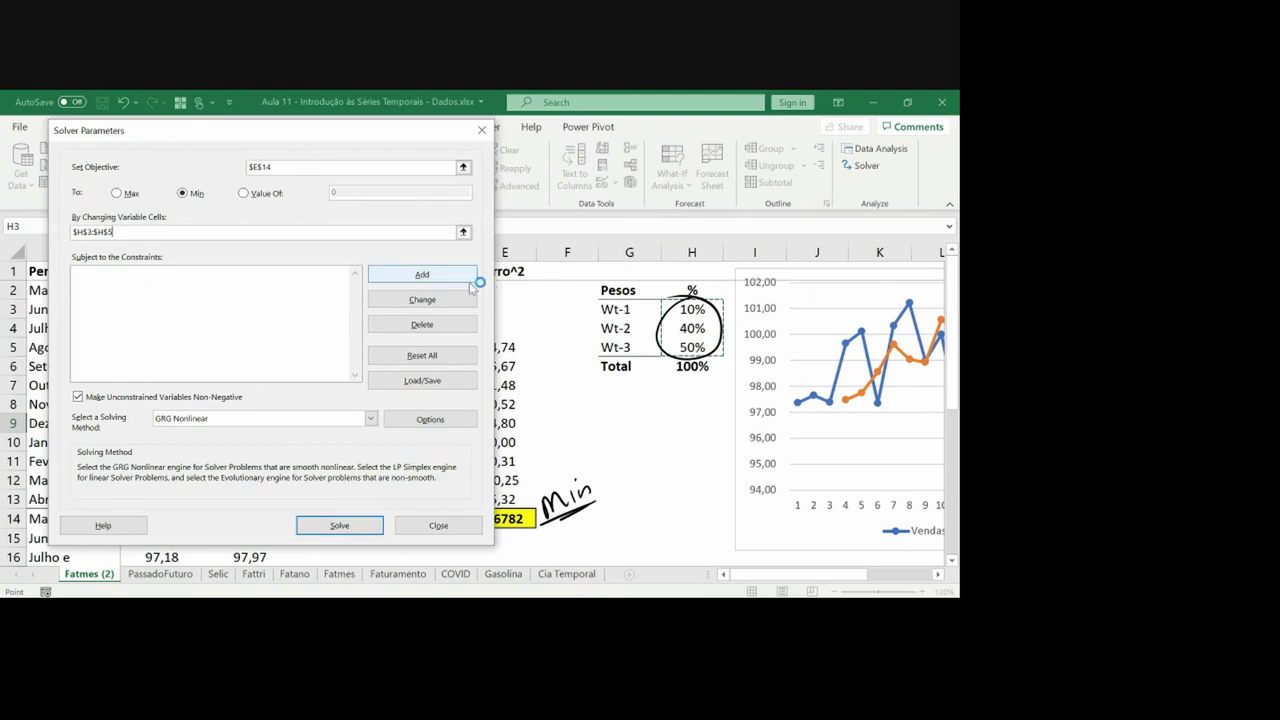
pyautogui.click(471, 285)
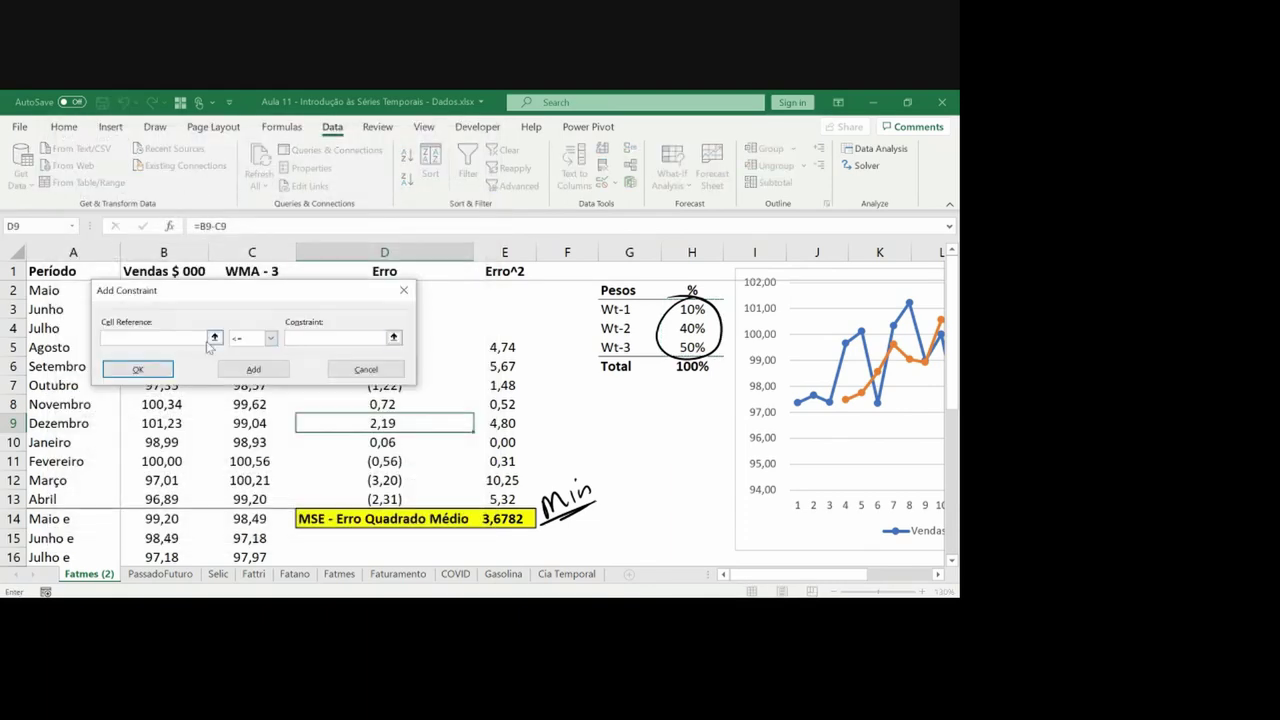
pyautogui.click(212, 337)
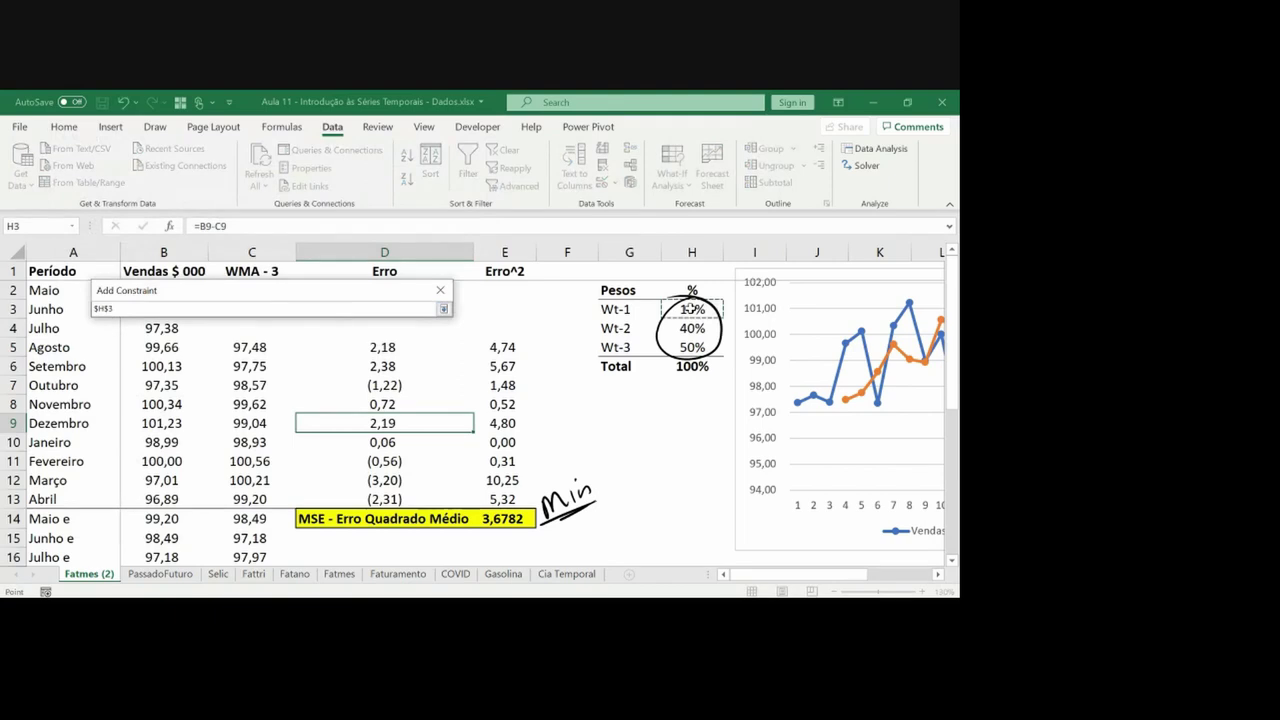
pyautogui.press('Return')
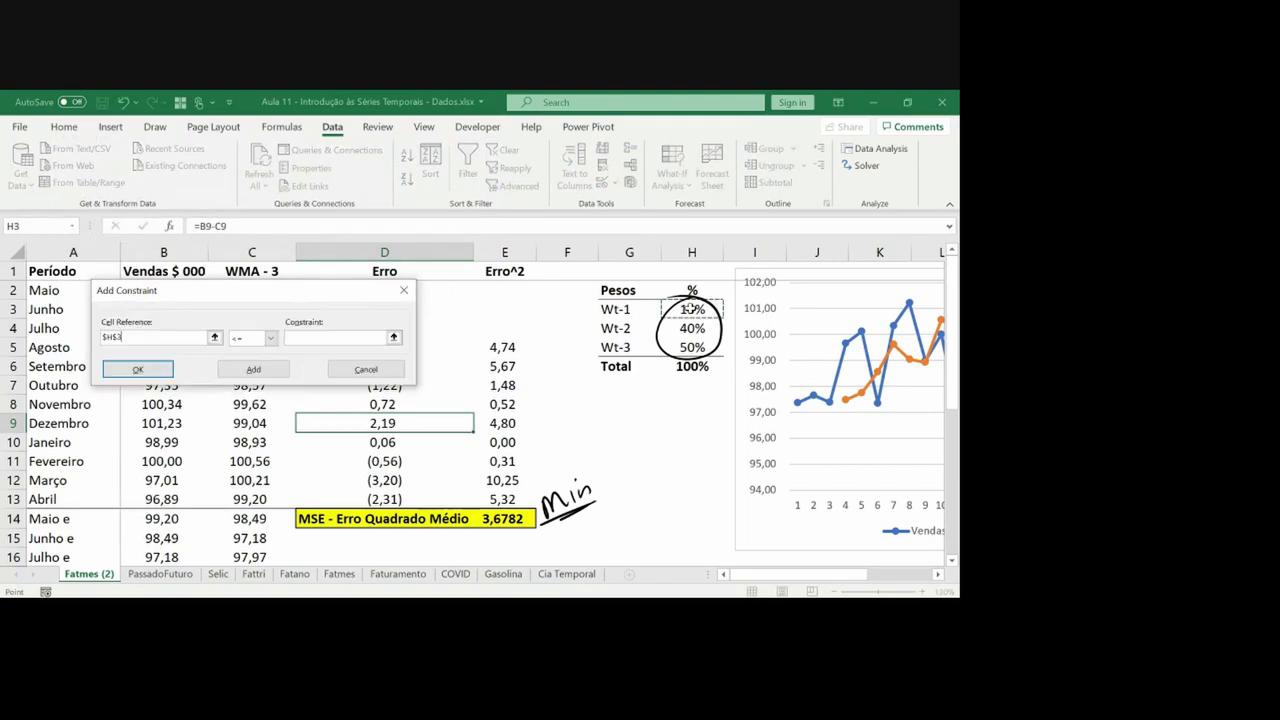
pyautogui.click(352, 339)
pyautogui.write('1')
pyautogui.click(264, 372)
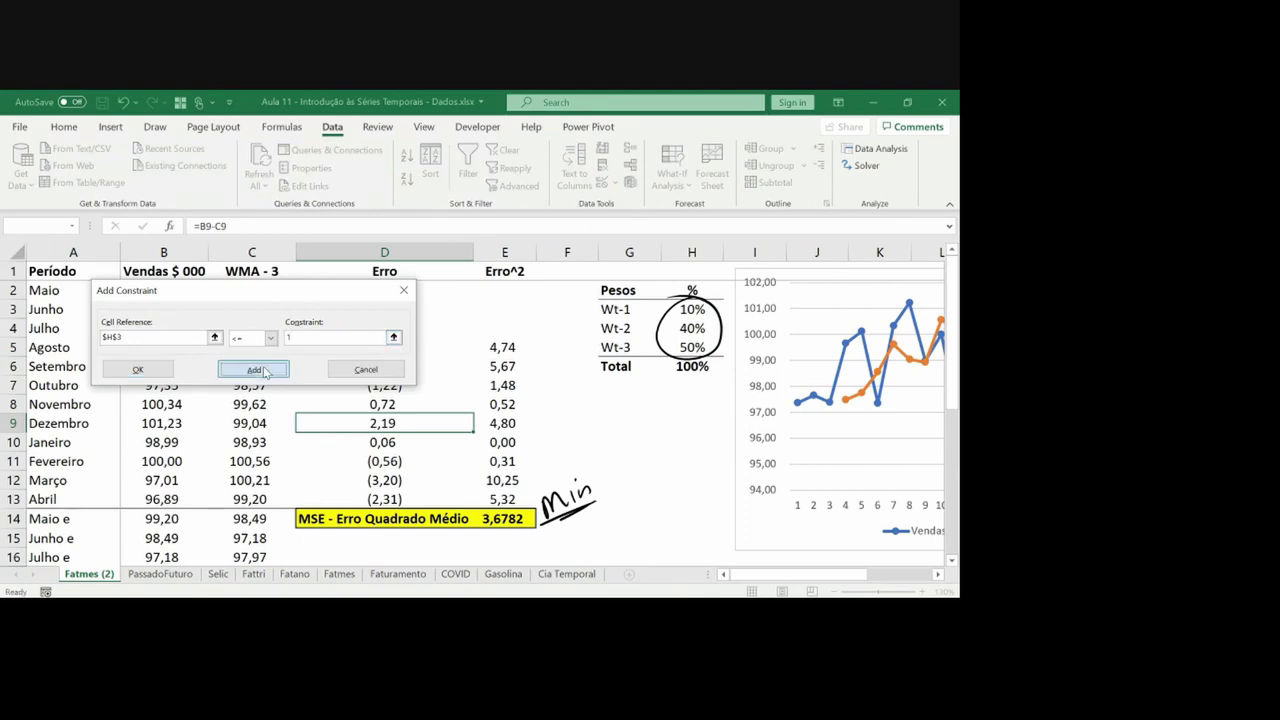
# Add a Solver constraint that the Wt-1 weight in H3 is >= 0
pyautogui.click(214, 338)
pyautogui.click(688, 316)
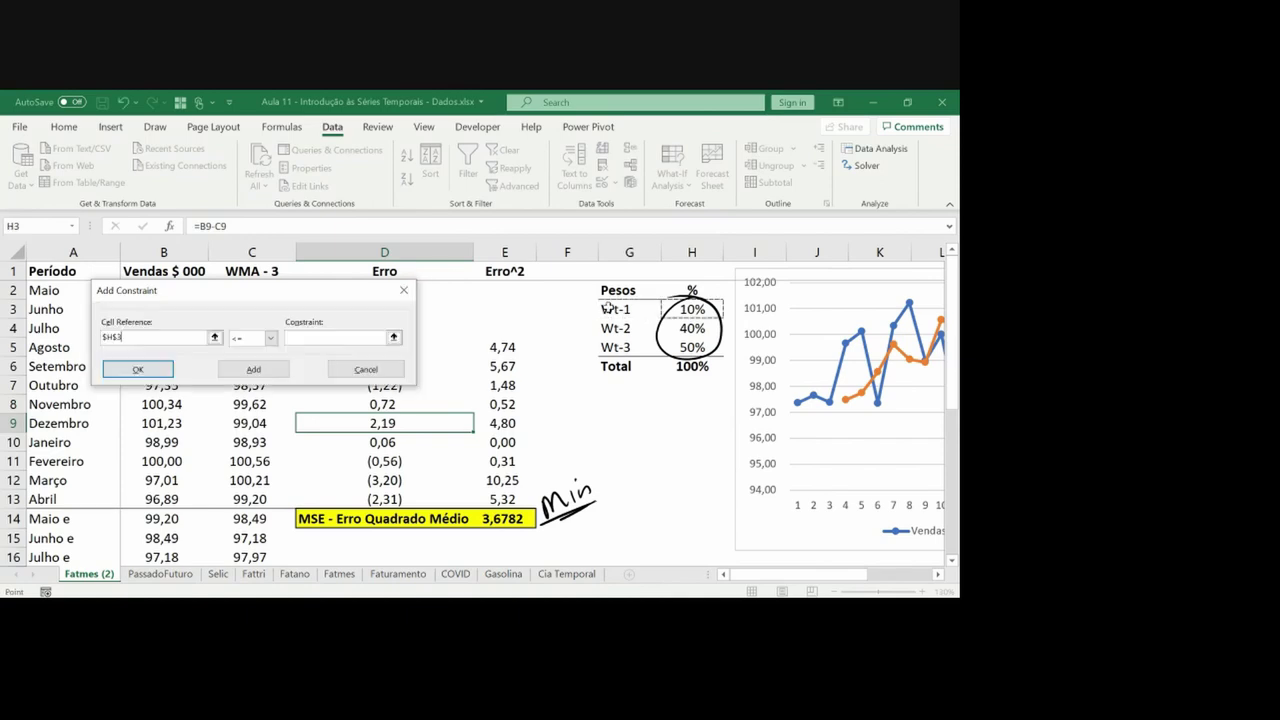
pyautogui.click(270, 338)
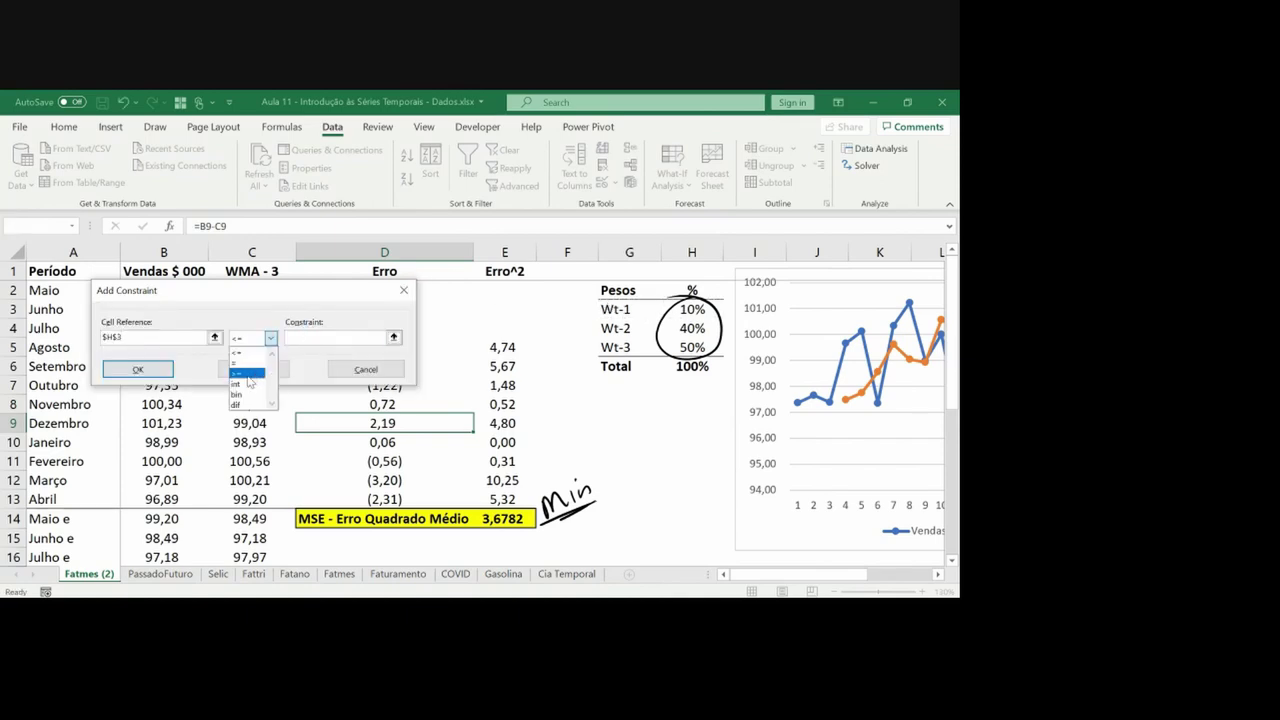
pyautogui.click(250, 374)
pyautogui.click(290, 338)
pyautogui.write('0')
pyautogui.click(258, 369)
# Add a Solver constraint that the Wt-2 weight in H4 is <= 1
pyautogui.click(214, 337)
pyautogui.click(691, 328)
pyautogui.press('Return')
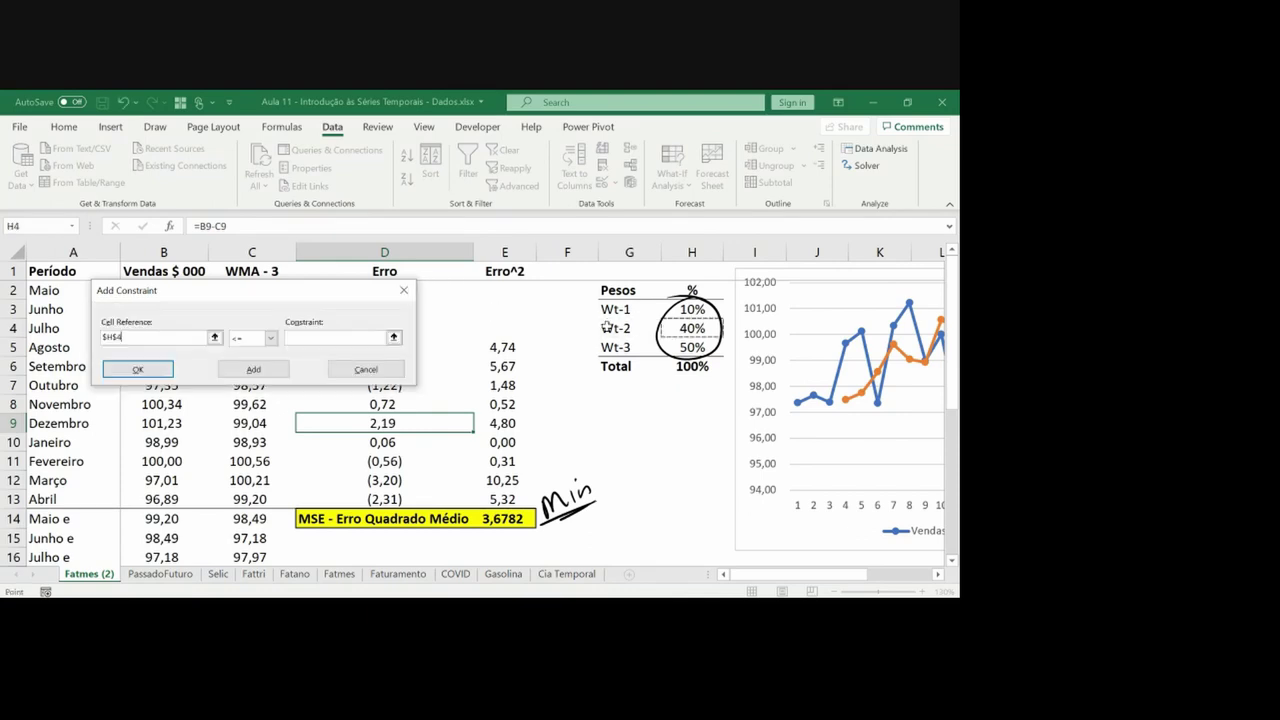
pyautogui.click(337, 338)
pyautogui.write('1')
pyautogui.click(257, 369)
# Add a Solver constraint that the Wt-2 weight in H4 is >= 0
pyautogui.click(214, 337)
pyautogui.click(610, 328)
pyautogui.press('Right')
pyautogui.press('Return')
pyautogui.click(268, 338)
pyautogui.click(250, 367)
pyautogui.click(298, 340)
pyautogui.click(253, 369)
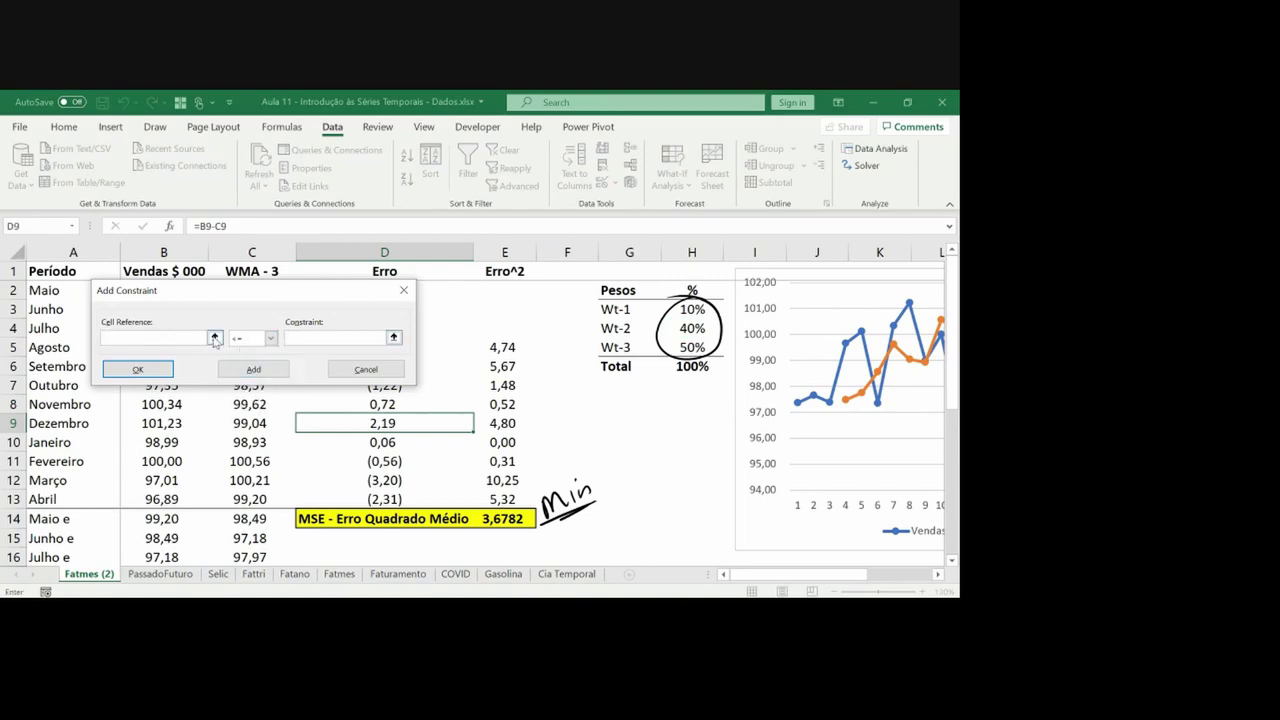
# Add a Solver constraint that the Wt-3 weight in H5 is <= 1
pyautogui.click(215, 340)
pyautogui.click(606, 346)
pyautogui.press('Return')
pyautogui.click(350, 337)
pyautogui.write('1')
pyautogui.click(256, 369)
# Add a Solver constraint that the Wt-3 weight in H5 is >= 0
pyautogui.click(214, 338)
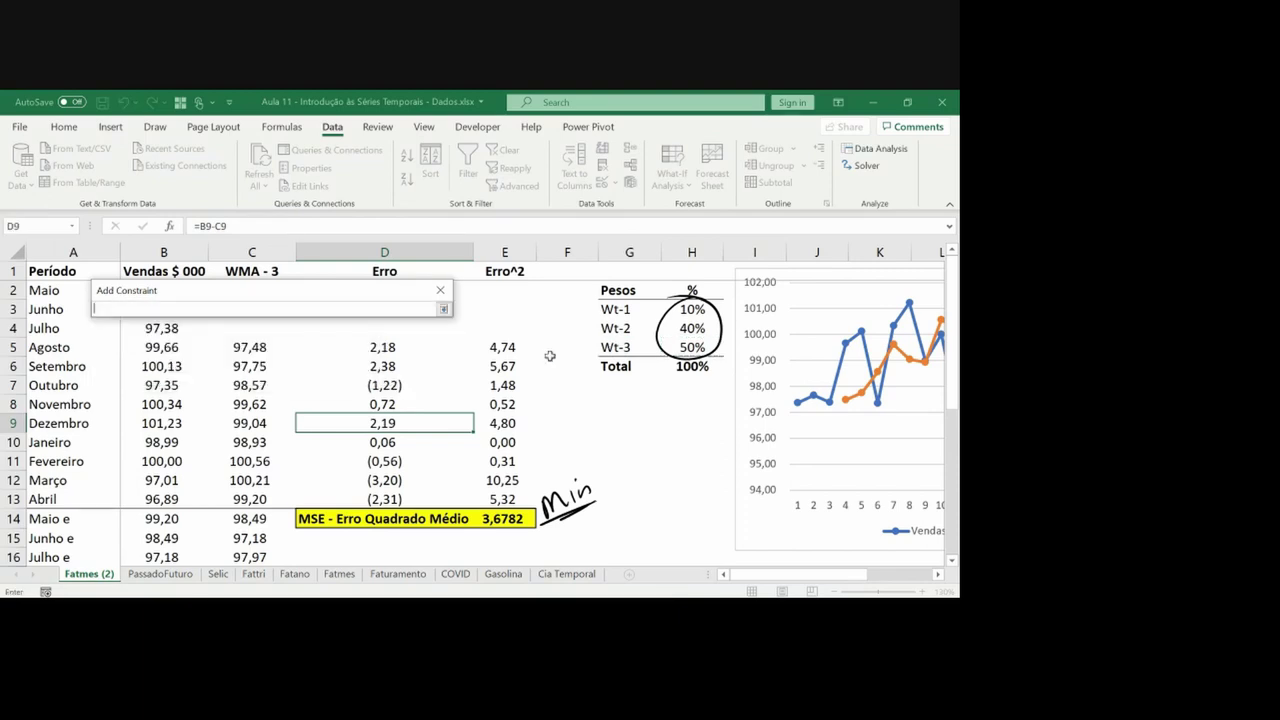
pyautogui.click(610, 347)
pyautogui.press('Return')
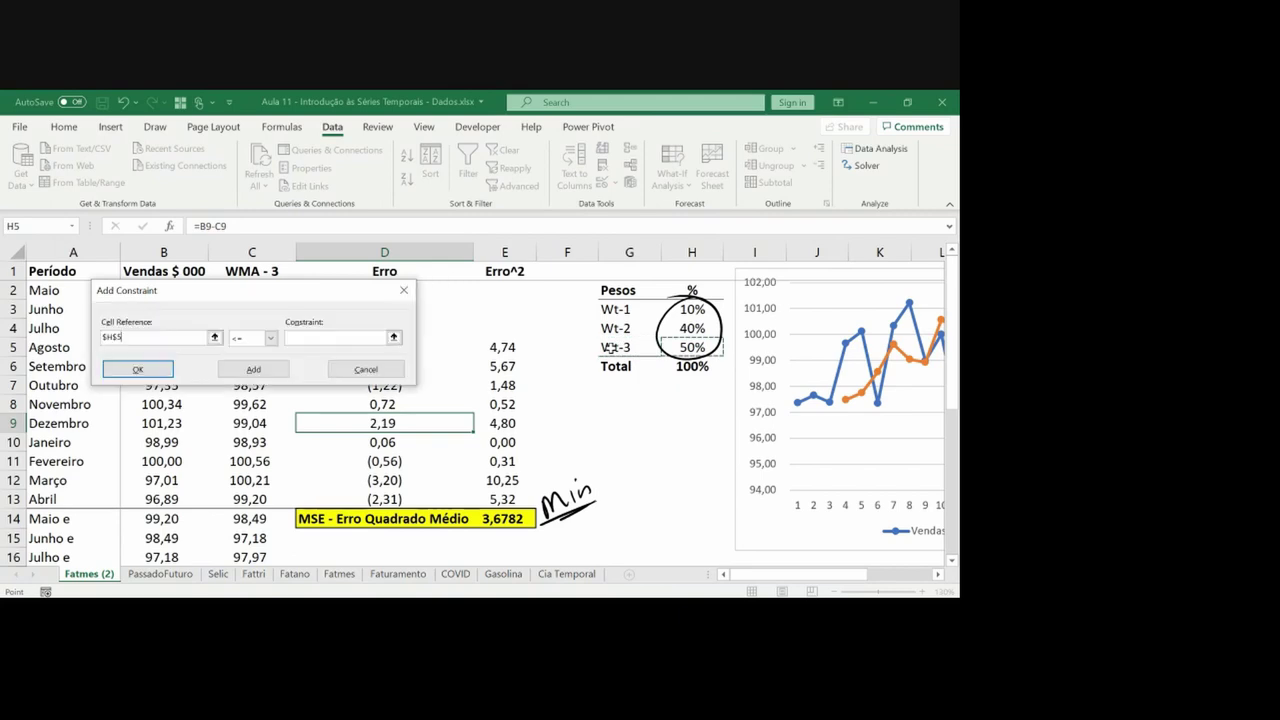
pyautogui.click(268, 338)
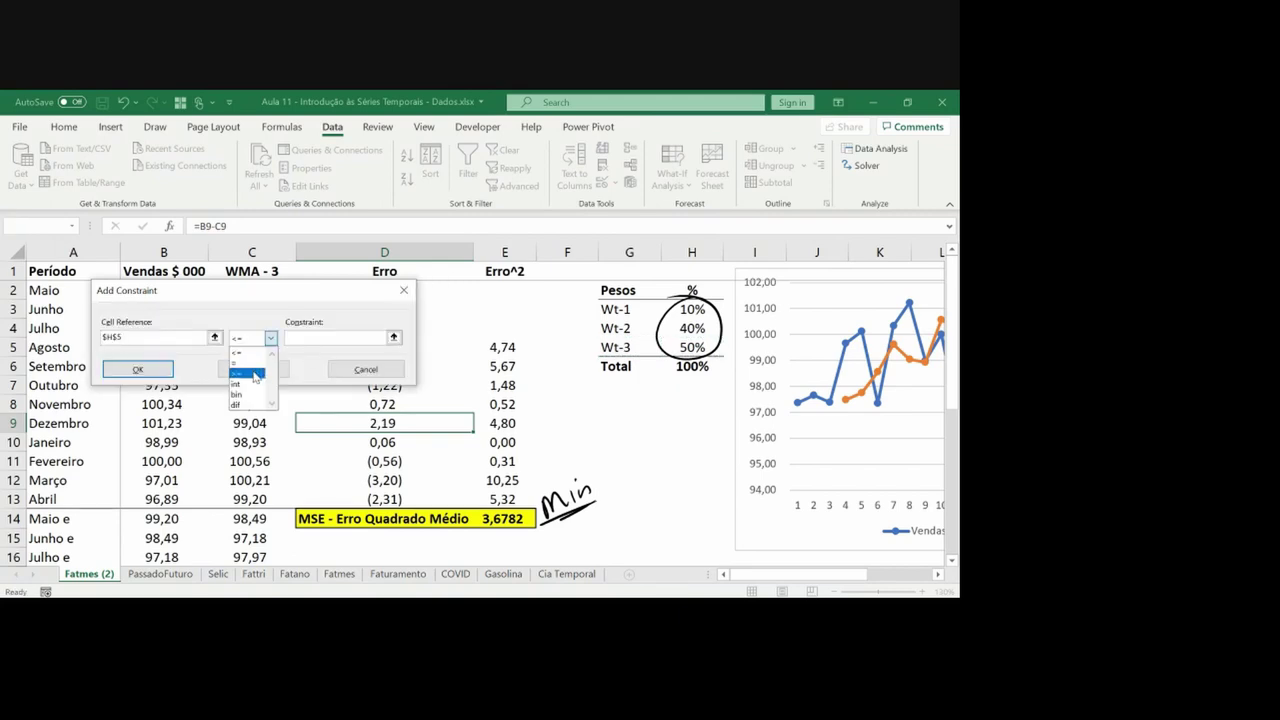
pyautogui.click(248, 372)
pyautogui.click(311, 341)
pyautogui.write('0')
pyautogui.click(253, 369)
# Add a final Solver constraint that the weights' total in H6 = 1 and return to the Solver parameters
pyautogui.click(214, 337)
pyautogui.click(692, 366)
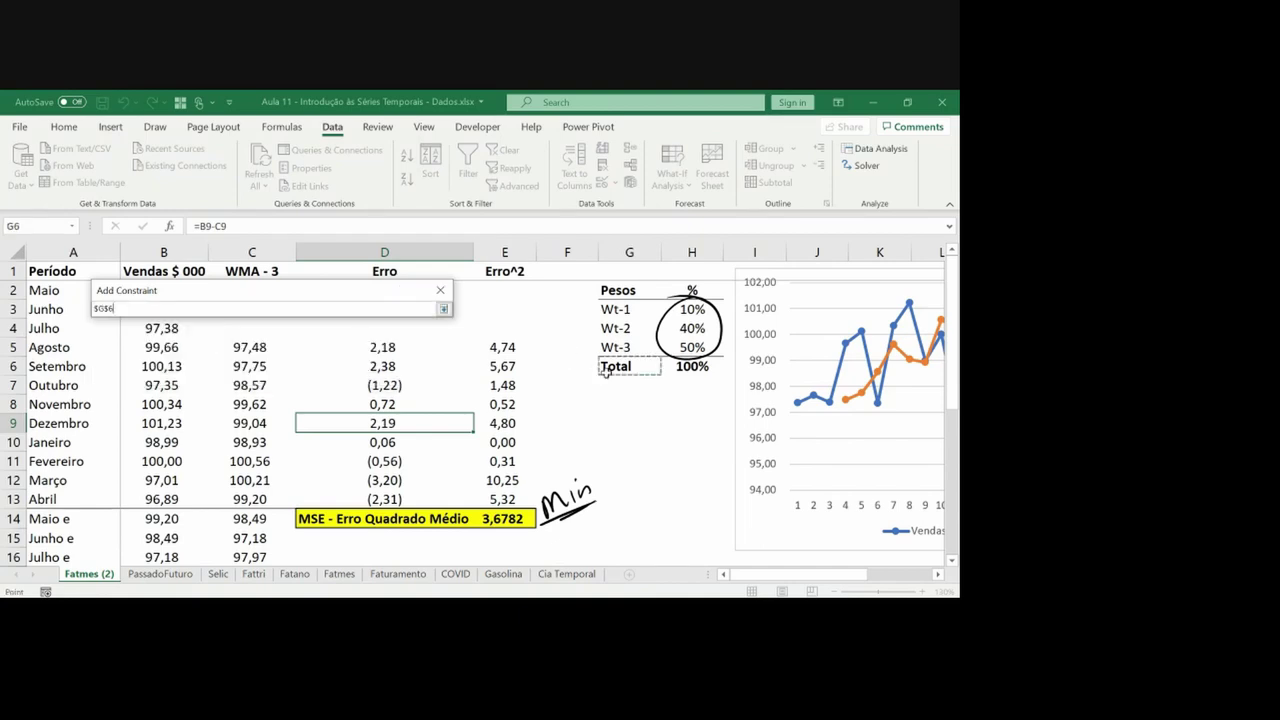
pyautogui.press('Return')
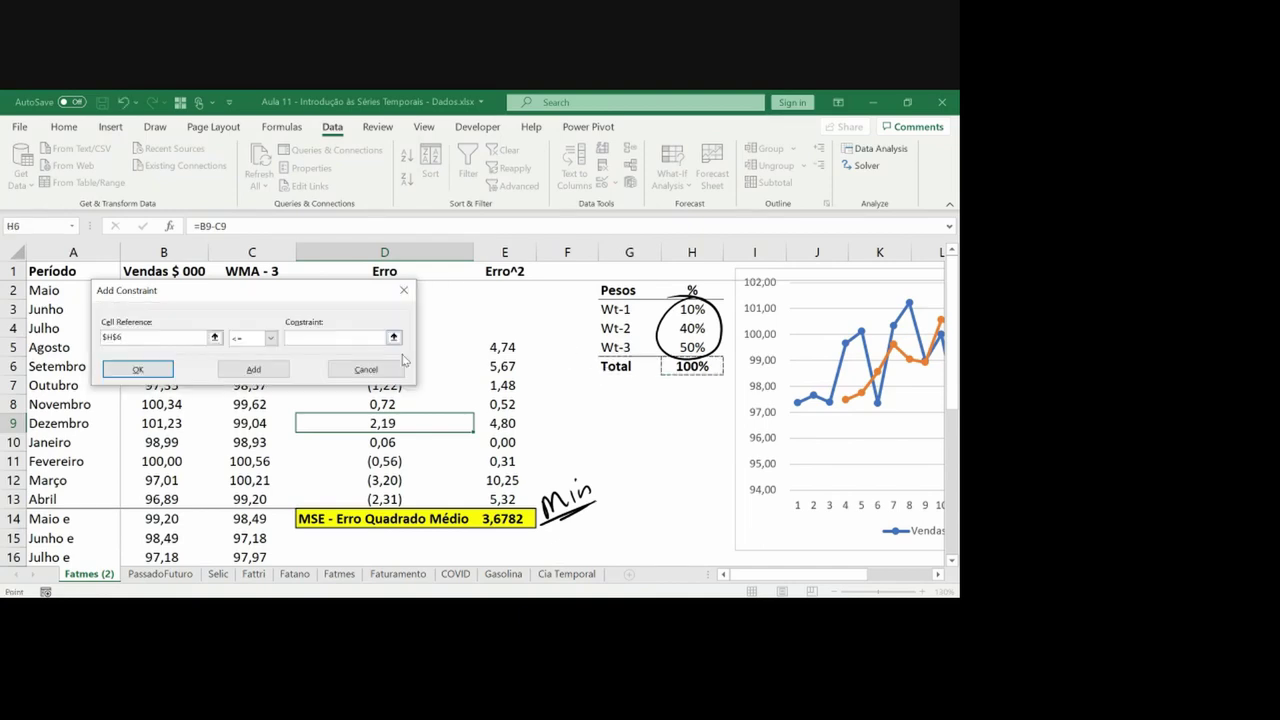
pyautogui.click(270, 337)
pyautogui.click(262, 356)
pyautogui.click(138, 369)
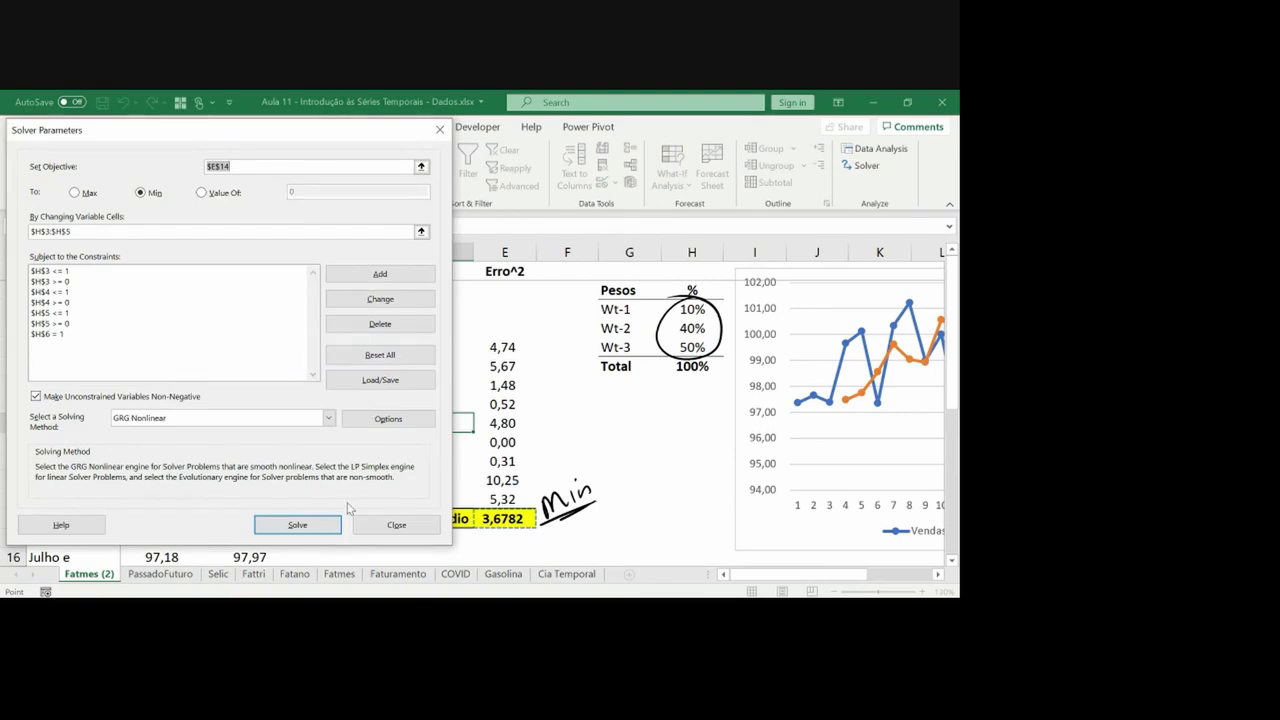
# Solve with the GRG Nonlinear method and keep the Solver solution
pyautogui.click(300, 526)
pyautogui.click(298, 526)
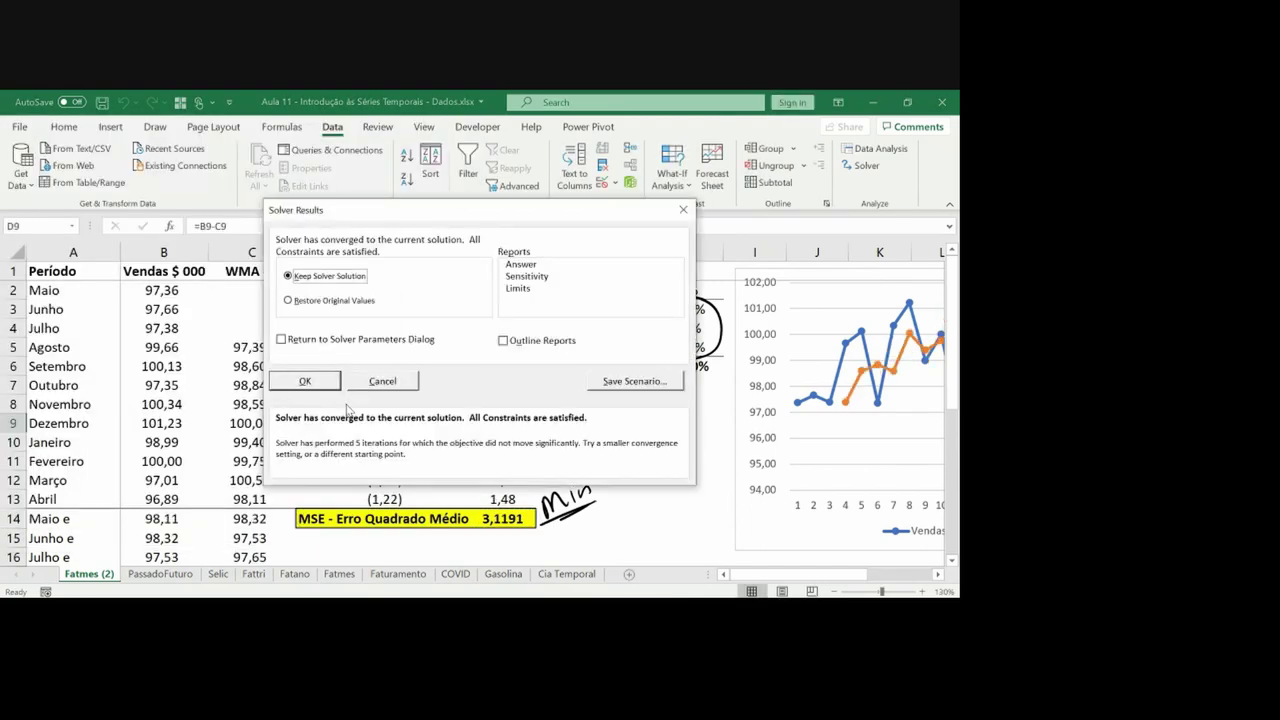
pyautogui.click(322, 384)
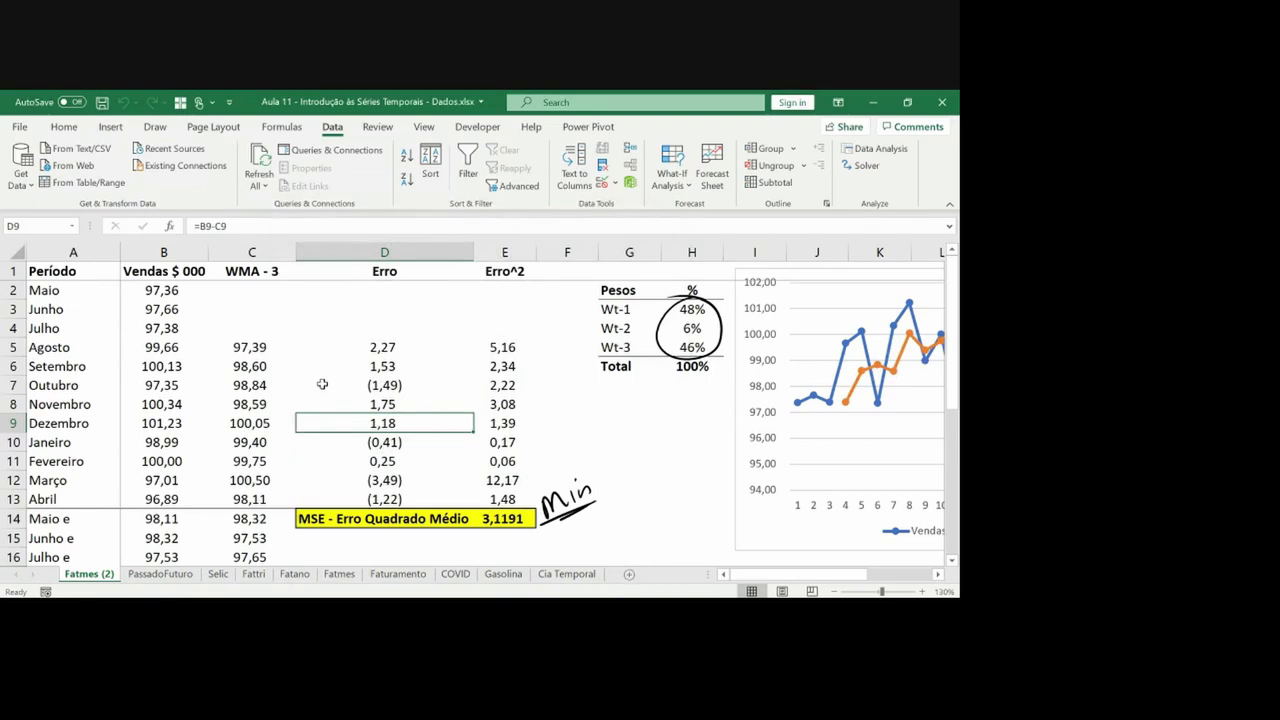
# Delete the ink circle around the weight percentages
pyautogui.click(670, 302)
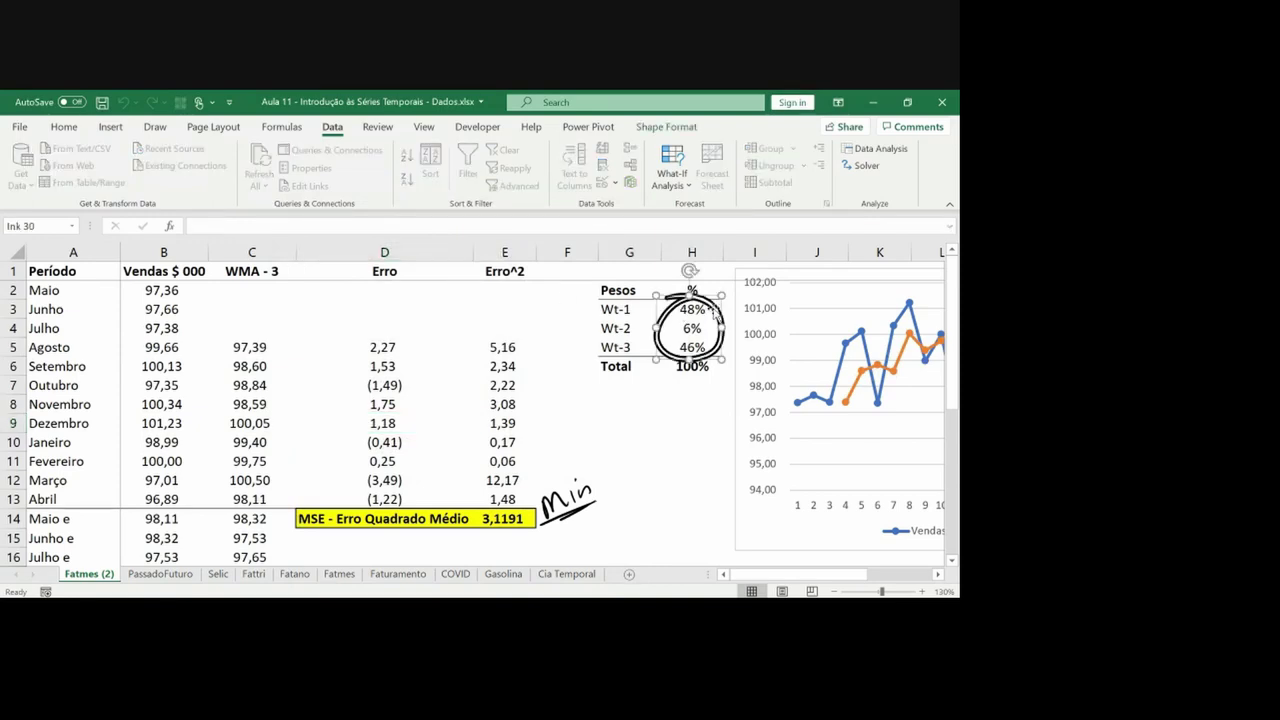
pyautogui.press('Delete')
pyautogui.click(505, 366)
# Show the weights and their total in H3:H6 with one decimal place
pyautogui.click(693, 308)
pyautogui.moveTo(693, 308); pyautogui.dragTo(692, 366)
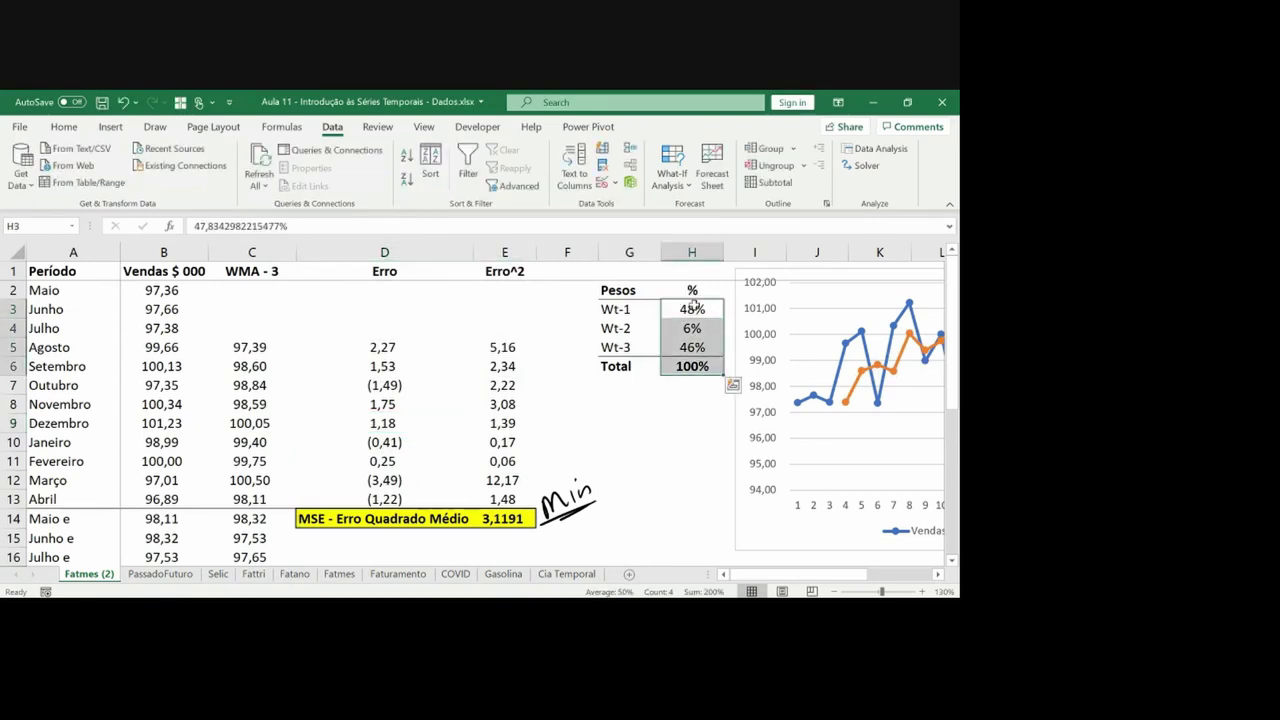
pyautogui.click(63, 127)
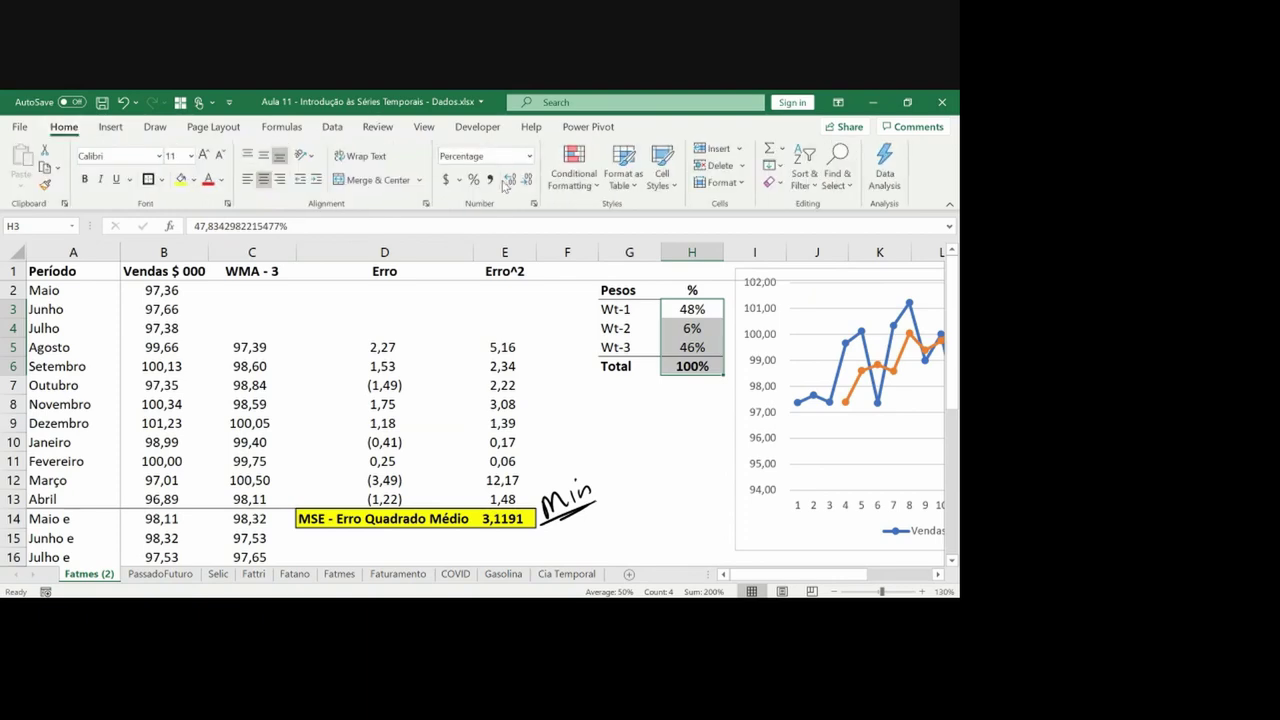
pyautogui.click(510, 179)
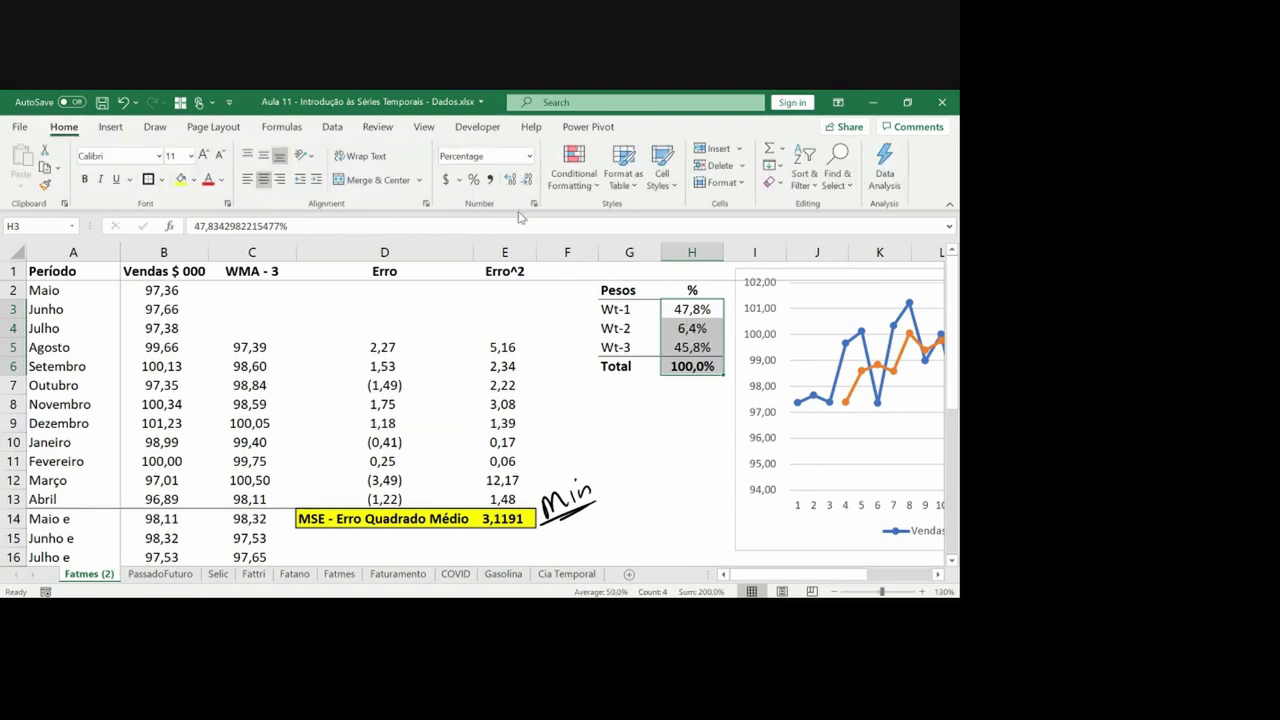
# Deselect the weights and draw a small ink arrow pointing at the MSE value in E14
pyautogui.click(629, 384)
pyautogui.press('Right')
pyautogui.press('Right')
pyautogui.moveTo(468, 547)
pyautogui.mouseDown()
pyautogui.moveTo(500, 529)
pyautogui.moveTo(499, 543)
pyautogui.mouseUp()
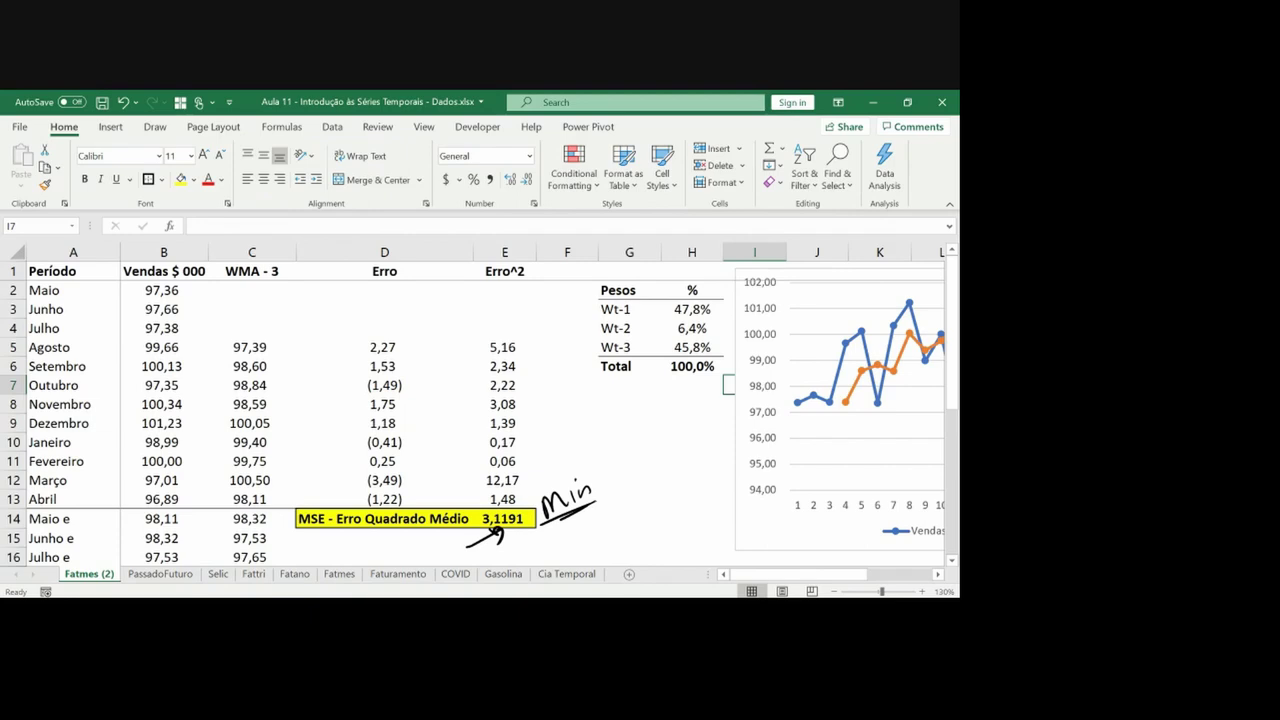
# Circle the weight percentages and the historical sales and WMA curves in ink, and underline the projected part of the sales line
pyautogui.press('Right')
pyautogui.press('Right')
pyautogui.press('Right')
pyautogui.press('Right')
pyautogui.press('Right')
pyautogui.press('Right')
pyautogui.press('Right')
pyautogui.press('Right')
pyautogui.press('Right')
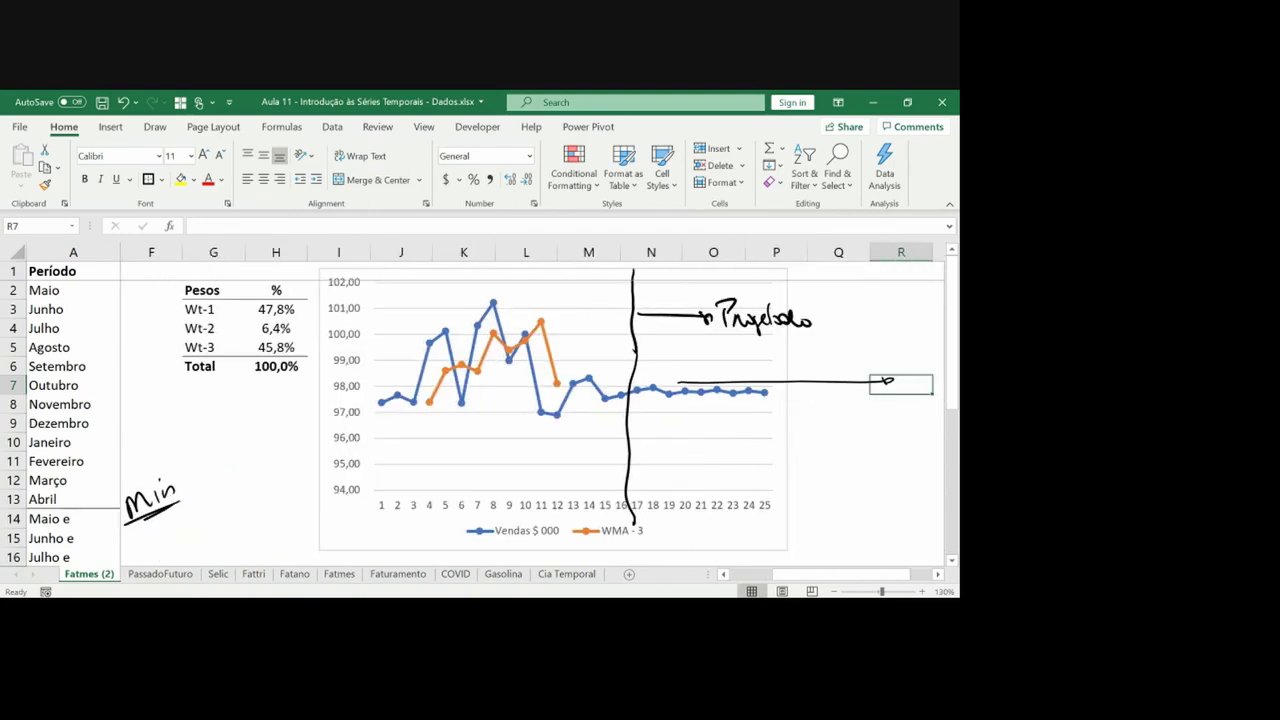
pyautogui.moveTo(284, 292)
pyautogui.mouseDown()
pyautogui.moveTo(236, 340)
pyautogui.moveTo(290, 296)
pyautogui.mouseUp()
pyautogui.moveTo(632, 399); pyautogui.dragTo(757, 398)
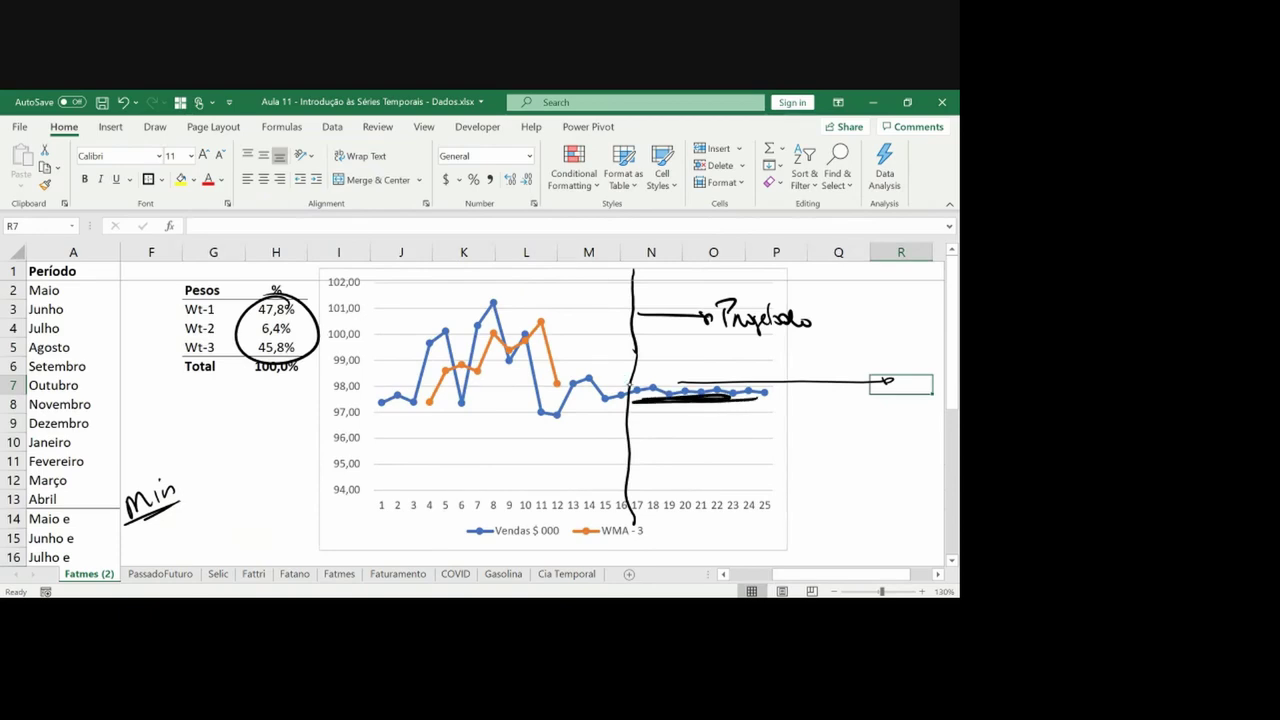
pyautogui.moveTo(440, 330)
pyautogui.mouseDown()
pyautogui.moveTo(560, 314)
pyautogui.moveTo(445, 326)
pyautogui.mouseUp()
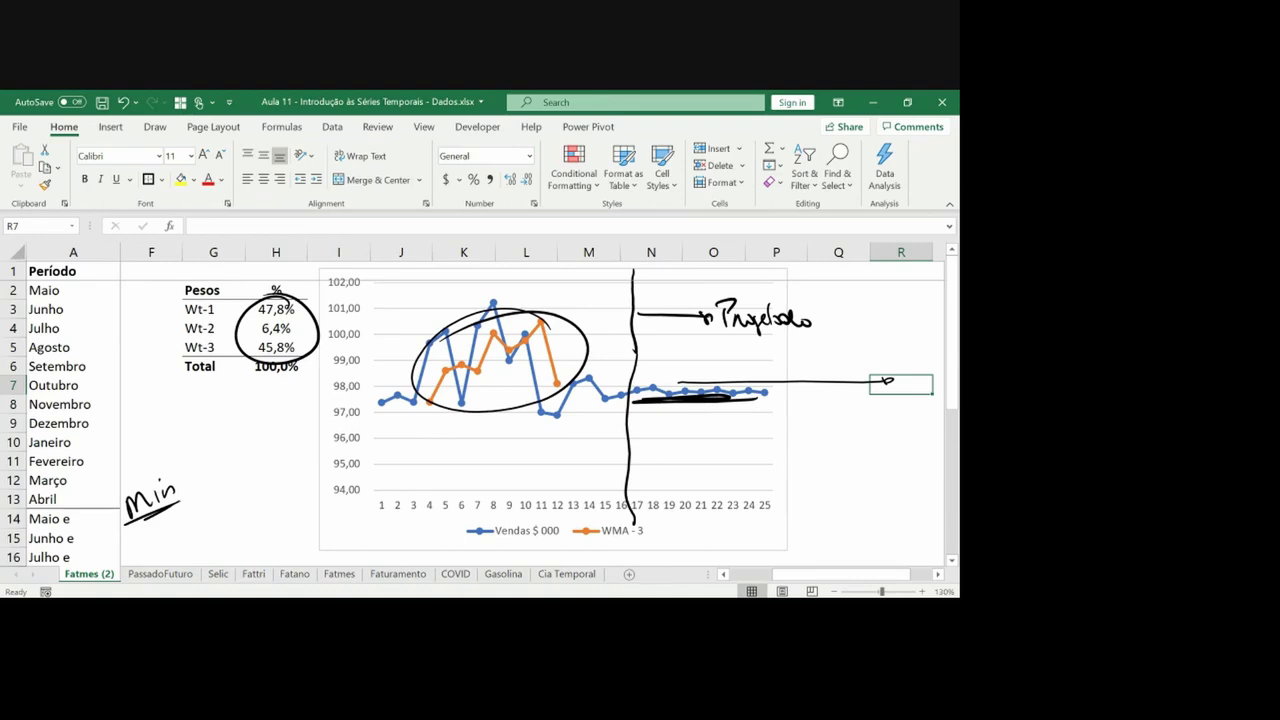
# Erase the old underline, divider and arrow ink on the chart and redraw the dividing line near period 12 with an arrow towards the forecasts
pyautogui.click(634, 400)
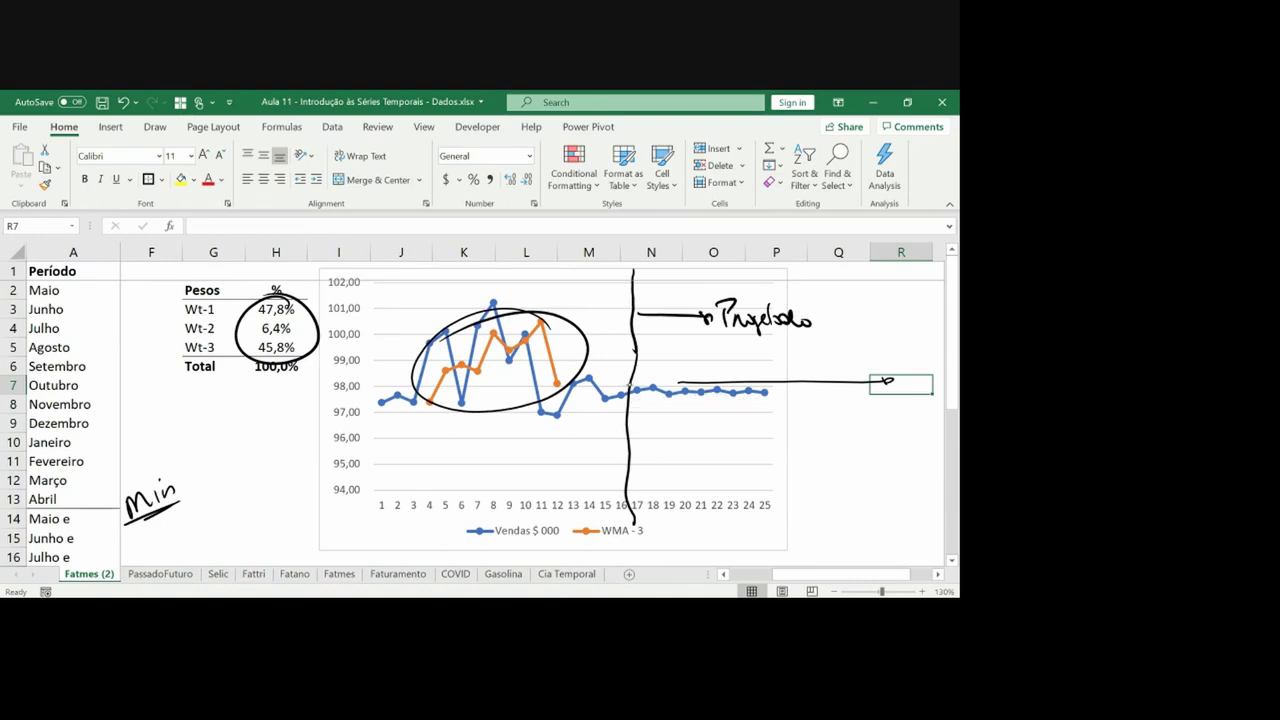
pyautogui.click(628, 384)
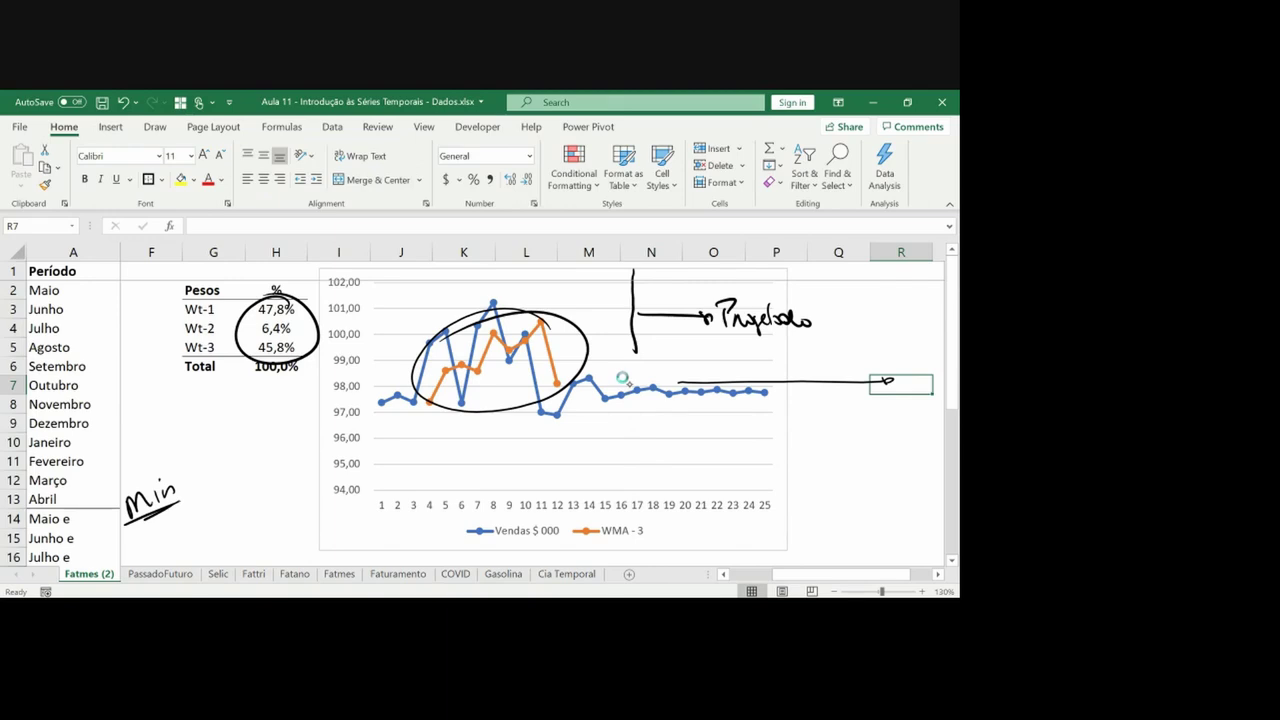
pyautogui.moveTo(558, 502); pyautogui.dragTo(574, 291)
pyautogui.moveTo(579, 339); pyautogui.dragTo(704, 346)
pyautogui.click(680, 381)
pyautogui.click(886, 380)
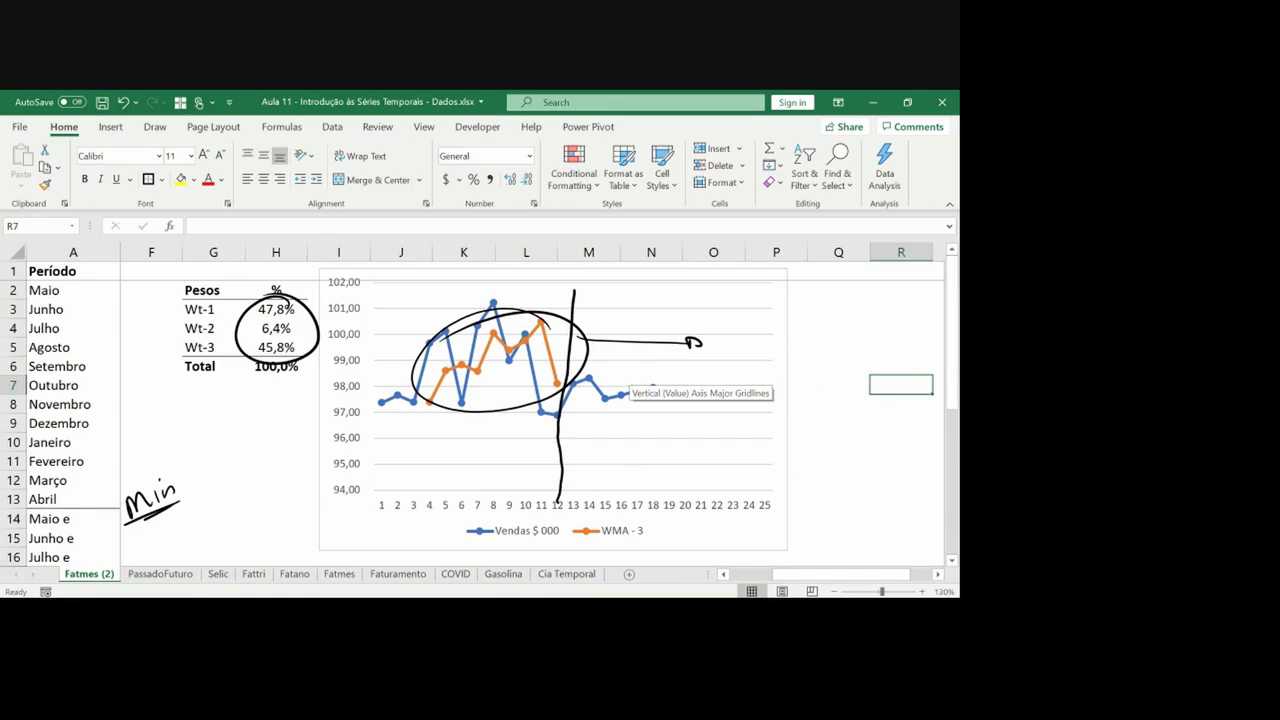
pyautogui.moveTo(630, 392); pyautogui.dragTo(786, 386)
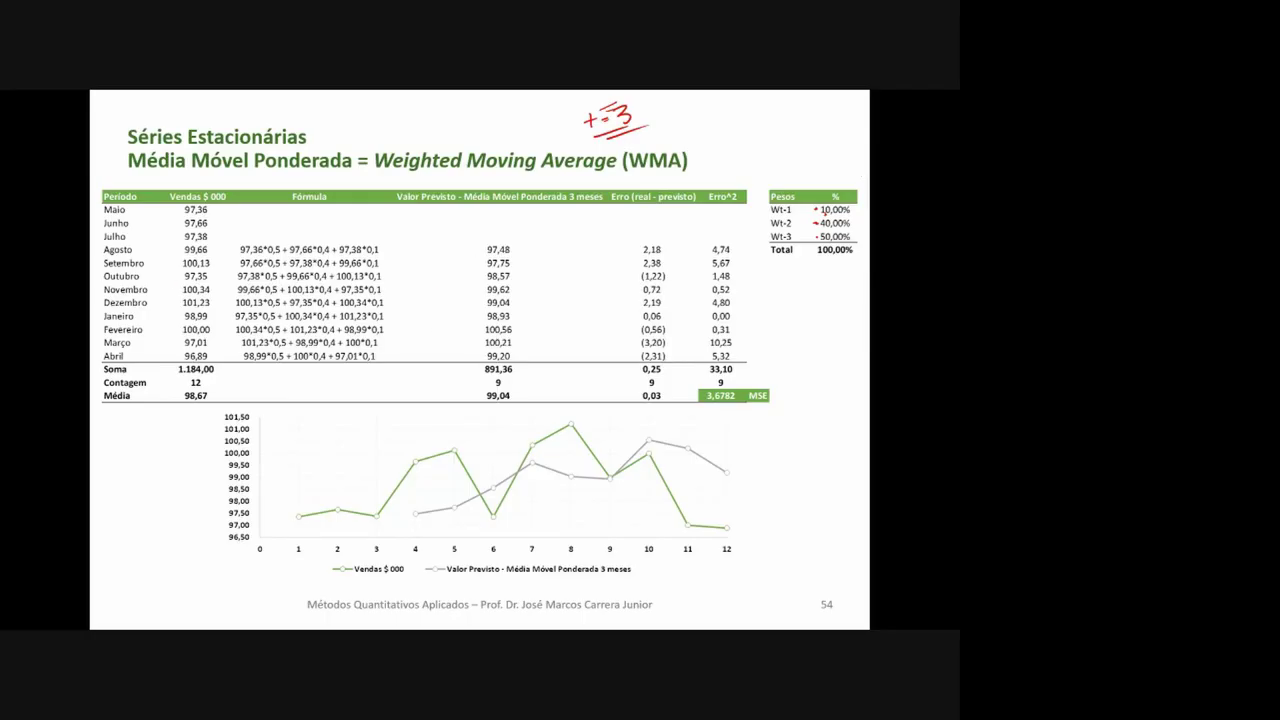
pyautogui.moveTo(213, 204); pyautogui.dragTo(227, 216)
pyautogui.moveTo(186, 248)
pyautogui.mouseDown()
pyautogui.moveTo(219, 262)
pyautogui.moveTo(207, 312)
pyautogui.moveTo(208, 208)
pyautogui.mouseUp()
pyautogui.moveTo(795, 490); pyautogui.dragTo(736, 489)
pyautogui.press('Right')
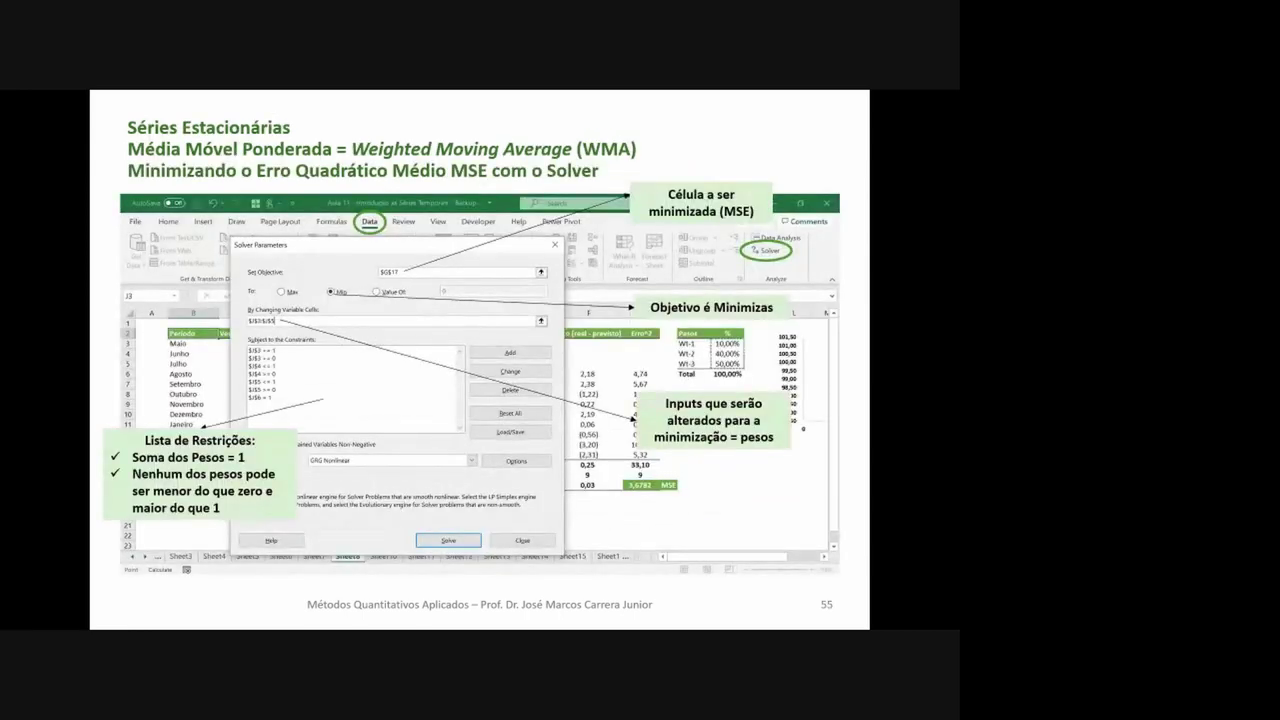
pyautogui.moveTo(410, 256); pyautogui.dragTo(398, 252)
pyautogui.moveTo(645, 476); pyautogui.dragTo(632, 479)
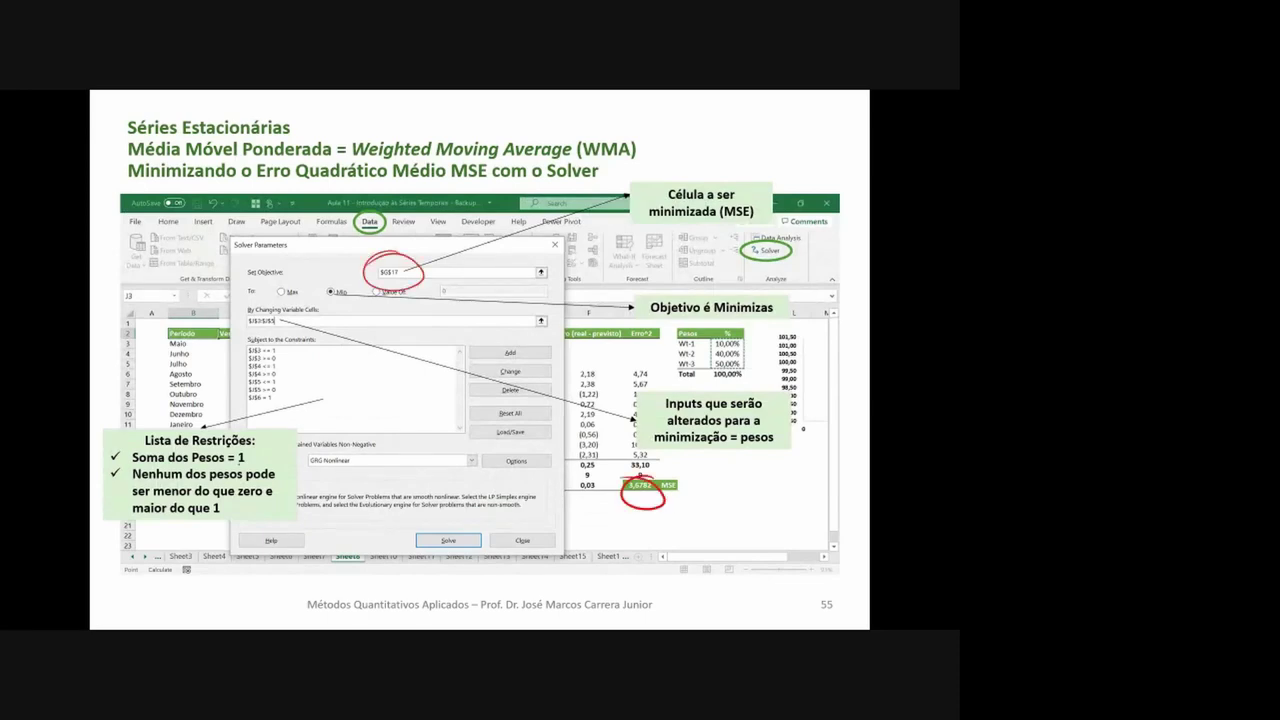
pyautogui.moveTo(352, 287); pyautogui.dragTo(336, 289)
pyautogui.moveTo(730, 336)
pyautogui.mouseDown()
pyautogui.moveTo(748, 362)
pyautogui.moveTo(753, 340)
pyautogui.mouseUp()
pyautogui.moveTo(270, 307)
pyautogui.mouseDown()
pyautogui.moveTo(256, 309)
pyautogui.moveTo(286, 308)
pyautogui.moveTo(252, 347)
pyautogui.moveTo(300, 352)
pyautogui.mouseUp()
pyautogui.click(287, 386)
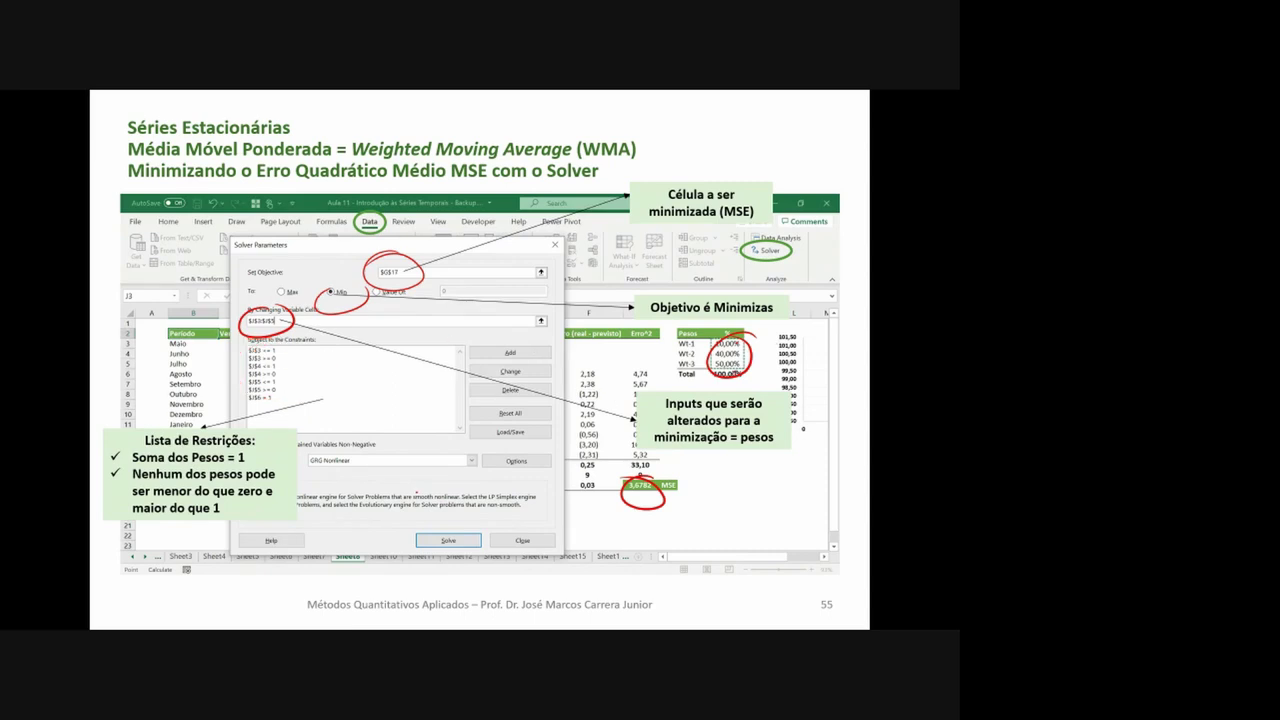
pyautogui.press('Right')
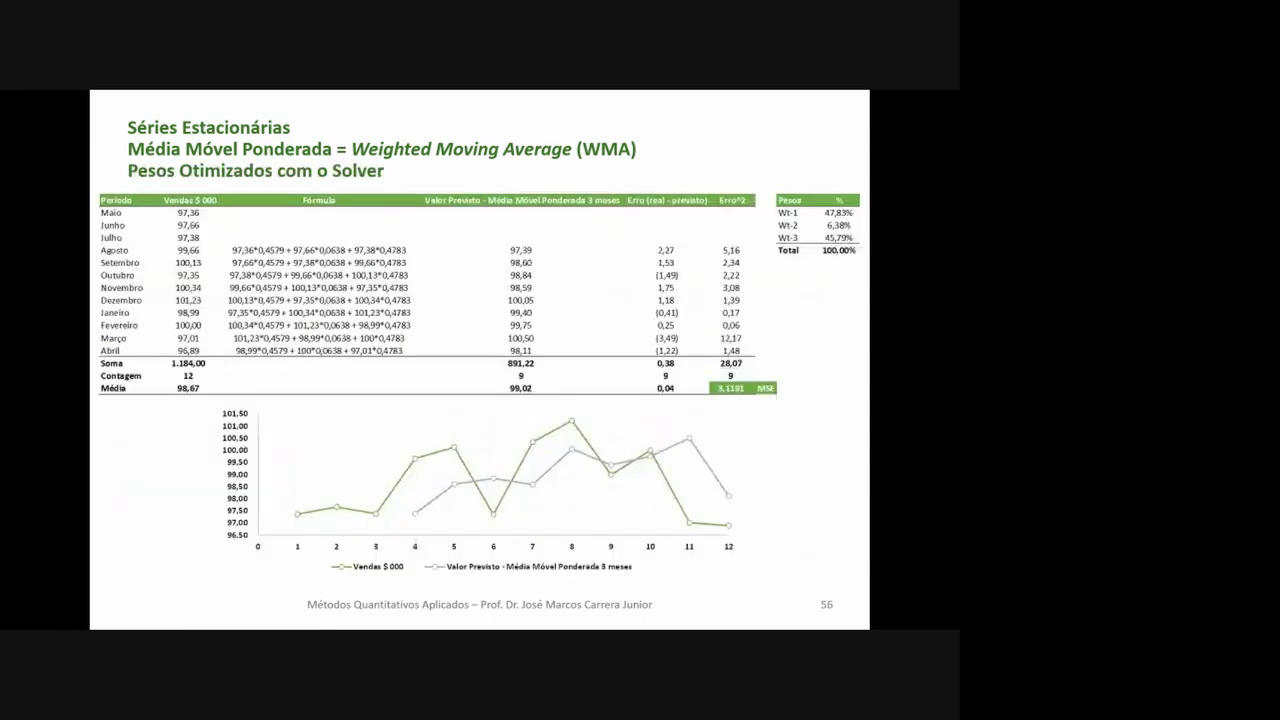
pyautogui.moveTo(838, 190)
pyautogui.mouseDown()
pyautogui.moveTo(835, 283)
pyautogui.moveTo(849, 213)
pyautogui.mouseUp()
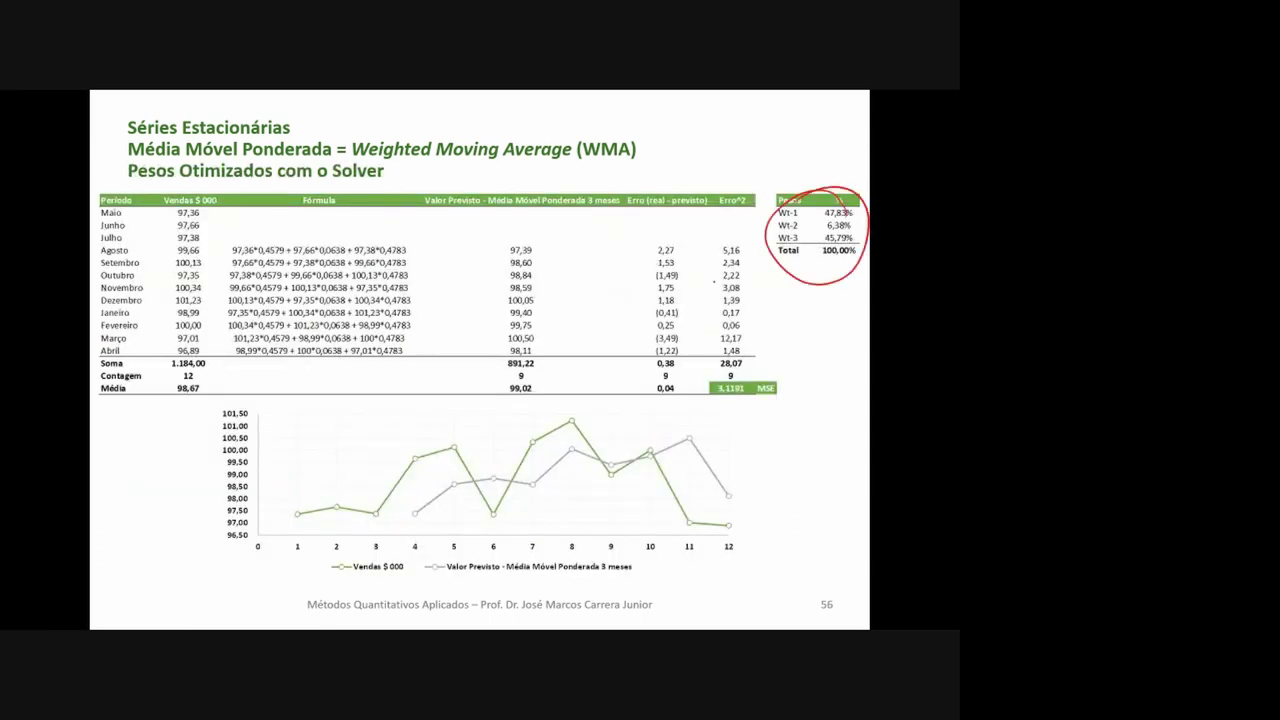
pyautogui.moveTo(724, 380); pyautogui.dragTo(758, 392)
pyautogui.press('Left')
pyautogui.press('Left')
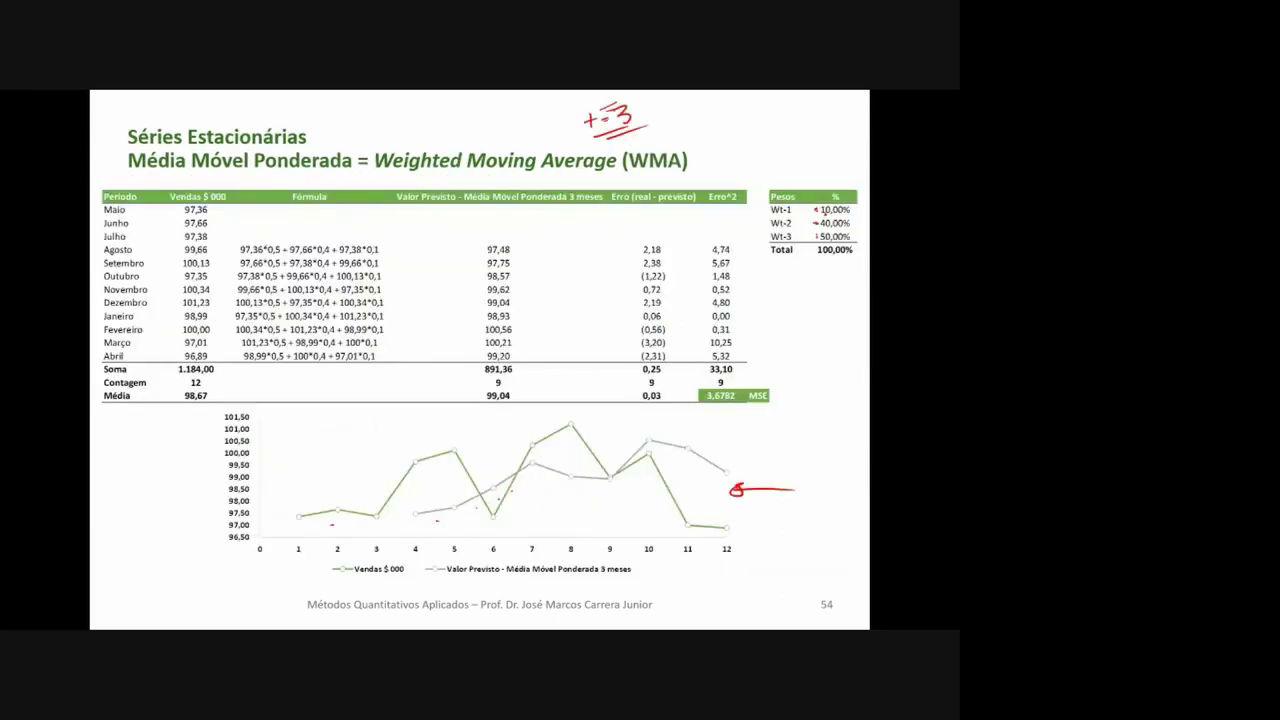
pyautogui.press('Right')
pyautogui.press('Right')
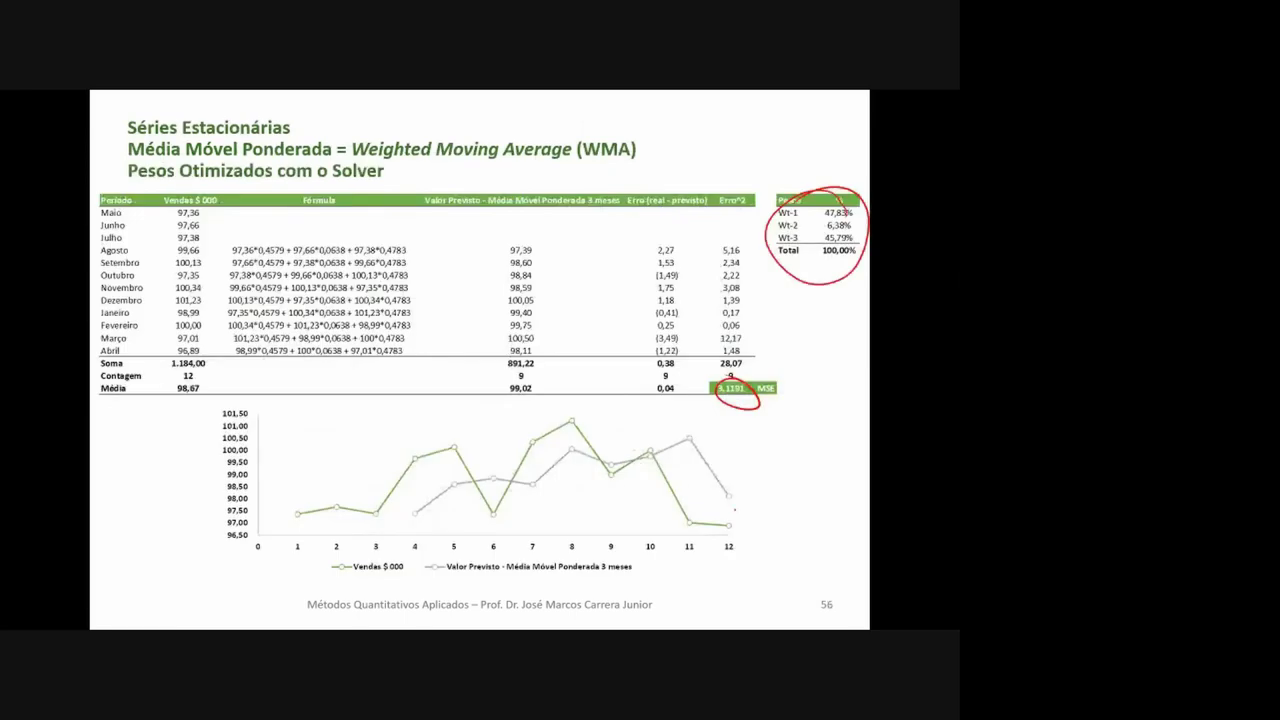
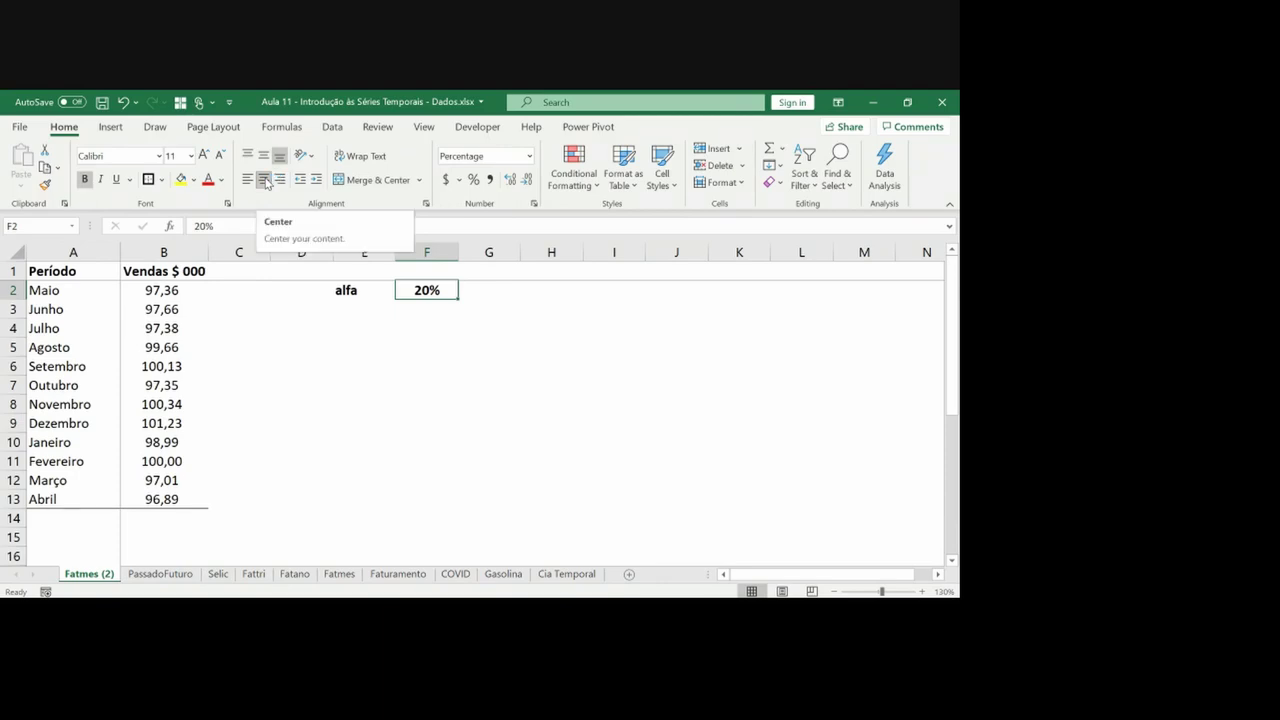
# Insert a new column C beside the sales column and head it ES
pyautogui.click(231, 250)
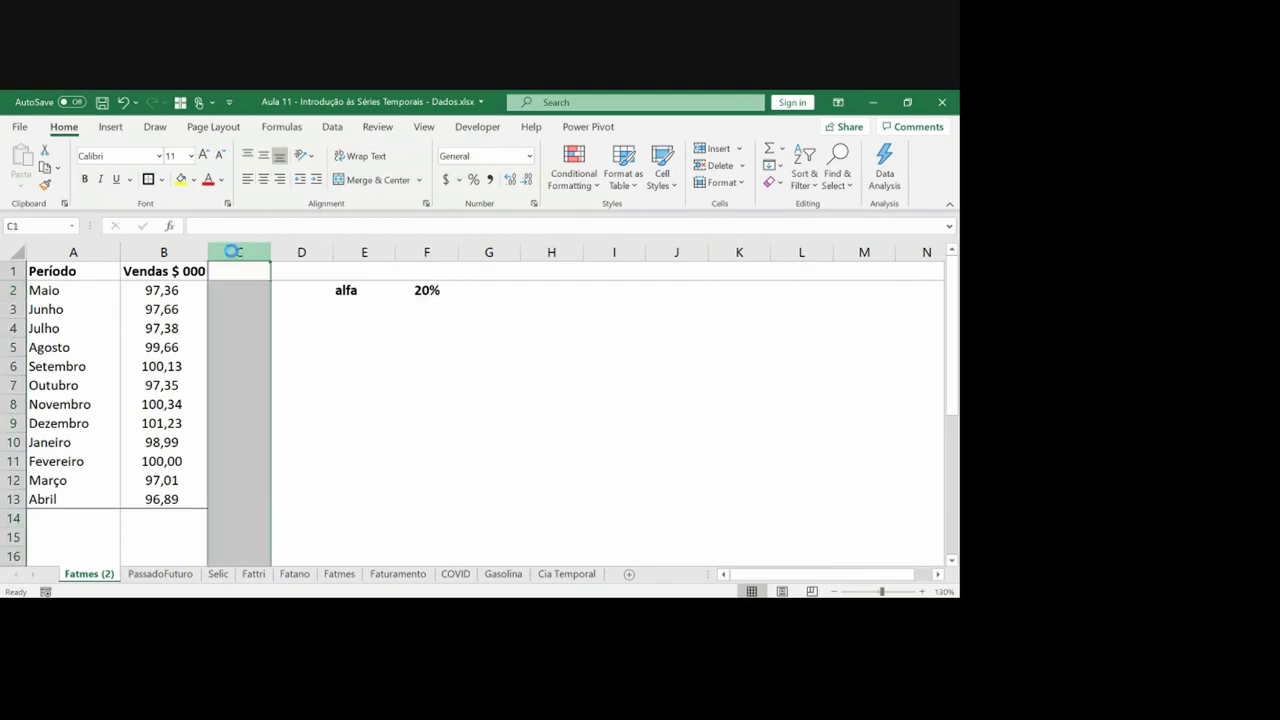
pyautogui.hotkey('ctrl', '+')
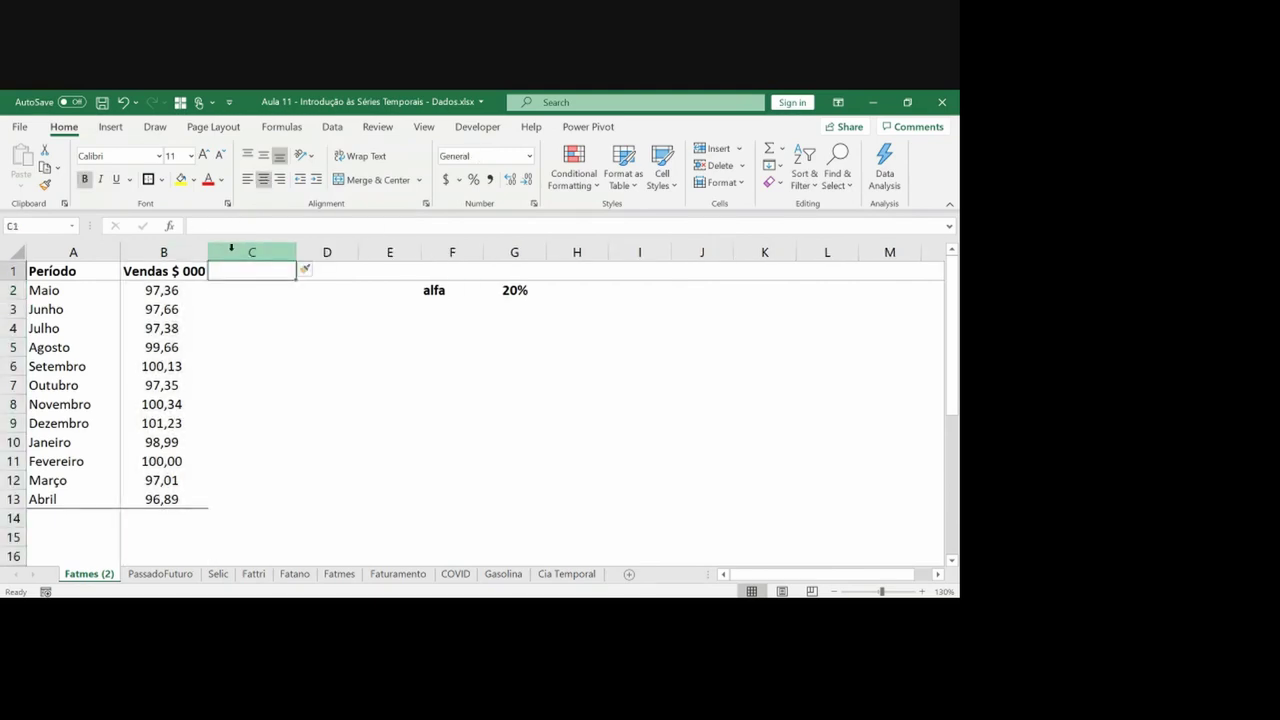
pyautogui.write('A')
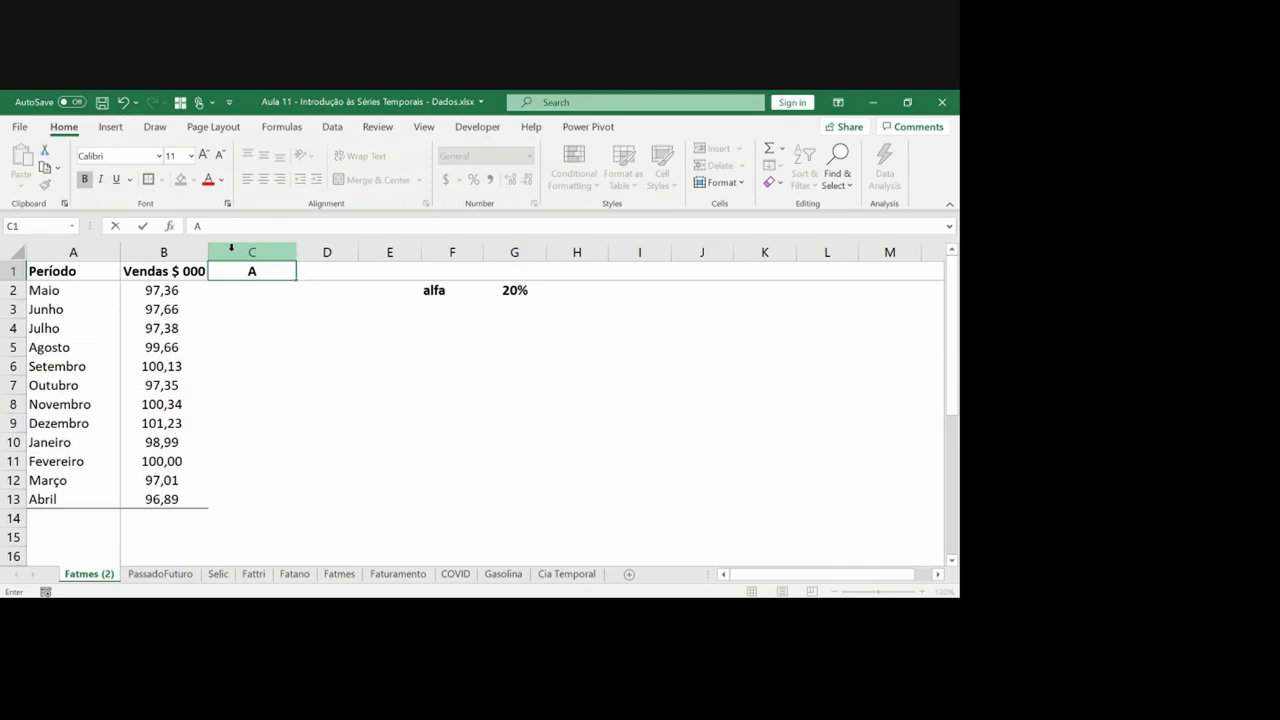
pyautogui.press('BackSpace')
pyautogui.write('ES')
pyautogui.press('Return')
pyautogui.press('Right')
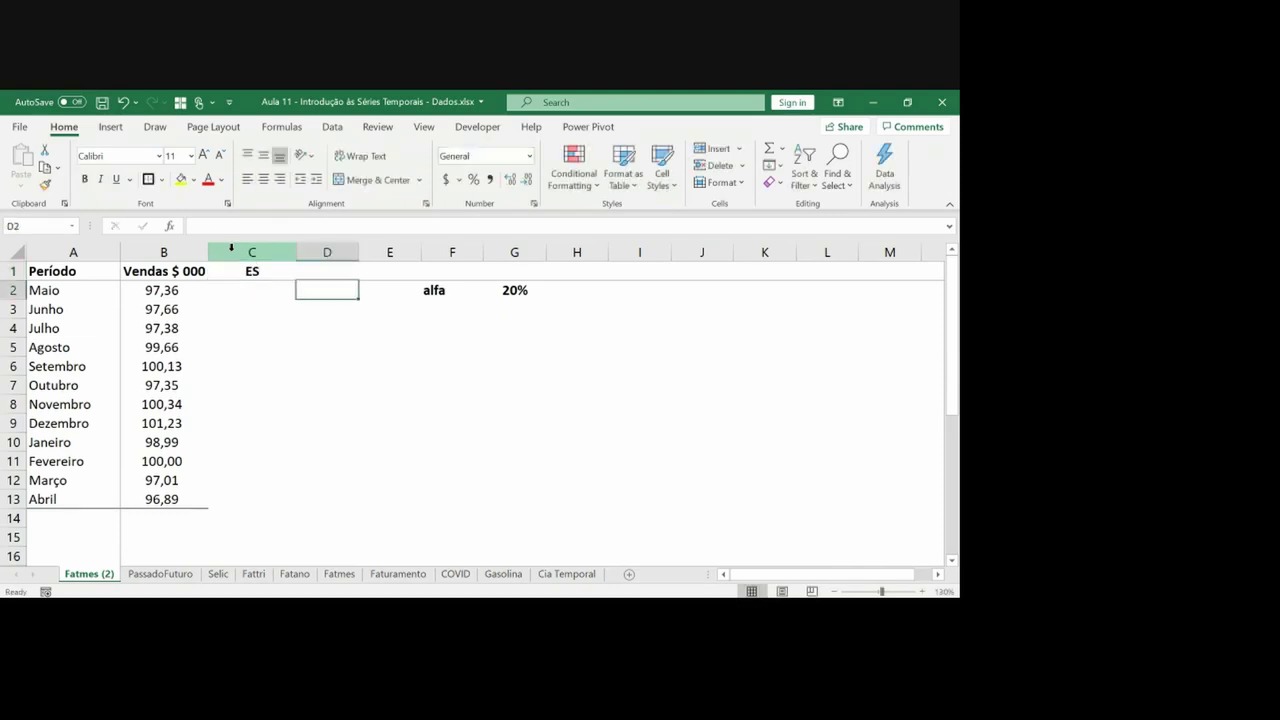
# Copy only the formatting of the sales column B1:B13 onto the ES column
pyautogui.press('Up')
pyautogui.press('Left')
pyautogui.press('Left')
pyautogui.hotkey('ctrl', 'shift', 'Down')
pyautogui.hotkey('ctrl', 'c')
pyautogui.press('Right')
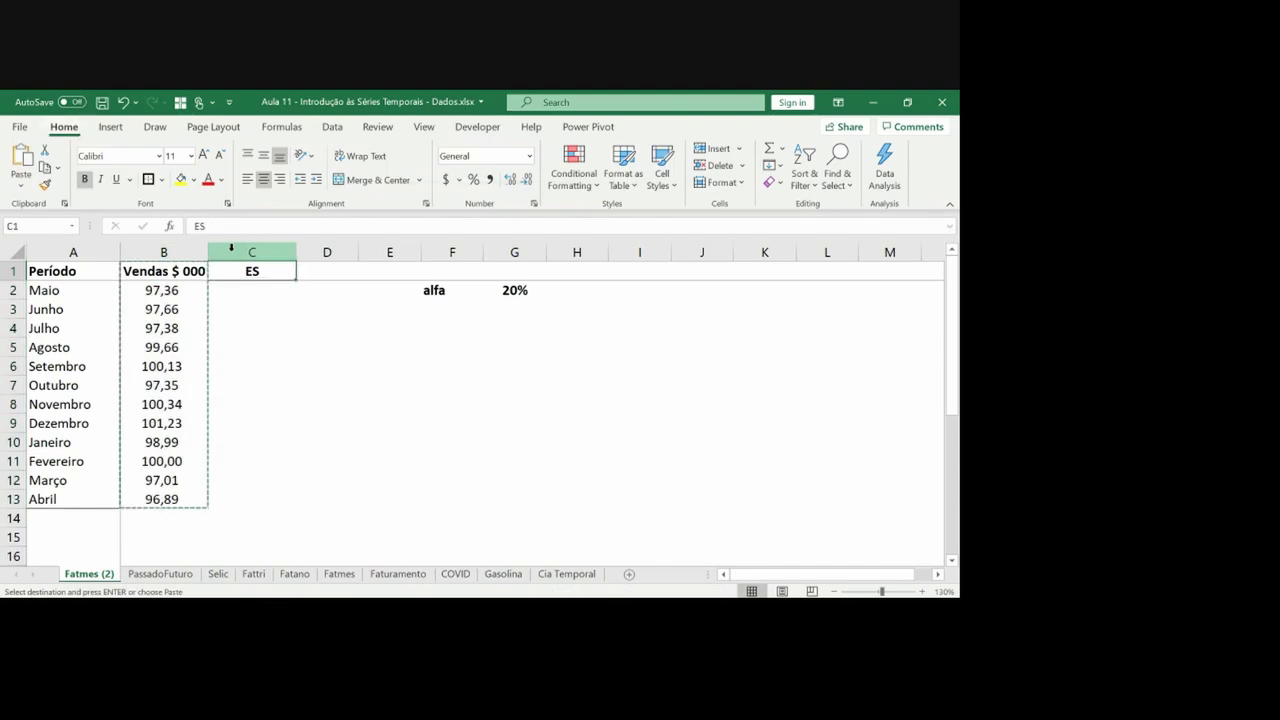
pyautogui.hotkey('alt', 'h')
pyautogui.press('v')
pyautogui.press('r')
pyautogui.press('Escape')
pyautogui.press('Right')
pyautogui.press('Left')
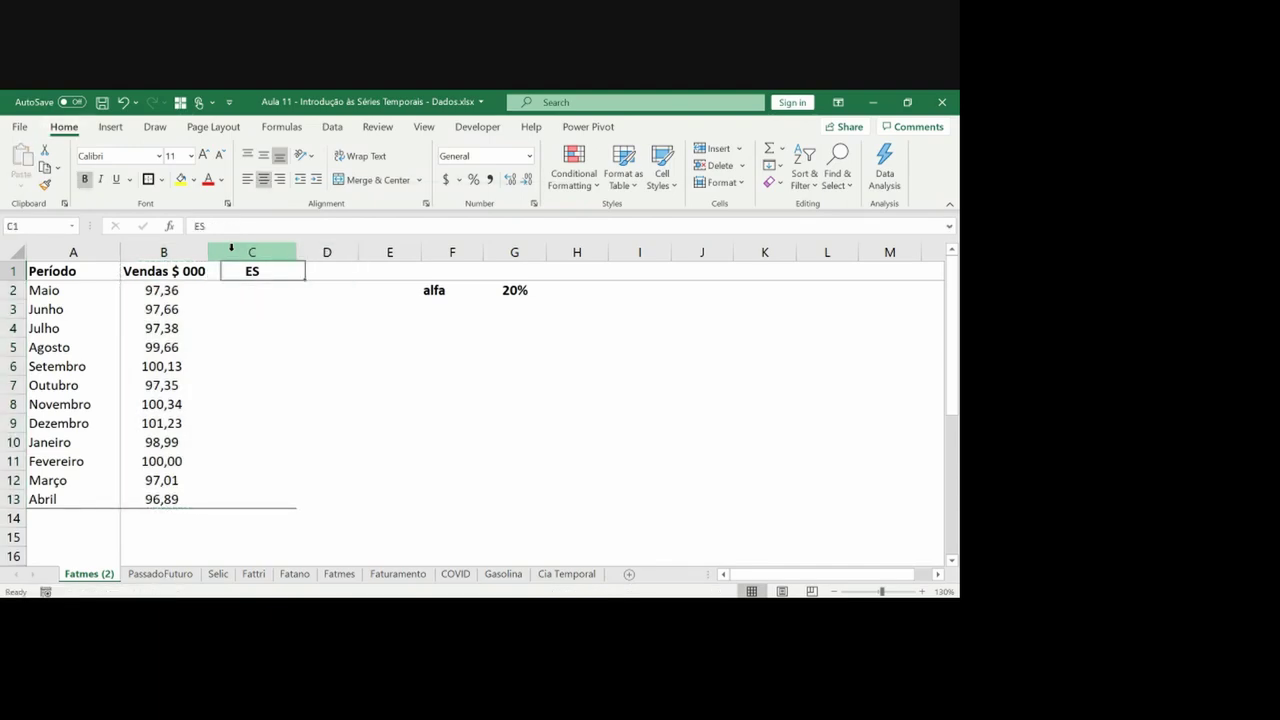
# Start the ES series in C2 with the formula =B2, taking the Maio sales value
pyautogui.press('Down')
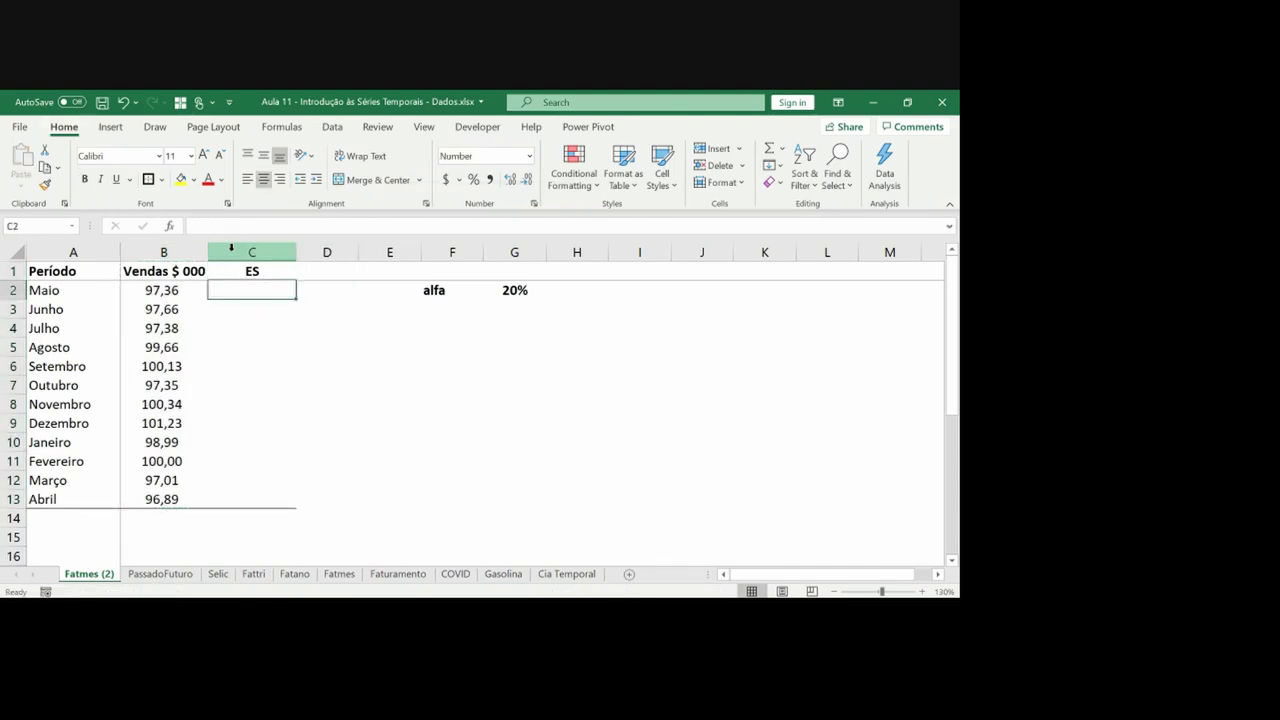
pyautogui.write('=')
pyautogui.press('Left')
pyautogui.press('Return')
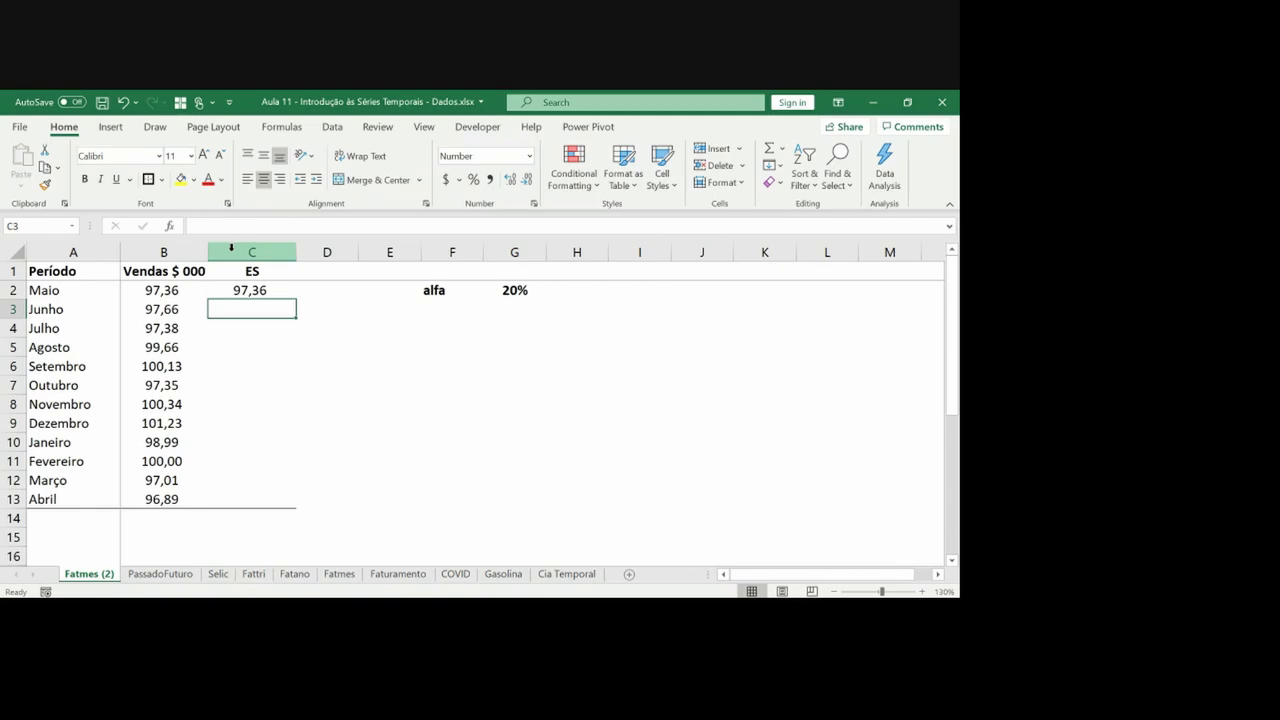
pyautogui.press('Up')
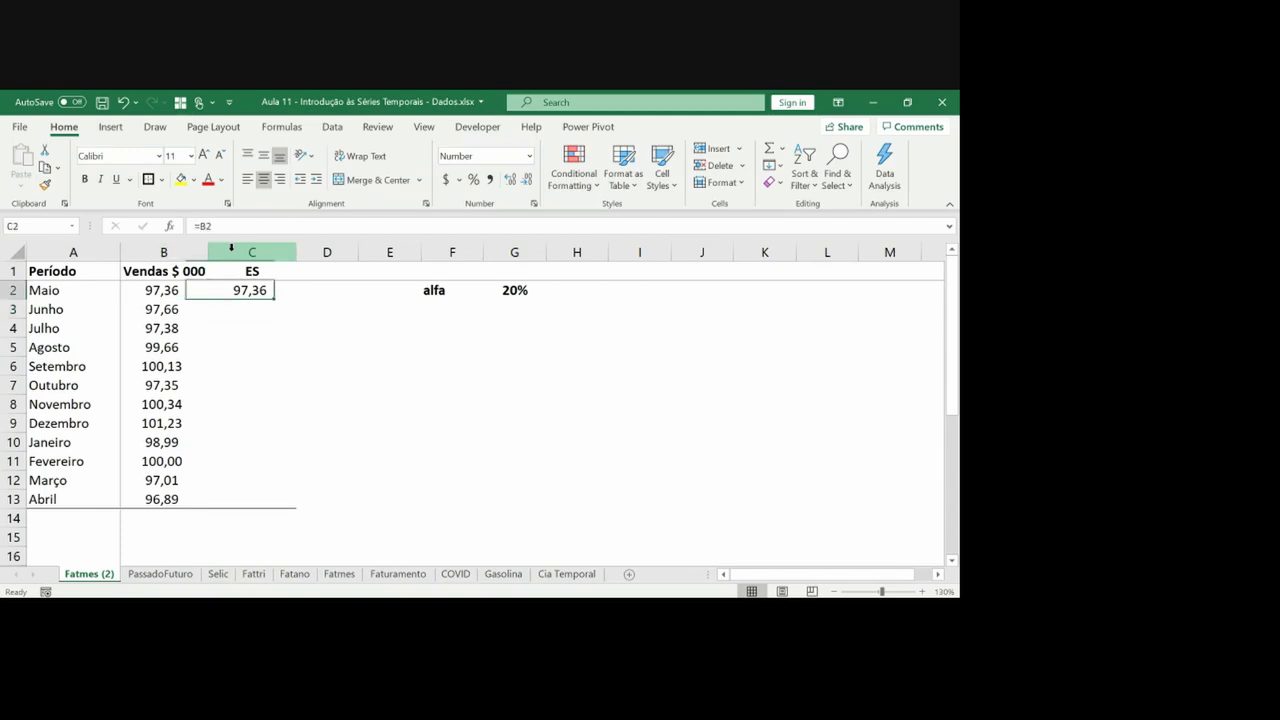
pyautogui.press('Left')
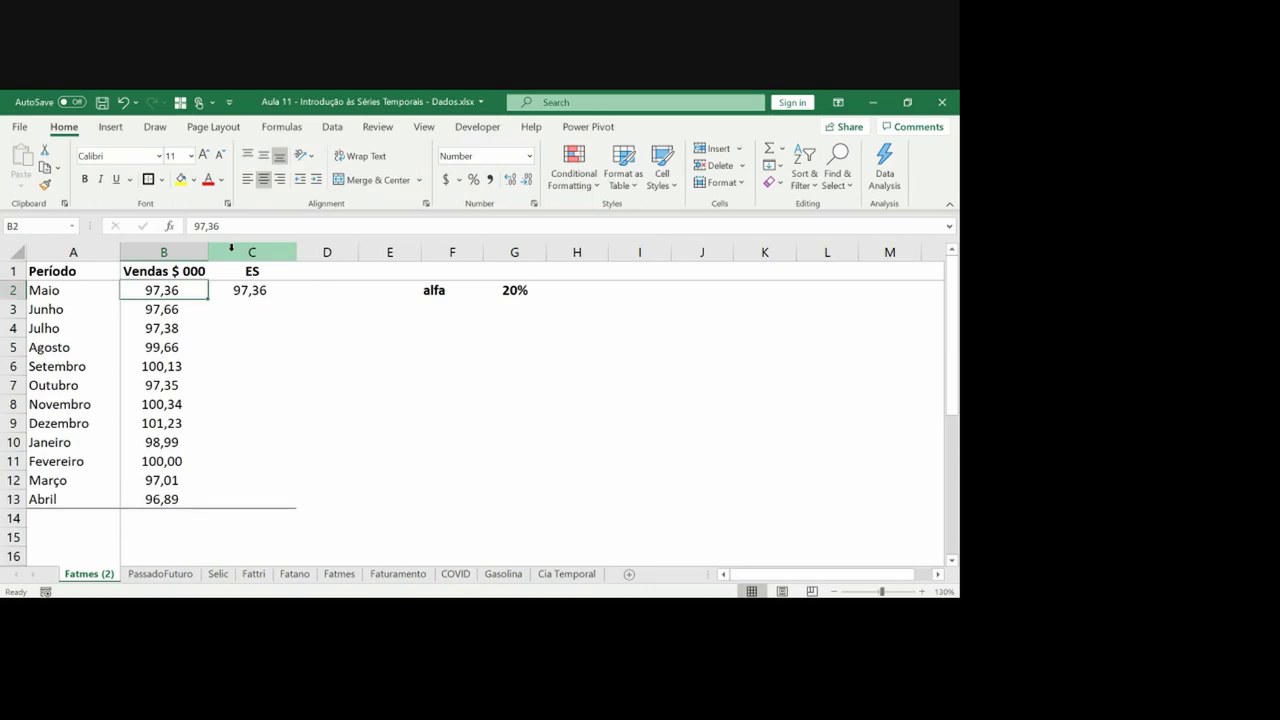
pyautogui.press('Right')
pyautogui.press('Down')
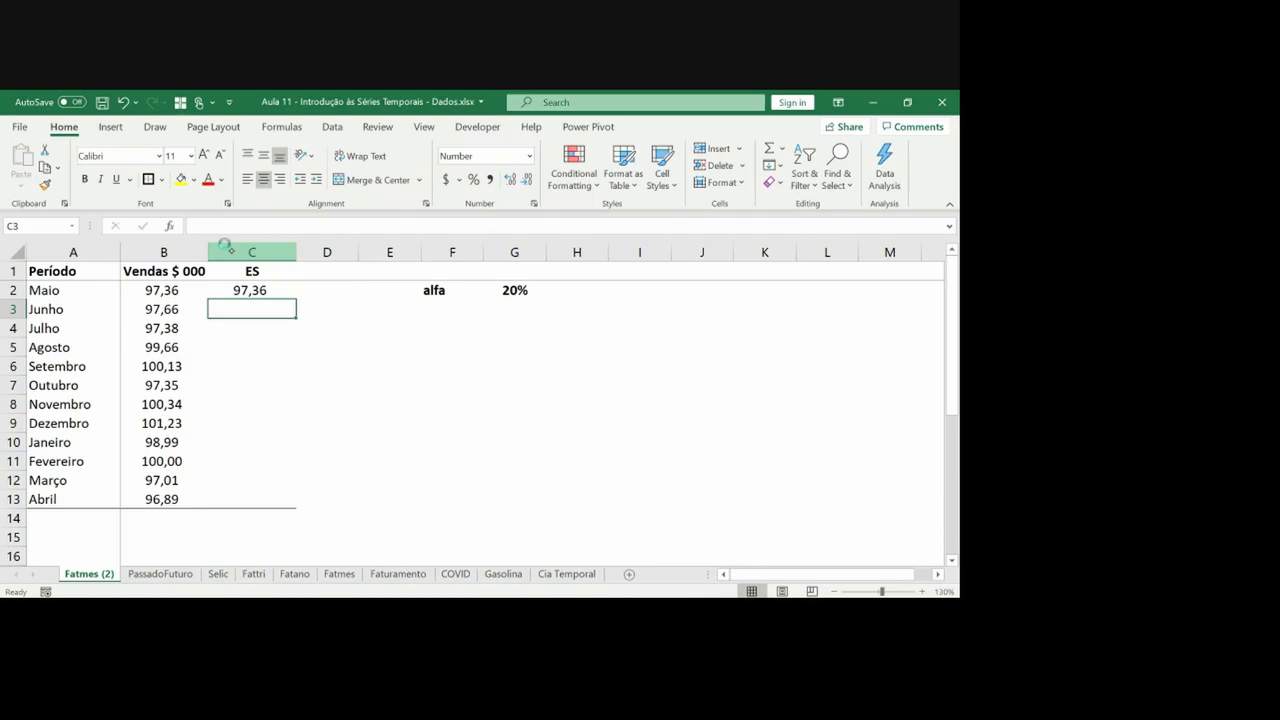
# Handwrite the smoothing formula ŷt = ŷt-1 + α(yt-1 − ŷt-1) below the alfa cells, with an arrow from 20% to α
pyautogui.moveTo(431, 326)
pyautogui.mouseDown()
pyautogui.moveTo(439, 354)
pyautogui.moveTo(441, 320)
pyautogui.moveTo(460, 351)
pyautogui.mouseUp()
pyautogui.moveTo(455, 344)
pyautogui.mouseDown()
pyautogui.moveTo(480, 334)
pyautogui.moveTo(516, 362)
pyautogui.mouseUp()
pyautogui.moveTo(506, 319)
pyautogui.mouseDown()
pyautogui.moveTo(546, 346)
pyautogui.moveTo(562, 336)
pyautogui.mouseUp()
pyautogui.moveTo(556, 327); pyautogui.dragTo(603, 335)
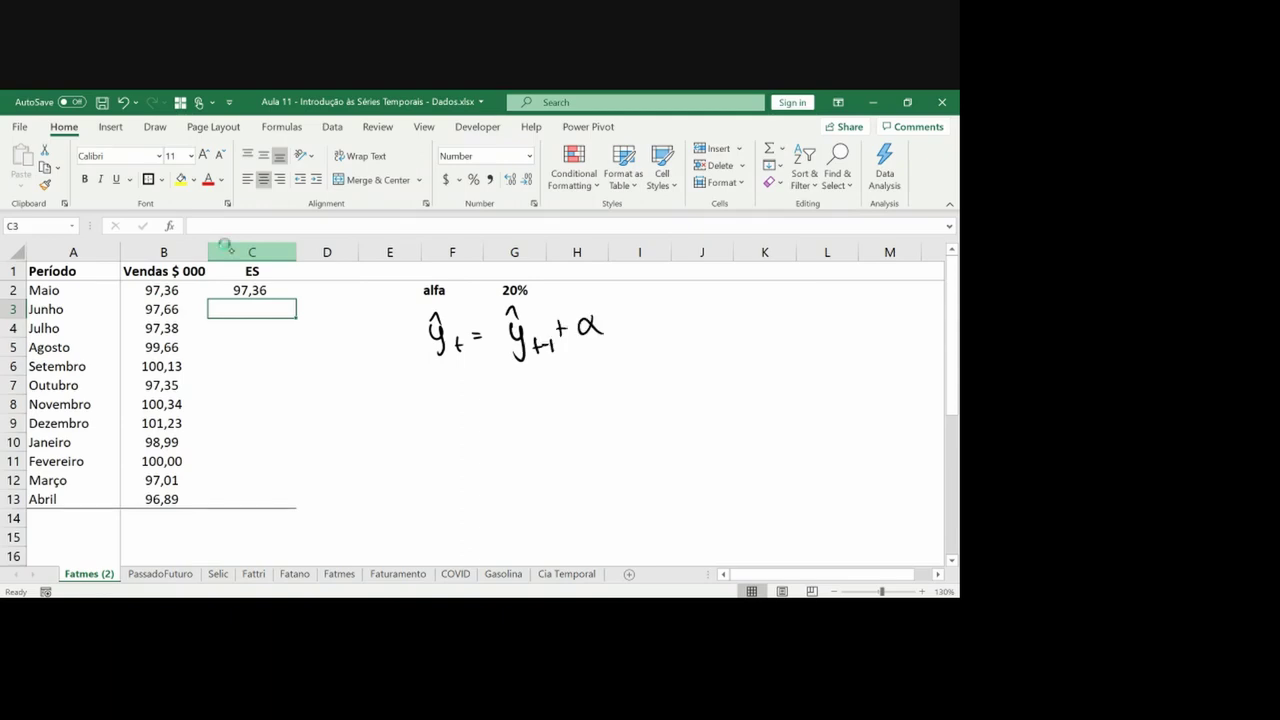
pyautogui.moveTo(537, 292); pyautogui.dragTo(630, 346)
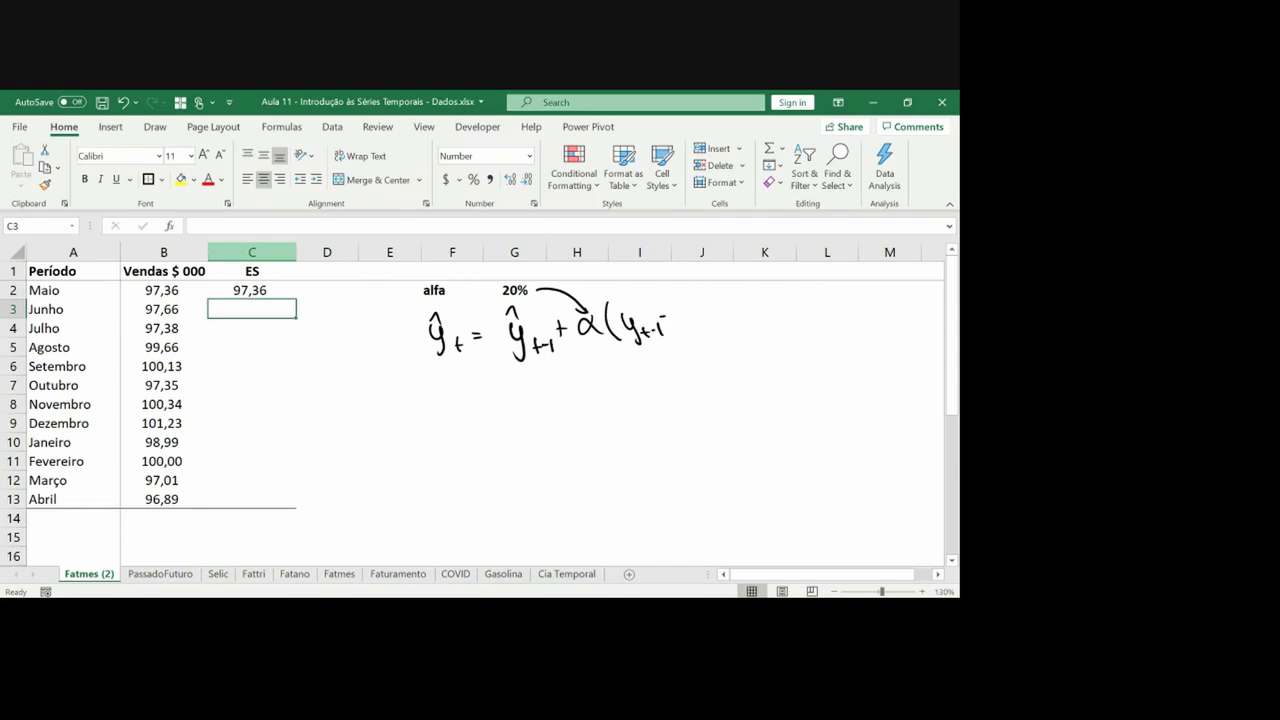
pyautogui.moveTo(680, 307)
pyautogui.mouseDown()
pyautogui.moveTo(691, 306)
pyautogui.moveTo(682, 333)
pyautogui.mouseUp()
pyautogui.moveTo(676, 303); pyautogui.dragTo(734, 334)
# Enter the smoothing formula =C2+$G$2*(B2-C2) in C3 for Junho, with an absolute reference to the alfa value
pyautogui.write('=')
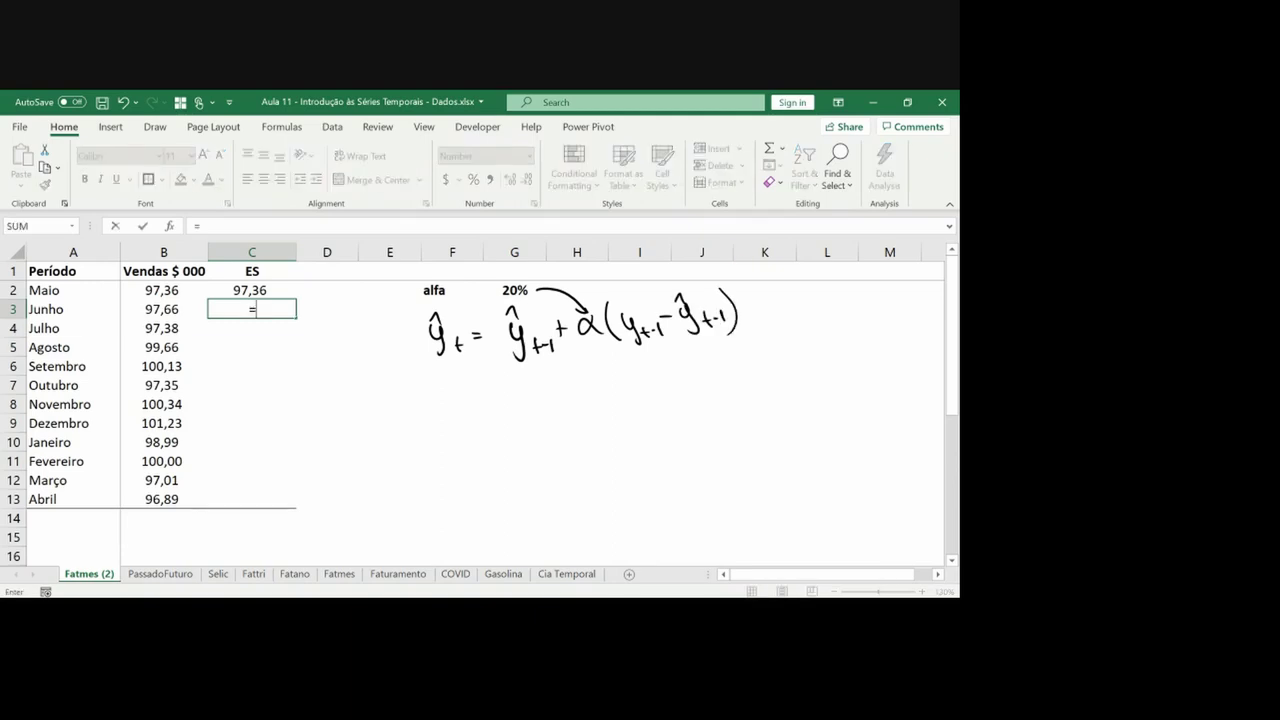
pyautogui.press('Up')
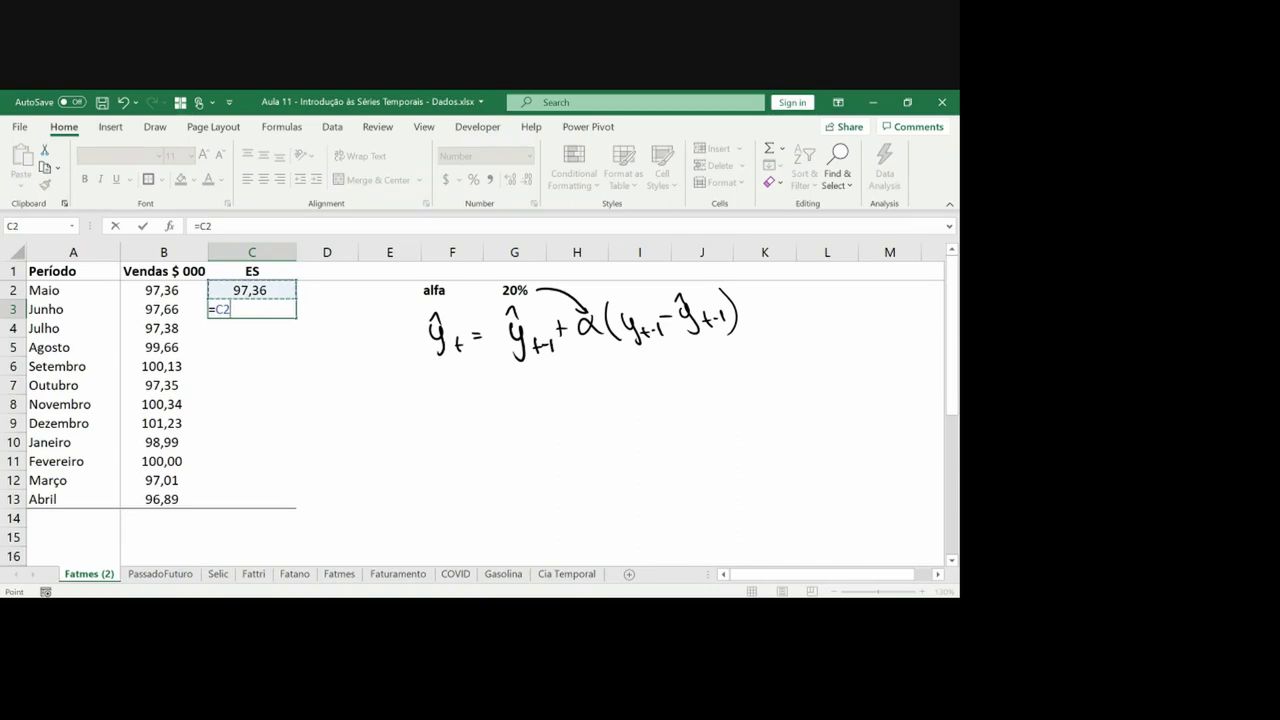
pyautogui.write('+')
pyautogui.press('Right')
pyautogui.press('Right')
pyautogui.press('Right')
pyautogui.press('Right')
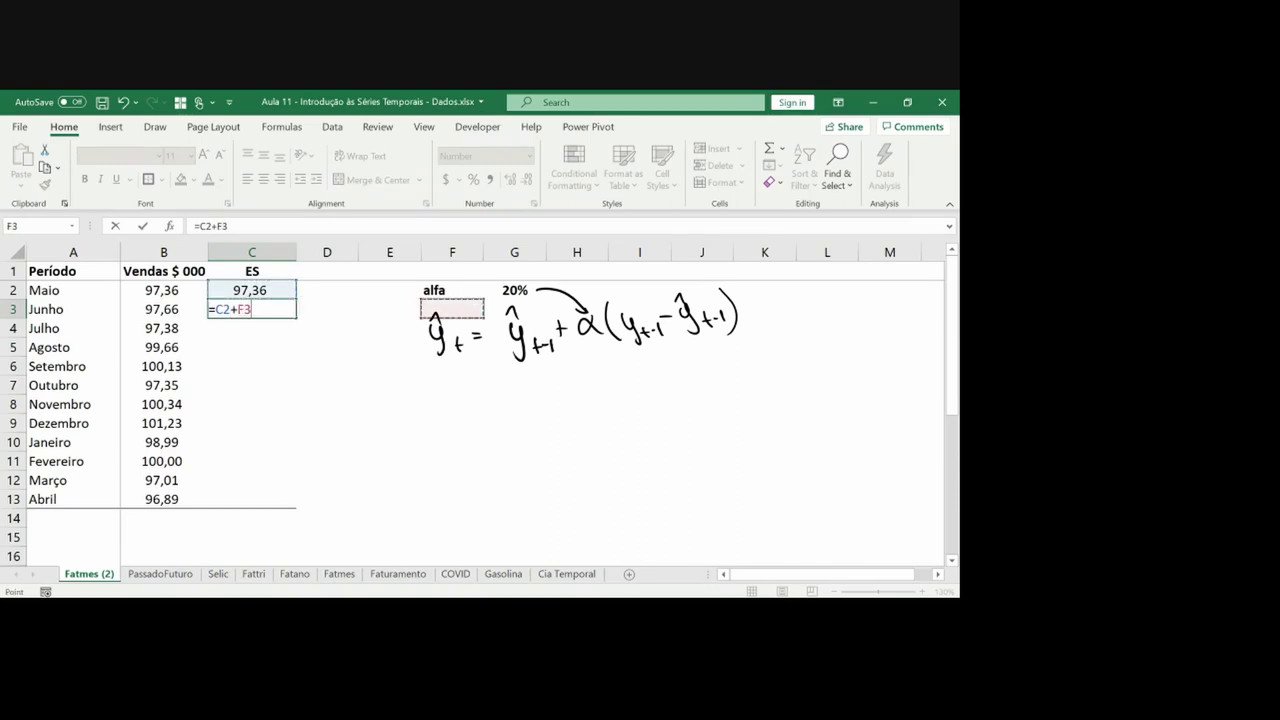
pyautogui.press('Up')
pyautogui.press('F4')
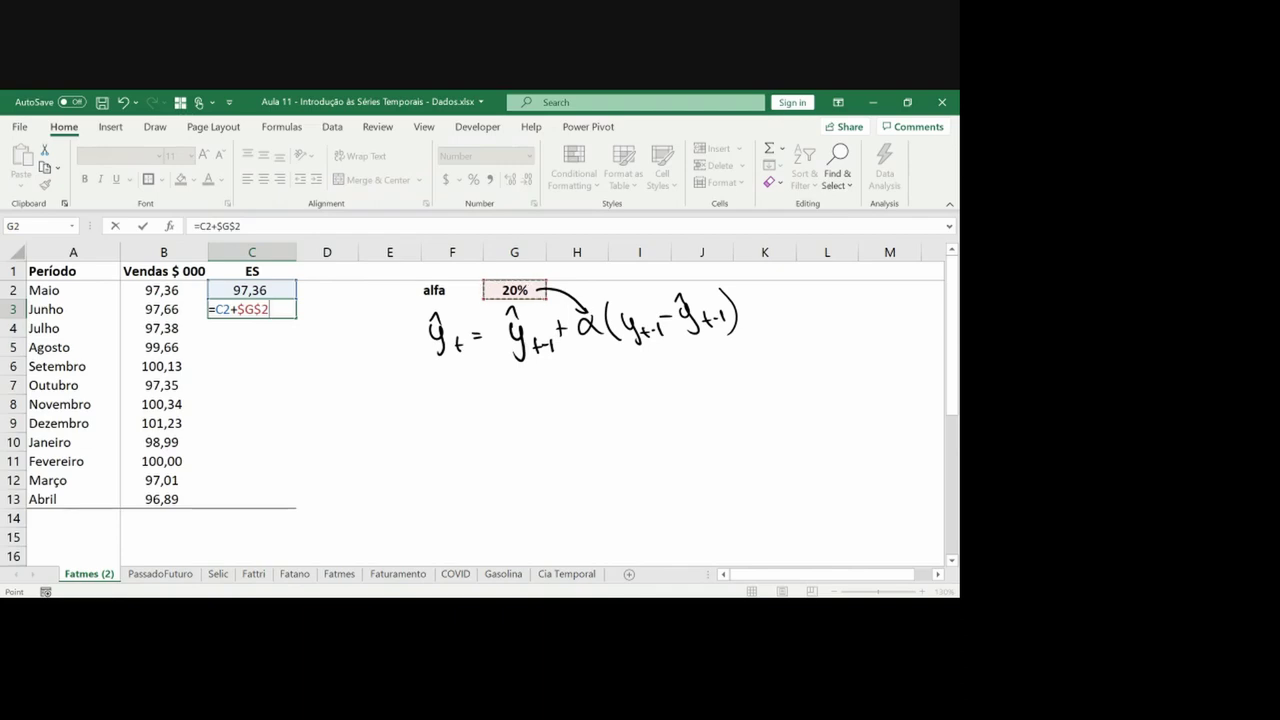
pyautogui.write('*(')
pyautogui.press('Up')
pyautogui.press('Left')
pyautogui.press('Left')
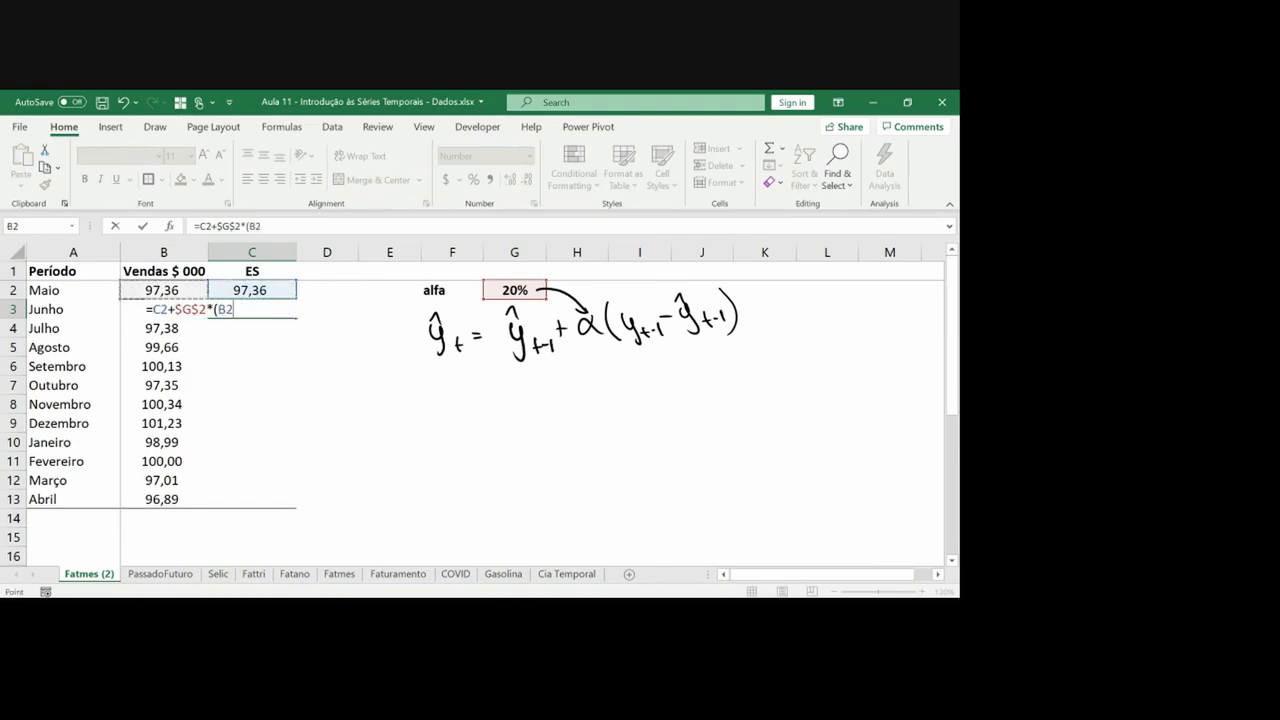
pyautogui.press('Right')
pyautogui.write('-')
pyautogui.press('Right')
pyautogui.press('Up')
pyautogui.press('Left')
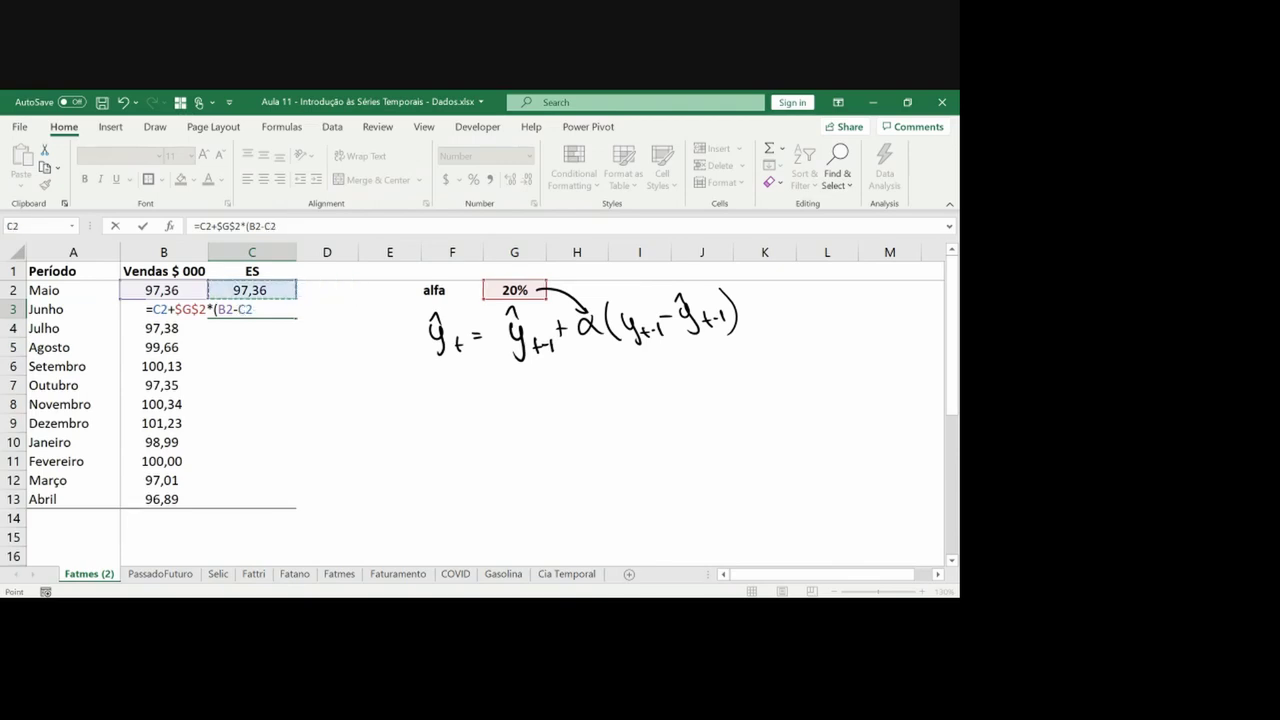
pyautogui.write(')')
pyautogui.press('Return')
pyautogui.press('Up')
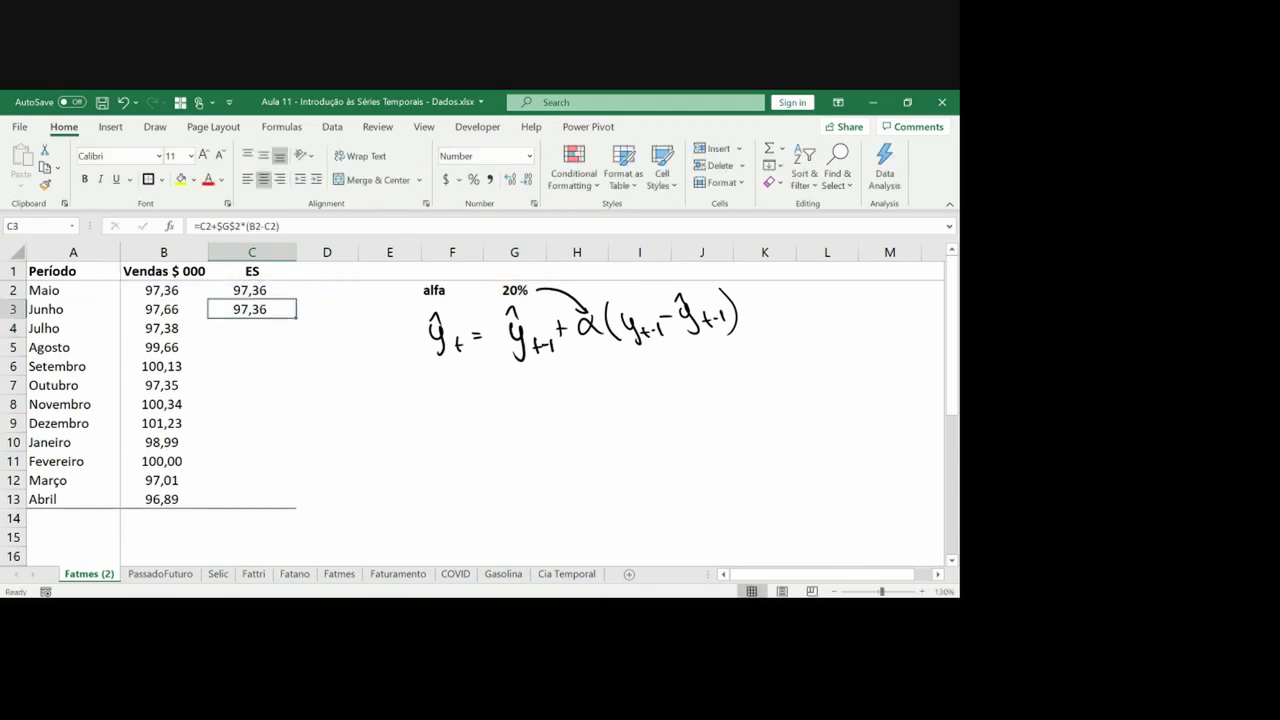
# Copy the smoothing formula from C3 down the ES column through Abril in C13
pyautogui.hotkey('ctrl', 'c')
pyautogui.press('Left')
pyautogui.hotkey('ctrl', 'Down')
pyautogui.press('Right')
pyautogui.hotkey('ctrl', 'shift', 'Up')
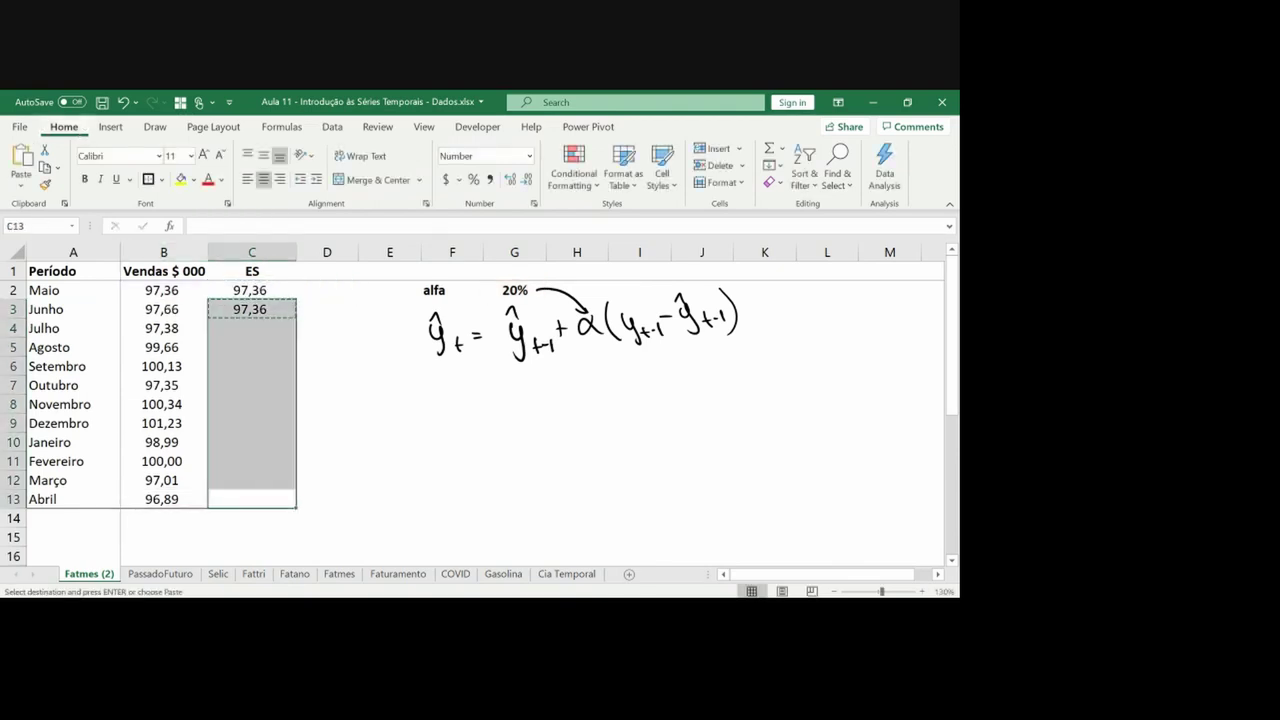
pyautogui.hotkey('ctrl', 'v')
pyautogui.press('Escape')
# Examine the cell references in the ES formulas one by one from C2 down to C13
pyautogui.press('Up')
pyautogui.press('Up')
pyautogui.hotkey('ctrl', 'Up')
pyautogui.press('Down')
pyautogui.press('Down')
pyautogui.press('Down')
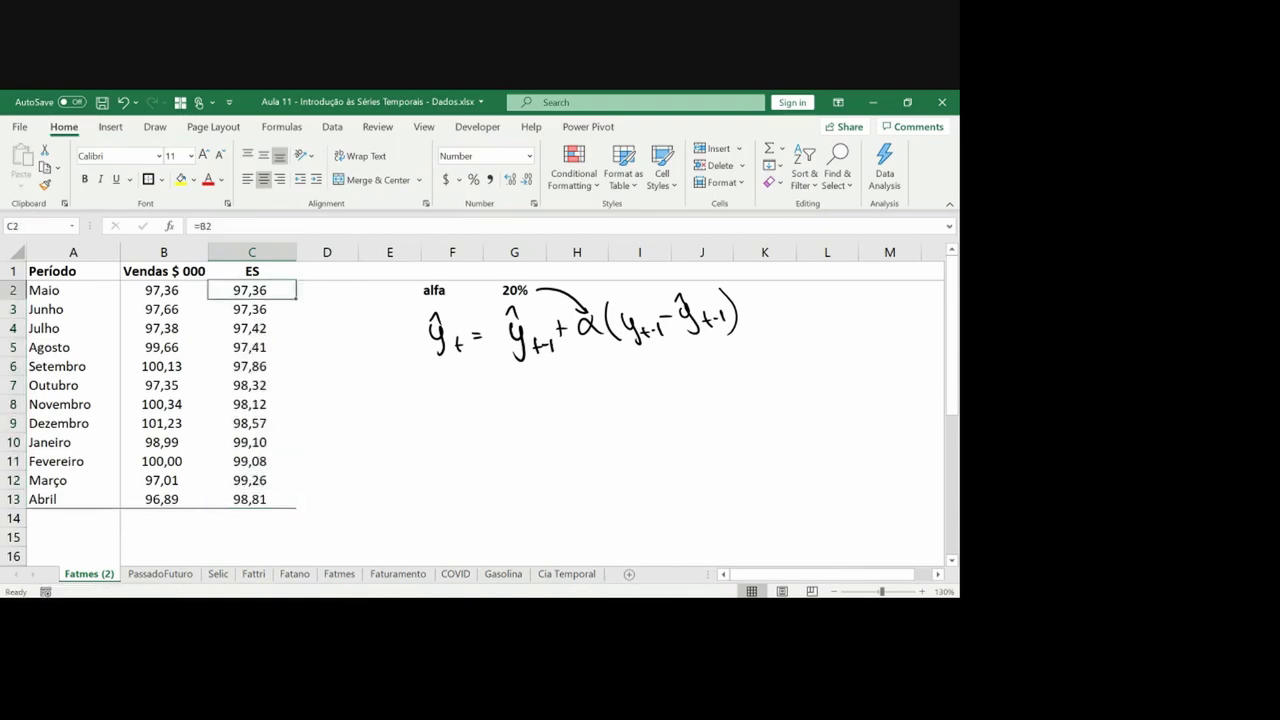
pyautogui.press('F2')
pyautogui.press('Return')
pyautogui.press('F2')
pyautogui.press('Return')
pyautogui.press('F2')
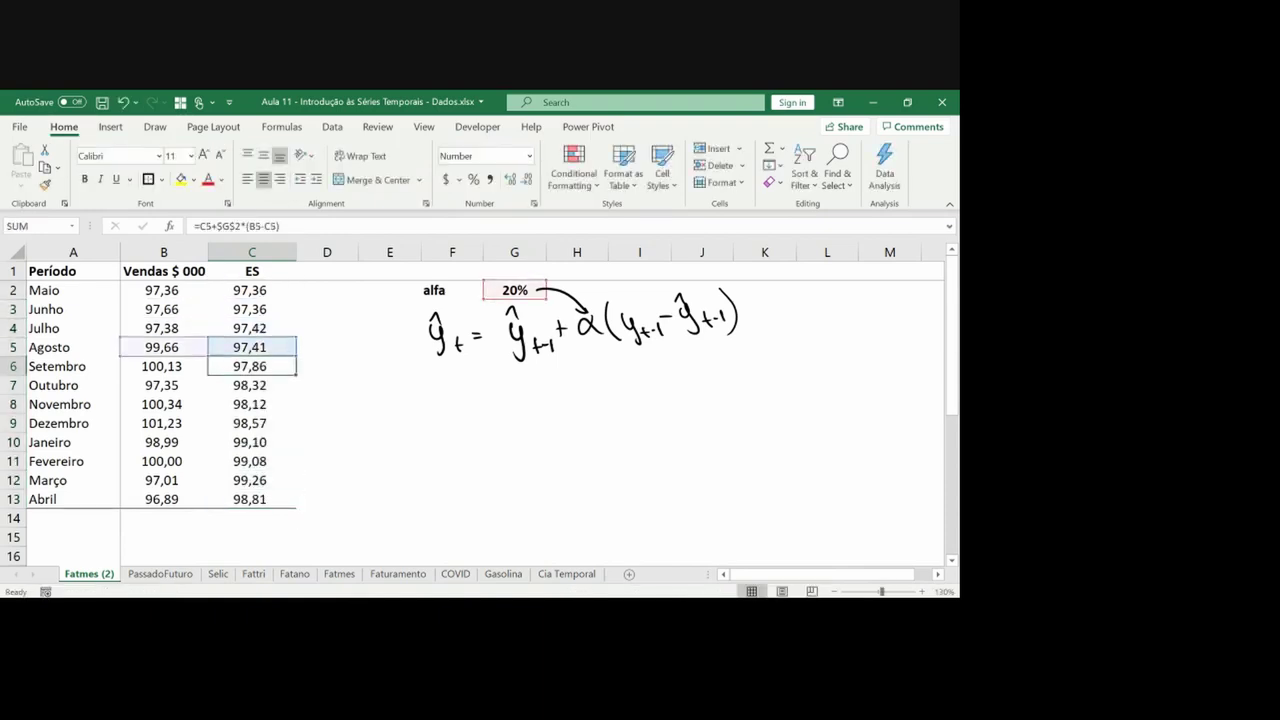
pyautogui.press('Return')
pyautogui.press('F2')
pyautogui.press('Return')
pyautogui.press('F2')
pyautogui.press('Return')
pyautogui.press('F2')
pyautogui.press('Escape')
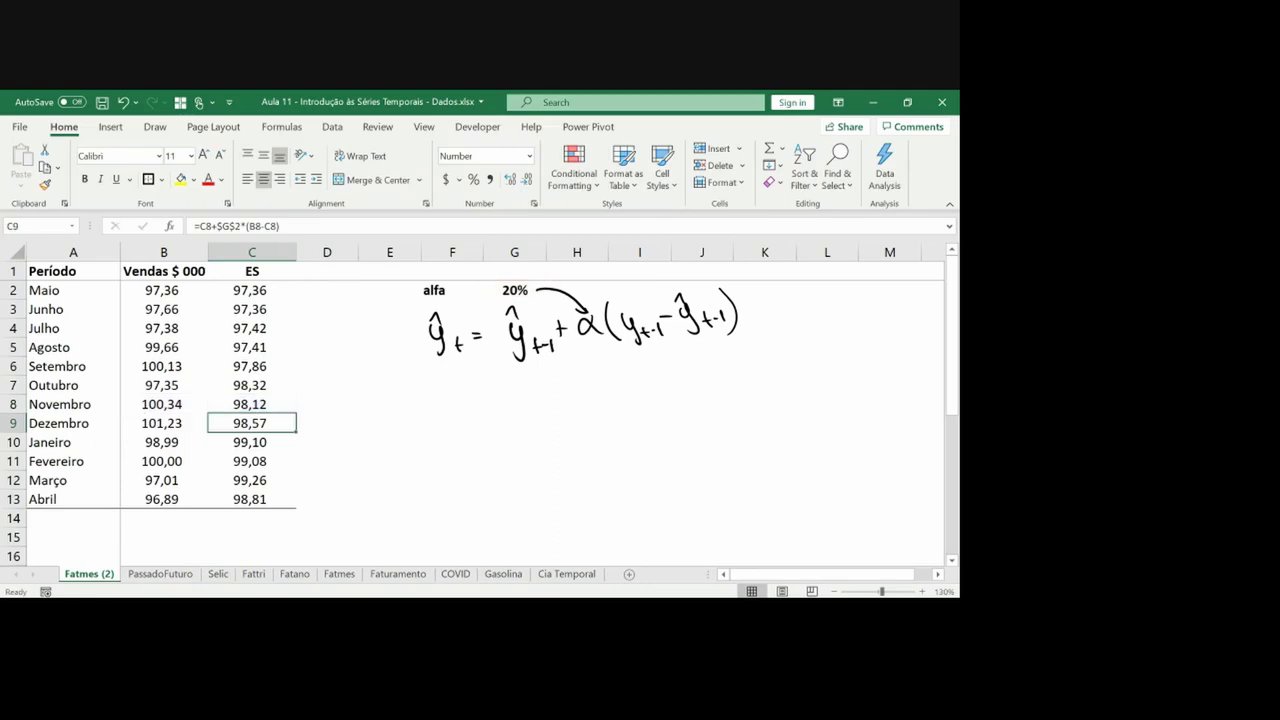
pyautogui.press('F2')
pyautogui.press('Escape')
pyautogui.press('F2')
pyautogui.press('Return')
pyautogui.press('F2')
pyautogui.press('Return')
pyautogui.press('F2')
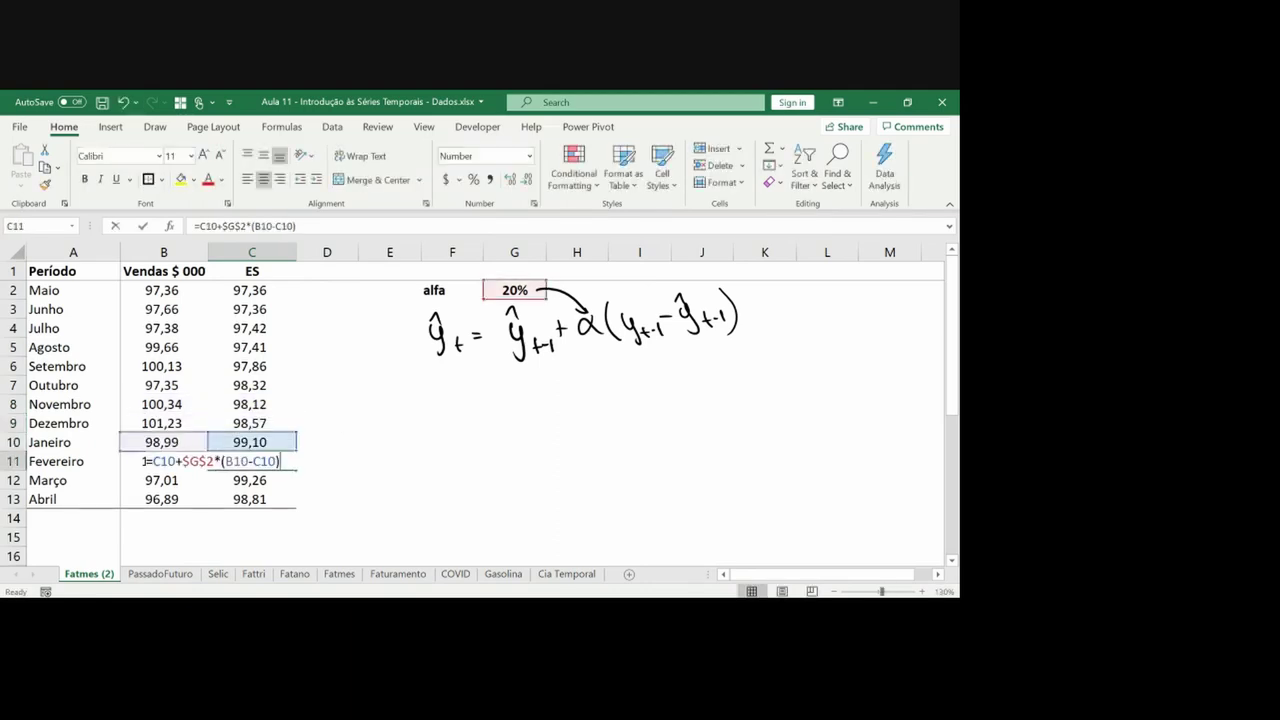
pyautogui.press('Return')
pyautogui.press('F2')
pyautogui.press('F2')
pyautogui.press('Escape')
pyautogui.press('F2')
pyautogui.press('Return')
pyautogui.press('F2')
pyautogui.press('Escape')
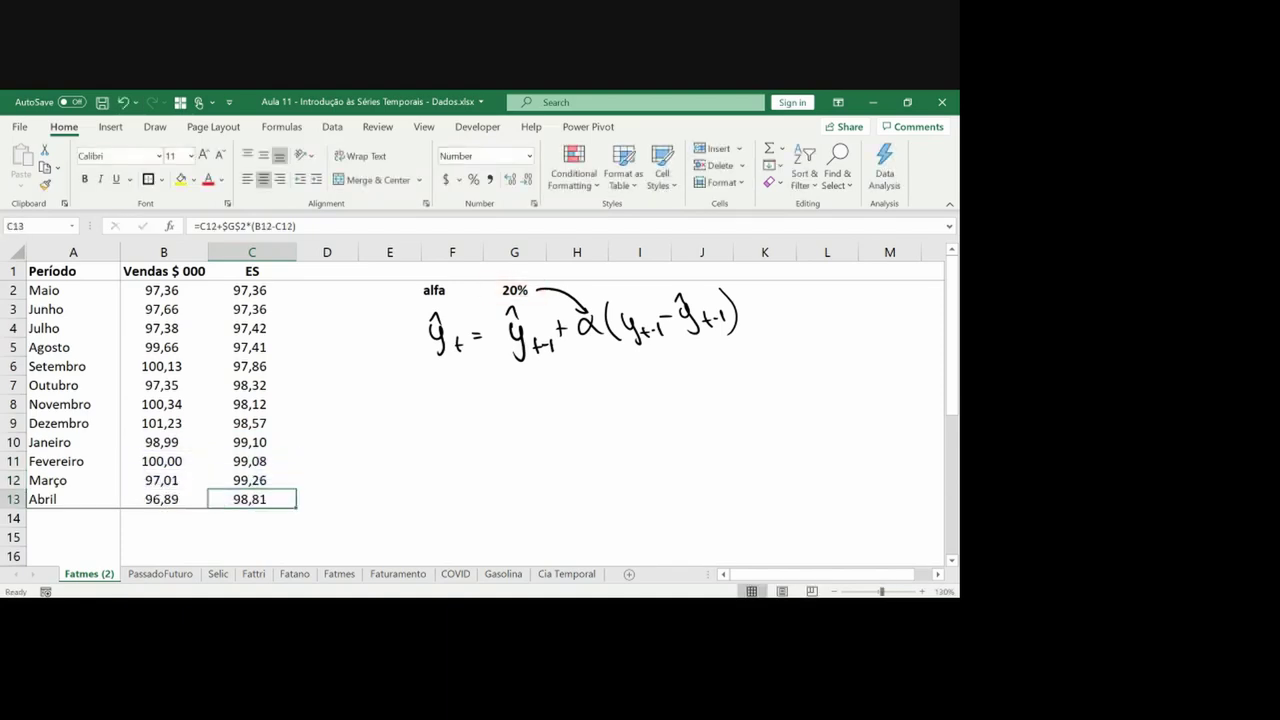
# Insert a 2-D line chart with markers from the sales and ES columns, B1:C13
pyautogui.click(326, 499)
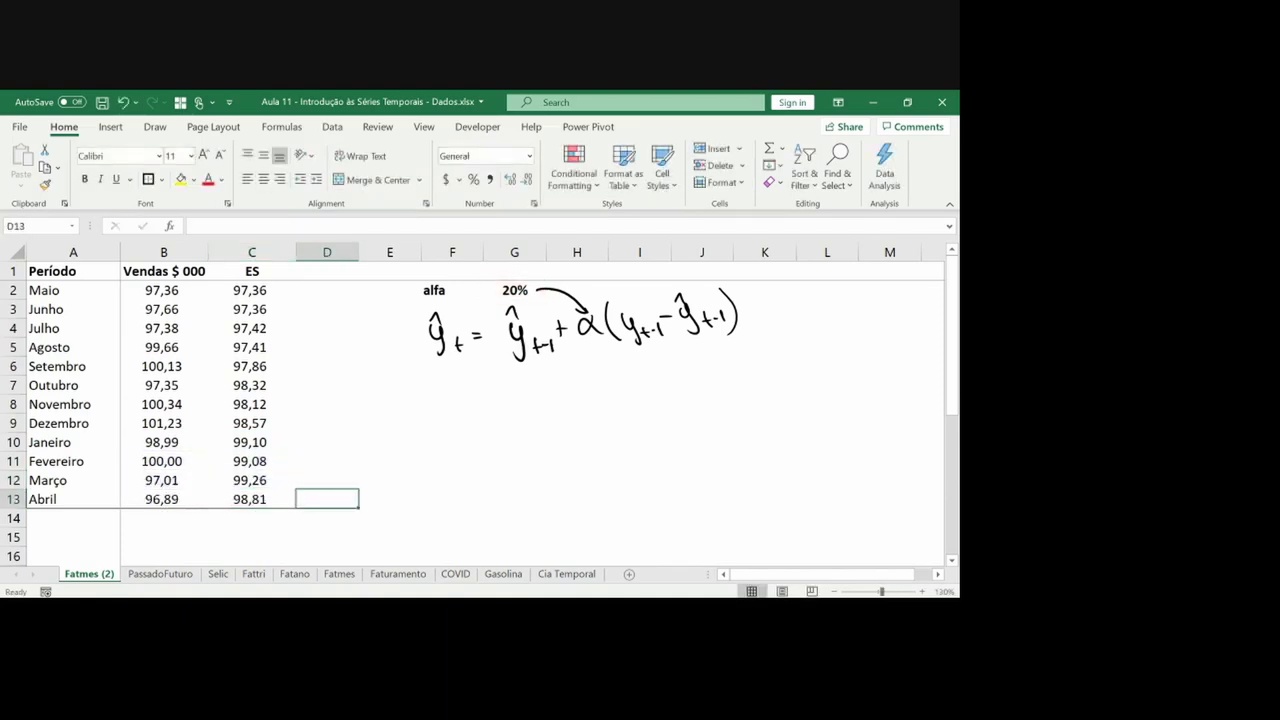
pyautogui.hotkey('ctrl', 'Up')
pyautogui.press('Left')
pyautogui.press('Left')
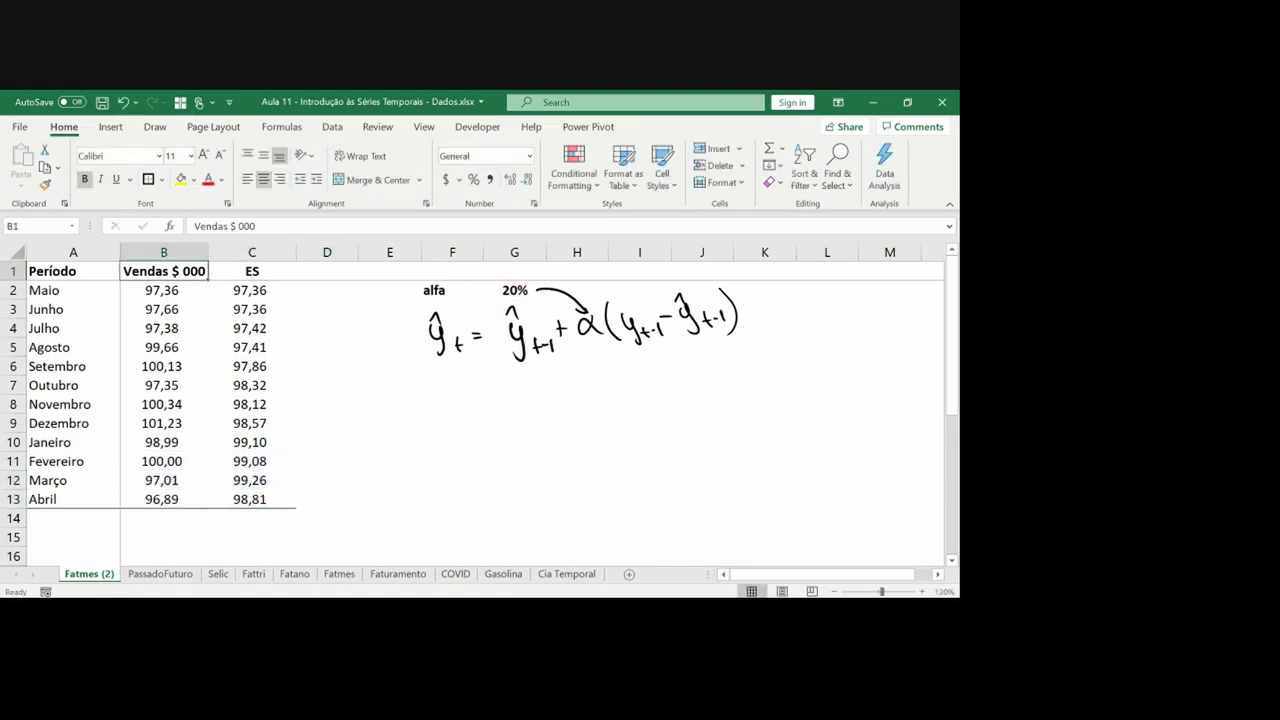
pyautogui.hotkey('ctrl', 'shift', 'Down')
pyautogui.hotkey('shift', 'Right')
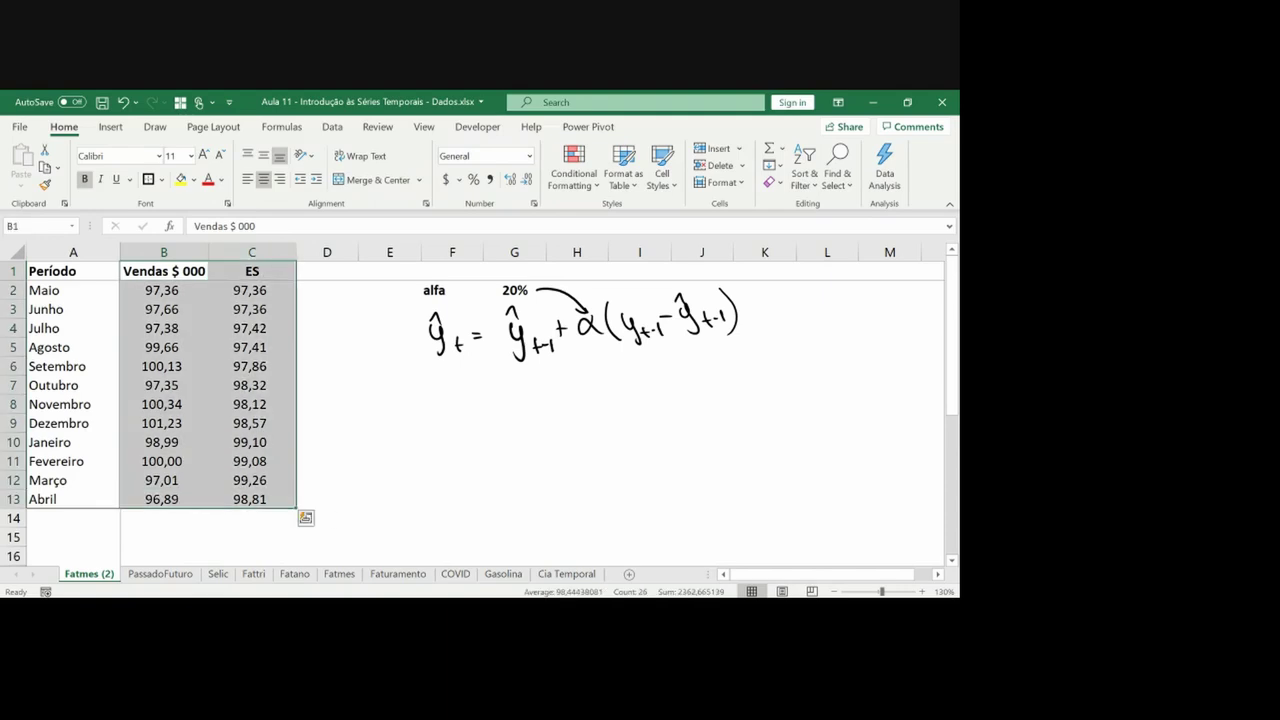
pyautogui.click(110, 128)
pyautogui.click(392, 166)
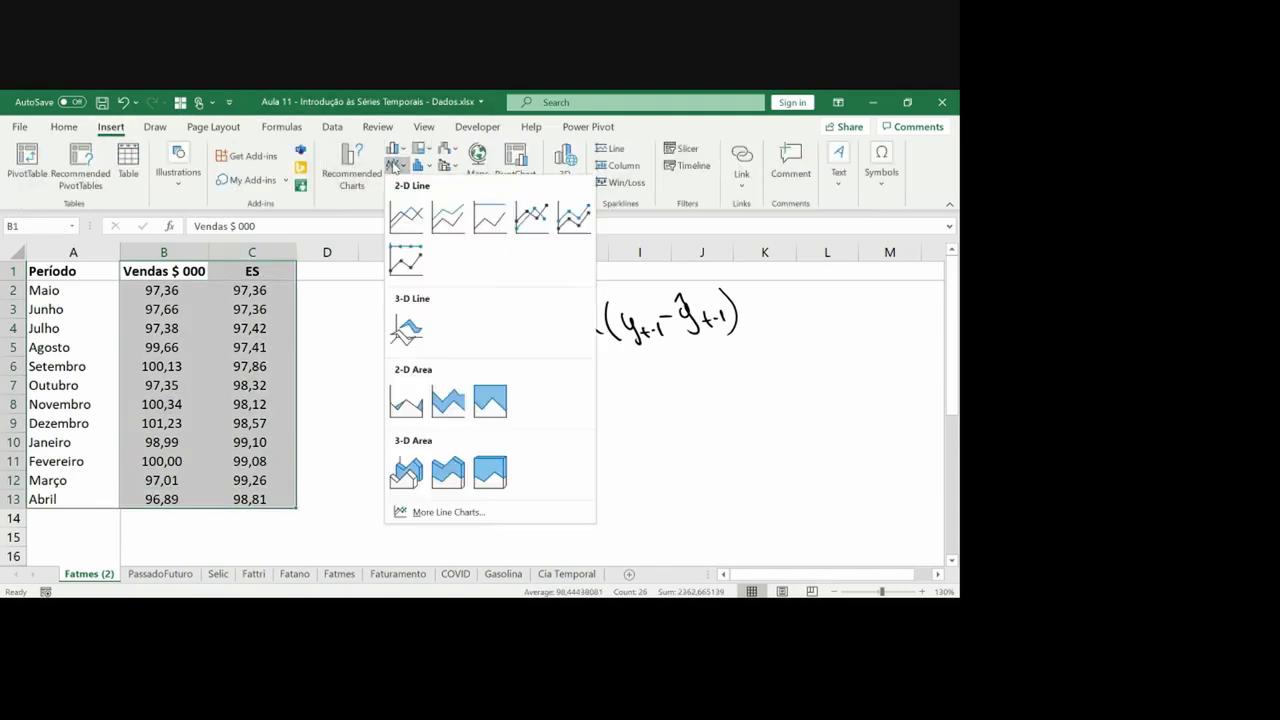
pyautogui.click(531, 216)
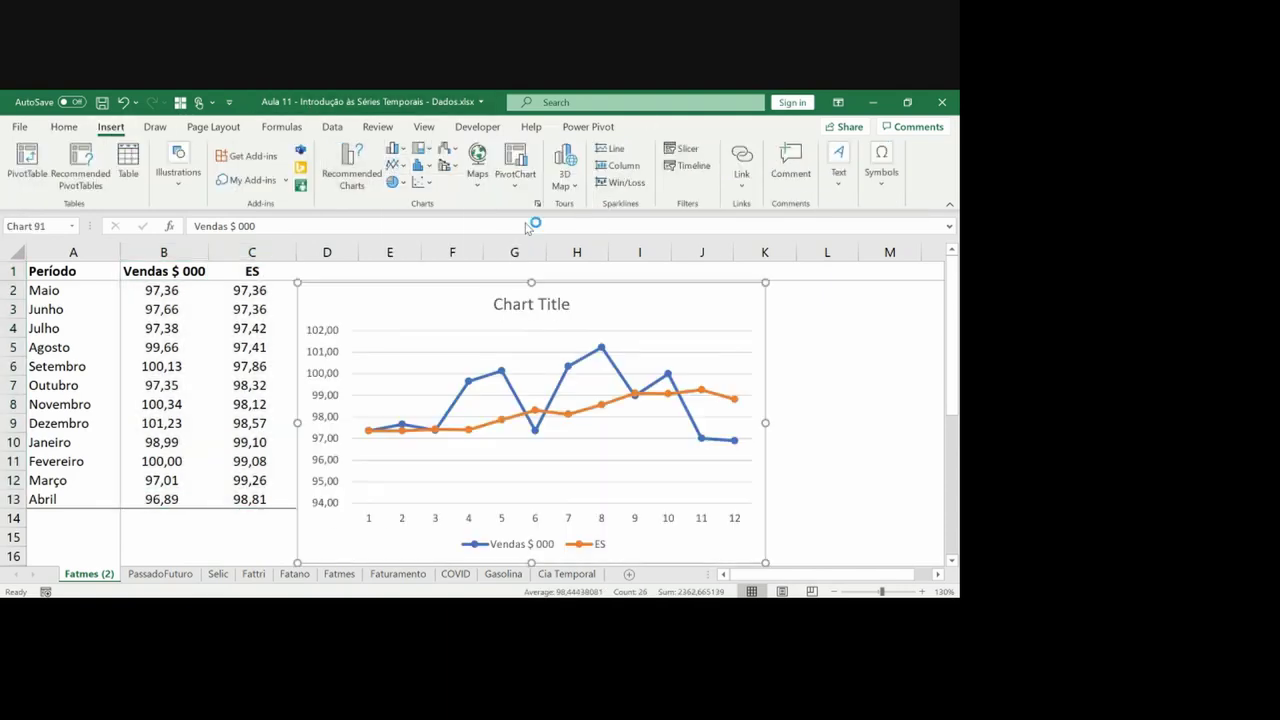
# Delete the chart title and move the chart below the handwritten smoothing formula
pyautogui.click(536, 313)
pyautogui.press('Delete')
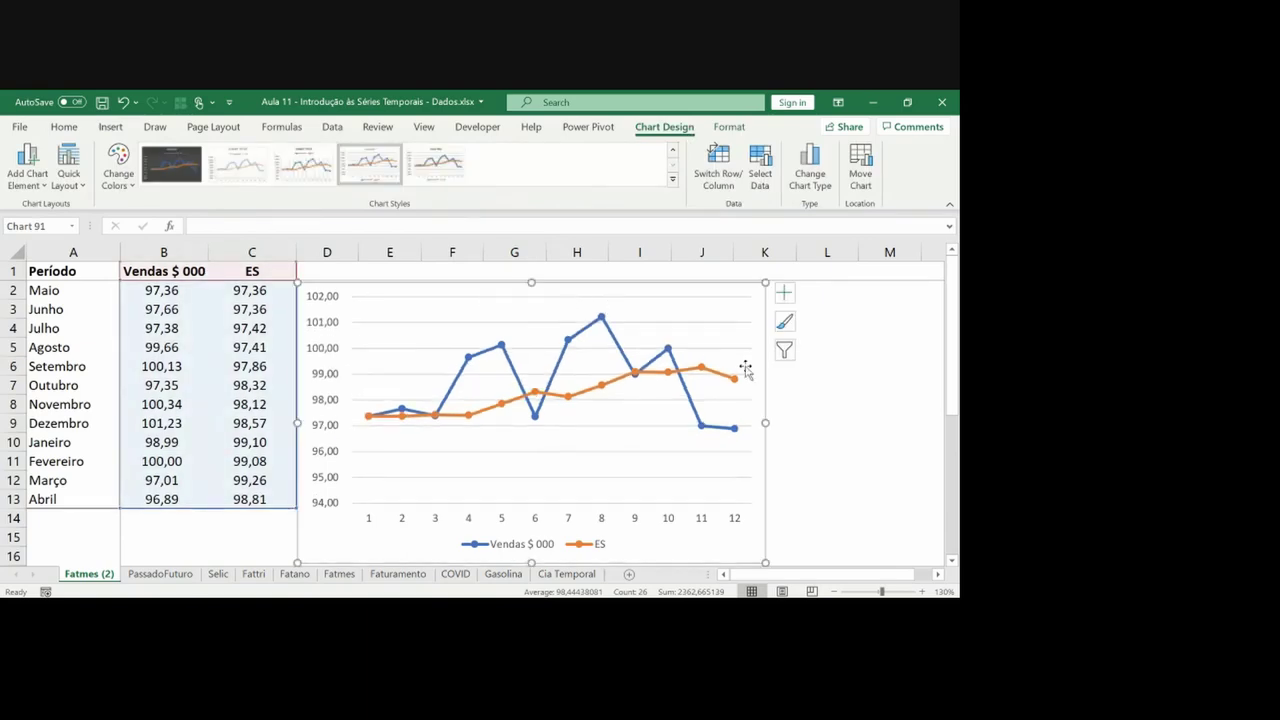
pyautogui.moveTo(760, 358); pyautogui.dragTo(934, 385)
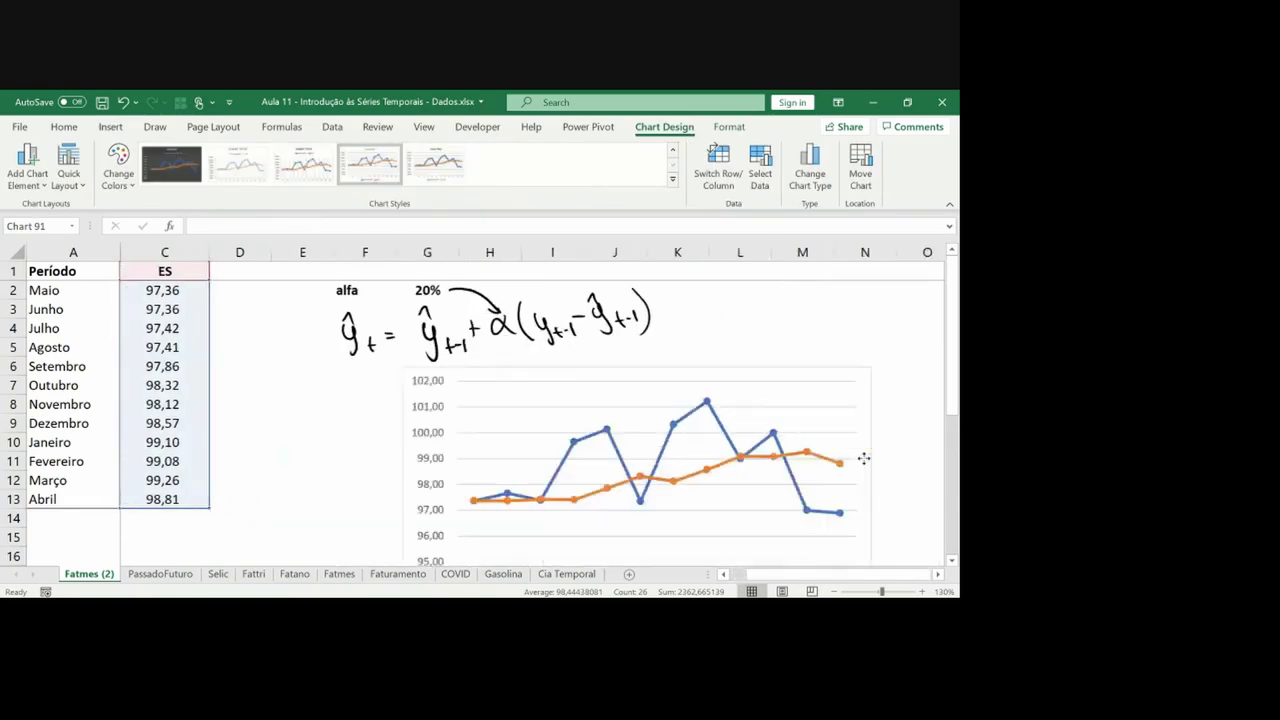
pyautogui.moveTo(863, 457); pyautogui.dragTo(751, 457)
pyautogui.click(952, 562)
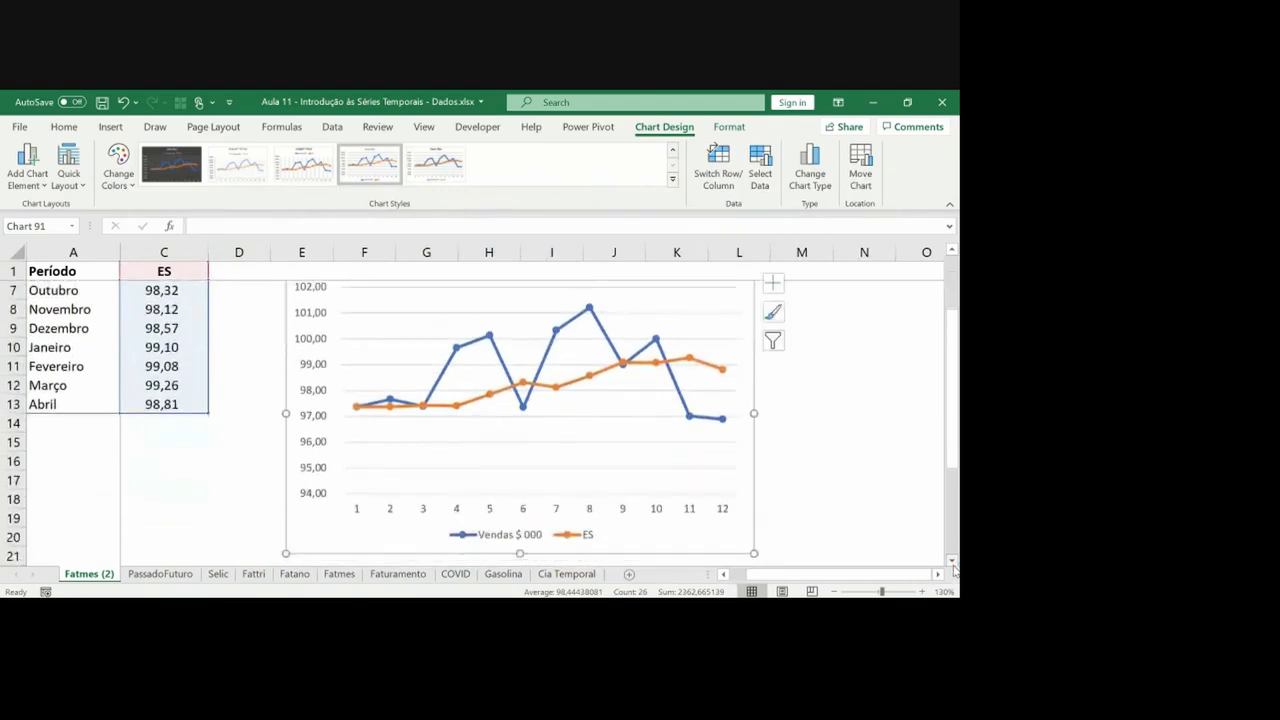
pyautogui.press('Escape')
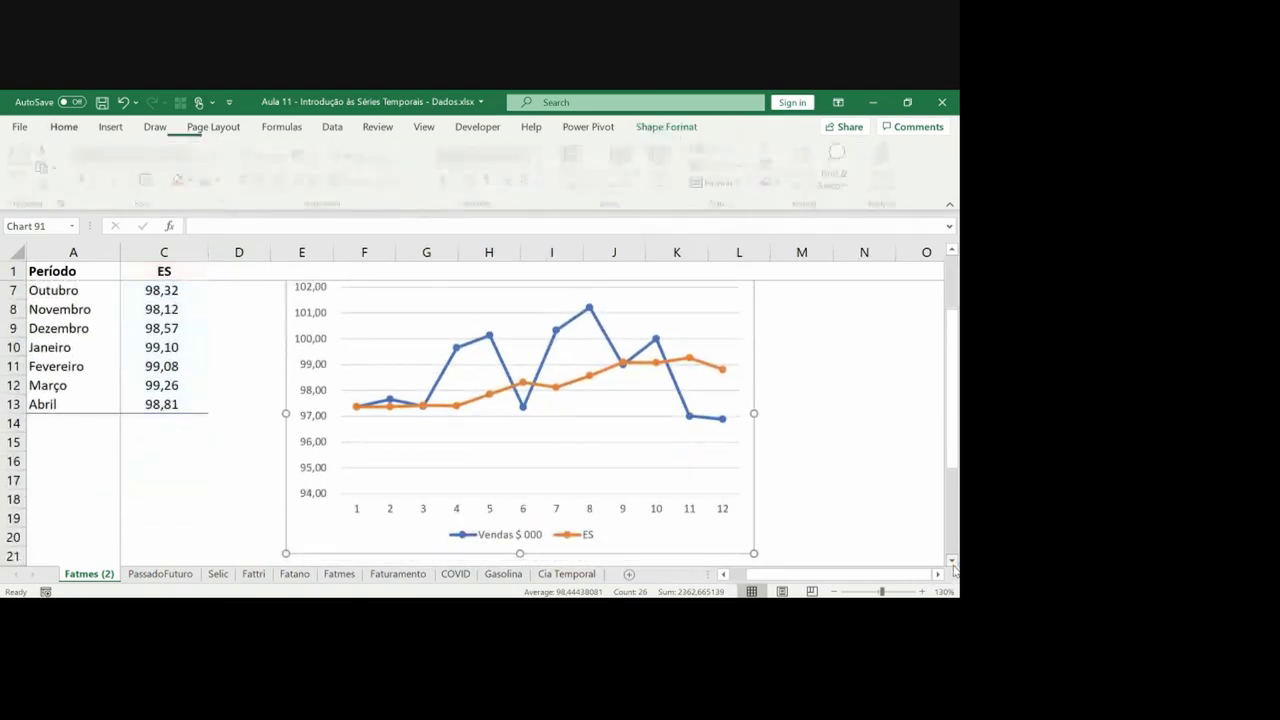
pyautogui.moveTo(368, 420); pyautogui.dragTo(714, 366)
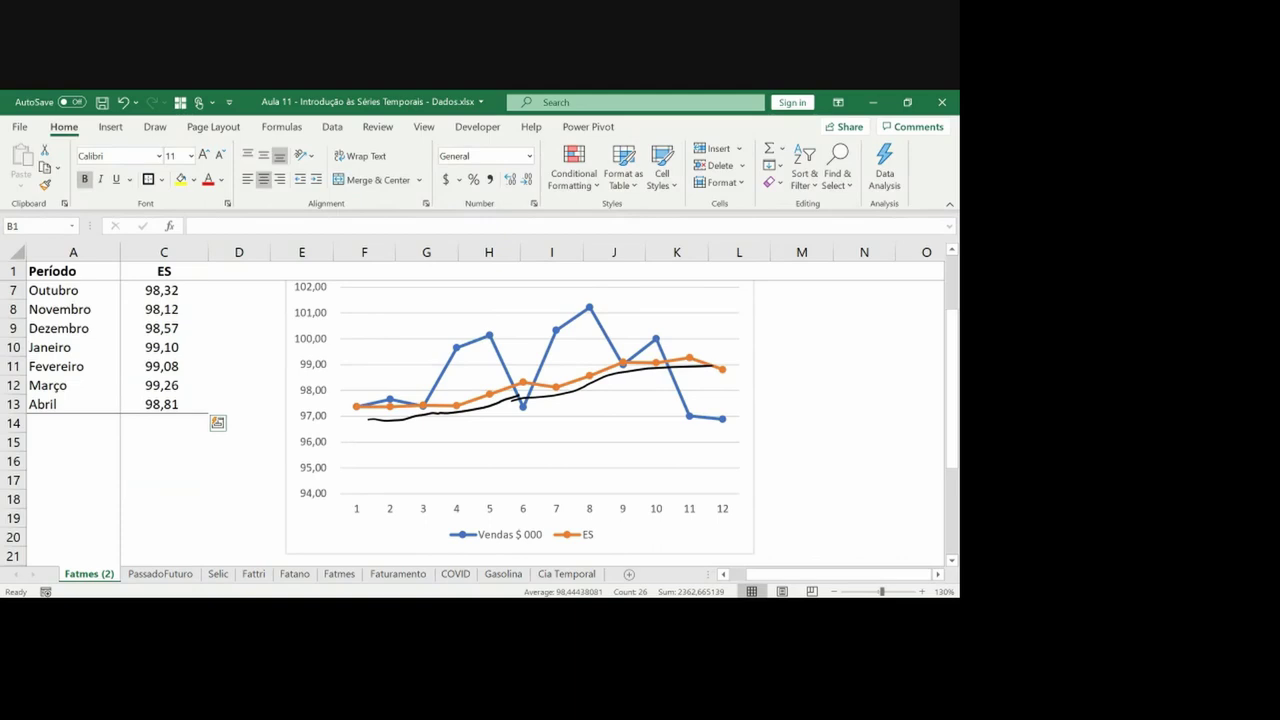
pyautogui.moveTo(724, 410); pyautogui.dragTo(735, 417)
pyautogui.hotkey('ctrl', 'z')
pyautogui.hotkey('ctrl', 'z')
pyautogui.hotkey('ctrl', 'z')
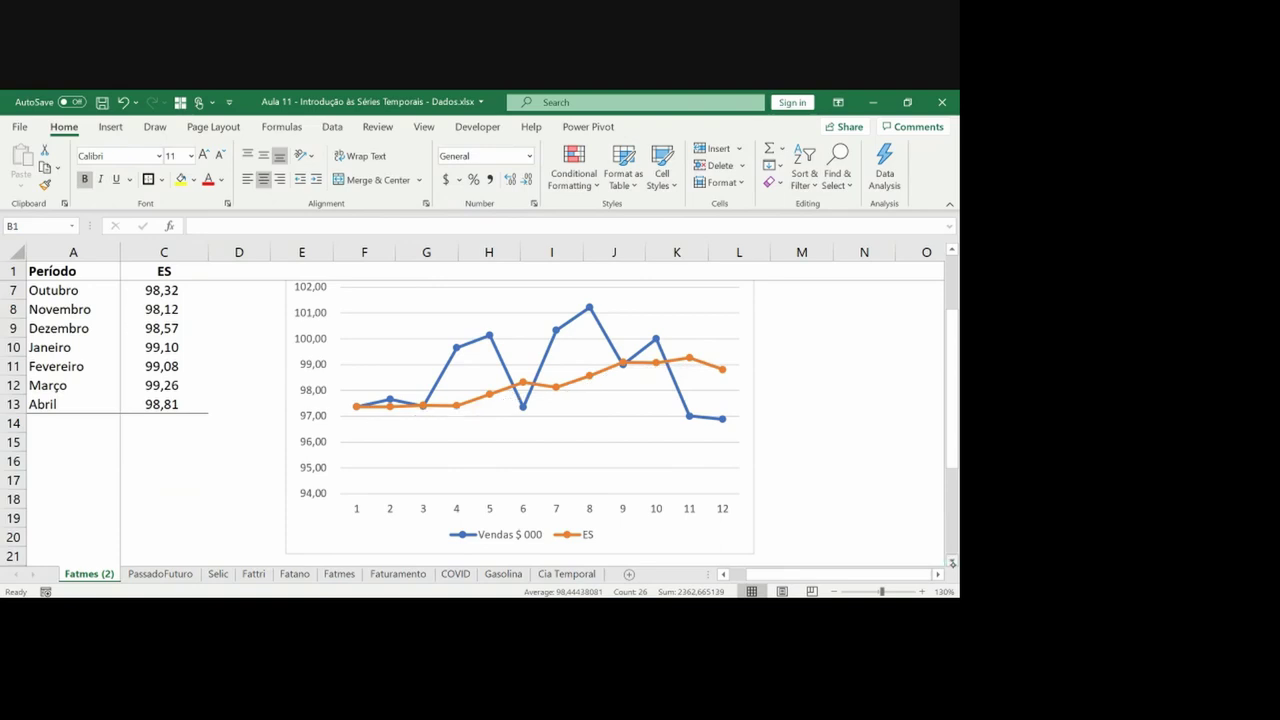
# Draw a freehand ink line just below the ES series in the chart, from period 1 to period 12
pyautogui.moveTo(360, 415); pyautogui.dragTo(732, 383)
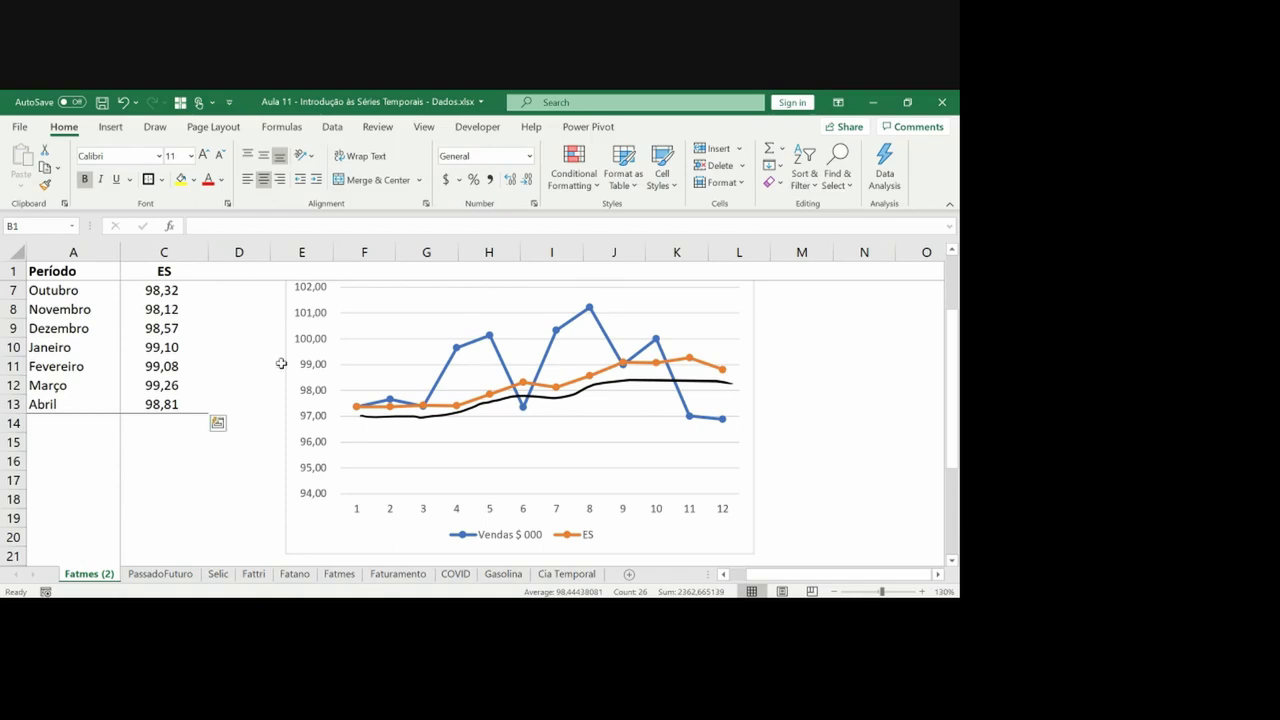
# Enter the header Erro in D1, beside the ES column
pyautogui.click(172, 345)
pyautogui.press('Up')
pyautogui.press('Up')
pyautogui.press('Up')
pyautogui.press('Up')
pyautogui.press('Up')
pyautogui.press('Up')
pyautogui.press('Up')
pyautogui.press('Up')
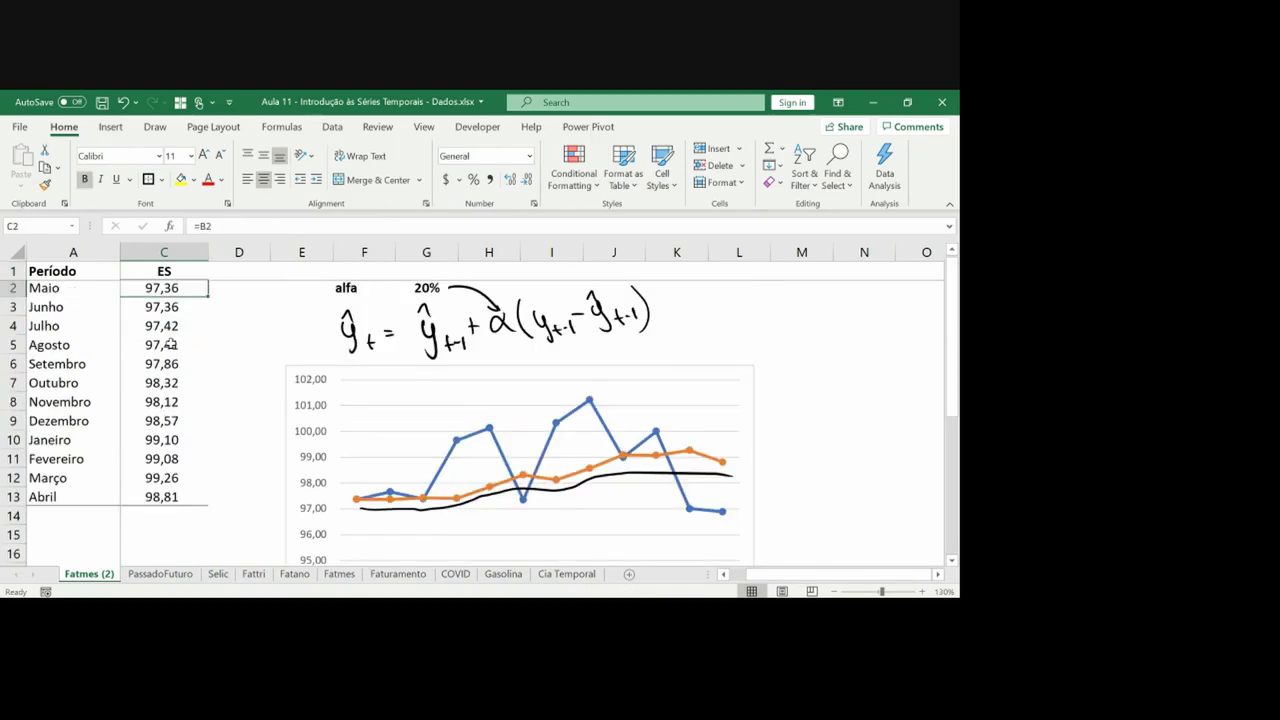
pyautogui.press('Left')
pyautogui.press('Left')
pyautogui.press('Right')
pyautogui.press('Right')
pyautogui.press('Right')
pyautogui.press('Up')
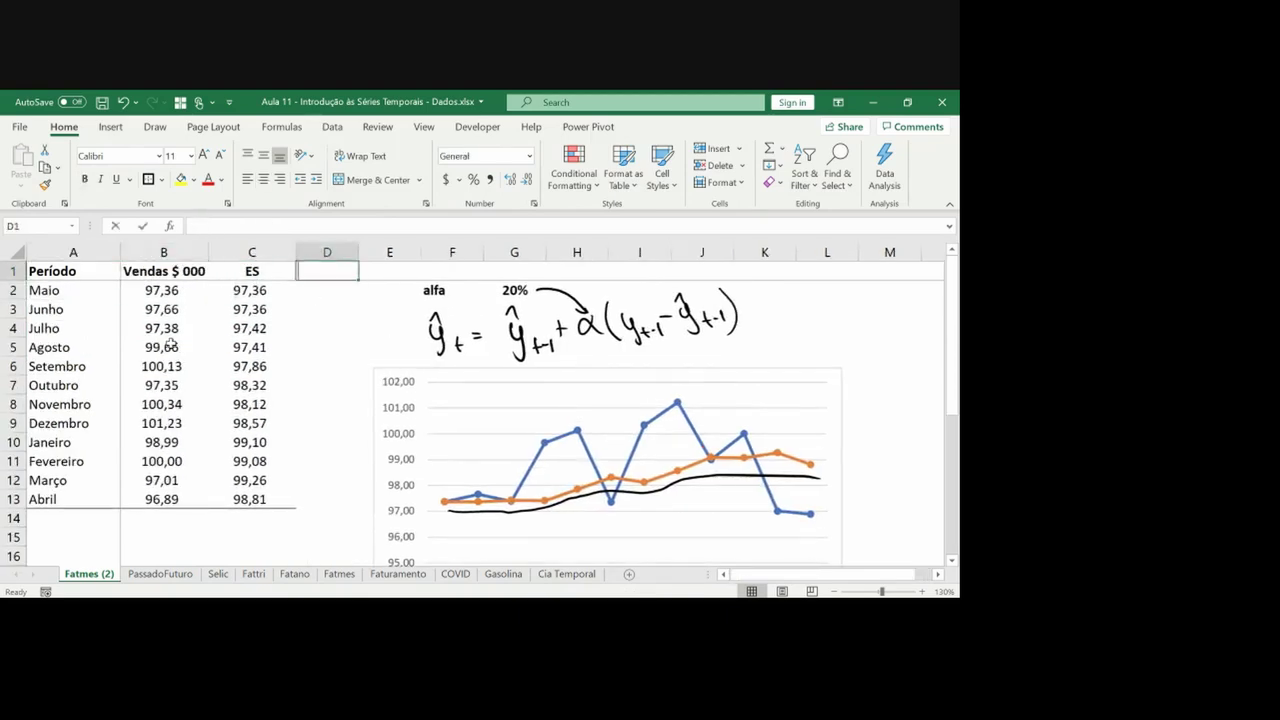
pyautogui.write('Erro')
pyautogui.press('BackSpace')
pyautogui.press('BackSpace')
pyautogui.press('BackSpace')
pyautogui.write('roo')
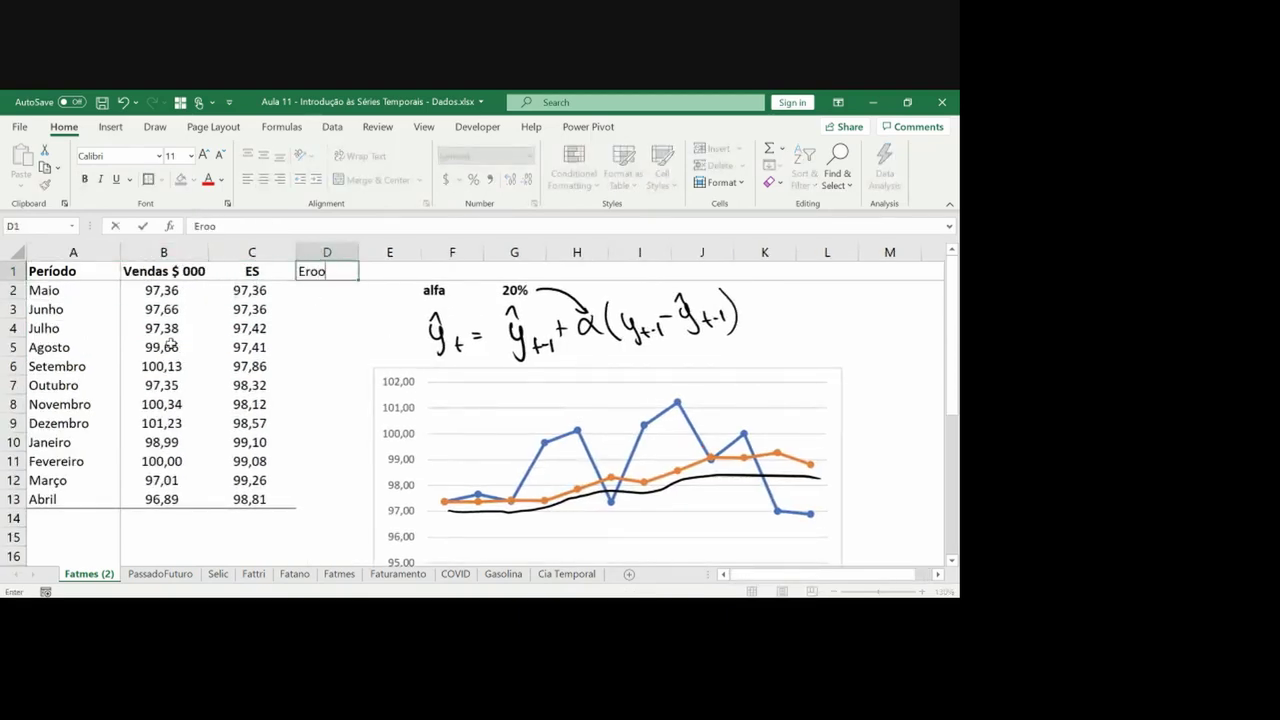
pyautogui.press('BackSpace')
pyautogui.press('BackSpace')
pyautogui.write('ro')
# Copy only the formatting of the ES column C1:C13 onto the Erro column, and insert a blank column at E
pyautogui.press('Left')
pyautogui.hotkey('ctrl', 'shift', 'Down')
pyautogui.hotkey('ctrl', 'c')
pyautogui.press('Right')
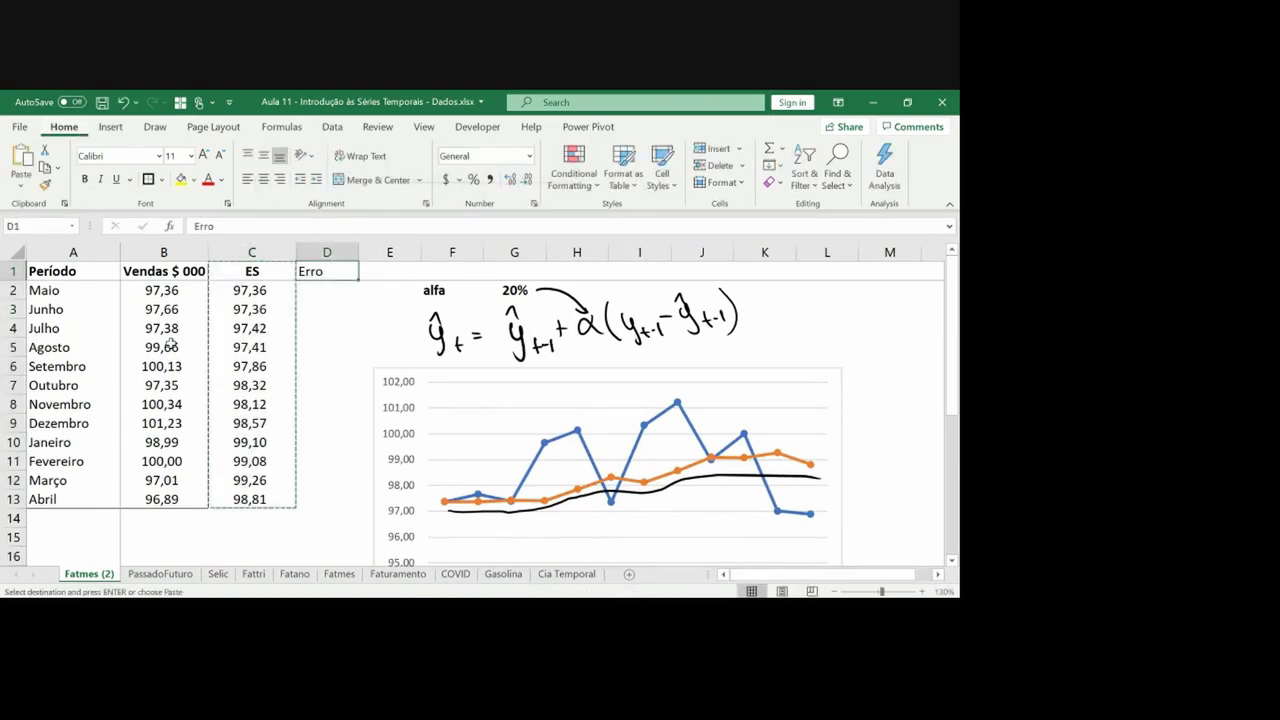
pyautogui.hotkey('ctrl', 'alt', 'v')
pyautogui.press('t')
pyautogui.press('Return')
pyautogui.press('Escape')
pyautogui.click(389, 252)
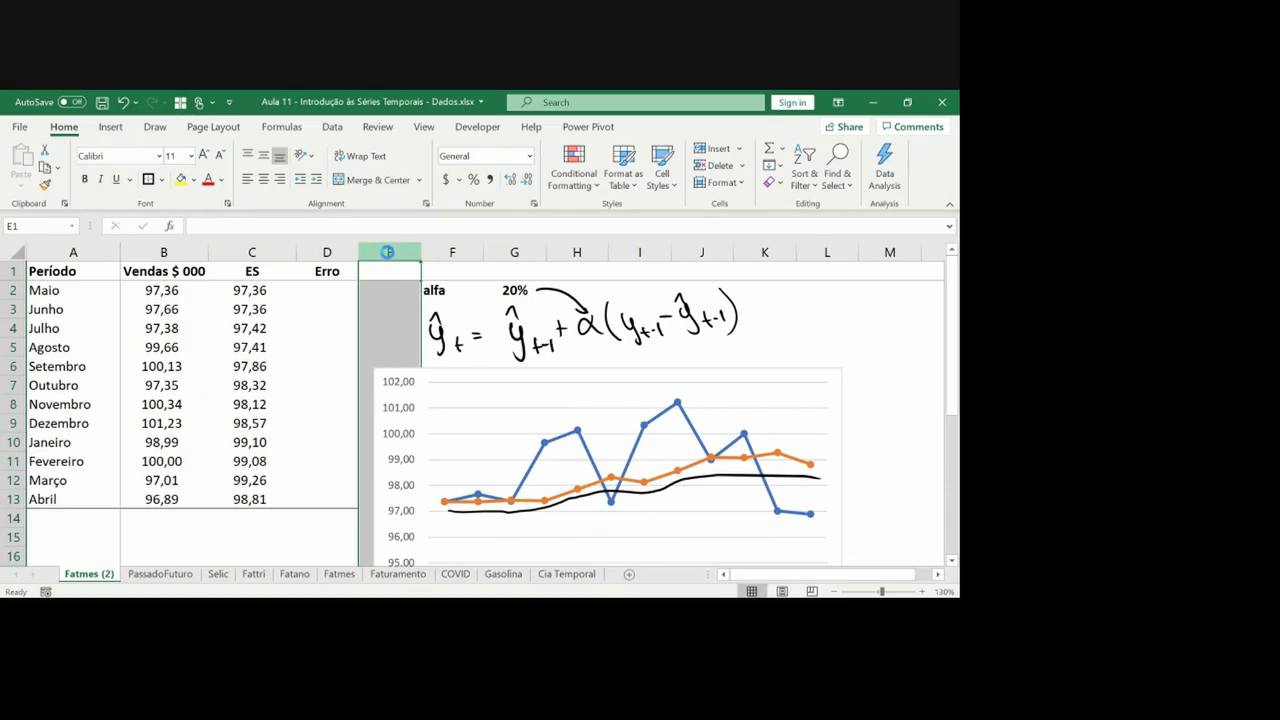
pyautogui.hotkey('ctrl', 'shift', '+')
# Enter the error formula =B3-C3 in D3 for Junho, subtracting the ES forecast from the actual sales
pyautogui.press('Left')
pyautogui.press('Down')
pyautogui.press('Left')
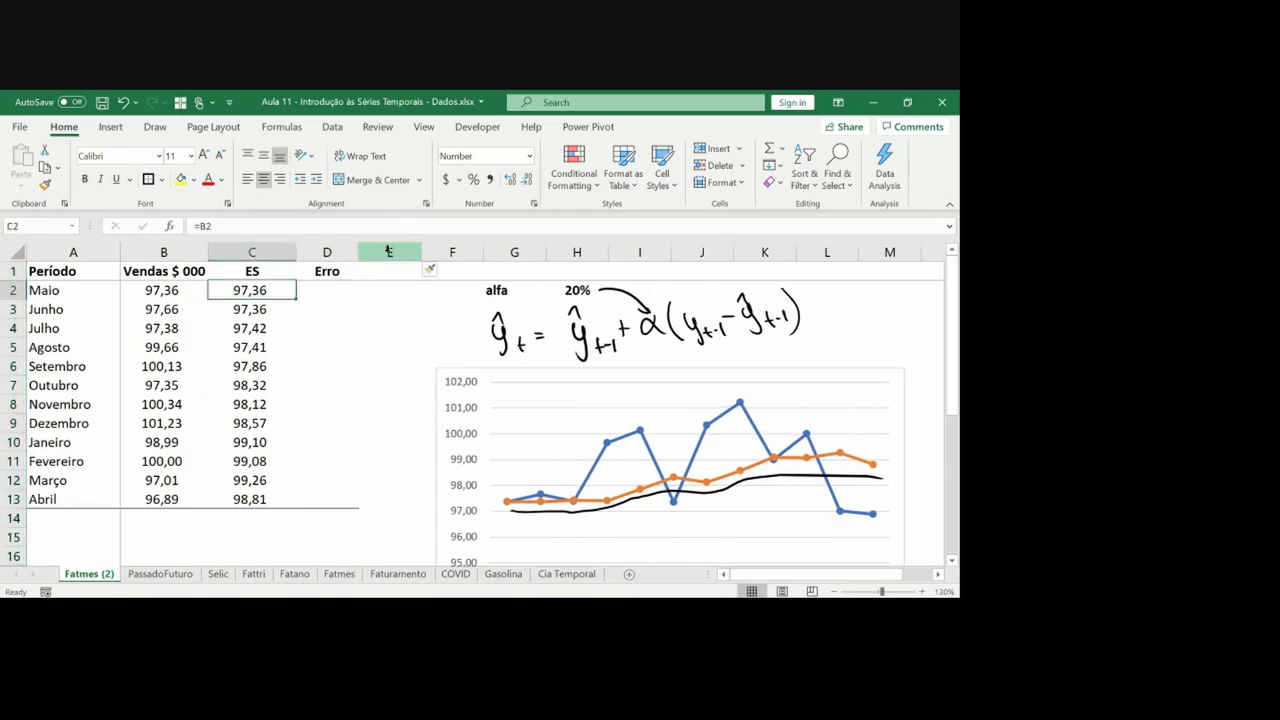
pyautogui.press('Down')
pyautogui.press('Right')
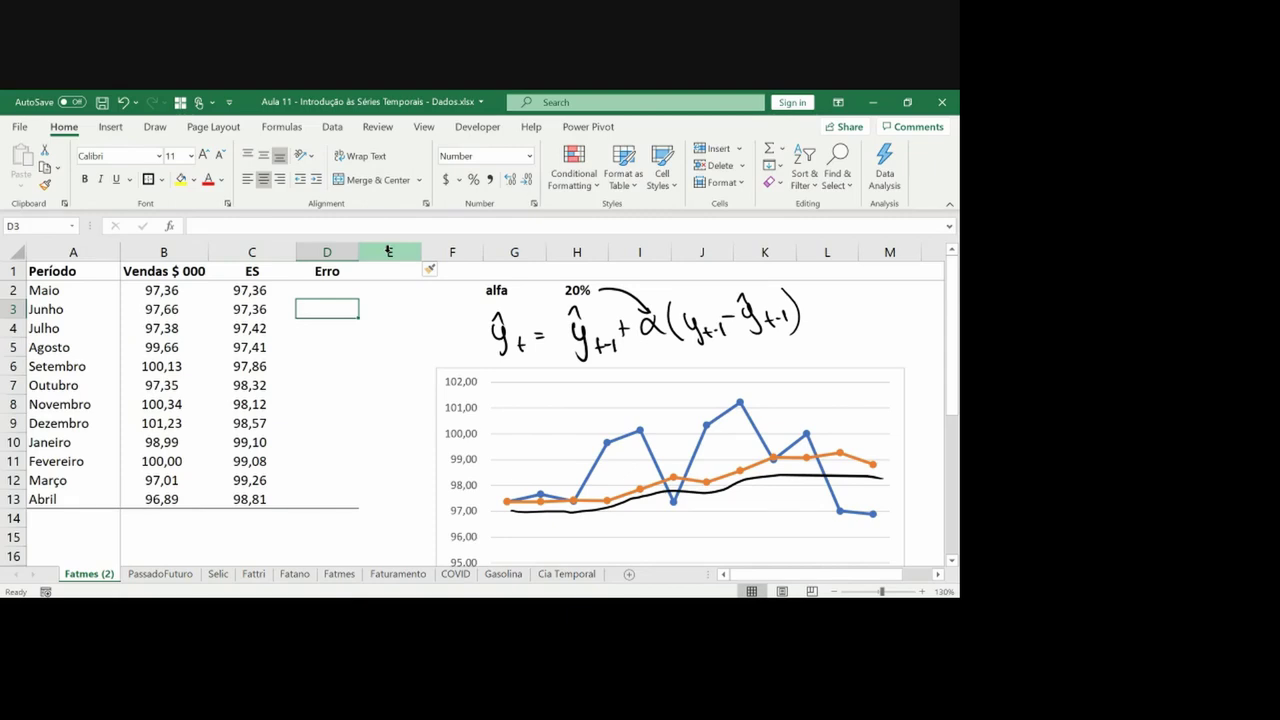
pyautogui.write('=')
pyautogui.press('Left')
pyautogui.press('Left')
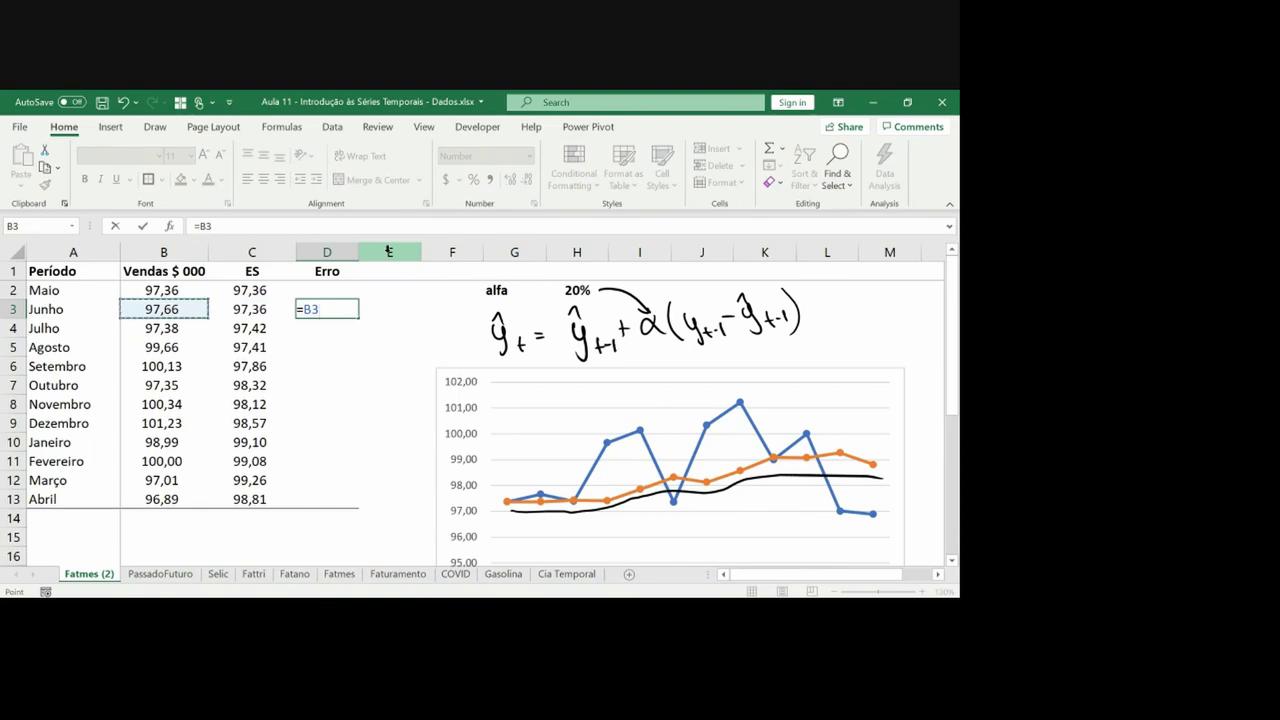
pyautogui.write('-')
pyautogui.press('Left')
pyautogui.press('Return')
# Copy the error formula from D3 down the Erro column through Abril in D13
pyautogui.press('Up')
pyautogui.hotkey('ctrl', 'c')
pyautogui.press('Left')
pyautogui.hotkey('ctrl', 'Down')
pyautogui.press('Right')
pyautogui.hotkey('ctrl', 'shift', 'Up')
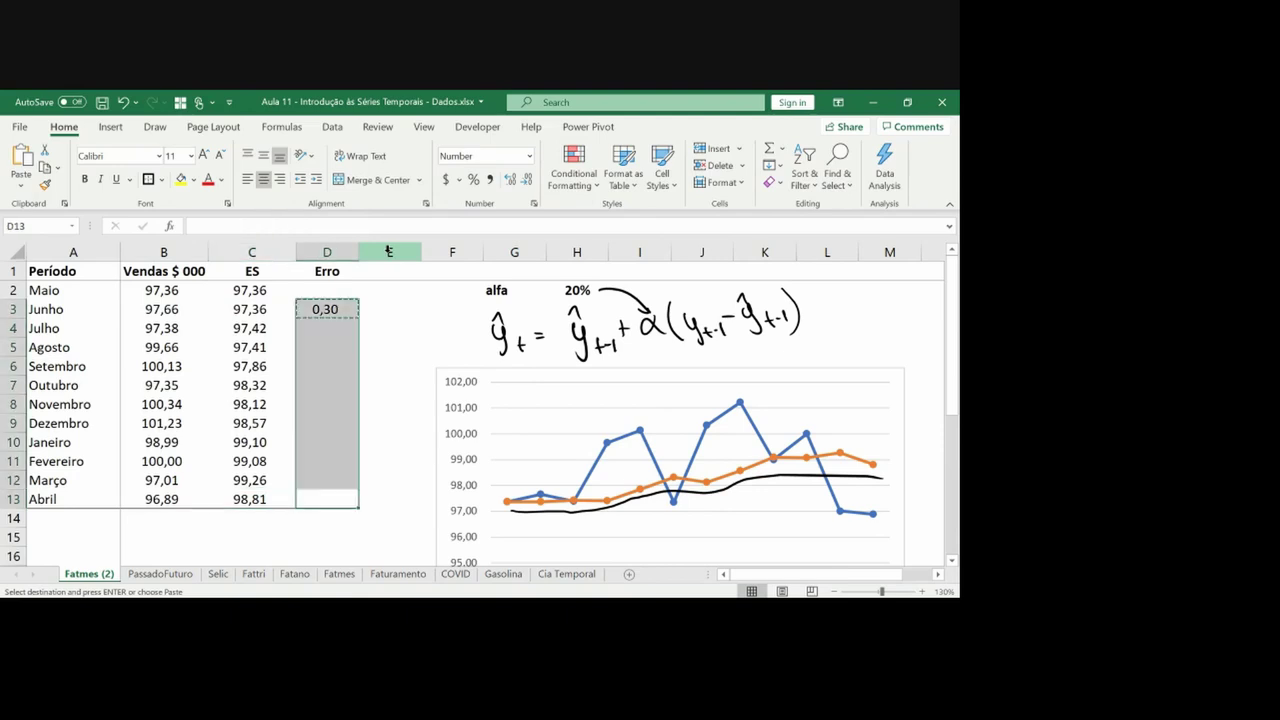
pyautogui.hotkey('ctrl', 'v')
# Copy only the formatting of the ES column C1:C13 onto column E, starting at E1
pyautogui.press('Up')
pyautogui.press('Left')
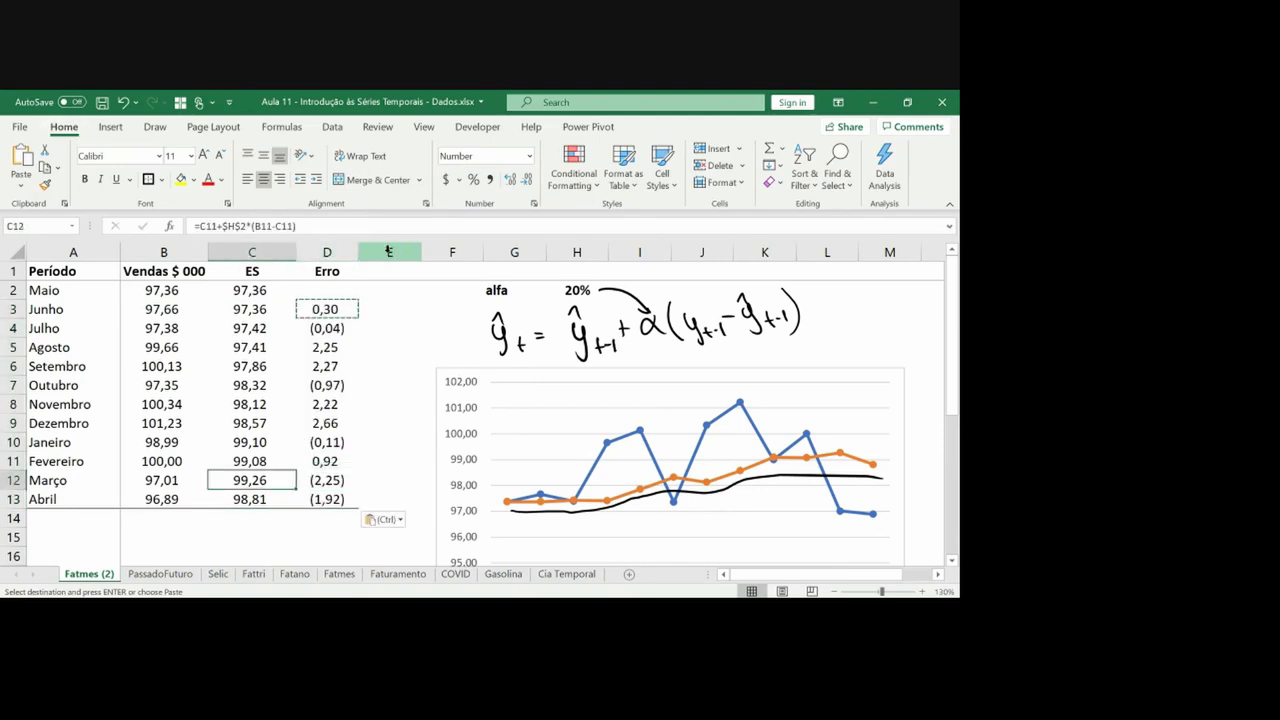
pyautogui.hotkey('ctrl', 'Down')
pyautogui.hotkey('ctrl', 'shift', 'Up')
pyautogui.hotkey('ctrl', 'c')
pyautogui.hotkey('ctrl', 'Up')
pyautogui.press('Right')
pyautogui.press('Right')
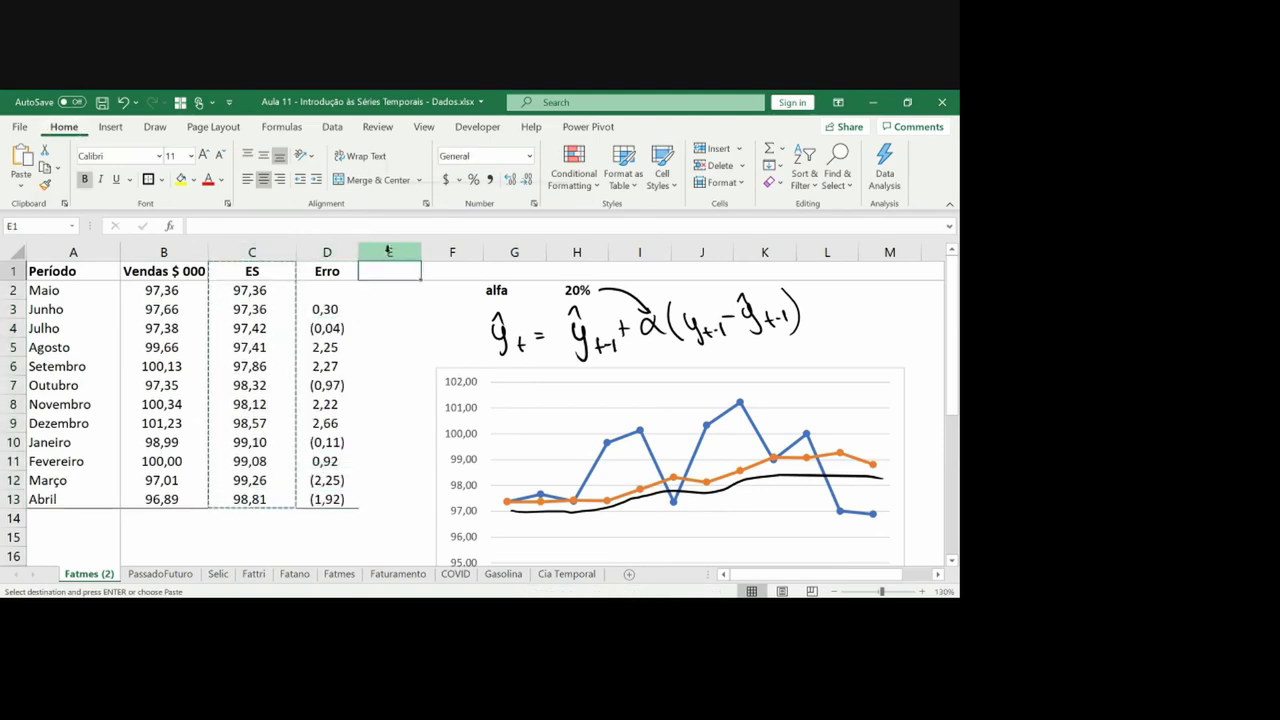
pyautogui.hotkey('ctrl', 'alt', 'v')
pyautogui.press('t')
pyautogui.press('Return')
# Copy the Erro header into E1 and append ¨2 to it
pyautogui.press('Left')
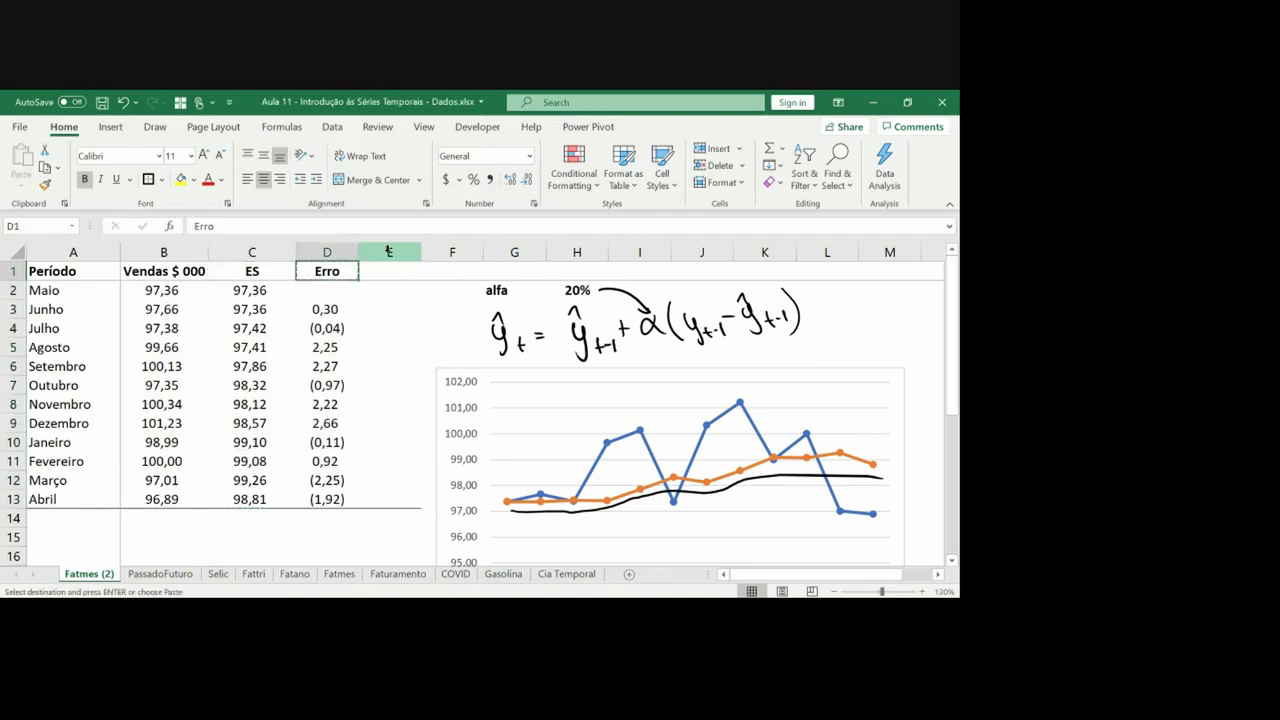
pyautogui.press('Right')
pyautogui.hotkey('ctrl', 'v')
pyautogui.press('F2')
pyautogui.write('¨2')
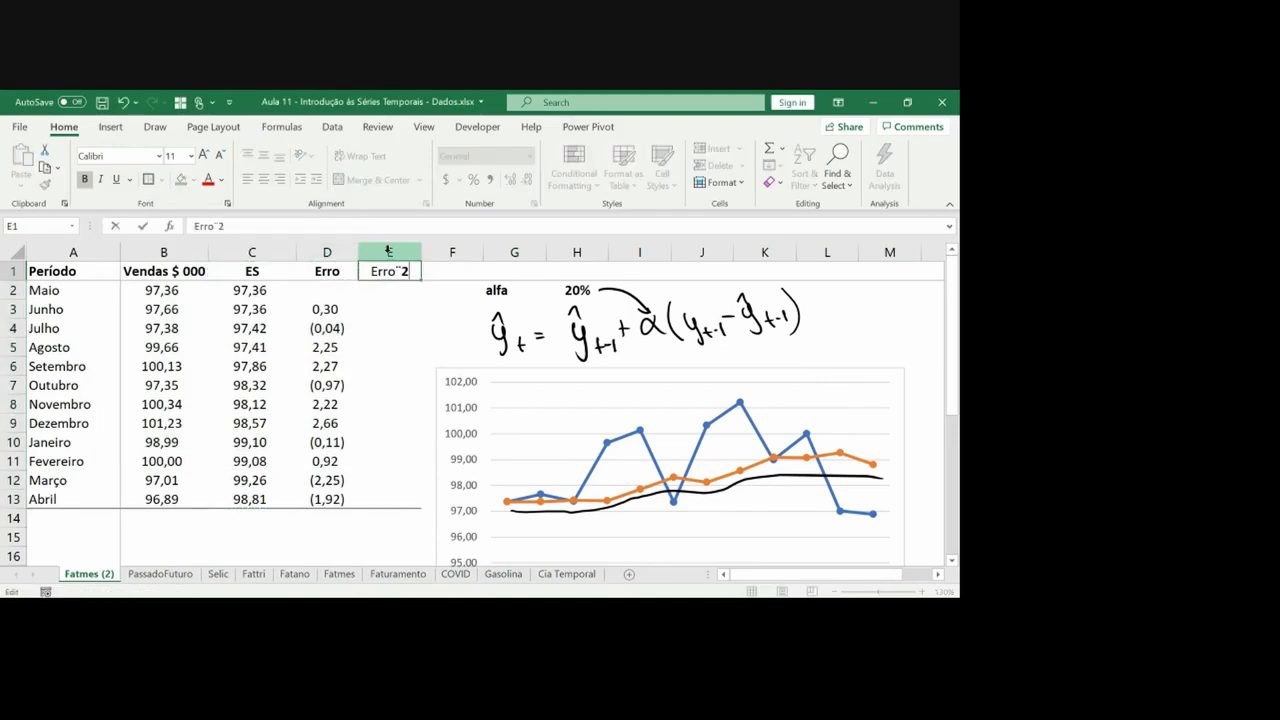
pyautogui.press('Return')
pyautogui.press('F2')
pyautogui.press('Escape')
pyautogui.press('Up')
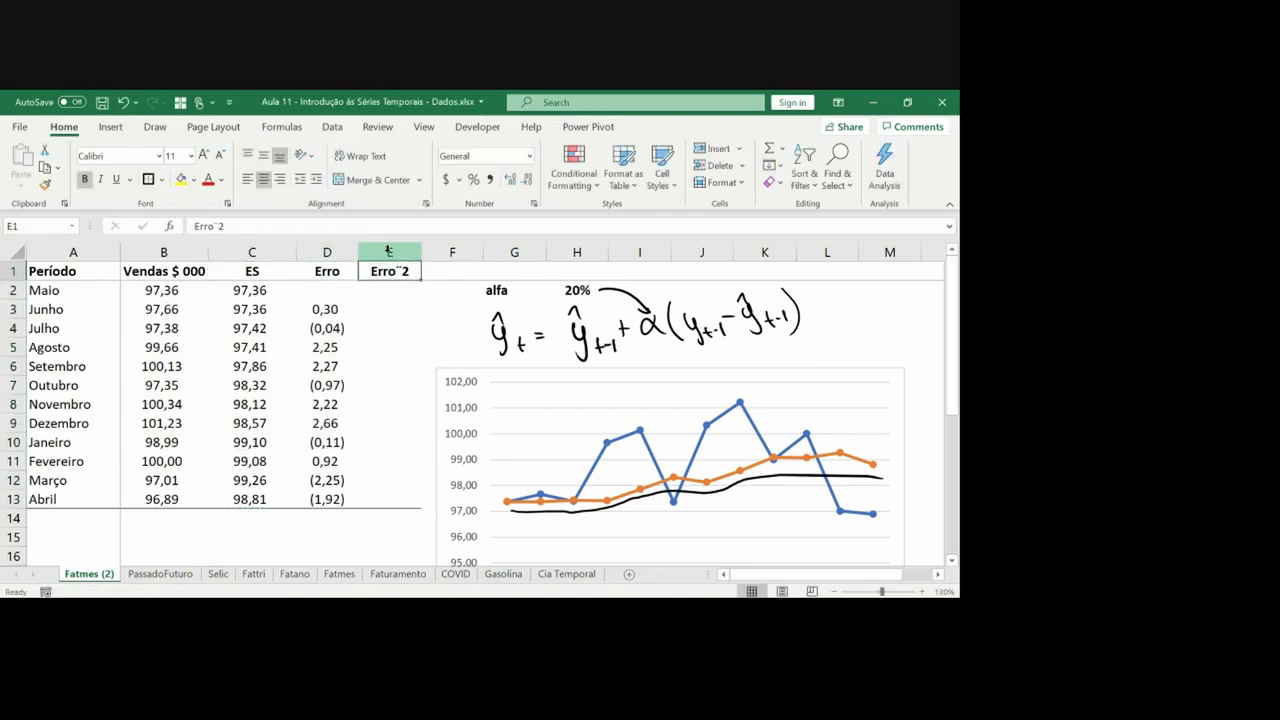
# Switch the keyboard input layout and correct the E1 header to Erro^2
pyautogui.press('super+space')
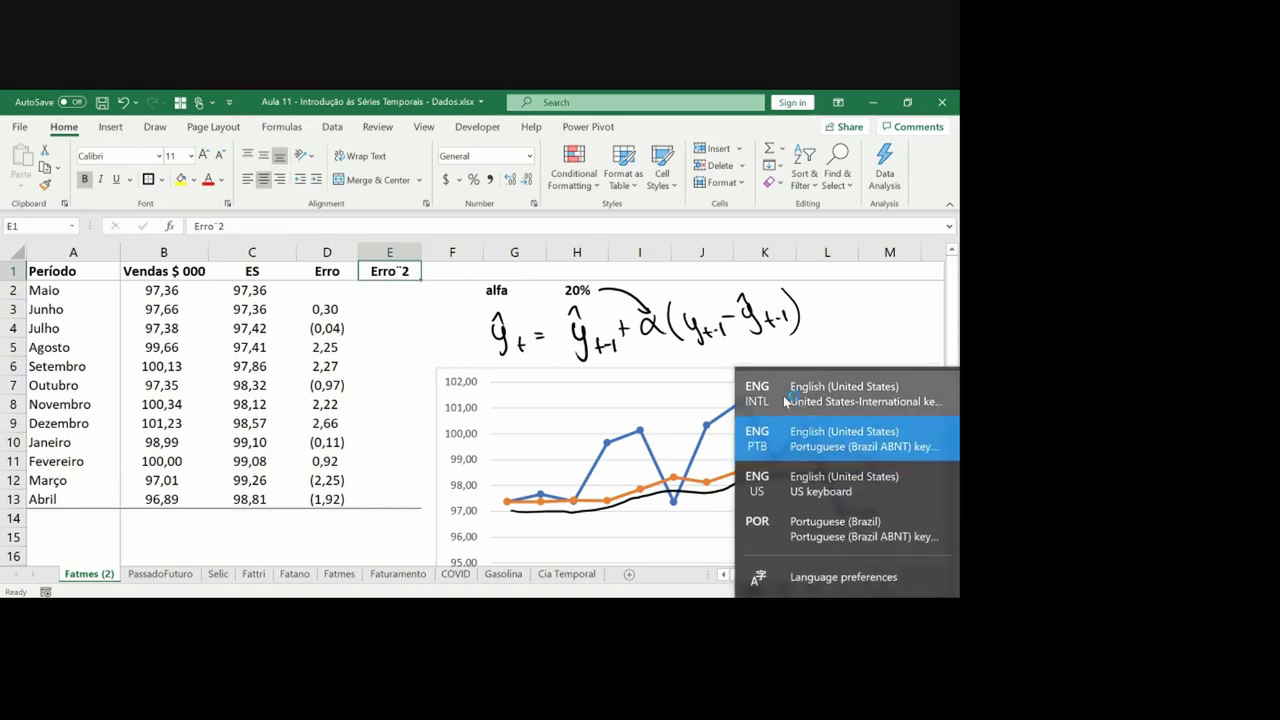
pyautogui.press('F2')
pyautogui.press('BackSpace')
pyautogui.press('BackSpace')
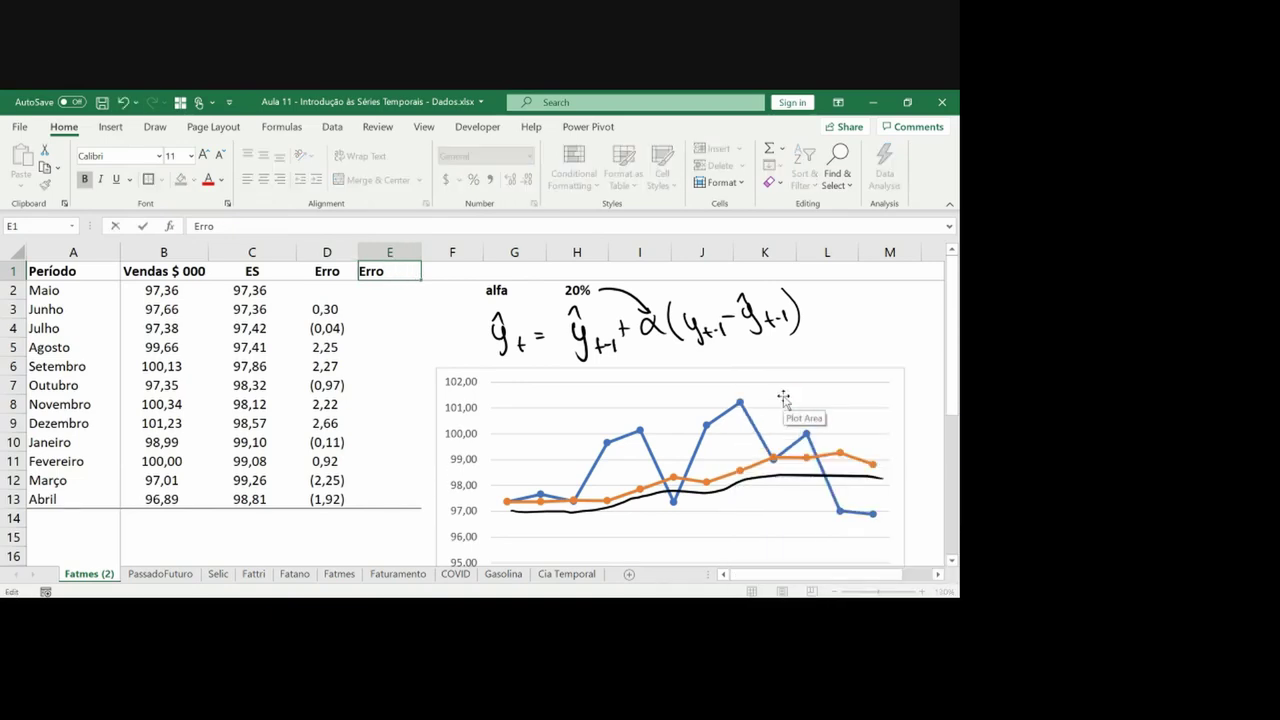
pyautogui.write('^2')
pyautogui.press('Return')
# Enter the formula =D3^2 in E3 to square the Junho forecast error
pyautogui.press('Return')
pyautogui.write('=')
pyautogui.press('Left')
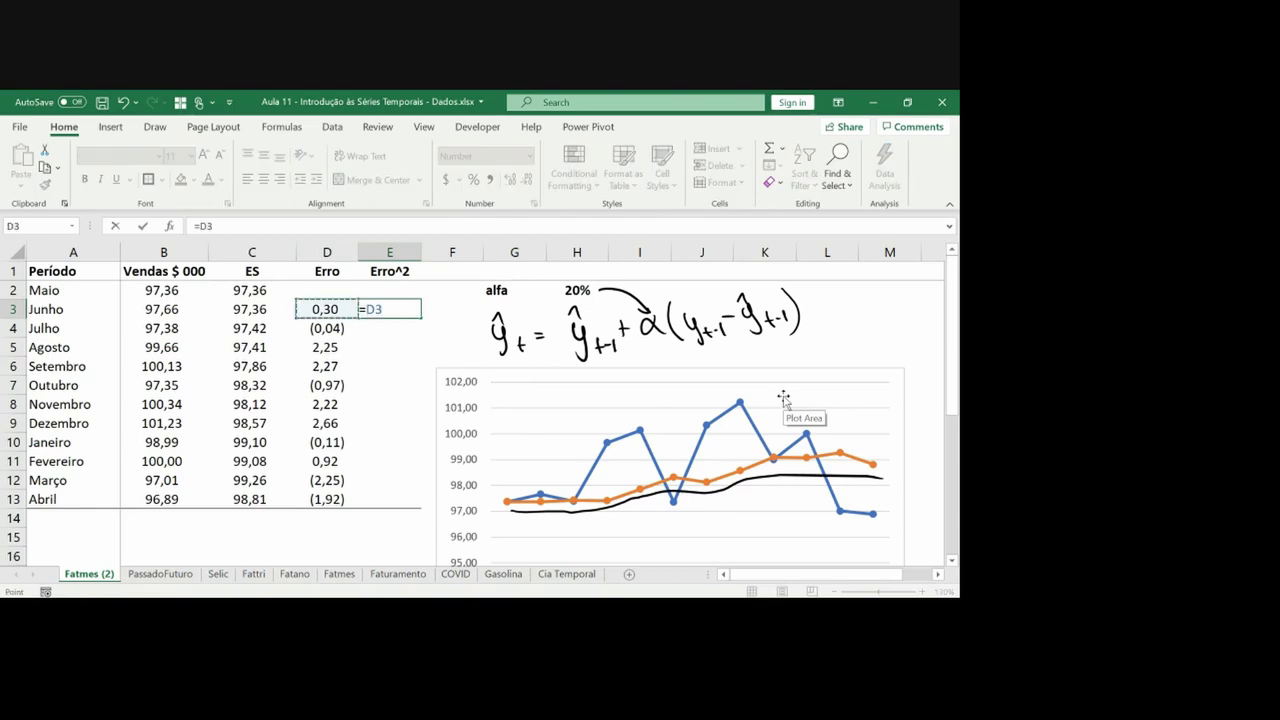
pyautogui.write('^2')
pyautogui.press('Return')
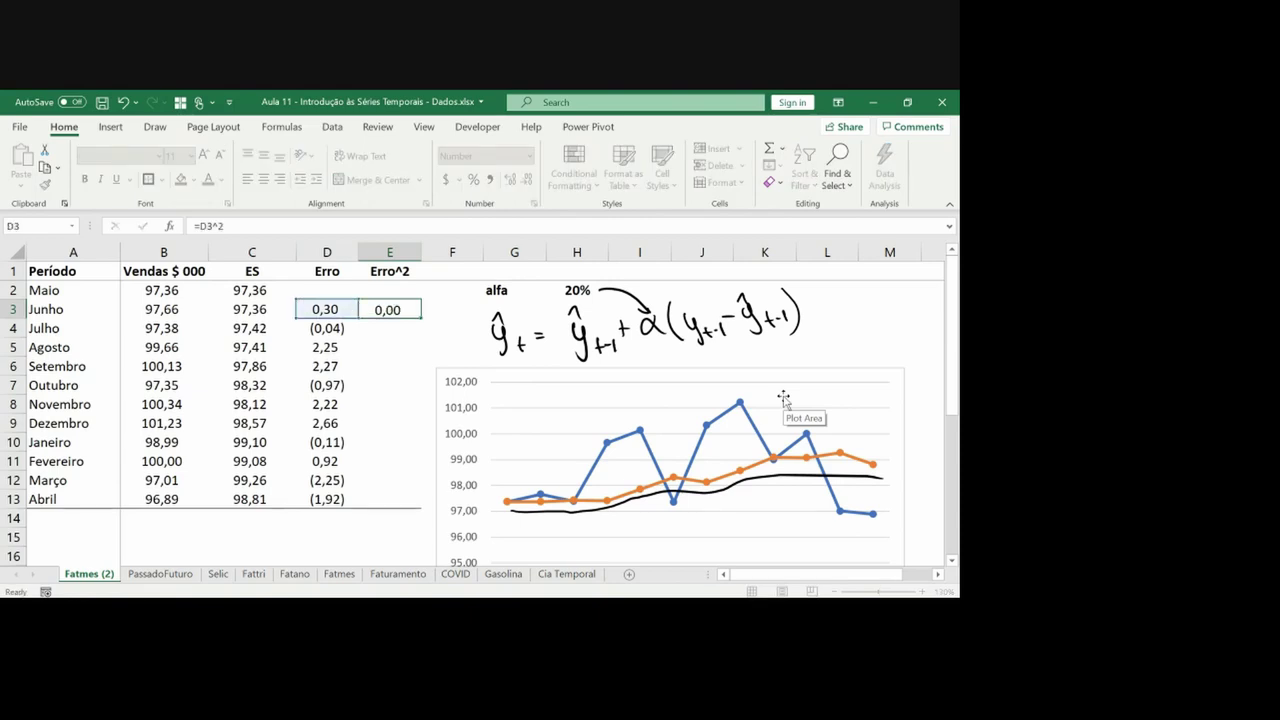
# Copy the squared-error formula from E3 down the Erro^2 column through Abril in E13
pyautogui.press('Up')
pyautogui.hotkey('ctrl', 'c')
pyautogui.press('Left')
pyautogui.hotkey('ctrl', 'Down')
pyautogui.press('Right')
pyautogui.hotkey('ctrl', 'shift', 'Up')
pyautogui.hotkey('ctrl', 'v')
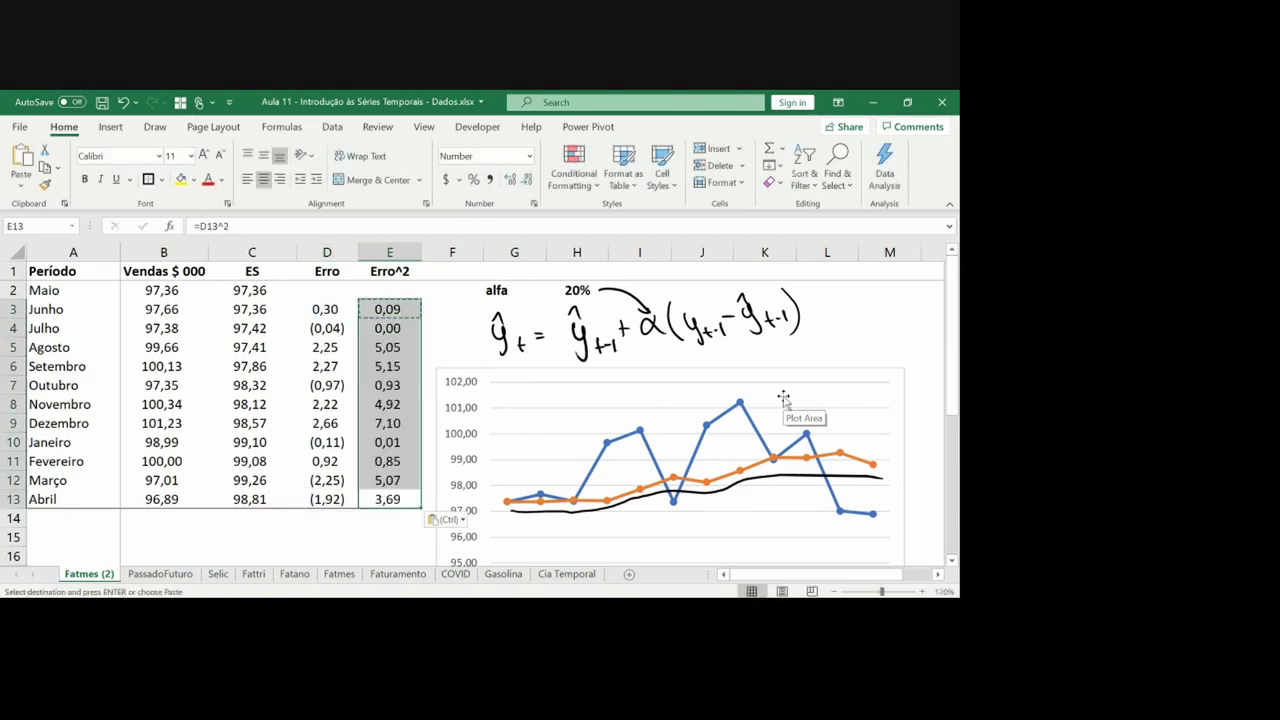
pyautogui.press('Escape')
# Copy only the formatting of the Erro column D1:D13 onto column E, starting at E1
pyautogui.press('Left')
pyautogui.hotkey('ctrl', 'Down')
pyautogui.press('Down')
pyautogui.press('Up')
pyautogui.hotkey('ctrl', 'Up')
pyautogui.hotkey('ctrl', 'Up')
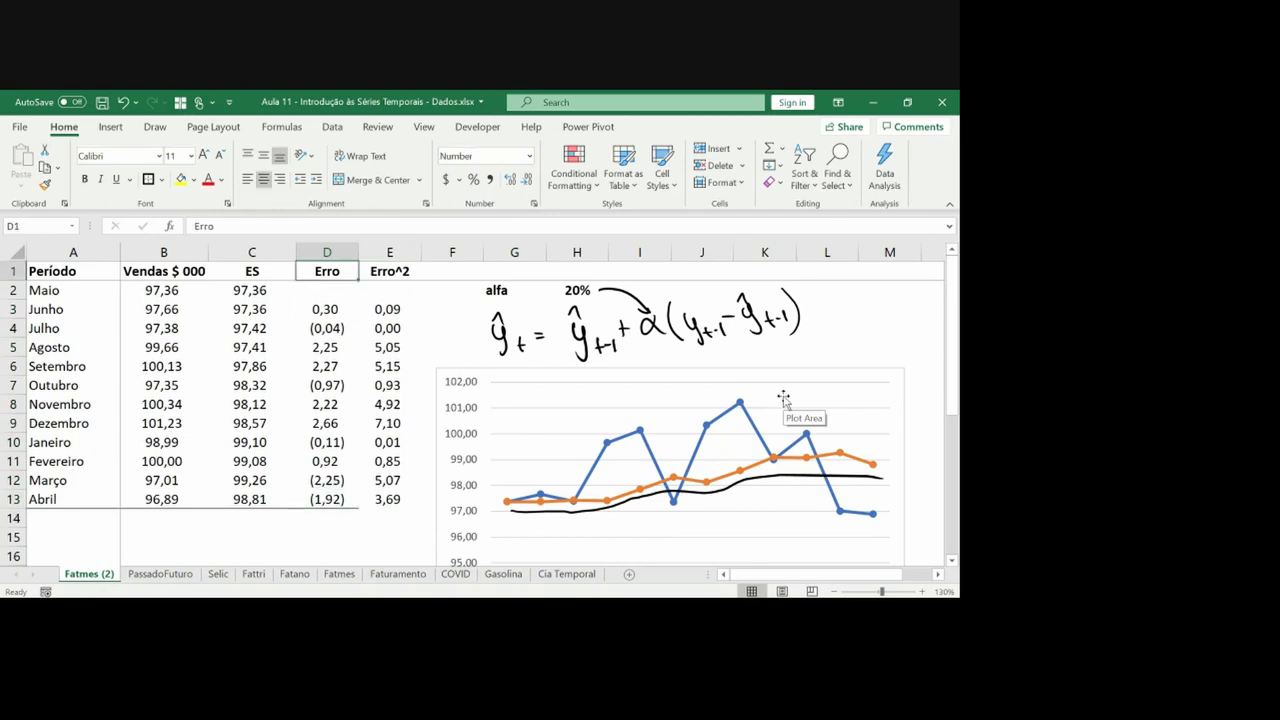
pyautogui.hotkey('ctrl', 'shift', 'Down')
pyautogui.hotkey('ctrl', 'shift', 'Down')
pyautogui.hotkey('ctrl', 'c')
pyautogui.press('Right')
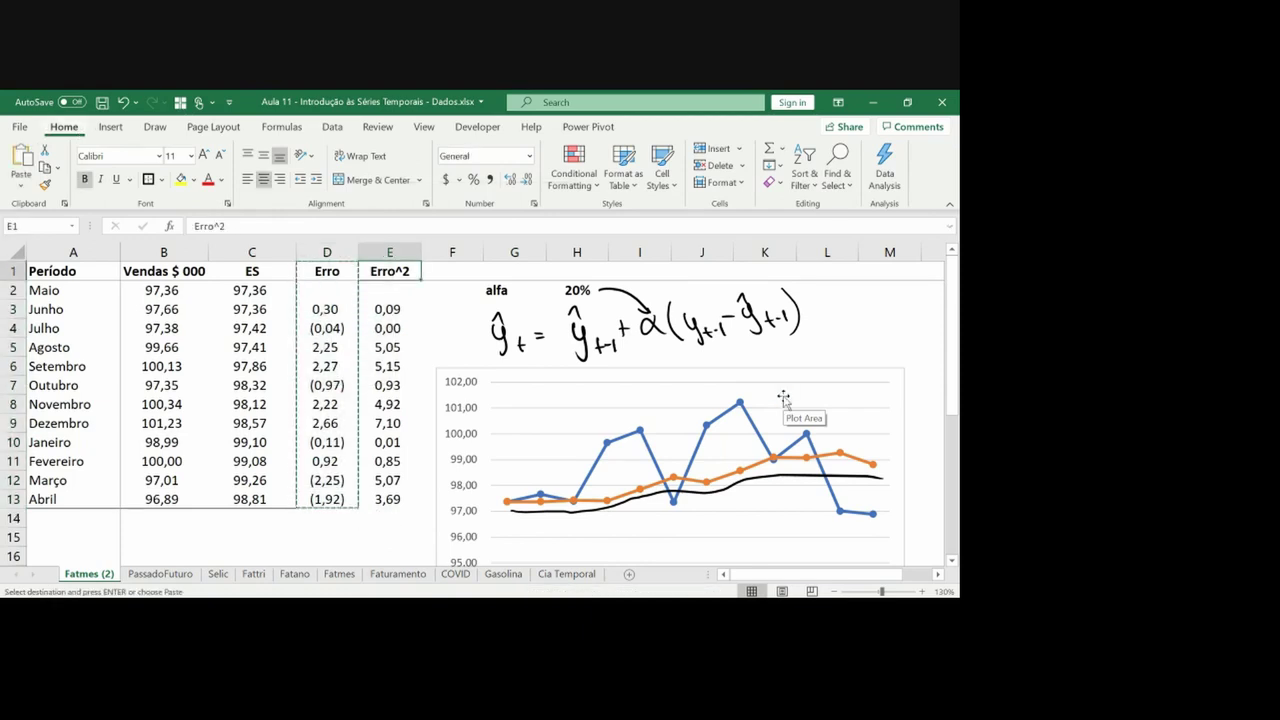
pyautogui.hotkey('alt', 'h')
pyautogui.press('v')
pyautogui.press('r')
# Enter the label "MSE - Erro Quadrado Médio" in D14, below the Erro column
pyautogui.press('Down')
pyautogui.press('Down')
pyautogui.press('Down')
pyautogui.hotkey('ctrl', 'Down')
pyautogui.press('Down')
pyautogui.press('Left')
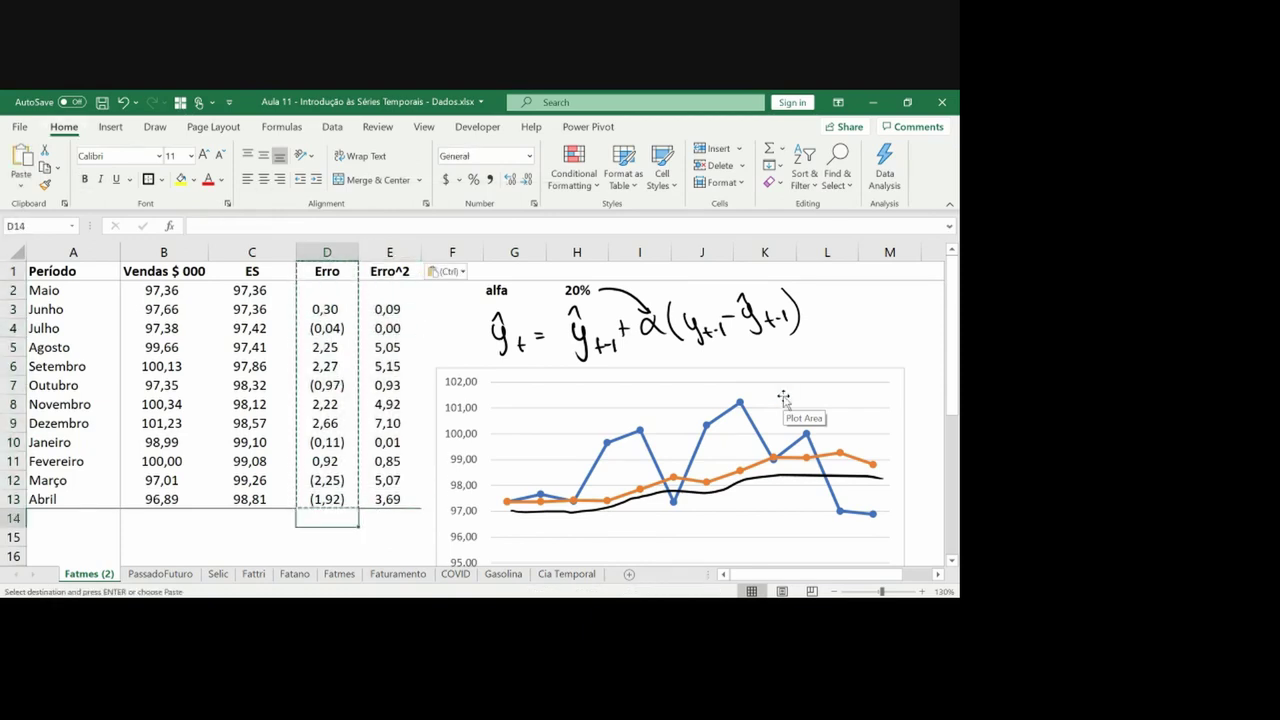
pyautogui.write('MSE')
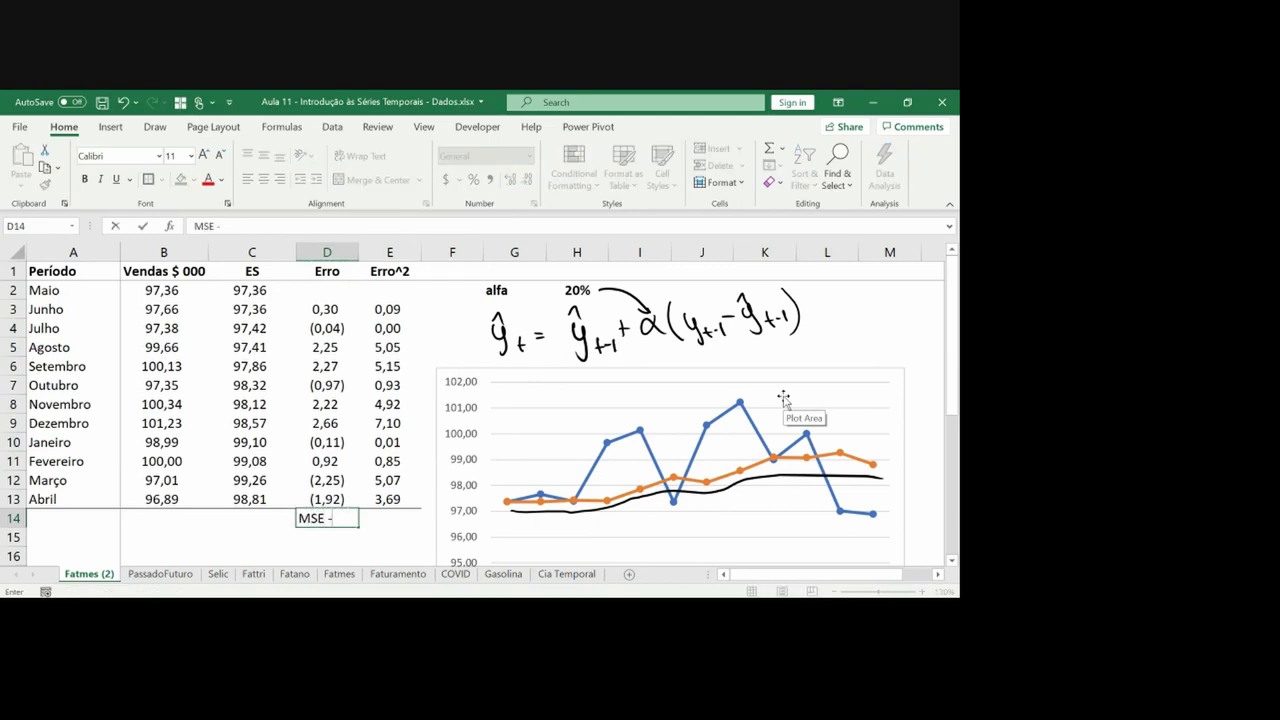
pyautogui.write(' - Erro Quadrado Médio')
# Format D14:E14 in bold with an outside border and a yellow fill
pyautogui.hotkey('shift', 'Right')
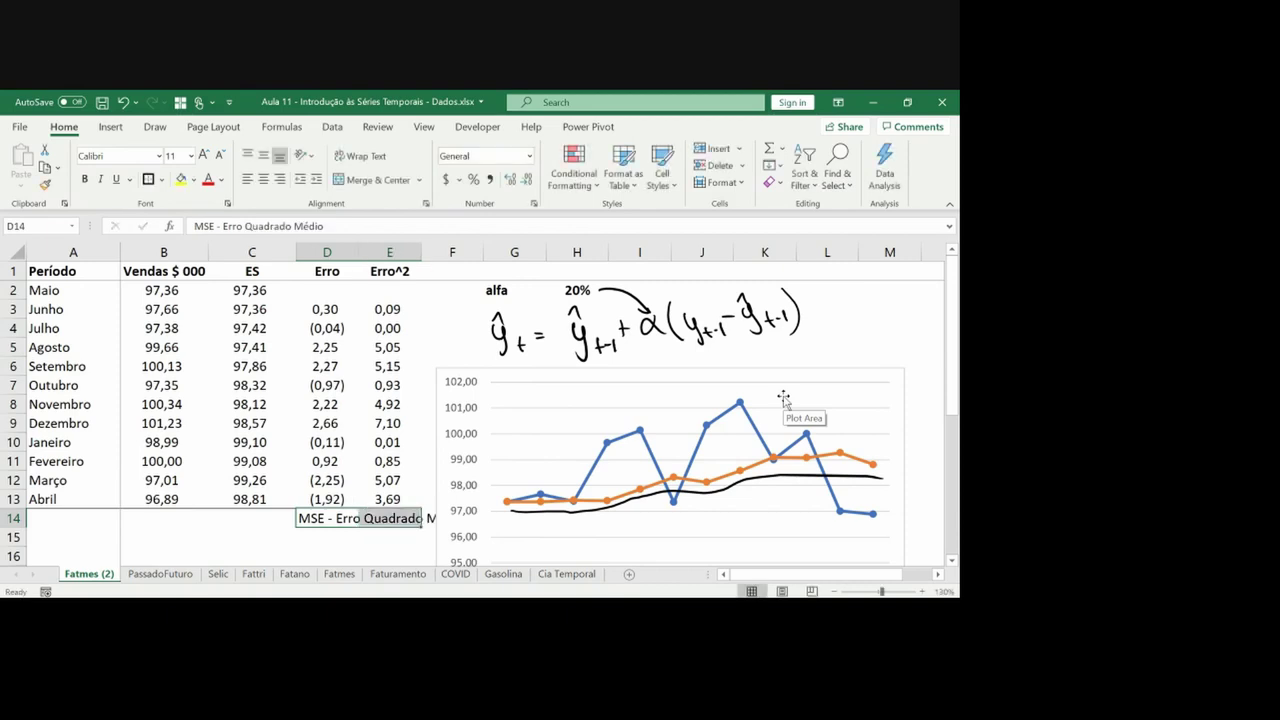
pyautogui.hotkey('ctrl', 'b')
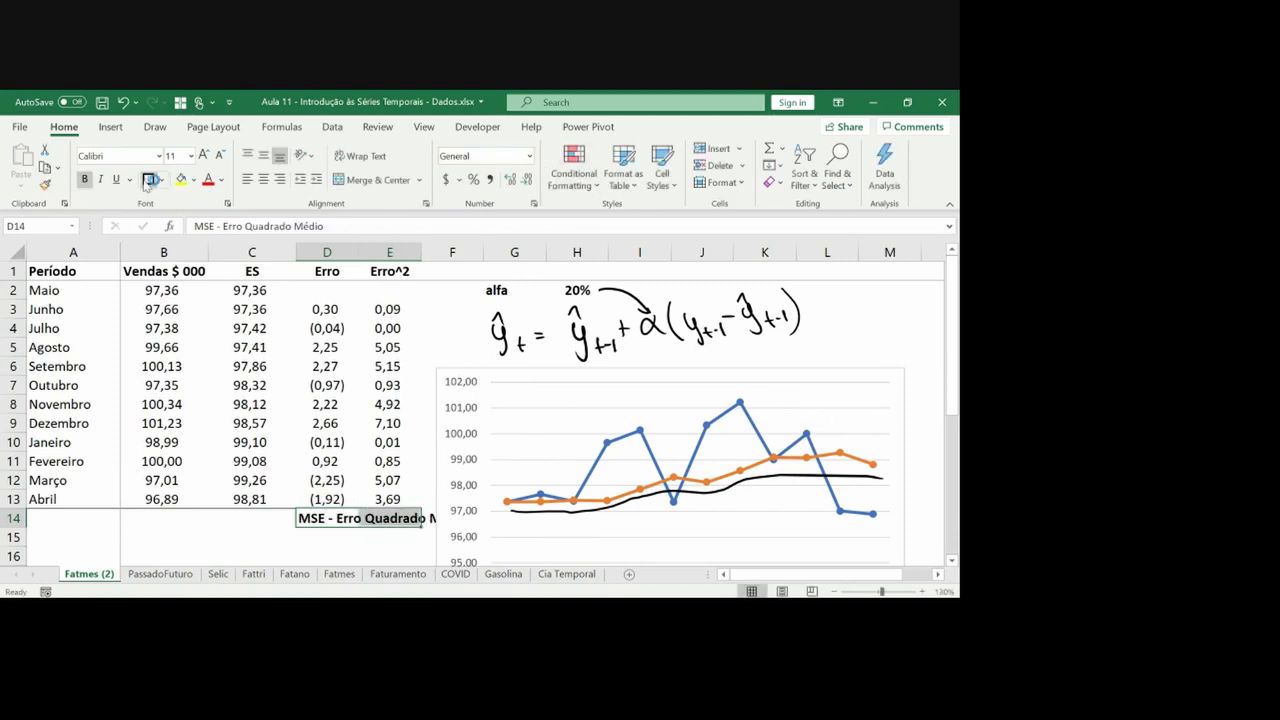
pyautogui.click(180, 180)
# Calculate the mean squared error in E14 with =AVERAGE(E2:E13)
pyautogui.press('Right')
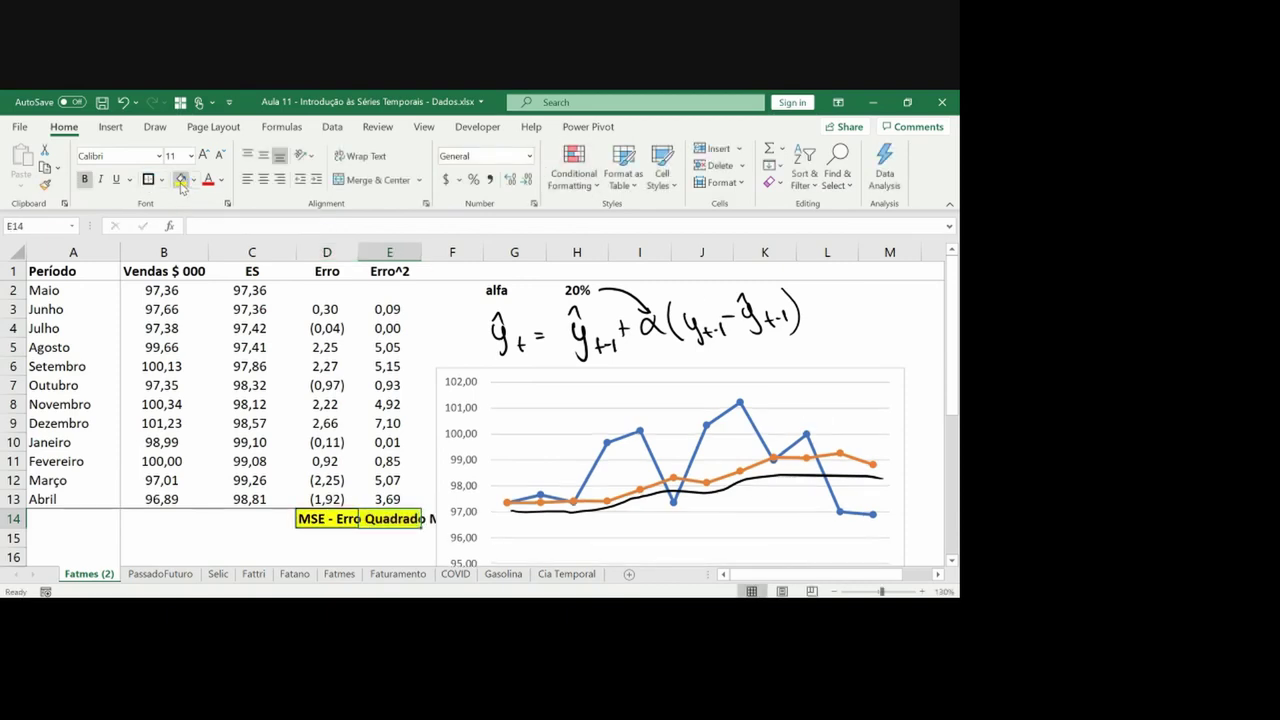
pyautogui.write('=average(')
pyautogui.press('Up')
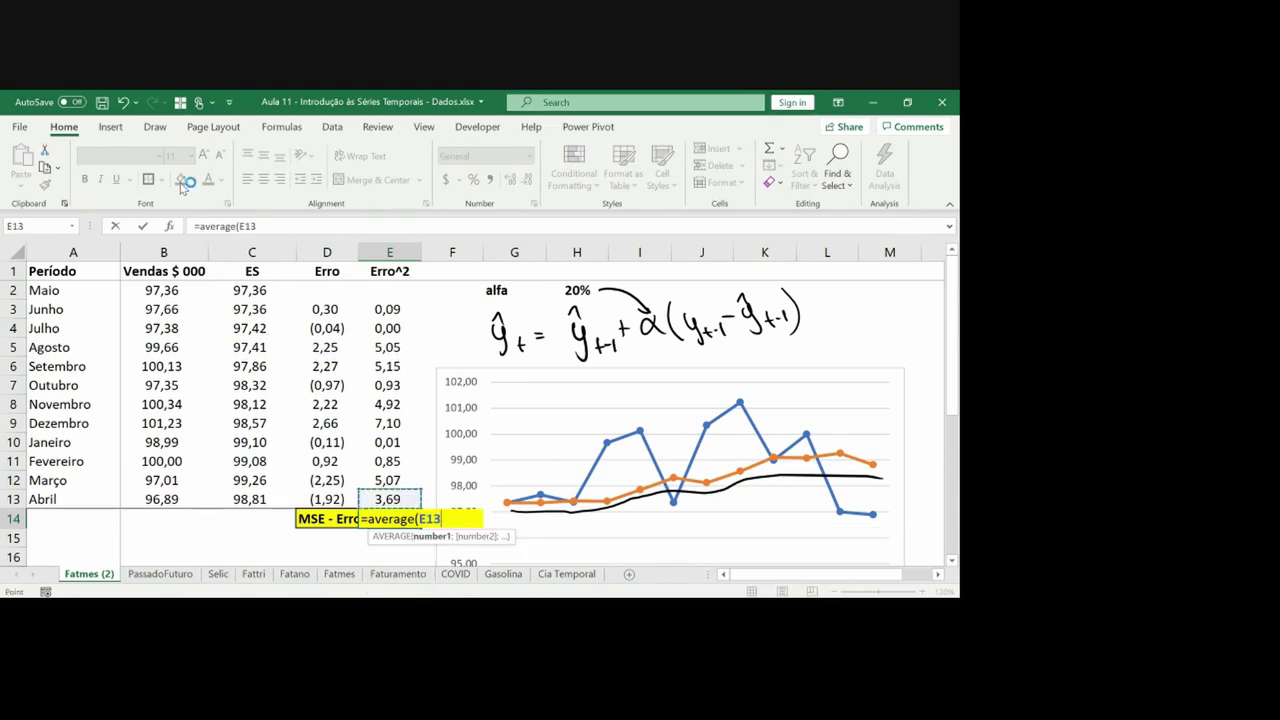
pyautogui.hotkey('shift', 'Up')
pyautogui.hotkey('shift', 'Up')
pyautogui.hotkey('shift', 'Up')
pyautogui.hotkey('shift', 'Up')
pyautogui.hotkey('shift', 'Up')
pyautogui.hotkey('shift', 'Up')
pyautogui.hotkey('shift', 'Up')
pyautogui.hotkey('shift', 'Up')
pyautogui.hotkey('shift', 'Up')
pyautogui.hotkey('shift', 'Up')
pyautogui.hotkey('shift', 'Up')
pyautogui.press('Return')
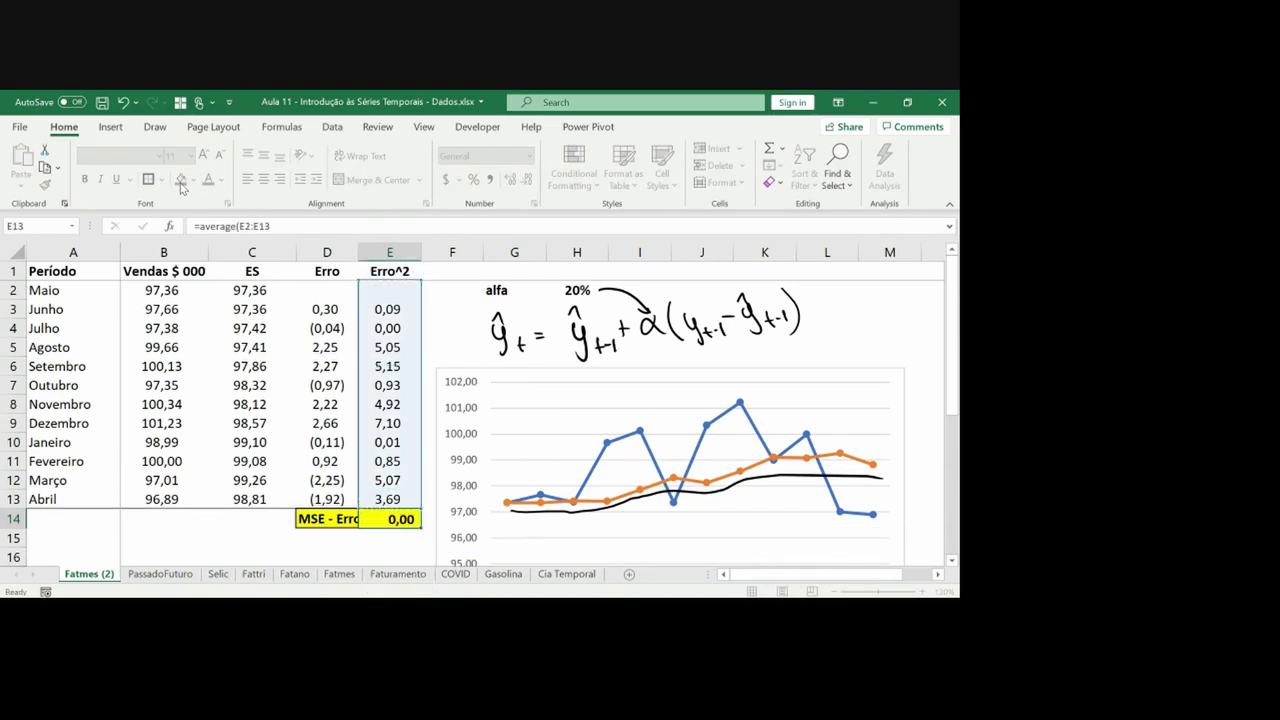
# Show E14 centred with four decimal places and autofit column D to the MSE label
pyautogui.press('Up')
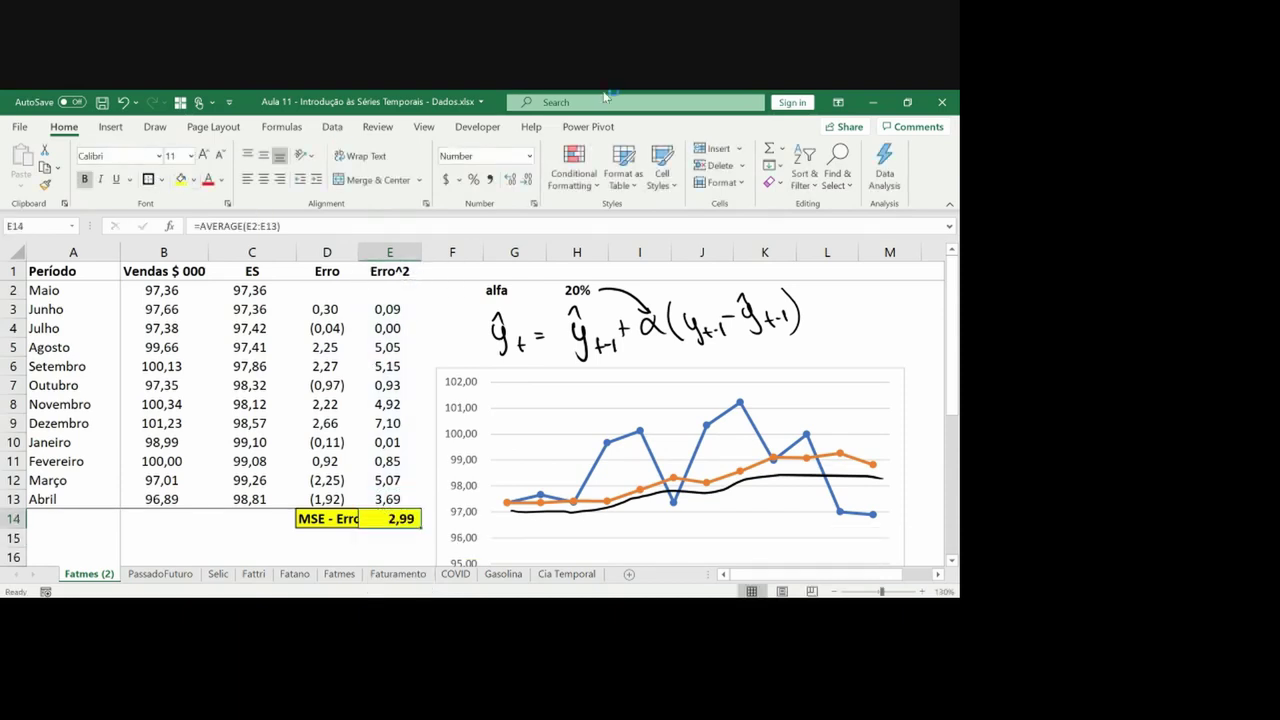
pyautogui.click(510, 179)
pyautogui.click(510, 179)
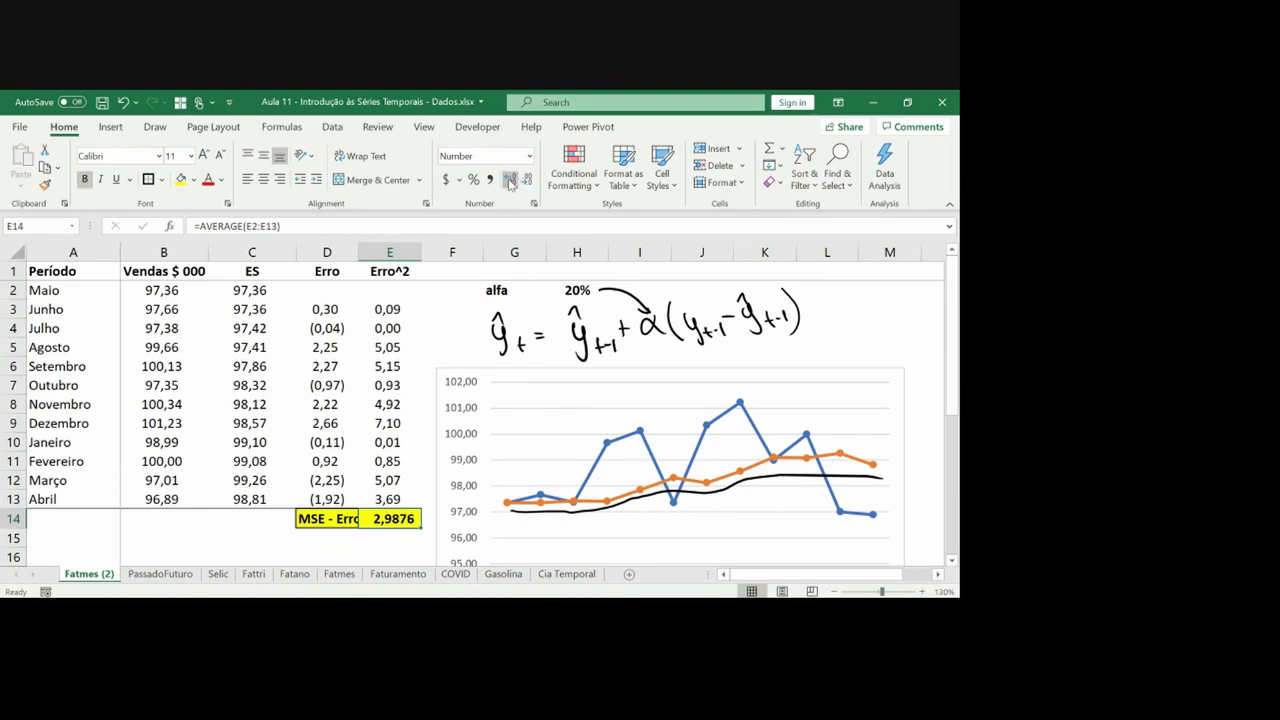
pyautogui.click(263, 179)
pyautogui.doubleClick(355, 252)
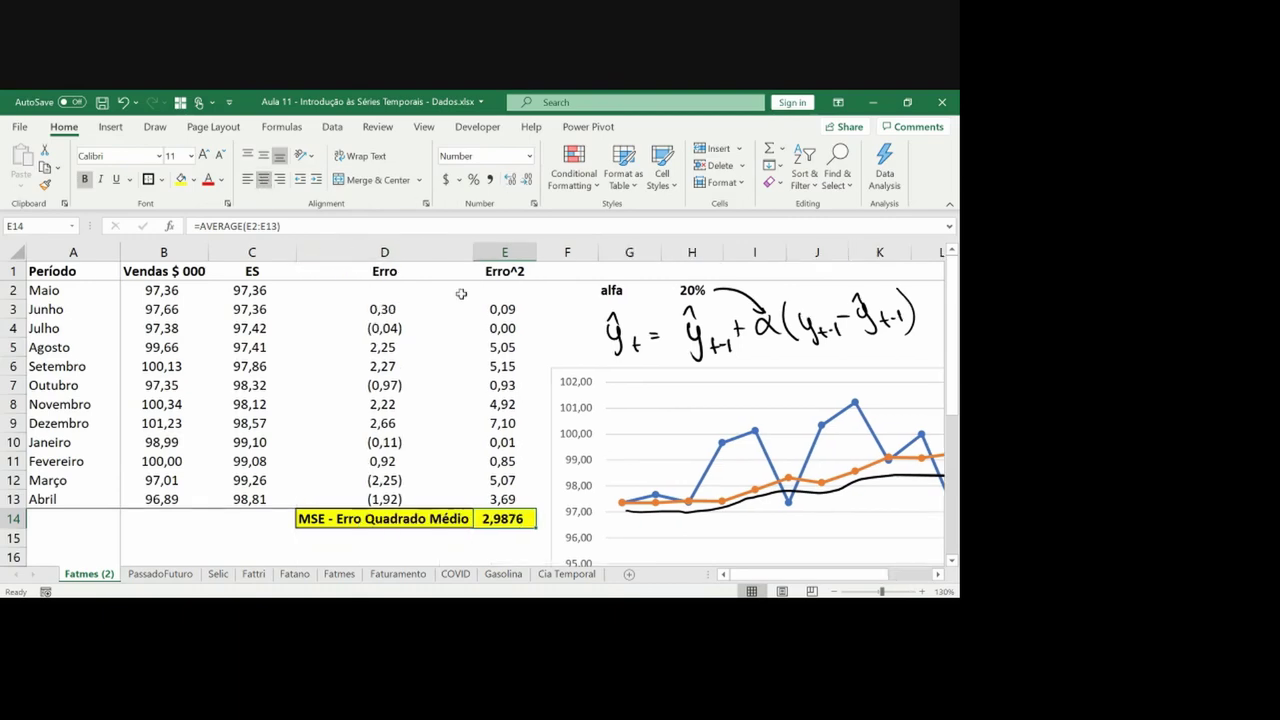
# Move the chart rightward to begin at column G and give the alfa cells G2:H2 a border and yellow fill
pyautogui.moveTo(557, 369); pyautogui.dragTo(606, 371)
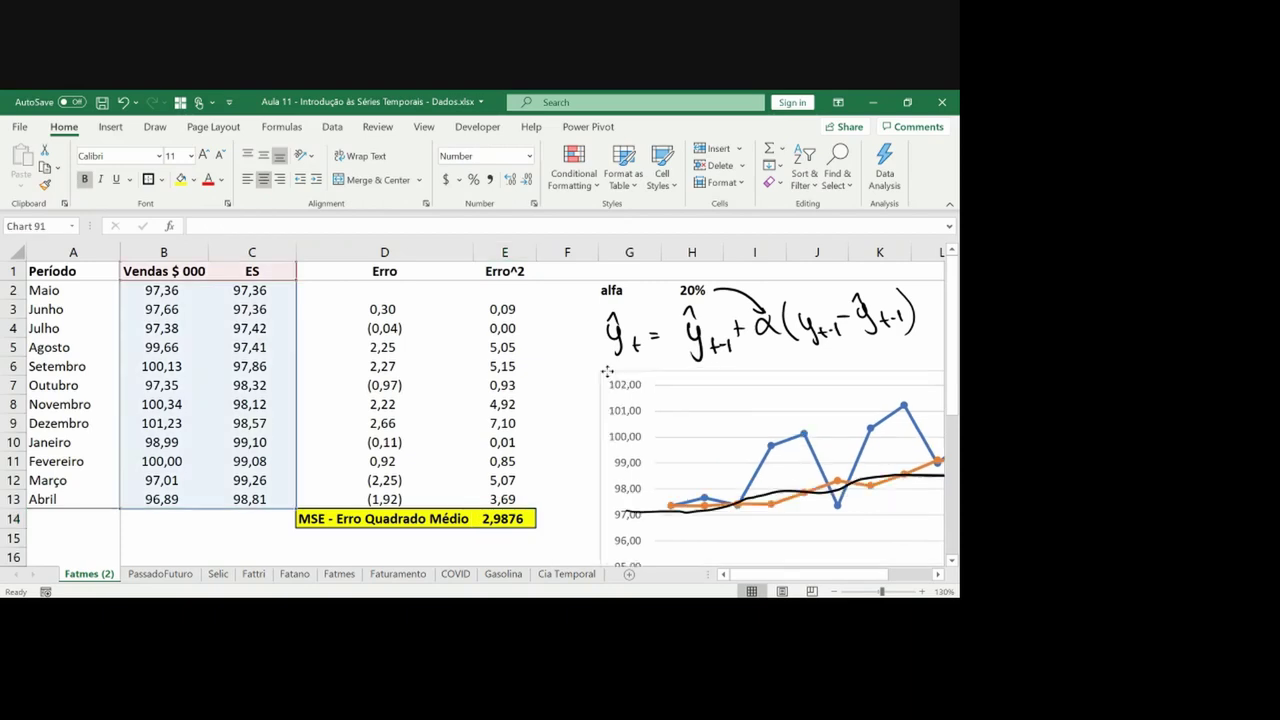
pyautogui.click(609, 290)
pyautogui.moveTo(609, 290); pyautogui.dragTo(692, 290)
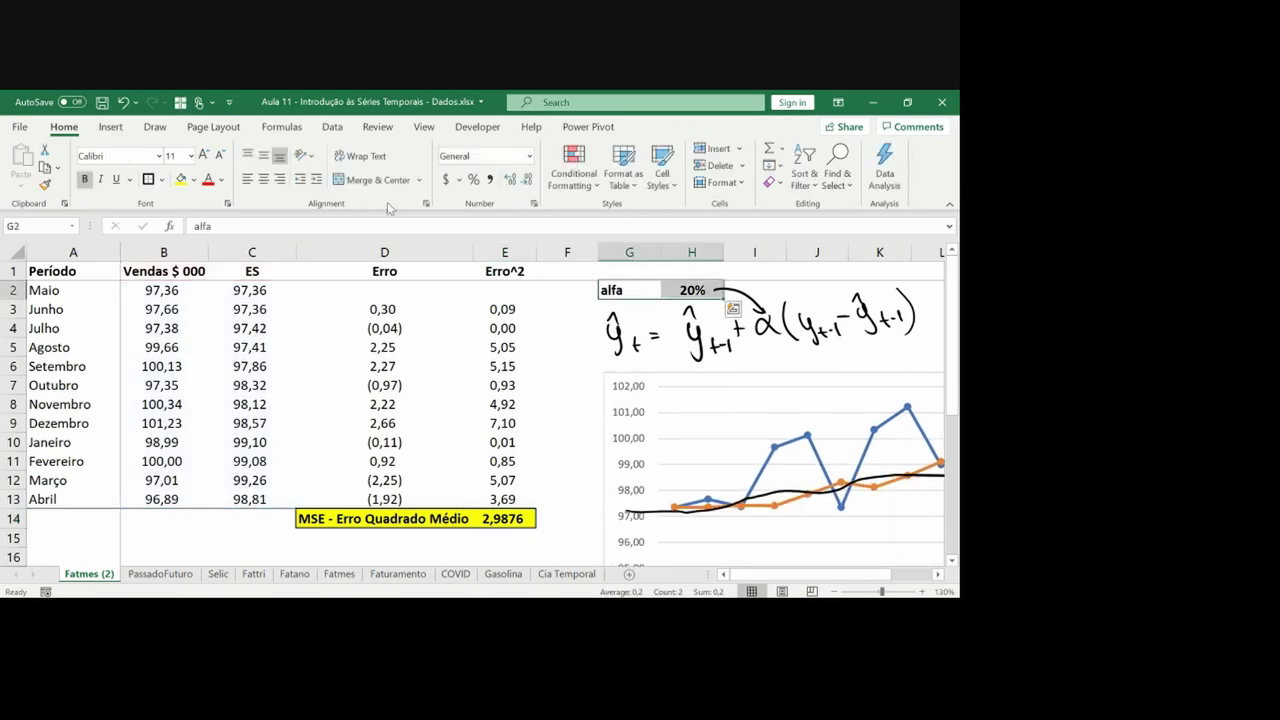
pyautogui.click(181, 179)
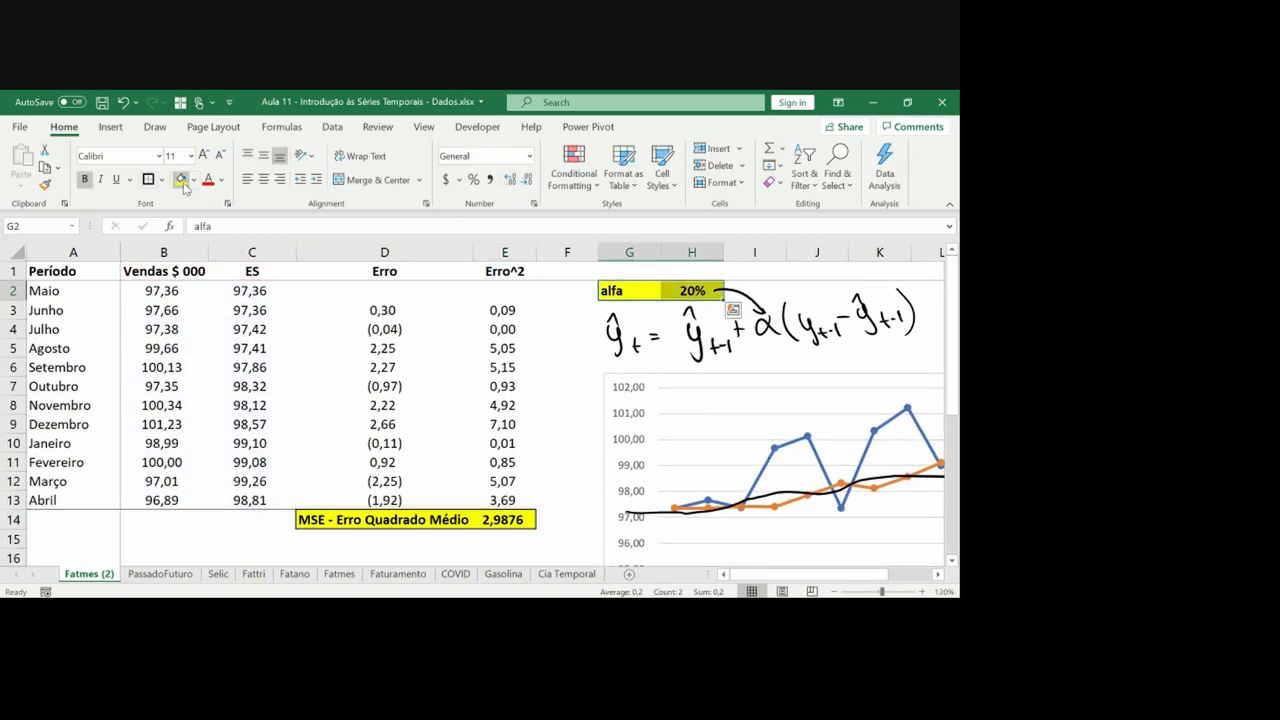
# Insert a new column at F, between the Erro^2 column and the alfa cells
pyautogui.click(558, 367)
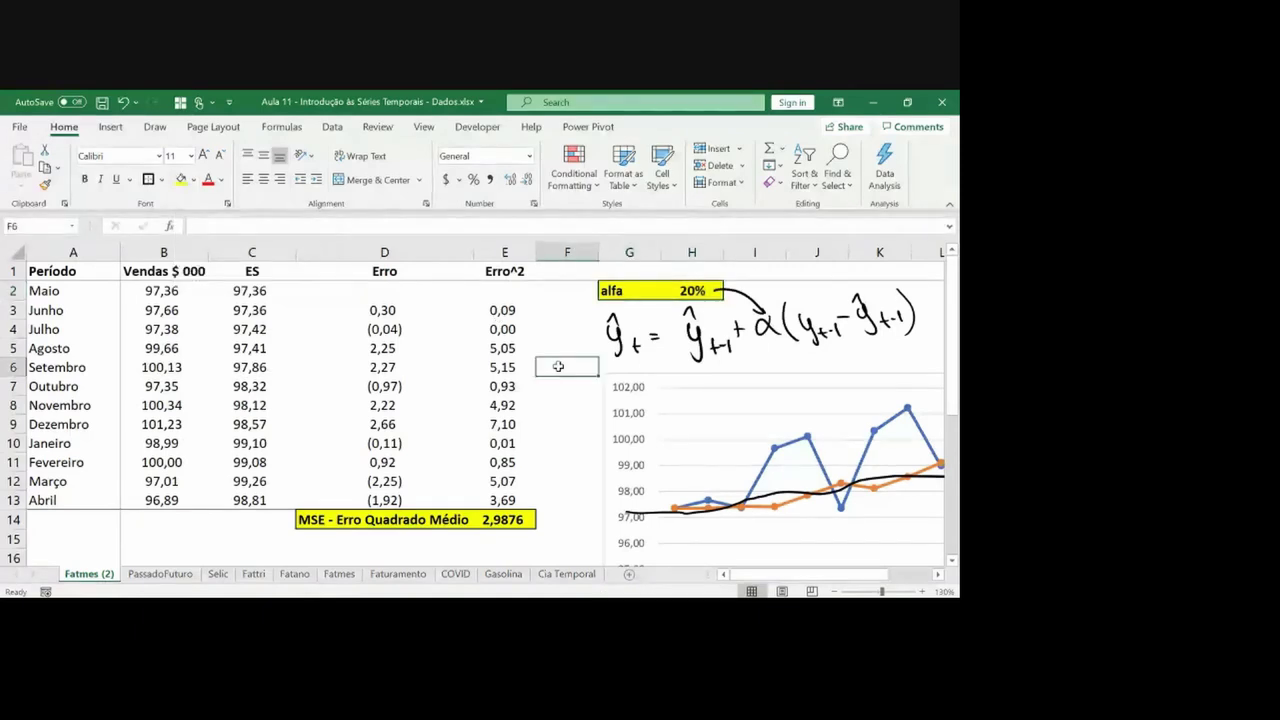
pyautogui.hotkey('ctrl', 'space')
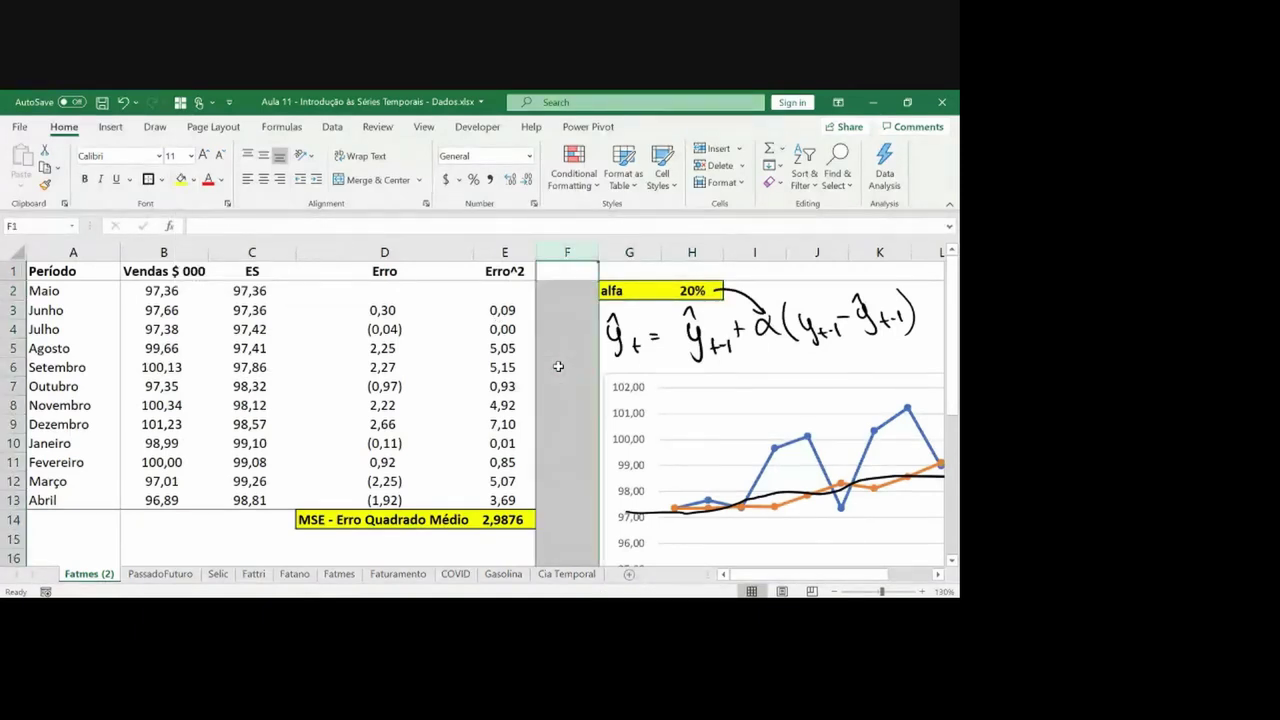
pyautogui.hotkey('ctrl', 'shift', '+')
# Copy the blank cell F13 onto F14 to clear the yellow fill beside the MSE result
pyautogui.press('Down')
pyautogui.press('Left')
pyautogui.press('Right')
pyautogui.press('Down')
pyautogui.press('Left')
pyautogui.hotkey('ctrl', 'Down')
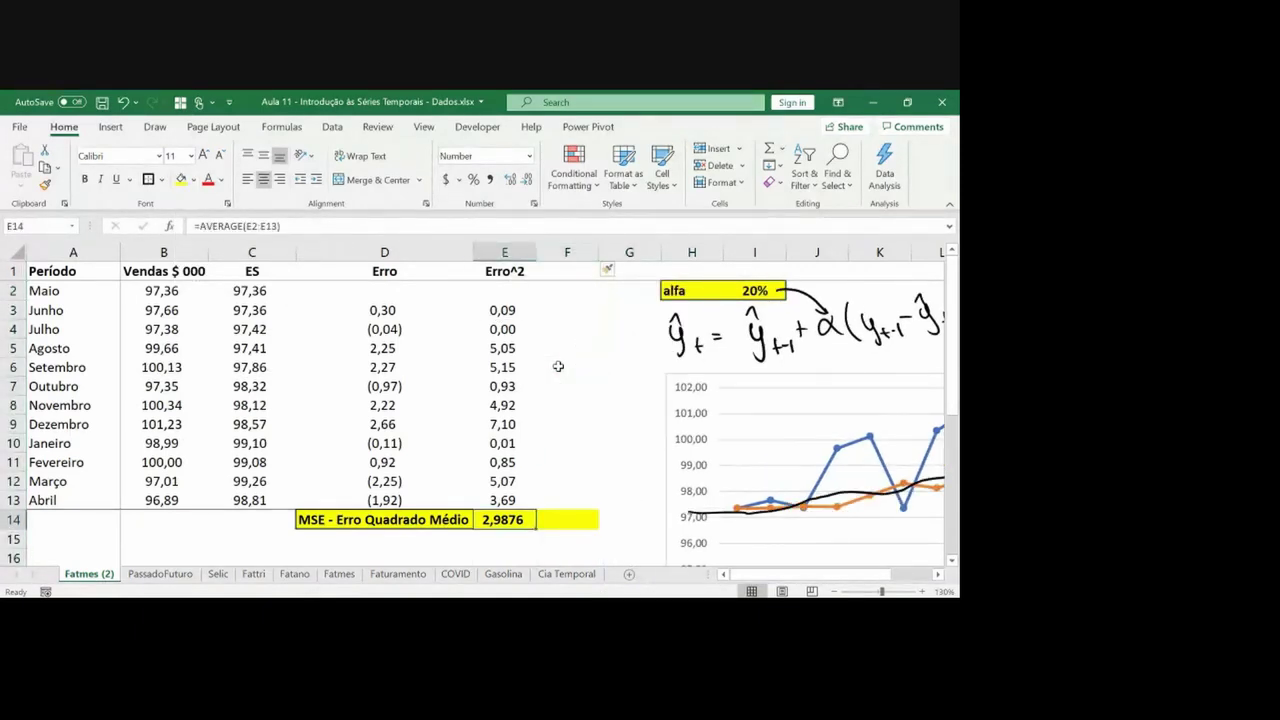
pyautogui.press('Up')
pyautogui.press('Right')
pyautogui.hotkey('ctrl', 'c')
pyautogui.hotkey('ctrl', 'v')
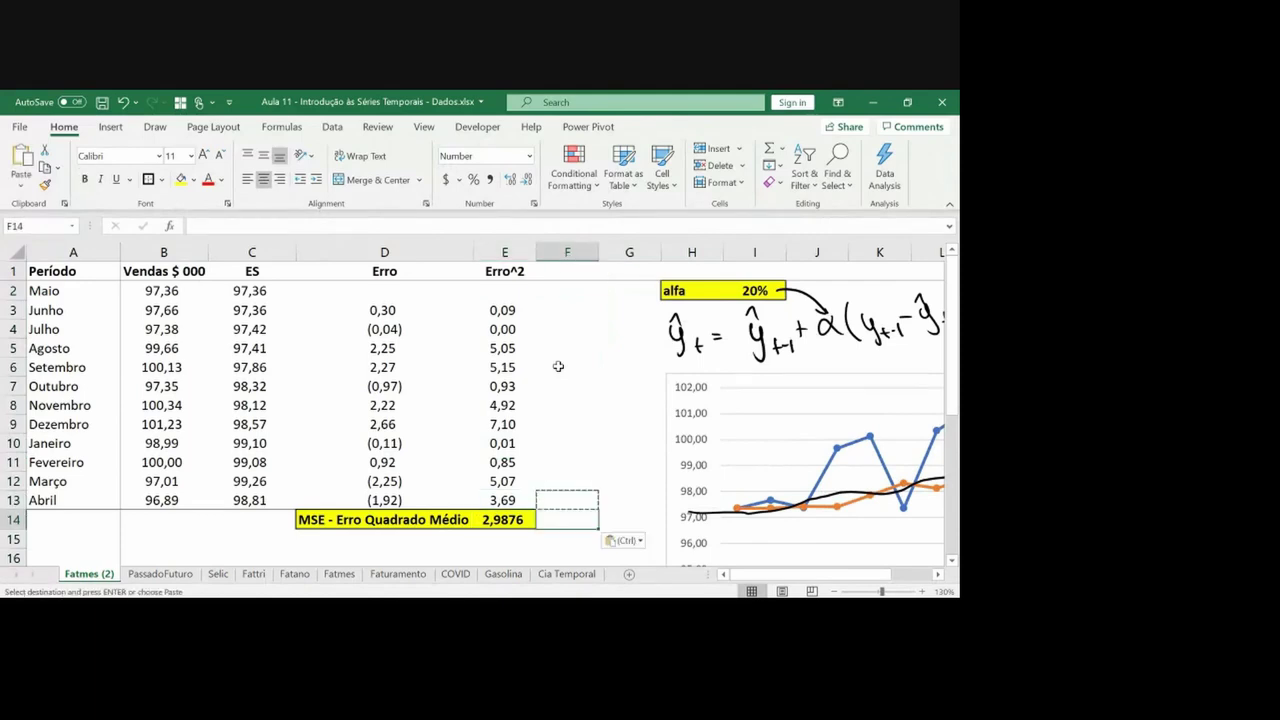
pyautogui.press('Escape')
# Open the Exponential Smoothing tool from the Data Analysis add-in
pyautogui.hotkey('ctrl', 'Up')
pyautogui.press('Down')
pyautogui.press('Down')
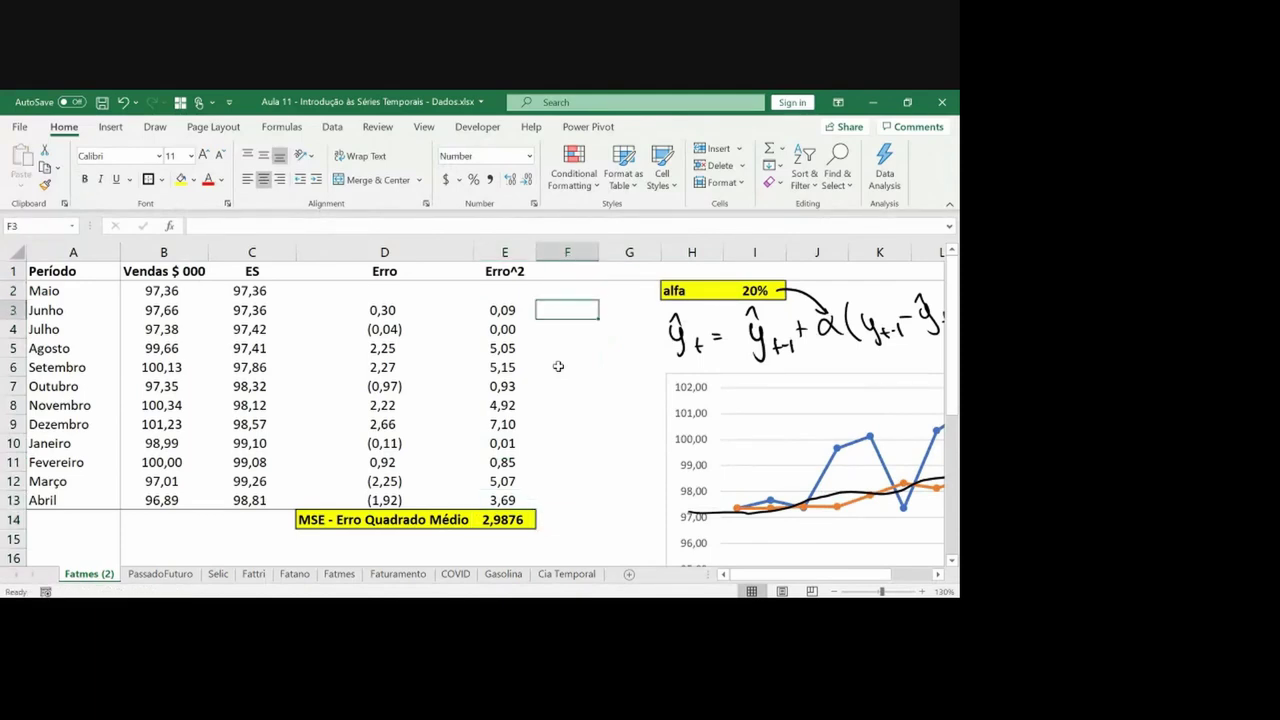
pyautogui.click(332, 127)
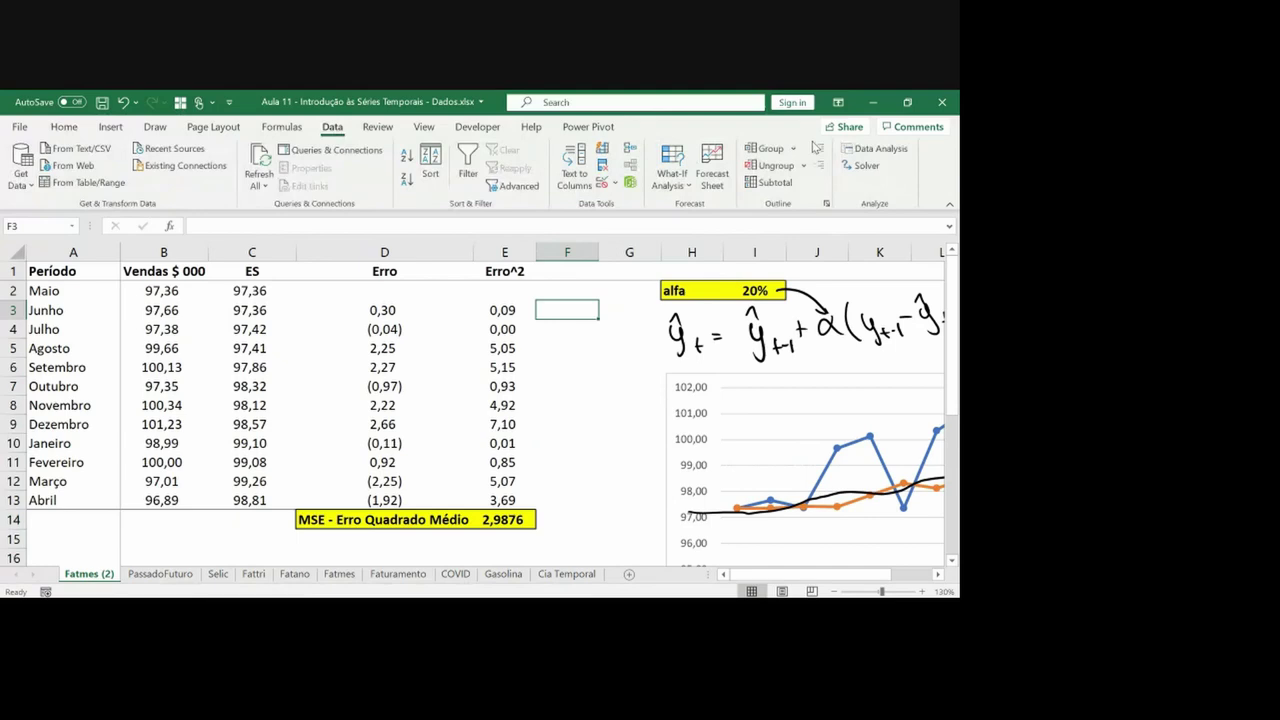
pyautogui.click(877, 148)
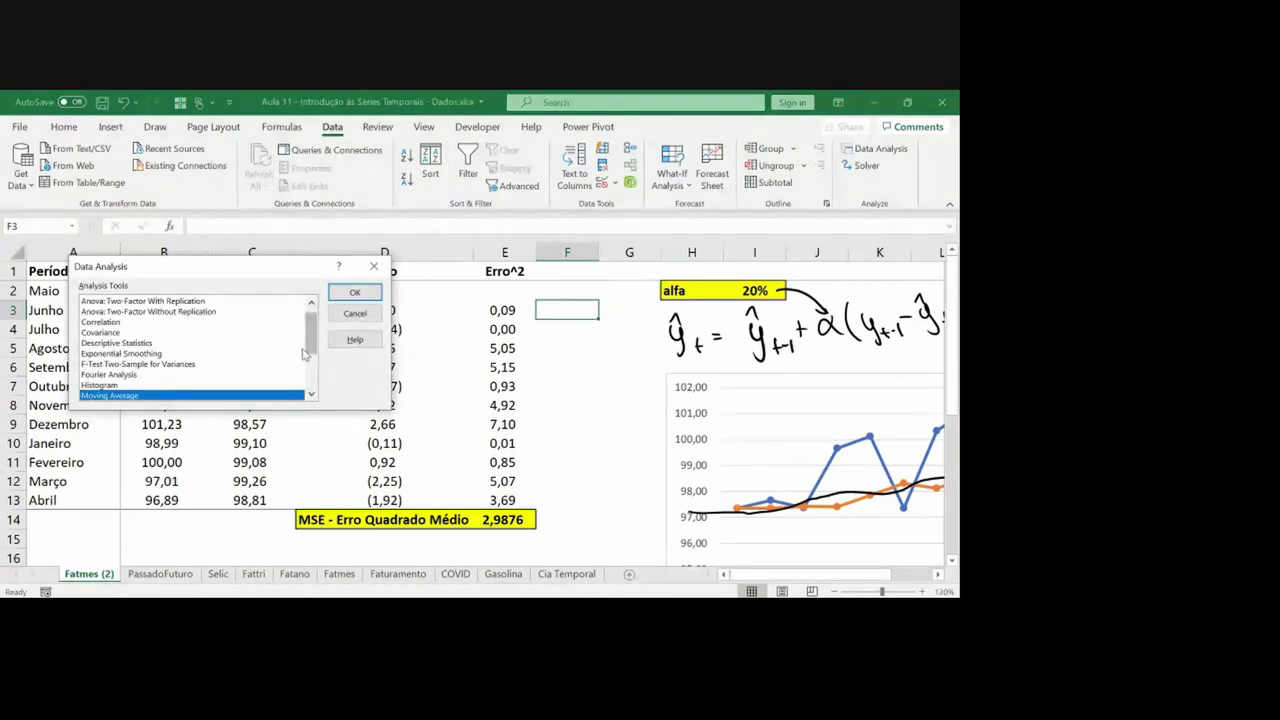
pyautogui.click(199, 354)
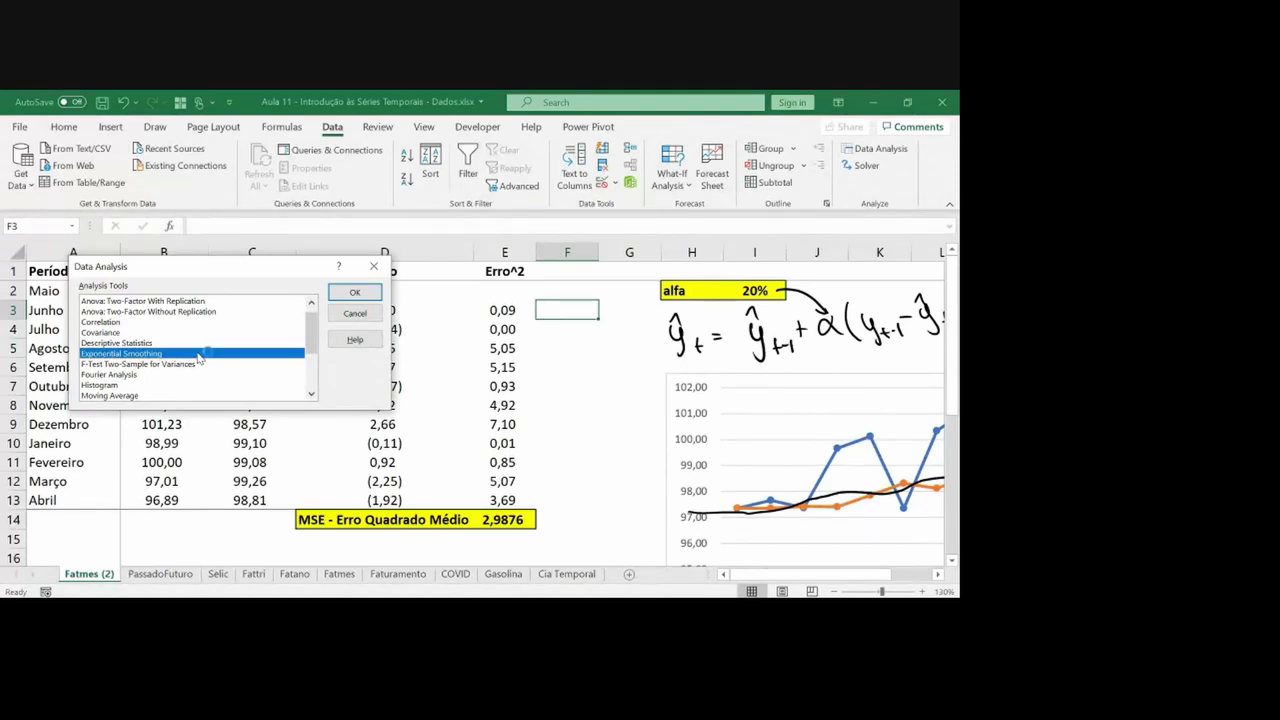
pyautogui.click(350, 293)
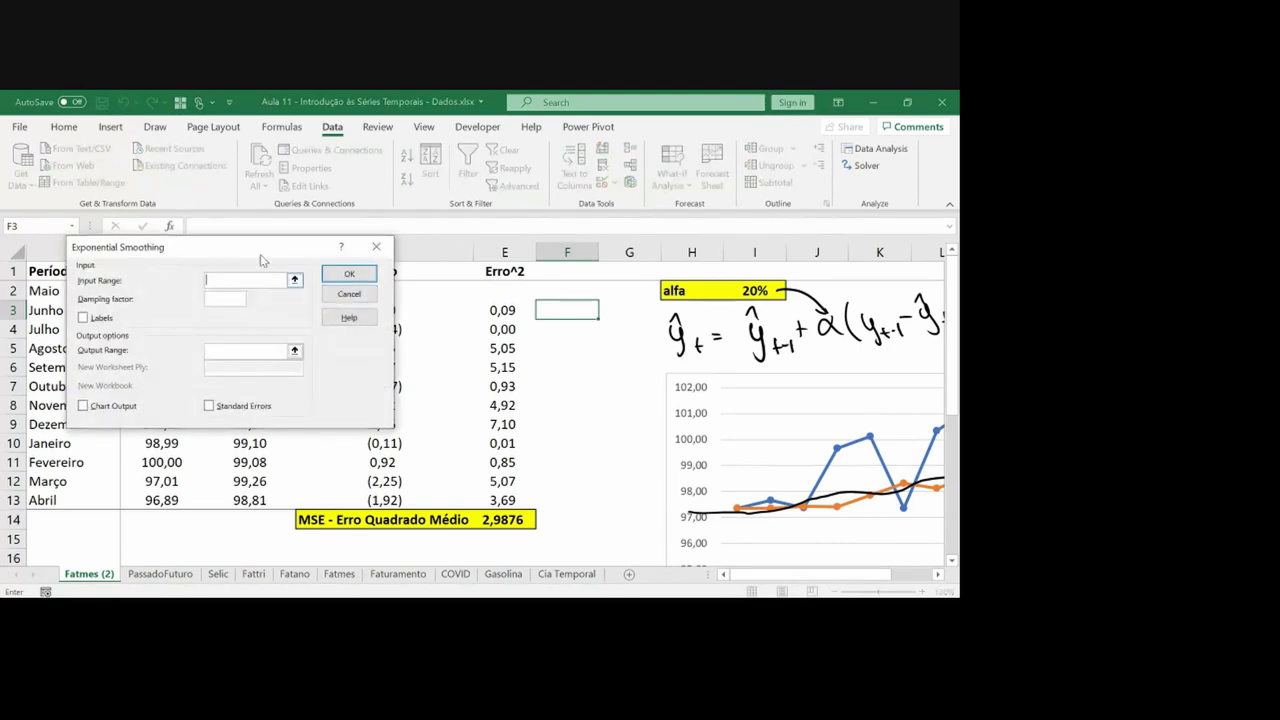
# Set the smoothing input range to the sales values B2:B13 and the damping factor to 0,8
pyautogui.moveTo(247, 254); pyautogui.dragTo(370, 228)
pyautogui.click(418, 253)
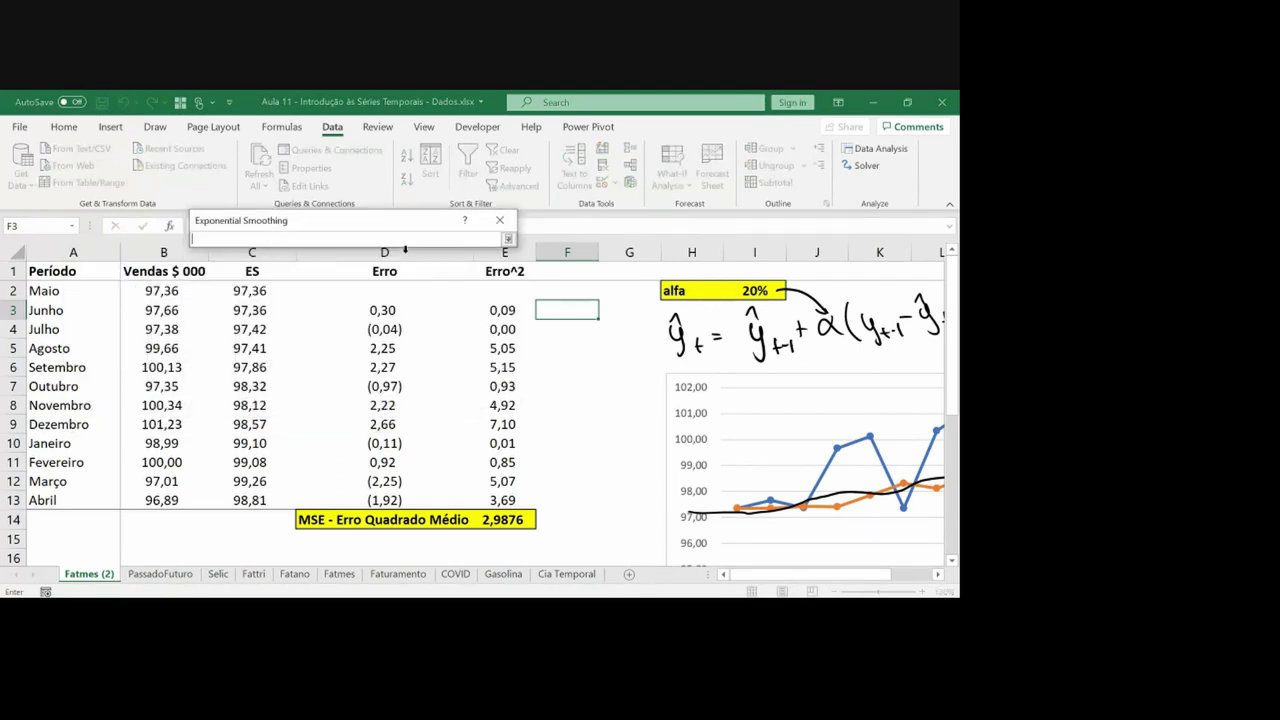
pyautogui.click(151, 296)
pyautogui.hotkey('ctrl', 'shift', 'Down')
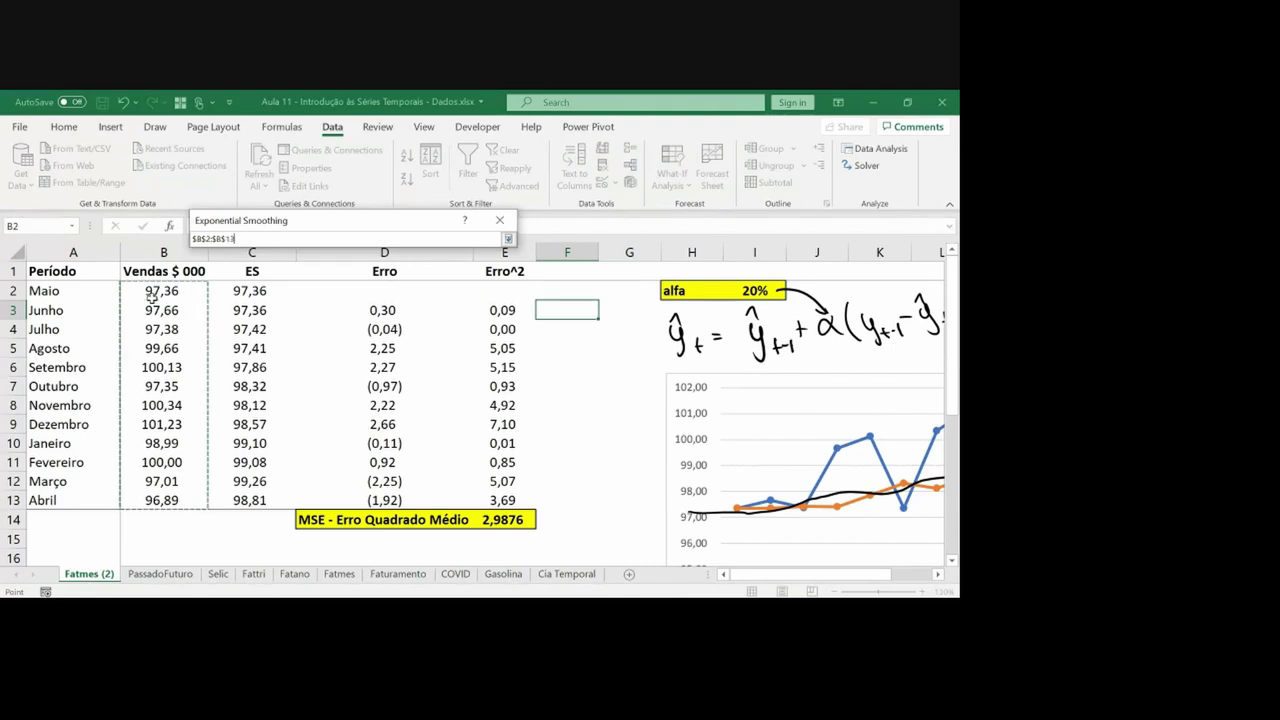
pyautogui.press('Return')
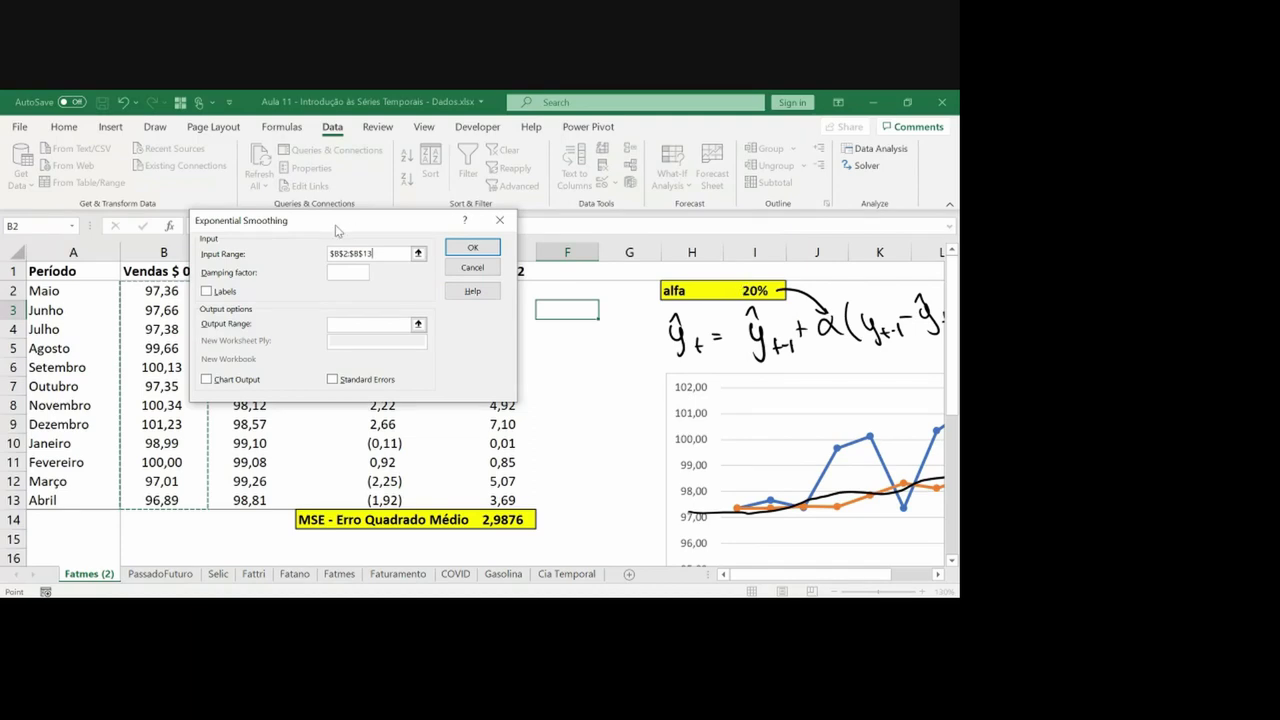
pyautogui.click(335, 273)
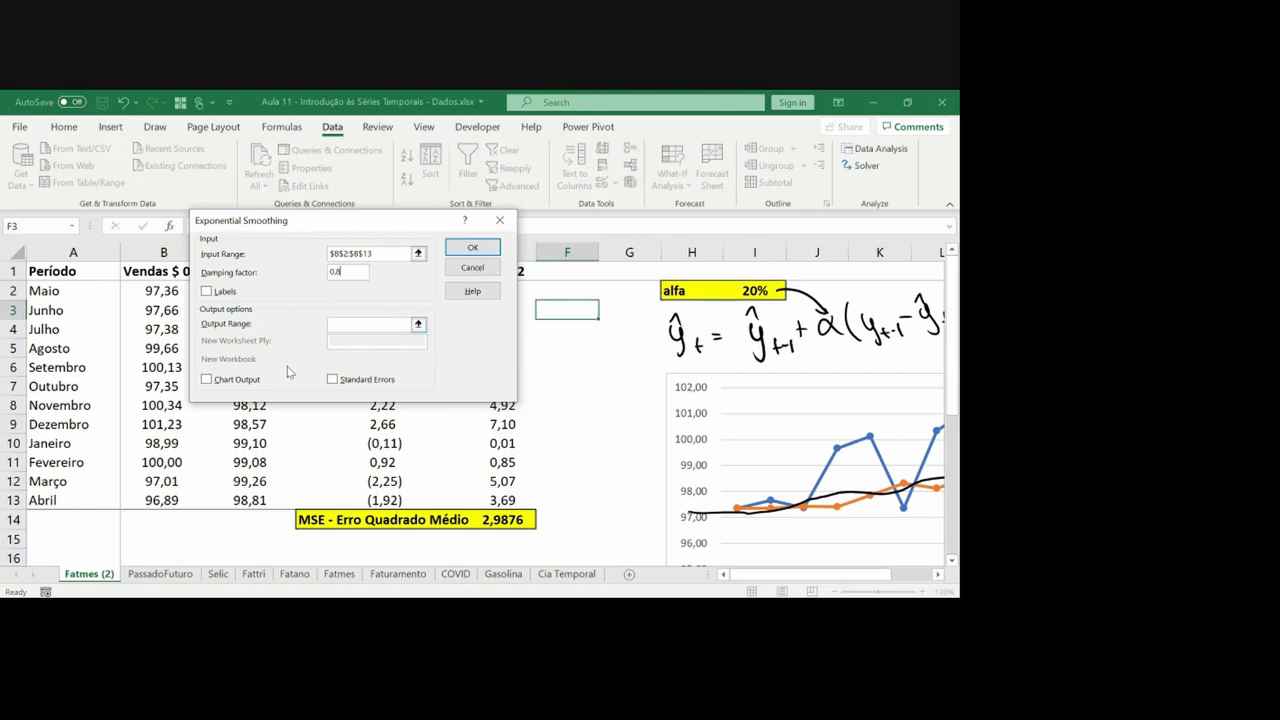
# Enable chart output, set the output range to F2, and run the exponential smoothing analysis
pyautogui.click(232, 380)
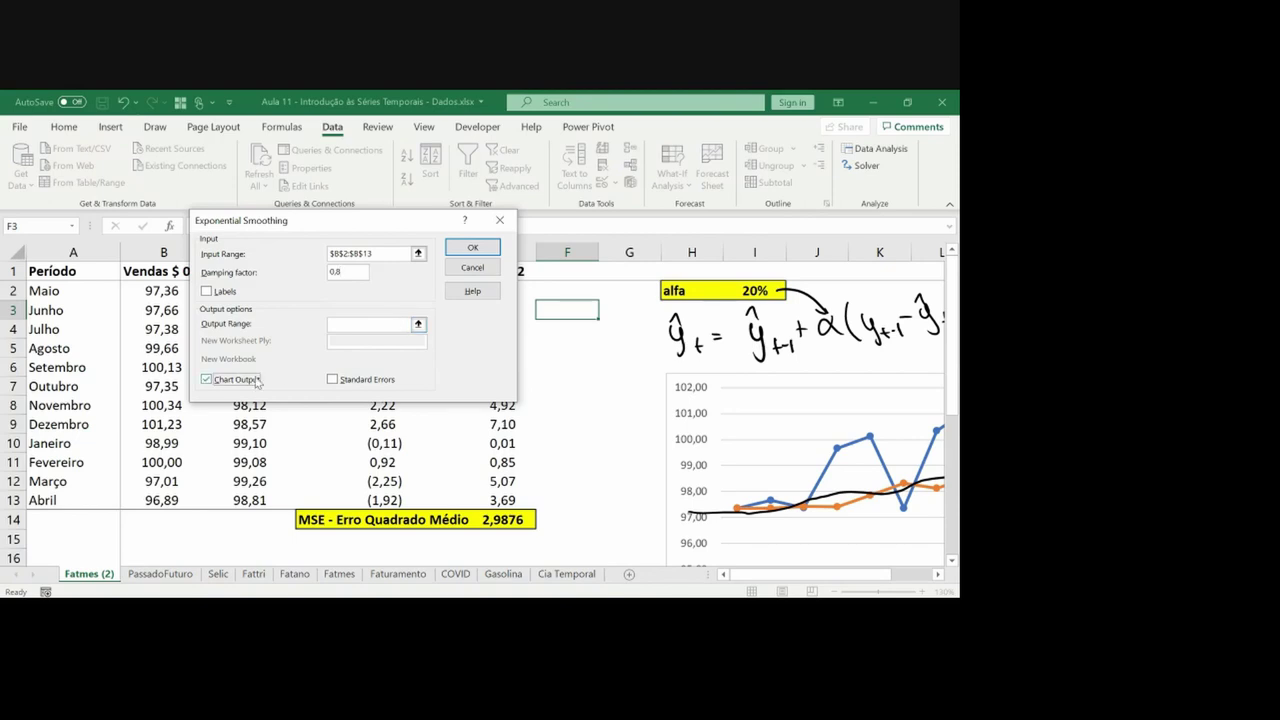
pyautogui.click(419, 324)
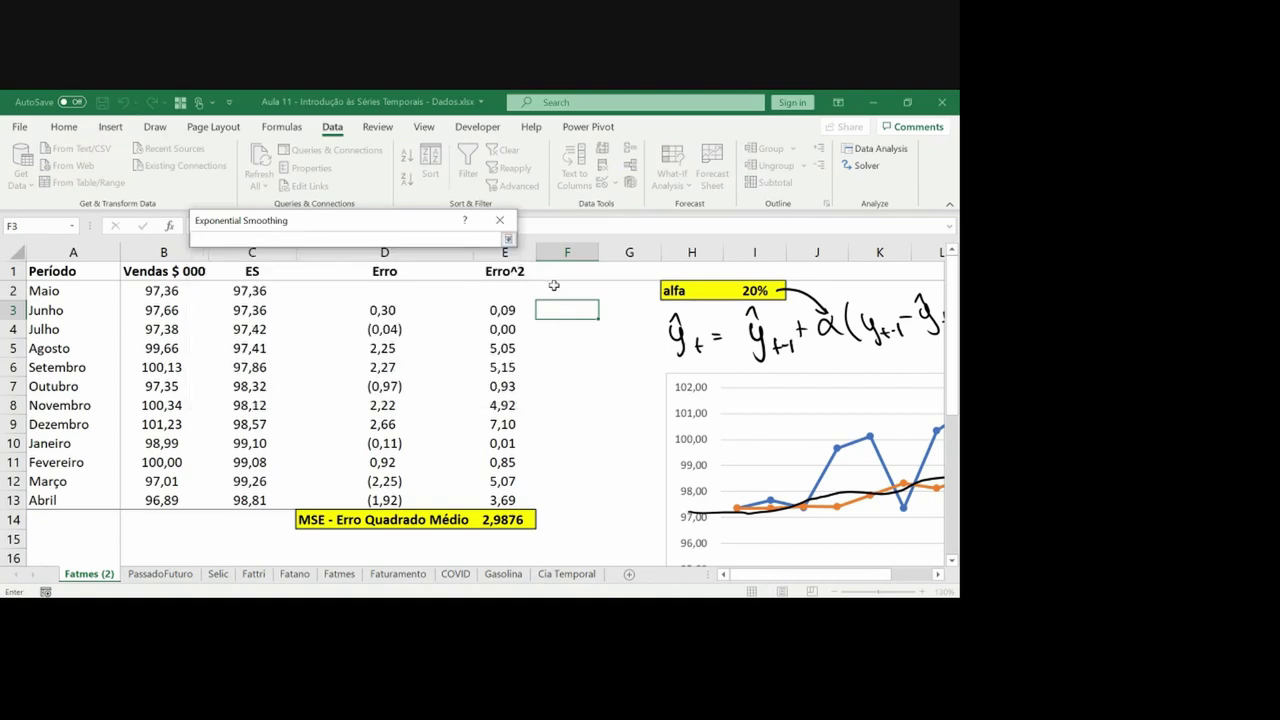
pyautogui.click(554, 286)
pyautogui.press('Return')
pyautogui.press('Return')
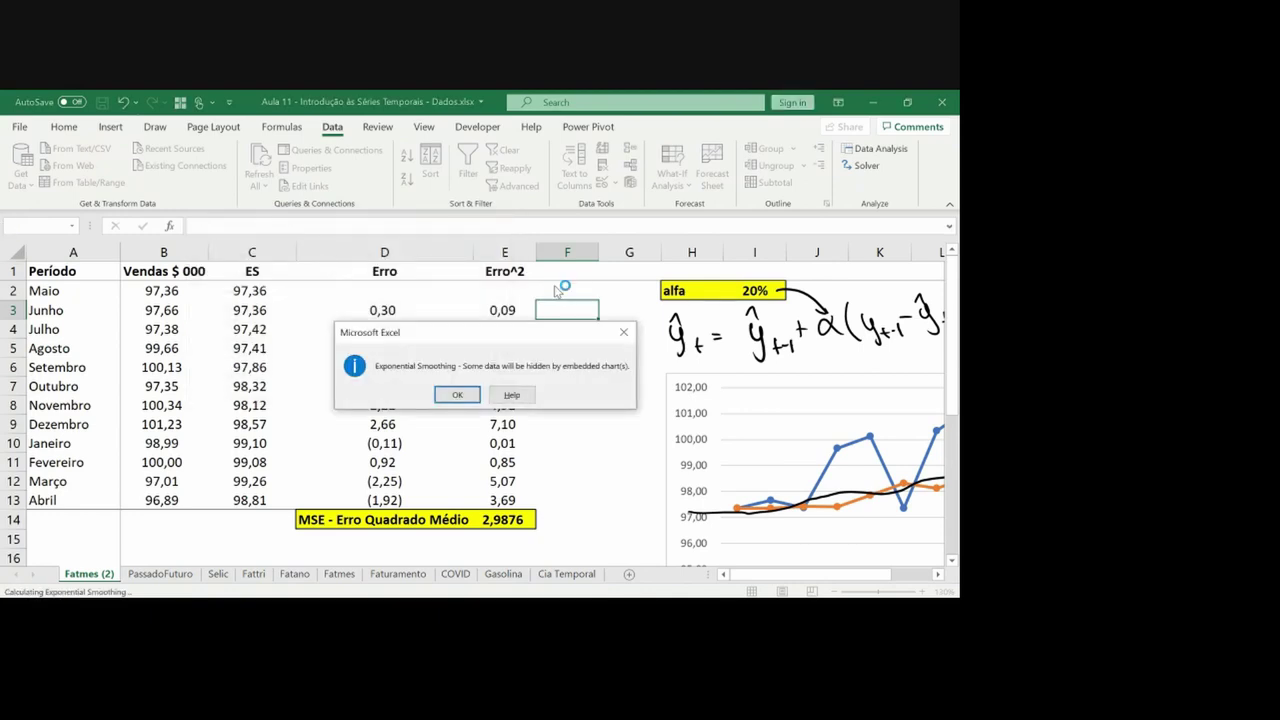
pyautogui.press('Return')
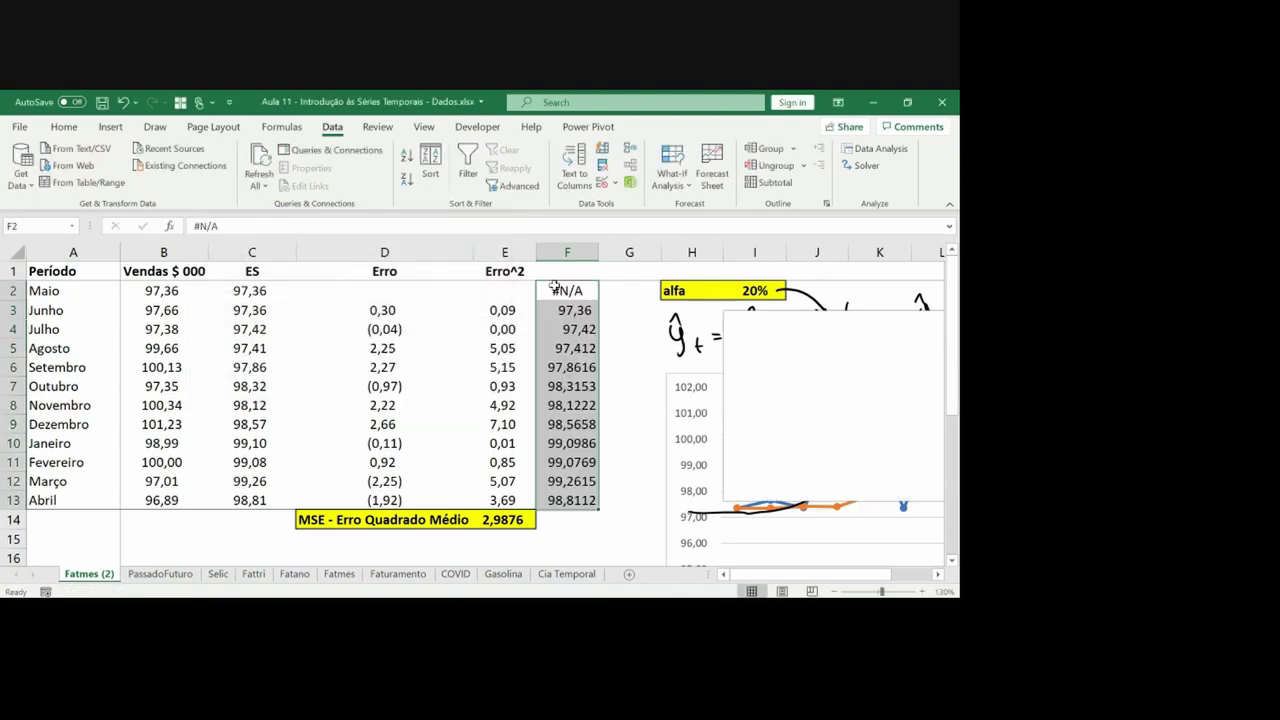
# Clear the #N/A value from cell F2 at the top of the generated smoothing output
pyautogui.click(555, 288)
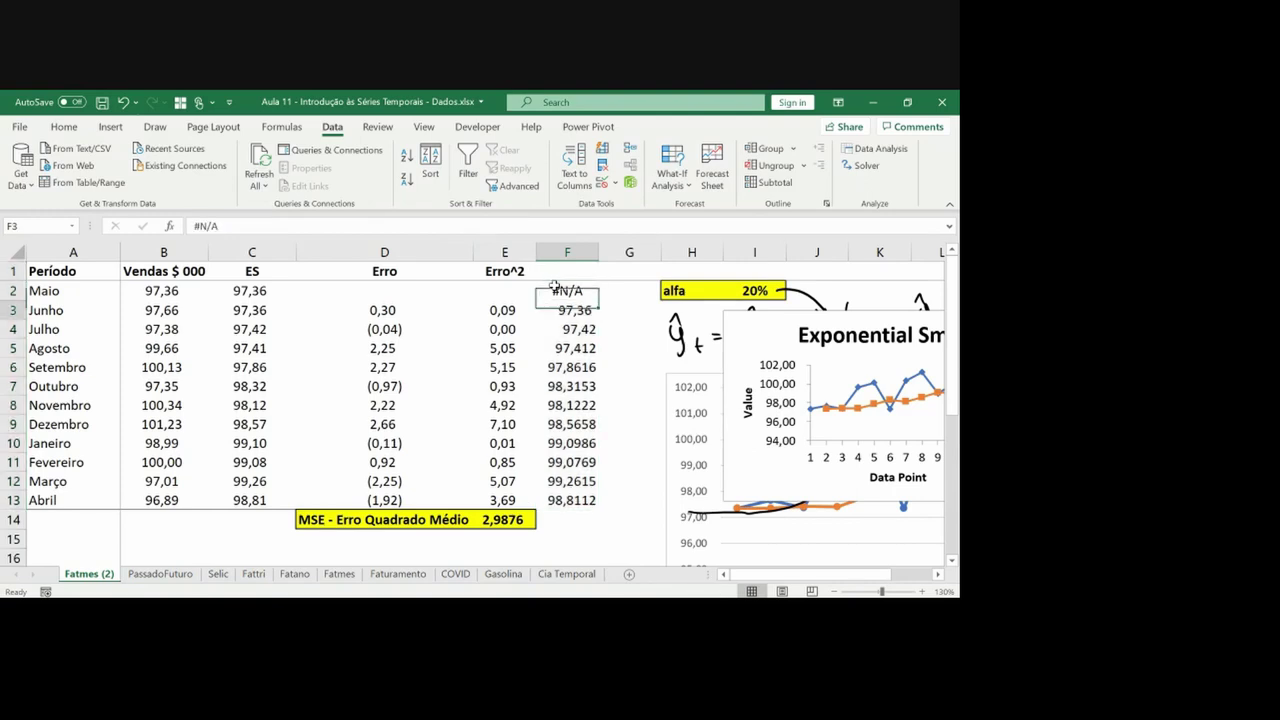
pyautogui.press('Down')
pyautogui.press('Up')
pyautogui.hotkey('ctrl', 'shift', 'Down')
pyautogui.press('Up')
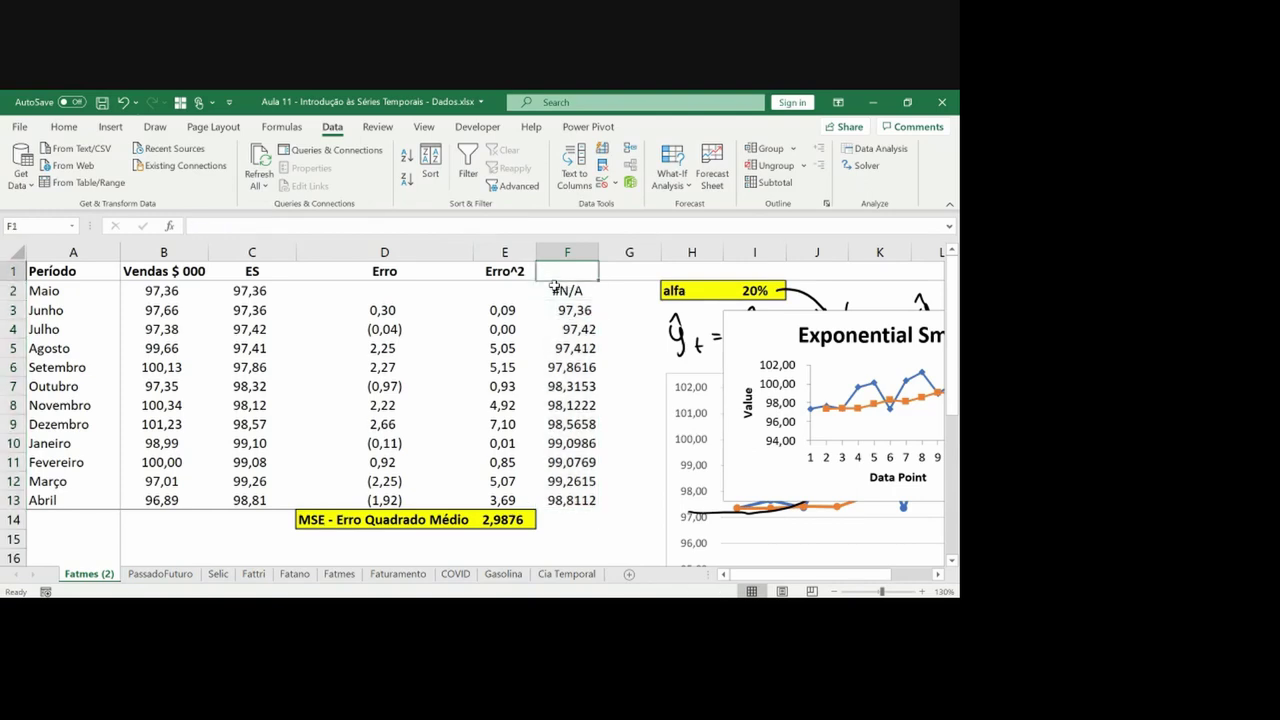
pyautogui.press('Down')
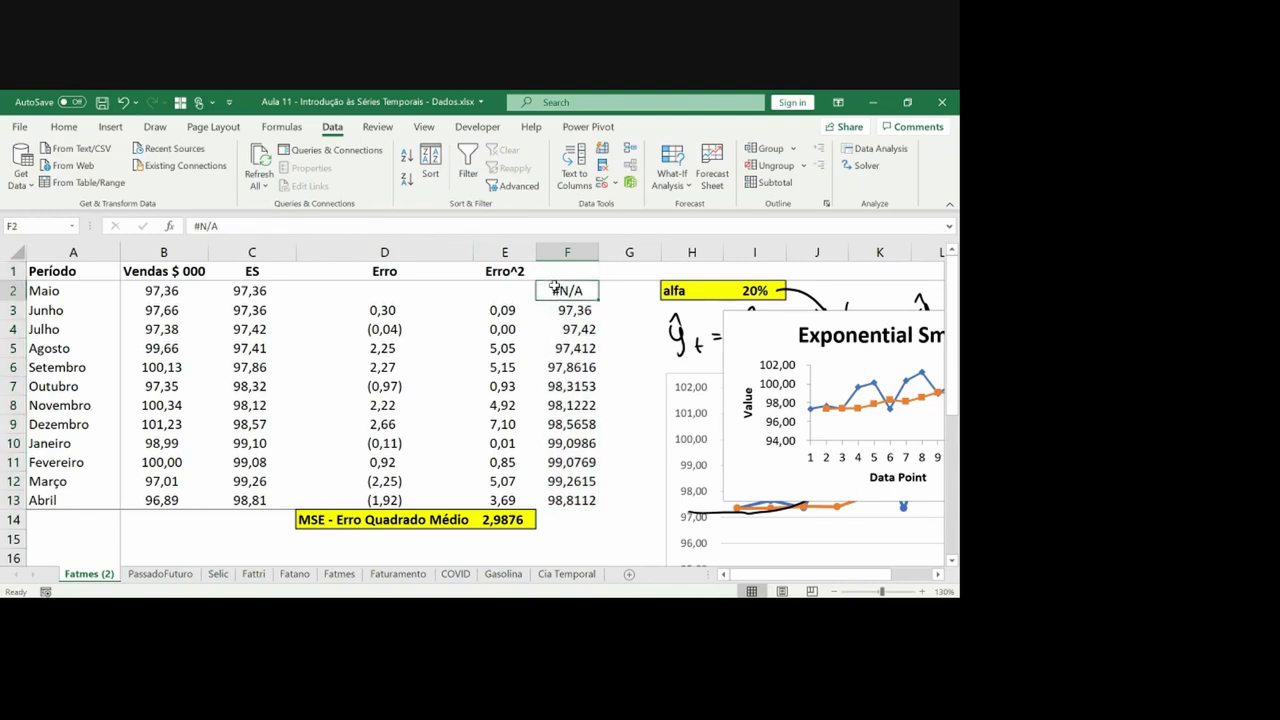
pyautogui.press('Delete')
# Format the generated forecast values in F3:F13 with four decimal places
pyautogui.press('Down')
pyautogui.hotkey('ctrl', 'shift', 'Down')
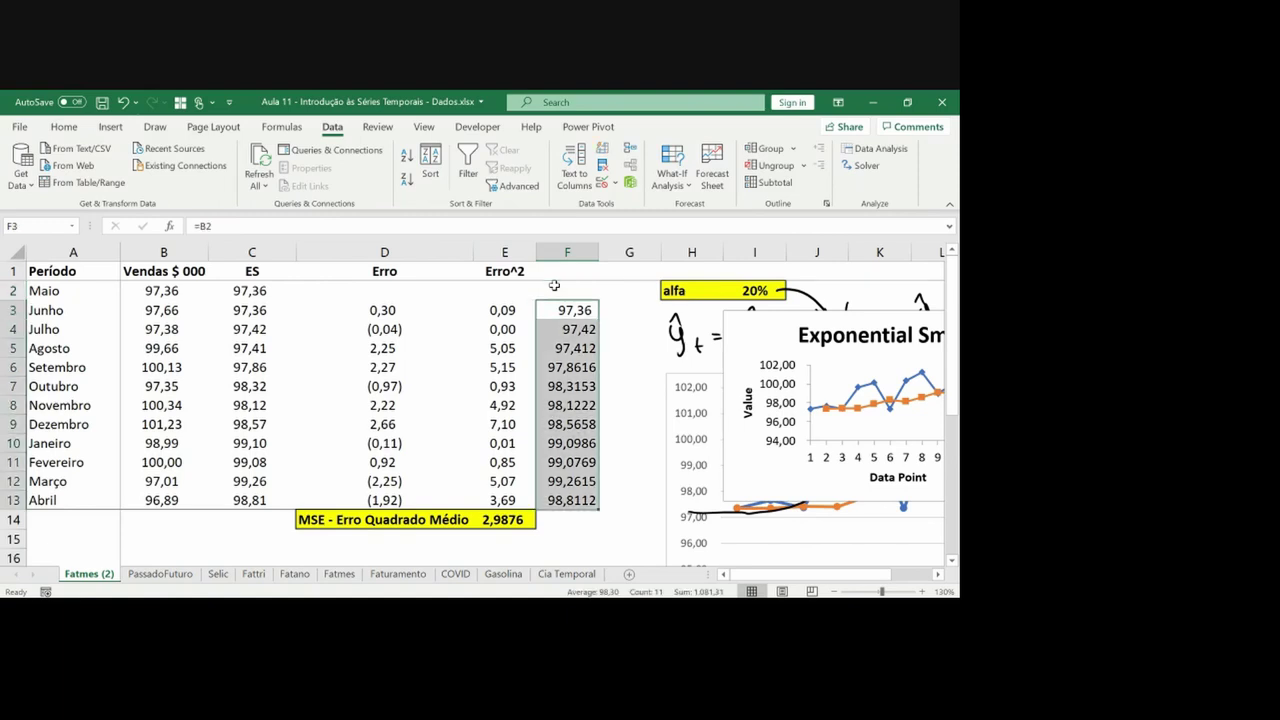
pyautogui.click(60, 126)
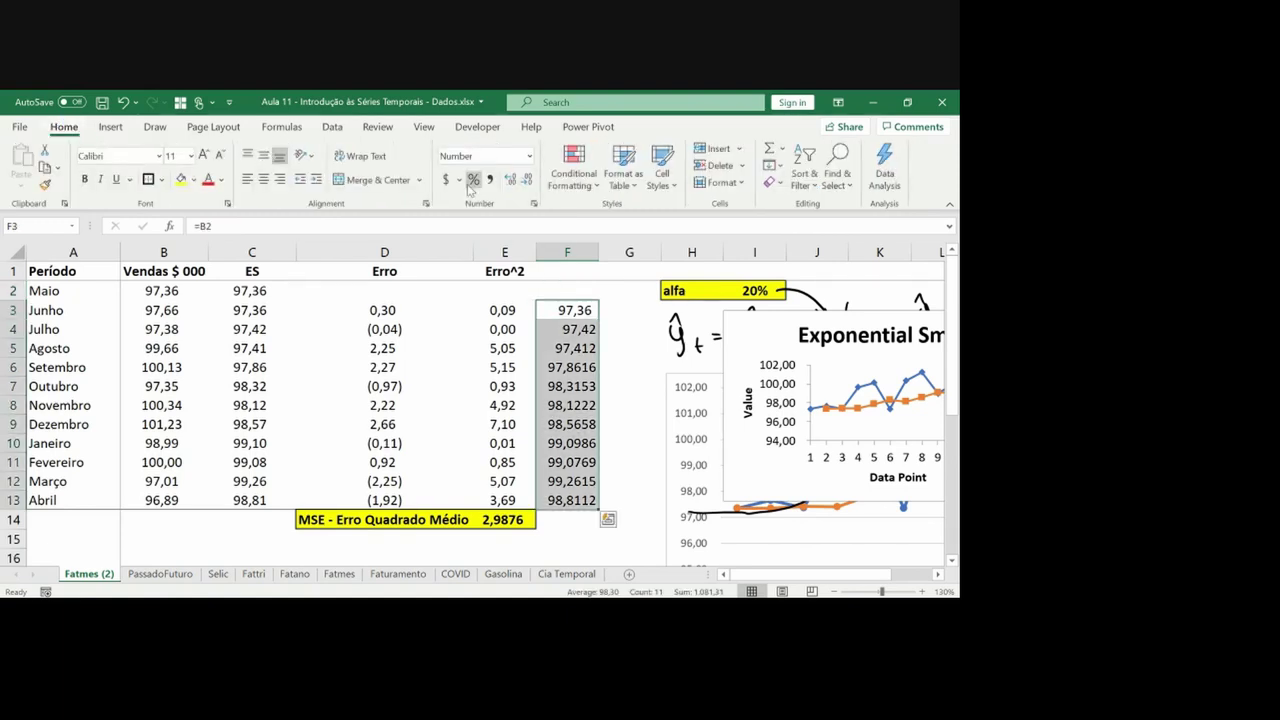
pyautogui.click(509, 180)
pyautogui.click(509, 181)
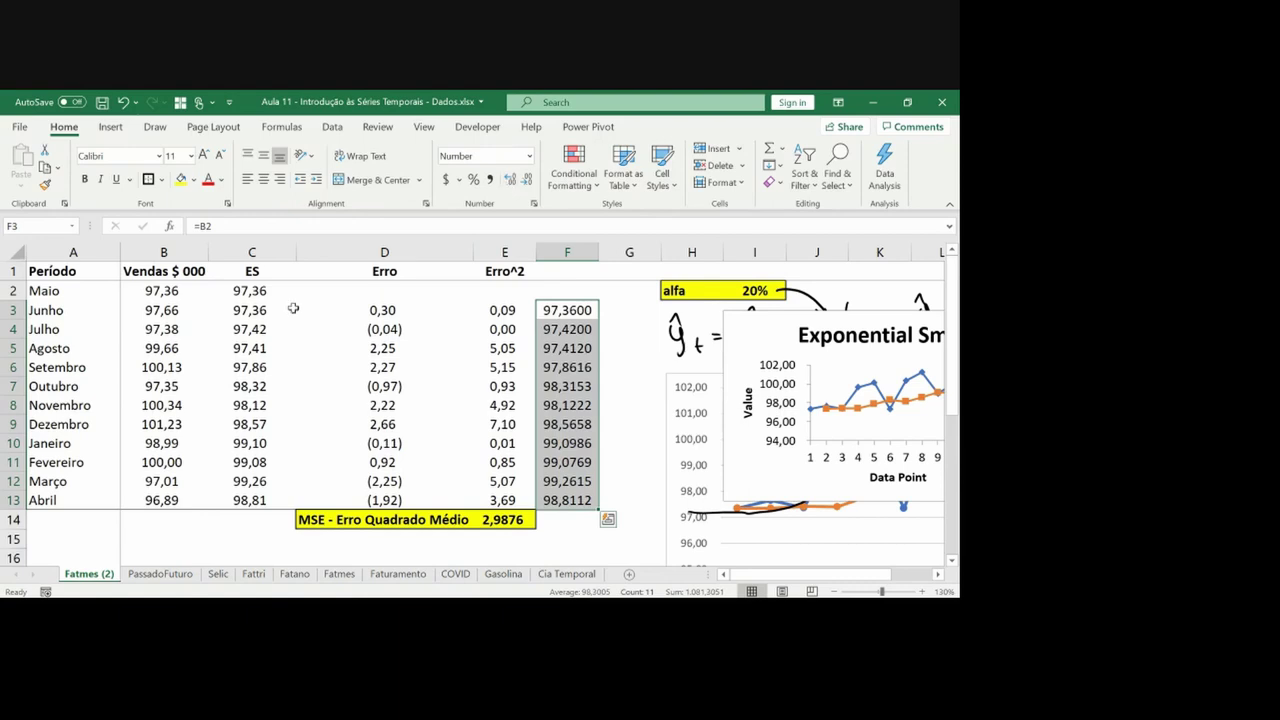
# Format the manually calculated ES values in C3:C13 with four decimal places
pyautogui.click(251, 312)
pyautogui.hotkey('ctrl', 'shift', 'Down')
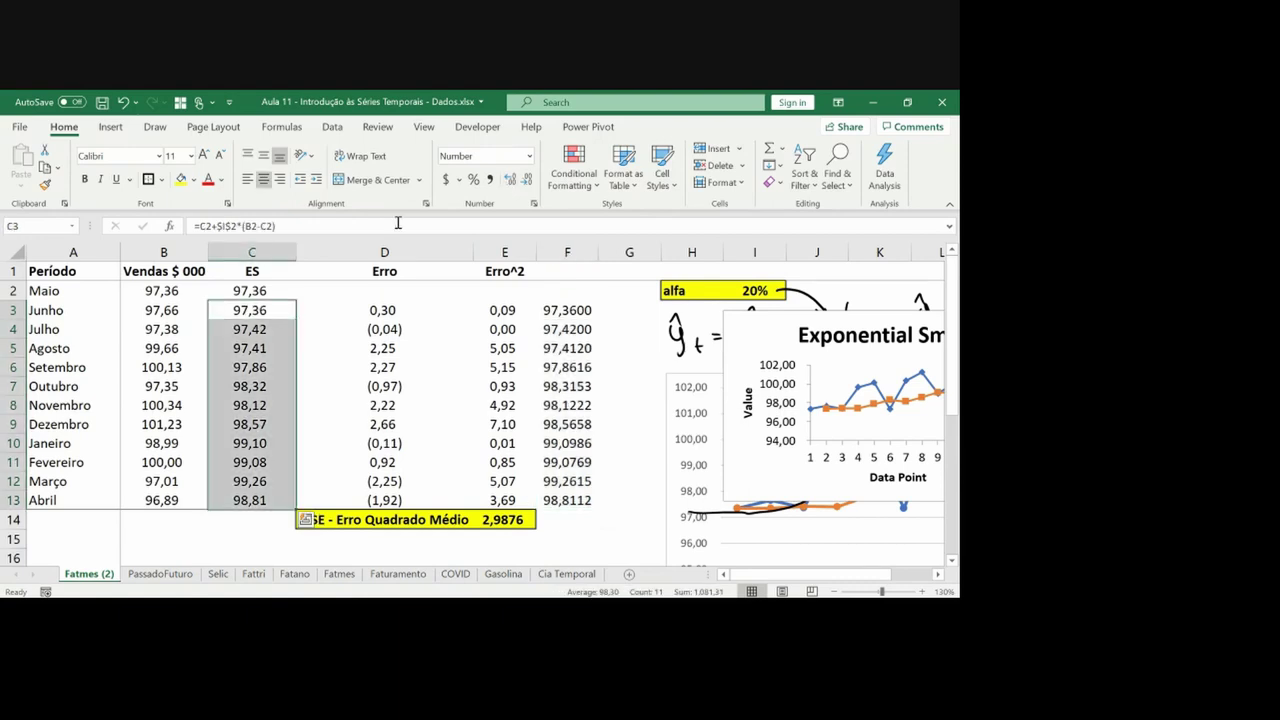
pyautogui.click(509, 180)
pyautogui.click(509, 180)
pyautogui.press('Down')
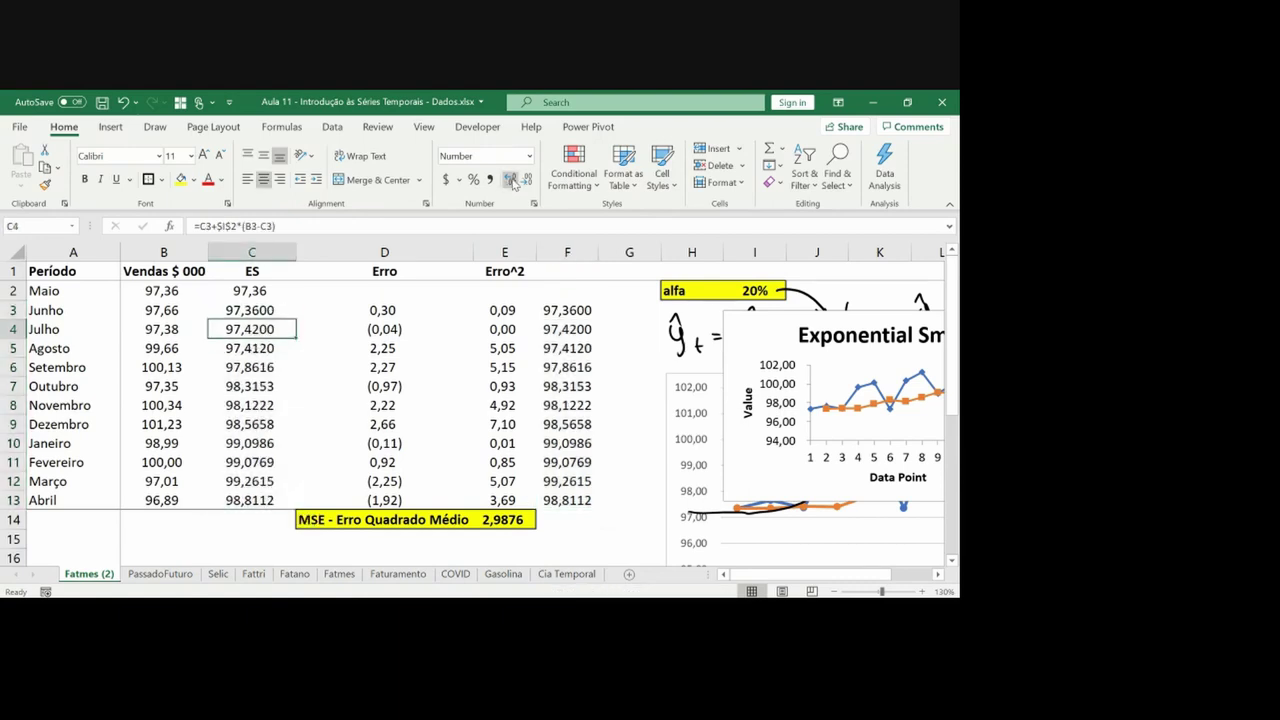
# Move the generated Exponential Smoothing chart beside the existing sales chart so the two no longer overlap
pyautogui.hotkey('ctrl', 'Down')
pyautogui.press('Right')
pyautogui.press('Right')
pyautogui.press('Right')
pyautogui.press('Right')
pyautogui.press('Right')
pyautogui.press('Right')
pyautogui.press('Right')
pyautogui.press('Right')
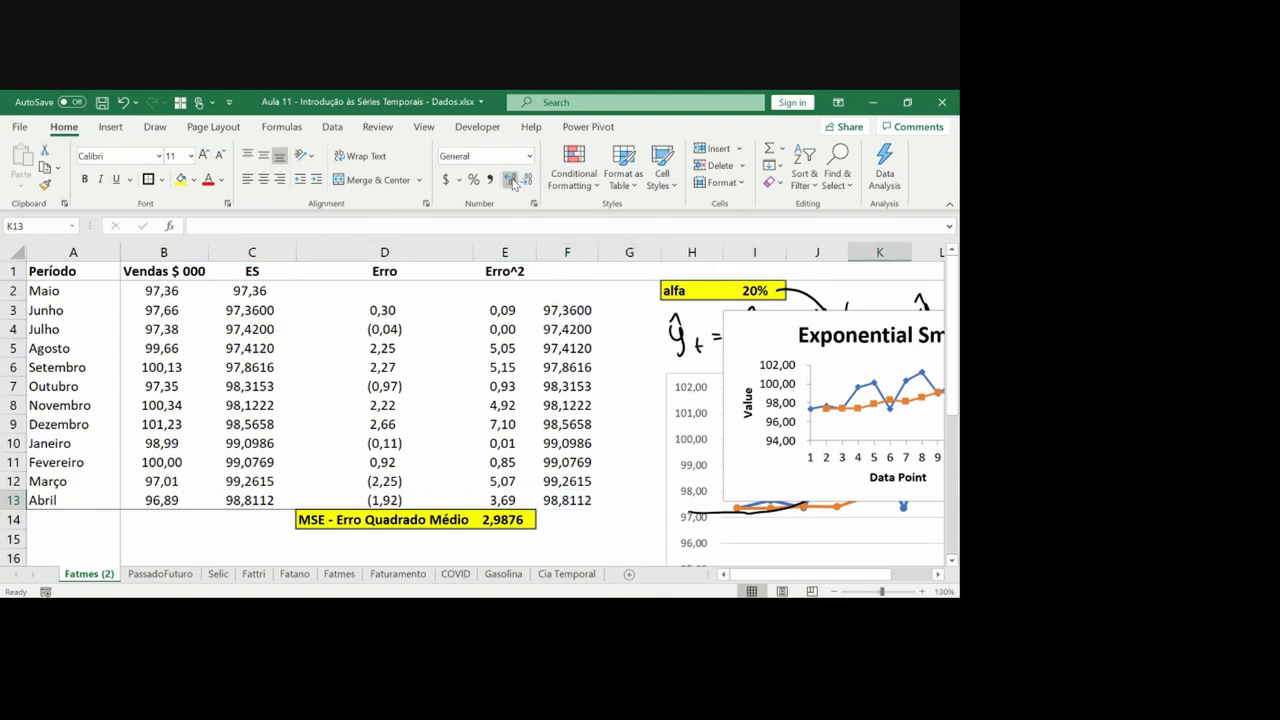
pyautogui.press('Right')
pyautogui.press('Right')
pyautogui.press('Right')
pyautogui.press('Right')
pyautogui.press('Right')
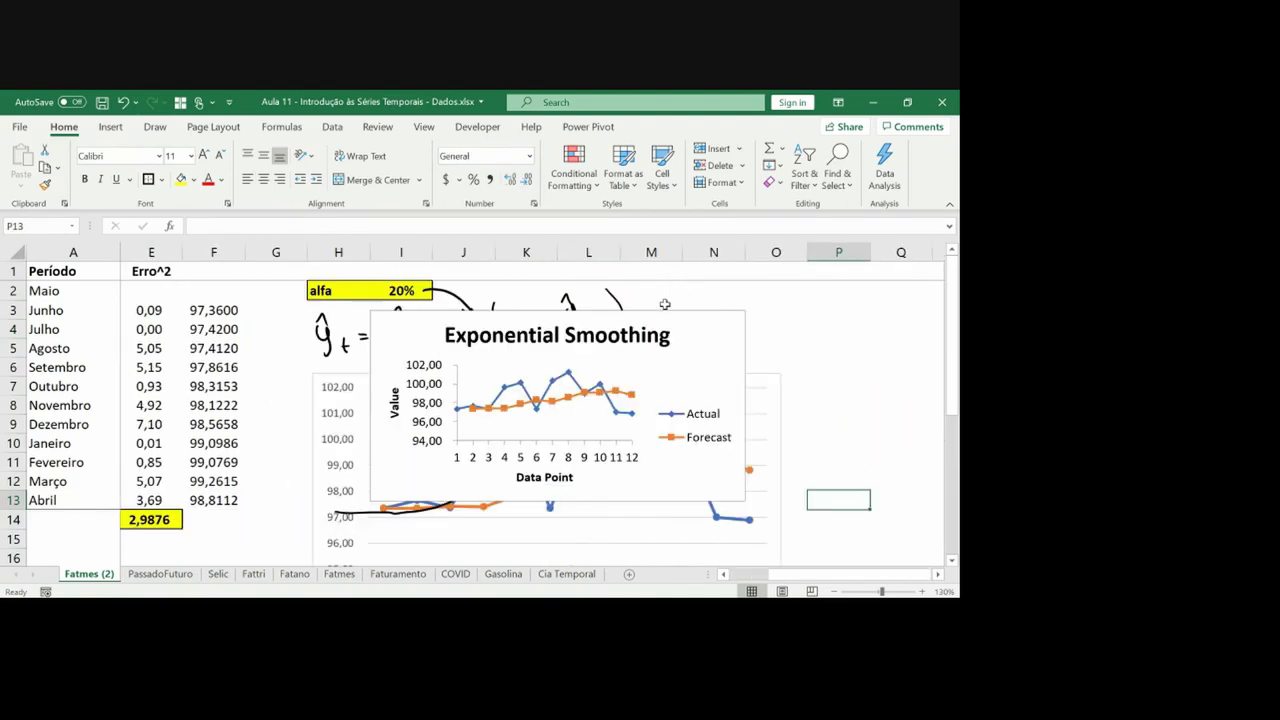
pyautogui.click(663, 314)
pyautogui.moveTo(663, 314); pyautogui.dragTo(880, 346)
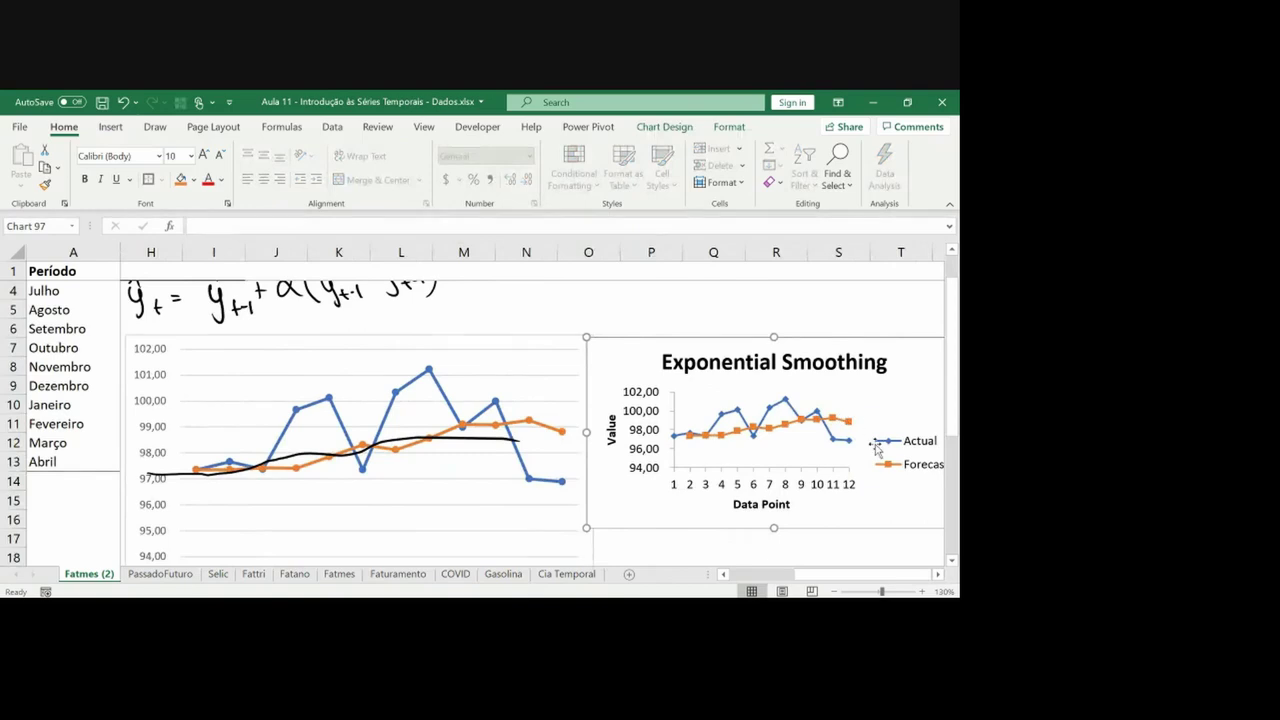
# Return to the forecast table and compare the manual ES column with the generated smoothing values
pyautogui.click(80, 404)
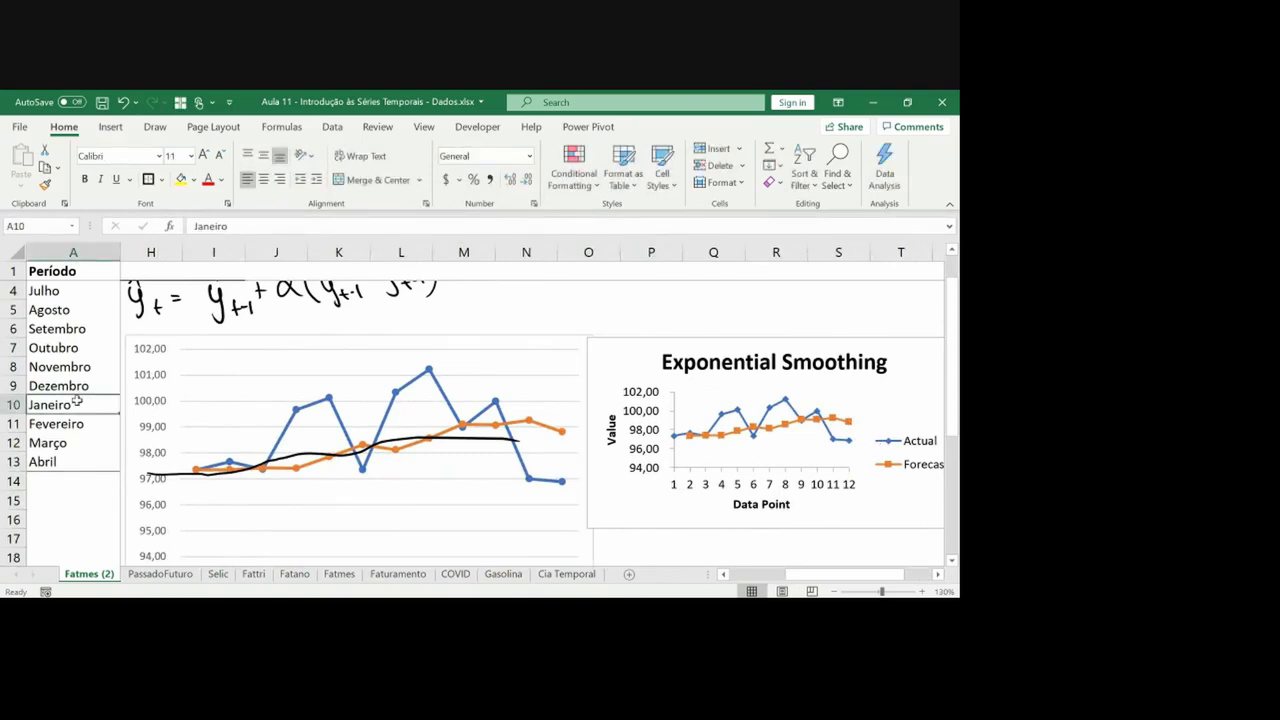
pyautogui.press('Right')
pyautogui.press('Right')
pyautogui.press('Right')
pyautogui.press('Right')
pyautogui.hotkey('ctrl', 'Up')
pyautogui.press('Up')
pyautogui.press('Up')
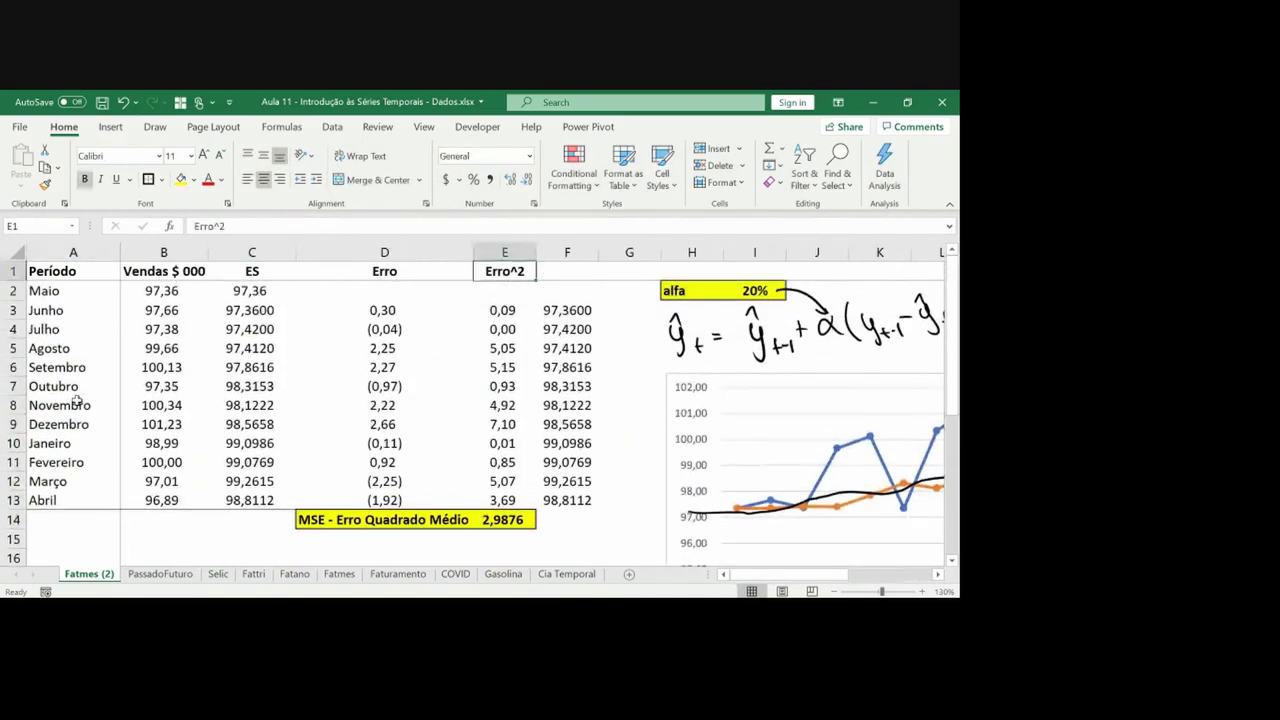
pyautogui.press('Down')
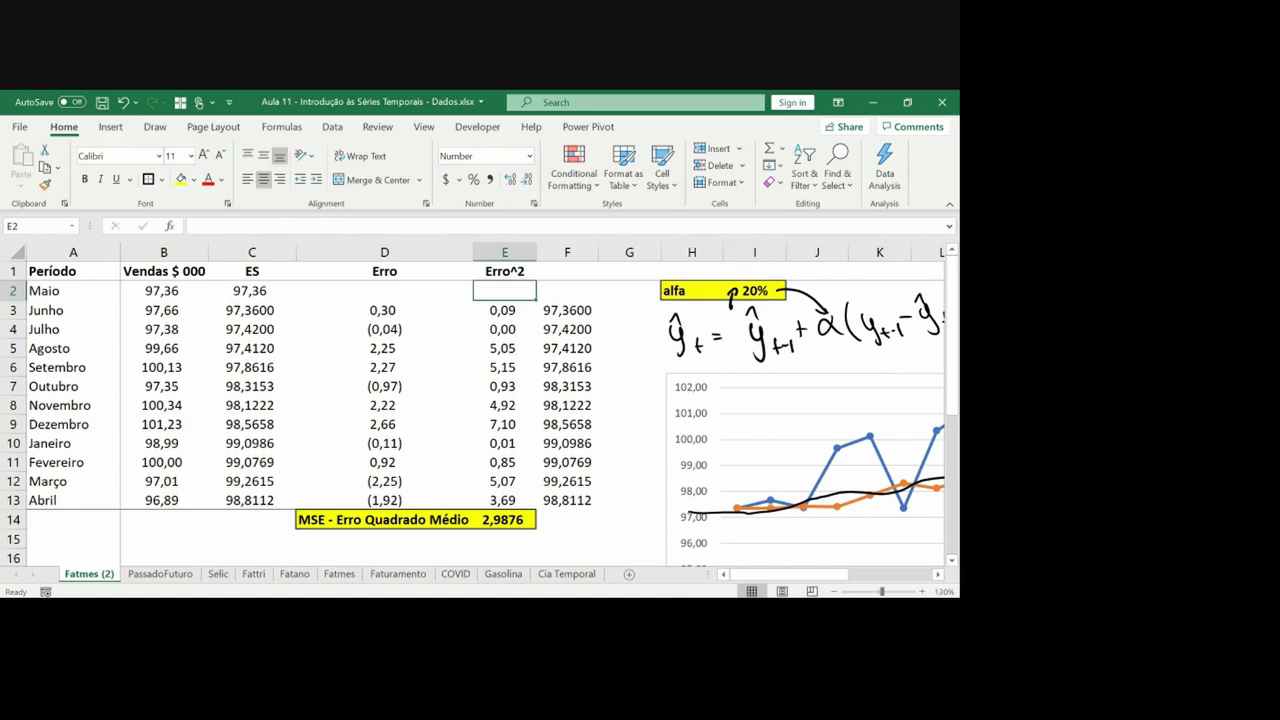
# Review the alfa cell, the handwritten smoothing formula and both forecast charts, ending back at the start of the table
pyautogui.moveTo(458, 388)
pyautogui.mouseDown()
pyautogui.moveTo(455, 412)
pyautogui.moveTo(520, 410)
pyautogui.mouseUp()
pyautogui.press('Right')
pyautogui.press('Right')
pyautogui.press('Right')
pyautogui.press('Right')
pyautogui.press('Right')
pyautogui.press('Right')
pyautogui.press('Right')
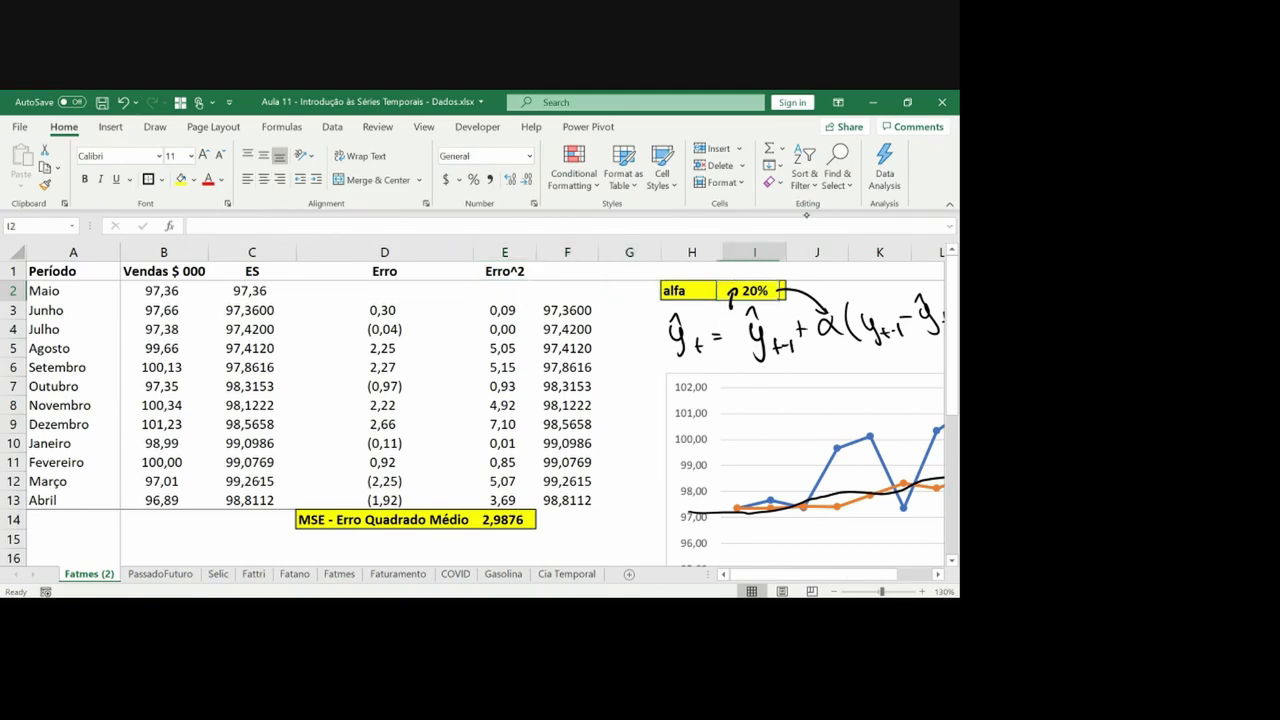
pyautogui.press('Right')
pyautogui.press('Right')
pyautogui.press('Right')
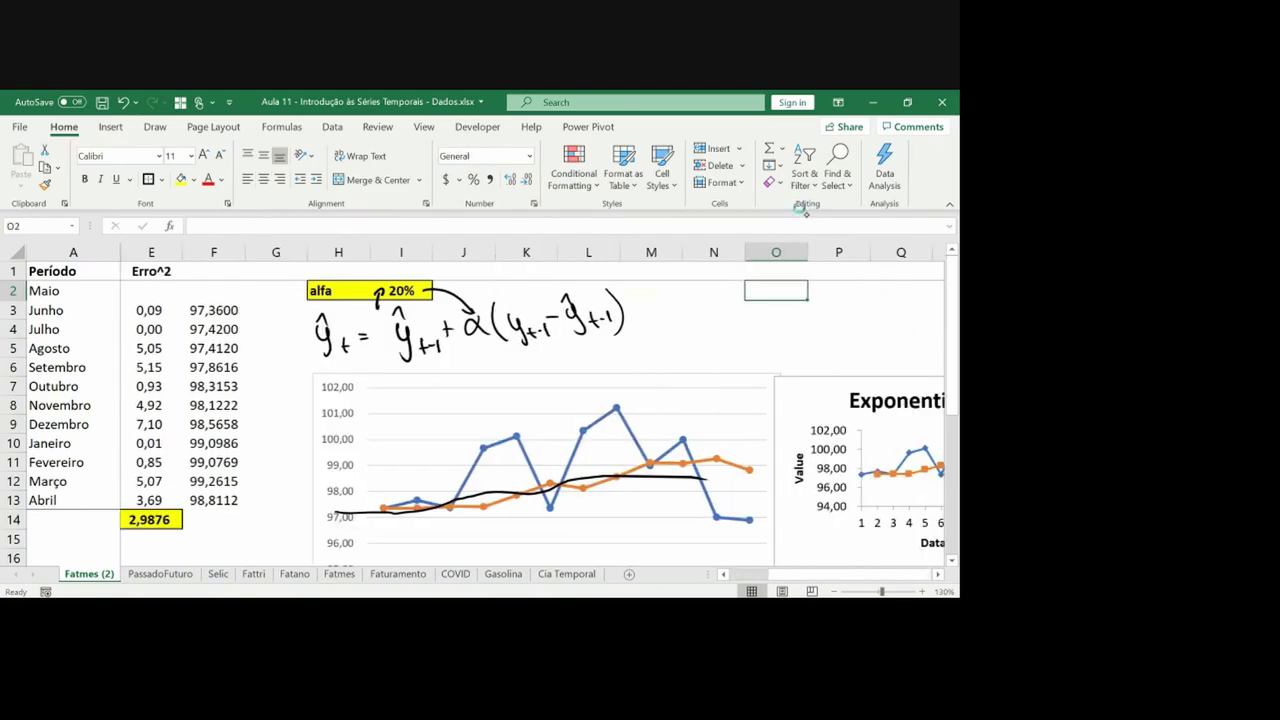
pyautogui.press('Left')
pyautogui.press('Left')
pyautogui.press('Left')
pyautogui.press('Left')
pyautogui.press('Left')
pyautogui.press('Left')
pyautogui.press('Left')
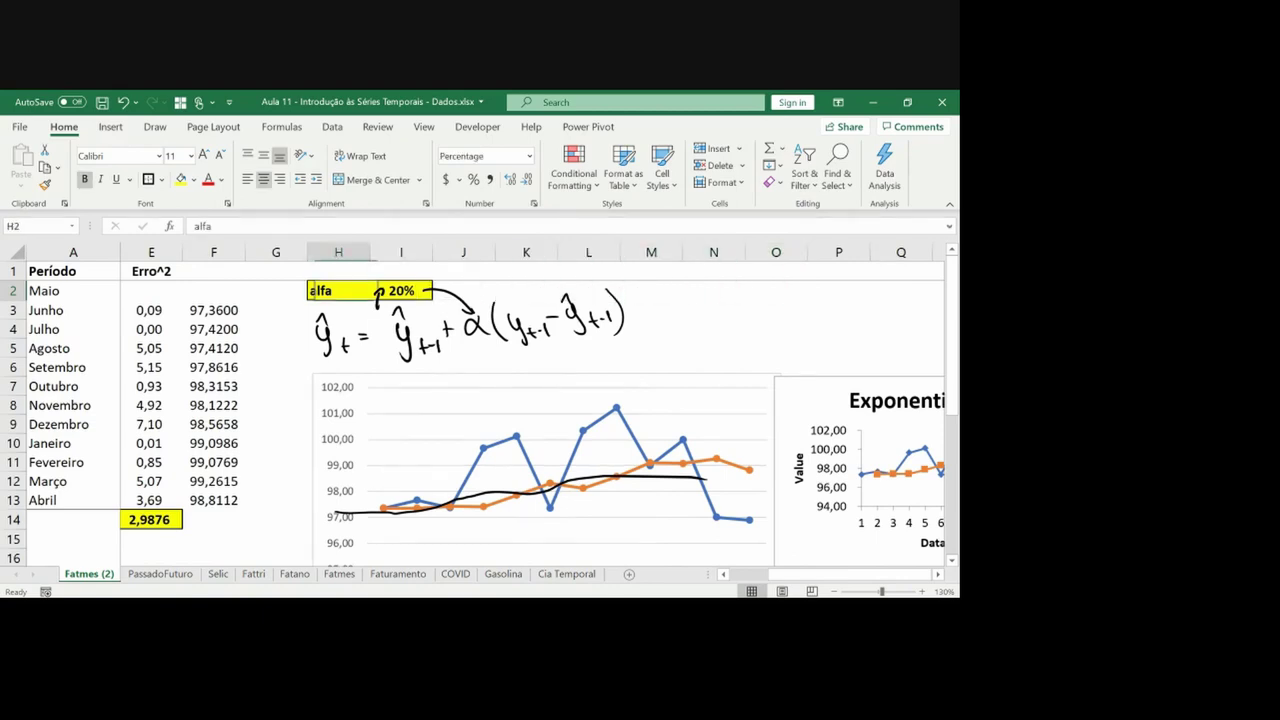
pyautogui.press('Home')
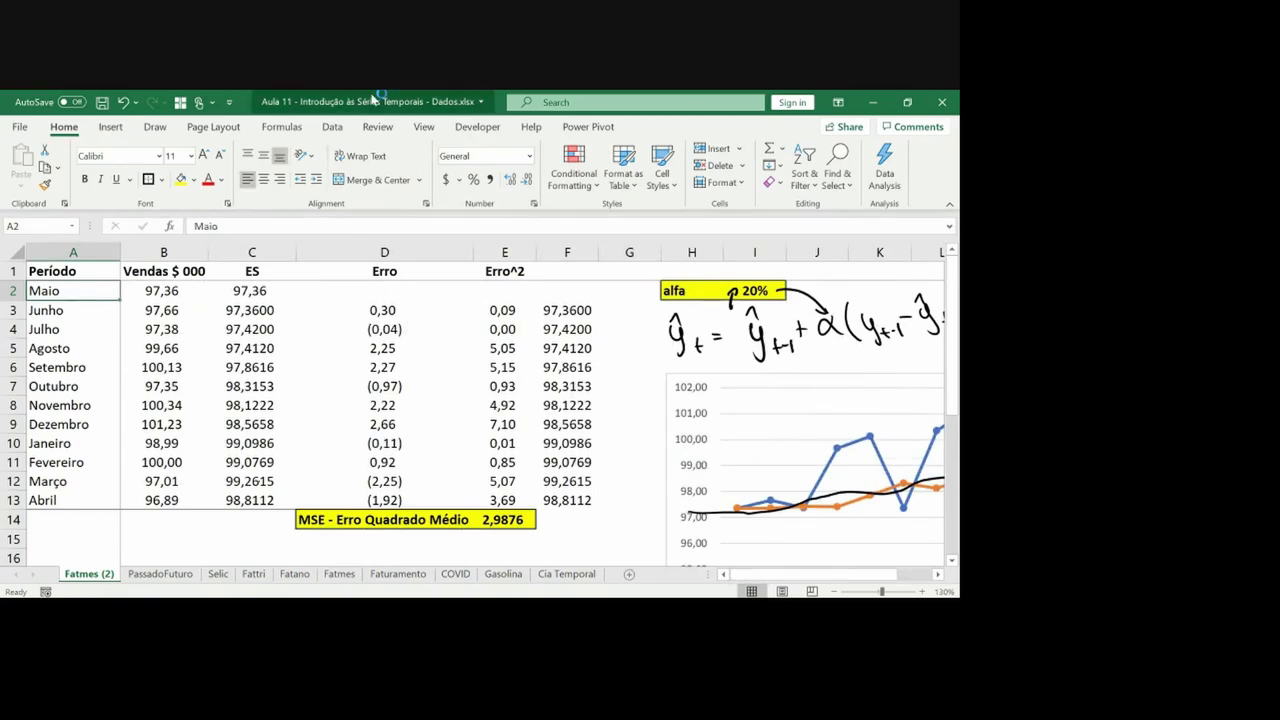
# Open Solver and set the objective to the MSE cell E14, with the alfa cell I2 as the changing variable
pyautogui.click(334, 127)
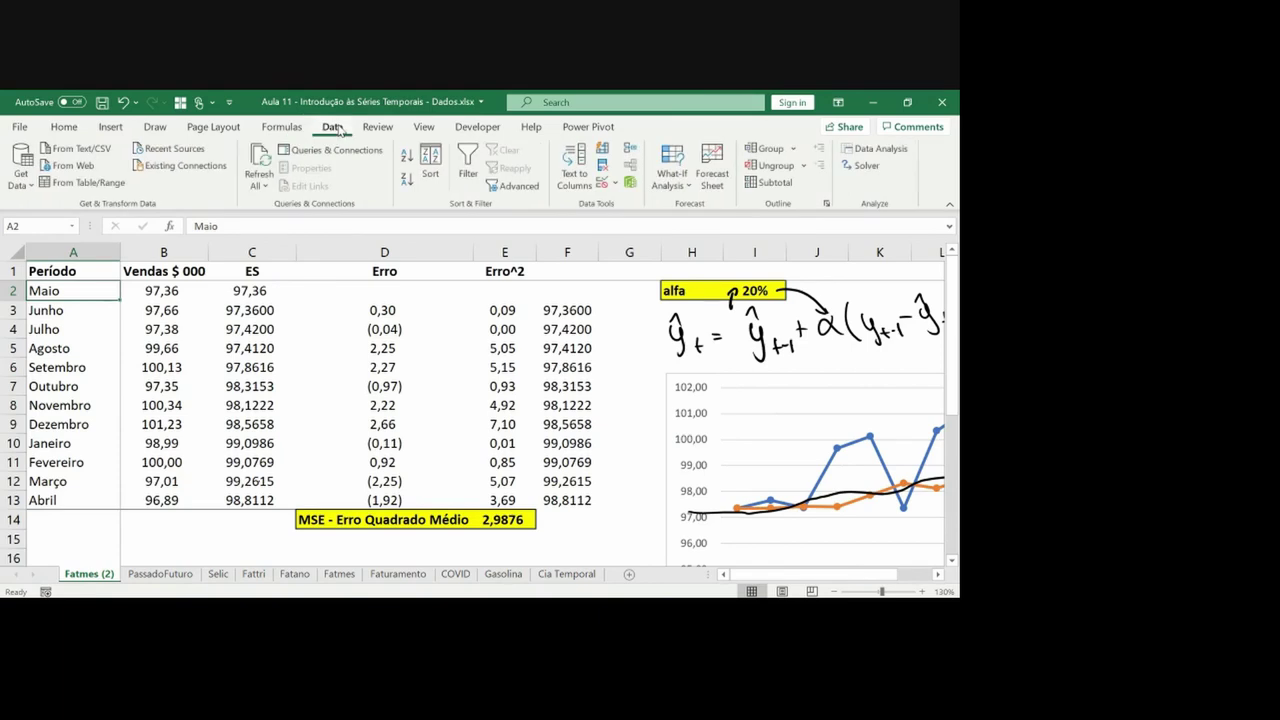
pyautogui.click(862, 166)
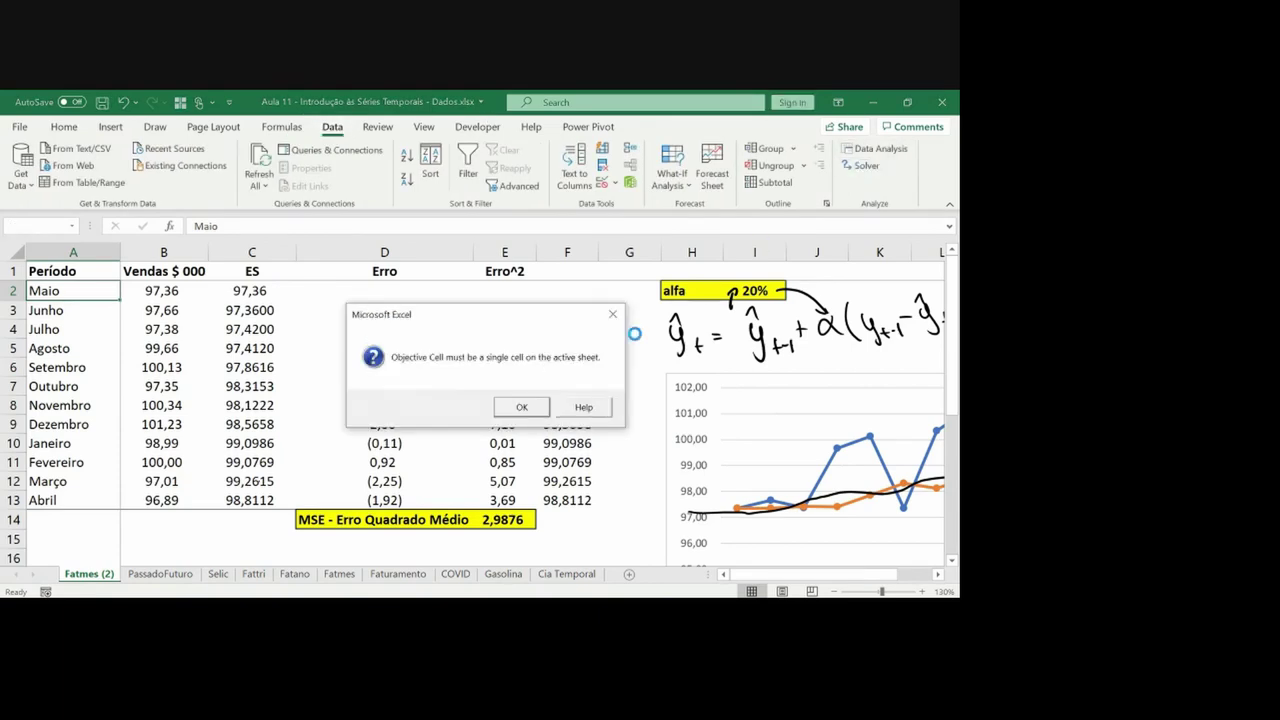
pyautogui.click(515, 408)
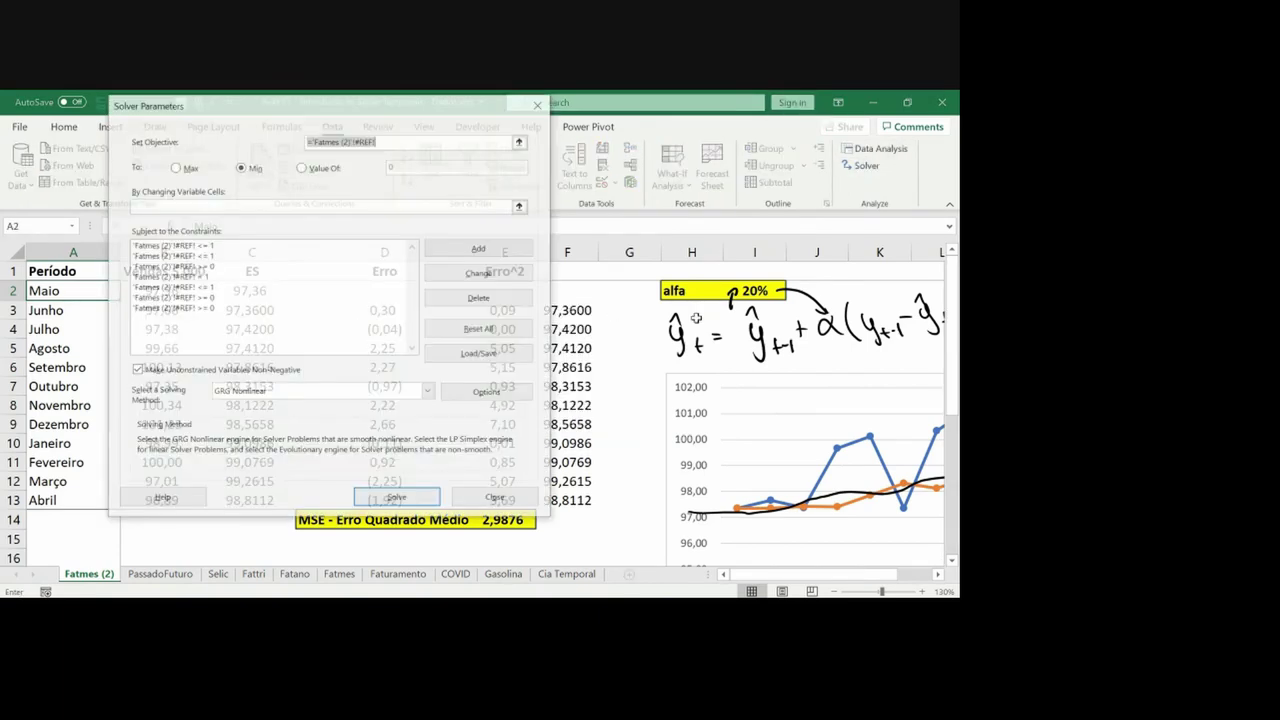
pyautogui.click(519, 142)
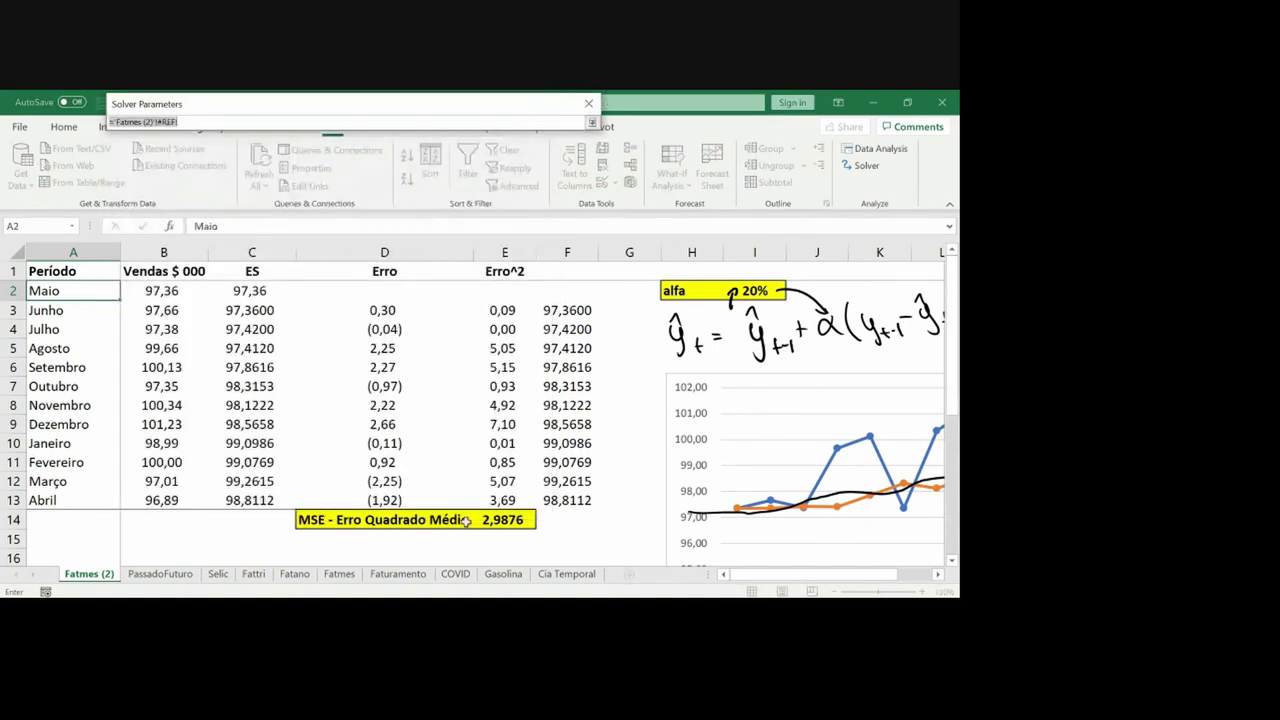
pyautogui.click(497, 516)
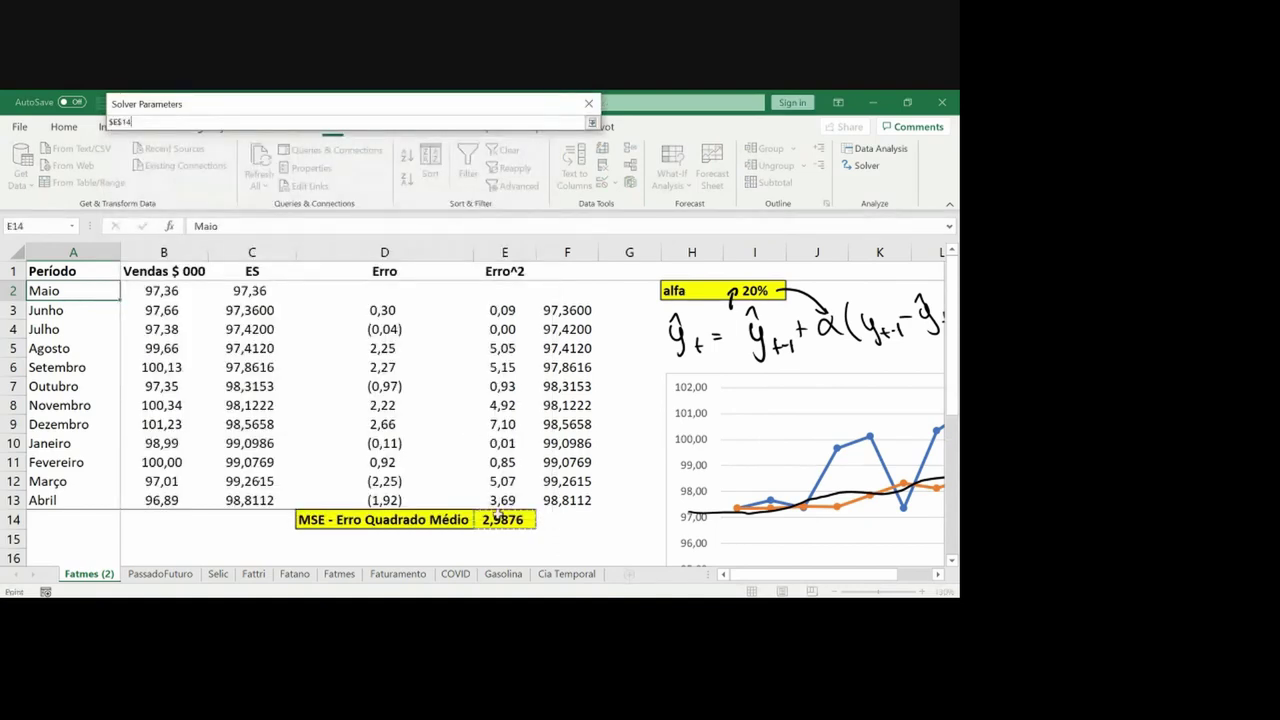
pyautogui.press('Return')
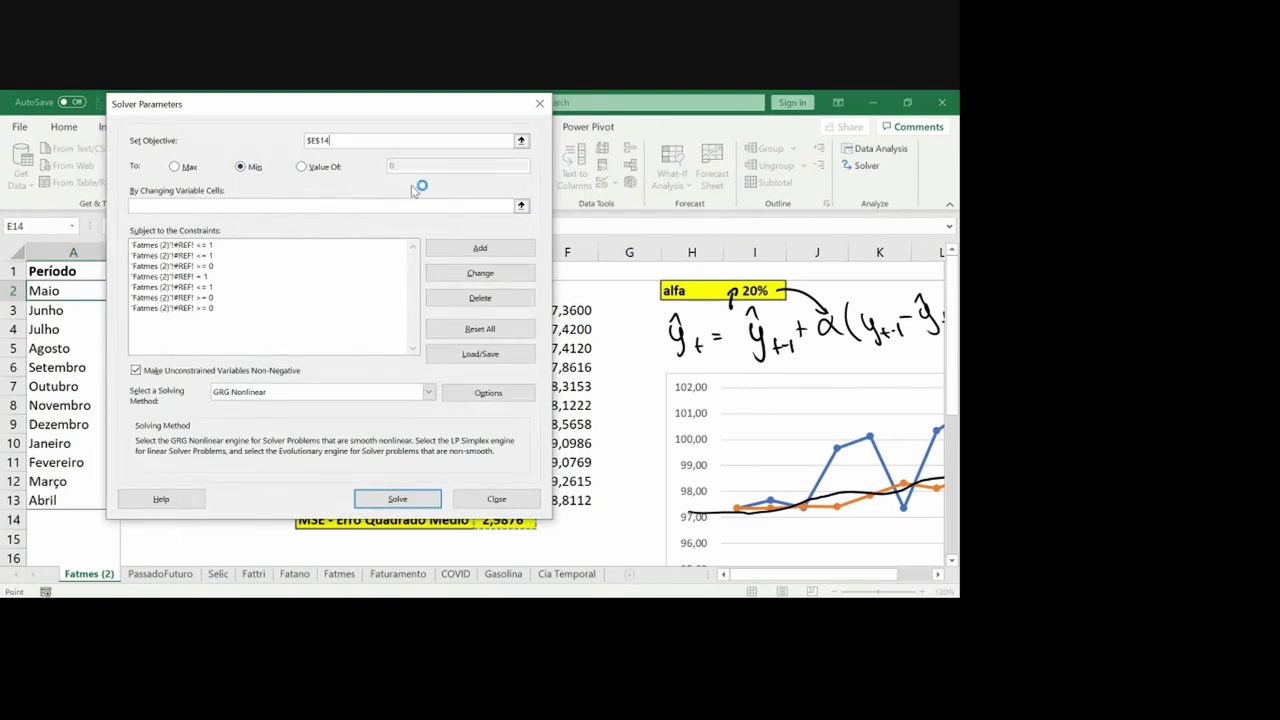
pyautogui.click(520, 206)
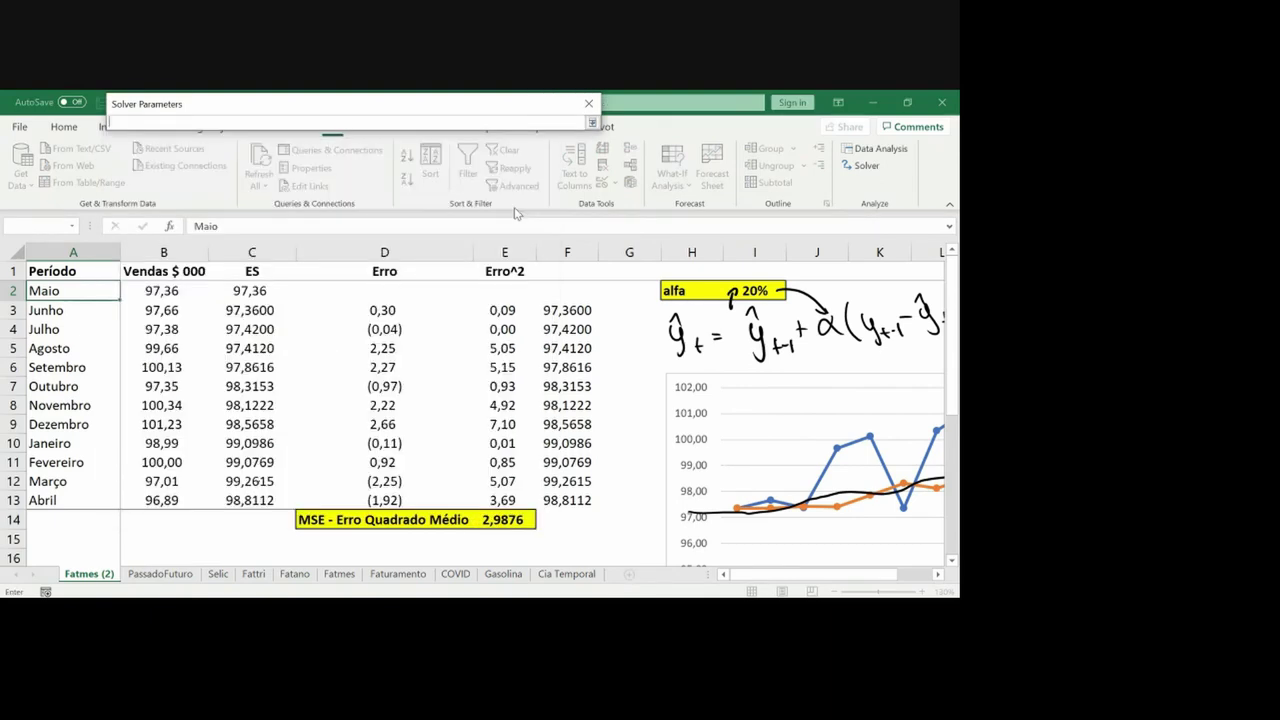
pyautogui.click(755, 290)
pyautogui.press('Return')
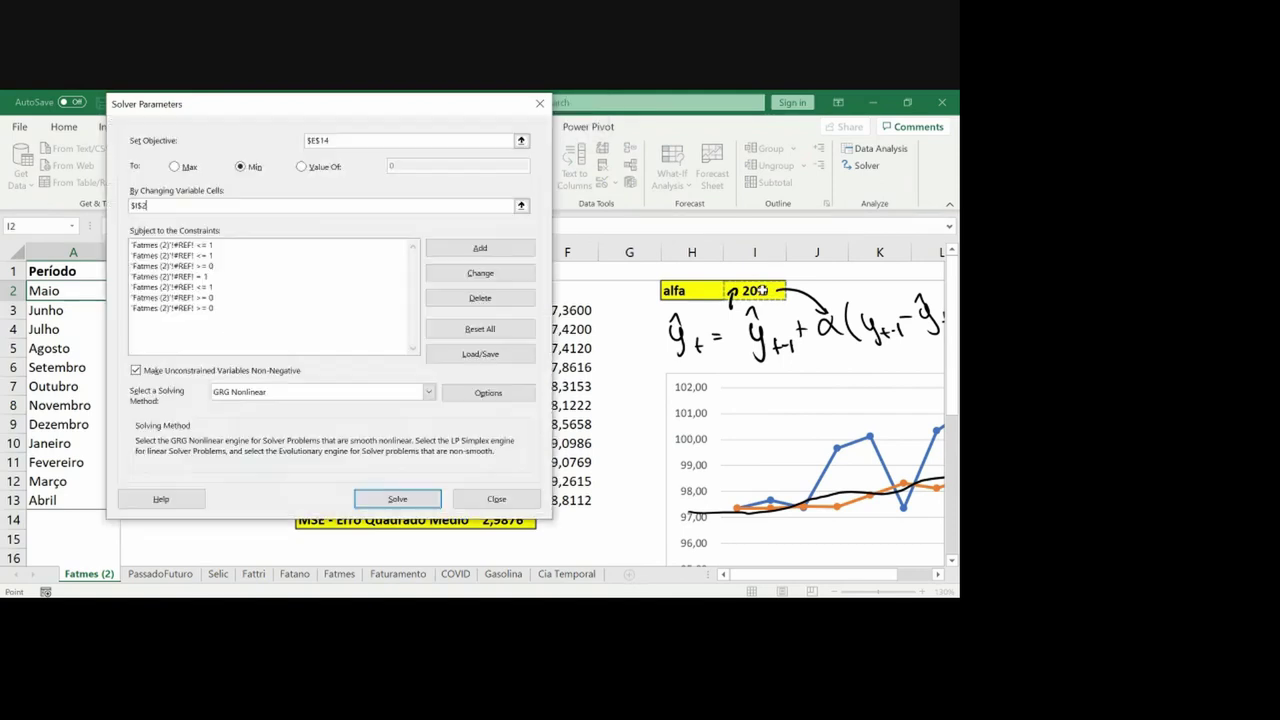
# Delete all the leftover #REF! constraints from the Solver parameters
pyautogui.click(217, 250)
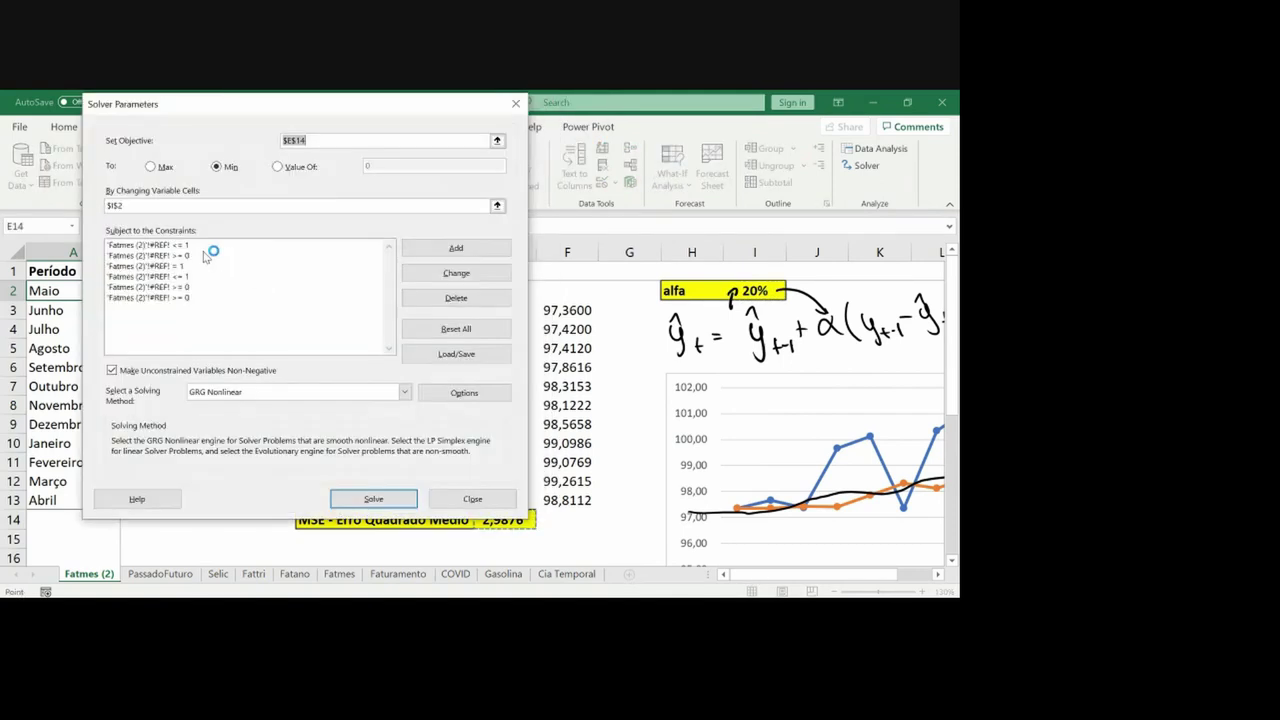
pyautogui.click(209, 250)
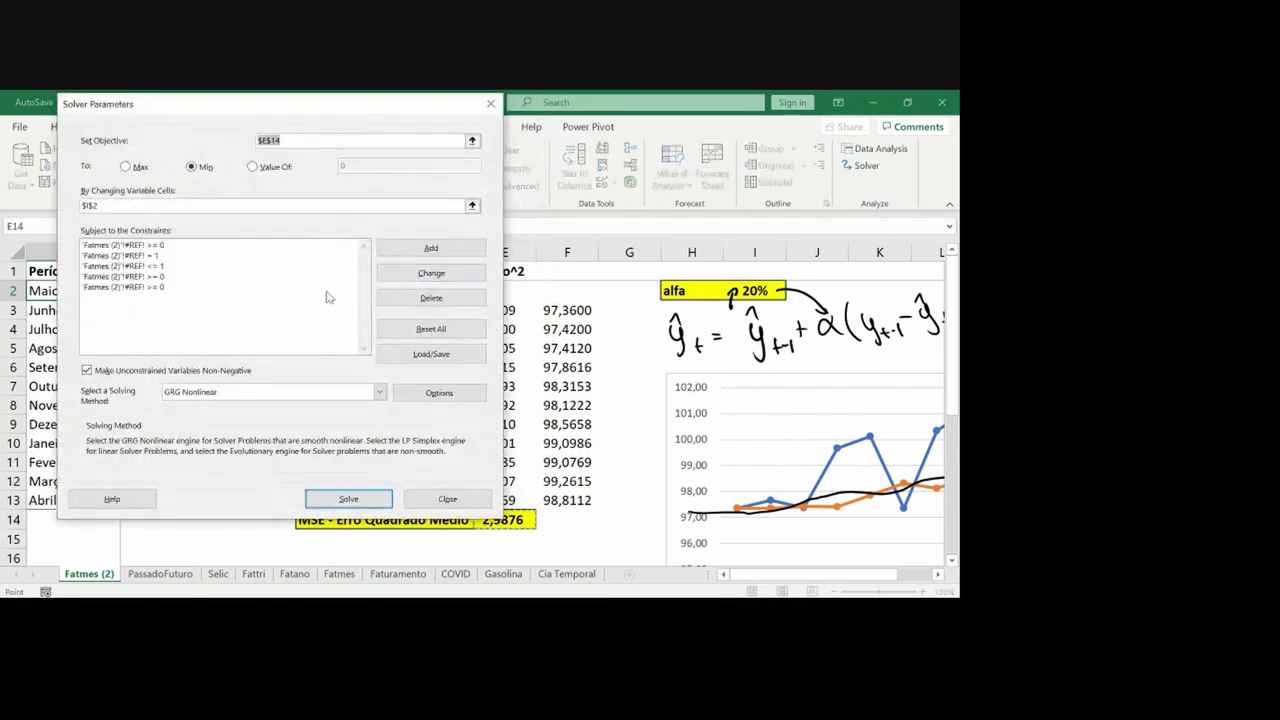
pyautogui.click(162, 250)
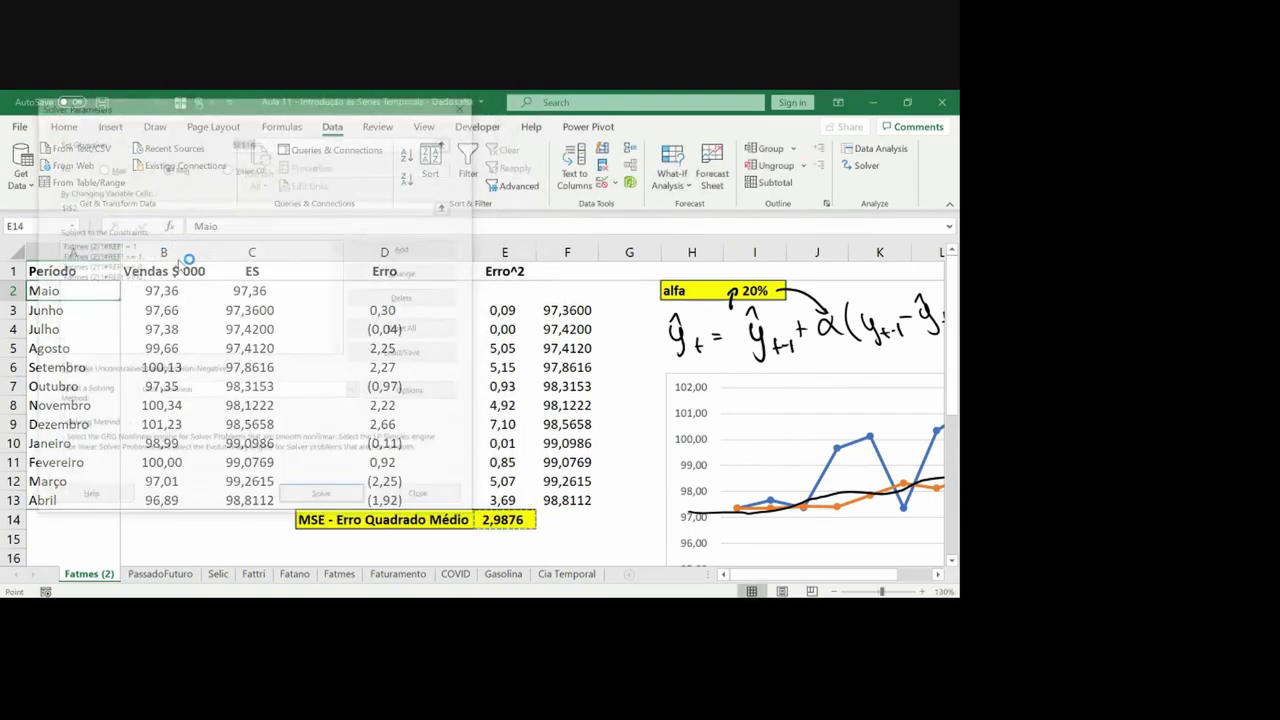
pyautogui.click(405, 298)
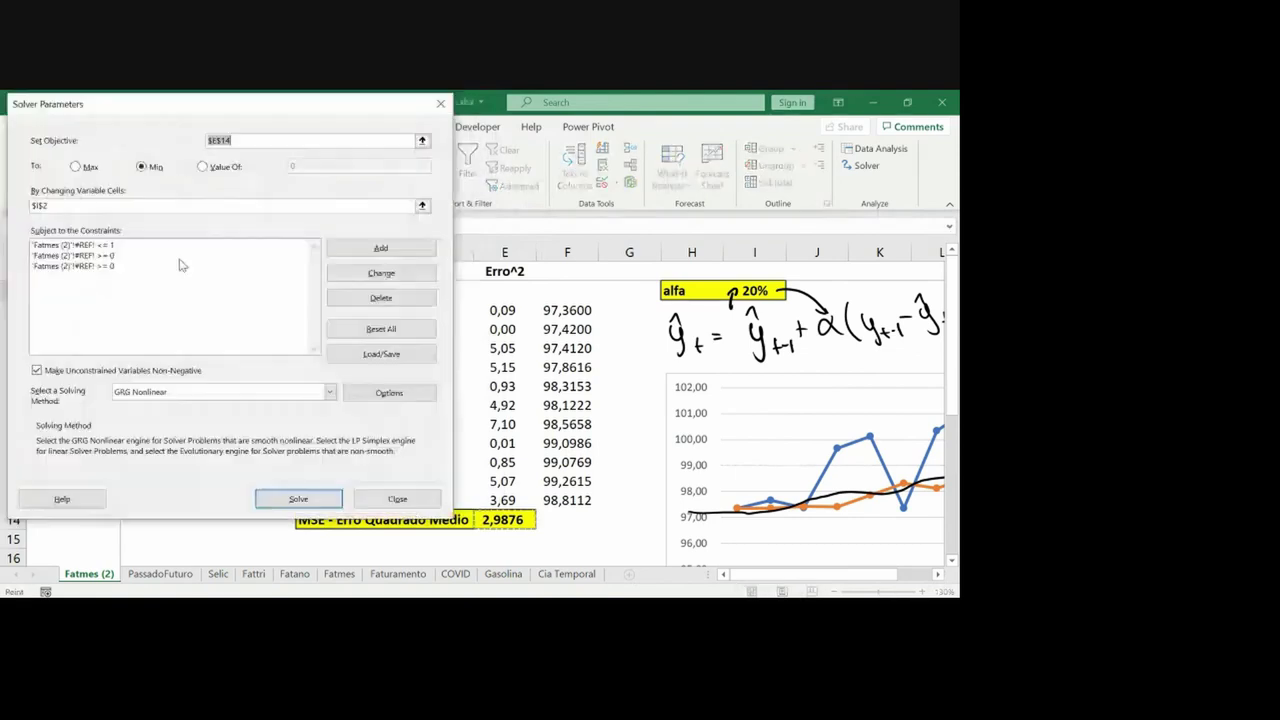
pyautogui.click(170, 250)
pyautogui.click(340, 297)
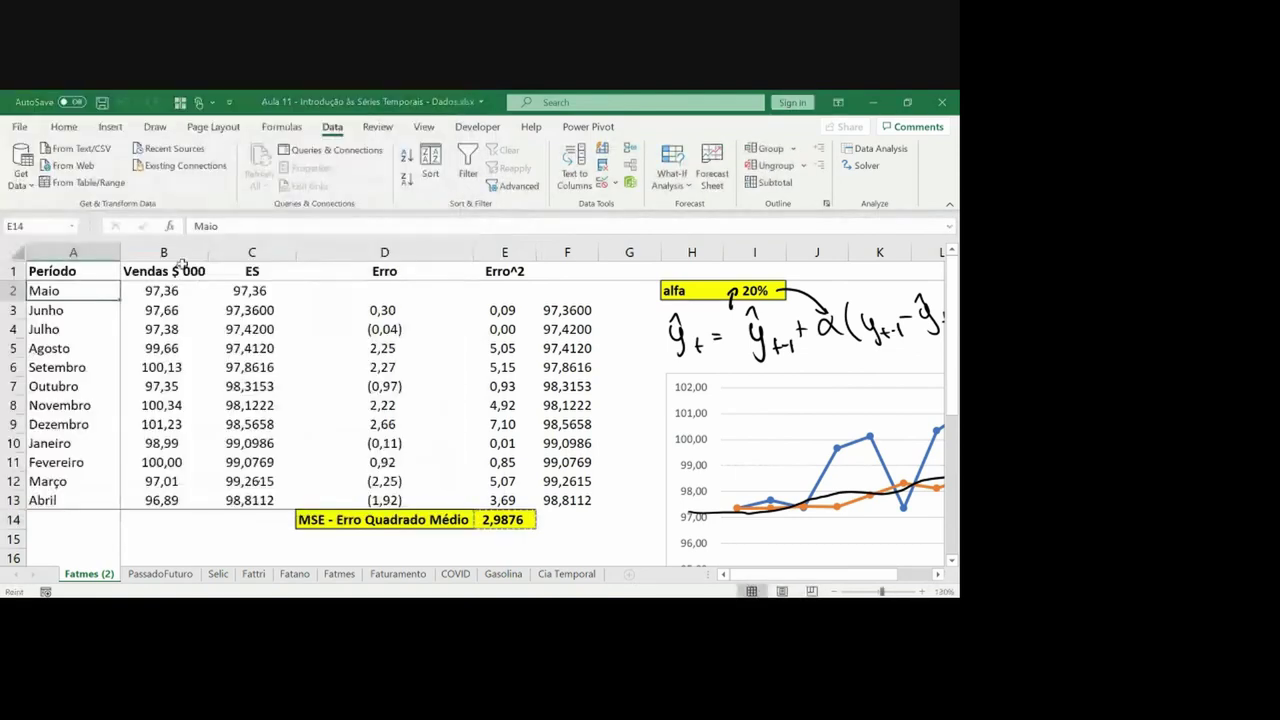
pyautogui.click(326, 300)
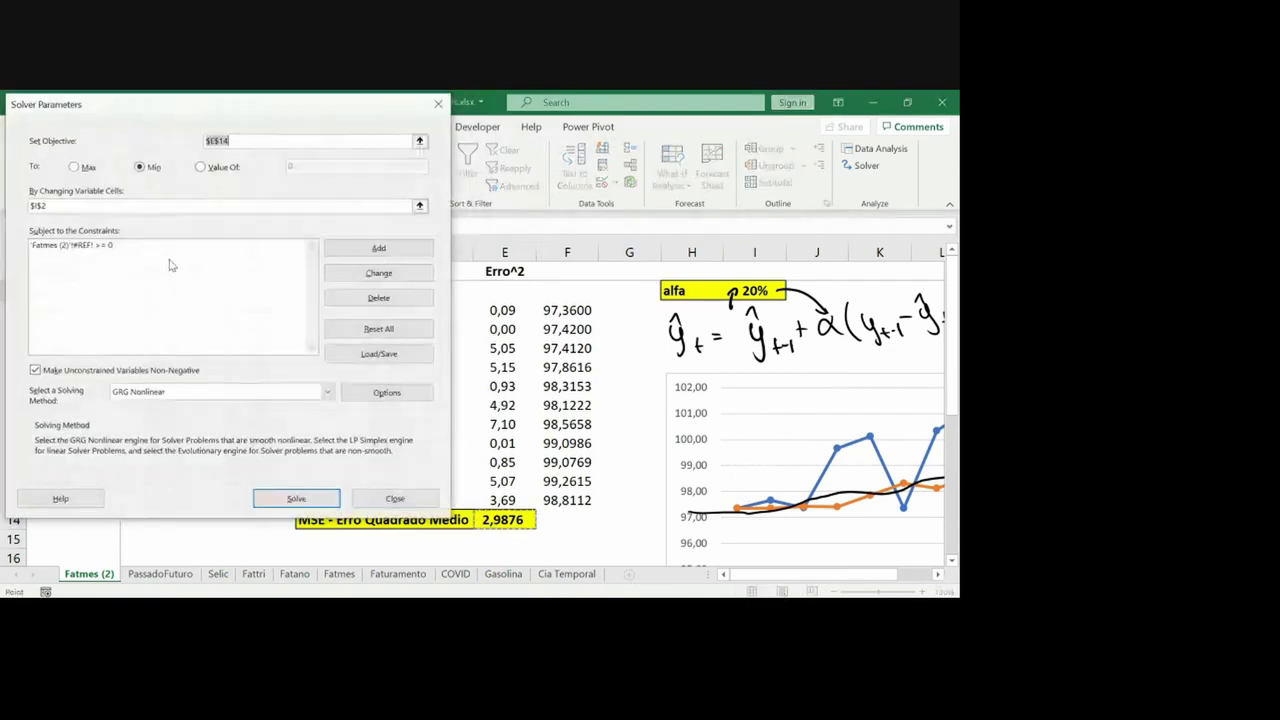
pyautogui.click(360, 297)
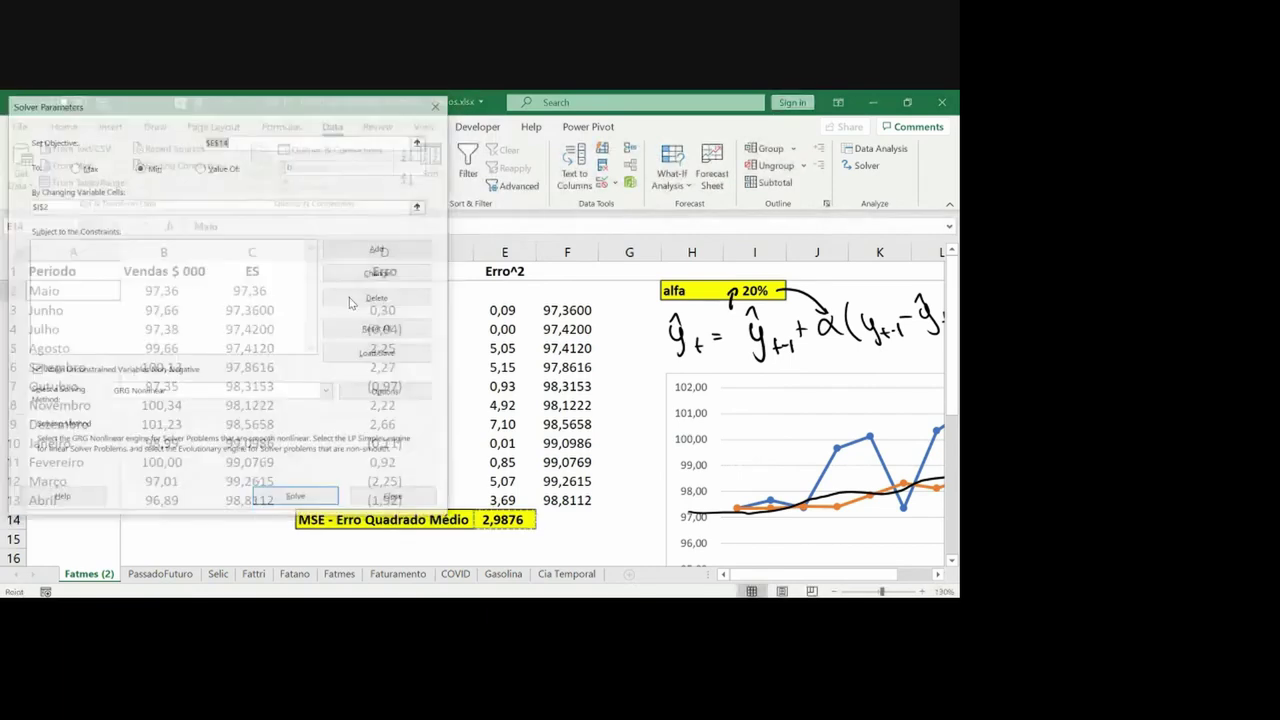
# Add a Solver constraint limiting the alfa cell I2 to at most 1
pyautogui.click(377, 249)
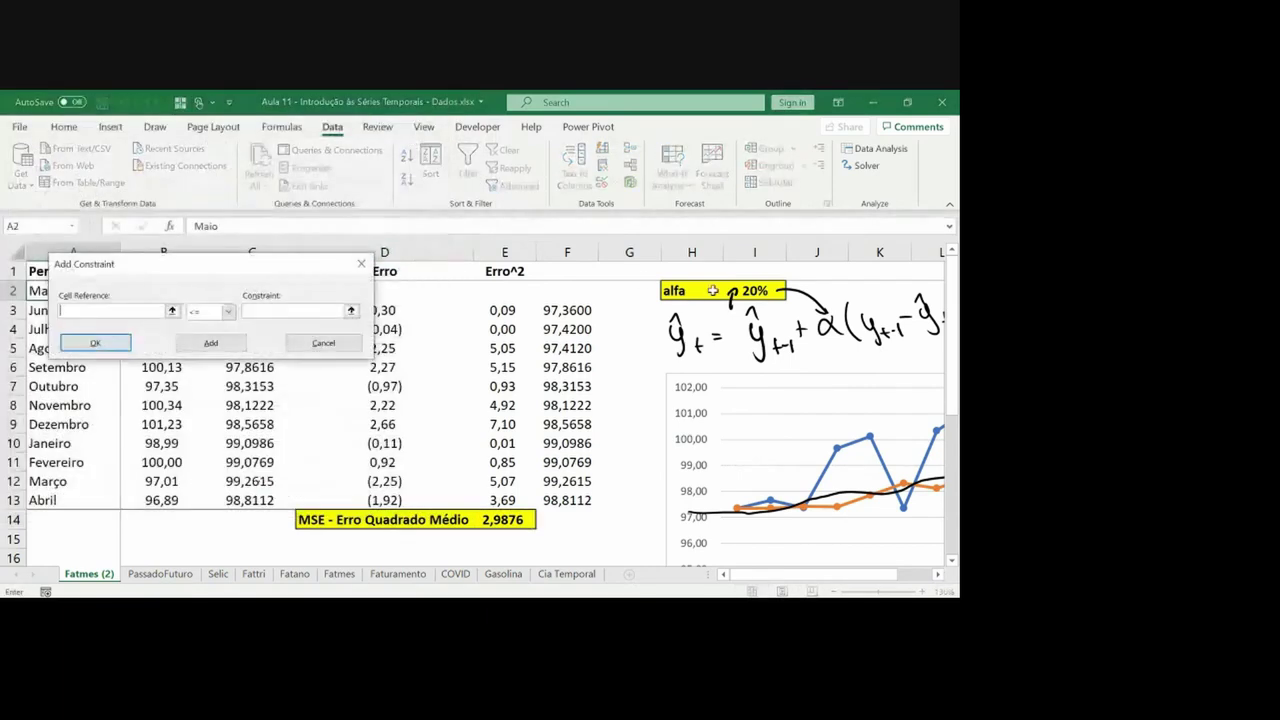
pyautogui.click(752, 291)
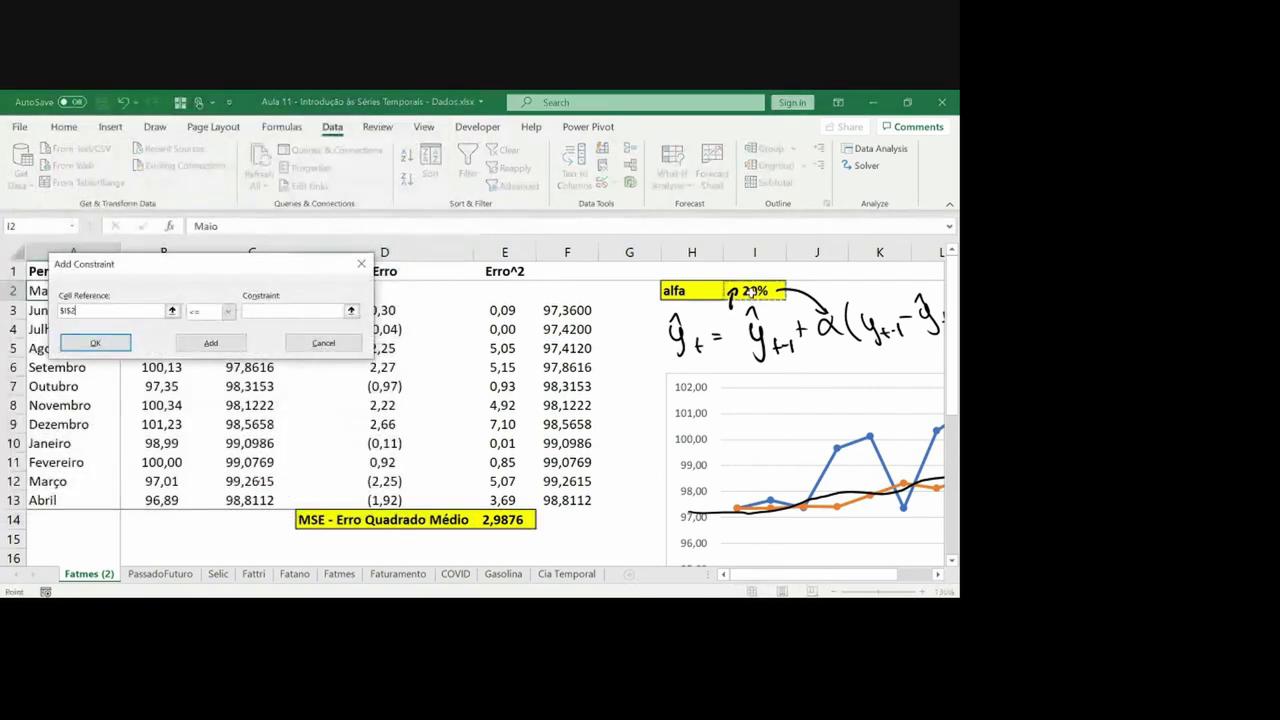
pyautogui.click(305, 311)
pyautogui.write('1')
pyautogui.click(239, 343)
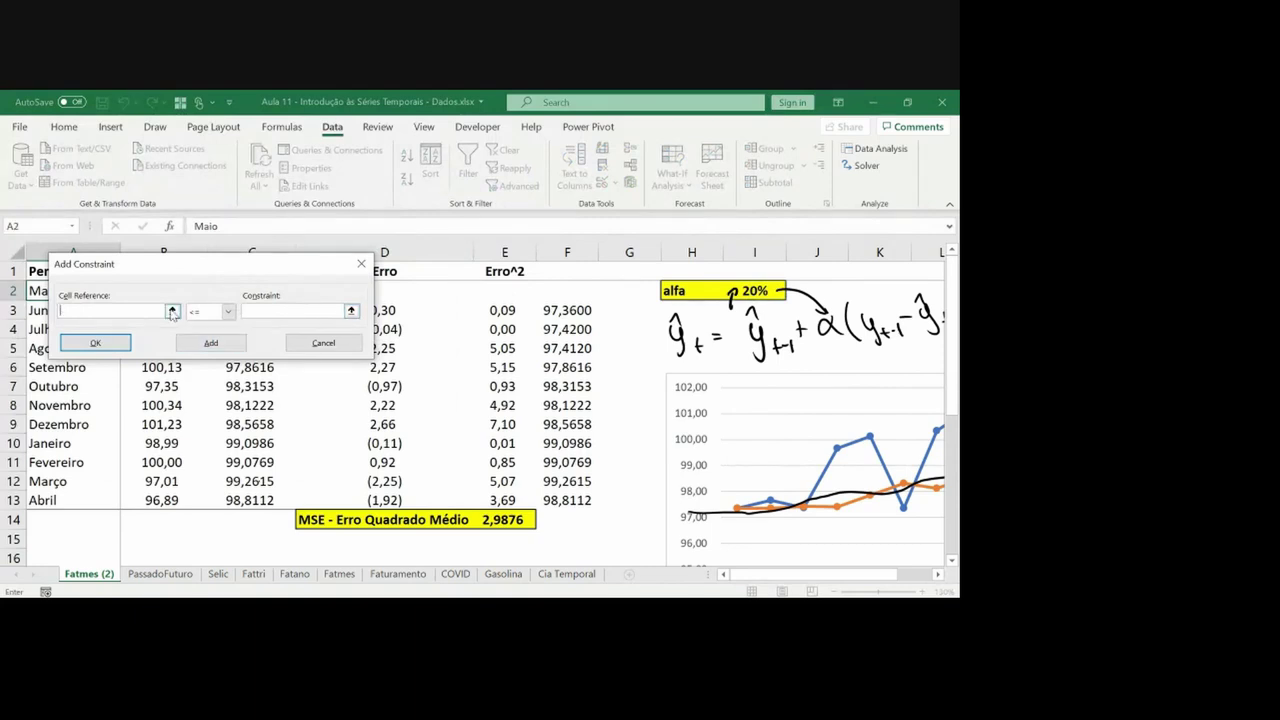
# Add a second Solver constraint requiring the alfa cell I2 to be at least 0
pyautogui.click(172, 311)
pyautogui.click(701, 292)
pyautogui.click(740, 291)
pyautogui.press('Return')
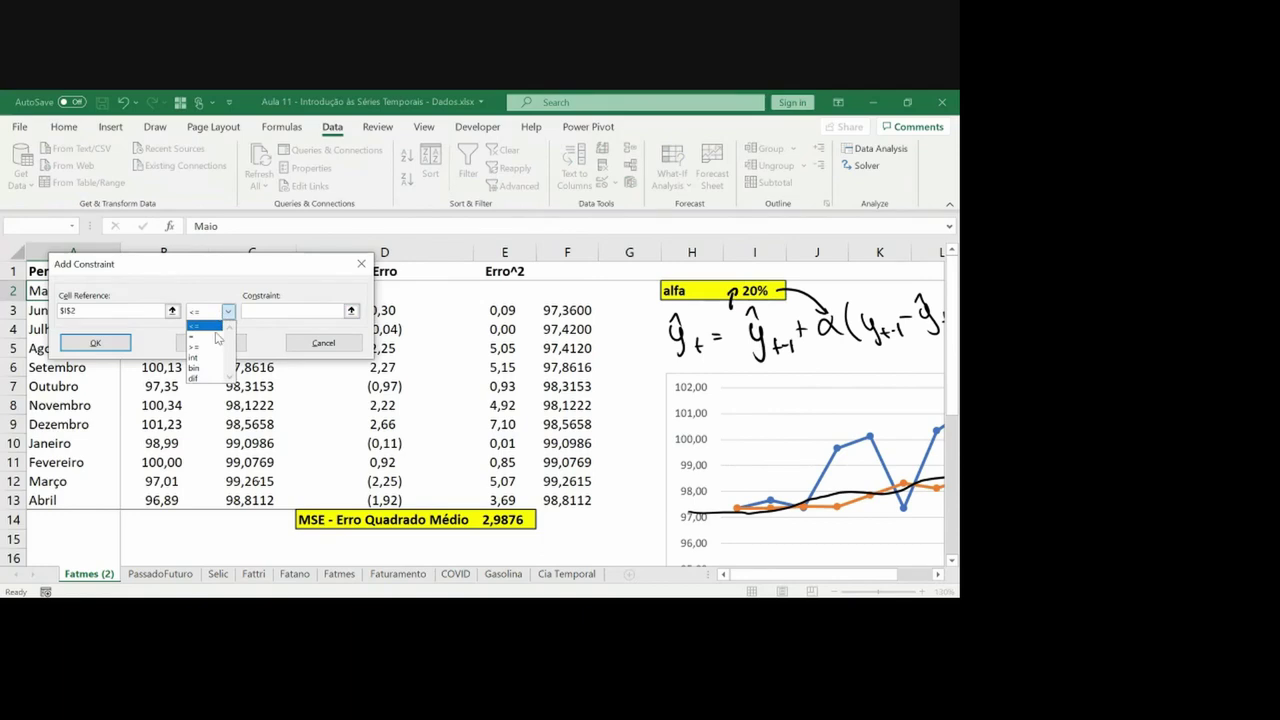
pyautogui.click(197, 346)
pyautogui.click(249, 313)
pyautogui.write('0')
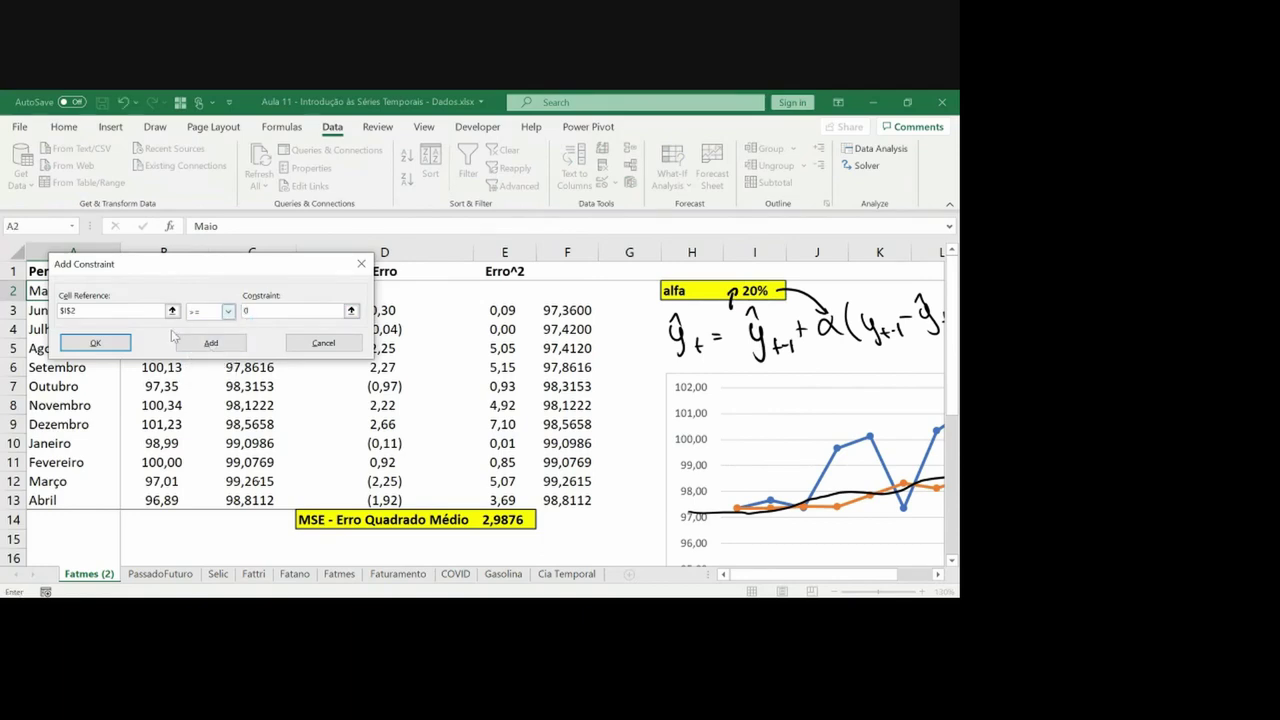
pyautogui.click(100, 343)
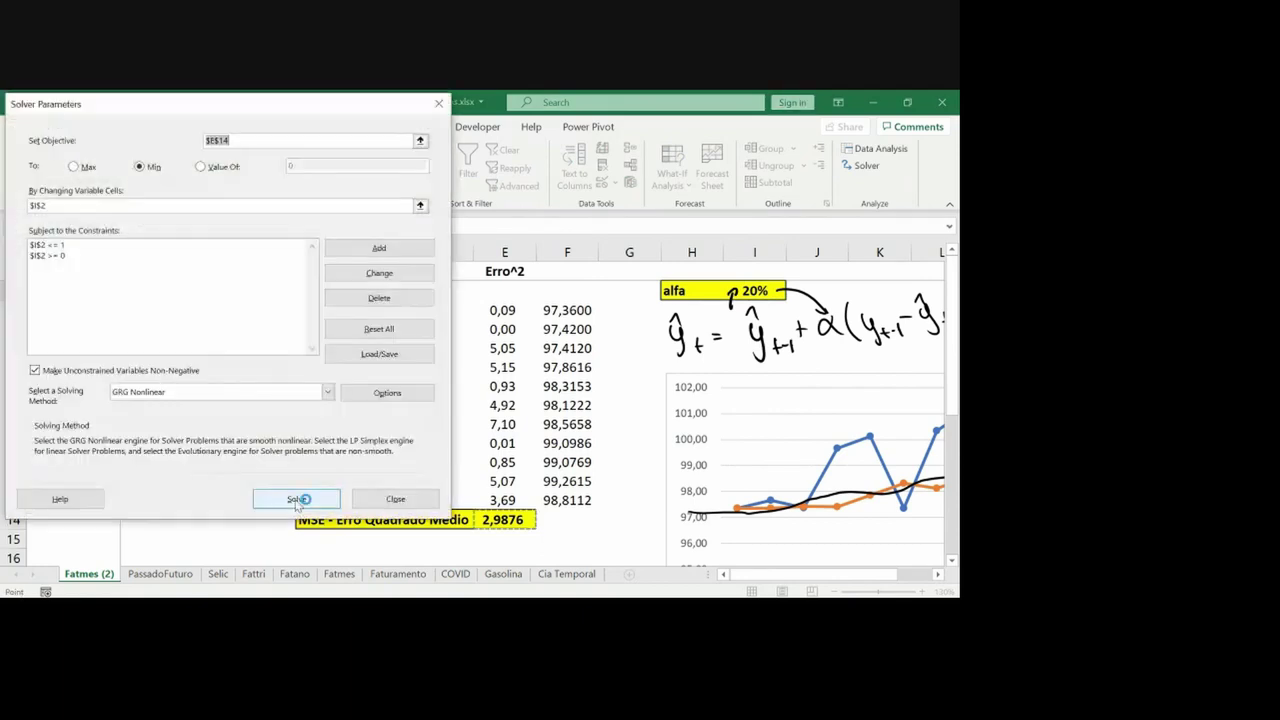
# Solve for the alfa that minimises the MSE and keep the Solver solution
pyautogui.click(295, 496)
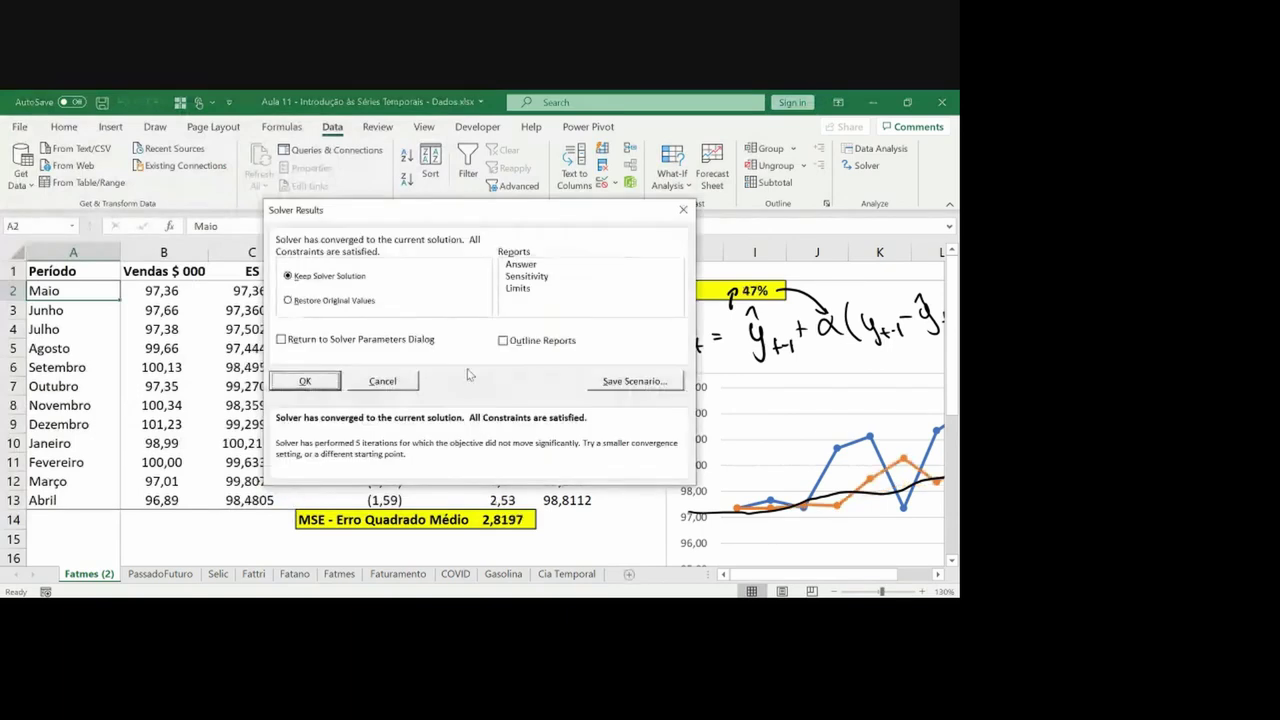
pyautogui.click(305, 381)
# Show the alfa in I2 with two decimal places and delete the handwritten arrow covering its value
pyautogui.click(679, 287)
pyautogui.click(752, 290)
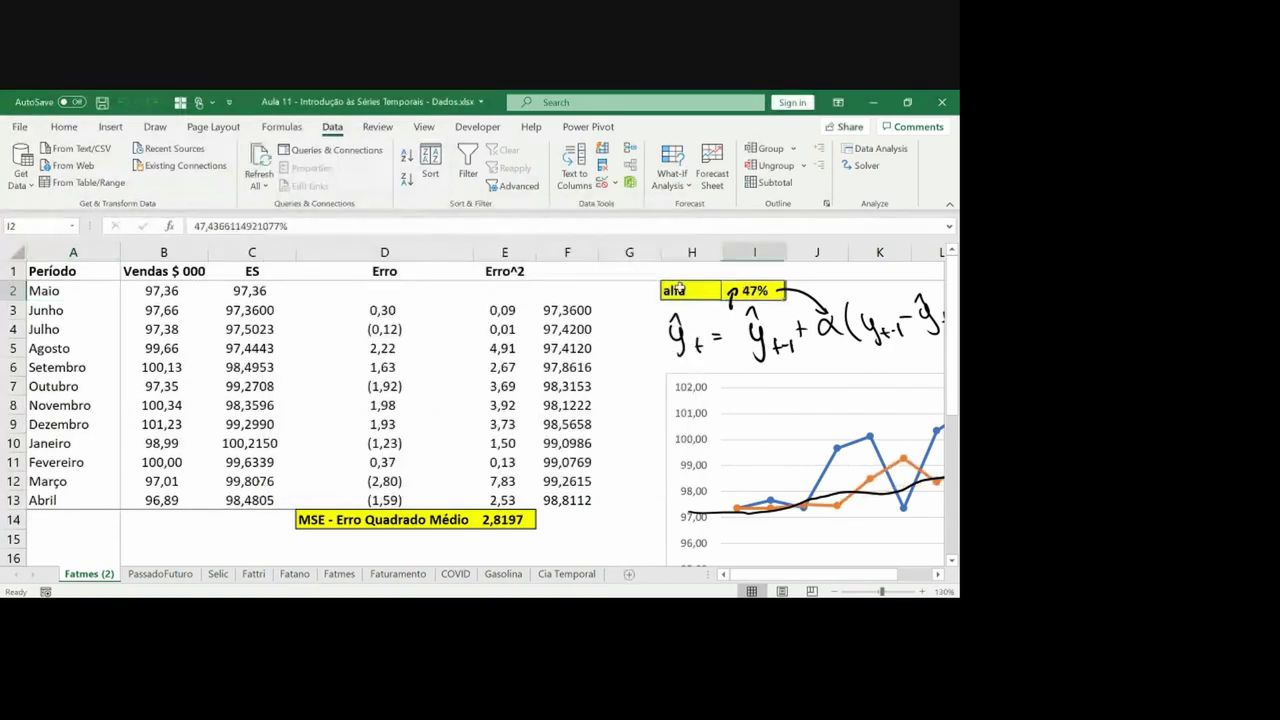
pyautogui.click(62, 128)
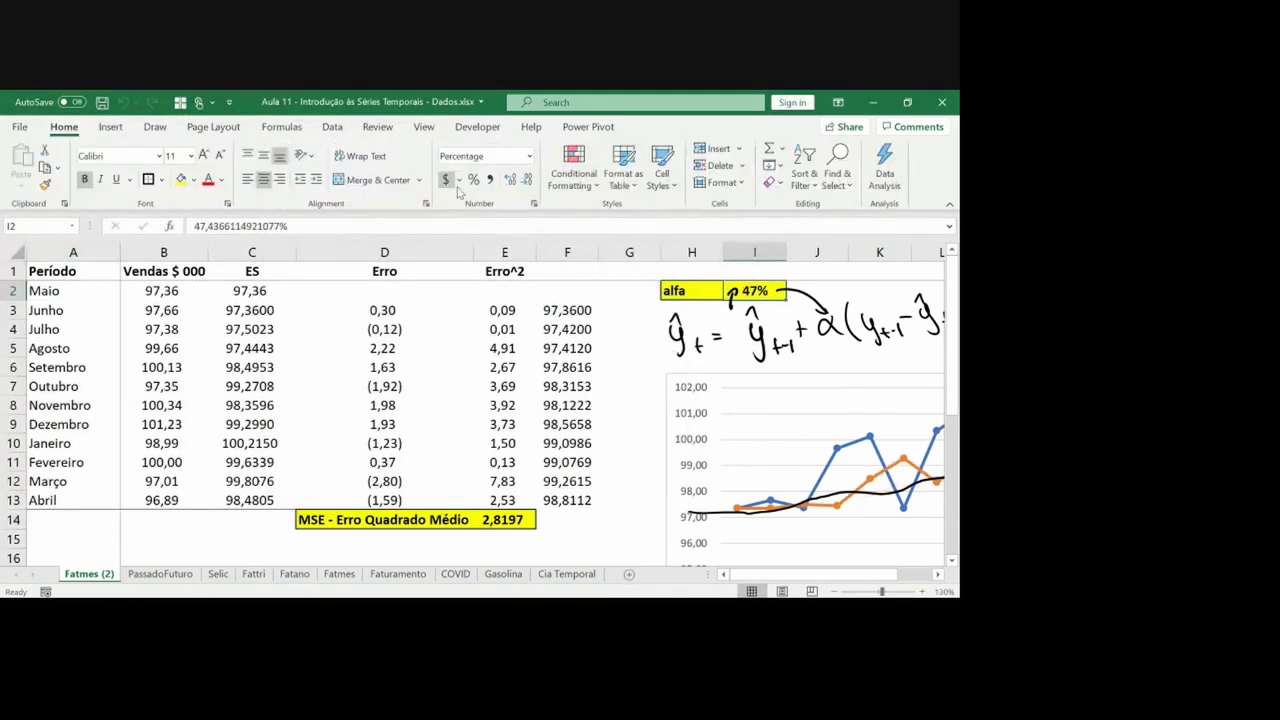
pyautogui.doubleClick(509, 180)
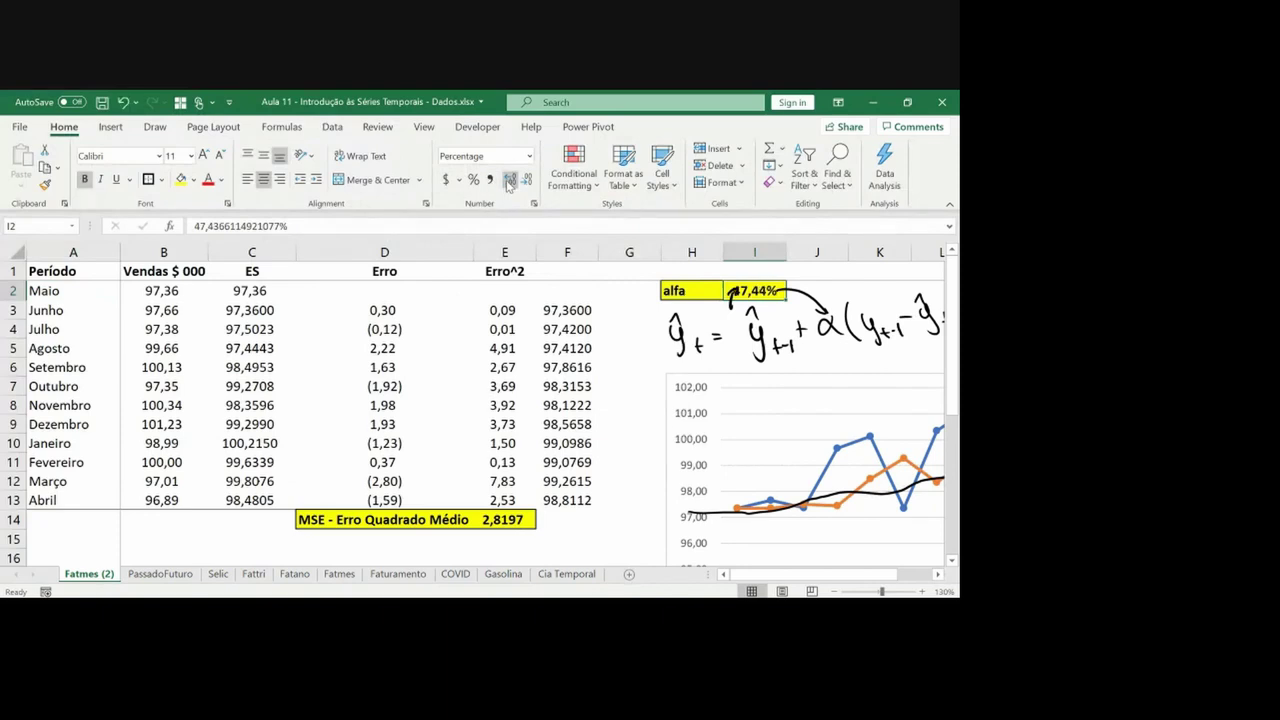
pyautogui.click(733, 301)
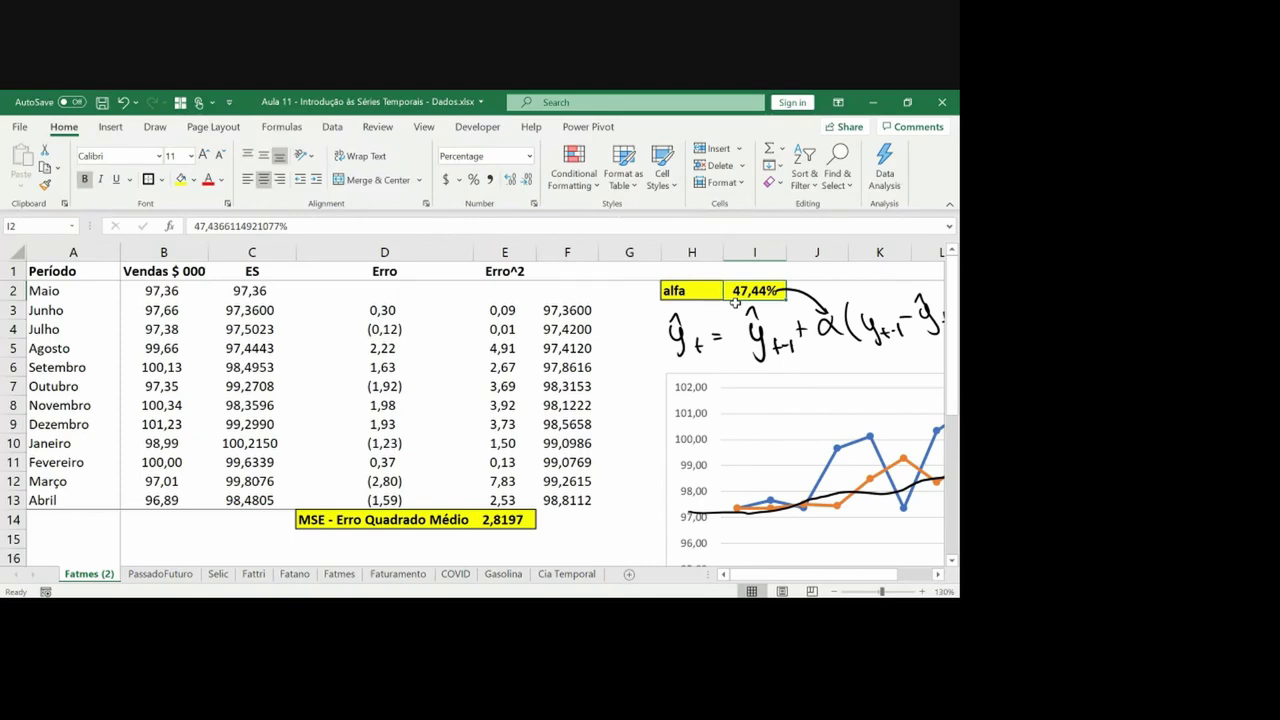
# Delete the handwritten black curve drawn over the Vendas and ES line chart
pyautogui.press('Down')
pyautogui.press('Down')
pyautogui.press('Down')
pyautogui.press('Down')
pyautogui.press('Down')
pyautogui.press('Down')
pyautogui.press('Down')
pyautogui.press('Down')
pyautogui.press('Down')
pyautogui.press('Down')
pyautogui.press('Down')
pyautogui.press('Down')
pyautogui.press('Down')
pyautogui.press('Down')
pyautogui.press('Down')
pyautogui.press('Down')
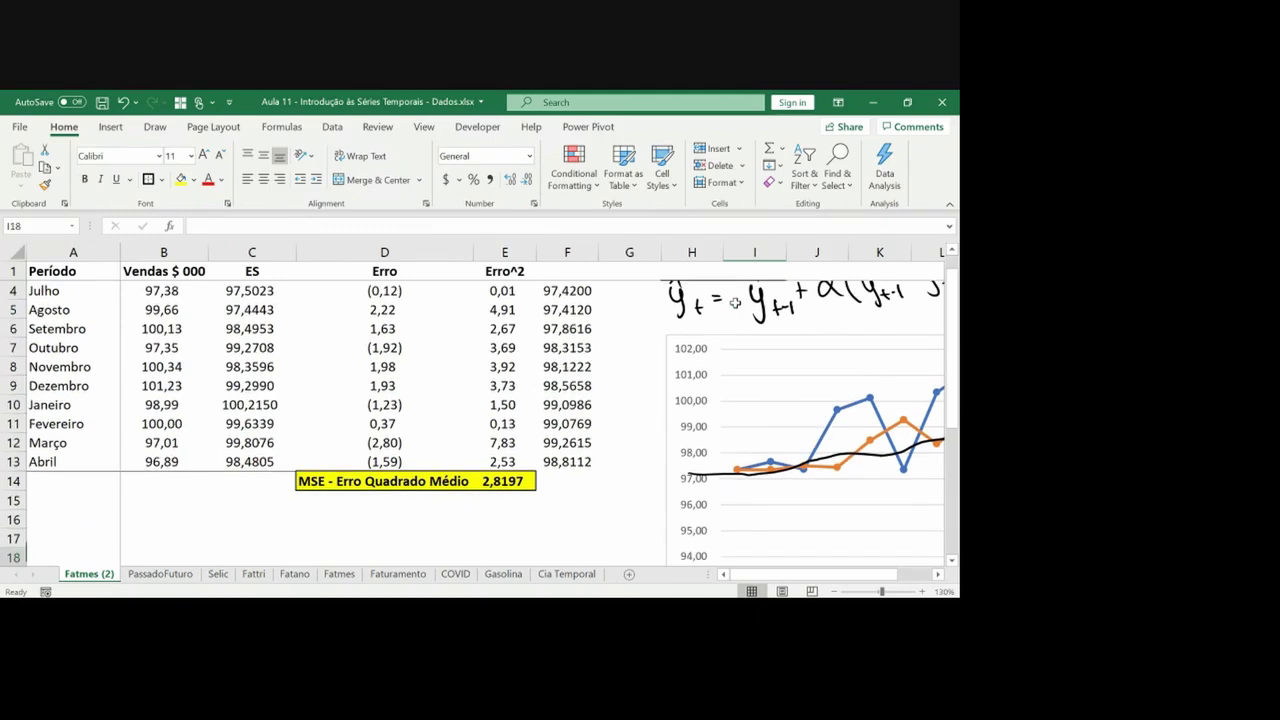
pyautogui.scroll(-1, 735, 302)
pyautogui.hscroll(3, 737, 300)
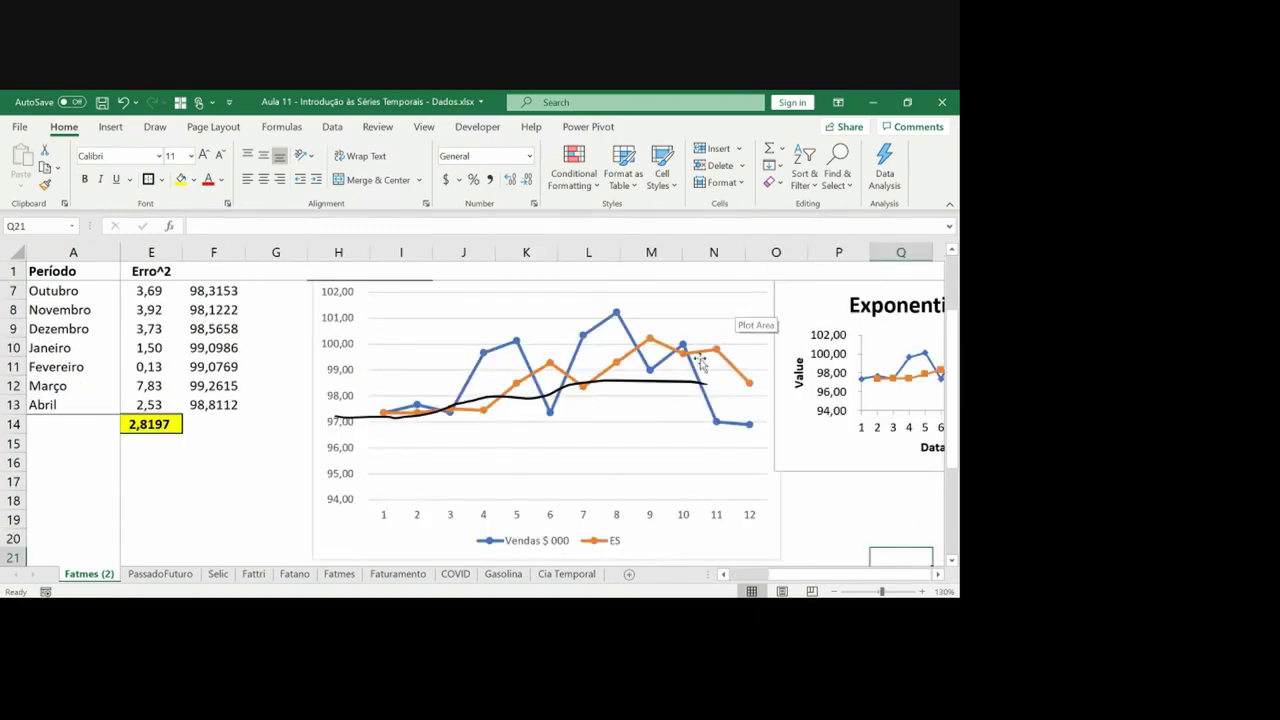
pyautogui.click(665, 390)
pyautogui.press('Delete')
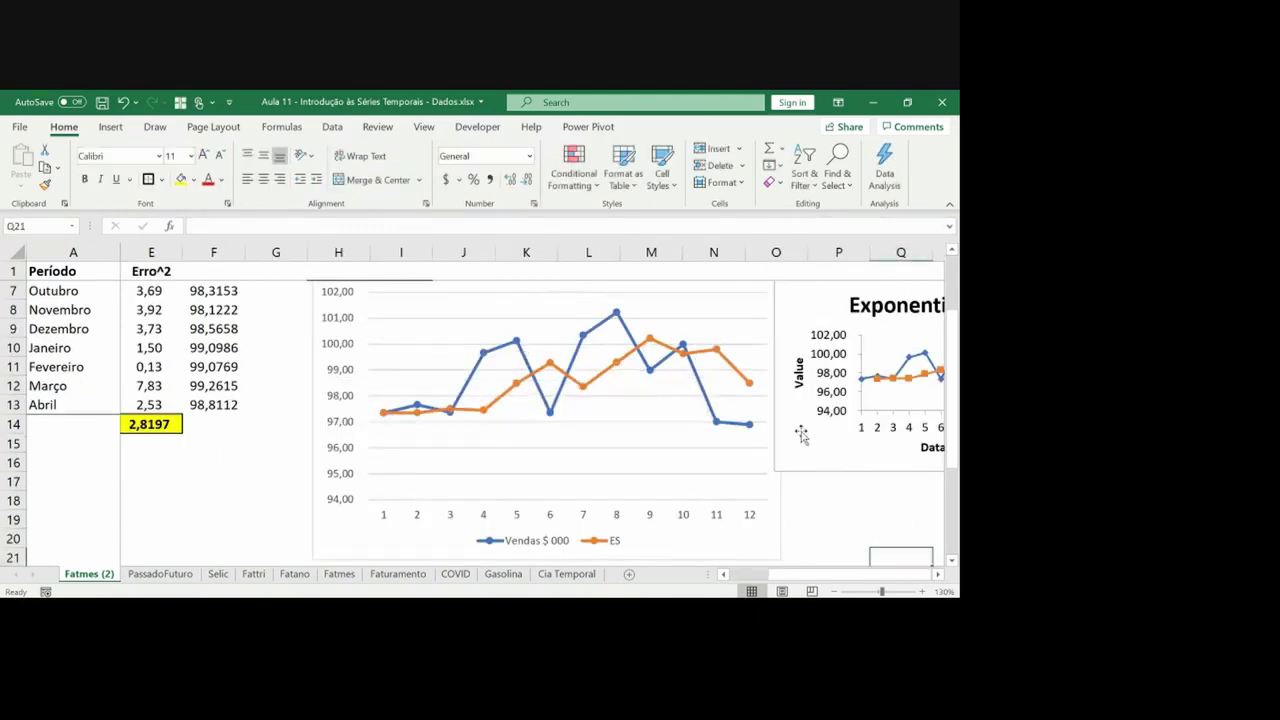
# Enlarge the Exponential Smoothing chart and place it just beside the Vendas and ES chart for comparison
pyautogui.moveTo(810, 450); pyautogui.dragTo(548, 444)
pyautogui.moveTo(483, 409); pyautogui.dragTo(516, 484)
pyautogui.moveTo(668, 502); pyautogui.dragTo(680, 562)
pyautogui.moveTo(854, 436); pyautogui.dragTo(910, 436)
pyautogui.click(768, 576)
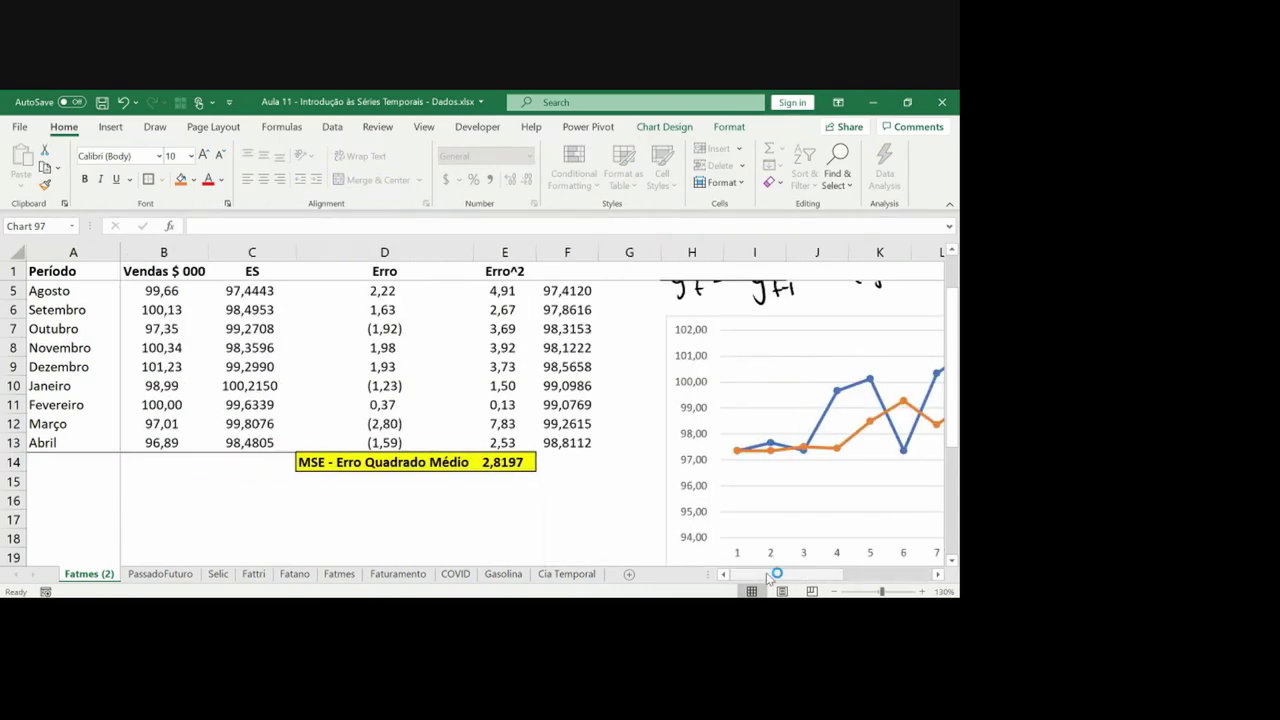
pyautogui.moveTo(768, 578); pyautogui.dragTo(860, 582)
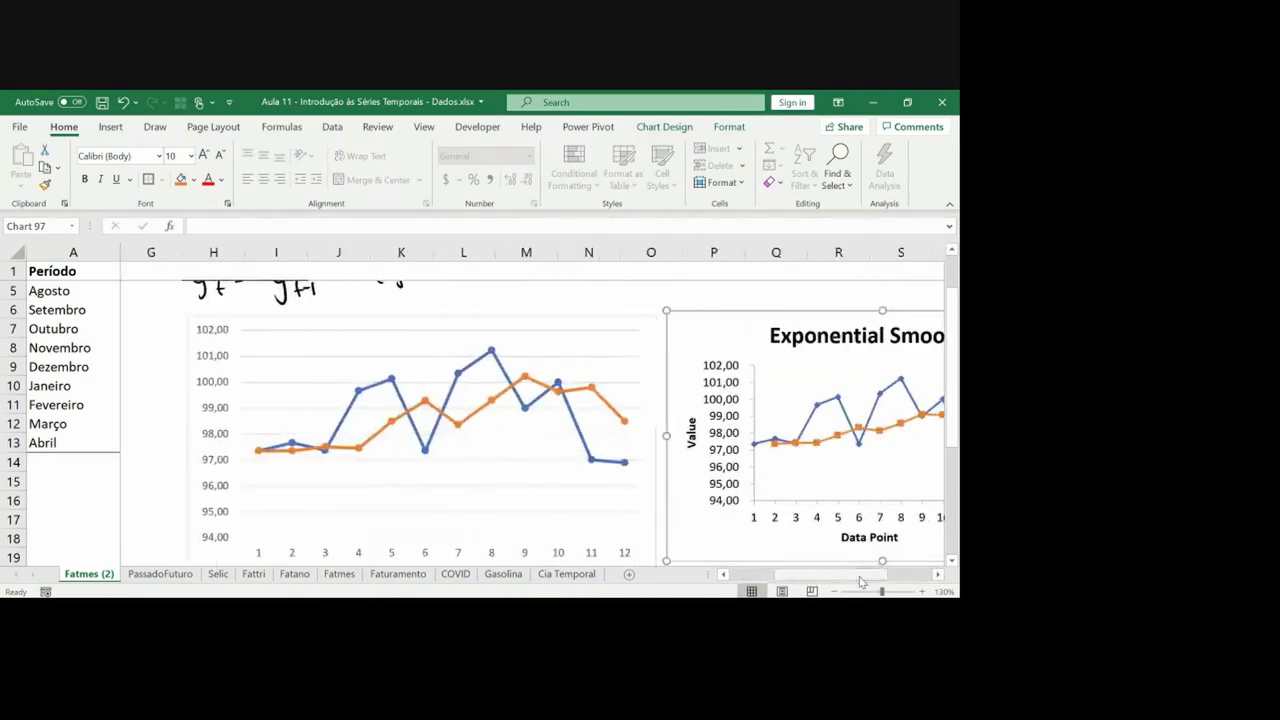
pyautogui.press('Escape')
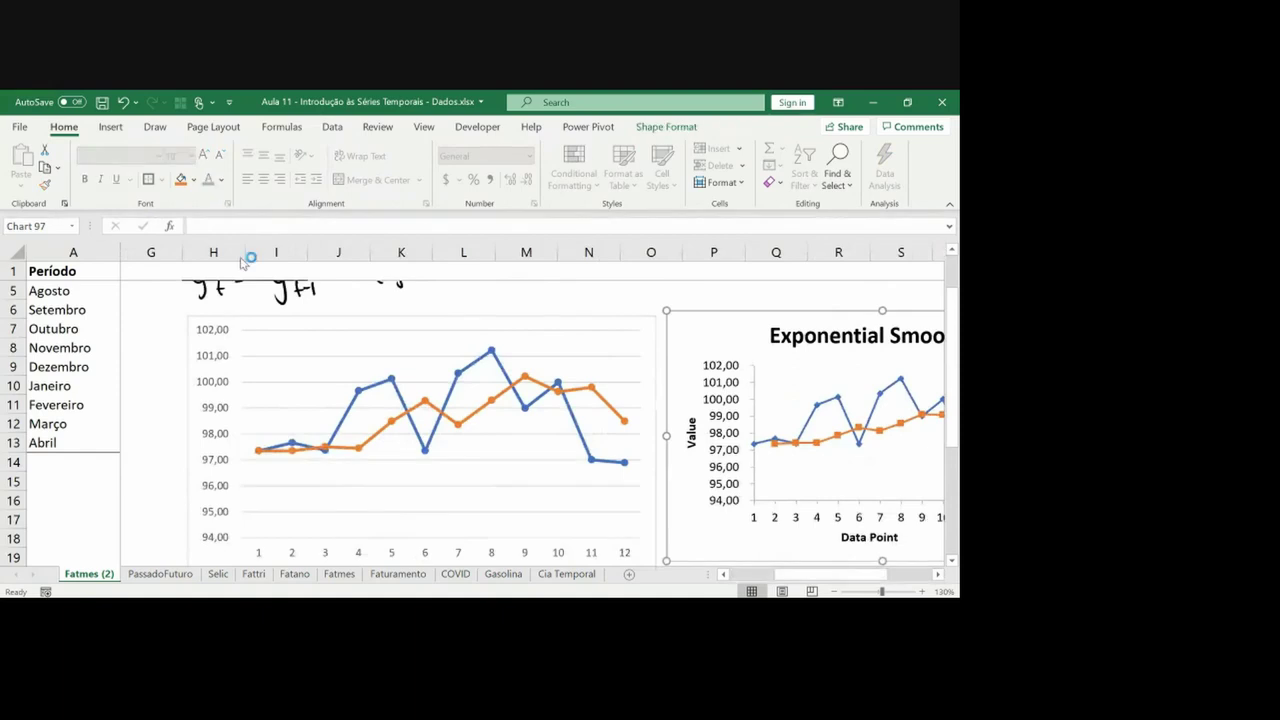
pyautogui.moveTo(367, 462); pyautogui.dragTo(432, 410)
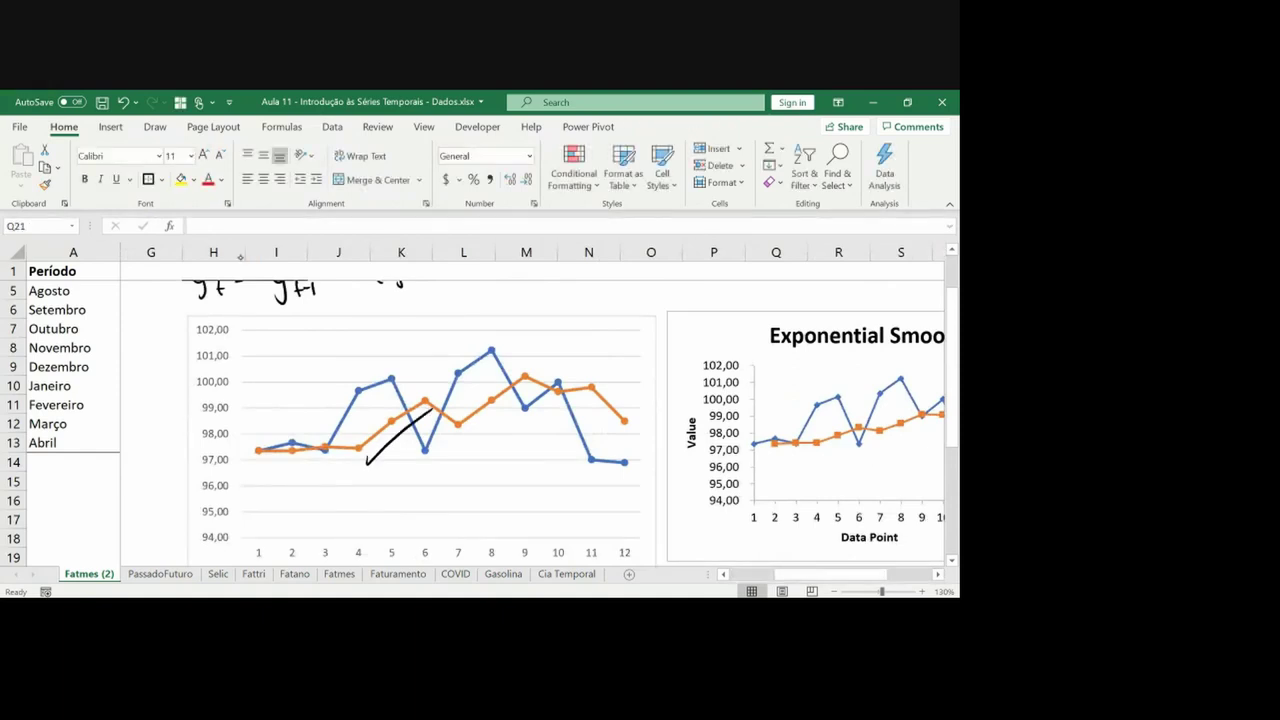
pyautogui.hotkey('ctrl', 'z')
pyautogui.moveTo(812, 441)
pyautogui.mouseDown()
pyautogui.moveTo(918, 436)
pyautogui.moveTo(902, 444)
pyautogui.mouseUp()
# Copy the month names Maio to Outubro from A2:A7 to the rows below Abril, starting at A14
pyautogui.hotkey('ctrl', 'Home')
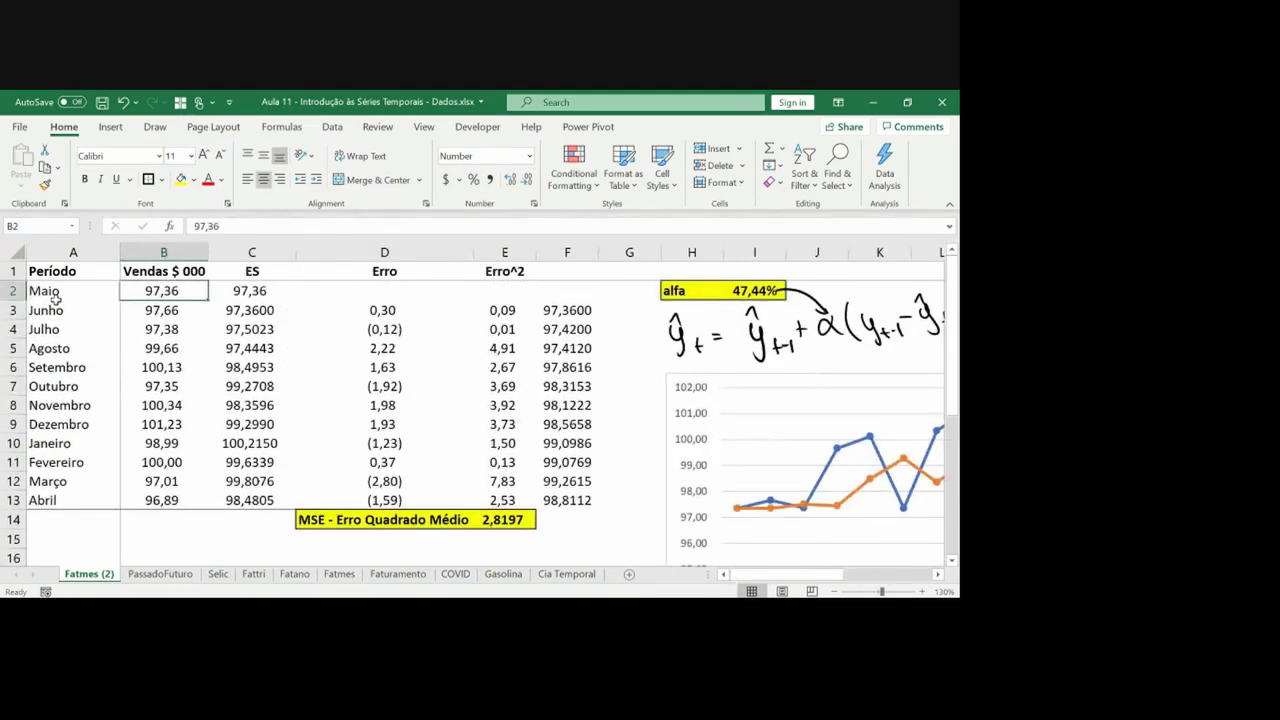
pyautogui.press('Down')
pyautogui.hotkey('ctrl', 'Down')
pyautogui.press('Down')
pyautogui.press('Left')
pyautogui.press('Up')
pyautogui.press('Up')
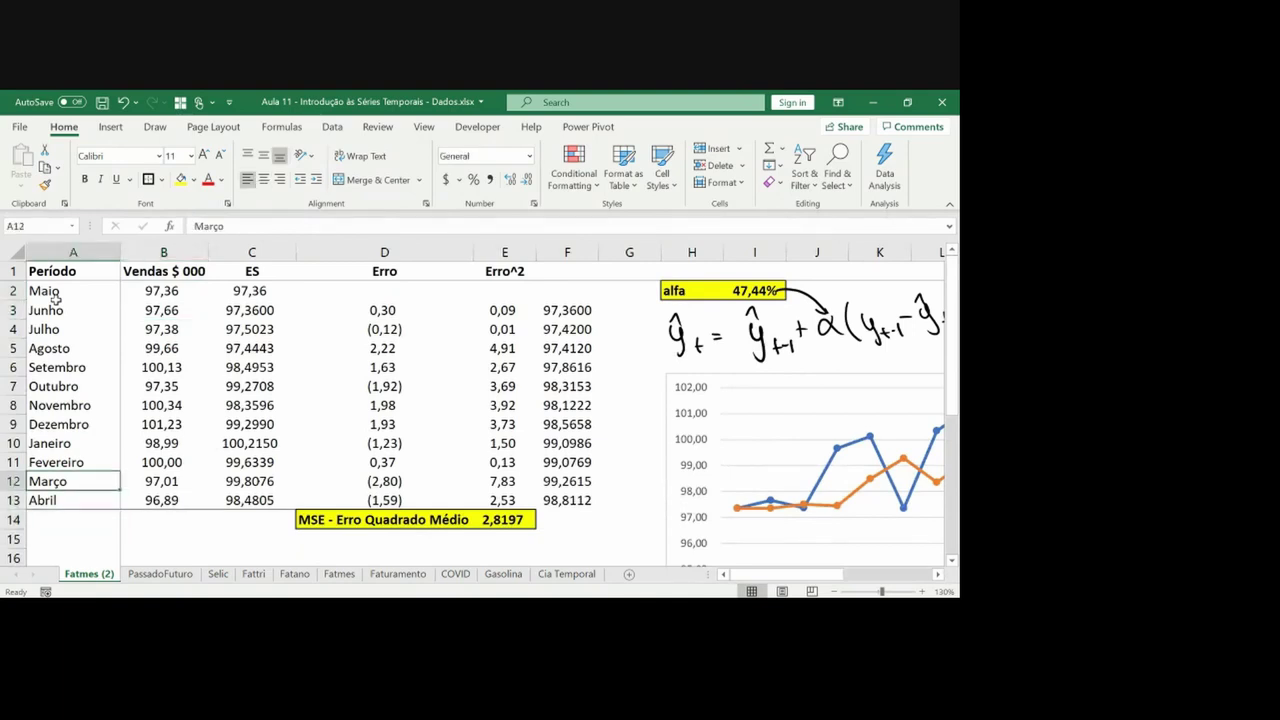
pyautogui.click(55, 298)
pyautogui.hotkey('shift', 'Down')
pyautogui.hotkey('shift', 'Down')
pyautogui.hotkey('shift', 'Down')
pyautogui.hotkey('shift', 'Down')
pyautogui.hotkey('shift', 'Down')
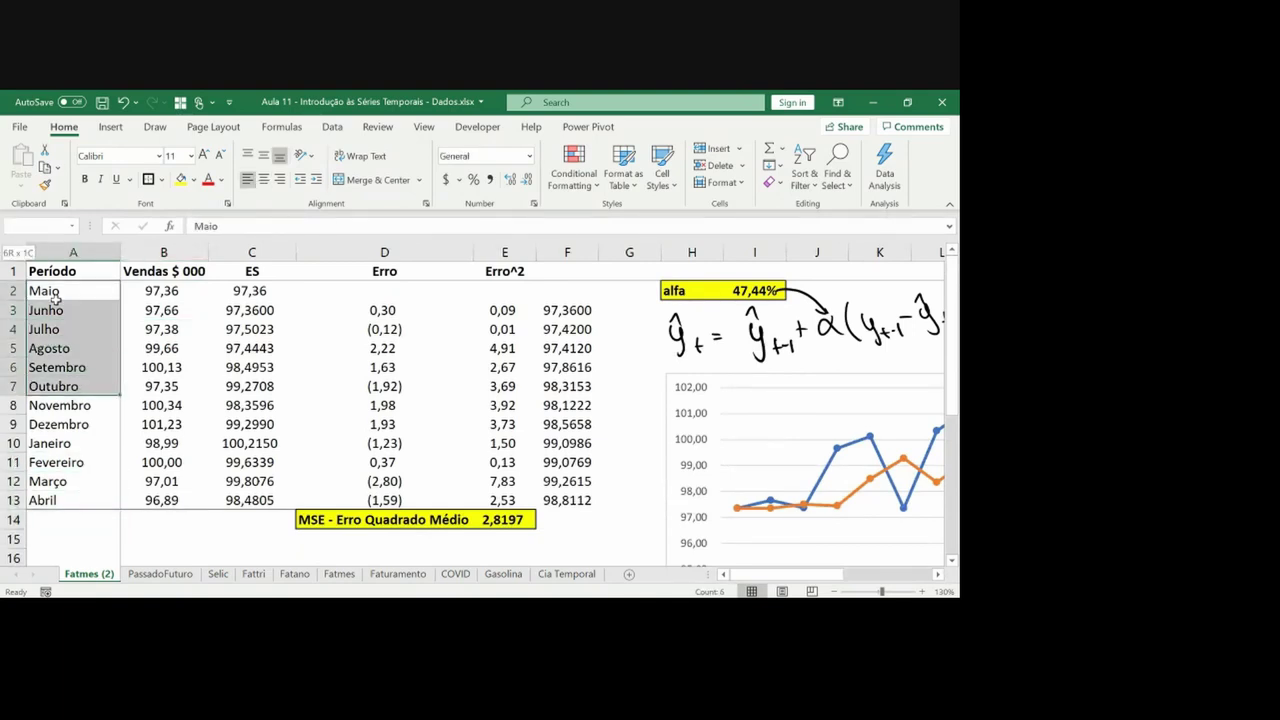
pyautogui.hotkey('ctrl', 'c')
pyautogui.hotkey('ctrl', 'Down')
pyautogui.press('Down')
pyautogui.hotkey('ctrl', 'v')
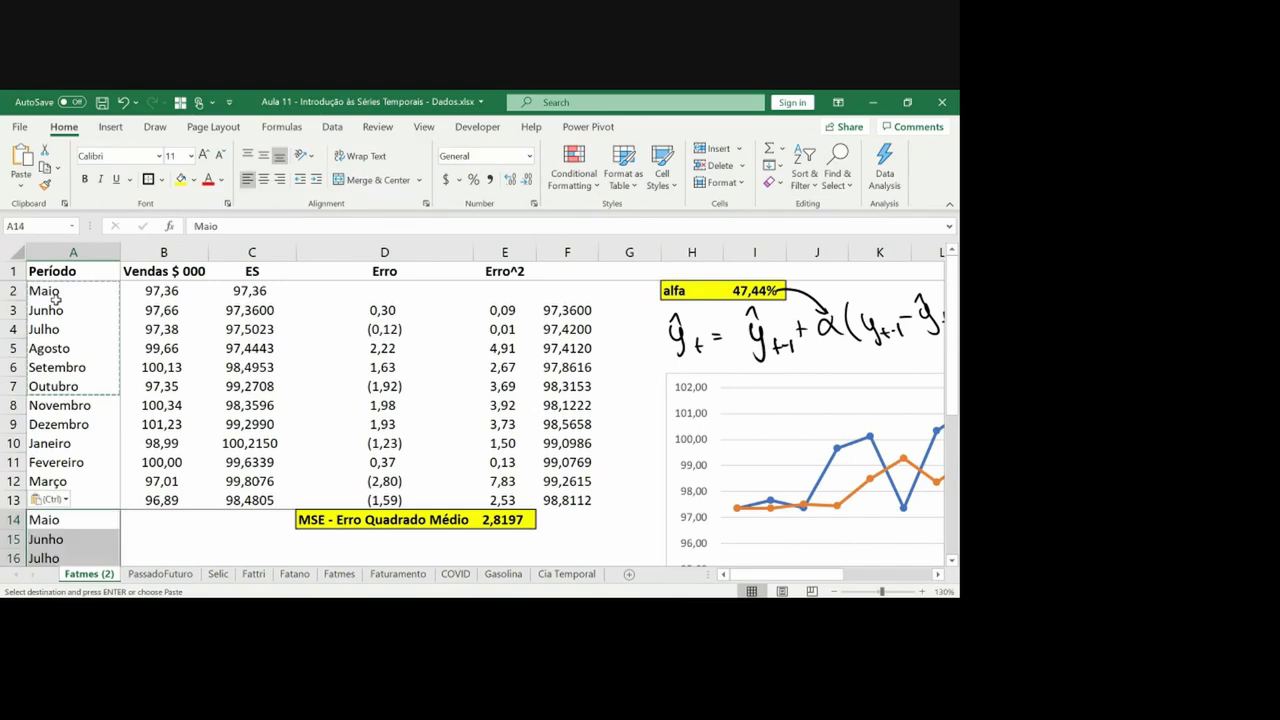
pyautogui.press('Escape')
# Mark the six added months in A14:A19 as estimates by appending " e" to each name
pyautogui.press('F2')
pyautogui.write('e')
pyautogui.press('Return')
pyautogui.press('F2')
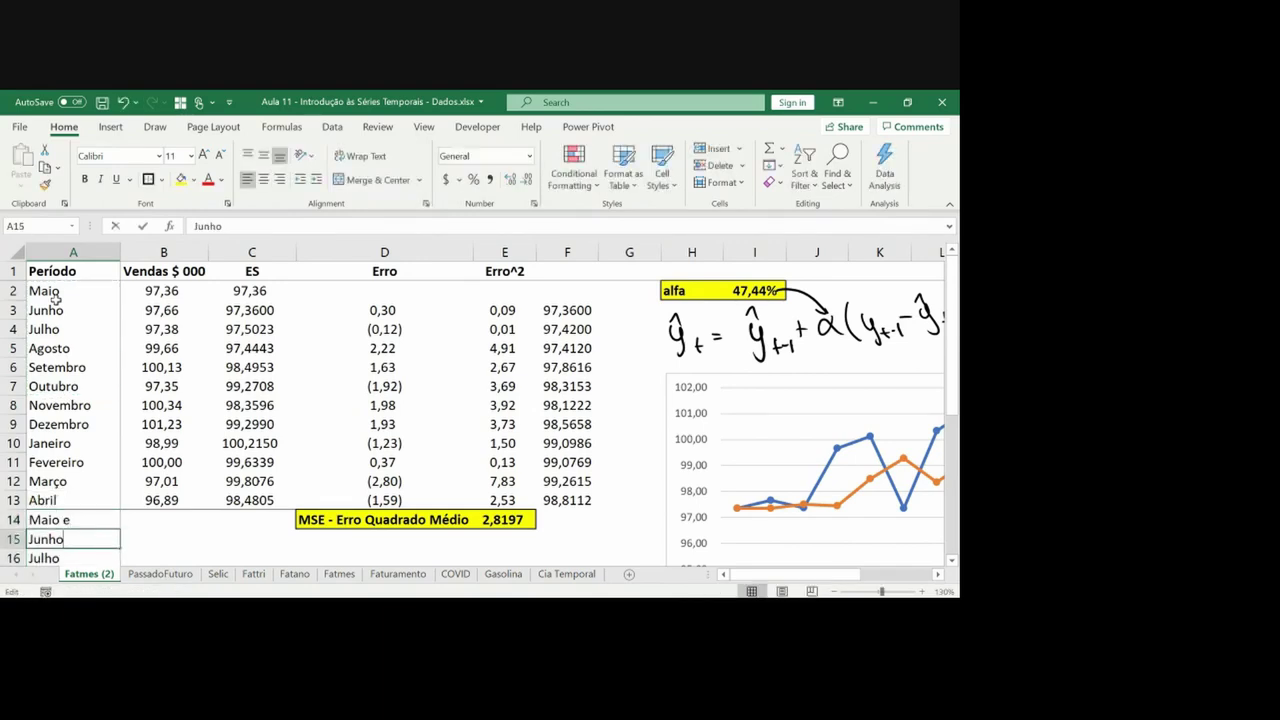
pyautogui.write('e')
pyautogui.press('Return')
pyautogui.press('F2')
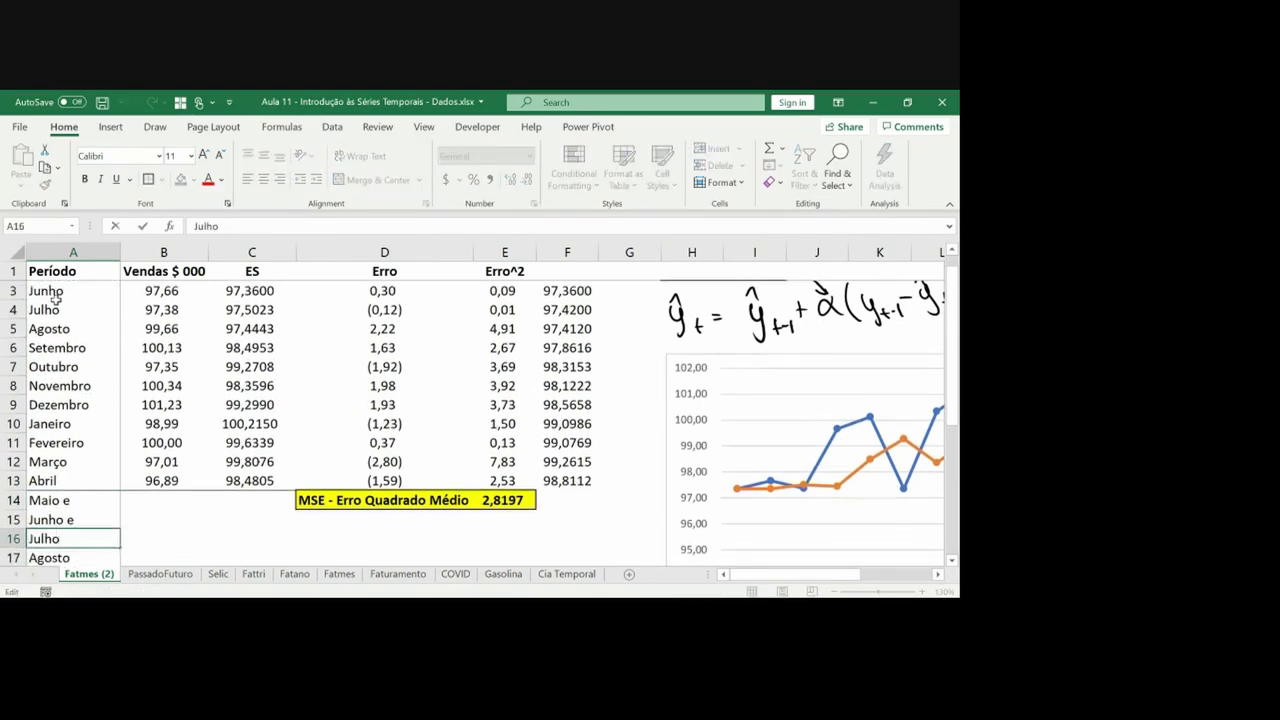
pyautogui.write('e')
pyautogui.press('Return')
pyautogui.press('F2')
pyautogui.write('e')
pyautogui.press('Return')
pyautogui.press('F2')
pyautogui.write('e')
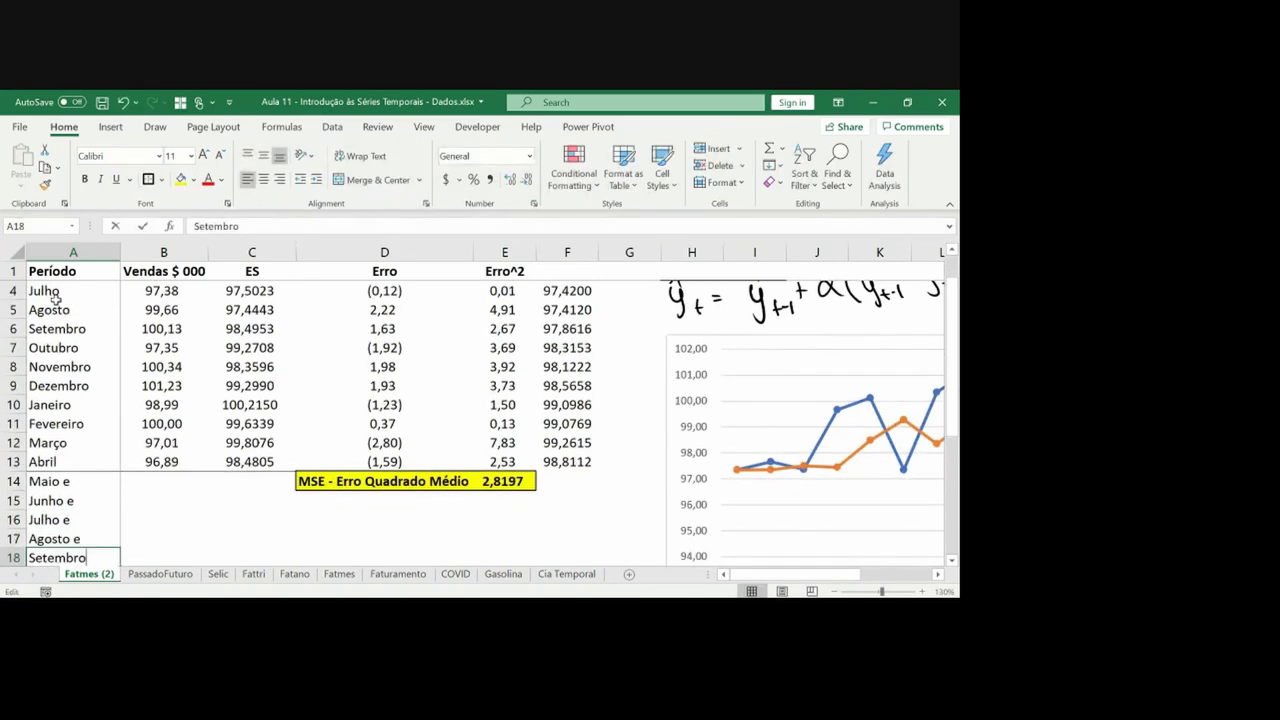
pyautogui.press('Return')
pyautogui.press('F2')
pyautogui.write('e')
pyautogui.press('Return')
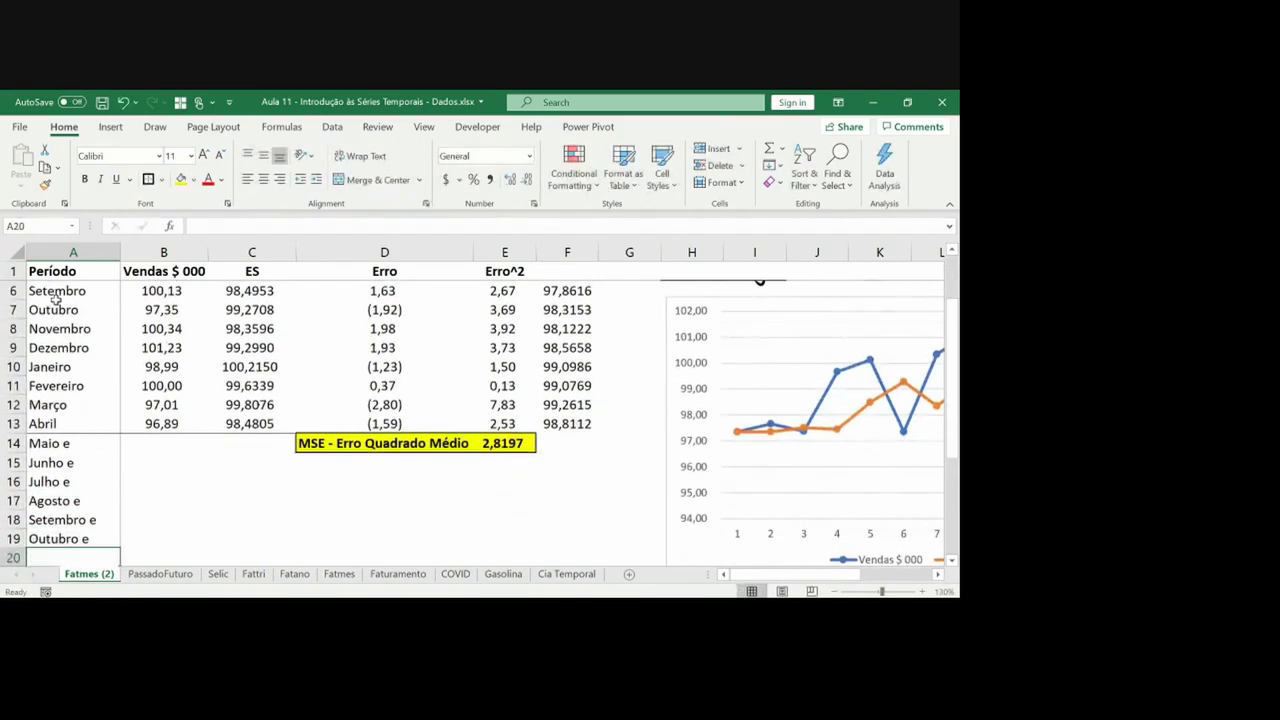
# Enter =C13 in B14 so the estimated May sales take April's ES value
pyautogui.press('Right')
pyautogui.hotkey('ctrl', 'Up')
pyautogui.press('Down')
pyautogui.write('=')
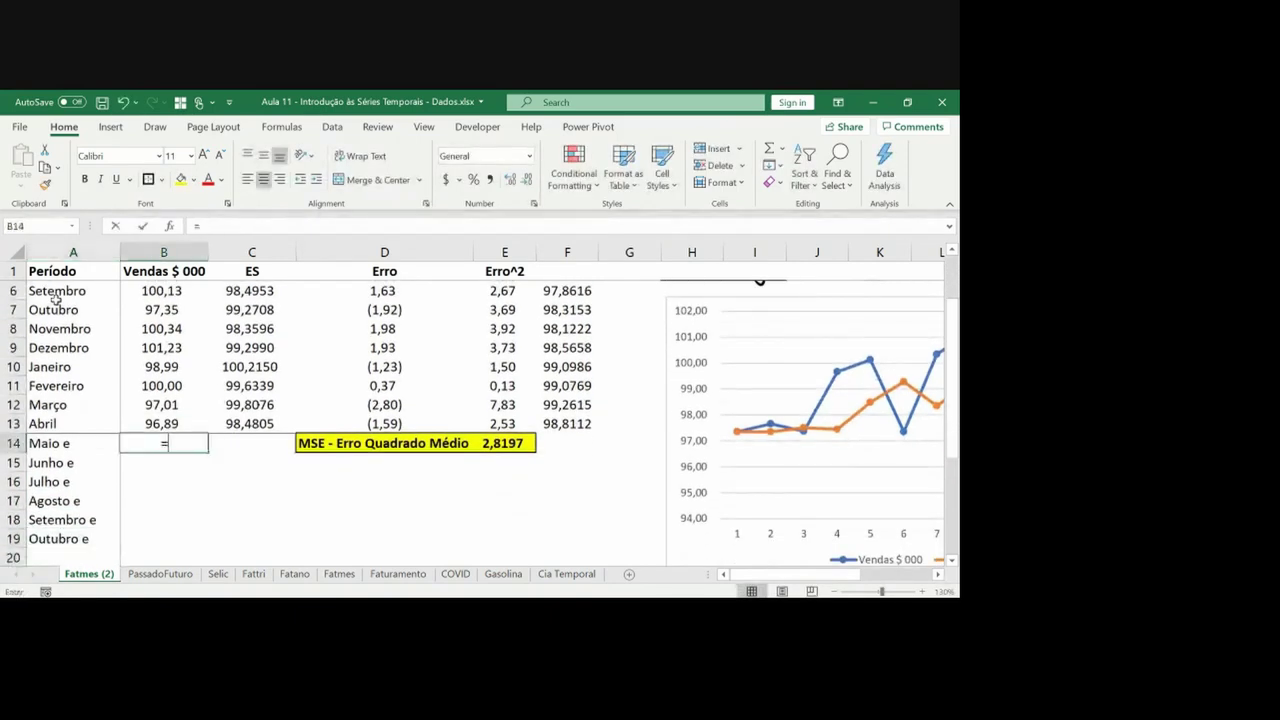
pyautogui.press('Right')
pyautogui.press('Up')
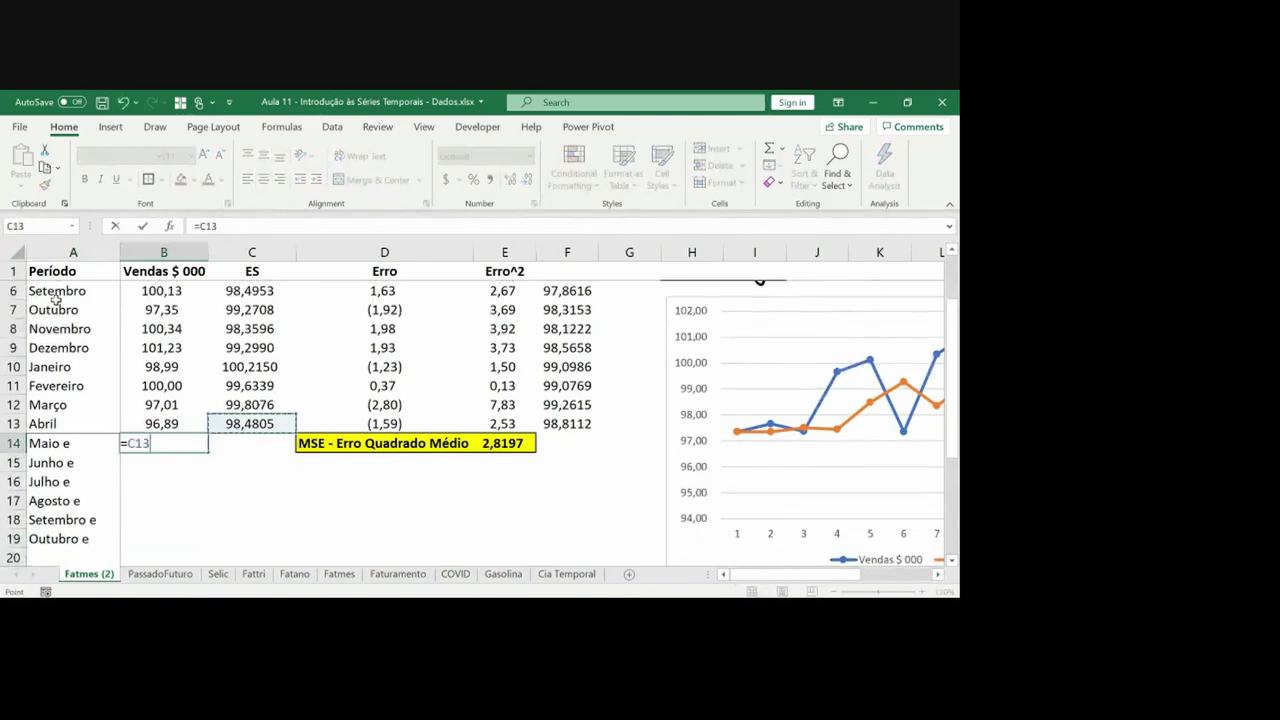
pyautogui.press('Return')
# Copy the B14 formula down through B19 and check one of the copied references
pyautogui.press('Up')
pyautogui.hotkey('ctrl', 'c')
pyautogui.press('Left')
pyautogui.hotkey('ctrl', 'Down')
pyautogui.press('Right')
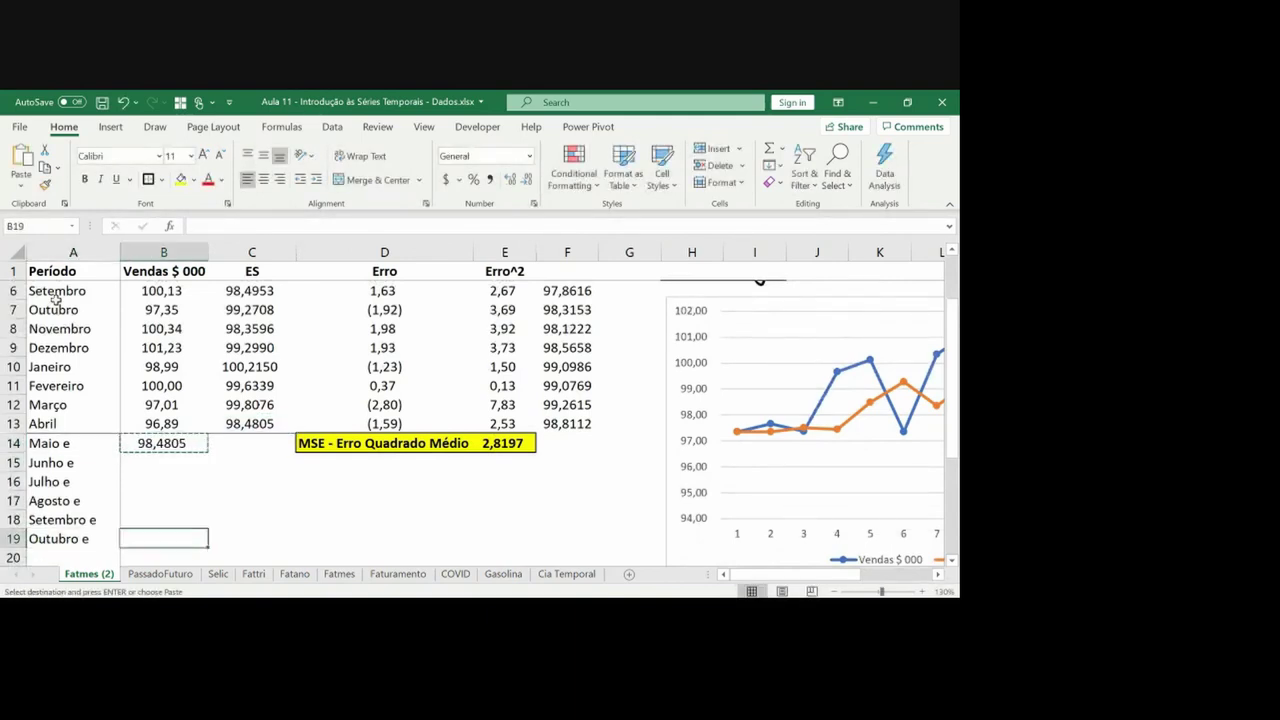
pyautogui.hotkey('ctrl', 'shift', 'Up')
pyautogui.press('Return')
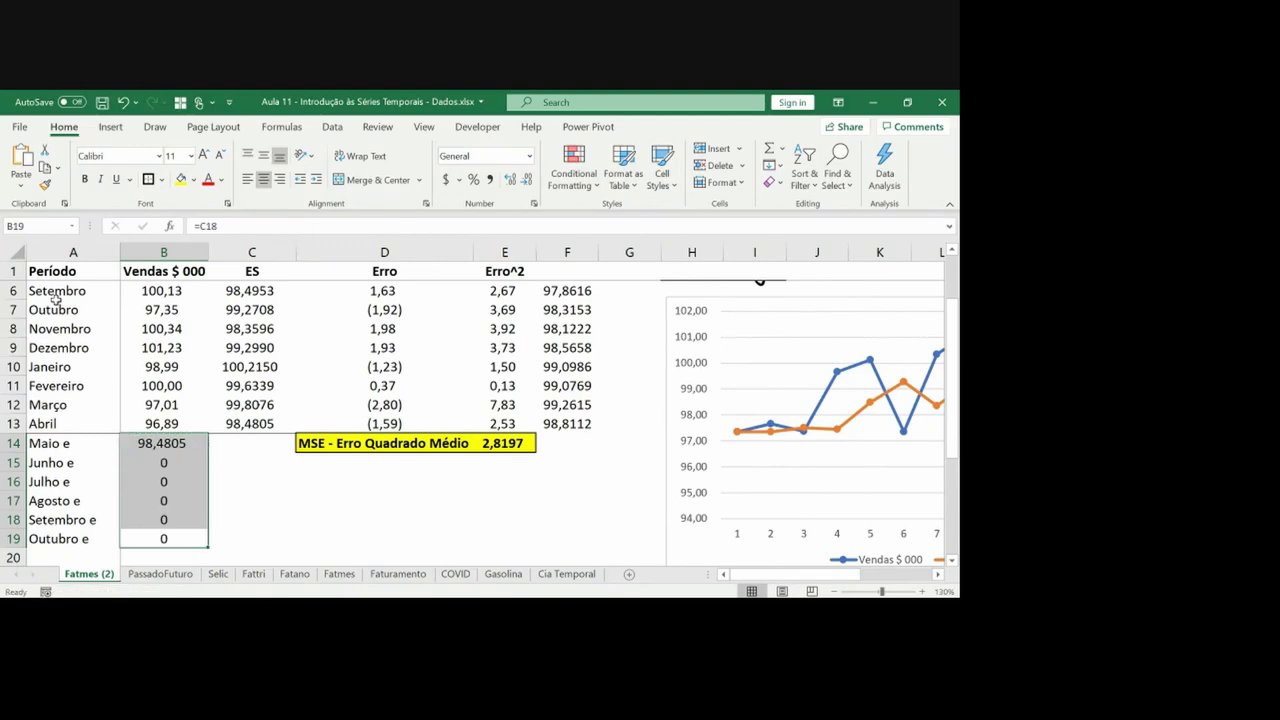
pyautogui.press('Up')
pyautogui.press('Up')
pyautogui.press('F2')
pyautogui.press('Escape')
# Copy the ES smoothing formula from C12 into C13:C19 to cover the estimated months
pyautogui.press('Up')
pyautogui.press('Up')
pyautogui.press('Up')
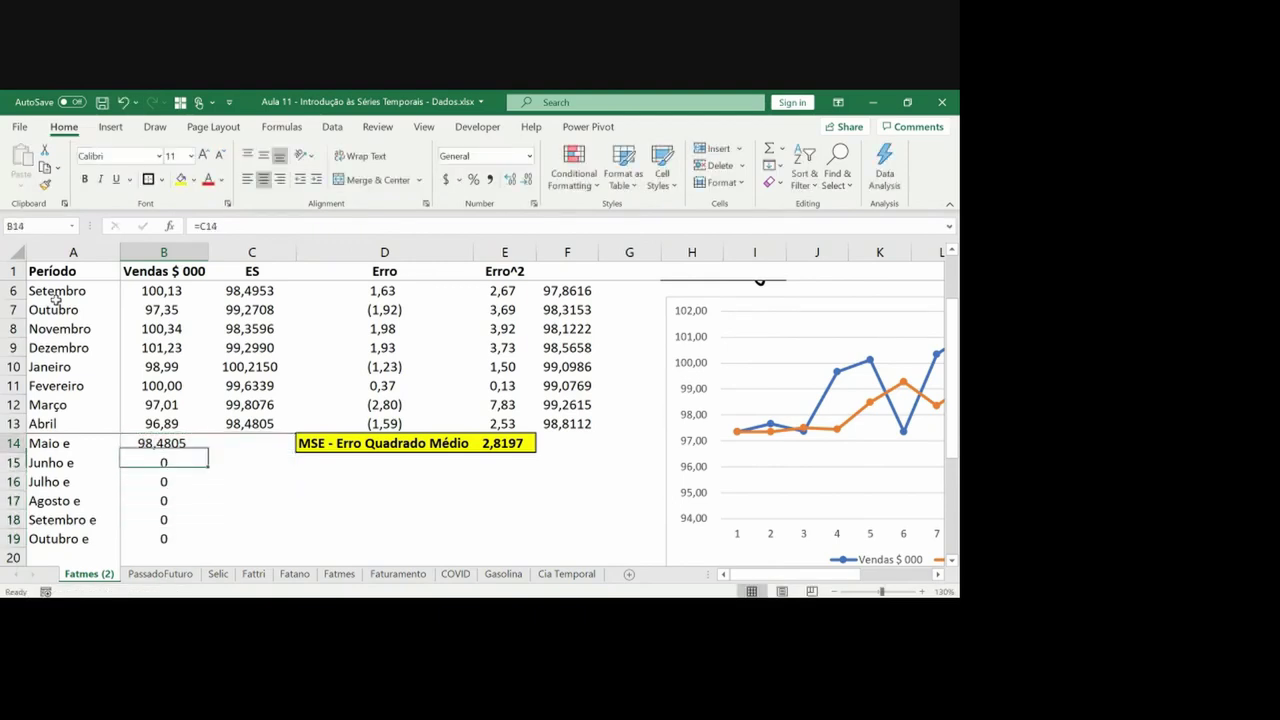
pyautogui.press('Right')
pyautogui.press('Up')
pyautogui.press('Up')
pyautogui.hotkey('ctrl', 'c')
pyautogui.press('Left')
pyautogui.press('Down')
pyautogui.press('Down')
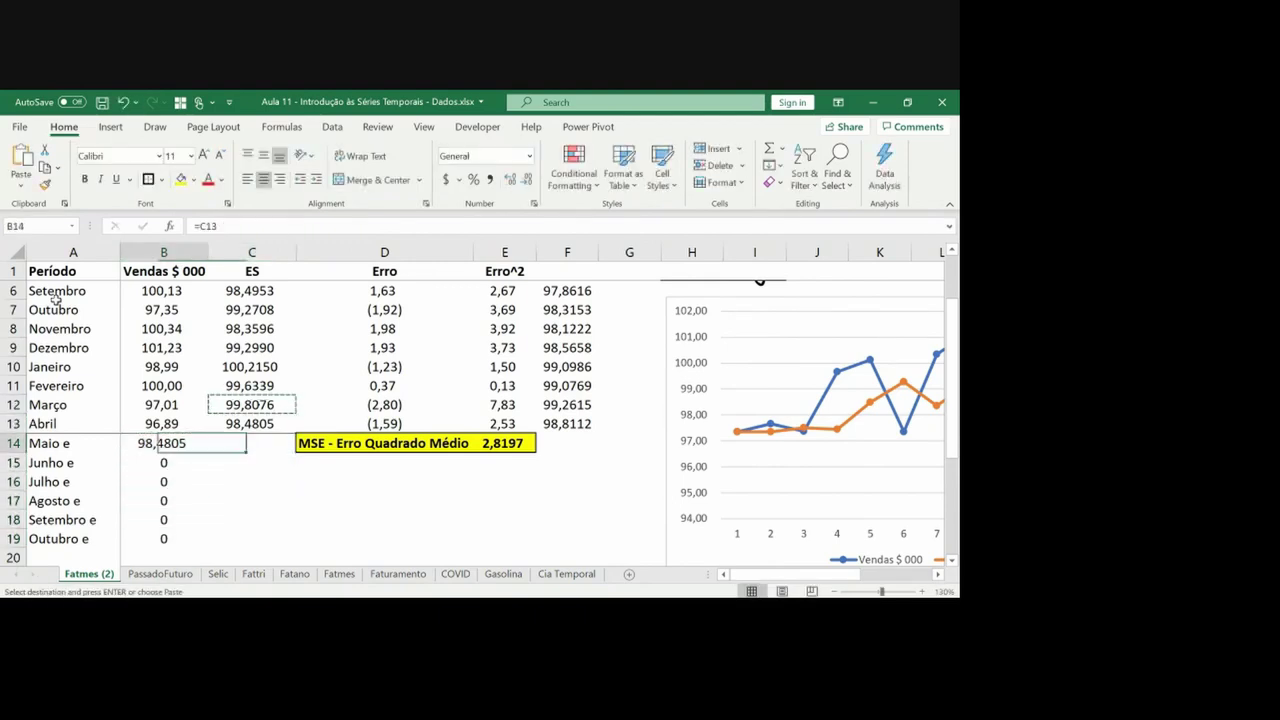
pyautogui.hotkey('ctrl', 'Down')
pyautogui.press('Right')
pyautogui.hotkey('shift', 'Up')
pyautogui.hotkey('shift', 'Up')
pyautogui.hotkey('shift', 'Up')
pyautogui.hotkey('shift', 'Up')
pyautogui.hotkey('shift', 'Up')
pyautogui.hotkey('shift', 'Up')
pyautogui.hotkey('ctrl', 'v')
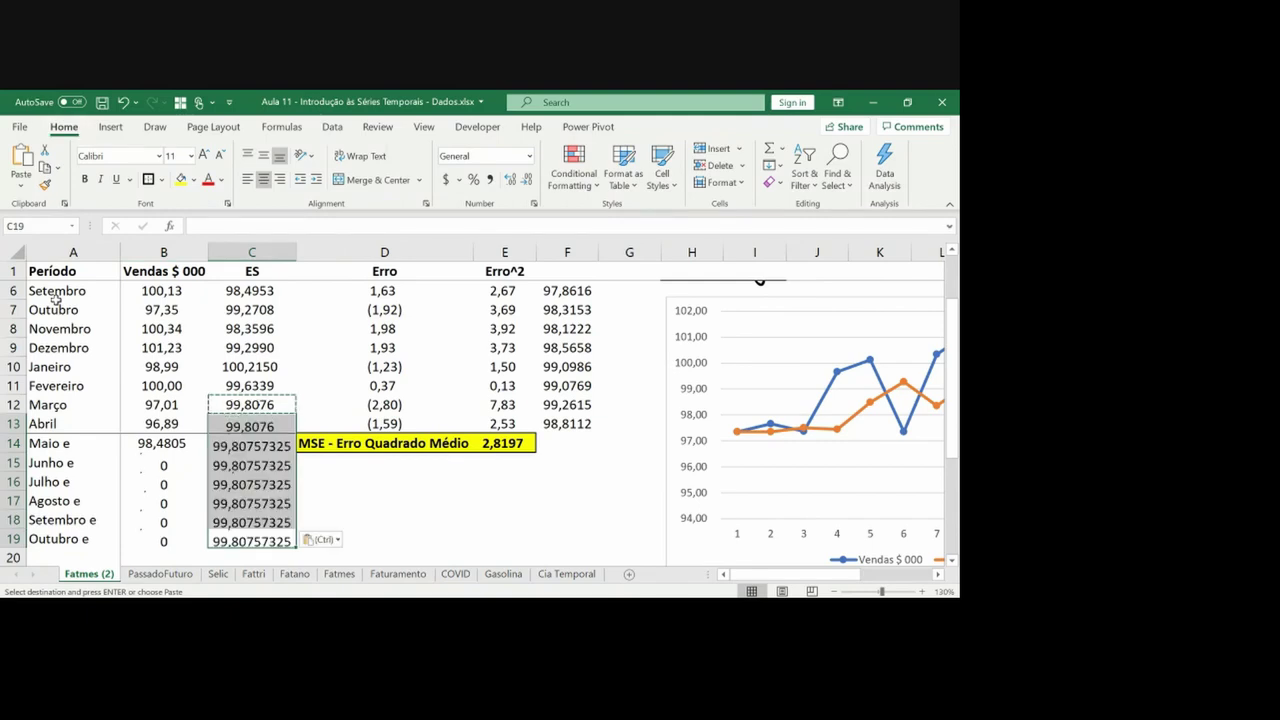
pyautogui.press('Escape')
# Extend the Vendas $ 000 series of the sales and ES line chart to B2:B19 to include the estimated months
pyautogui.press('Left')
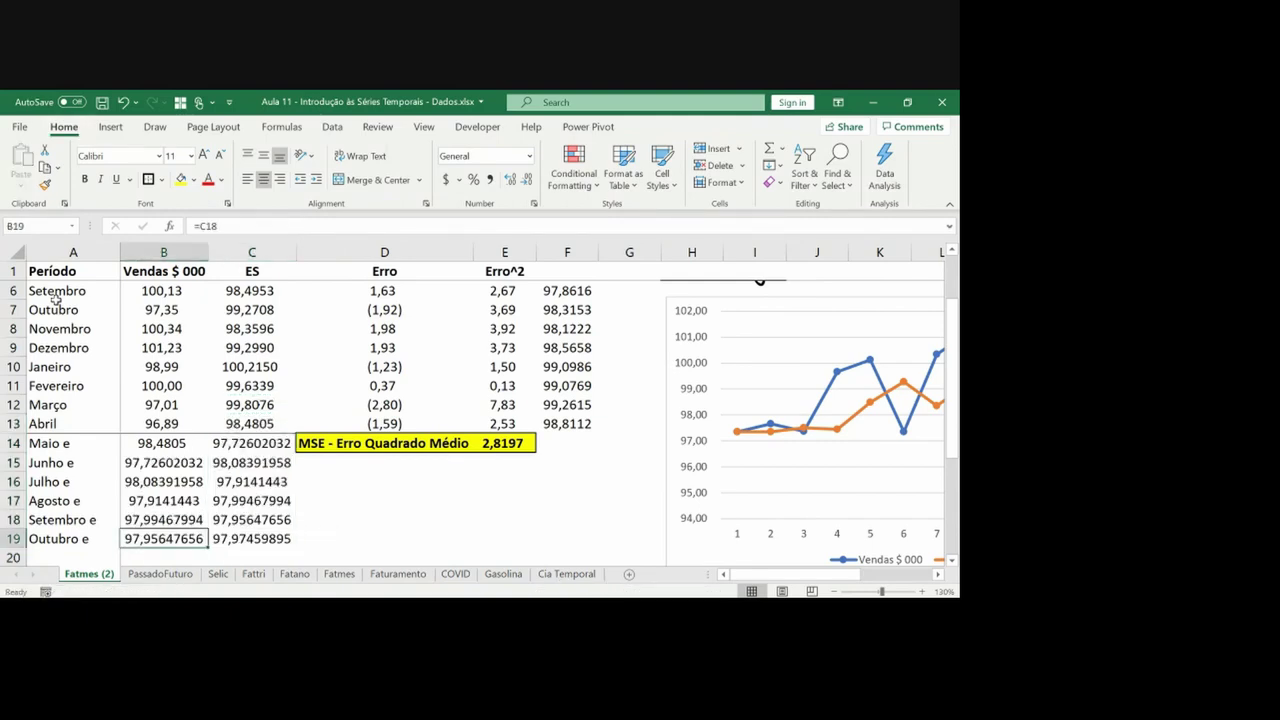
pyautogui.press('Right')
pyautogui.press('Right')
pyautogui.press('Right')
pyautogui.press('Right')
pyautogui.press('Right')
pyautogui.press('Right')
pyautogui.press('Right')
pyautogui.press('Right')
pyautogui.press('Right')
pyautogui.press('Right')
pyautogui.press('Right')
pyautogui.press('Right')
pyautogui.press('Right')
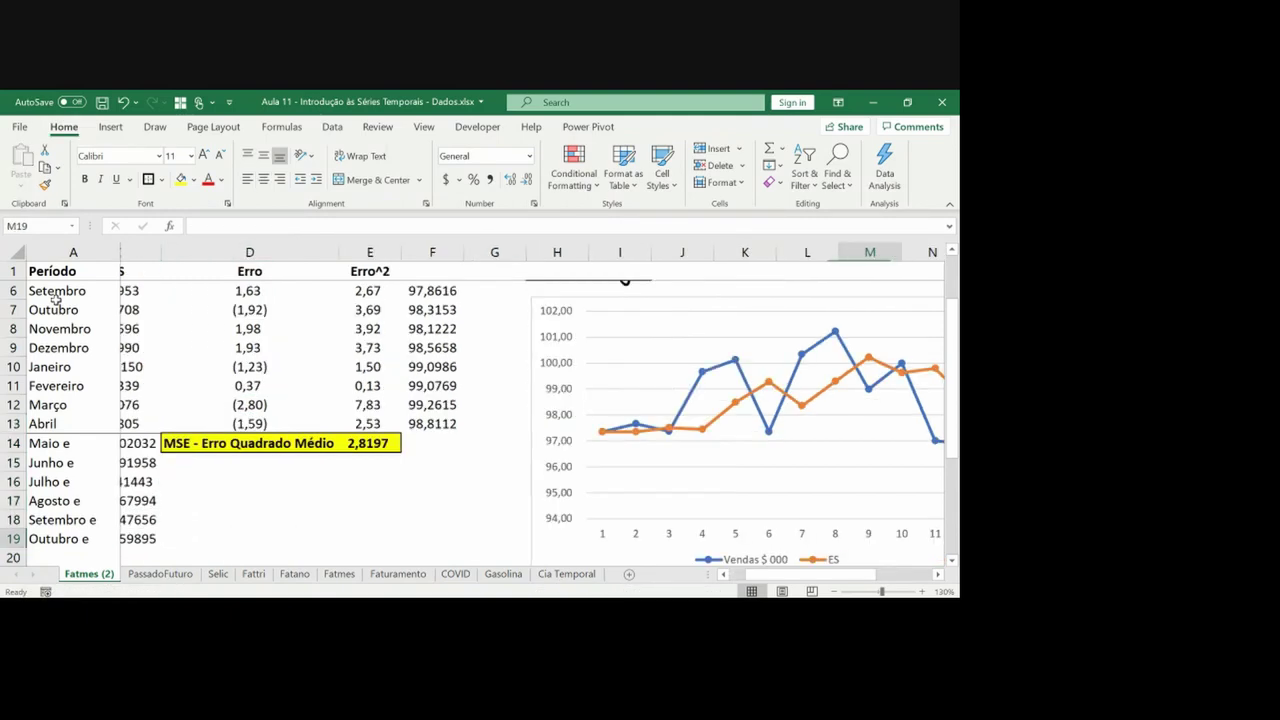
pyautogui.press('Down')
pyautogui.press('Right')
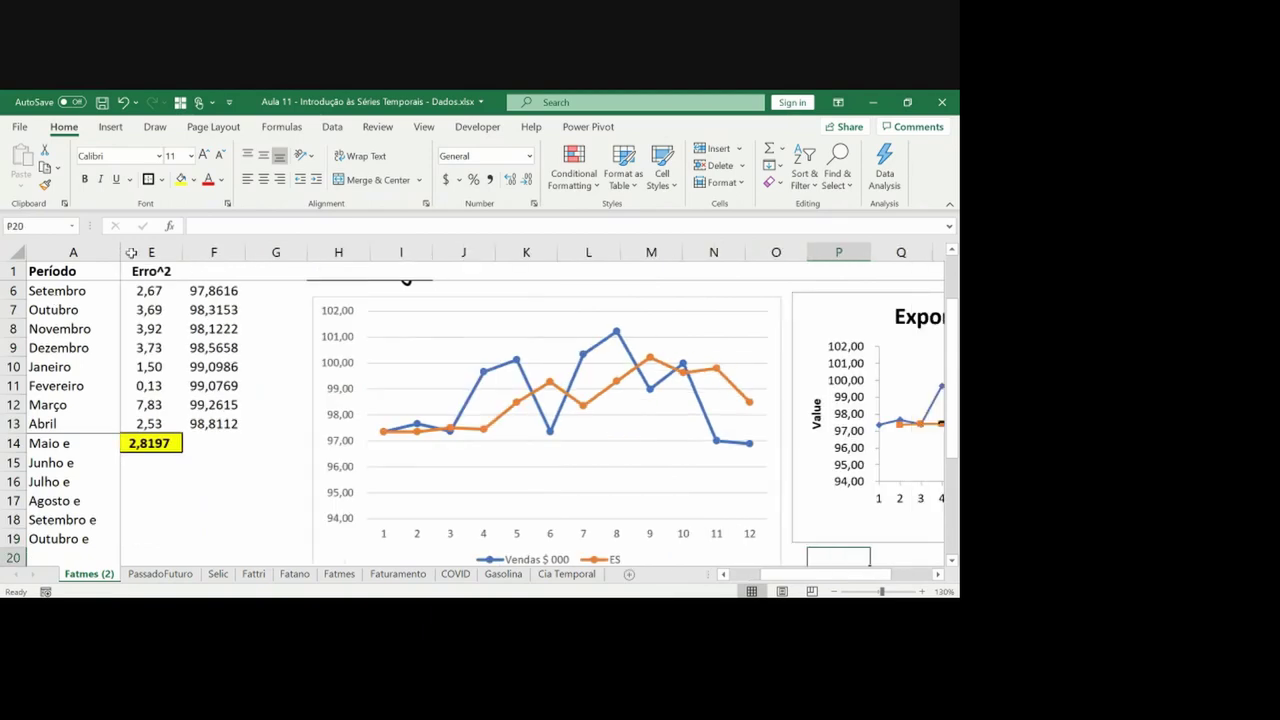
pyautogui.click(728, 447)
pyautogui.click(728, 447)
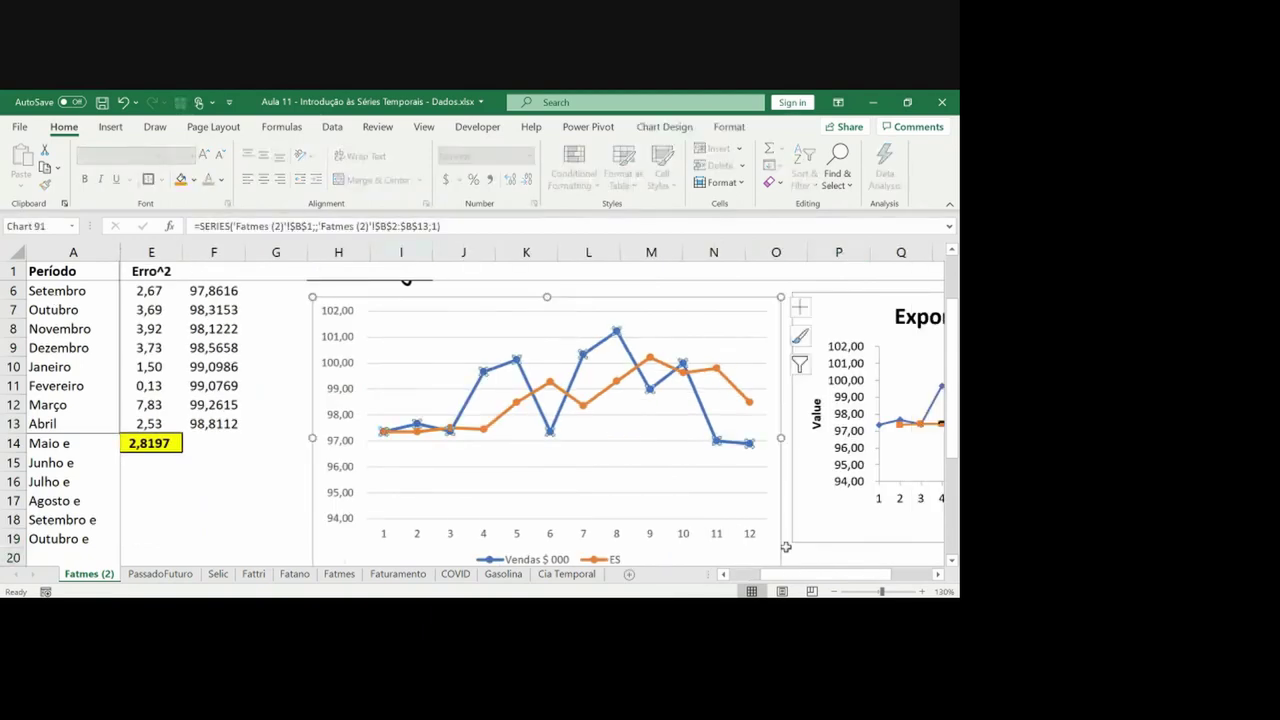
pyautogui.moveTo(795, 575); pyautogui.dragTo(728, 580)
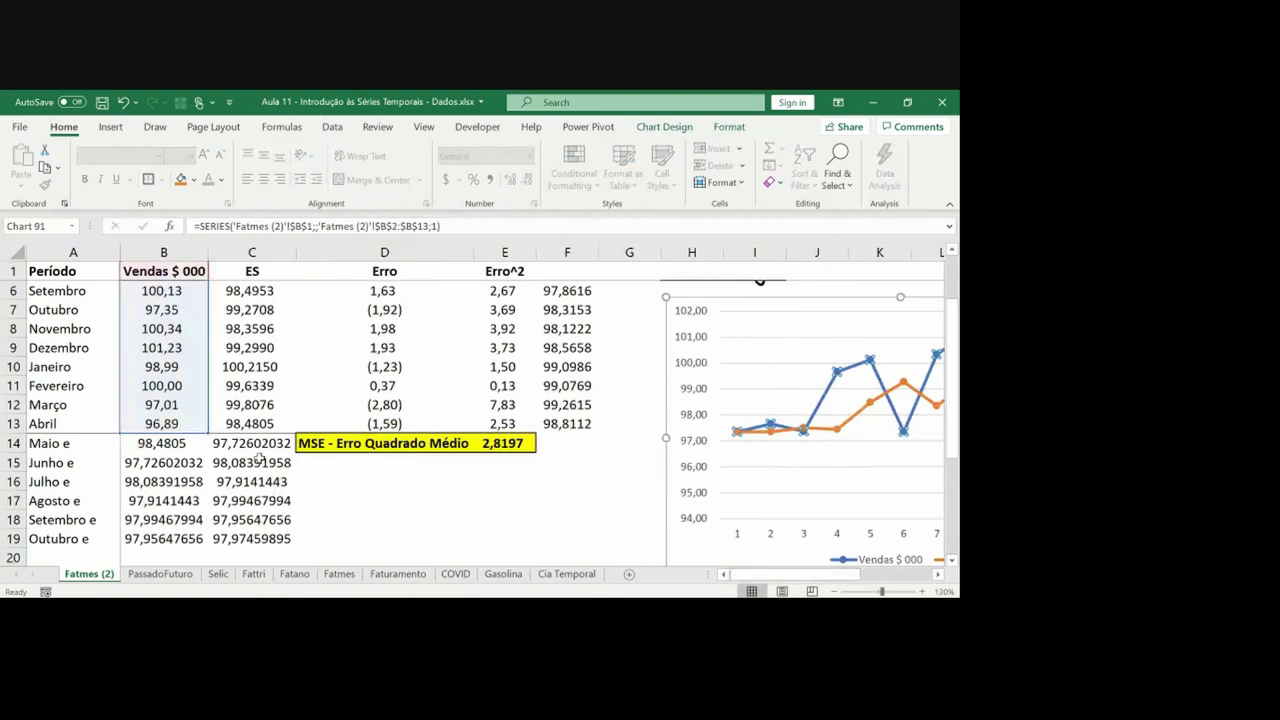
pyautogui.moveTo(203, 432); pyautogui.dragTo(203, 540)
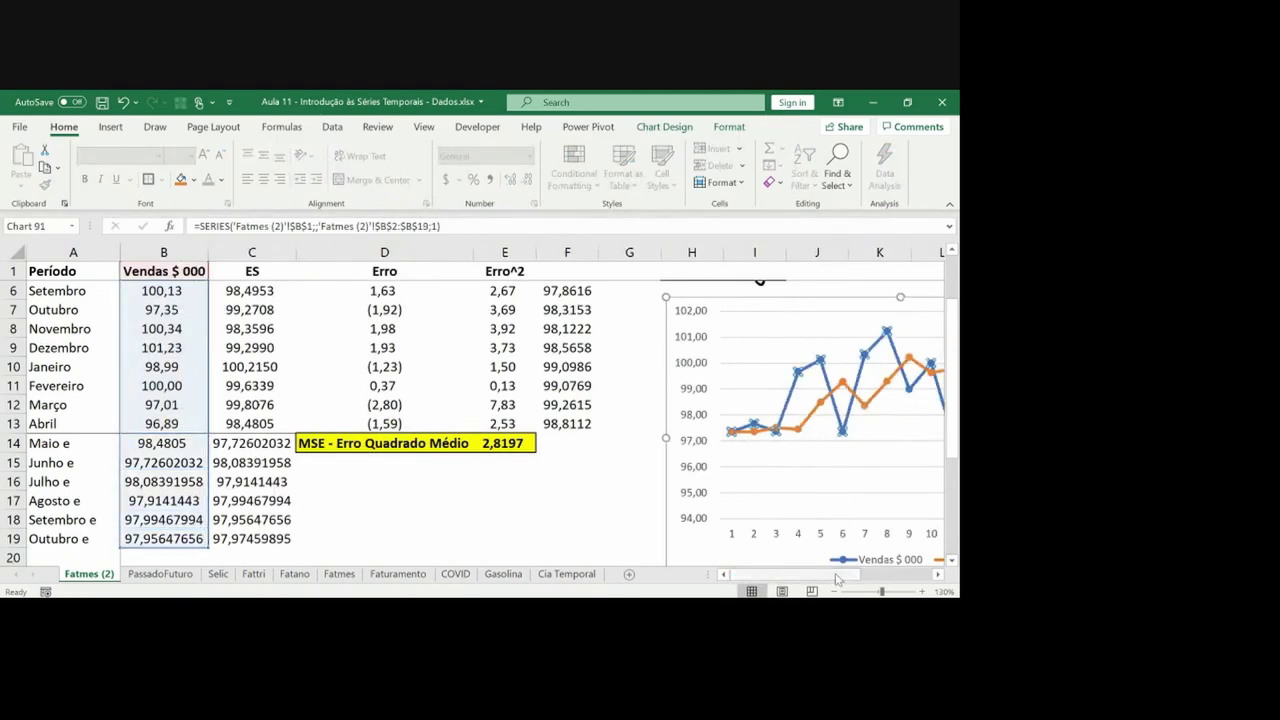
pyautogui.moveTo(840, 576); pyautogui.dragTo(898, 580)
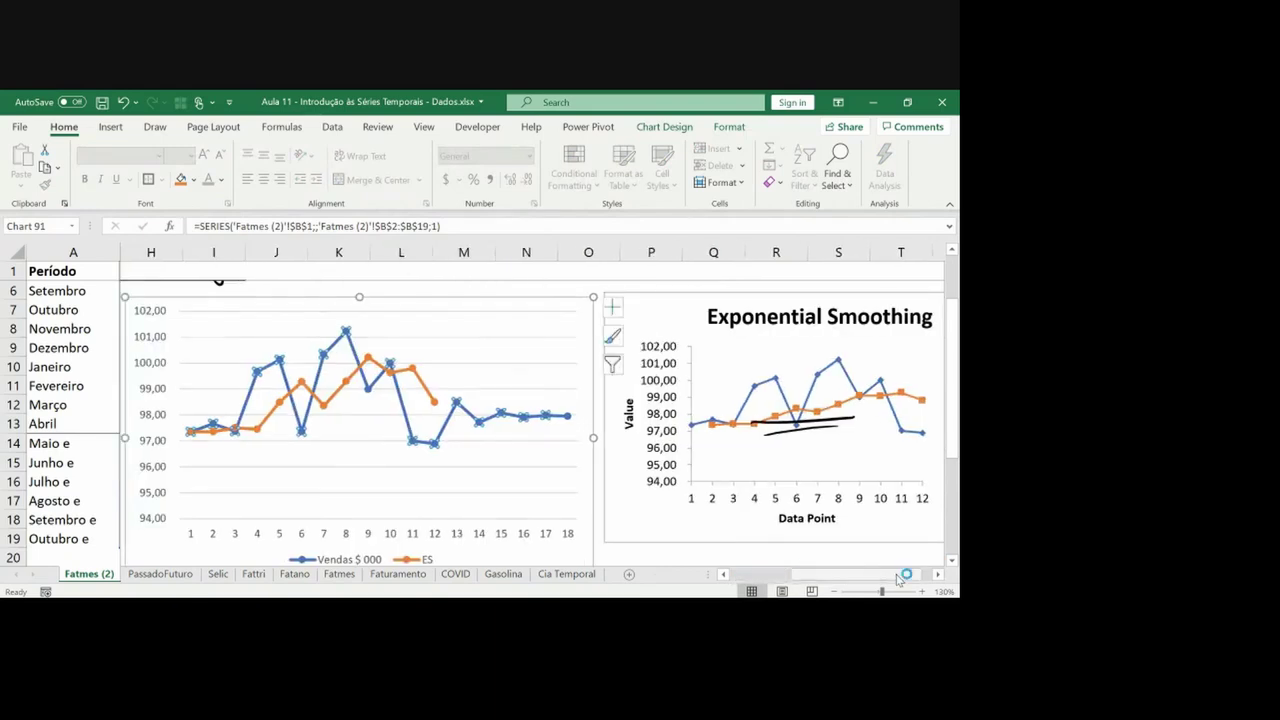
# Deselect the series and reposition the line chart just below the header row, beside the Exponential Smoothing chart
pyautogui.click(296, 265)
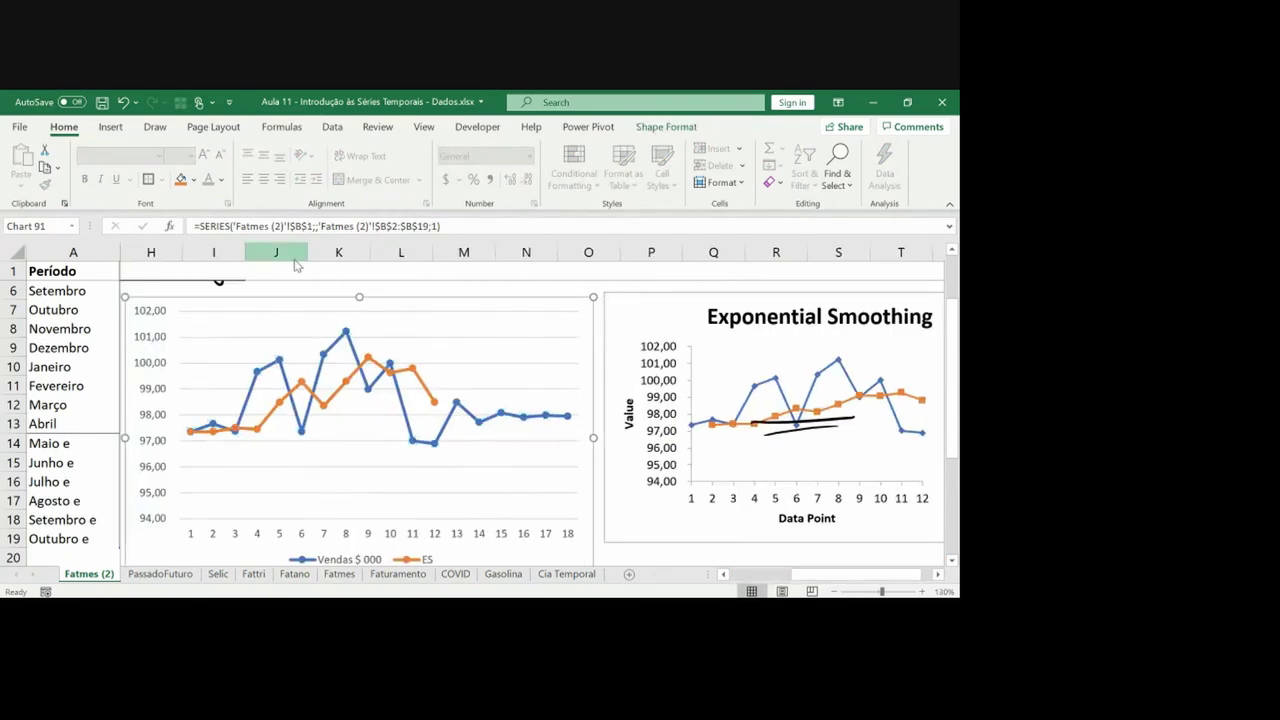
pyautogui.press('Down')
pyautogui.press('Down')
pyautogui.press('Down')
pyautogui.press('Down')
pyautogui.press('Down')
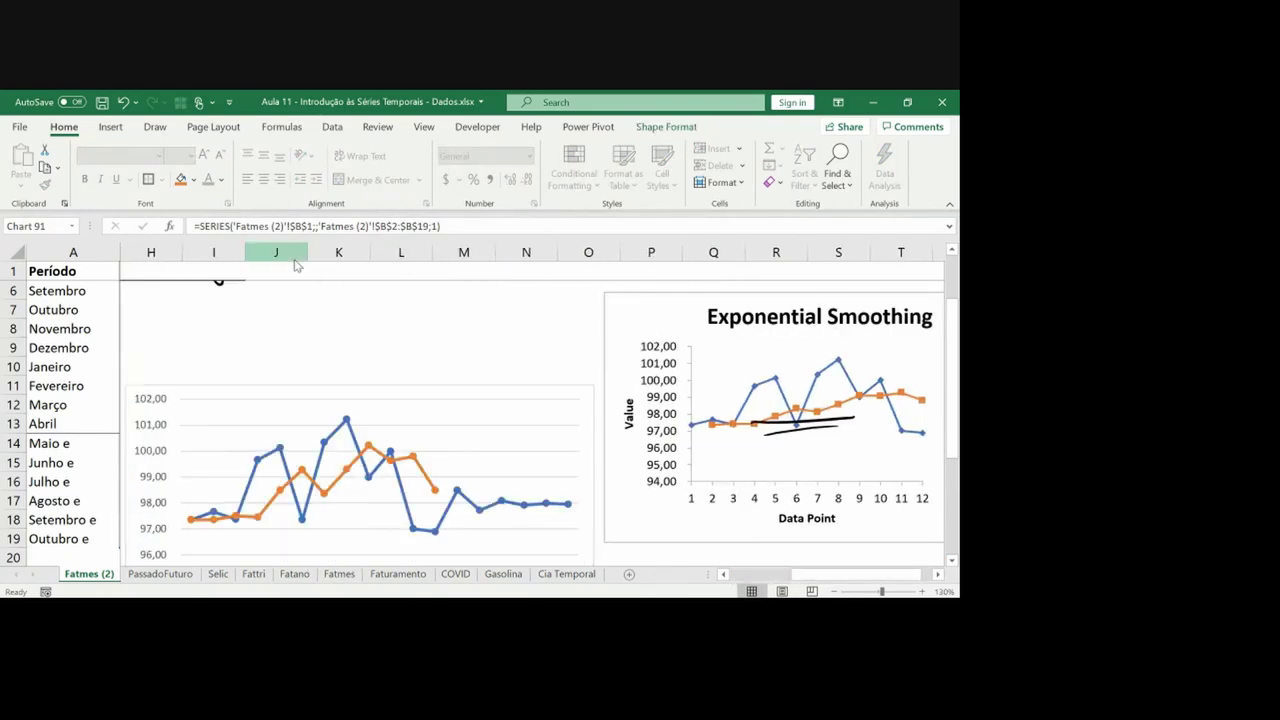
pyautogui.press('Escape')
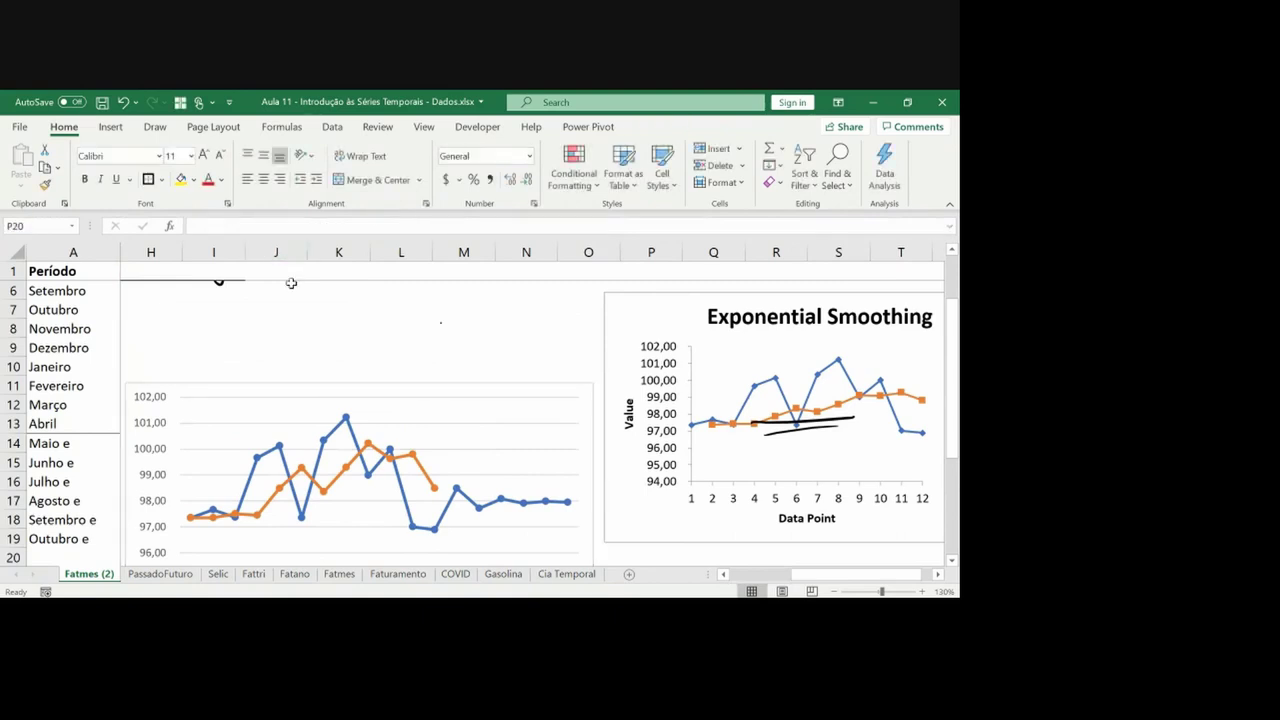
pyautogui.moveTo(386, 388); pyautogui.dragTo(380, 291)
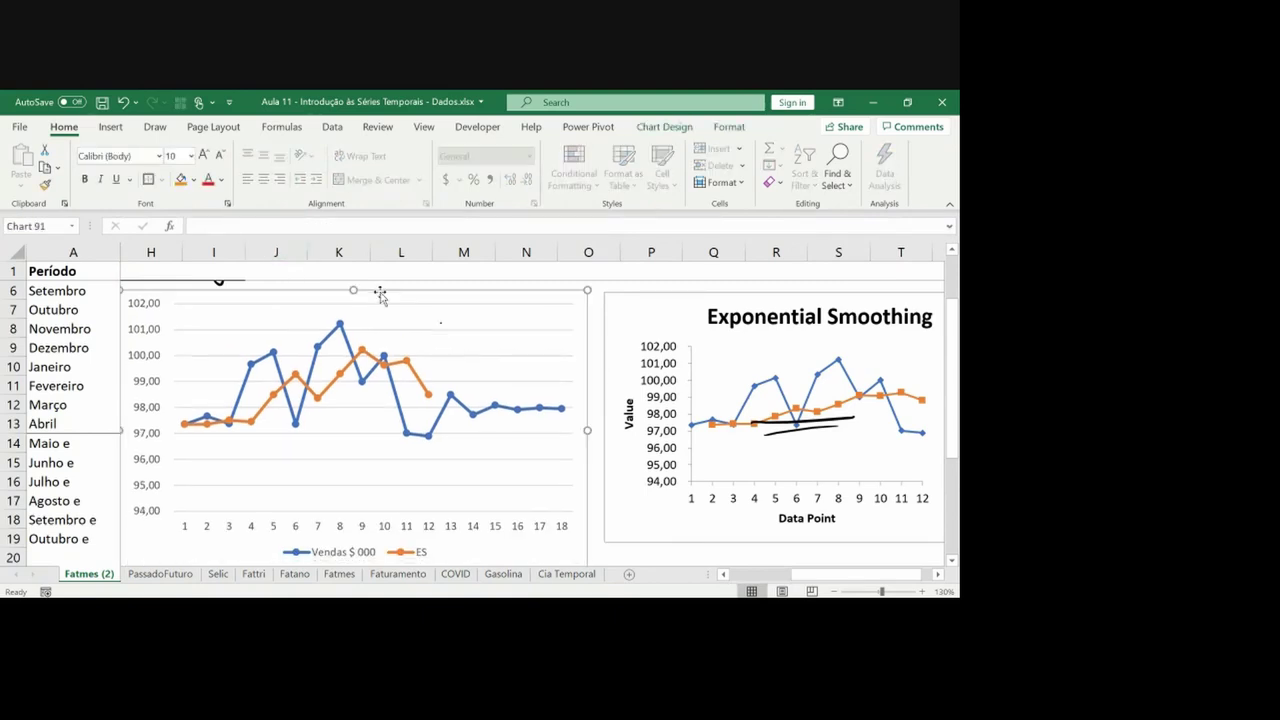
# Ink a vertical line at period 12 on the line chart, label the projections beyond it and underline the final points
pyautogui.moveTo(428, 523)
pyautogui.mouseDown()
pyautogui.moveTo(438, 302)
pyautogui.moveTo(489, 342)
pyautogui.moveTo(594, 330)
pyautogui.mouseUp()
pyautogui.moveTo(486, 419); pyautogui.dragTo(575, 414)
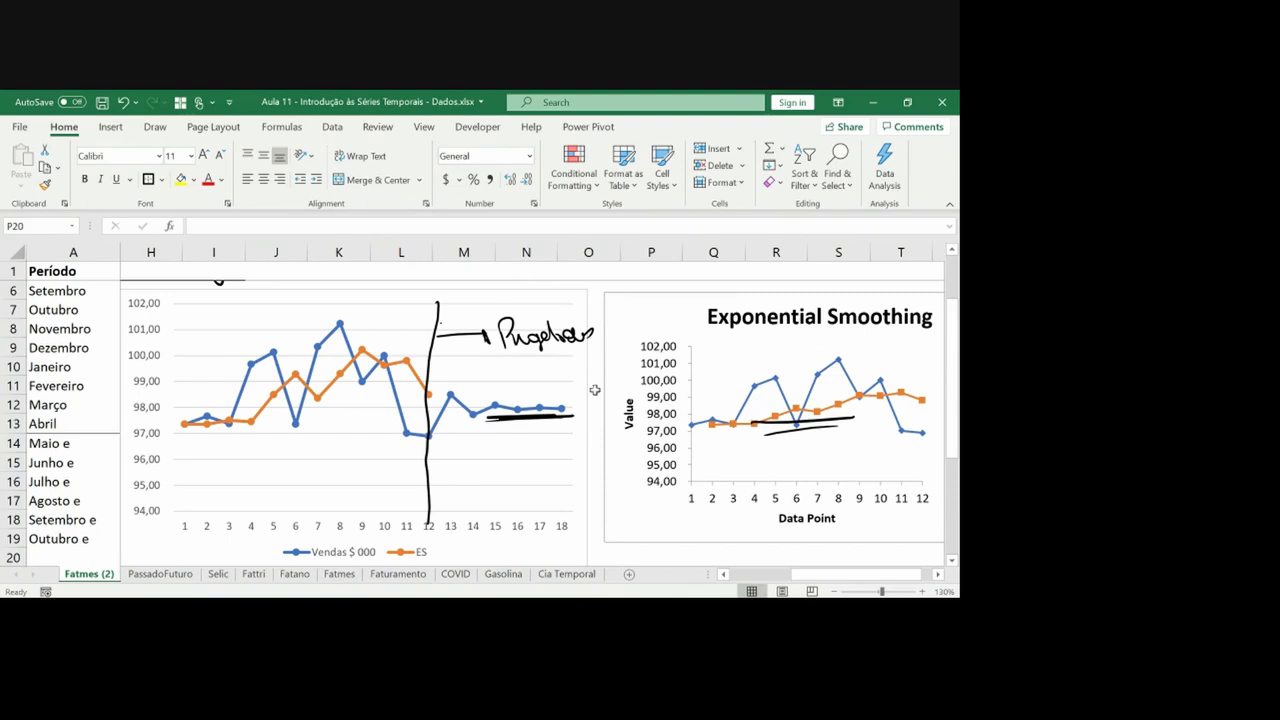
# Switch to the exponential smoothing slide, circle and underline the 20,00% alfa in red, then circle the MSE and undo that circle
pyautogui.click(336, 612)
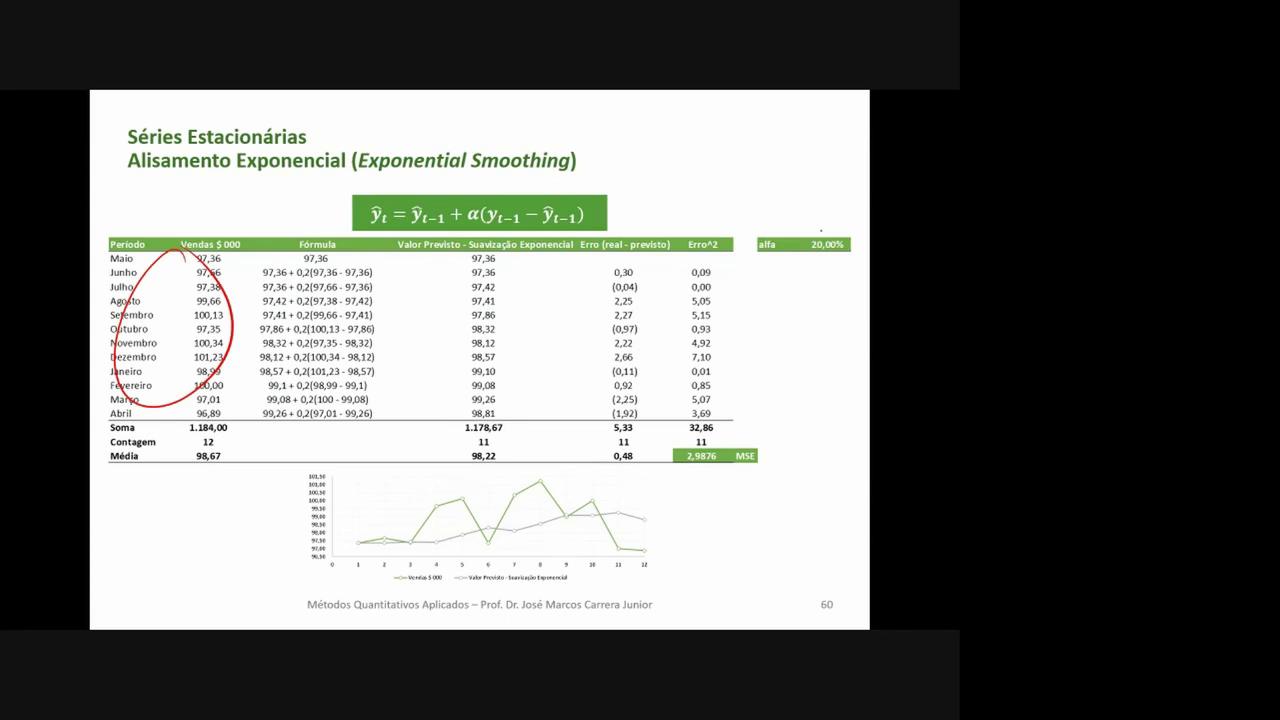
pyautogui.moveTo(843, 235); pyautogui.dragTo(828, 227)
pyautogui.hotkey('ctrl', 'z')
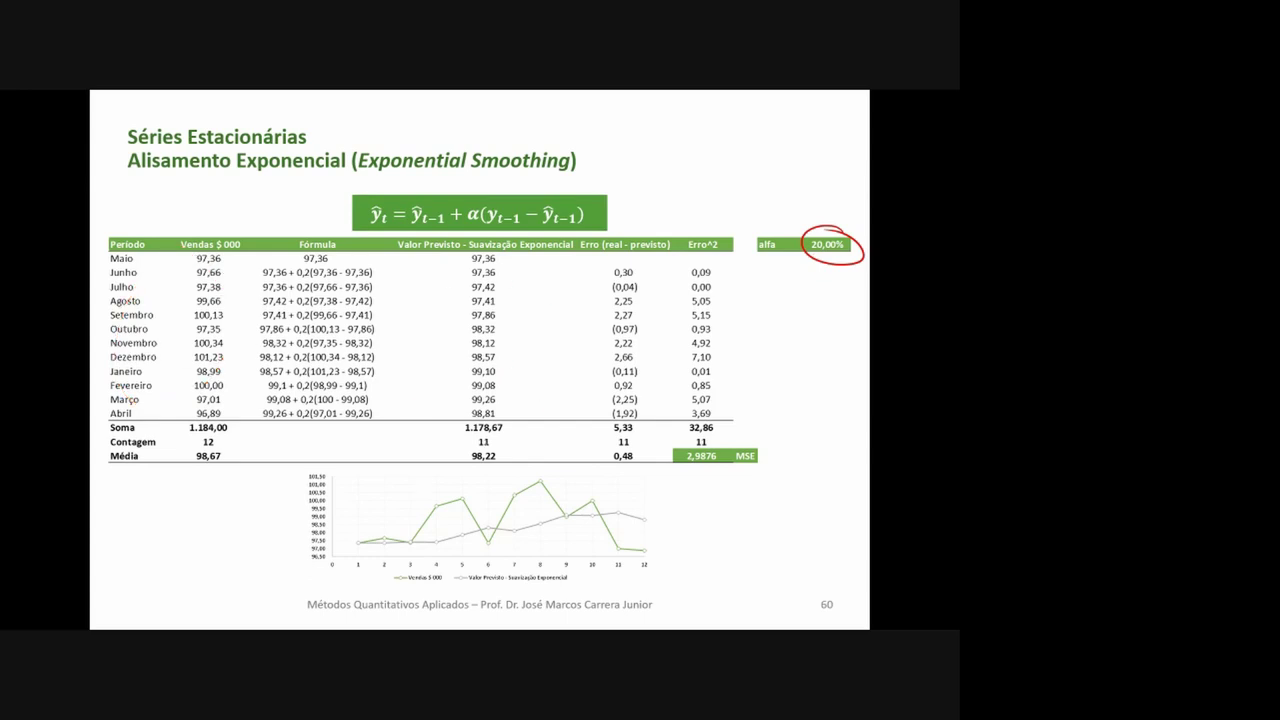
pyautogui.moveTo(828, 270); pyautogui.dragTo(852, 270)
pyautogui.moveTo(706, 449)
pyautogui.mouseDown()
pyautogui.moveTo(729, 480)
pyautogui.moveTo(700, 452)
pyautogui.mouseUp()
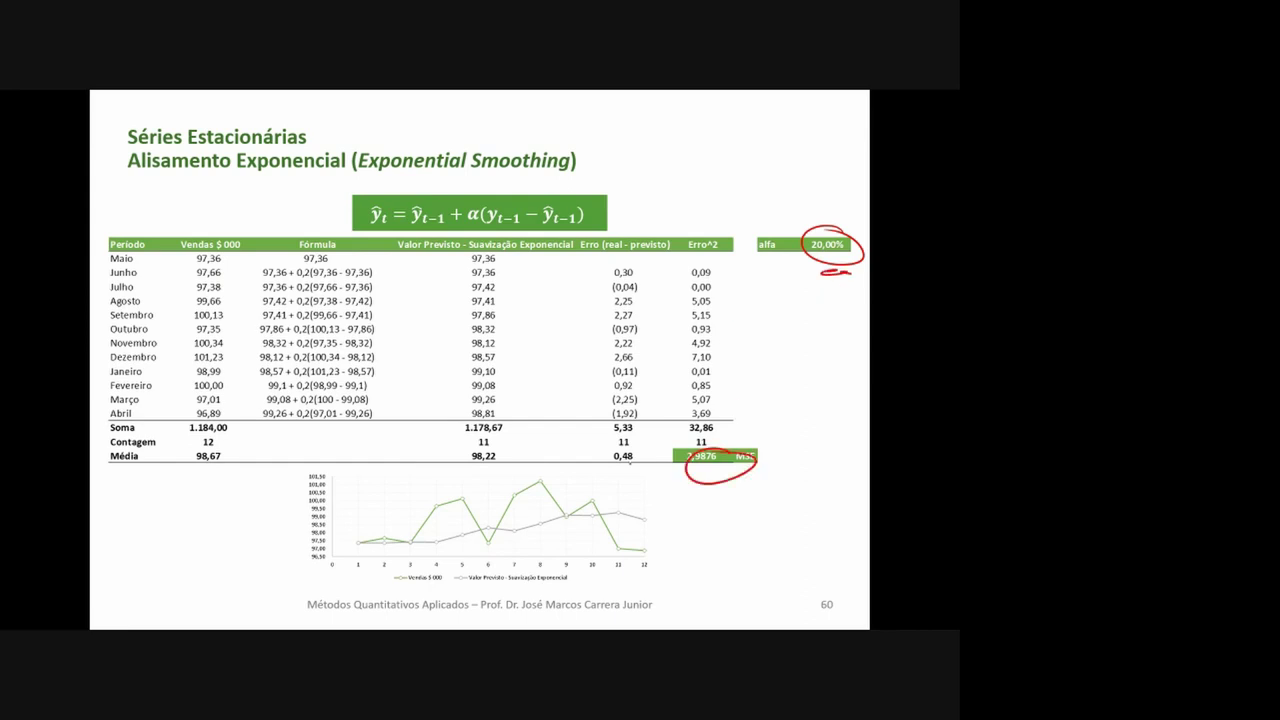
pyautogui.hotkey('ctrl', 'z')
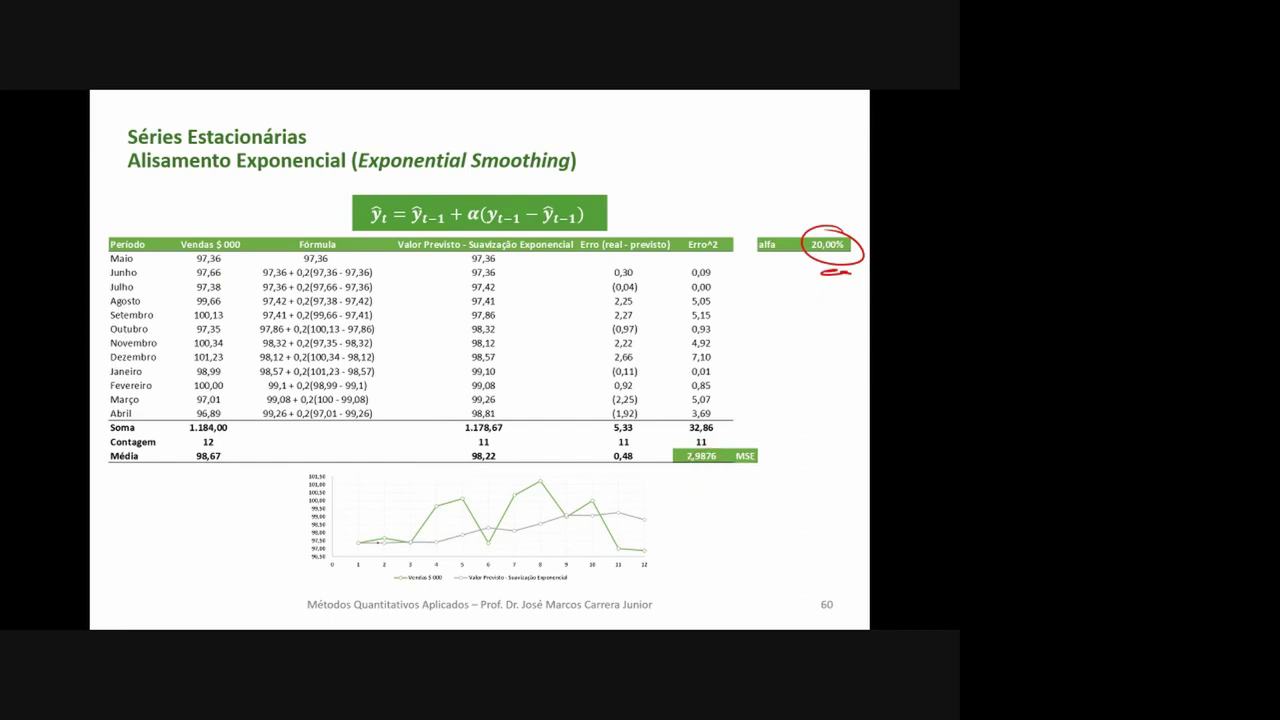
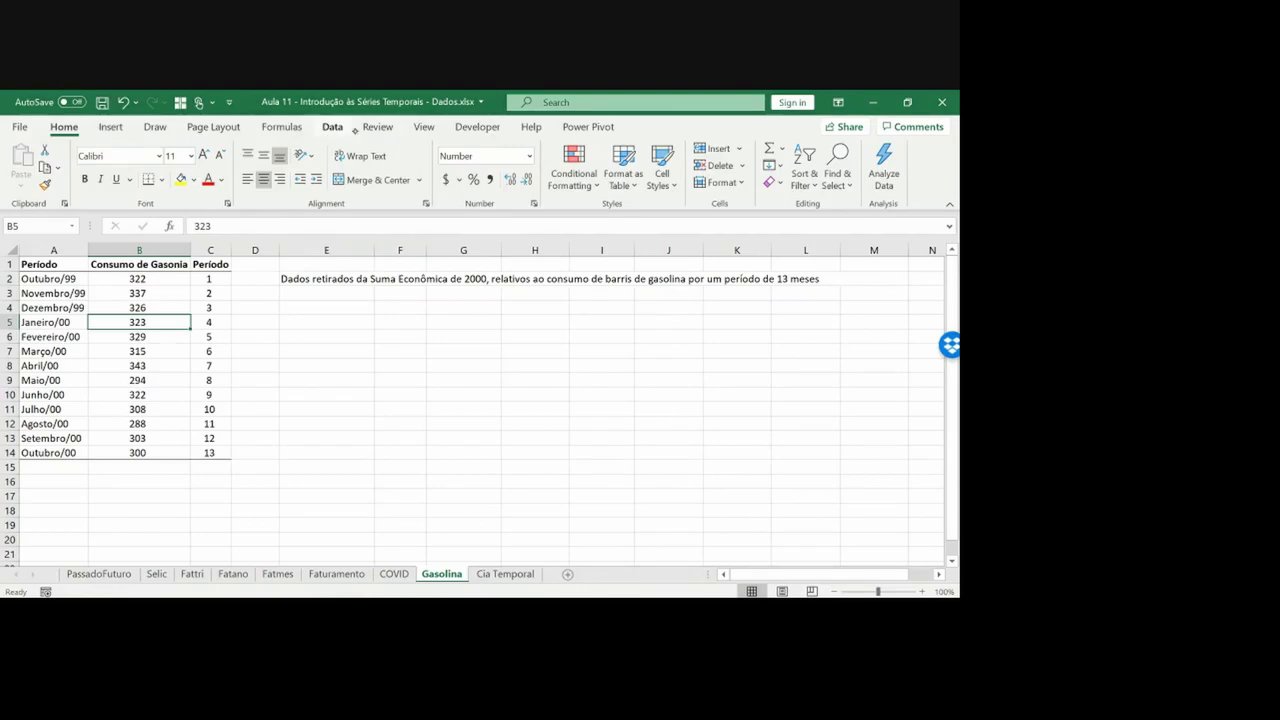
# On the Gasolina sheet, handwrite the general and gasoline consumption regression equations as far as B0 + B1 beside the data
pyautogui.click(154, 127)
pyautogui.moveTo(367, 330)
pyautogui.mouseDown()
pyautogui.moveTo(352, 394)
pyautogui.moveTo(476, 380)
pyautogui.mouseUp()
pyautogui.moveTo(366, 318); pyautogui.dragTo(364, 325)
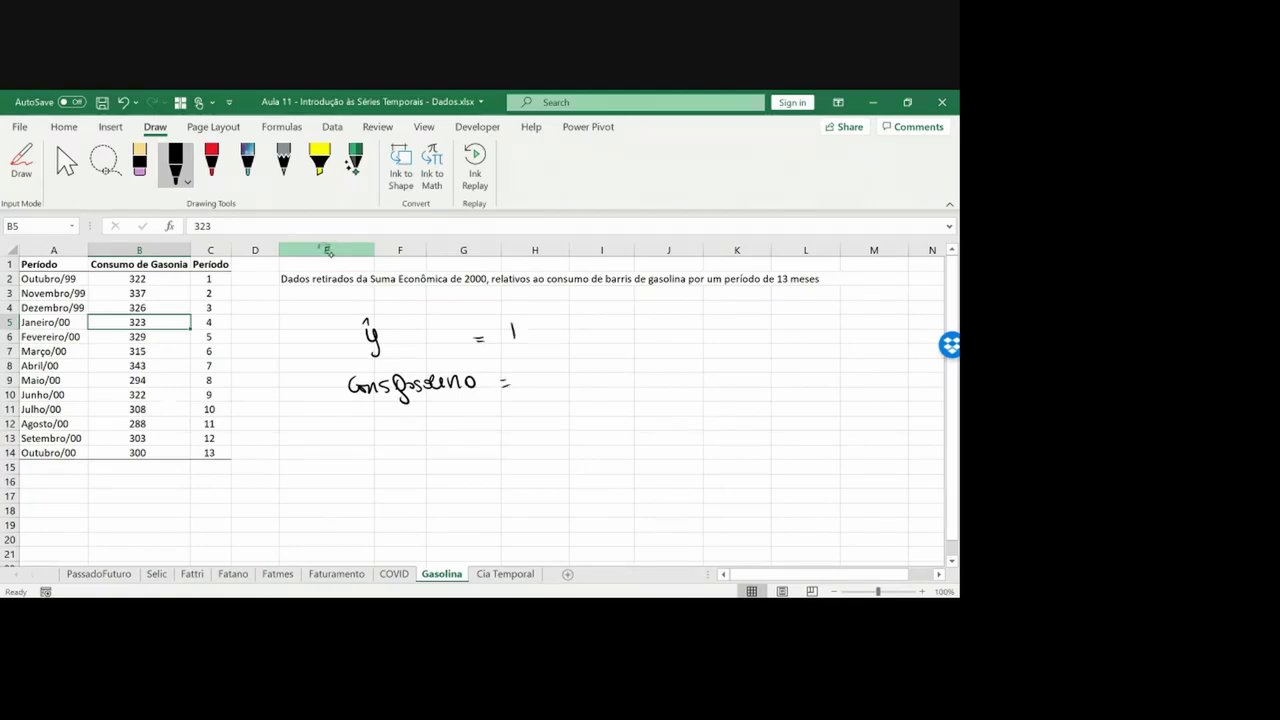
pyautogui.moveTo(508, 323)
pyautogui.mouseDown()
pyautogui.moveTo(511, 344)
pyautogui.moveTo(534, 335)
pyautogui.mouseUp()
pyautogui.moveTo(530, 374); pyautogui.dragTo(528, 390)
pyautogui.moveTo(526, 373); pyautogui.dragTo(530, 391)
pyautogui.moveTo(548, 383); pyautogui.dragTo(550, 384)
pyautogui.moveTo(599, 322)
pyautogui.mouseDown()
pyautogui.moveTo(619, 344)
pyautogui.moveTo(610, 390)
pyautogui.moveTo(627, 394)
pyautogui.mouseUp()
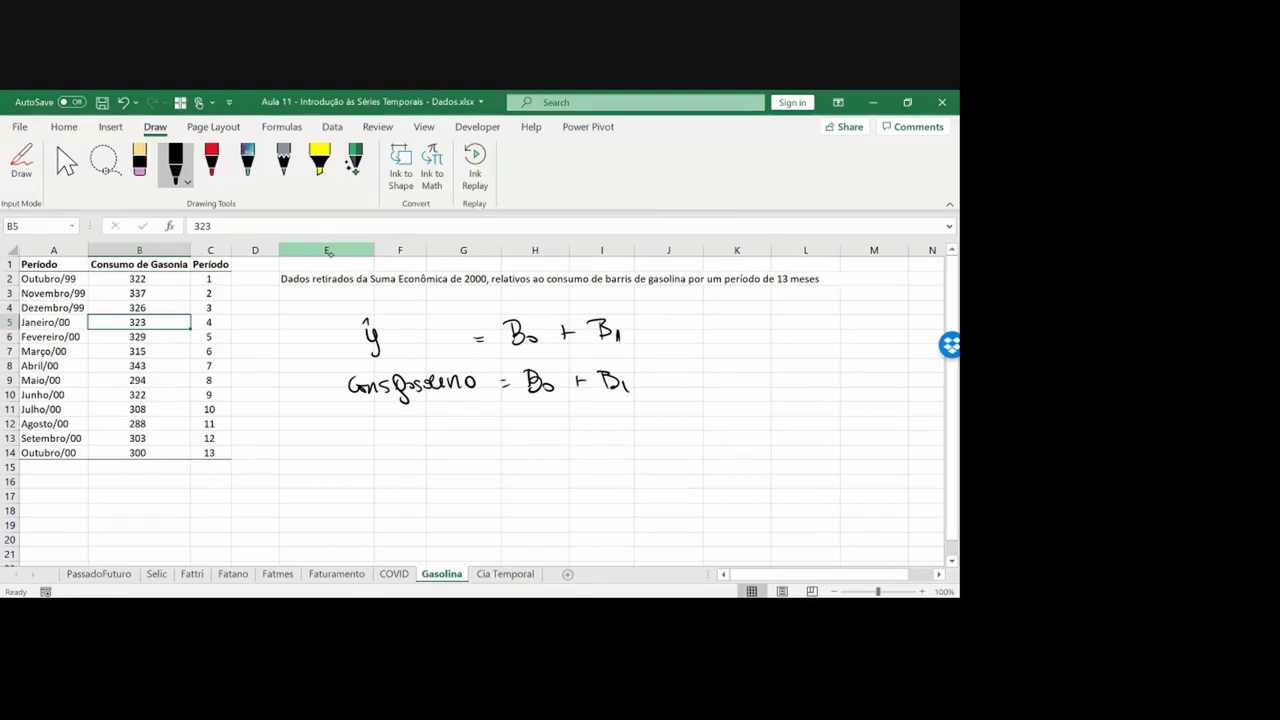
# Complete the handwritten equations with x and Período as the explanatory variable, and underline Período
pyautogui.moveTo(634, 326); pyautogui.dragTo(642, 340)
pyautogui.moveTo(648, 326); pyautogui.dragTo(630, 340)
pyautogui.moveTo(630, 388); pyautogui.dragTo(640, 372)
pyautogui.moveTo(646, 384); pyautogui.dragTo(712, 378)
pyautogui.moveTo(622, 401); pyautogui.dragTo(719, 392)
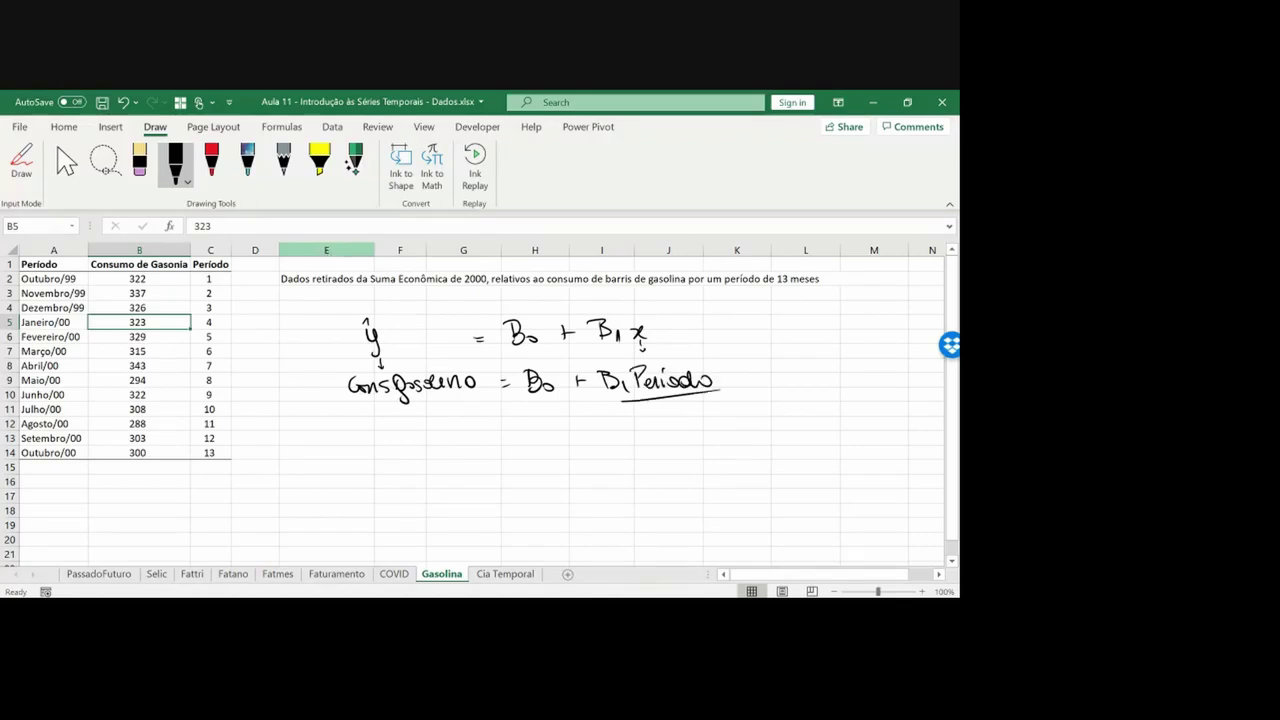
# Start a Regression analysis and set the gasoline consumption column with its header, B1:B14, as the Y range
pyautogui.click(346, 336)
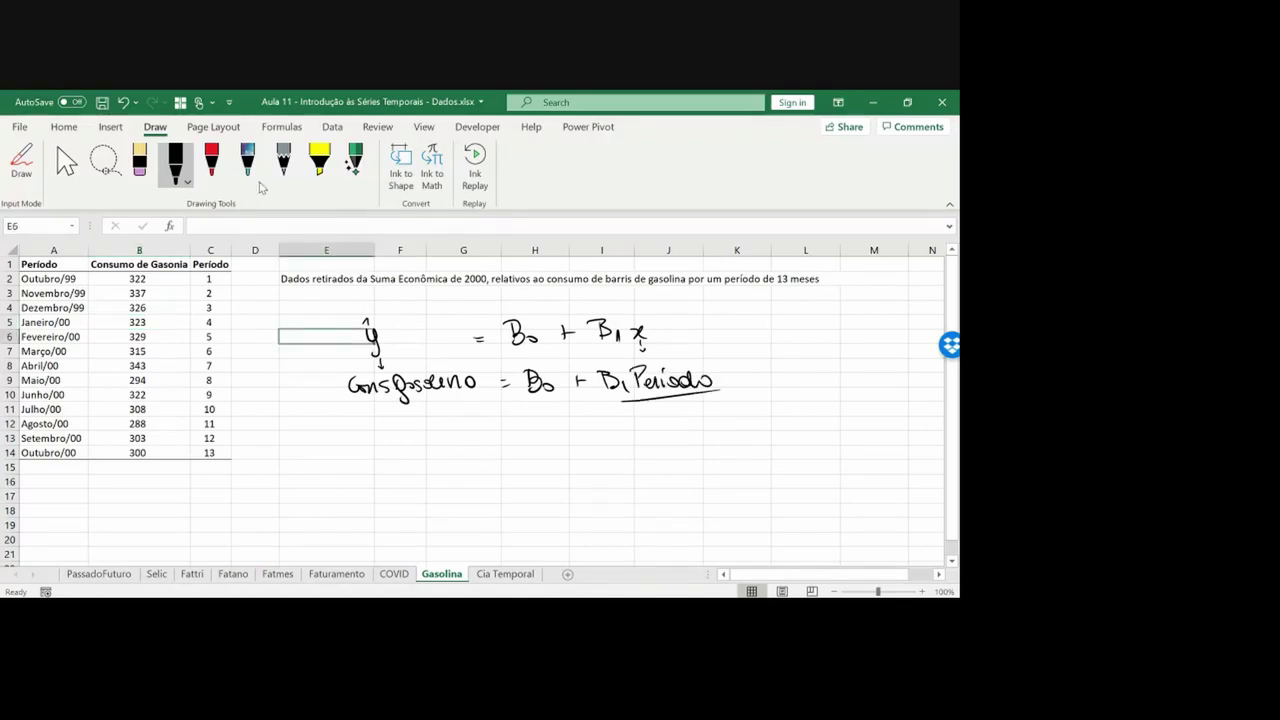
pyautogui.click(110, 128)
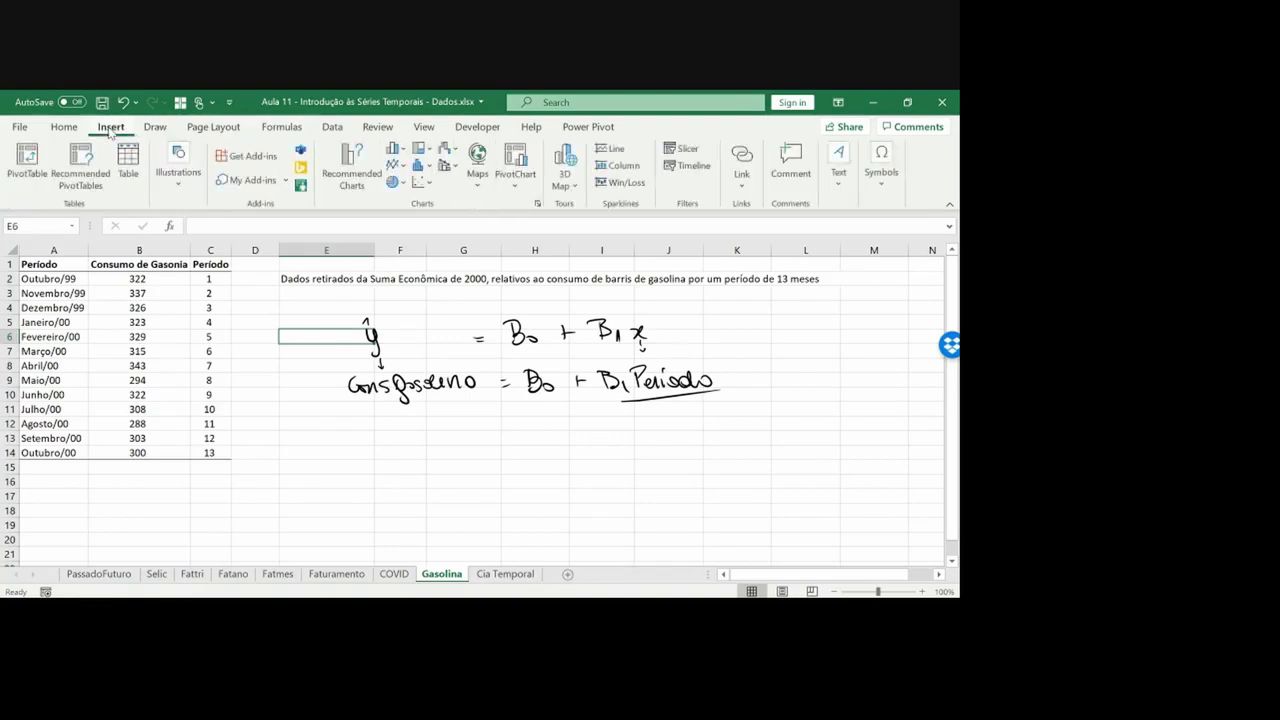
pyautogui.click(332, 128)
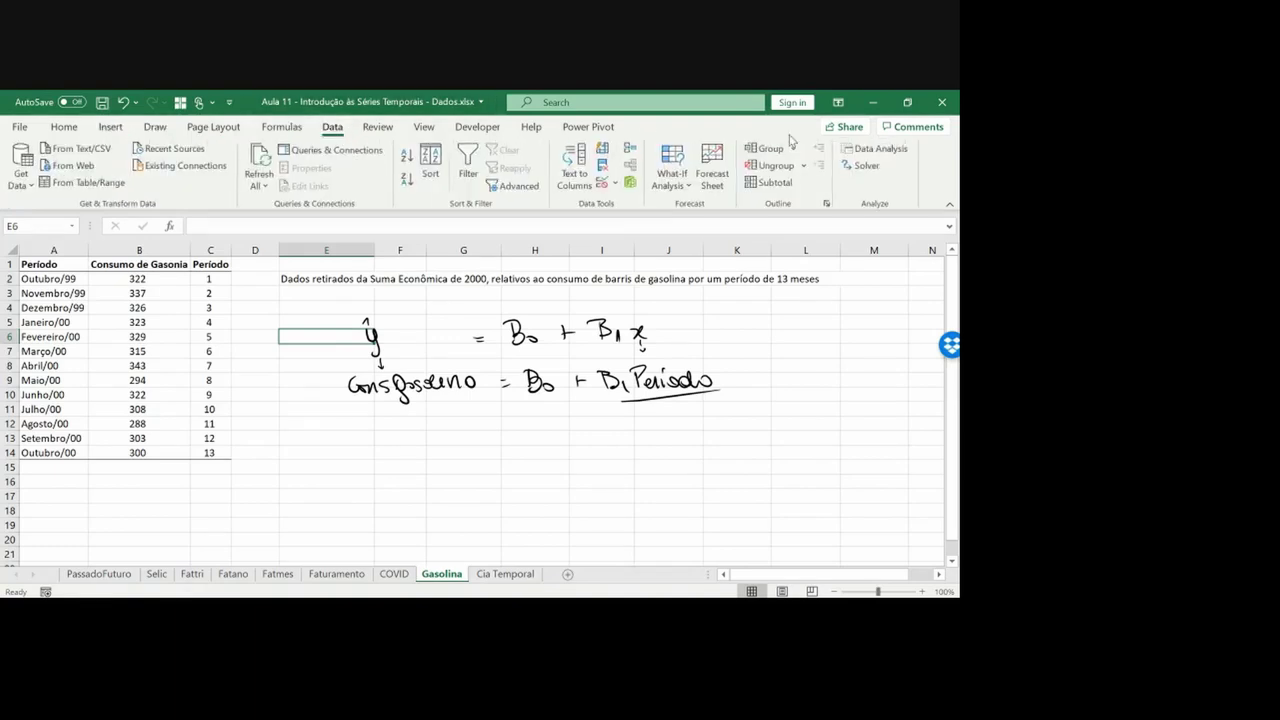
pyautogui.click(886, 150)
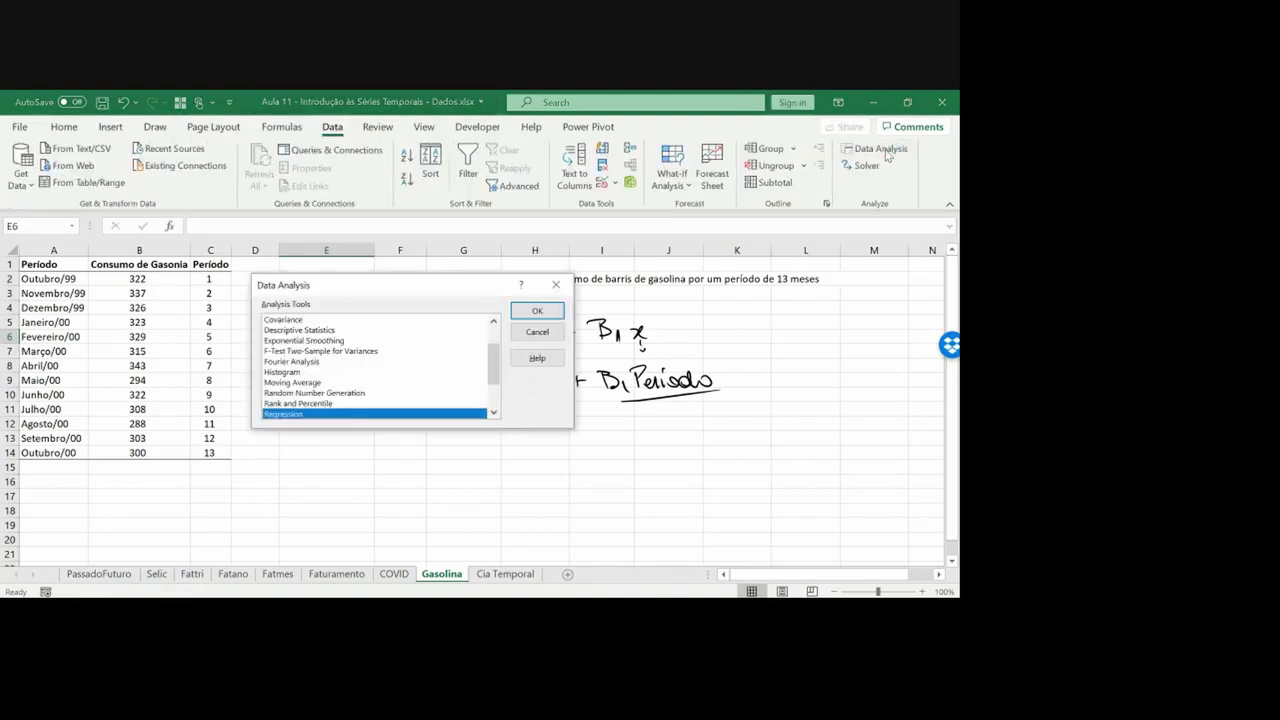
pyautogui.click(530, 312)
pyautogui.click(480, 251)
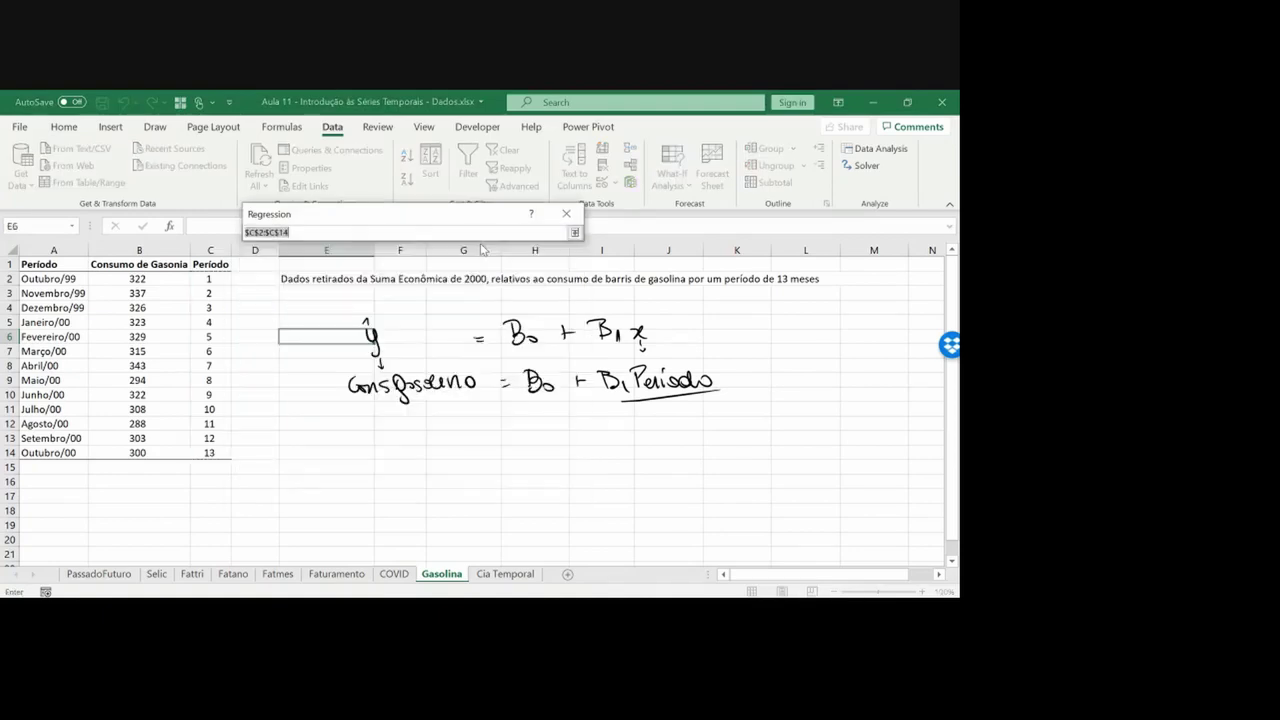
pyautogui.click(150, 265)
pyautogui.hotkey('ctrl', 'shift', 'Down')
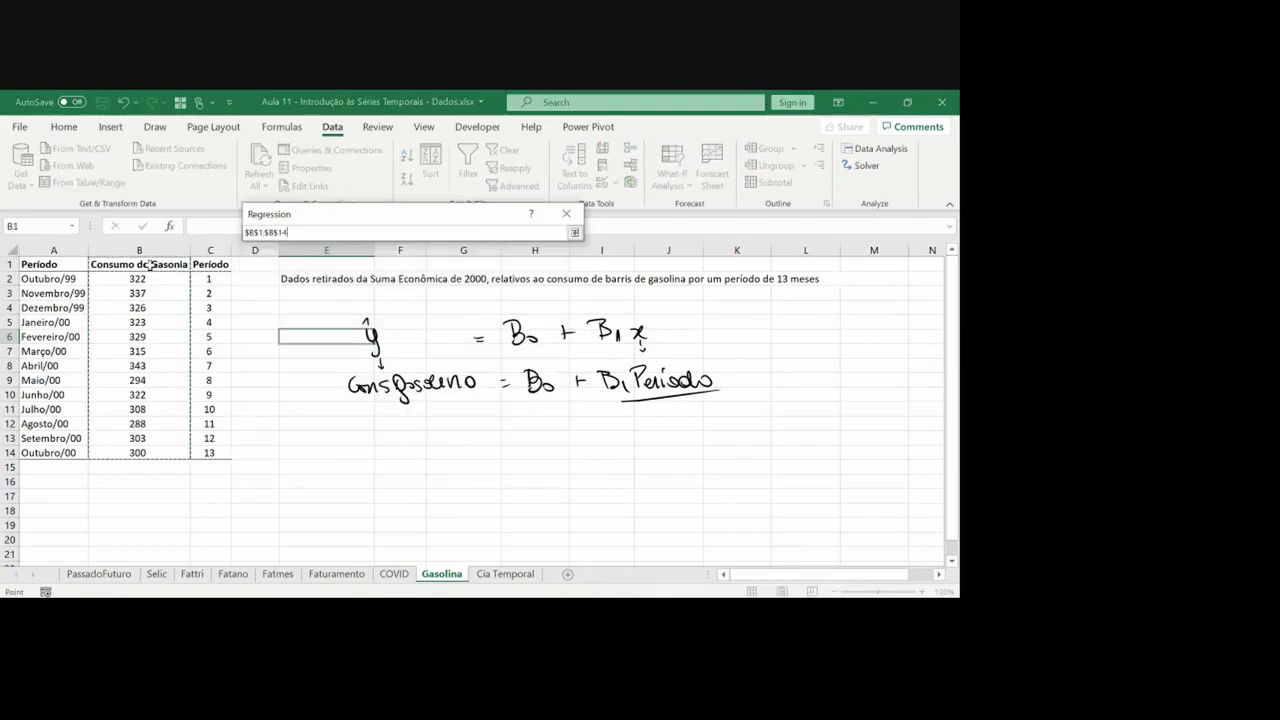
pyautogui.press('Return')
# Set the regression's X range to the numeric Período column with its header, C1:C14
pyautogui.click(479, 272)
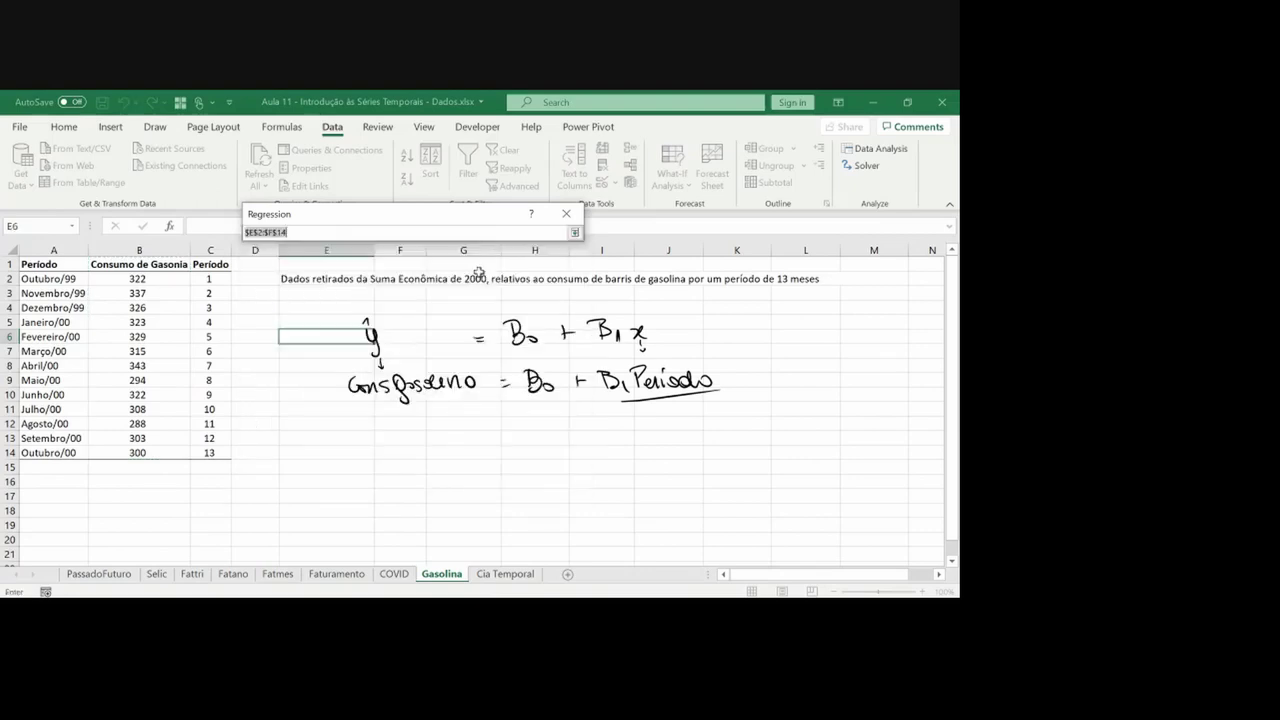
pyautogui.click(220, 265)
pyautogui.hotkey('ctrl', 'shift', 'Down')
pyautogui.press('Return')
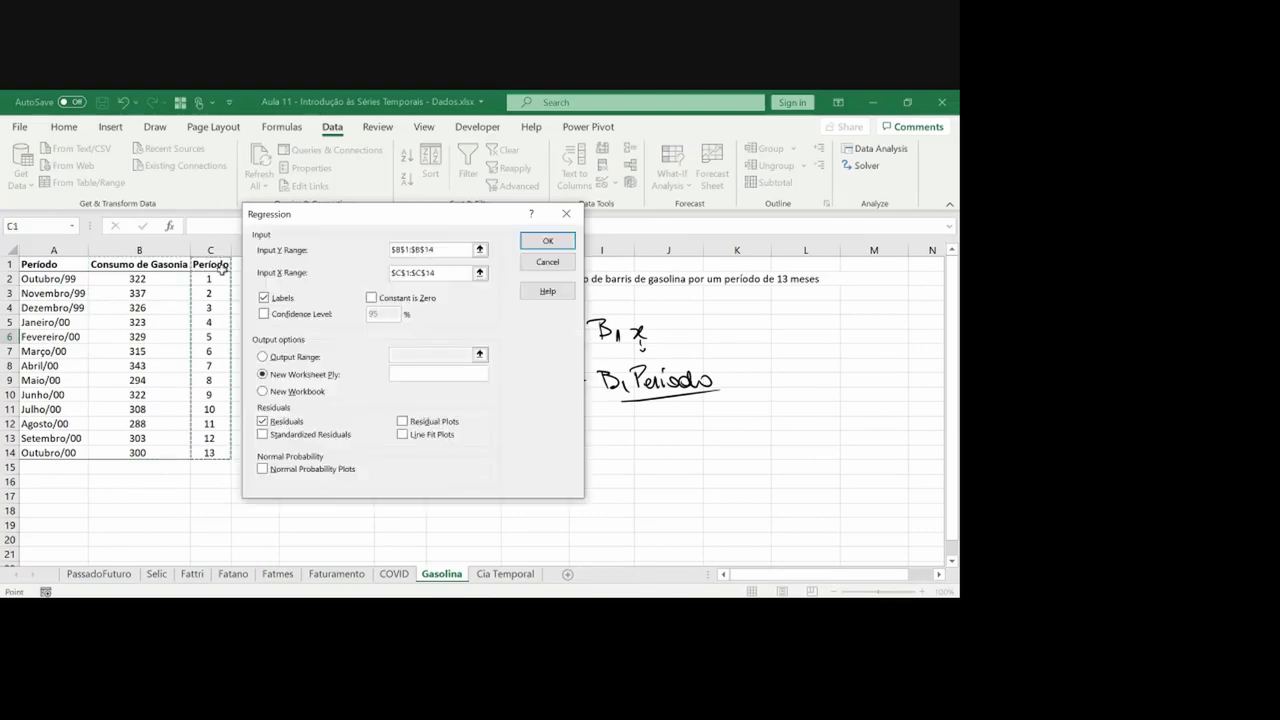
pyautogui.press('Return')
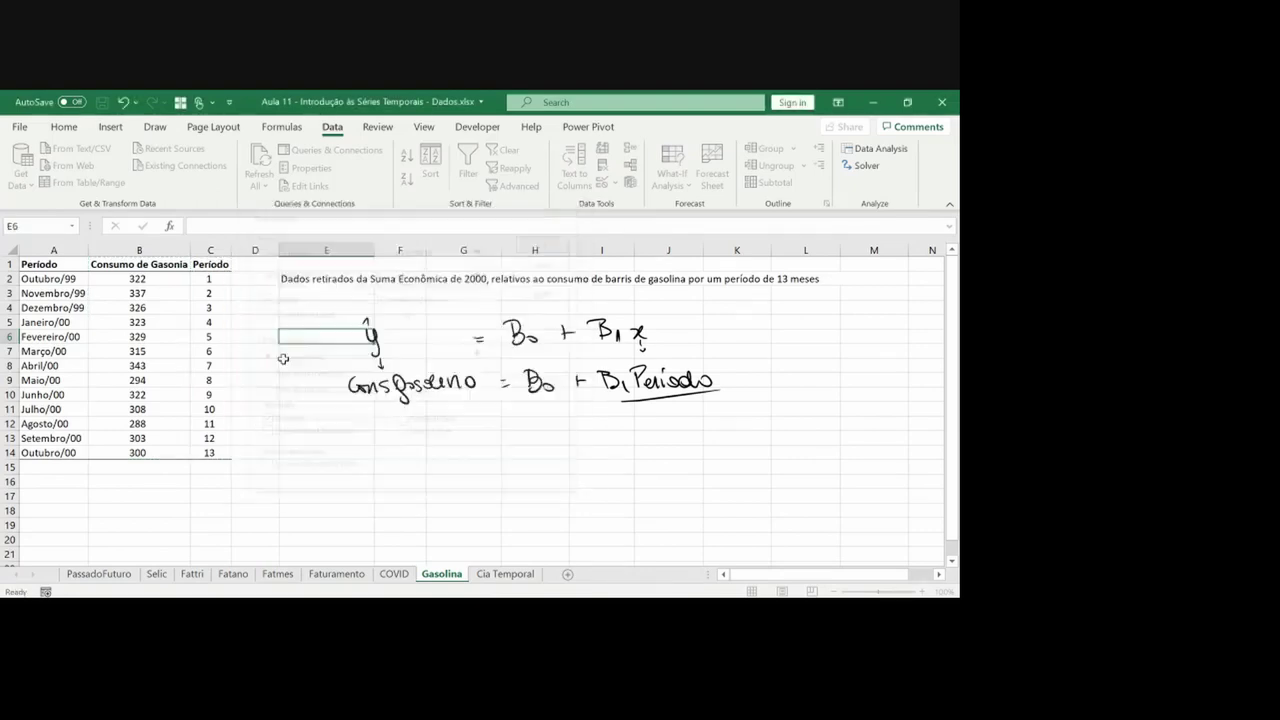
# Set the regression's output range to E13 on the same sheet and run it with residuals included
pyautogui.click(478, 351)
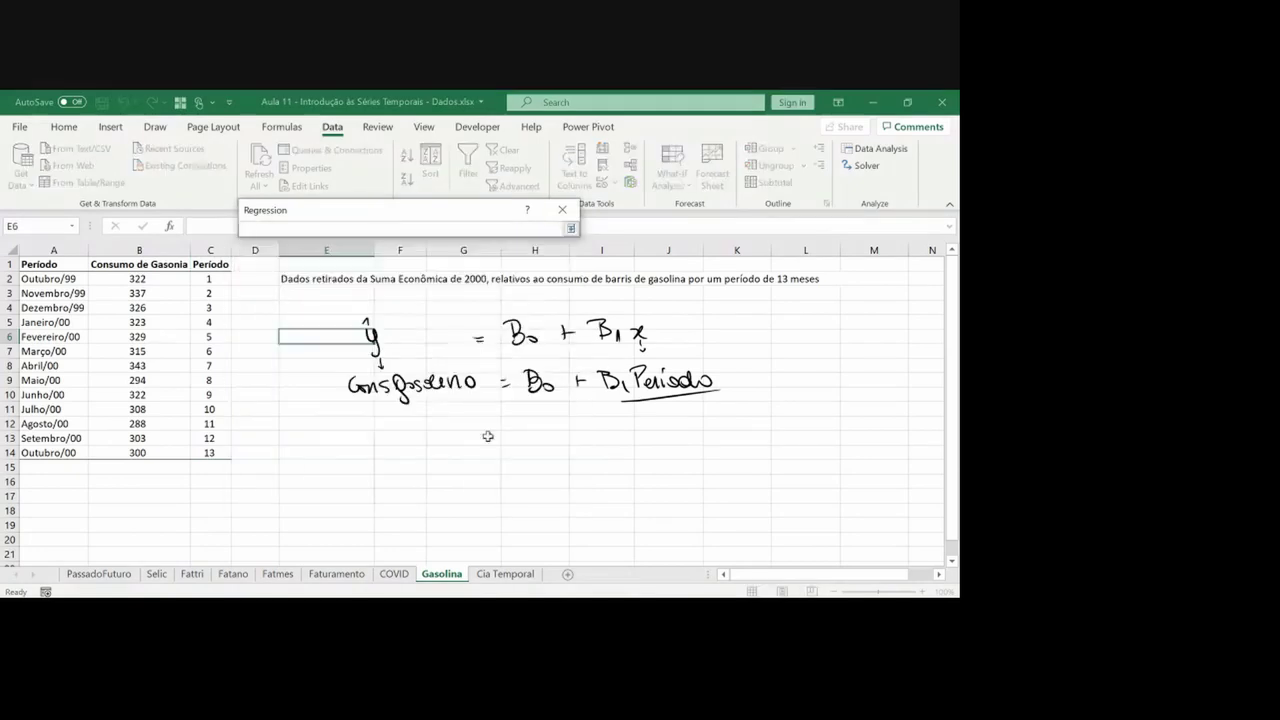
pyautogui.click(342, 441)
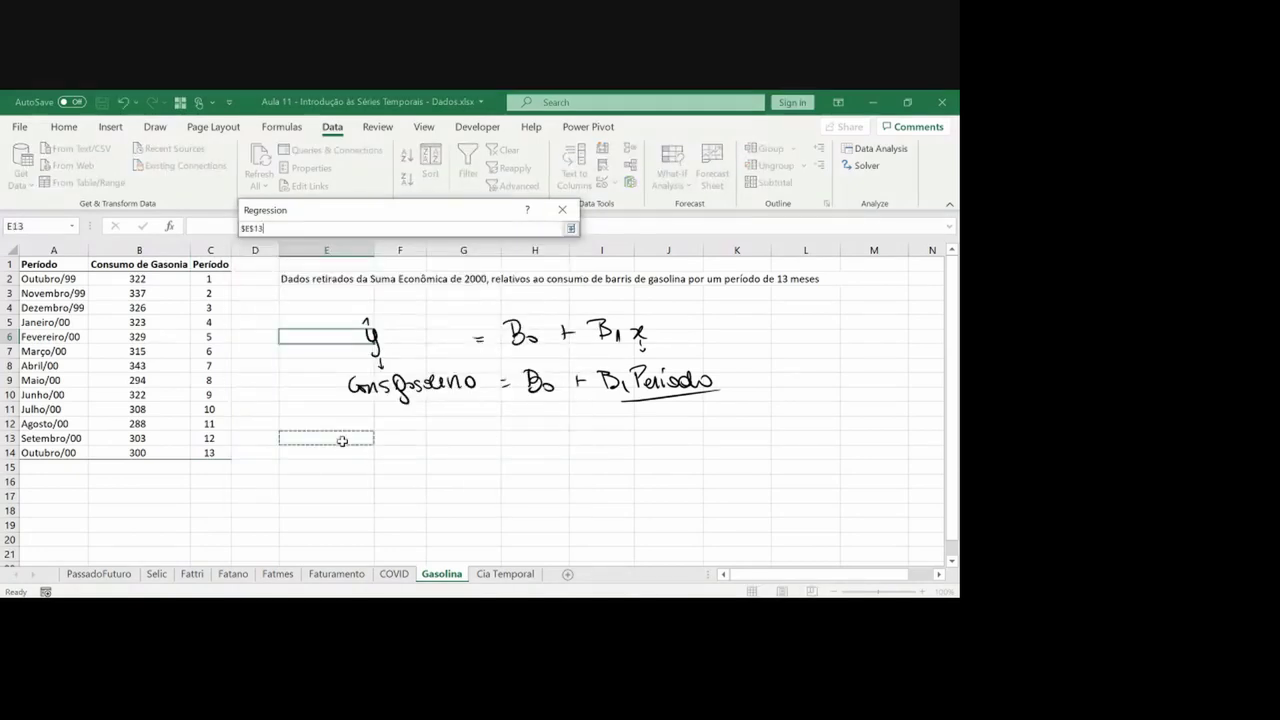
pyautogui.press('Return')
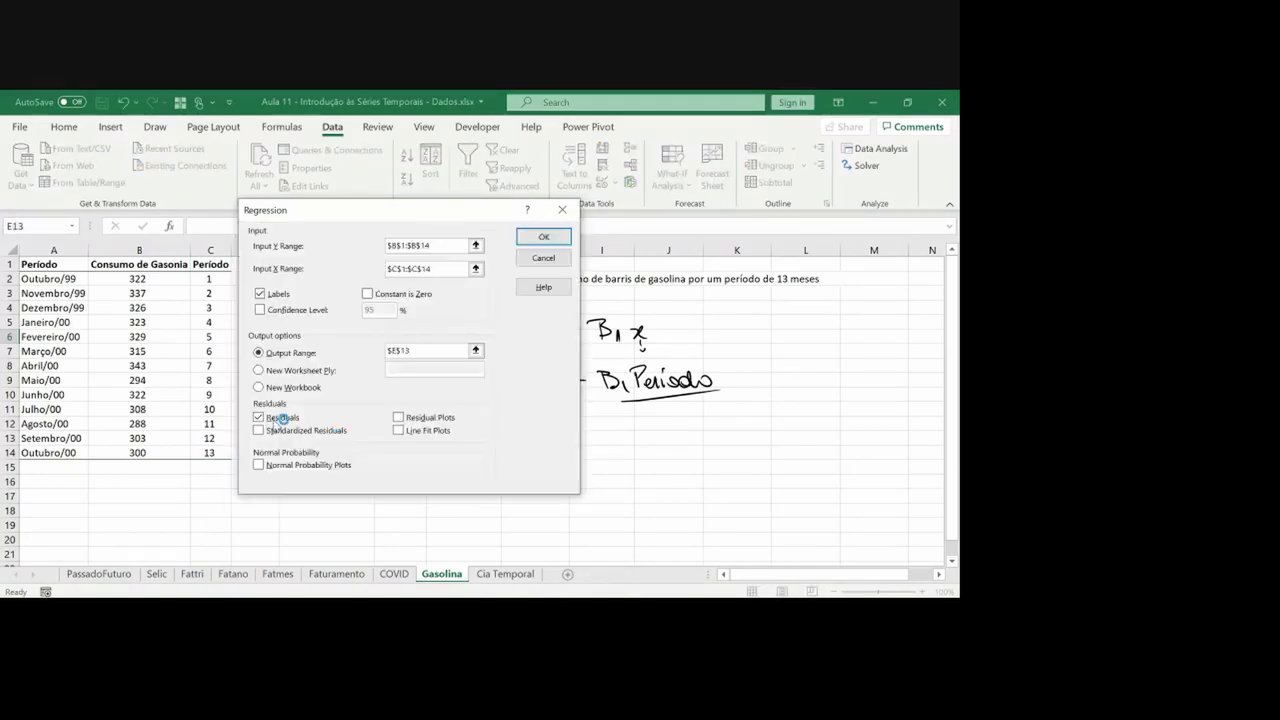
pyautogui.click(270, 422)
pyautogui.click(540, 238)
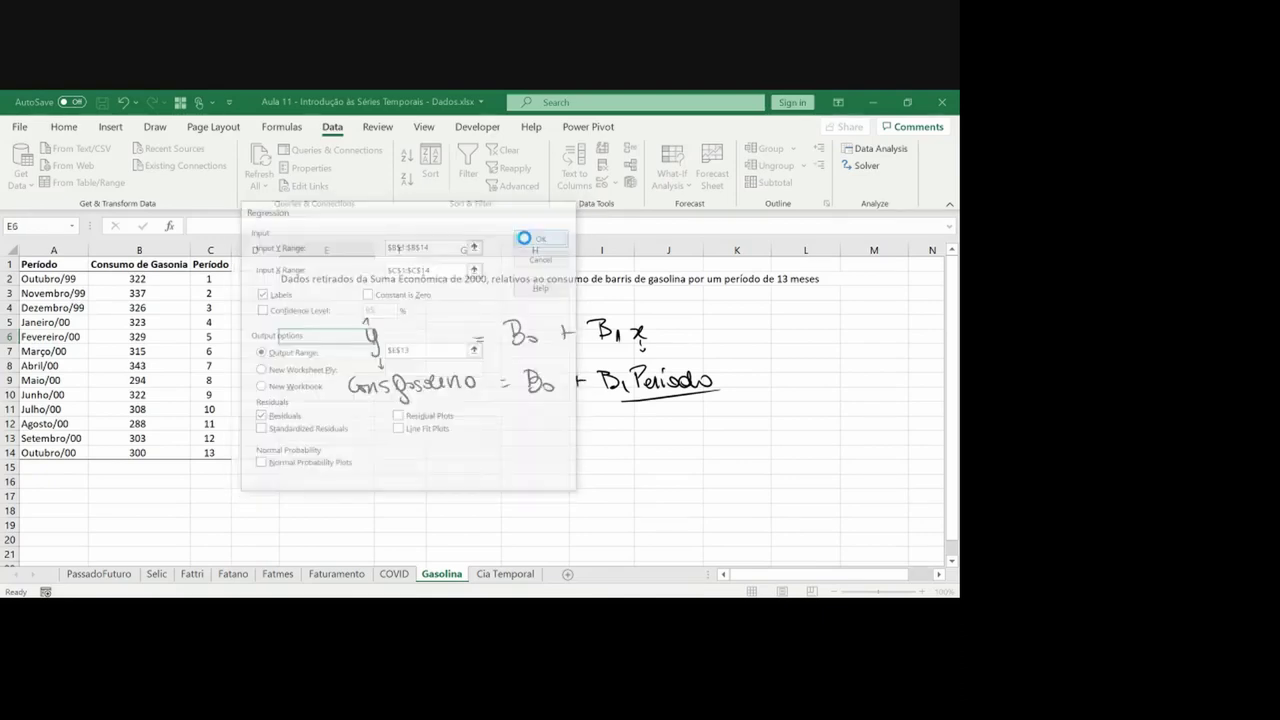
# Examine the regression statistics, ANOVA, coefficients and residual output below the equations
pyautogui.click(381, 510)
pyautogui.press('Down')
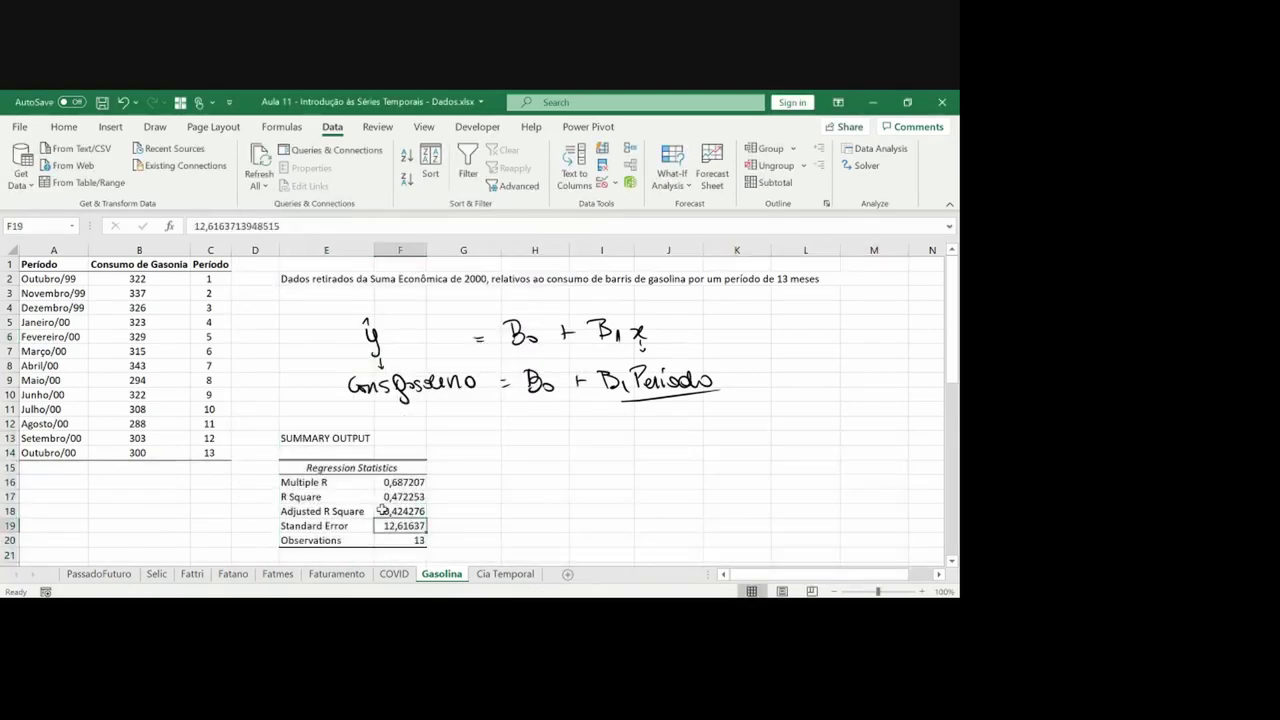
pyautogui.press('Down')
pyautogui.press('Down')
pyautogui.press('Down')
pyautogui.press('Down')
pyautogui.press('Down')
pyautogui.press('Down')
pyautogui.press('Down')
pyautogui.press('Down')
pyautogui.press('Down')
pyautogui.press('Down')
pyautogui.press('Down')
pyautogui.press('Down')
pyautogui.press('Down')
pyautogui.press('Down')
pyautogui.press('Down')
pyautogui.press('Down')
pyautogui.press('Down')
pyautogui.press('Down')
pyautogui.press('Down')
pyautogui.press('Down')
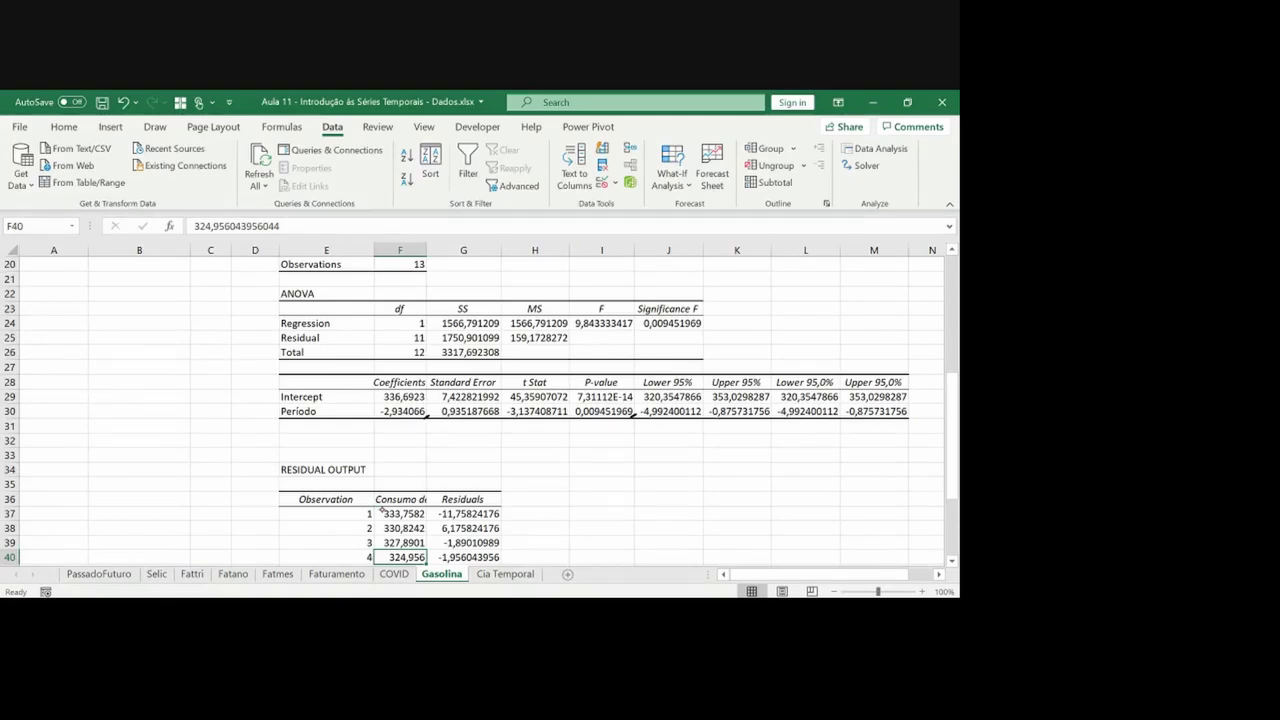
# Handwrite the fitted equation Cons gasolina = 336,6923 − 2,934066 · Período below the coefficients table and double-underline the slope term
pyautogui.moveTo(337, 433)
pyautogui.mouseDown()
pyautogui.moveTo(339, 446)
pyautogui.moveTo(449, 442)
pyautogui.moveTo(386, 423)
pyautogui.mouseUp()
pyautogui.moveTo(462, 440); pyautogui.dragTo(575, 448)
pyautogui.moveTo(576, 435); pyautogui.dragTo(584, 451)
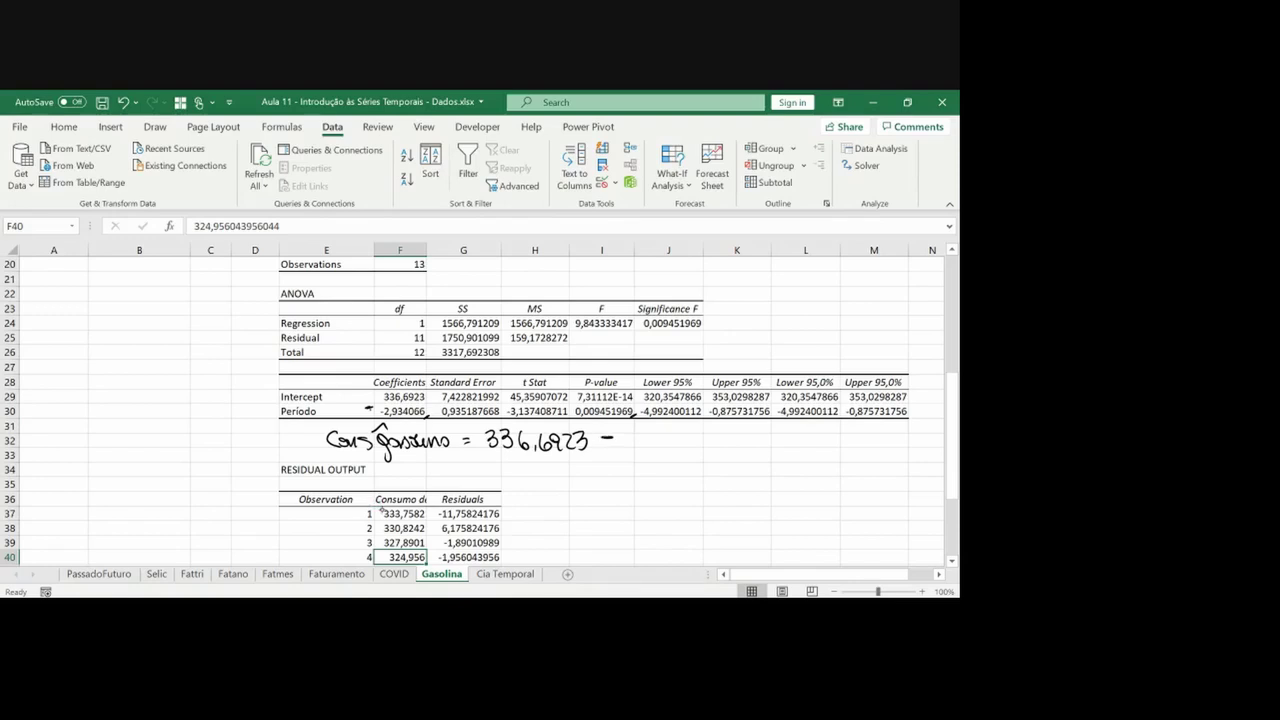
pyautogui.moveTo(633, 435); pyautogui.dragTo(647, 450)
pyautogui.moveTo(659, 436)
pyautogui.mouseDown()
pyautogui.moveTo(656, 449)
pyautogui.moveTo(697, 436)
pyautogui.moveTo(818, 442)
pyautogui.mouseUp()
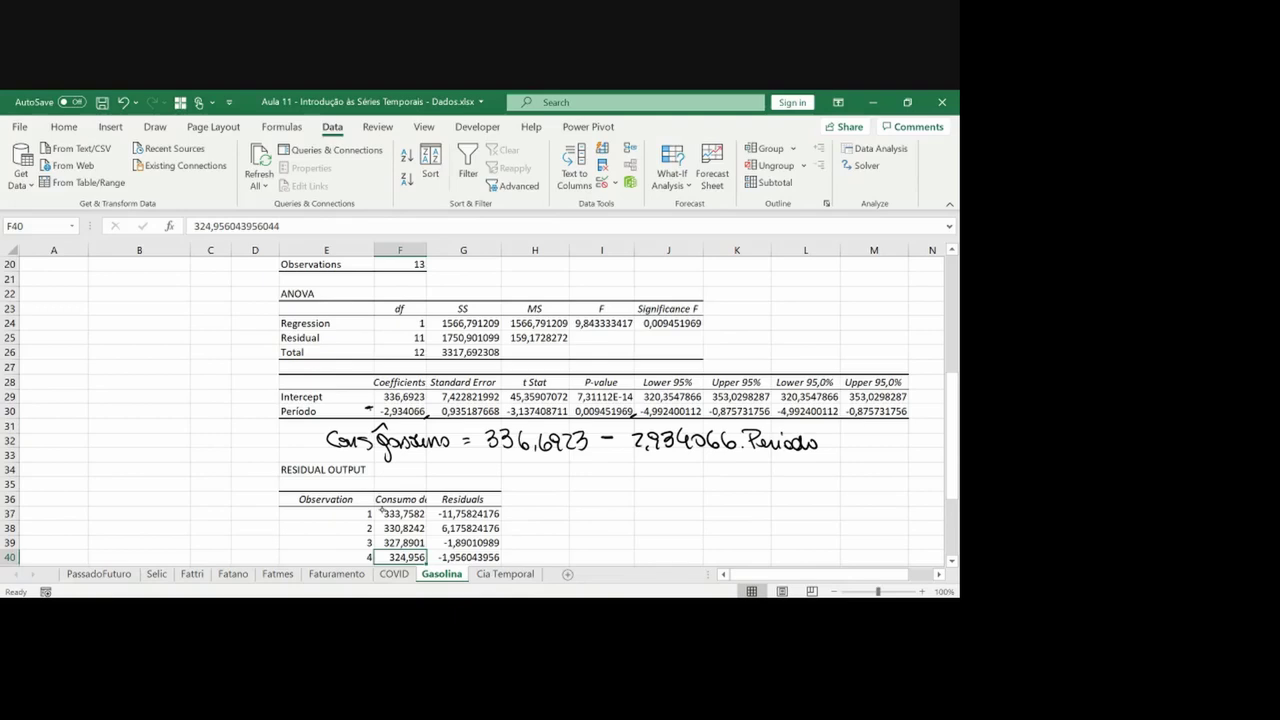
pyautogui.moveTo(608, 457); pyautogui.dragTo(728, 455)
pyautogui.moveTo(613, 463); pyautogui.dragTo(716, 461)
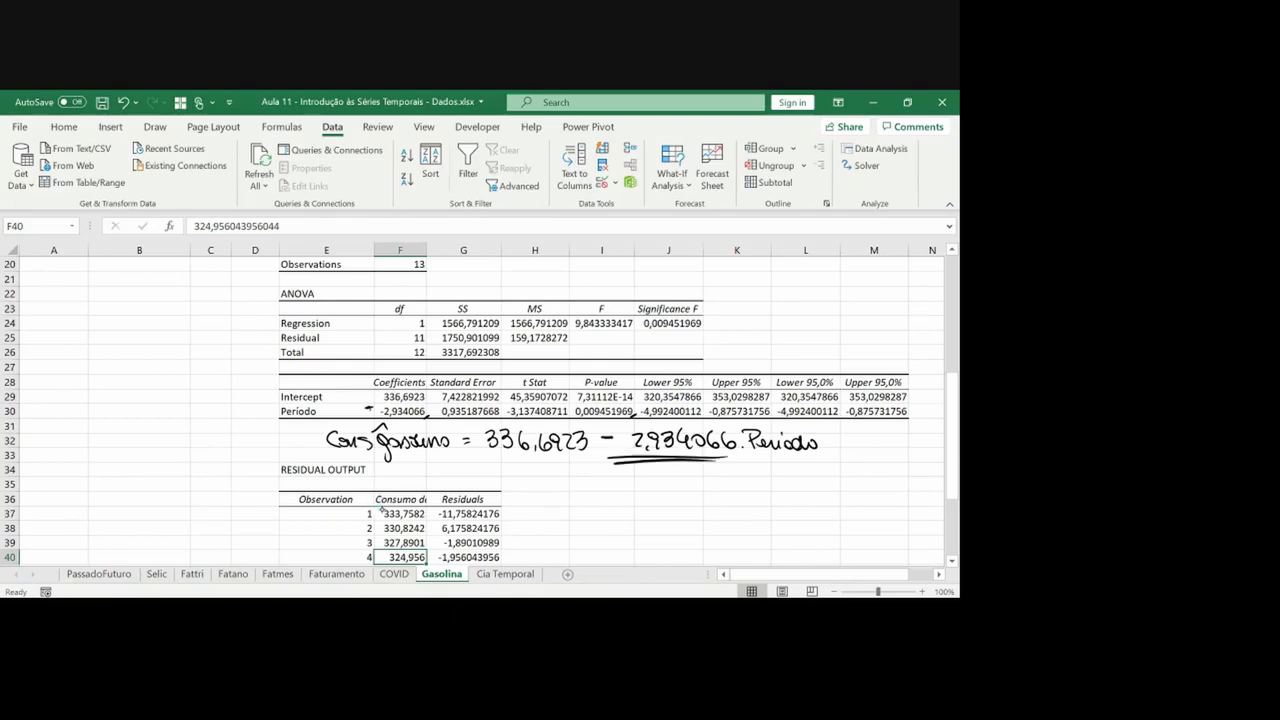
# Circle the Período P-value in ink and format cell I30 as a percentage with five decimal places
pyautogui.moveTo(630, 403)
pyautogui.mouseDown()
pyautogui.moveTo(600, 401)
pyautogui.moveTo(588, 424)
pyautogui.moveTo(634, 412)
pyautogui.moveTo(610, 403)
pyautogui.mouseUp()
pyautogui.click(522, 425)
pyautogui.press('Up')
pyautogui.press('Right')
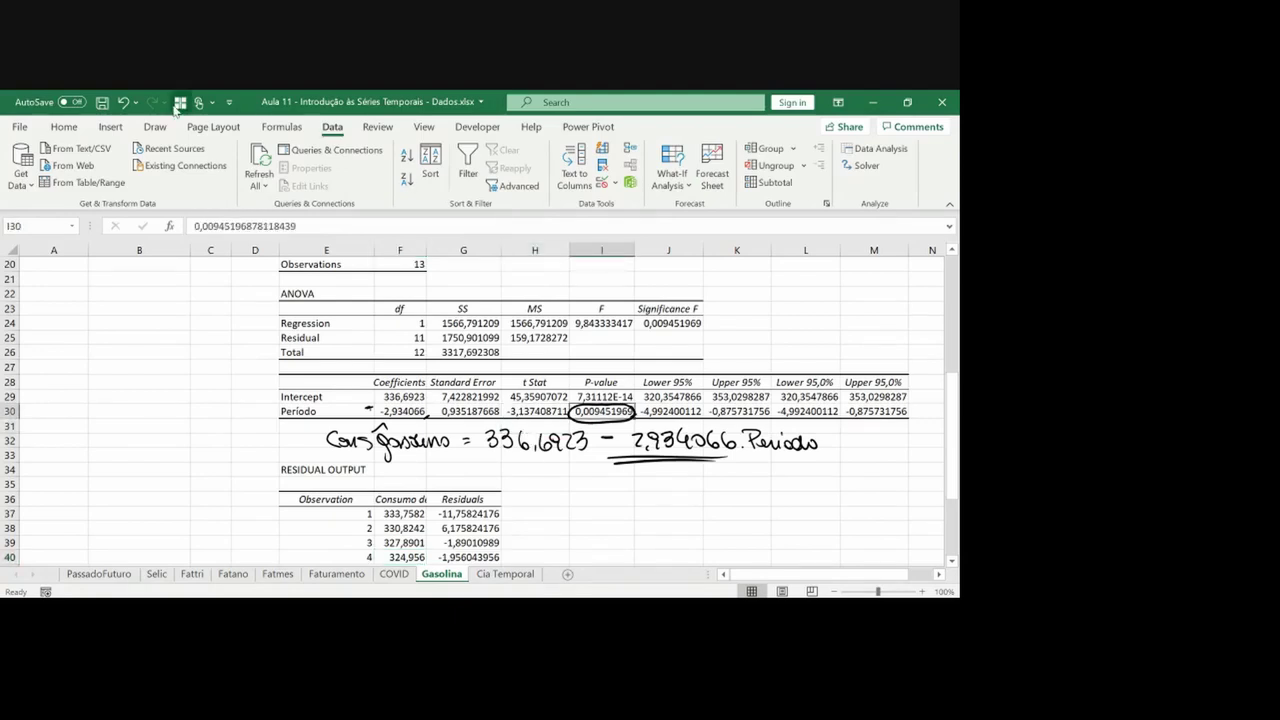
pyautogui.click(68, 130)
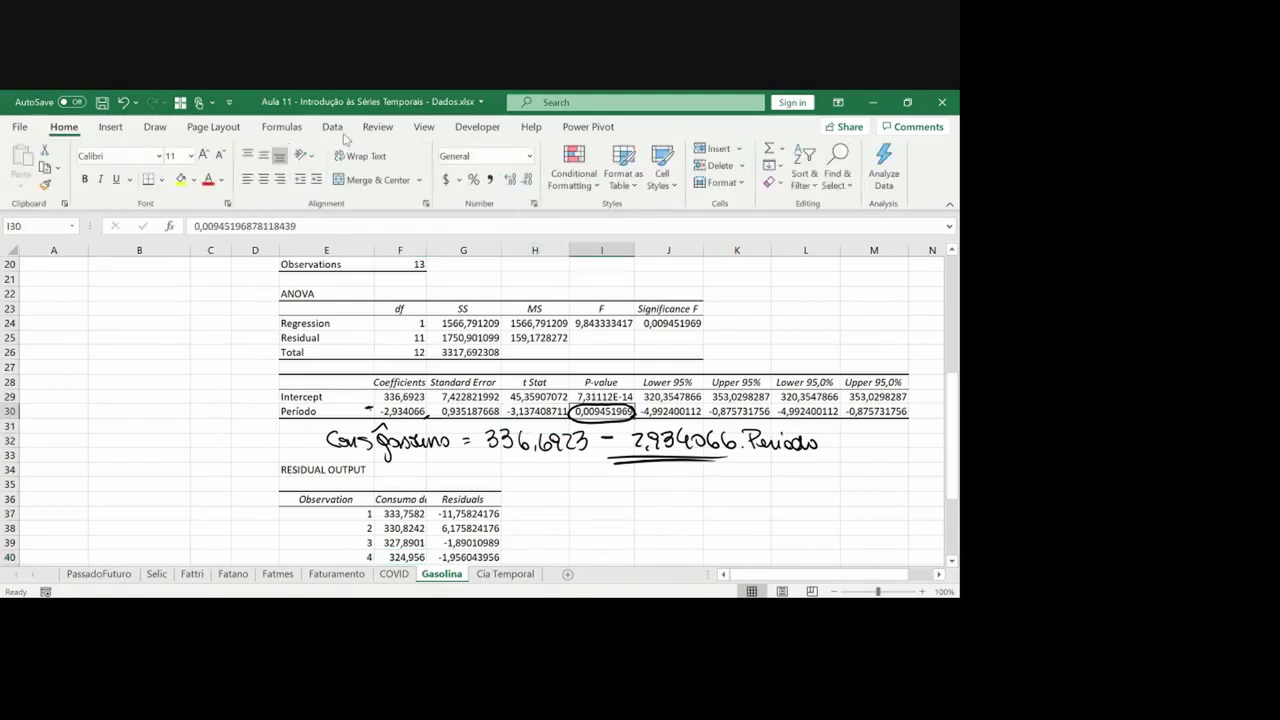
pyautogui.click(473, 180)
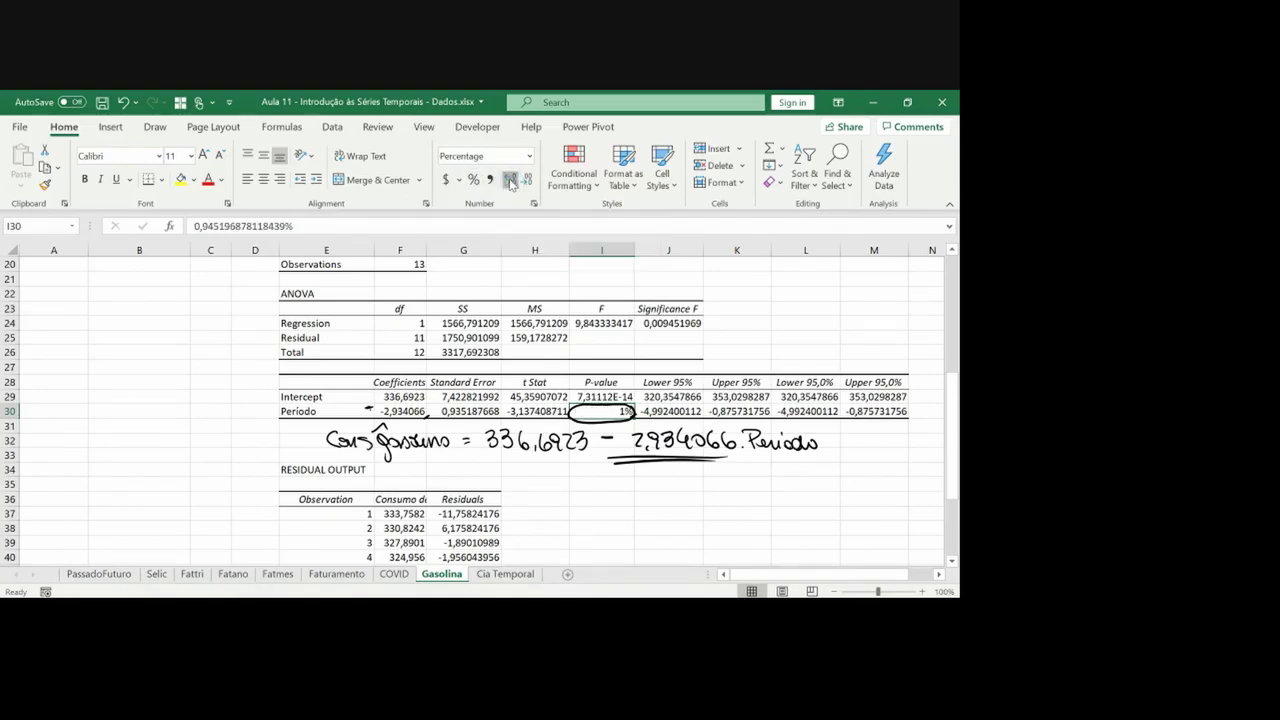
pyautogui.click(510, 181)
pyautogui.click(510, 181)
pyautogui.click(510, 181)
pyautogui.click(510, 181)
pyautogui.click(510, 181)
# Mark the predicted consumption column with a handwritten ŷ and copy F36:F49, header included, beside the data starting at D1
pyautogui.click(397, 502)
pyautogui.hotkey('ctrl', 'shift', 'Down')
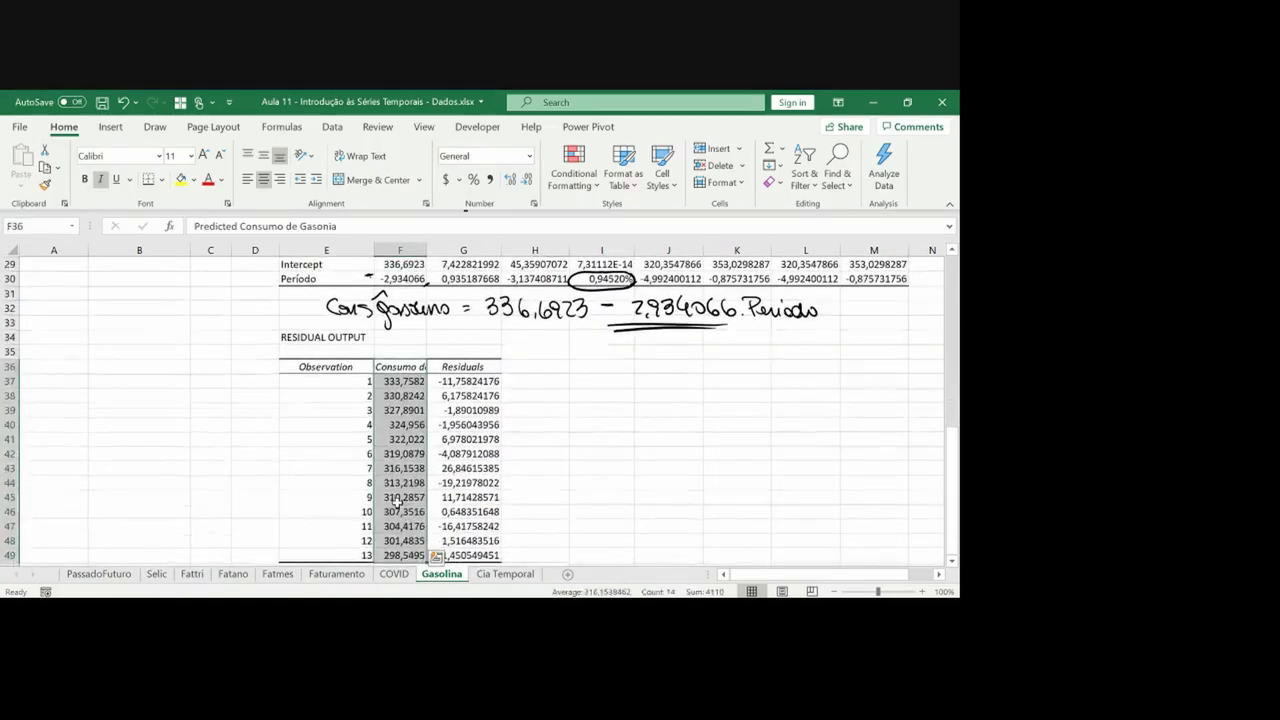
pyautogui.moveTo(397, 357); pyautogui.dragTo(390, 356)
pyautogui.moveTo(392, 338); pyautogui.dragTo(401, 336)
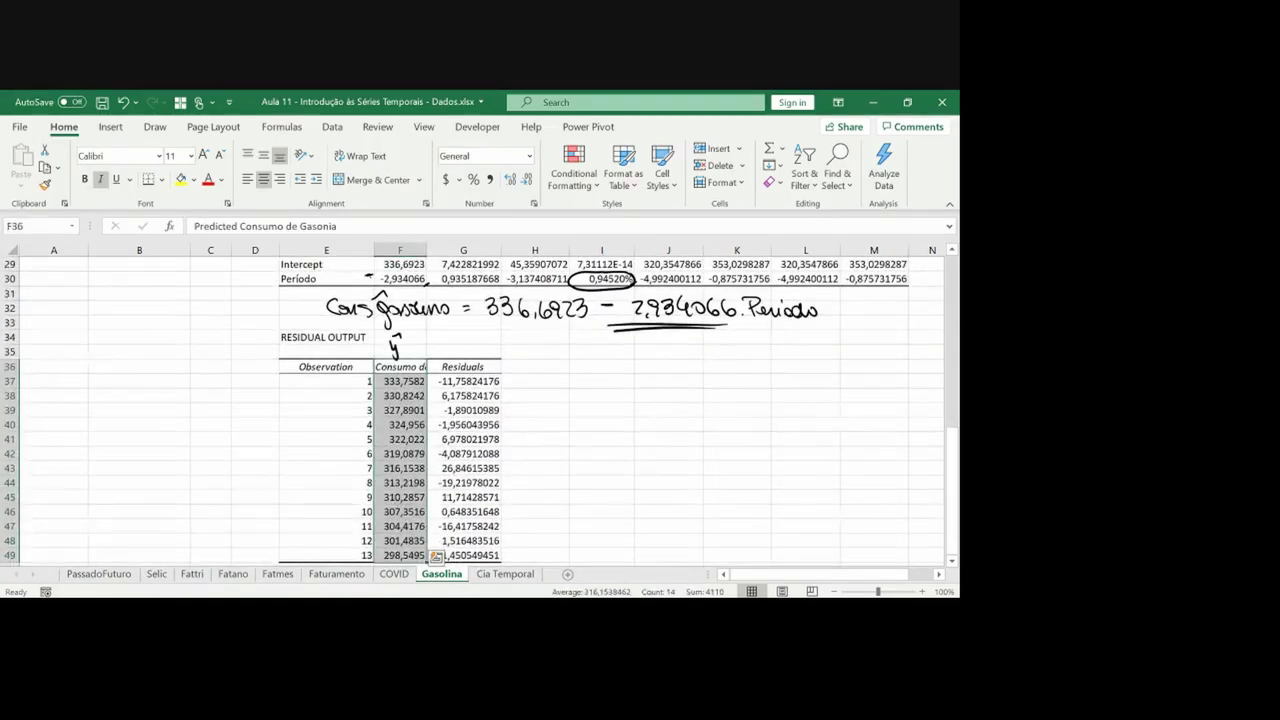
pyautogui.hotkey('ctrl', 'c')
pyautogui.press('Left')
pyautogui.press('Left')
pyautogui.press('Left')
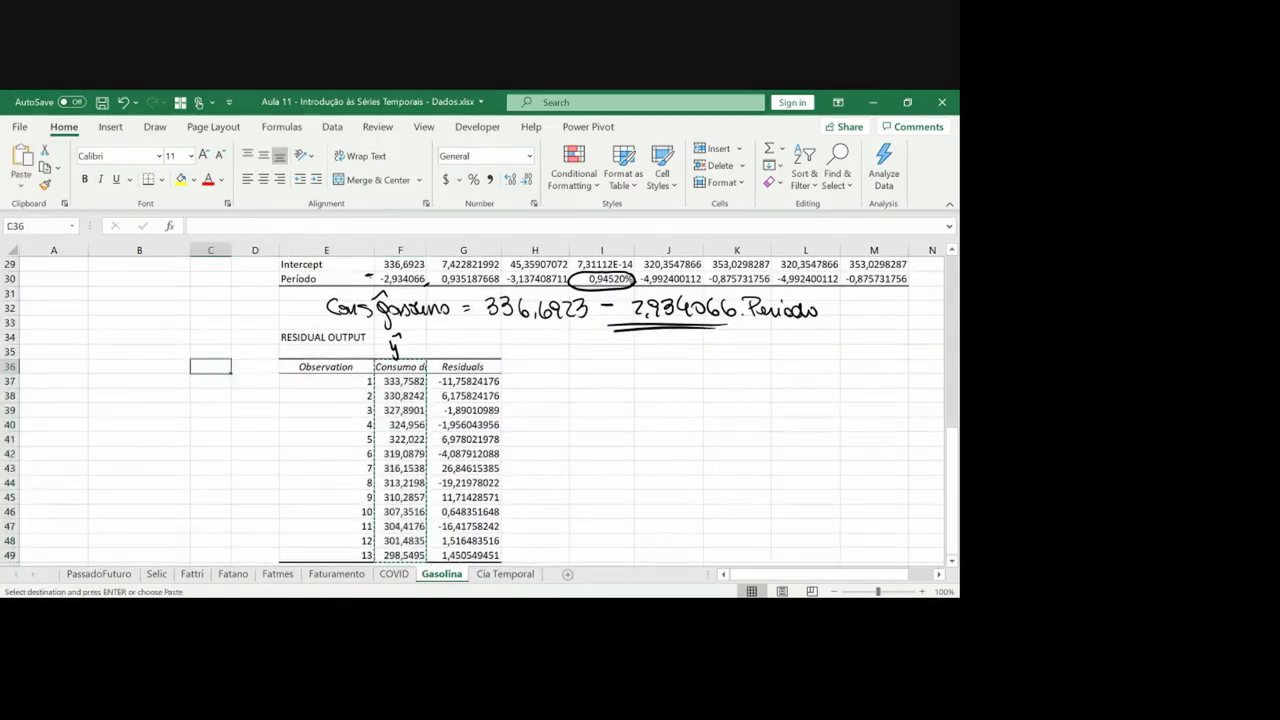
pyautogui.hotkey('ctrl', 'Up')
pyautogui.press('Up')
pyautogui.press('Up')
pyautogui.press('Up')
pyautogui.press('Up')
pyautogui.press('Up')
pyautogui.press('Up')
pyautogui.press('Up')
pyautogui.press('Up')
pyautogui.press('Up')
pyautogui.press('Up')
pyautogui.press('Up')
pyautogui.press('Up')
pyautogui.press('Right')
pyautogui.press('Up')
pyautogui.press('Down')
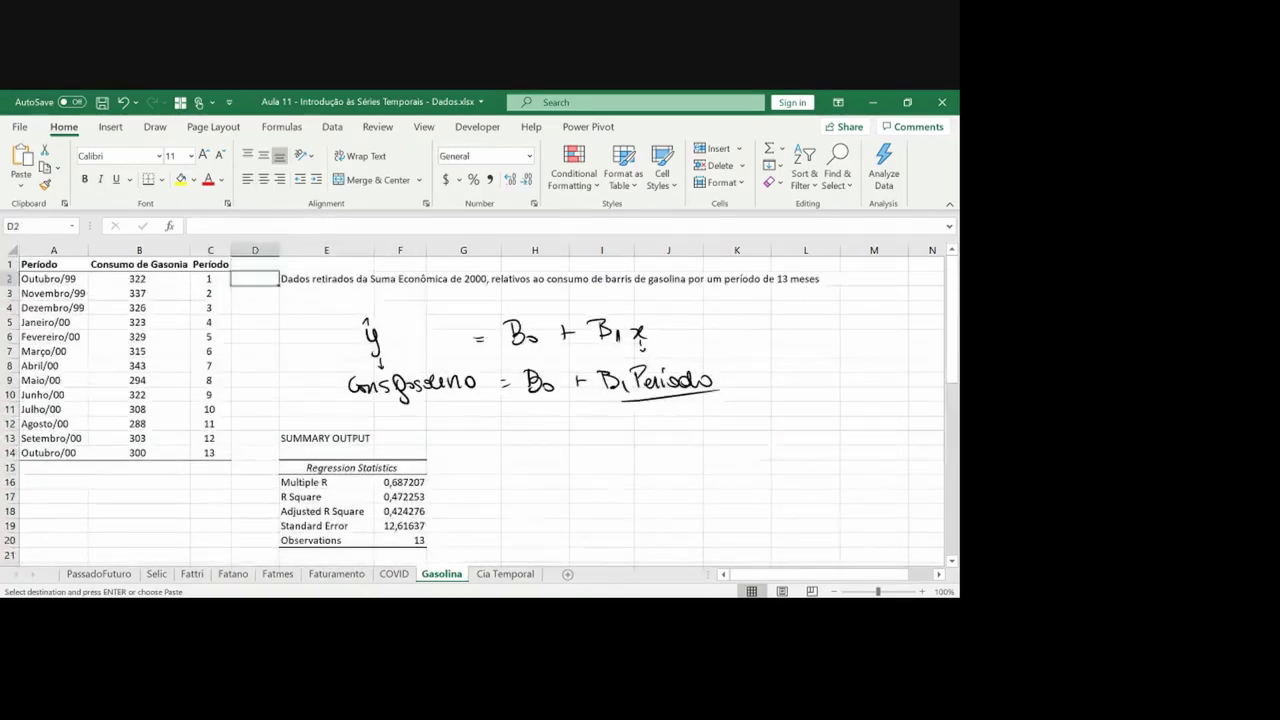
pyautogui.hotkey('ctrl', 'v')
pyautogui.hotkey('ctrl', 'z')
pyautogui.press('Up')
pyautogui.hotkey('ctrl', 'v')
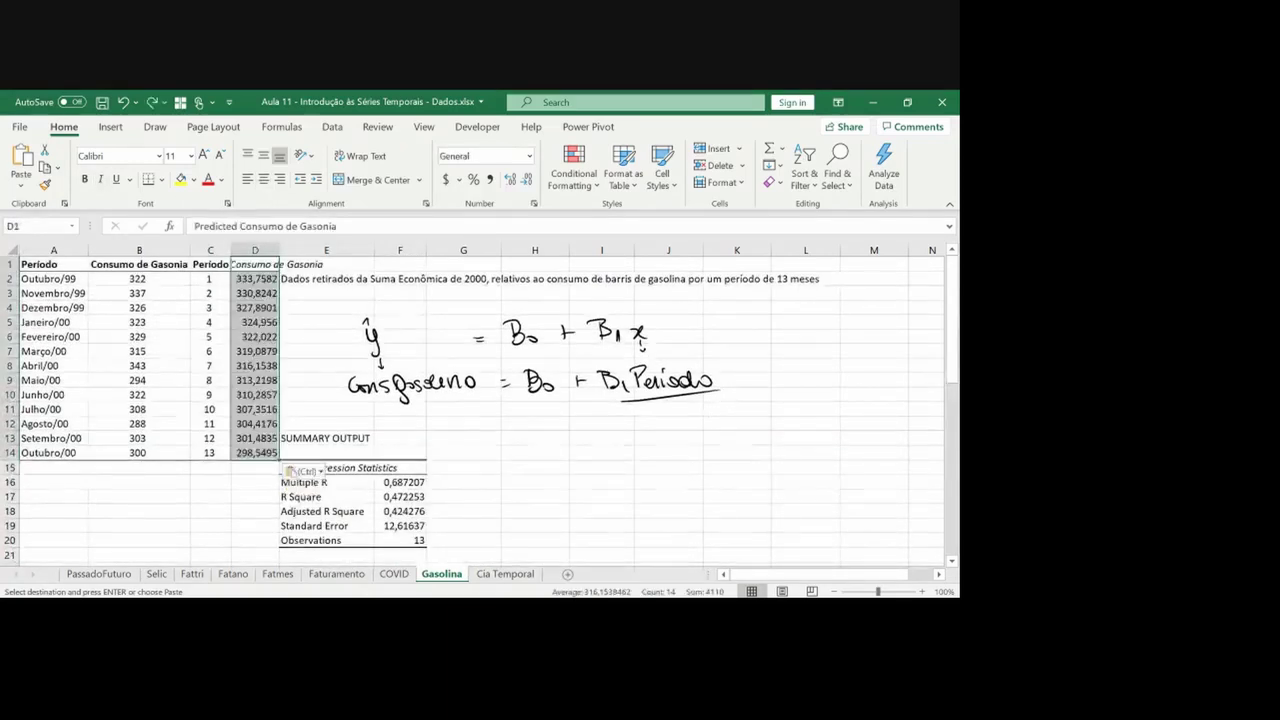
# Fit column D's width to its contents and center the predicted consumption values
pyautogui.press('Escape')
pyautogui.doubleClick(279, 250)
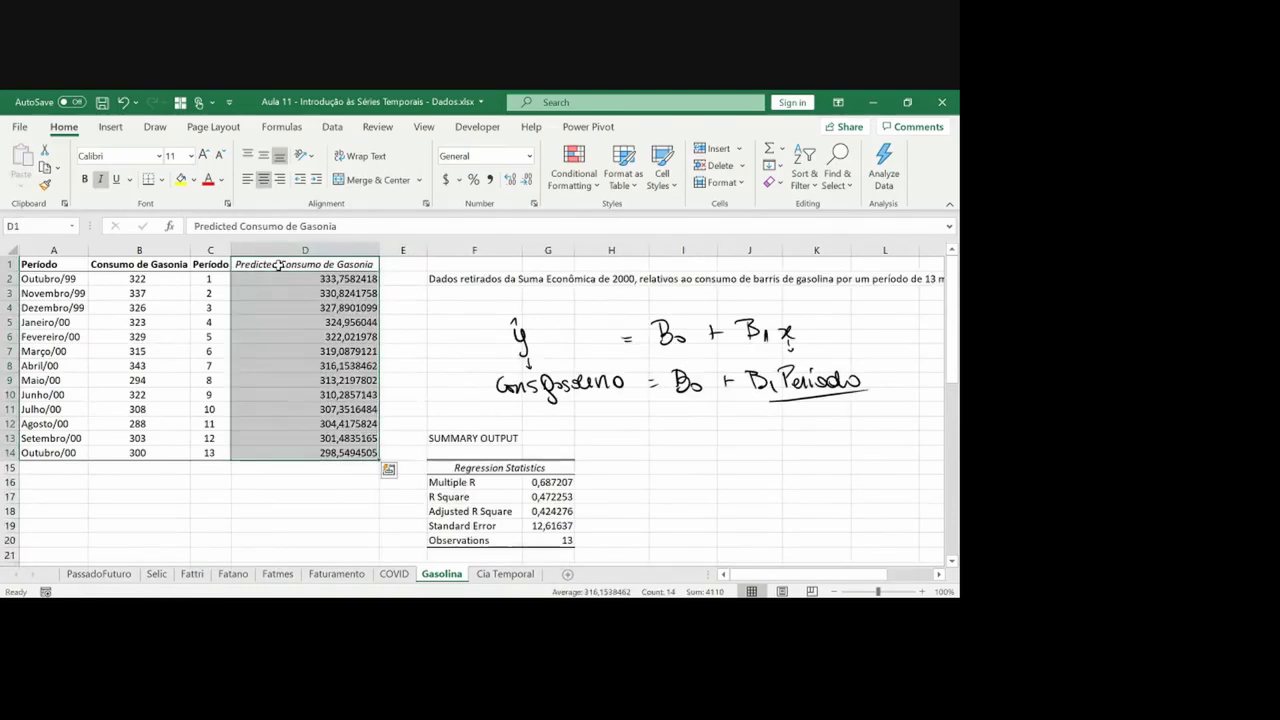
pyautogui.click(264, 180)
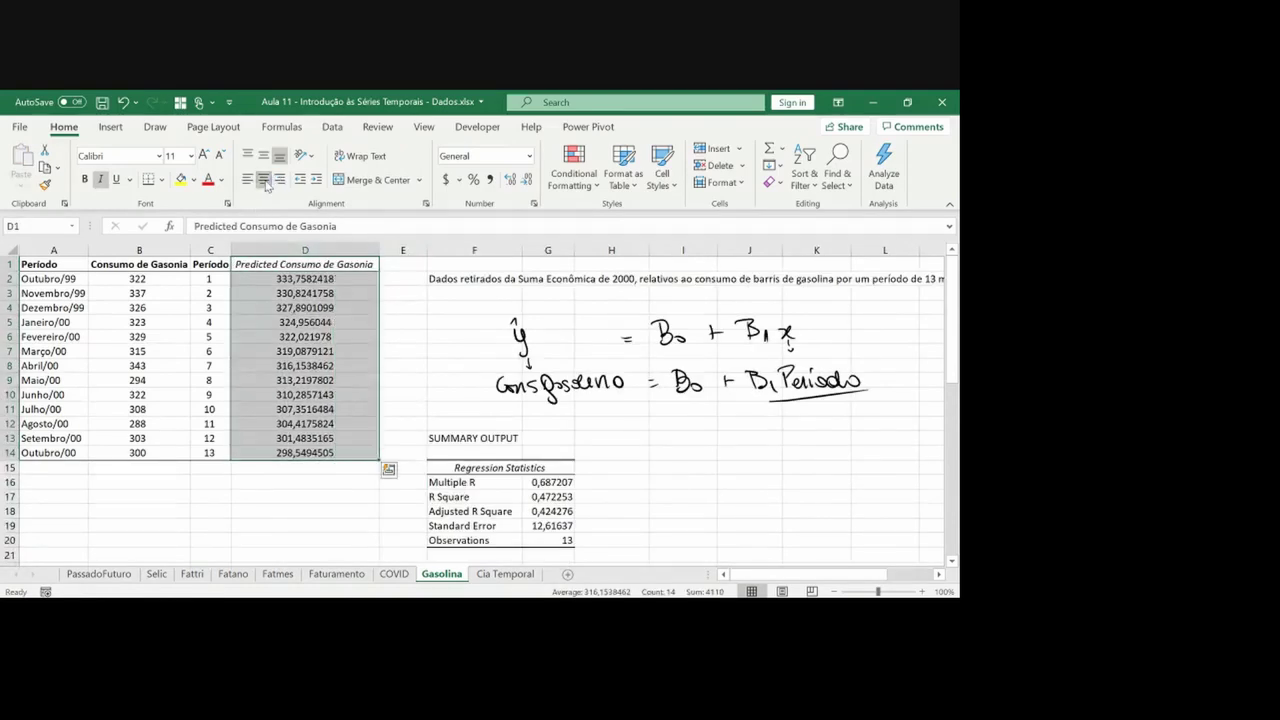
# Insert a blank row above the header row of the gasoline data
pyautogui.hotkey('ctrl', 'Left')
pyautogui.hotkey('shift', 'space')
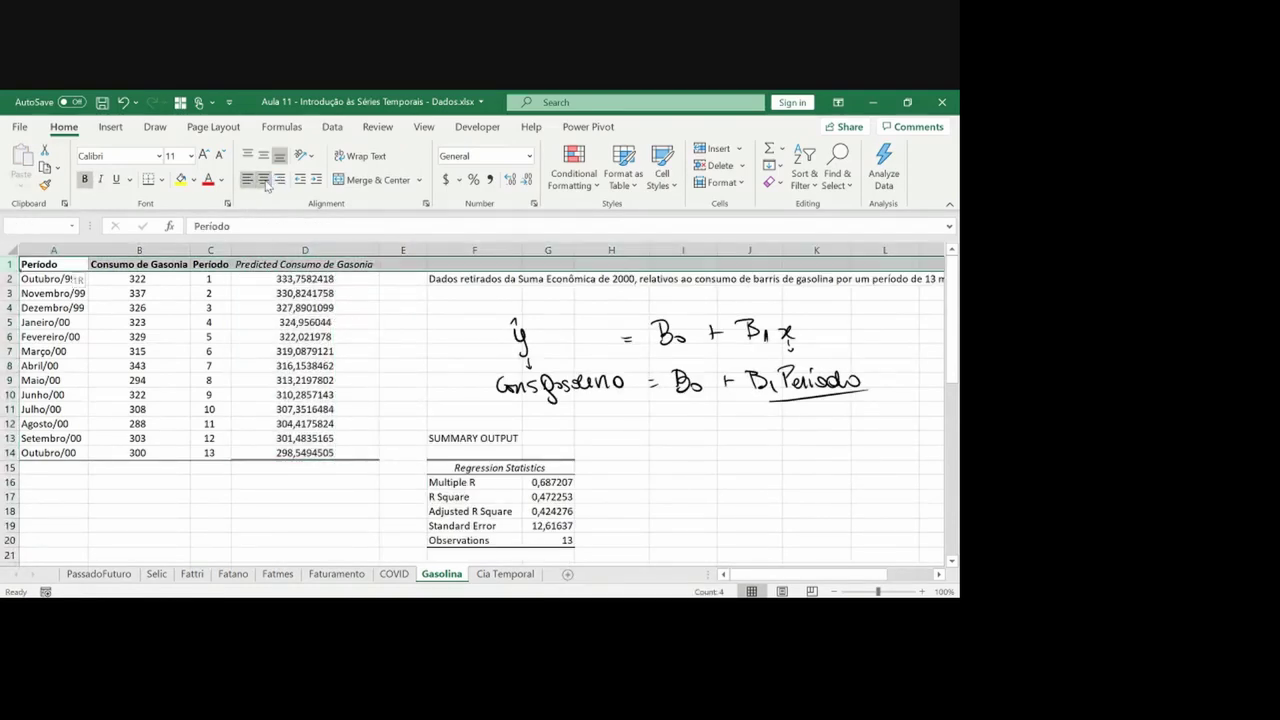
pyautogui.hotkey('ctrl', 'shift', '+')
pyautogui.press('Down')
pyautogui.press('Right')
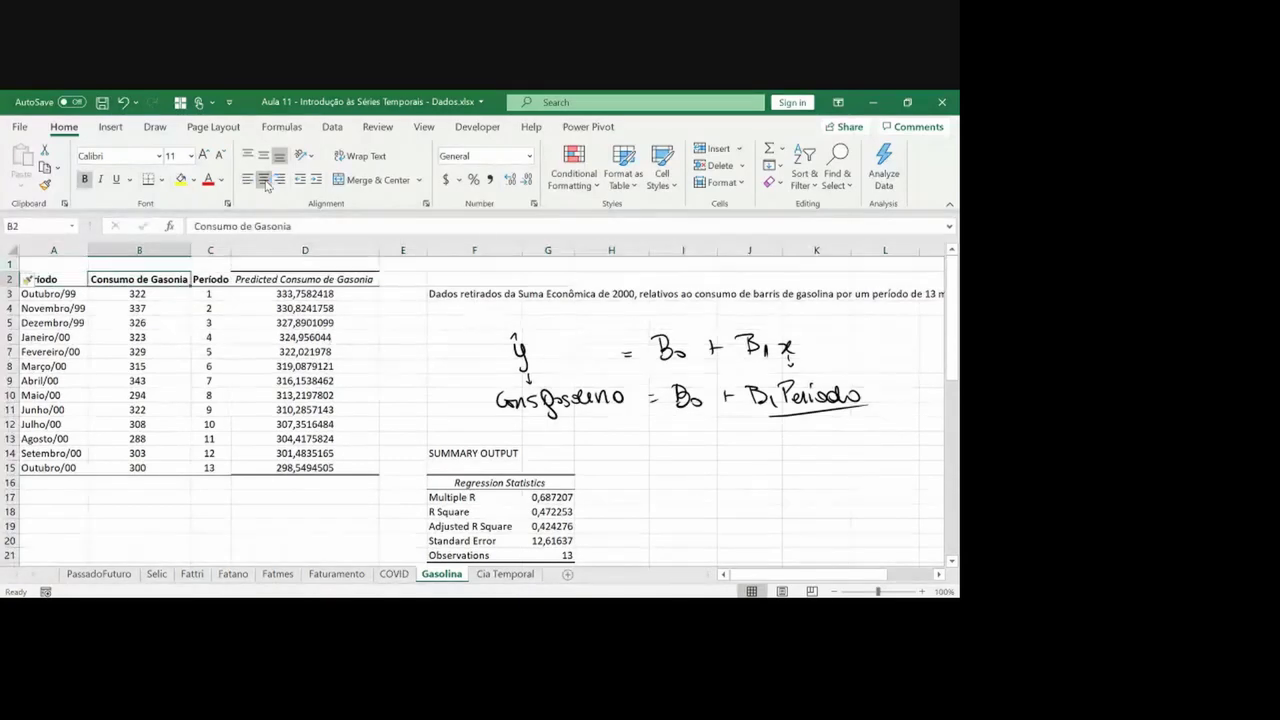
pyautogui.press('Down')
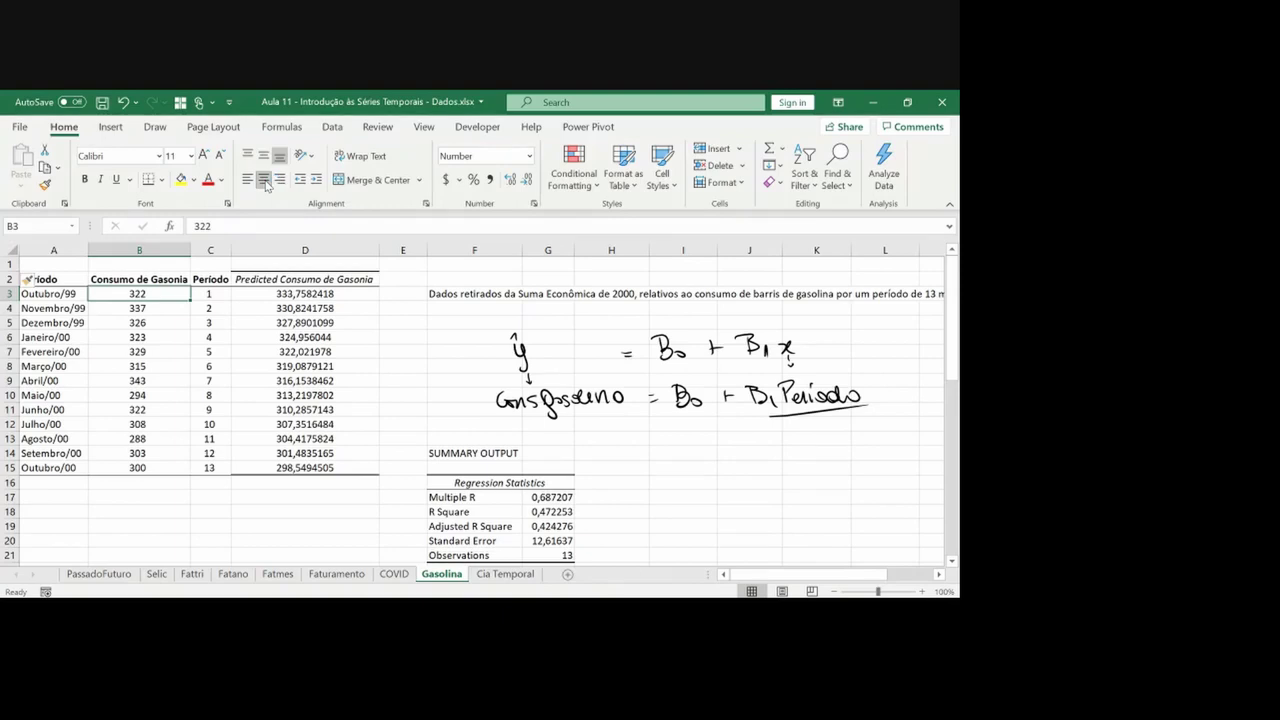
# Copy the month labels Novembro/99 through Abril/00 to A16:A21, directly below Outubro/00
pyautogui.press('Left')
pyautogui.press('Down')
pyautogui.press('Up')
pyautogui.press('Down')
pyautogui.press('Up')
pyautogui.press('Down')
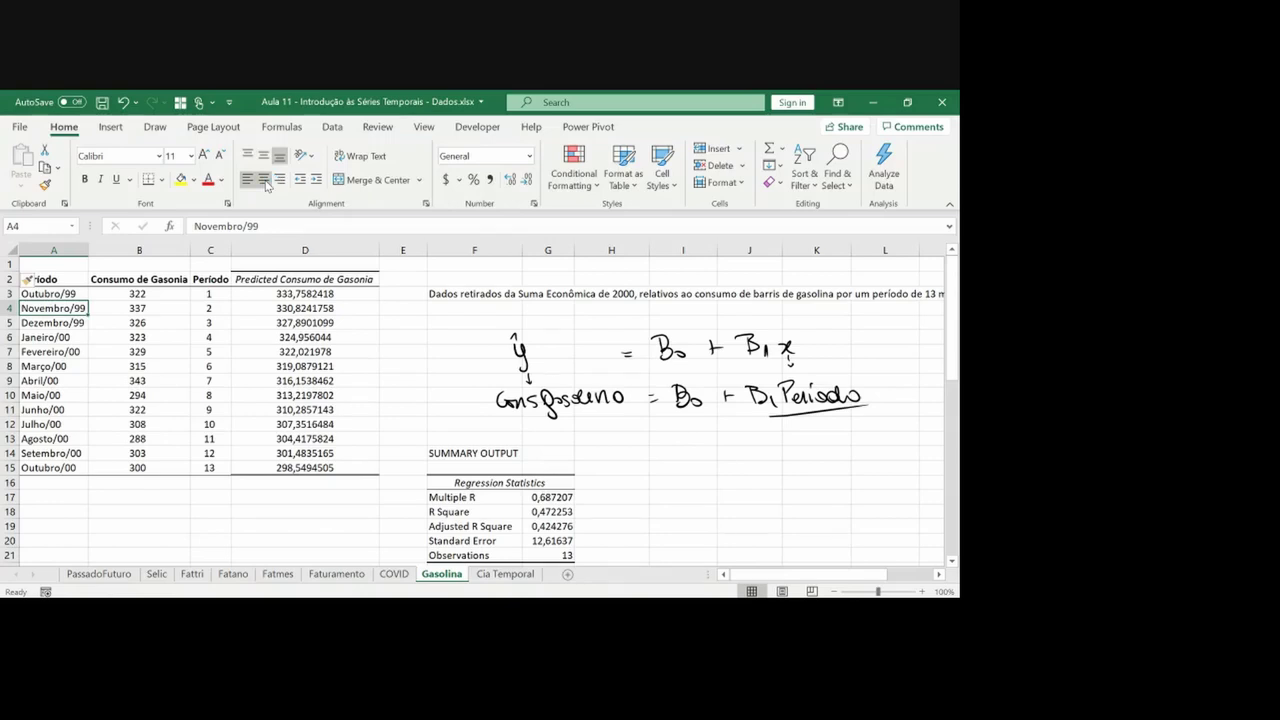
pyautogui.hotkey('shift', 'Down')
pyautogui.hotkey('shift', 'Down')
pyautogui.hotkey('shift', 'Down')
pyautogui.hotkey('shift', 'Down')
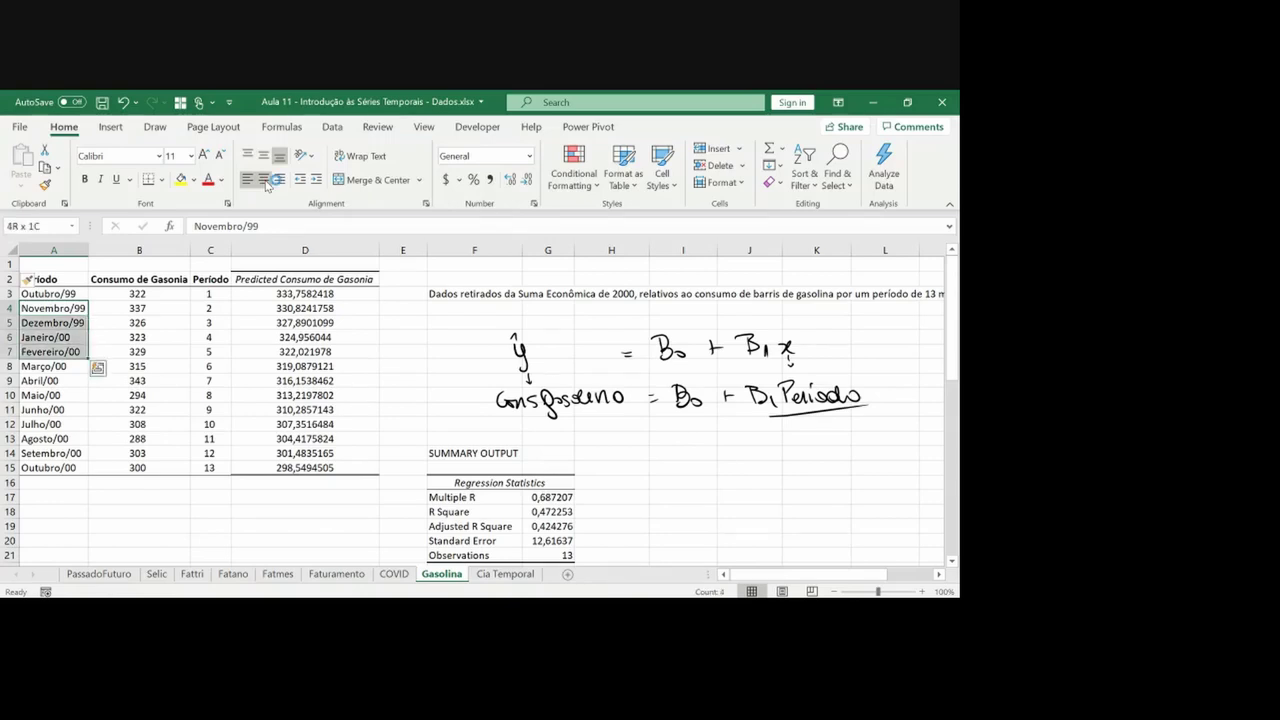
pyautogui.hotkey('shift', 'Down')
pyautogui.hotkey('shift', 'Down')
pyautogui.hotkey('shift', 'Down')
pyautogui.press('Up')
pyautogui.press('Down')
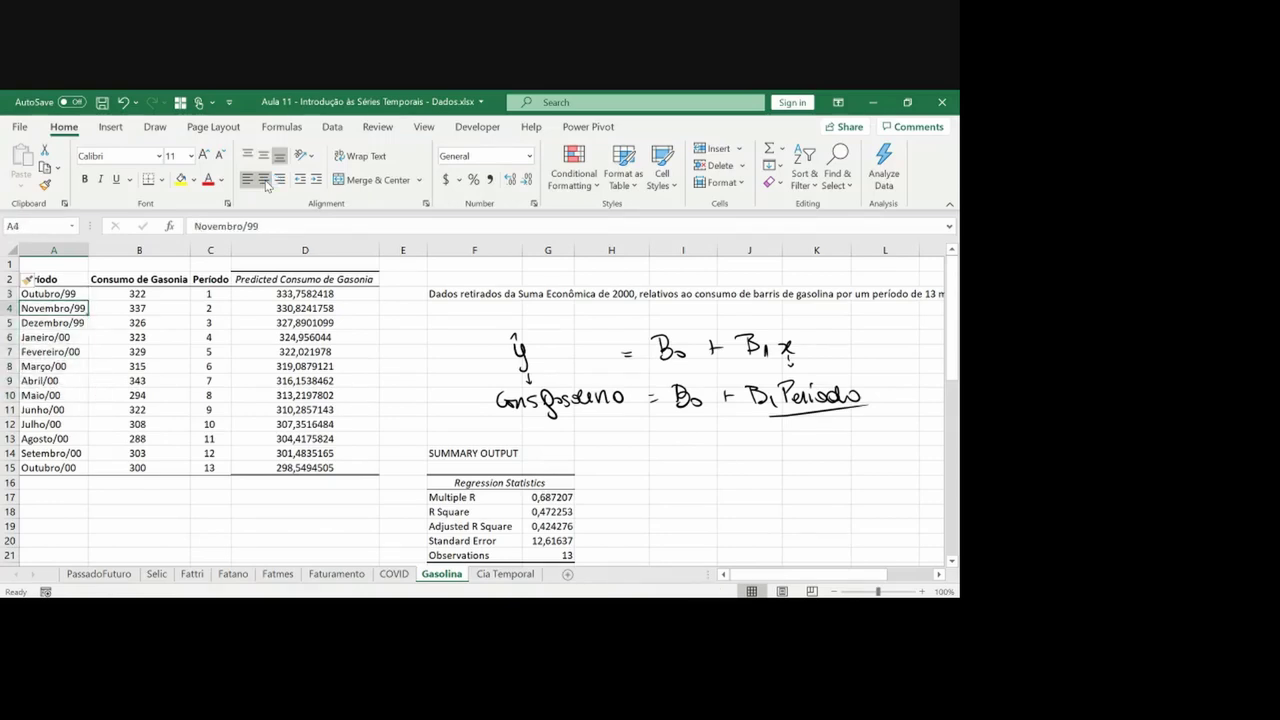
pyautogui.press('Down')
pyautogui.press('Down')
pyautogui.press('Down')
pyautogui.press('Down')
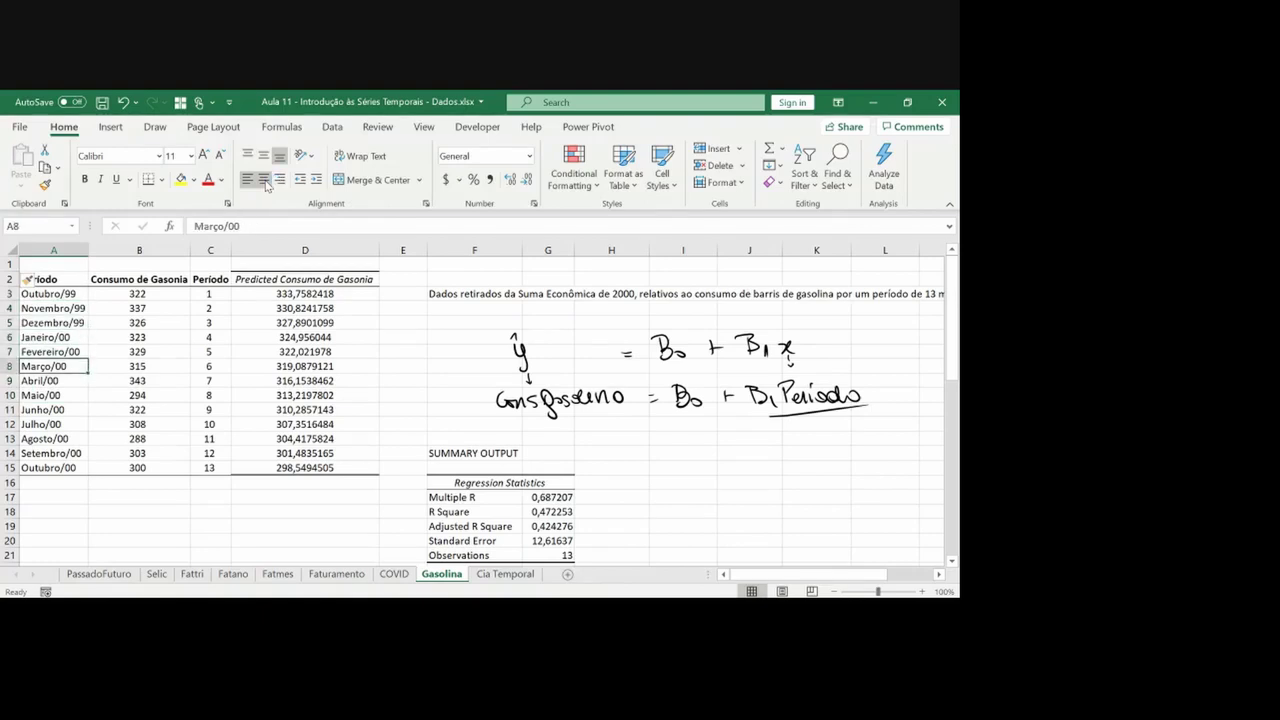
pyautogui.press('Up')
pyautogui.press('Up')
pyautogui.press('Up')
pyautogui.press('Up')
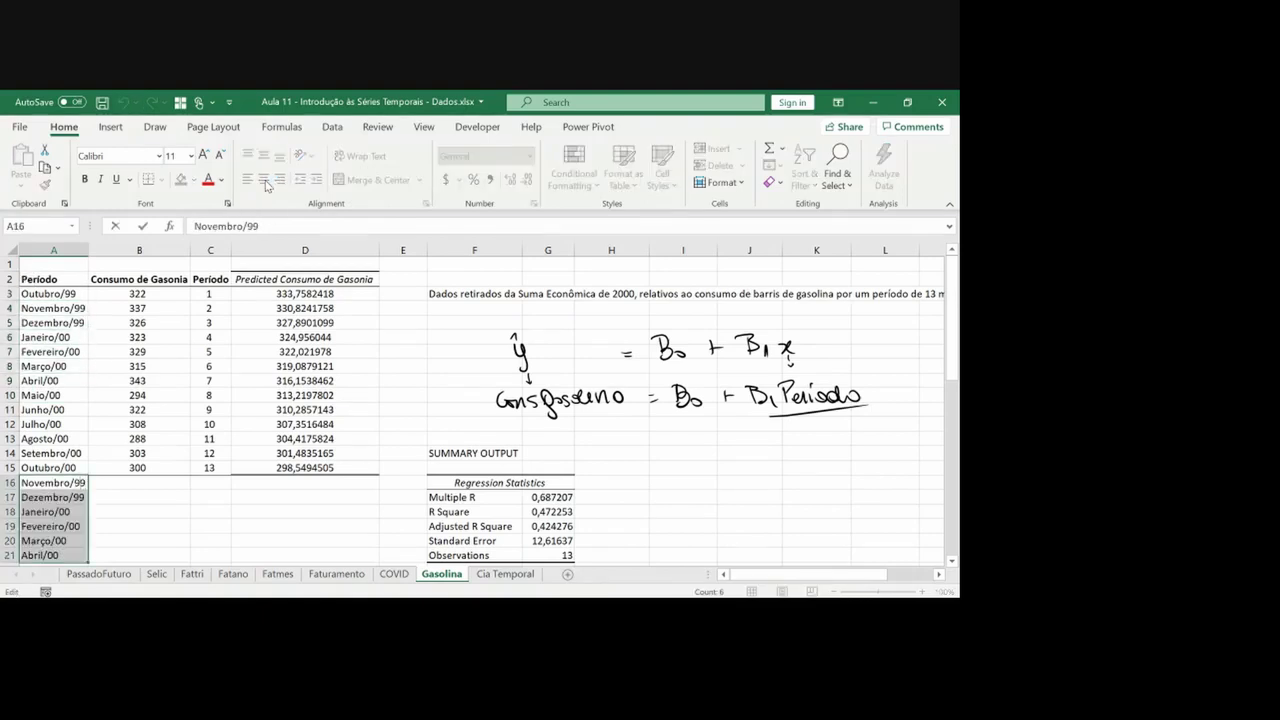
# Change the year of the copied November and December labels in A16:A17 to 00
pyautogui.press('BackSpace')
pyautogui.press('BackSpace')
pyautogui.write('00')
pyautogui.press('Return')
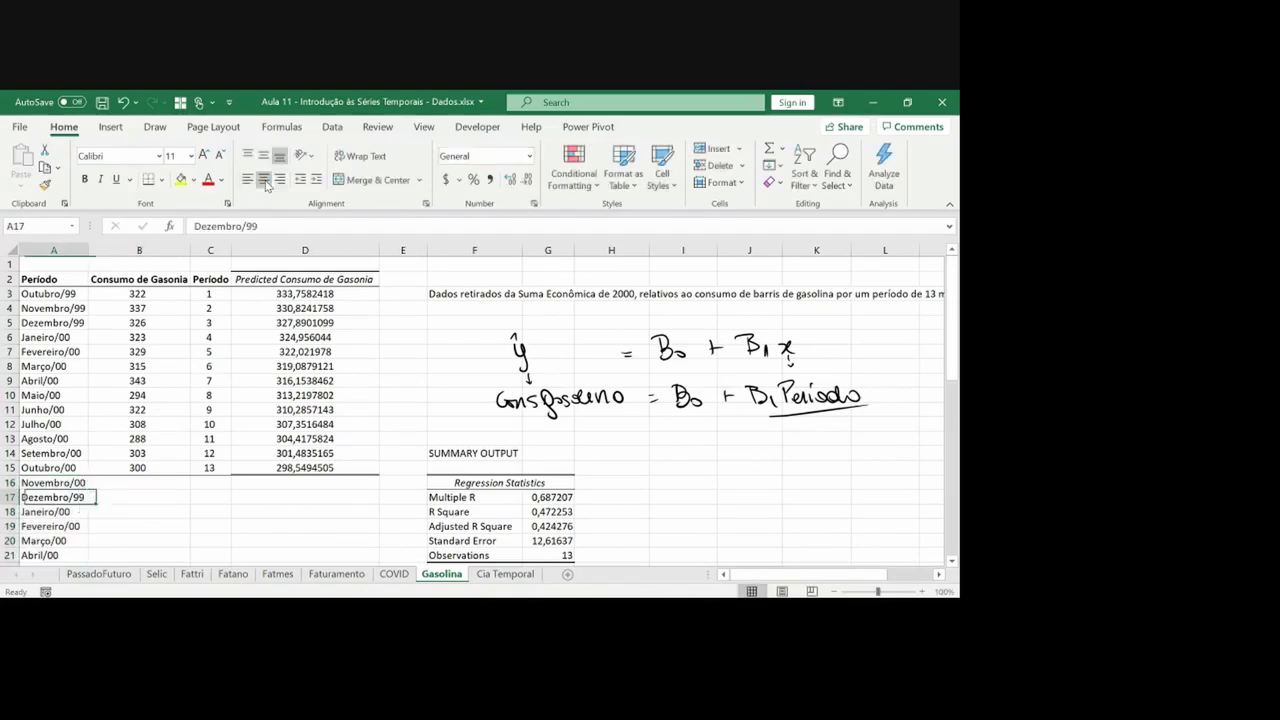
pyautogui.press('F2')
pyautogui.press('BackSpace')
pyautogui.press('BackSpace')
pyautogui.write('00')
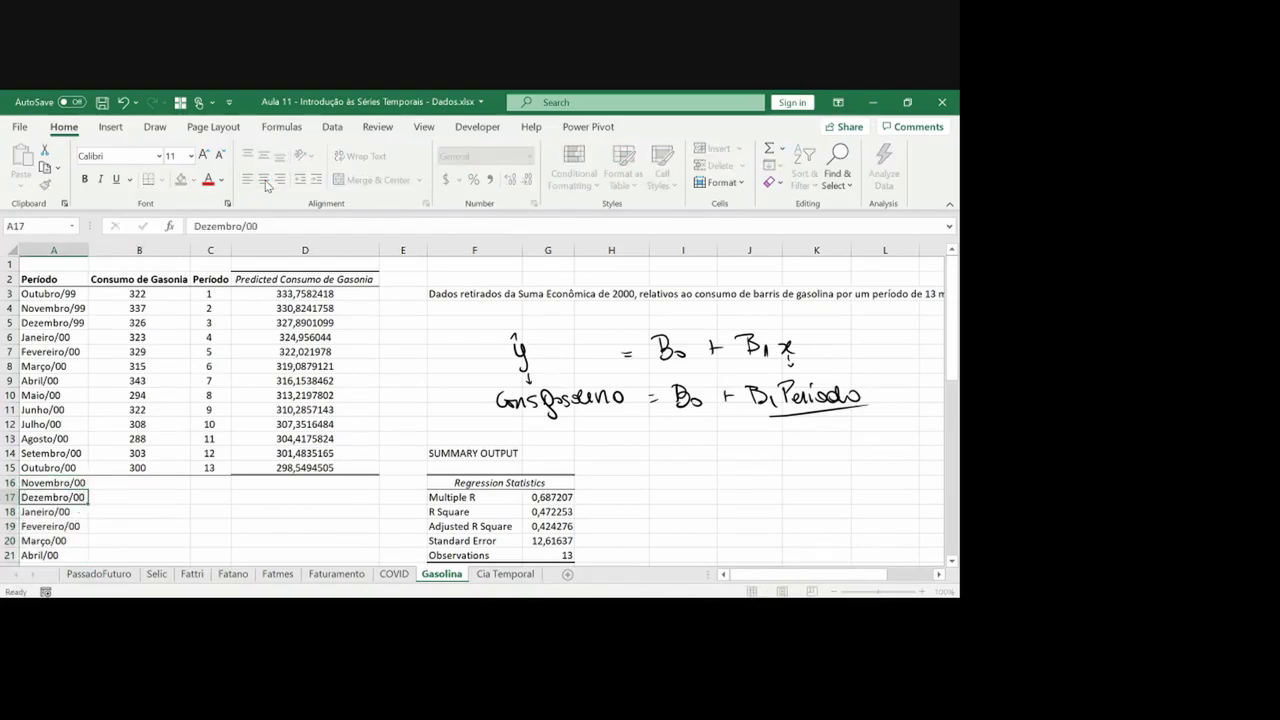
pyautogui.press('Return')
# Change the year of the copied January through April labels in A18:A21 to 01
pyautogui.press('F2')
pyautogui.press('BackSpace')
pyautogui.press('BackSpace')
pyautogui.write('01')
pyautogui.press('Return')
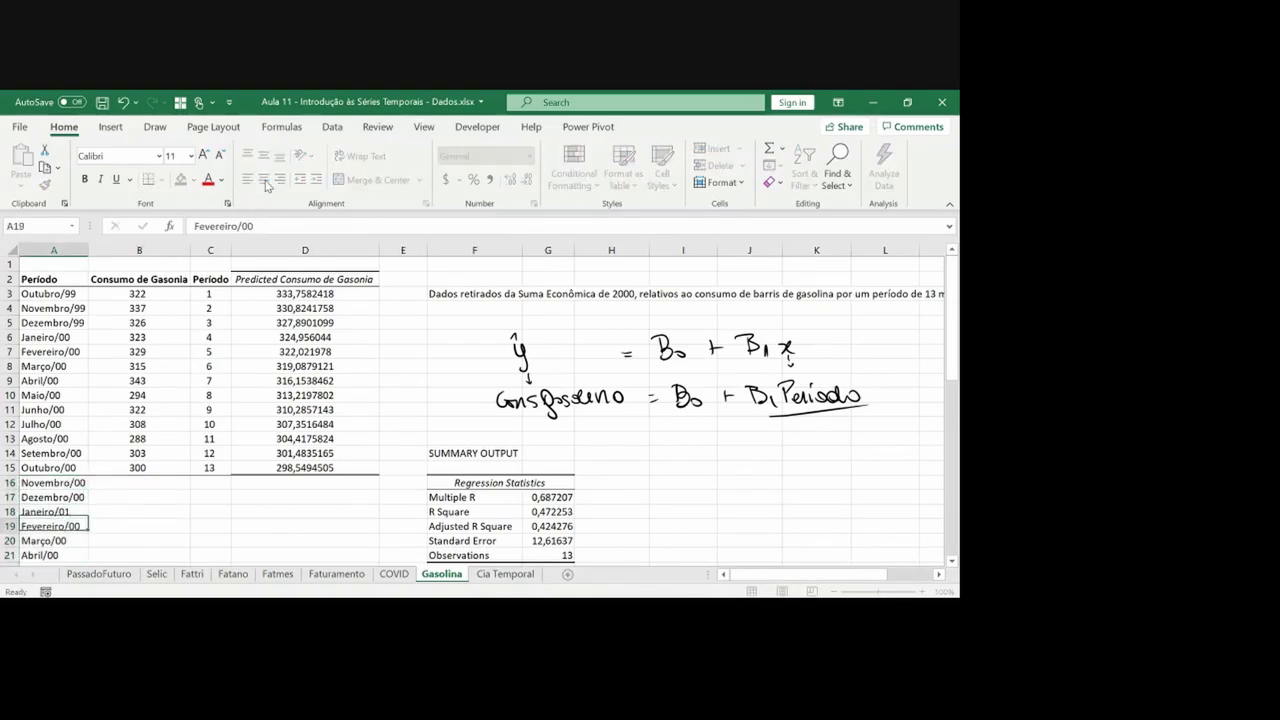
pyautogui.press('BackSpace')
pyautogui.press('BackSpace')
pyautogui.write('01')
pyautogui.press('Return')
pyautogui.press('F2')
pyautogui.press('BackSpace')
pyautogui.press('BackSpace')
pyautogui.write('01')
pyautogui.press('Return')
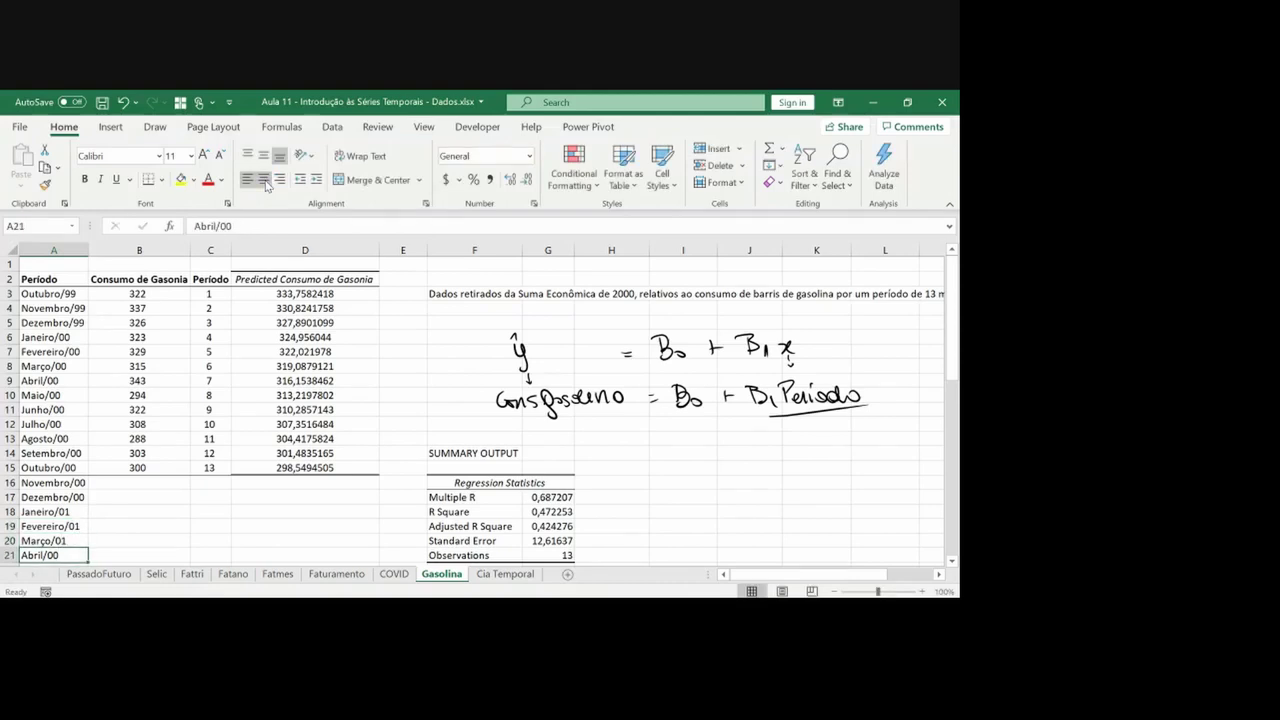
pyautogui.press('F2')
pyautogui.press('BackSpace')
pyautogui.press('BackSpace')
pyautogui.write('01')
pyautogui.press('Return')
# Append the suffix "e" to each of the six new month labels in A16:A21 to mark them as estimates
pyautogui.press('Up')
pyautogui.press('Up')
pyautogui.press('Up')
pyautogui.press('Up')
pyautogui.press('Up')
pyautogui.press('Up')
pyautogui.press('F2')
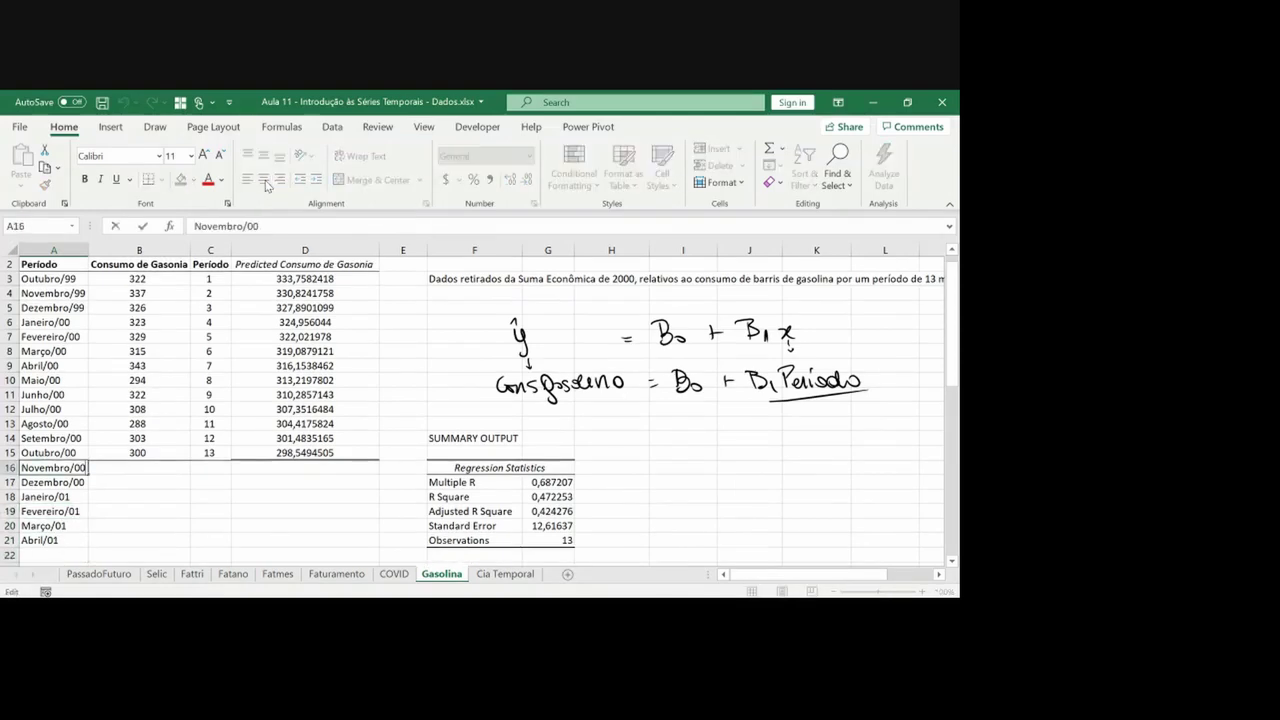
pyautogui.write('e')
pyautogui.press('Return')
pyautogui.press('F2')
pyautogui.write('e')
pyautogui.press('Return')
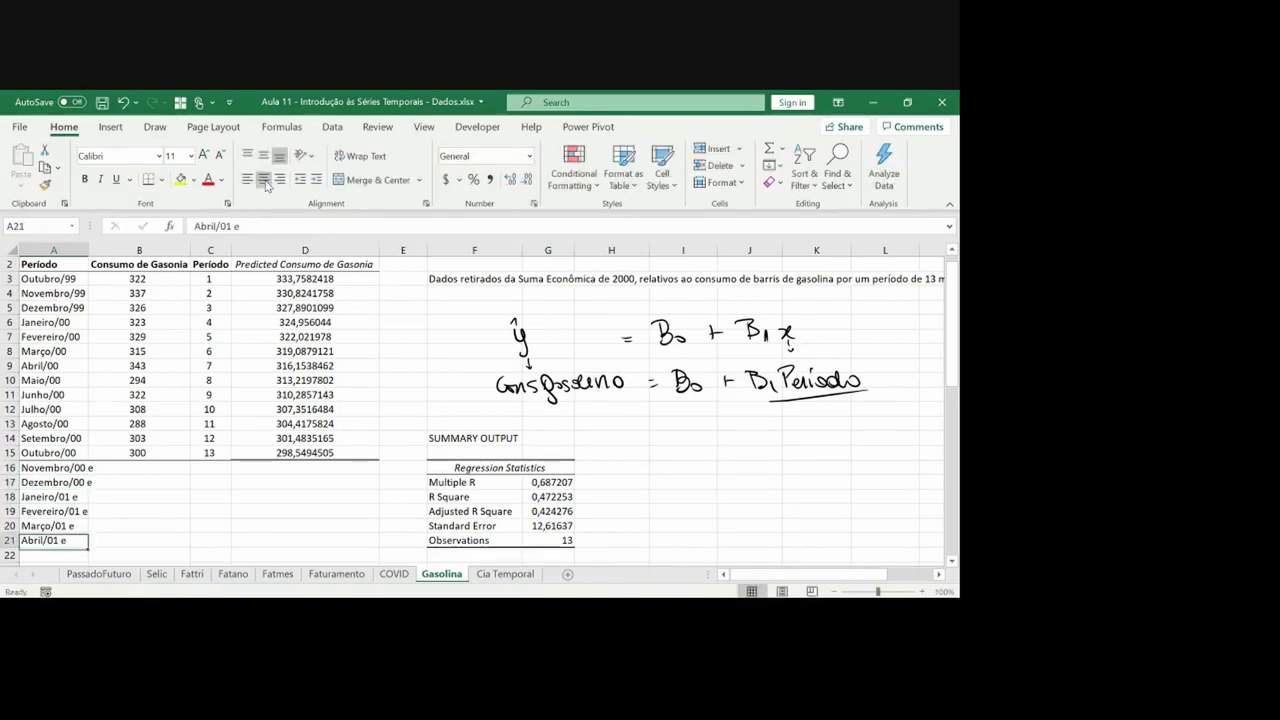
# Link cell B1 to the regression's intercept coefficient with the absolute reference =$G$30
pyautogui.hotkey('ctrl', 'Up')
pyautogui.press('Up')
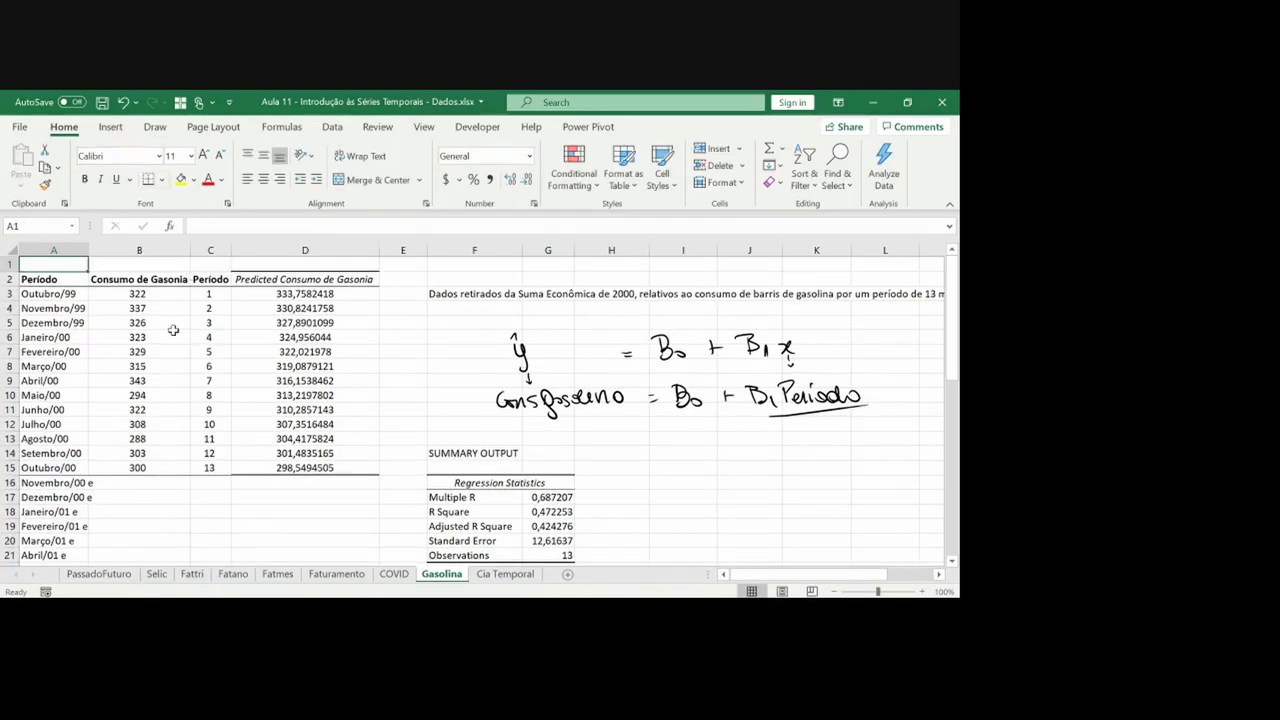
pyautogui.click(131, 283)
pyautogui.press('Up')
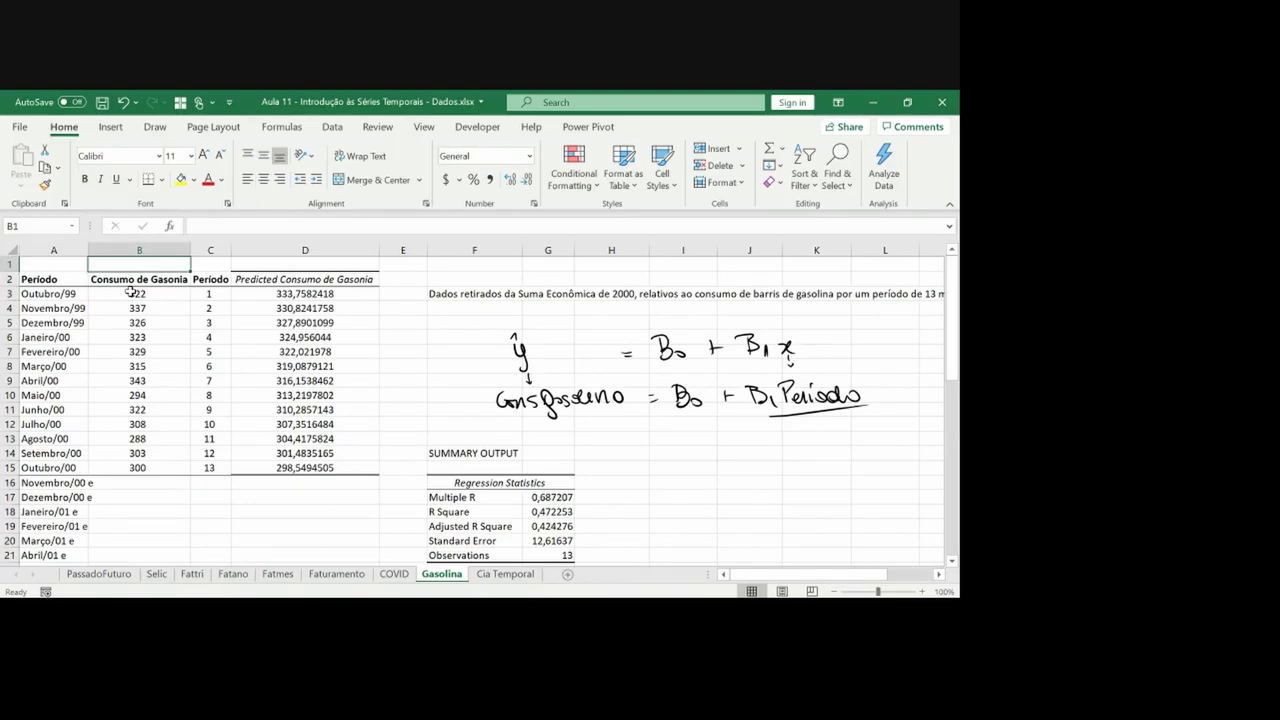
pyautogui.write('=')
pyautogui.press('Down')
pyautogui.hotkey('ctrl', 'Down')
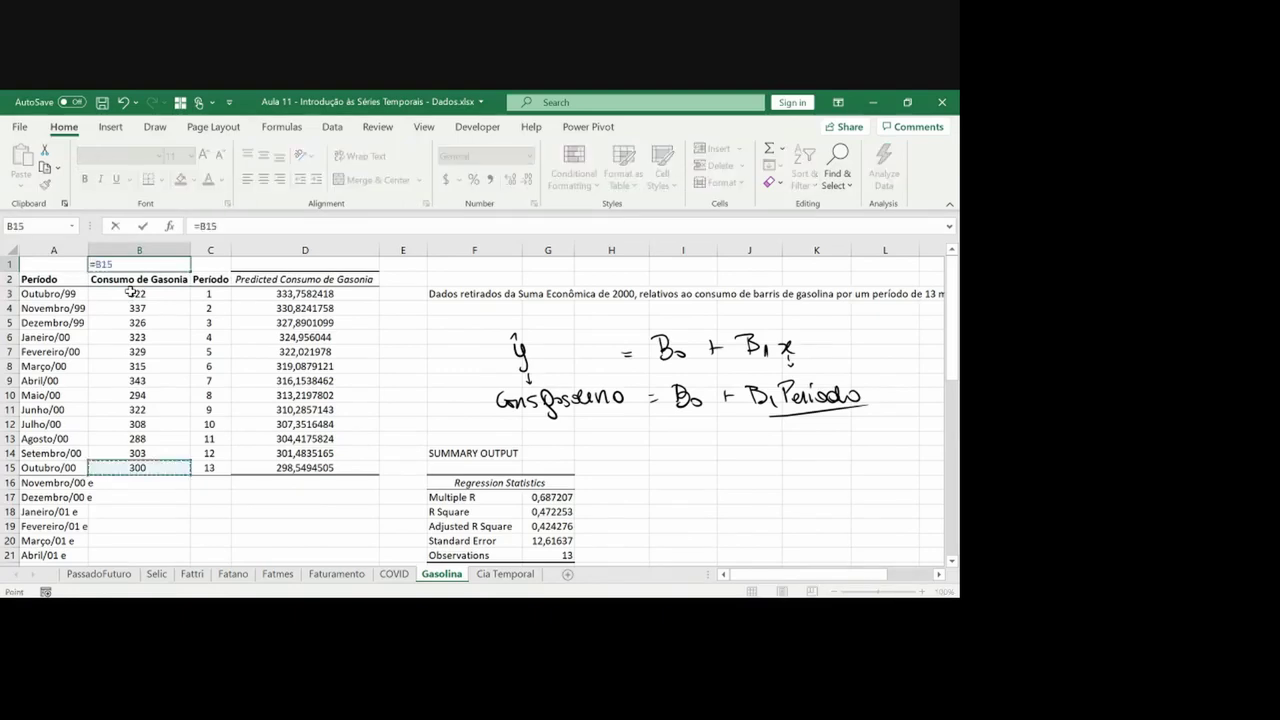
pyautogui.press('Down')
pyautogui.press('Down')
pyautogui.press('Down')
pyautogui.press('Down')
pyautogui.press('Down')
pyautogui.press('Down')
pyautogui.press('Down')
pyautogui.press('Down')
pyautogui.press('Down')
pyautogui.press('Down')
pyautogui.press('Down')
pyautogui.press('Down')
pyautogui.press('Down')
pyautogui.press('Down')
pyautogui.press('Down')
pyautogui.press('Down')
pyautogui.press('Down')
pyautogui.press('Down')
pyautogui.press('Down')
pyautogui.press('Down')
pyautogui.press('Right')
pyautogui.press('Right')
pyautogui.press('Right')
pyautogui.press('Right')
pyautogui.press('Right')
pyautogui.press('Up')
pyautogui.press('Up')
pyautogui.press('Up')
pyautogui.press('Up')
pyautogui.press('Up')
pyautogui.press('Up')
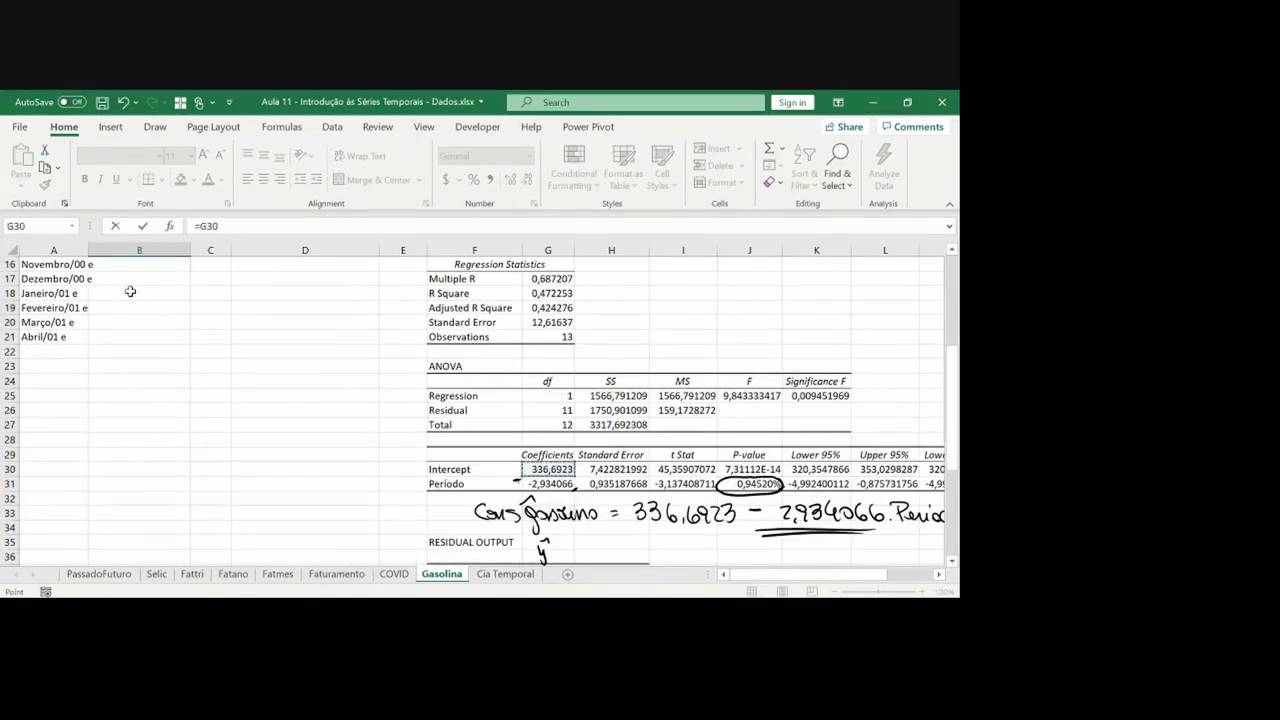
pyautogui.press('F4')
pyautogui.press('Return')
pyautogui.press('Up')
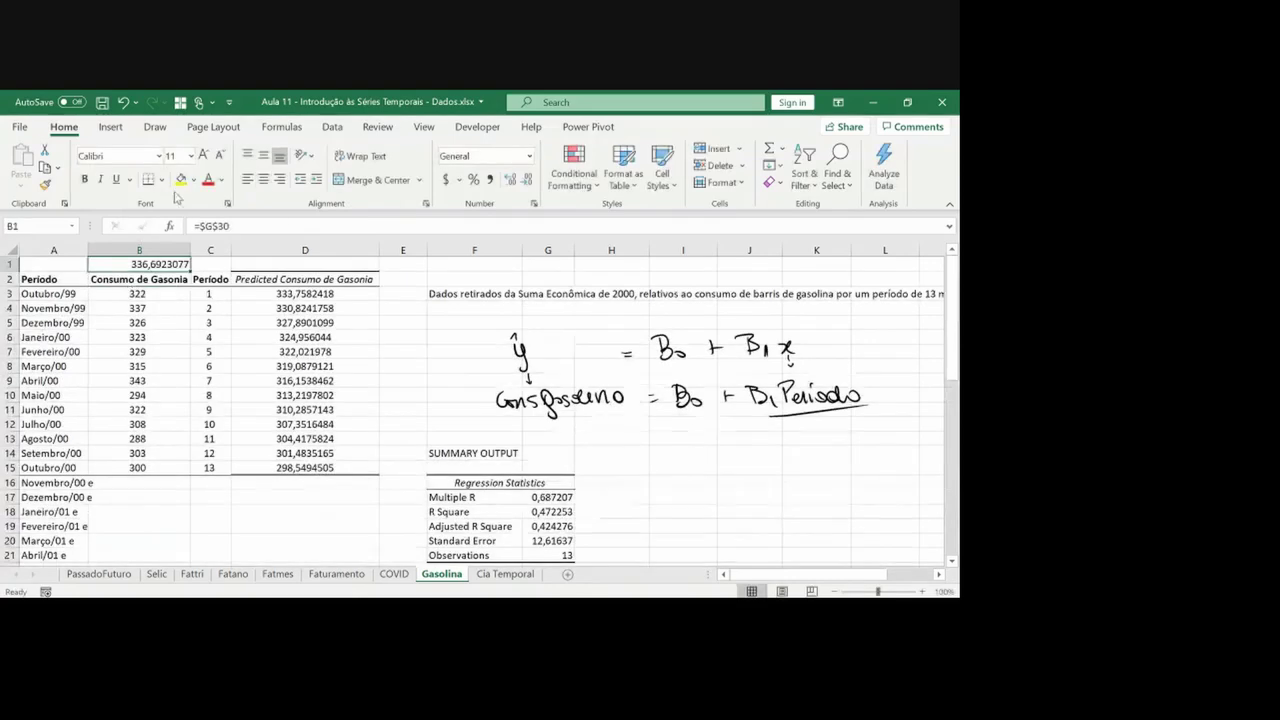
# Format B1 and C1 in centred bold, linking C1 to the regression's Período coefficient with the absolute reference =$G$31
pyautogui.click(264, 180)
pyautogui.press('Right')
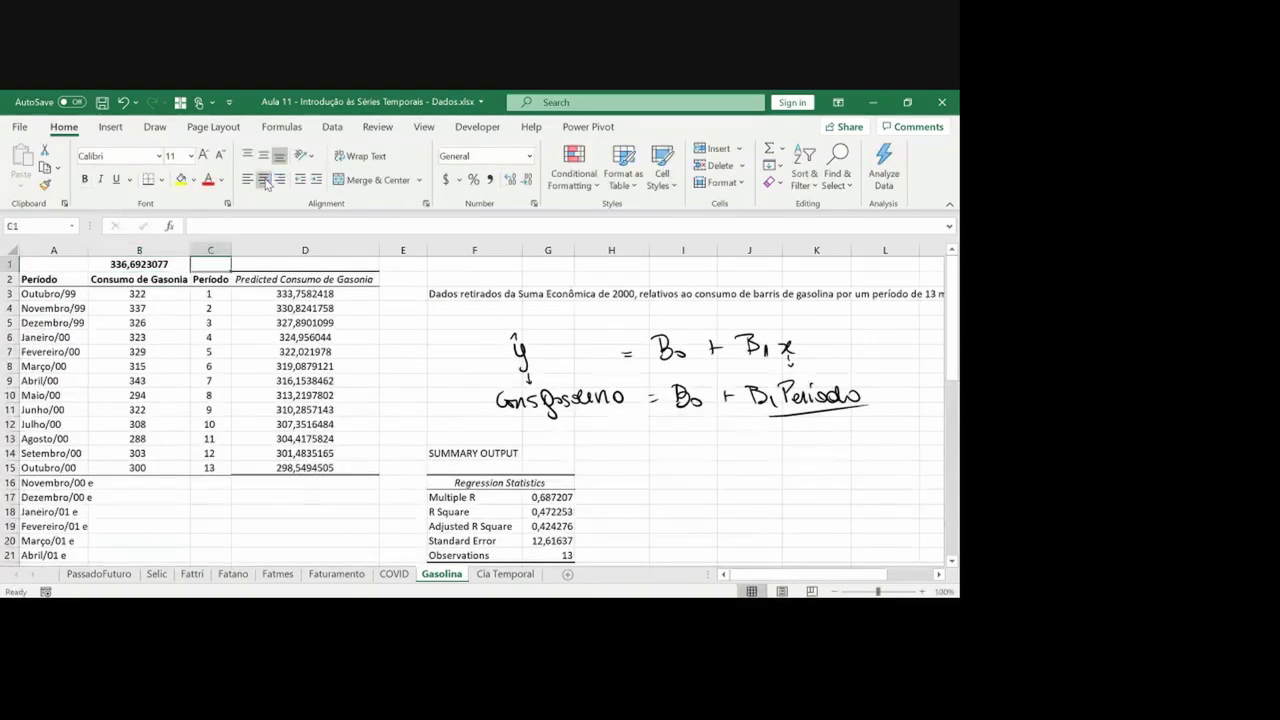
pyautogui.write('=')
pyautogui.press('Down')
pyautogui.press('Down')
pyautogui.press('Down')
pyautogui.press('Down')
pyautogui.press('Down')
pyautogui.press('Down')
pyautogui.press('Down')
pyautogui.press('Down')
pyautogui.press('Down')
pyautogui.press('Down')
pyautogui.press('Down')
pyautogui.press('Down')
pyautogui.press('Down')
pyautogui.press('Down')
pyautogui.press('Down')
pyautogui.press('Down')
pyautogui.press('Down')
pyautogui.press('Down')
pyautogui.press('Down')
pyautogui.press('Down')
pyautogui.press('Down')
pyautogui.press('Down')
pyautogui.press('Down')
pyautogui.press('Down')
pyautogui.press('Down')
pyautogui.press('Down')
pyautogui.press('Down')
pyautogui.press('Down')
pyautogui.press('Down')
pyautogui.press('Down')
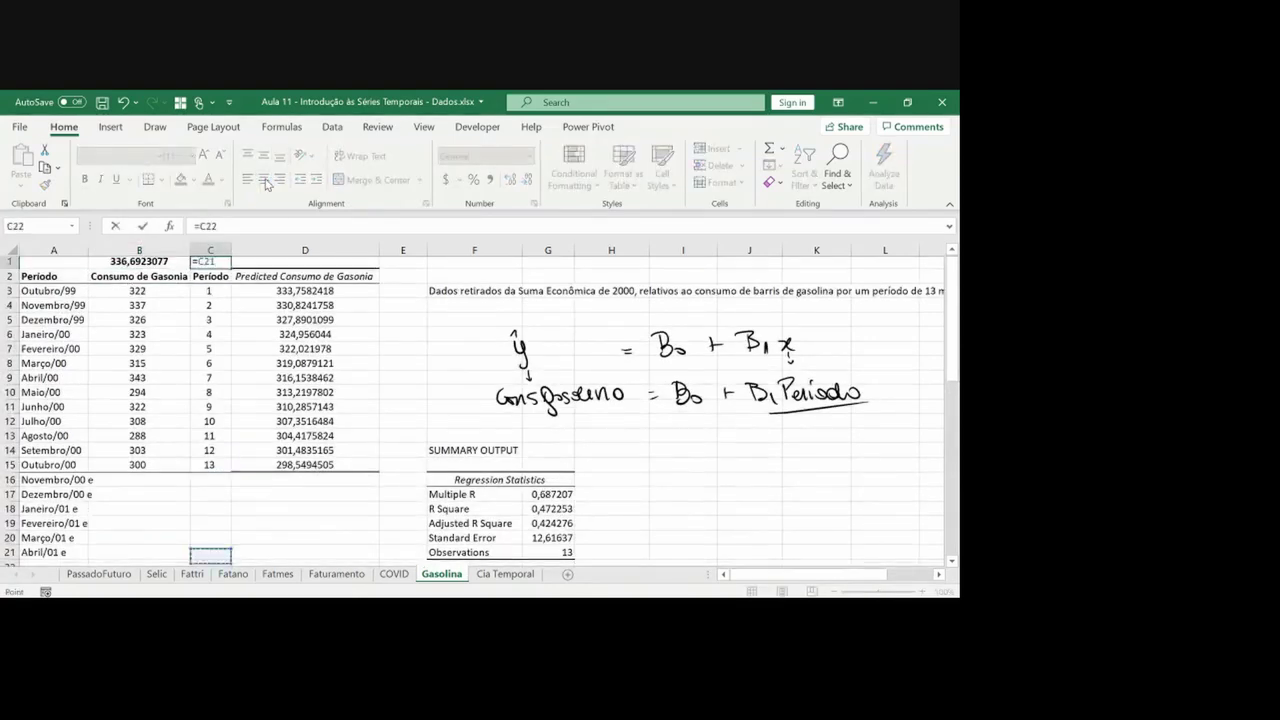
pyautogui.press('Right')
pyautogui.press('Right')
pyautogui.press('Right')
pyautogui.press('Right')
pyautogui.press('F4')
pyautogui.press('Return')
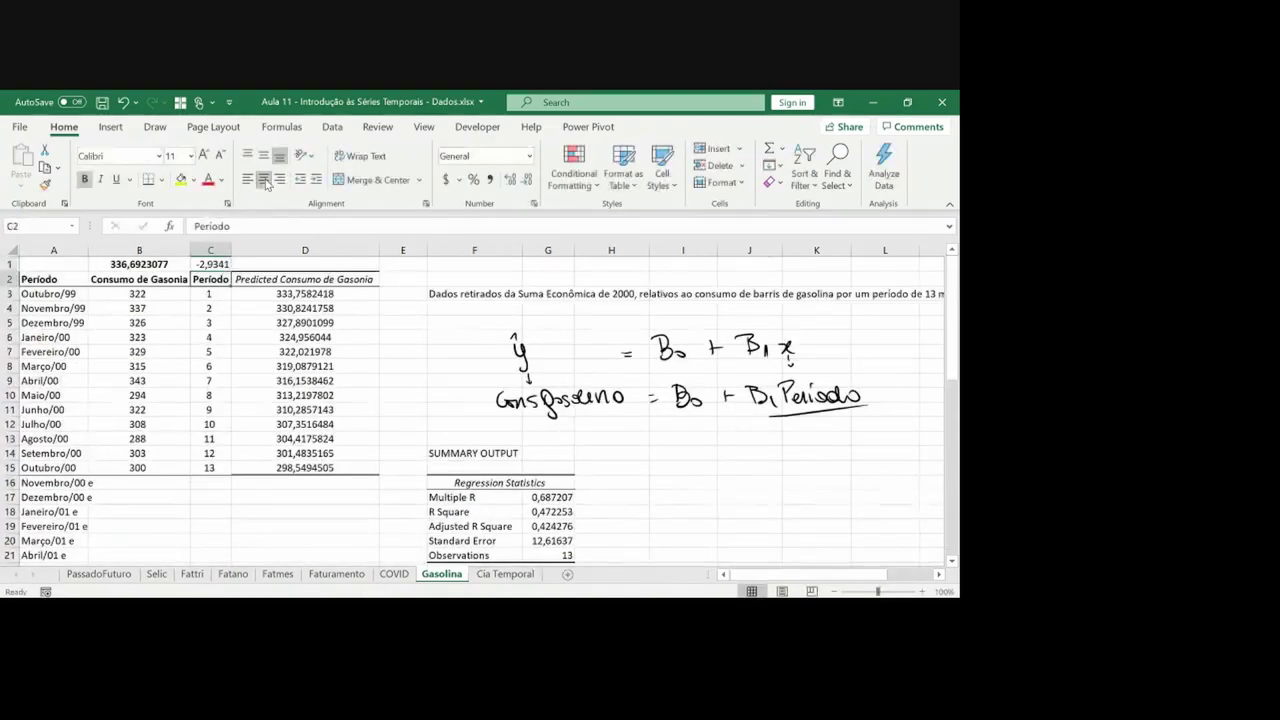
pyautogui.press('Up')
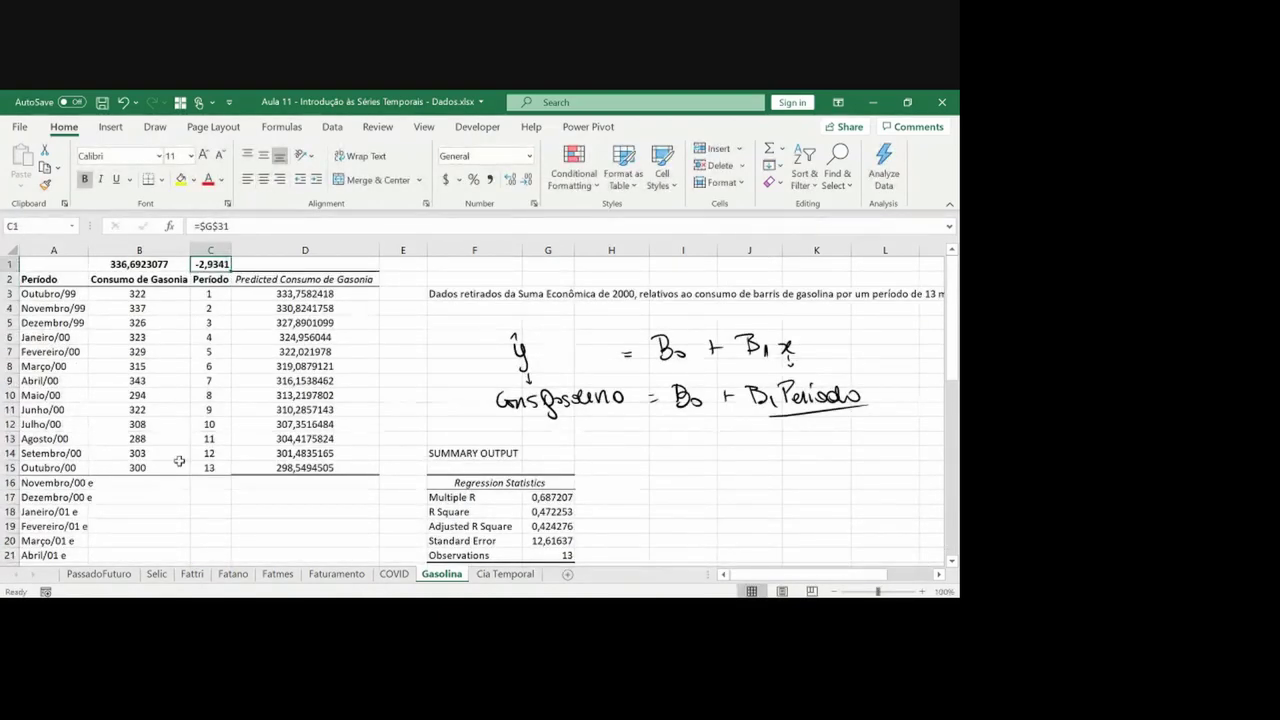
# Enter the November forecast formula =$B$1+$C$1*C16 in cell D16
pyautogui.click(270, 467)
pyautogui.press('Down')
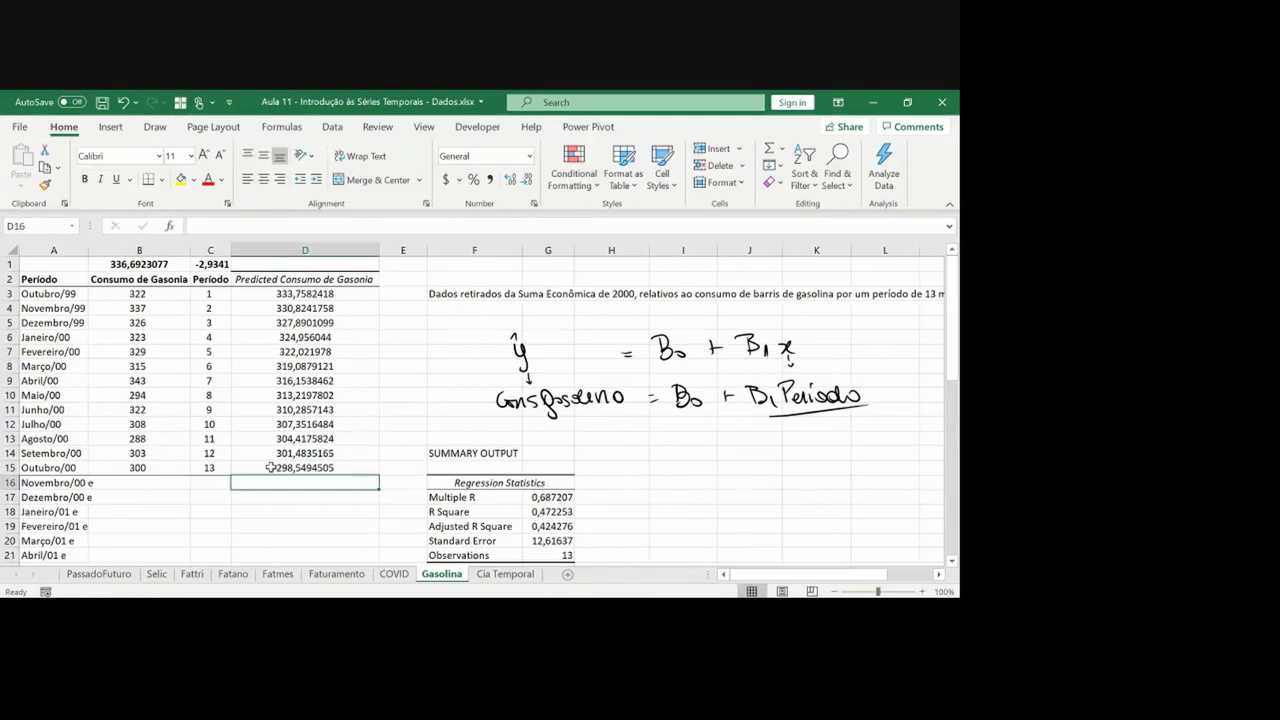
pyautogui.write('=')
pyautogui.press('Up')
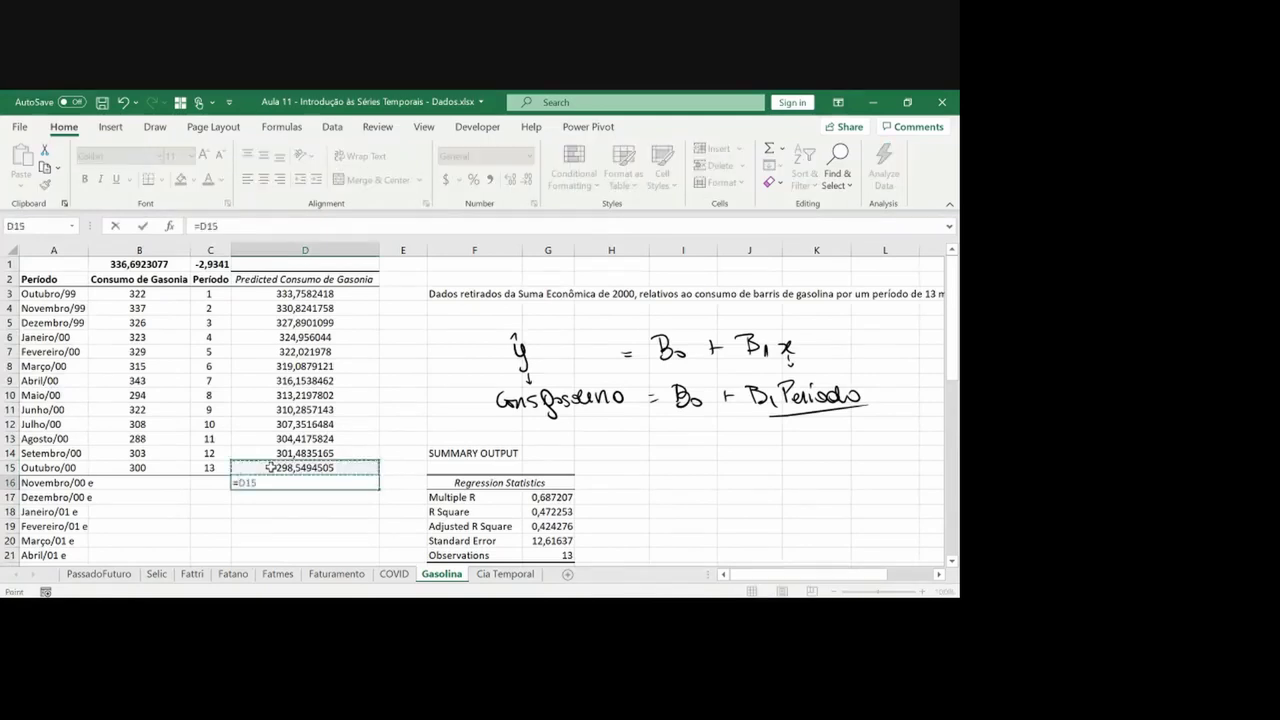
pyautogui.hotkey('ctrl', 'Up')
pyautogui.press('Left')
pyautogui.press('Left')
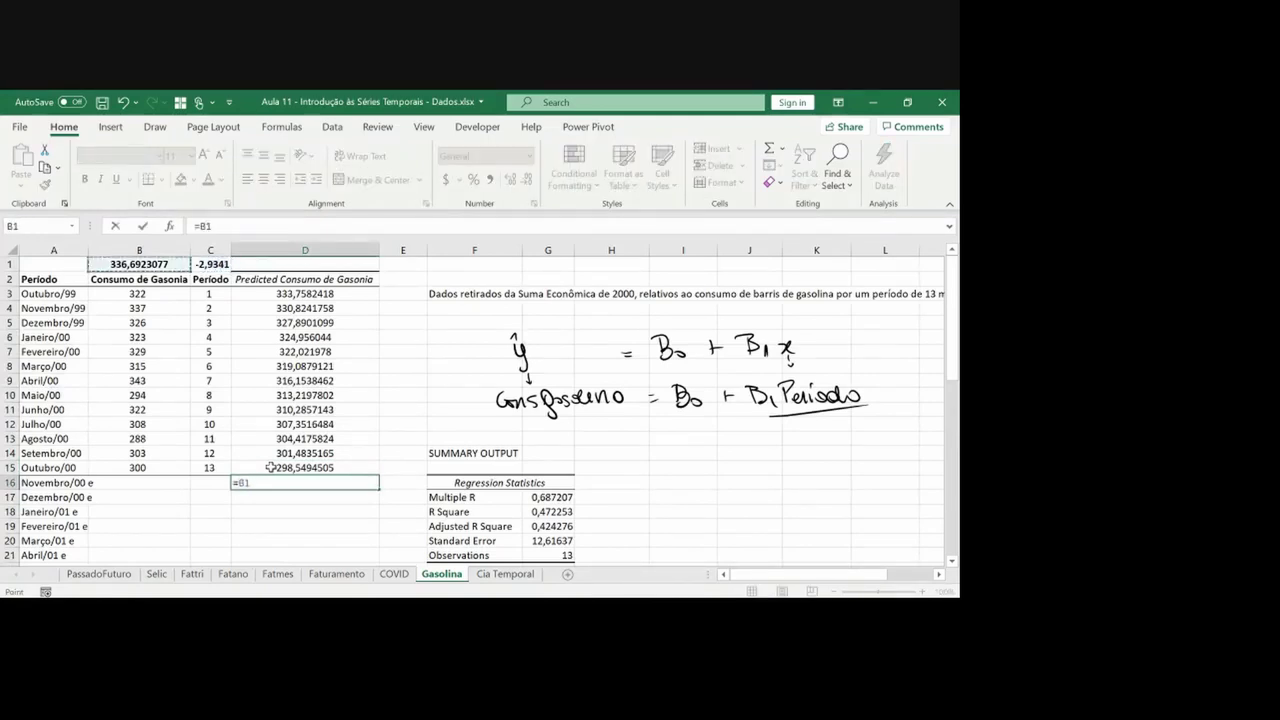
pyautogui.press('F4')
pyautogui.write('+')
pyautogui.press('Up')
pyautogui.hotkey('ctrl', 'Up')
pyautogui.press('Left')
pyautogui.press('F4')
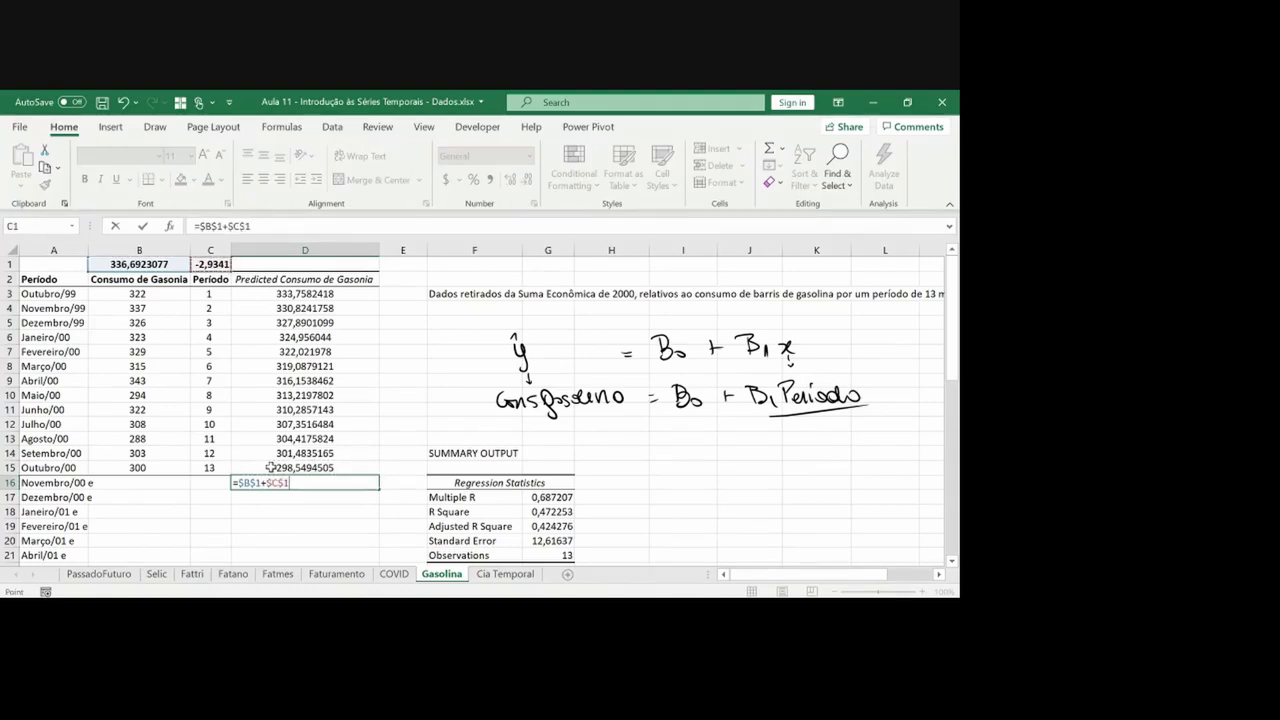
pyautogui.write('*')
pyautogui.press('Left')
pyautogui.hotkey('ctrl', 'Return')
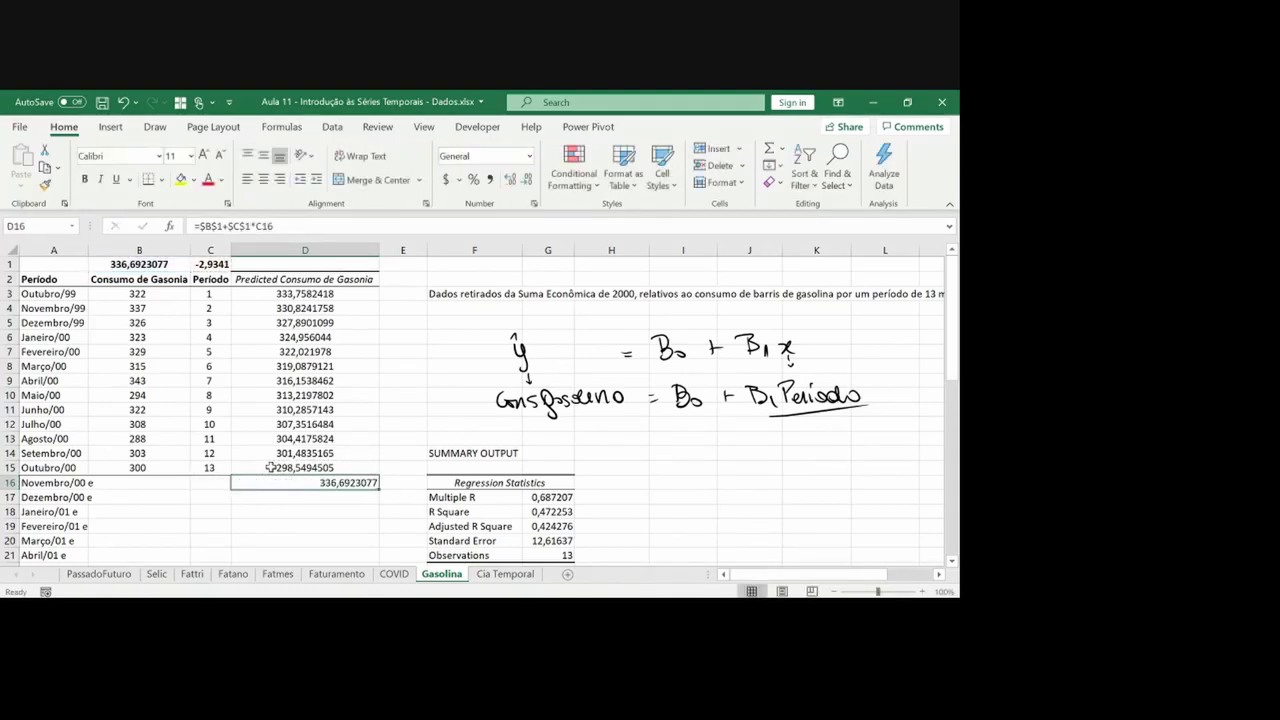
# Fill the forecast formula from D16 down through D21 and centre the cells
pyautogui.hotkey('shift', 'Down')
pyautogui.hotkey('shift', 'Down')
pyautogui.hotkey('shift', 'Down')
pyautogui.hotkey('shift', 'Down')
pyautogui.hotkey('shift', 'Down')
pyautogui.hotkey('ctrl', 'd')
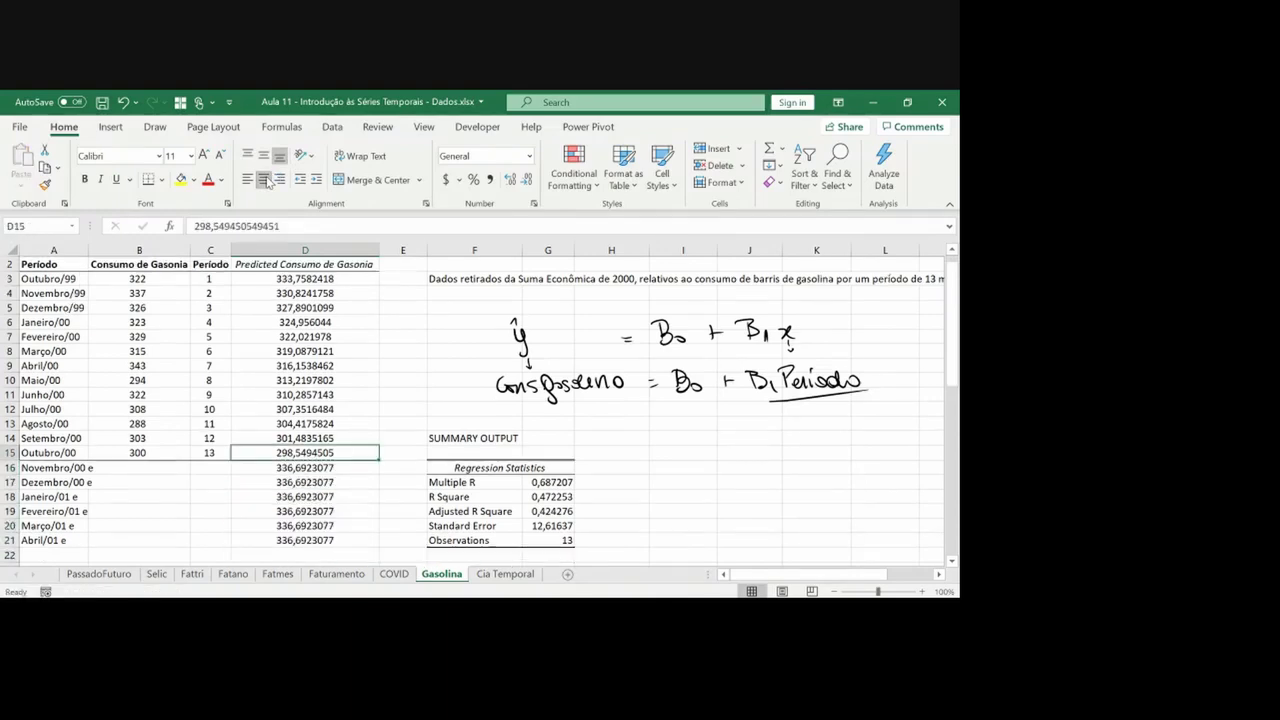
# Continue the period numbering in C16 with the formula =C15+1, centred in the cell
pyautogui.press('Left')
pyautogui.write('=')
pyautogui.press('Up')
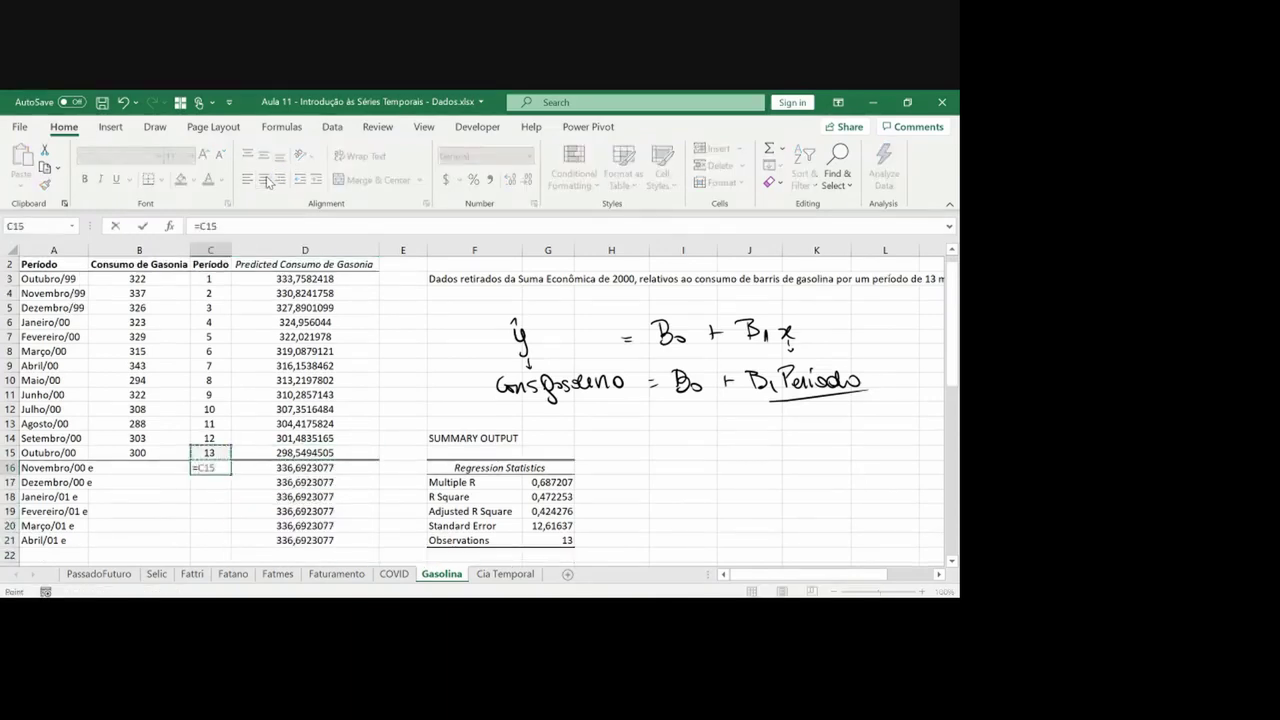
pyautogui.write('+1')
pyautogui.hotkey('ctrl', 'Return')
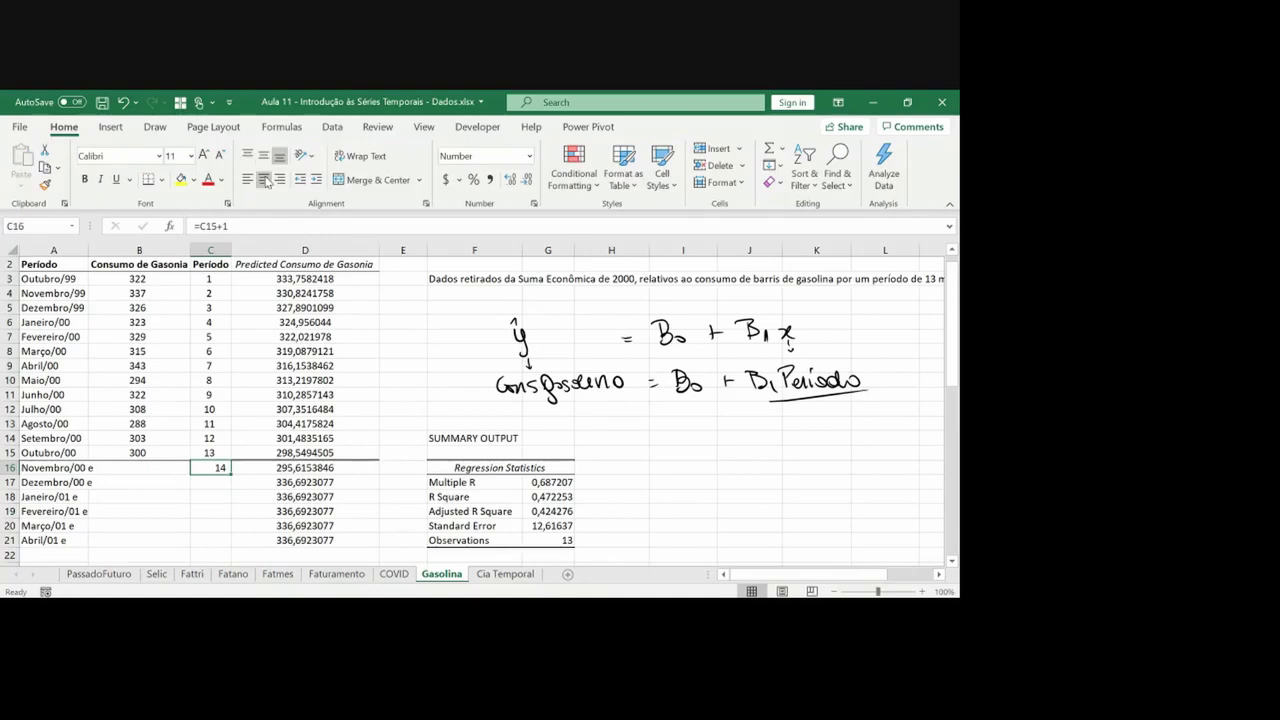
# Copy the period formula from C16 into C17:C21 for the remaining forecast months
pyautogui.hotkey('ctrl', 'c')
pyautogui.press('Down')
pyautogui.hotkey('ctrl', 'v')
pyautogui.press('Down')
pyautogui.hotkey('ctrl', 'v')
pyautogui.press('Down')
pyautogui.hotkey('ctrl', 'v')
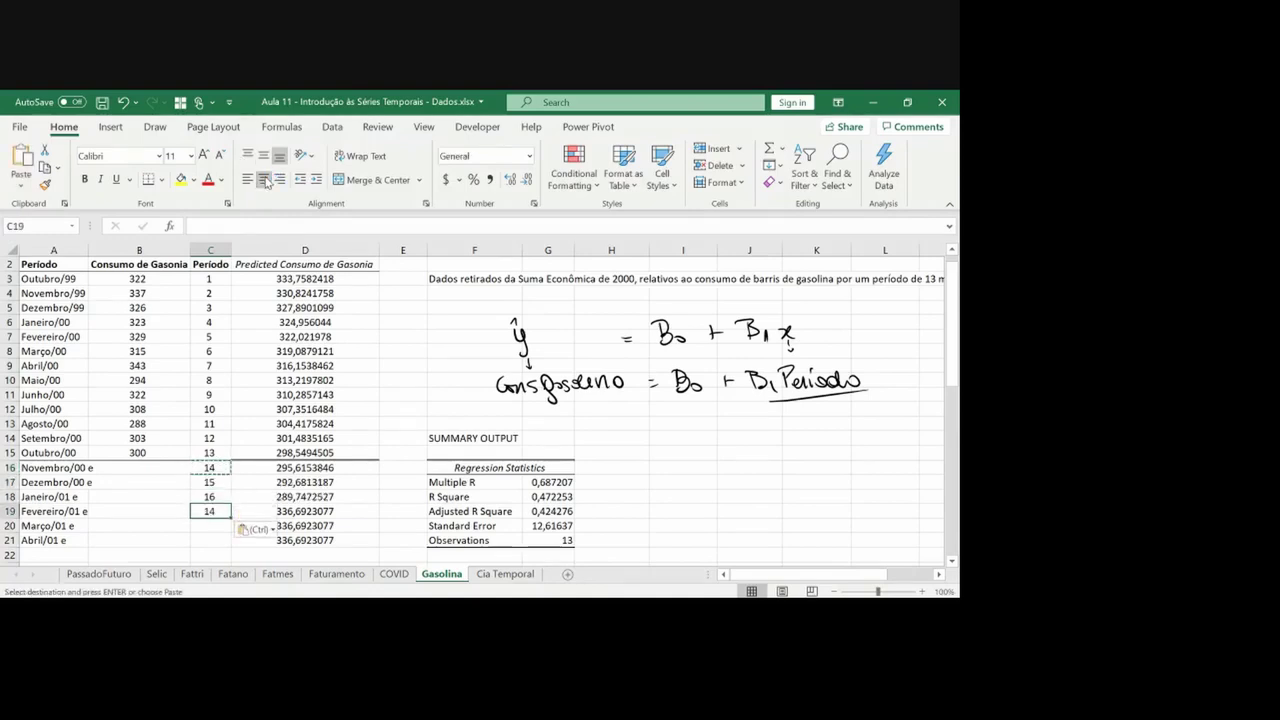
pyautogui.press('Down')
pyautogui.hotkey('ctrl', 'v')
pyautogui.press('Down')
pyautogui.hotkey('ctrl', 'v')
pyautogui.press('Escape')
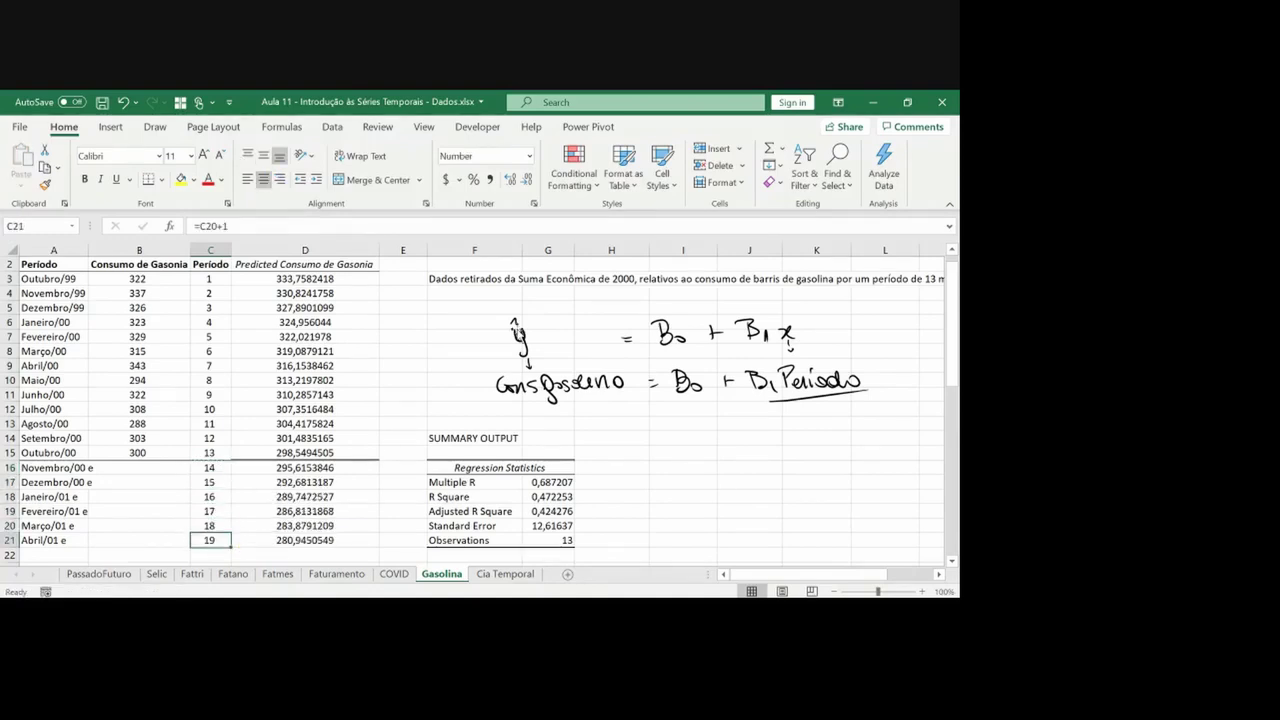
# Try to move the forecasts in D16:D21 into the actual consumption column at B16:B21
pyautogui.click(305, 468)
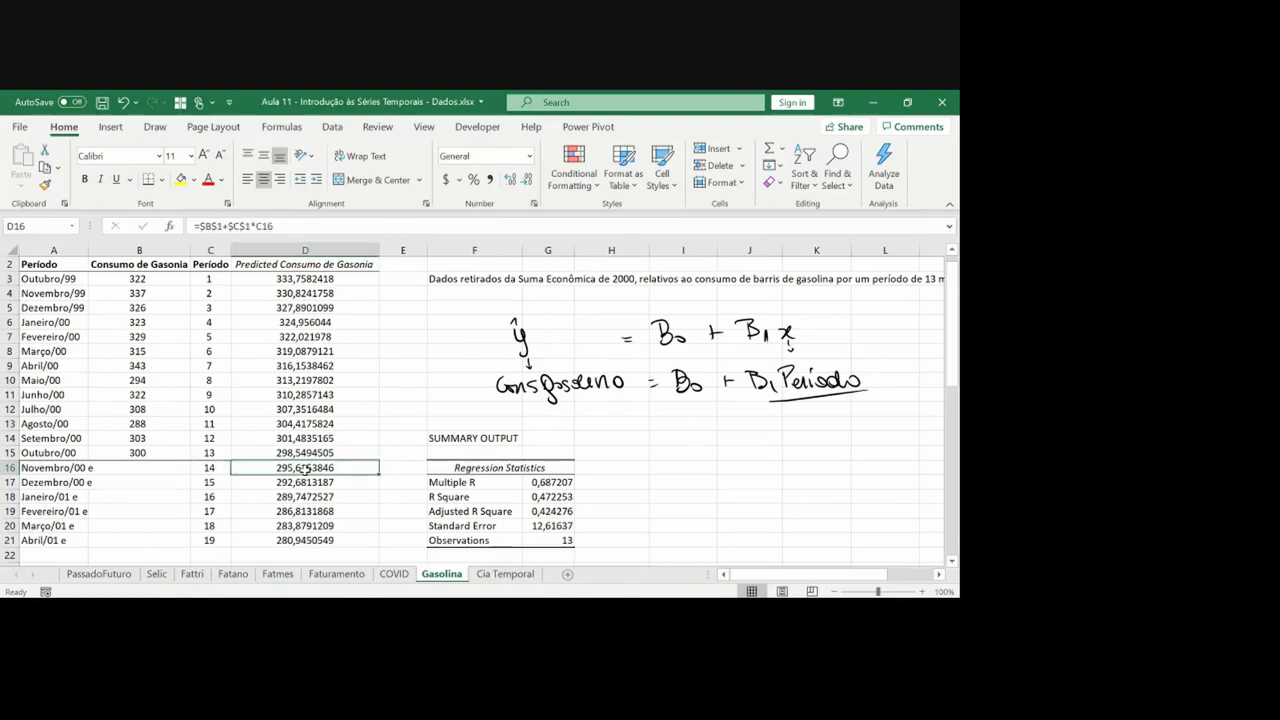
pyautogui.hotkey('ctrl', 'shift', 'Down')
pyautogui.hotkey('ctrl', 'x')
pyautogui.press('Left')
pyautogui.press('Left')
pyautogui.hotkey('ctrl', 'v')
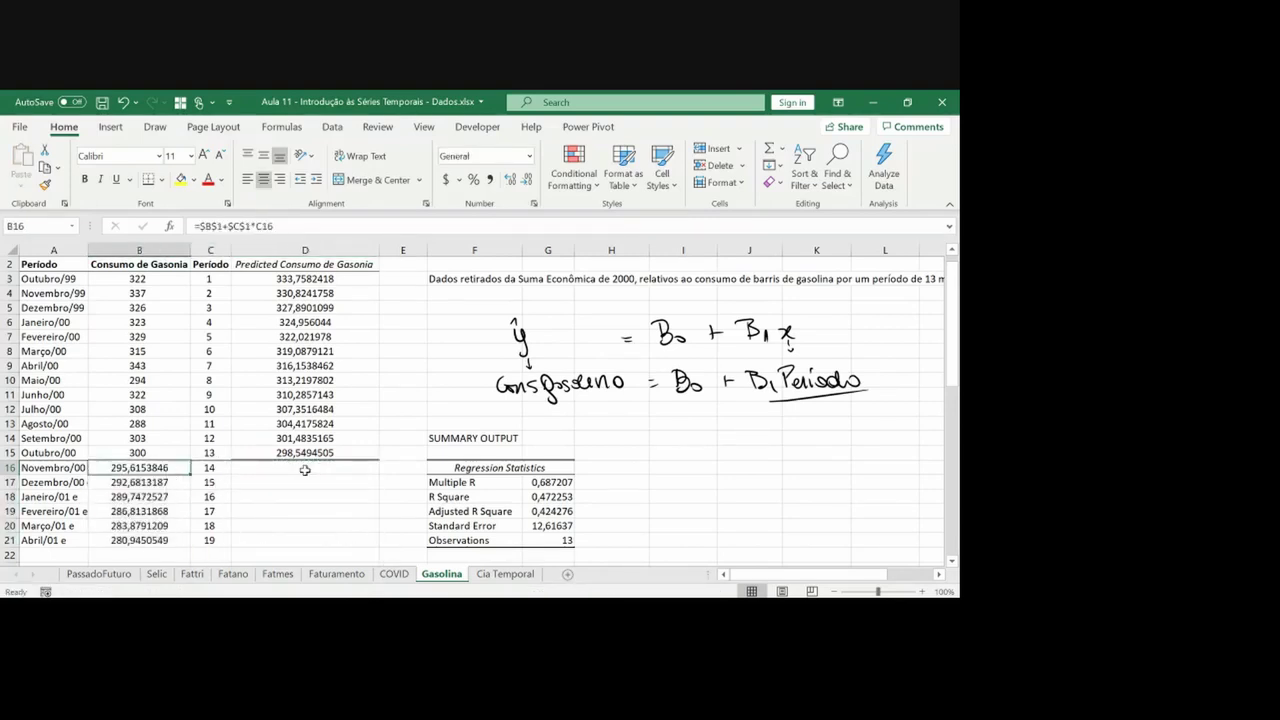
# Widen column A to fit its month labels and undo the move of the forecasts out of D16:D21
pyautogui.press('Left')
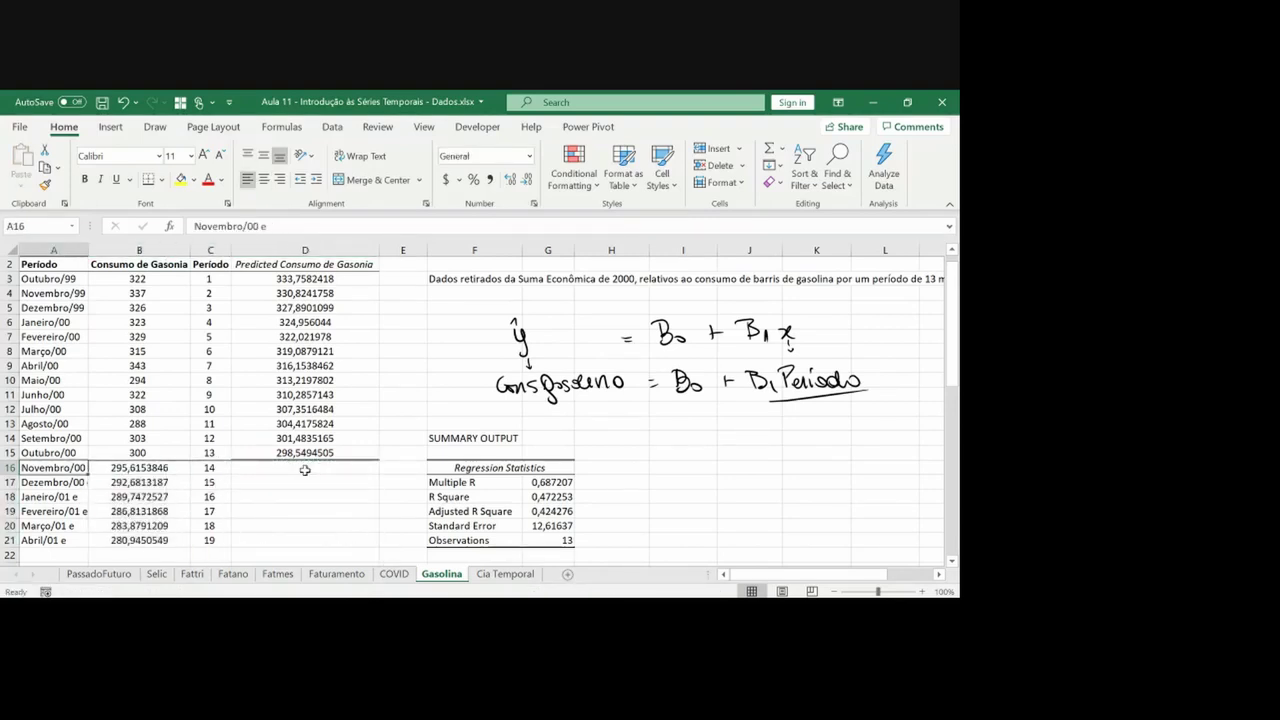
pyautogui.doubleClick(86, 250)
pyautogui.hotkey('ctrl', 'z')
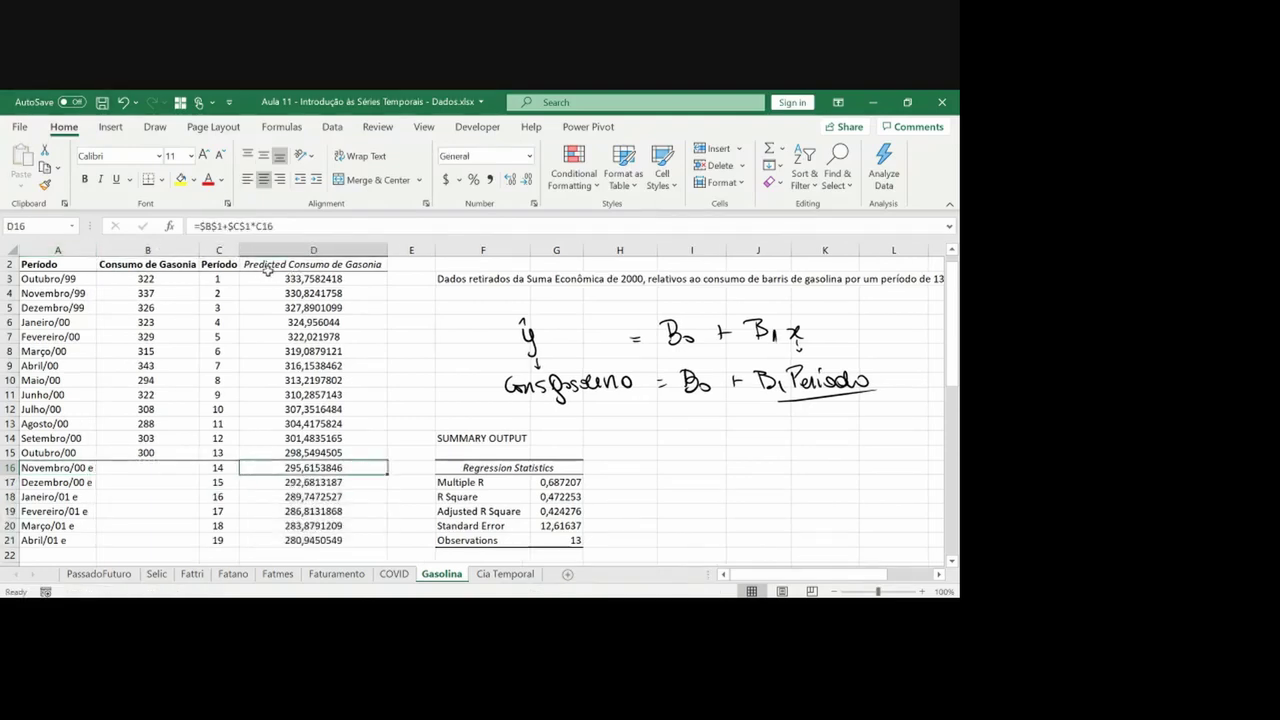
# Insert a blank column before the Período numbers and move the Predicted Consumo de Gasonia column into it as C2:C21
pyautogui.click(219, 249)
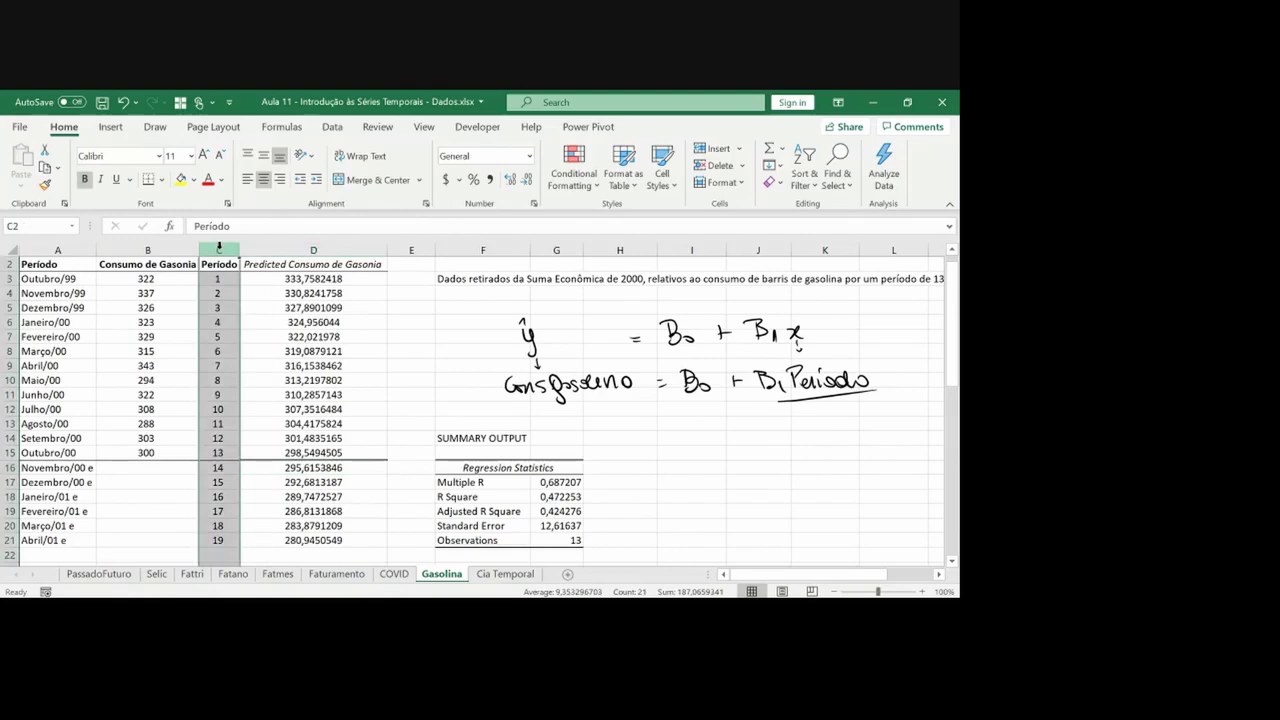
pyautogui.hotkey('ctrl', '+')
pyautogui.press('Right')
pyautogui.press('Right')
pyautogui.hotkey('ctrl', 'shift', 'Down')
pyautogui.hotkey('ctrl', 'x')
pyautogui.press('Left')
pyautogui.press('Left')
pyautogui.hotkey('ctrl', 'v')
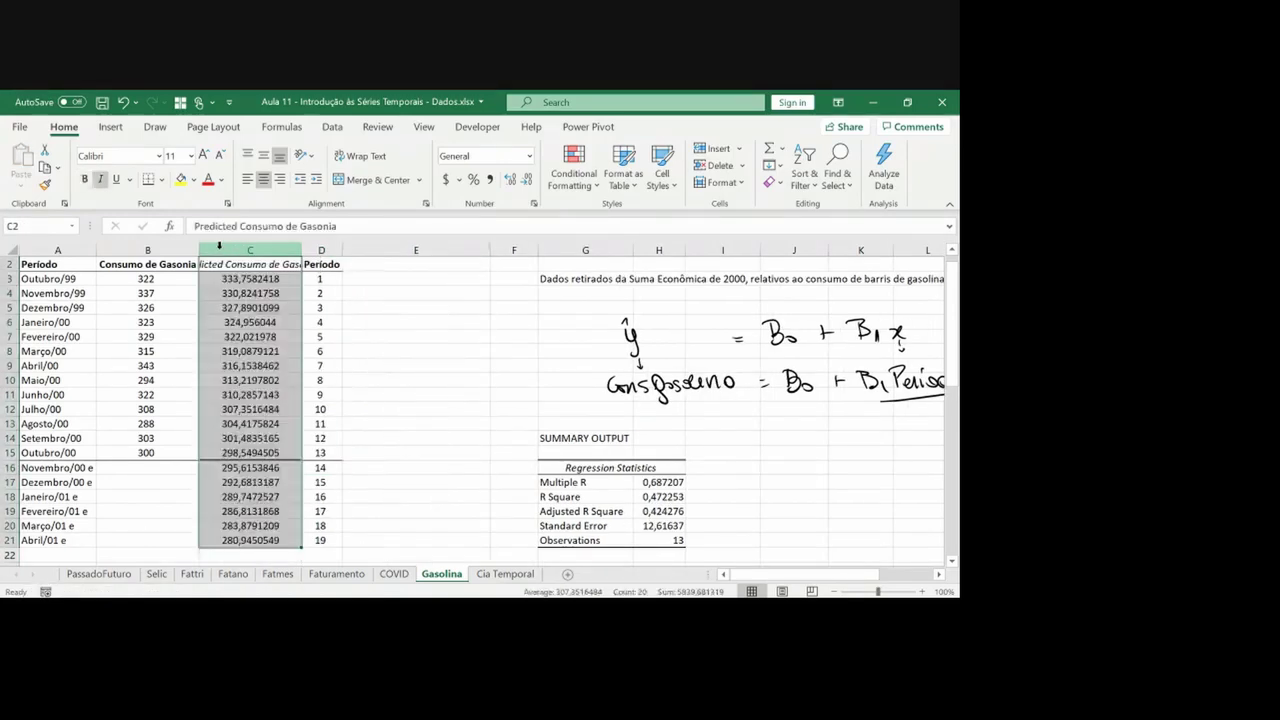
# Delete the emptied column E and widen column C to fit the Predicted Consumo de Gasonia heading
pyautogui.press('Right')
pyautogui.press('Right')
pyautogui.hotkey('ctrl', 'shift', 'Down')
pyautogui.hotkey('ctrl', '-')
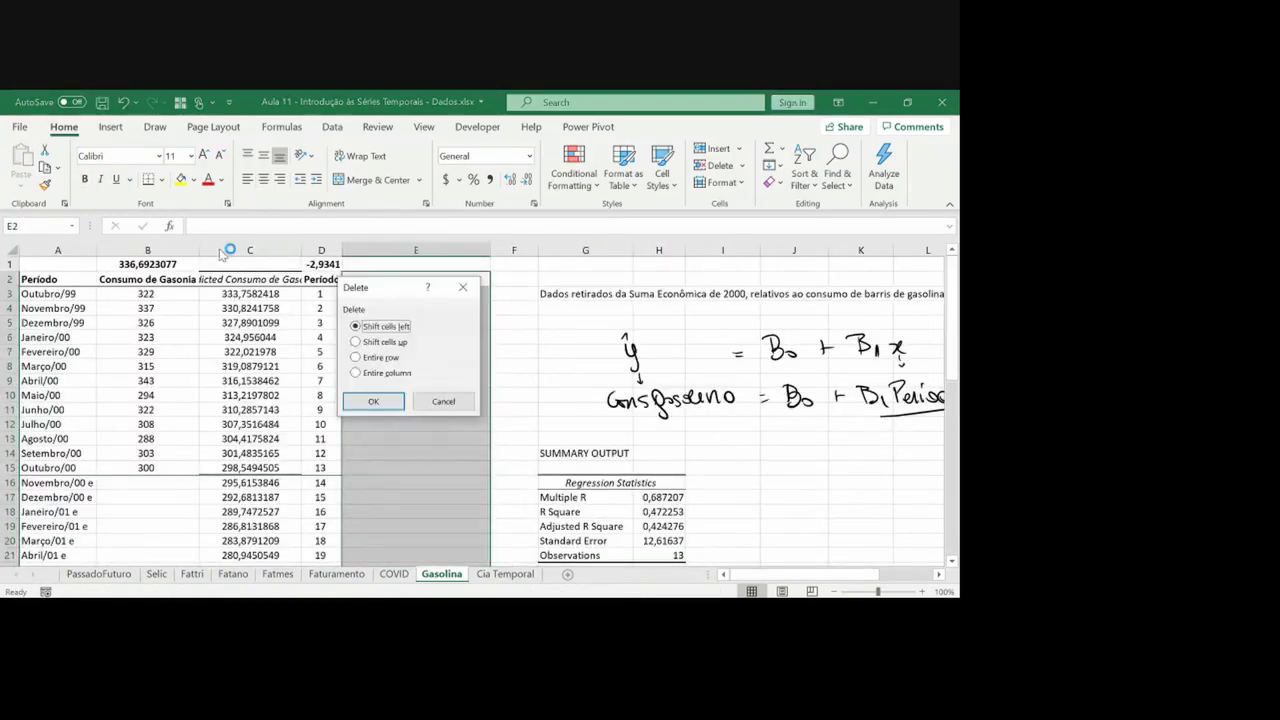
pyautogui.press('c')
pyautogui.press('Return')
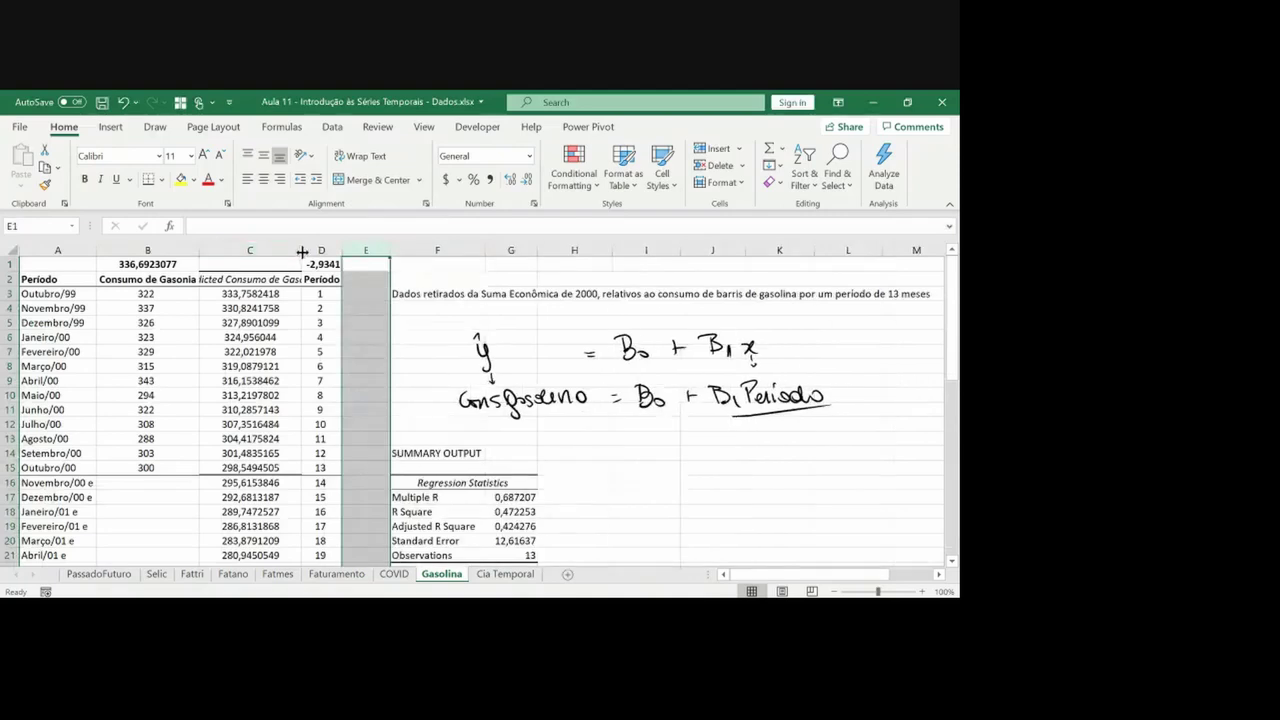
pyautogui.doubleClick(303, 257)
pyautogui.click(335, 308)
# Insert a non-stacked line chart with markers of actual and predicted consumption from B2:C21, and remove its title
pyautogui.moveTo(155, 281); pyautogui.dragTo(277, 508)
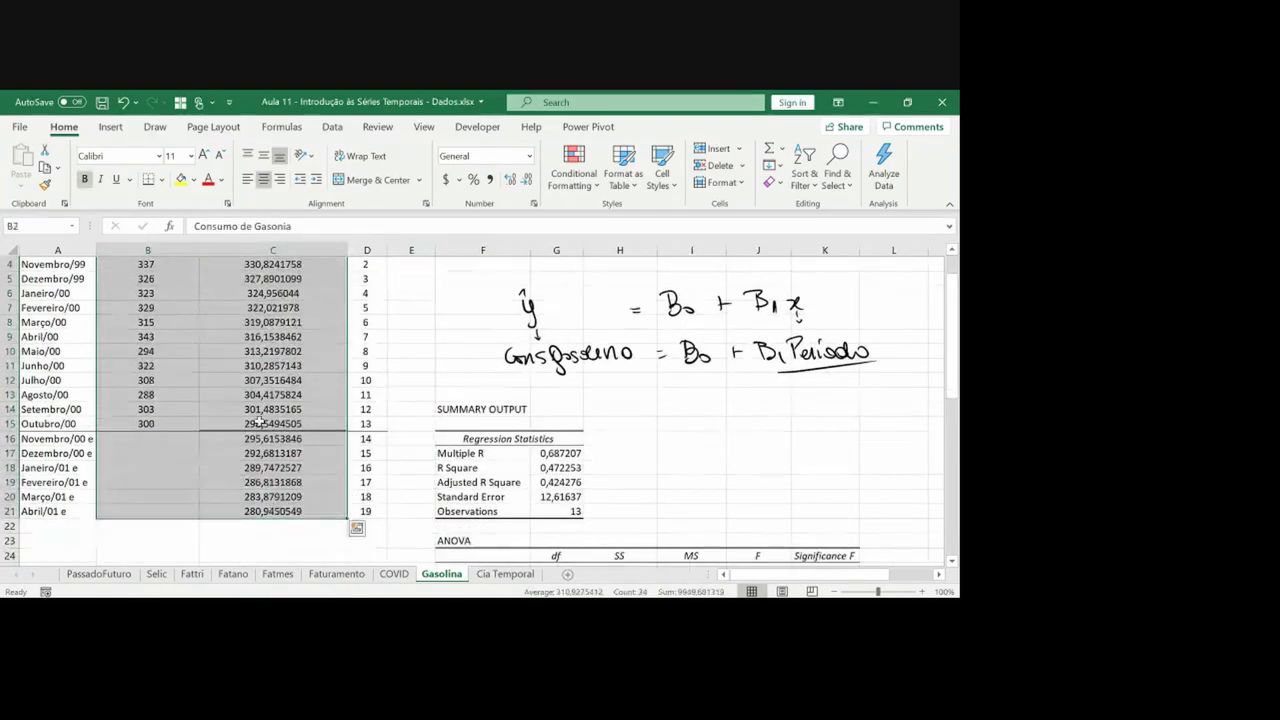
pyautogui.click(110, 127)
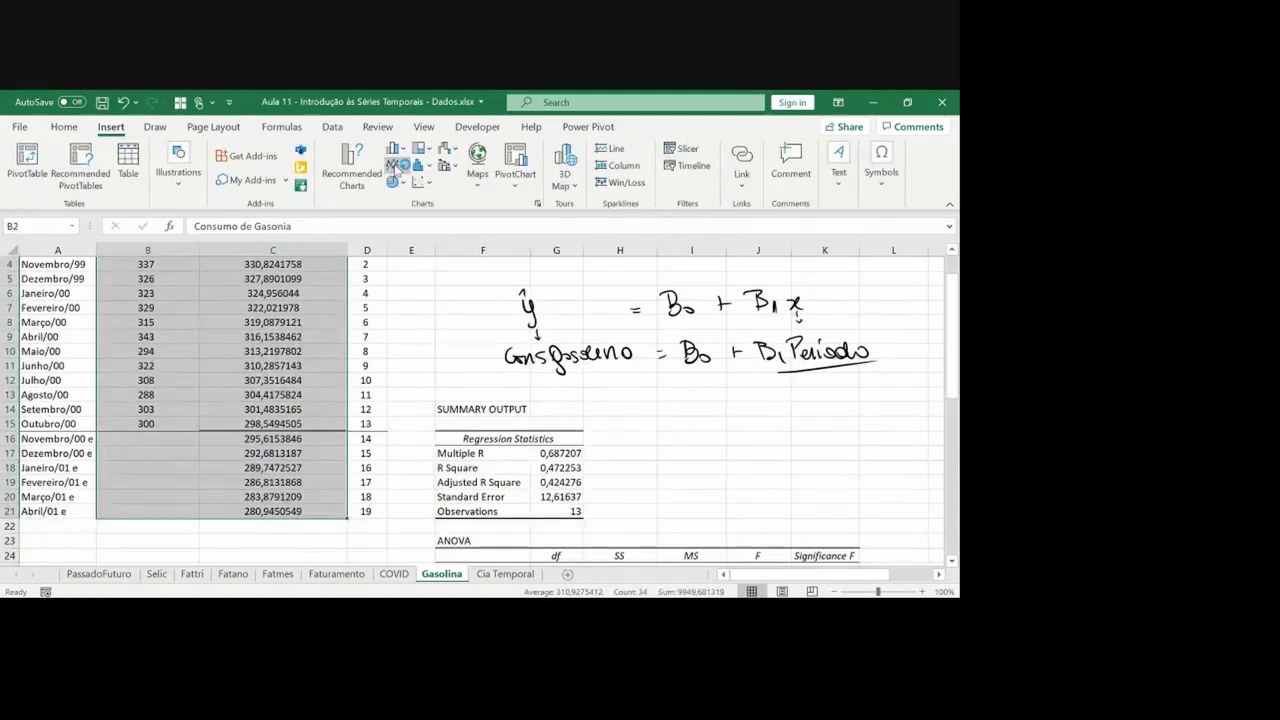
pyautogui.click(395, 164)
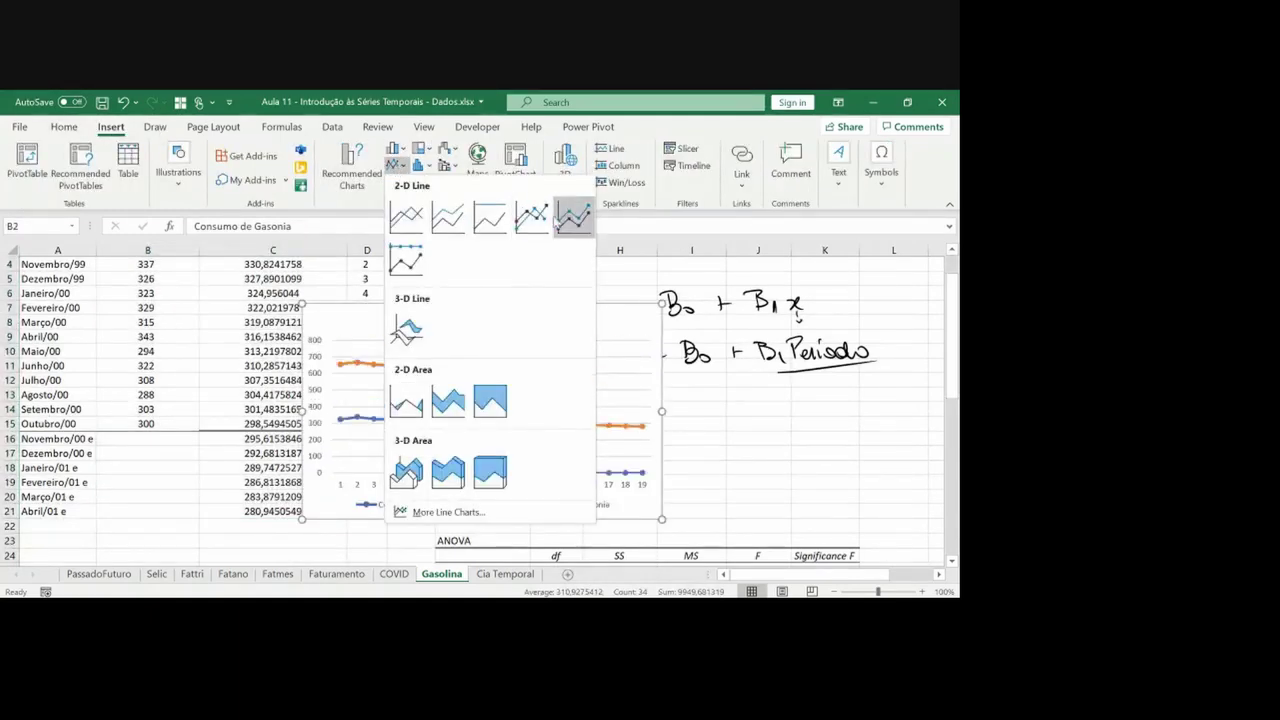
pyautogui.click(531, 216)
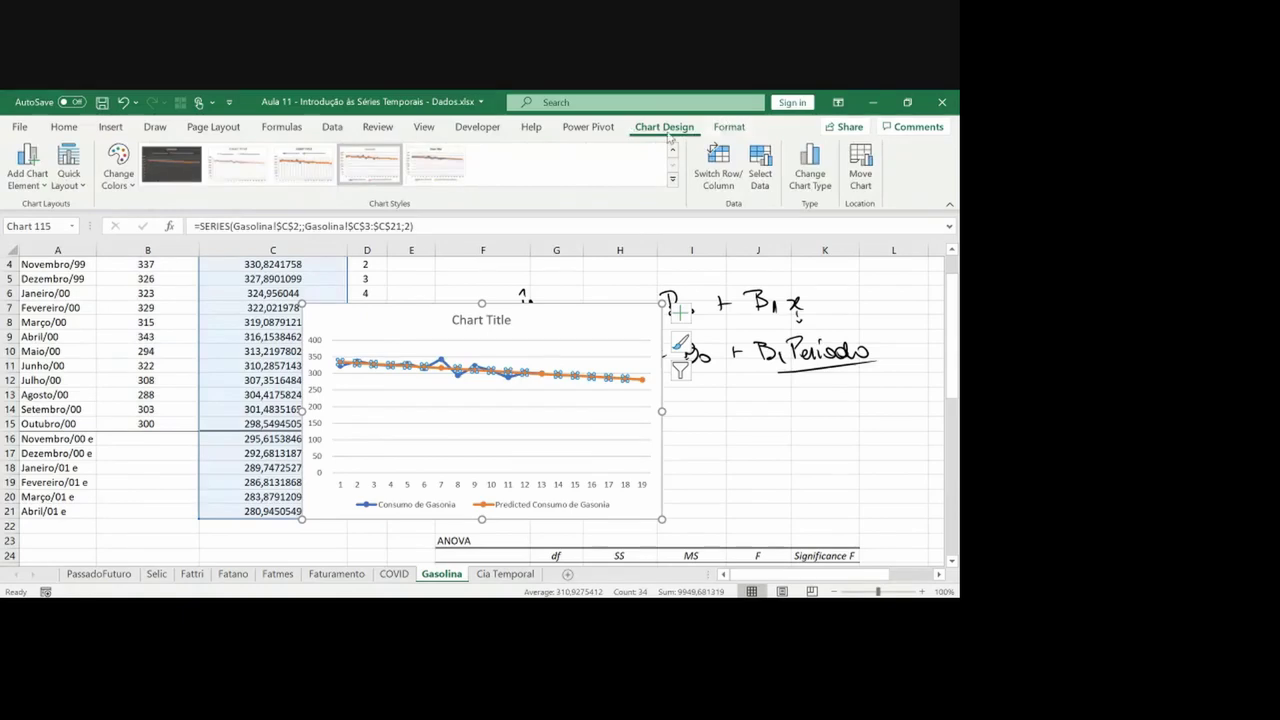
pyautogui.click(476, 328)
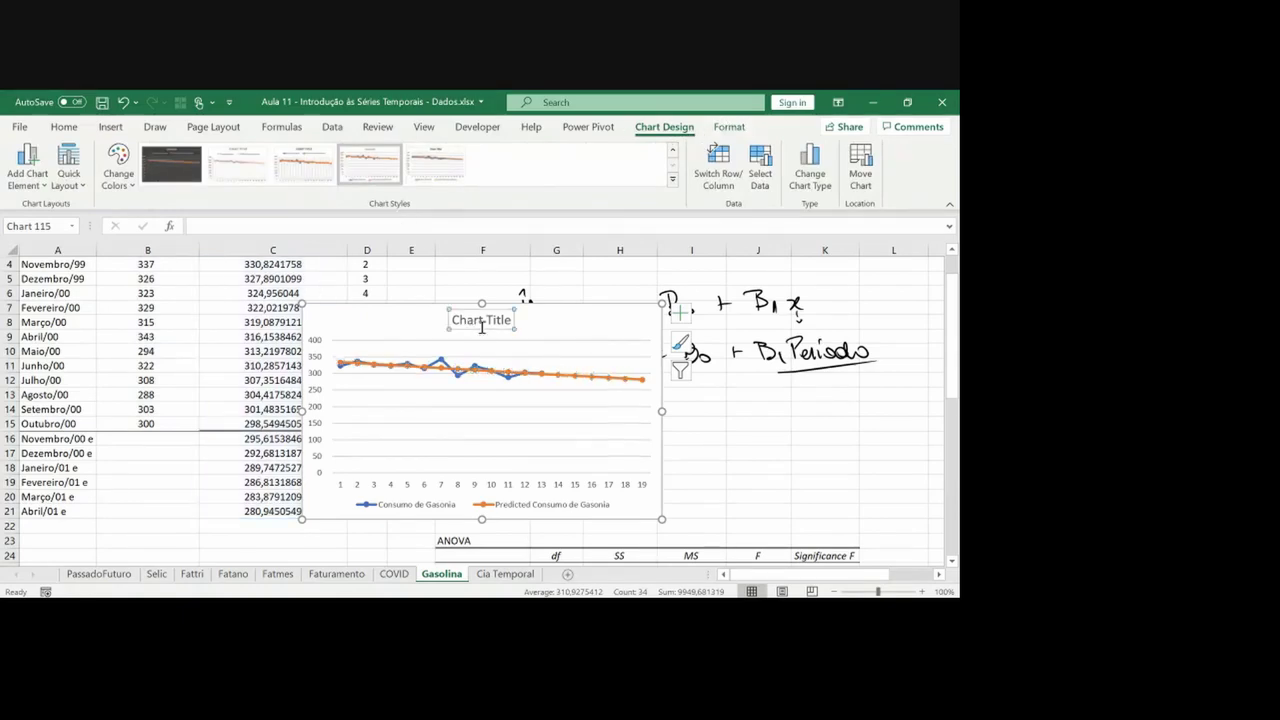
pyautogui.press('Delete')
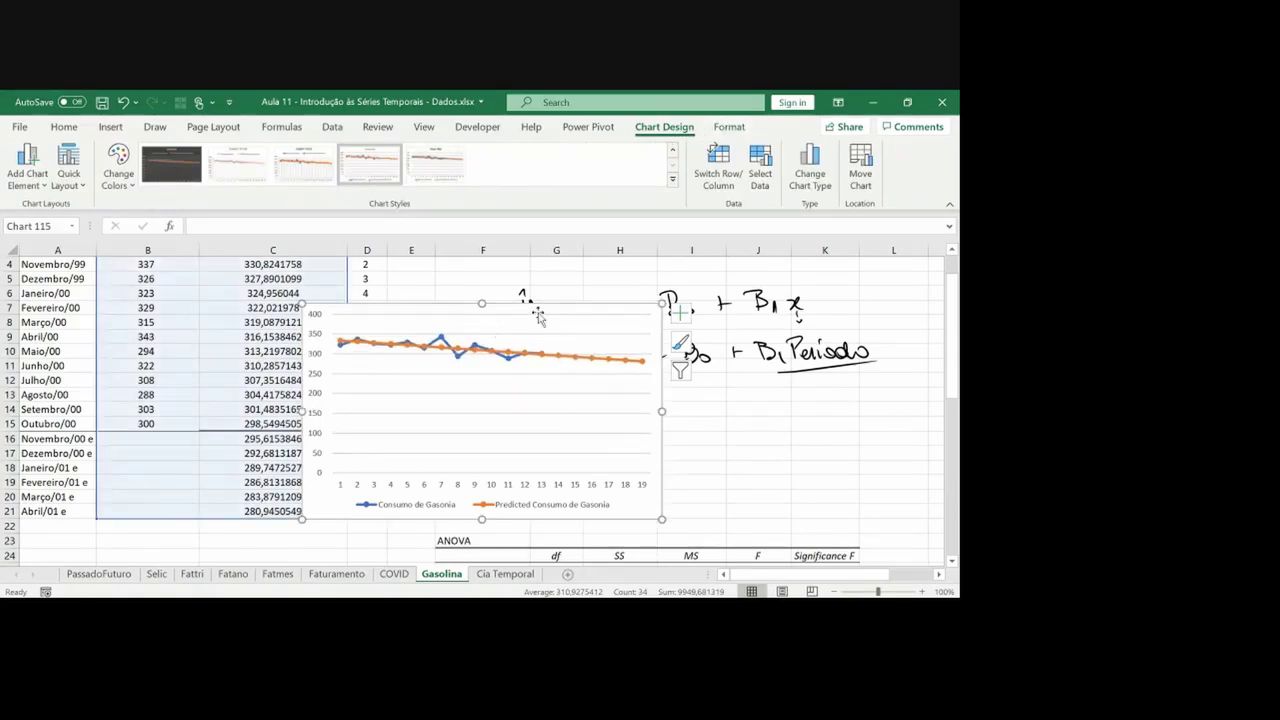
# Relocate the chart to the right of the data table, with its upper corner near cell F2
pyautogui.press('Delete')
pyautogui.click(444, 312)
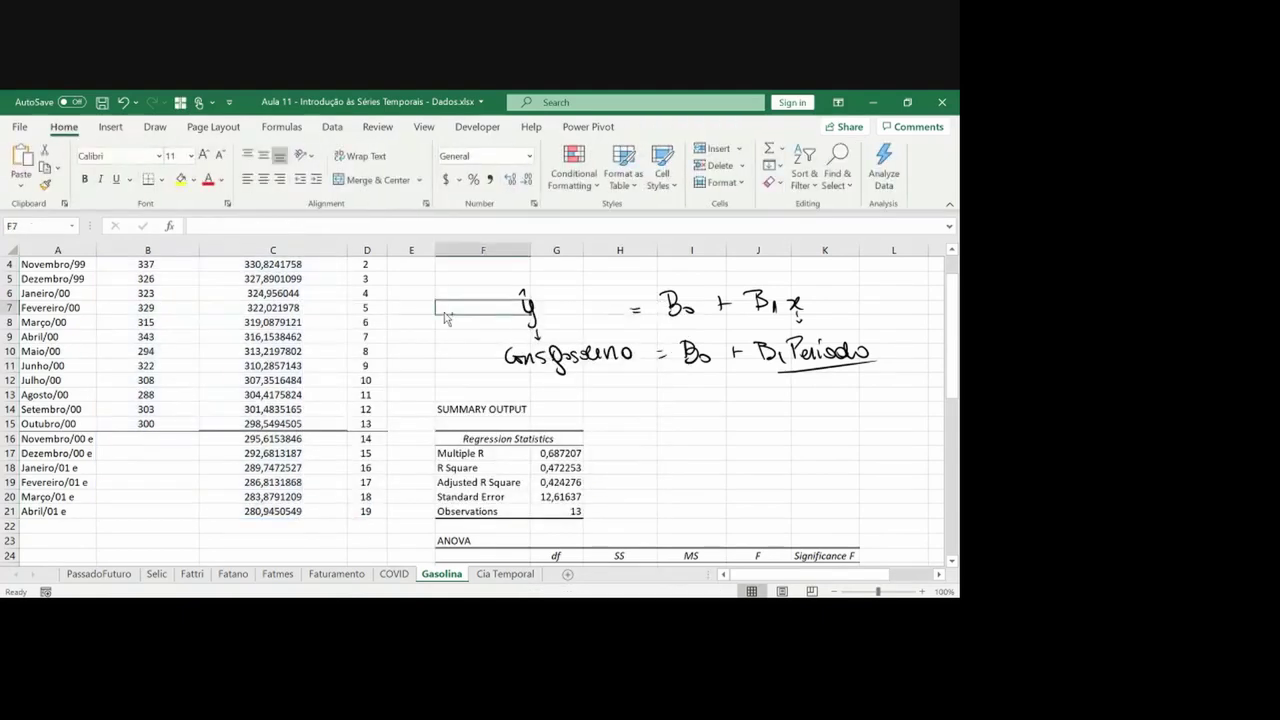
pyautogui.hotkey('ctrl', 'Up')
pyautogui.hotkey('ctrl', 'Up')
pyautogui.hotkey('ctrl', 'z')
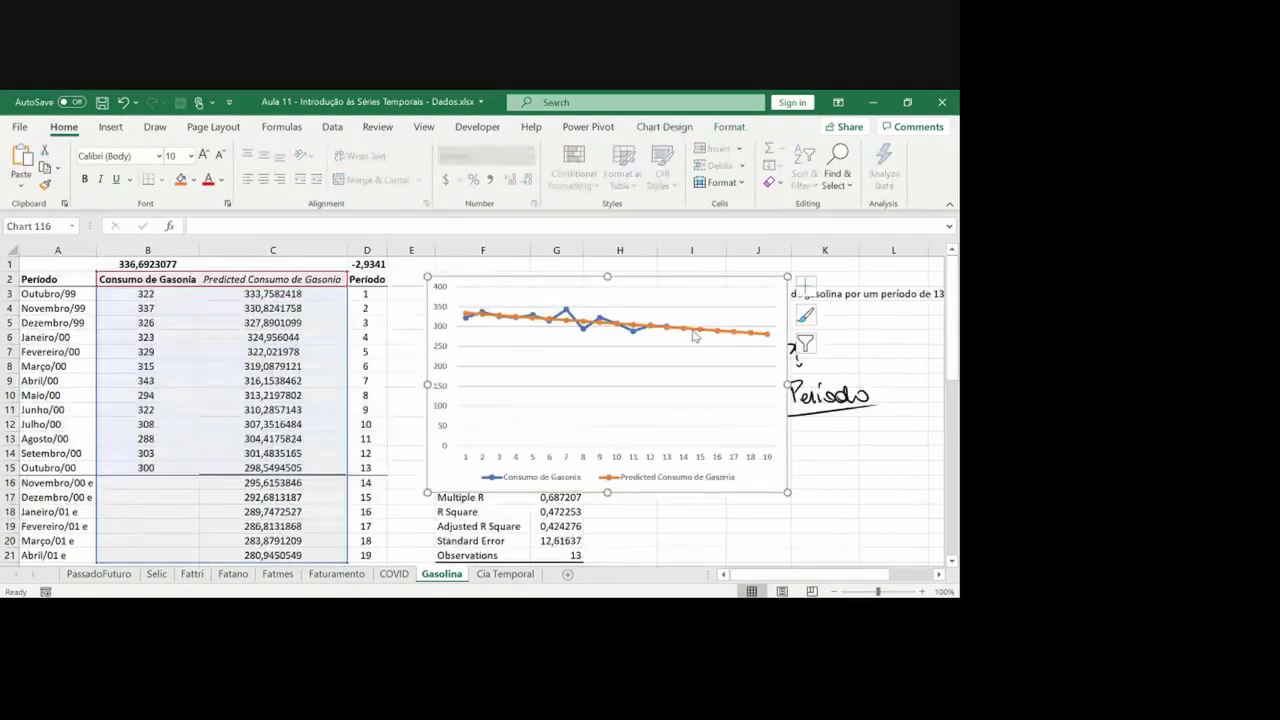
# Make the line of the Predicted Consumo de Gasonia series thinner in the chart
pyautogui.click(698, 331)
pyautogui.click(729, 127)
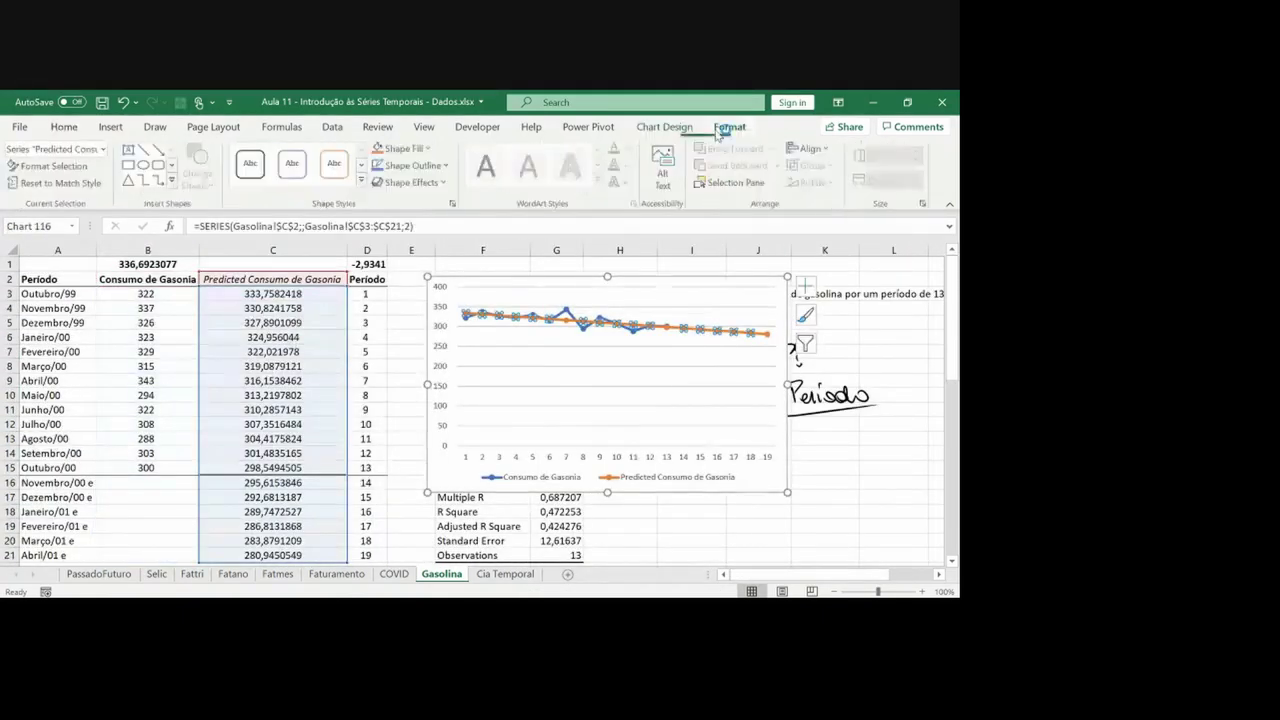
pyautogui.click(662, 523)
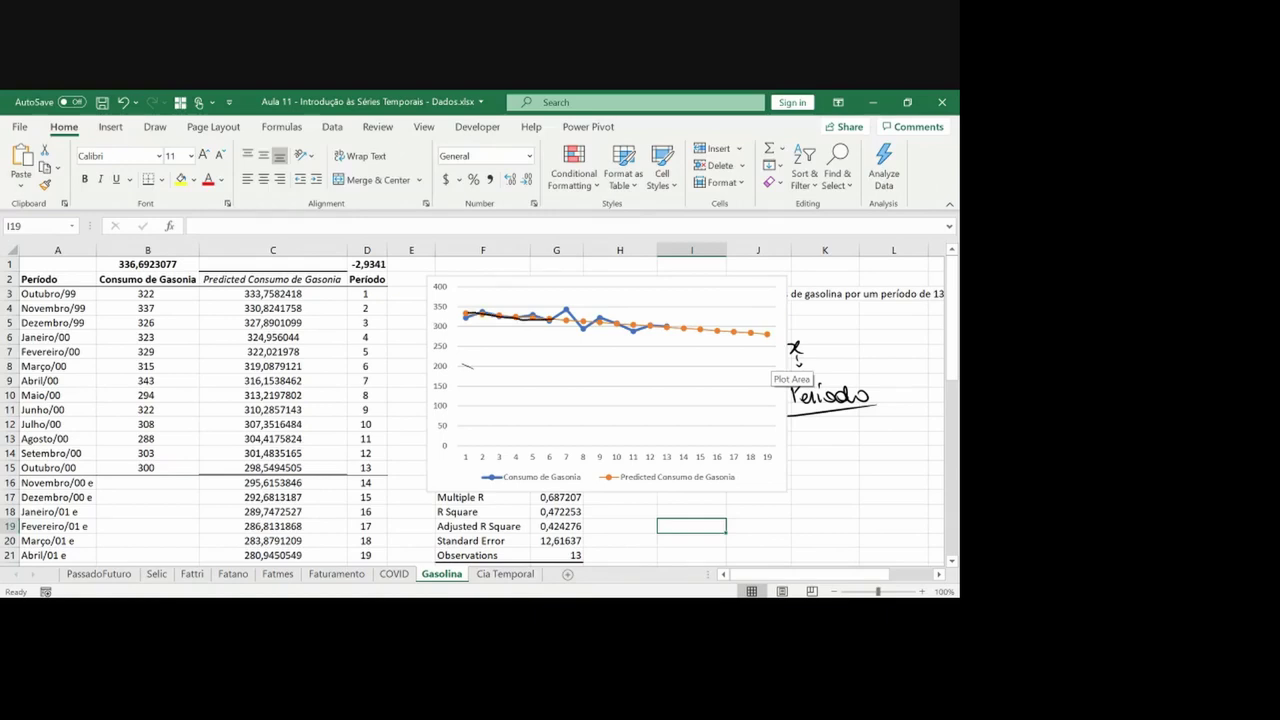
# Handwrite the trend equation ŷ = 336,69 − 2,934t over the chart and underline its slope coefficient
pyautogui.moveTo(738, 353); pyautogui.dragTo(762, 340)
pyautogui.click(893, 482)
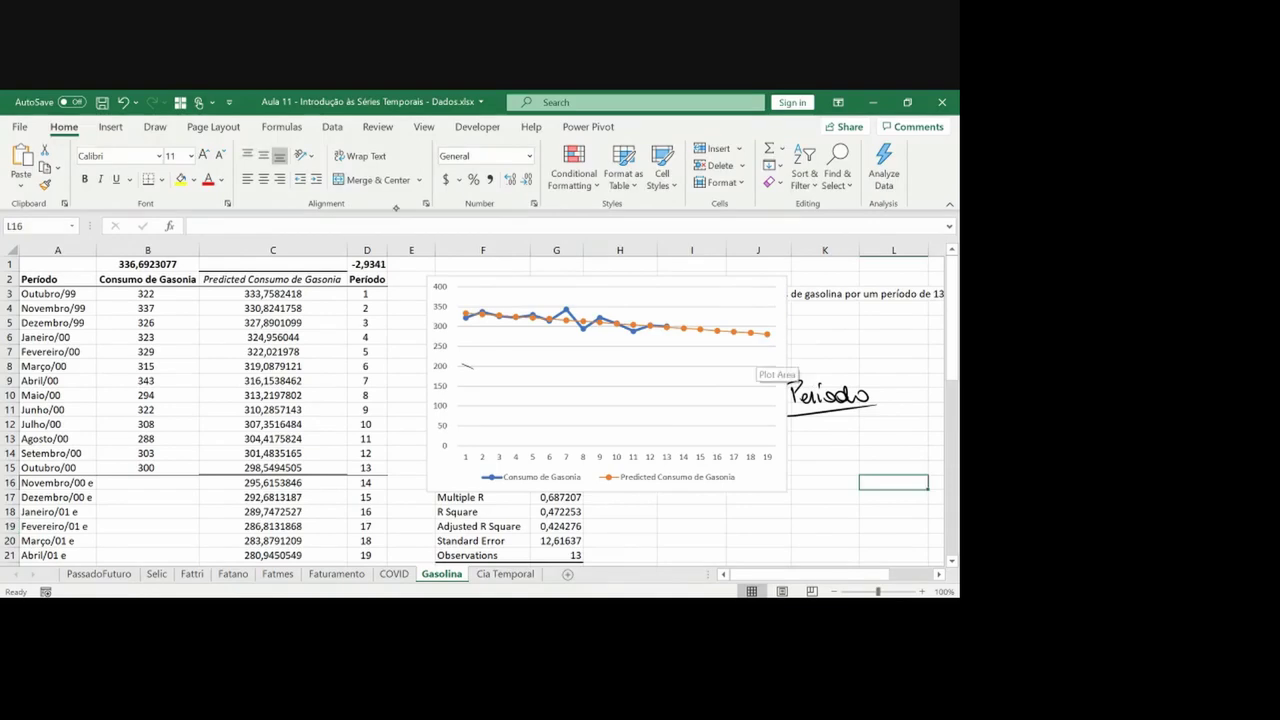
pyautogui.moveTo(620, 356)
pyautogui.mouseDown()
pyautogui.moveTo(623, 375)
pyautogui.moveTo(682, 360)
pyautogui.mouseUp()
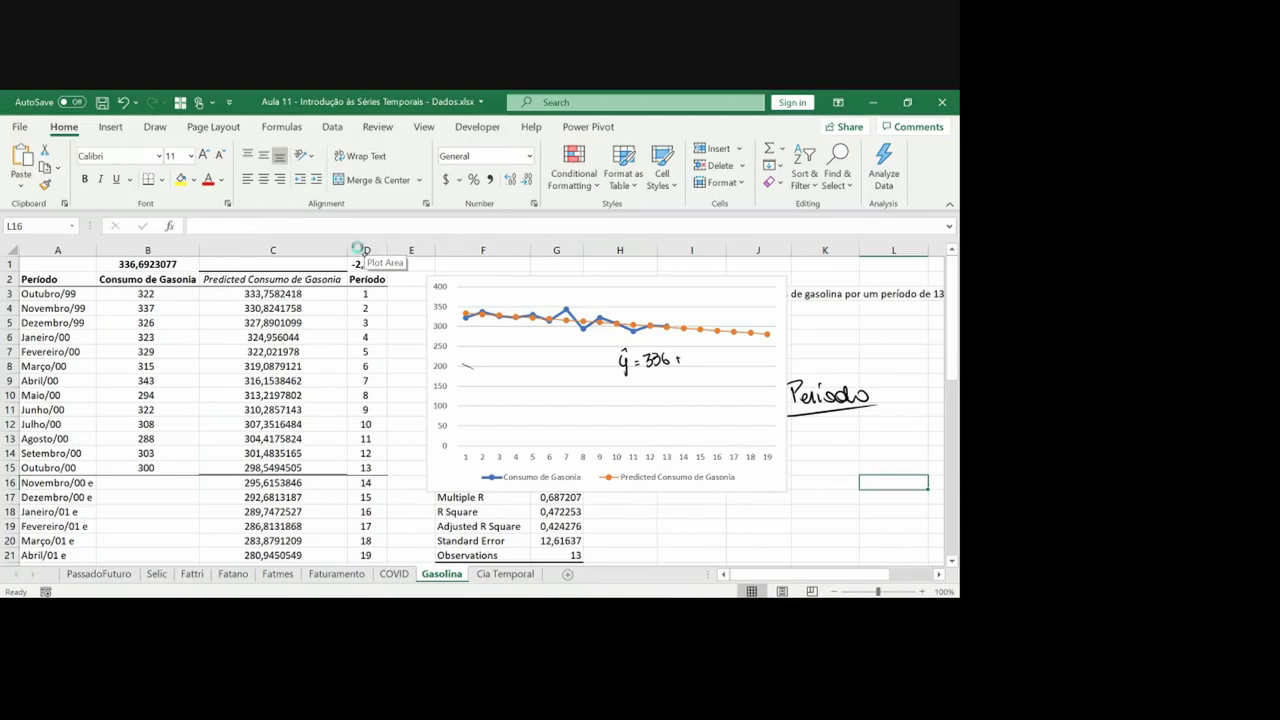
pyautogui.hotkey('ctrl', 'z')
pyautogui.moveTo(673, 362); pyautogui.dragTo(670, 370)
pyautogui.moveTo(681, 354); pyautogui.dragTo(676, 364)
pyautogui.moveTo(689, 358)
pyautogui.mouseDown()
pyautogui.moveTo(686, 368)
pyautogui.moveTo(717, 368)
pyautogui.mouseUp()
pyautogui.click(217, 316)
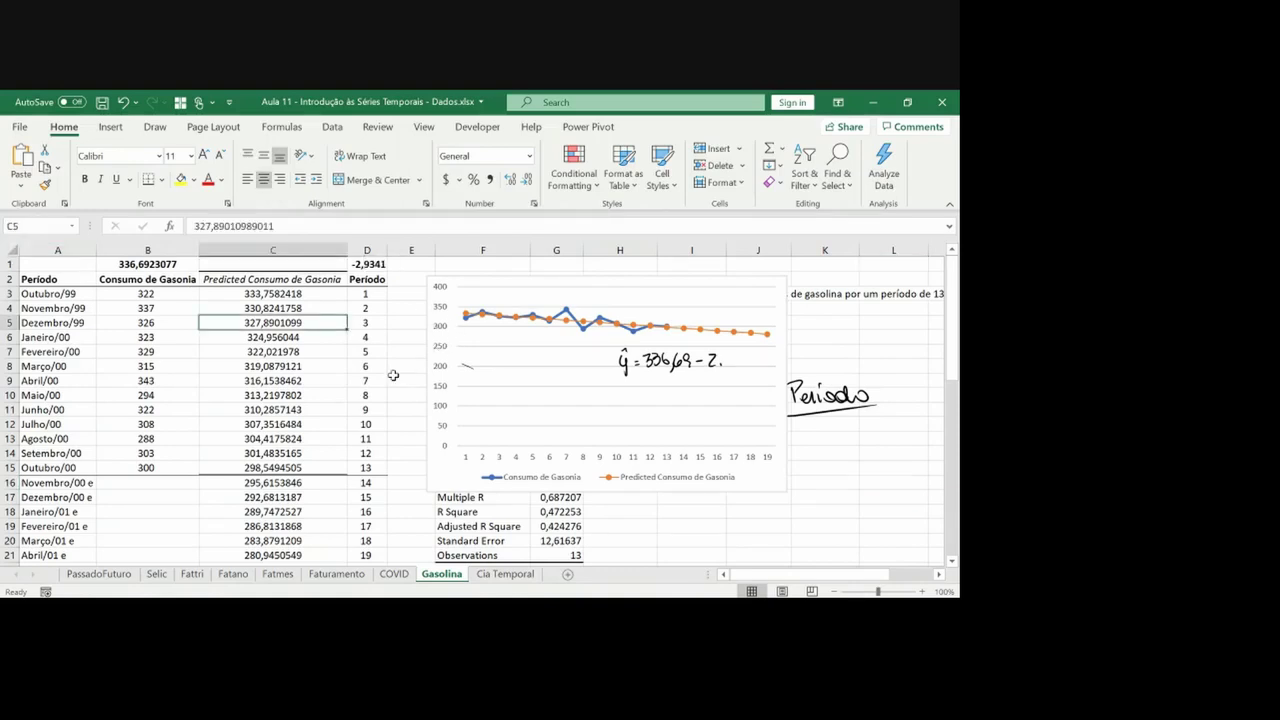
pyautogui.moveTo(733, 354); pyautogui.dragTo(730, 366)
pyautogui.moveTo(737, 353); pyautogui.dragTo(737, 366)
pyautogui.moveTo(746, 352); pyautogui.dragTo(760, 366)
pyautogui.moveTo(632, 381)
pyautogui.mouseDown()
pyautogui.moveTo(752, 378)
pyautogui.moveTo(753, 342)
pyautogui.mouseUp()
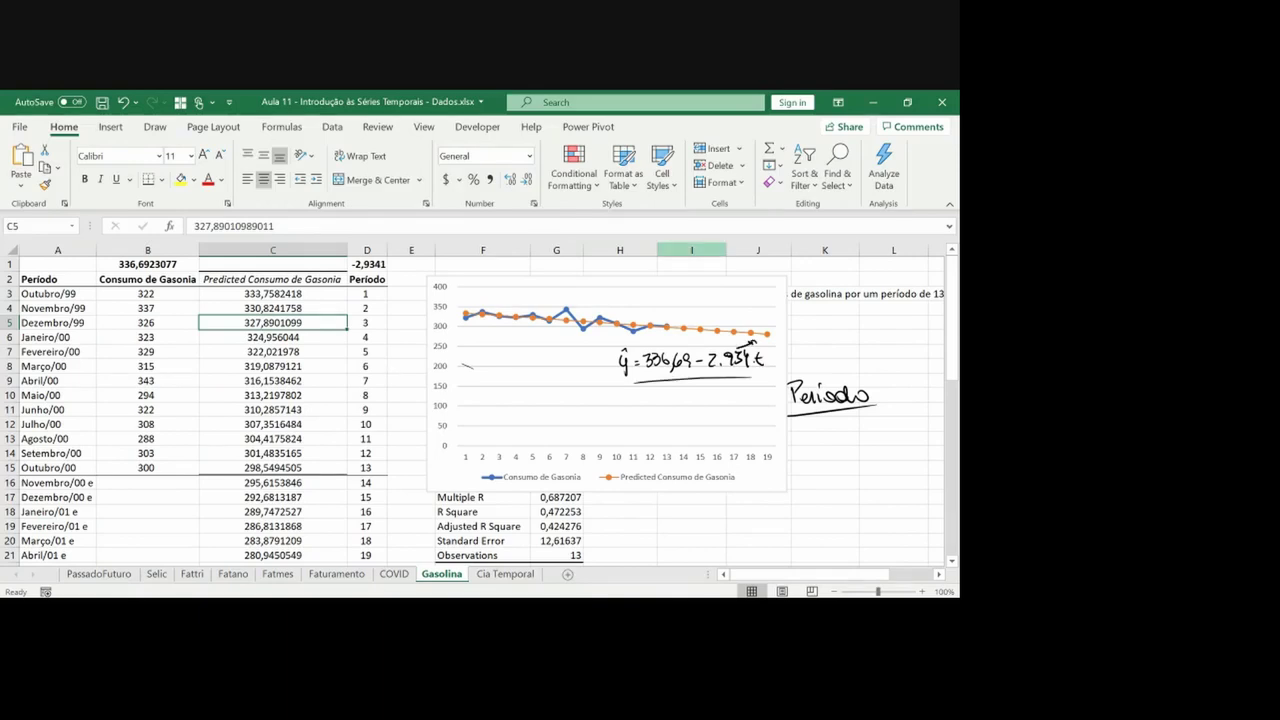
pyautogui.moveTo(708, 371); pyautogui.dragTo(746, 386)
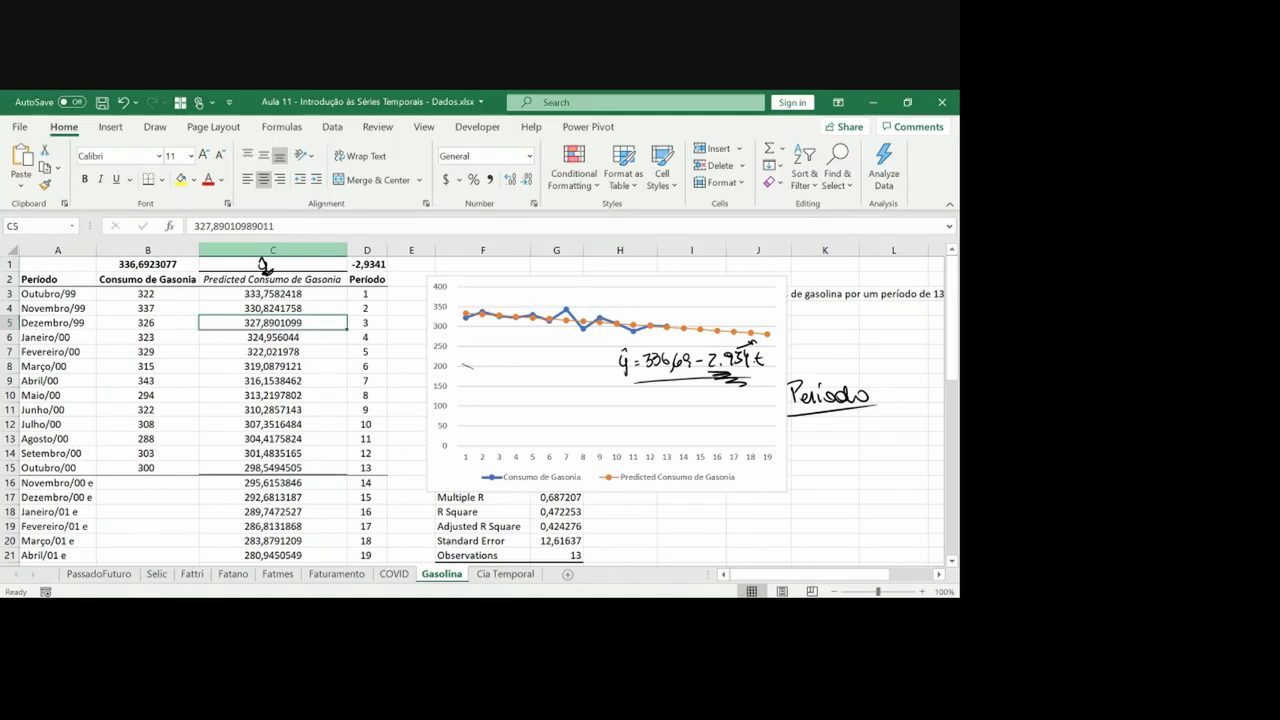
# Copy the forecast formula from C16 over the fixed values of the earlier periods in the Predicted Consumo de Gasonia column
pyautogui.press('Down')
pyautogui.press('Down')
pyautogui.press('Down')
pyautogui.press('Down')
pyautogui.press('Down')
pyautogui.press('Down')
pyautogui.press('Down')
pyautogui.press('Down')
pyautogui.press('Down')
pyautogui.press('Down')
pyautogui.press('Down')
pyautogui.press('Down')
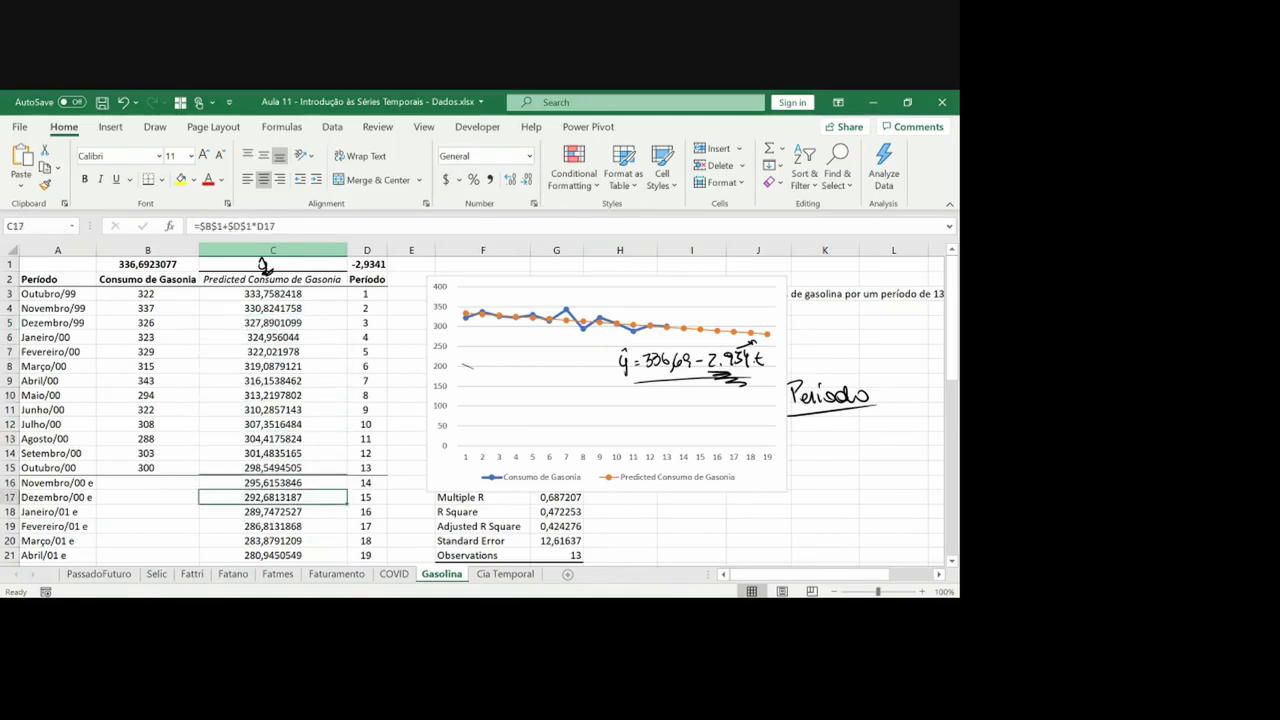
pyautogui.press('Up')
pyautogui.hotkey('ctrl', 'c')
pyautogui.press('Up')
pyautogui.press('Up')
pyautogui.press('Up')
pyautogui.press('Up')
pyautogui.press('Up')
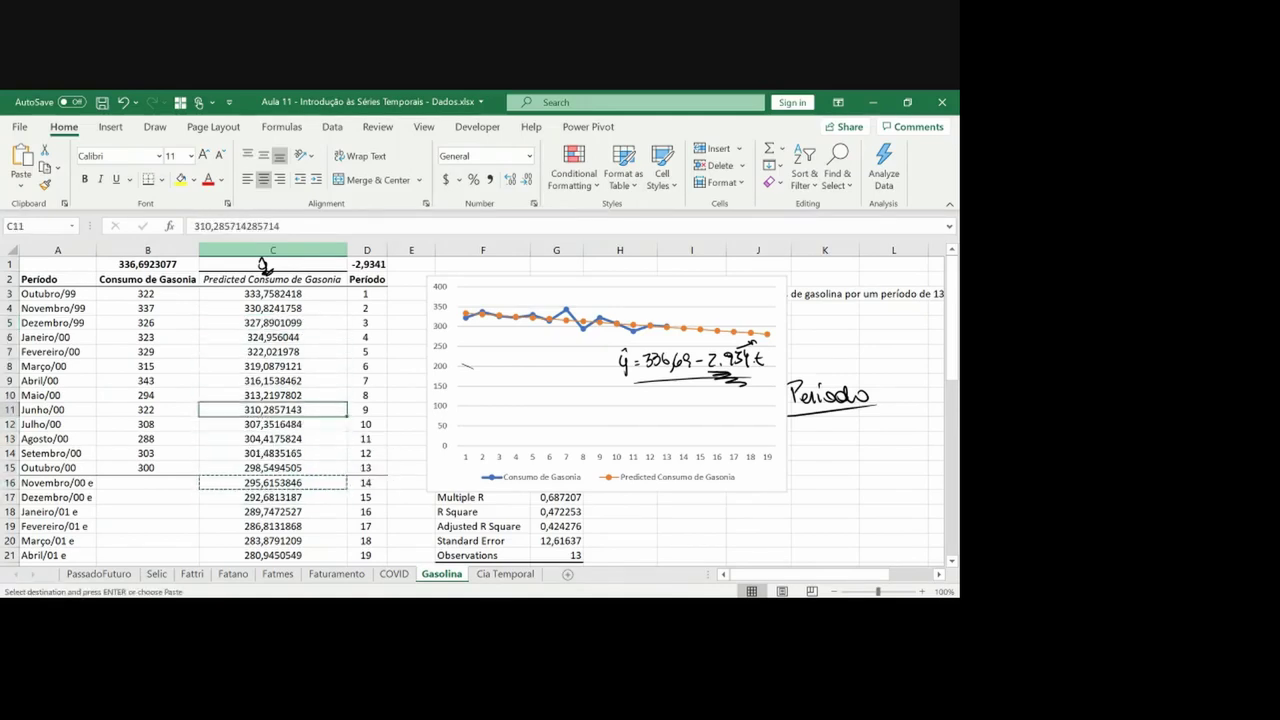
pyautogui.press('Escape')
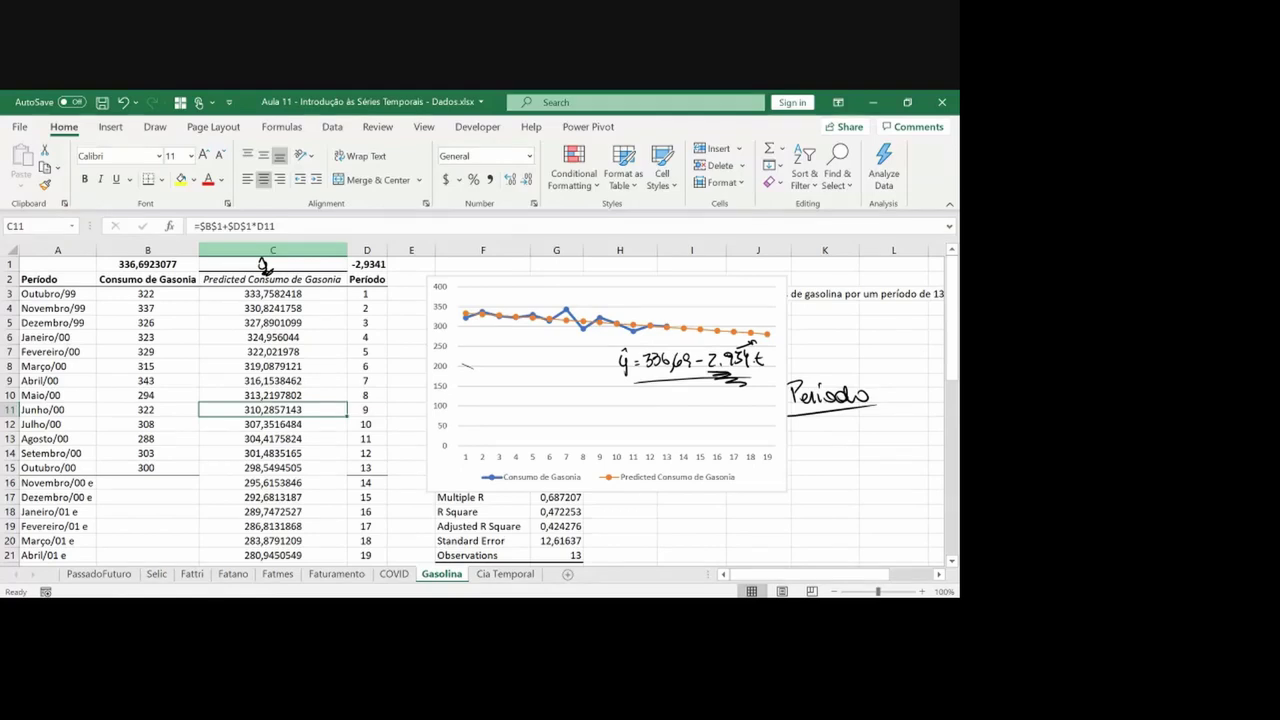
# Delete the handwritten trend equation and the existing line chart of actual and predicted consumption
pyautogui.click(717, 332)
pyautogui.press('Delete')
pyautogui.click(734, 366)
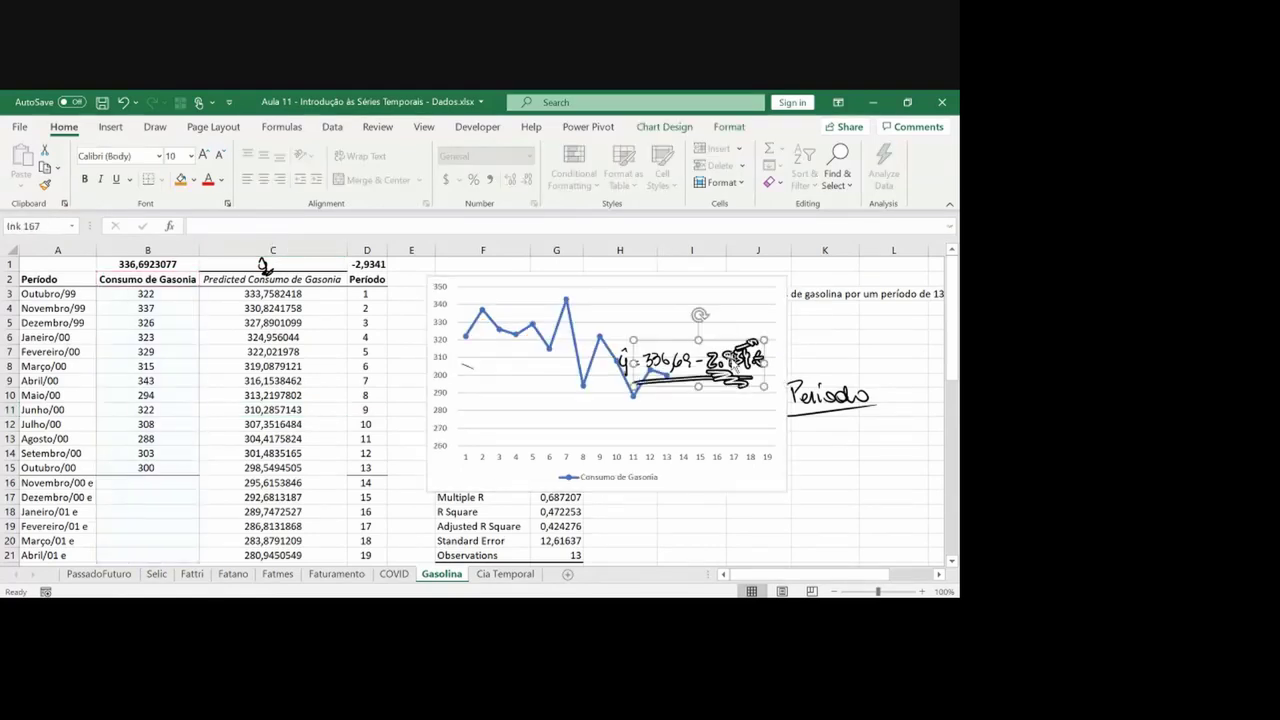
pyautogui.press('Delete')
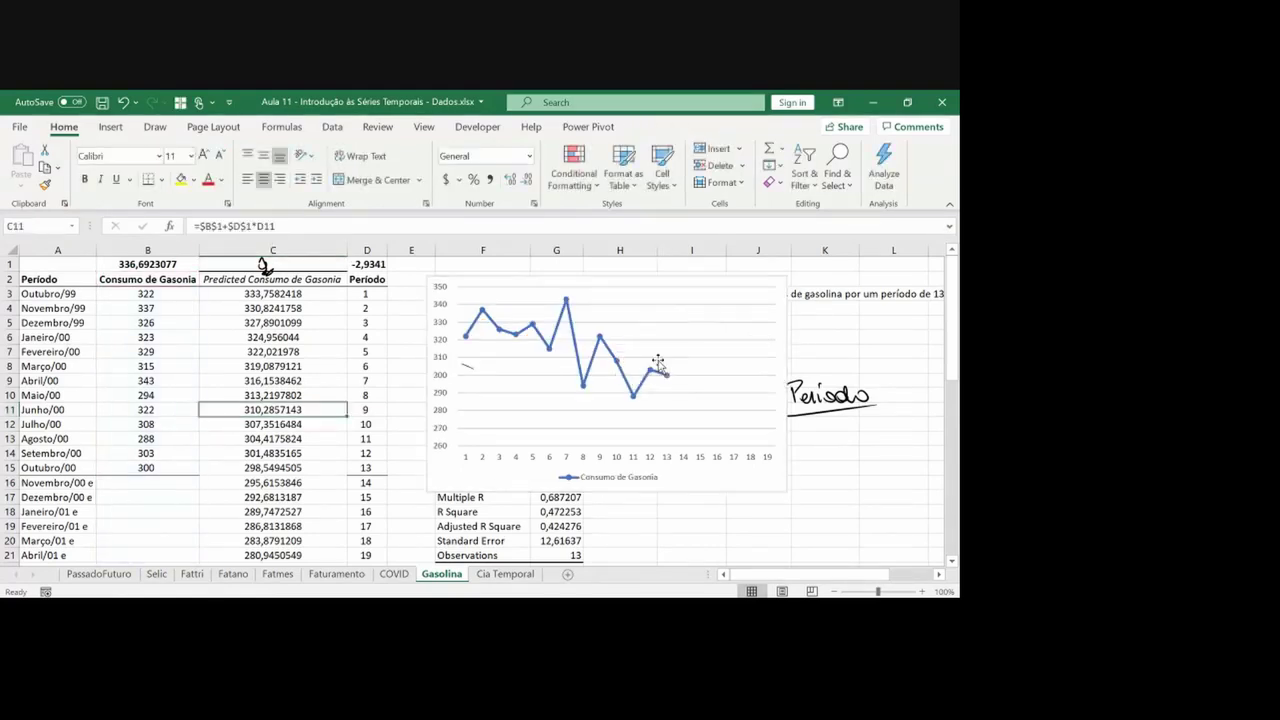
pyautogui.click(124, 104)
pyautogui.click(468, 283)
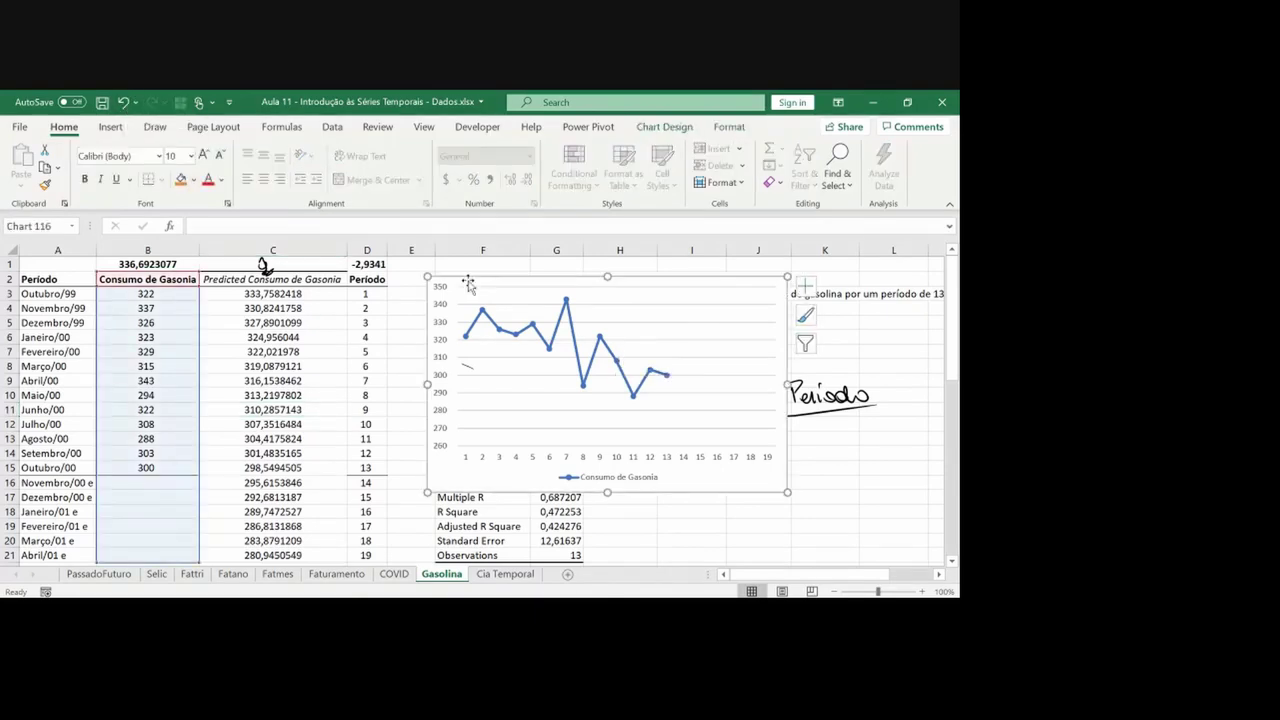
pyautogui.press('Delete')
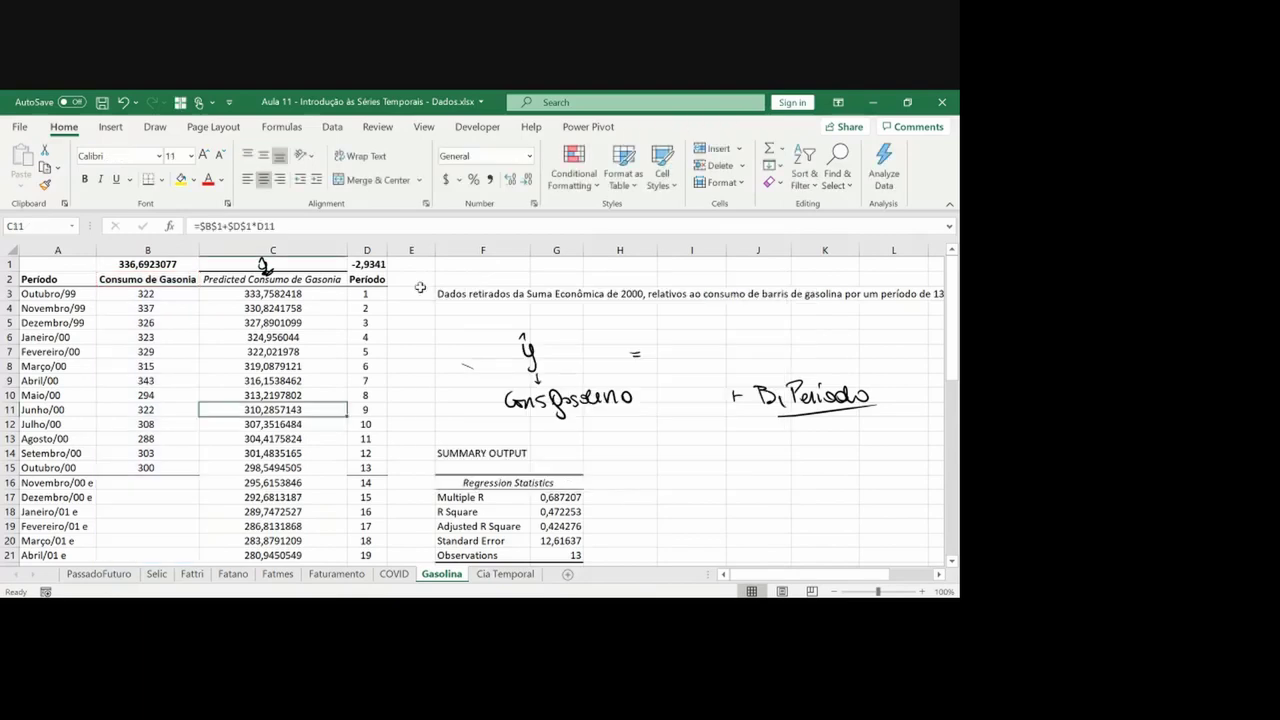
# Insert a new non-stacked line chart with markers from B2:C21 and remove its title
pyautogui.moveTo(147, 279); pyautogui.dragTo(318, 578)
pyautogui.scroll(-1, 300, 420)
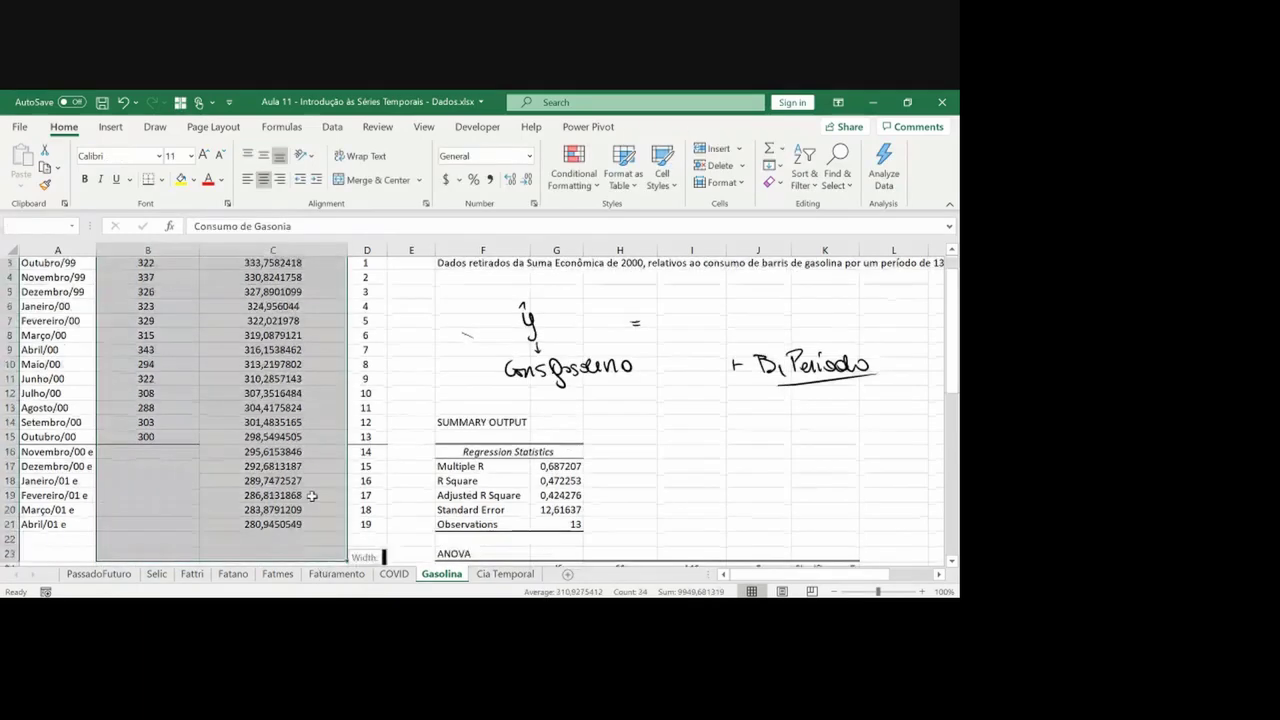
pyautogui.click(110, 127)
pyautogui.click(397, 164)
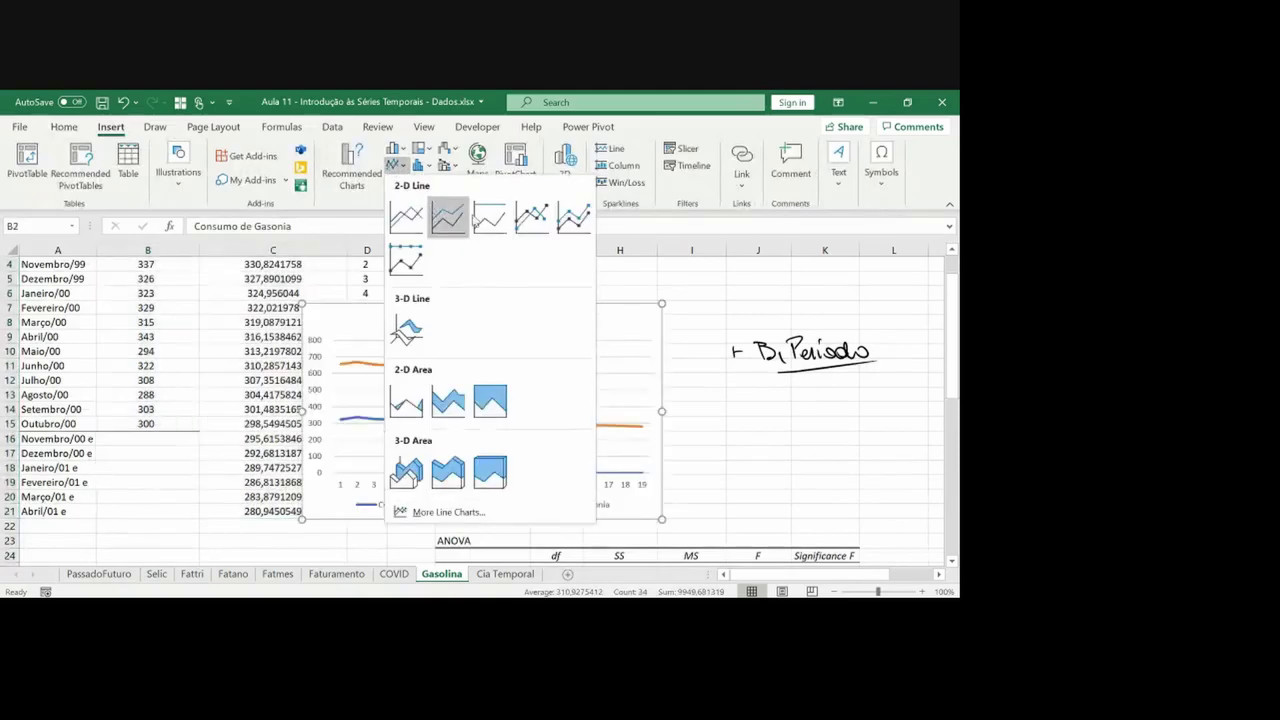
pyautogui.click(524, 230)
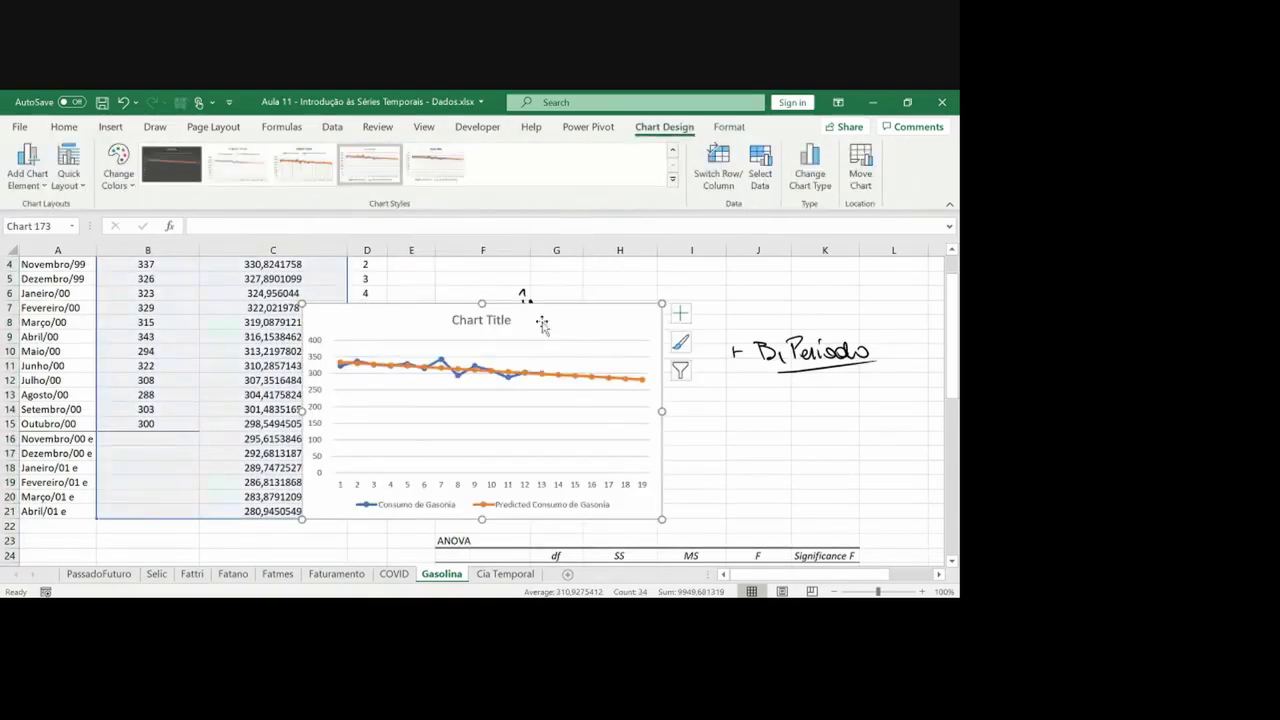
pyautogui.press('Delete')
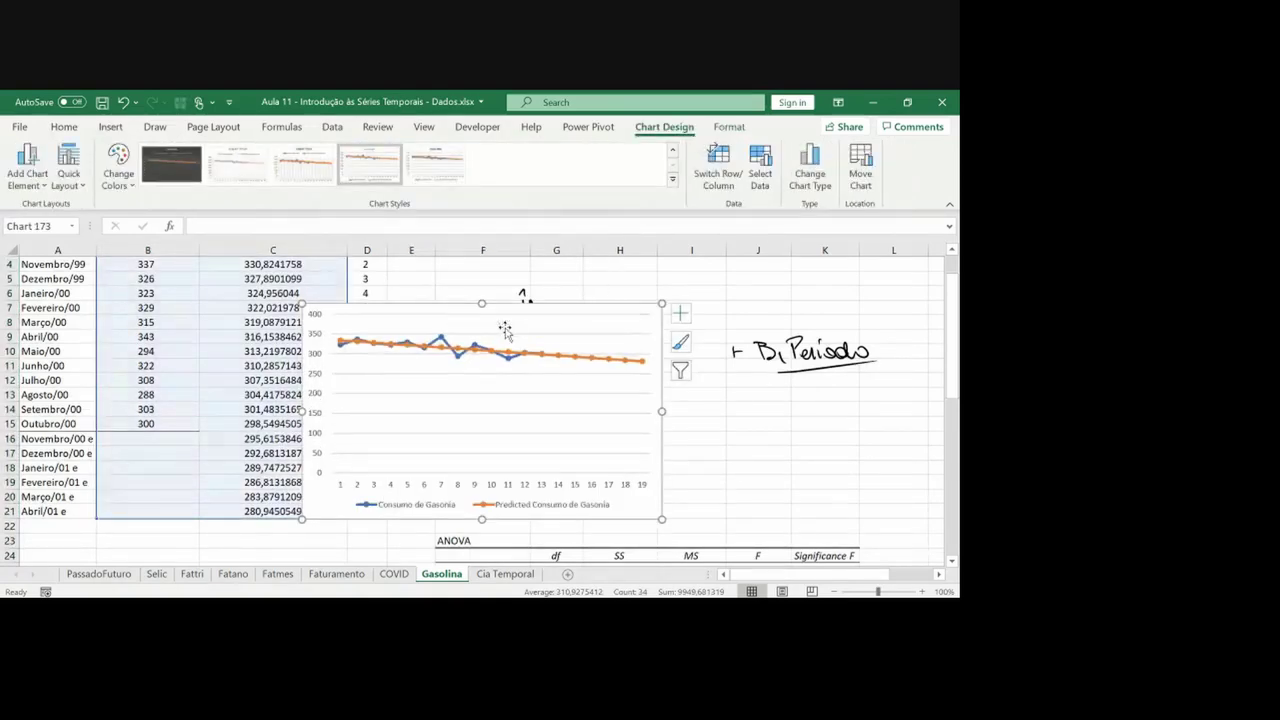
# Set the minimum bound of the chart's vertical axis to 250
pyautogui.click(318, 418)
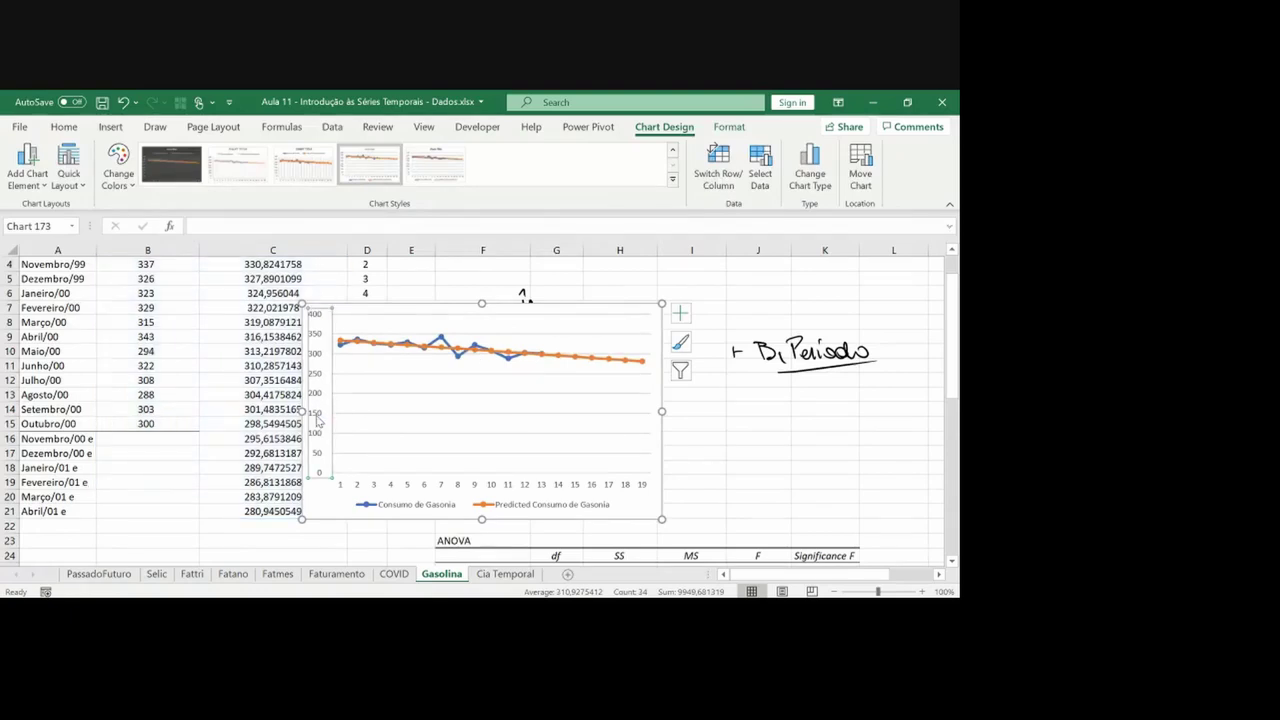
pyautogui.rightClick(318, 422)
pyautogui.click(352, 405)
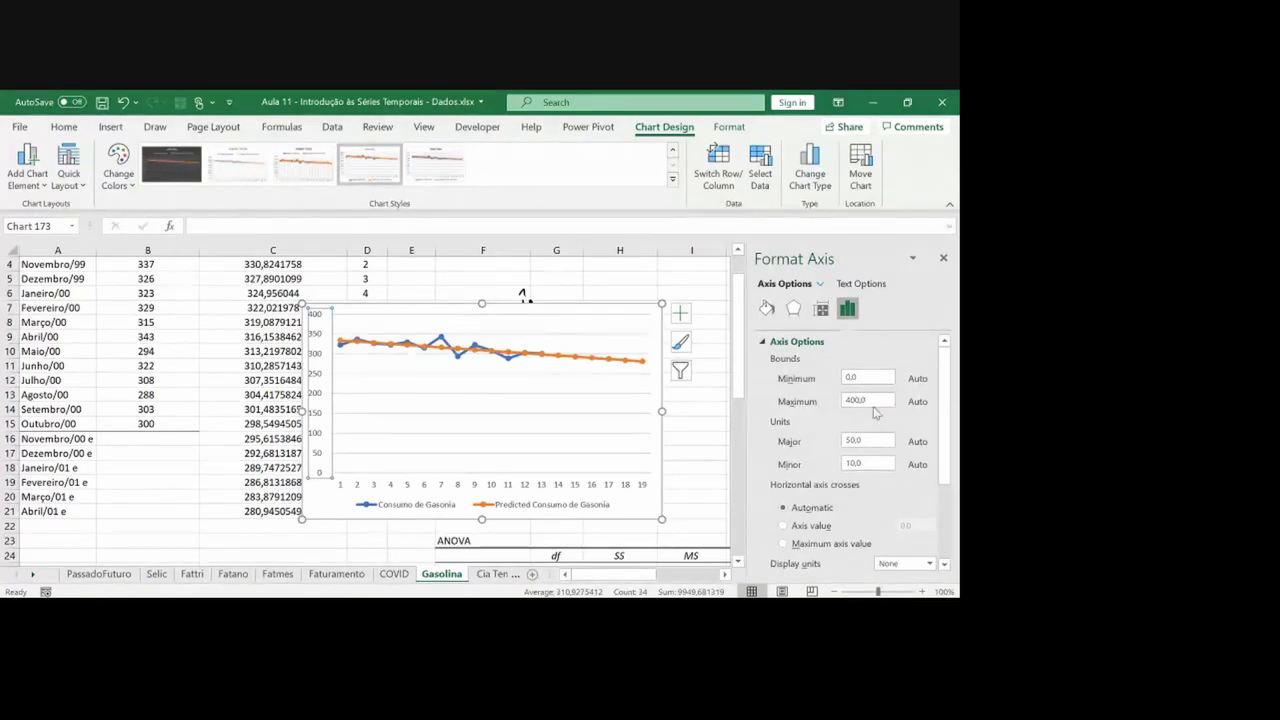
pyautogui.click(866, 378)
pyautogui.write('250')
pyautogui.press('Return')
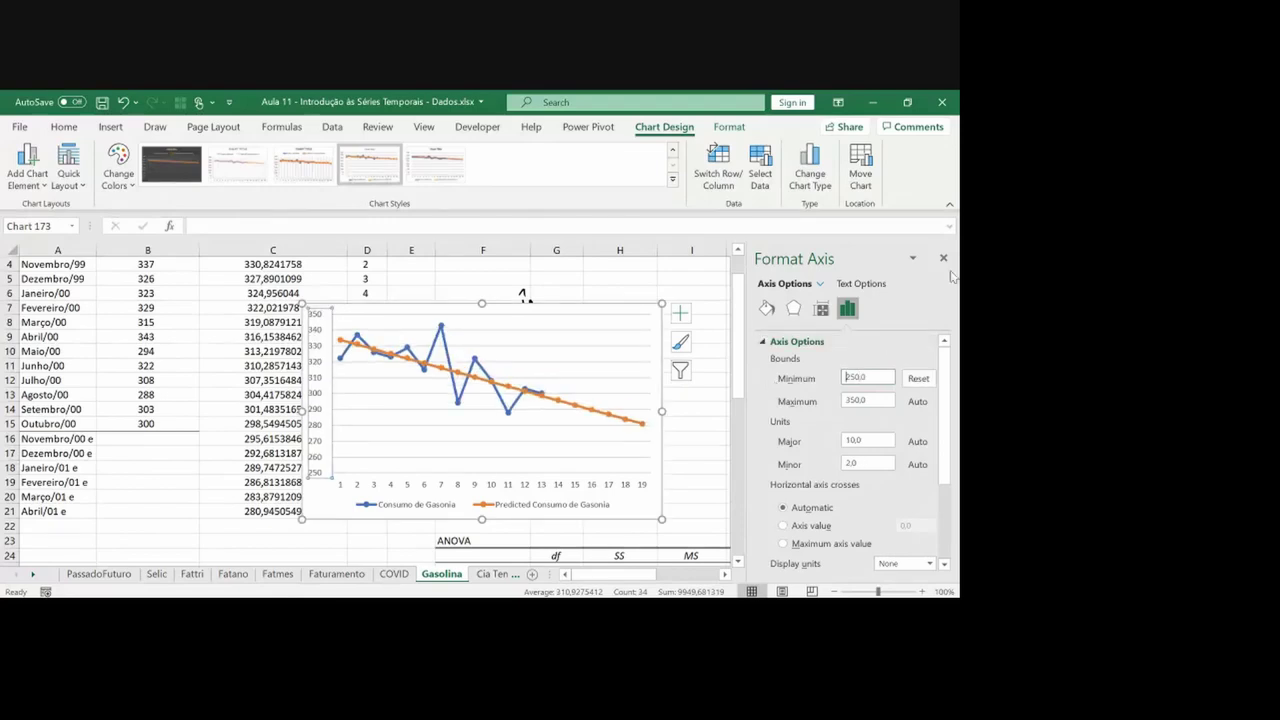
pyautogui.click(943, 258)
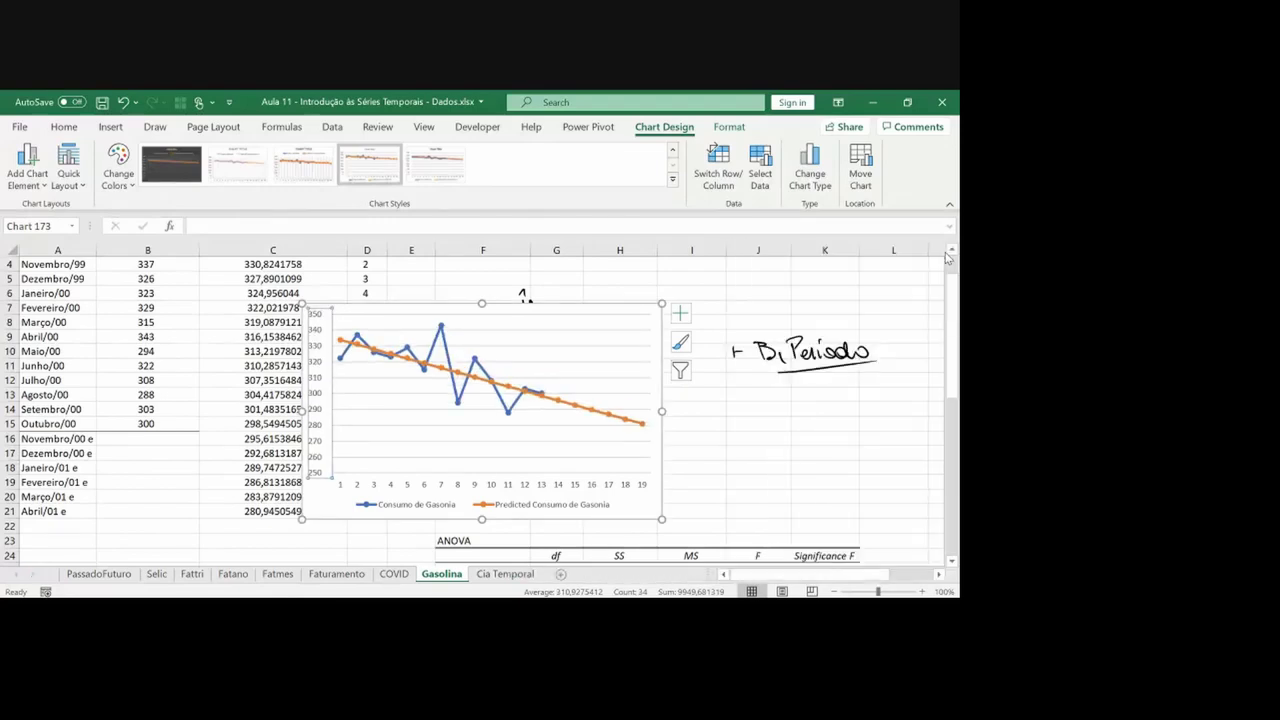
# Move the chart beside the data table, with its upper corner at cell F5
pyautogui.click(658, 405)
pyautogui.press('Delete')
pyautogui.click(451, 296)
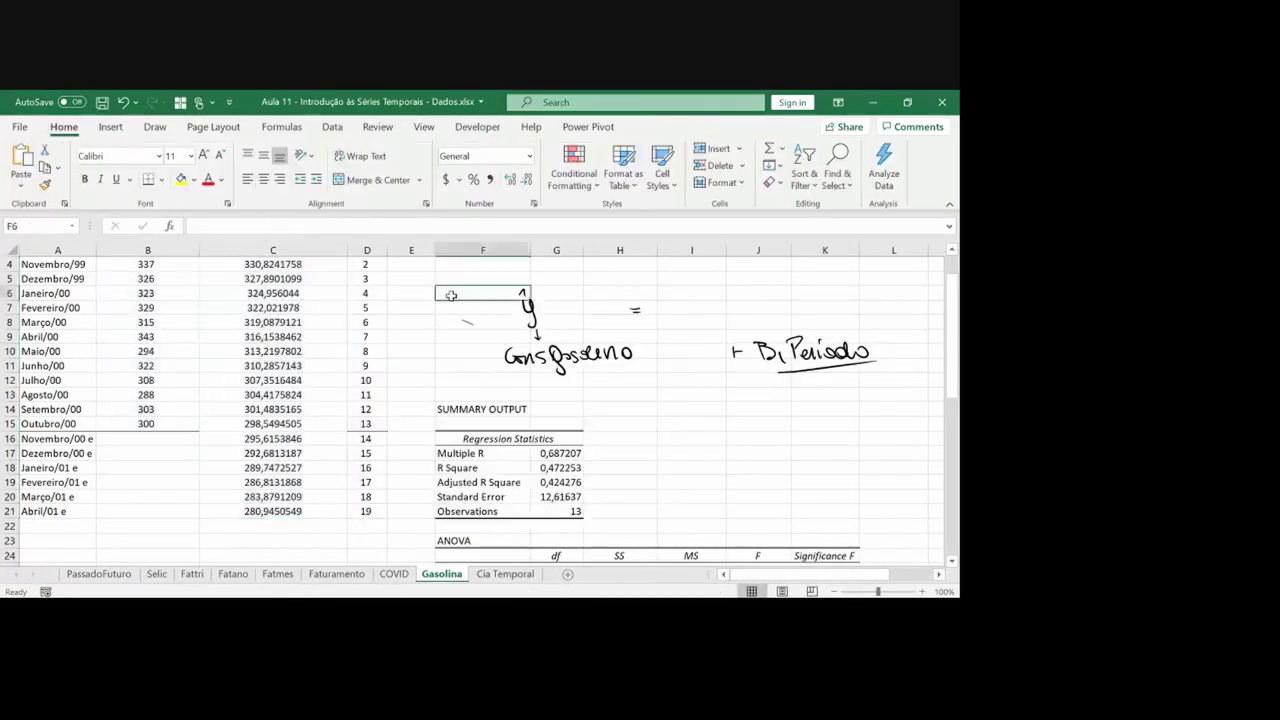
pyautogui.hotkey('ctrl', 'z')
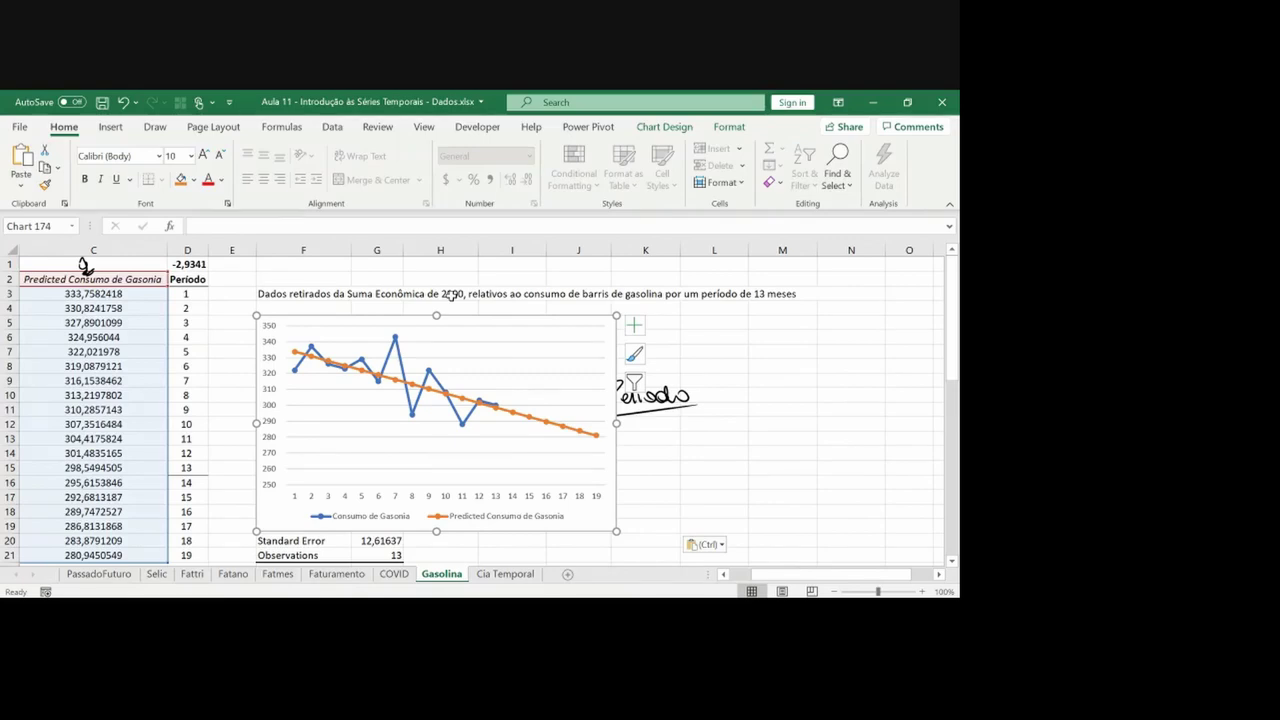
# Handwrite the underlined word "linear" below the chart's trend line and trace the forecast part of that line
pyautogui.moveTo(289, 371)
pyautogui.mouseDown()
pyautogui.moveTo(316, 340)
pyautogui.moveTo(347, 402)
pyautogui.moveTo(490, 437)
pyautogui.mouseUp()
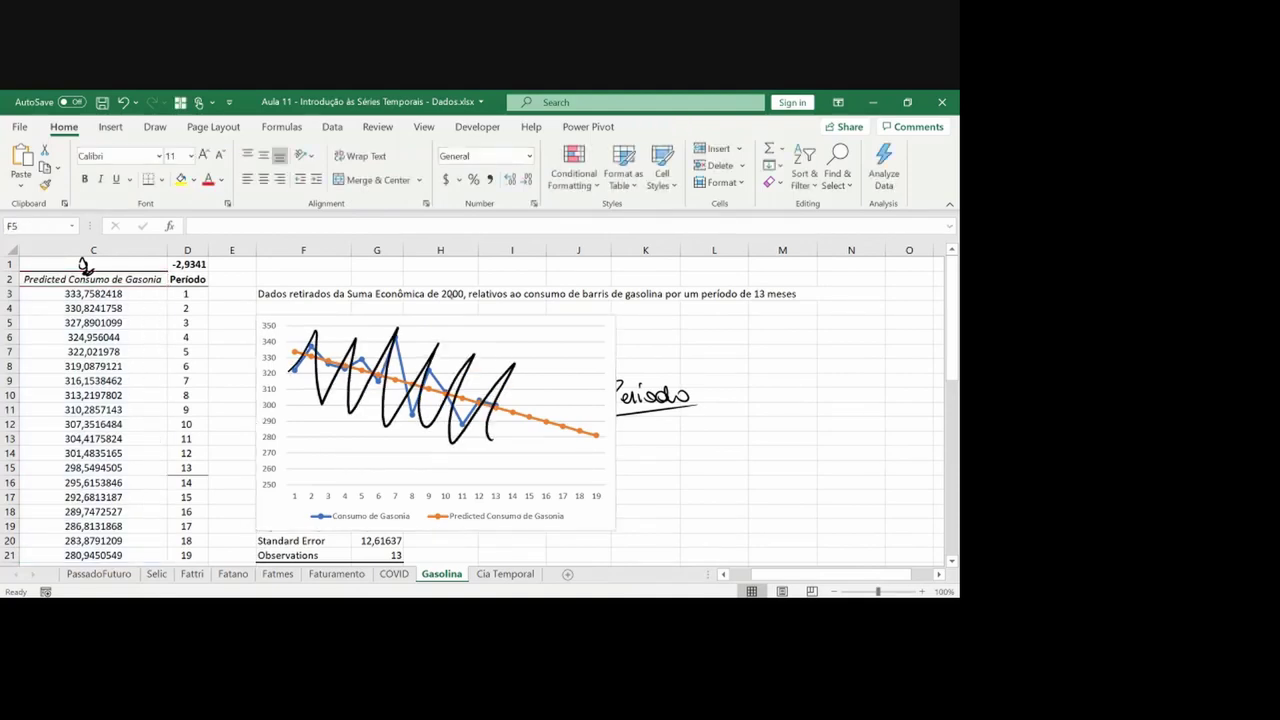
pyautogui.hotkey('ctrl', 'z')
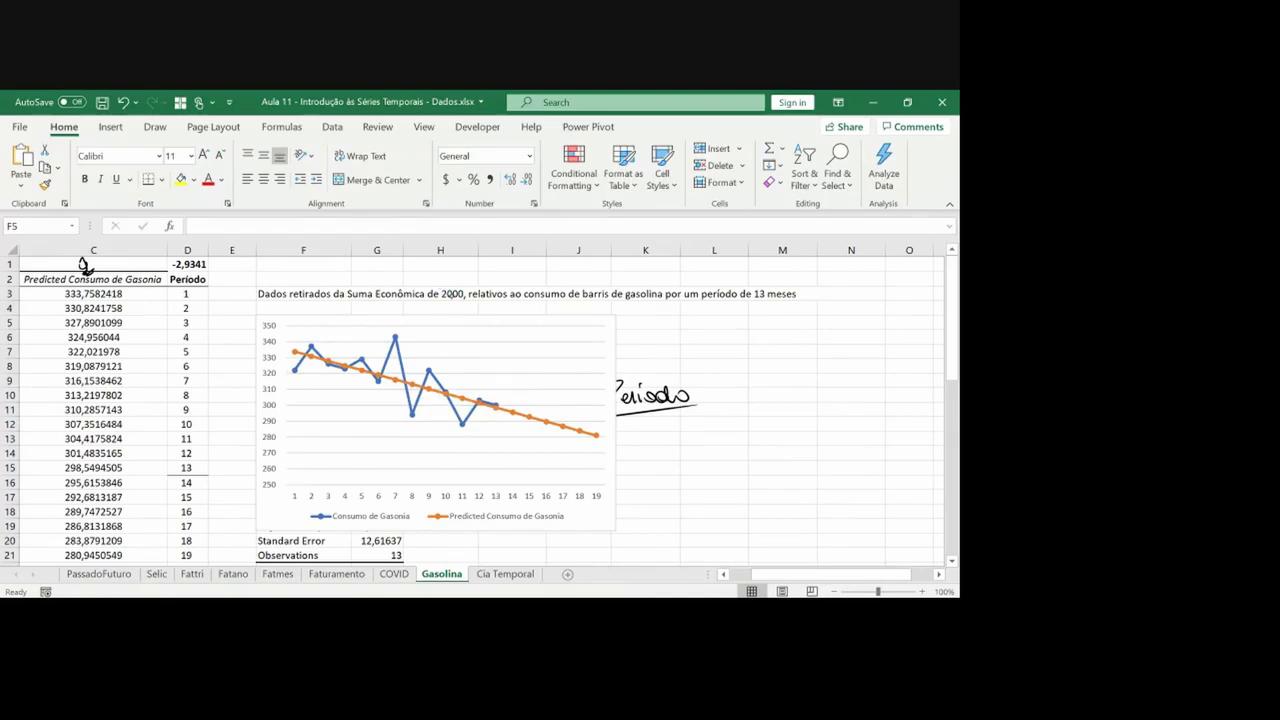
pyautogui.moveTo(467, 478); pyautogui.dragTo(552, 467)
pyautogui.moveTo(498, 489); pyautogui.dragTo(552, 474)
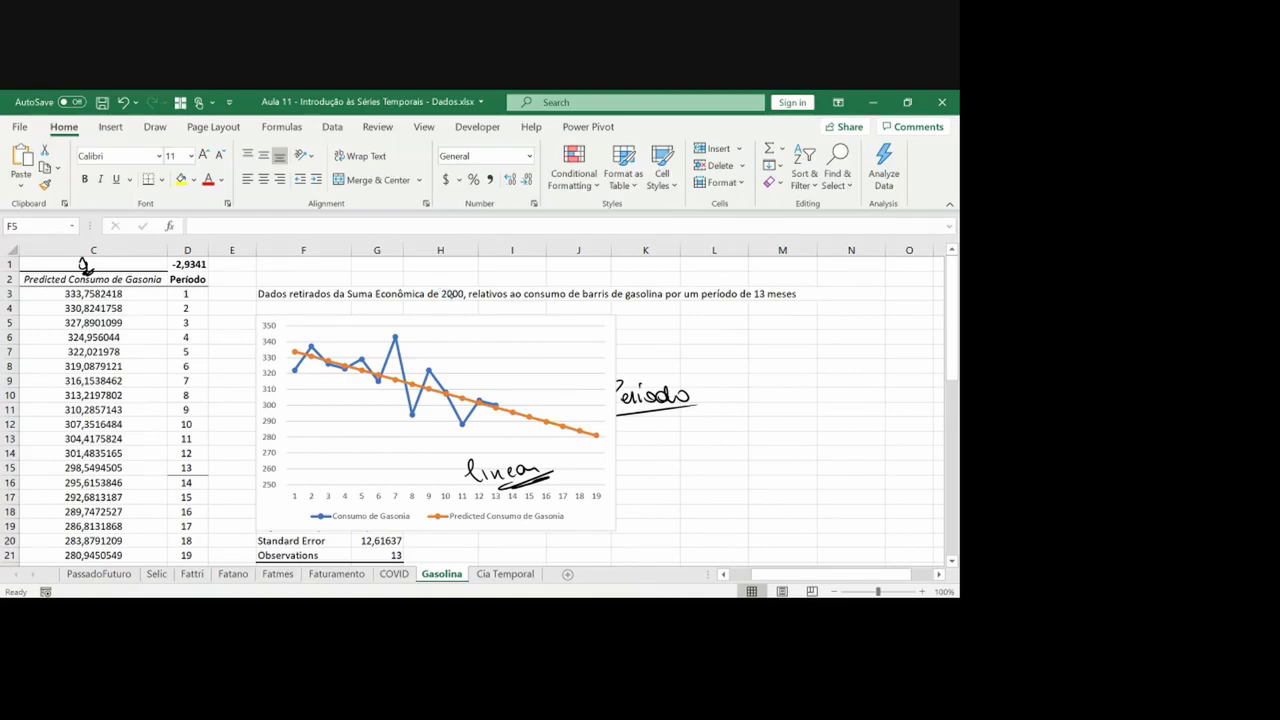
pyautogui.moveTo(494, 414); pyautogui.dragTo(586, 437)
# Switch to the presentation and go back to the Alisamento Exponencial slide with the smoothing formula and the notes on α
pyautogui.hotkey('alt', 'Tab')
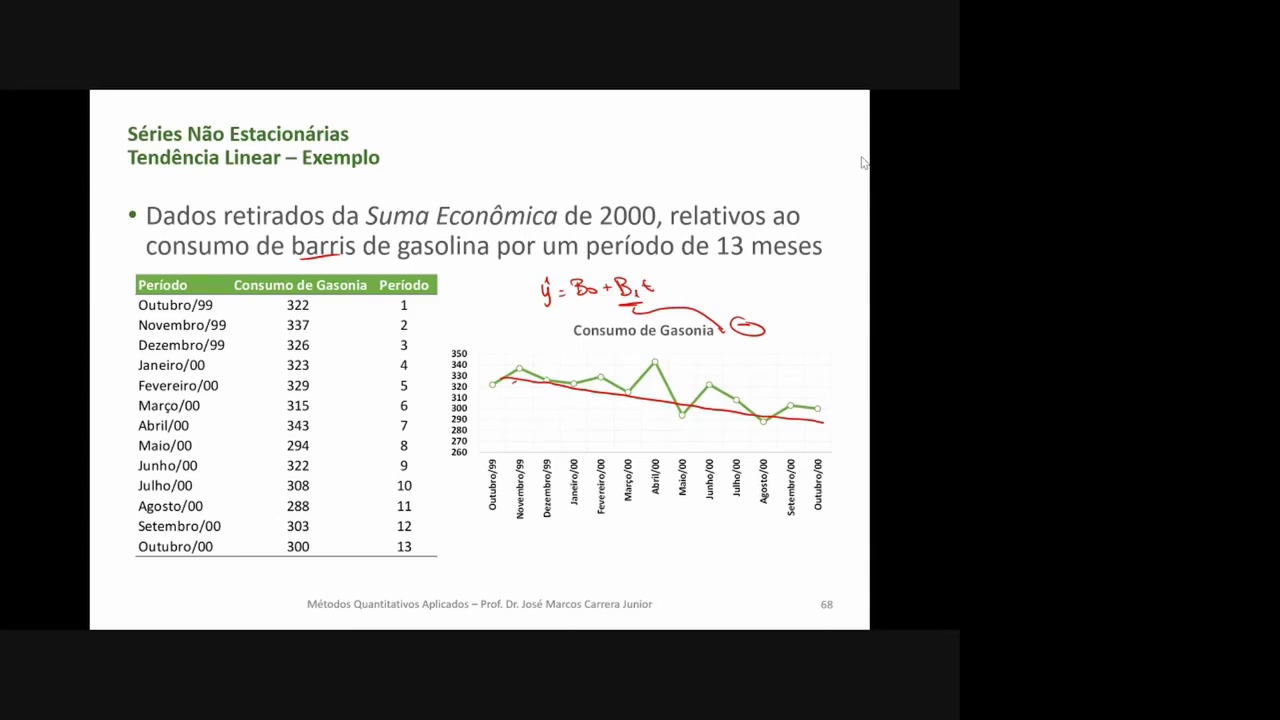
pyautogui.press('Left')
pyautogui.press('Left')
pyautogui.press('Left')
pyautogui.press('Left')
pyautogui.press('Left')
pyautogui.press('Left')
pyautogui.press('Left')
pyautogui.press('Left')
pyautogui.press('Left')
pyautogui.press('Left')
pyautogui.press('Left')
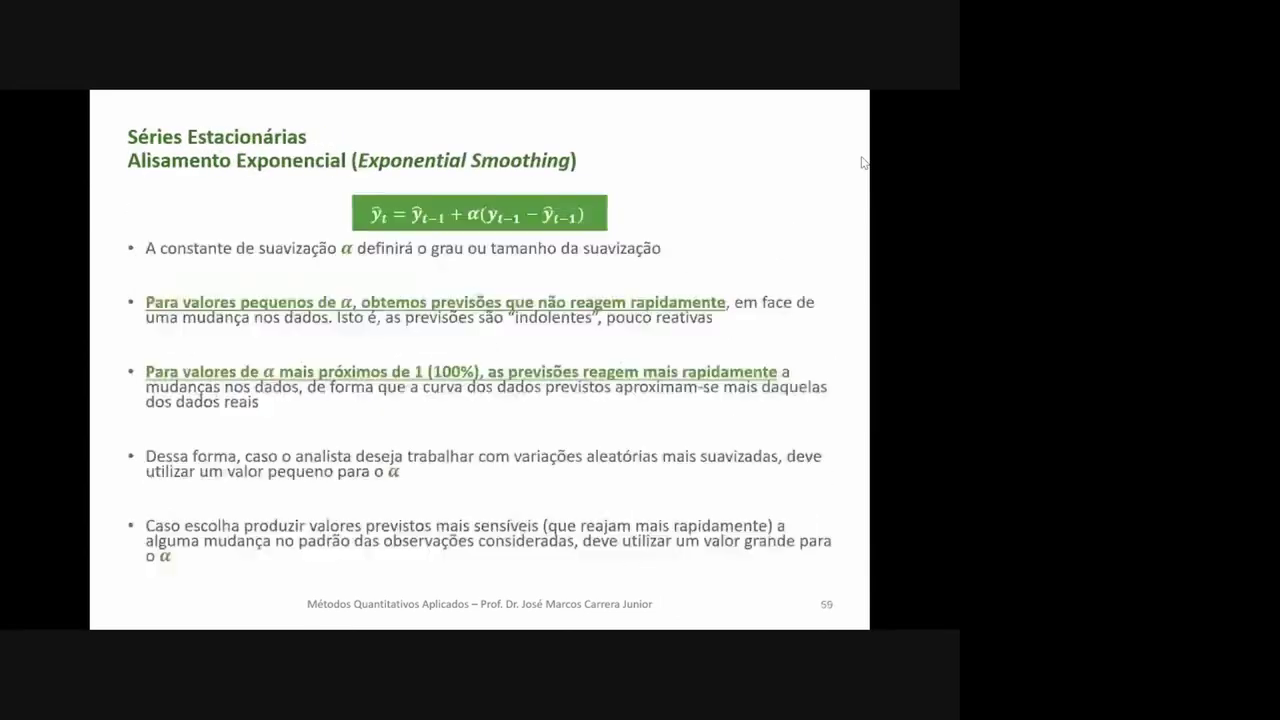
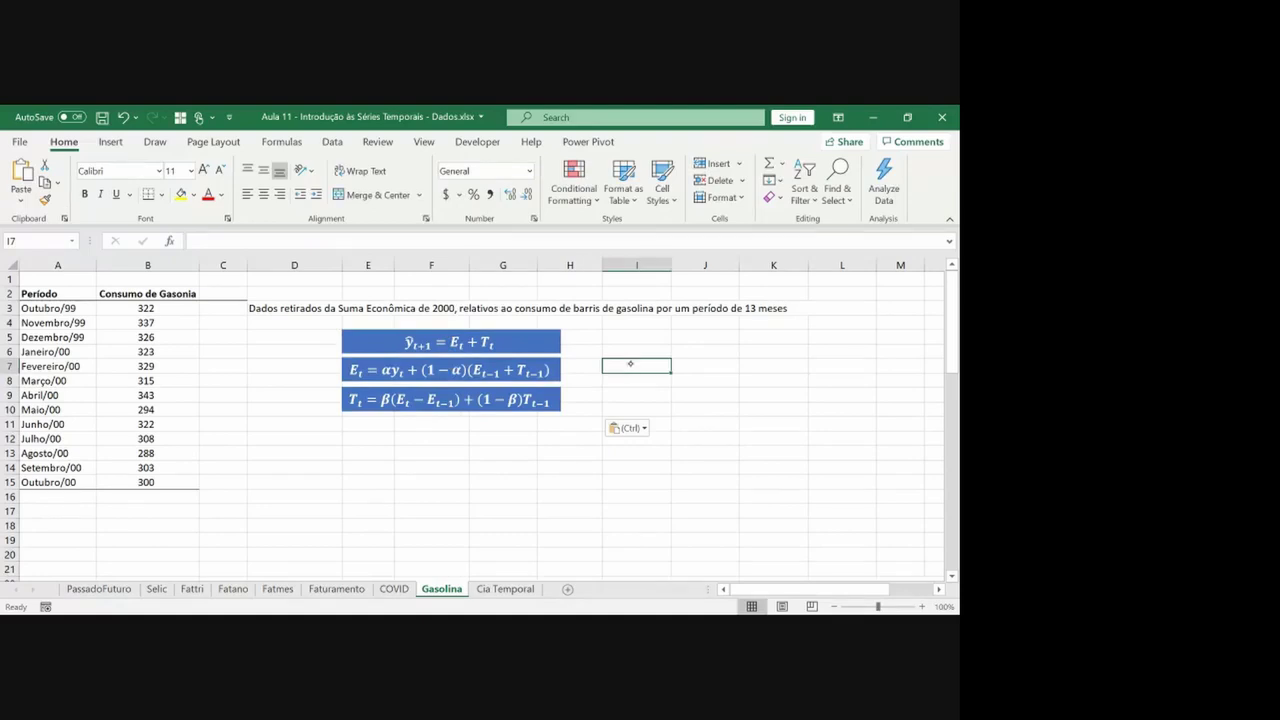
# Insert blank columns after Consumo de Gasonia and enter the heading Período in C2
pyautogui.moveTo(571, 371)
pyautogui.mouseDown()
pyautogui.moveTo(592, 362)
pyautogui.moveTo(593, 383)
pyautogui.mouseUp()
pyautogui.click(222, 264)
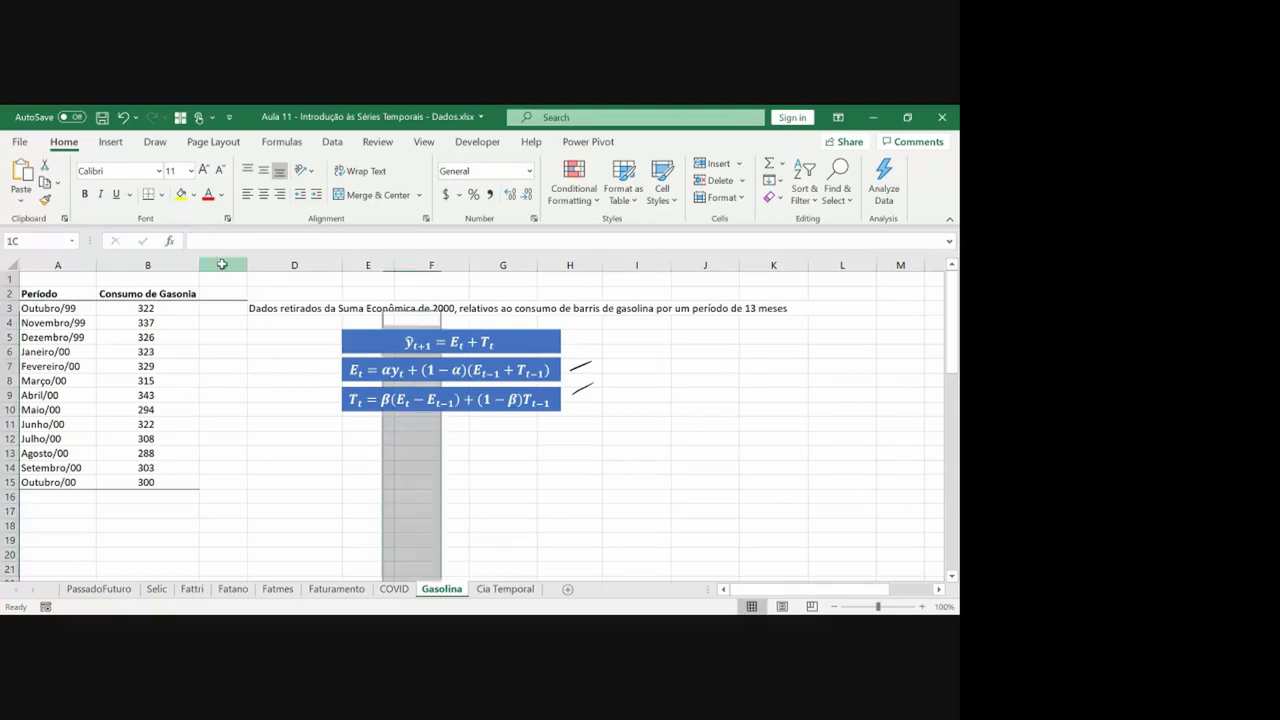
pyautogui.hotkey('ctrl', 'v')
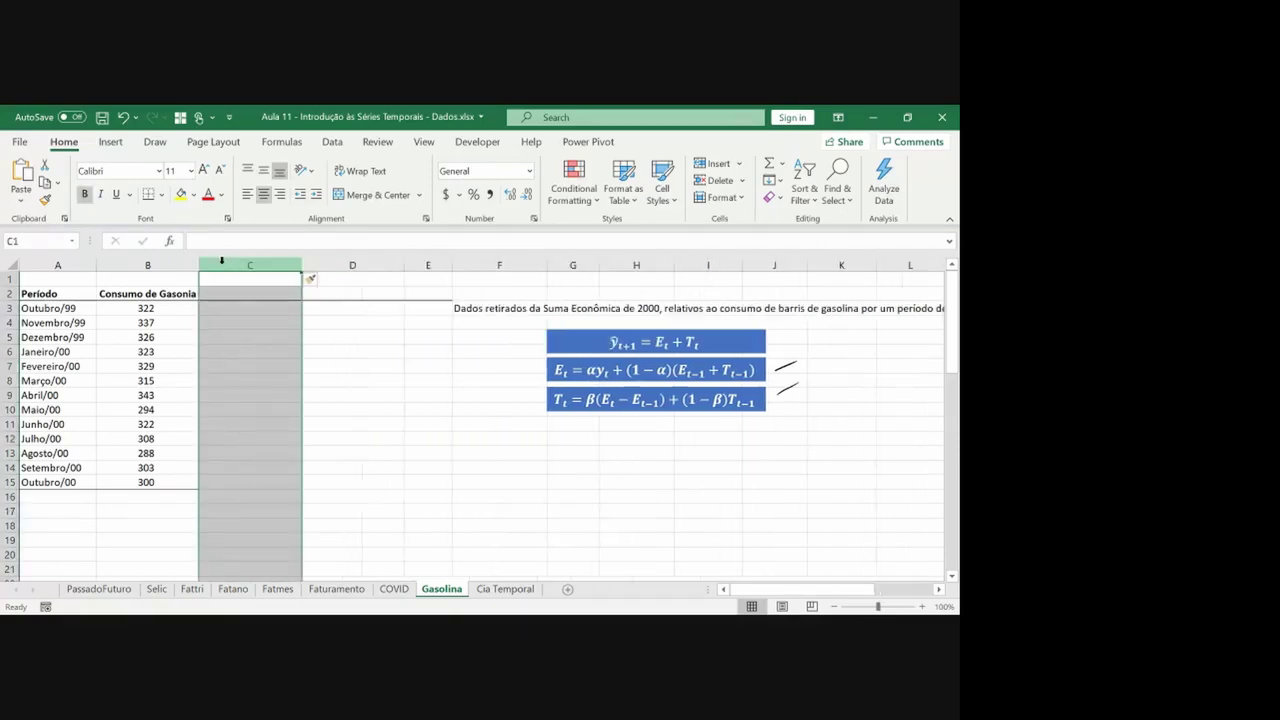
pyautogui.press('Down')
pyautogui.write('Per')
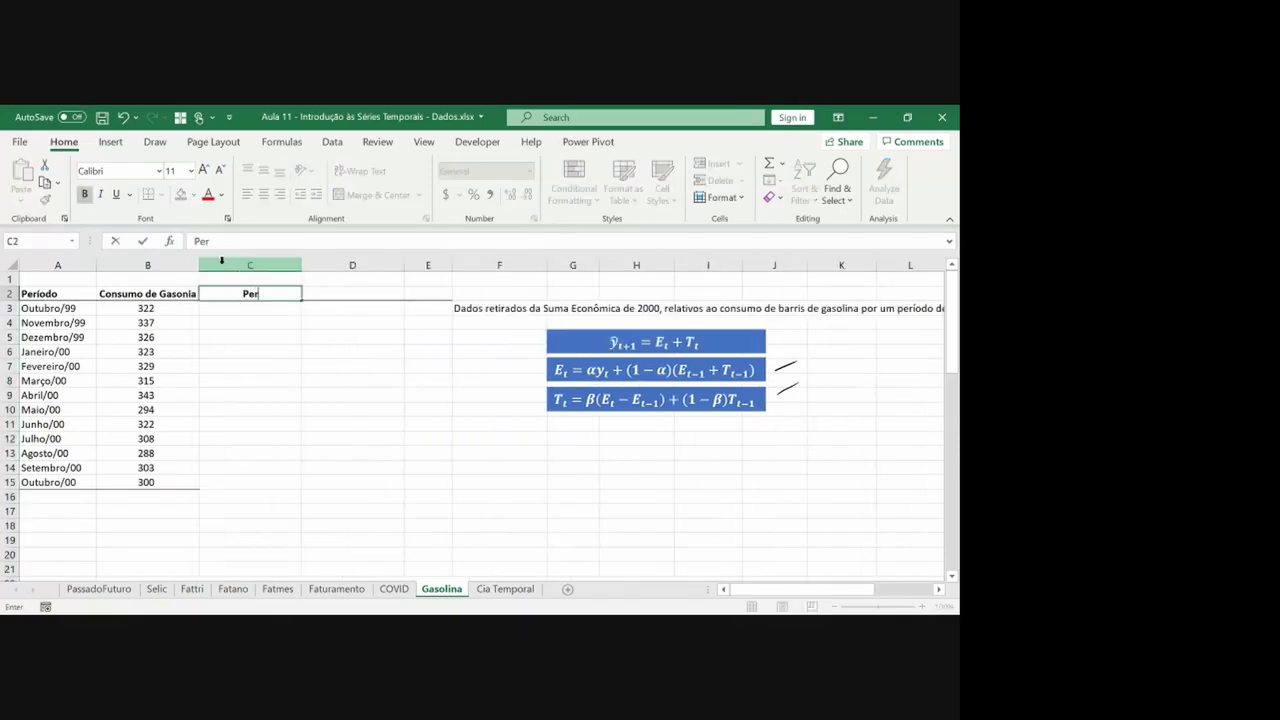
pyautogui.write('íodo')
pyautogui.press('Return')
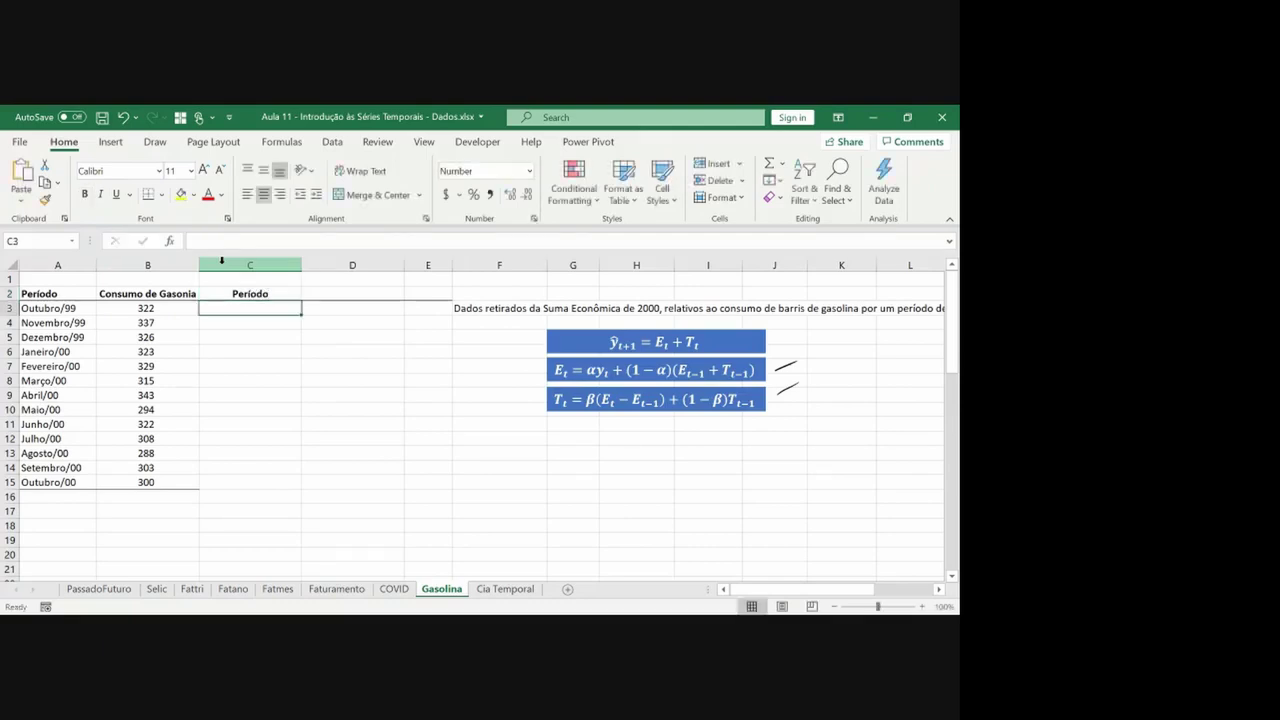
# Number the periods in column C, with 1 in C3 and =C3+1 in C4 copied for the rows down to 15
pyautogui.write('1')
pyautogui.press('Return')
pyautogui.write('=C3+1')
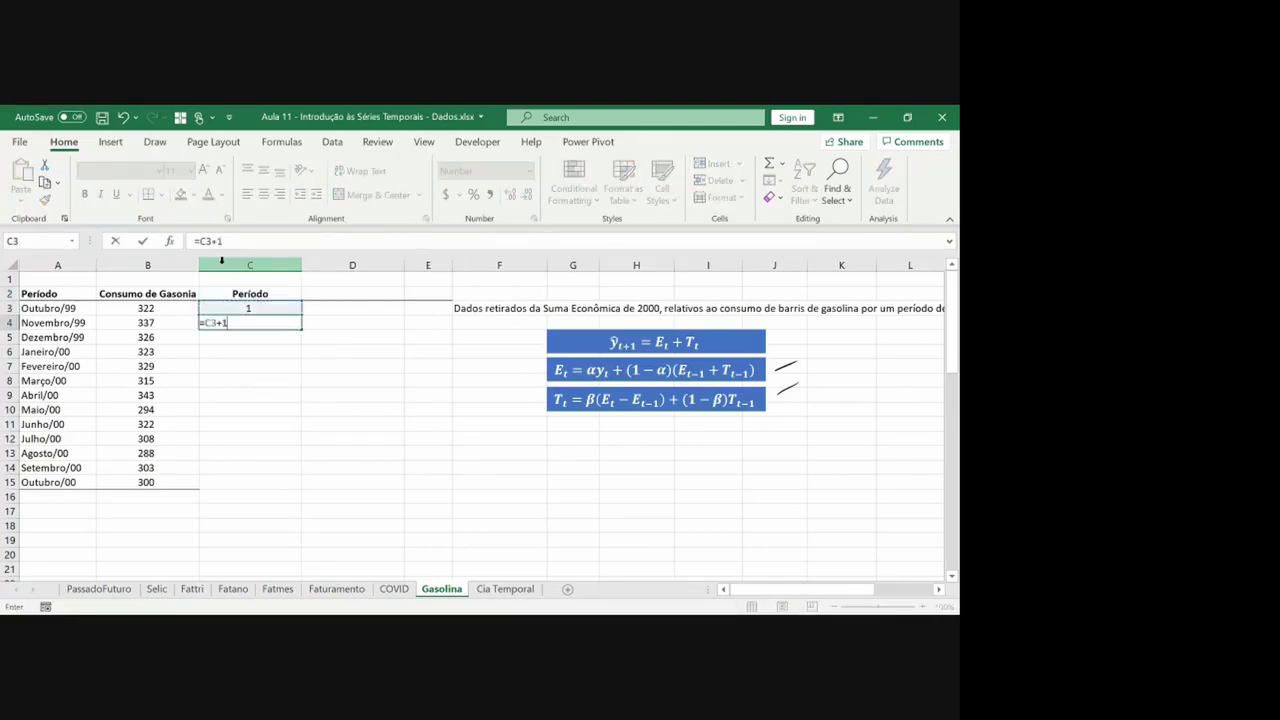
pyautogui.hotkey('ctrl', 'Return')
pyautogui.hotkey('ctrl', 'c')
pyautogui.press('Left')
pyautogui.hotkey('ctrl', 'Down')
pyautogui.press('Right')
pyautogui.hotkey('ctrl', 'shift', 'Up')
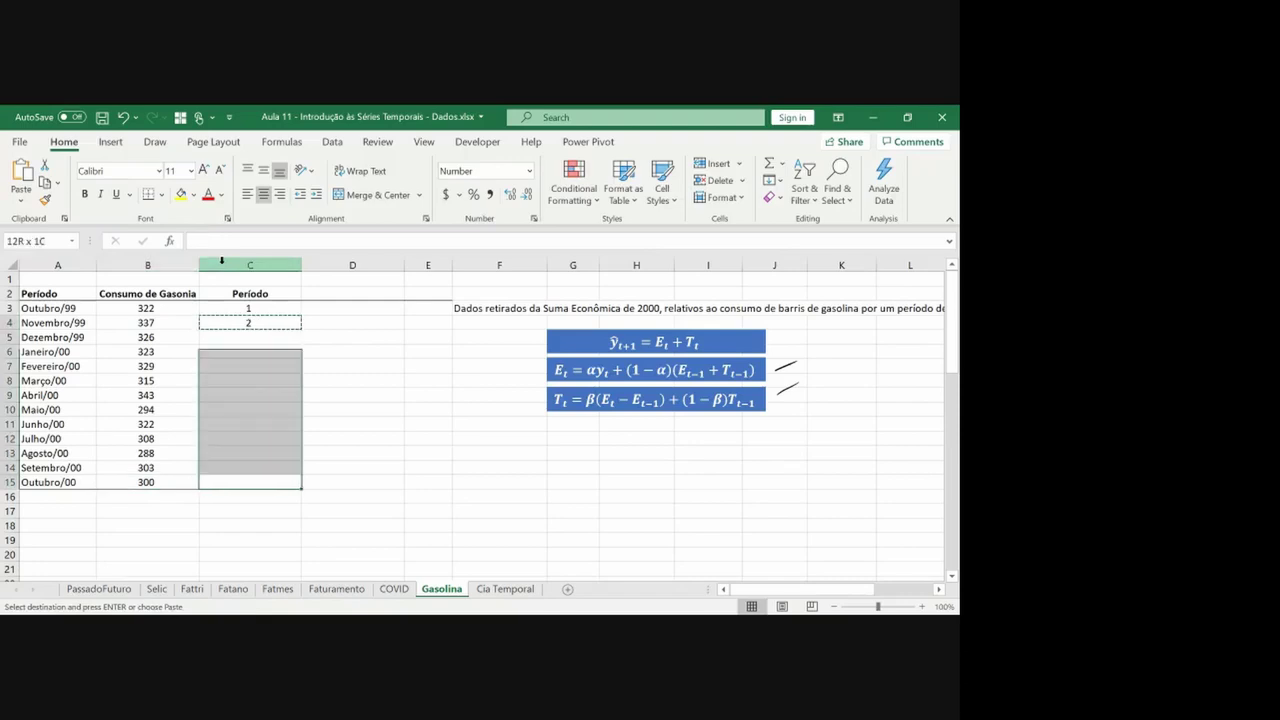
# Paste the running period formula from C4 down through C15 and fit column C to its contents
pyautogui.hotkey('ctrl', 'v')
pyautogui.press('Escape')
pyautogui.press('Left')
pyautogui.press('Right')
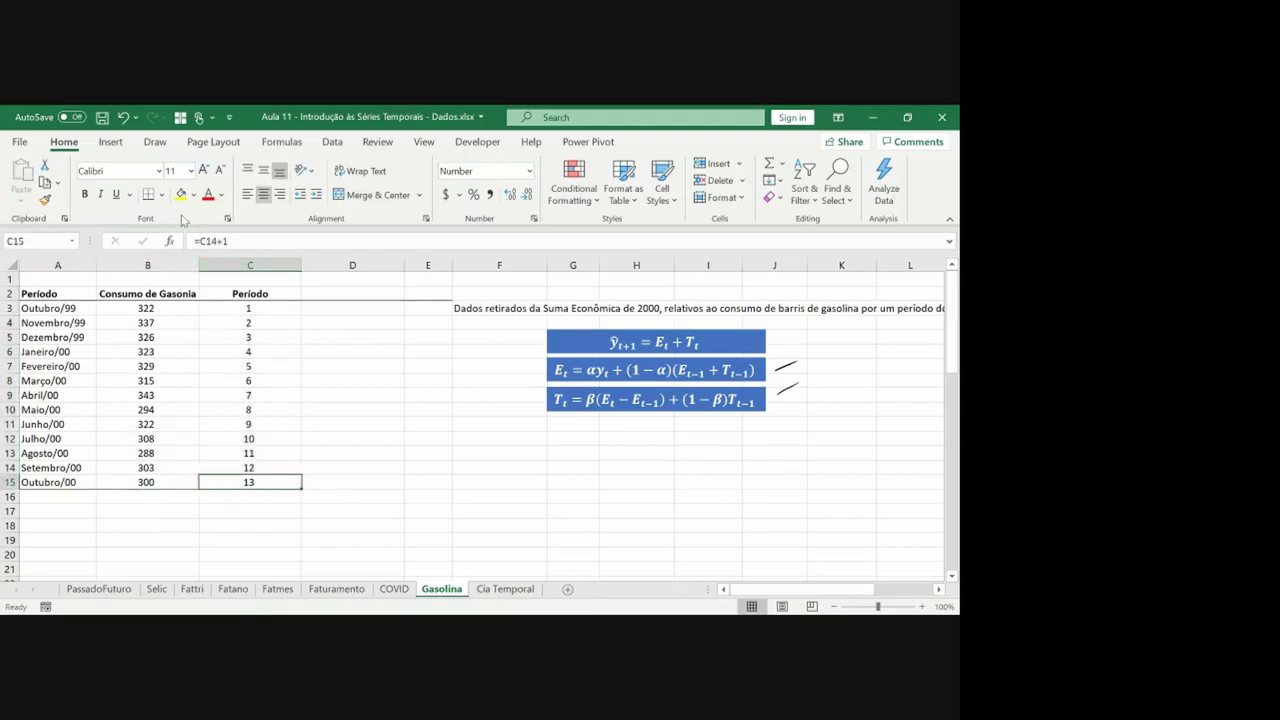
pyautogui.doubleClick(299, 263)
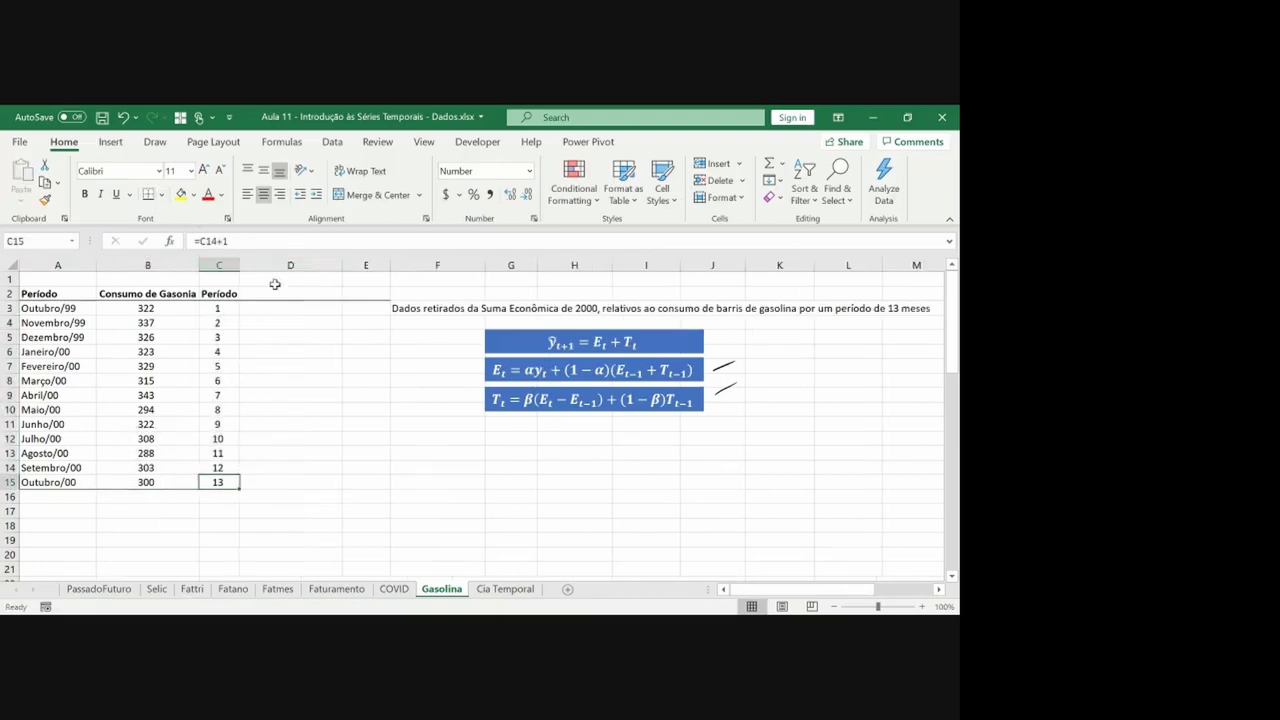
# Enter the heading "Nível" in D2 and fit column D to its contents
pyautogui.click(275, 291)
pyautogui.write('Nível')
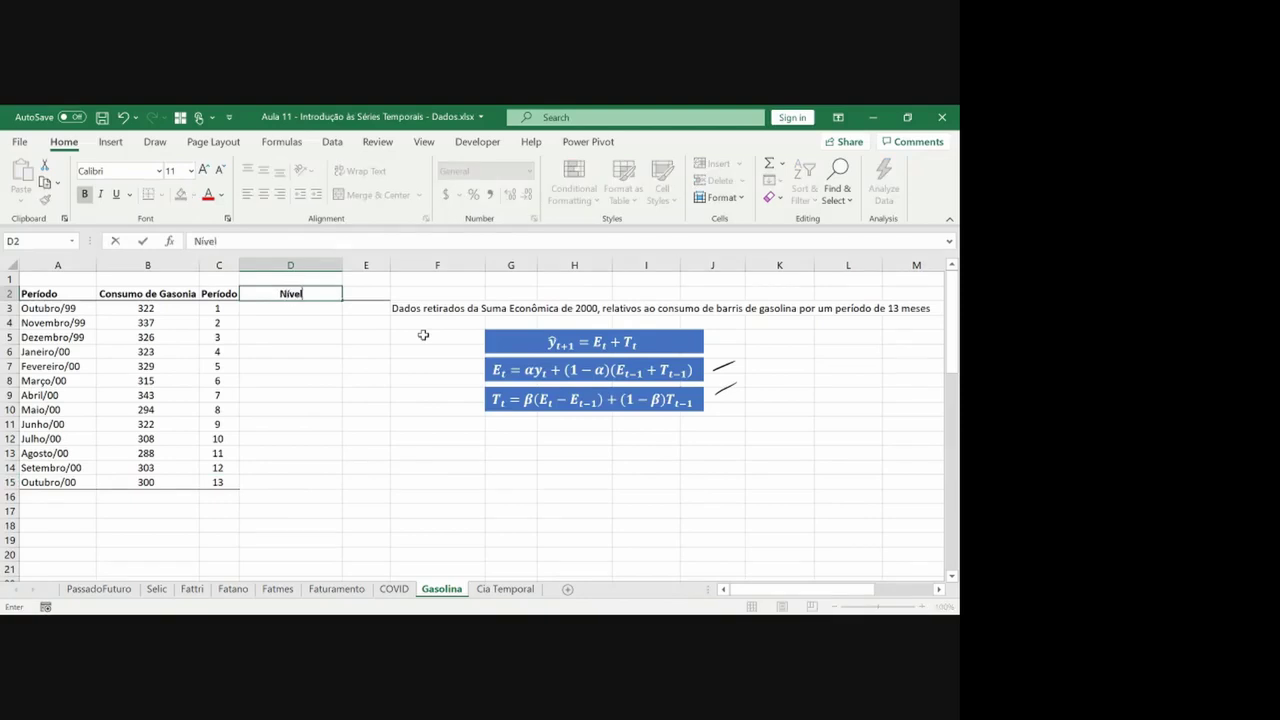
pyautogui.press('Return')
pyautogui.press('Up')
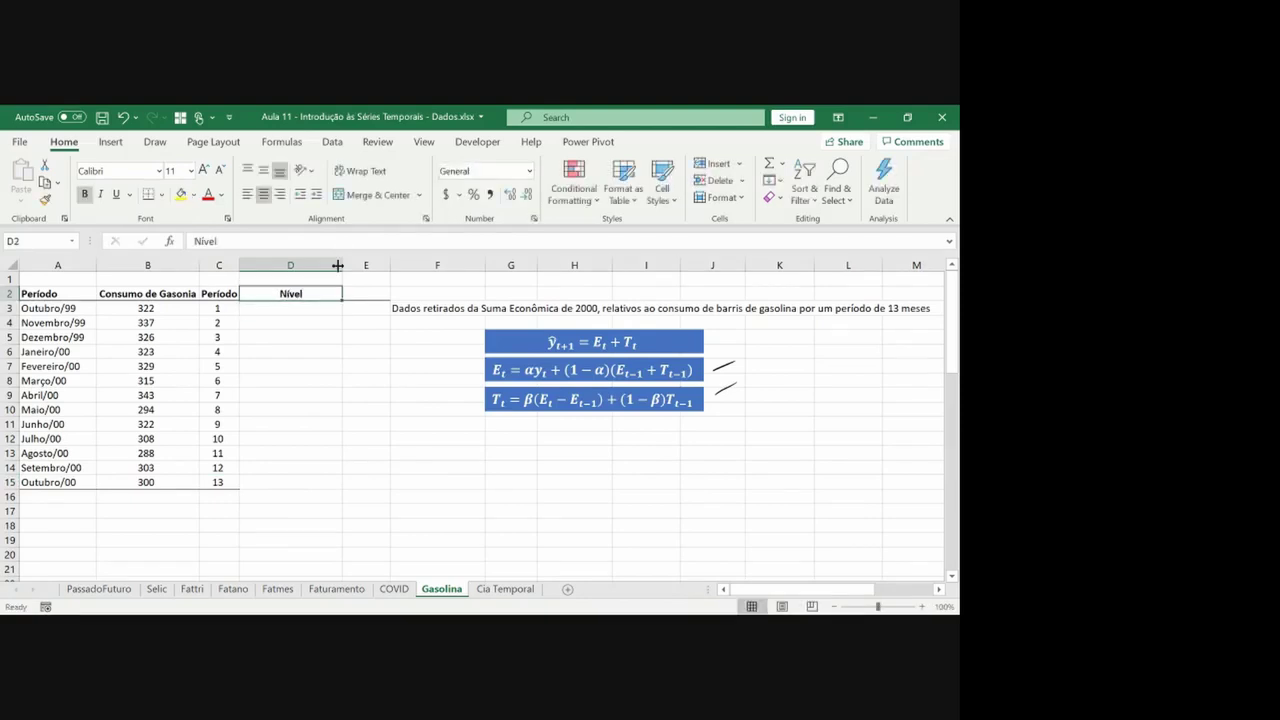
pyautogui.doubleClick(341, 263)
pyautogui.click(291, 262)
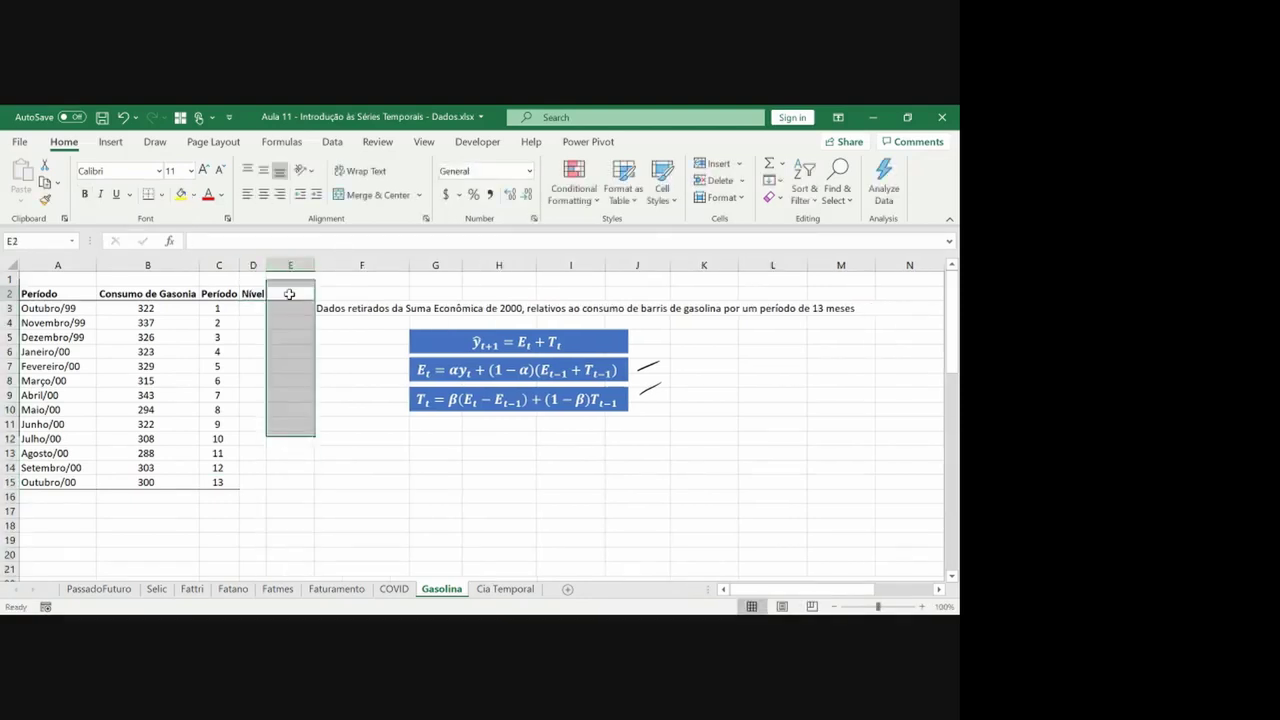
# Enter the heading "Tendência" in E2
pyautogui.click(289, 294)
pyautogui.write('Tend')
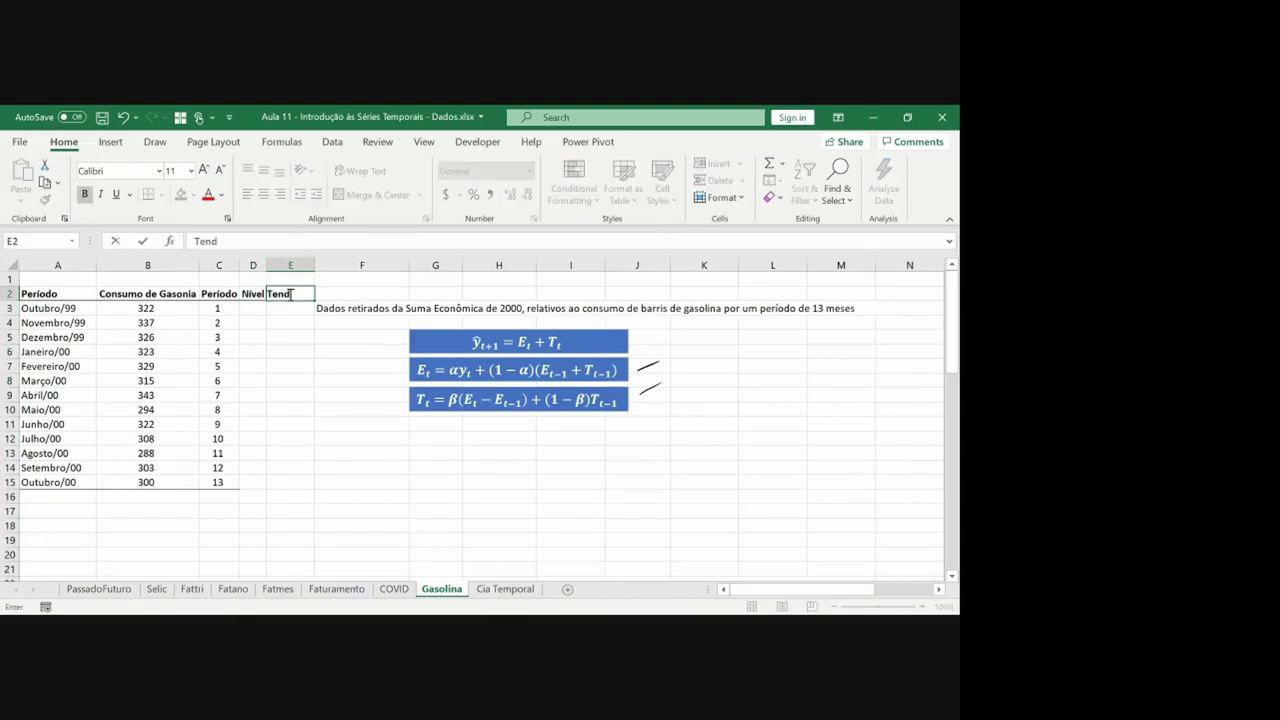
pyautogui.write('ência')
# Insert a new column at F and copy the "Tendência" heading into F2
pyautogui.click(327, 260)
pyautogui.hotkey('ctrl', '+')
pyautogui.press('Down')
pyautogui.press('Left')
pyautogui.hotkey('ctrl', 'c')
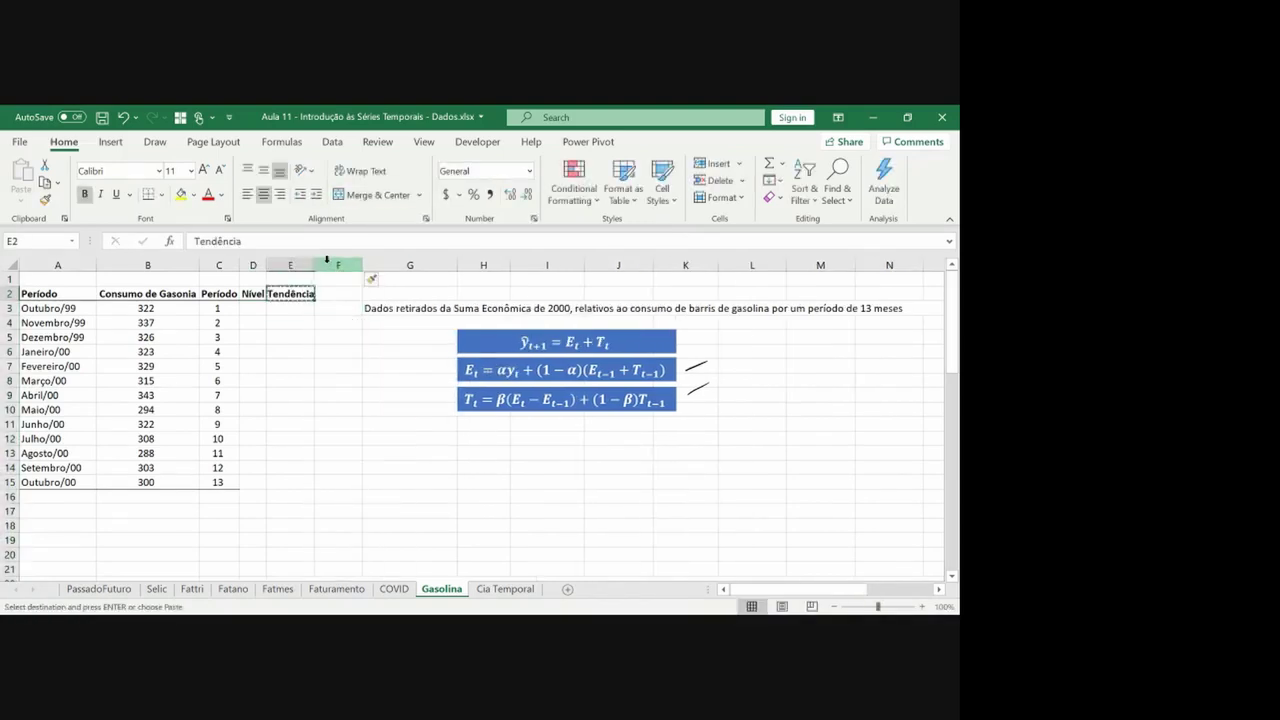
pyautogui.press('Return')
# Insert another column at G, replace the F2 heading with "Previsão Holt", and fit column F to it
pyautogui.click(407, 262)
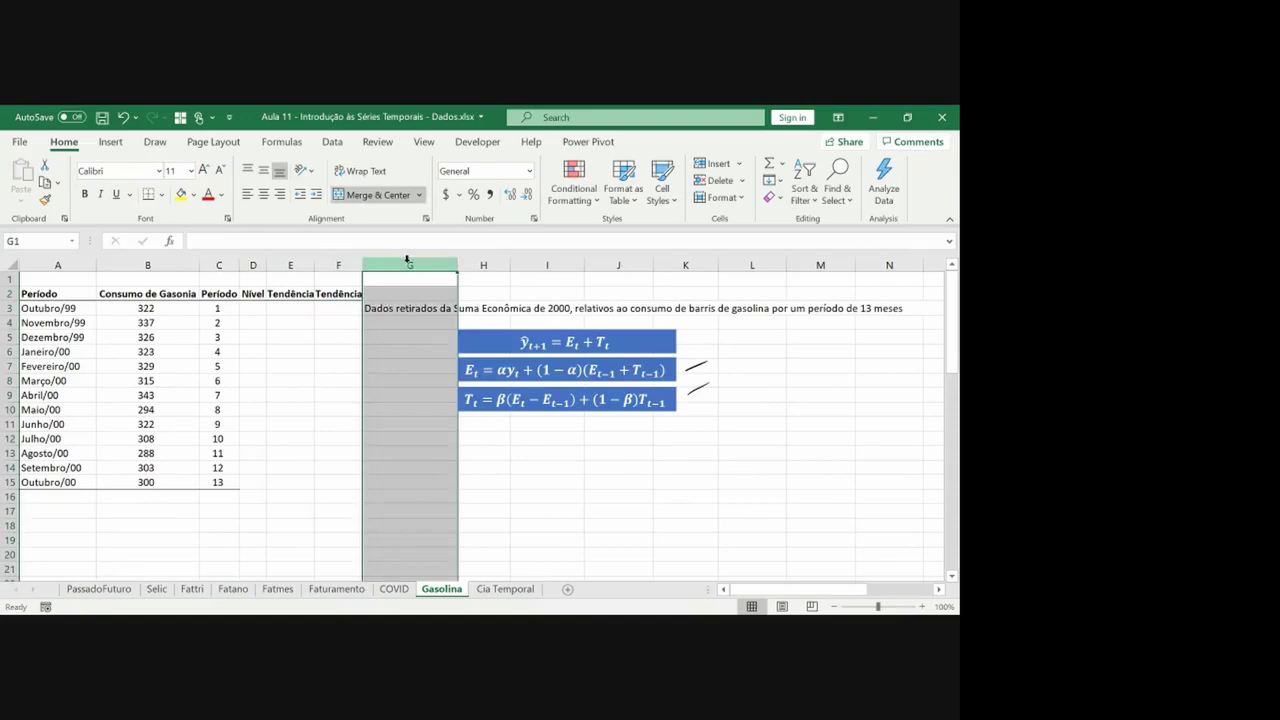
pyautogui.hotkey('ctrl', '+')
pyautogui.press('Down')
pyautogui.press('Left')
pyautogui.write('H')
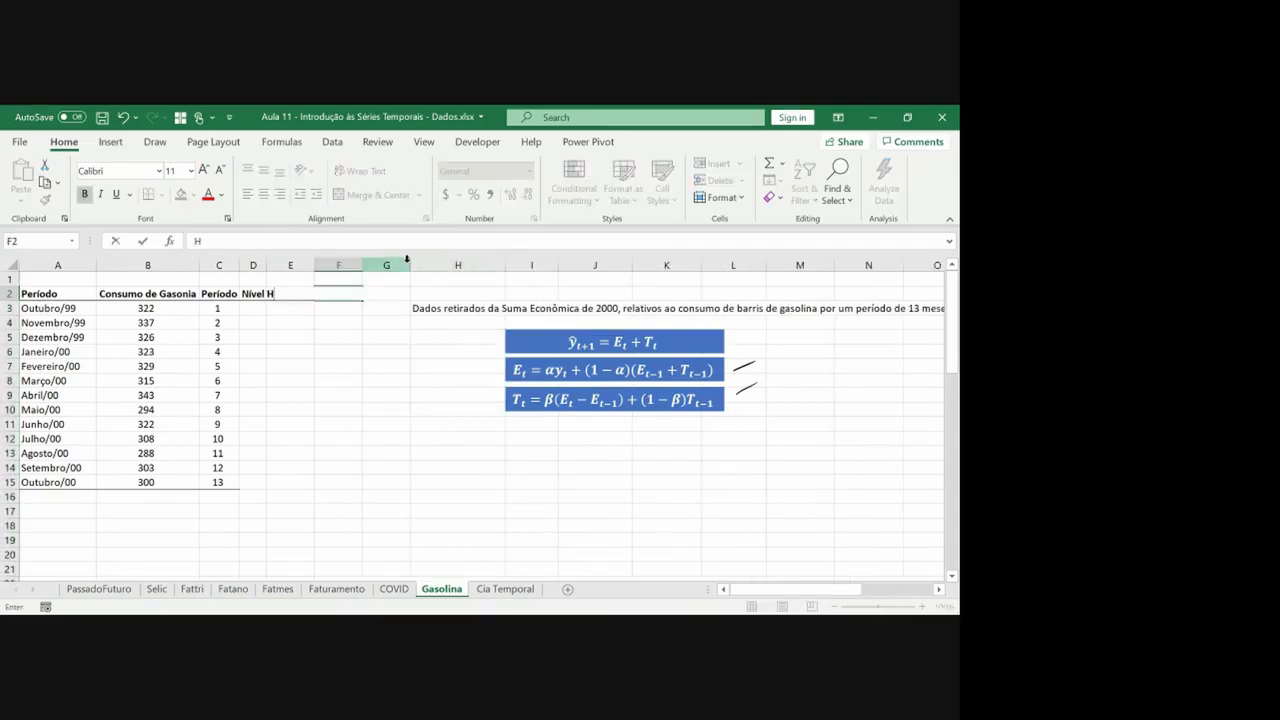
pyautogui.write('olt')
pyautogui.press('Return')
pyautogui.press('Up')
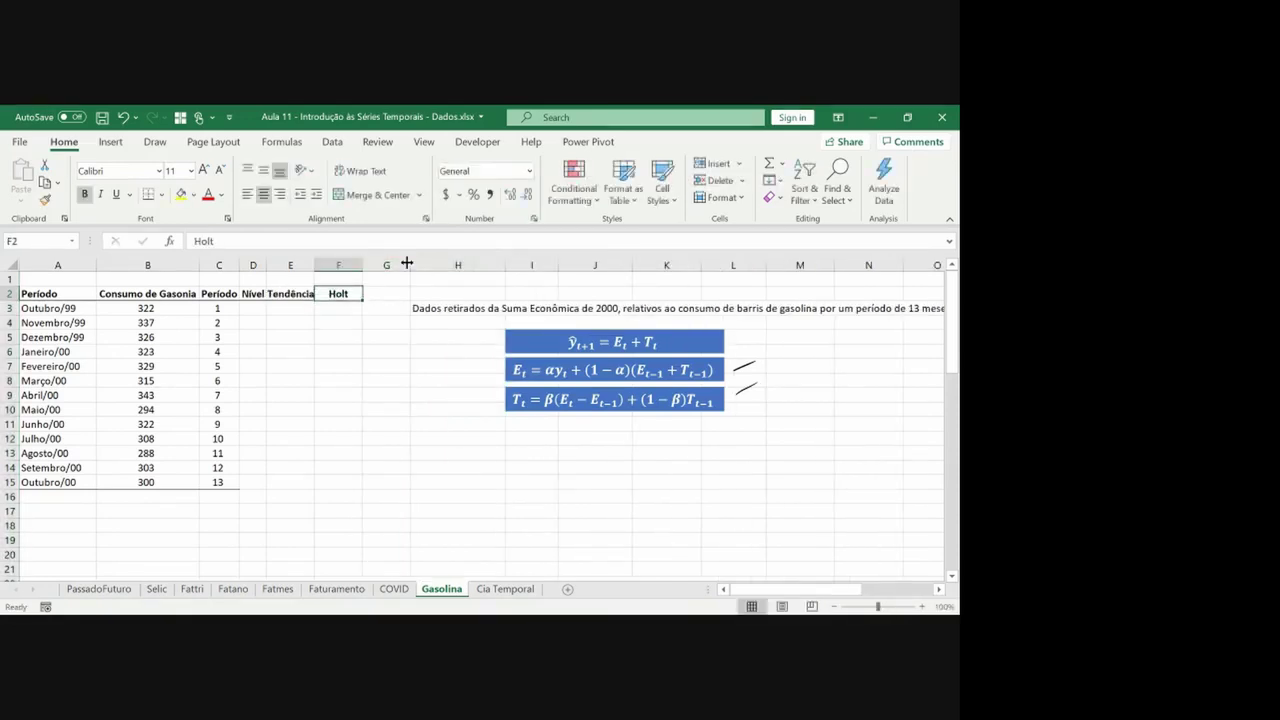
pyautogui.write('Previsão Holt')
pyautogui.press('Return')
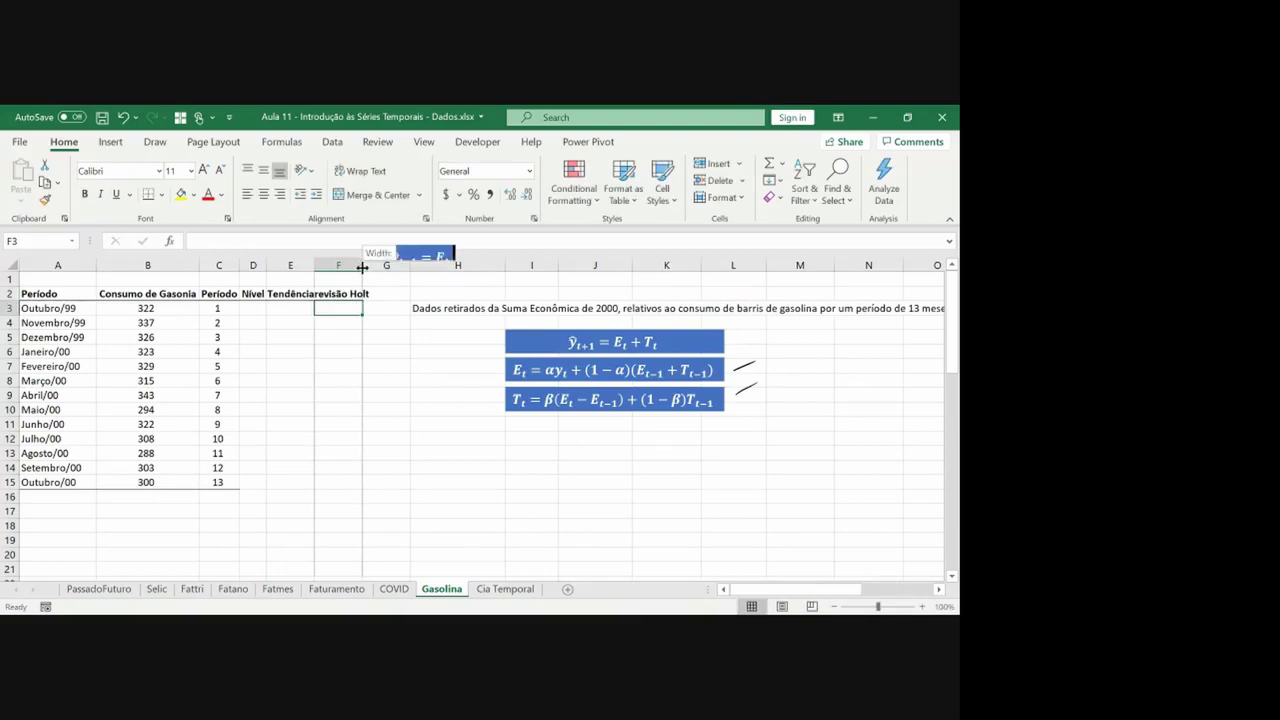
pyautogui.doubleClick(362, 264)
# Copy only the formatting of C2:C15 onto the Nível, Tendência and Previsão Holt columns
pyautogui.press('Left')
pyautogui.press('Left')
pyautogui.press('Left')
pyautogui.press('Up')
pyautogui.hotkey('ctrl', 'shift', 'Down')
pyautogui.hotkey('ctrl', 'c')
pyautogui.hotkey('shift', 'Right')
pyautogui.hotkey('shift', 'Right')
pyautogui.hotkey('shift', 'Right')
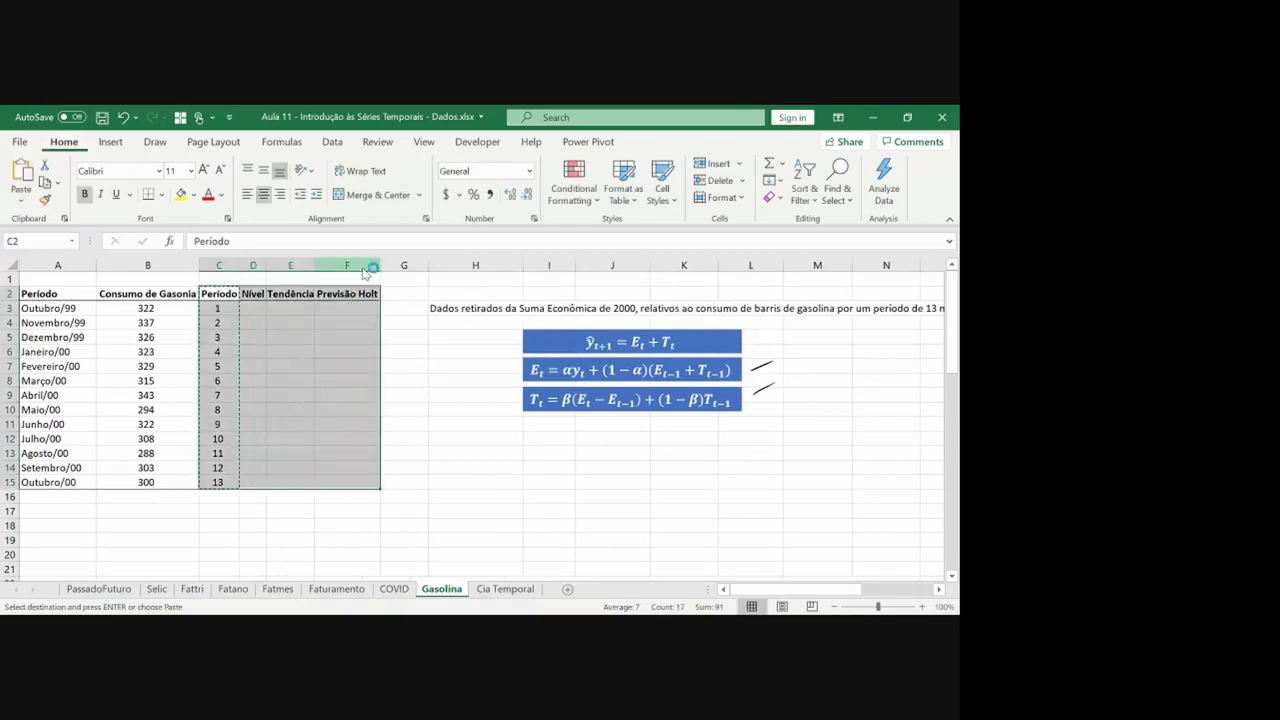
pyautogui.hotkey('ctrl', 'alt', 'v')
pyautogui.press('t')
pyautogui.press('Return')
pyautogui.press('Escape')
# Shade the Previsão Holt column from F2 to F15 with a light grey fill
pyautogui.press('Right')
pyautogui.press('Right')
pyautogui.press('Right')
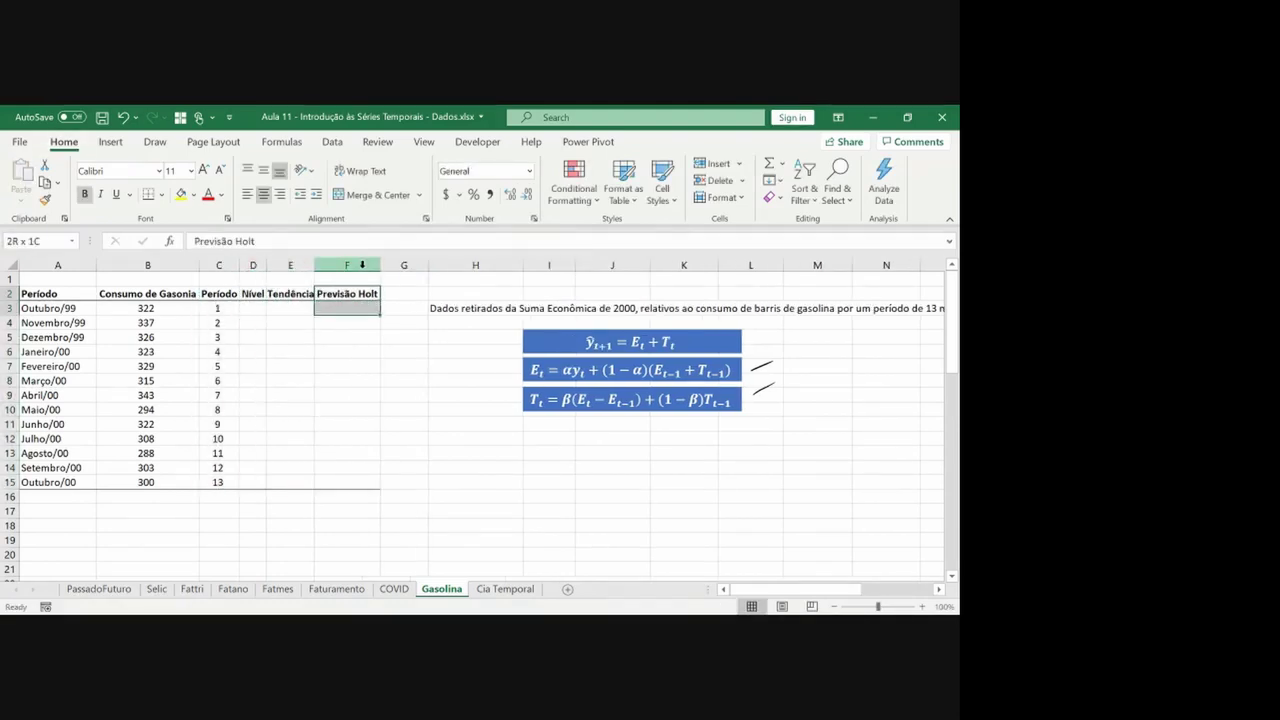
pyautogui.hotkey('shift', 'Down')
pyautogui.hotkey('shift', 'Down')
pyautogui.hotkey('shift', 'Down')
pyautogui.hotkey('shift', 'Down')
pyautogui.hotkey('shift', 'Down')
pyautogui.hotkey('shift', 'Down')
pyautogui.hotkey('shift', 'Down')
pyautogui.hotkey('shift', 'Down')
pyautogui.hotkey('shift', 'Down')
pyautogui.hotkey('shift', 'Down')
pyautogui.hotkey('shift', 'Down')
pyautogui.hotkey('shift', 'Down')
pyautogui.hotkey('shift', 'Down')
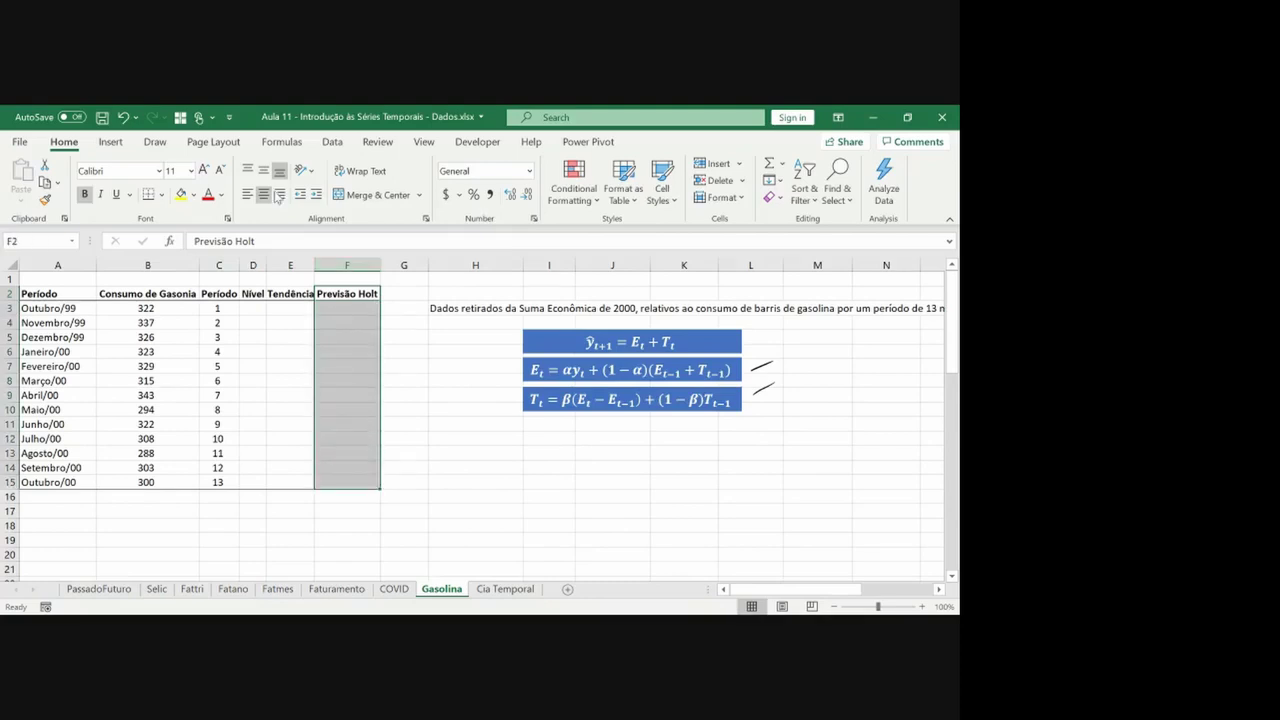
pyautogui.click(193, 195)
pyautogui.click(183, 262)
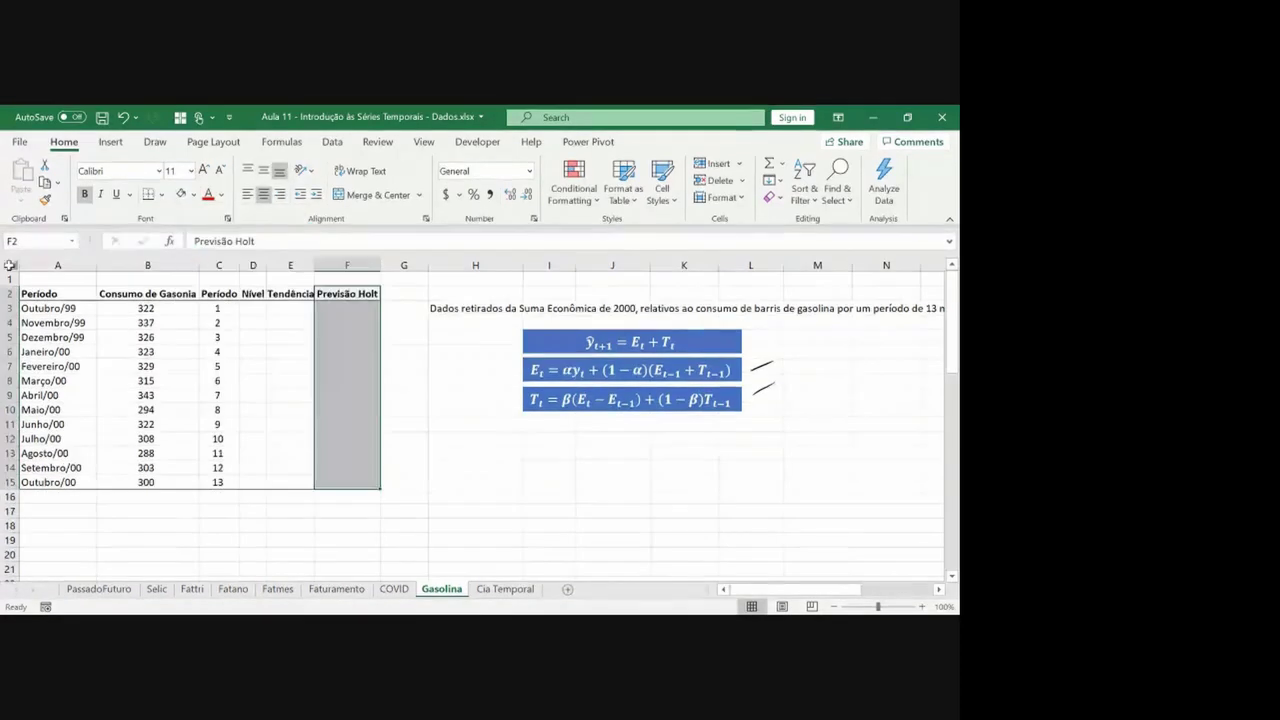
# Ink an arrow from the Previsão Holt heading to the first formula and circle its ŷ t+1 term
pyautogui.click(360, 324)
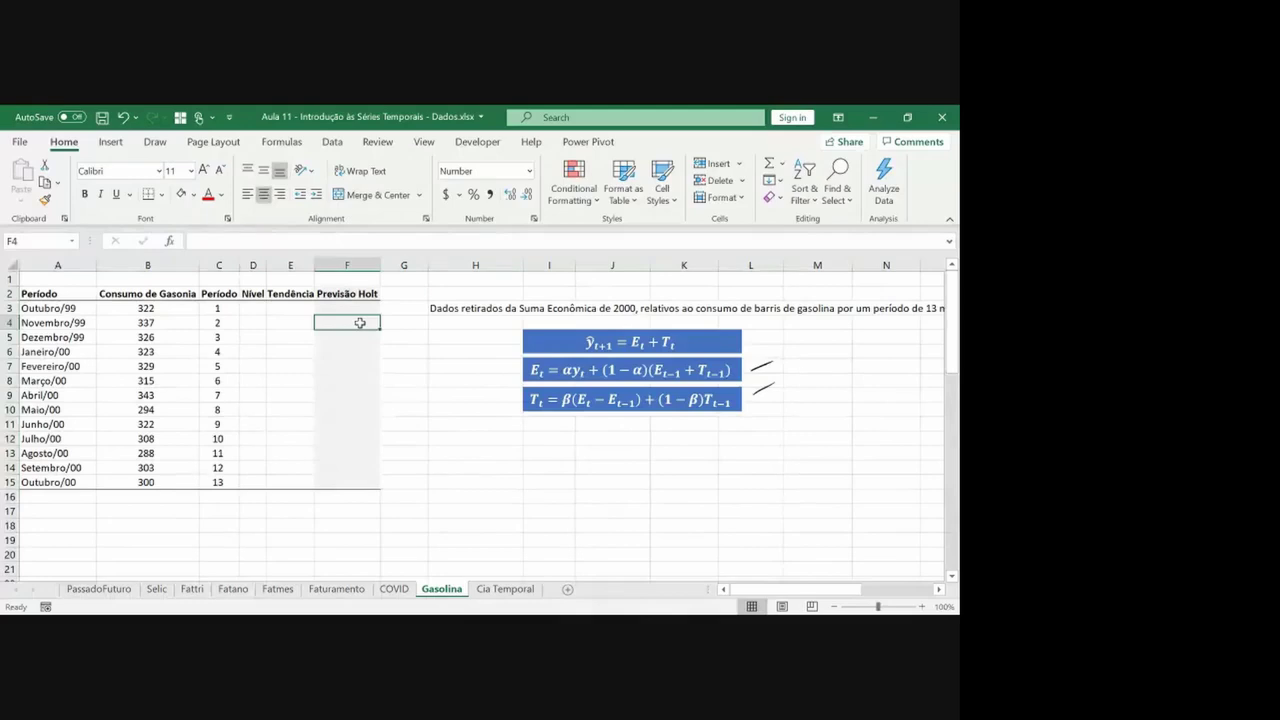
pyautogui.moveTo(388, 282); pyautogui.dragTo(378, 288)
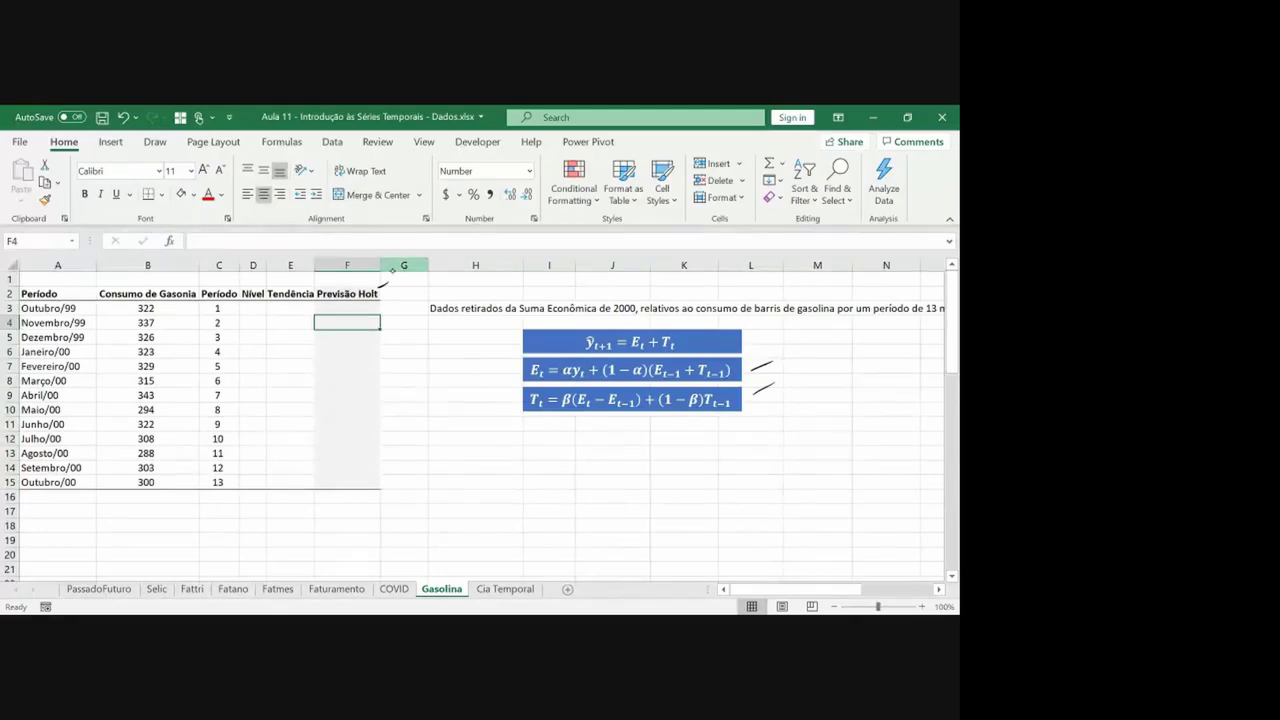
pyautogui.moveTo(598, 328)
pyautogui.mouseDown()
pyautogui.moveTo(606, 354)
pyautogui.moveTo(592, 328)
pyautogui.mouseUp()
pyautogui.moveTo(380, 292); pyautogui.dragTo(518, 336)
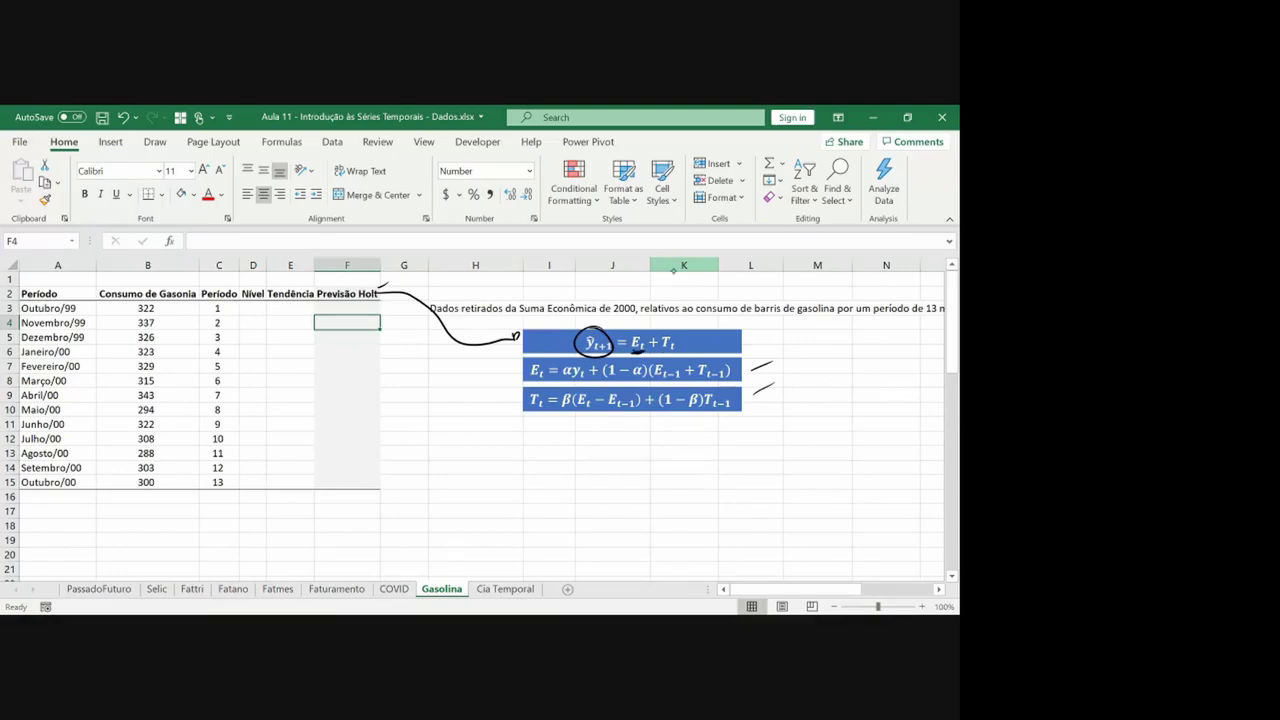
# Enter the Holt forecast formula =D3+E3 in F4, adding the previous period's level and trend
pyautogui.write('=')
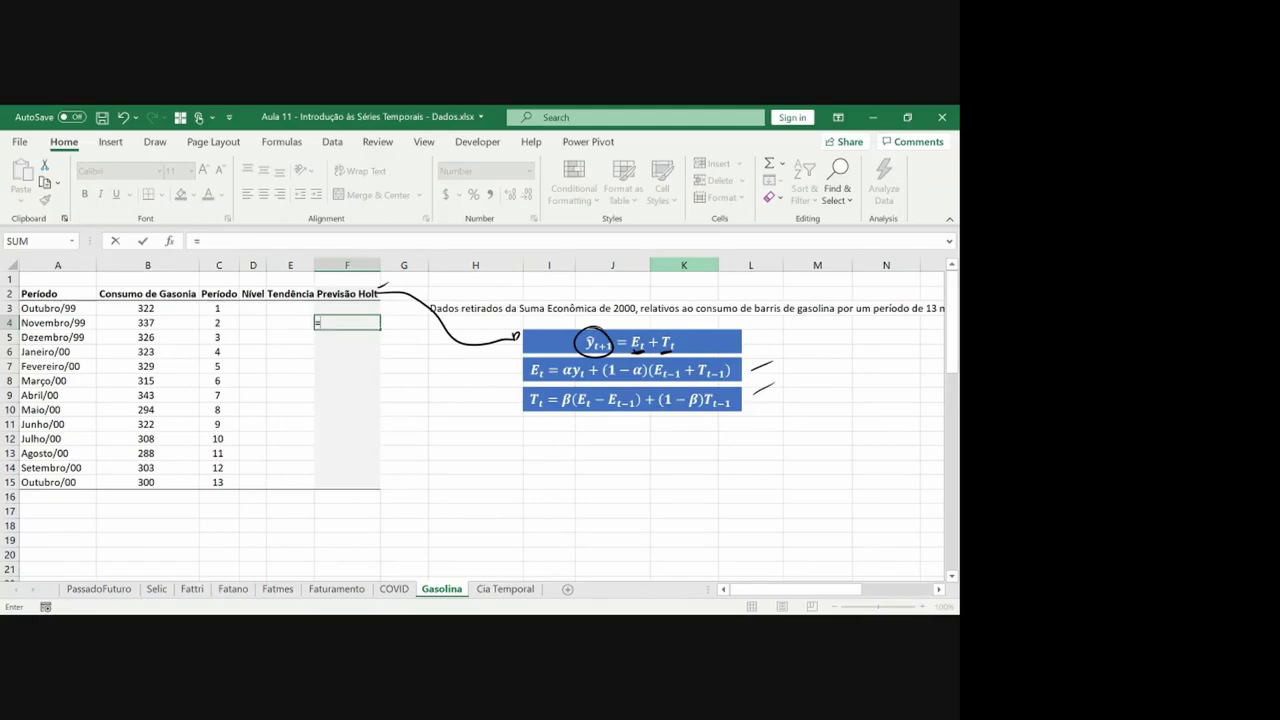
pyautogui.press('Up')
pyautogui.press('Left')
pyautogui.press('Left')
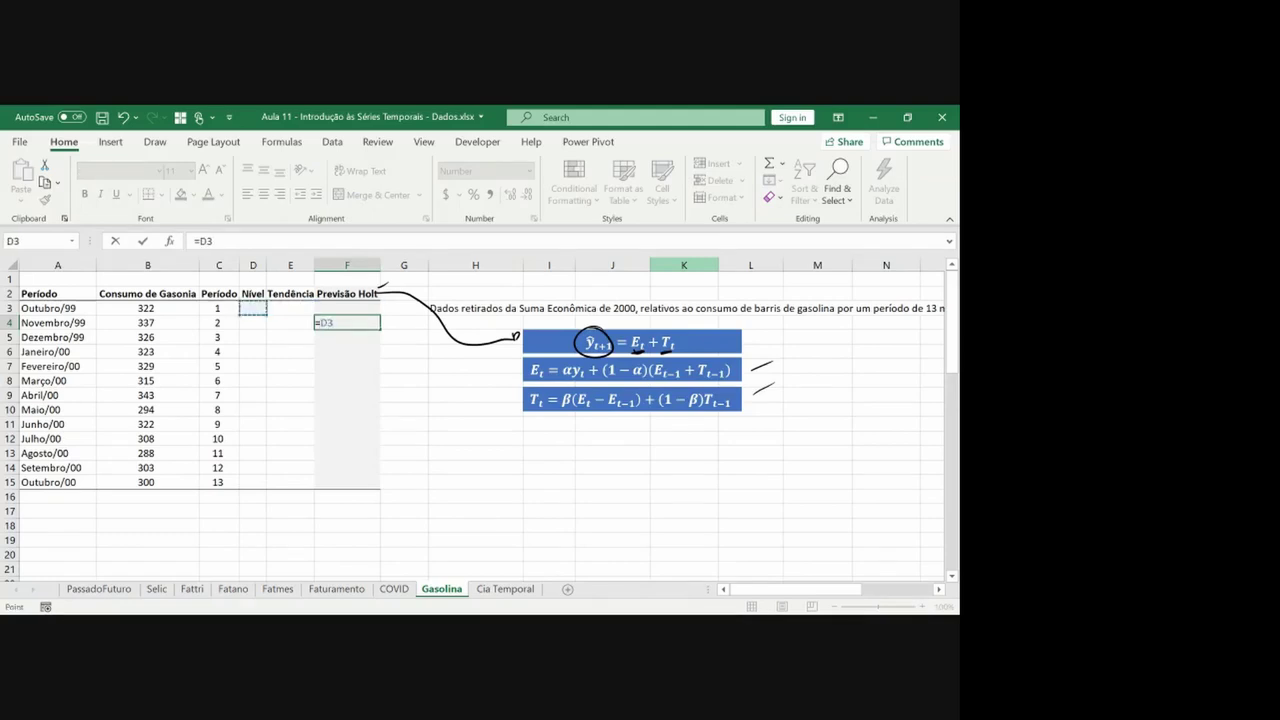
pyautogui.write('+')
pyautogui.press('Up')
pyautogui.press('Left')
pyautogui.press('Return')
# Copy the forecast formula from F4 down through F15
pyautogui.press('Up')
pyautogui.hotkey('ctrl', 'c')
pyautogui.hotkey('shift', 'Down')
pyautogui.hotkey('shift', 'Down')
pyautogui.hotkey('shift', 'Down')
pyautogui.hotkey('shift', 'Down')
pyautogui.hotkey('shift', 'Down')
pyautogui.hotkey('shift', 'Down')
pyautogui.hotkey('shift', 'Down')
pyautogui.hotkey('shift', 'Down')
pyautogui.hotkey('shift', 'Down')
pyautogui.hotkey('shift', 'Down')
pyautogui.hotkey('shift', 'Down')
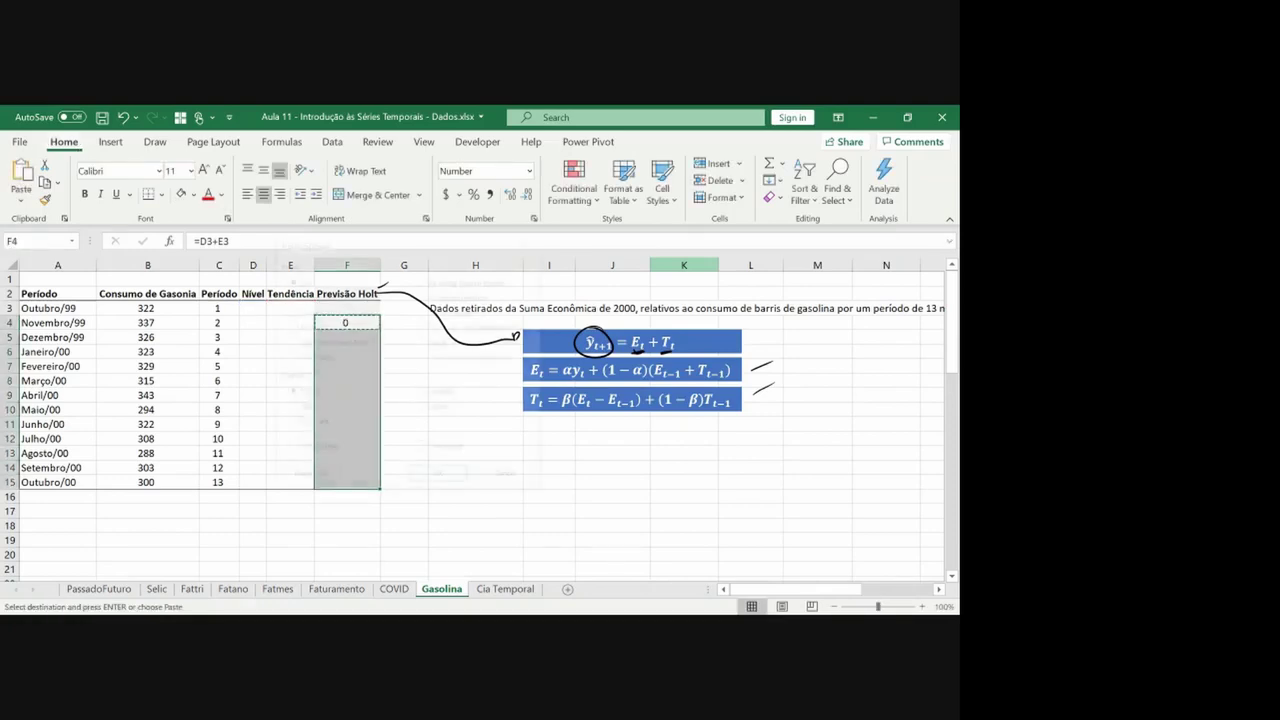
pyautogui.press('Return')
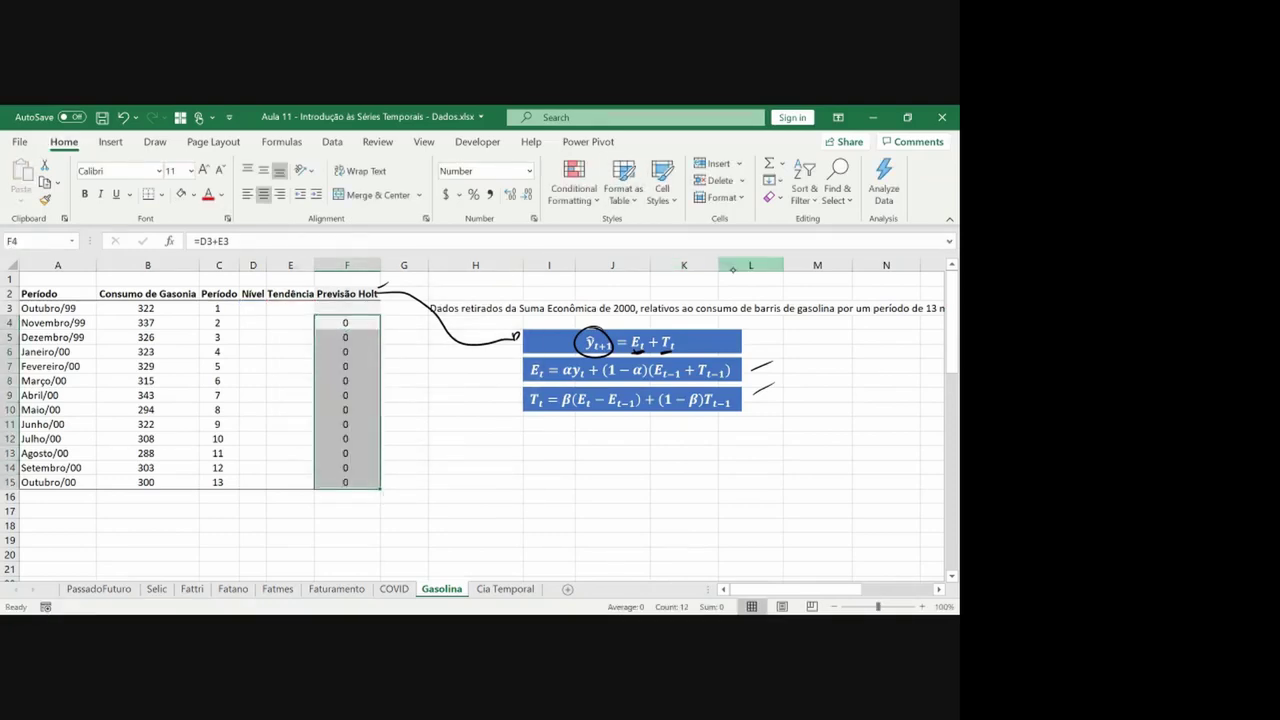
# Handwrite "OK" beside the ŷ t+1 formula to mark it as done
pyautogui.moveTo(757, 340); pyautogui.dragTo(763, 350)
pyautogui.moveTo(774, 338); pyautogui.dragTo(777, 346)
pyautogui.click(346, 337)
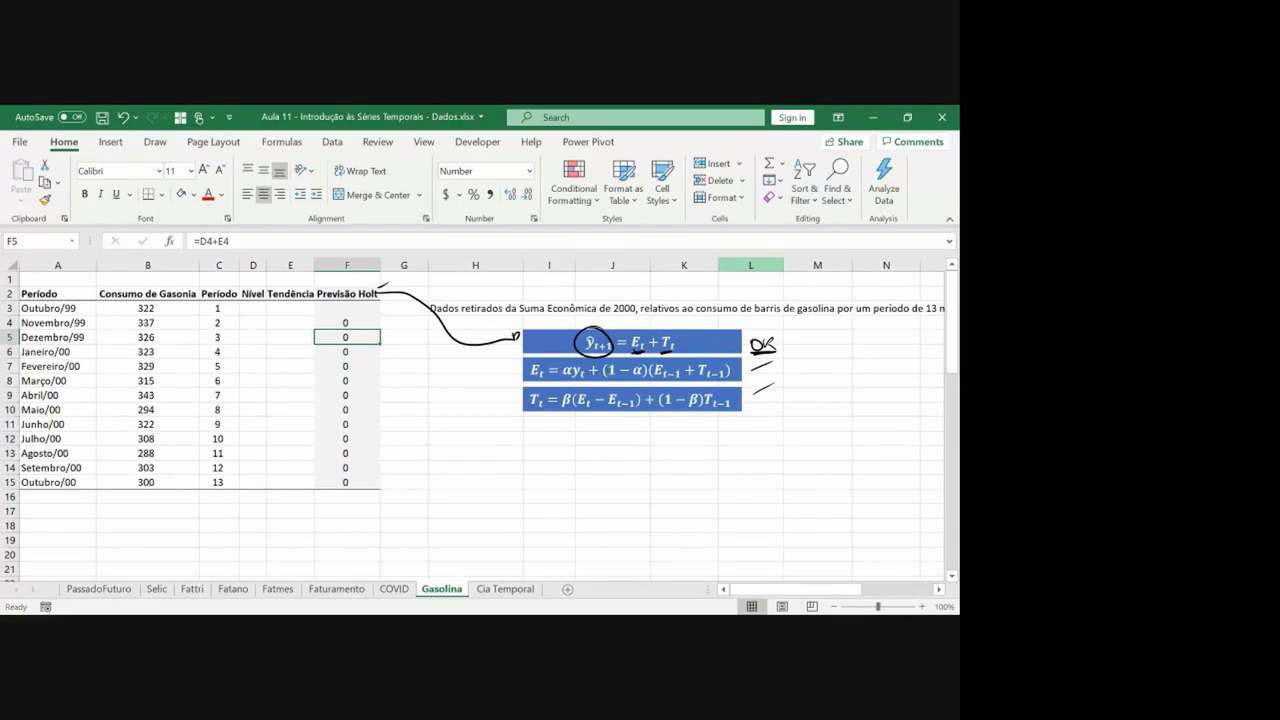
# Handwrite the note "1) Definir Nível e Tendência Inicial" below the formulas
pyautogui.moveTo(480, 437)
pyautogui.mouseDown()
pyautogui.moveTo(481, 455)
pyautogui.moveTo(502, 454)
pyautogui.mouseUp()
pyautogui.moveTo(515, 448); pyautogui.dragTo(530, 461)
pyautogui.moveTo(540, 446); pyautogui.dragTo(571, 443)
pyautogui.moveTo(592, 453)
pyautogui.mouseDown()
pyautogui.moveTo(612, 441)
pyautogui.moveTo(912, 440)
pyautogui.mouseUp()
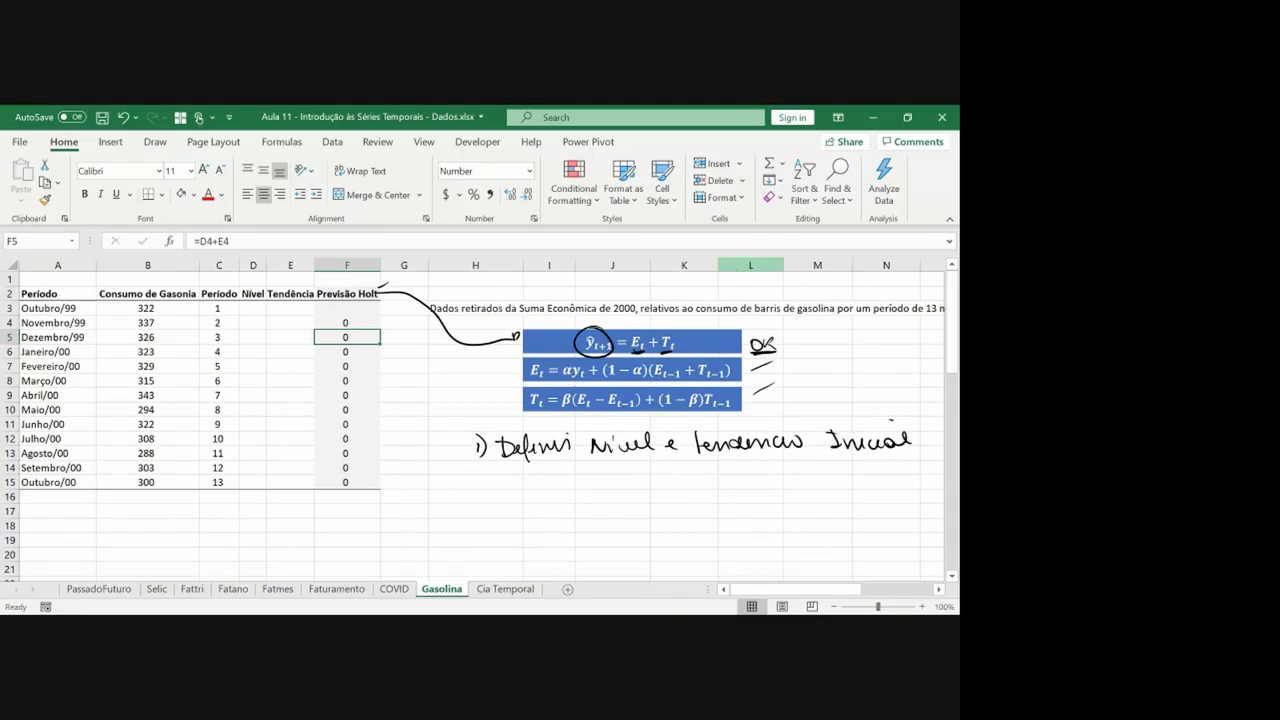
# Define the initial level in D3 as =B3 and the initial trend in E3 as 0
pyautogui.click(289, 308)
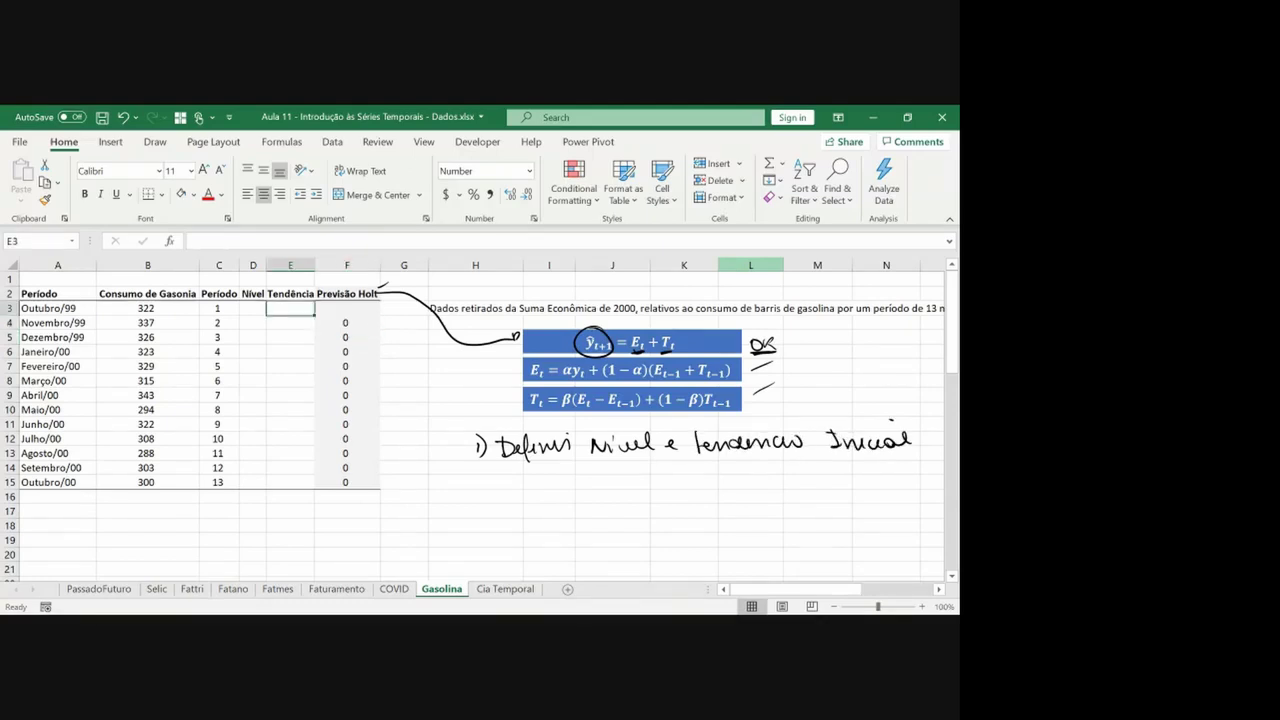
pyautogui.click(252, 308)
pyautogui.write('=B3')
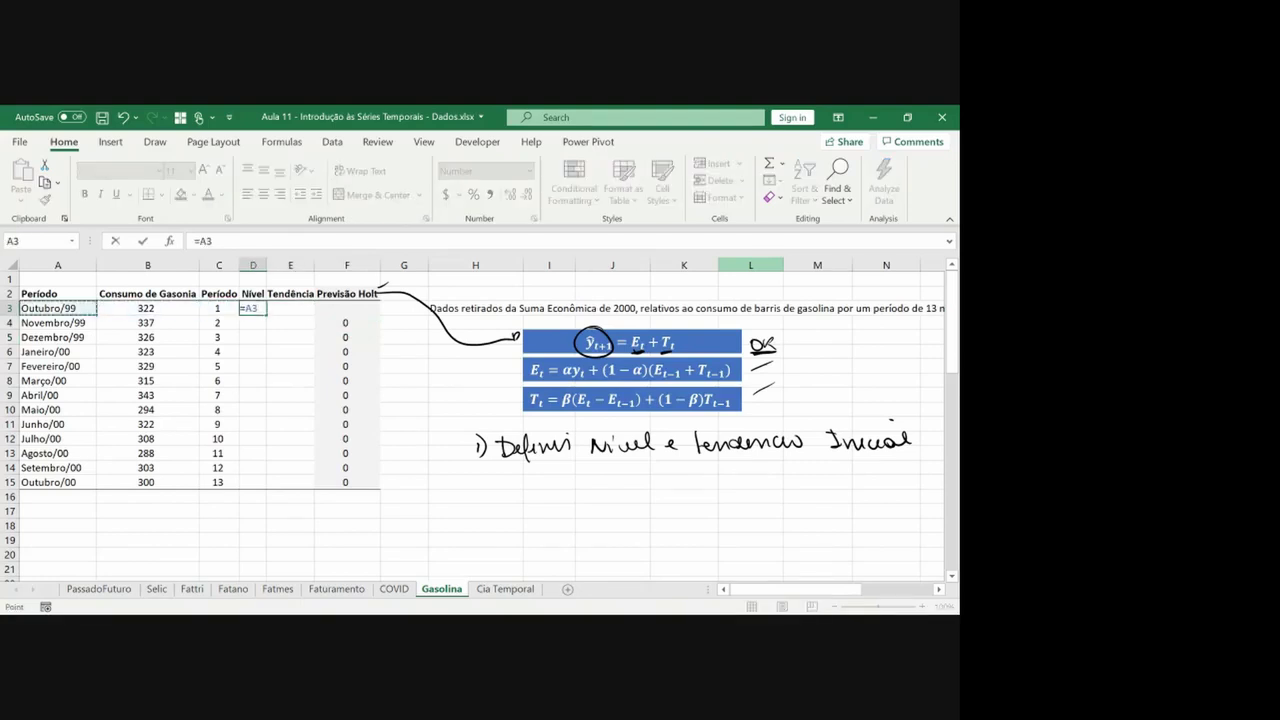
pyautogui.press('Return')
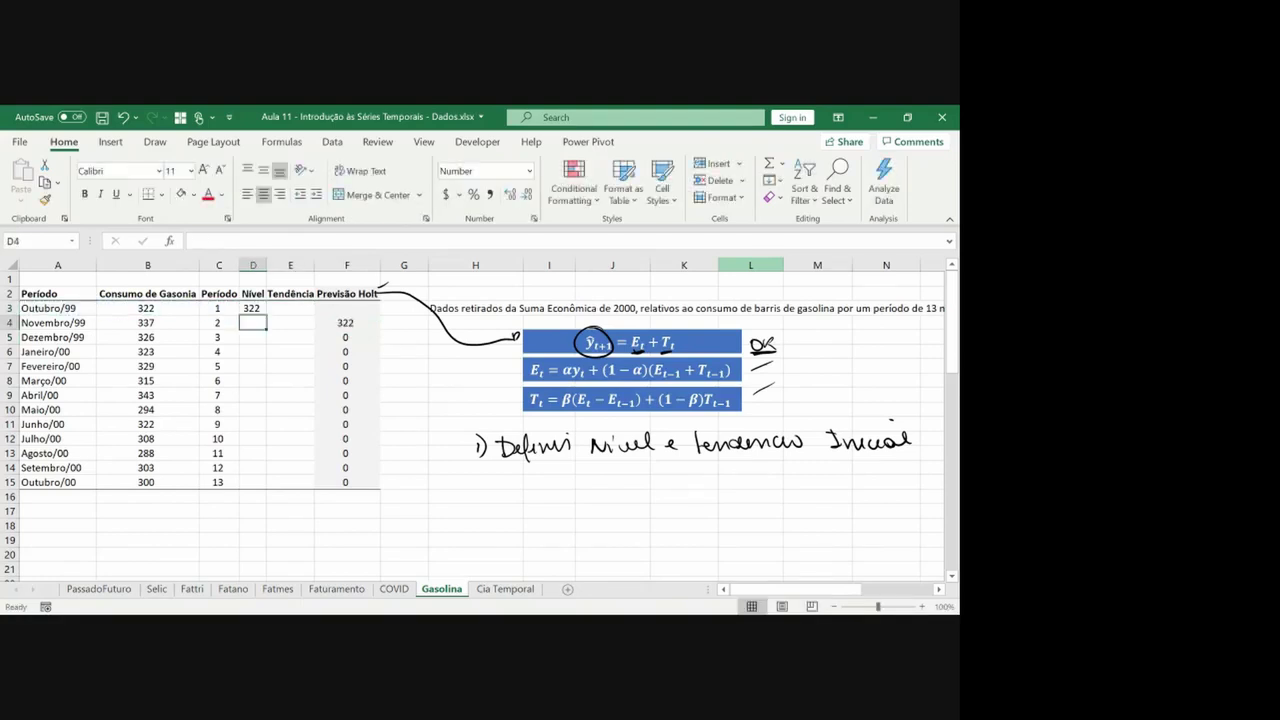
pyautogui.click(252, 308)
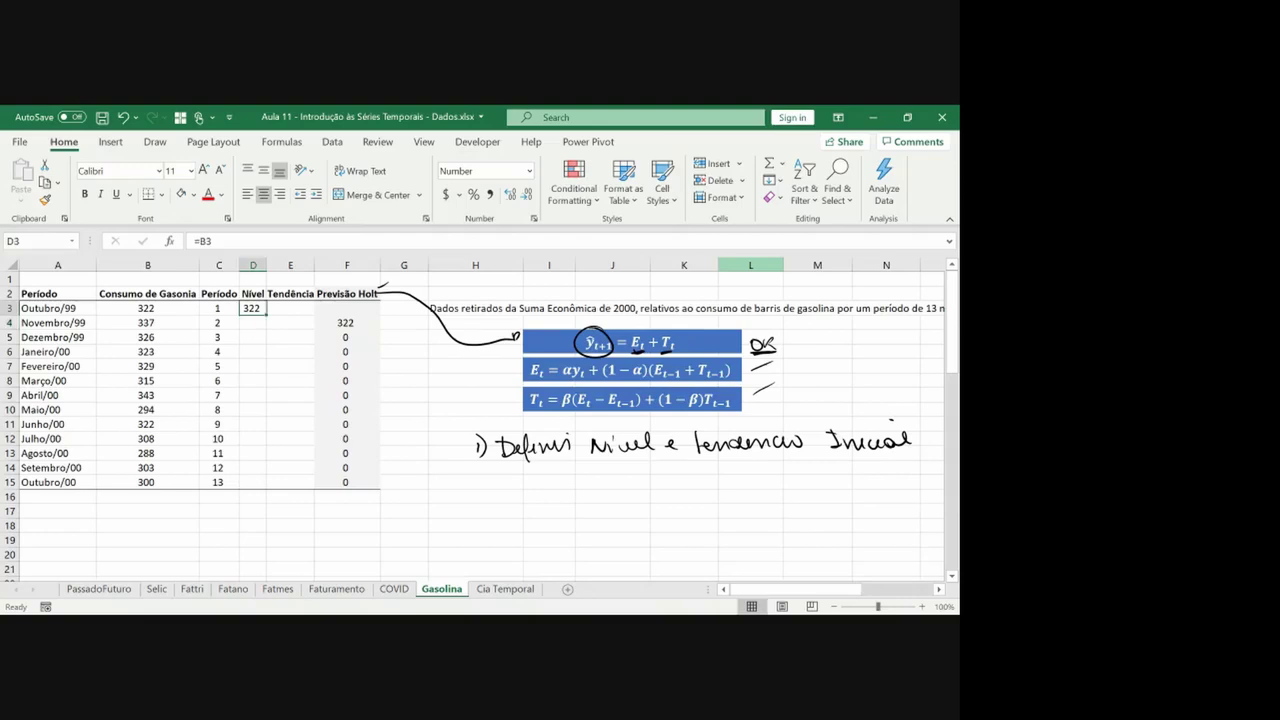
pyautogui.click(290, 308)
pyautogui.write('0')
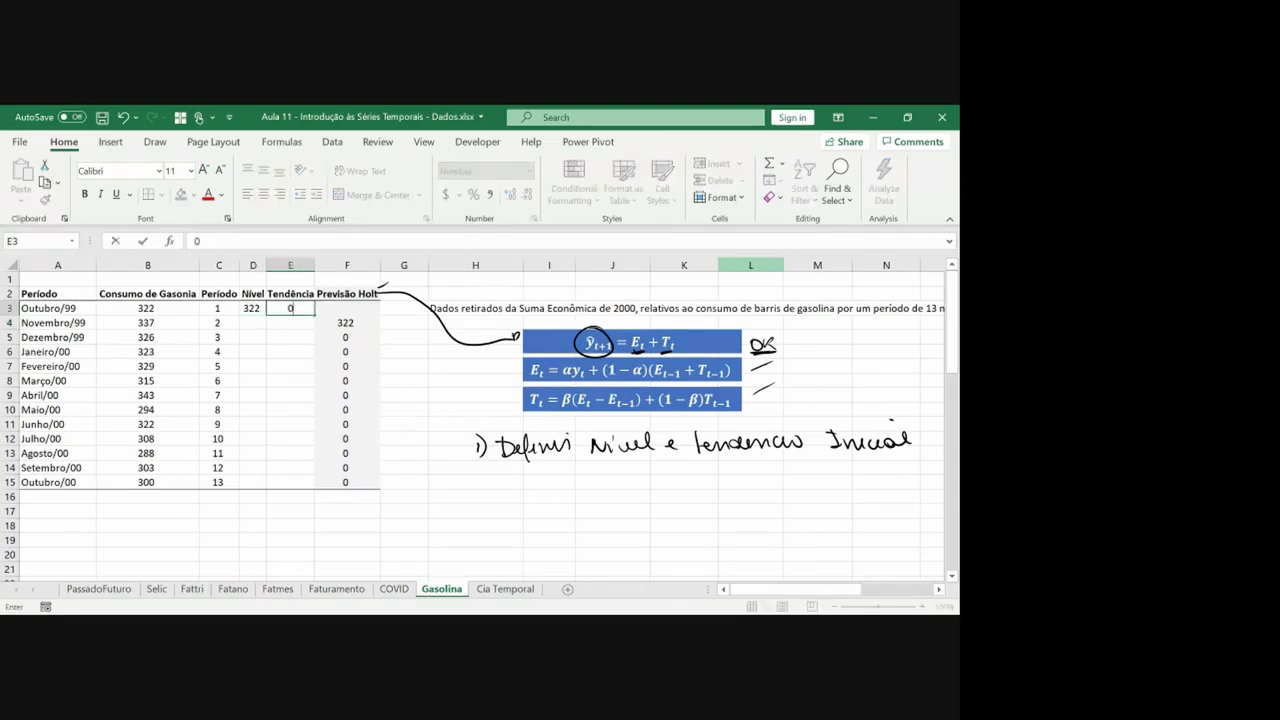
pyautogui.press('Return')
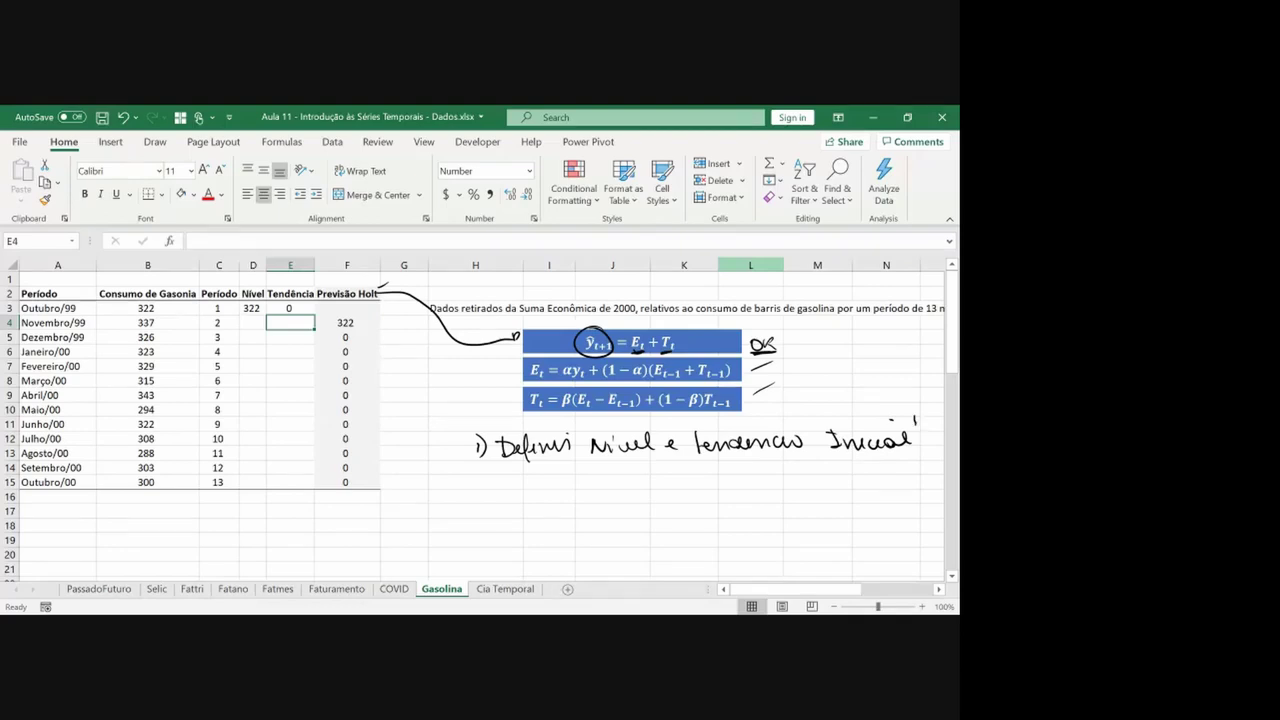
# Tick off the first handwritten note and write "2) Calcular Nível" beneath it
pyautogui.moveTo(913, 416); pyautogui.dragTo(929, 409)
pyautogui.moveTo(476, 483); pyautogui.dragTo(486, 491)
pyautogui.moveTo(488, 475)
pyautogui.mouseDown()
pyautogui.moveTo(489, 496)
pyautogui.moveTo(597, 488)
pyautogui.mouseUp()
pyautogui.moveTo(617, 476); pyautogui.dragTo(684, 489)
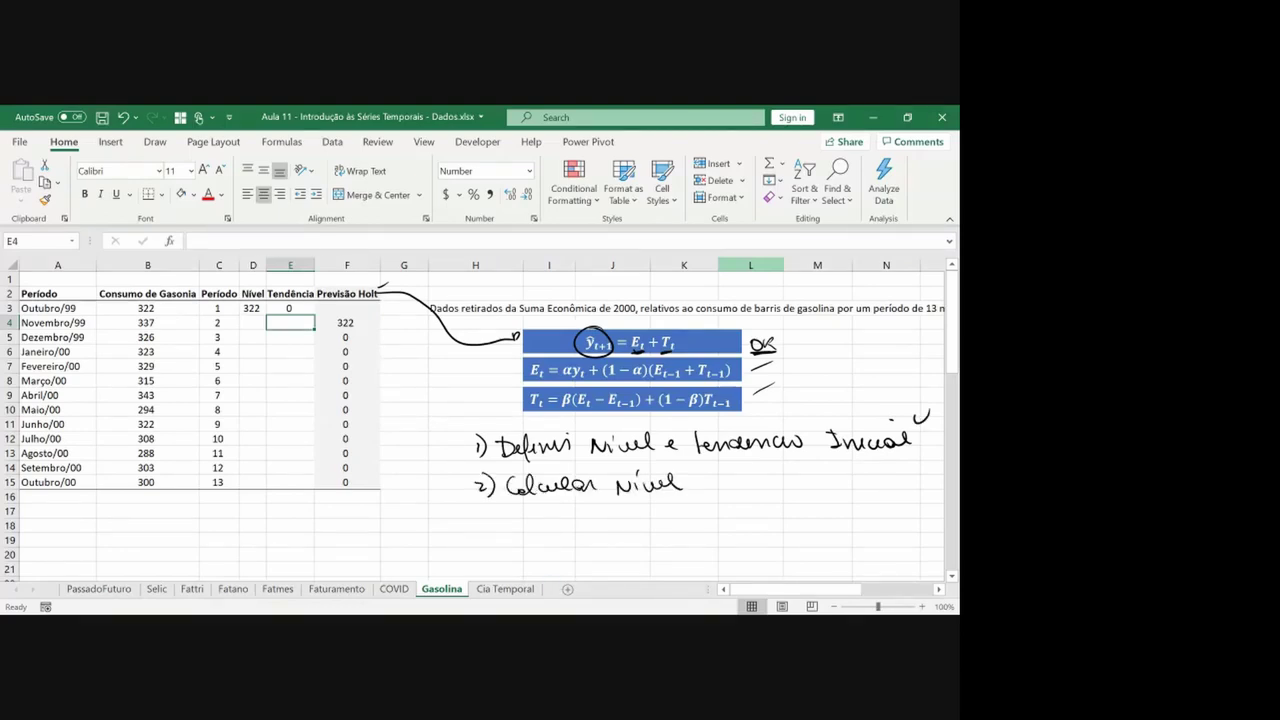
# Add the smoothing parameter label "alfa (nível)" in A18 and its value 50% in B18
pyautogui.click(49, 509)
pyautogui.press('Down')
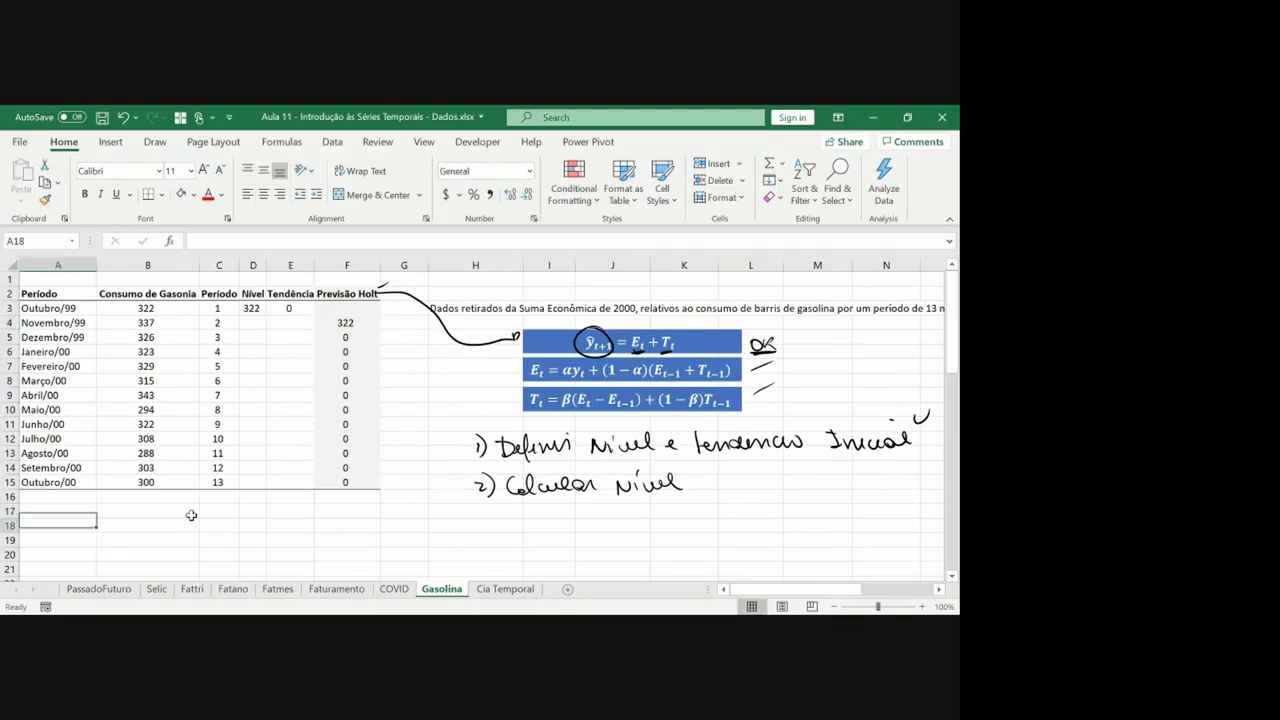
pyautogui.write('alfa (nível)')
pyautogui.press('Return')
pyautogui.click(192, 521)
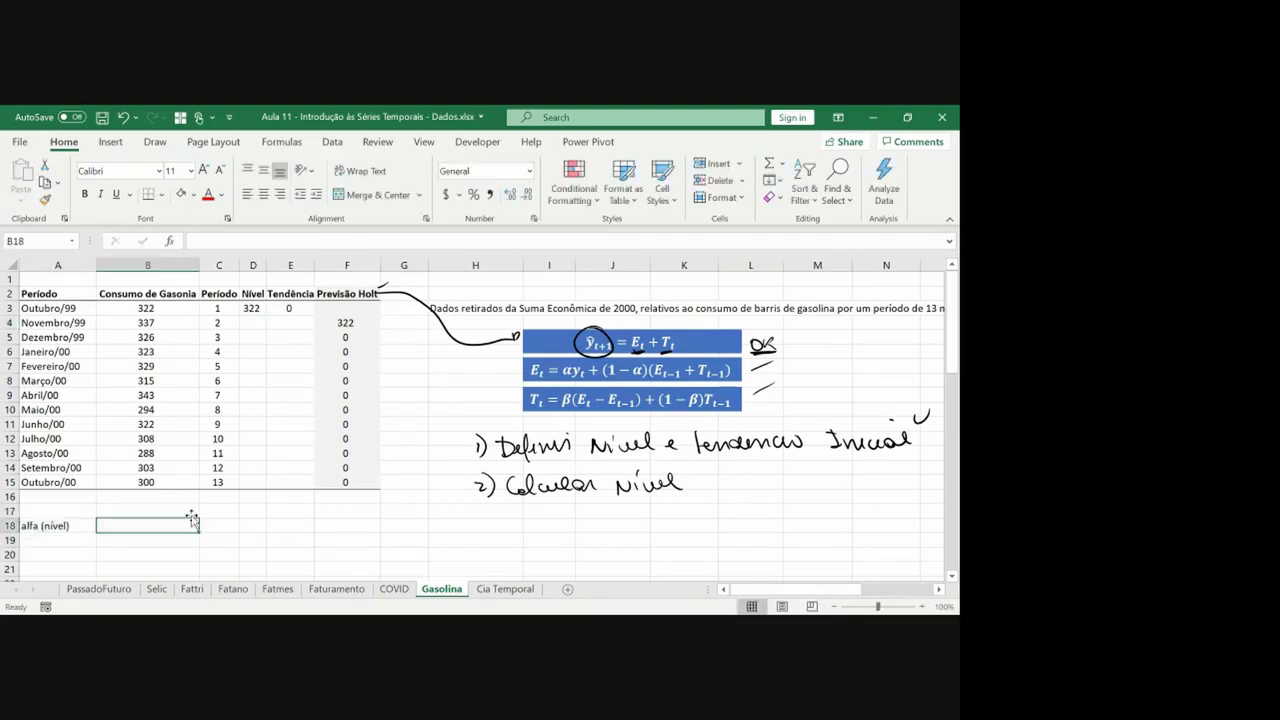
pyautogui.write('50%')
pyautogui.press('Return')
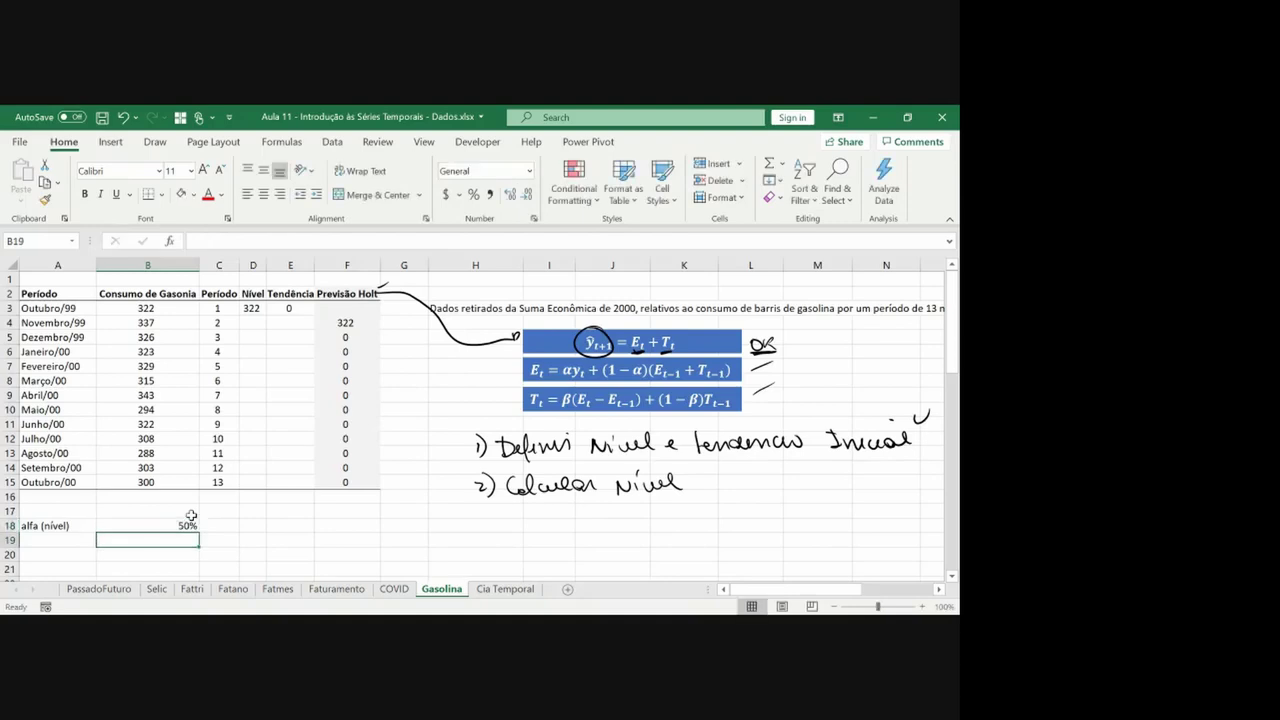
pyautogui.click(191, 519)
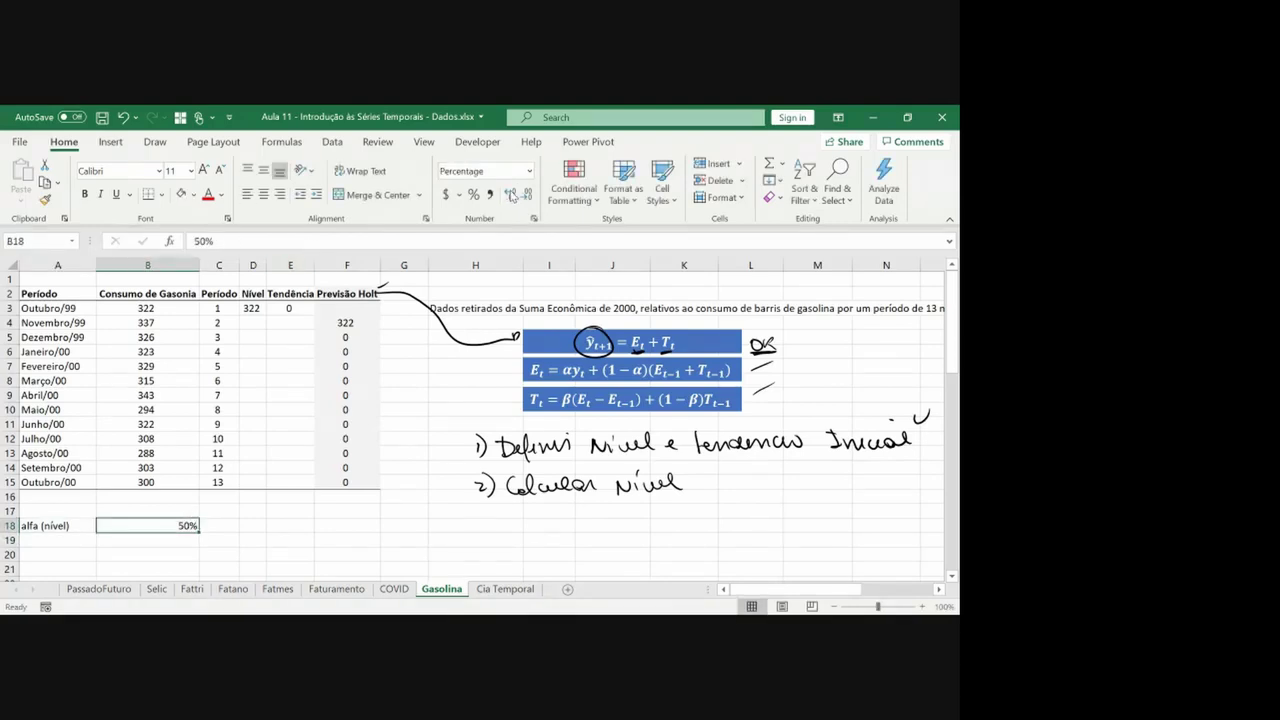
# Show the alpha value in B18 with two decimal places and center it
pyautogui.click(511, 196)
pyautogui.click(511, 196)
pyautogui.click(264, 196)
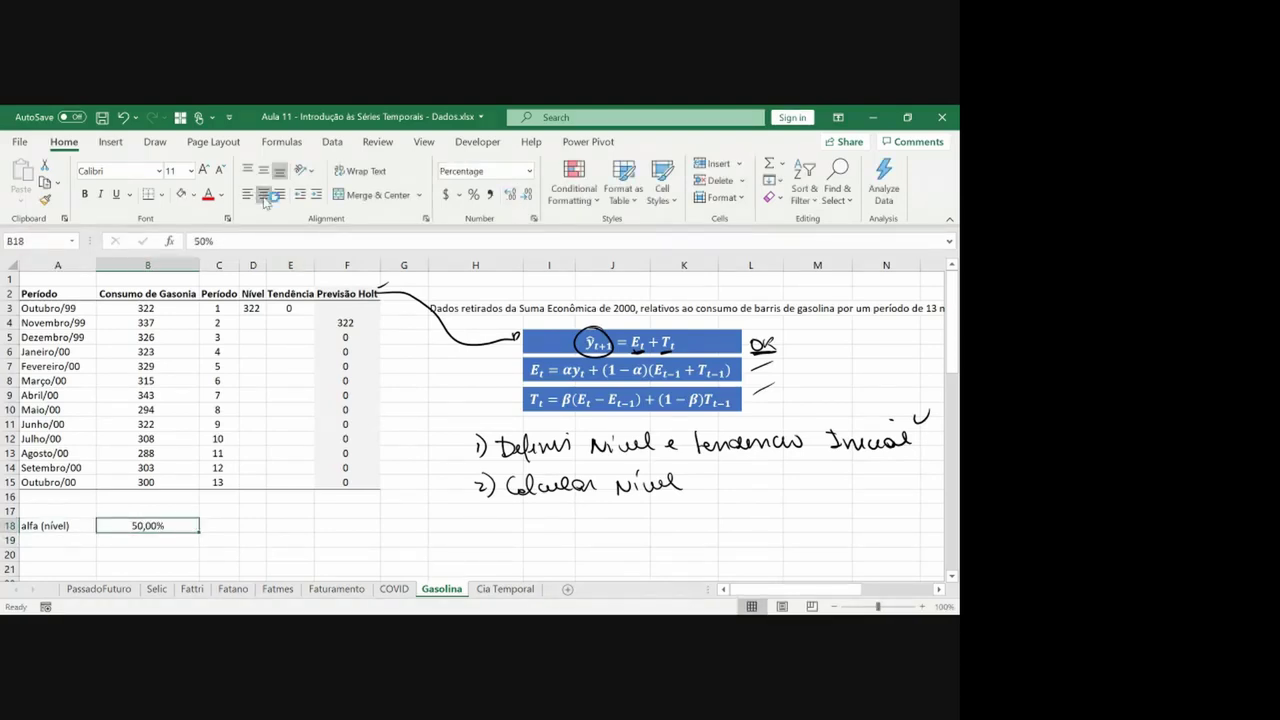
# Add the headers "Coeficientes" in A17 and "%" in B17, formatted bold with a bottom border
pyautogui.press('Left')
pyautogui.press('Up')
pyautogui.write('C')
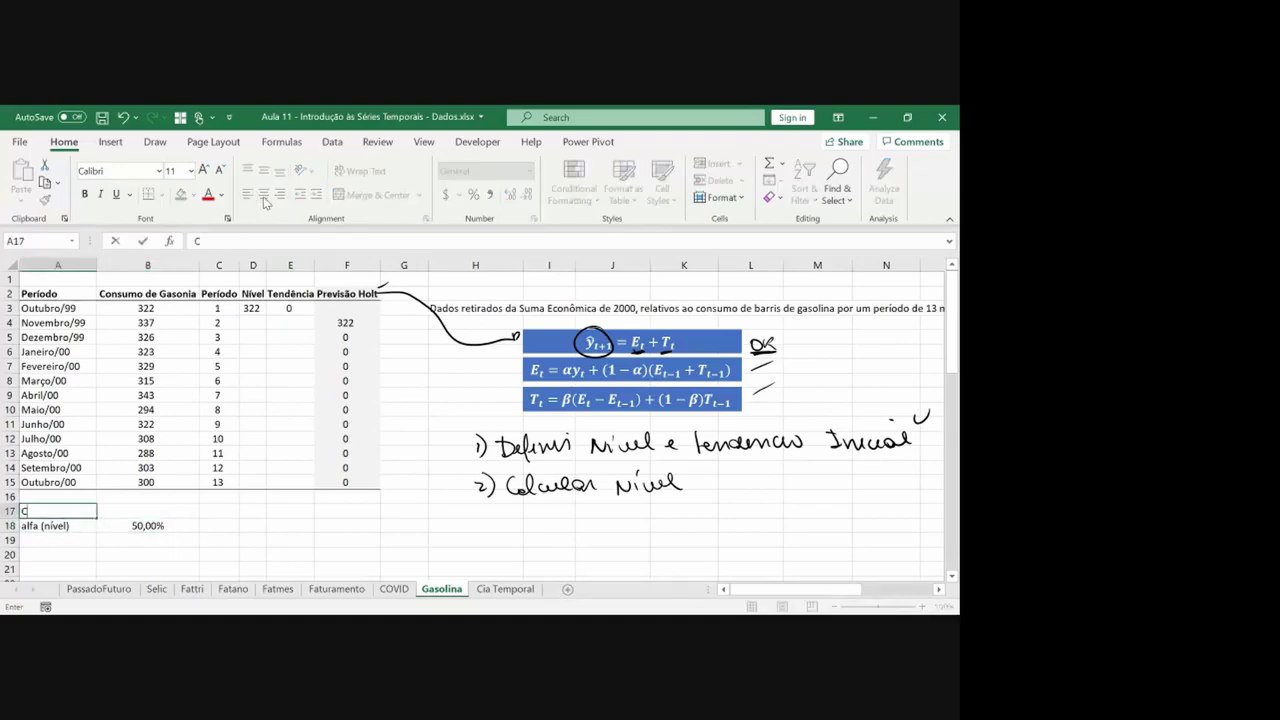
pyautogui.write('oeficientes')
pyautogui.press('Tab')
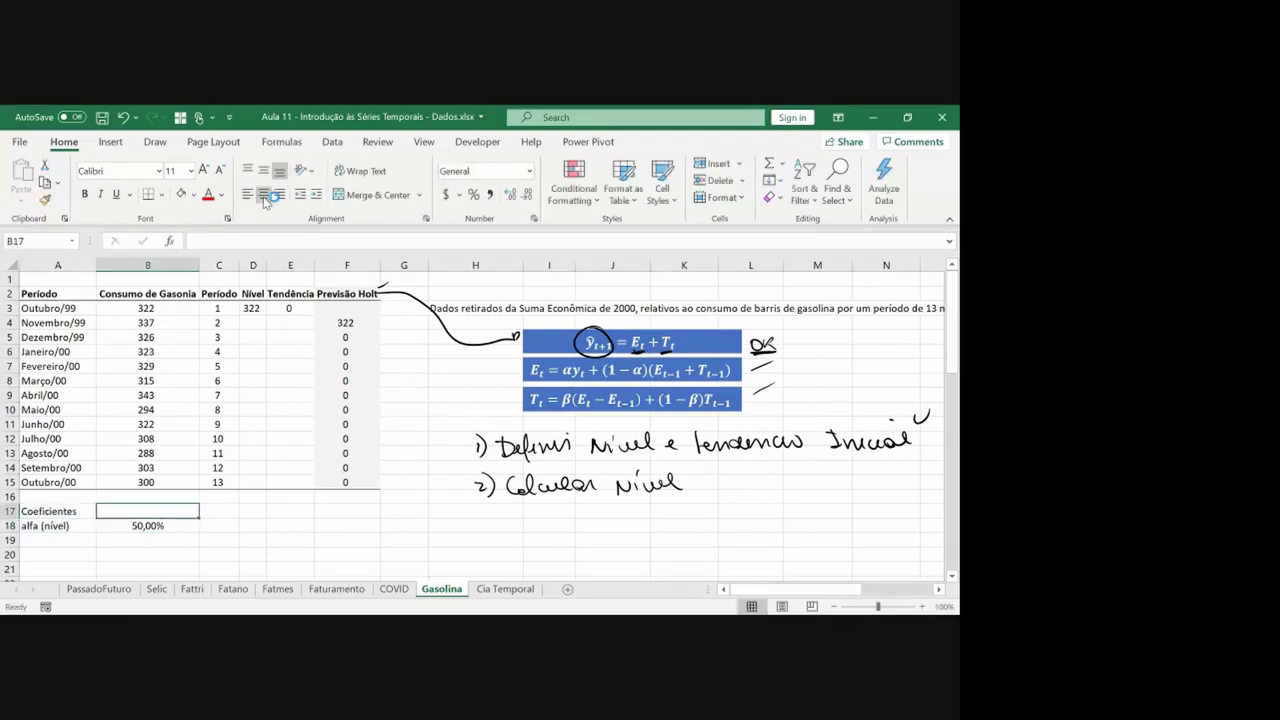
pyautogui.write('%')
pyautogui.hotkey('shift', 'Left')
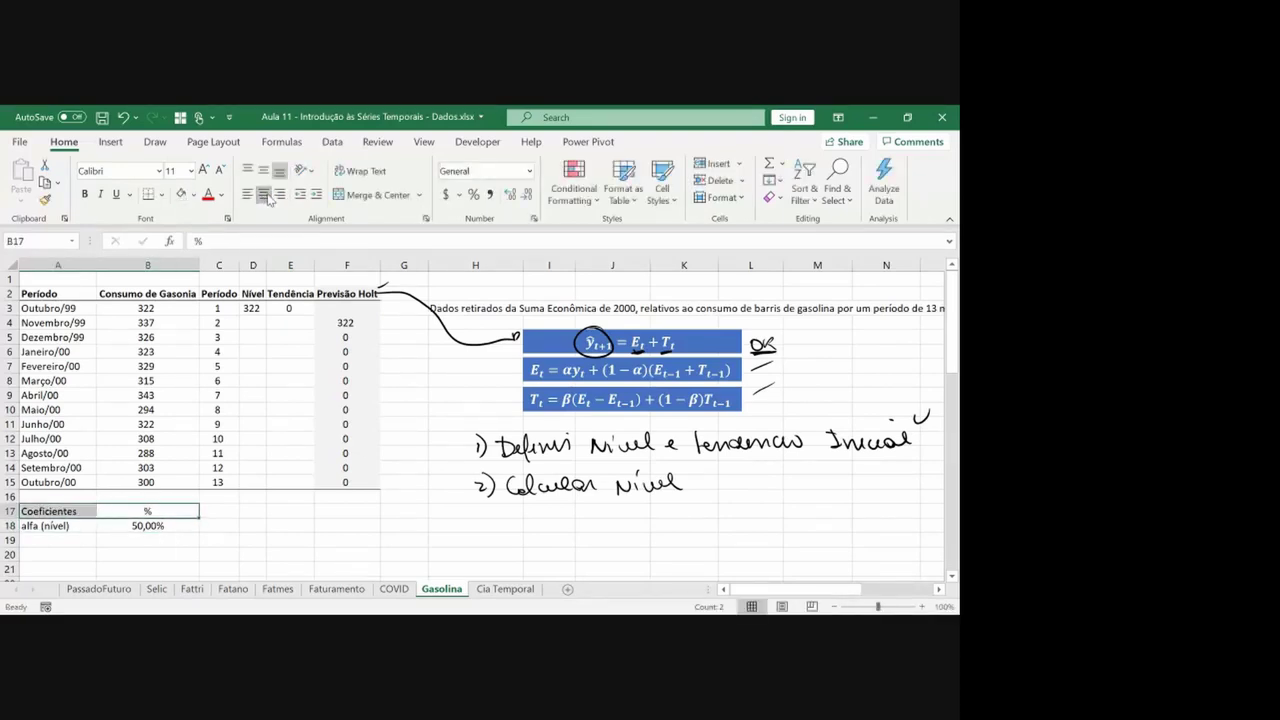
pyautogui.click(85, 194)
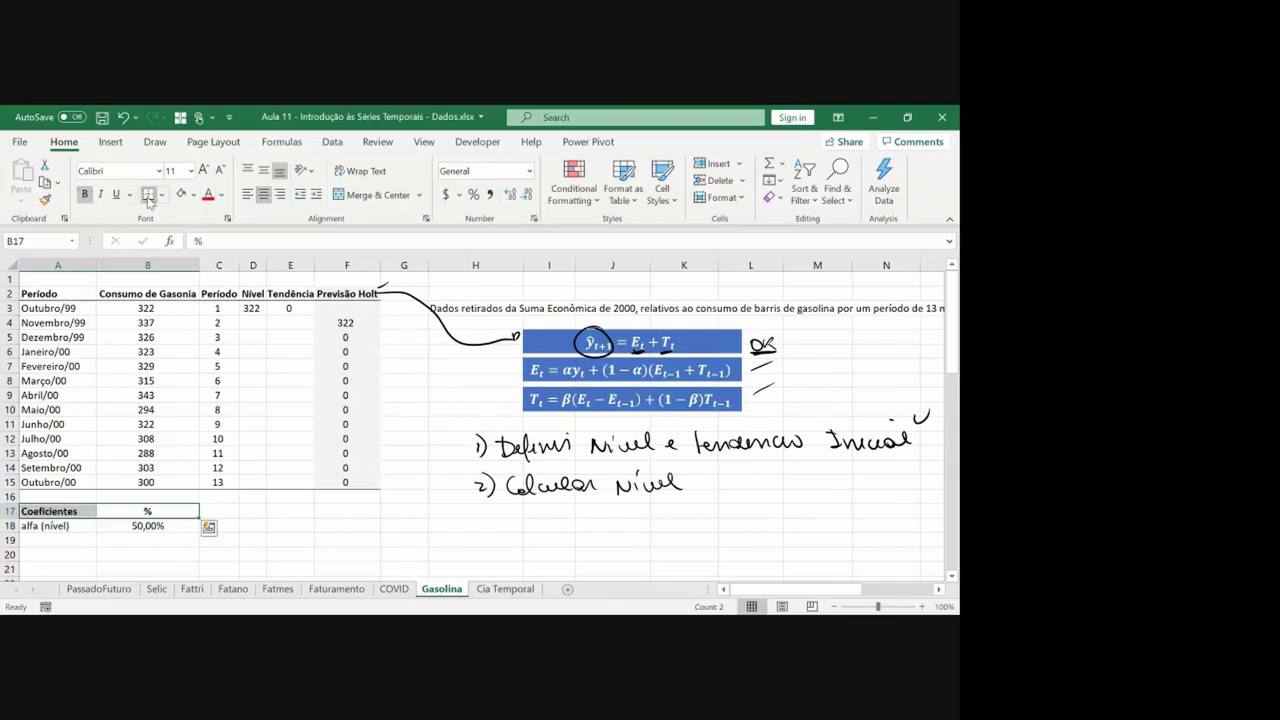
pyautogui.press('Right')
pyautogui.press('Right')
pyautogui.press('Left')
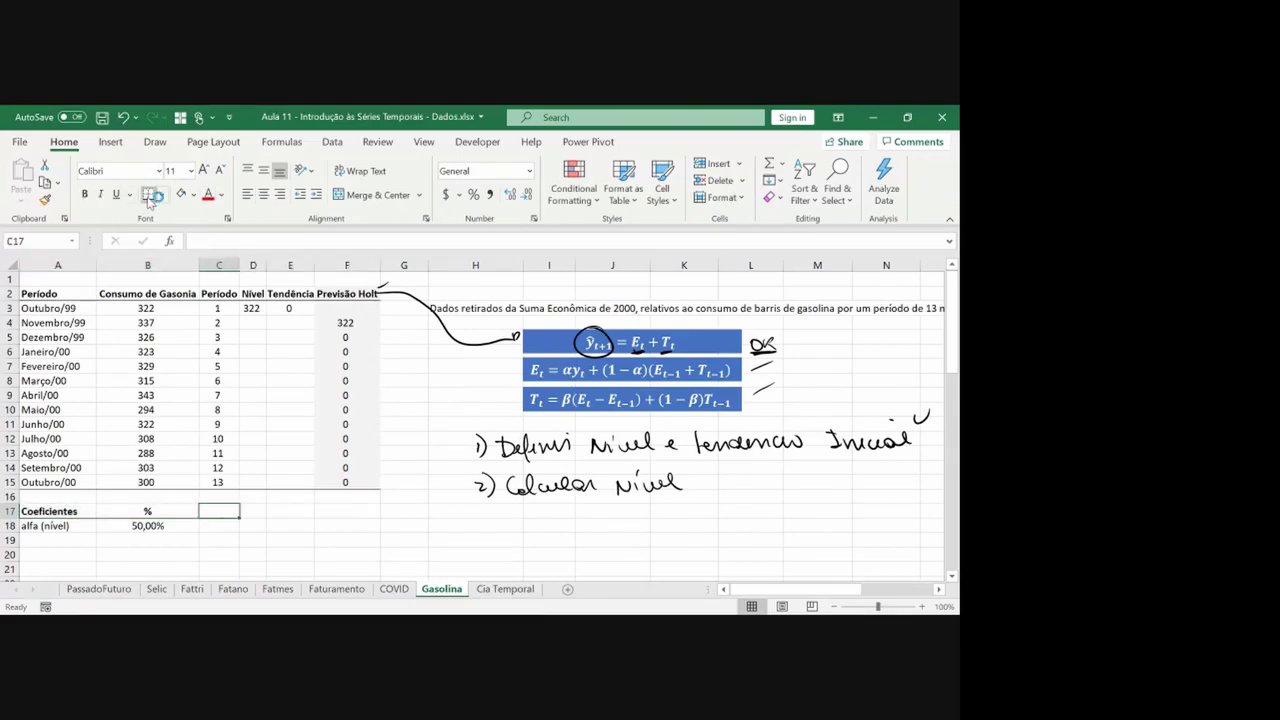
# Add the trend parameter label "Beta (tendência)" in A19 and its centered value 50% in B19
pyautogui.press('Down')
pyautogui.press('Left')
pyautogui.press('Left')
pyautogui.press('Down')
pyautogui.write('Beta (')
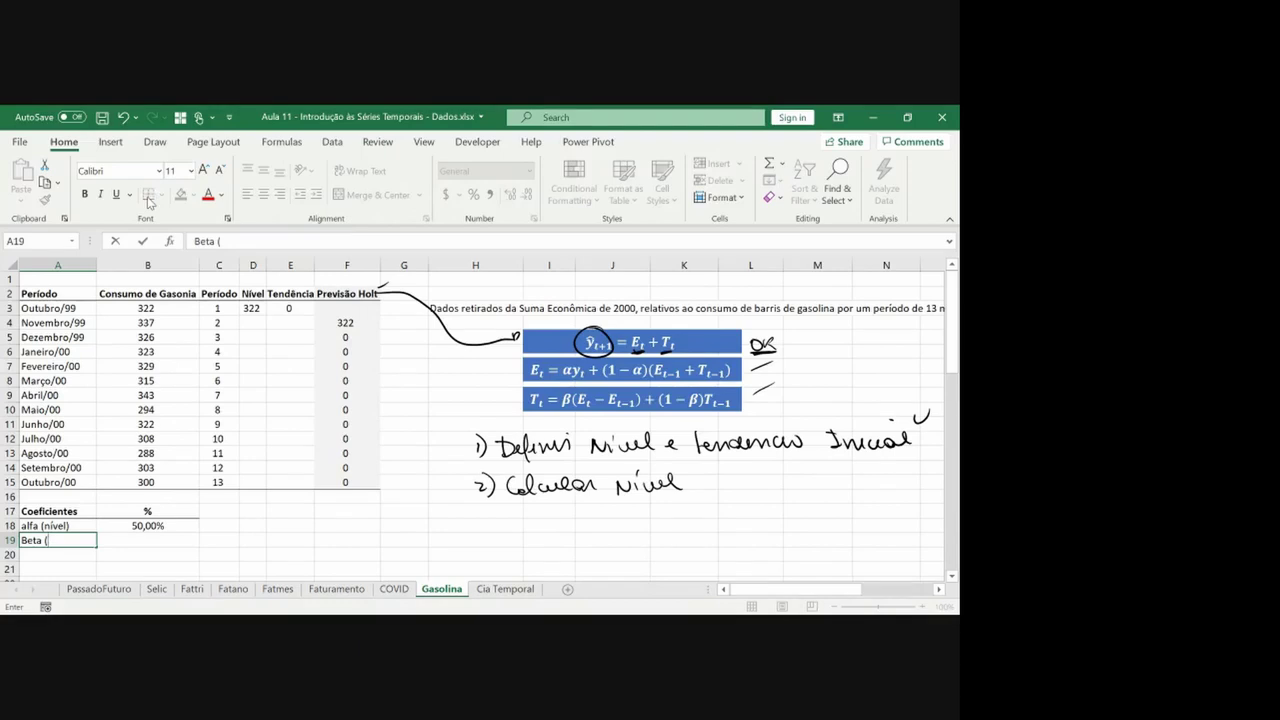
pyautogui.write('tendência)')
pyautogui.press('Right')
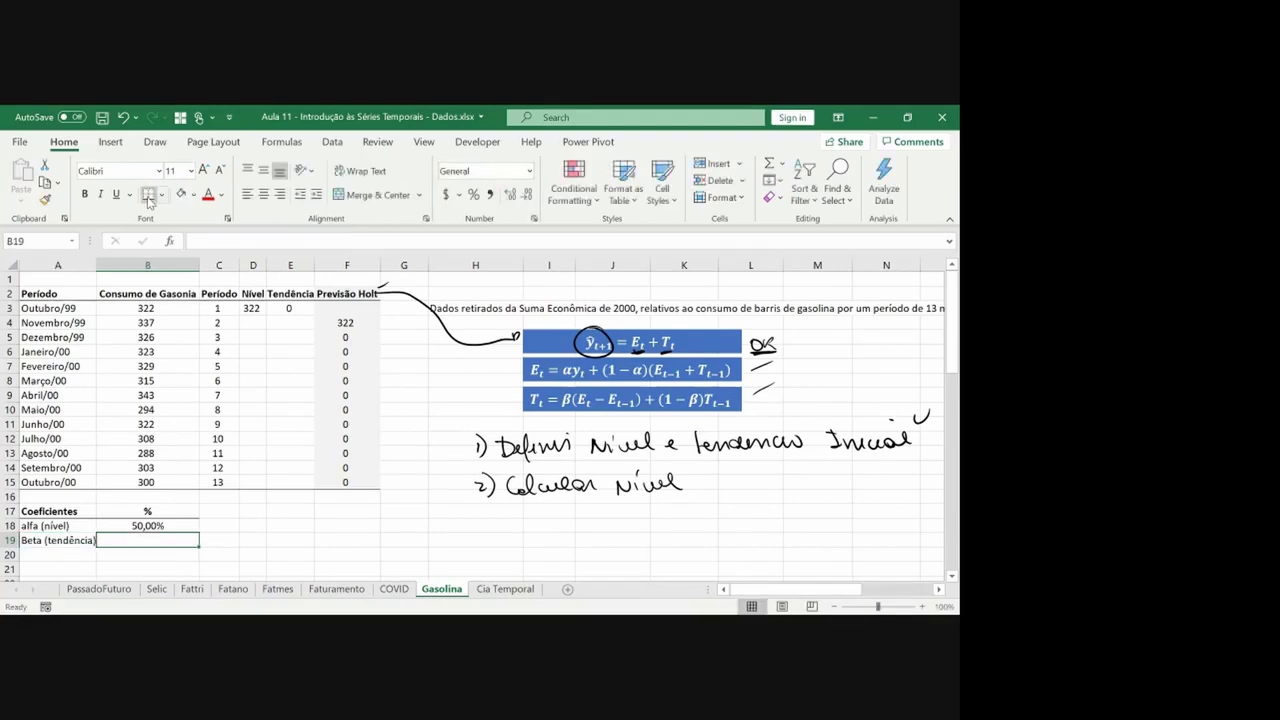
pyautogui.write('50%')
pyautogui.press('Return')
pyautogui.press('Up')
pyautogui.click(263, 194)
pyautogui.press('Up')
pyautogui.press('Up')
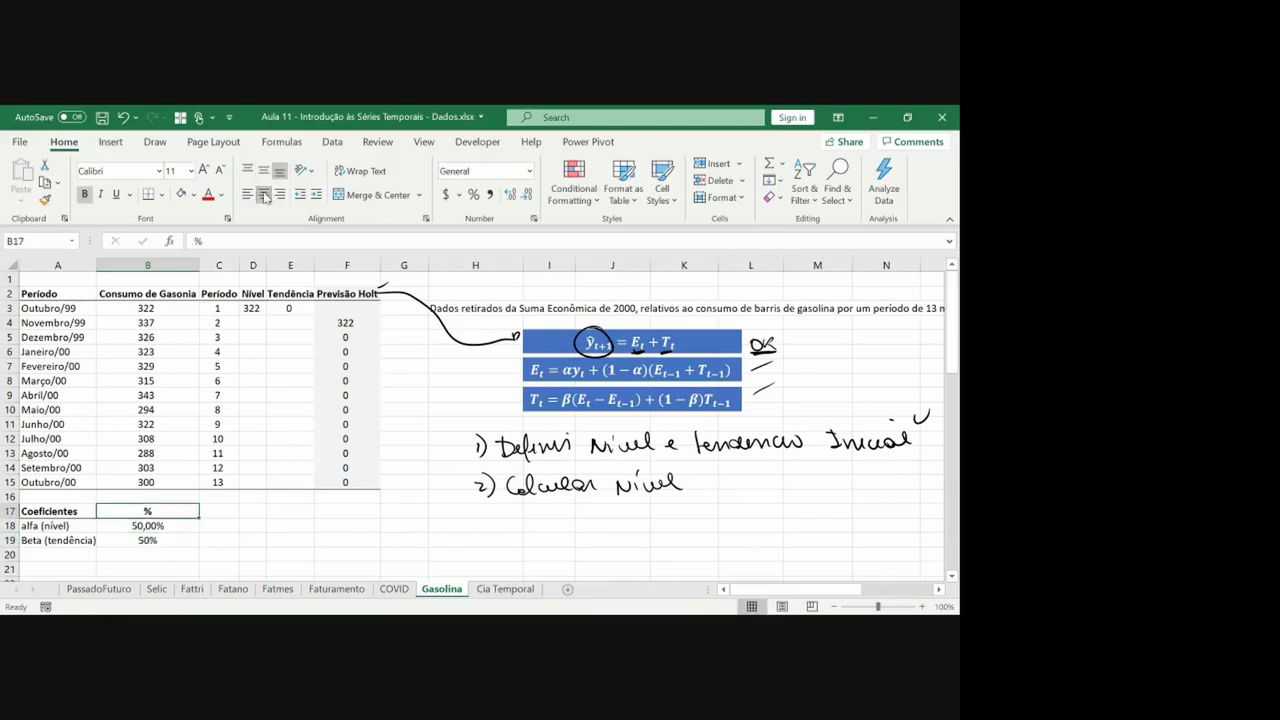
# Begin the level formula in D4 with alpha times the current consumption, =$B$18*B4, keeping alpha as an absolute reference
pyautogui.press('Right')
pyautogui.press('Right')
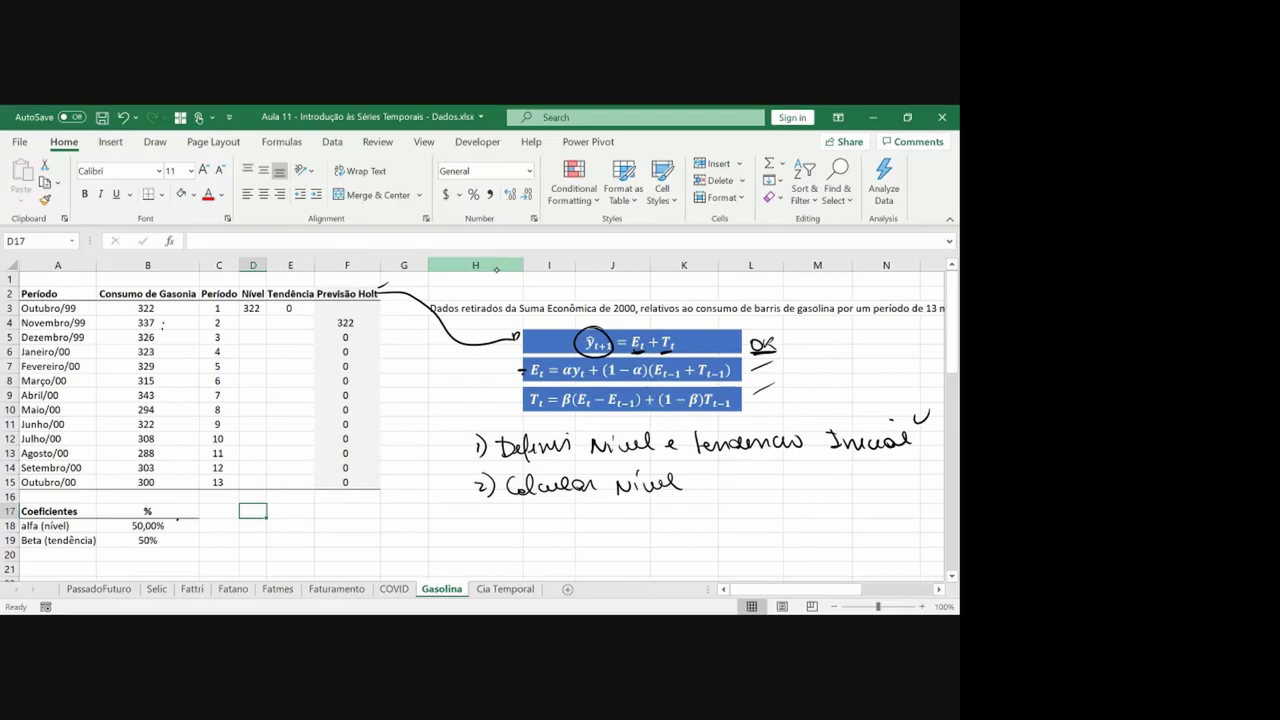
pyautogui.hotkey('ctrl', 'Up')
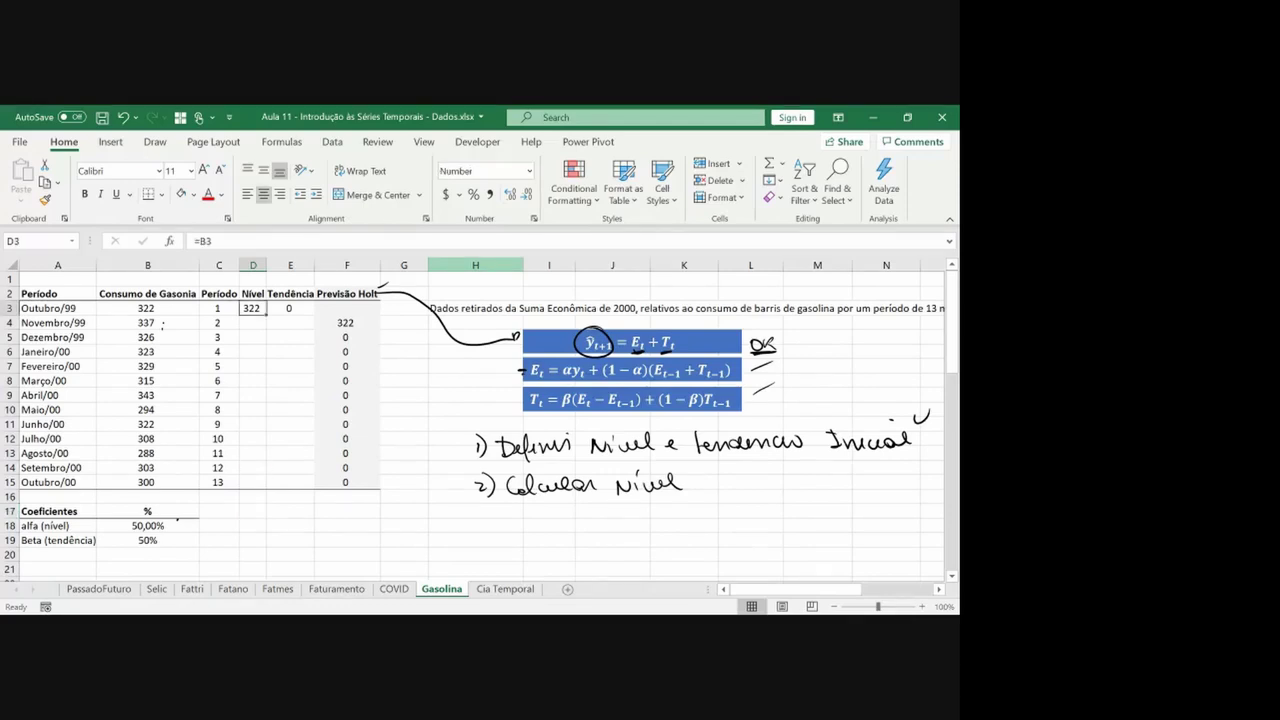
pyautogui.press('Down')
pyautogui.write('=')
pyautogui.press('Left')
pyautogui.press('Left')
pyautogui.press('Left')
pyautogui.press('Down')
pyautogui.press('Down')
pyautogui.press('Down')
pyautogui.press('Right')
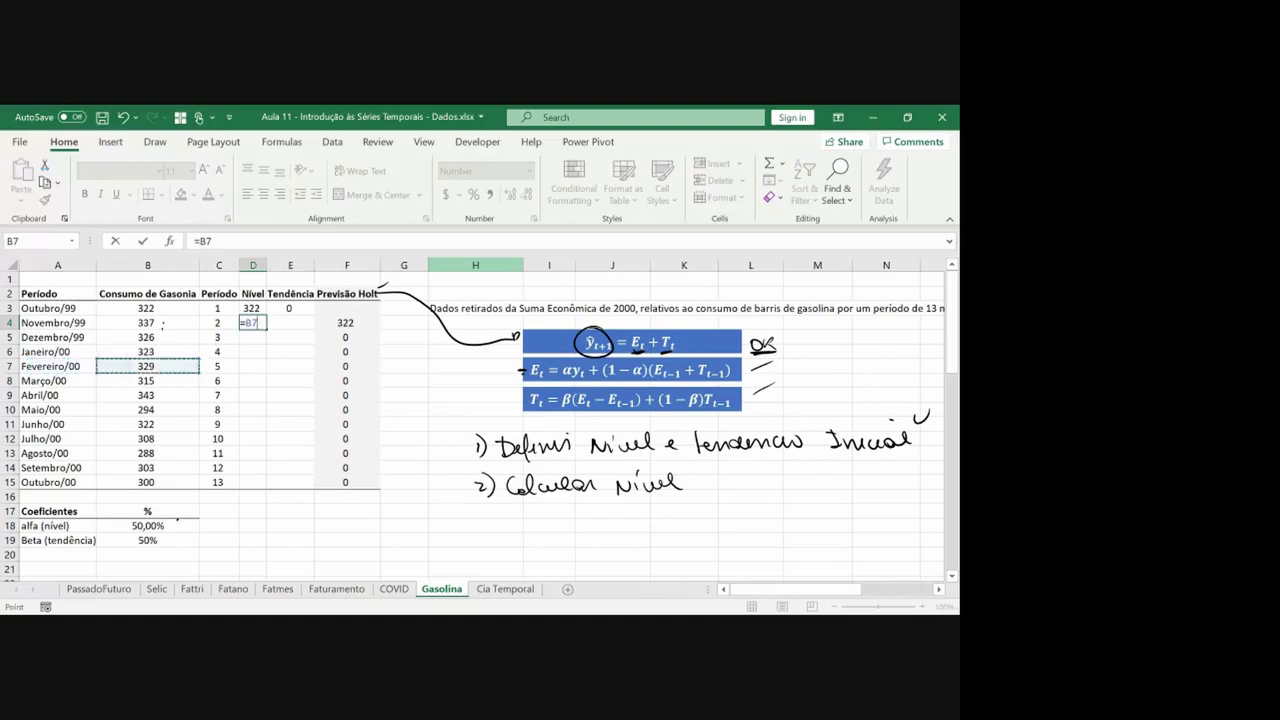
pyautogui.hotkey('ctrl', 'Down')
pyautogui.press('Down')
pyautogui.press('Down')
pyautogui.press('Down')
pyautogui.press('F4')
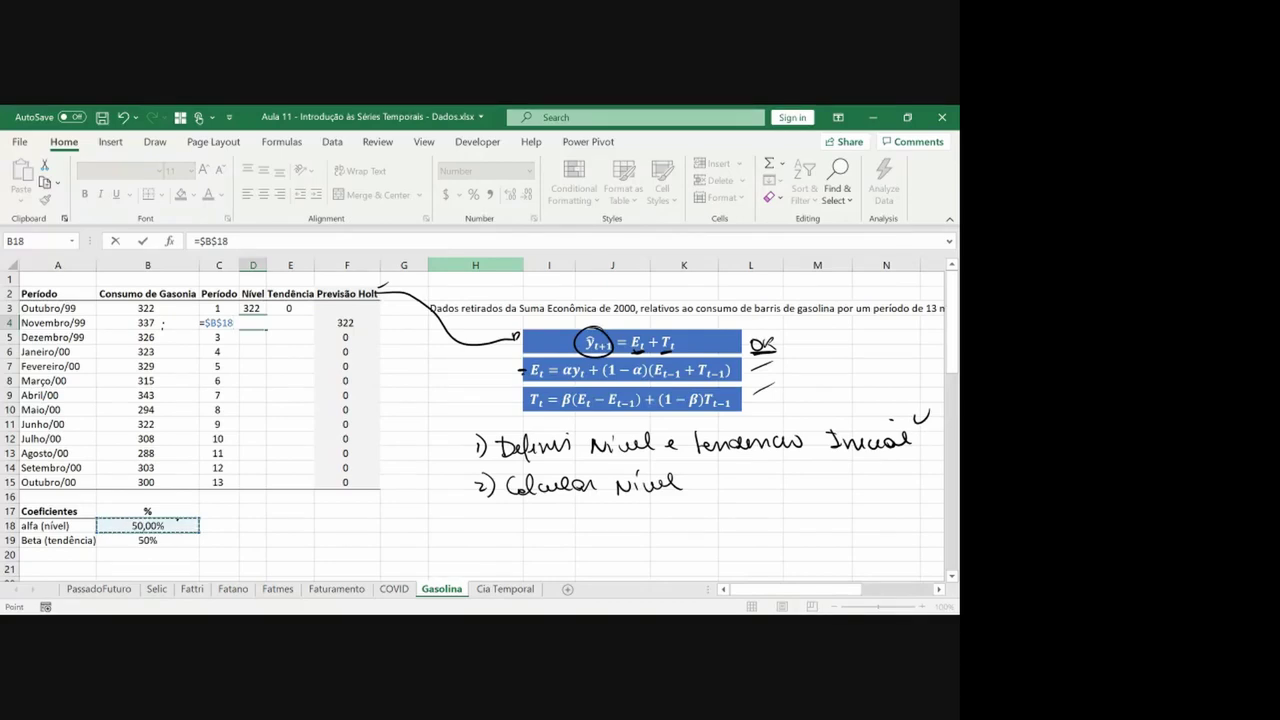
pyautogui.write('*')
pyautogui.press('Left')
pyautogui.press('Left')
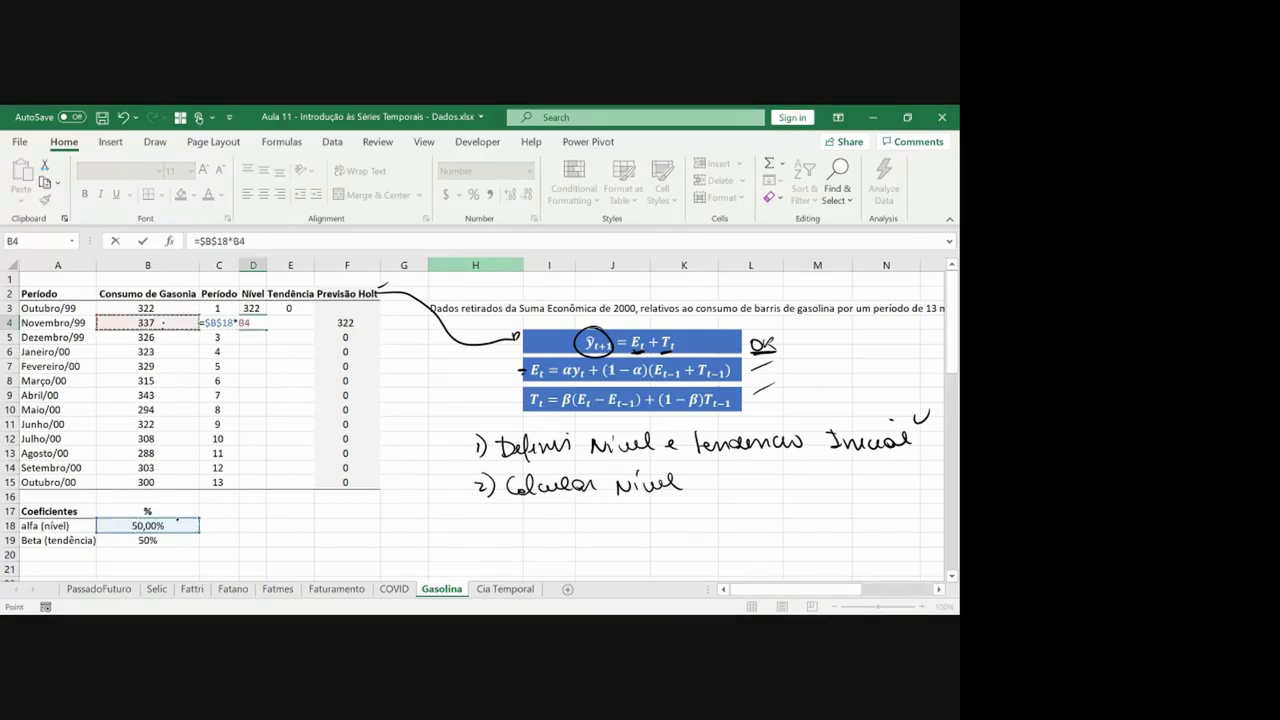
# Complete the D4 level formula with +(1-$B$18)*(D3+E3), accepting the correction for the missing multiplication sign
pyautogui.write('+(1-')
pyautogui.click(146, 526)
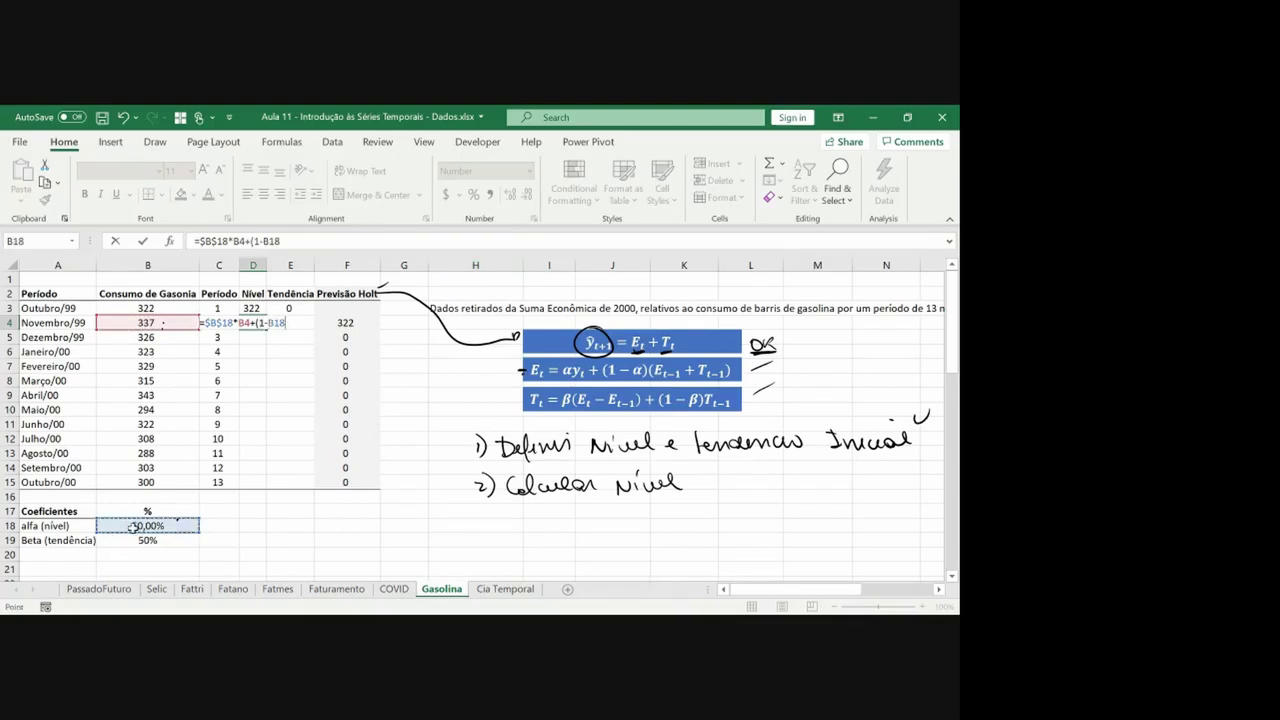
pyautogui.press('F4')
pyautogui.write(')(')
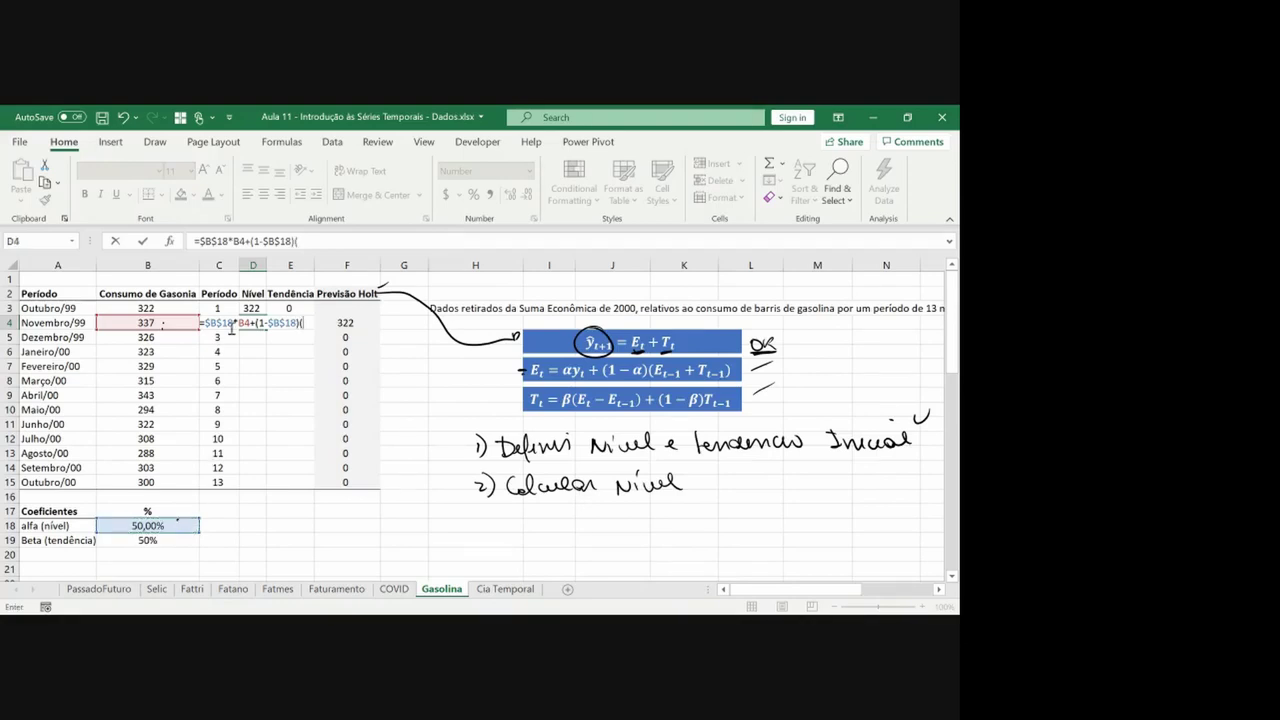
pyautogui.click(248, 308)
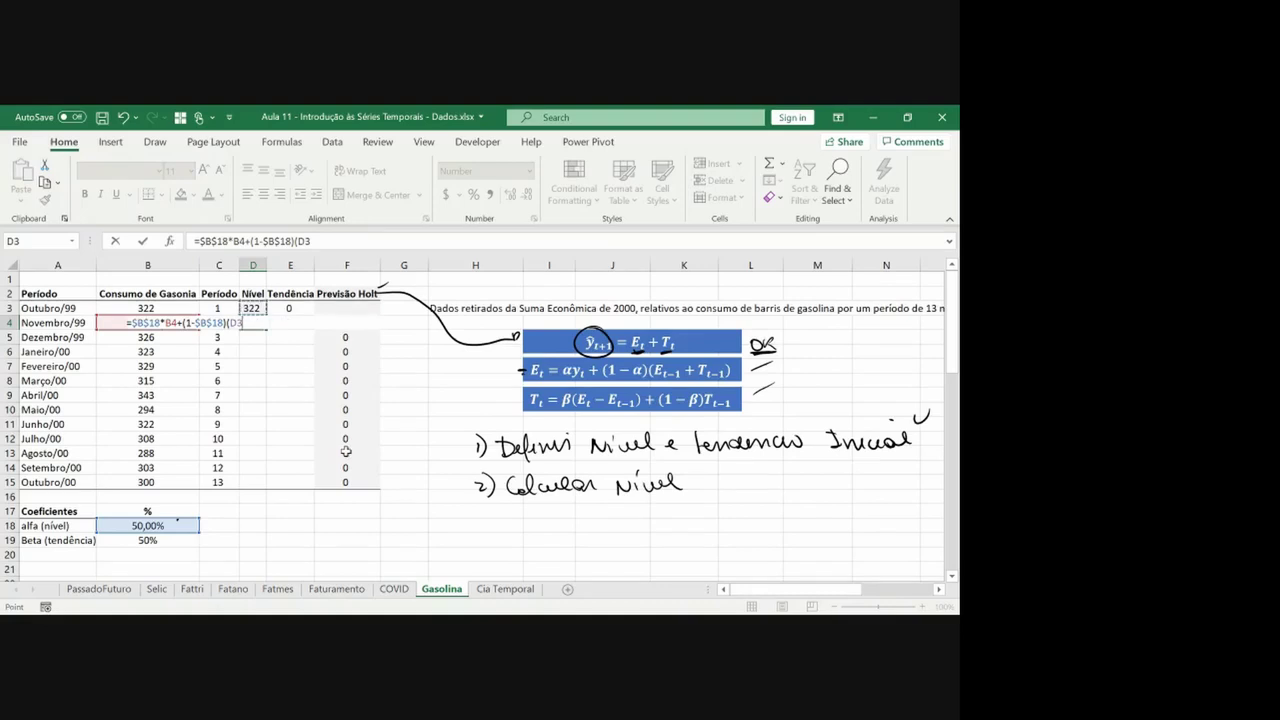
pyautogui.write('+')
pyautogui.click(299, 308)
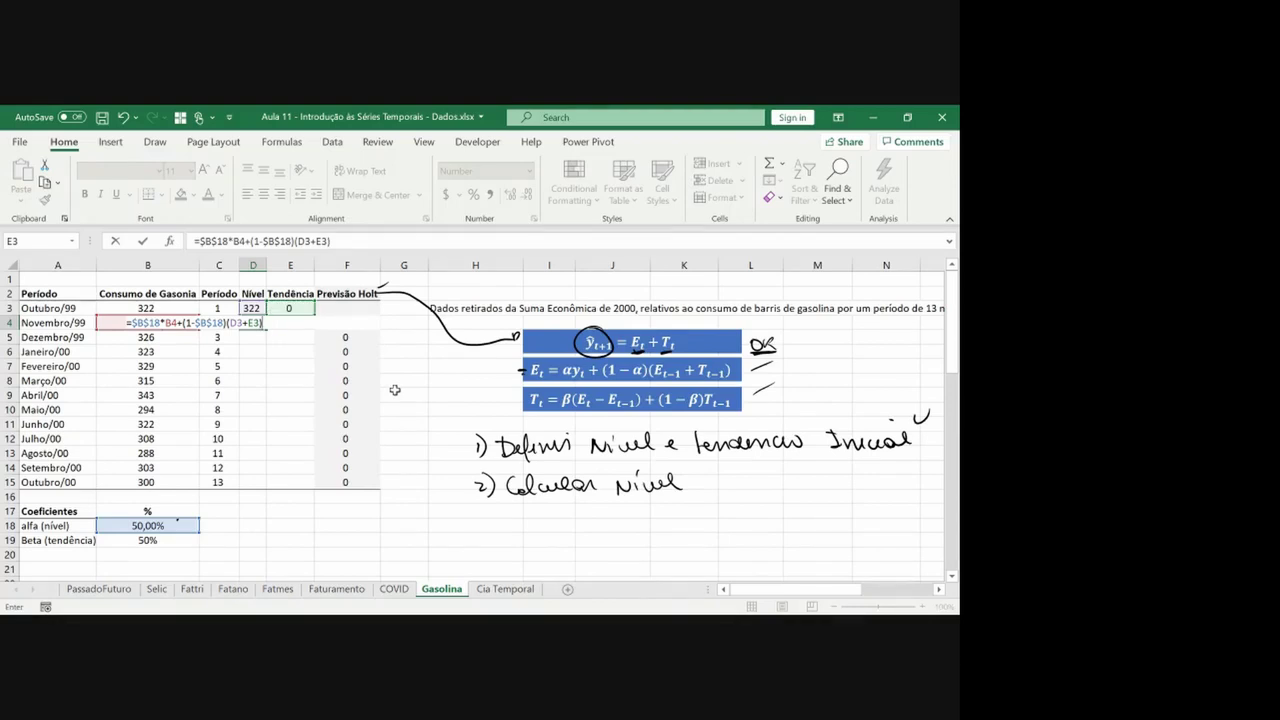
pyautogui.press('Return')
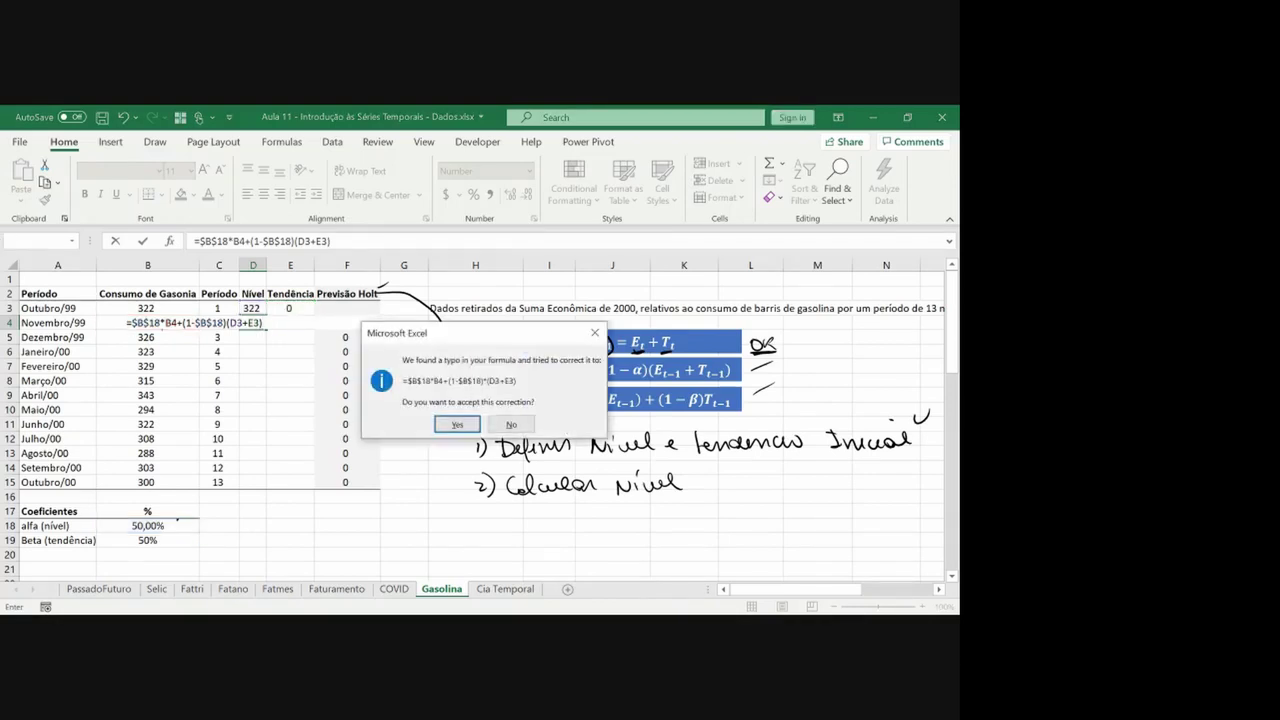
pyautogui.press('Return')
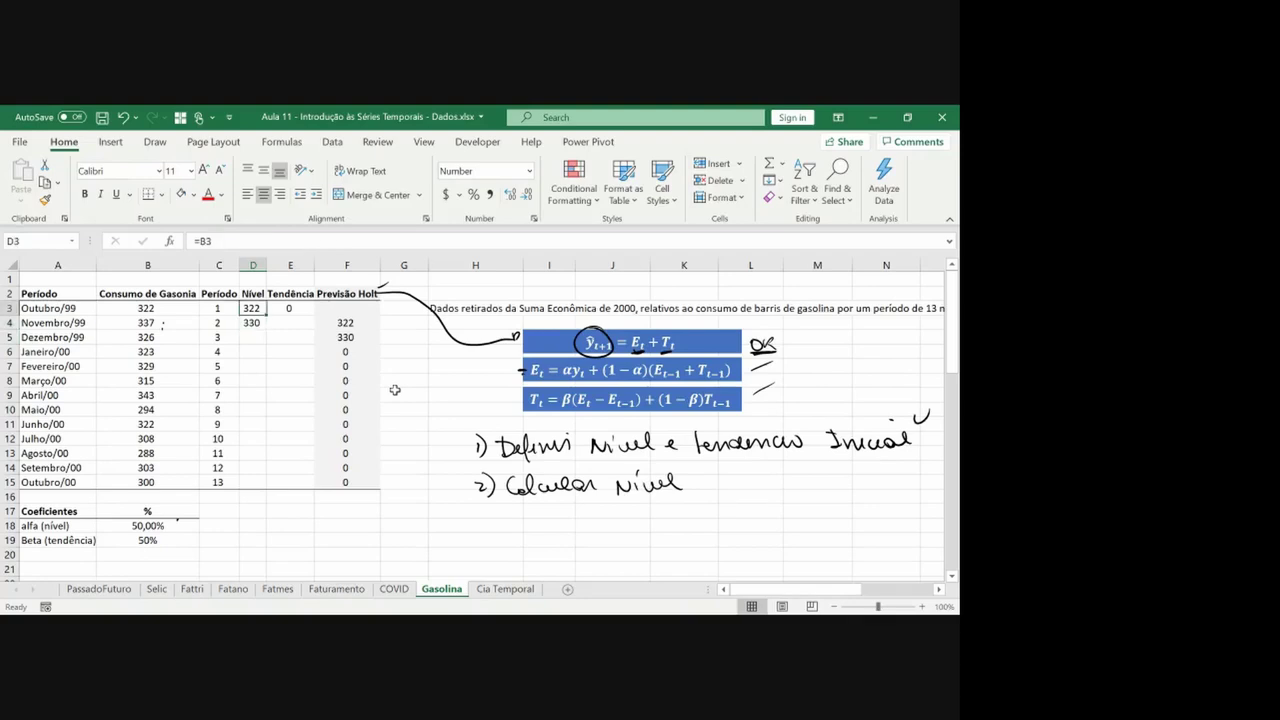
# Copy the D4 level formula to D5:D15, pasting formulas only, and show the calculated levels with two decimal places
pyautogui.tripleClick(510, 194)
pyautogui.hotkey('ctrl', 'c')
pyautogui.press('Left')
pyautogui.hotkey('ctrl', 'Down')
pyautogui.press('Right')
pyautogui.hotkey('ctrl', 'shift', 'Up')
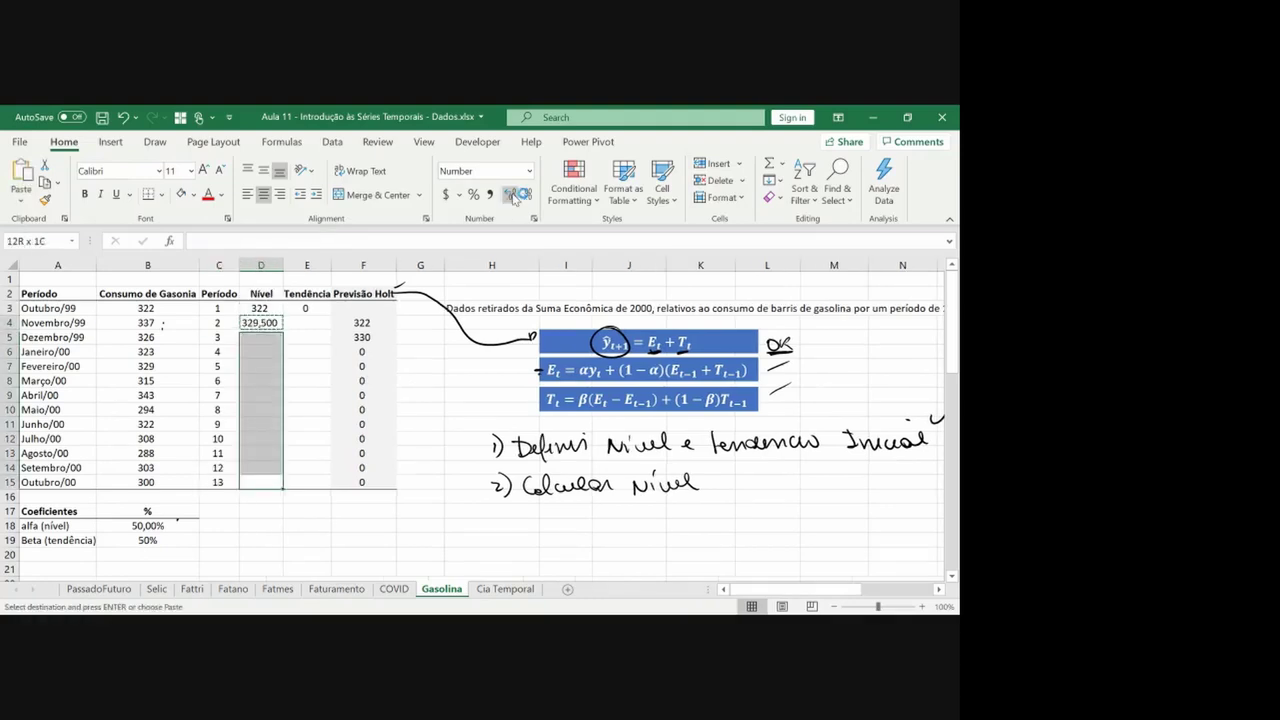
pyautogui.hotkey('ctrl', 'alt', 'v')
pyautogui.press('f')
pyautogui.press('Return')
pyautogui.doubleClick(511, 194)
pyautogui.press('Up')
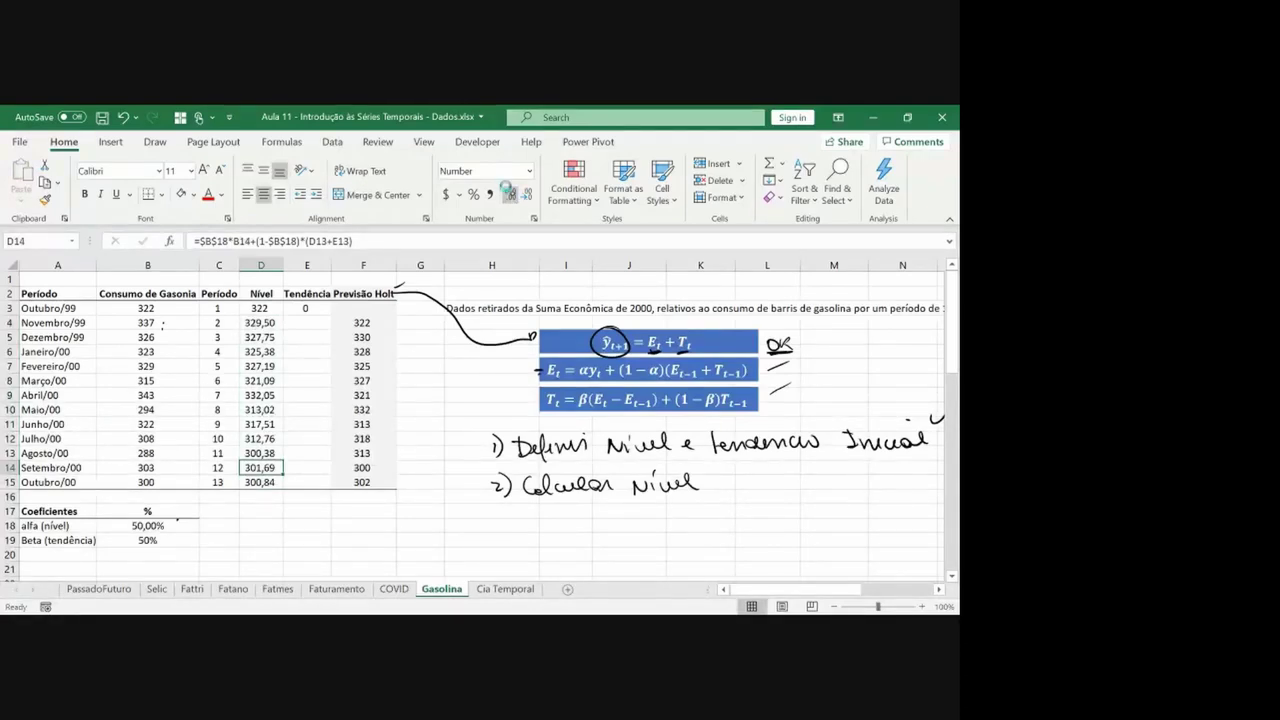
# Handwrite "3) Tendência" below the second note and show the beta value in B19 with two decimal places
pyautogui.moveTo(494, 512)
pyautogui.mouseDown()
pyautogui.moveTo(508, 533)
pyautogui.moveTo(630, 530)
pyautogui.mouseUp()
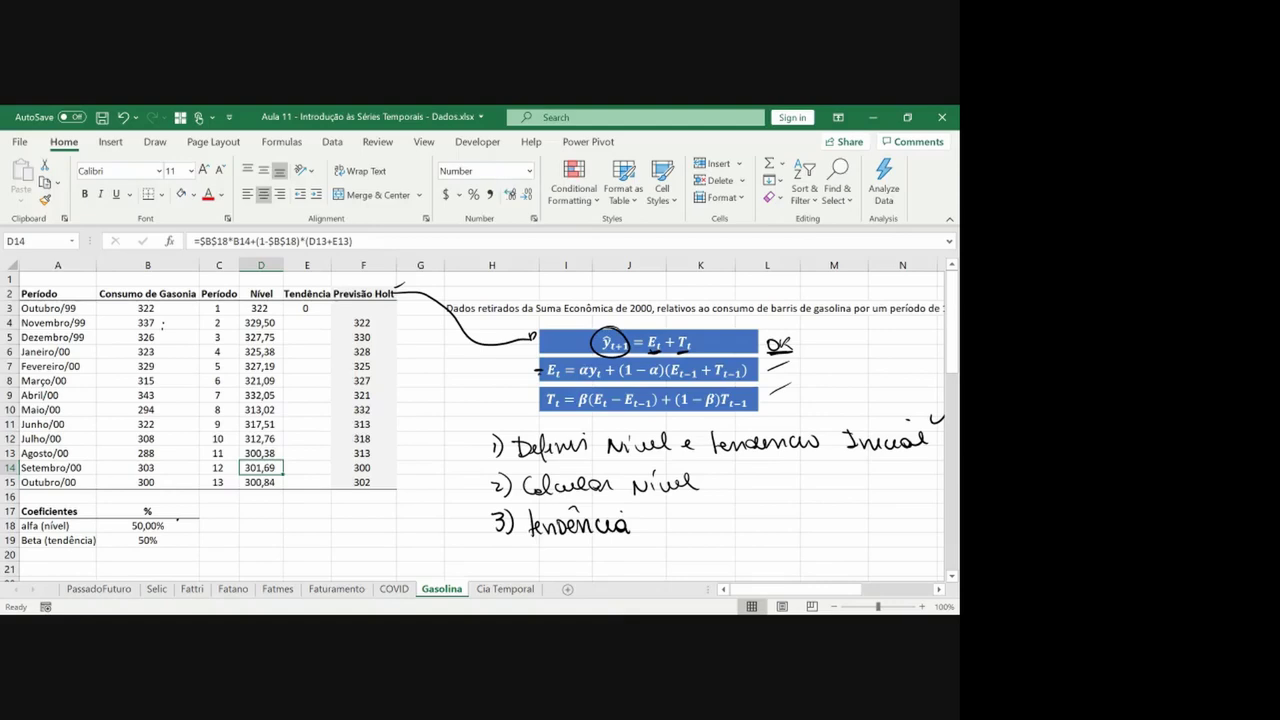
pyautogui.press('Left')
pyautogui.press('Left')
pyautogui.press('Down')
pyautogui.press('Down')
pyautogui.press('Down')
pyautogui.press('Down')
pyautogui.press('Down')
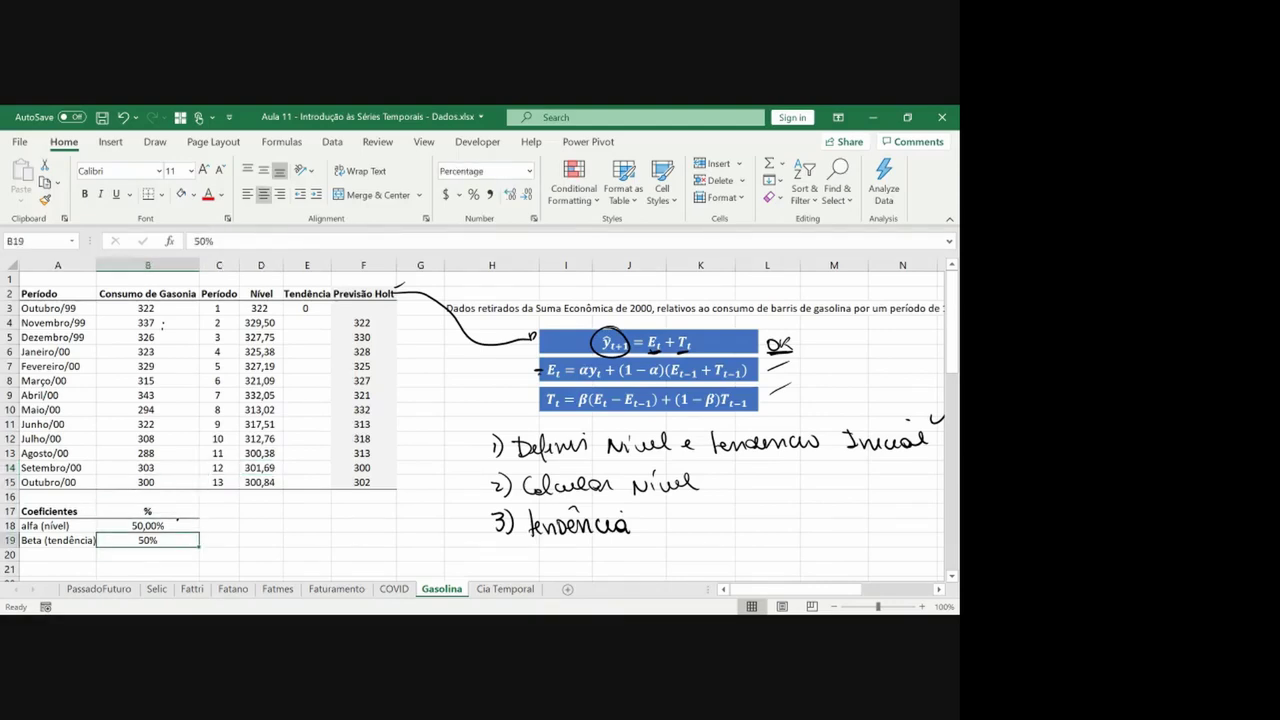
pyautogui.click(510, 195)
pyautogui.click(510, 195)
# Begin the trend formula in E4 with beta times the change in level, =$B$19*(D4-D3), using an absolute beta reference
pyautogui.click(309, 336)
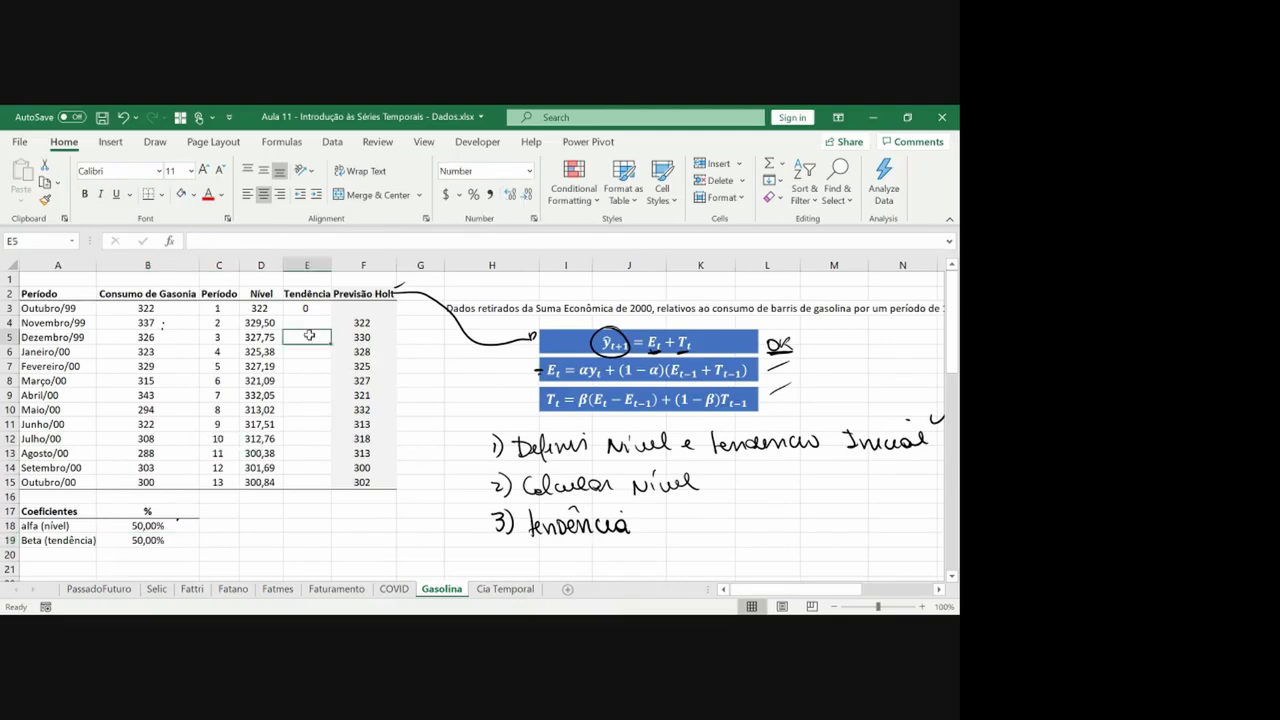
pyautogui.click(307, 323)
pyautogui.write('=')
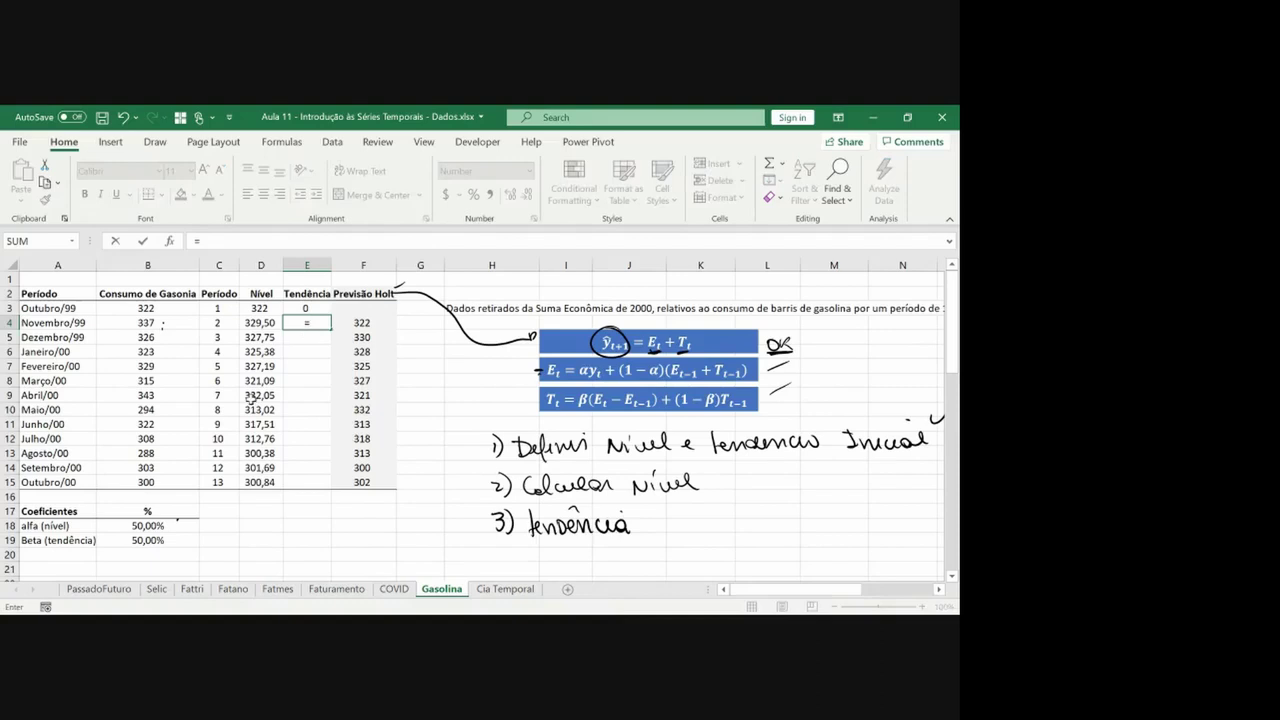
pyautogui.click(159, 541)
pyautogui.press('F4')
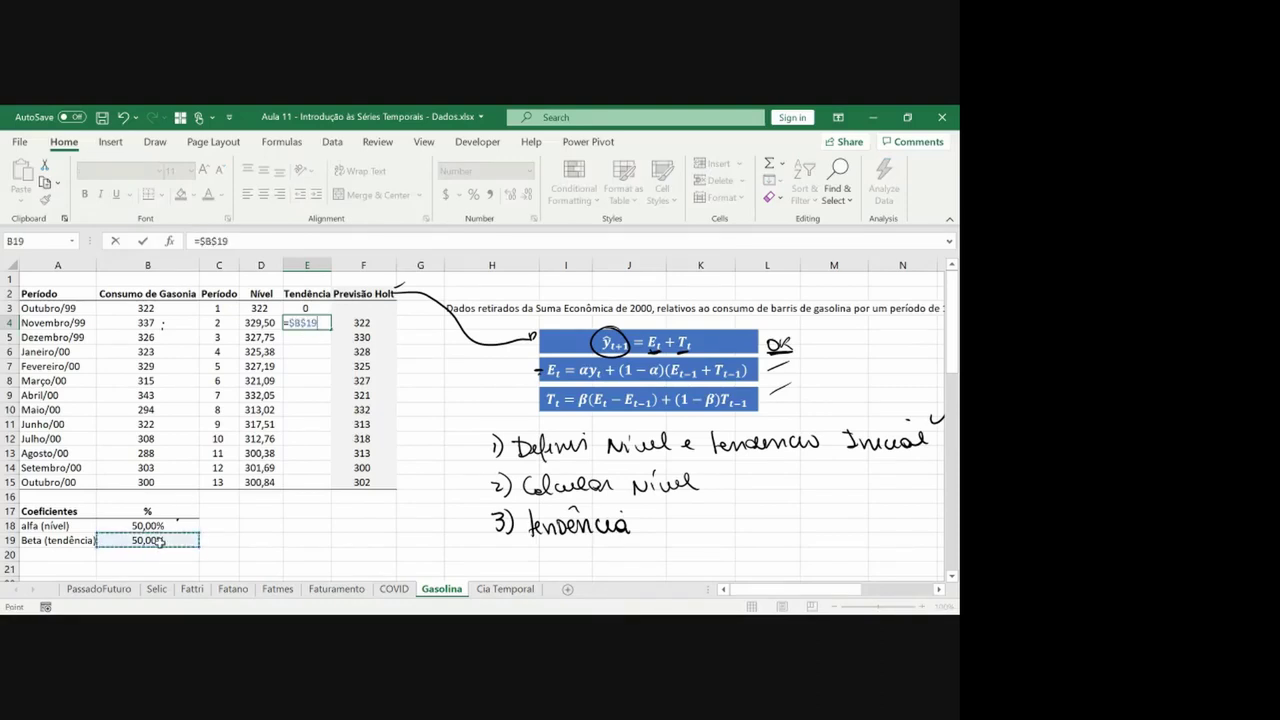
pyautogui.write('*(')
pyautogui.press('Left')
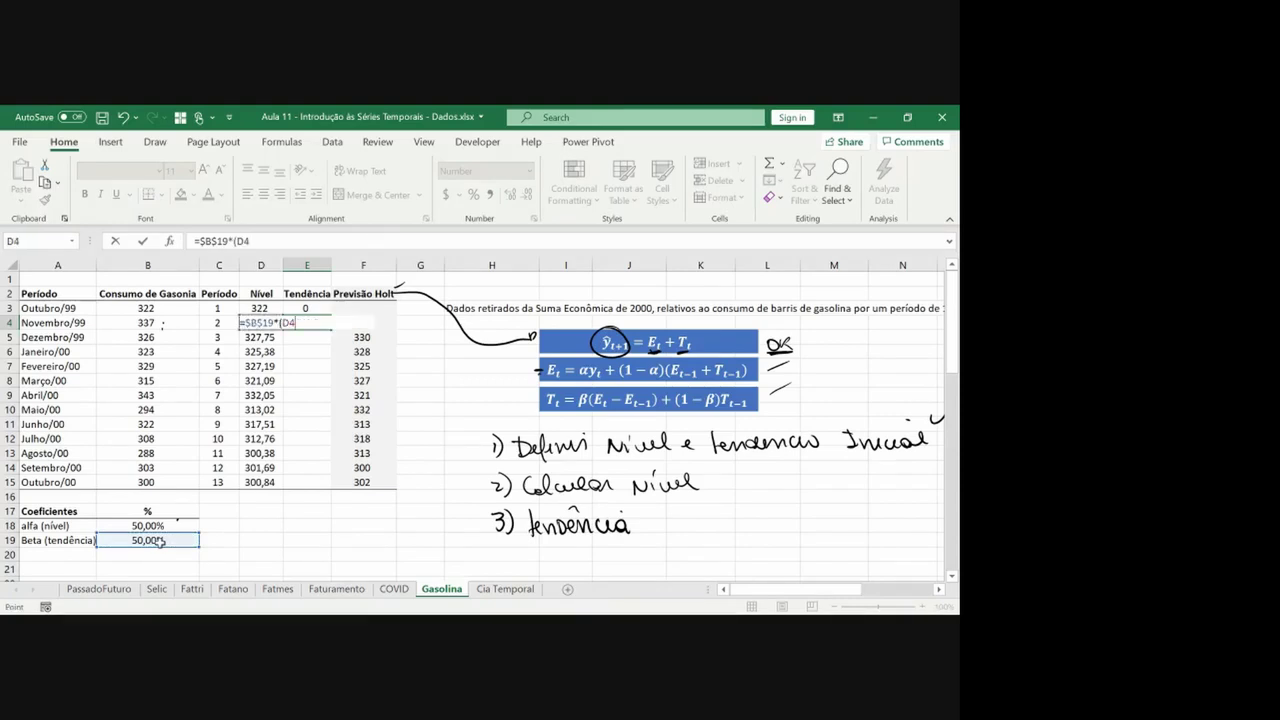
pyautogui.write('-')
pyautogui.press('Left')
pyautogui.press('Up')
pyautogui.write(')')
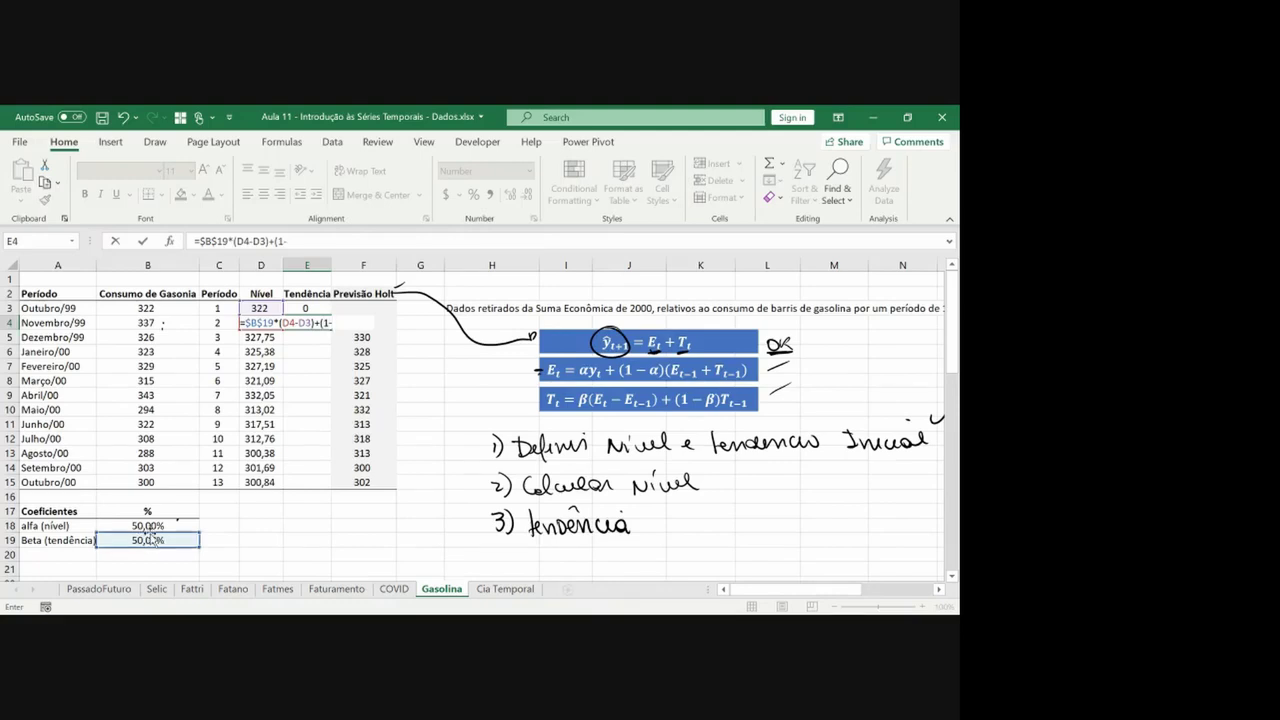
# Complete the E4 trend formula with (1-$B$19)*E3 as the added second term
pyautogui.click(148, 540)
pyautogui.press('F4')
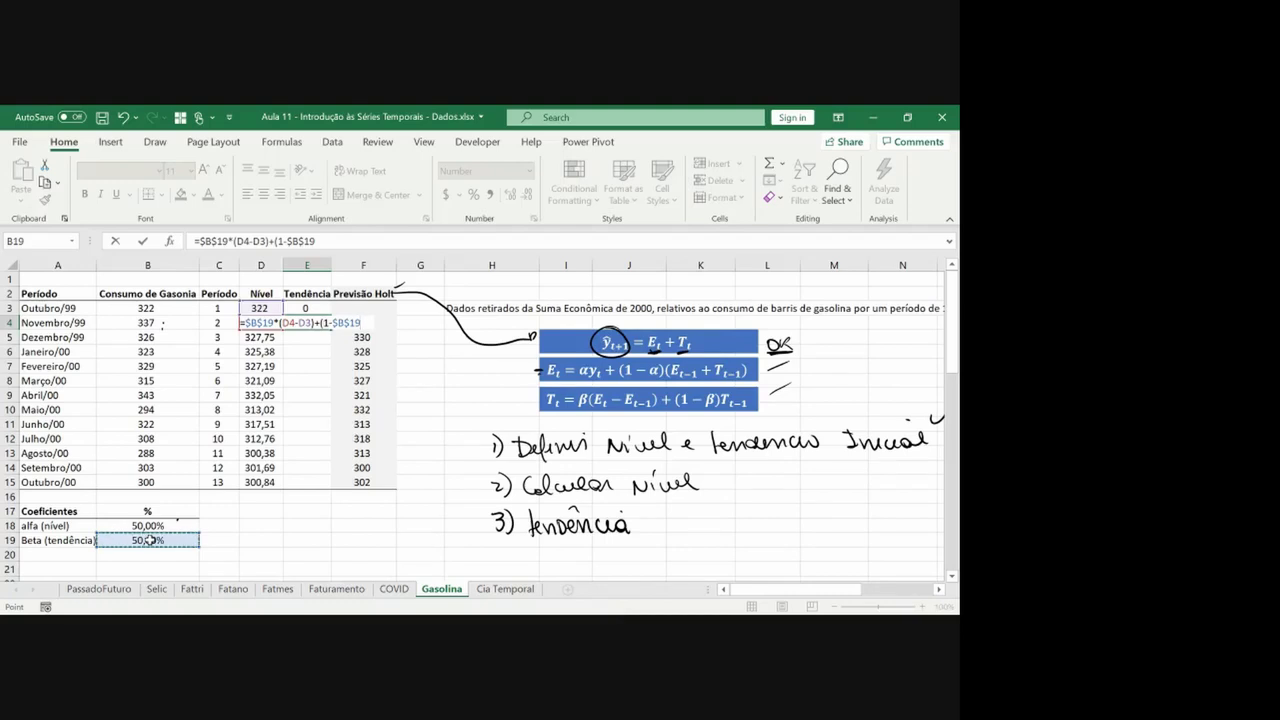
pyautogui.write(')*')
pyautogui.press('Up')
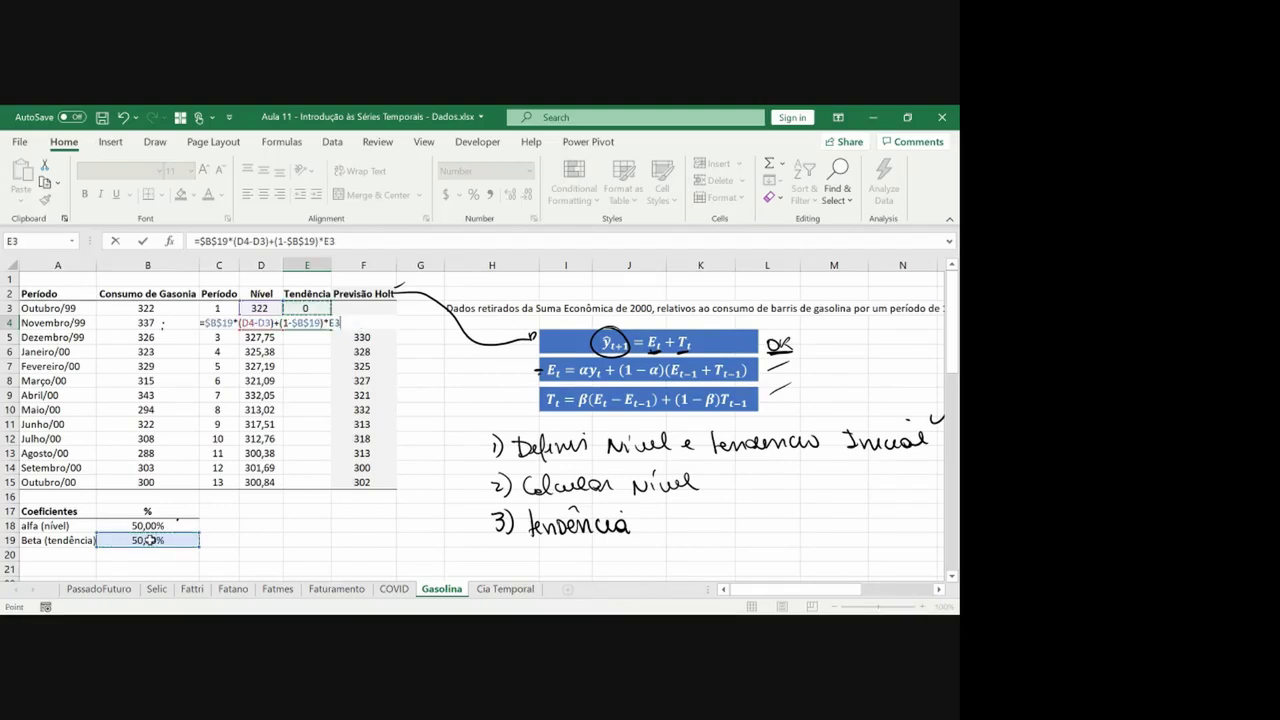
pyautogui.press('Return')
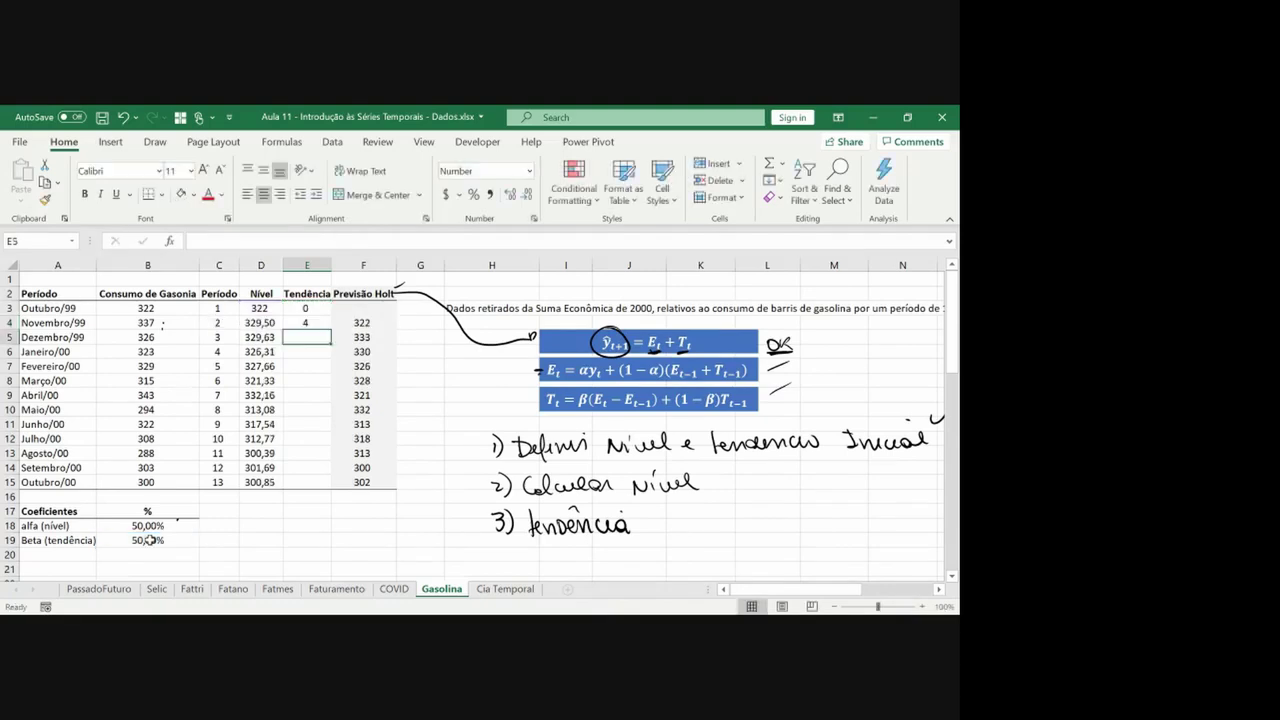
# Show the E4 trend with two decimal places and fill its formula down to E15
pyautogui.press('Up')
pyautogui.click(512, 196)
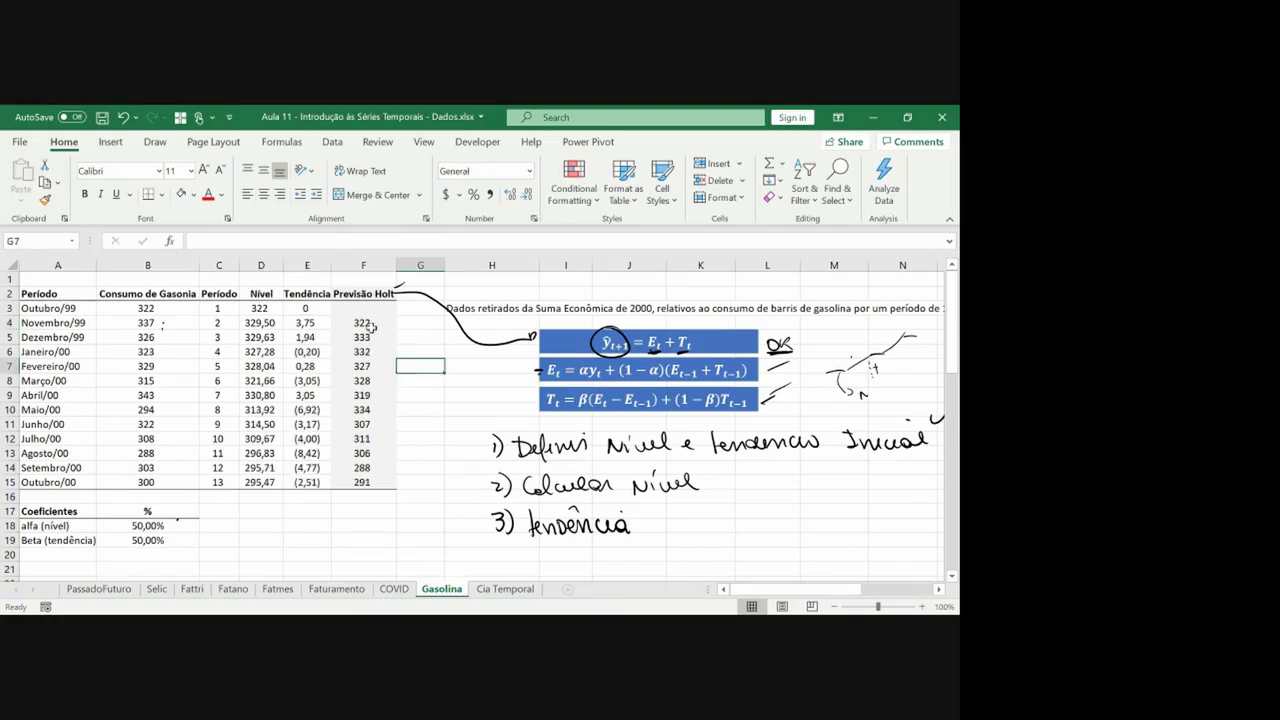
# Show the Holt forecast values in F4:F15 with two decimal places
pyautogui.click(371, 324)
pyautogui.hotkey('ctrl', 'shift', 'Down')
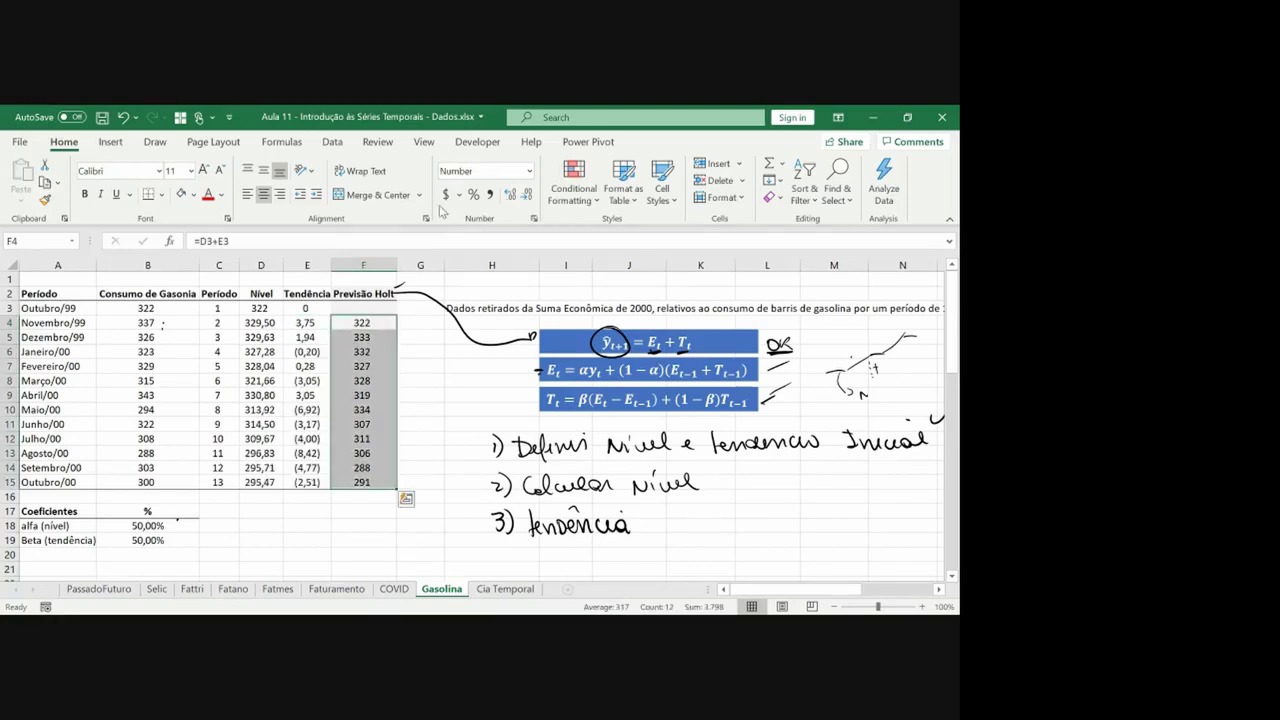
pyautogui.click(505, 196)
pyautogui.click(505, 196)
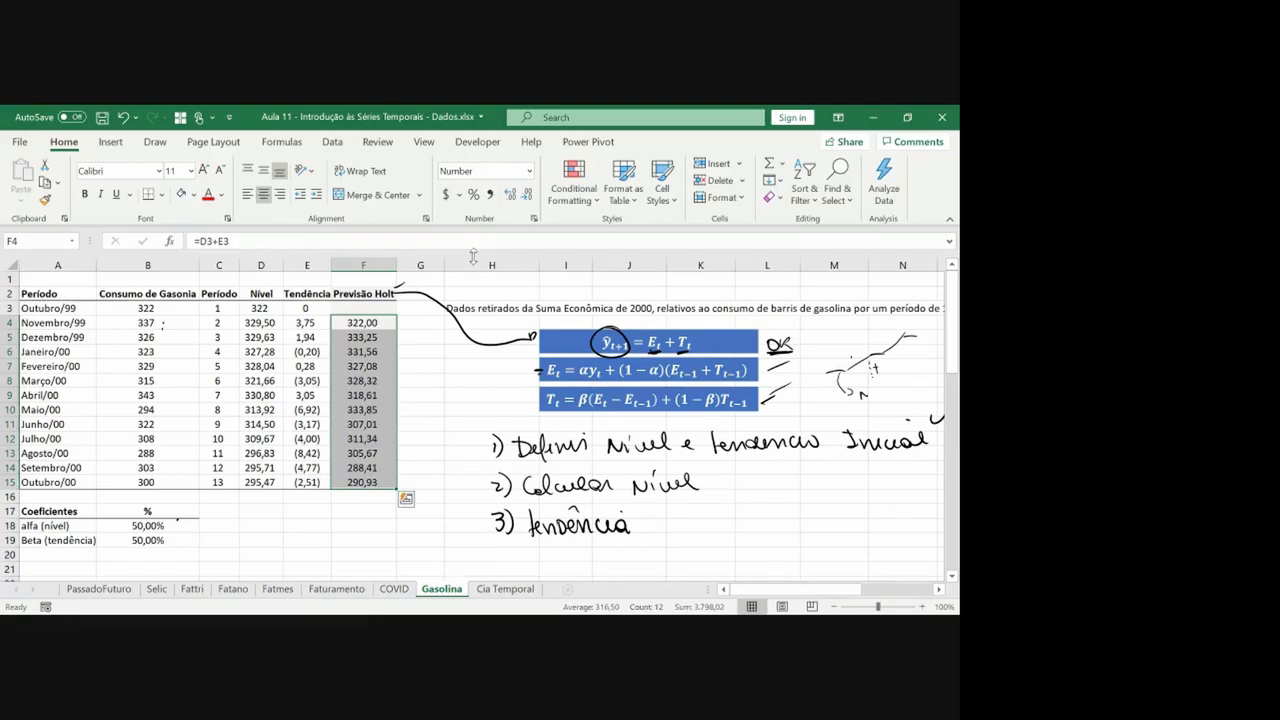
# Insert a blank column G between the Previsão Holt column and the notes
pyautogui.click(345, 508)
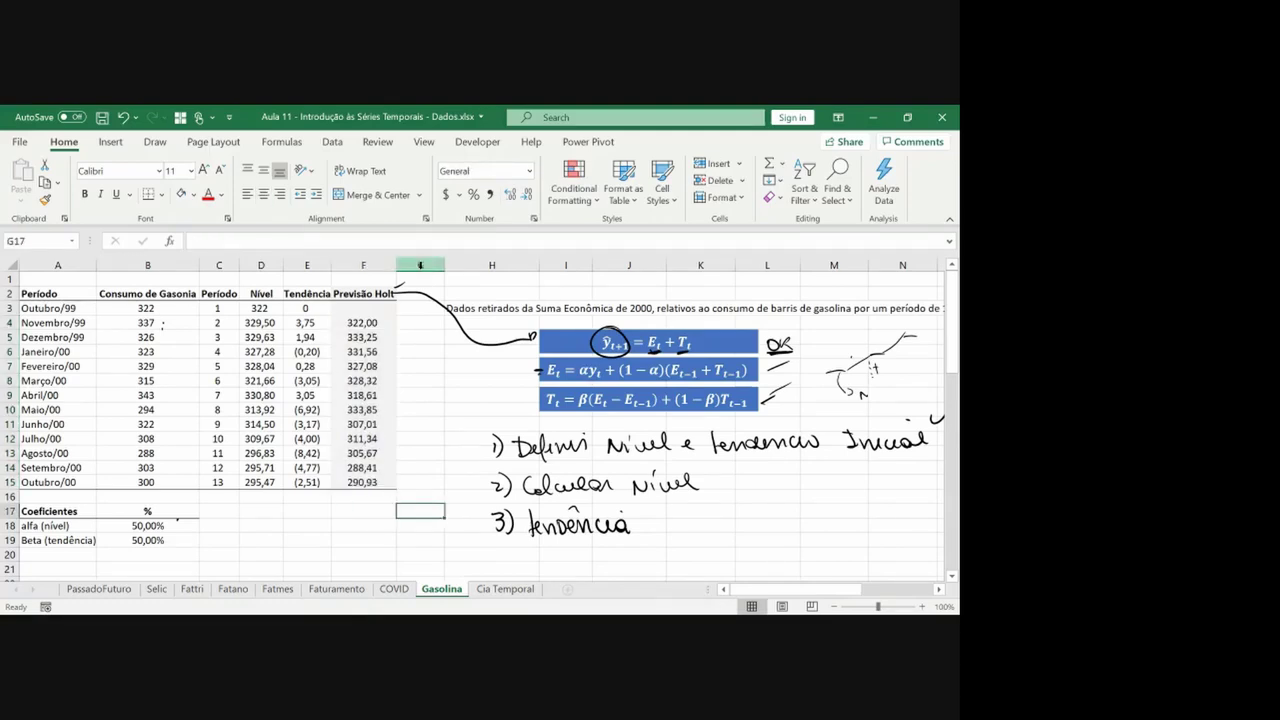
pyautogui.click(420, 262)
pyautogui.hotkey('ctrl', '+')
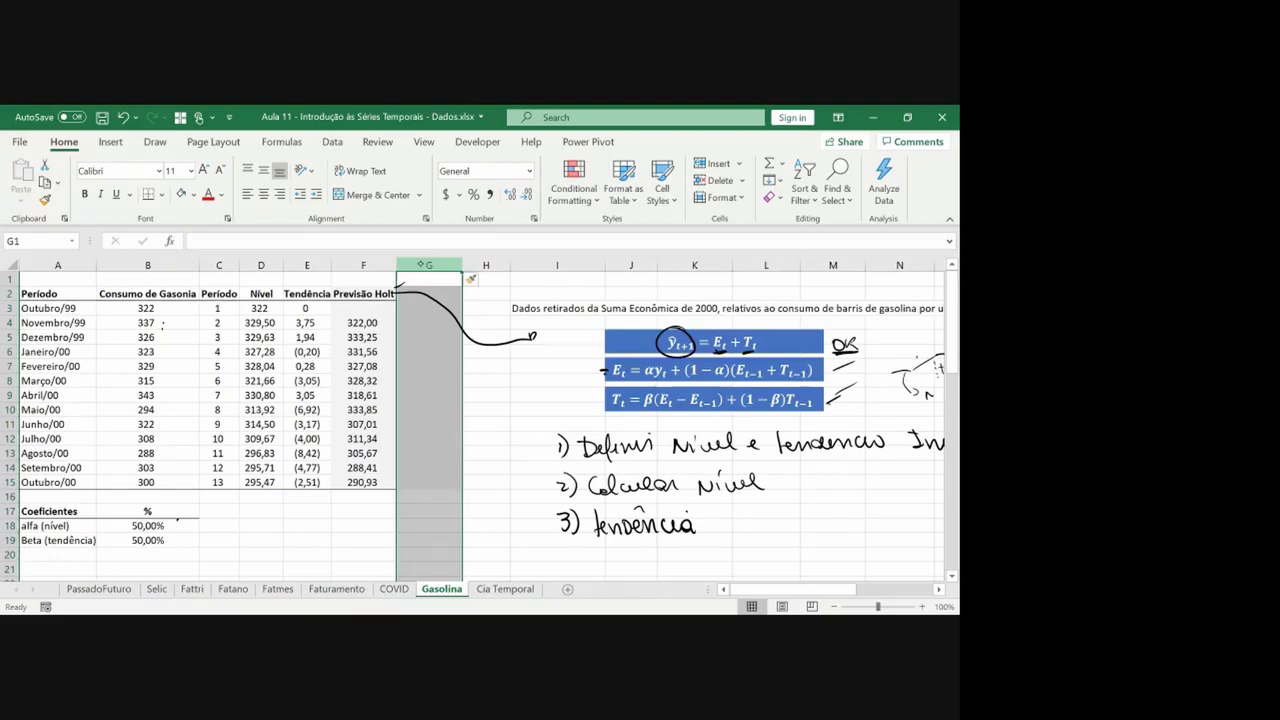
pyautogui.hotkey('ctrl', '+')
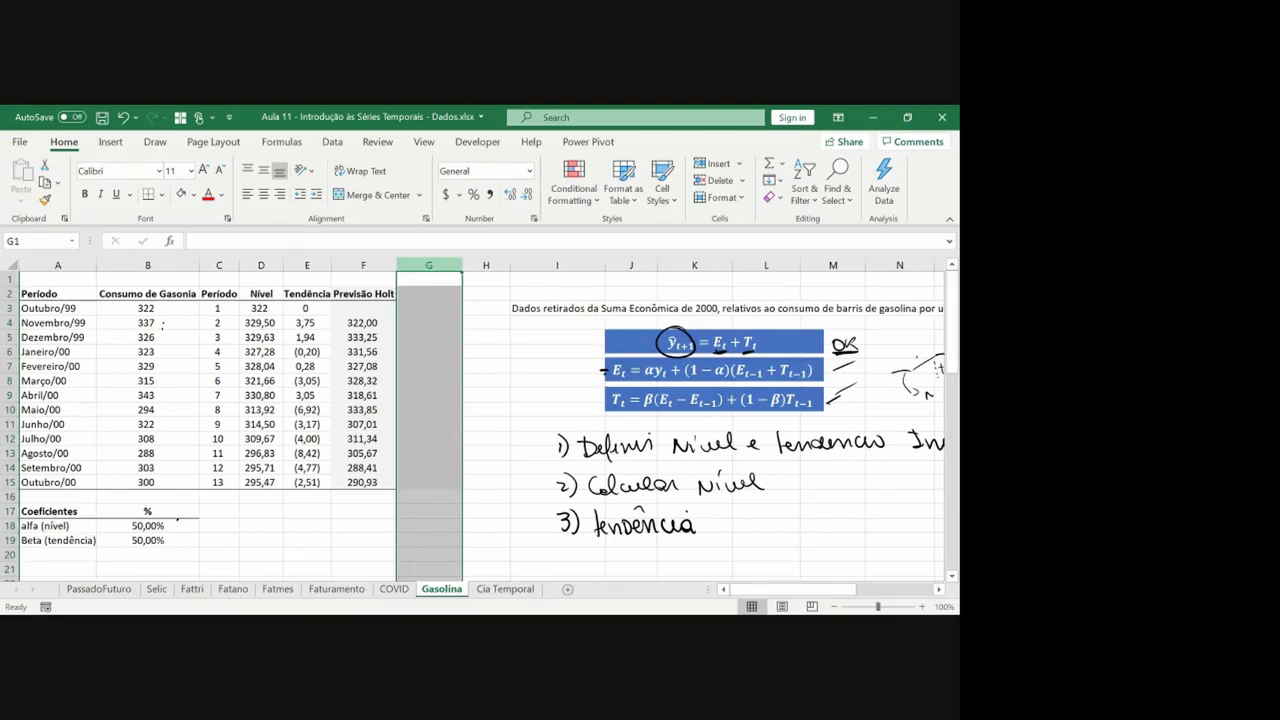
# Apply the Tendência column's formatting from E2:E15 to the new column G and head it Erro in G2
pyautogui.press('Left')
pyautogui.press('Left')
pyautogui.press('Down')
pyautogui.hotkey('ctrl', 'shift', 'Down')
pyautogui.hotkey('ctrl', 'c')
pyautogui.press('Right')
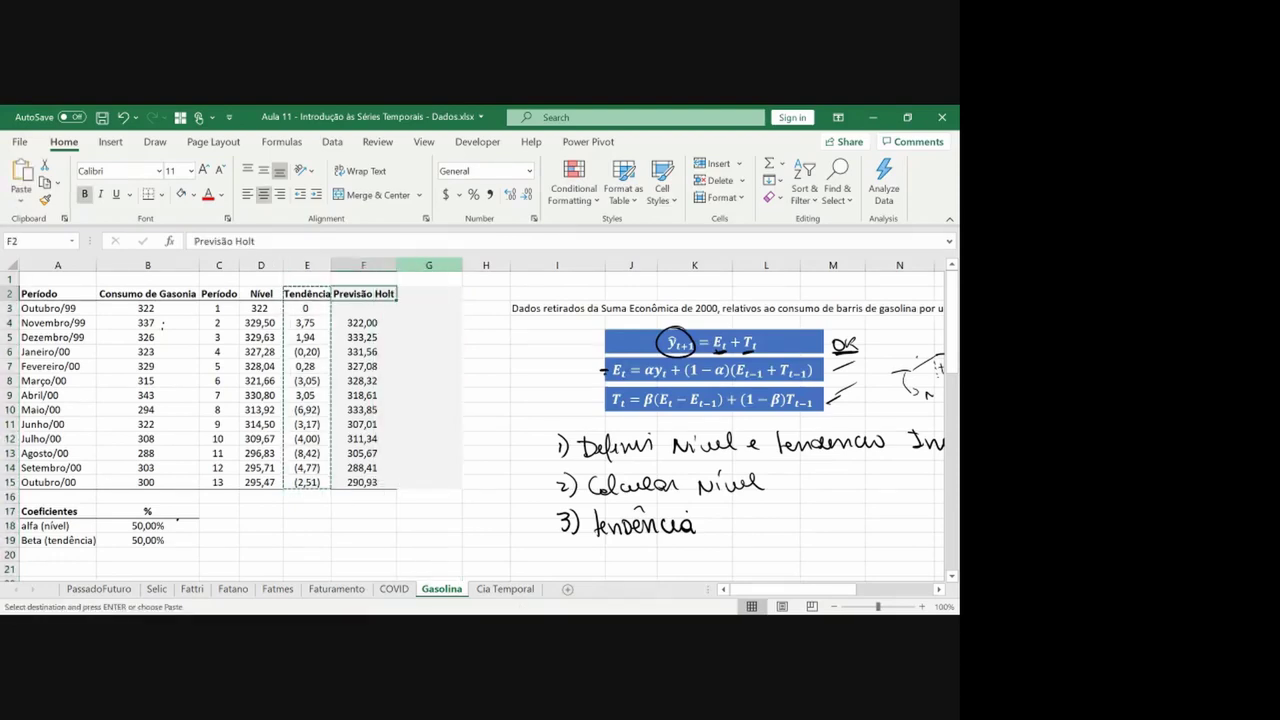
pyautogui.press('Right')
pyautogui.press('Escape')
pyautogui.write('Erro')
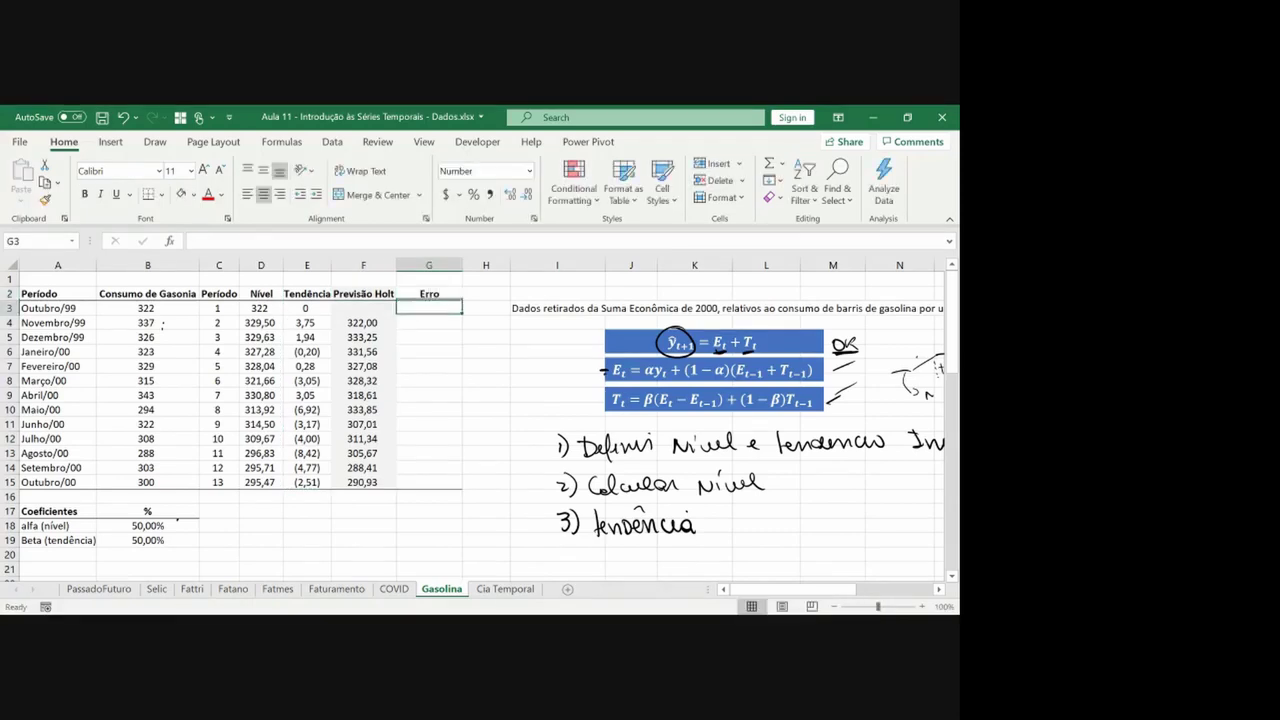
pyautogui.press('Return')
# Calculate the first forecast error in G4 as actual consumption minus Holt forecast, =B4-F4
pyautogui.press('Return')
pyautogui.write('=')
pyautogui.press('Left')
pyautogui.press('Left')
pyautogui.press('Left')
pyautogui.press('Left')
pyautogui.press('Left')
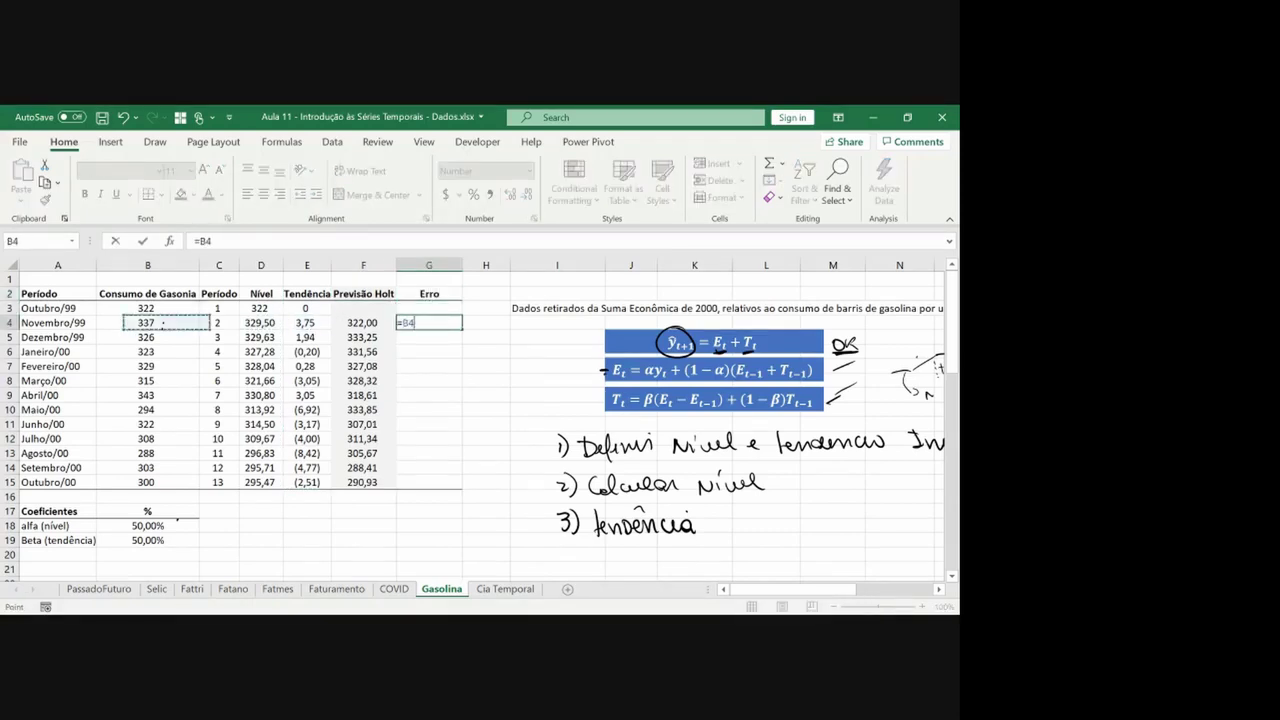
pyautogui.write('-')
pyautogui.press('Left')
pyautogui.hotkey('ctrl', 'Return')
# Fill the G4 error formula down to G15
pyautogui.hotkey('ctrl', 'c')
pyautogui.press('Left')
pyautogui.hotkey('ctrl', 'Down')
pyautogui.press('Right')
pyautogui.hotkey('ctrl', 'shift', 'Up')
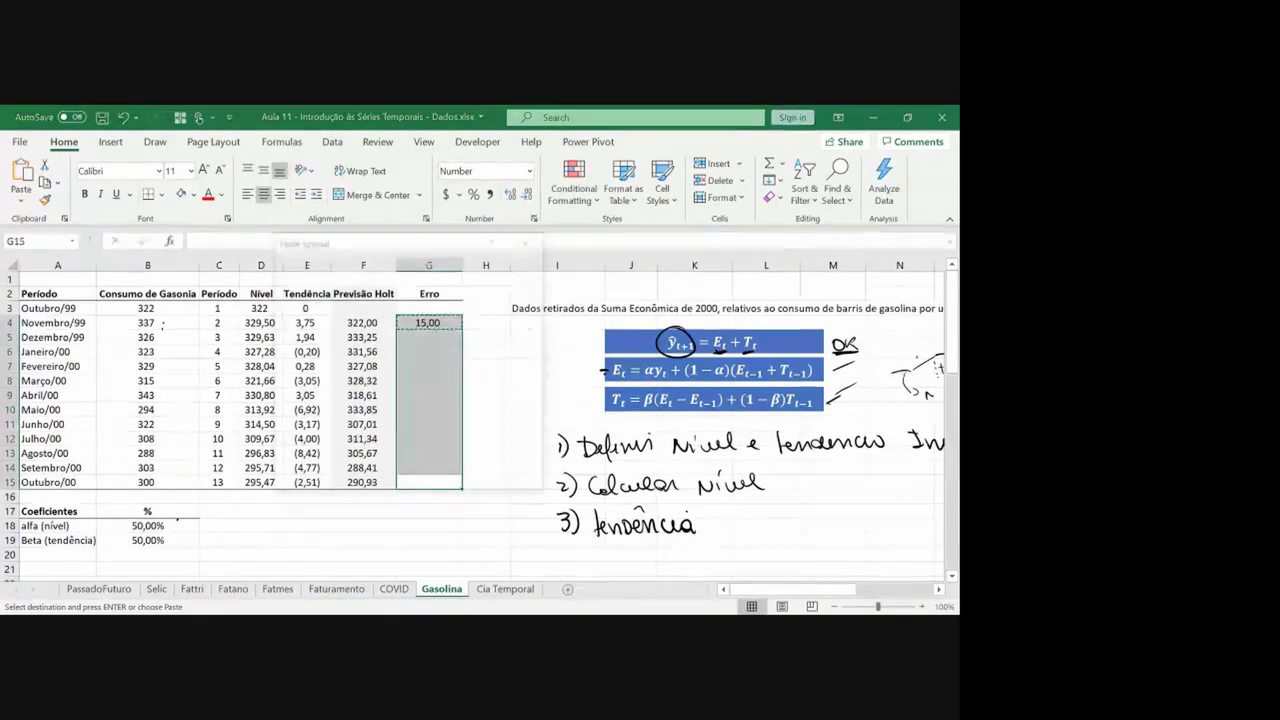
pyautogui.press('Return')
# Copy the Erro column G2:G15 into a newly inserted column H and title it Erro^2
pyautogui.hotkey('ctrl', 'Up')
pyautogui.hotkey('ctrl', 'Up')
pyautogui.hotkey('ctrl', 'Up')
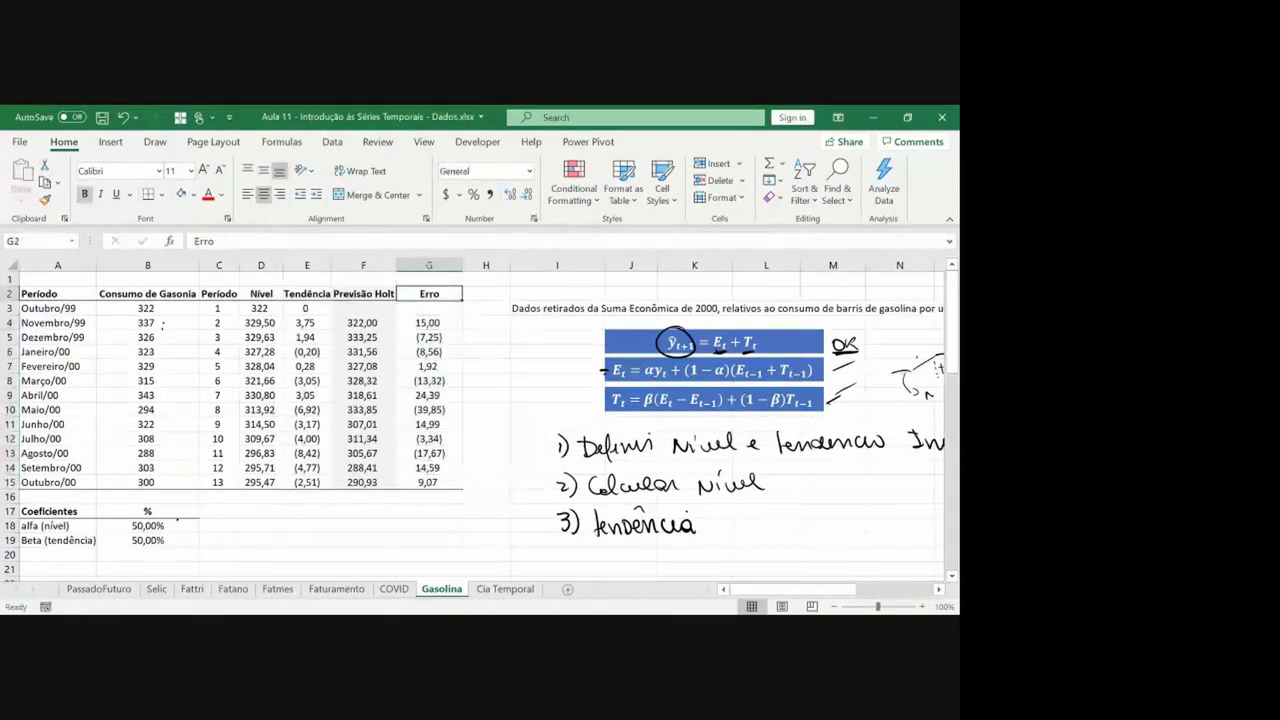
pyautogui.hotkey('ctrl', 'shift', 'Down')
pyautogui.hotkey('ctrl', 'shift', 'Down')
pyautogui.hotkey('ctrl', 'c')
pyautogui.press('Right')
pyautogui.press('Return')
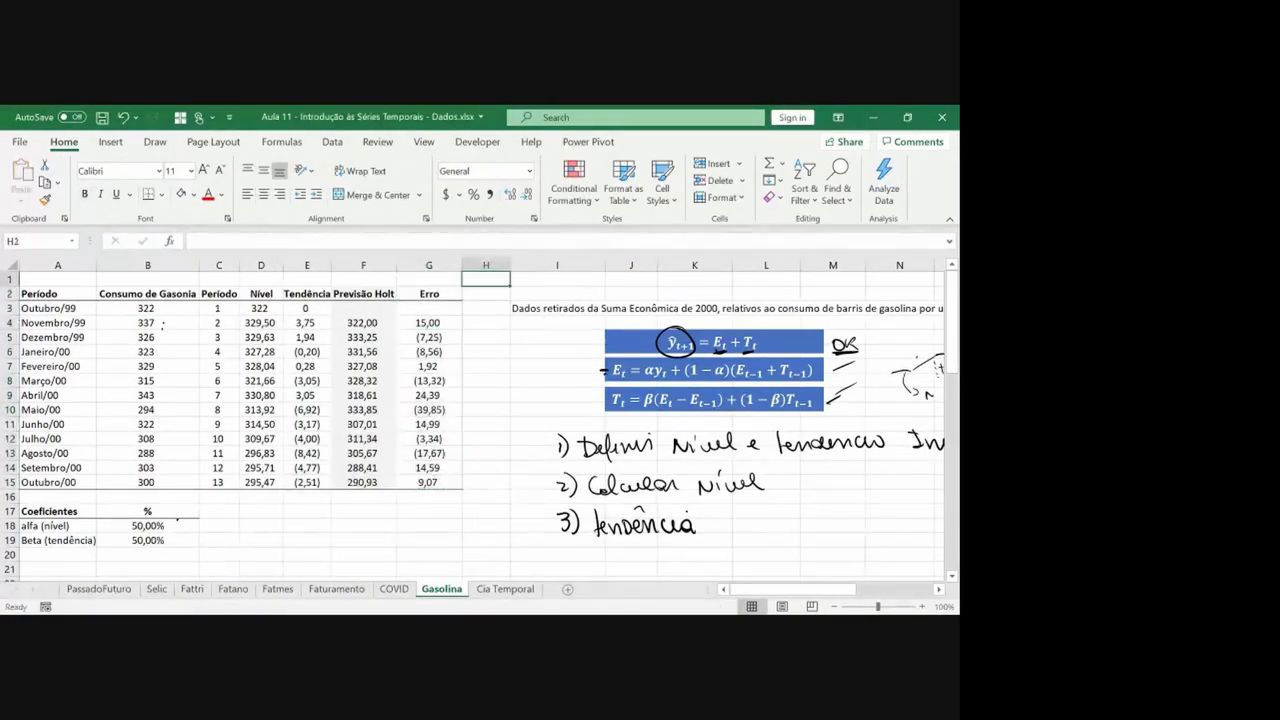
# Enter the squared-error formula =G4^2 in H4 and fill only the formula down to H15
pyautogui.write('4^')
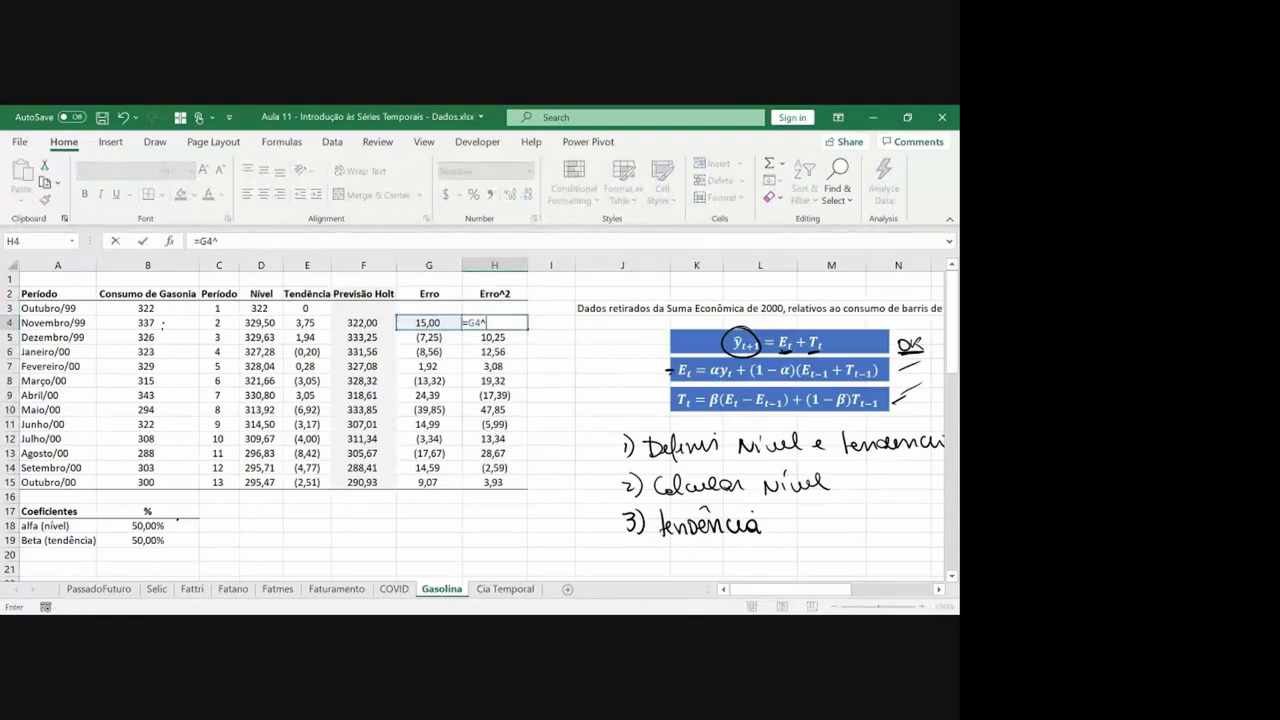
pyautogui.write('2')
pyautogui.hotkey('ctrl', 'Return')
pyautogui.hotkey('ctrl', 'c')
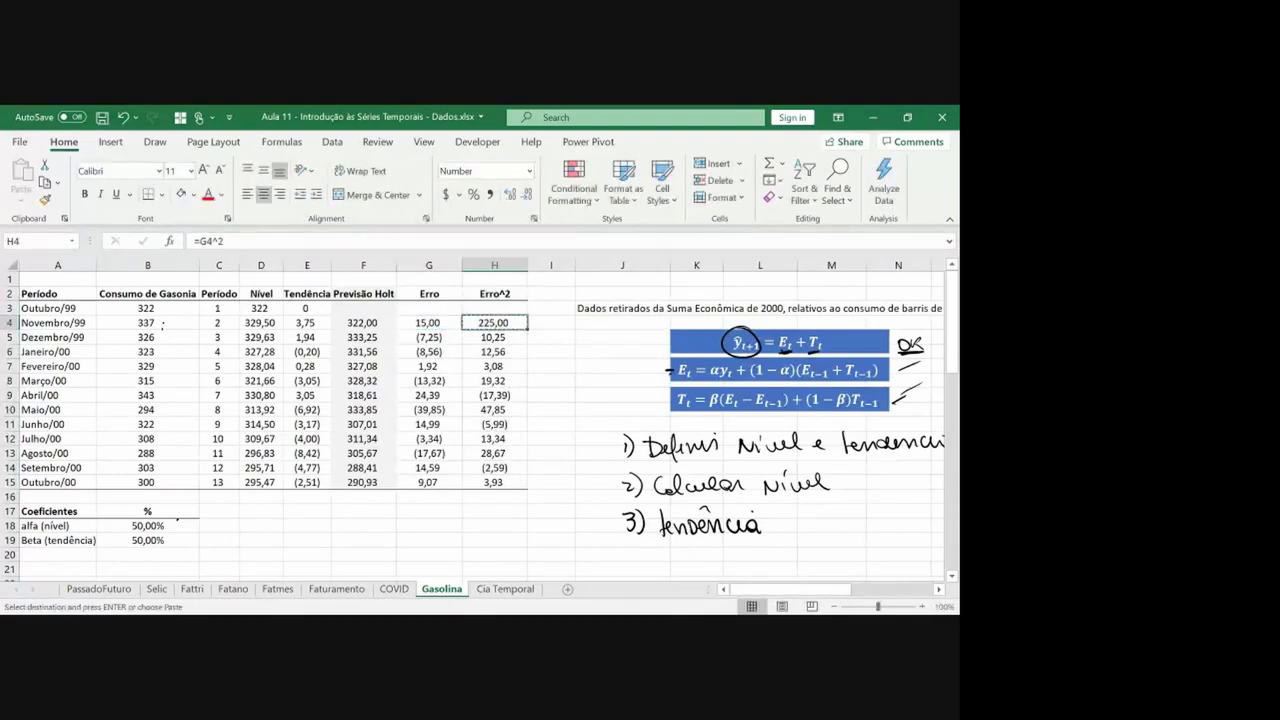
pyautogui.hotkey('ctrl', 'shift', 'Down')
pyautogui.hotkey('alt', 'e')
pyautogui.press('s')
pyautogui.press('f')
pyautogui.press('Return')
pyautogui.press('Escape')
# Autofit the width of the Erro column G to its values
pyautogui.press('Down')
pyautogui.press('Down')
pyautogui.press('Down')
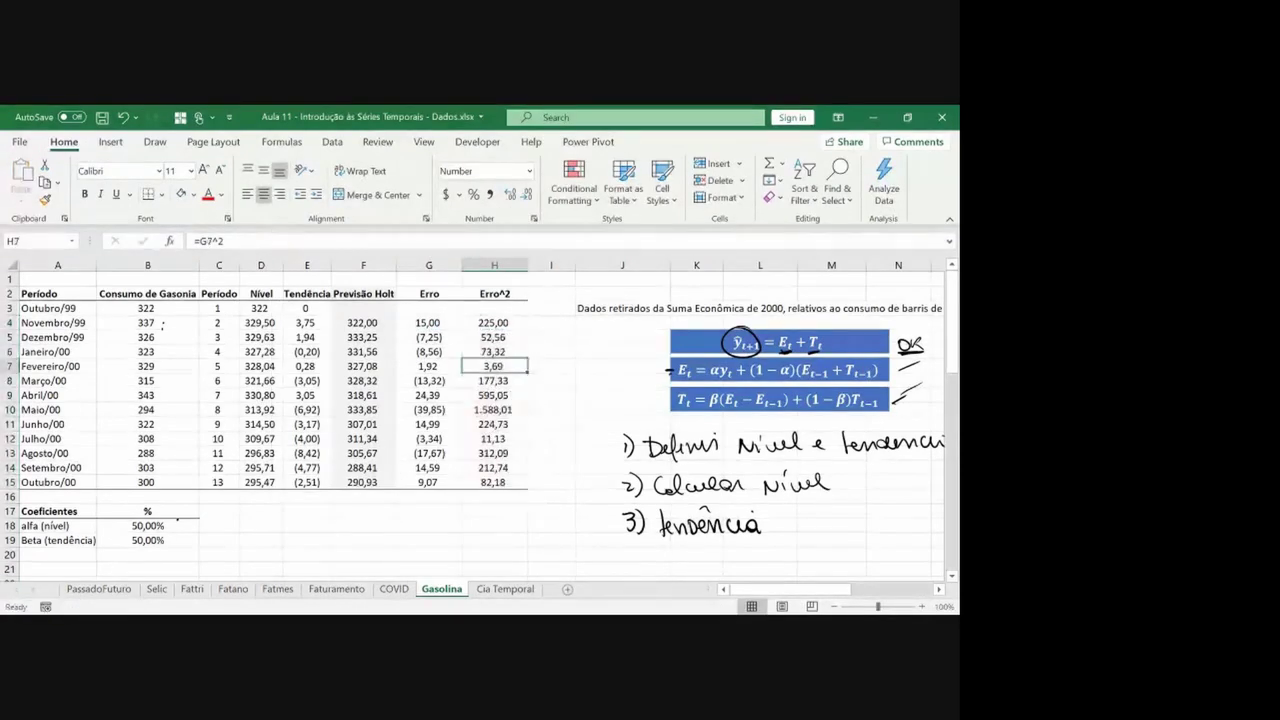
pyautogui.press('Left')
pyautogui.press('Down')
pyautogui.press('Down')
pyautogui.press('Down')
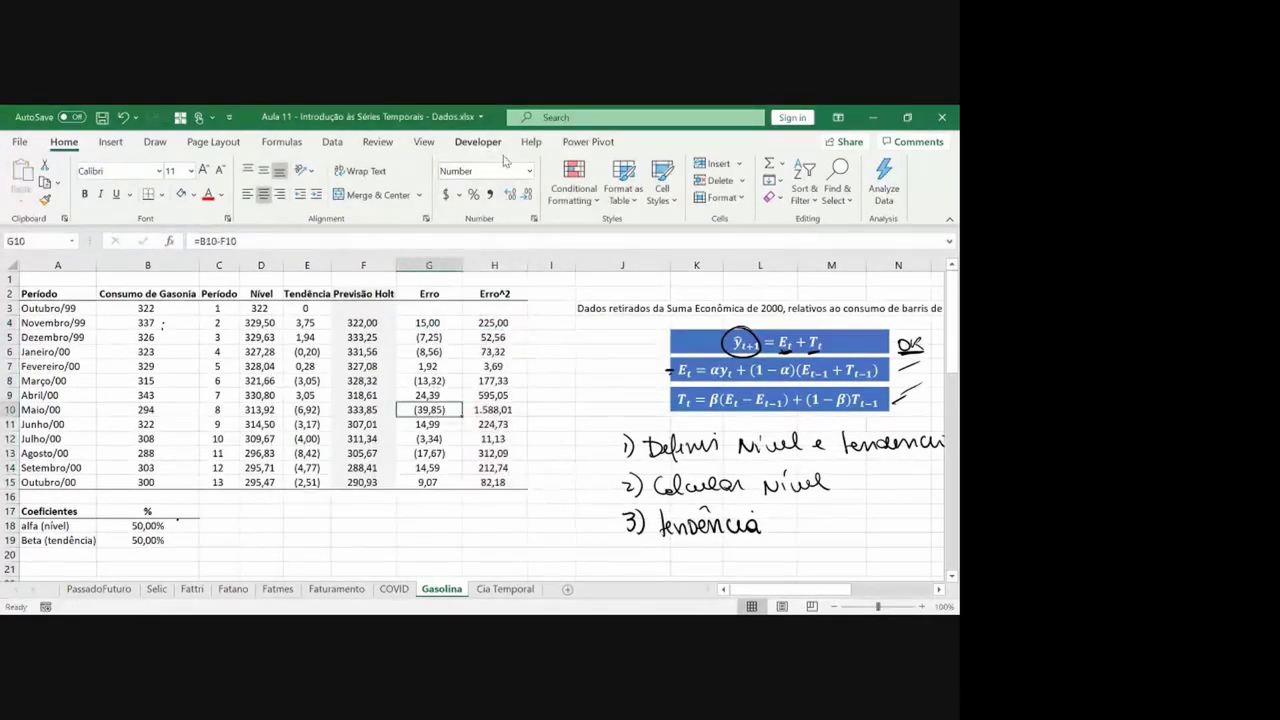
pyautogui.doubleClick(456, 265)
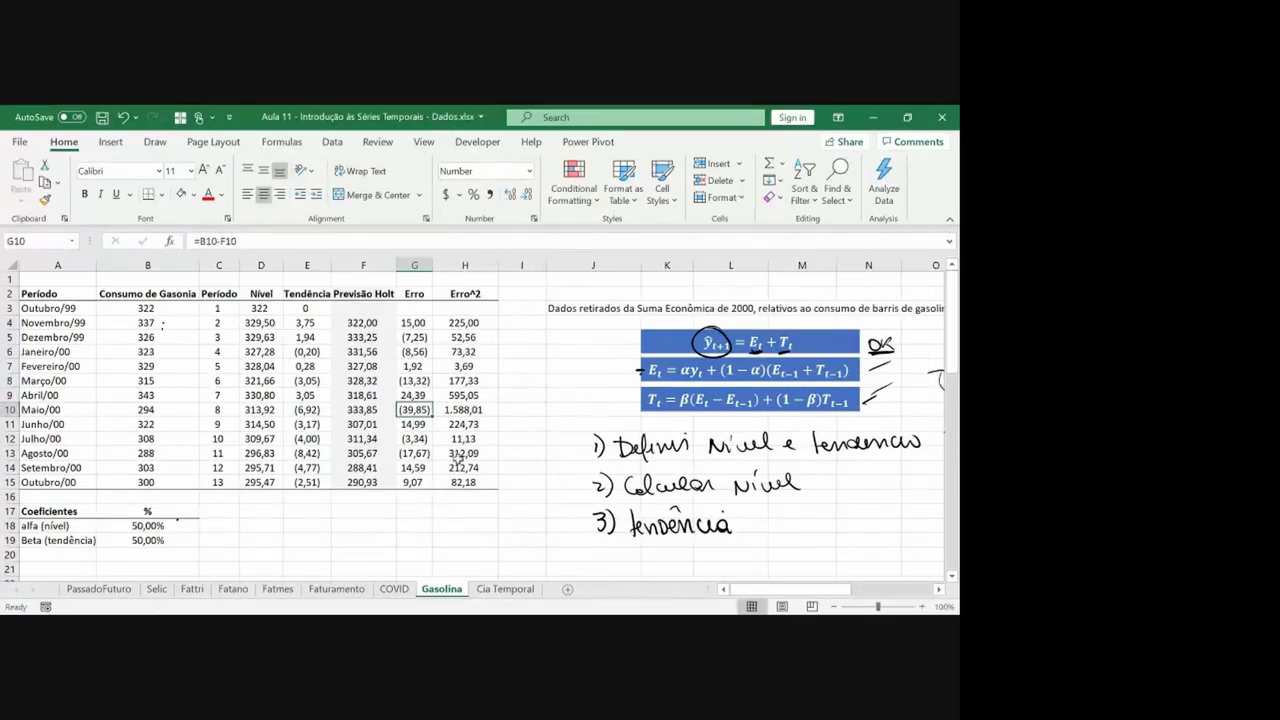
# Label G16 "Erro Quadrado Médio - MSE" in bold and autofit column G to the label
pyautogui.click(420, 497)
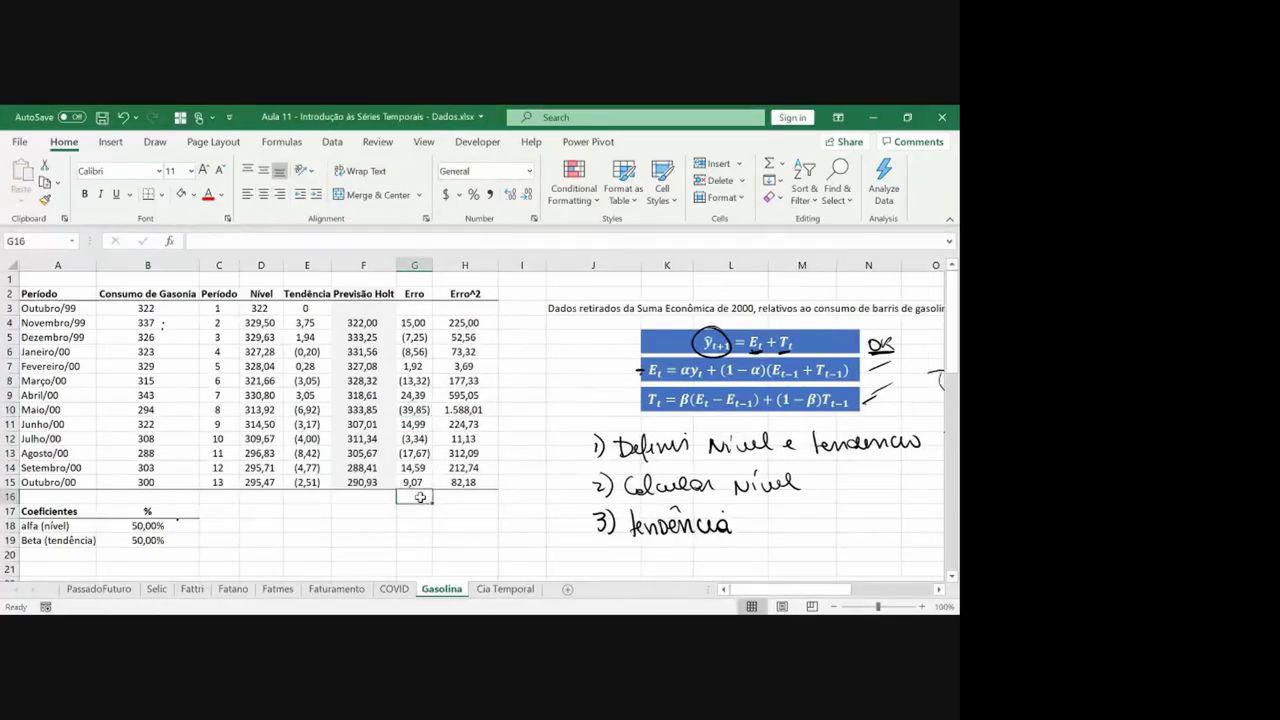
pyautogui.write('Erro')
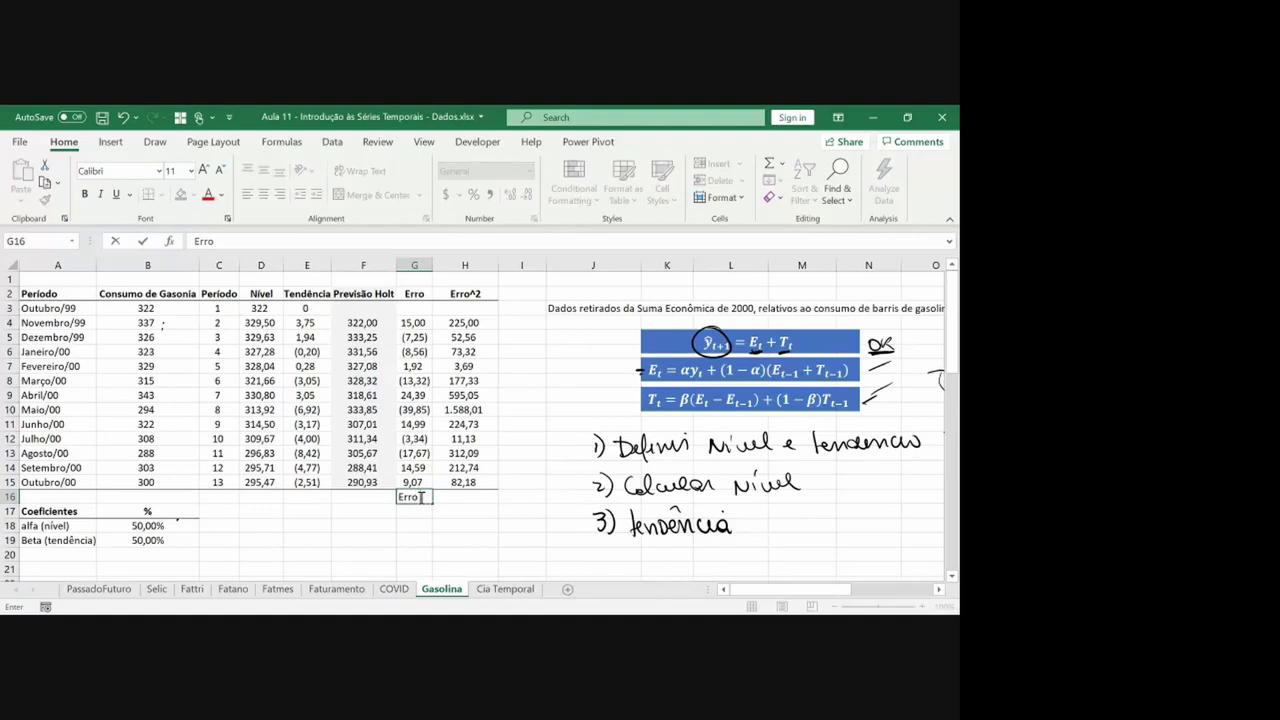
pyautogui.write(' Quadrado')
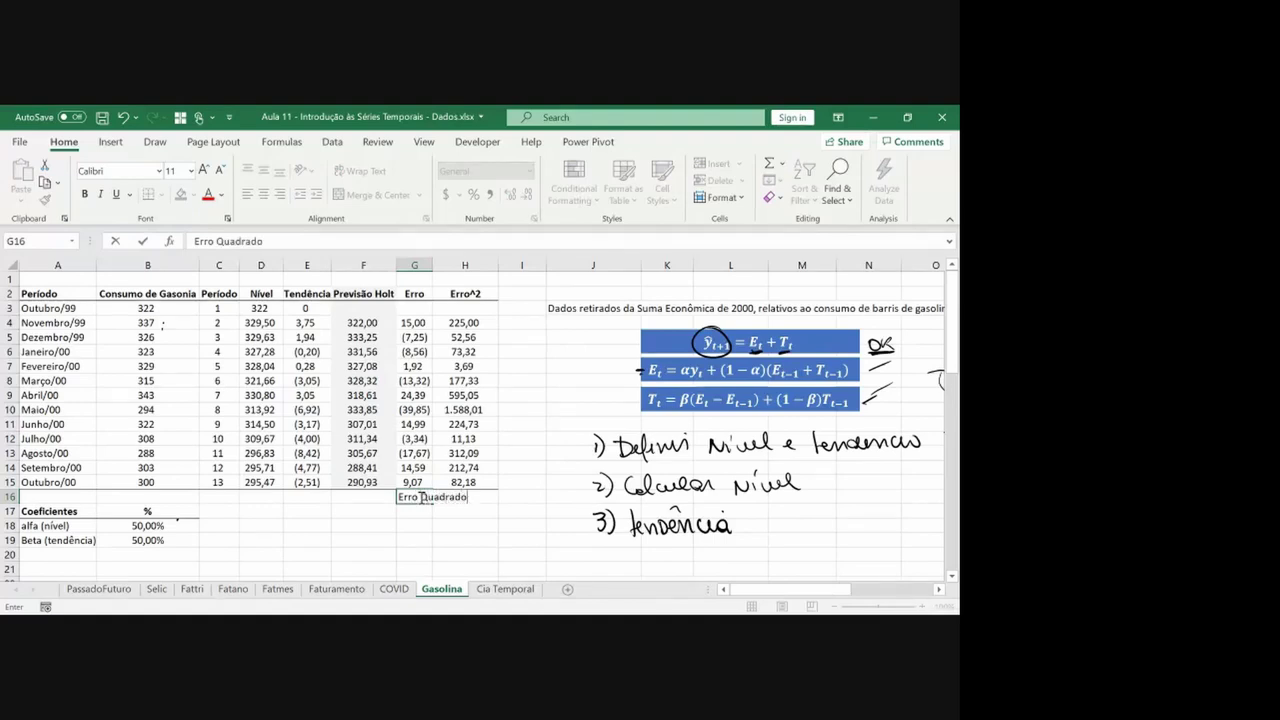
pyautogui.write(' Médio - MSE')
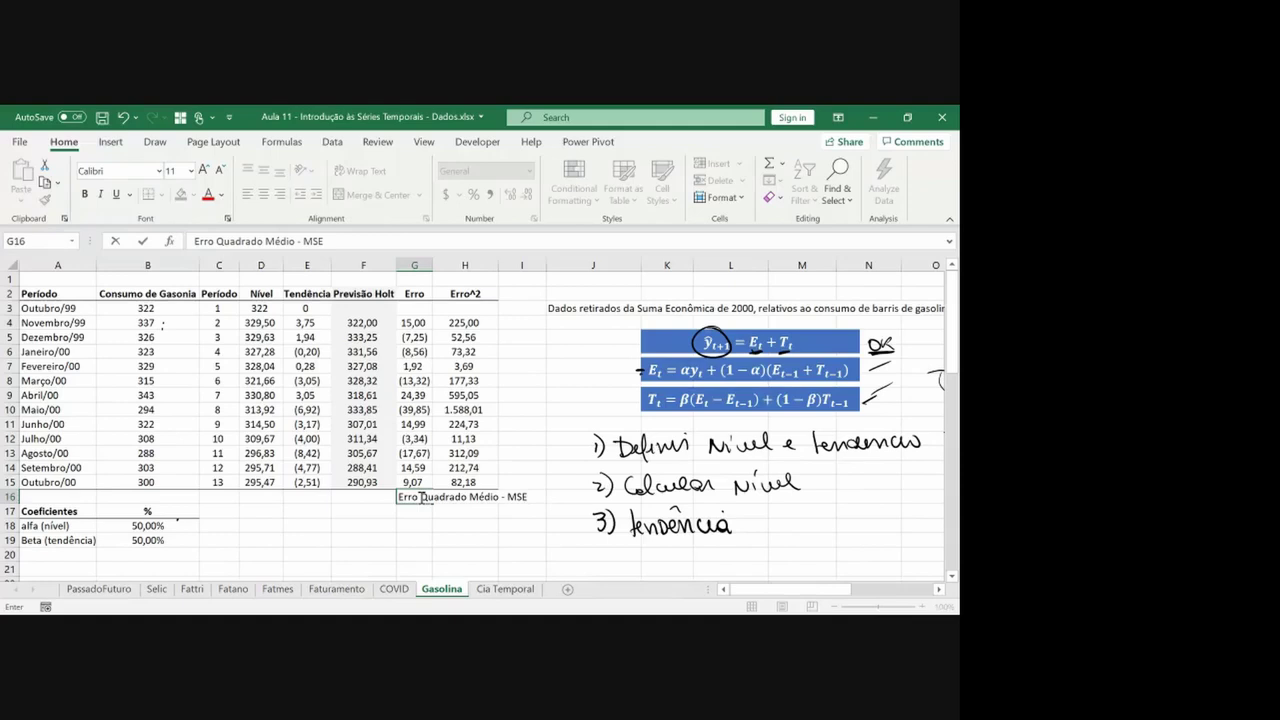
pyautogui.press('Return')
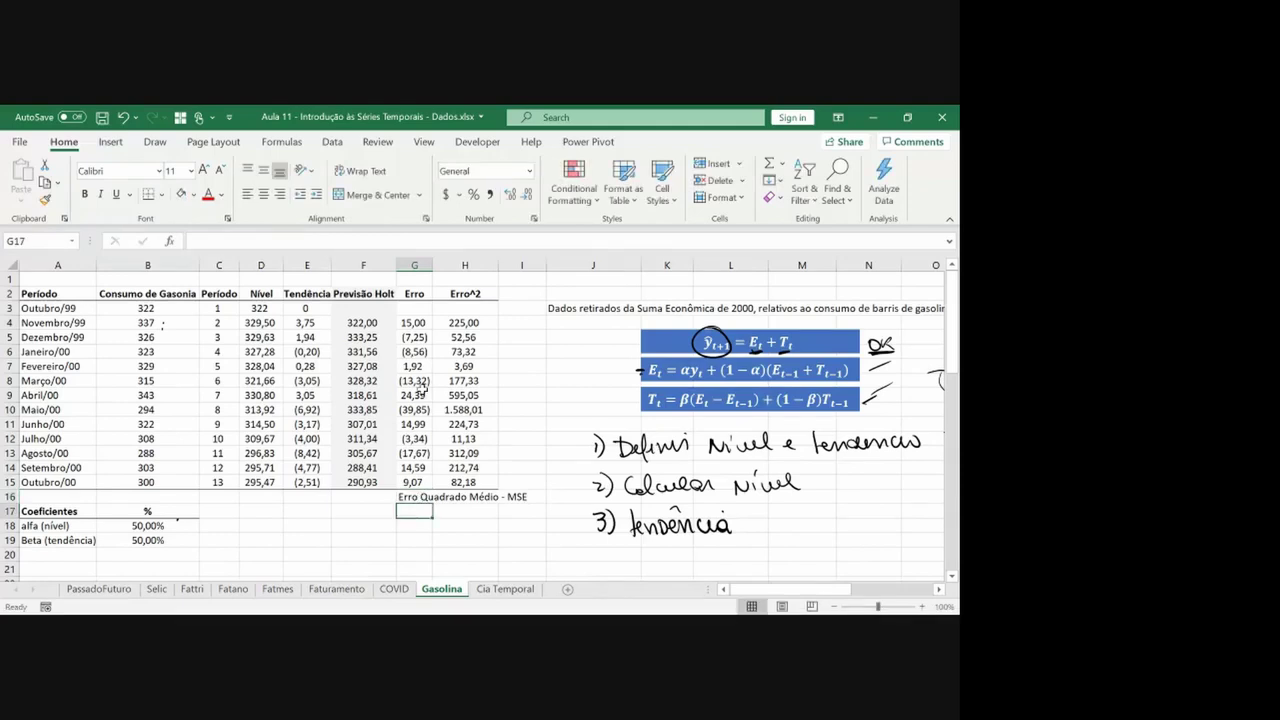
pyautogui.doubleClick(429, 264)
pyautogui.press('Up')
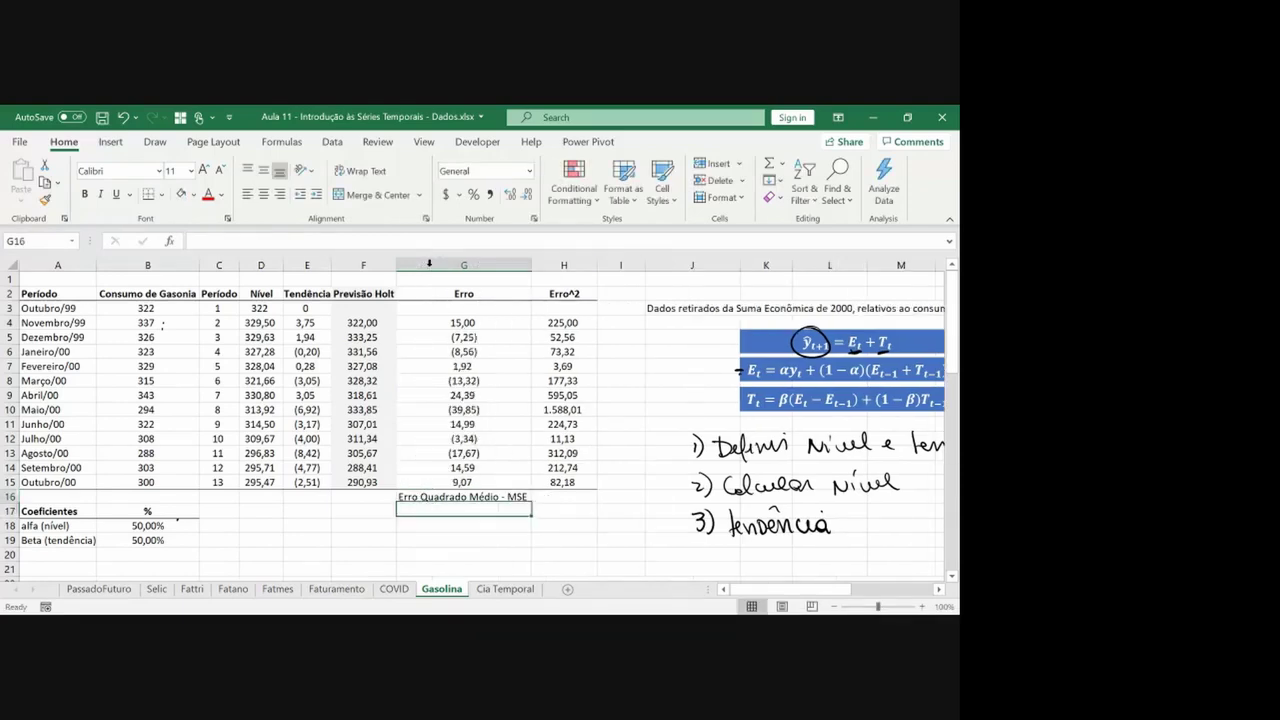
# Calculate the mean squared error in H16 with =AVERAGE(H4:H15)
pyautogui.press('Right')
pyautogui.write('=')
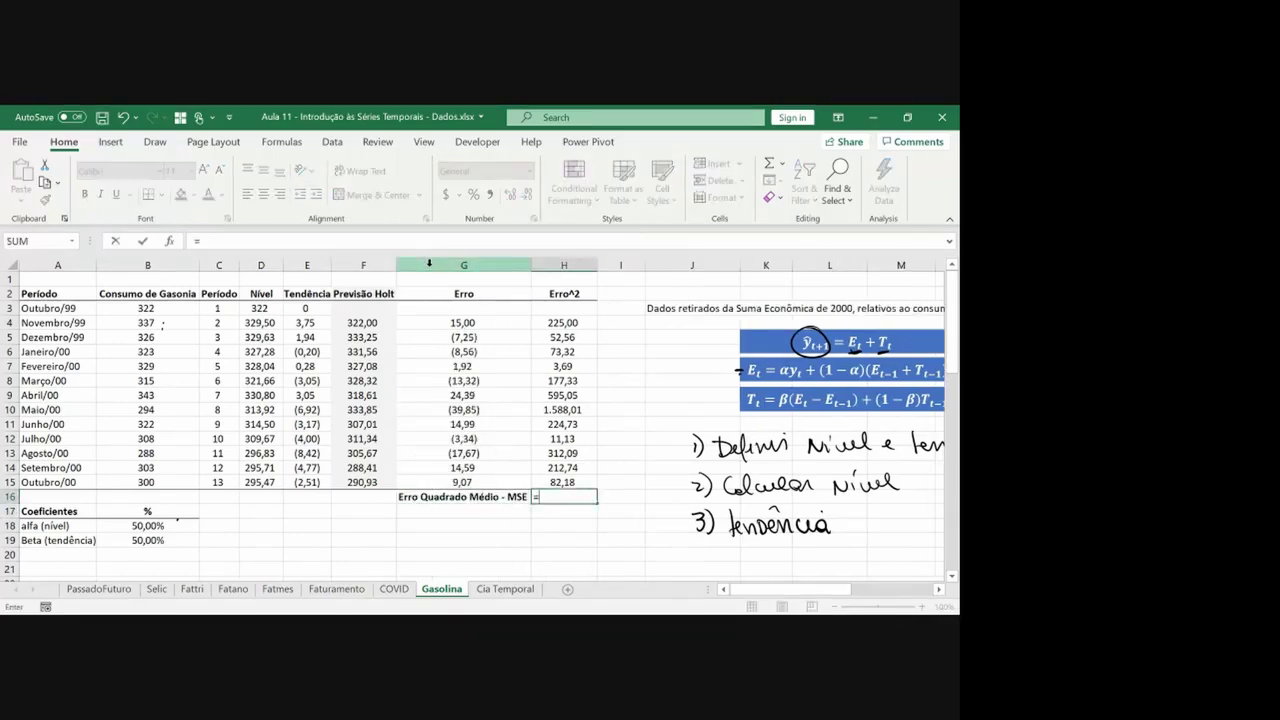
pyautogui.write('average(')
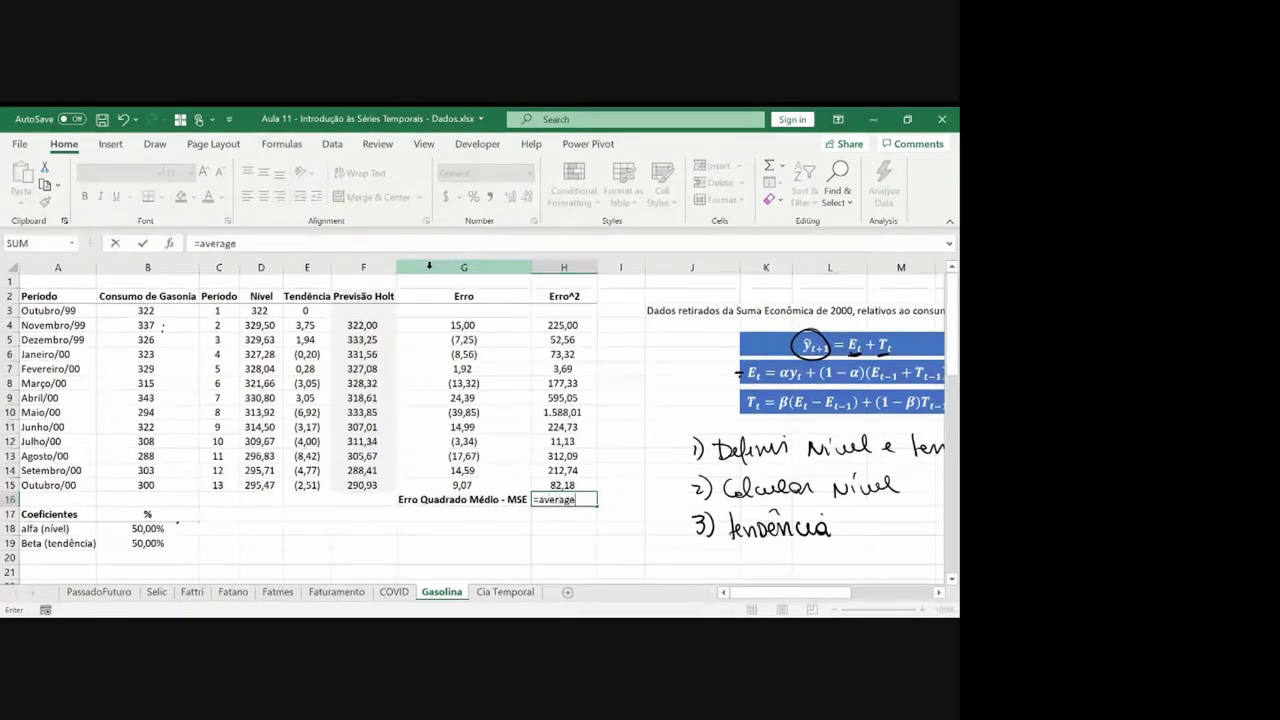
pyautogui.press('Up')
pyautogui.hotkey('shift', 'Up')
pyautogui.hotkey('shift', 'Up')
pyautogui.hotkey('shift', 'Up')
pyautogui.hotkey('shift', 'Up')
pyautogui.hotkey('shift', 'Up')
pyautogui.hotkey('shift', 'Up')
pyautogui.hotkey('shift', 'Up')
pyautogui.hotkey('shift', 'Up')
pyautogui.hotkey('shift', 'Up')
pyautogui.hotkey('shift', 'Up')
pyautogui.hotkey('shift', 'Up')
pyautogui.hotkey('ctrl', 'Return')
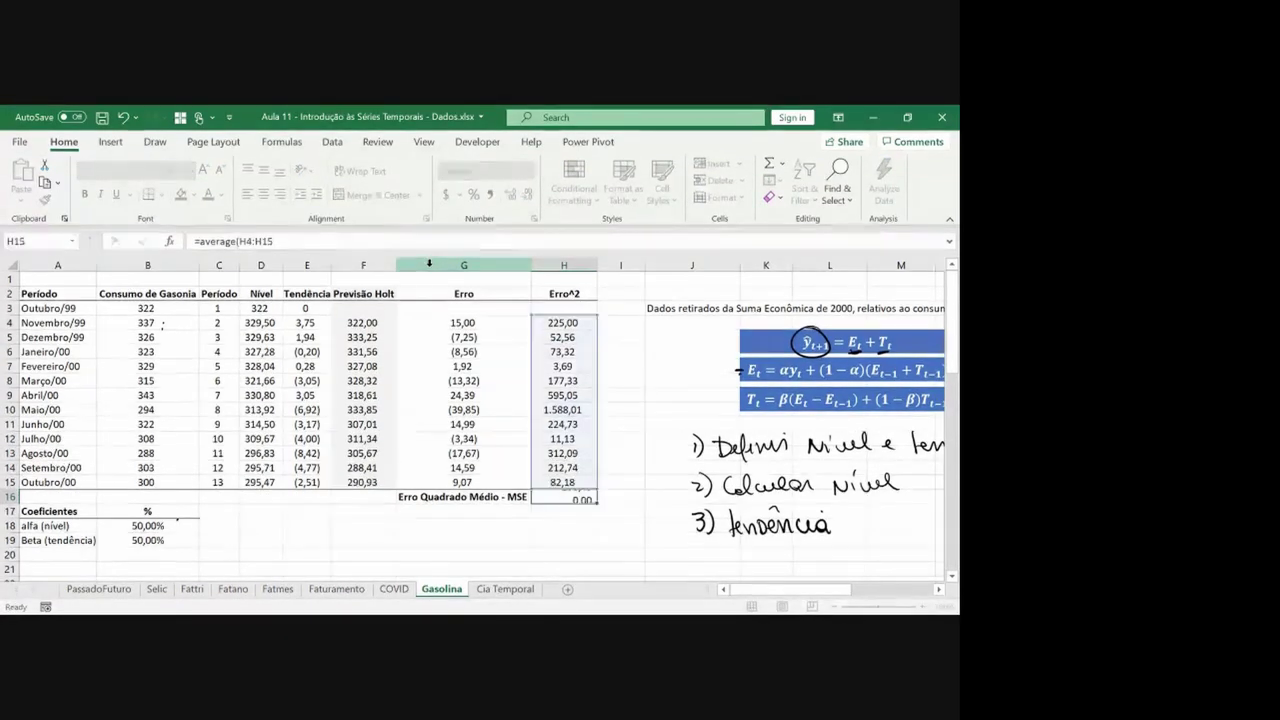
# Center and bold the MSE value in H16, and highlight G16:H16 with an outside border and yellow fill
pyautogui.click(264, 194)
pyautogui.hotkey('ctrl', 'b')
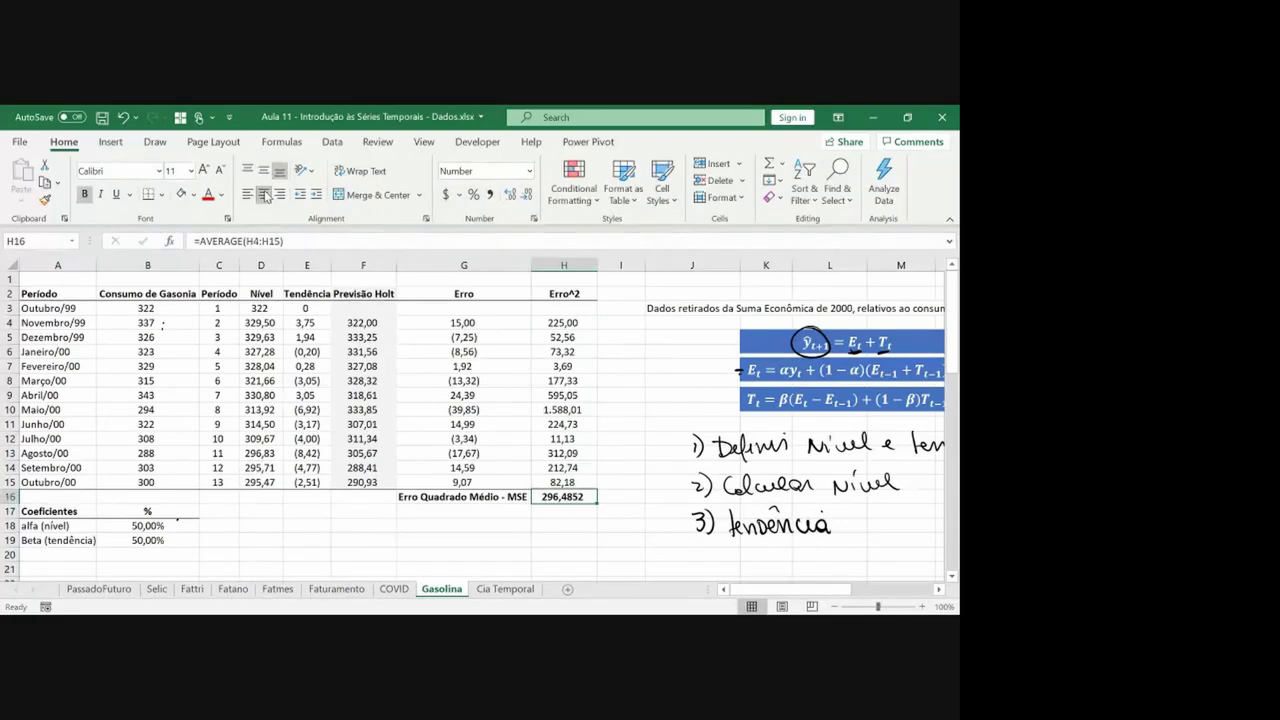
pyautogui.hotkey('shift', 'Left')
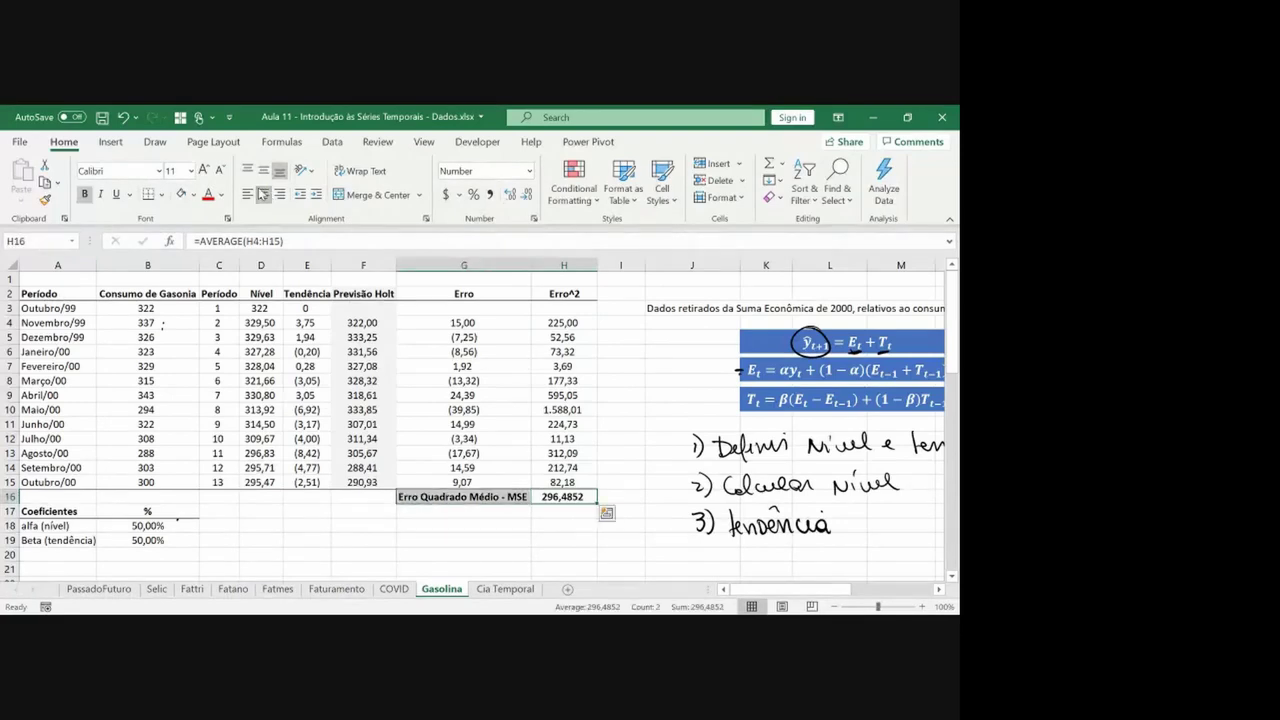
pyautogui.click(158, 194)
pyautogui.click(210, 396)
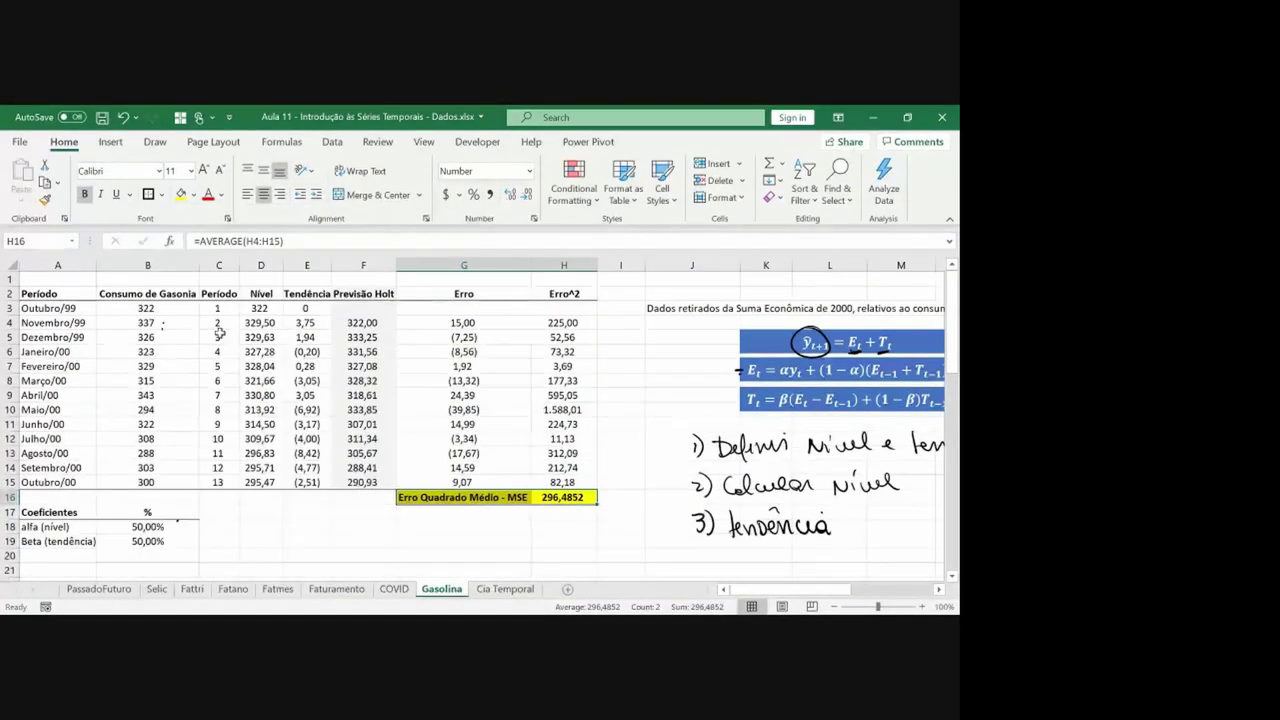
pyautogui.press('Left')
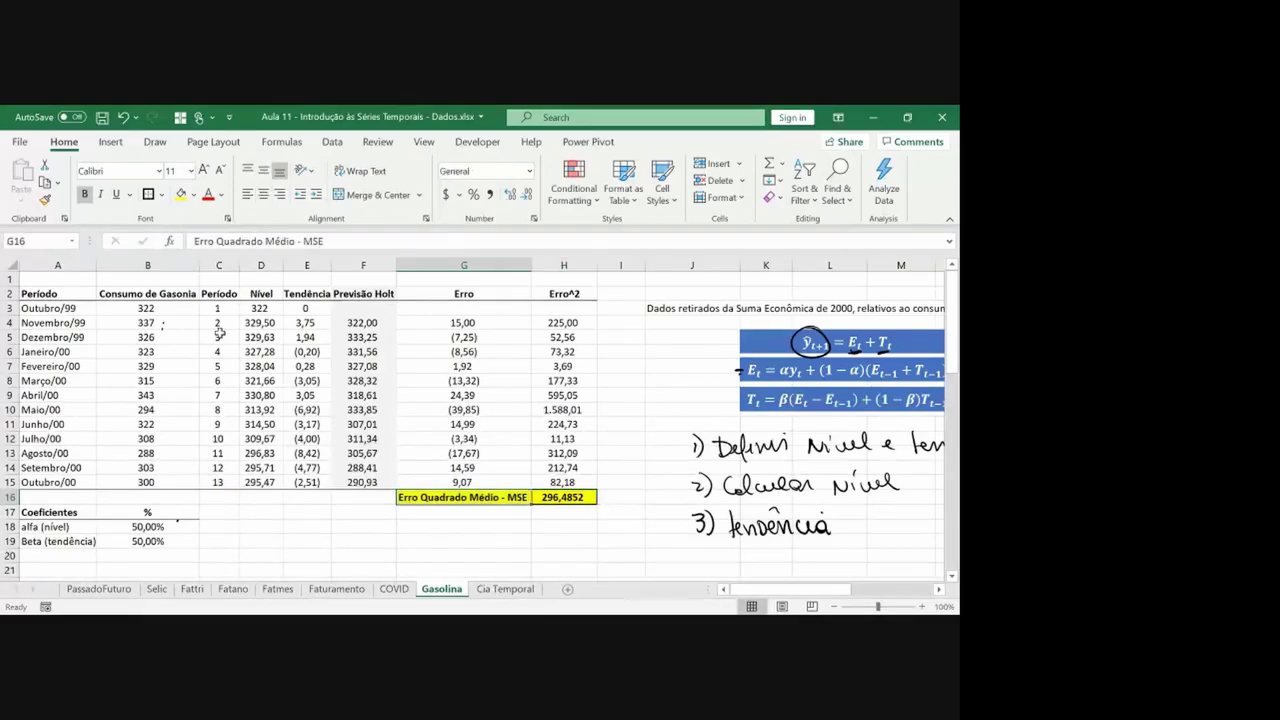
# Insert a line chart with markers from the Consumo de Gasonia data in B2:B15
pyautogui.click(176, 293)
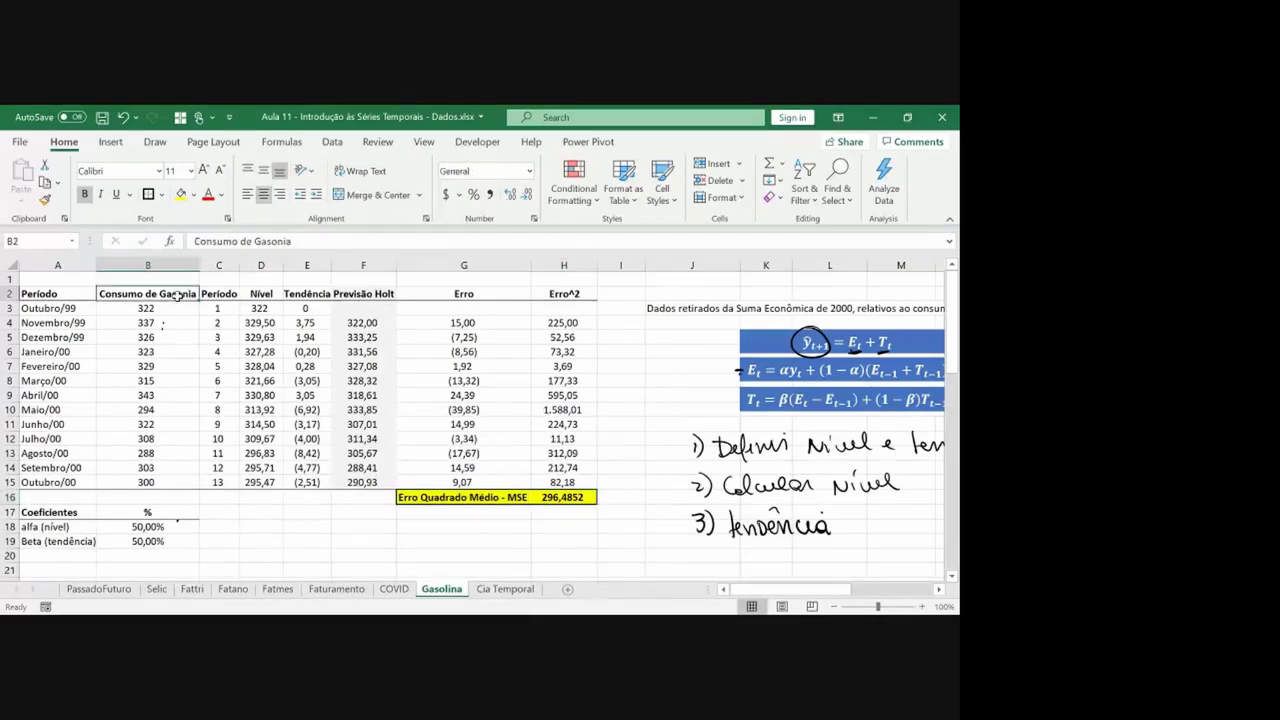
pyautogui.hotkey('ctrl', 'shift', 'Down')
pyautogui.click(111, 142)
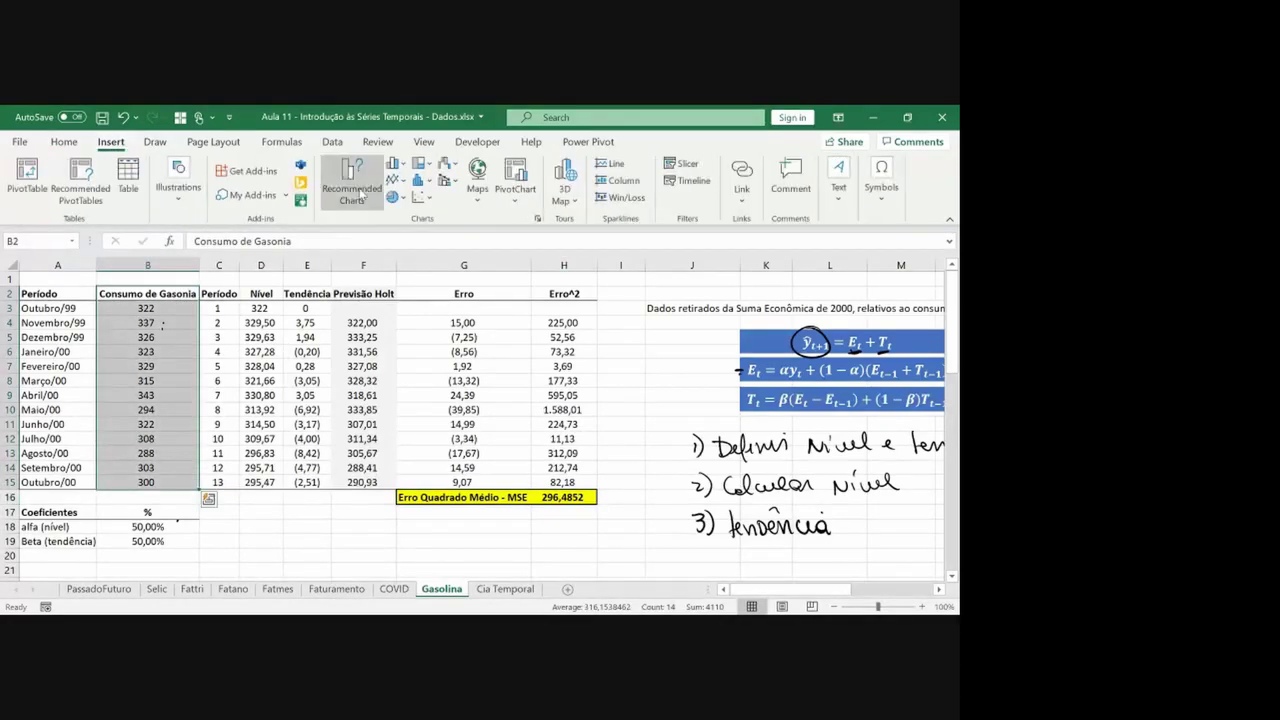
pyautogui.click(410, 168)
pyautogui.click(410, 229)
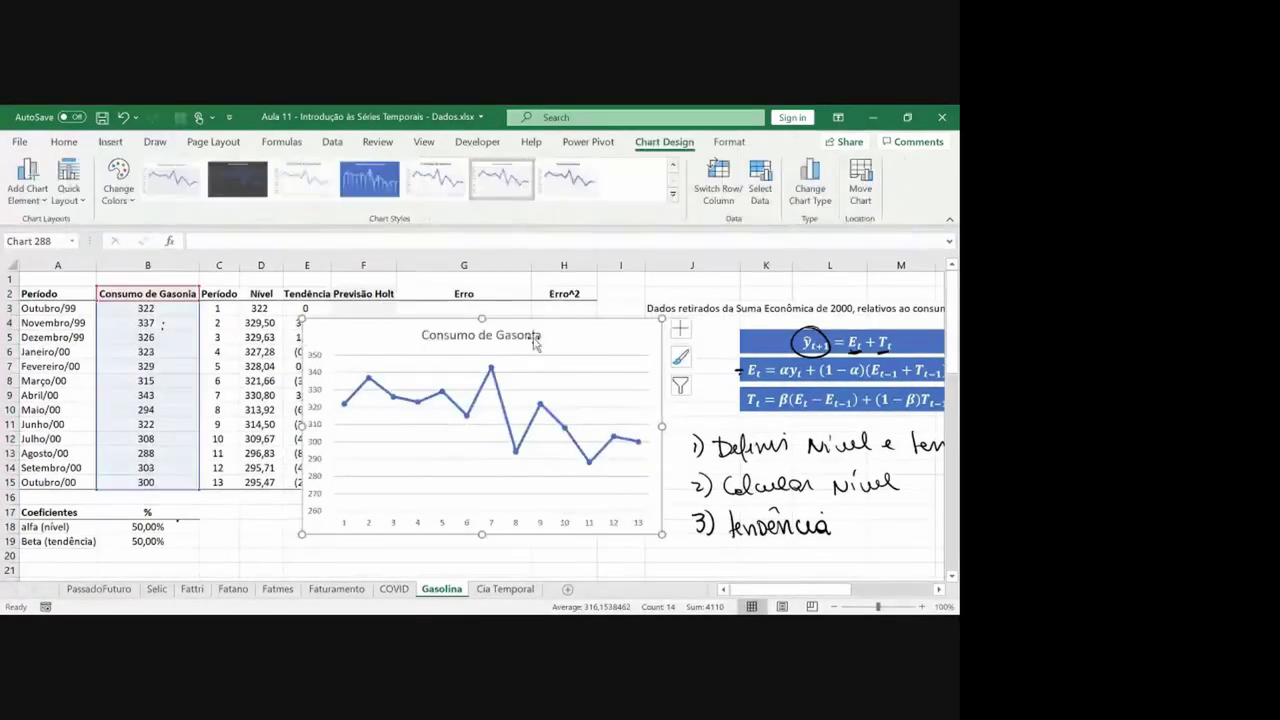
pyautogui.rightClick(589, 336)
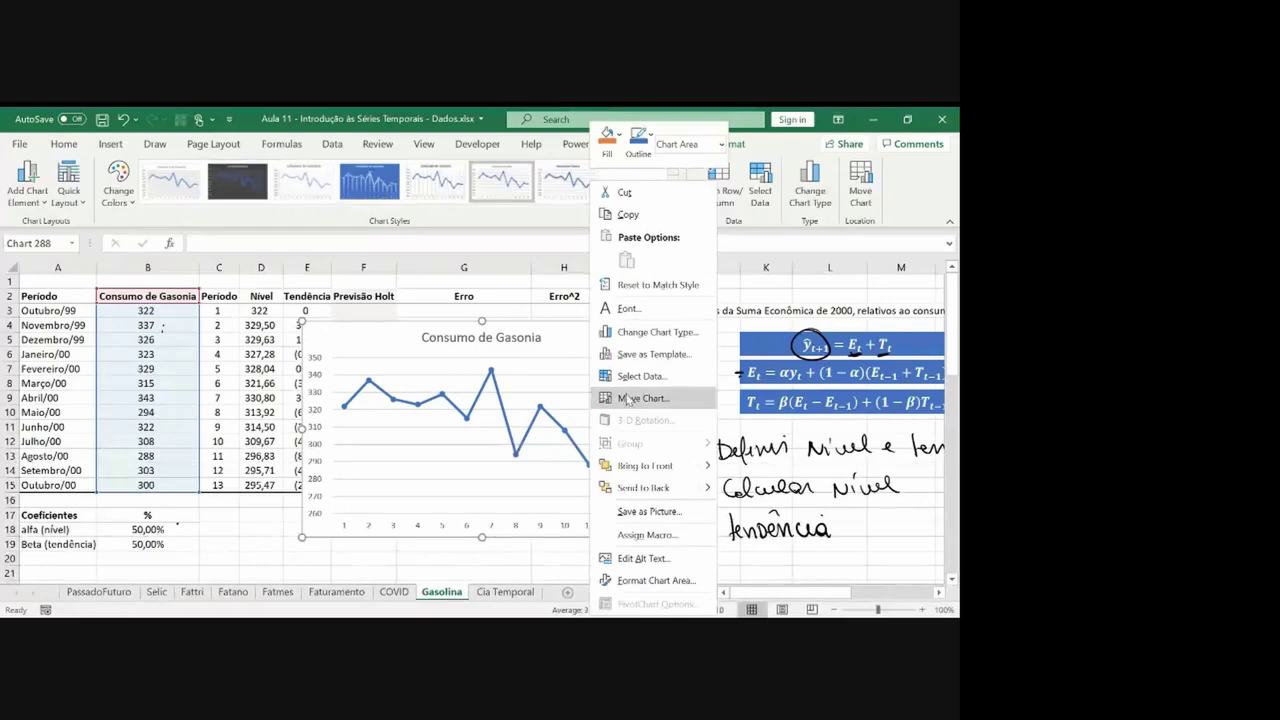
pyautogui.press('Escape')
pyautogui.click(760, 194)
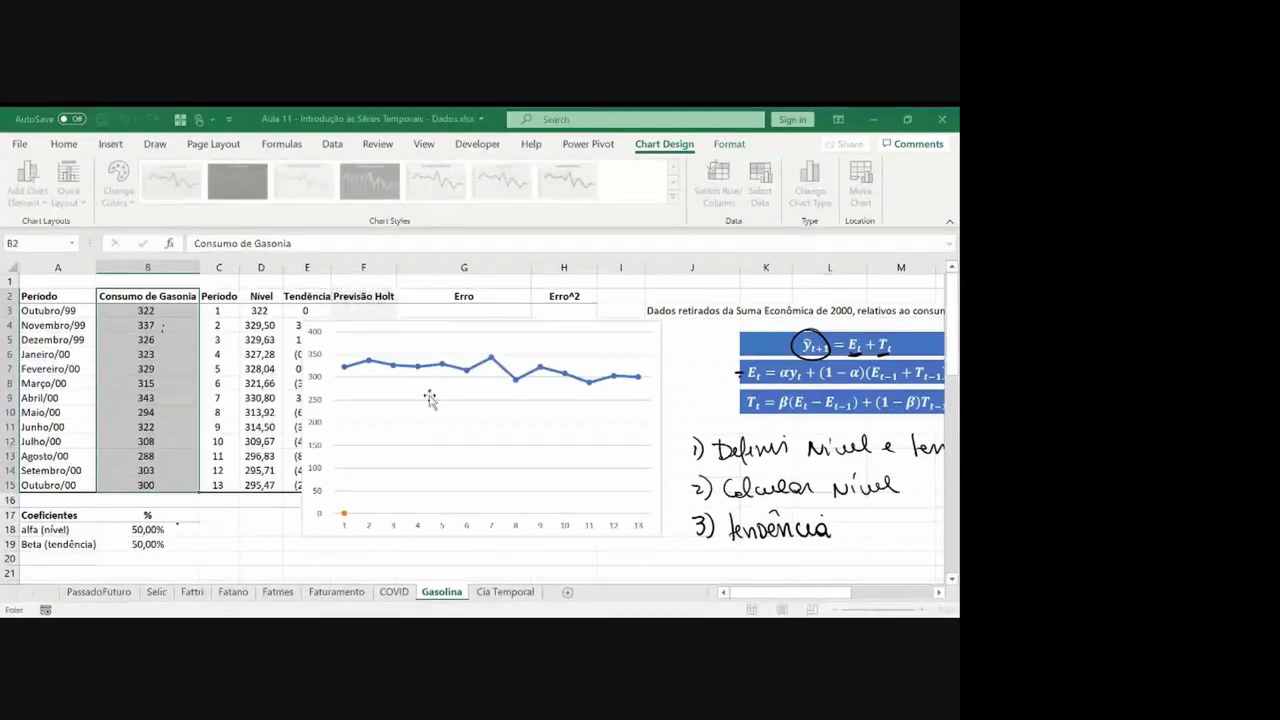
pyautogui.click(307, 311)
pyautogui.press('Right')
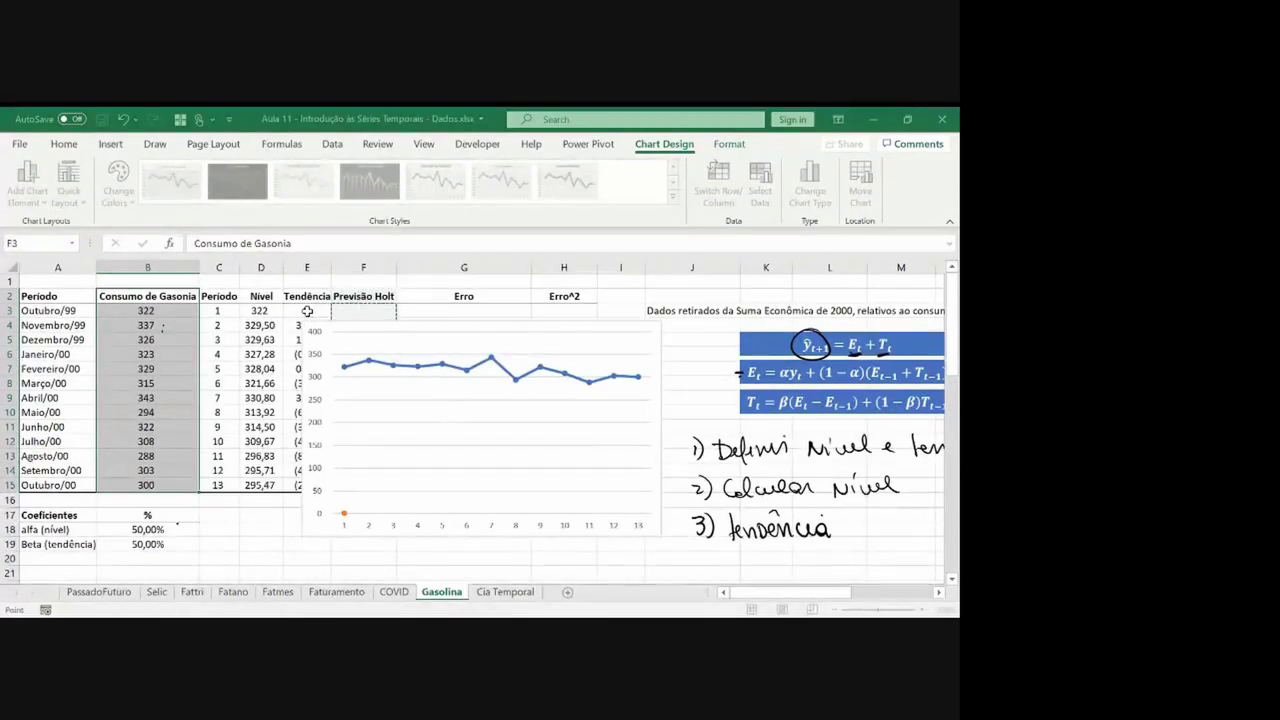
pyautogui.hotkey('ctrl', 'shift', 'Down')
pyautogui.hotkey('ctrl', 'shift', 'Down')
pyautogui.press('Return')
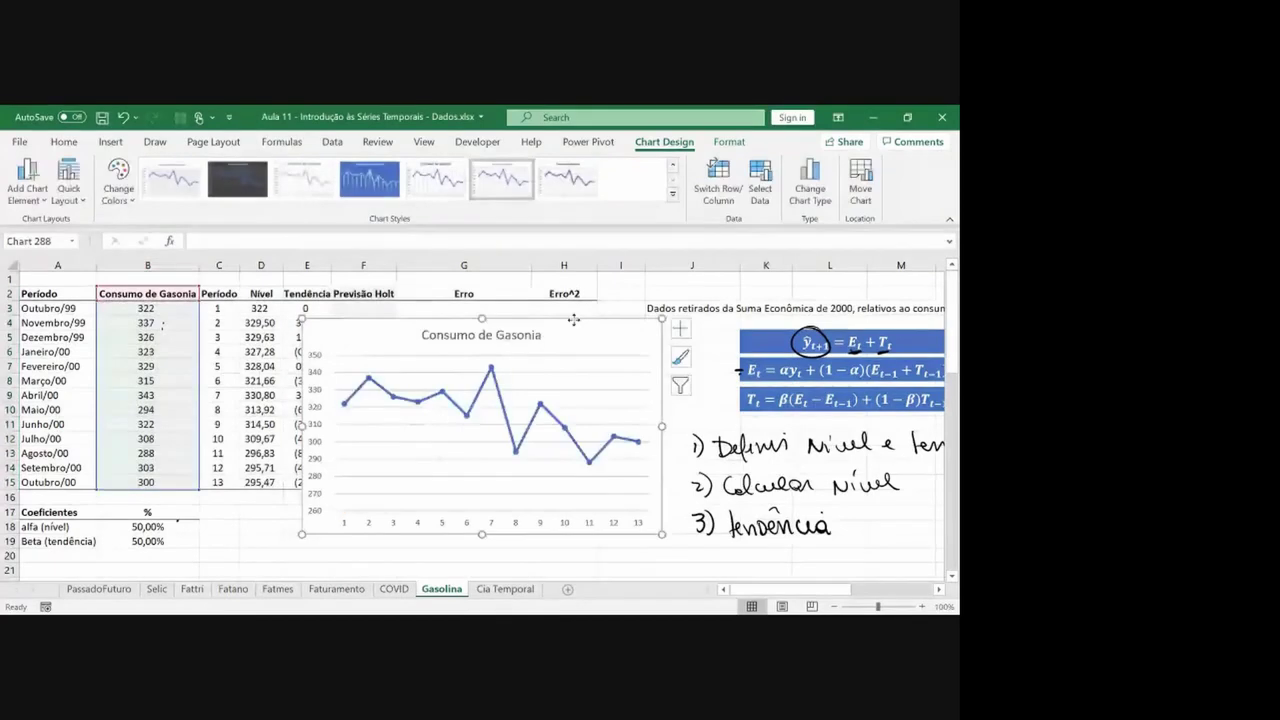
# Move the consumption chart off the table to the area beneath the Holt equations
pyautogui.moveTo(597, 321); pyautogui.dragTo(827, 434)
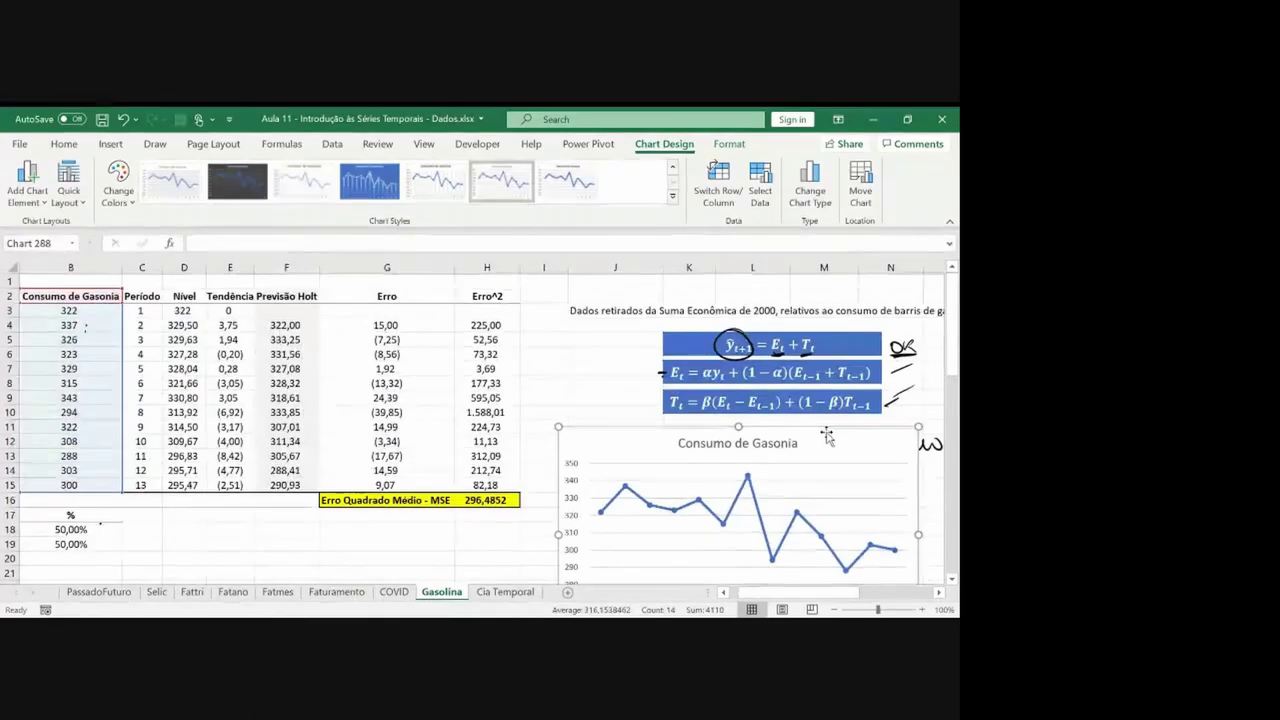
# Add the Previsão Holt column as a second series to the consumption chart, using F2 as its name and F3:F15 as its values
pyautogui.rightClick(827, 434)
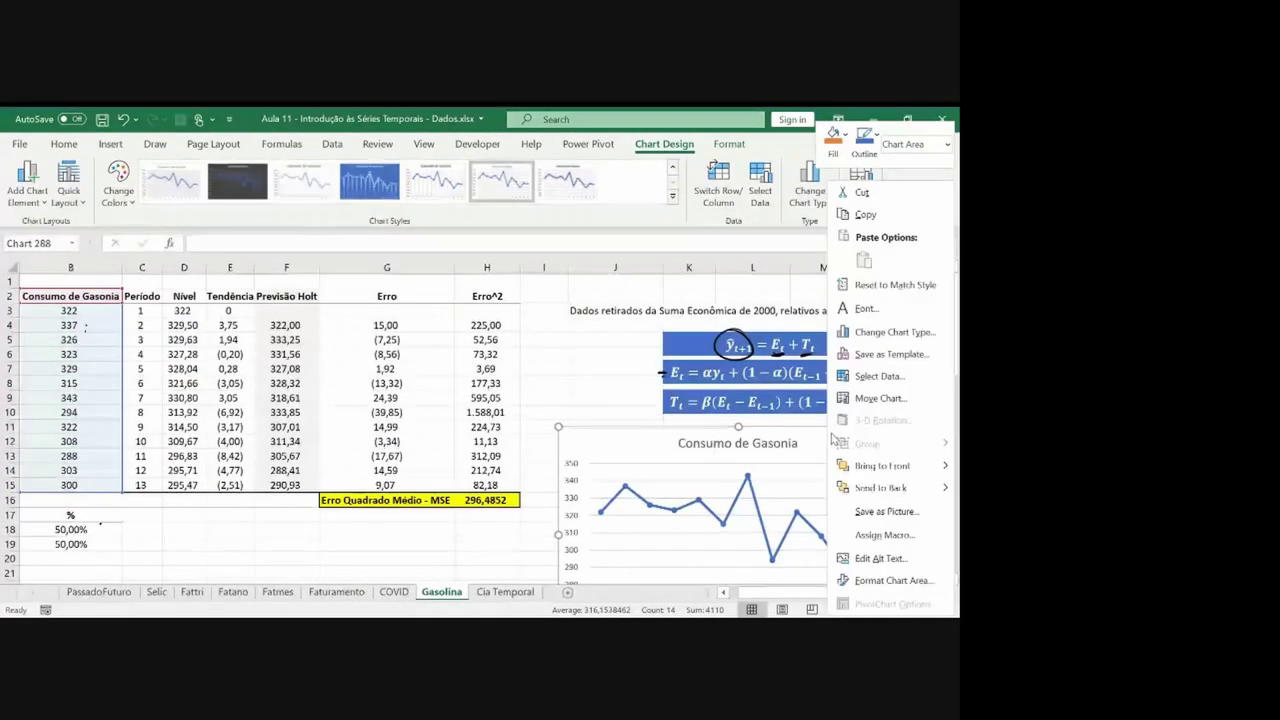
pyautogui.click(879, 376)
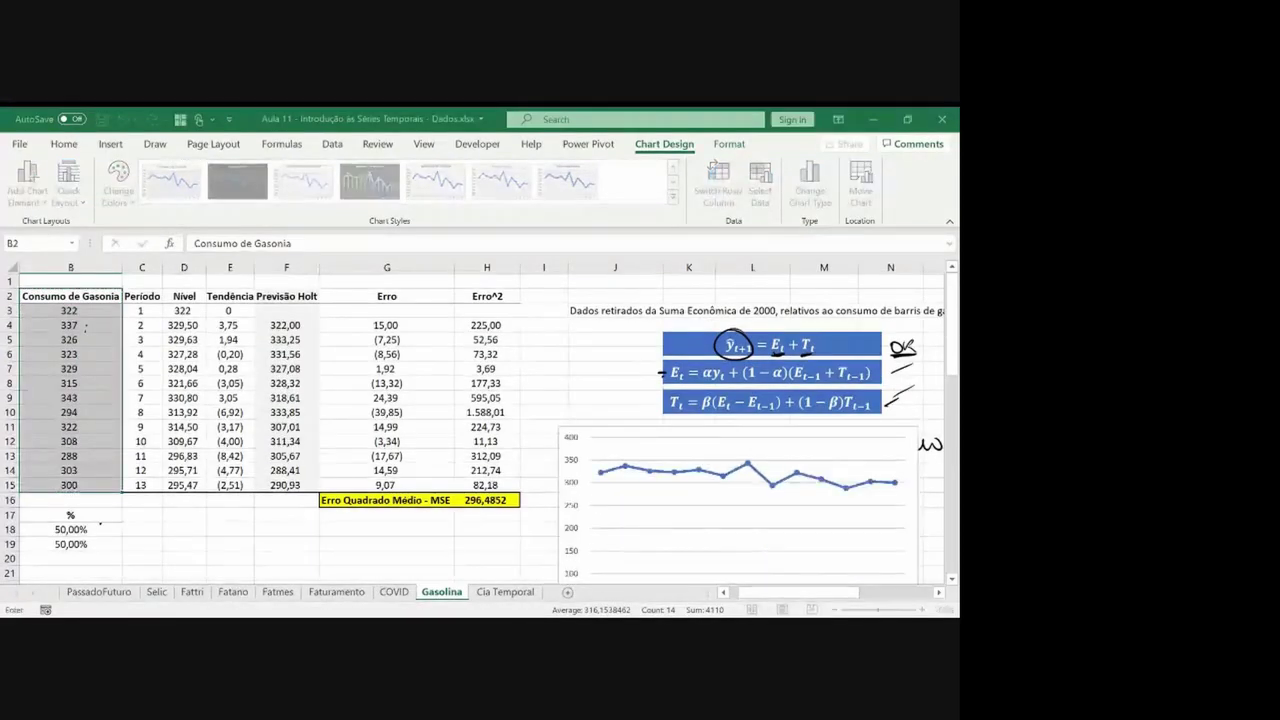
pyautogui.click(272, 298)
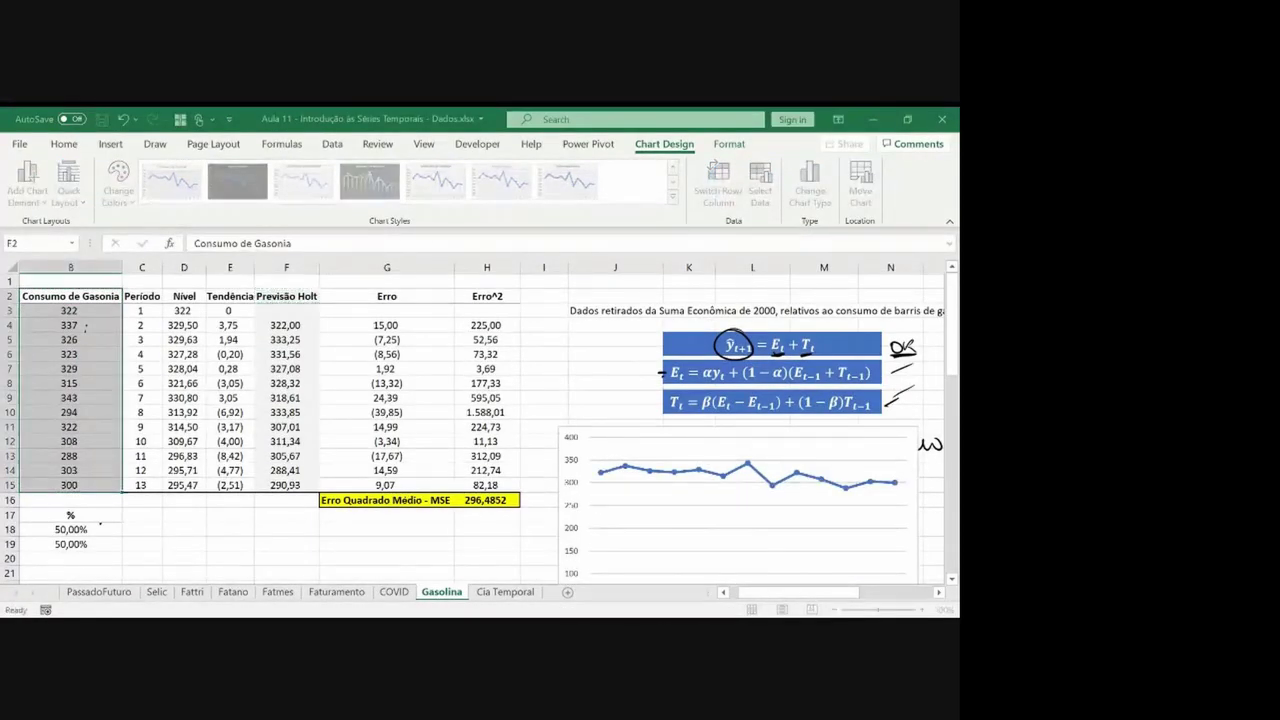
pyautogui.click(284, 312)
pyautogui.moveTo(284, 312); pyautogui.dragTo(286, 485)
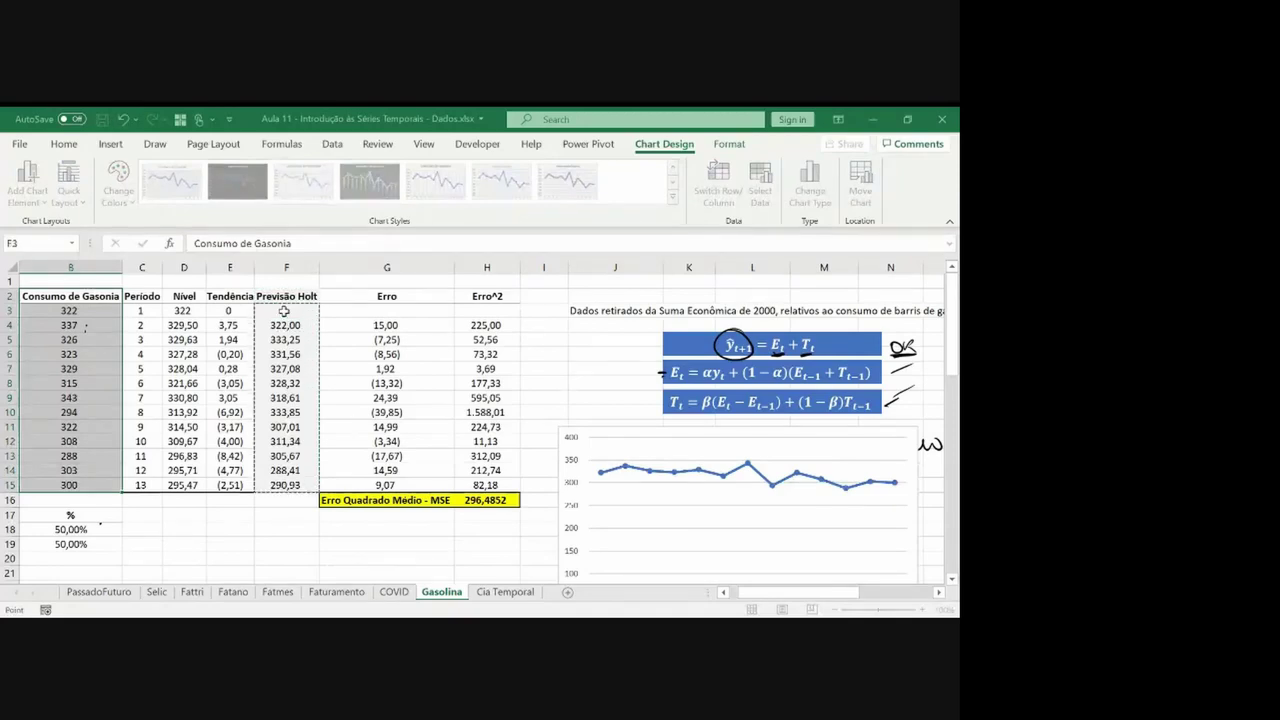
pyautogui.press('Return')
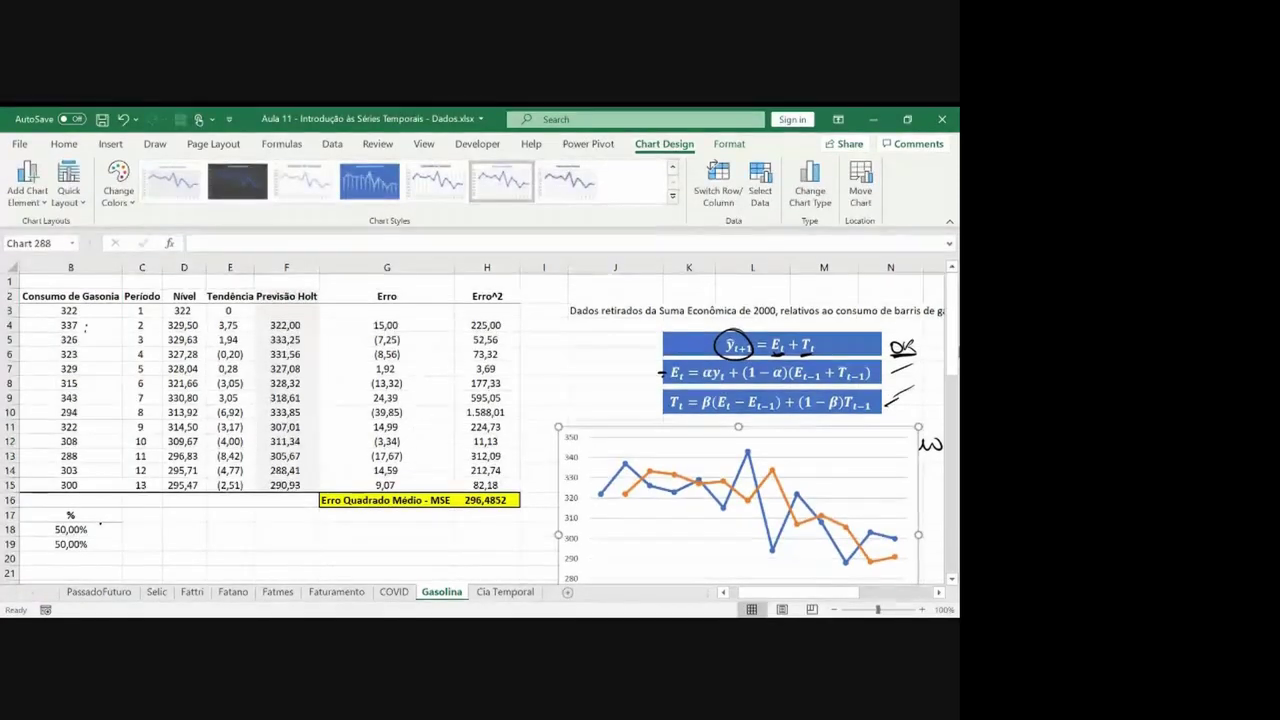
# Add a legend at the bottom of the consumption and Holt forecast chart
pyautogui.moveTo(953, 352); pyautogui.dragTo(953, 388)
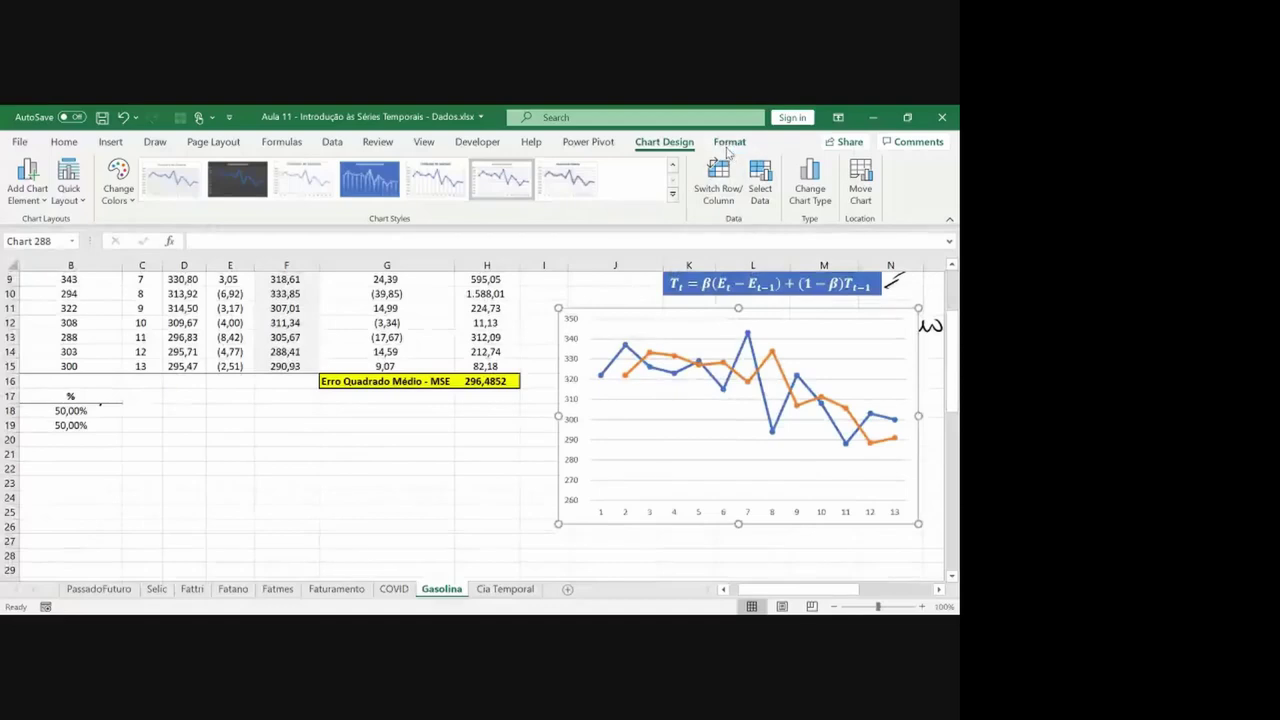
pyautogui.click(28, 186)
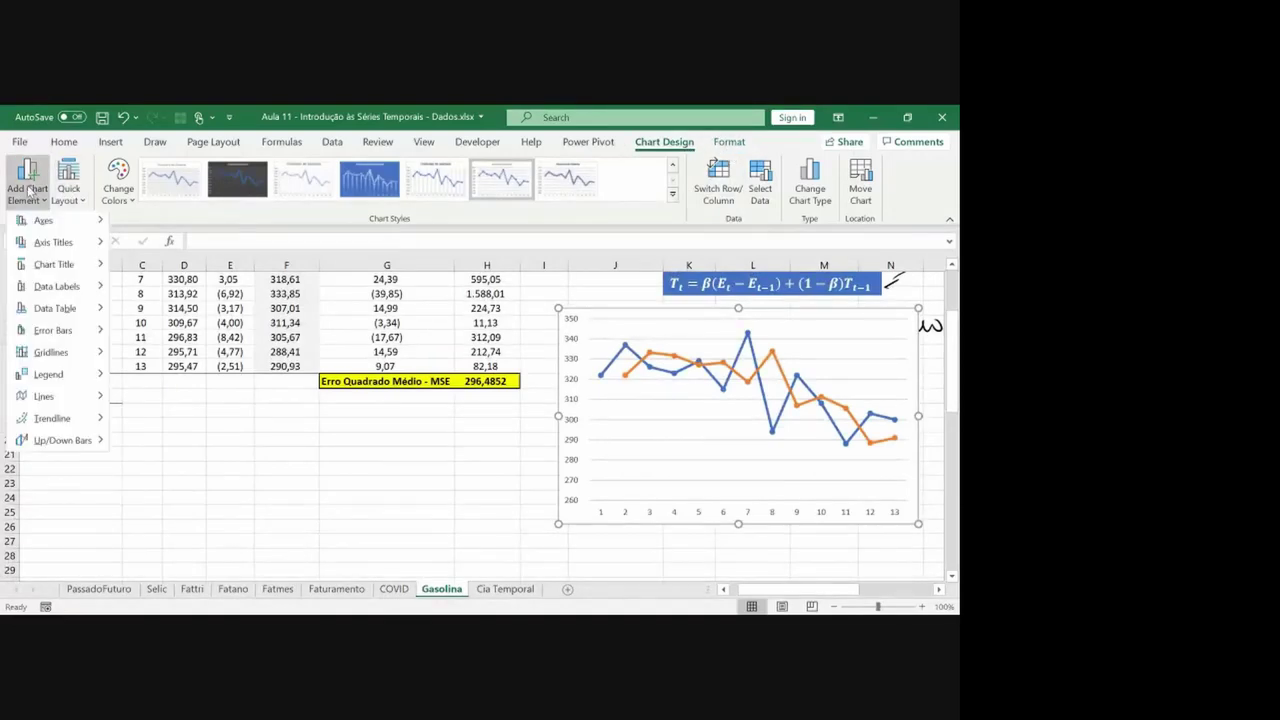
pyautogui.moveTo(90, 285)
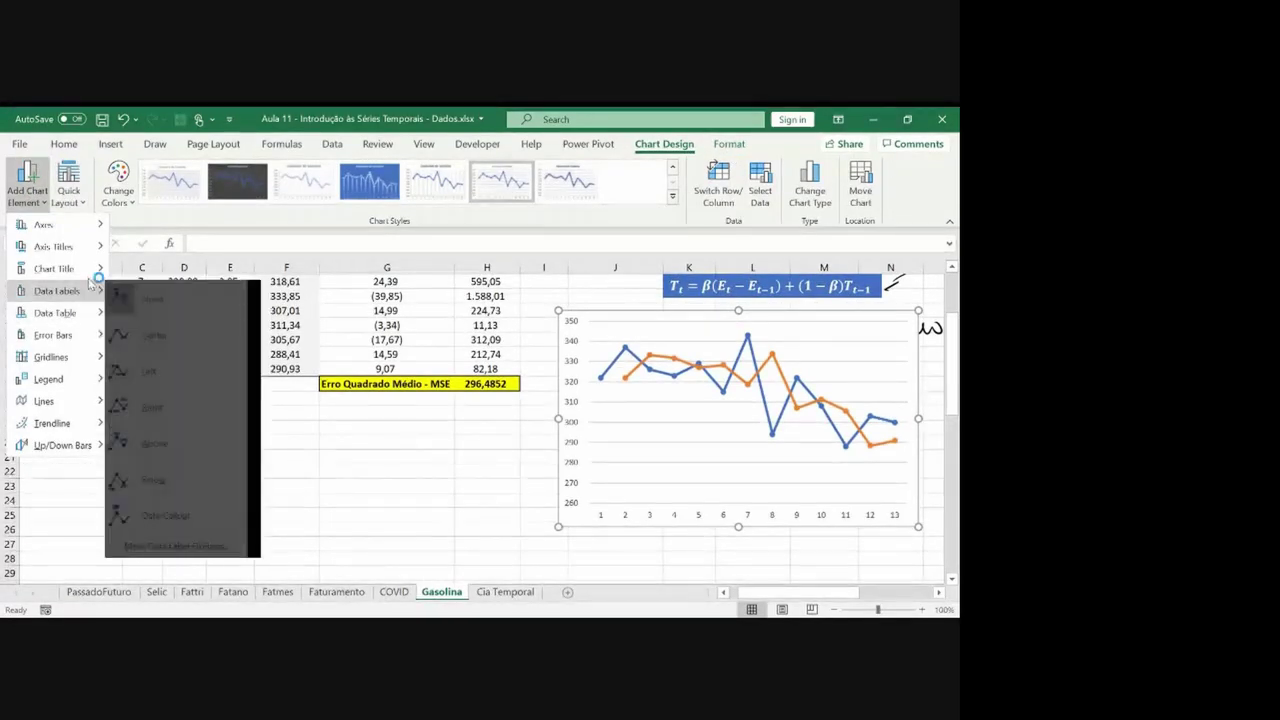
pyautogui.moveTo(84, 381)
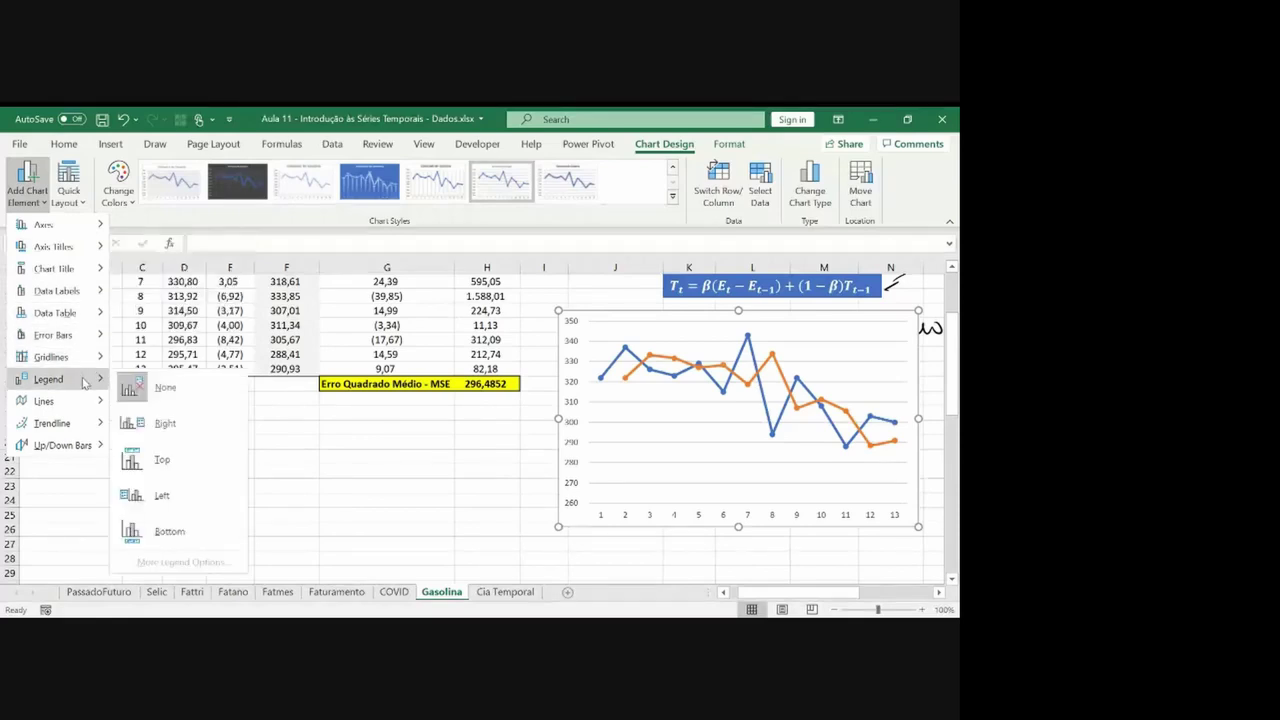
pyautogui.click(165, 531)
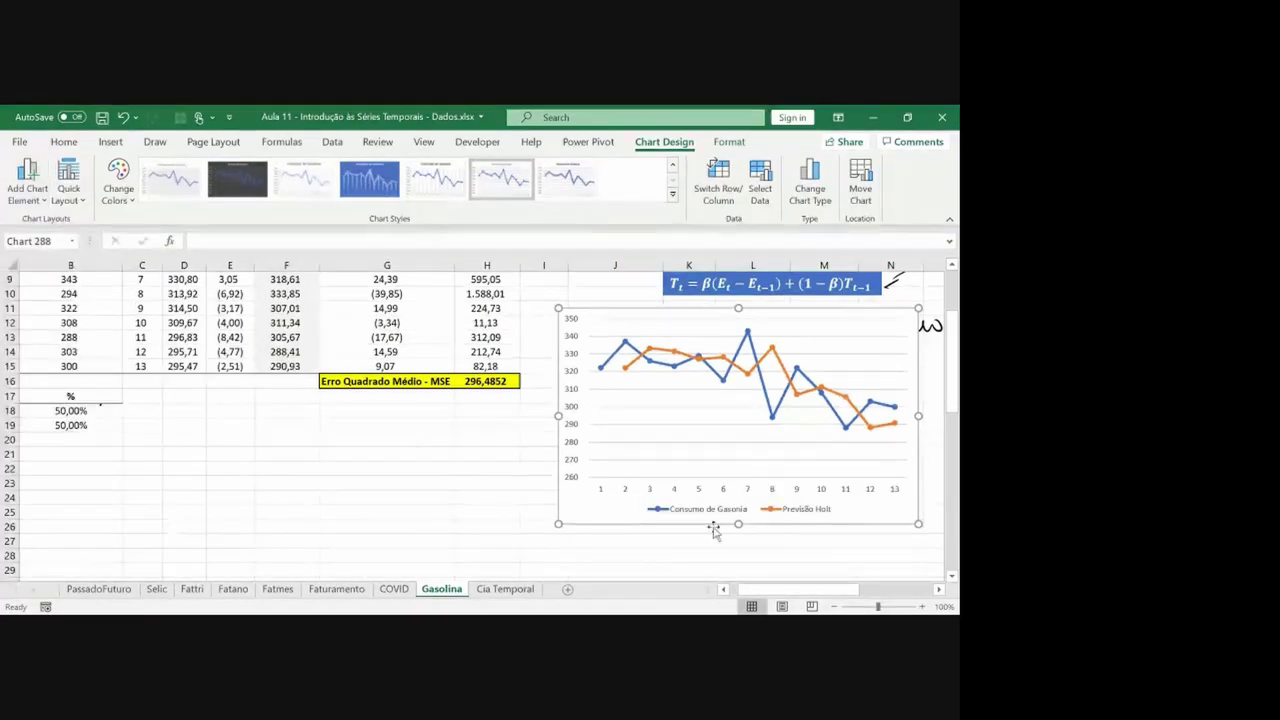
pyautogui.click(860, 556)
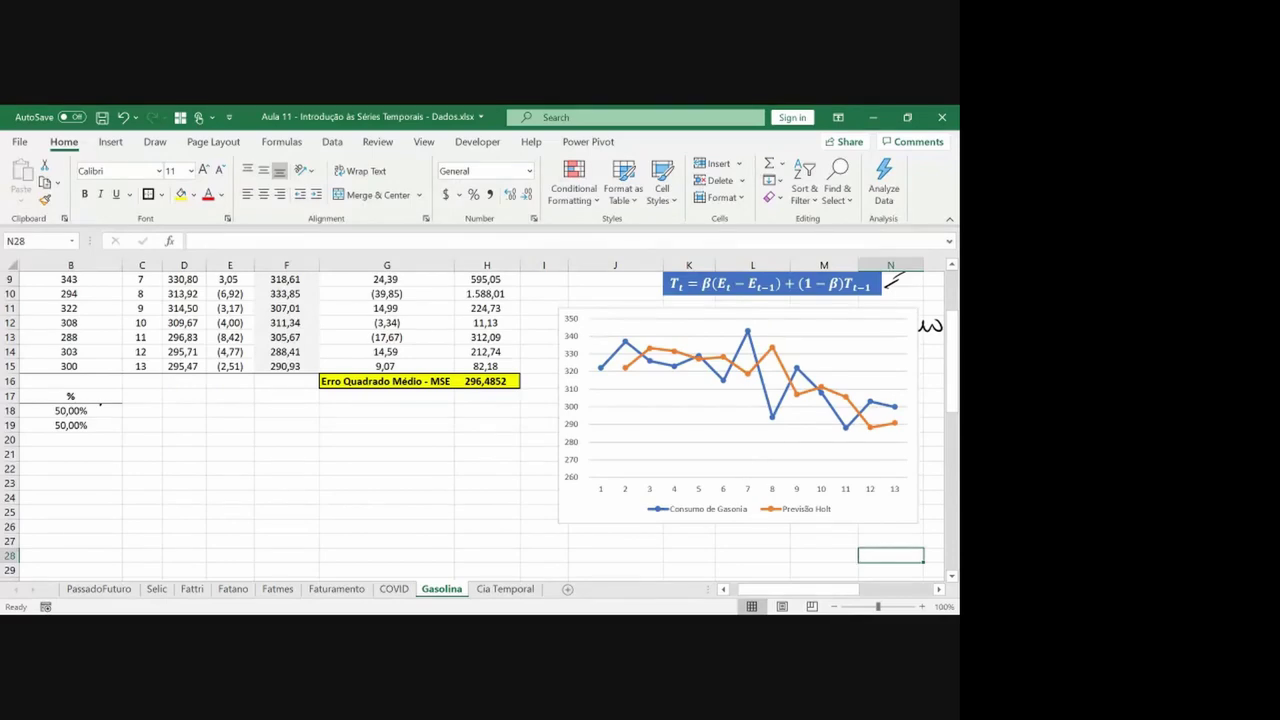
# Insert five blank rows above the Erro Quadrado Médio row, directly below Outubro/00
pyautogui.click(381, 400)
pyautogui.press('Up')
pyautogui.press('Home')
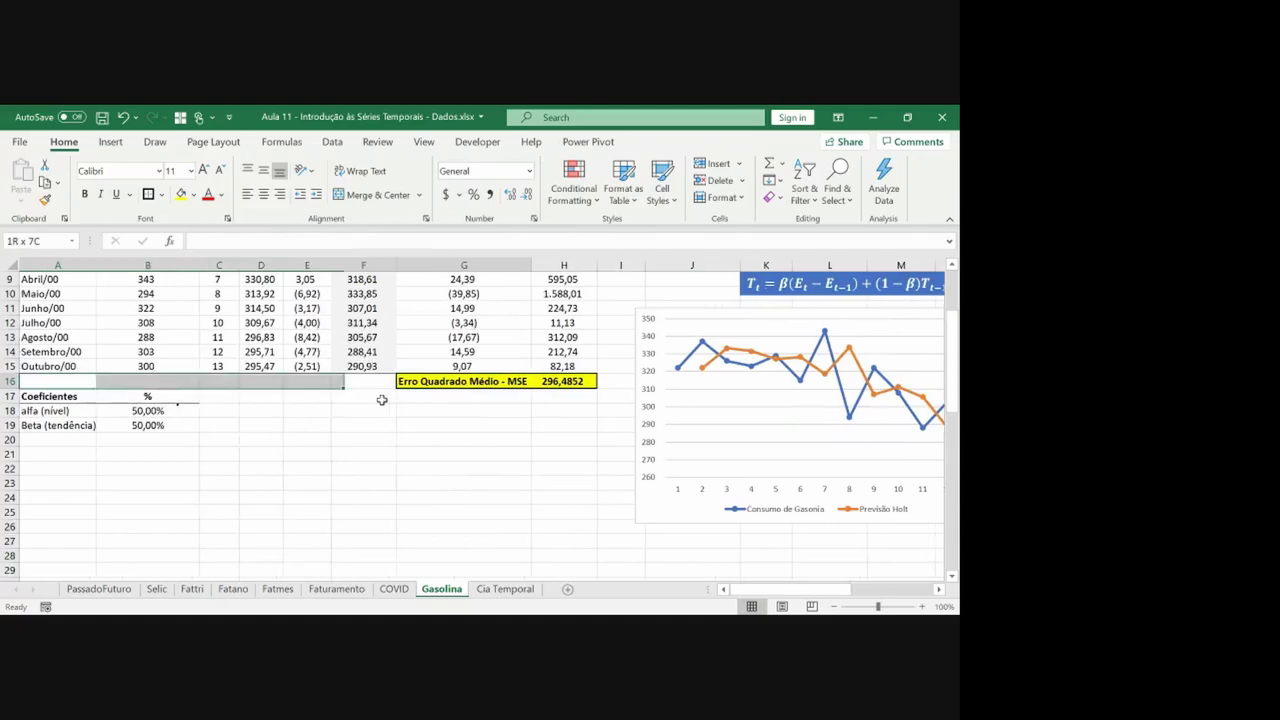
pyautogui.hotkey('shift', 'space')
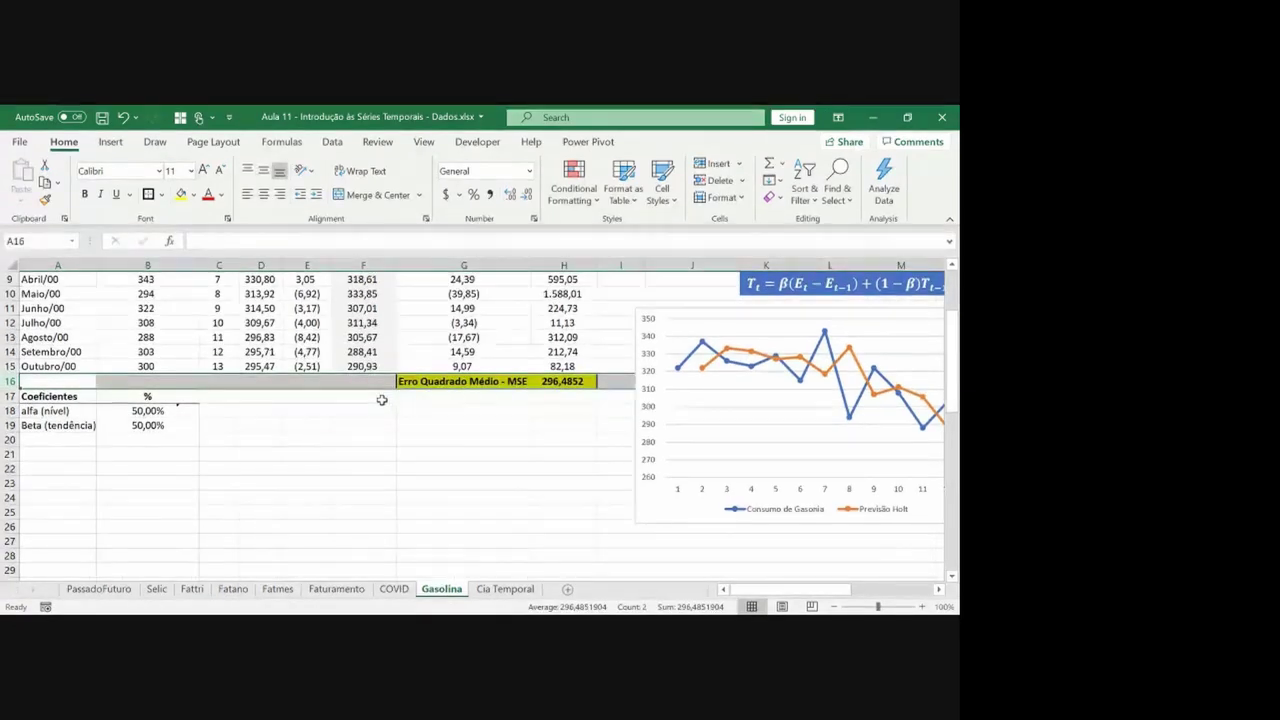
pyautogui.hotkey('ctrl', '+')
pyautogui.hotkey('ctrl', '+')
pyautogui.hotkey('ctrl', '+')
pyautogui.hotkey('ctrl', '+')
pyautogui.hotkey('ctrl', '+')
# Apply a bottom border to the Outubro/00 row across A15:H15
pyautogui.press('Up')
pyautogui.hotkey('ctrl', 'shift', 'Right')
pyautogui.click(162, 199)
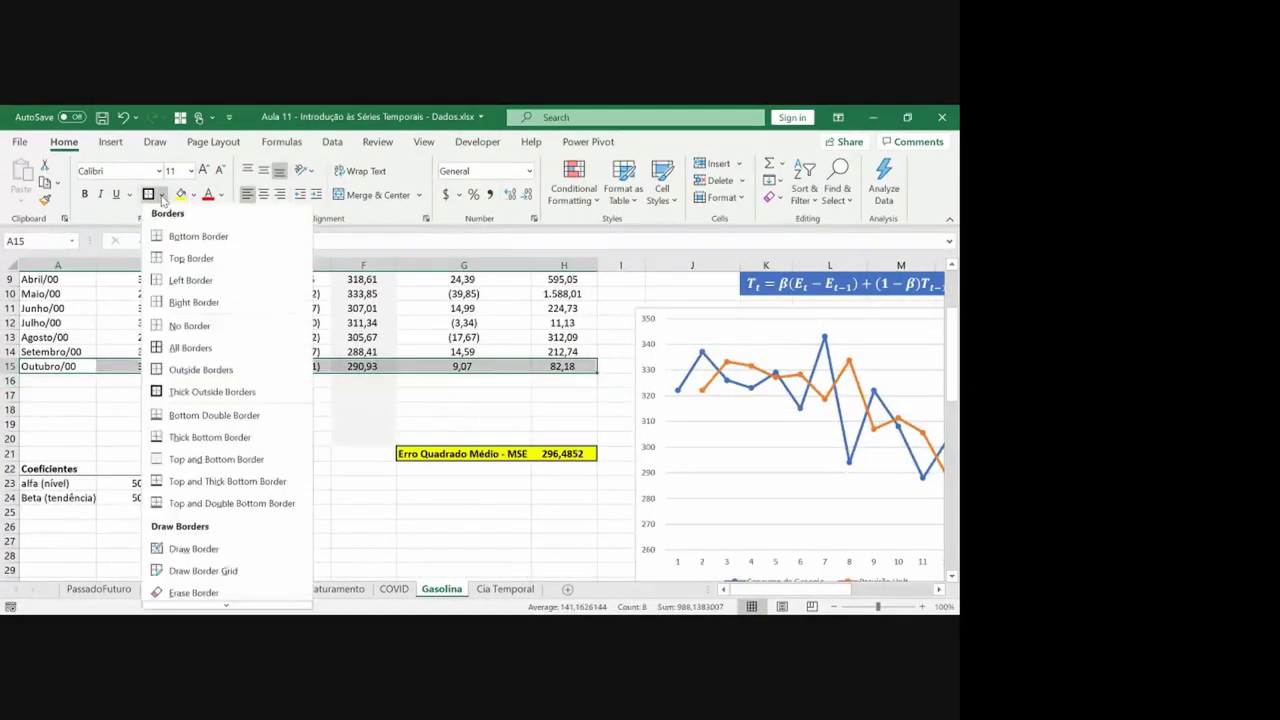
pyautogui.click(200, 236)
# Copy the period labels Novembro/99 to Abril/00 from A4:A9 into A16:A21
pyautogui.hotkey('ctrl', 'Up')
pyautogui.press('Down')
pyautogui.press('Down')
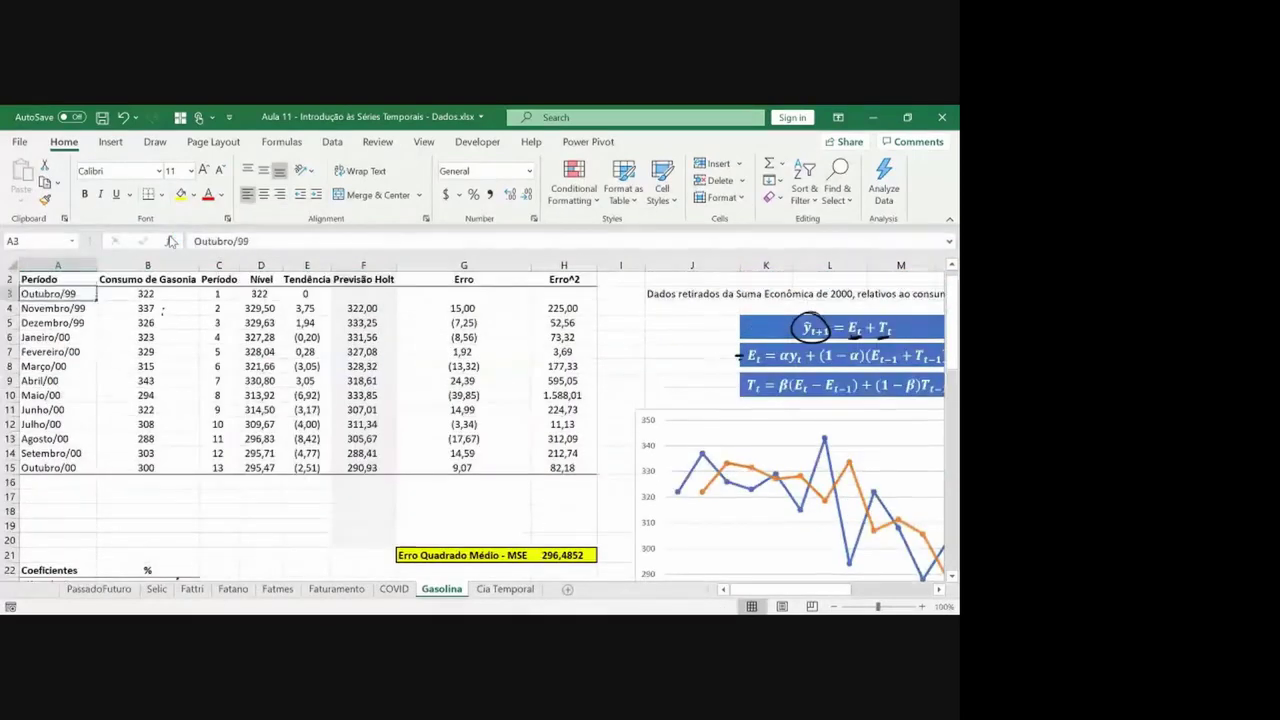
pyautogui.hotkey('shift', 'Down')
pyautogui.hotkey('shift', 'Down')
pyautogui.hotkey('shift', 'Down')
pyautogui.hotkey('shift', 'Down')
pyautogui.hotkey('shift', 'Down')
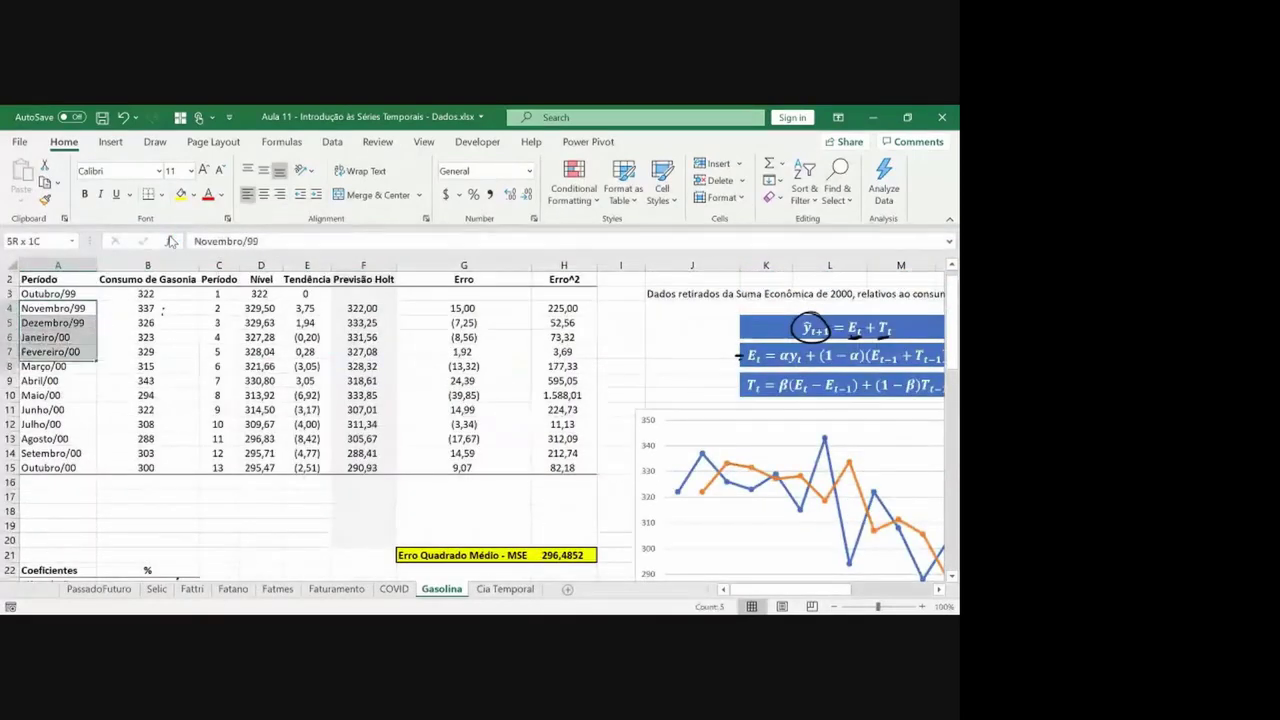
pyautogui.hotkey('ctrl', 'c')
pyautogui.hotkey('ctrl', 'Down')
pyautogui.press('Down')
pyautogui.hotkey('ctrl', 'v')
# Insert a blank row above the Coeficientes header in row 22
pyautogui.hotkey('ctrl', 'Down')
pyautogui.hotkey('shift', 'Right')
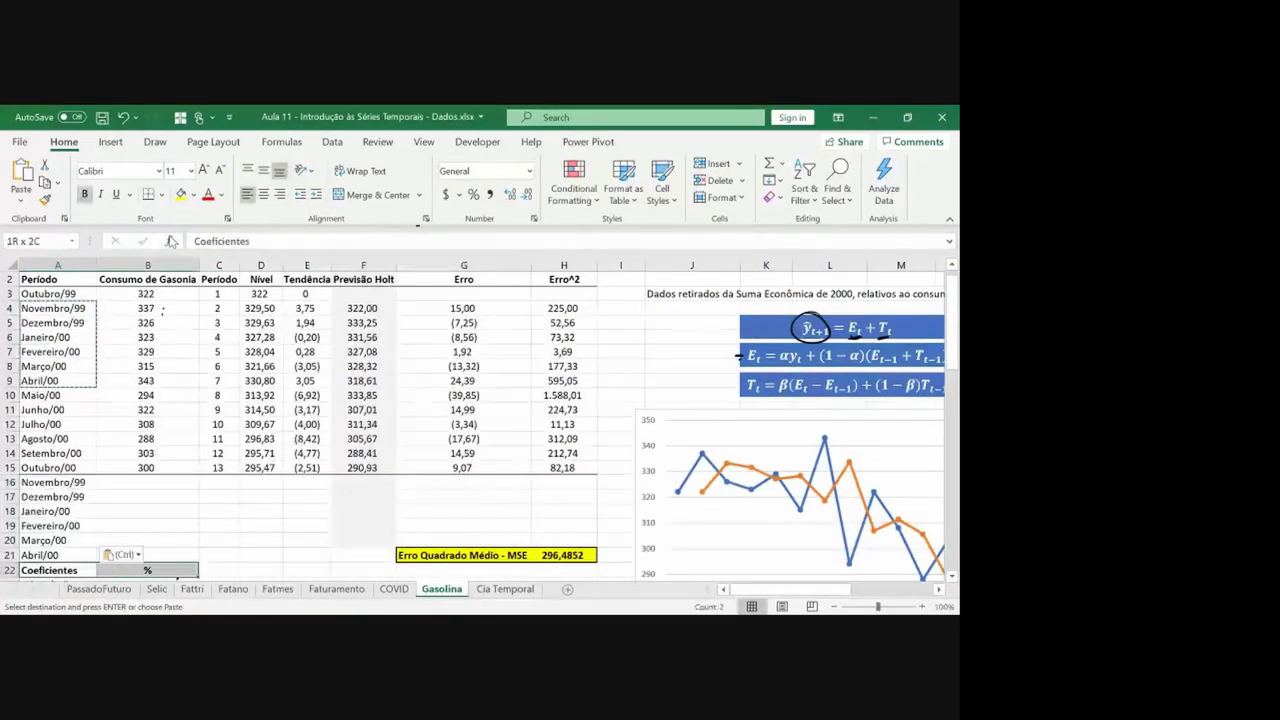
pyautogui.hotkey('shift', 'space')
pyautogui.hotkey('ctrl', '+')
pyautogui.press('Right')
pyautogui.press('Right')
pyautogui.press('Right')
pyautogui.press('Right')
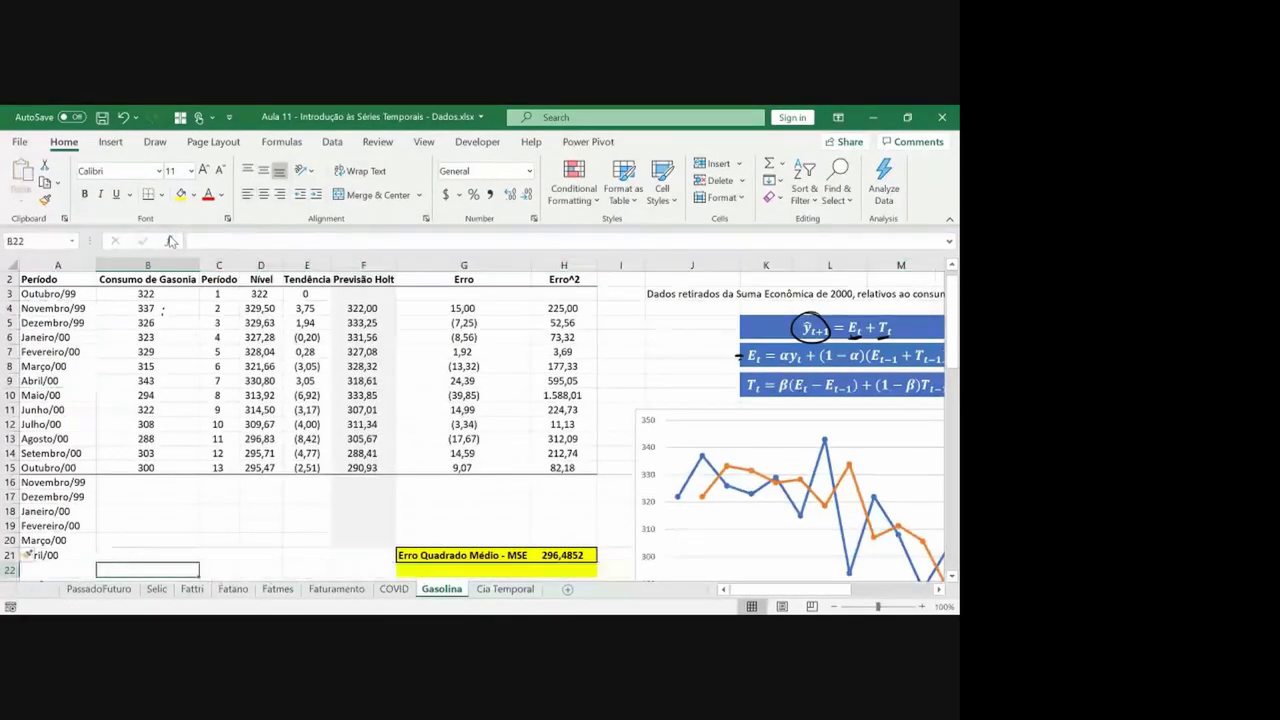
# Change the copied period labels in A16 and A17 to Novembro/00 and Dezembro/00
pyautogui.press('Up')
pyautogui.press('Up')
pyautogui.press('Up')
pyautogui.press('Up')
pyautogui.press('Up')
pyautogui.press('Left')
pyautogui.press('Up')
pyautogui.press('Left')
pyautogui.press('Left')
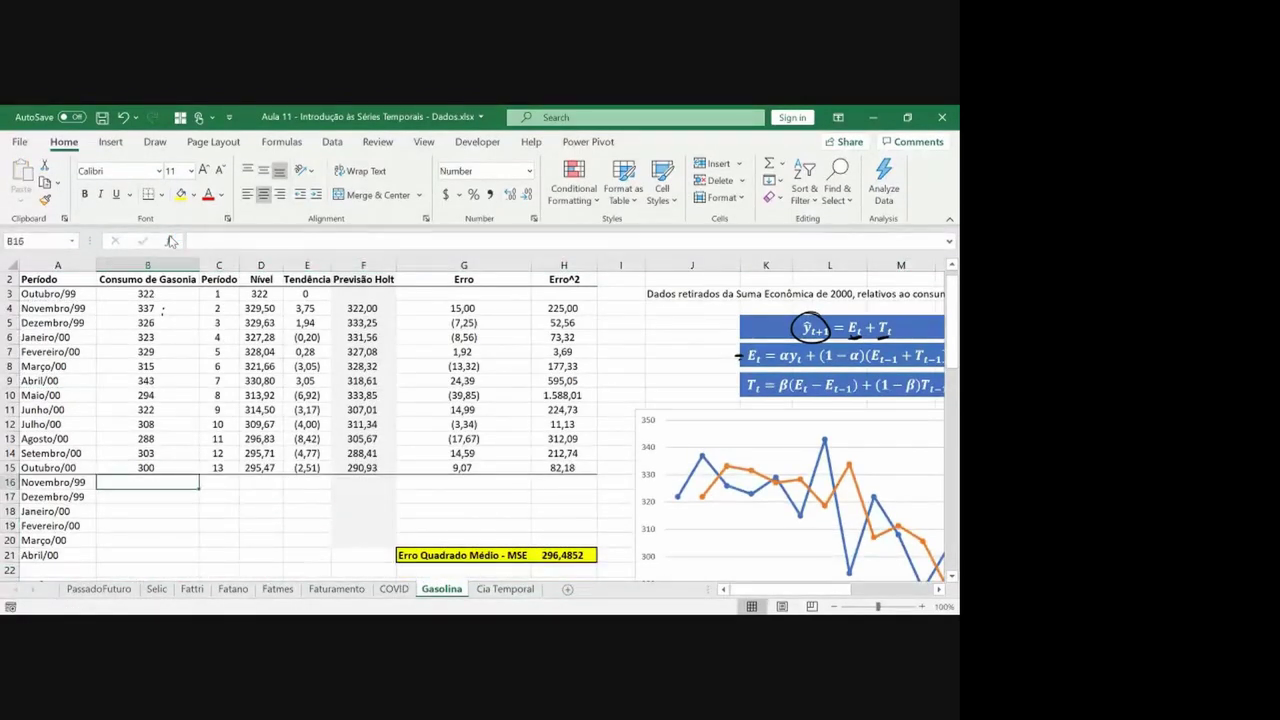
pyautogui.press('Left')
pyautogui.press('F2')
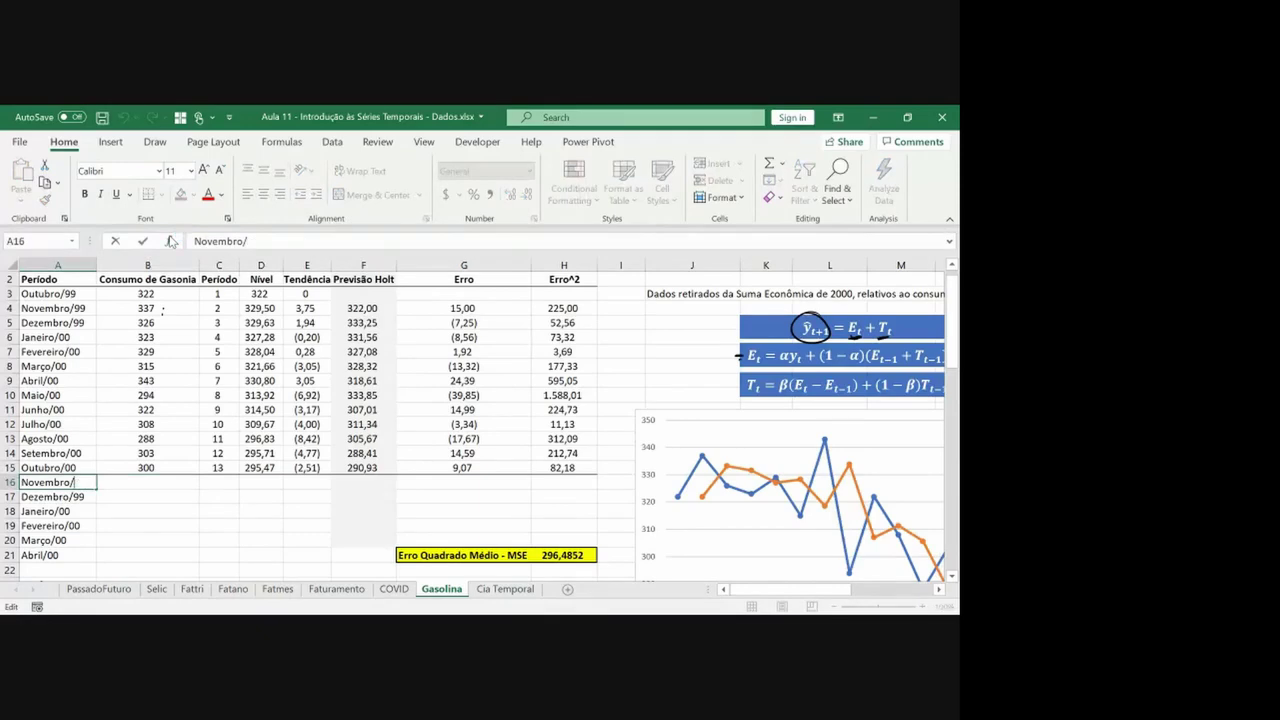
pyautogui.write('00')
pyautogui.press('Return')
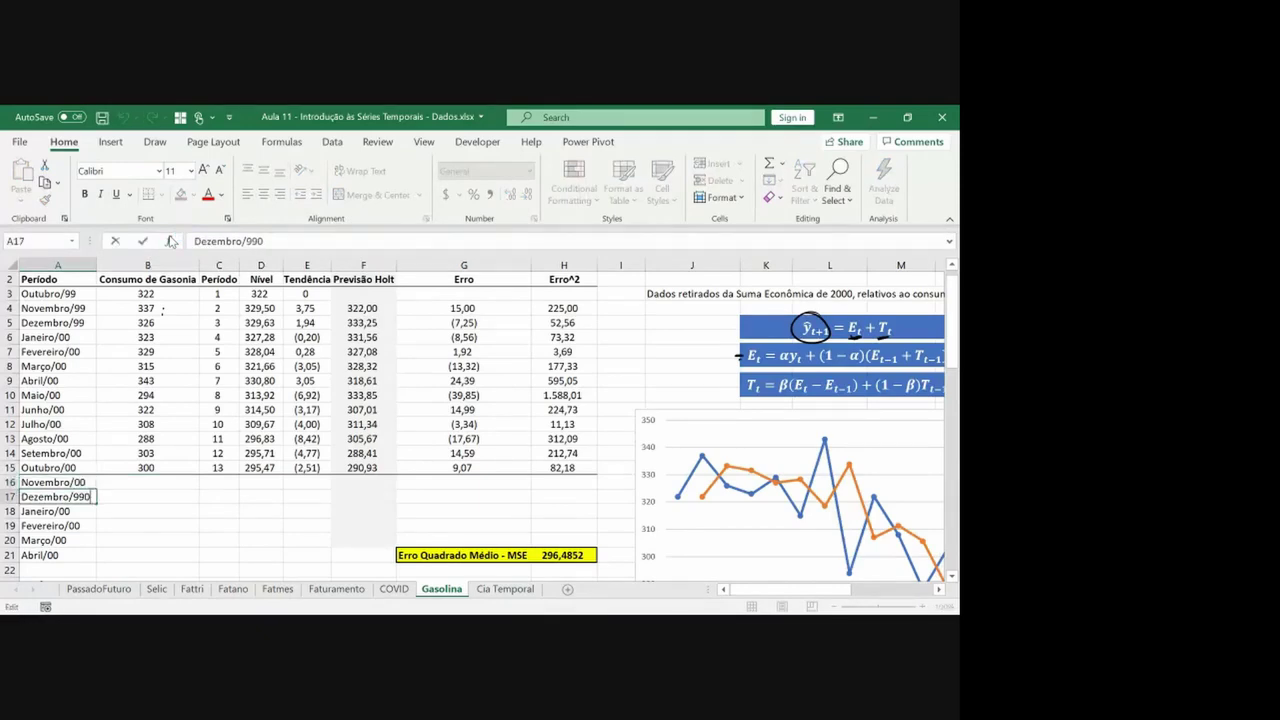
pyautogui.press('F2')
pyautogui.press('BackSpace')
pyautogui.press('BackSpace')
pyautogui.write('00')
pyautogui.press('Return')
# Change the year in the period labels in A18:A21 to 01, giving Janeiro/01 through Abril/01
pyautogui.press('F2')
pyautogui.press('BackSpace')
pyautogui.press('BackSpace')
pyautogui.write('01')
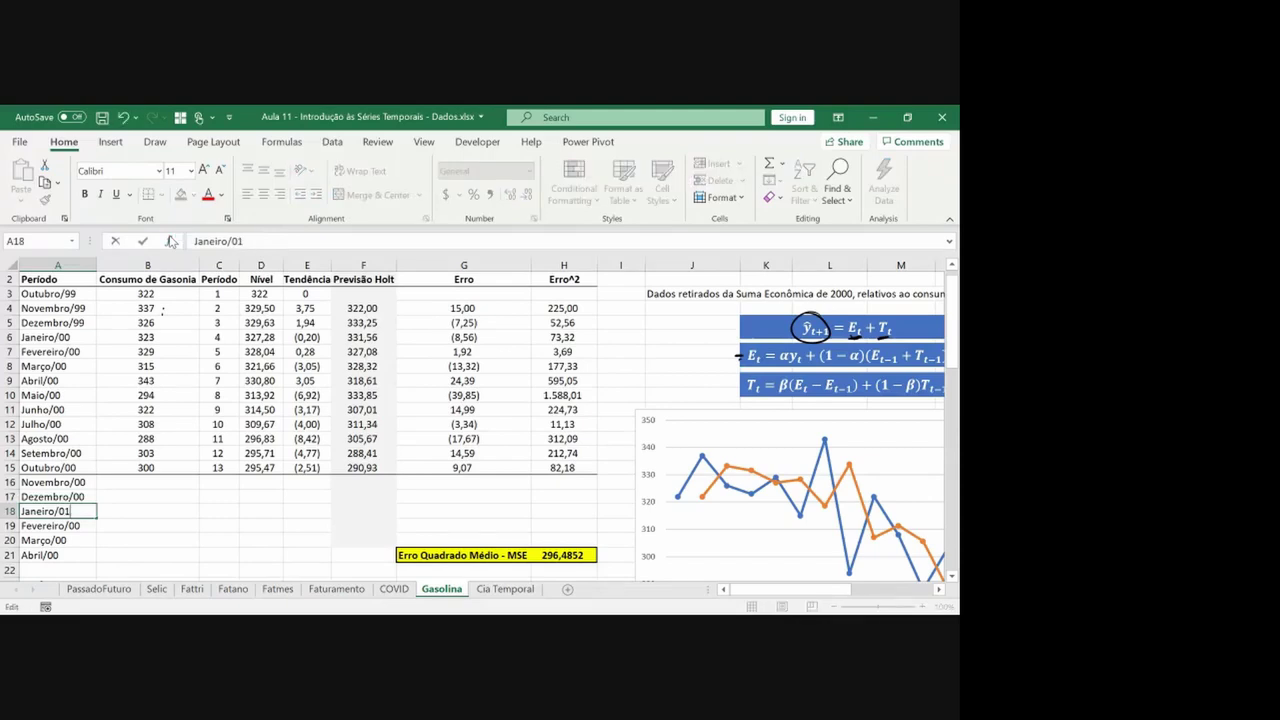
pyautogui.press('Return')
pyautogui.press('F2')
pyautogui.press('BackSpace')
pyautogui.press('BackSpace')
pyautogui.write('01')
pyautogui.press('Return')
pyautogui.press('F2')
pyautogui.press('BackSpace')
pyautogui.press('BackSpace')
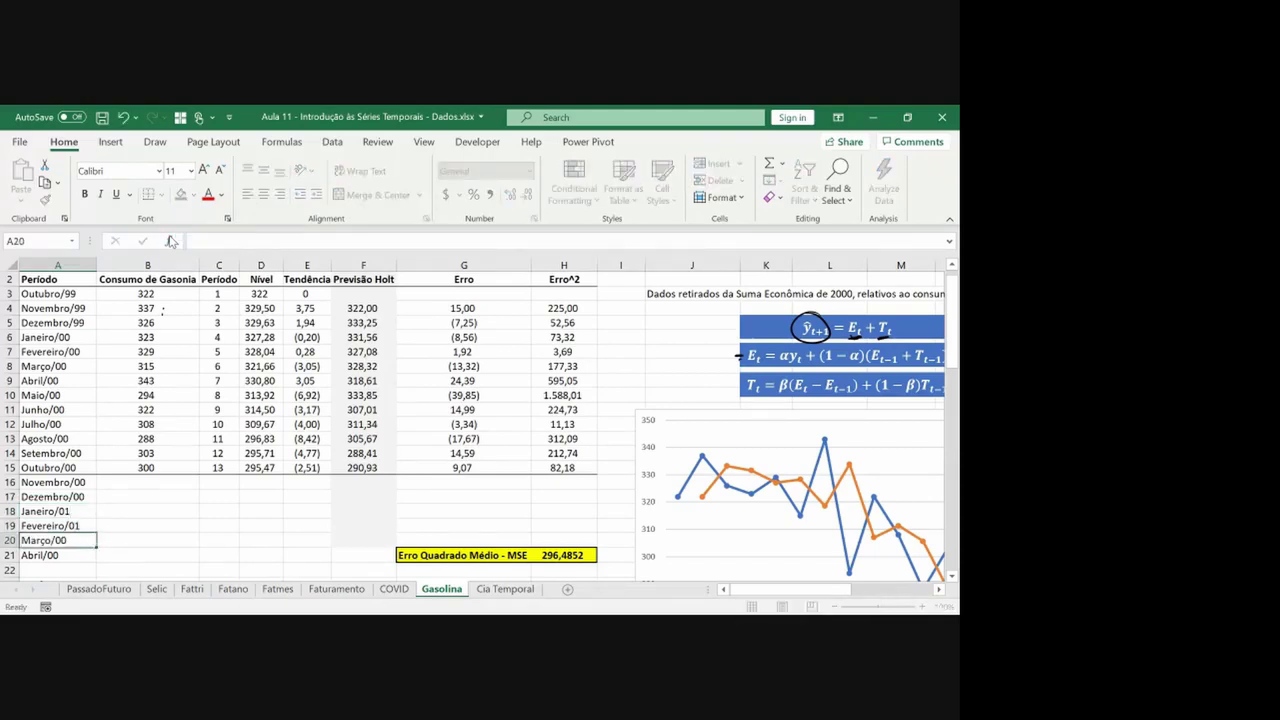
pyautogui.write('01')
pyautogui.press('Return')
pyautogui.press('F2')
pyautogui.press('BackSpace')
pyautogui.press('BackSpace')
pyautogui.write('01')
pyautogui.press('Return')
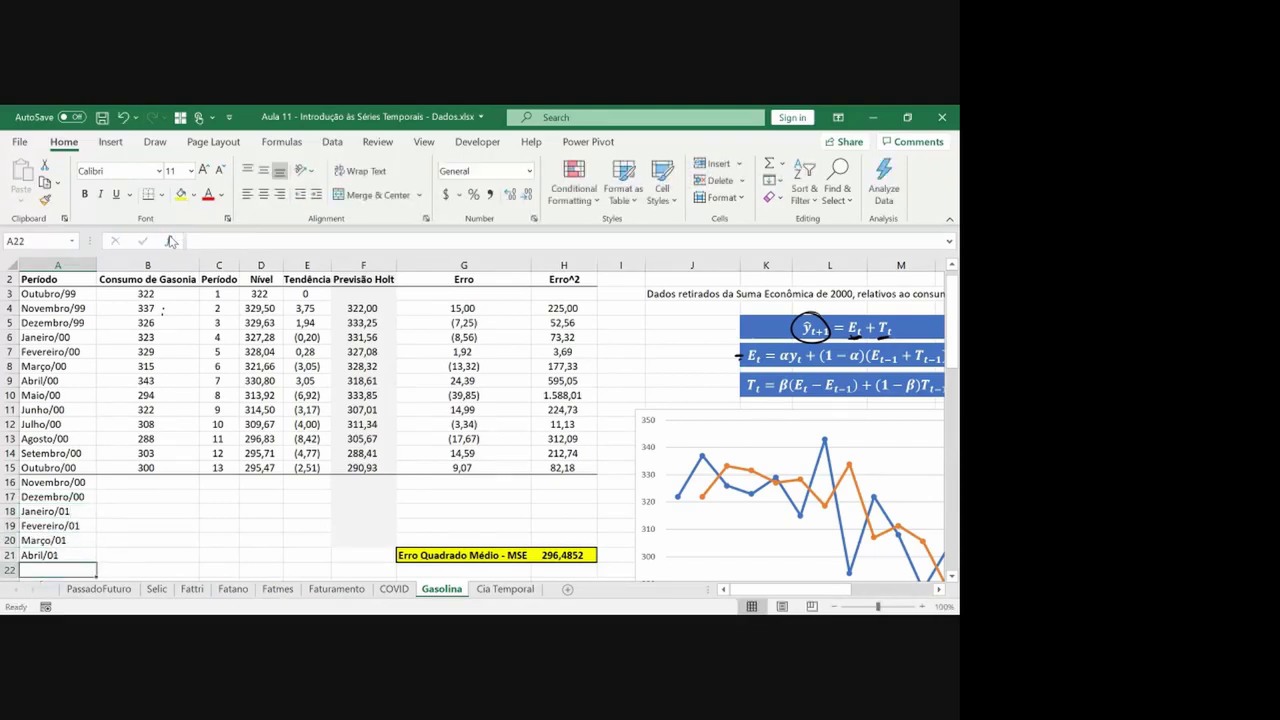
# Append " e" to each of the six new period labels in A16:A21 to mark them as estimates
pyautogui.press('Up')
pyautogui.press('Up')
pyautogui.press('Up')
pyautogui.press('Up')
pyautogui.press('Up')
pyautogui.press('Up')
pyautogui.press('F2')
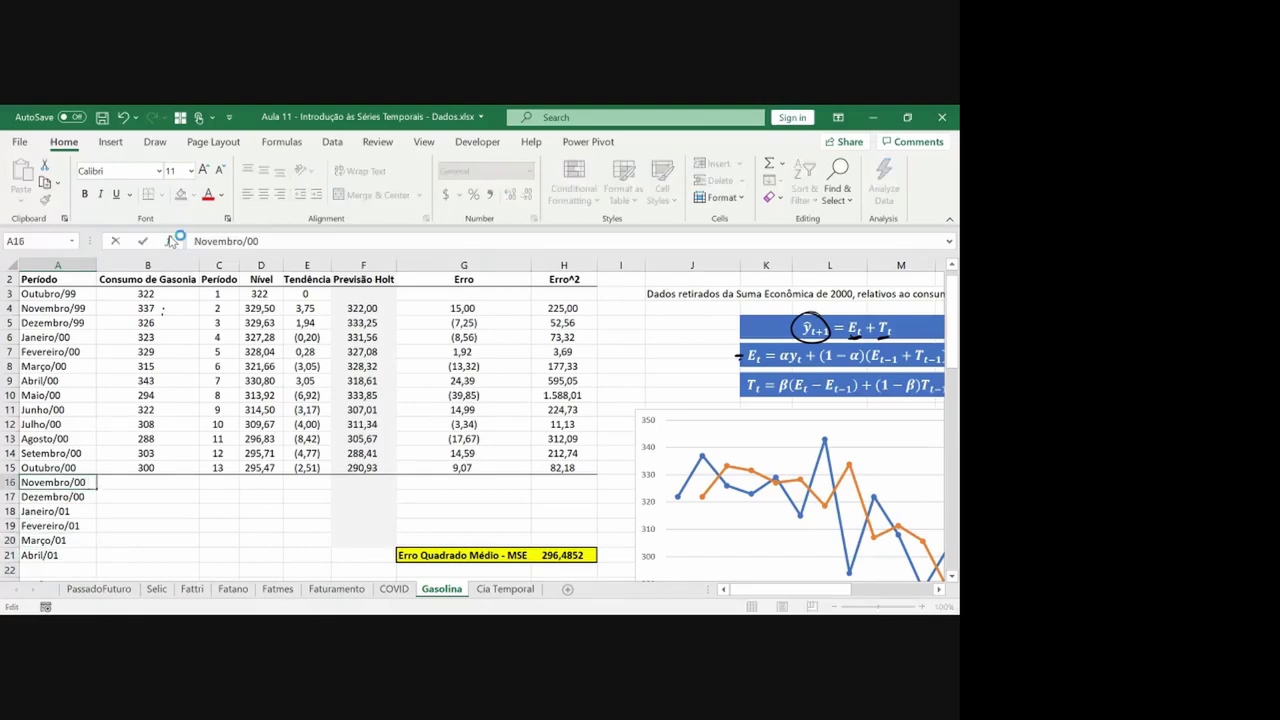
pyautogui.press('Return')
pyautogui.press('F2')
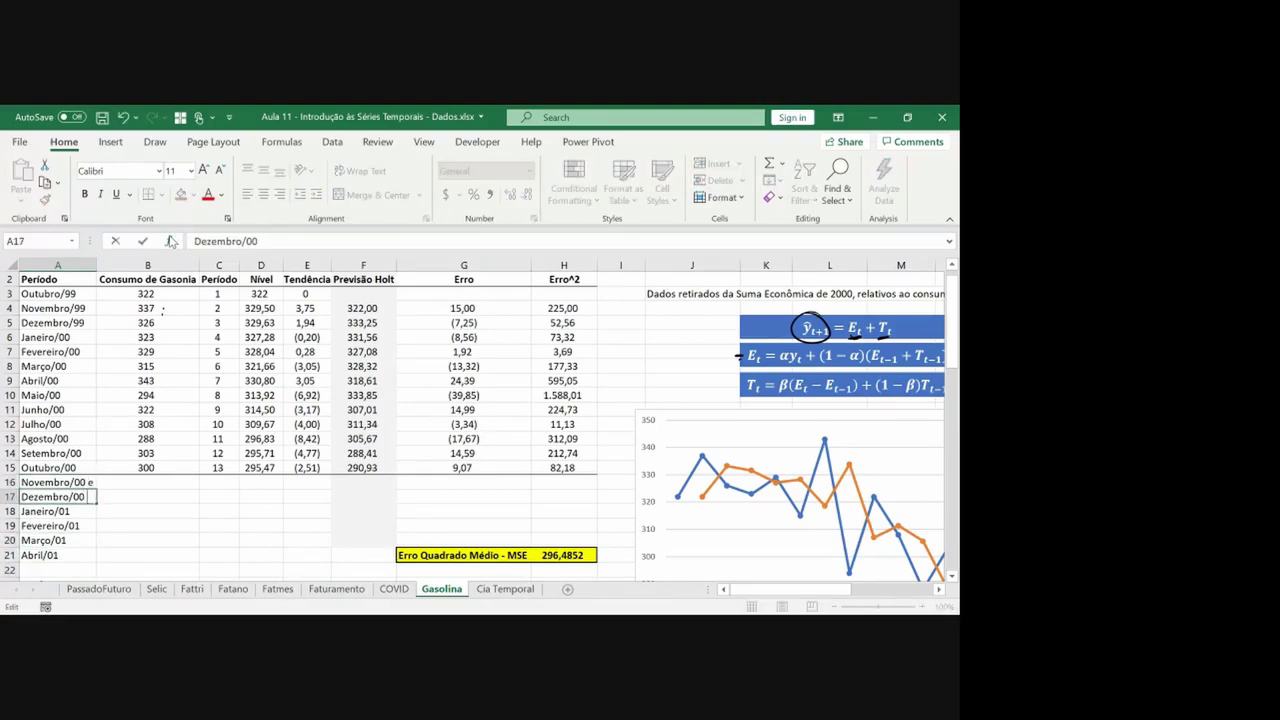
pyautogui.write('e')
pyautogui.press('Return')
pyautogui.press('F2')
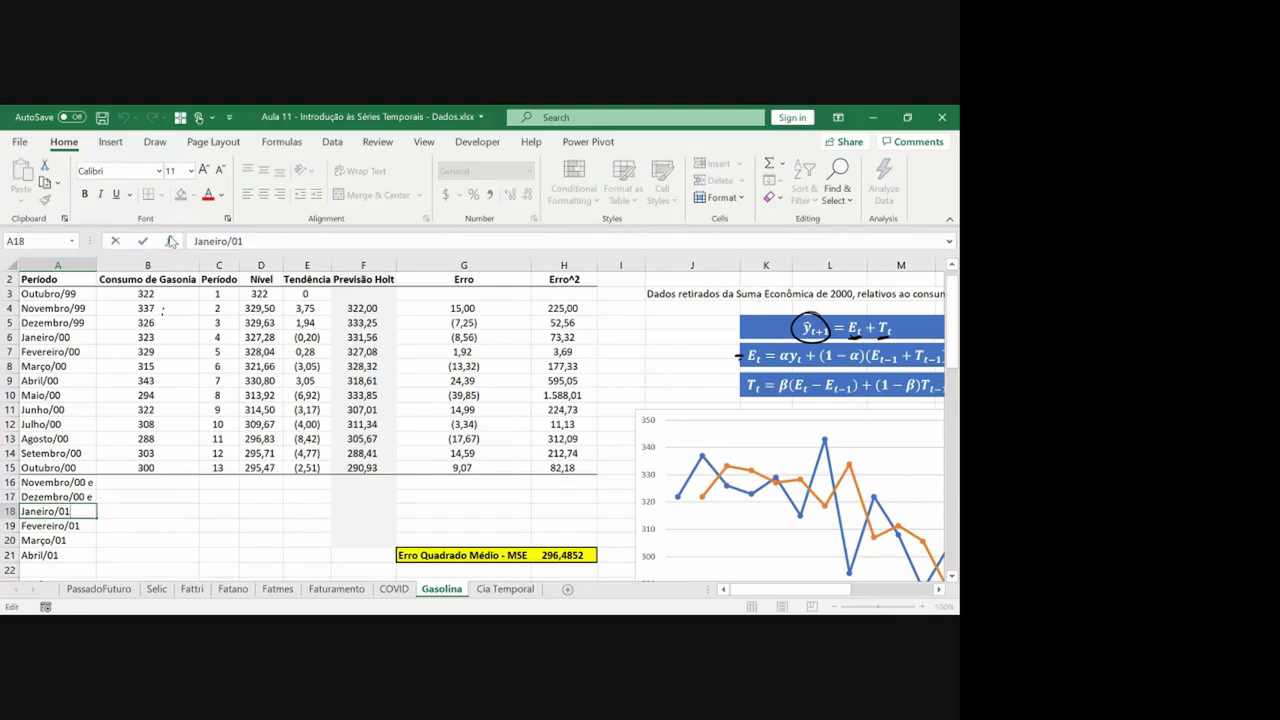
pyautogui.write('e')
pyautogui.press('Return')
pyautogui.press('F2')
pyautogui.write('e')
pyautogui.press('Return')
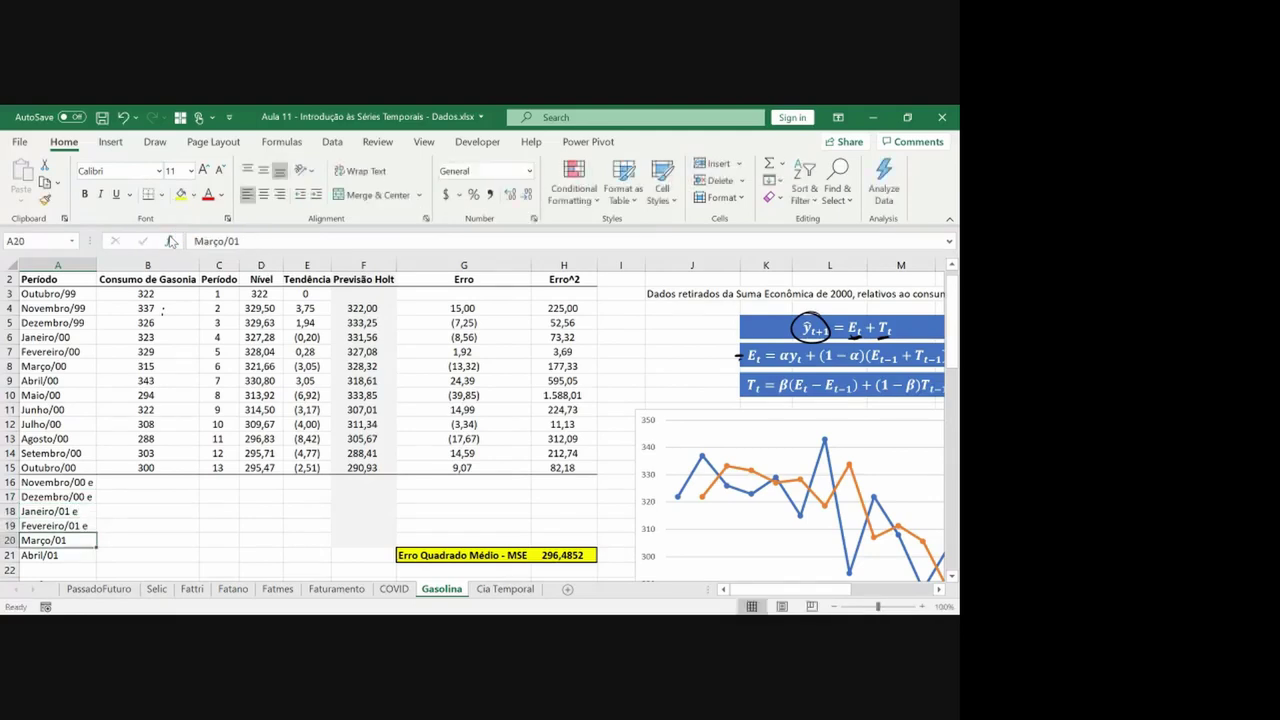
pyautogui.write('e')
pyautogui.press('Return')
pyautogui.press('F2')
pyautogui.write('e')
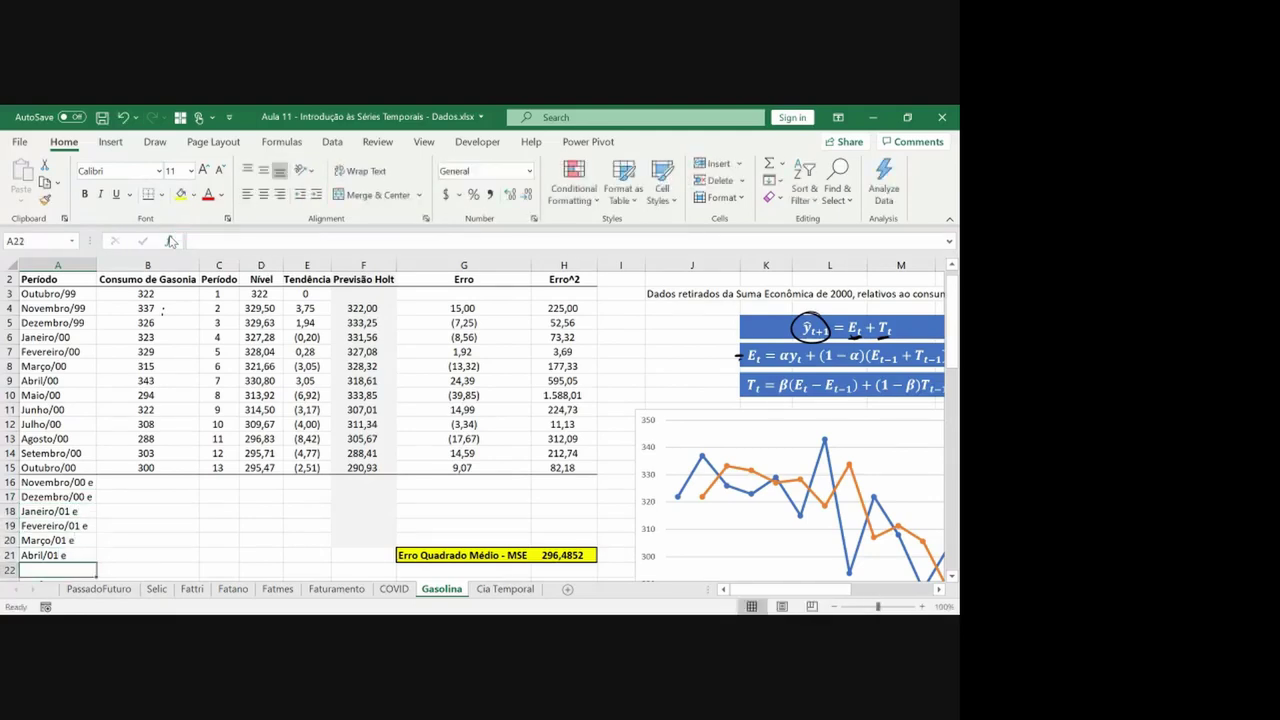
# Enter =F15 in B16 so Novembro/00 consumption takes the previous Holt forecast
pyautogui.press('Tab')
pyautogui.press('Up')
pyautogui.press('Up')
pyautogui.press('Up')
pyautogui.press('Up')
pyautogui.press('Up')
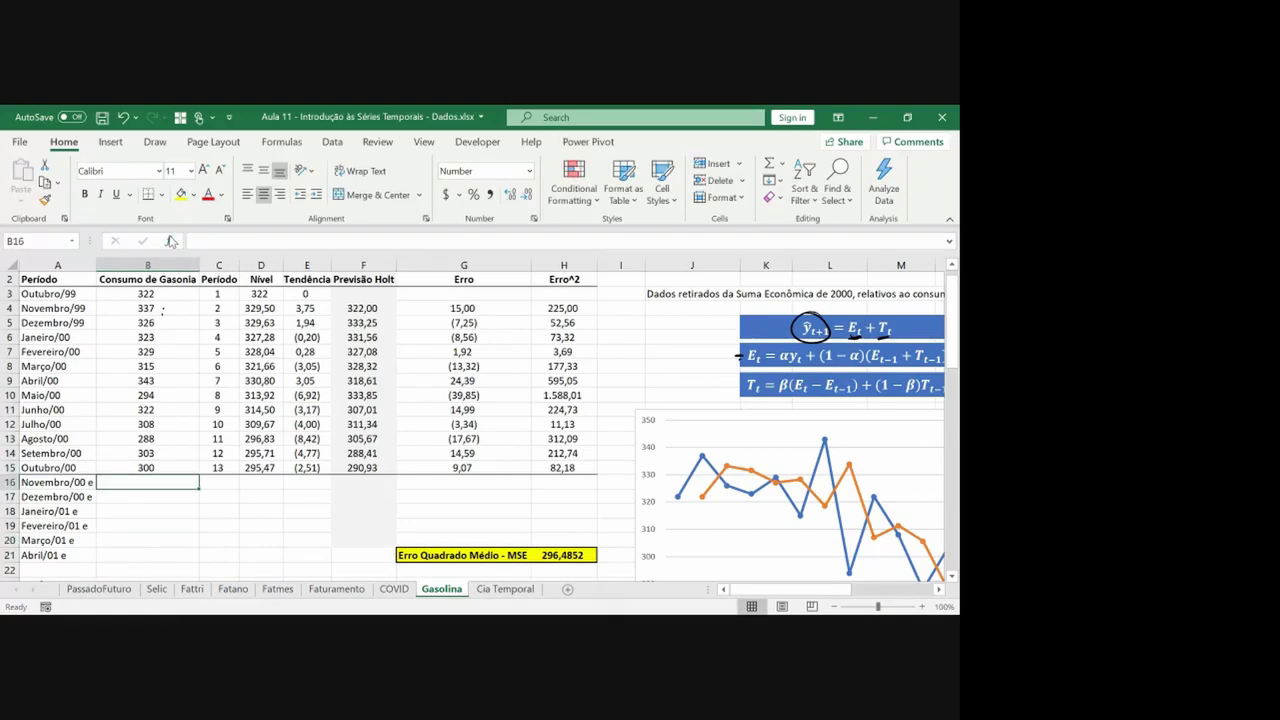
pyautogui.write('=')
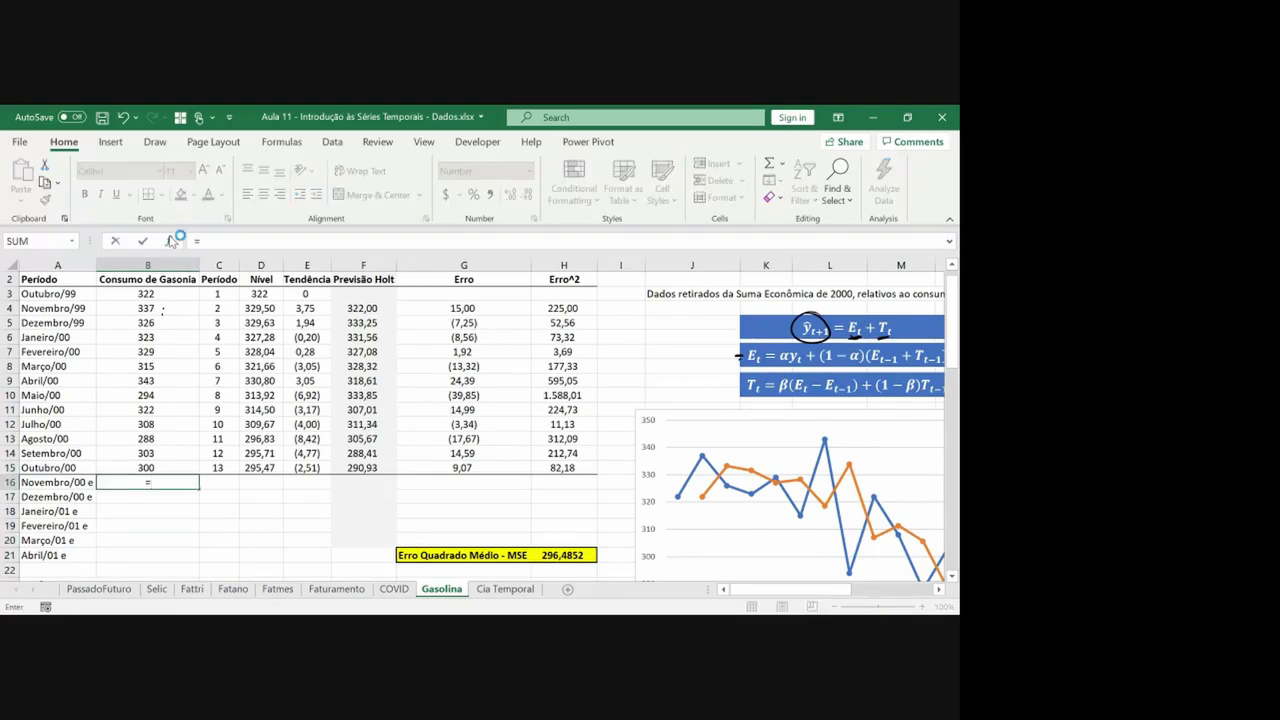
pyautogui.press('Right')
pyautogui.press('Right')
pyautogui.press('Right')
pyautogui.press('Right')
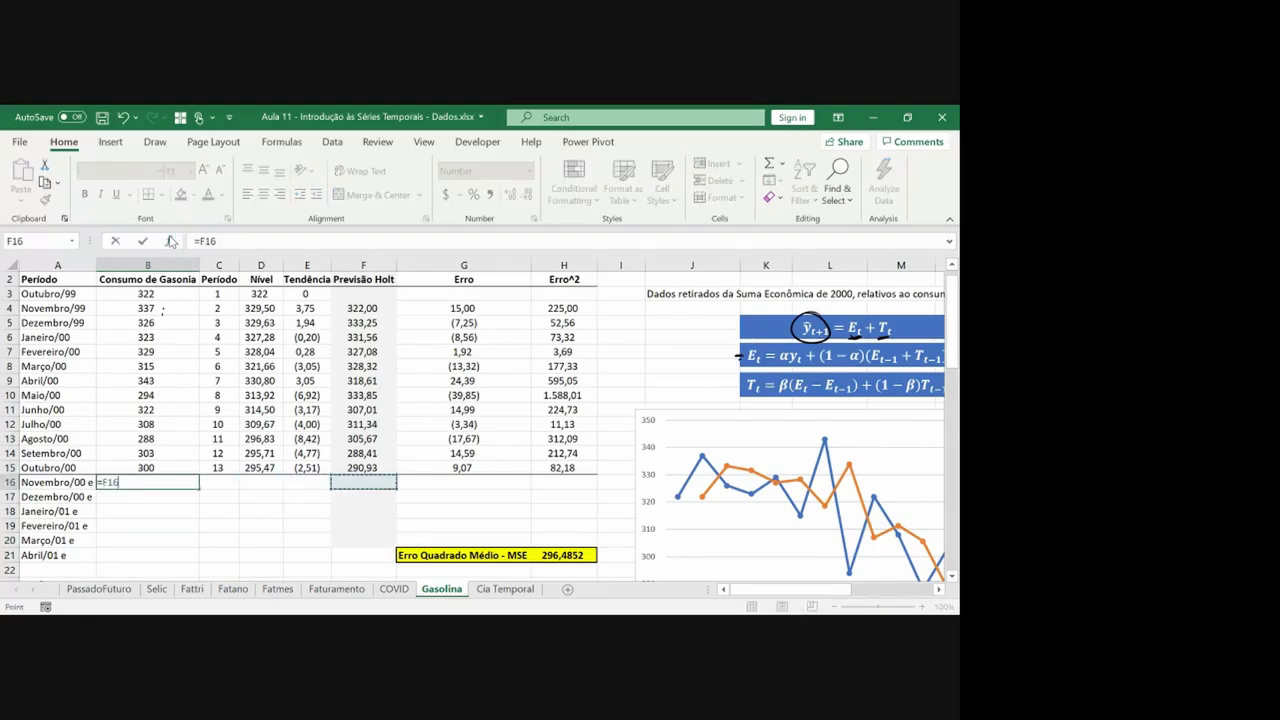
pyautogui.press('Up')
pyautogui.hotkey('ctrl', 'Return')
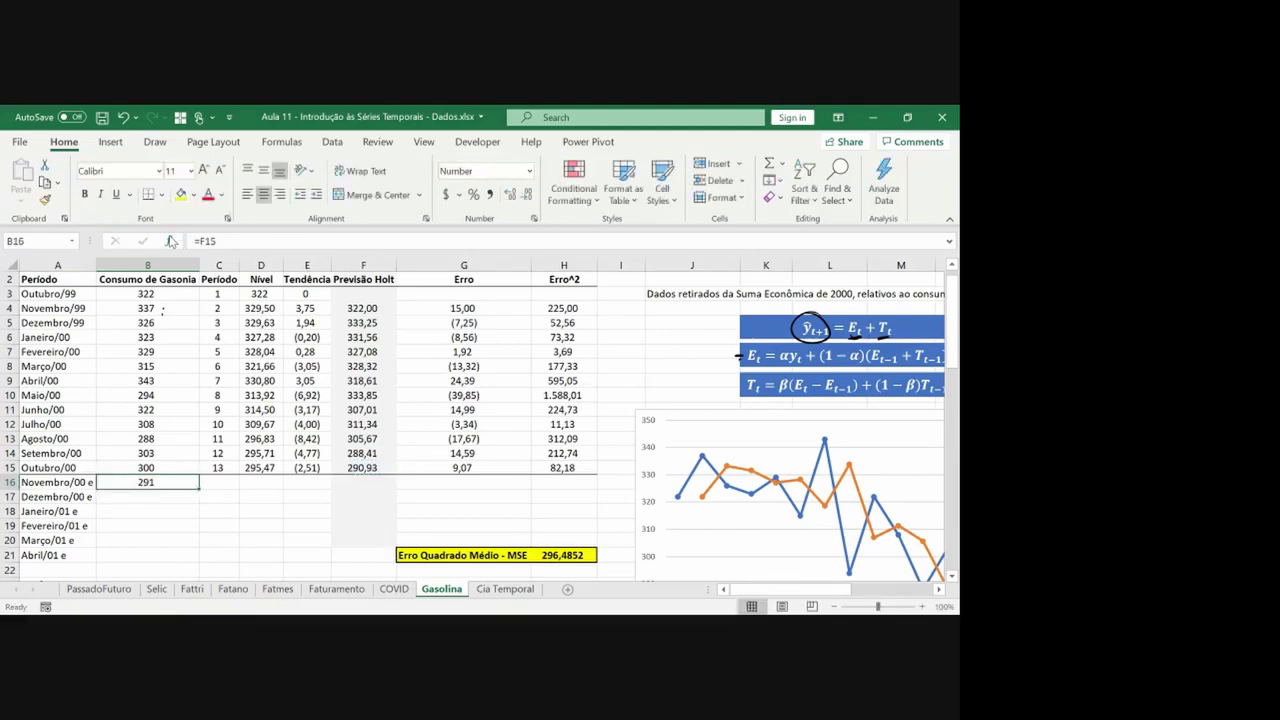
# Copy the B16 formula down the consumption column through Abril/01 in B21
pyautogui.hotkey('ctrl', 'c')
pyautogui.press('Left')
pyautogui.hotkey('ctrl', 'Down')
pyautogui.press('Right')
pyautogui.hotkey('ctrl', 'shift', 'Up')
pyautogui.hotkey('ctrl', 'v')
pyautogui.press('Right')
pyautogui.press('Escape')
# Copy cell B20 with its centered formatting into B21
pyautogui.press('Up')
pyautogui.press('Up')
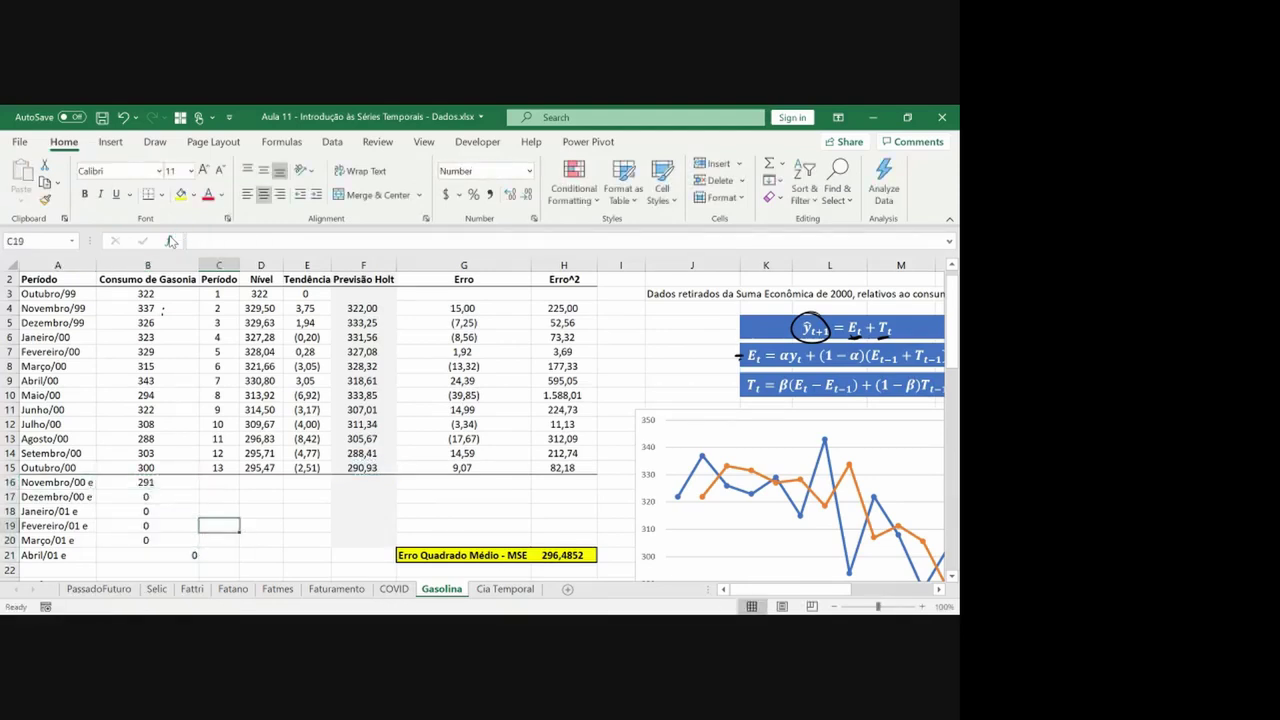
pyautogui.press('Left')
pyautogui.press('Down')
pyautogui.hotkey('ctrl', 'c')
pyautogui.press('Down')
pyautogui.hotkey('ctrl', 'v')
pyautogui.press('Escape')
pyautogui.press('Up')
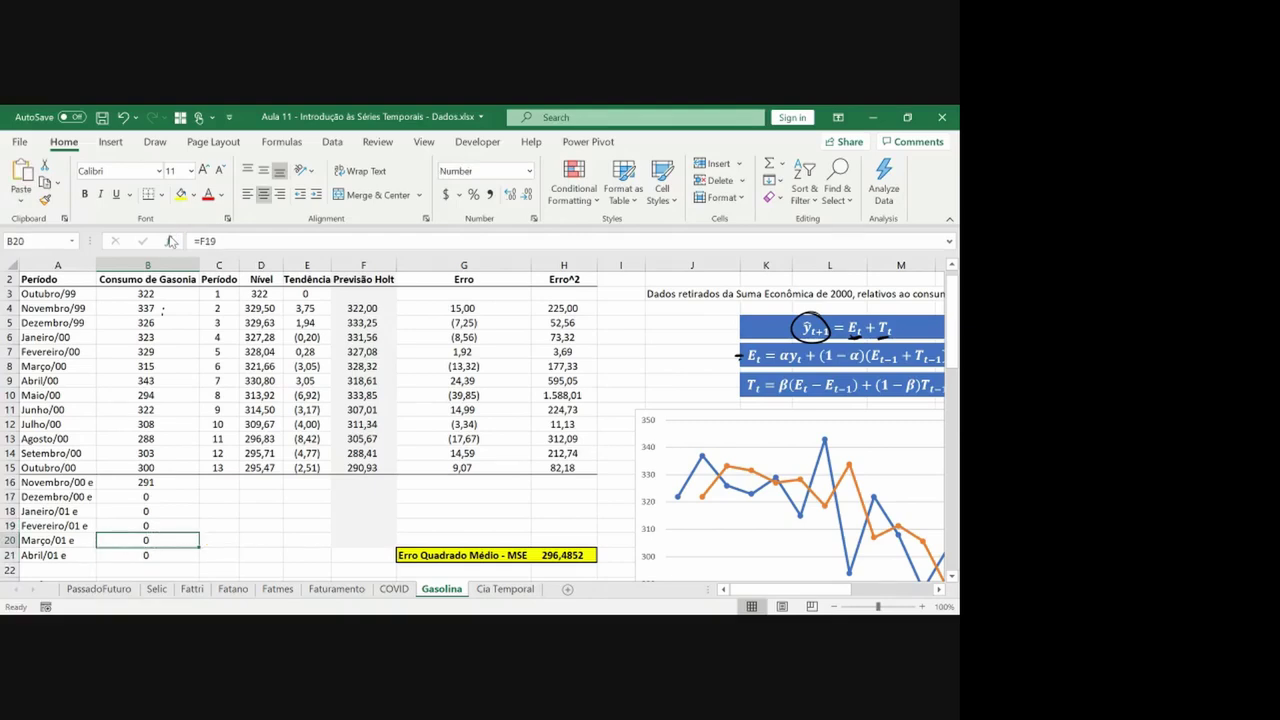
# Copy the period, level, trend and Holt forecast formulas from C15:F15 down through Abril/01 in row 21
pyautogui.press('Right')
pyautogui.press('Up')
pyautogui.press('Up')
pyautogui.press('Up')
pyautogui.press('Up')
pyautogui.press('Up')
pyautogui.hotkey('shift', 'Right')
pyautogui.hotkey('shift', 'Right')
pyautogui.hotkey('shift', 'Right')
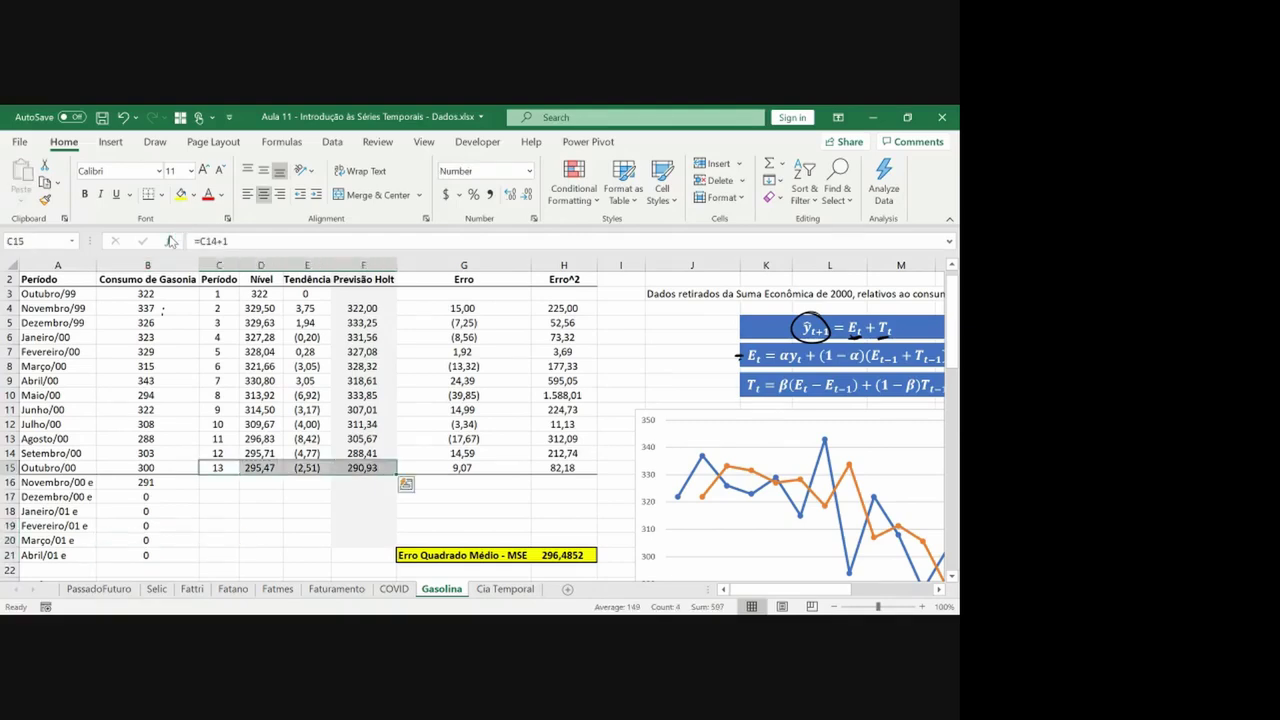
pyautogui.hotkey('ctrl', 'c')
pyautogui.hotkey('shift', 'Down')
pyautogui.hotkey('shift', 'Down')
pyautogui.hotkey('shift', 'Down')
pyautogui.hotkey('shift', 'Down')
pyautogui.hotkey('shift', 'Down')
pyautogui.hotkey('shift', 'Down')
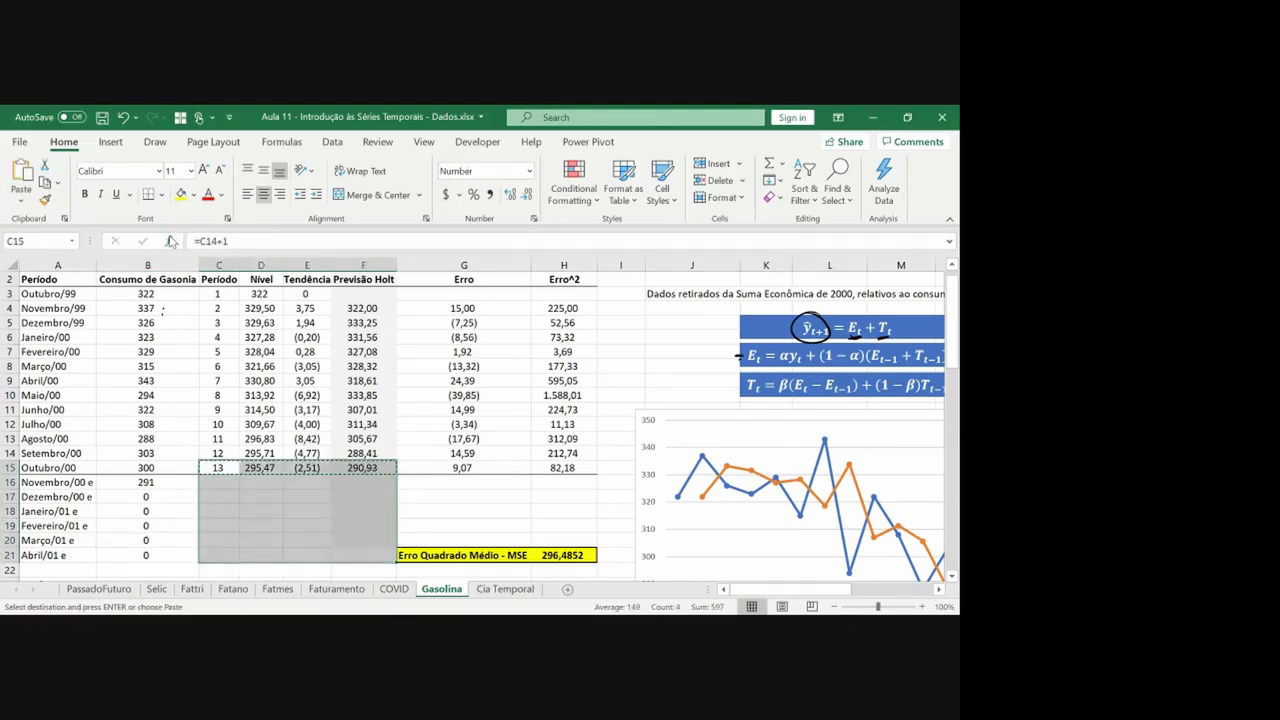
pyautogui.hotkey('ctrl', 'v')
pyautogui.press('Escape')
# Extend the chart's gasoline consumption series range in column B through Abril/01 in B21
pyautogui.press('Down')
pyautogui.press('Down')
pyautogui.press('Down')
pyautogui.press('Down')
pyautogui.press('Down')
pyautogui.press('Down')
pyautogui.press('Down')
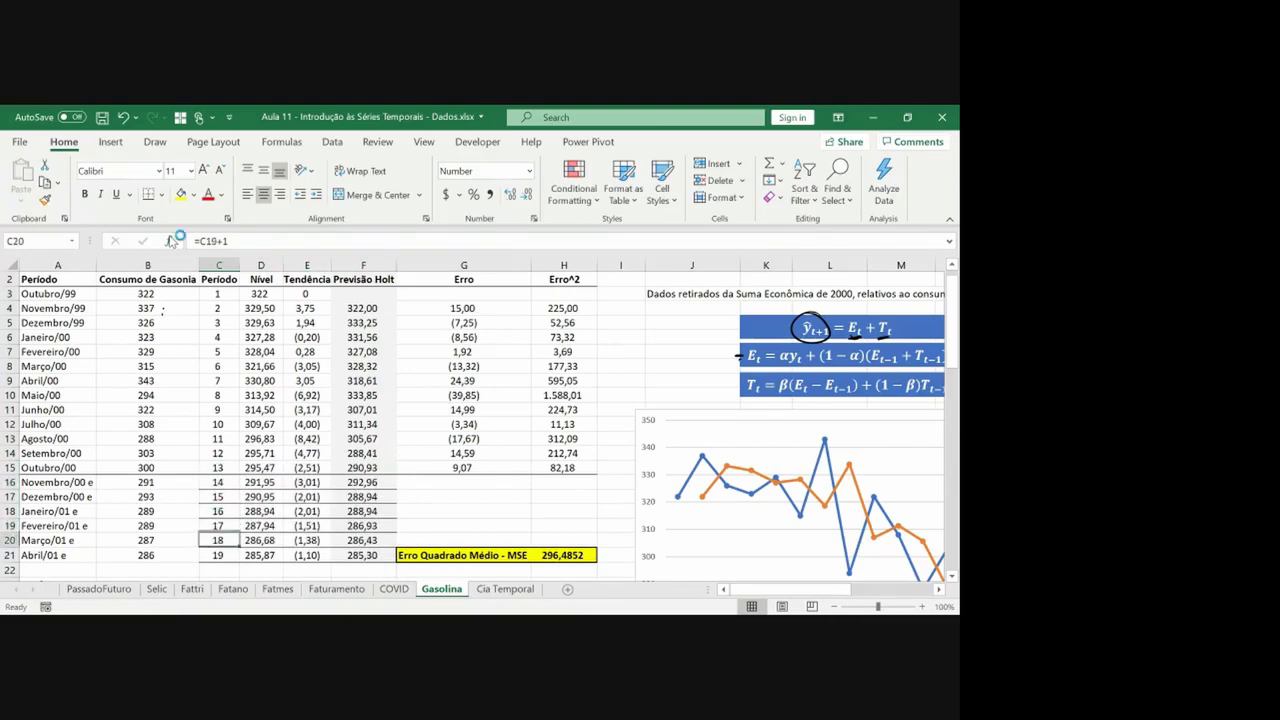
pyautogui.press('Down')
pyautogui.press('Down')
pyautogui.press('Down')
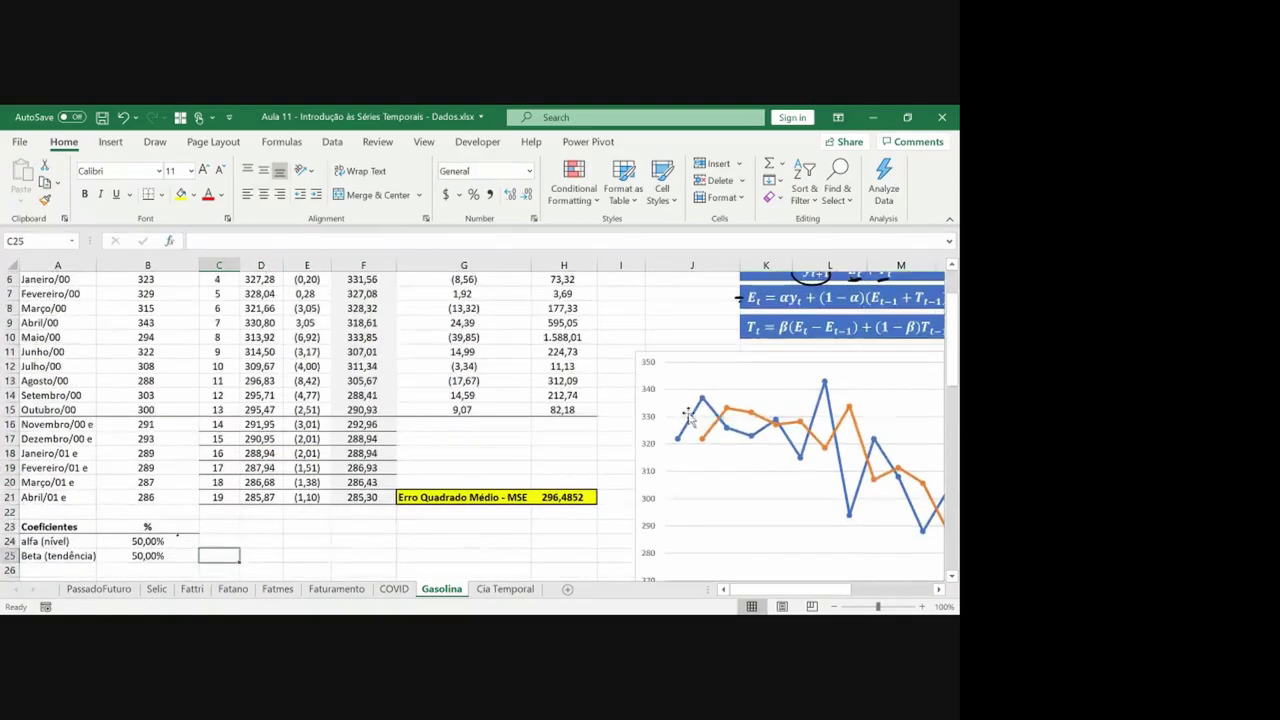
pyautogui.rightClick(690, 416)
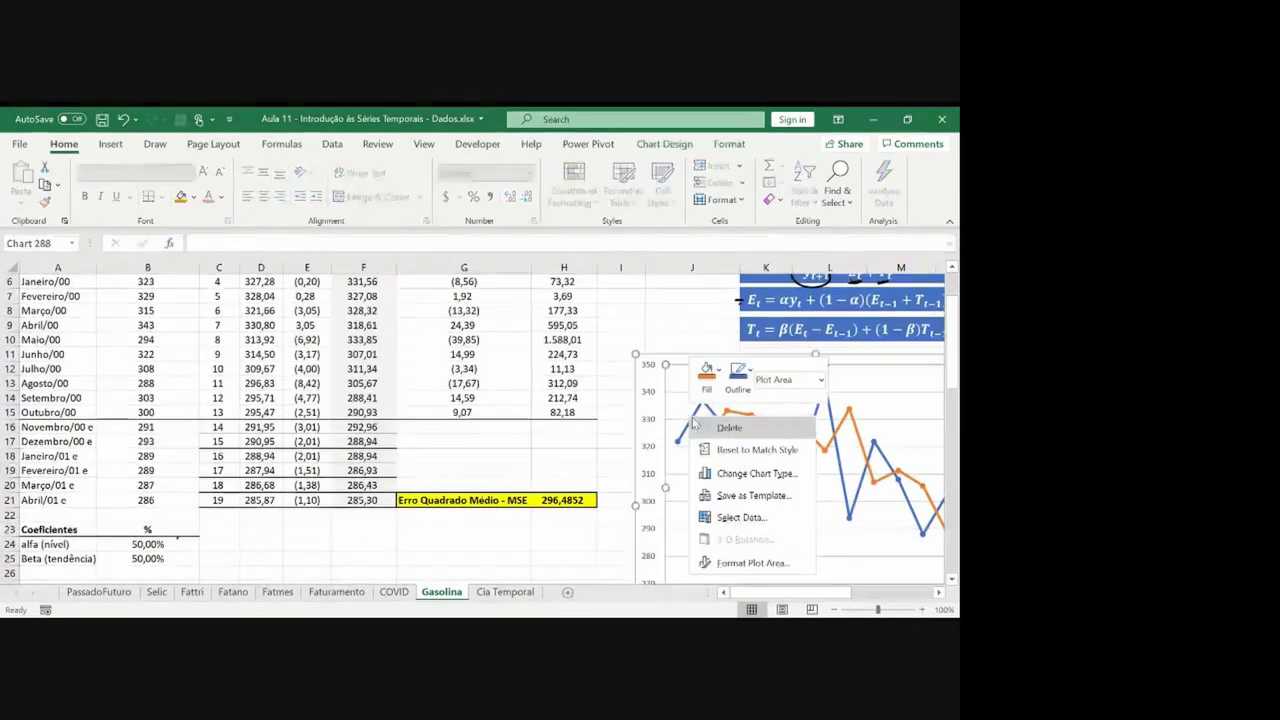
pyautogui.click(624, 397)
pyautogui.rightClick(625, 397)
pyautogui.click(622, 382)
pyautogui.rightClick(825, 394)
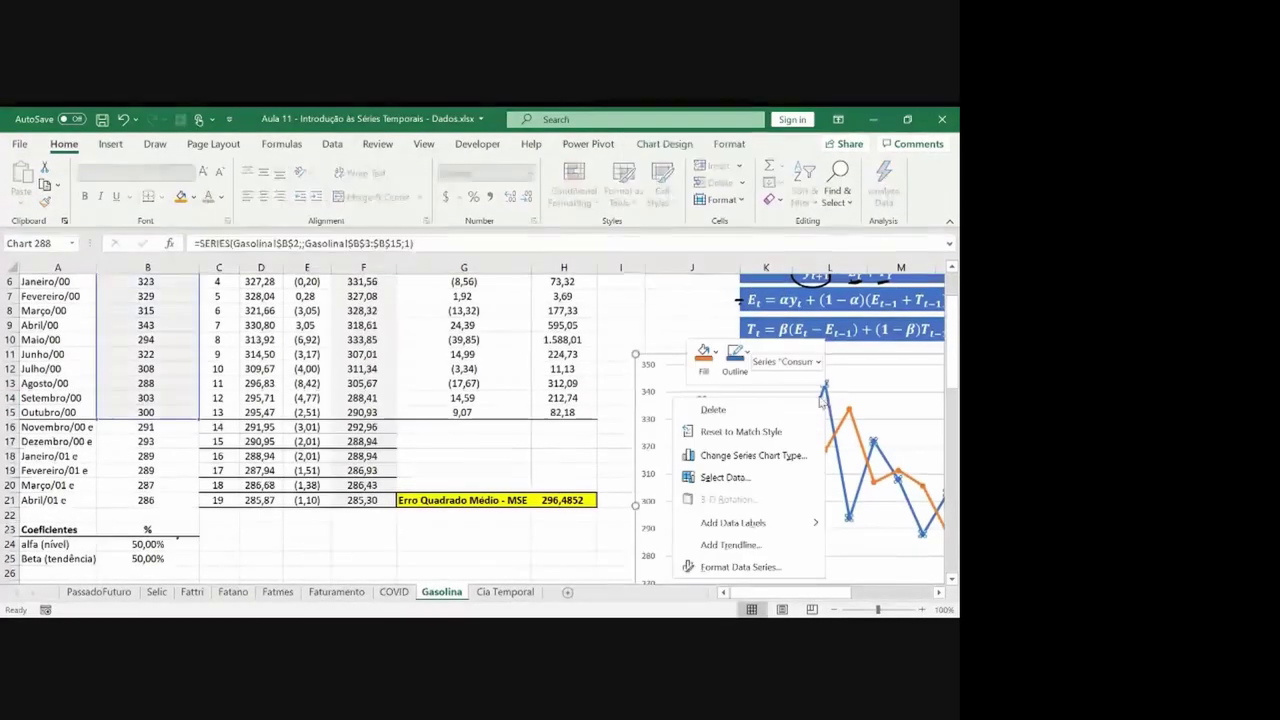
pyautogui.click(199, 419)
pyautogui.moveTo(198, 417); pyautogui.dragTo(198, 426)
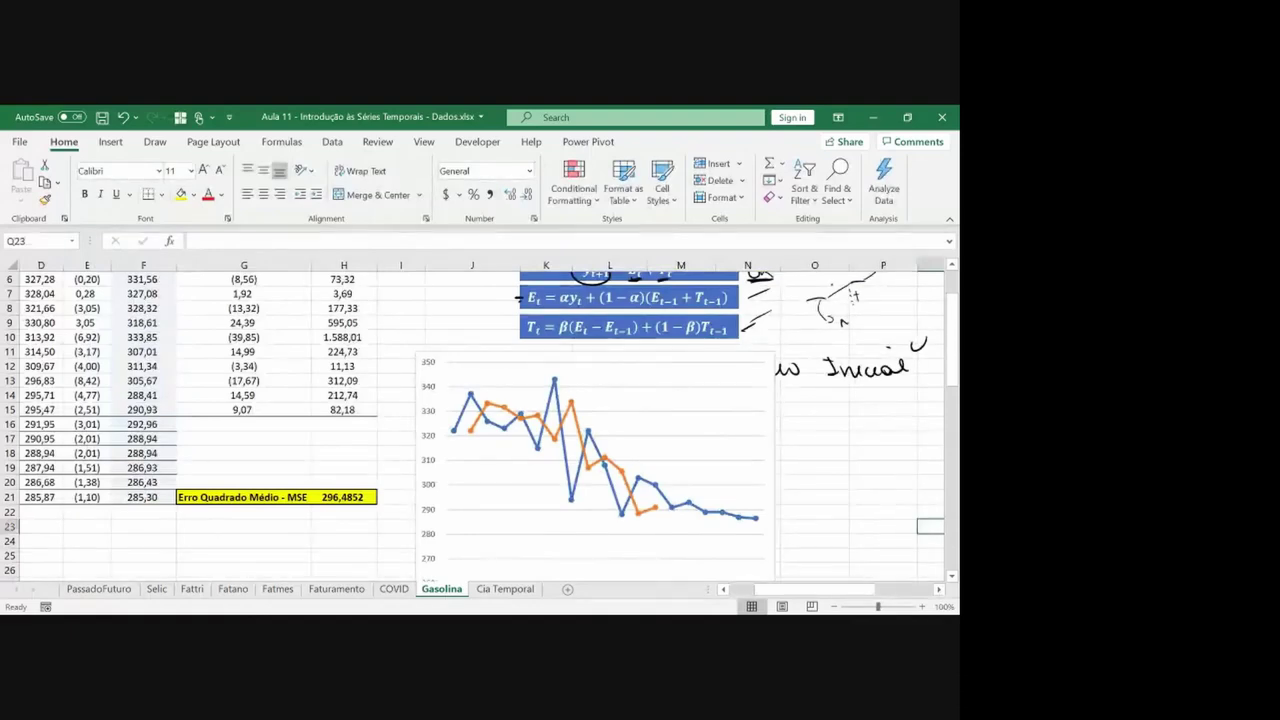
# Ink a vertical divider on the chart at period 13, label its sides "Real" and "Previsão", and underline the forecast stretch
pyautogui.moveTo(658, 360); pyautogui.dragTo(661, 565)
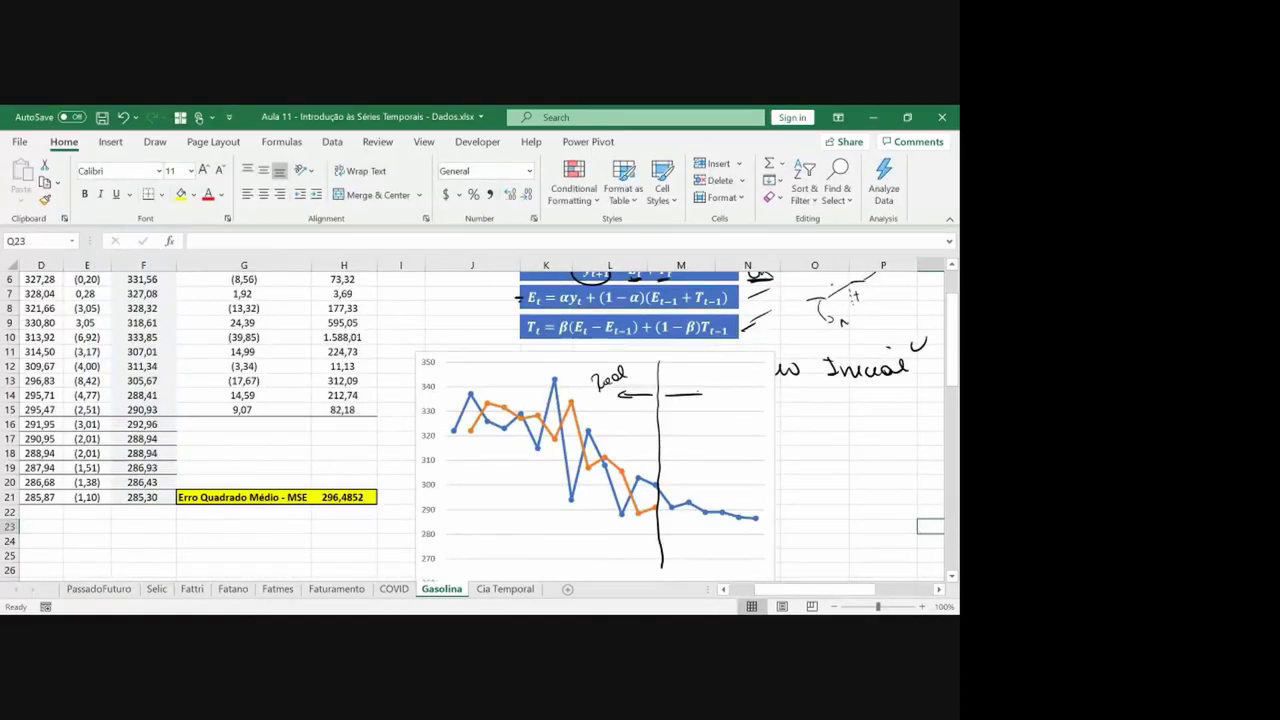
pyautogui.moveTo(685, 400); pyautogui.dragTo(702, 413)
pyautogui.moveTo(702, 413); pyautogui.dragTo(709, 410)
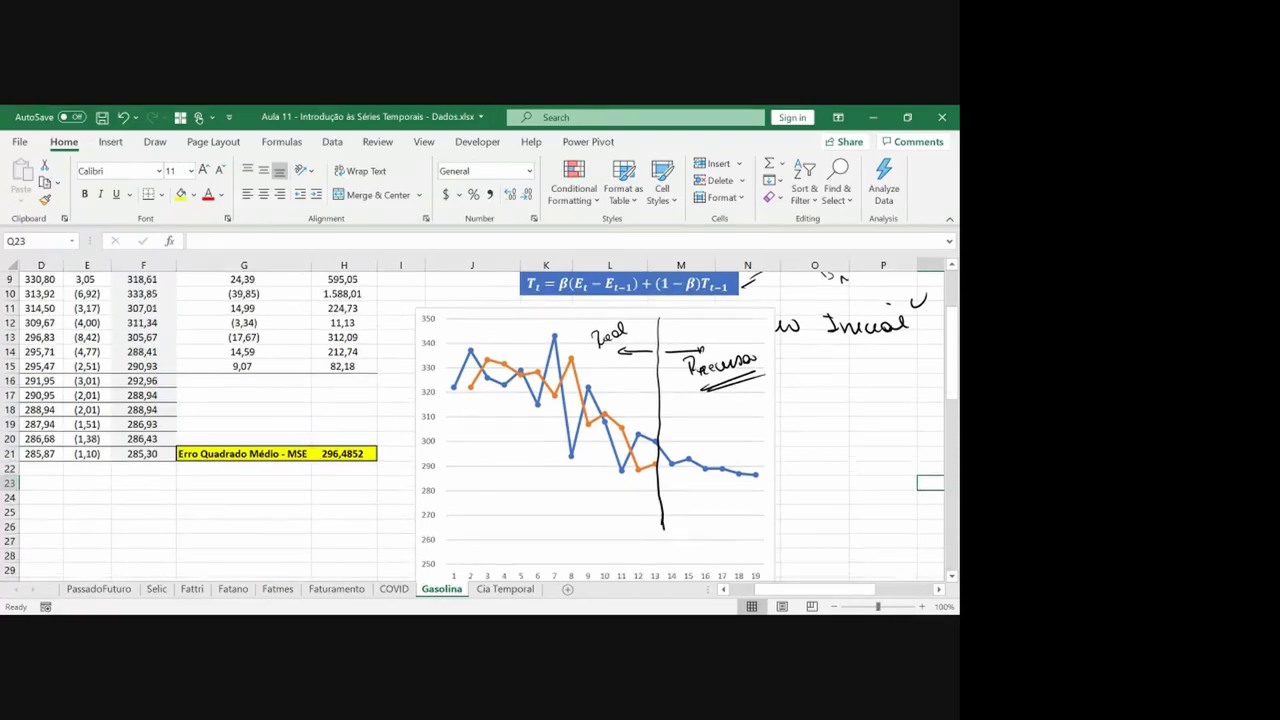
pyautogui.moveTo(662, 528); pyautogui.dragTo(665, 562)
pyautogui.moveTo(674, 491); pyautogui.dragTo(767, 493)
# Move the Erro Quadrado Médio - MSE label and value from G21:H21 down one row to G22:H22
pyautogui.click(183, 384)
pyautogui.hotkey('ctrl', 'Left')
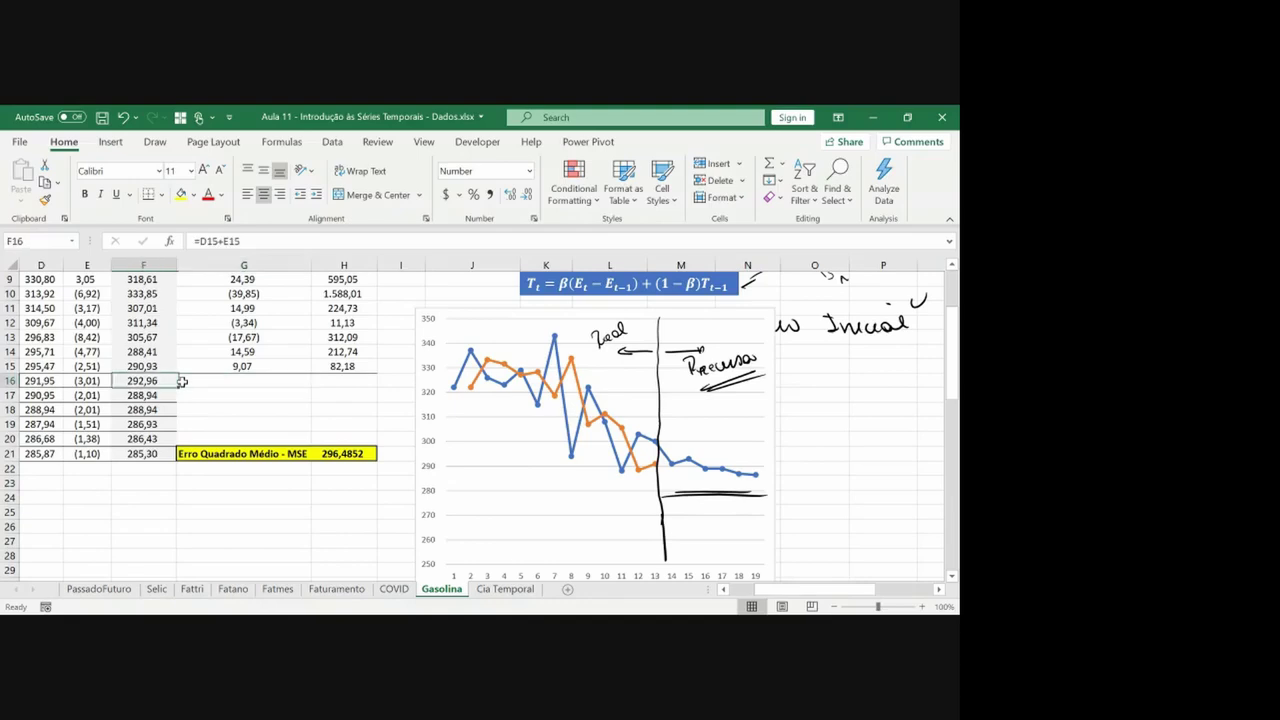
pyautogui.hotkey('ctrl', 'Left')
pyautogui.press('Right')
pyautogui.press('Right')
pyautogui.press('Right')
pyautogui.press('Right')
pyautogui.press('Right')
pyautogui.press('Right')
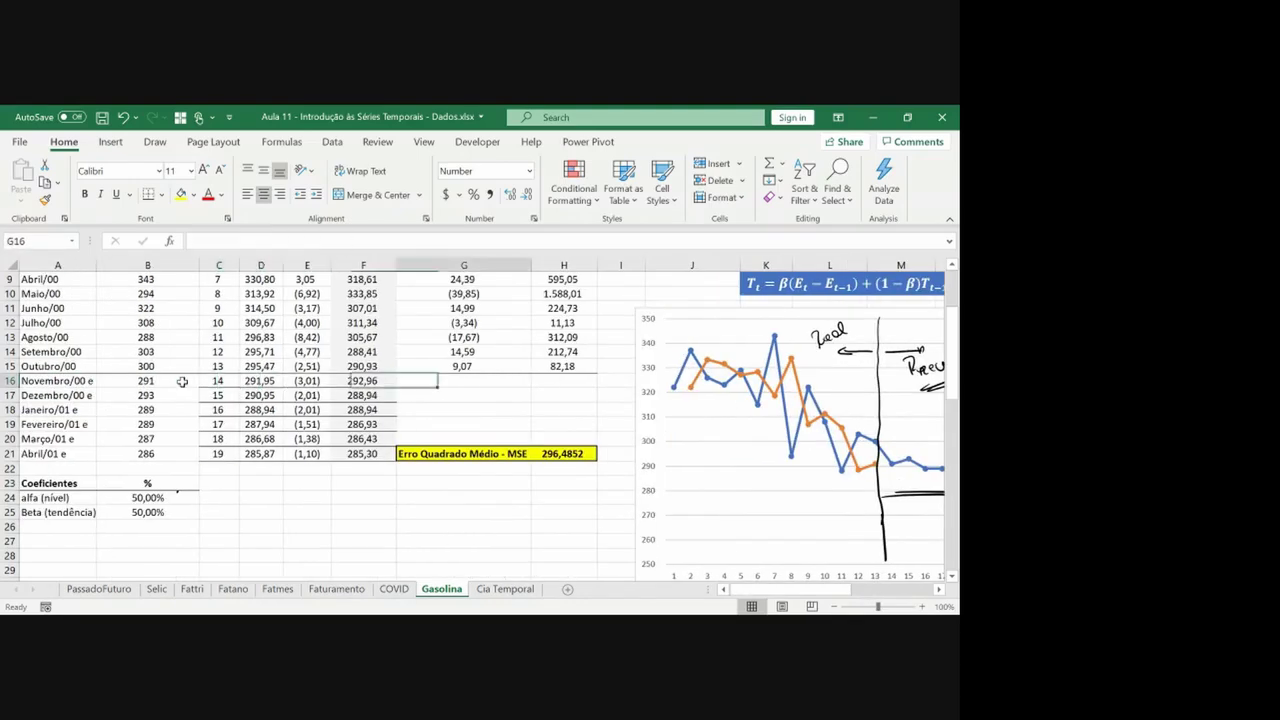
pyautogui.hotkey('ctrl', 'Down')
pyautogui.hotkey('shift', 'Right')
pyautogui.hotkey('ctrl', 'x')
pyautogui.press('Down')
pyautogui.hotkey('ctrl', 'v')
pyautogui.press('Up')
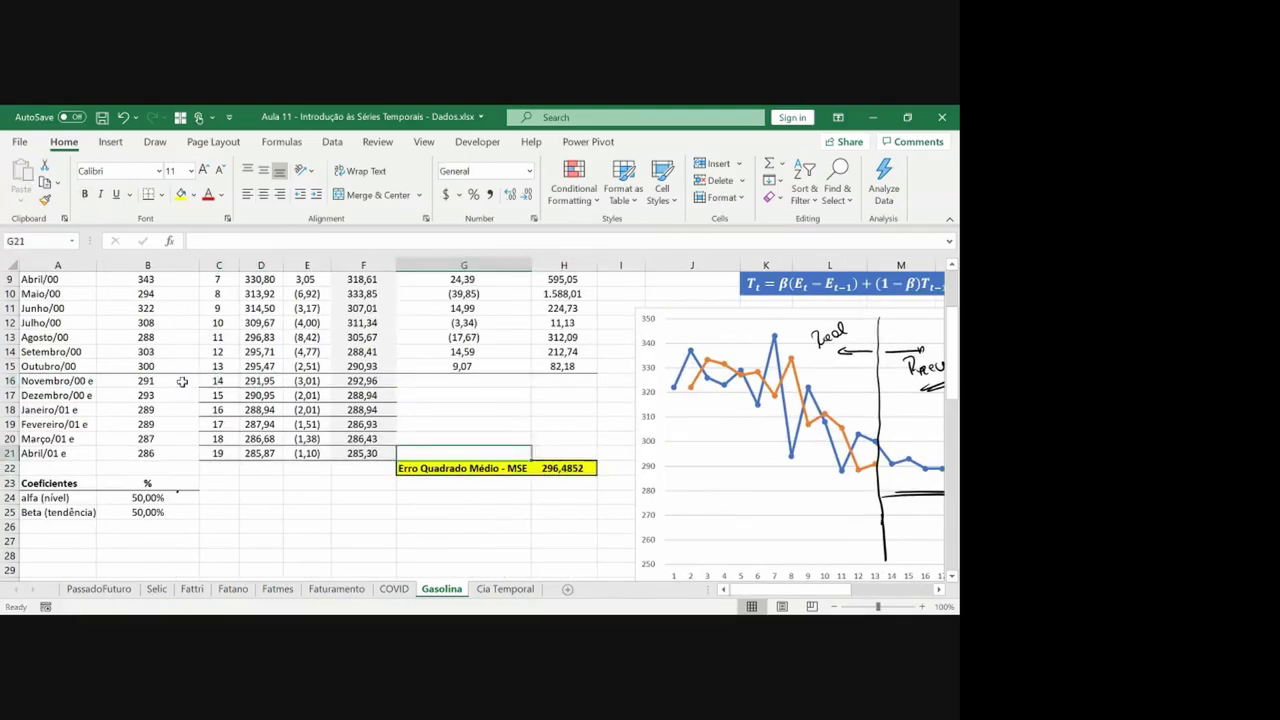
# Examine the formula in B16 to see which forecast cell the Novembro/00 consumption refers to
pyautogui.press('Left')
pyautogui.press('Left')
pyautogui.press('Left')
pyautogui.press('Left')
pyautogui.press('Up')
pyautogui.press('Up')
pyautogui.press('Up')
pyautogui.press('Up')
pyautogui.press('Up')
pyautogui.press('Up')
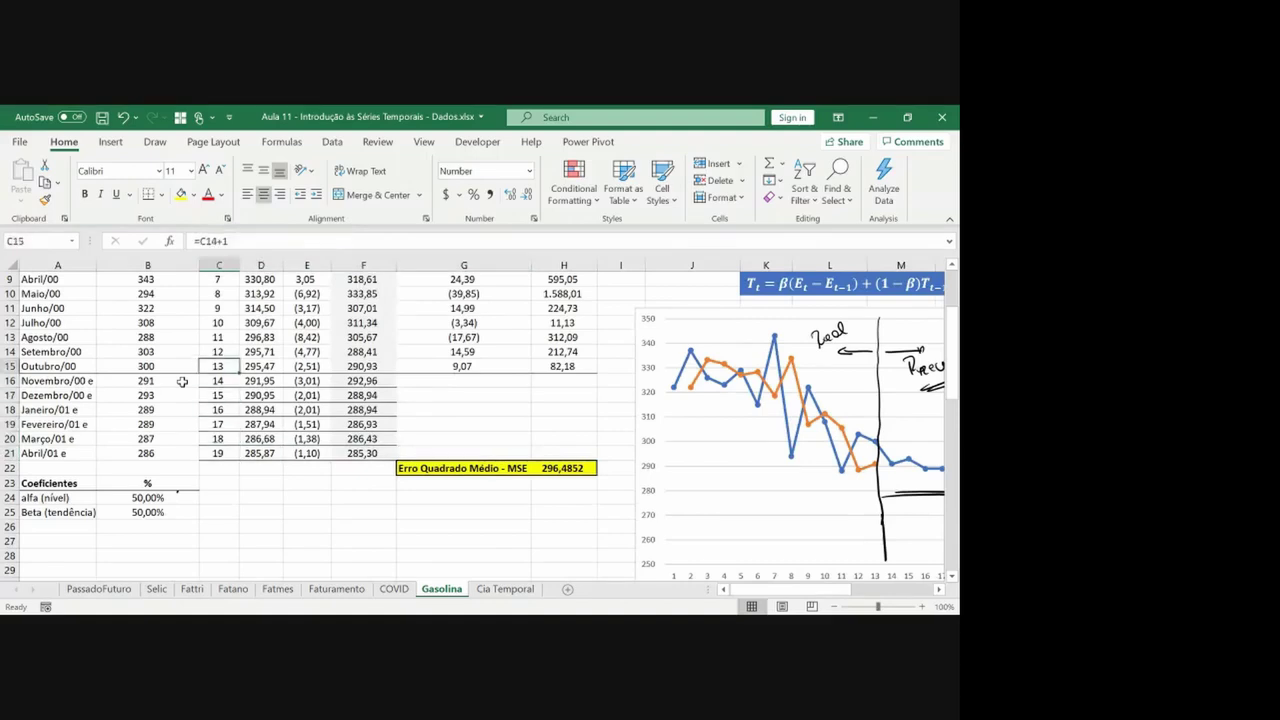
pyautogui.press('Left')
pyautogui.hotkey('shift', 'Down')
pyautogui.click(183, 381)
pyautogui.write('=F15')
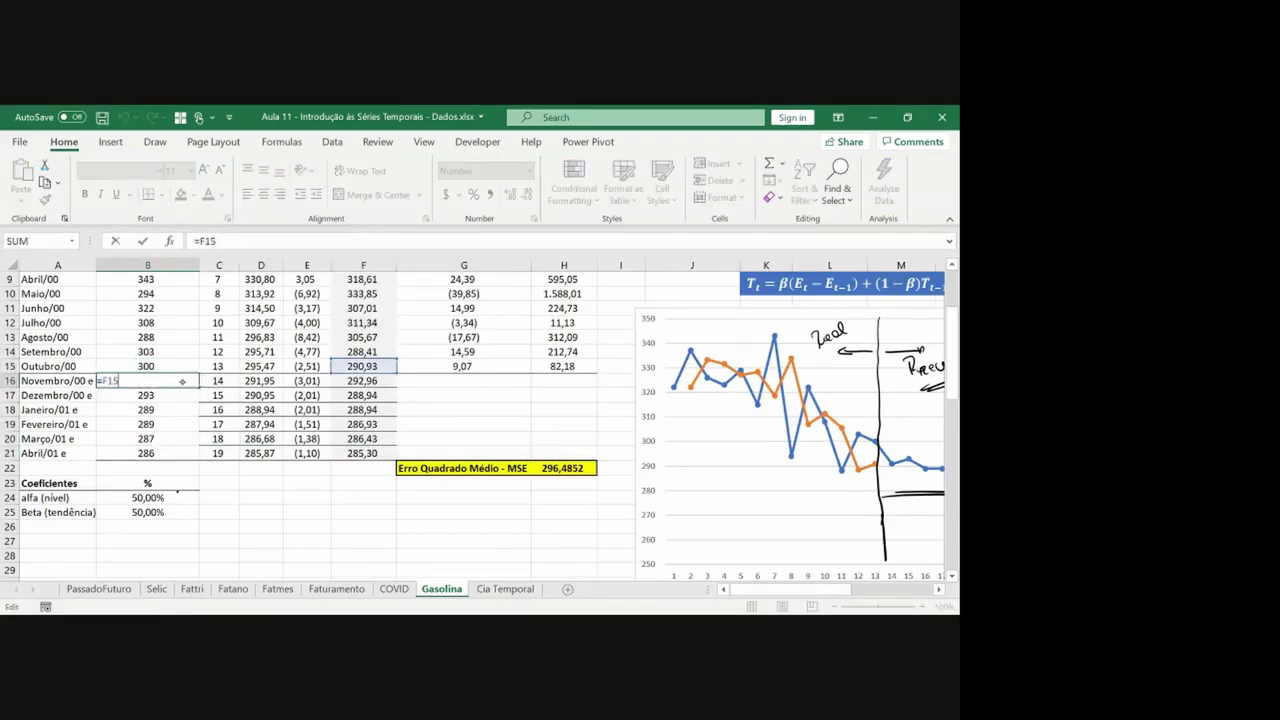
pyautogui.hotkey('ctrl', 'Return')
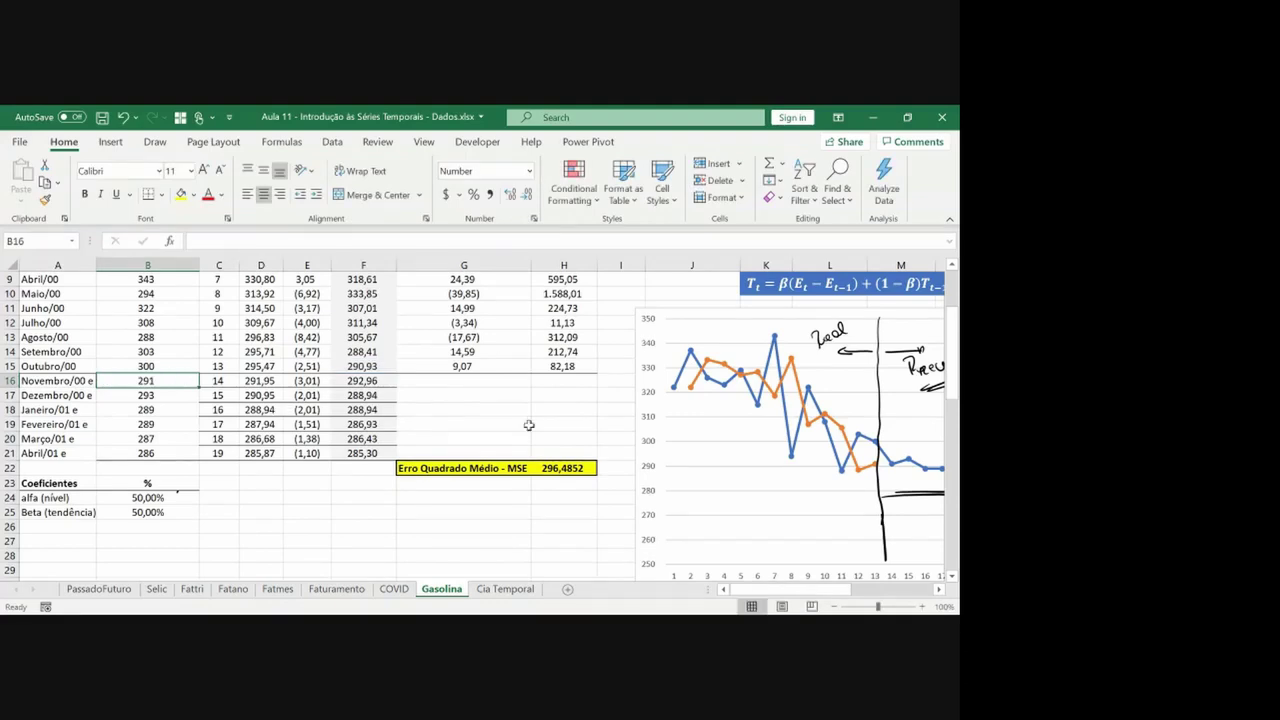
# Handwrite a circled "Holt" followed by "Previsão =" in the empty area beside the chart
pyautogui.click(585, 467)
pyautogui.press('Right')
pyautogui.press('Right')
pyautogui.press('Right')
pyautogui.press('Right')
pyautogui.press('Right')
pyautogui.press('Right')
pyautogui.press('Right')
pyautogui.press('Right')
pyautogui.press('Right')
pyautogui.press('Right')
pyautogui.press('Right')
pyautogui.press('Right')
pyautogui.press('Right')
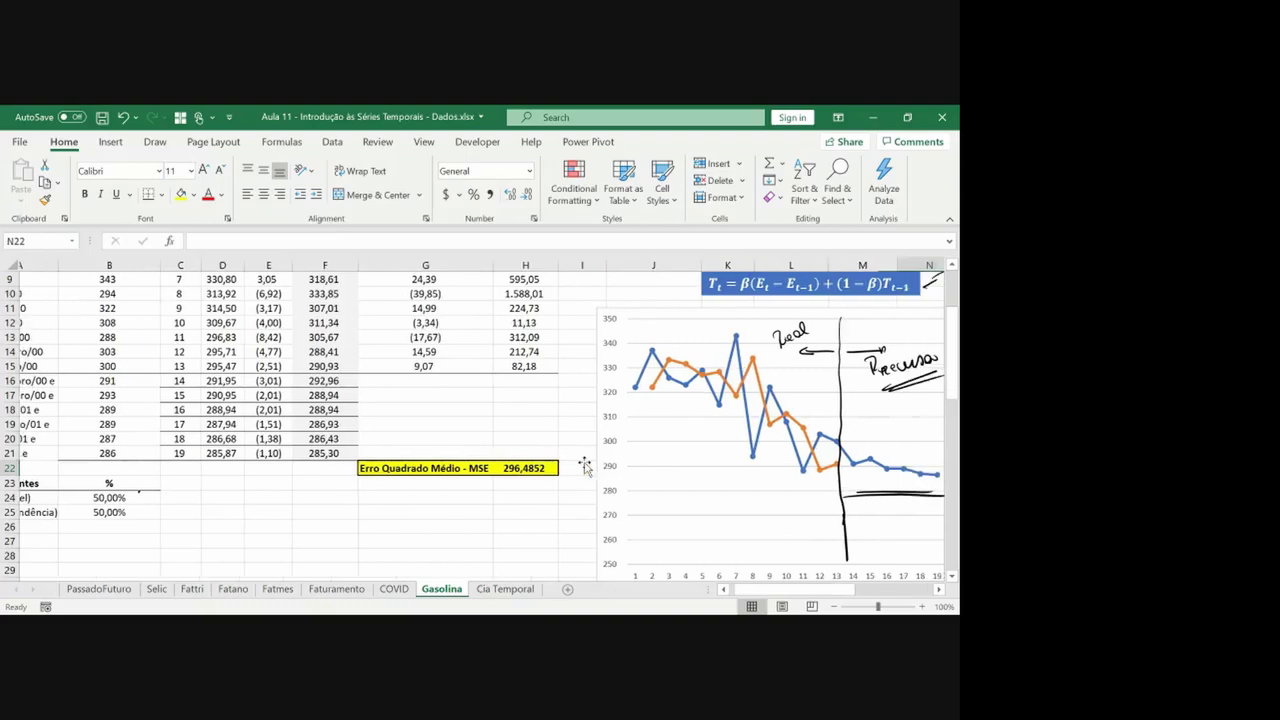
pyautogui.moveTo(532, 403); pyautogui.dragTo(530, 436)
pyautogui.moveTo(540, 401)
pyautogui.mouseDown()
pyautogui.moveTo(543, 439)
pyautogui.moveTo(547, 421)
pyautogui.mouseUp()
pyautogui.moveTo(556, 418); pyautogui.dragTo(558, 420)
pyautogui.moveTo(569, 405); pyautogui.dragTo(564, 436)
pyautogui.moveTo(580, 409)
pyautogui.mouseDown()
pyautogui.moveTo(576, 434)
pyautogui.moveTo(587, 419)
pyautogui.mouseUp()
pyautogui.moveTo(543, 401)
pyautogui.mouseDown()
pyautogui.moveTo(583, 392)
pyautogui.moveTo(748, 426)
pyautogui.mouseUp()
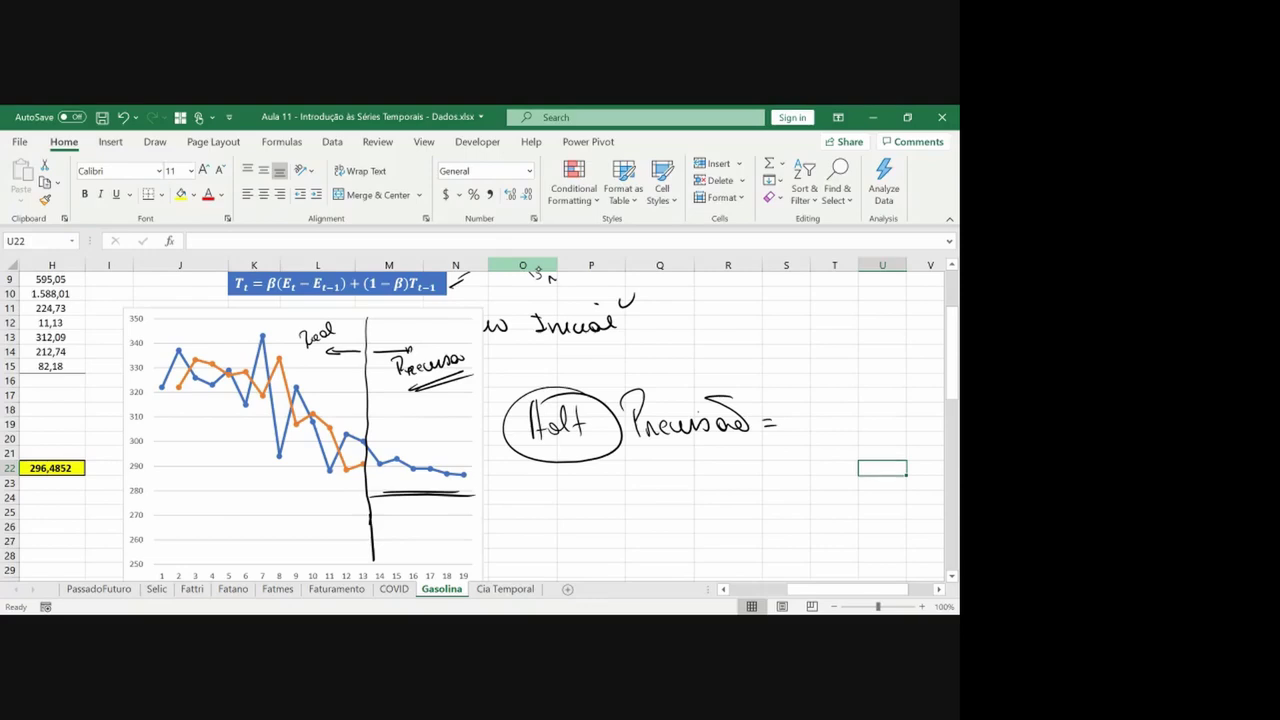
# Handwrite the conclusions under the Holt heading: "Captura tendência" and "Não captura: Sazonalid., Ciclos"
pyautogui.moveTo(542, 462); pyautogui.dragTo(728, 448)
pyautogui.moveTo(558, 476)
pyautogui.mouseDown()
pyautogui.moveTo(576, 492)
pyautogui.moveTo(668, 478)
pyautogui.mouseUp()
pyautogui.moveTo(560, 502); pyautogui.dragTo(662, 496)
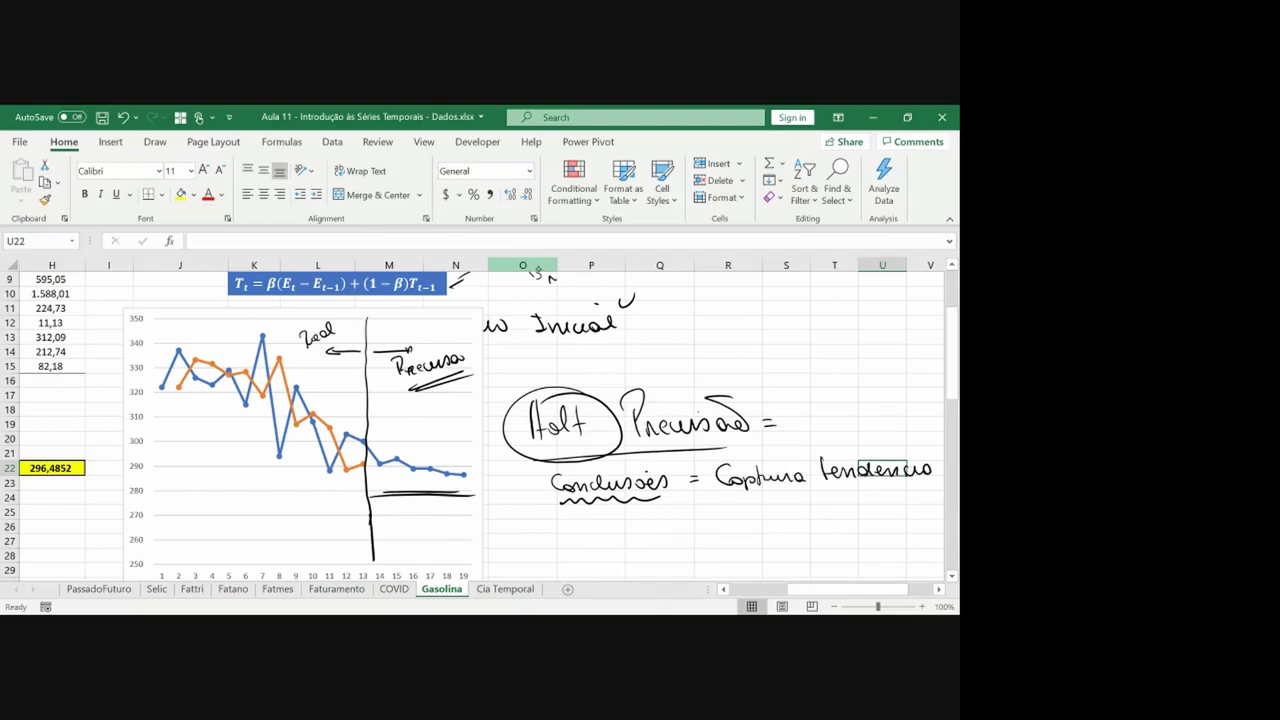
pyautogui.moveTo(386, 470); pyautogui.dragTo(462, 488)
pyautogui.hotkey('ctrl', 'z')
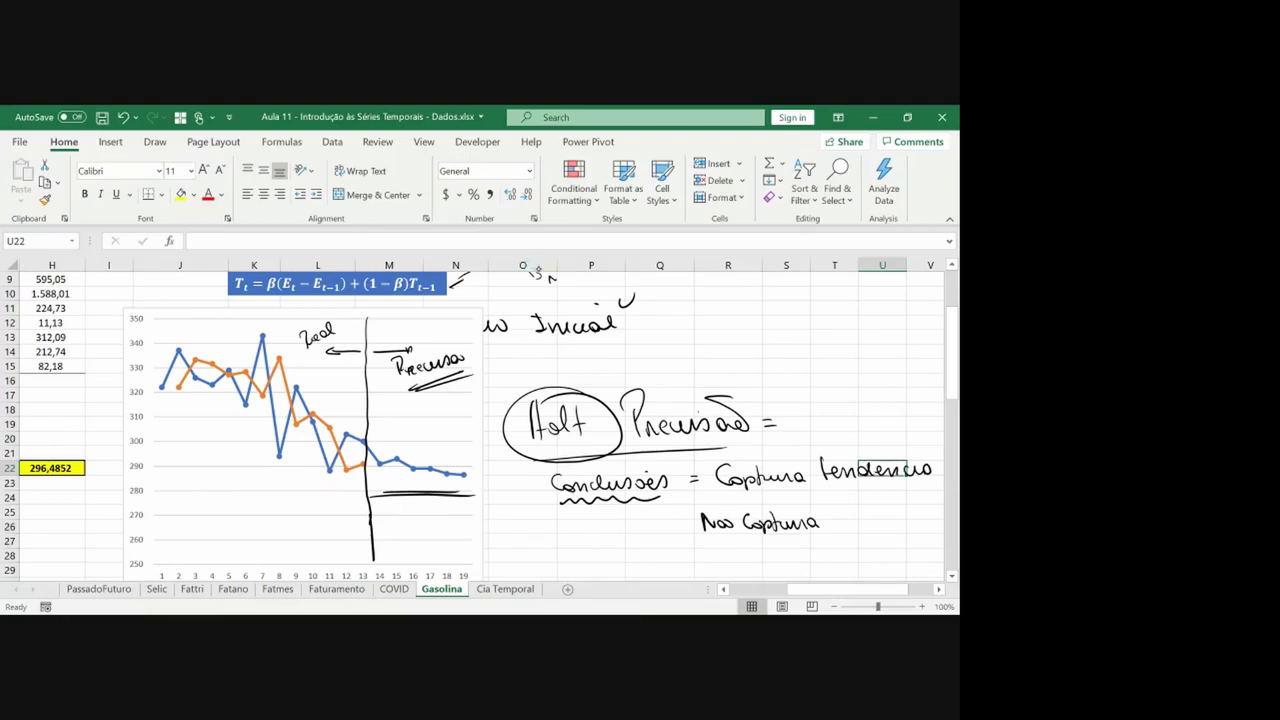
pyautogui.moveTo(850, 502); pyautogui.dragTo(840, 522)
pyautogui.moveTo(854, 514); pyautogui.dragTo(930, 516)
pyautogui.click(936, 518)
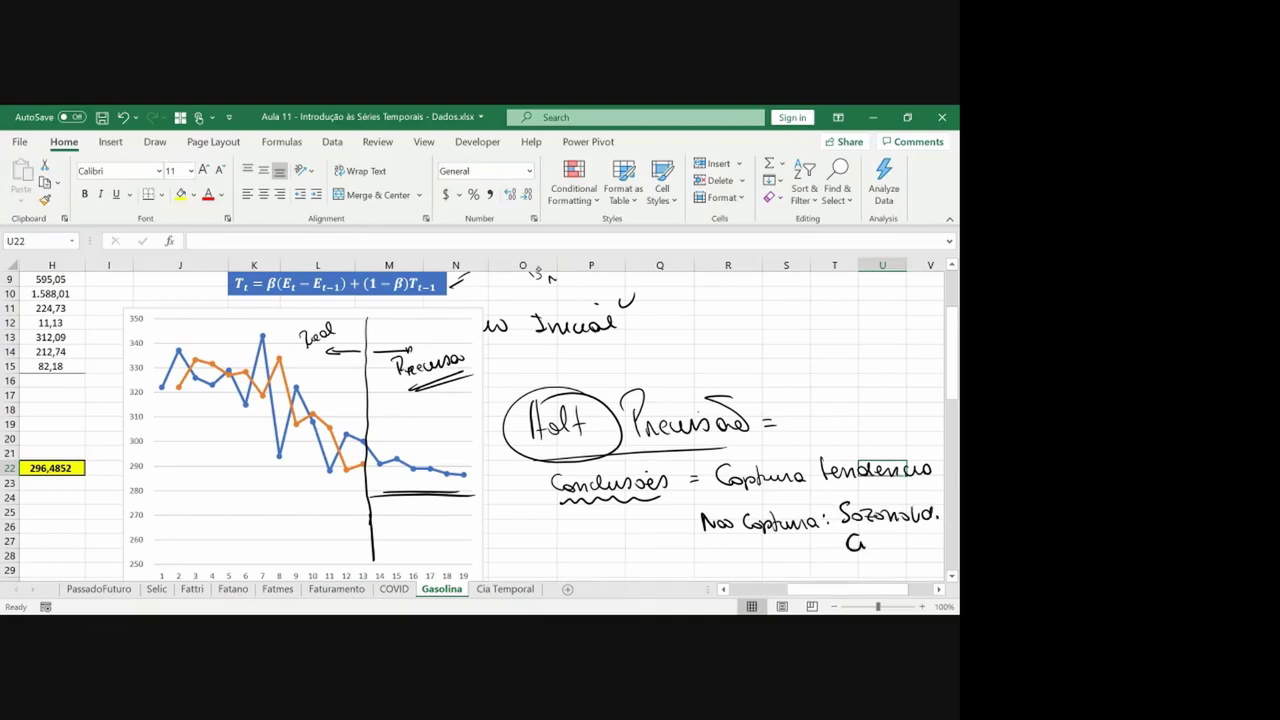
pyautogui.moveTo(866, 544); pyautogui.dragTo(912, 546)
# Undo the last ink strokes on the chart, including the underlines beneath the forecast stretch
pyautogui.moveTo(369, 449)
pyautogui.mouseDown()
pyautogui.moveTo(384, 470)
pyautogui.moveTo(532, 494)
pyautogui.mouseUp()
pyautogui.hotkey('ctrl', 'z')
pyautogui.hotkey('ctrl', 'z')
pyautogui.hotkey('ctrl', 'z')
# Open Solver and set its objective to minimise the MSE in H22
pyautogui.click(52, 474)
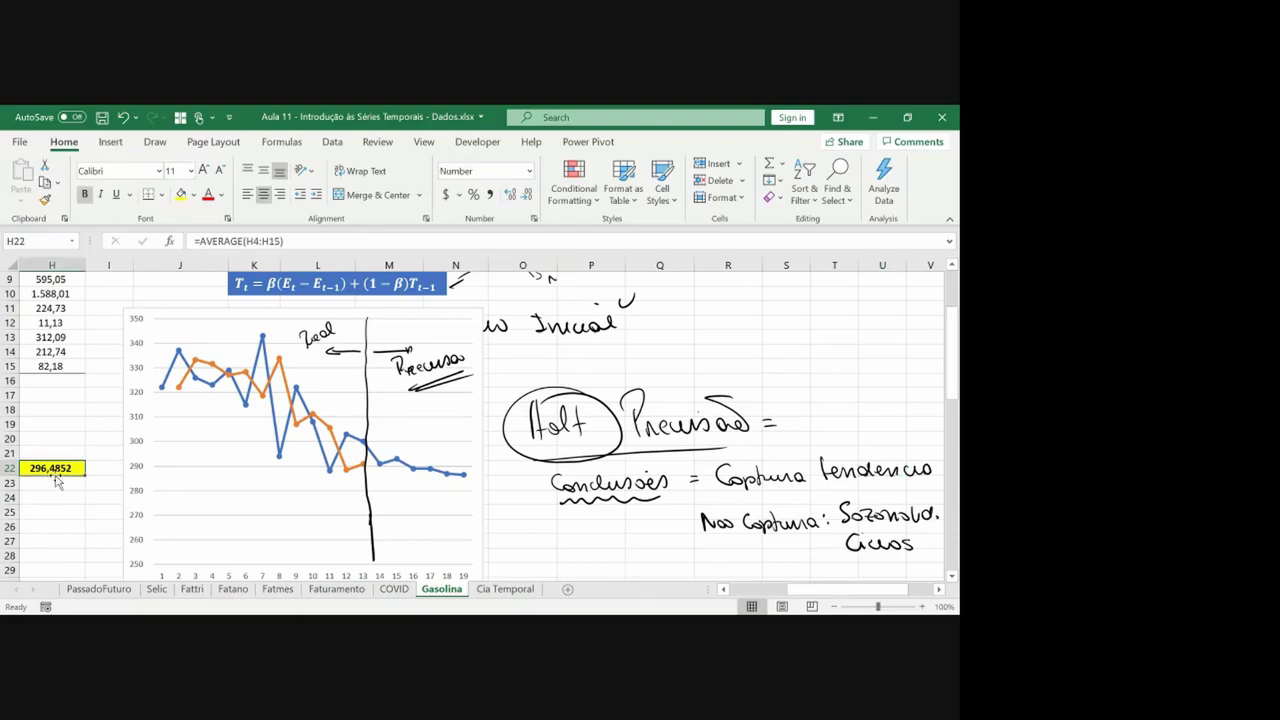
pyautogui.press('Left')
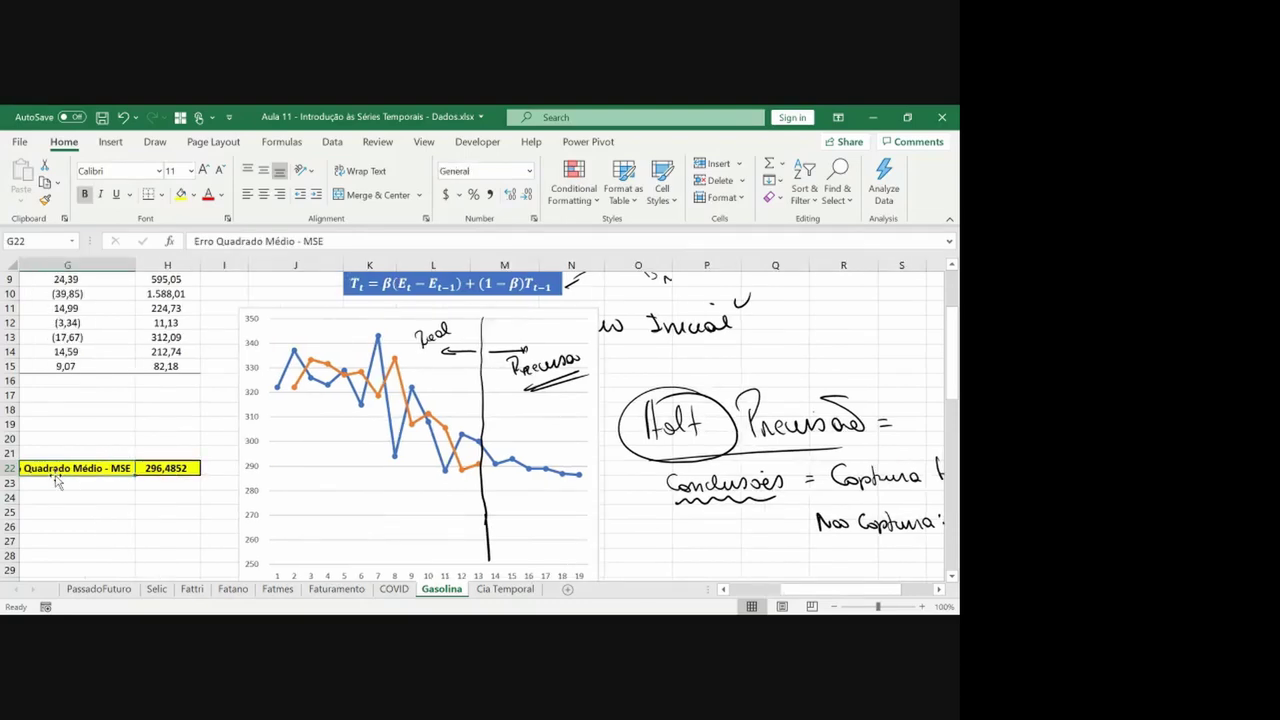
pyautogui.press('Home')
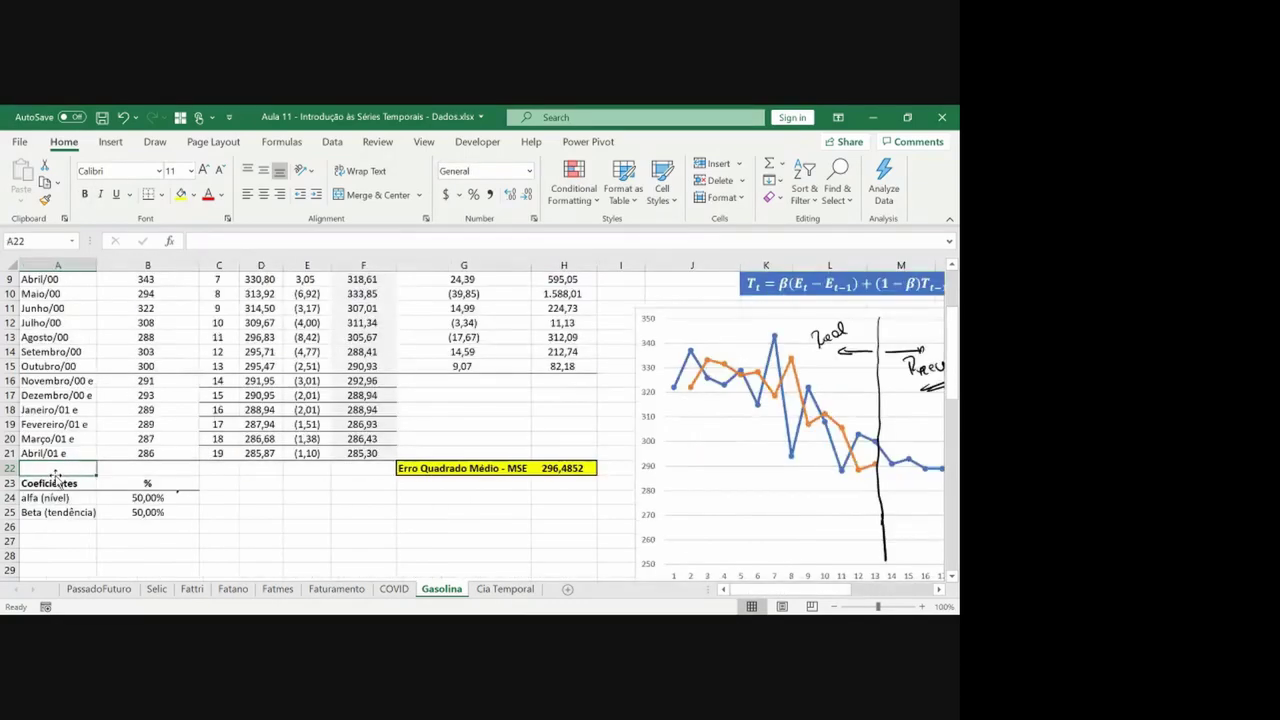
pyautogui.press('Right')
pyautogui.press('Right')
pyautogui.press('Right')
pyautogui.press('Right')
pyautogui.press('Right')
pyautogui.press('Right')
pyautogui.press('Right')
pyautogui.click(332, 141)
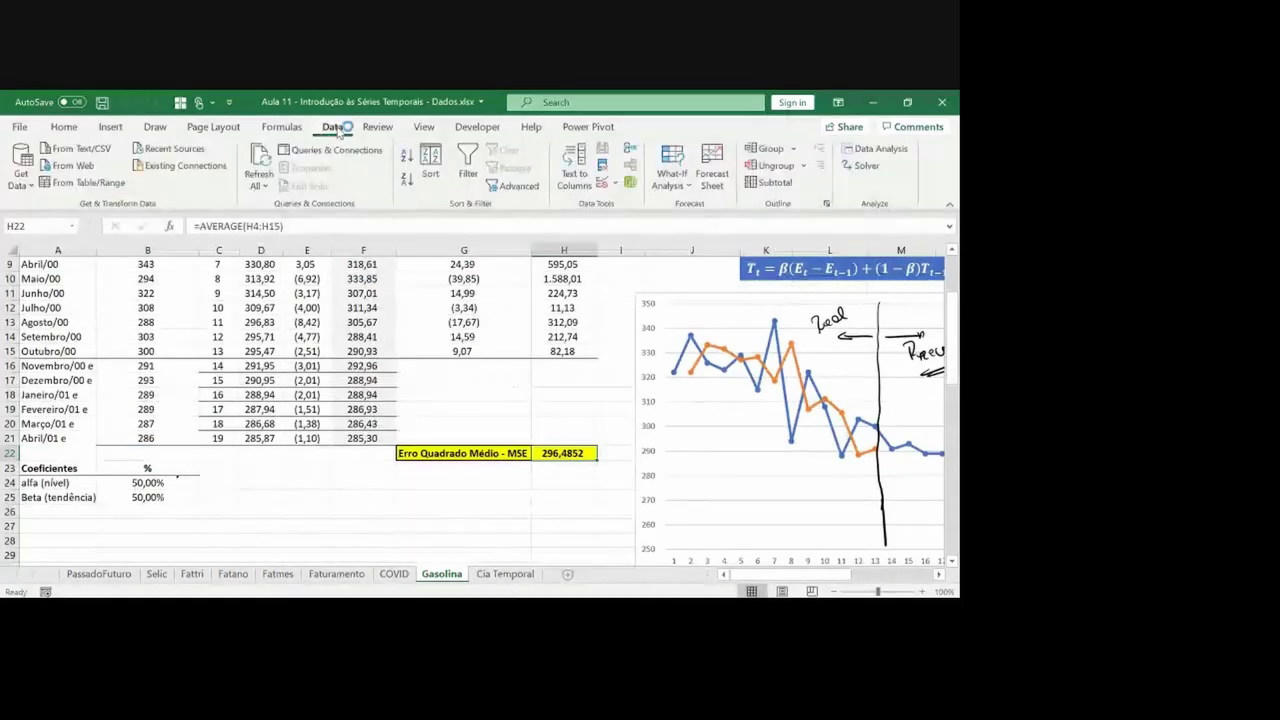
pyautogui.click(868, 168)
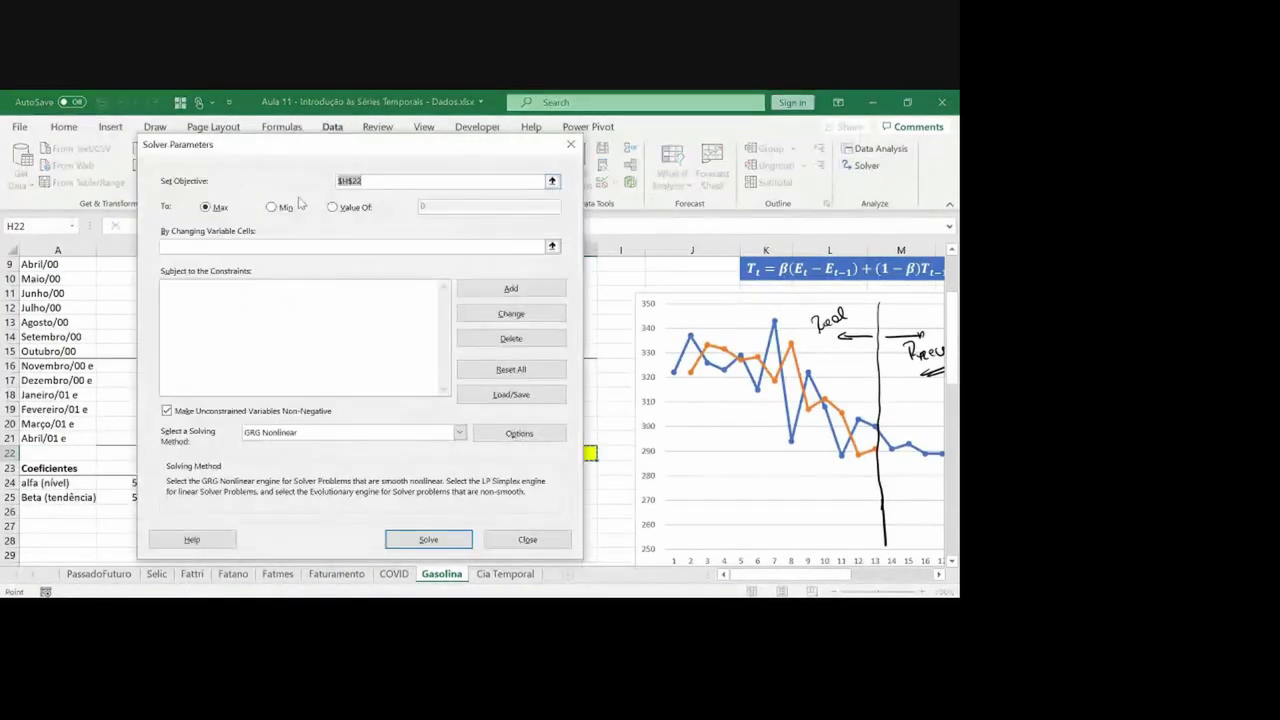
pyautogui.click(284, 207)
pyautogui.click(551, 182)
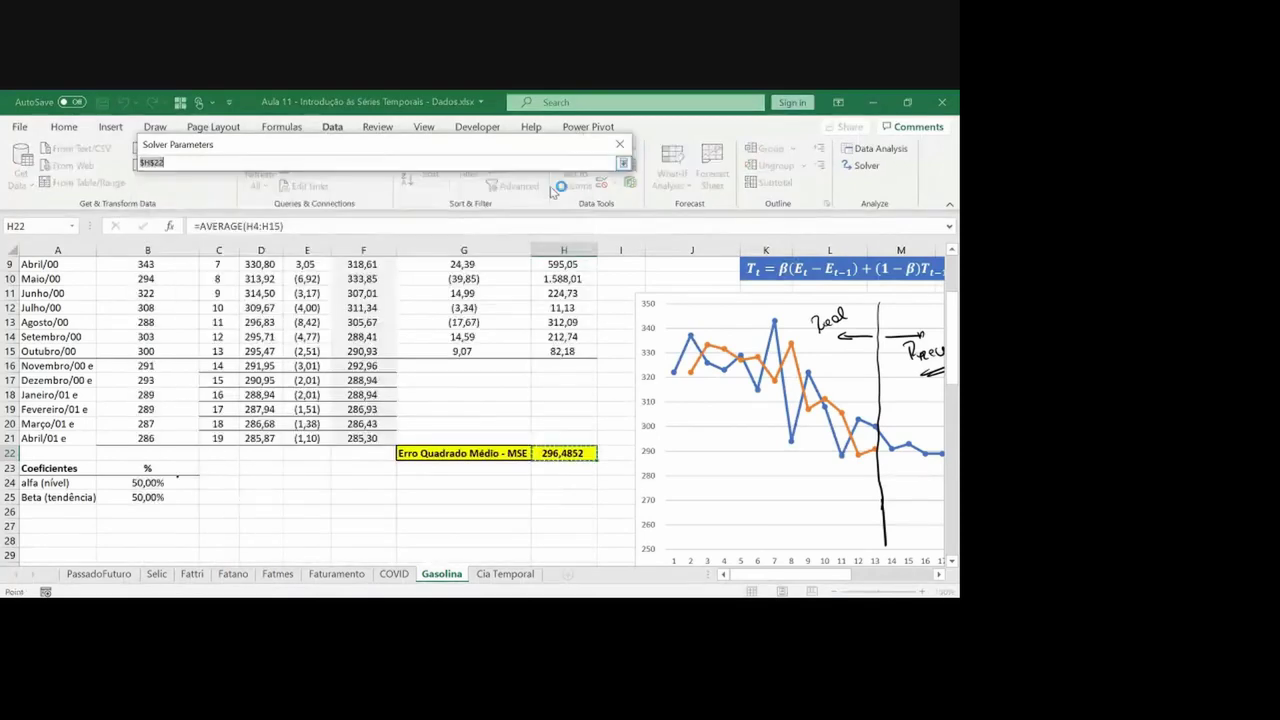
pyautogui.click(553, 452)
pyautogui.press('Return')
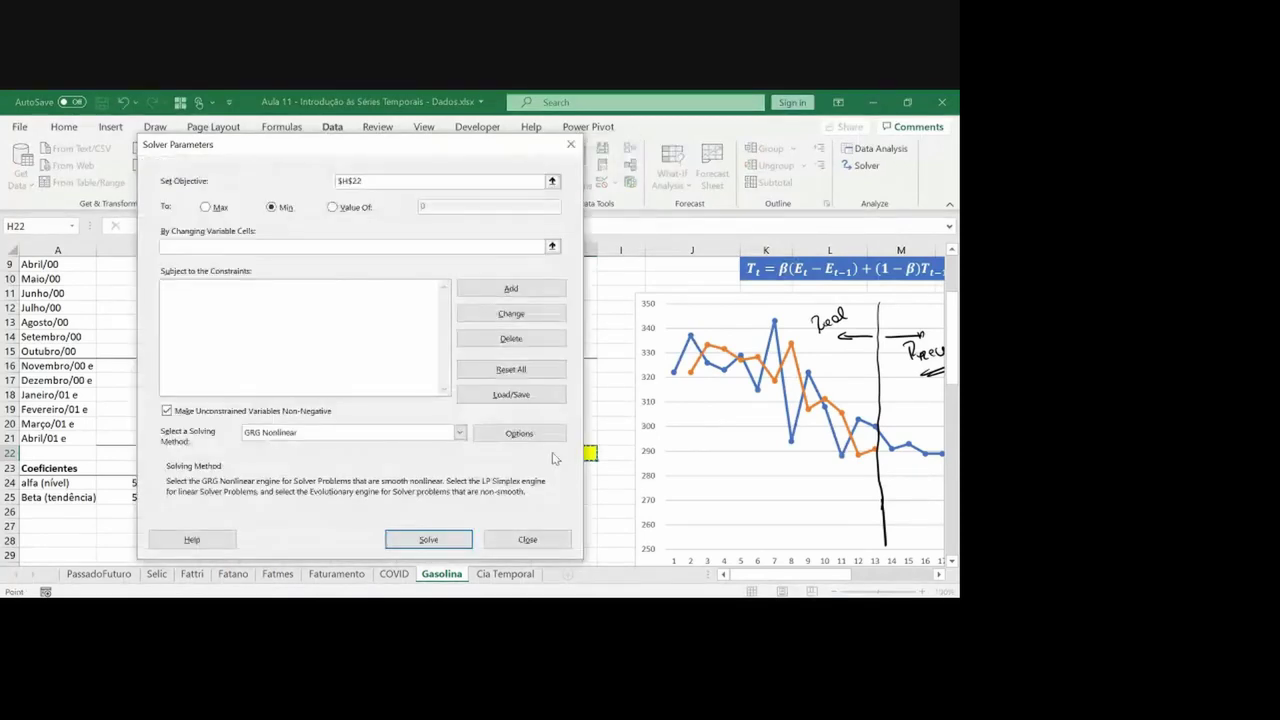
# Set Solver's changing variable cells to the alfa and Beta coefficients in B24:B25
pyautogui.click(551, 246)
pyautogui.click(141, 484)
pyautogui.hotkey('shift', 'Down')
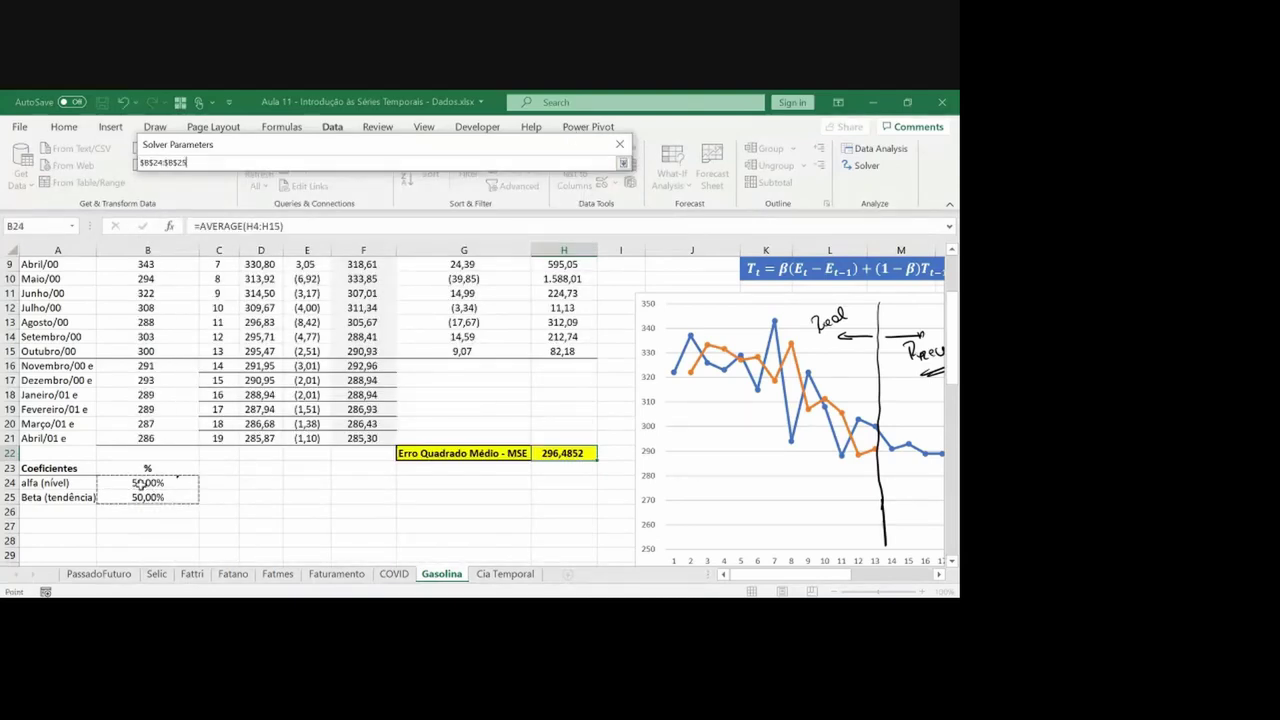
pyautogui.press('Return')
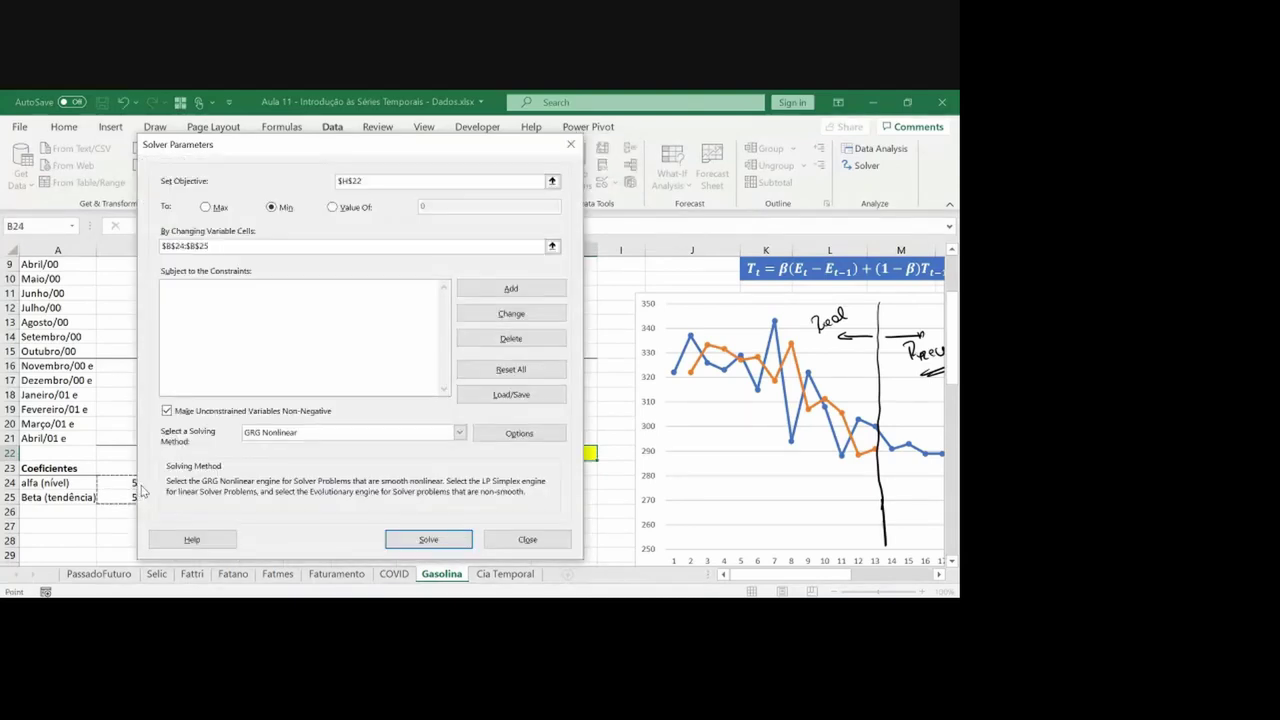
# Add a Solver constraint requiring the alfa coefficient in B24 to be <= 1
pyautogui.click(480, 291)
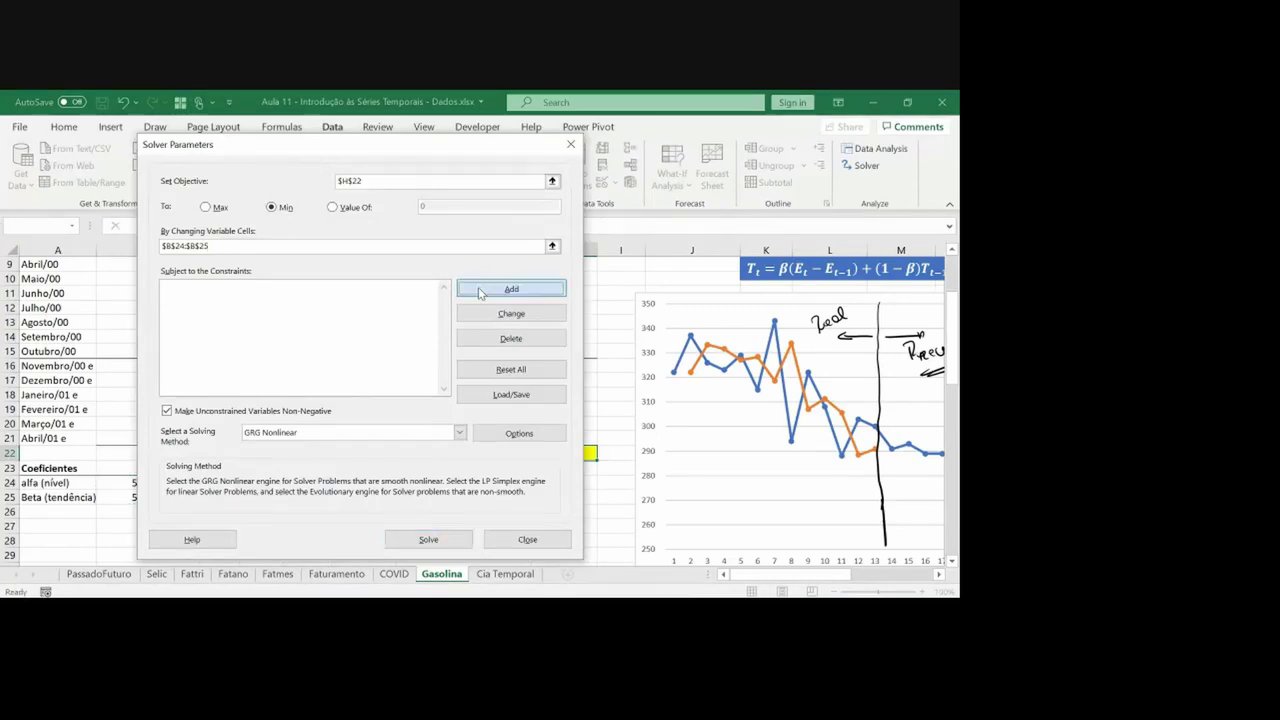
pyautogui.click(416, 352)
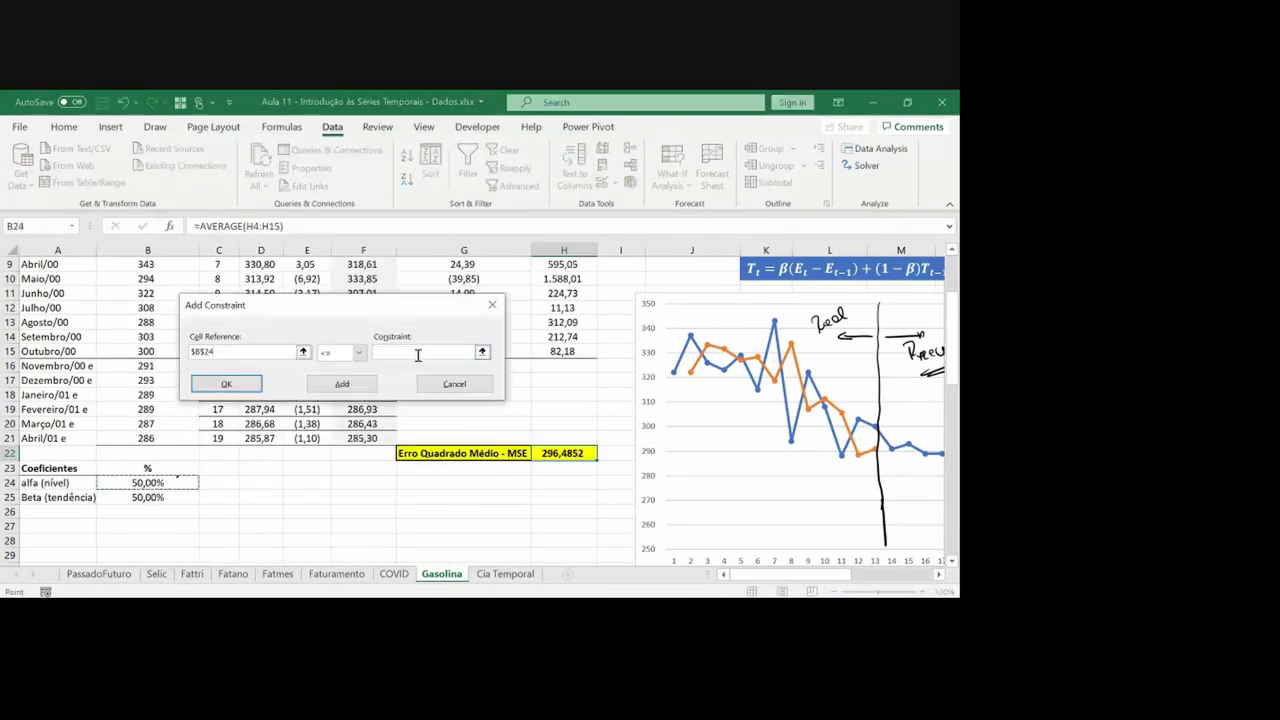
pyautogui.click(340, 384)
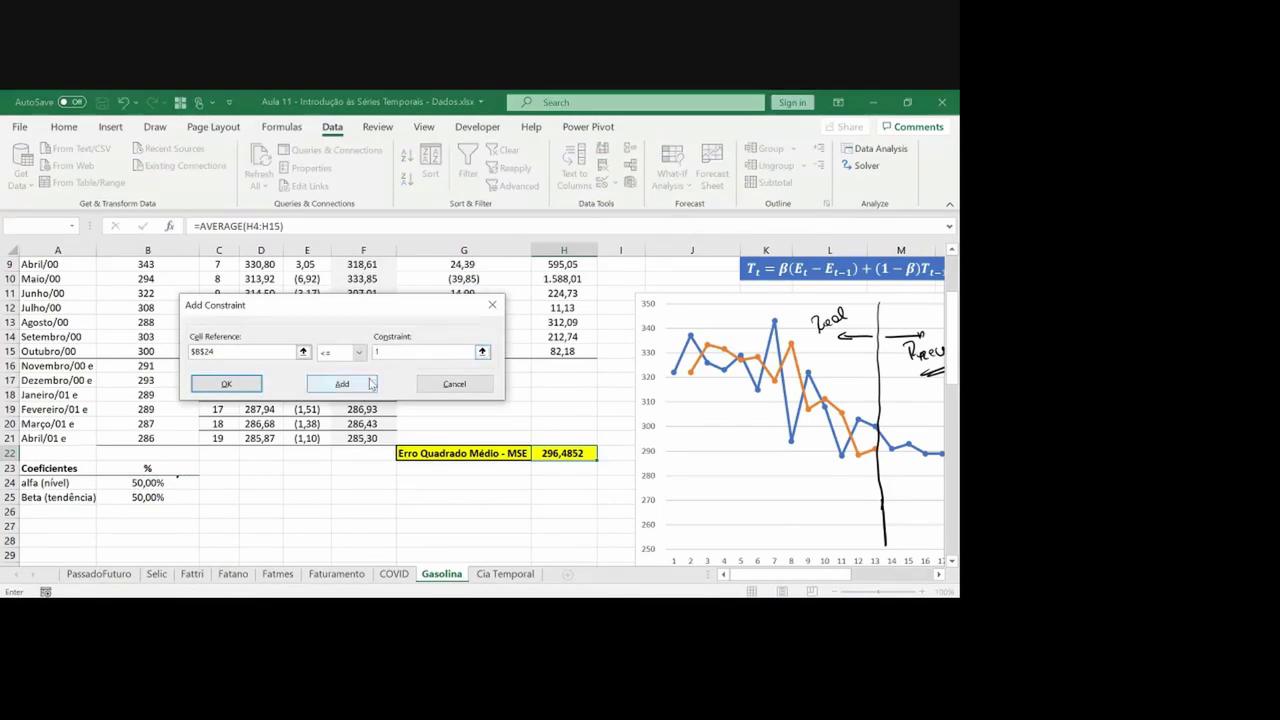
# Add a Solver constraint requiring the alfa coefficient in B24 to be >= 0
pyautogui.click(358, 352)
pyautogui.click(326, 388)
pyautogui.click(390, 354)
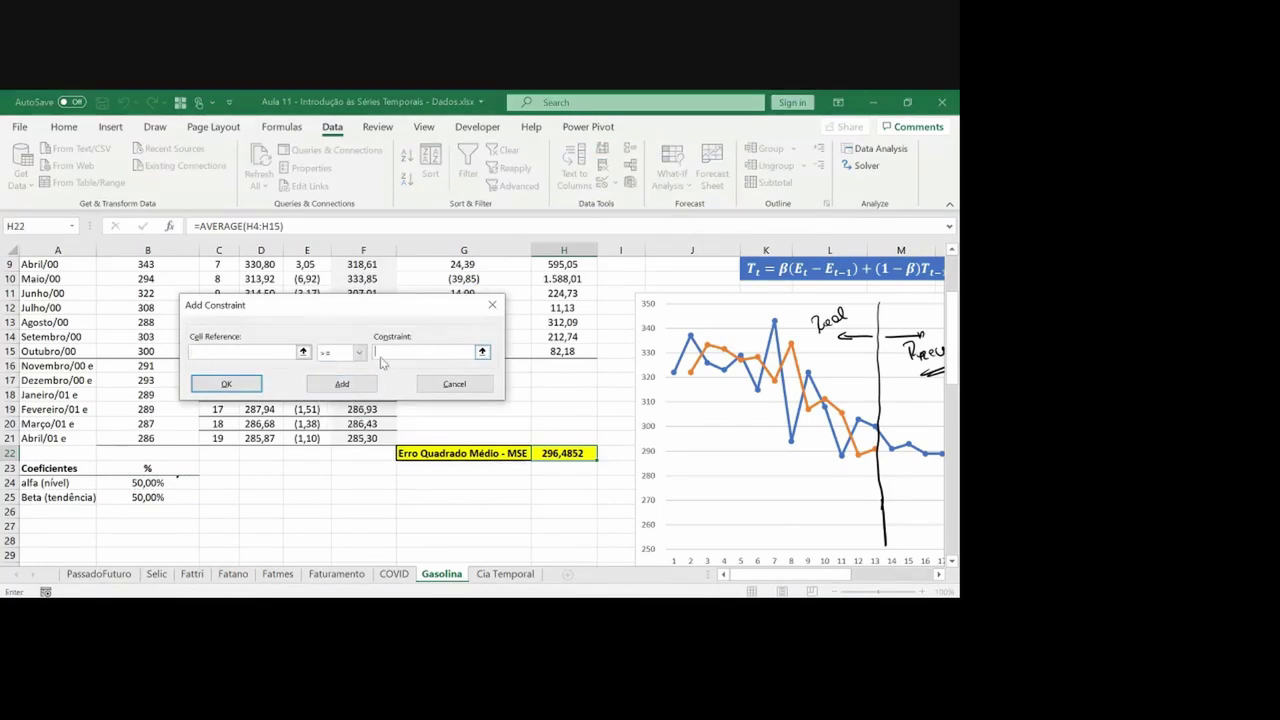
pyautogui.write('0')
pyautogui.click(226, 384)
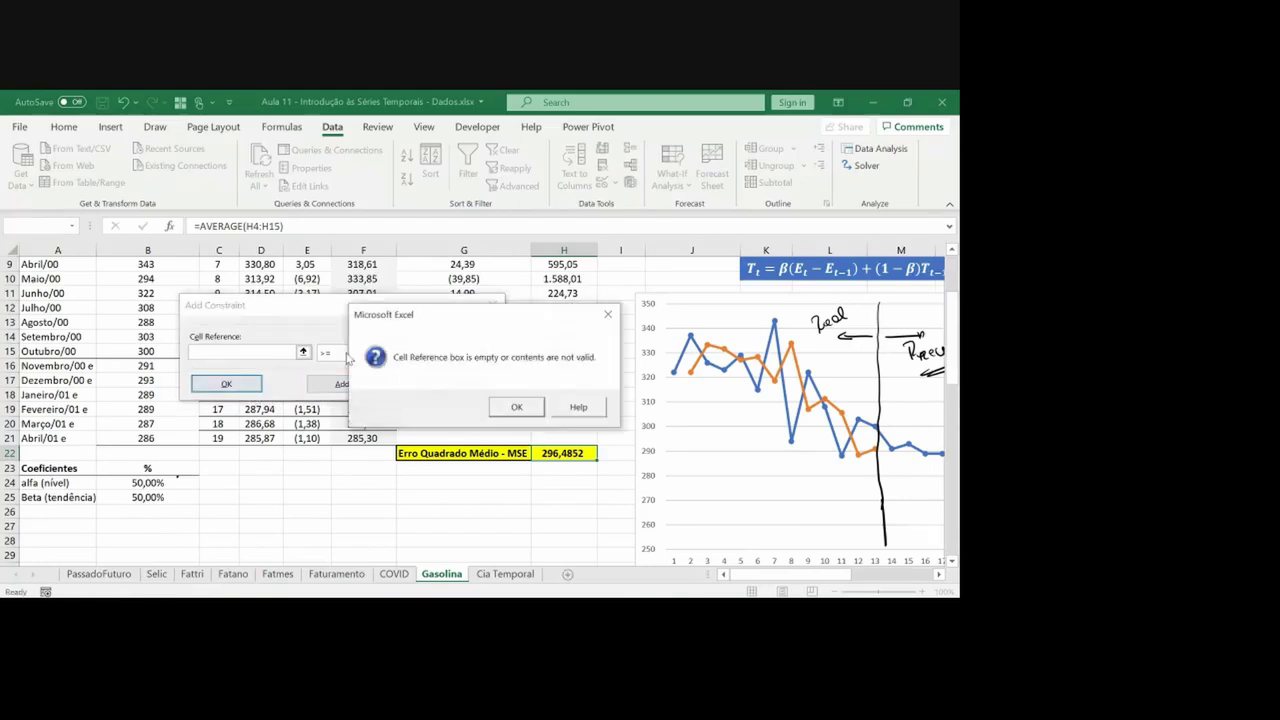
pyautogui.click(510, 407)
pyautogui.click(303, 352)
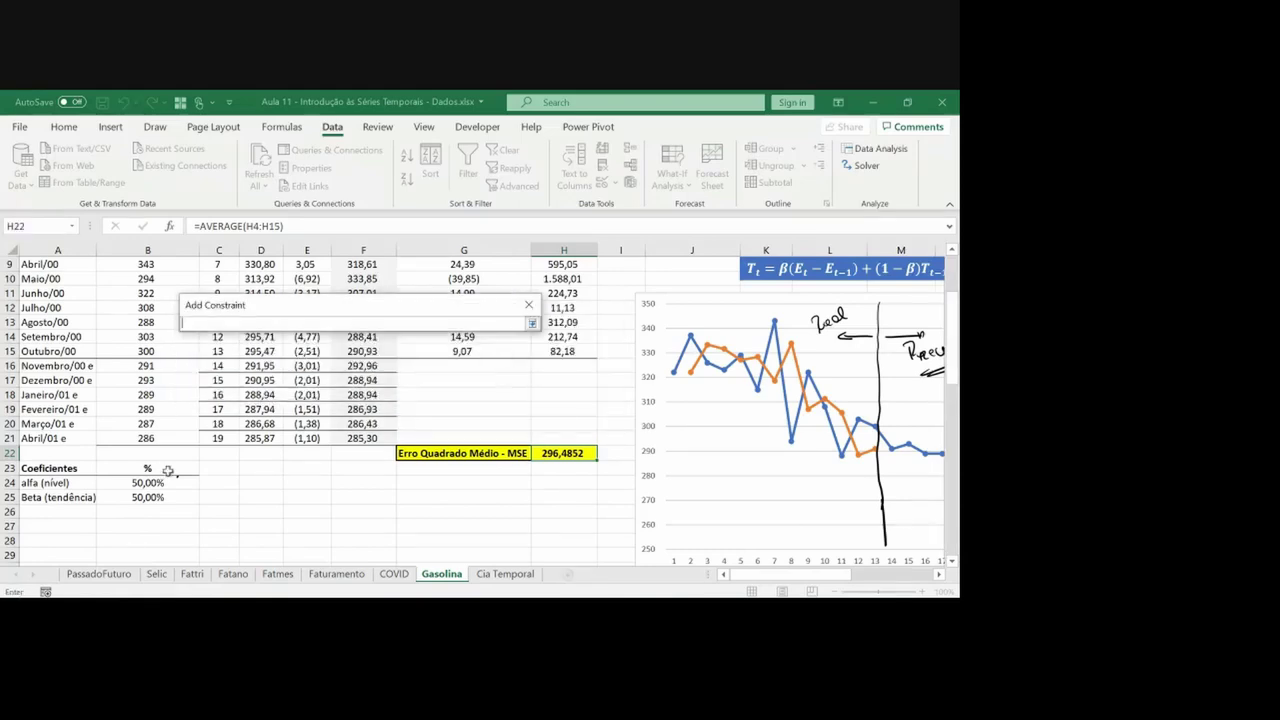
pyautogui.click(150, 482)
pyautogui.press('Return')
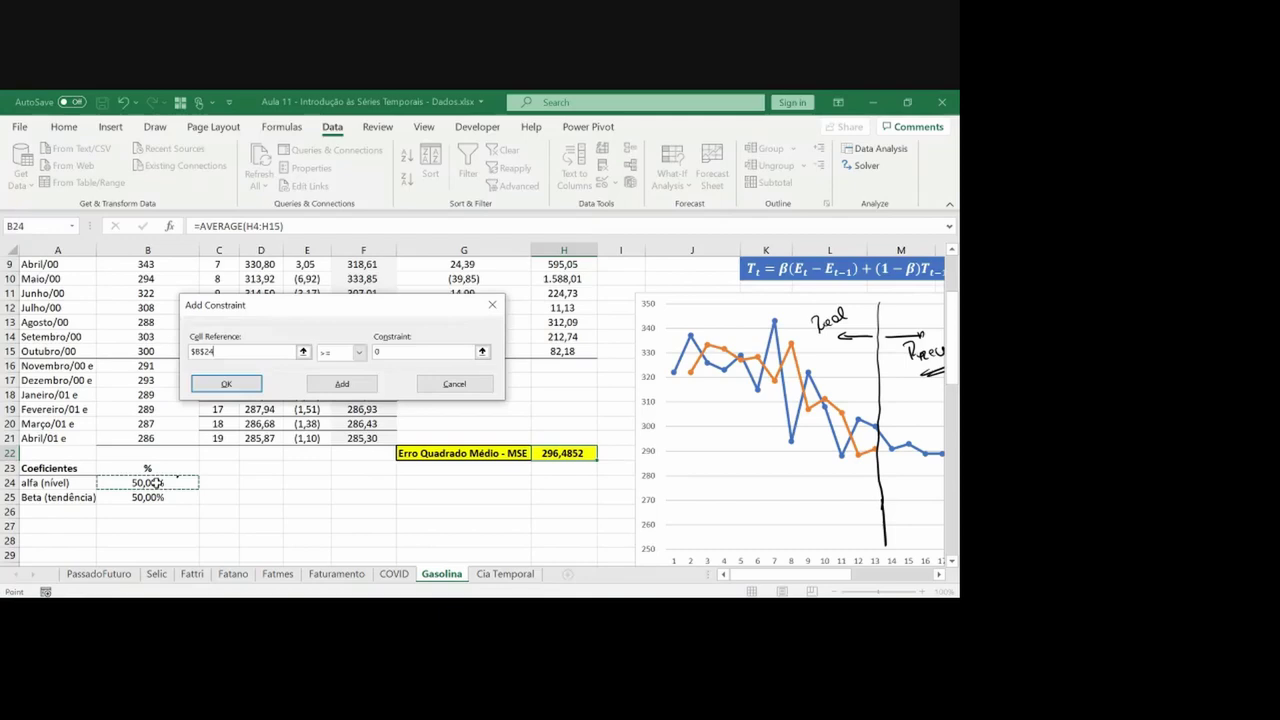
pyautogui.click(242, 382)
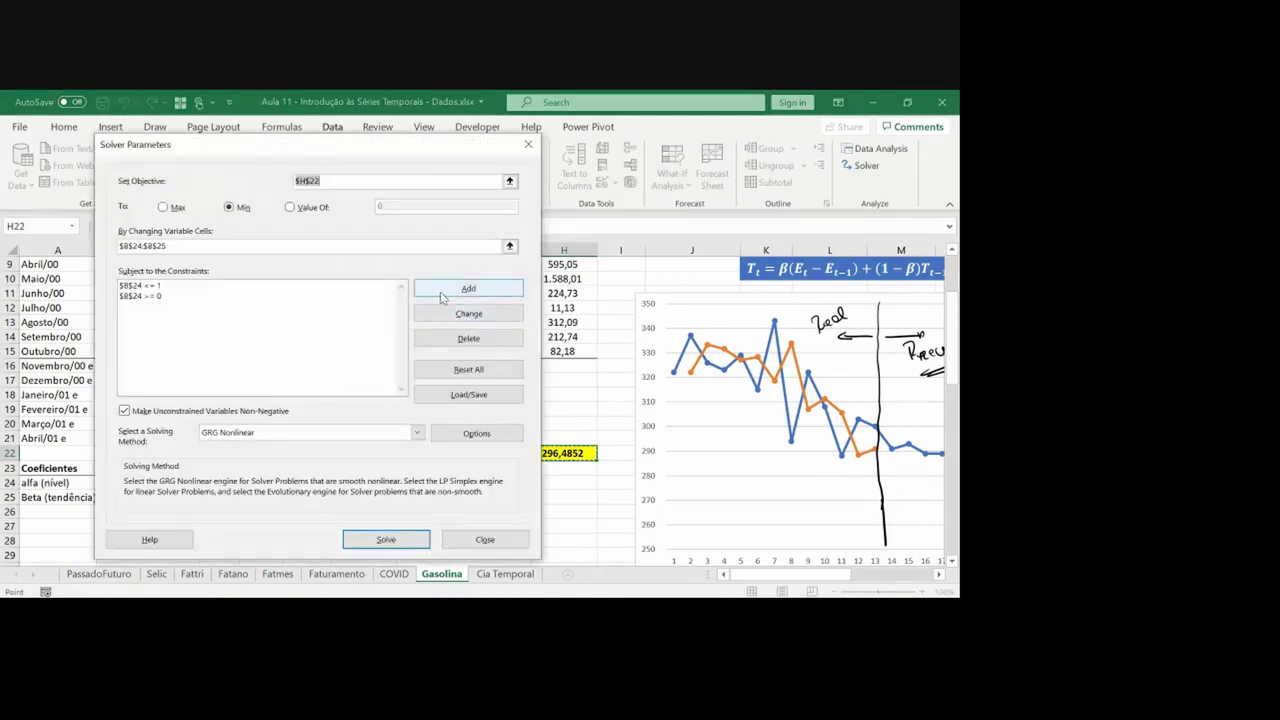
# Add a Solver constraint requiring the Beta coefficient in B25 to be <= 1
pyautogui.click(440, 292)
pyautogui.click(148, 497)
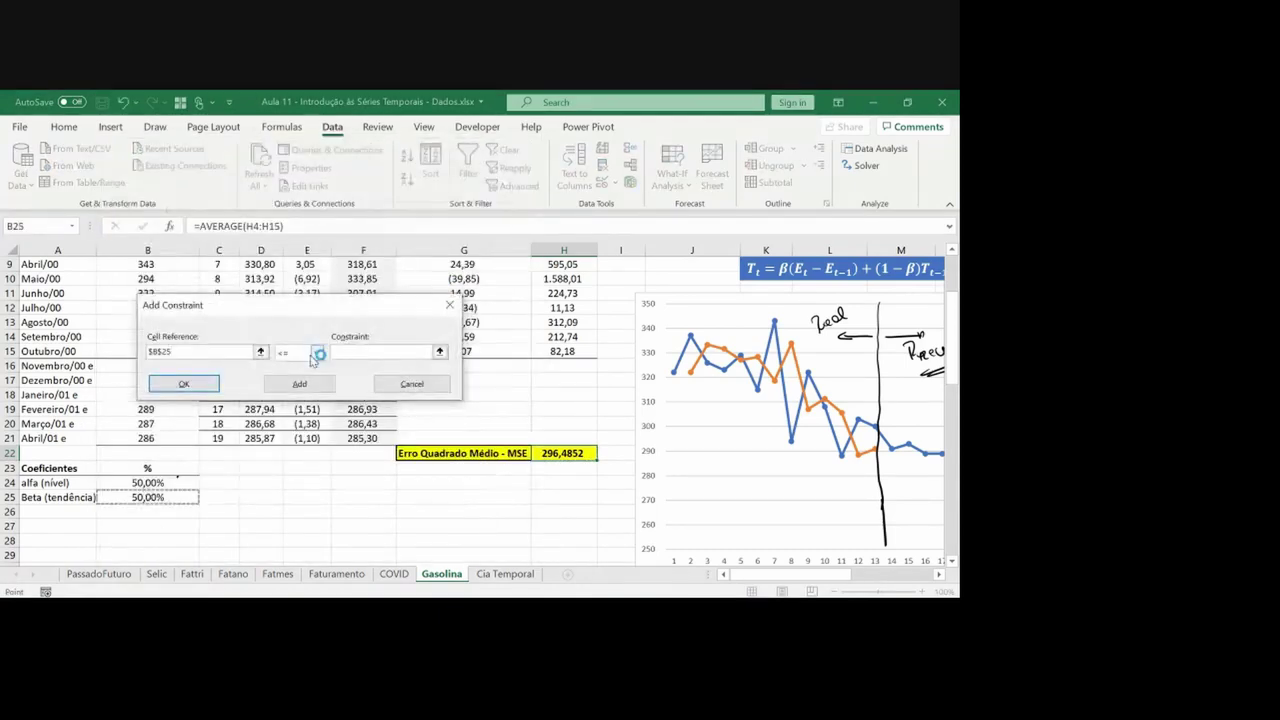
pyautogui.write('1')
pyautogui.click(299, 384)
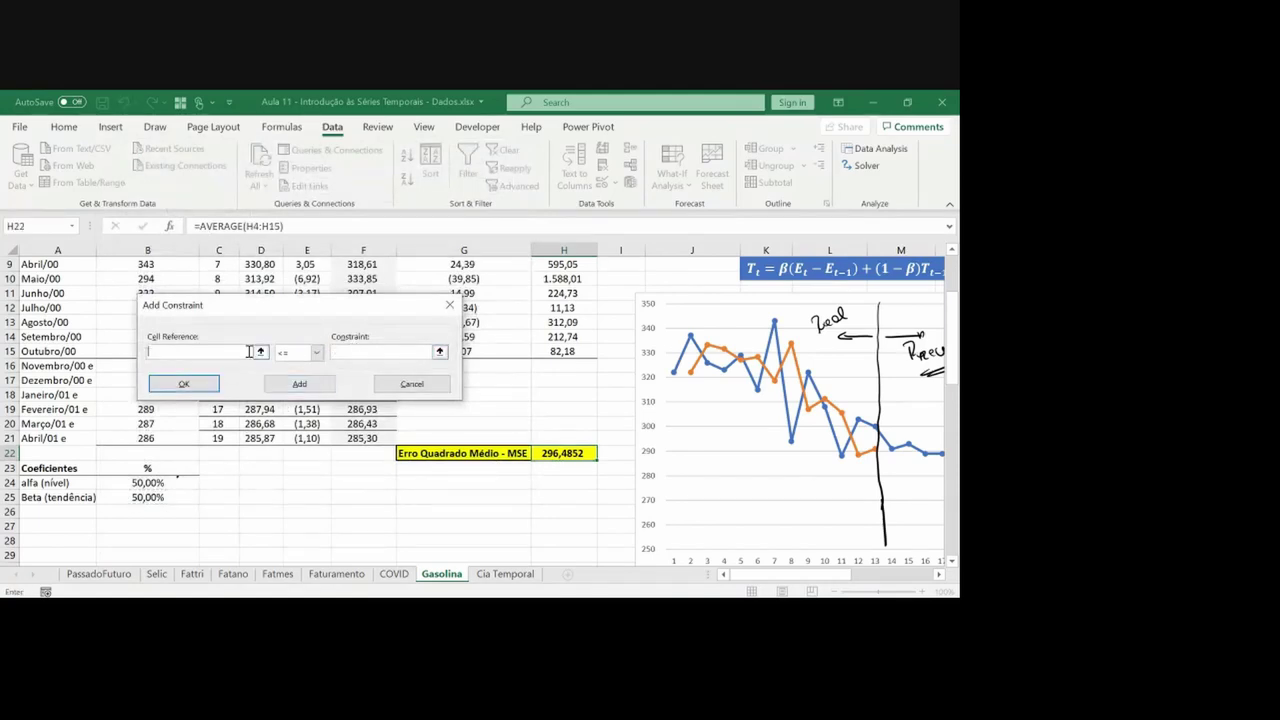
# Add a Solver constraint requiring the Beta coefficient in B25 to be >= 0
pyautogui.click(261, 353)
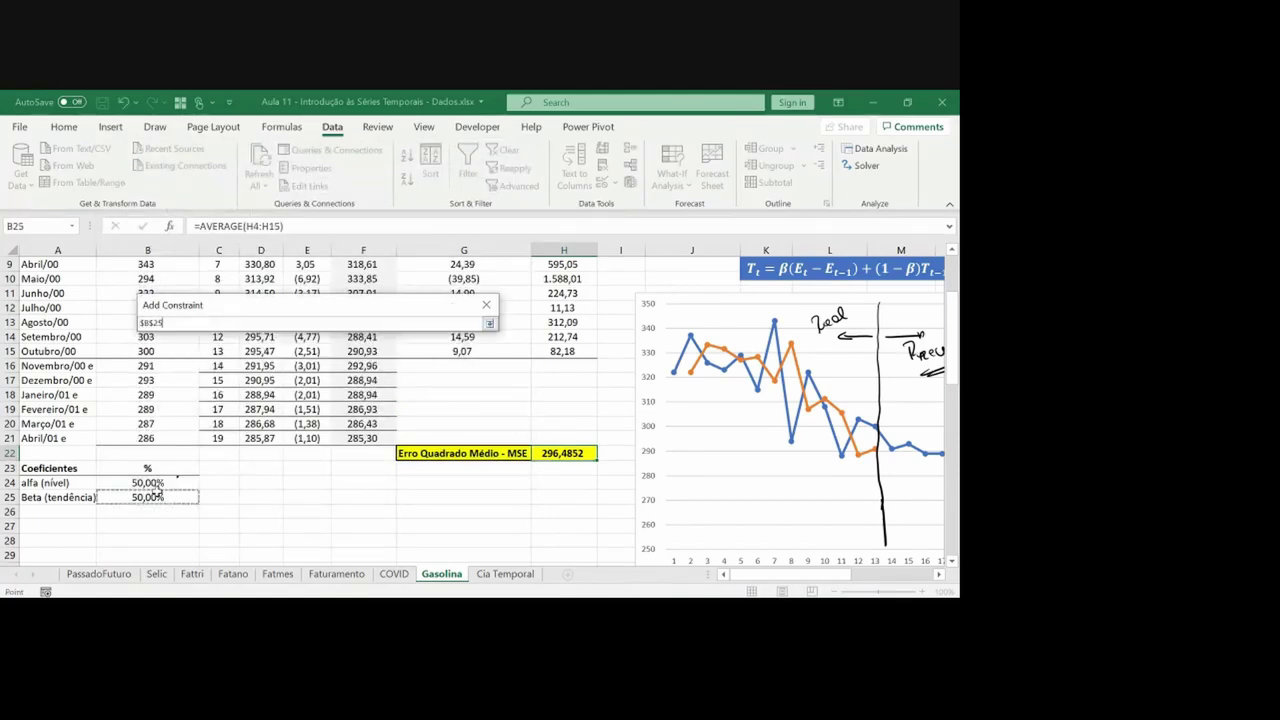
pyautogui.click(157, 493)
pyautogui.press('Return')
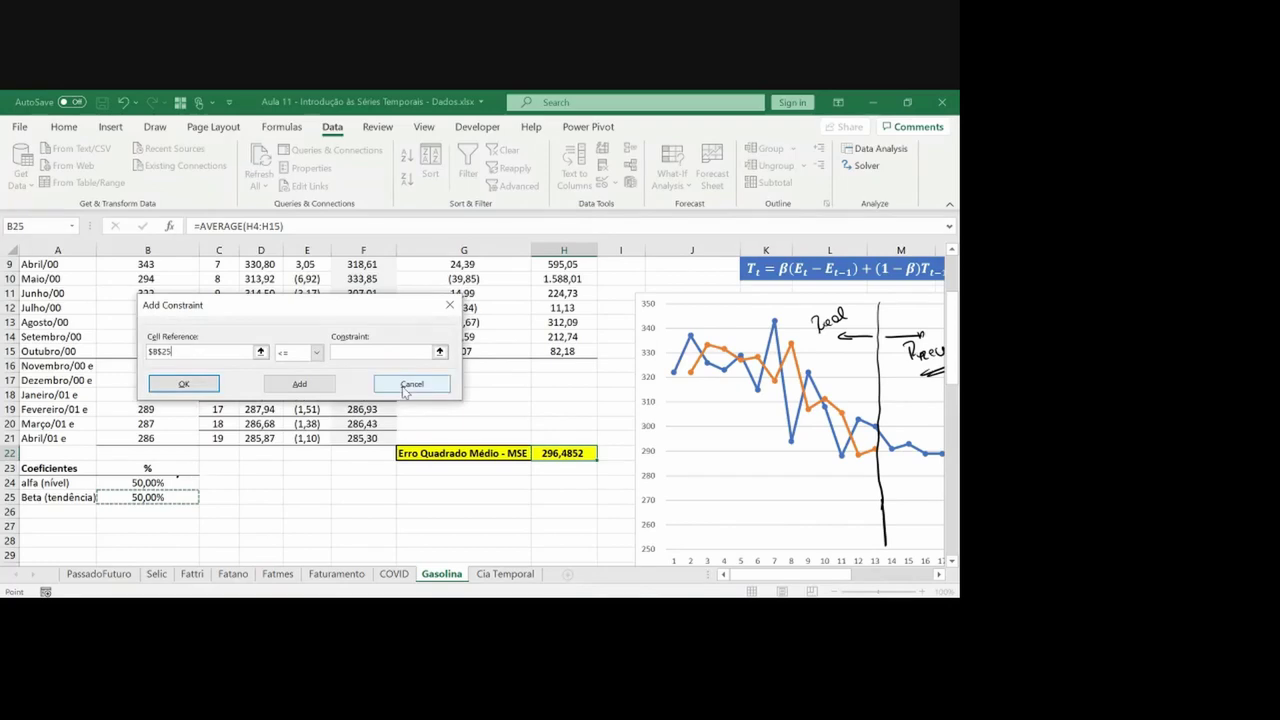
pyautogui.click(315, 353)
pyautogui.click(285, 388)
pyautogui.click(366, 352)
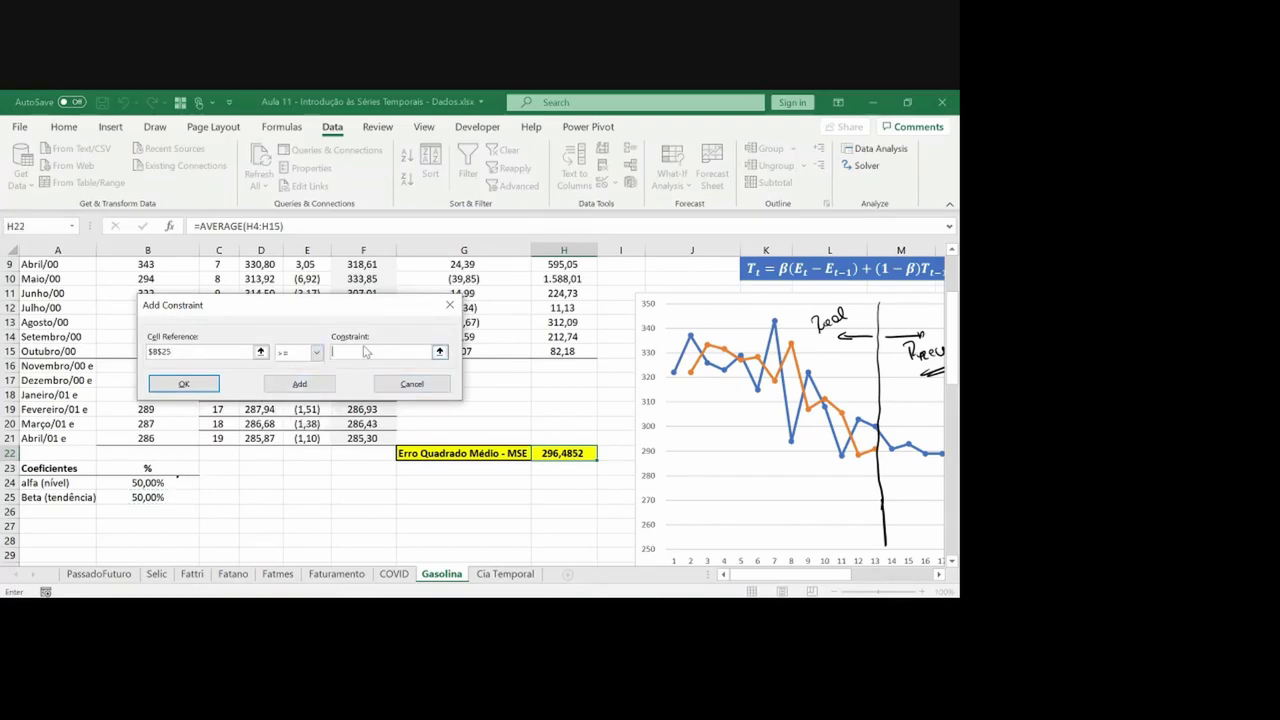
pyautogui.write('0')
pyautogui.click(184, 384)
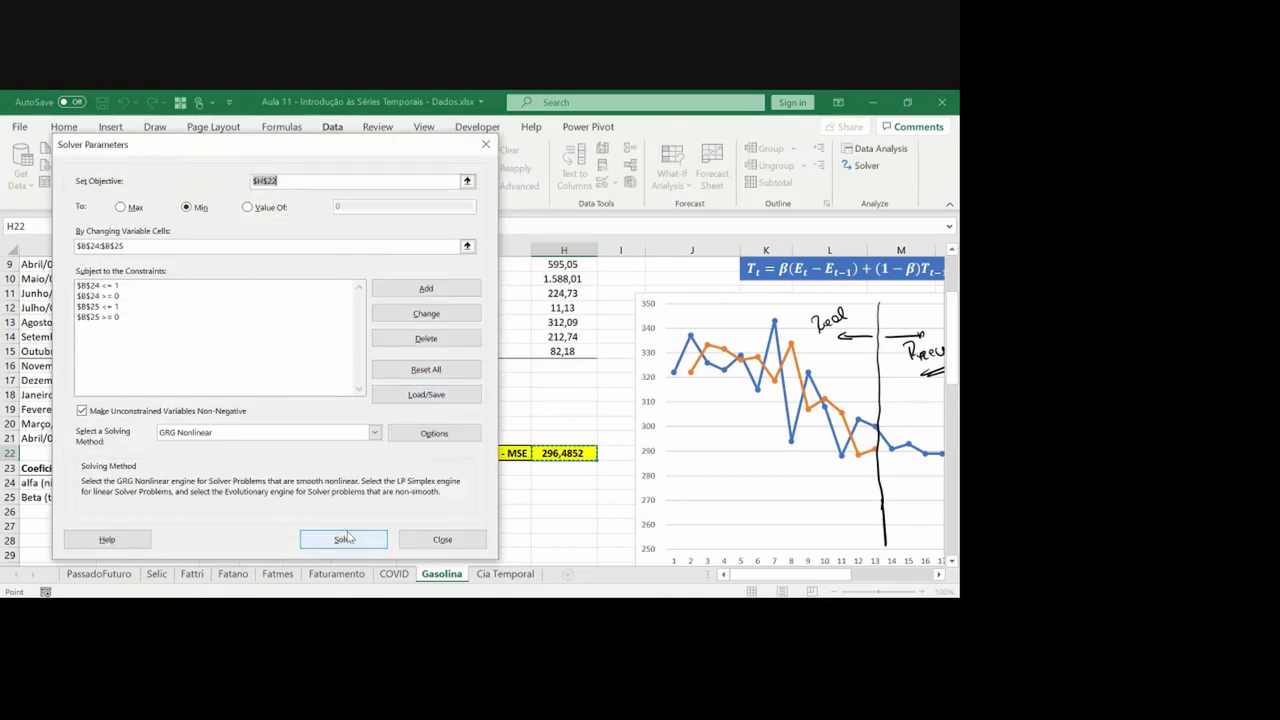
# Run Solver, keep its solution and switch back to the Gasolina sheet in the Dados workbook
pyautogui.click(345, 539)
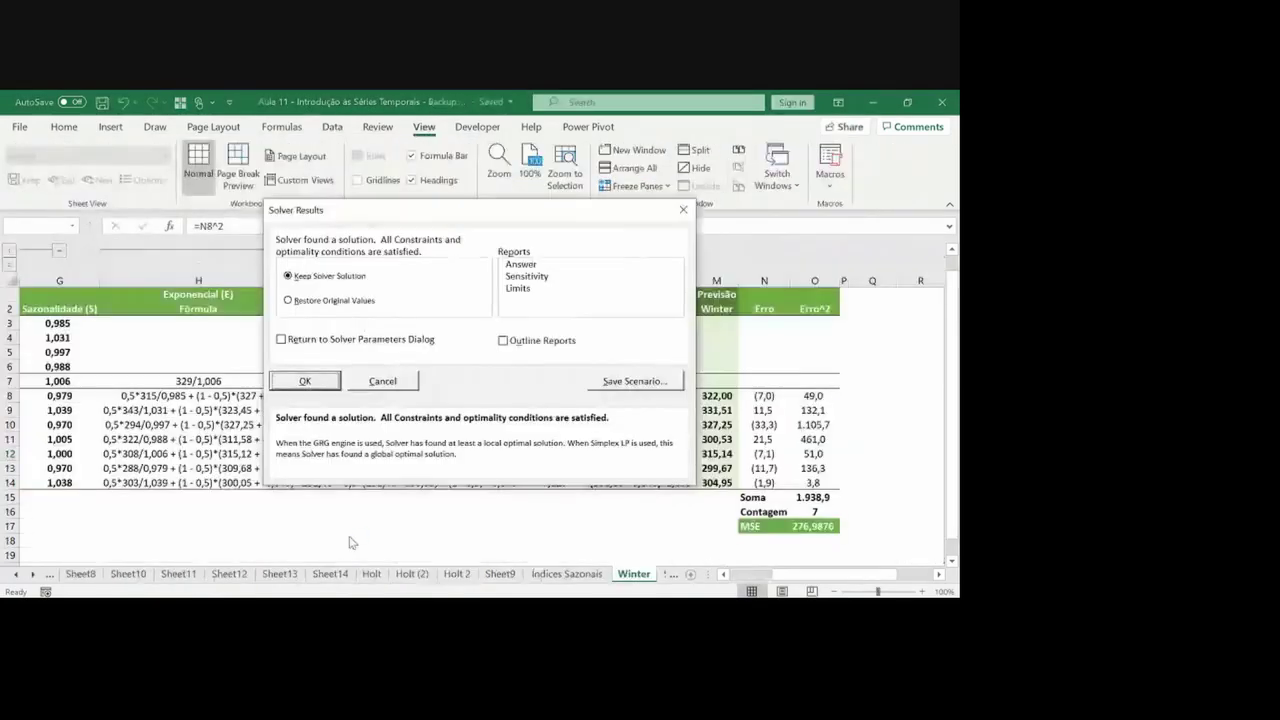
pyautogui.click(303, 380)
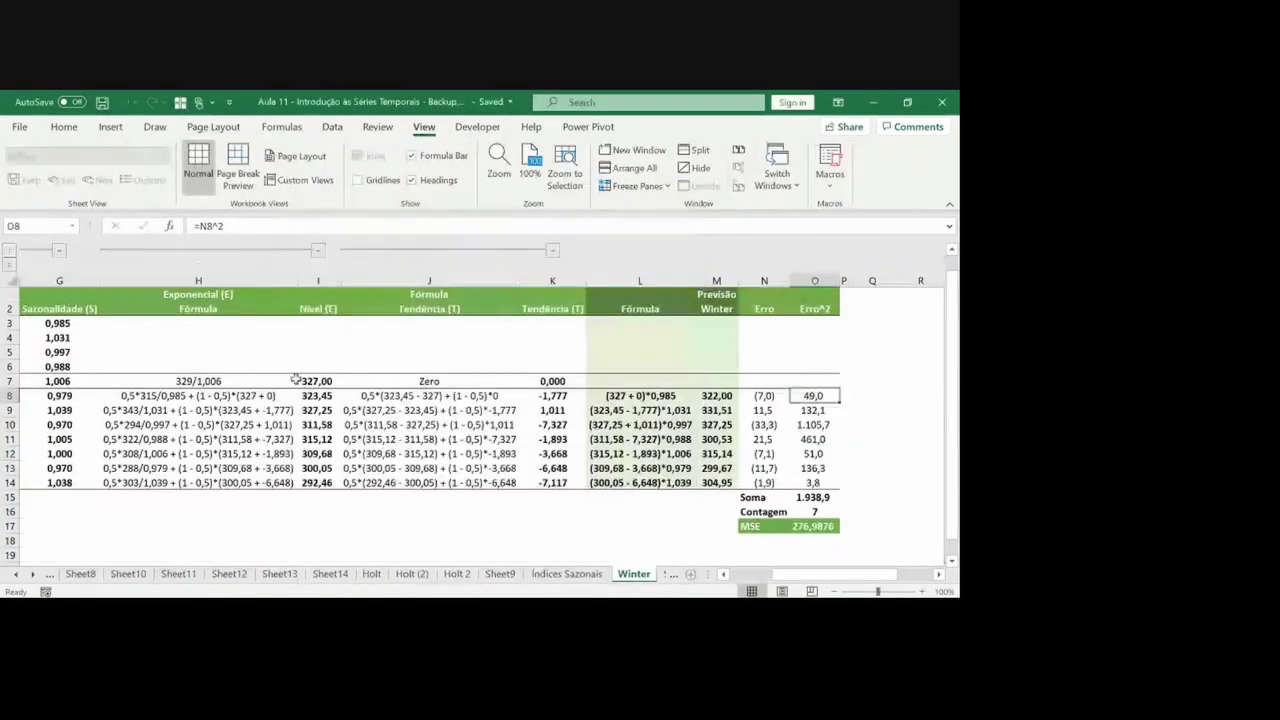
pyautogui.hotkey('alt', 'Tab')
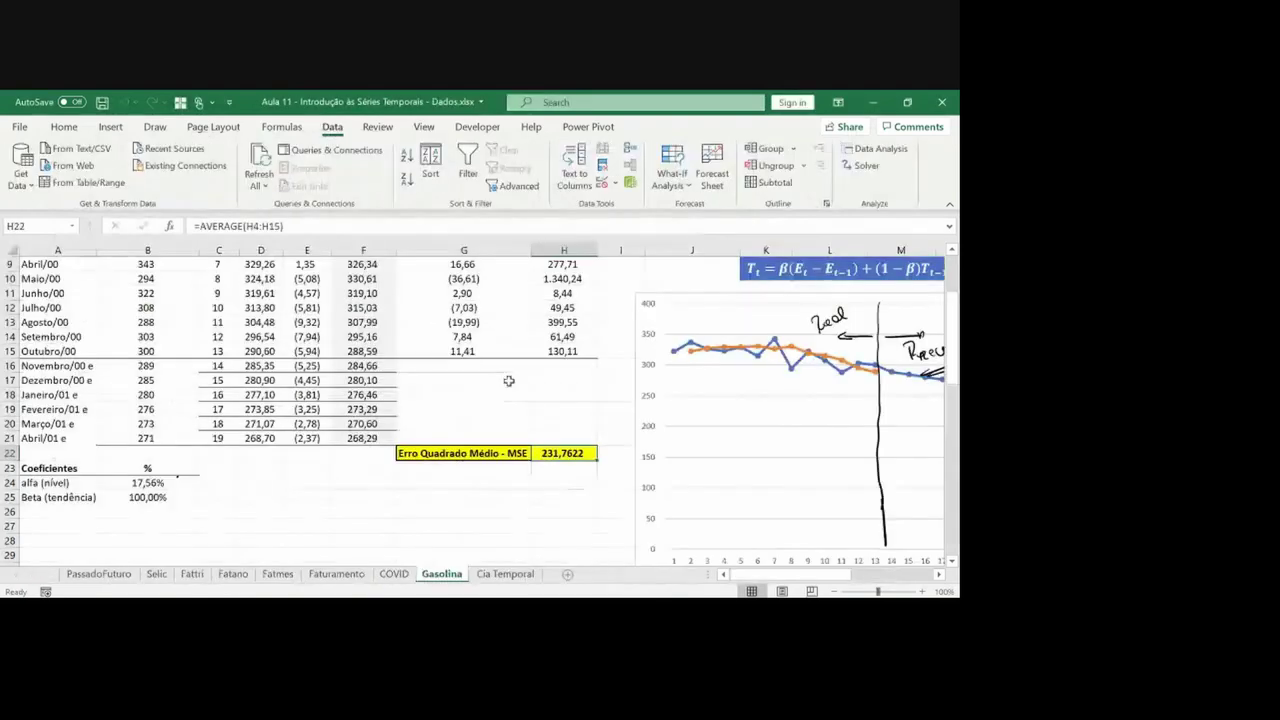
# Handwrite "Alisamento Exp." beside the alfa coefficient and "tendência" beside Beta, and circle the MSE value in H22
pyautogui.click(183, 490)
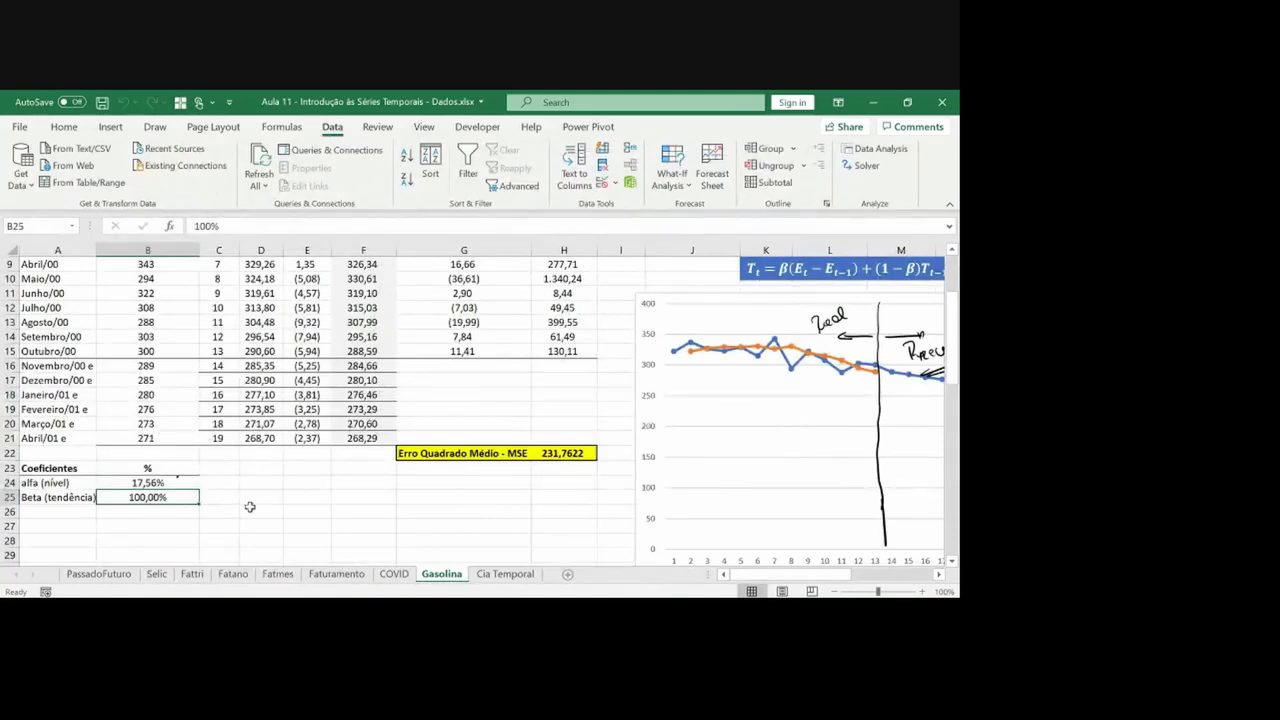
pyautogui.click(155, 127)
pyautogui.moveTo(170, 503); pyautogui.dragTo(181, 500)
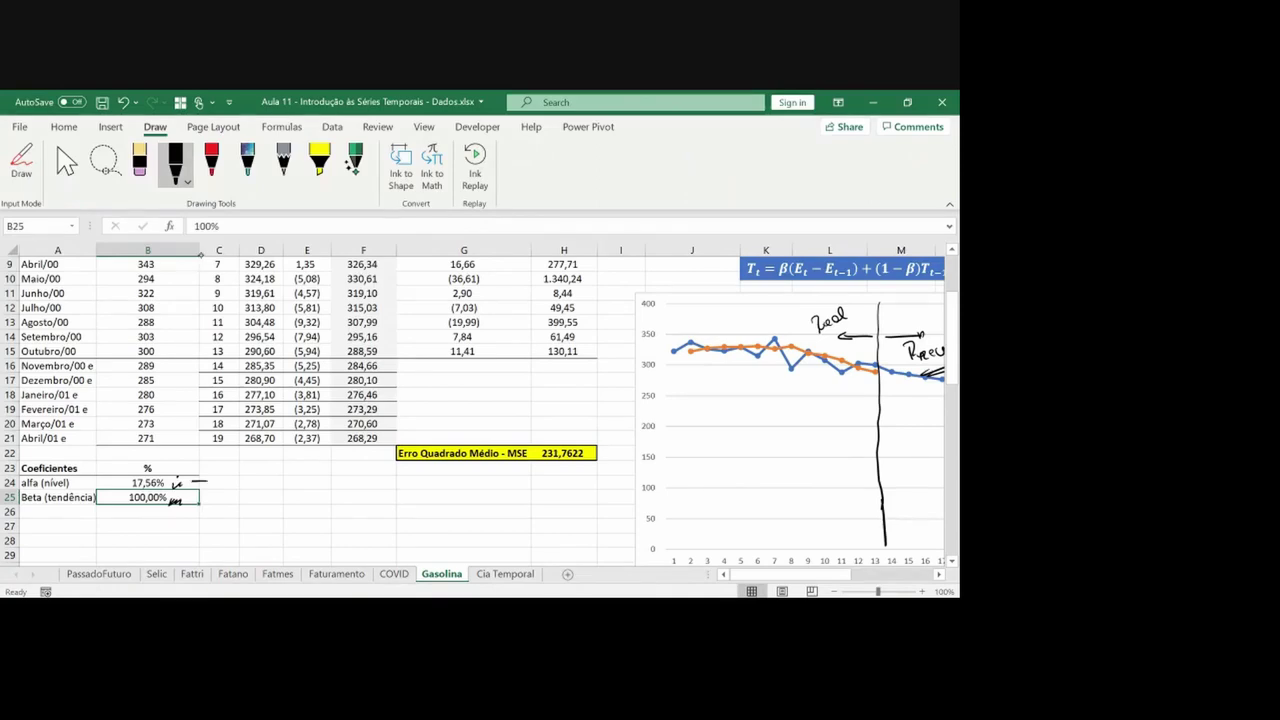
pyautogui.moveTo(226, 480); pyautogui.dragTo(378, 487)
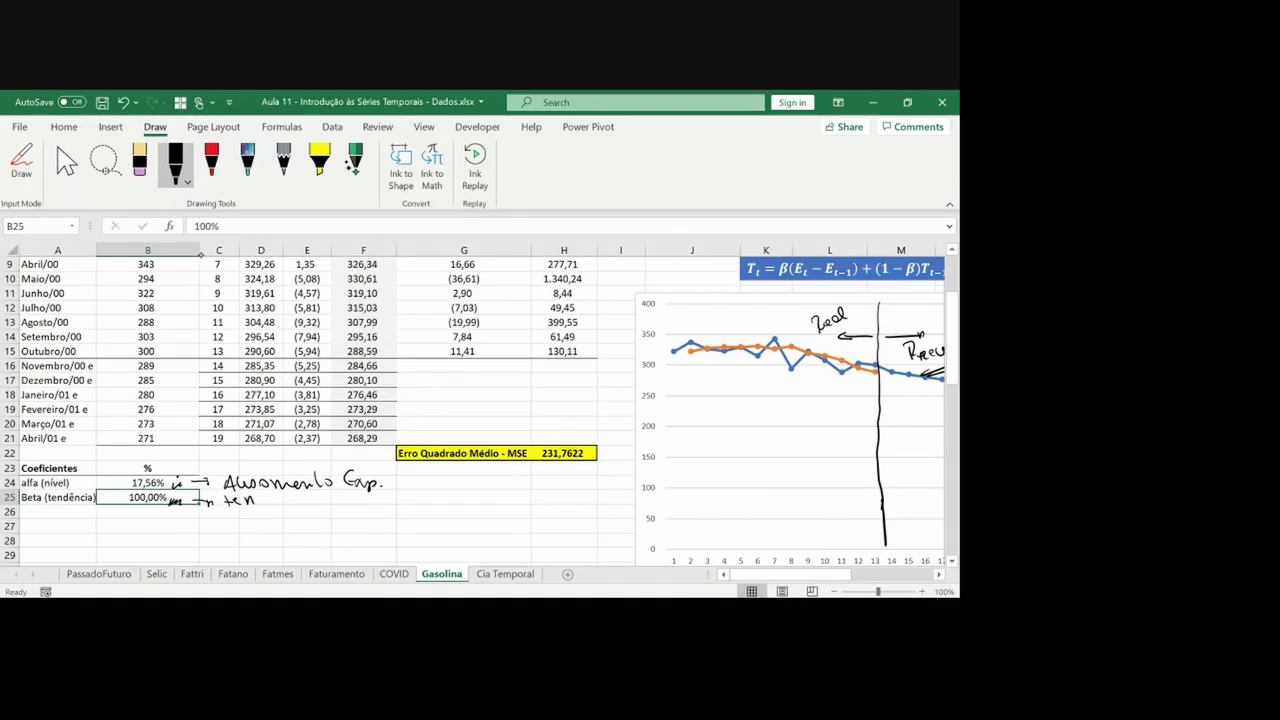
pyautogui.moveTo(258, 502); pyautogui.dragTo(316, 498)
pyautogui.moveTo(176, 505); pyautogui.dragTo(189, 507)
pyautogui.moveTo(588, 433); pyautogui.dragTo(570, 429)
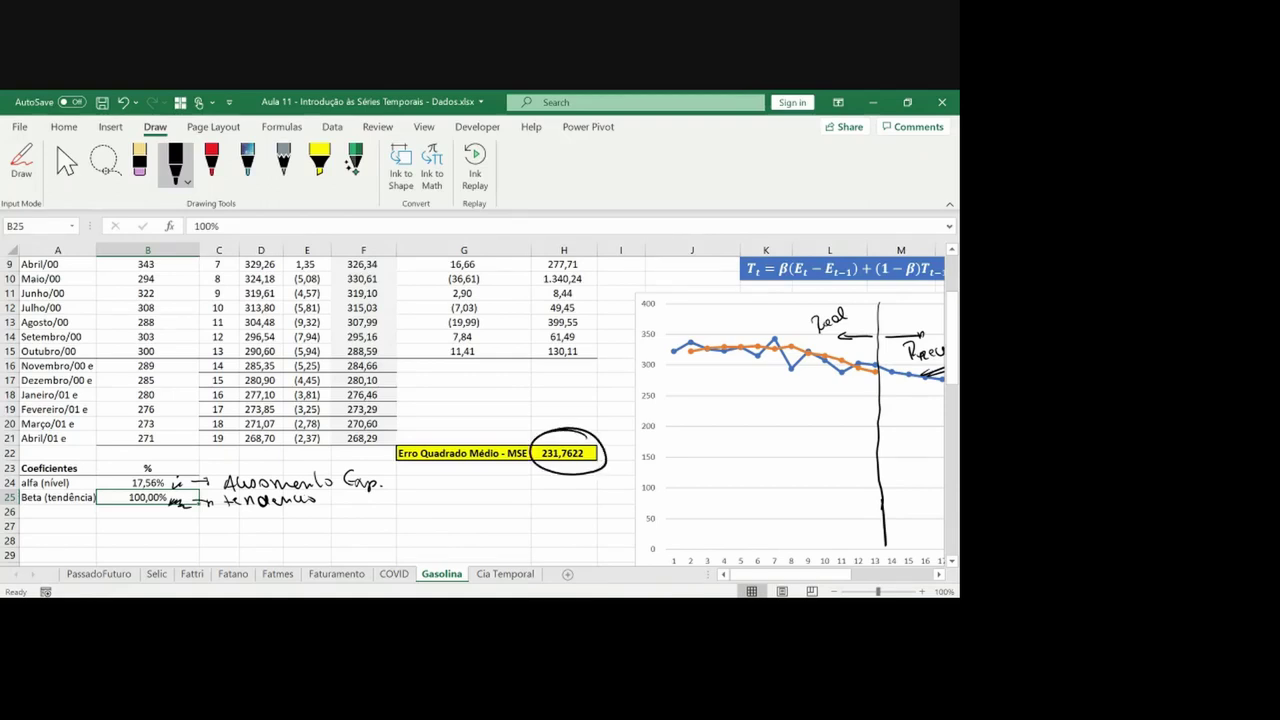
# Underline "tendência" in the handwritten Holt conclusions and draw an ink box around the "Não Captura: Sazonalid. Ciclos" note
pyautogui.hscroll(2, 480, 400)
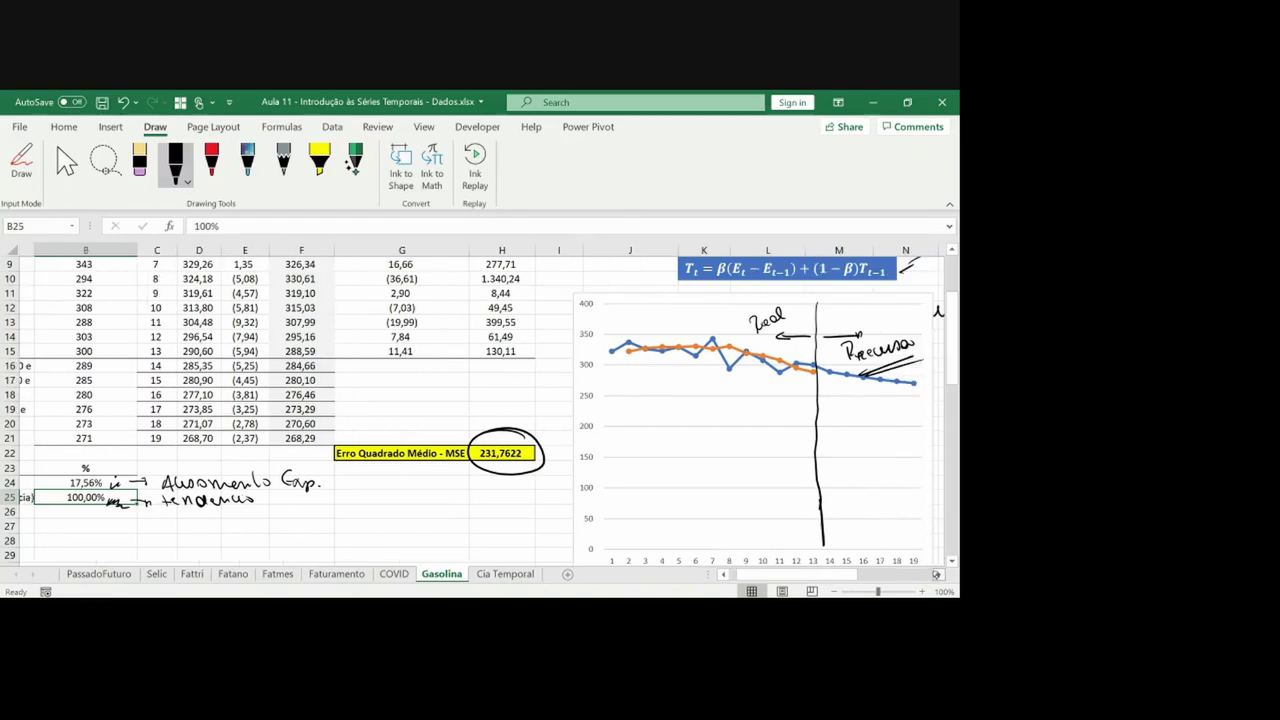
pyautogui.hscroll(2, 480, 400)
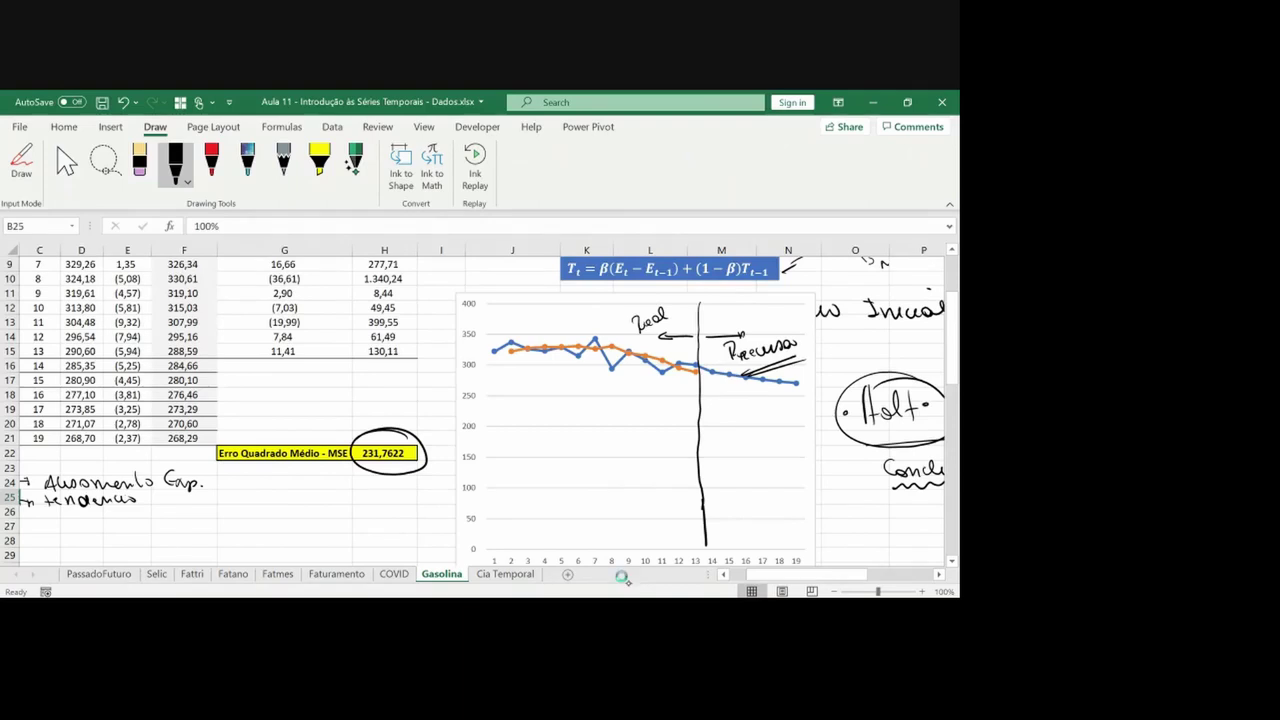
pyautogui.hscroll(4, 480, 400)
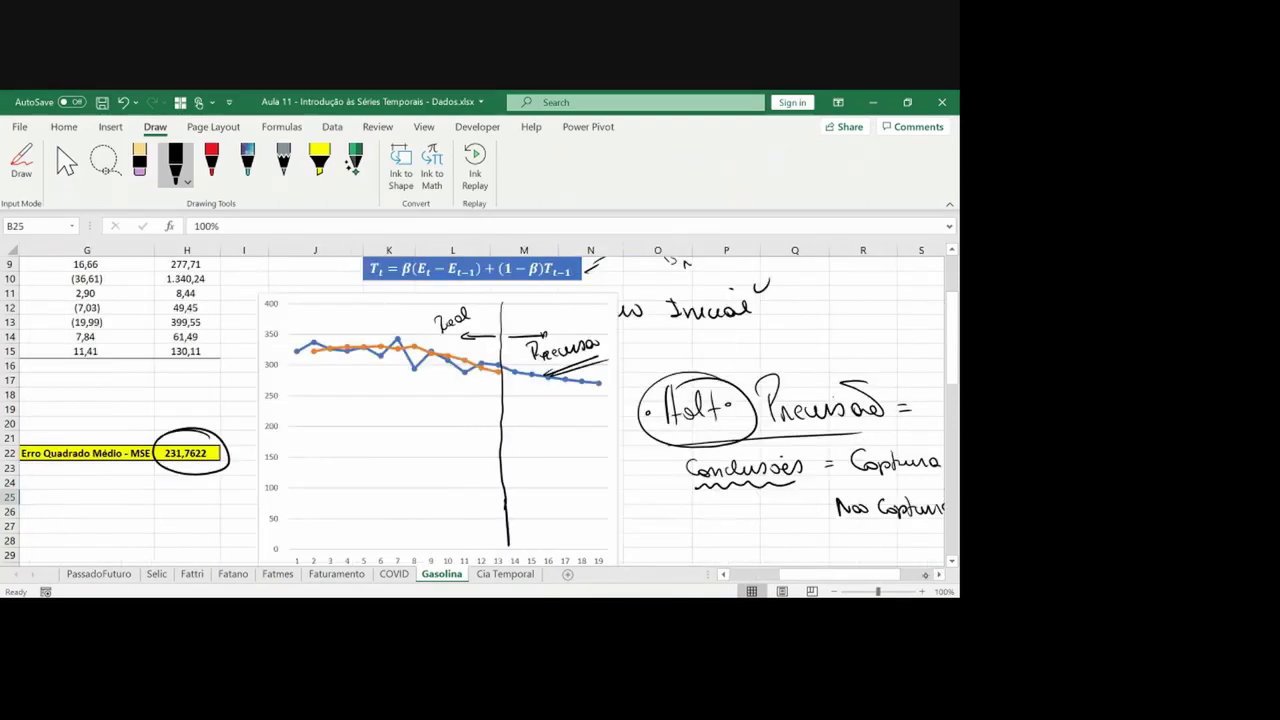
pyautogui.hscroll(4, 480, 400)
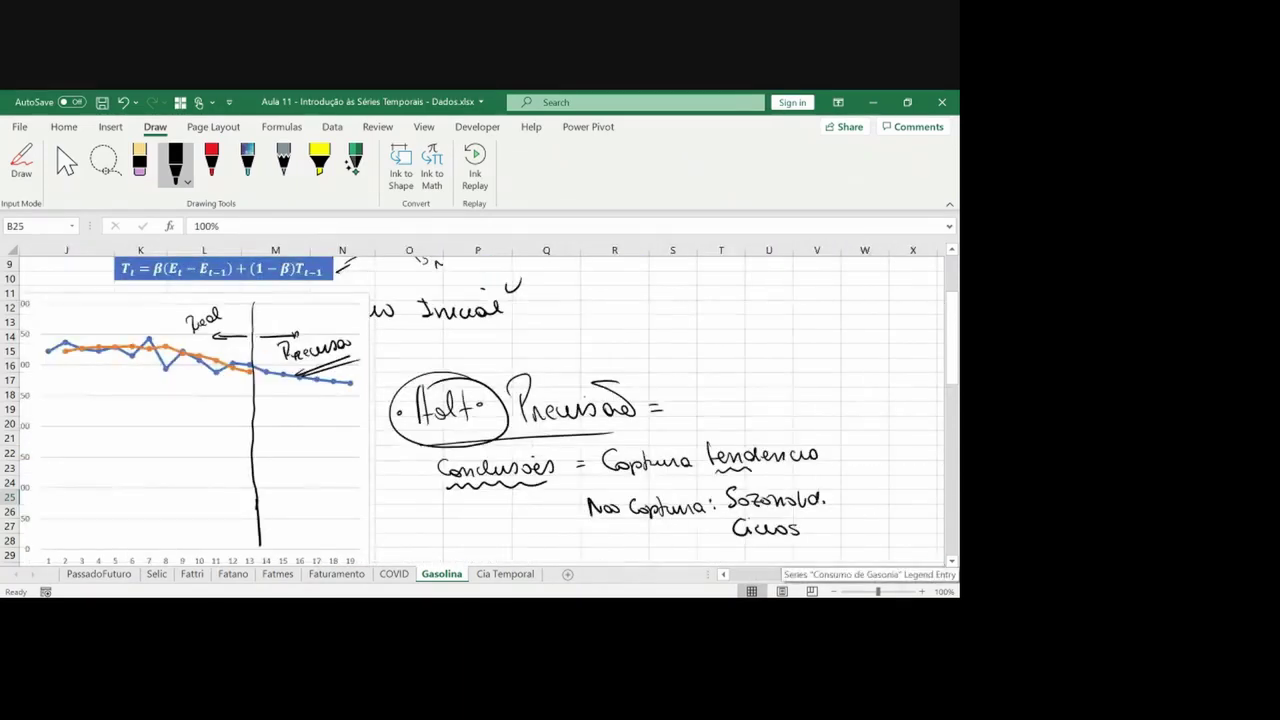
pyautogui.moveTo(750, 469); pyautogui.dragTo(800, 467)
pyautogui.moveTo(568, 491)
pyautogui.mouseDown()
pyautogui.moveTo(576, 546)
pyautogui.moveTo(799, 468)
pyautogui.moveTo(848, 538)
pyautogui.moveTo(602, 557)
pyautogui.mouseUp()
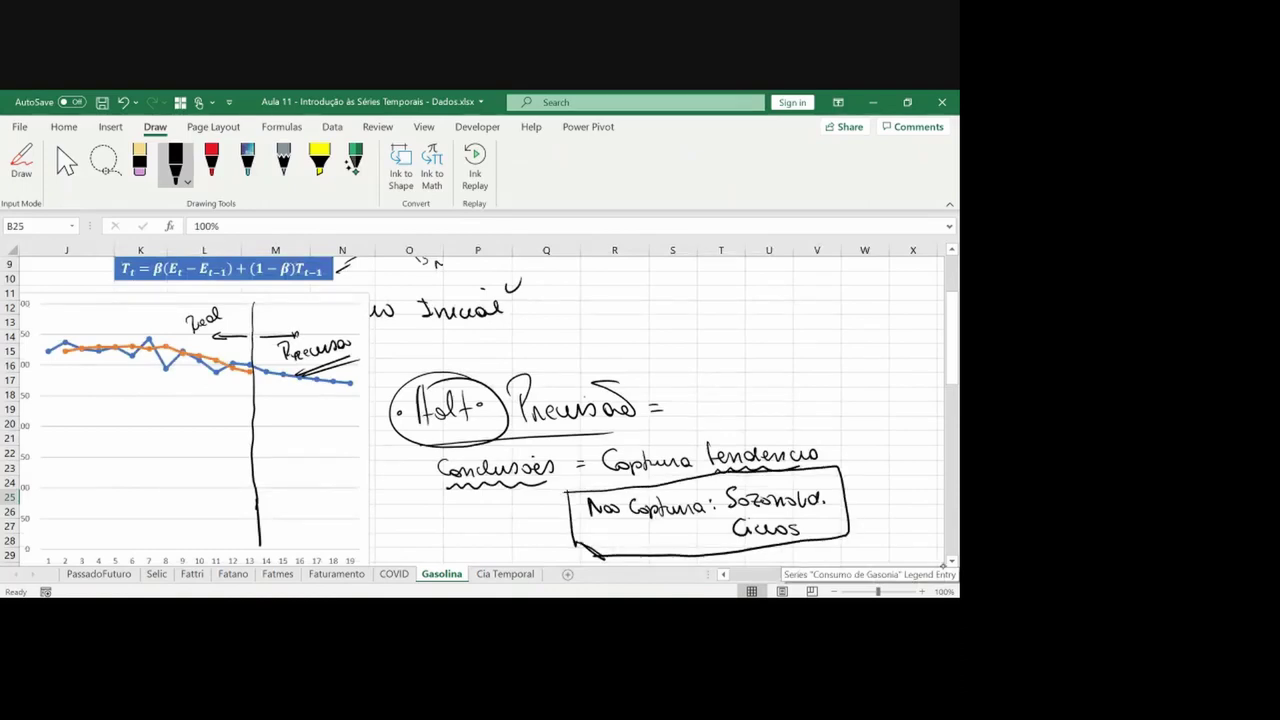
pyautogui.moveTo(826, 494); pyautogui.dragTo(828, 526)
pyautogui.click(739, 575)
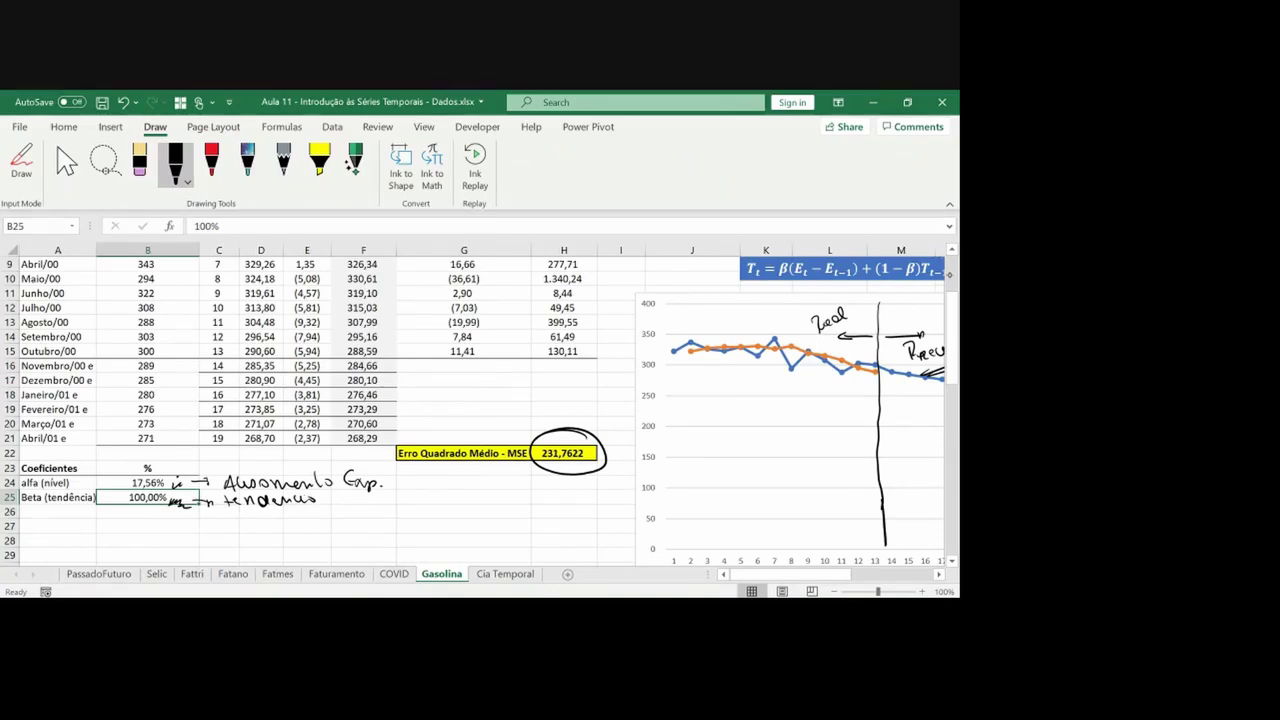
# Sketch a rising series of short connected ink strokes in the empty cells below the Erro values
pyautogui.scroll(3, 300, 400)
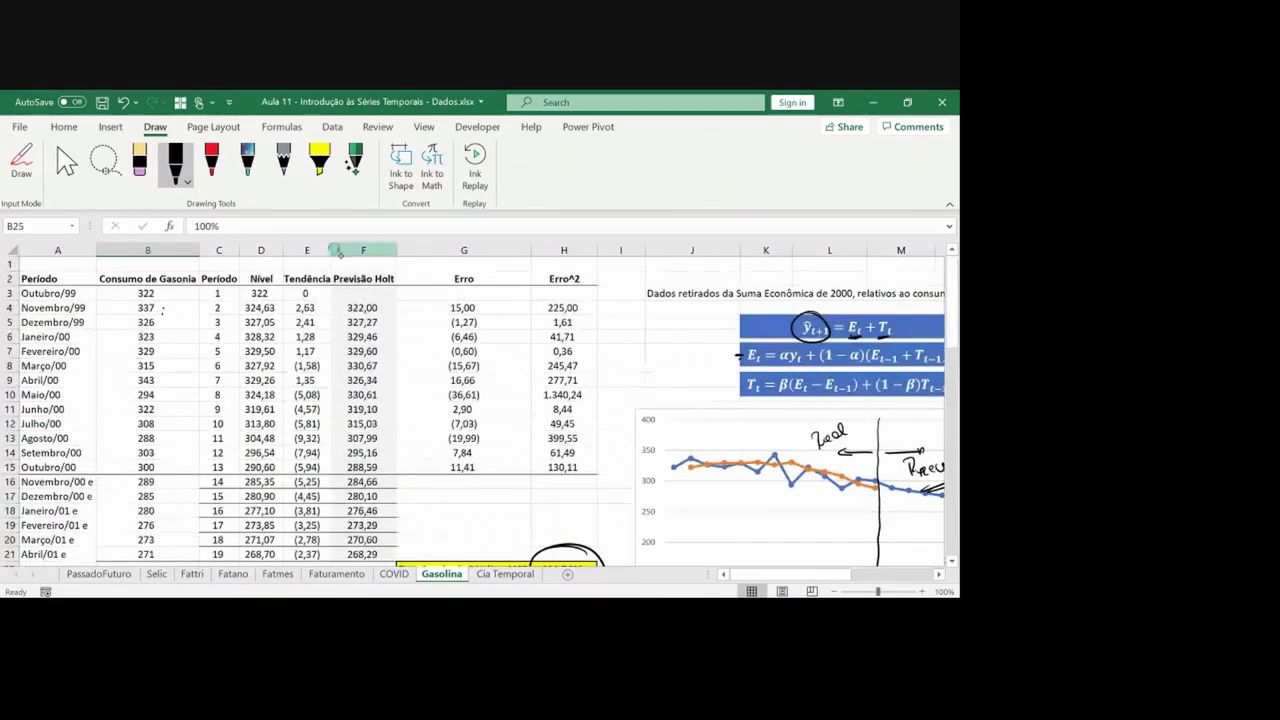
pyautogui.moveTo(434, 510); pyautogui.dragTo(497, 497)
pyautogui.moveTo(534, 488); pyautogui.dragTo(549, 486)
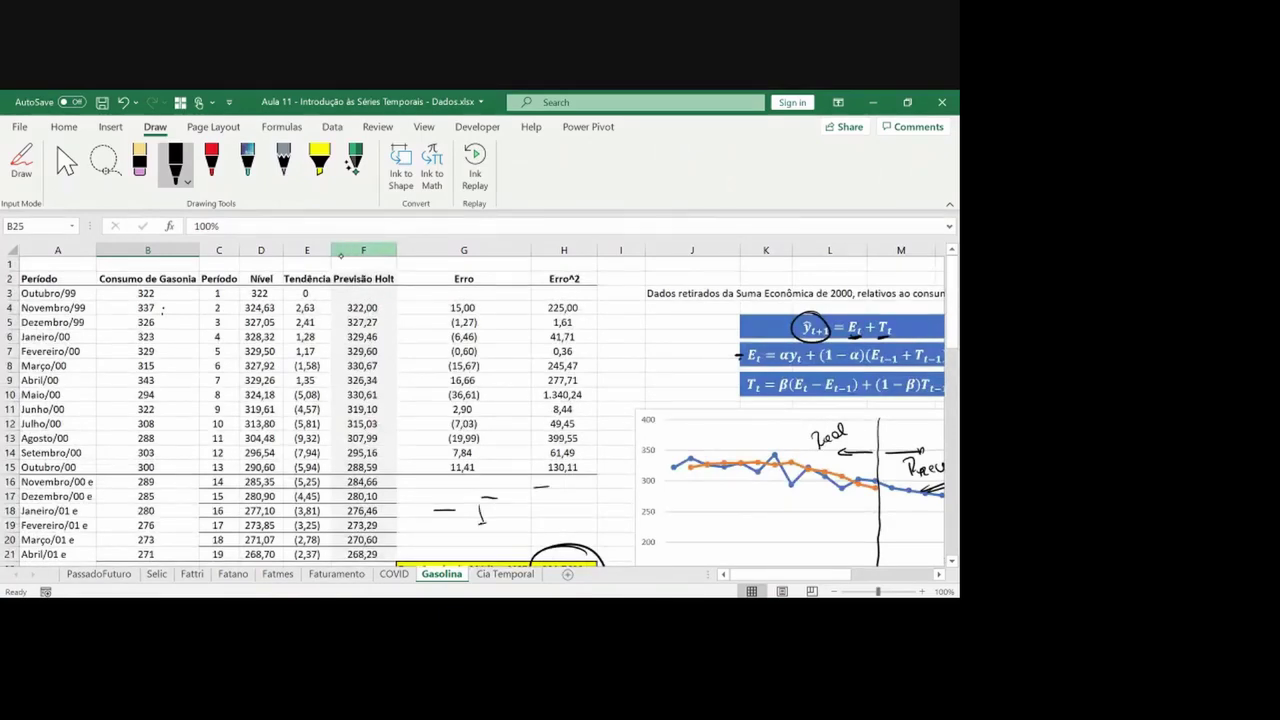
pyautogui.moveTo(458, 509); pyautogui.dragTo(533, 487)
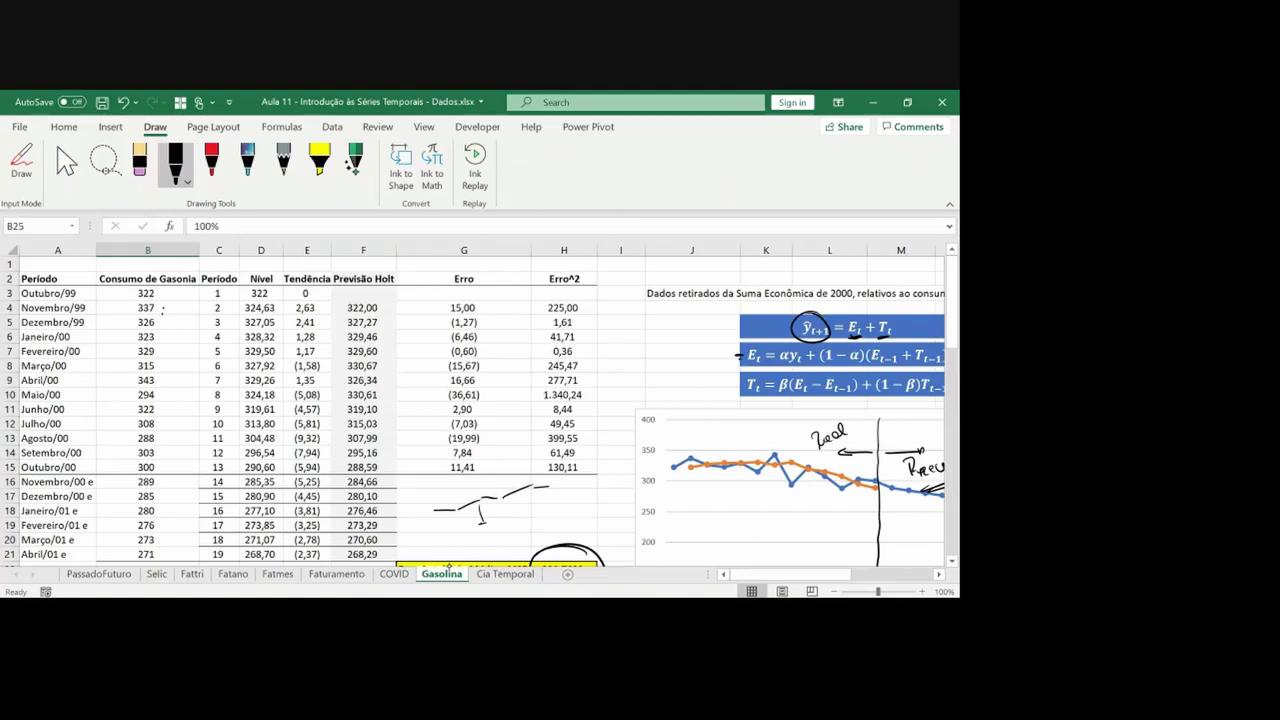
pyautogui.moveTo(372, 264); pyautogui.dragTo(392, 282)
pyautogui.moveTo(439, 509); pyautogui.dragTo(454, 510)
# Undo the ink sketch below the Erro values
pyautogui.hotkey('ctrl', 'z')
pyautogui.hotkey('ctrl', 'z')
pyautogui.hotkey('ctrl', 'z')
pyautogui.hotkey('ctrl', 'z')
pyautogui.hotkey('ctrl', 'z')
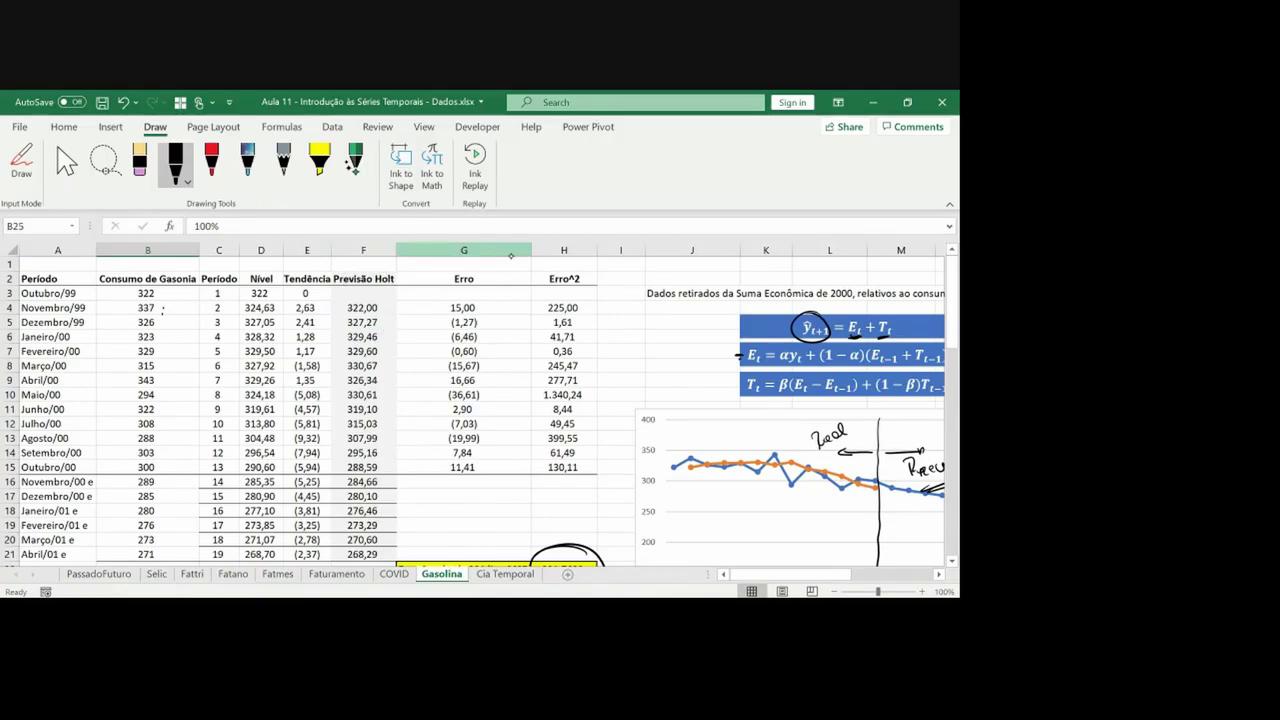
# Circle the starting Nível and Tendência values in row 3 in ink, and undo the circles
pyautogui.moveTo(270, 284)
pyautogui.mouseDown()
pyautogui.moveTo(244, 292)
pyautogui.moveTo(276, 274)
pyautogui.moveTo(284, 294)
pyautogui.moveTo(332, 278)
pyautogui.mouseUp()
pyautogui.hotkey('ctrl', 'z')
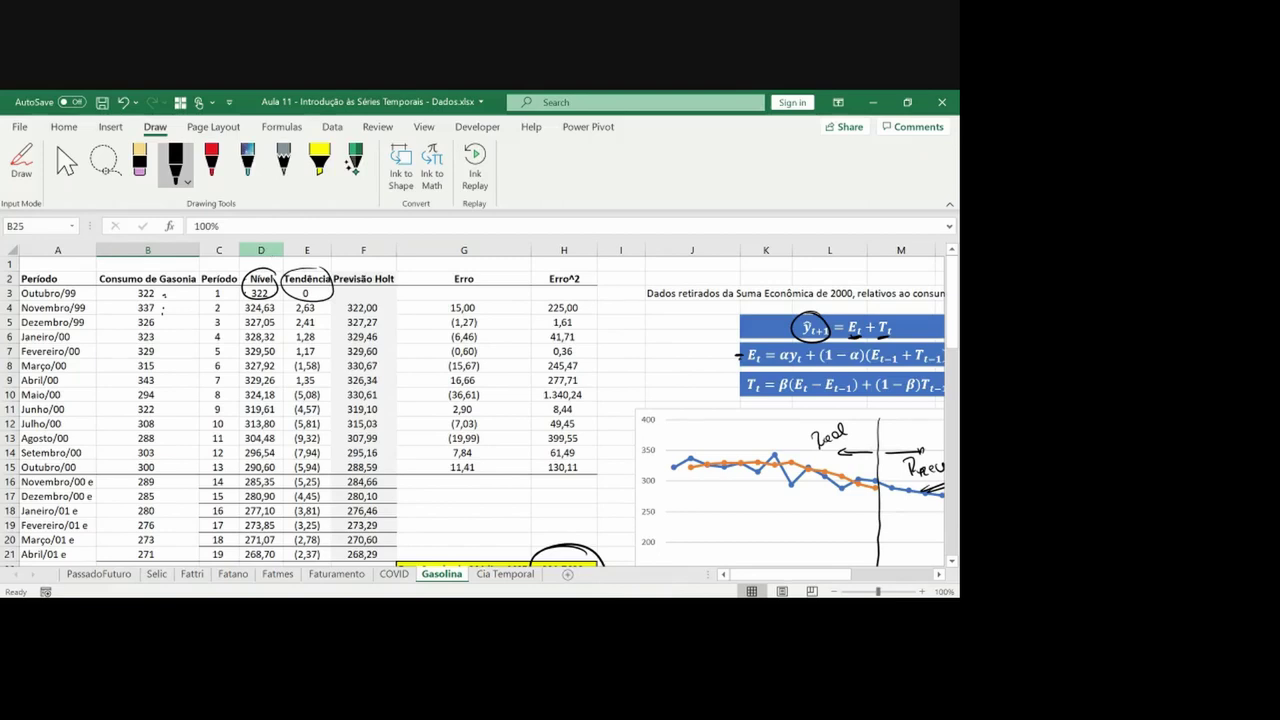
pyautogui.hotkey('ctrl', 'z')
pyautogui.hotkey('ctrl', 'z')
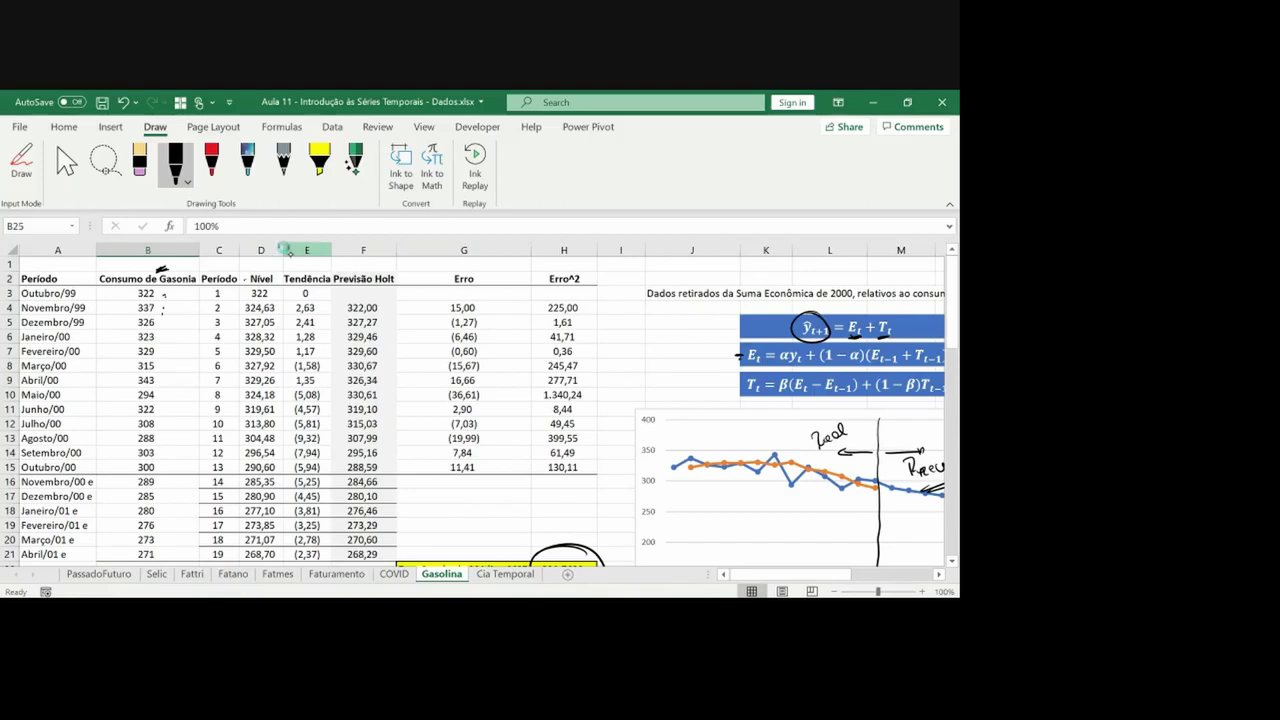
# Handwrite symbols above the Consumo de Gasonia, Nível and Tendência headers, and delete the ink circle around ŷt+1 in the forecast formula
pyautogui.moveTo(113, 260); pyautogui.dragTo(125, 266)
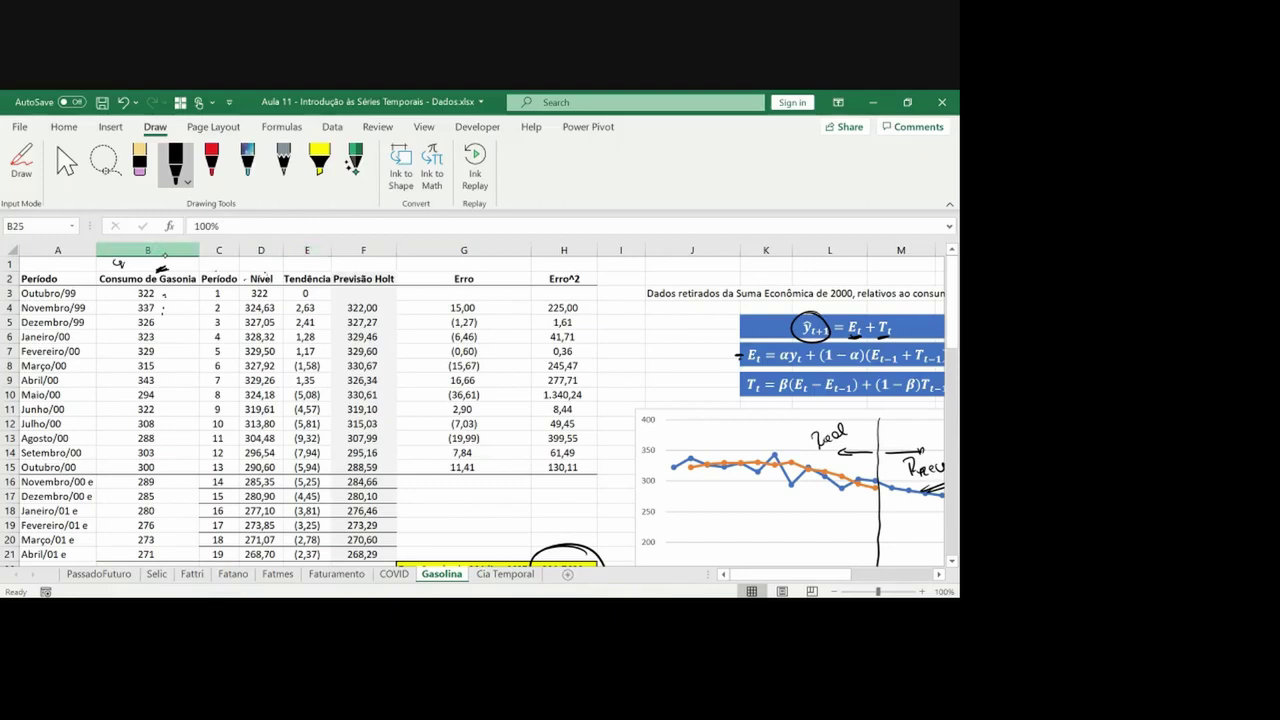
pyautogui.moveTo(252, 261); pyautogui.dragTo(268, 270)
pyautogui.moveTo(316, 263)
pyautogui.mouseDown()
pyautogui.moveTo(333, 276)
pyautogui.moveTo(318, 294)
pyautogui.moveTo(315, 268)
pyautogui.mouseUp()
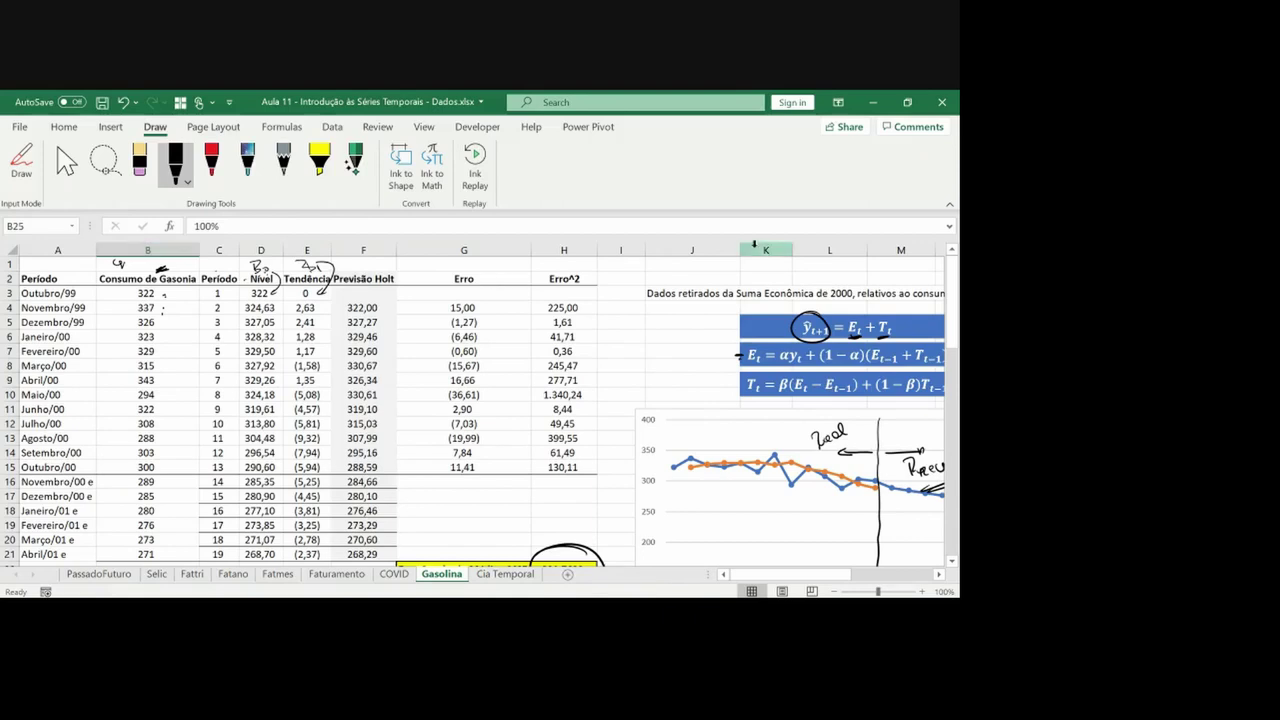
pyautogui.click(820, 330)
pyautogui.press('Delete')
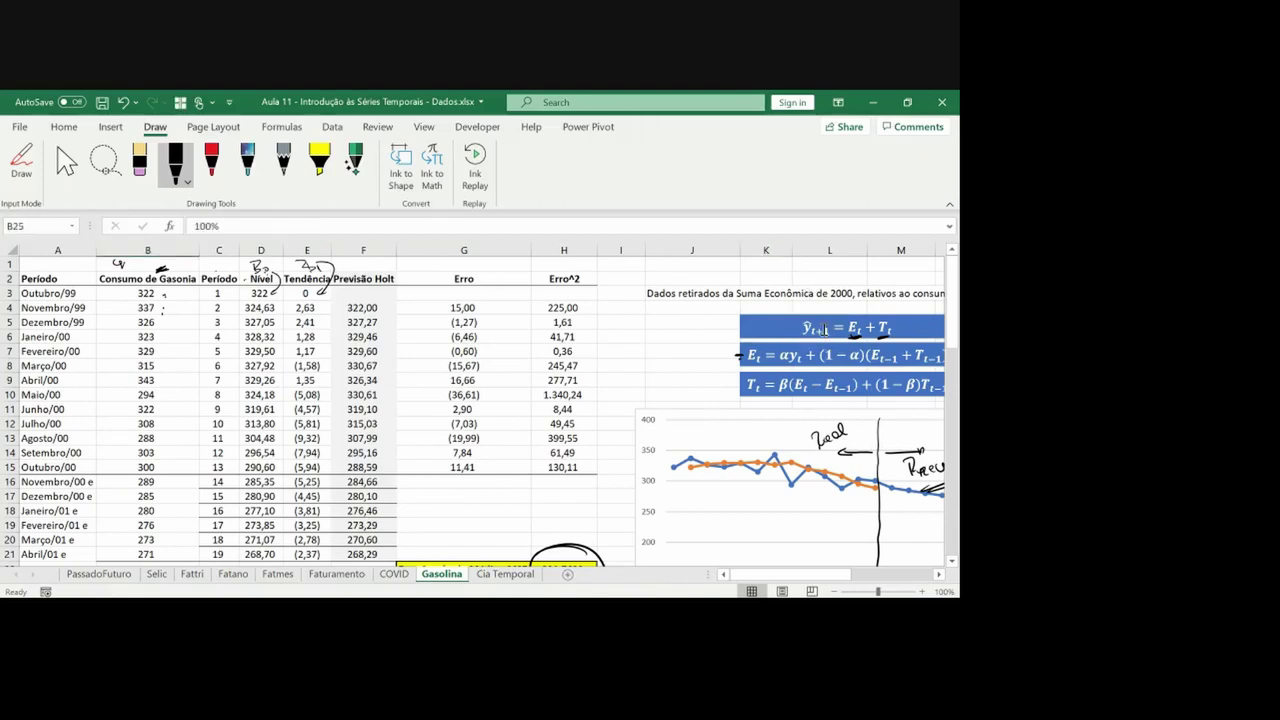
# Set both the alfa (nível) and Beta (tendência) coefficients to 50%
pyautogui.click(527, 375)
pyautogui.press('Home')
pyautogui.press('Down')
pyautogui.press('Down')
pyautogui.press('Down')
pyautogui.press('Down')
pyautogui.press('Down')
pyautogui.press('Down')
pyautogui.press('Down')
pyautogui.press('Down')
pyautogui.press('Down')
pyautogui.press('Down')
pyautogui.press('Down')
pyautogui.press('Down')
pyautogui.press('Down')
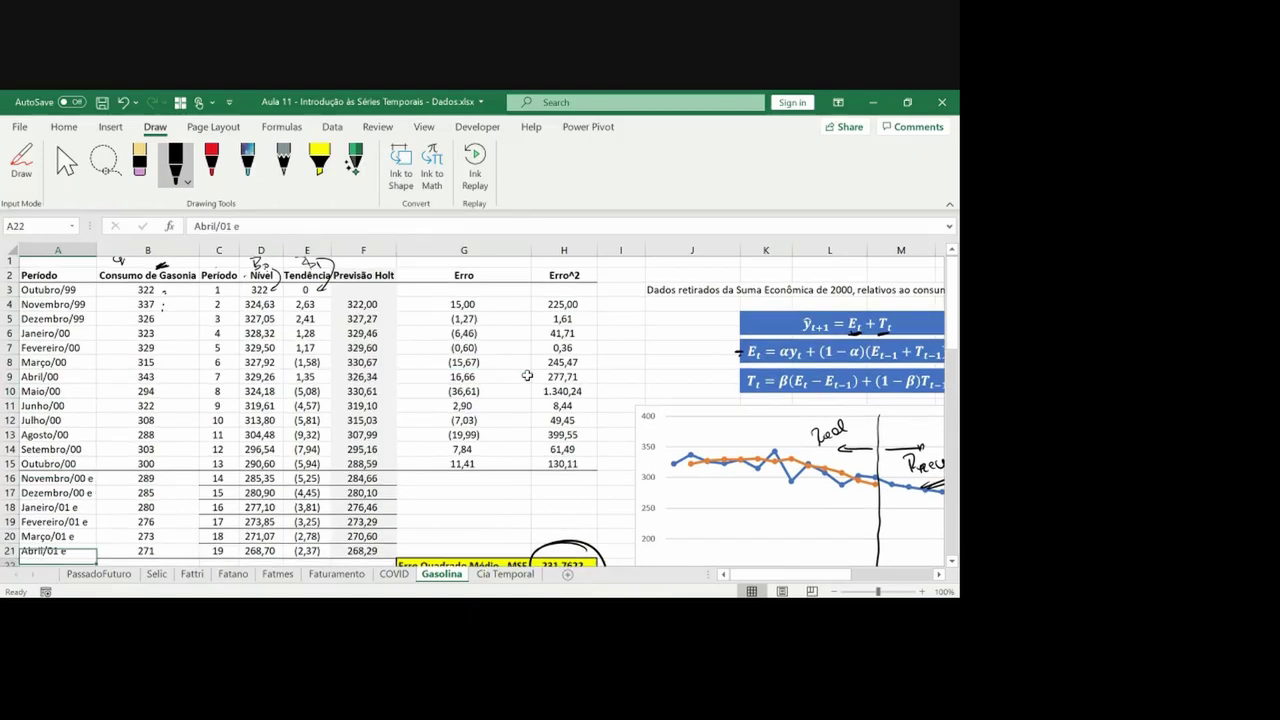
pyautogui.press('Down')
pyautogui.press('Down')
pyautogui.press('Right')
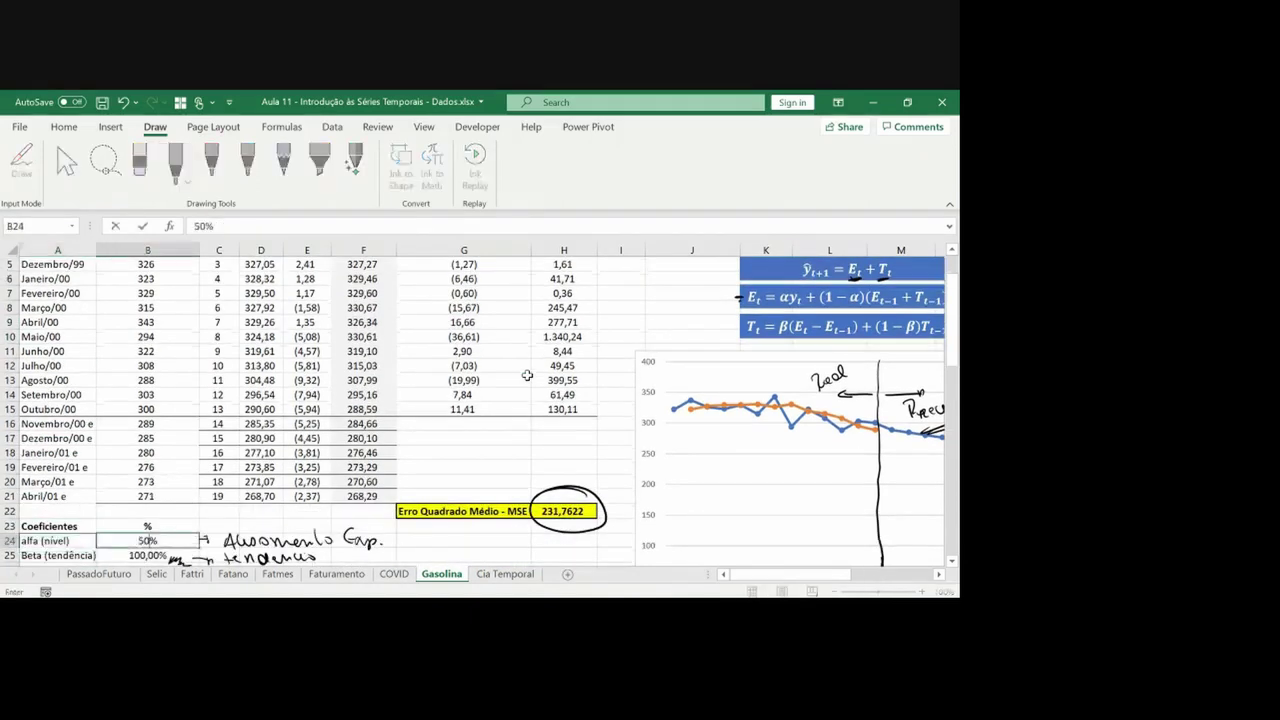
pyautogui.write('50%')
pyautogui.press('Return')
pyautogui.write('50%')
pyautogui.press('Return')
# Start a Regression analysis with $B$2:$B$15 as the Y range and $C$2:$C$15 as the X range
pyautogui.press('Up')
pyautogui.press('Up')
pyautogui.hotkey('ctrl', 'Up')
pyautogui.hotkey('ctrl', 'Up')
pyautogui.hotkey('ctrl', 'Up')
pyautogui.hotkey('ctrl', 'Up')
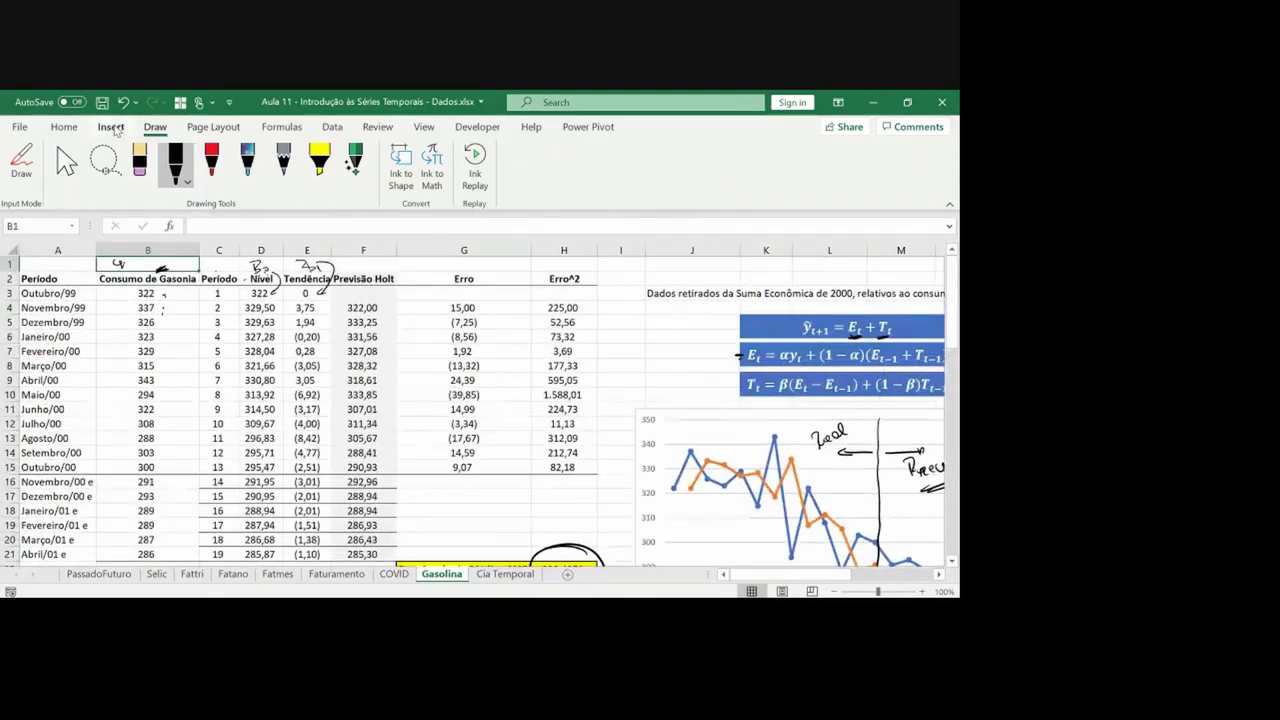
pyautogui.click(111, 127)
pyautogui.click(332, 127)
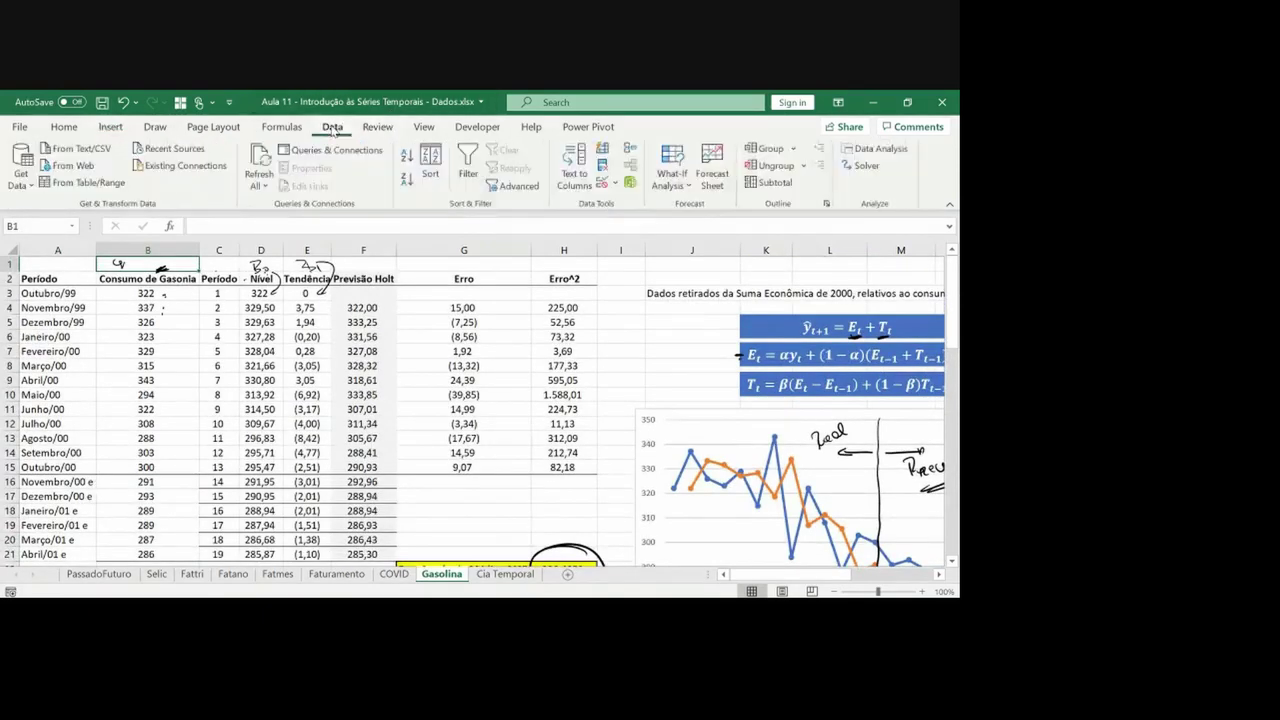
pyautogui.click(858, 149)
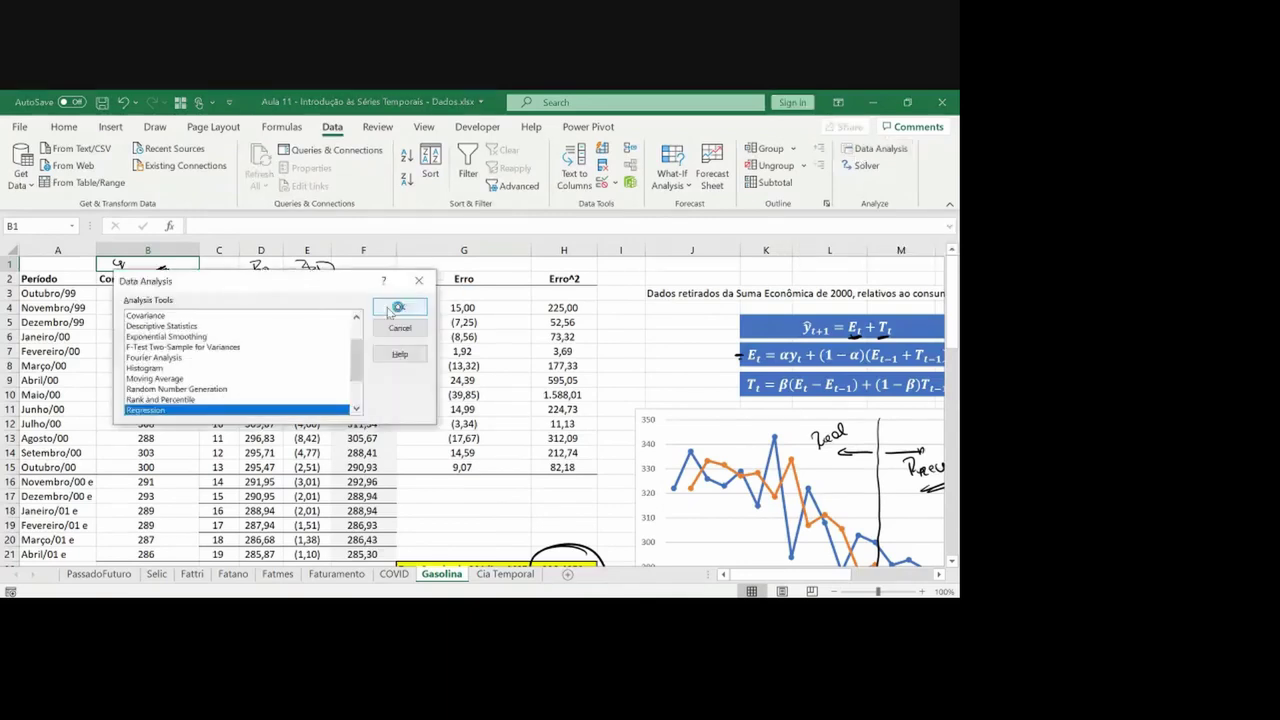
pyautogui.click(395, 310)
pyautogui.click(341, 245)
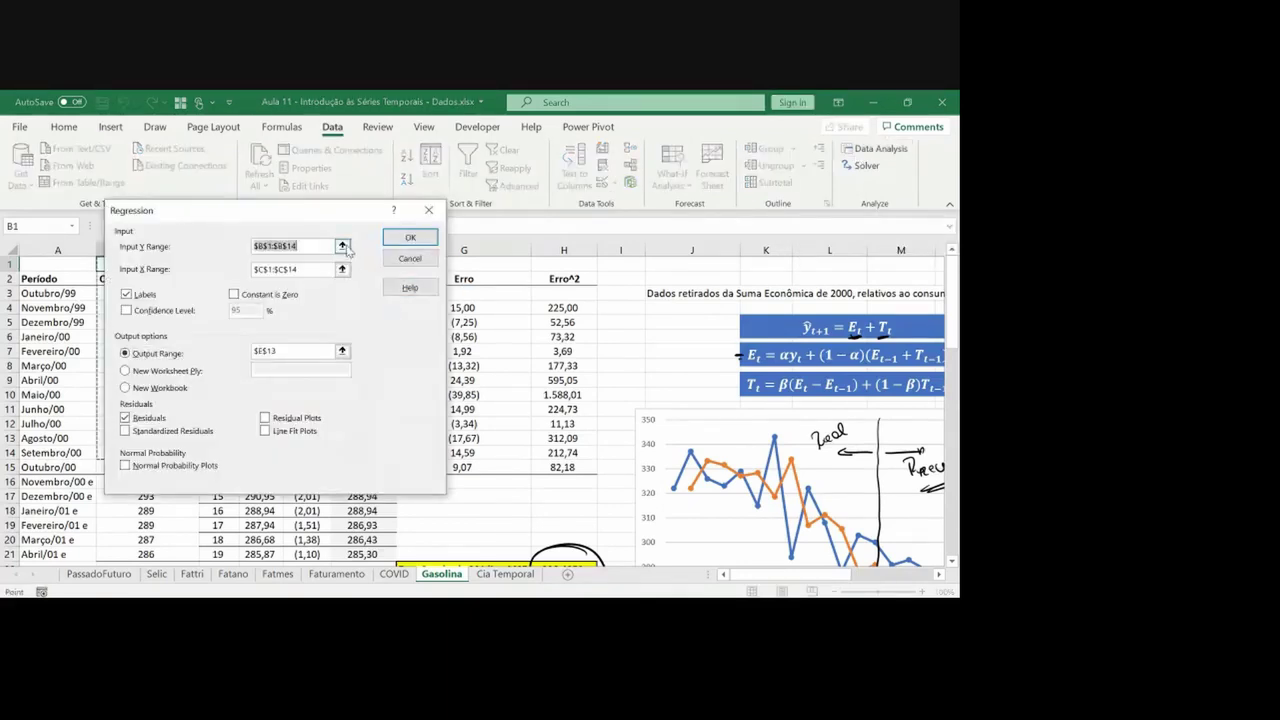
pyautogui.click(180, 283)
pyautogui.moveTo(180, 283); pyautogui.dragTo(183, 470)
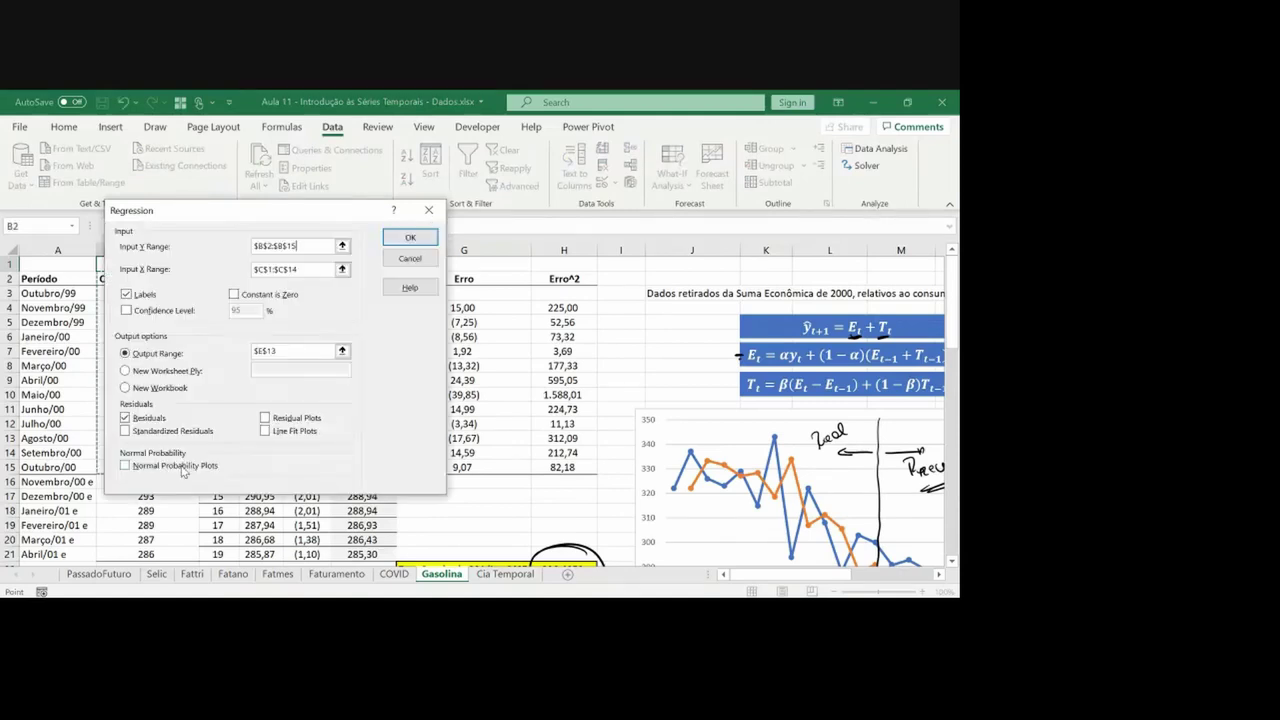
pyautogui.click(341, 269)
pyautogui.moveTo(221, 280); pyautogui.dragTo(226, 469)
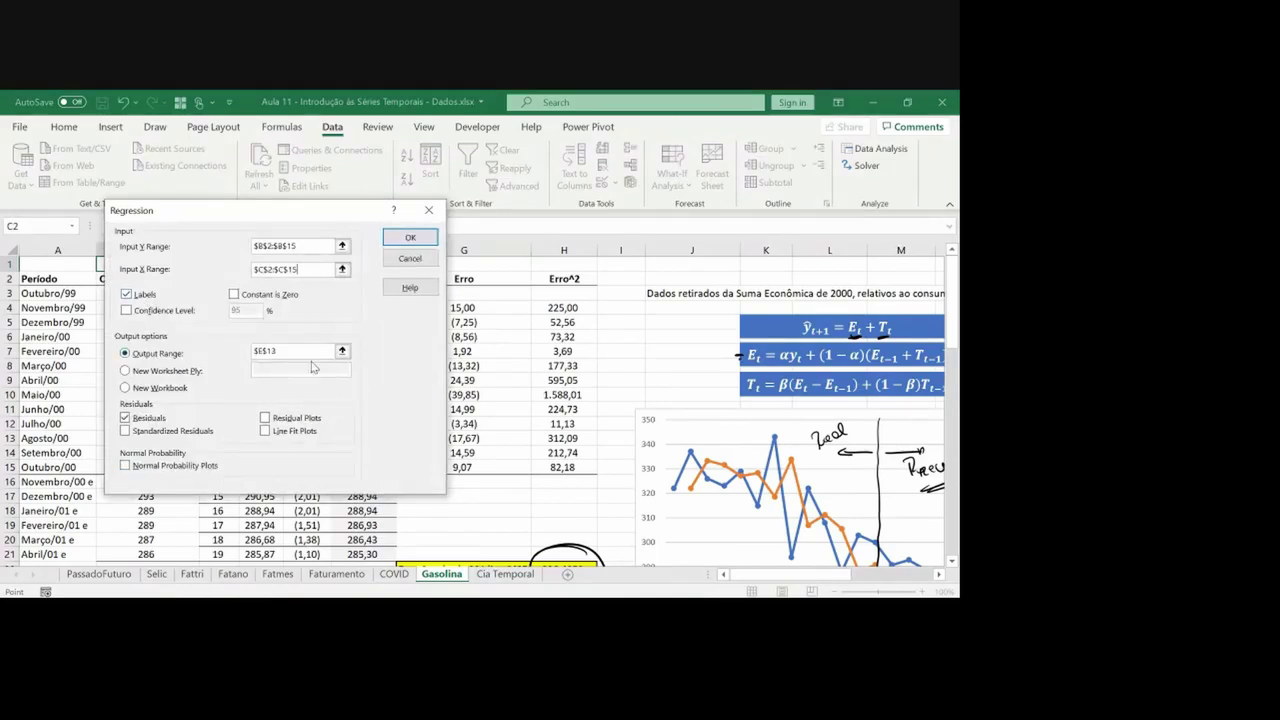
# Set the regression output range to $T$5 and run the analysis
pyautogui.click(341, 351)
pyautogui.click(663, 282)
pyautogui.press('Right')
pyautogui.press('Right')
pyautogui.press('Right')
pyautogui.press('Right')
pyautogui.press('Right')
pyautogui.press('Right')
pyautogui.press('Right')
pyautogui.press('Right')
pyautogui.press('Right')
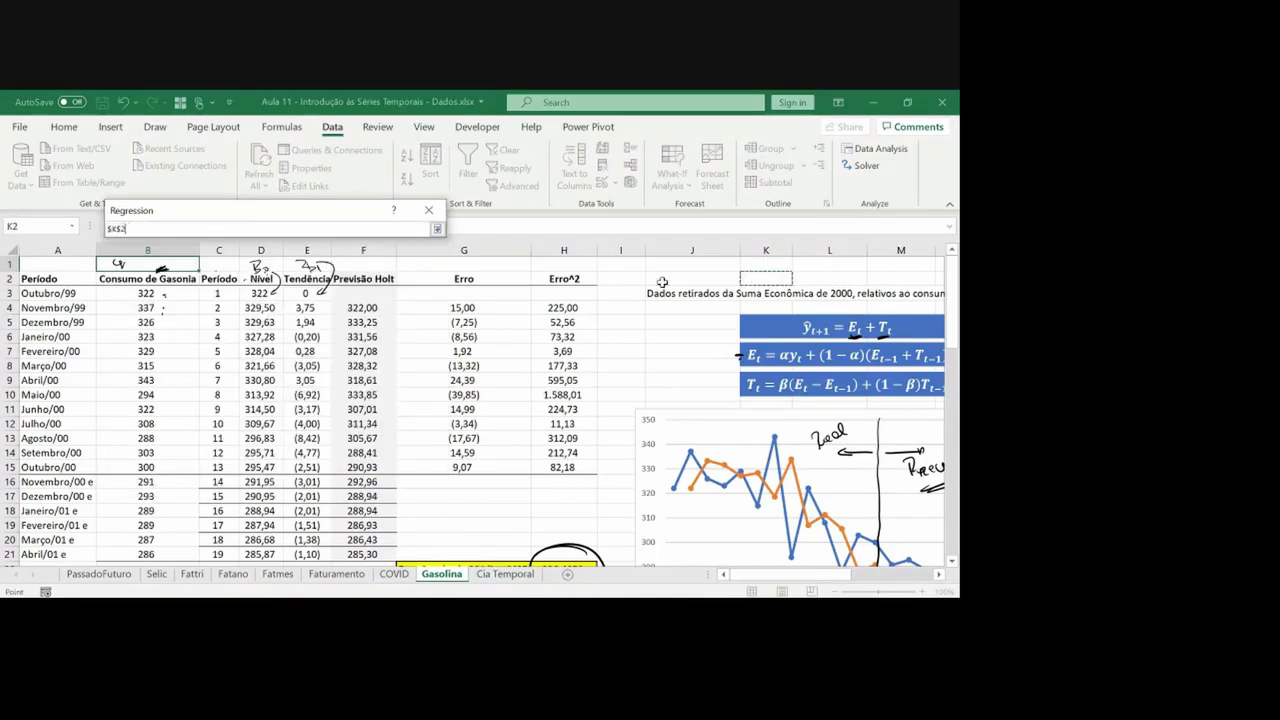
pyautogui.press('Down')
pyautogui.press('Right')
pyautogui.press('Down')
pyautogui.press('Down')
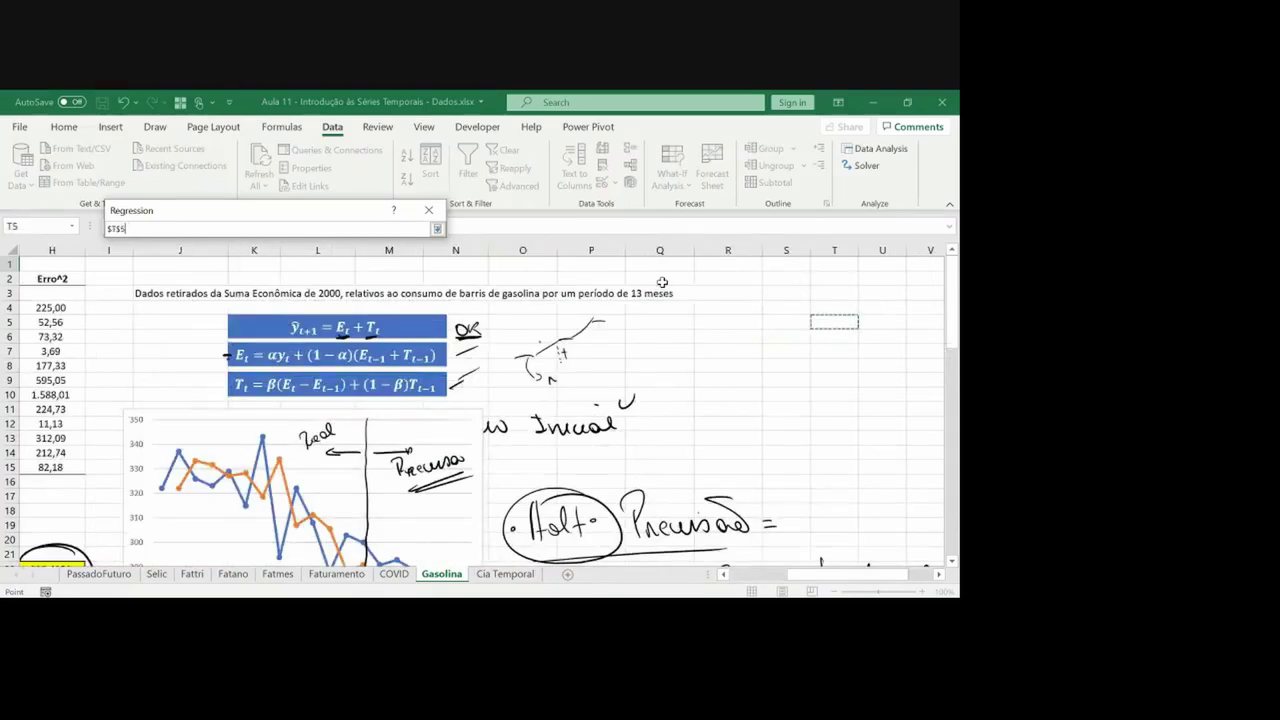
pyautogui.press('Return')
pyautogui.press('Return')
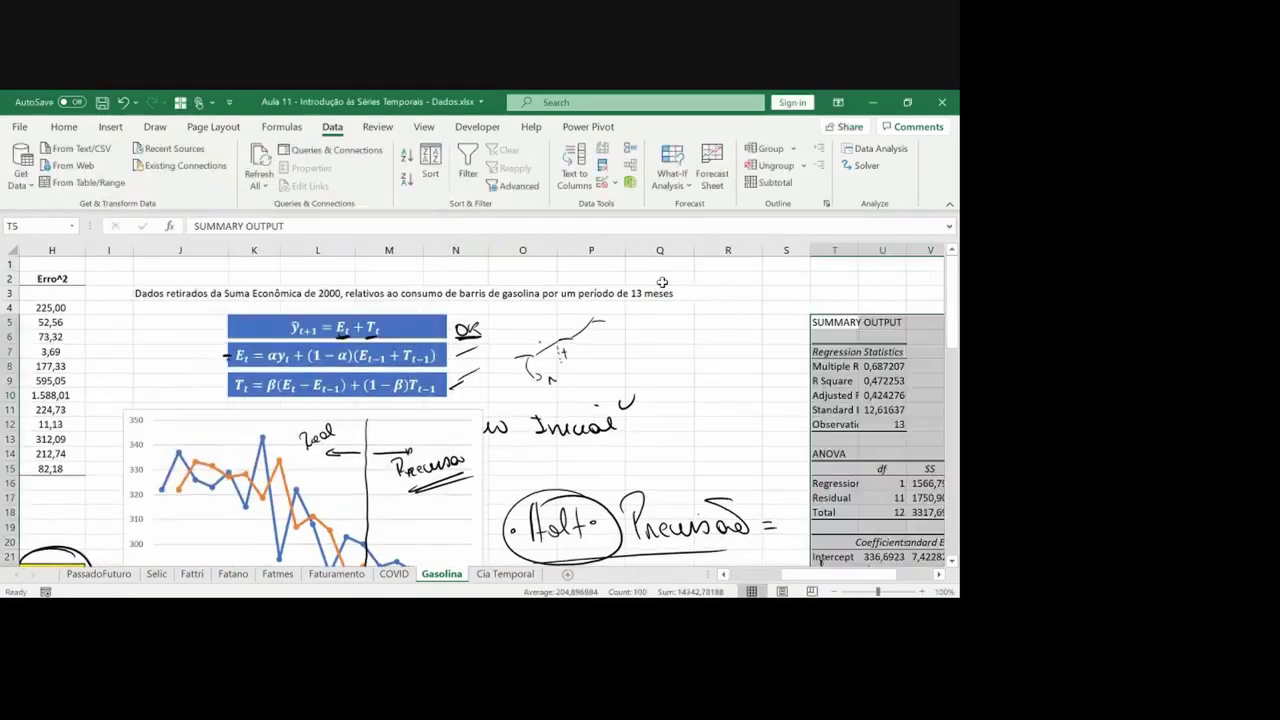
# Delete the handwritten "= Captura tendência" note covering the regression coefficients in the summary output
pyautogui.click(852, 437)
pyautogui.press('Right')
pyautogui.press('Right')
pyautogui.press('Right')
pyautogui.press('Right')
pyautogui.press('Right')
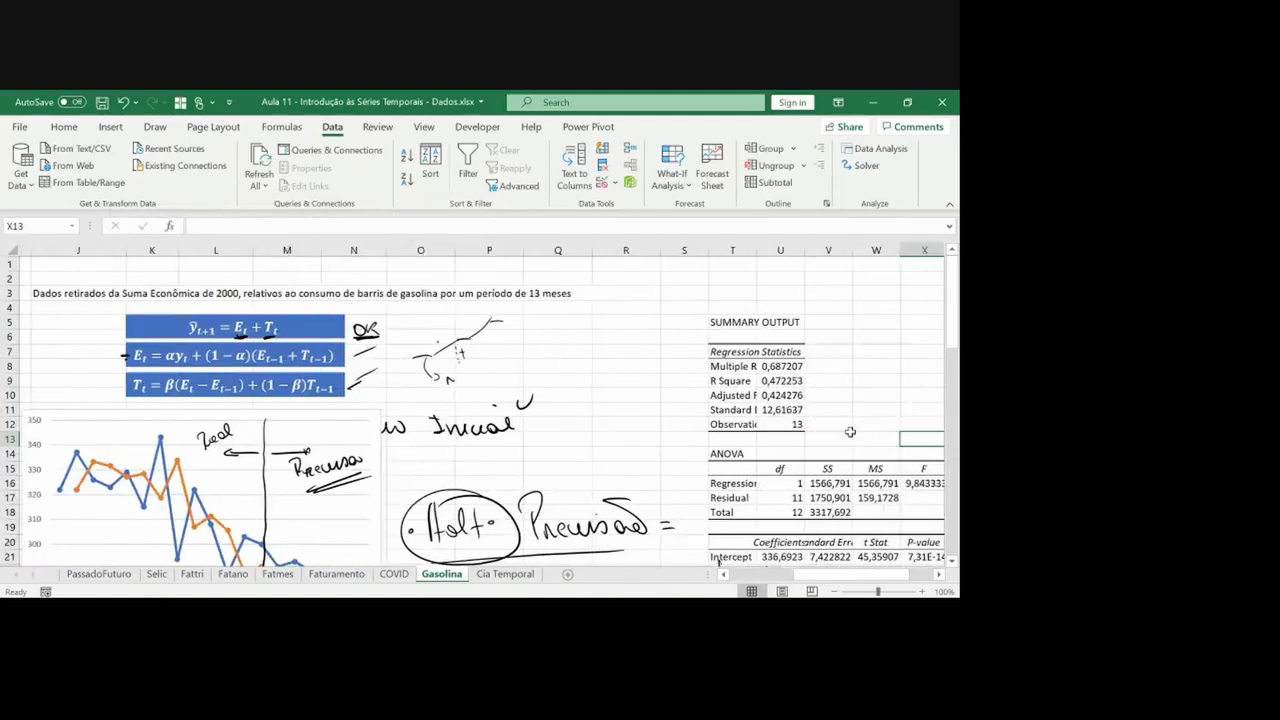
pyautogui.press('Down')
pyautogui.press('Down')
pyautogui.press('Down')
pyautogui.press('Down')
pyautogui.press('Down')
pyautogui.press('Down')
pyautogui.press('Down')
pyautogui.press('Down')
pyautogui.press('Down')
pyautogui.press('Down')
pyautogui.press('Down')
pyautogui.press('Down')
pyautogui.press('Down')
pyautogui.press('Down')
pyautogui.press('Down')
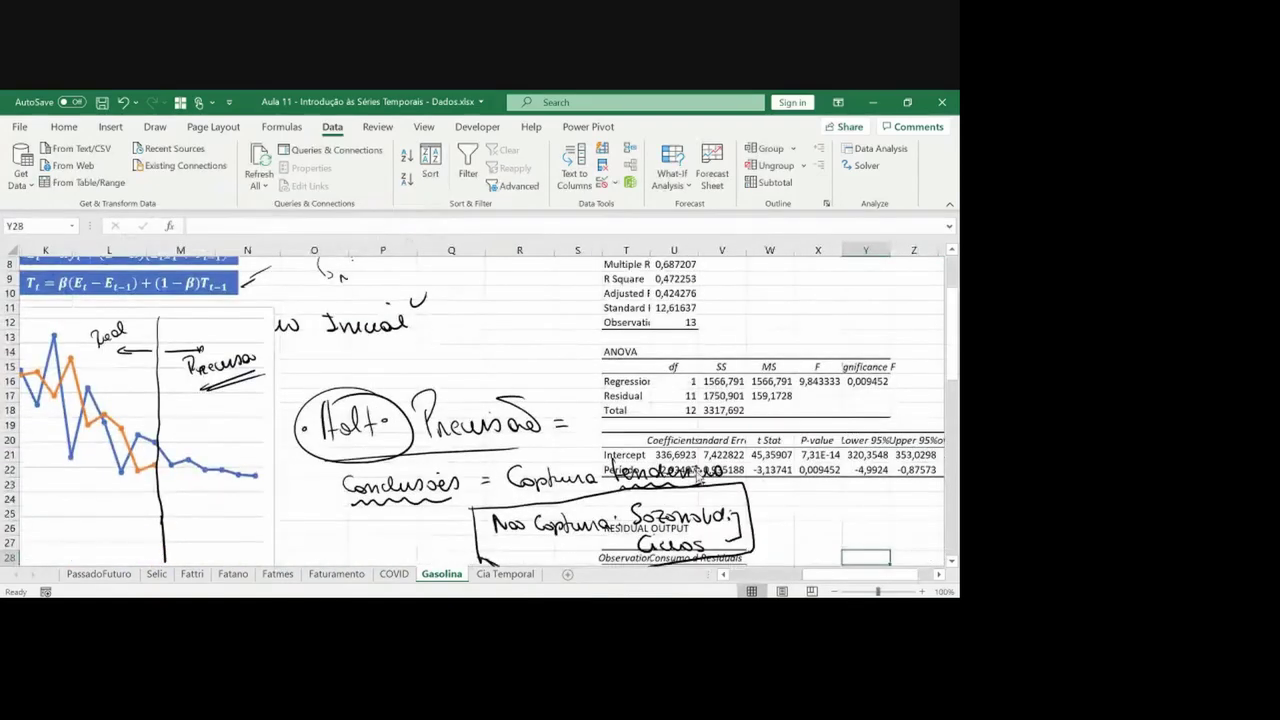
pyautogui.click(688, 478)
pyautogui.press('Delete')
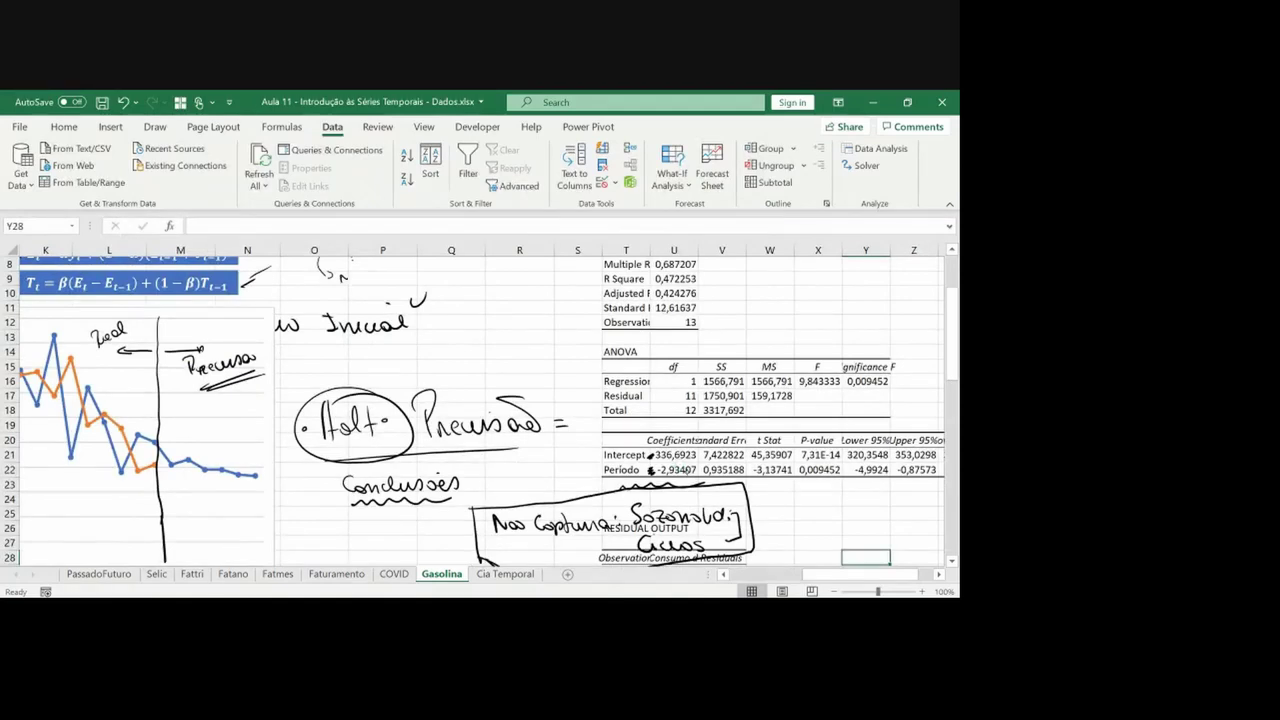
# Circle the Intercept and Período coefficients in ink, and label them as the initial level and initial trend with arrows
pyautogui.moveTo(687, 469)
pyautogui.mouseDown()
pyautogui.moveTo(683, 420)
pyautogui.moveTo(768, 426)
pyautogui.mouseUp()
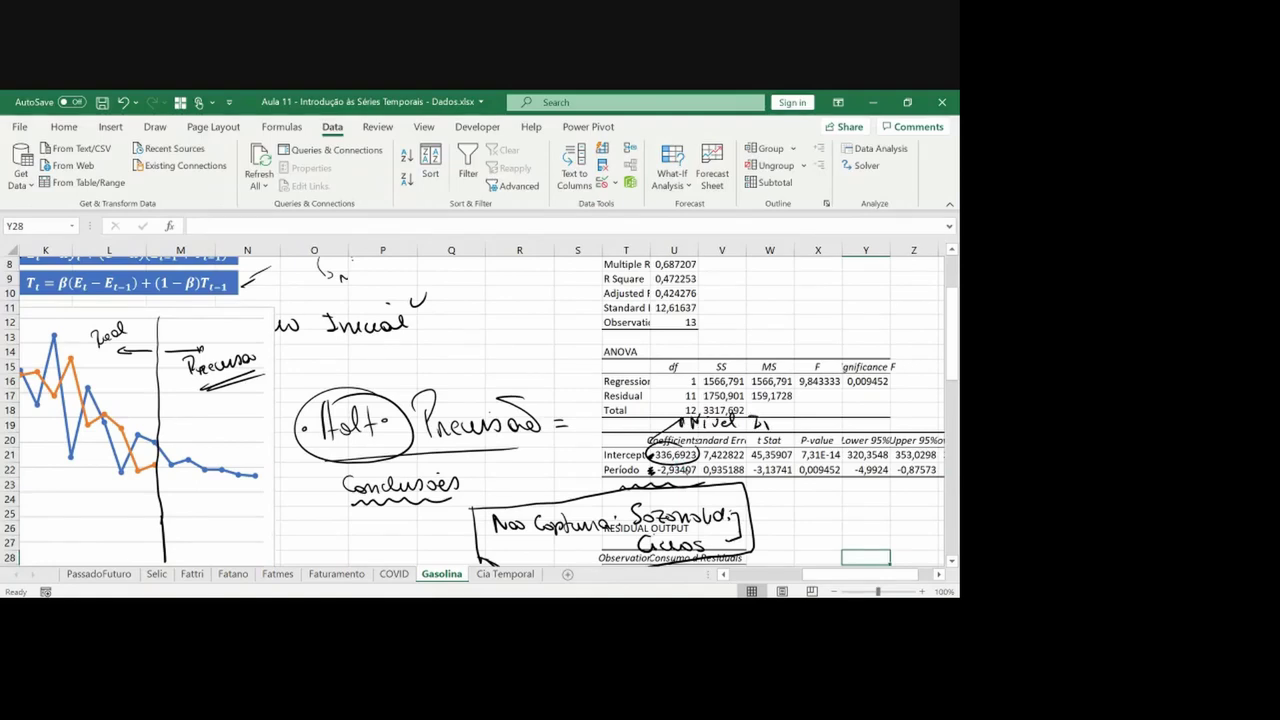
pyautogui.moveTo(662, 462)
pyautogui.mouseDown()
pyautogui.moveTo(815, 506)
pyautogui.moveTo(888, 506)
pyautogui.mouseUp()
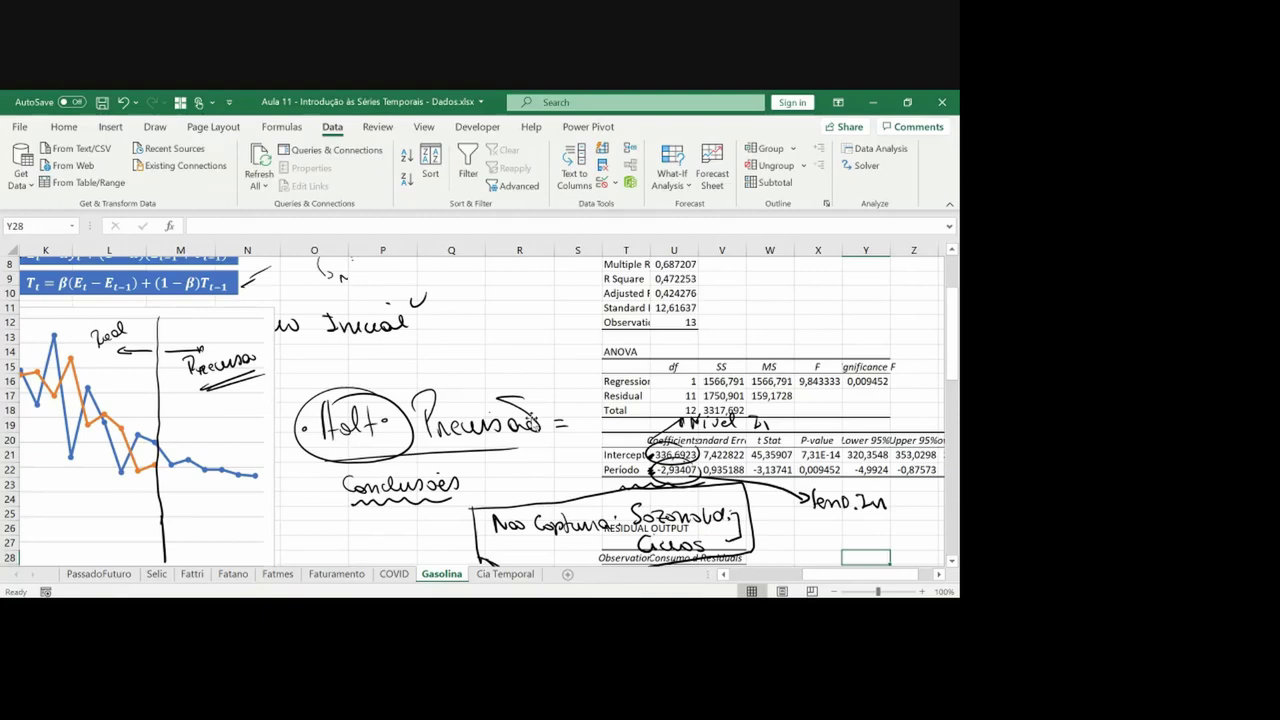
# Link the starting Nível value in D3 to the regression intercept with =U21
pyautogui.click(474, 321)
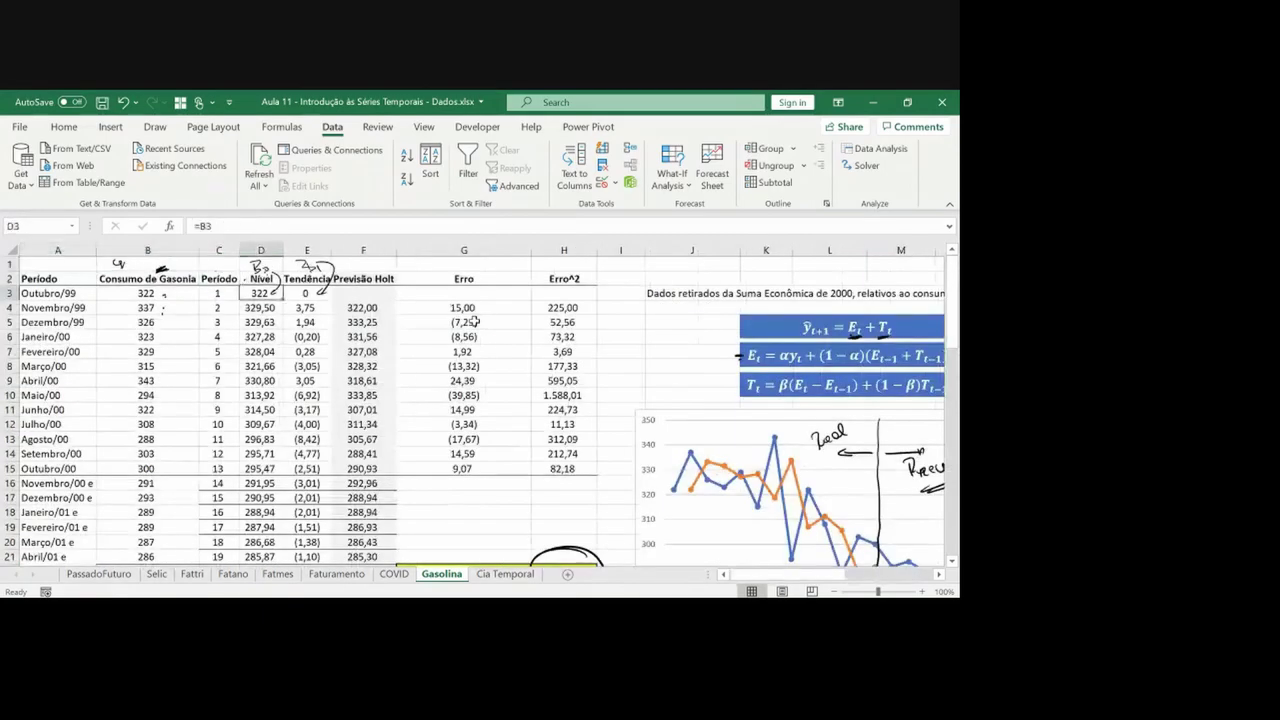
pyautogui.write('=')
pyautogui.hotkey('ctrl', 'Down')
pyautogui.hotkey('ctrl', 'Right')
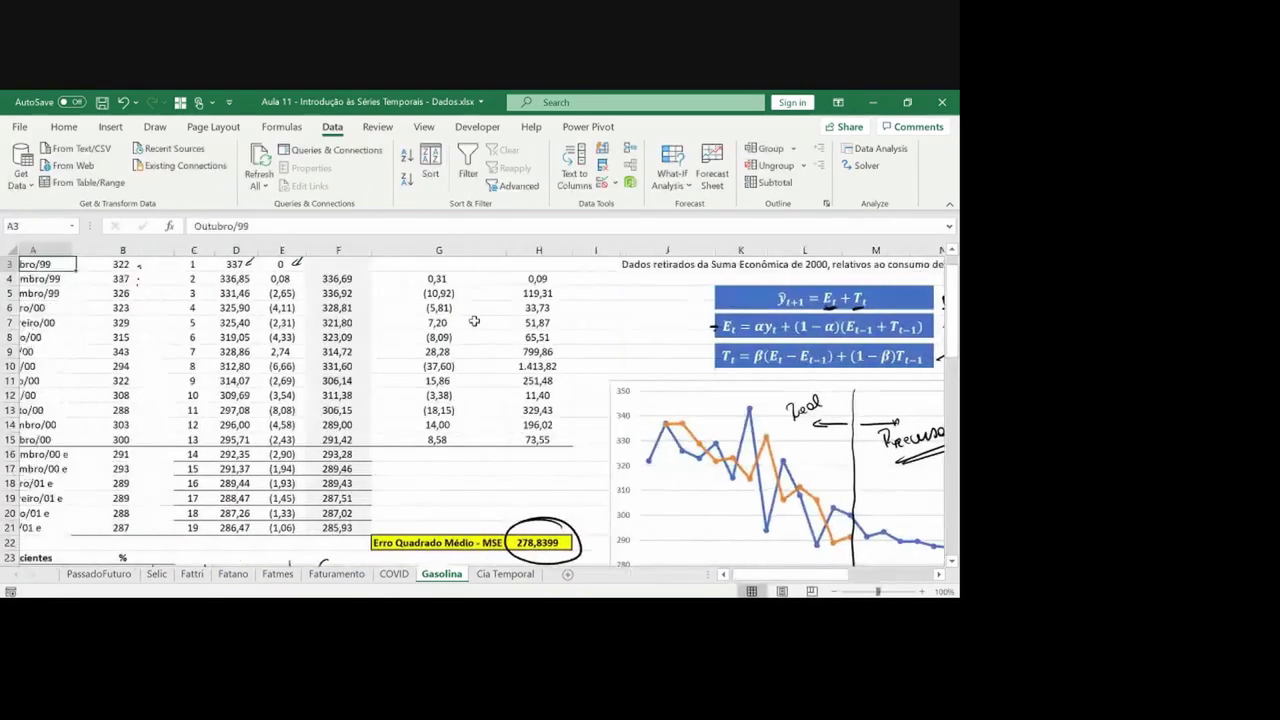
# Link the starting Tendência value in E3 to the regression's Período coefficient with =U22
pyautogui.press('Right')
pyautogui.press('Right')
pyautogui.press('Right')
pyautogui.press('Right')
pyautogui.write('=')
pyautogui.press('Down')
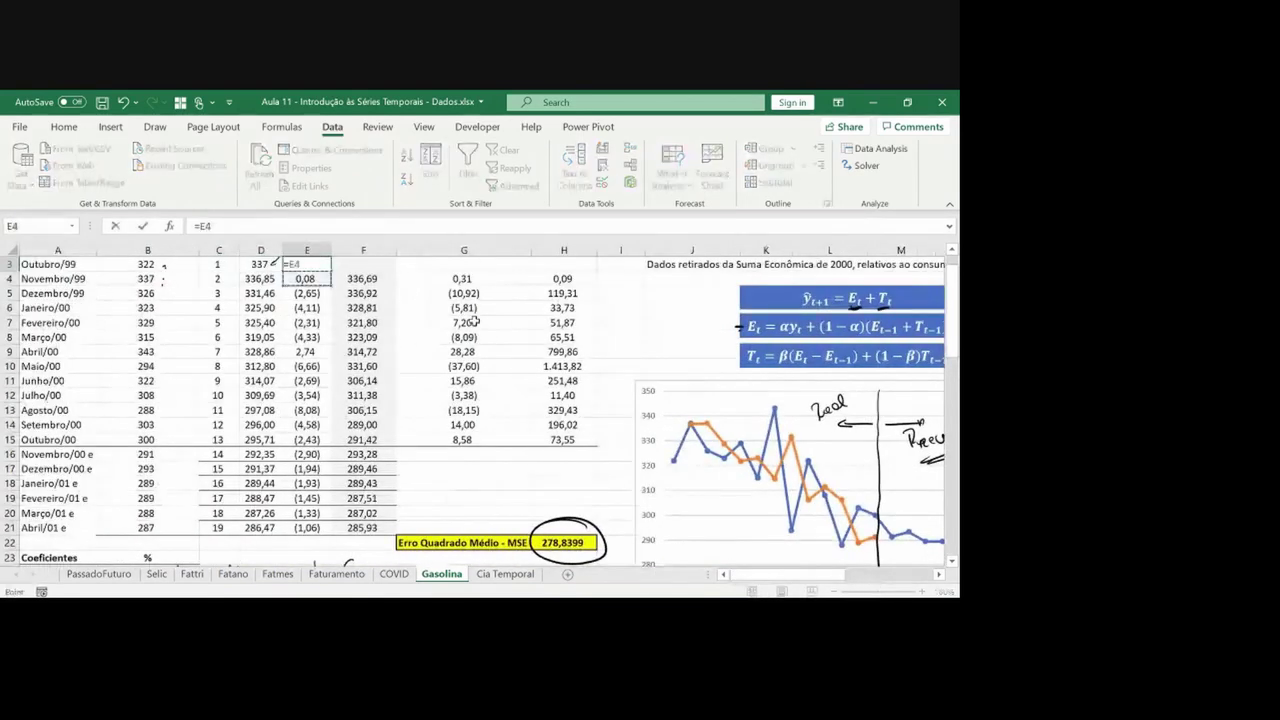
pyautogui.press('Down')
pyautogui.press('Down')
pyautogui.press('Down')
pyautogui.press('Down')
pyautogui.press('Down')
pyautogui.press('Down')
pyautogui.press('Down')
pyautogui.press('Down')
pyautogui.press('Down')
pyautogui.press('Down')
pyautogui.press('Down')
pyautogui.press('Right')
pyautogui.press('Right')
pyautogui.press('Right')
pyautogui.press('Right')
pyautogui.press('Right')
pyautogui.press('Right')
pyautogui.press('Right')
pyautogui.press('Right')
pyautogui.press('Right')
pyautogui.press('Right')
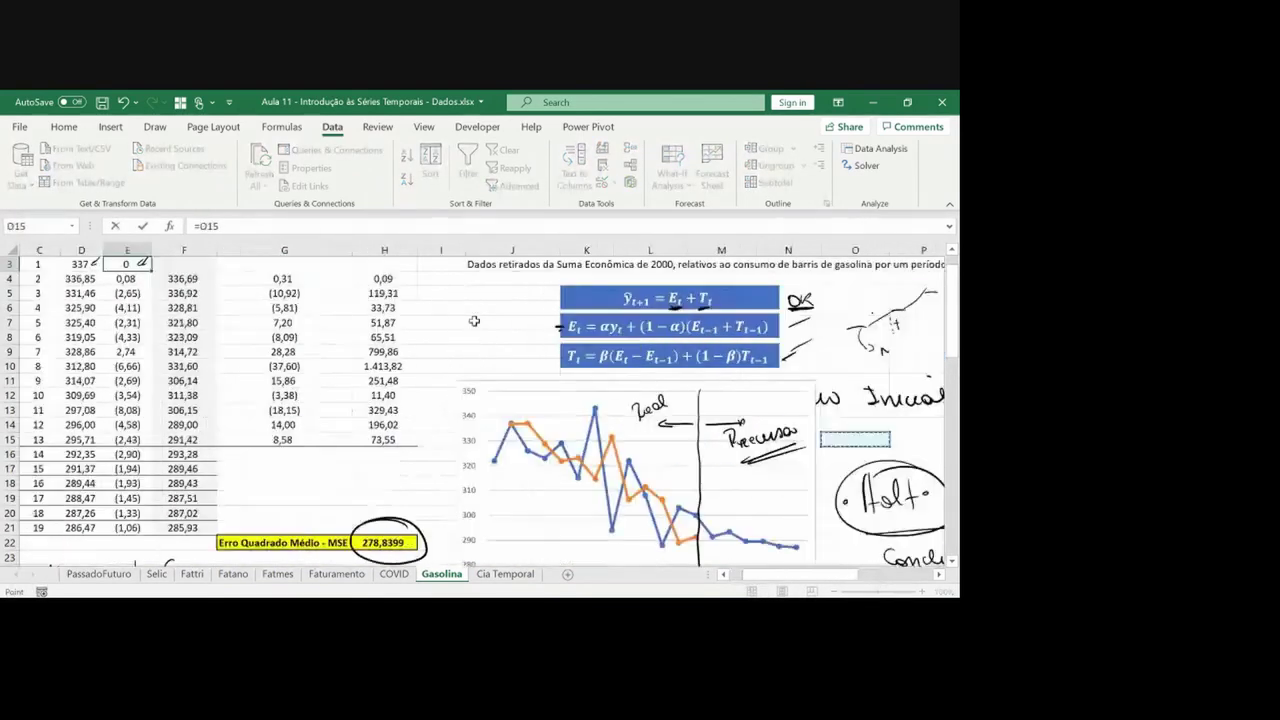
pyautogui.press('Right')
pyautogui.press('Right')
pyautogui.press('Right')
pyautogui.press('Right')
pyautogui.press('Right')
pyautogui.press('Right')
pyautogui.press('Down')
pyautogui.press('Down')
pyautogui.press('Down')
pyautogui.press('Down')
pyautogui.press('Down')
pyautogui.press('Down')
pyautogui.press('Down')
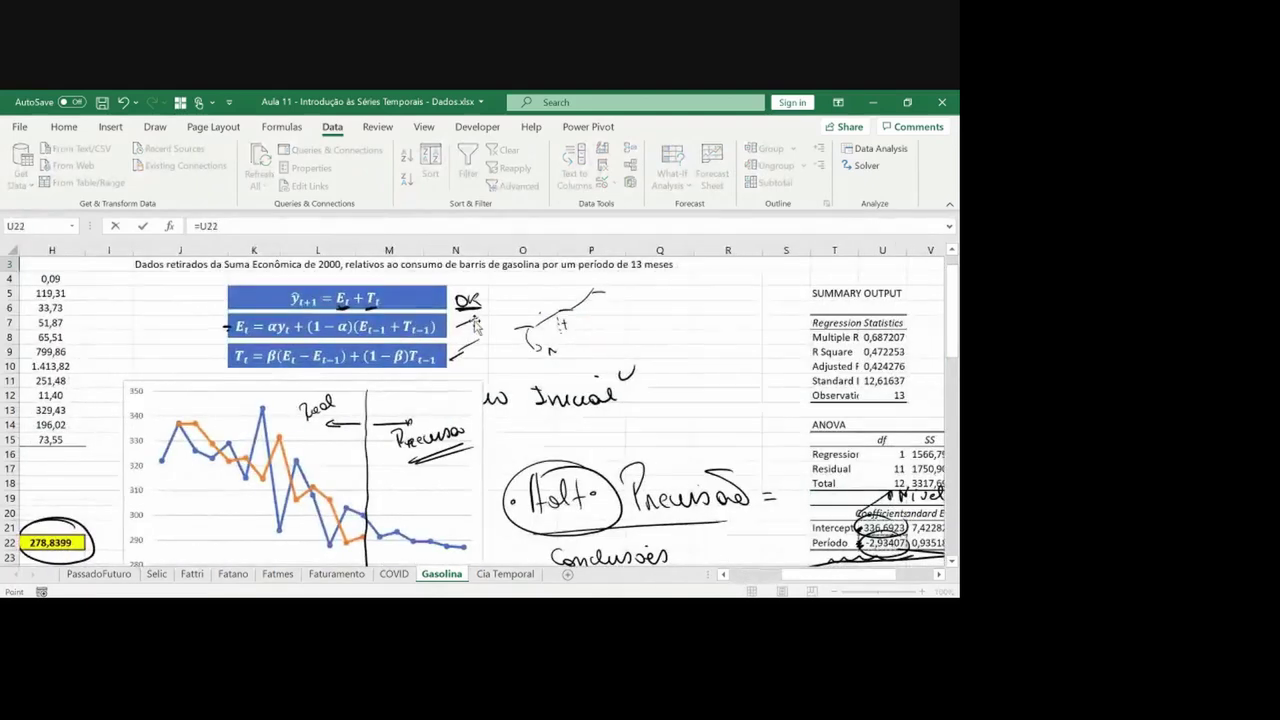
pyautogui.press('Return')
# Display the starting Nível and Tendência values in D3:E3 with two decimal places
pyautogui.press('Up')
pyautogui.press('Left')
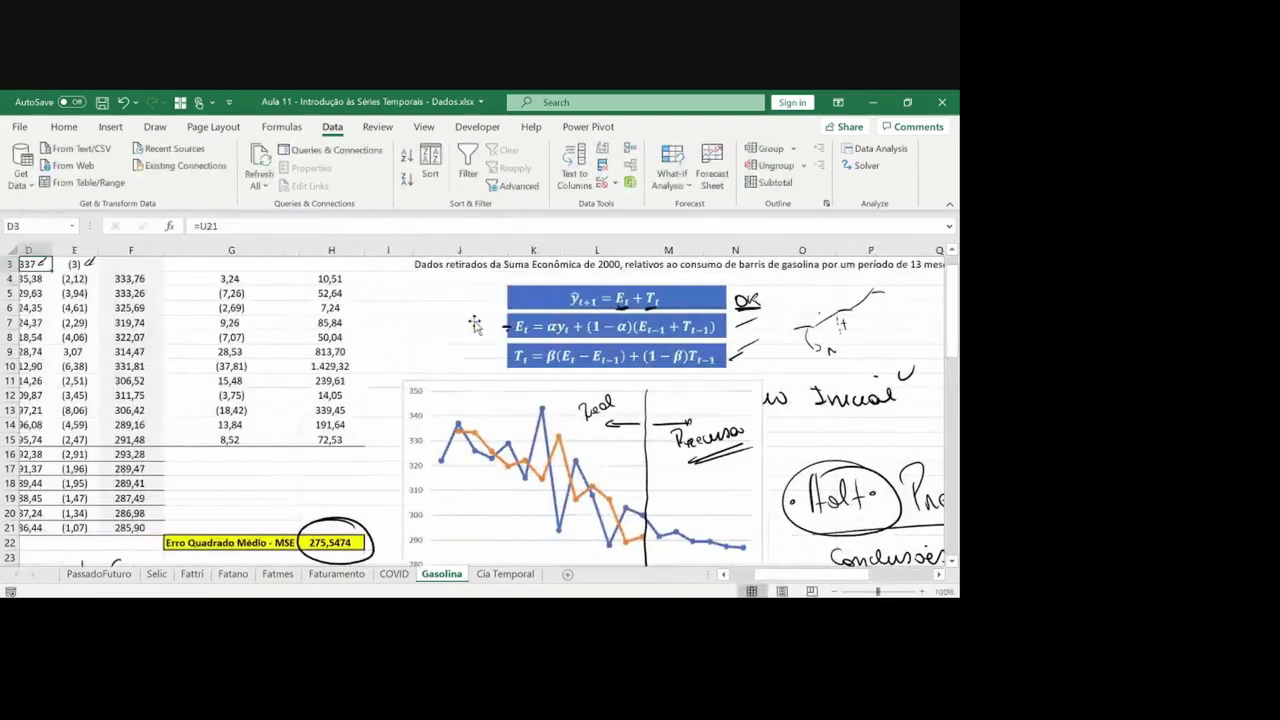
pyautogui.press('Up')
pyautogui.press('Left')
pyautogui.press('Left')
pyautogui.press('Right')
pyautogui.press('Down')
pyautogui.press('Right')
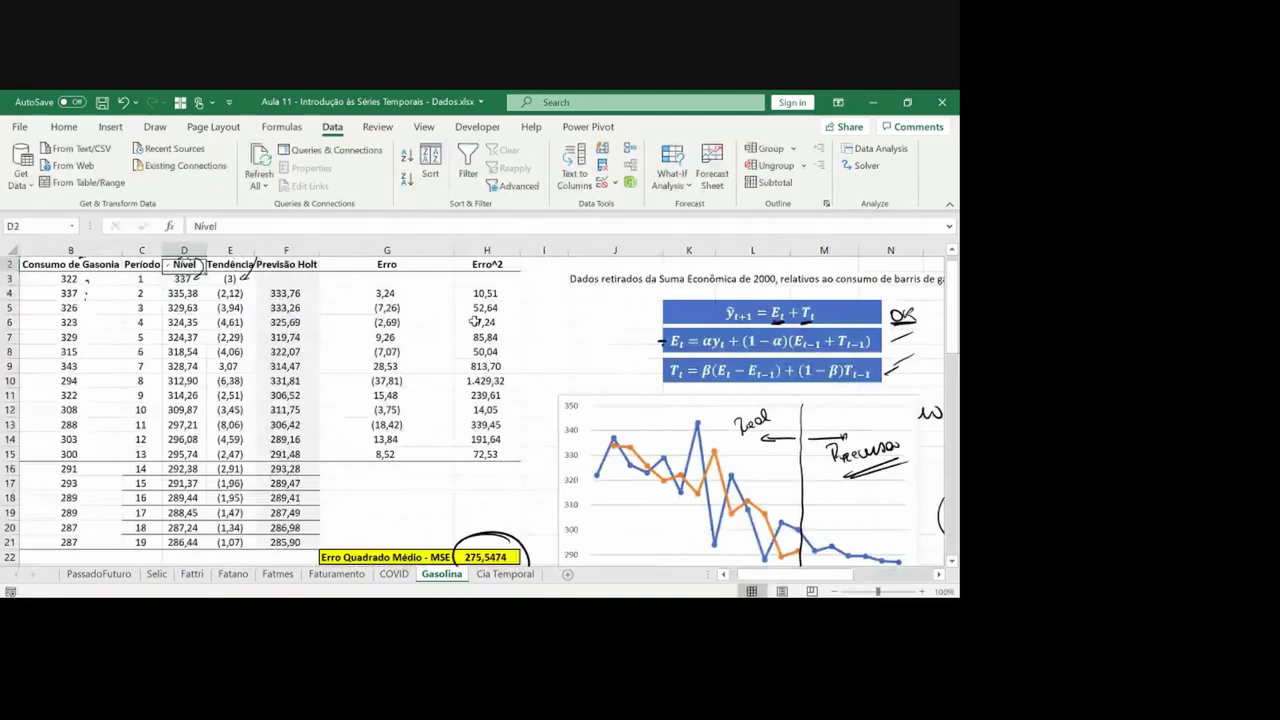
pyautogui.hotkey('shift', 'Right')
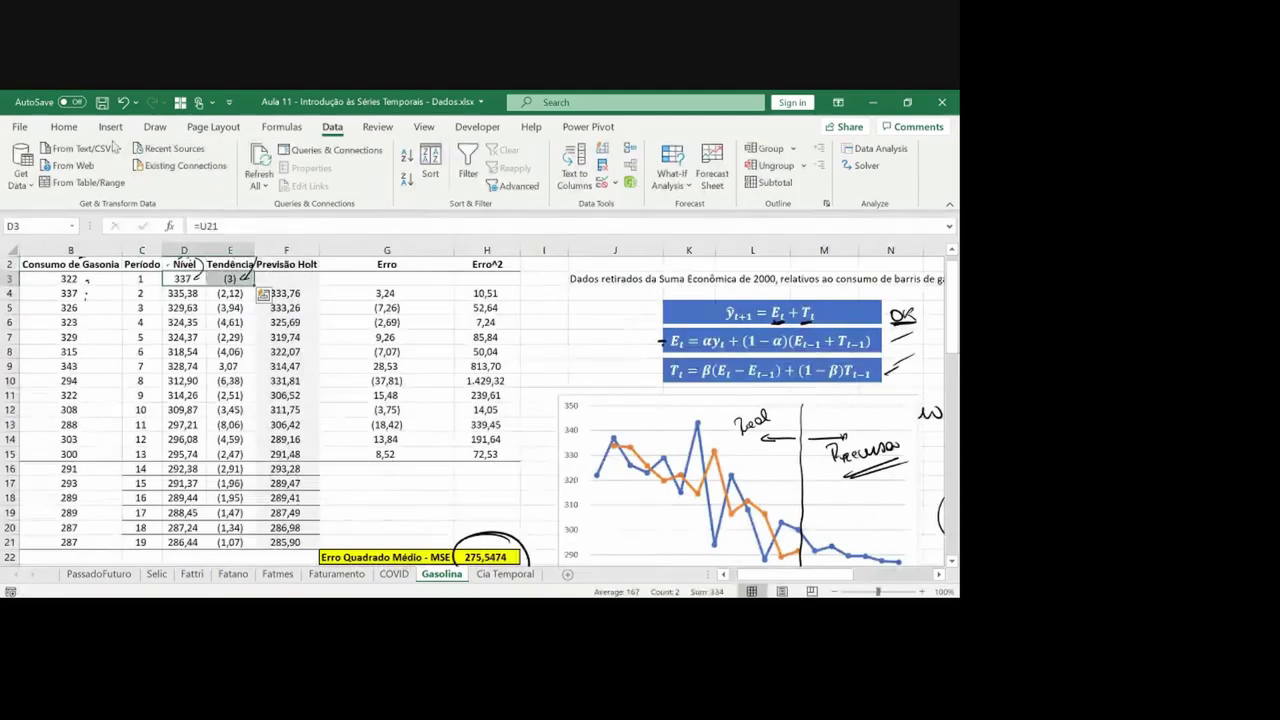
pyautogui.click(63, 127)
pyautogui.doubleClick(509, 180)
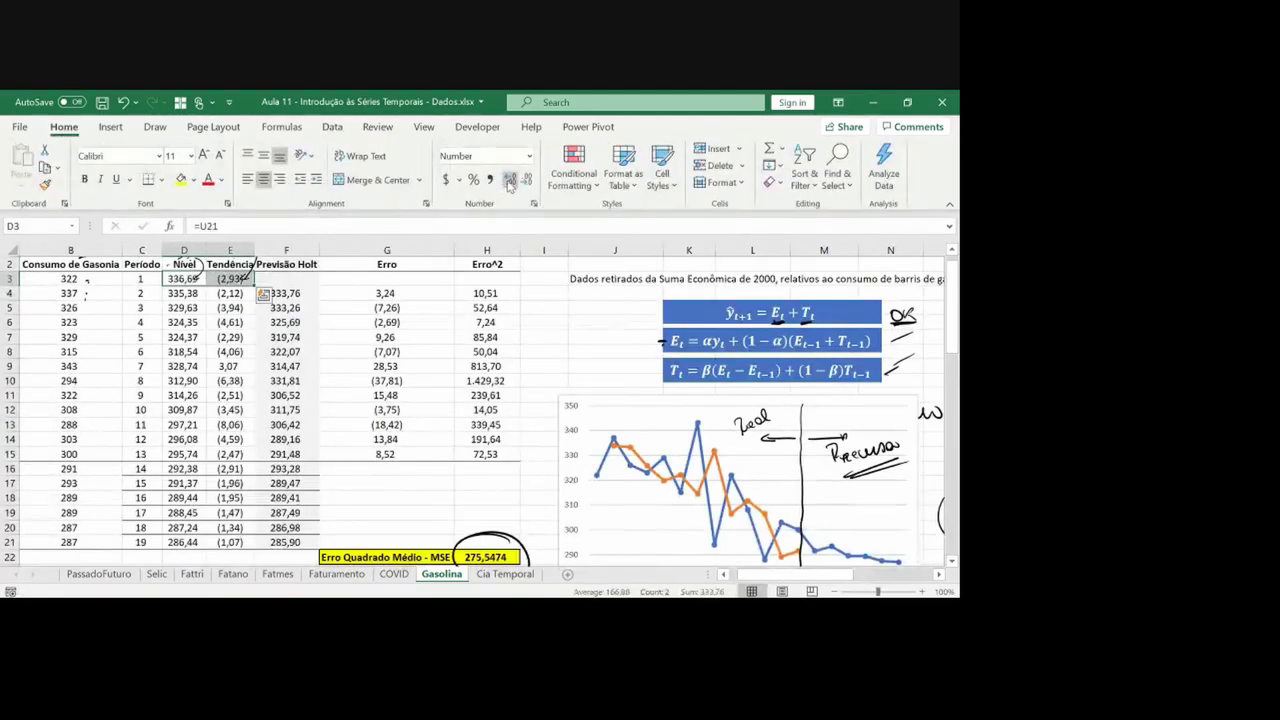
# Draw a short rising ink arrow below the first points of the chart's lines
pyautogui.press('Down')
pyautogui.press('Down')
pyautogui.press('Down')
pyautogui.press('Down')
pyautogui.press('Down')
pyautogui.press('Down')
pyautogui.press('Down')
pyautogui.press('Down')
pyautogui.press('Down')
pyautogui.press('Down')
pyautogui.press('Down')
pyautogui.press('Down')
pyautogui.press('Down')
pyautogui.press('Down')
pyautogui.press('Down')
pyautogui.press('Down')
pyautogui.press('Down')
pyautogui.press('Down')
pyautogui.press('Down')
pyautogui.press('Down')
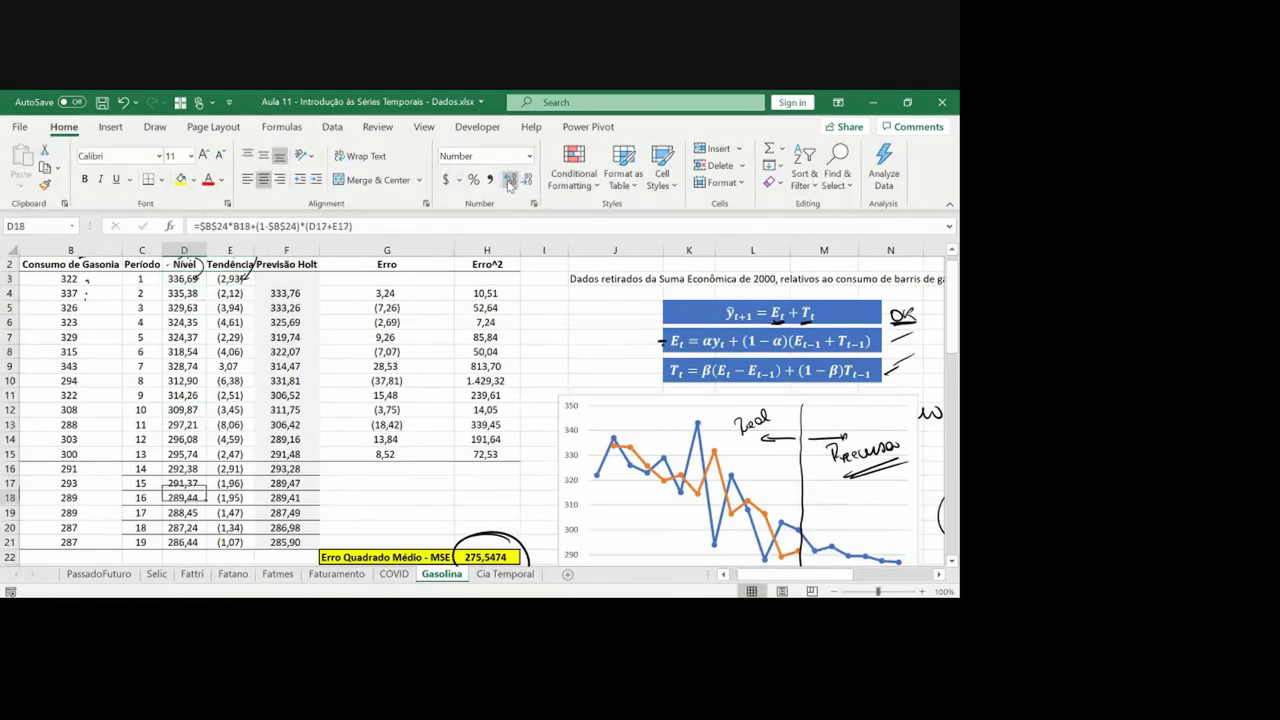
pyautogui.press('Down')
pyautogui.press('Down')
pyautogui.press('Down')
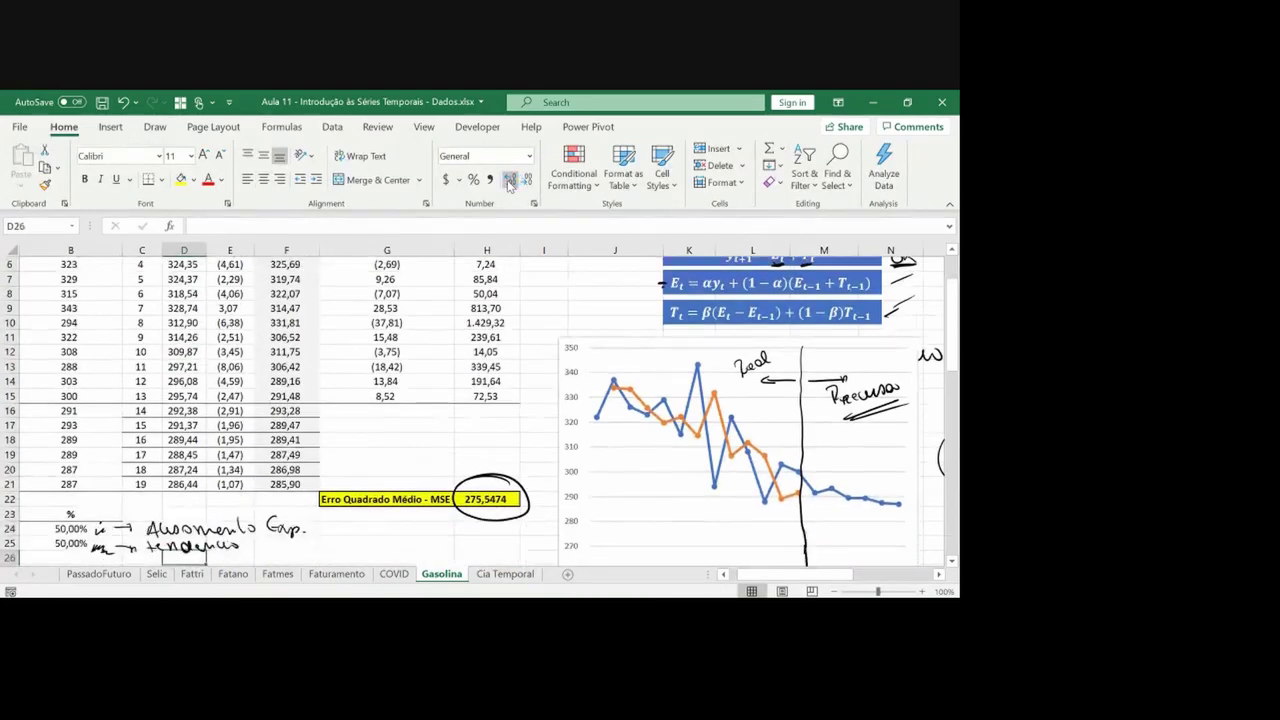
pyautogui.moveTo(597, 439); pyautogui.dragTo(627, 425)
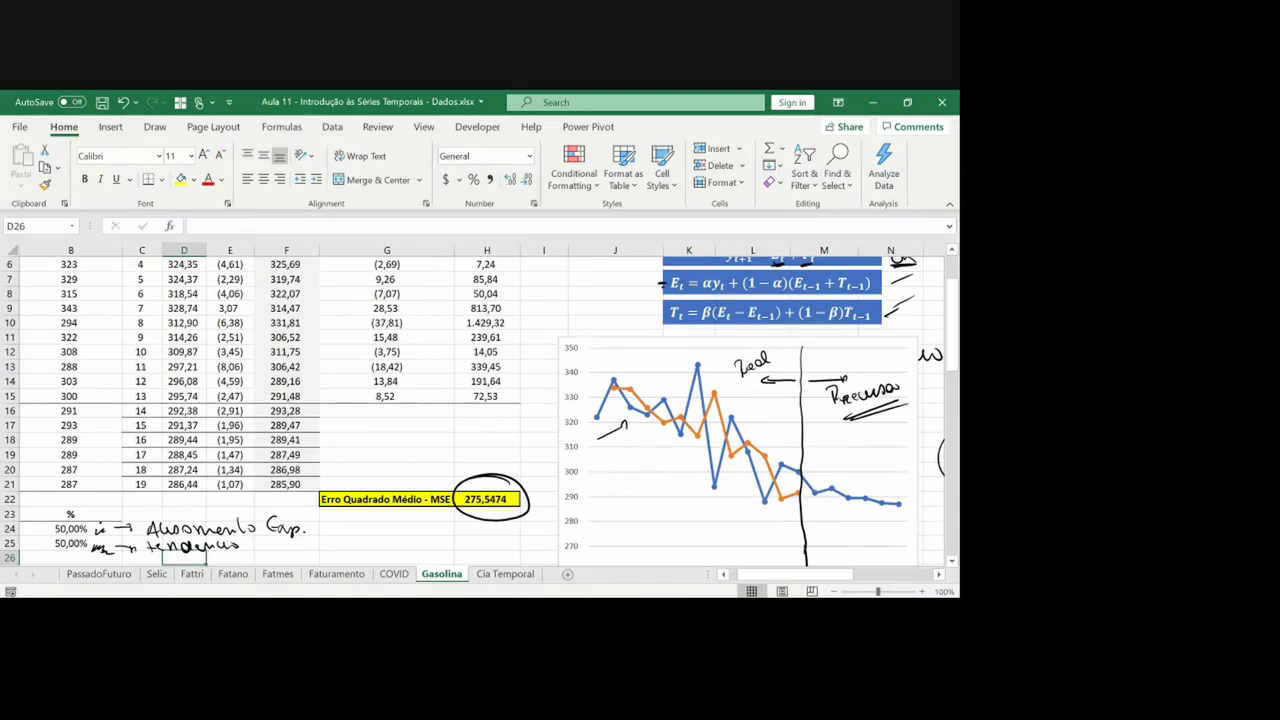
# Run Solver to minimise the MSE in H22 by changing alfa and Beta in B24:B25, and keep the solution
pyautogui.click(333, 128)
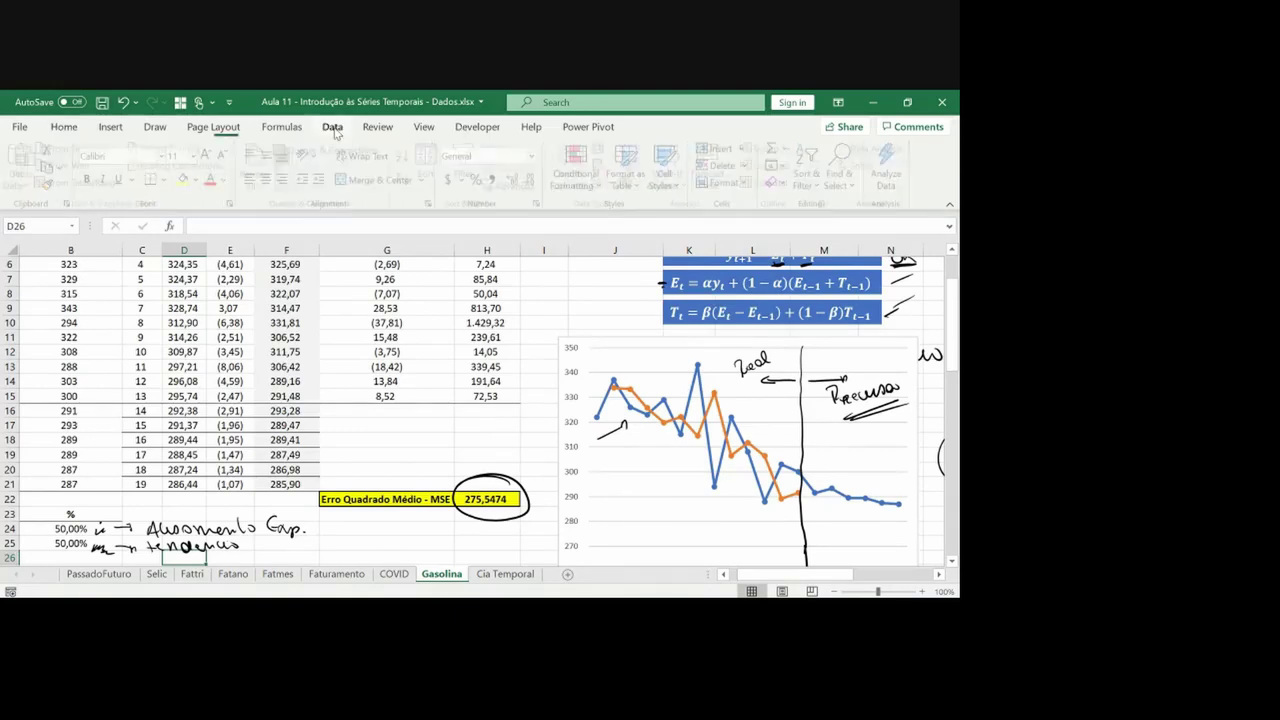
pyautogui.click(864, 166)
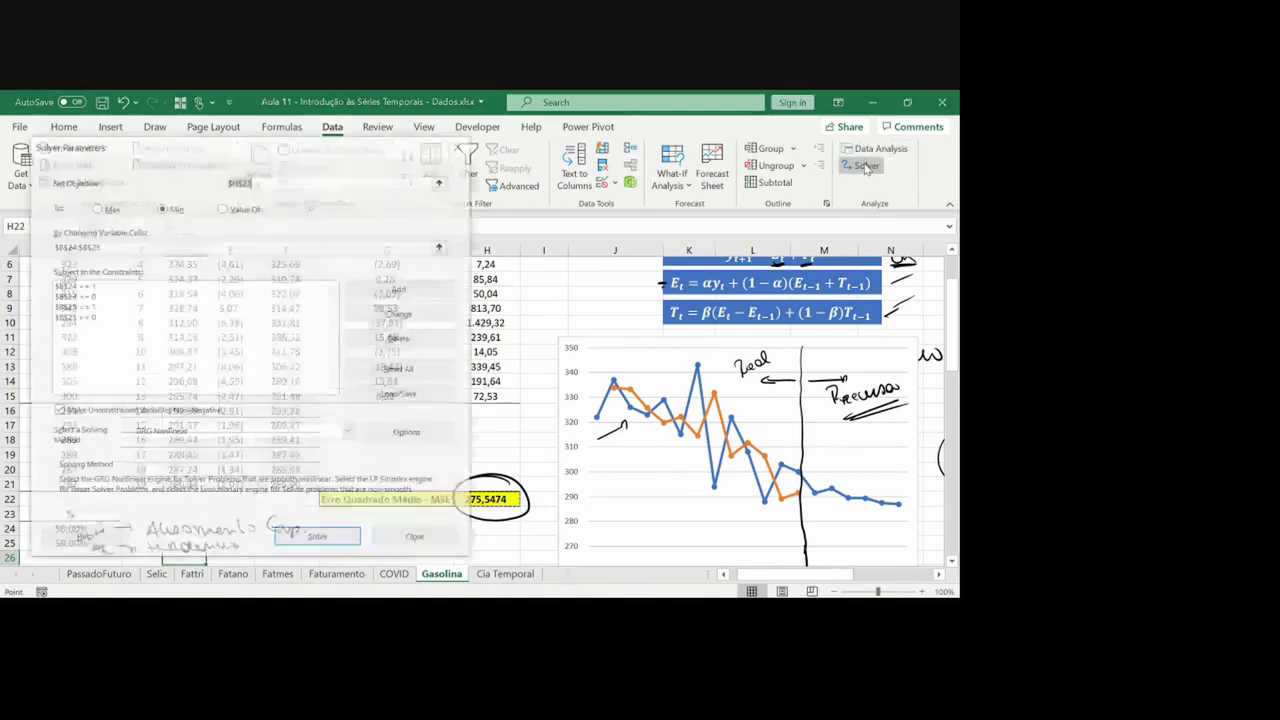
pyautogui.click(438, 183)
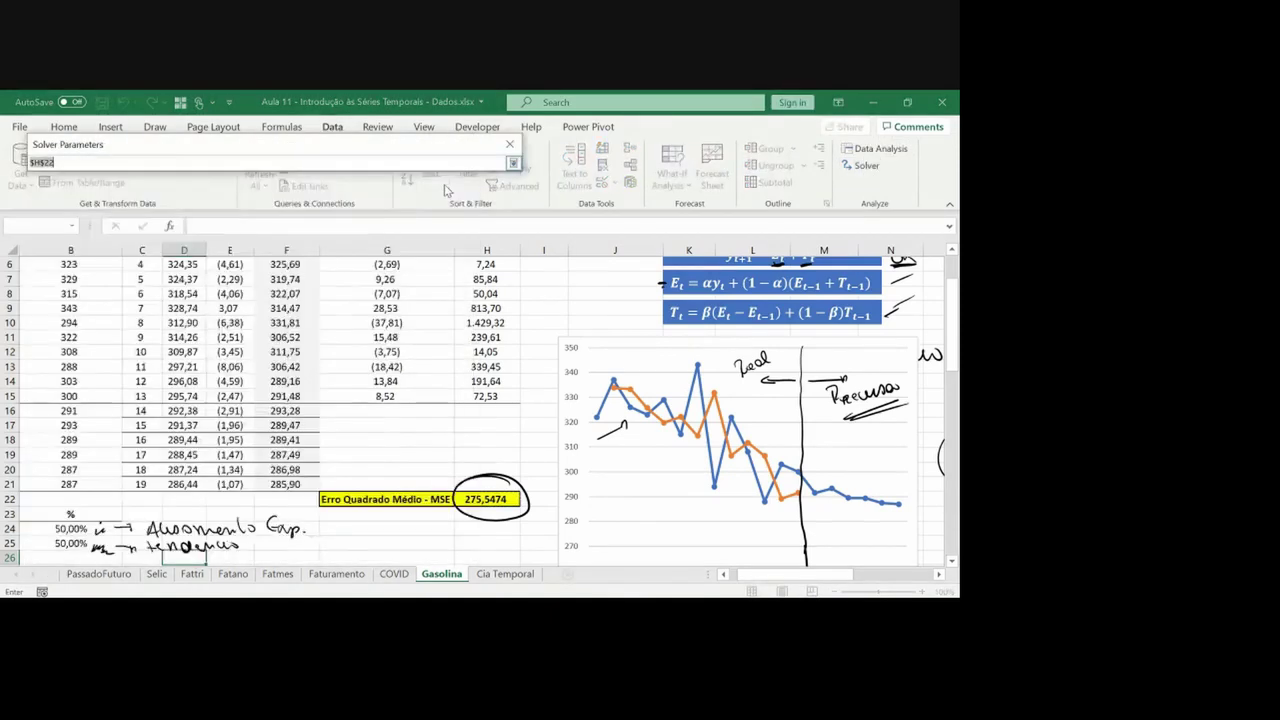
pyautogui.click(487, 499)
pyautogui.press('Return')
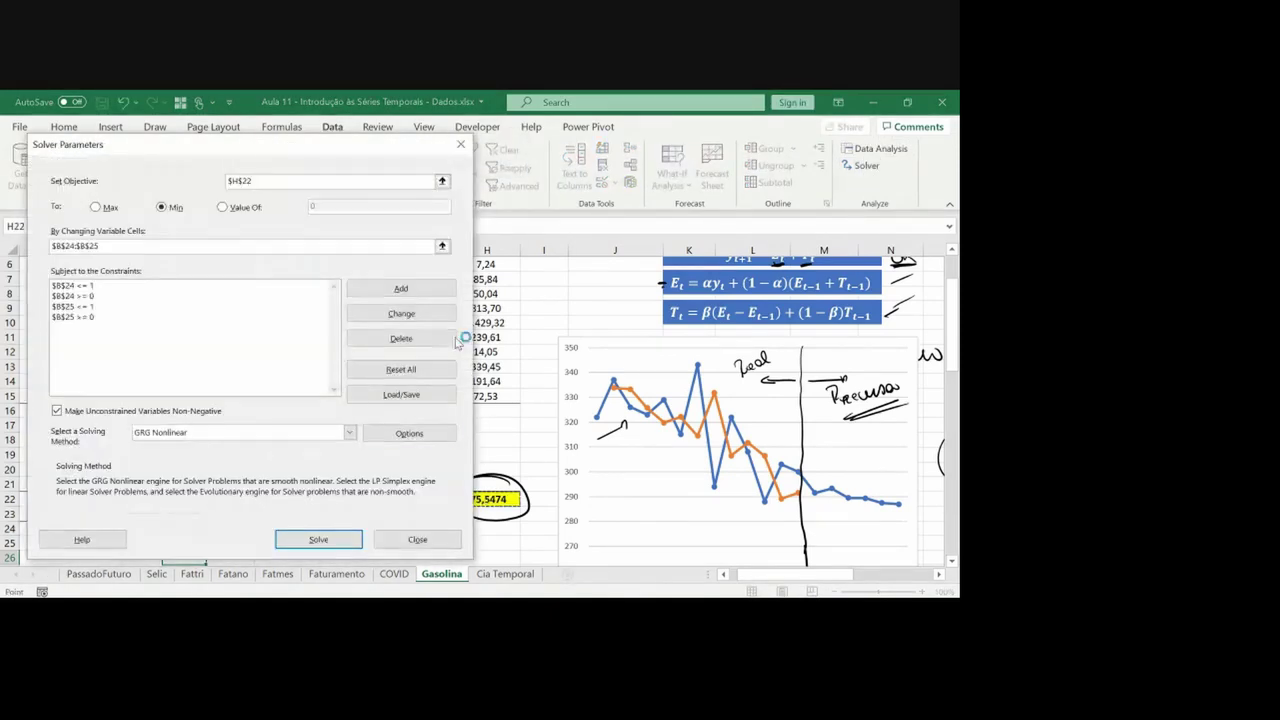
pyautogui.click(450, 242)
pyautogui.moveTo(55, 528); pyautogui.dragTo(55, 542)
pyautogui.press('Return')
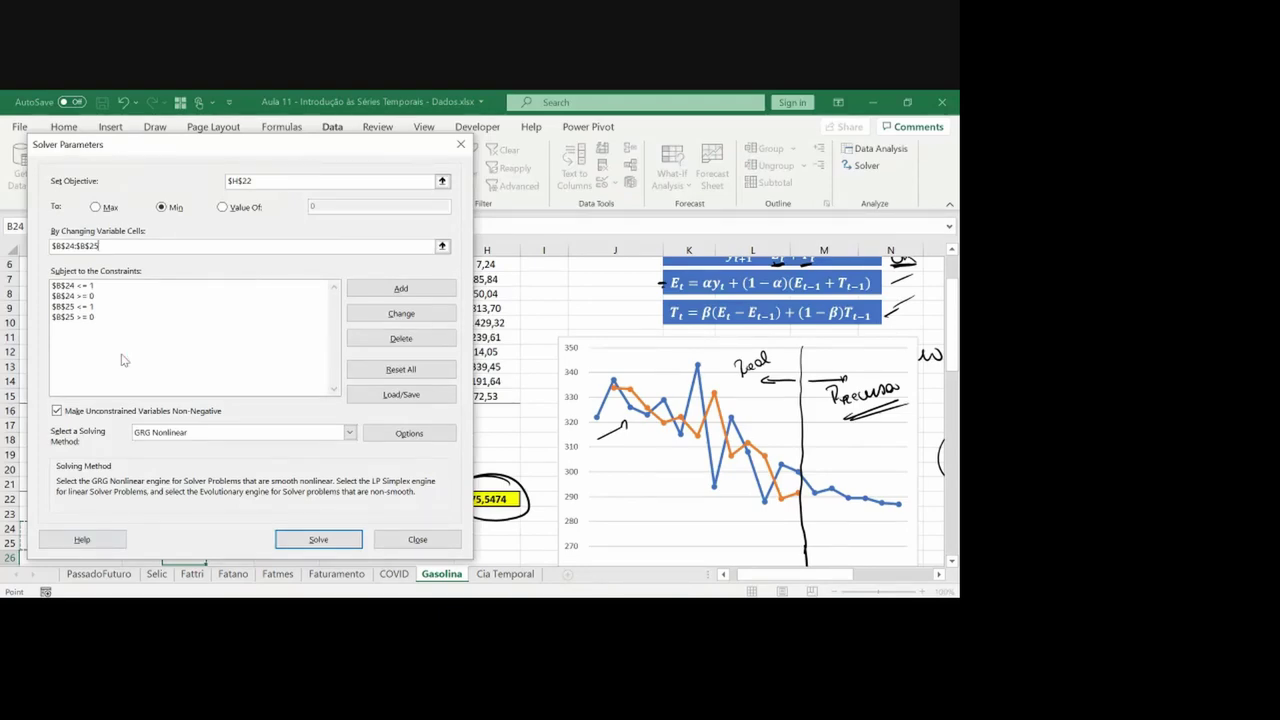
pyautogui.click(286, 545)
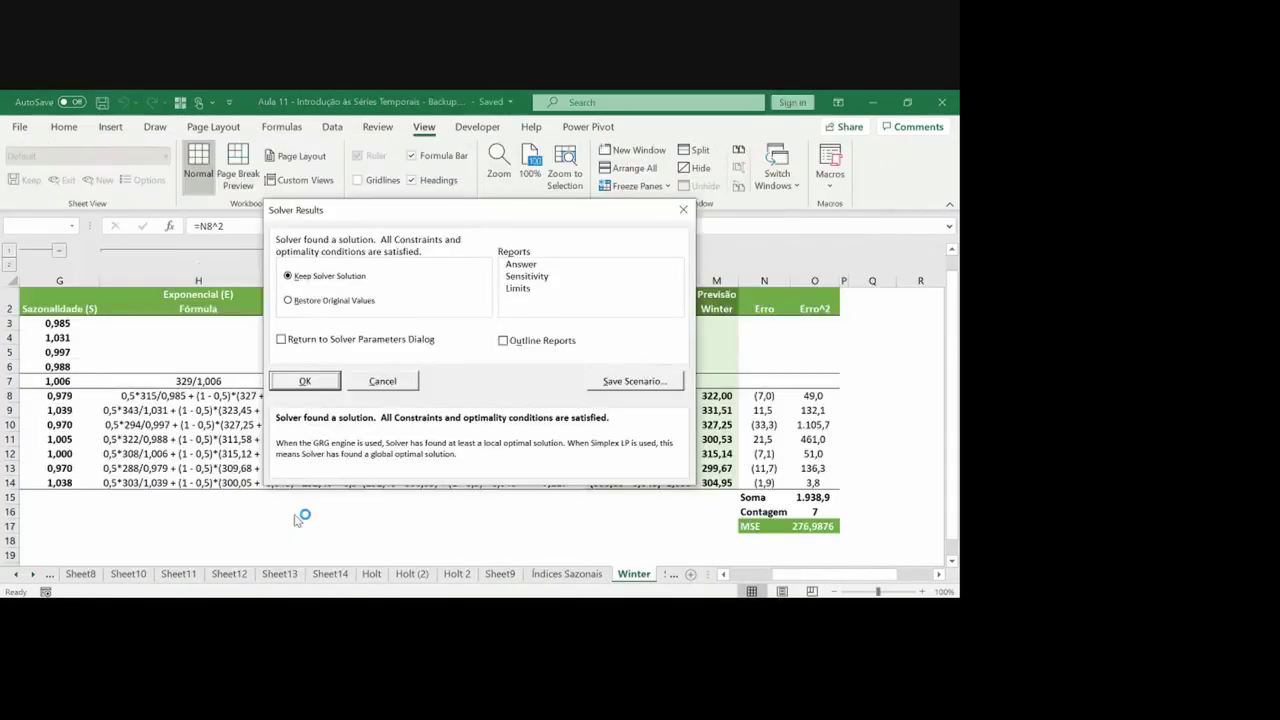
pyautogui.click(300, 381)
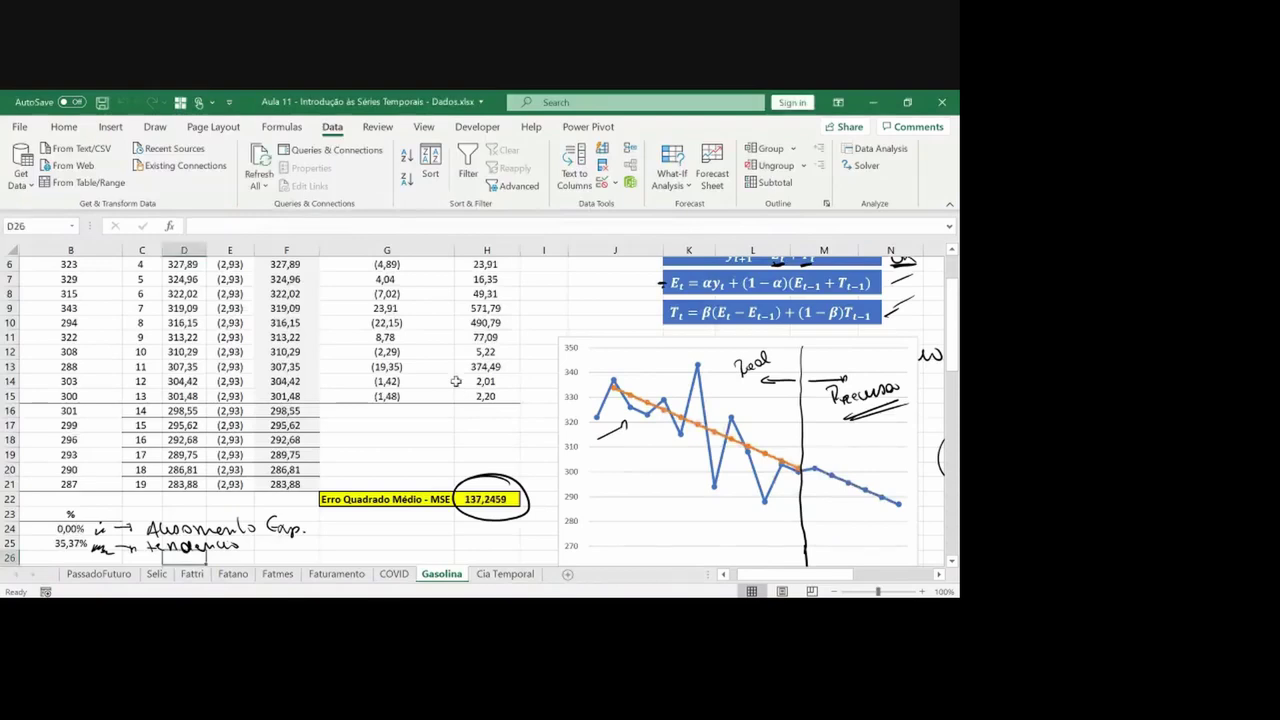
# Draw an ink bracket beside the Intercept and Período rows of the regression coefficients table
pyautogui.press('Home')
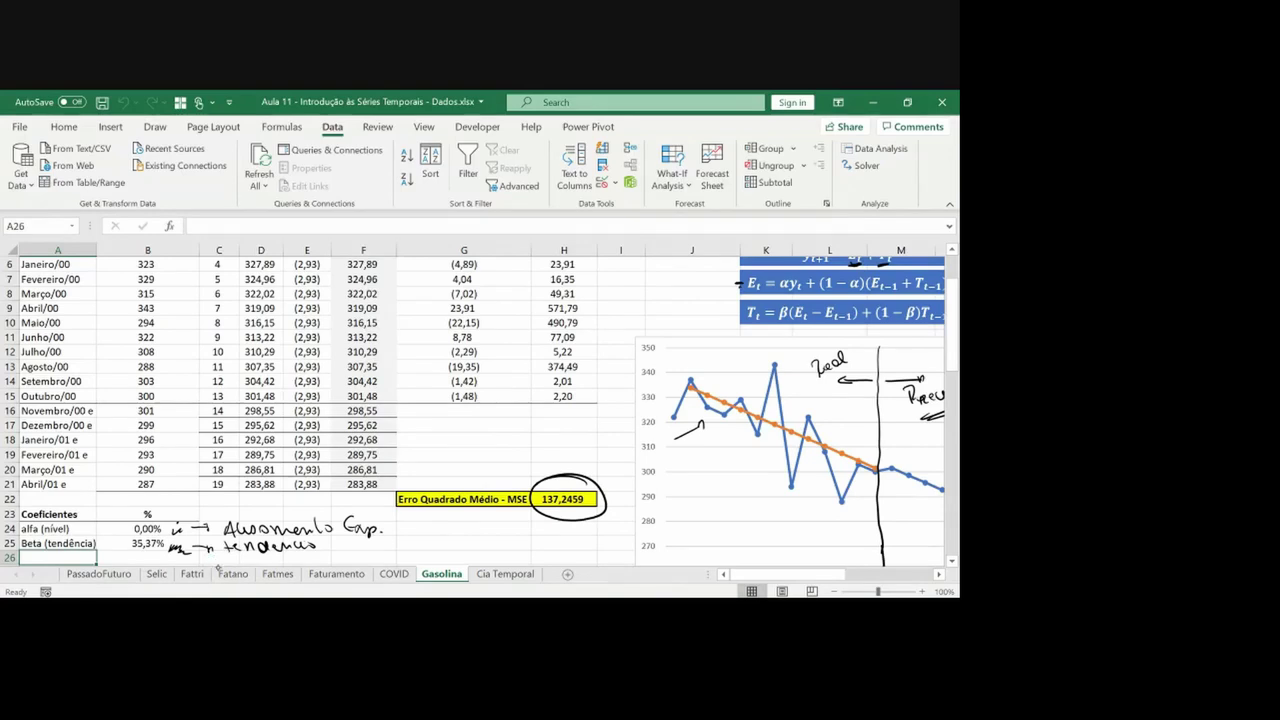
pyautogui.click(118, 543)
pyautogui.click(938, 574)
pyautogui.click(938, 574)
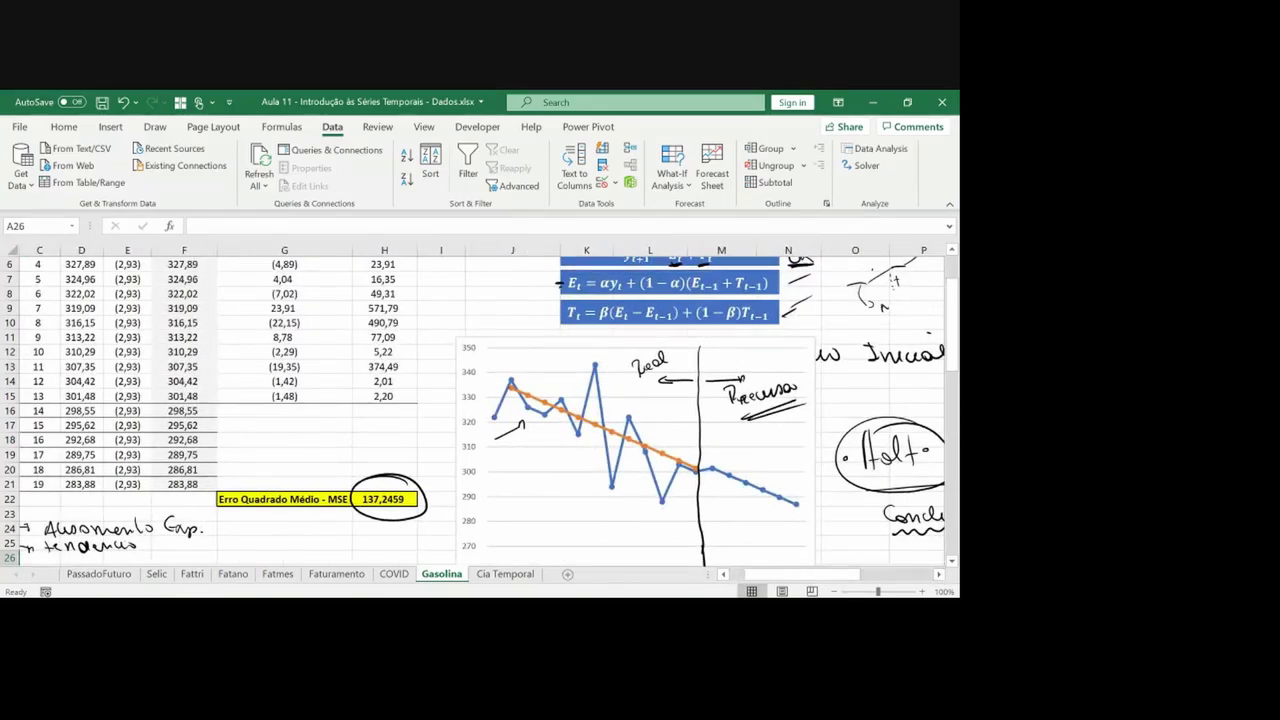
pyautogui.hscroll(4, 476, 400)
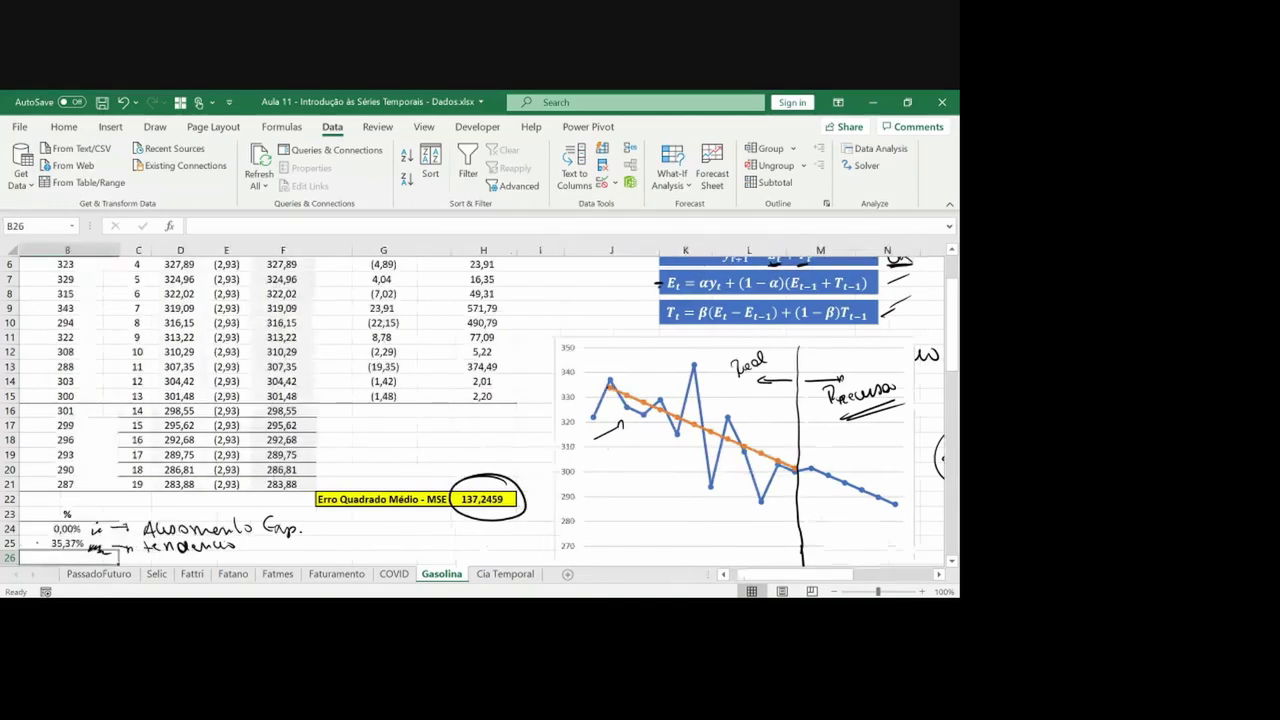
pyautogui.press('Right')
pyautogui.press('Right')
pyautogui.press('Right')
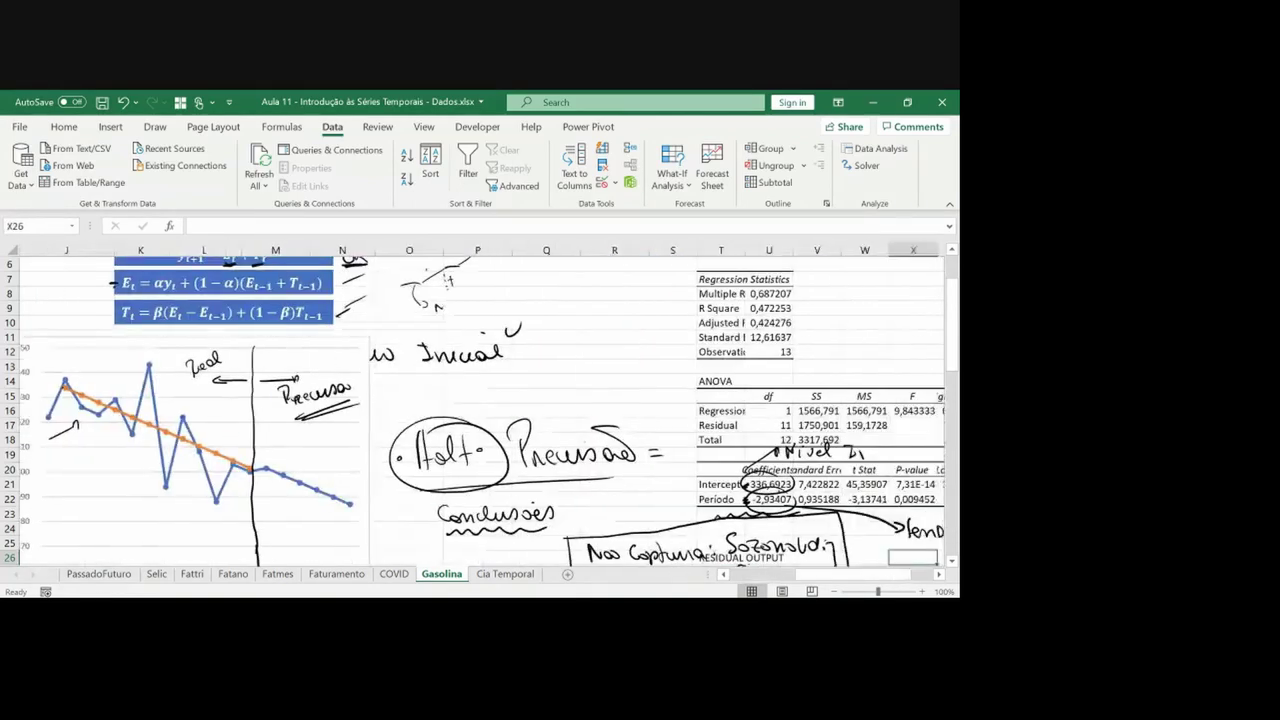
pyautogui.moveTo(689, 472)
pyautogui.mouseDown()
pyautogui.moveTo(695, 506)
pyautogui.moveTo(698, 469)
pyautogui.mouseUp()
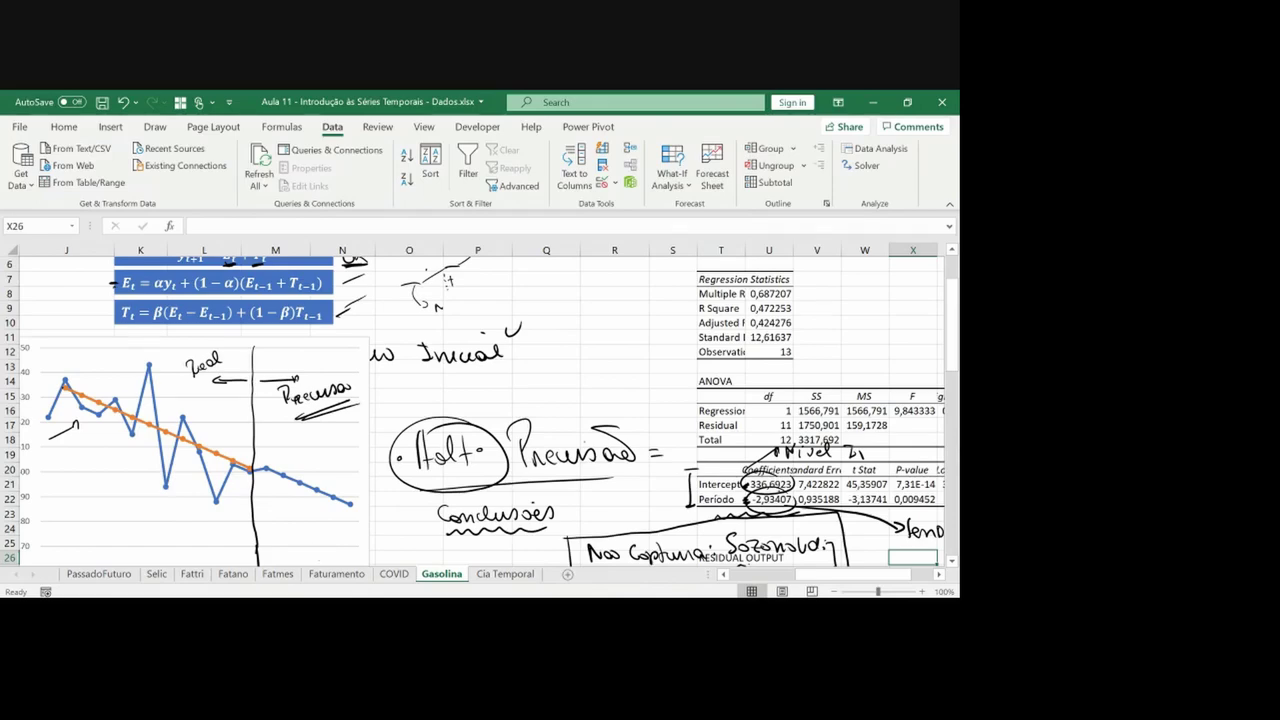
# Switch to the Holt example slide and mark the starting Nível and Tendência values, the first observation and the Nível heading in red ink
pyautogui.hotkey('alt', 'Tab')
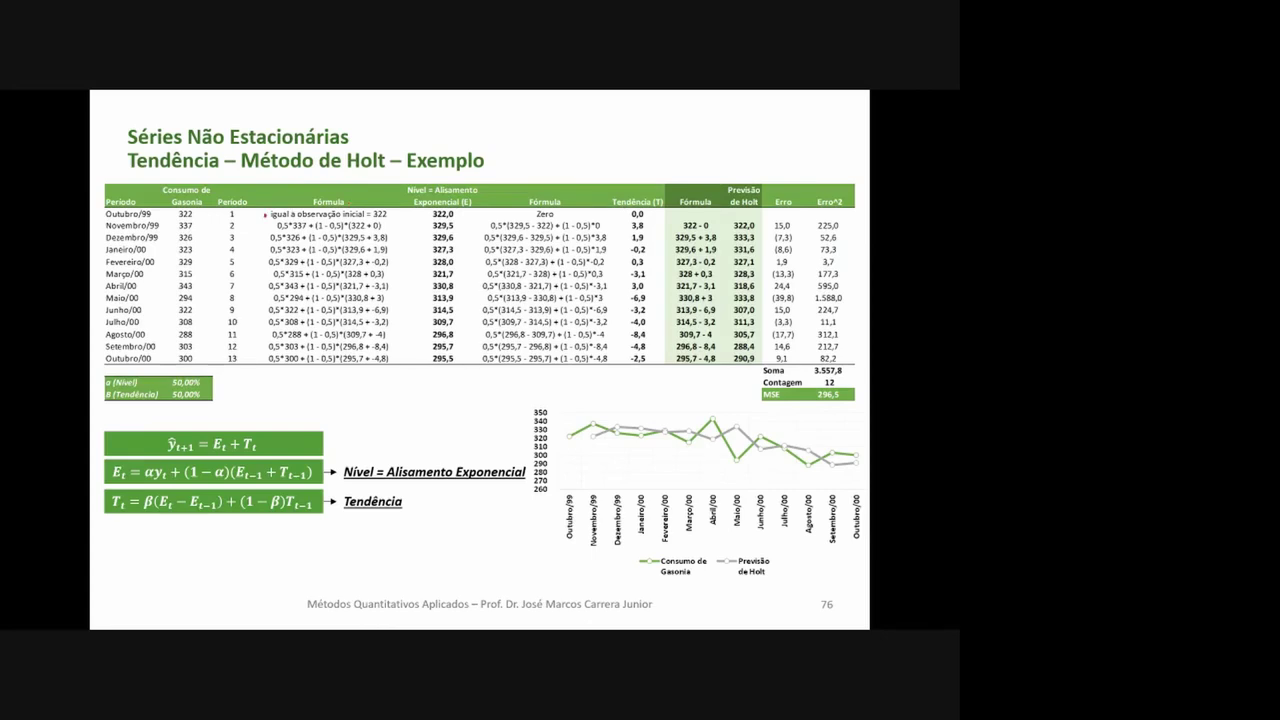
pyautogui.moveTo(462, 217); pyautogui.dragTo(474, 211)
pyautogui.moveTo(562, 214); pyautogui.dragTo(576, 214)
pyautogui.moveTo(190, 208)
pyautogui.mouseDown()
pyautogui.moveTo(175, 210)
pyautogui.moveTo(192, 211)
pyautogui.mouseUp()
pyautogui.moveTo(474, 182)
pyautogui.mouseDown()
pyautogui.moveTo(418, 186)
pyautogui.moveTo(464, 179)
pyautogui.mouseUp()
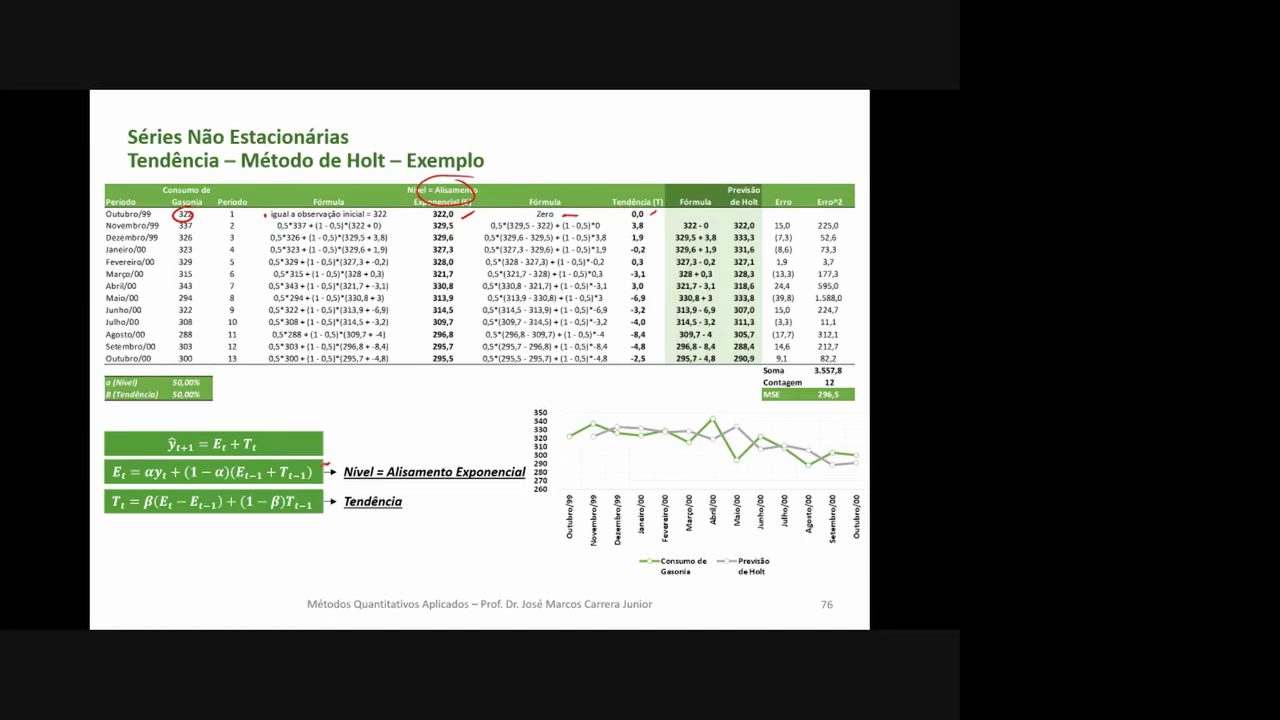
pyautogui.moveTo(323, 465); pyautogui.dragTo(330, 470)
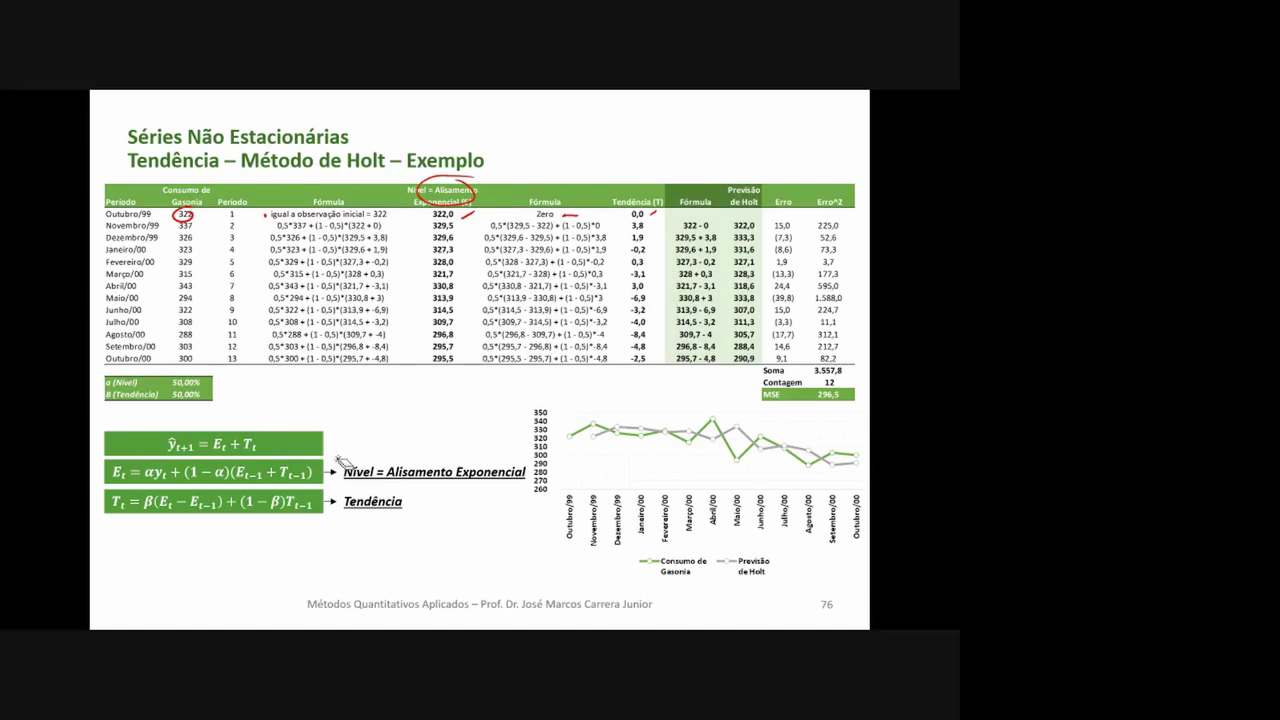
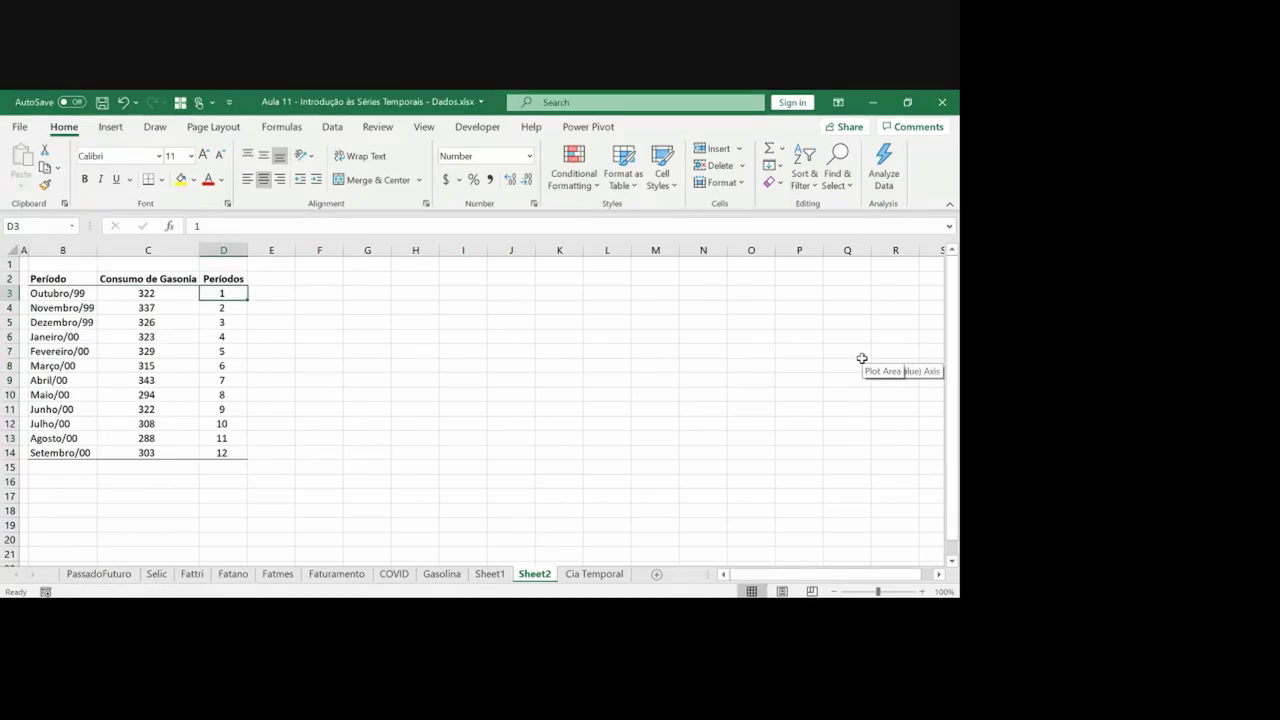
# Copy the Períodos column with its header from D2:D14 into column E of Sheet2
pyautogui.hotkey('shift', 'Up')
pyautogui.hotkey('ctrl', 'shift', 'Down')
pyautogui.hotkey('ctrl', 'c')
pyautogui.press('Right')
pyautogui.hotkey('ctrl', 'v')
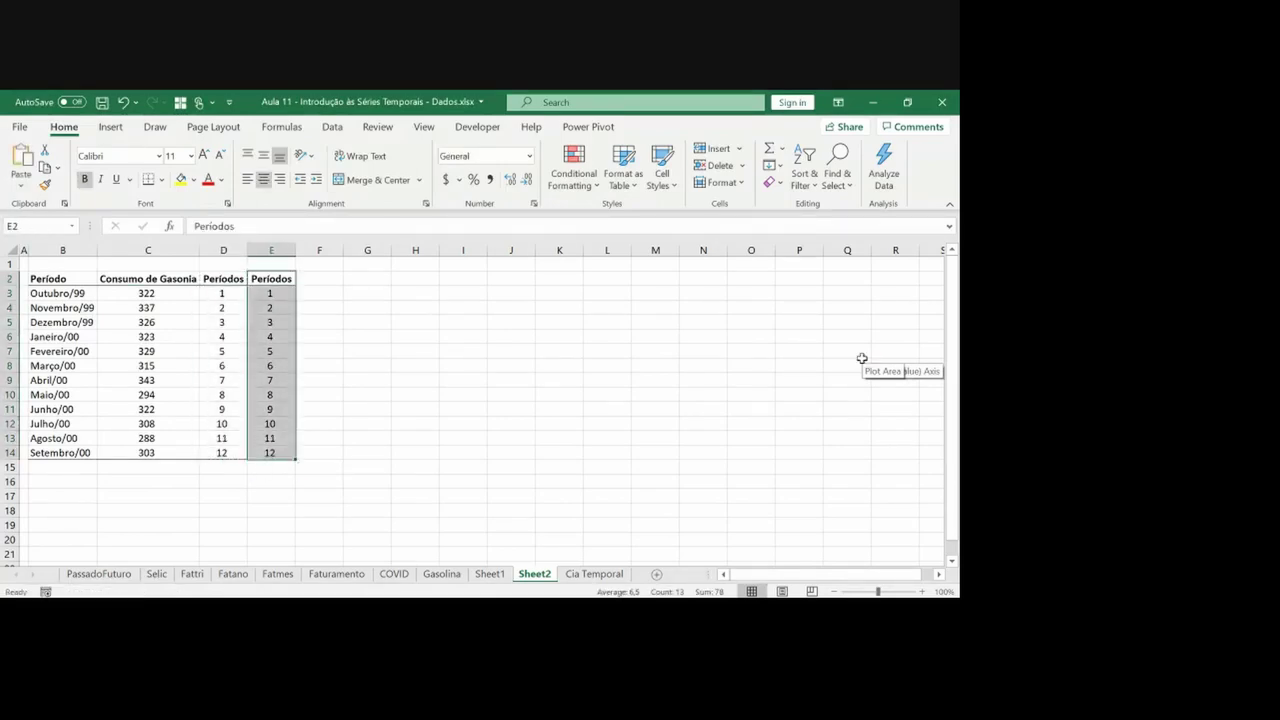
# Rename the header in E2 to Períodos^2 and fit column E's width to it
pyautogui.press('F2')
pyautogui.write('^2')
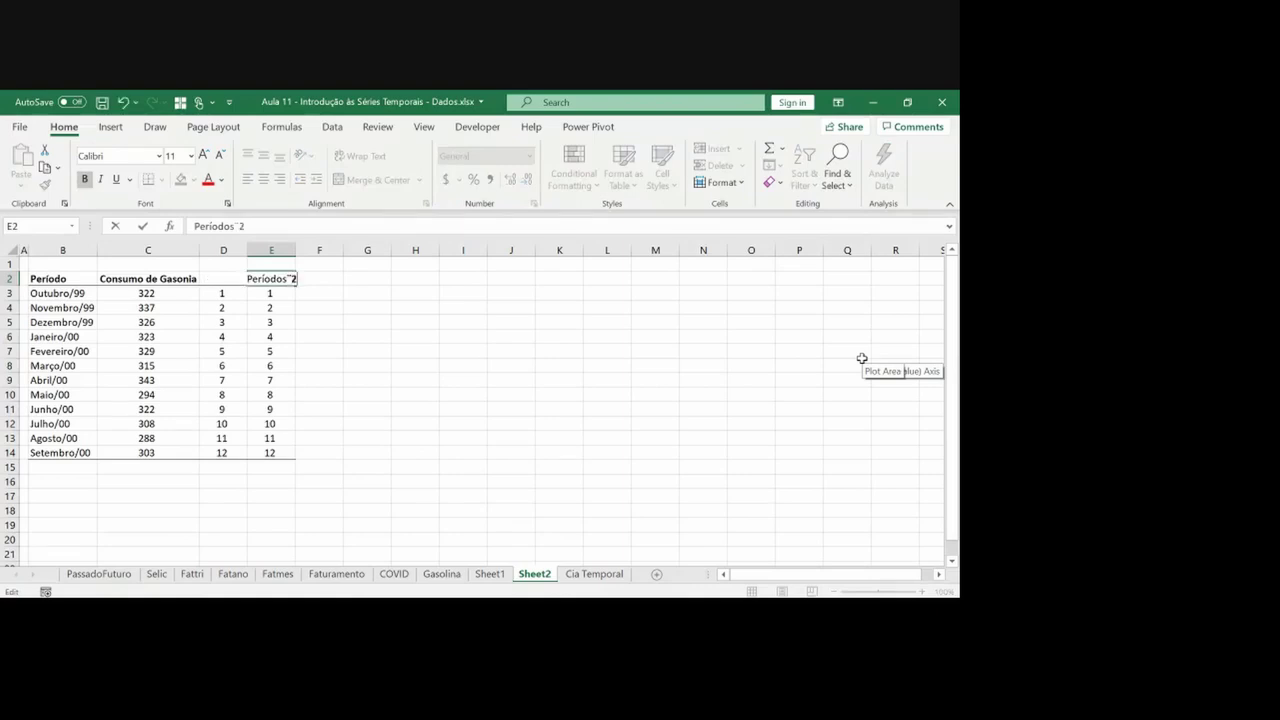
pyautogui.press('Return')
pyautogui.doubleClick(295, 249)
# Enter =D3^2 in E3 and copy the formula down through E14
pyautogui.write('=')
pyautogui.press('Left')
pyautogui.write('&')
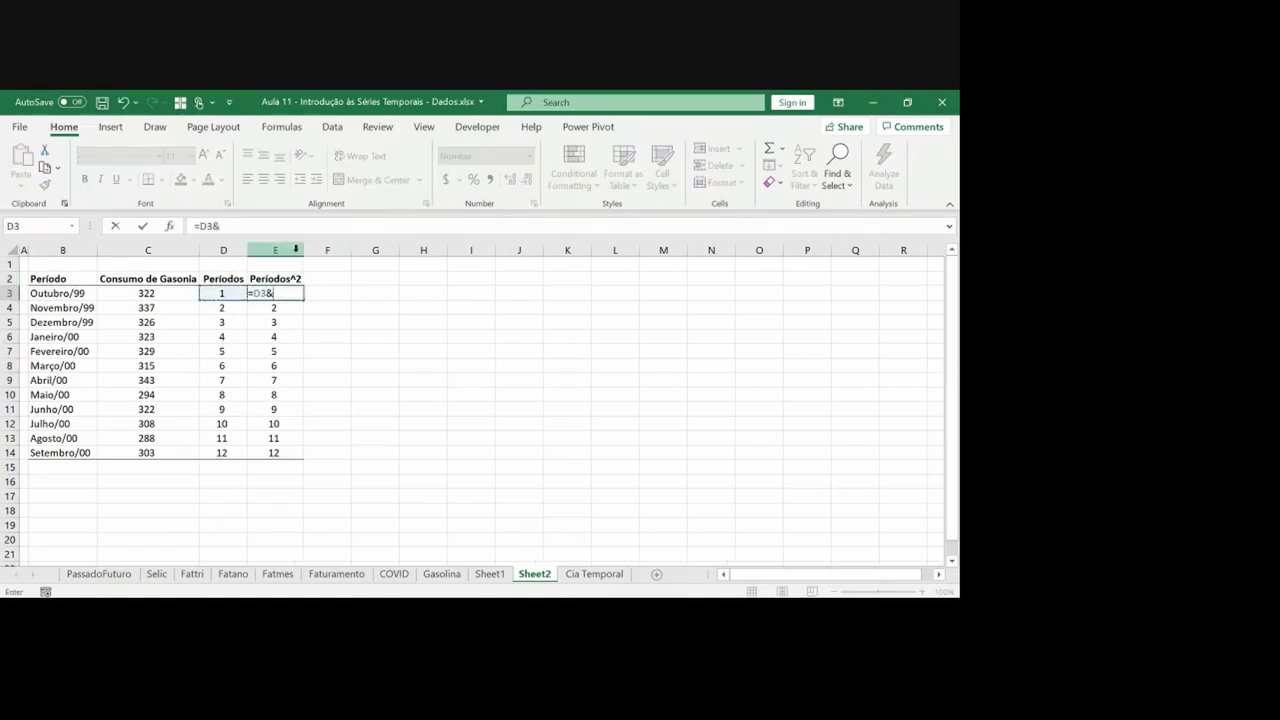
pyautogui.press('BackSpace')
pyautogui.write('2')
pyautogui.press('Return')
pyautogui.press('Up')
pyautogui.hotkey('ctrl', 'c')
pyautogui.hotkey('ctrl', 'shift', 'Down')
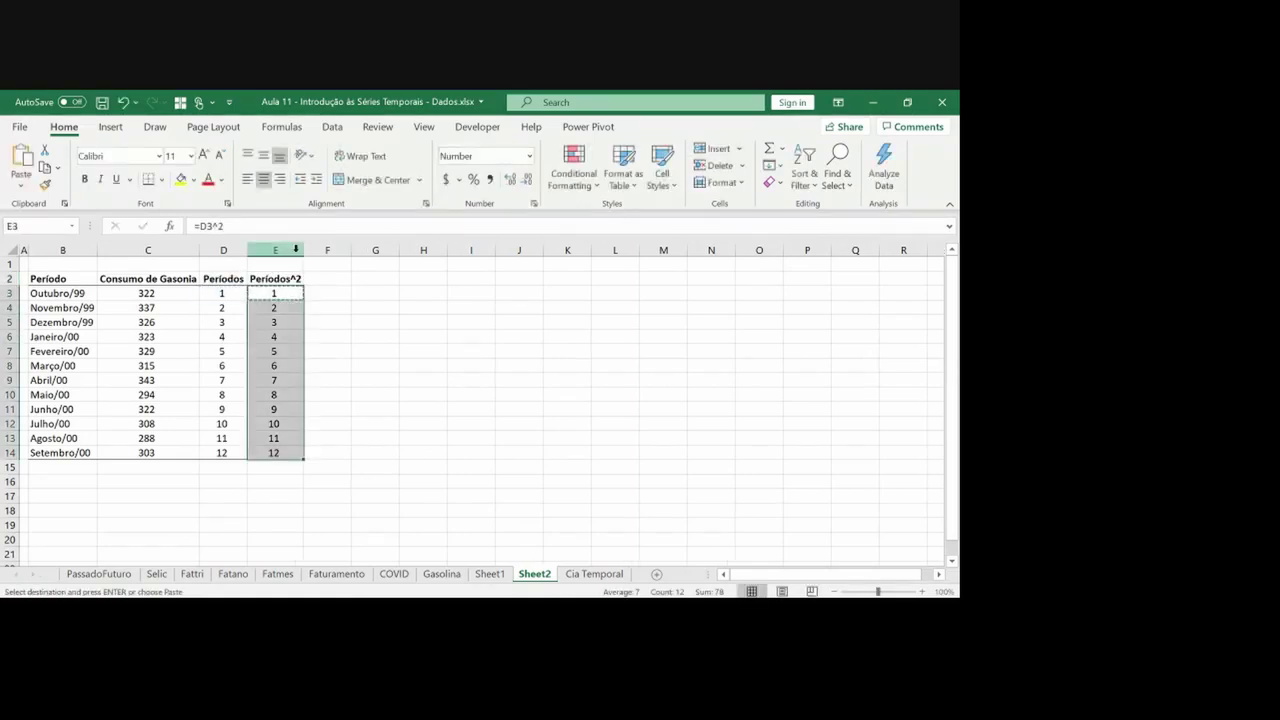
pyautogui.hotkey('ctrl', 'v')
pyautogui.press('Escape')
pyautogui.press('Right')
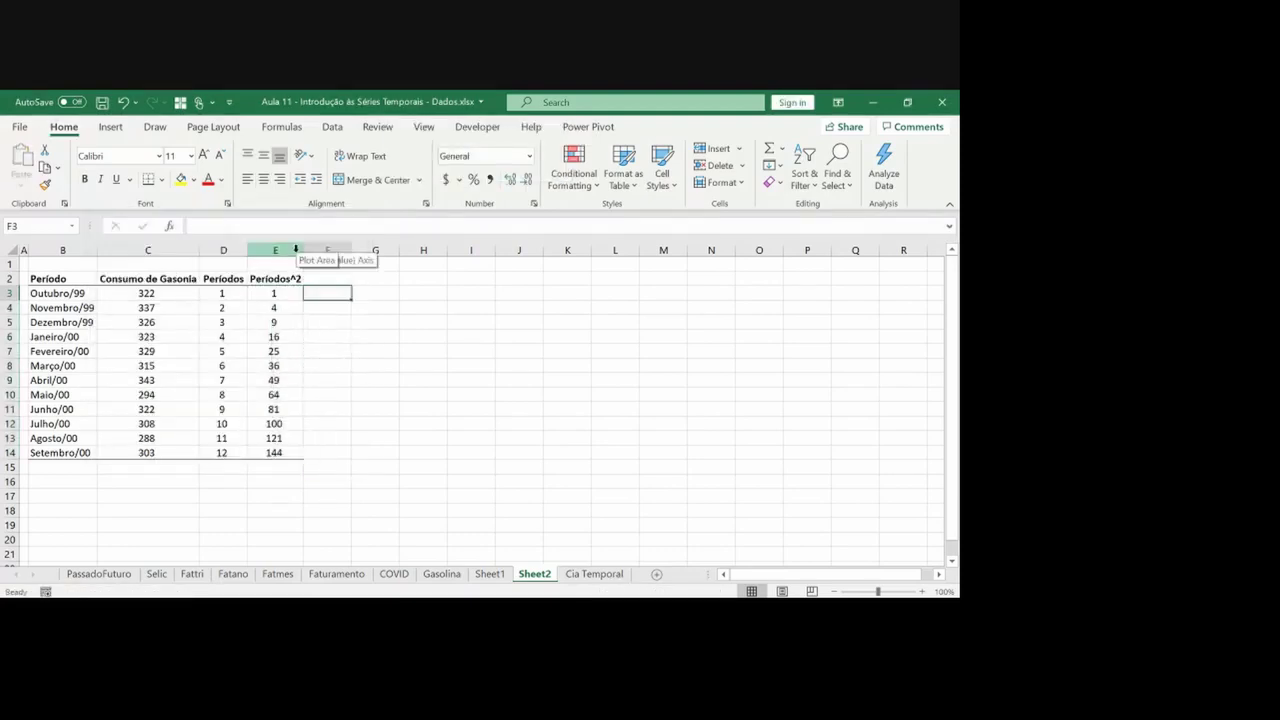
# Copy the Períodos^2 column with its header from E2:E14 into column F
pyautogui.press('Up')
pyautogui.press('Left')
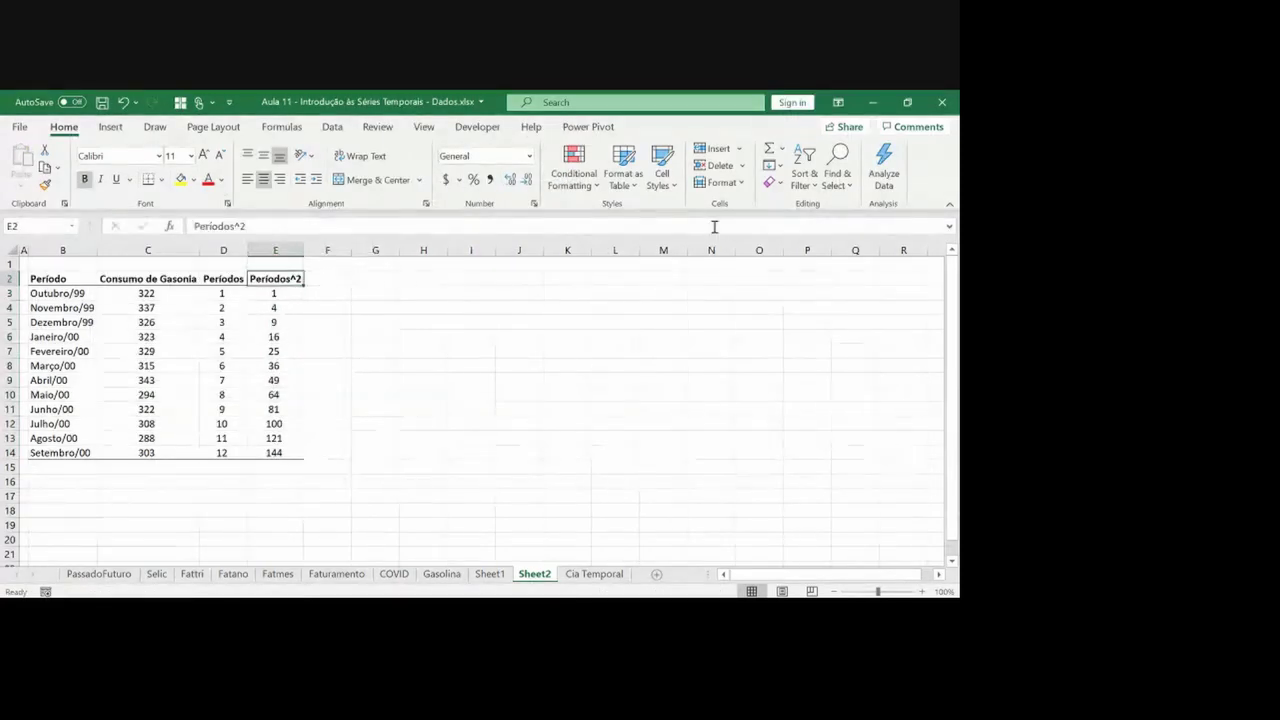
pyautogui.hotkey('ctrl', 'shift', 'Down')
pyautogui.hotkey('ctrl', 'c')
pyautogui.press('Right')
pyautogui.hotkey('ctrl', 'v')
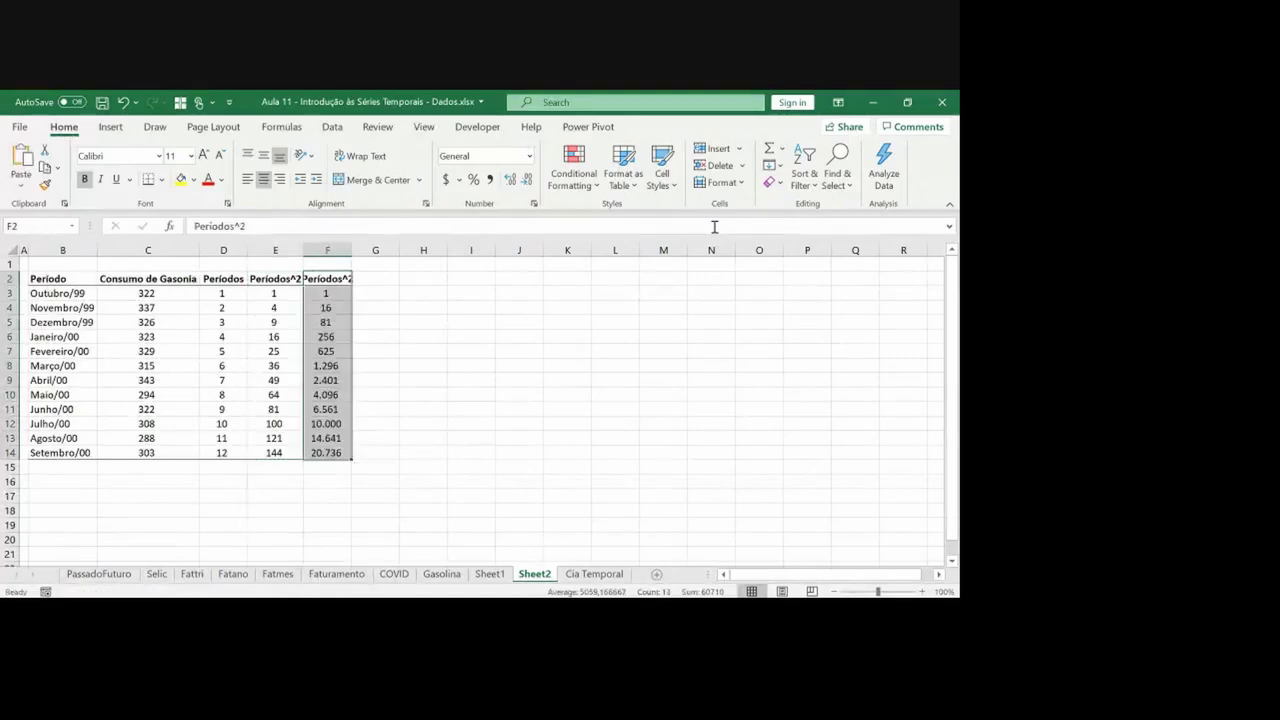
# Rename the header in F2 to Previsão Tendência Quadrática and fit column F's width to it
pyautogui.write('Pre')
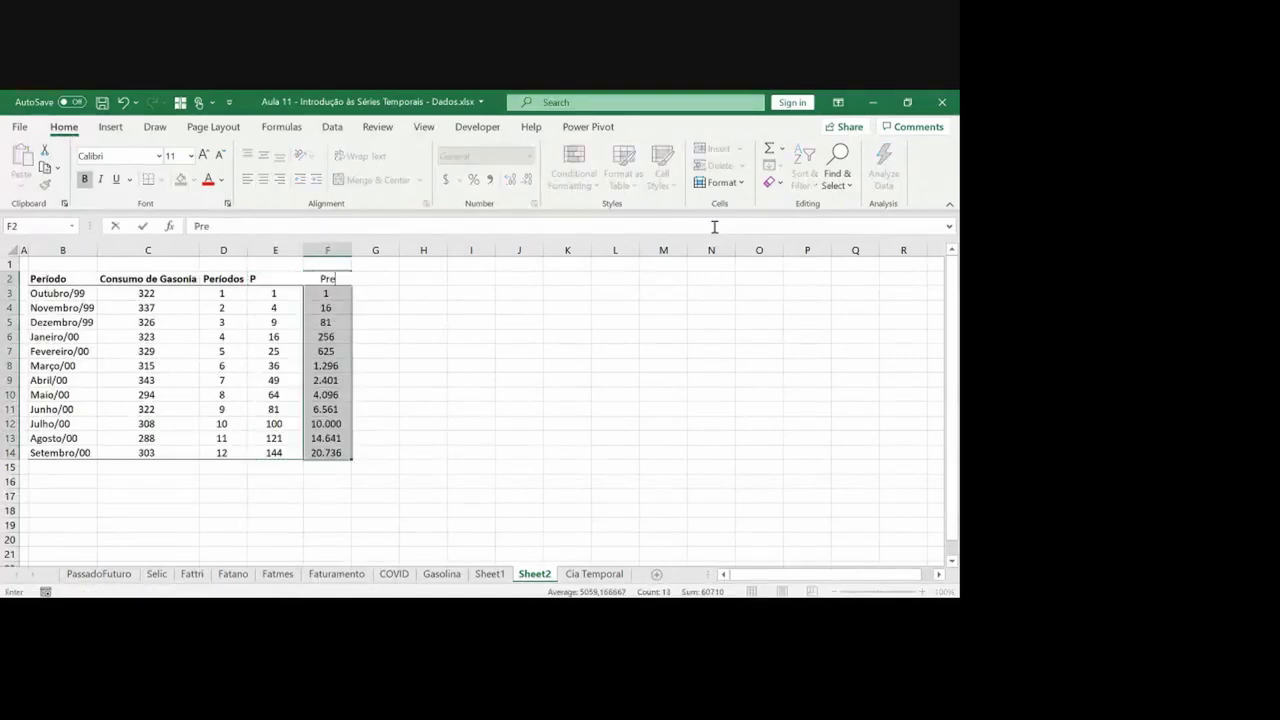
pyautogui.write('visão Tendê')
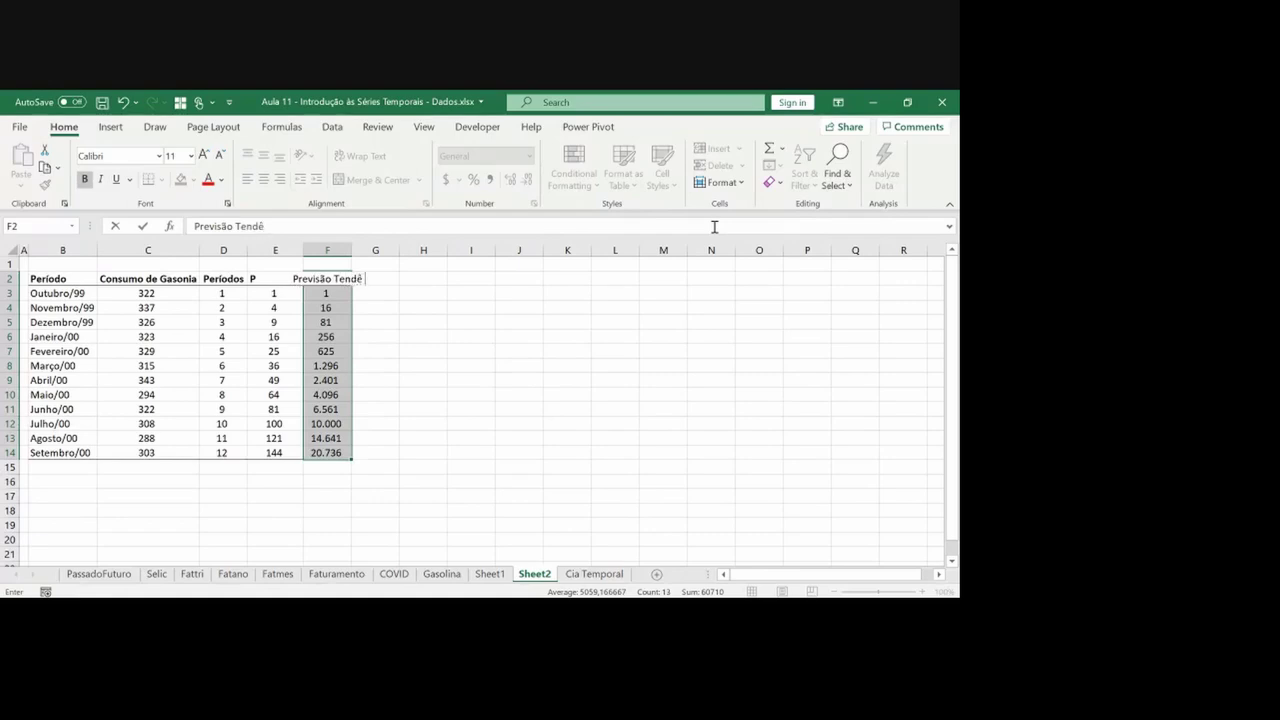
pyautogui.write('ncia Quadrática')
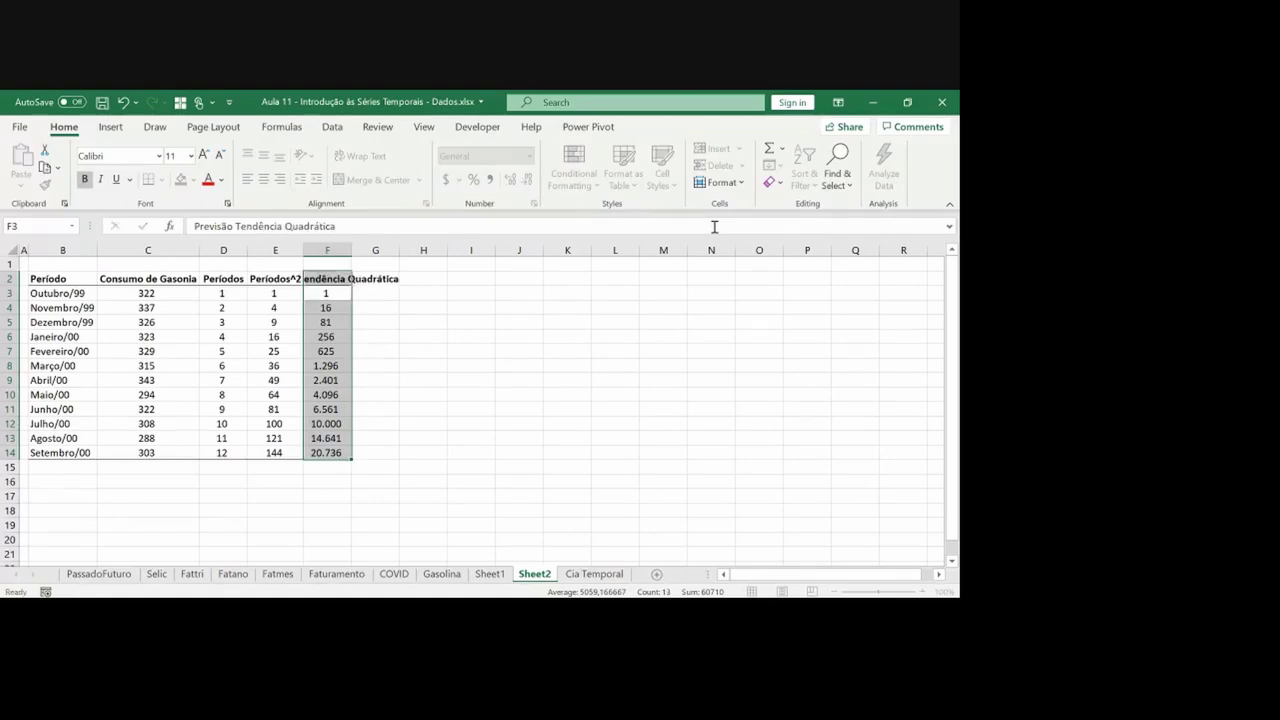
pyautogui.press('Return')
pyautogui.doubleClick(350, 250)
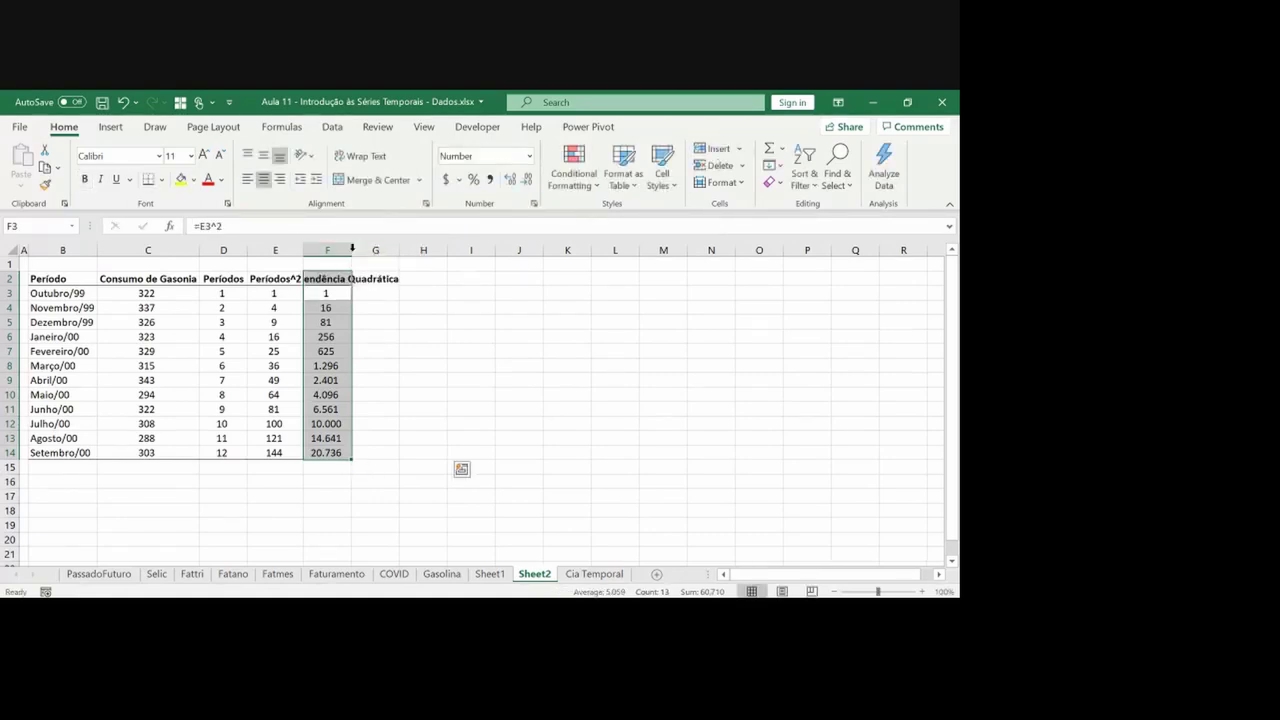
# Clear the copied values from F3:F14 under the Previsão Tendência Quadrática header
pyautogui.press('Right')
pyautogui.press('Left')
pyautogui.hotkey('ctrl', 'shift', 'Down')
pyautogui.press('Delete')
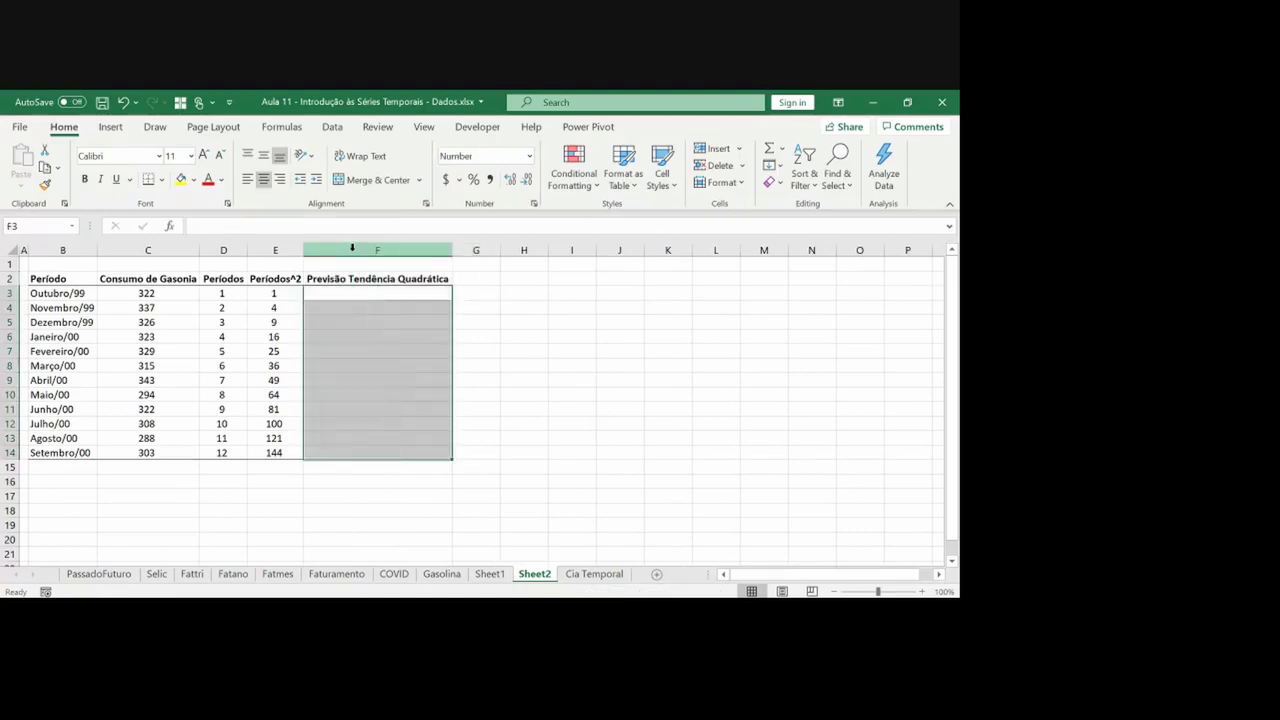
pyautogui.press('Left')
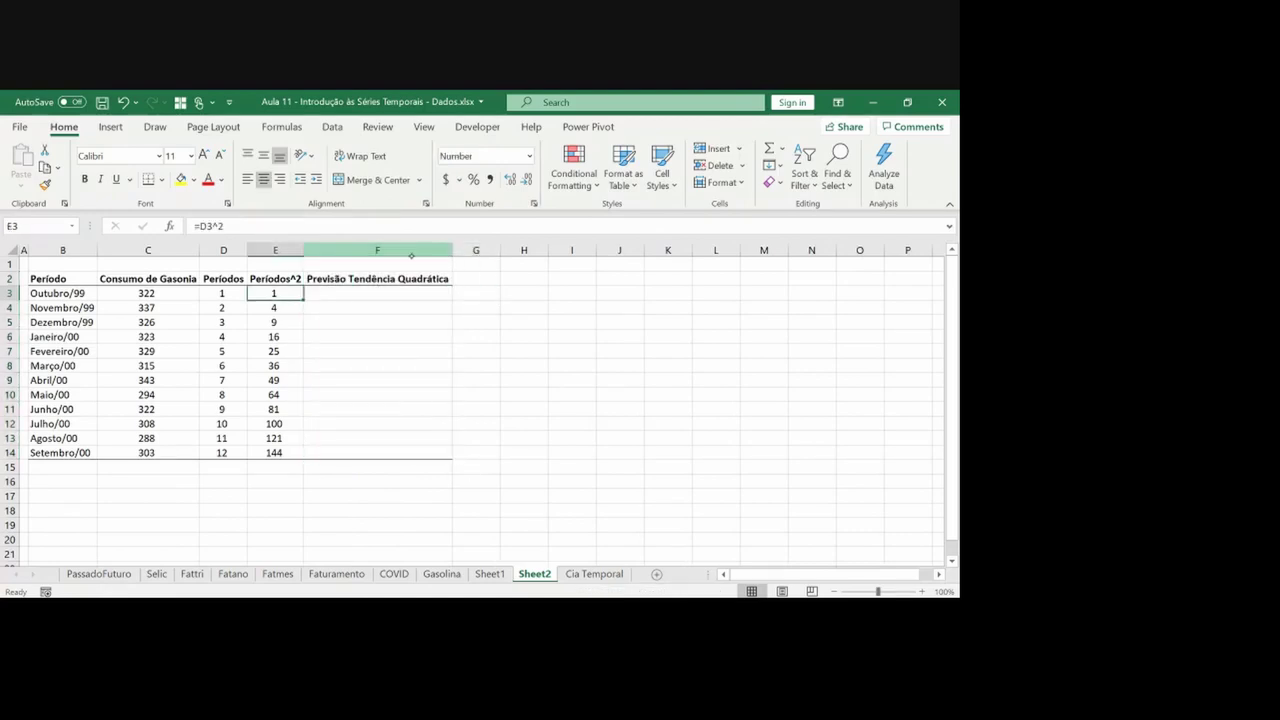
# Handwrite ŷ above the forecast header and the equation ŷ = B0 + B1 Período + B2 Período² beside the table in ink
pyautogui.moveTo(363, 263); pyautogui.dragTo(369, 278)
pyautogui.moveTo(572, 298)
pyautogui.mouseDown()
pyautogui.moveTo(567, 314)
pyautogui.moveTo(678, 290)
pyautogui.moveTo(876, 294)
pyautogui.moveTo(884, 283)
pyautogui.mouseUp()
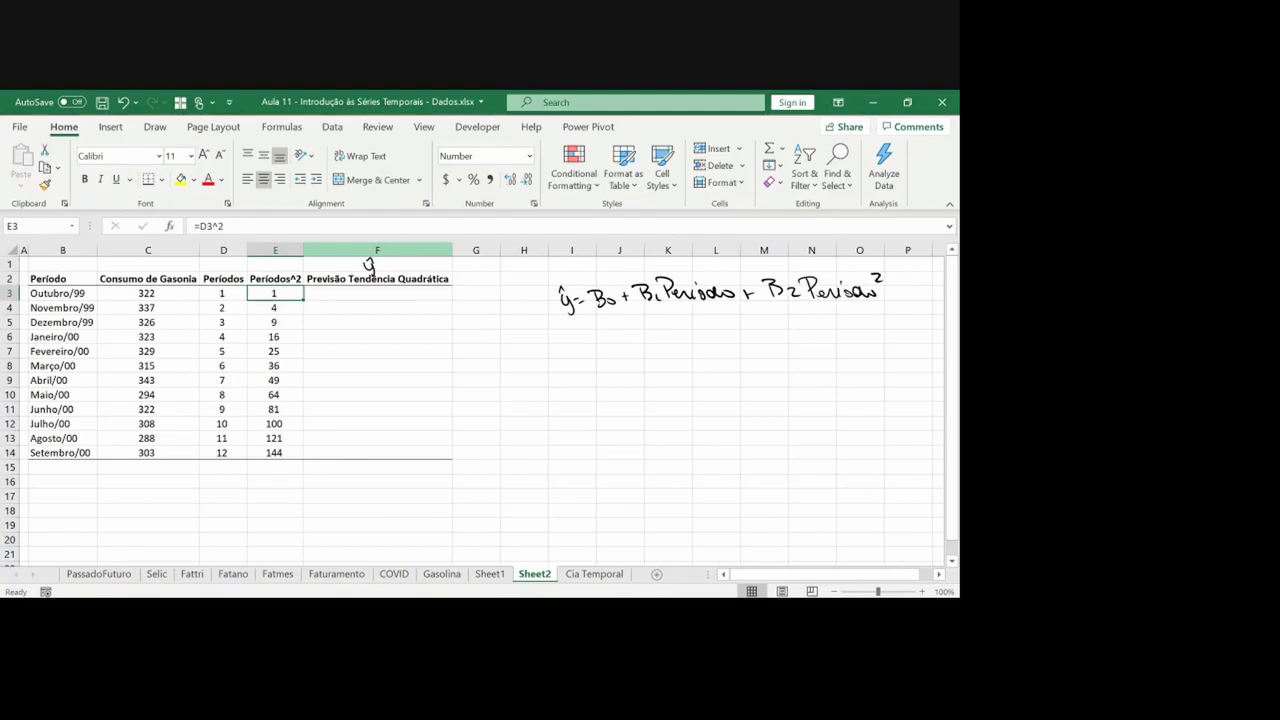
# Enter =TREND(C3:C14;D3:E14) in F3 to fill the Previsão Tendência Quadrática column
pyautogui.click(377, 293)
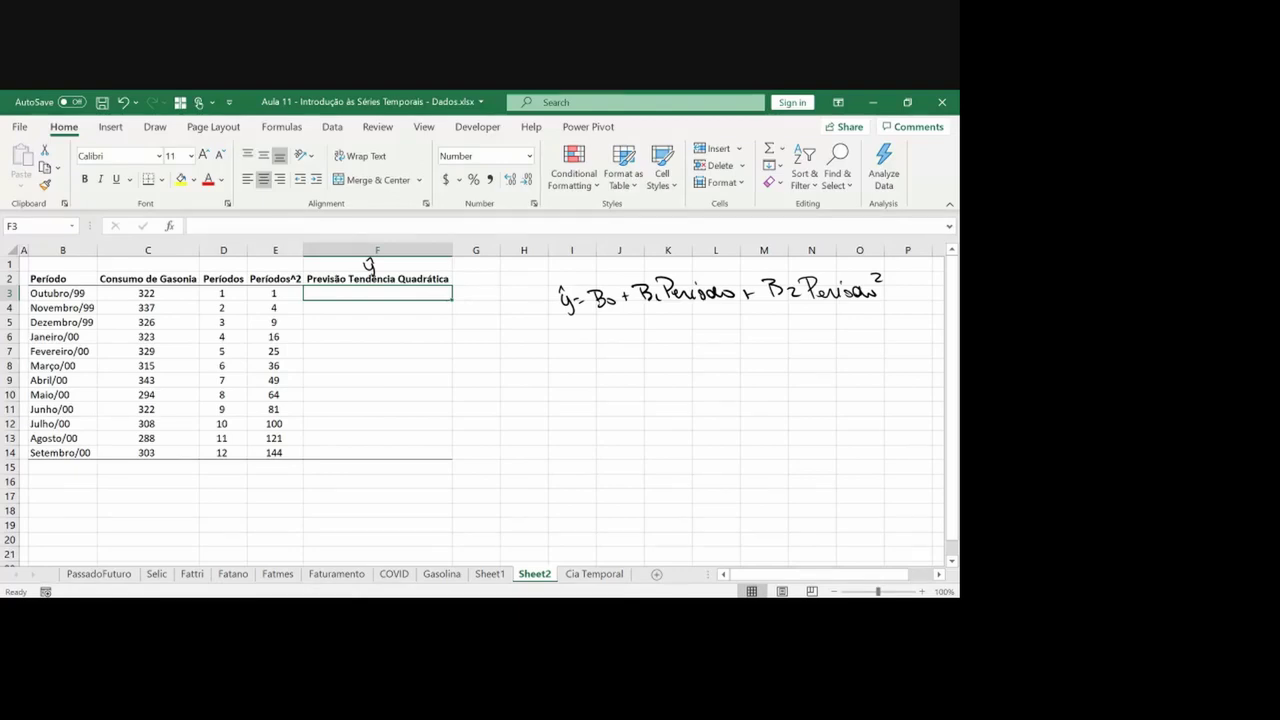
pyautogui.write('=')
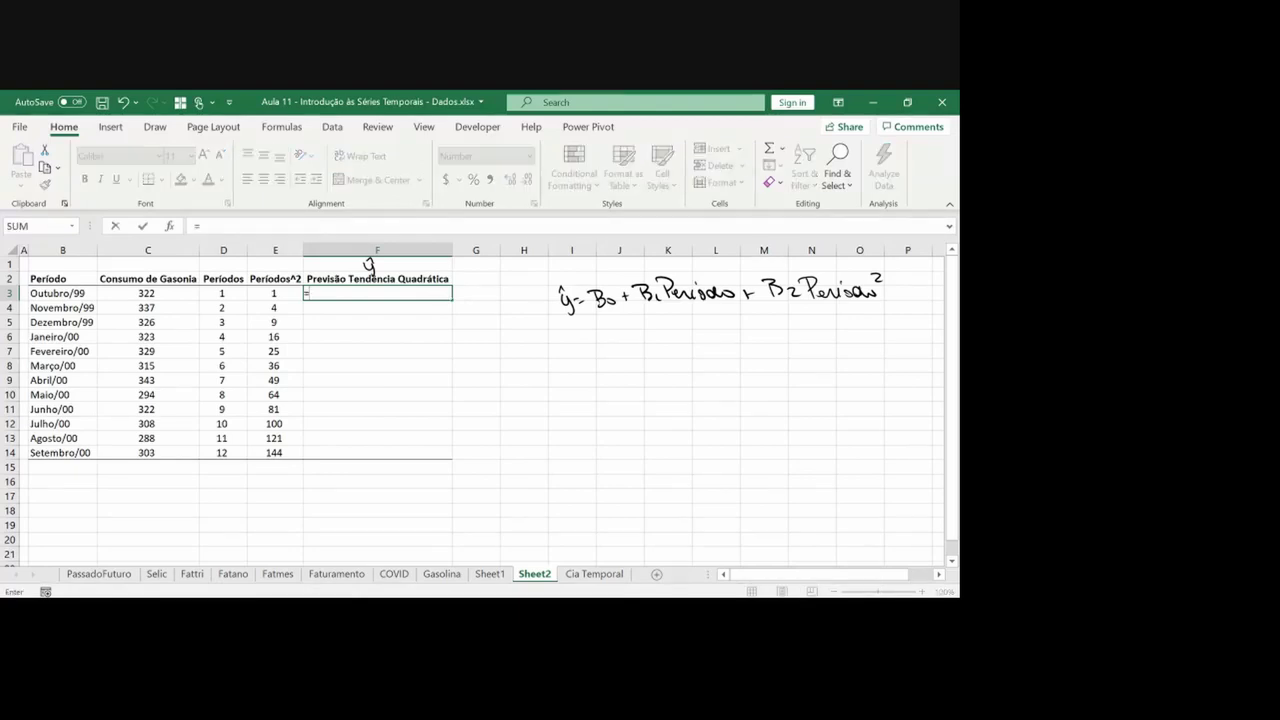
pyautogui.write('trend')
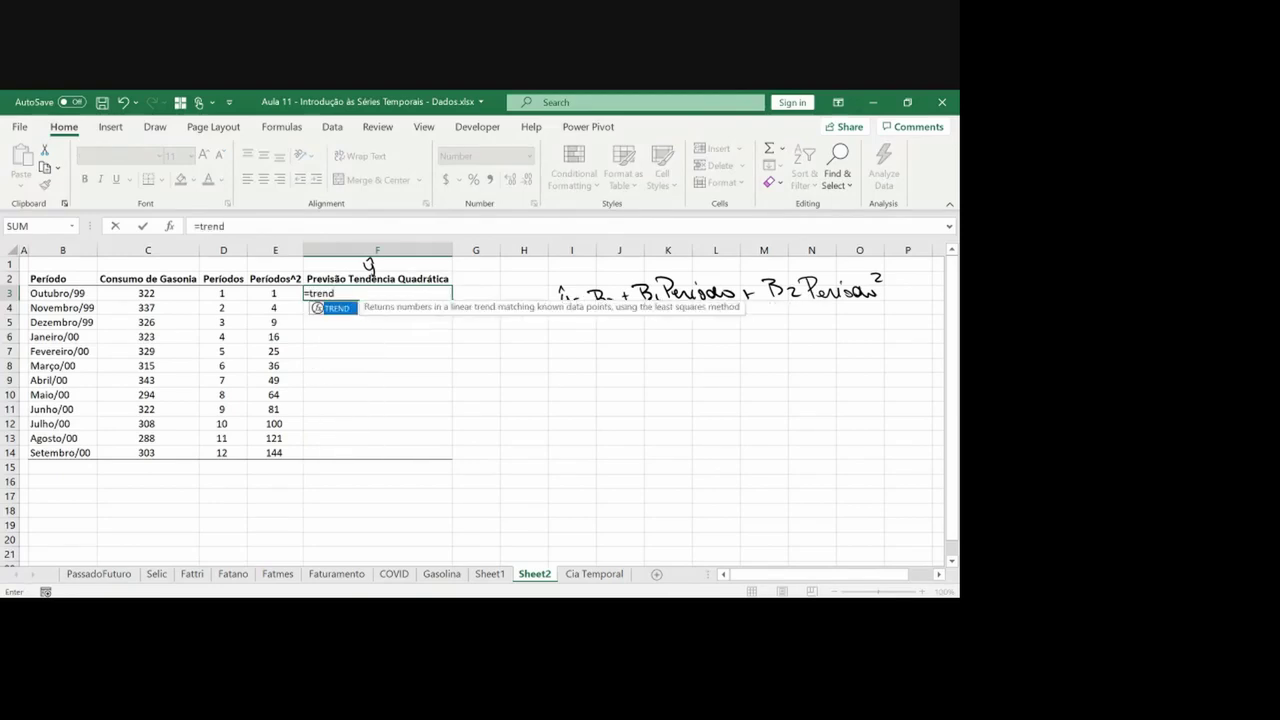
pyautogui.write('(')
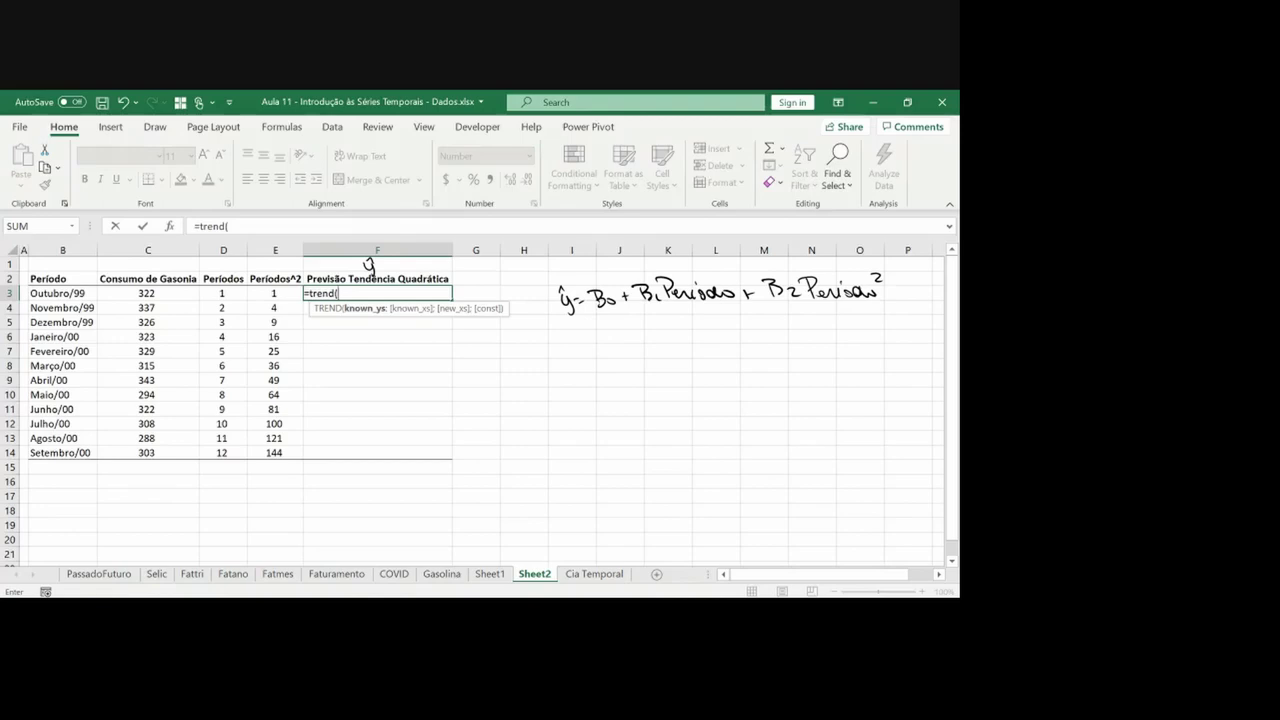
pyautogui.moveTo(148, 293); pyautogui.dragTo(165, 455)
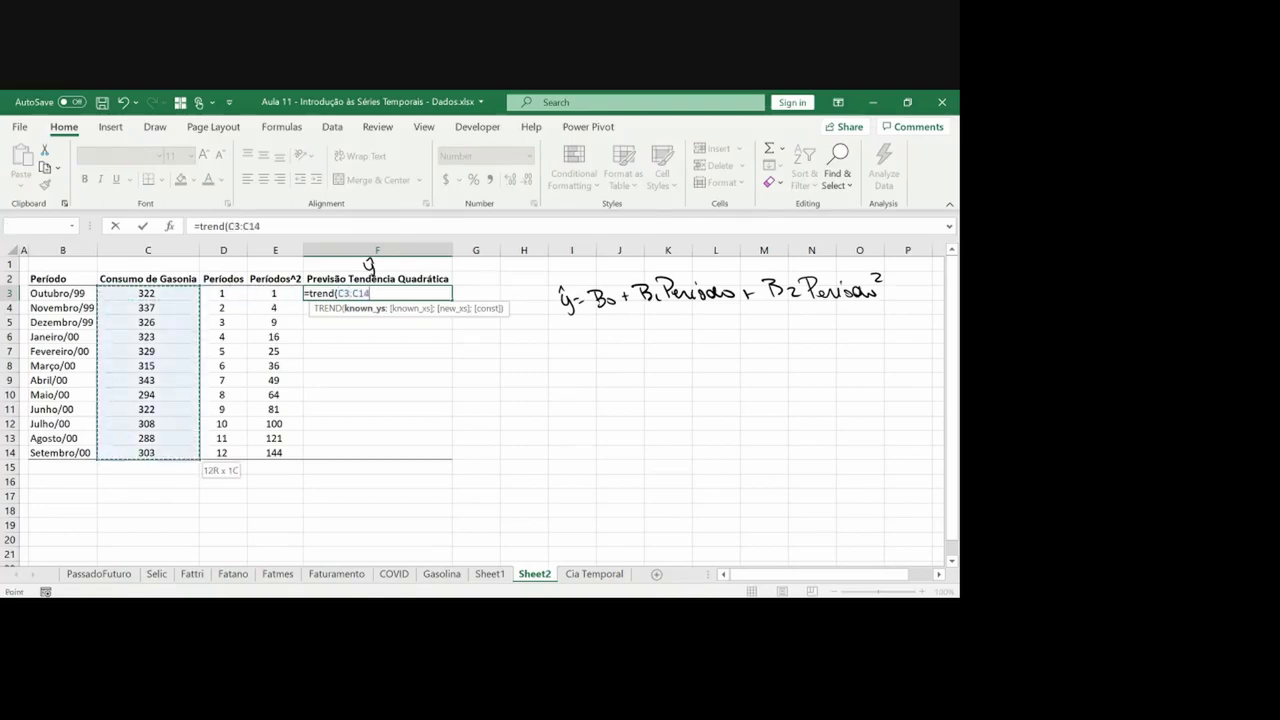
pyautogui.write(';')
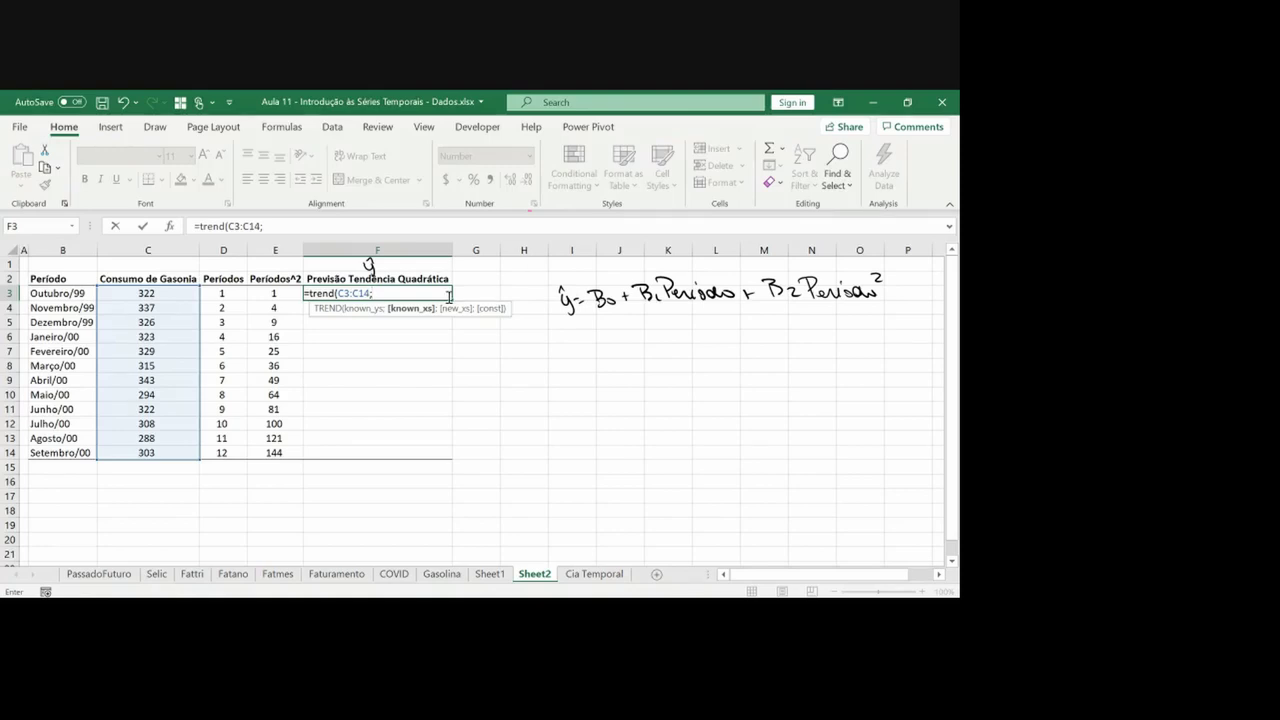
pyautogui.moveTo(240, 294); pyautogui.dragTo(277, 450)
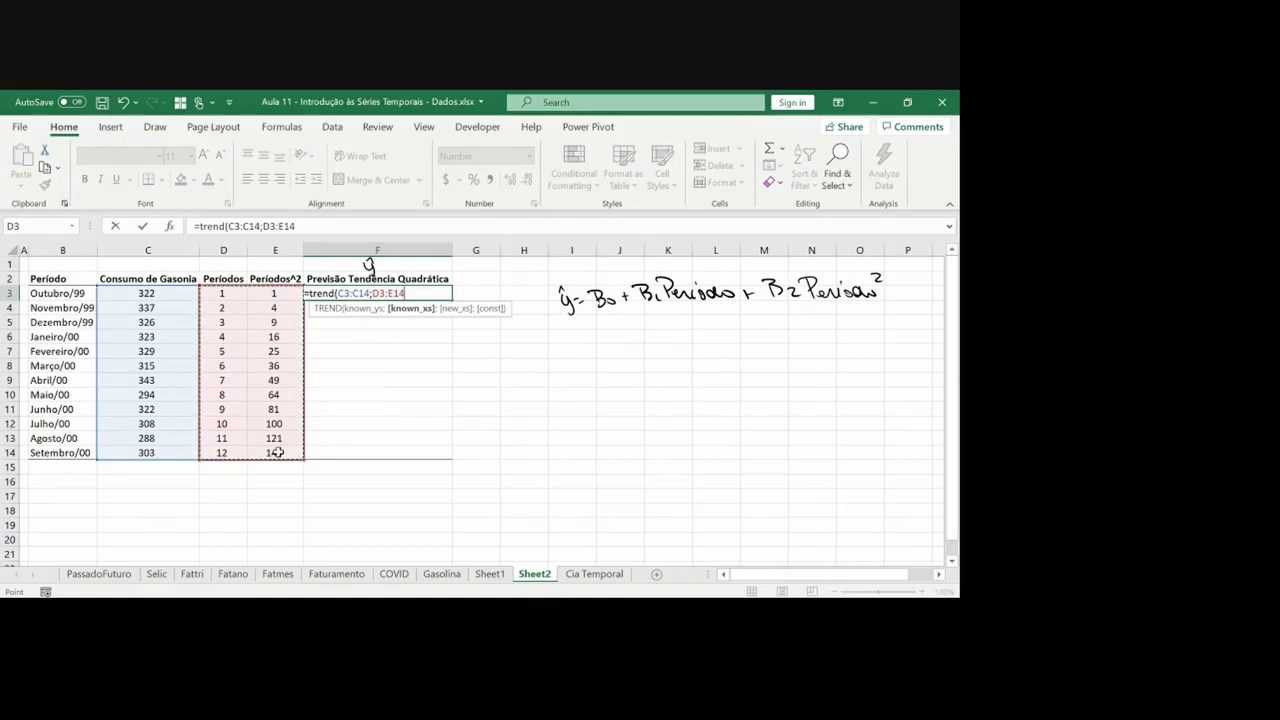
pyautogui.press('Return')
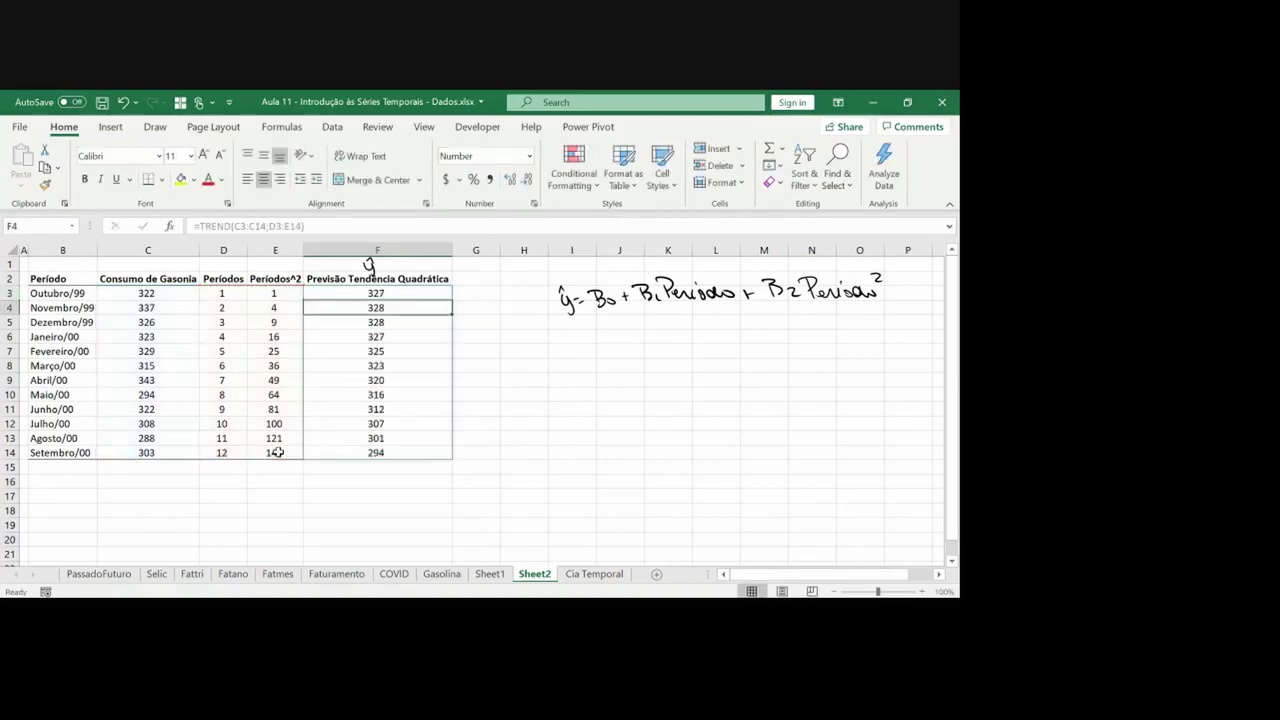
# Format the quadratic trend forecasts in F3:F14 with four decimal places
pyautogui.press('Down')
pyautogui.press('Left')
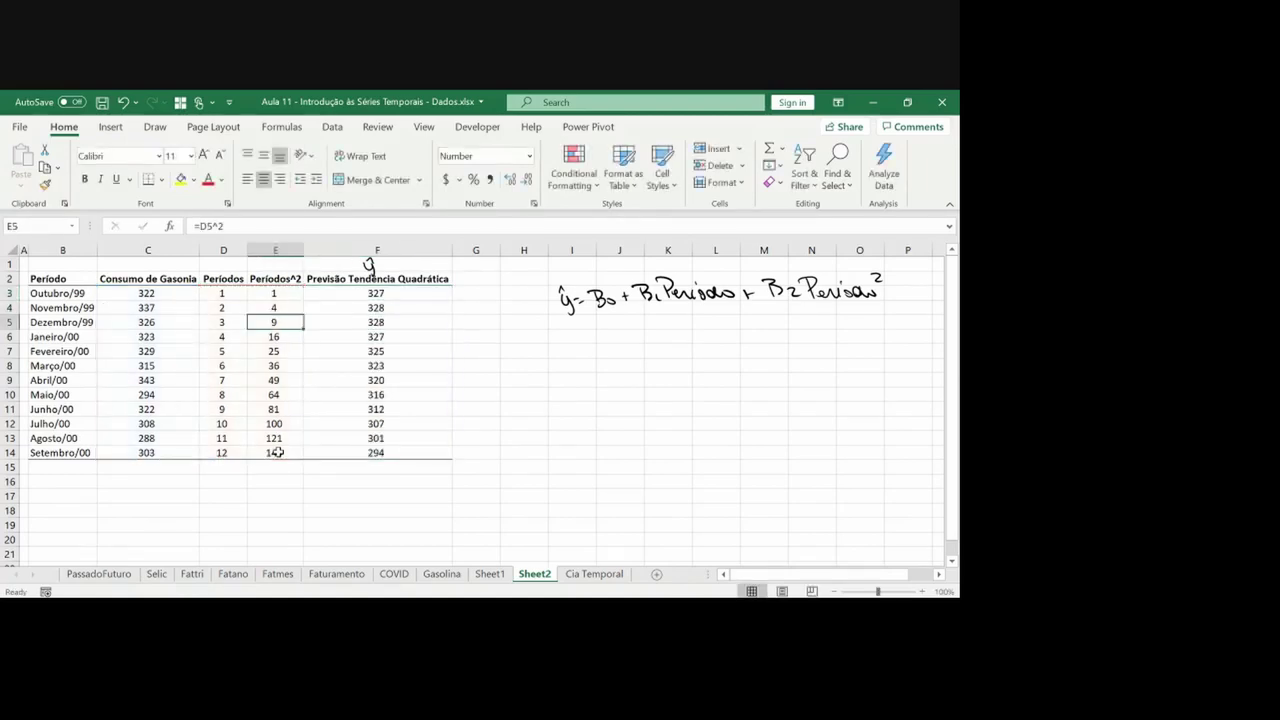
pyautogui.press('Right')
pyautogui.press('Up')
pyautogui.press('Up')
pyautogui.hotkey('ctrl', 'shift', 'Down')
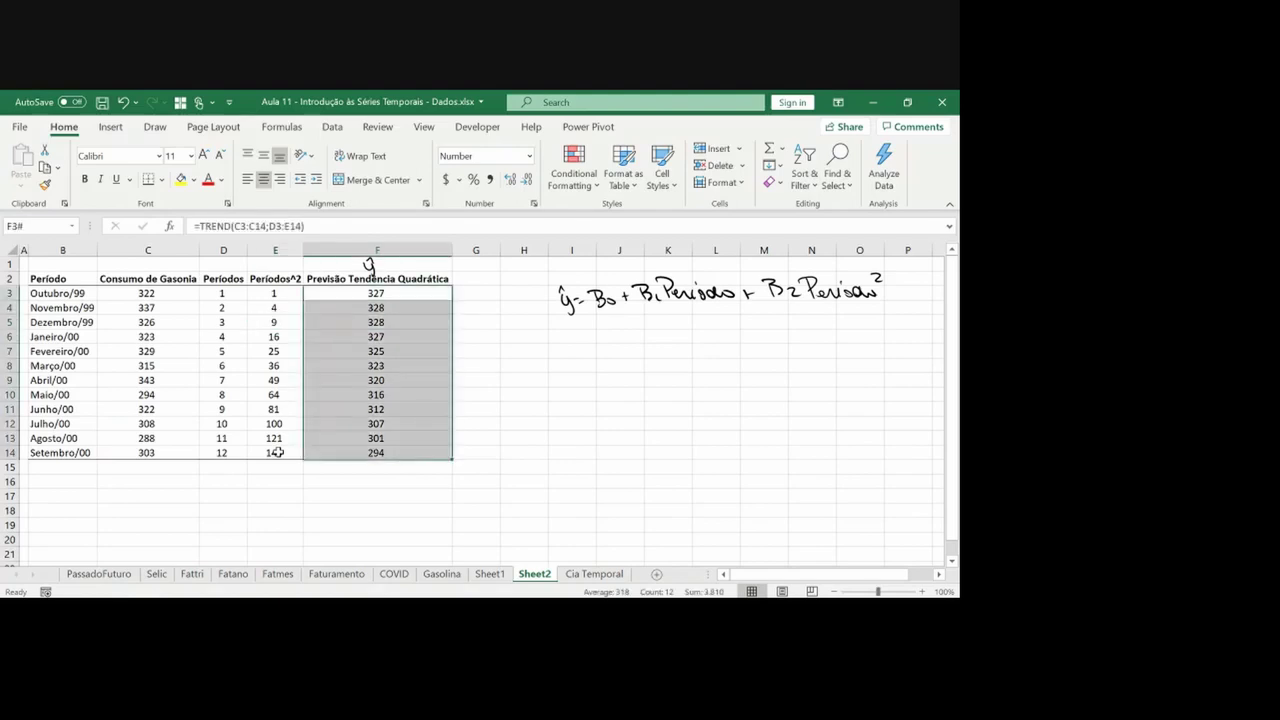
pyautogui.click(509, 179)
pyautogui.click(509, 179)
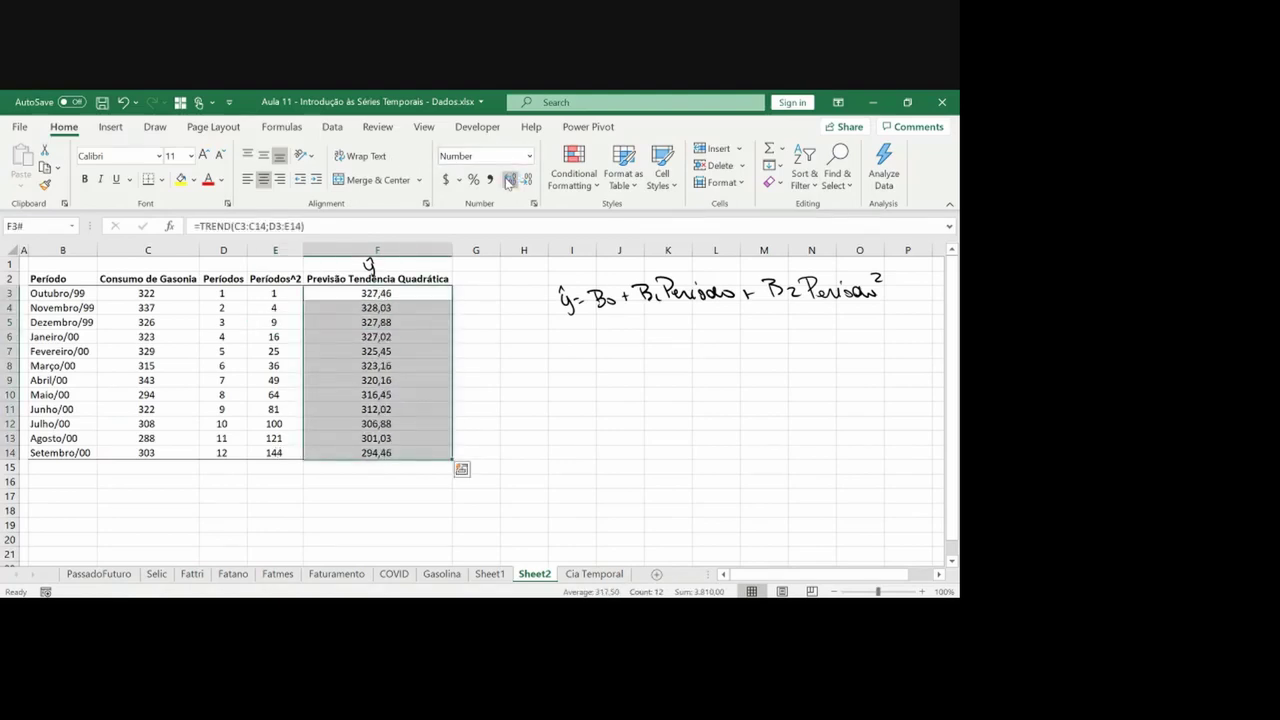
pyautogui.click(509, 179)
pyautogui.click(509, 179)
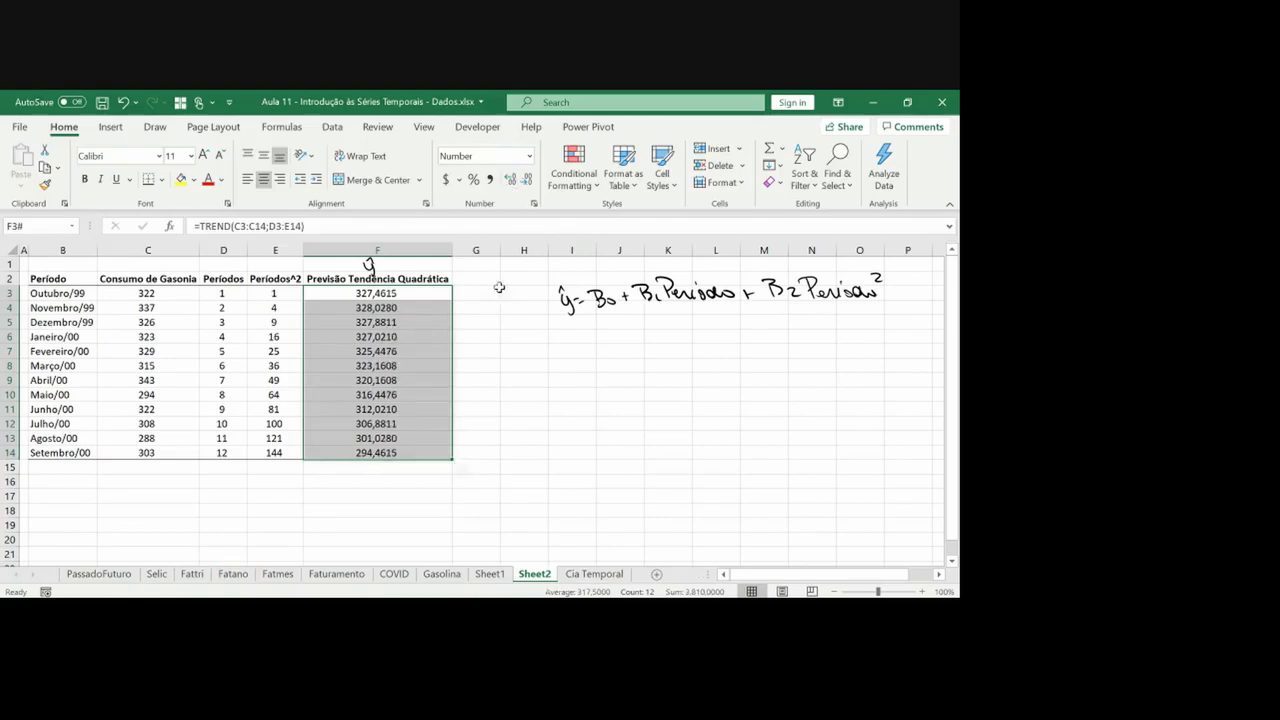
# Run a Data Analysis regression with labels, Y range C2:C14, X range D2:E14 and the output starting at I6
pyautogui.click(505, 292)
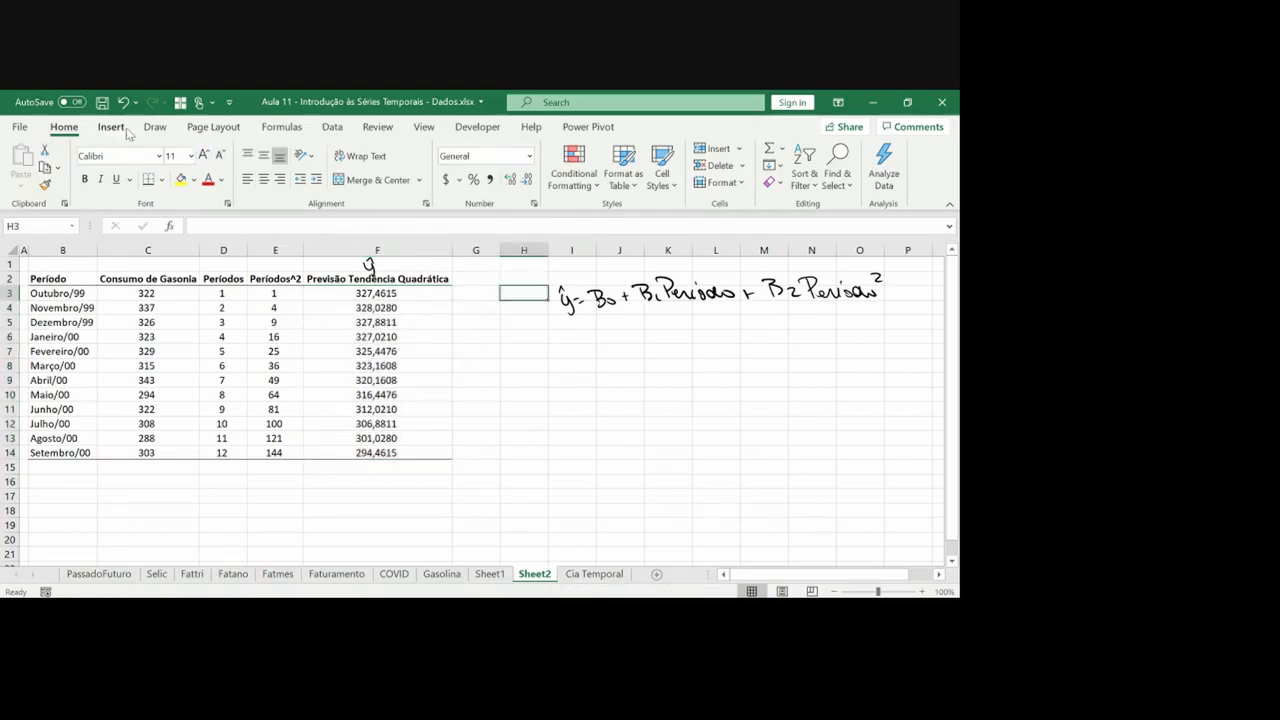
pyautogui.click(333, 130)
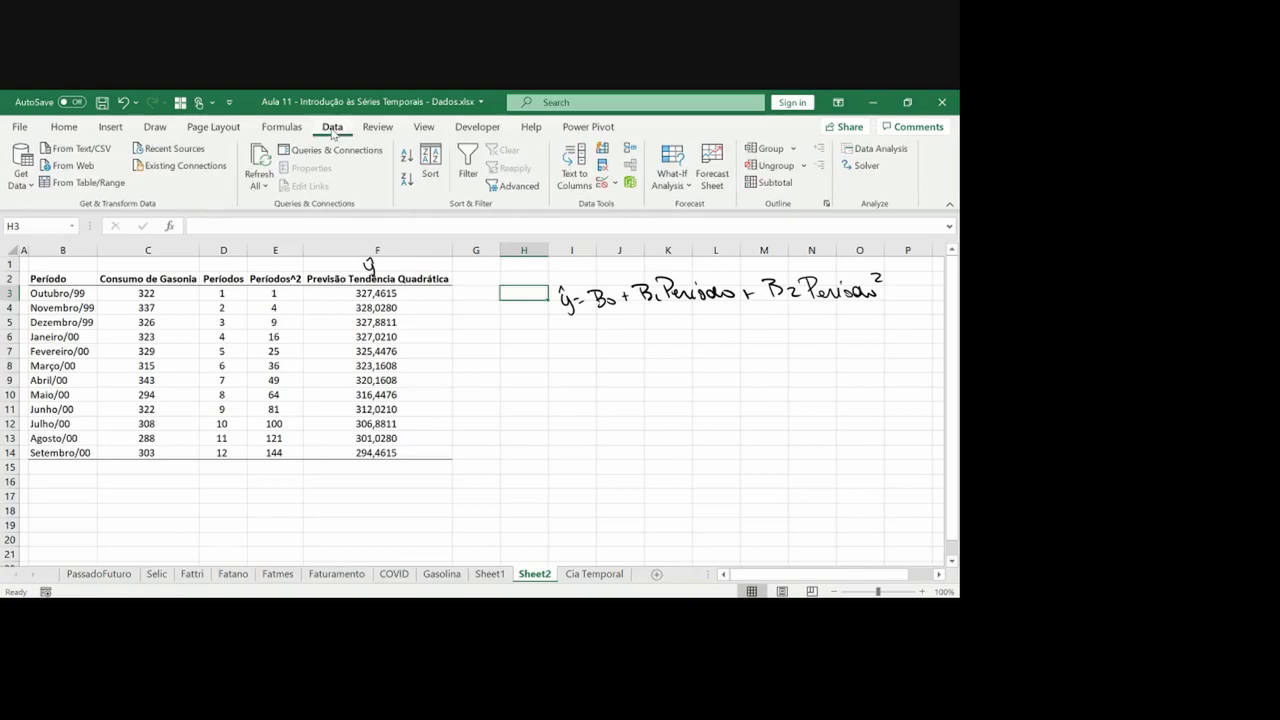
pyautogui.click(872, 149)
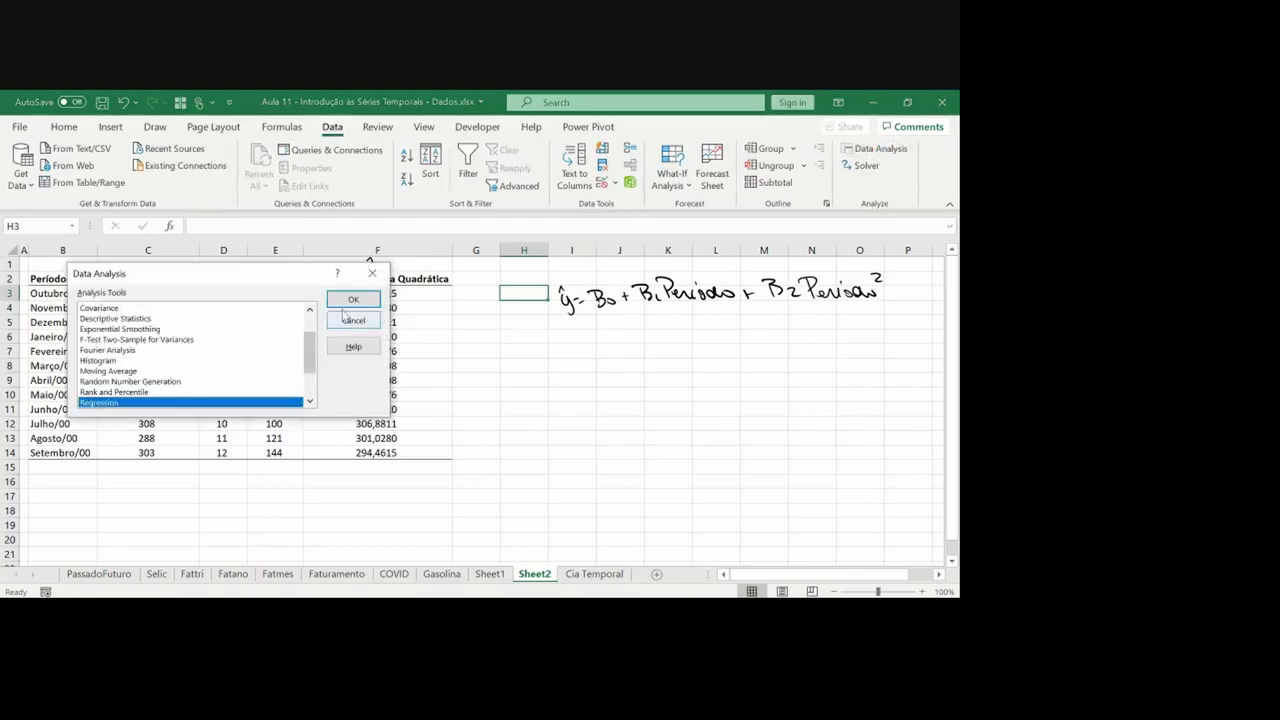
pyautogui.click(349, 300)
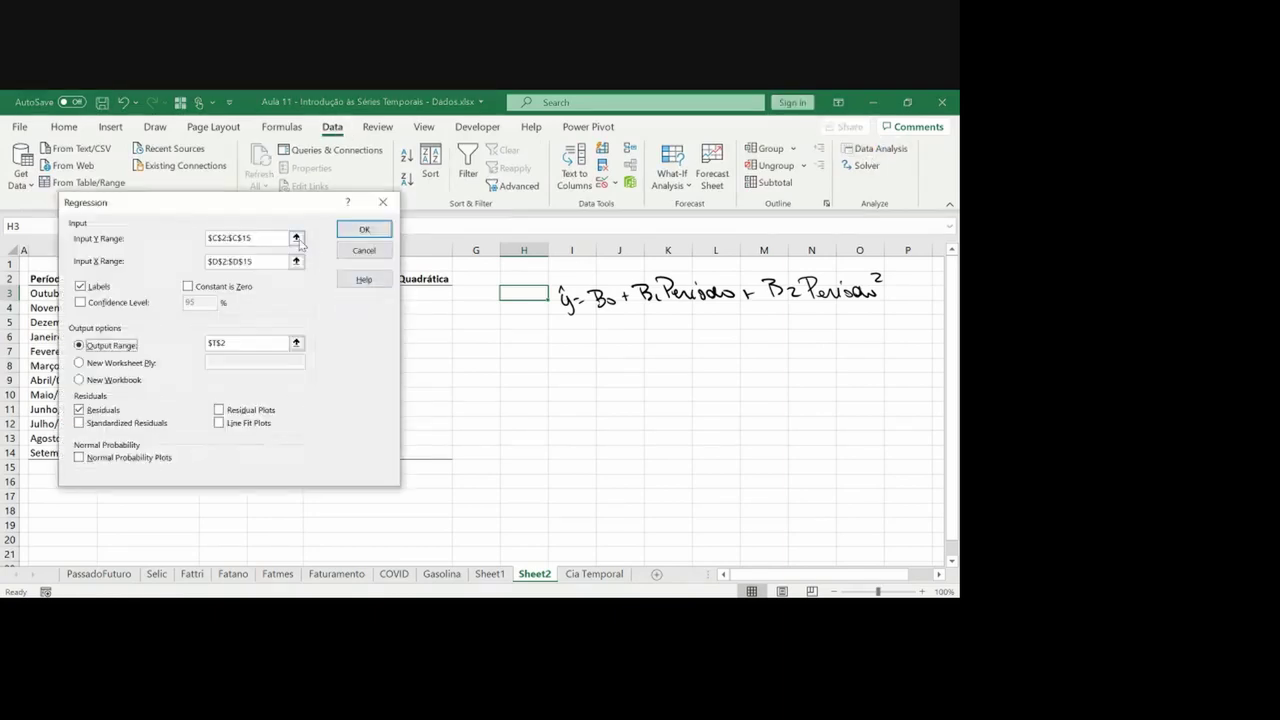
pyautogui.click(148, 281)
pyautogui.moveTo(148, 281); pyautogui.dragTo(148, 453)
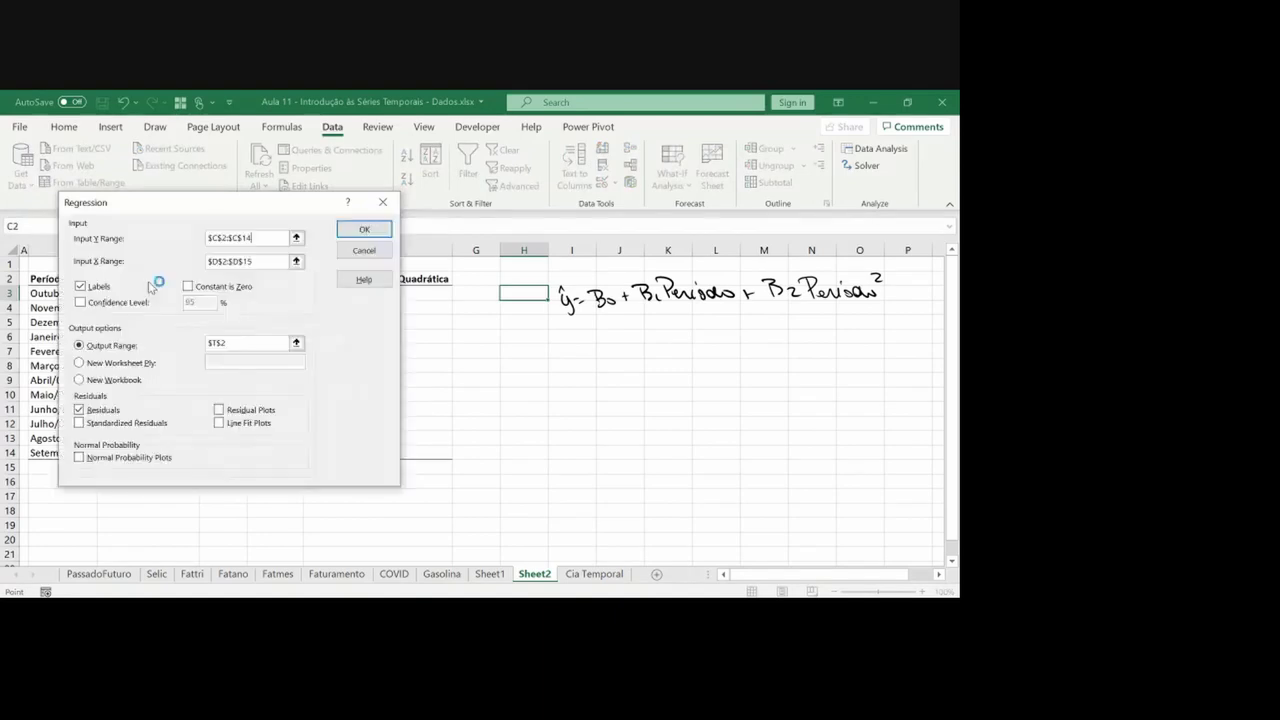
pyautogui.click(296, 261)
pyautogui.moveTo(234, 279); pyautogui.dragTo(275, 453)
pyautogui.click(296, 342)
pyautogui.click(393, 340)
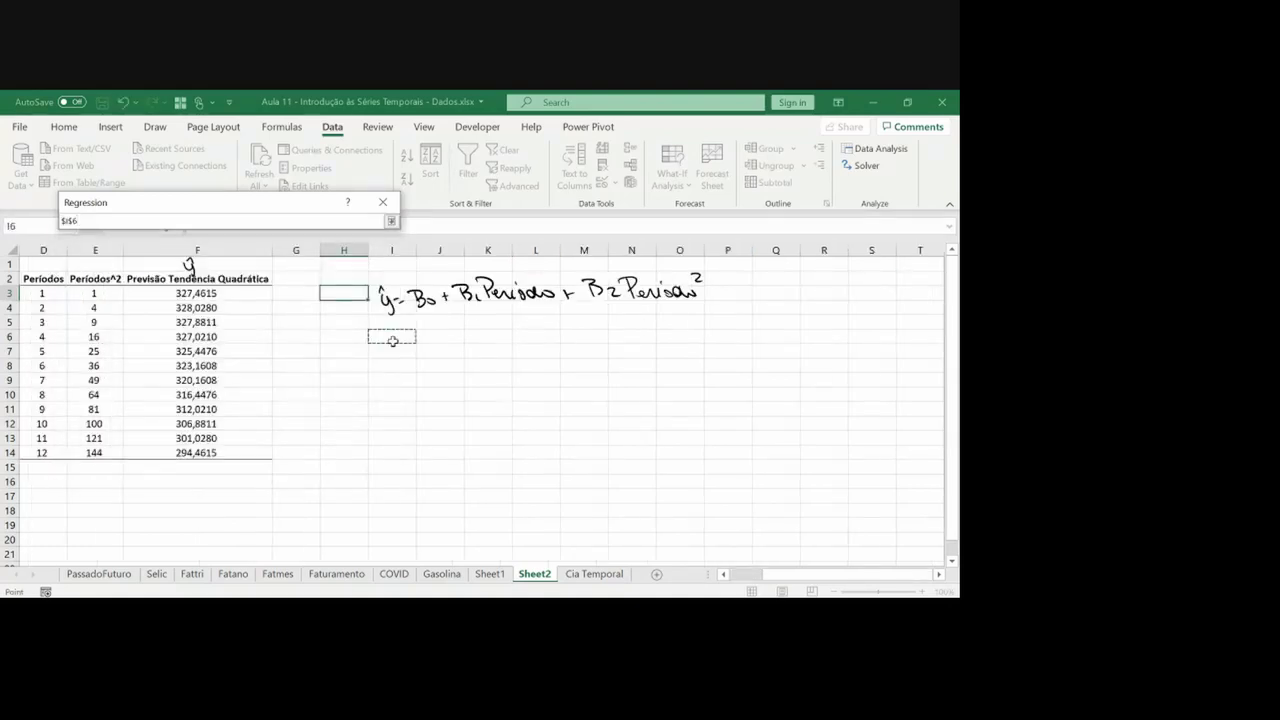
pyautogui.press('Return')
pyautogui.press('Return')
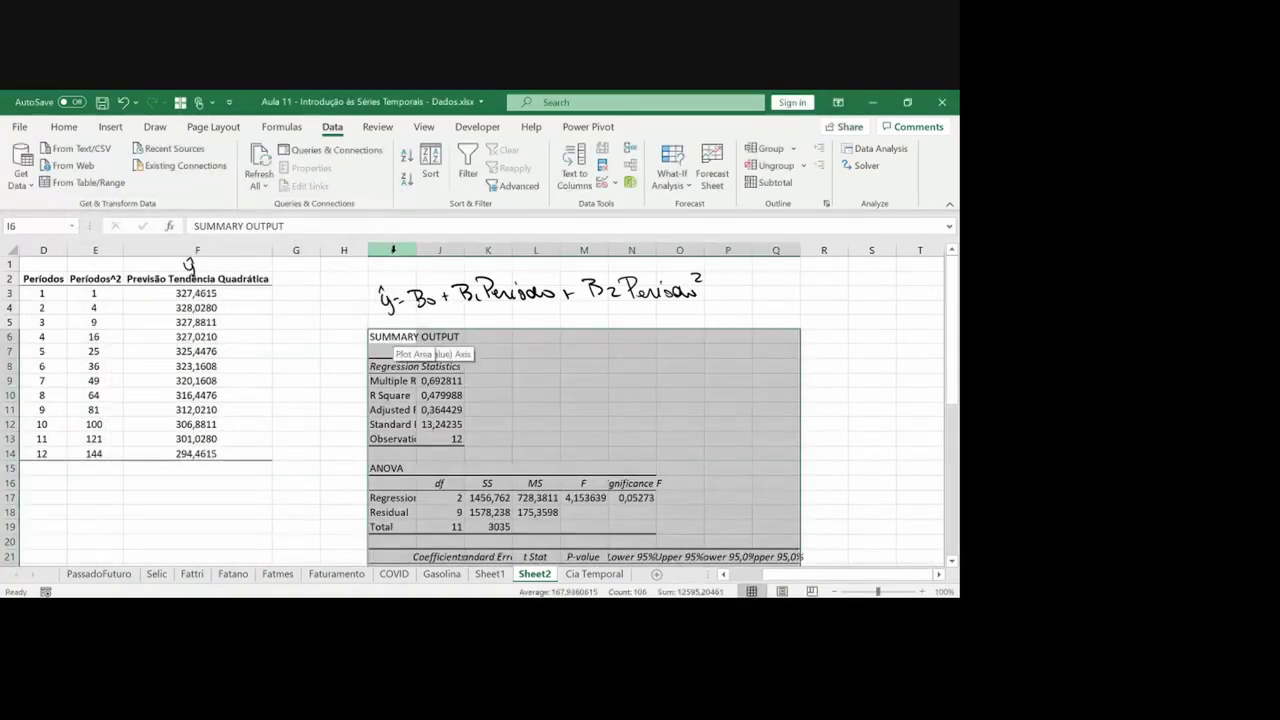
# Fit the widths of columns I through Q to the regression output
pyautogui.moveTo(393, 249); pyautogui.dragTo(751, 249)
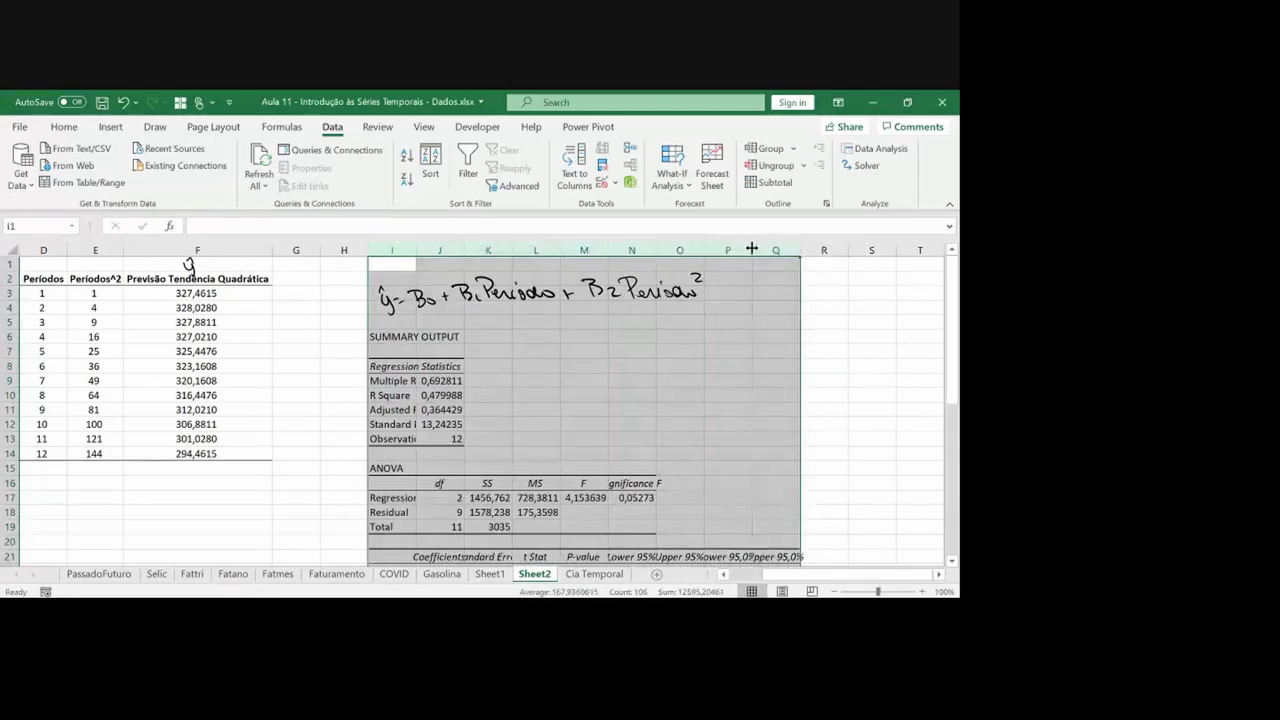
pyautogui.doubleClick(752, 249)
pyautogui.click(494, 447)
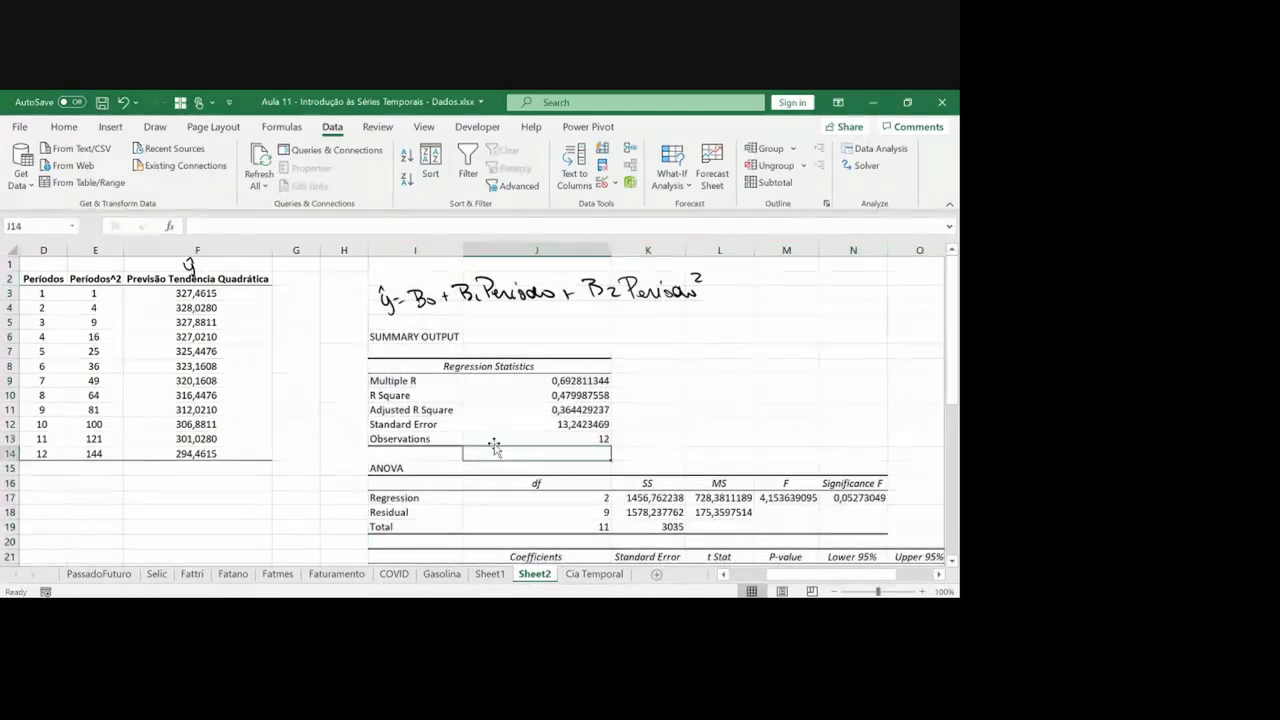
# Examine the regression's coefficients table, including the P-values, and the start of the residual output
pyautogui.press('Down')
pyautogui.press('Down')
pyautogui.press('Down')
pyautogui.press('Down')
pyautogui.press('Down')
pyautogui.press('Down')
pyautogui.press('Down')
pyautogui.press('Down')
pyautogui.press('Down')
pyautogui.press('Down')
pyautogui.press('Down')
pyautogui.press('Down')
pyautogui.press('Down')
pyautogui.press('Down')
pyautogui.press('Down')
pyautogui.press('Down')
pyautogui.press('Down')
pyautogui.press('Down')
pyautogui.press('Down')
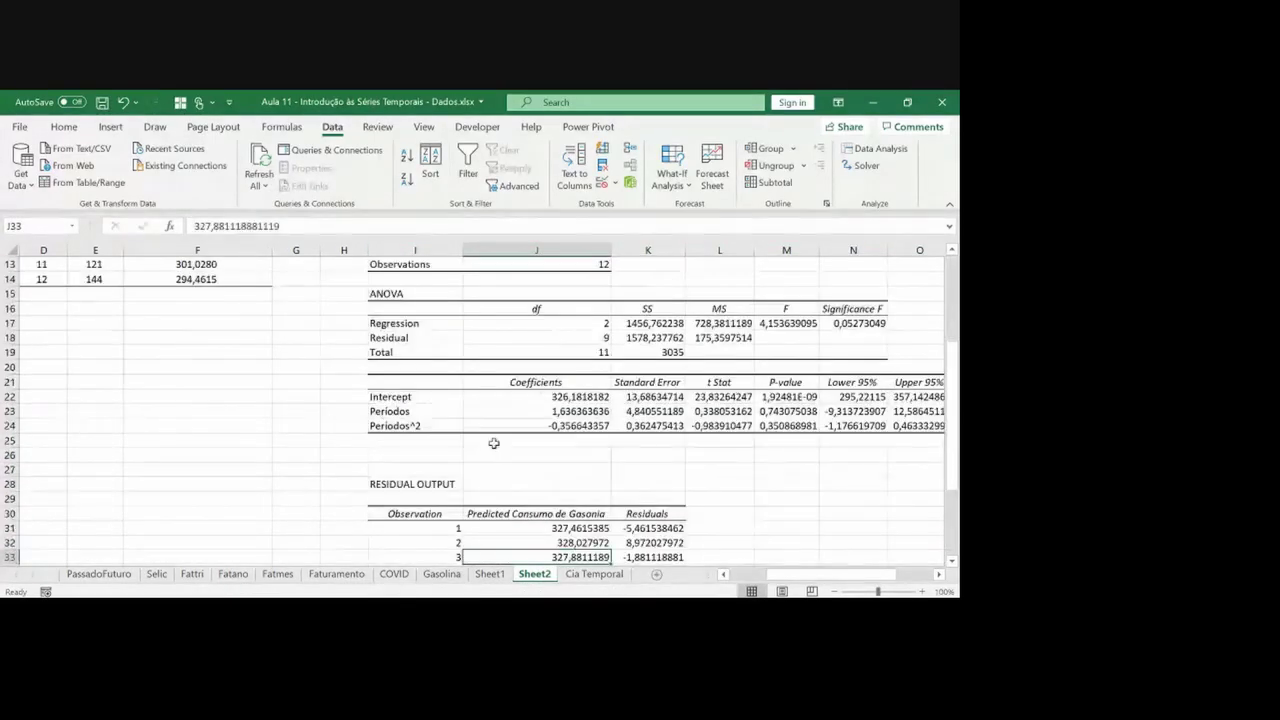
pyautogui.press('Right')
pyautogui.press('Right')
pyautogui.press('Right')
pyautogui.press('Right')
pyautogui.press('Right')
pyautogui.press('Right')
pyautogui.press('Right')
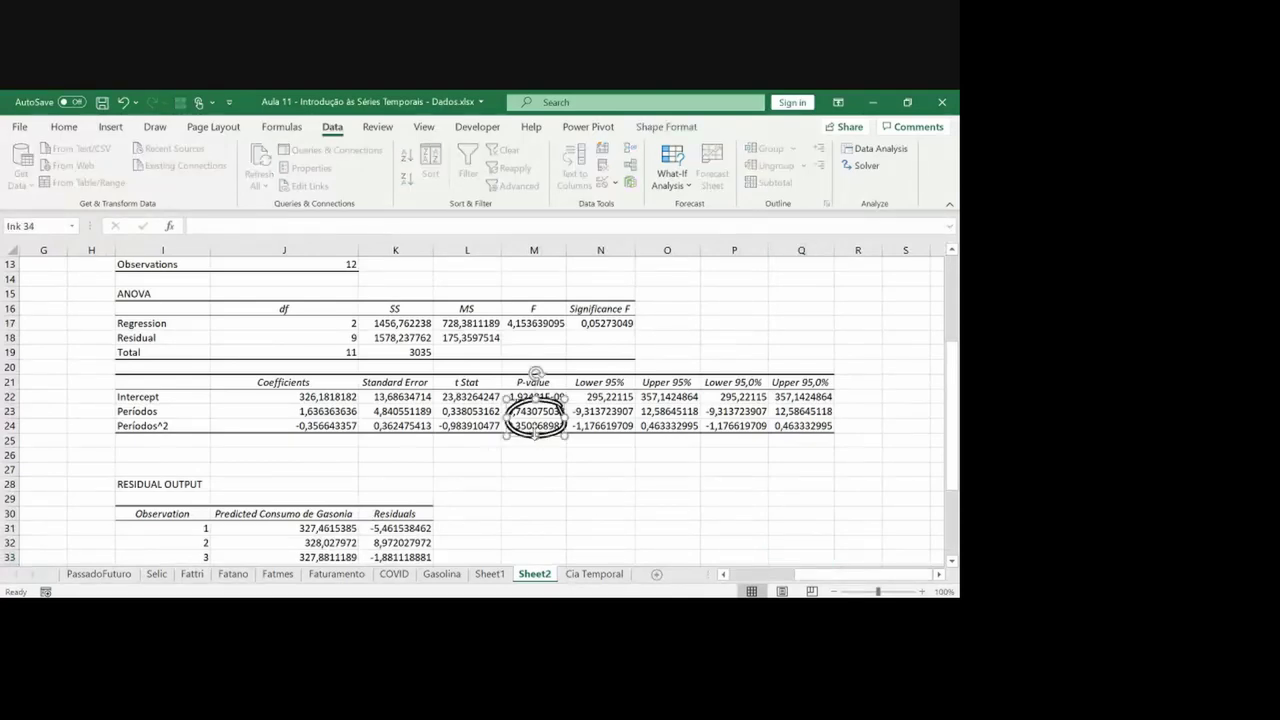
# Format the P-values of Períodos and Períodos^2 in M23:M24 as percentages with two decimal places
pyautogui.moveTo(533, 411); pyautogui.dragTo(535, 425)
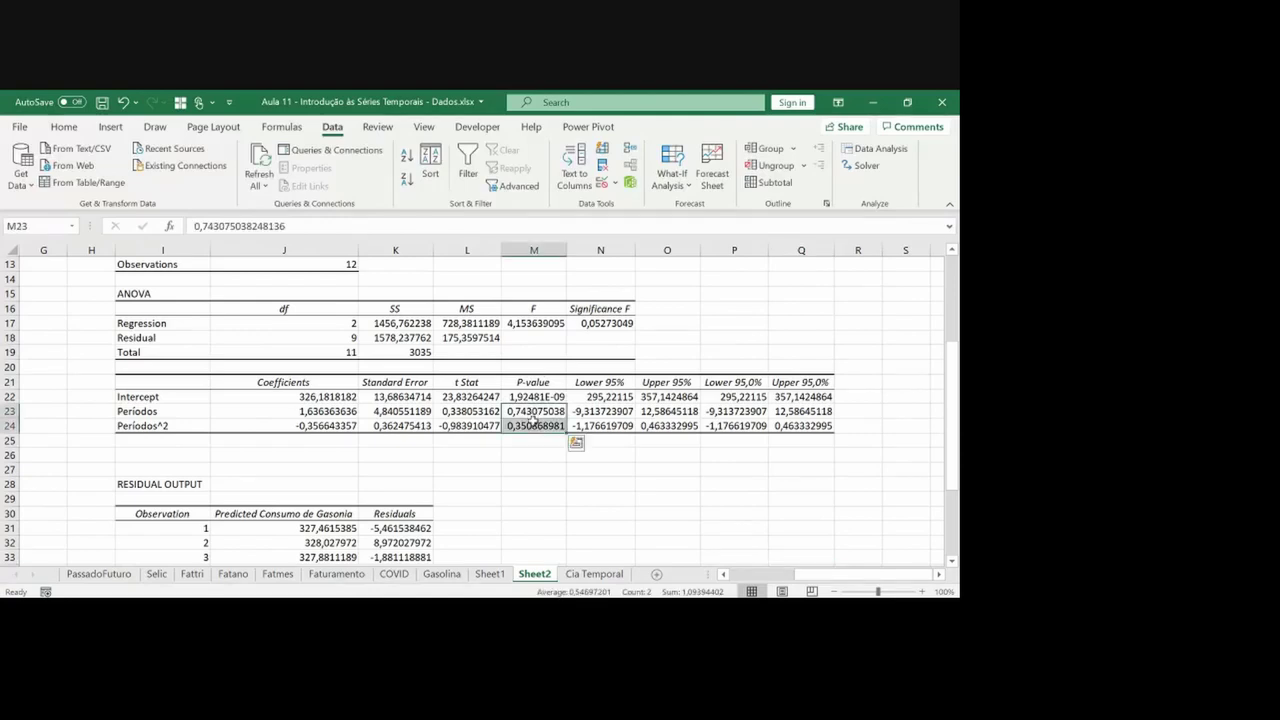
pyautogui.click(63, 127)
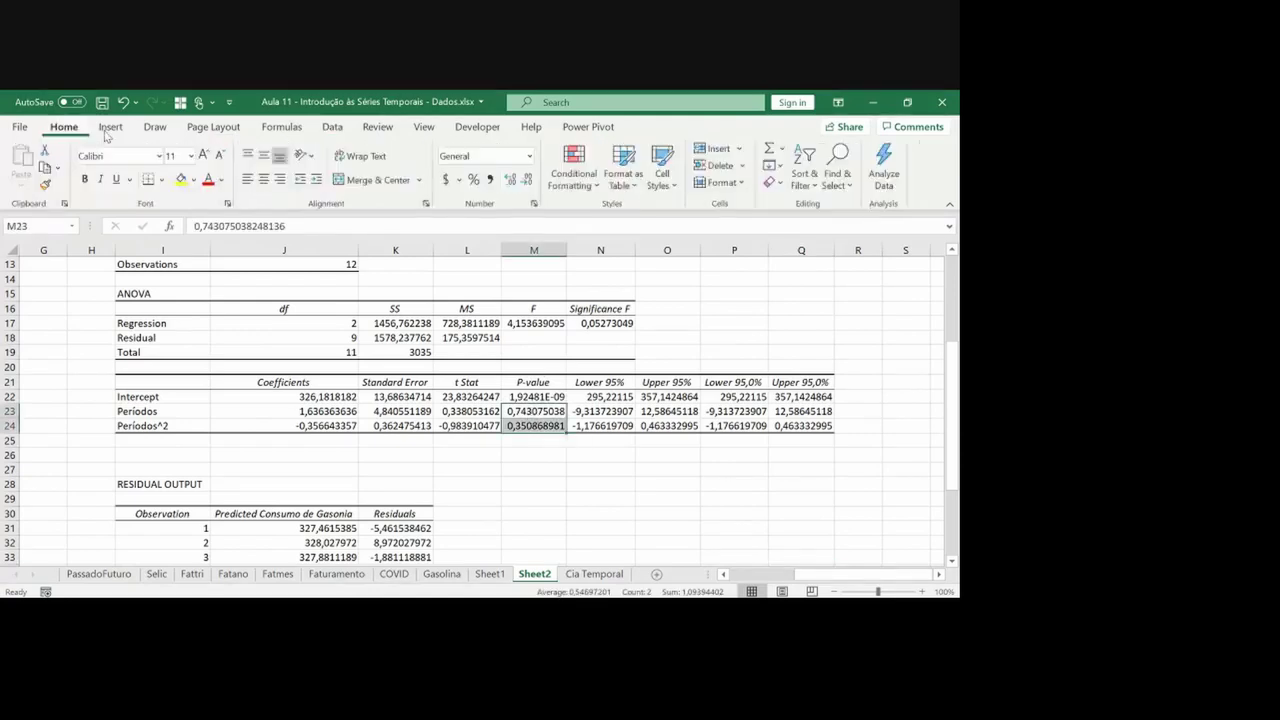
pyautogui.click(473, 179)
pyautogui.click(510, 180)
pyautogui.click(510, 180)
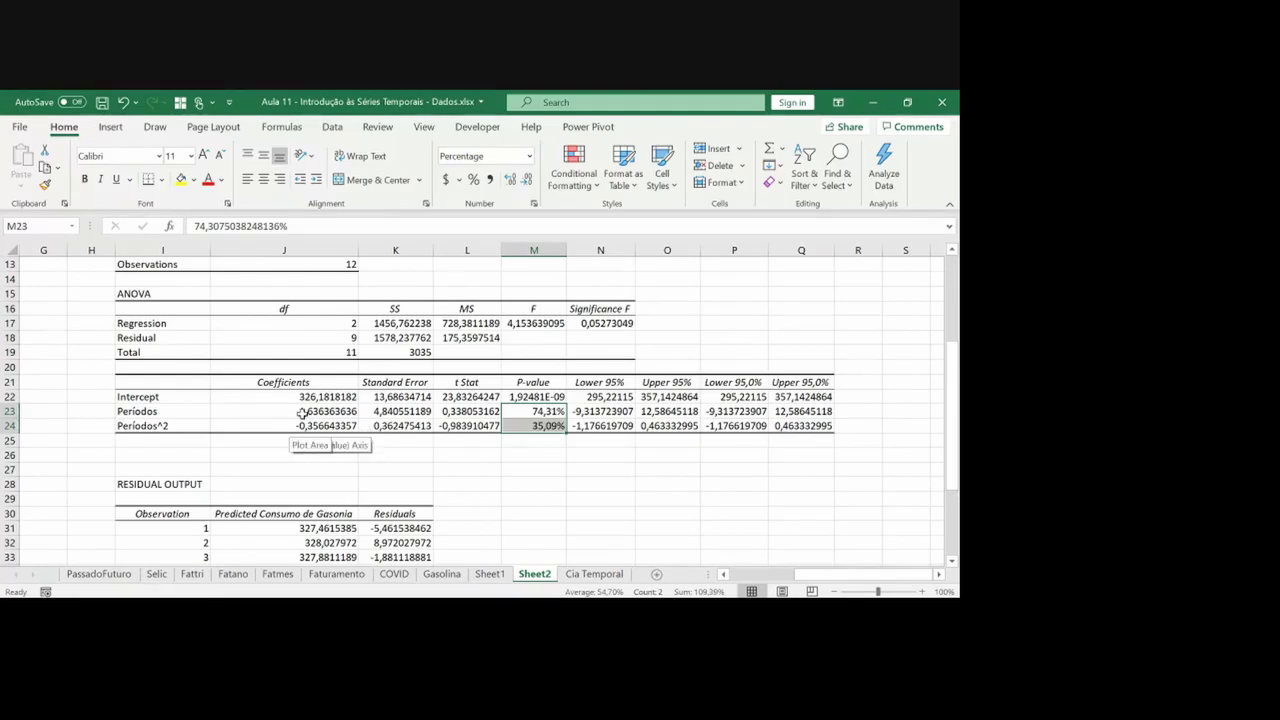
# Copy the Predicted Consumo de Gasonia column with its header from J30:J42 to G2, beside the TREND forecast
pyautogui.click(285, 510)
pyautogui.hotkey('ctrl', 'shift', 'Down')
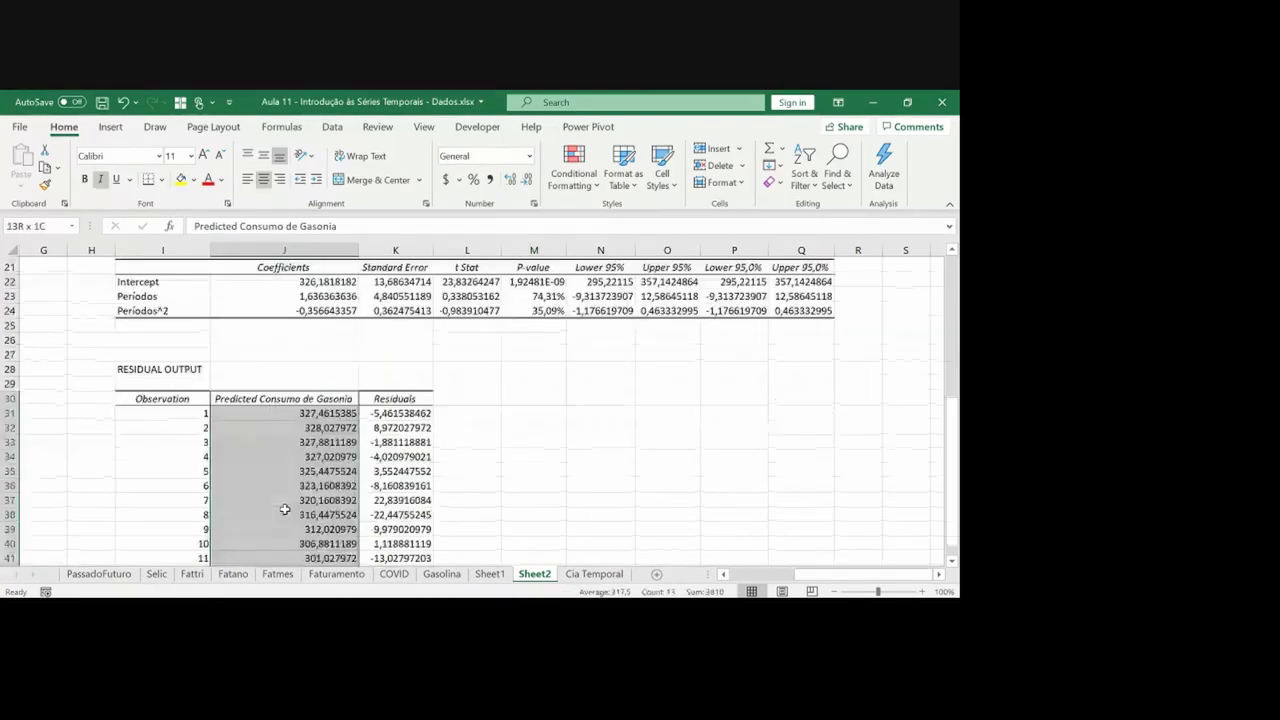
pyautogui.hotkey('ctrl', 'c')
pyautogui.press('Left')
pyautogui.press('Left')
pyautogui.press('Left')
pyautogui.press('Left')
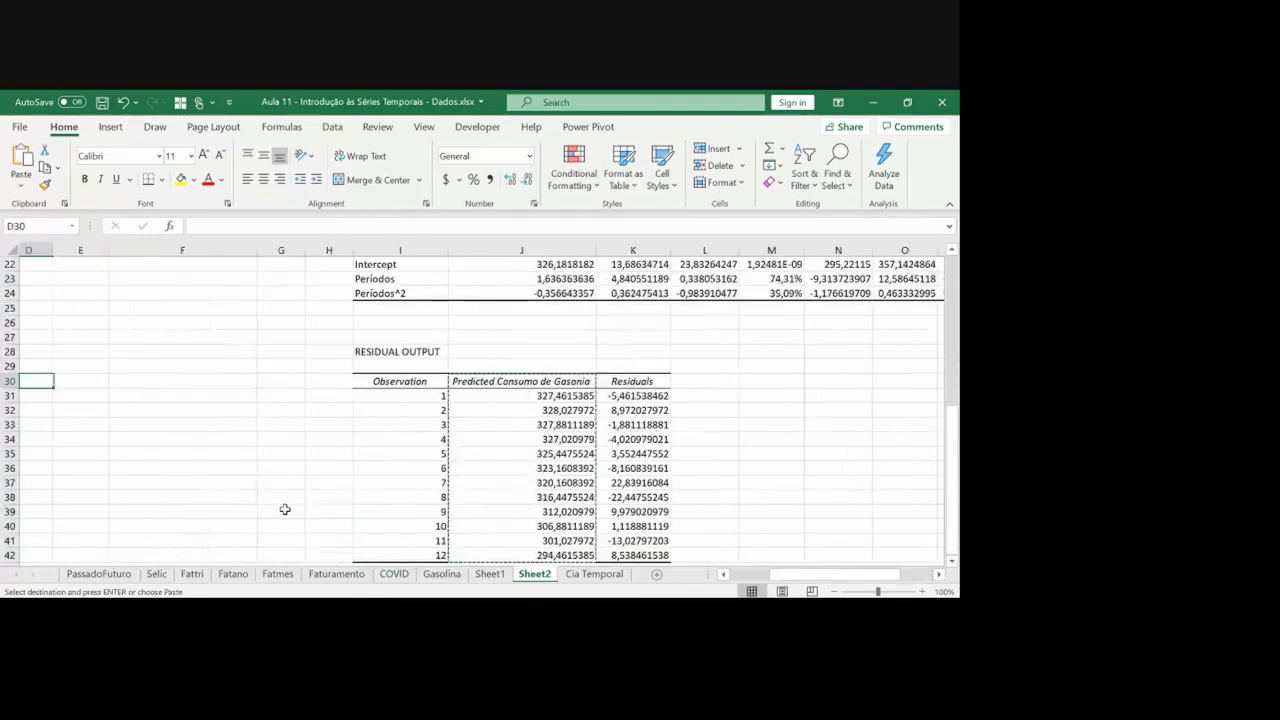
pyautogui.hotkey('ctrl', 'Up')
pyautogui.hotkey('ctrl', 'Up')
pyautogui.press('Right')
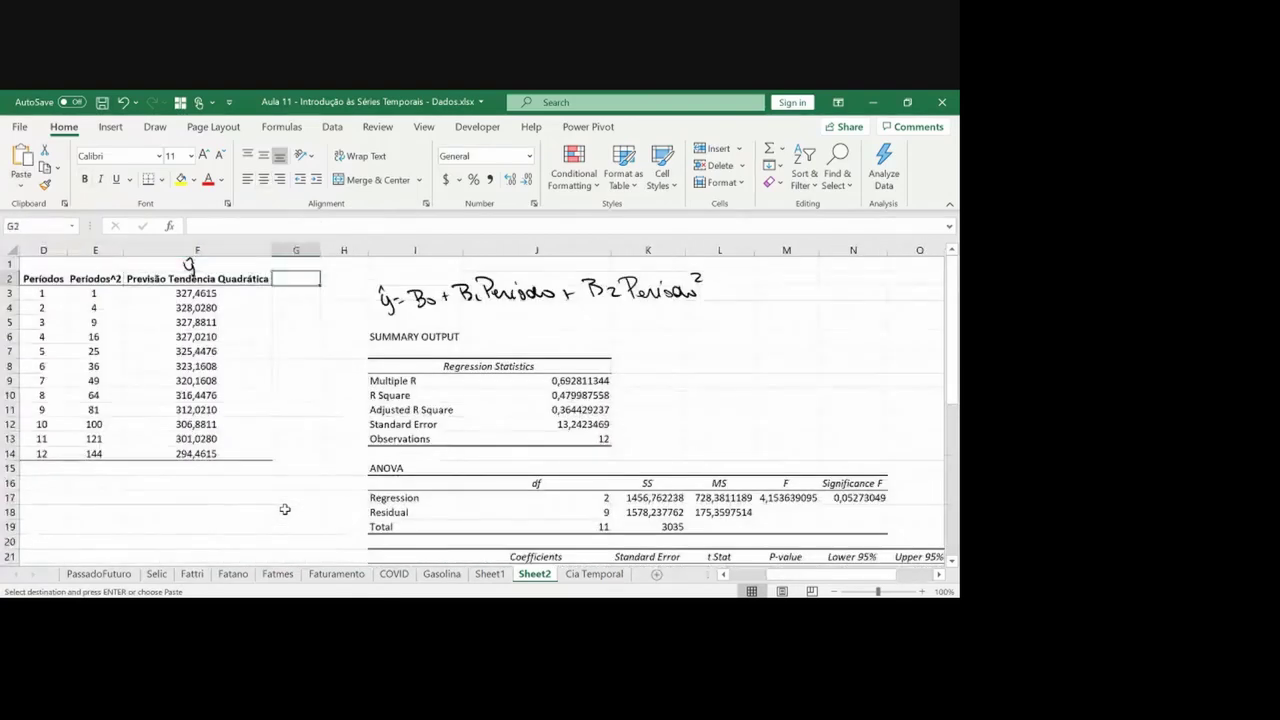
pyautogui.press('Return')
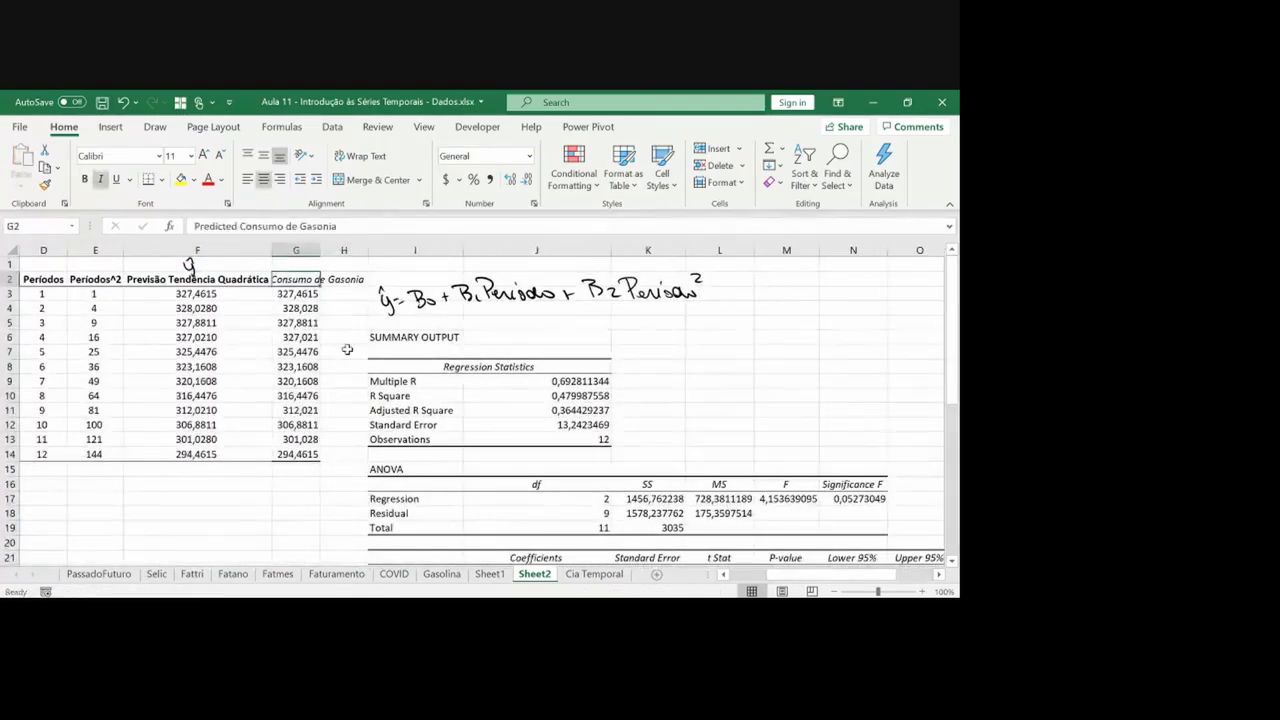
# Widen column G to show its full header and centre the contents of G2:G14
pyautogui.moveTo(320, 251); pyautogui.dragTo(415, 261)
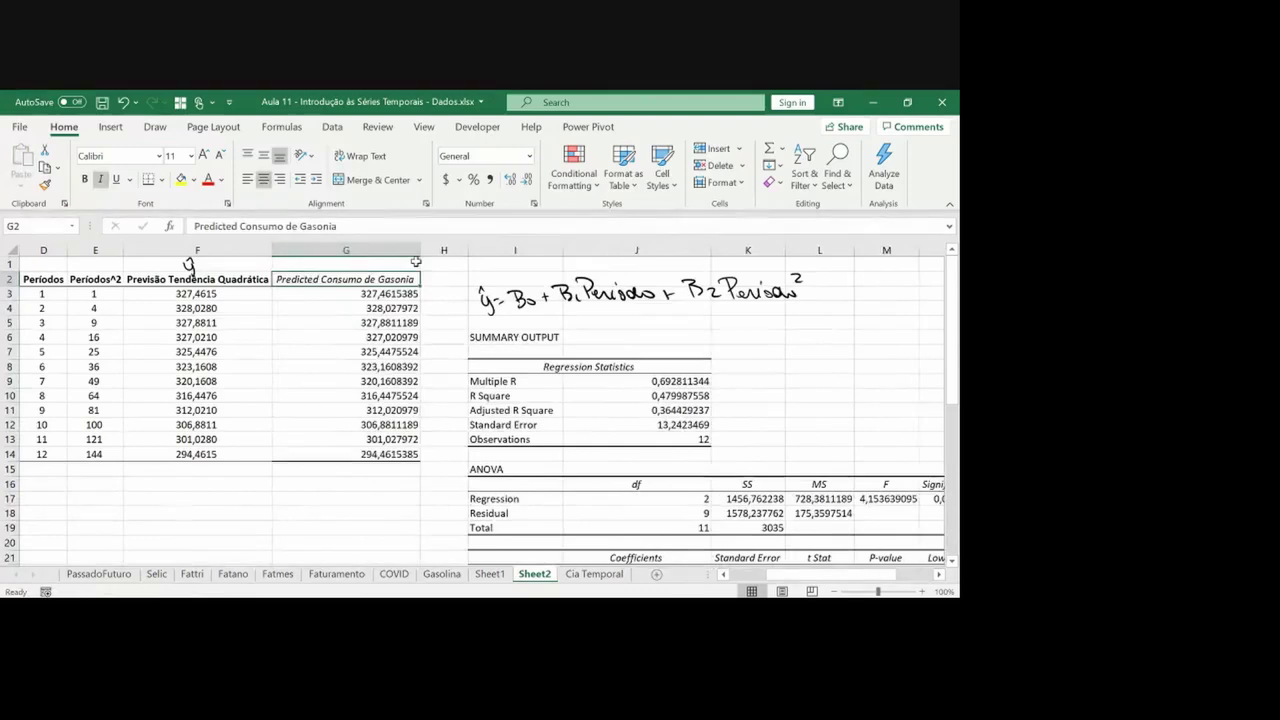
pyautogui.hotkey('ctrl', 'shift', 'Down')
pyautogui.click(263, 179)
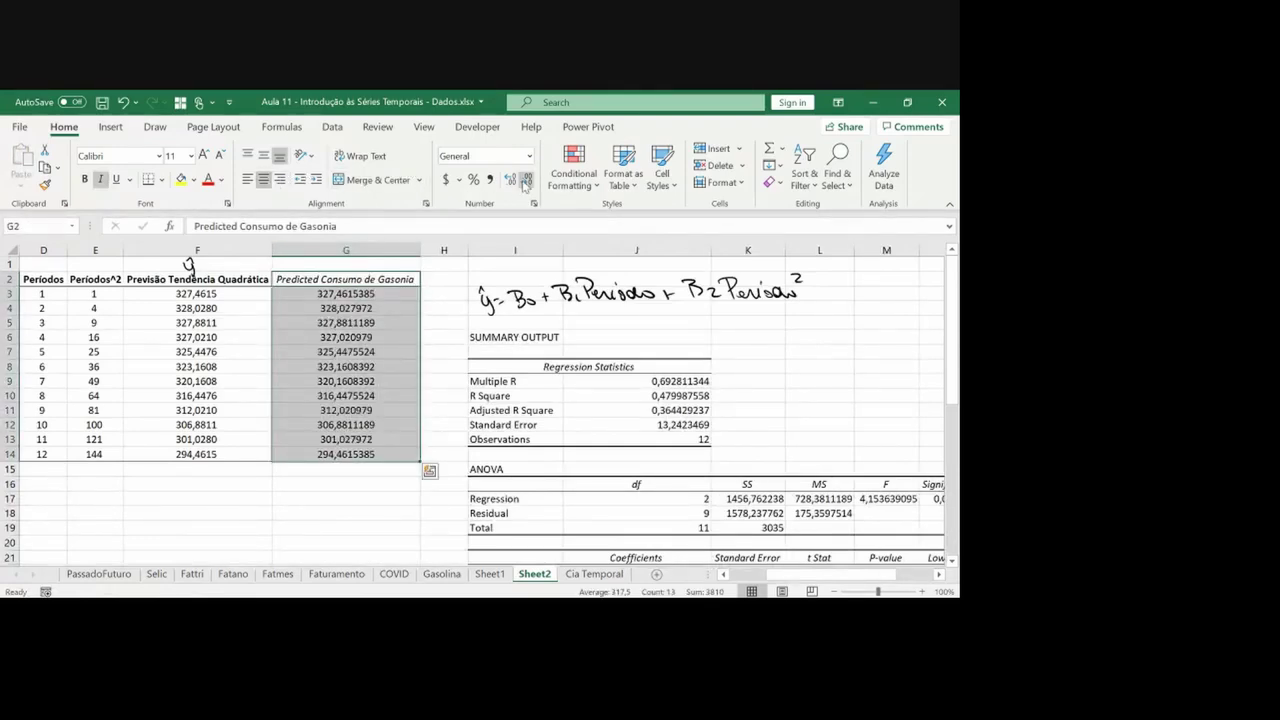
pyautogui.click(368, 297)
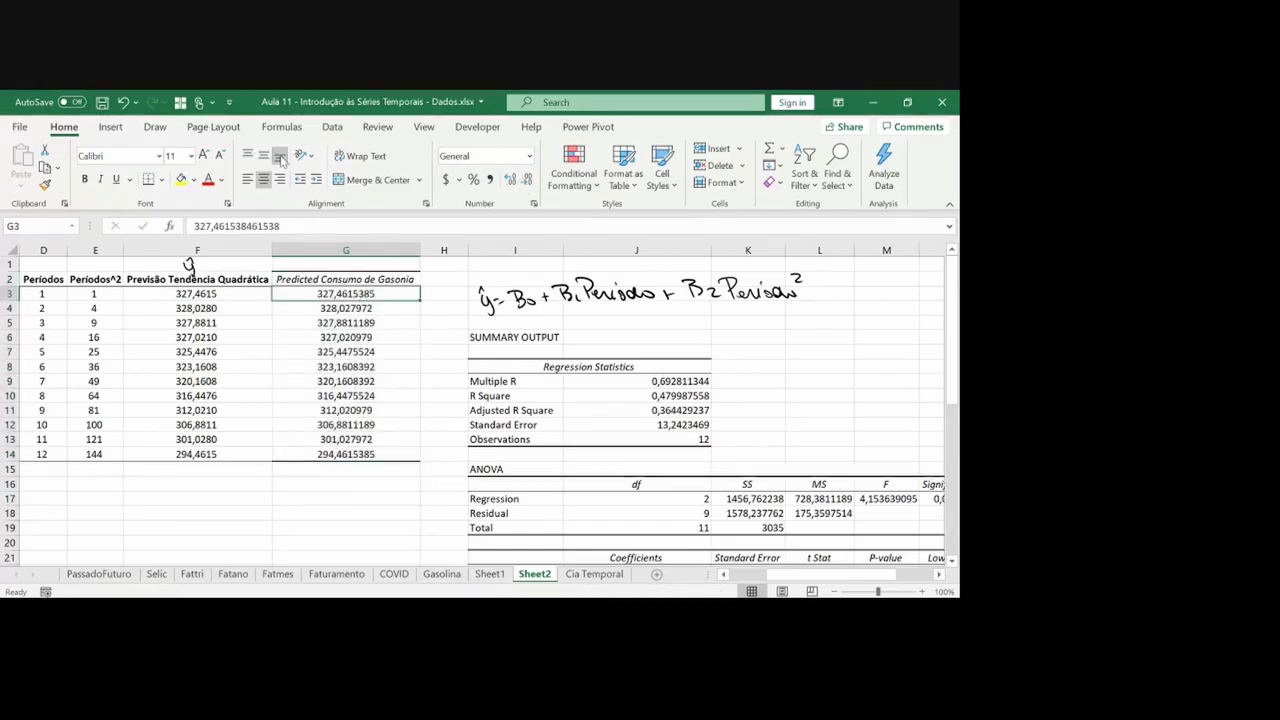
# Reduce the predicted values in G3:G14 to three decimal places
pyautogui.hotkey('ctrl', 'shift', 'Left')
pyautogui.hotkey('ctrl', 'shift', 'Right')
pyautogui.hotkey('ctrl', 'shift', 'Down')
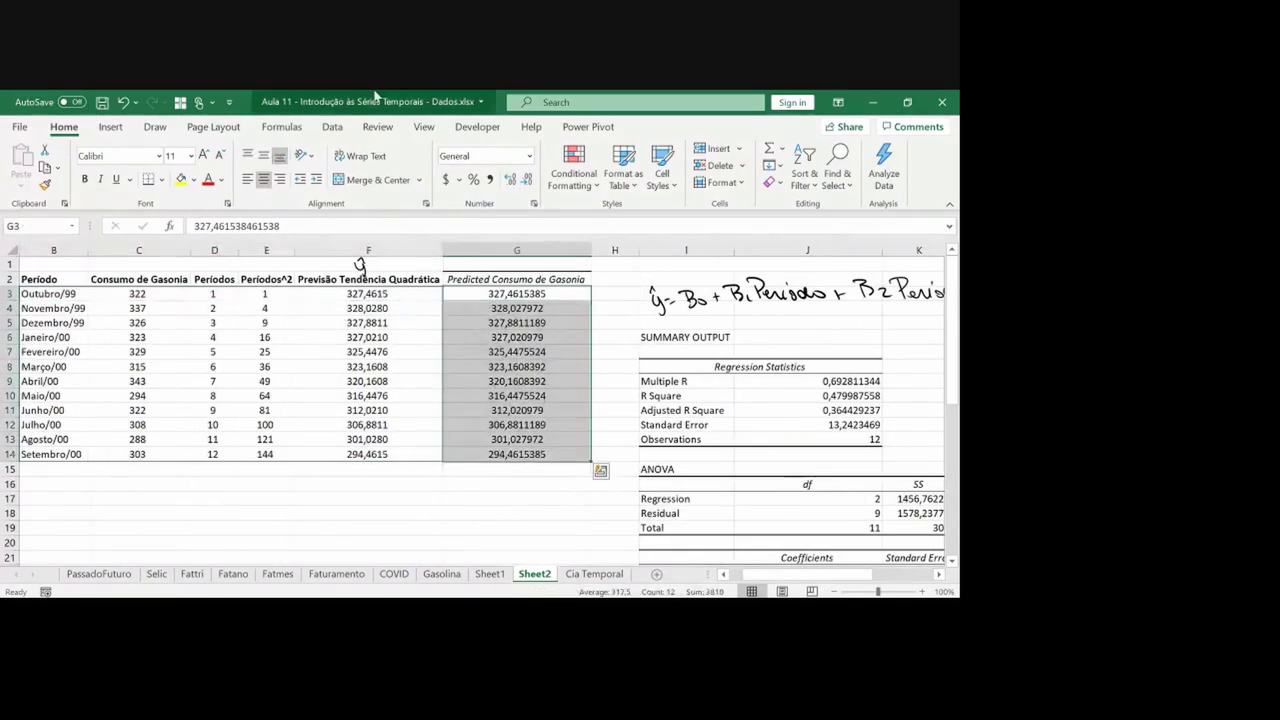
pyautogui.click(526, 180)
pyautogui.click(526, 180)
pyautogui.click(526, 180)
pyautogui.click(526, 180)
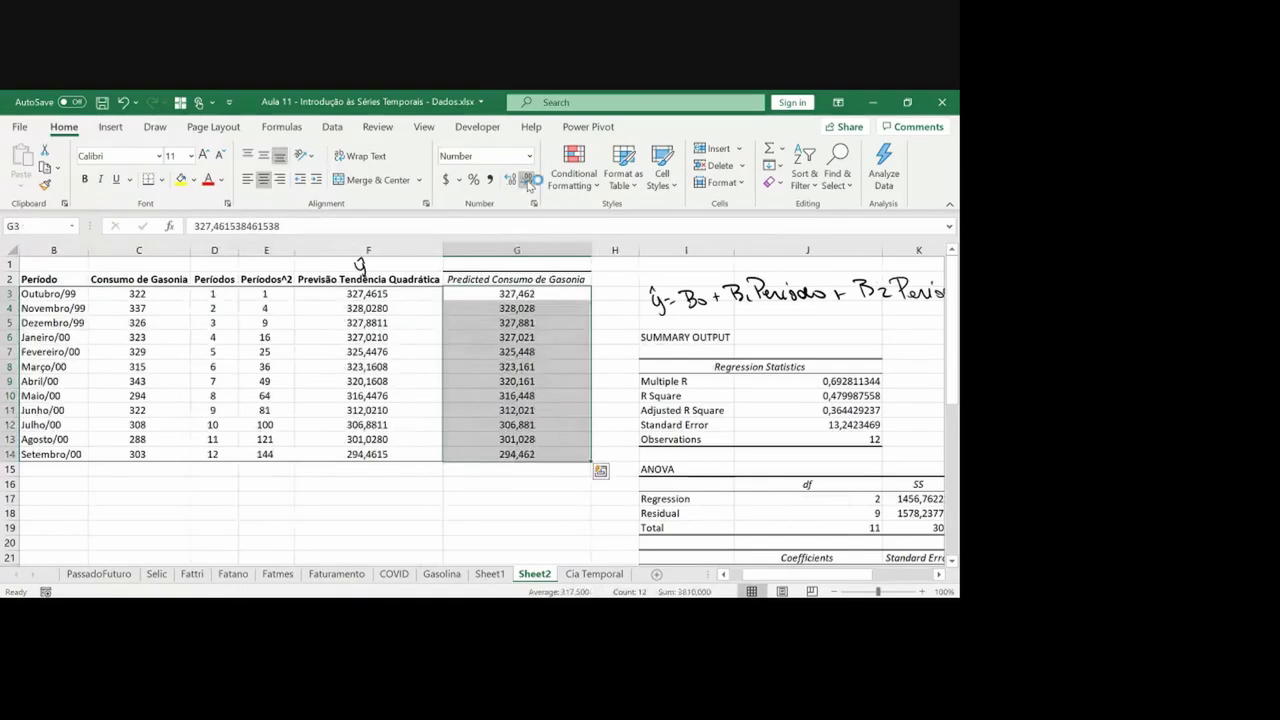
# Show the predicted values in G3:G14 with four decimal places to match the TREND forecast
pyautogui.click(510, 180)
pyautogui.click(516, 352)
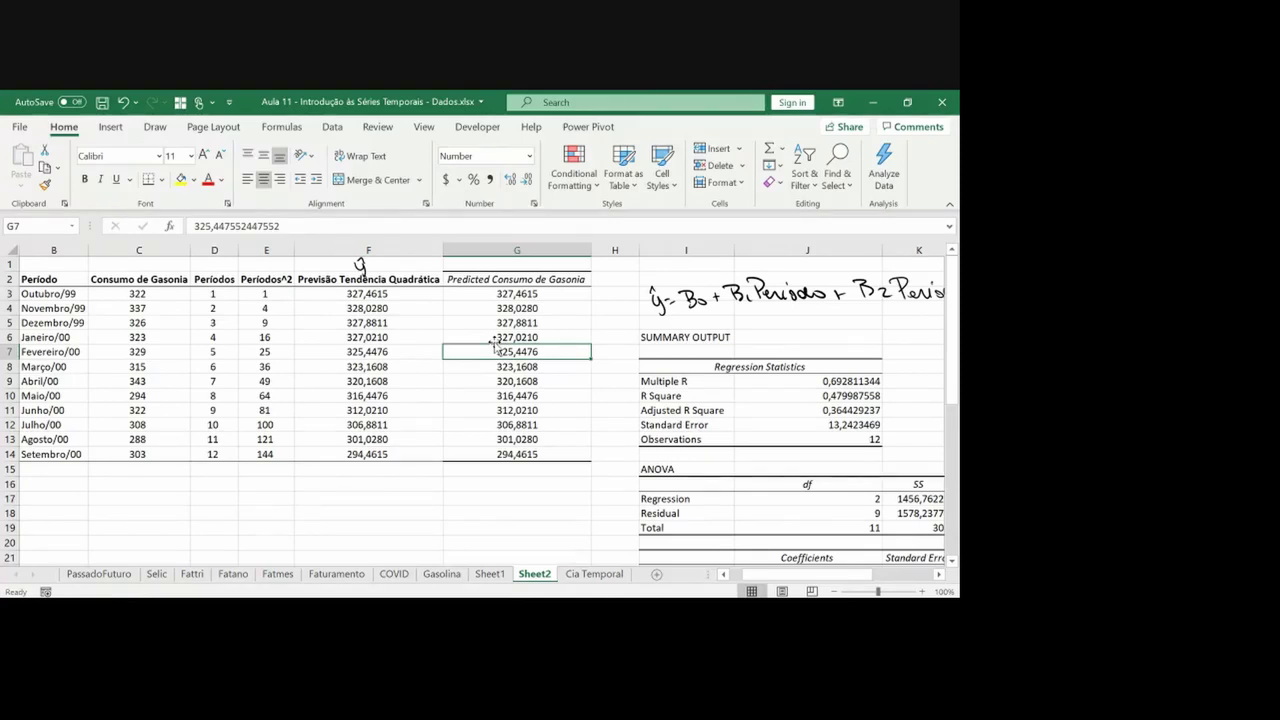
pyautogui.press('Down')
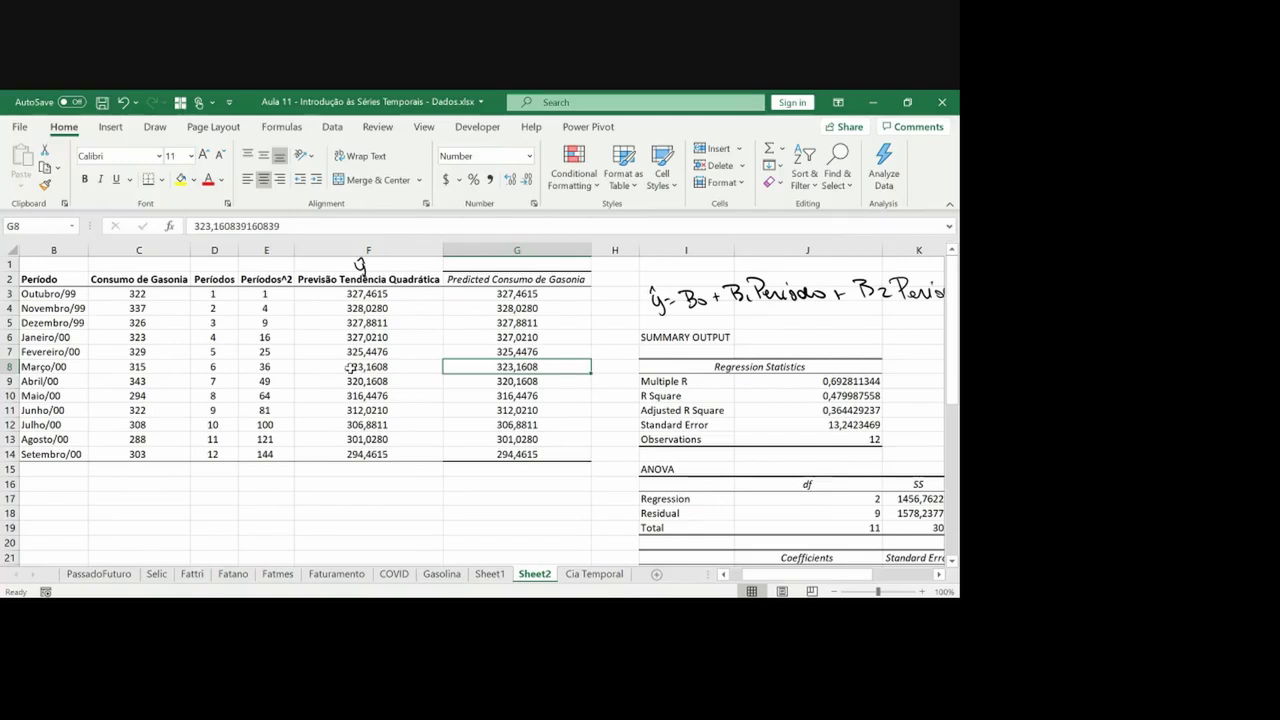
# Insert a line chart with markers from Período and Consumo de Gasonia in B2:C14 and place it below the table
pyautogui.click(43, 284)
pyautogui.moveTo(44, 285); pyautogui.dragTo(165, 456)
pyautogui.click(110, 127)
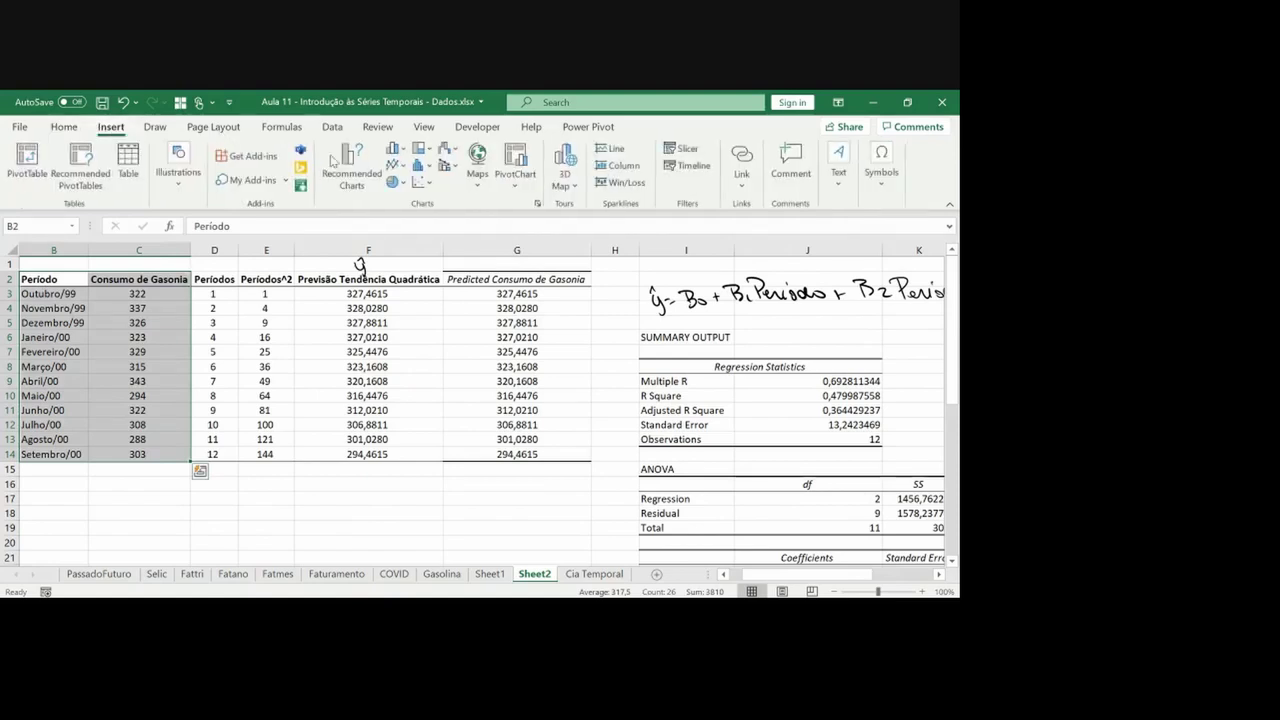
pyautogui.click(396, 164)
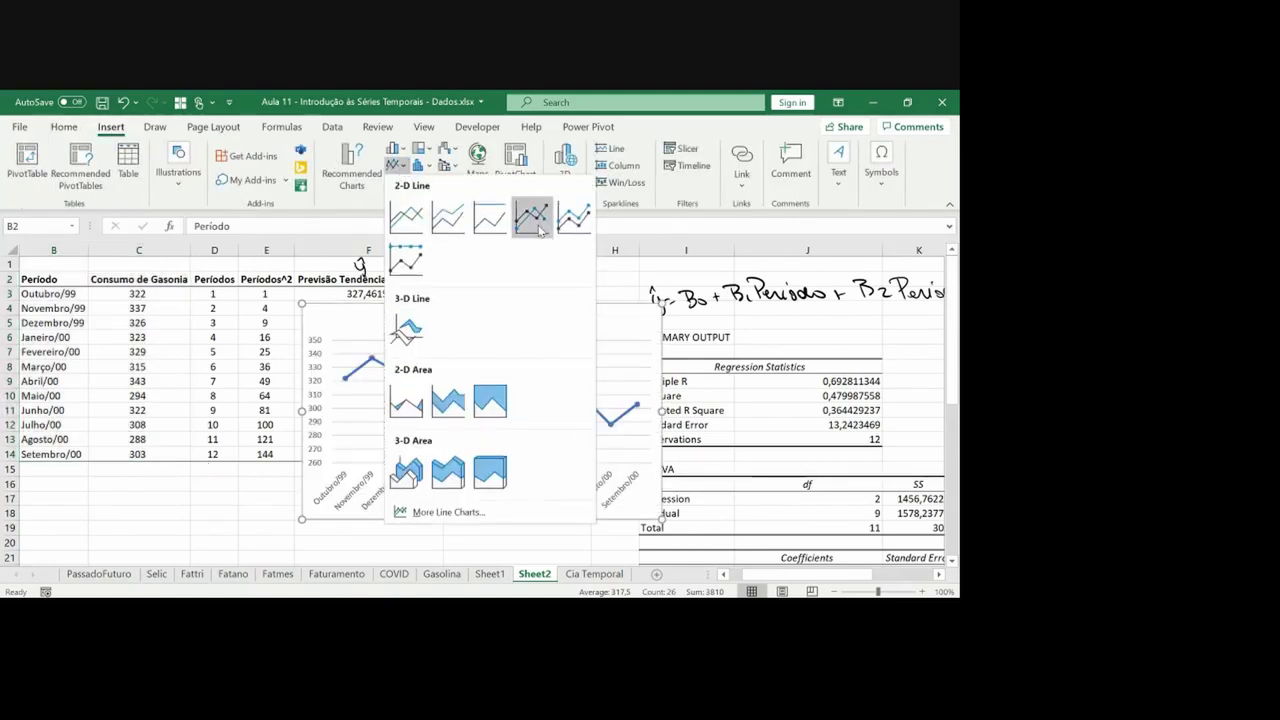
pyautogui.click(462, 217)
pyautogui.moveTo(561, 311); pyautogui.dragTo(323, 491)
pyautogui.click(503, 494)
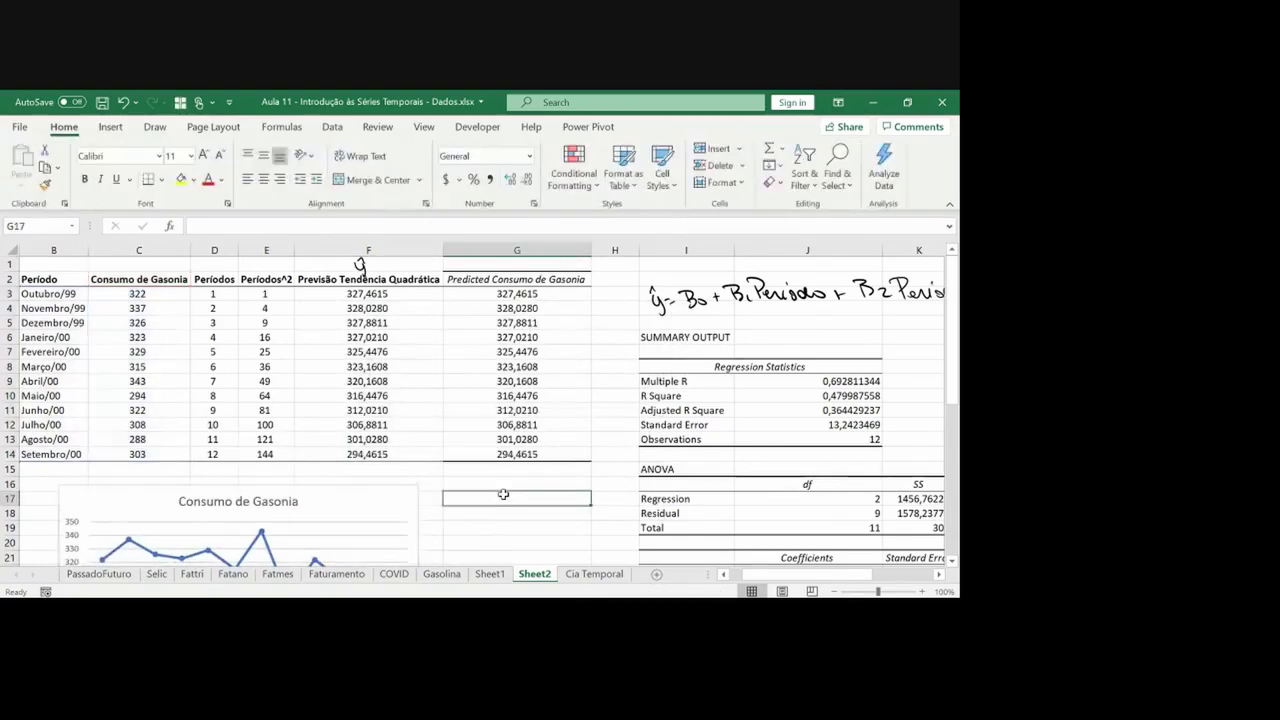
# Widen the Consumo de Gasonia line chart so that it extends into column G
pyautogui.press('Down')
pyautogui.press('Down')
pyautogui.press('Down')
pyautogui.press('Down')
pyautogui.press('Down')
pyautogui.press('Down')
pyautogui.press('Down')
pyautogui.press('Down')
pyautogui.press('Down')
pyautogui.press('Down')
pyautogui.press('Down')
pyautogui.press('Down')
pyautogui.press('Down')
pyautogui.press('Down')
pyautogui.press('Down')
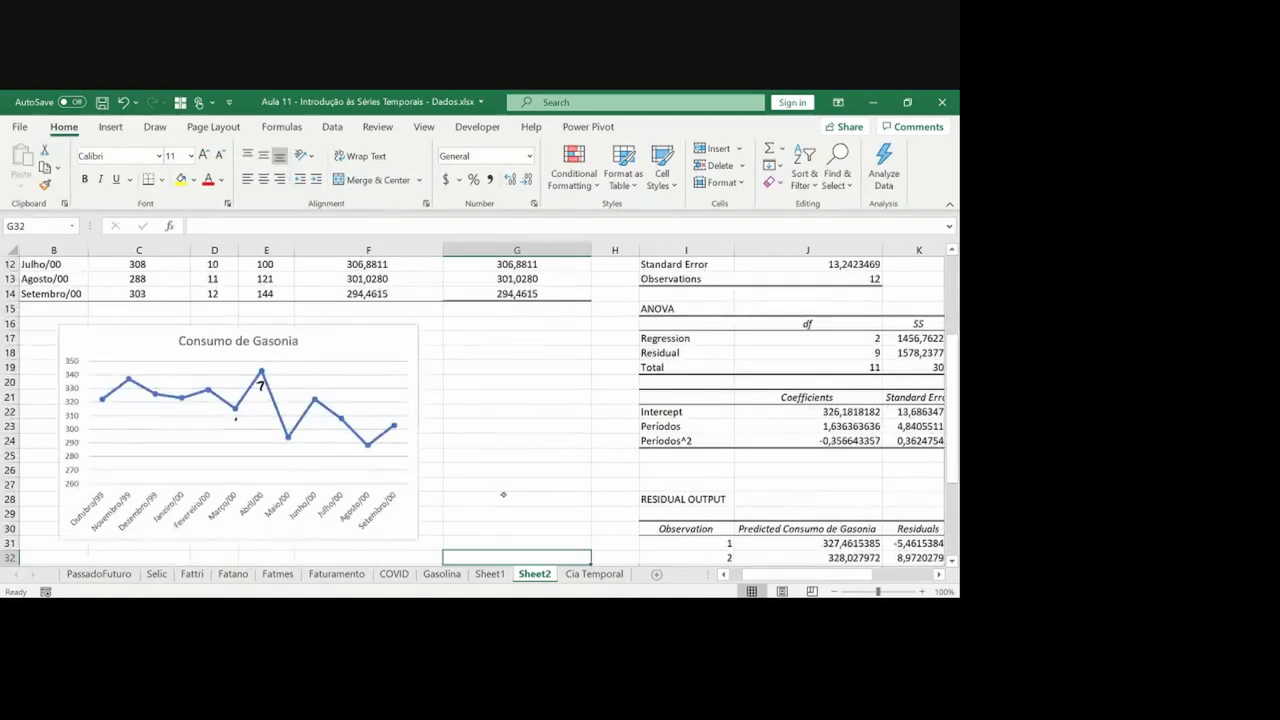
pyautogui.moveTo(313, 410); pyautogui.dragTo(321, 416)
pyautogui.click(419, 446)
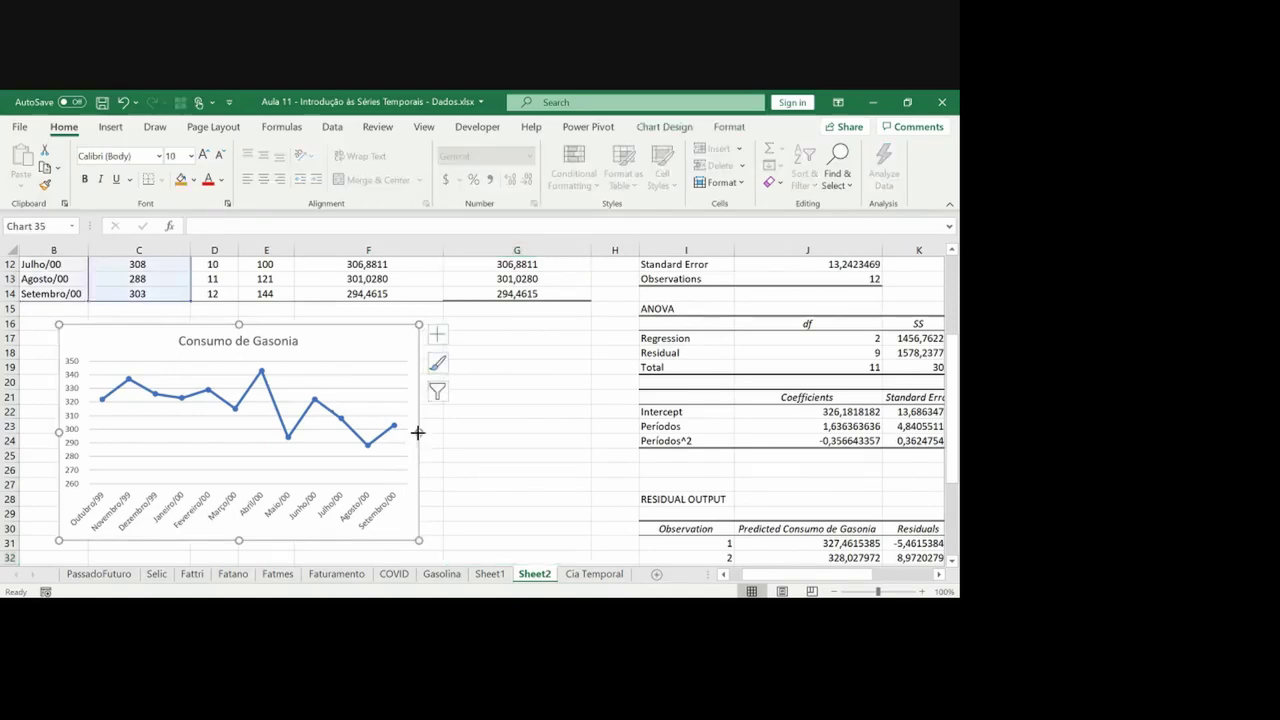
pyautogui.moveTo(418, 433); pyautogui.dragTo(499, 427)
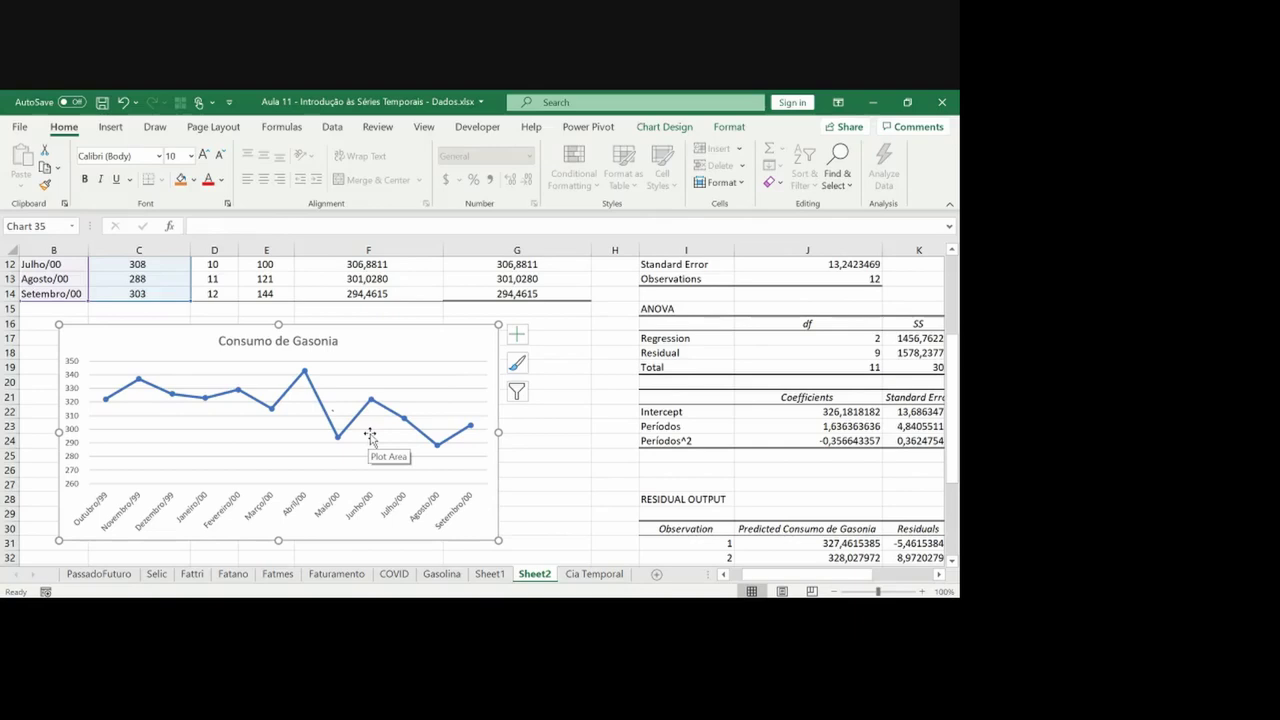
# Insert two blank columns at column H, directly after the Predicted Consumo de Gasonia column
pyautogui.click(379, 312)
pyautogui.press('Up')
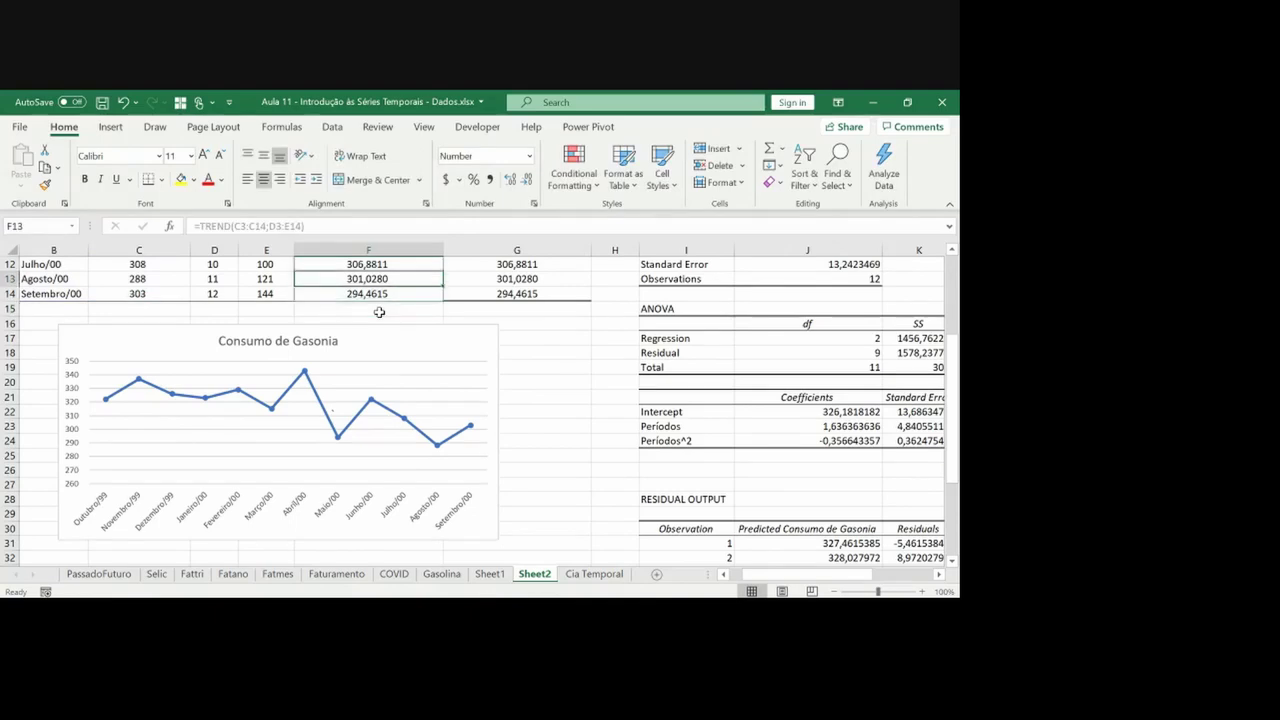
pyautogui.hotkey('ctrl', 'Up')
pyautogui.press('Right')
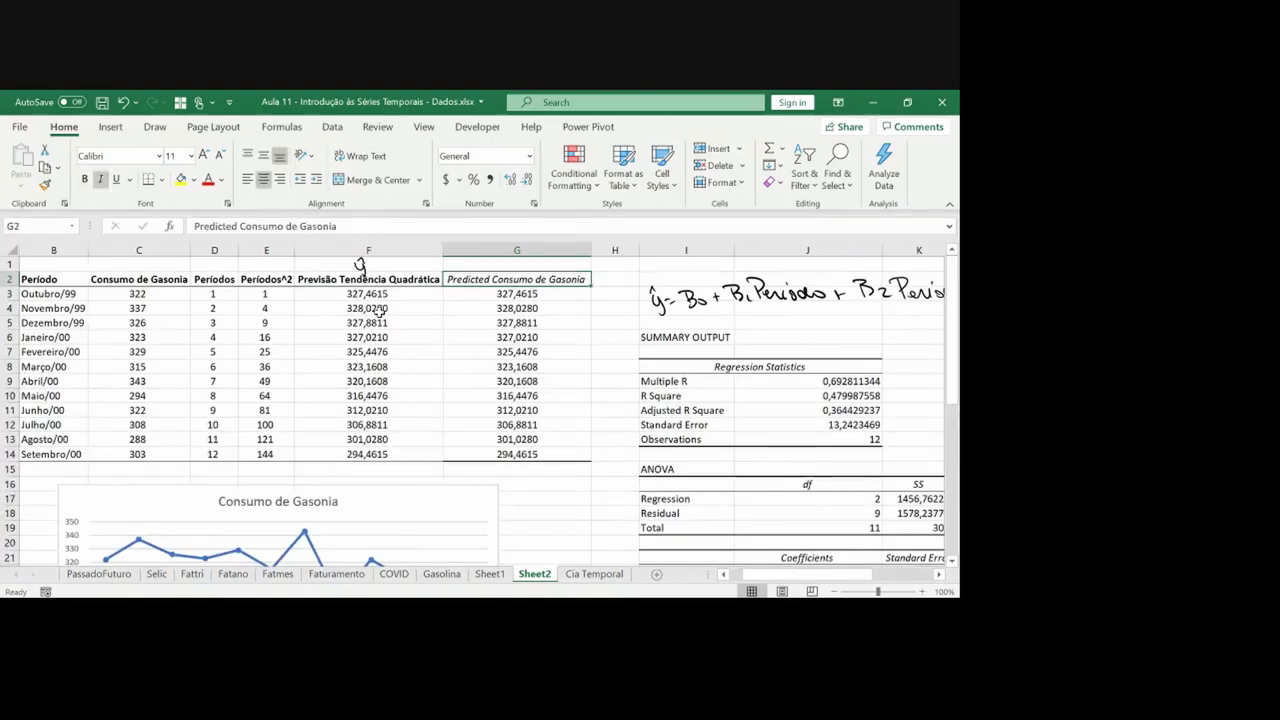
pyautogui.press('Right')
pyautogui.press('Up')
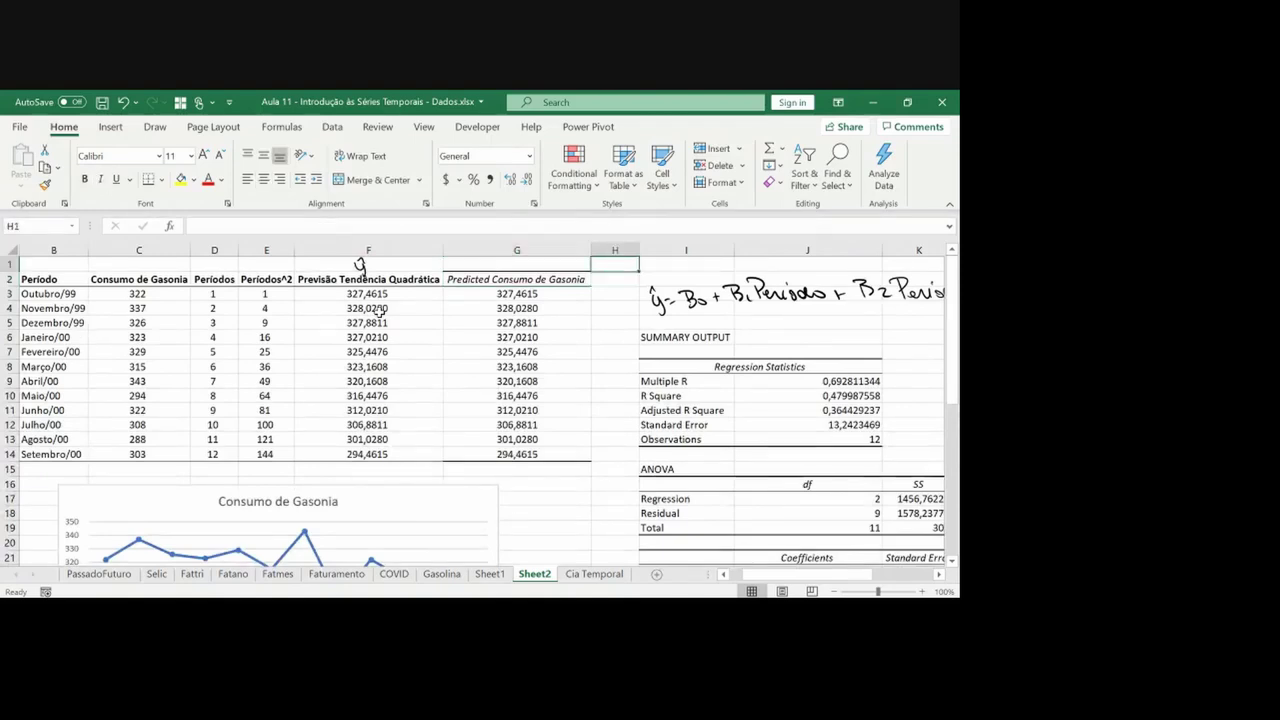
pyautogui.hotkey('ctrl', 'space')
pyautogui.hotkey('ctrl', '+')
pyautogui.hotkey('ctrl', '+')
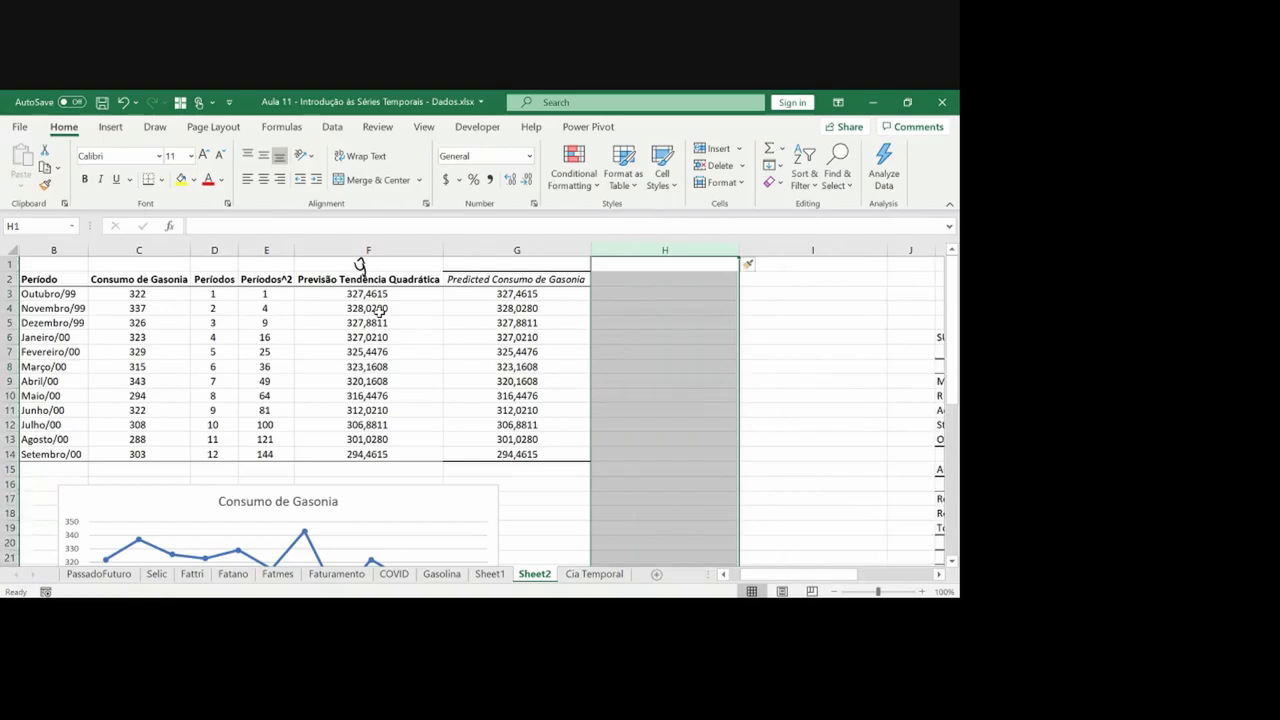
# Enter the header Quadrimestres in H2
pyautogui.press('Left')
pyautogui.press('Down')
pyautogui.press('Right')
pyautogui.write('Quadrimestres')
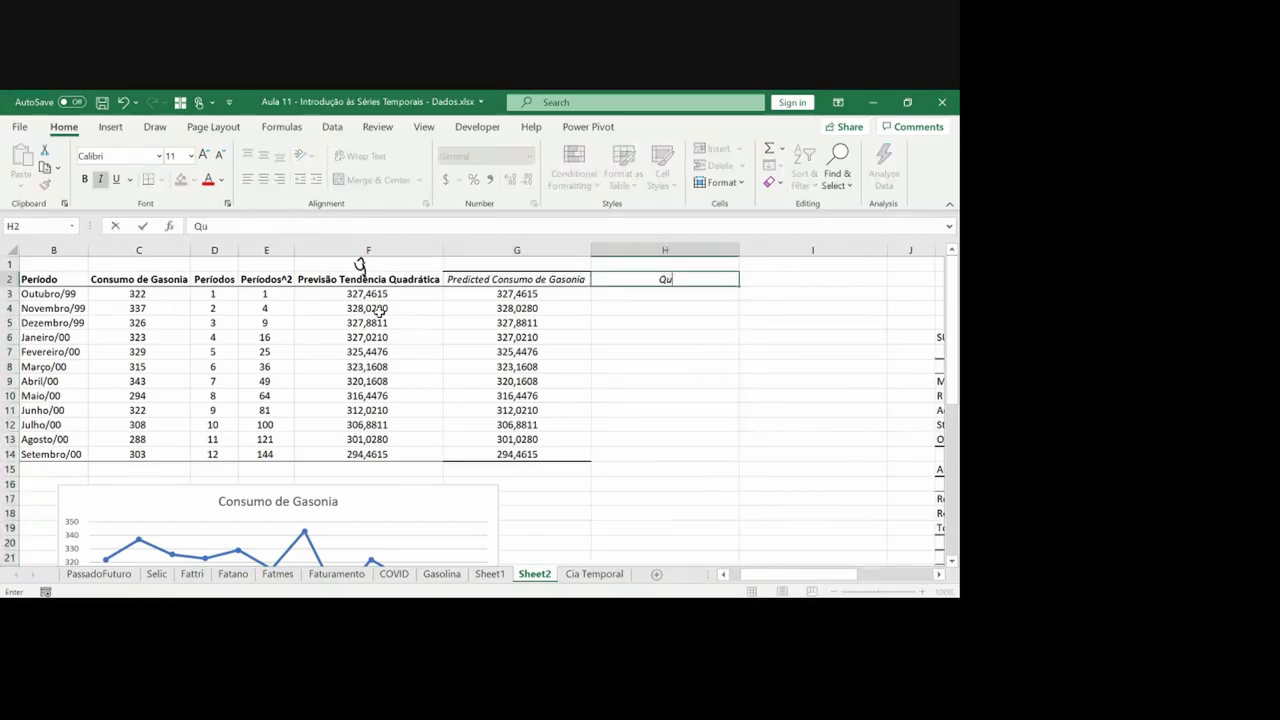
pyautogui.press('Return')
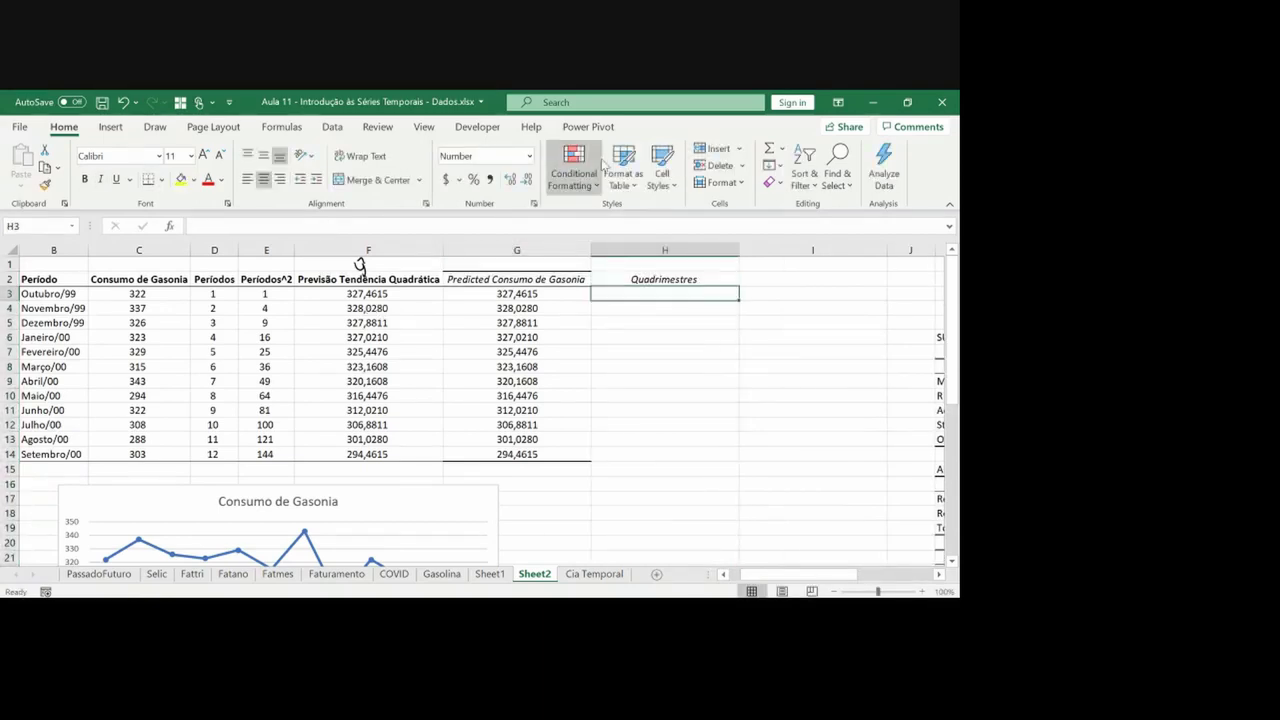
# Copy only the formatting of the Períodos^2 column, E2:E14, to the Quadrimestres column, H2:H14
pyautogui.press('Up')
pyautogui.press('Left')
pyautogui.press('Left')
pyautogui.press('Left')
pyautogui.hotkey('ctrl', 'shift', 'Down')
pyautogui.hotkey('ctrl', 'c')
pyautogui.press('Right')
pyautogui.press('Right')
pyautogui.press('Right')
pyautogui.hotkey('ctrl', 'v')
pyautogui.hotkey('ctrl', 'r')
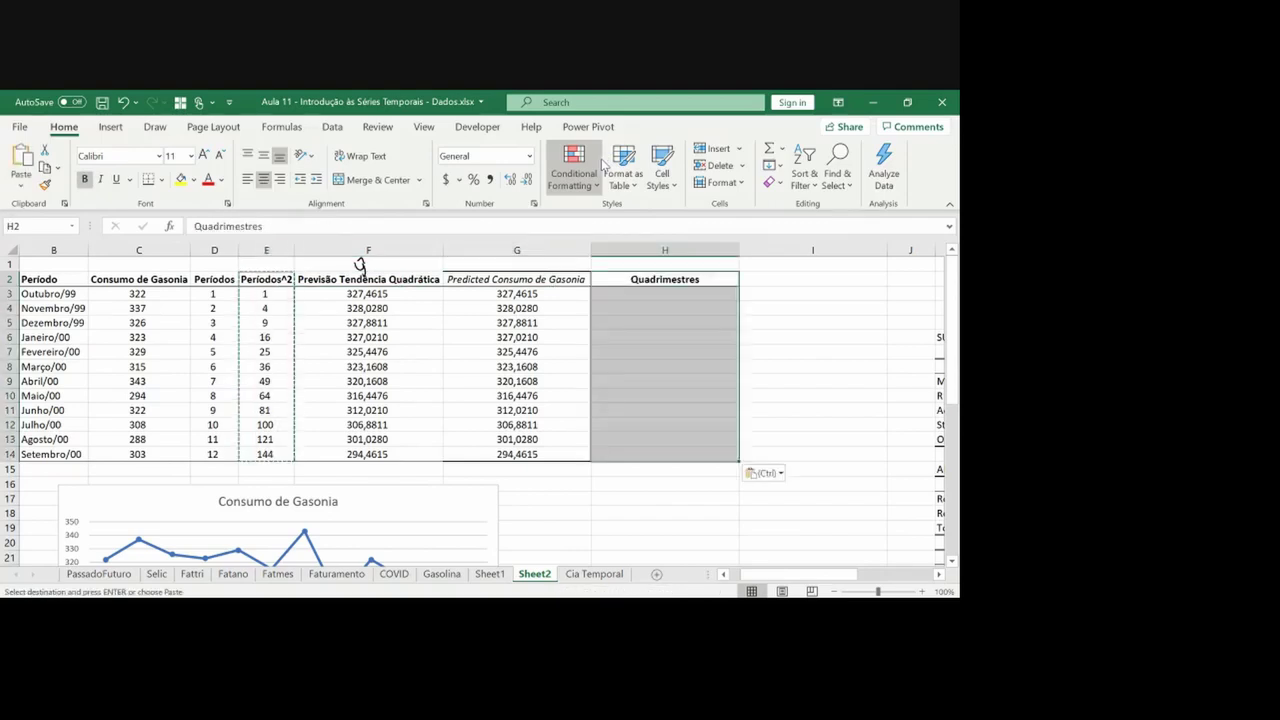
# Number H3:H6 from 1 to 4 and add a bottom border across B6:H6
pyautogui.press('Down')
pyautogui.write('1')
pyautogui.press('Return')
pyautogui.write('2')
pyautogui.press('Return')
pyautogui.write('3')
pyautogui.press('Return')
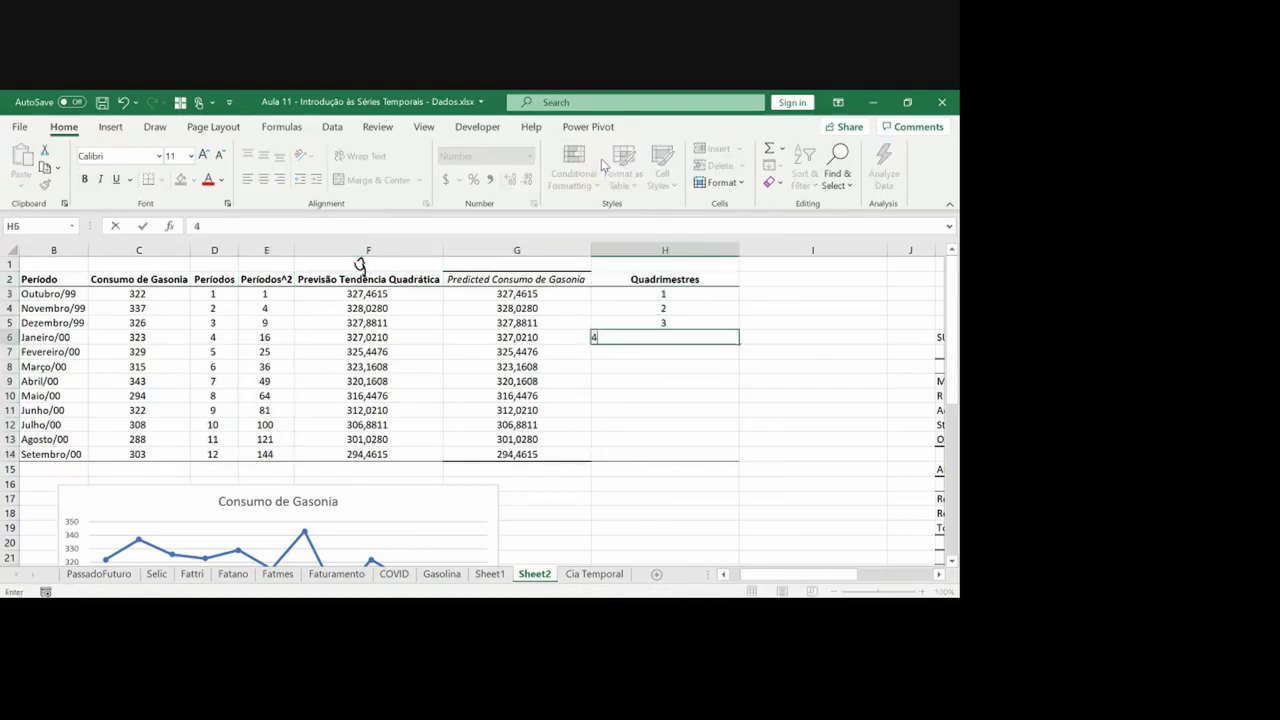
pyautogui.write('4')
pyautogui.press('Return')
pyautogui.press('Up')
pyautogui.hotkey('ctrl', 'shift', 'Left')
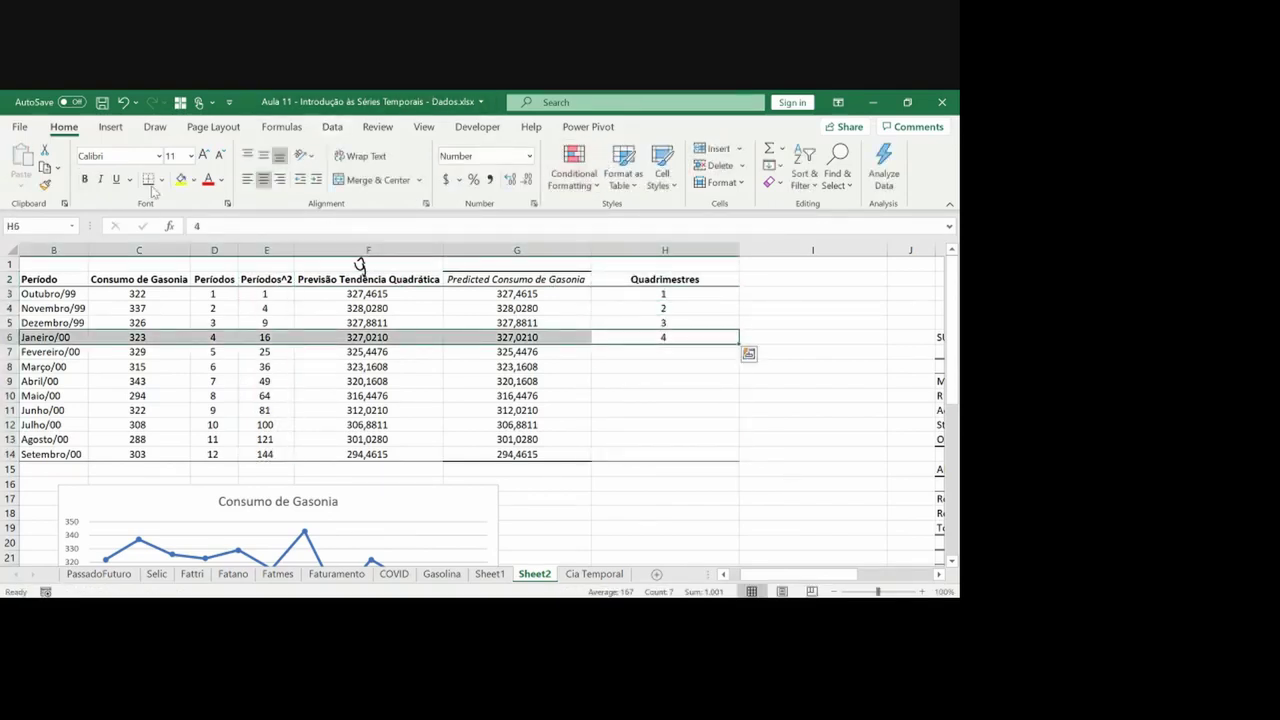
# Number H7:H10 from 1 to 4 and add a bottom border across B10:H10
pyautogui.press('Down')
pyautogui.write('1')
pyautogui.press('Return')
pyautogui.write('2')
pyautogui.press('Return')
pyautogui.write('3')
pyautogui.press('Return')
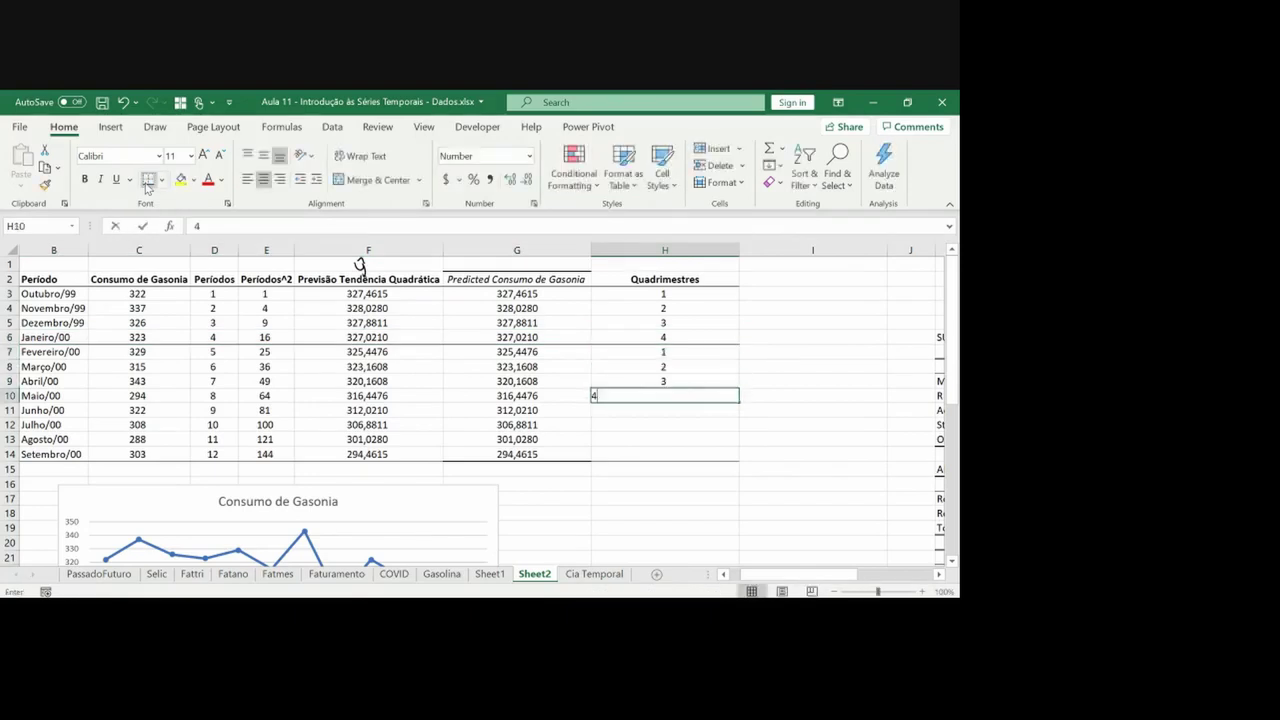
pyautogui.write('4')
pyautogui.press('Return')
pyautogui.press('Up')
pyautogui.hotkey('ctrl', 'shift', 'Left')
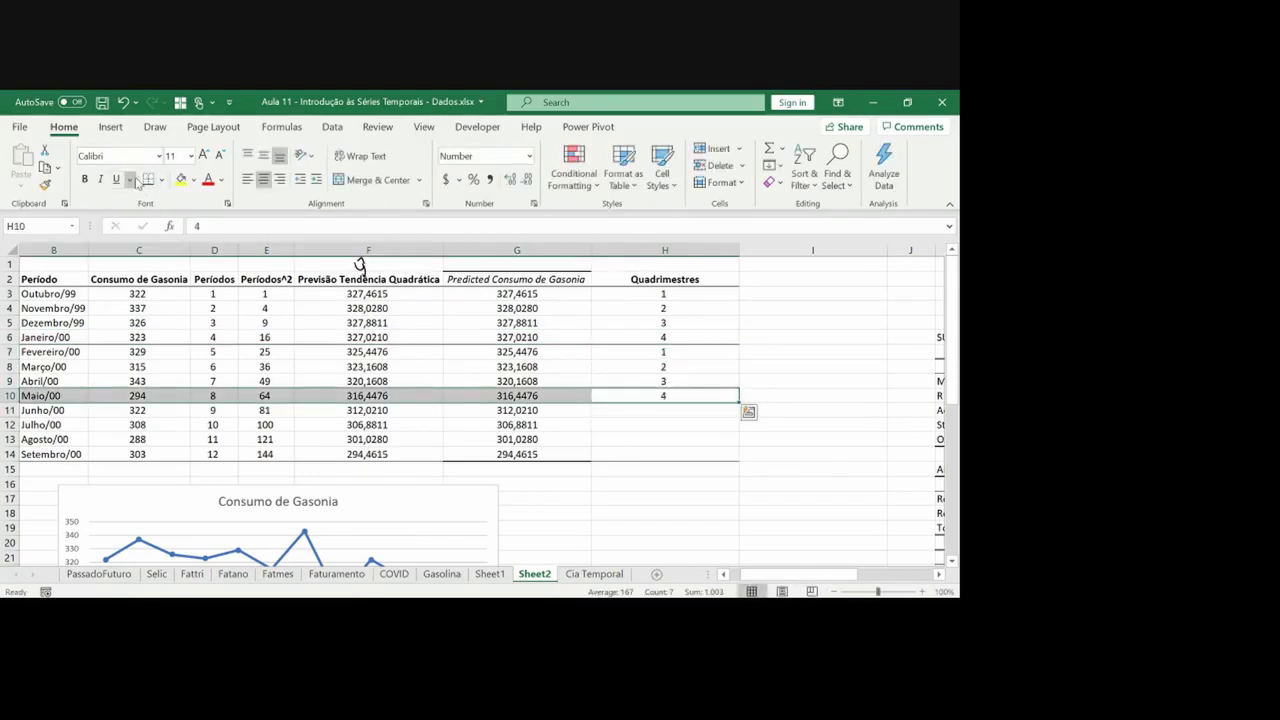
pyautogui.click(148, 180)
# Number H11:H14 from 1 to 4 and fit the width of column H to its contents
pyautogui.press('Down')
pyautogui.write('1 2 3 4')
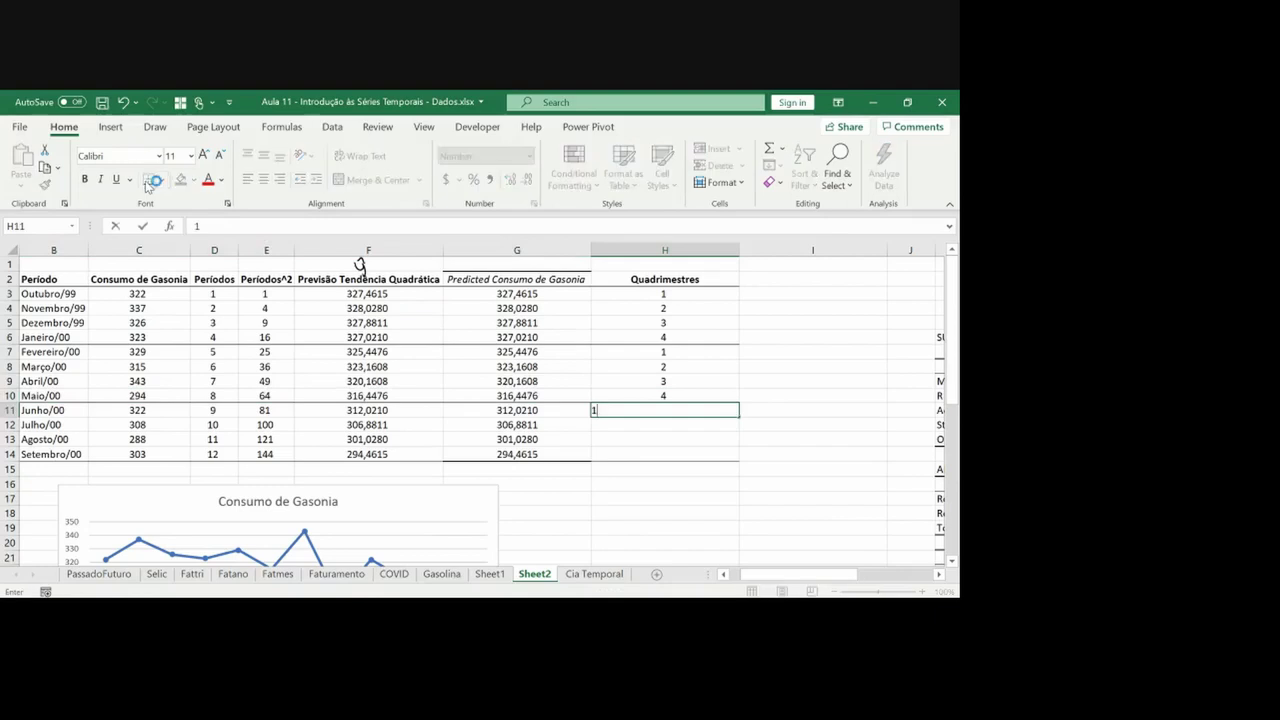
pyautogui.hotkey('ctrl', 'Return')
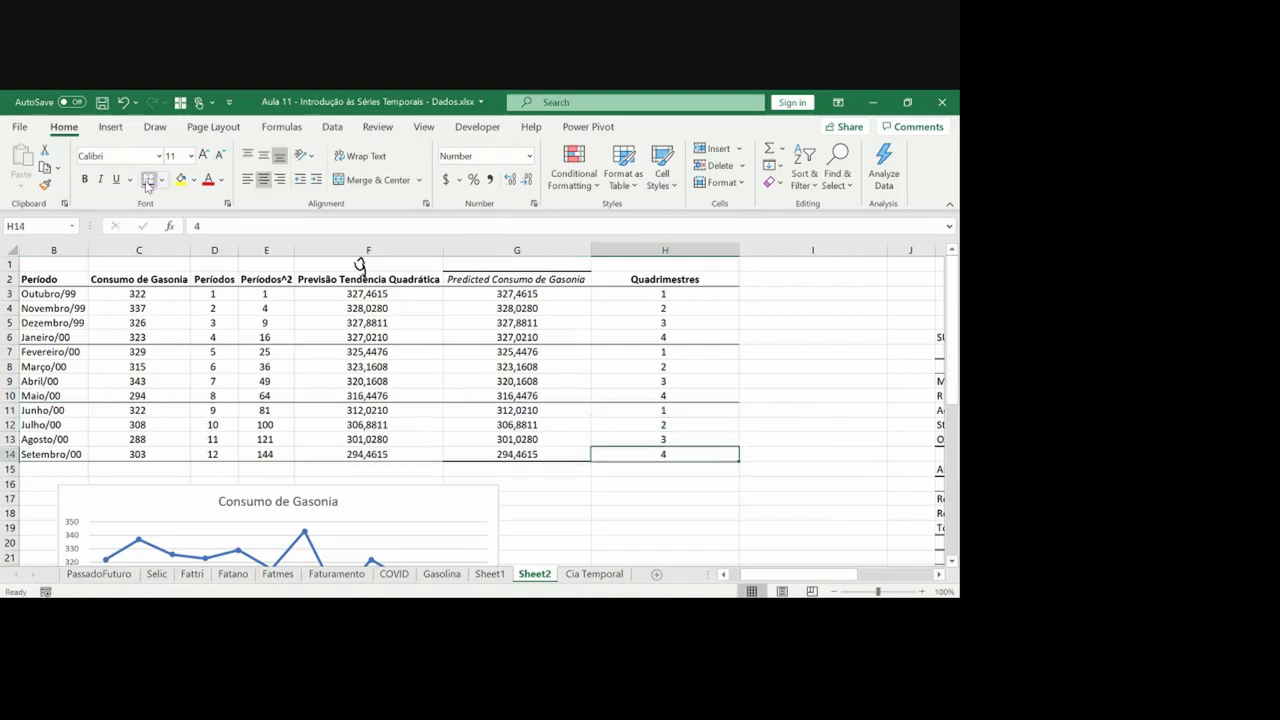
pyautogui.doubleClick(735, 255)
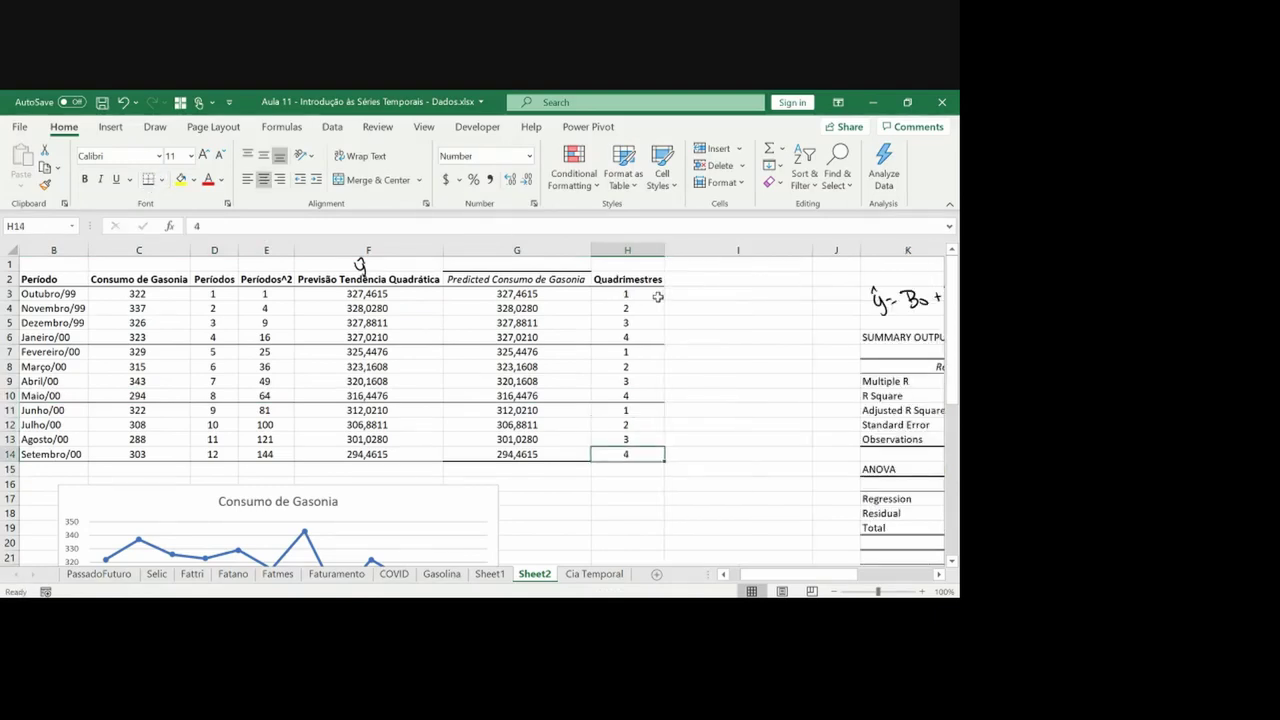
# Copy the Quadrimestres column H2:H14 to column I and change the header in I2 to Real/Previsto
pyautogui.click(658, 293)
pyautogui.press('Up')
pyautogui.hotkey('ctrl', 'shift', 'Down')
pyautogui.hotkey('ctrl', 'c')
pyautogui.press('Right')
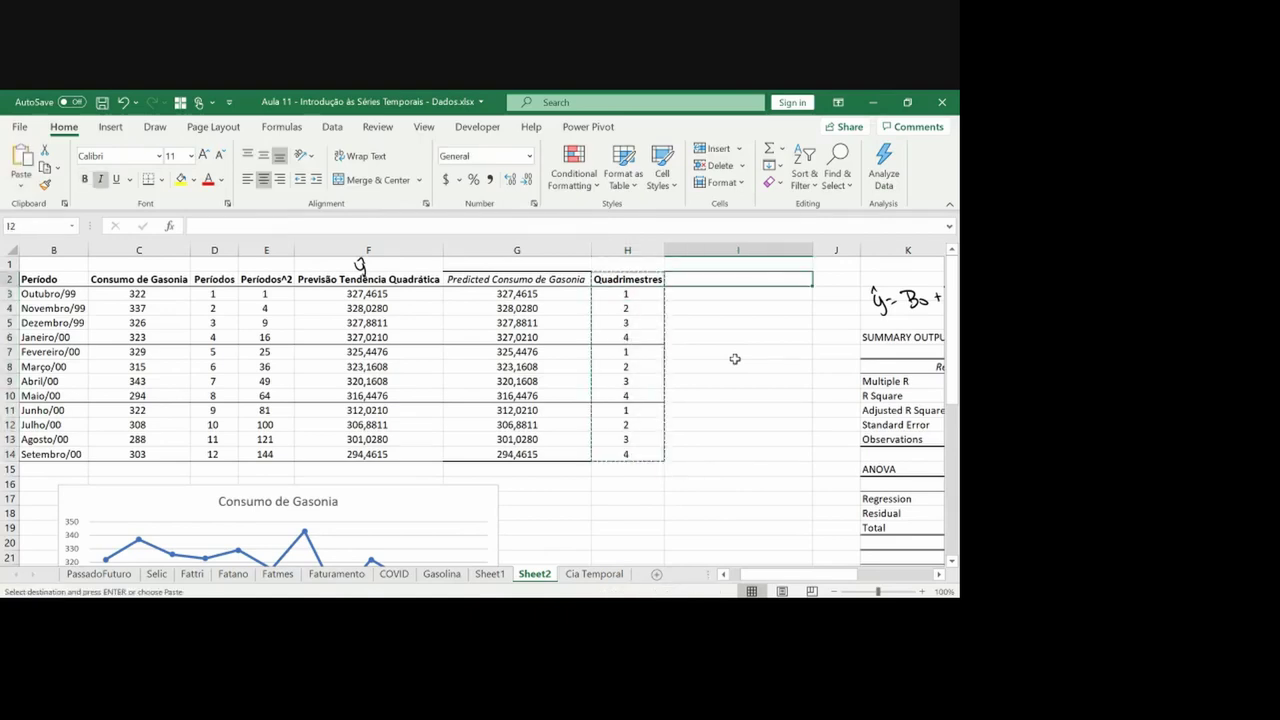
pyautogui.hotkey('ctrl', 'v')
pyautogui.press('Escape')
pyautogui.hotkey('shift', 'BackSpace')
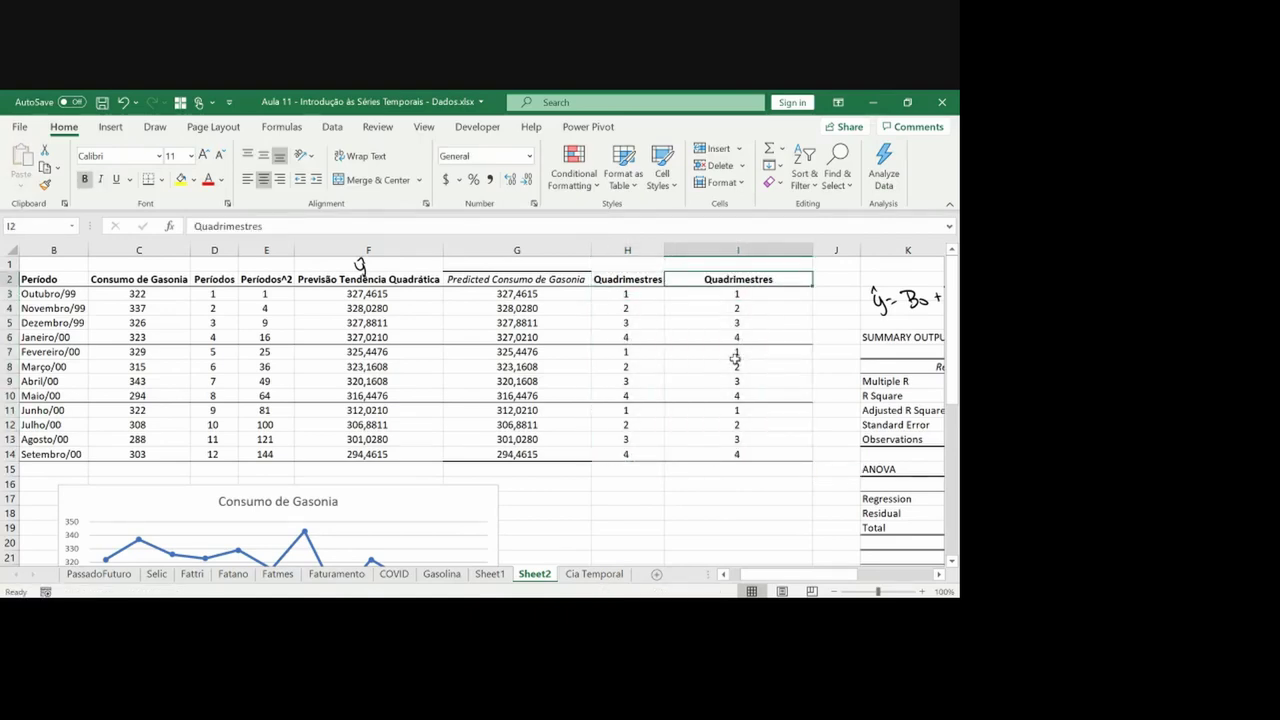
pyautogui.write('Real')
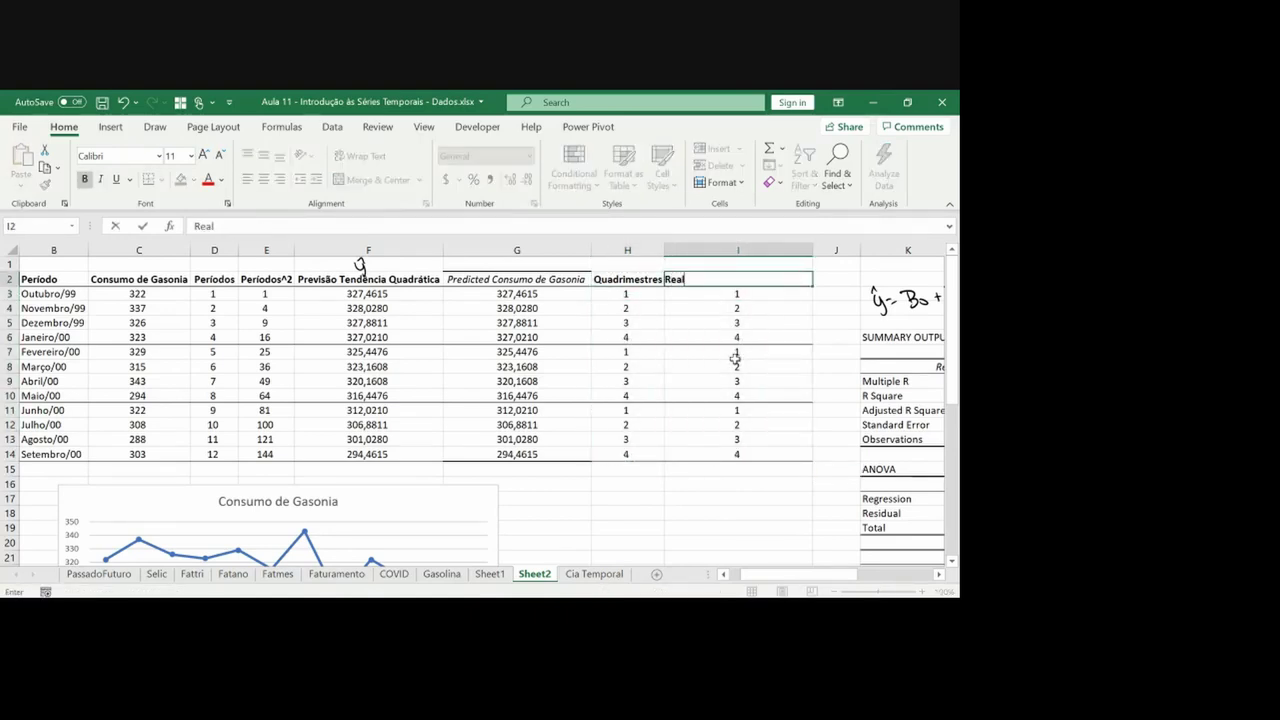
pyautogui.write('/Previsto')
pyautogui.press('Return')
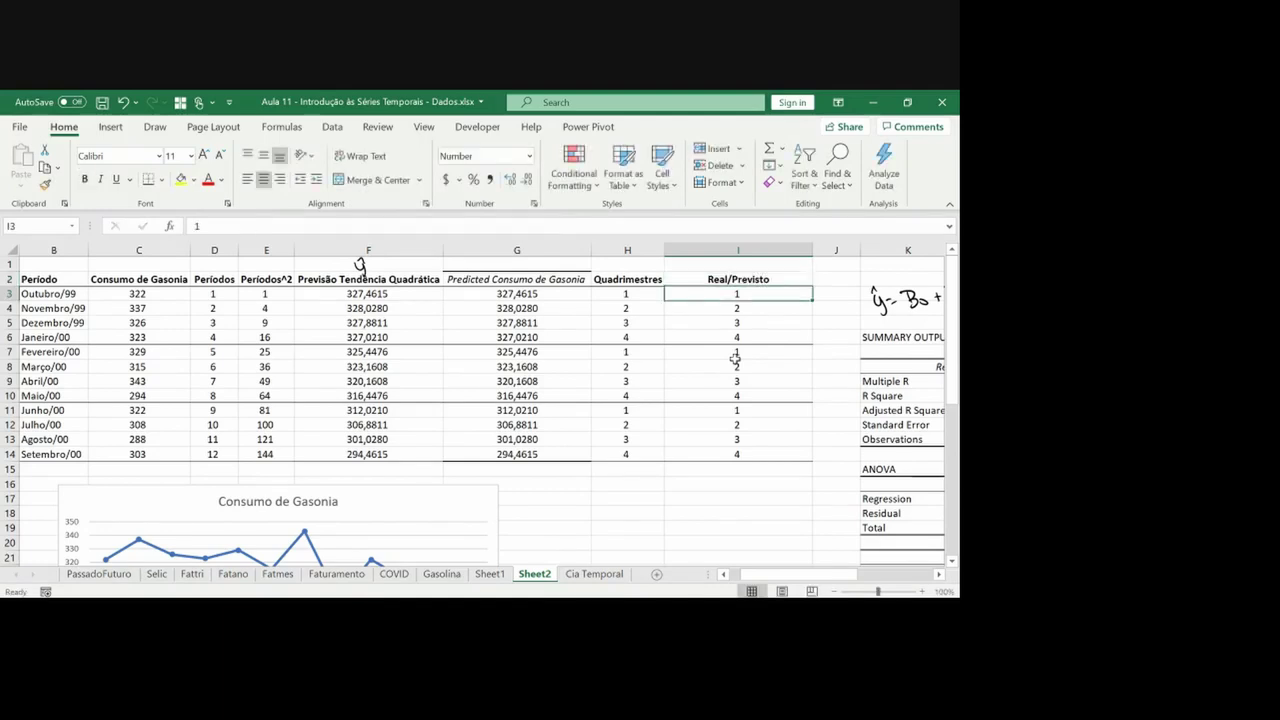
# Fit column I to its header, clear the copied numbers in I3:I14 and format these cells as percentages with four decimal places
pyautogui.doubleClick(812, 249)
pyautogui.hotkey('ctrl', 'shift', 'Down')
pyautogui.press('Delete')
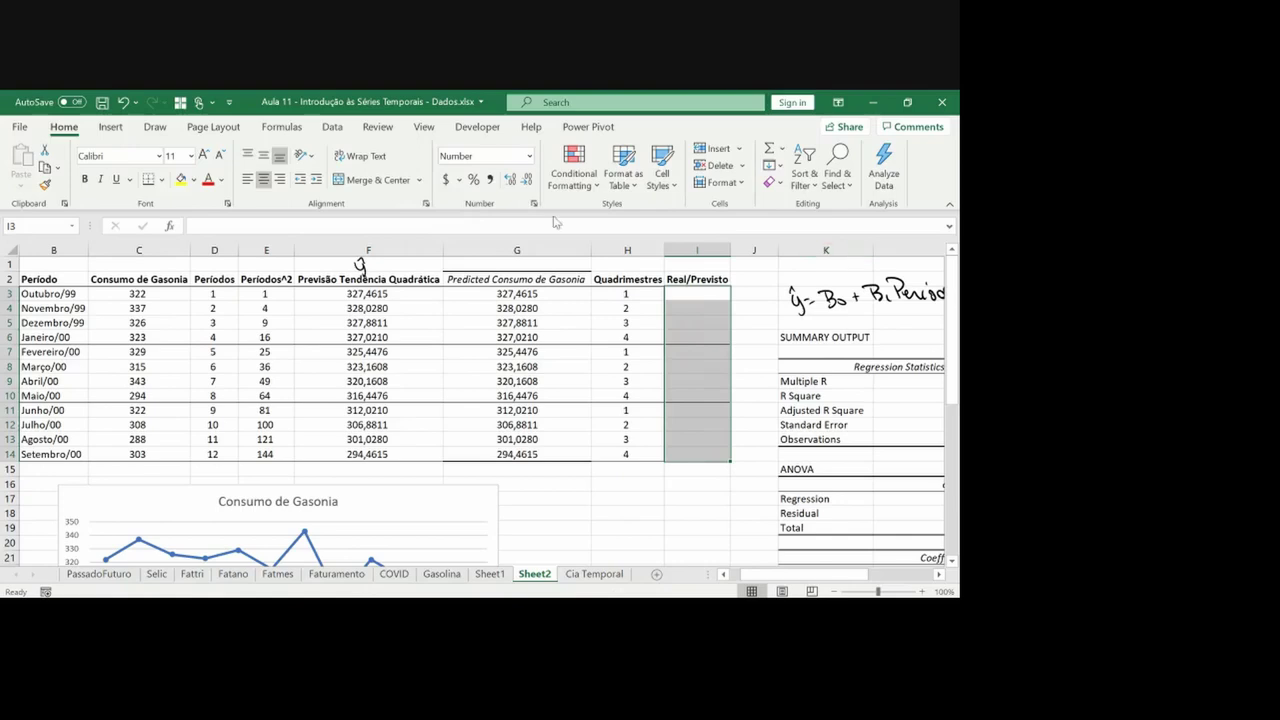
pyautogui.click(473, 179)
# Divide actual consumption by the quadratic forecast in I3 with =C3/F3 and copy the formula down to I14
pyautogui.click(676, 293)
pyautogui.write('=')
pyautogui.press('Left')
pyautogui.press('Left')
pyautogui.press('Left')
pyautogui.press('Left')
pyautogui.press('Left')
pyautogui.press('Left')
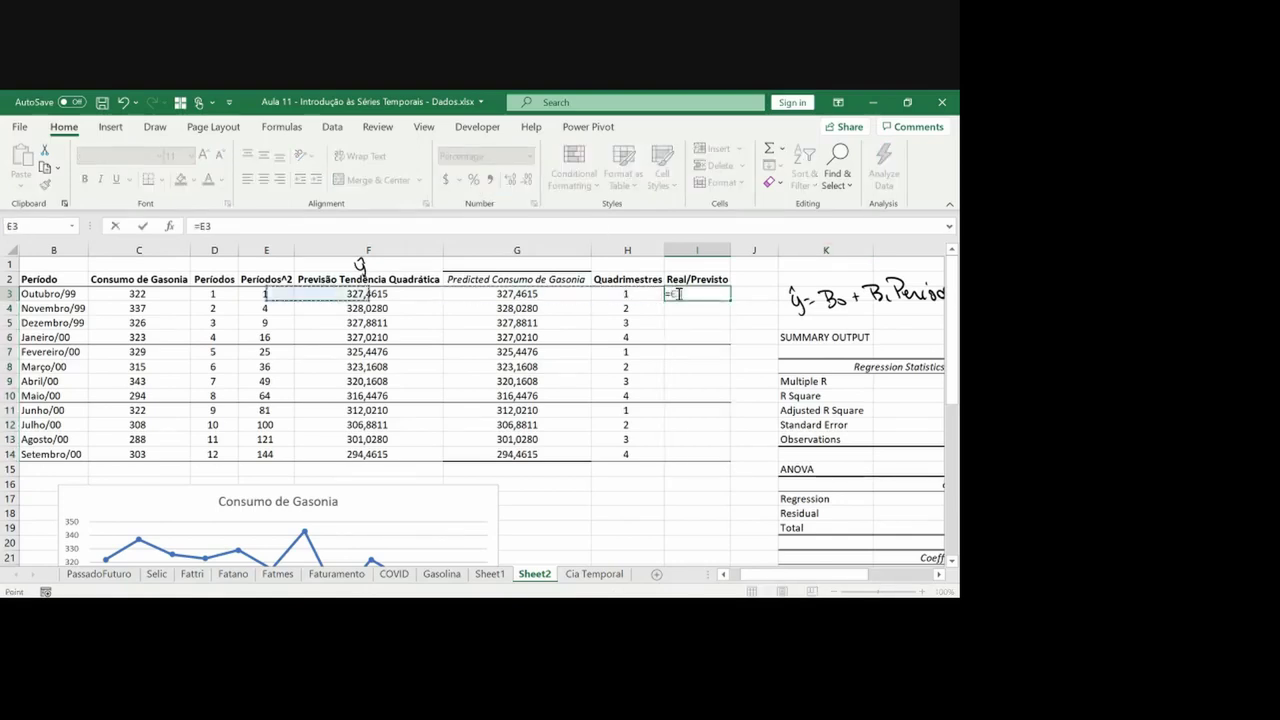
pyautogui.write('/')
pyautogui.press('Left')
pyautogui.press('Left')
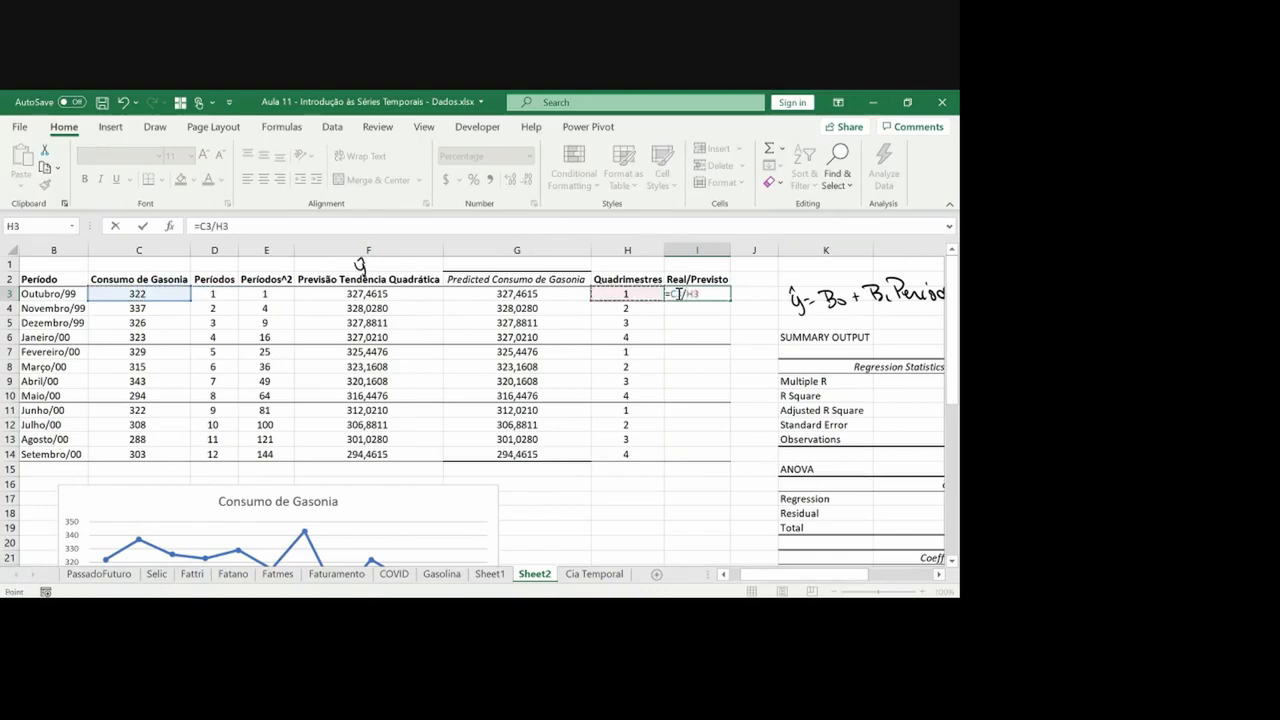
pyautogui.press('Left')
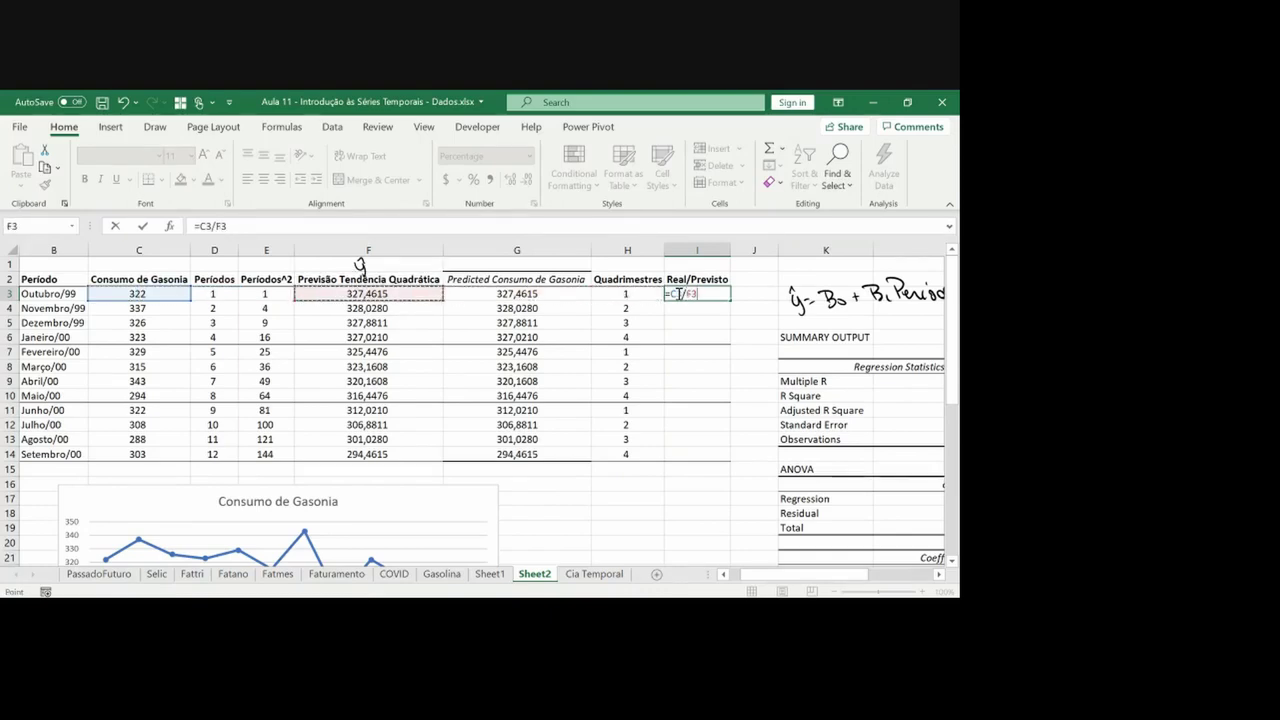
pyautogui.hotkey('ctrl', 'Return')
pyautogui.hotkey('ctrl', 'c')
pyautogui.moveTo(678, 294); pyautogui.dragTo(690, 454)
pyautogui.press('Return')
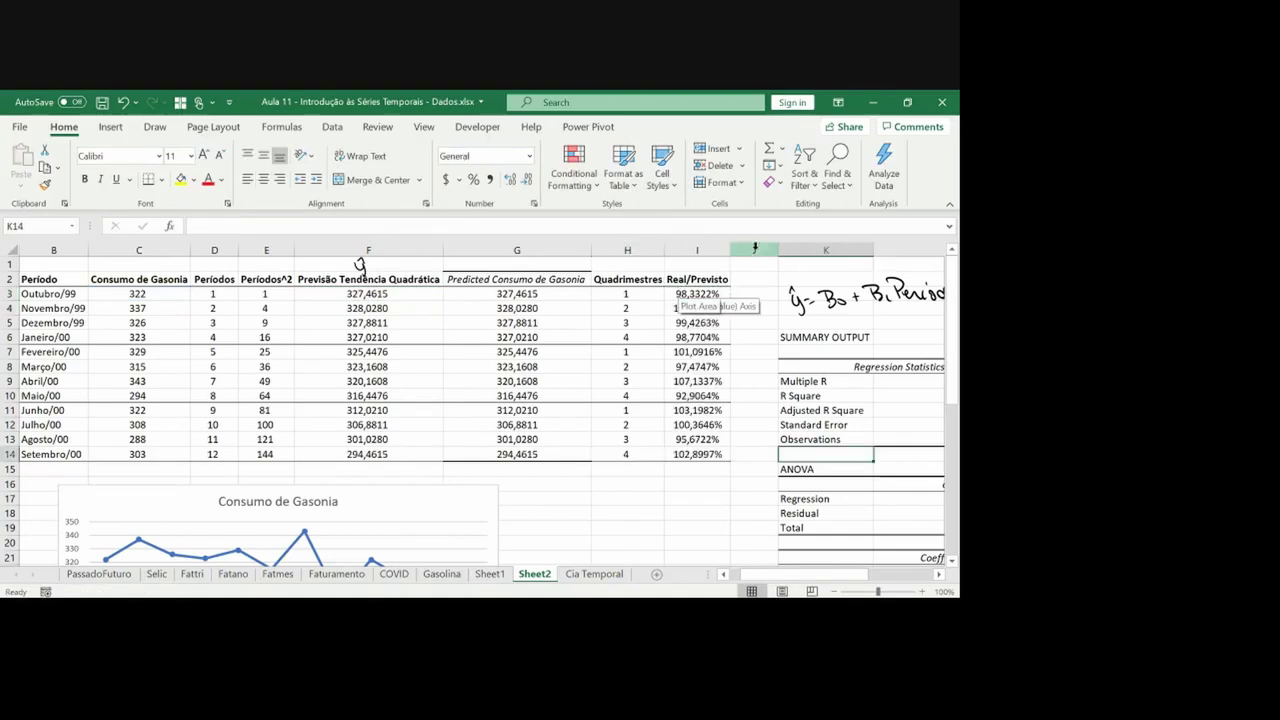
# Insert two blank columns at column J, directly after the Real/Previsto column
pyautogui.click(755, 249)
pyautogui.hotkey('ctrl', '+')
pyautogui.hotkey('ctrl', '+')
# Start a summary table below the data with the header Quadrimestre in H16 and the numbers 1, 2 and 3 in H17:H19
pyautogui.press('Left')
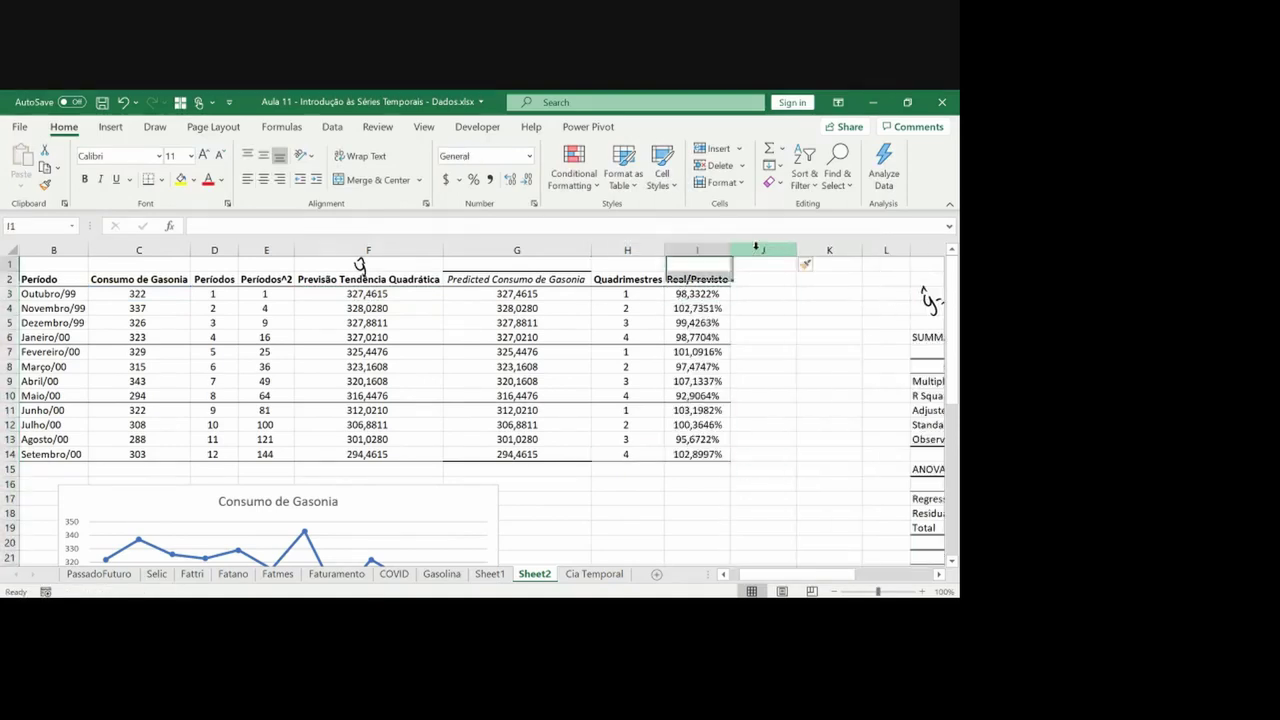
pyautogui.press('Down')
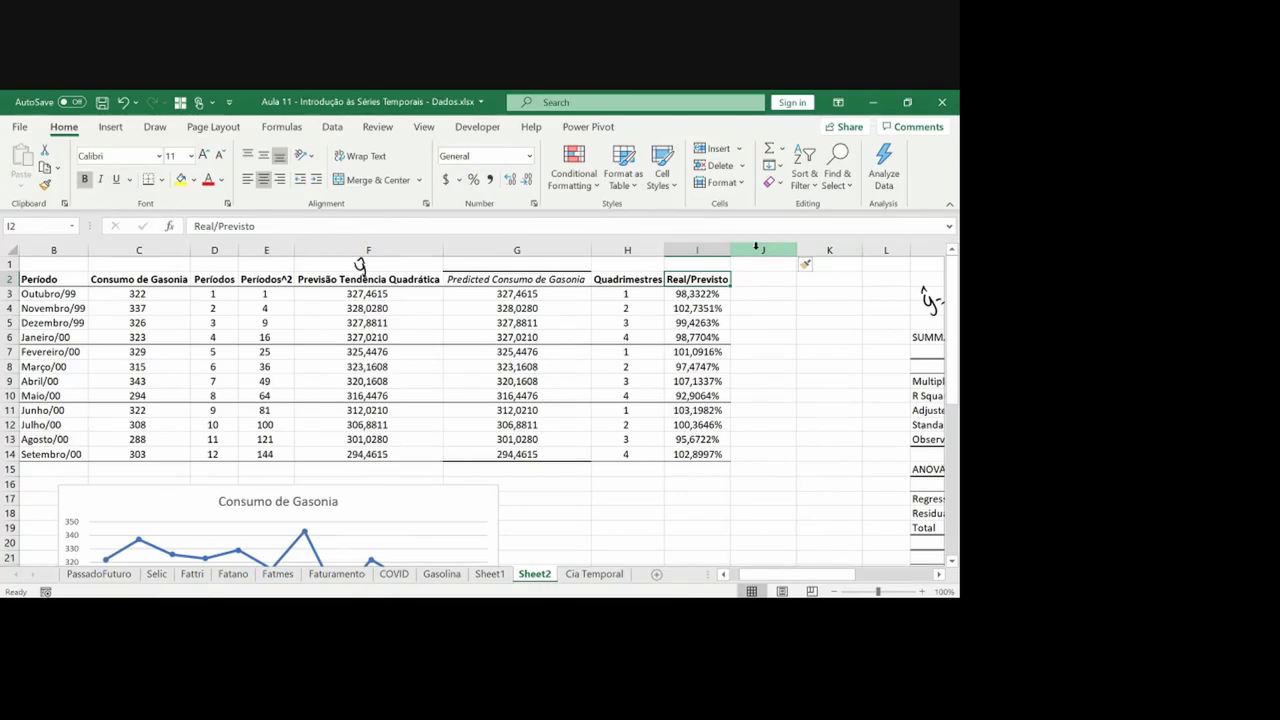
pyautogui.press('Down')
pyautogui.press('Down')
pyautogui.press('Down')
pyautogui.press('Down')
pyautogui.press('Down')
pyautogui.press('Down')
pyautogui.press('Down')
pyautogui.press('Down')
pyautogui.press('Down')
pyautogui.press('Down')
pyautogui.press('Down')
pyautogui.press('Down')
pyautogui.press('Down')
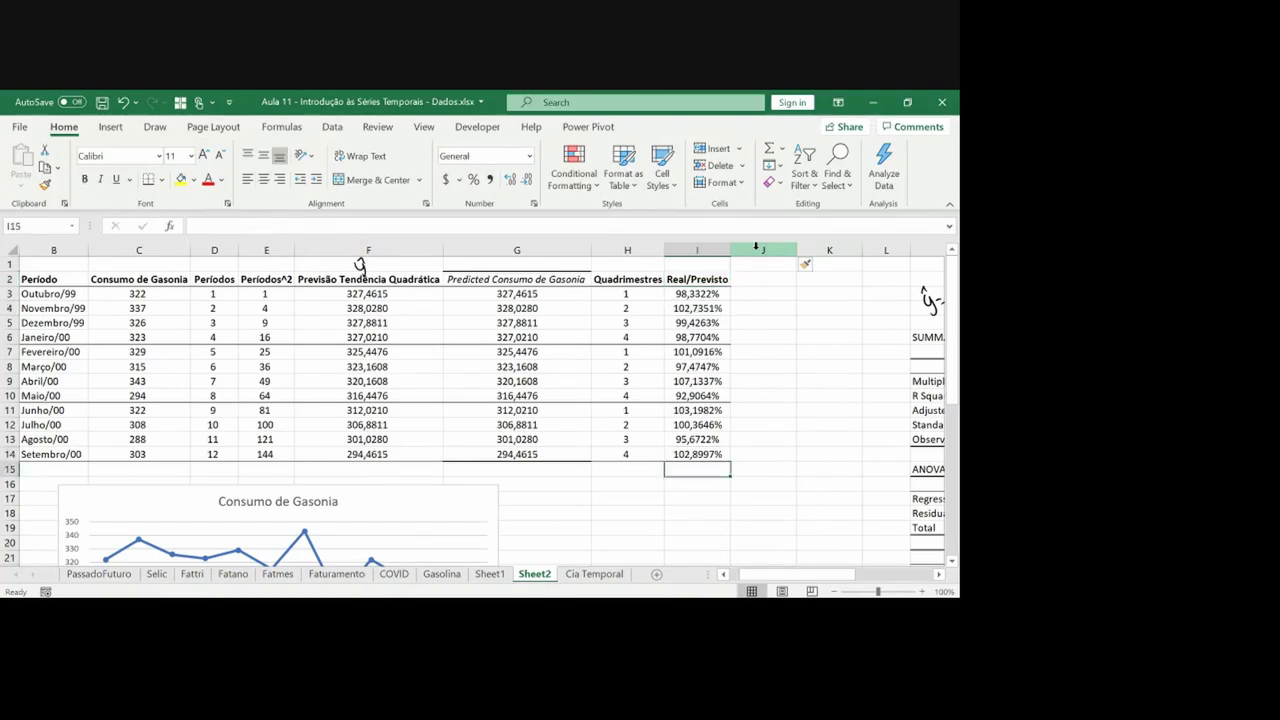
pyautogui.press('Left')
pyautogui.press('Down')
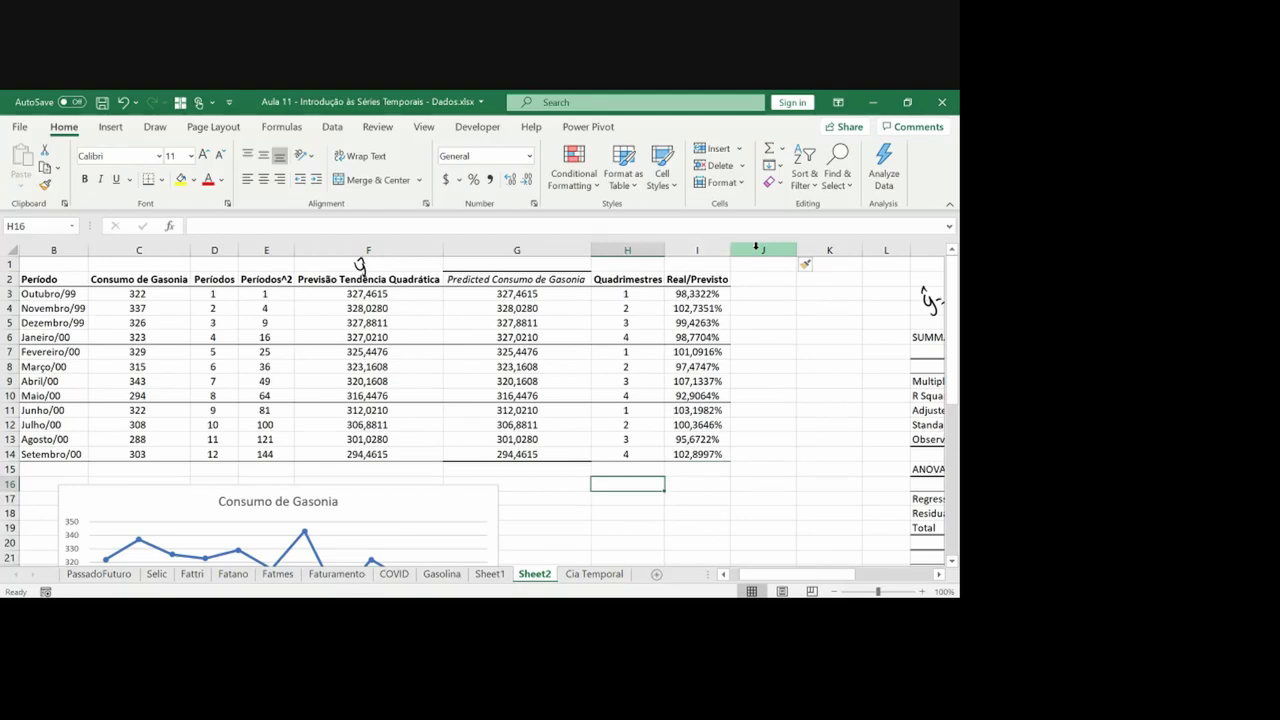
pyautogui.write('Quadrimestre')
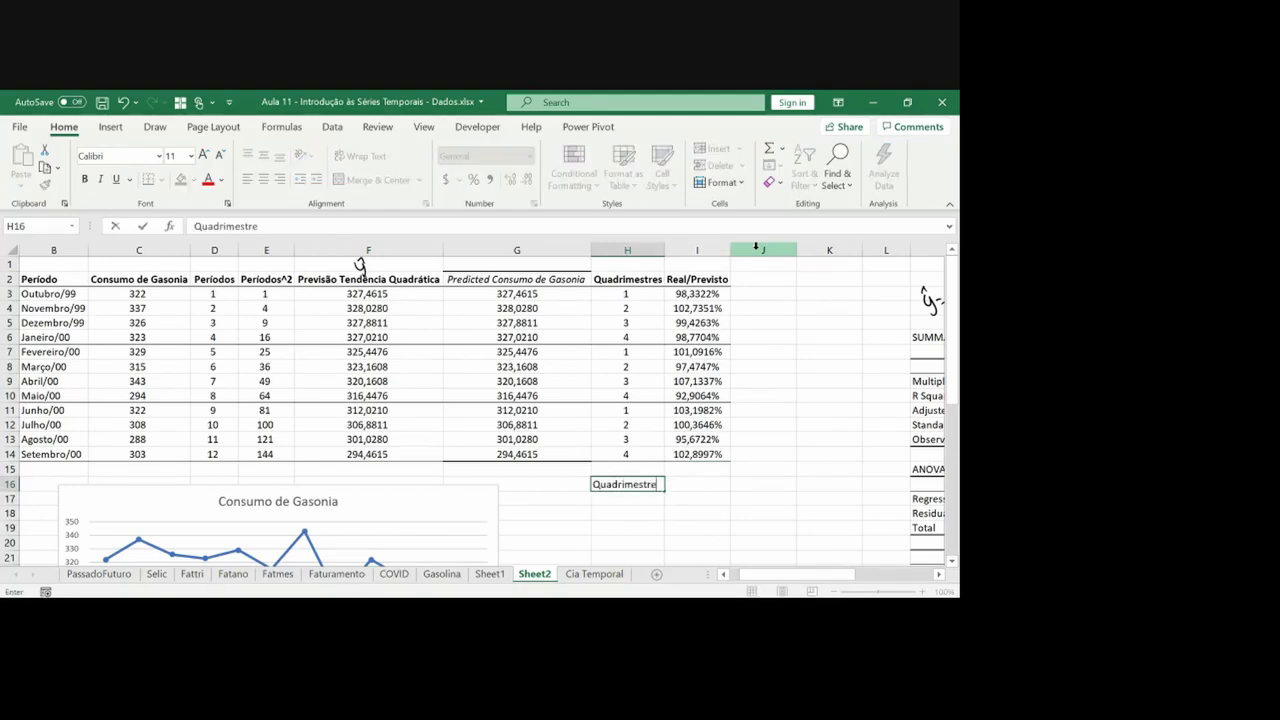
pyautogui.press('Return')
pyautogui.write('1')
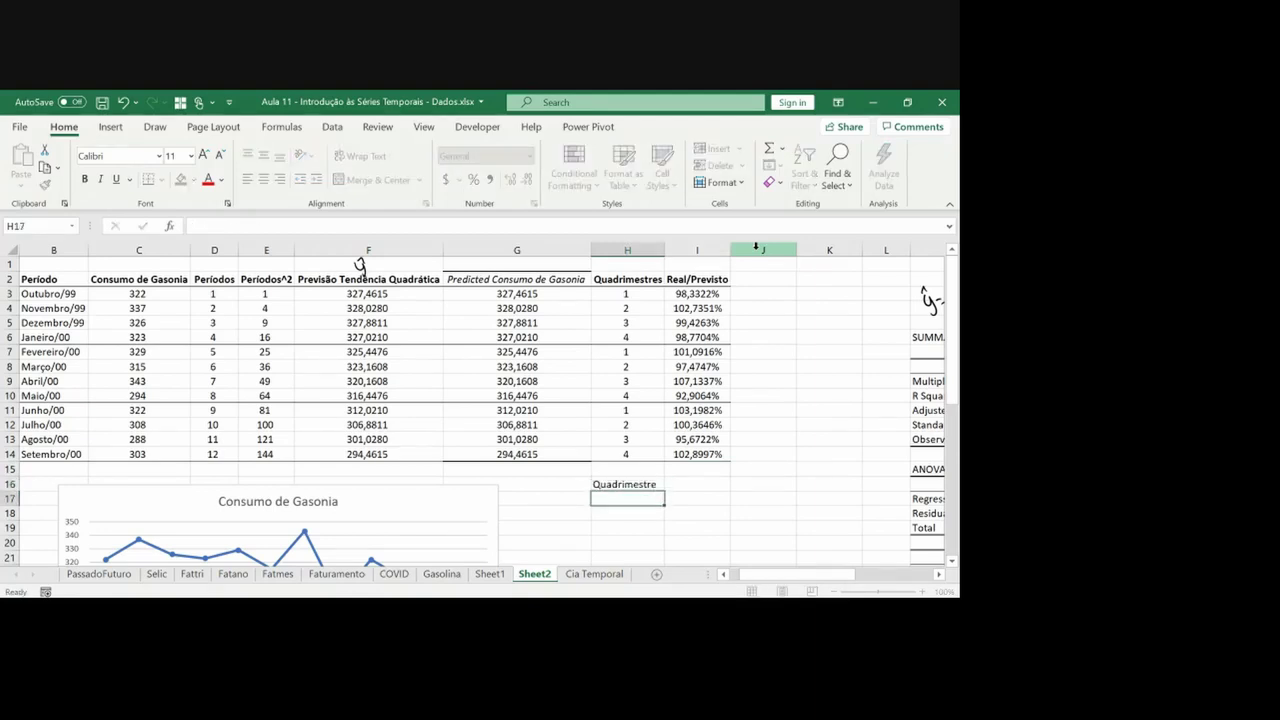
pyautogui.press('Return')
pyautogui.write('2')
pyautogui.press('Return')
pyautogui.write('3')
pyautogui.press('Return')
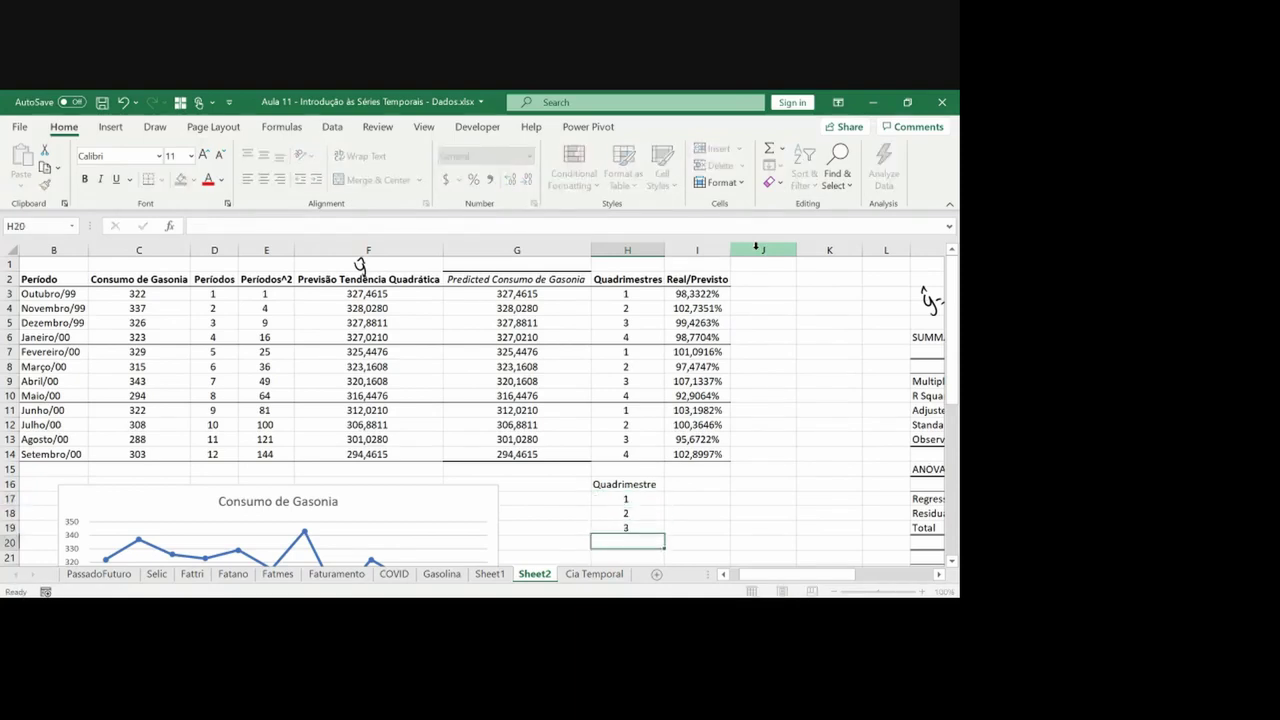
# Centre the contents of the summary table range H16:I19
pyautogui.press('Up')
pyautogui.press('Up')
pyautogui.press('Up')
pyautogui.press('Up')
pyautogui.hotkey('shift', 'Down')
pyautogui.hotkey('shift', 'Down')
pyautogui.hotkey('shift', 'Down')
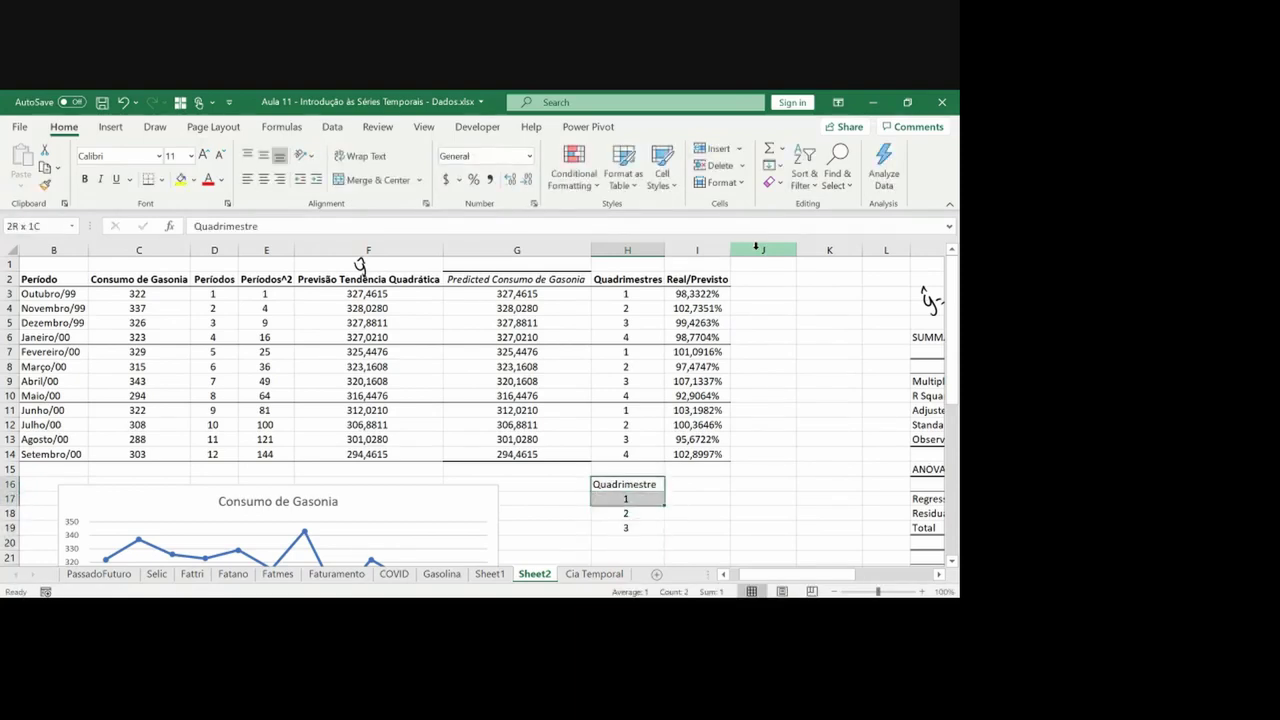
pyautogui.hotkey('shift', 'Right')
pyautogui.click(263, 182)
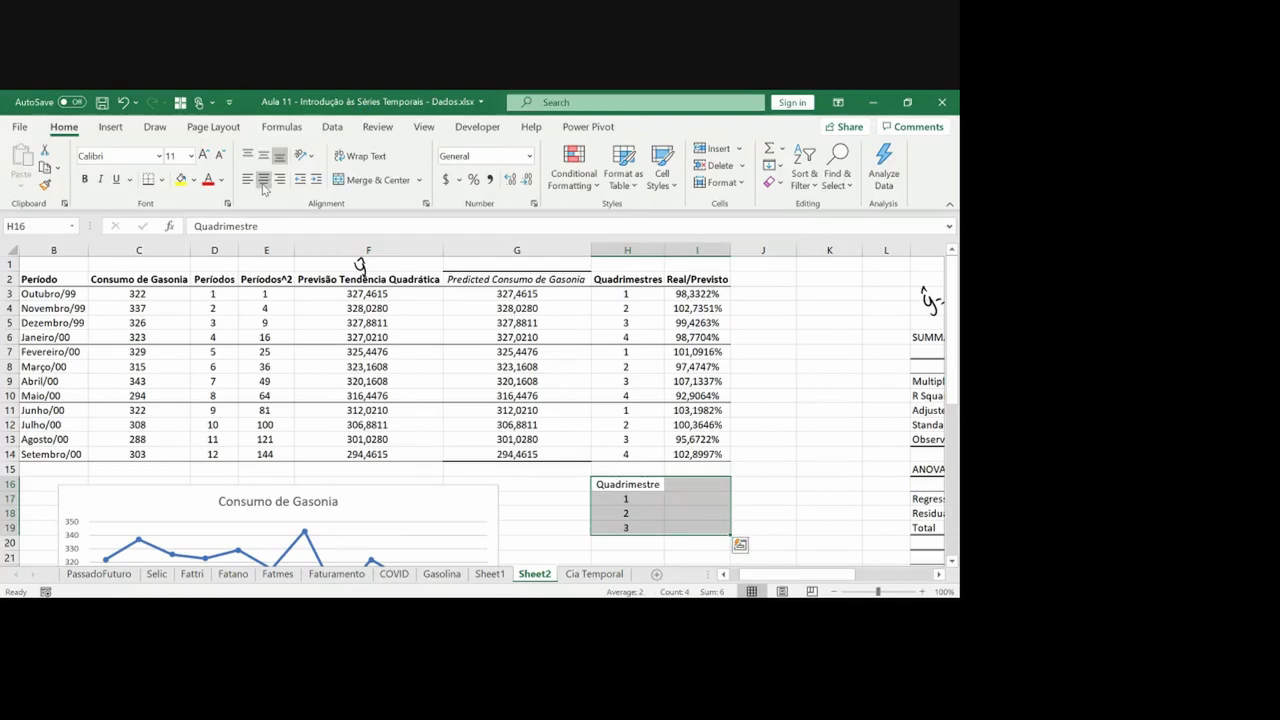
# Make the summary table's header cells H16:I16 bold
pyautogui.press('Right')
pyautogui.press('Left')
pyautogui.hotkey('shift', 'Right')
pyautogui.hotkey('ctrl', 'b')
# Enter the header Índice Sazonalidade in I16 and fit column I to its width
pyautogui.press('Right')
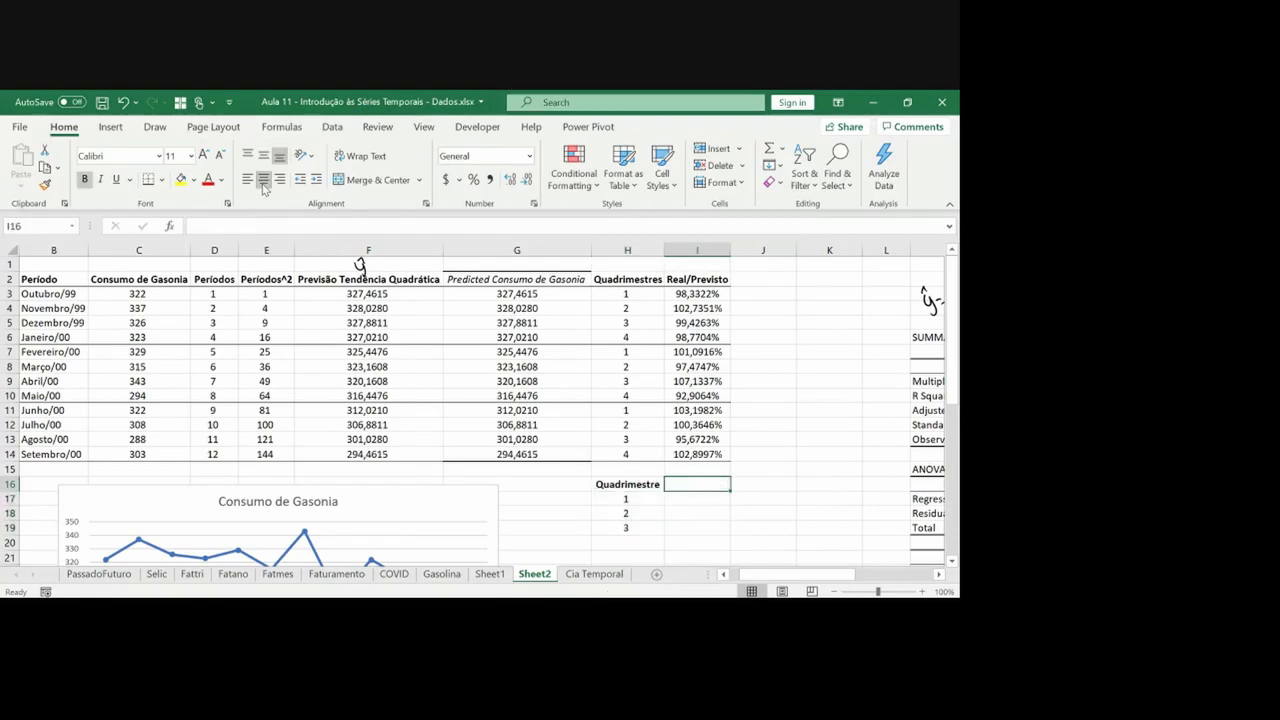
pyautogui.write('I')
pyautogui.write('ndice Sazonalidade')
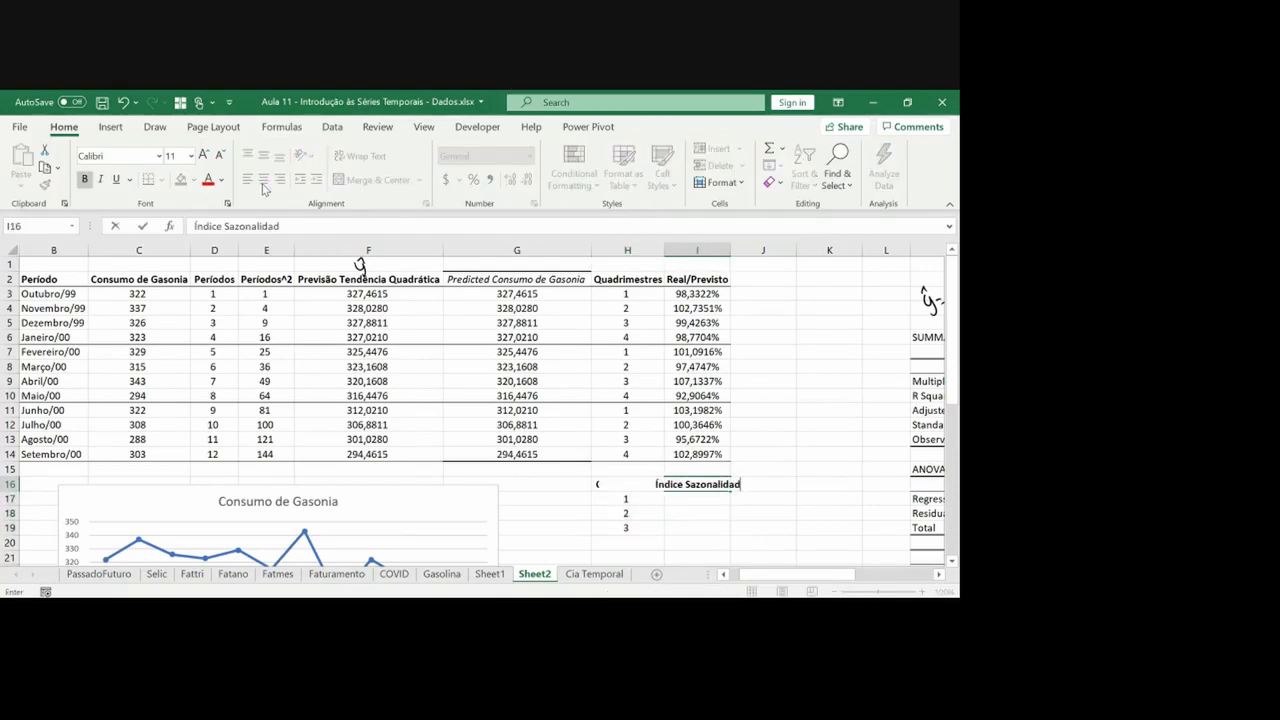
pyautogui.press('Return')
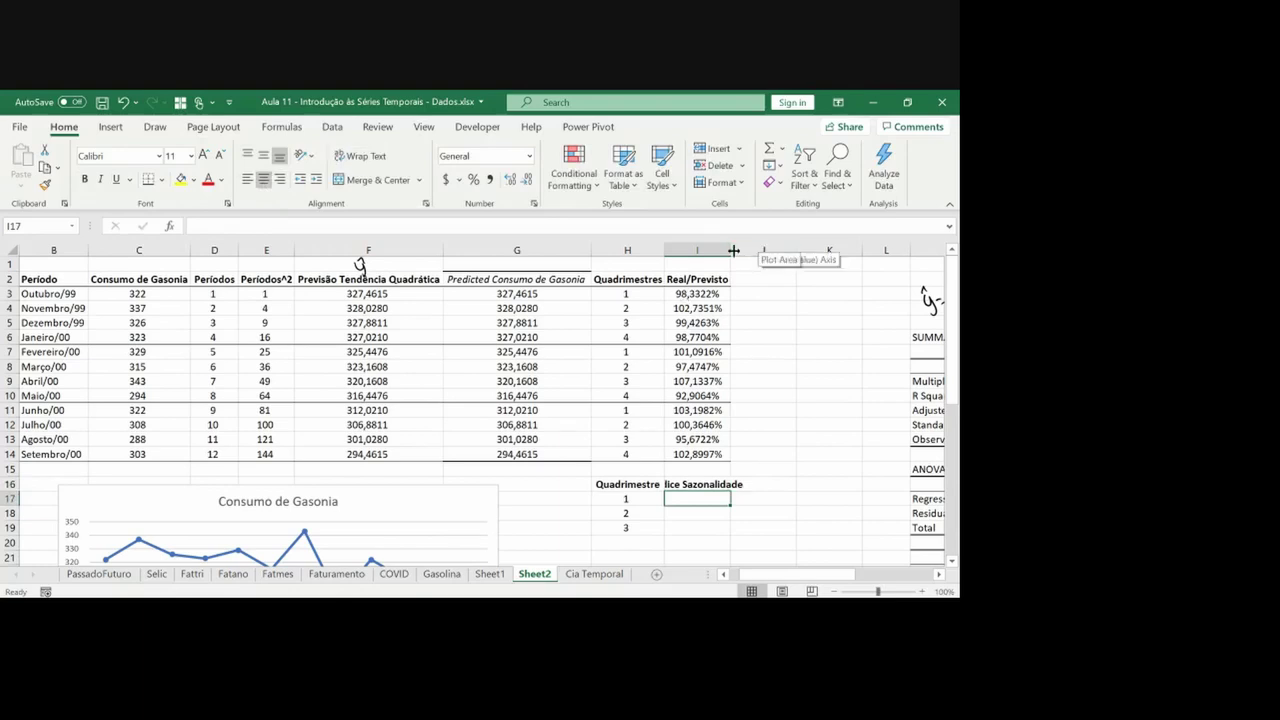
pyautogui.doubleClick(731, 249)
pyautogui.press('Right')
pyautogui.press('Left')
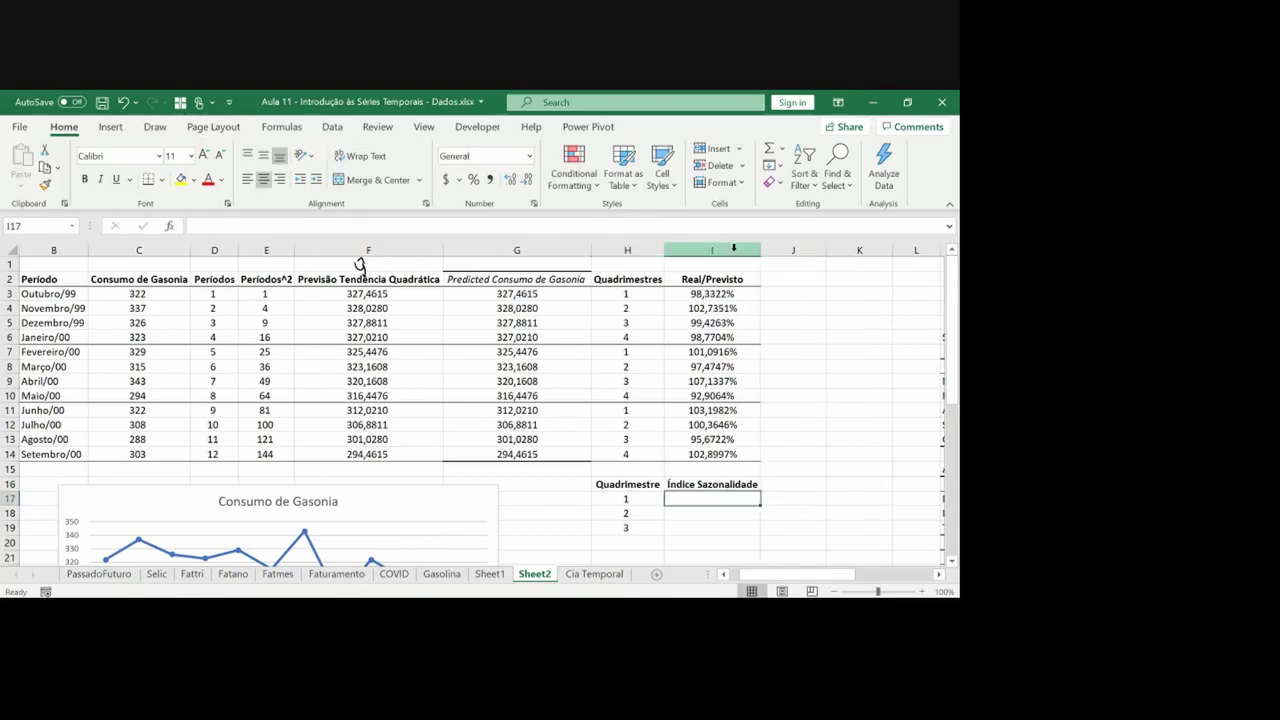
pyautogui.press('Up')
pyautogui.press('Down')
pyautogui.press('Right')
pyautogui.press('Left')
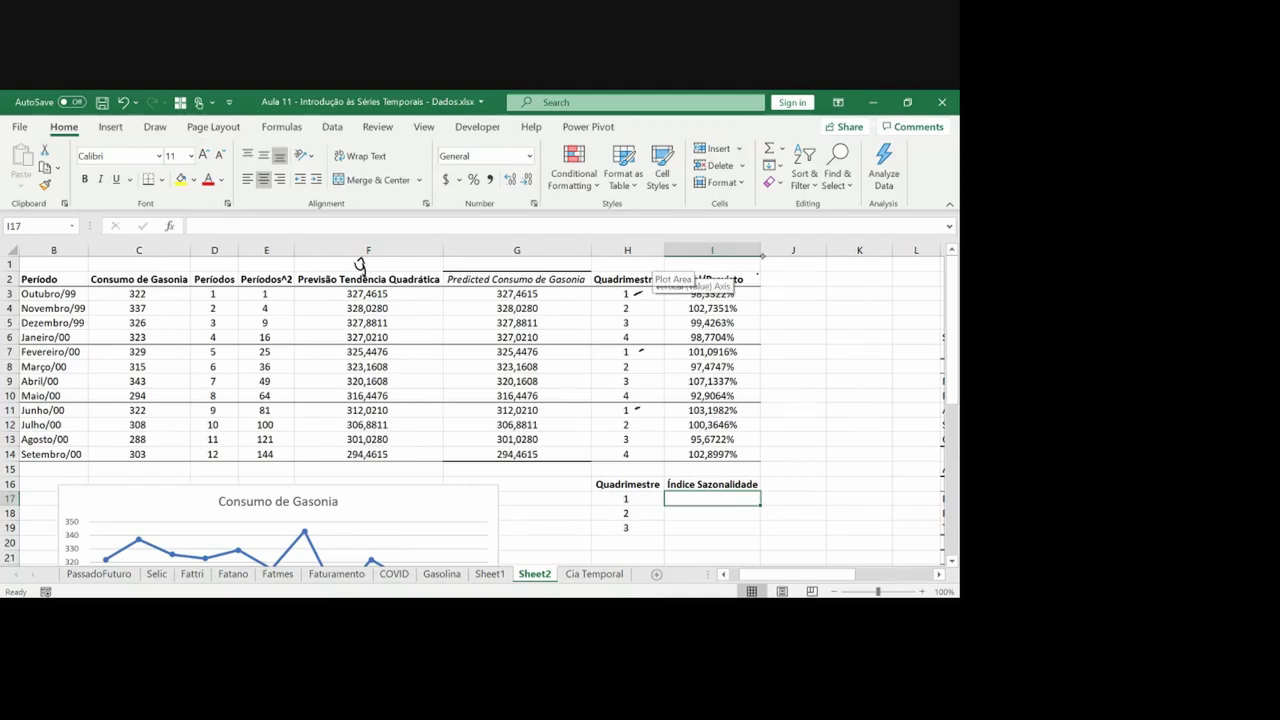
# Mark in ink the empty index cell I17, the Quadrimestre 1 ratios in I3, I7 and I11, and the Real/Previsto header
pyautogui.moveTo(770, 498); pyautogui.dragTo(759, 502)
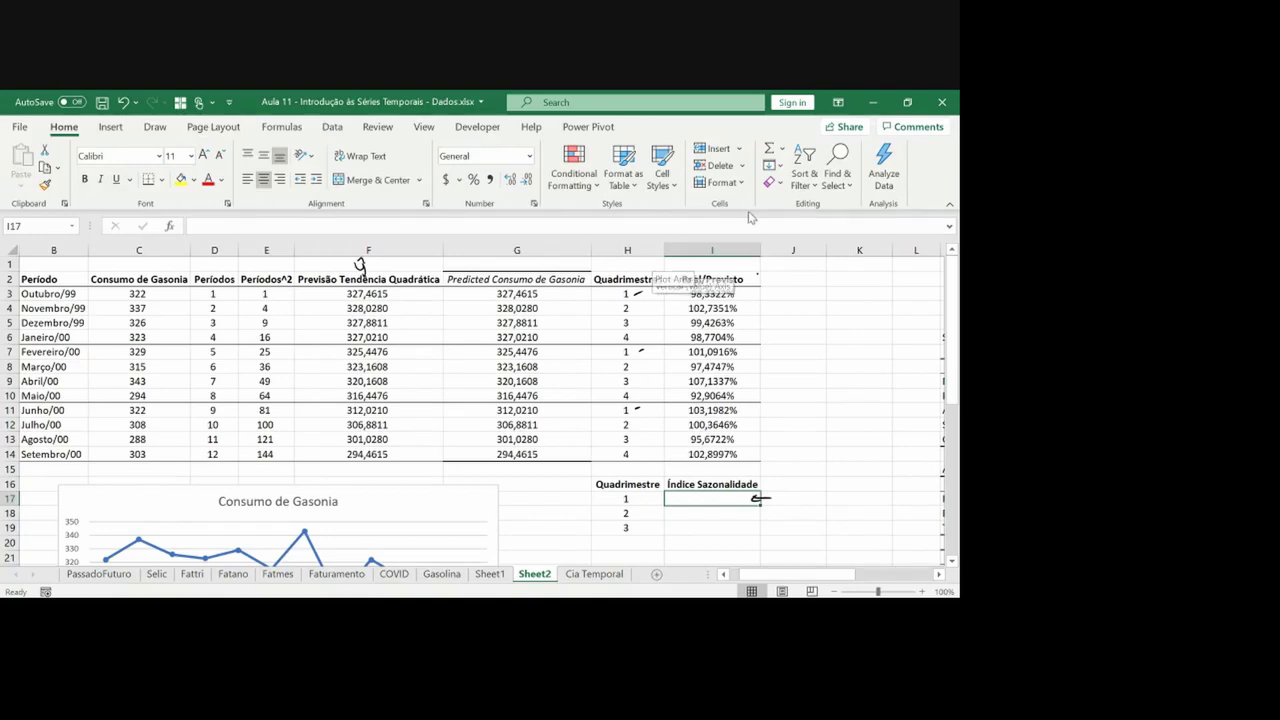
pyautogui.click(745, 296)
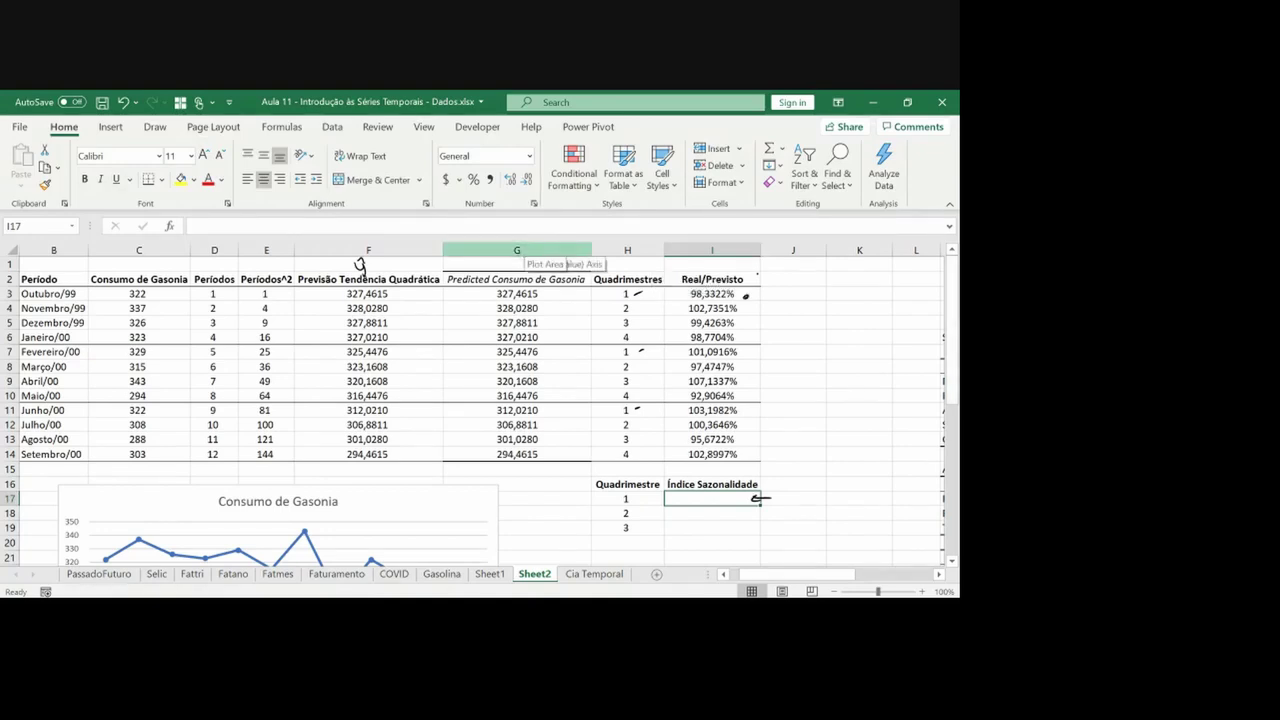
pyautogui.moveTo(741, 352); pyautogui.dragTo(747, 353)
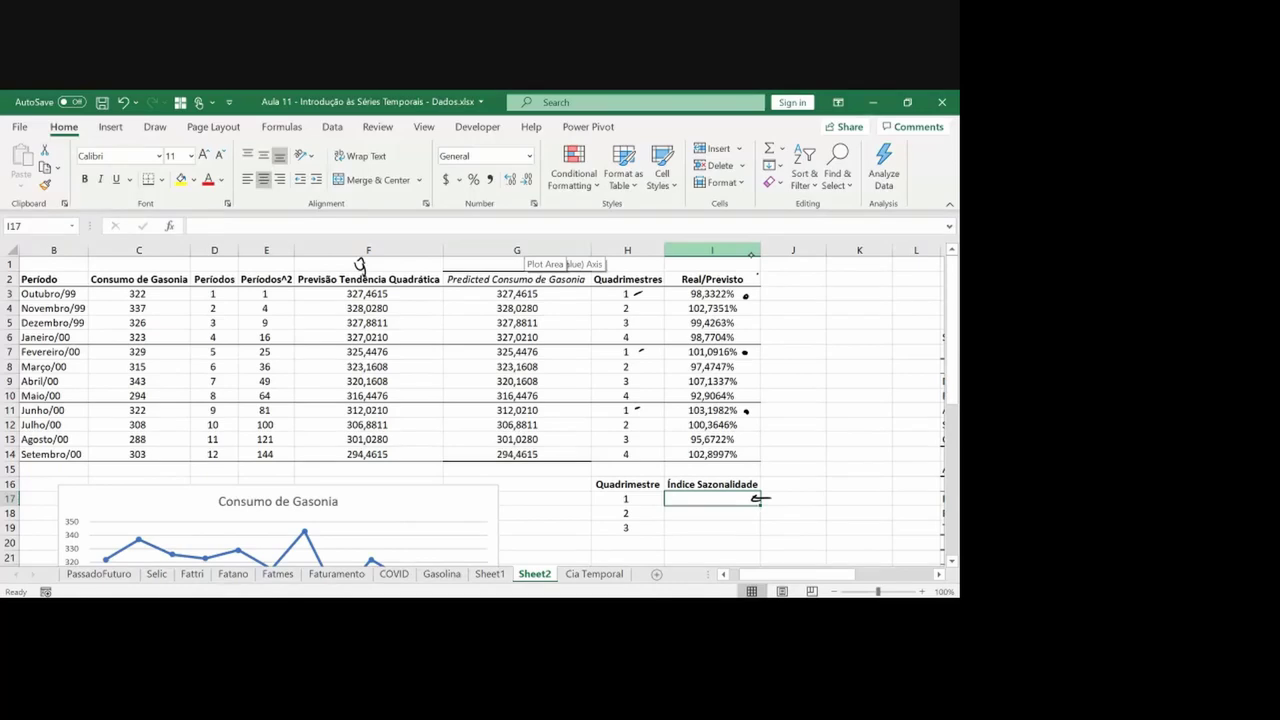
pyautogui.moveTo(728, 261); pyautogui.dragTo(712, 277)
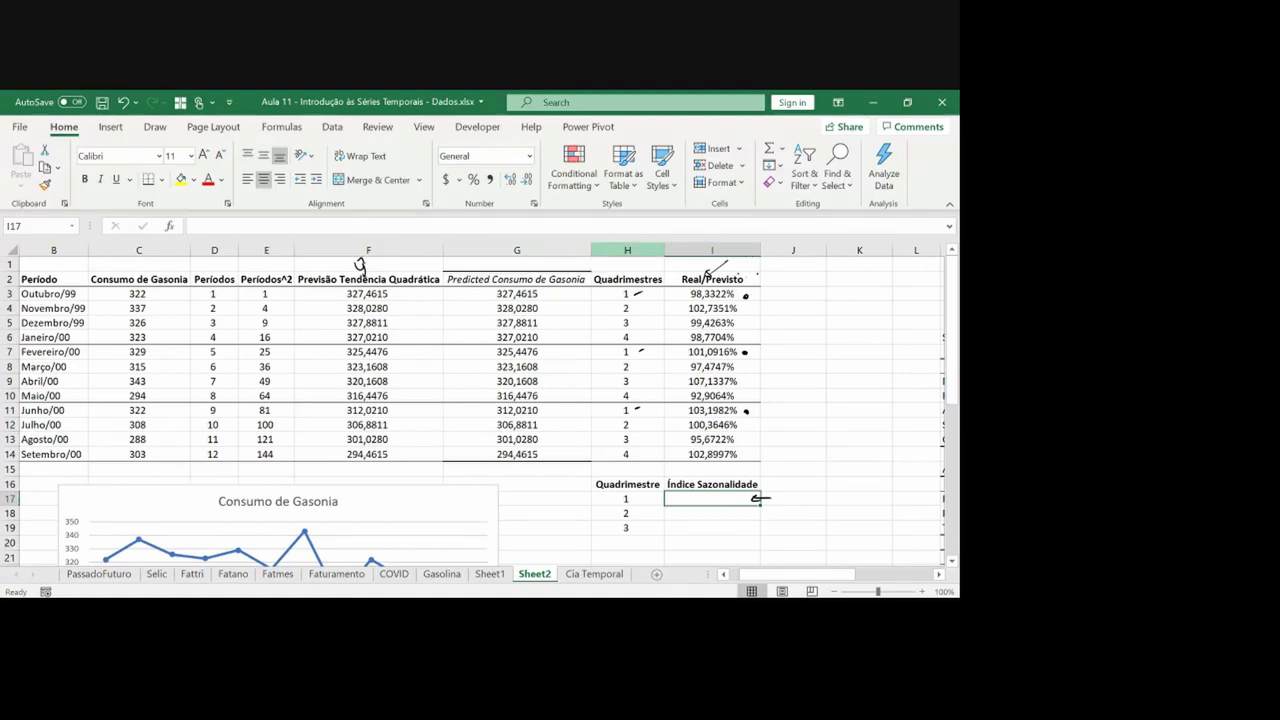
# Begin the seasonal index formula in I17 with a SUMIF over $H$3:$H$14, criterion H17 and sum range $I$3:$I$14
pyautogui.write('=')
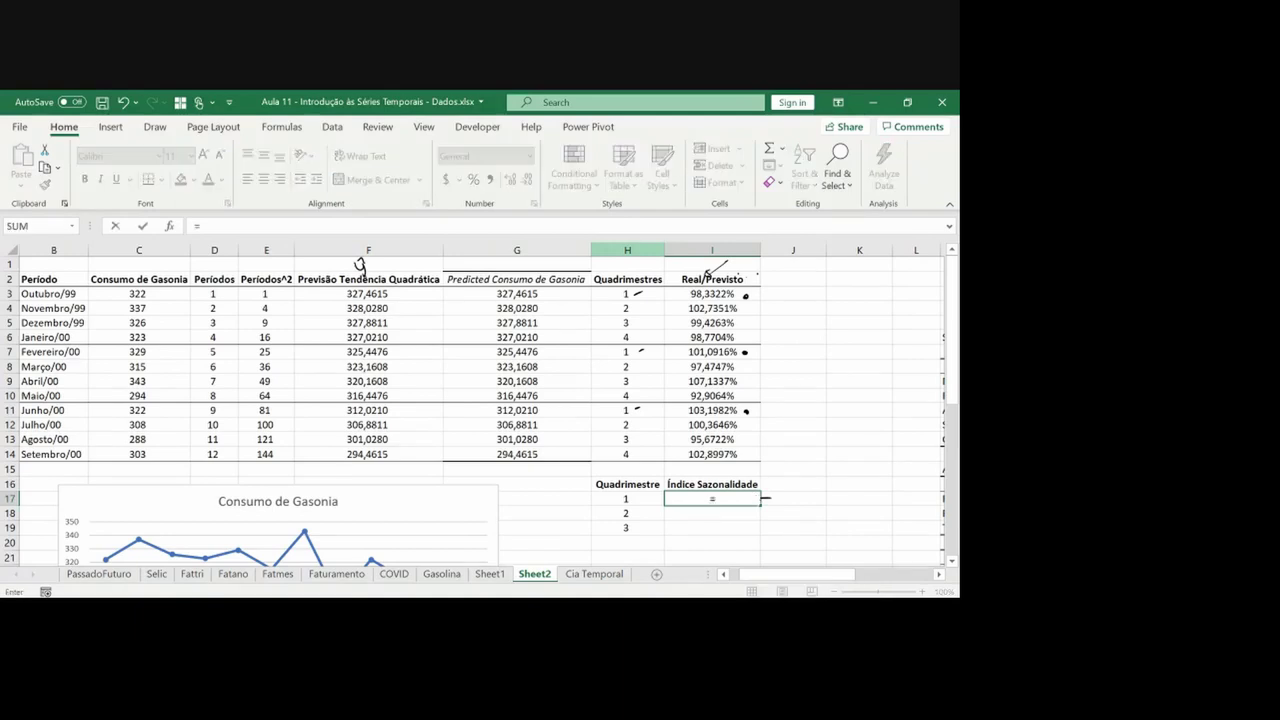
pyautogui.write('su')
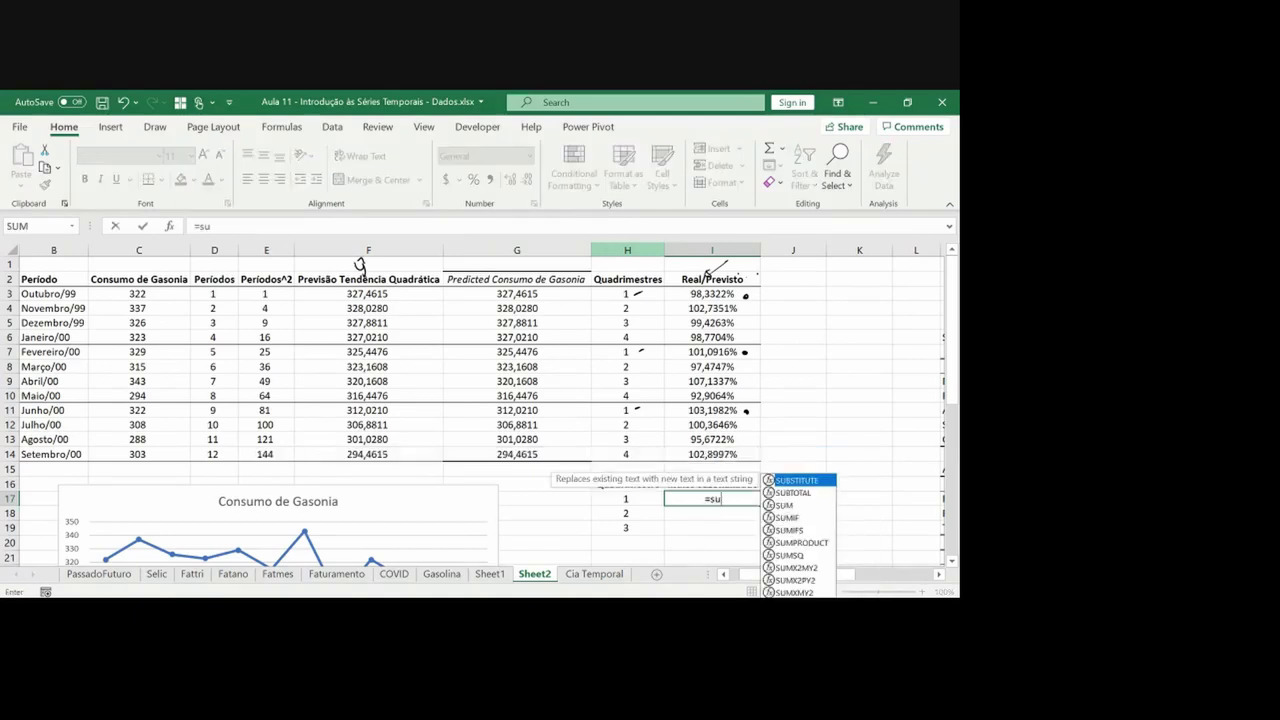
pyautogui.write('mif(')
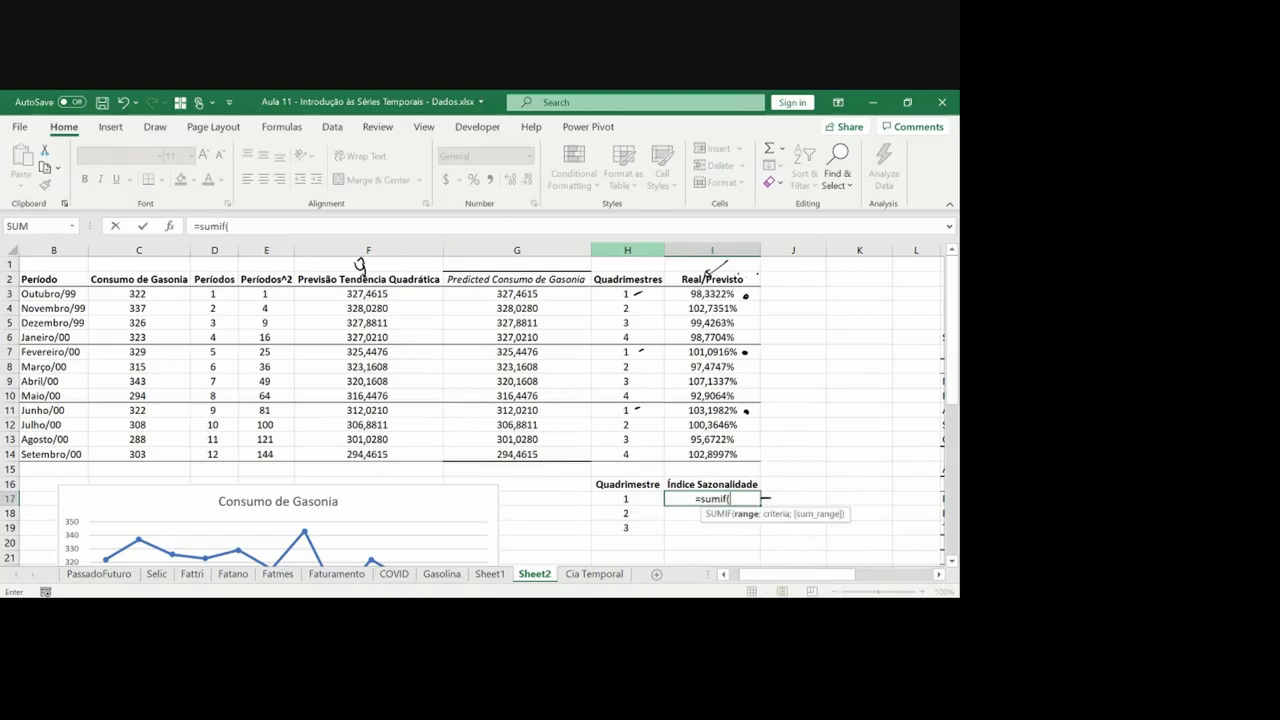
pyautogui.moveTo(626, 454); pyautogui.dragTo(645, 288)
pyautogui.press('F4')
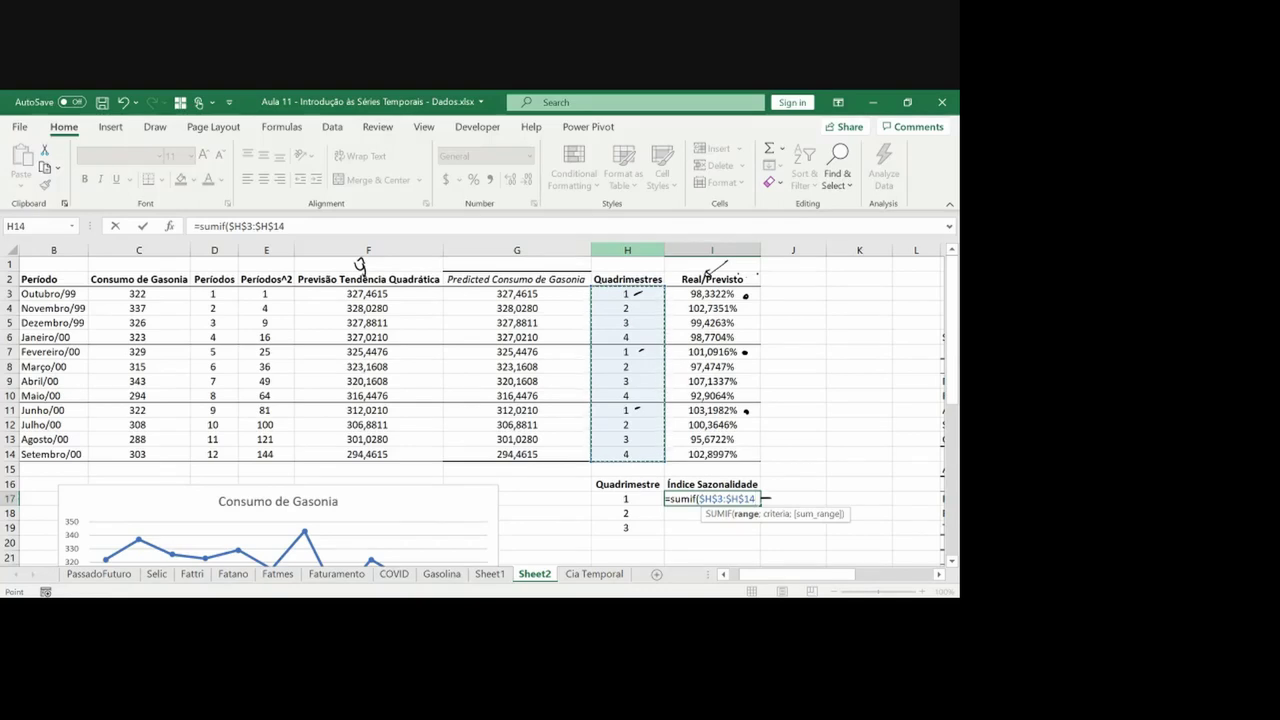
pyautogui.write(';')
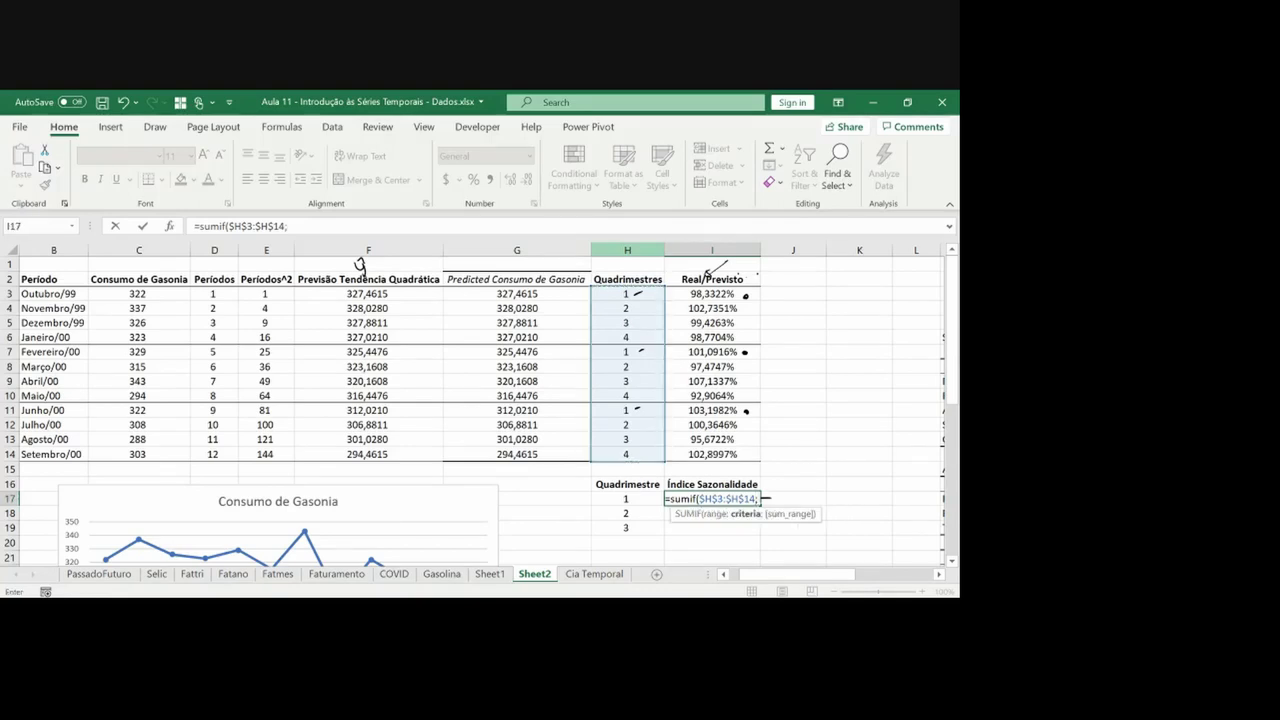
pyautogui.press('Left')
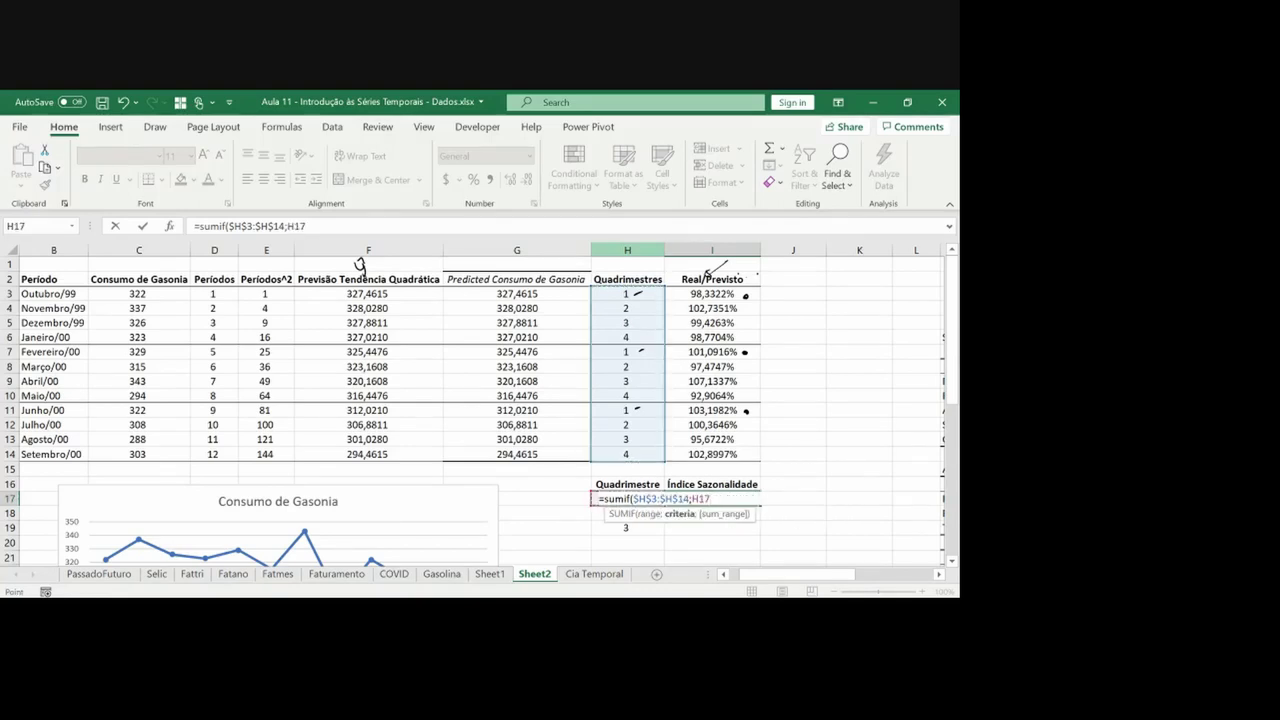
pyautogui.write(';')
pyautogui.moveTo(712, 454); pyautogui.dragTo(712, 294)
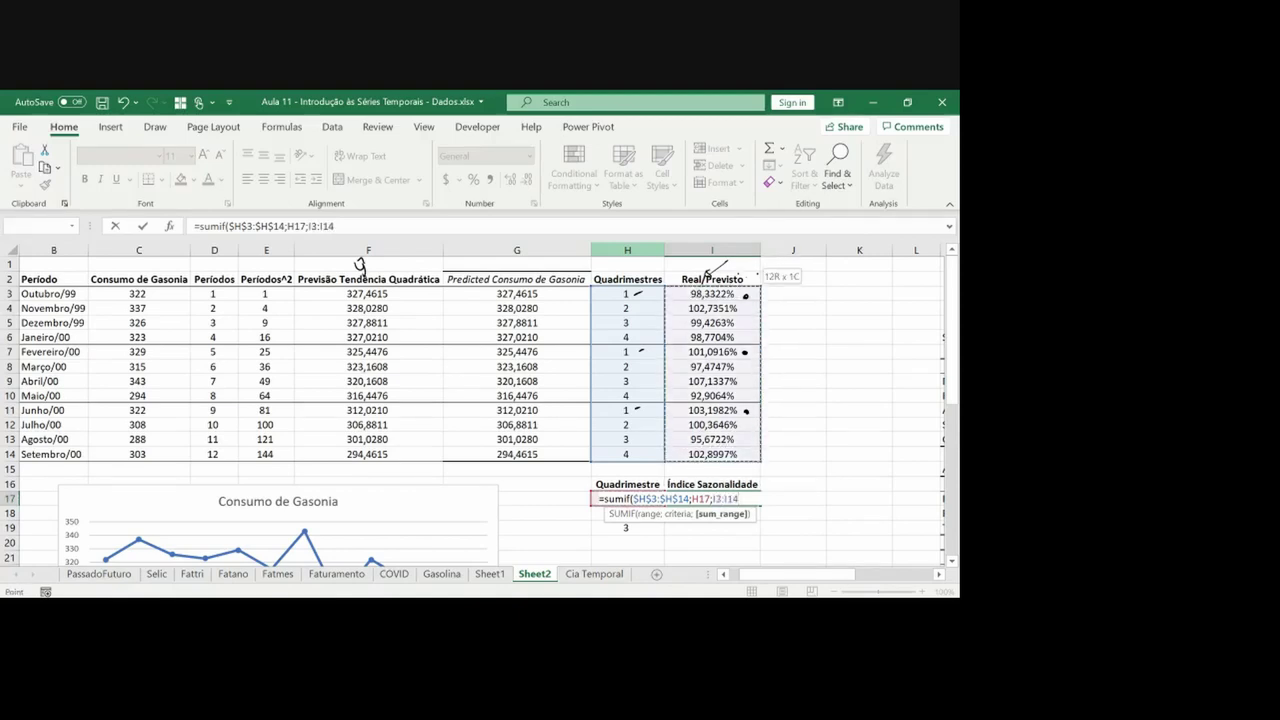
pyautogui.press('F4')
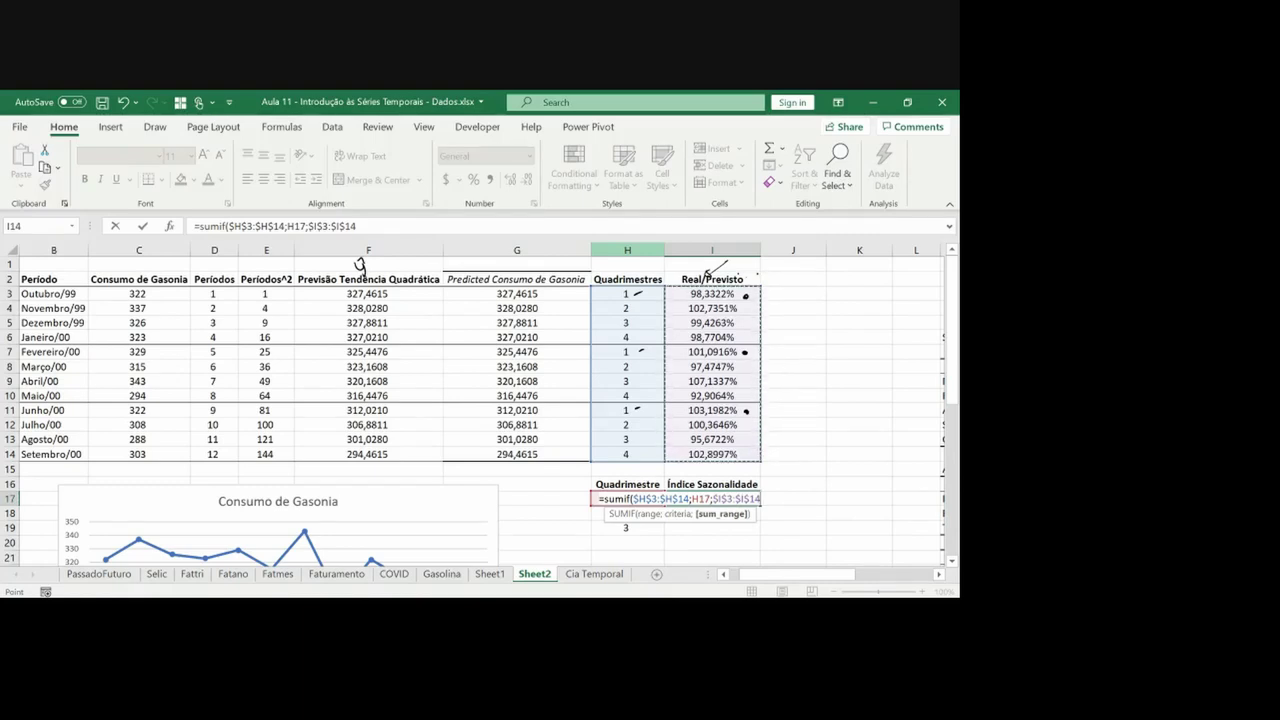
# Divide the SUMIF in I17 by a COUNTIF over the absolute range $H$3:$H$14
pyautogui.write(')/')
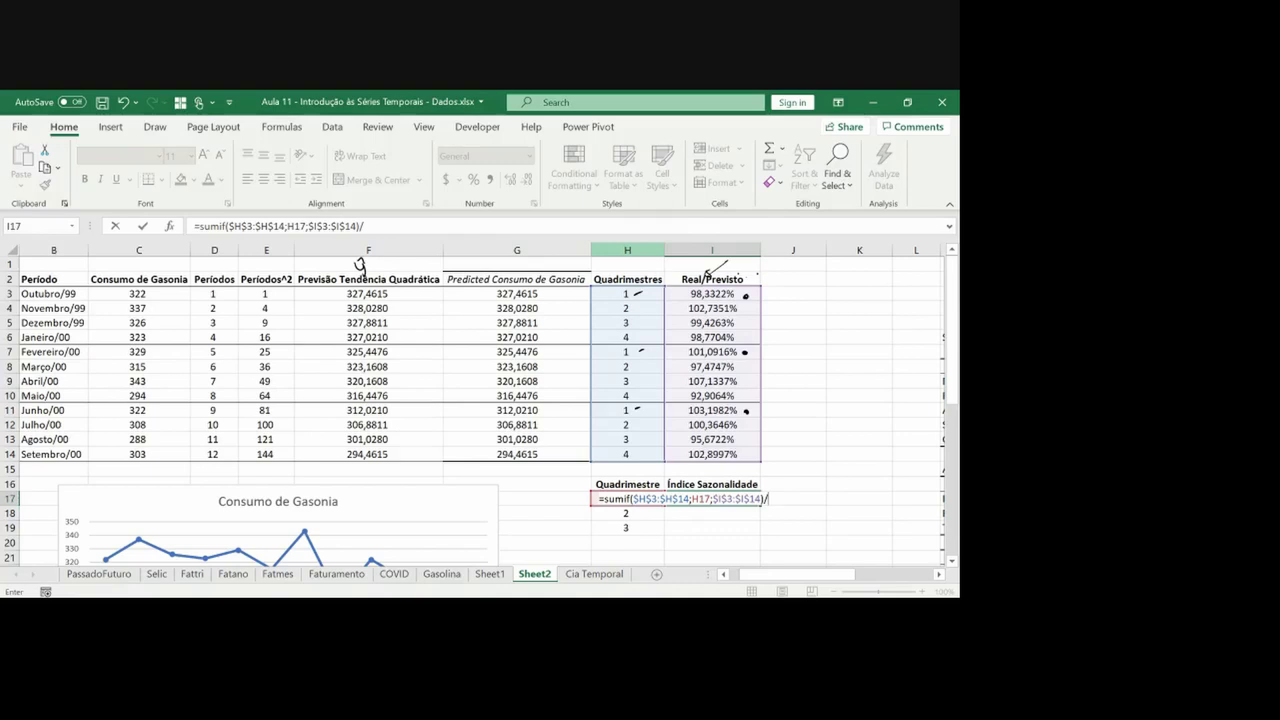
pyautogui.write('countif(')
pyautogui.moveTo(627, 454); pyautogui.dragTo(640, 290)
pyautogui.press('F4')
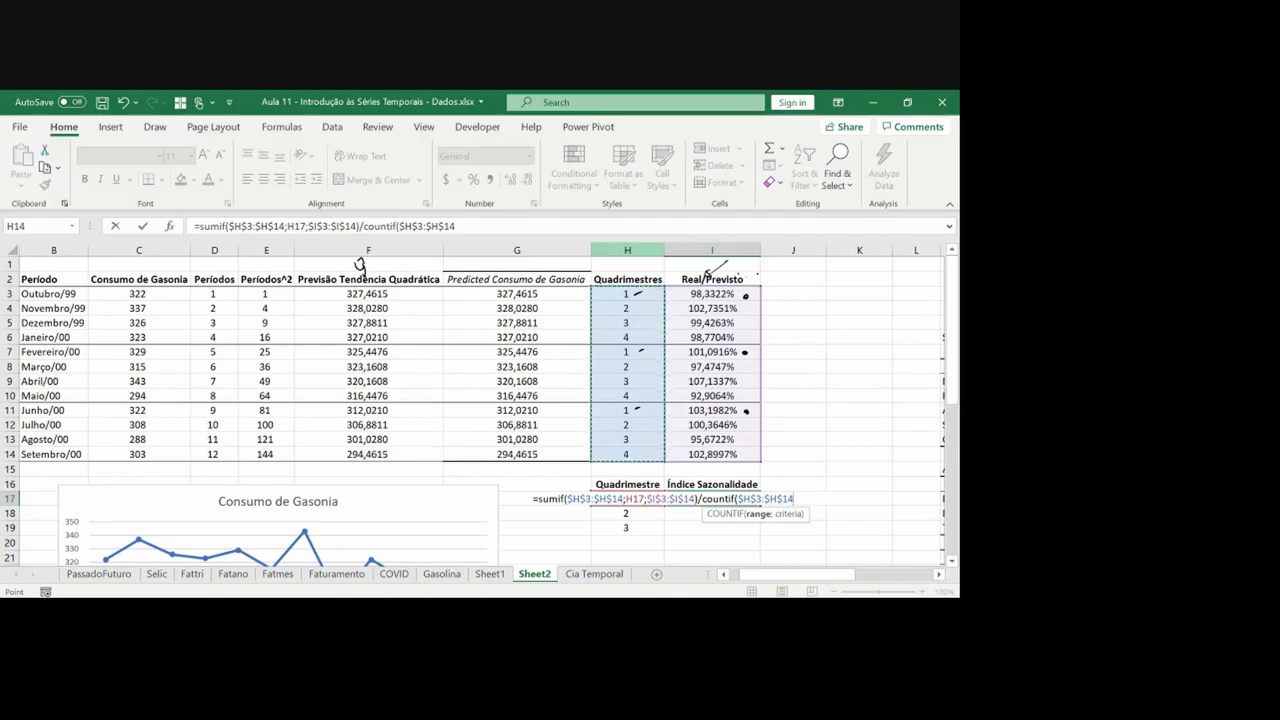
# Complete the seasonal index formula in I17 by dividing the SUMIF by COUNTIF($H$3:$H$14;H17)
pyautogui.write(';')
pyautogui.press('Left')
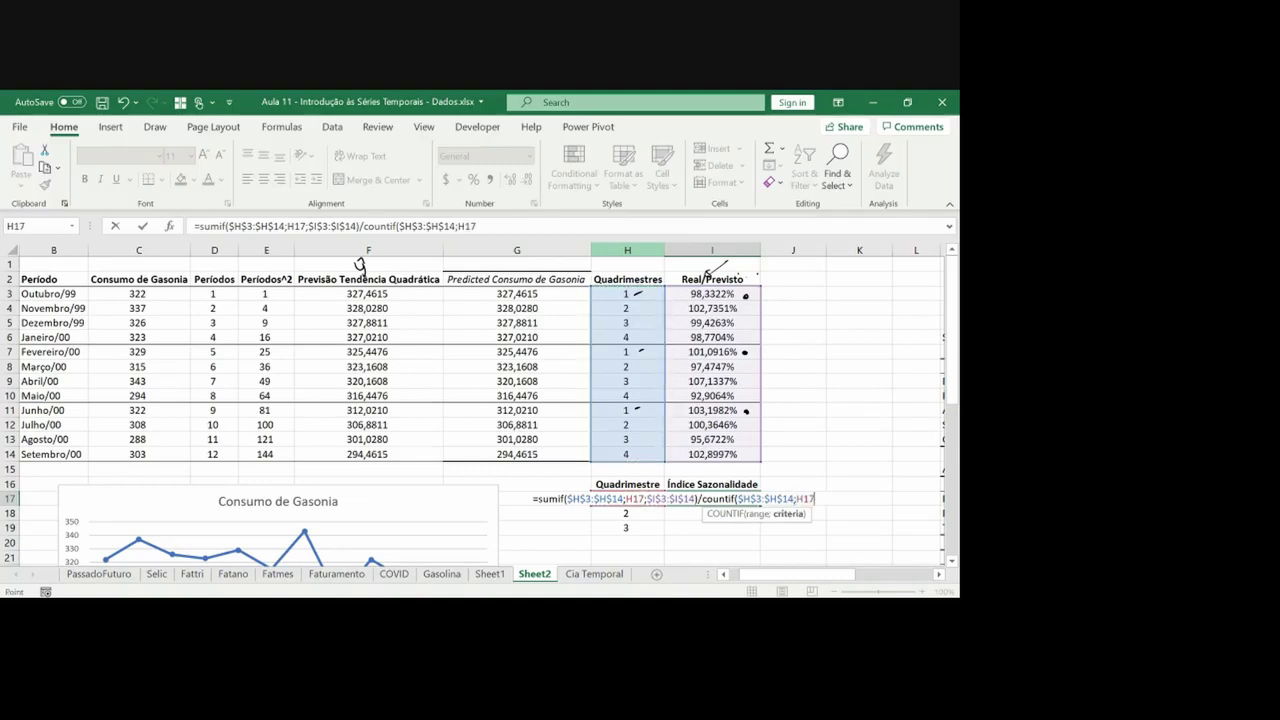
pyautogui.write(')')
pyautogui.press('Return')
pyautogui.press('Up')
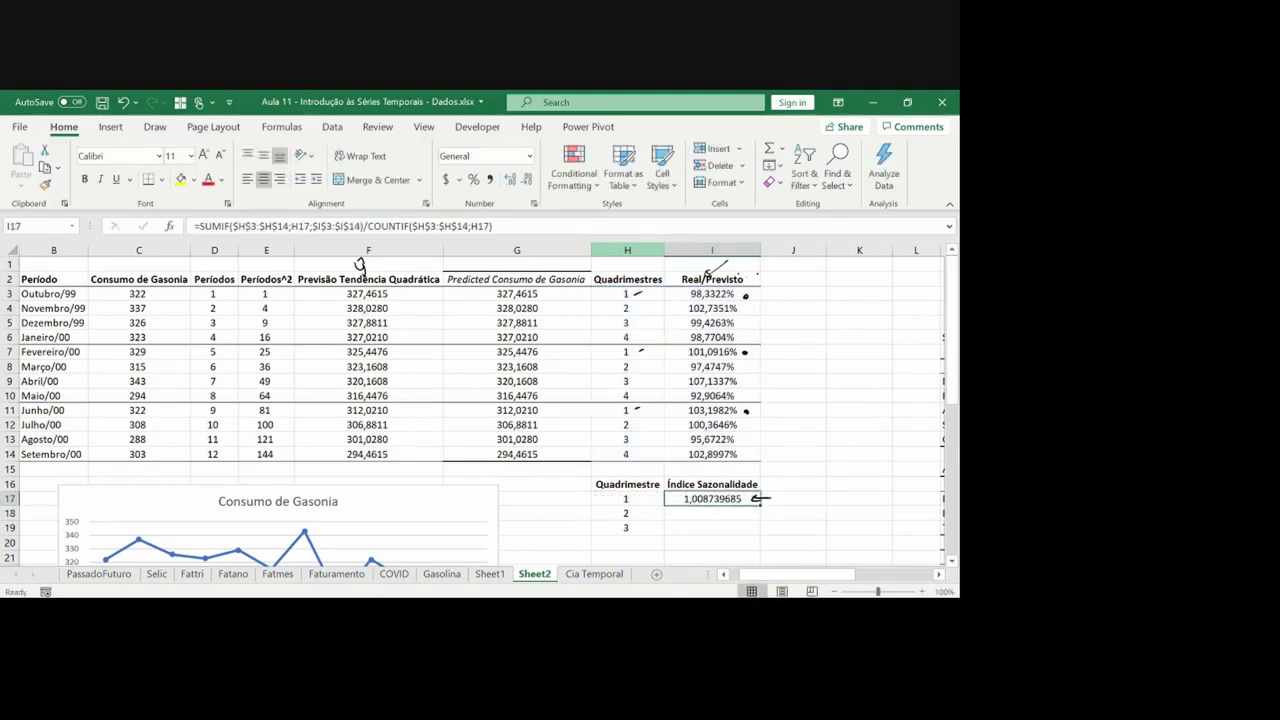
# Copy the seasonal index formula from I17 to I18 and I19 for quadrimesters 2 and 3
pyautogui.hotkey('ctrl', 'c')
pyautogui.press('Down')
pyautogui.hotkey('ctrl', 'v')
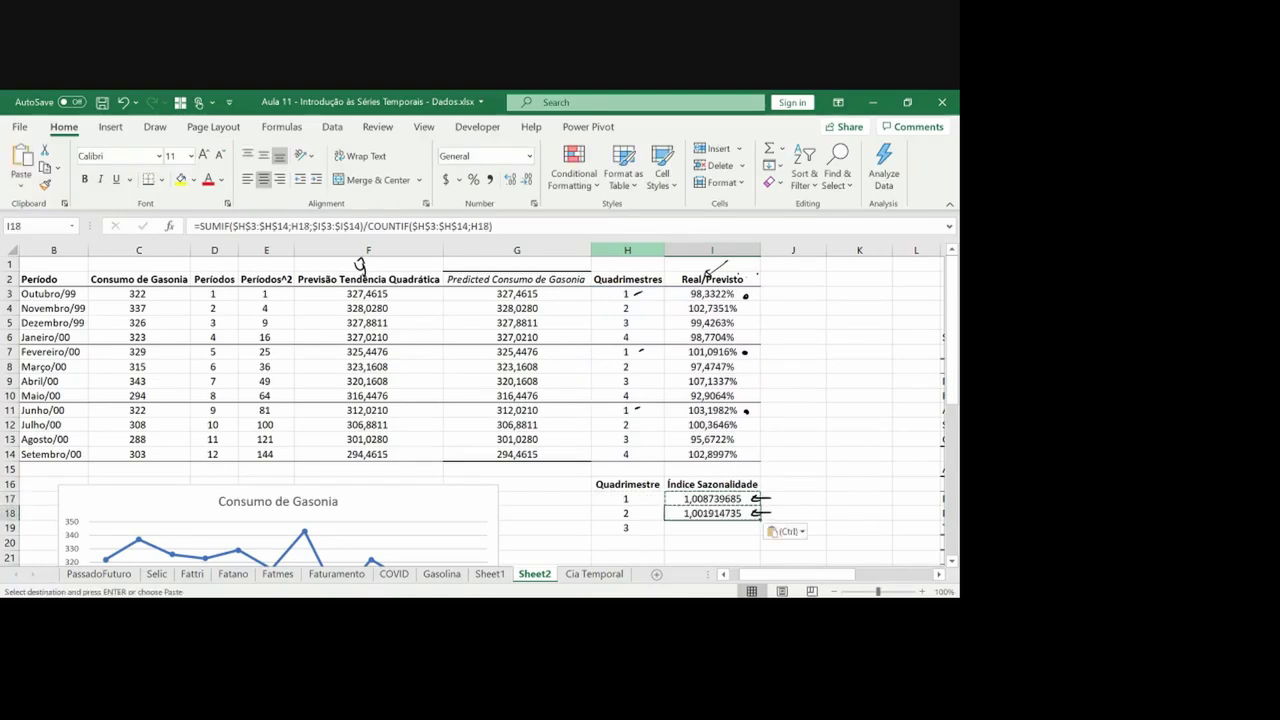
pyautogui.press('Down')
pyautogui.hotkey('ctrl', 'v')
pyautogui.press('Escape')
pyautogui.press('Up')
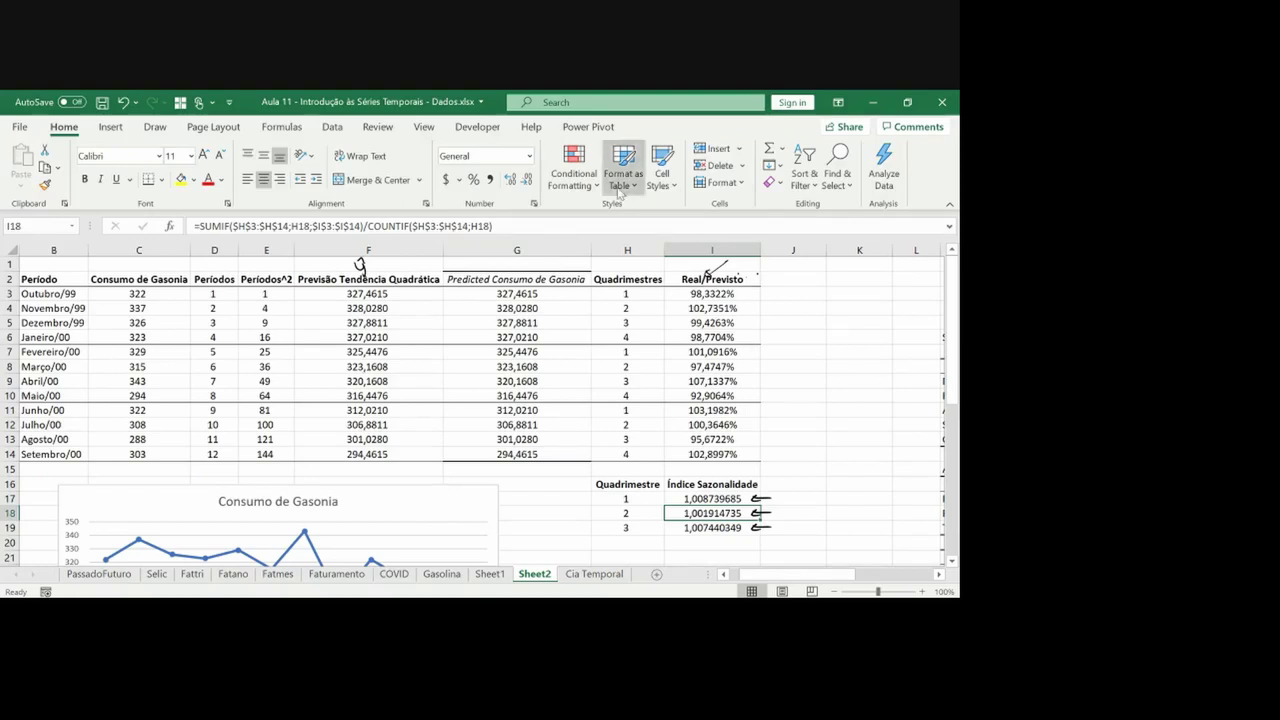
# Enter the column header "Índice Sazonalidade" in J2, beside Real/Previsto
pyautogui.click(787, 270)
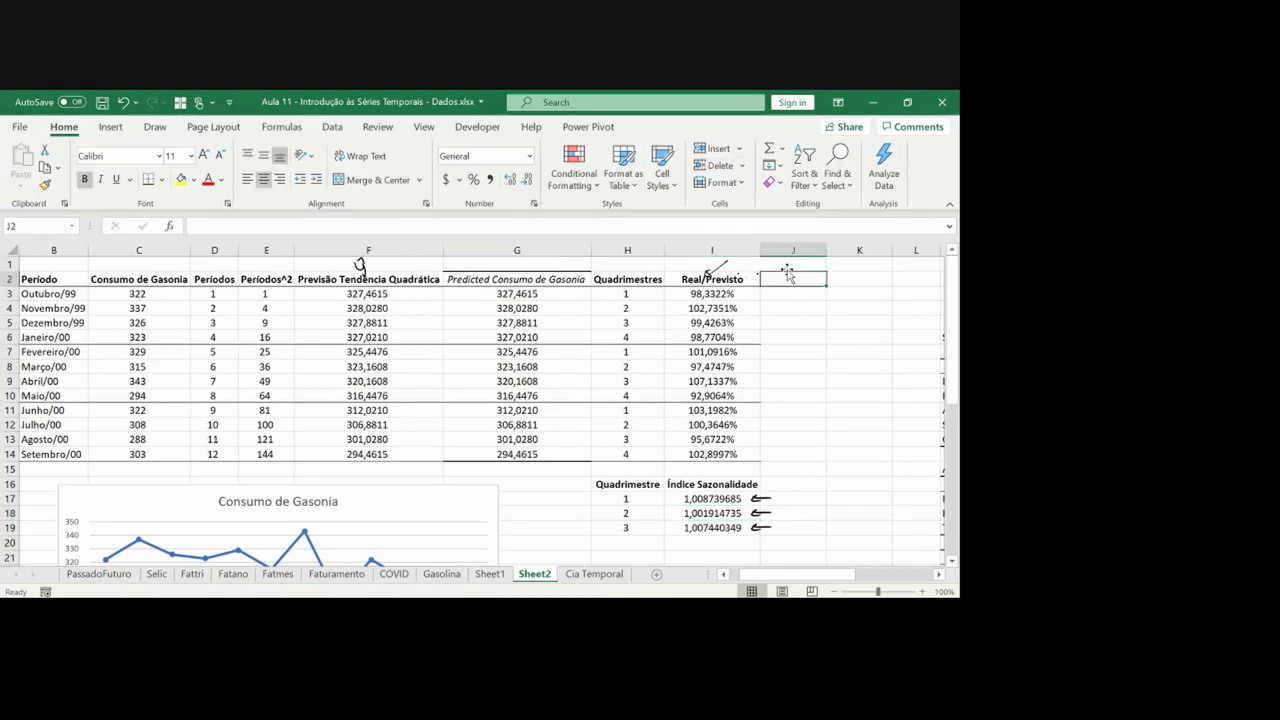
pyautogui.write('Previs')
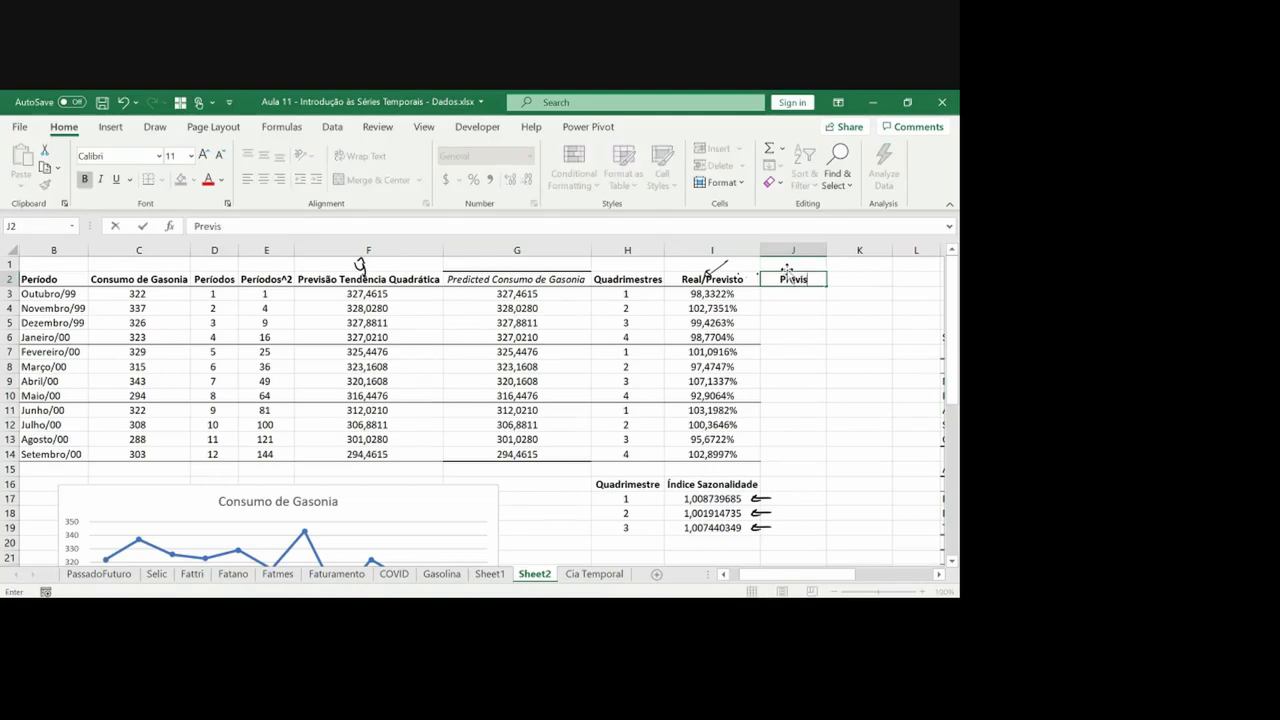
pyautogui.write('ão')
pyautogui.press('Left')
pyautogui.press('Right')
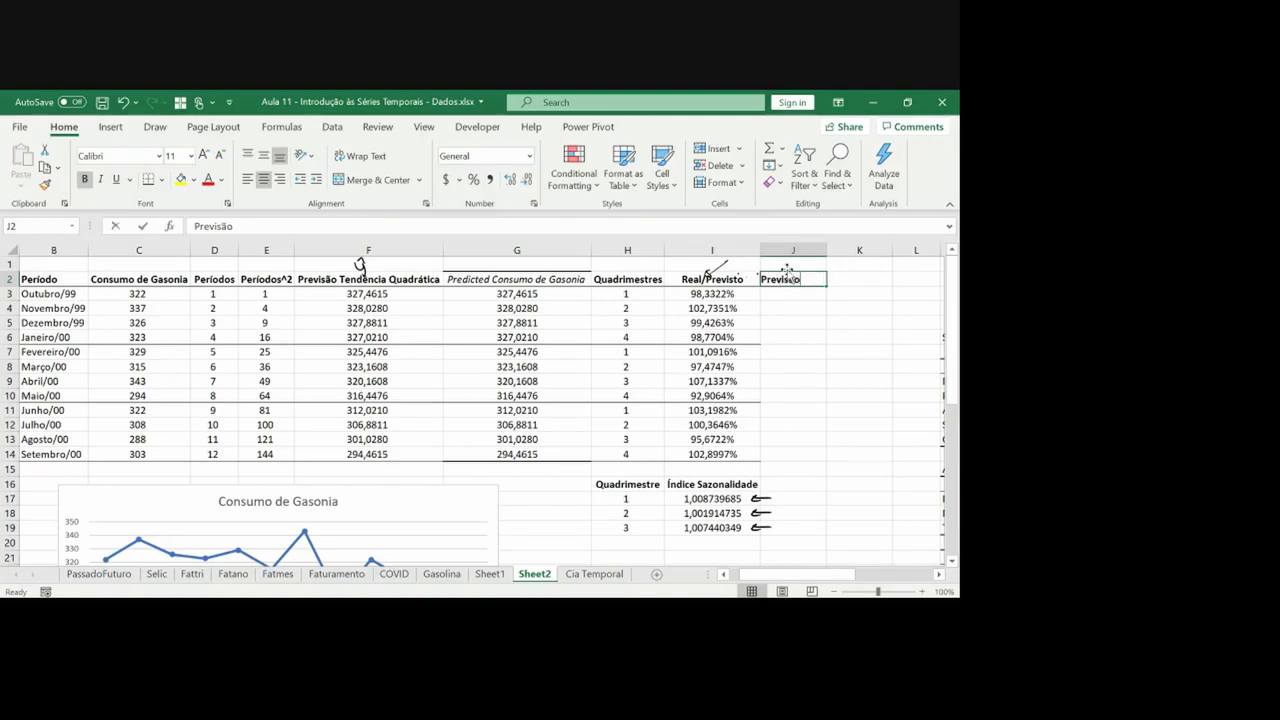
pyautogui.press('BackSpace')
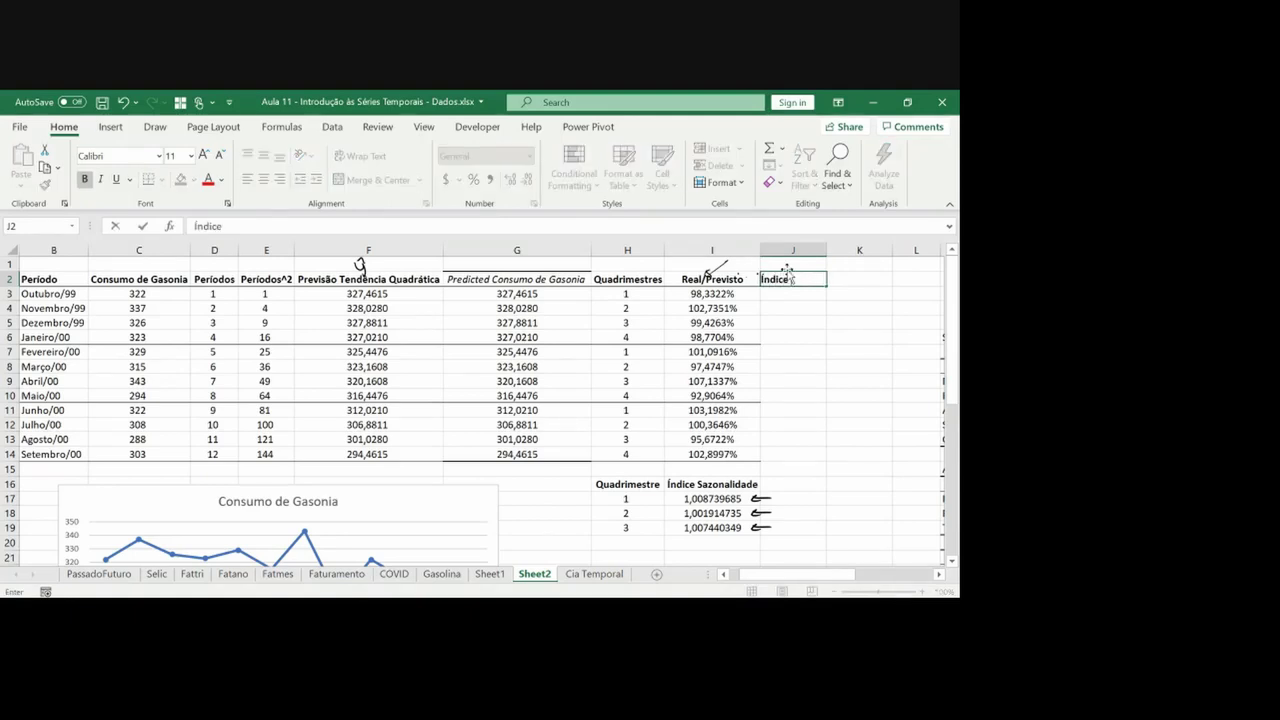
pyautogui.write('Índice Sazonalidade')
pyautogui.press('Return')
pyautogui.press('Left')
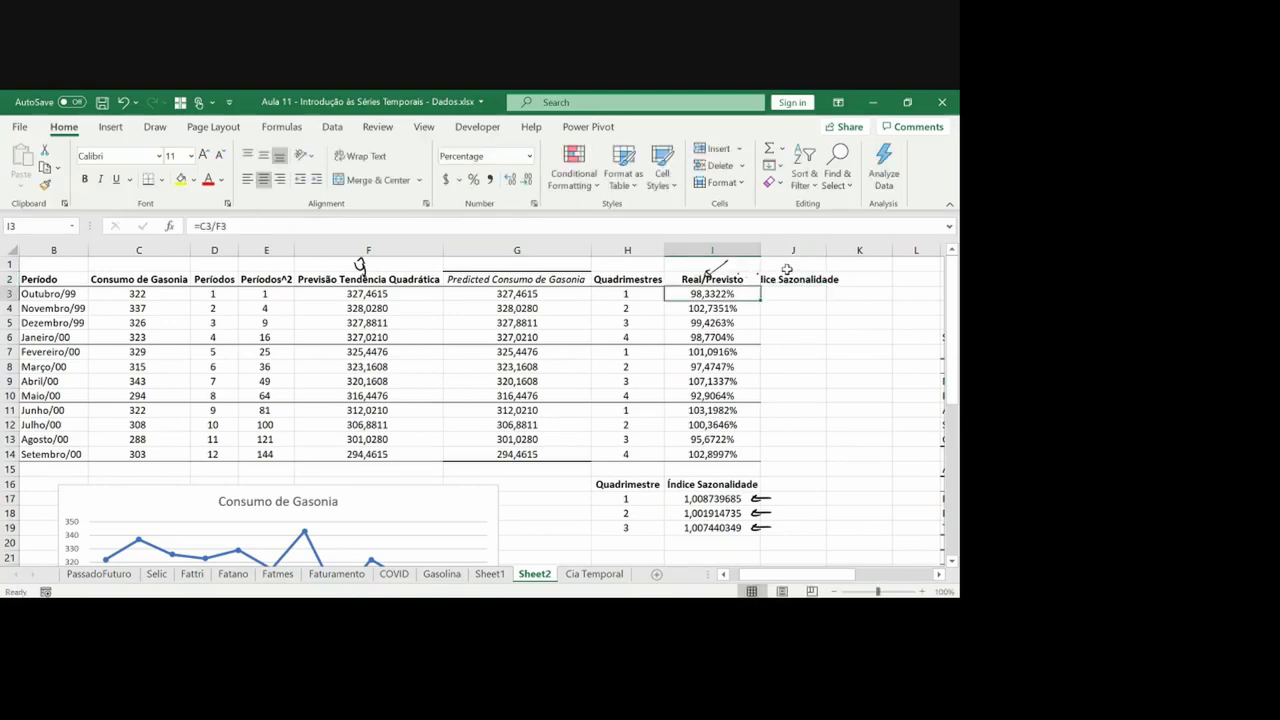
pyautogui.press('Up')
pyautogui.hotkey('ctrl', 'shift', 'Down')
pyautogui.hotkey('ctrl', 'c')
pyautogui.press('Right')
pyautogui.press('Left')
pyautogui.press('Left')
pyautogui.press('Left')
pyautogui.hotkey('ctrl', 'shift', 'Down')
pyautogui.hotkey('ctrl', 'q')
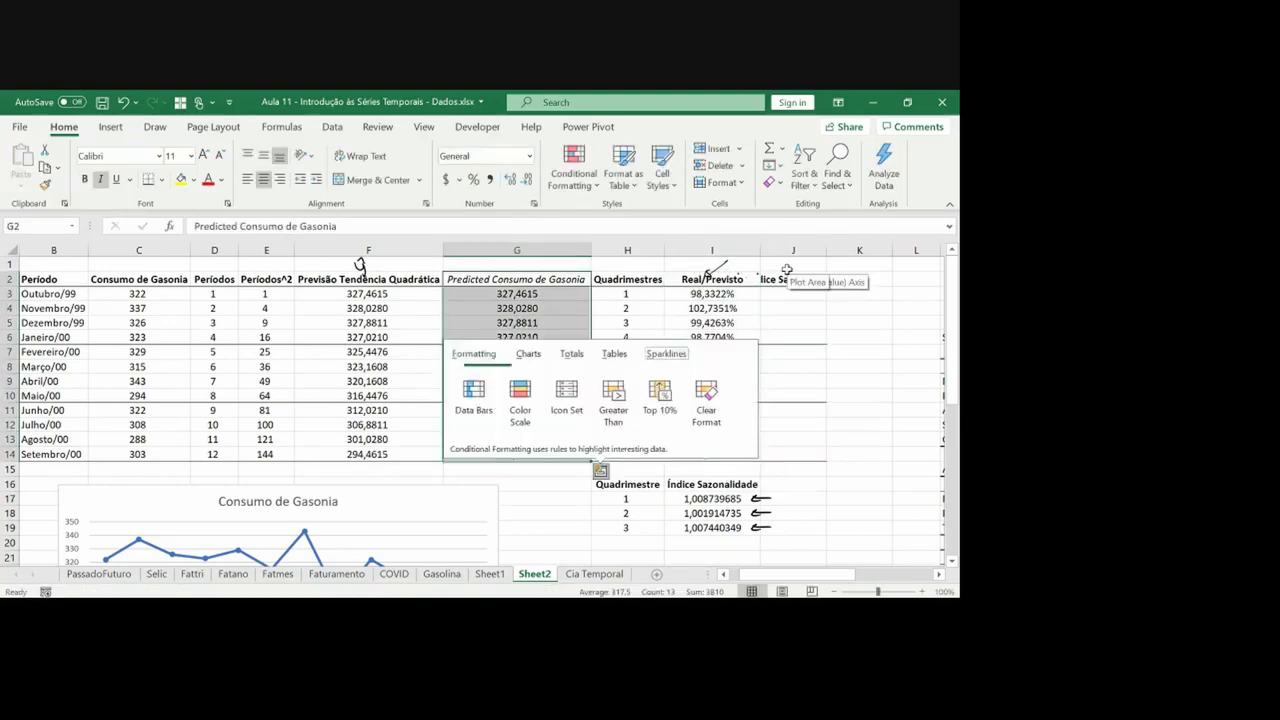
pyautogui.press('Escape')
# Apply the Previsão Tendência Quadrática column's formatting to J2:J14 and fit column J's width to its header
pyautogui.press('Left')
pyautogui.hotkey('ctrl', 'shift', 'Down')
pyautogui.hotkey('ctrl', 'c')
pyautogui.press('Right')
pyautogui.press('Right')
pyautogui.press('Right')
pyautogui.press('Right')
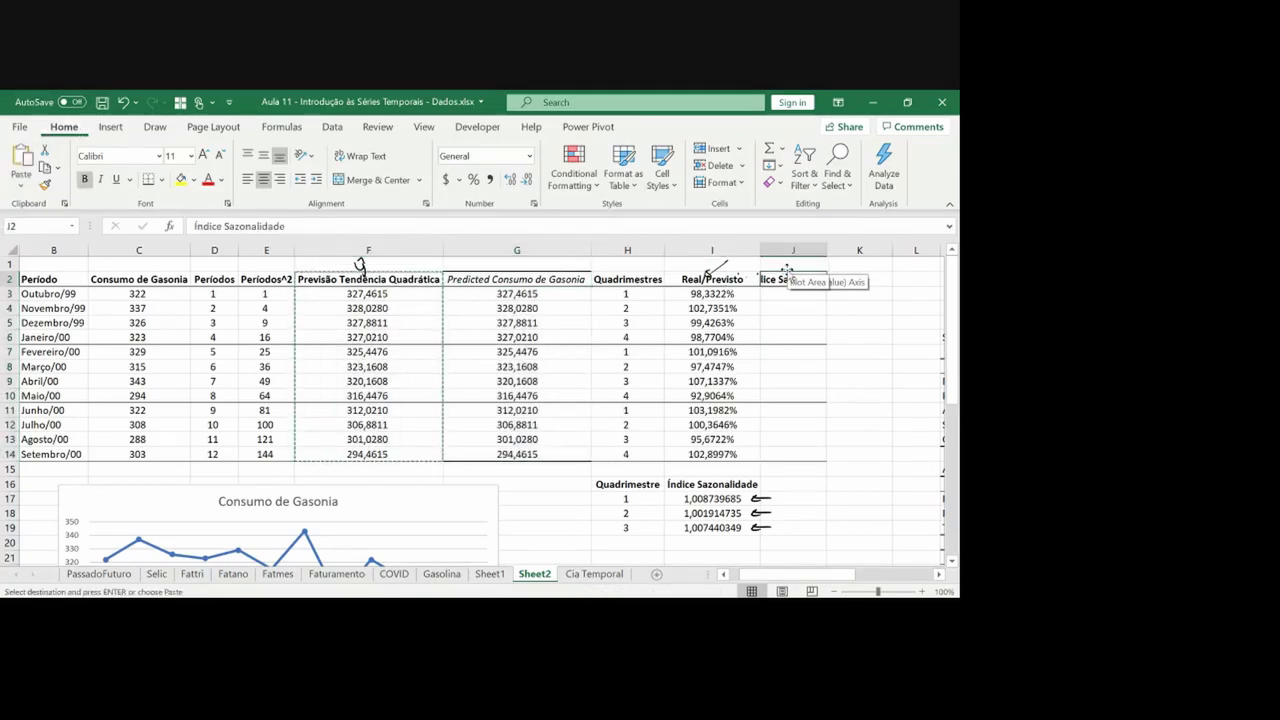
pyautogui.hotkey('ctrl', 'alt', 'v')
pyautogui.press('t')
pyautogui.press('Return')
pyautogui.press('Escape')
pyautogui.press('Right')
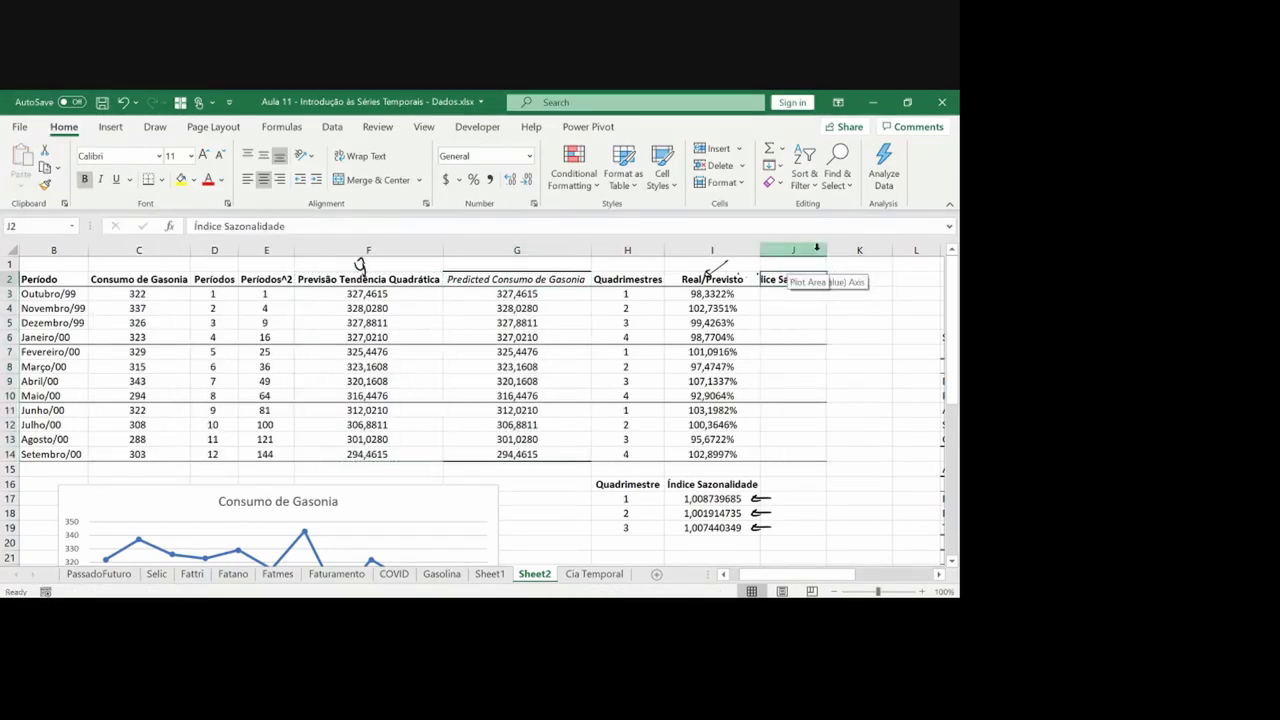
pyautogui.doubleClick(827, 249)
# Make J4, J5 and J6 each reference the cell directly above
pyautogui.press('Down')
pyautogui.press('Down')
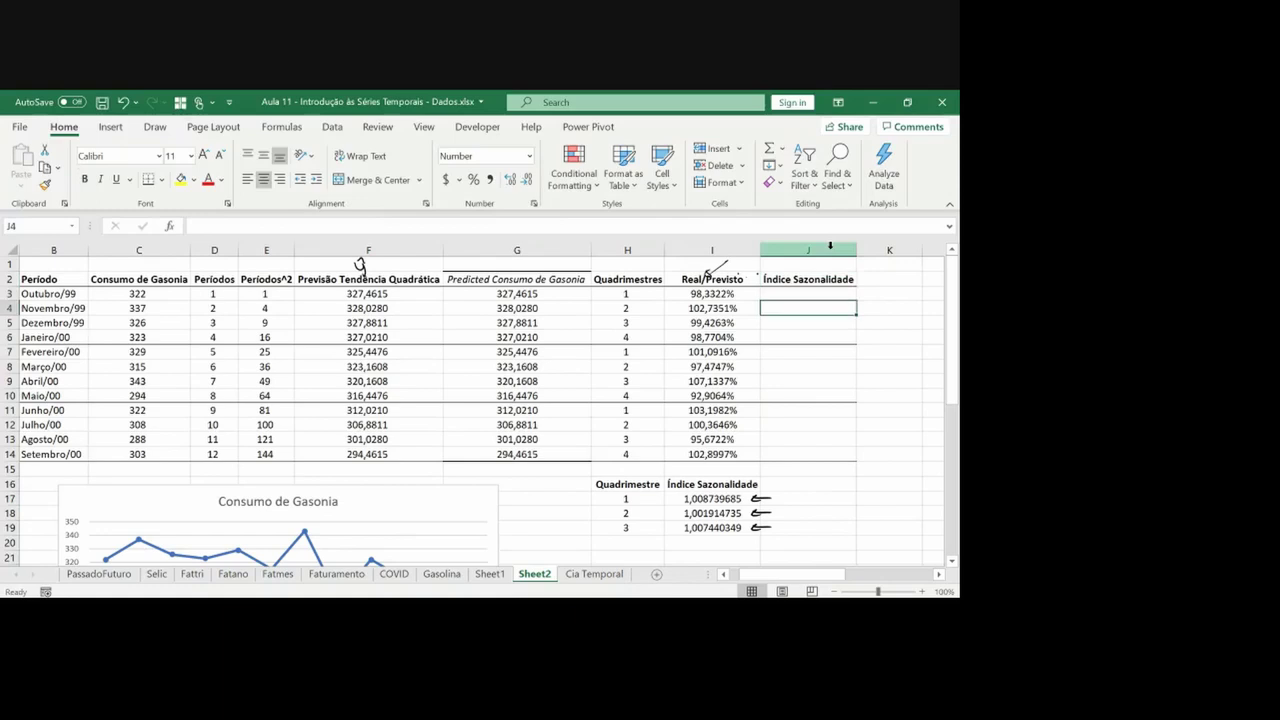
pyautogui.write('=')
pyautogui.press('Up')
pyautogui.press('Return')
pyautogui.write('=')
pyautogui.press('Up')
pyautogui.press('Return')
pyautogui.write('=')
pyautogui.press('Up')
pyautogui.press('Return')
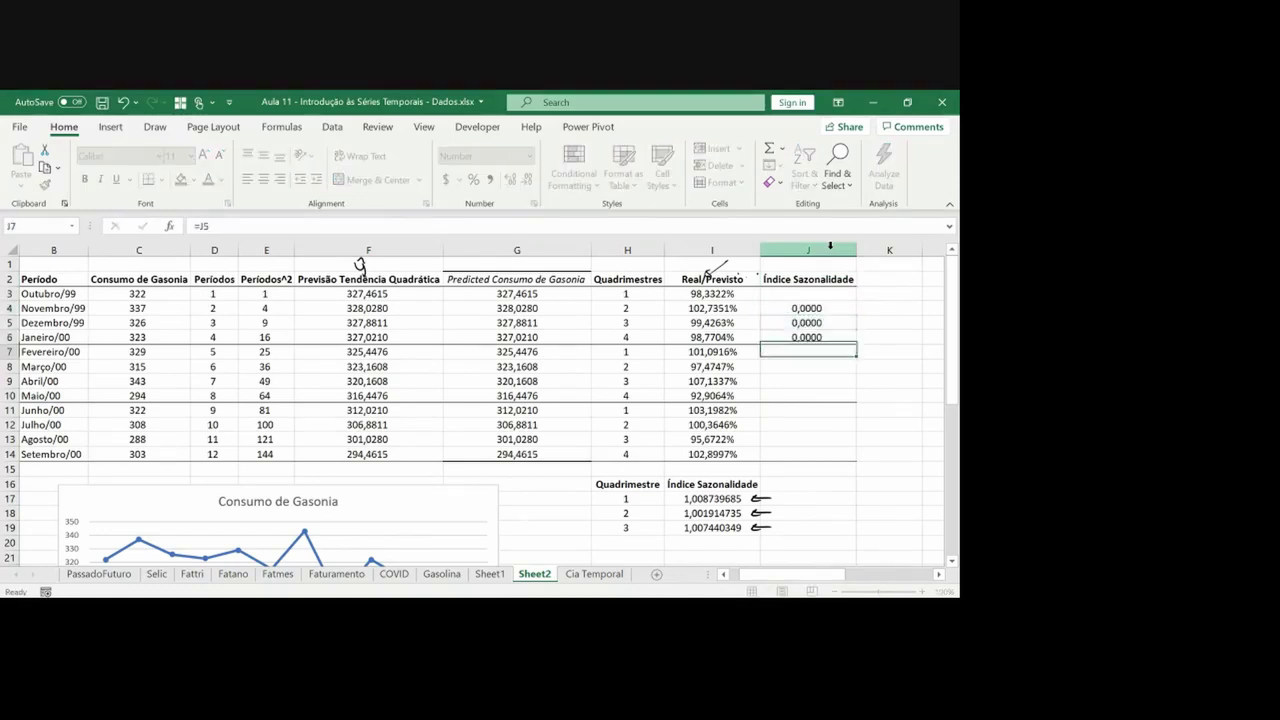
# Link J3 to the first quadrimester's seasonal index with =I17
pyautogui.press('Up')
pyautogui.press('Up')
pyautogui.press('Up')
pyautogui.press('Up')
pyautogui.write('=')
pyautogui.press('Left')
pyautogui.hotkey('ctrl', 'Down')
pyautogui.press('Down')
pyautogui.press('Down')
pyautogui.press('Down')
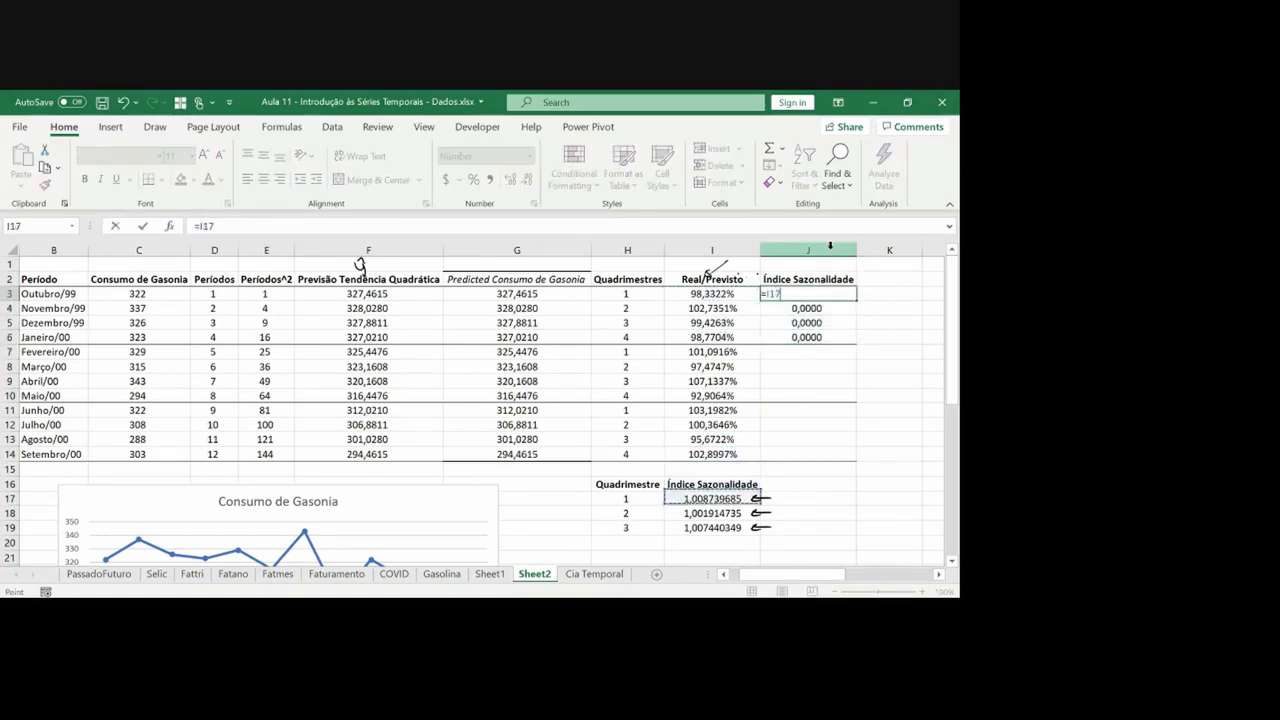
pyautogui.press('Return')
# Link J7 to the second quadrimester's seasonal index with =I18
pyautogui.press('Down')
pyautogui.press('Down')
pyautogui.press('Down')
pyautogui.write('=')
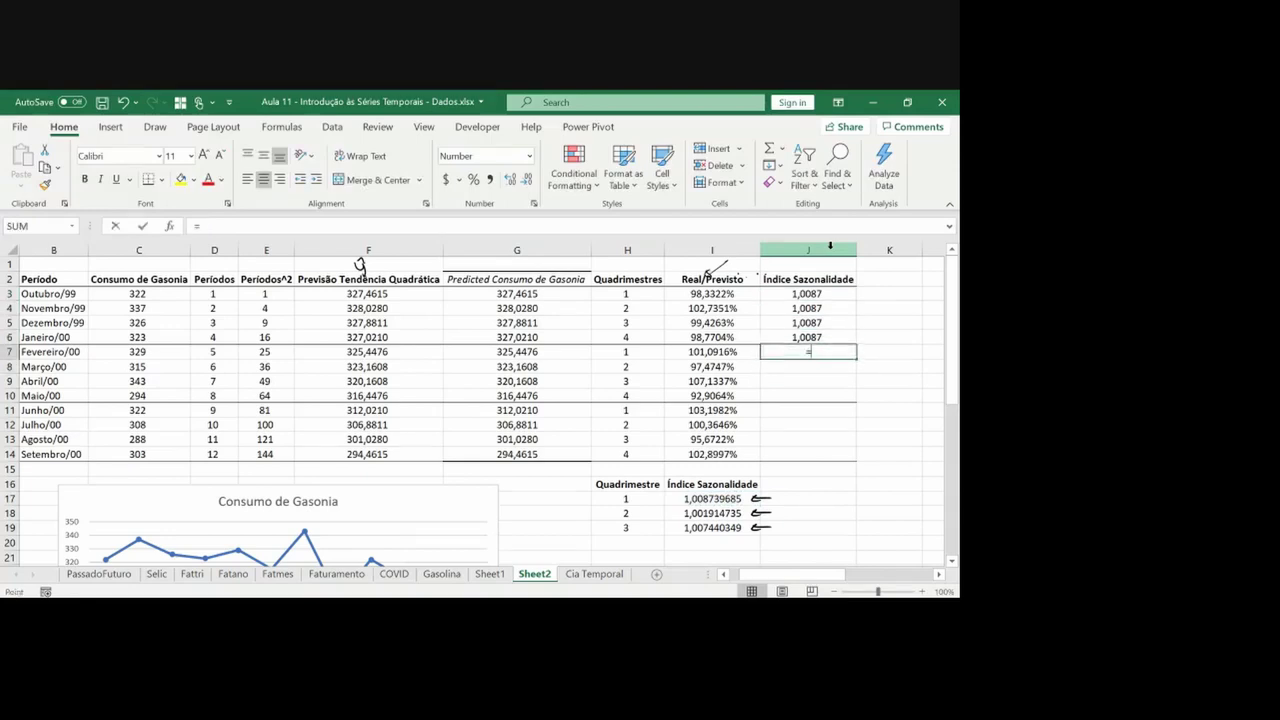
pyautogui.press('Left')
pyautogui.press('Down')
pyautogui.press('Down')
pyautogui.press('Down')
pyautogui.press('Down')
pyautogui.press('Down')
pyautogui.press('Down')
pyautogui.press('Down')
pyautogui.press('Down')
pyautogui.press('Down')
pyautogui.press('Down')
pyautogui.press('Down')
pyautogui.press('Return')
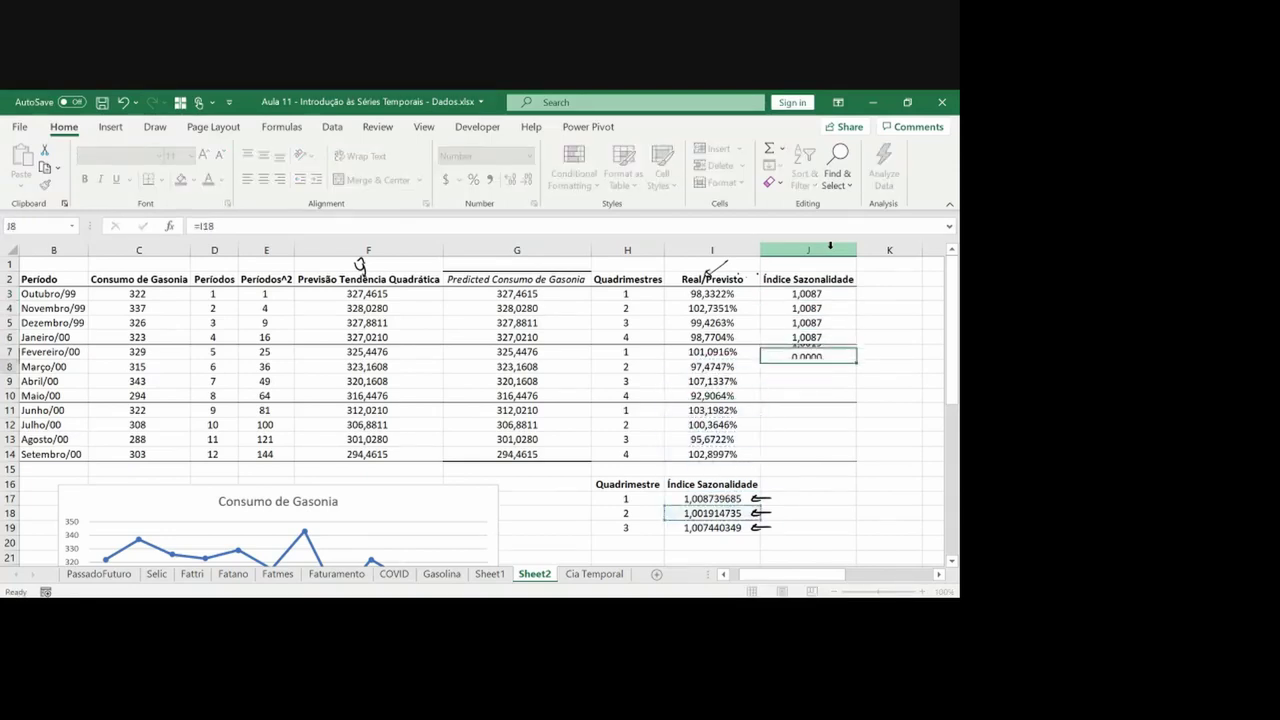
# Make J8, J9 and J10 each reference the cell directly above
pyautogui.write('=')
pyautogui.press('Up')
pyautogui.press('Return')
pyautogui.write('=')
pyautogui.press('Up')
pyautogui.press('Return')
pyautogui.write('=')
pyautogui.press('Up')
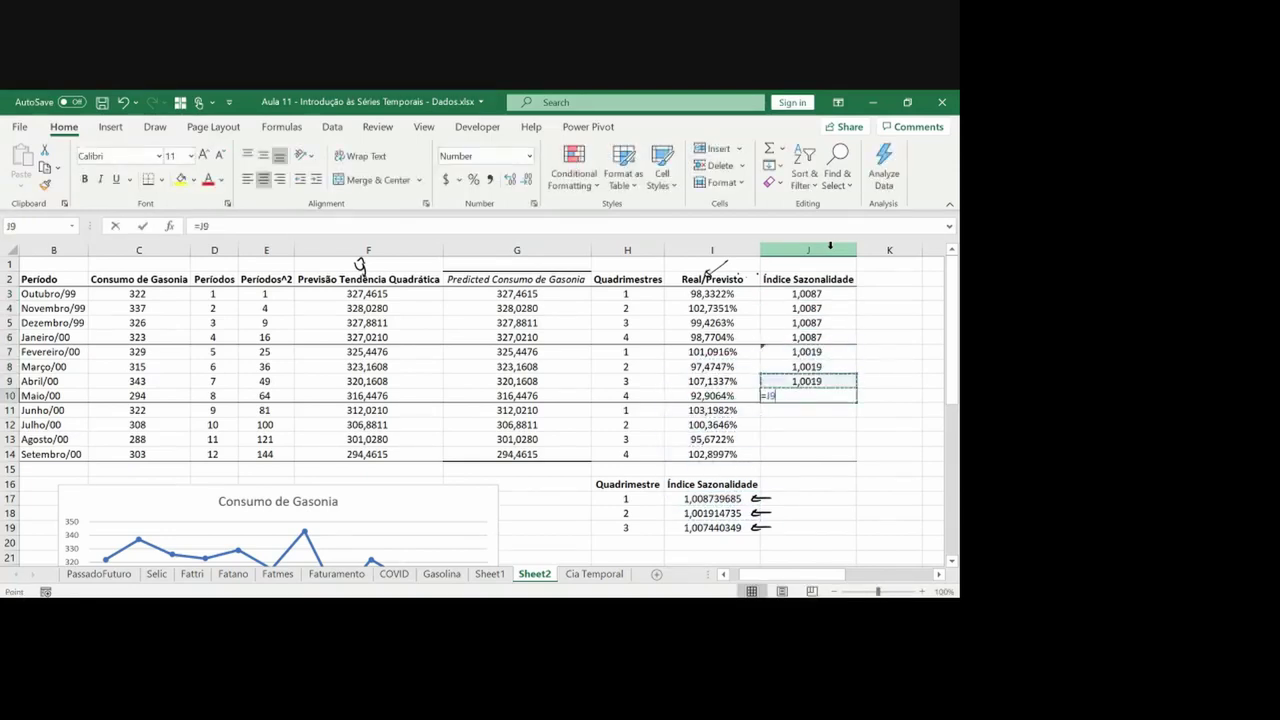
pyautogui.press('Return')
# Link J11 to the third quadrimester's seasonal index with =I19
pyautogui.write('=')
pyautogui.press('Left')
pyautogui.press('Down')
pyautogui.press('Down')
pyautogui.press('Down')
pyautogui.press('Down')
pyautogui.press('Down')
pyautogui.press('Down')
pyautogui.press('Down')
pyautogui.press('Down')
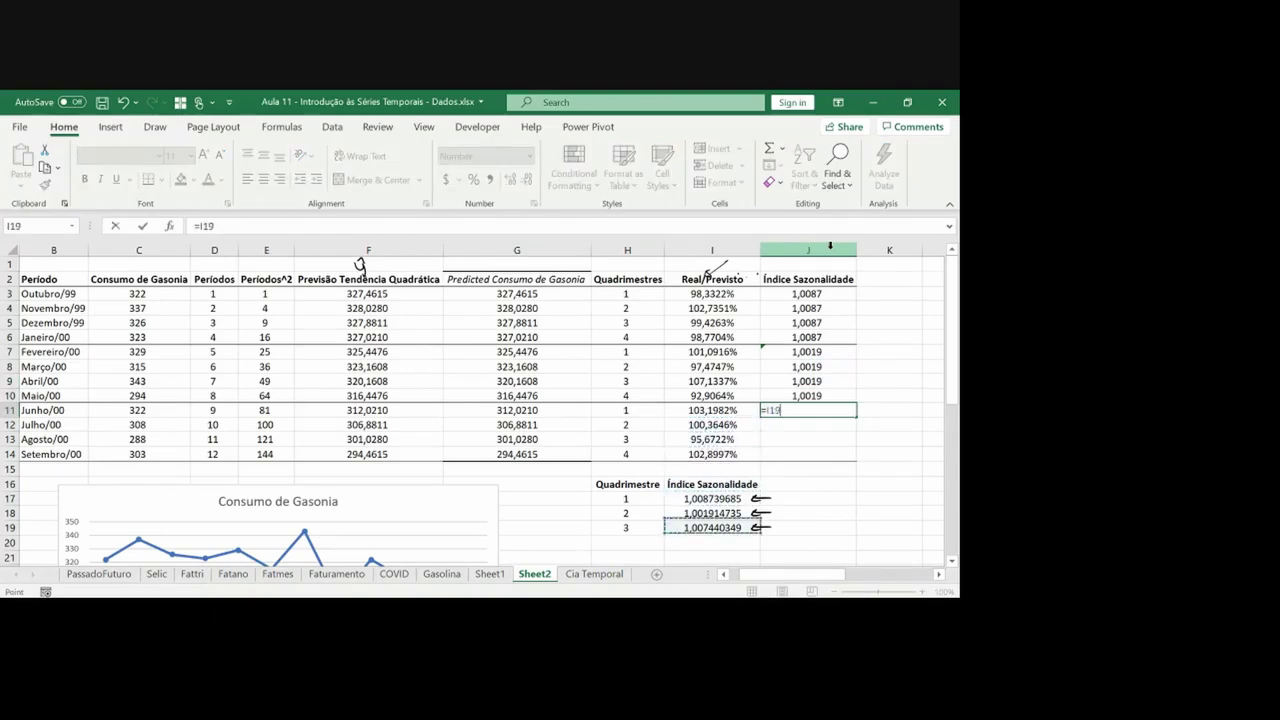
pyautogui.press('Return')
# Make J12, J13 and J14 each reference the cell directly above
pyautogui.write('=')
pyautogui.press('Up')
pyautogui.press('Return')
pyautogui.write('=')
pyautogui.press('Up')
pyautogui.press('Return')
pyautogui.write('=')
pyautogui.press('Up')
pyautogui.press('Return')
# Copy the Índice Sazonalidade column J2:J14 into column K and change its header to "Previsão"
pyautogui.hotkey('ctrl', 'Up')
pyautogui.hotkey('ctrl', 'Up')
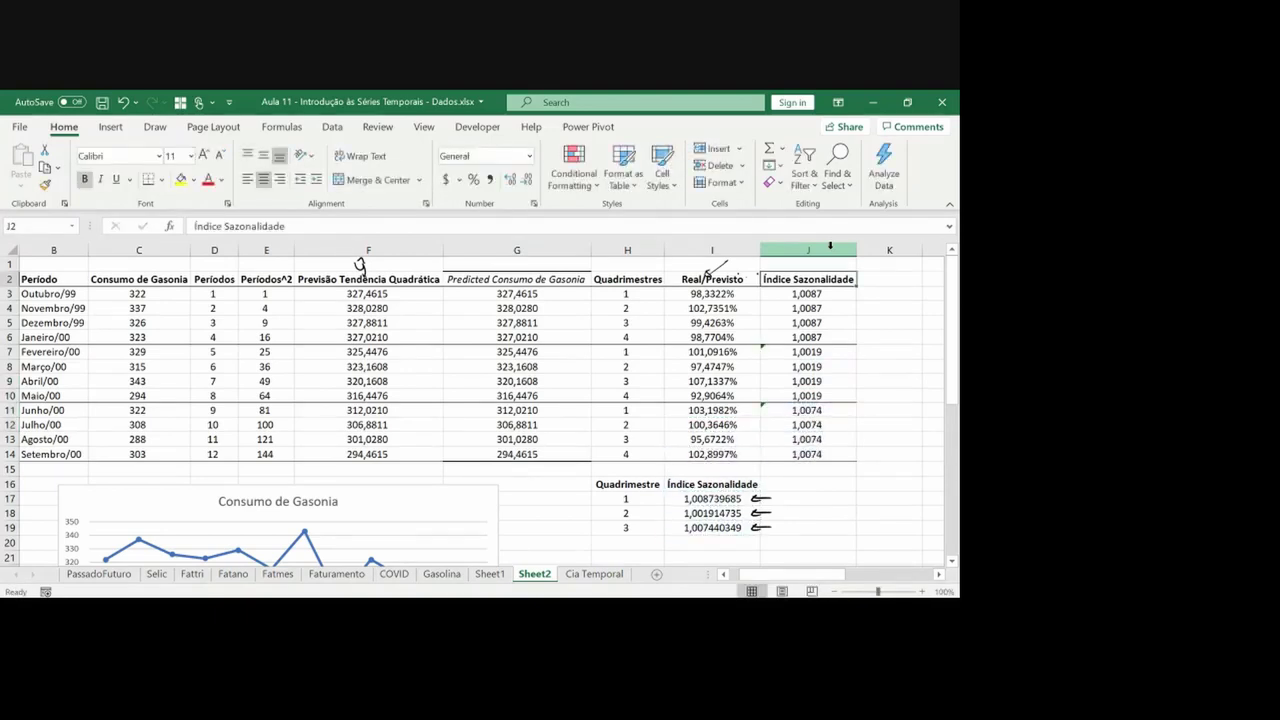
pyautogui.hotkey('ctrl', 'shift', 'Down')
pyautogui.hotkey('ctrl', 'c')
pyautogui.press('Right')
pyautogui.hotkey('ctrl', 'v')
pyautogui.write('Previsão')
pyautogui.press('Return')
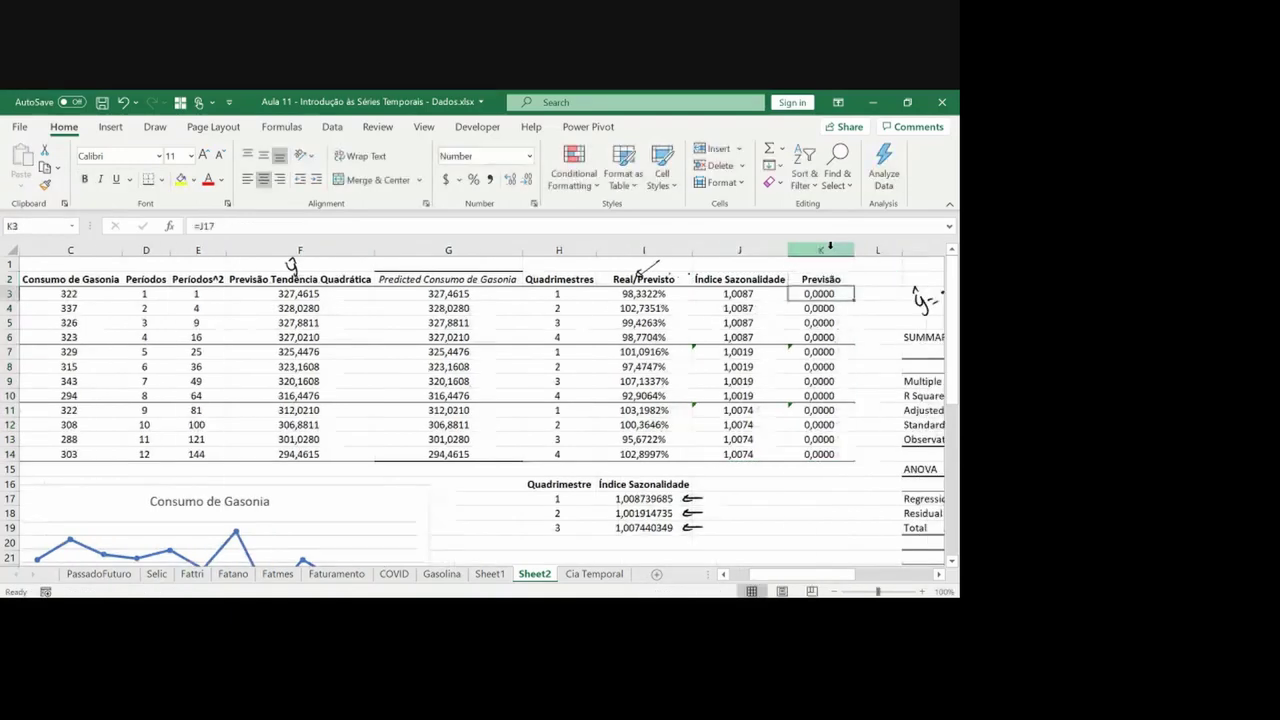
# Calculate the Previsão column in K3:K14 by multiplying Consumo de Gasonia by Índice Sazonalidade, using =C3*J3 in K3
pyautogui.write('=')
pyautogui.hotkey('ctrl', 'Left')
pyautogui.press('Right')
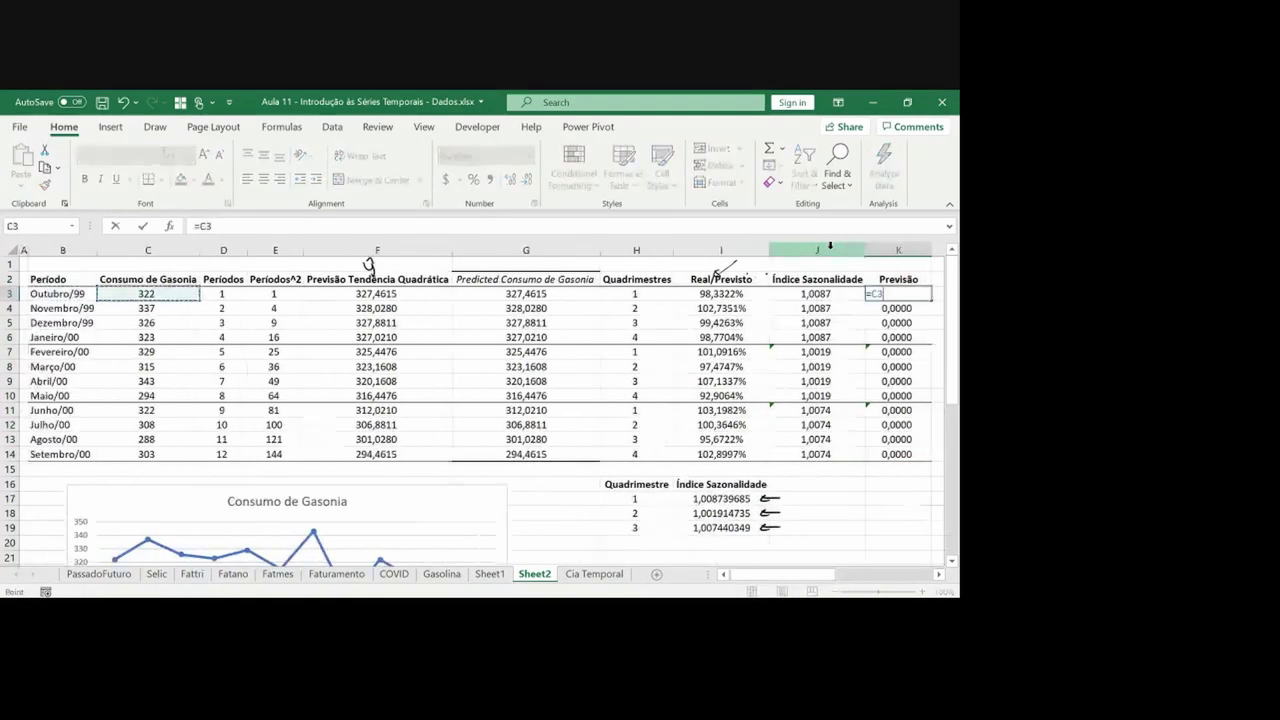
pyautogui.write('*')
pyautogui.press('Left')
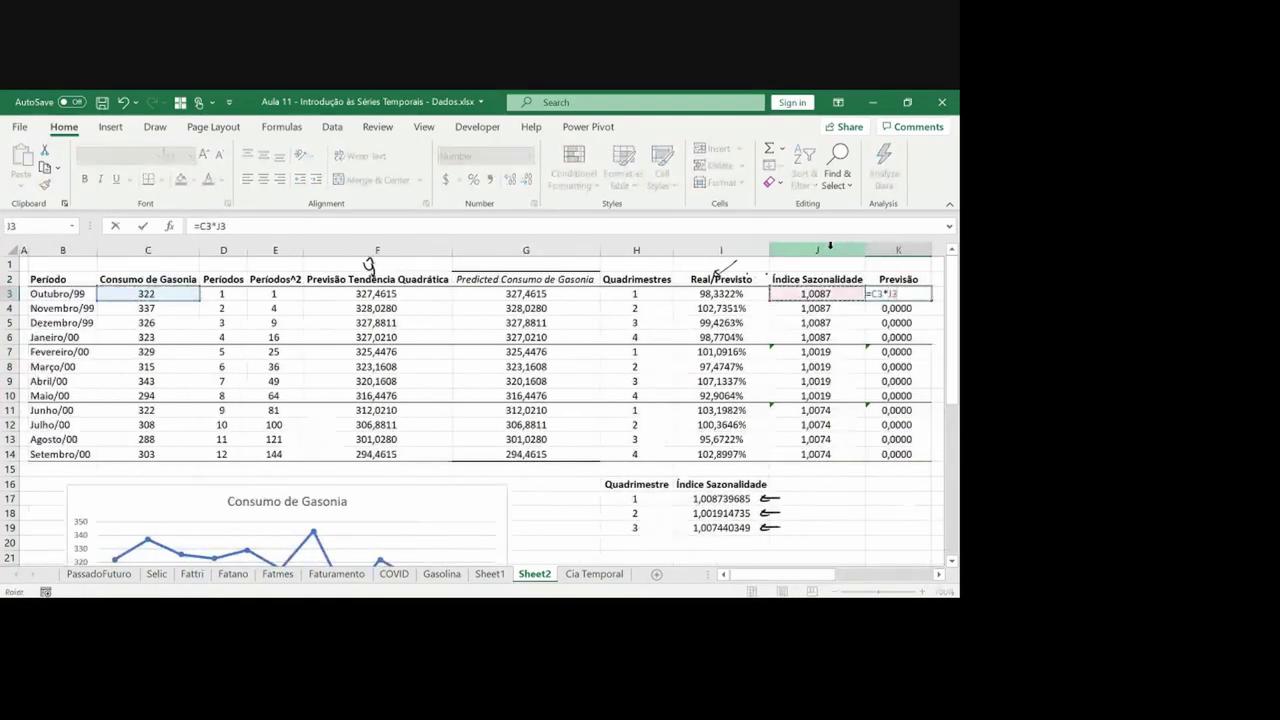
pyautogui.press('Return')
pyautogui.press('Up')
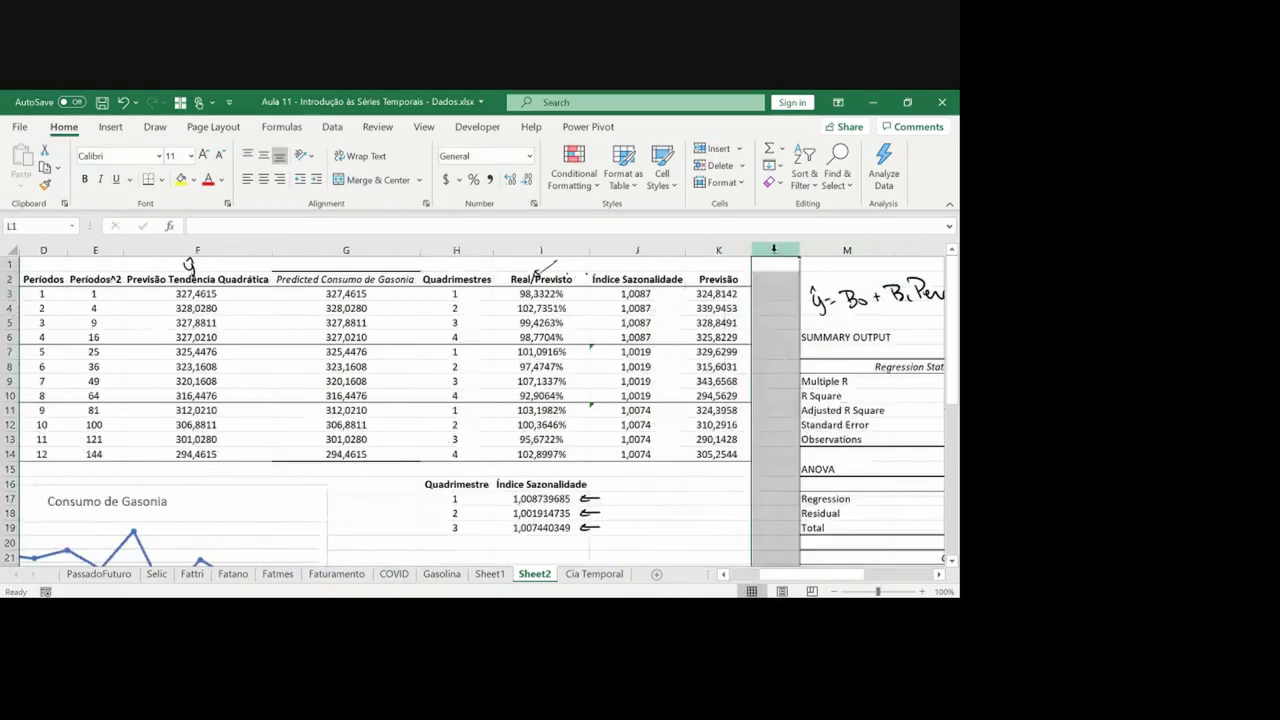
# Insert a new column L and copy the Previsão column K2:K14 into it
pyautogui.hotkey('ctrl', '+')
pyautogui.press('Left')
pyautogui.press('Down')
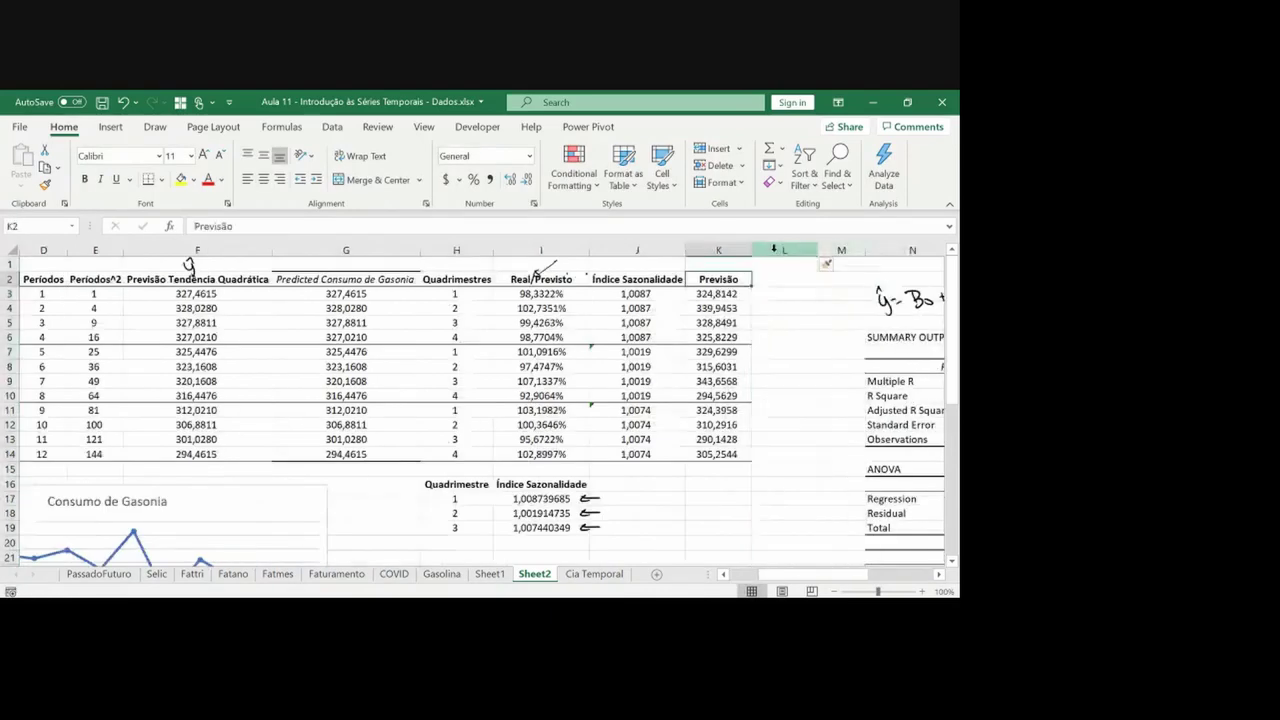
pyautogui.hotkey('ctrl', 'shift', 'Down')
pyautogui.hotkey('ctrl', 'c')
pyautogui.press('Right')
pyautogui.hotkey('ctrl', 'v')
pyautogui.press('Escape')
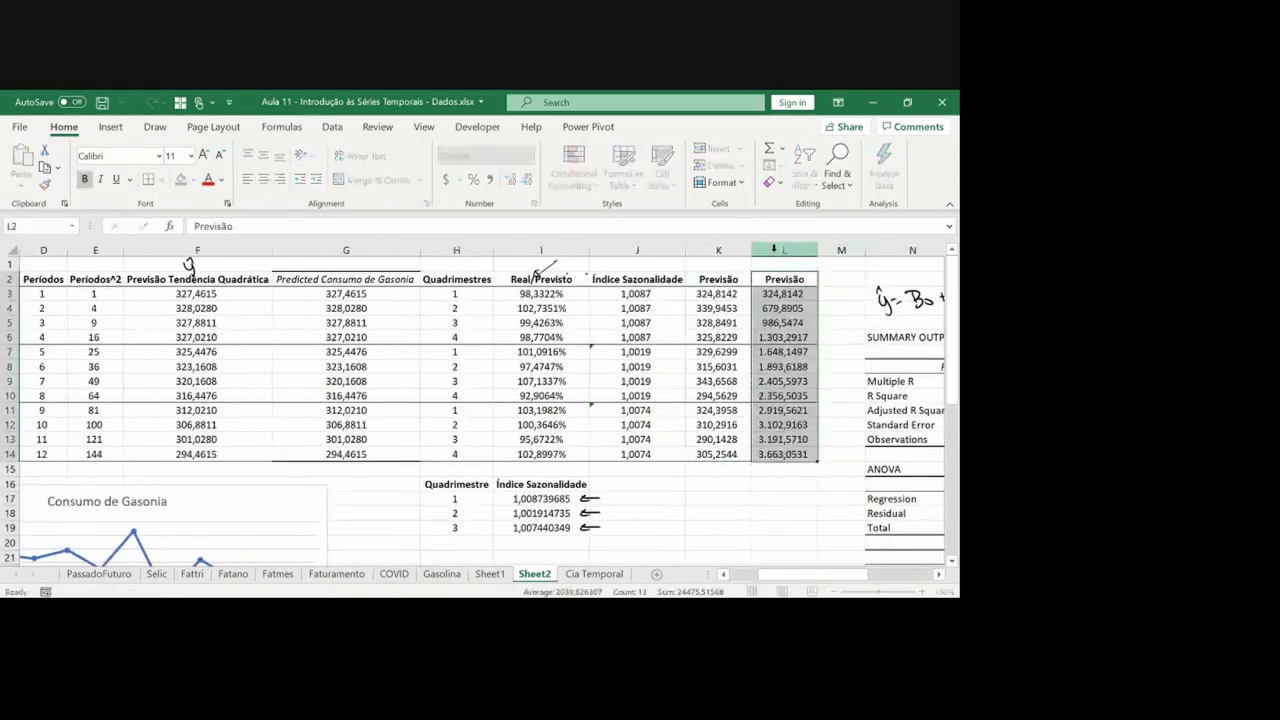
# Rename the copied column's header in L2 as "Previsão*"
pyautogui.press('F2')
pyautogui.write('*')
pyautogui.press('Return')
# Fill the Previsão* column L3:L14 with Previsão Tendência Quadrática multiplied by Índice Sazonalidade, using =F3*J3 in L3
pyautogui.write('=')
pyautogui.press('Left')
pyautogui.press('Left')
pyautogui.press('Left')
pyautogui.press('Left')
pyautogui.press('Left')
pyautogui.press('Left')
pyautogui.press('Left')
pyautogui.press('Left')
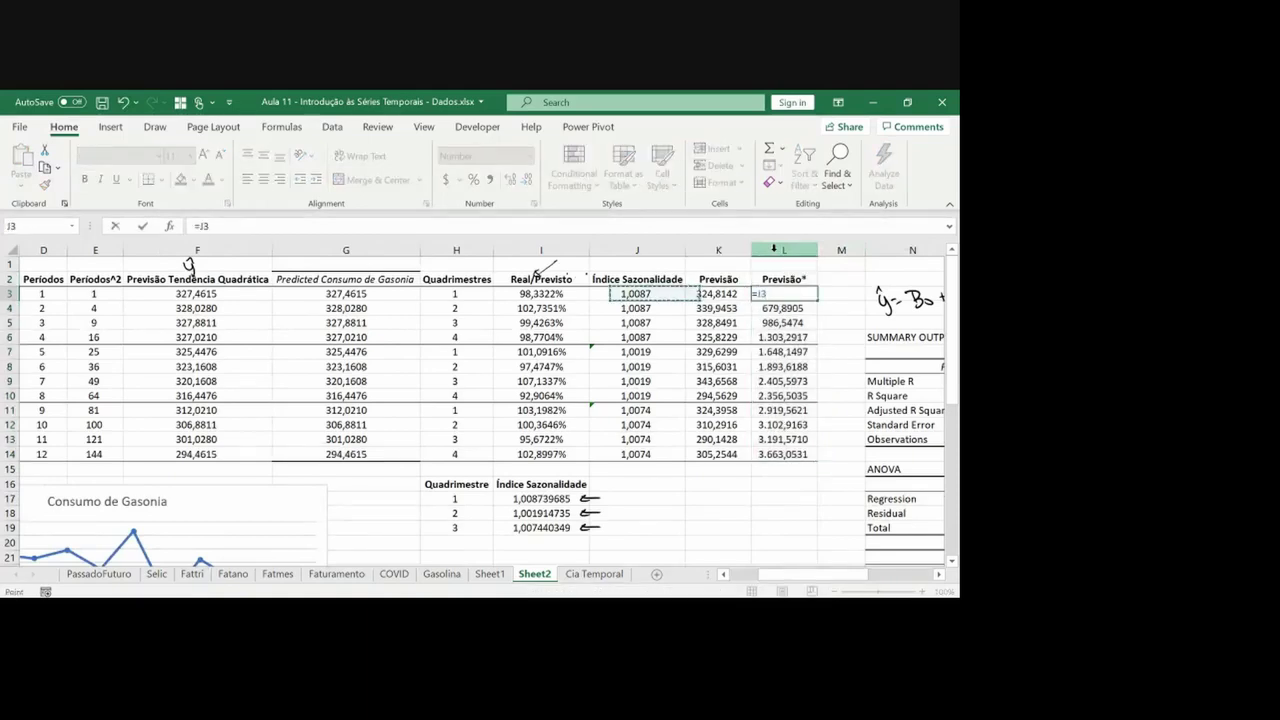
pyautogui.press('Left')
pyautogui.press('Left')
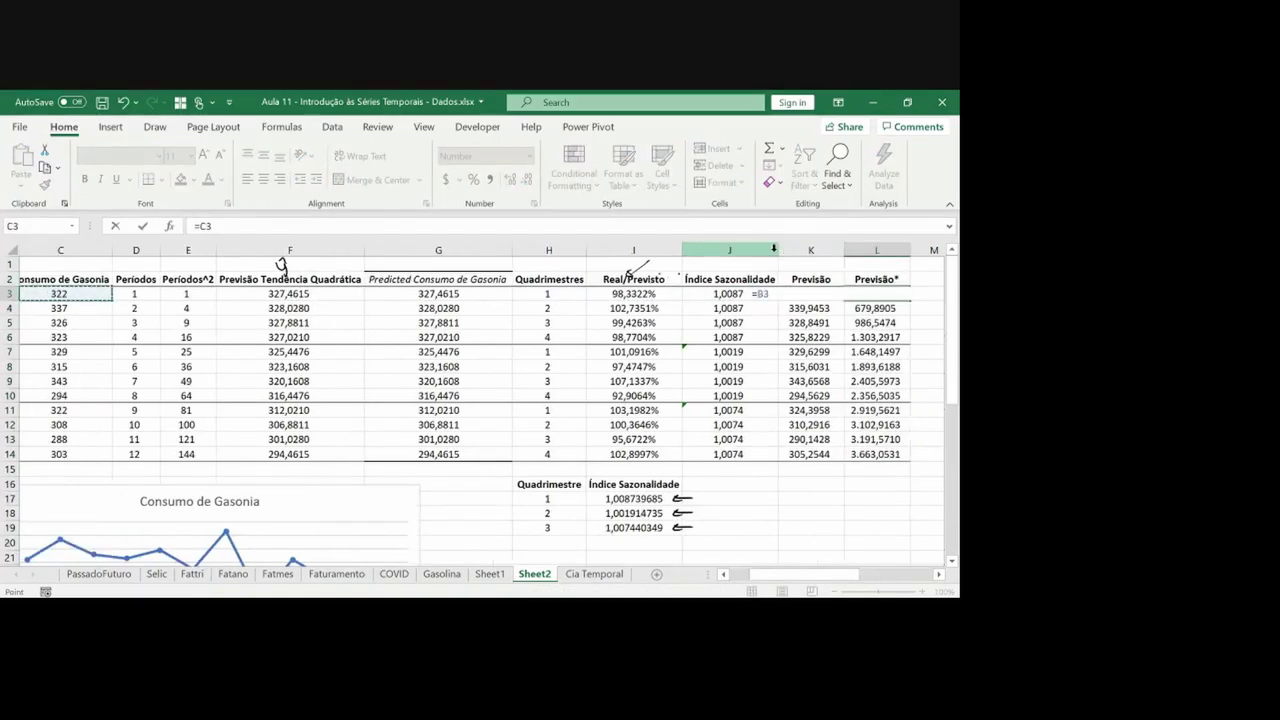
pyautogui.press('Right')
pyautogui.press('Right')
pyautogui.press('Right')
pyautogui.press('Right')
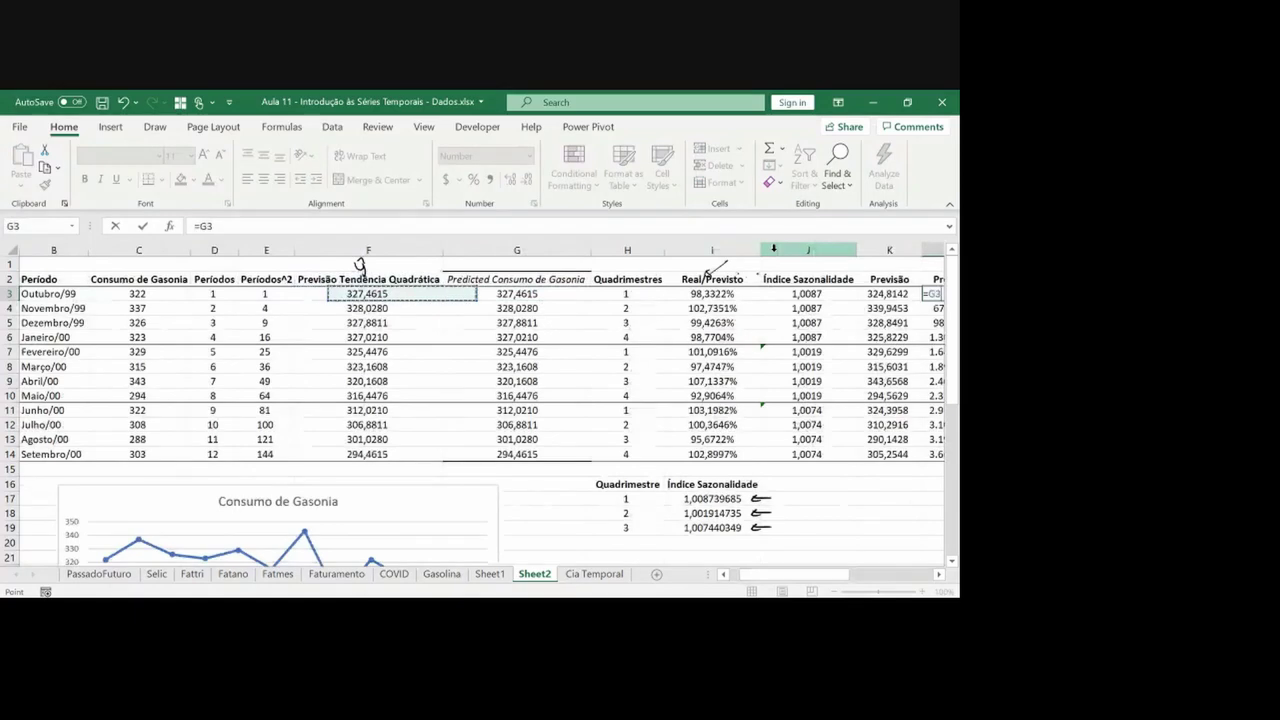
pyautogui.write('*')
pyautogui.press('Left')
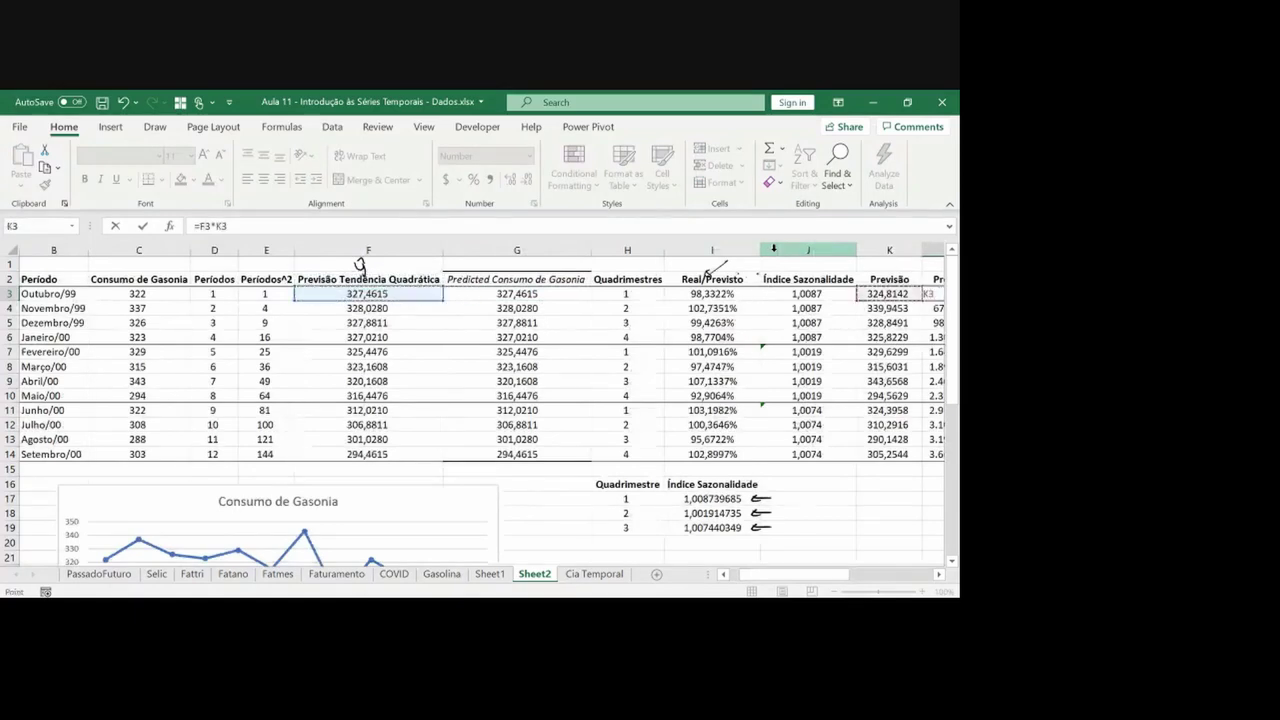
pyautogui.press('Right')
pyautogui.press('Right')
pyautogui.press('Right')
pyautogui.press('Left')
pyautogui.press('Left')
pyautogui.press('Left')
pyautogui.press('Left')
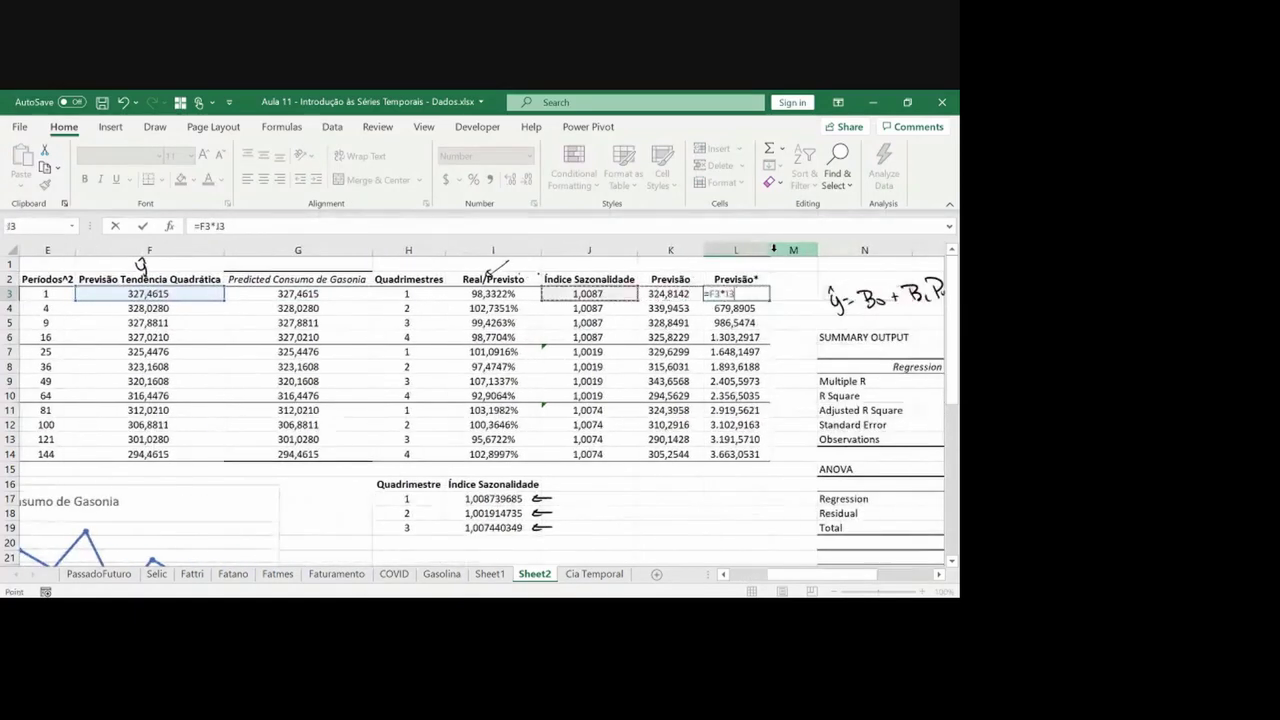
pyautogui.hotkey('ctrl', 'Return')
pyautogui.hotkey('ctrl', 'shift', 'Down')
pyautogui.hotkey('ctrl', 'c')
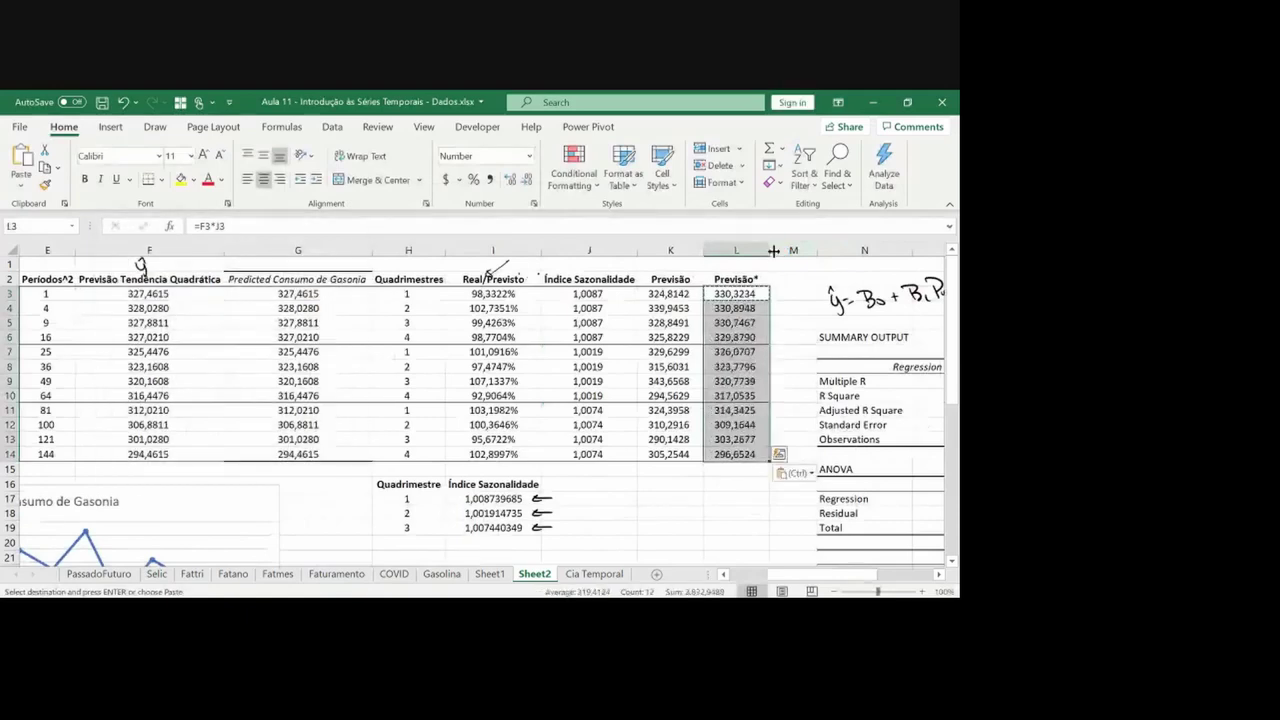
pyautogui.press('Up')
pyautogui.press('Left')
pyautogui.press('Escape')
# Insert three new columns before Previsão* and enter the header "Erro" in L2
pyautogui.press('Left')
pyautogui.press('Down')
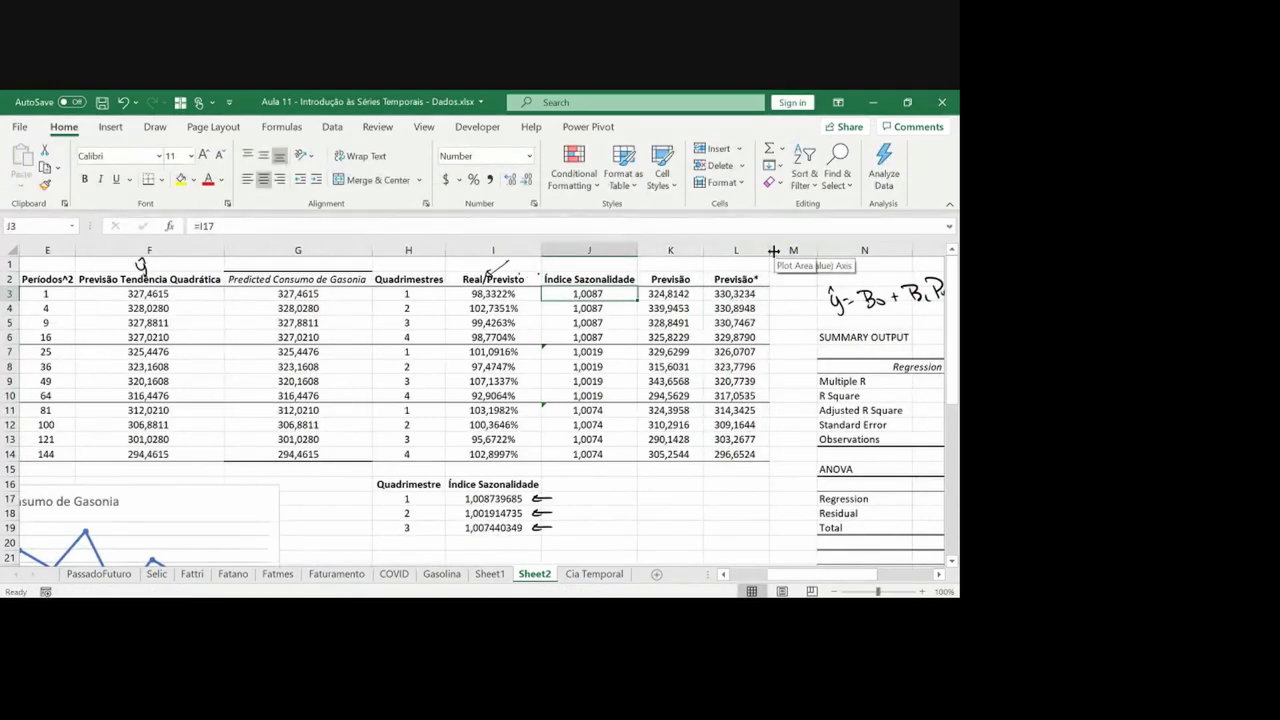
pyautogui.press('Down')
pyautogui.press('Right')
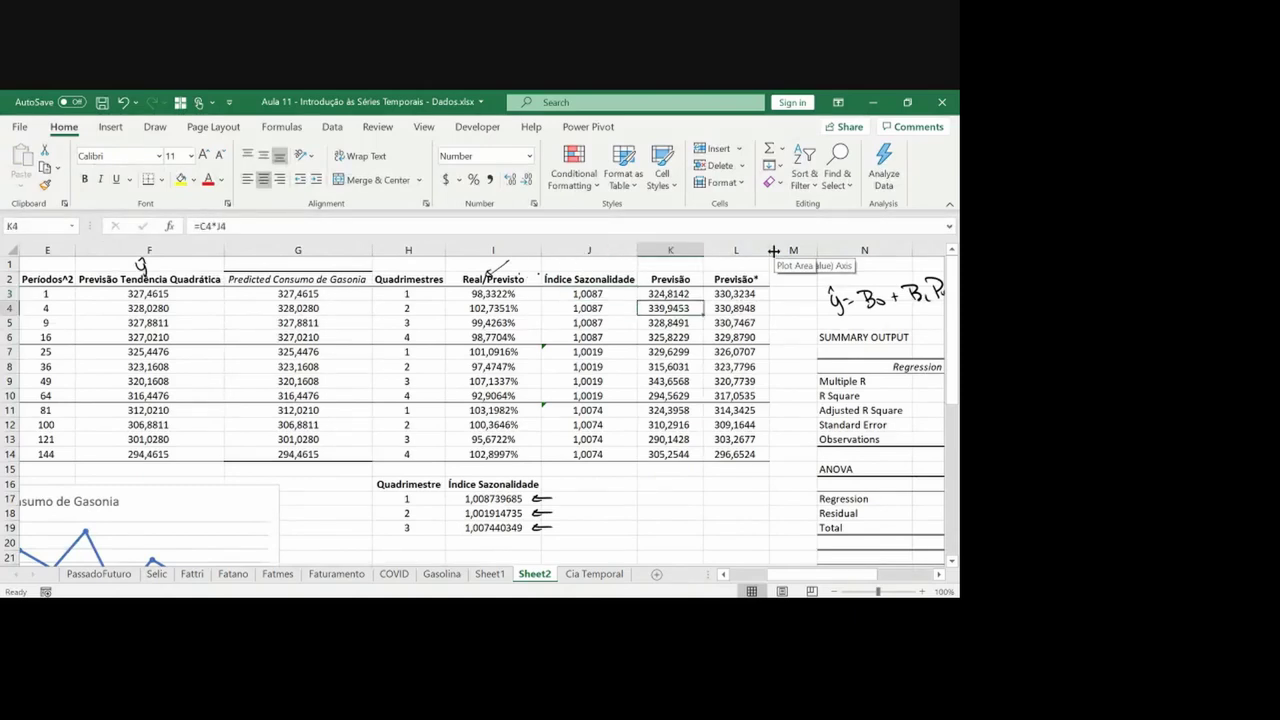
pyautogui.click(749, 251)
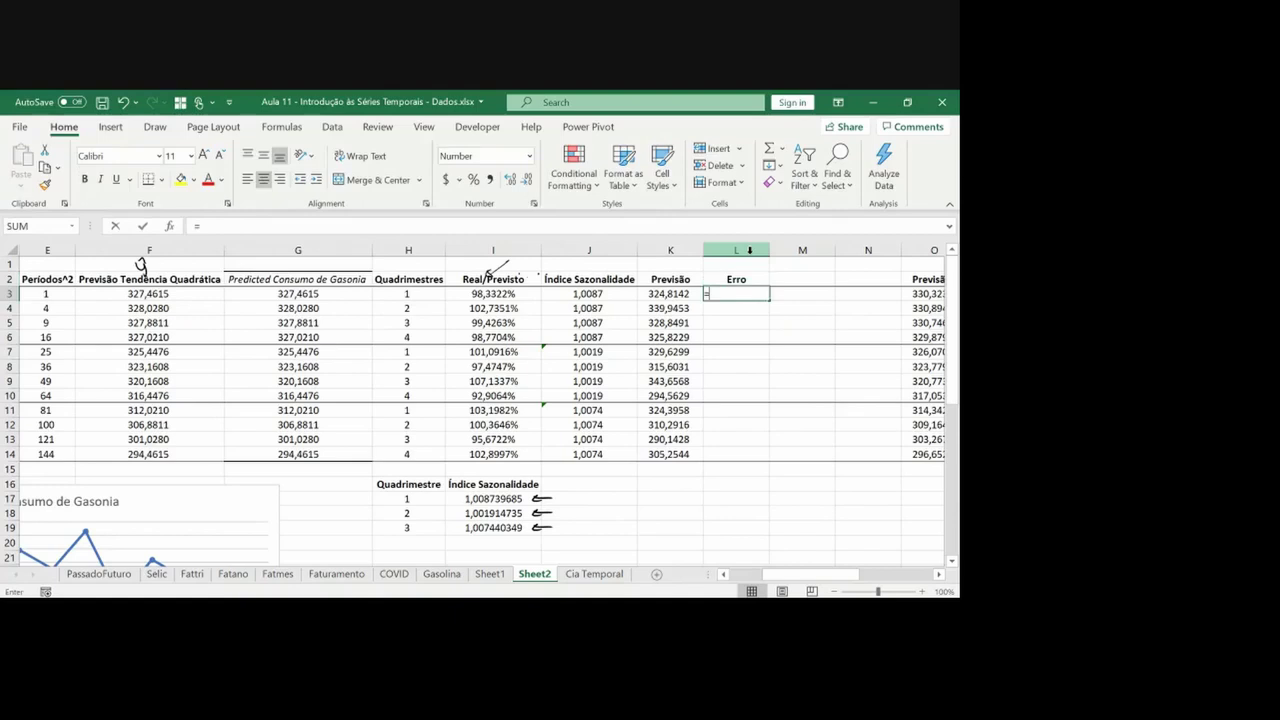
# Calculate the Erro column in L3:L14 as Consumo de Gasonia minus Previsão, using =C3-K3 in L3
pyautogui.press('Left')
pyautogui.press('Left')
pyautogui.press('Left')
pyautogui.press('Left')
pyautogui.press('Left')
pyautogui.press('Left')
pyautogui.press('Left')
pyautogui.press('Left')
pyautogui.press('Left')
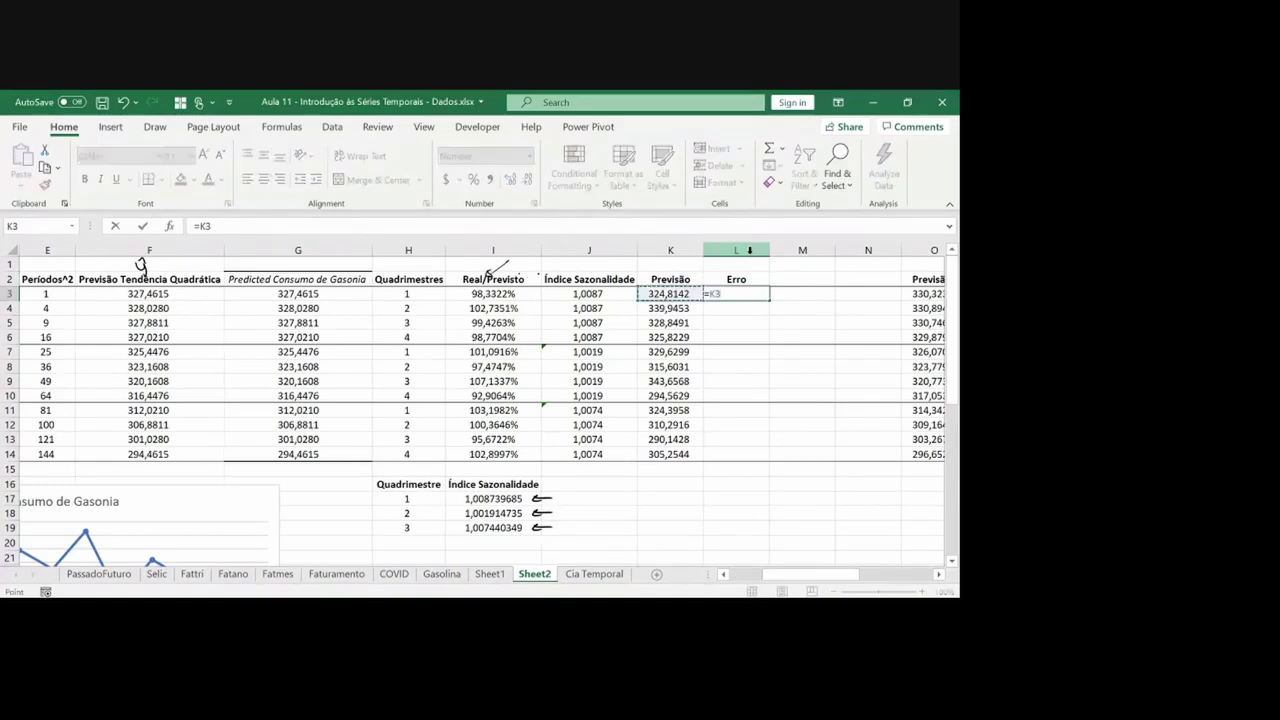
pyautogui.write('-')
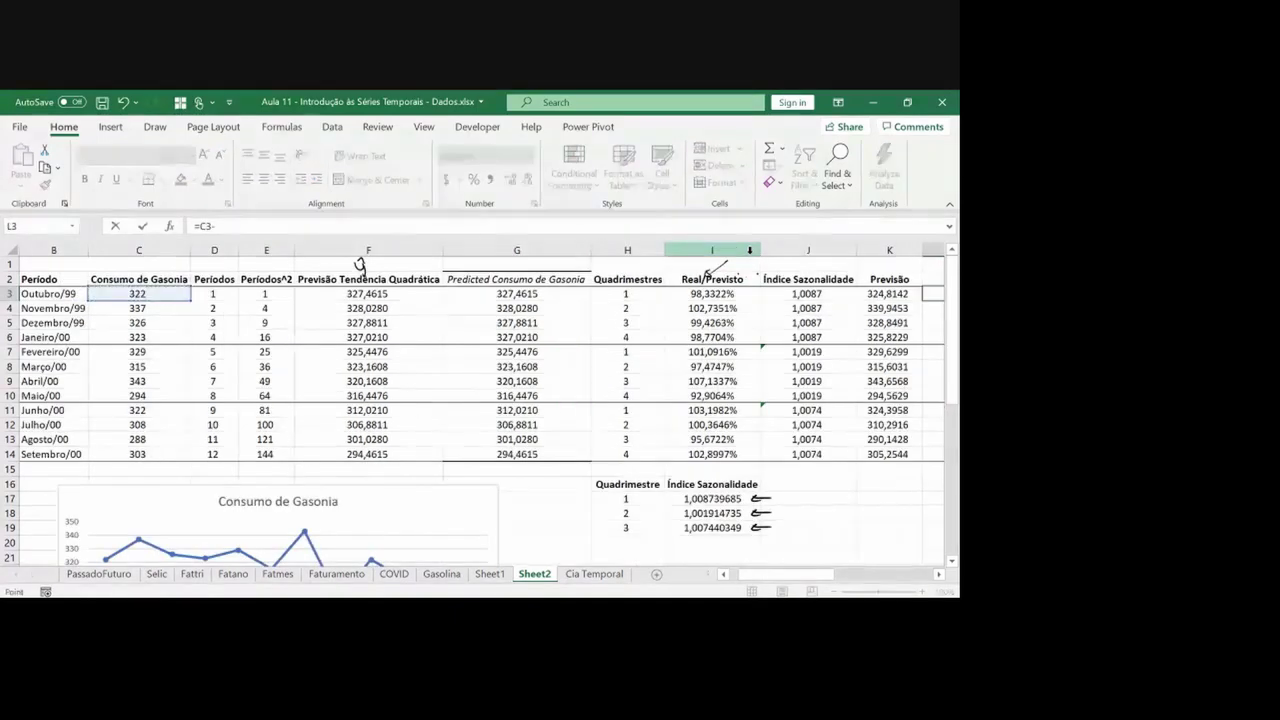
pyautogui.press('Left')
pyautogui.hotkey('ctrl', 'Return')
pyautogui.hotkey('ctrl', 'c')
pyautogui.press('Left')
pyautogui.hotkey('ctrl', 'Down')
pyautogui.press('Right')
pyautogui.hotkey('ctrl', 'shift', 'Up')
pyautogui.press('Return')
pyautogui.hotkey('ctrl', 'Up')
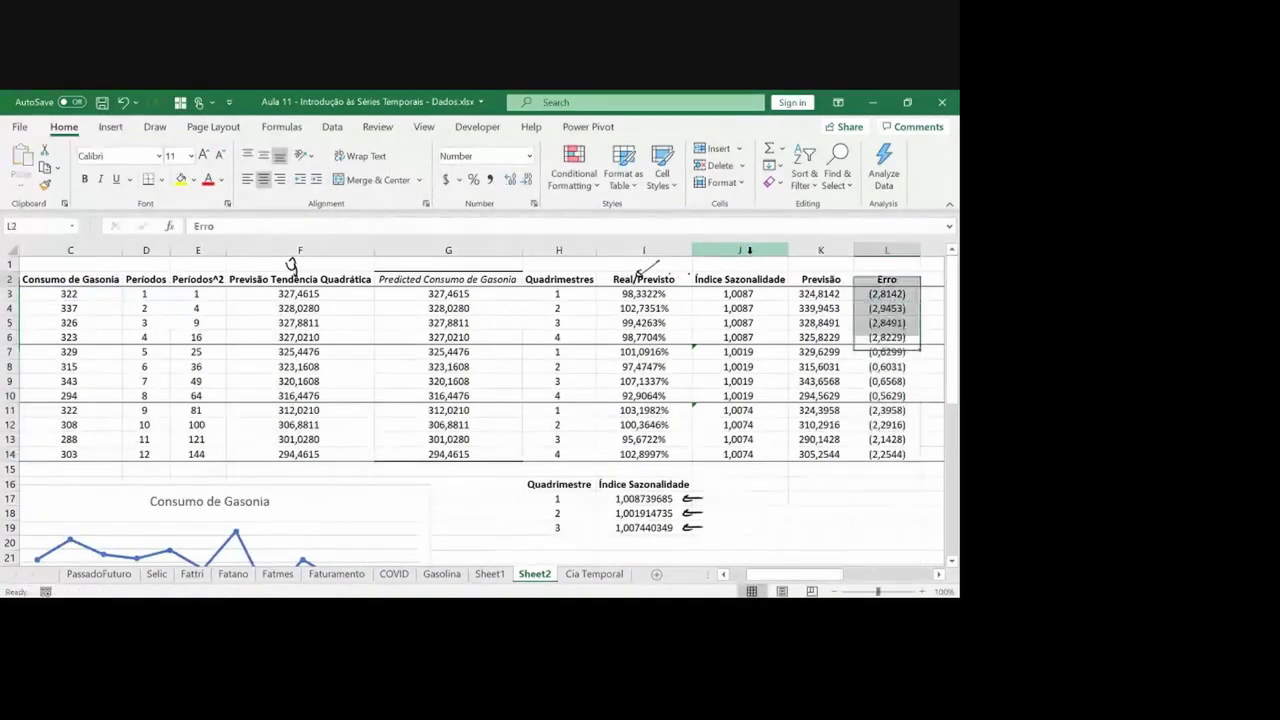
# Copy the Erro header into M2 and change it to "Erro^2"
pyautogui.press('Right')
pyautogui.press('Right')
pyautogui.press('Left')
pyautogui.press('Left')
pyautogui.hotkey('ctrl', 'c')
pyautogui.press('Right')
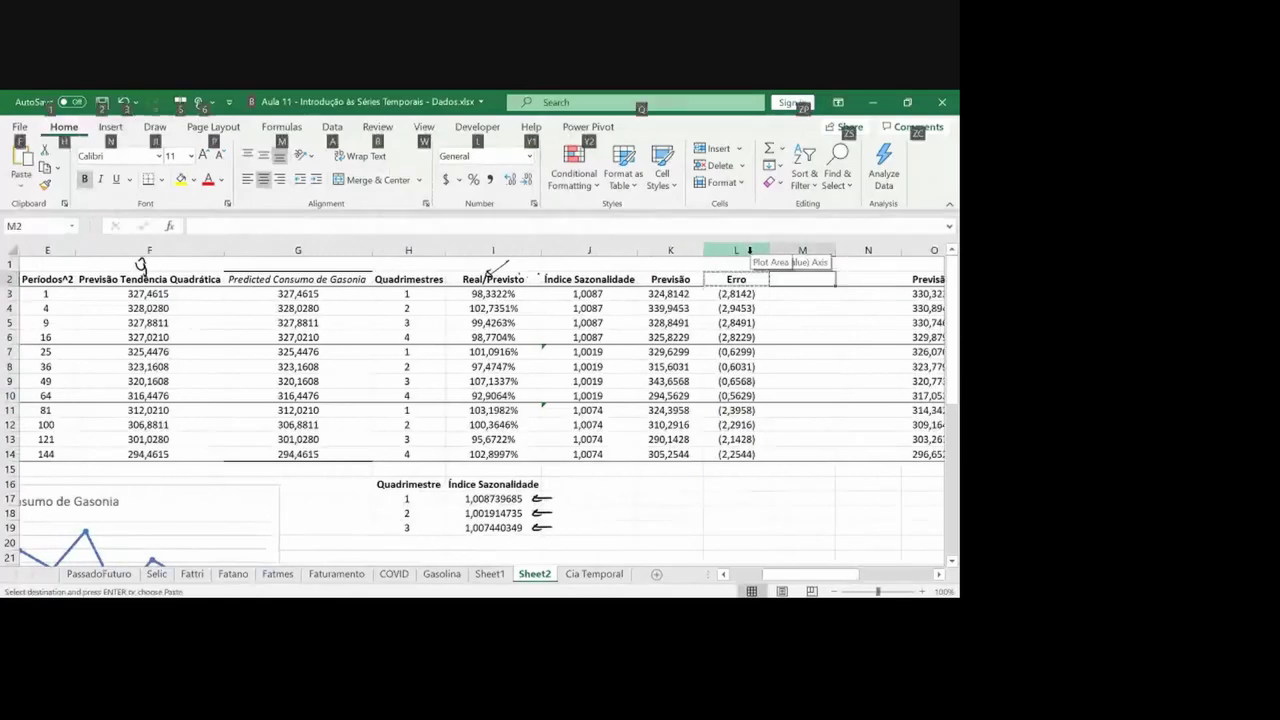
pyautogui.hotkey('ctrl', 'v')
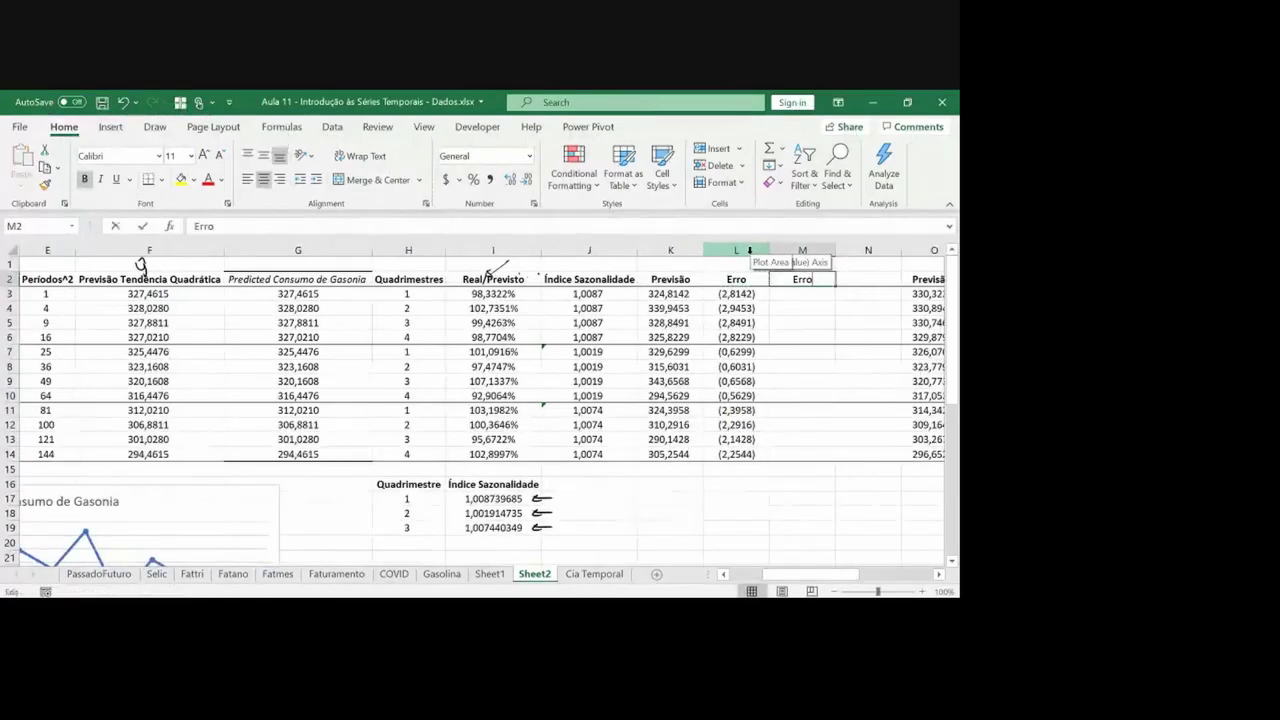
pyautogui.press('F2')
pyautogui.write('^2')
pyautogui.press('Return')
# Calculate the squared errors in M3:M14, using =L3^2 in M3
pyautogui.write('=')
pyautogui.press('Left')
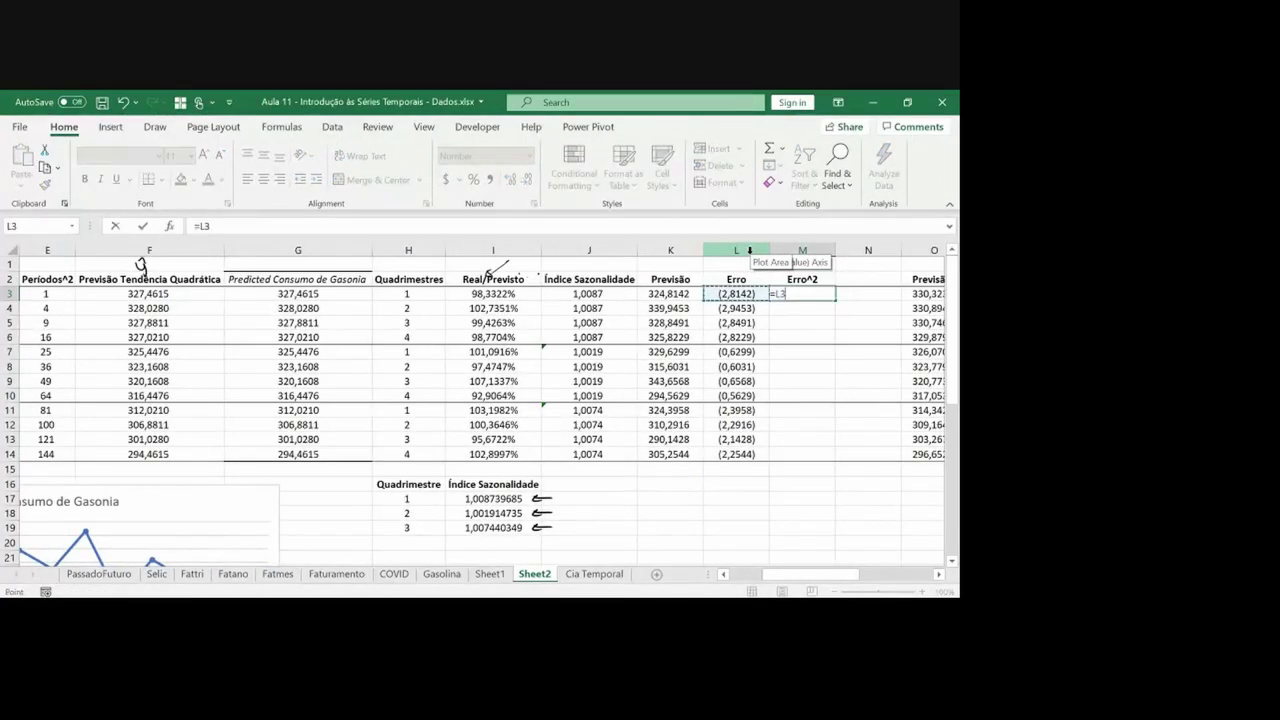
pyautogui.write('^2')
pyautogui.hotkey('ctrl', 'Return')
pyautogui.hotkey('ctrl', 'c')
pyautogui.press('Left')
pyautogui.hotkey('ctrl', 'Down')
pyautogui.press('Right')
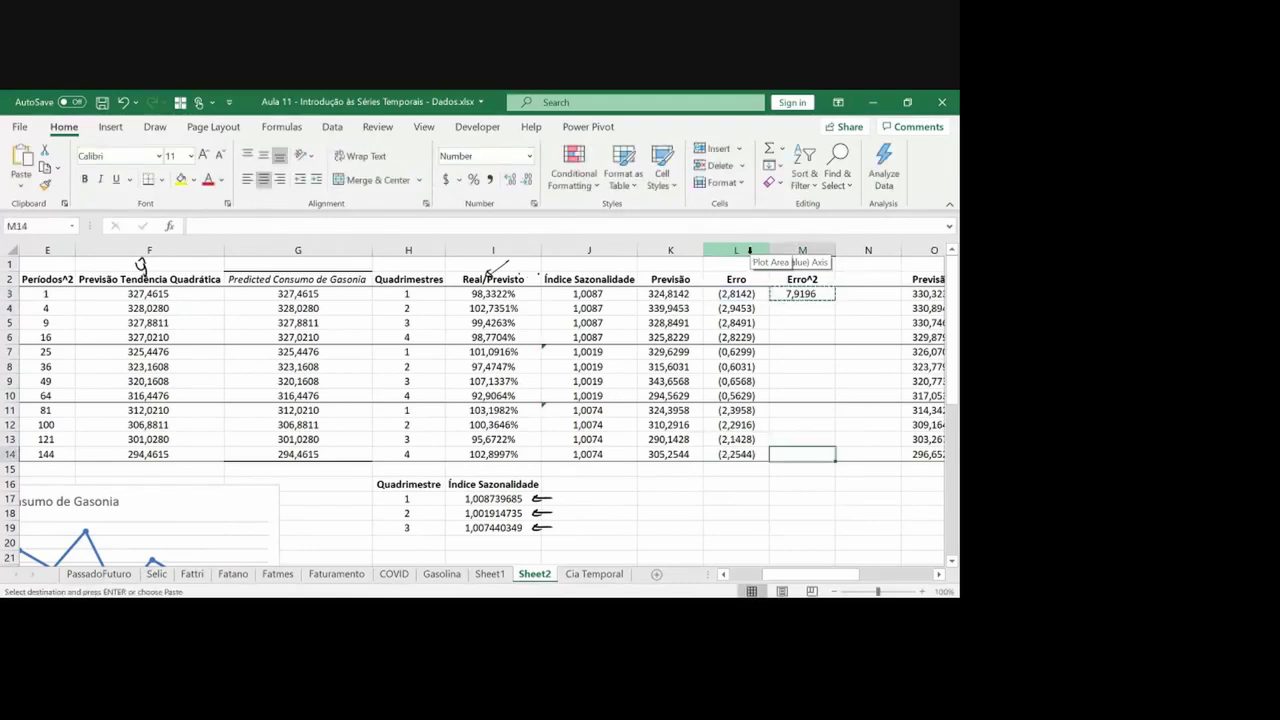
pyautogui.hotkey('ctrl', 'shift', 'Up')
pyautogui.press('Return')
pyautogui.press('Down')
pyautogui.press('Down')
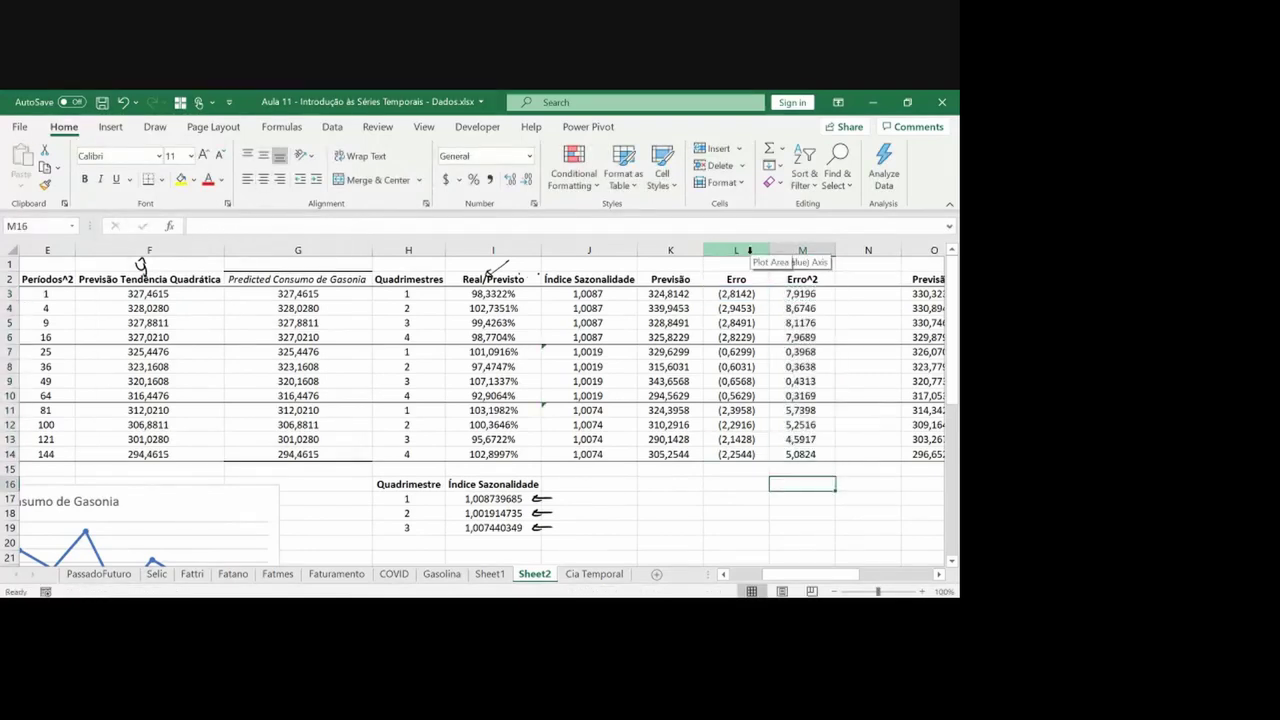
# Enter the label "Erro Quadrado Médio (MSE)" in L15 and fit column L to its width
pyautogui.press('Up')
pyautogui.press('Left')
pyautogui.write('M')
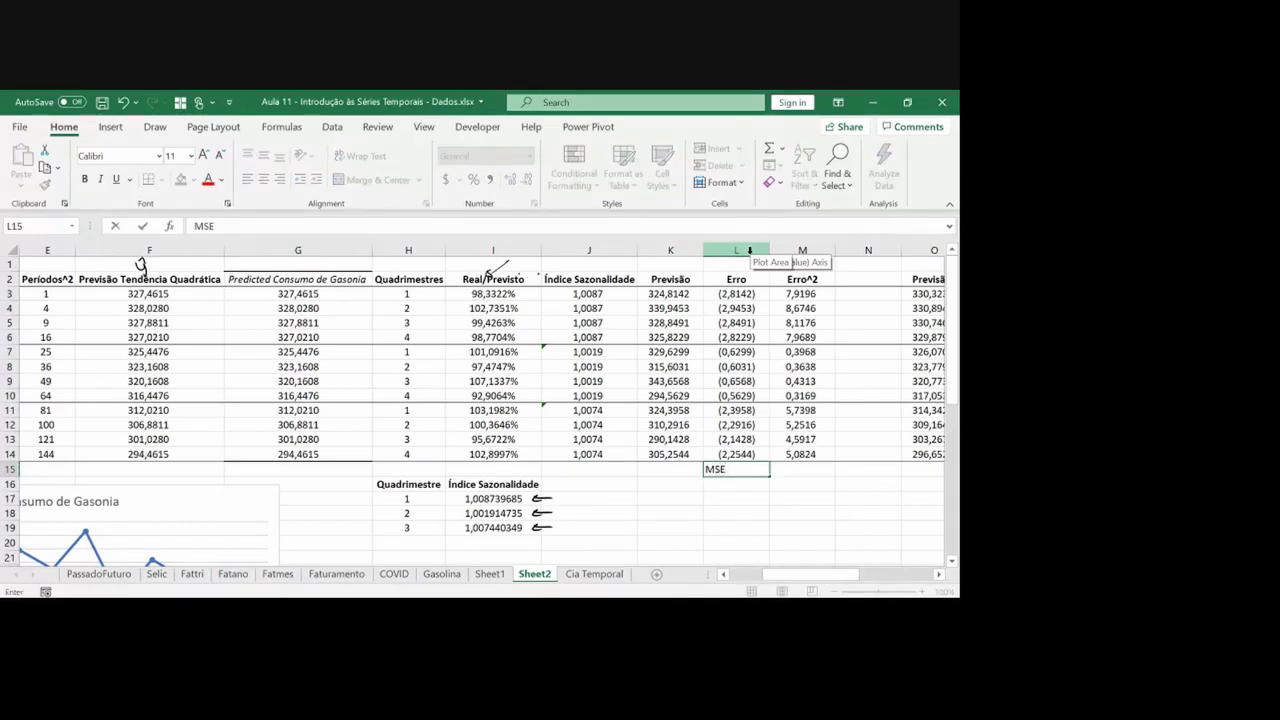
pyautogui.write('rro Quadrado Médio (')
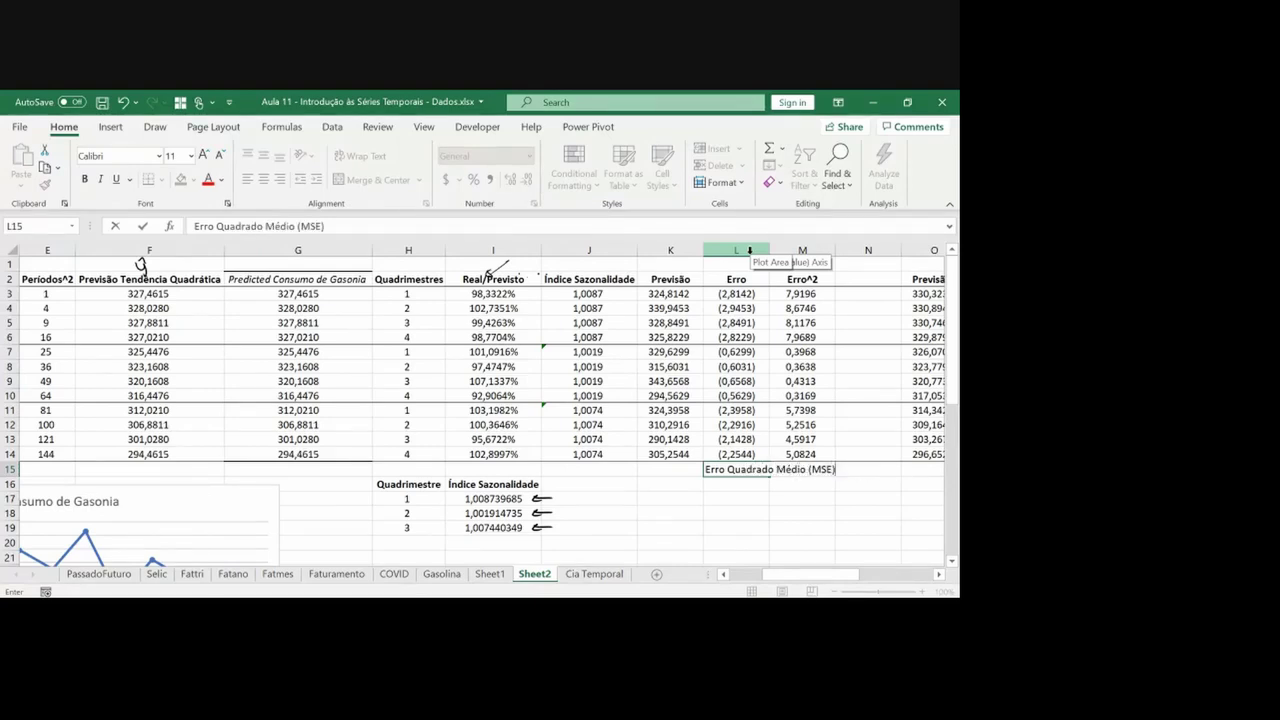
pyautogui.press('Return')
pyautogui.press('Up')
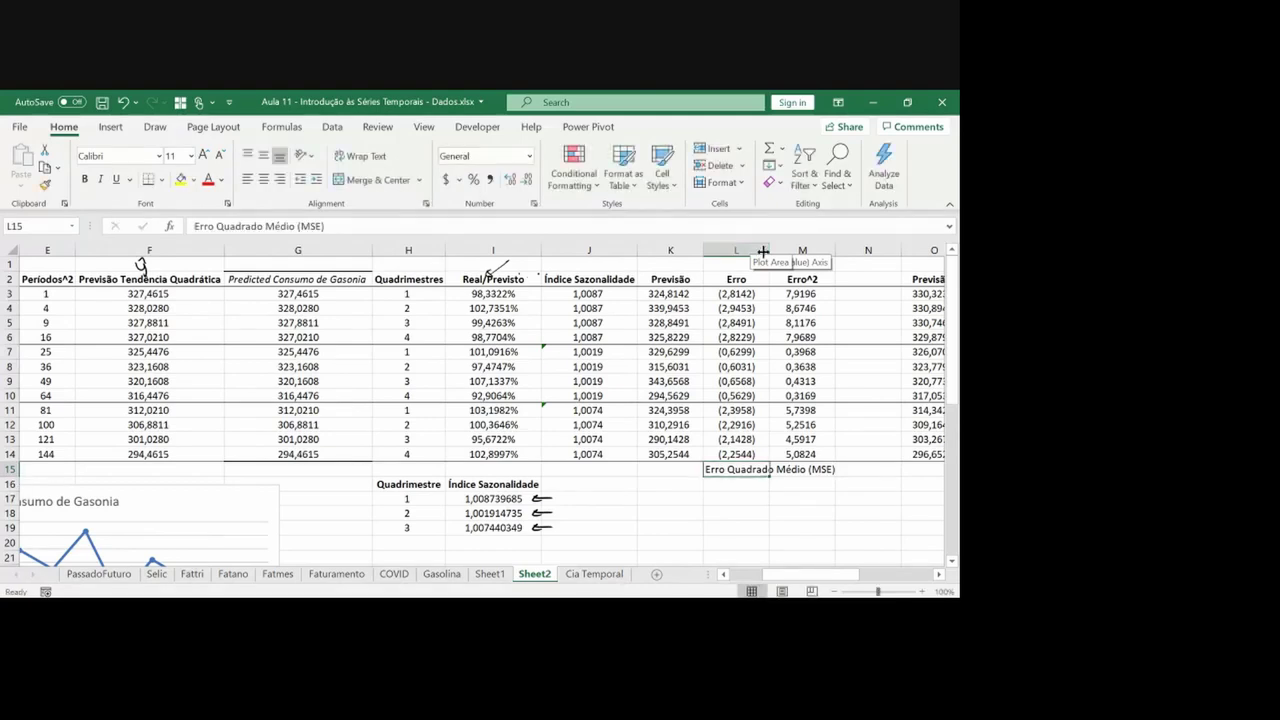
pyautogui.doubleClick(764, 249)
# Format L15:M15 in bold with borders and a yellow fill
pyautogui.hotkey('shift', 'Right')
pyautogui.hotkey('ctrl', 'b')
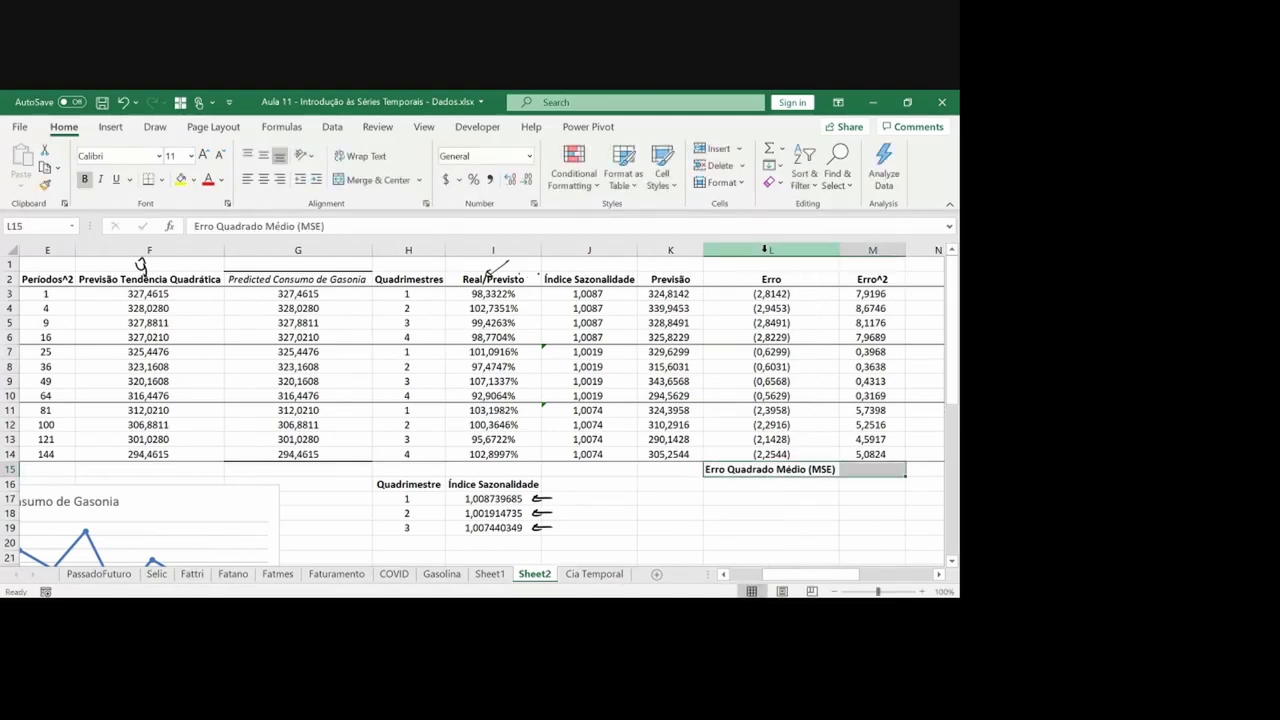
pyautogui.click(193, 180)
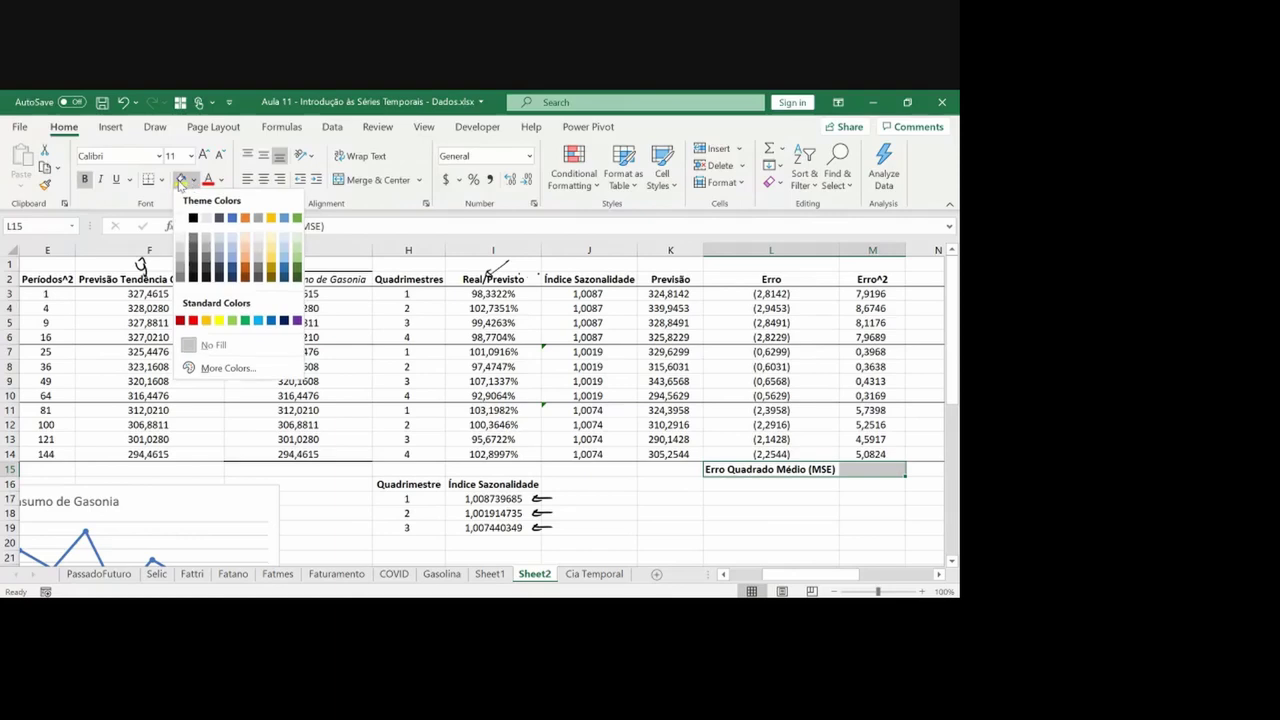
pyautogui.click(220, 303)
# Calculate the mean squared error in M15 with =AVERAGE(M3:M14) and centre the result
pyautogui.press('Tab')
pyautogui.write('=average(')
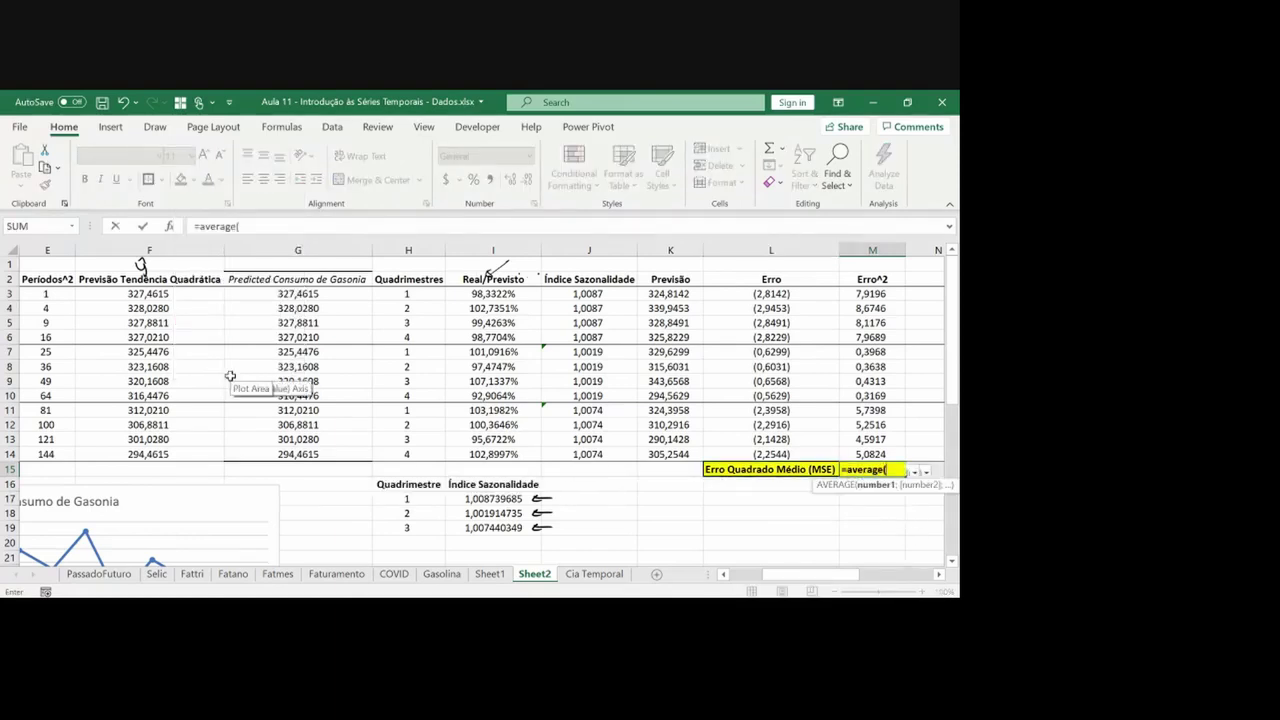
pyautogui.press('Up')
pyautogui.hotkey('ctrl', 'shift', 'Up')
pyautogui.hotkey('shift', 'Down')
pyautogui.press('Return')
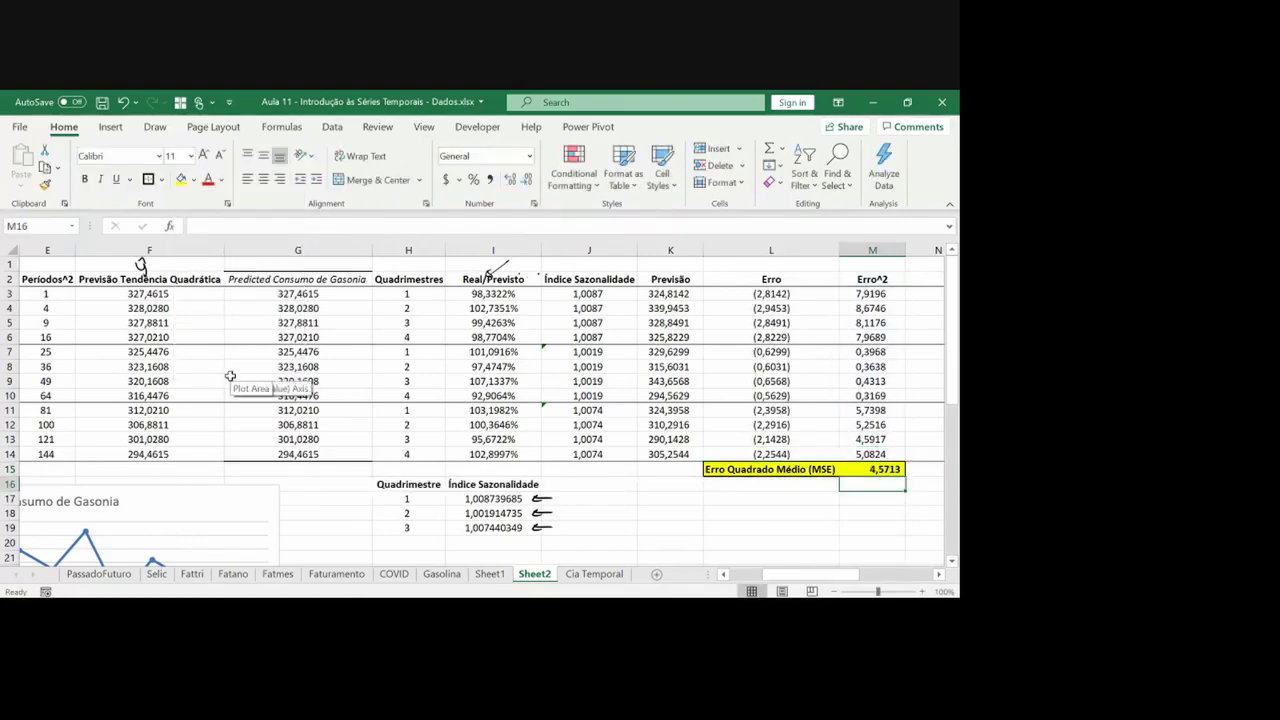
pyautogui.press('Up')
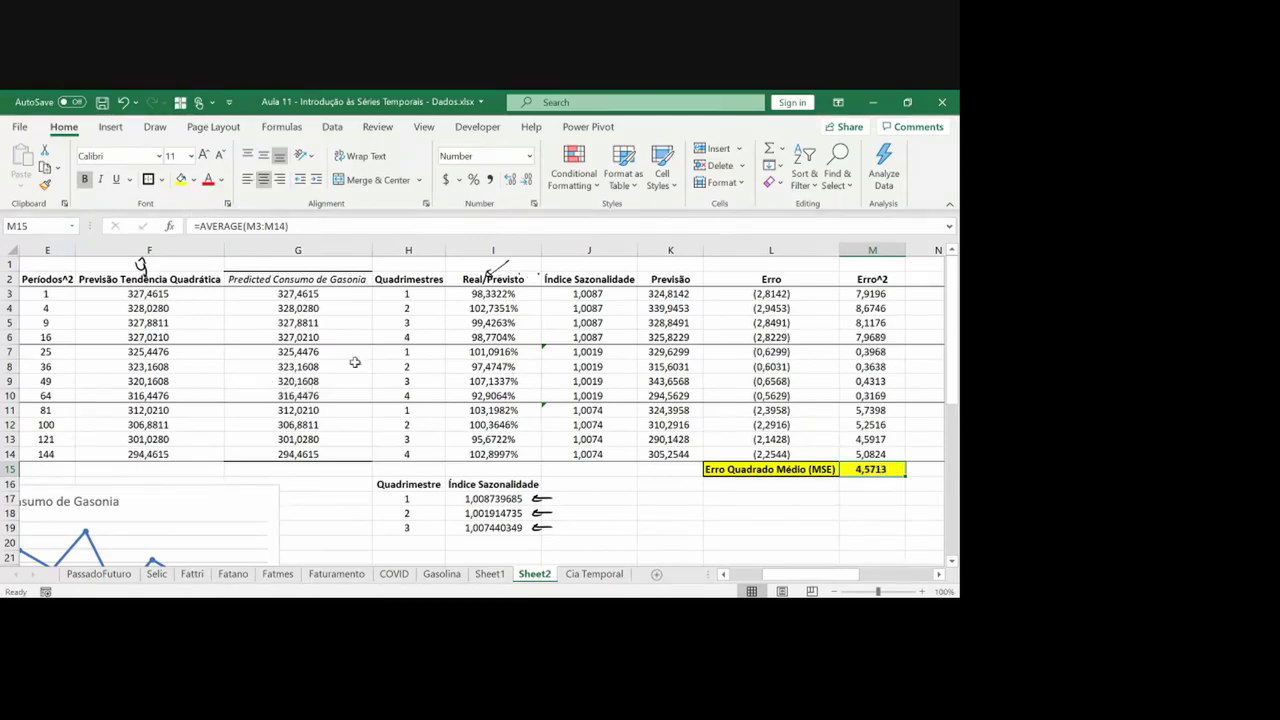
# Open the data source settings of the Consumo de Gasonia line chart
pyautogui.click(223, 325)
pyautogui.hotkey('ctrl', 'Left')
pyautogui.press('Up')
pyautogui.press('Up')
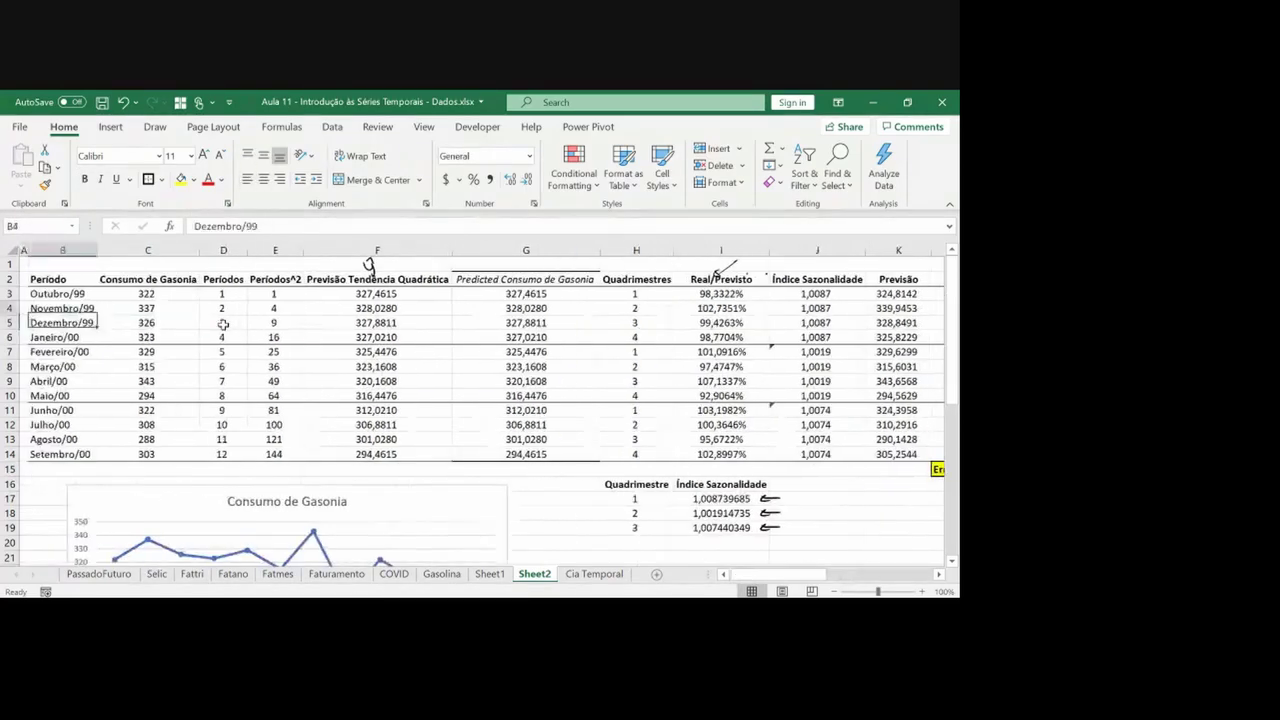
pyautogui.press('Down')
pyautogui.click(367, 488)
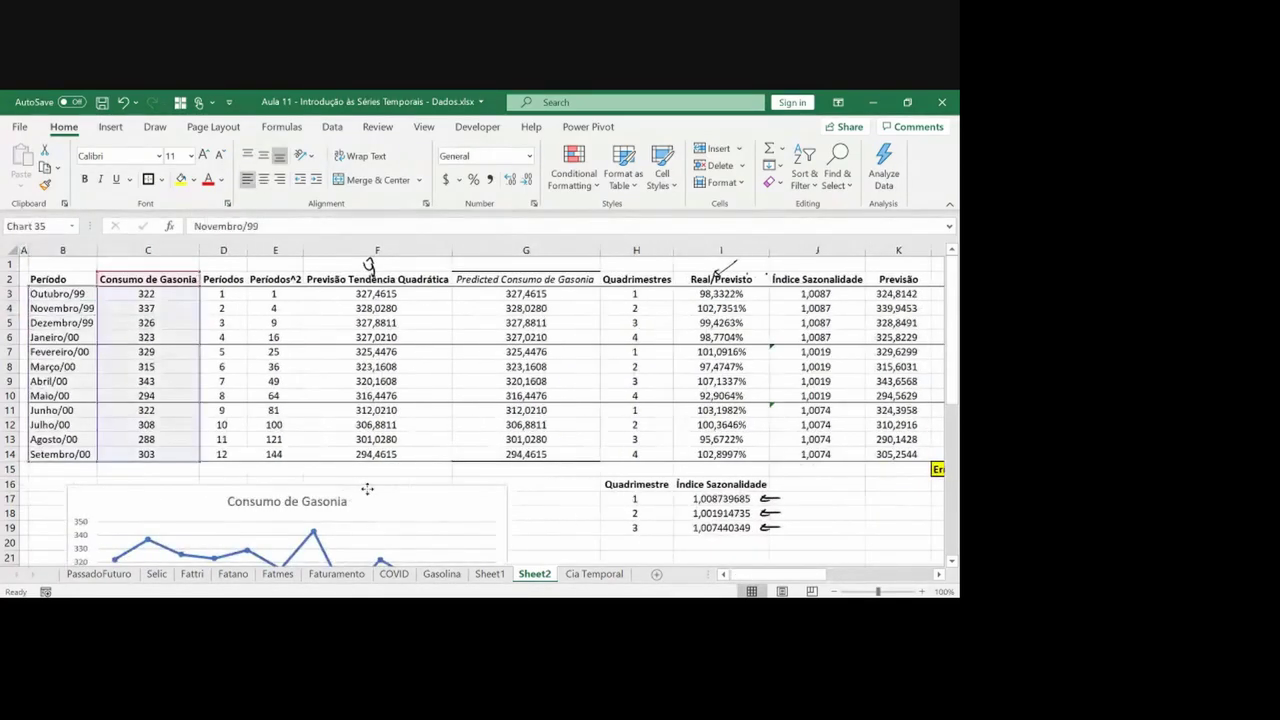
pyautogui.rightClick(367, 488)
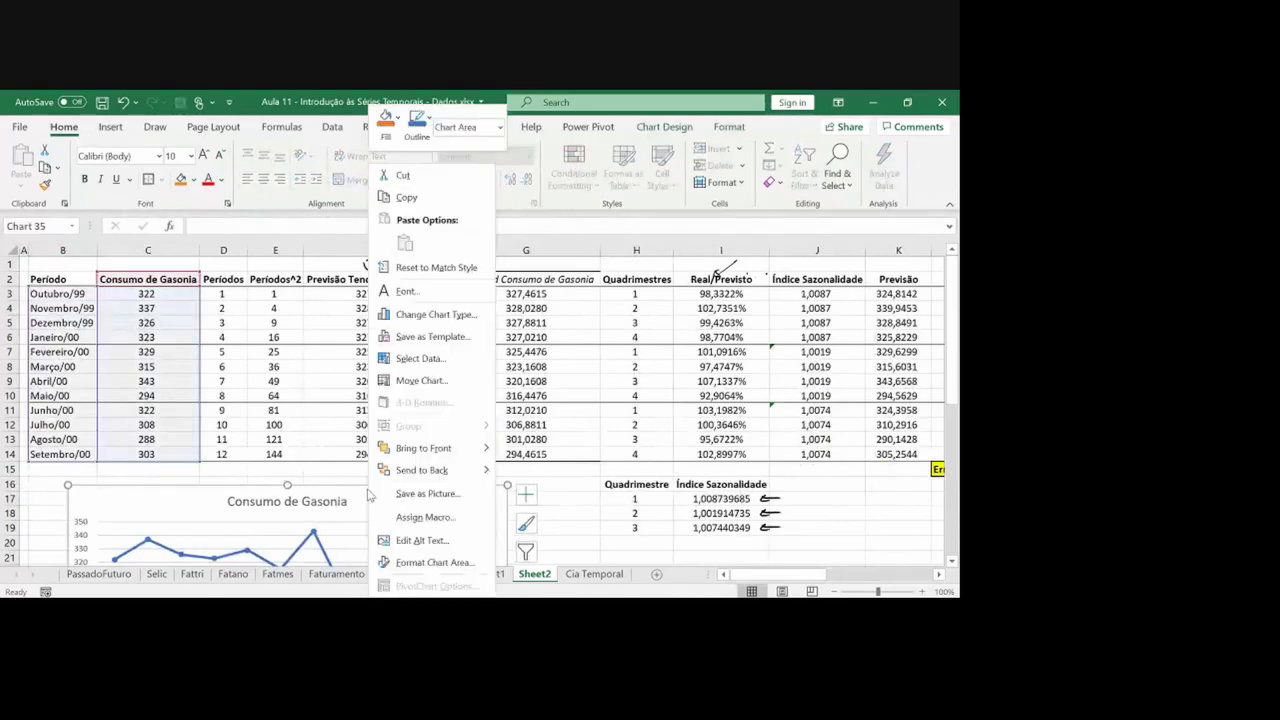
pyautogui.click(438, 367)
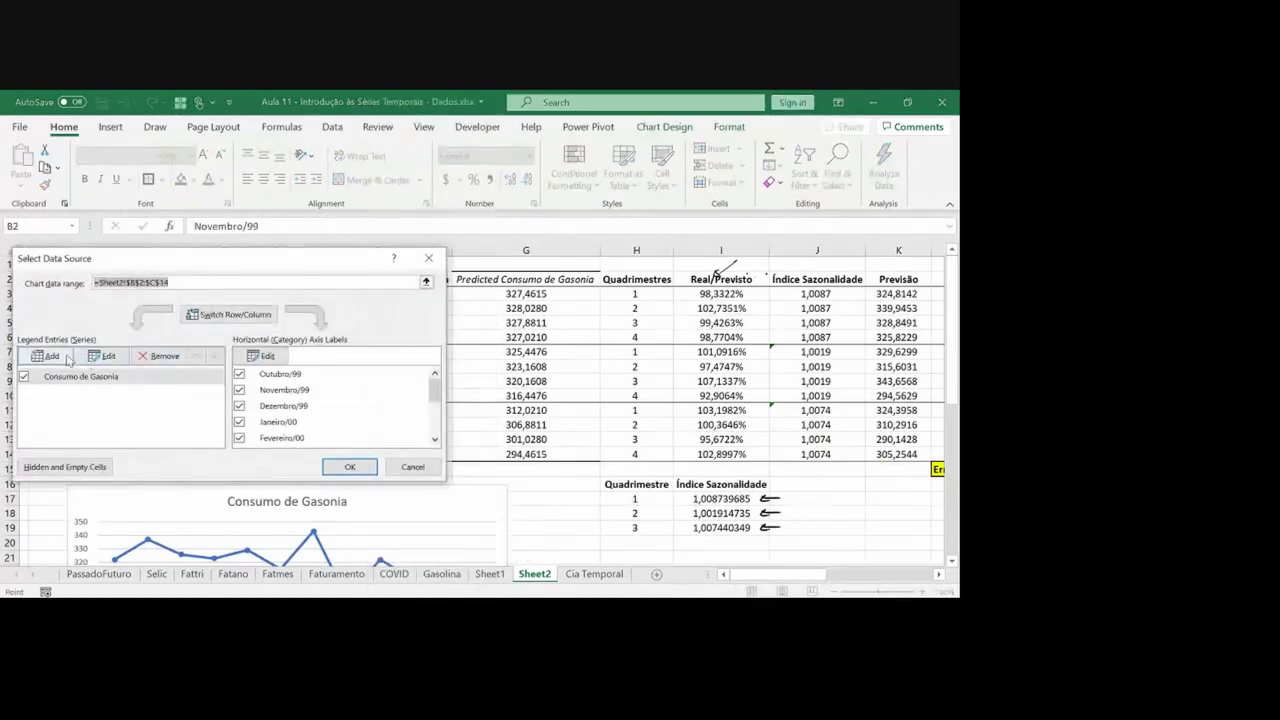
# Add a second series to the chart, taking its name from K2 (Previsão) and its values from K3:K14
pyautogui.click(50, 356)
pyautogui.click(261, 353)
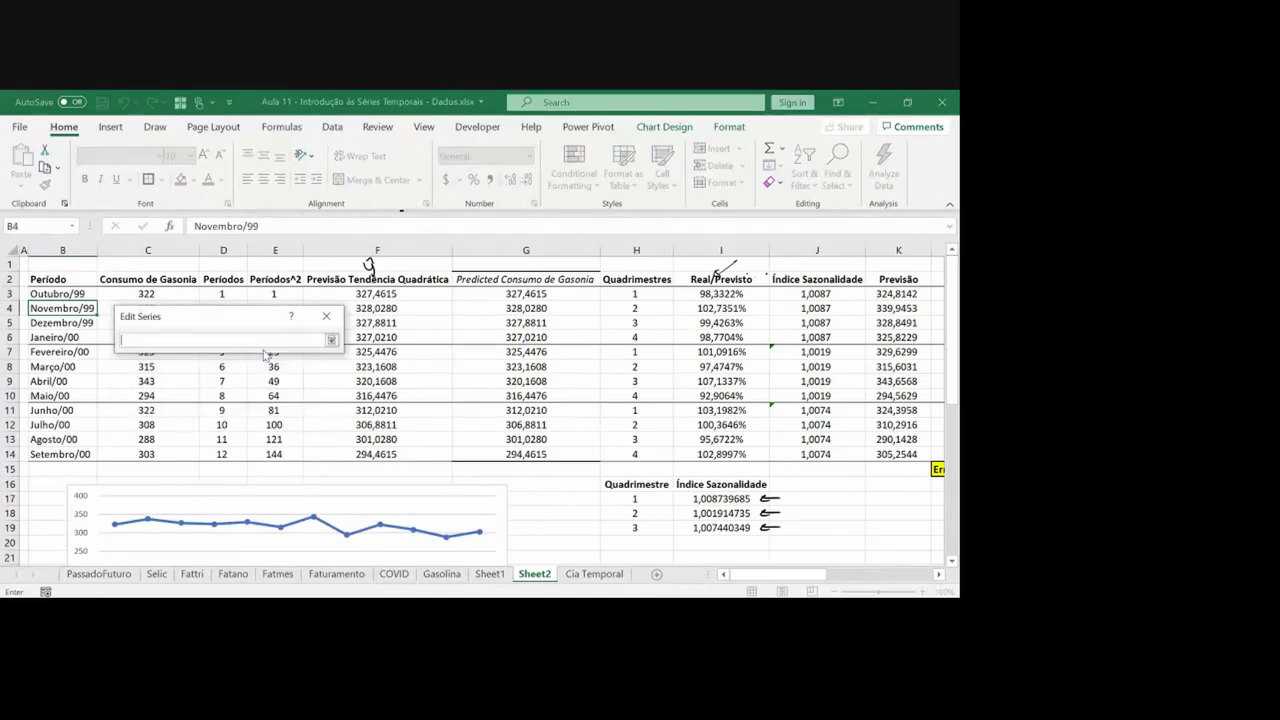
pyautogui.click(883, 278)
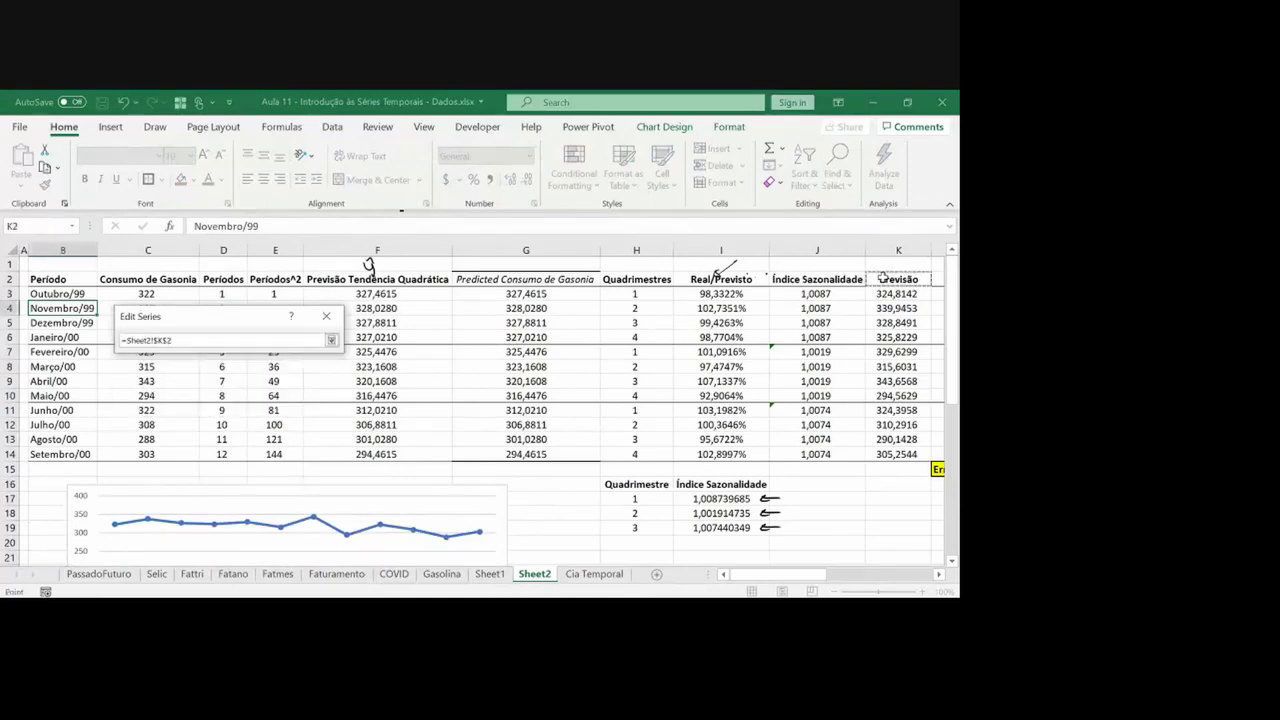
pyautogui.press('Return')
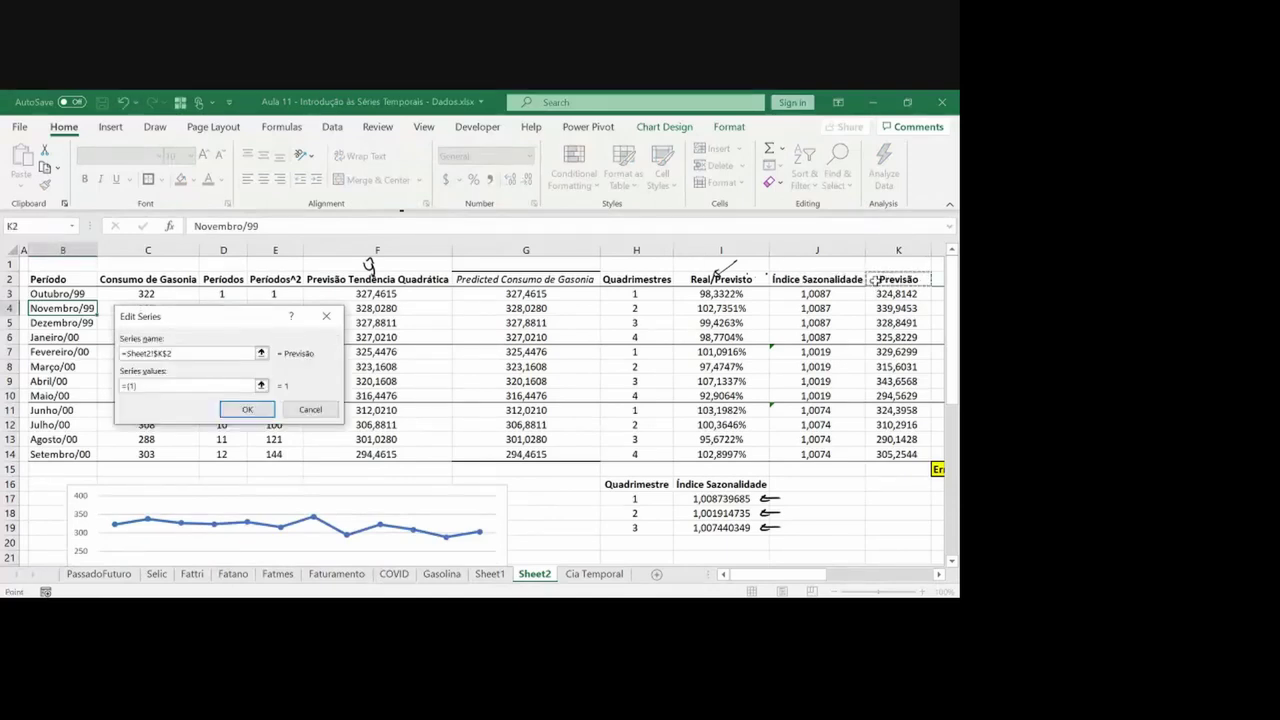
pyautogui.click(261, 385)
pyautogui.click(912, 282)
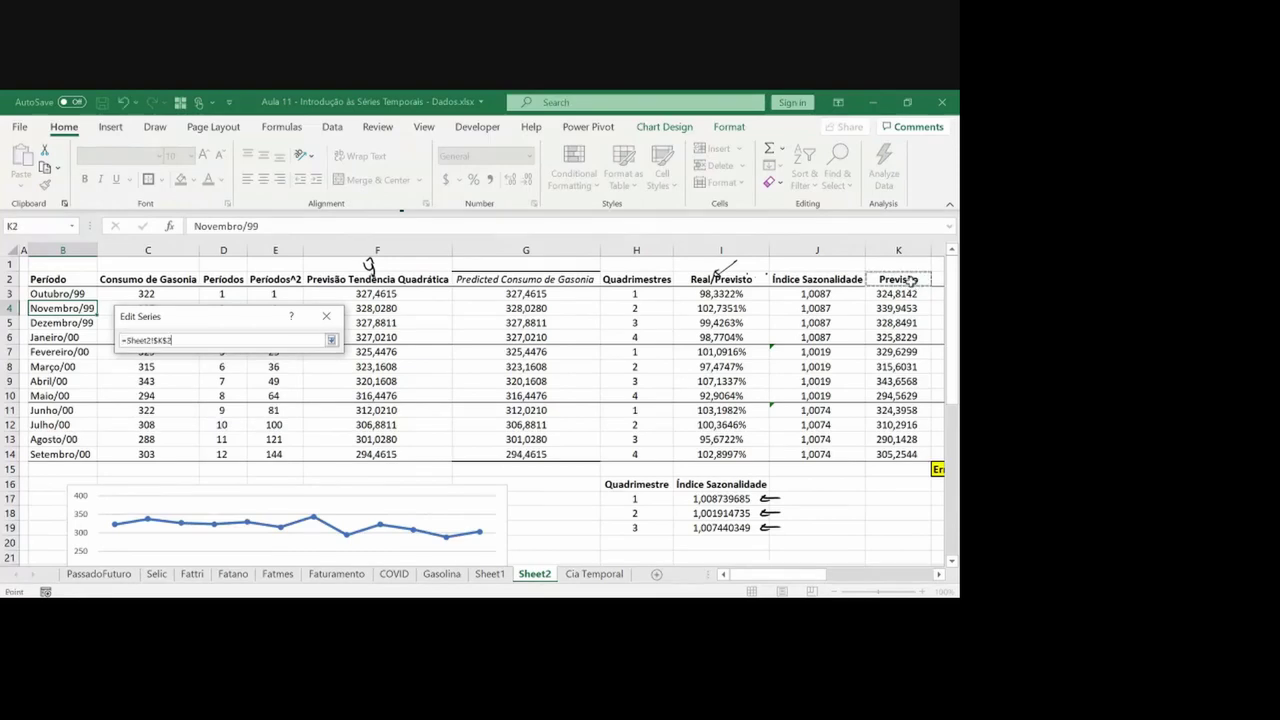
pyautogui.moveTo(912, 293); pyautogui.dragTo(912, 454)
pyautogui.press('Return')
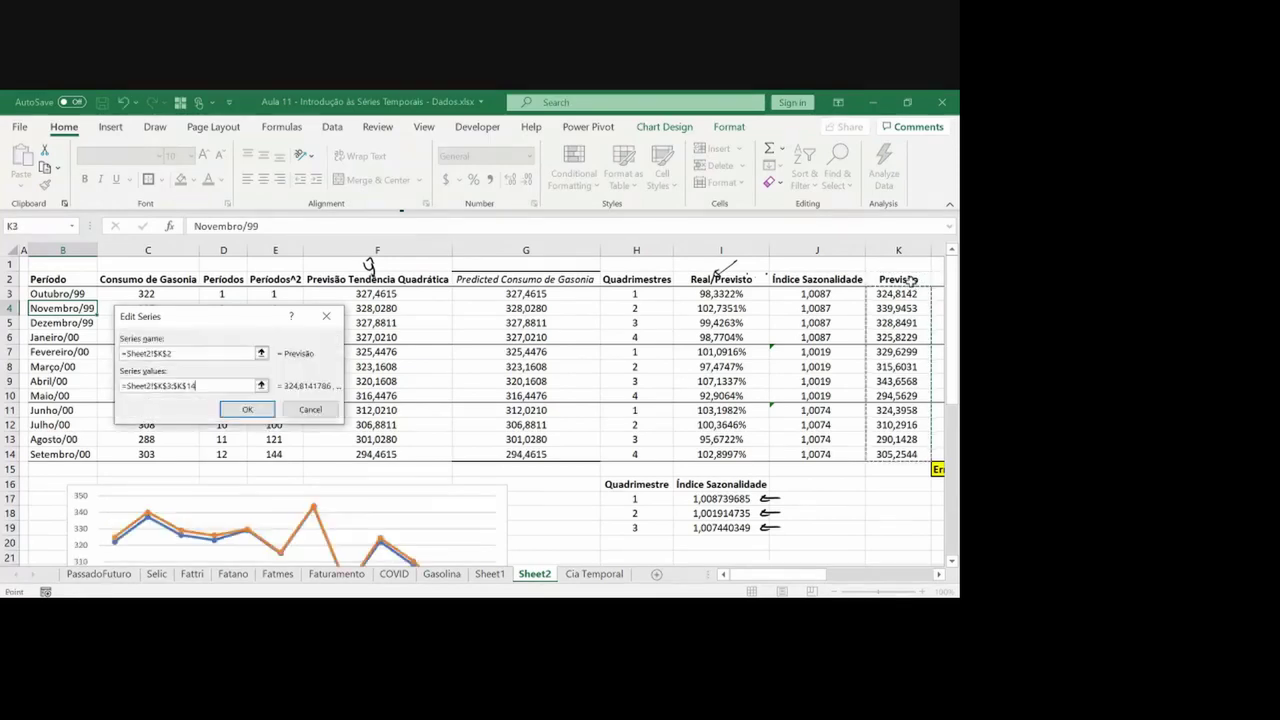
pyautogui.click(247, 411)
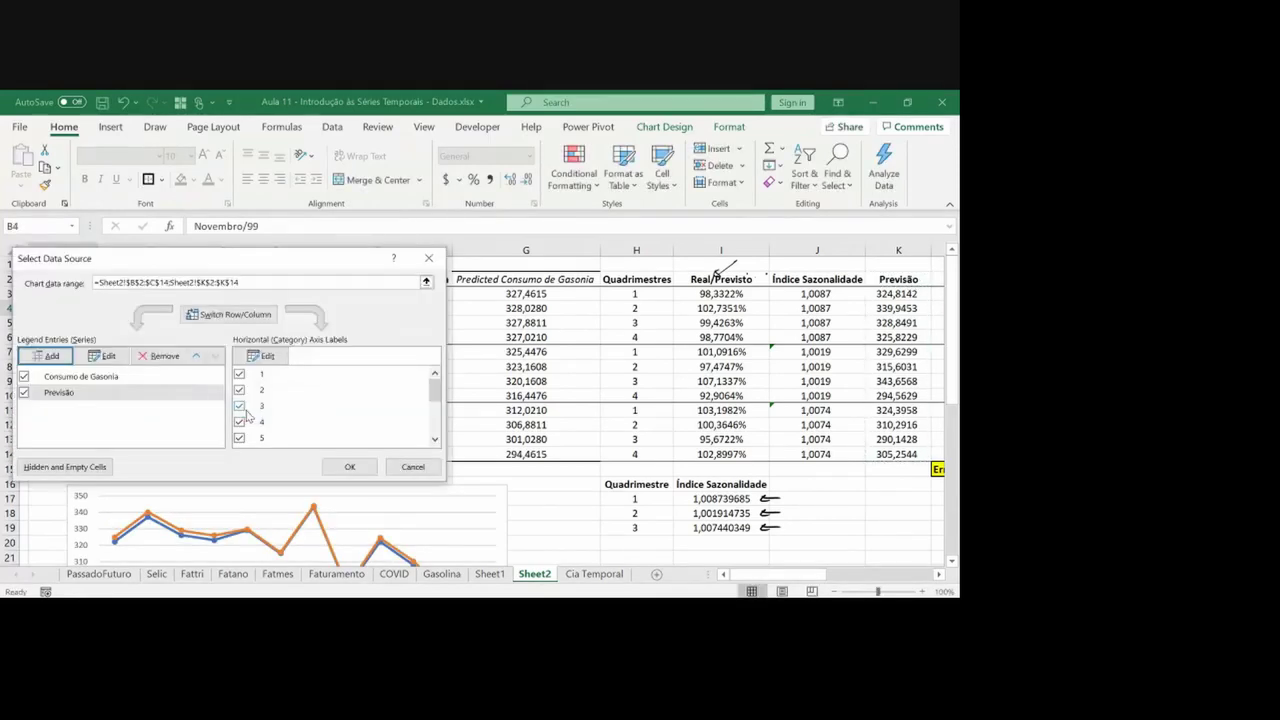
# Start a third series in the chart's data source, taking its name from O2 (Previsão*)
pyautogui.click(50, 356)
pyautogui.click(264, 357)
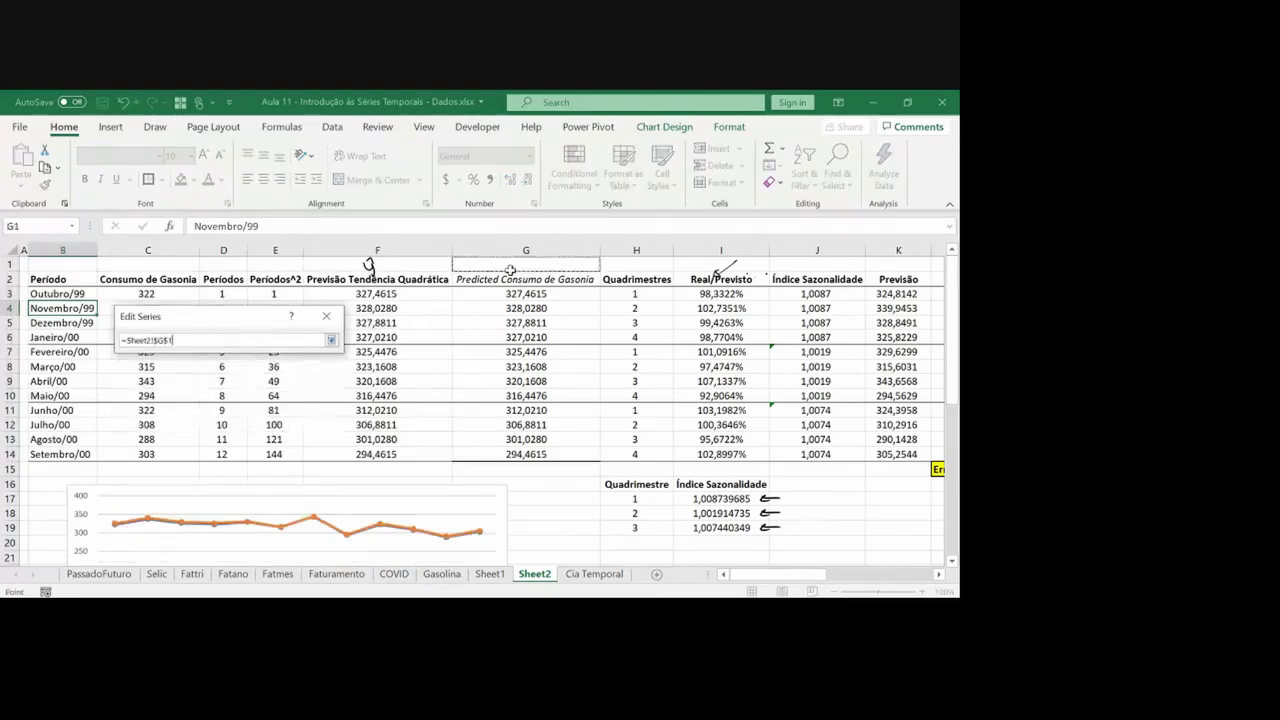
pyautogui.click(900, 265)
pyautogui.press('Right')
pyautogui.press('Right')
pyautogui.press('Right')
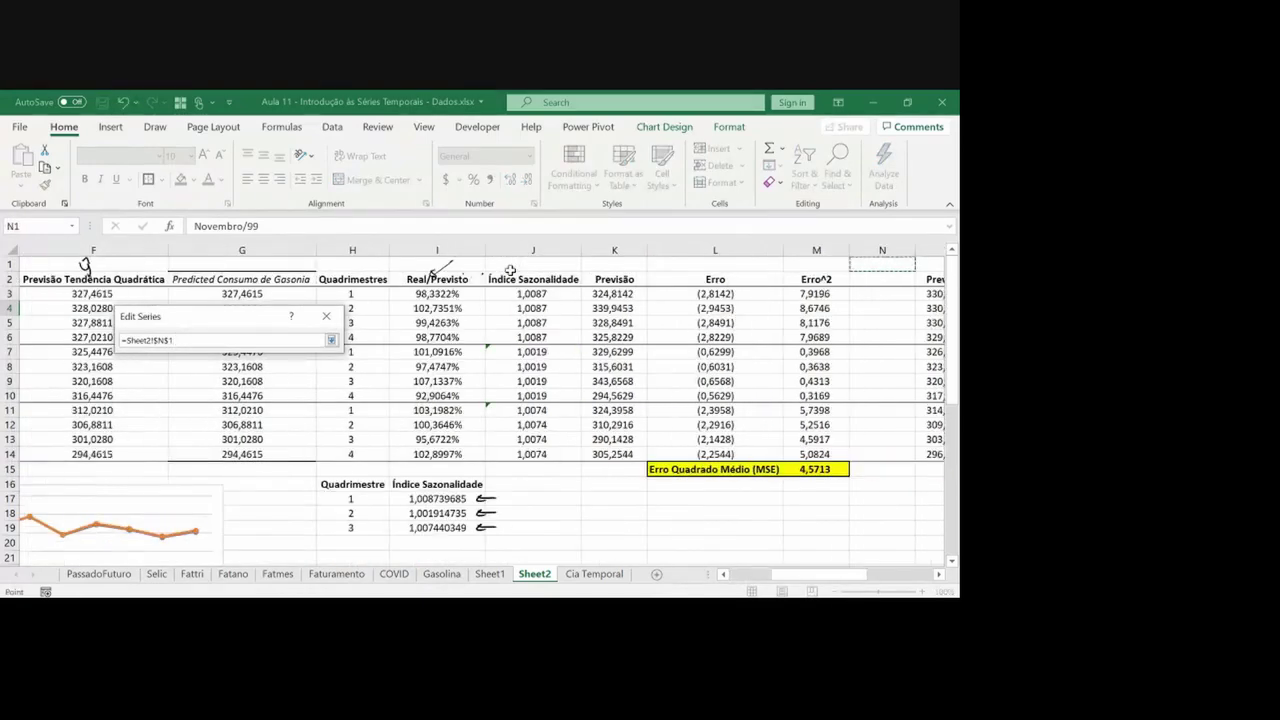
pyautogui.press('Left')
pyautogui.press('Down')
pyautogui.press('Down')
pyautogui.press('Left')
pyautogui.press('Right')
pyautogui.press('Right')
pyautogui.press('Right')
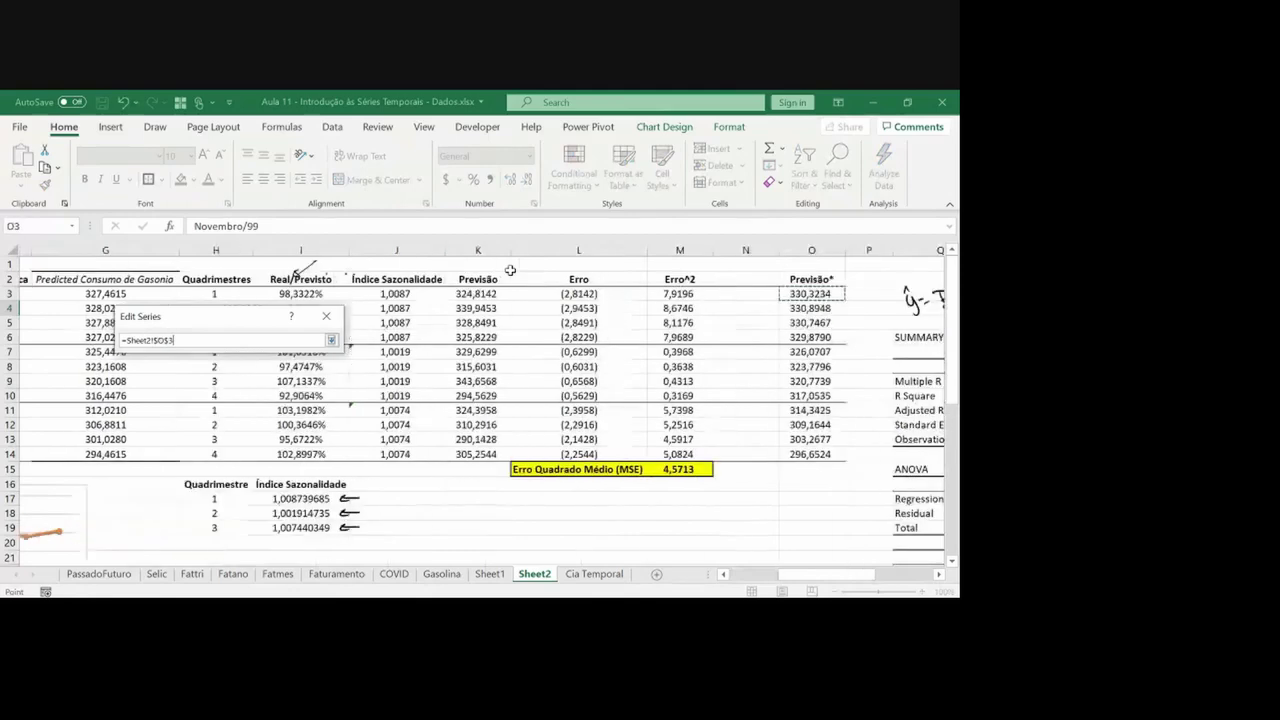
pyautogui.press('Up')
pyautogui.press('Return')
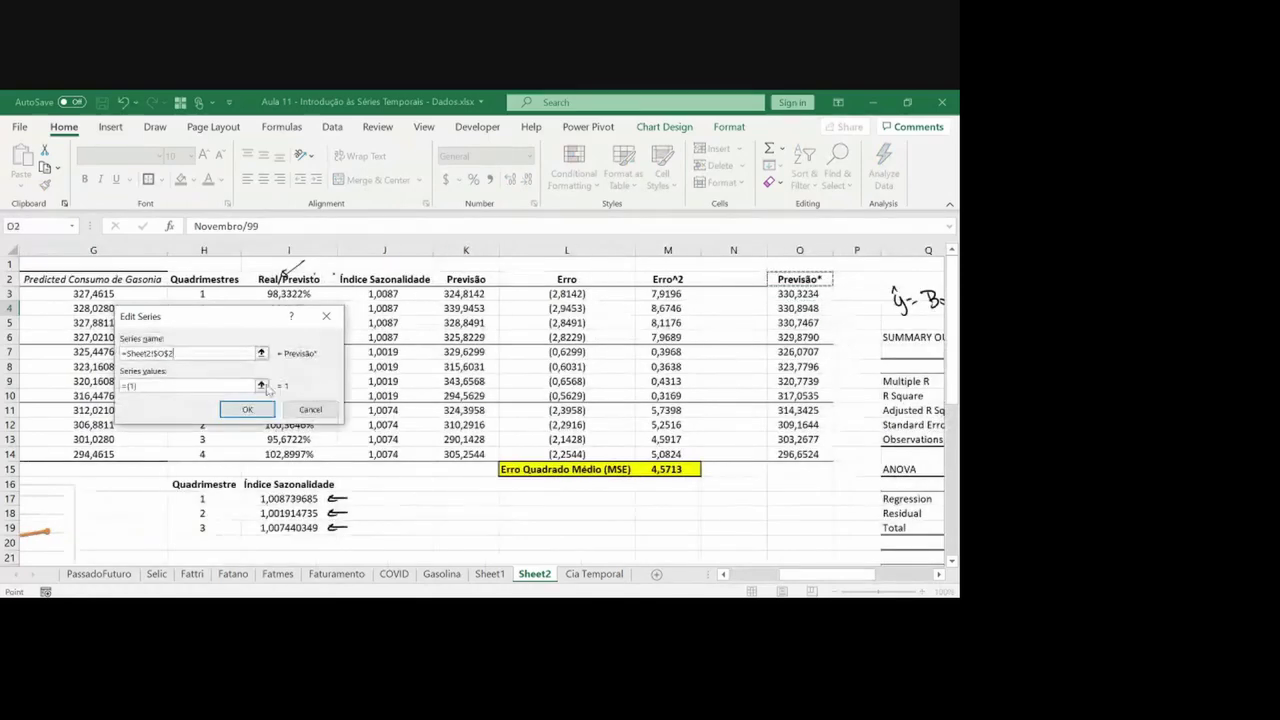
# Set the values of the Previsão* series to O3:O14
pyautogui.click(261, 385)
pyautogui.click(800, 293)
pyautogui.hotkey('ctrl', 'shift', 'Down')
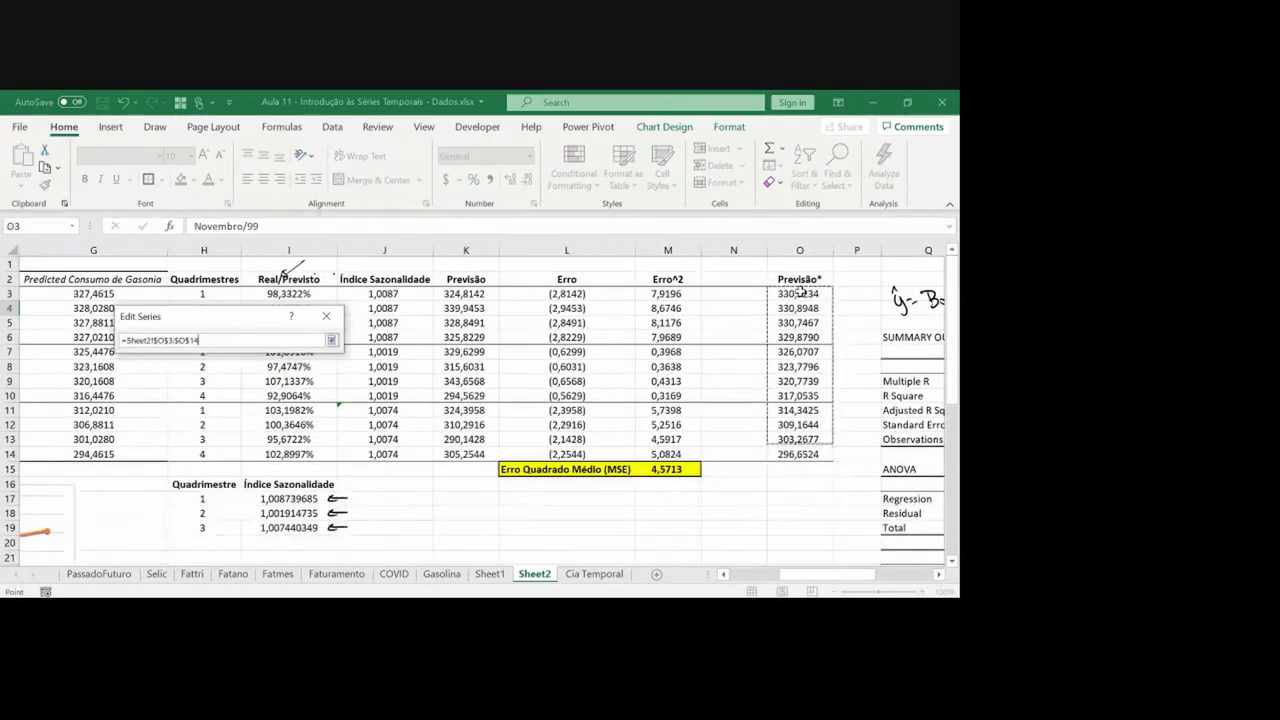
pyautogui.press('Return')
pyautogui.press('Return')
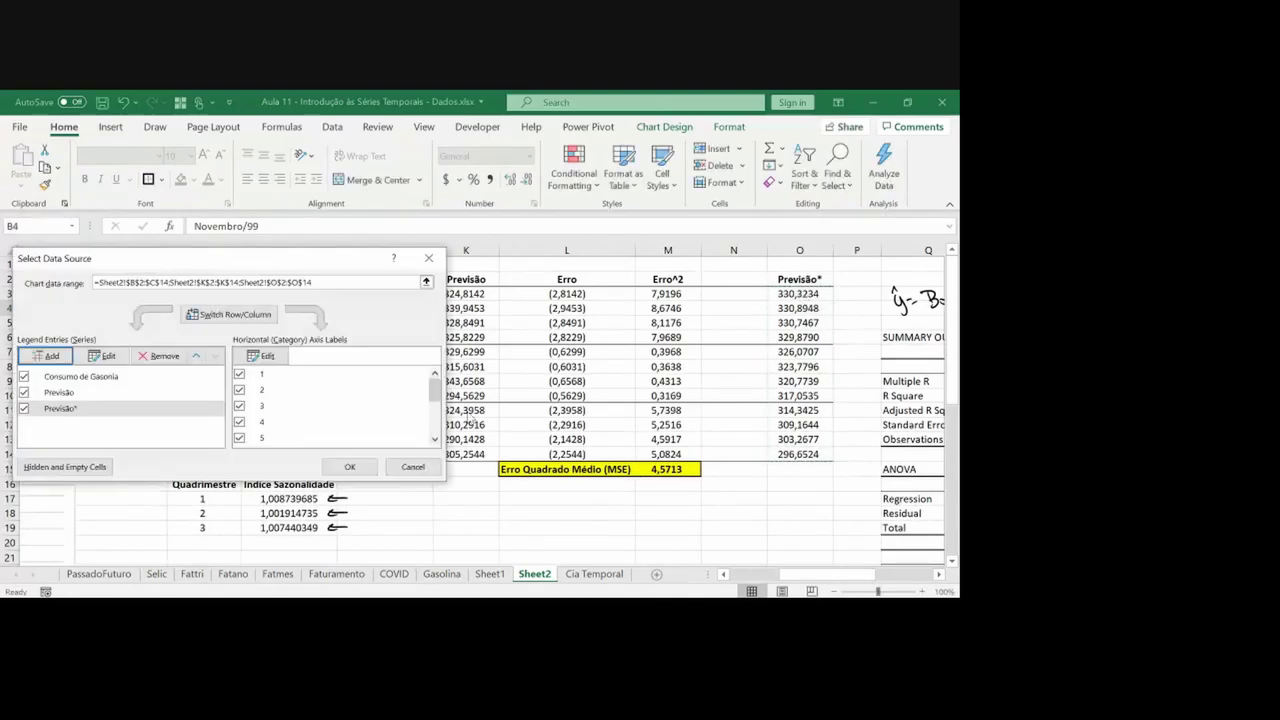
# Apply the chart's data source changes and delete the grey Previsão* line from the chart
pyautogui.click(349, 466)
pyautogui.press('Escape')
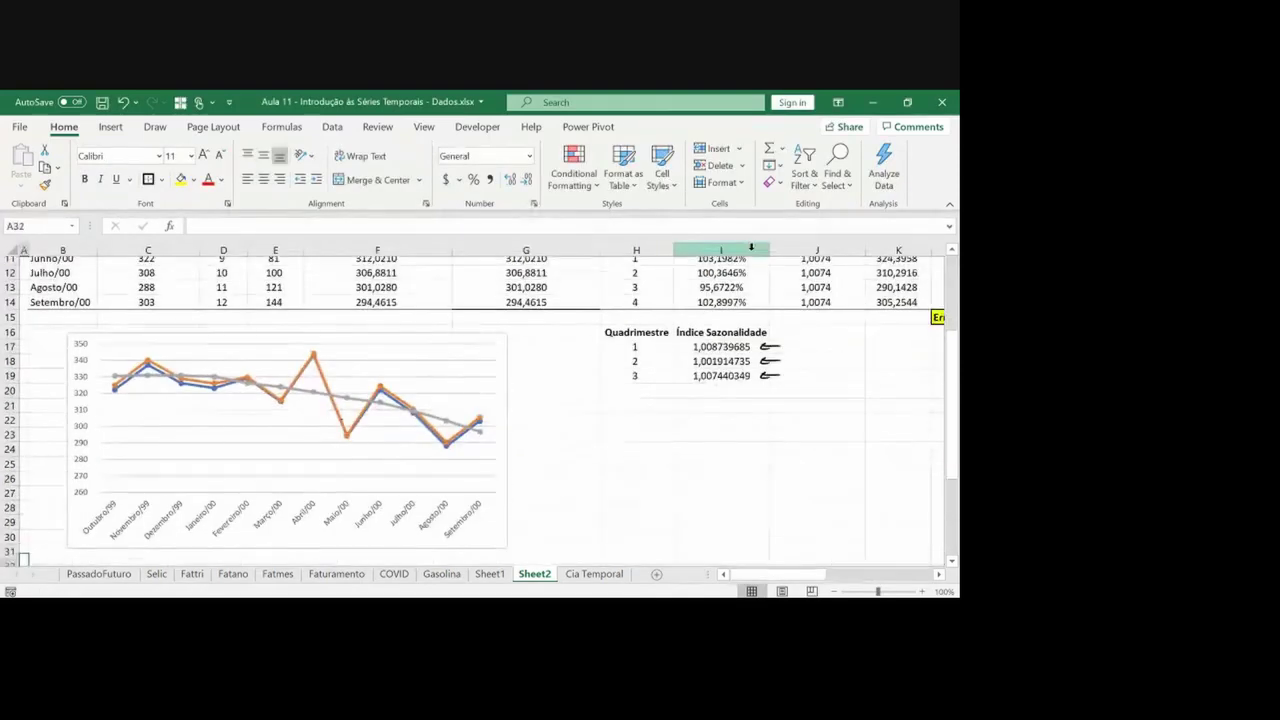
pyautogui.scroll(-1, 520, 295)
pyautogui.click(355, 367)
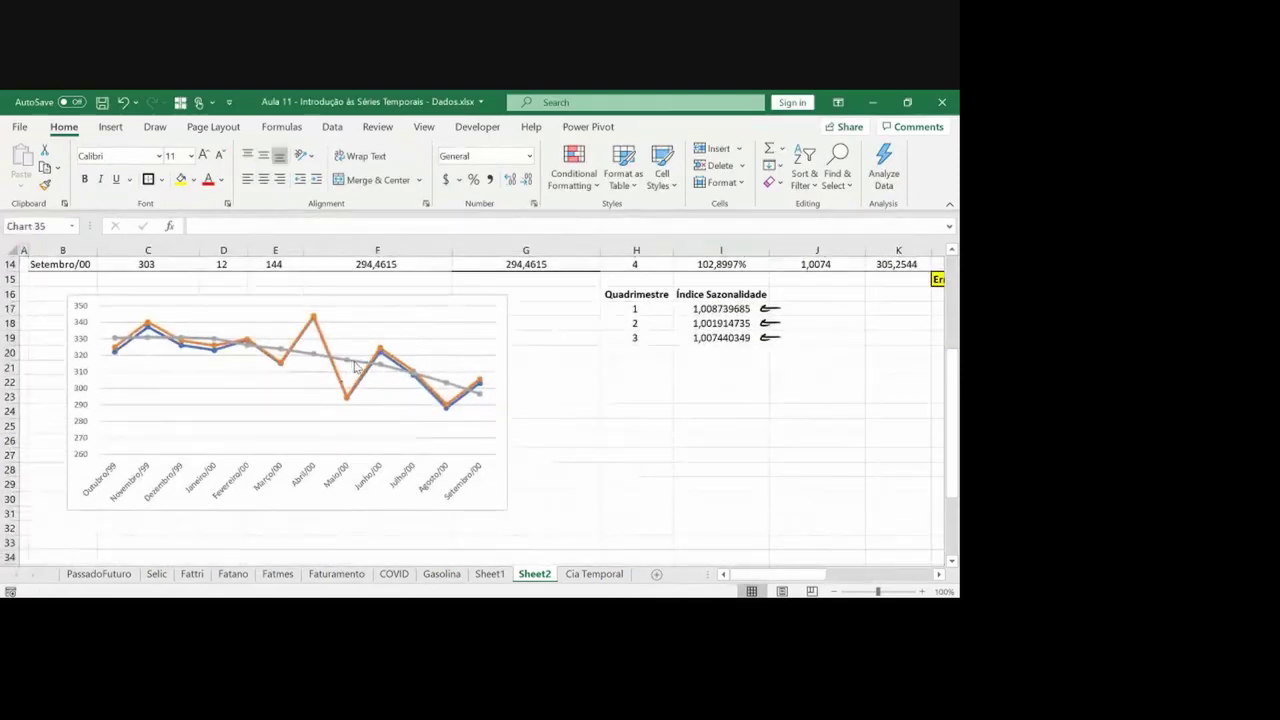
pyautogui.press('Delete')
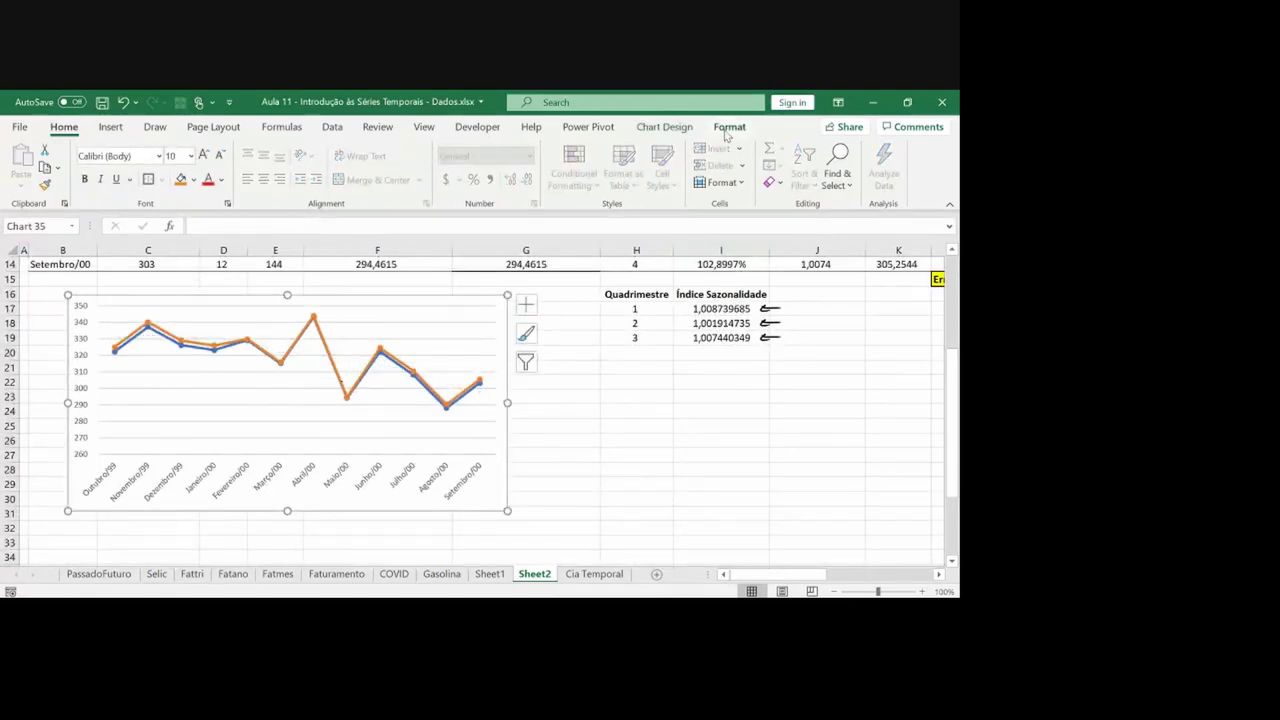
# Add a legend at the bottom of the line chart
pyautogui.click(664, 127)
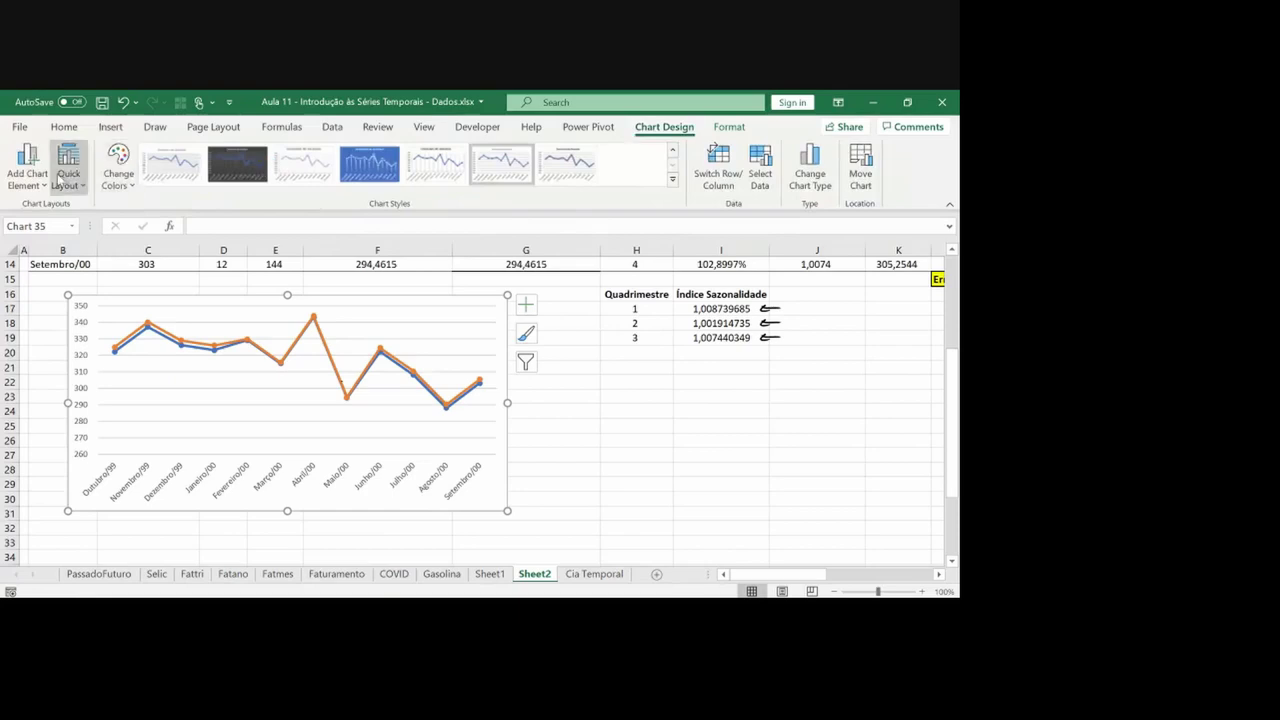
pyautogui.click(42, 177)
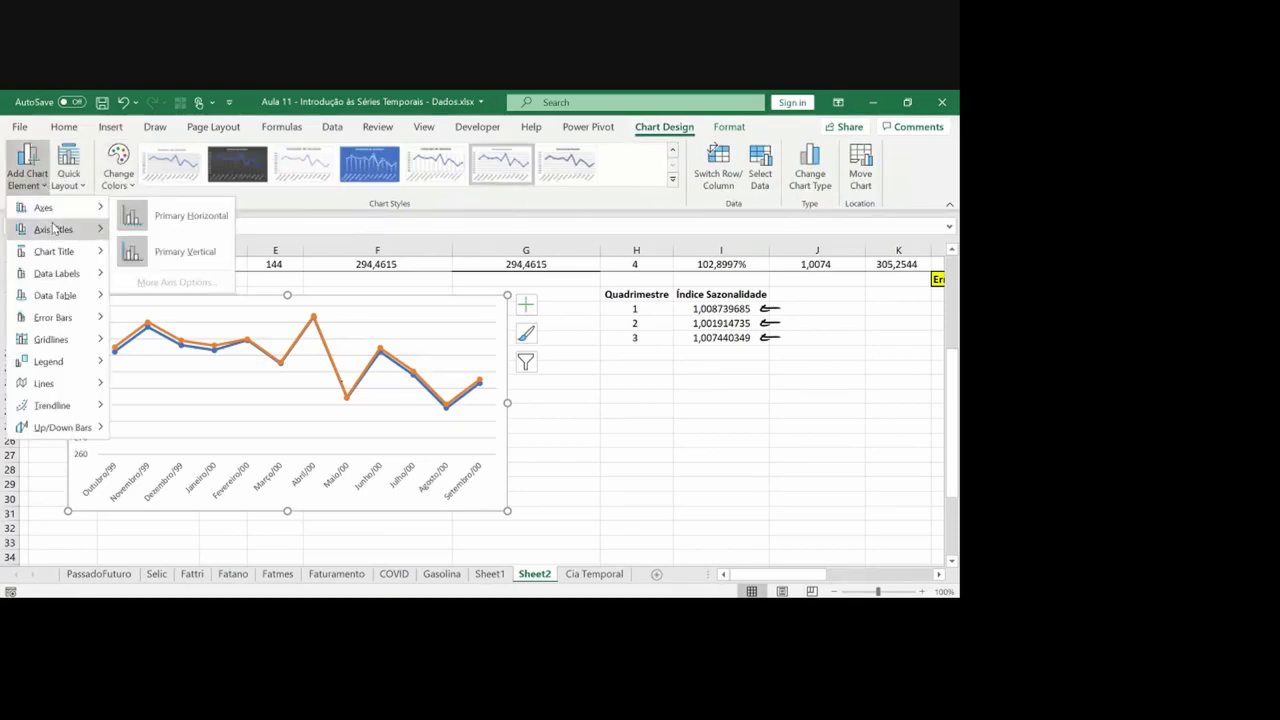
pyautogui.moveTo(68, 295)
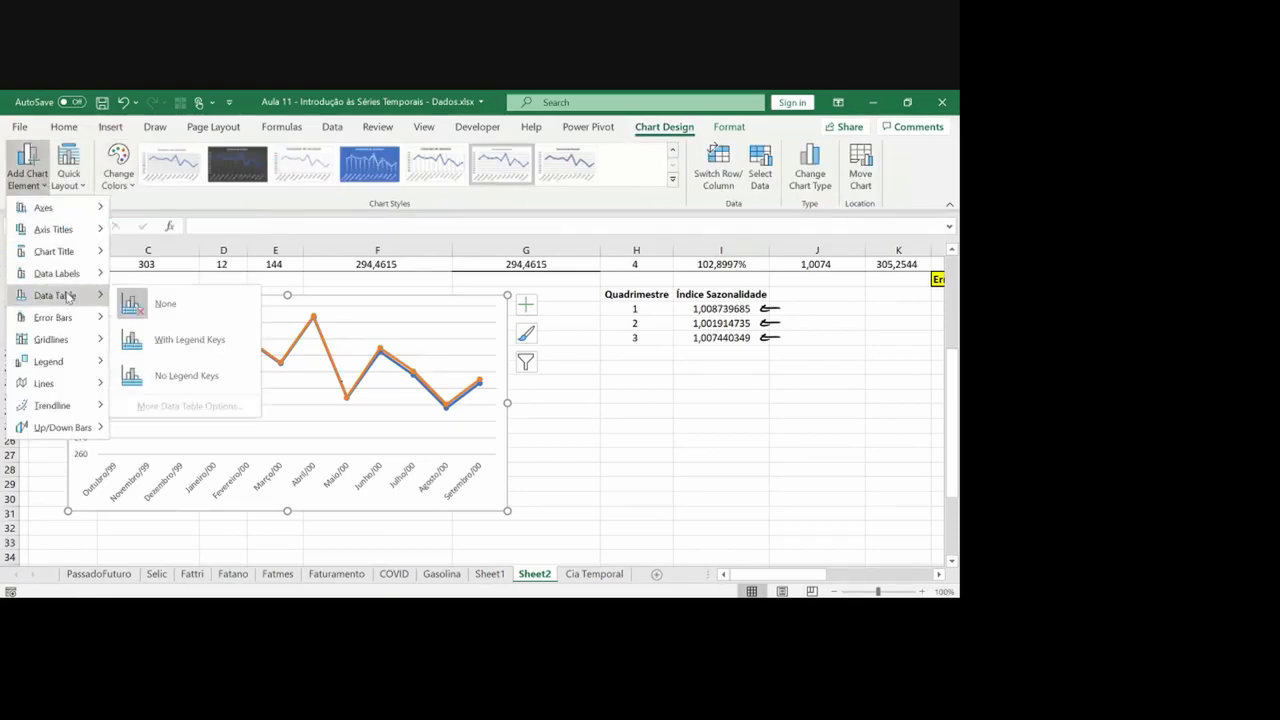
pyautogui.moveTo(80, 361)
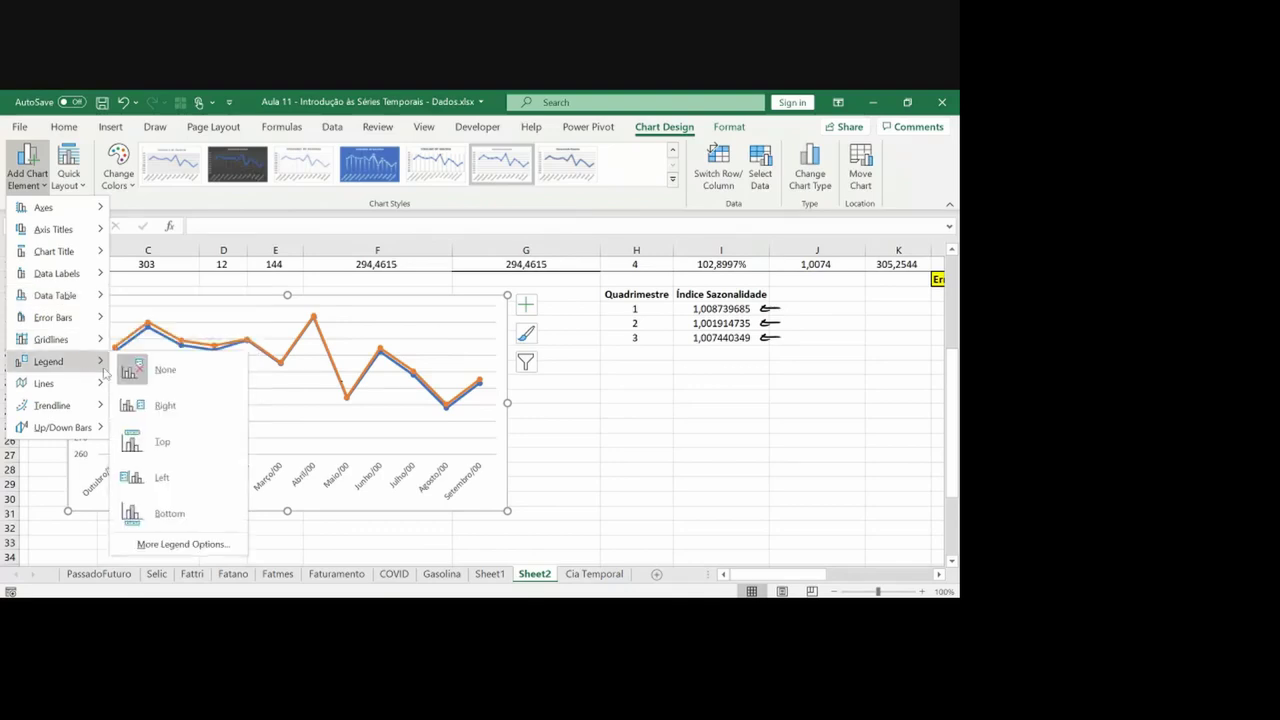
pyautogui.click(172, 513)
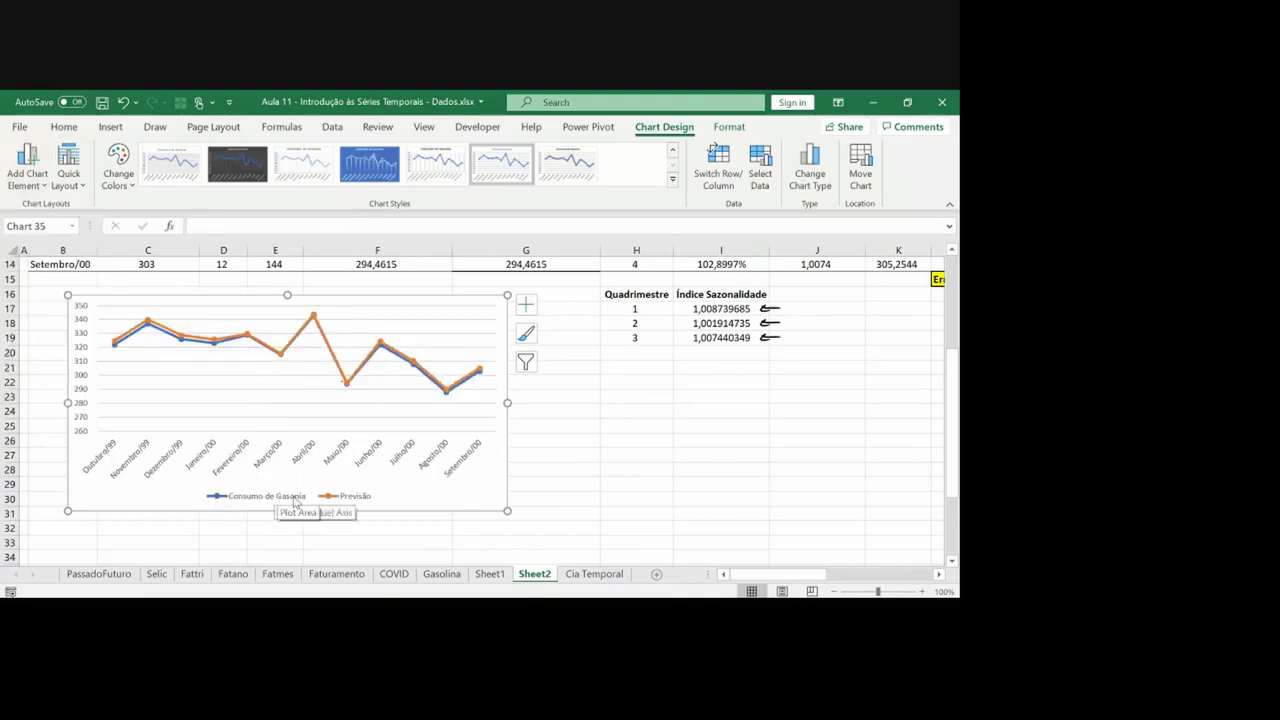
pyautogui.click(674, 465)
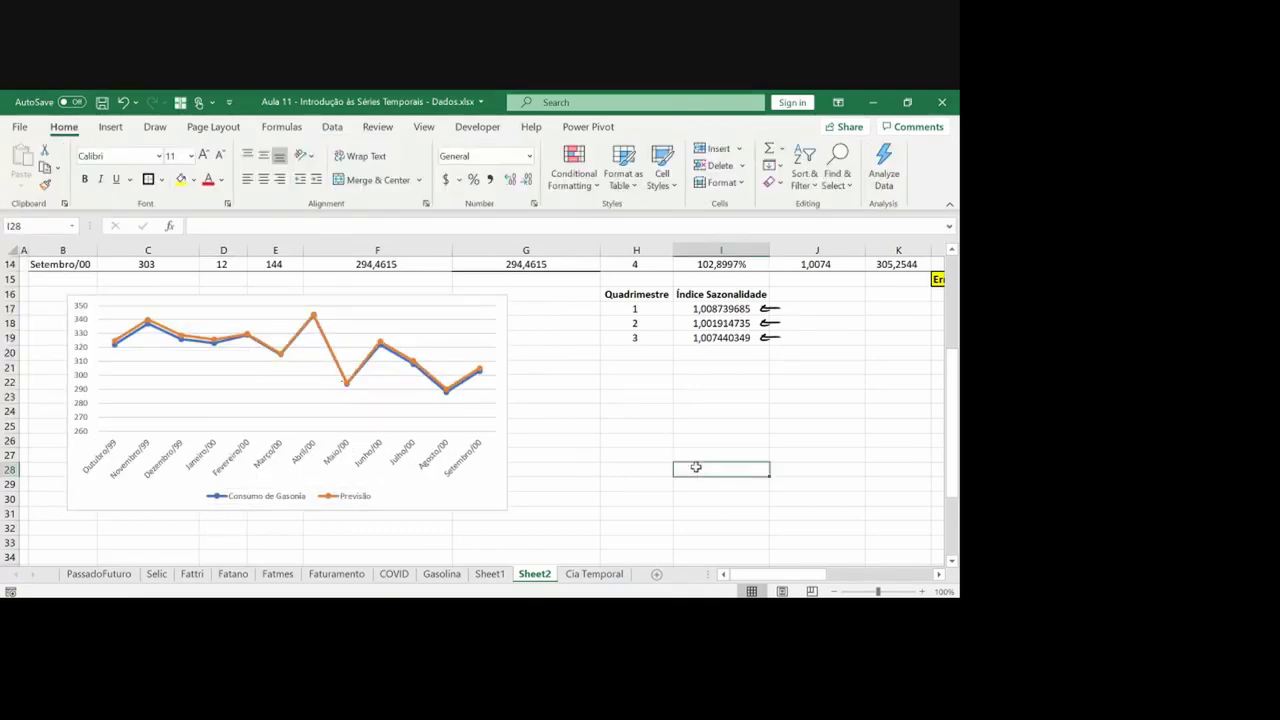
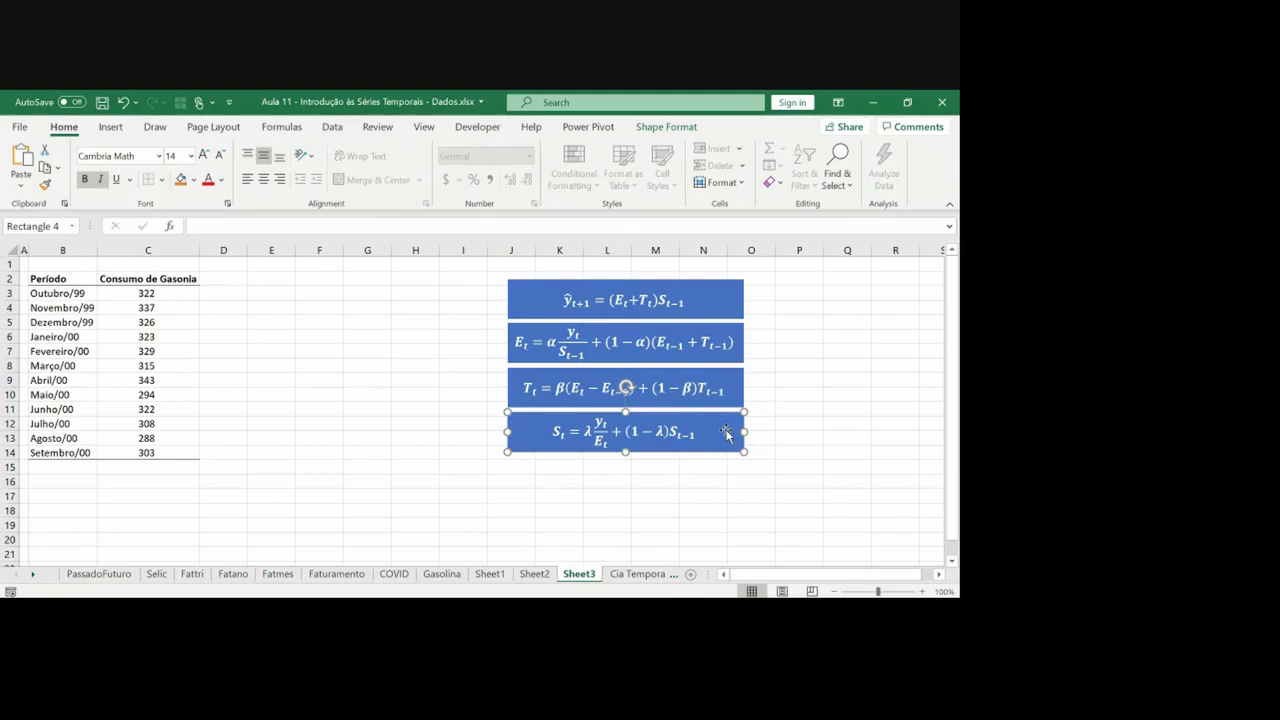
# On Sheet3, copy the Consumo de Gasonia column C2:C14 into column D and change its header to Período
pyautogui.click(157, 278)
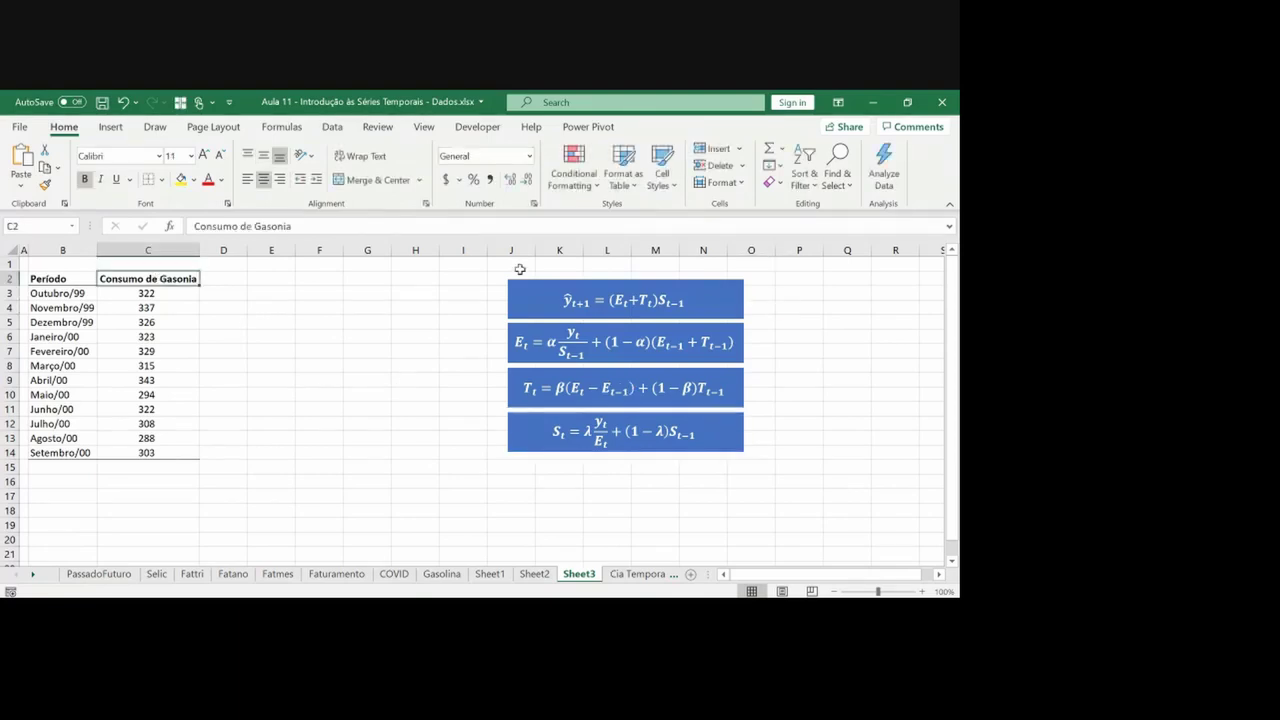
pyautogui.hotkey('ctrl', 'shift', 'Down')
pyautogui.hotkey('ctrl', 'c')
pyautogui.press('Right')
pyautogui.hotkey('ctrl', 'v')
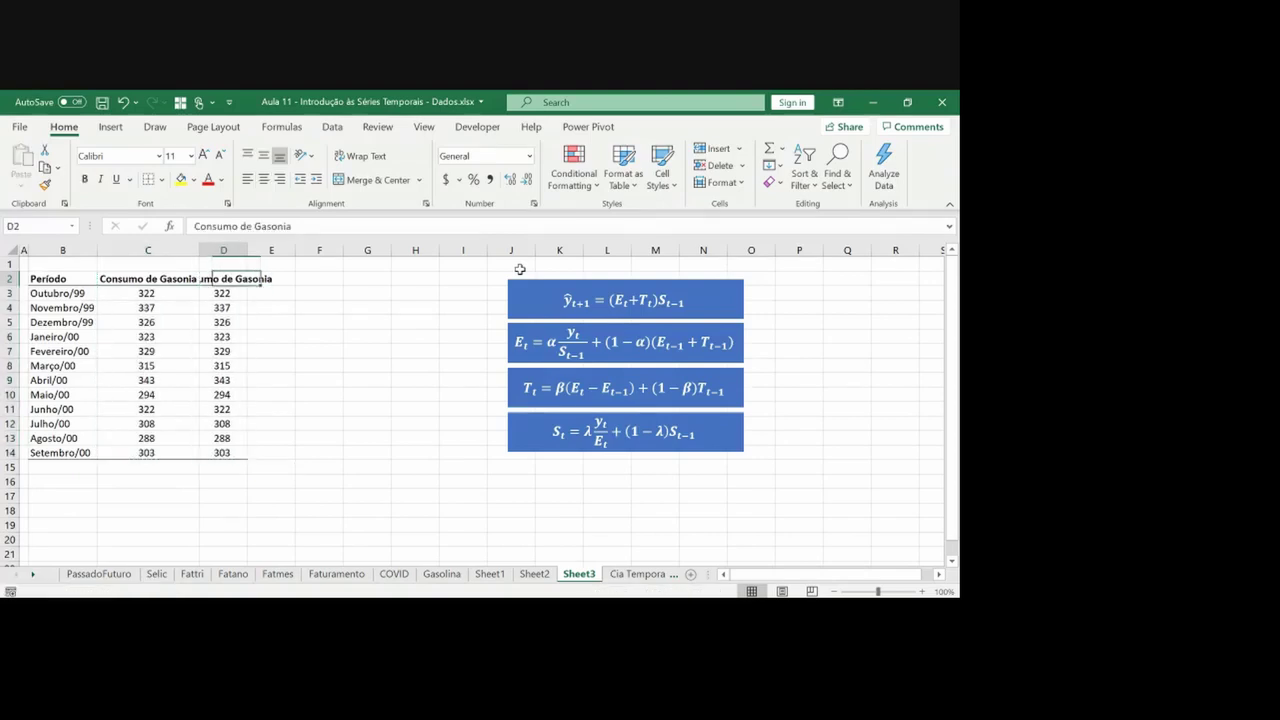
pyautogui.press('Escape')
pyautogui.write('Perí')
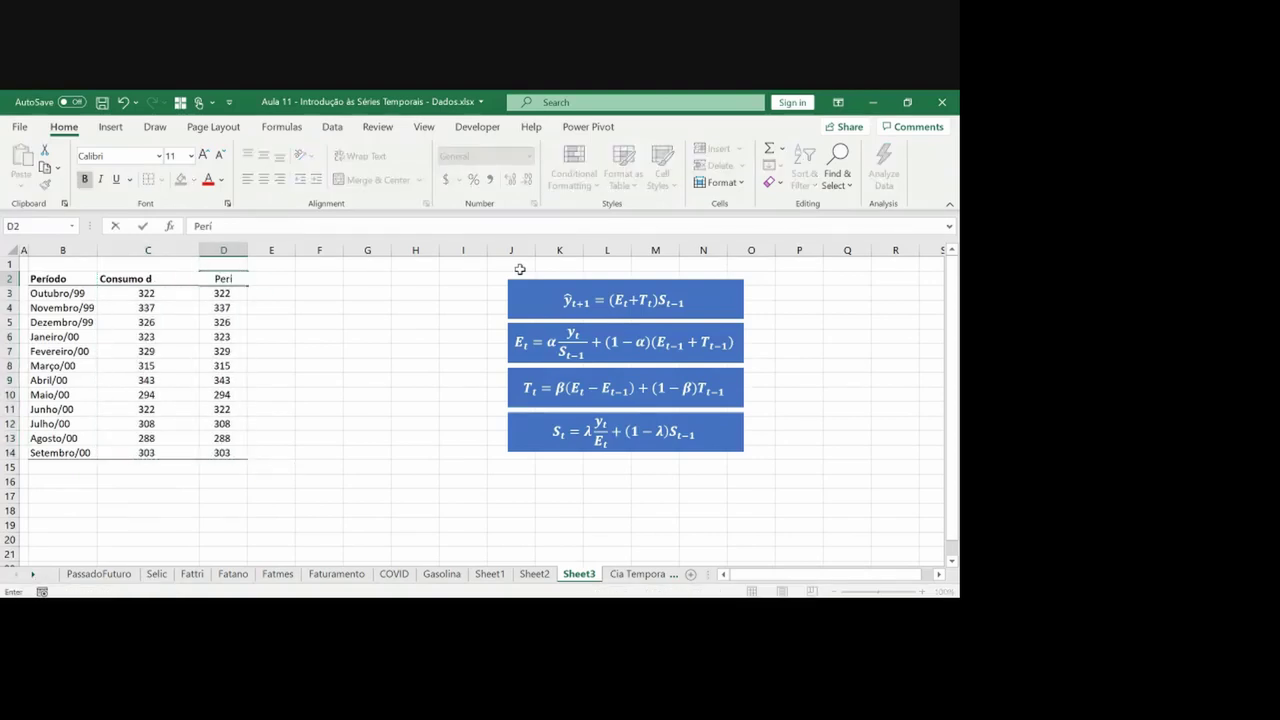
pyautogui.write('odo')
pyautogui.press('Return')
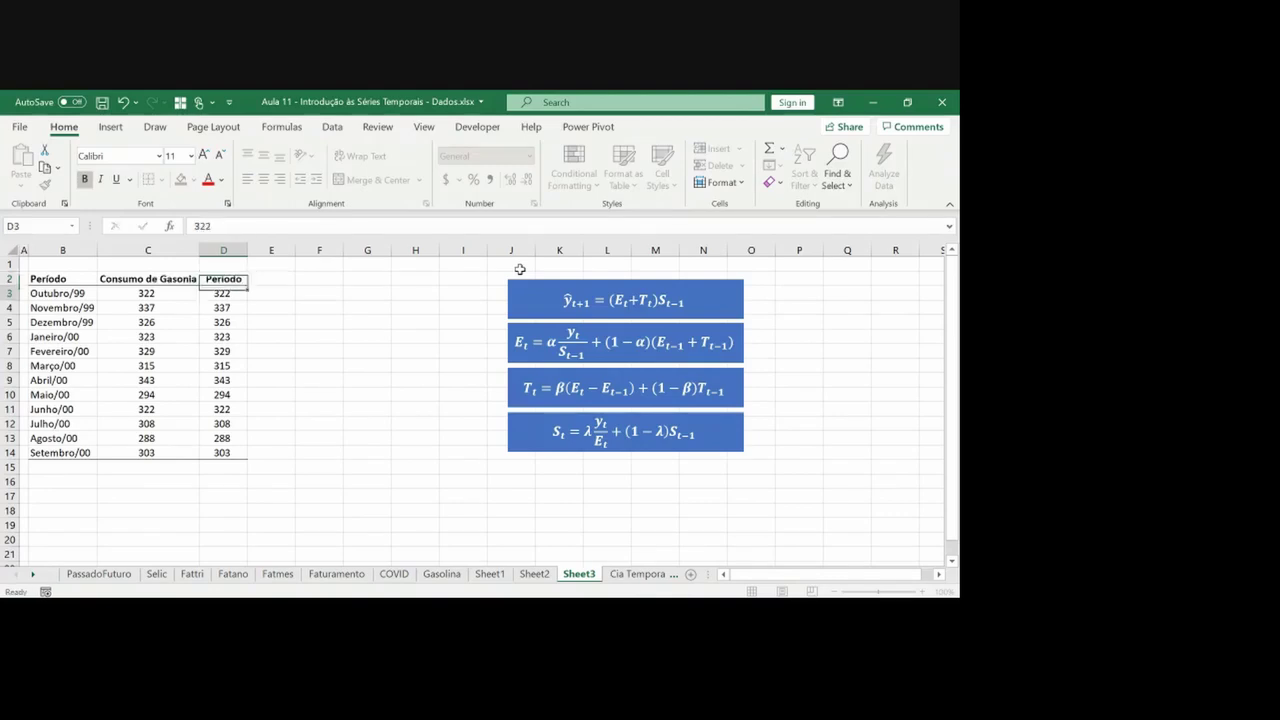
# Number the periods in D3:D14 by entering 1 in D3 and filling =D3+1 from D4 down to D14
pyautogui.write('1')
pyautogui.press('Return')
pyautogui.write('=')
pyautogui.press('Up')
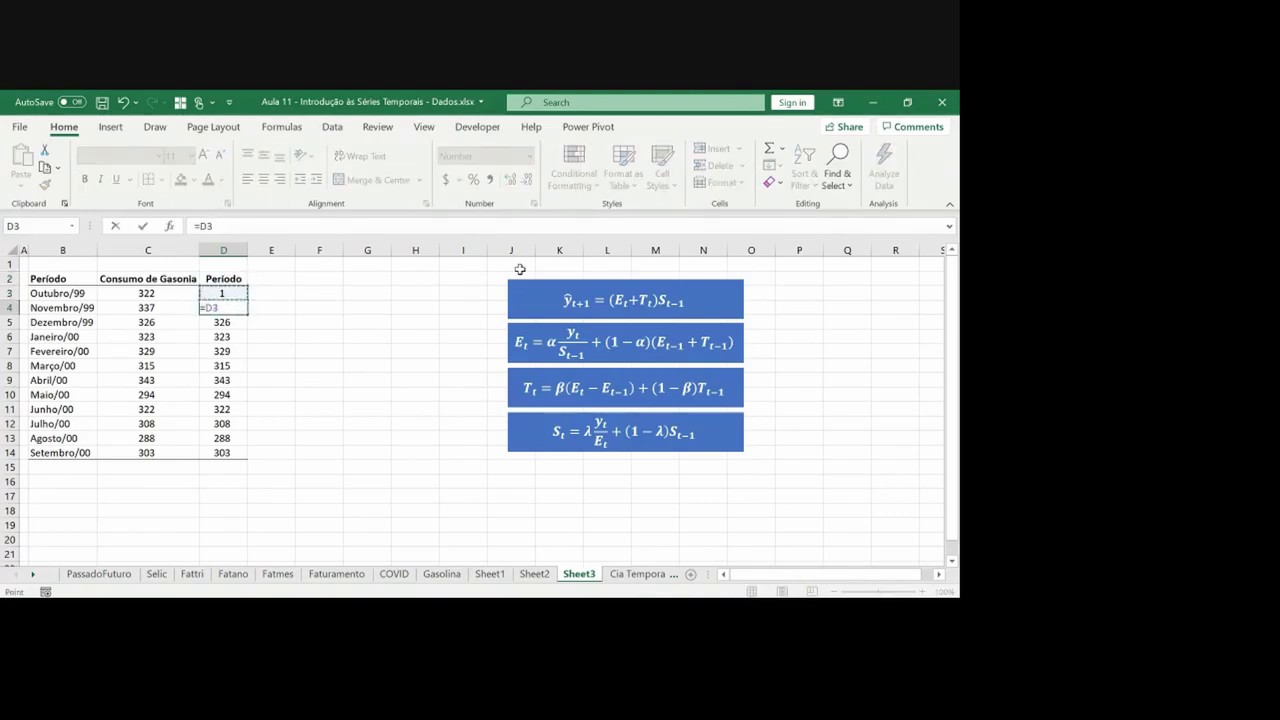
pyautogui.write('+1')
pyautogui.hotkey('ctrl', 'Return')
pyautogui.hotkey('ctrl', 'c')
pyautogui.hotkey('ctrl', 'shift', 'Down')
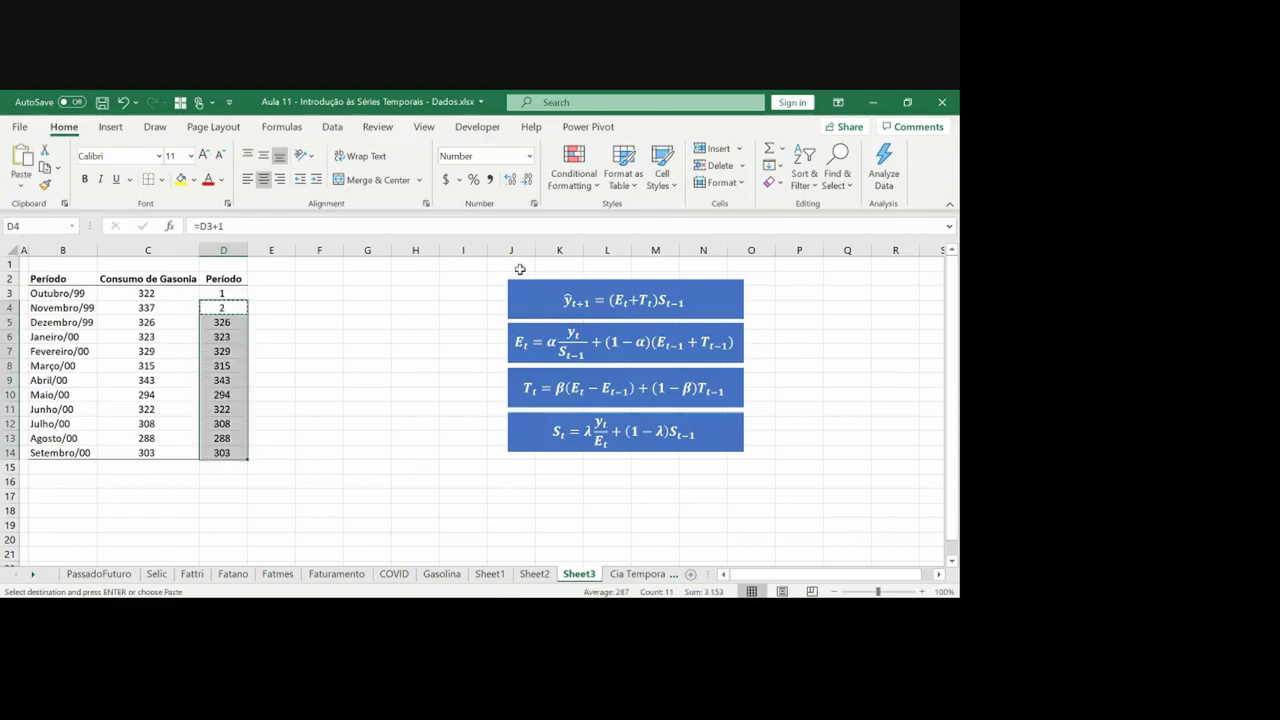
pyautogui.press('Return')
pyautogui.press('Up')
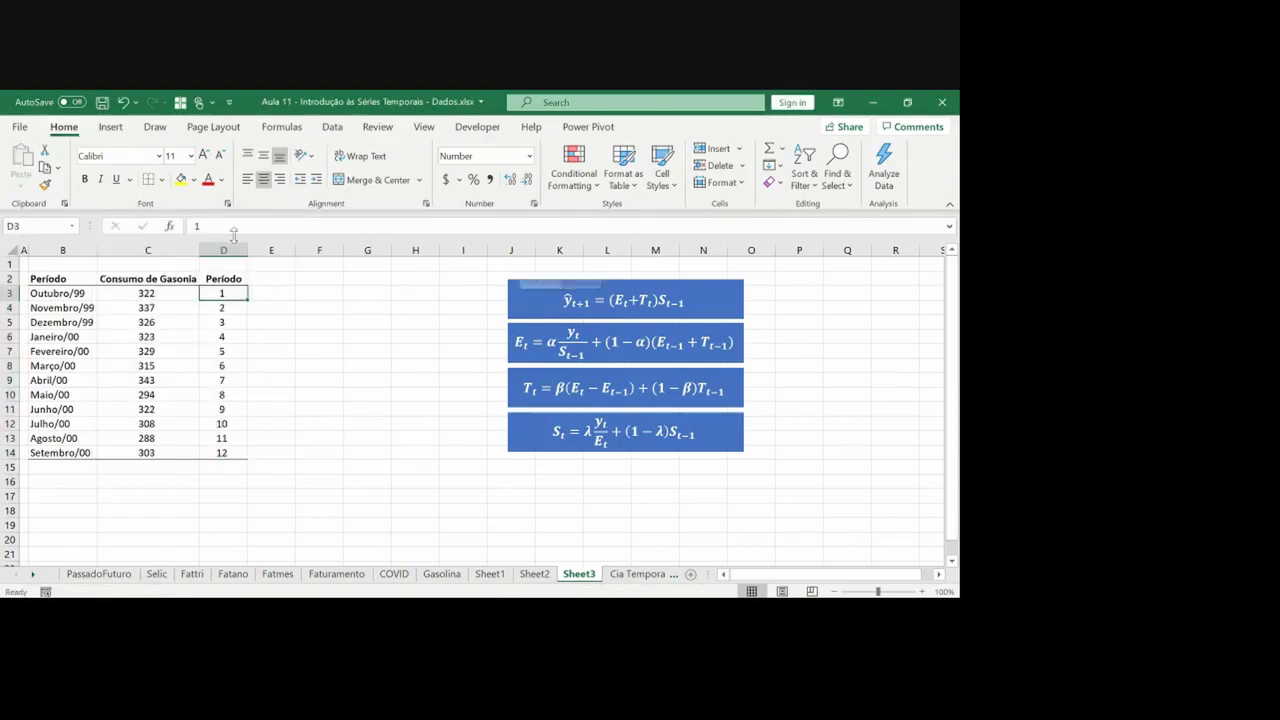
# Create a Sazonalidade column in E from a copy of D2:D14 with its values cleared, and fit the column width
pyautogui.press('Up')
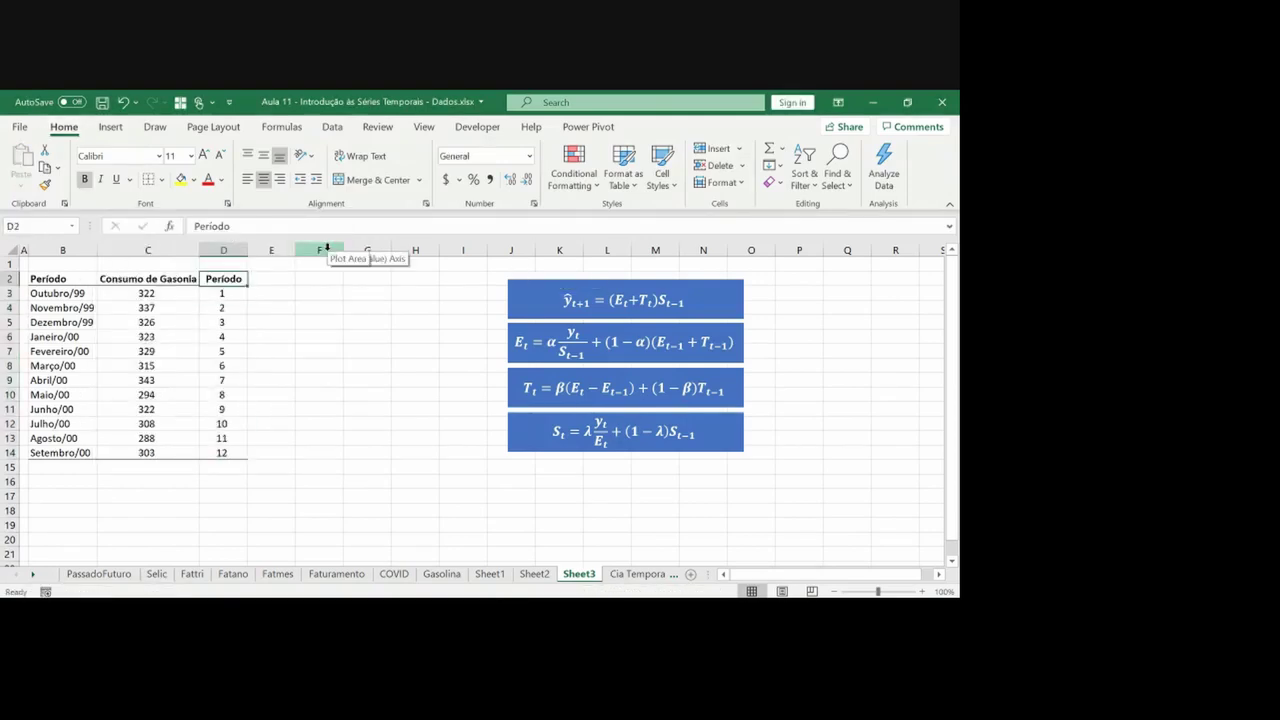
pyautogui.hotkey('ctrl', 'shift', 'Down')
pyautogui.hotkey('ctrl', 'c')
pyautogui.press('Right')
pyautogui.hotkey('ctrl', 'v')
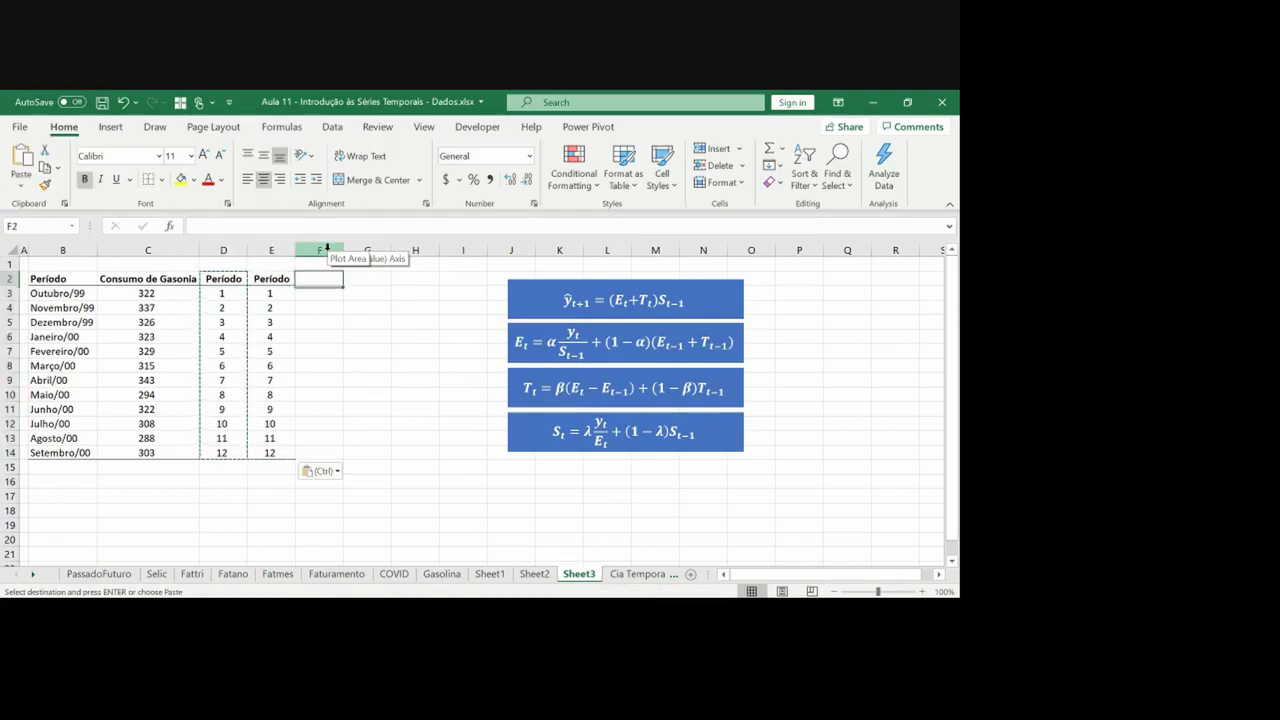
pyautogui.press('Down')
pyautogui.hotkey('ctrl', 'shift', 'Down')
pyautogui.press('Delete')
pyautogui.press('Up')
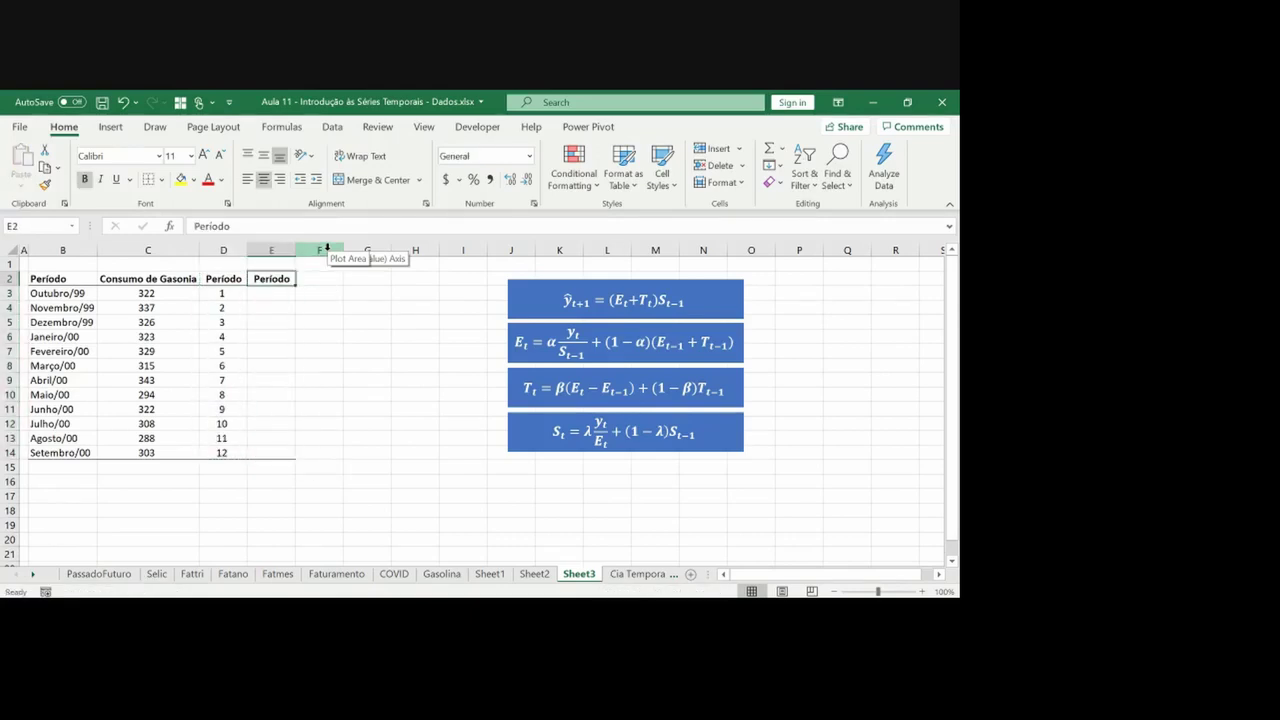
pyautogui.write('Sazonalidade')
pyautogui.doubleClick(296, 249)
# Copy the Sazonalidade column E2:E14 into column F and change its header to Nível
pyautogui.hotkey('shift', 'Down')
pyautogui.hotkey('shift', 'Down')
pyautogui.hotkey('shift', 'Down')
pyautogui.hotkey('shift', 'Down')
pyautogui.hotkey('shift', 'Down')
pyautogui.hotkey('shift', 'Down')
pyautogui.hotkey('shift', 'Down')
pyautogui.hotkey('shift', 'Down')
pyautogui.hotkey('shift', 'Down')
pyautogui.hotkey('shift', 'Down')
pyautogui.hotkey('shift', 'Down')
pyautogui.hotkey('shift', 'Down')
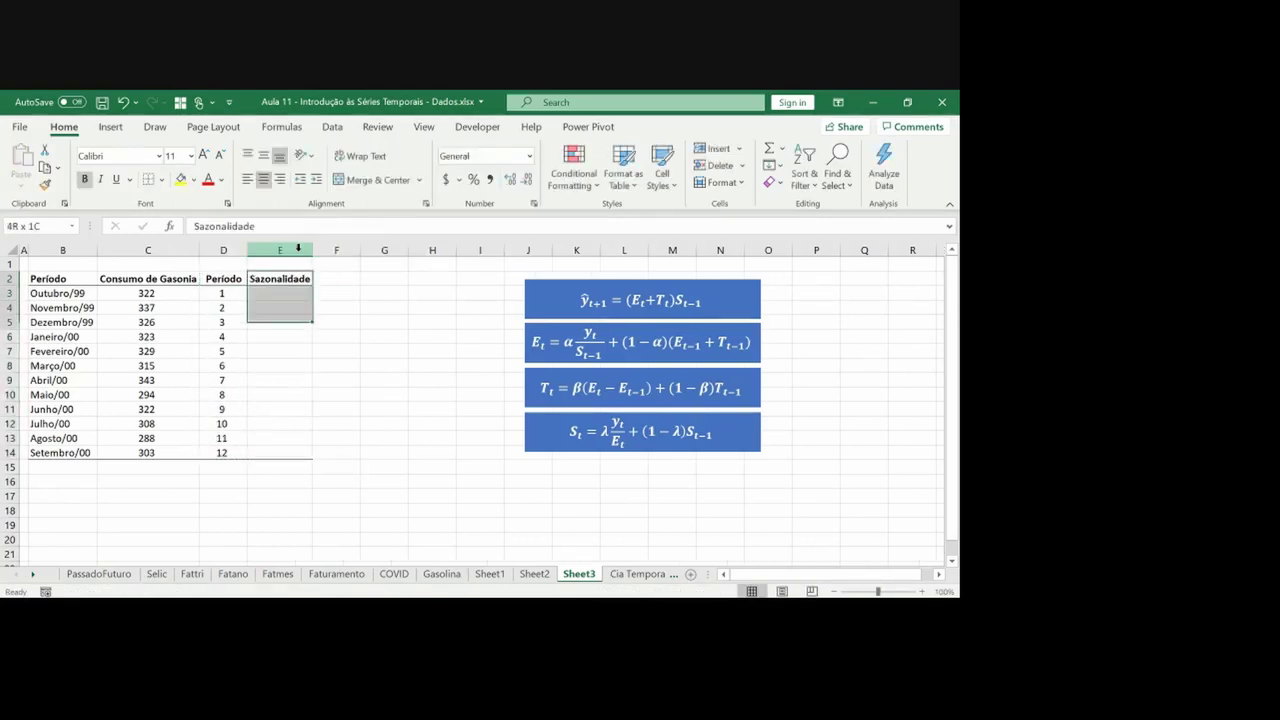
pyautogui.hotkey('ctrl', 'c')
pyautogui.press('Right')
pyautogui.hotkey('ctrl', 'v')
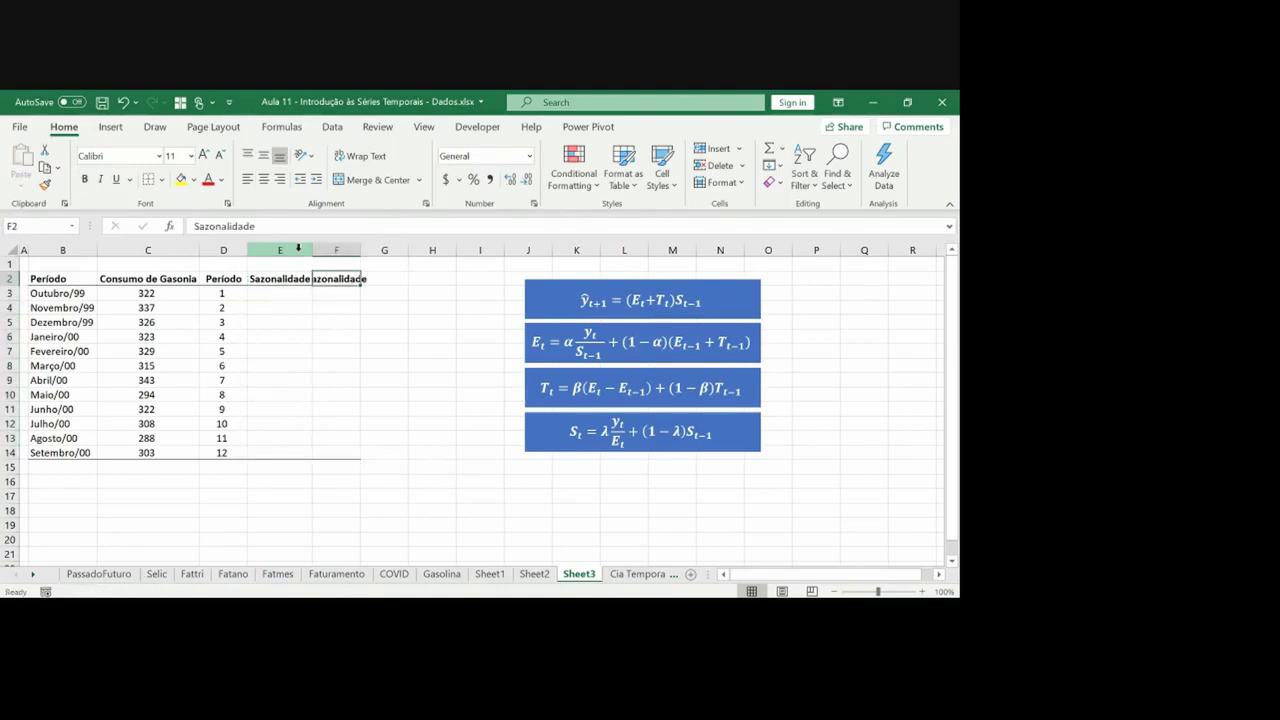
pyautogui.write('Nível')
pyautogui.hotkey('ctrl', 'Return')
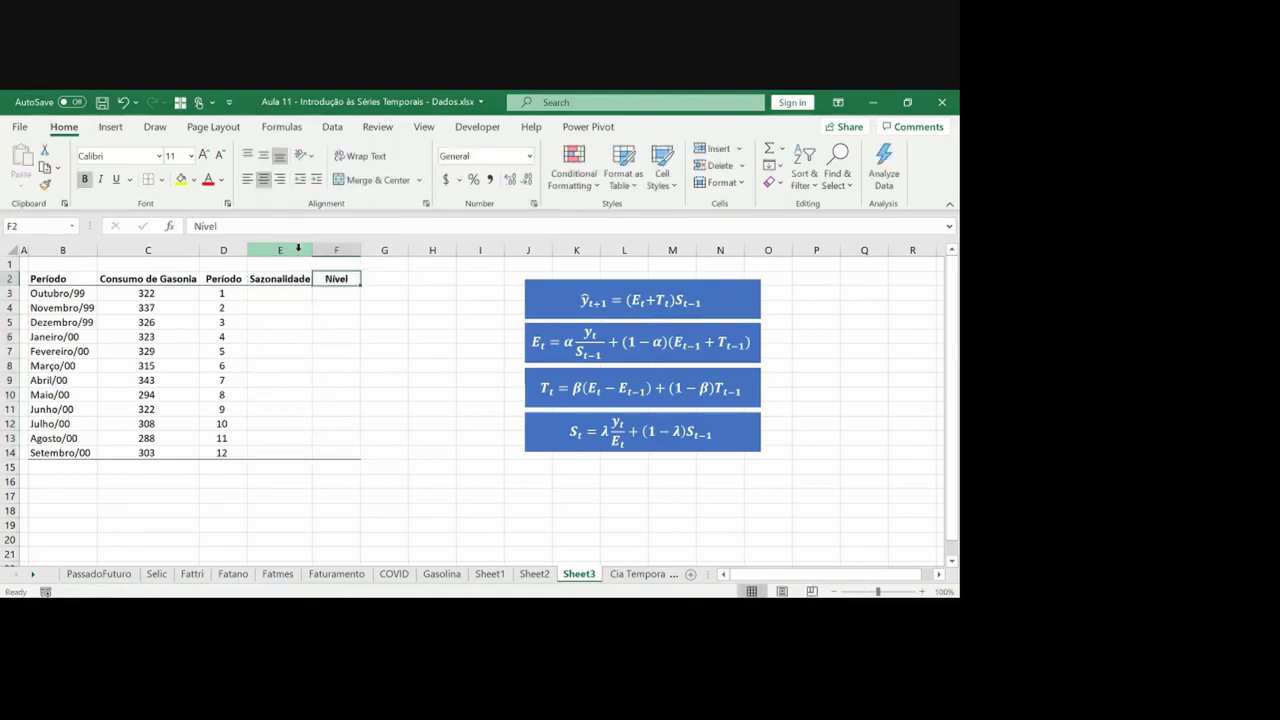
# Copy the Nível column F2:F14 into column G, head it Tendência and fit the column width
pyautogui.hotkey('shift', 'Down')
pyautogui.hotkey('shift', 'Down')
pyautogui.hotkey('shift', 'Down')
pyautogui.hotkey('shift', 'Down')
pyautogui.hotkey('shift', 'Down')
pyautogui.hotkey('shift', 'Down')
pyautogui.hotkey('shift', 'Down')
pyautogui.hotkey('shift', 'Down')
pyautogui.hotkey('shift', 'Down')
pyautogui.hotkey('shift', 'Down')
pyautogui.hotkey('shift', 'Down')
pyautogui.hotkey('shift', 'Down')
pyautogui.hotkey('ctrl', 'c')
pyautogui.press('Right')
pyautogui.hotkey('ctrl', 'v')
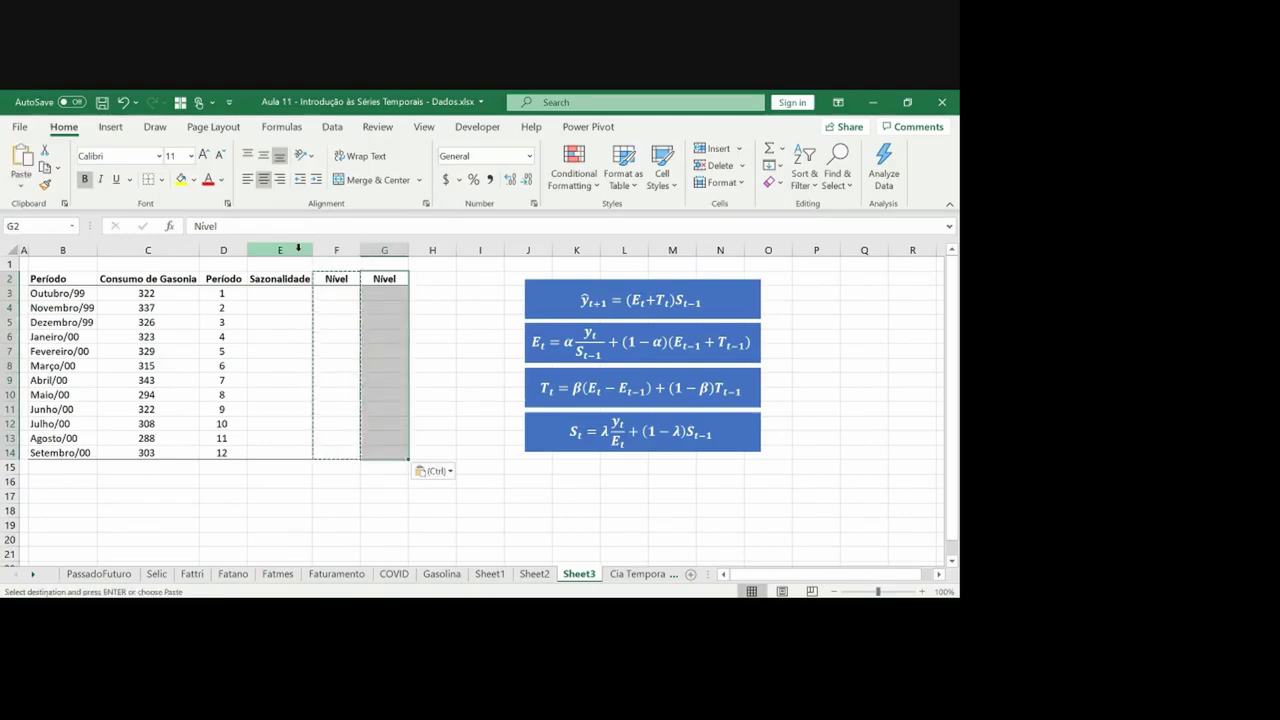
pyautogui.press('Escape')
pyautogui.press('Right')
pyautogui.press('Left')
pyautogui.write('Tendência')
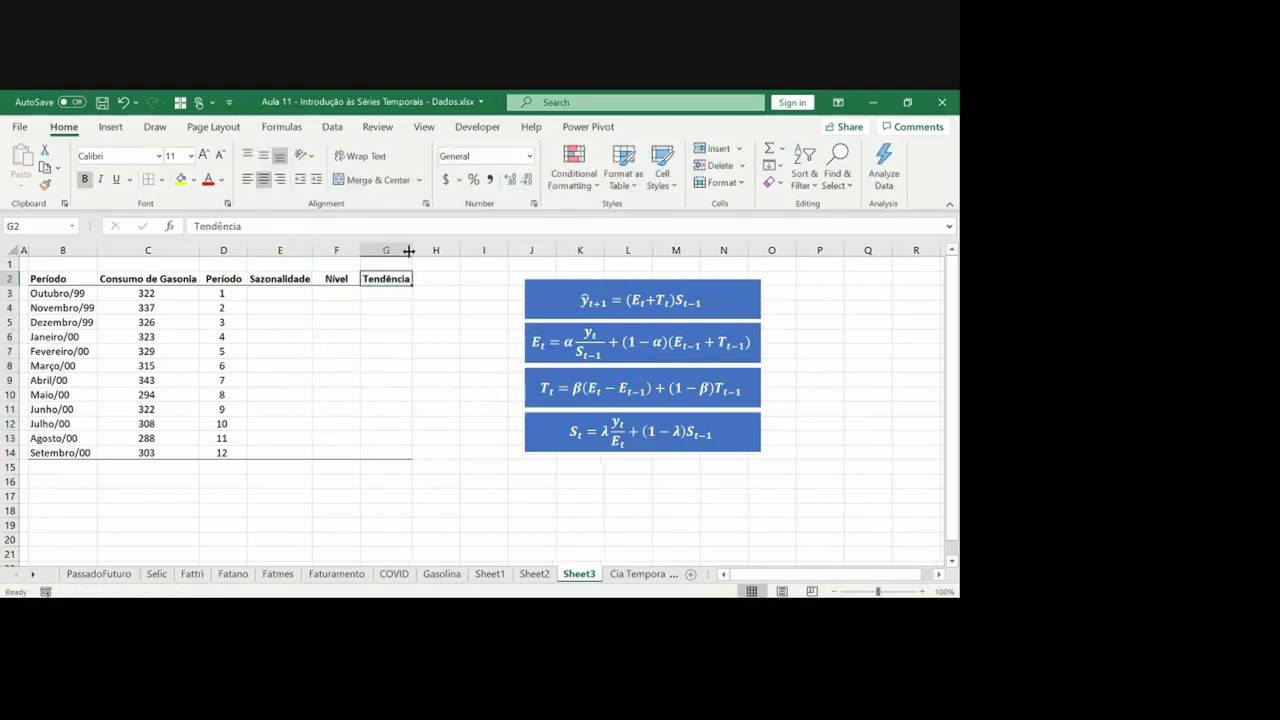
pyautogui.press('Tab')
pyautogui.doubleClick(408, 250)
# Copy the Tendência column G2:G14 into column H
pyautogui.press('Left')
pyautogui.hotkey('shift', 'Down')
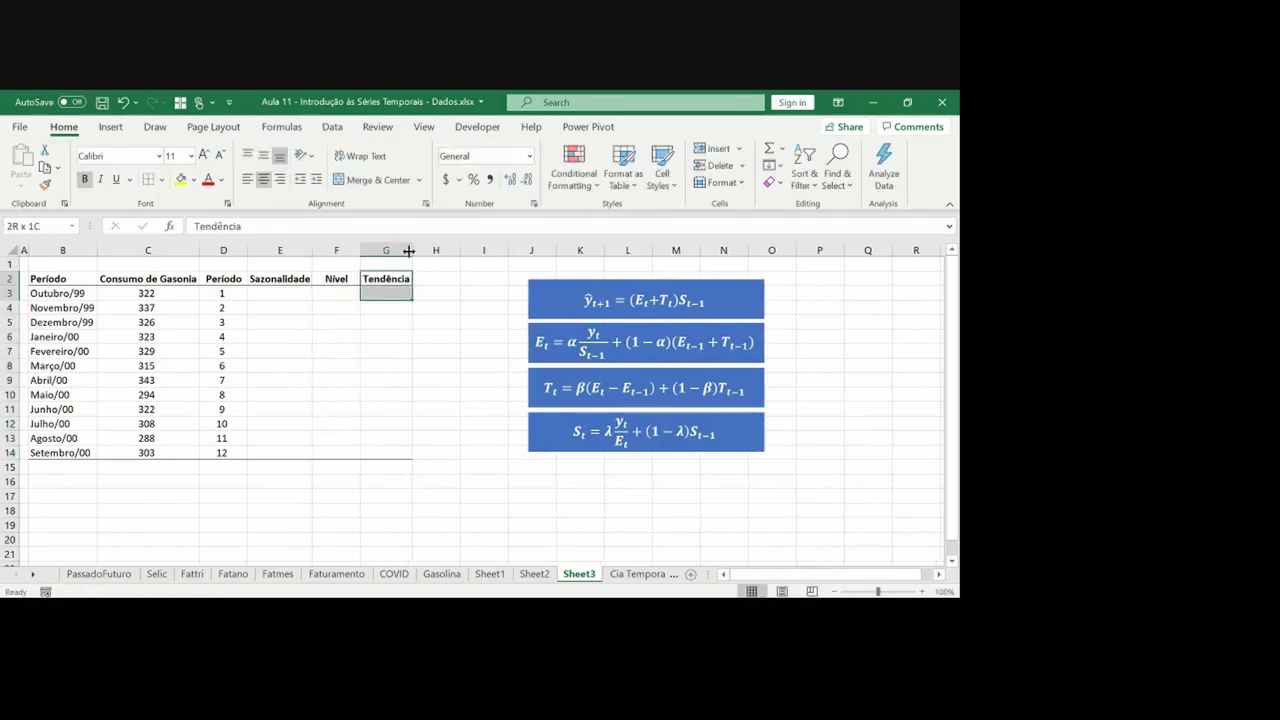
pyautogui.hotkey('shift', 'Down')
pyautogui.hotkey('shift', 'Down')
pyautogui.hotkey('shift', 'Down')
pyautogui.hotkey('shift', 'Down')
pyautogui.hotkey('shift', 'Down')
pyautogui.hotkey('shift', 'Down')
pyautogui.hotkey('shift', 'Down')
pyautogui.hotkey('shift', 'Down')
pyautogui.hotkey('shift', 'Down')
pyautogui.hotkey('shift', 'Down')
pyautogui.hotkey('shift', 'Down')
pyautogui.hotkey('ctrl', 'c')
pyautogui.press('Right')
pyautogui.hotkey('ctrl', 'v')
pyautogui.press('Escape')
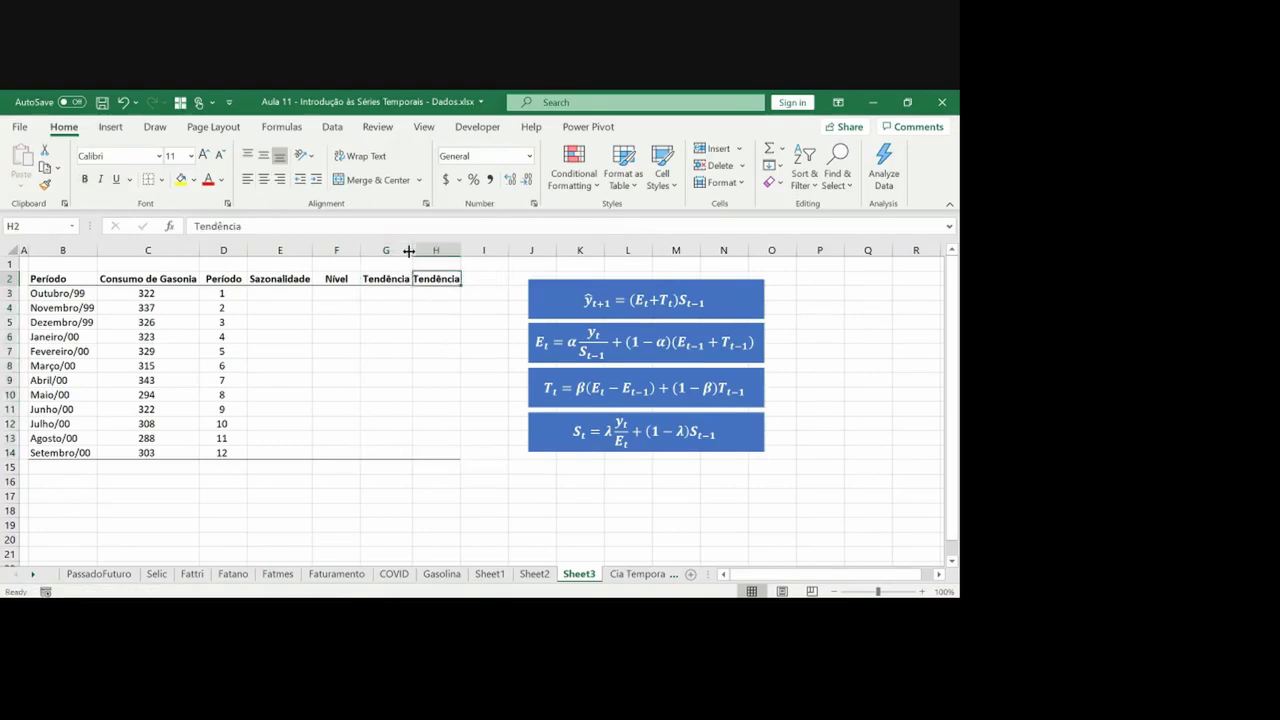
# Insert a blank column before column I and change the header in H2 to Previsão Winter
pyautogui.click(478, 249)
pyautogui.hotkey('ctrl', '+')
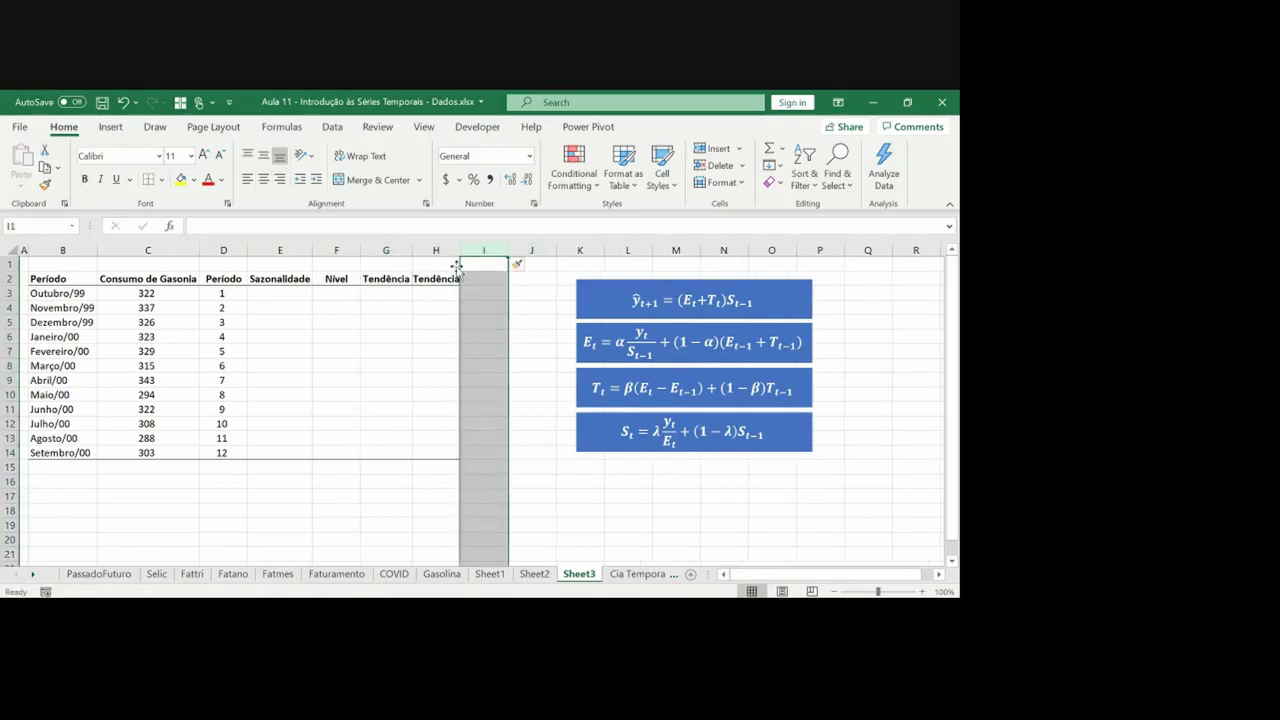
pyautogui.click(424, 279)
pyautogui.write('Previ')
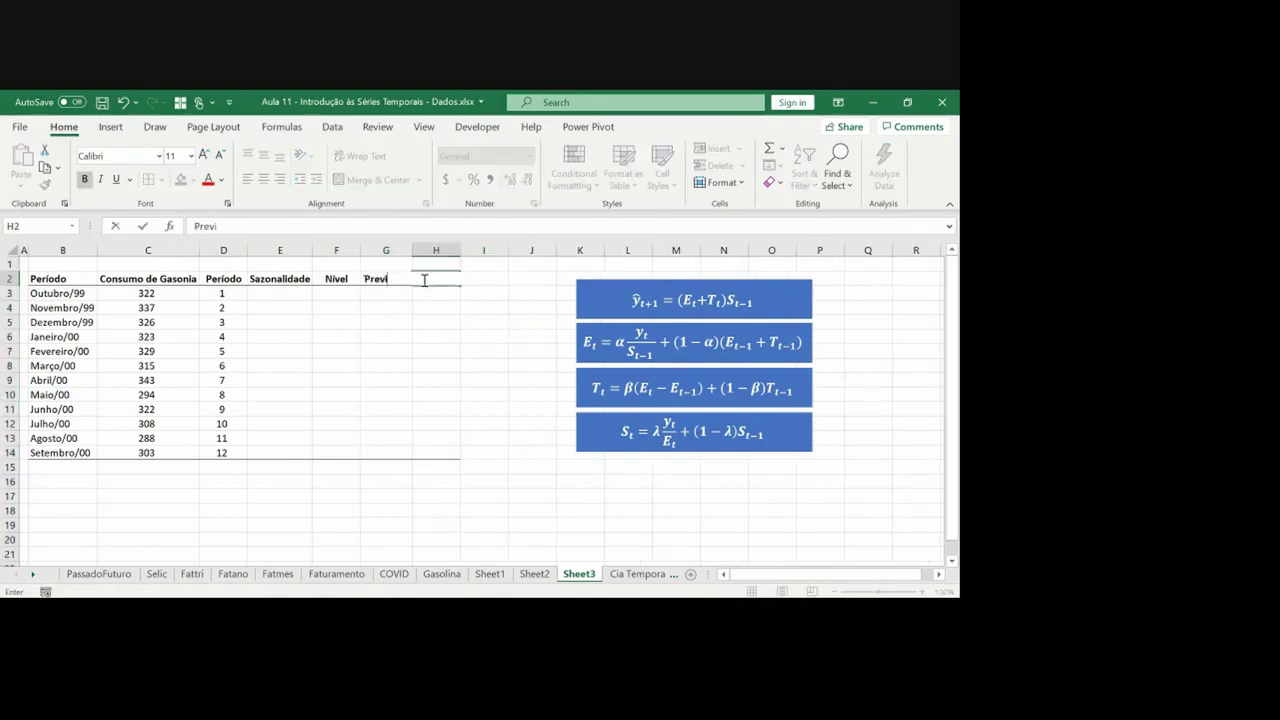
pyautogui.write('são Wint')
pyautogui.press('Return')
# Fill the Previsão Winter column H2:H14 with light grey and widen column H to fit its header
pyautogui.press('Up')
pyautogui.hotkey('shift', 'Down')
pyautogui.hotkey('shift', 'Down')
pyautogui.hotkey('shift', 'Down')
pyautogui.hotkey('shift', 'Down')
pyautogui.hotkey('shift', 'Down')
pyautogui.hotkey('shift', 'Down')
pyautogui.hotkey('shift', 'Down')
pyautogui.hotkey('shift', 'Down')
pyautogui.hotkey('shift', 'Down')
pyautogui.hotkey('shift', 'Down')
pyautogui.hotkey('shift', 'Down')
pyautogui.hotkey('shift', 'Down')
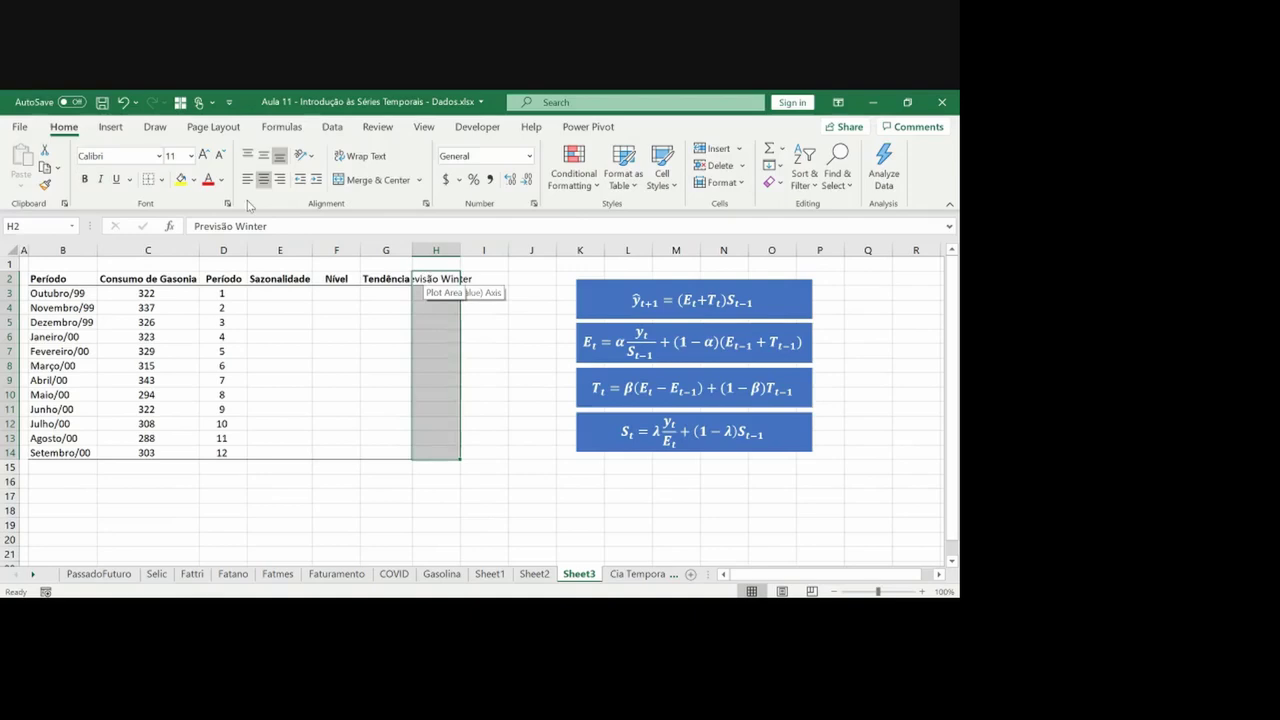
pyautogui.click(194, 180)
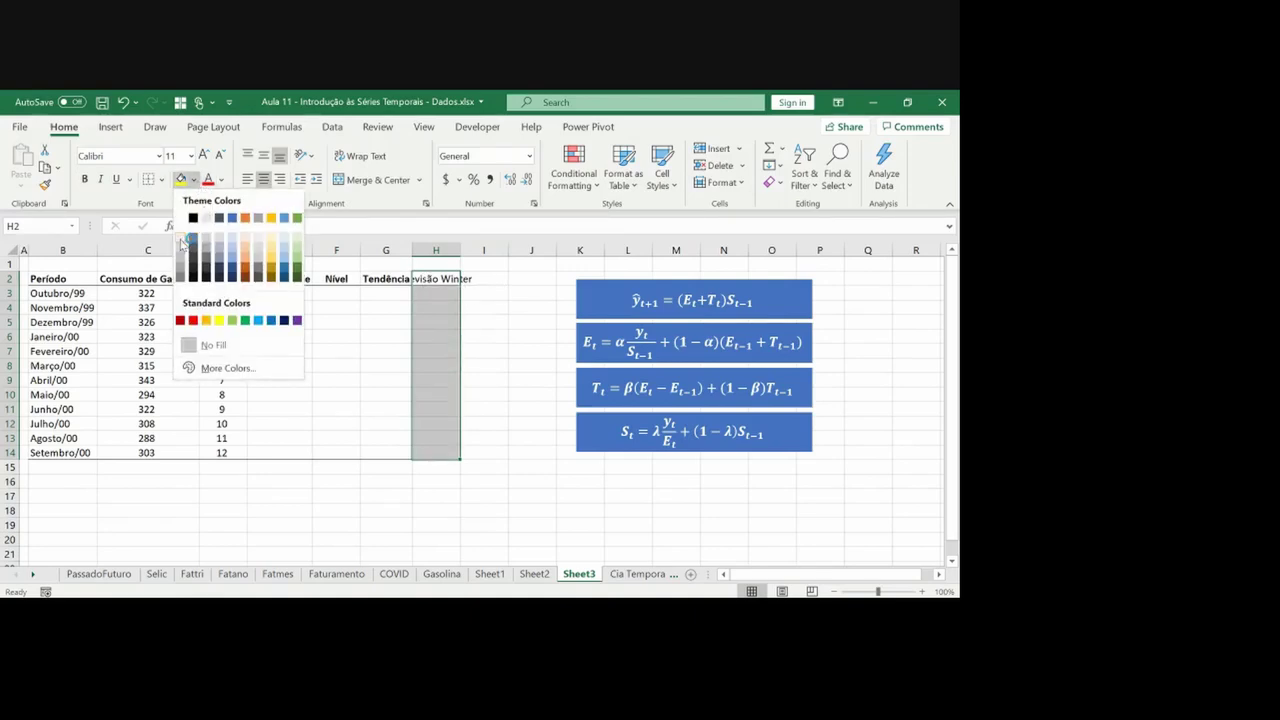
pyautogui.click(181, 245)
pyautogui.moveTo(463, 246); pyautogui.dragTo(490, 246)
# Make the Previsão Winter column H2:H14 bold
pyautogui.click(456, 282)
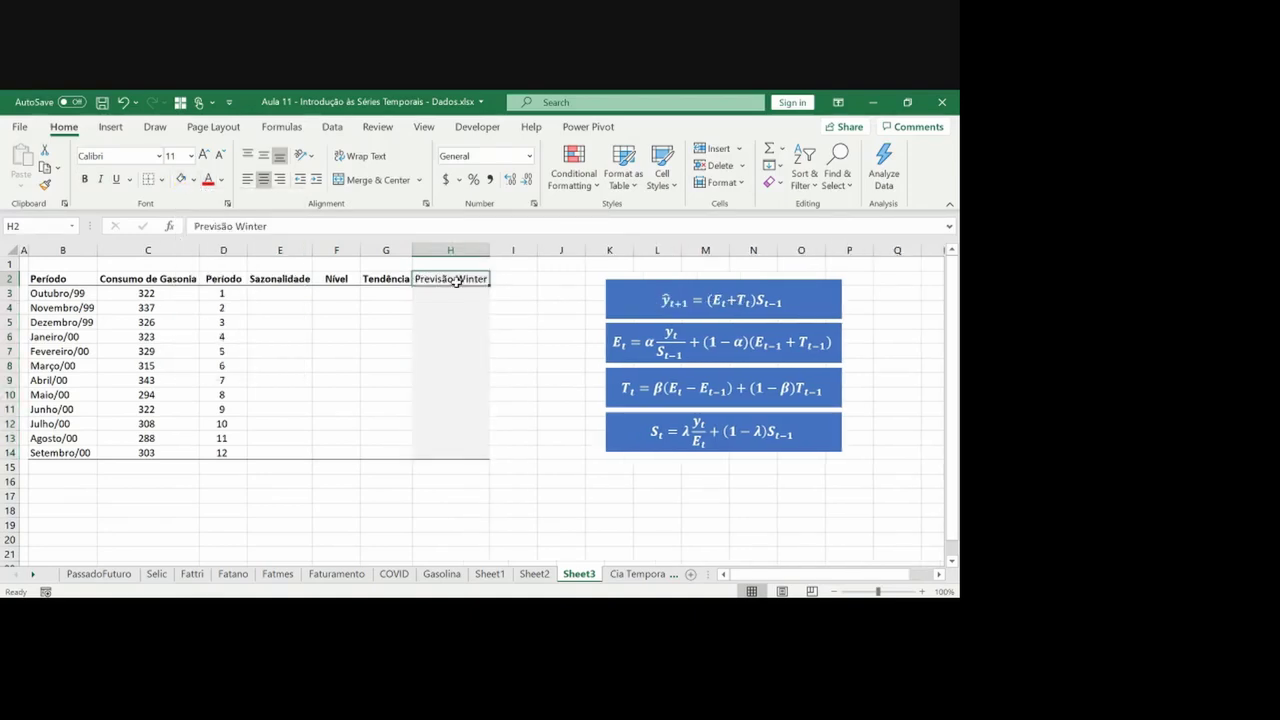
pyautogui.hotkey('shift', 'Down')
pyautogui.hotkey('shift', 'Down')
pyautogui.hotkey('shift', 'Down')
pyautogui.hotkey('shift', 'Down')
pyautogui.hotkey('shift', 'Down')
pyautogui.hotkey('shift', 'Down')
pyautogui.hotkey('shift', 'Down')
pyautogui.hotkey('shift', 'Down')
pyautogui.hotkey('shift', 'Down')
pyautogui.hotkey('shift', 'Down')
pyautogui.hotkey('shift', 'Down')
pyautogui.hotkey('shift', 'Down')
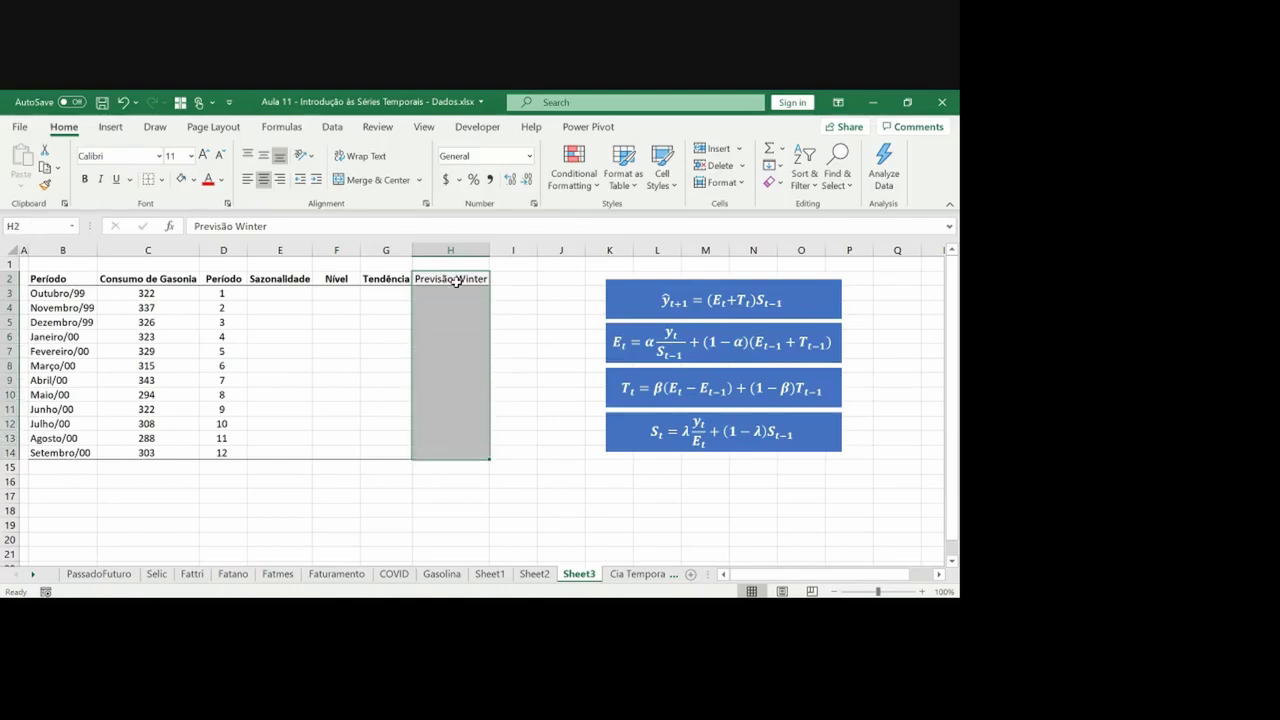
pyautogui.hotkey('ctrl', 'b')
pyautogui.press('Down')
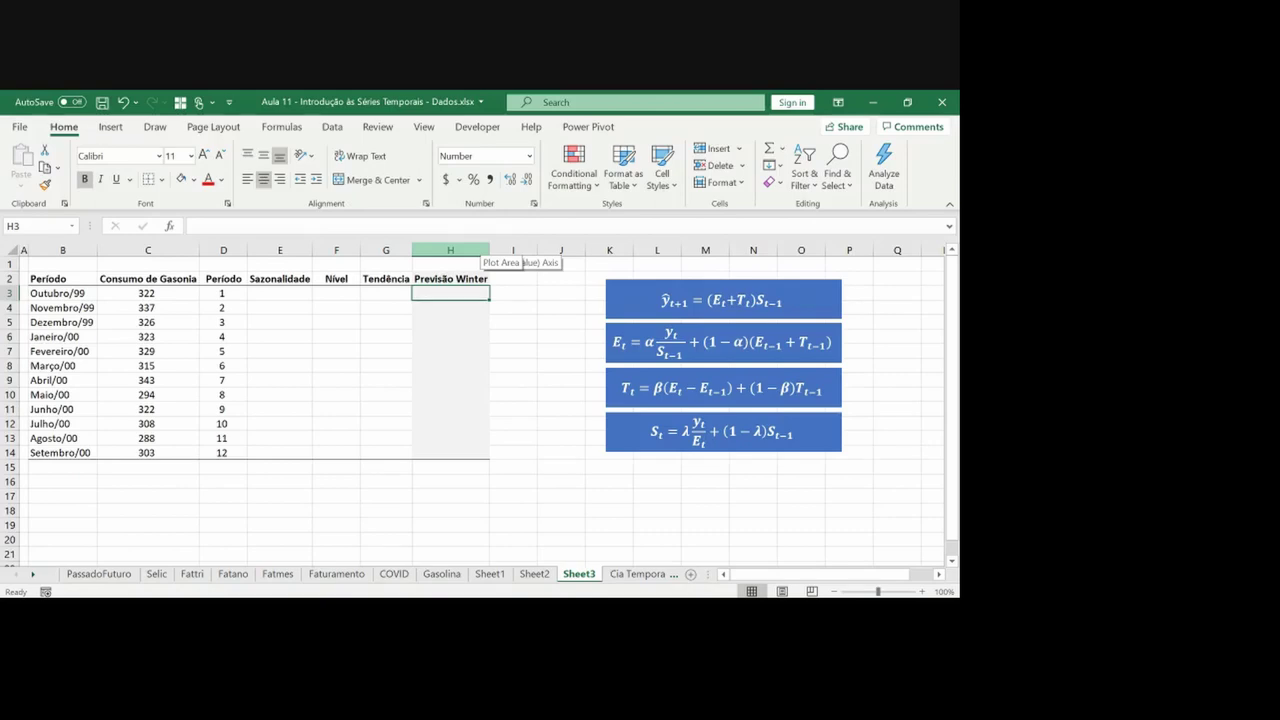
# Add a bottom border under the Janeiro/00 row, across B6:H6
pyautogui.press('Left')
pyautogui.press('Left')
pyautogui.press('Left')
pyautogui.press('Left')
pyautogui.press('Down')
pyautogui.press('Left')
pyautogui.press('Left')
pyautogui.press('Down')
pyautogui.press('Down')
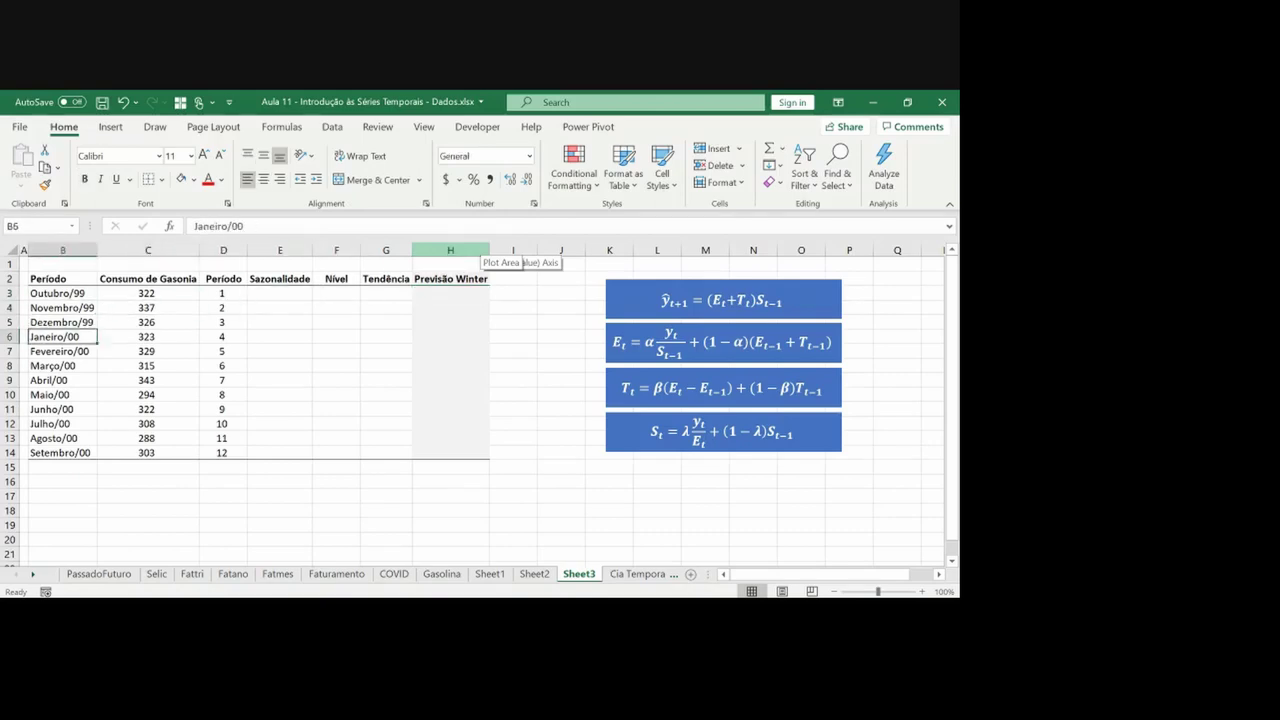
pyautogui.hotkey('shift', 'Right')
pyautogui.hotkey('shift', 'Right')
pyautogui.hotkey('shift', 'Right')
pyautogui.hotkey('shift', 'Right')
pyautogui.hotkey('shift', 'Right')
pyautogui.hotkey('shift', 'Right')
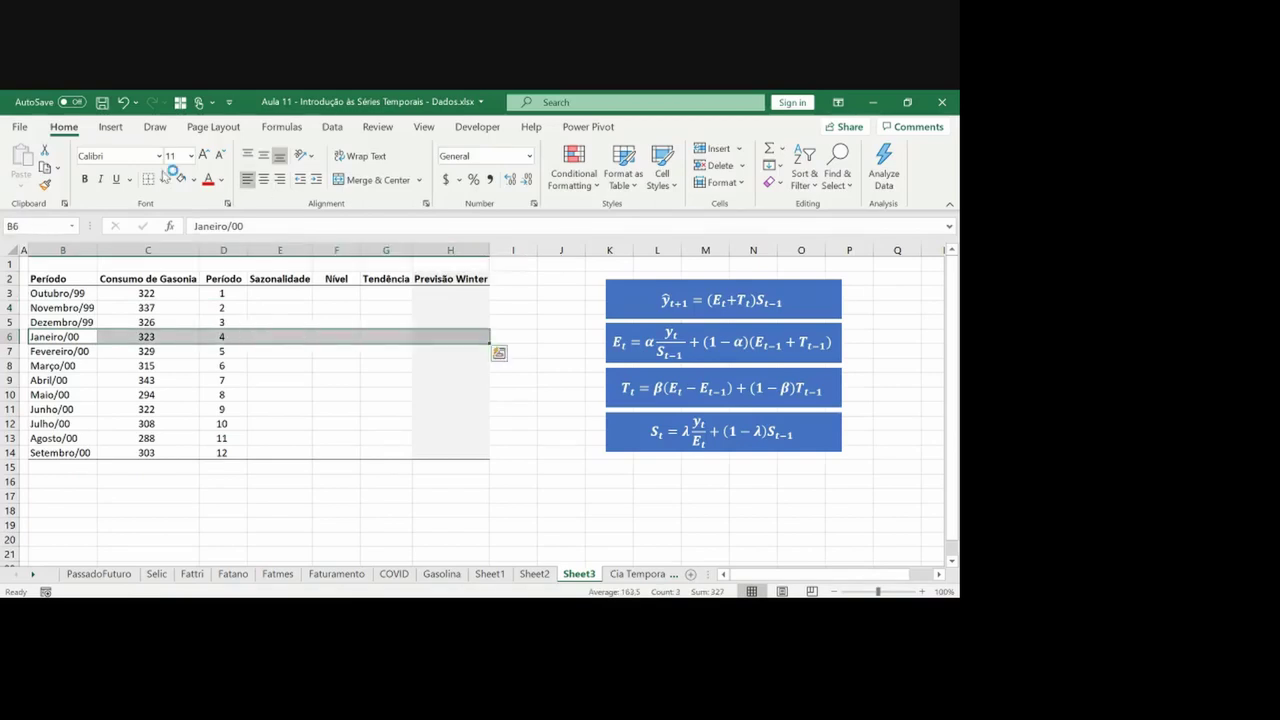
pyautogui.click(161, 180)
pyautogui.click(169, 223)
# Add a bottom border under the Maio/00 row, across B10:H10
pyautogui.press('Down')
pyautogui.press('Down')
pyautogui.press('Down')
pyautogui.press('Down')
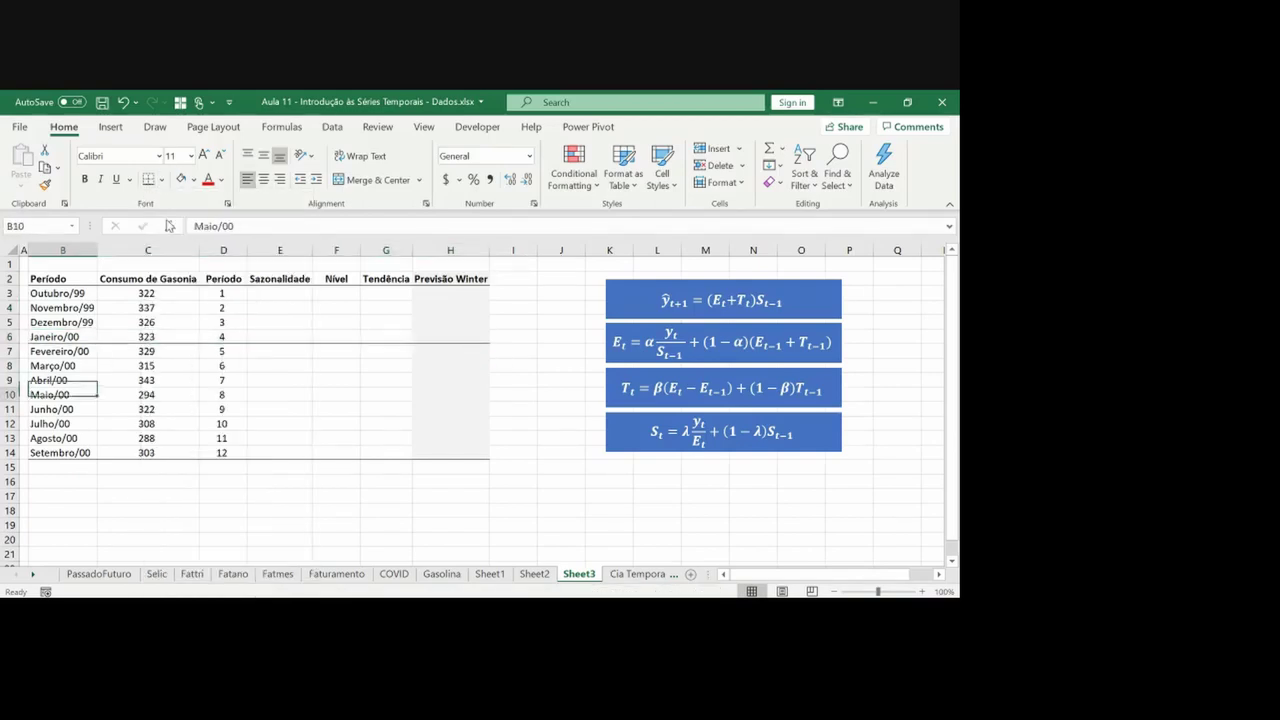
pyautogui.hotkey('shift', 'Right')
pyautogui.hotkey('shift', 'Right')
pyautogui.hotkey('shift', 'Right')
pyautogui.hotkey('shift', 'Right')
pyautogui.hotkey('shift', 'Right')
pyautogui.hotkey('shift', 'Right')
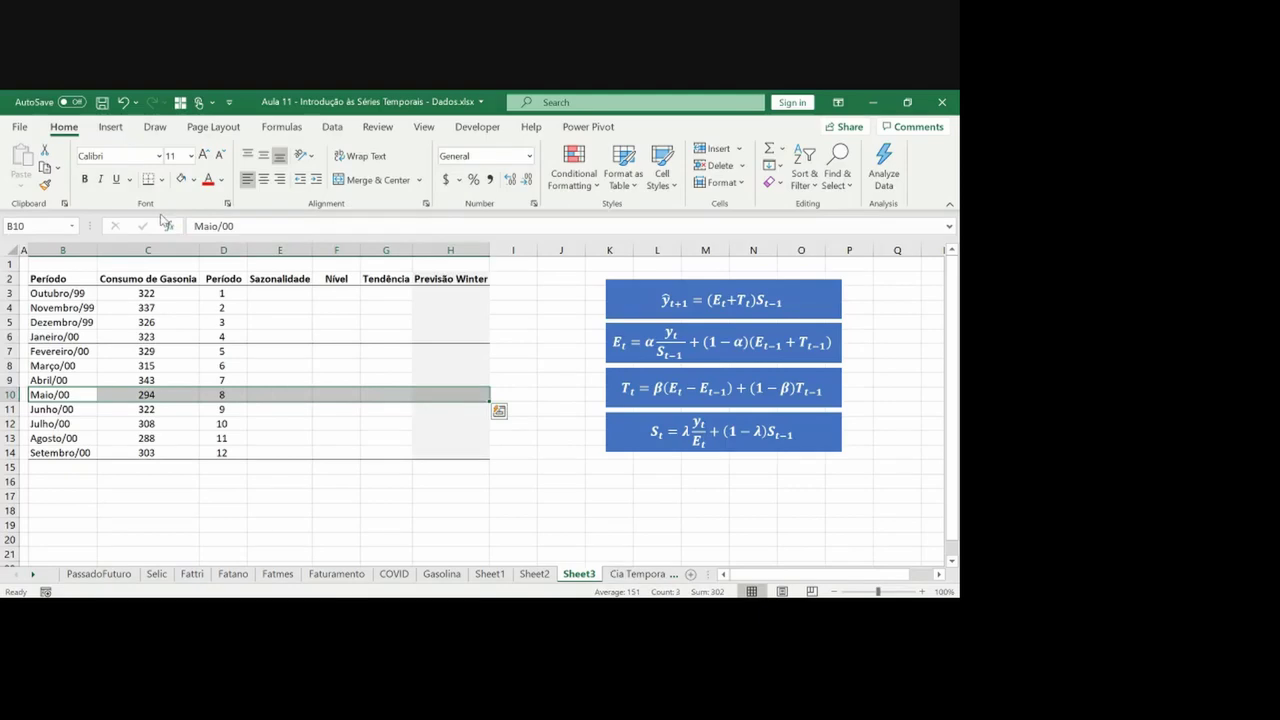
pyautogui.click(152, 180)
pyautogui.press('Down')
pyautogui.press('Down')
pyautogui.press('Down')
pyautogui.press('Down')
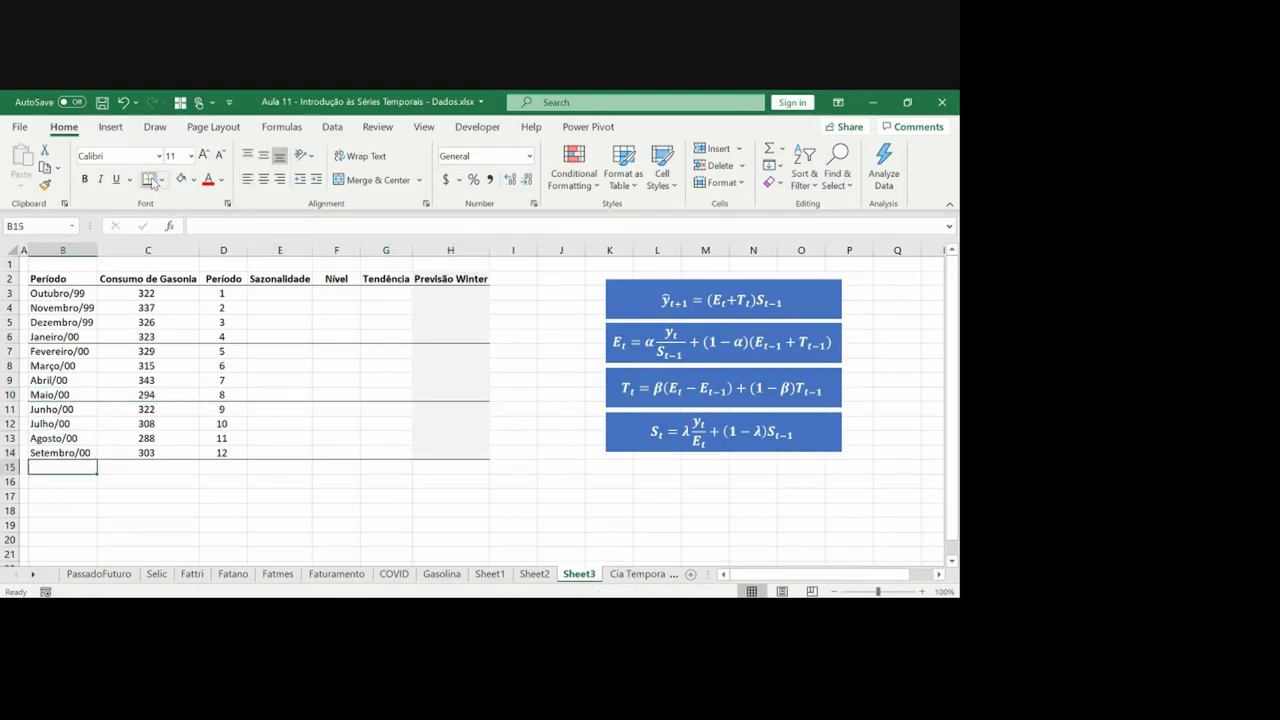
pyautogui.press('Up')
pyautogui.press('Up')
pyautogui.press('Up')
pyautogui.press('Down')
pyautogui.press('Down')
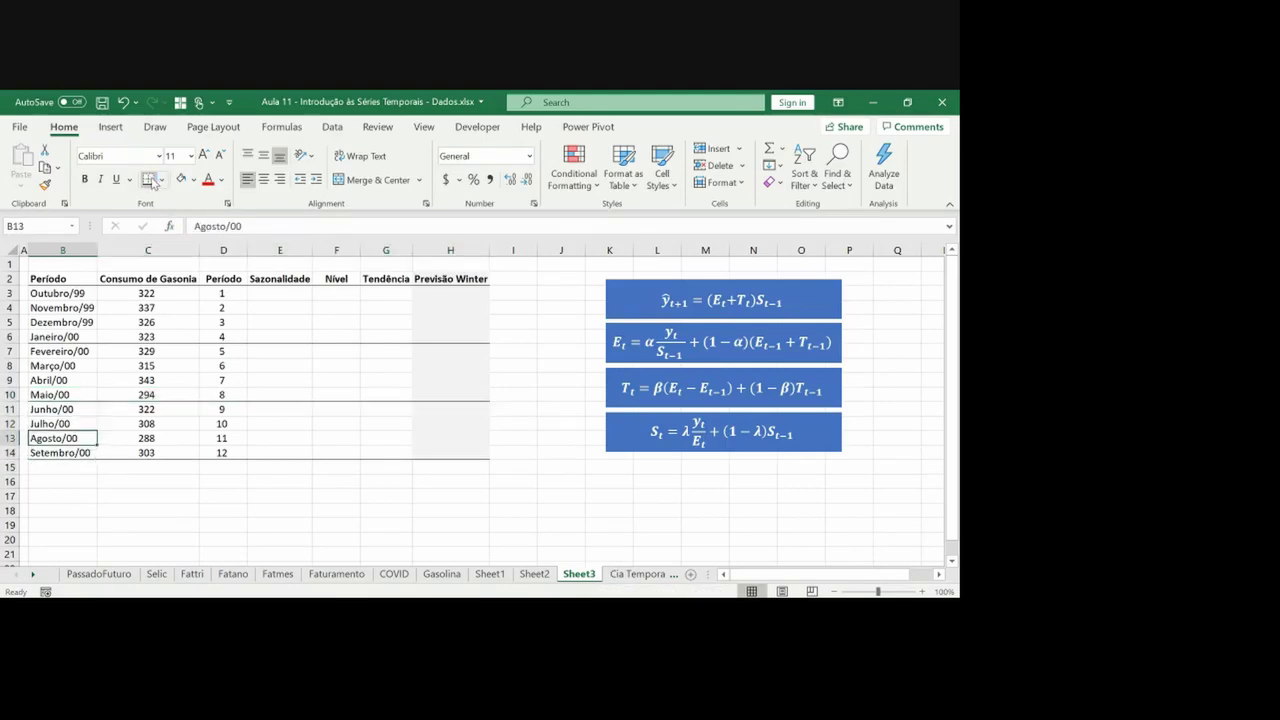
# Add a bottom border under the Fevereiro/00 row, across B7:H7
pyautogui.click(84, 352)
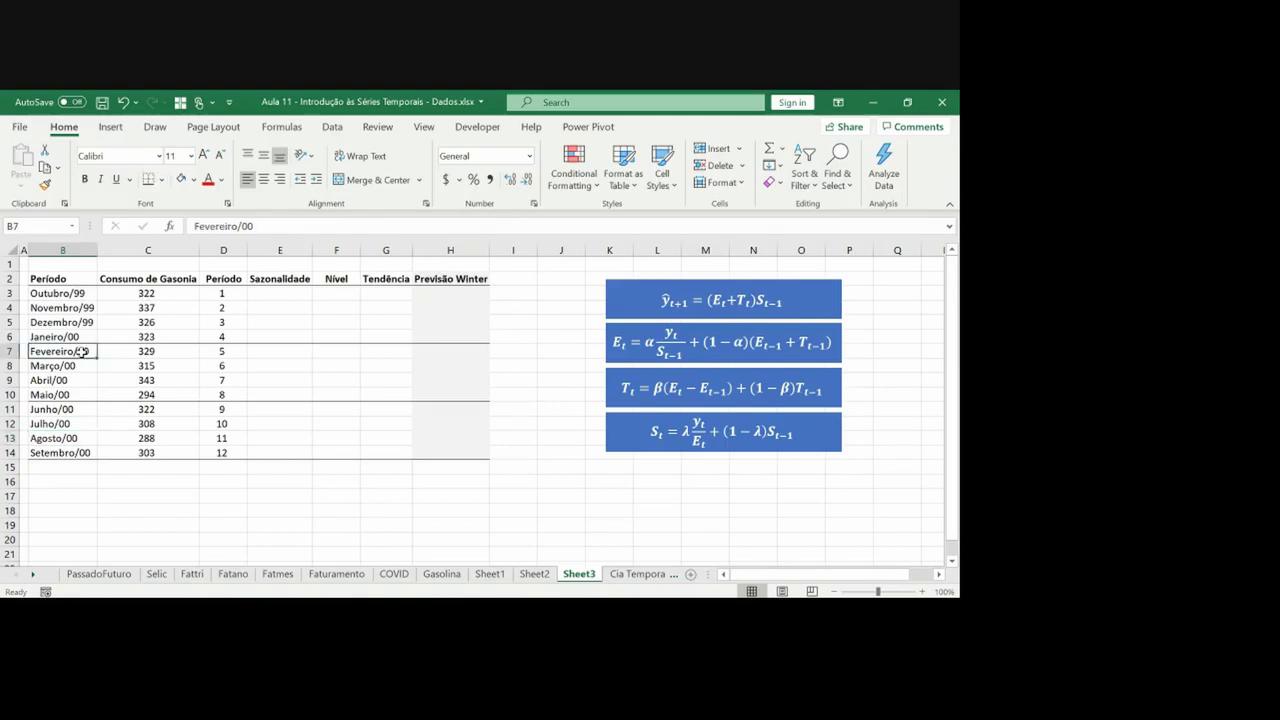
pyautogui.hotkey('shift', 'Right')
pyautogui.hotkey('shift', 'Right')
pyautogui.hotkey('shift', 'Right')
pyautogui.hotkey('shift', 'Right')
pyautogui.hotkey('shift', 'Right')
pyautogui.hotkey('shift', 'Right')
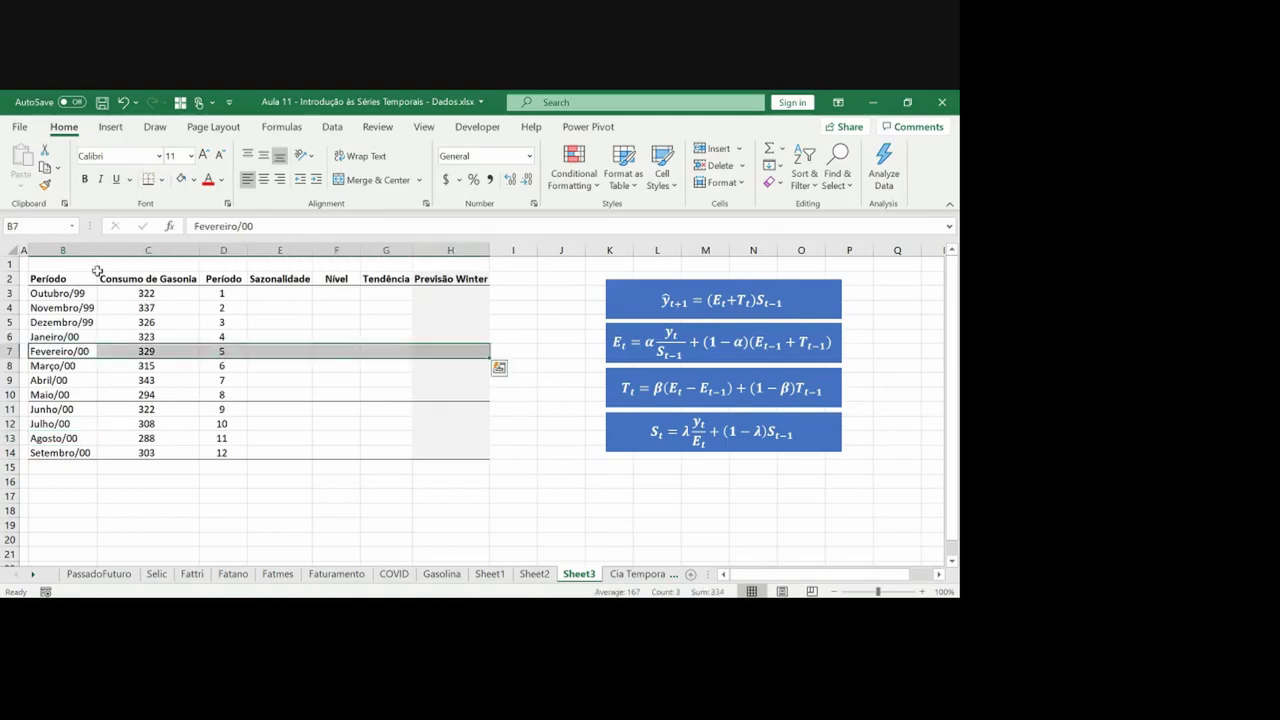
pyautogui.press('Right')
pyautogui.press('Right')
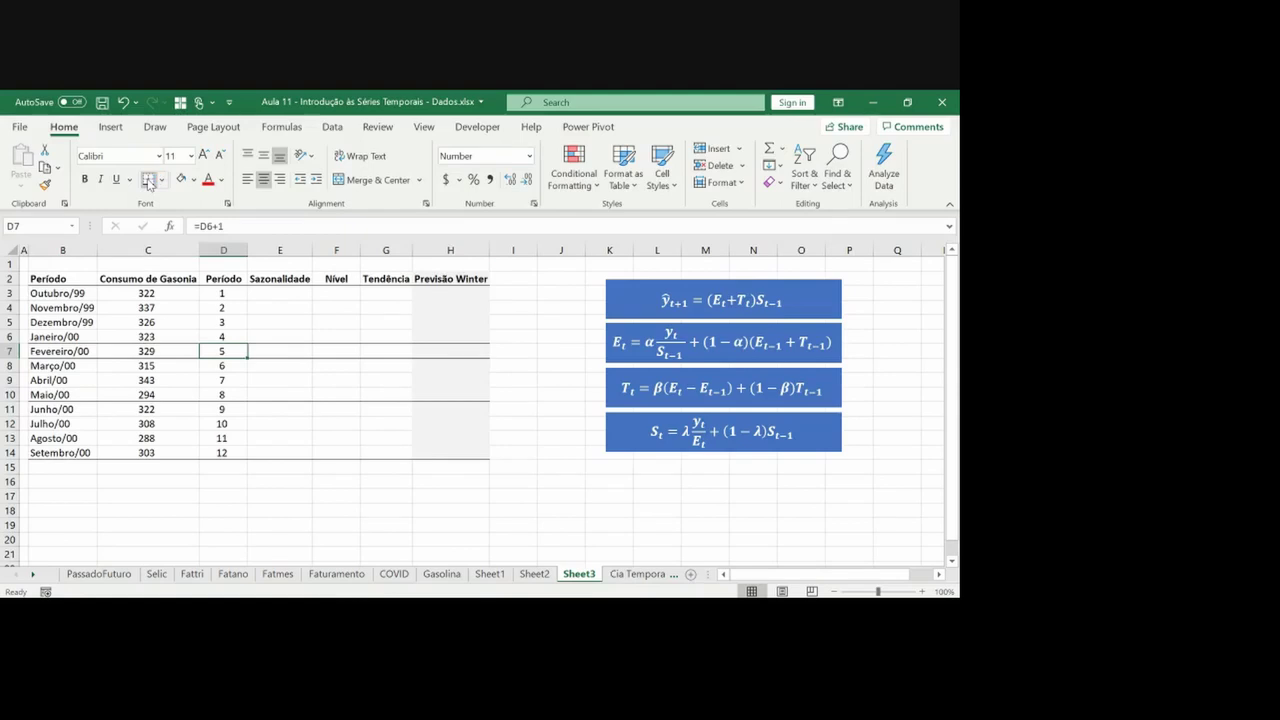
pyautogui.click(149, 180)
pyautogui.click(149, 180)
# Examine the first four-month block, its period numbers in D3:D6 and consumption values in C3:C6
pyautogui.press('Up')
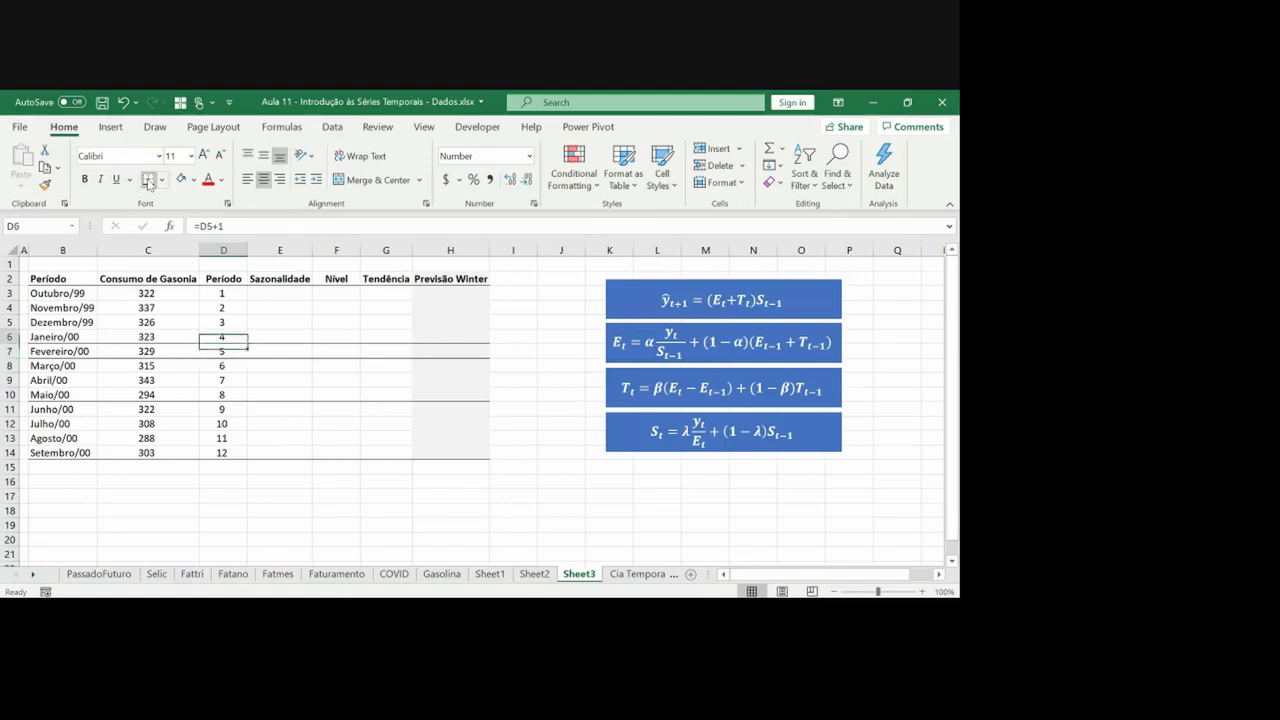
pyautogui.hotkey('shift', 'Up')
pyautogui.hotkey('shift', 'Up')
pyautogui.hotkey('shift', 'Up')
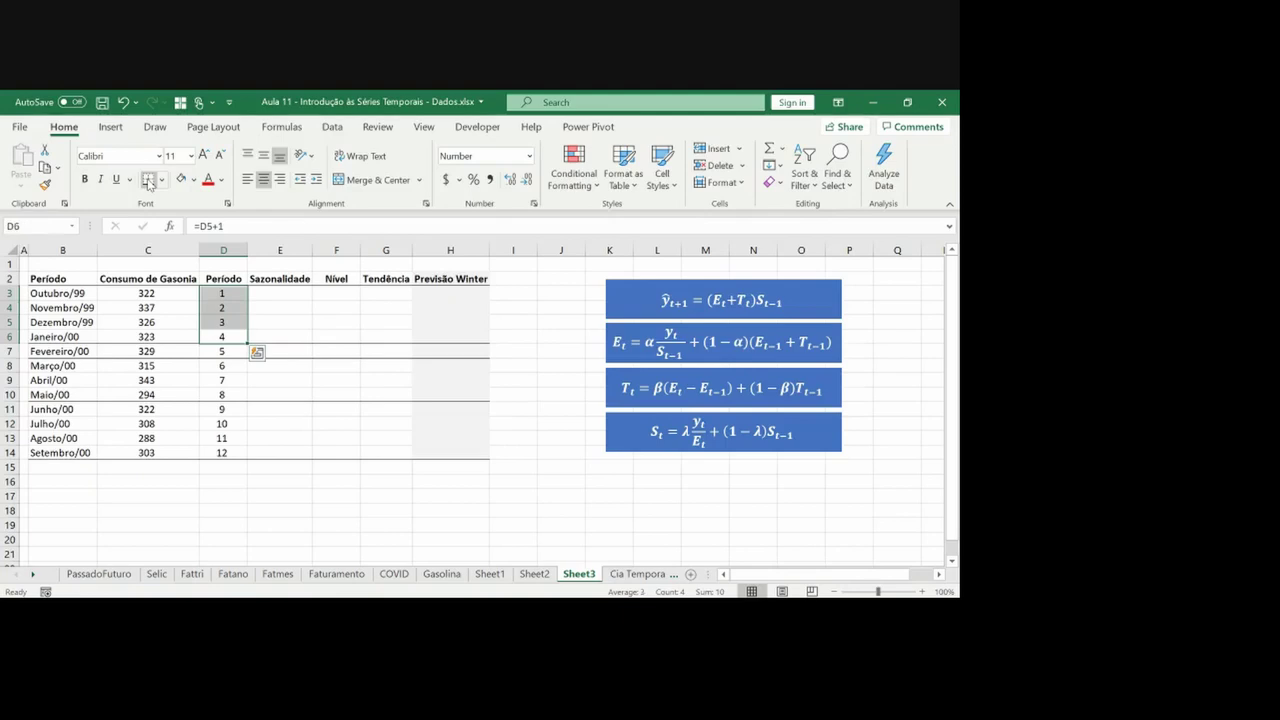
pyautogui.press('Right')
pyautogui.press('Right')
pyautogui.press('Left')
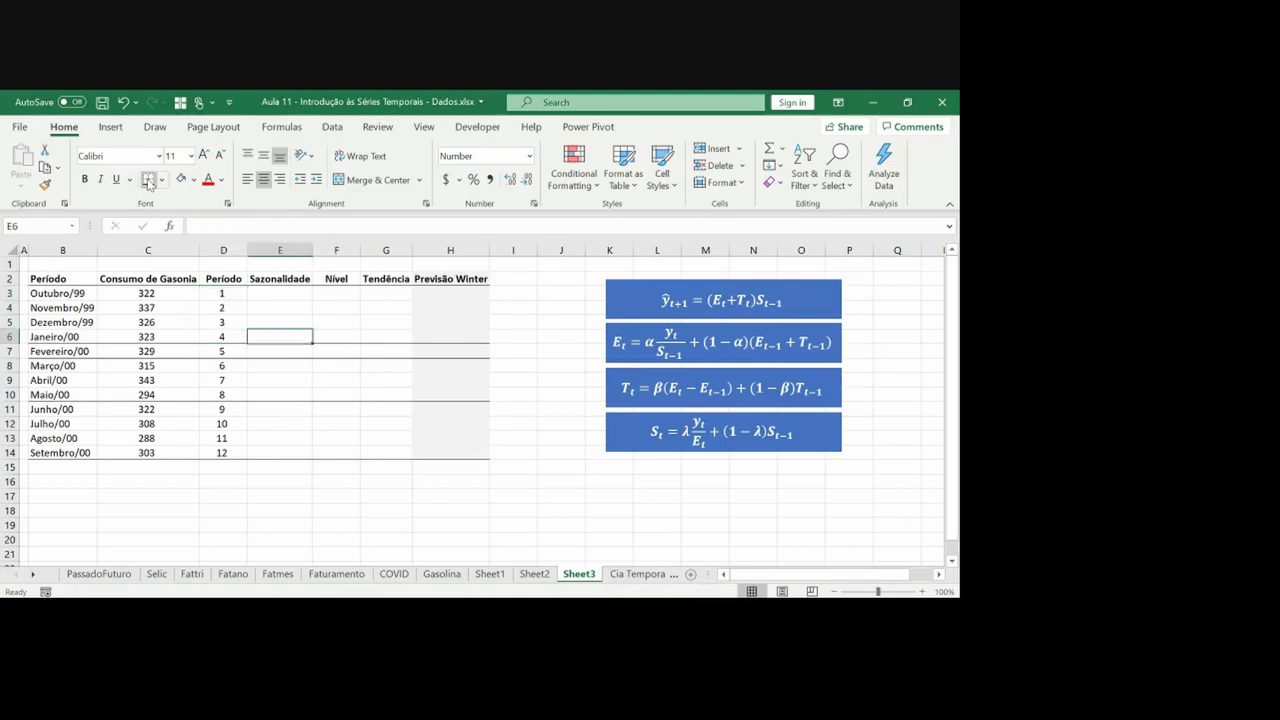
pyautogui.click(149, 180)
pyautogui.press('Left')
pyautogui.press('Left')
pyautogui.hotkey('shift', 'Up')
pyautogui.hotkey('shift', 'Up')
pyautogui.hotkey('shift', 'Up')
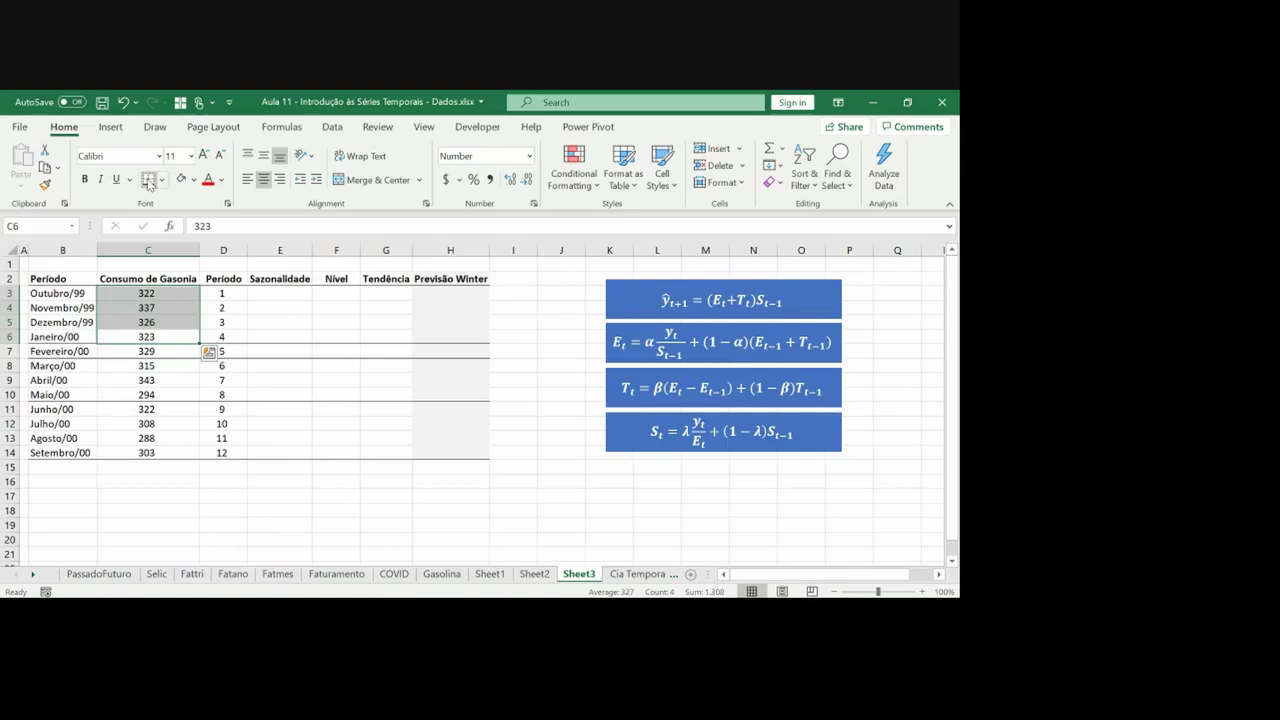
pyautogui.click(149, 180)
# Enter the label Consumo Médio 1o Quadrimestre in B15, below the table
pyautogui.press('Down')
pyautogui.press('Down')
pyautogui.press('Down')
pyautogui.press('Down')
pyautogui.press('Down')
pyautogui.press('Down')
pyautogui.press('Down')
pyautogui.press('Down')
pyautogui.press('Down')
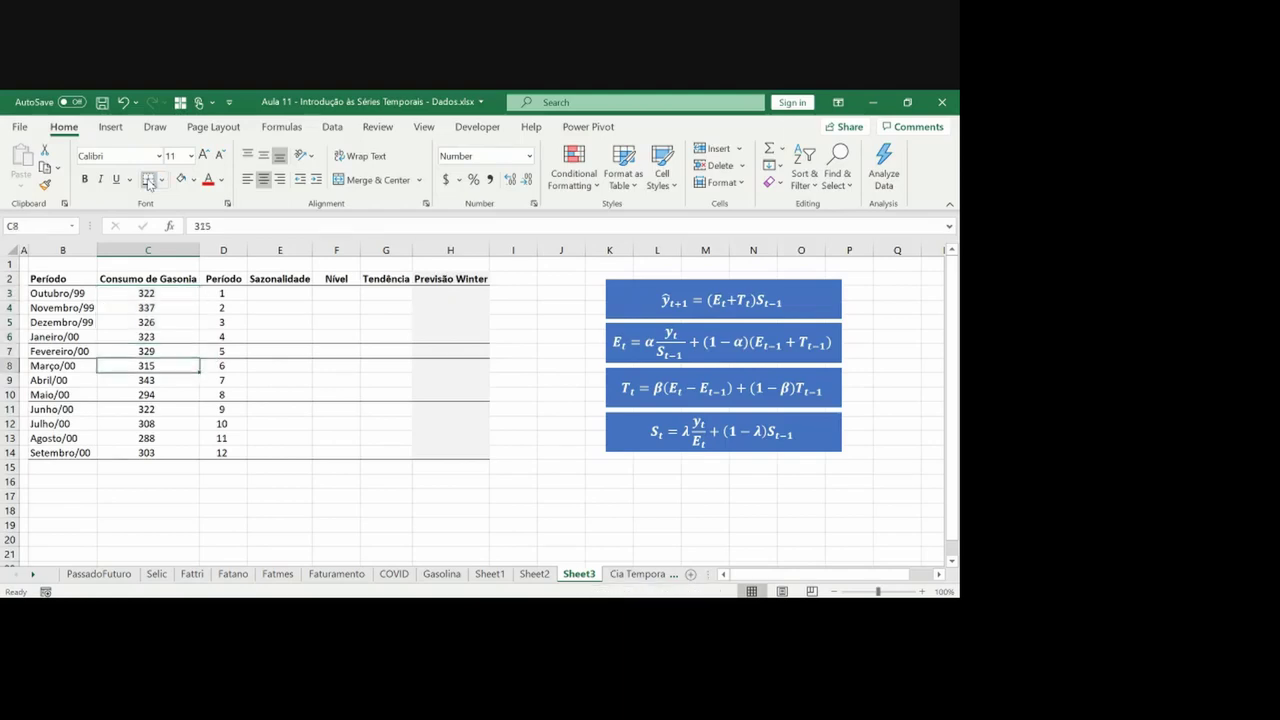
pyautogui.press('Left')
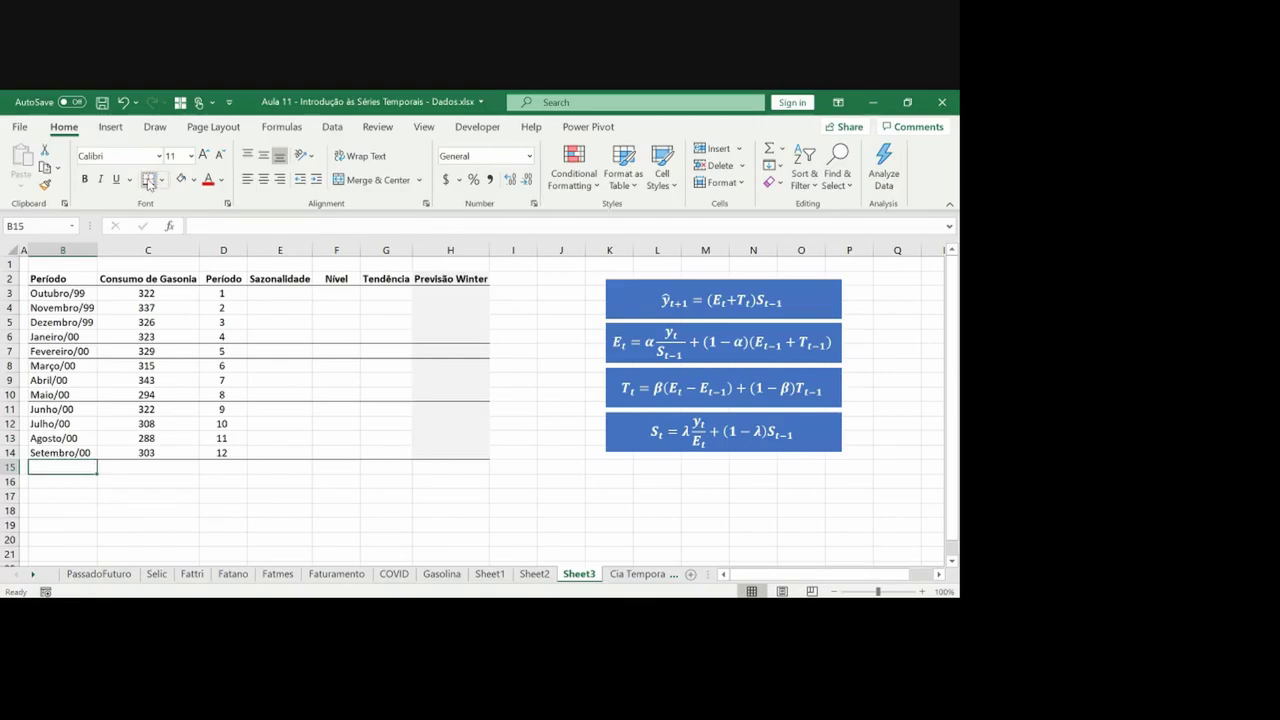
pyautogui.write('Médi')
pyautogui.press('BackSpace')
pyautogui.press('BackSpace')
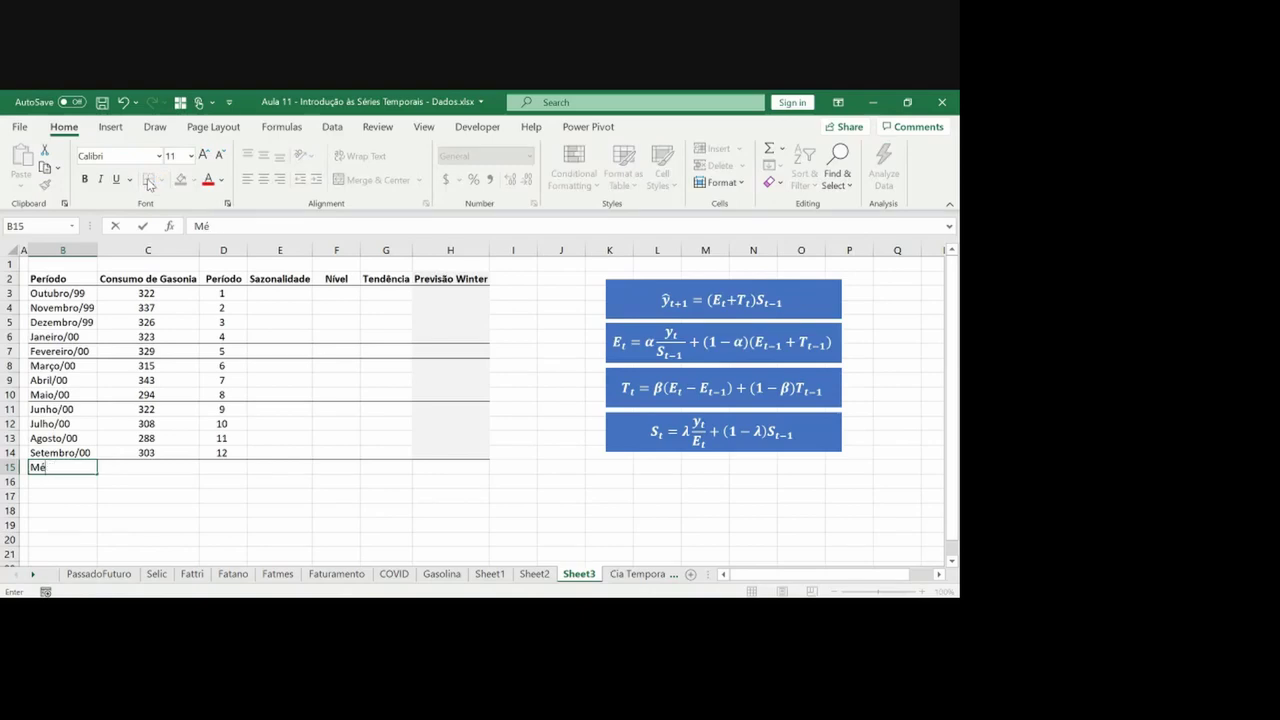
pyautogui.press('BackSpace')
pyautogui.press('BackSpace')
pyautogui.write('Consumo Médio 1o')
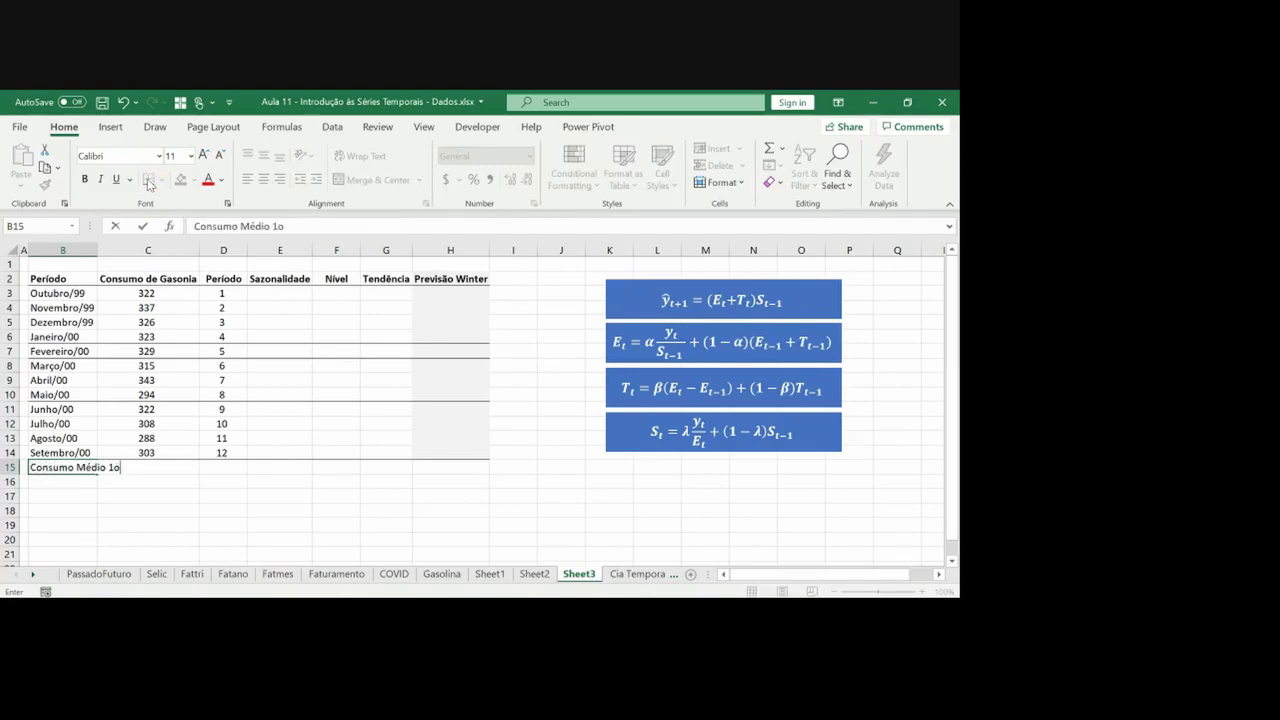
pyautogui.write(' Quadrimestre')
pyautogui.hotkey('ctrl', 'Return')
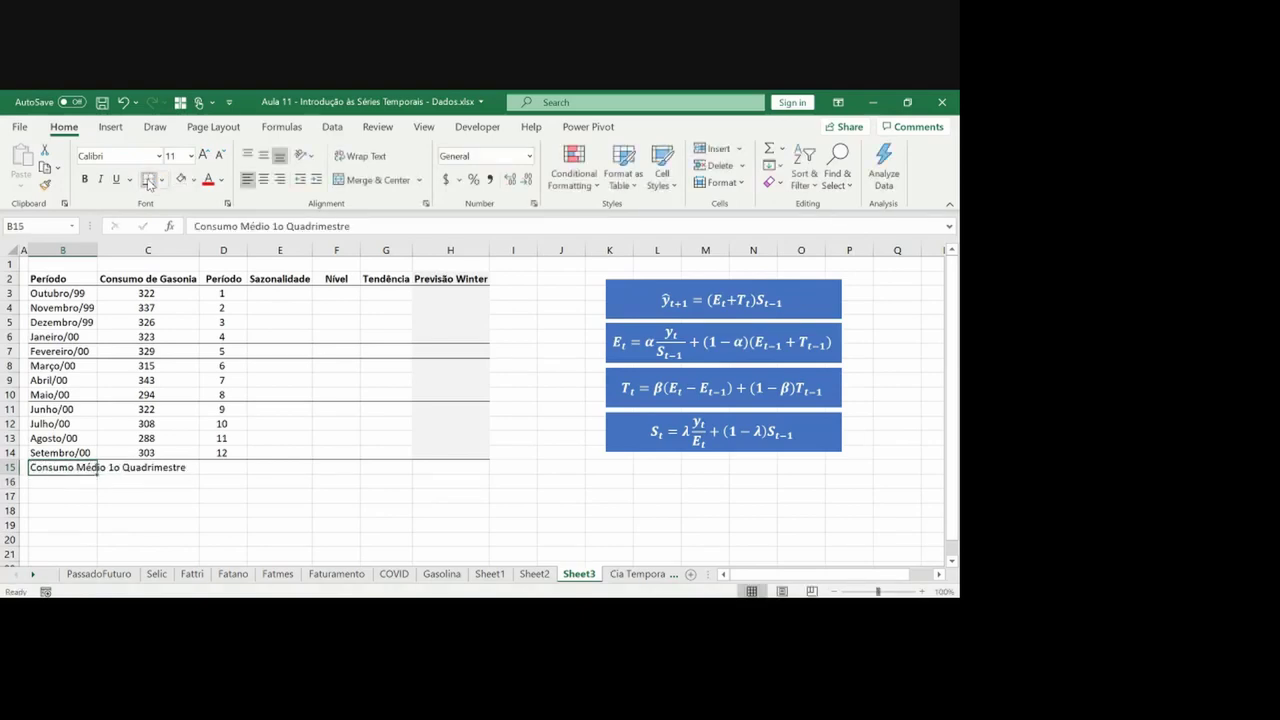
# Make B15:C15 bold and fit column B to the new label
pyautogui.hotkey('ctrl', 'b')
pyautogui.hotkey('shift', 'Right')
pyautogui.hotkey('ctrl', 'b')
pyautogui.hotkey('ctrl', 'b')
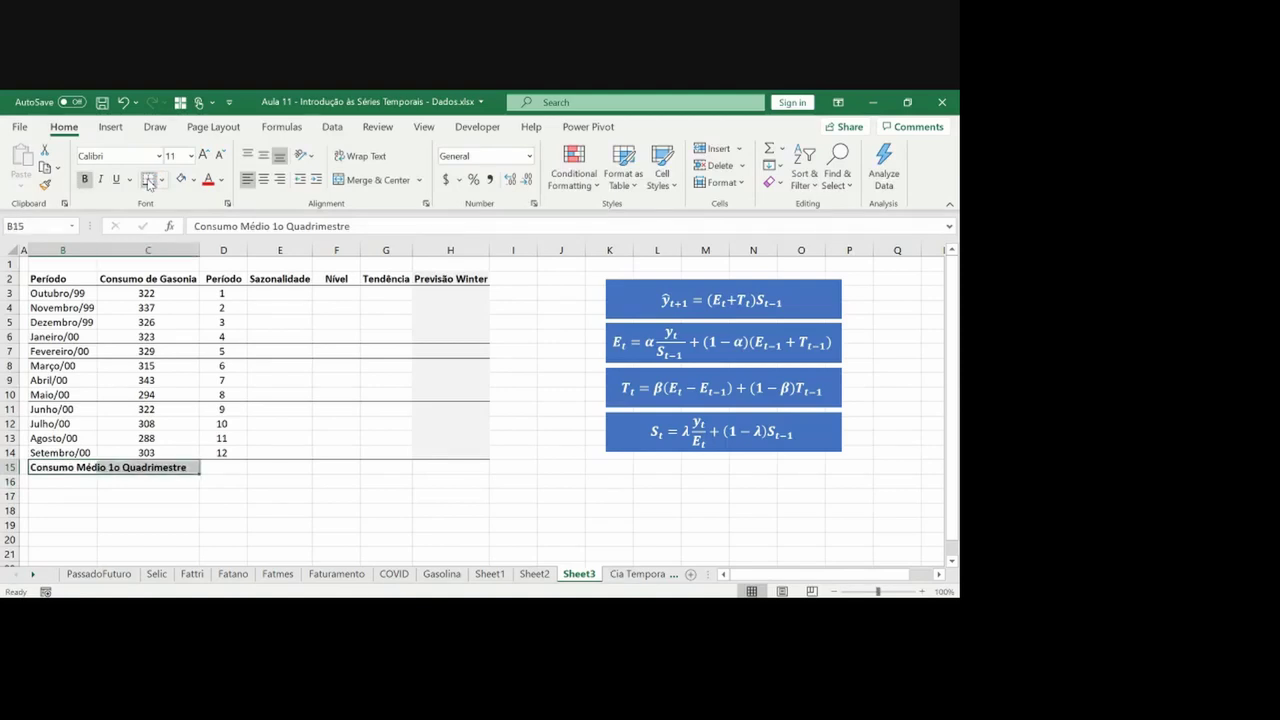
pyautogui.doubleClick(96, 249)
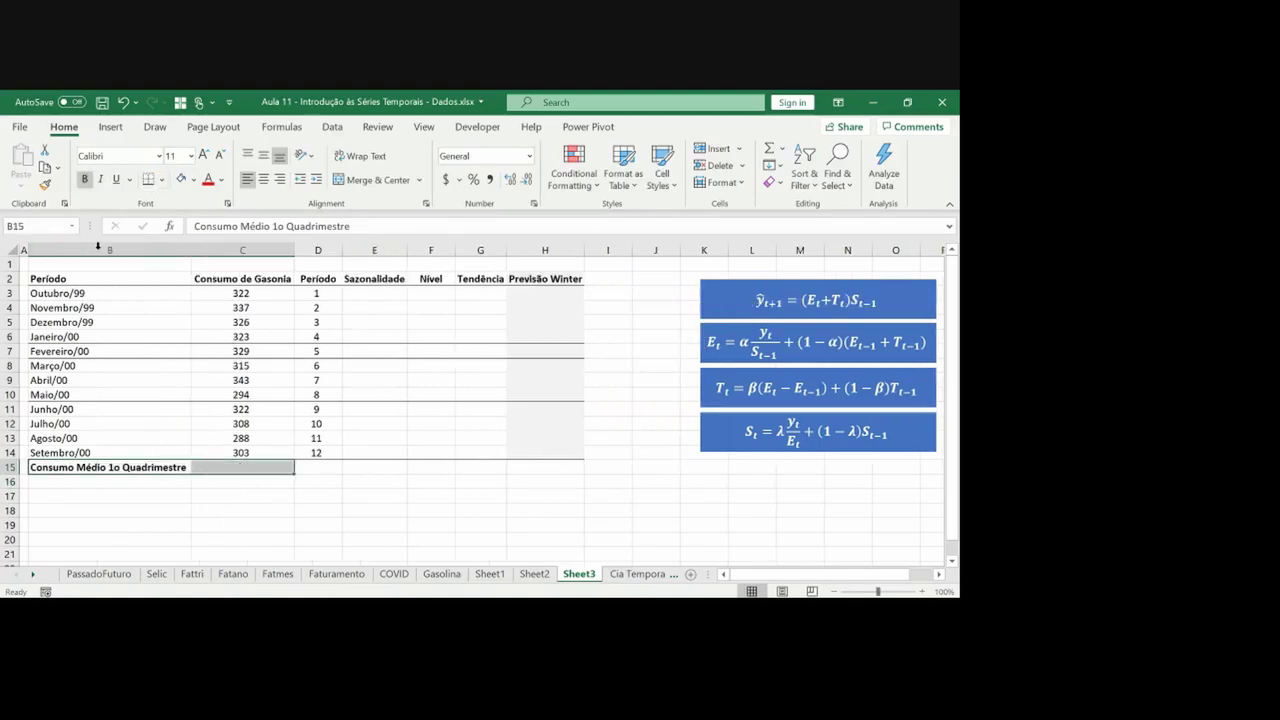
# Calculate the average consumption of the first four months in C15 with =AVERAGE(C3:C6)
pyautogui.press('Right')
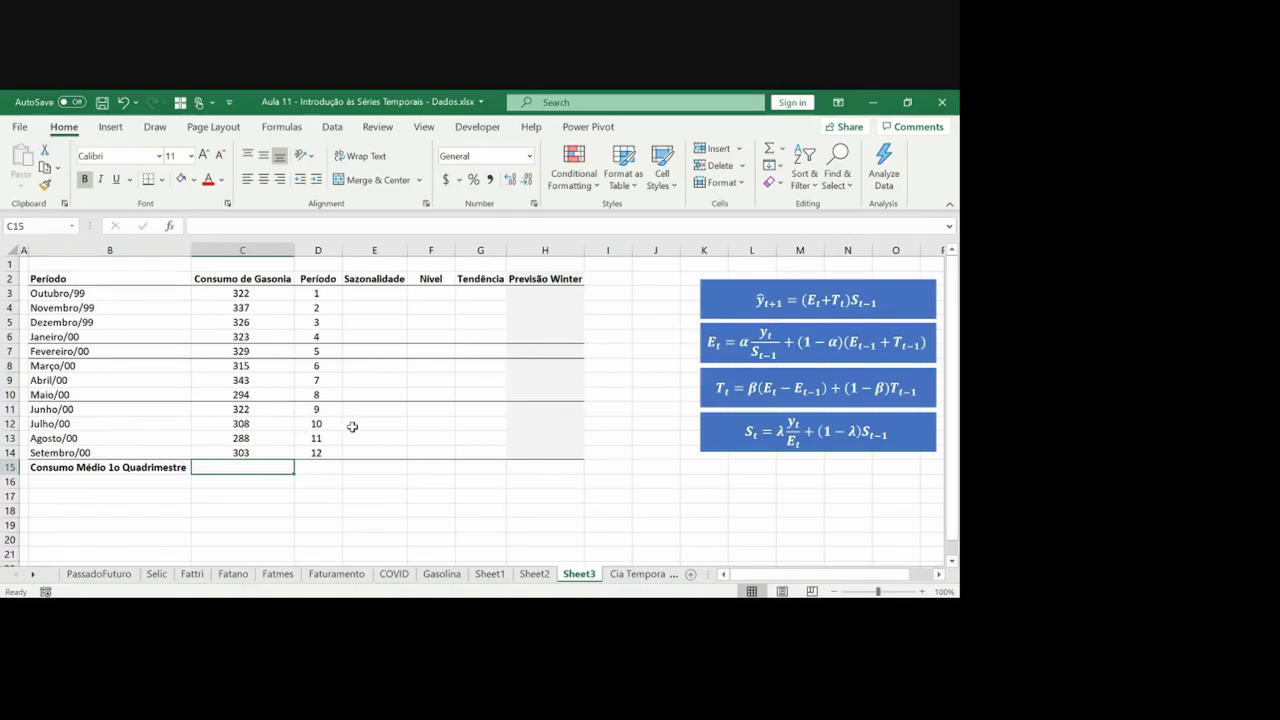
pyautogui.write('=')
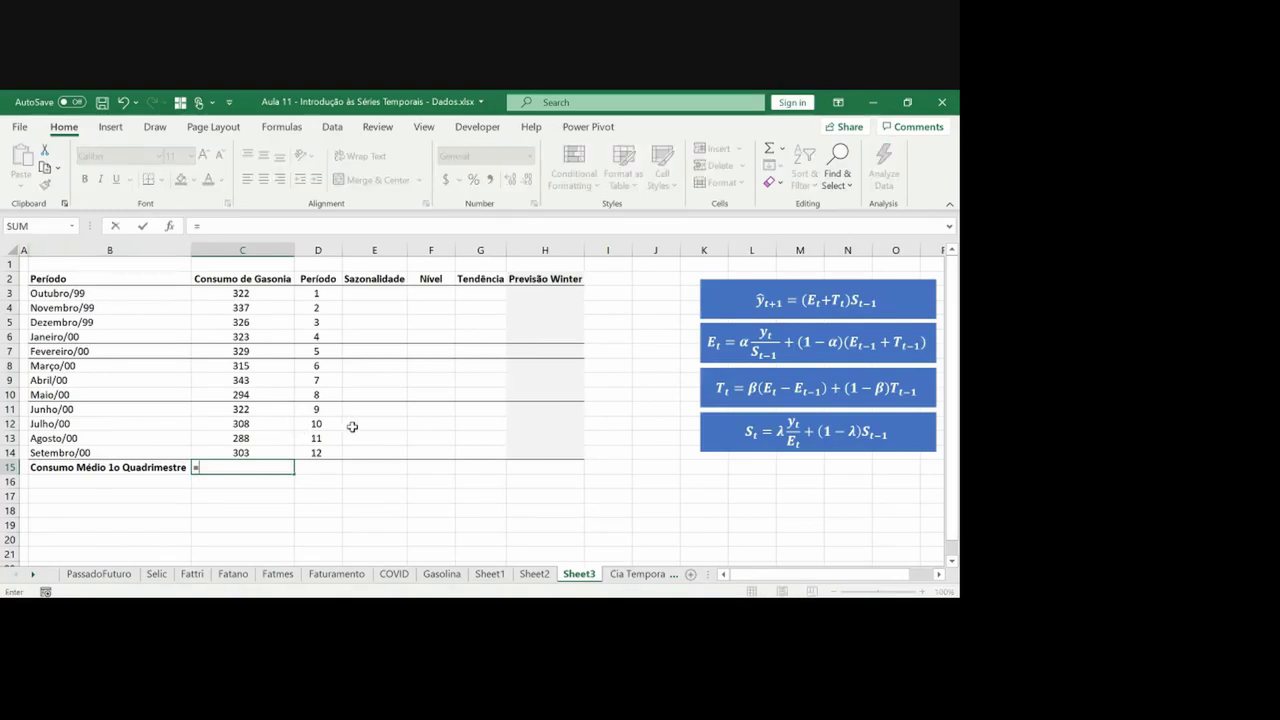
pyautogui.write('ave')
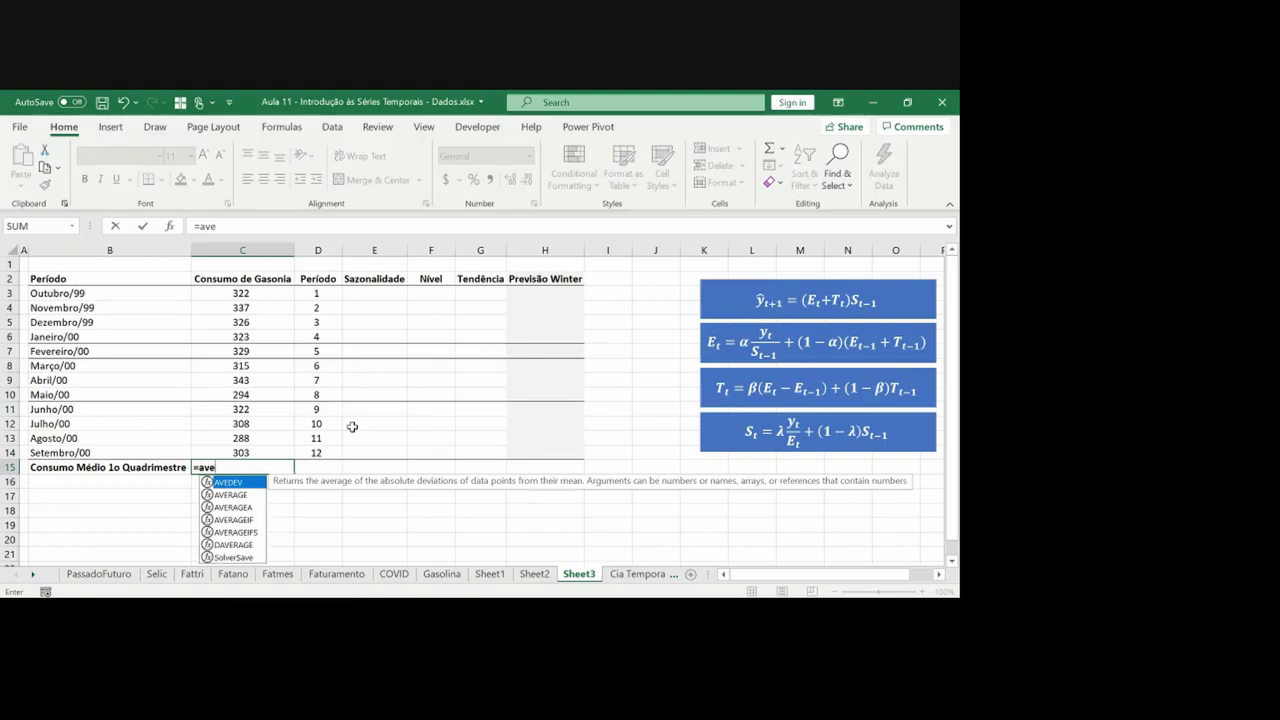
pyautogui.write('rage(')
pyautogui.hotkey('ctrl', 'Up')
pyautogui.hotkey('ctrl', 'Up')
pyautogui.hotkey('shift', 'Down')
pyautogui.press('Down')
pyautogui.hotkey('shift', 'Down')
pyautogui.hotkey('shift', 'Down')
pyautogui.hotkey('shift', 'Down')
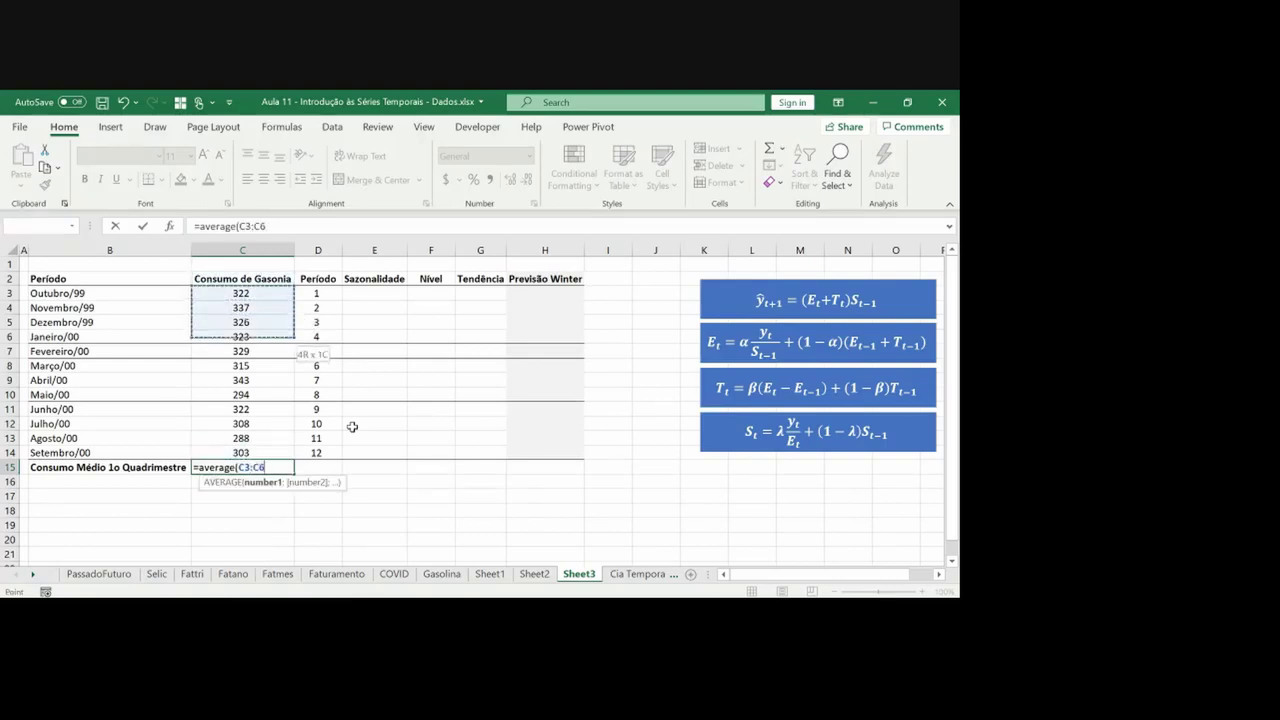
pyautogui.hotkey('ctrl', 'Return')
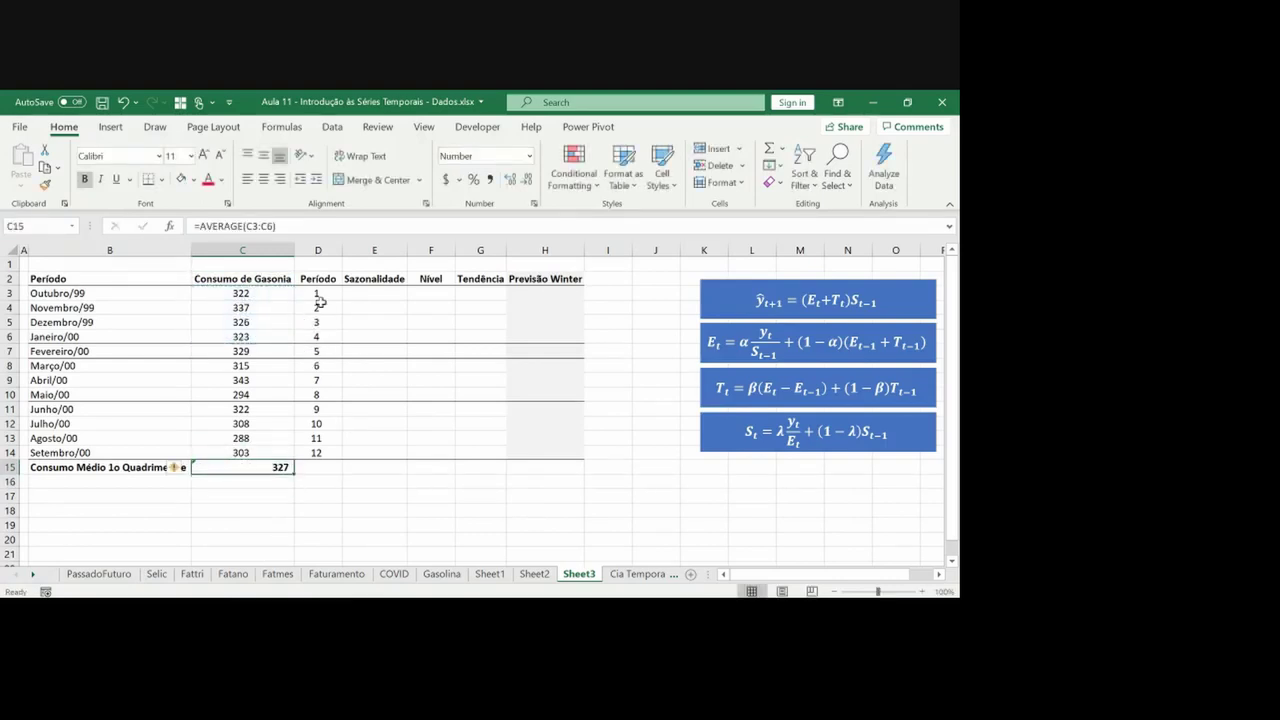
# Centre the average in C15, show it with two decimals, and select the first Sazonalidade cell, E3
pyautogui.click(263, 179)
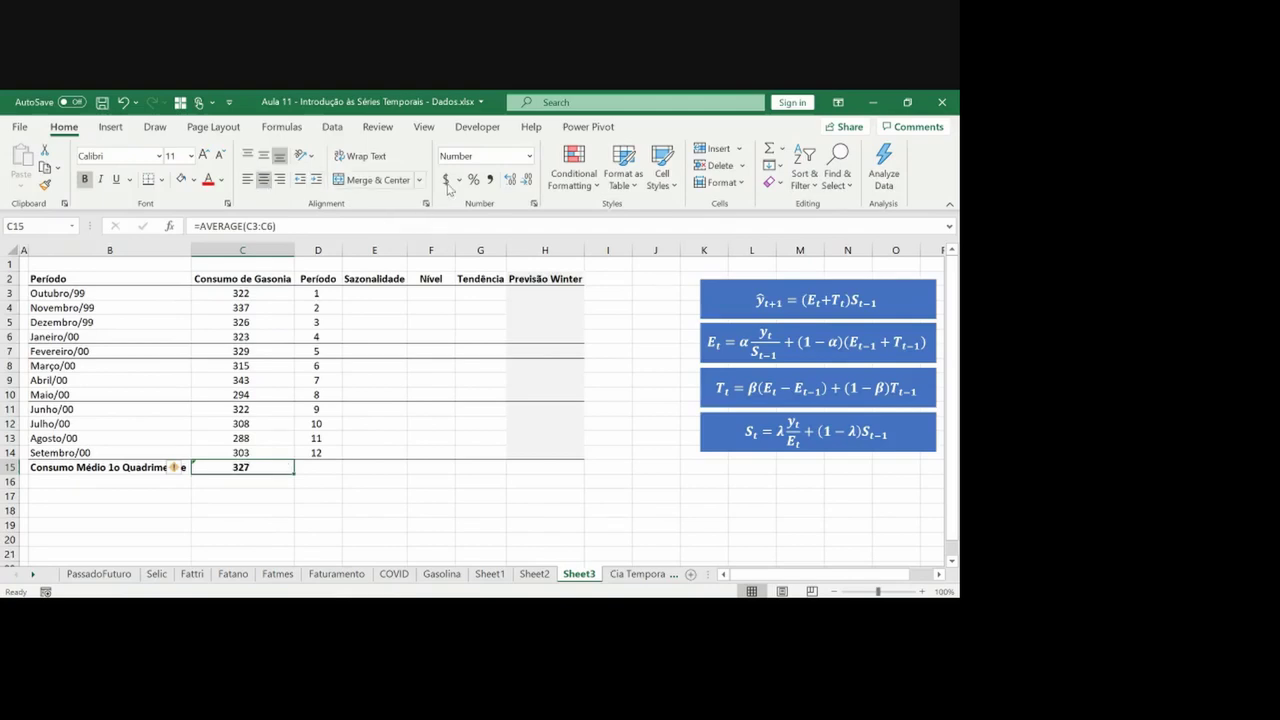
pyautogui.click(509, 180)
pyautogui.click(509, 180)
pyautogui.click(352, 348)
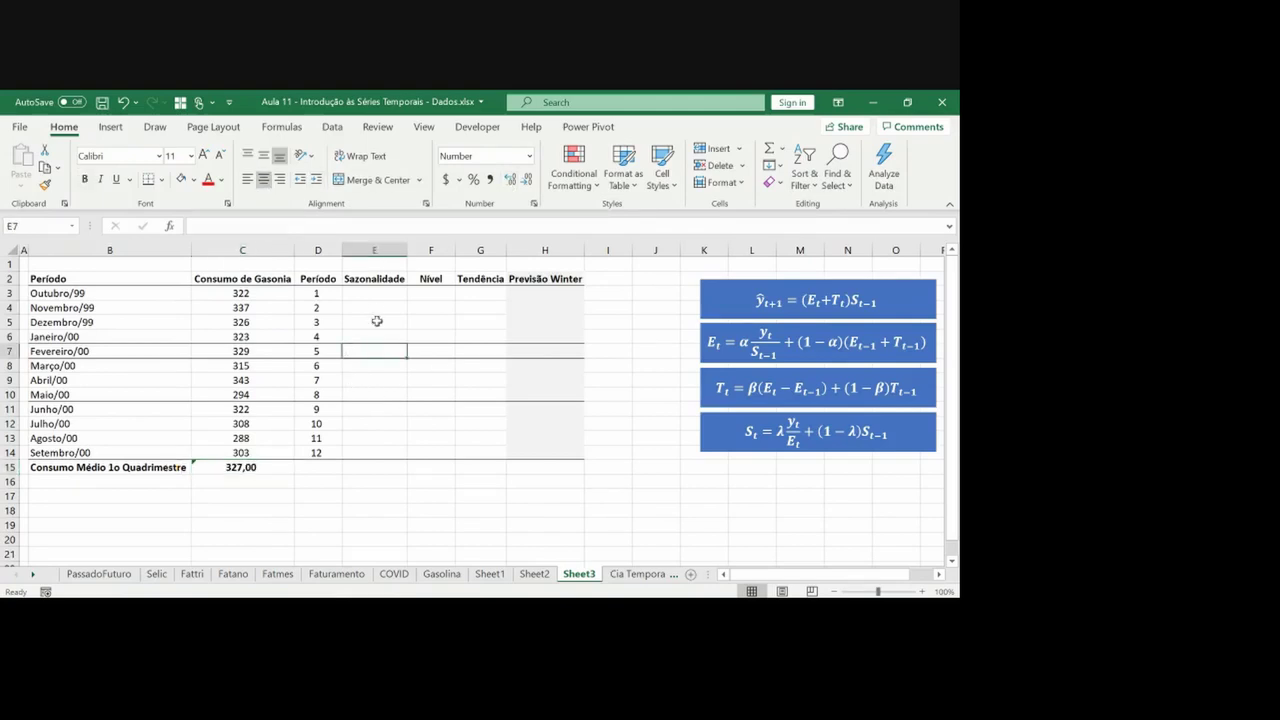
pyautogui.click(372, 304)
pyautogui.press('Up')
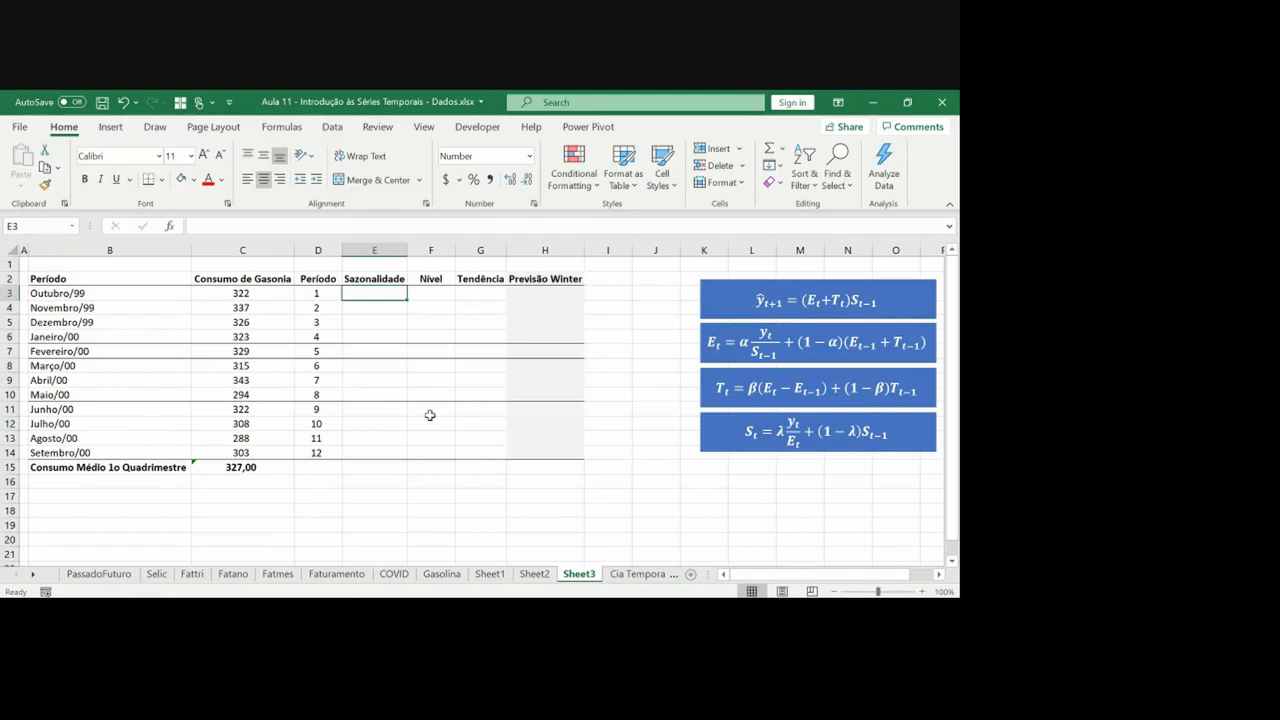
# Calculate the first Sazonalidade value in E3 with =C3/$C$15 and show it with five decimals
pyautogui.write('=')
pyautogui.press('Left')
pyautogui.press('Left')
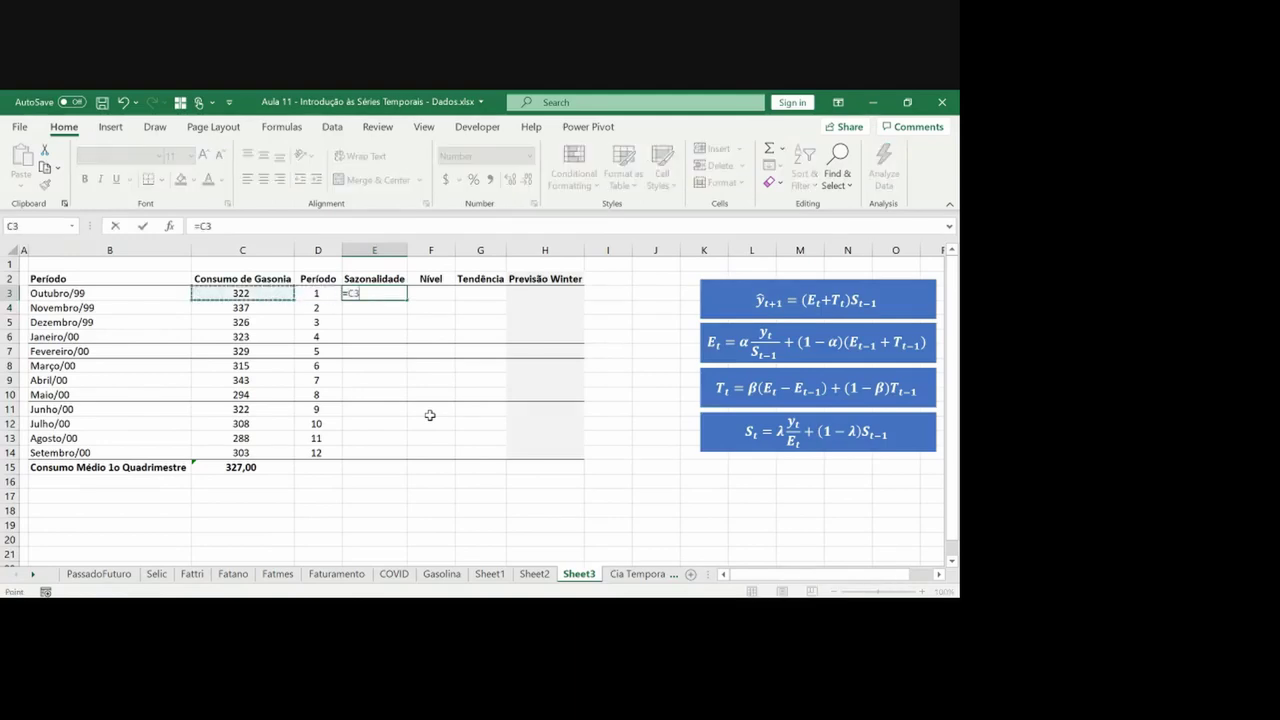
pyautogui.write('/')
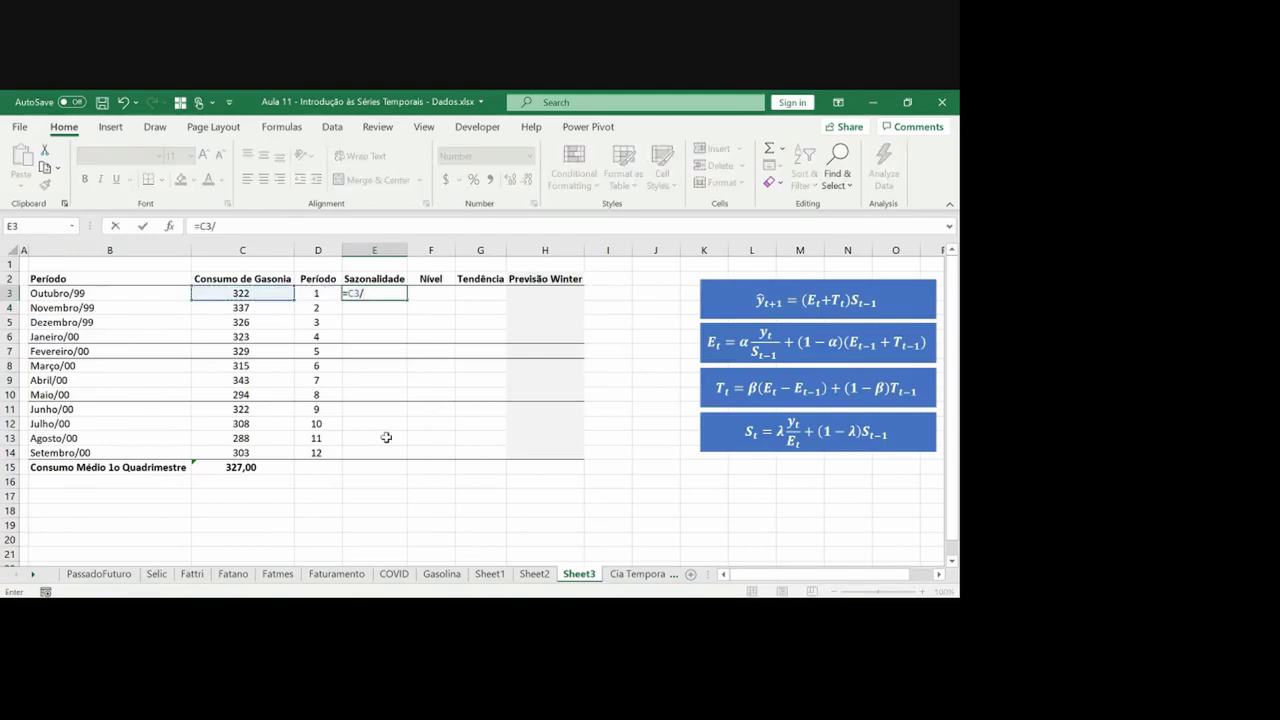
pyautogui.click(260, 467)
pyautogui.press('F4')
pyautogui.hotkey('ctrl', 'Return')
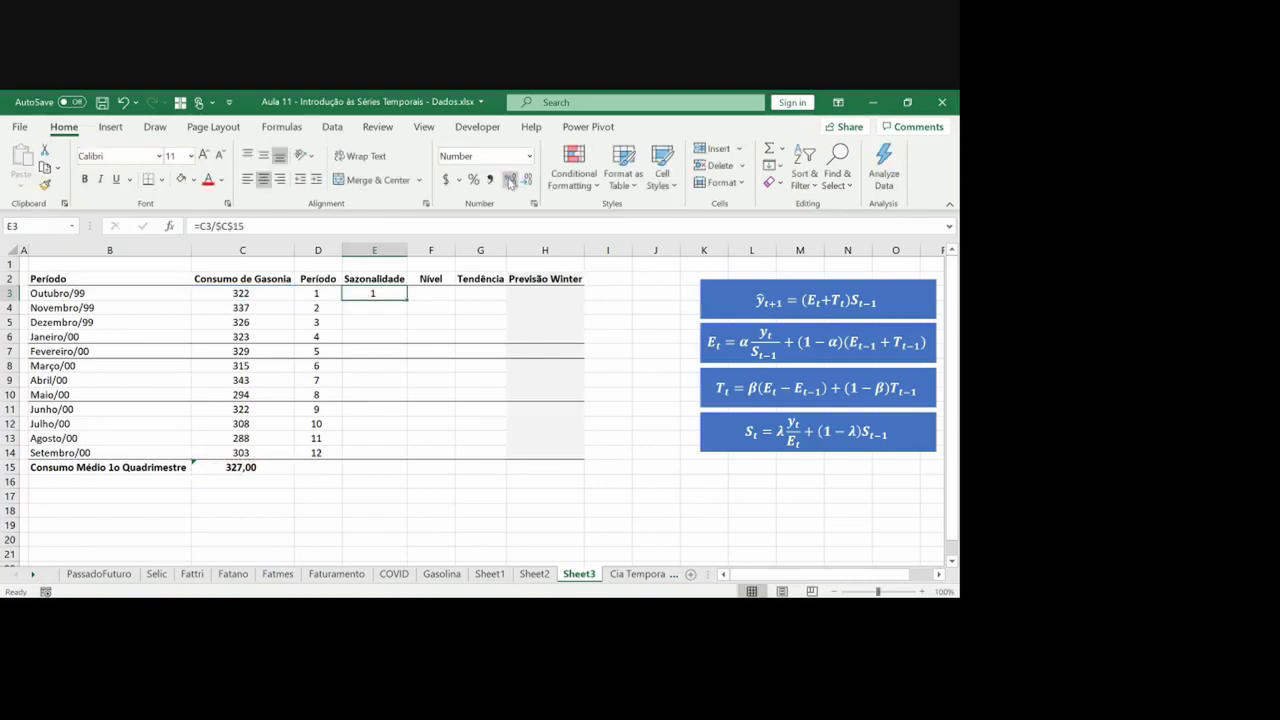
pyautogui.click(508, 179)
pyautogui.click(508, 179)
pyautogui.click(508, 179)
pyautogui.click(508, 179)
# Copy only the seasonality formula from E3 down to E6, leaving the number format behind
pyautogui.press('Left')
pyautogui.press('Down')
pyautogui.press('Left')
pyautogui.hotkey('ctrl', 'Down')
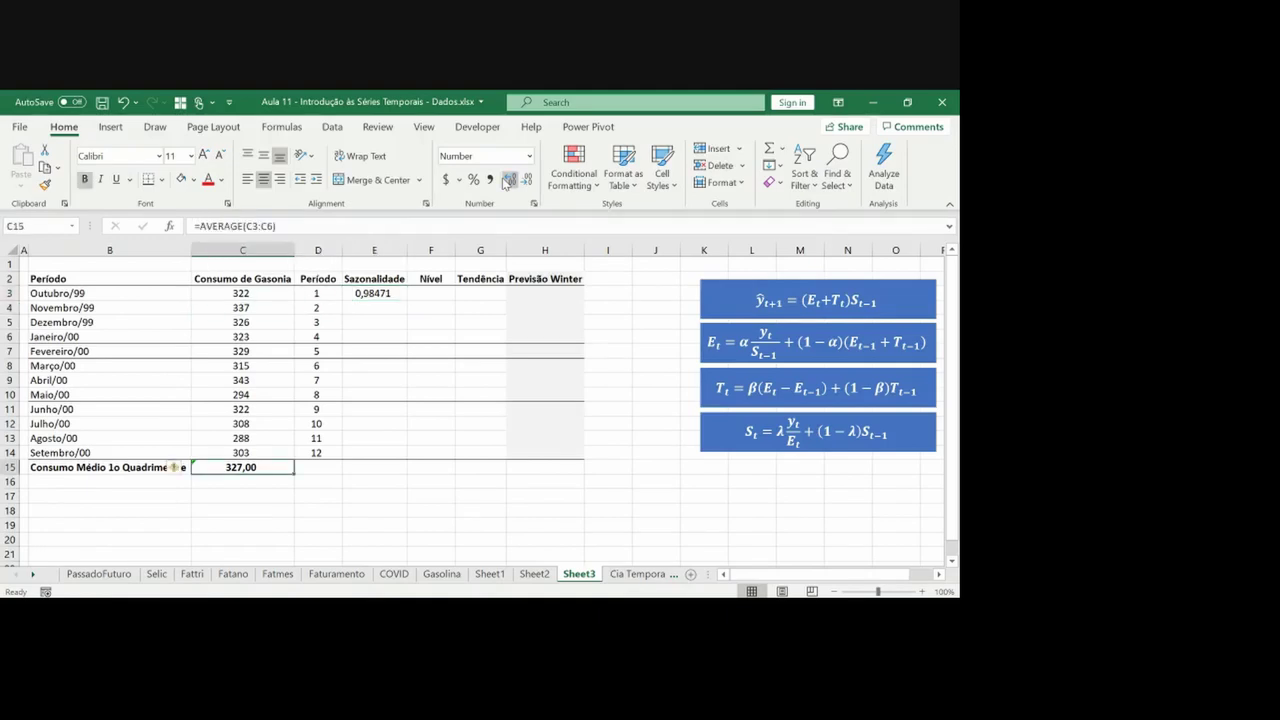
pyautogui.press('Right')
pyautogui.press('Up')
pyautogui.press('Right')
pyautogui.hotkey('ctrl', 'Up')
pyautogui.hotkey('ctrl', 'c')
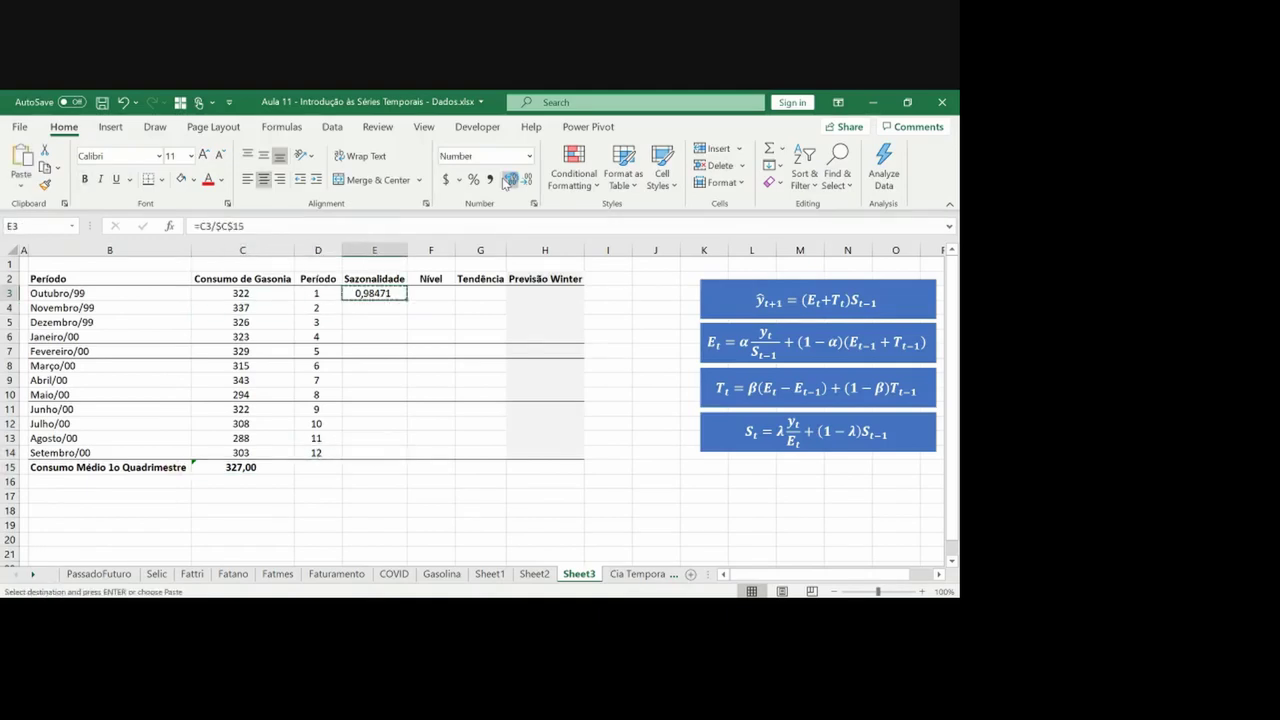
pyautogui.hotkey('shift', 'Down')
pyautogui.hotkey('shift', 'Down')
pyautogui.hotkey('shift', 'Down')
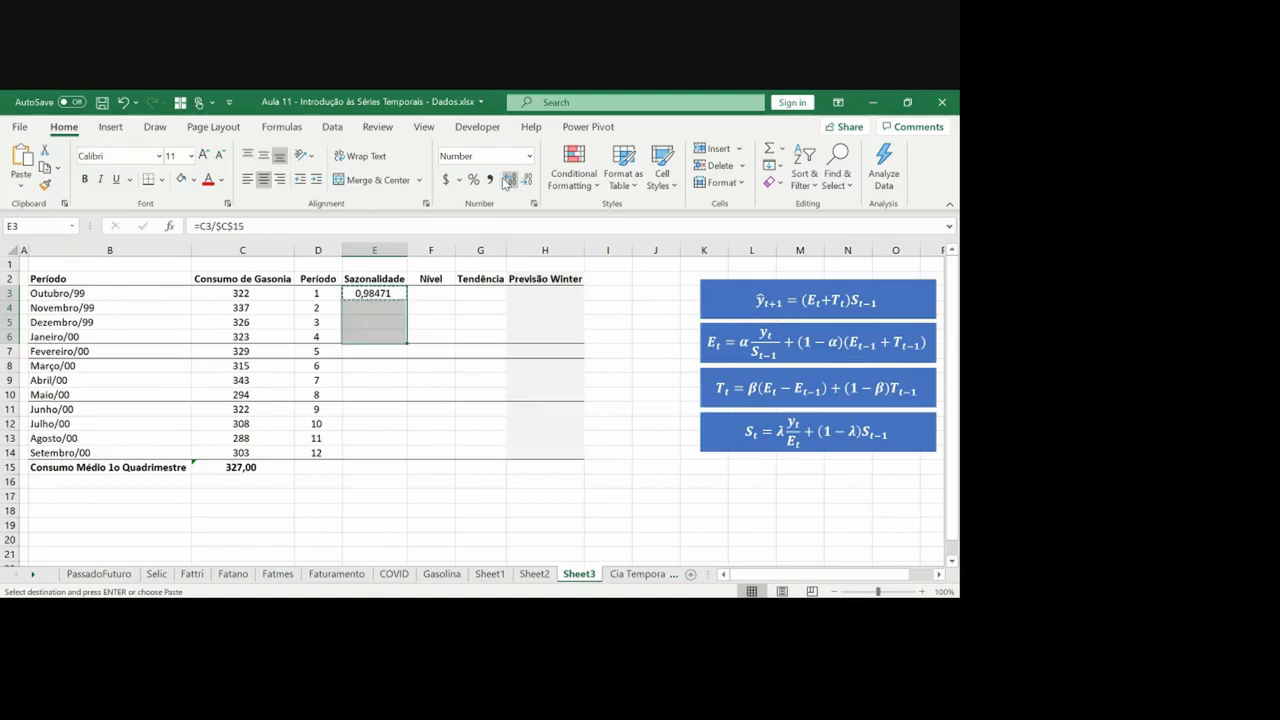
pyautogui.hotkey('ctrl', 'alt', 'v')
pyautogui.press('Return')
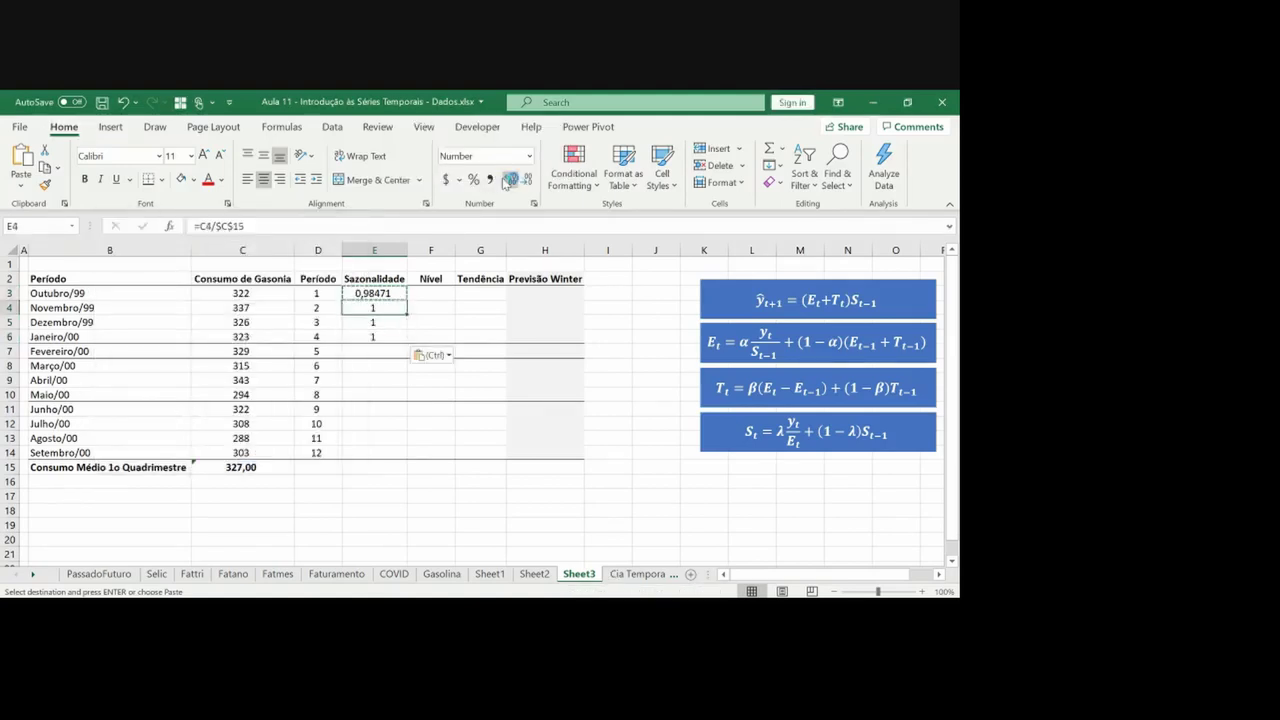
# Show the Sazonalidade values in E3:E6 with three decimals
pyautogui.click(504, 180)
pyautogui.click(504, 180)
pyautogui.click(504, 180)
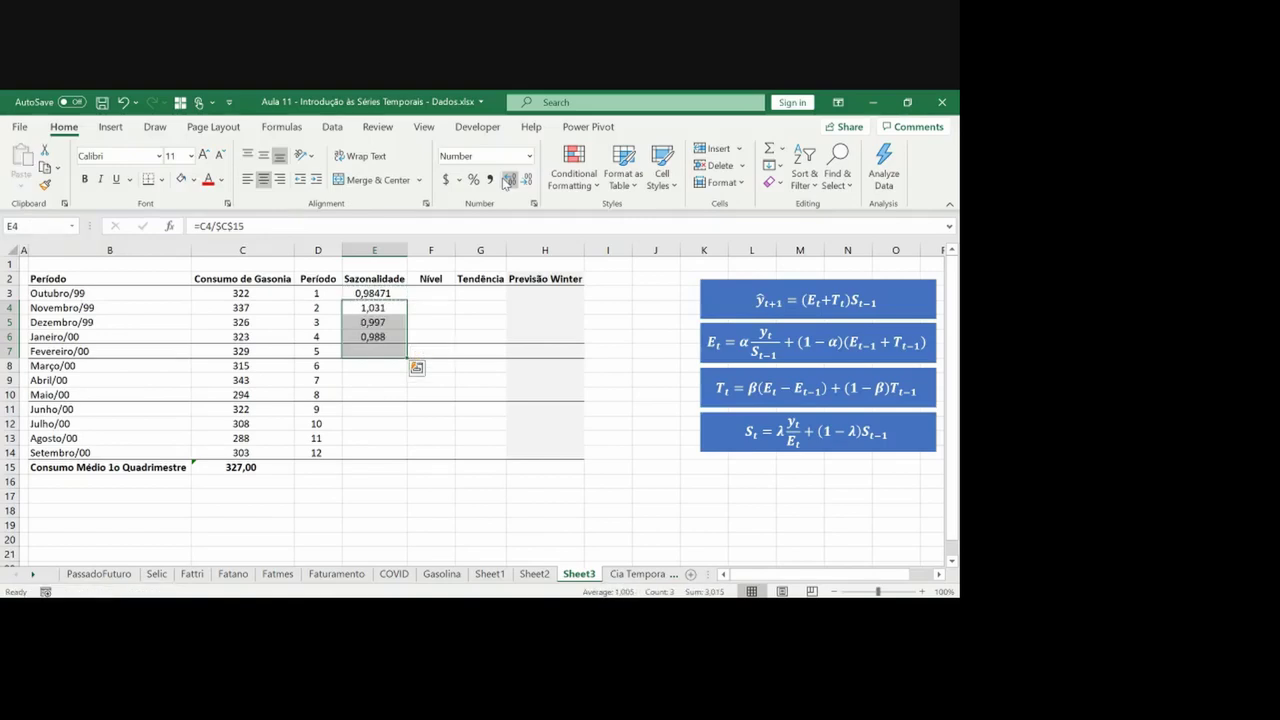
pyautogui.press('Up')
pyautogui.doubleClick(526, 186)
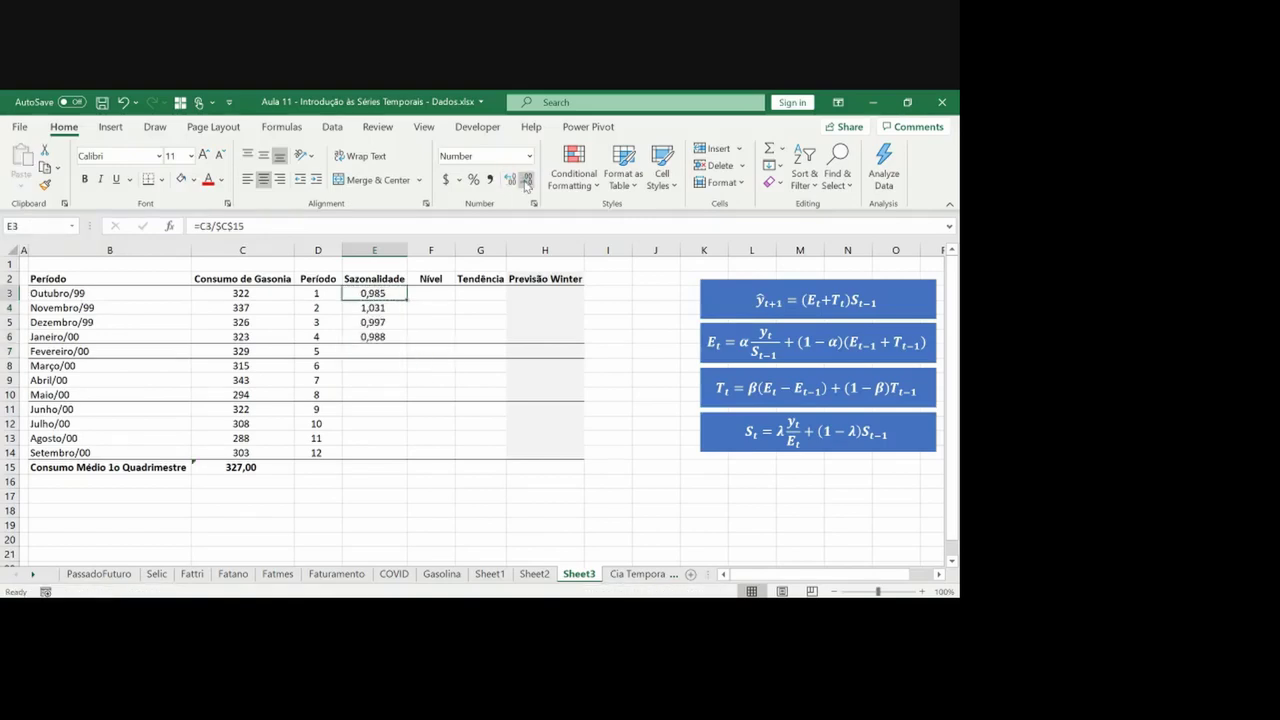
# Copy the Sazonalidade formula from E6 into E7 for Fevereiro/00
pyautogui.press('Down')
pyautogui.press('Down')
pyautogui.press('Down')
pyautogui.hotkey('ctrl', 'c')
pyautogui.press('Down')
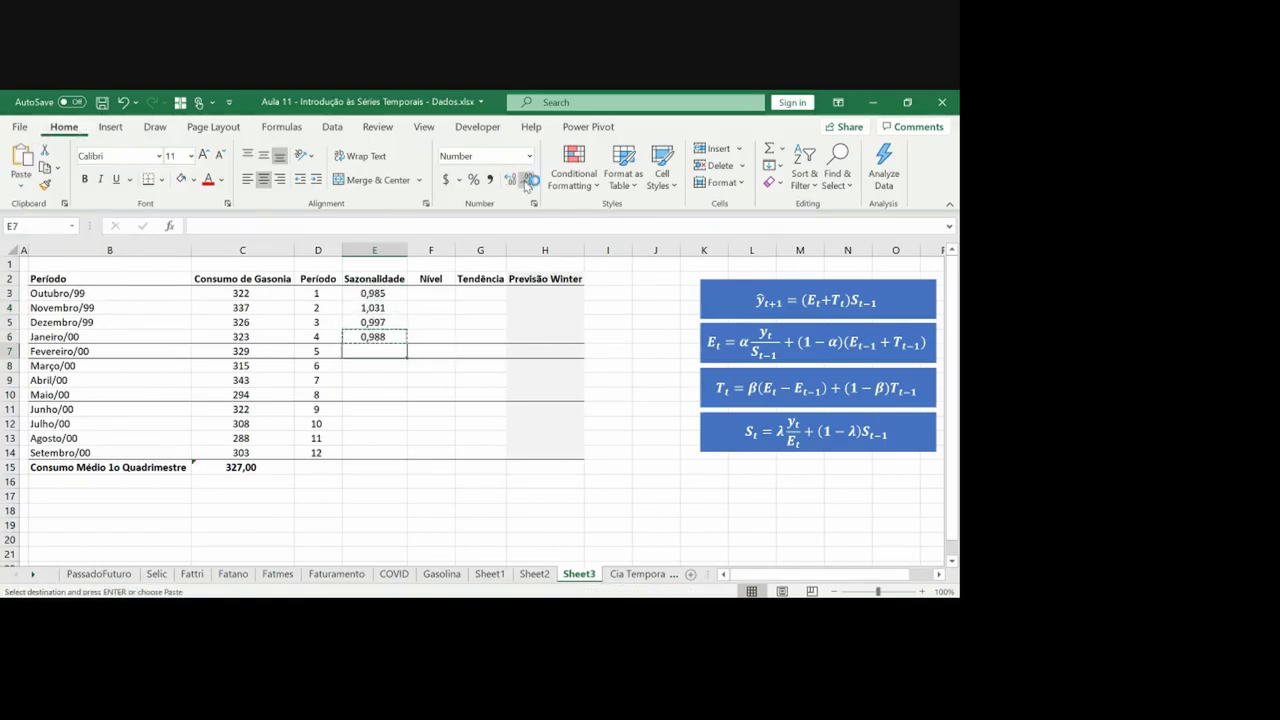
pyautogui.hotkey('ctrl', 'v')
pyautogui.press('Escape')
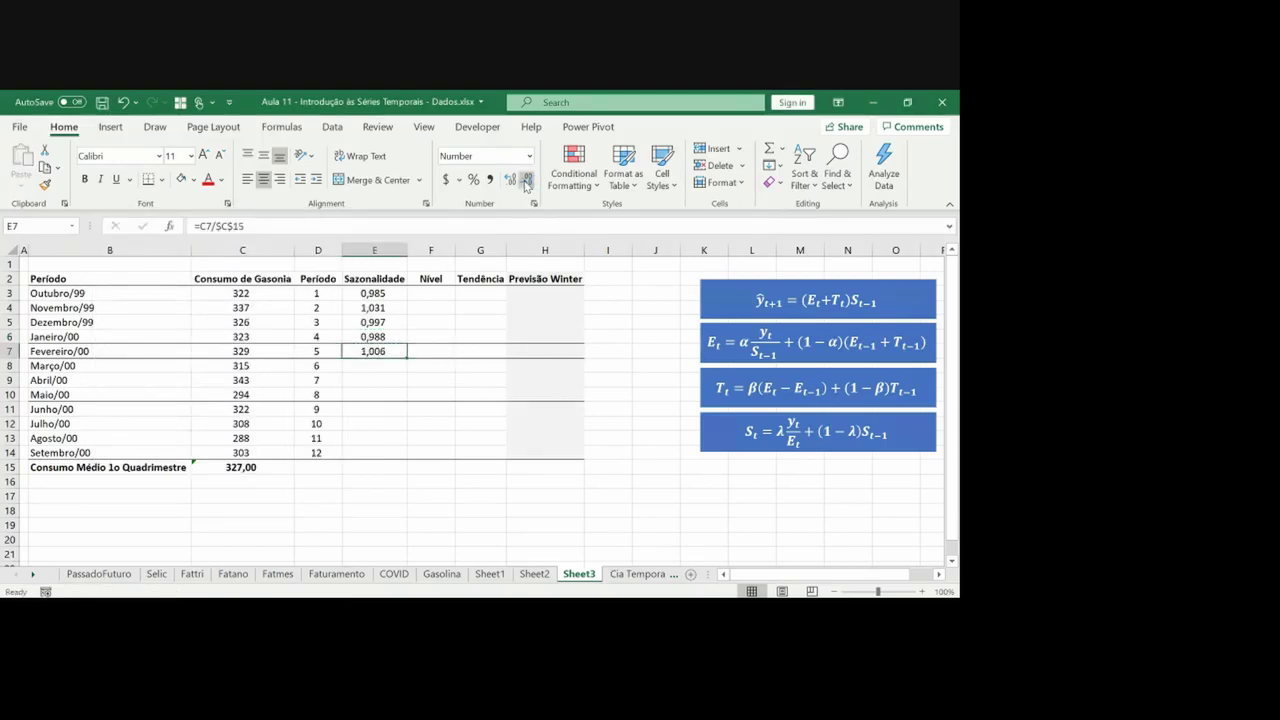
# Review the initial Sazonalidade formulas in E3 through E7
pyautogui.press('Up')
pyautogui.press('Up')
pyautogui.press('Up')
pyautogui.press('Up')
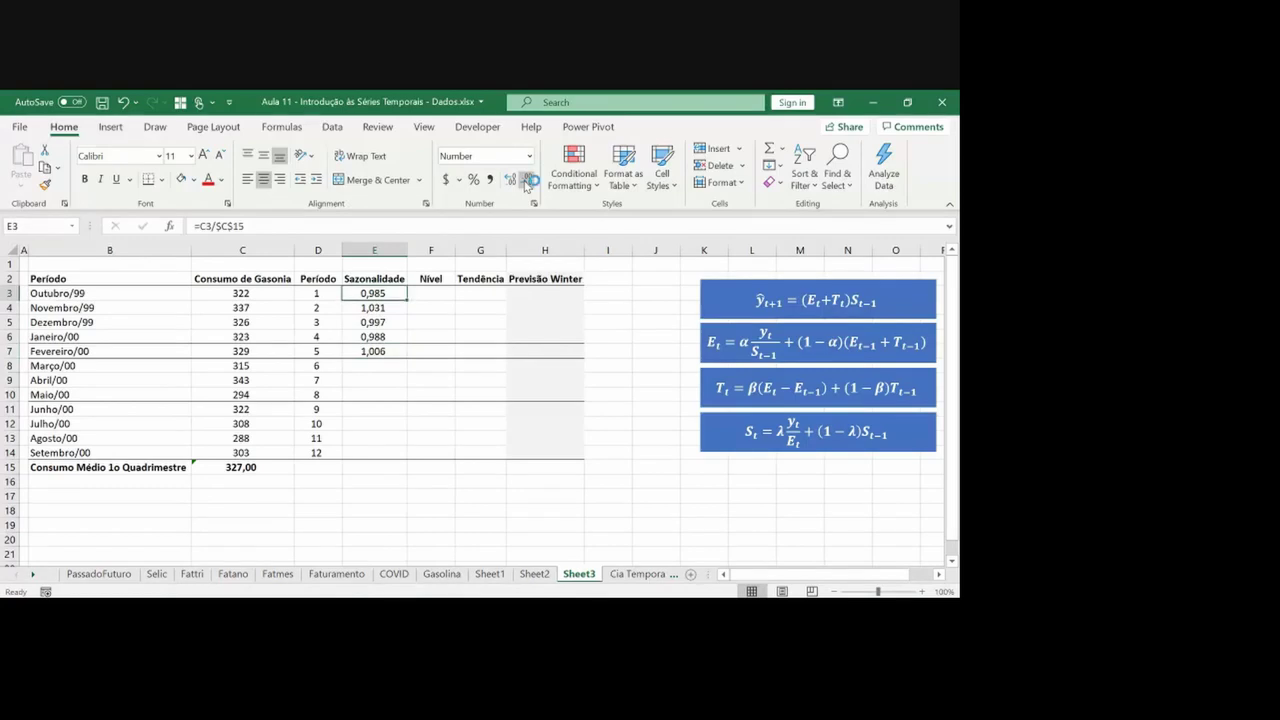
pyautogui.press('Down')
pyautogui.press('Down')
pyautogui.press('Down')
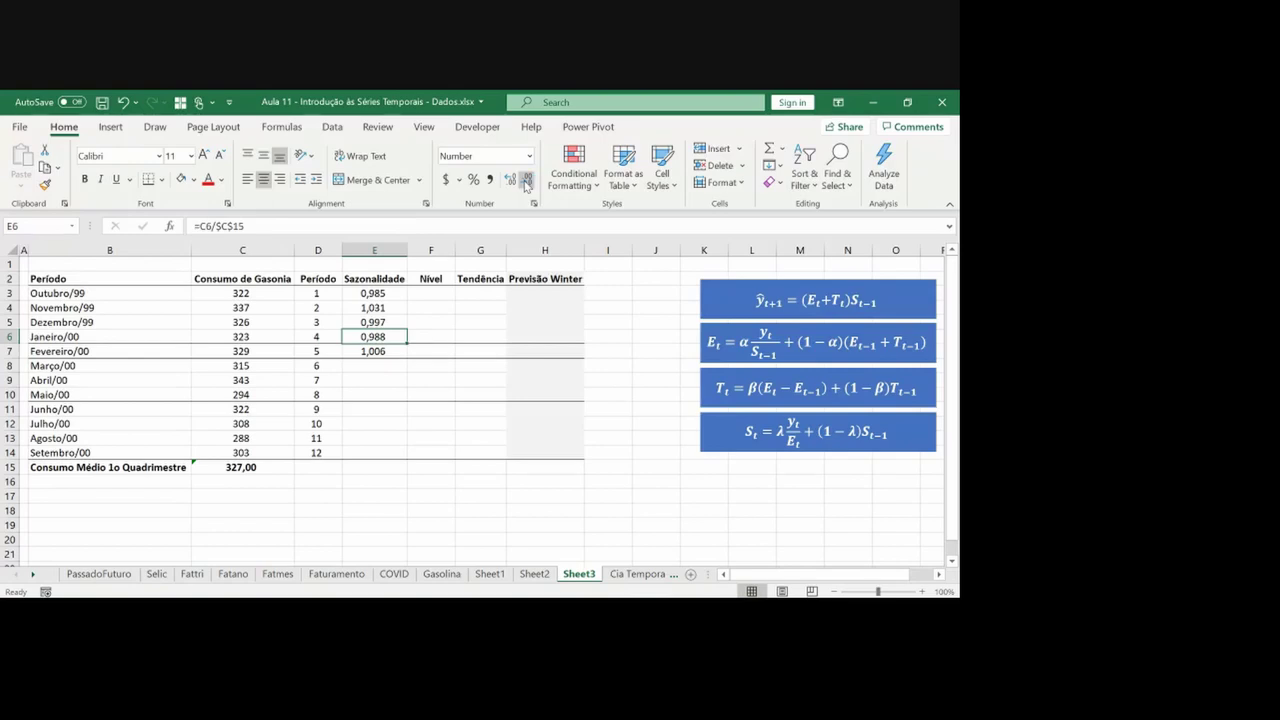
pyautogui.press('Down')
# Calculate the initial Nível for Fevereiro/00 in F7 with =C7/E7
pyautogui.press('Right')
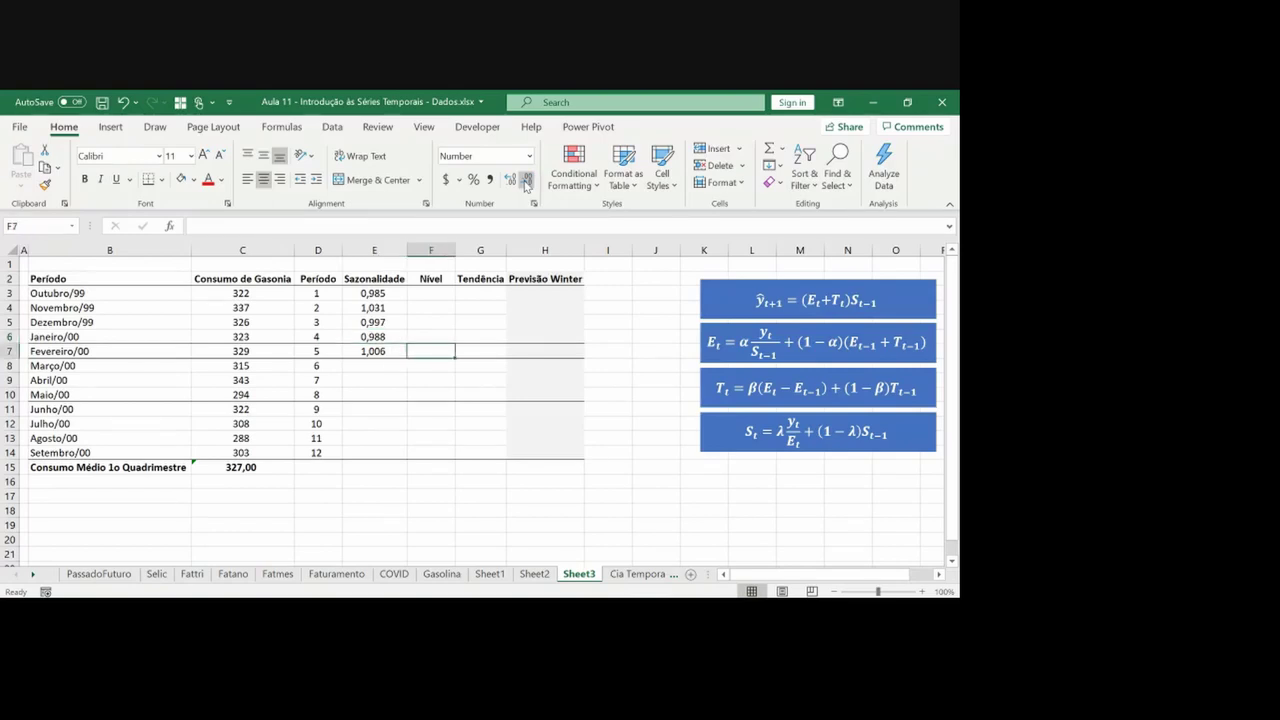
pyautogui.write('=')
pyautogui.press('Left')
pyautogui.press('Left')
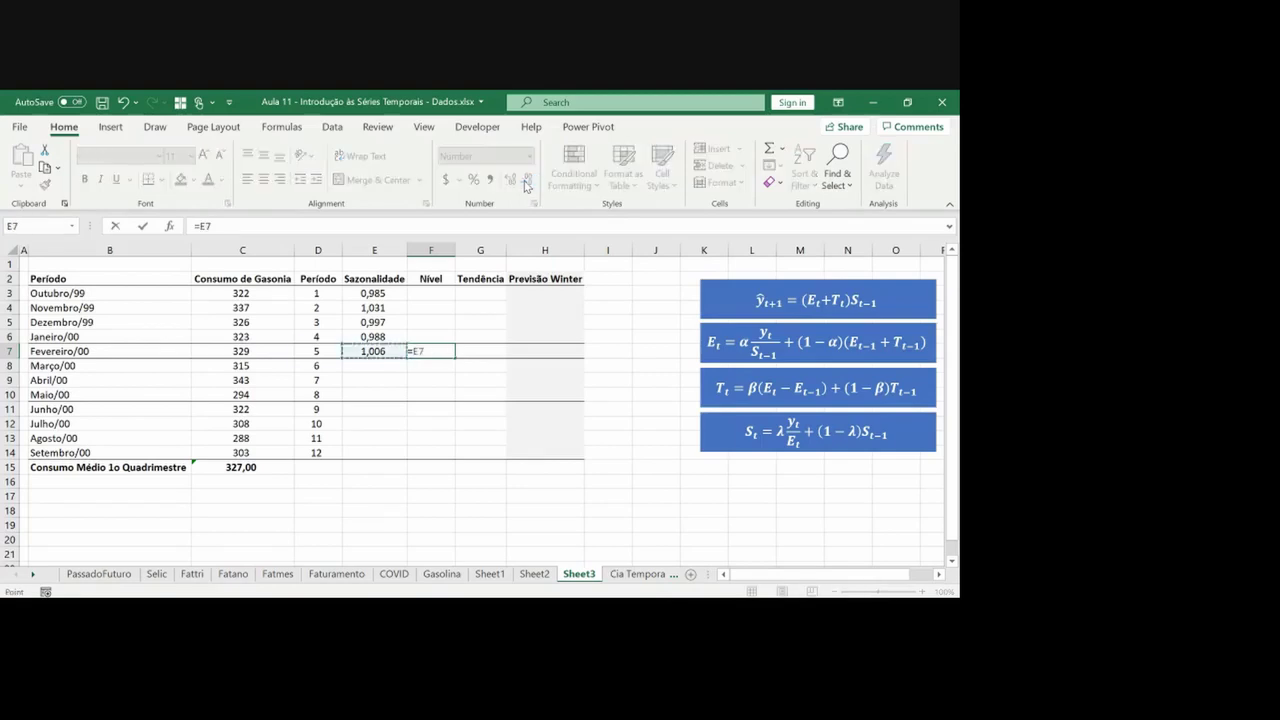
pyautogui.press('Left')
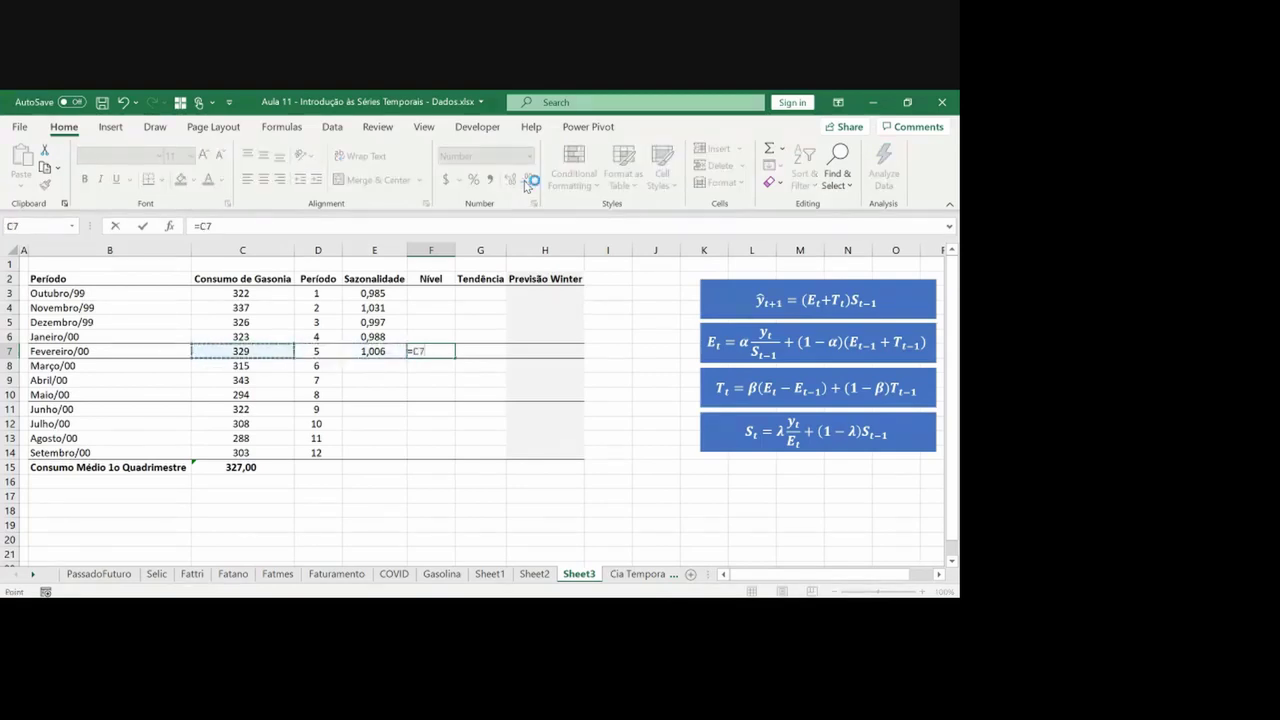
pyautogui.write('/')
pyautogui.press('Left')
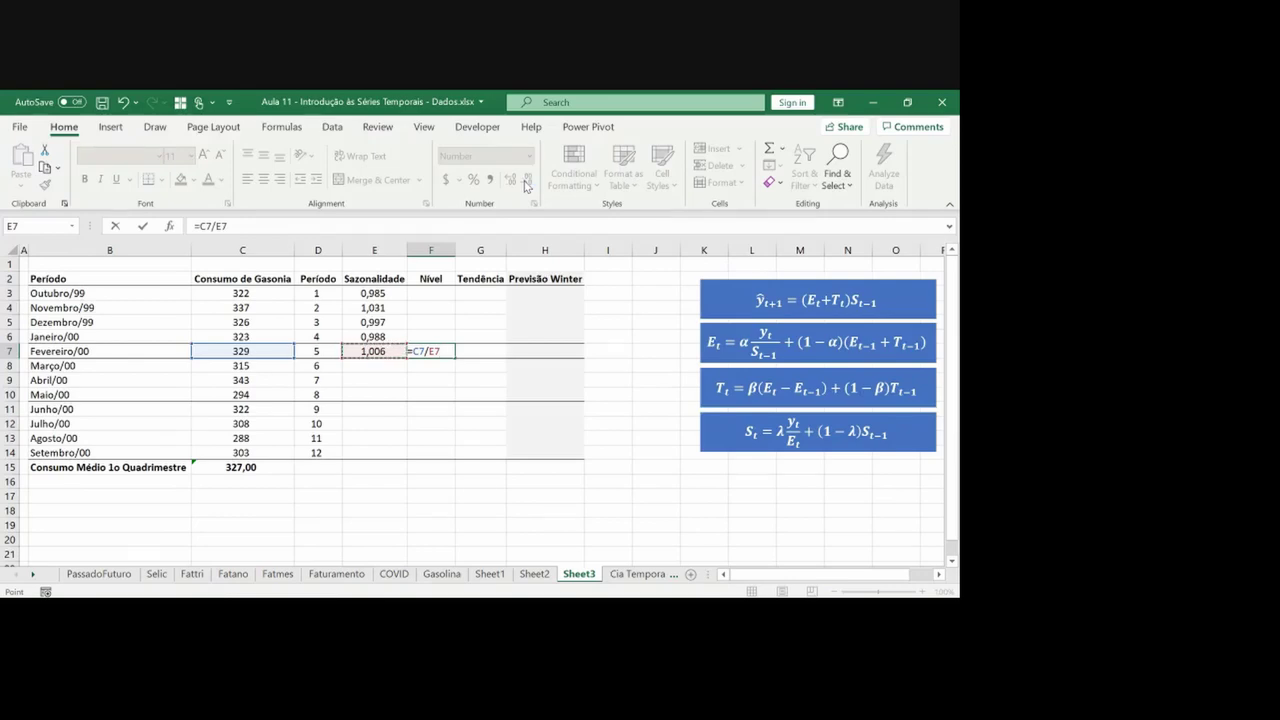
pyautogui.press('Return')
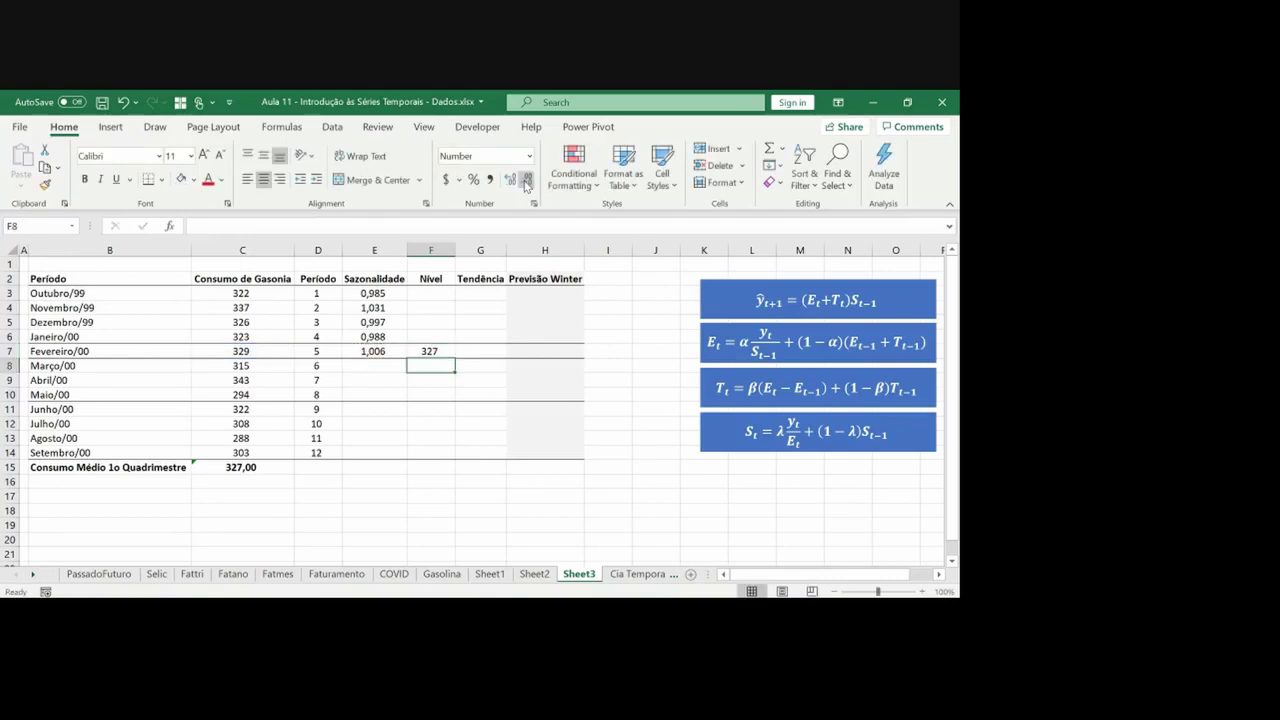
# Show the Nível value in F7 with two decimals
pyautogui.press('Up')
pyautogui.click(511, 183)
pyautogui.click(511, 183)
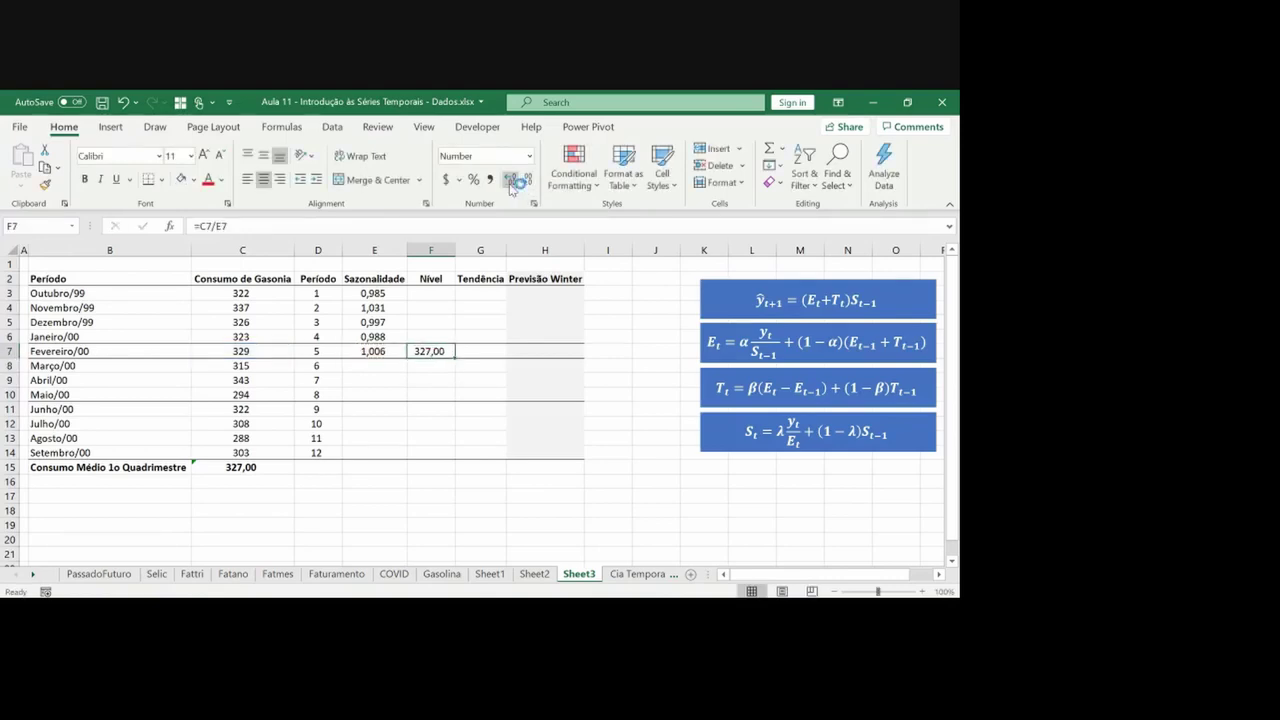
pyautogui.click(511, 183)
pyautogui.click(527, 181)
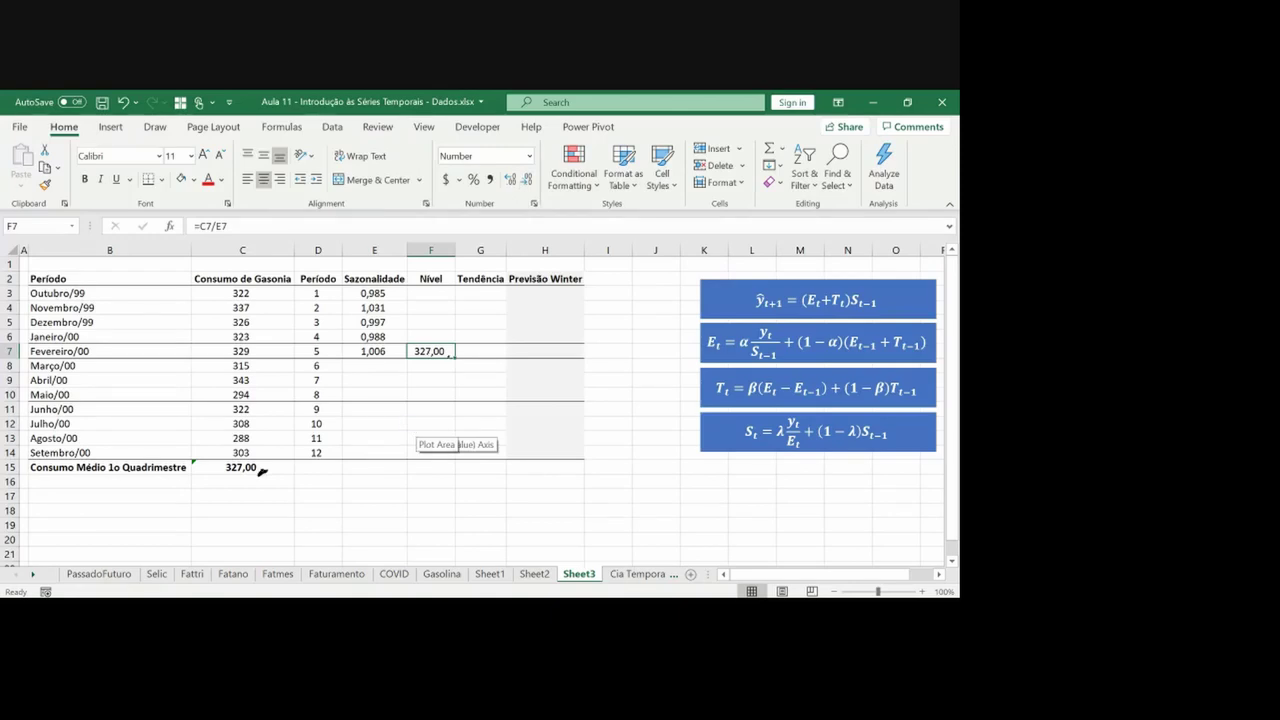
# Make the Sazonalidade, Nível and Tendência cells bold from row 3 down
pyautogui.hotkey('ctrl', 'b')
pyautogui.hotkey('ctrl', 'z')
pyautogui.press('Up')
pyautogui.press('Up')
pyautogui.press('Up')
pyautogui.press('Up')
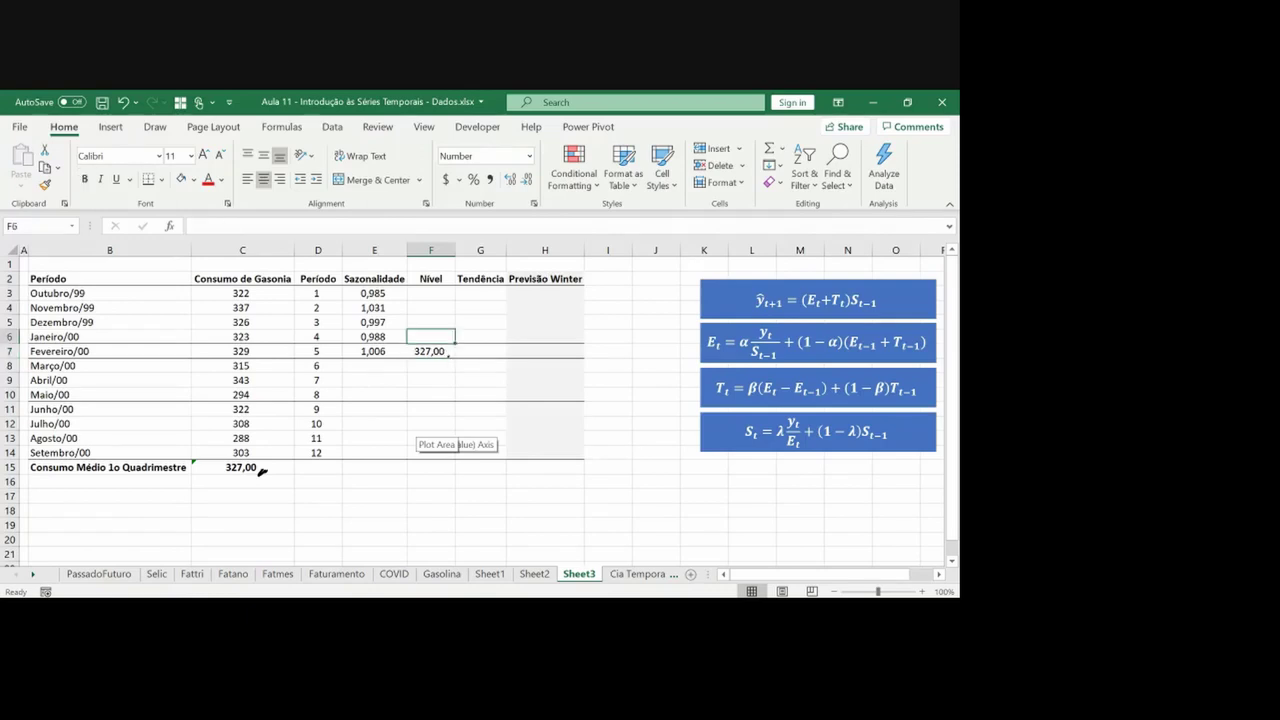
pyautogui.press('Left')
pyautogui.hotkey('shift', 'Down')
pyautogui.hotkey('shift', 'Down')
pyautogui.hotkey('shift', 'Down')
pyautogui.hotkey('shift', 'Down')
pyautogui.hotkey('shift', 'Down')
pyautogui.hotkey('shift', 'Down')
pyautogui.hotkey('shift', 'Down')
pyautogui.hotkey('shift', 'Down')
pyautogui.hotkey('shift', 'Down')
pyautogui.hotkey('shift', 'Down')
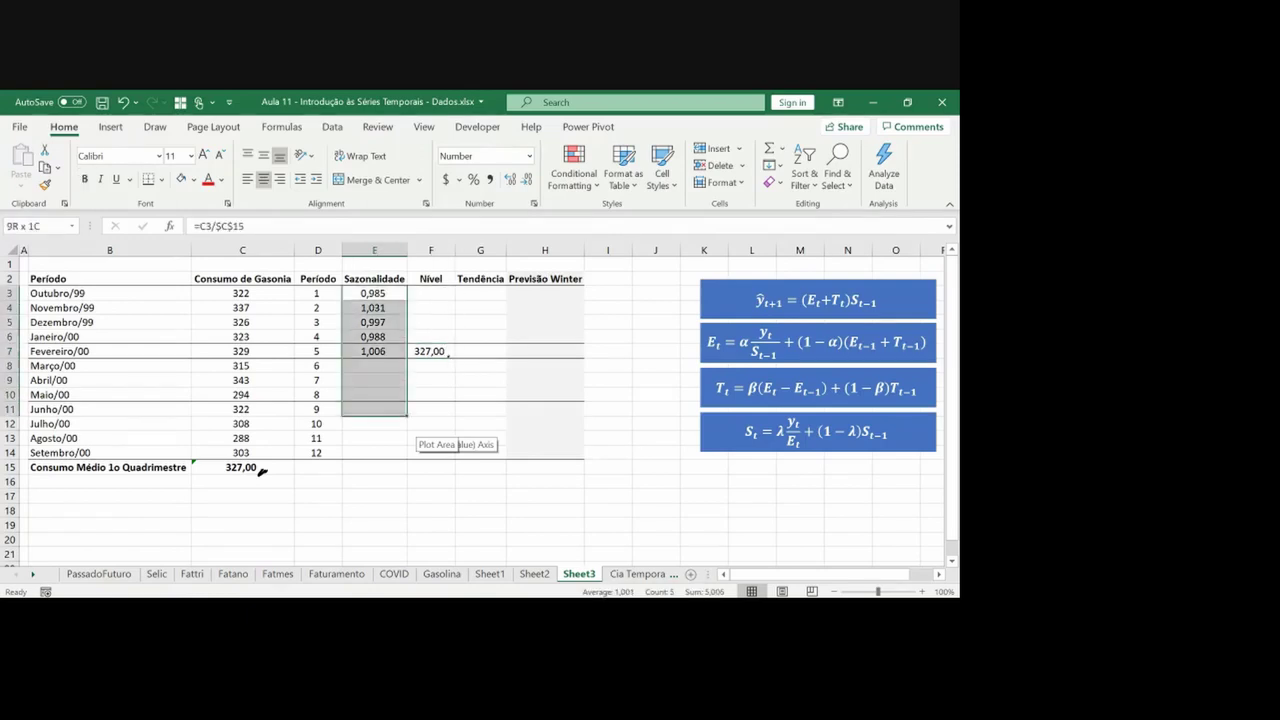
pyautogui.hotkey('shift', 'Right')
pyautogui.hotkey('shift', 'Right')
pyautogui.hotkey('shift', 'Down')
pyautogui.hotkey('ctrl', 'b')
# Set the initial Tendência for Fevereiro/00 in G7 to 0
pyautogui.press('Down')
pyautogui.press('Down')
pyautogui.press('Down')
pyautogui.press('Down')
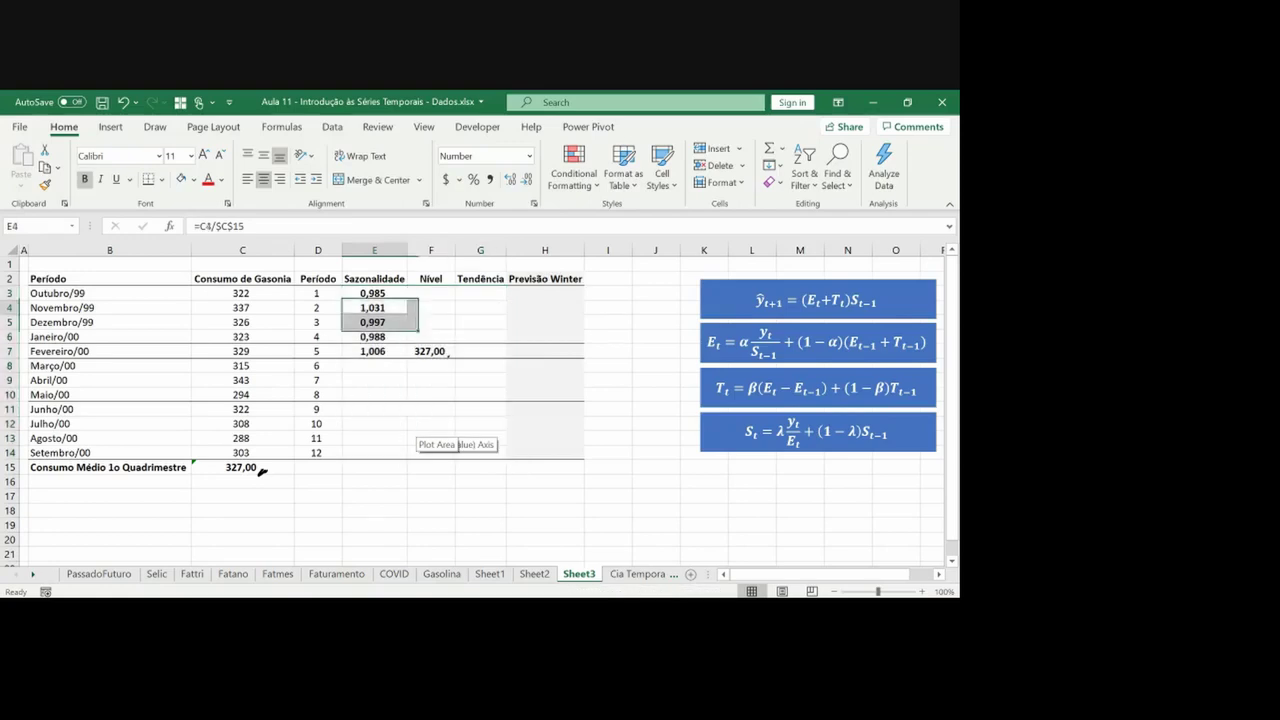
pyautogui.press('Right')
pyautogui.press('Right')
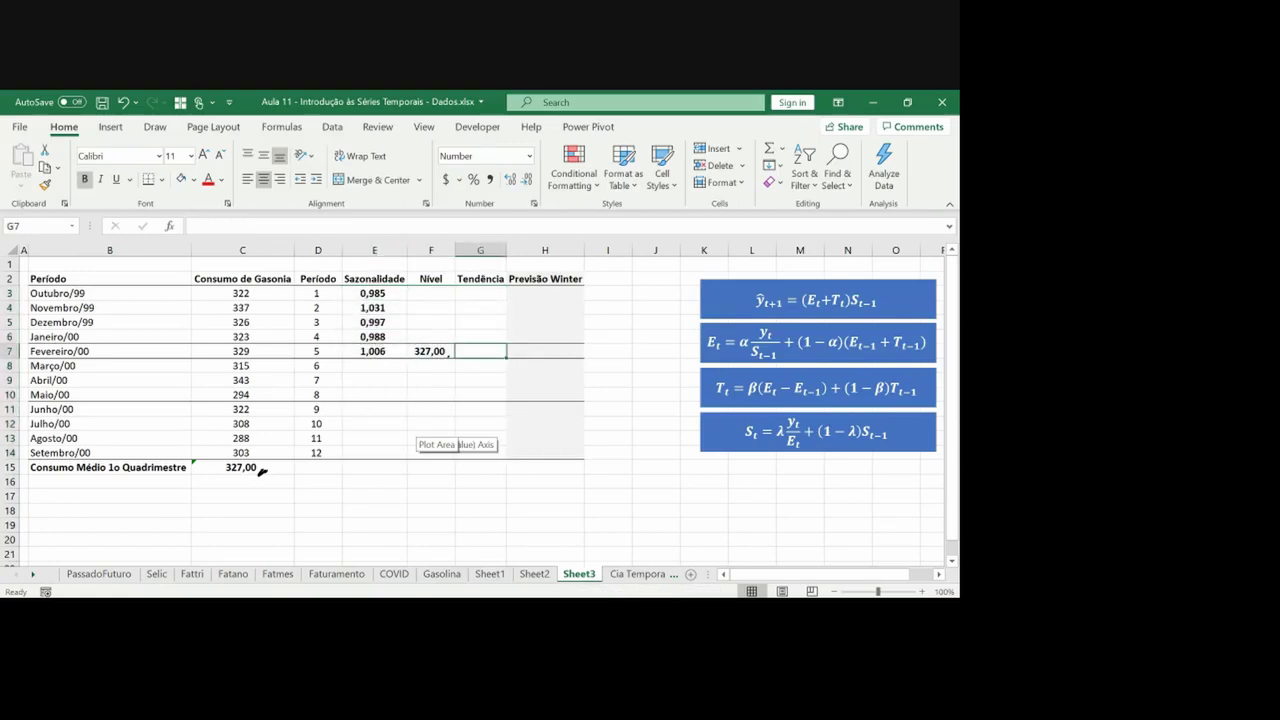
pyautogui.write('0')
pyautogui.press('Return')
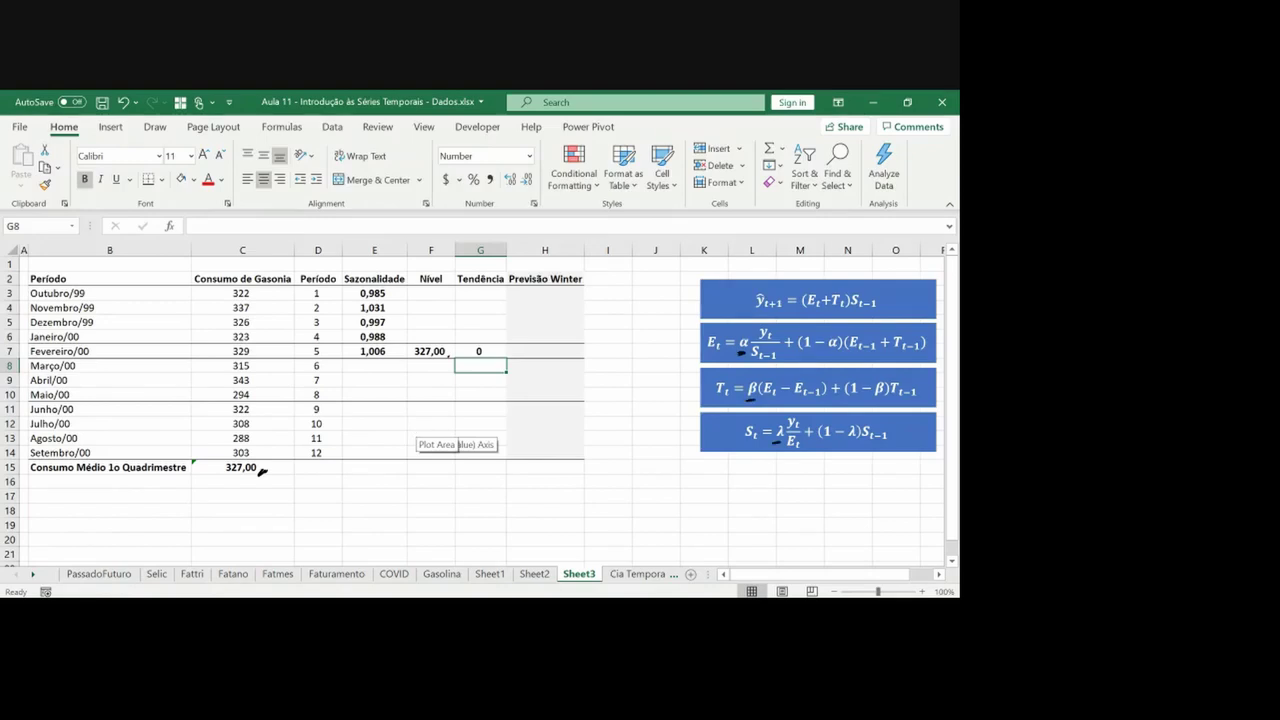
# Enter the heading Parâmetros in B17 and the label alfa = nível in B18
pyautogui.click(85, 493)
pyautogui.write('Pa')
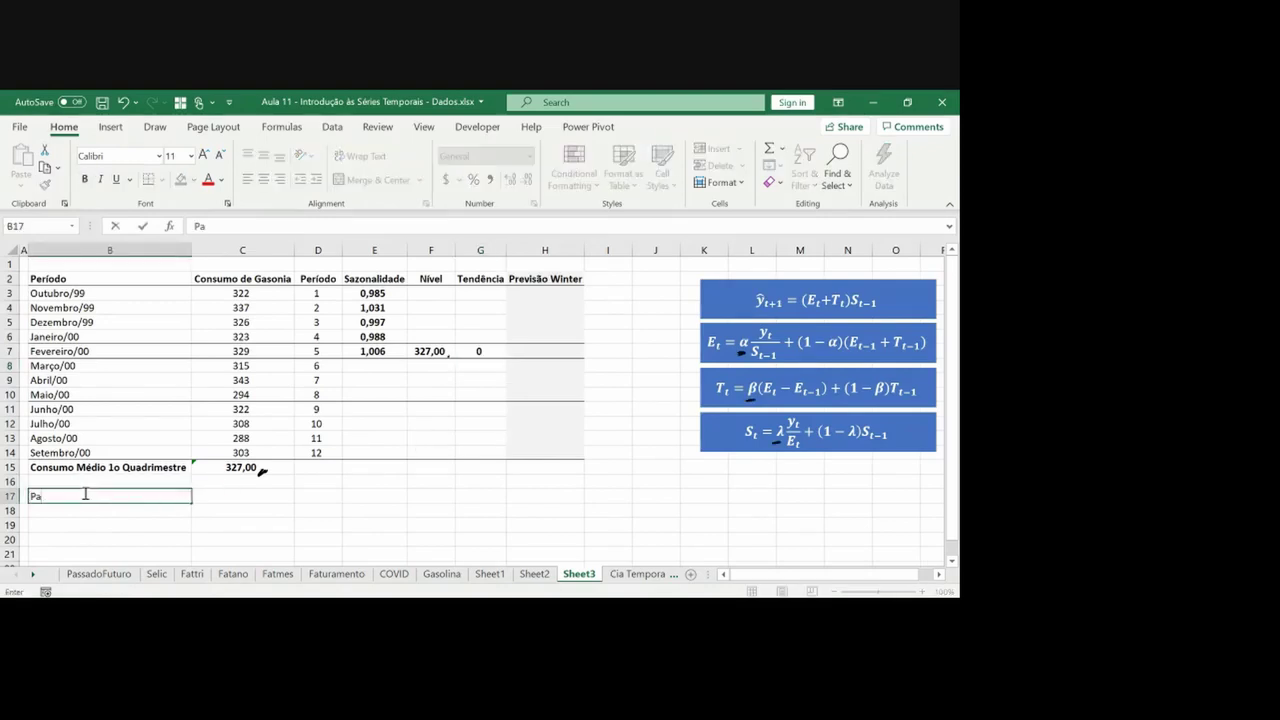
pyautogui.write('râmetros')
pyautogui.press('Return')
pyautogui.write('alf')
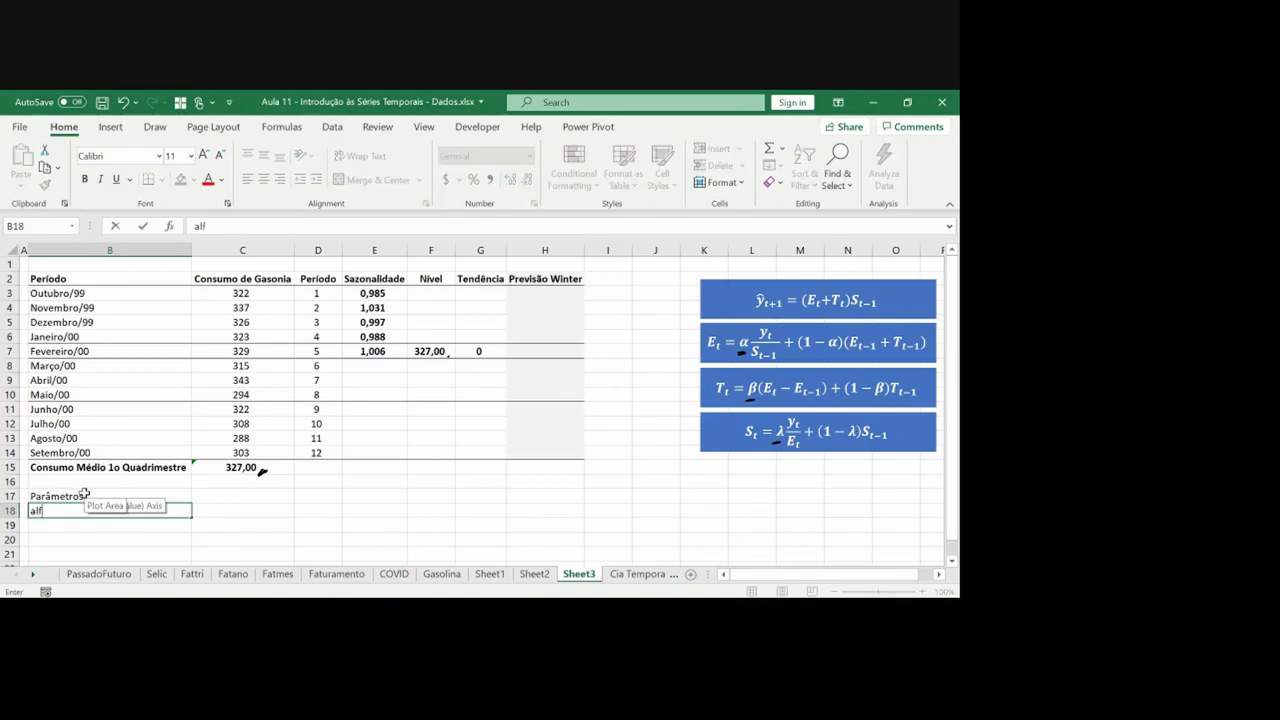
pyautogui.write('a = nível')
pyautogui.press('Return')
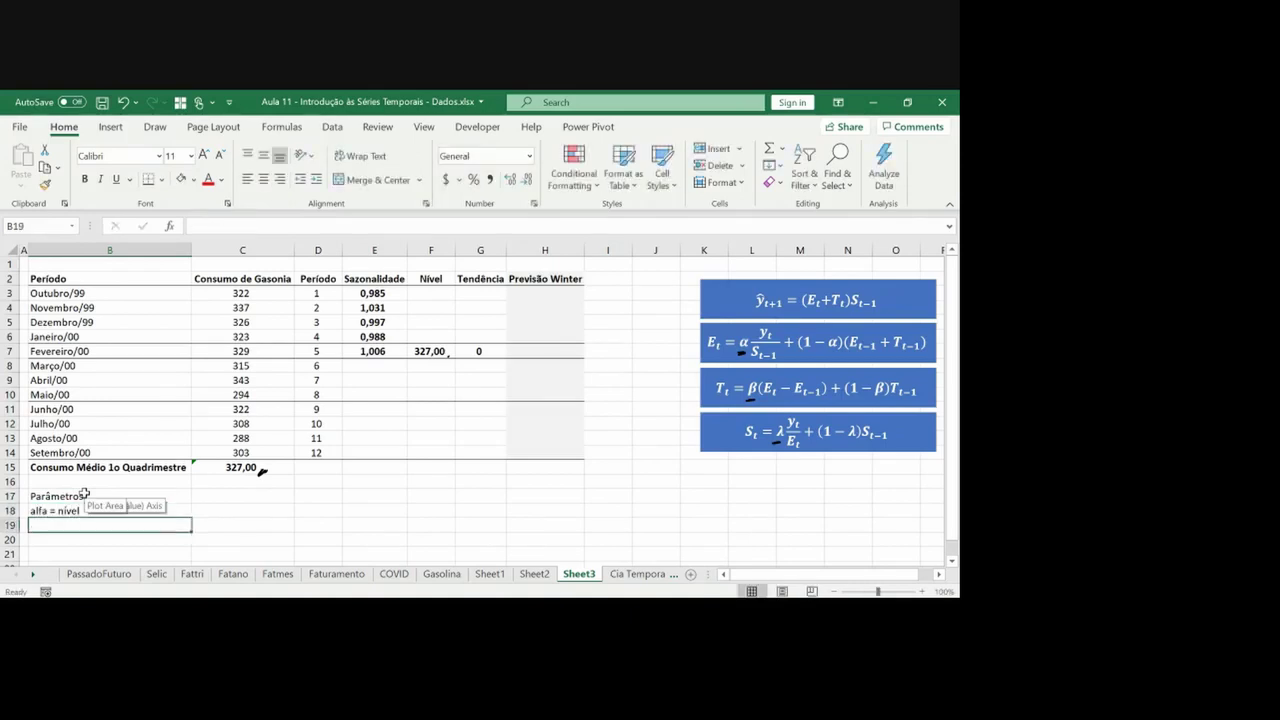
# Add the labels Beta = tendência in B19 and Gama = sazonalidade in B20
pyautogui.write('Beta')
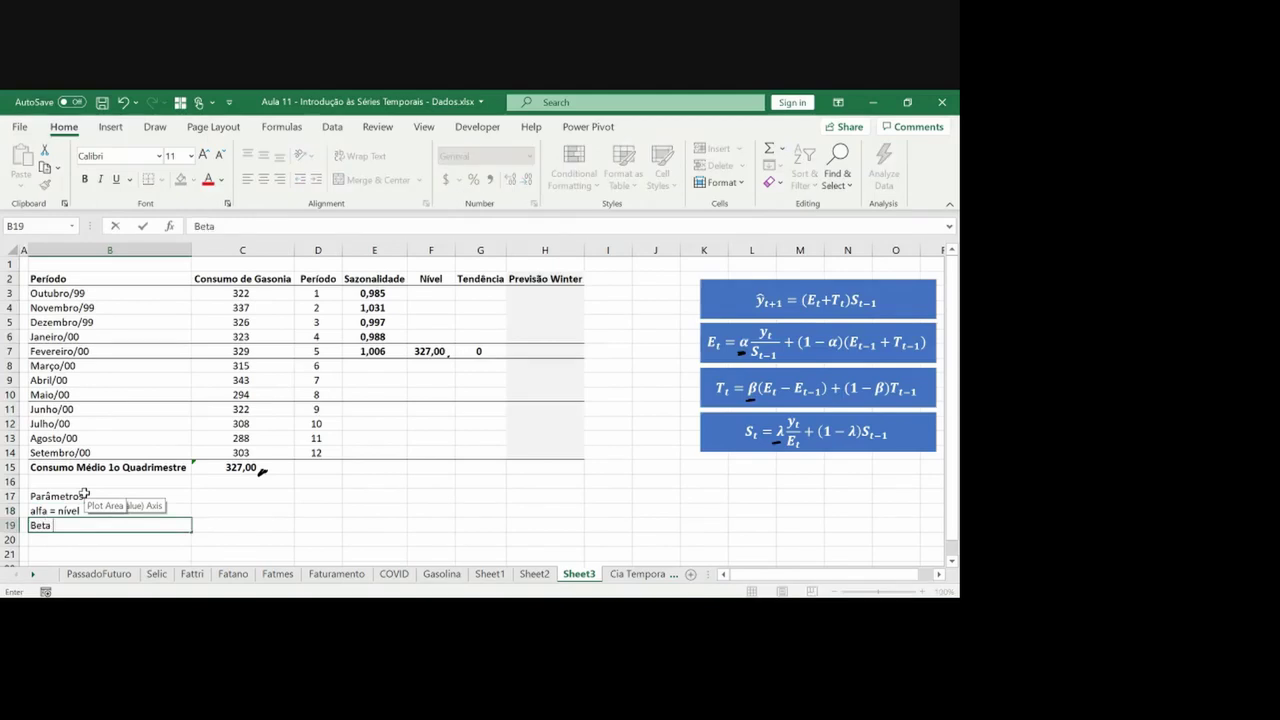
pyautogui.write(' = tendência')
pyautogui.press('Return')
pyautogui.write('Gam')
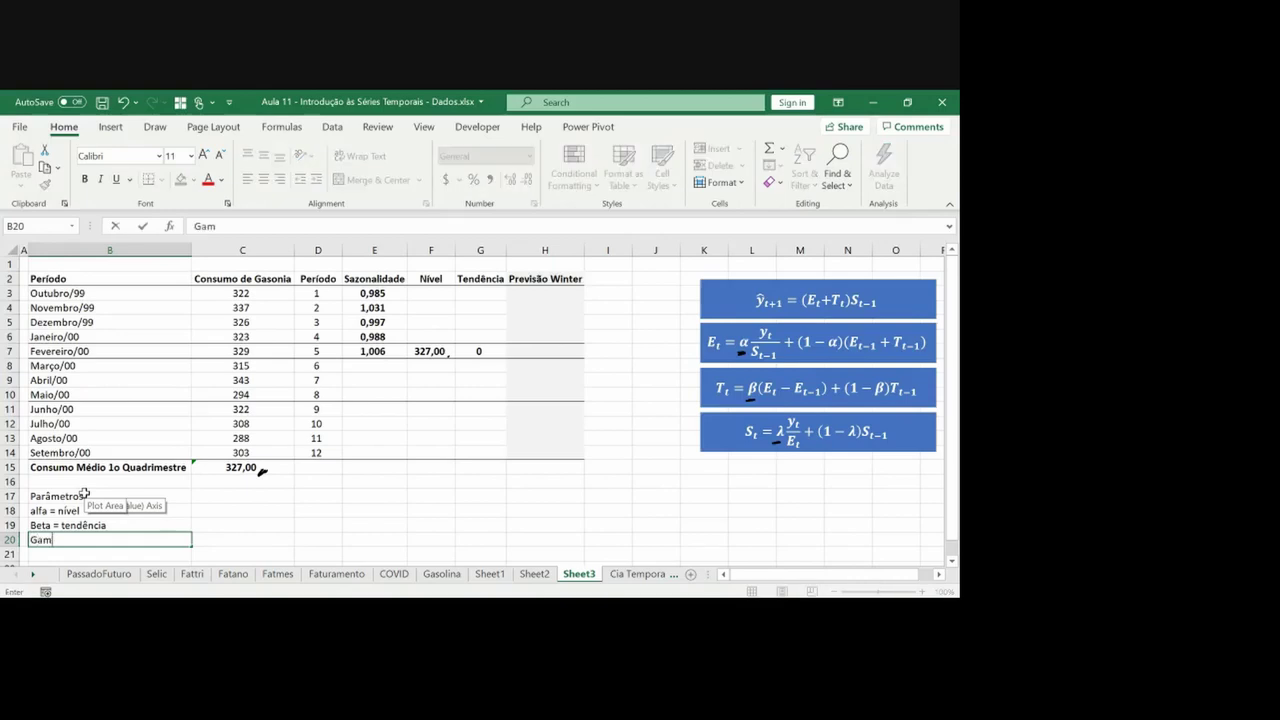
pyautogui.write('a = sazonalidade')
# Make B17:C17 bold and enter a centred % heading in C17
pyautogui.click(86, 496)
pyautogui.hotkey('shift', 'Right')
pyautogui.hotkey('ctrl', 'b')
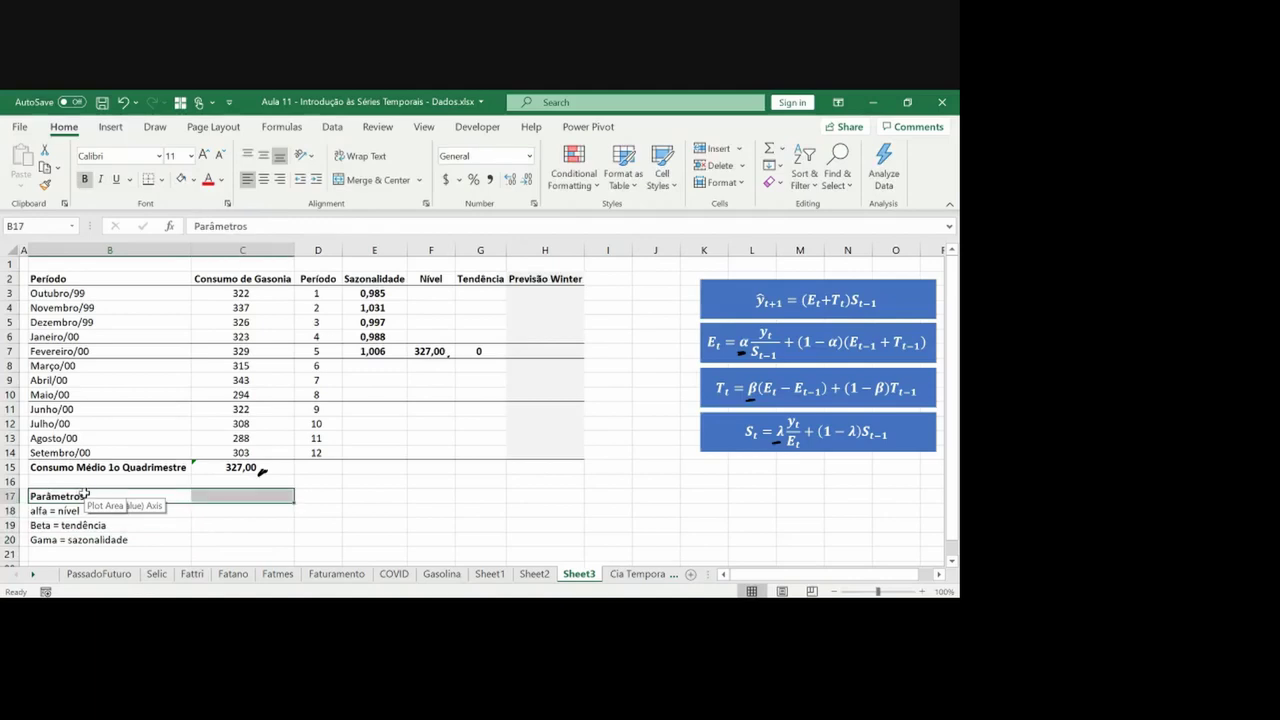
pyautogui.press('Right')
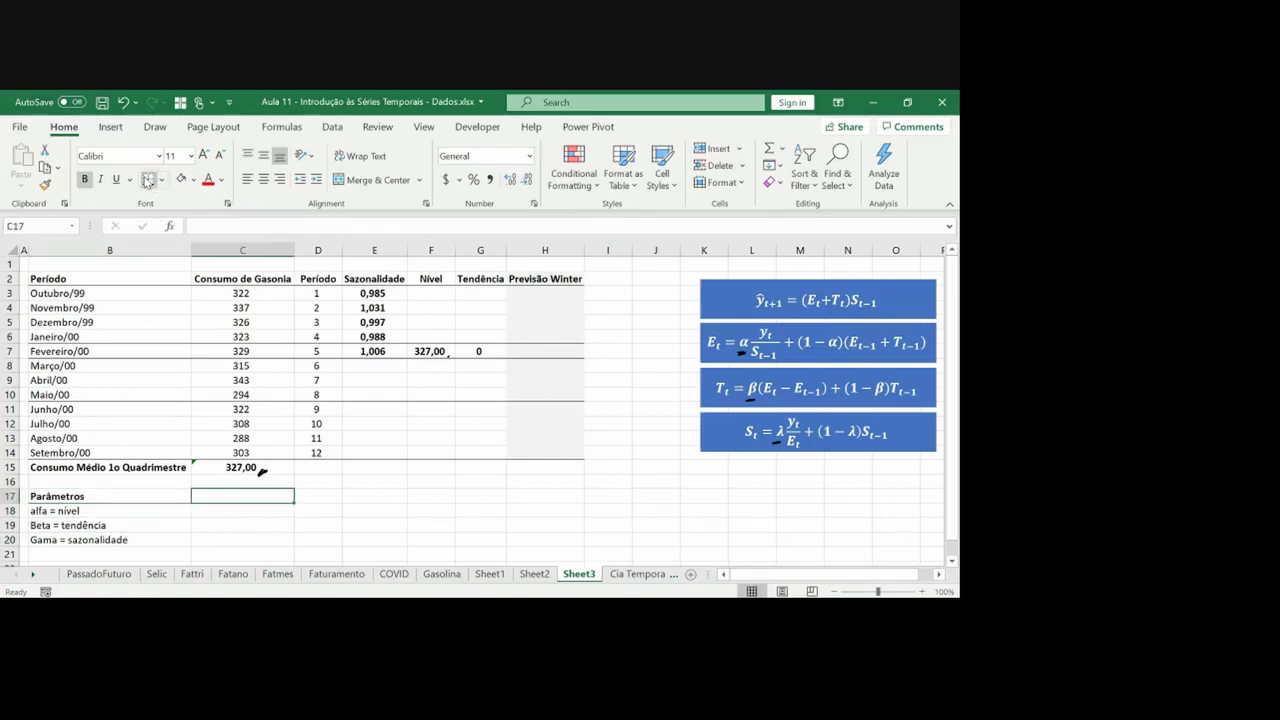
pyautogui.write('%')
# Set the alfa parameter in C18 to 50% and show C18:C20 with two decimals
pyautogui.press('Down')
pyautogui.write('50%')
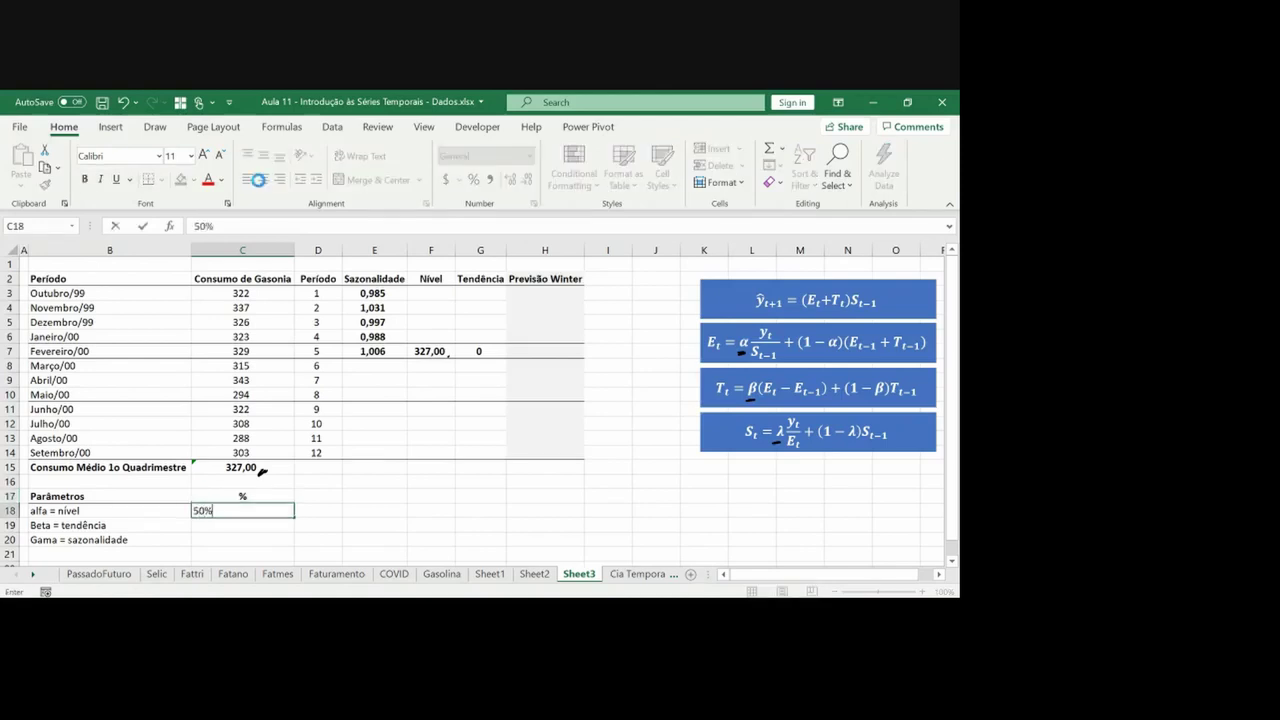
pyautogui.press('Return')
pyautogui.press('Up')
pyautogui.hotkey('shift', 'Down')
pyautogui.hotkey('shift', 'Down')
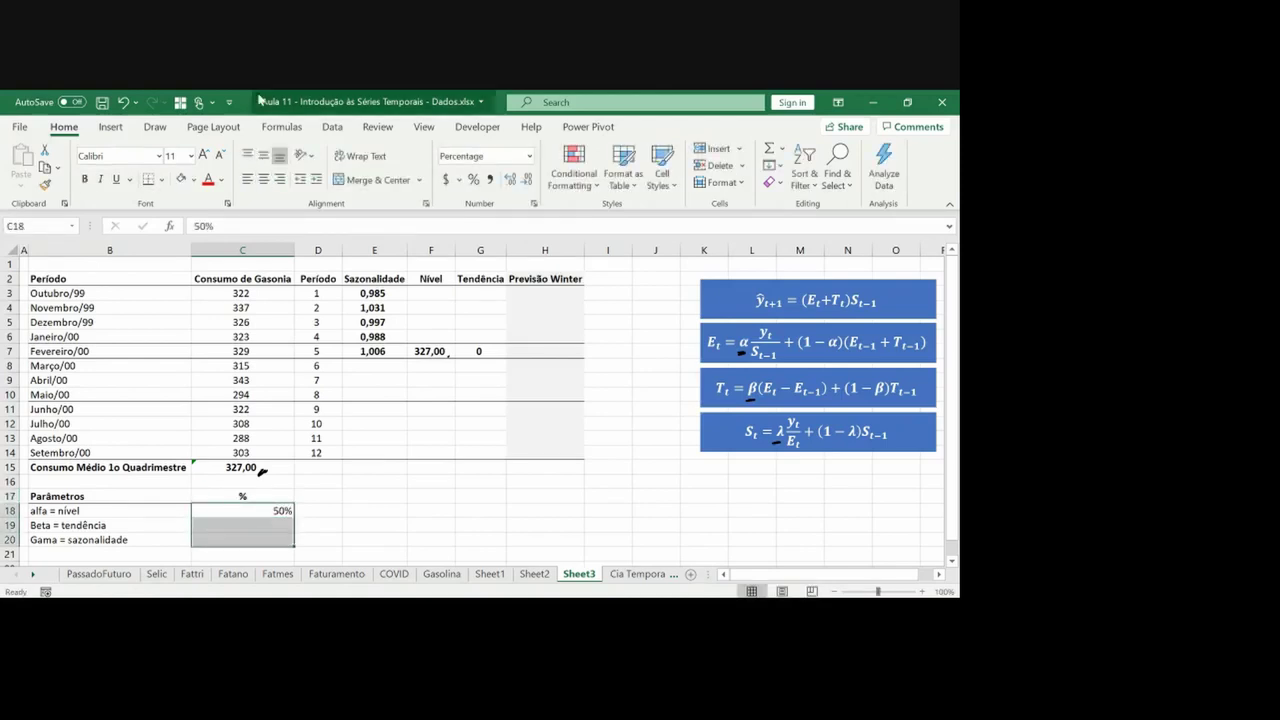
pyautogui.click(512, 179)
pyautogui.click(512, 179)
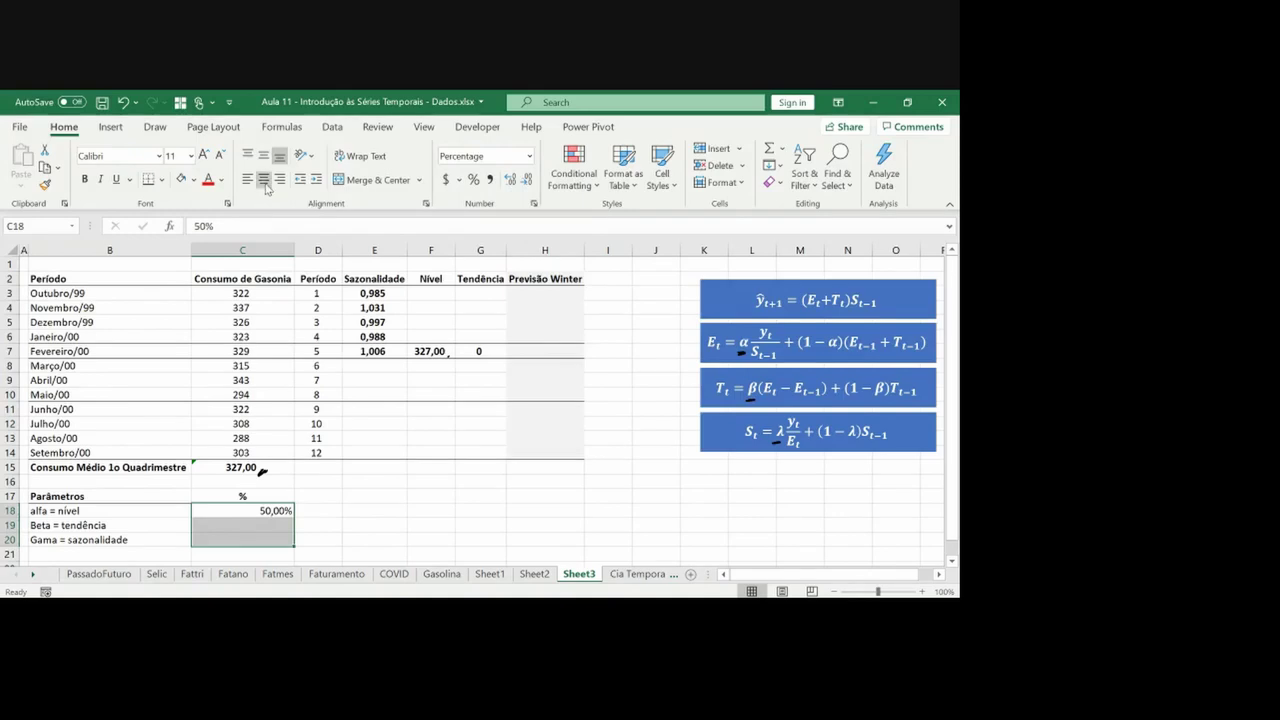
# Centre the parameter values in C18:C20 and copy the 50% value to the Beta cell C19
pyautogui.click(263, 179)
pyautogui.press('Down')
pyautogui.press('Left')
pyautogui.press('Up')
pyautogui.press('Right')
pyautogui.hotkey('ctrl', 'c')
pyautogui.press('Down')
pyautogui.hotkey('ctrl', 'v')
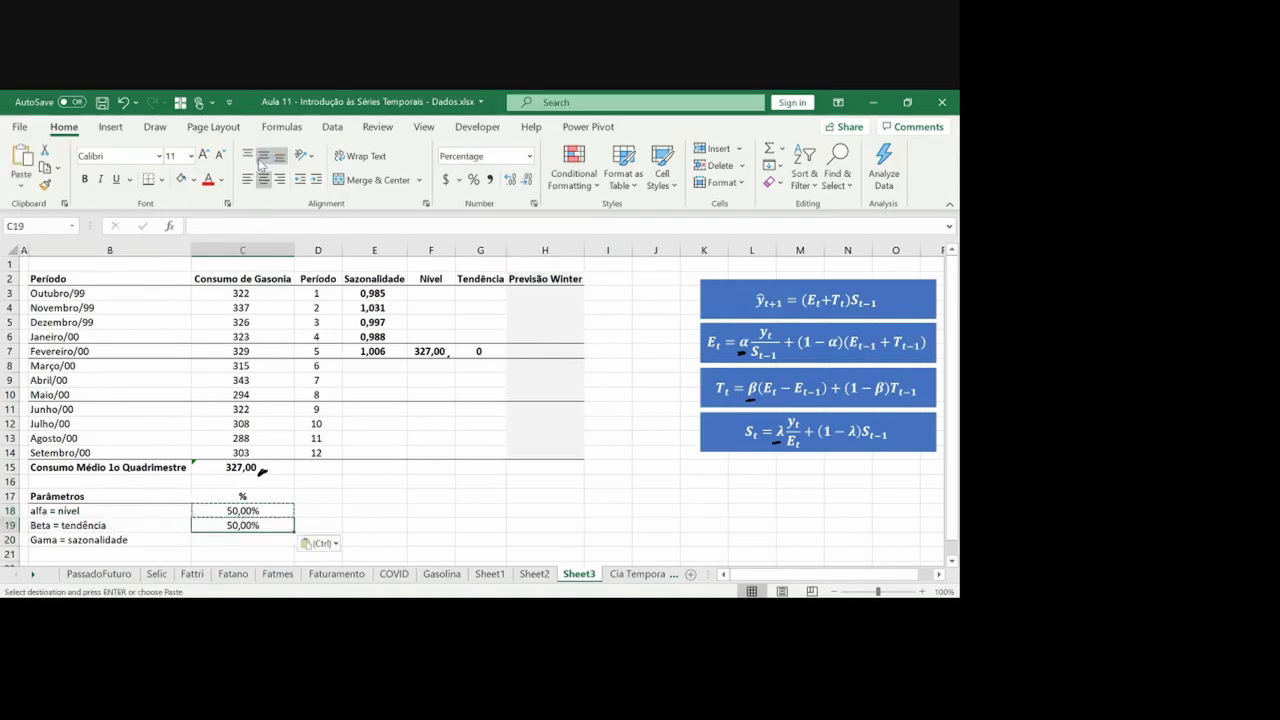
# Copy the 50% value to the Gama cell C20 as well and end the copying
pyautogui.hotkey('ctrl', 'Down')
pyautogui.hotkey('ctrl', 'v')
pyautogui.hotkey('ctrl', 'z')
pyautogui.hotkey('ctrl', 'Up')
pyautogui.hotkey('ctrl', 'v')
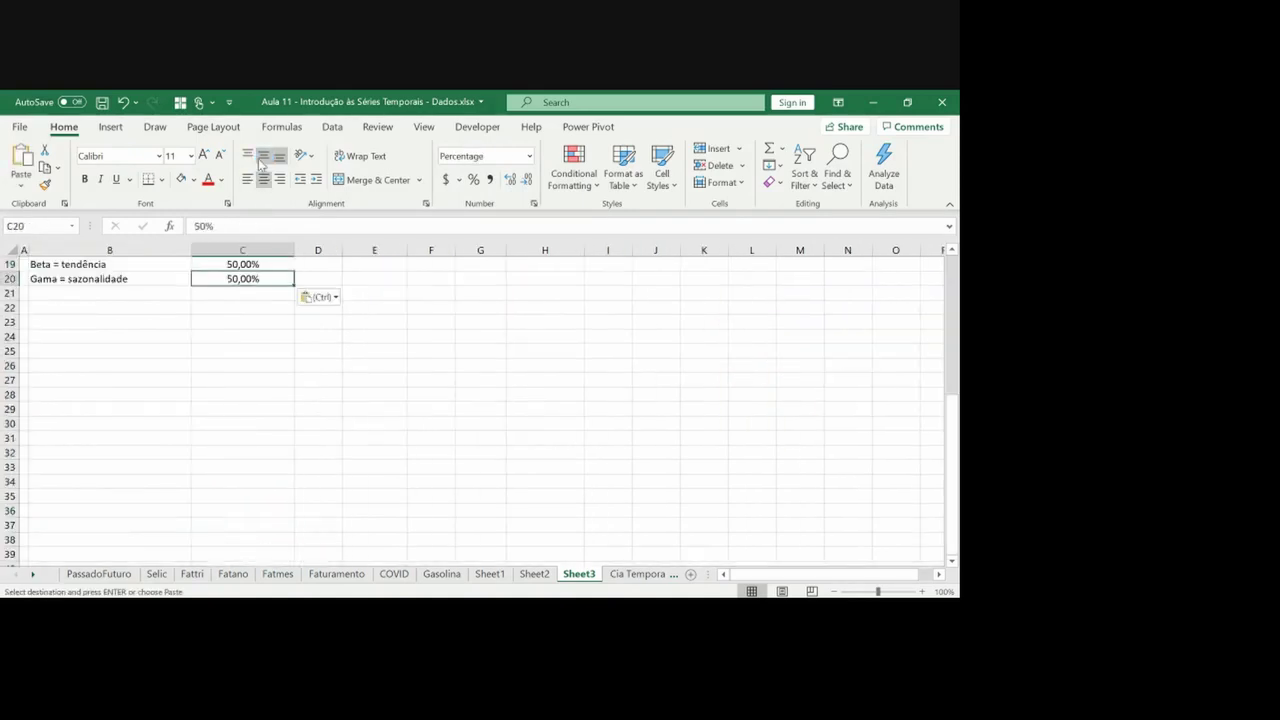
pyautogui.hotkey('ctrl', 'Up')
pyautogui.hotkey('ctrl', 'Up')
pyautogui.hotkey('ctrl', 'Up')
pyautogui.press('Escape')
pyautogui.press('Down')
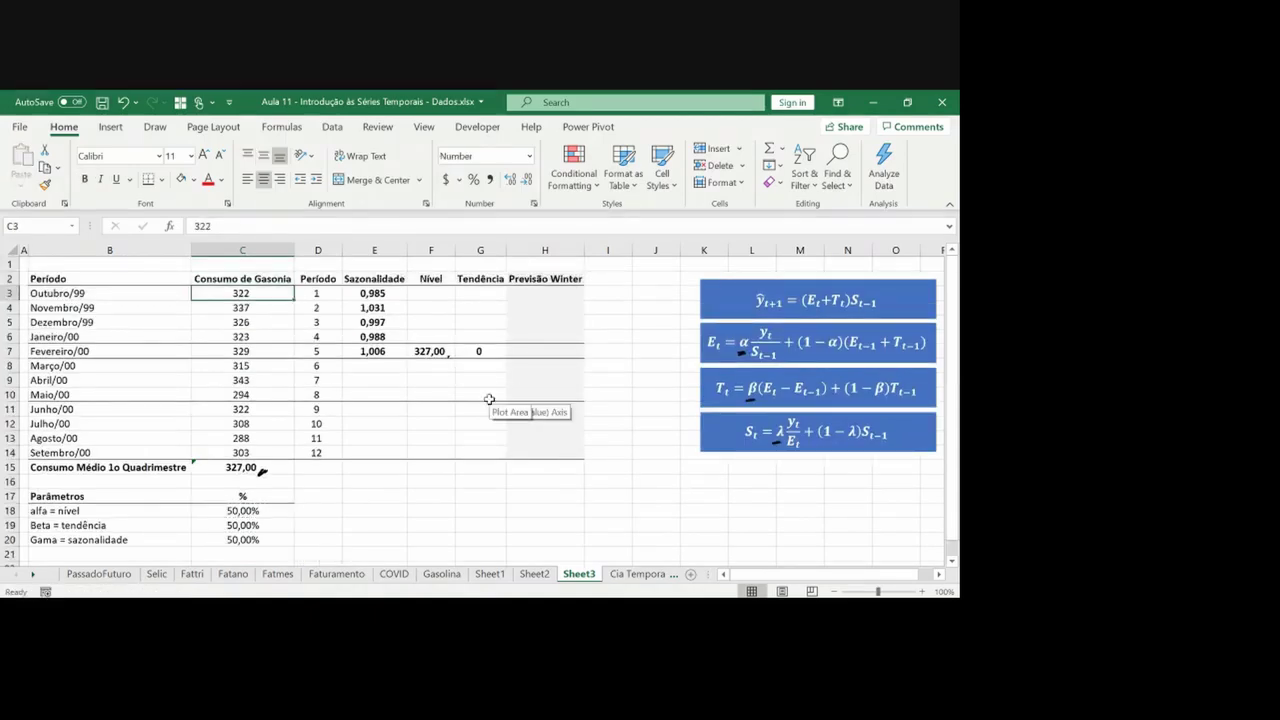
# Start the seasonality formula for Março/00 in E8 with =$C$20*C8/F8, keeping the Gama reference absolute
pyautogui.moveTo(696, 435); pyautogui.dragTo(706, 432)
pyautogui.moveTo(694, 440); pyautogui.dragTo(706, 437)
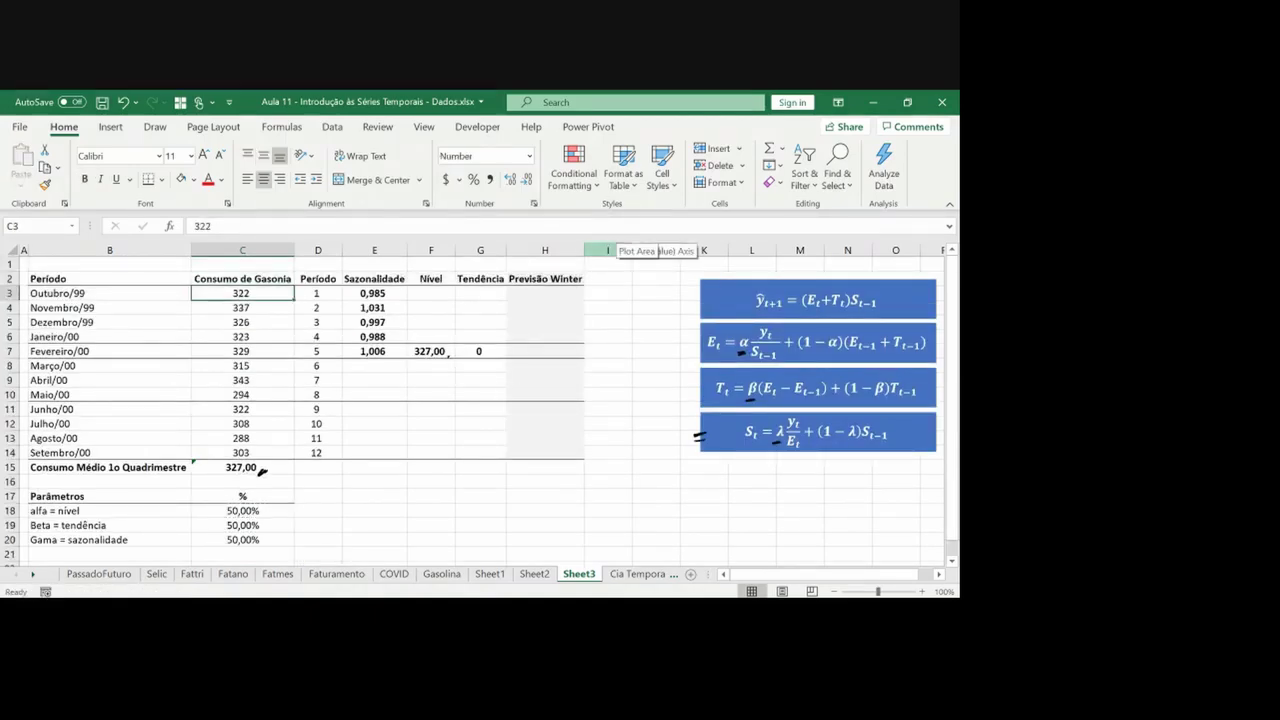
pyautogui.click(375, 366)
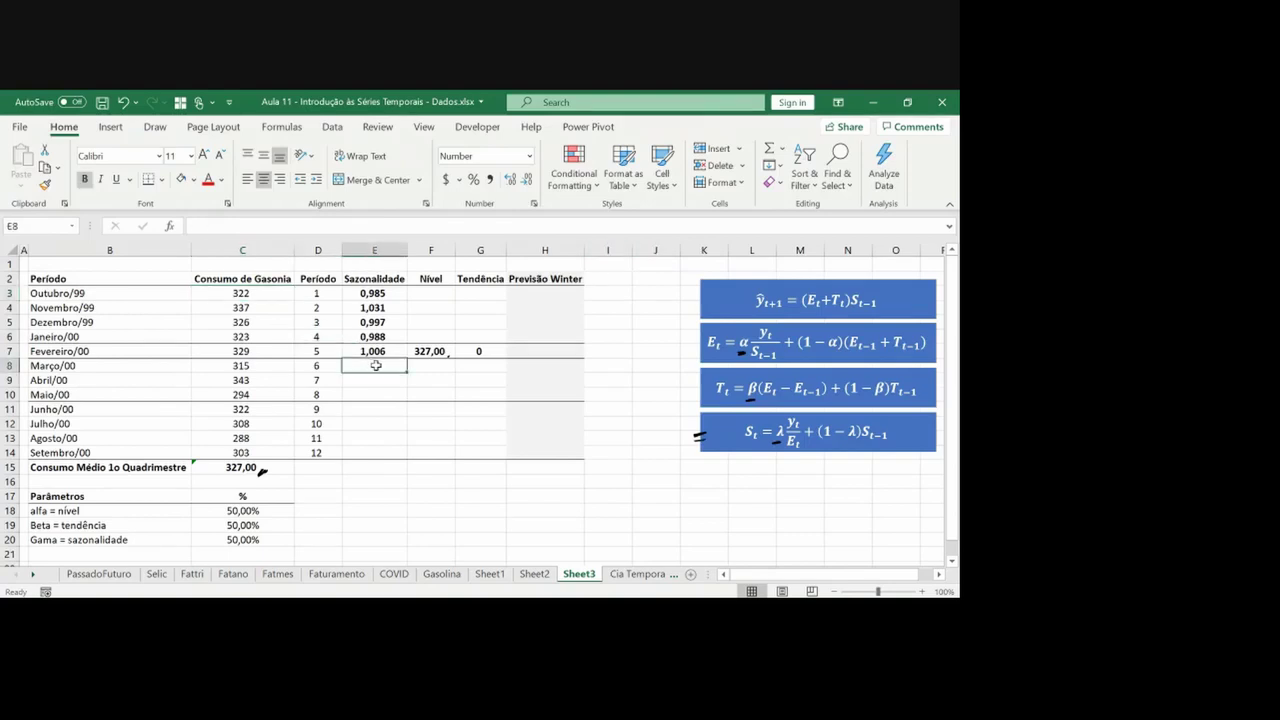
pyautogui.write('=')
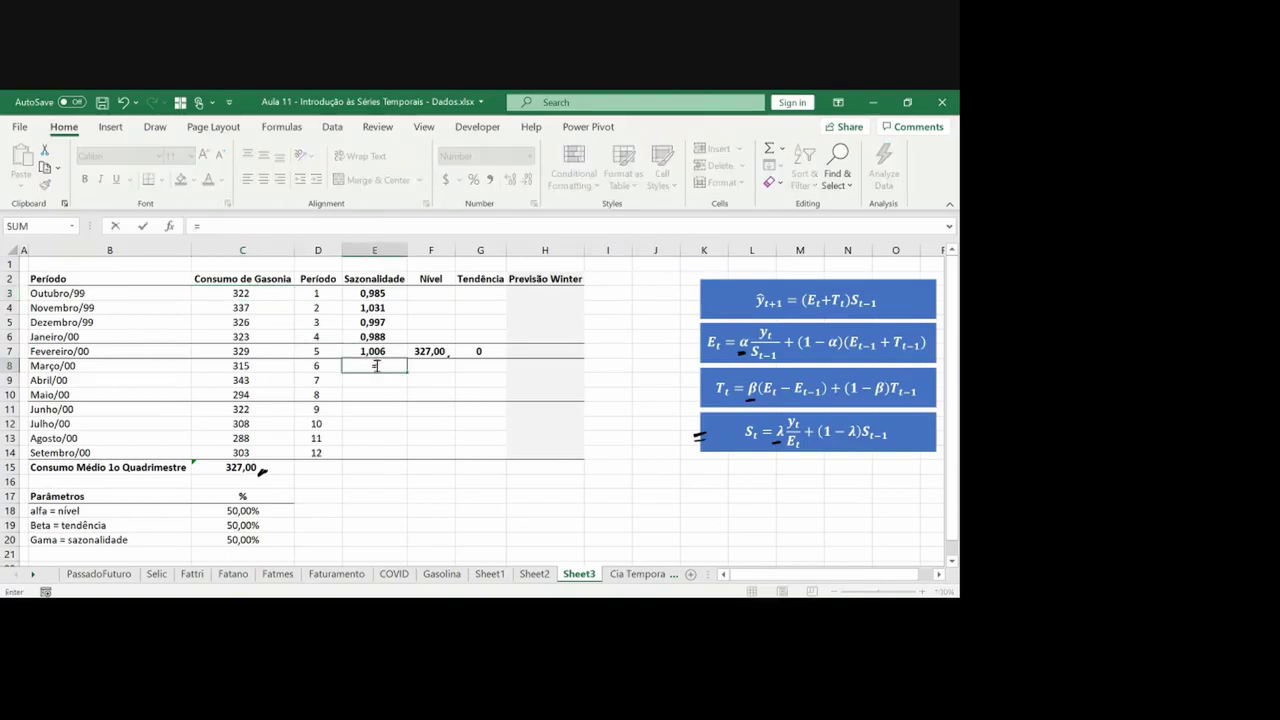
pyautogui.click(260, 539)
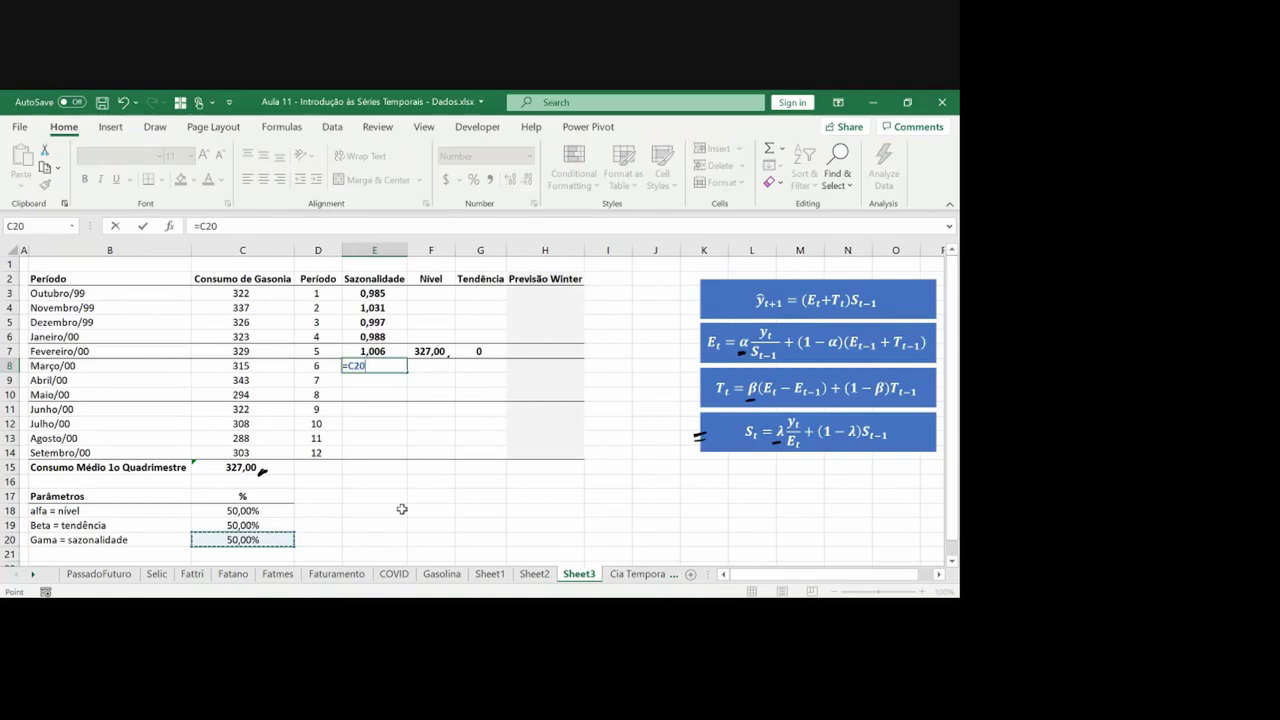
pyautogui.press('F4')
pyautogui.write('*')
pyautogui.press('Left')
pyautogui.press('Left')
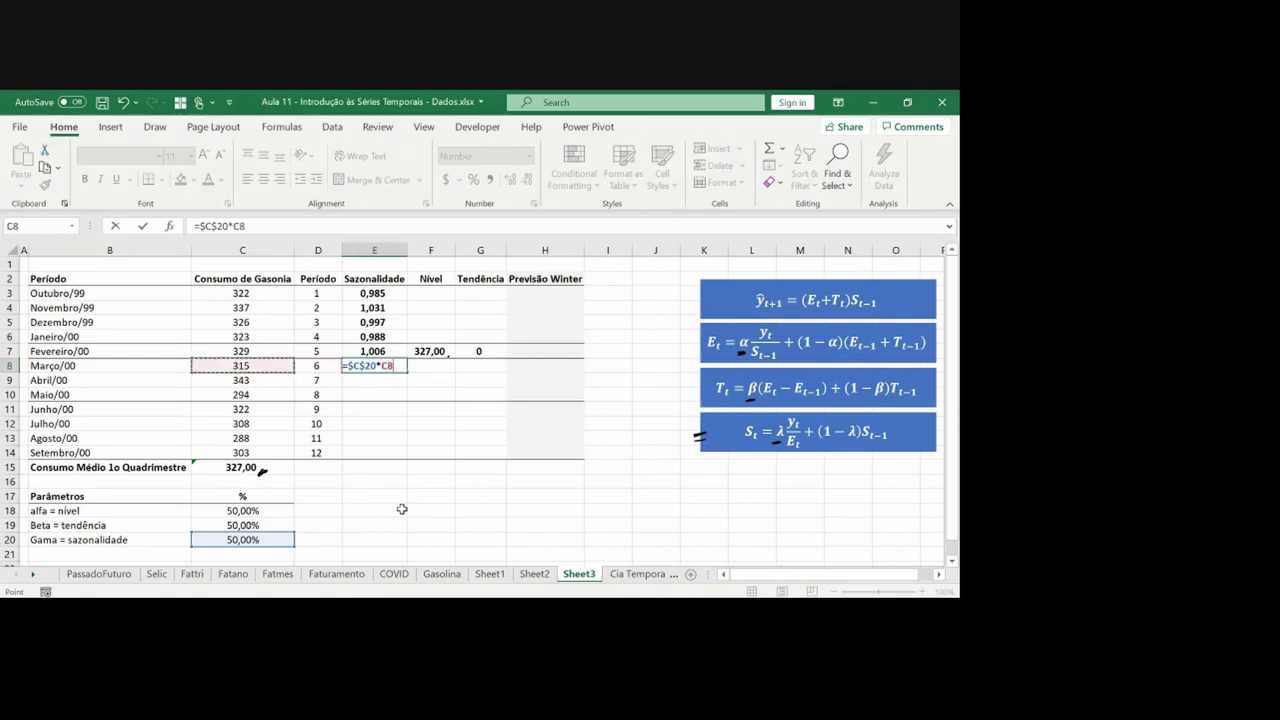
pyautogui.write('/')
pyautogui.press('Right')
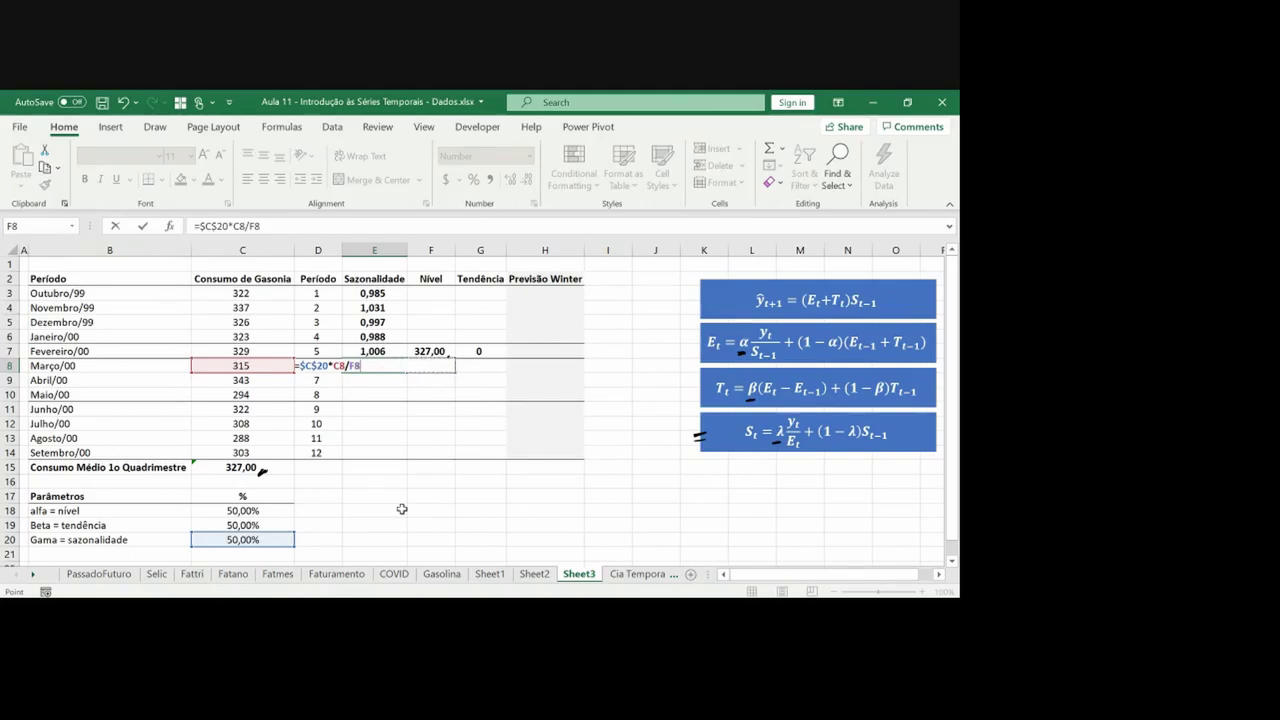
# Complete the E8 seasonality formula by adding +(1-$C$20)*E7
pyautogui.write('+(1-')
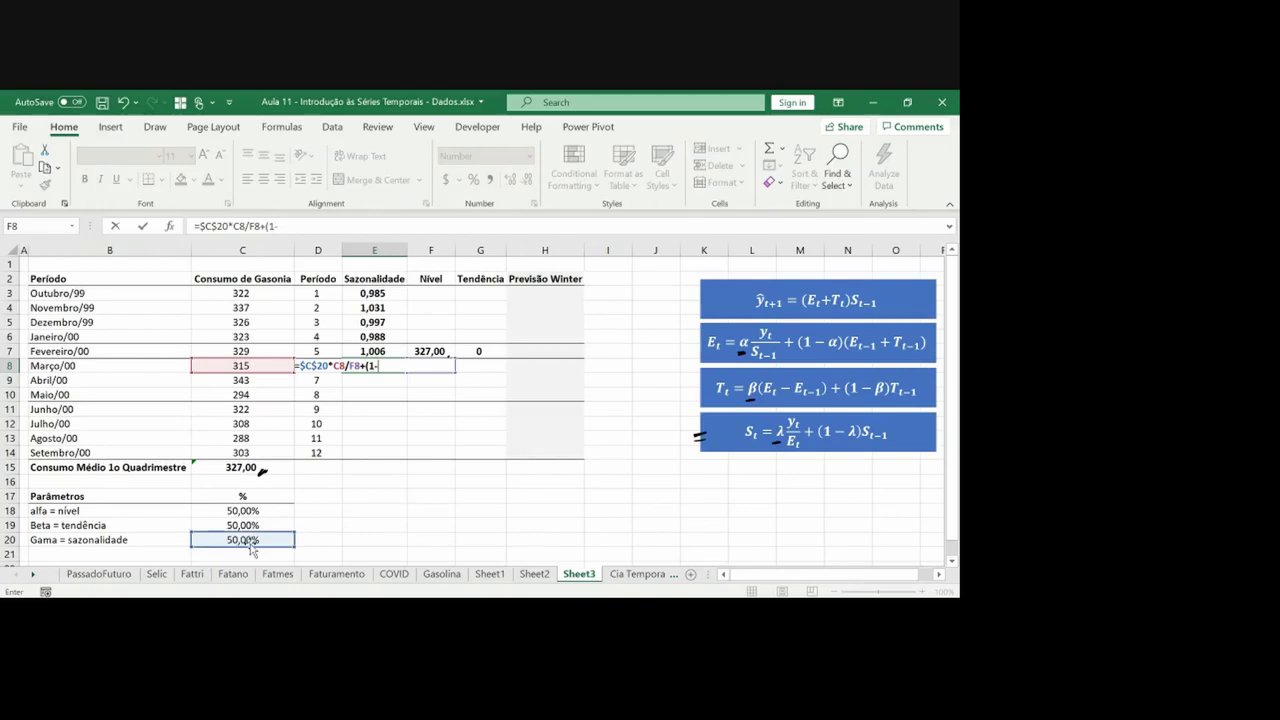
pyautogui.click(251, 545)
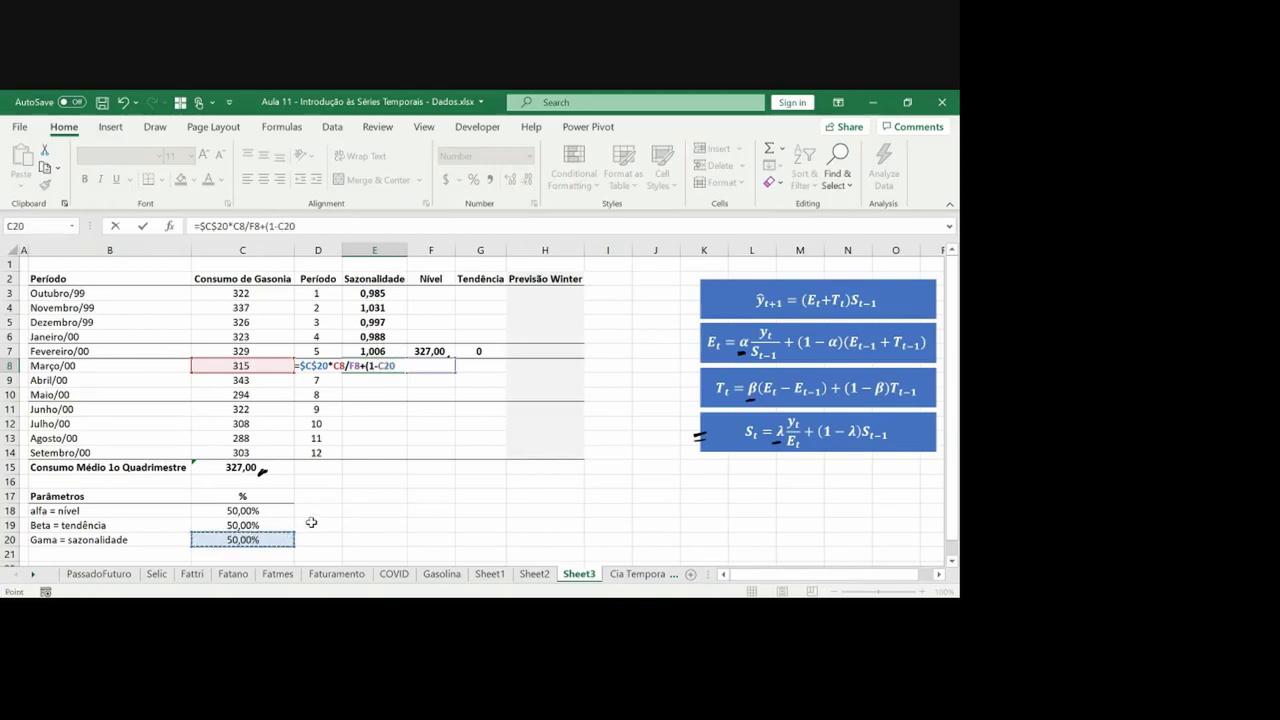
pyautogui.press('F4')
pyautogui.write(')*')
pyautogui.press('Up')
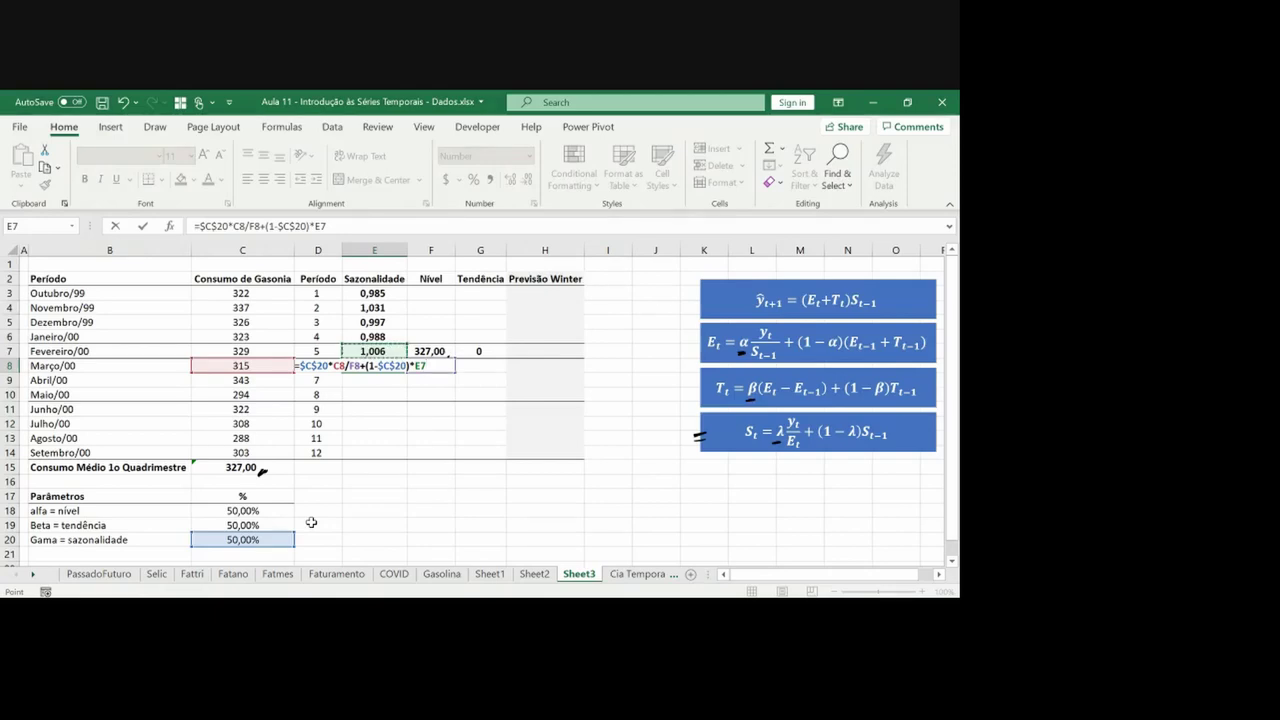
pyautogui.press('Return')
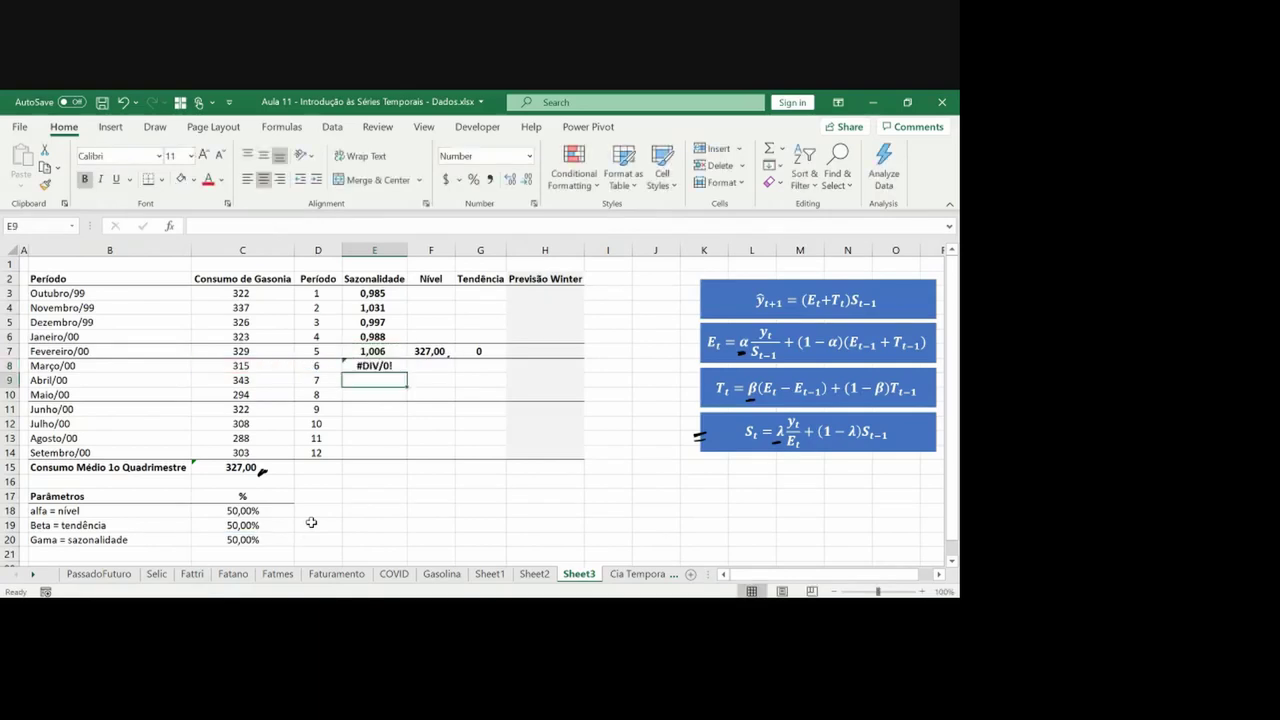
# Copy the E8 seasonality formula down to E14
pyautogui.press('Up')
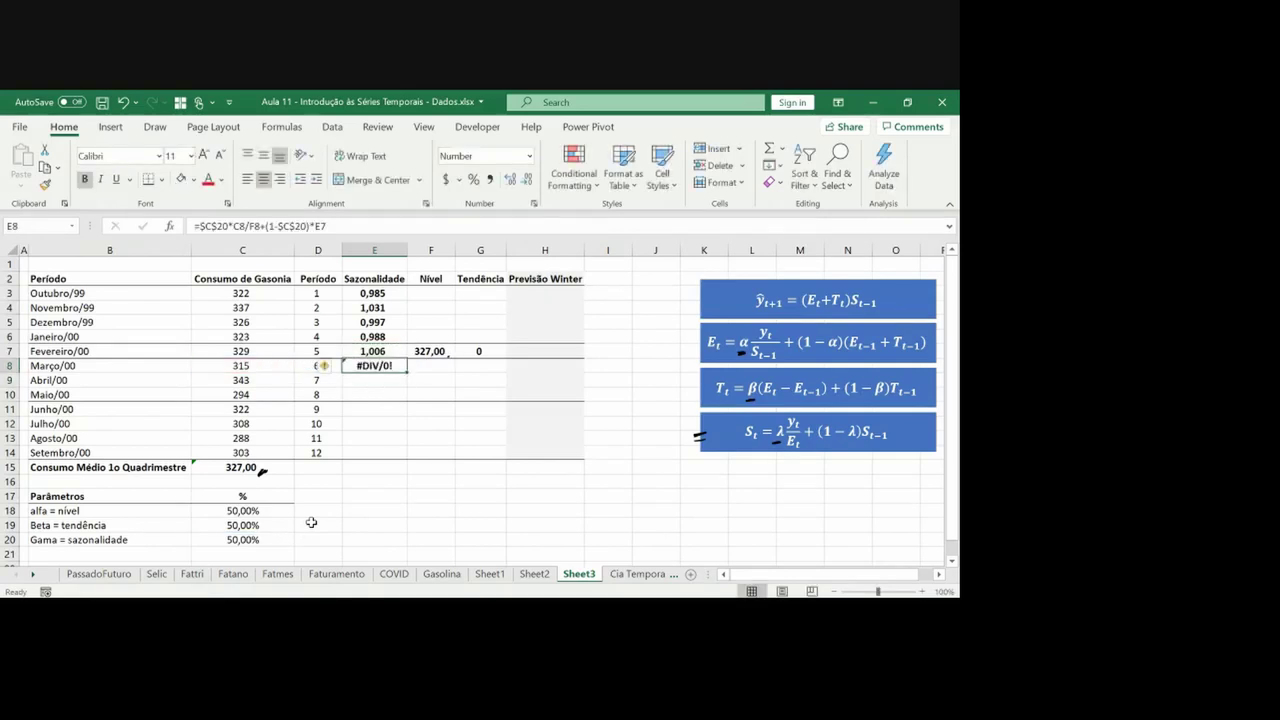
pyautogui.hotkey('ctrl', 'c')
pyautogui.hotkey('shift', 'Down')
pyautogui.hotkey('shift', 'Down')
pyautogui.hotkey('shift', 'Down')
pyautogui.hotkey('shift', 'Down')
pyautogui.hotkey('shift', 'Down')
pyautogui.hotkey('shift', 'Down')
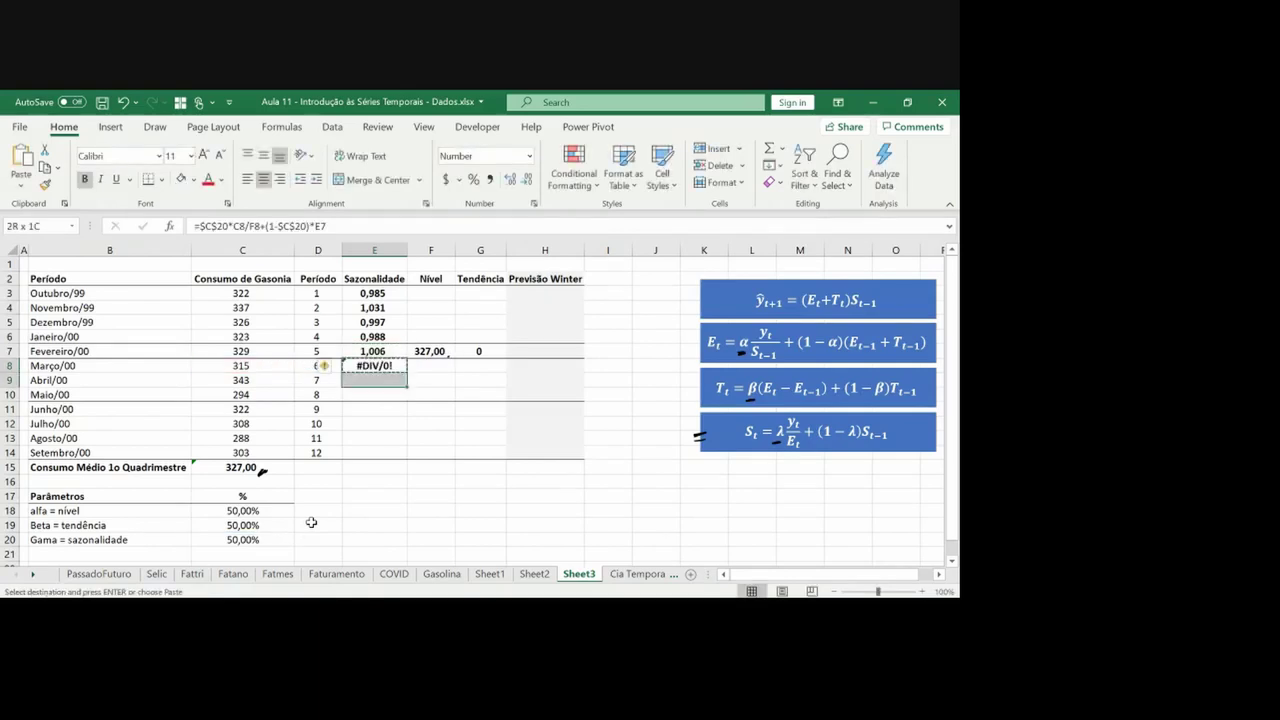
pyautogui.press('Return')
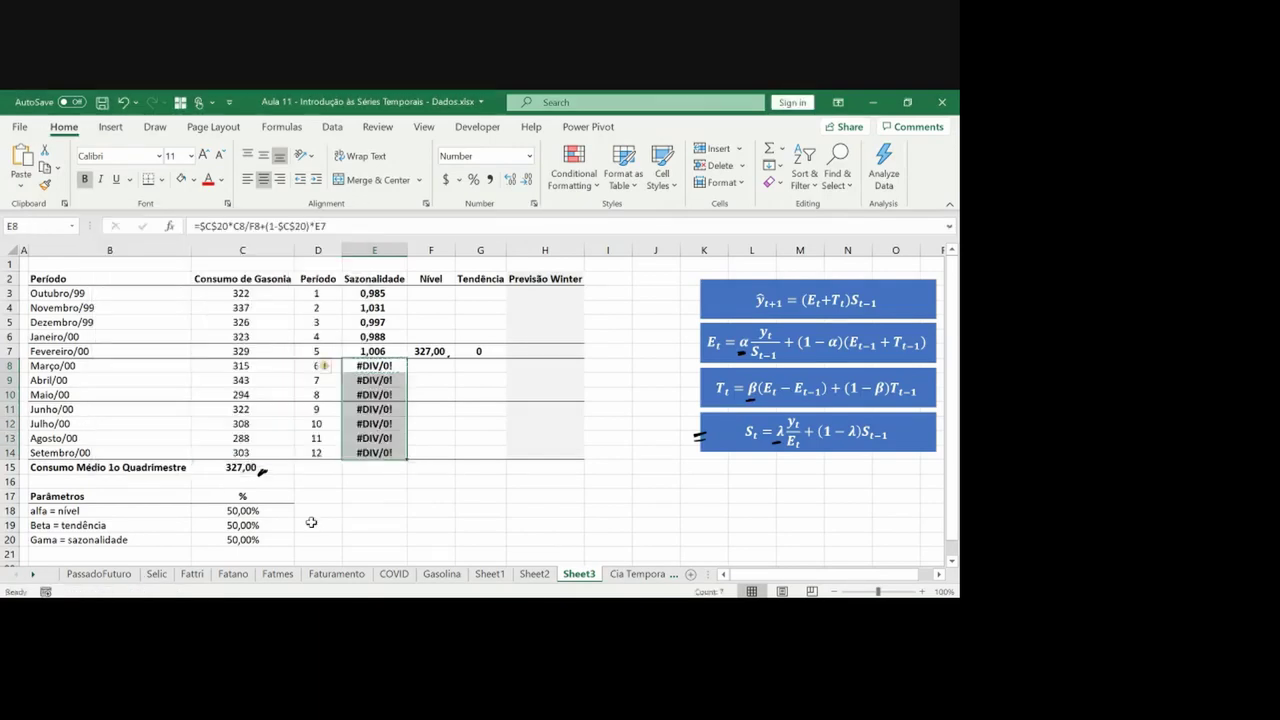
# Check the cell references of the seasonality formulas in E11, E12 and E8
pyautogui.press('Down')
pyautogui.press('Down')
pyautogui.press('Down')
pyautogui.press('Down')
pyautogui.press('F2')
pyautogui.press('Return')
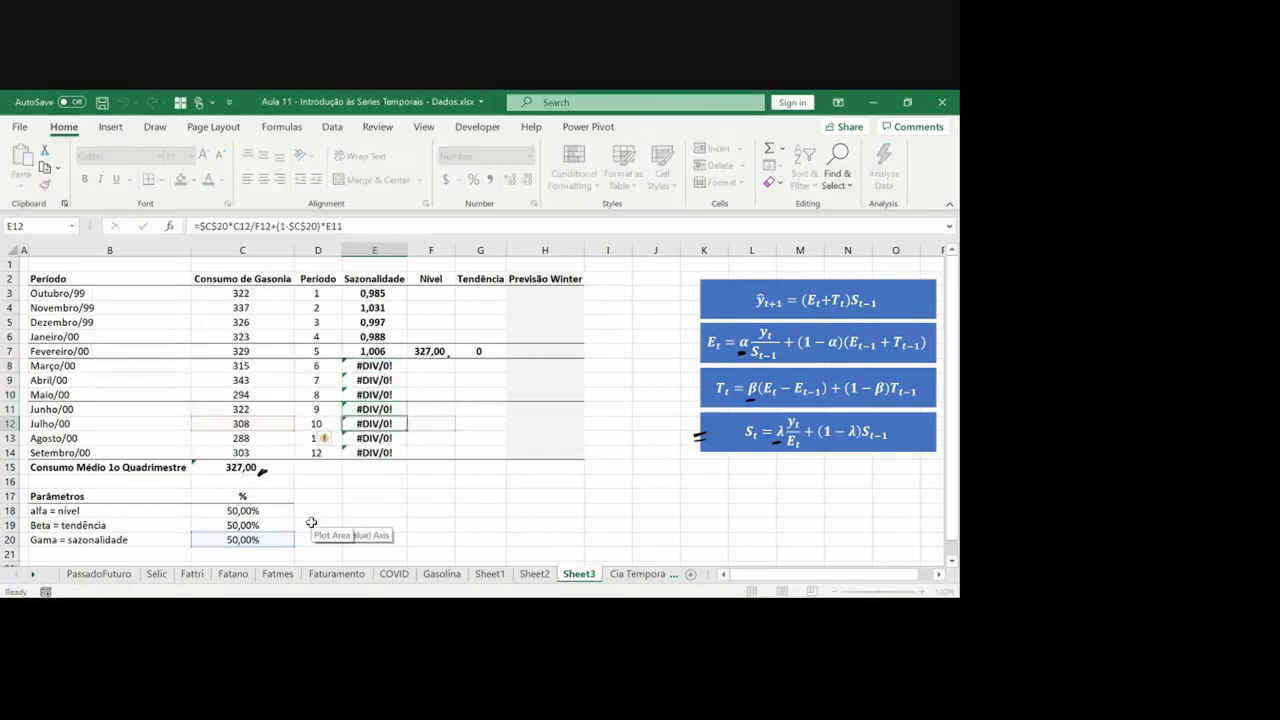
pyautogui.press('F2')
pyautogui.press('Escape')
pyautogui.press('Up')
pyautogui.press('Up')
pyautogui.press('Up')
pyautogui.press('Up')
pyautogui.press('Up')
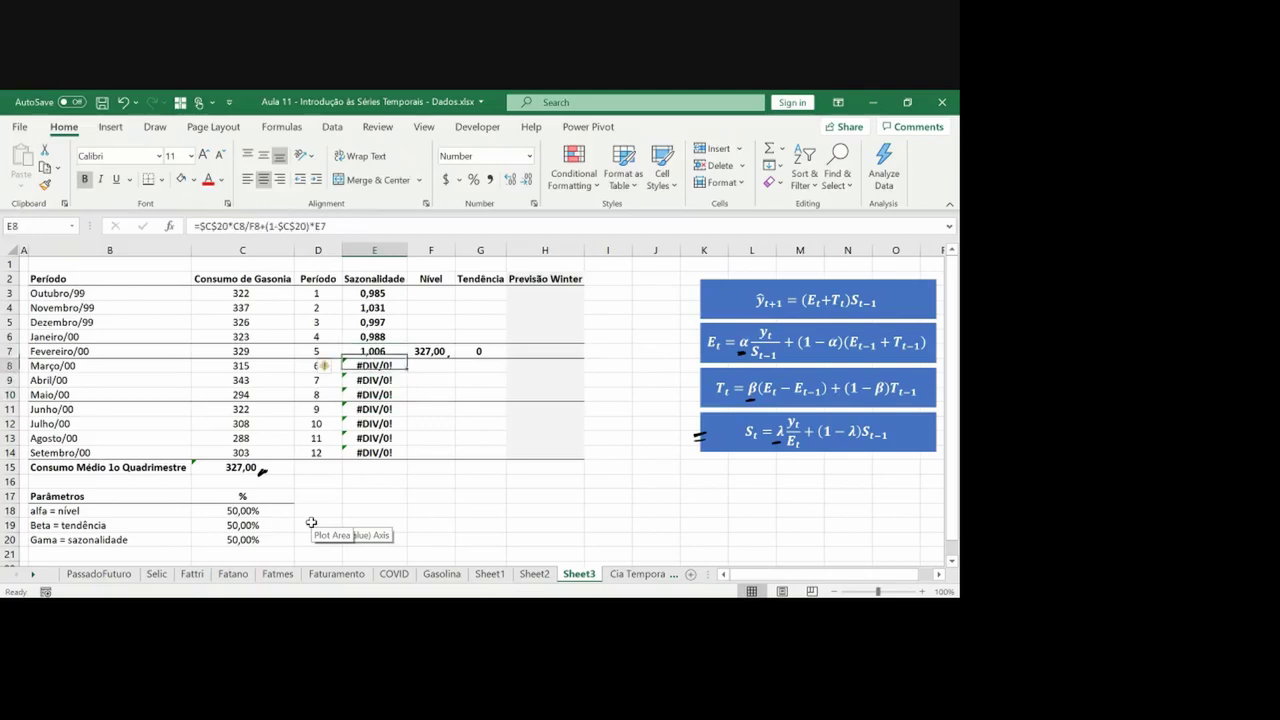
pyautogui.press('F2')
pyautogui.press('Escape')
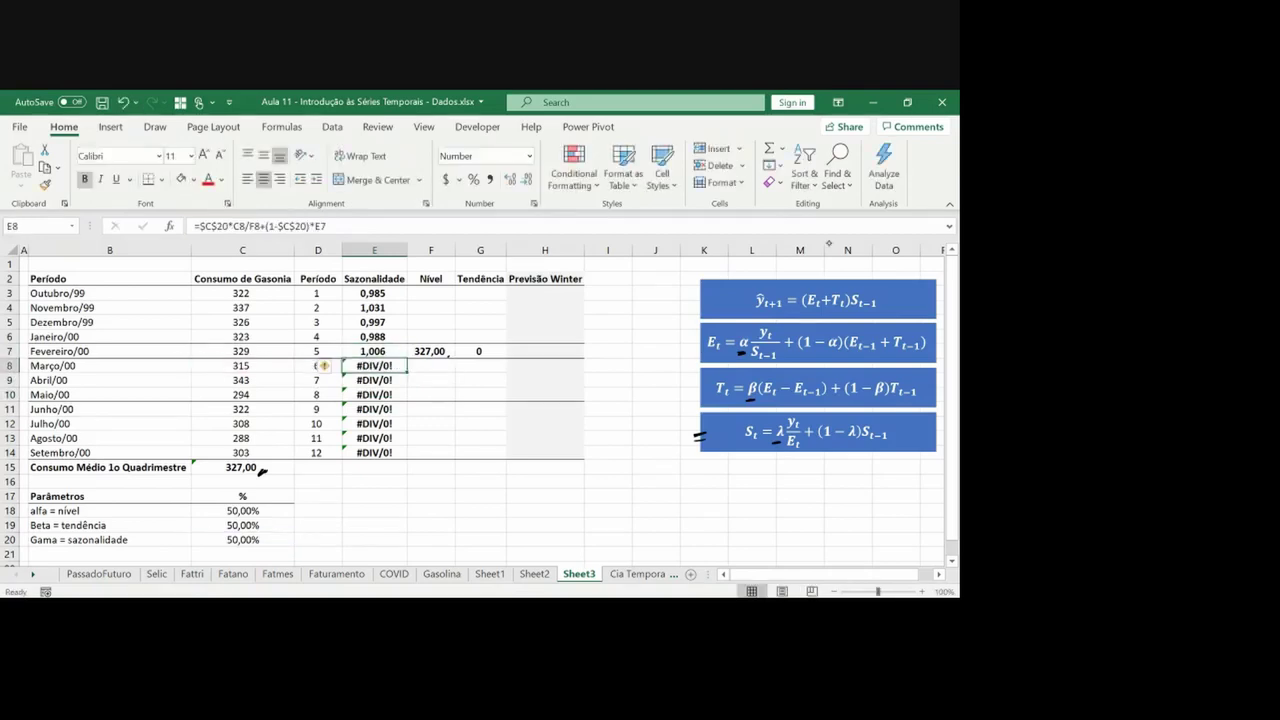
# Change the last reference in the E8 formula from E7 to the first seasonality value, E3
pyautogui.moveTo(892, 424); pyautogui.dragTo(878, 443)
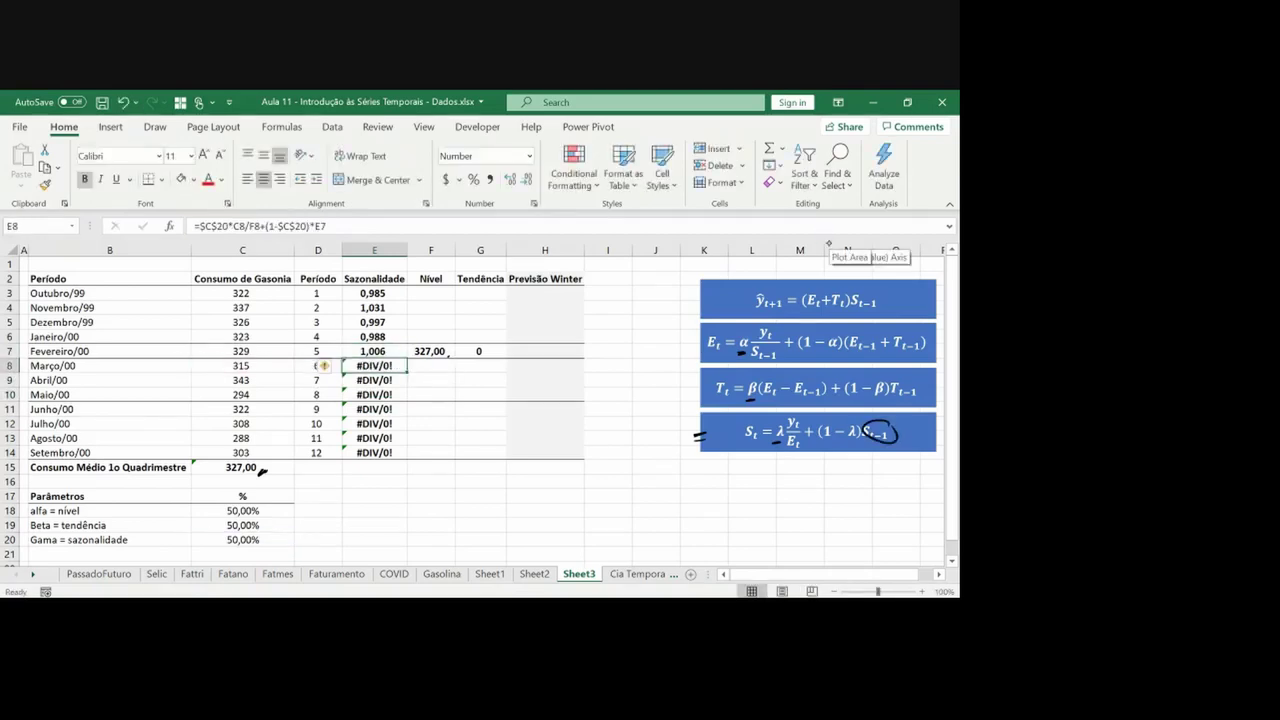
pyautogui.hotkey('ctrl', 'z')
pyautogui.press('F2')
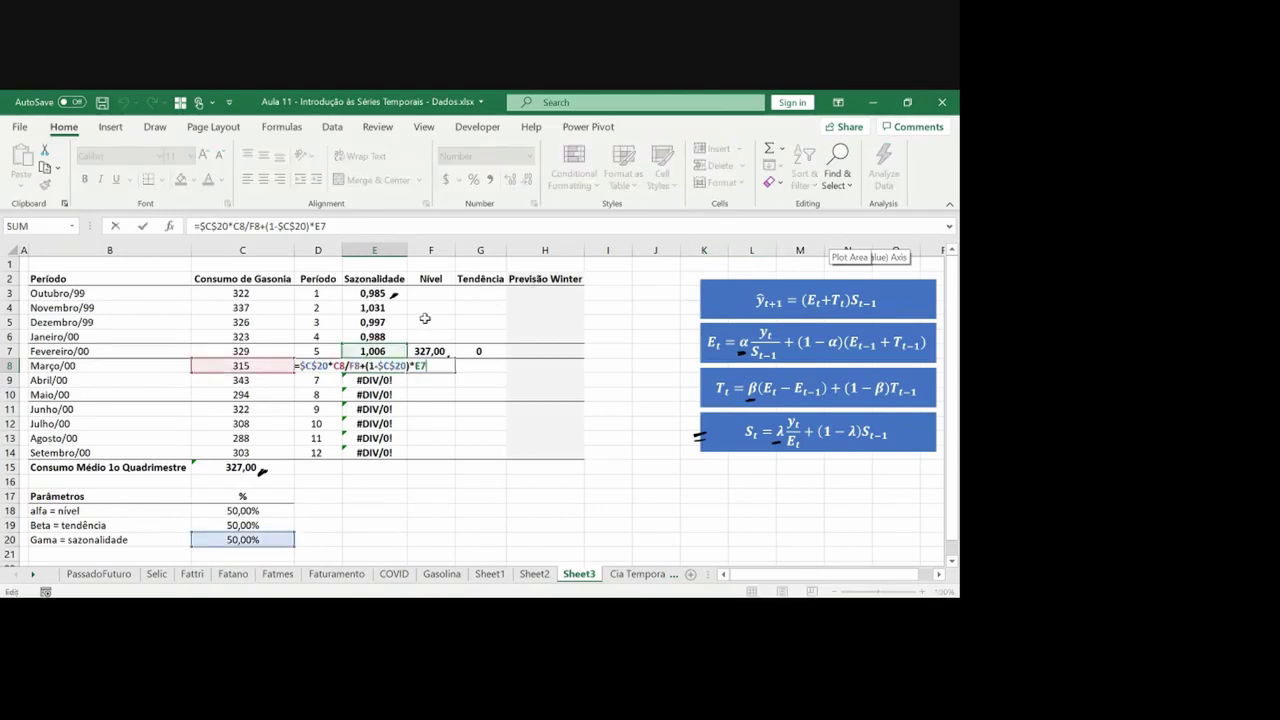
pyautogui.moveTo(385, 349); pyautogui.dragTo(372, 294)
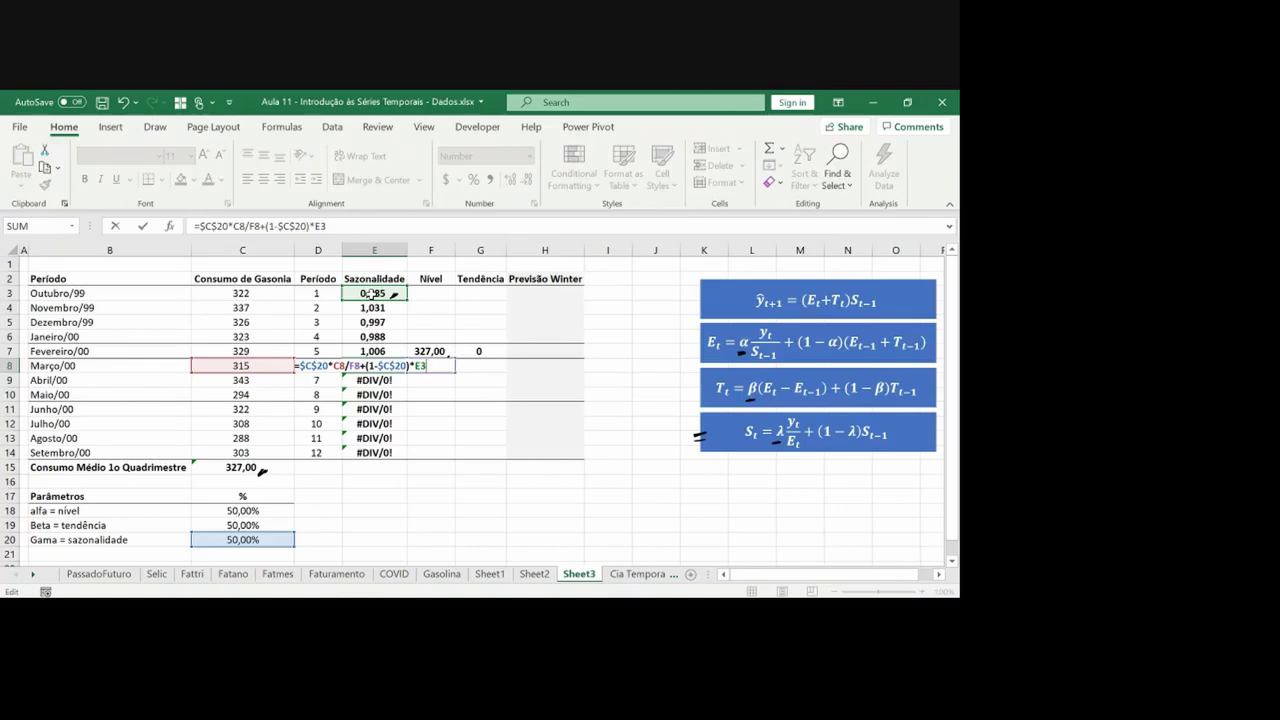
pyautogui.press('Return')
pyautogui.press('Up')
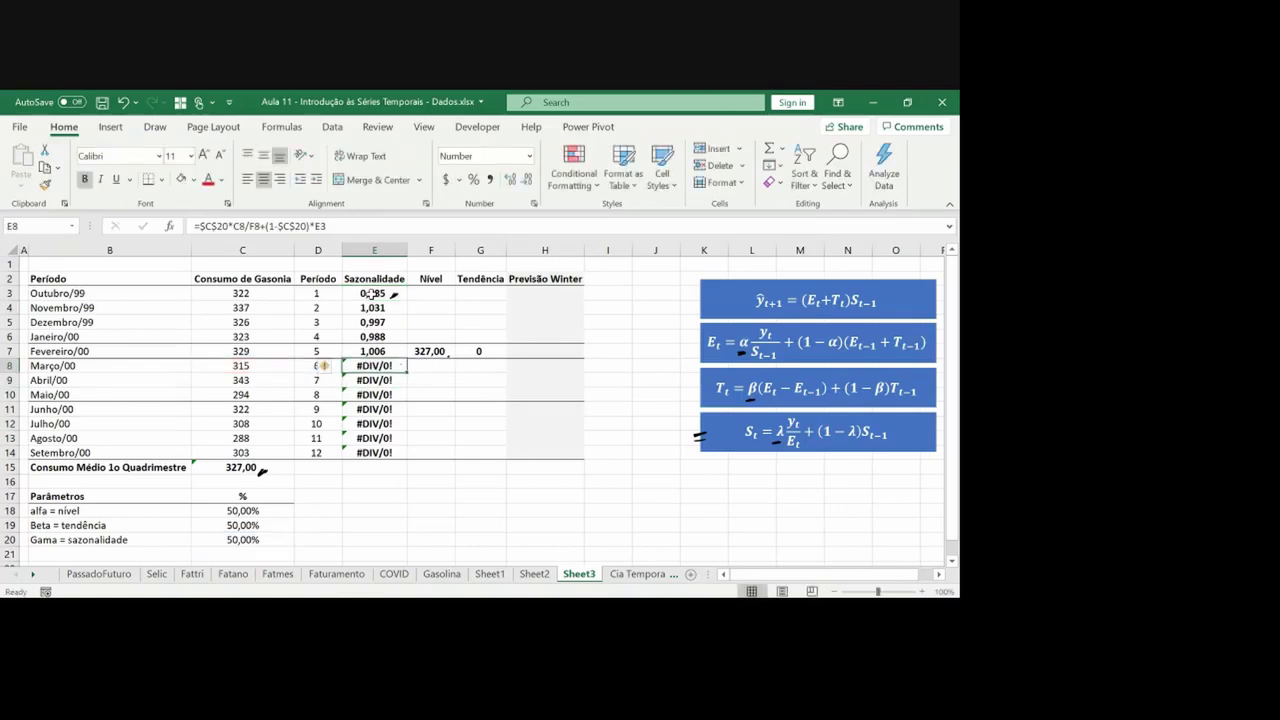
# Copy the corrected seasonality formula from E8 over the rows down to E14
pyautogui.hotkey('ctrl', 'c')
pyautogui.hotkey('ctrl', 'shift', 'Down')
pyautogui.hotkey('ctrl', 'v')
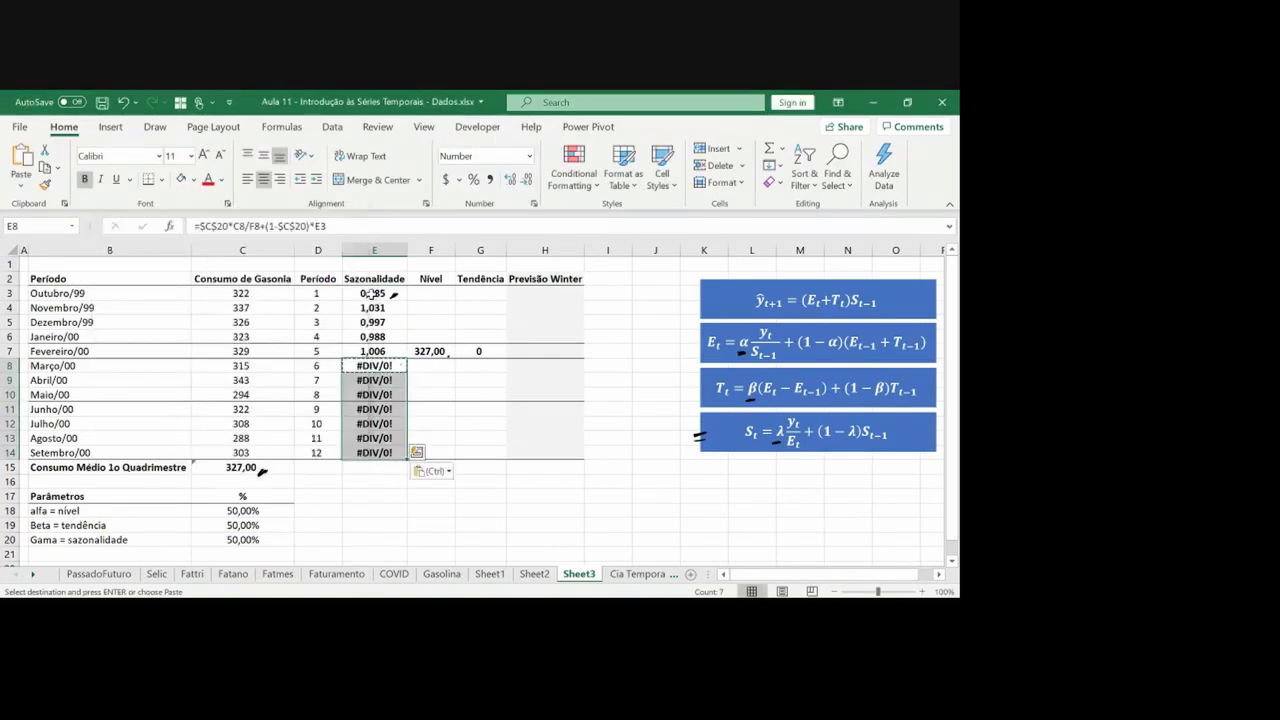
pyautogui.press('Up')
pyautogui.press('Down')
pyautogui.press('Escape')
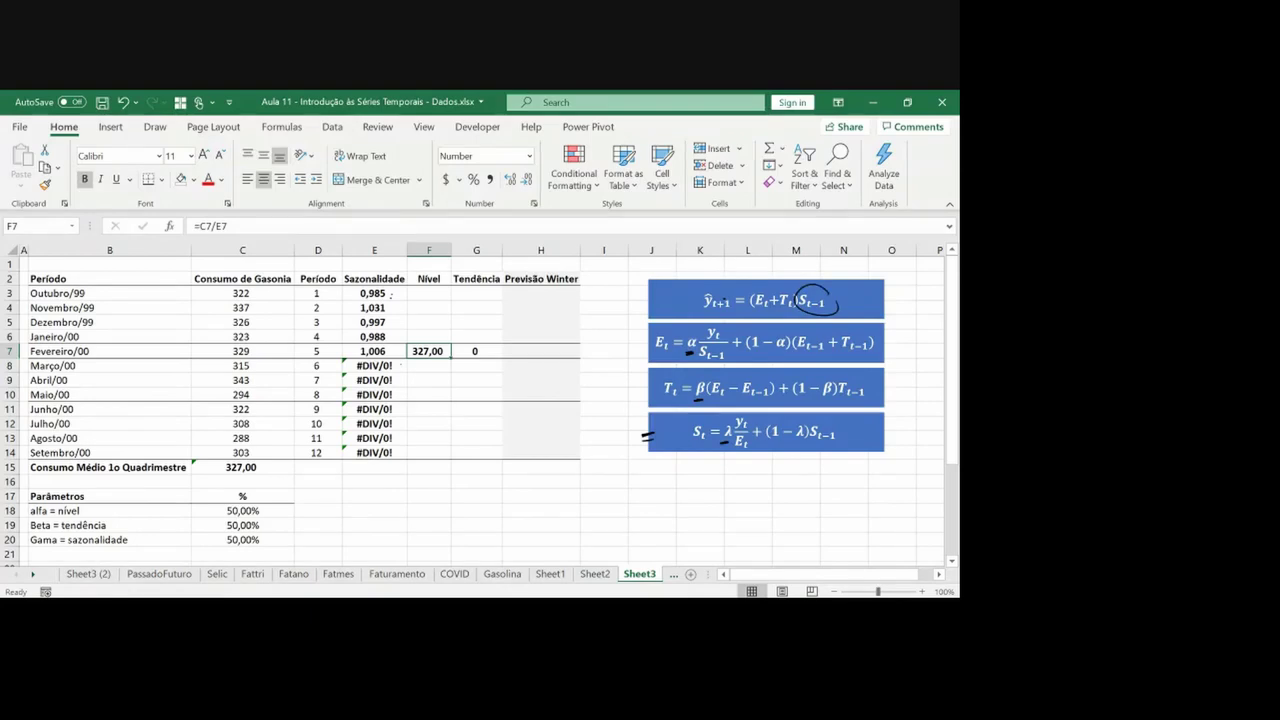
# Sketch a freehand seasonal wave with two linked peaks below the table and check the E8 formula's reference to E3
pyautogui.moveTo(712, 343); pyautogui.dragTo(708, 343)
pyautogui.moveTo(812, 422); pyautogui.dragTo(836, 440)
pyautogui.hotkey('ctrl', 'z')
pyautogui.hotkey('ctrl', 'z')
pyautogui.moveTo(430, 526)
pyautogui.mouseDown()
pyautogui.moveTo(468, 520)
pyautogui.moveTo(542, 468)
pyautogui.moveTo(560, 532)
pyautogui.mouseUp()
pyautogui.moveTo(543, 462); pyautogui.dragTo(543, 466)
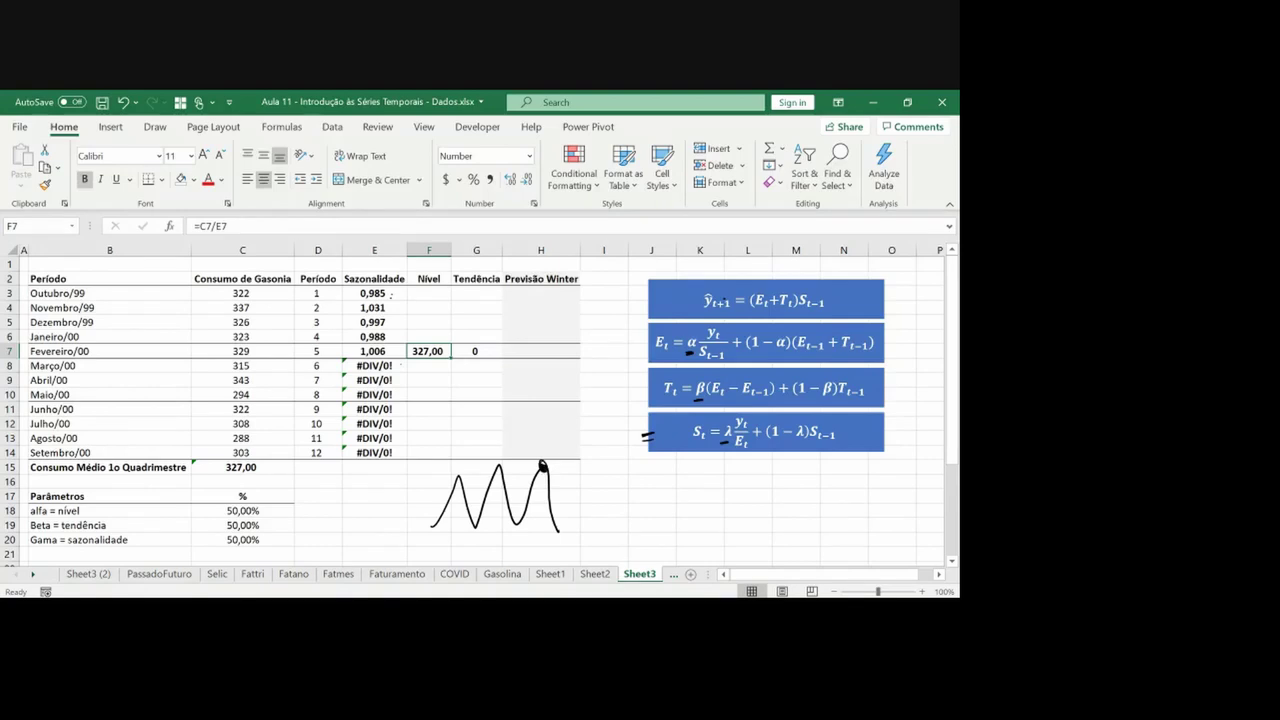
pyautogui.moveTo(514, 530)
pyautogui.mouseDown()
pyautogui.moveTo(525, 533)
pyautogui.moveTo(519, 523)
pyautogui.mouseUp()
pyautogui.moveTo(541, 464); pyautogui.dragTo(506, 458)
pyautogui.press('Left')
pyautogui.press('Down')
pyautogui.press('F2')
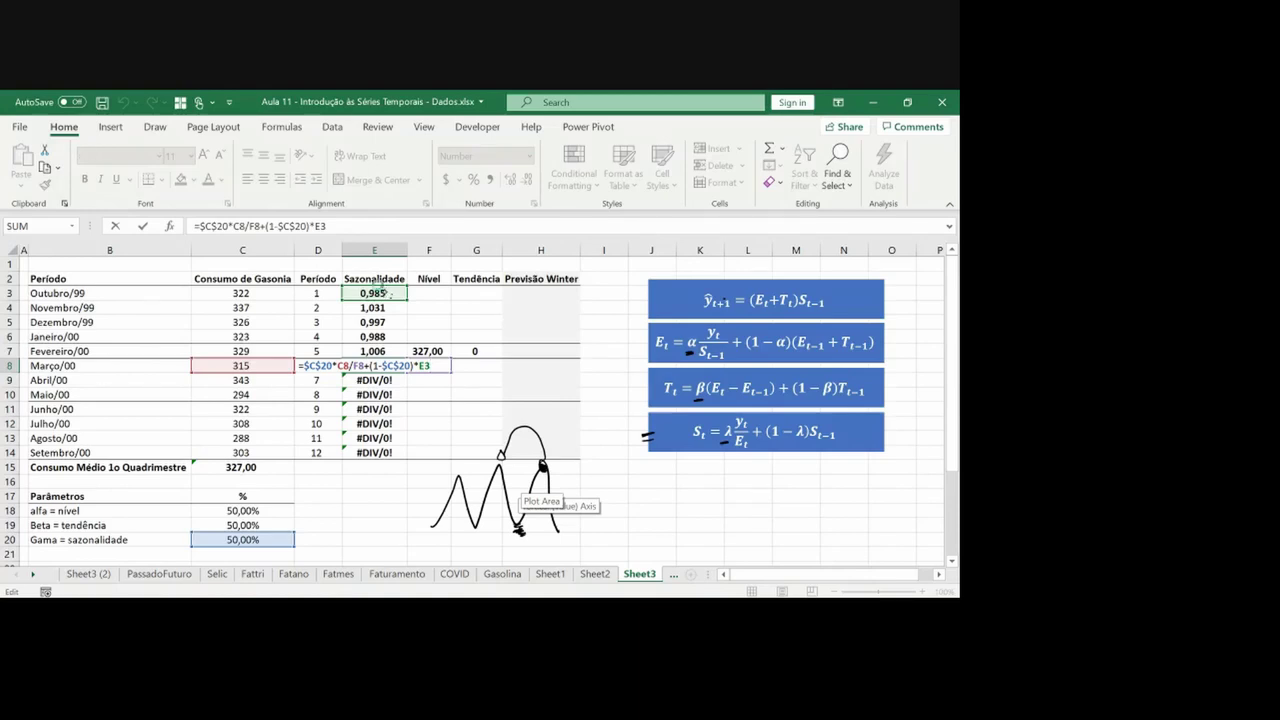
pyautogui.moveTo(408, 300); pyautogui.dragTo(412, 308)
pyautogui.press('Return')
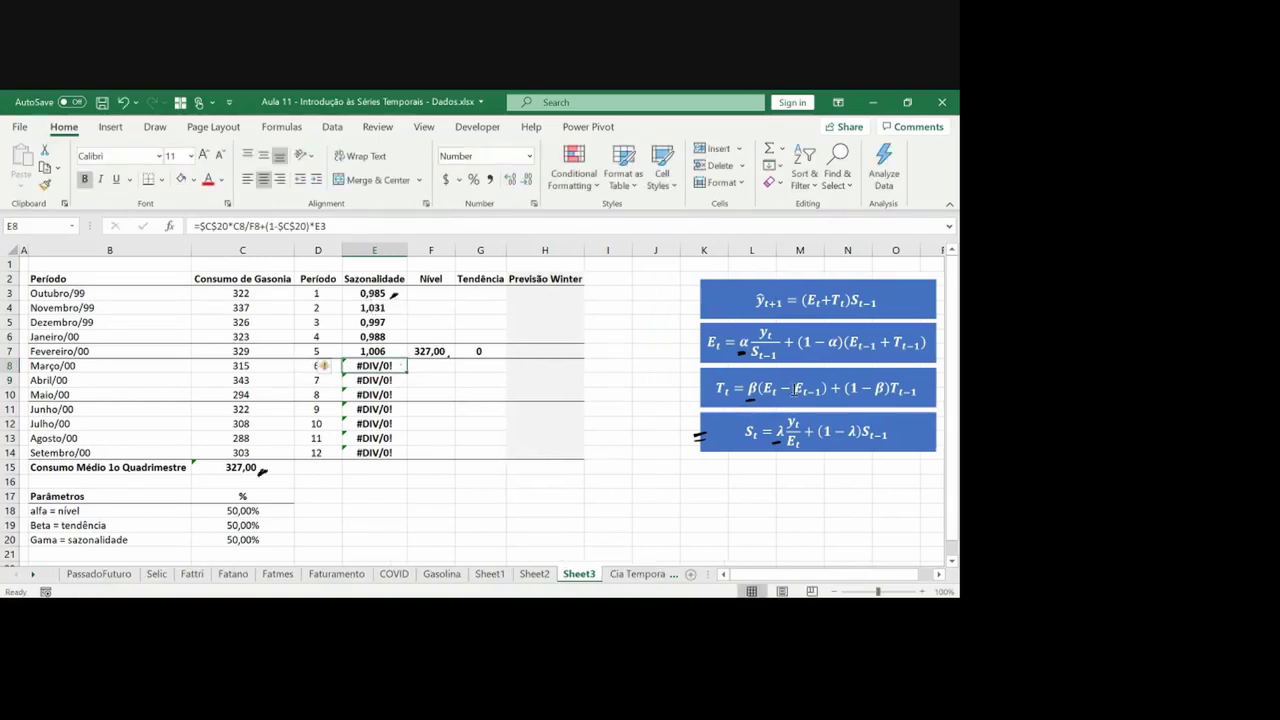
# Start the Nível formula for Março/00 in F8 with an absolute reference to the alfa parameter, =$C$18
pyautogui.press('Up')
pyautogui.press('Right')
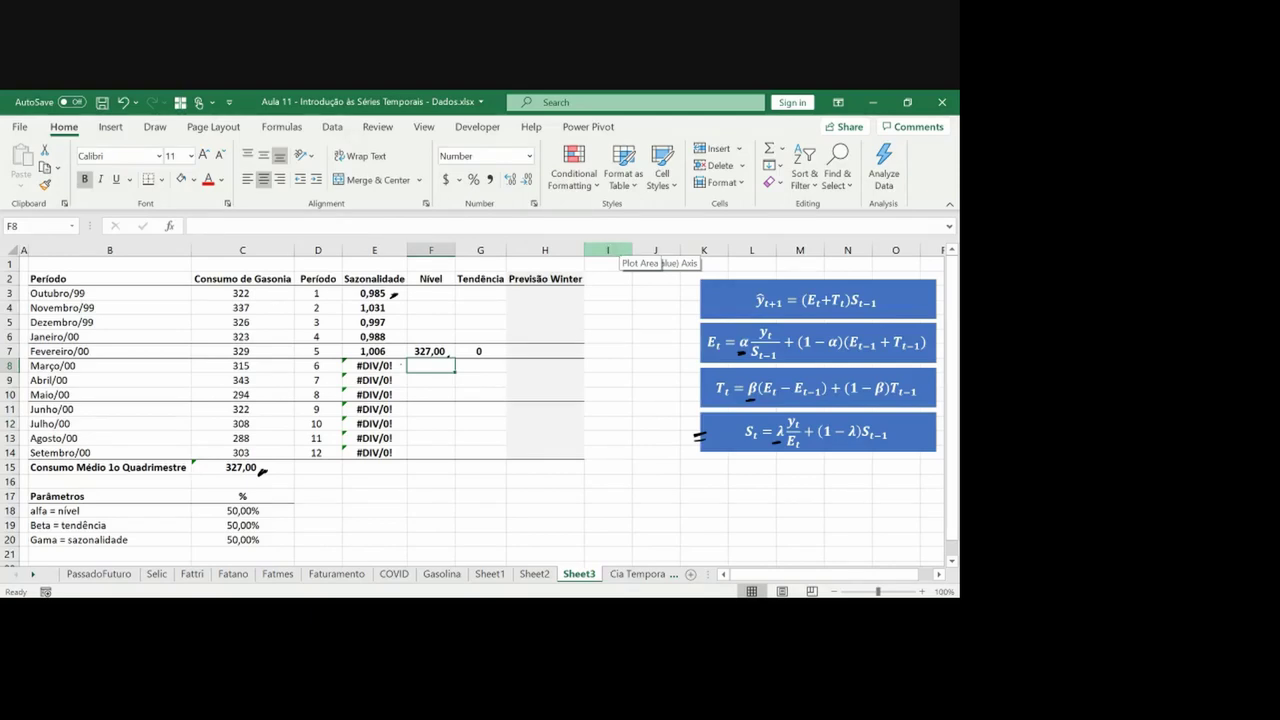
pyautogui.write('=')
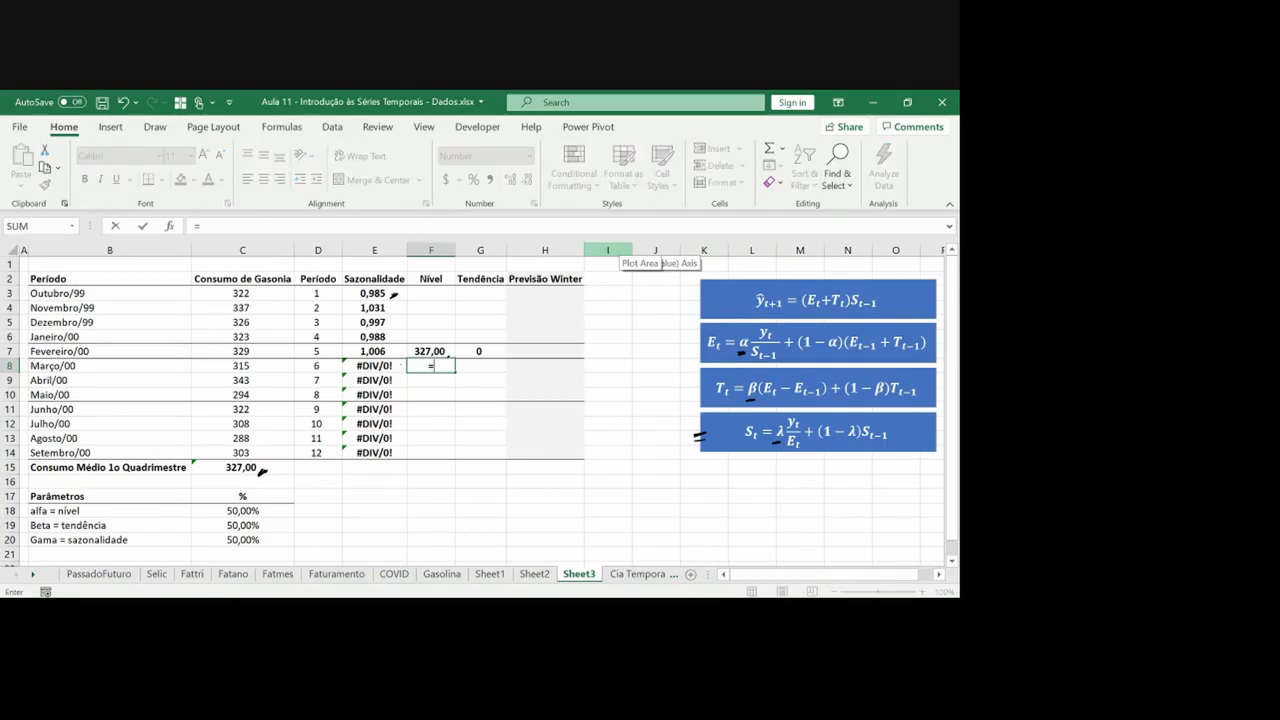
pyautogui.press('Left')
pyautogui.press('Down')
pyautogui.press('Left')
pyautogui.press('Down')
pyautogui.press('Left')
pyautogui.press('Down')
pyautogui.press('Down')
pyautogui.press('Down')
pyautogui.press('Down')
pyautogui.press('Down')
pyautogui.press('Down')
pyautogui.press('Down')
pyautogui.press('Down')
pyautogui.press('Down')
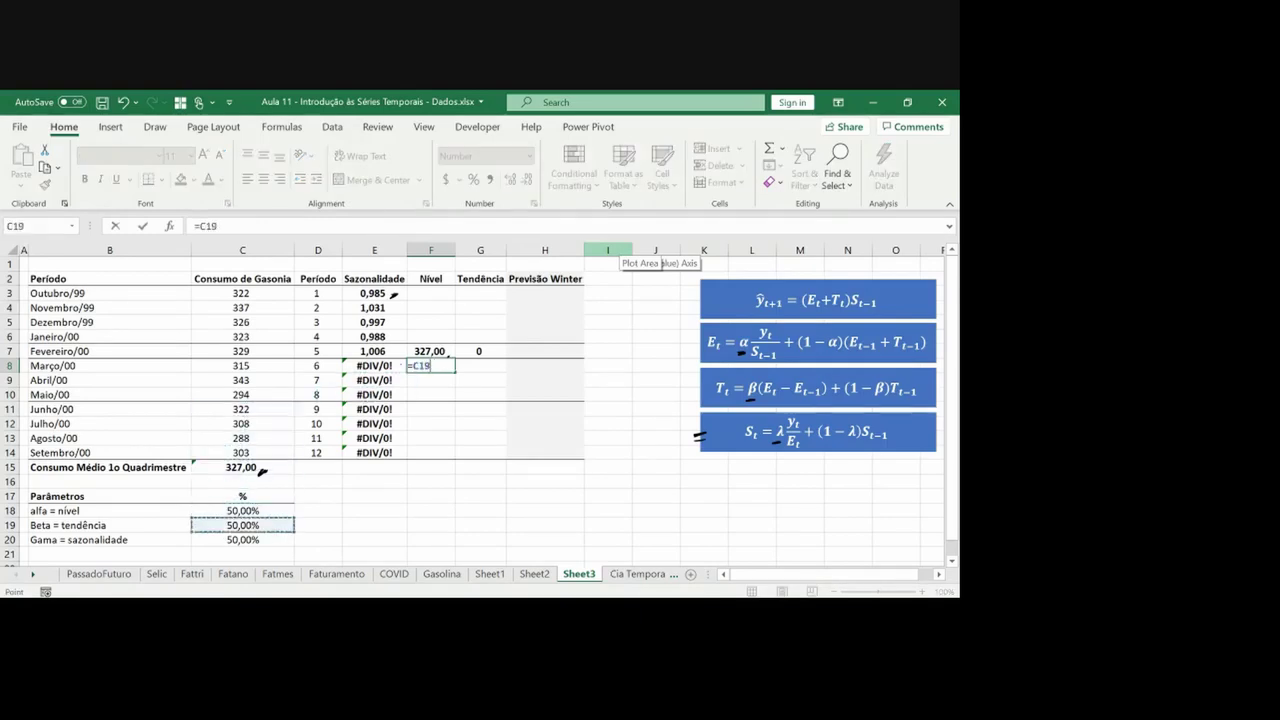
pyautogui.press('Up')
pyautogui.press('F4')
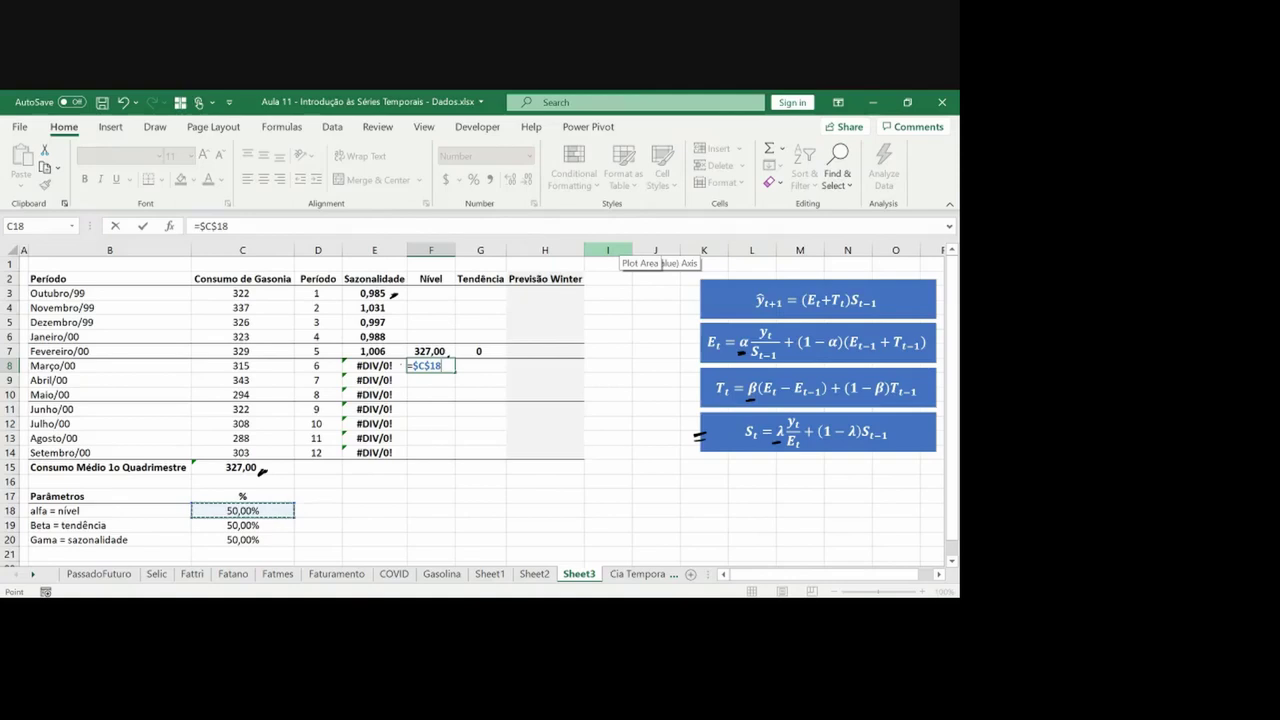
# Extend the Nível formula in F8 by multiplying alfa by the Março/00 consumption C8 divided by the first seasonality value, E3
pyautogui.write('*')
pyautogui.press('Left')
pyautogui.press('Left')
pyautogui.press('Left')
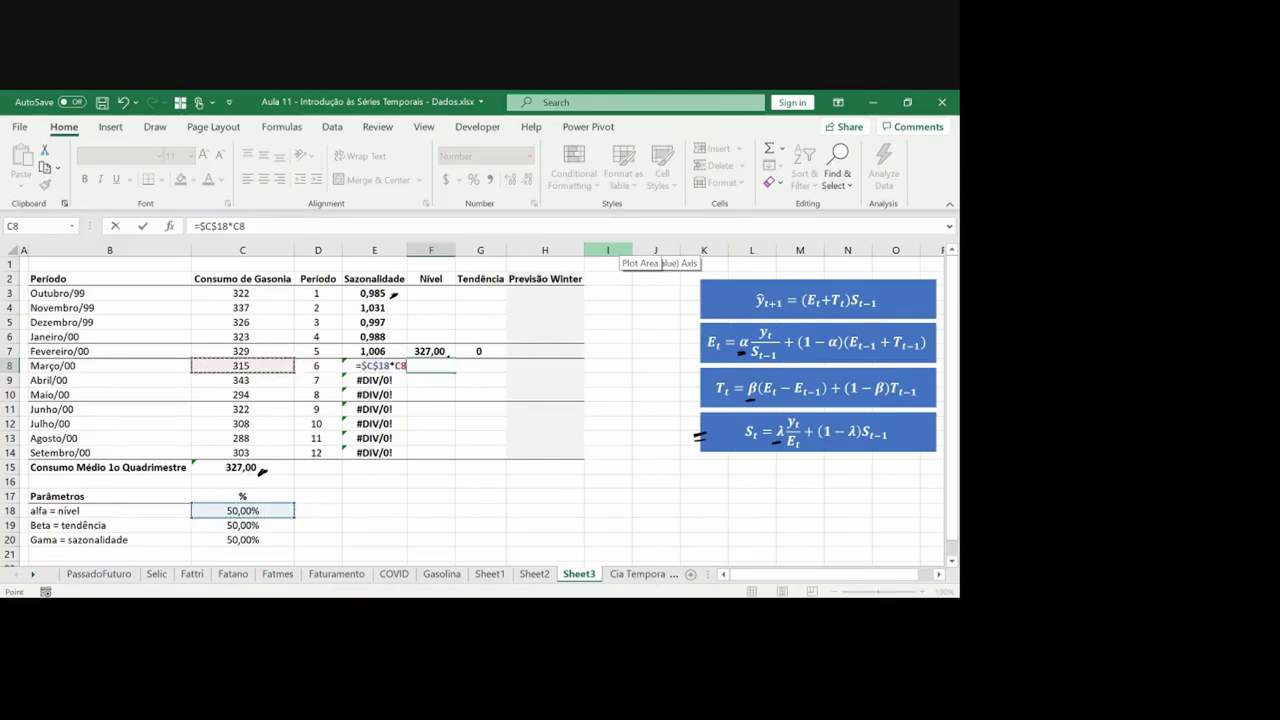
pyautogui.write('/')
pyautogui.press('Up')
pyautogui.press('Up')
pyautogui.press('Up')
pyautogui.press('Up')
pyautogui.press('Up')
pyautogui.press('Left')
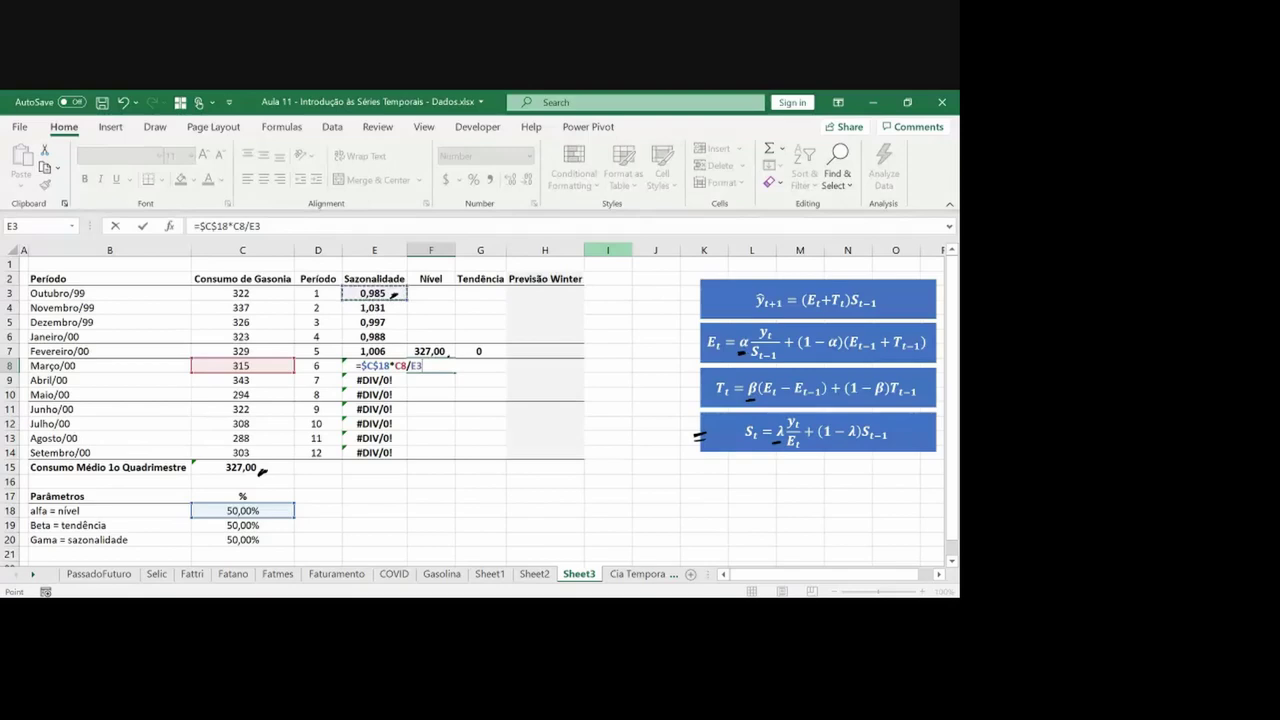
# Complete the F8 level formula with the second term +(1-$C$18)*(F7+G7)
pyautogui.write('+(1-')
pyautogui.click(273, 510)
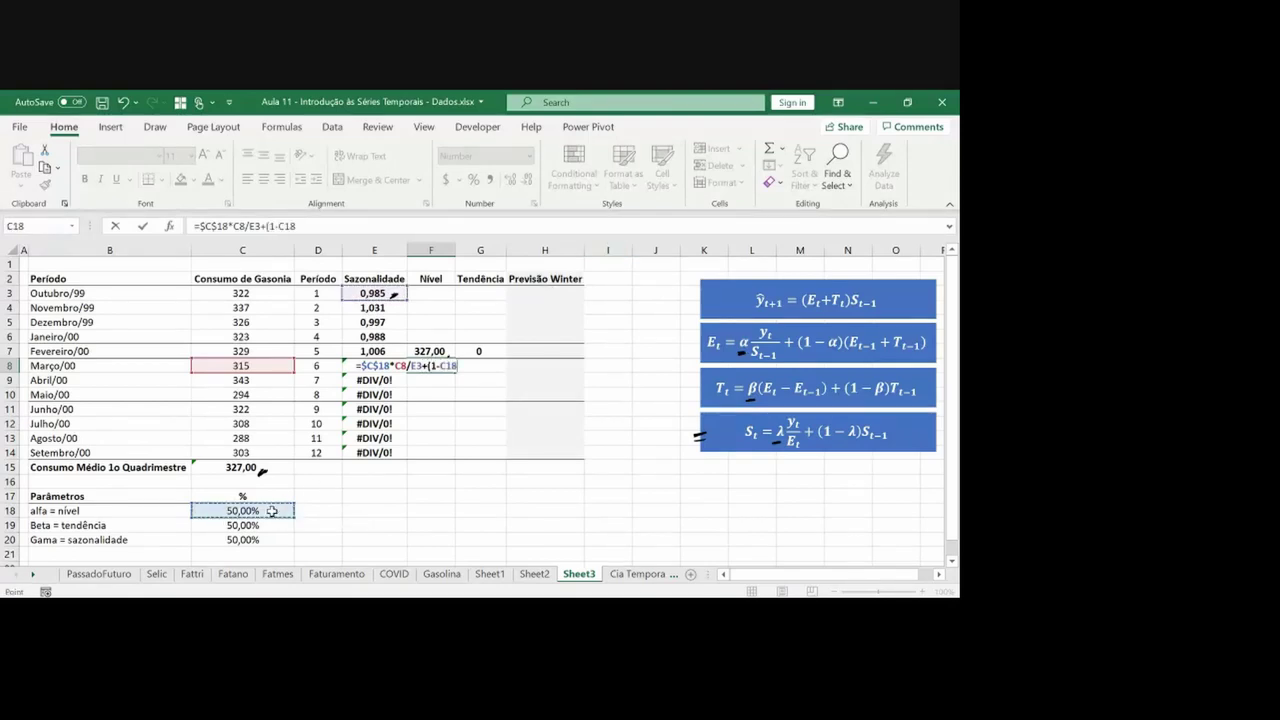
pyautogui.press('F4')
pyautogui.write(')*(')
pyautogui.press('Up')
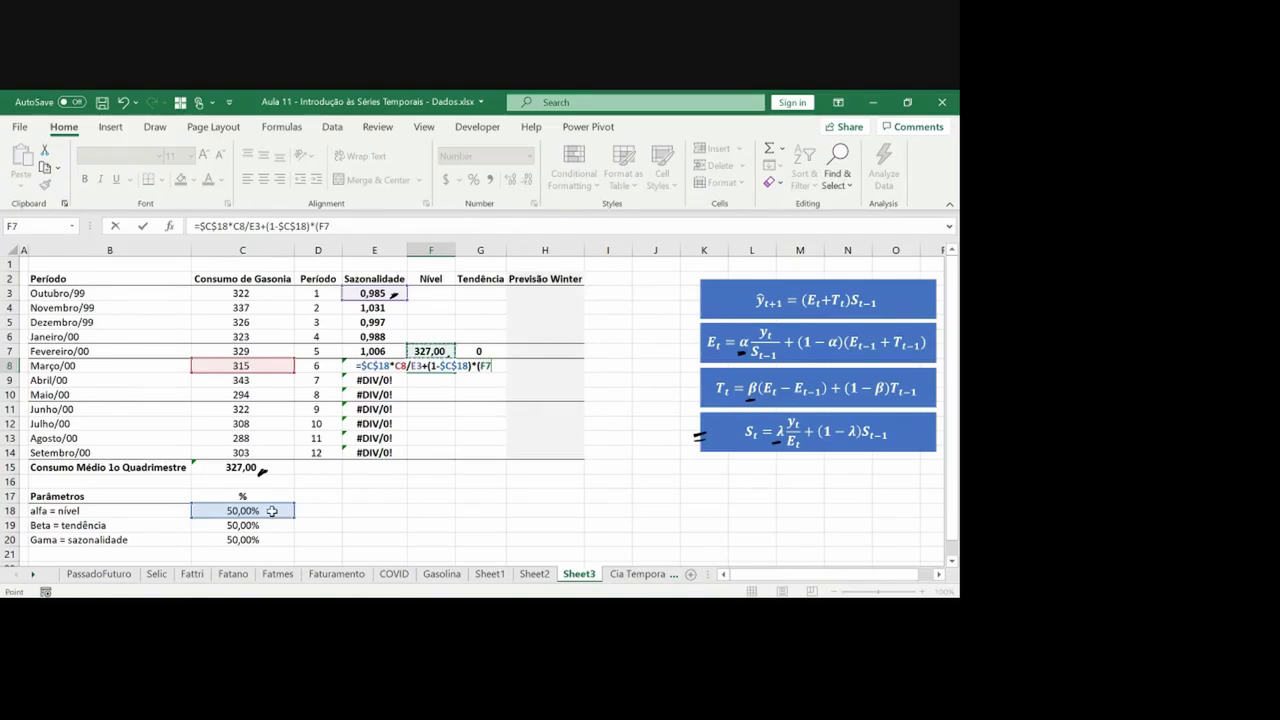
pyautogui.write('+')
pyautogui.press('Right')
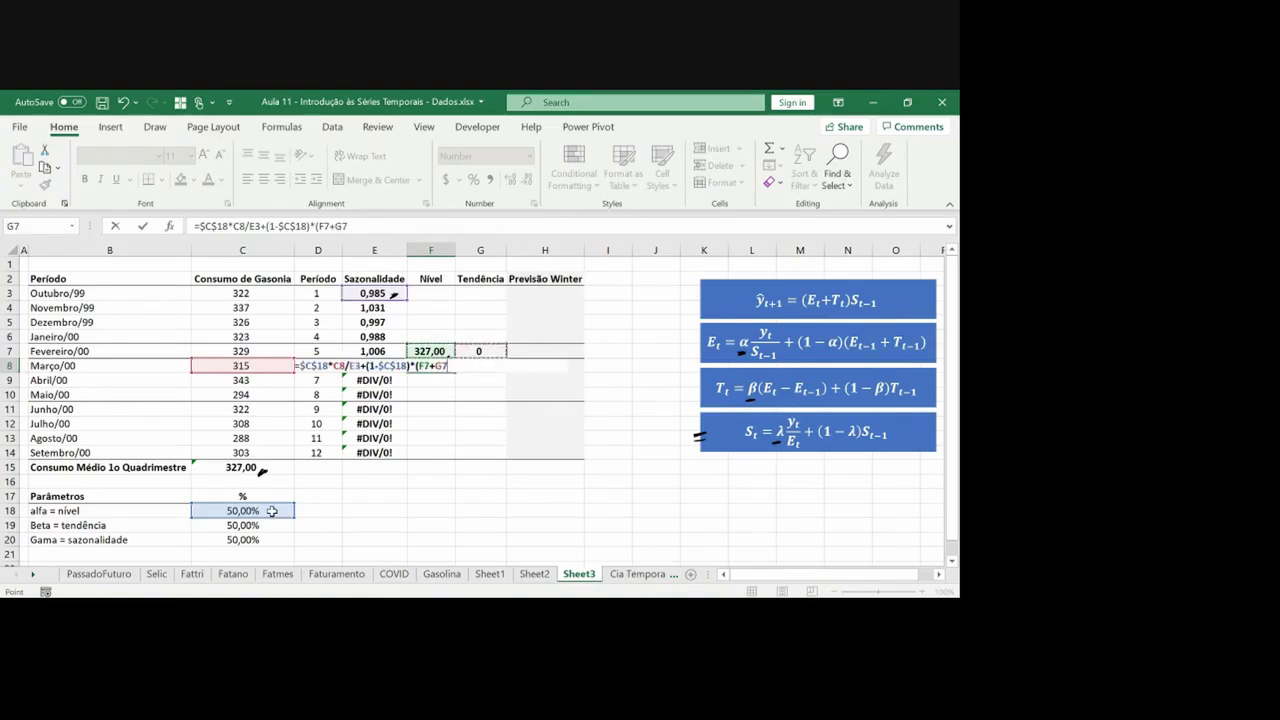
pyautogui.write(')')
pyautogui.press('Return')
pyautogui.press('Up')
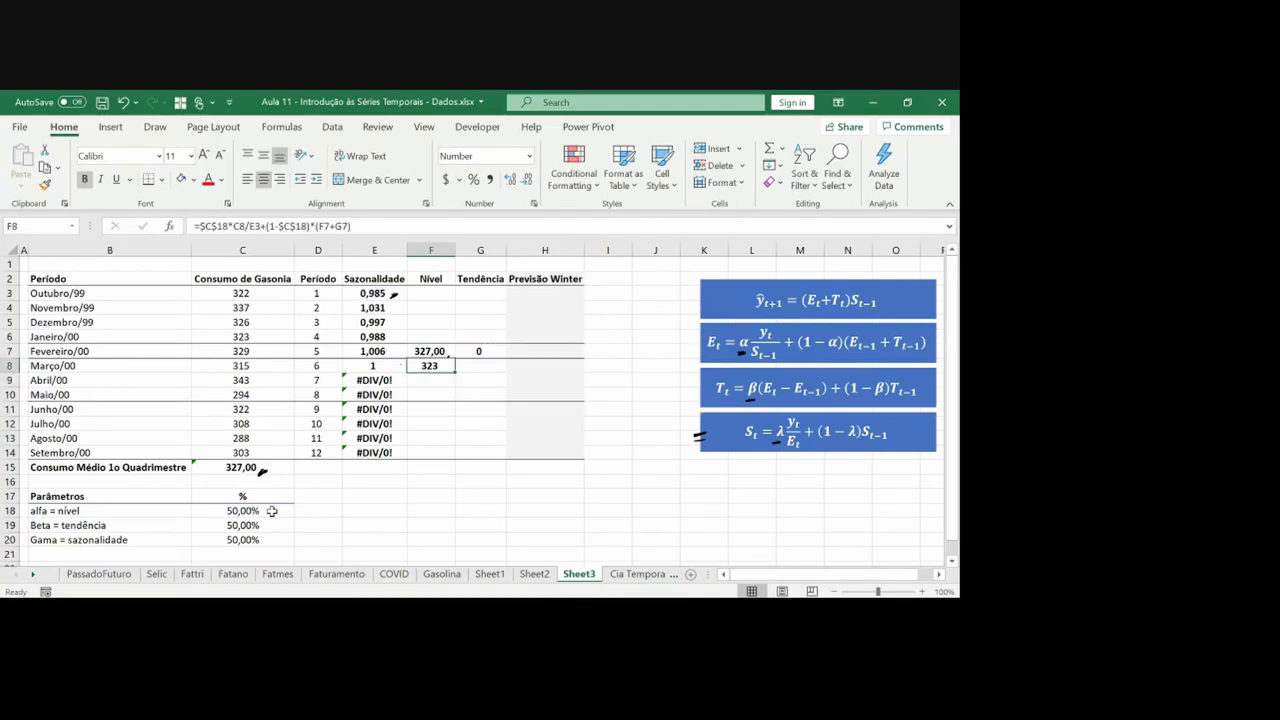
# Show the Março/00 seasonality and level values in E8:F8 with three decimal places
pyautogui.press('Left')
pyautogui.hotkey('shift', 'Right')
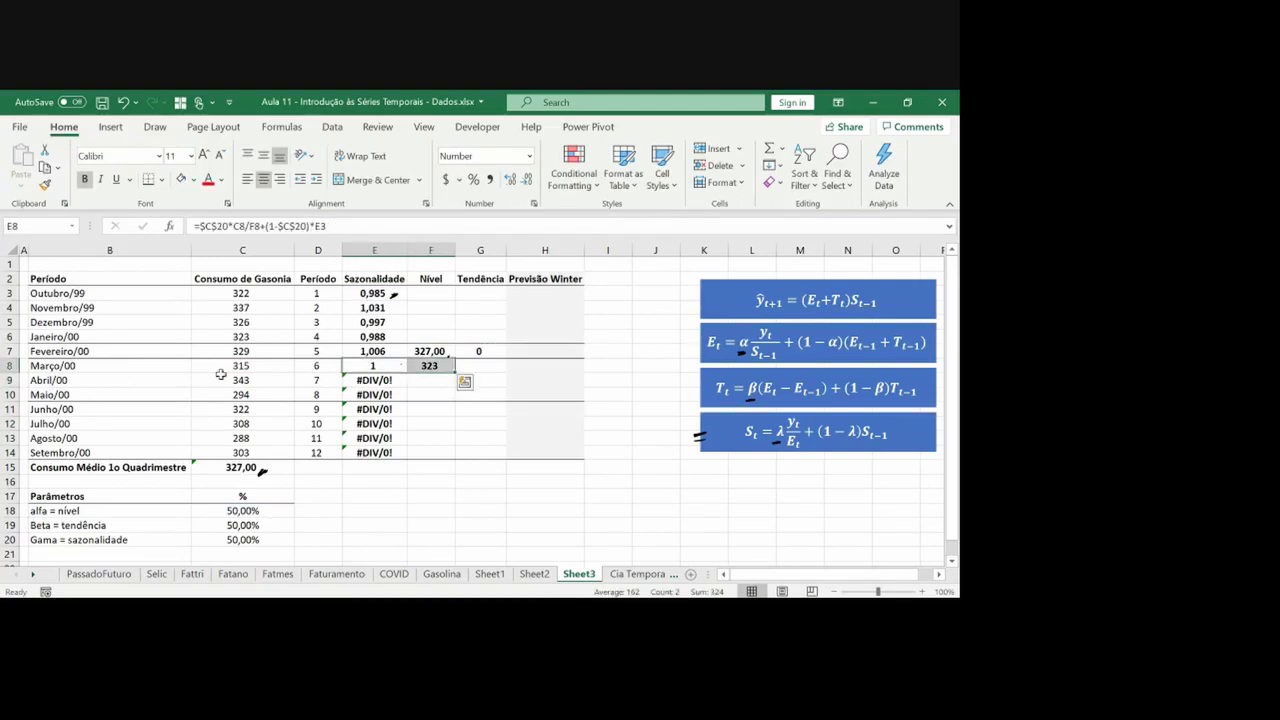
pyautogui.click(511, 179)
pyautogui.press('Right')
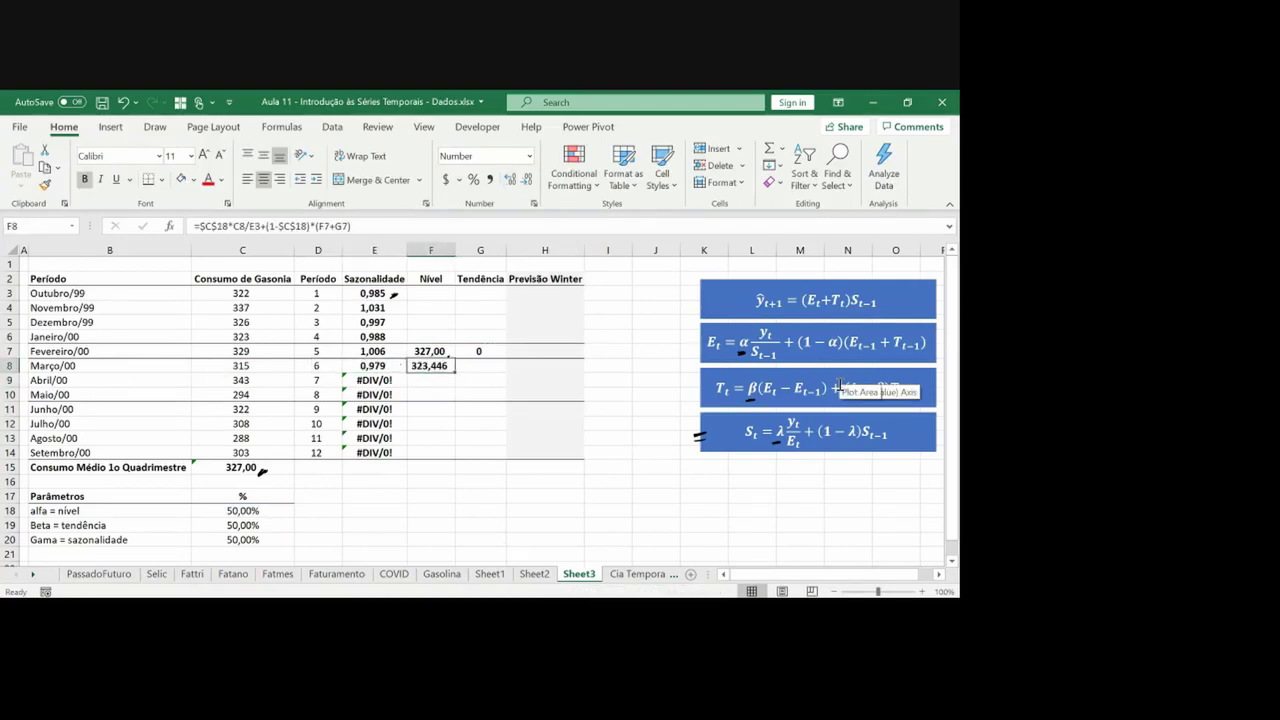
# Copy the seasonality and level formulas from E8:F8 down through row 14, Setembro/00
pyautogui.hotkey('shift', 'Left')
pyautogui.press('super+space')
pyautogui.hotkey('ctrl', 'q')
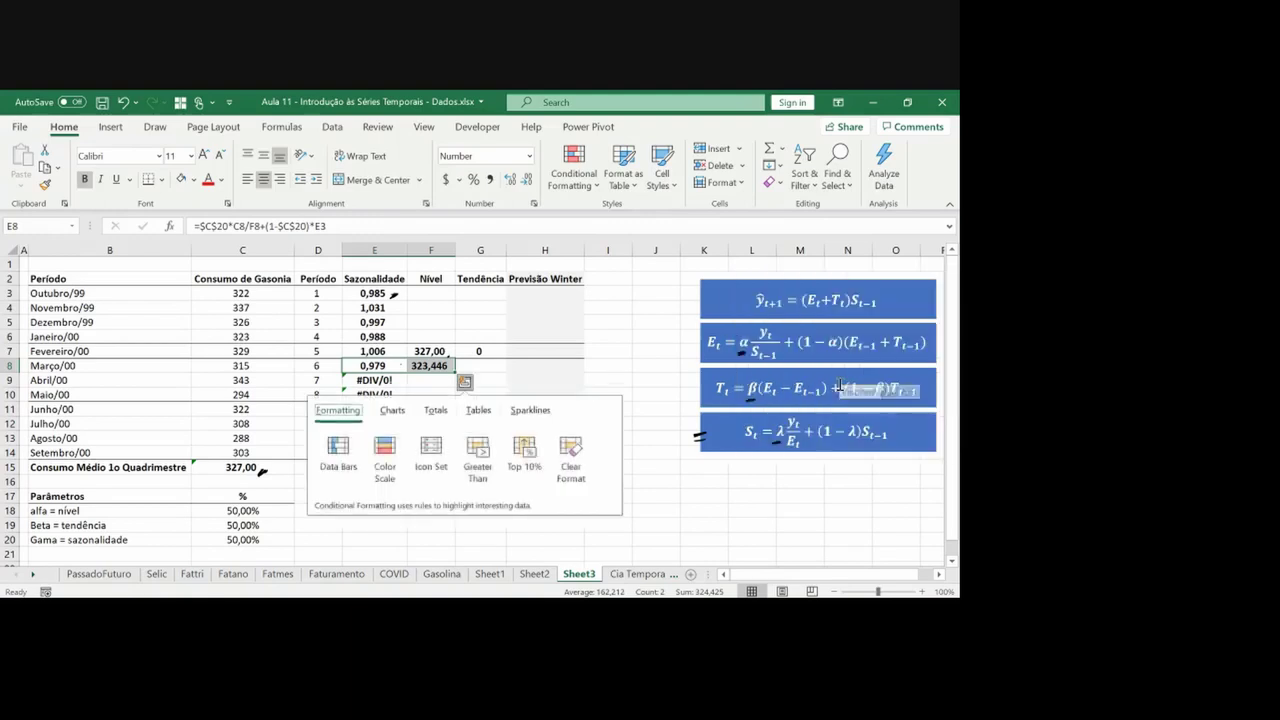
pyautogui.hotkey('ctrl', 'c')
pyautogui.hotkey('shift', 'Down')
pyautogui.hotkey('shift', 'Down')
pyautogui.hotkey('shift', 'Down')
pyautogui.hotkey('shift', 'Down')
pyautogui.hotkey('shift', 'Down')
pyautogui.hotkey('shift', 'Down')
pyautogui.hotkey('ctrl', 'v')
# Leave E8:F14 displayed with three decimal places and autofit the width of the Nível column
pyautogui.click(511, 179)
pyautogui.click(511, 179)
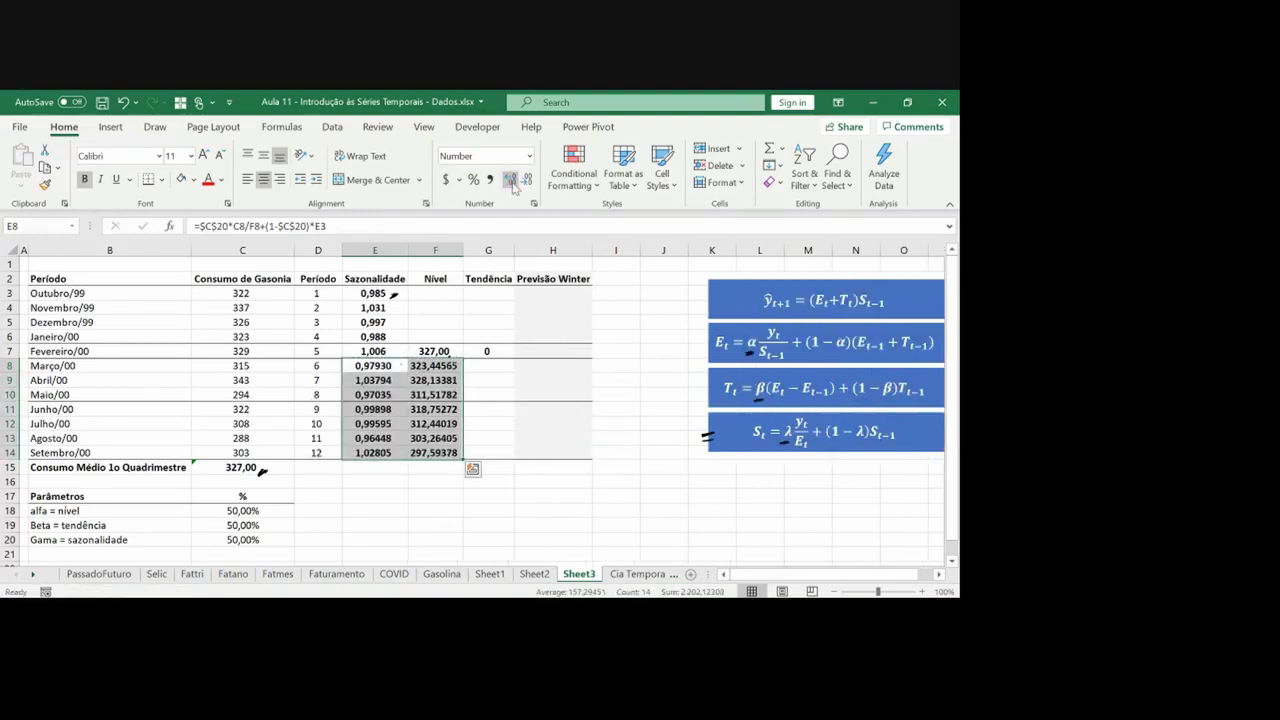
pyautogui.click(526, 180)
pyautogui.click(526, 180)
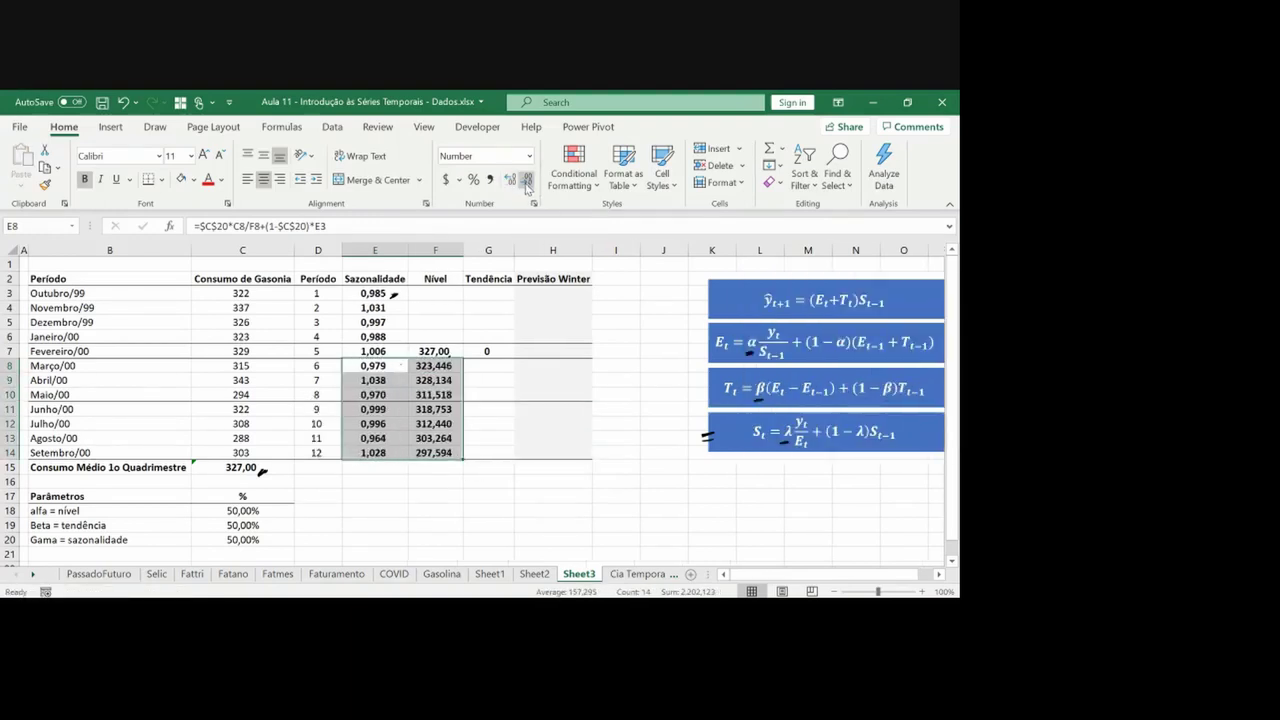
pyautogui.doubleClick(463, 249)
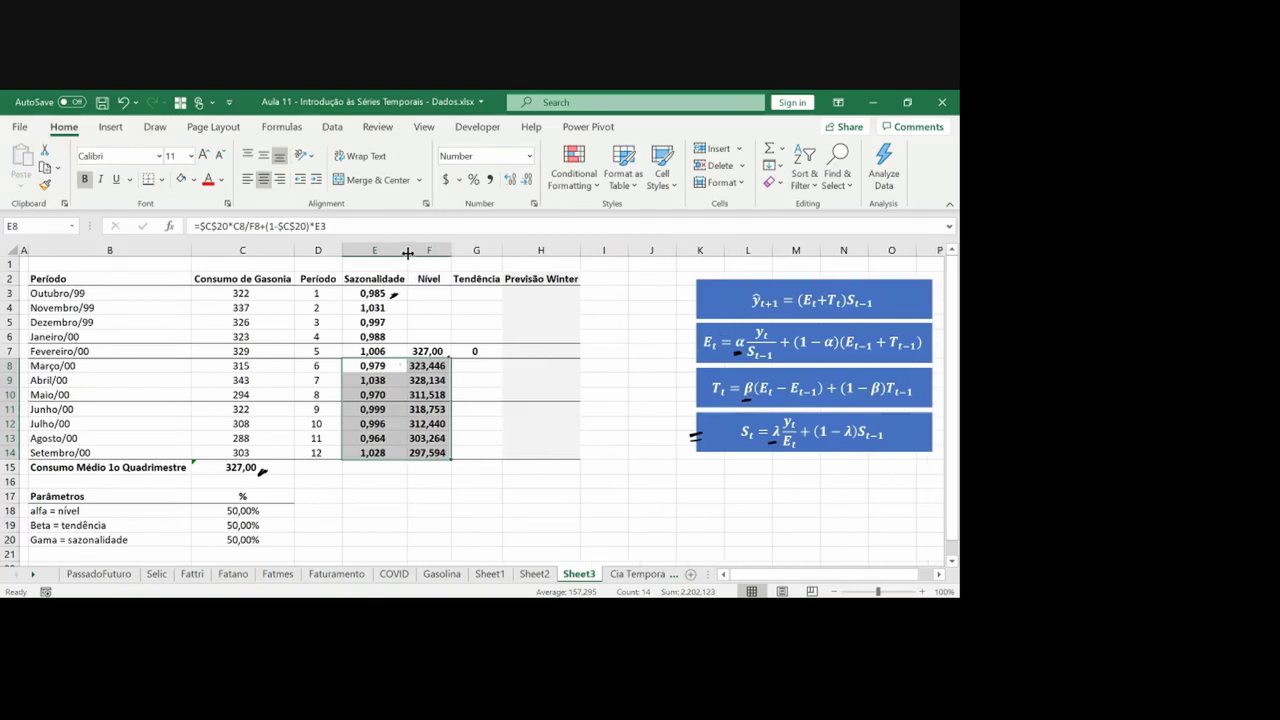
# Check the cell references in the Nível formulas of F8 and F9
pyautogui.press('Right')
pyautogui.press('F2')
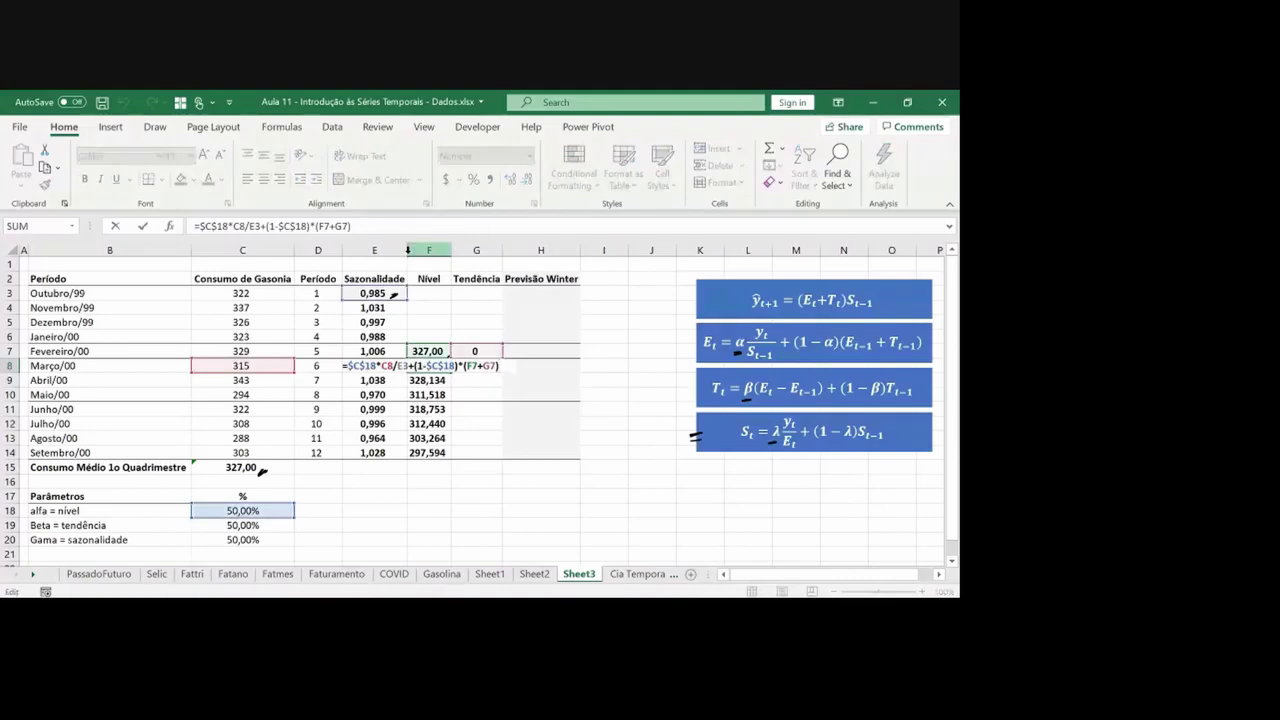
pyautogui.press('Return')
pyautogui.press('F2')
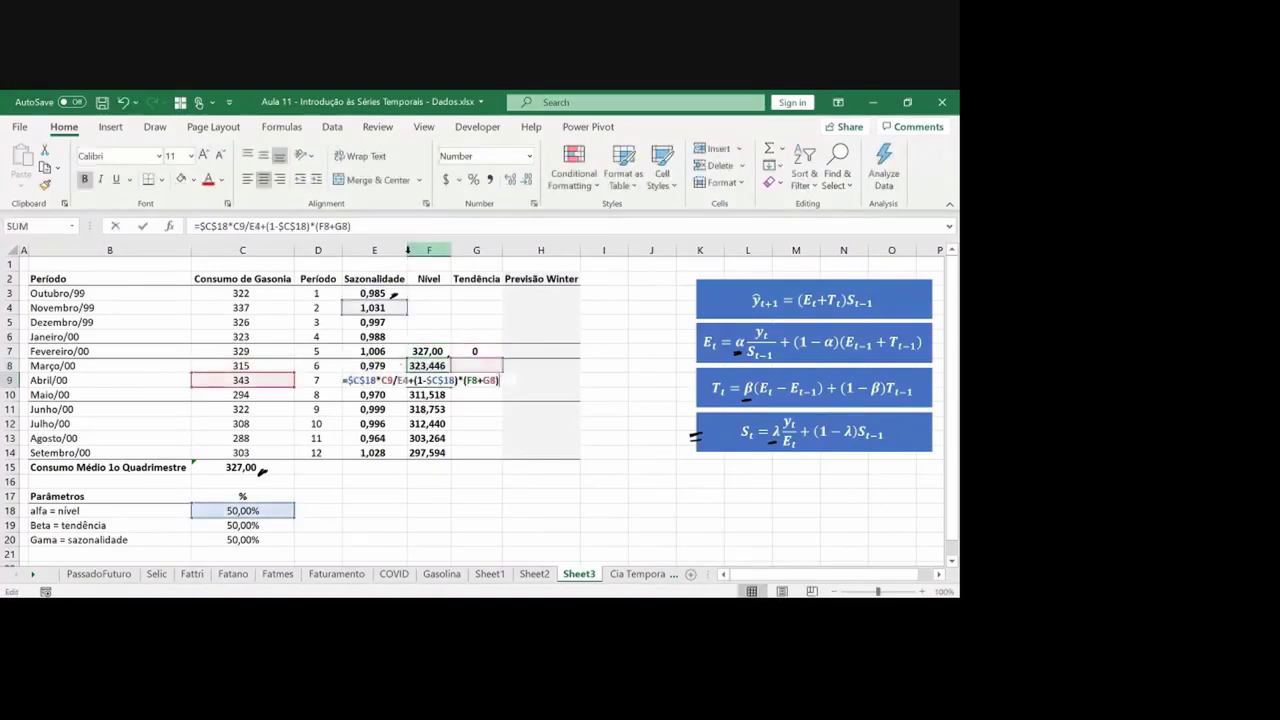
pyautogui.press('Escape')
# Start the Tendência formula for Março/00 in G8 with absolute Beta times the level difference, =$C$19*(F8-F7
pyautogui.press('Up')
pyautogui.press('Right')
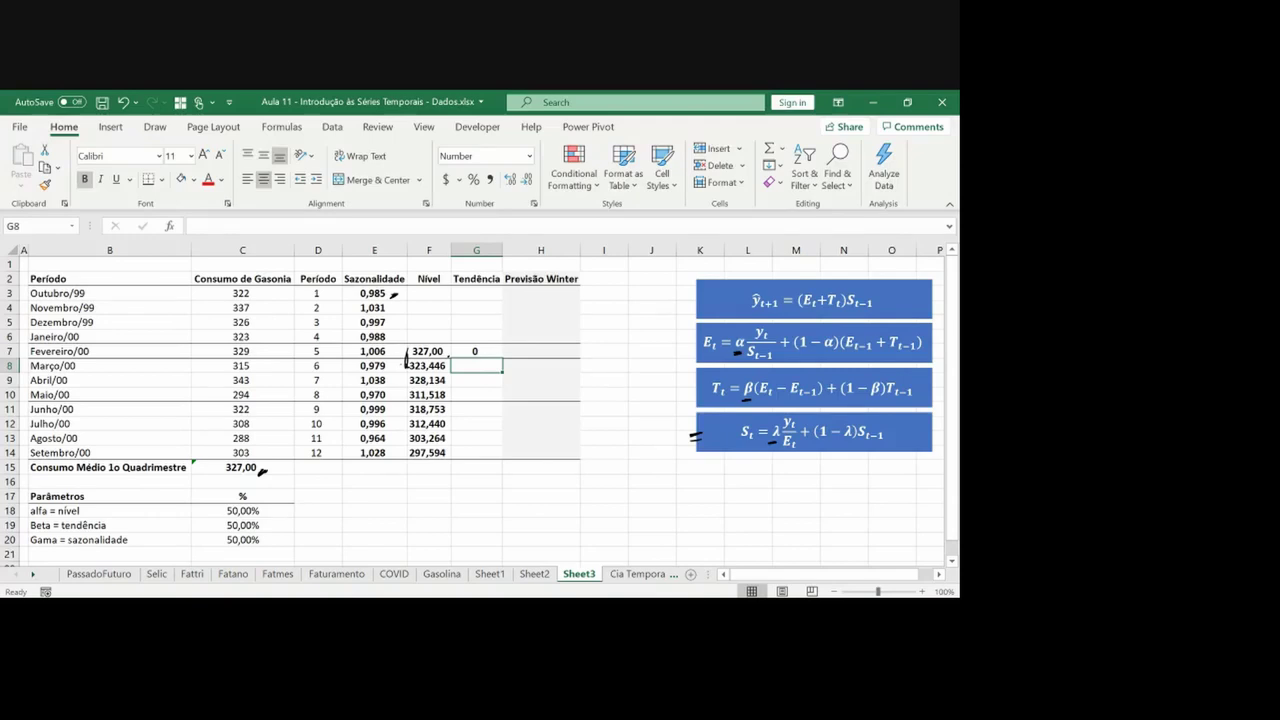
pyautogui.write('=')
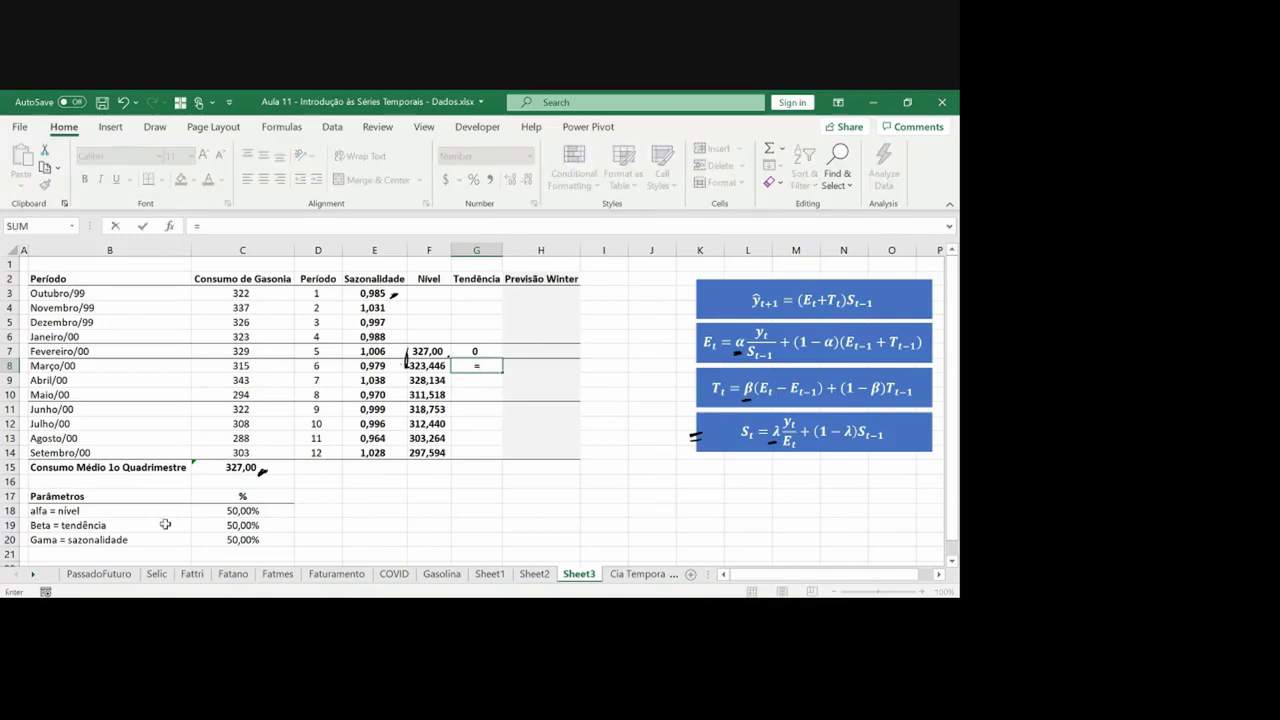
pyautogui.click(240, 524)
pyautogui.press('F4')
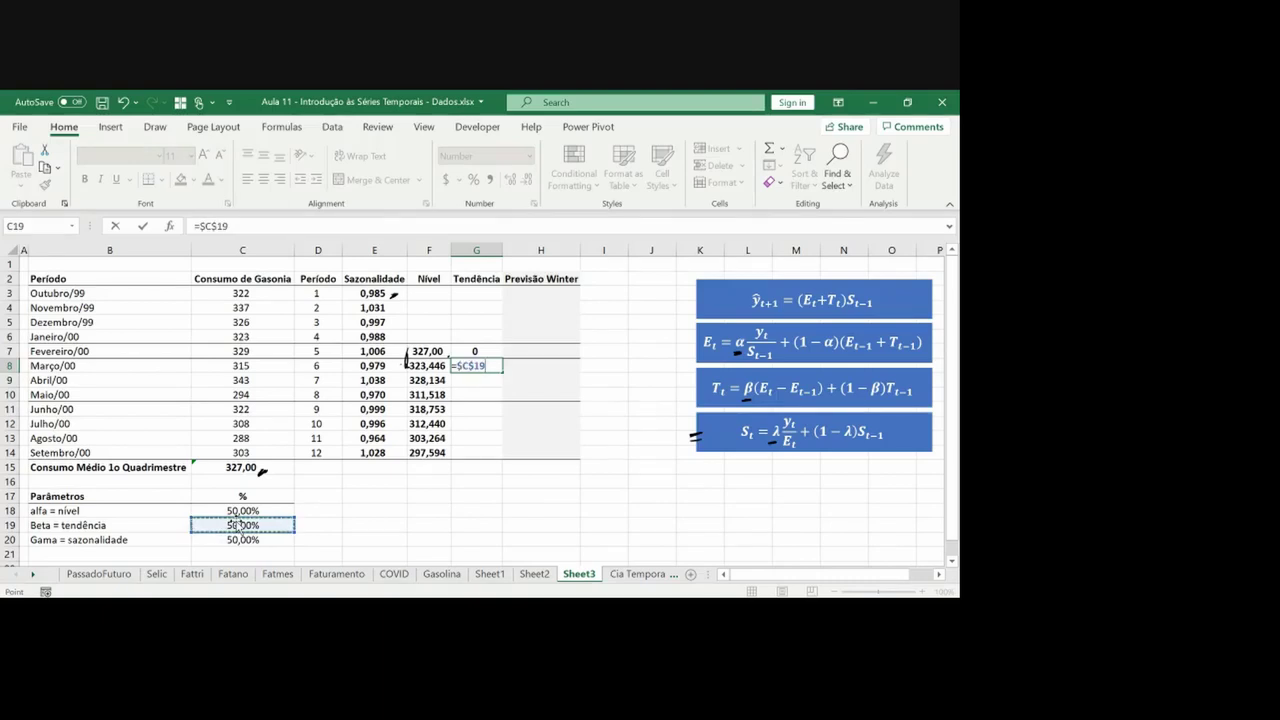
pyautogui.write('*(')
pyautogui.press('Left')
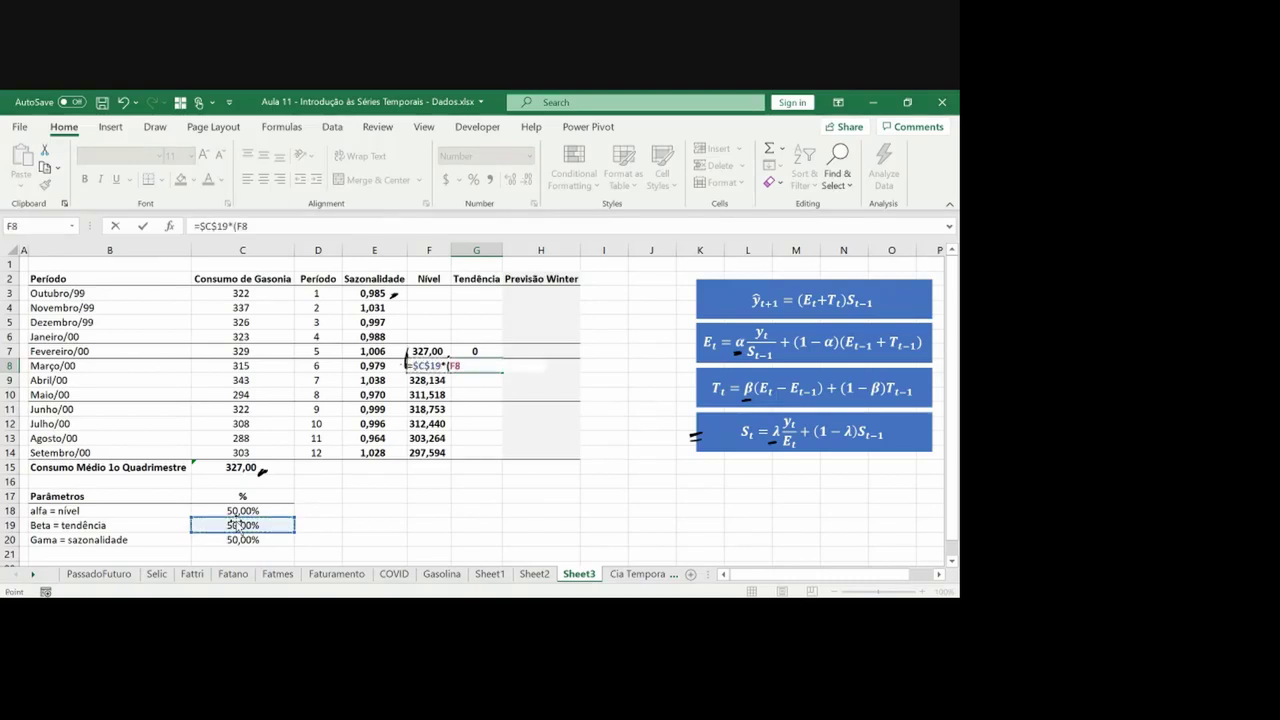
pyautogui.write('-')
pyautogui.press('Left')
pyautogui.press('Up')
# Close the level difference in the G8 trend formula and complete it with the term +(1-$C$19)*G7
pyautogui.write(')+(1-')
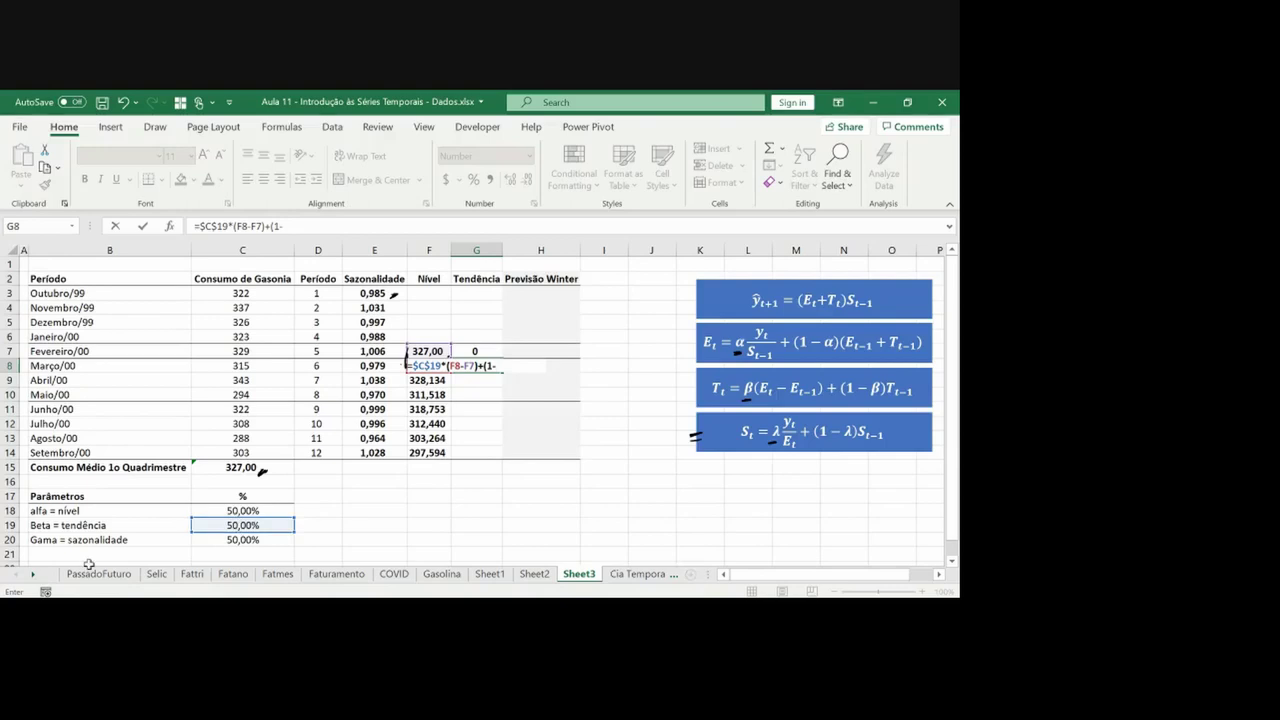
pyautogui.click(232, 525)
pyautogui.press('F4')
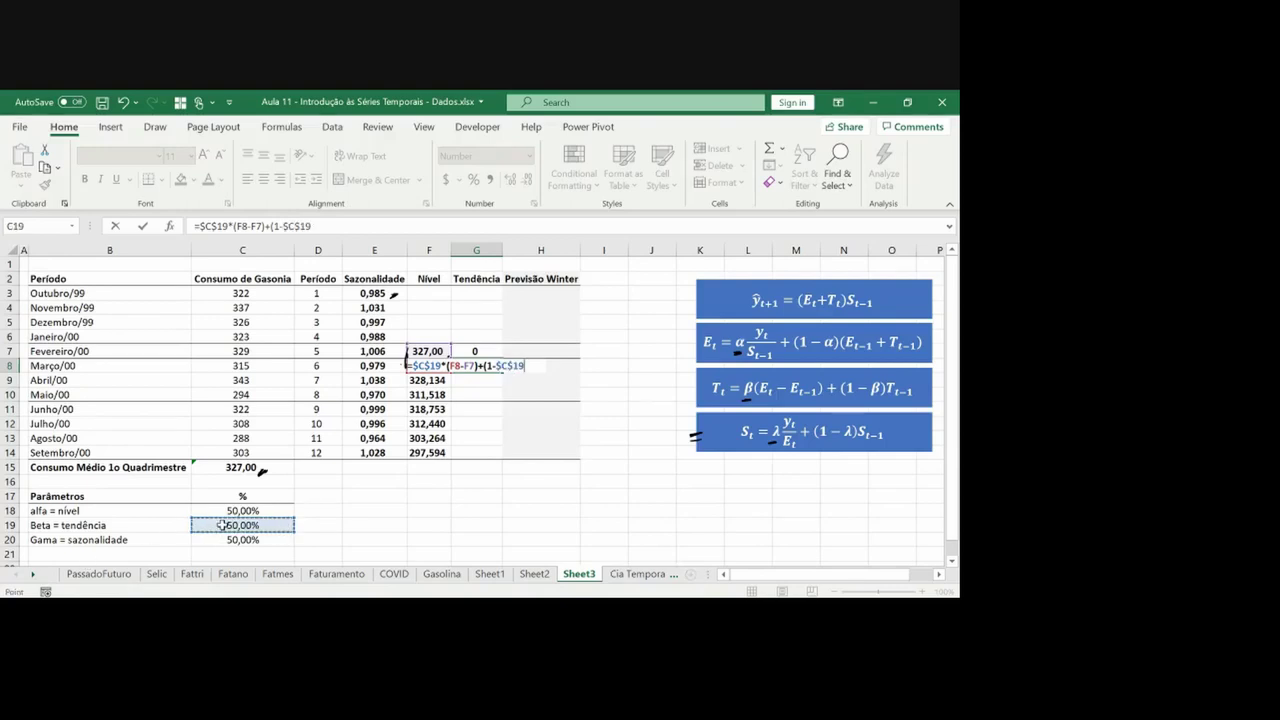
pyautogui.write(')*')
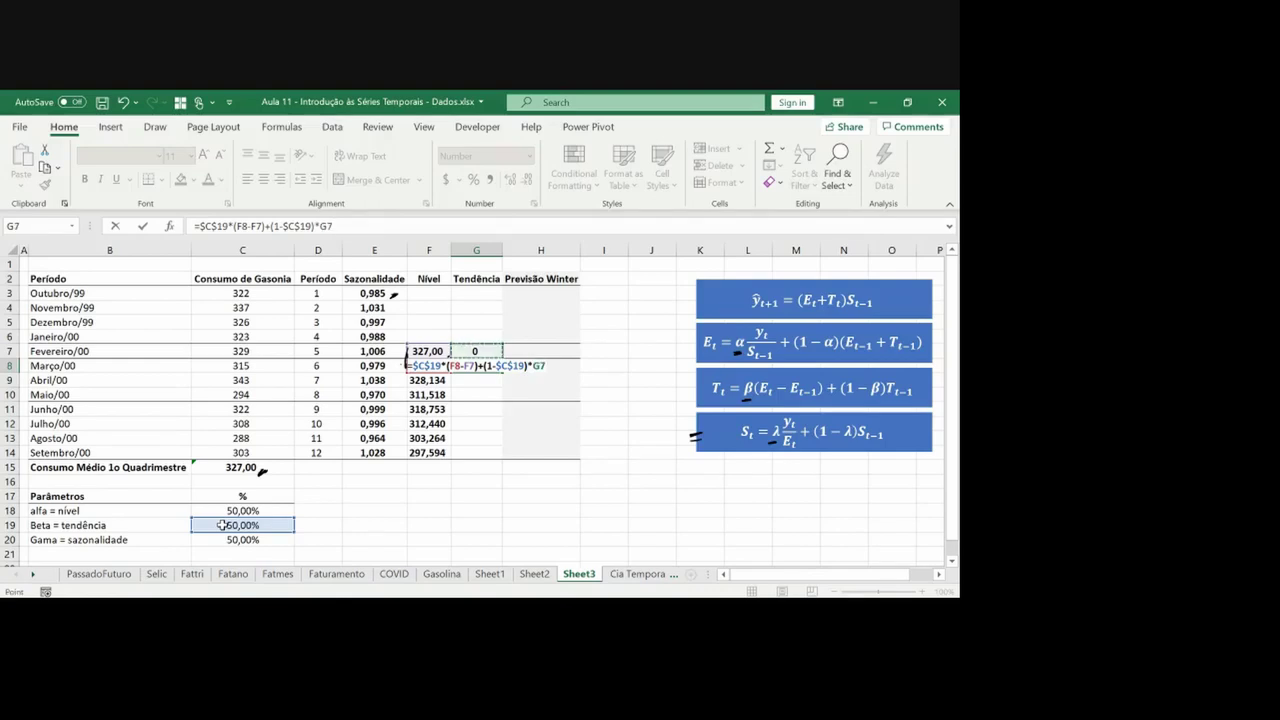
pyautogui.write('G7')
pyautogui.hotkey('ctrl', 'Return')
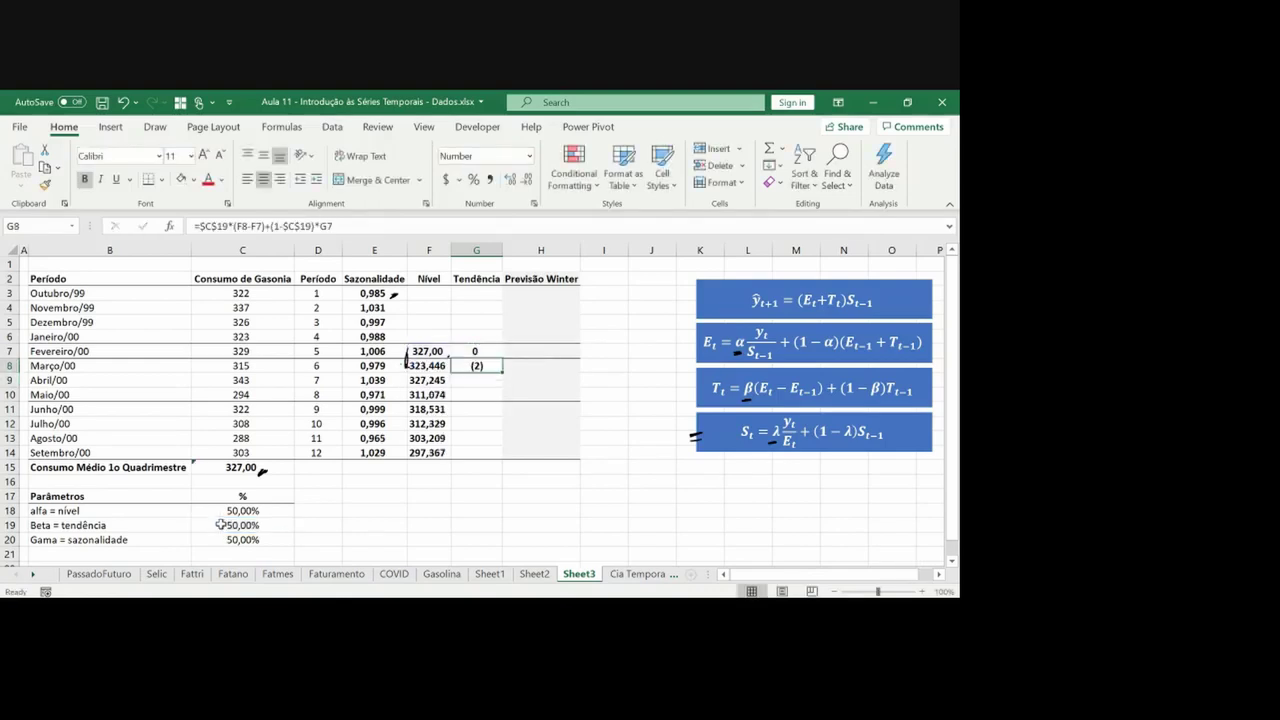
# Display the trend values in G7:G8 and the Fevereiro/00 level in F7 with three decimal places
pyautogui.press('Up')
pyautogui.hotkey('shift', 'Down')
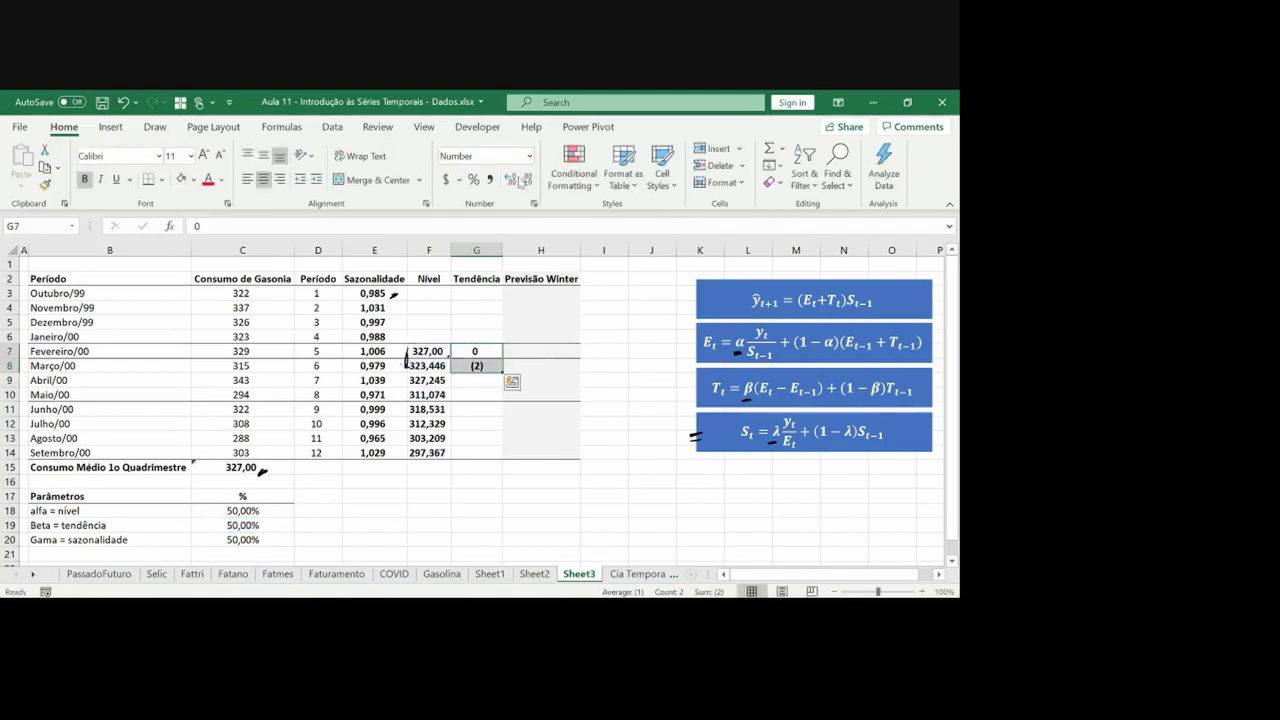
pyautogui.click(510, 181)
pyautogui.click(510, 181)
pyautogui.click(510, 181)
pyautogui.press('Left')
pyautogui.click(510, 181)
# Copy the trend formula from G8 down through G14
pyautogui.press('Right')
pyautogui.press('Down')
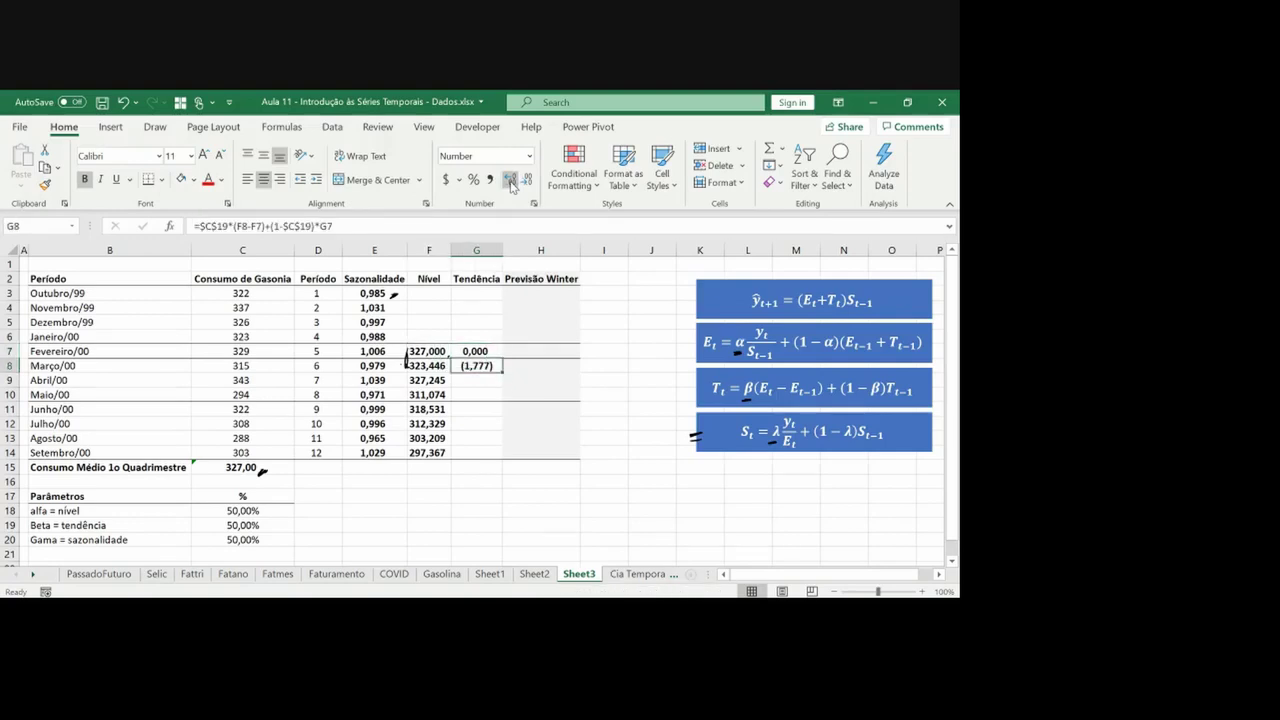
pyautogui.hotkey('ctrl', 'c')
pyautogui.press('Left')
pyautogui.hotkey('ctrl', 'Down')
pyautogui.press('Right')
pyautogui.hotkey('ctrl', 'shift', 'Up')
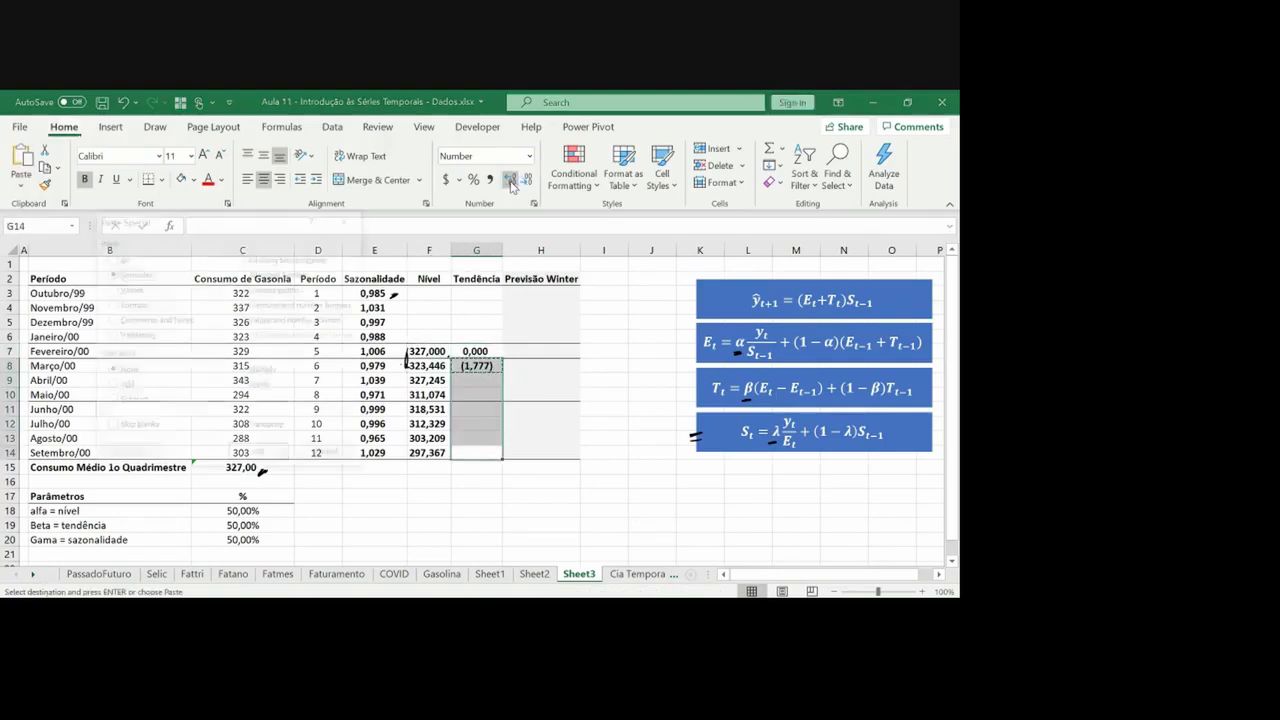
pyautogui.hotkey('ctrl', 'v')
pyautogui.press('Escape')
# Delete the ink marks beside the Fevereiro/00 level and the first seasonality value, and select the Março/00 forecast cell, H8
pyautogui.click(553, 335)
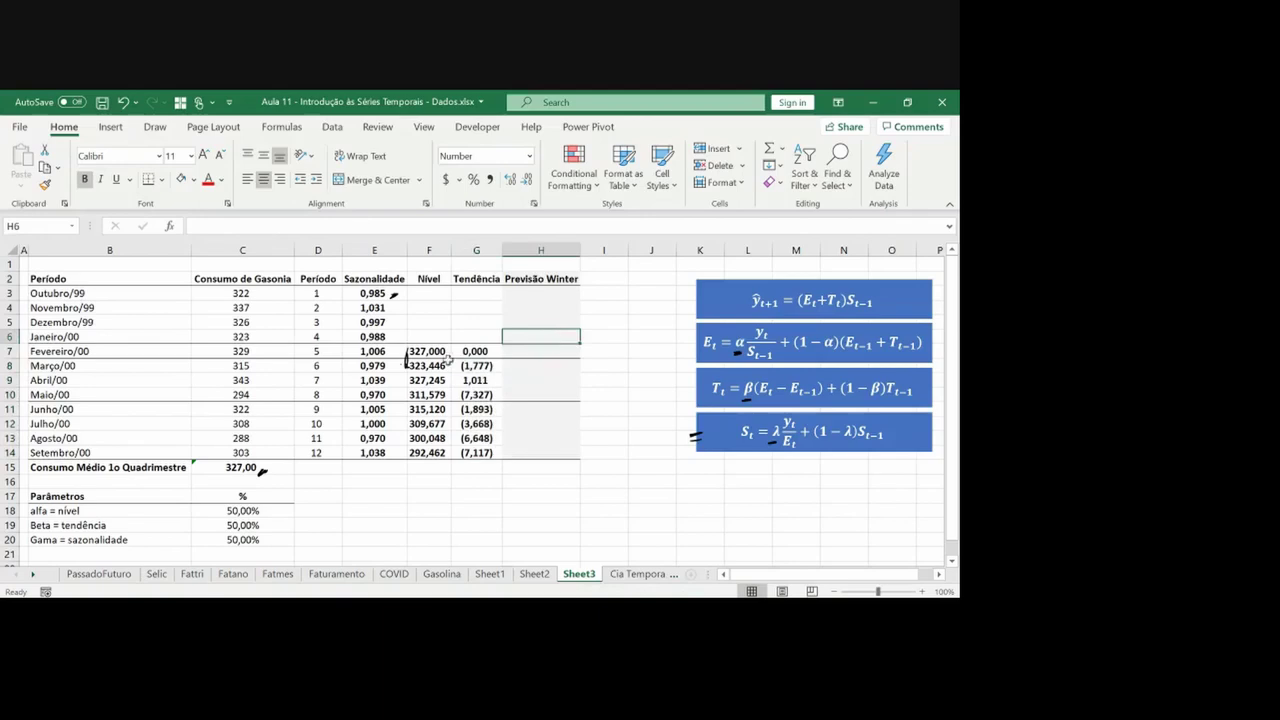
pyautogui.click(406, 362)
pyautogui.press('Delete')
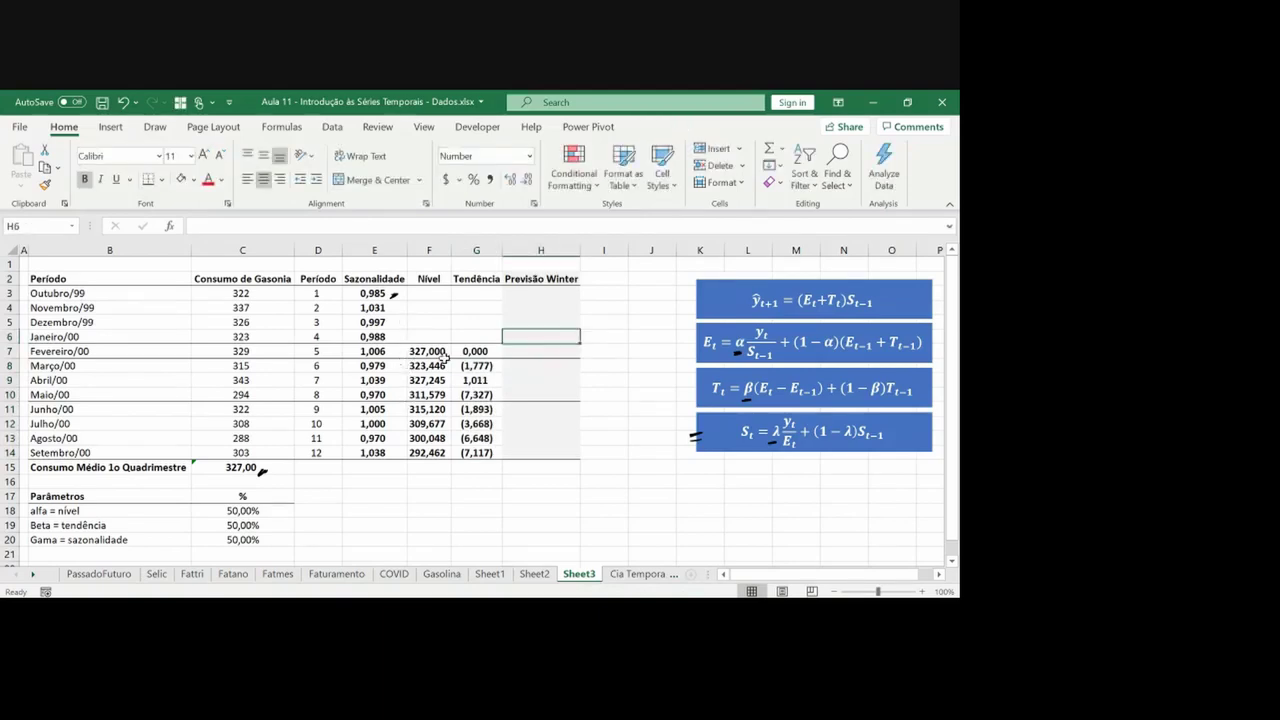
pyautogui.click(447, 355)
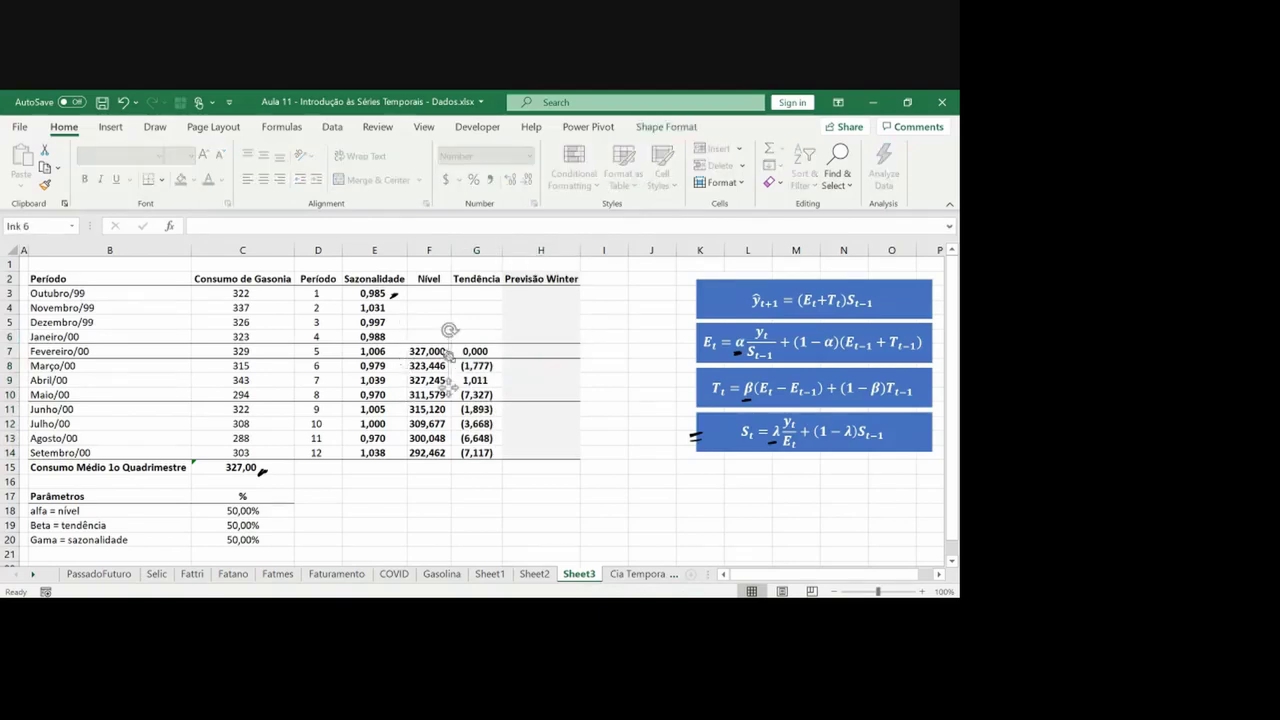
pyautogui.press('Delete')
pyautogui.click(530, 351)
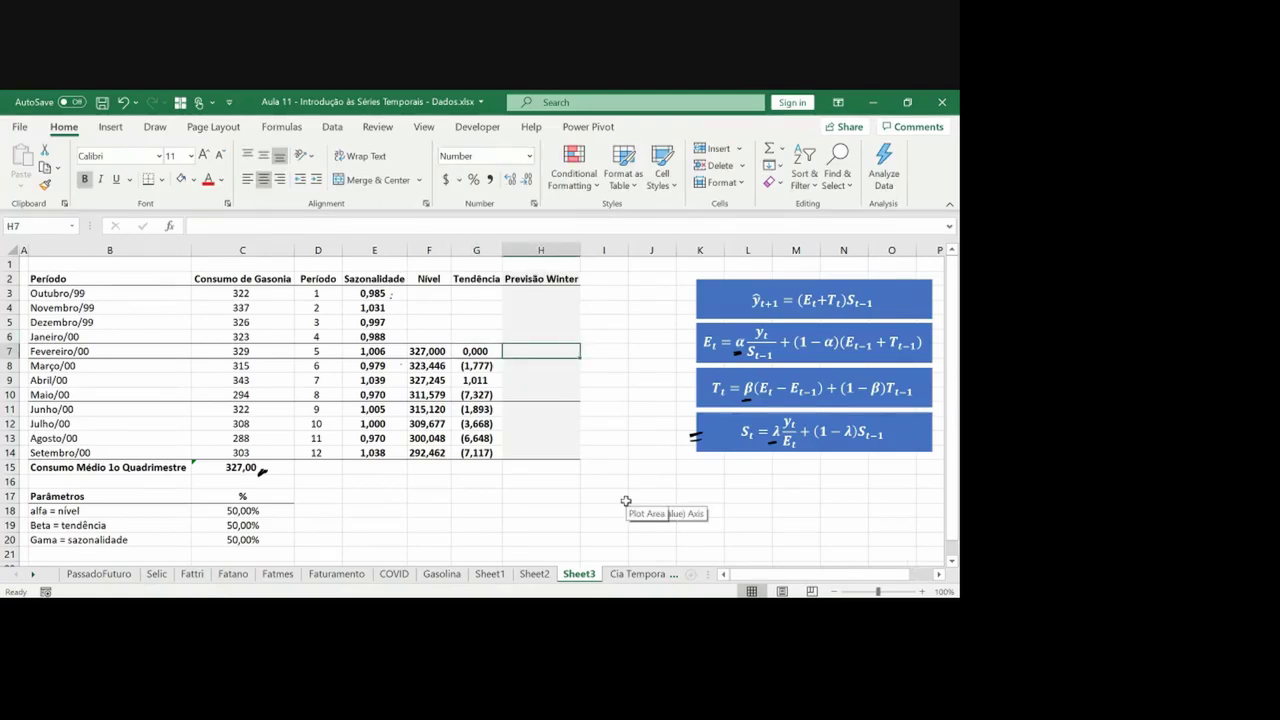
pyautogui.press('Down')
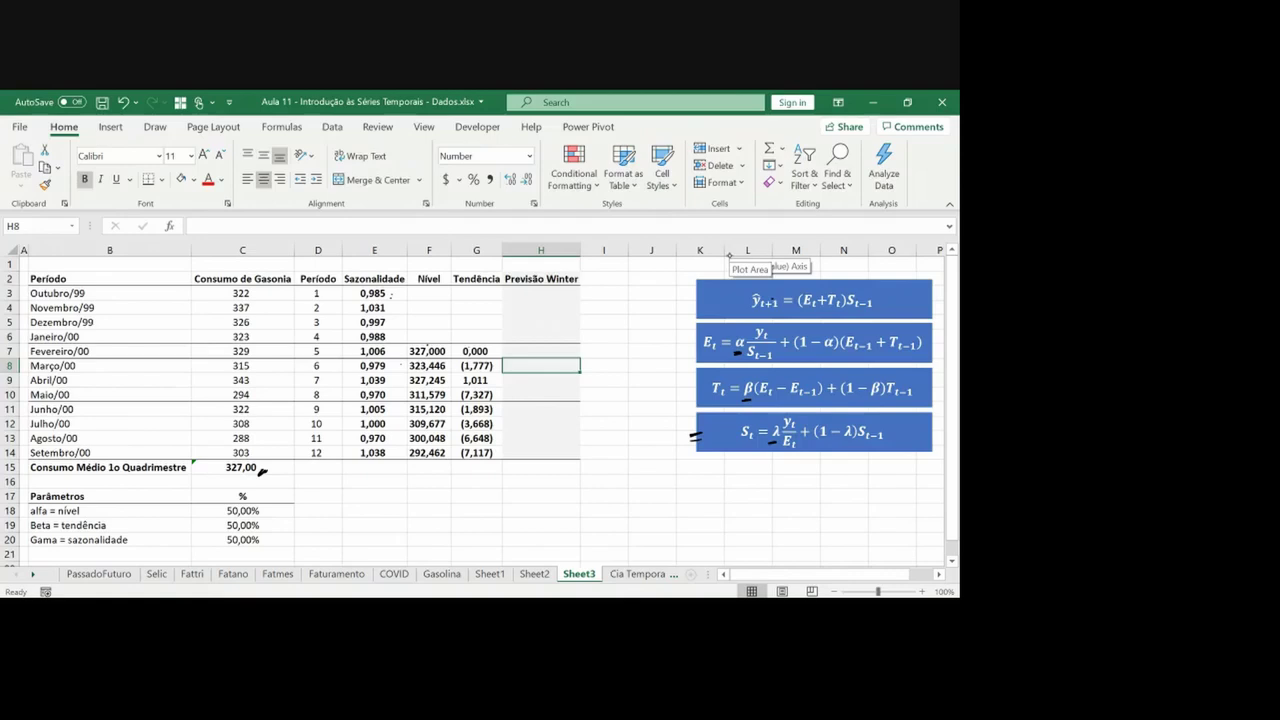
pyautogui.moveTo(408, 345); pyautogui.dragTo(416, 362)
pyautogui.moveTo(481, 337); pyautogui.dragTo(482, 357)
pyautogui.hotkey('ctrl', 'z')
pyautogui.hotkey('ctrl', 'z')
# Start the Previsão Winter formula in H8 with the sum of the previous level and trend, =(F7+G7
pyautogui.write('=(')
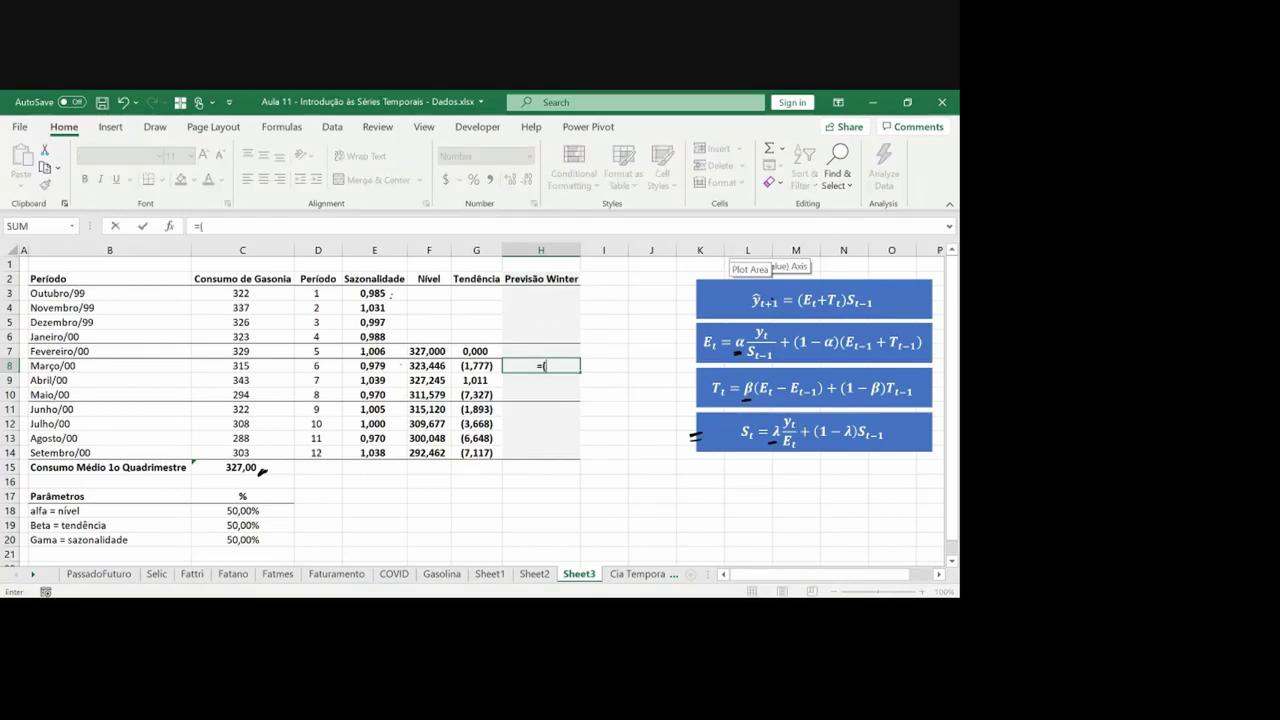
pyautogui.press('Up')
pyautogui.press('Left')
pyautogui.press('Left')
pyautogui.write('+')
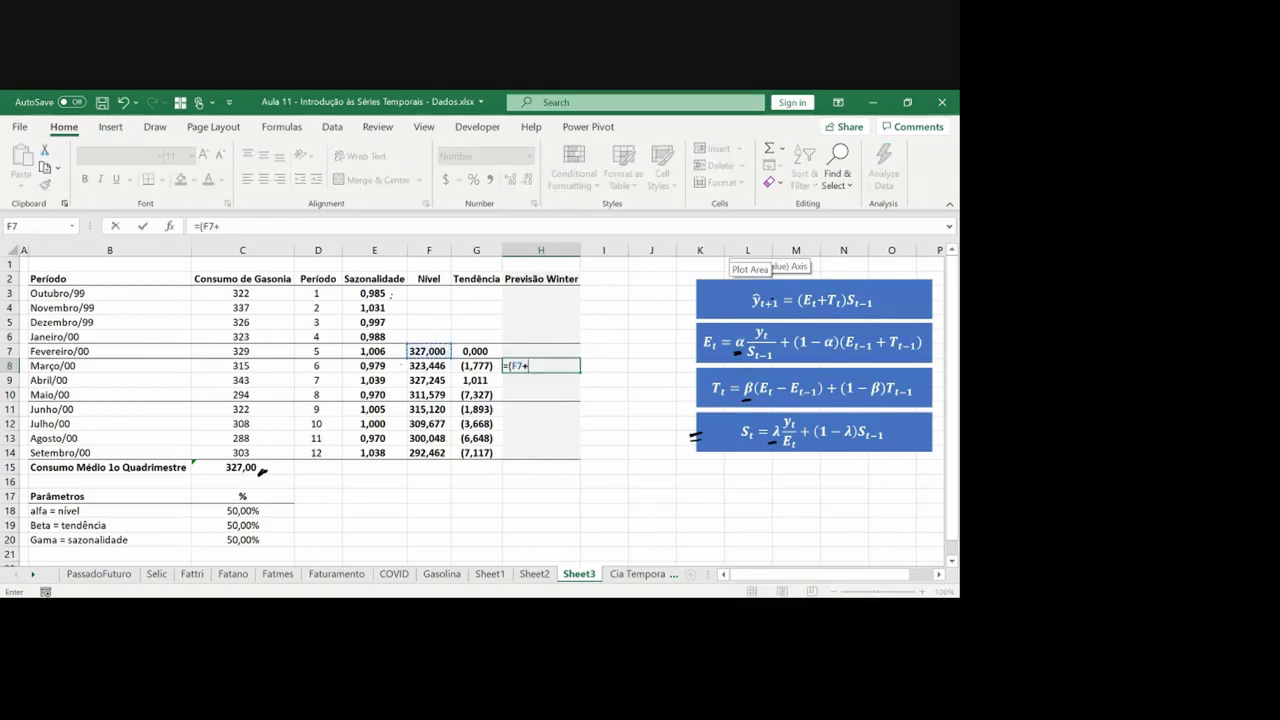
pyautogui.press('Up')
pyautogui.press('Left')
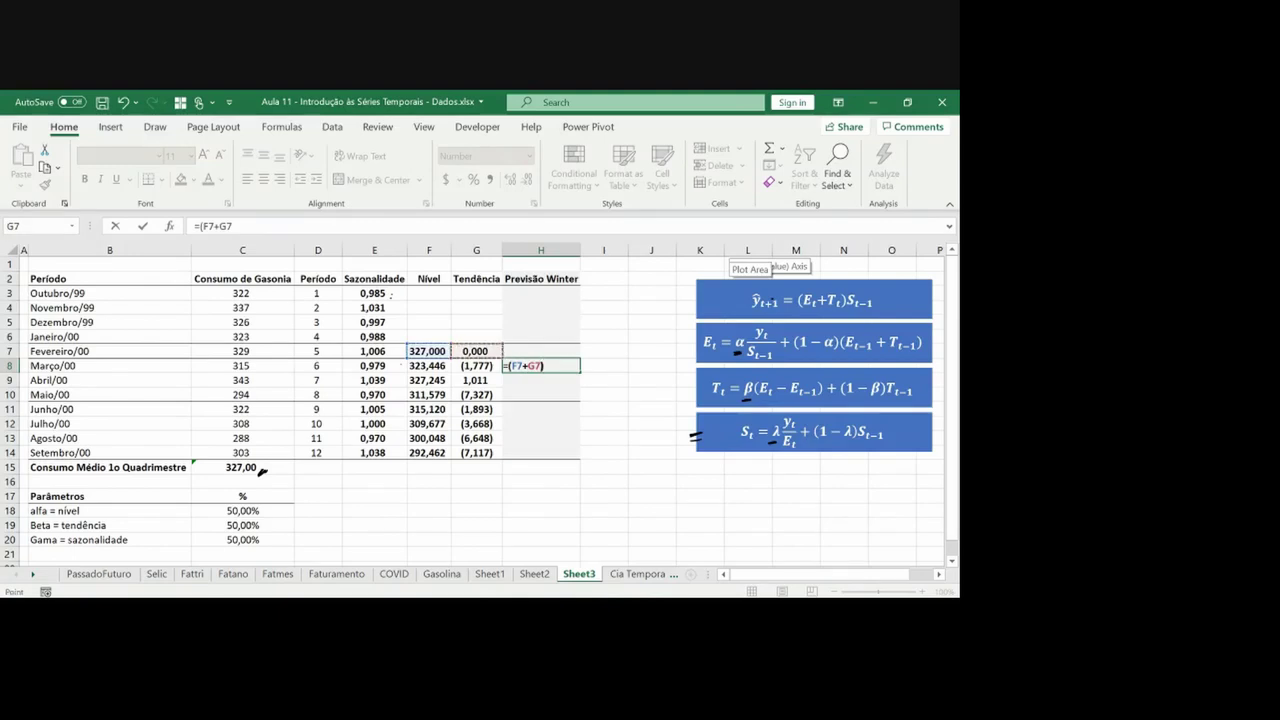
# Complete the H8 forecast formula by multiplying the sum by the first seasonality value, giving =(F7+G7)*E3
pyautogui.write(')*')
pyautogui.press('Up')
pyautogui.press('Left')
pyautogui.press('Up')
pyautogui.press('Left')
pyautogui.press('Up')
pyautogui.press('Left')
pyautogui.press('Up')
pyautogui.press('Up')
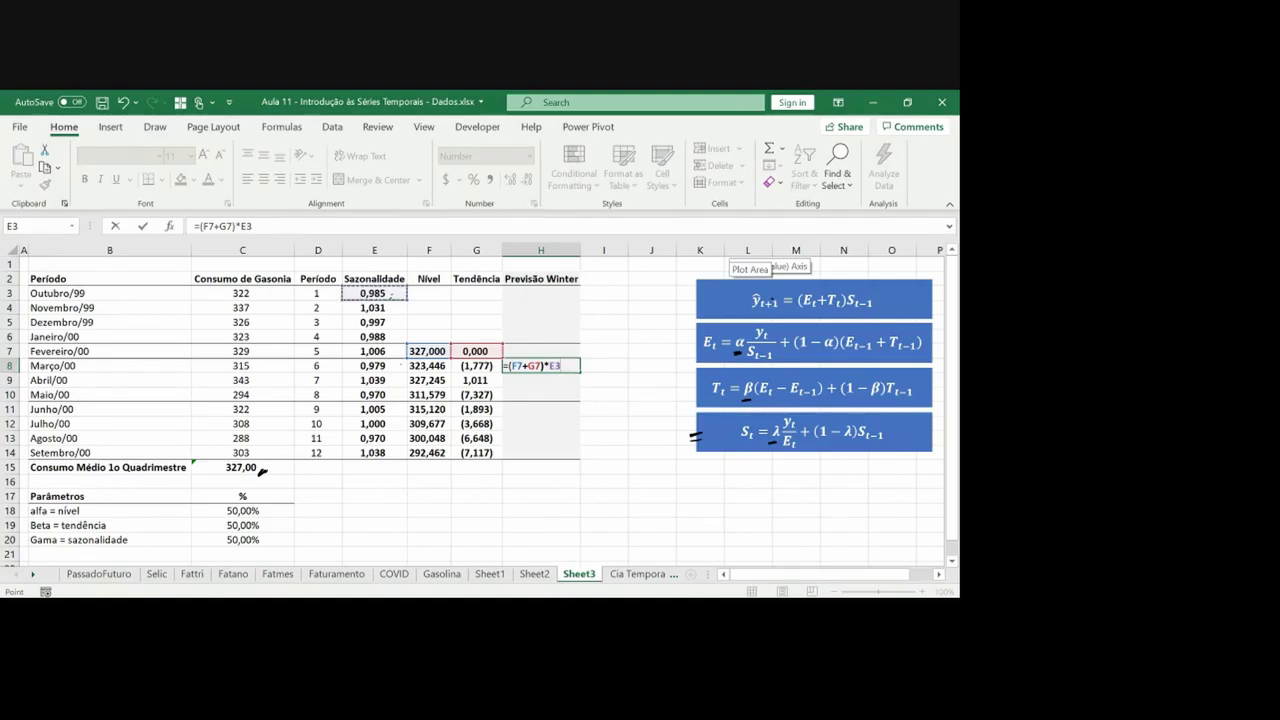
pyautogui.press('Return')
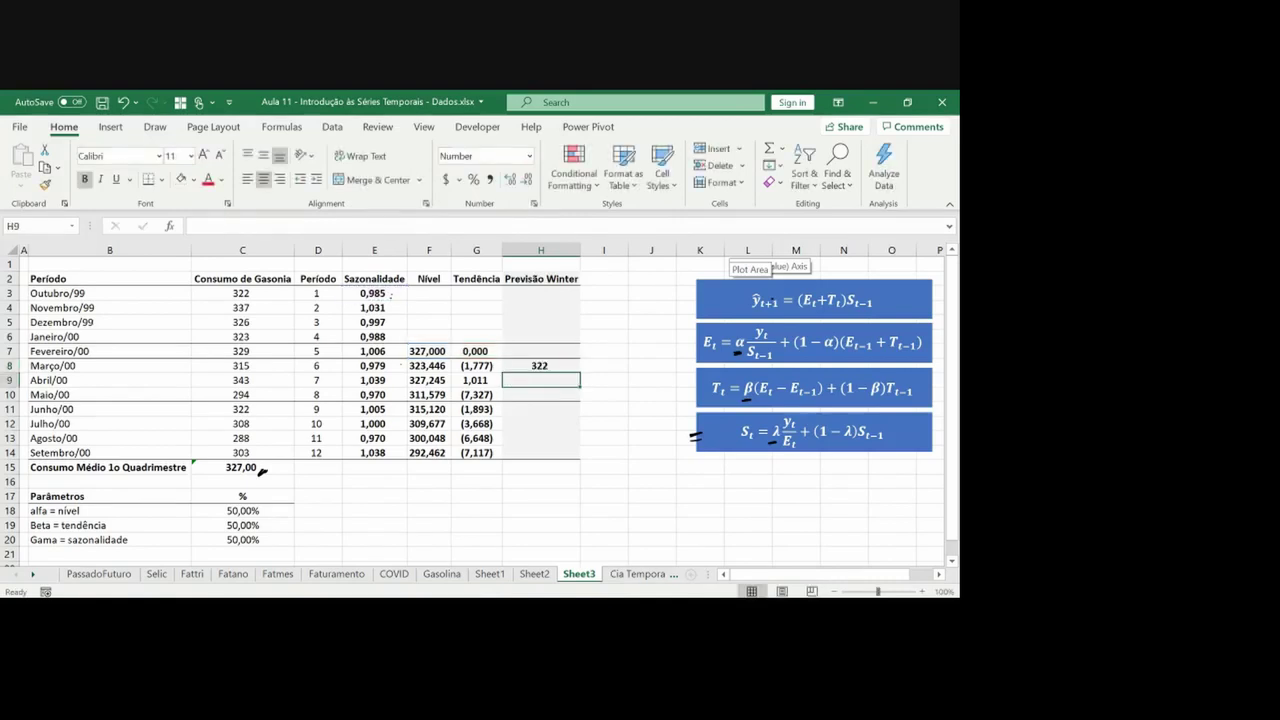
# Copy the Previsão Winter formula from H8 down through H14 and display the forecasts with two decimals
pyautogui.press('Up')
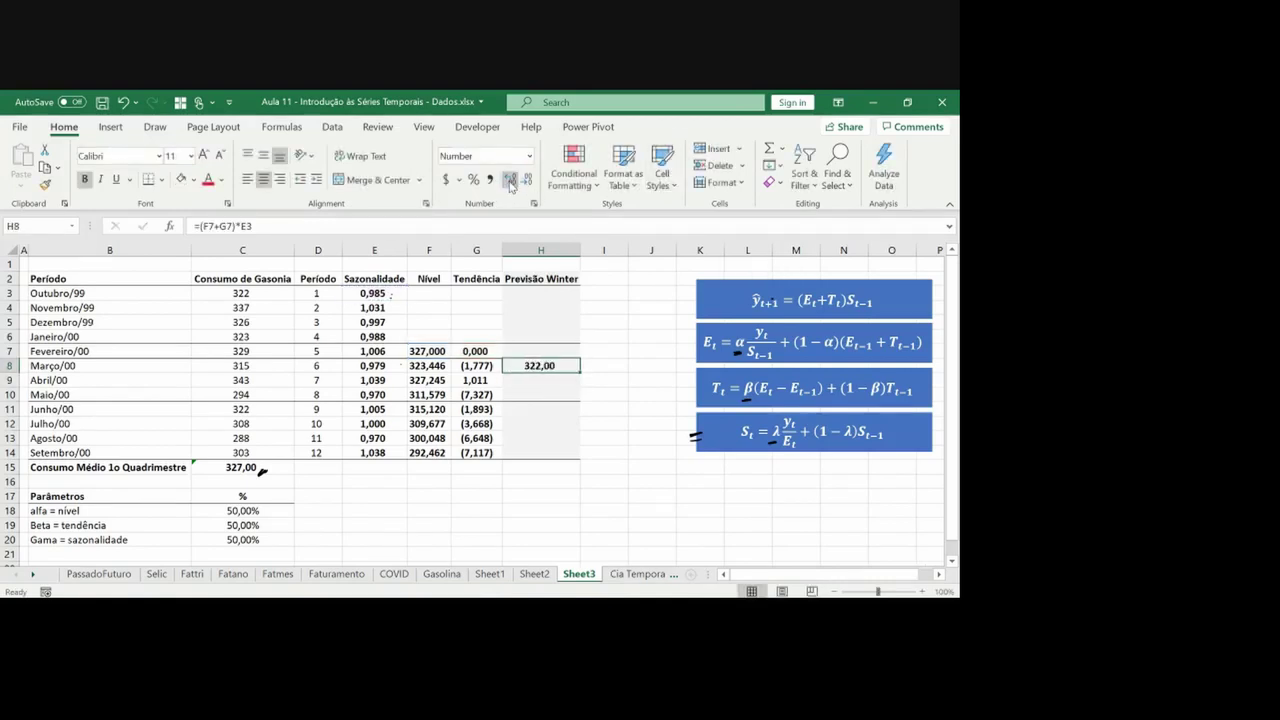
pyautogui.hotkey('ctrl', 'c')
pyautogui.hotkey('shift', 'Down')
pyautogui.hotkey('shift', 'Down')
pyautogui.hotkey('shift', 'Down')
pyautogui.hotkey('shift', 'Down')
pyautogui.hotkey('shift', 'Down')
pyautogui.hotkey('shift', 'Down')
pyautogui.hotkey('ctrl', 'v')
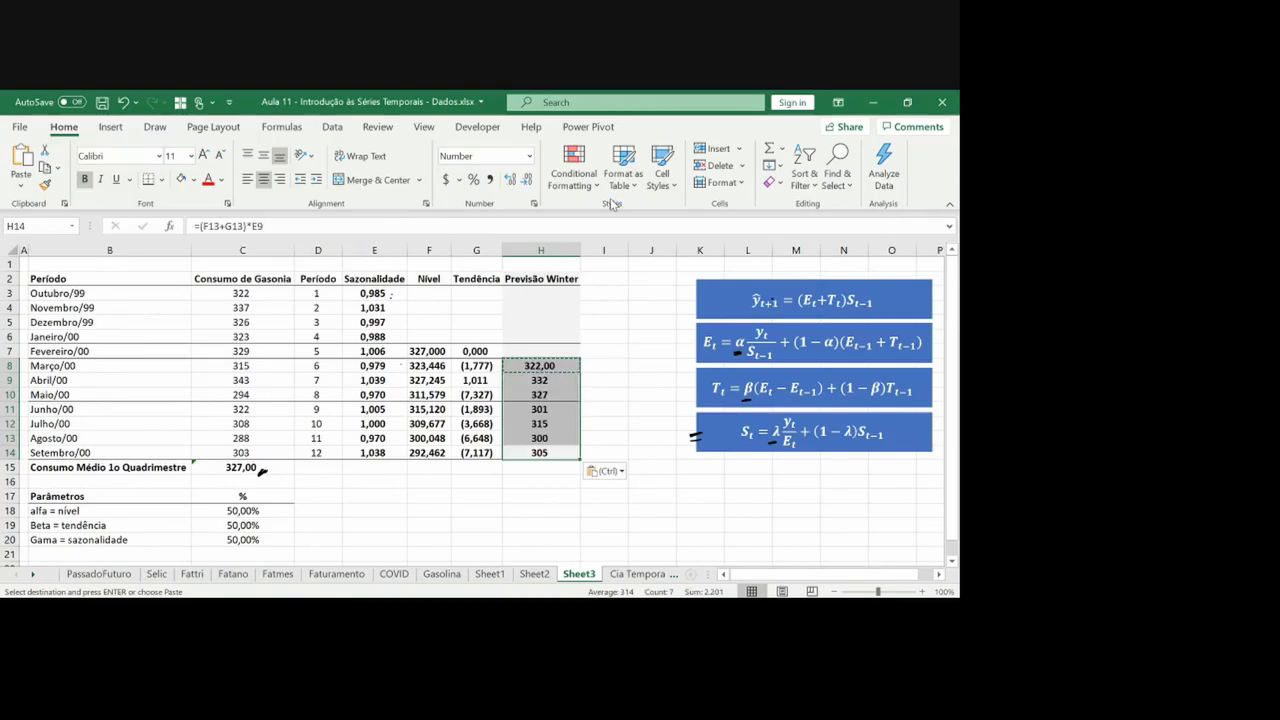
pyautogui.click(510, 181)
pyautogui.click(510, 181)
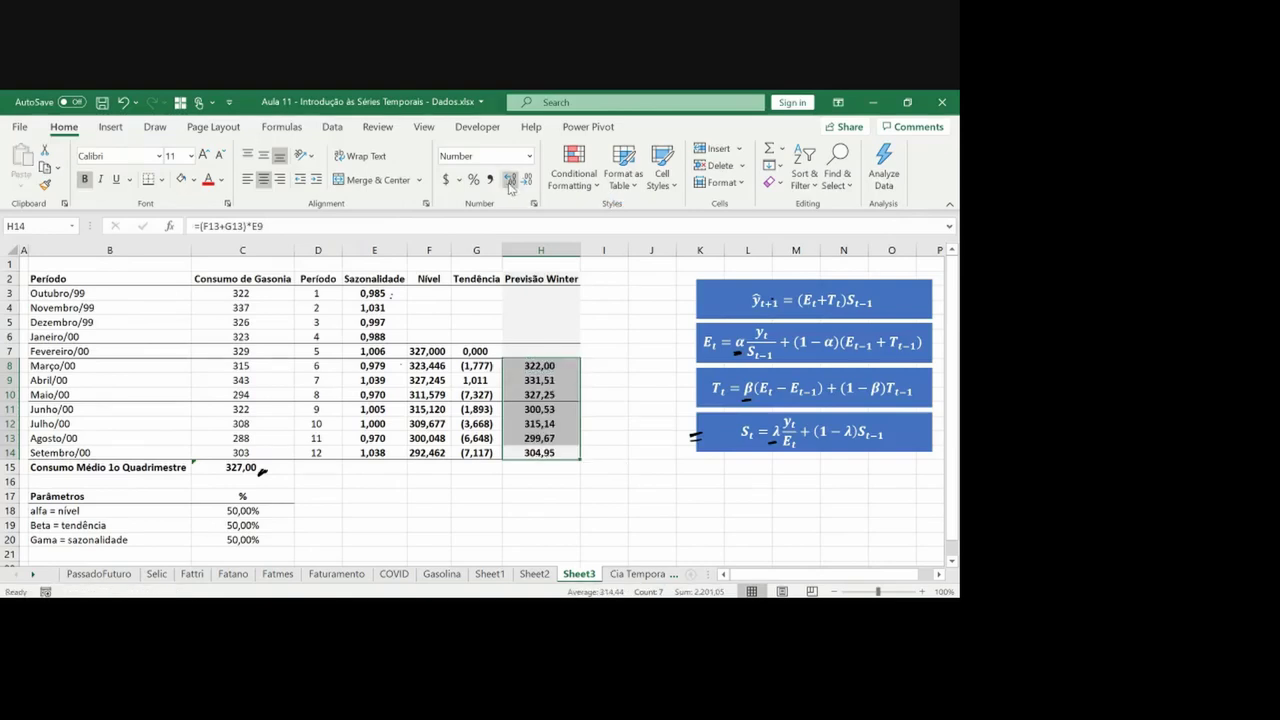
# Insert a new column at I, immediately after the Previsão Winter column
pyautogui.click(563, 384)
pyautogui.press('Right')
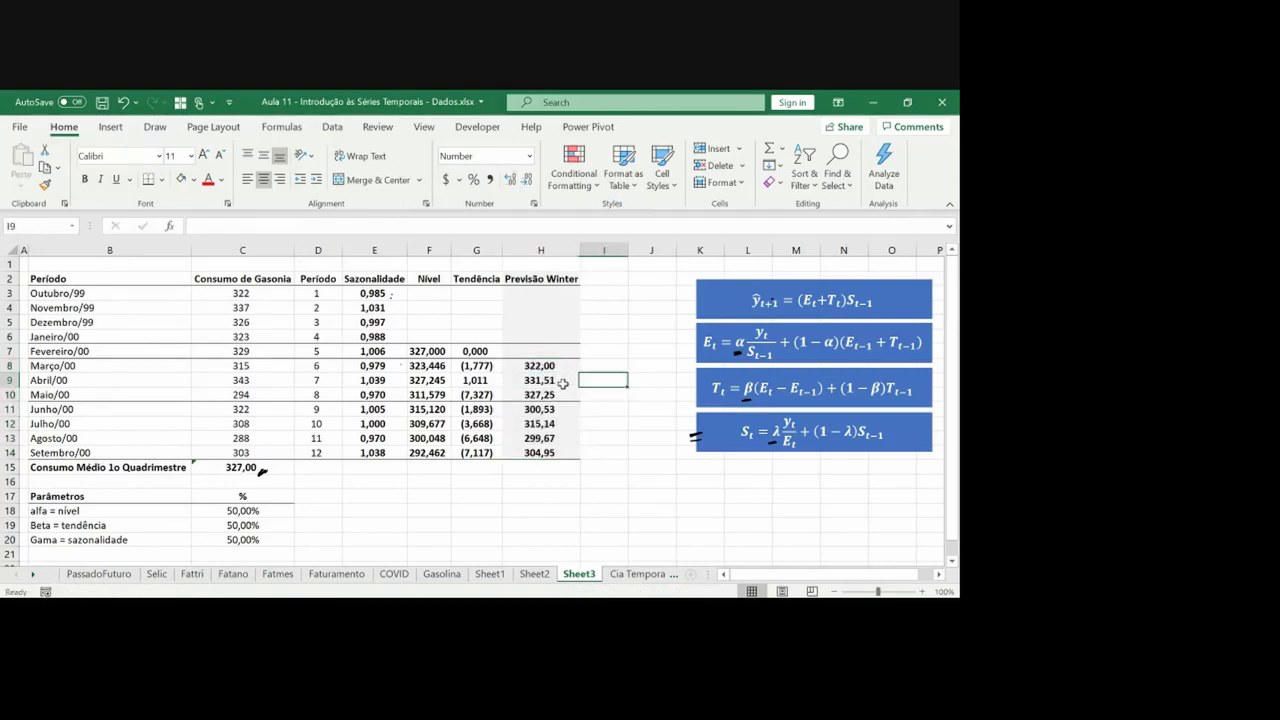
pyautogui.hotkey('ctrl', 'Up')
pyautogui.hotkey('ctrl', 'space')
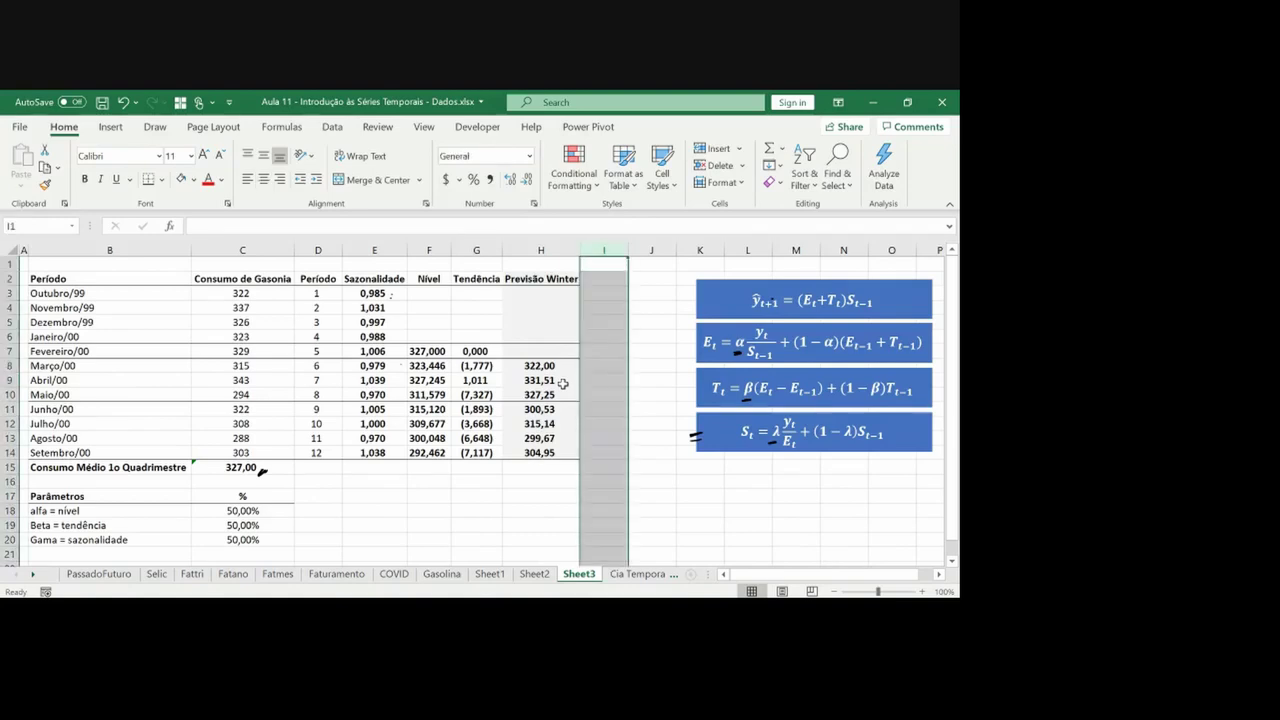
pyautogui.hotkey('ctrl', '+')
# Copy the formatted Tendência column, G2:G14, into columns I and J as the base for two new columns
pyautogui.press('Down')
pyautogui.press('Left')
pyautogui.press('Left')
pyautogui.press('Left')
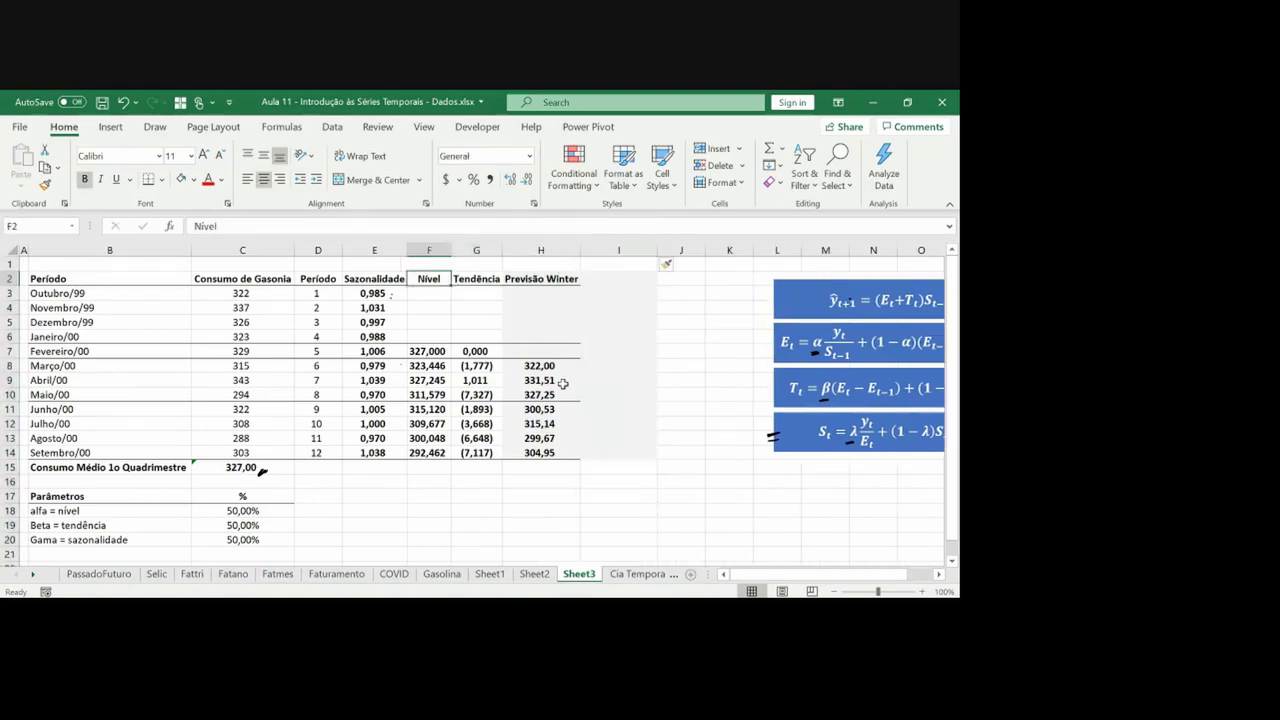
pyautogui.press('Right')
pyautogui.hotkey('ctrl', 'shift', 'Down')
pyautogui.hotkey('ctrl', 'shift', 'Down')
pyautogui.hotkey('ctrl', 'c')
pyautogui.press('Right')
pyautogui.press('Right')
pyautogui.hotkey('ctrl', 'v')
pyautogui.press('Right')
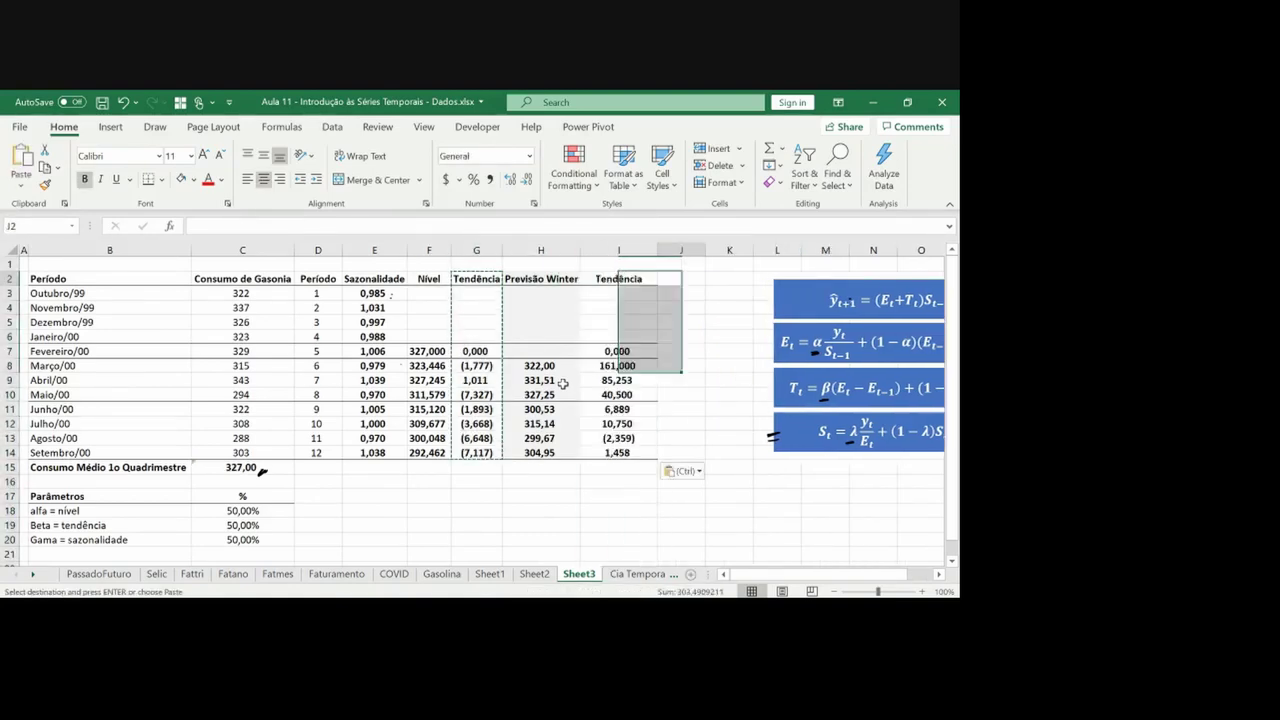
pyautogui.hotkey('ctrl', 'v')
# Rename the two copied column headers in I2 and J2 as Erro and Erro^2
pyautogui.press('Left')
pyautogui.press('Escape')
pyautogui.write('Erro')
pyautogui.press('Tab')
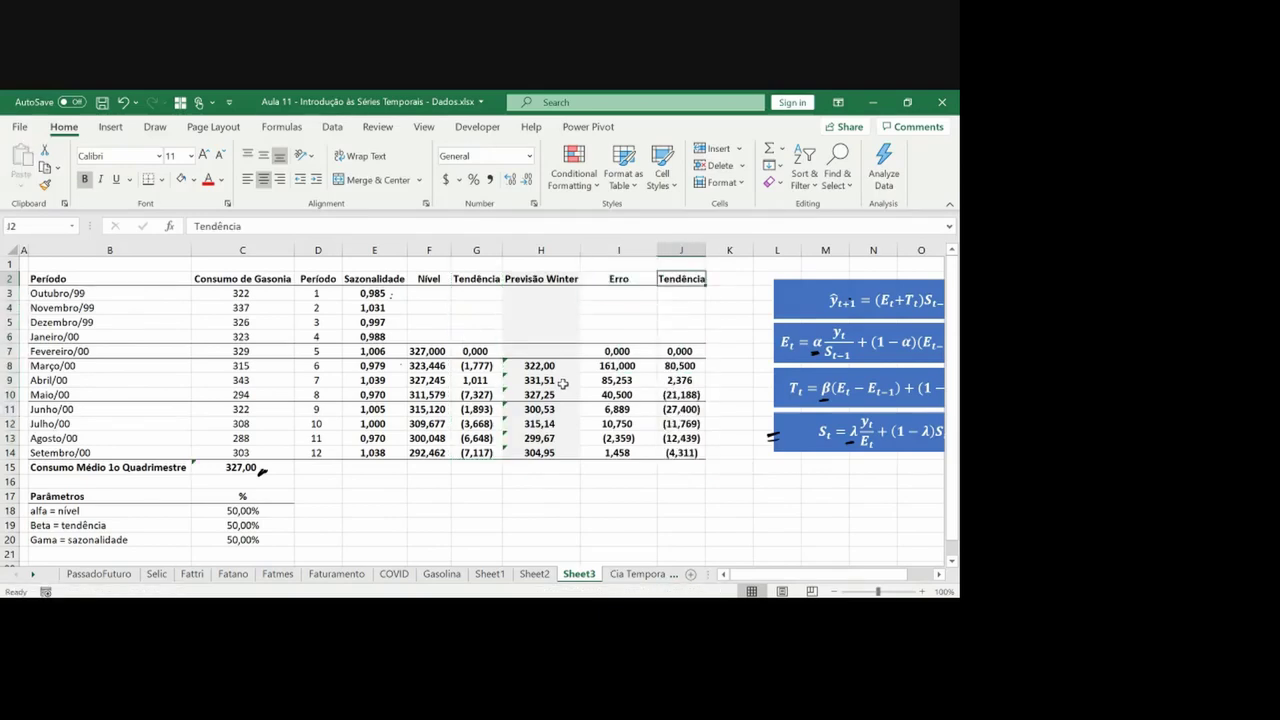
pyautogui.write('Erro^')
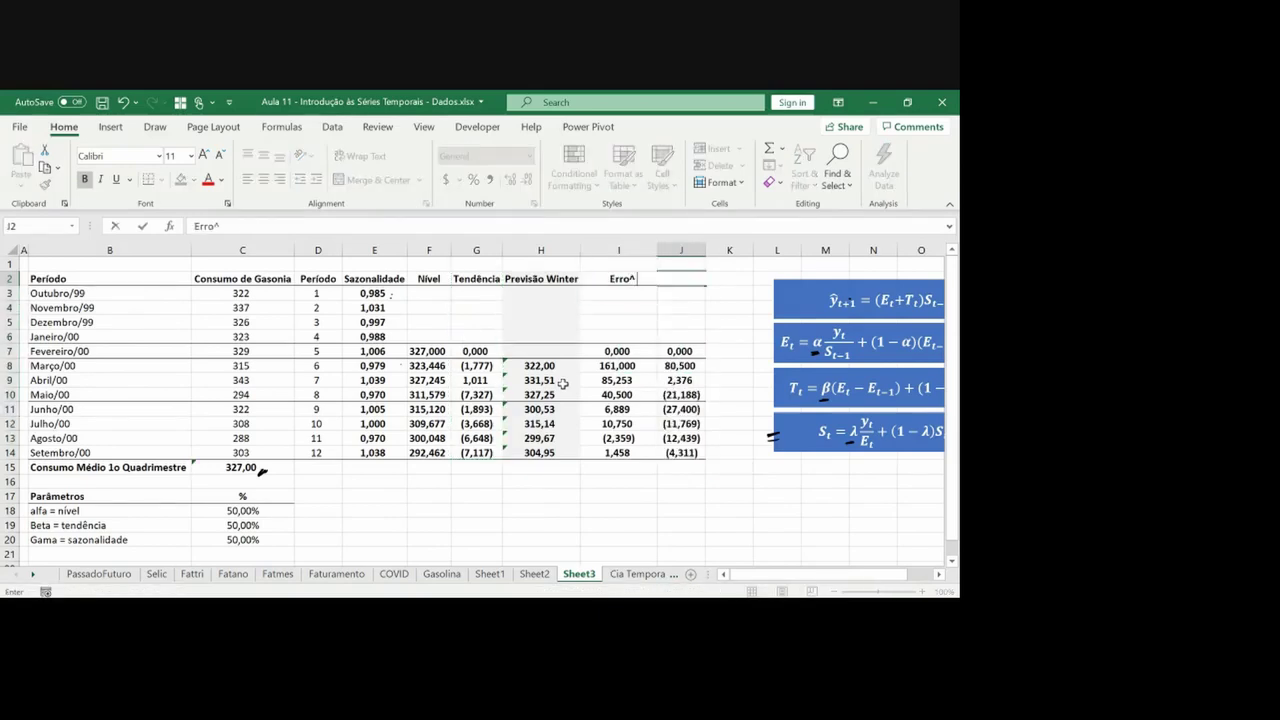
pyautogui.write('2')
pyautogui.press('Return')
pyautogui.press('Up')
pyautogui.press('F2')
pyautogui.press('Return')
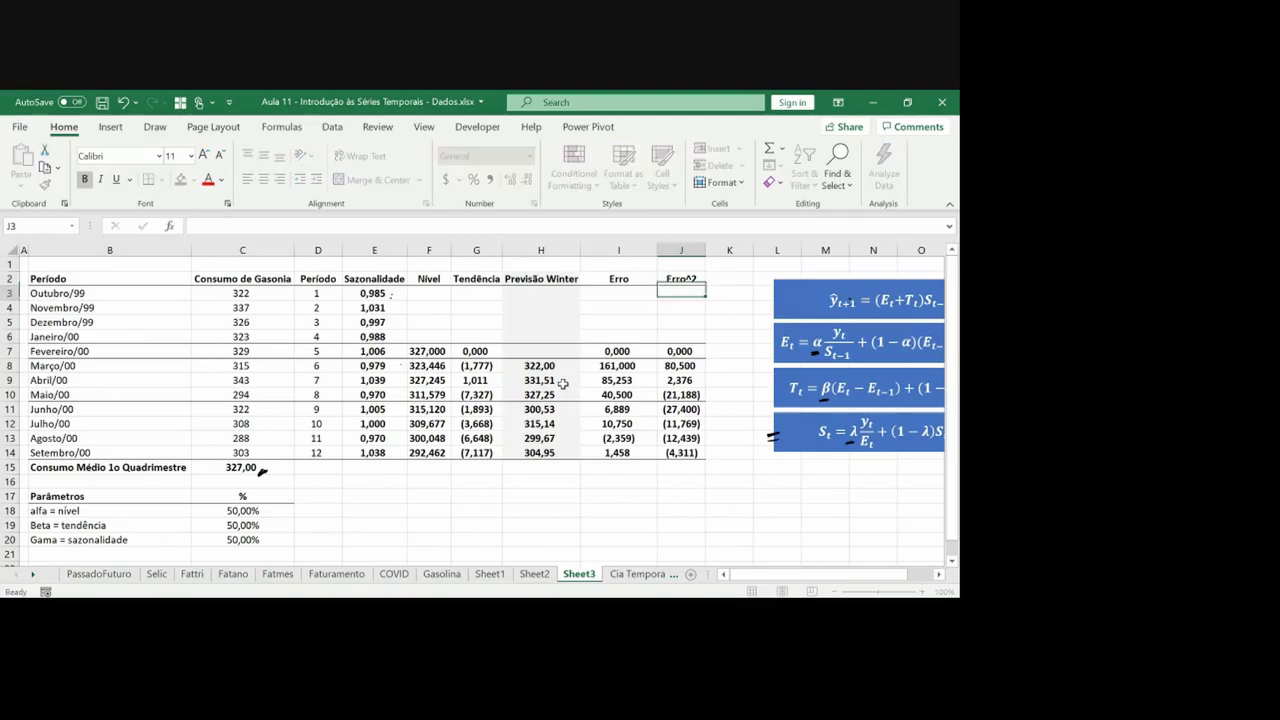
# Clear the copied zeros from I7:J7 in the Fevereiro/00 row
pyautogui.press('Down')
pyautogui.press('Down')
pyautogui.press('Down')
pyautogui.press('Down')
pyautogui.press('Left')
pyautogui.hotkey('shift', 'Right')
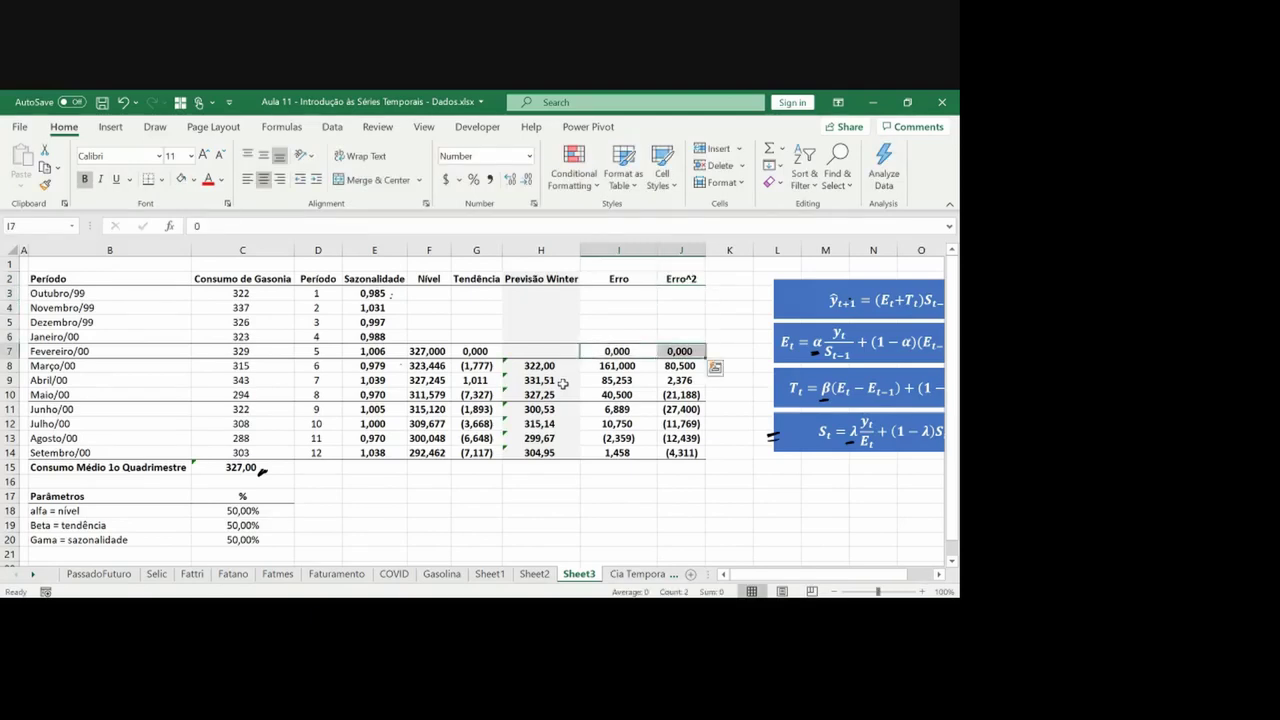
# Enter the Março/00 error formula in I8 as consumption minus forecast, =C8-H8
pyautogui.press('Down')
pyautogui.write('=')
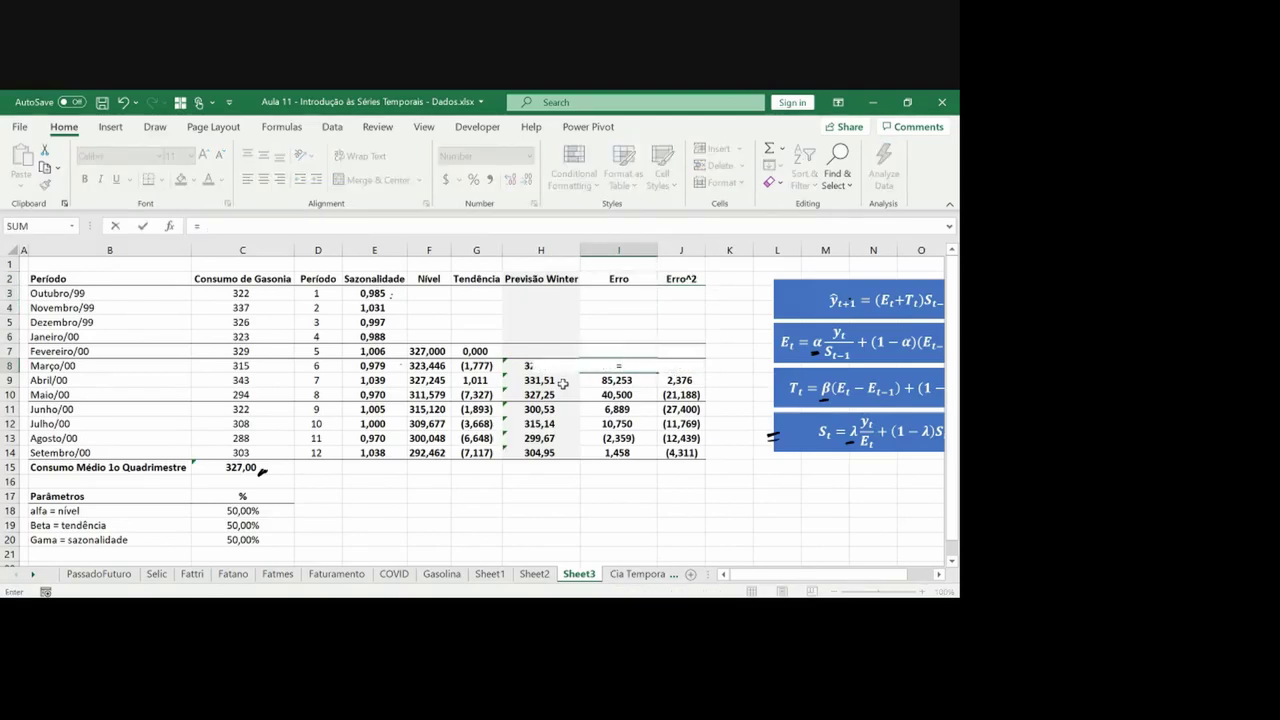
pyautogui.press('Left')
pyautogui.press('Left')
pyautogui.press('Left')
pyautogui.press('Left')
pyautogui.press('Left')
pyautogui.press('Left')
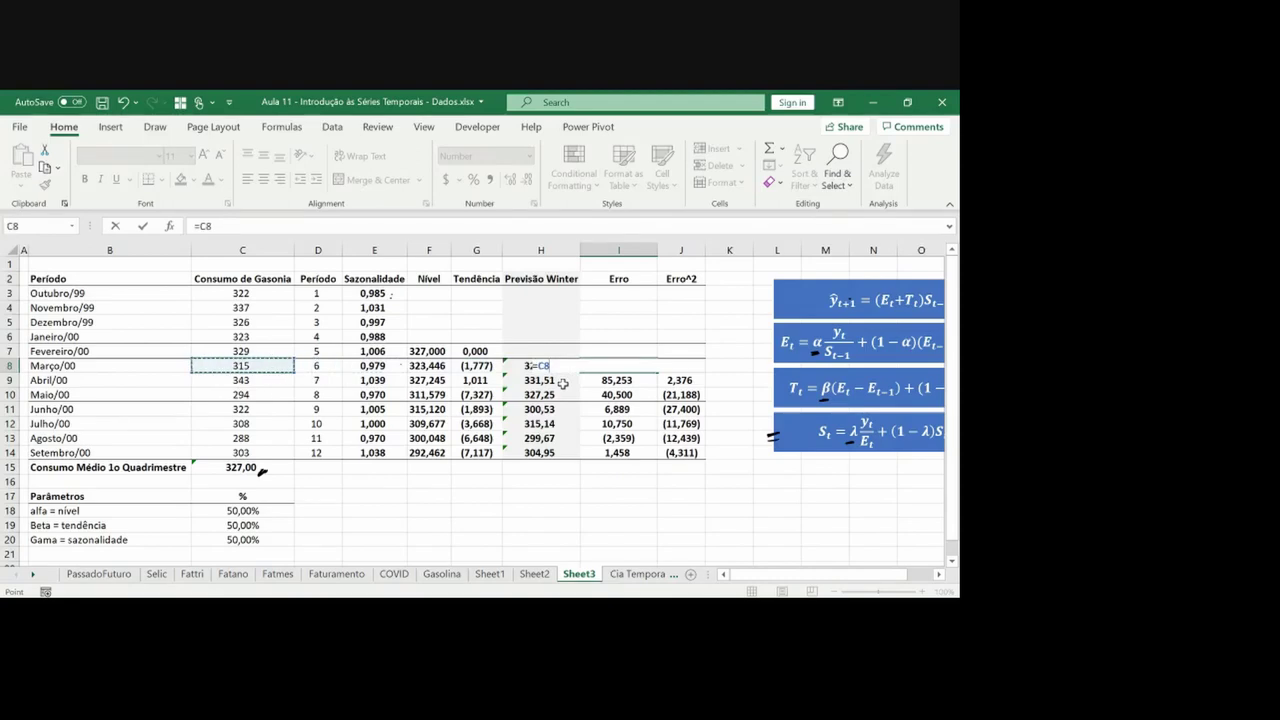
pyautogui.write('-')
pyautogui.press('Left')
pyautogui.press('Return')
# Fill the error formula from I8 down through I14, pasting formulas only
pyautogui.press('Up')
pyautogui.hotkey('ctrl', 'c')
pyautogui.hotkey('ctrl', 'shift', 'Down')
pyautogui.hotkey('ctrl', 'alt', 'v')
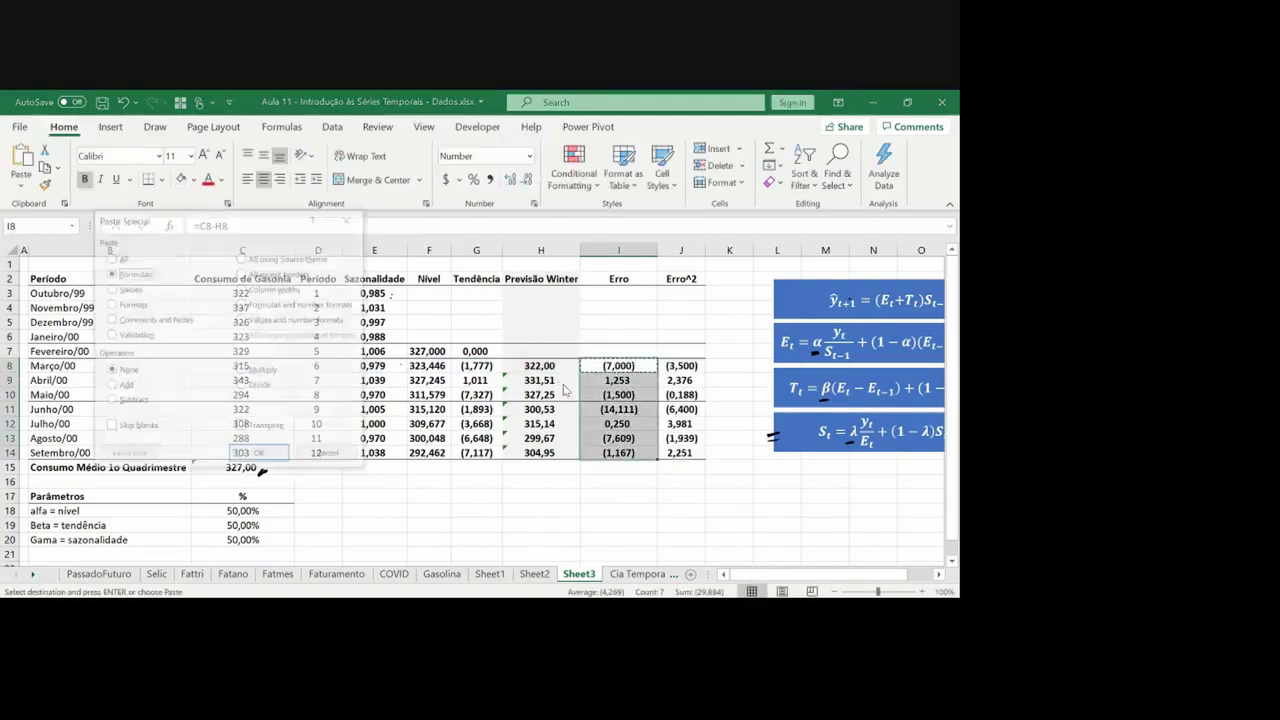
pyautogui.press('Return')
# Enter the squared error formula =I8^2 in J8
pyautogui.press('Right')
pyautogui.write('=')
pyautogui.press('Left')
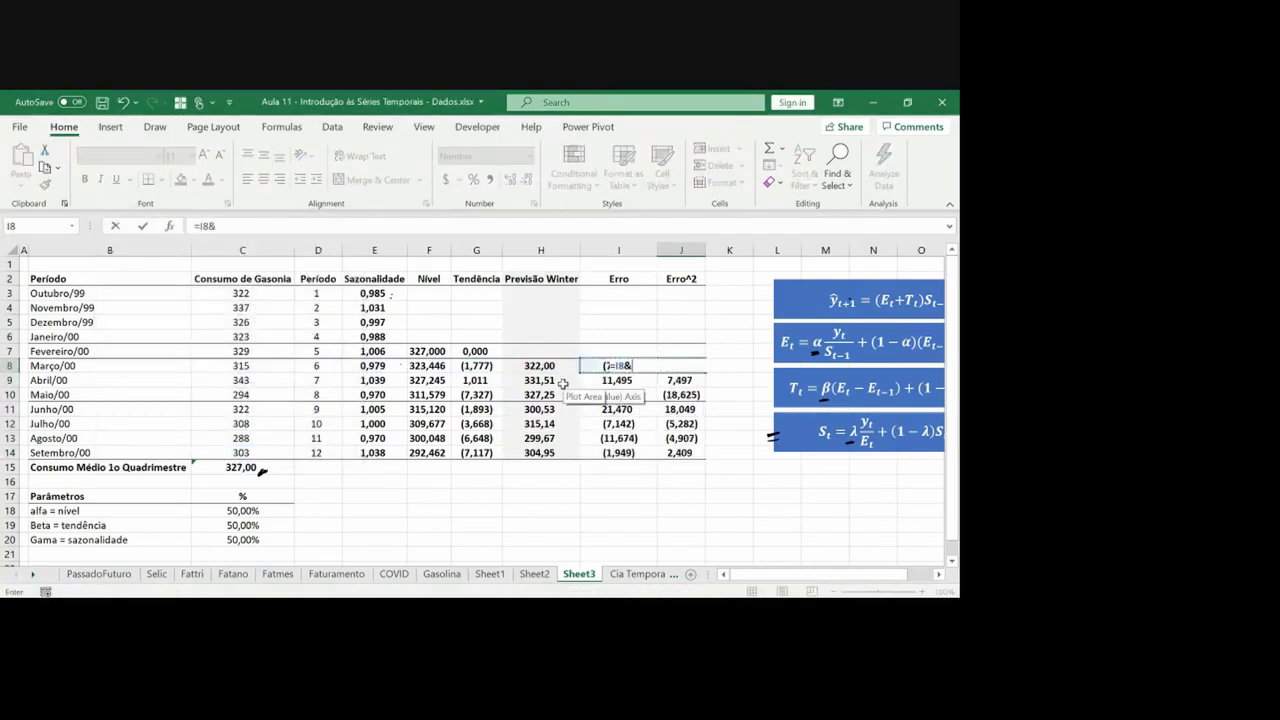
pyautogui.write('^2')
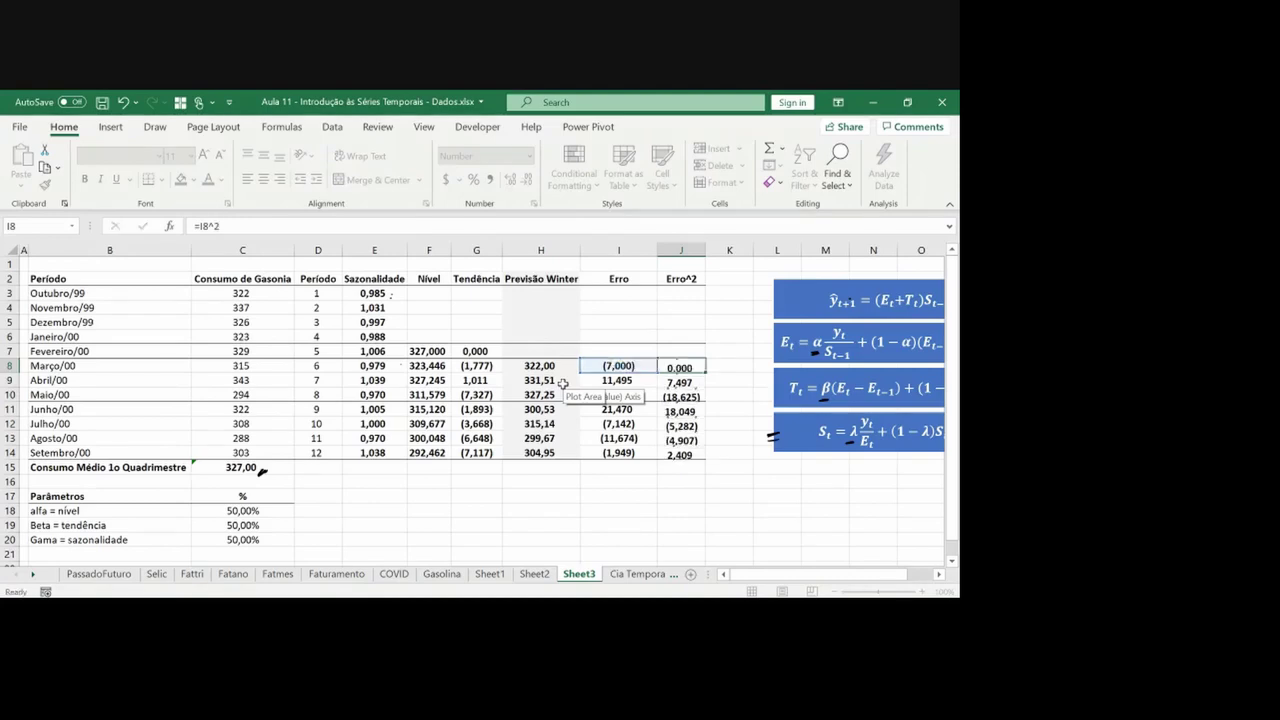
pyautogui.press('Return')
# Paste the squared error formula from J8 down through J14 and fit the widths of columns I and J
pyautogui.press('Up')
pyautogui.hotkey('ctrl', 'c')
pyautogui.hotkey('ctrl', 'shift', 'Down')
pyautogui.hotkey('ctrl', 'alt', 'v')
pyautogui.press('Return')
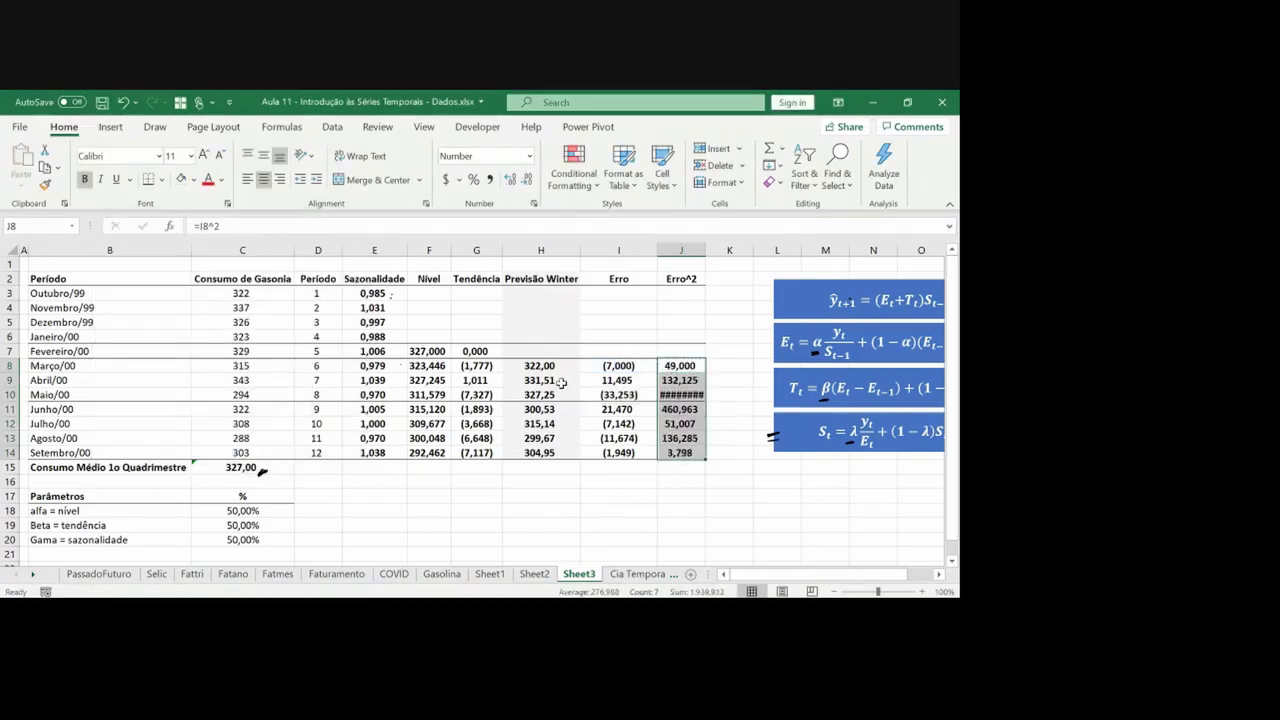
pyautogui.doubleClick(657, 243)
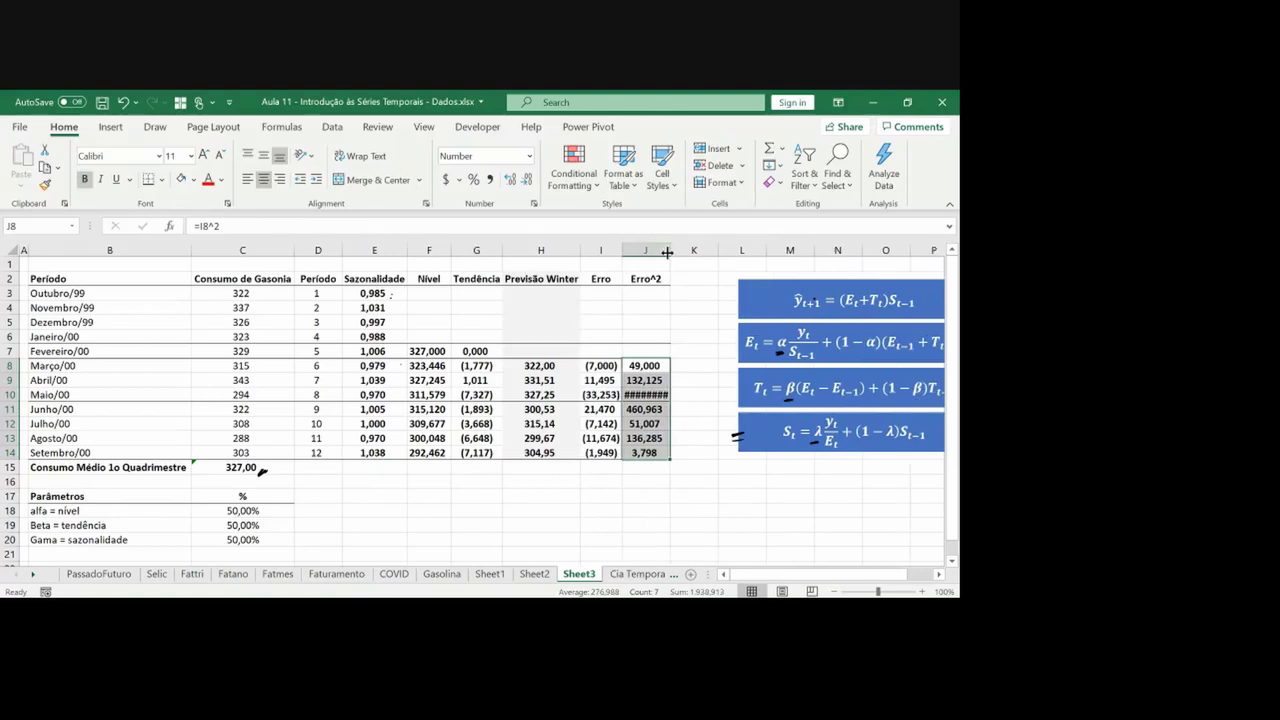
pyautogui.doubleClick(669, 251)
# Enter MSE as the label in I15, below the Erro column
pyautogui.press('Left')
pyautogui.press('Down')
pyautogui.press('Down')
pyautogui.press('Down')
pyautogui.press('Down')
pyautogui.press('Down')
pyautogui.press('Down')
pyautogui.press('Down')
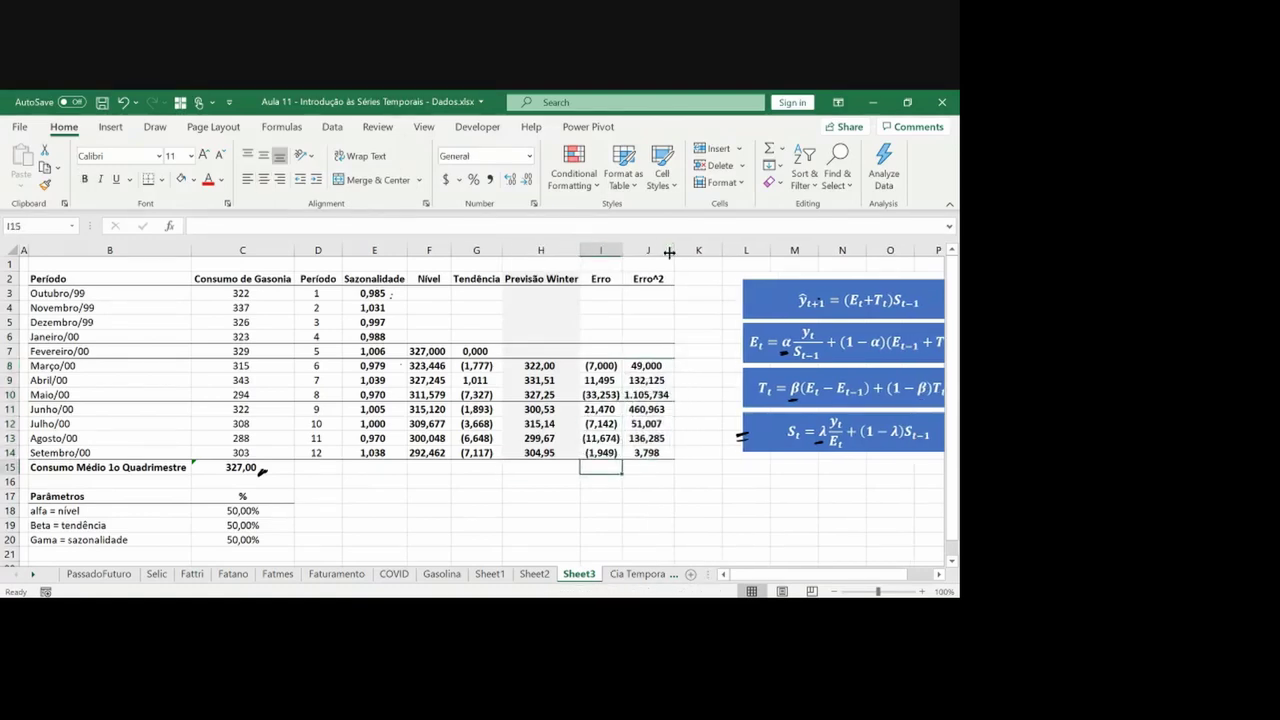
pyautogui.write('MSE')
pyautogui.press('Return')
pyautogui.press('Up')
pyautogui.hotkey('shift', 'Right')
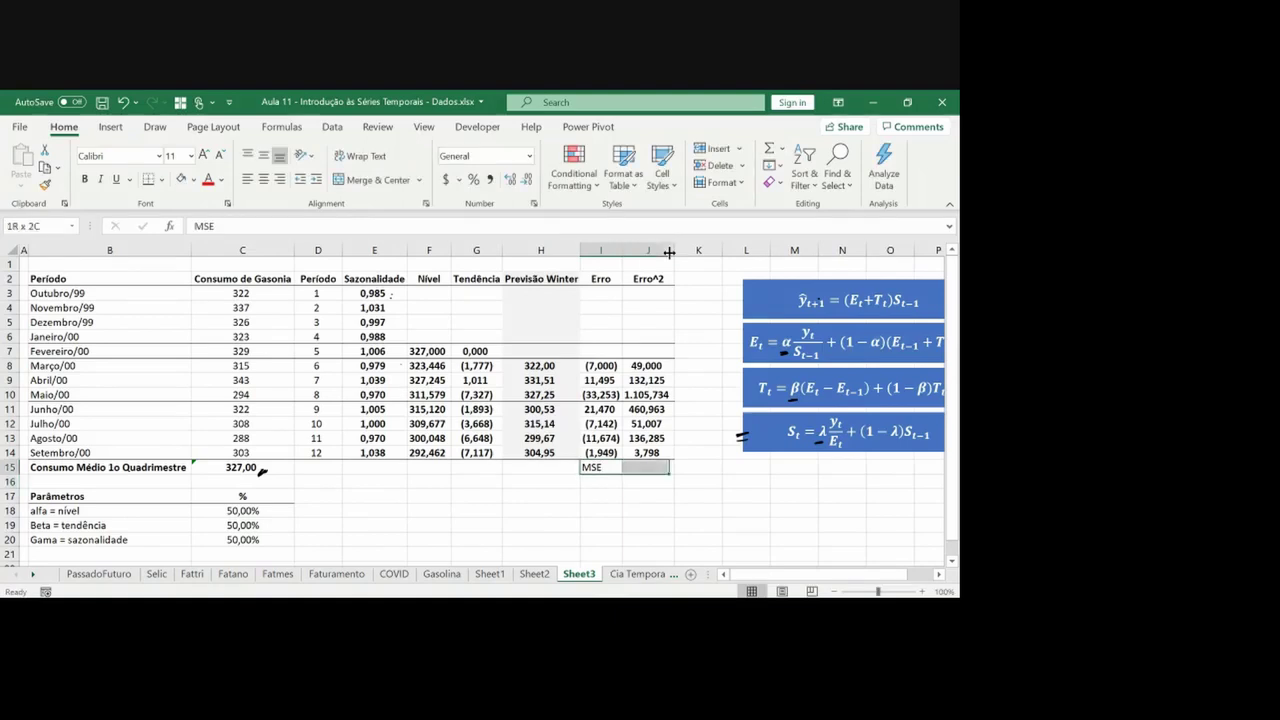
pyautogui.hotkey('shift', 'Left')
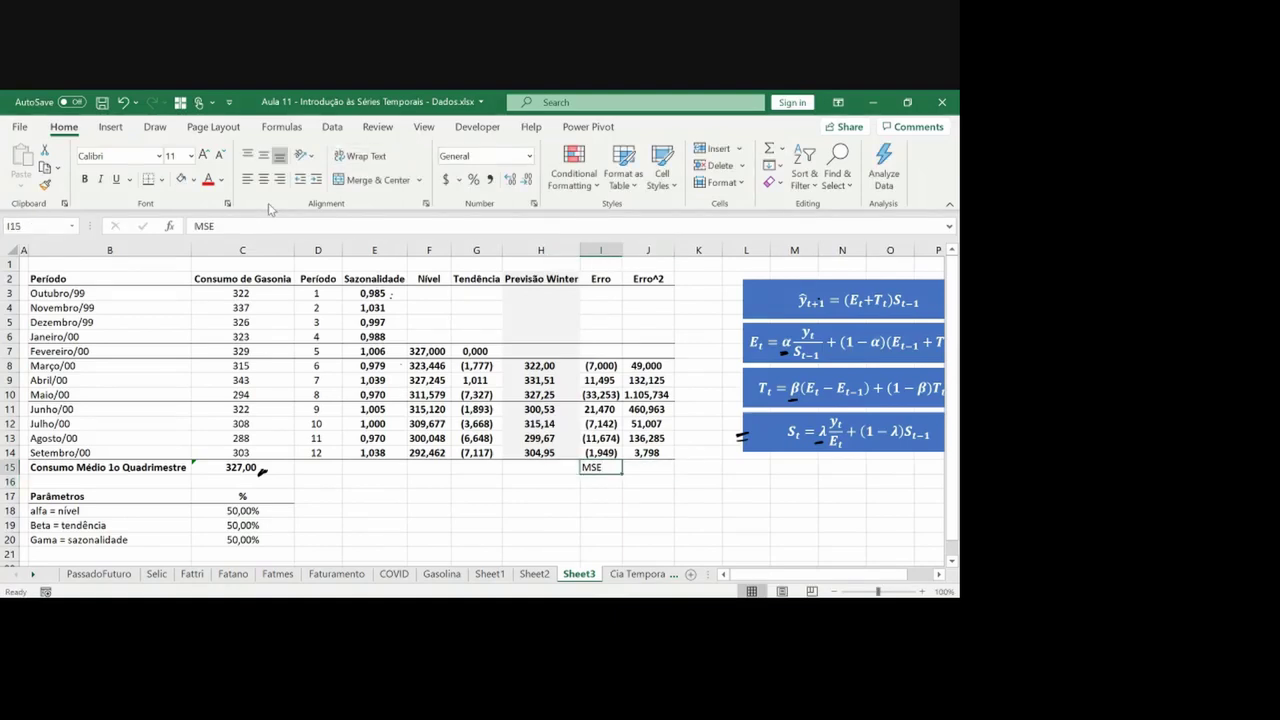
# Replace the I15 label with Erro Quadrado Médio in bold
pyautogui.write('E')
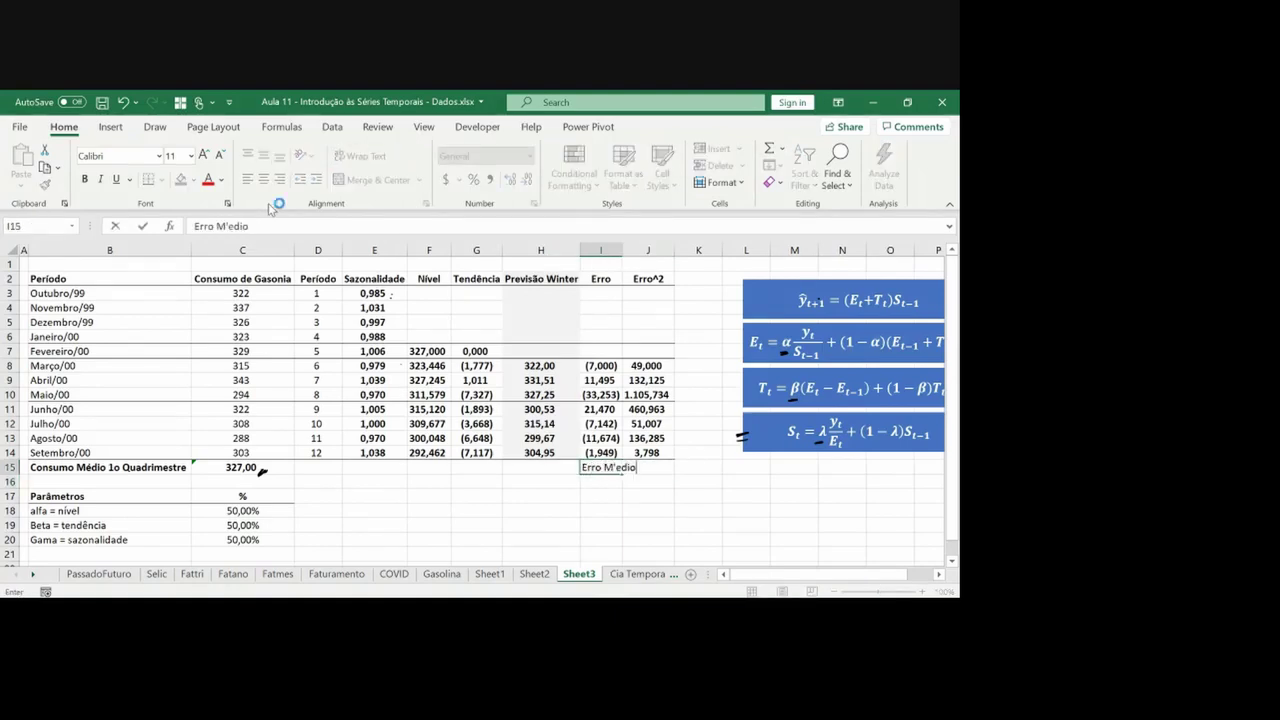
pyautogui.write('rro M´')
pyautogui.press('BackSpace')
pyautogui.press('BackSpace')
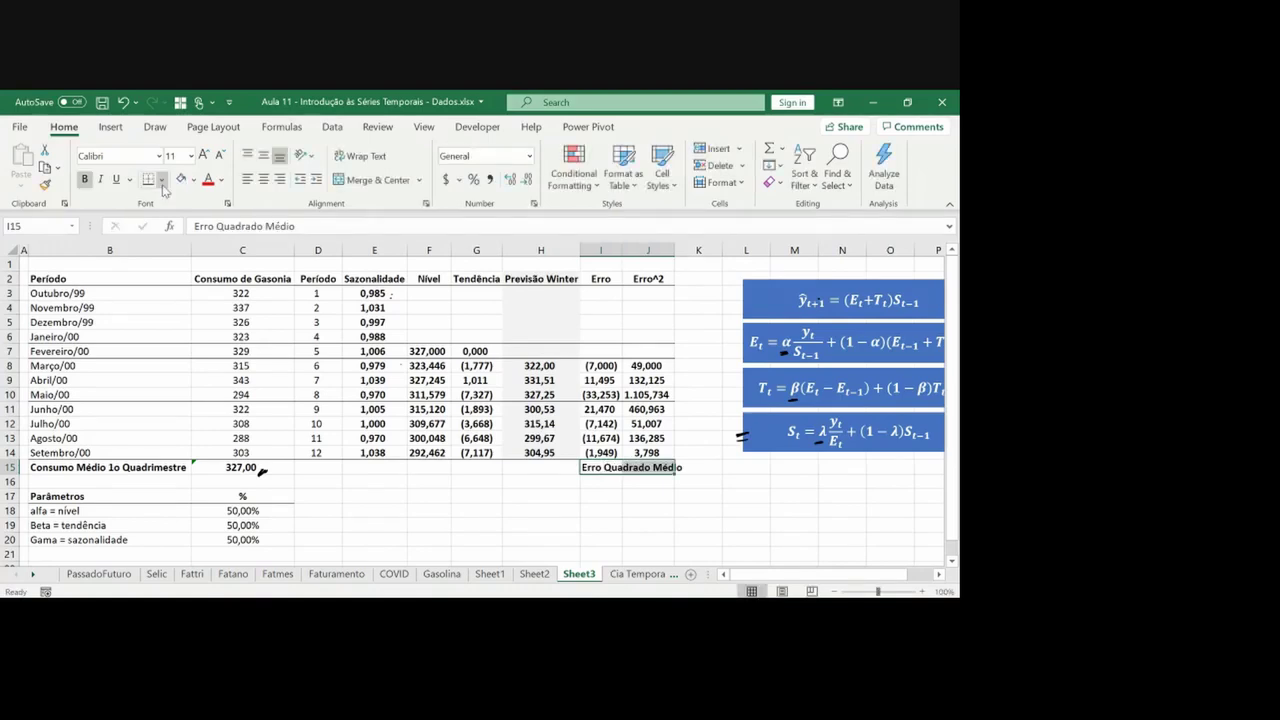
# Give I15:J15 an outside border and a yellow fill, and widen the Erro column to fit the label
pyautogui.click(162, 179)
pyautogui.click(198, 365)
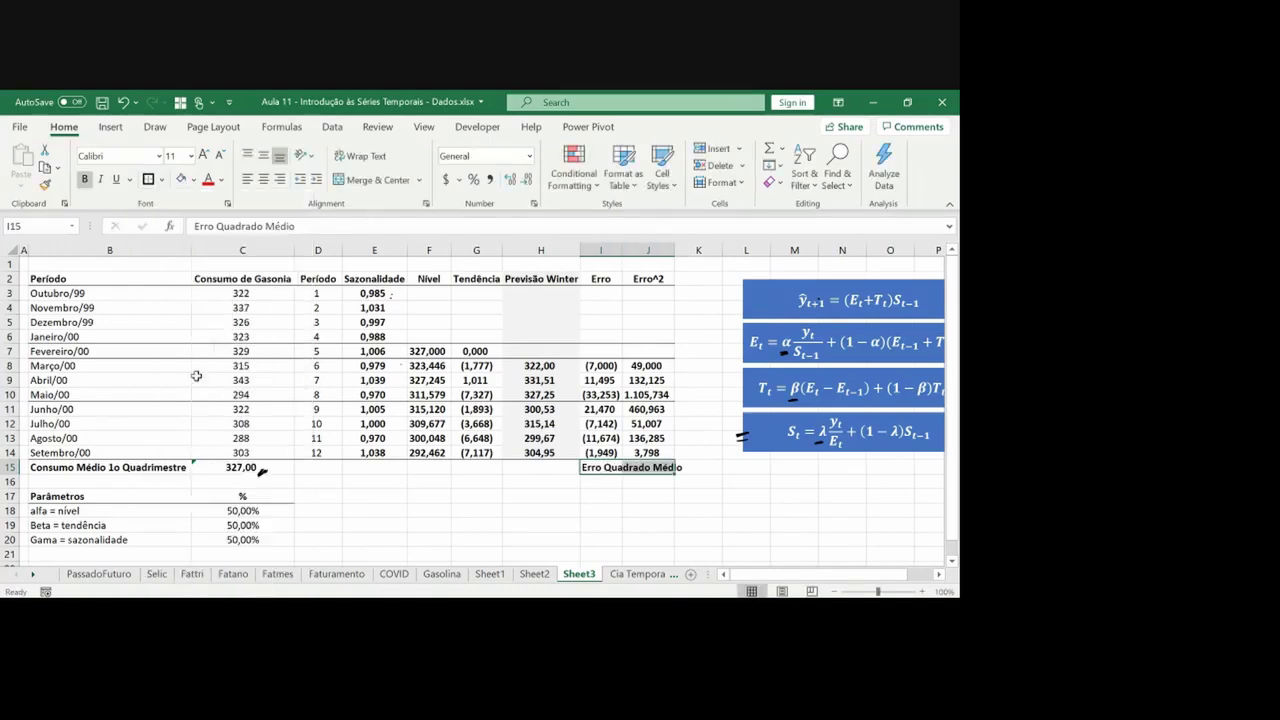
pyautogui.click(194, 180)
pyautogui.click(219, 320)
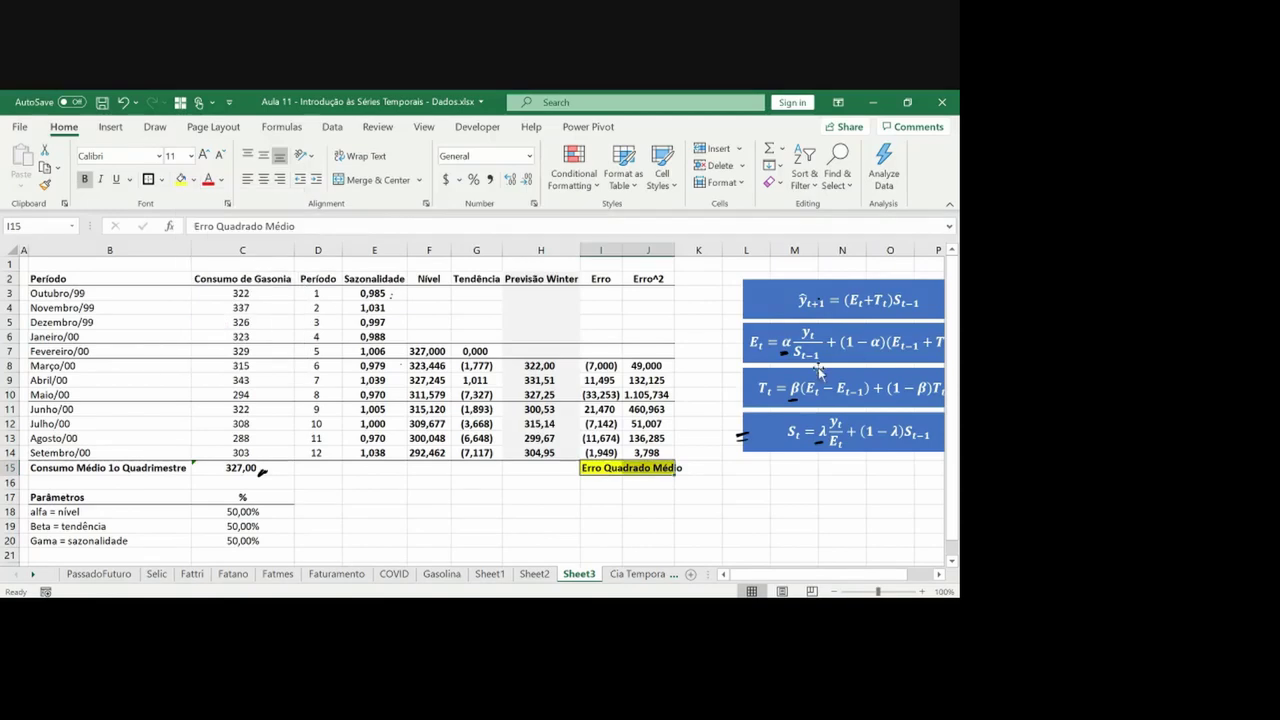
pyautogui.doubleClick(622, 250)
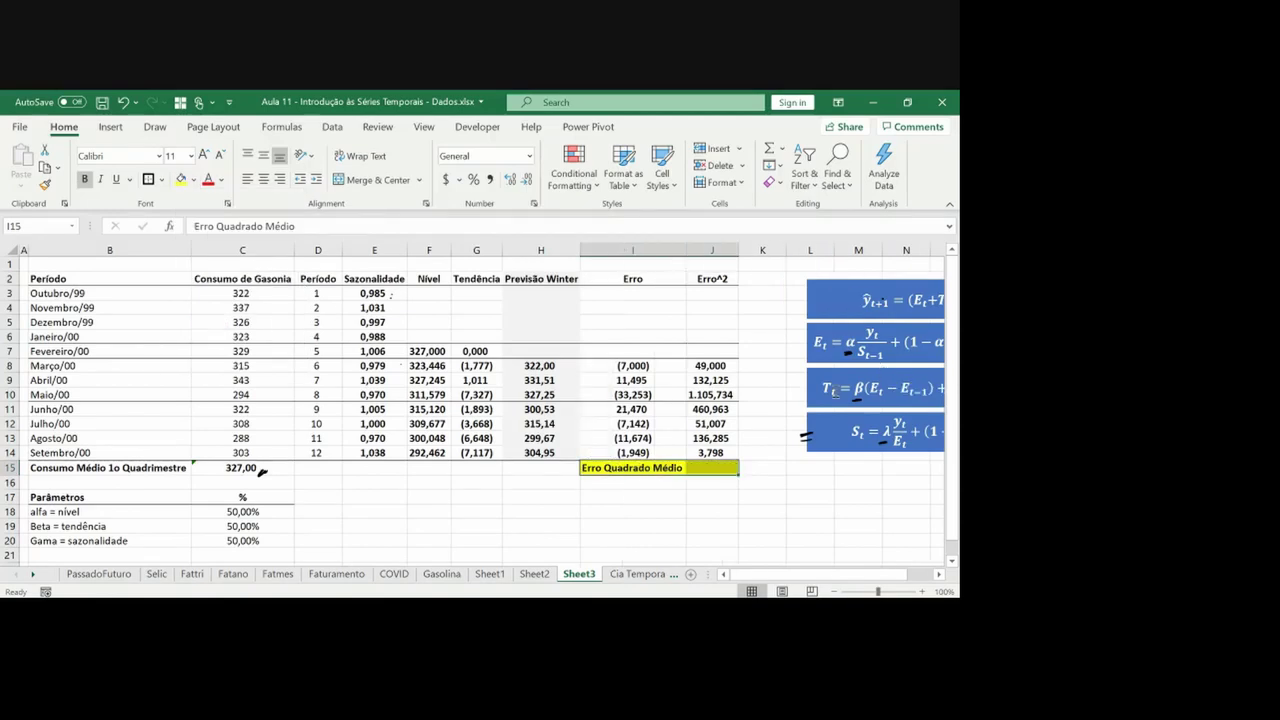
# Extend the I15 label to Erro Quadrado Médio (MSE) and fit column I to it
pyautogui.press('F2')
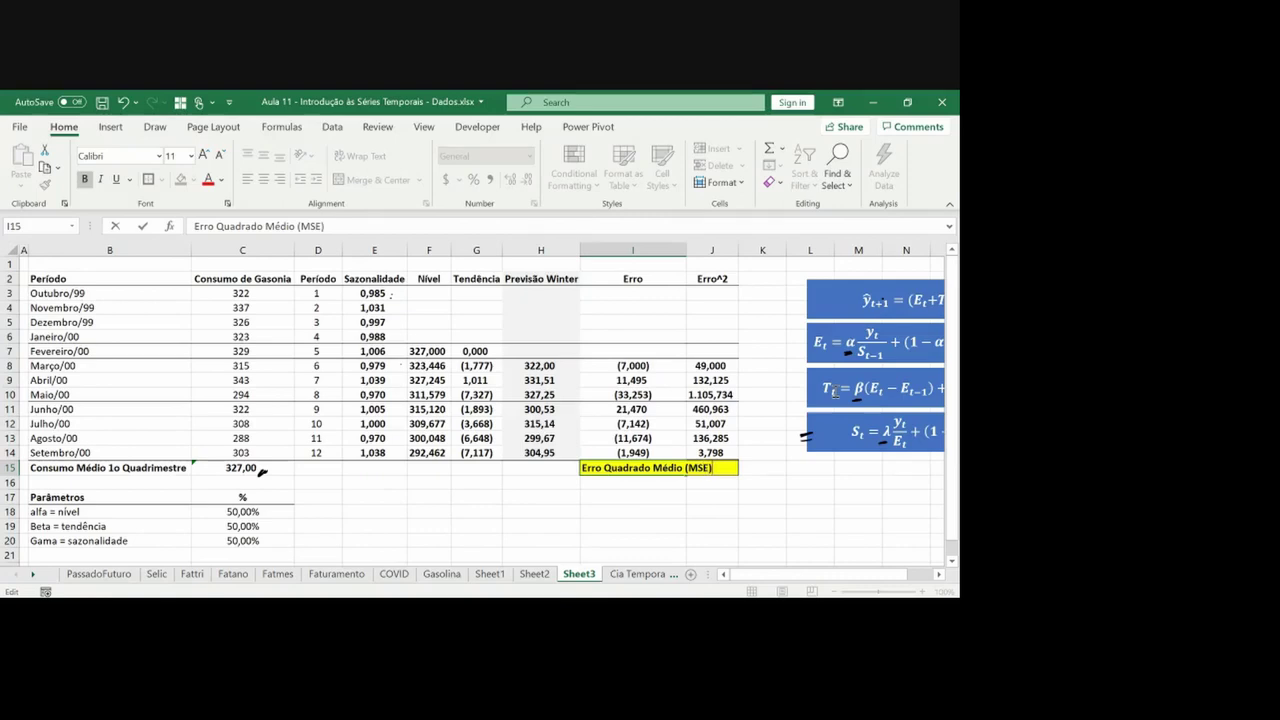
pyautogui.press('Return')
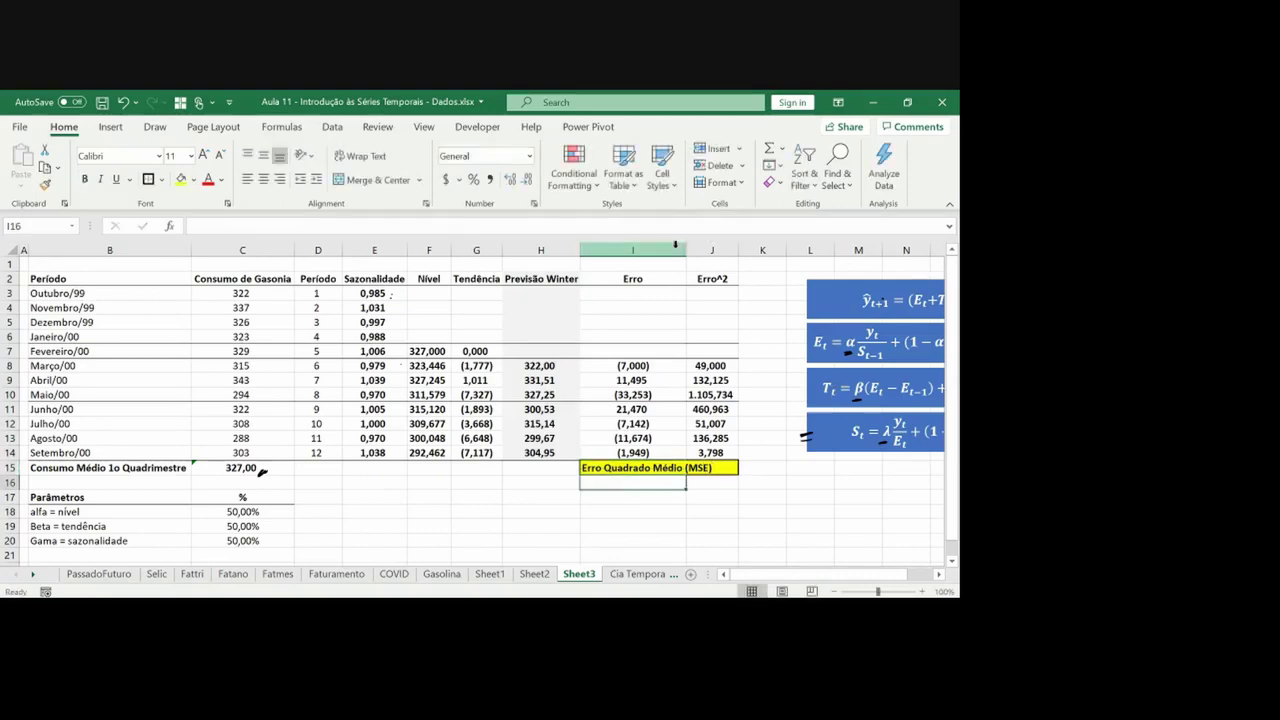
pyautogui.doubleClick(686, 250)
# Calculate the mean squared error in J15 with =AVERAGE(J8:J14) and display it with four decimals
pyautogui.click(742, 453)
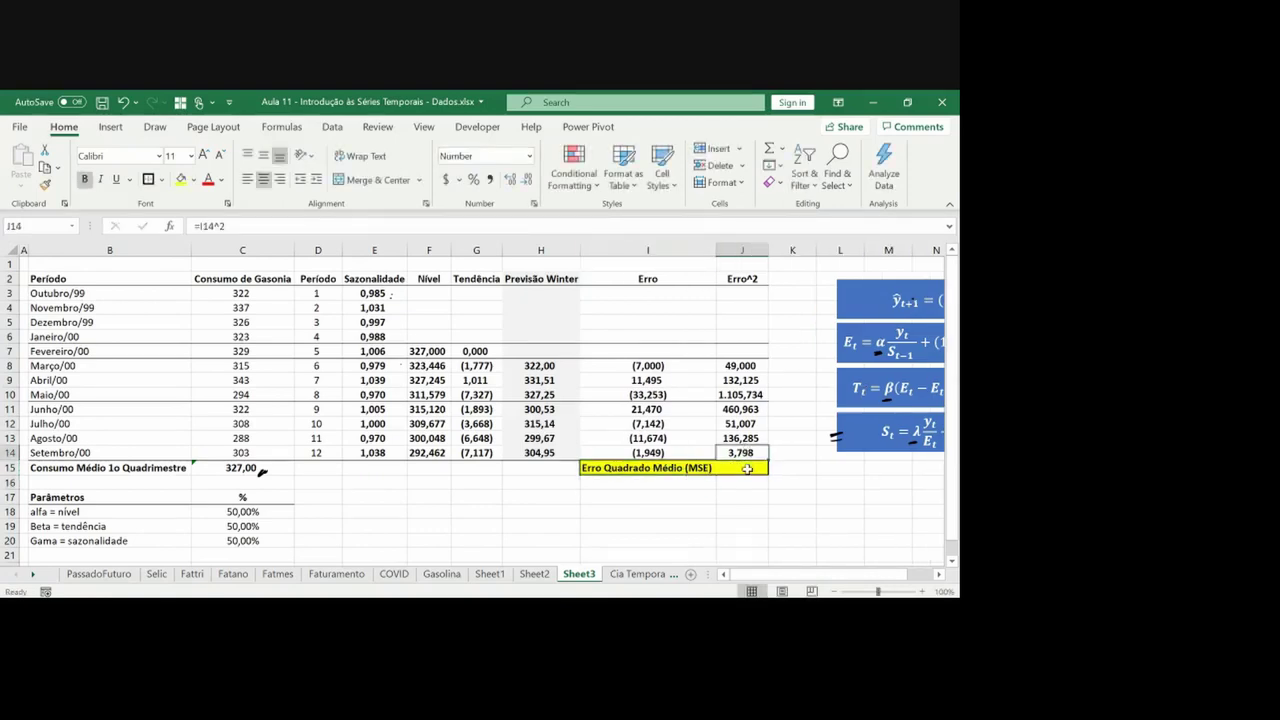
pyautogui.click(747, 468)
pyautogui.write('=average')
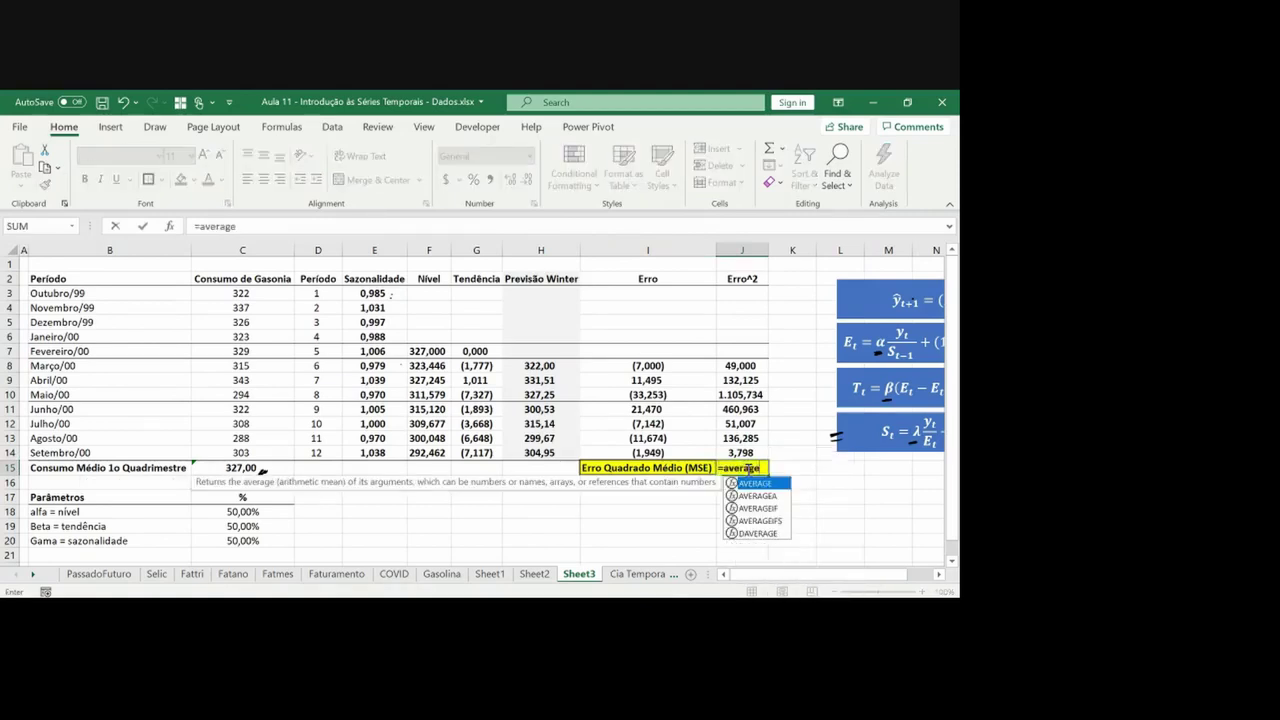
pyautogui.write('(')
pyautogui.press('Up')
pyautogui.hotkey('ctrl', 'shift', 'Up')
pyautogui.press('Return')
pyautogui.press('Up')
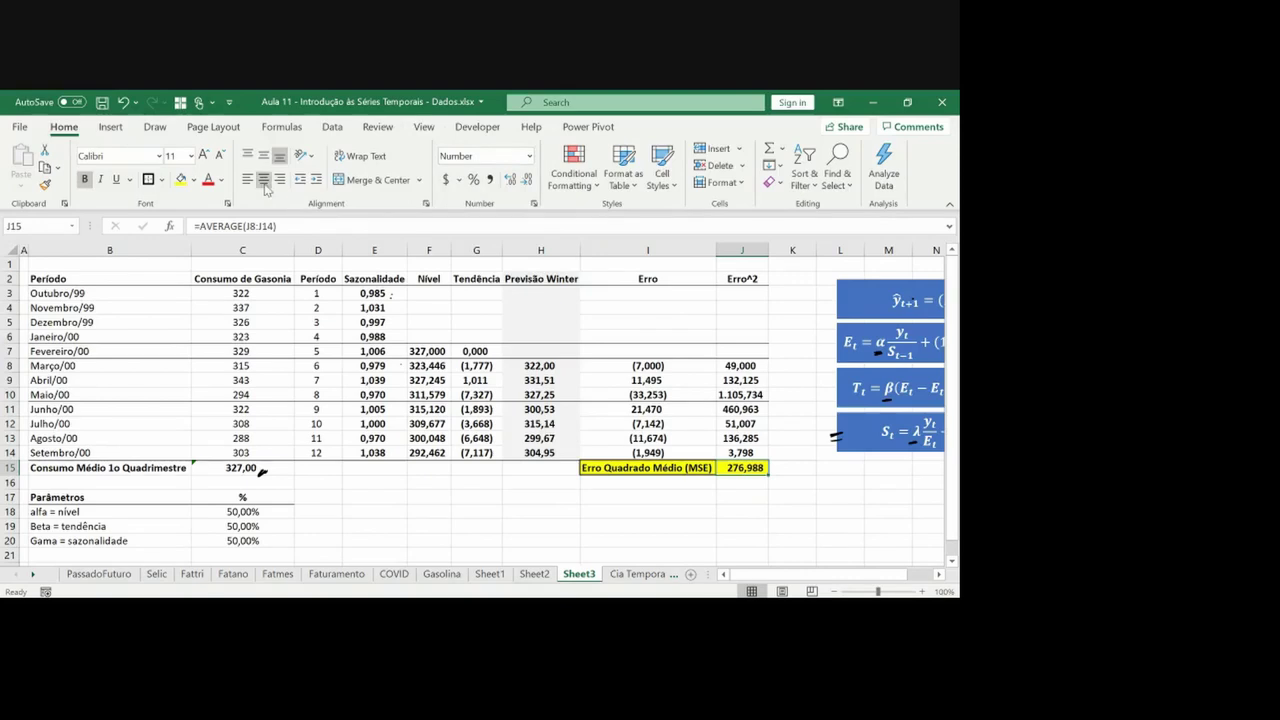
pyautogui.click(511, 180)
pyautogui.press('Return')
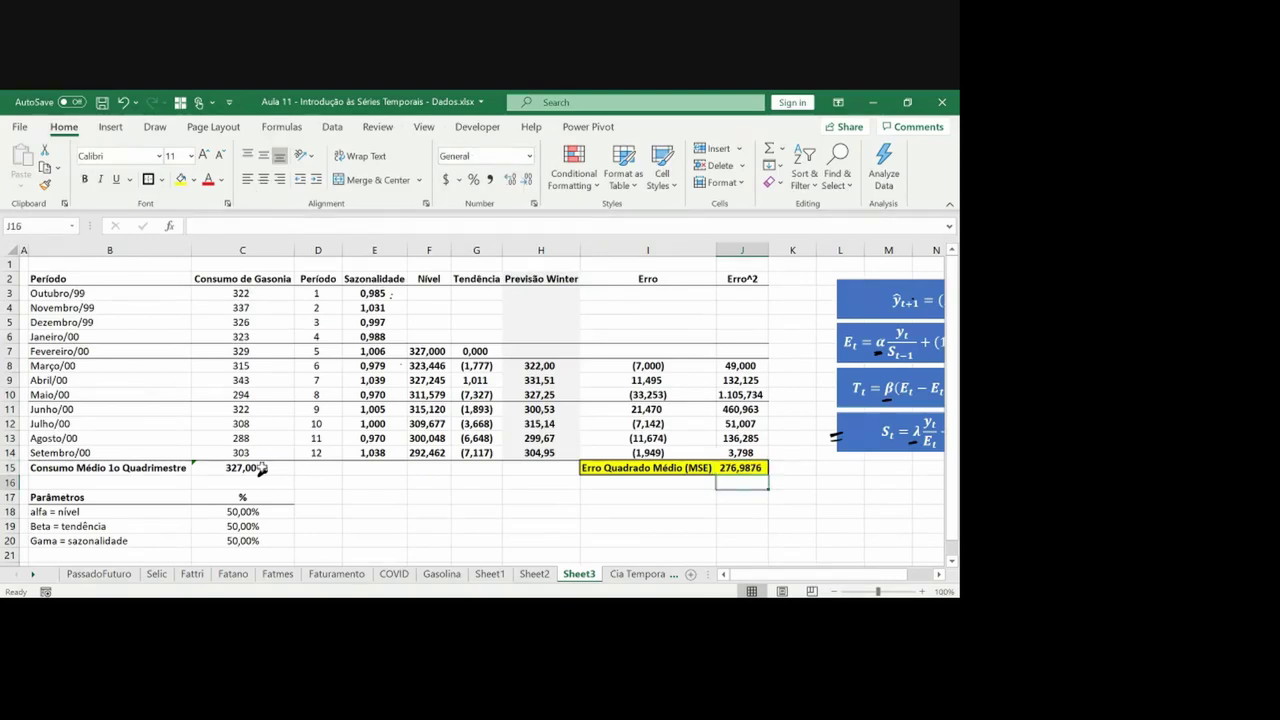
# Delete the ink mark beside the Consumo Médio 1o Quadrimestre value
pyautogui.click(263, 473)
pyautogui.press('Delete')
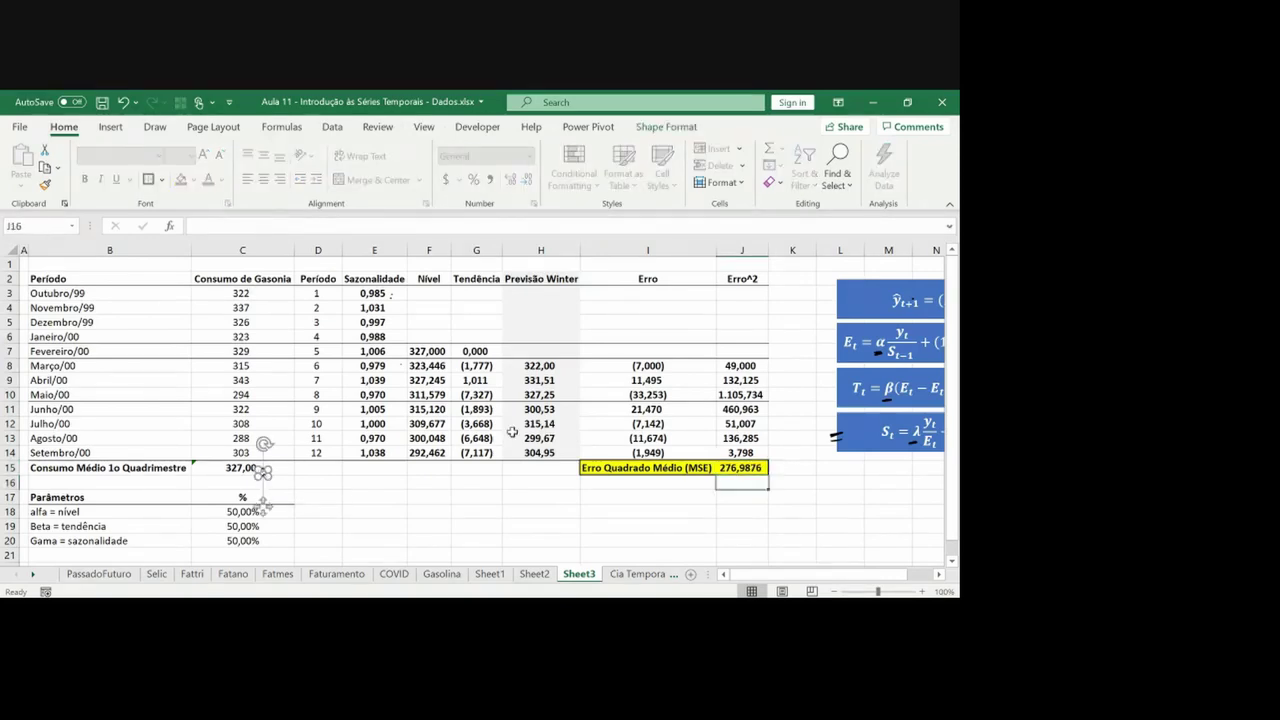
# Insert a 2-D line chart with markers from the period and consumption data in B2:C14 and place it below the table
pyautogui.moveTo(148, 280); pyautogui.dragTo(224, 448)
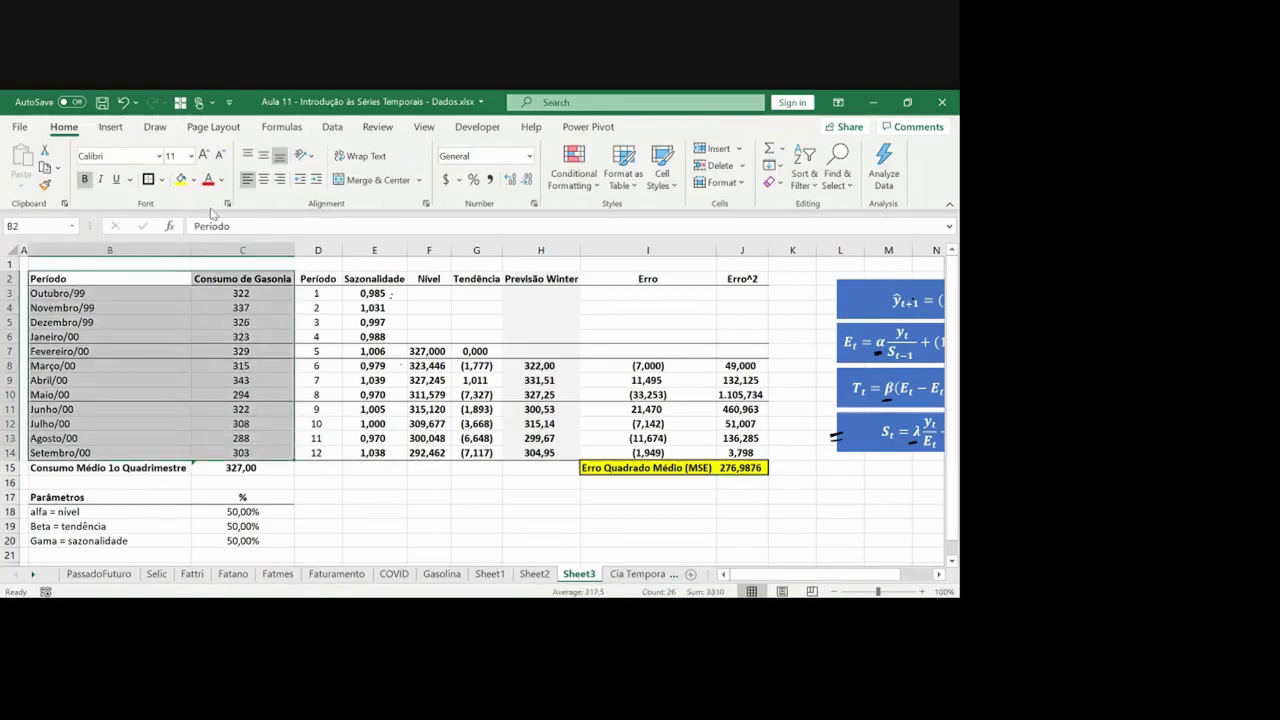
pyautogui.click(111, 127)
pyautogui.click(395, 163)
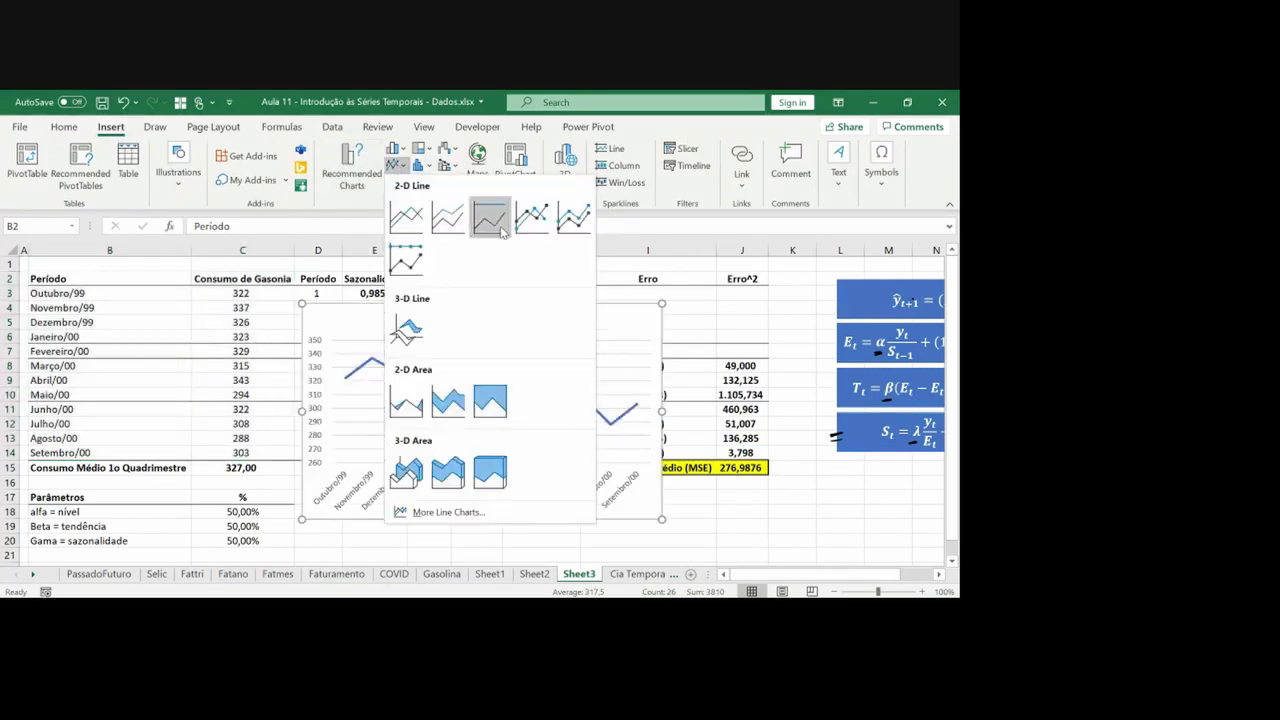
pyautogui.click(531, 216)
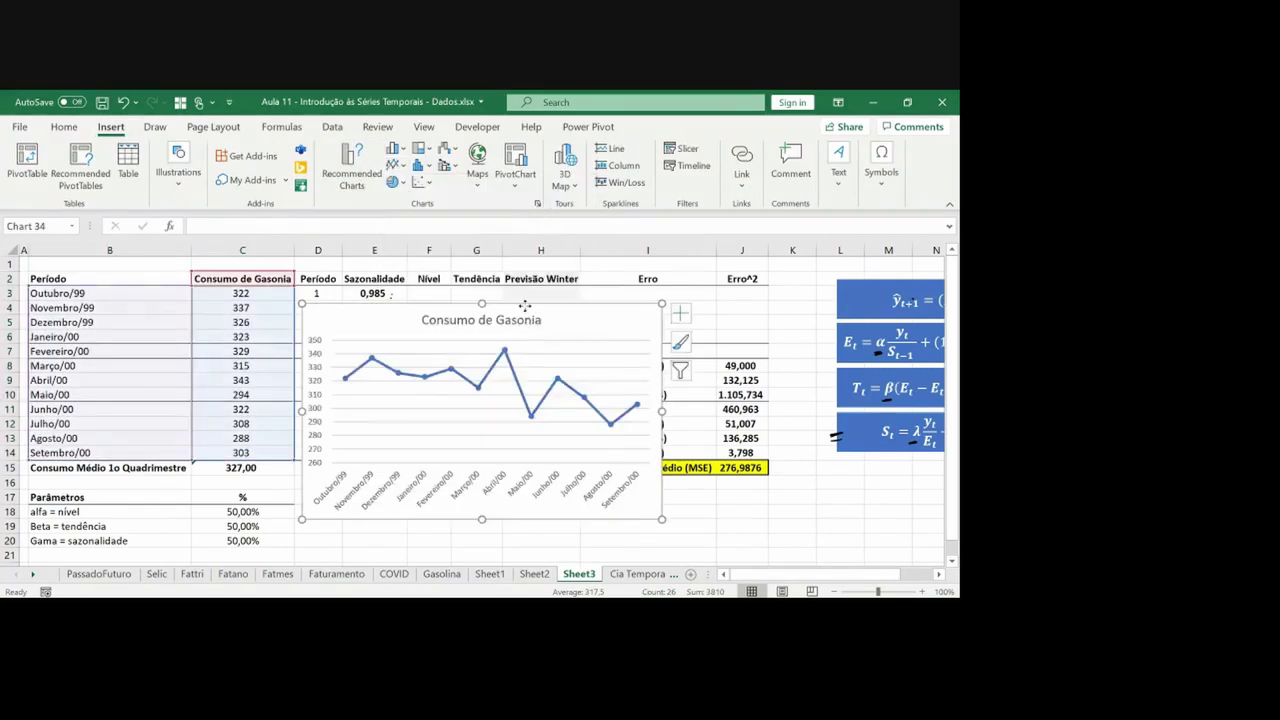
pyautogui.moveTo(524, 304); pyautogui.dragTo(601, 499)
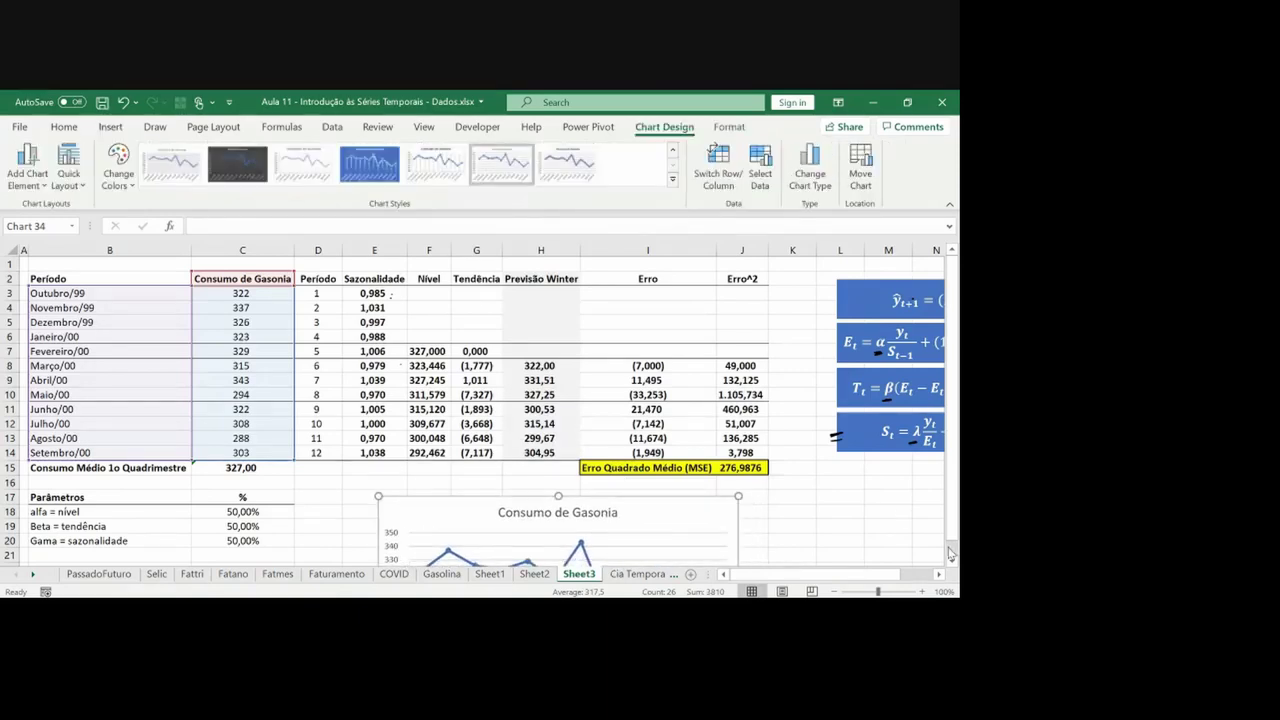
# Add a second series to the consumption chart, named from H2 (Previsão Winter) with values H3:H14
pyautogui.scroll(-2, 953, 565)
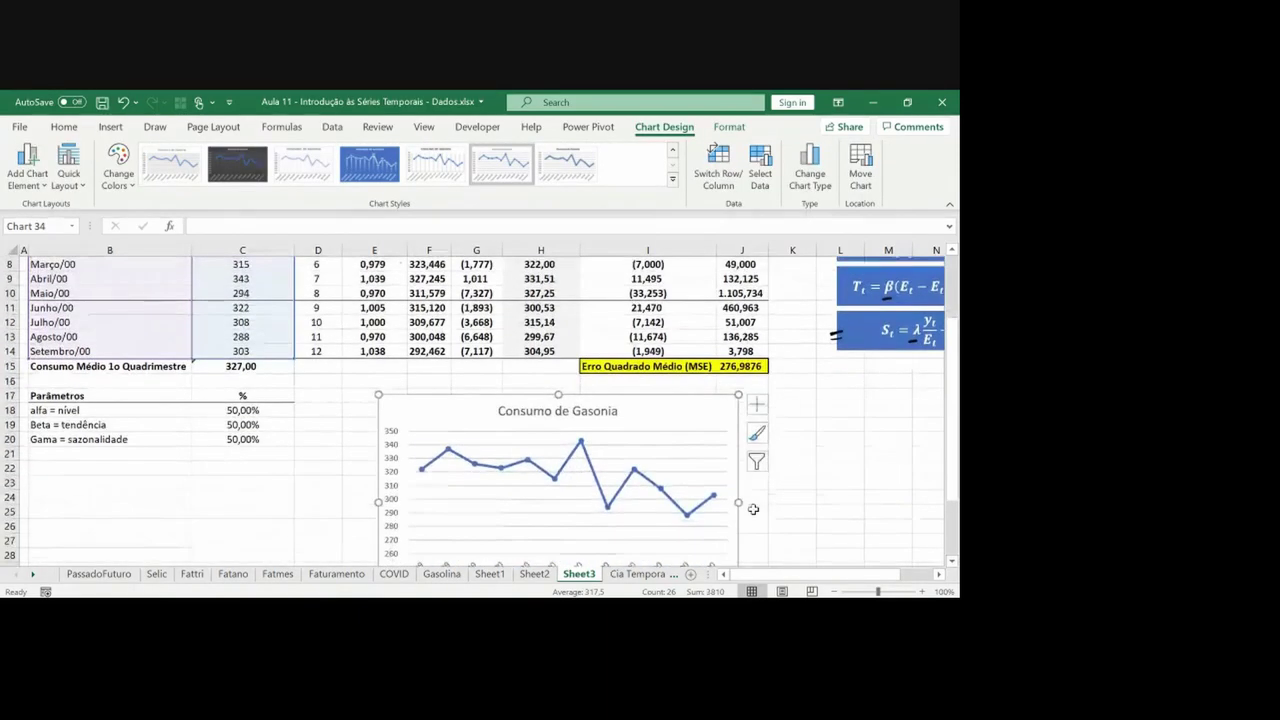
pyautogui.rightClick(735, 486)
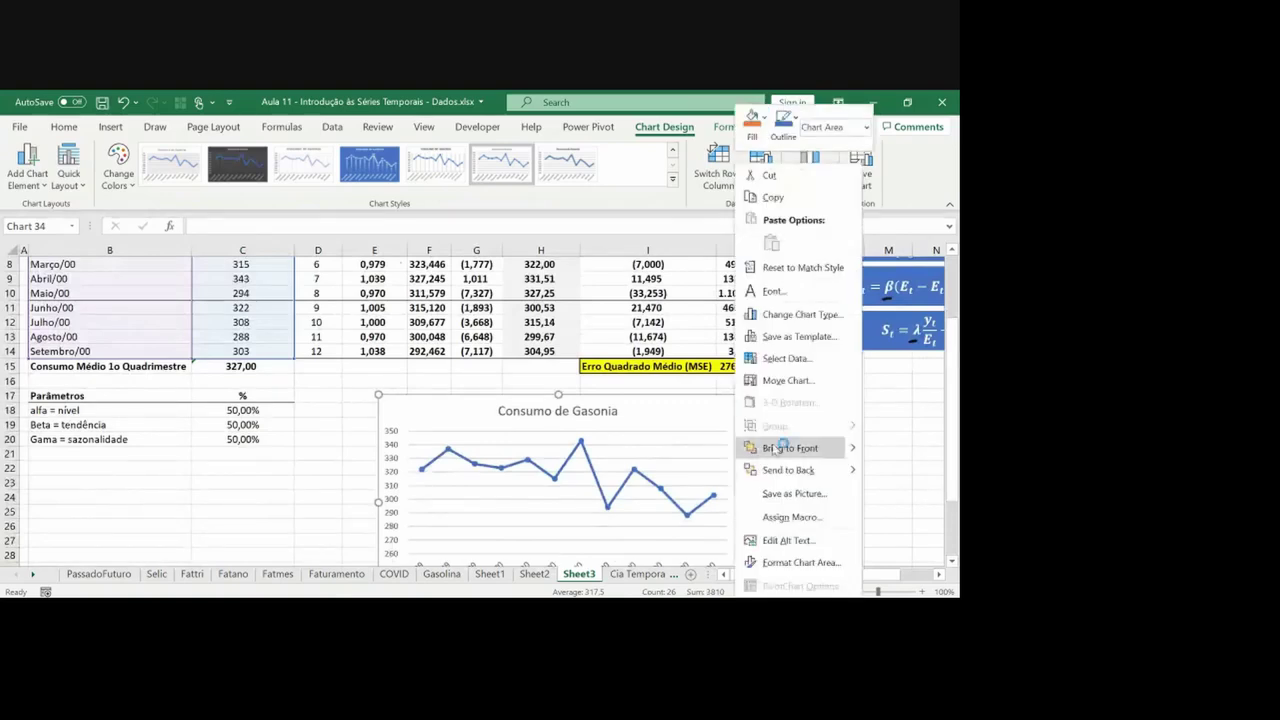
pyautogui.click(786, 358)
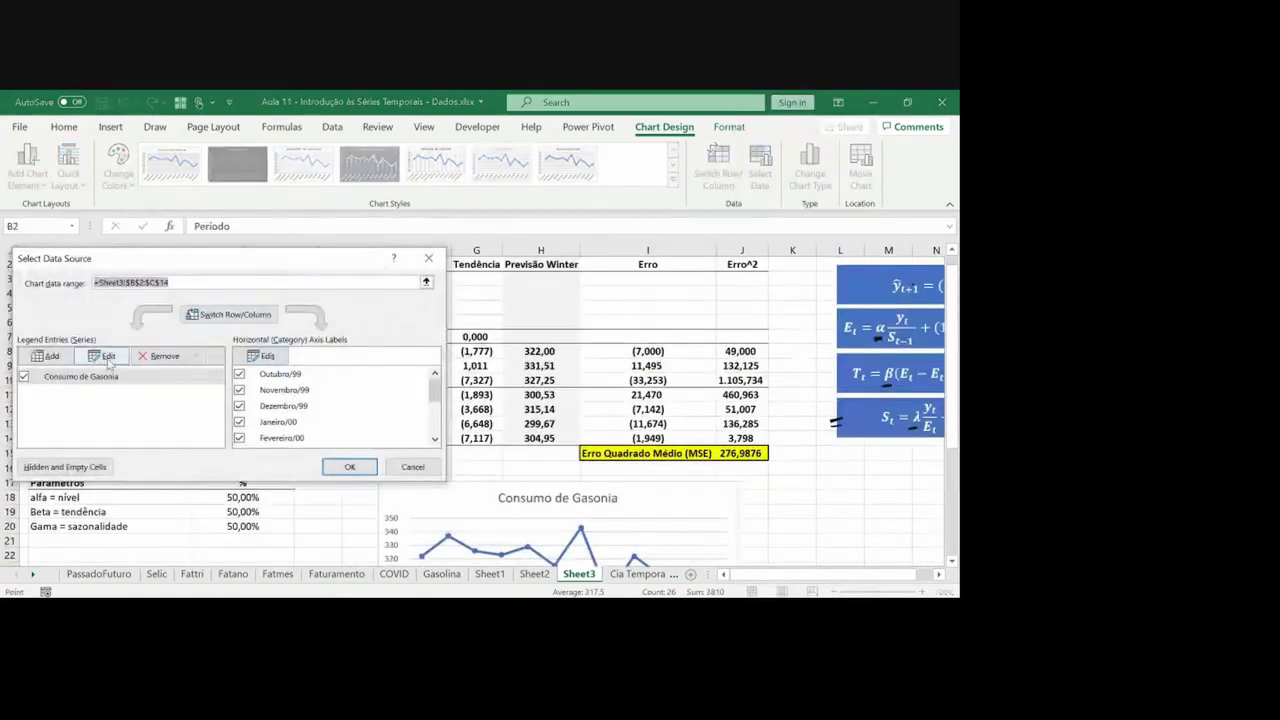
pyautogui.click(48, 356)
pyautogui.click(261, 353)
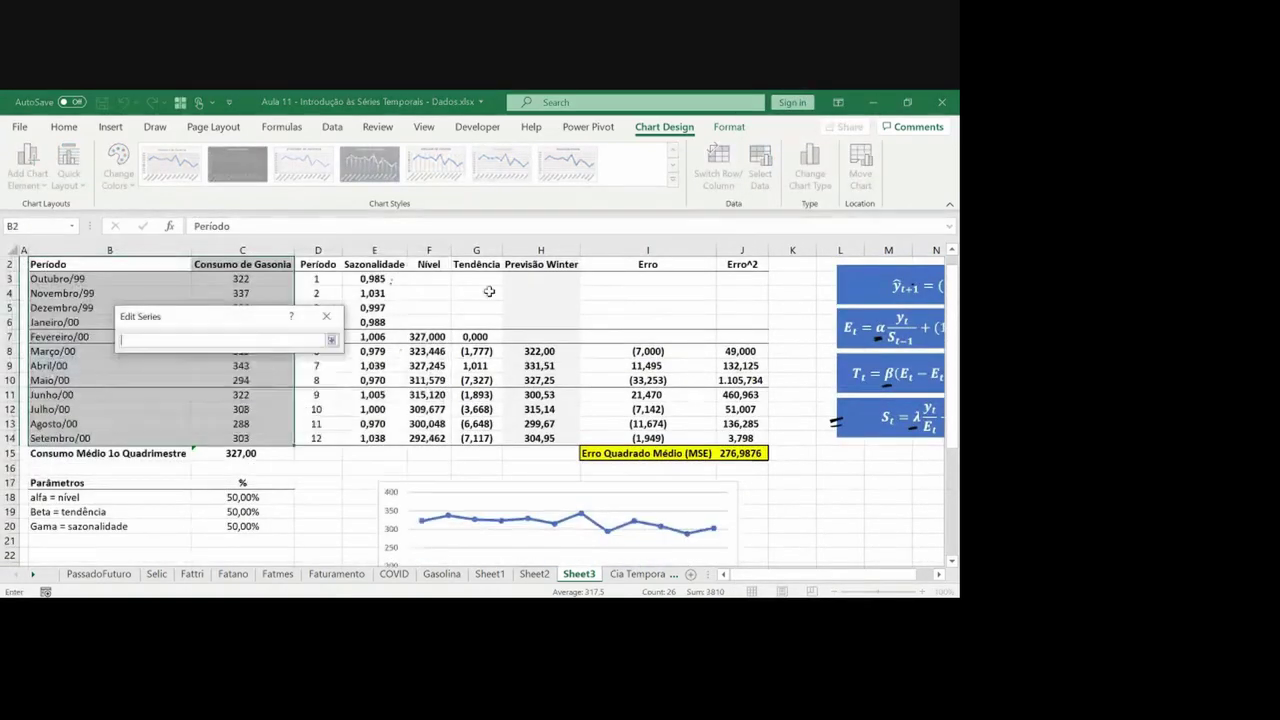
pyautogui.click(519, 265)
pyautogui.press('Return')
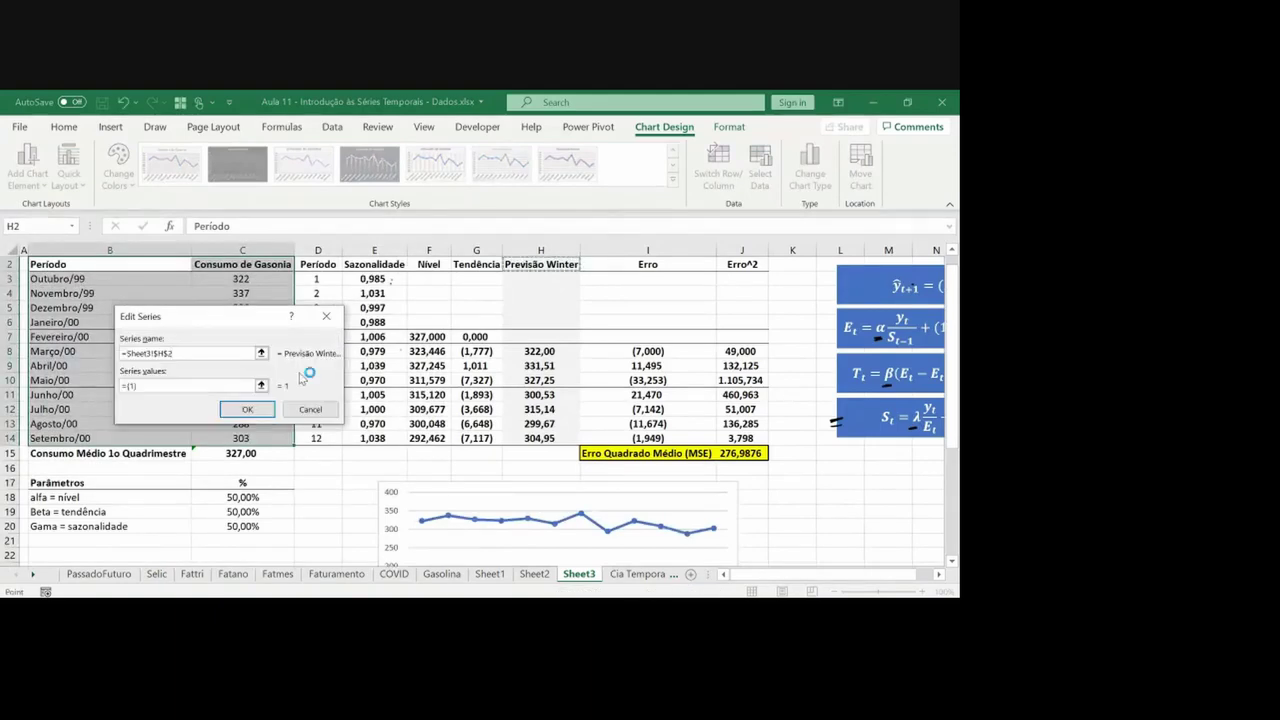
pyautogui.click(261, 387)
pyautogui.moveTo(540, 279); pyautogui.dragTo(535, 438)
pyautogui.press('Return')
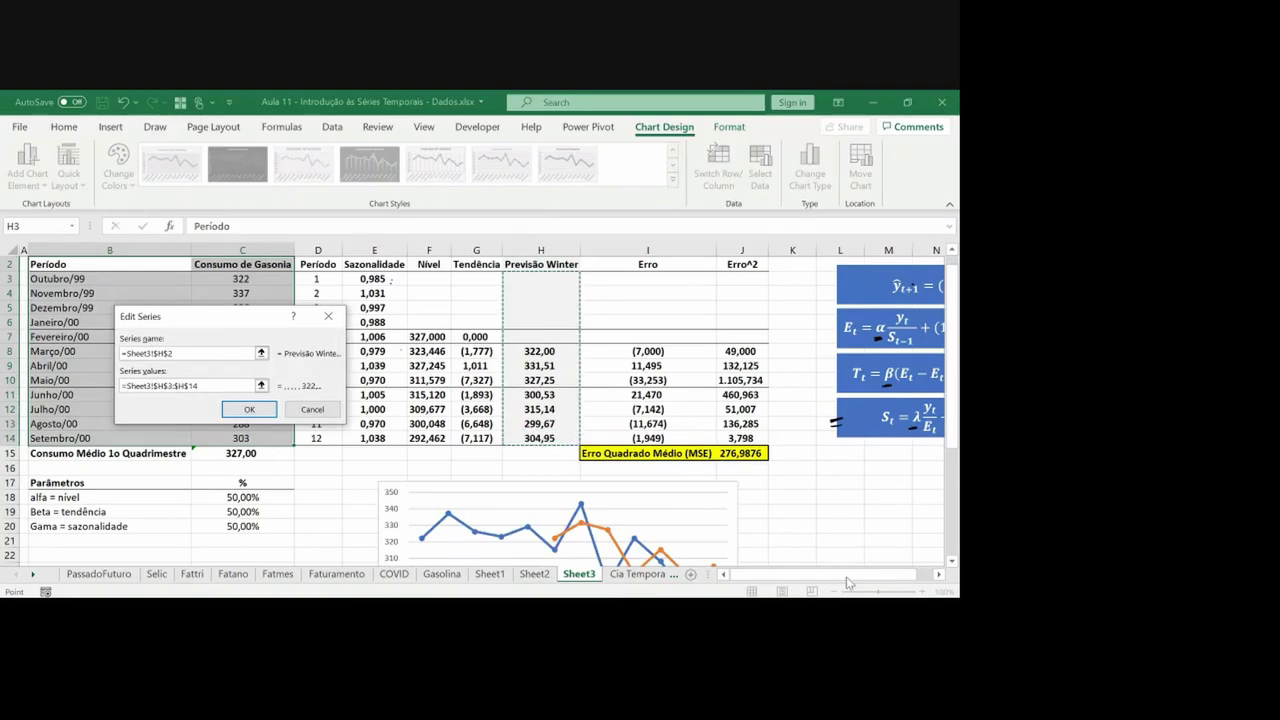
pyautogui.click(240, 410)
pyautogui.click(340, 463)
# Add a legend at the bottom of the consumption and forecast chart
pyautogui.scroll(-4, 560, 420)
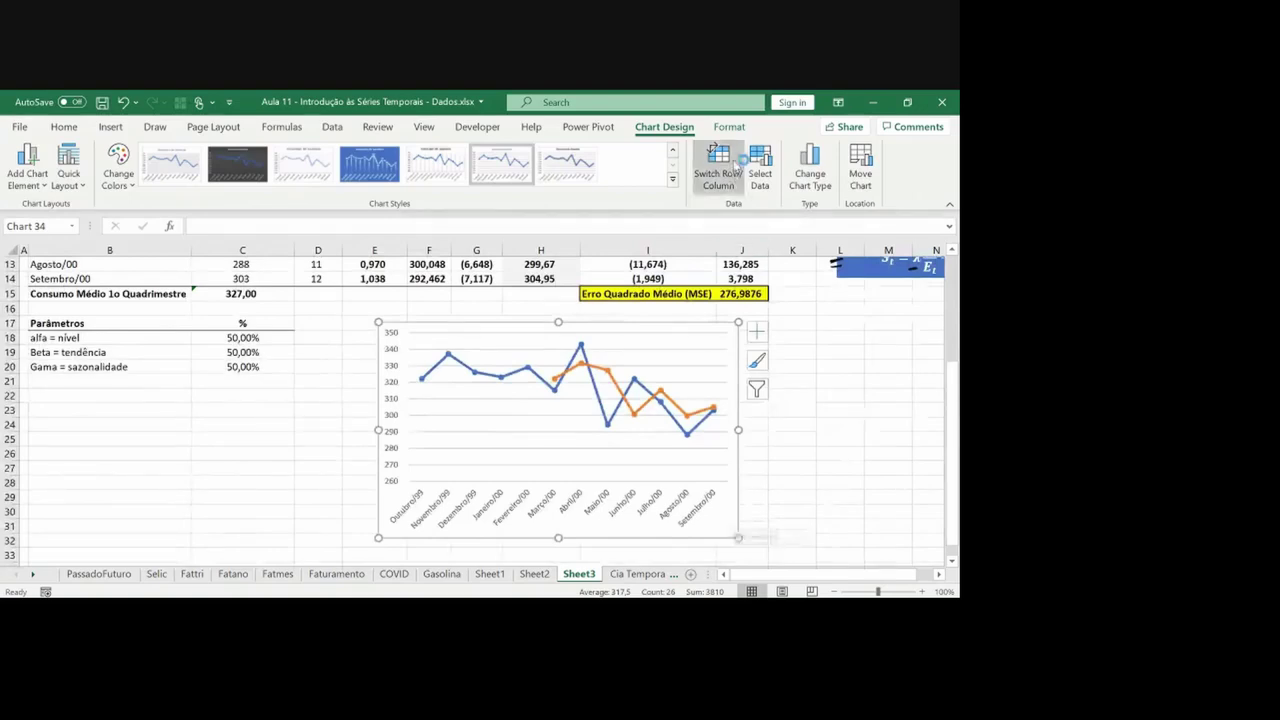
pyautogui.click(27, 165)
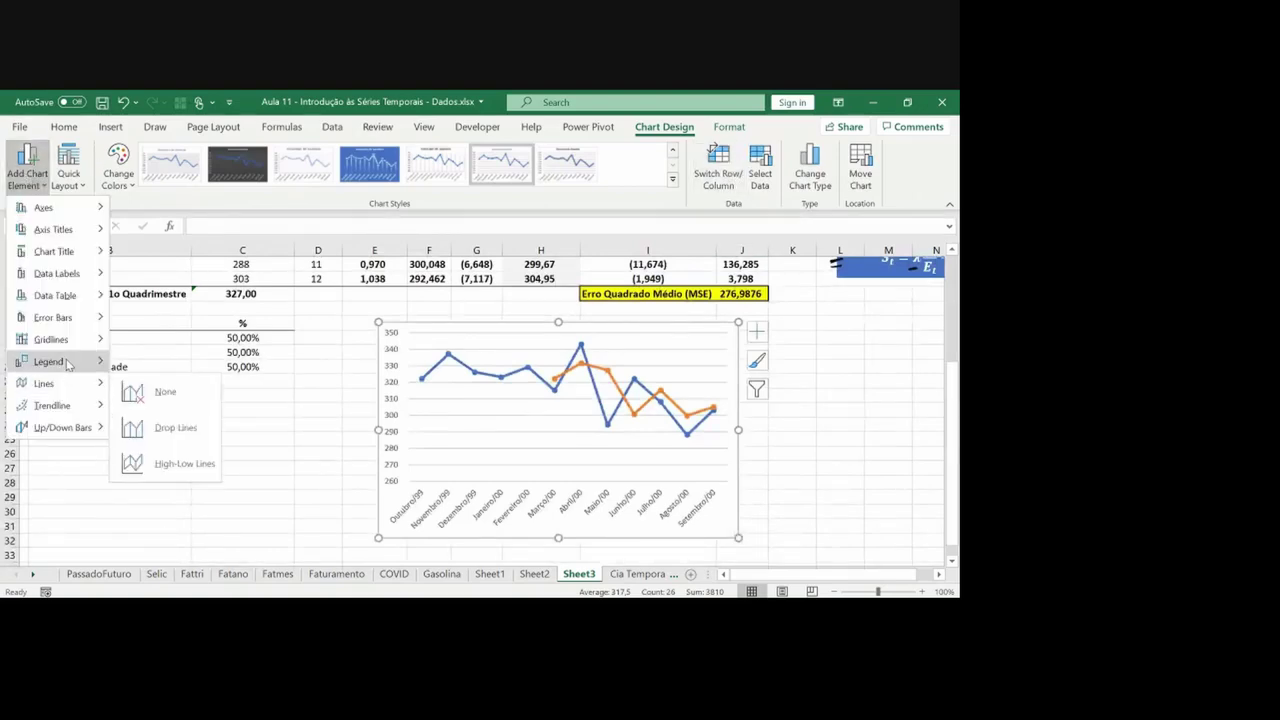
pyautogui.moveTo(67, 365)
pyautogui.click(172, 516)
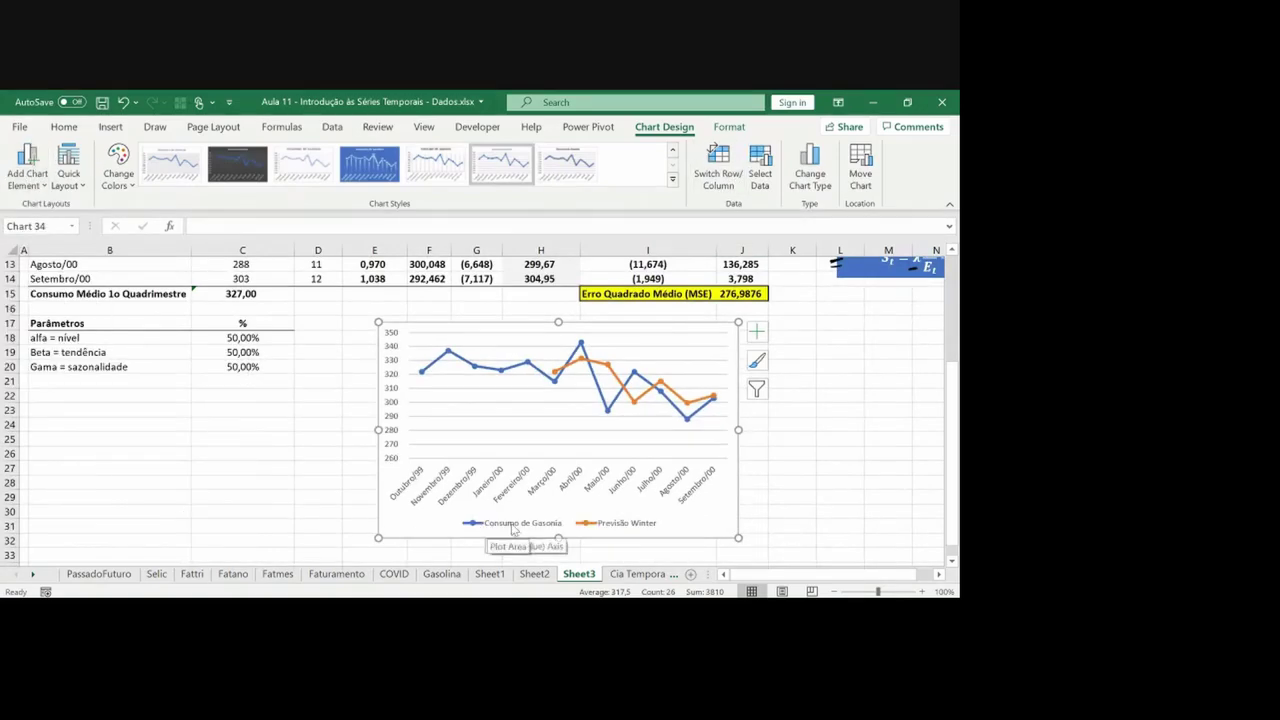
pyautogui.click(512, 530)
pyautogui.click(782, 425)
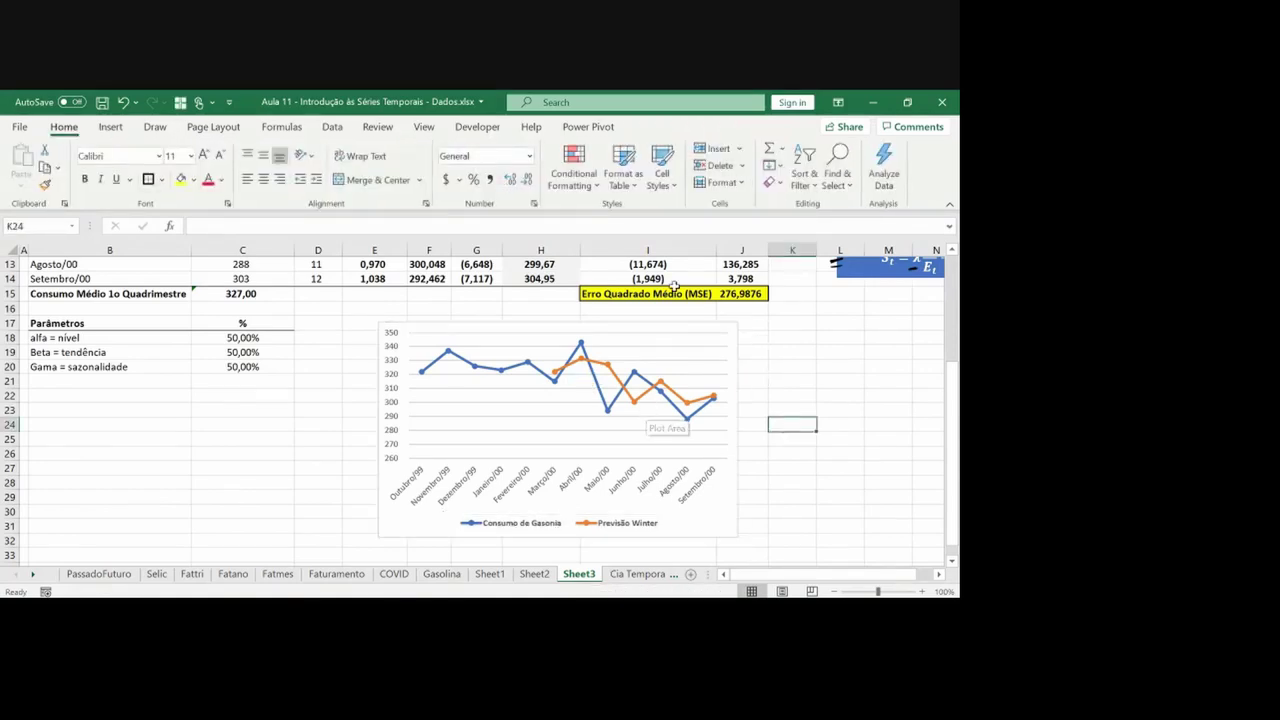
pyautogui.click(736, 345)
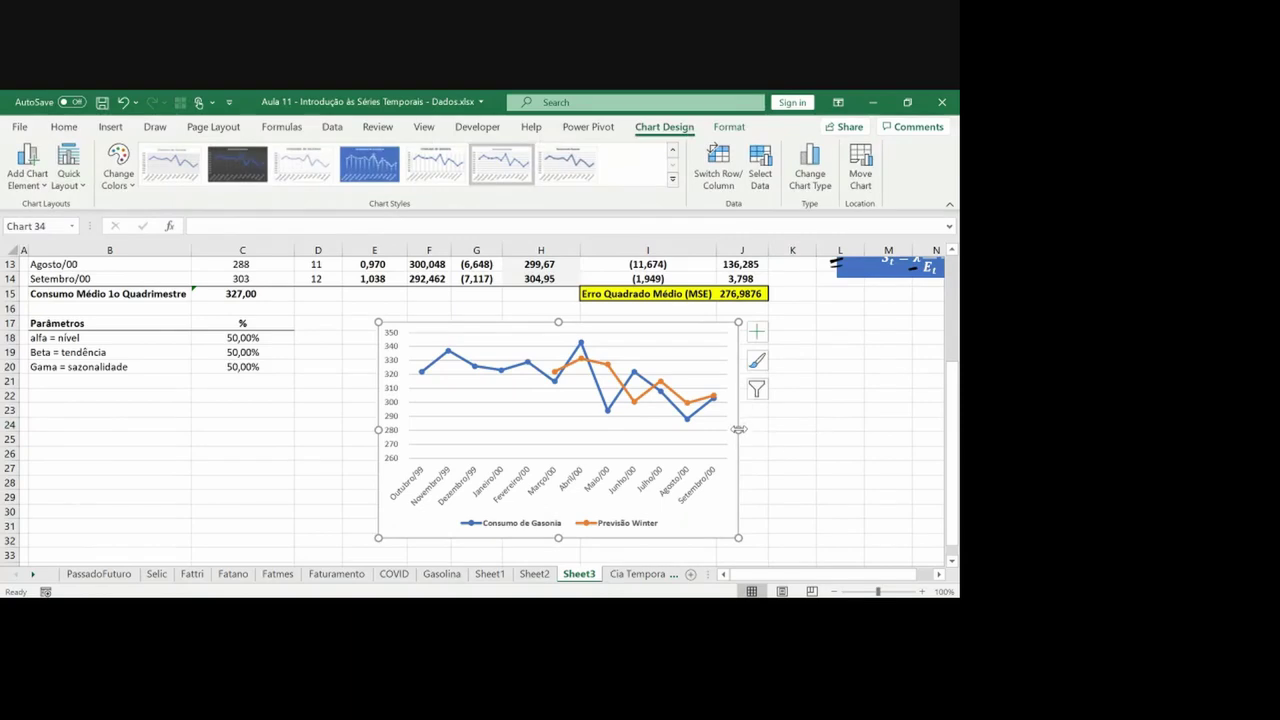
pyautogui.click(844, 416)
# Insert nine blank rows above the Consumo Médio 1o Quadrimestre row
pyautogui.click(403, 308)
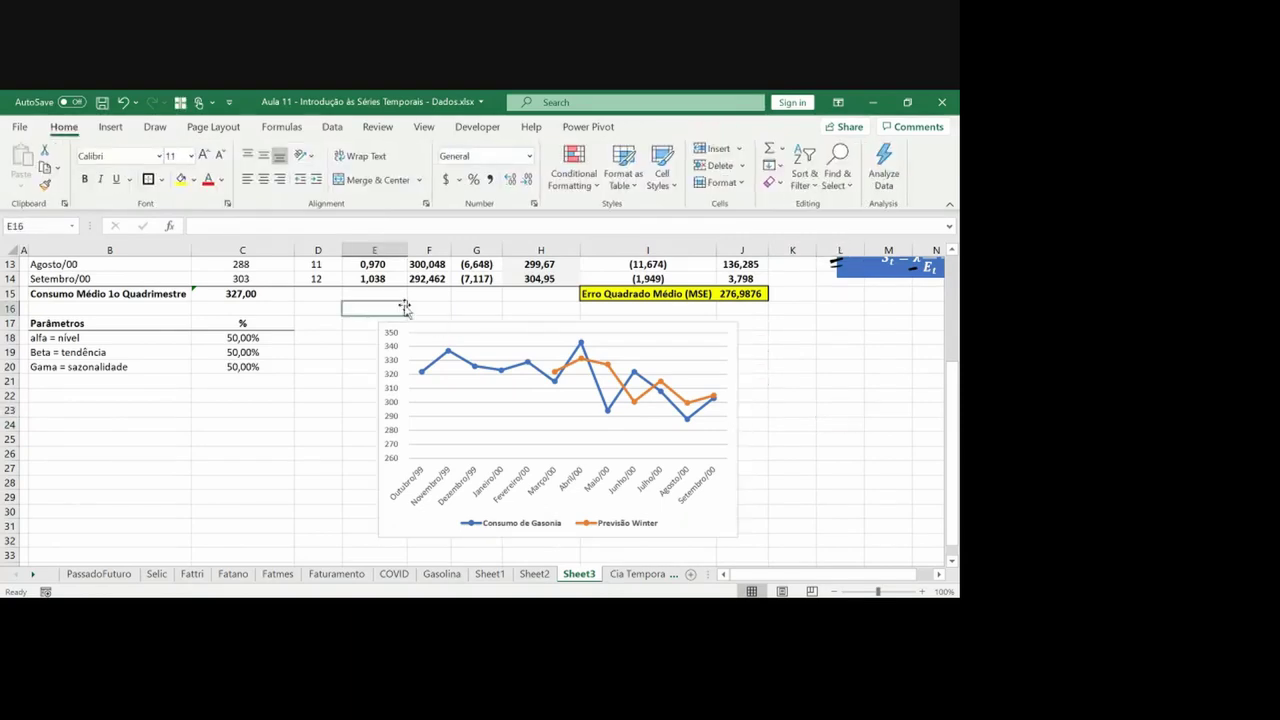
pyautogui.press('Up')
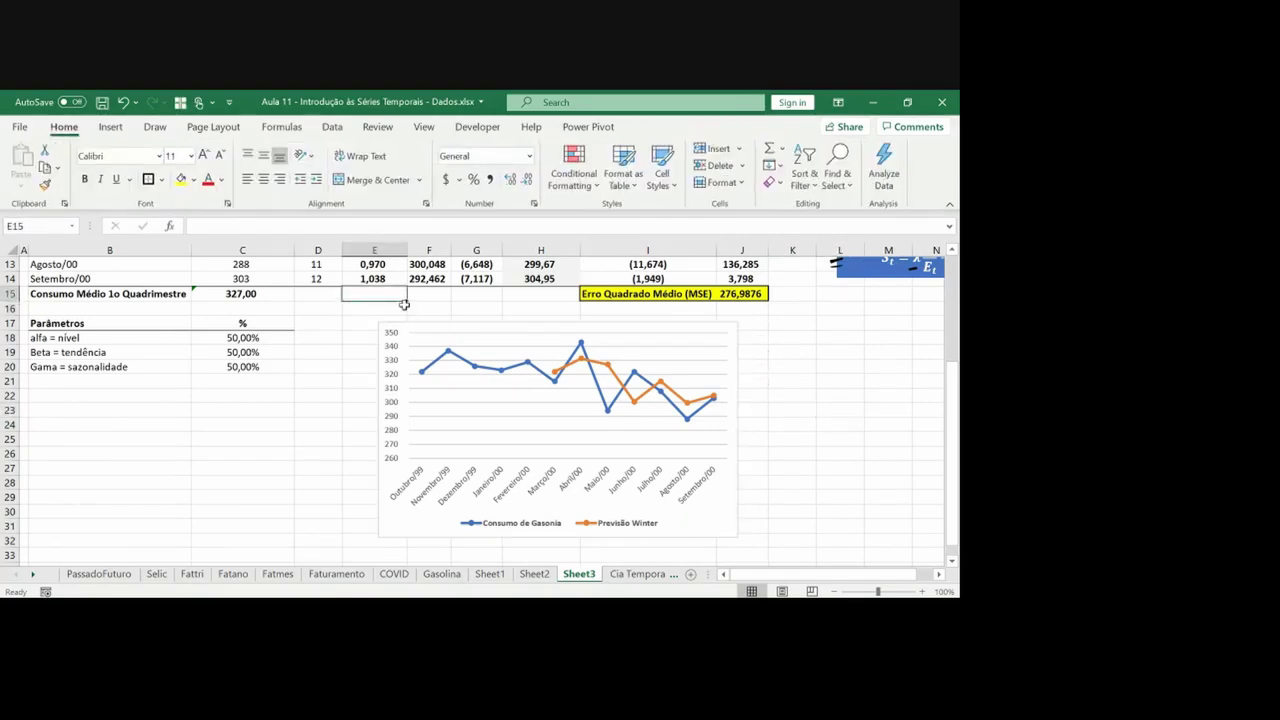
pyautogui.press('Left')
pyautogui.press('Left')
pyautogui.press('Left')
pyautogui.hotkey('shift', 'Right')
pyautogui.hotkey('shift', 'Right')
pyautogui.hotkey('shift', 'Right')
pyautogui.hotkey('shift', 'Right')
pyautogui.hotkey('shift', 'Right')
pyautogui.hotkey('shift', 'Right')
pyautogui.hotkey('shift', 'Right')
pyautogui.hotkey('shift', 'Right')
pyautogui.hotkey('shift', 'Right')
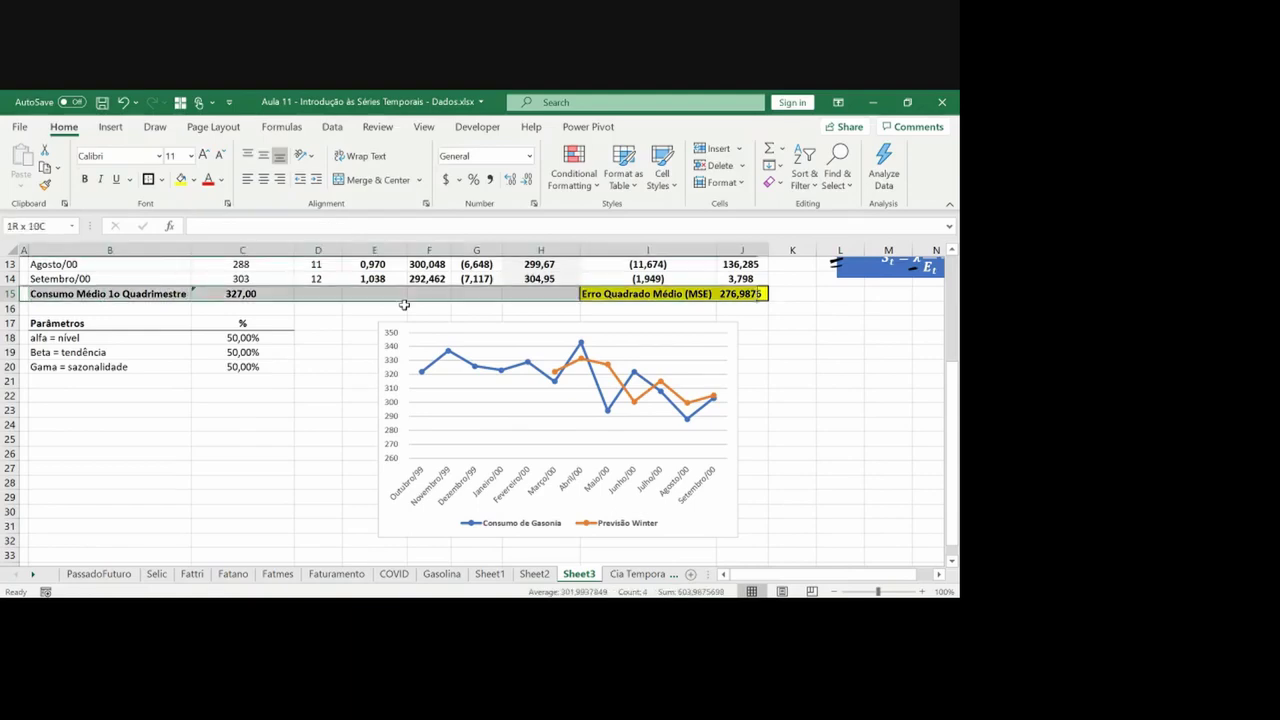
pyautogui.hotkey('shift', 'space')
pyautogui.hotkey('ctrl', '+')
pyautogui.hotkey('ctrl', '+')
pyautogui.hotkey('ctrl', '+')
pyautogui.hotkey('ctrl', '+')
pyautogui.hotkey('ctrl', '+')
pyautogui.hotkey('ctrl', '+')
pyautogui.hotkey('ctrl', '+')
pyautogui.hotkey('ctrl', '+')
pyautogui.hotkey('ctrl', '+')
# Number the future periods 1 to 8 in B15:B22 below Setembro/00
pyautogui.press('Right')
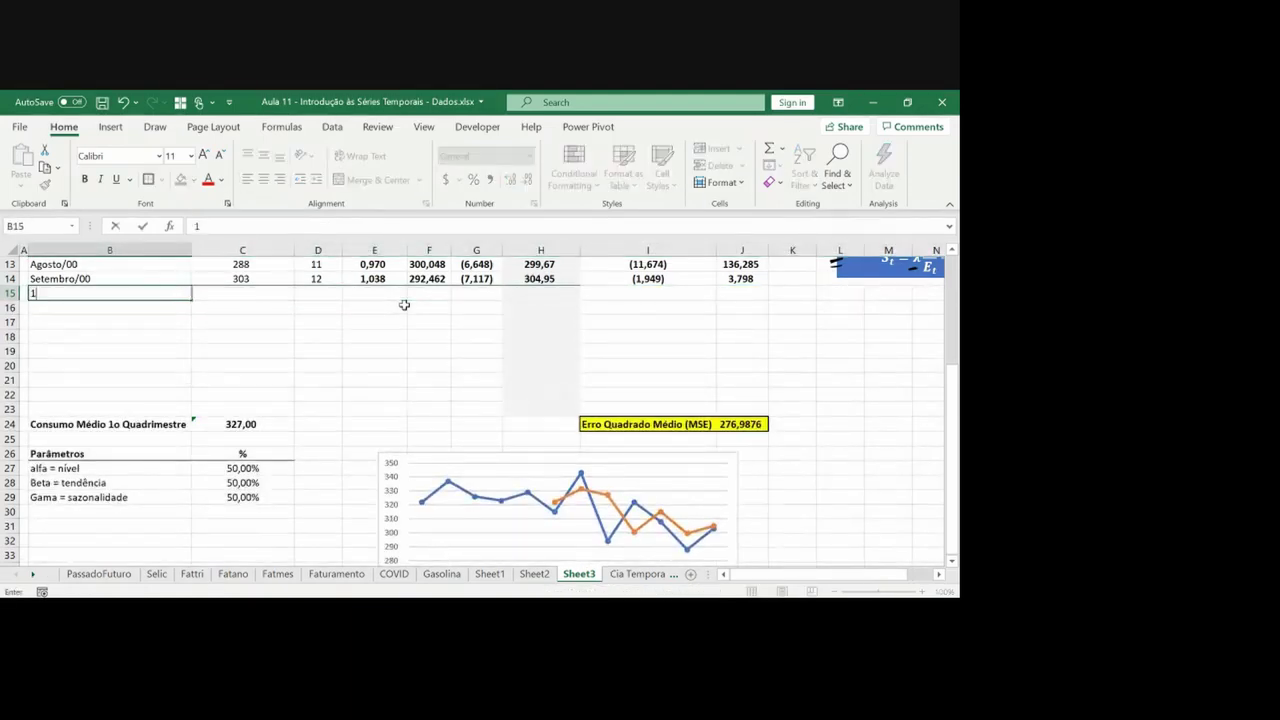
pyautogui.write('1 2 3')
pyautogui.press('Return')
pyautogui.write('4')
pyautogui.press('Return')
pyautogui.write('5')
pyautogui.press('Return')
pyautogui.write('6')
pyautogui.press('Return')
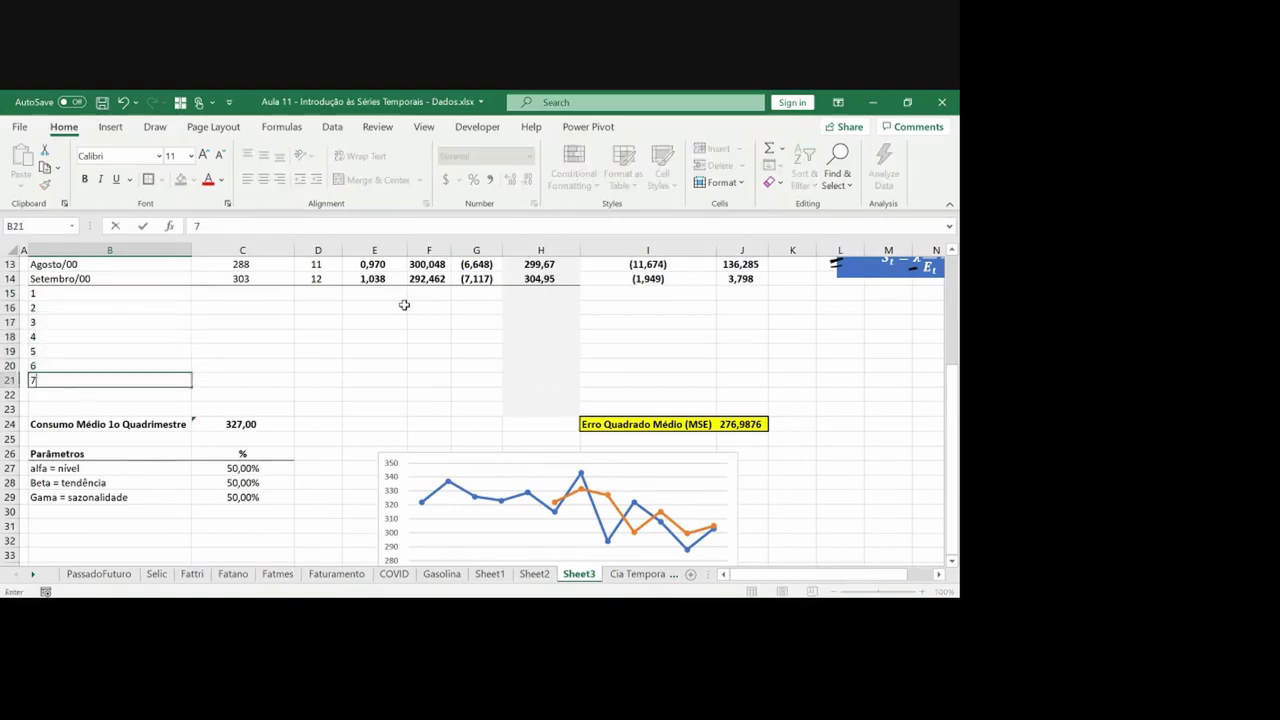
pyautogui.write('7')
pyautogui.press('Return')
pyautogui.write('8')
pyautogui.press('Return')
# Enter =H14 in C15 so the first future period's consumption takes the last Winter forecast
pyautogui.press('Up')
pyautogui.press('Right')
pyautogui.hotkey('ctrl', 'Up')
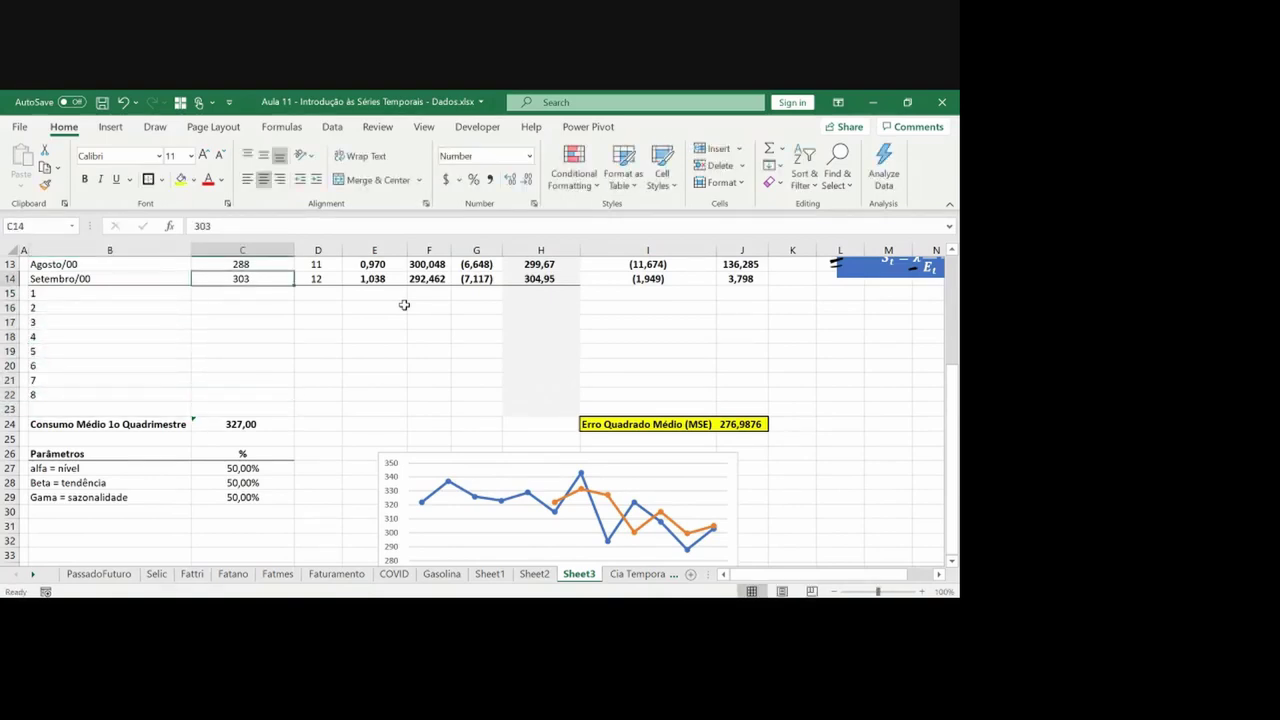
pyautogui.hotkey('ctrl', 'Up')
pyautogui.hotkey('ctrl', 'Up')
pyautogui.press('Down')
pyautogui.press('Down')
pyautogui.hotkey('ctrl', 'Down')
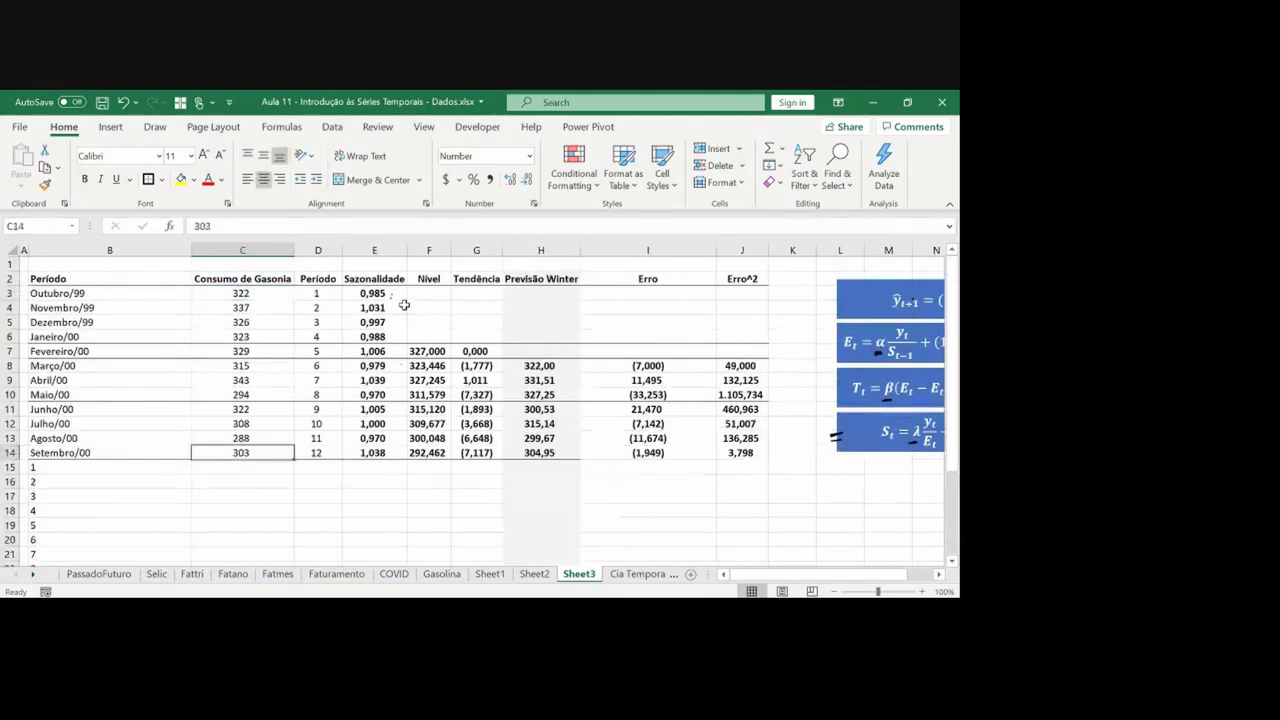
pyautogui.press('Down')
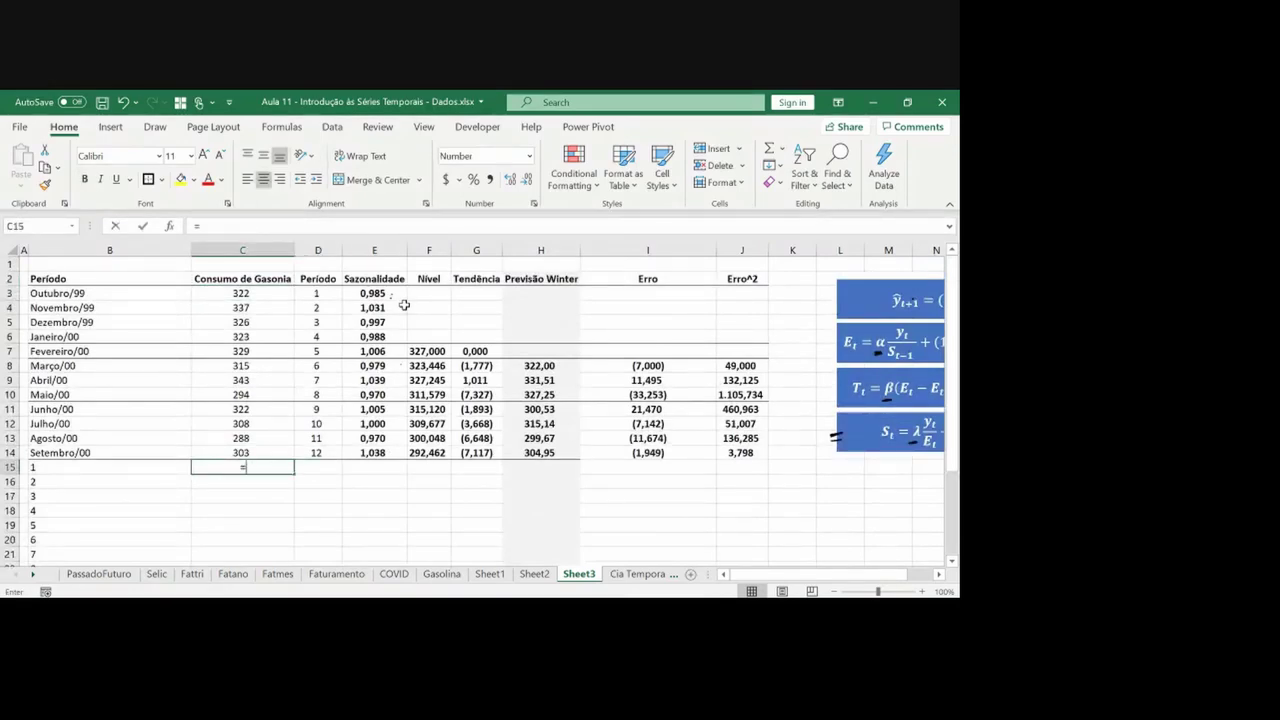
pyautogui.press('Right')
pyautogui.press('Right')
pyautogui.press('Right')
pyautogui.press('Right')
pyautogui.press('Right')
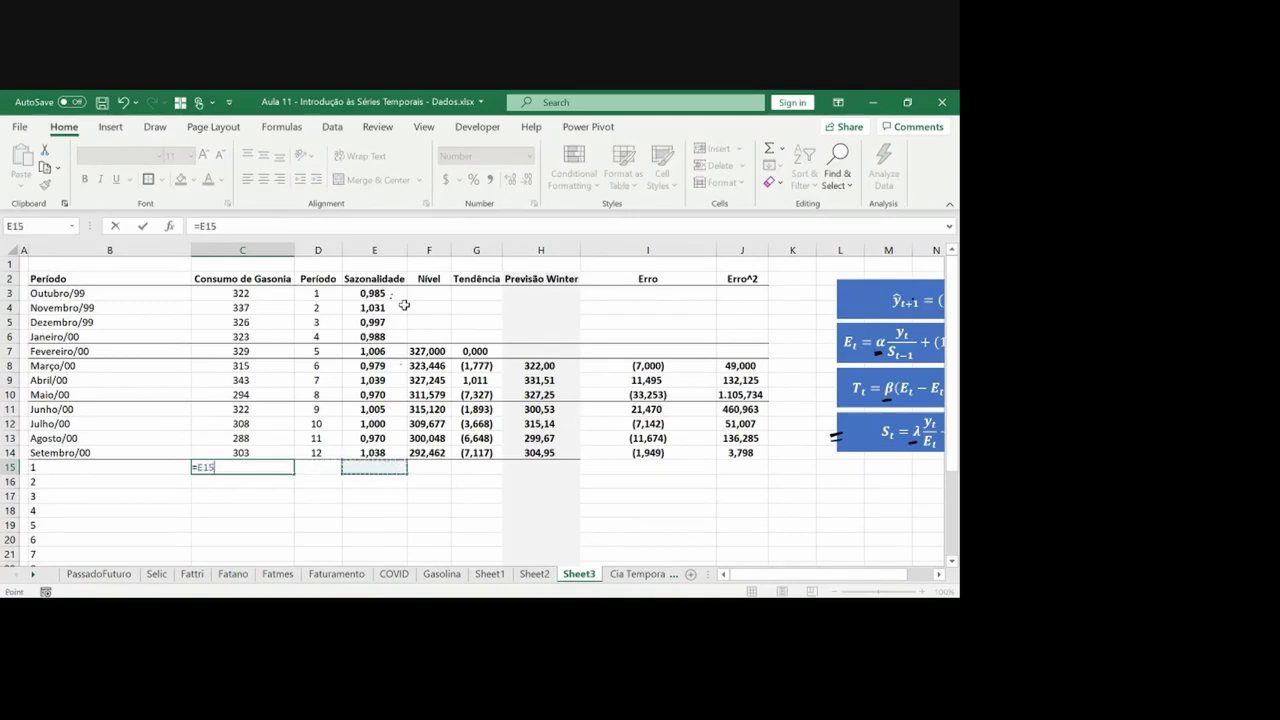
pyautogui.press('Up')
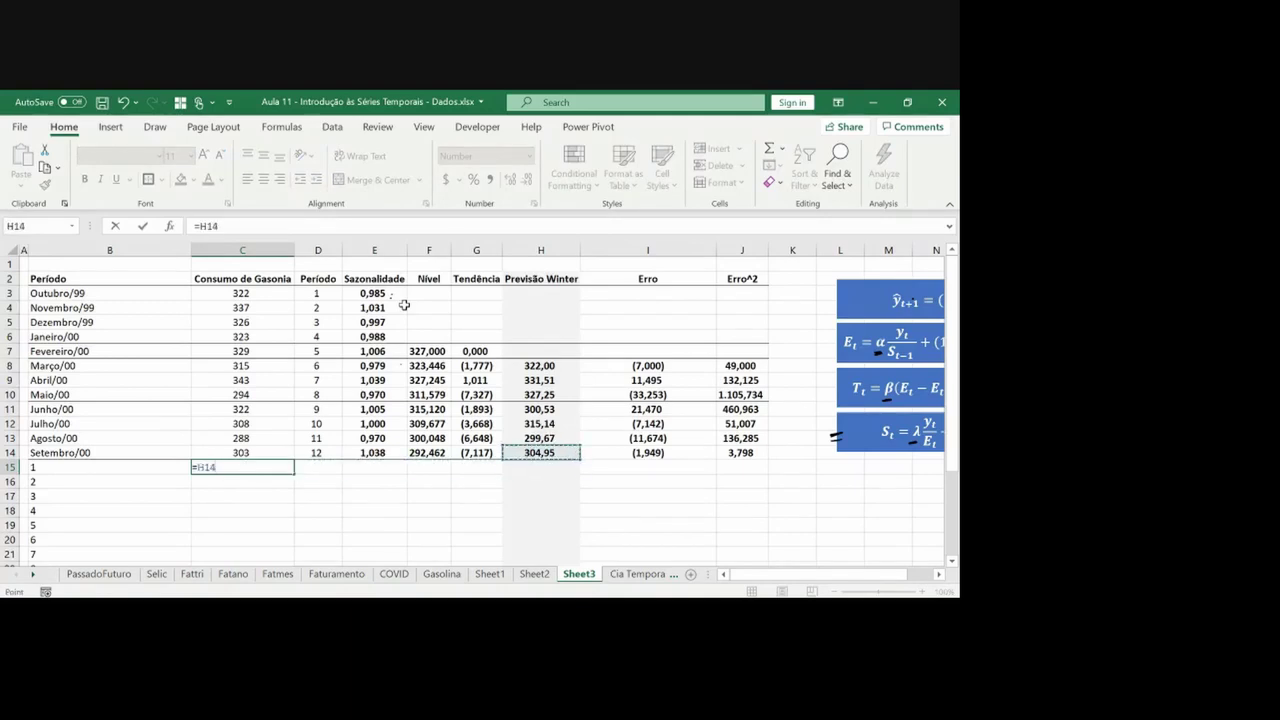
pyautogui.press('Return')
# Copy the C15 forecast link down through C22 for the remaining future periods
pyautogui.press('Up')
pyautogui.hotkey('ctrl', 'c')
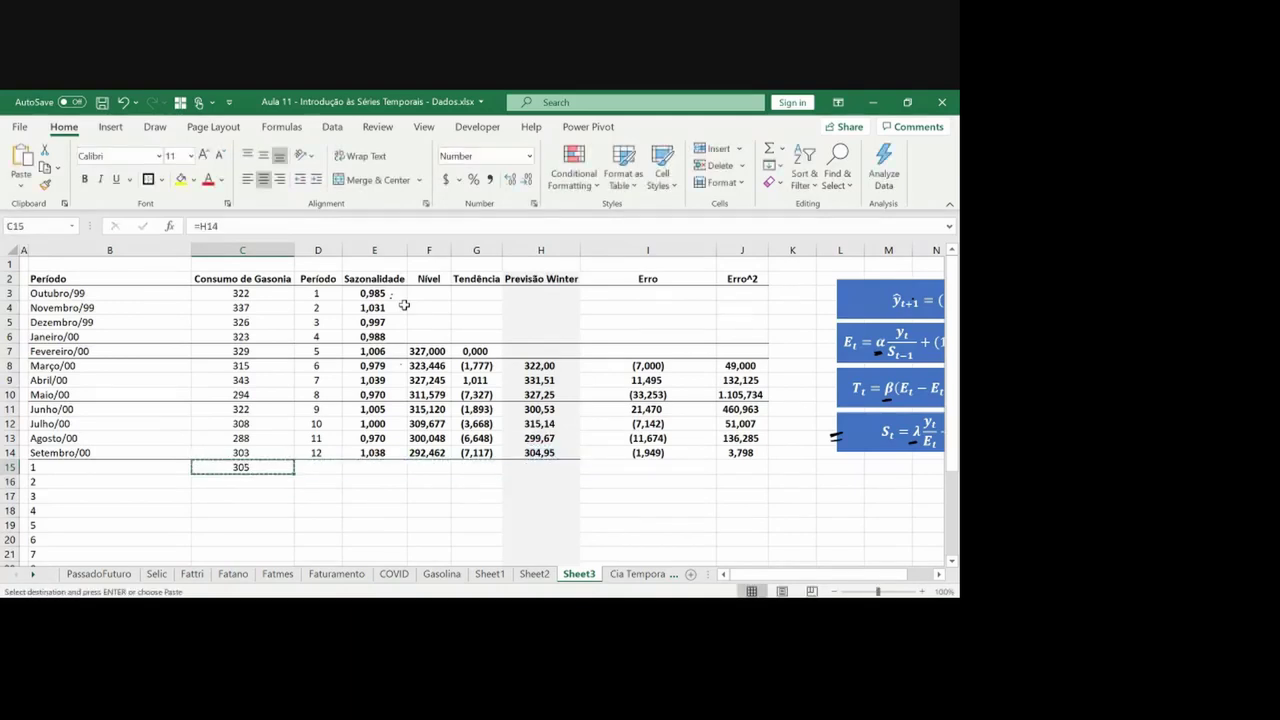
pyautogui.press('Escape')
pyautogui.hotkey('ctrl', 'c')
pyautogui.hotkey('shift', 'Down')
pyautogui.hotkey('shift', 'Down')
pyautogui.hotkey('shift', 'Down')
pyautogui.hotkey('shift', 'Down')
pyautogui.hotkey('shift', 'Down')
pyautogui.hotkey('shift', 'Down')
pyautogui.hotkey('shift', 'Down')
pyautogui.hotkey('shift', 'Down')
pyautogui.hotkey('shift', 'Down')
pyautogui.hotkey('shift', 'Down')
pyautogui.hotkey('shift', 'Down')
pyautogui.hotkey('shift', 'Up')
pyautogui.hotkey('shift', 'Up')
pyautogui.hotkey('shift', 'Up')
pyautogui.hotkey('shift', 'Up')
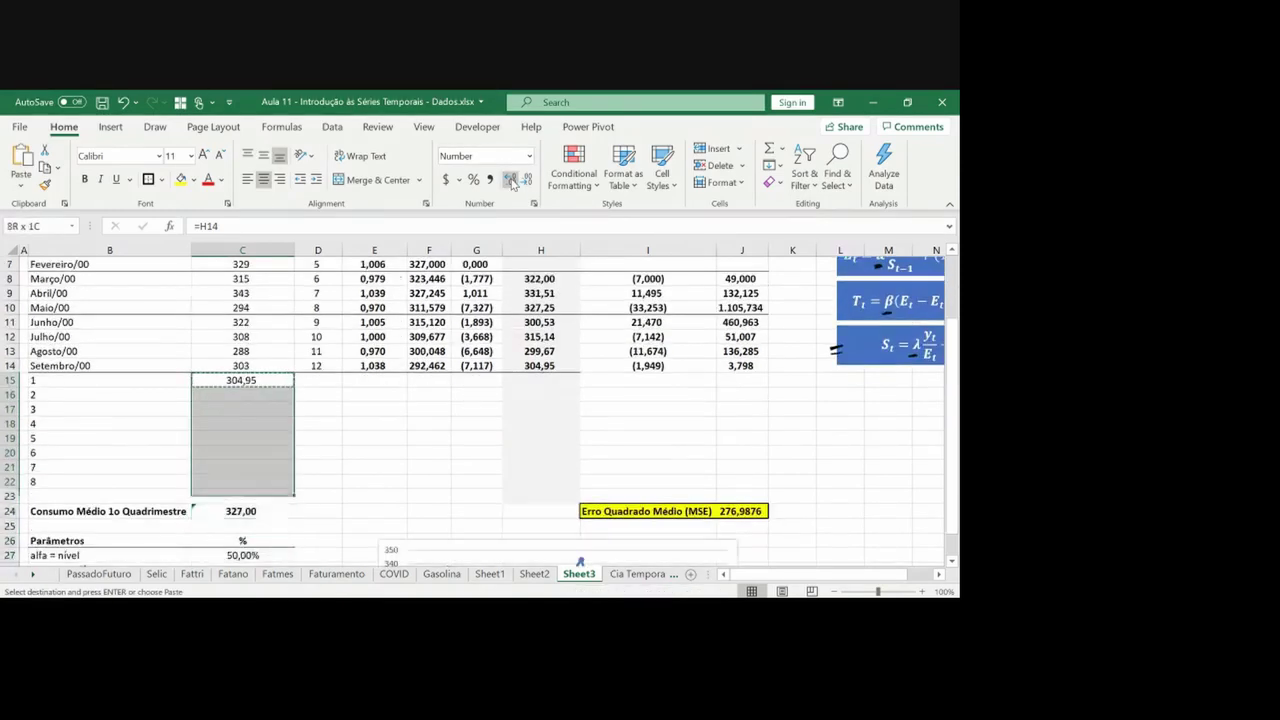
pyautogui.hotkey('ctrl', 'alt', 'v')
pyautogui.press('Return')
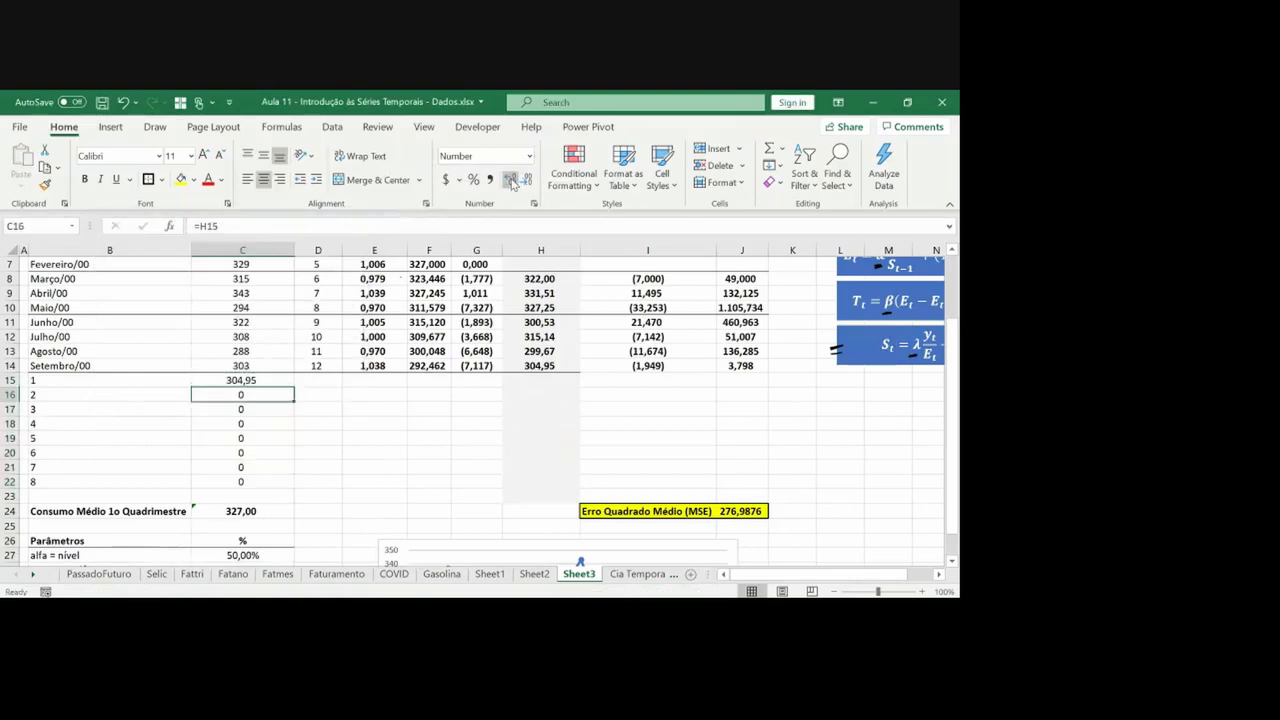
# Display C15:C22 with three decimals and check the cell references of the copied formulas from C16 down
pyautogui.click(511, 180)
pyautogui.click(511, 180)
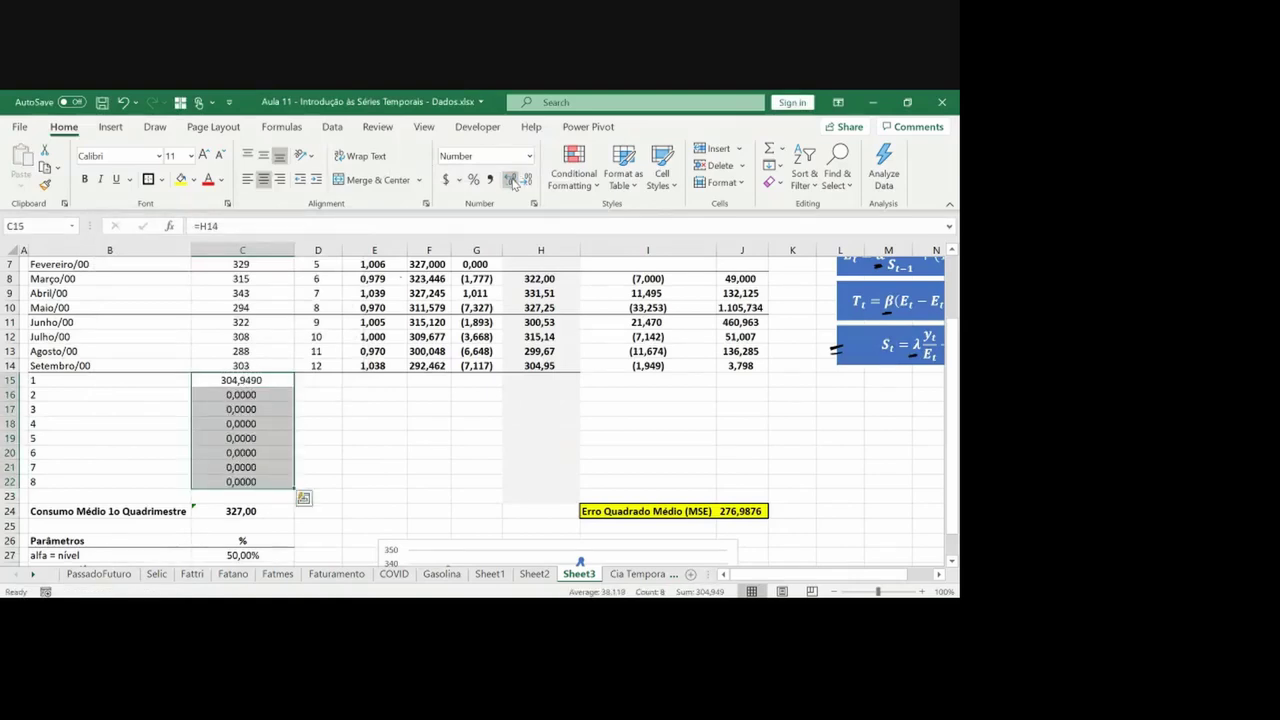
pyautogui.click(523, 181)
pyautogui.press('Down')
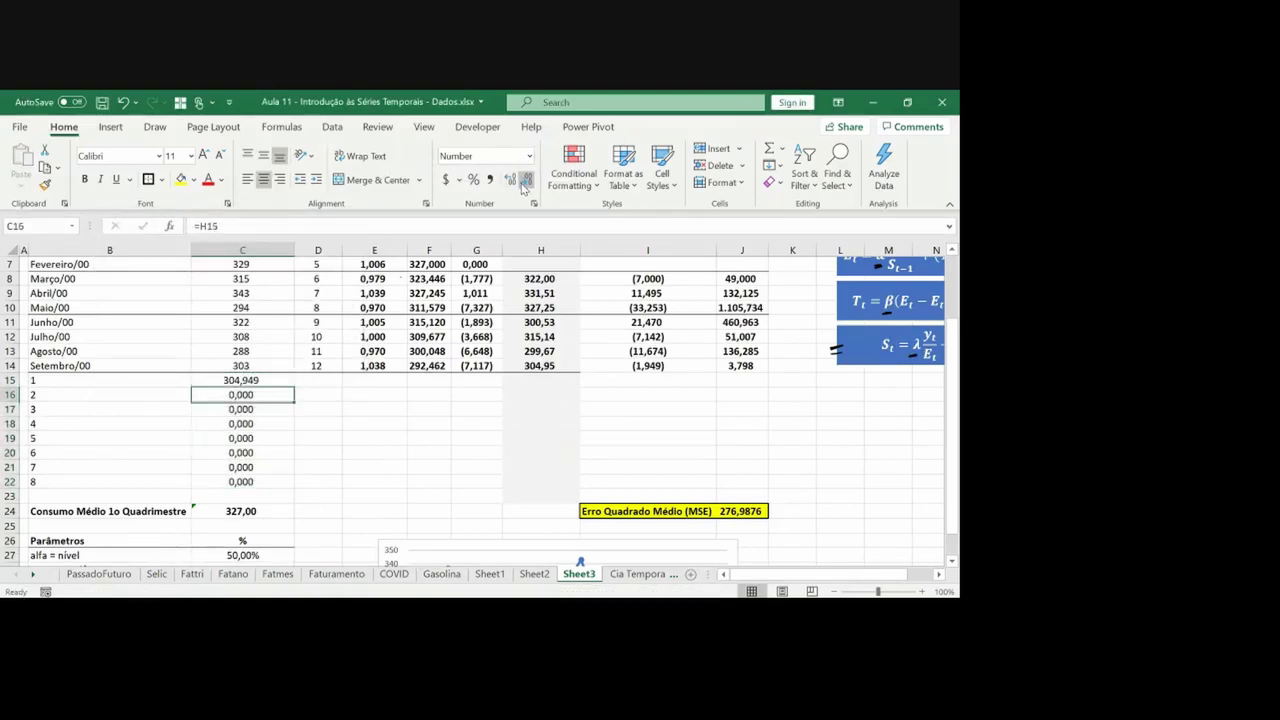
pyautogui.press('F2')
pyautogui.press('Return')
pyautogui.press('F2')
pyautogui.press('Return')
pyautogui.press('F2')
pyautogui.press('Escape')
pyautogui.press('Up')
pyautogui.press('Up')
pyautogui.press('Up')
pyautogui.press('Up')
pyautogui.press('Right')
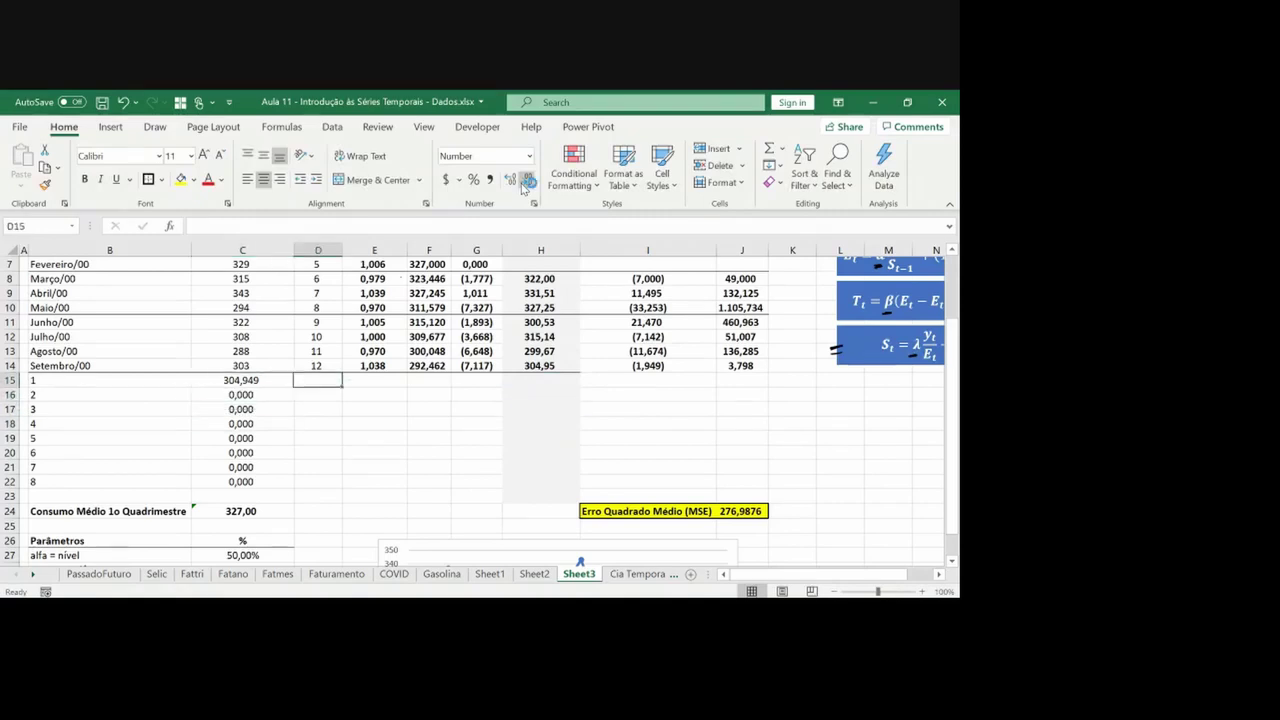
pyautogui.hotkey('shift', 'Right')
pyautogui.hotkey('shift', 'Right')
pyautogui.hotkey('shift', 'Right')
pyautogui.hotkey('shift', 'Right')
pyautogui.hotkey('shift', 'Right')
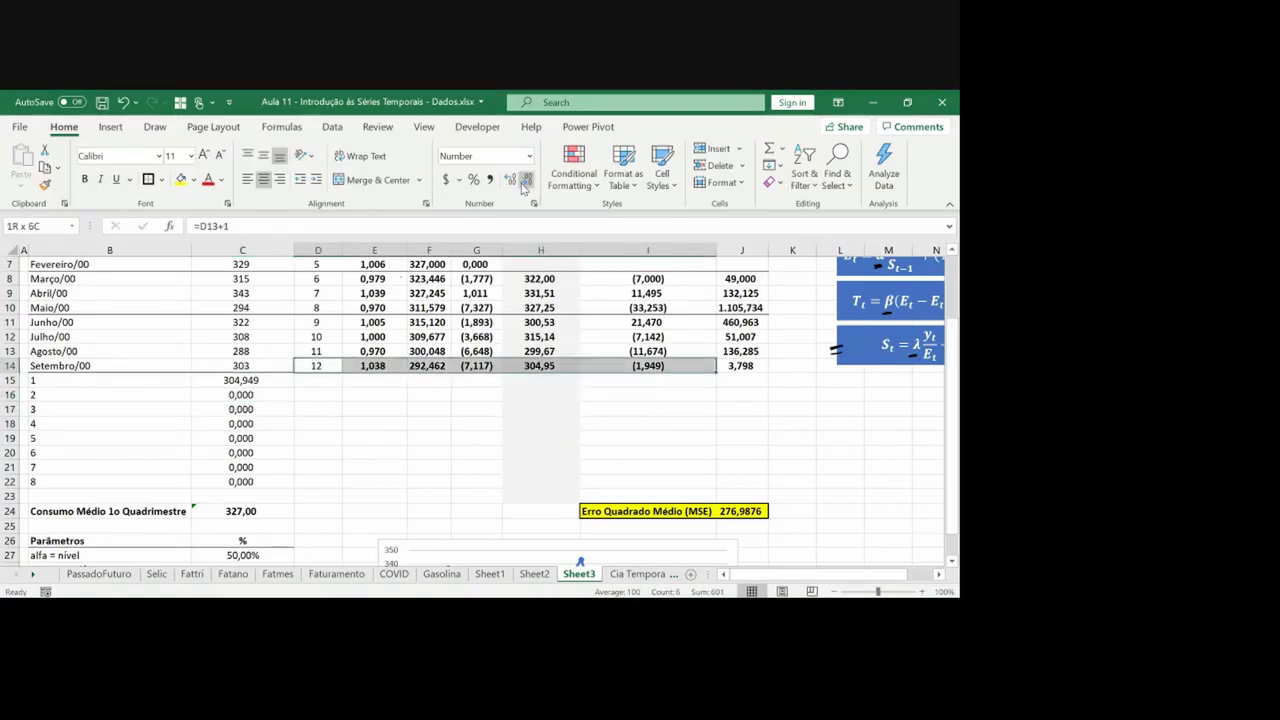
pyautogui.hotkey('shift', 'Left')
pyautogui.hotkey('ctrl', 'c')
pyautogui.press('Up')
pyautogui.hotkey('shift', 'Right')
pyautogui.hotkey('shift', 'Right')
pyautogui.hotkey('shift', 'Right')
pyautogui.hotkey('shift', 'Right')
pyautogui.hotkey('shift', 'Right')
pyautogui.hotkey('shift', 'Right')
pyautogui.press('Down')
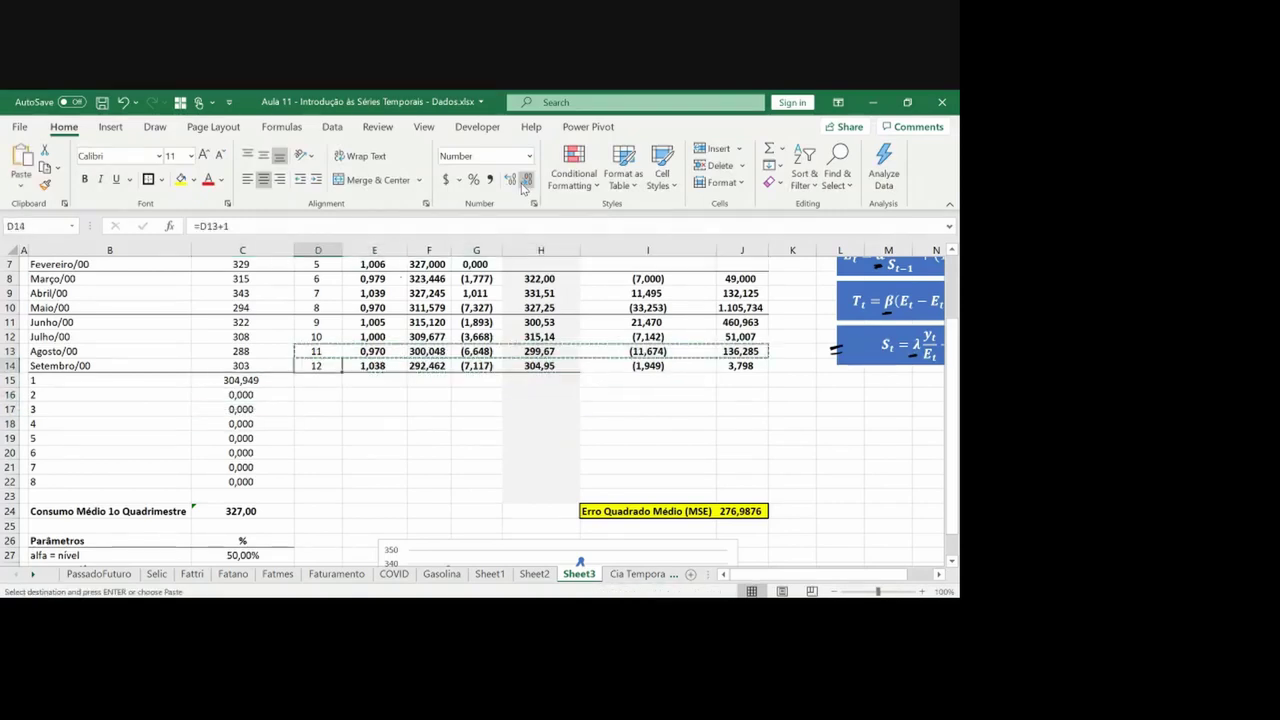
# Copy the period, seasonality, level, trend and forecast formulas from D13:H13 into row 15, starting at D15
pyautogui.press('Up')
pyautogui.hotkey('shift', 'Right')
pyautogui.hotkey('shift', 'Right')
pyautogui.hotkey('shift', 'Right')
pyautogui.hotkey('shift', 'Right')
pyautogui.hotkey('ctrl', 'c')
pyautogui.press('Down')
pyautogui.press('Down')
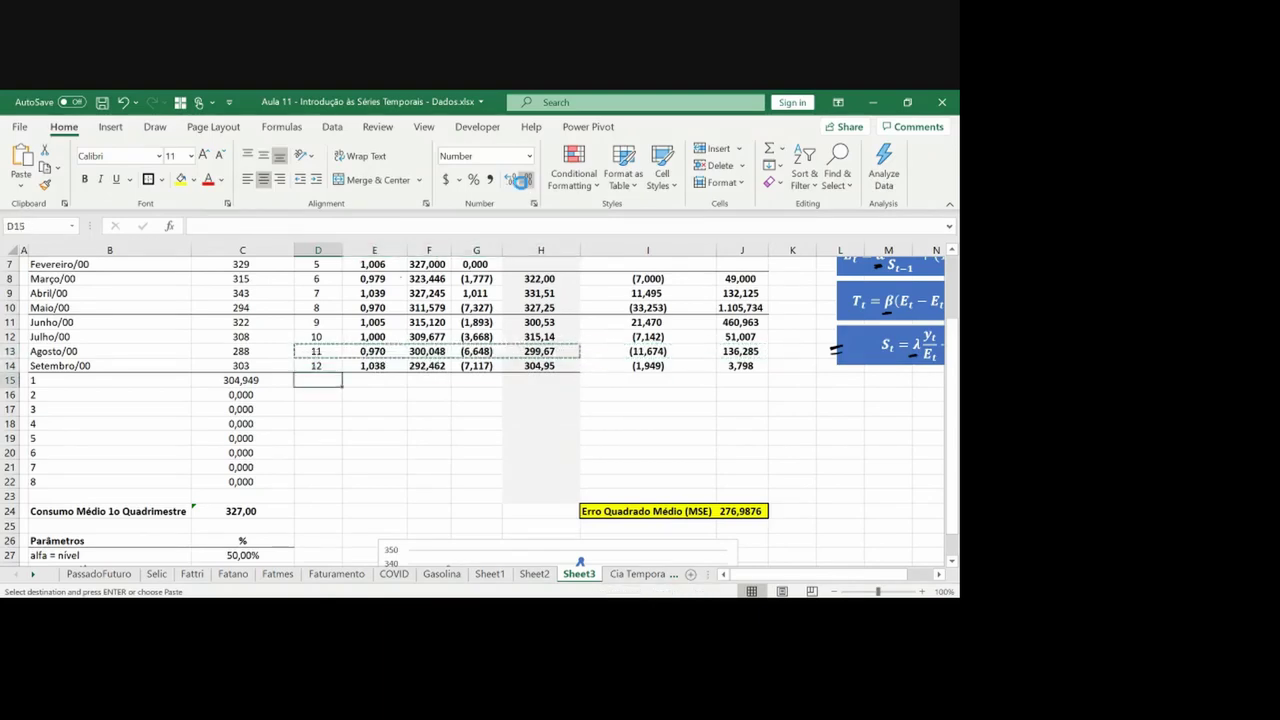
pyautogui.hotkey('ctrl', 'v')
# Copy the period, seasonality, level, trend and forecast formulas in D15:H15 down through row 22
pyautogui.hotkey('shift', 'Left')
pyautogui.hotkey('shift', 'Left')
pyautogui.hotkey('shift', 'Left')
pyautogui.hotkey('shift', 'Left')
pyautogui.hotkey('shift', 'Right')
pyautogui.hotkey('shift', 'Right')
pyautogui.hotkey('shift', 'Right')
pyautogui.hotkey('shift', 'Right')
pyautogui.hotkey('ctrl', 'c')
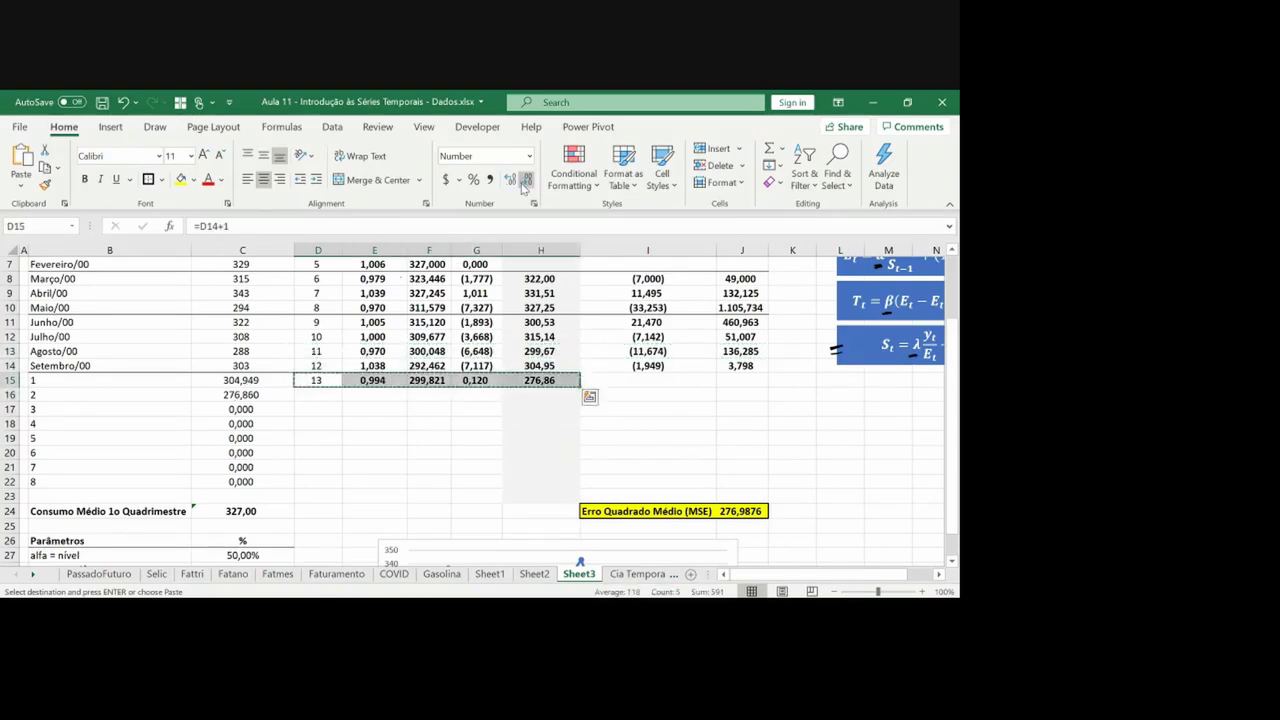
pyautogui.hotkey('shift', 'Down')
pyautogui.hotkey('shift', 'Down')
pyautogui.hotkey('shift', 'Down')
pyautogui.hotkey('shift', 'Down')
pyautogui.hotkey('shift', 'Down')
pyautogui.hotkey('shift', 'Down')
pyautogui.hotkey('shift', 'Down')
pyautogui.hotkey('ctrl', 'v')
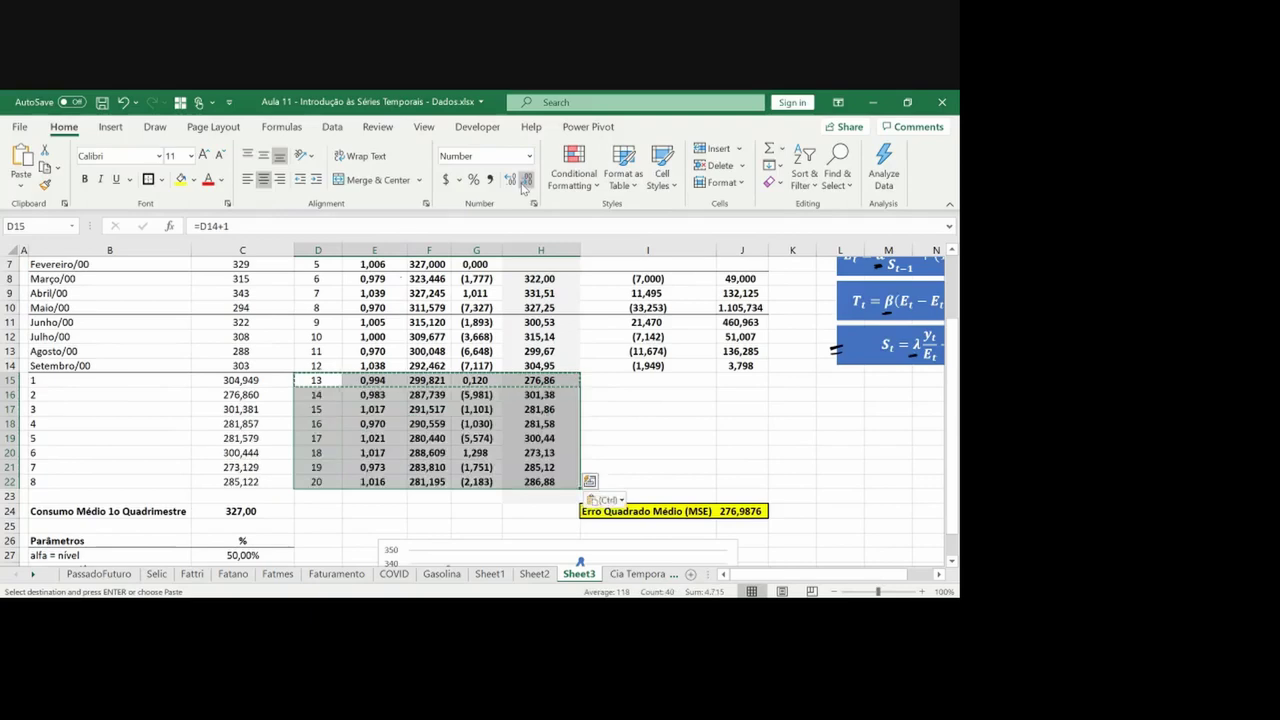
pyautogui.press('Escape')
pyautogui.press('Down')
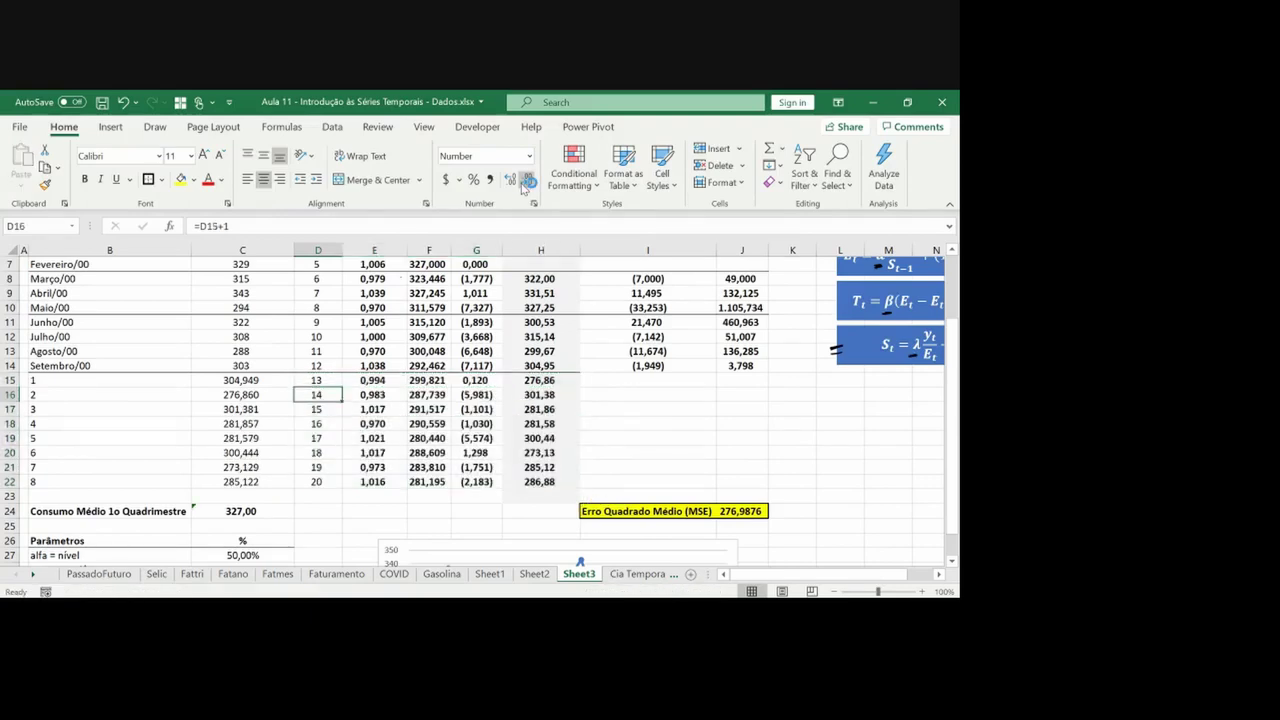
# Extend the chart's gasoline consumption series so its values cover C3:C22, including the eight future periods
pyautogui.press('Down')
pyautogui.press('Down')
pyautogui.press('Down')
pyautogui.press('Down')
pyautogui.press('Down')
pyautogui.press('Down')
pyautogui.press('Down')
pyautogui.press('Down')
pyautogui.press('Down')
pyautogui.press('Down')
pyautogui.press('Down')
pyautogui.press('Down')
pyautogui.press('Down')
pyautogui.press('Down')
pyautogui.press('Down')
pyautogui.press('Down')
pyautogui.press('Down')
pyautogui.press('Down')
pyautogui.press('Down')
pyautogui.press('Down')
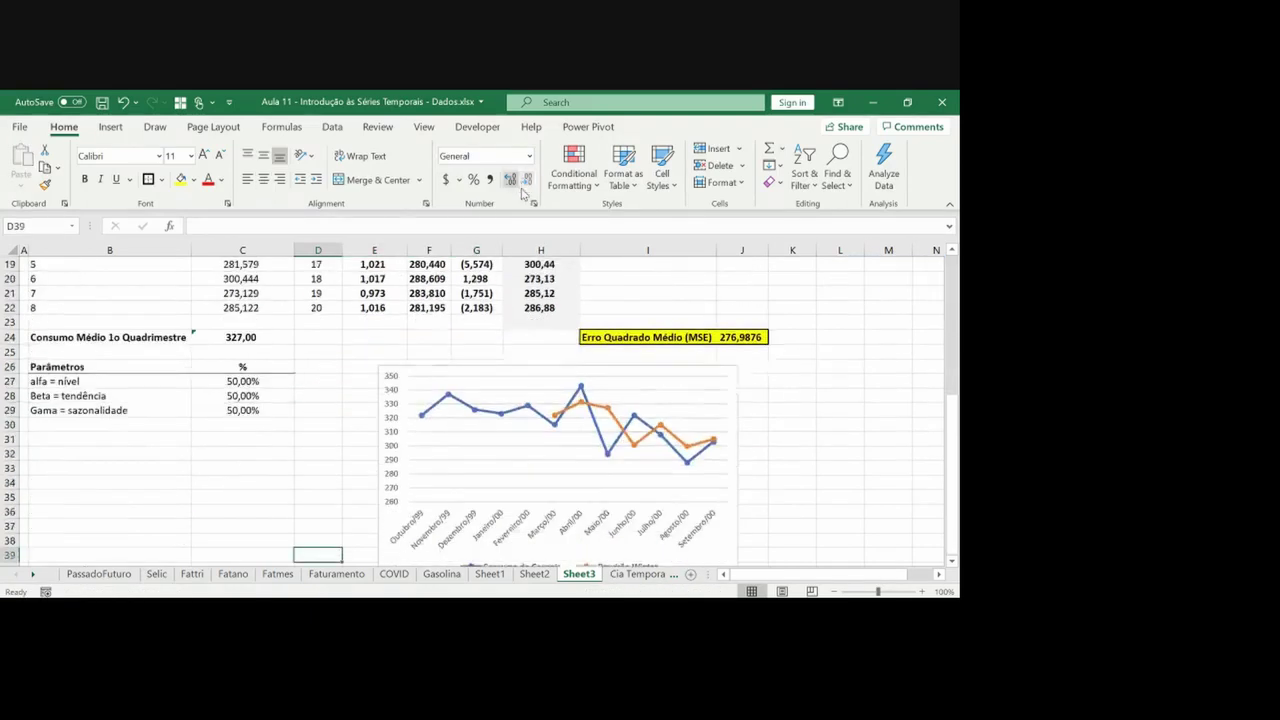
pyautogui.click(555, 423)
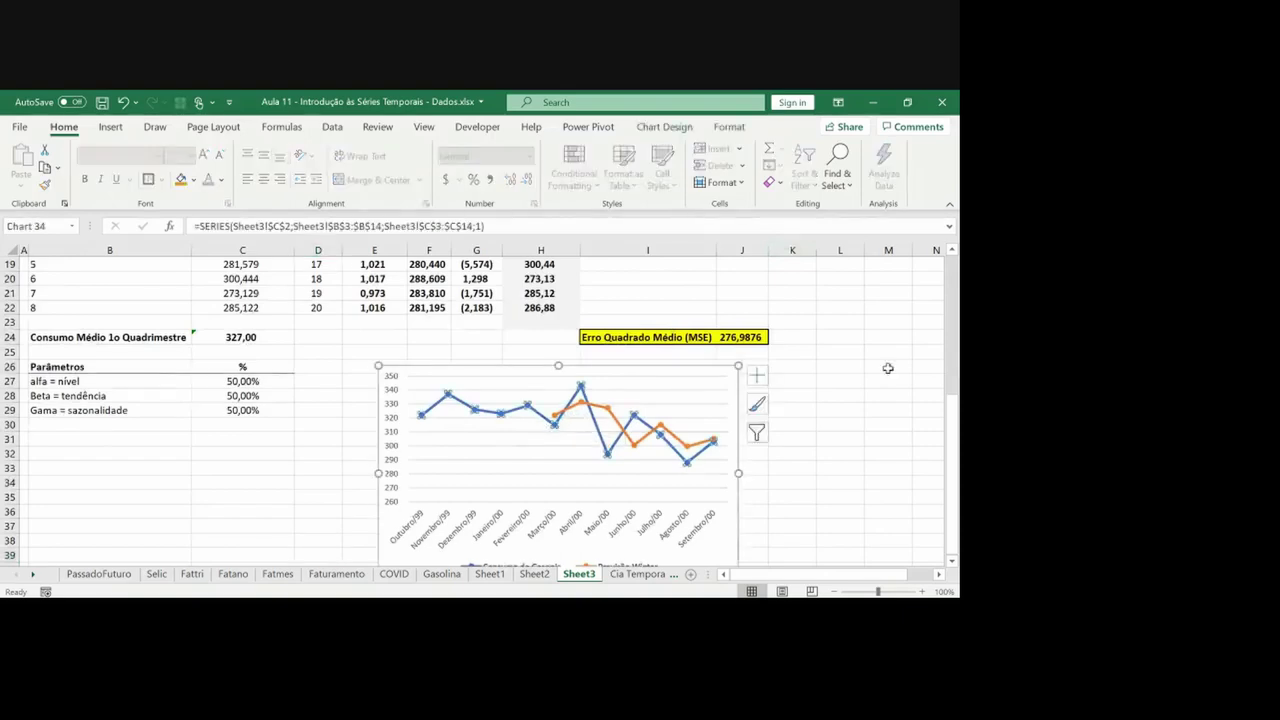
pyautogui.moveTo(953, 405); pyautogui.dragTo(953, 365)
pyautogui.moveTo(294, 314); pyautogui.dragTo(284, 432)
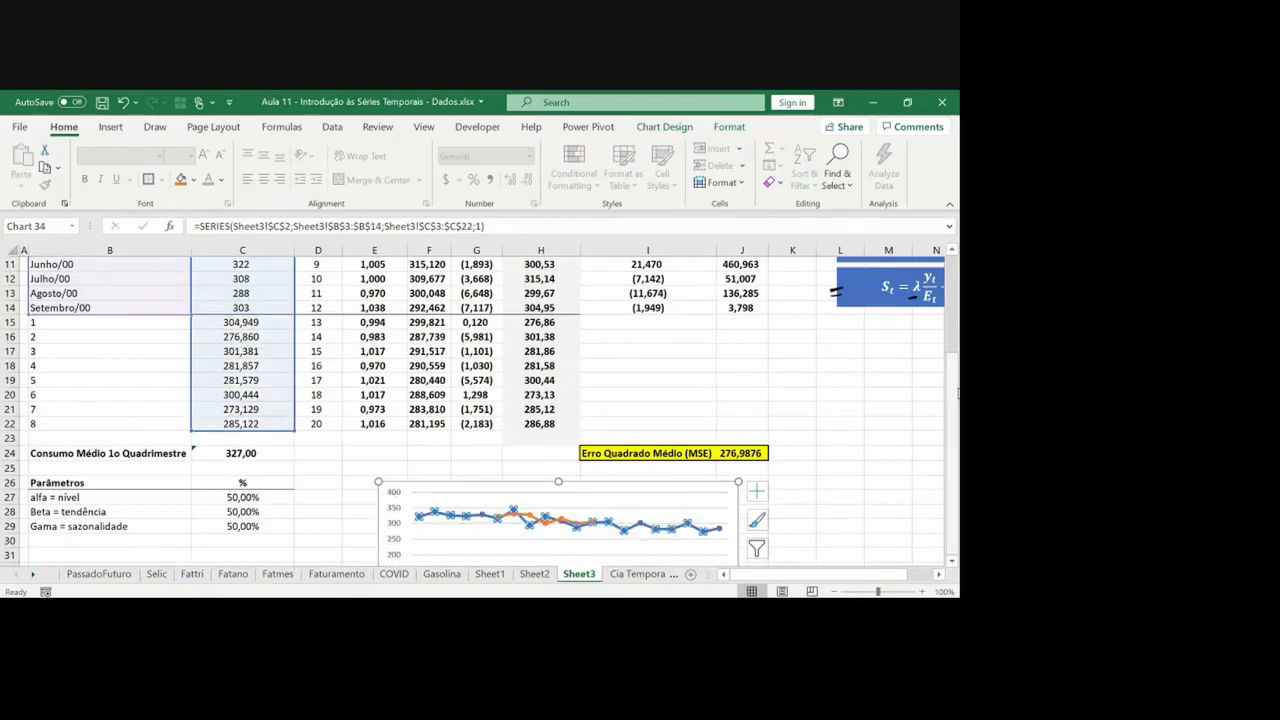
pyautogui.scroll(-2, 951, 562)
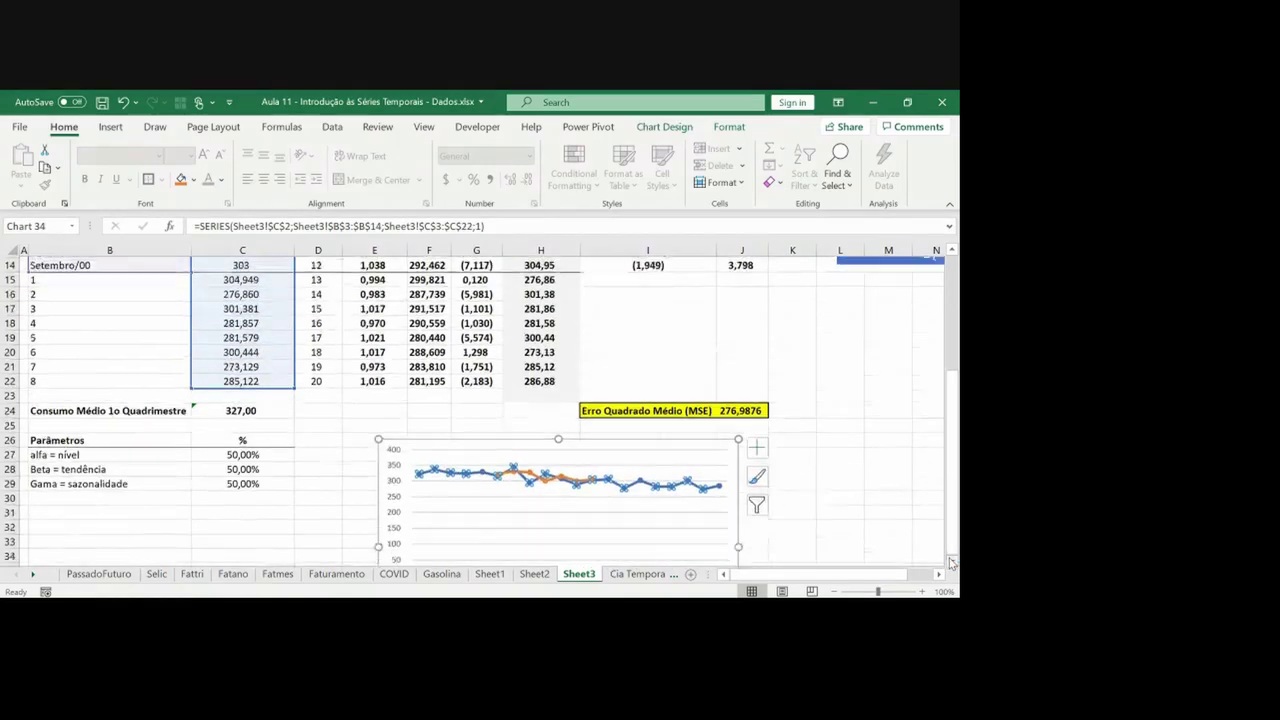
pyautogui.click(809, 511)
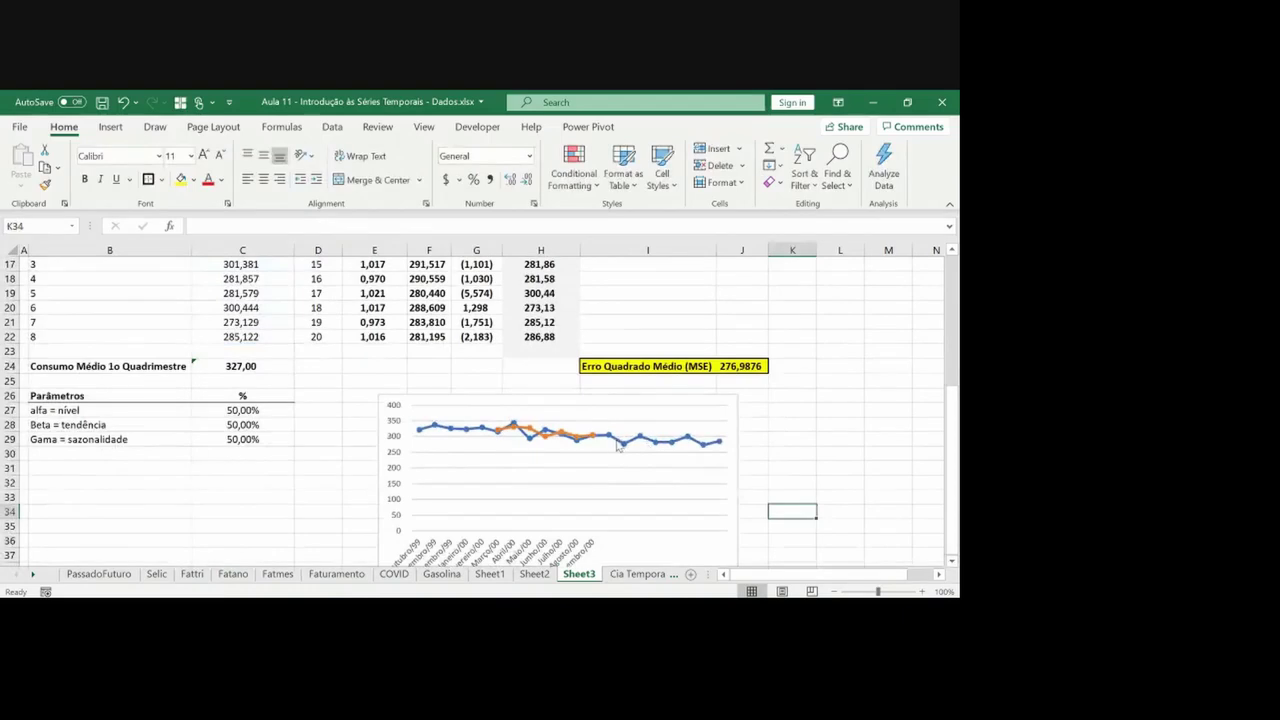
# Set the chart's vertical axis minimum to 250 and widen the chart to about column L
pyautogui.rightClick(397, 479)
pyautogui.click(447, 455)
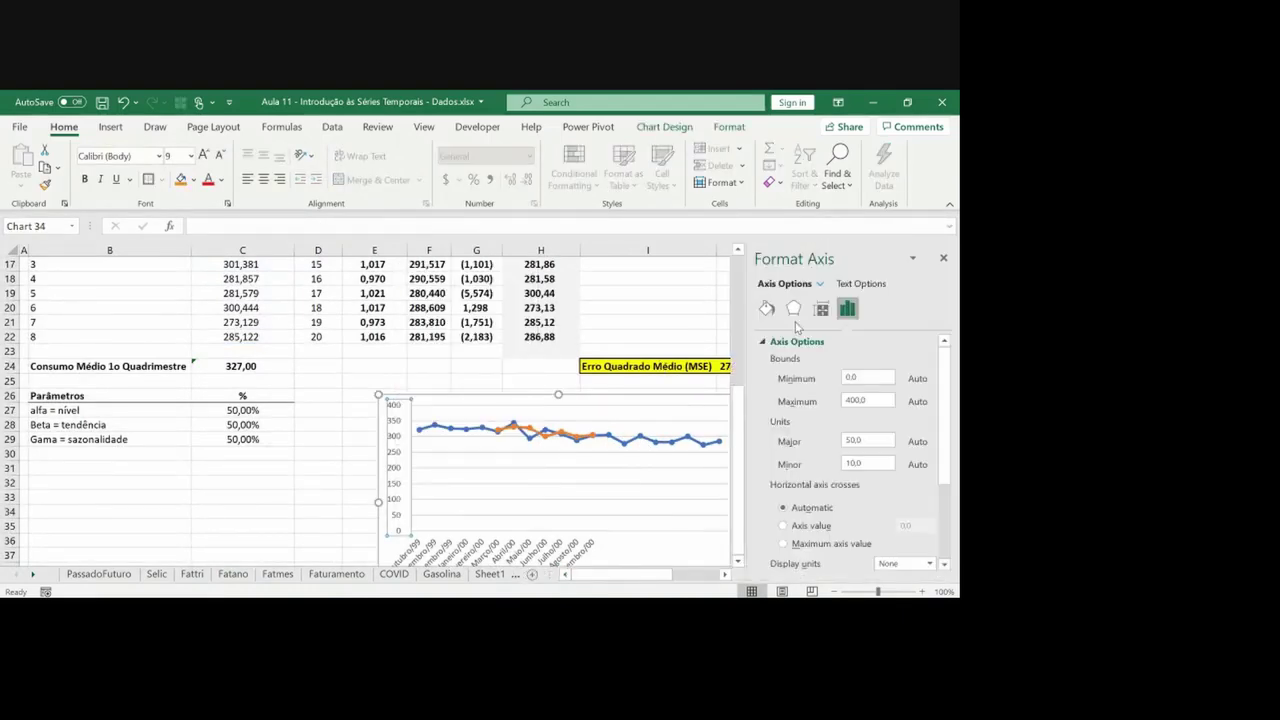
pyautogui.click(873, 380)
pyautogui.write('250')
pyautogui.press('Return')
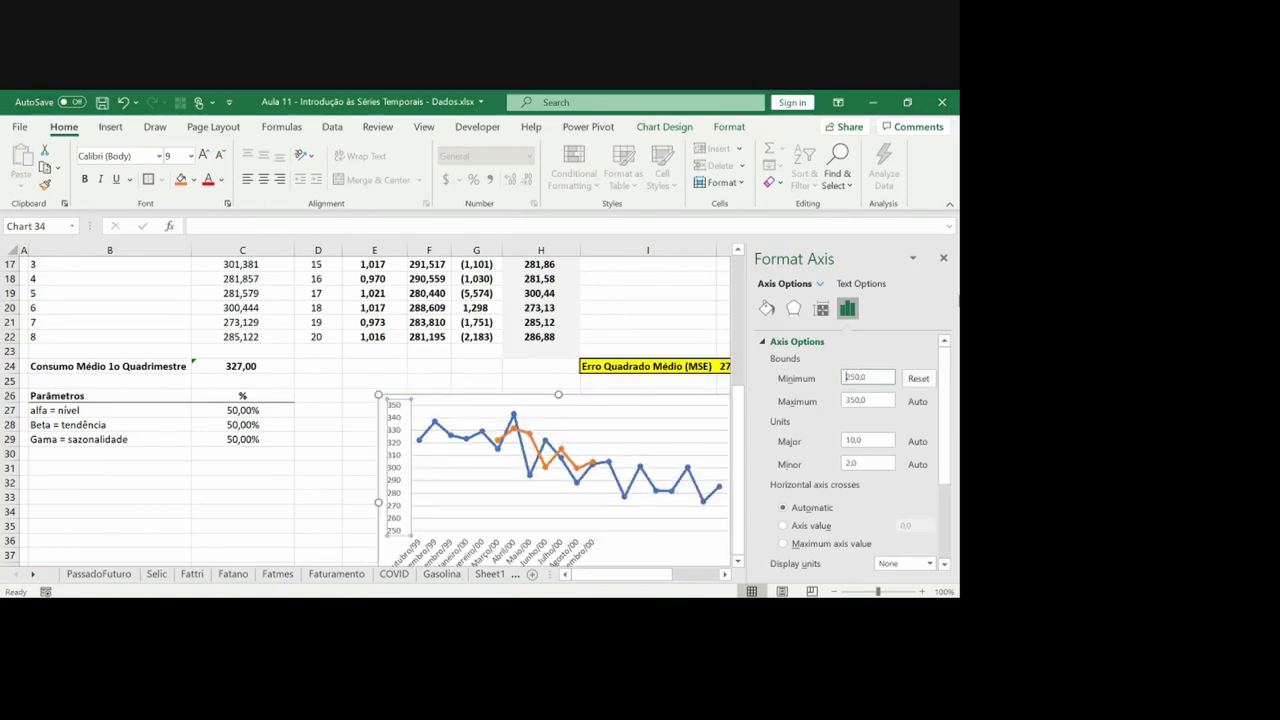
pyautogui.click(943, 260)
pyautogui.click(641, 492)
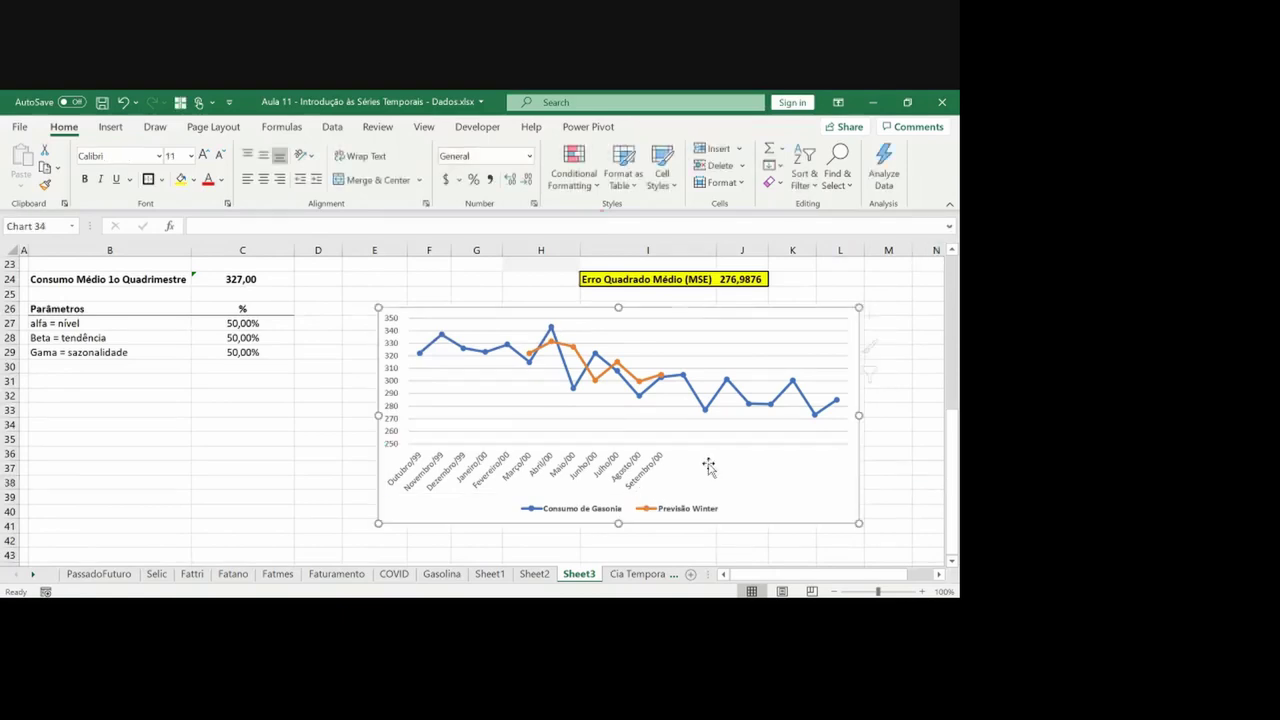
# Change the chart's horizontal axis label range to B3:B22 so the future periods 1 to 8 are labelled
pyautogui.scroll(6, 922, 471)
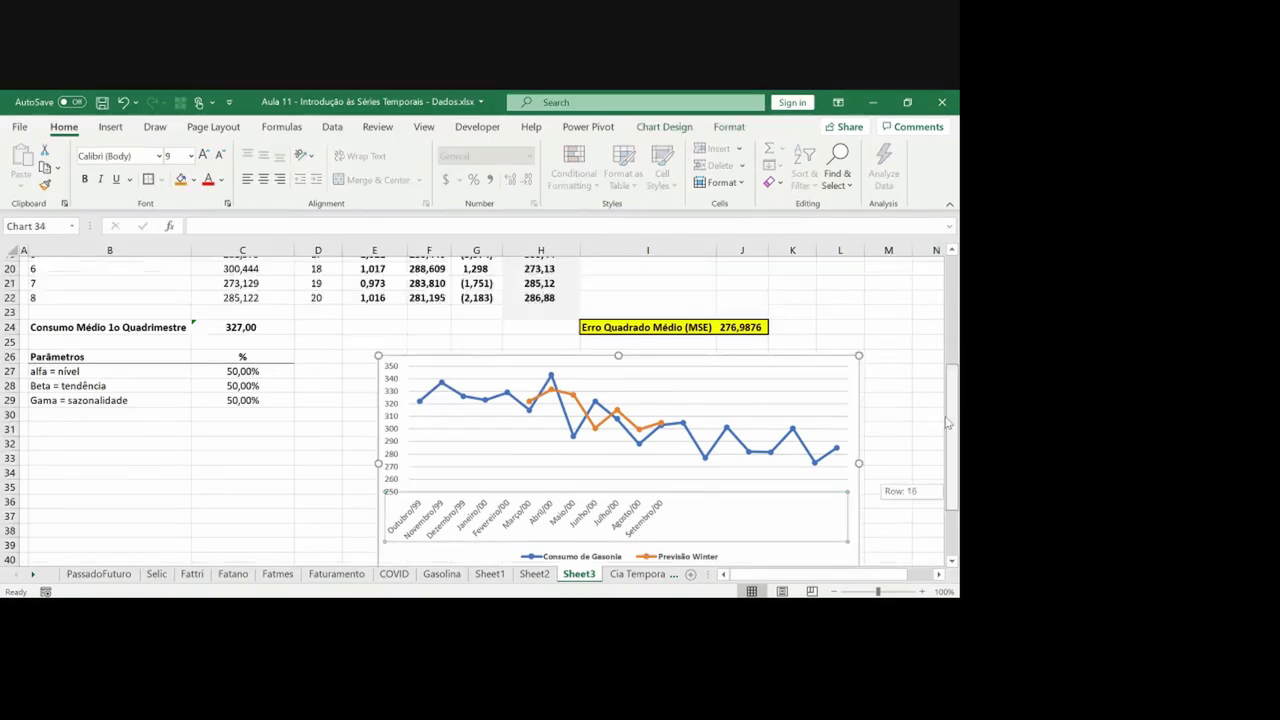
pyautogui.scroll(-6, 922, 471)
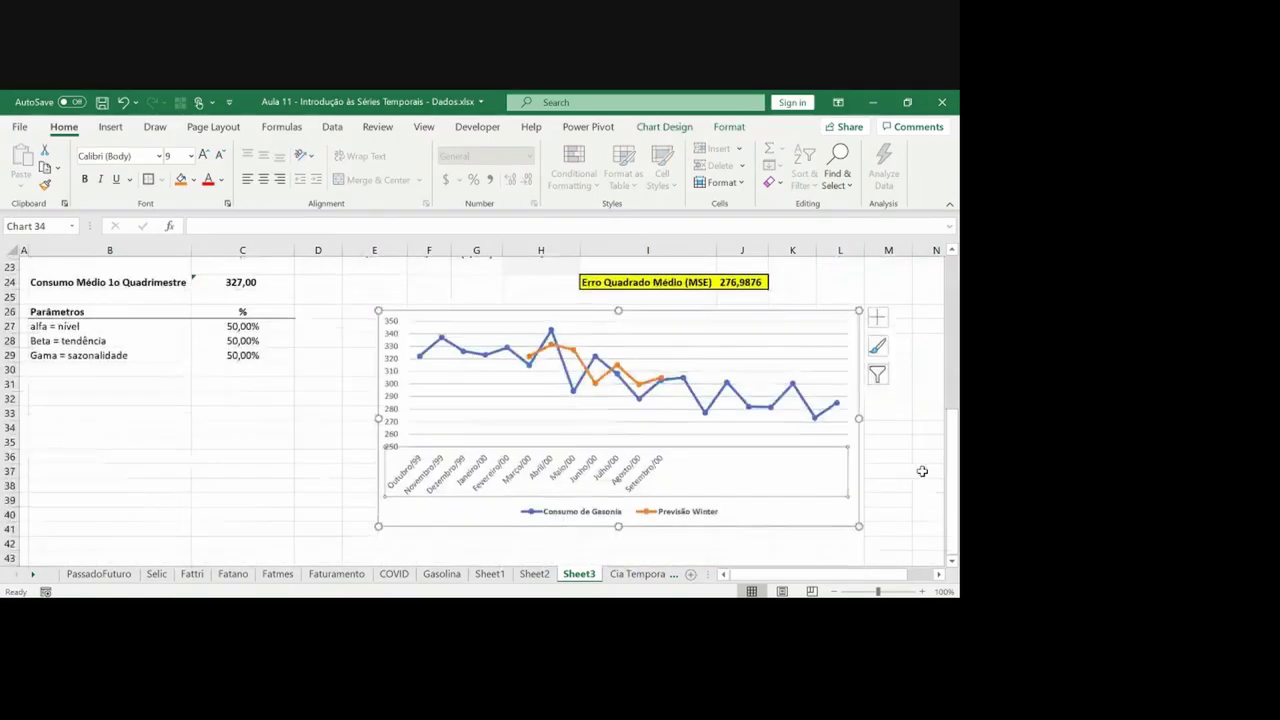
pyautogui.rightClick(850, 385)
pyautogui.click(788, 359)
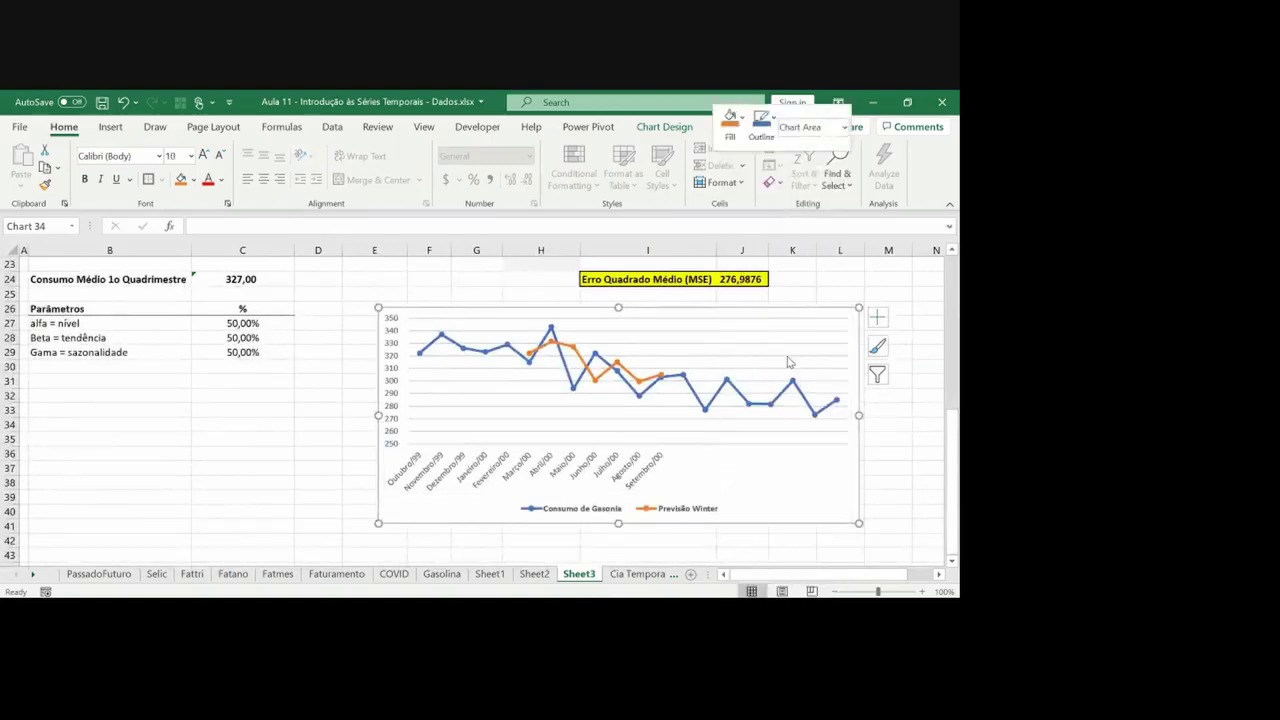
pyautogui.click(255, 354)
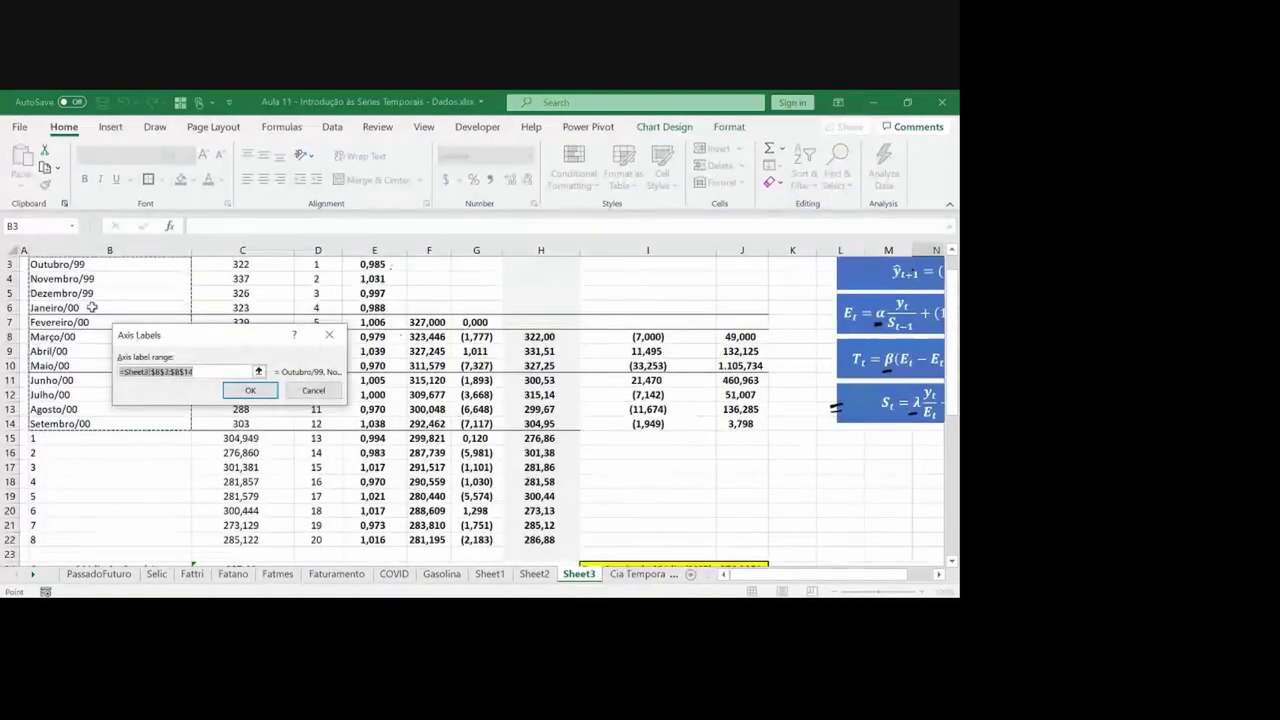
pyautogui.click(87, 295)
pyautogui.hotkey('ctrl', 'Up')
pyautogui.press('Down')
pyautogui.hotkey('ctrl', 'shift', 'Down')
pyautogui.press('Return')
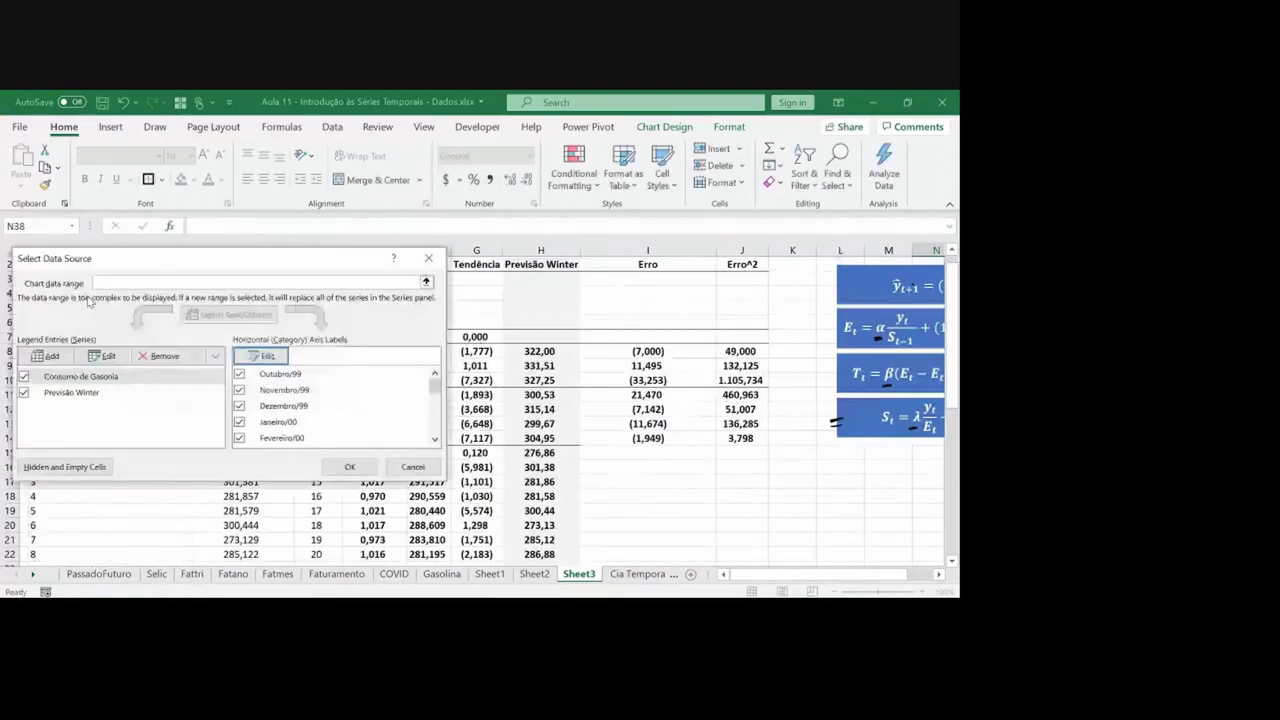
pyautogui.click(349, 467)
pyautogui.moveTo(954, 396); pyautogui.dragTo(954, 400)
pyautogui.moveTo(955, 468); pyautogui.dragTo(955, 535)
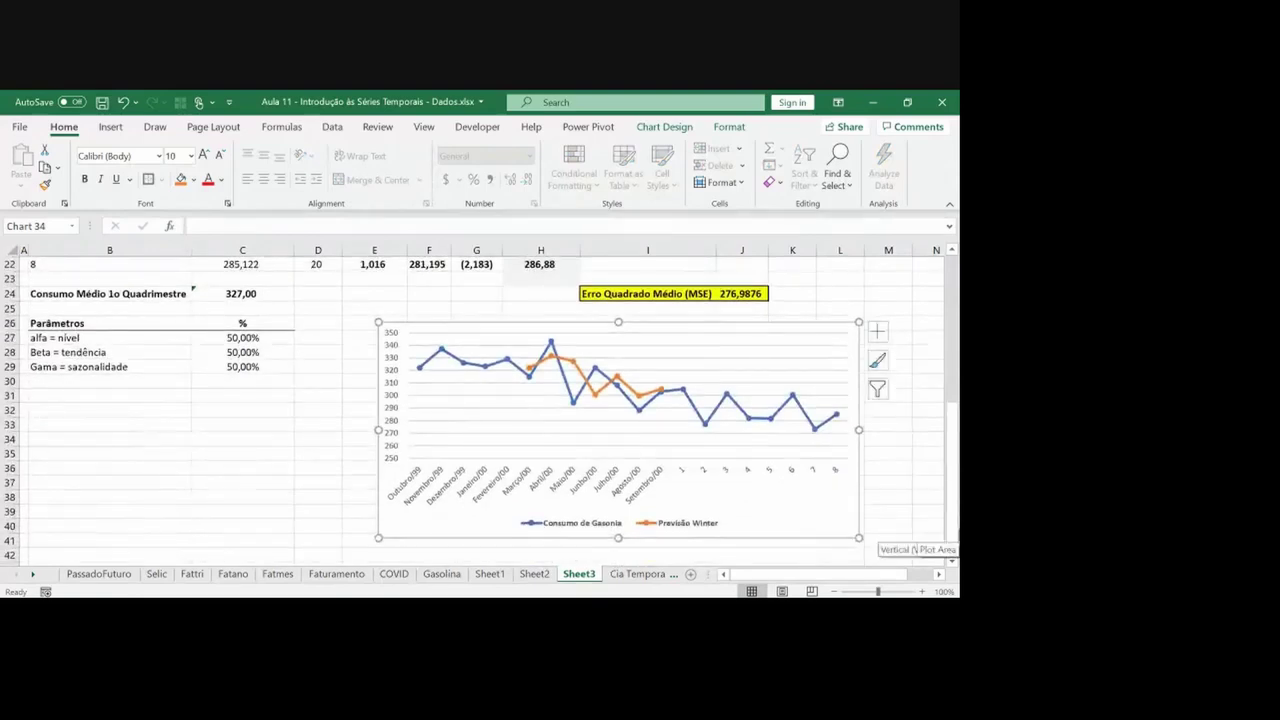
# Nudge the whole chart slightly downward below the MSE row and deselect it
pyautogui.click(466, 255)
pyautogui.press('Down')
pyautogui.press('Down')
pyautogui.press('Down')
pyautogui.press('Down')
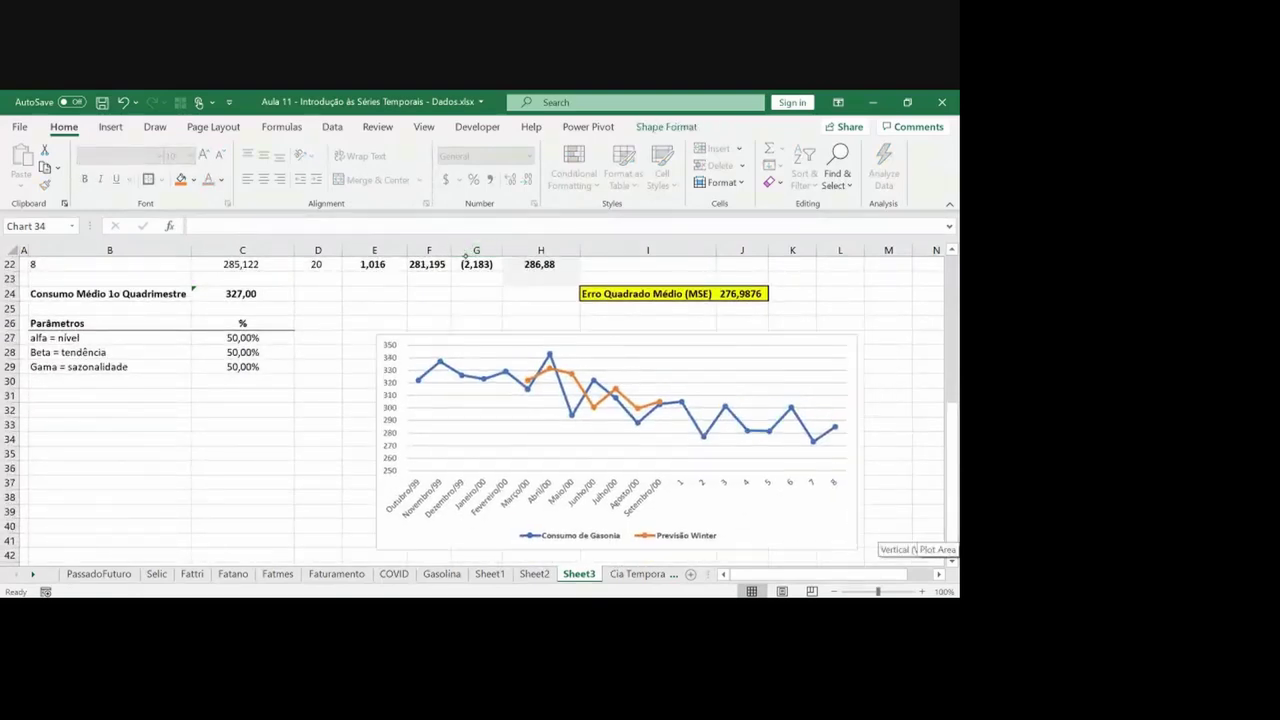
pyautogui.press('Up')
pyautogui.press('Up')
pyautogui.press('Up')
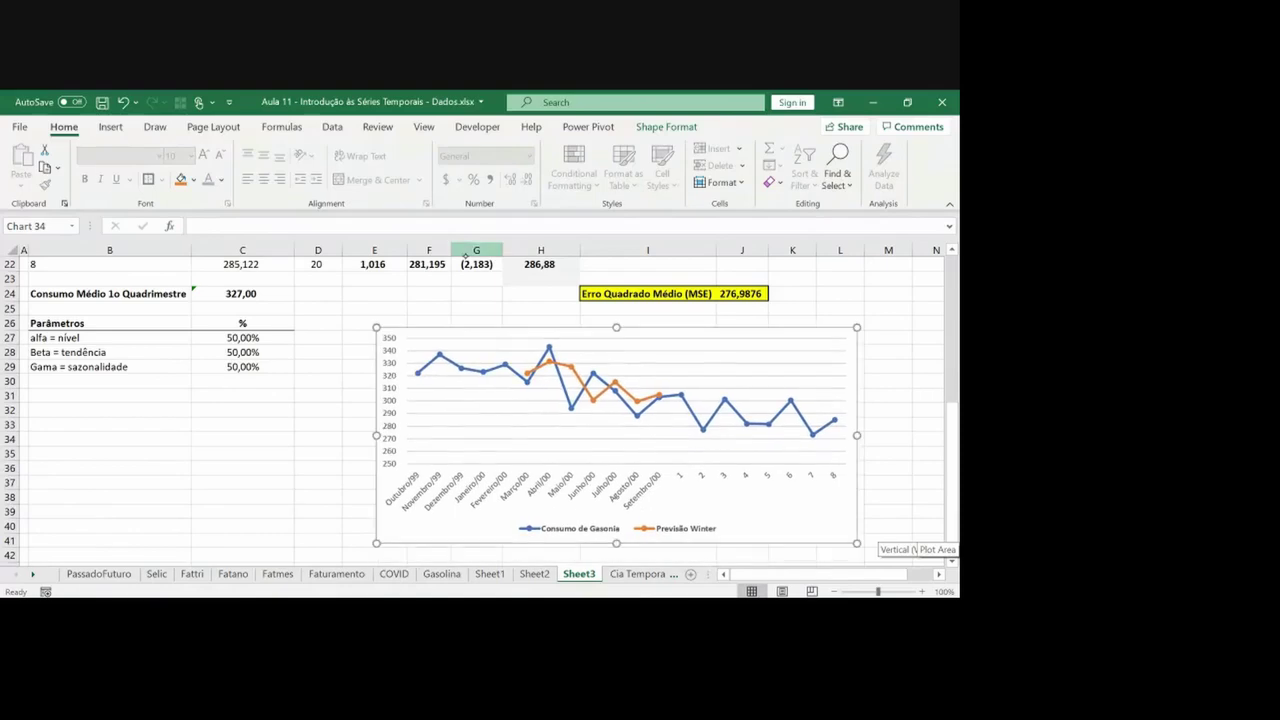
pyautogui.press('Escape')
# Ink a vertical divider on the chart at Setembro/00 and write an underlined "Real" above the historical data
pyautogui.moveTo(657, 340); pyautogui.dragTo(660, 476)
pyautogui.moveTo(650, 362)
pyautogui.mouseDown()
pyautogui.moveTo(632, 362)
pyautogui.moveTo(642, 366)
pyautogui.mouseUp()
pyautogui.moveTo(607, 346); pyautogui.dragTo(614, 356)
pyautogui.moveTo(616, 348); pyautogui.dragTo(632, 344)
pyautogui.moveTo(636, 332); pyautogui.dragTo(646, 350)
pyautogui.moveTo(610, 372); pyautogui.dragTo(646, 362)
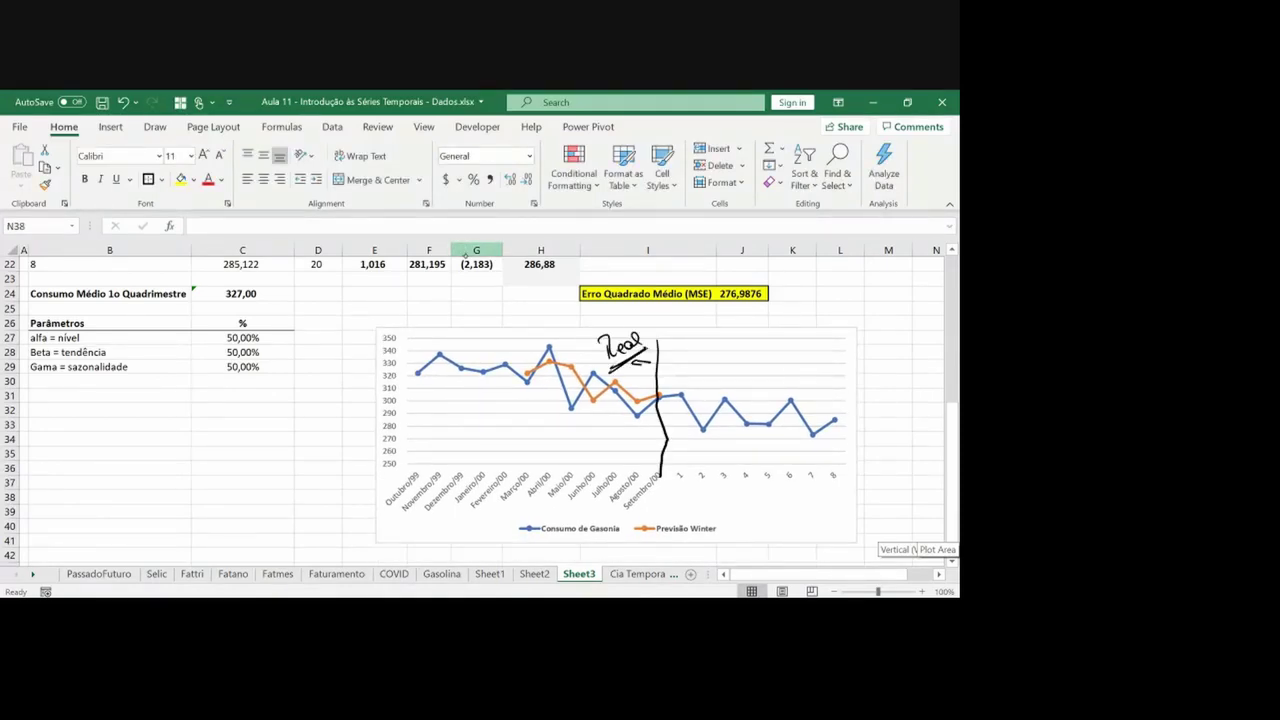
# Ink marks at the forecast peaks and troughs and write an underlined "Previsão" above the future periods
pyautogui.moveTo(740, 433); pyautogui.dragTo(747, 431)
pyautogui.moveTo(788, 386); pyautogui.dragTo(795, 383)
pyautogui.moveTo(663, 376); pyautogui.dragTo(692, 371)
pyautogui.moveTo(704, 376)
pyautogui.mouseDown()
pyautogui.moveTo(692, 344)
pyautogui.moveTo(718, 370)
pyautogui.moveTo(784, 348)
pyautogui.mouseUp()
pyautogui.moveTo(712, 386); pyautogui.dragTo(782, 362)
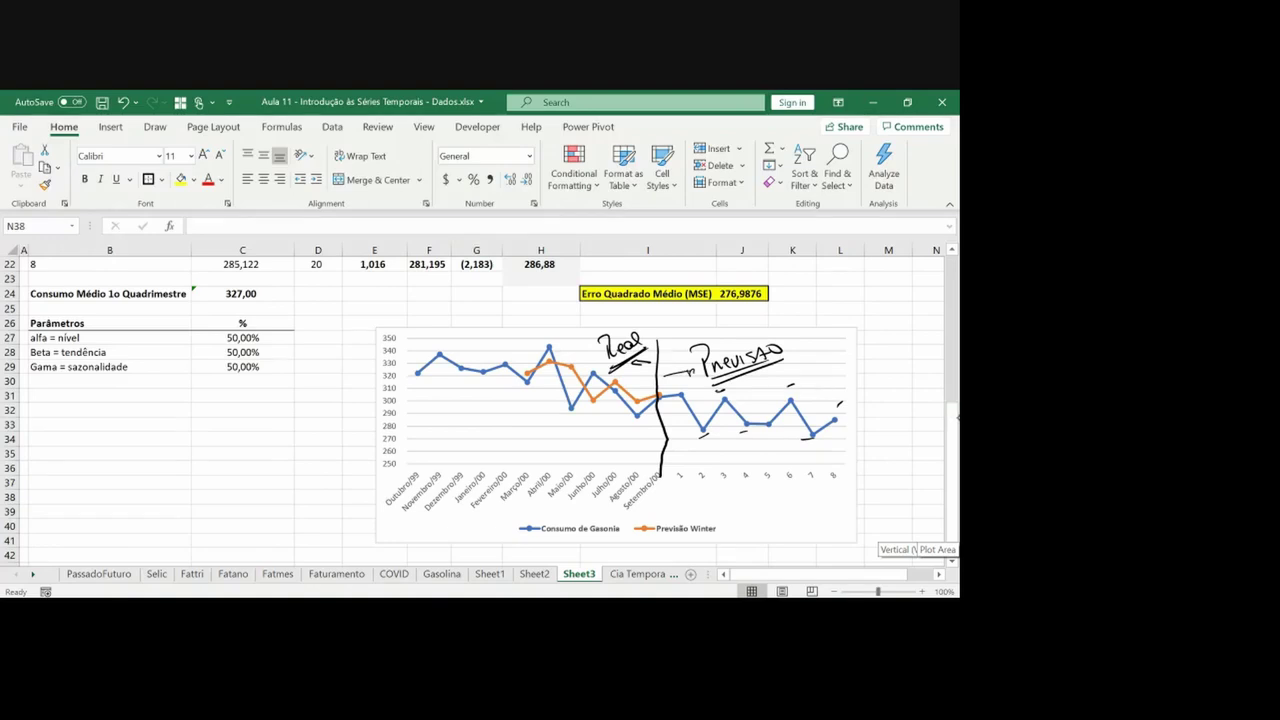
# Draw a declining trend line through the forecast values and write a circled "Winter" beside the MSE cell
pyautogui.moveTo(680, 406); pyautogui.dragTo(838, 428)
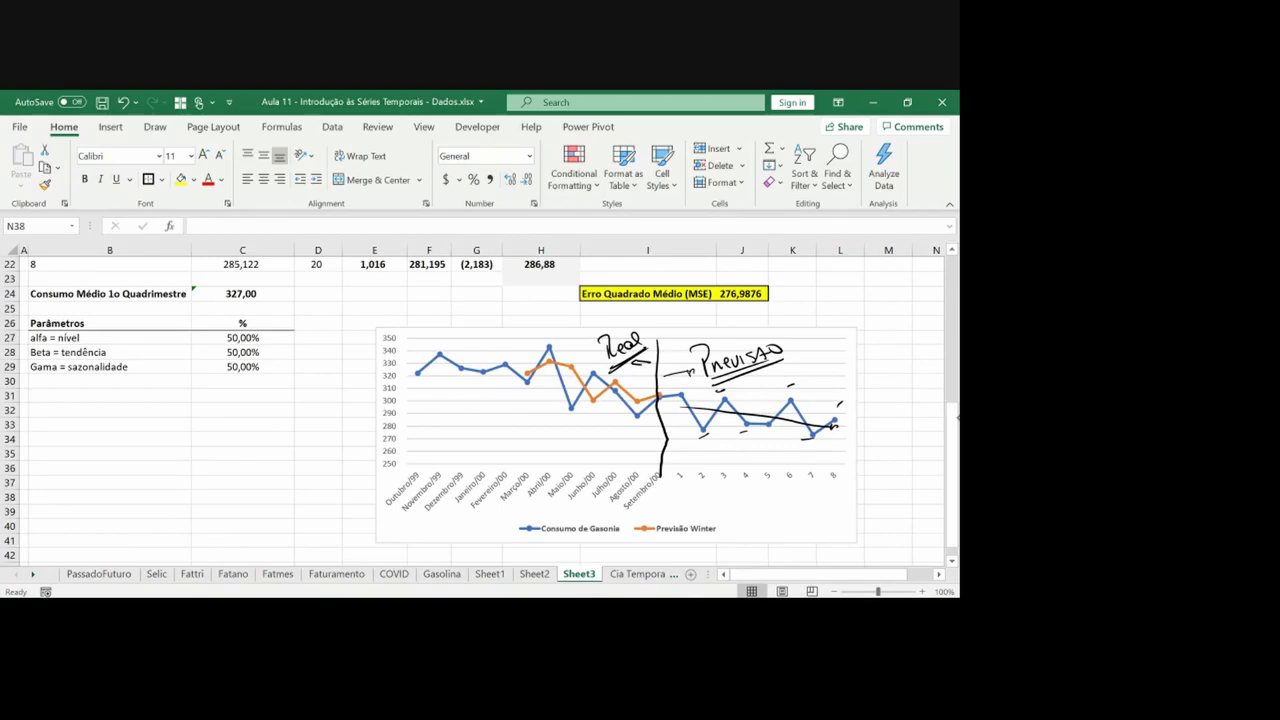
pyautogui.moveTo(797, 292)
pyautogui.mouseDown()
pyautogui.moveTo(805, 307)
pyautogui.moveTo(848, 290)
pyautogui.moveTo(805, 318)
pyautogui.moveTo(862, 318)
pyautogui.mouseUp()
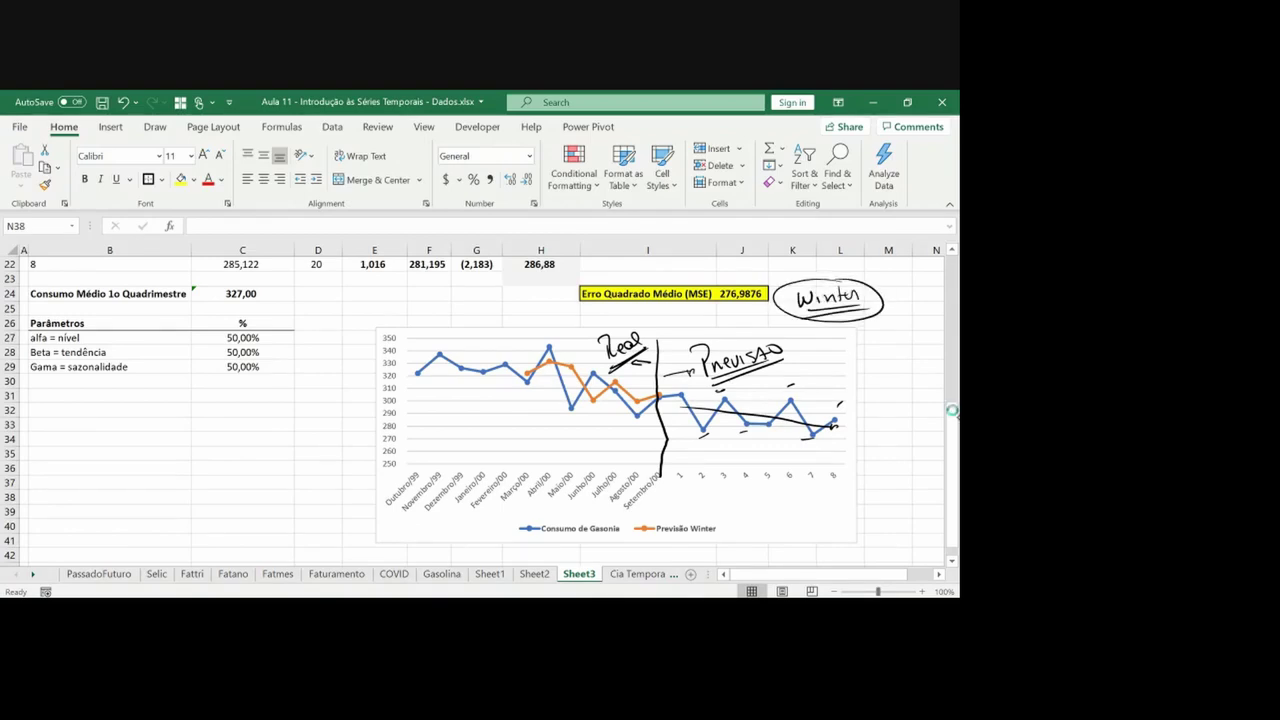
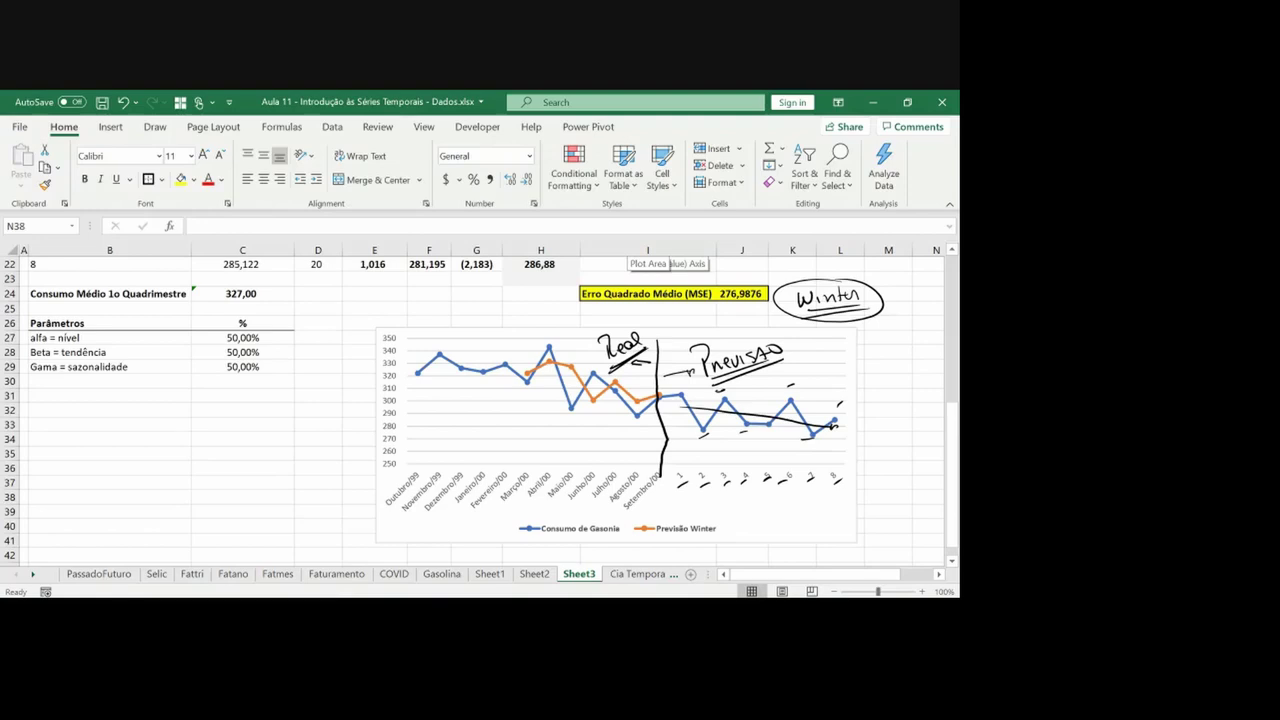
# Fill the alpha, beta and gamma parameter cells C27:C29 with yellow and give the range an outside border
pyautogui.moveTo(265, 338); pyautogui.dragTo(255, 367)
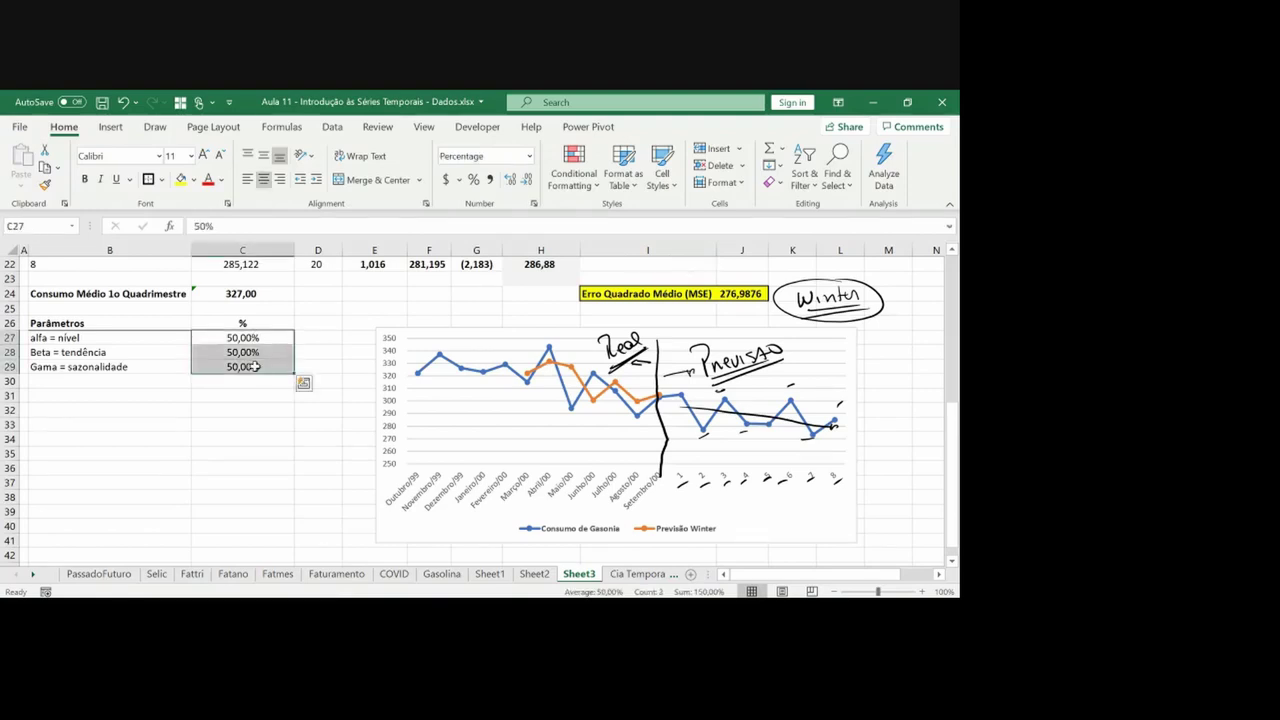
pyautogui.click(181, 179)
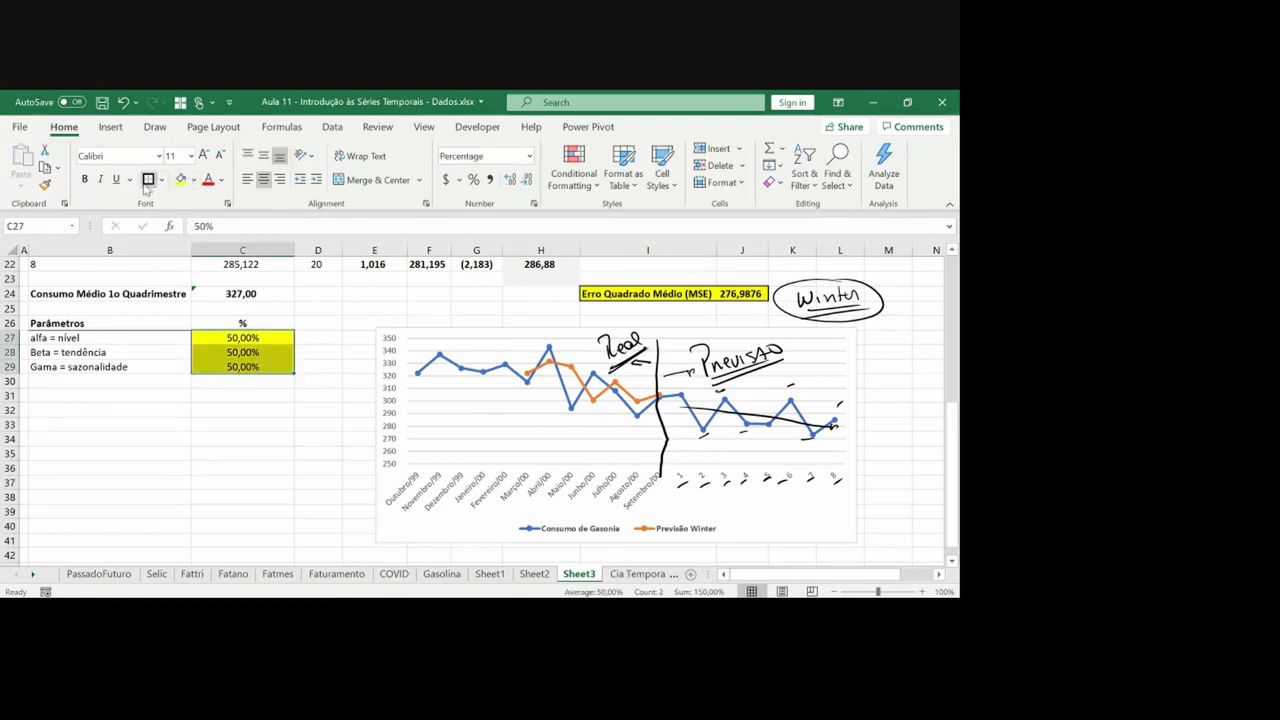
pyautogui.click(148, 180)
pyautogui.click(274, 428)
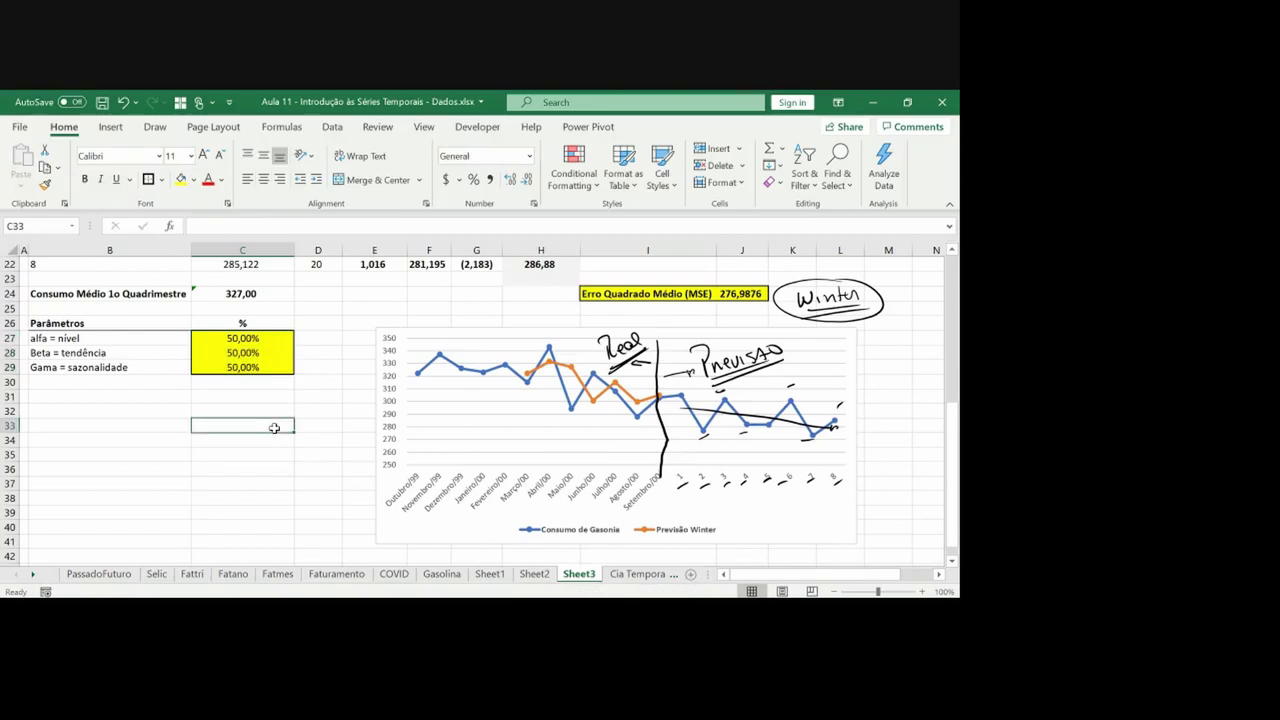
# Open Solver and set the mean squared error in J24 as the objective, with Min as the target
pyautogui.click(332, 127)
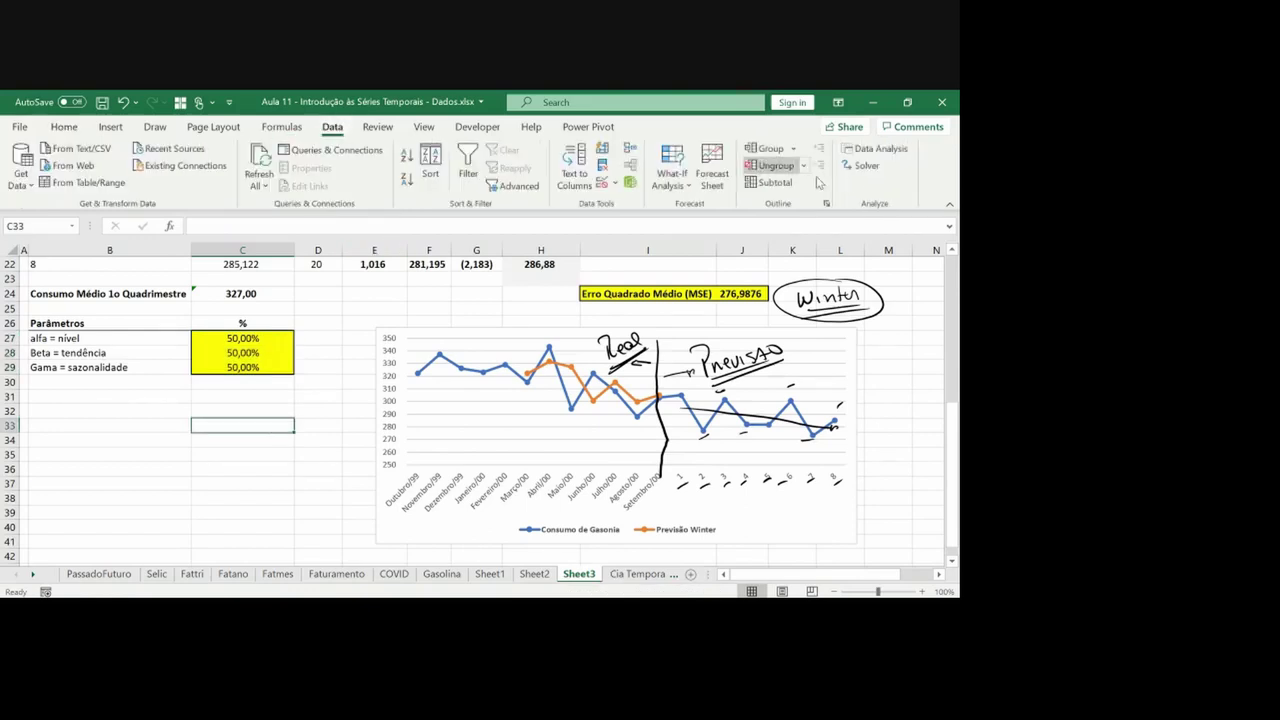
pyautogui.click(866, 166)
pyautogui.click(420, 176)
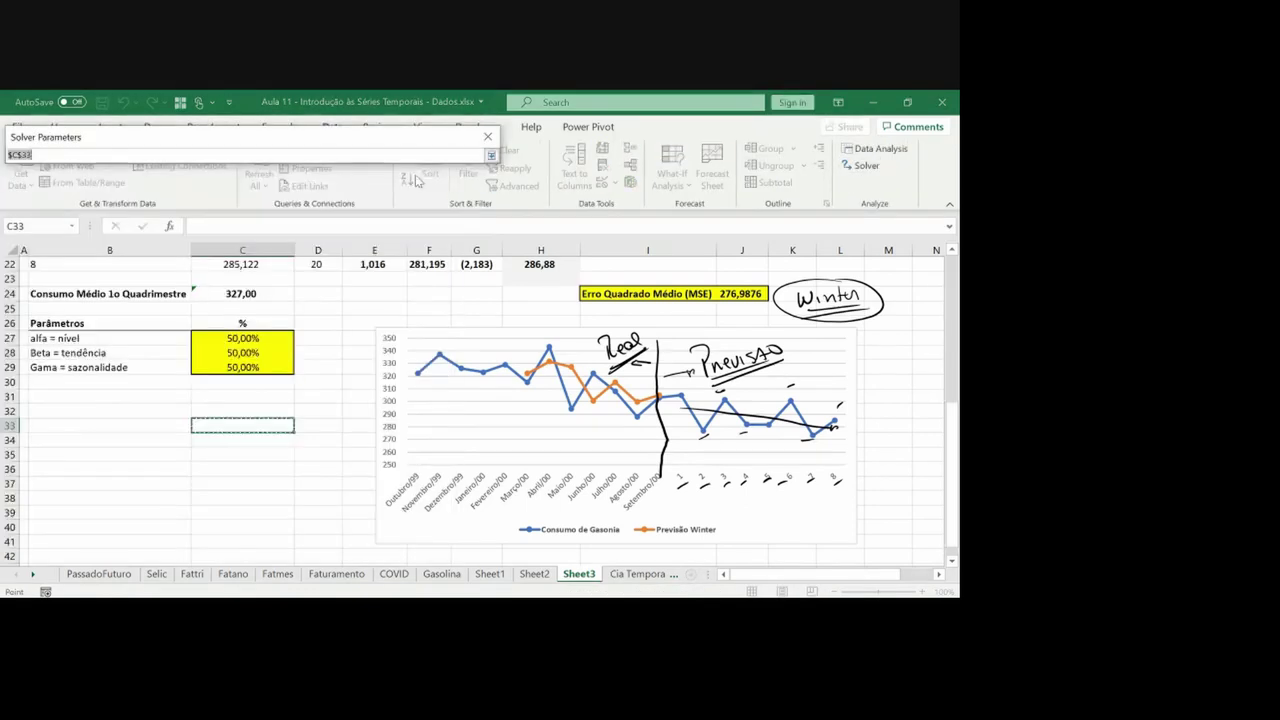
pyautogui.click(742, 294)
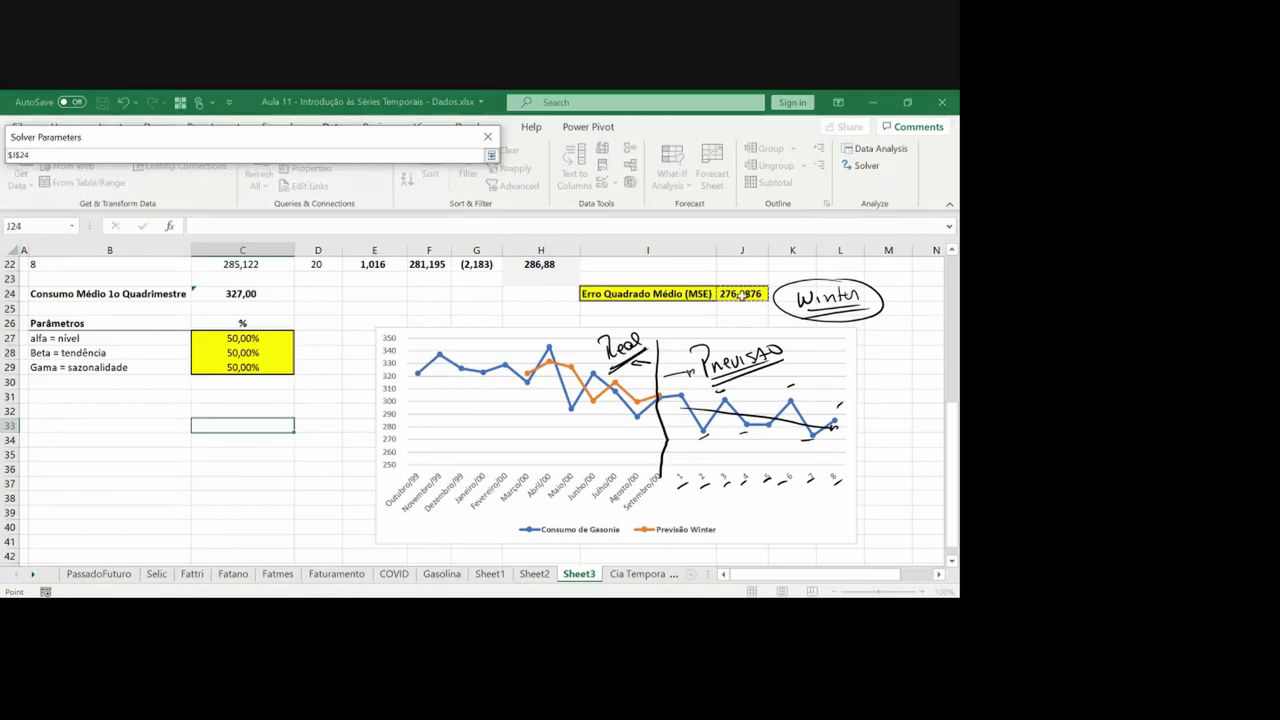
pyautogui.press('Return')
pyautogui.click(142, 199)
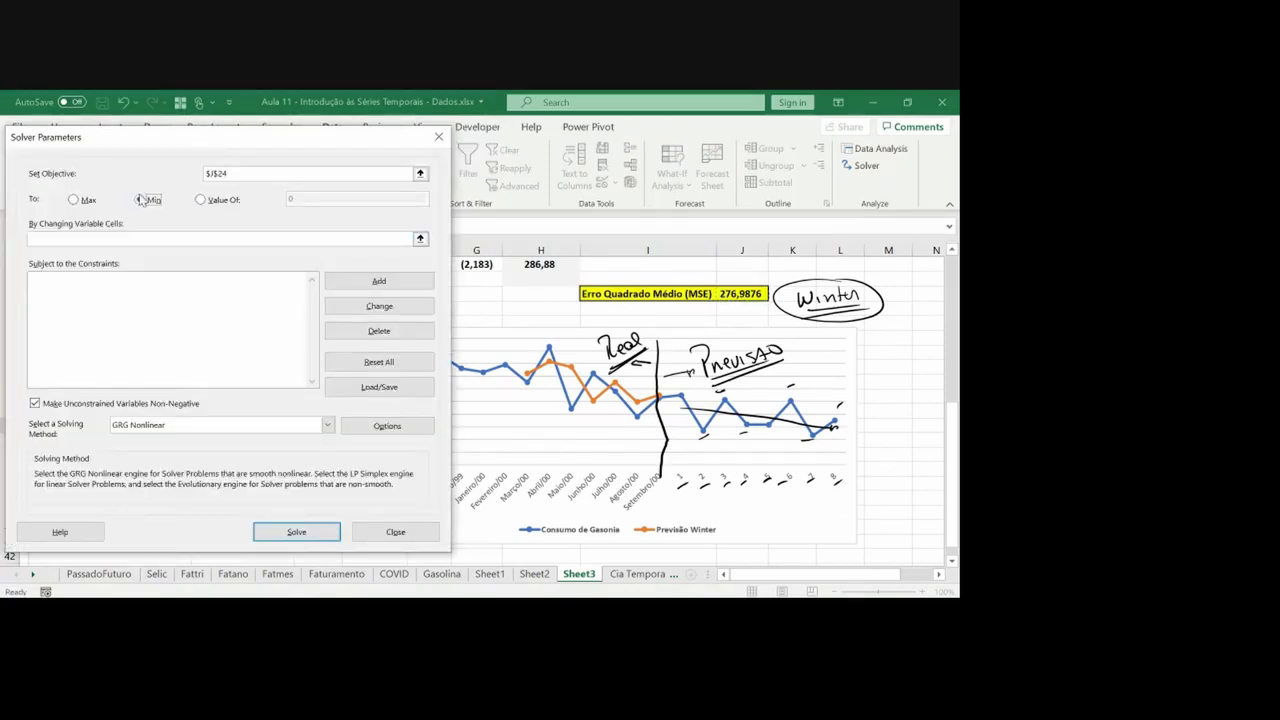
# Set Solver's changing variable cells to the smoothing parameters in C27:C29
pyautogui.click(420, 238)
pyautogui.click(213, 326)
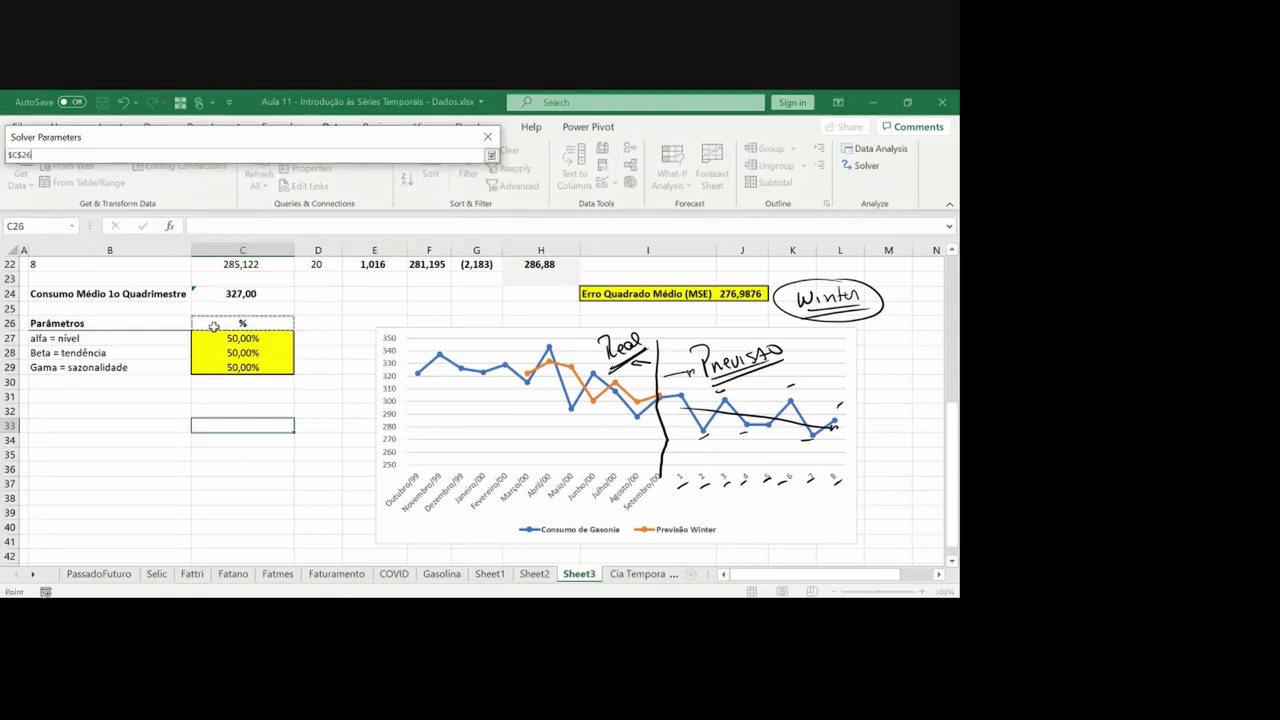
pyautogui.moveTo(213, 338); pyautogui.dragTo(213, 367)
pyautogui.press('Return')
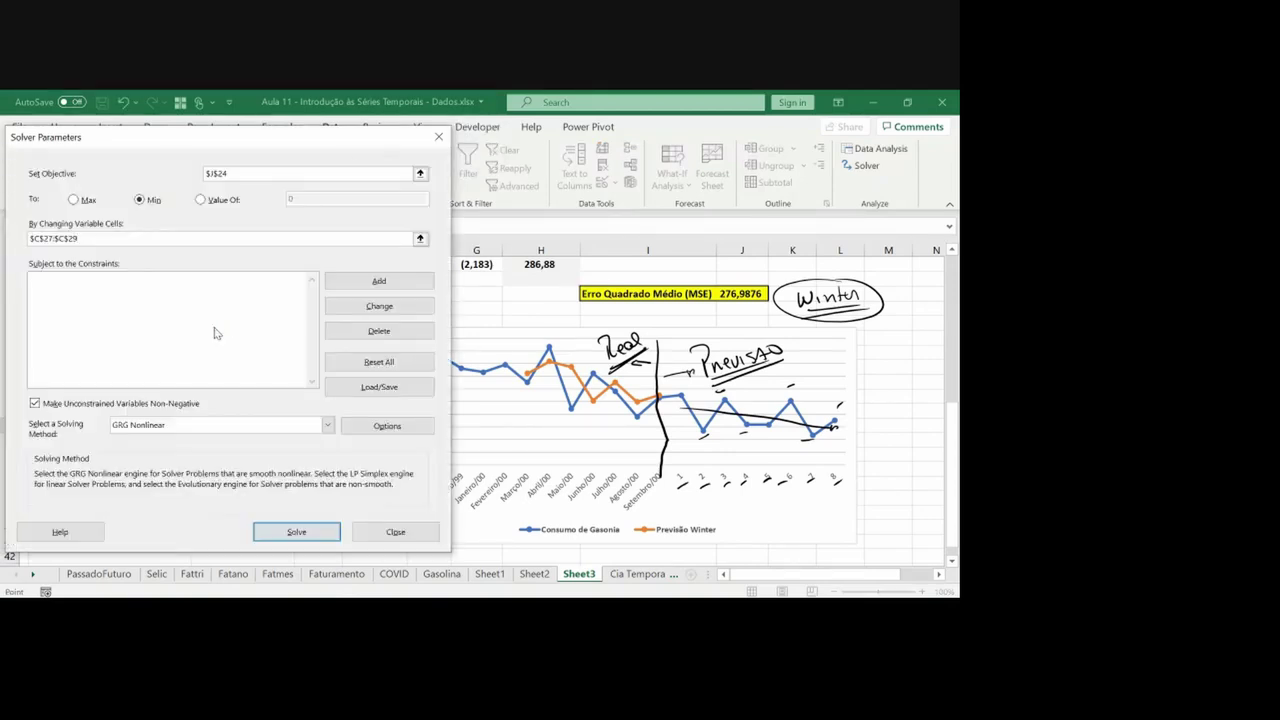
# Add a Solver constraint keeping the alpha cell C27 less than or equal to 1
pyautogui.click(339, 282)
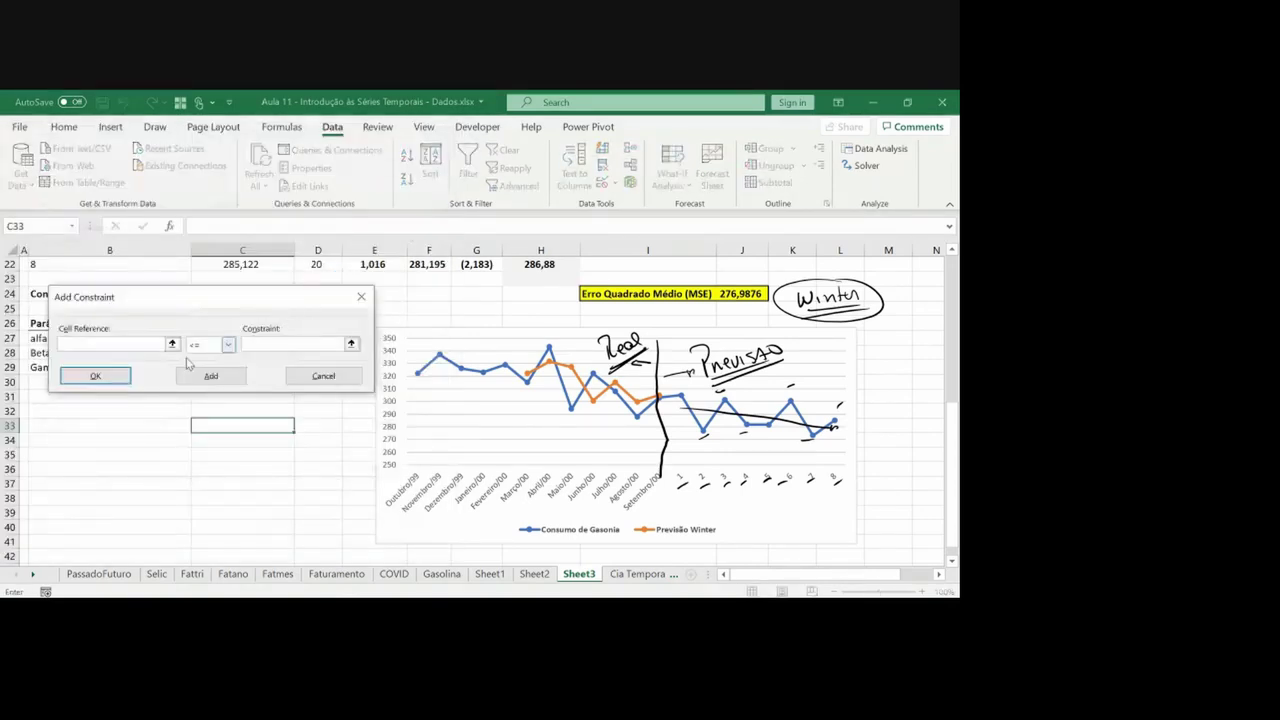
pyautogui.click(175, 342)
pyautogui.click(228, 338)
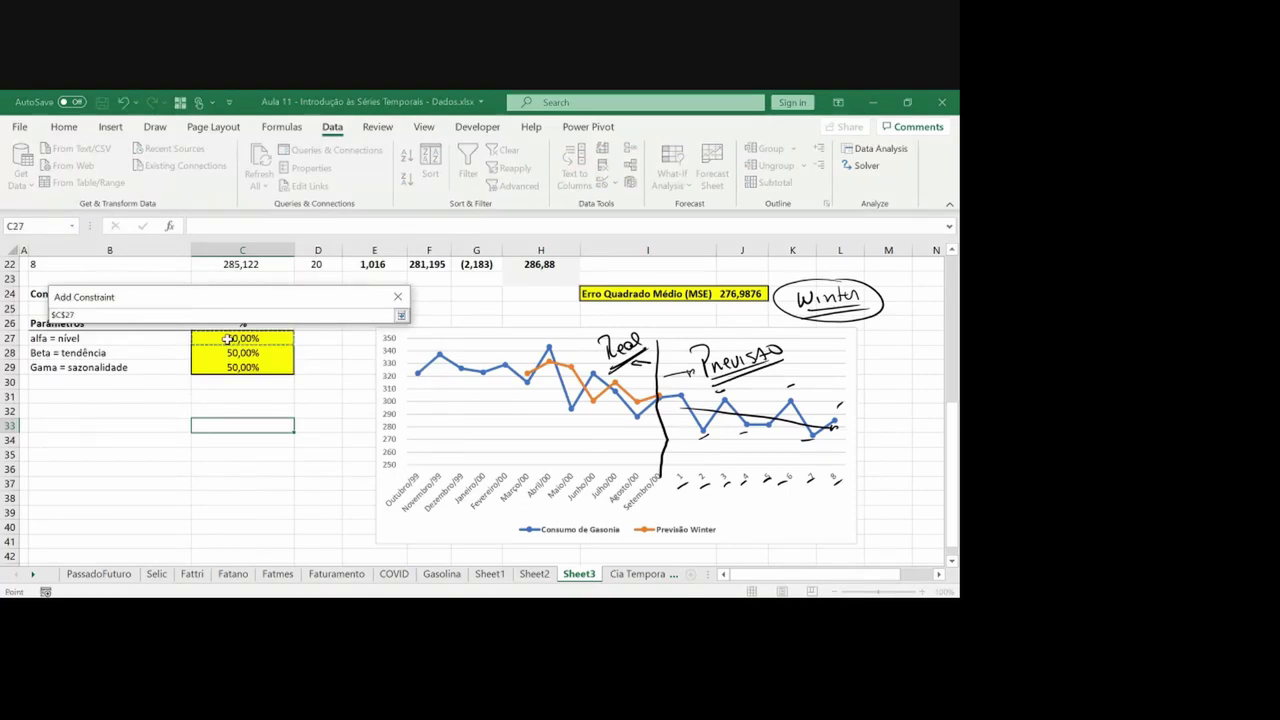
pyautogui.press('Return')
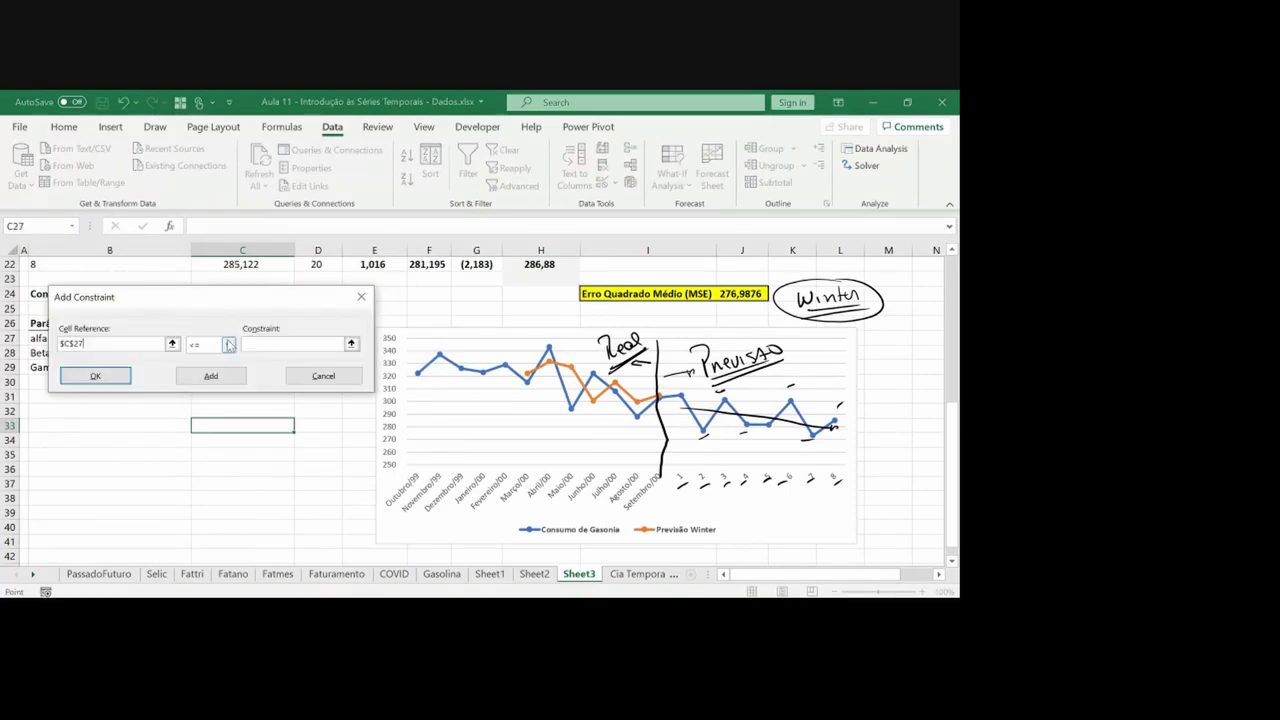
pyautogui.click(272, 343)
pyautogui.write('1')
pyautogui.click(211, 376)
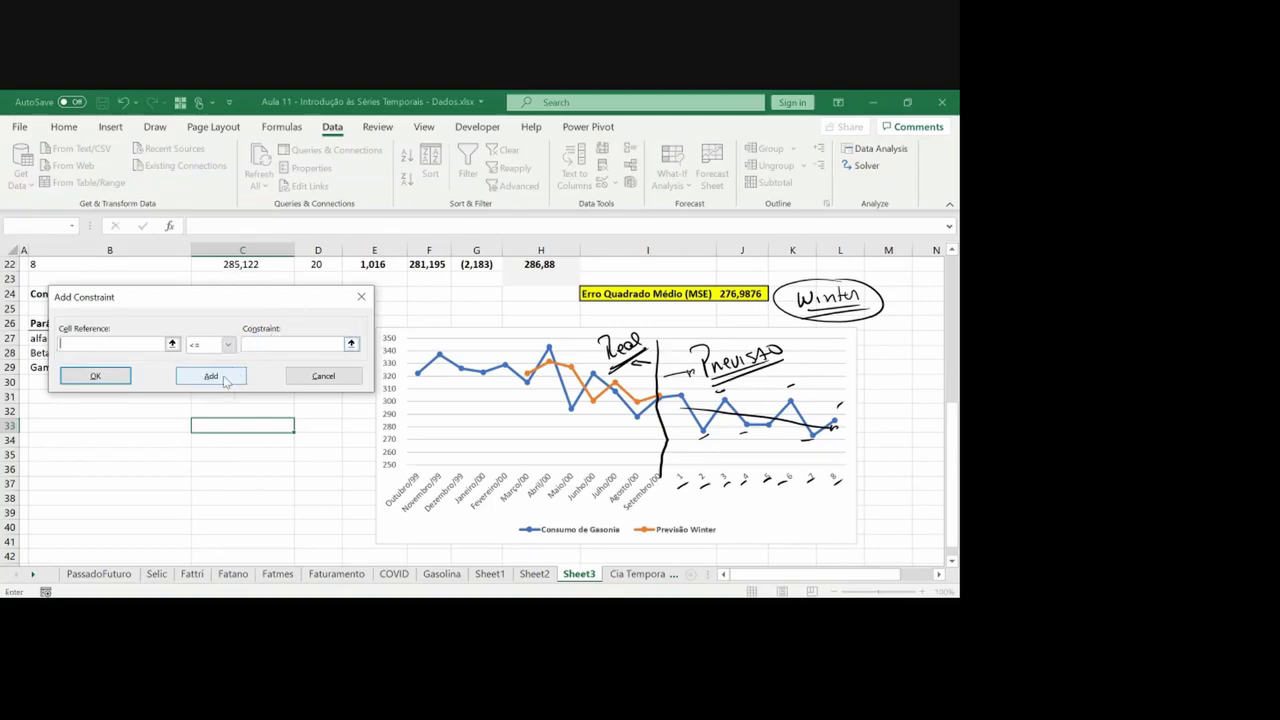
# Add a Solver constraint keeping the alpha cell C27 greater than or equal to 0
pyautogui.click(172, 343)
pyautogui.click(201, 341)
pyautogui.press('Return')
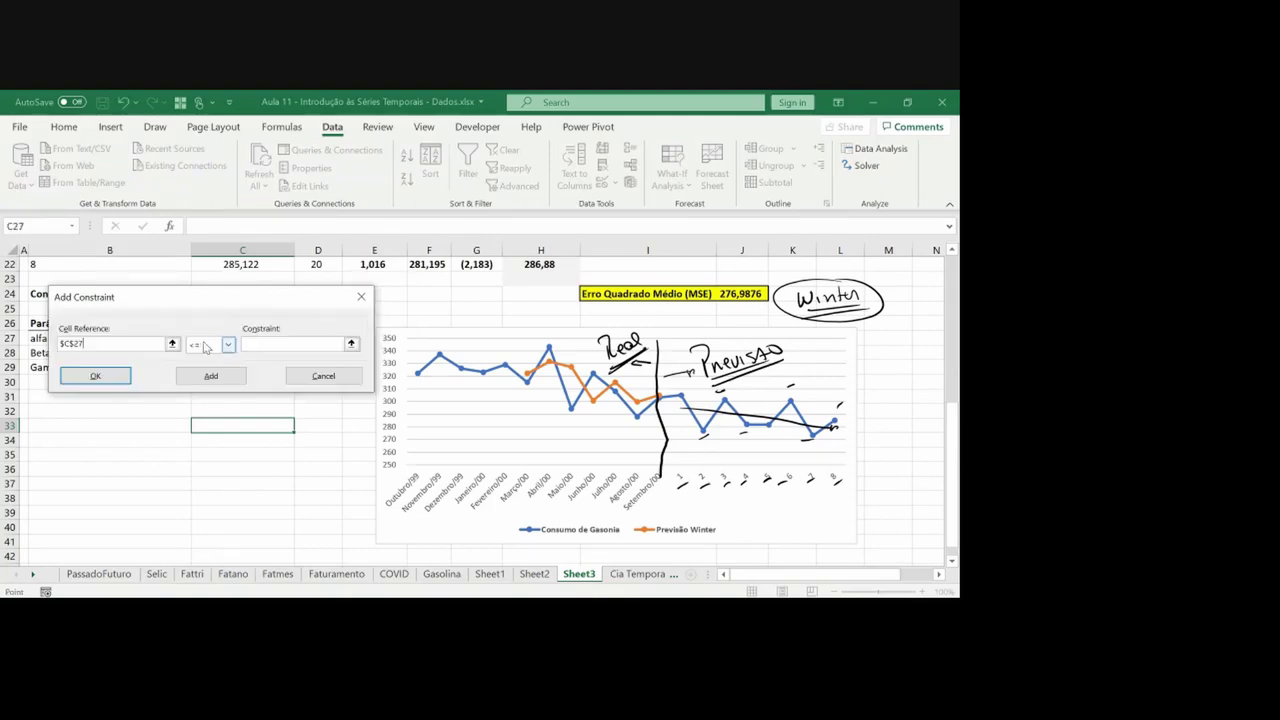
pyautogui.click(214, 344)
pyautogui.click(218, 376)
pyautogui.write('0')
pyautogui.click(95, 376)
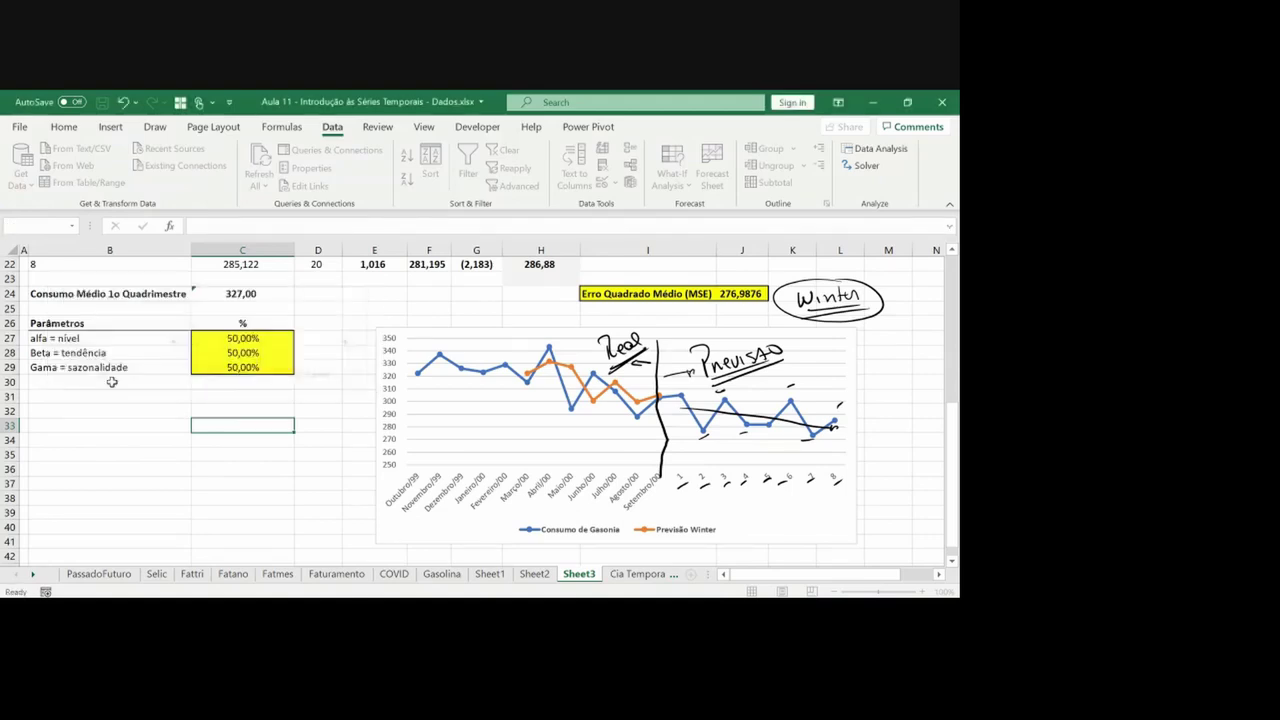
# Add a Solver constraint keeping the beta cell C28 less than or equal to 1
pyautogui.click(374, 281)
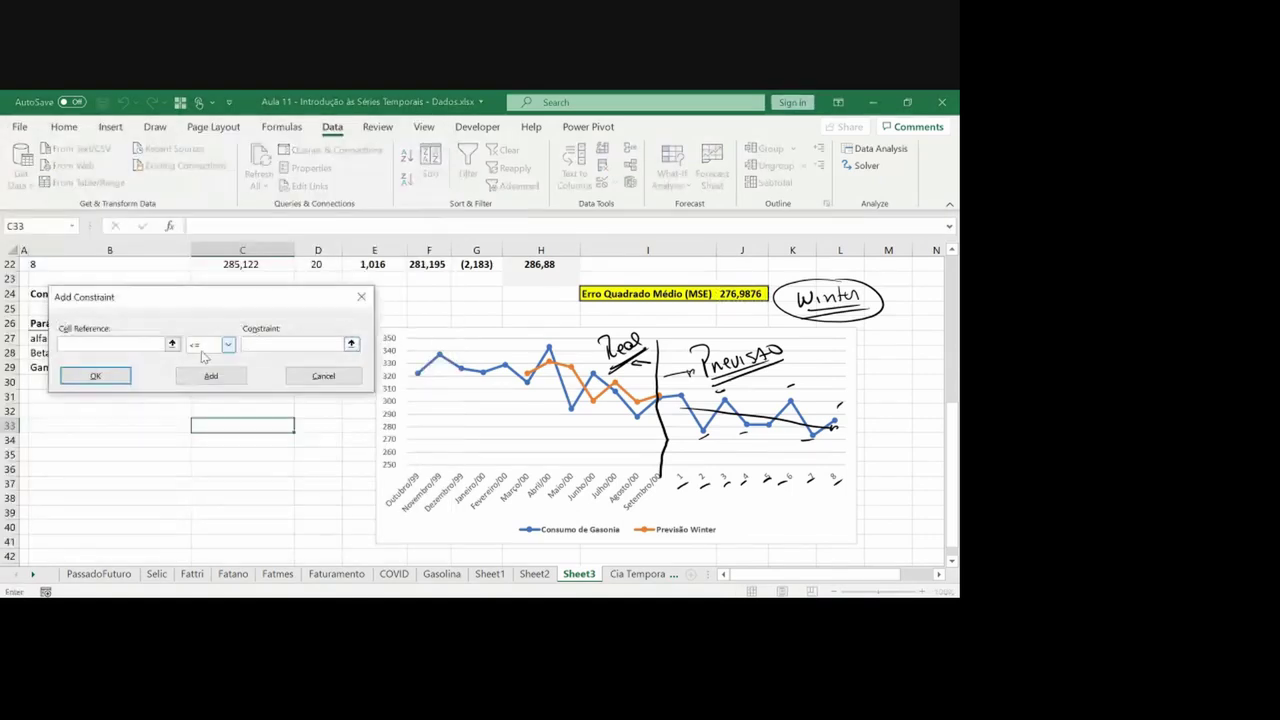
pyautogui.click(206, 352)
pyautogui.click(274, 345)
pyautogui.write('1')
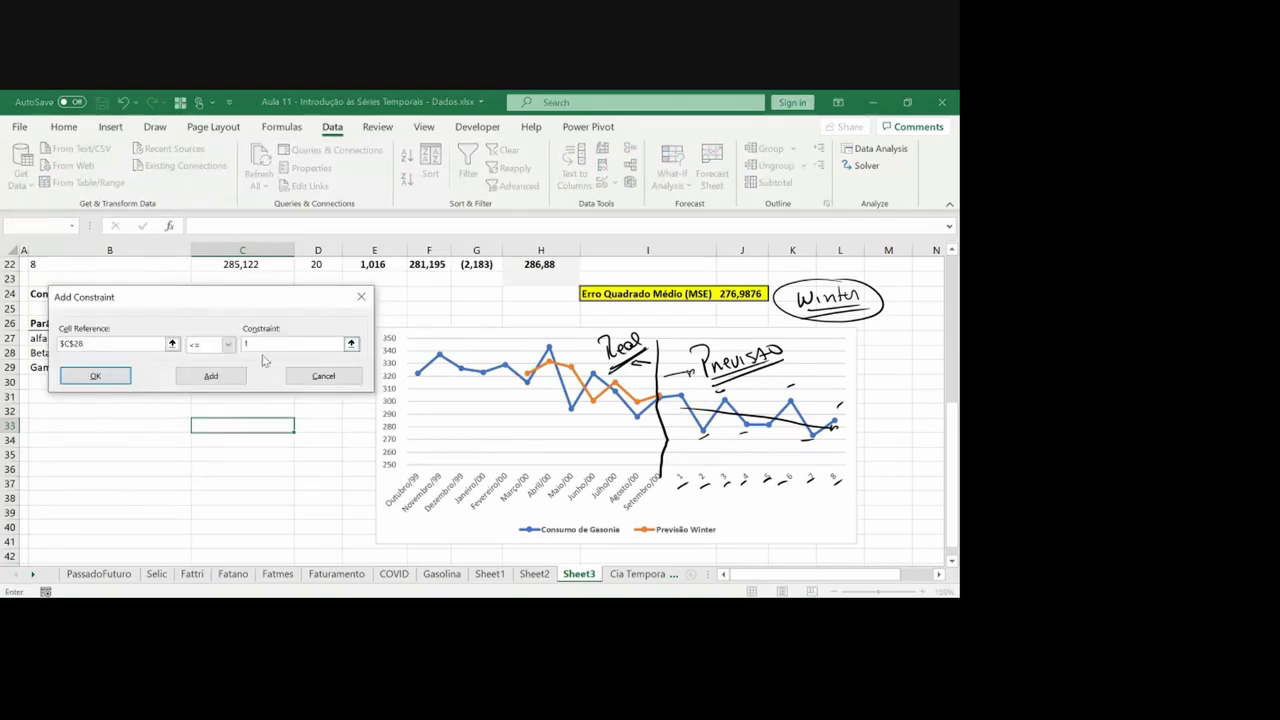
pyautogui.click(210, 376)
# Add a Solver constraint keeping the beta cell C28 greater than or equal to 0
pyautogui.click(172, 344)
pyautogui.click(242, 352)
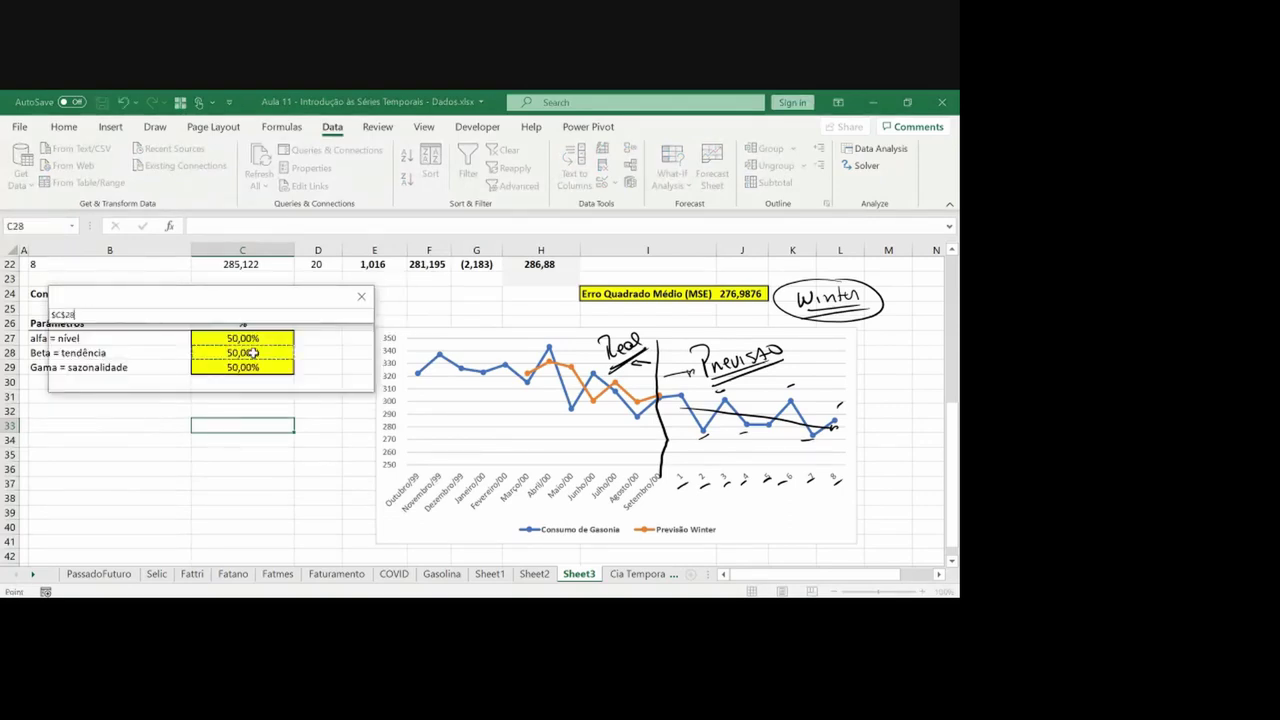
pyautogui.click(228, 345)
pyautogui.click(194, 380)
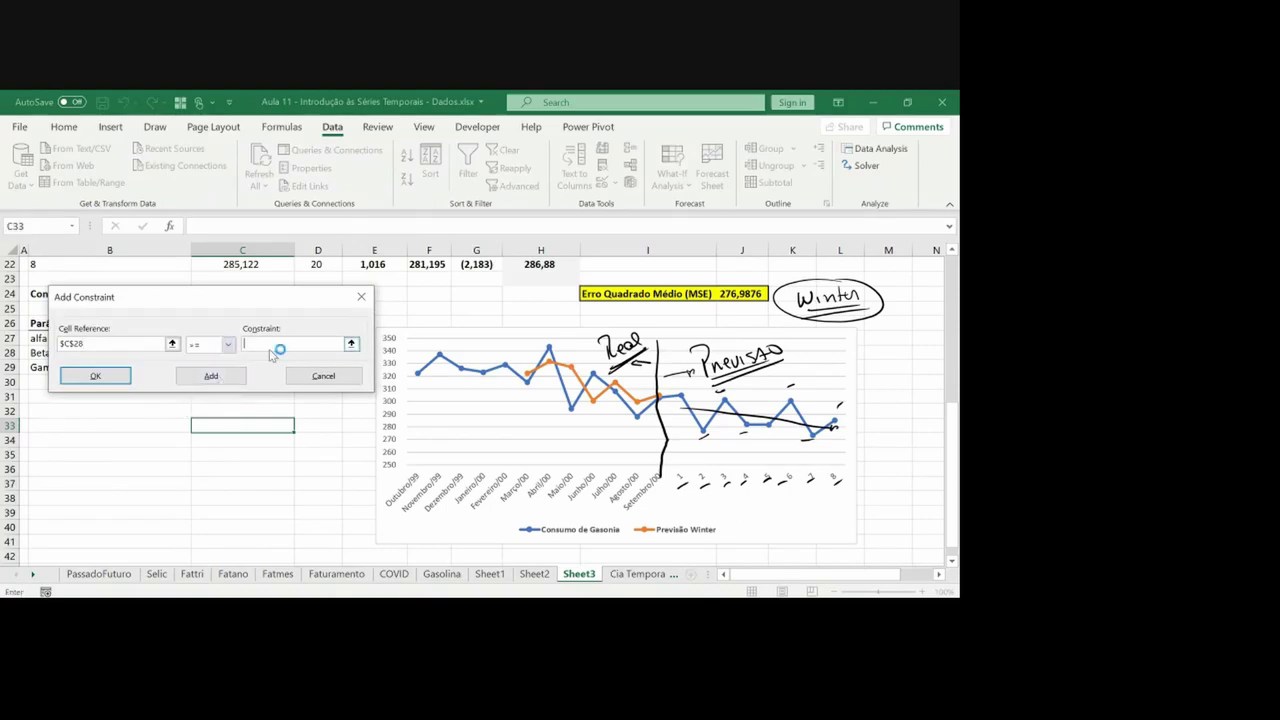
pyautogui.click(275, 347)
pyautogui.write('0')
pyautogui.click(95, 376)
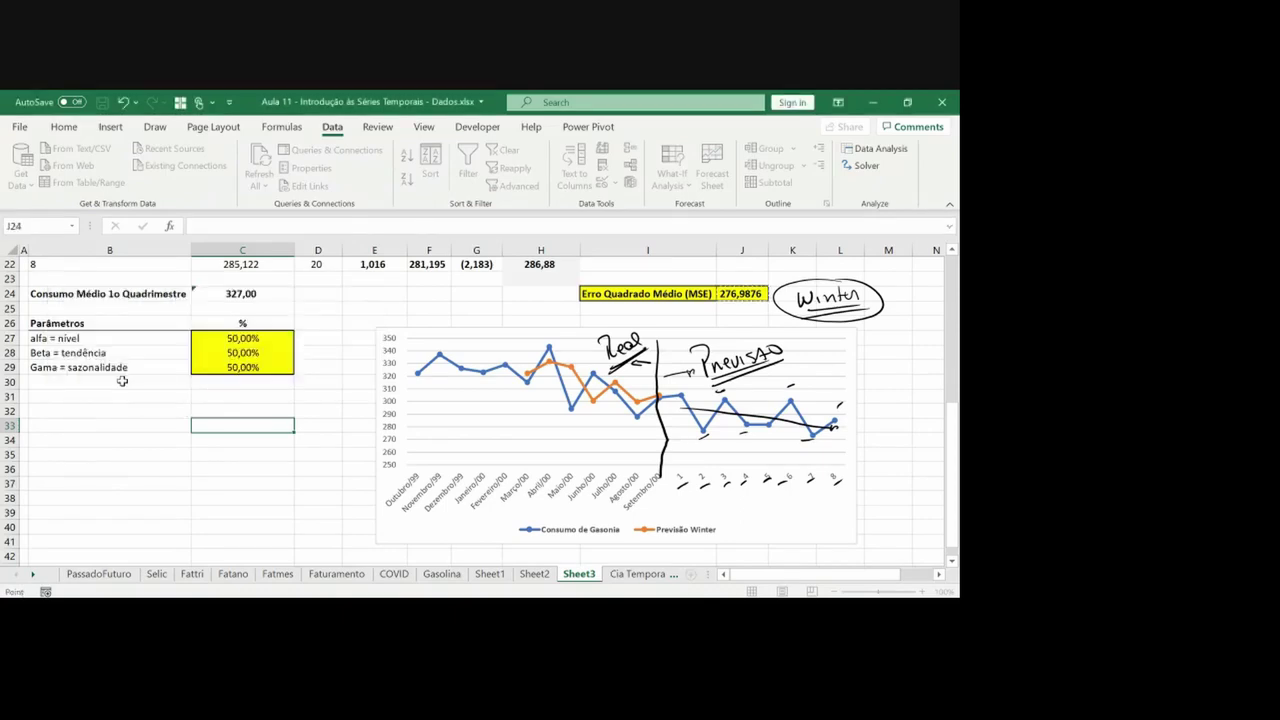
# Add a Solver constraint keeping the gamma cell C29 less than or equal to 1
pyautogui.click(375, 281)
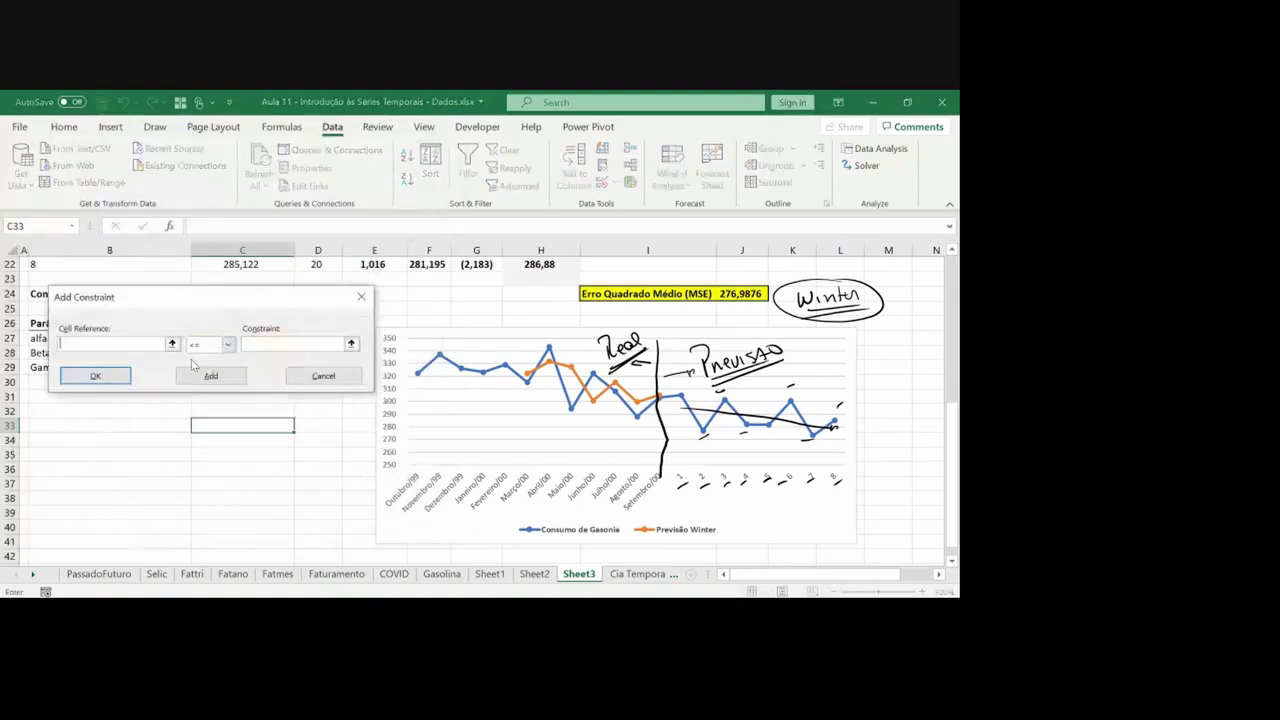
pyautogui.click(171, 345)
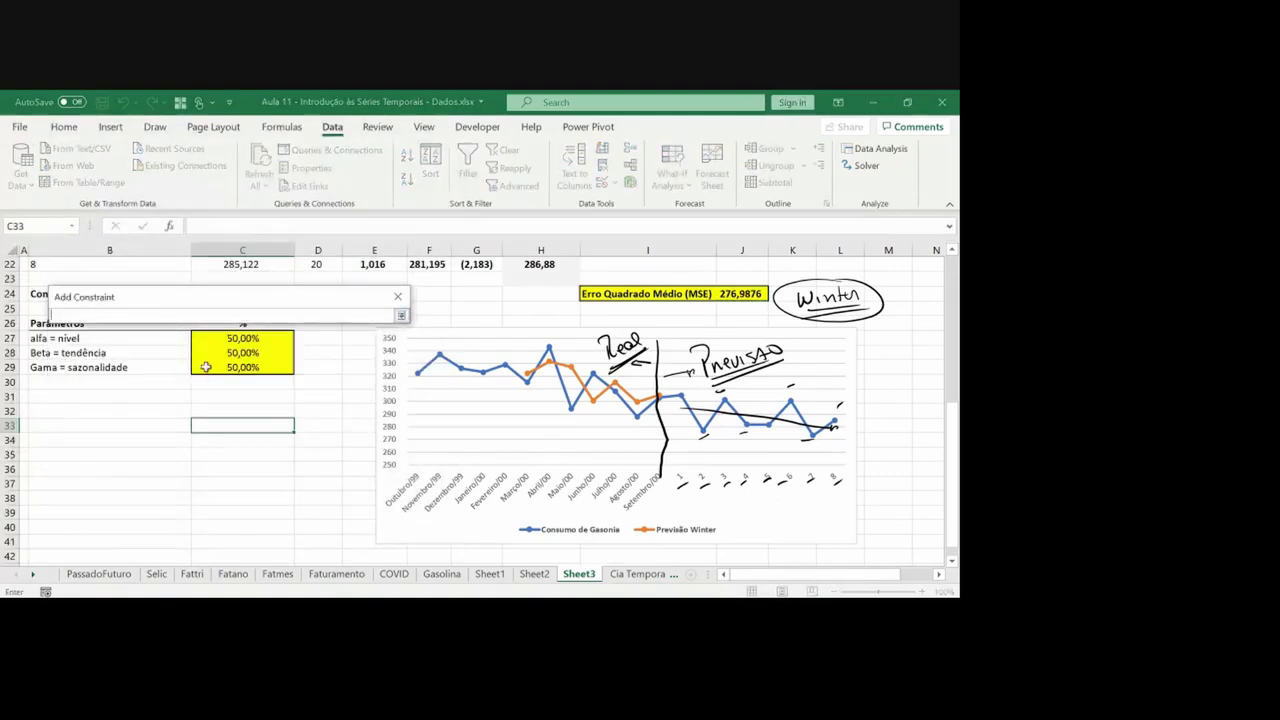
pyautogui.click(205, 367)
pyautogui.press('Return')
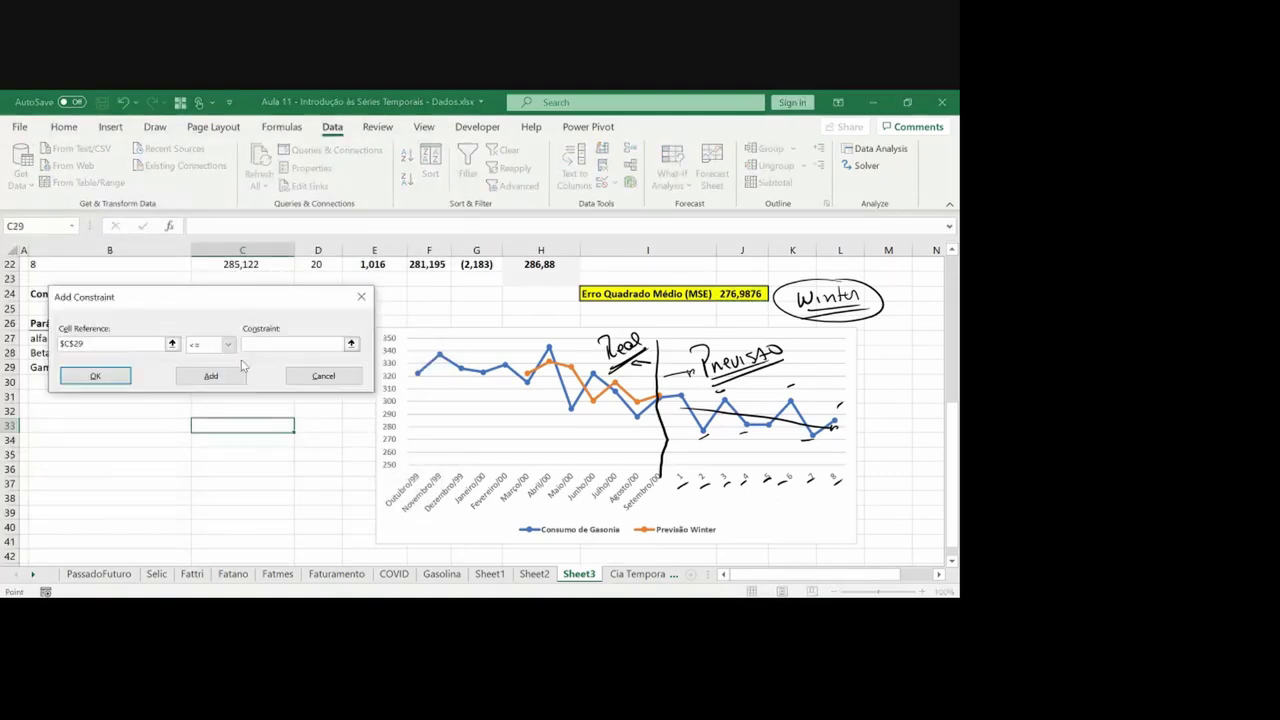
pyautogui.click(269, 346)
pyautogui.write('1')
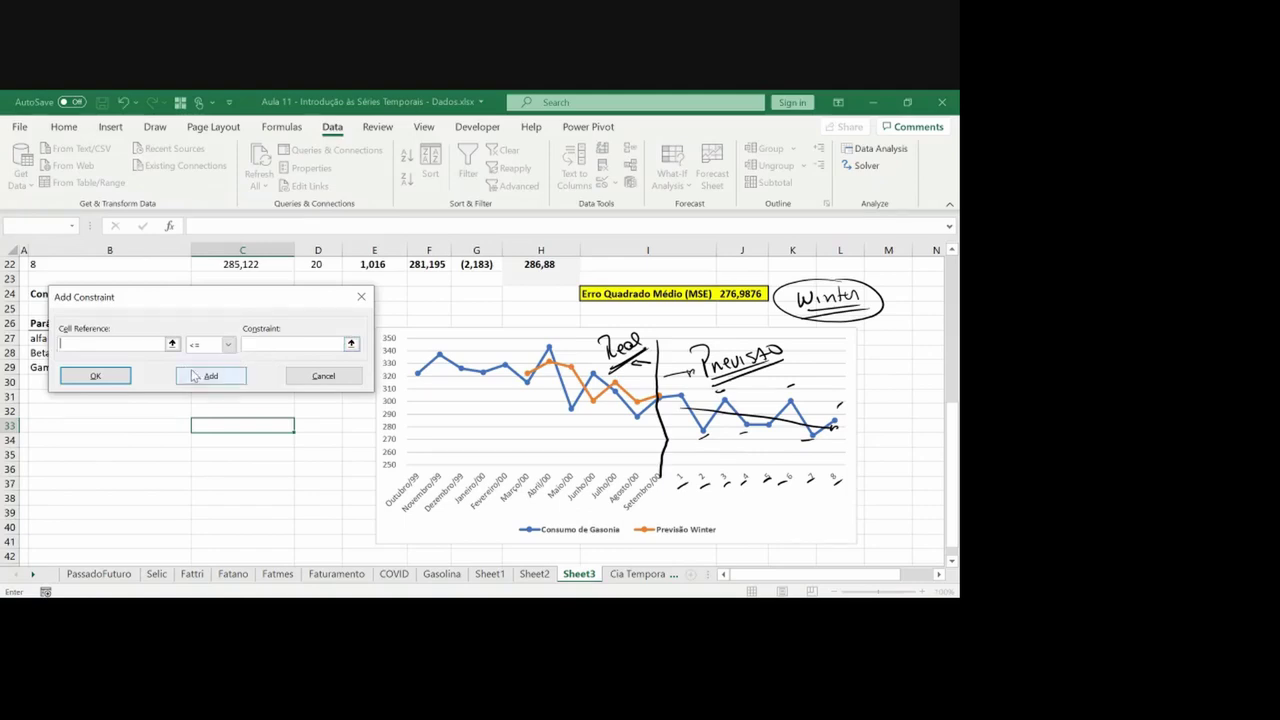
# Add a Solver constraint keeping the gamma cell C29 greater than or equal to 0
pyautogui.click(172, 344)
pyautogui.press('Return')
pyautogui.click(228, 344)
pyautogui.click(213, 385)
pyautogui.click(258, 345)
pyautogui.write('0')
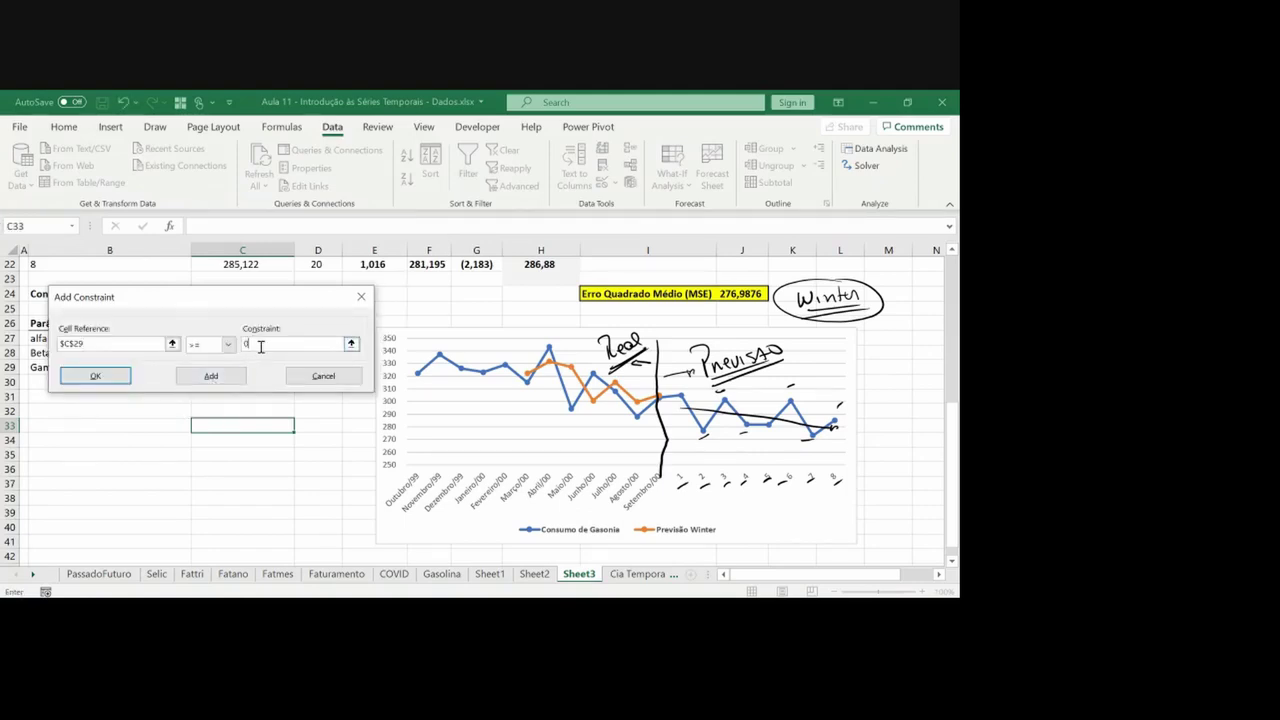
pyautogui.click(114, 384)
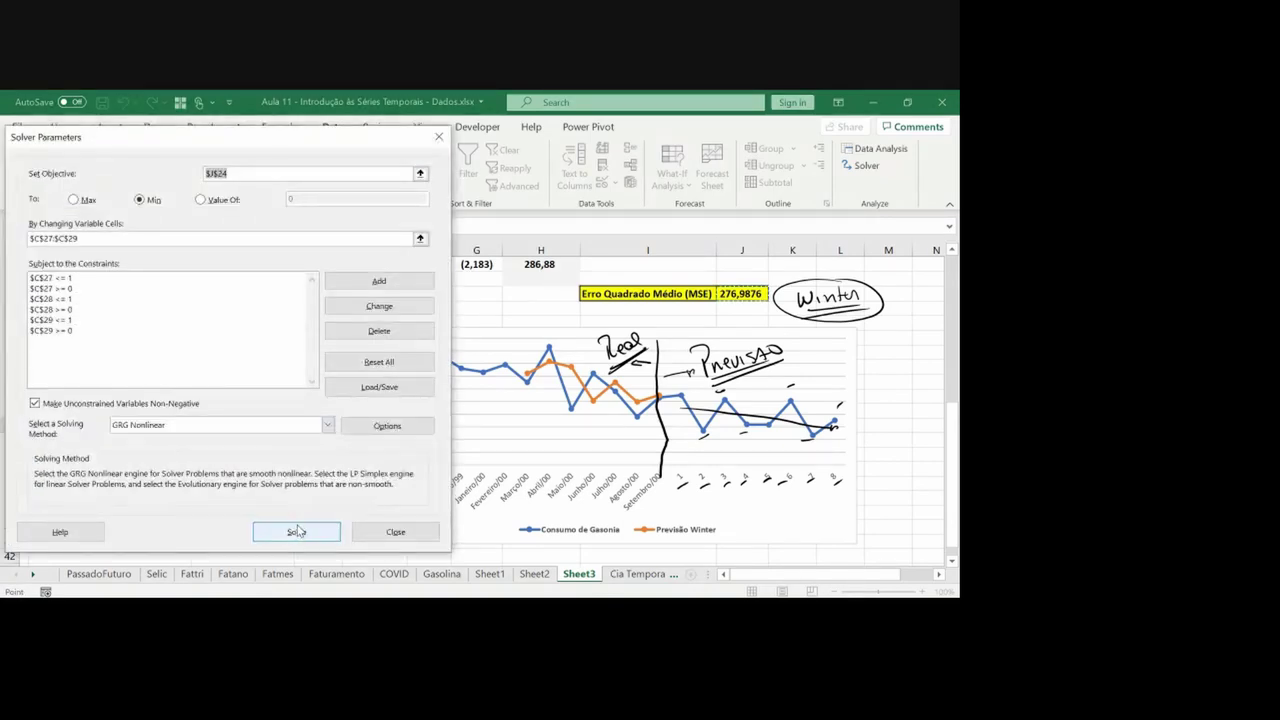
# Solve the model with the GRG Nonlinear method and keep the Solver solution
pyautogui.click(296, 531)
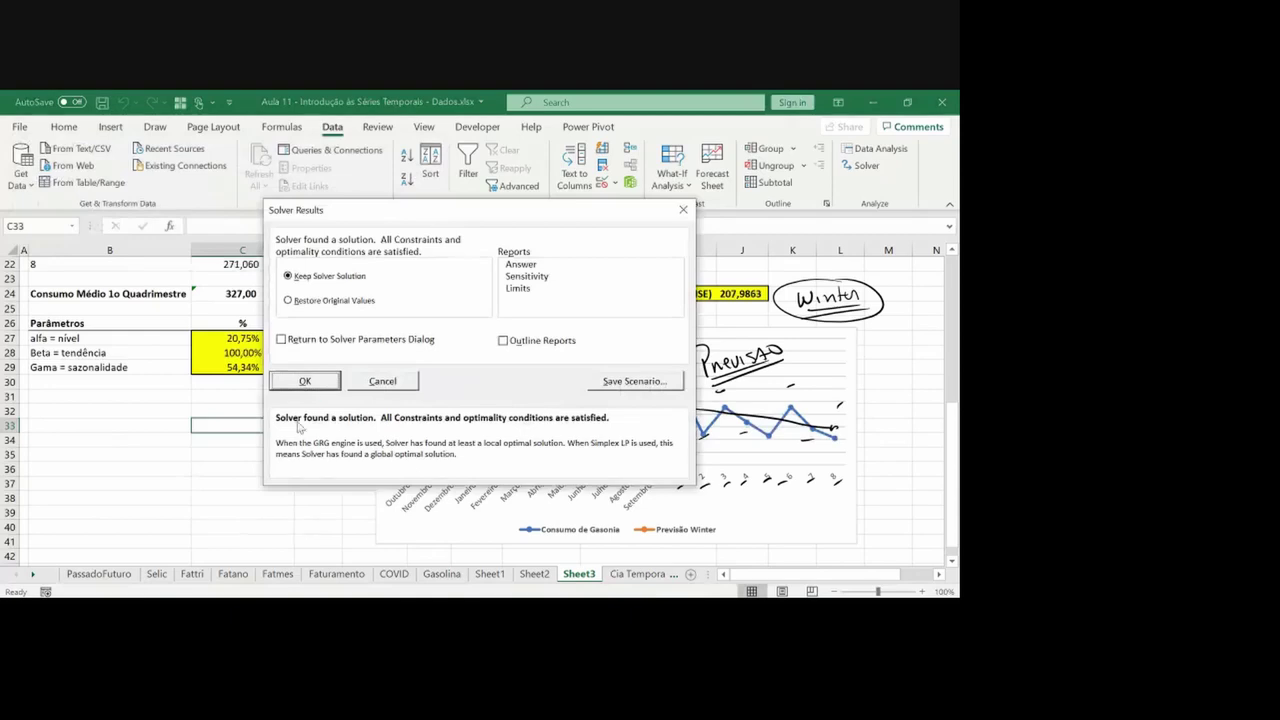
pyautogui.click(306, 381)
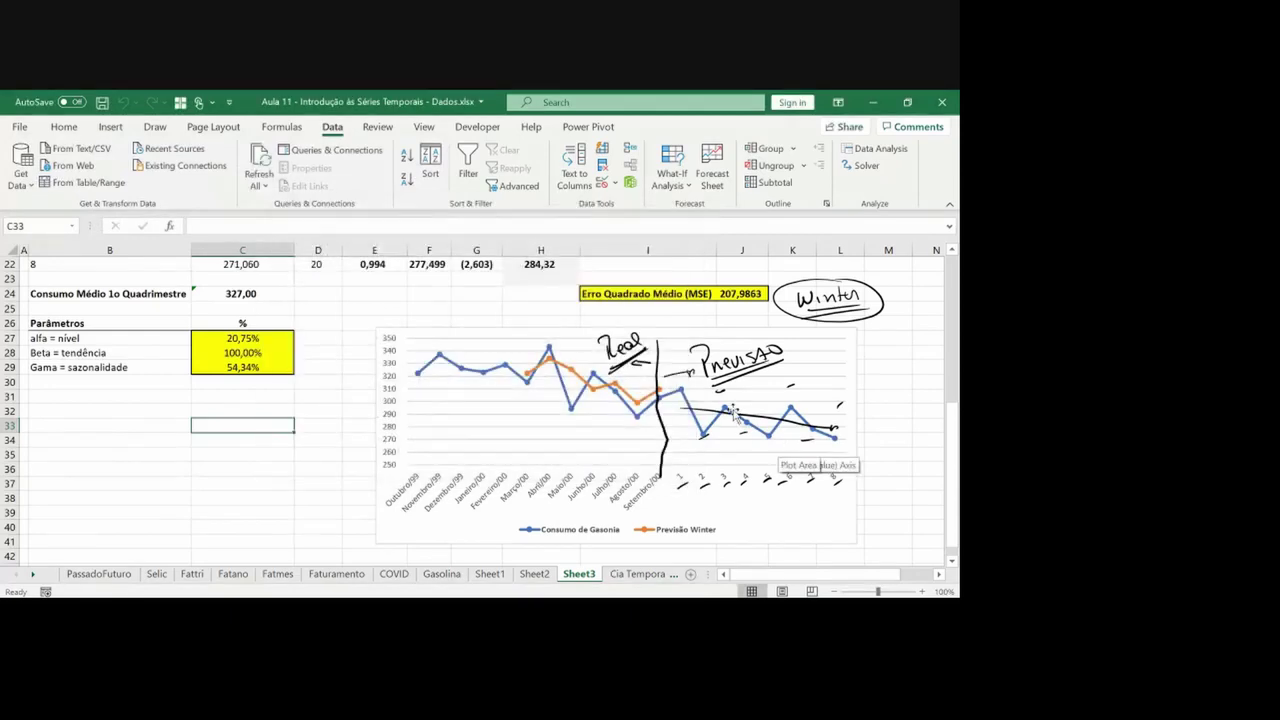
# Erase the hand-drawn trend line over the forecast and underline the mean squared error value with a wavy stroke
pyautogui.click(733, 413)
pyautogui.press('Delete')
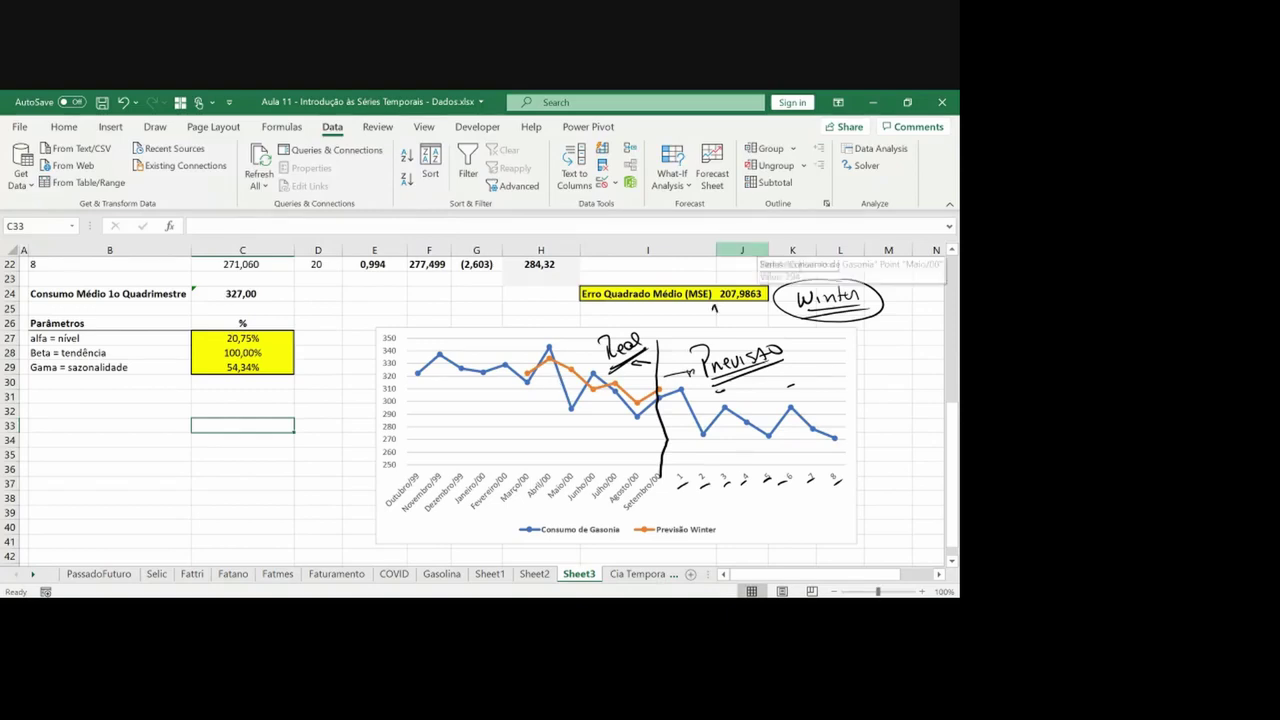
pyautogui.moveTo(712, 309); pyautogui.dragTo(756, 307)
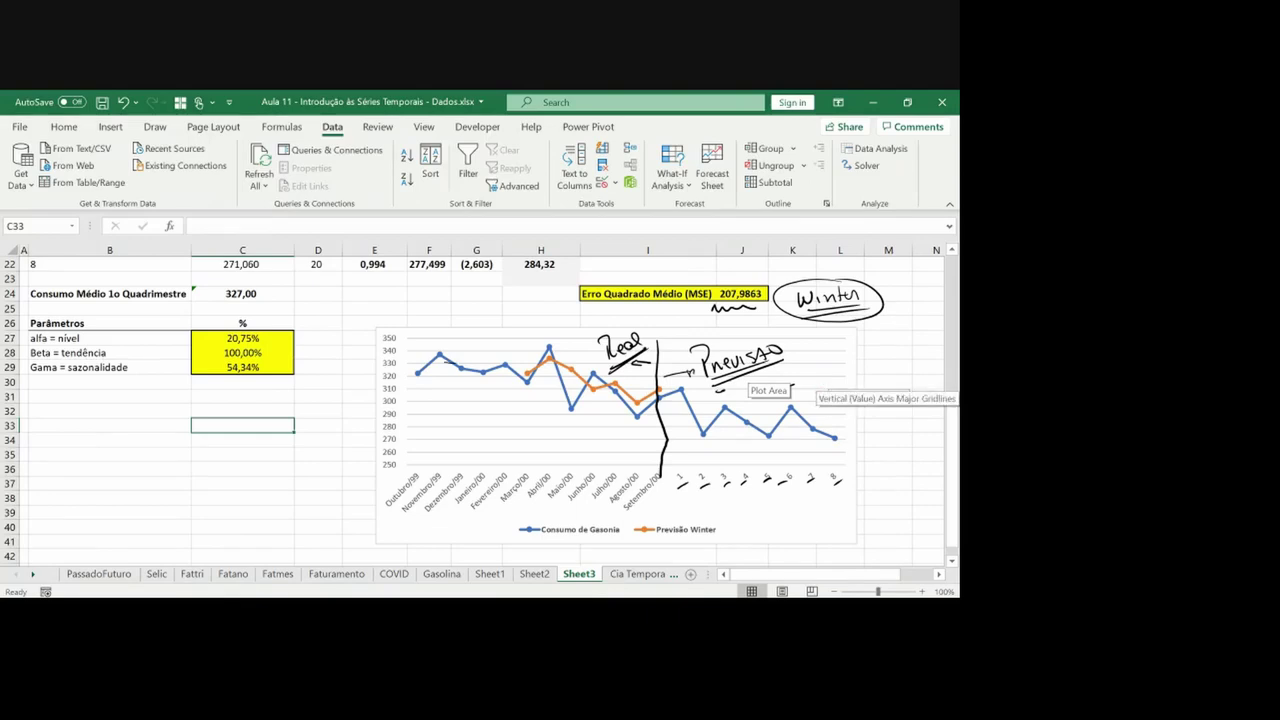
# Draw a declining trend line across the actual and forecast series, then undo it
pyautogui.moveTo(444, 363); pyautogui.dragTo(835, 437)
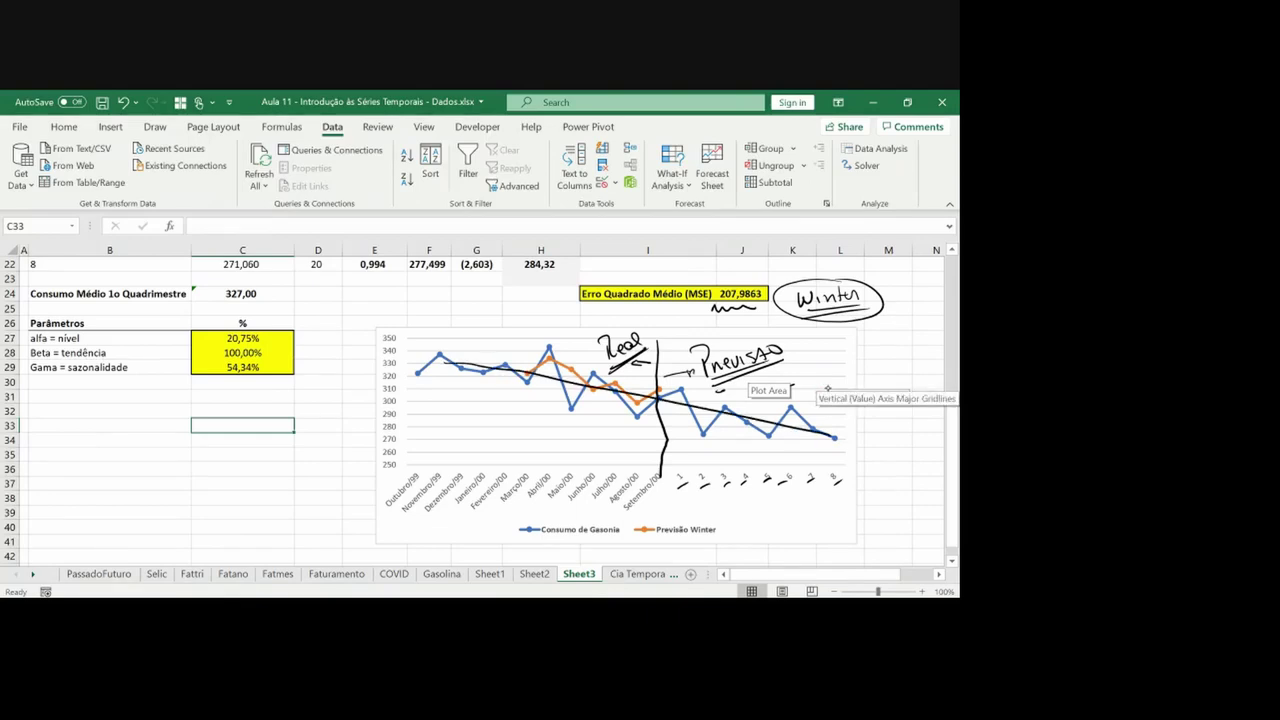
pyautogui.hotkey('ctrl', 'z')
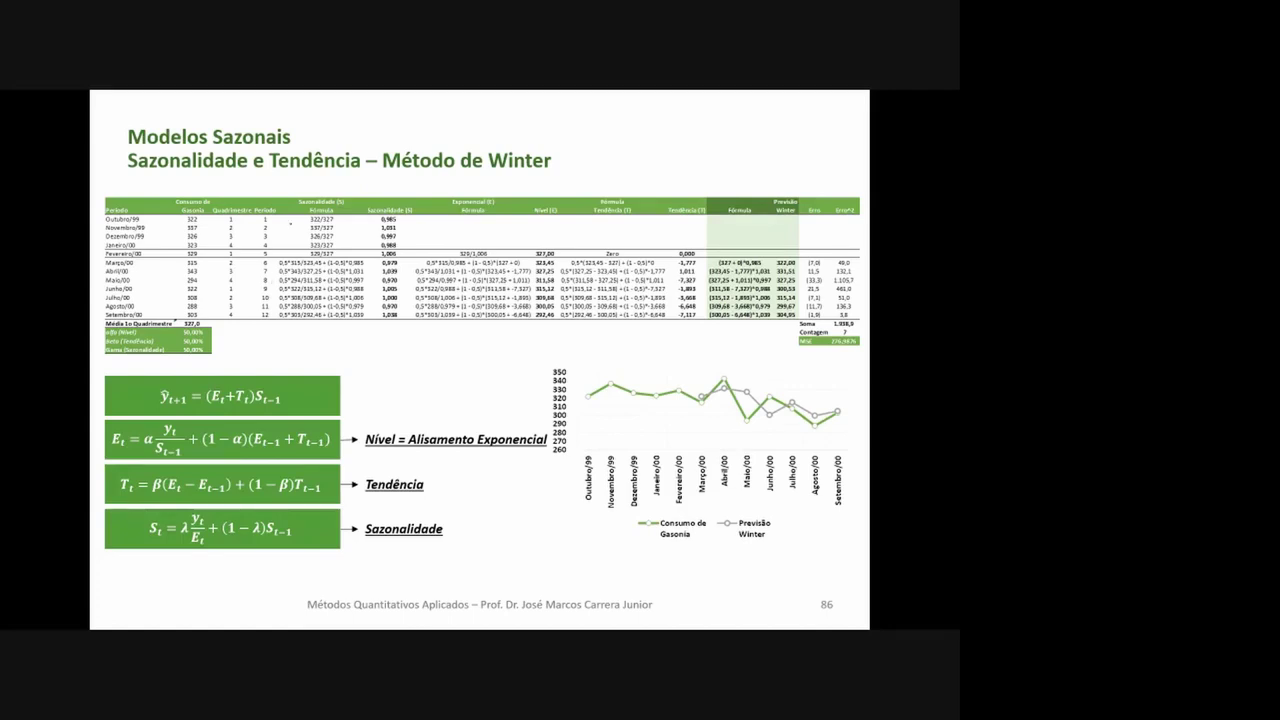
pyautogui.moveTo(345, 193)
pyautogui.mouseDown()
pyautogui.moveTo(318, 191)
pyautogui.moveTo(350, 205)
pyautogui.mouseUp()
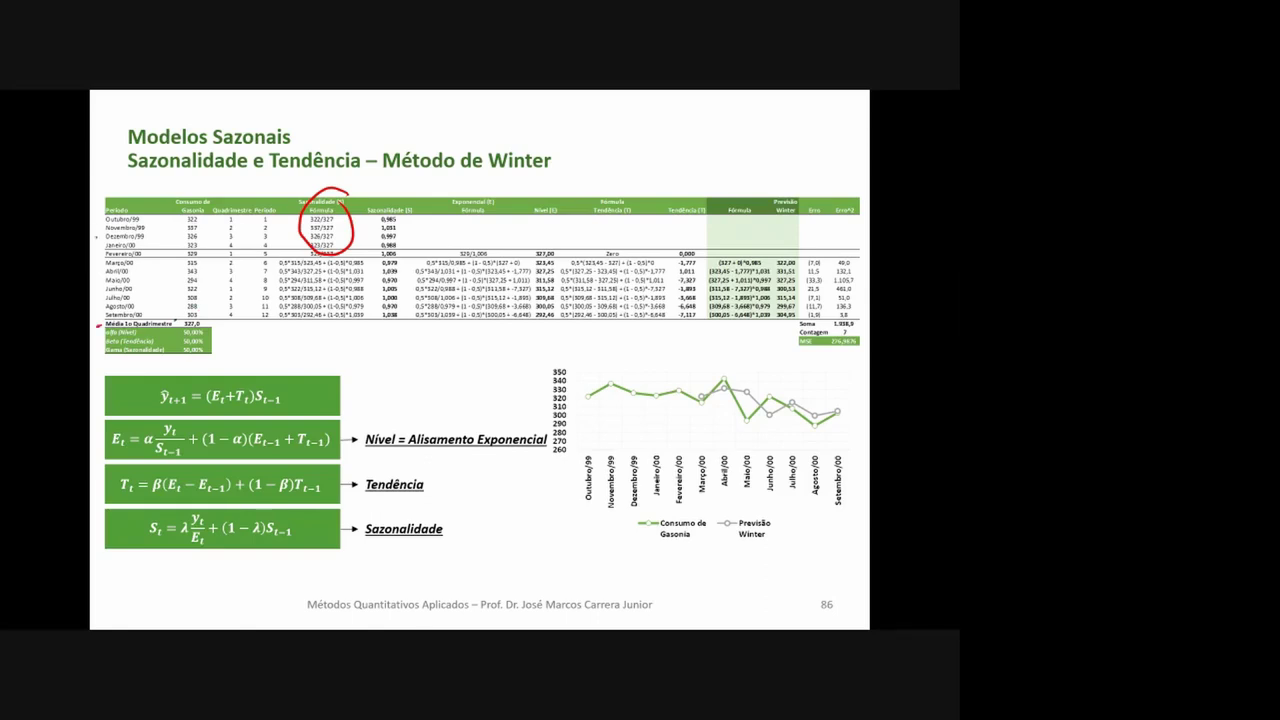
pyautogui.moveTo(97, 236); pyautogui.dragTo(101, 213)
pyautogui.click(302, 223)
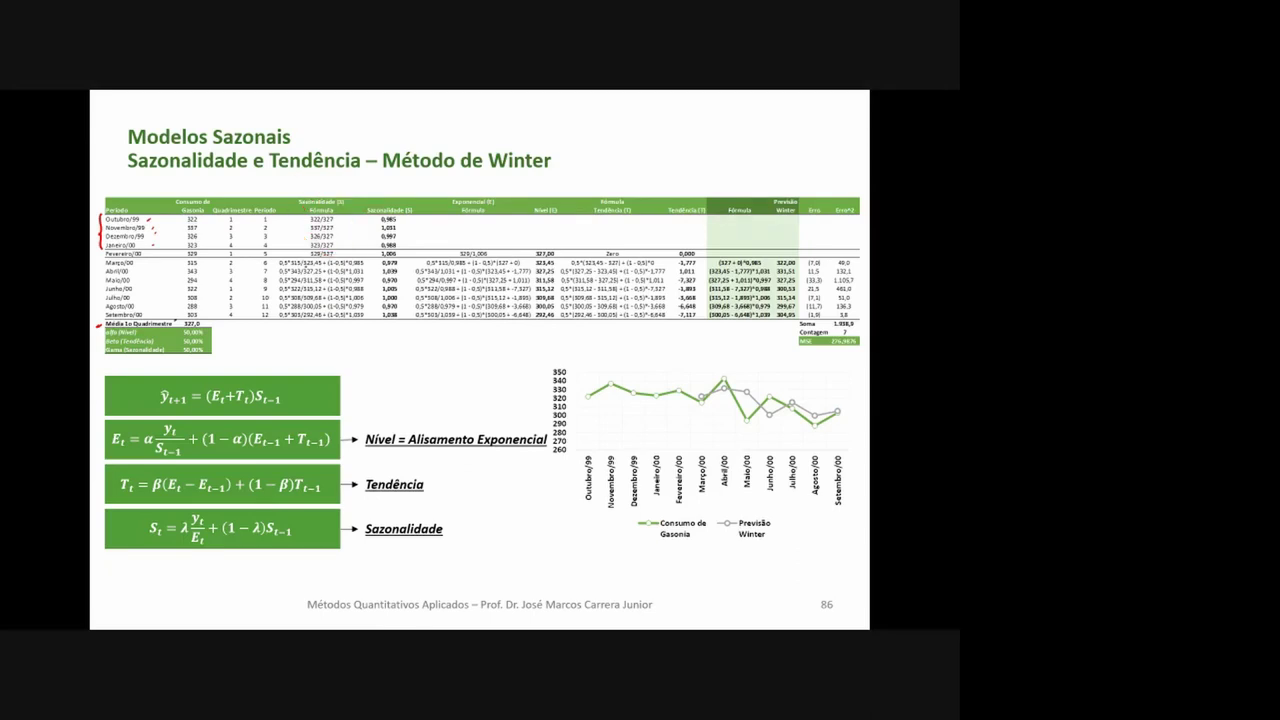
pyautogui.moveTo(202, 213); pyautogui.dragTo(204, 245)
pyautogui.moveTo(388, 203); pyautogui.dragTo(408, 186)
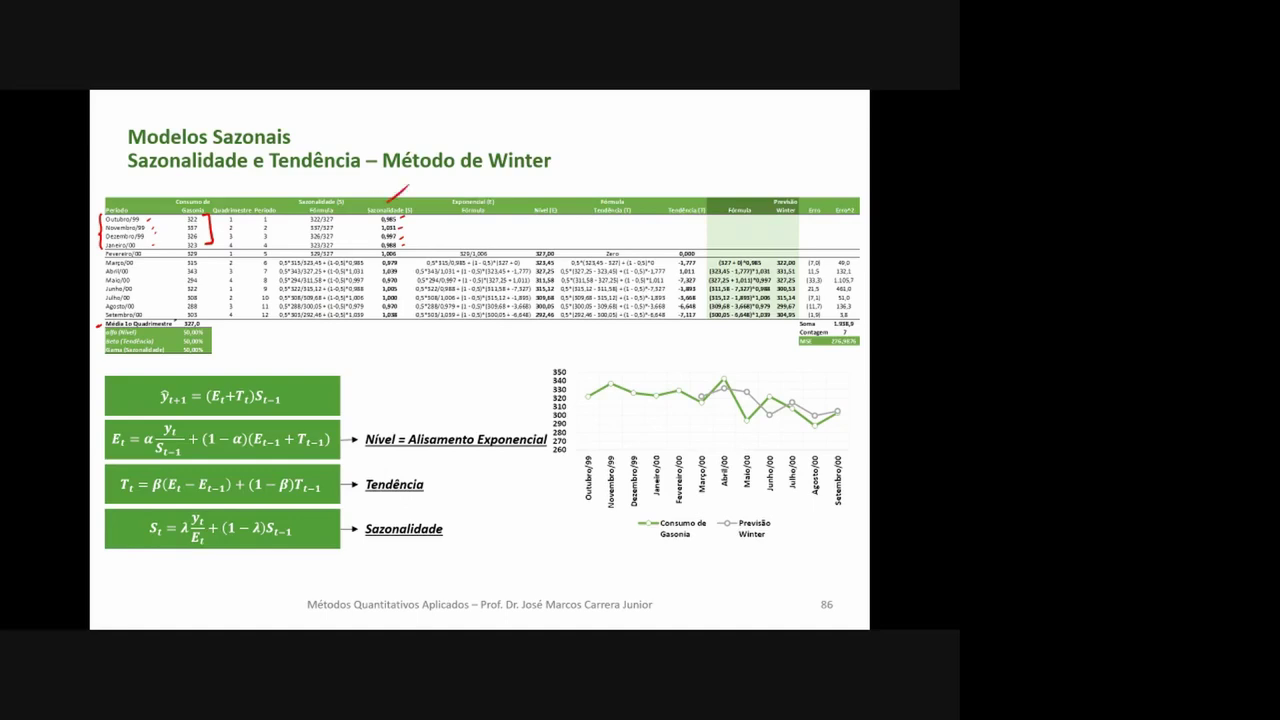